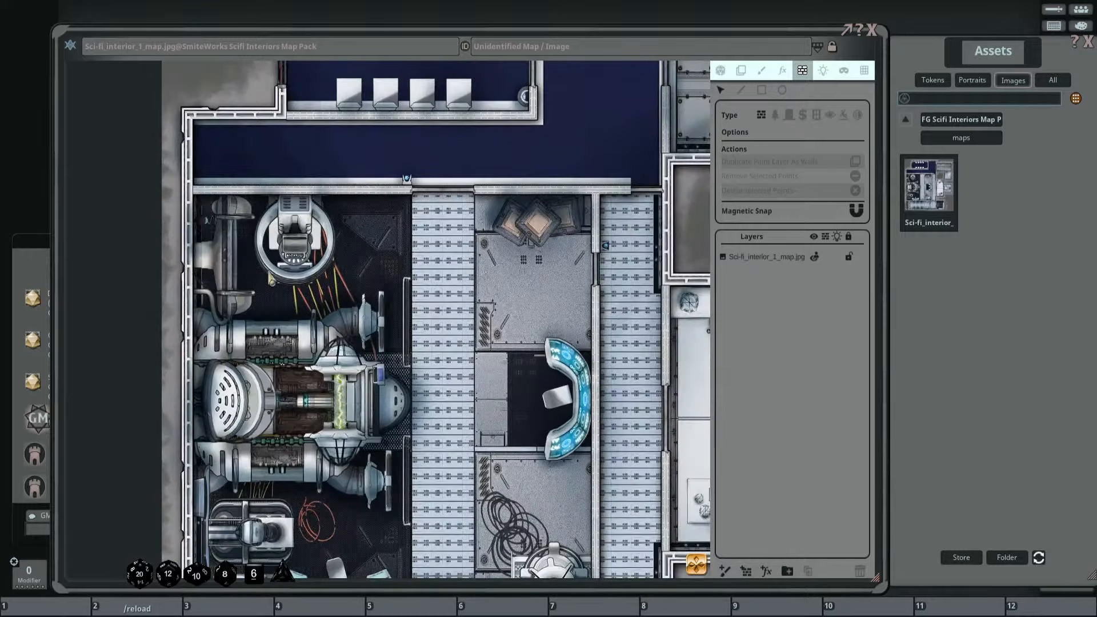
Examine the rooms, walls and doorways across the whole sci-fi interior map.
scroll(291, 268, "down", 5)
scroll(320, 265, "up", 4)
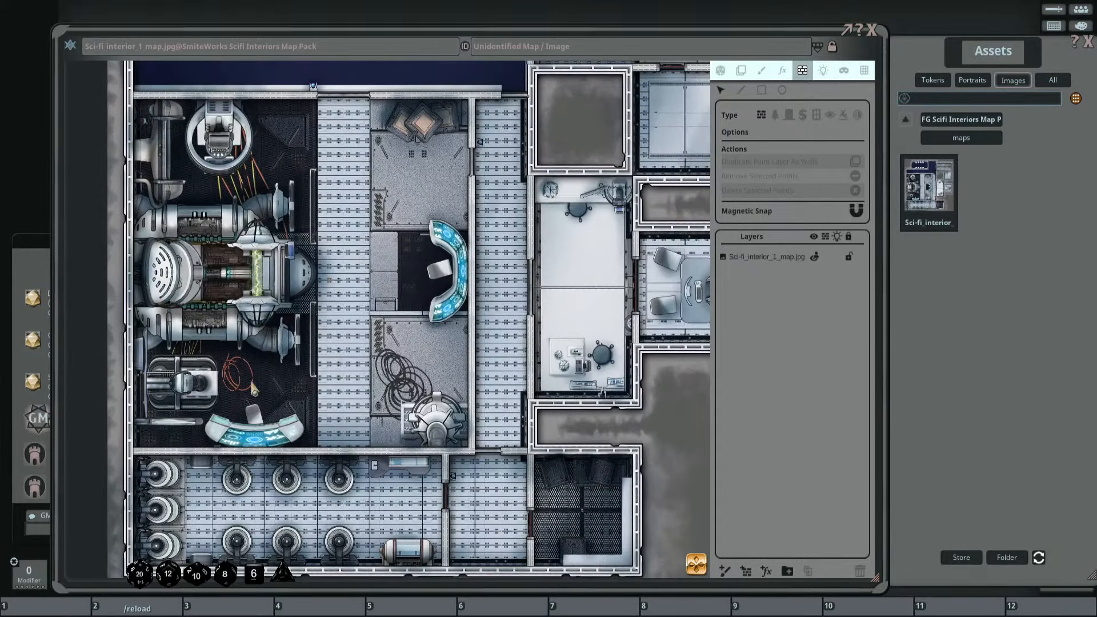
scroll(233, 268, "down", 2)
scroll(296, 323, "up", 4)
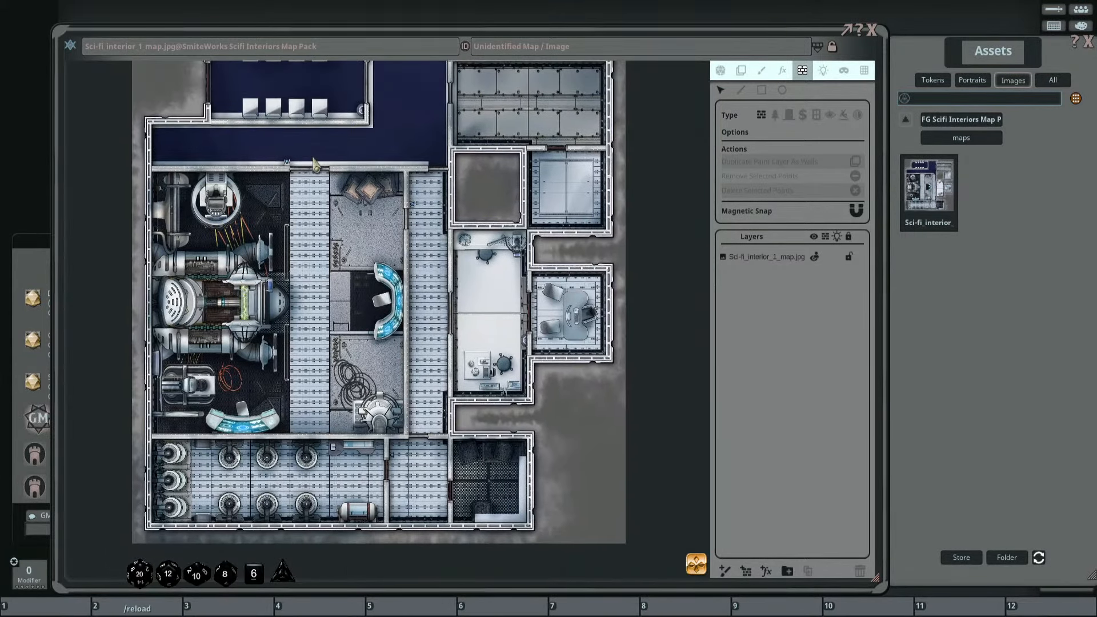
scroll(361, 451, "up", 3)
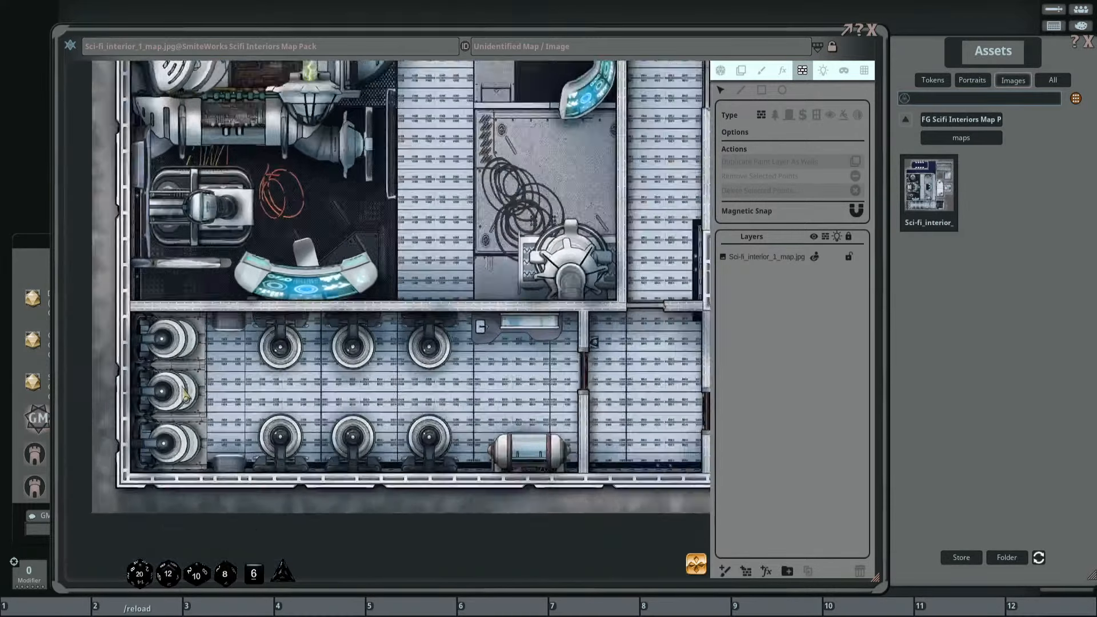
scroll(635, 411, "down", 5)
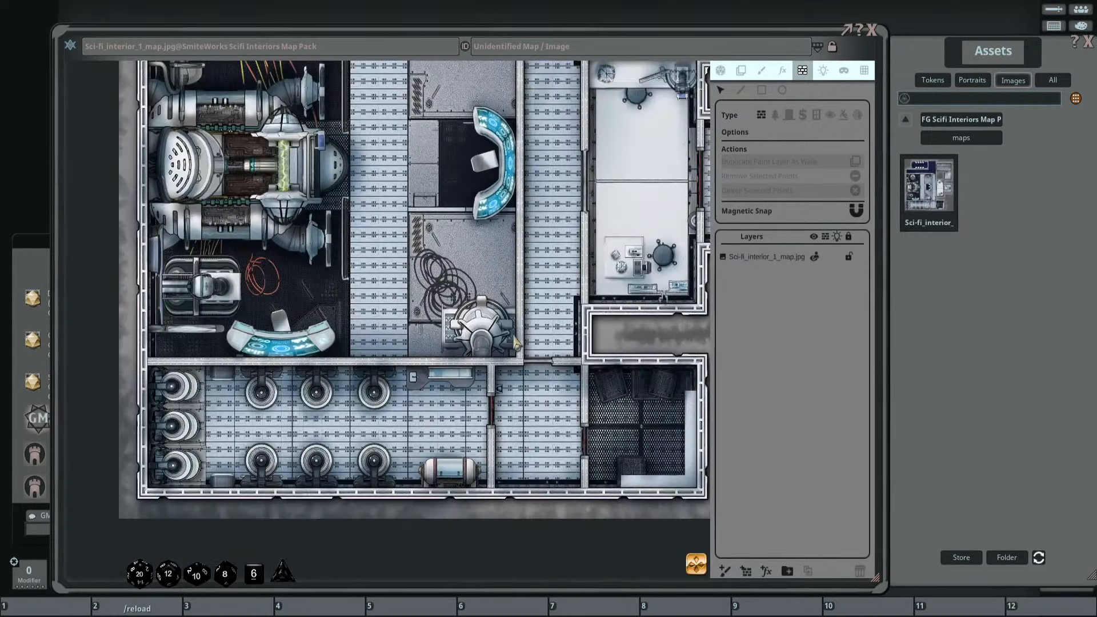
scroll(557, 341, "up", 5)
scroll(555, 338, "up", 4)
scroll(453, 493, "down", 4)
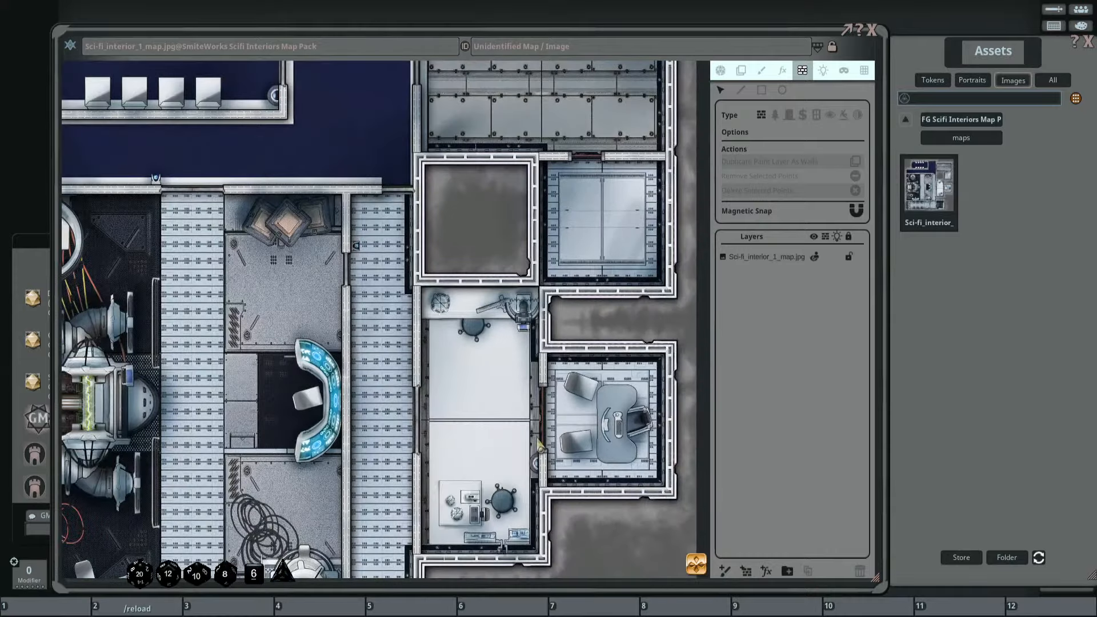
left_click_drag(629, 411, 580, 453)
scroll(544, 150, "down", 3)
scroll(545, 154, "down", 3)
scroll(333, 191, "up", 3)
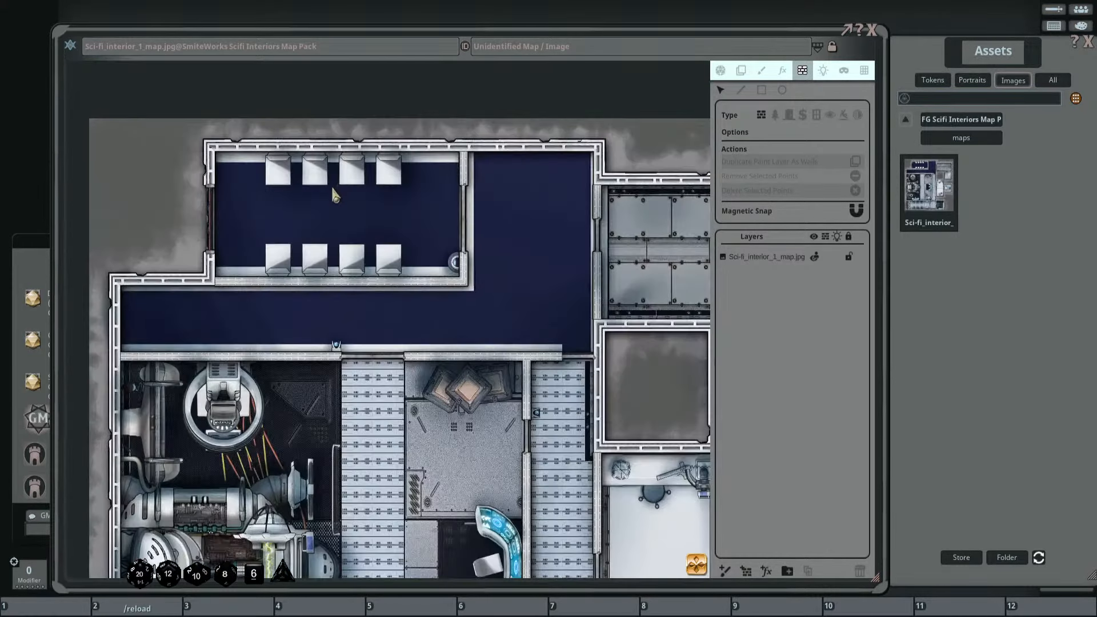
scroll(259, 274, "up", 2)
scroll(450, 239, "down", 3)
left_click_drag(447, 280, 463, 217)
scroll(462, 217, "down", 1)
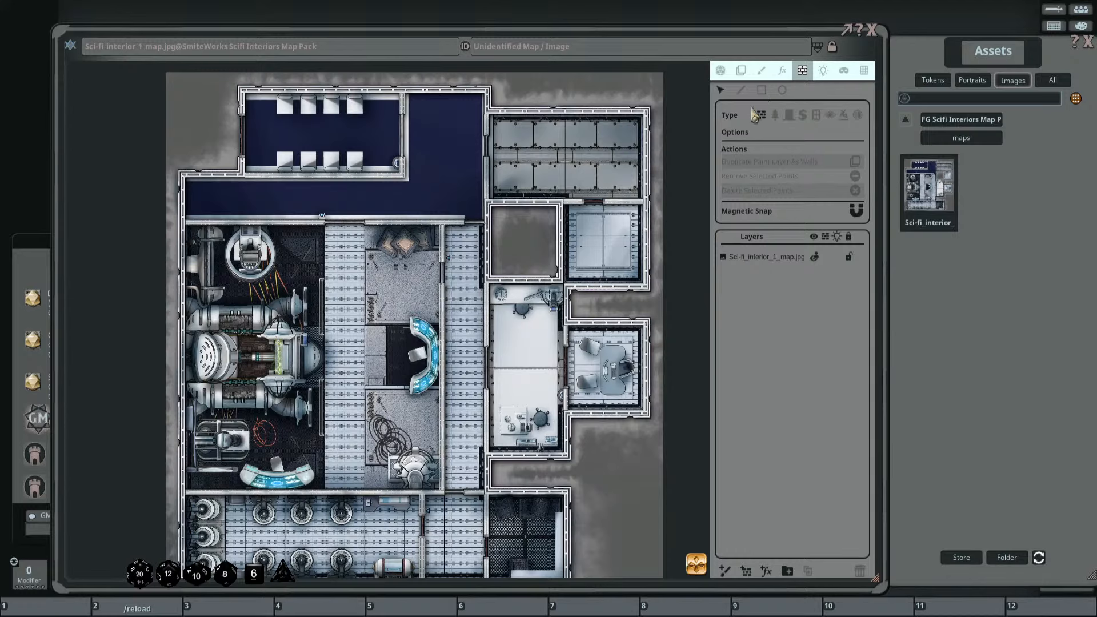
Set the occluder type to door and draw a rectangular door over the outer west doorway of the eight-seat room.
left_click(741, 90)
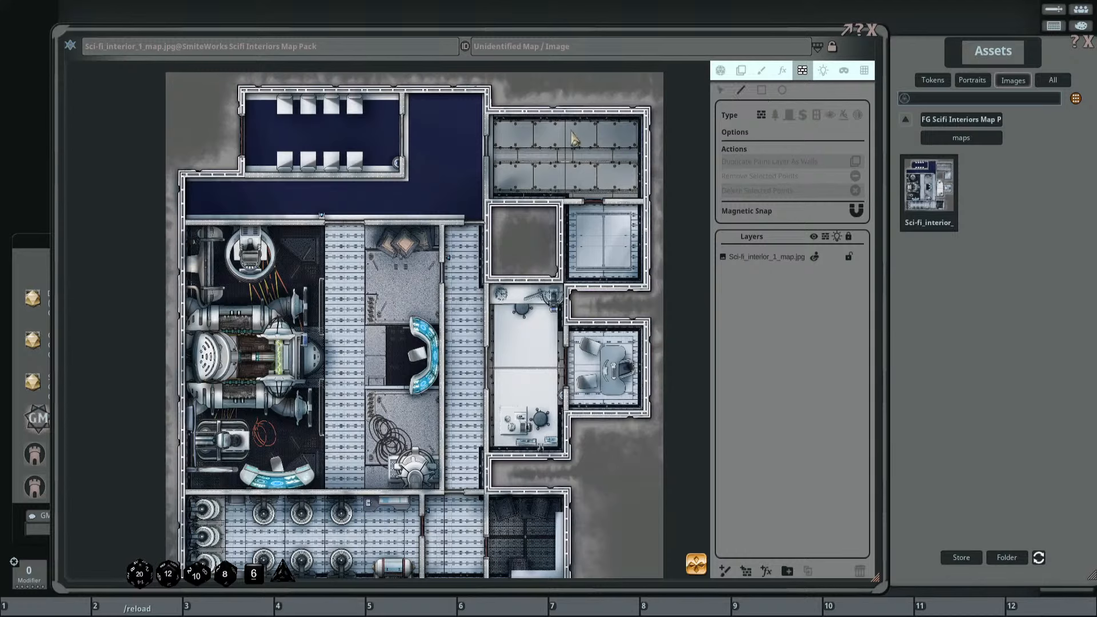
left_click(789, 116)
scroll(393, 178, "up", 3)
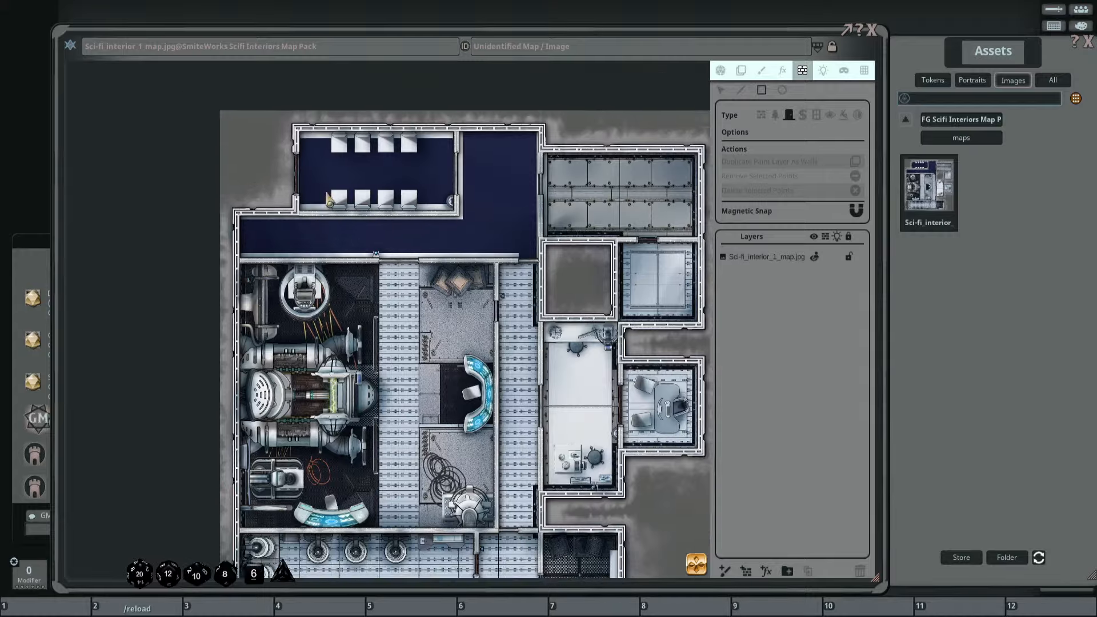
scroll(394, 180, "up", 4)
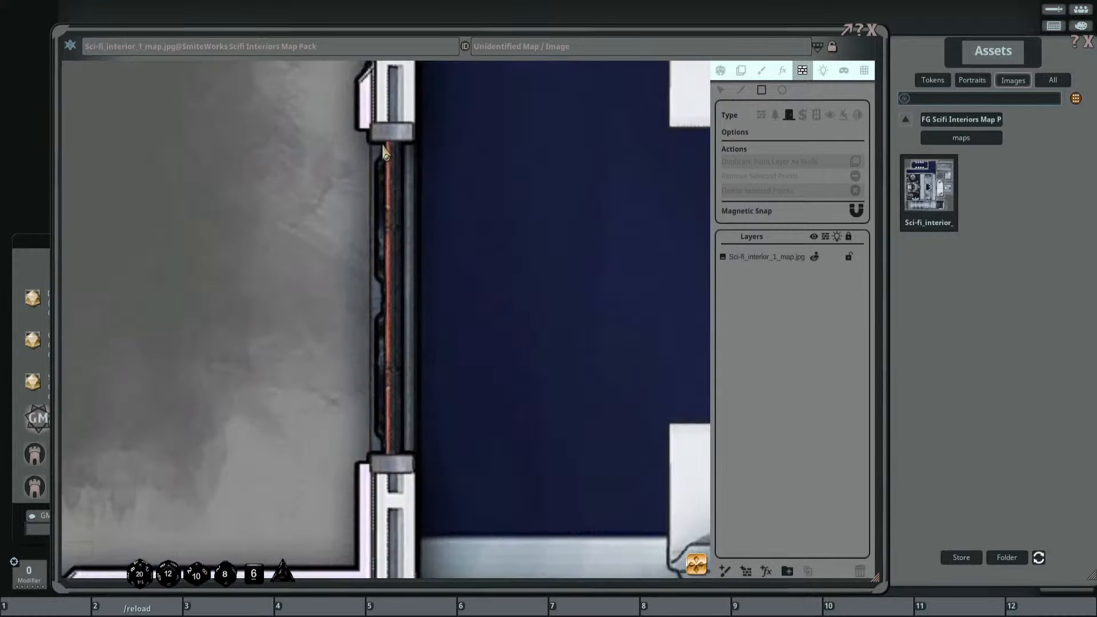
left_click_drag(372, 130, 413, 457)
Draw a rectangular door over the east doorway of the eight-seat room, fitted between the wall ends.
scroll(277, 330, "down", 5)
scroll(280, 336, "down", 3)
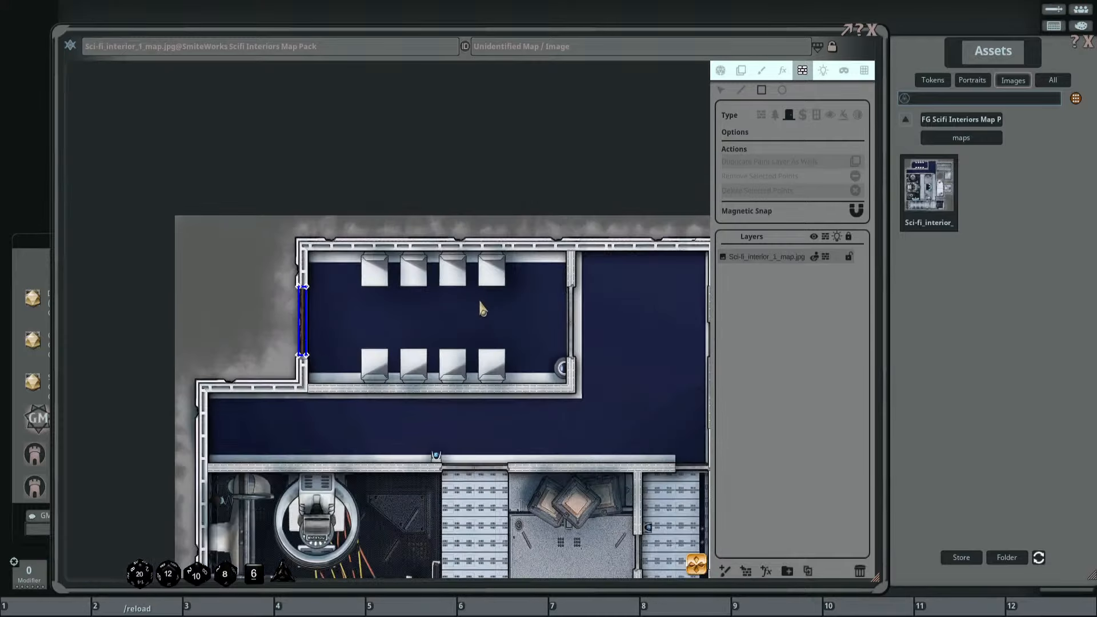
scroll(351, 226, "up", 6)
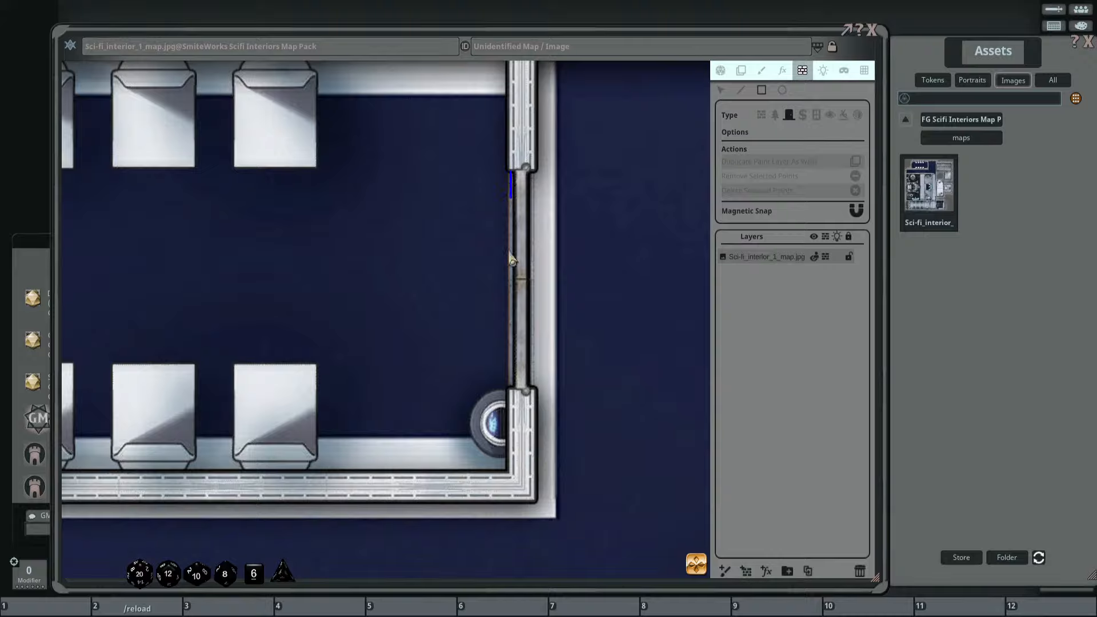
left_click_drag(509, 252, 532, 389)
Draw a rectangular door over the doorway between the blue hallway and the metal-plated room to its east.
scroll(332, 276, "down", 5)
left_click_drag(520, 298, 462, 300)
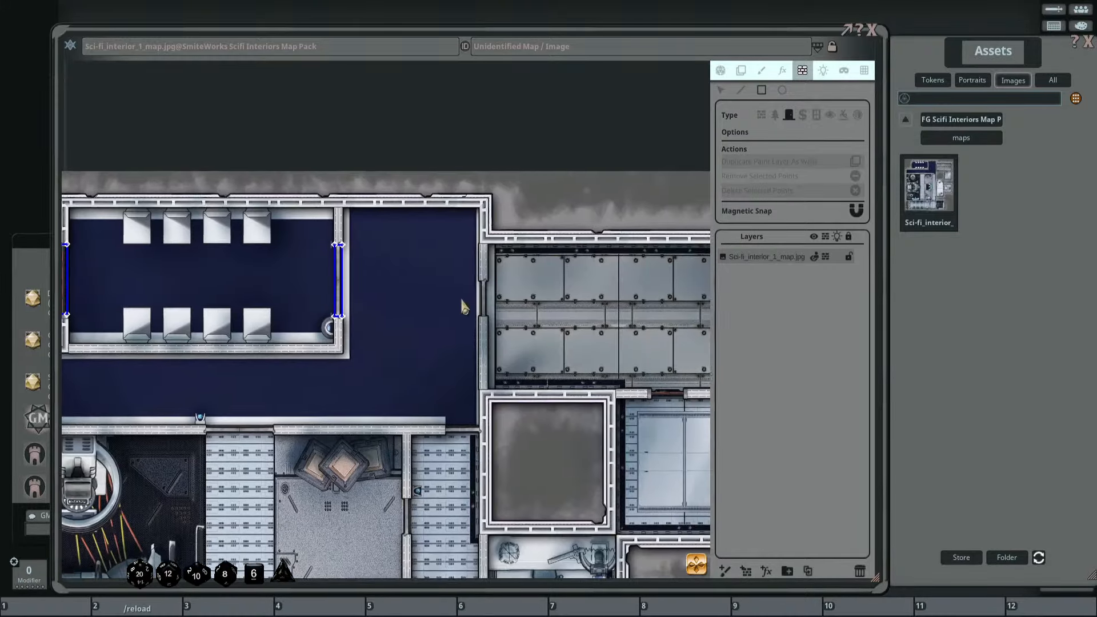
scroll(463, 307, "up", 5)
left_click_drag(469, 194, 504, 382)
Draw a rectangular door over the red-lit doorway between the metal-plated room and the small room south of it.
scroll(308, 274, "down", 5)
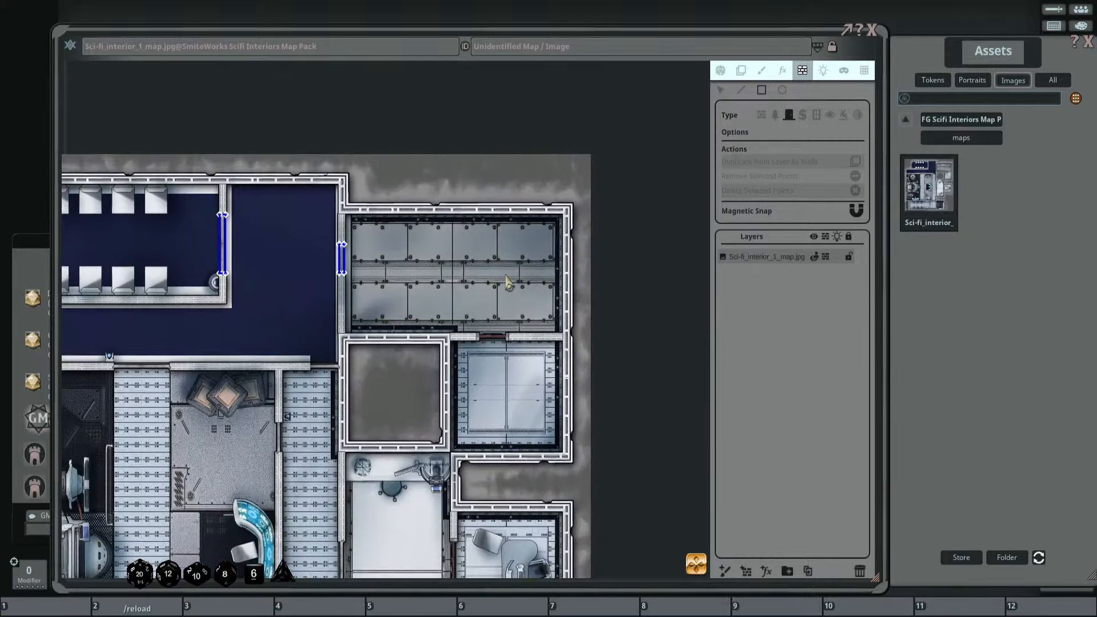
scroll(473, 257, "up", 5)
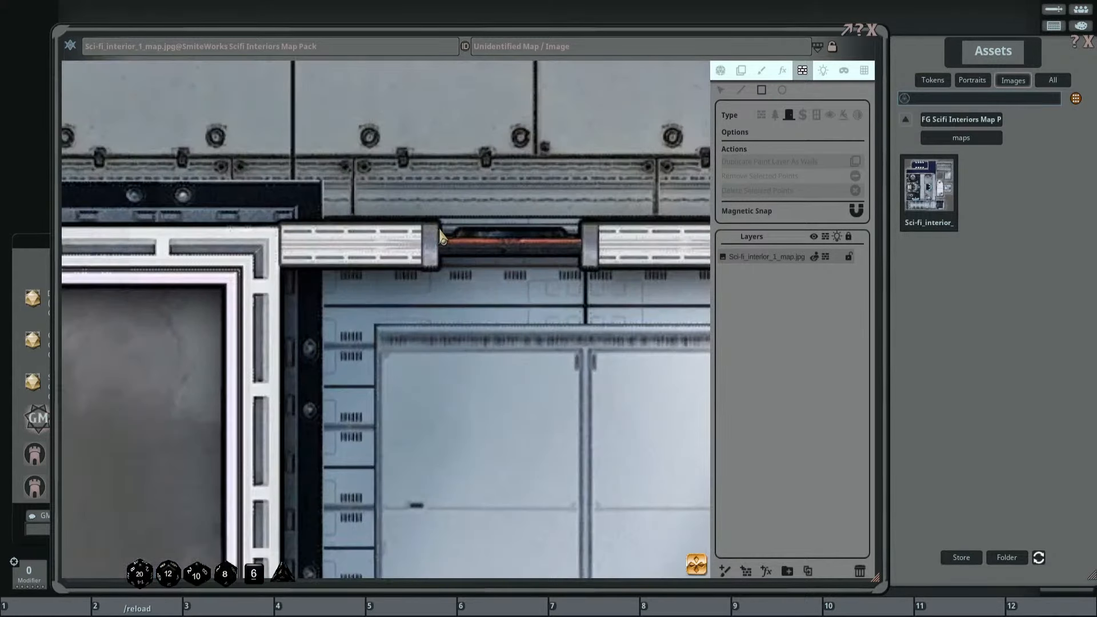
left_click_drag(441, 236, 583, 264)
Turn on the visibility of the square grid over the map.
scroll(577, 269, "down", 5)
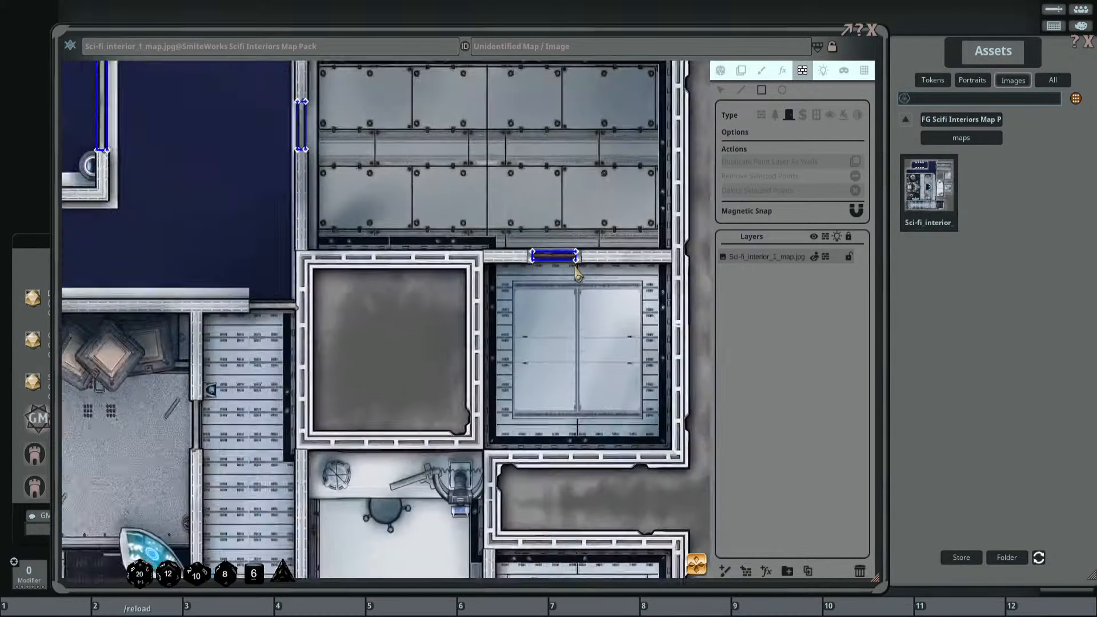
left_click(864, 70)
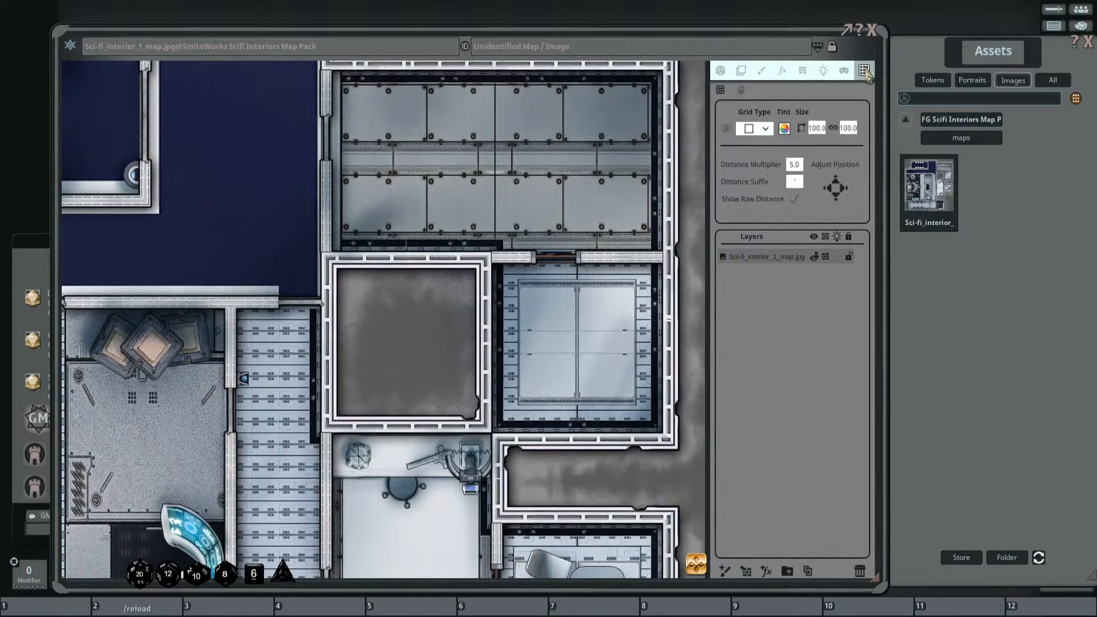
left_click(726, 129)
scroll(572, 280, "up", 3)
scroll(571, 280, "down", 6)
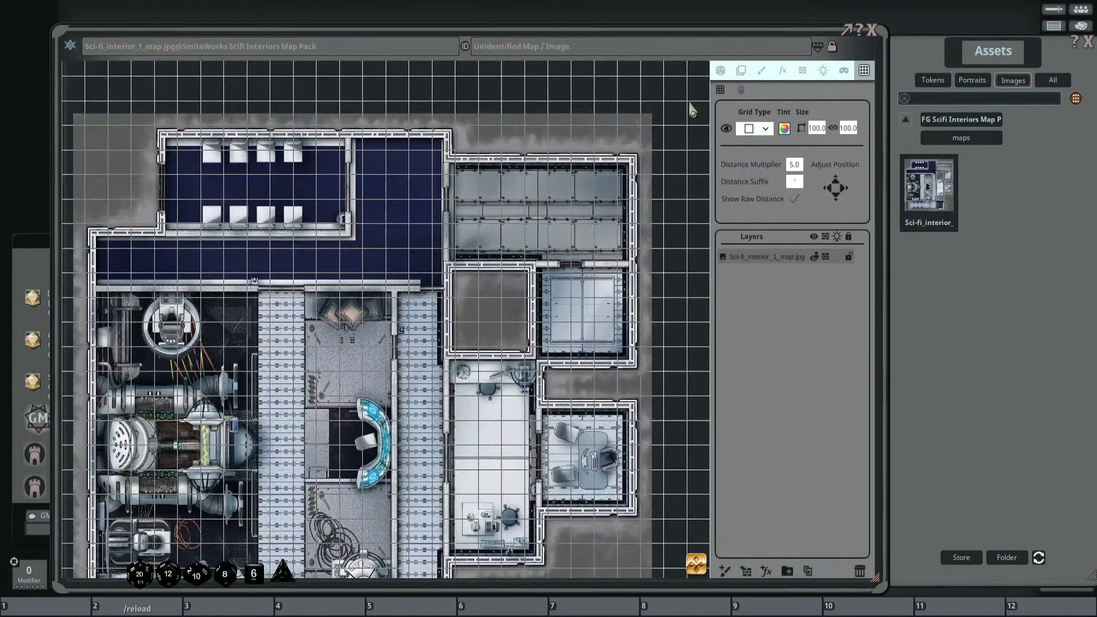
Examine how the grid lines align with the walls and doorways of the northern and eastern rooms.
left_click(741, 71)
scroll(337, 260, "down", 4)
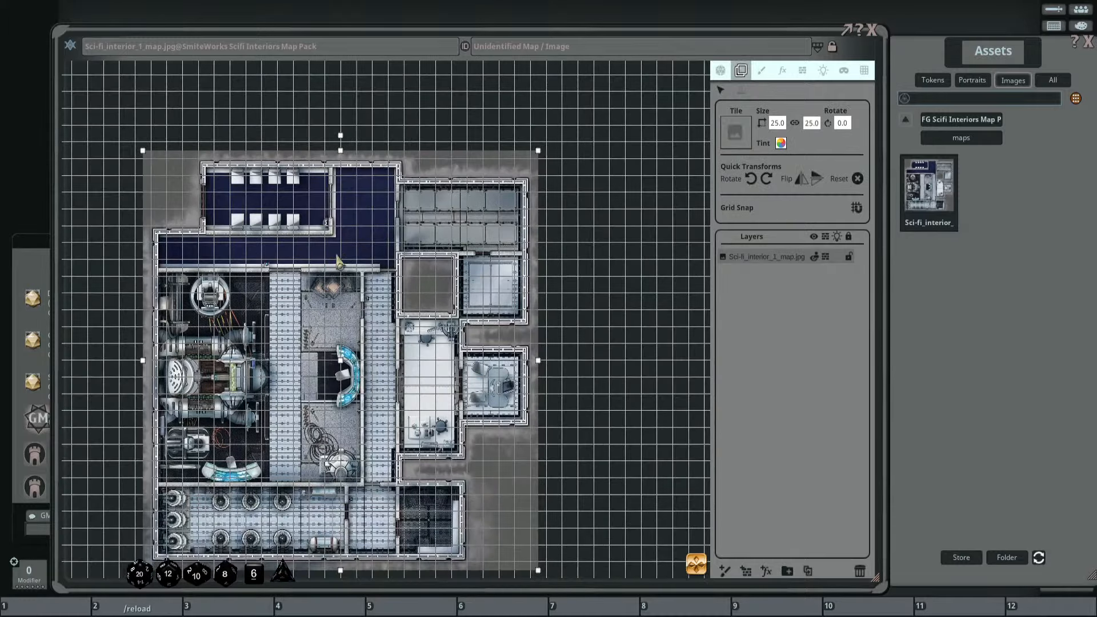
scroll(197, 182, "up", 3)
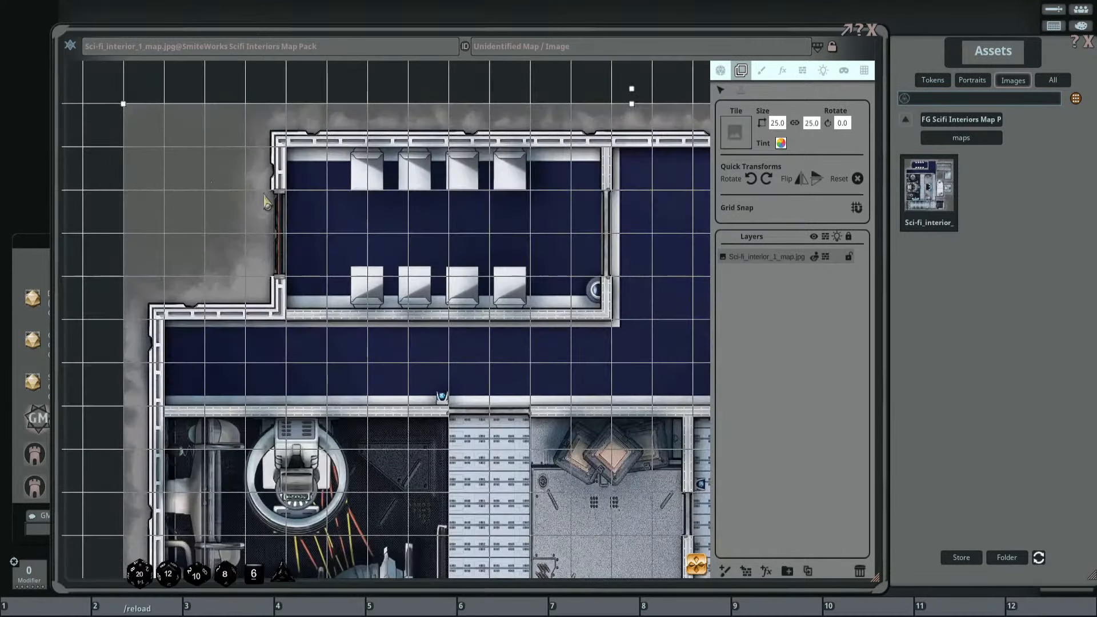
scroll(262, 201, "down", 2)
scroll(442, 253, "up", 1)
scroll(441, 253, "up", 2)
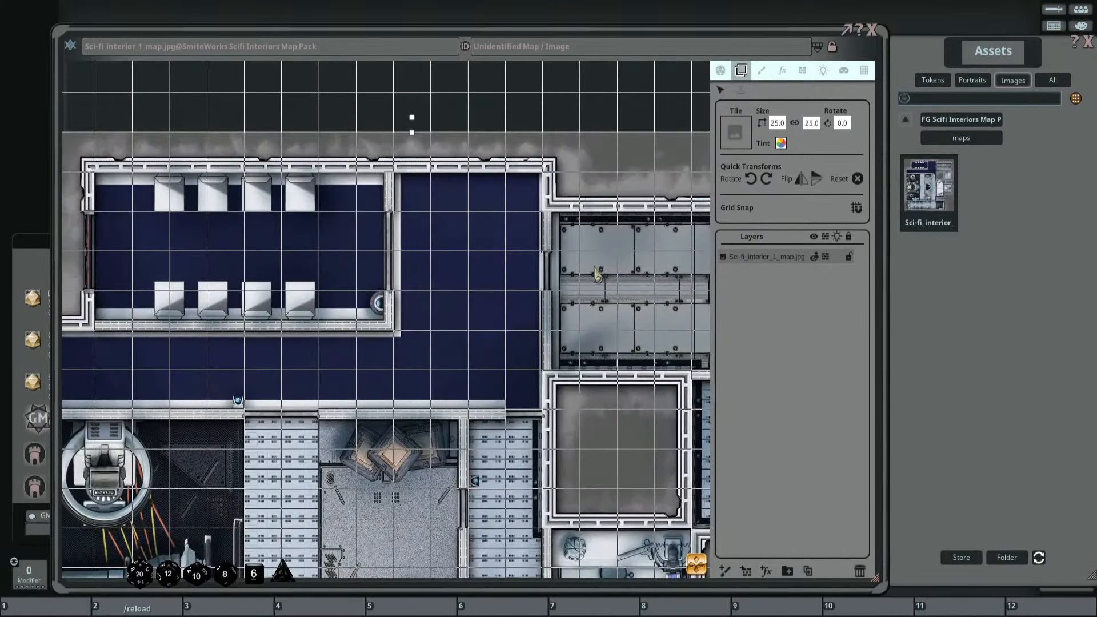
scroll(596, 275, "up", 3)
scroll(494, 292, "down", 2)
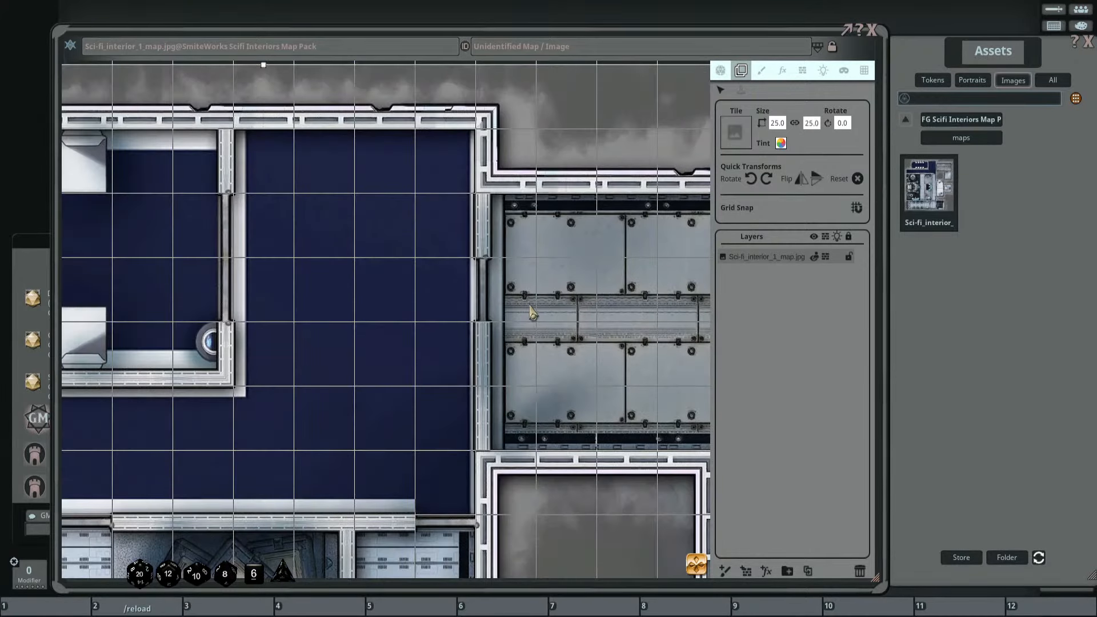
left_click_drag(571, 326, 405, 190)
left_click_drag(565, 249, 420, 235)
scroll(521, 305, "up", 2)
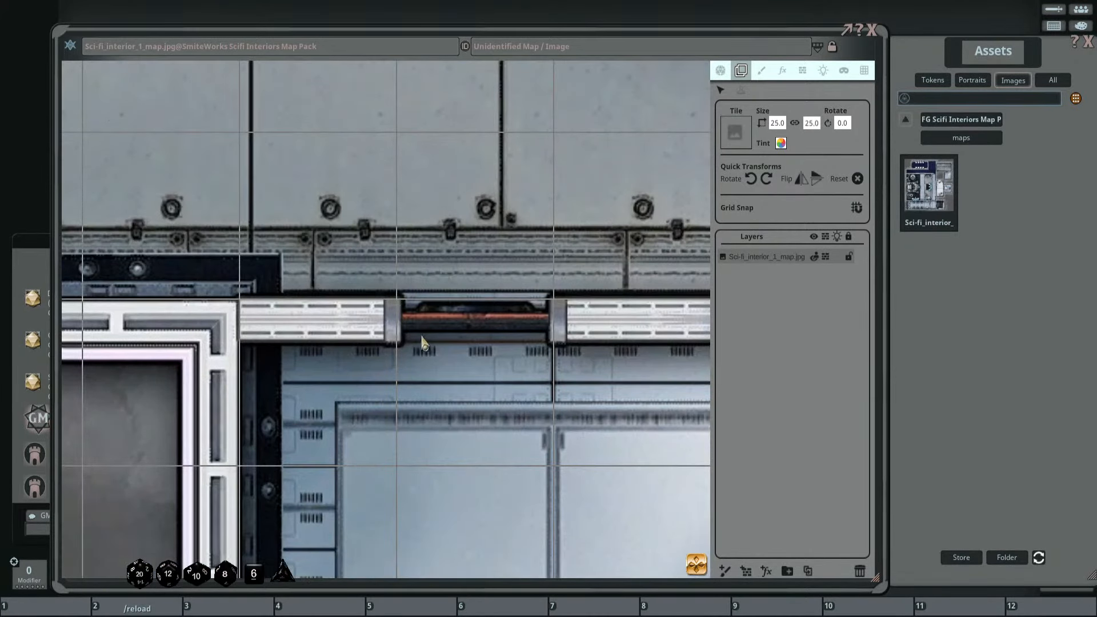
scroll(421, 338, "up", 3)
scroll(355, 309, "down", 2)
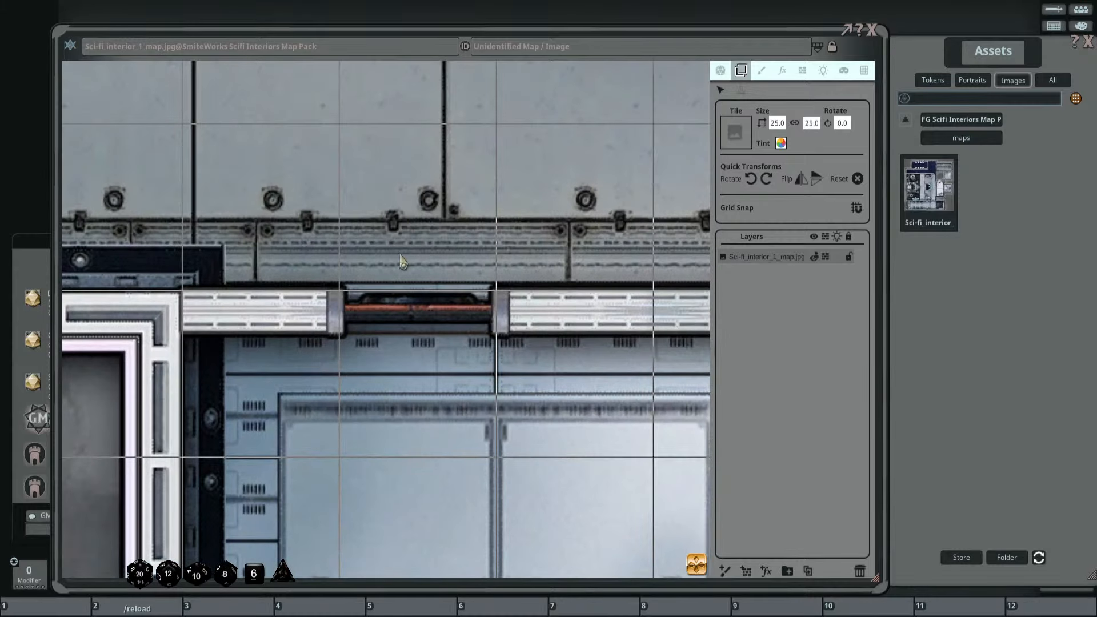
scroll(428, 371, "down", 4)
left_click_drag(268, 396, 439, 197)
scroll(397, 326, "down", 3)
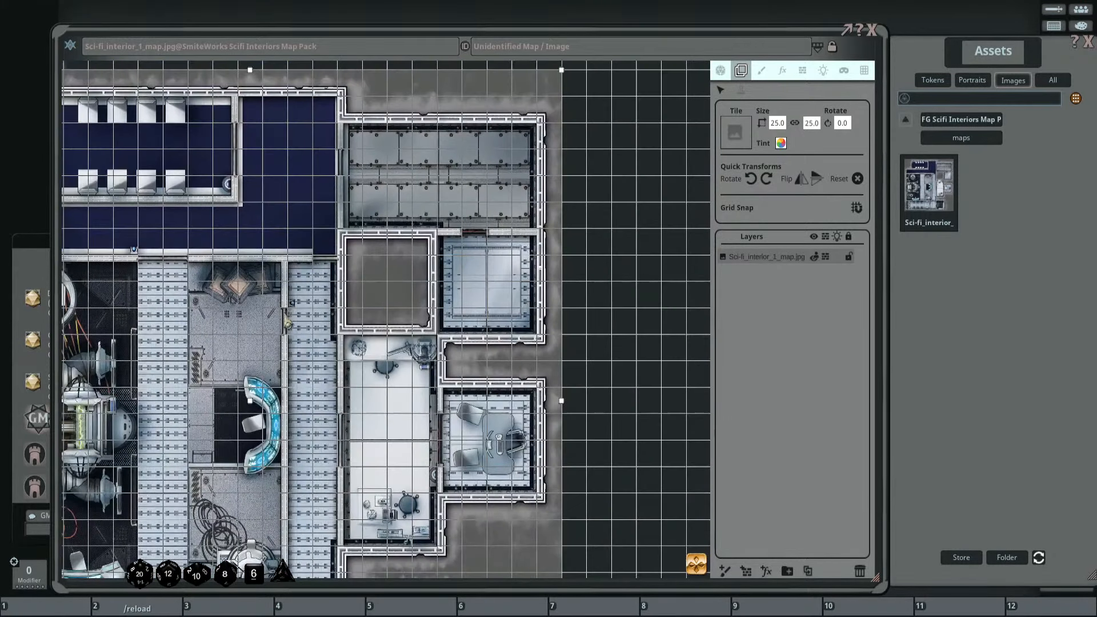
left_click_drag(395, 328, 469, 357)
scroll(468, 357, "up", 1)
Return to occluder editing and draw a rectangular door over the doorway between the corridor and the white-floored lab.
left_click(803, 71)
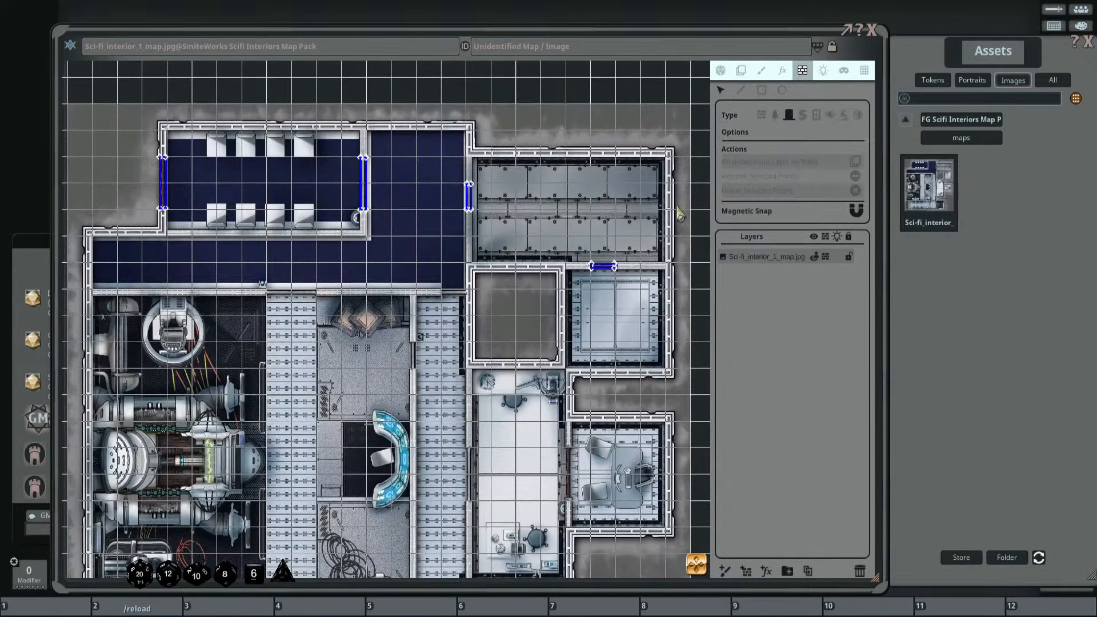
left_click(740, 93)
scroll(528, 280, "up", 6)
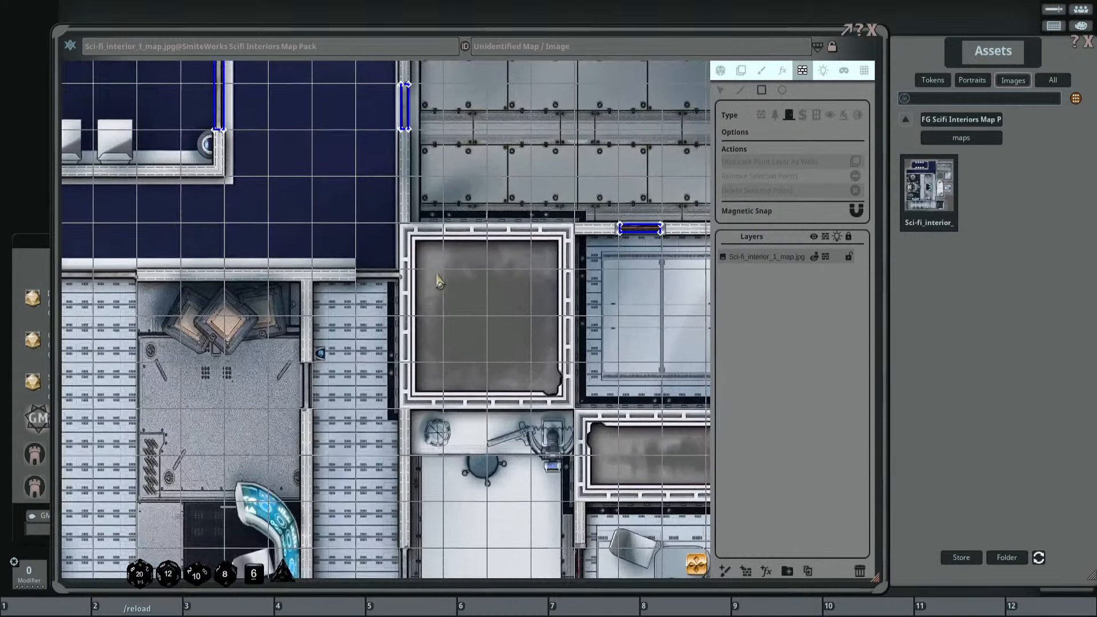
scroll(290, 273, "up", 4)
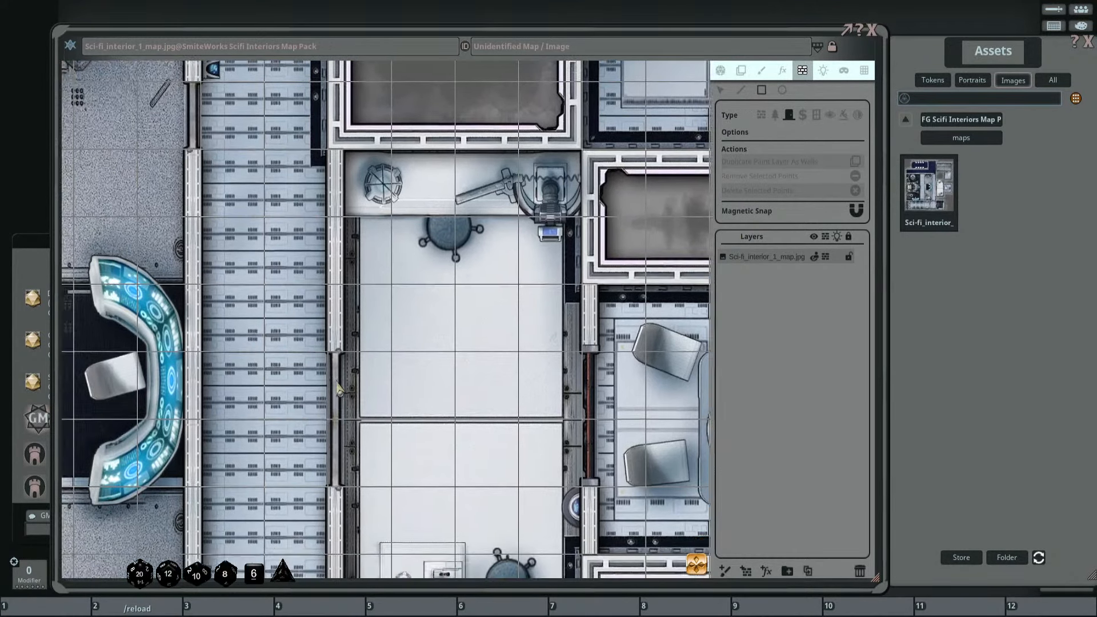
left_click_drag(388, 229, 413, 461)
Draw a rectangular door over the red-lit doorway between the white-floored lab and the office with the desk.
scroll(289, 411, "down", 5)
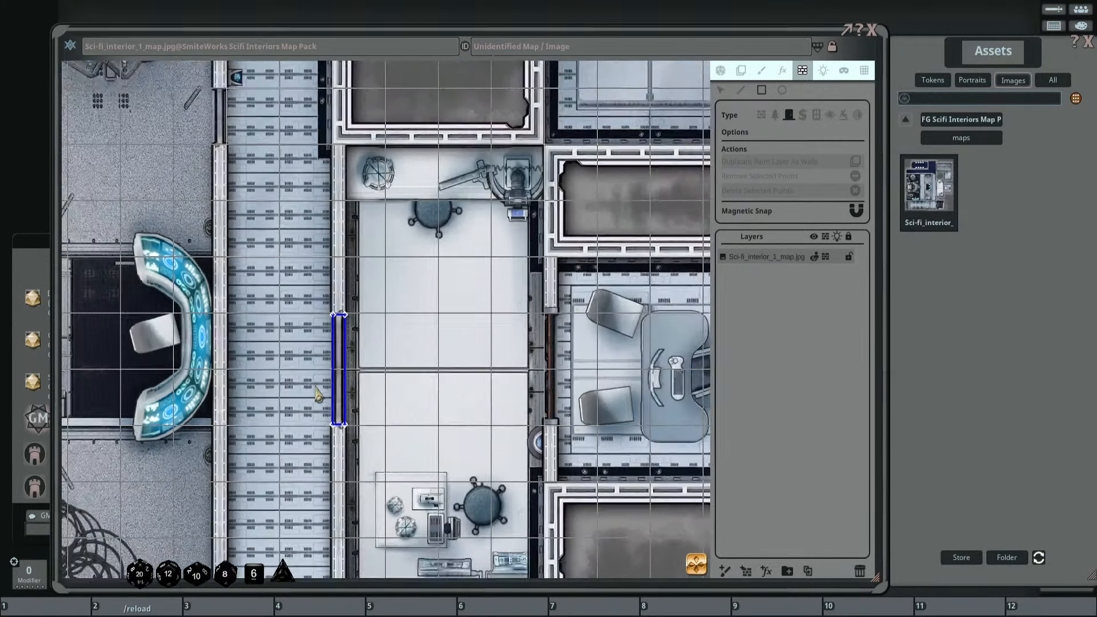
scroll(428, 312, "up", 6)
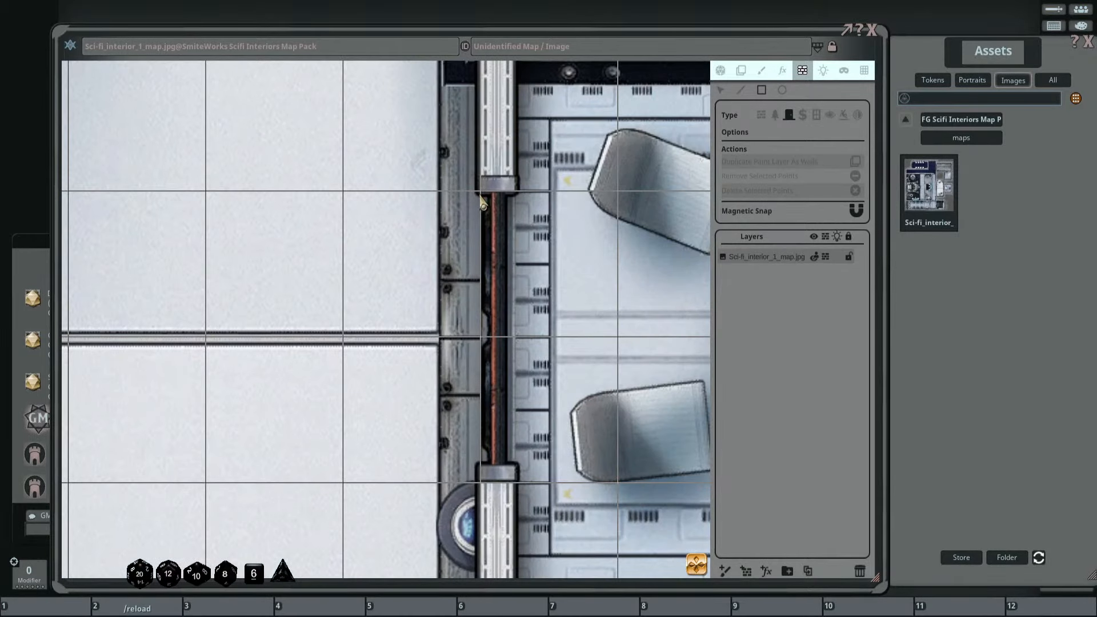
left_click_drag(480, 195, 512, 463)
Draw a rectangular door over the red-lit doorway of the dark mesh-floored room in the map's southeast.
scroll(392, 318, "down", 6)
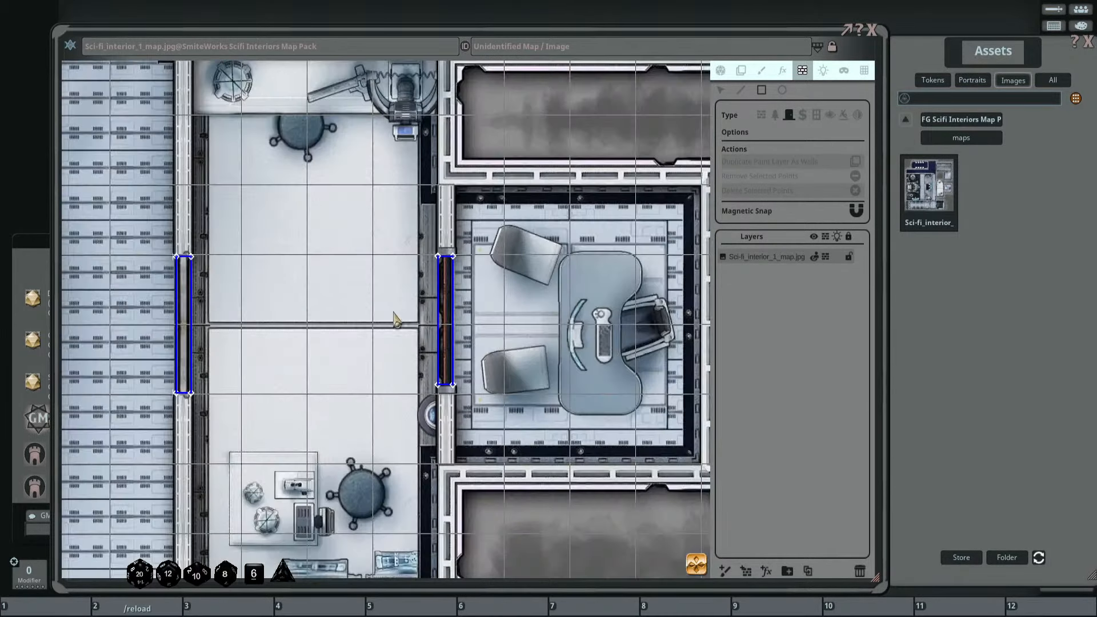
scroll(454, 382, "up", 2)
scroll(454, 381, "up", 4)
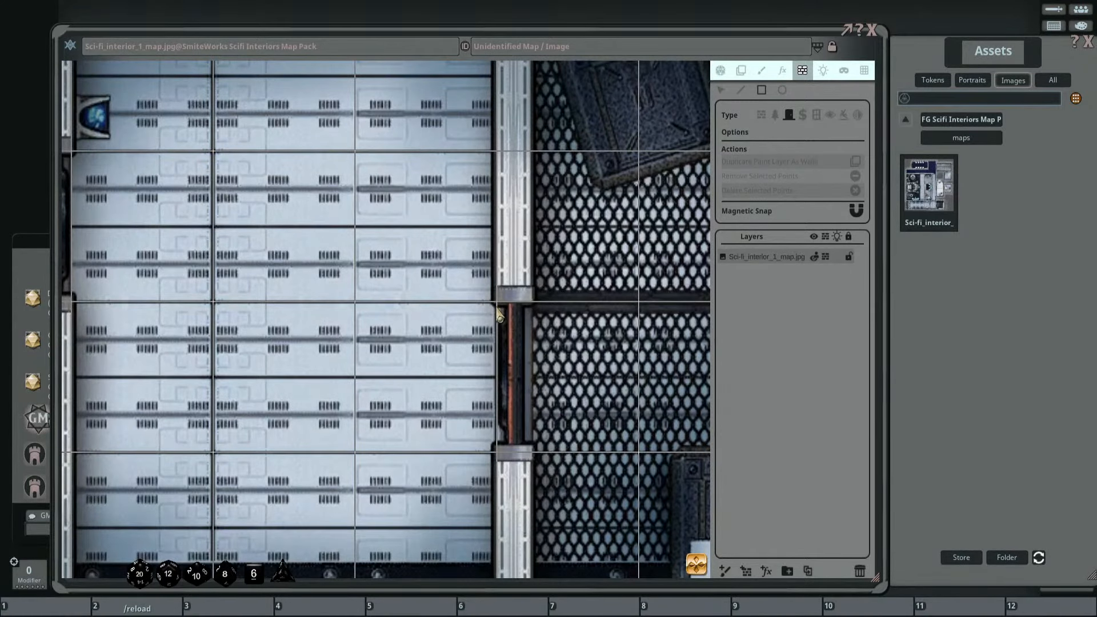
left_click_drag(499, 314, 527, 446)
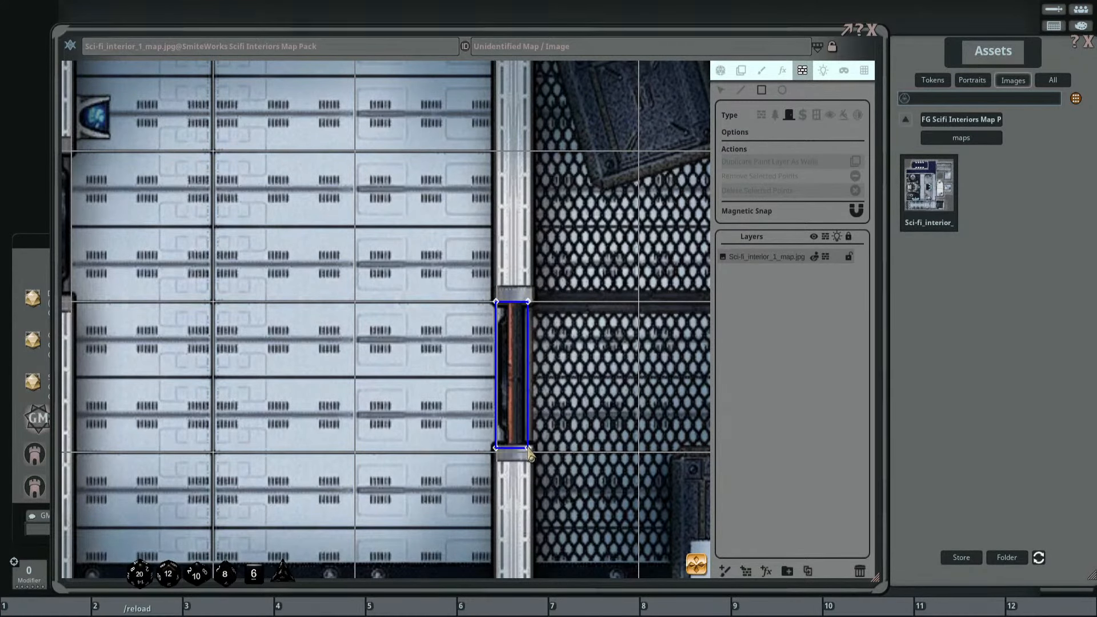
Draw a rectangular door over the horizontal doorway at the south end of the east corridor.
scroll(387, 345, "down", 2)
left_click_drag(289, 245, 418, 435)
scroll(439, 260, "up", 2)
scroll(414, 325, "up", 1)
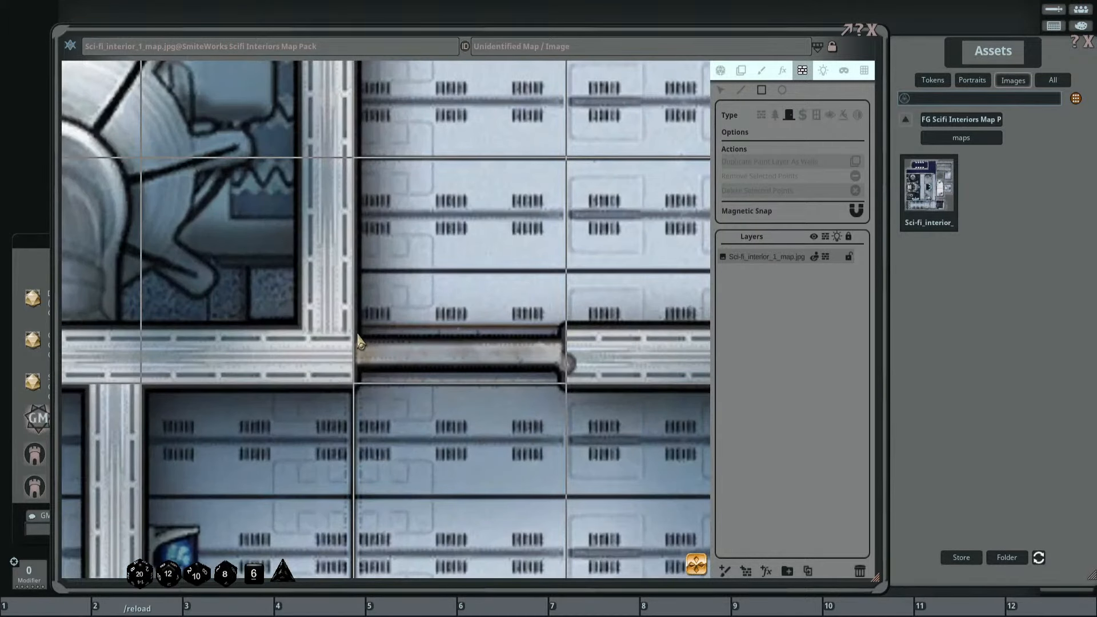
left_click_drag(359, 350, 565, 375)
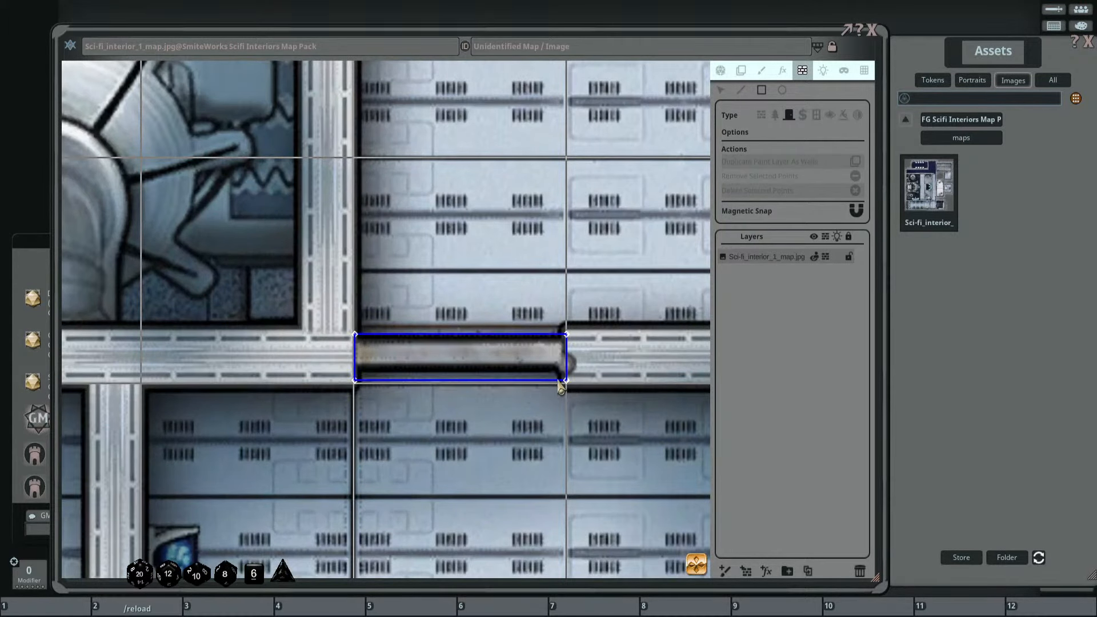
Draw a rectangular door over the red-lit doorway in the wall east of the room with the round machines.
scroll(289, 365, "down", 2)
left_click_drag(245, 371, 324, 274)
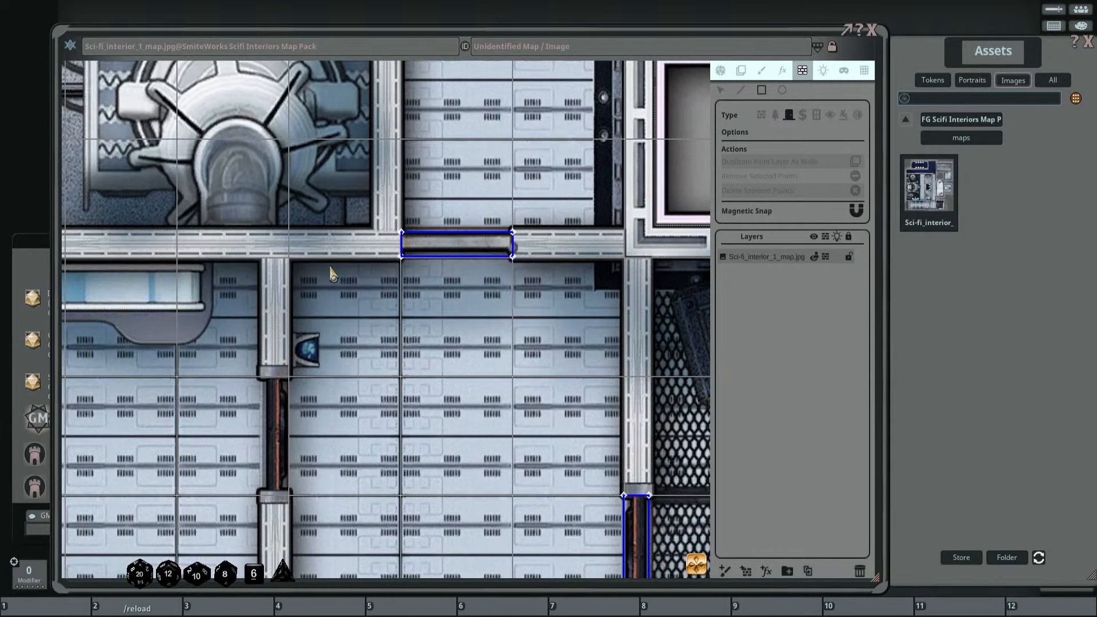
left_click_drag(300, 424, 412, 295)
scroll(413, 294, "up", 2)
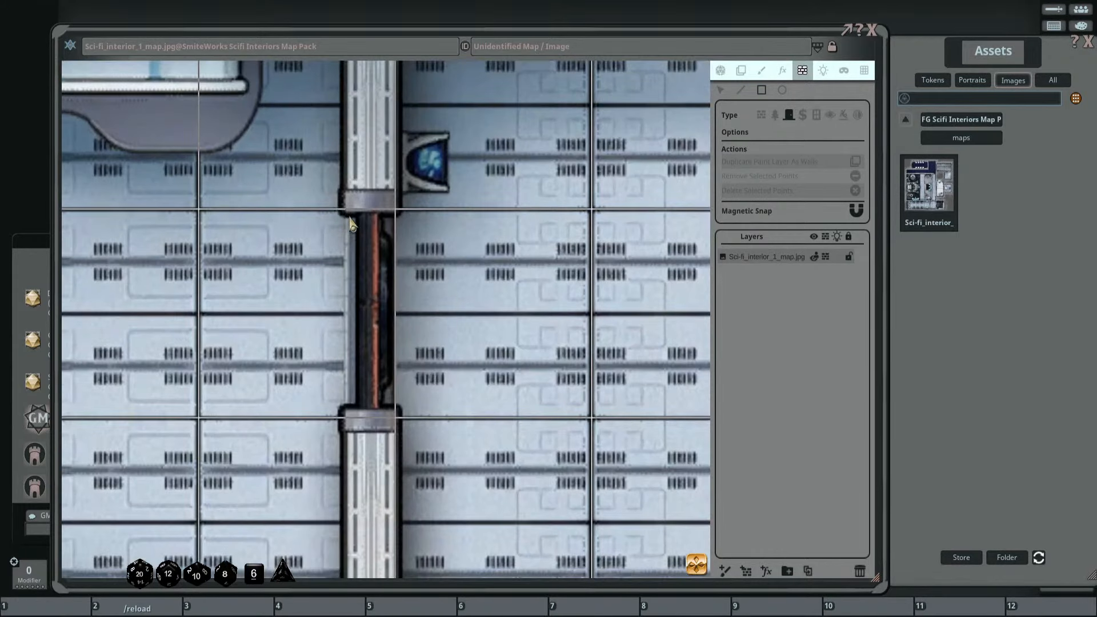
left_click_drag(352, 220, 398, 423)
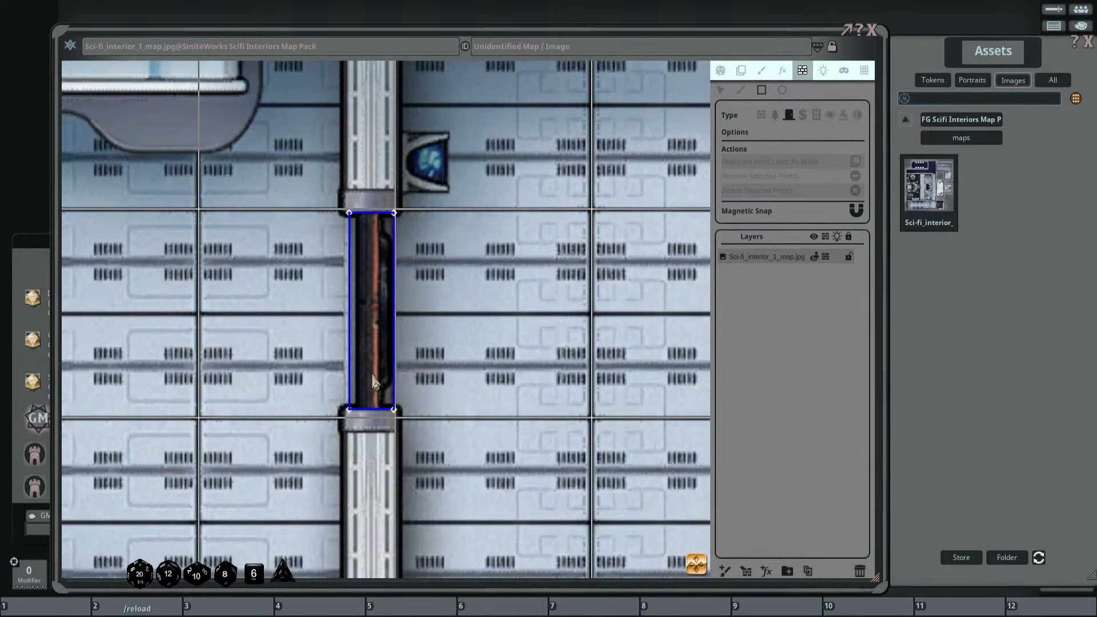
Draw a rectangular door over the doorway between the grey-floored crate room and the east corridor.
scroll(247, 342, "down", 3)
left_click_drag(227, 328, 527, 251)
scroll(526, 251, "down", 1)
left_click_drag(367, 247, 448, 386)
scroll(449, 385, "down", 3)
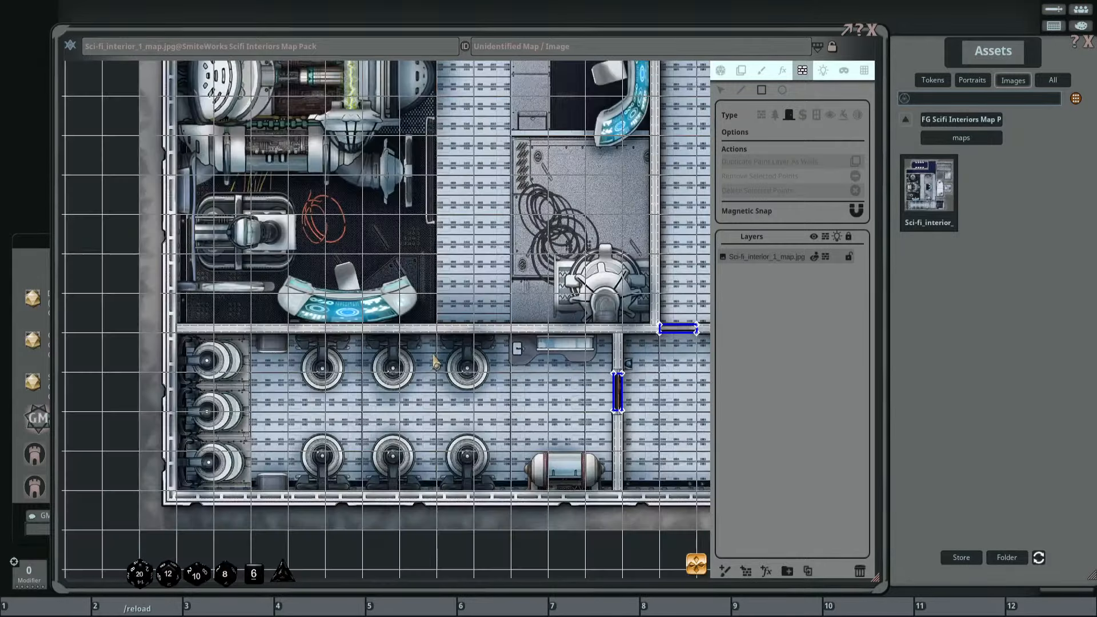
left_click_drag(421, 168, 427, 266)
left_click_drag(499, 223, 395, 438)
scroll(516, 212, "up", 5)
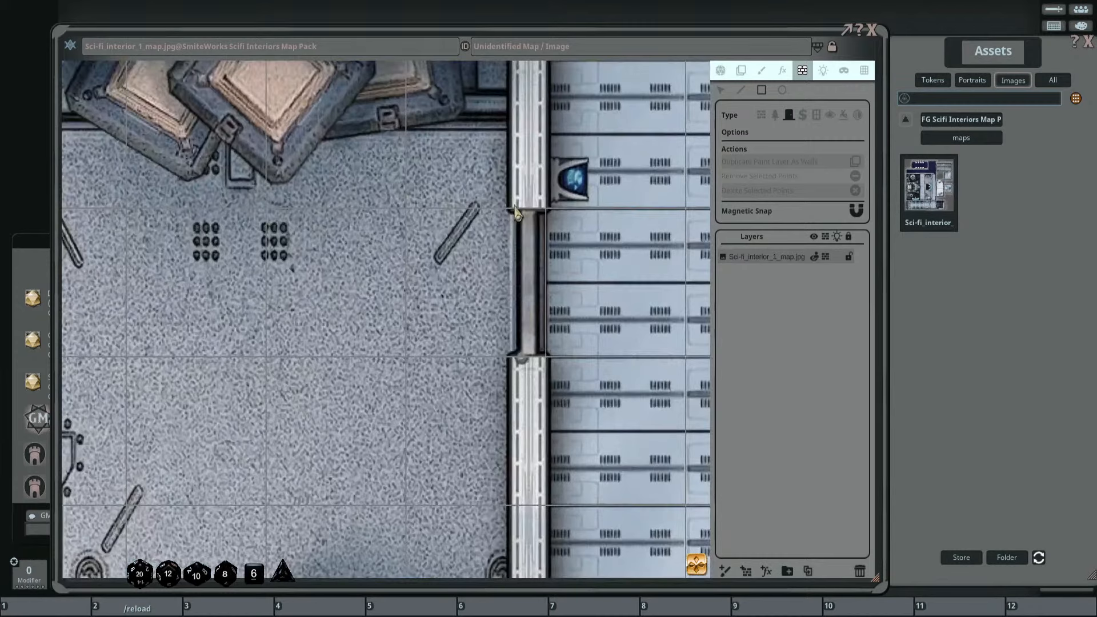
left_click_drag(513, 216, 544, 355)
Draw a wide rectangular door over the double doorway at the north end of the corridor beside the machine room.
scroll(398, 339, "down", 3)
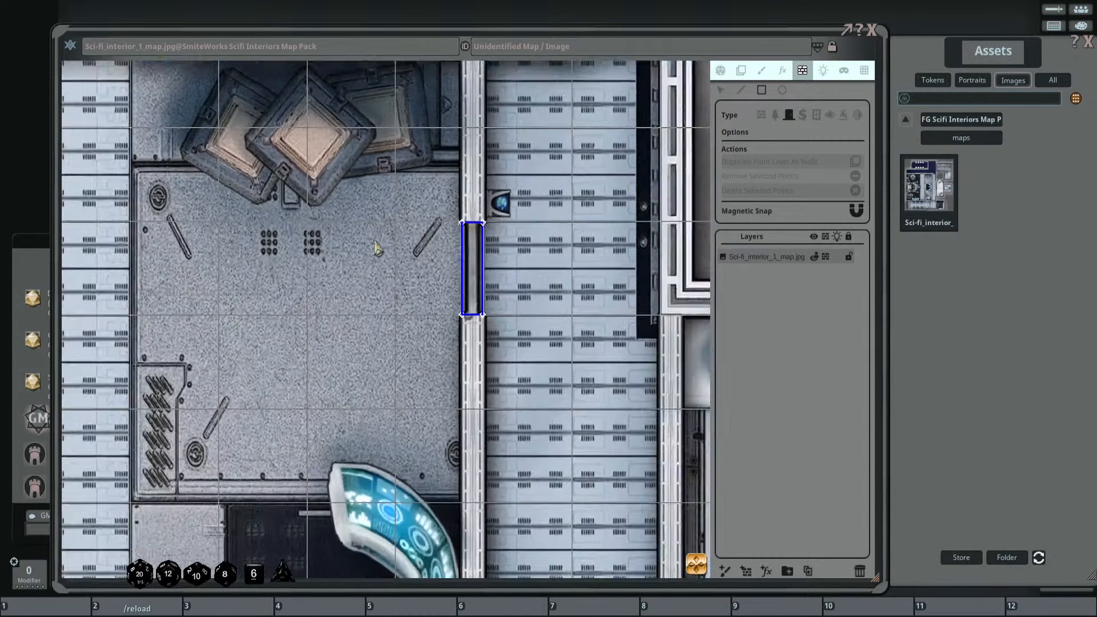
scroll(398, 337, "down", 4)
scroll(297, 269, "up", 8)
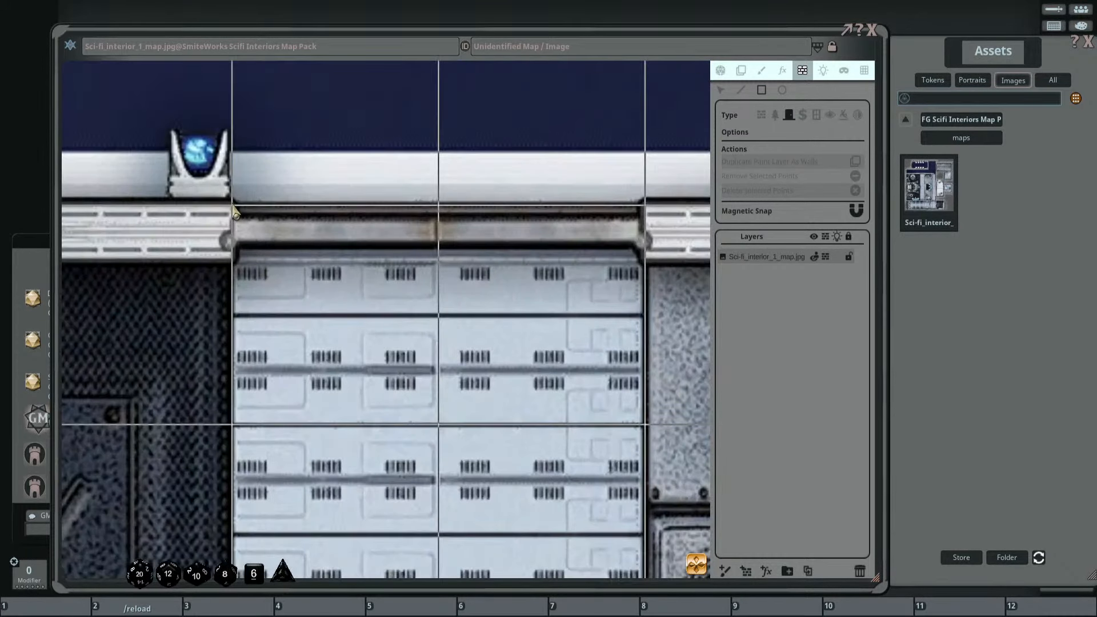
left_click_drag(234, 212, 643, 258)
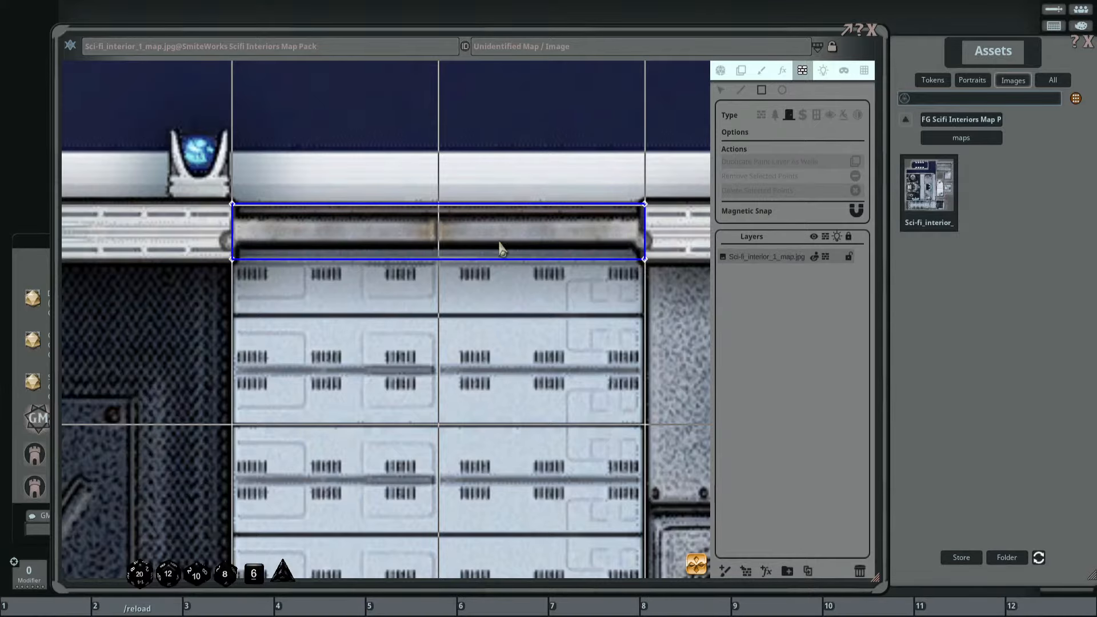
With the line tool, draw a wall from the seat room's west door around the northwest corner, along the north wall and down to its east door.
scroll(355, 277, "down", 5)
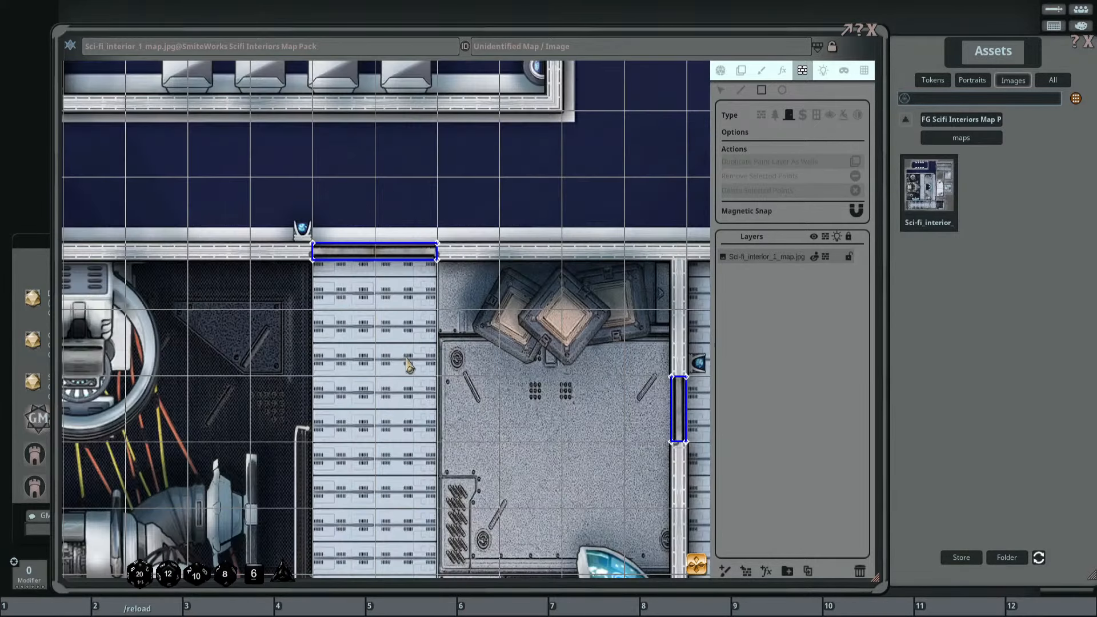
scroll(409, 361, "down", 6)
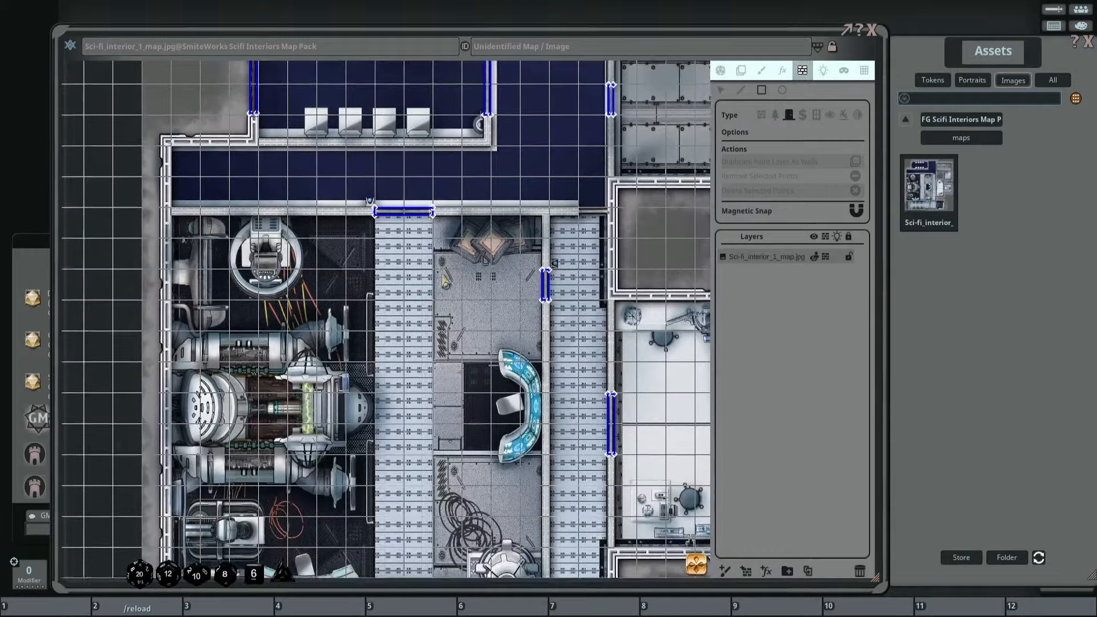
scroll(575, 429, "up", 5)
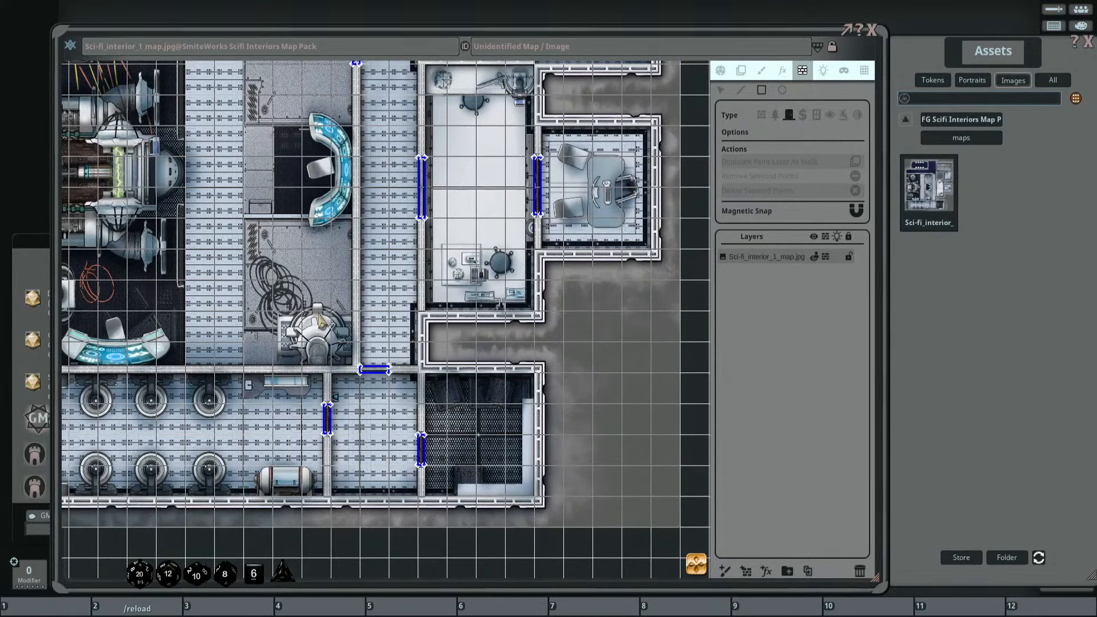
scroll(321, 322, "down", 4)
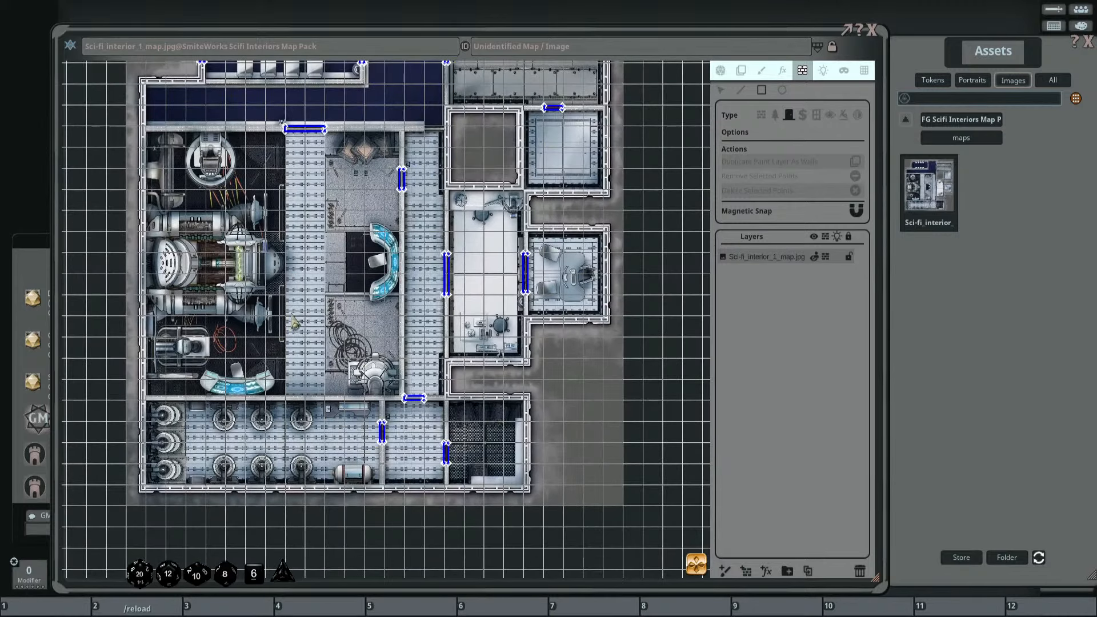
left_click_drag(292, 316, 382, 325)
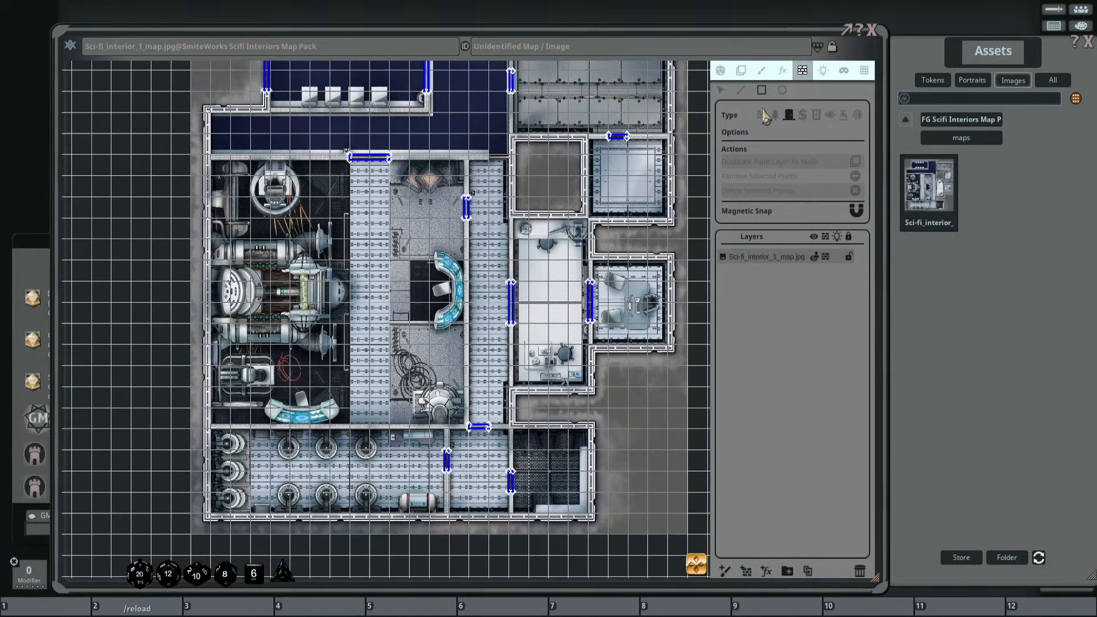
left_click(741, 90)
scroll(417, 160, "up", 6)
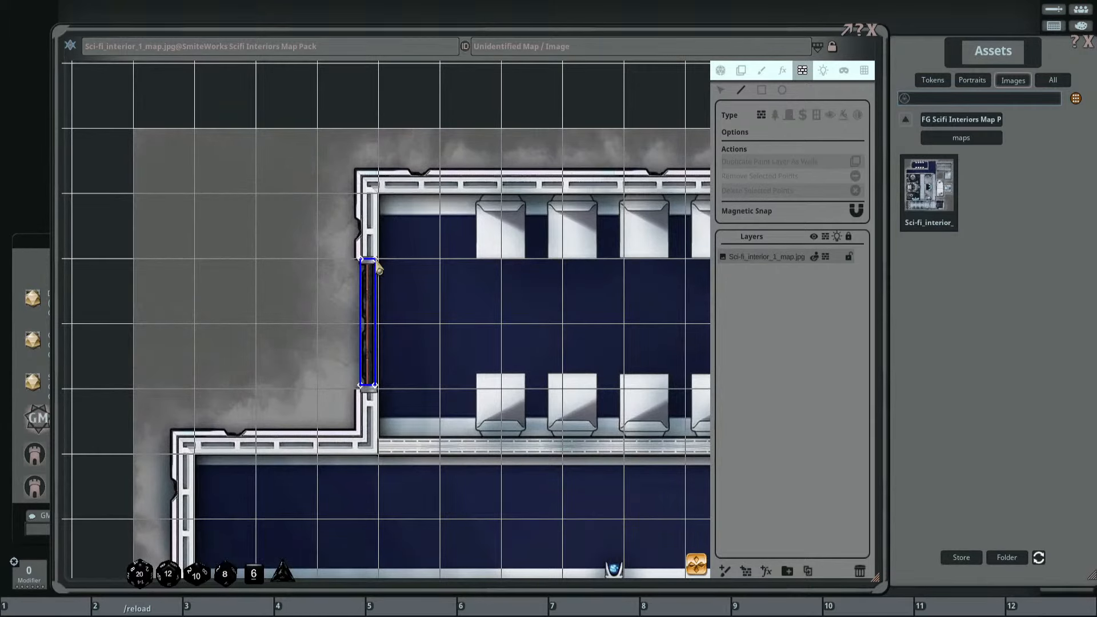
scroll(367, 198, "up", 3)
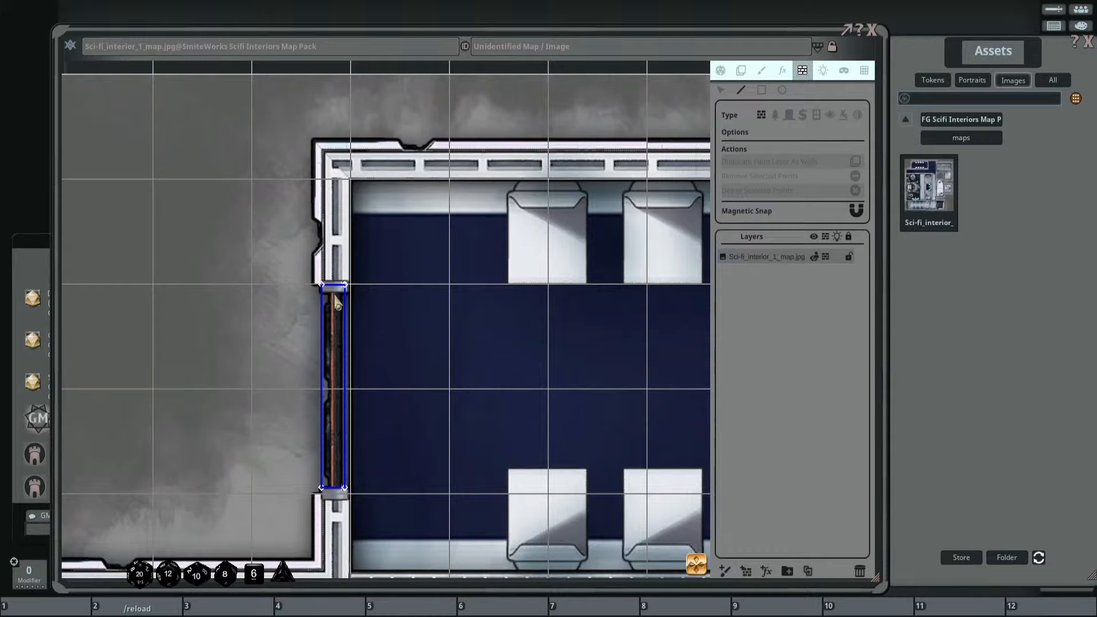
left_click(334, 295)
key("Right")
key("Right")
key("Right")
key("Right")
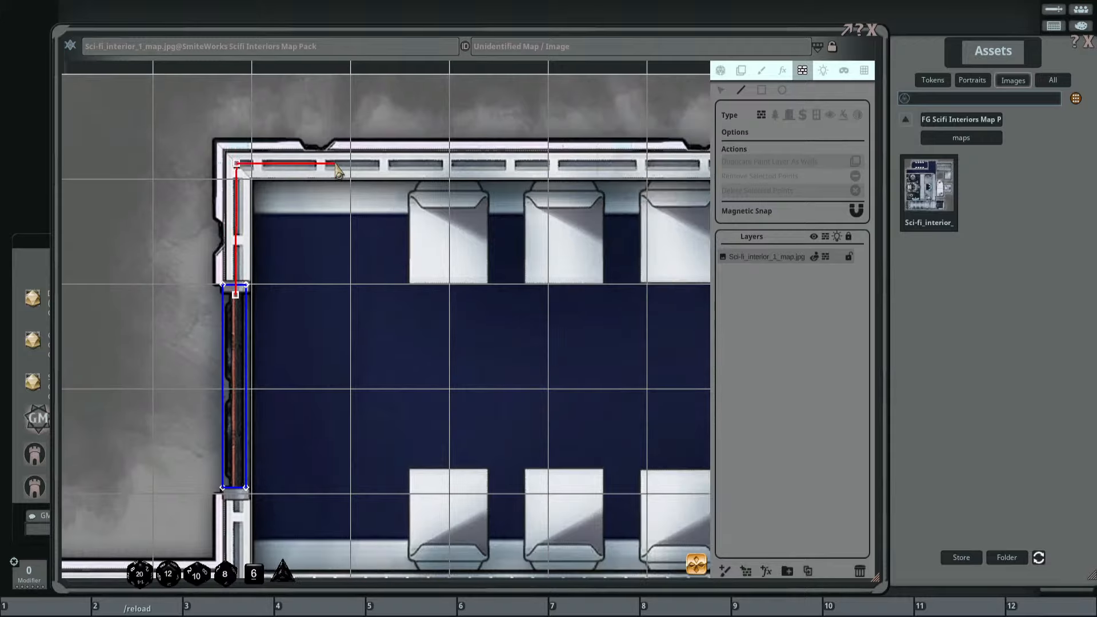
key("Right")
key("Right")
key("Right")
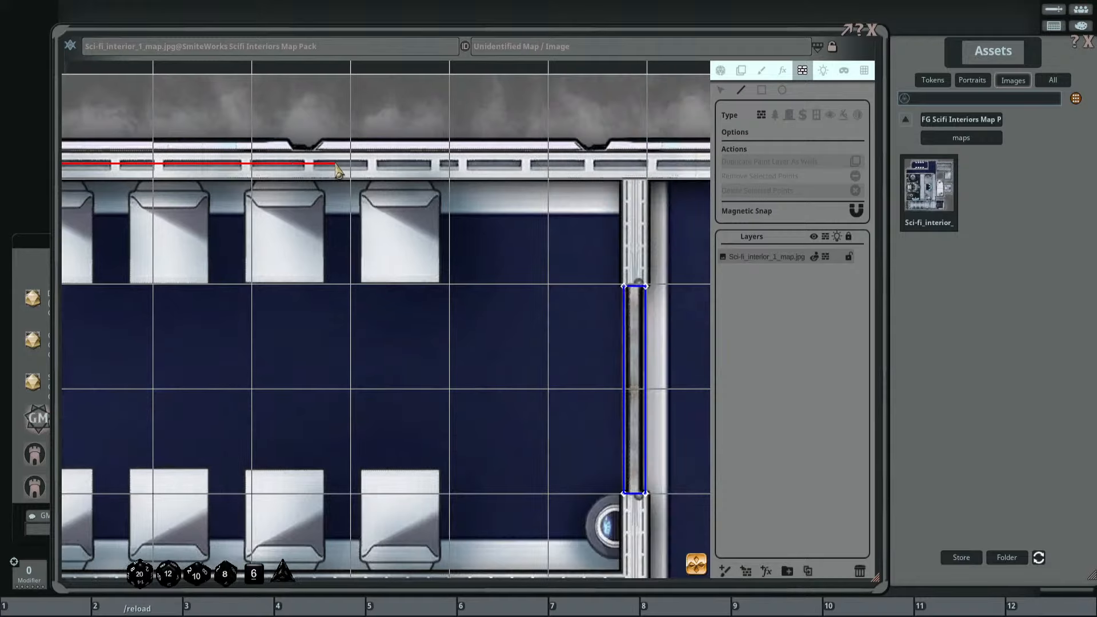
key("Right")
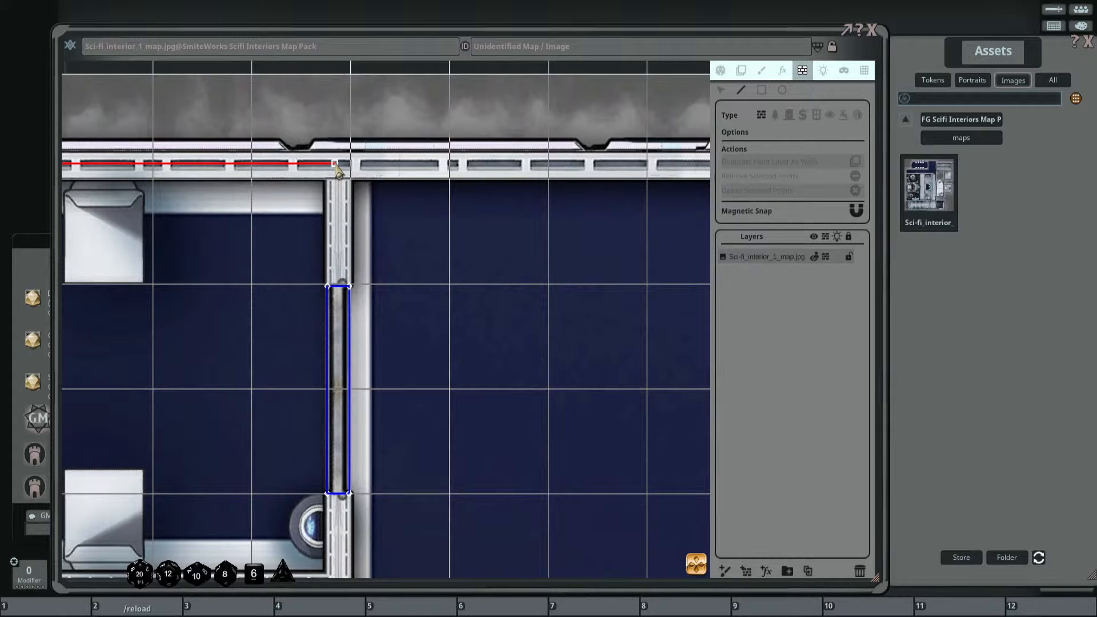
key("Down")
key("Down")
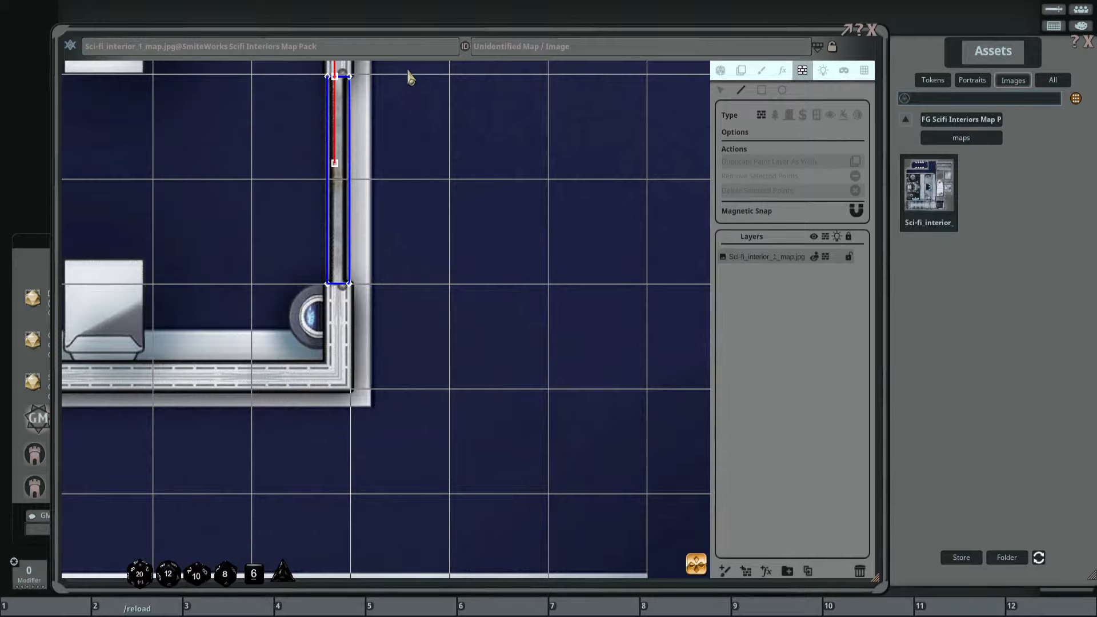
Draw a wall line from the seat room's northeast corner along the blue hall's north wall and down to the metal-plated room's west door.
scroll(408, 71, "down", 3)
left_click_drag(408, 93, 418, 335)
scroll(408, 334, "up", 3)
left_click_drag(343, 197, 330, 289)
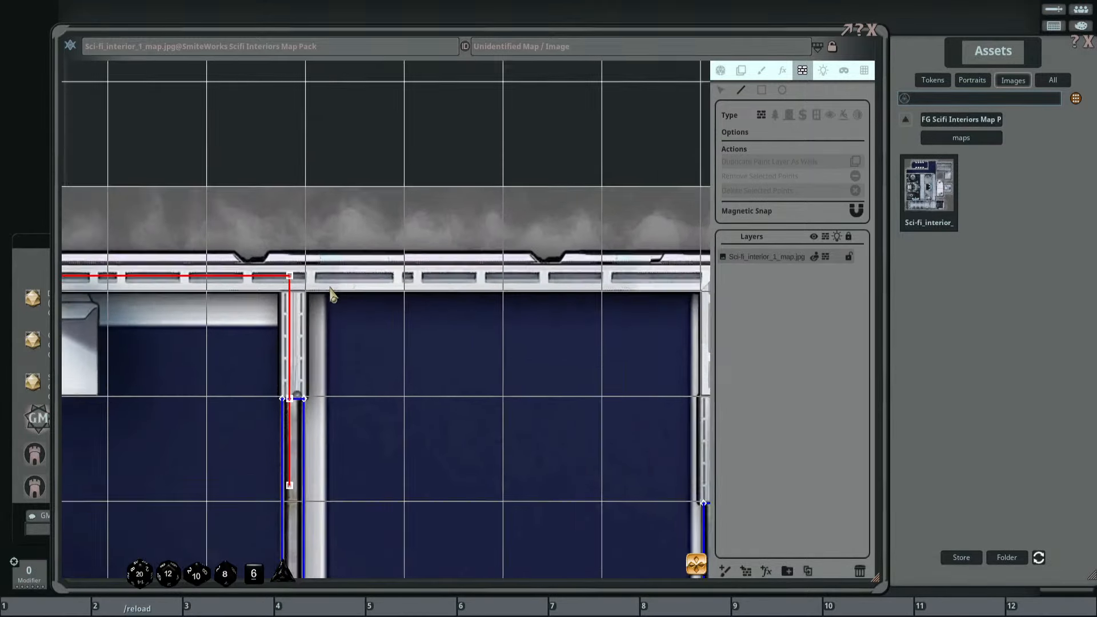
scroll(333, 291, "up", 1)
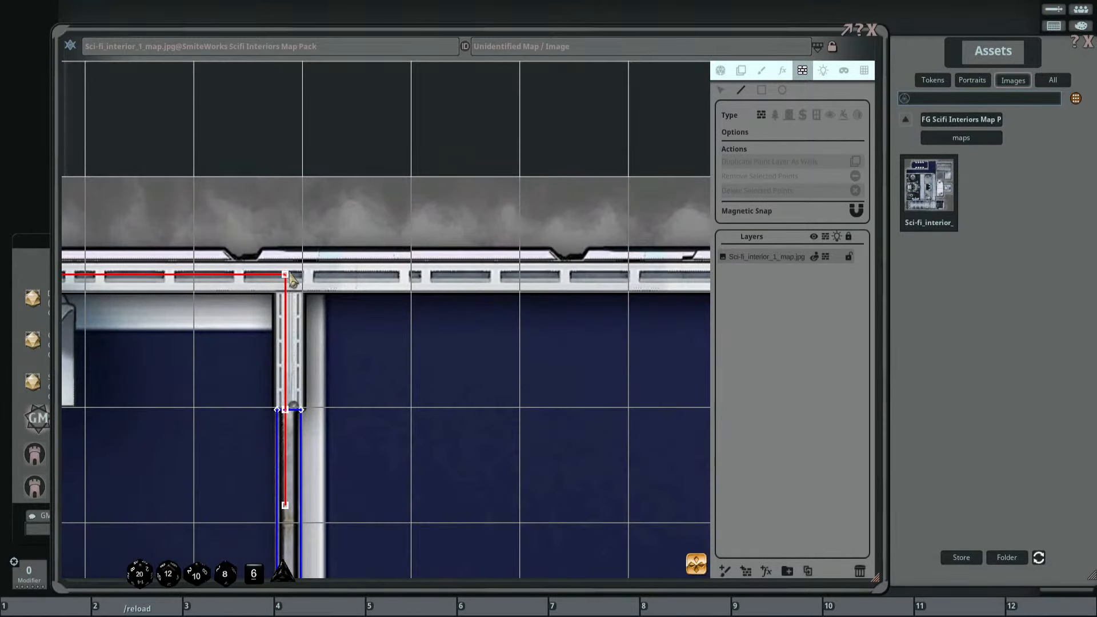
left_click(290, 275)
key("Right")
key("Right")
key("Right")
key("Right")
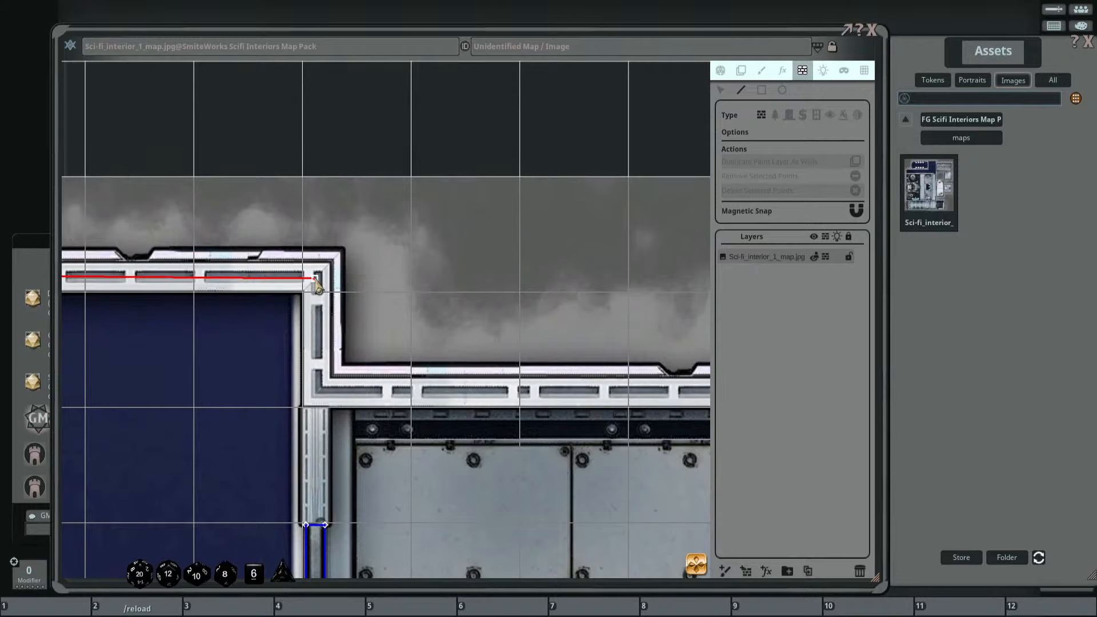
left_click_drag(321, 436, 356, 275)
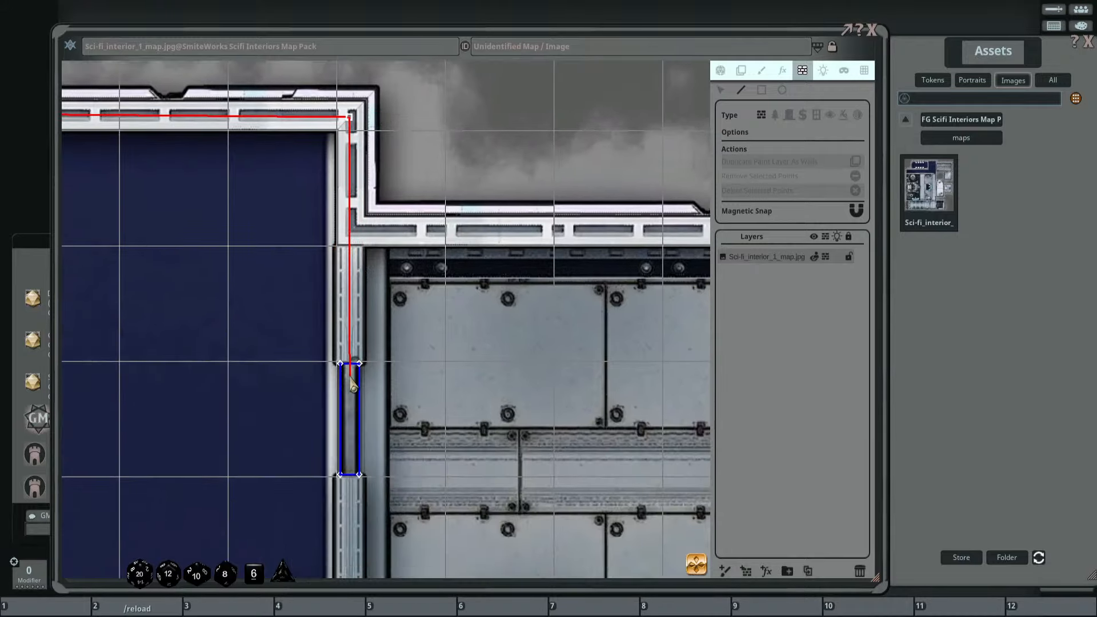
Draw a wall line along the north wall of the metal-plated room to its northeast corner.
scroll(394, 341, "down", 3)
scroll(162, 286, "down", 3)
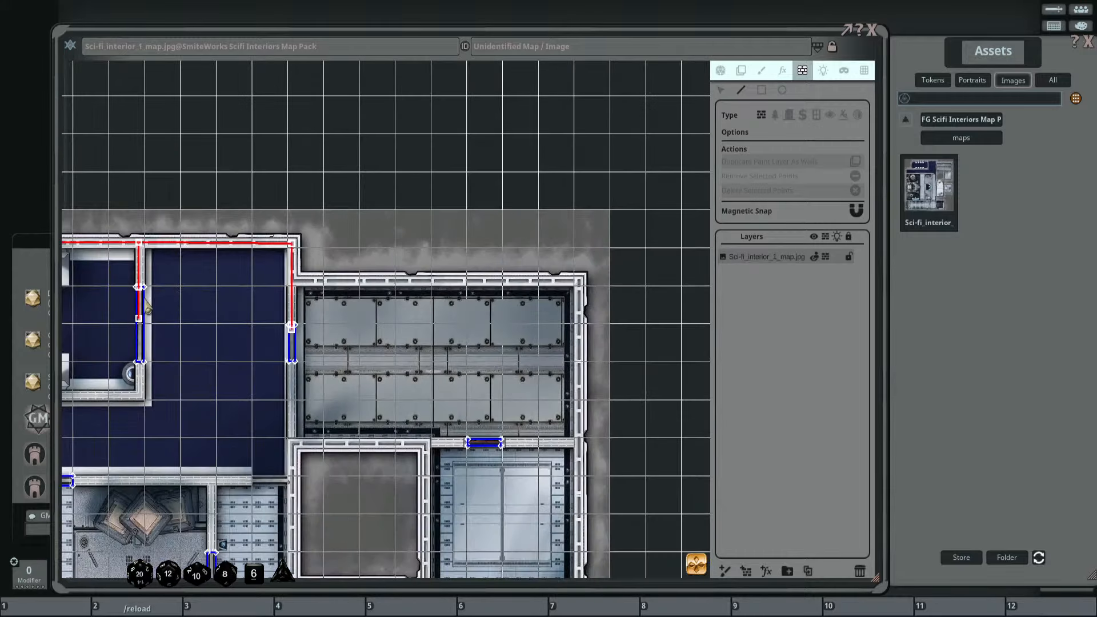
left_click_drag(162, 285, 337, 317)
left_click_drag(155, 307, 218, 282)
scroll(277, 293, "up", 5)
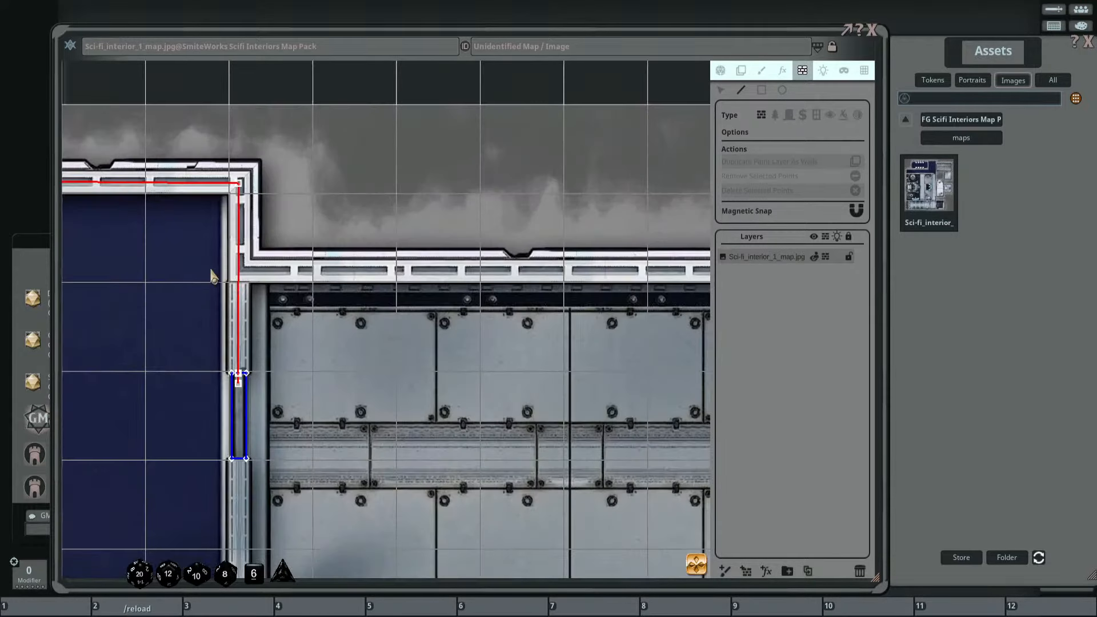
left_click(206, 269)
left_click_drag(554, 279, 211, 230)
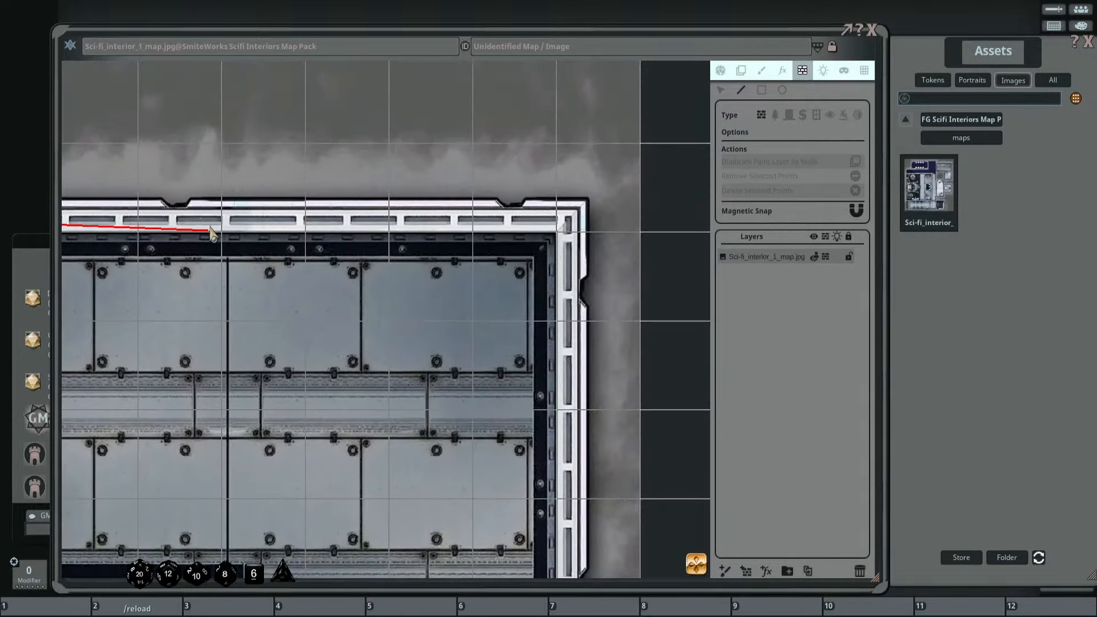
left_click(572, 219)
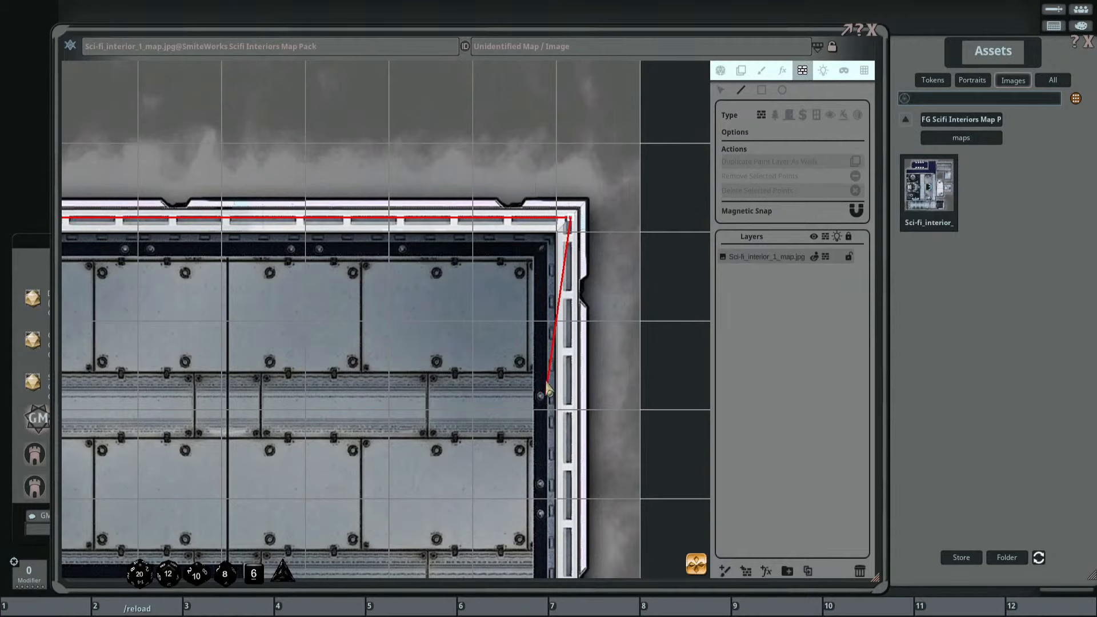
Continue the wall down the outer east wall, west under the room south of the metal-plated room, and down to the office door.
left_click_drag(544, 392, 547, 136)
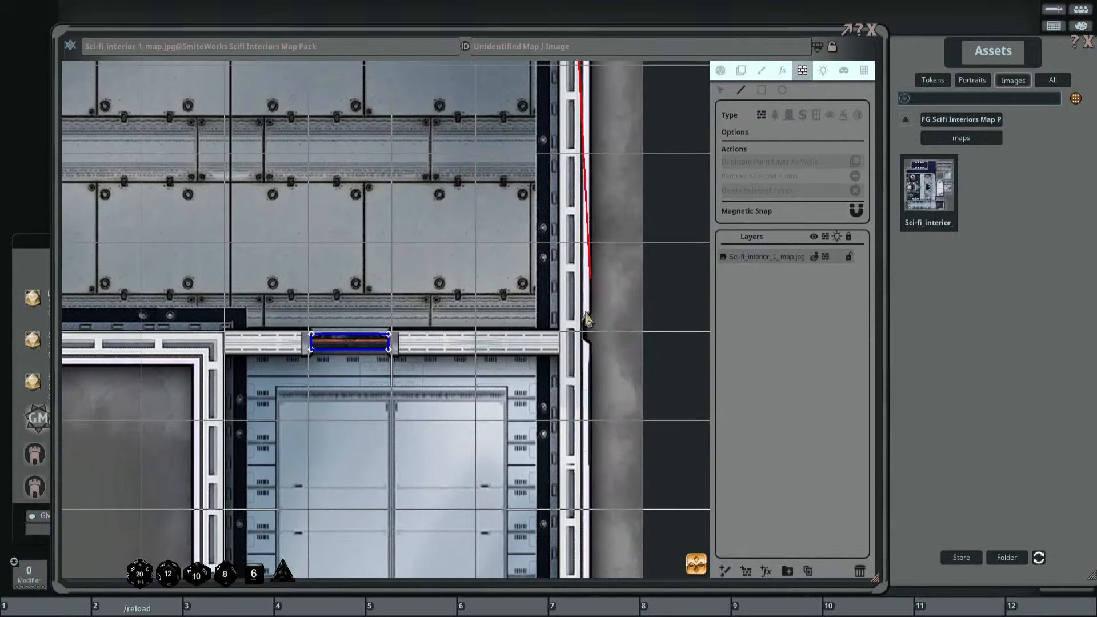
left_click(569, 344)
left_click_drag(605, 408, 575, 0)
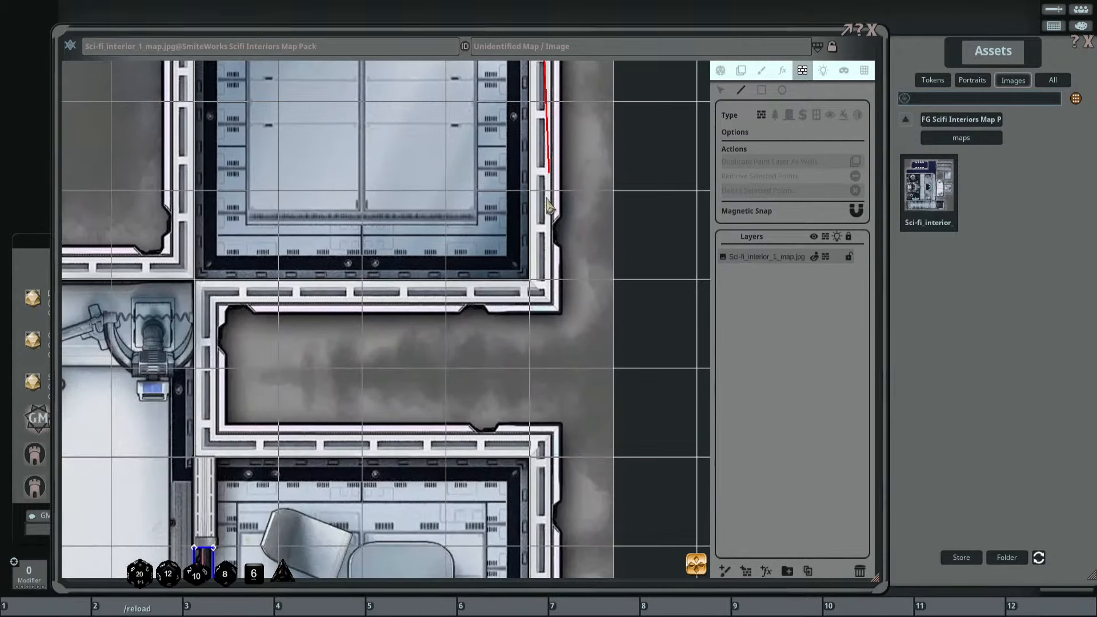
left_click(542, 293)
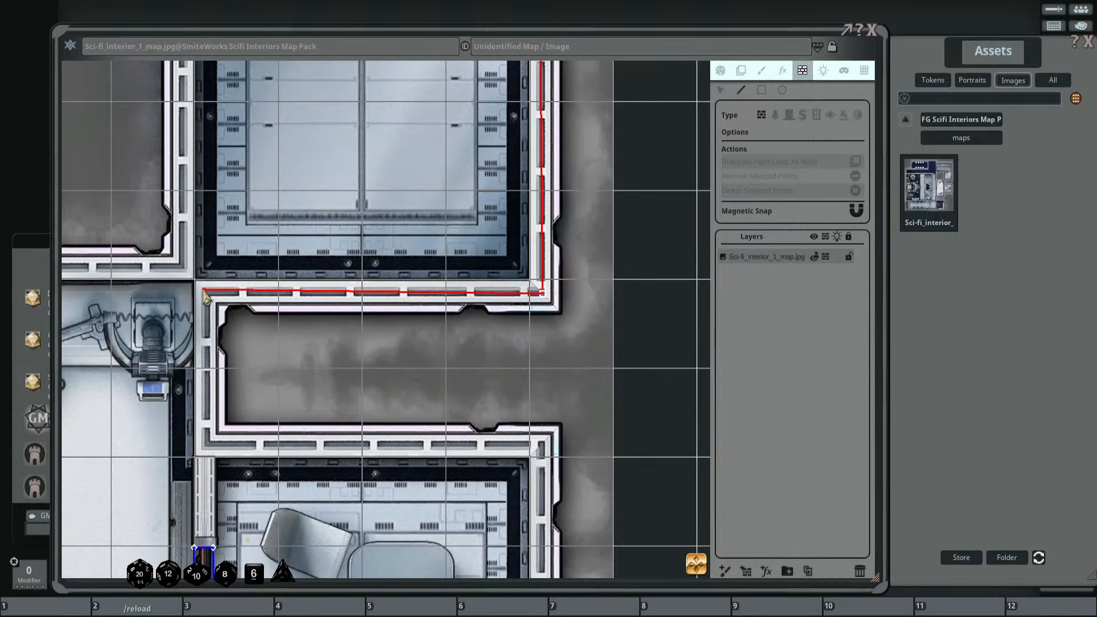
left_click(201, 293)
left_click_drag(256, 379, 355, 303)
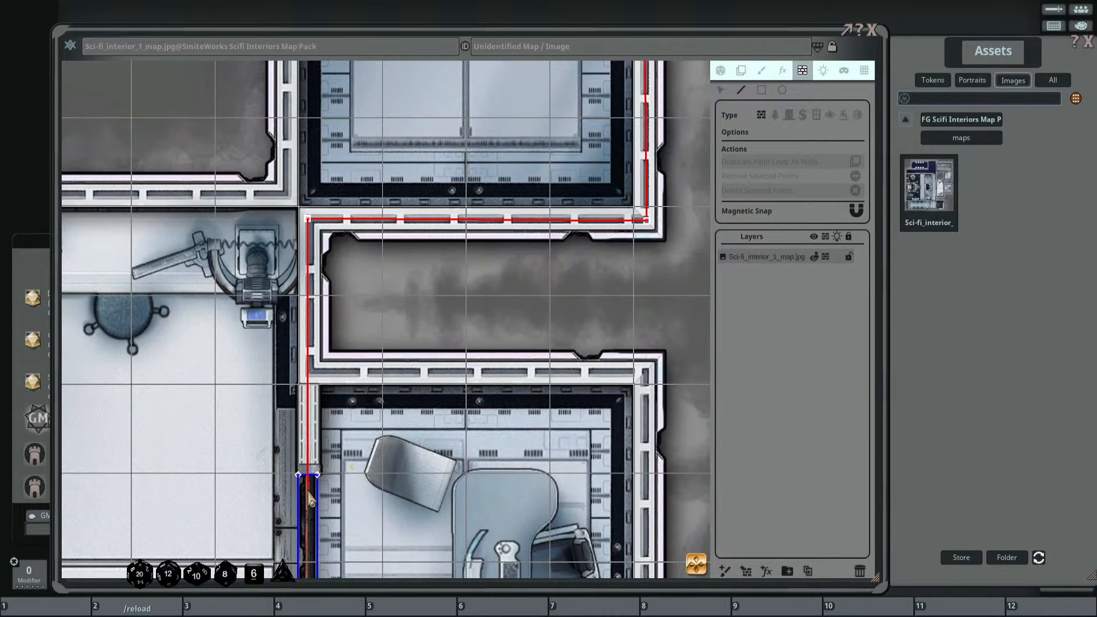
Draw a wall line along the office's north wall, down its east side, west along its south wall, and up to its west door.
left_click_drag(408, 392, 390, 321)
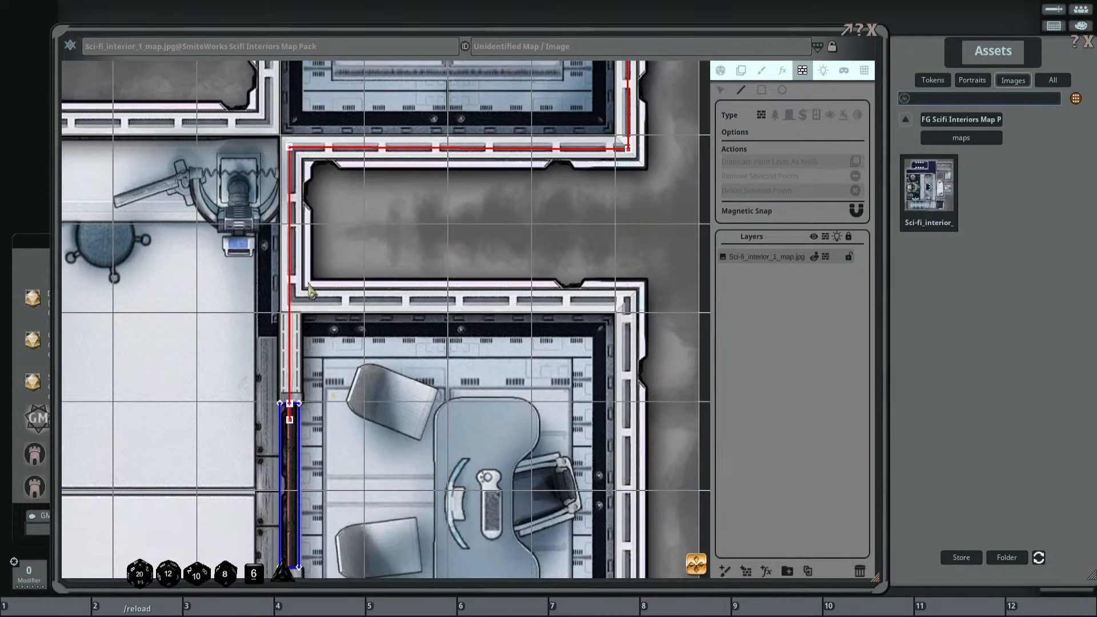
left_click(260, 296)
left_click(629, 298)
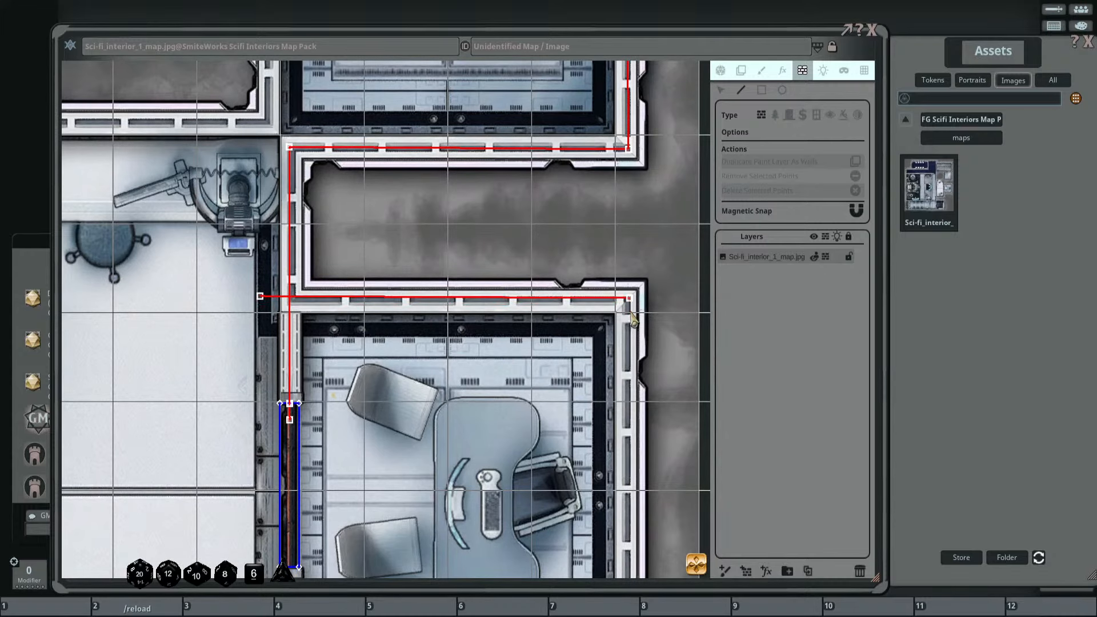
left_click_drag(629, 502, 550, 164)
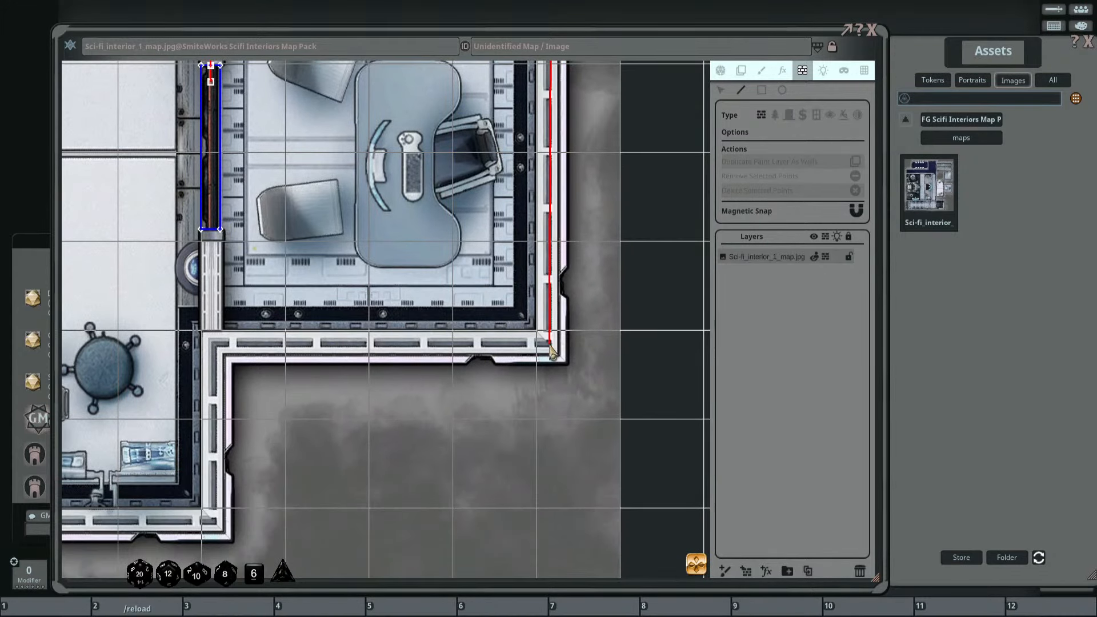
left_click(550, 344)
left_click(209, 343)
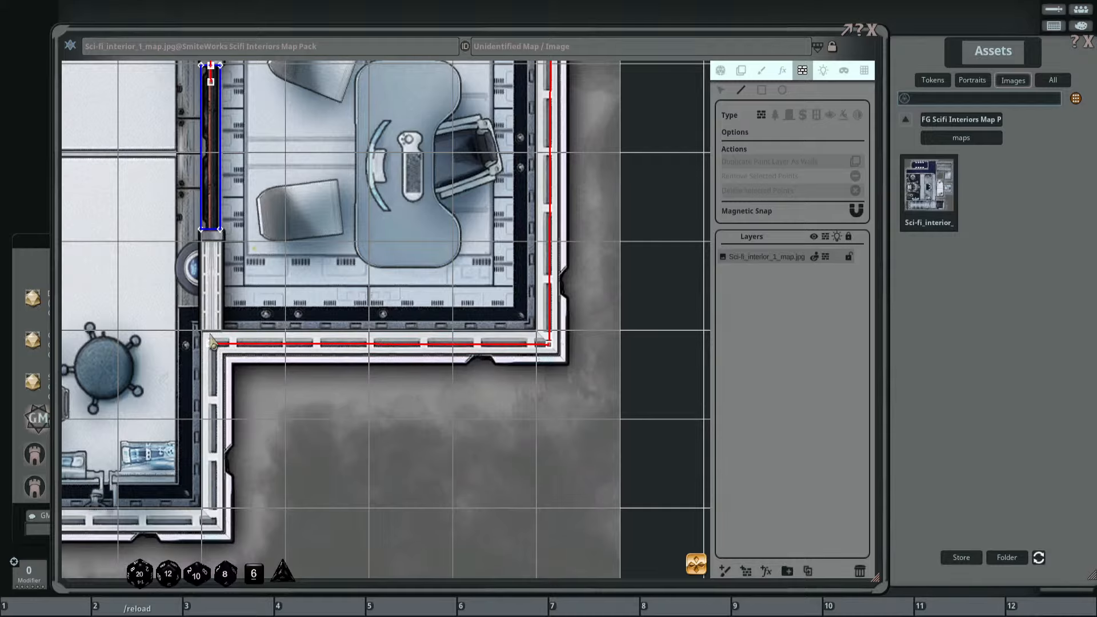
double_click(211, 229)
Draw a wall line from the office's southwest corner down to the lab's southeast corner and west along the lab's south wall.
left_click_drag(457, 243, 529, 322)
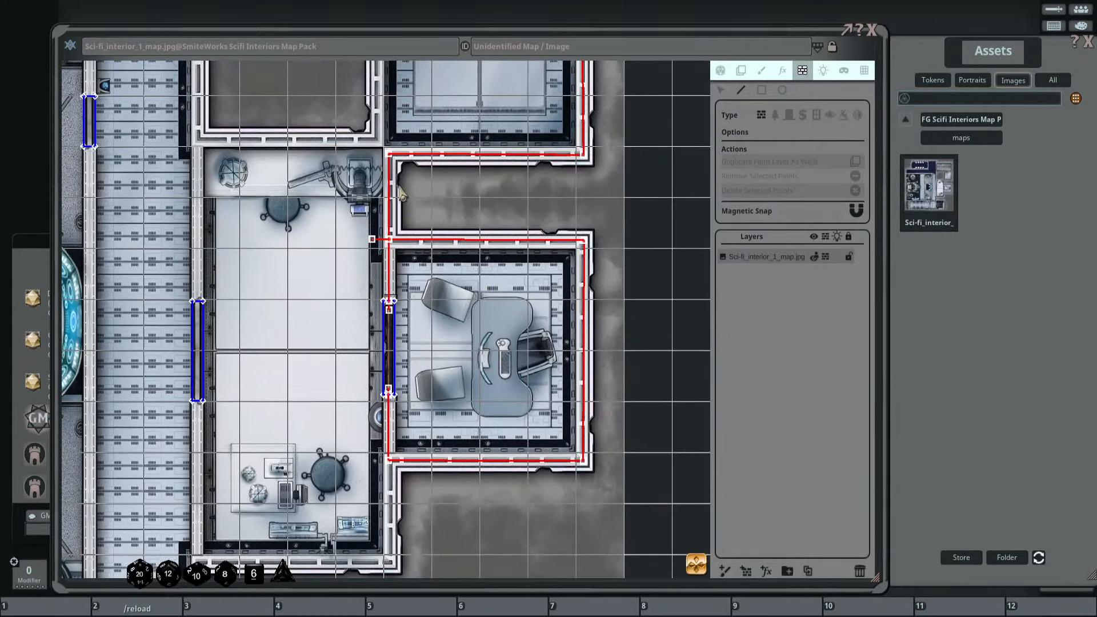
scroll(414, 244, "up", 5)
scroll(510, 260, "down", 6)
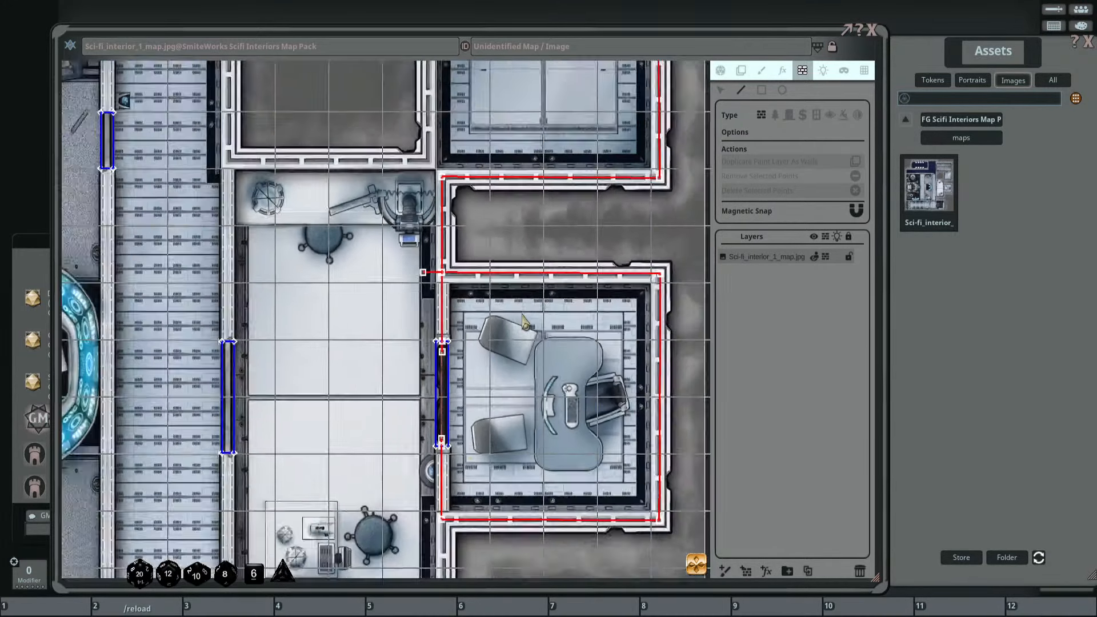
left_click_drag(508, 254, 508, 241)
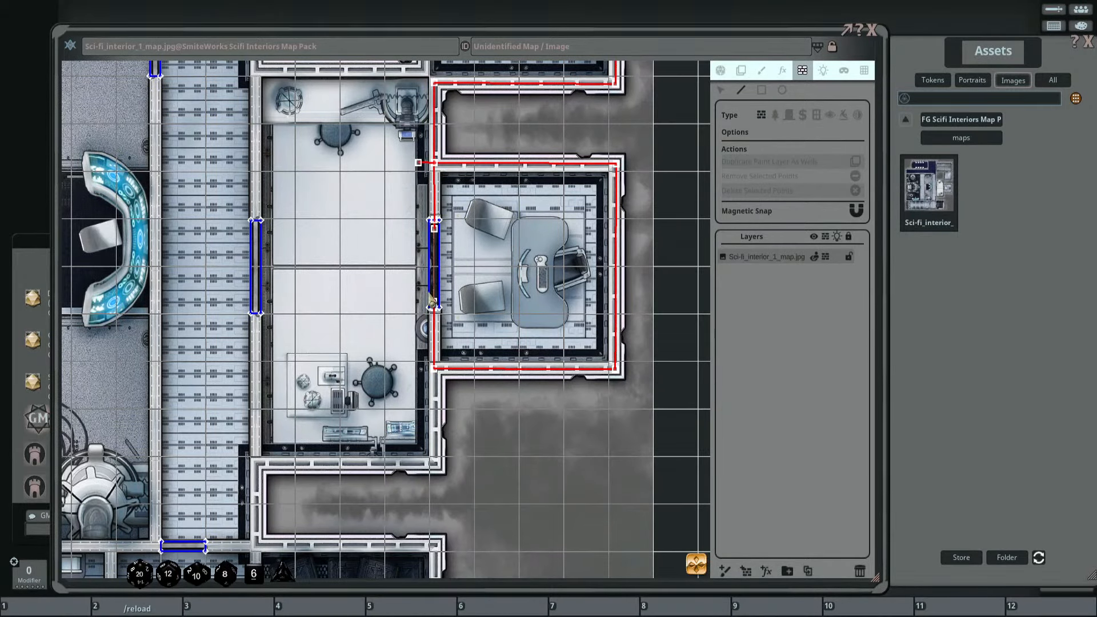
scroll(431, 298, "up", 3)
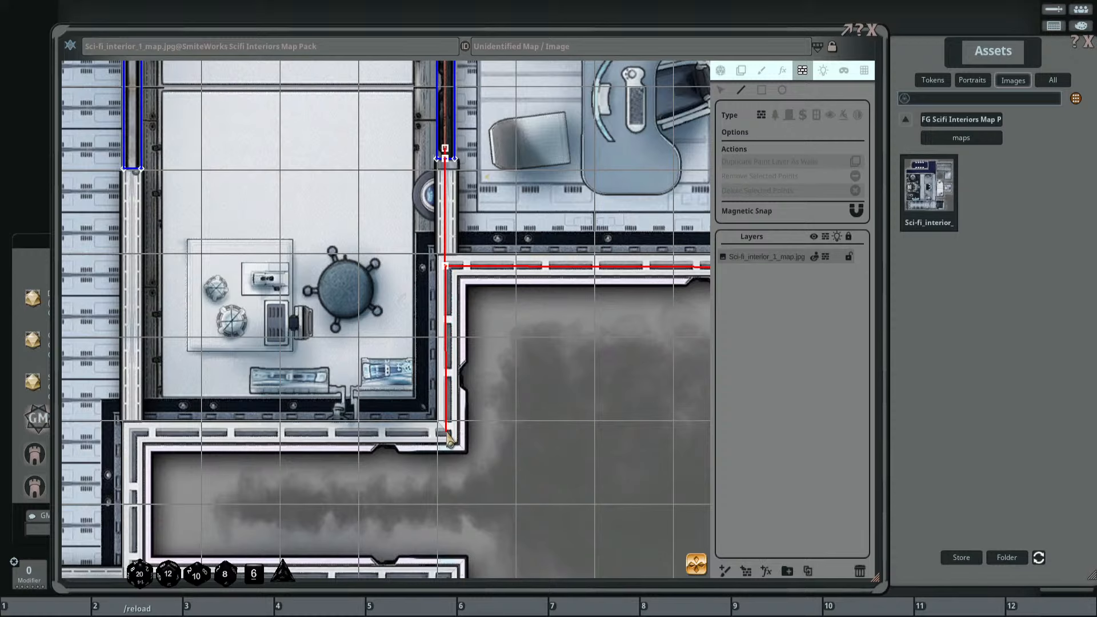
left_click(446, 431)
left_click(135, 432)
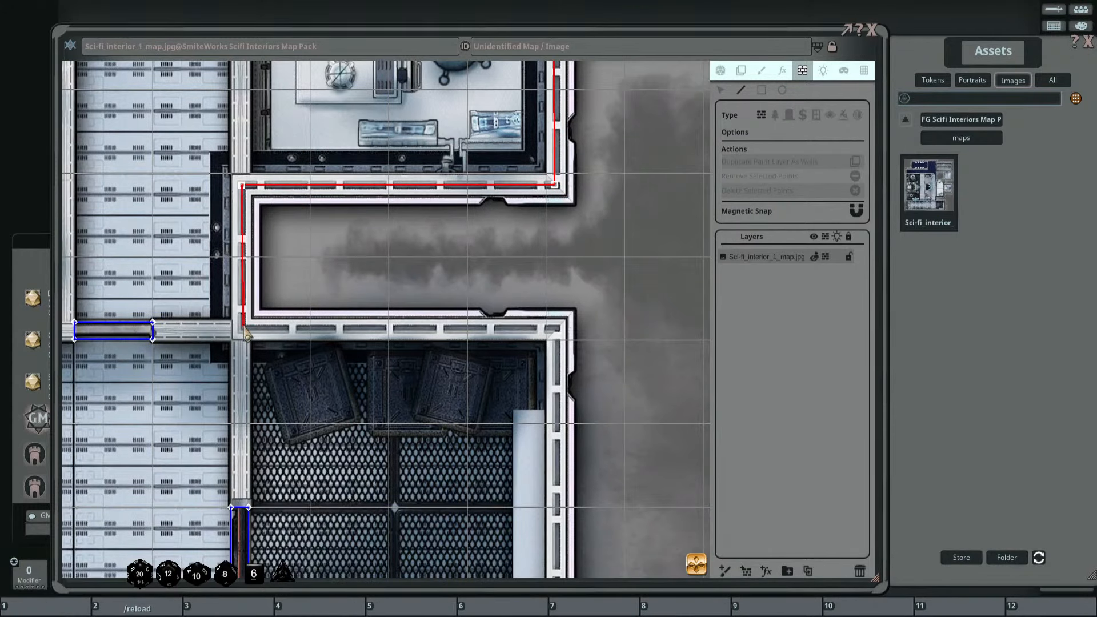
Continue the wall down to the crate storage room, east along its north wall, and down to its southeast corner.
left_click(244, 329)
left_click(557, 329)
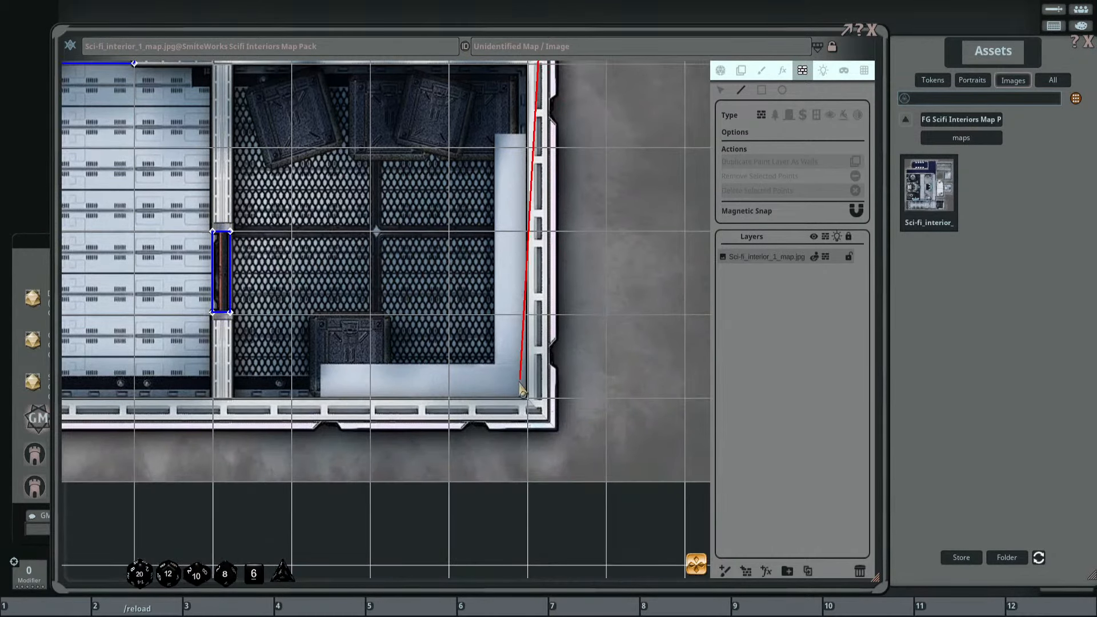
left_click(540, 412)
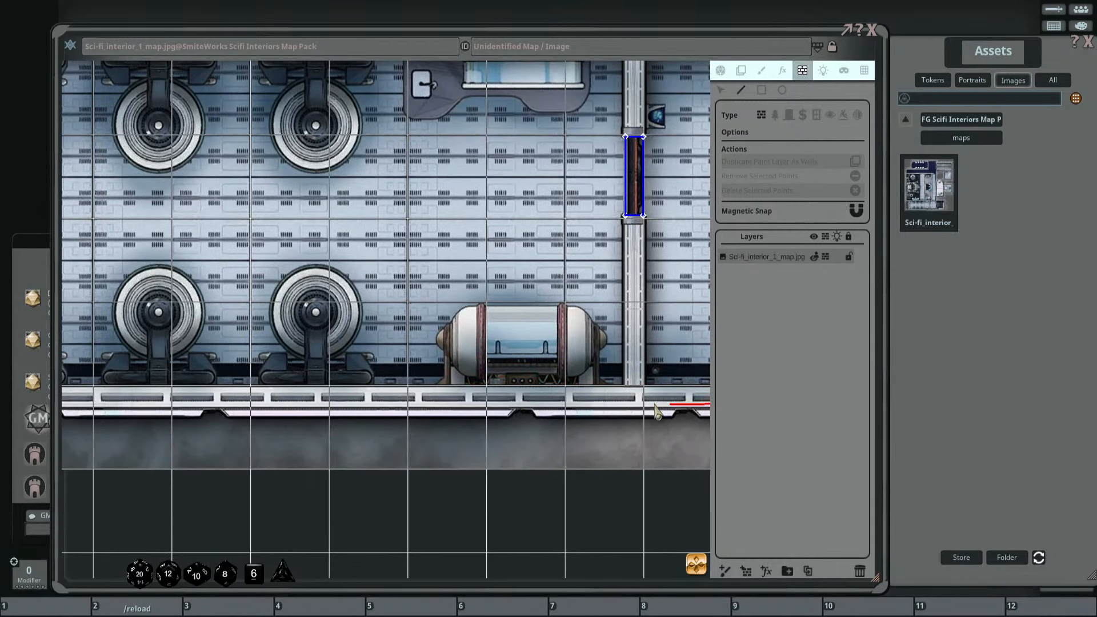
Continue the wall west along the map's southern outer wall, up the western outer wall, and around to the seat room's west door.
left_click(631, 398)
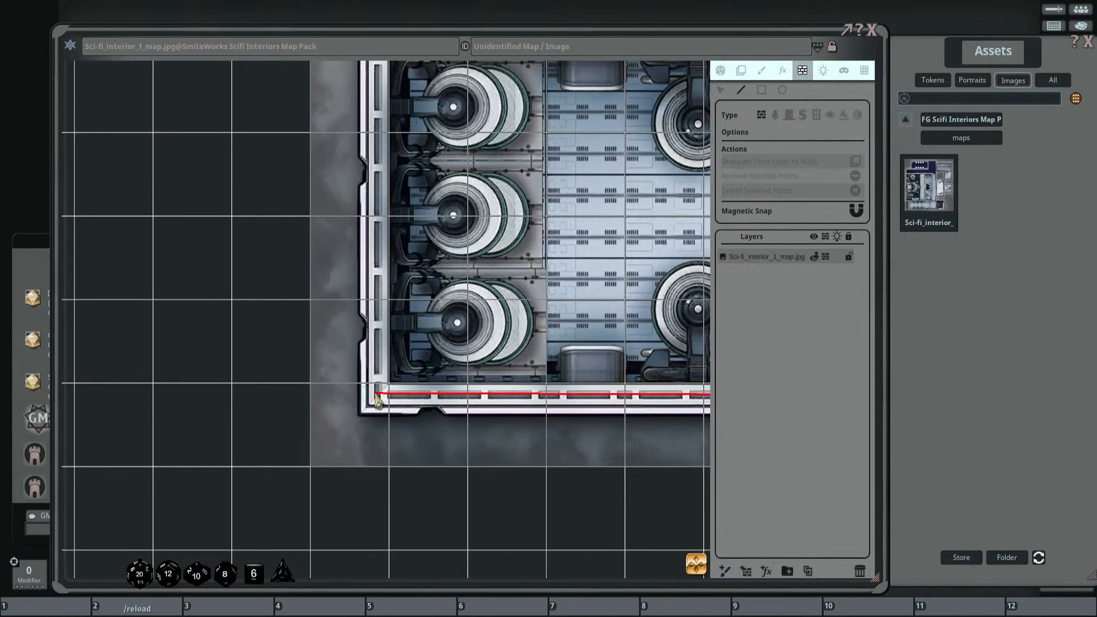
left_click(391, 402)
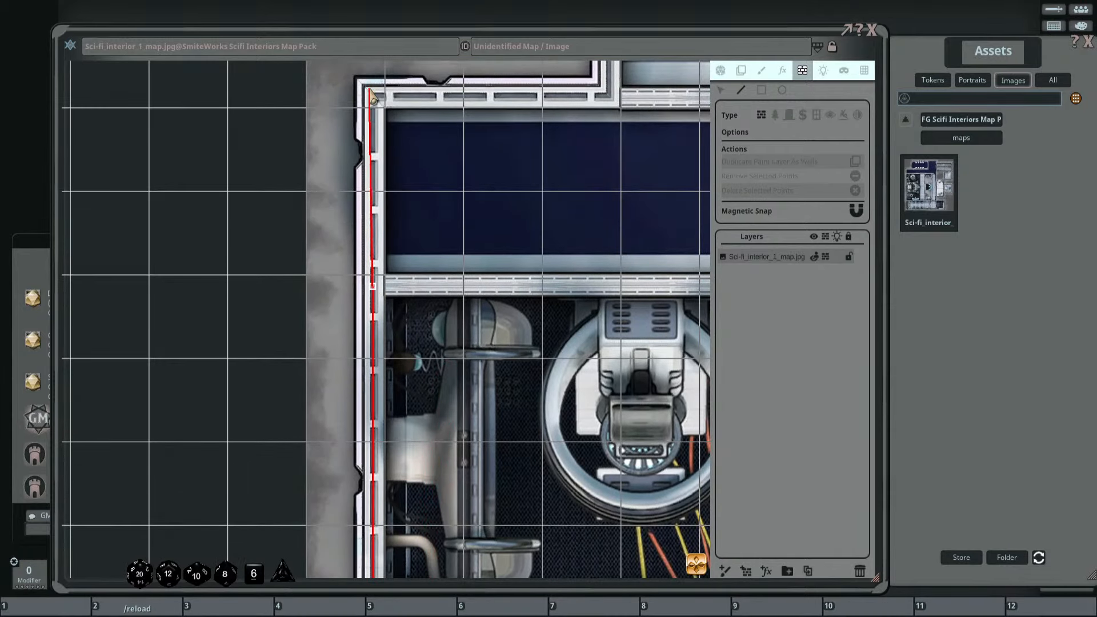
left_click(371, 92)
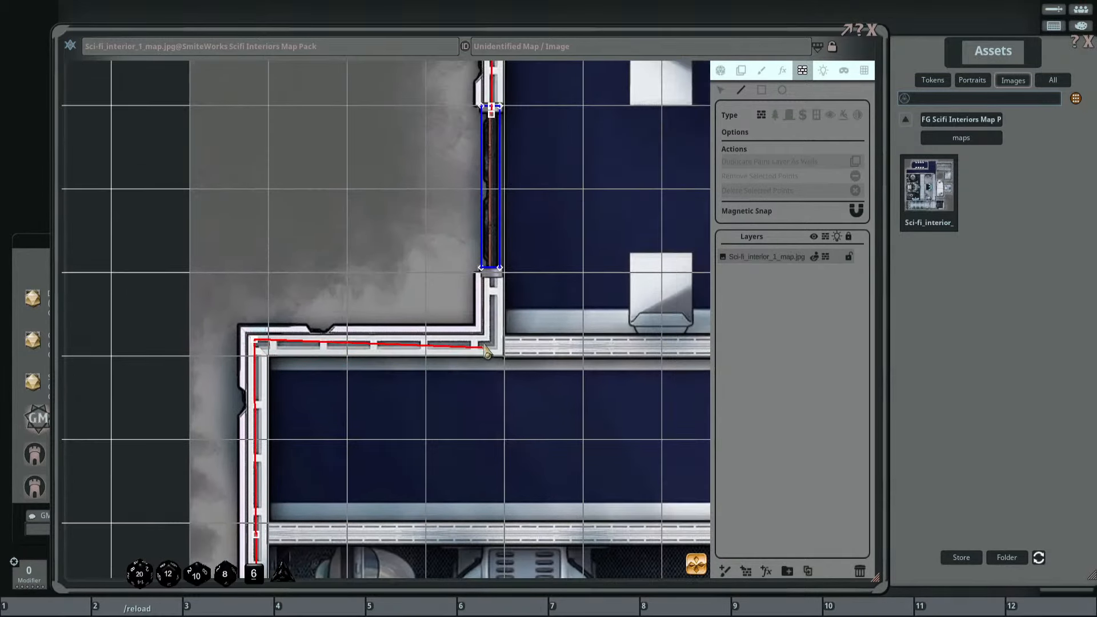
left_click(492, 342)
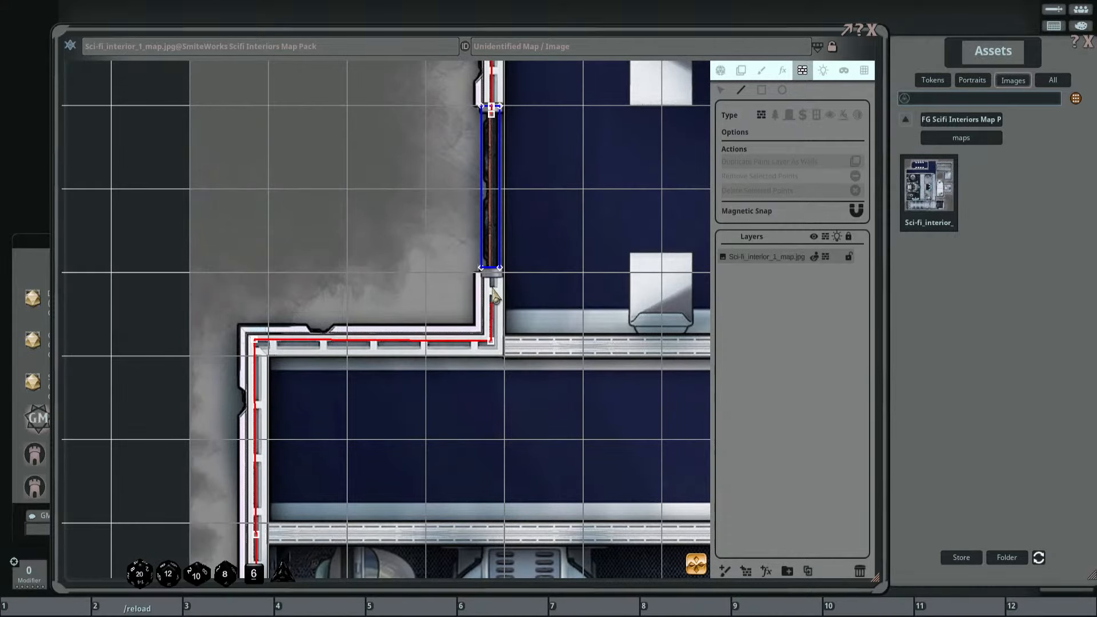
Draw a wall line from the seat room's east door down to its southeast corner and west along its south wall to the outer wall.
scroll(503, 262, "down", 5)
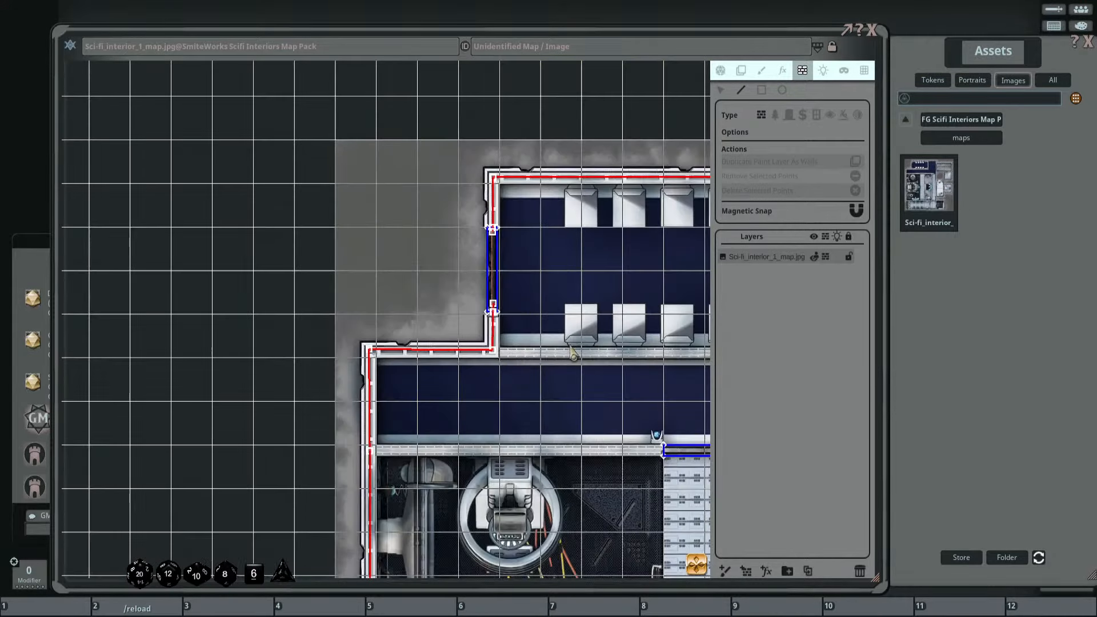
scroll(525, 268, "up", 6)
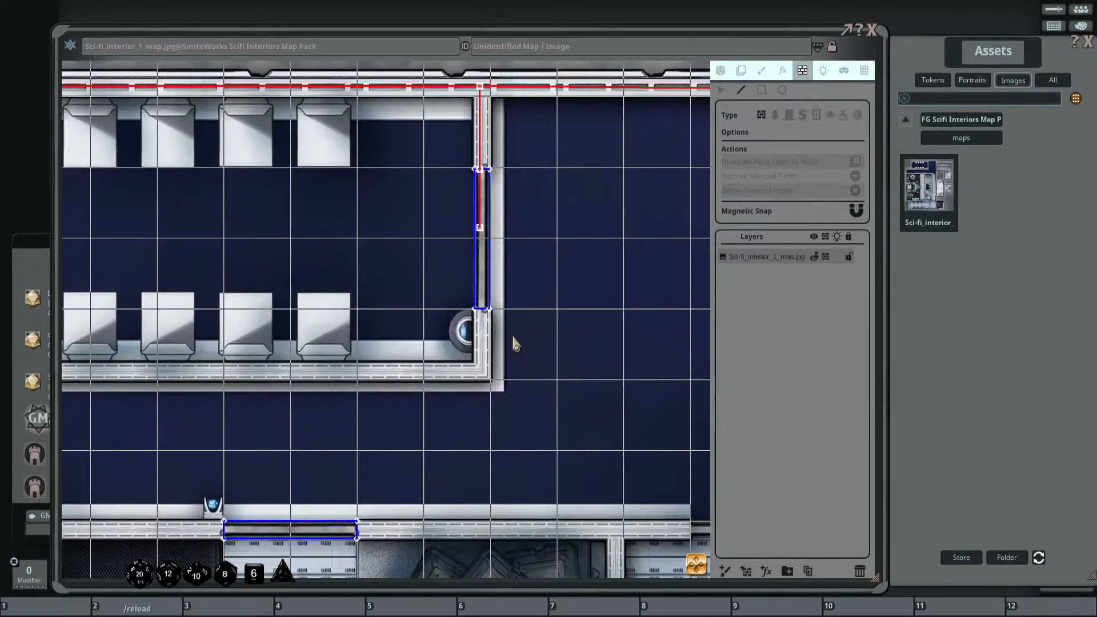
left_click(473, 292)
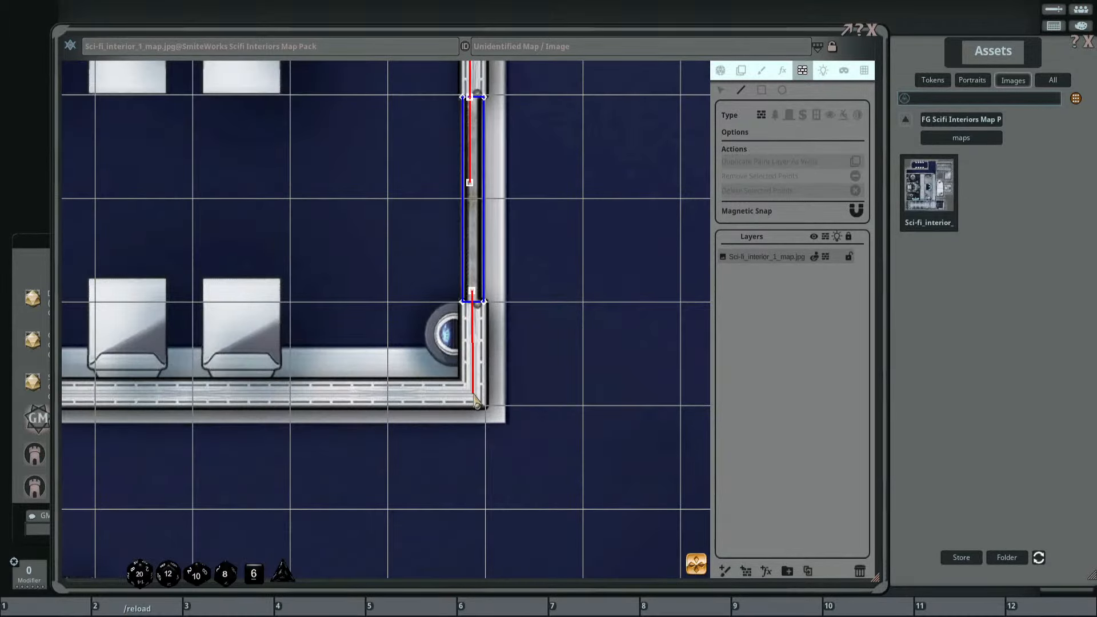
left_click(474, 394)
left_click_drag(170, 357, 599, 368)
left_click_drag(277, 363, 531, 367)
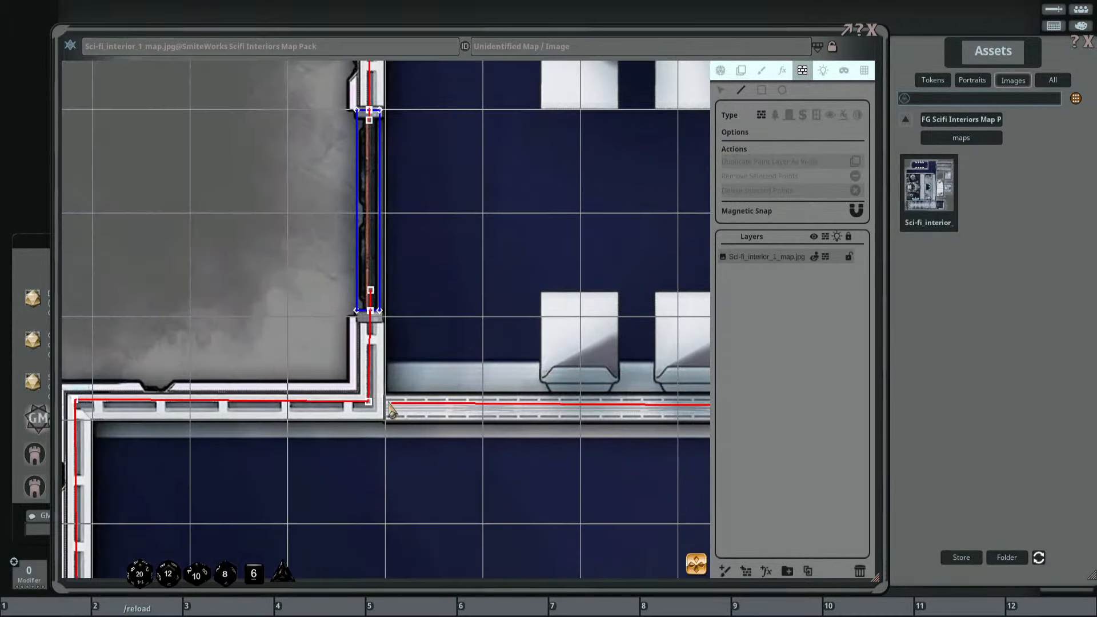
Draw a wall line down the blue hall's east side and around the square void north of the lab, closing it past its northwest corner.
scroll(273, 359, "down", 6)
left_click_drag(434, 278, 255, 257)
scroll(470, 242, "up", 3)
scroll(482, 320, "down", 3)
left_click_drag(478, 329, 385, 163)
scroll(448, 265, "up", 6)
left_click(505, 190)
left_click_drag(507, 504, 462, 275)
left_click(462, 404)
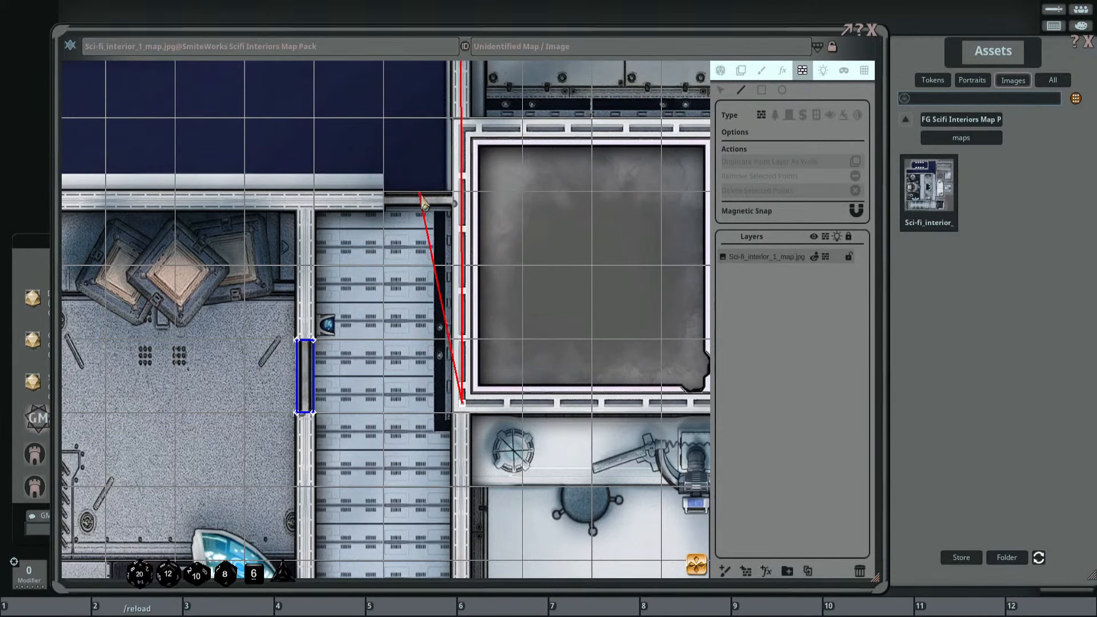
left_click_drag(575, 399, 379, 389)
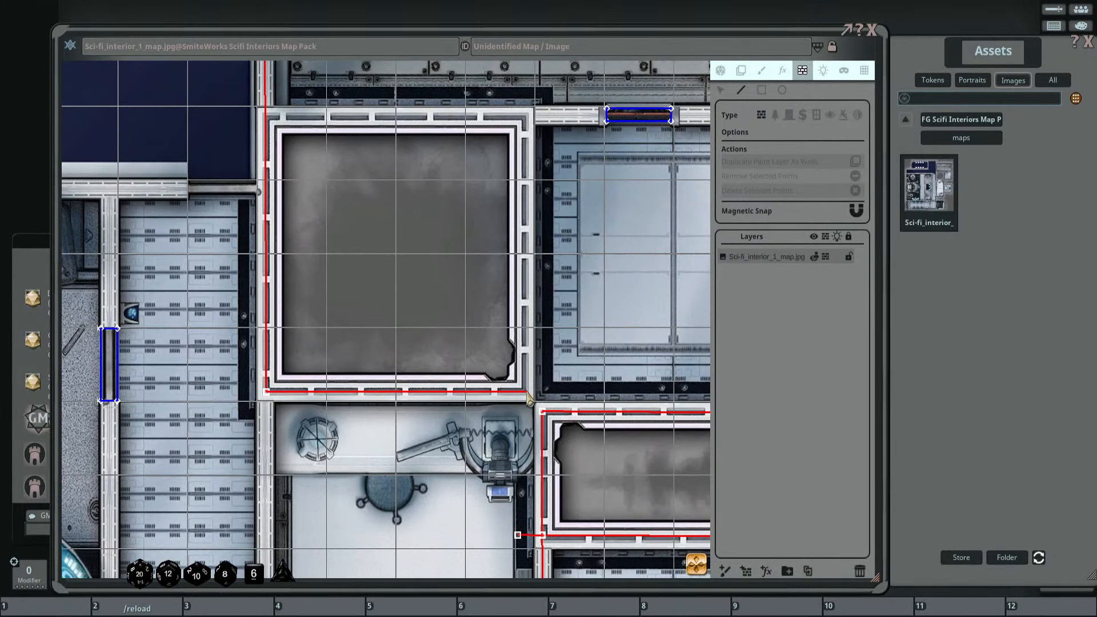
left_click(526, 393)
left_click(524, 116)
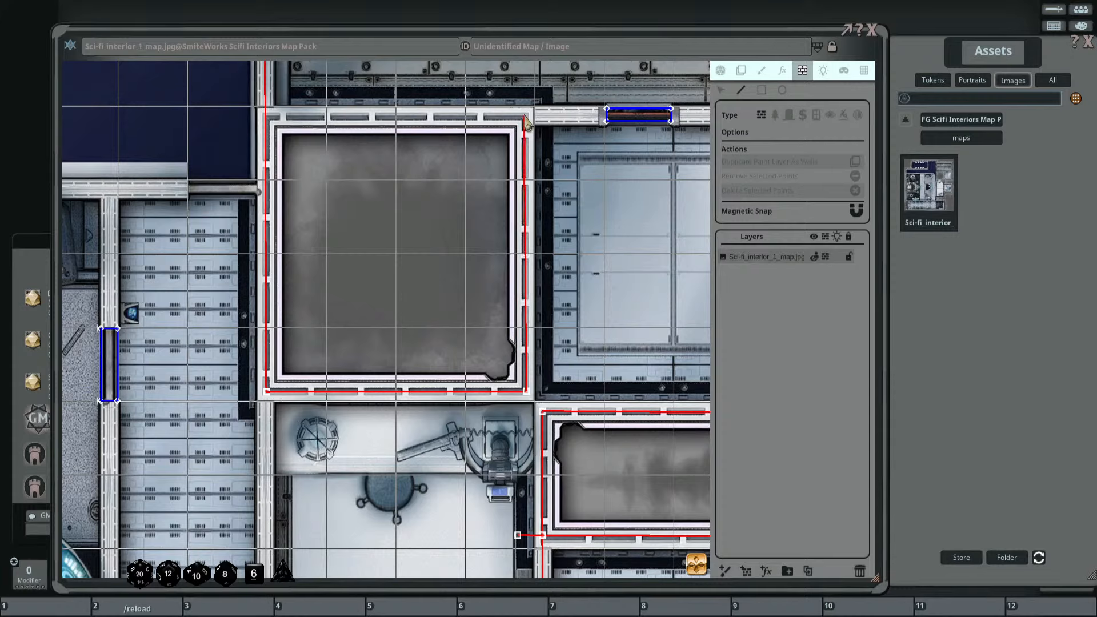
double_click(244, 117)
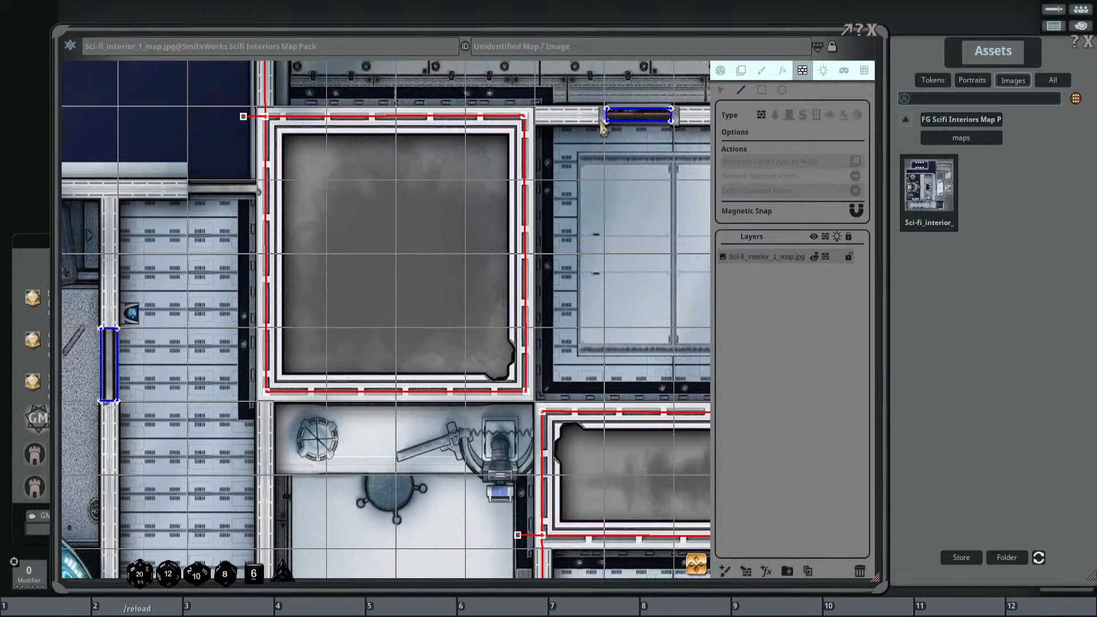
Draw wall lines from the square void's northeast corner and from the eastern outer wall to the door below the metal-plated room.
scroll(603, 126, "up", 5)
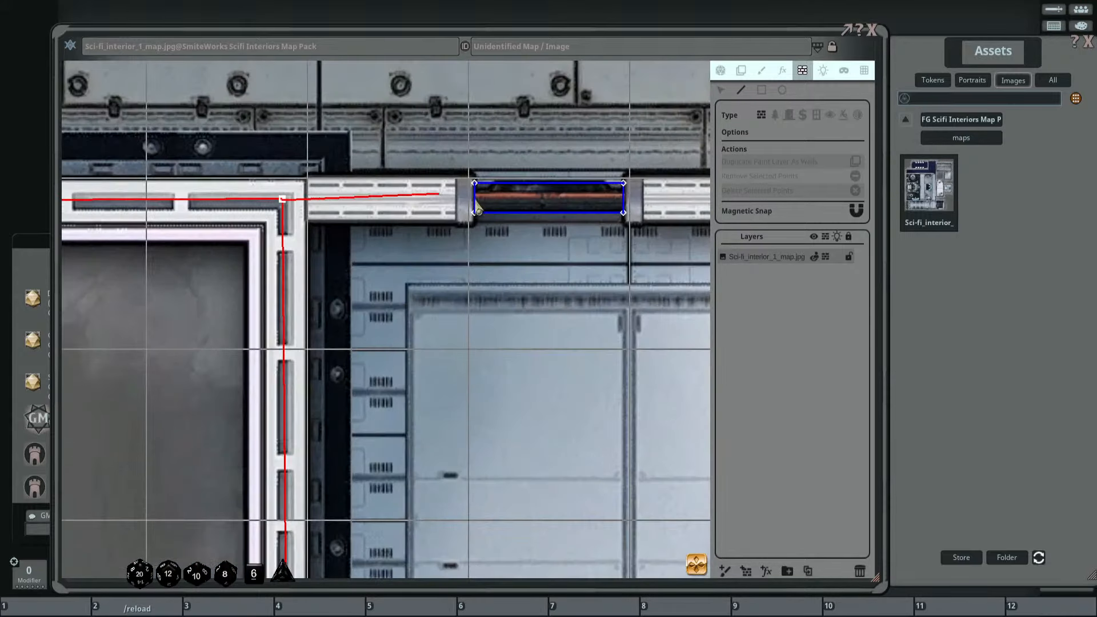
double_click(499, 198)
left_click_drag(637, 216, 334, 221)
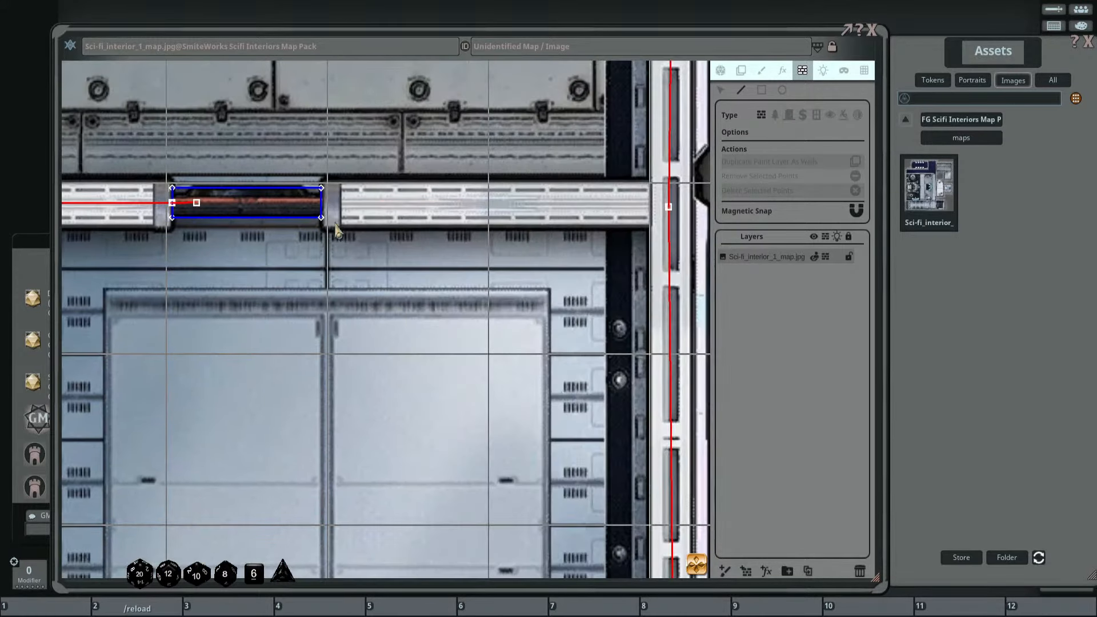
double_click(670, 207)
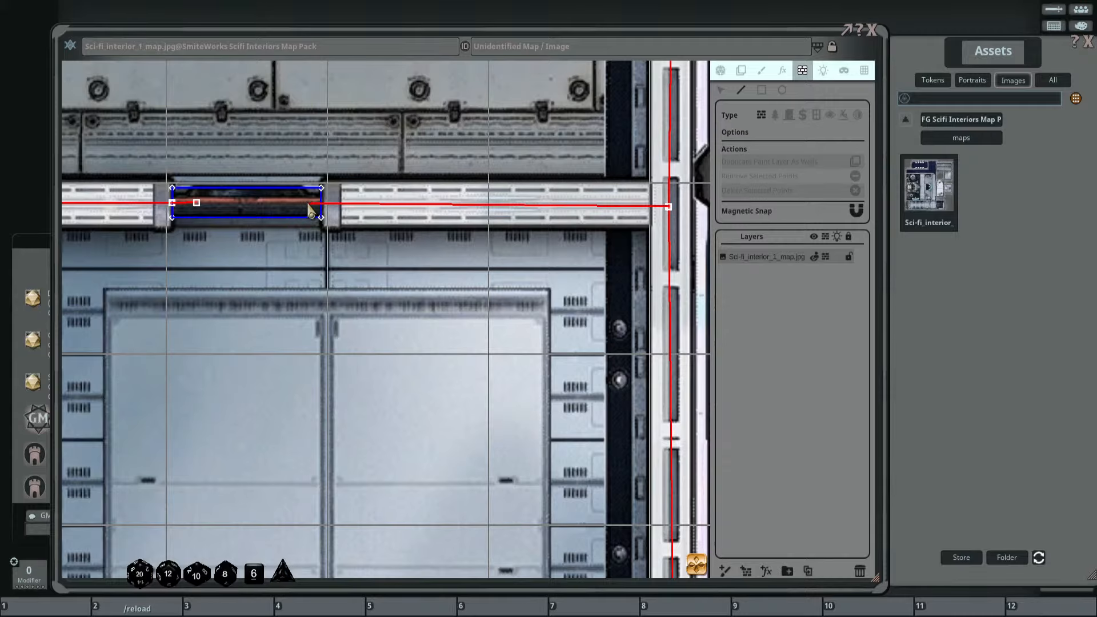
Draw a wall line from the square void's southwest corner down the lab's west wall to the lab's west door.
scroll(395, 239, "down", 2)
scroll(395, 271, "down", 4)
left_click_drag(200, 420, 495, 294)
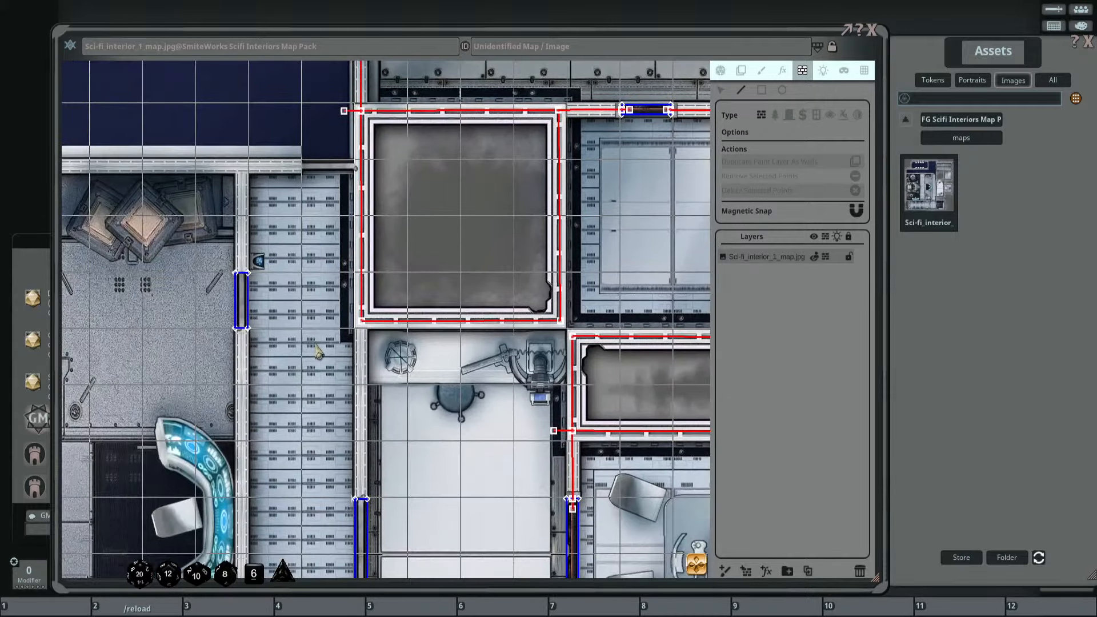
left_click_drag(316, 344, 352, 242)
scroll(380, 240, "up", 4)
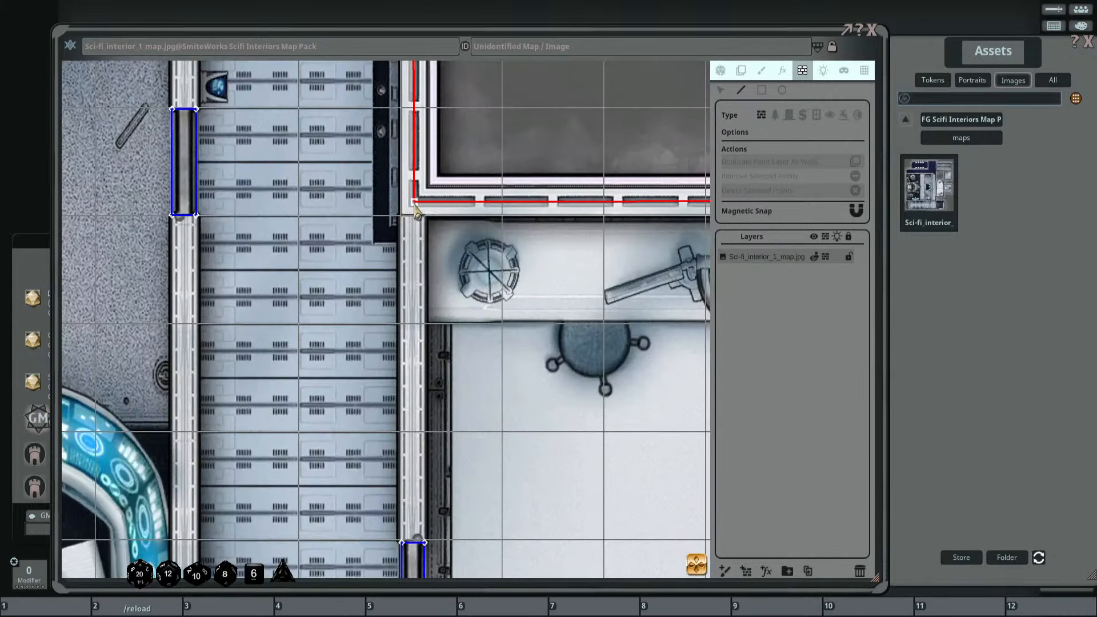
left_click(413, 203)
left_click_drag(441, 372, 436, 209)
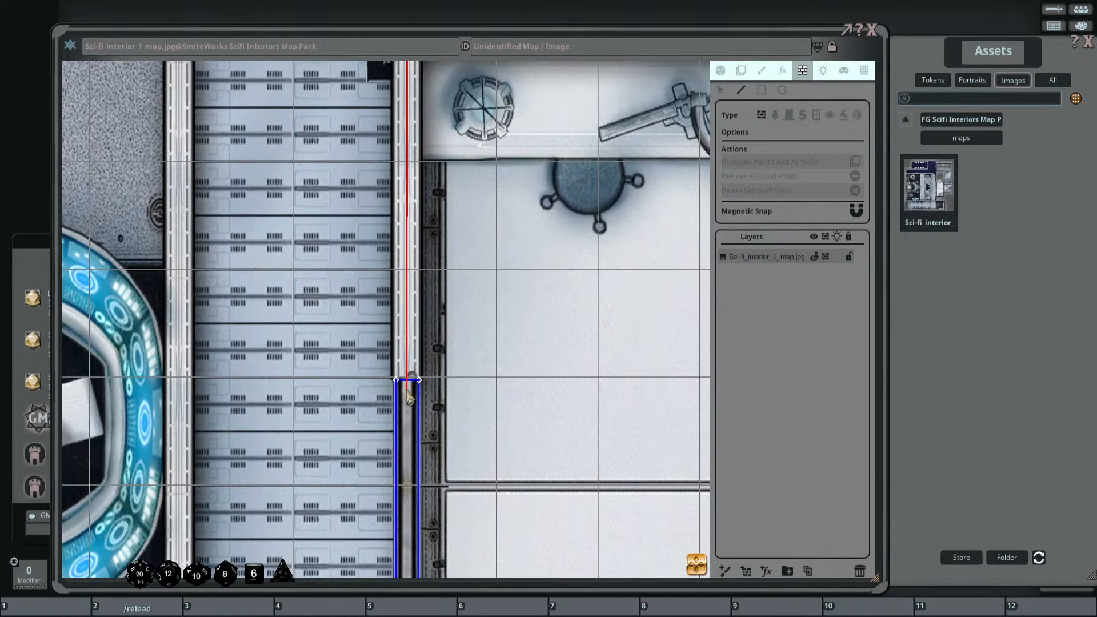
double_click(407, 395)
Draw a wall line from the south end of the lab's west door down to the lab's southwest corner.
left_click_drag(487, 369, 524, 30)
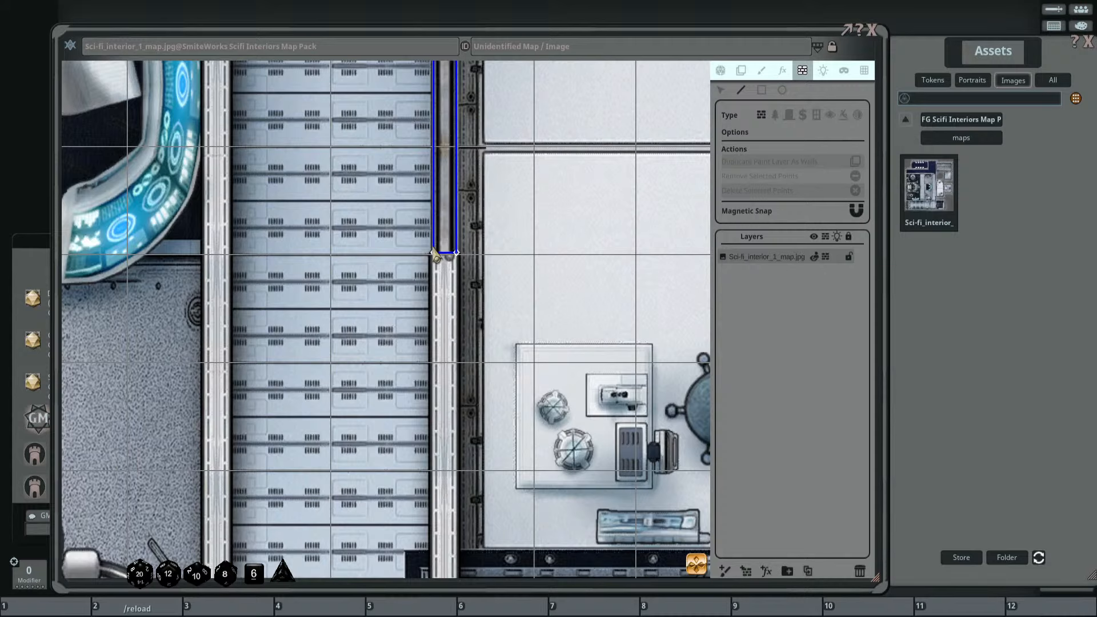
left_click_drag(502, 272, 458, 187)
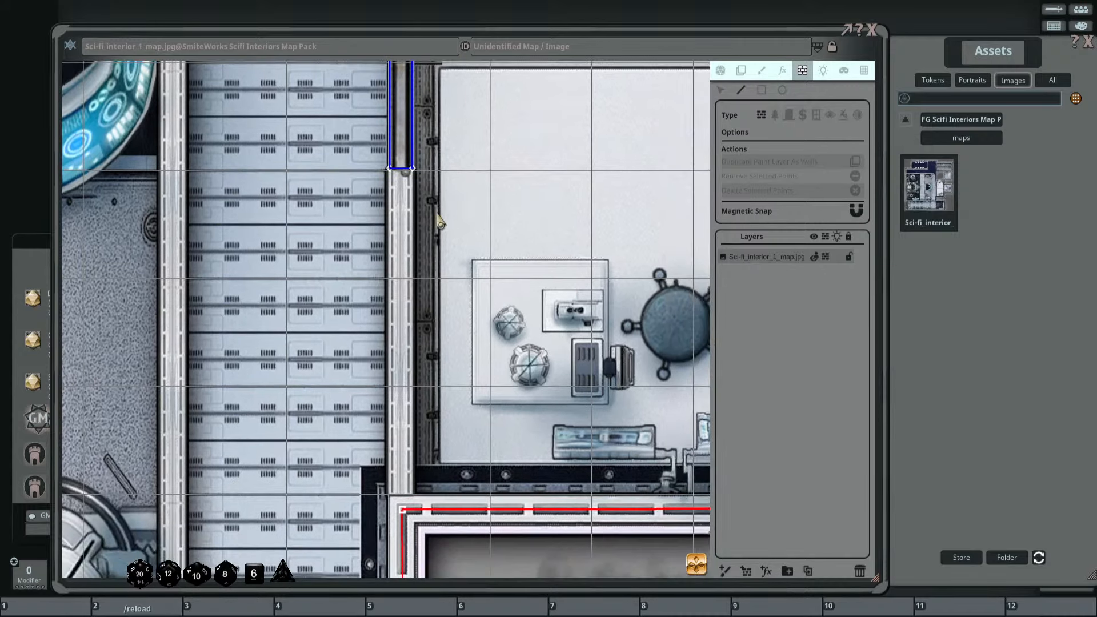
left_click(400, 160)
double_click(402, 510)
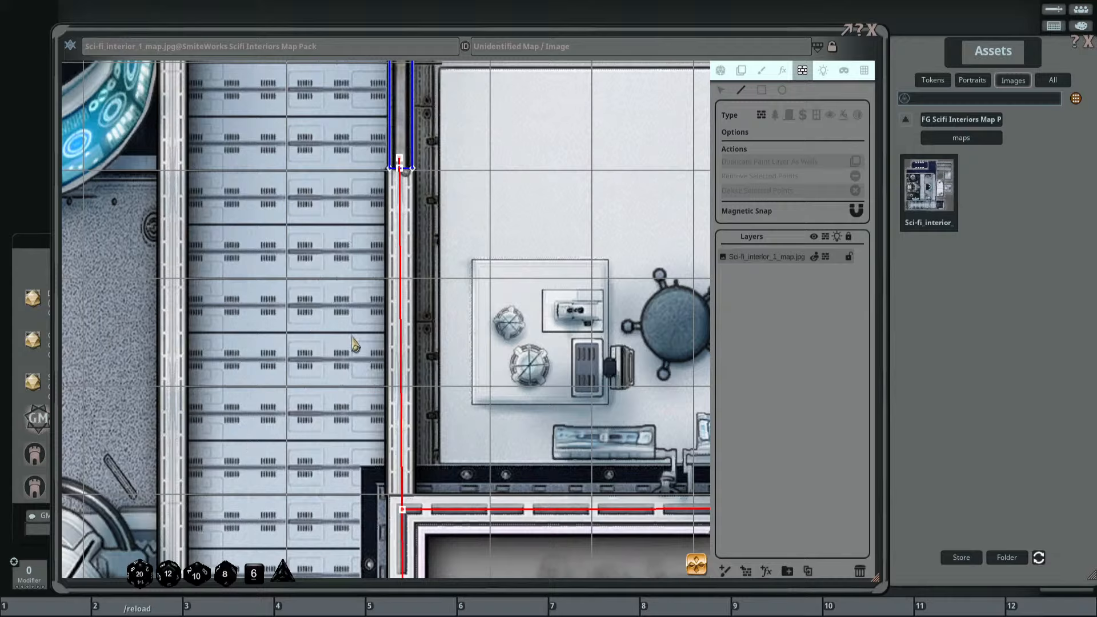
Draw a wall line from the southwest corner of the void below the lab west to the door at the corridor's south end.
scroll(370, 326, "down", 4)
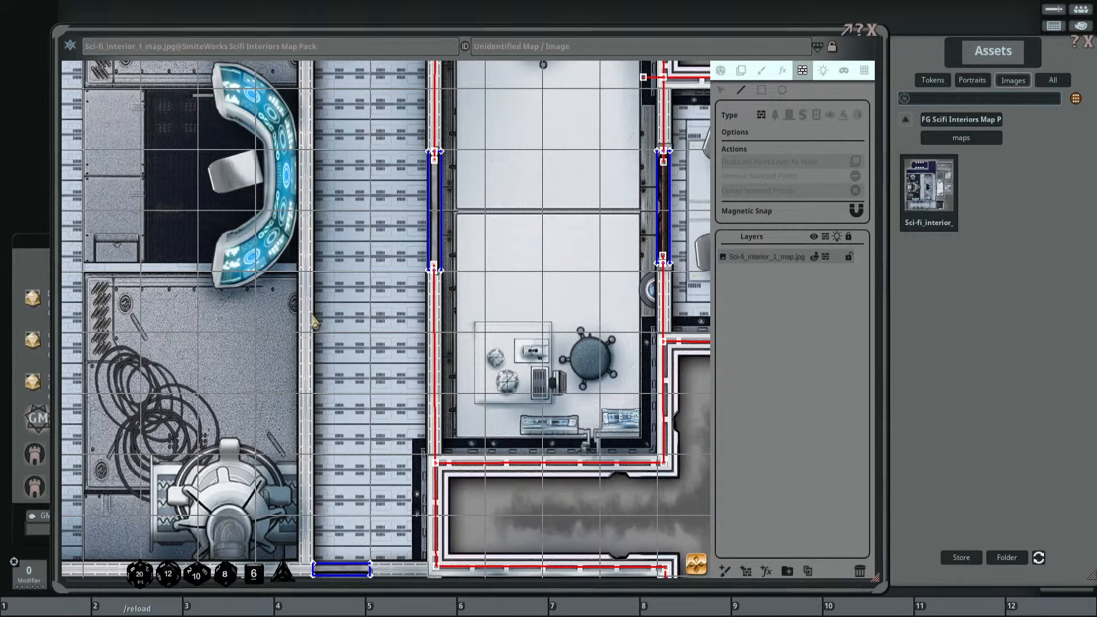
scroll(424, 303, "down", 3)
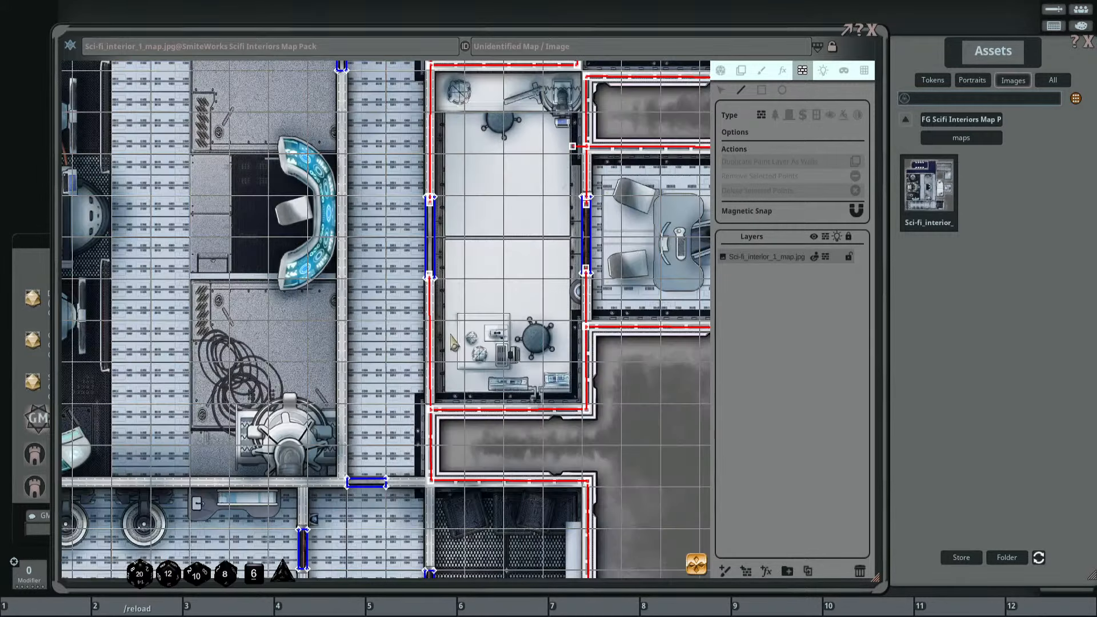
left_click_drag(424, 303, 453, 132)
scroll(449, 296, "up", 6)
scroll(448, 296, "up", 3)
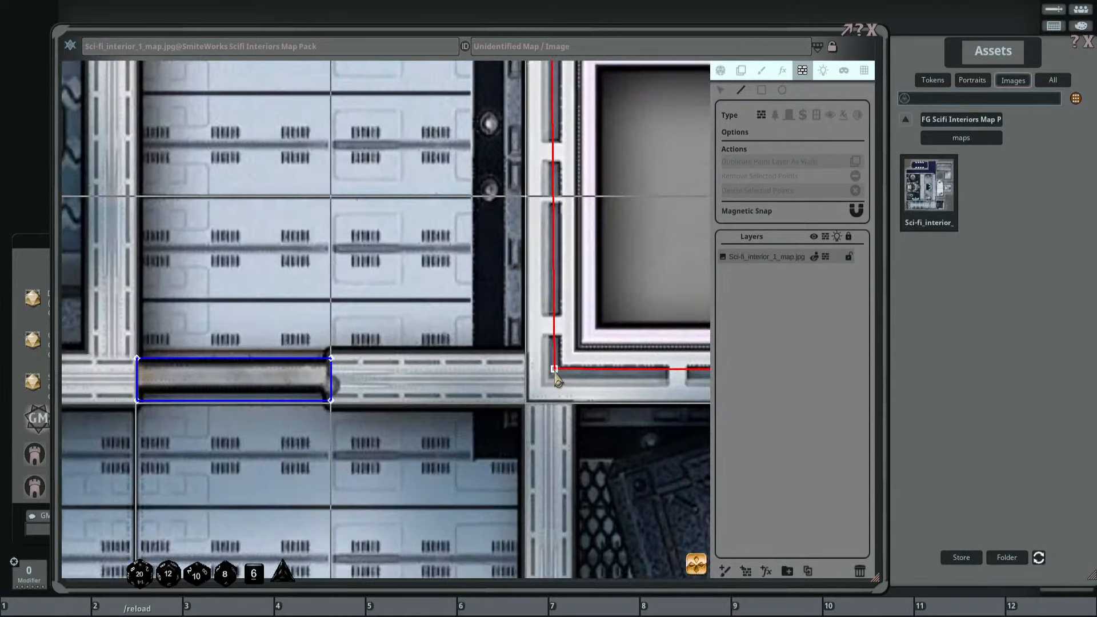
left_click_drag(555, 372, 308, 374)
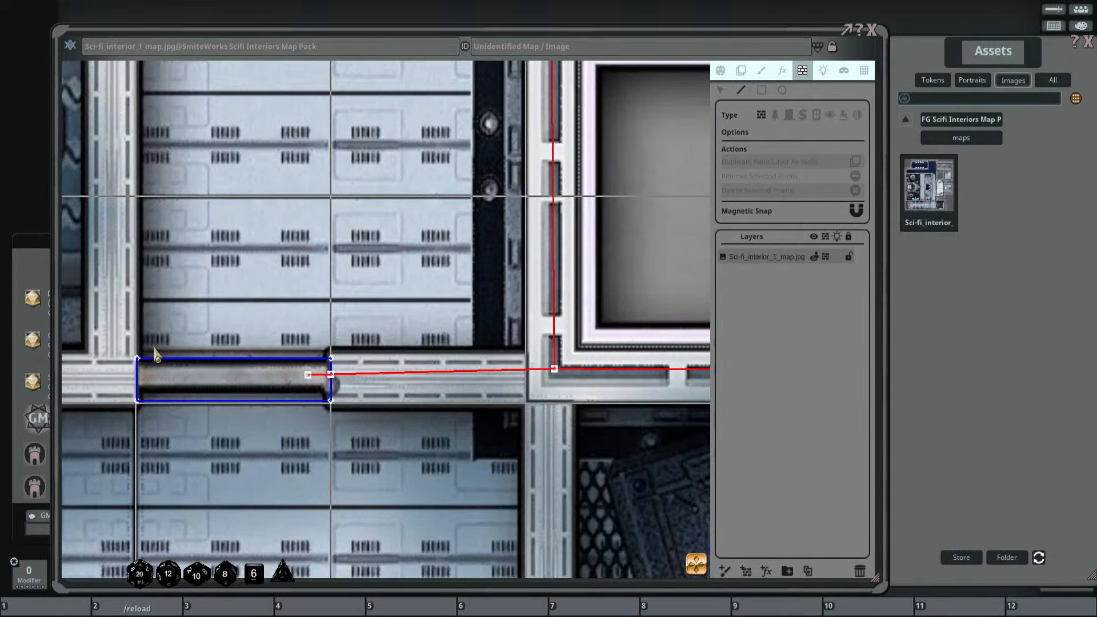
Draw a wall line from the corridor door's west end along the south wall to the western outer wall, with a vertex at the divider junction.
mouse_move(156, 356)
left_mouse_down()
mouse_move(457, 394)
mouse_move(147, 383)
mouse_move(227, 378)
left_mouse_up()
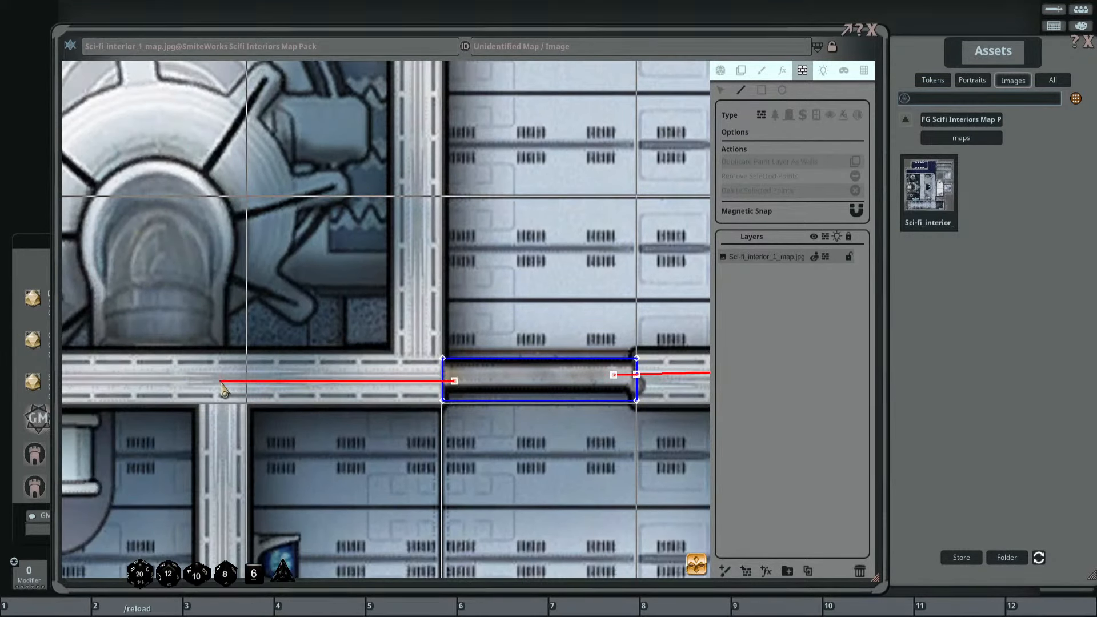
left_click_drag(66, 347, 617, 263)
scroll(415, 266, "down", 5)
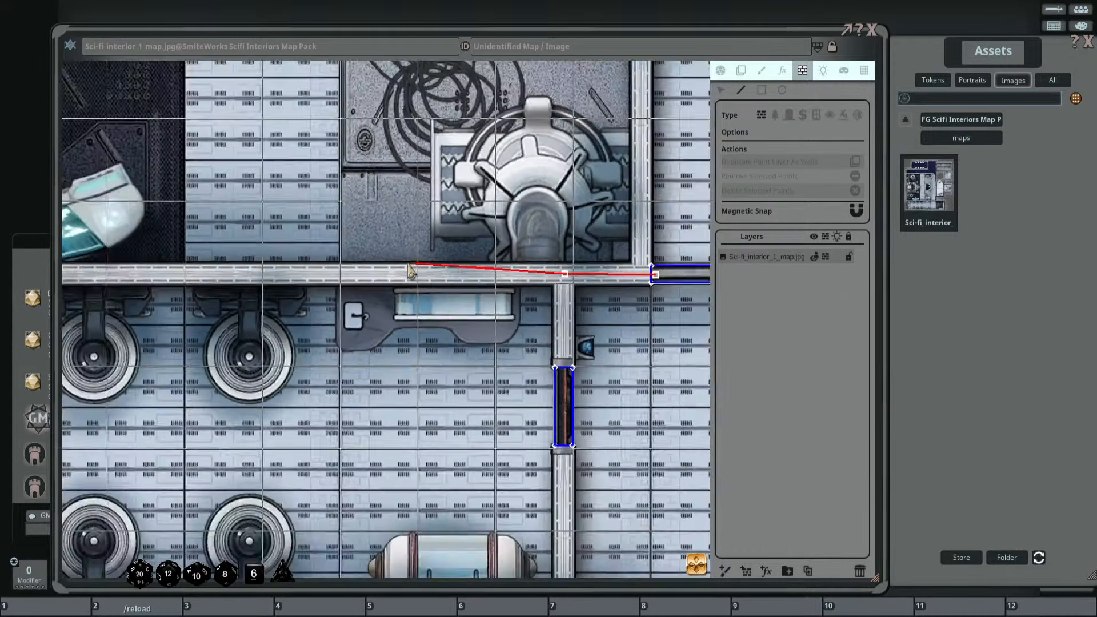
left_click_drag(173, 244, 504, 306)
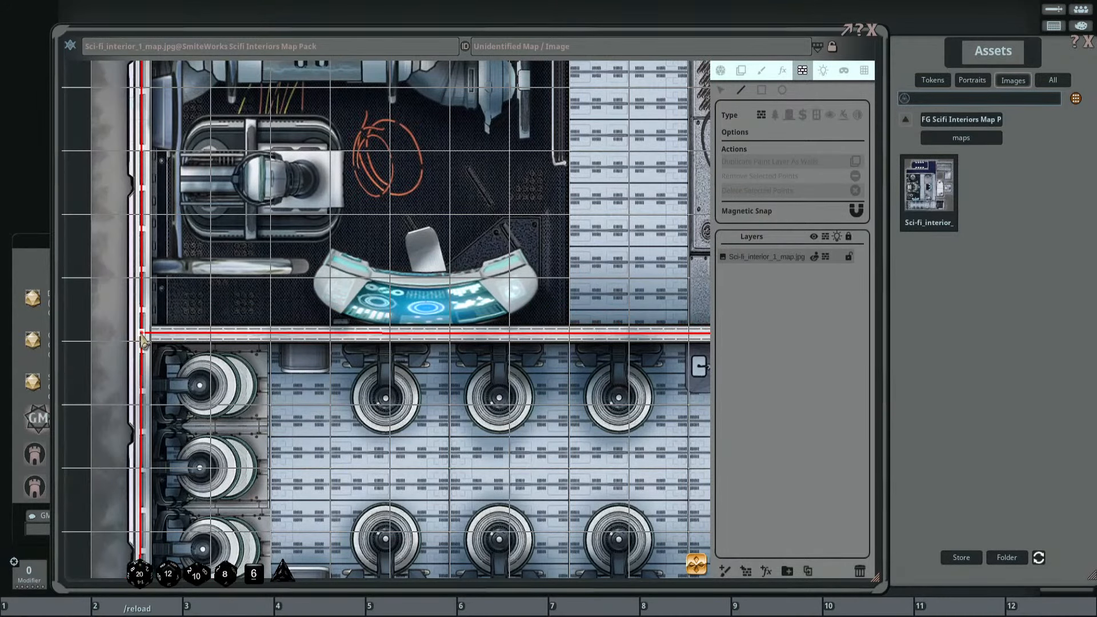
double_click(141, 334)
Draw a wall line from the divider junction in the south wall down to the north end of the tank room's east door.
scroll(99, 312, "down", 9)
left_click_drag(386, 312, 416, 268)
scroll(326, 305, "up", 7)
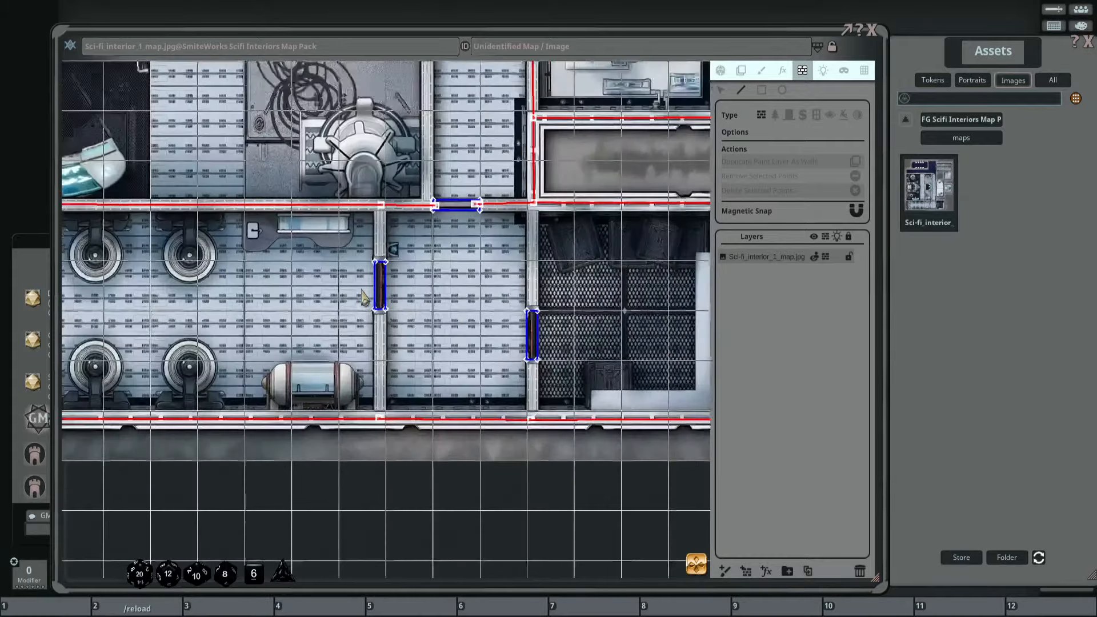
scroll(364, 298, "up", 3)
left_click(391, 153)
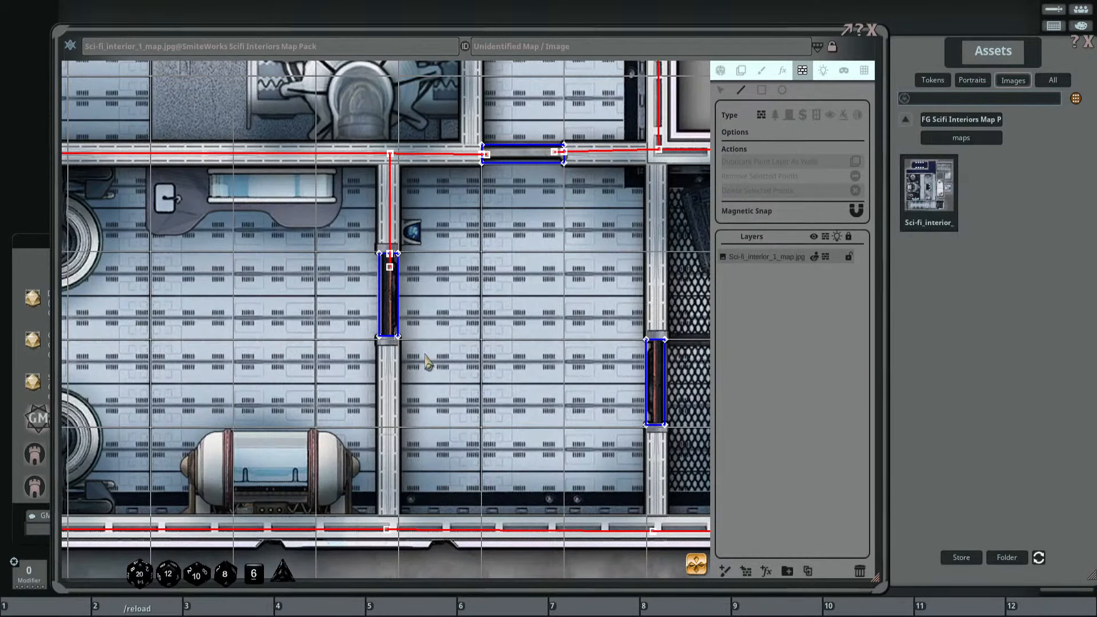
Draw a short wall line joining the square void's southeast corner to the northwest corner of the void beside the lab.
left_click_drag(442, 339, 452, 260)
scroll(423, 249, "up", 2)
left_click(455, 234)
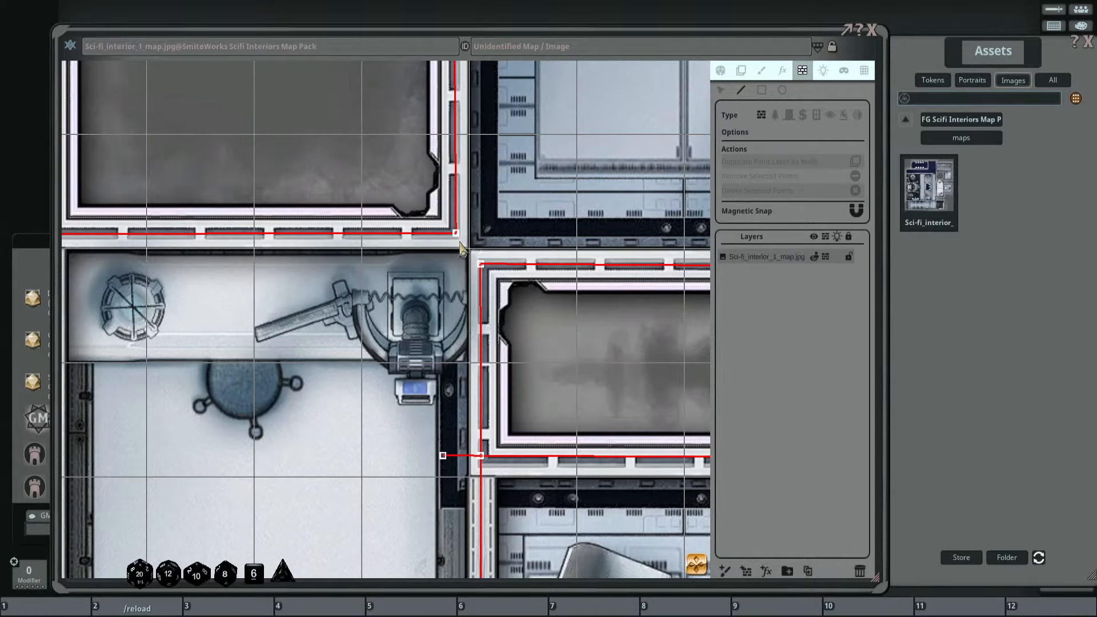
left_click(481, 266)
Draw a wall line from the south end of the console room's east door down the corridor's west wall, just past the south wall.
scroll(483, 273, "down", 5)
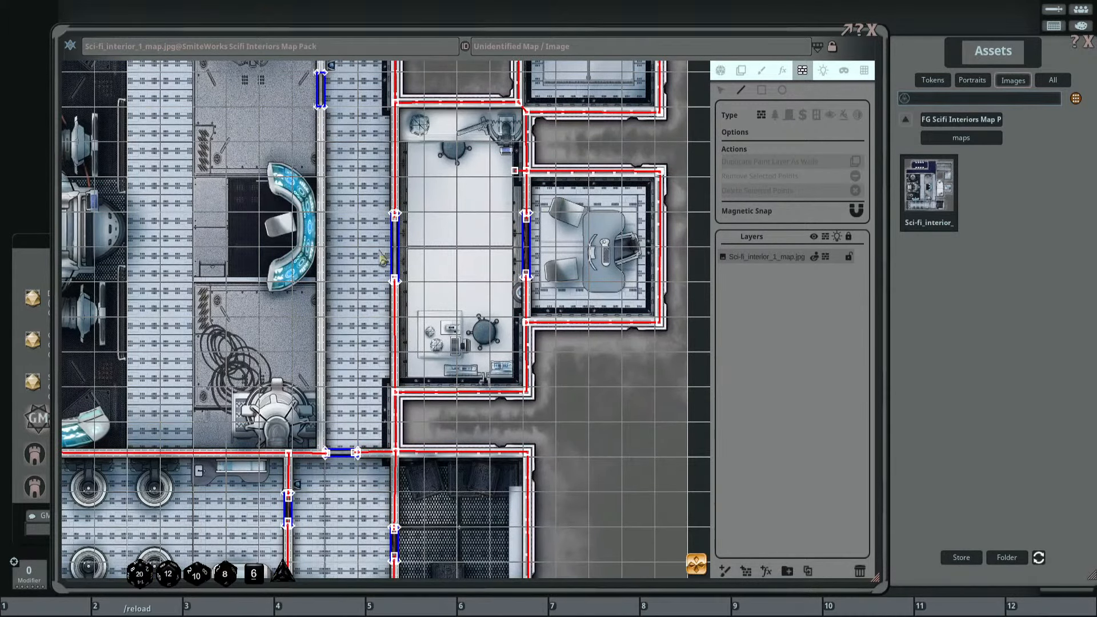
scroll(302, 251, "down", 5)
left_click_drag(272, 262, 364, 271)
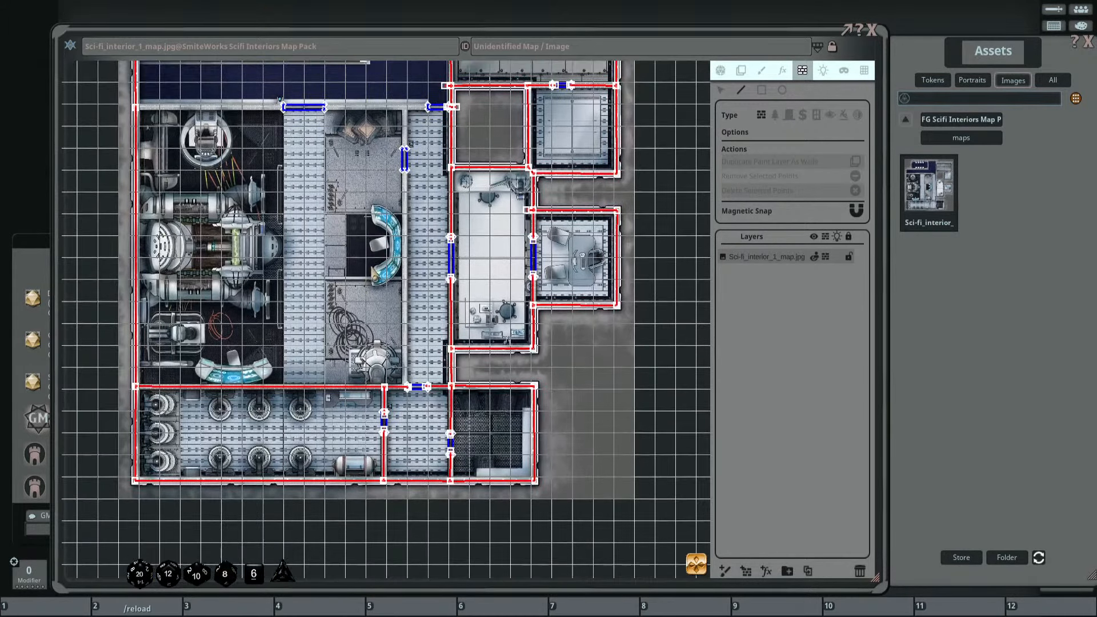
scroll(372, 265, "up", 6)
left_click(425, 89)
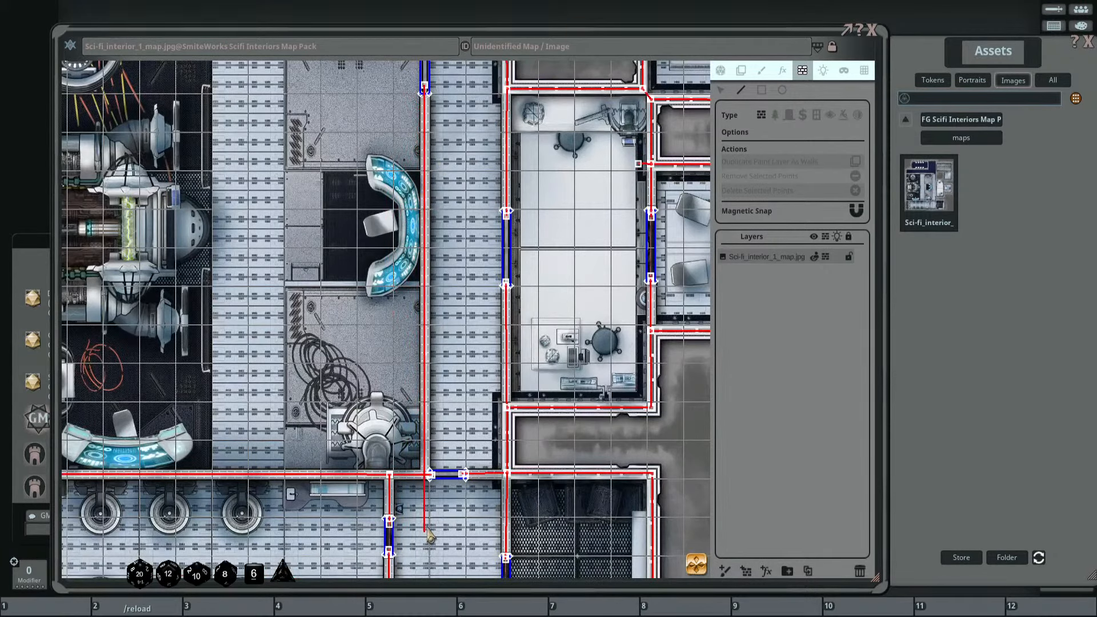
left_click(427, 474)
Draw a wall line along the blue hall's south wall from the small east door to the east end of the wide door.
scroll(465, 536, "down", 5)
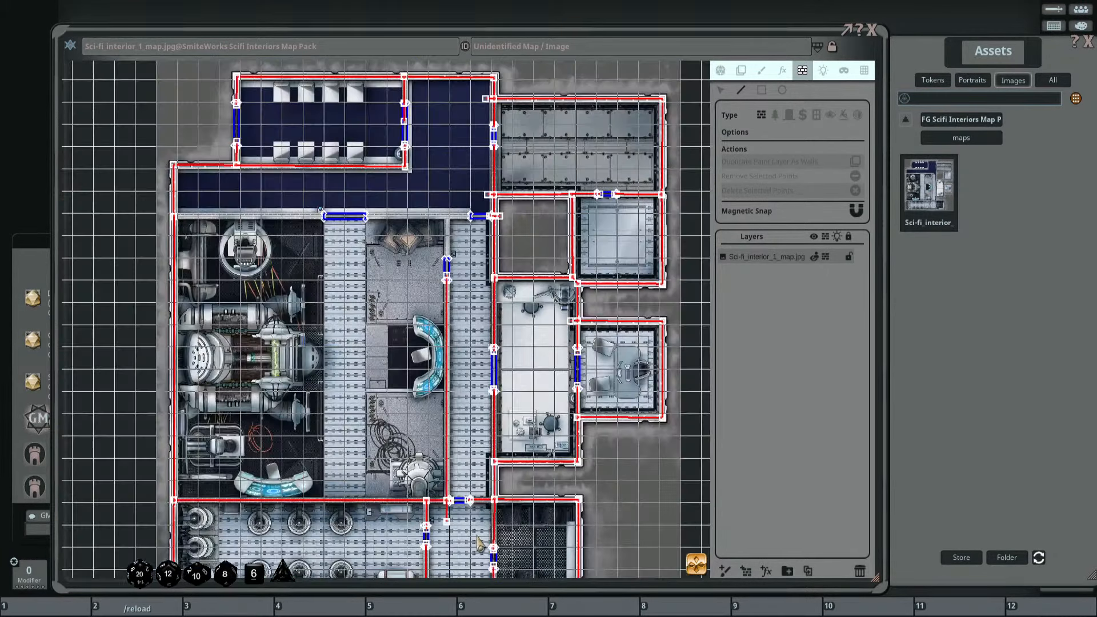
left_click_drag(446, 496, 456, 369)
left_click_drag(359, 282, 385, 385)
scroll(387, 392, "up", 6)
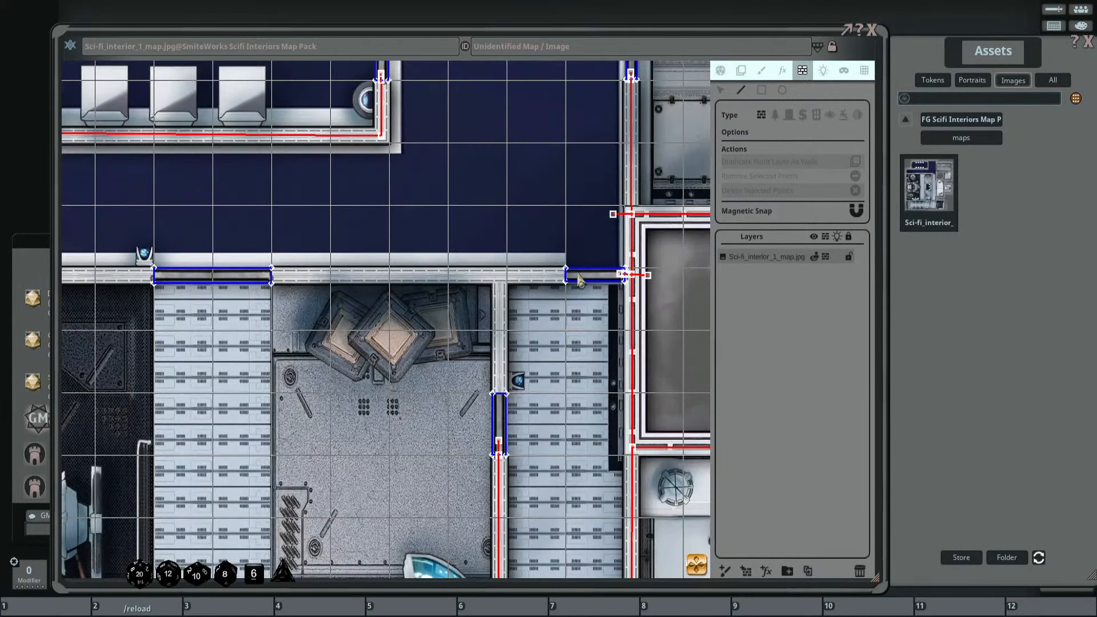
left_click(580, 280)
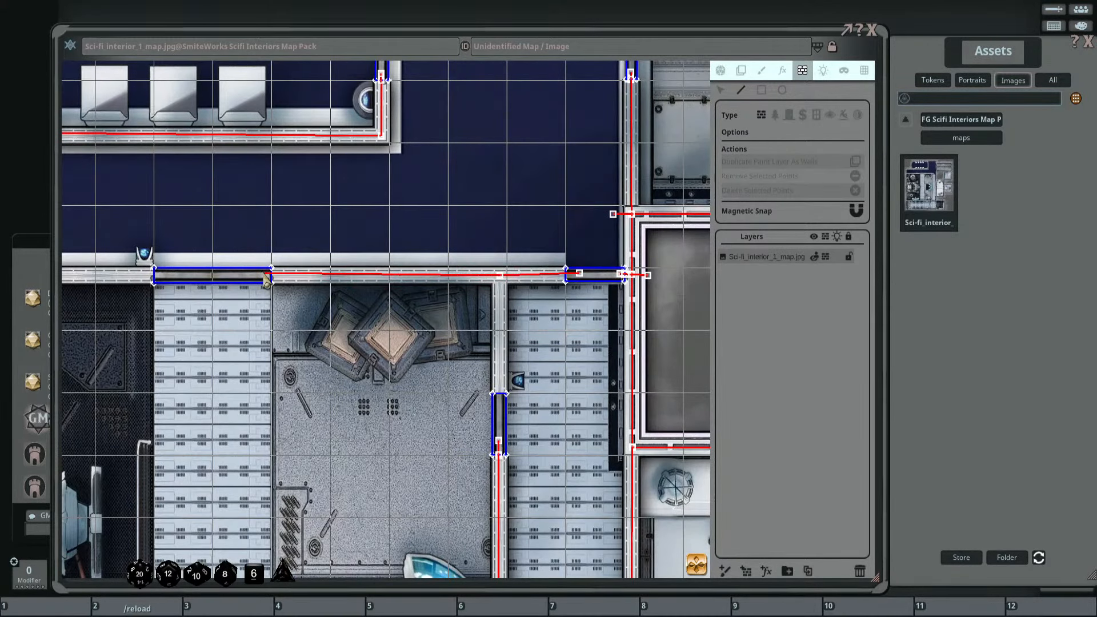
left_click(262, 274)
Draw a wall line from the west end of the blue hall's wide south door to the western outer wall.
scroll(399, 216, "up", 4)
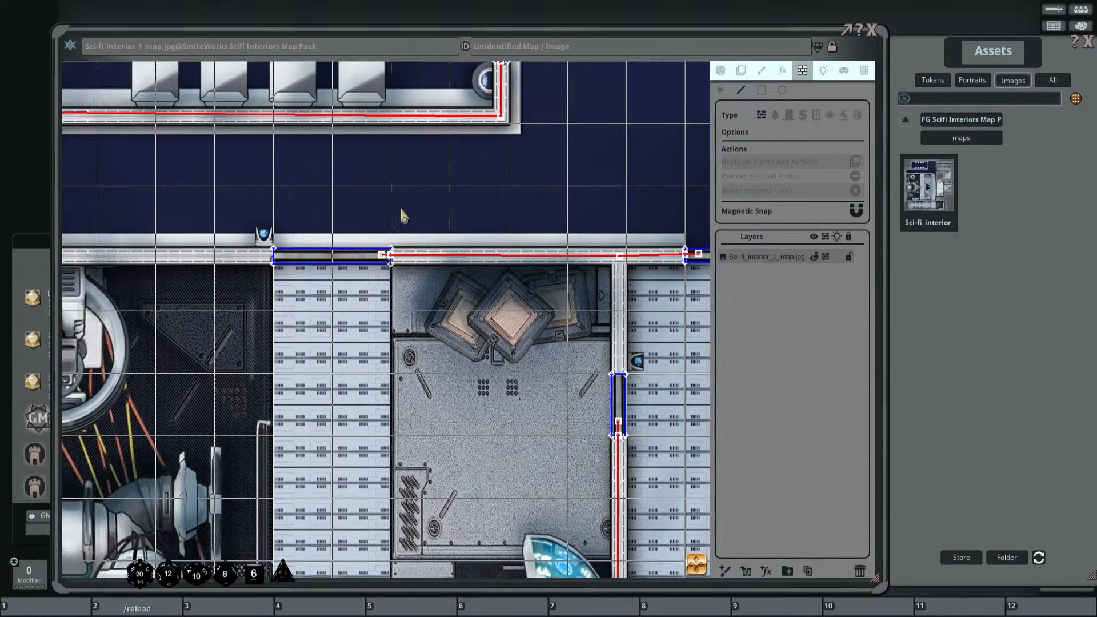
left_click(412, 249)
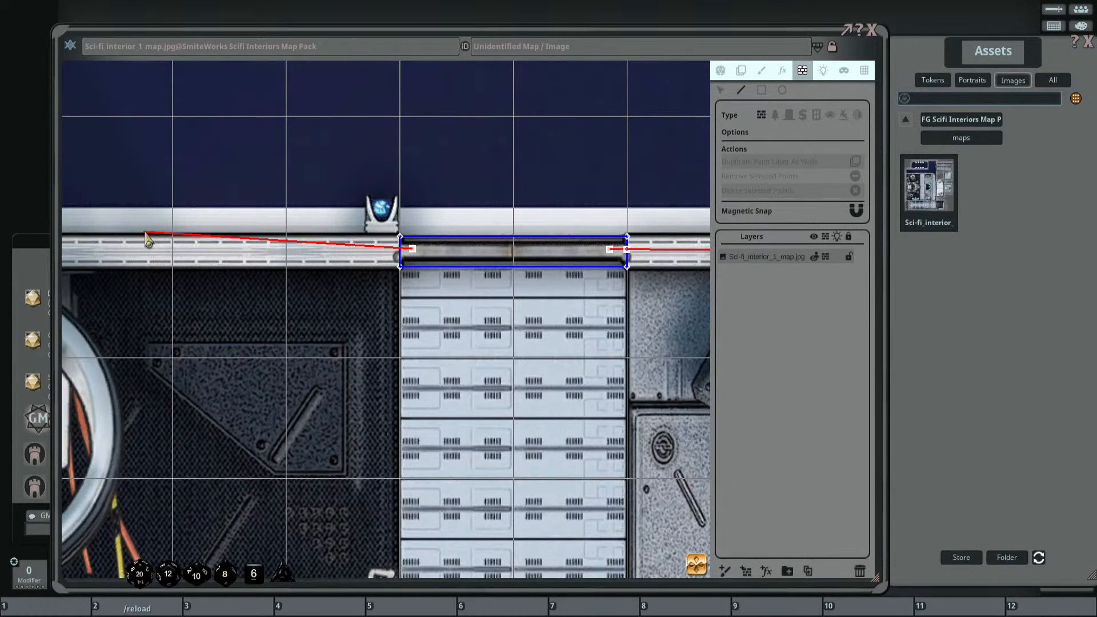
left_click_drag(146, 235, 517, 252)
left_click_drag(169, 253, 618, 243)
scroll(444, 260, "up", 10)
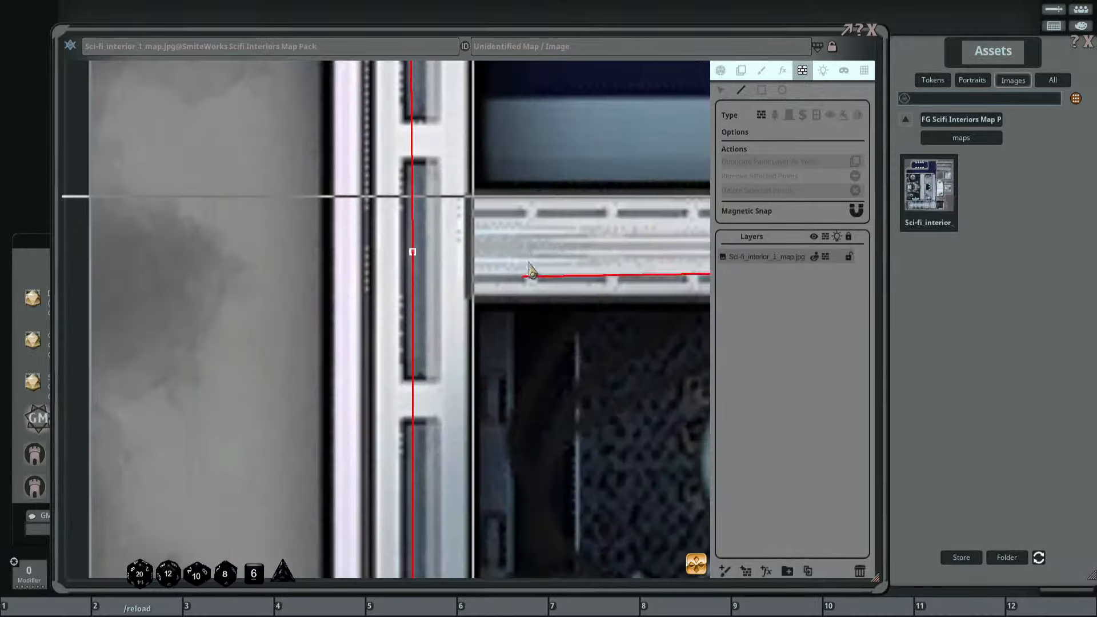
scroll(315, 274, "up", 3)
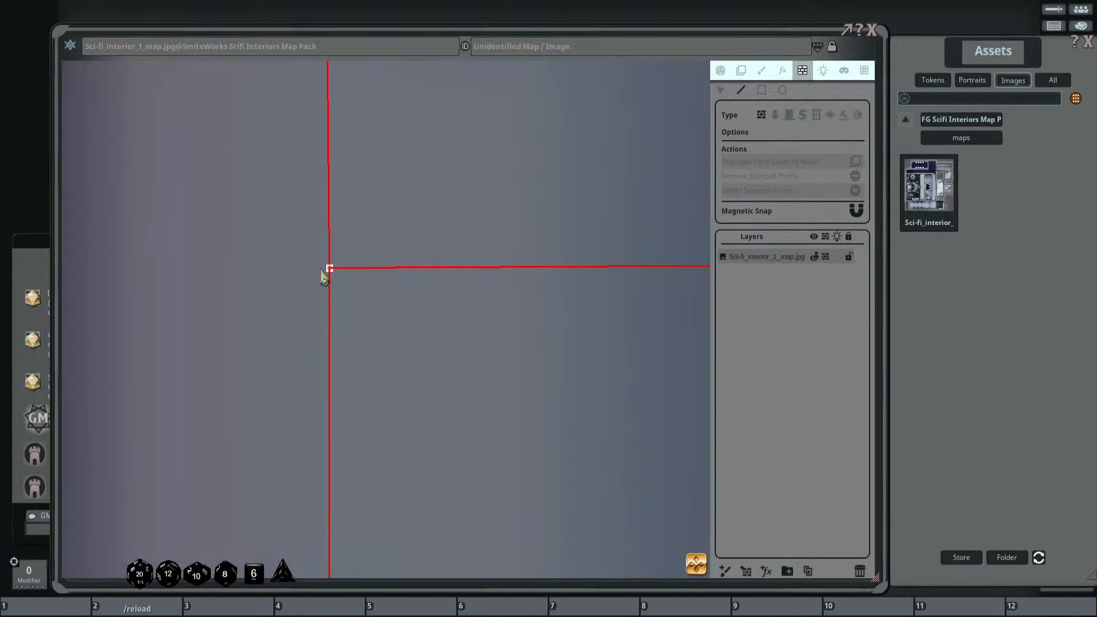
Examine the new wall's junction with the western outer wall and review the traced walls across the whole map.
scroll(280, 274, "down", 9)
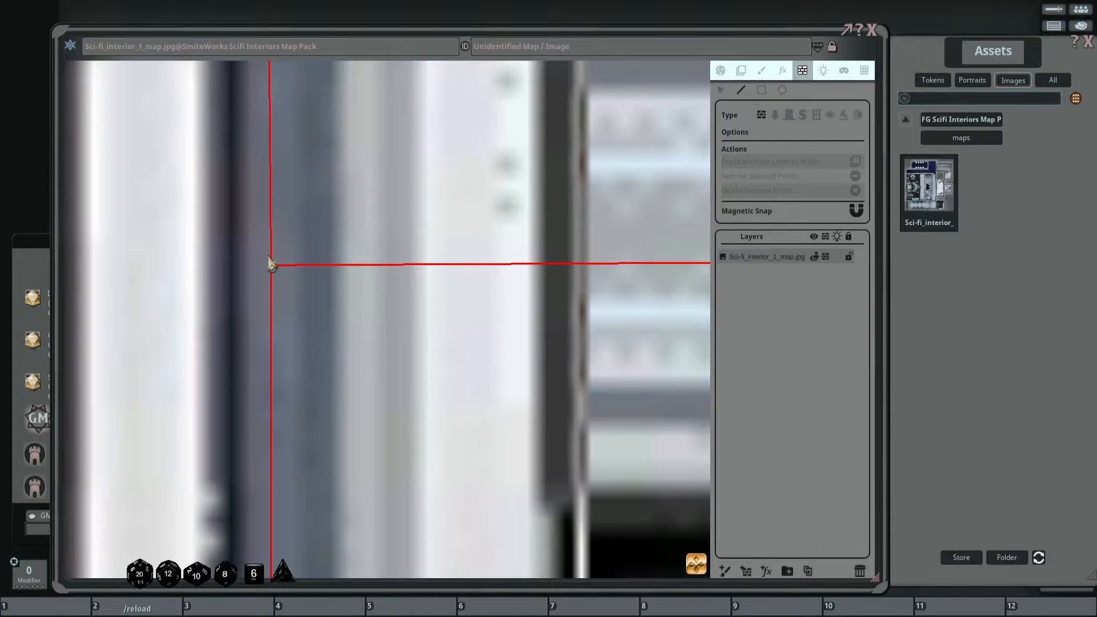
scroll(375, 245, "down", 5)
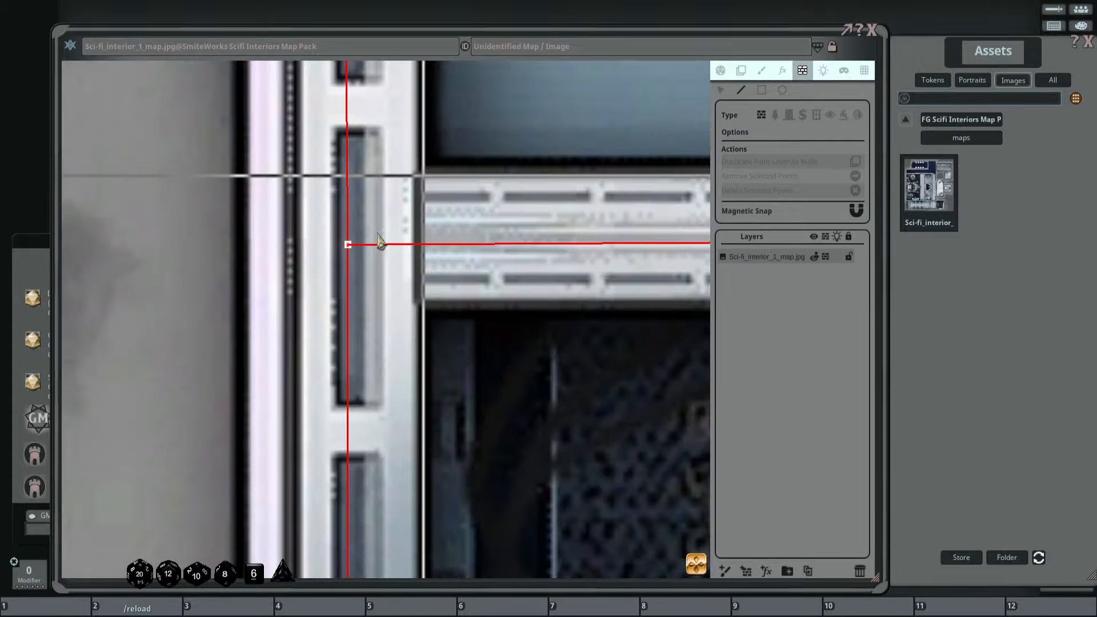
left_click_drag(417, 237, 342, 233)
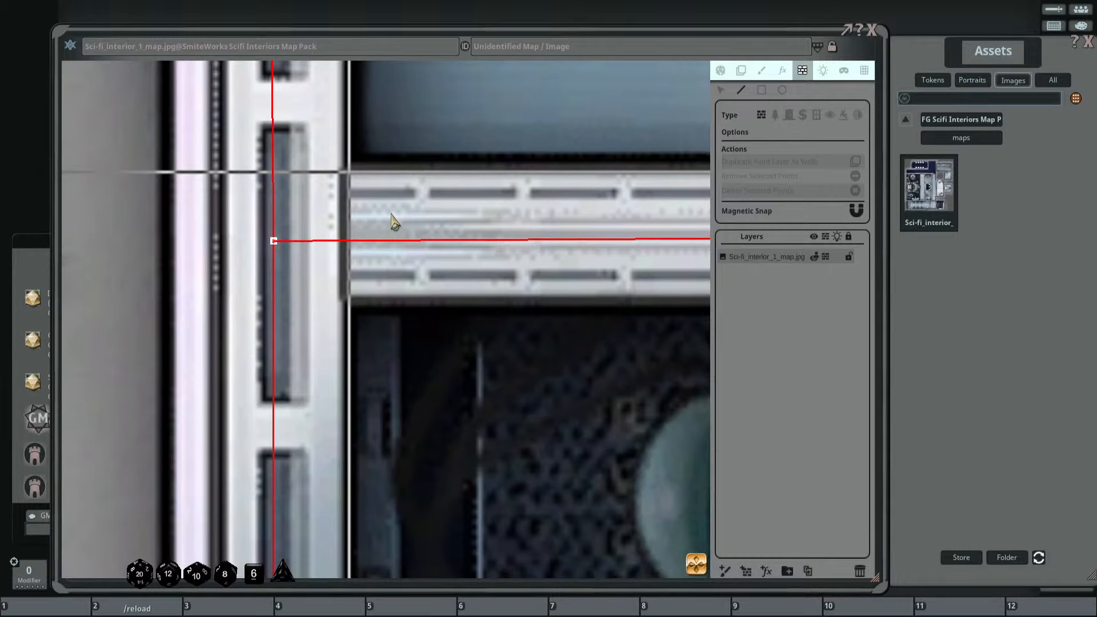
scroll(354, 254, "down", 3)
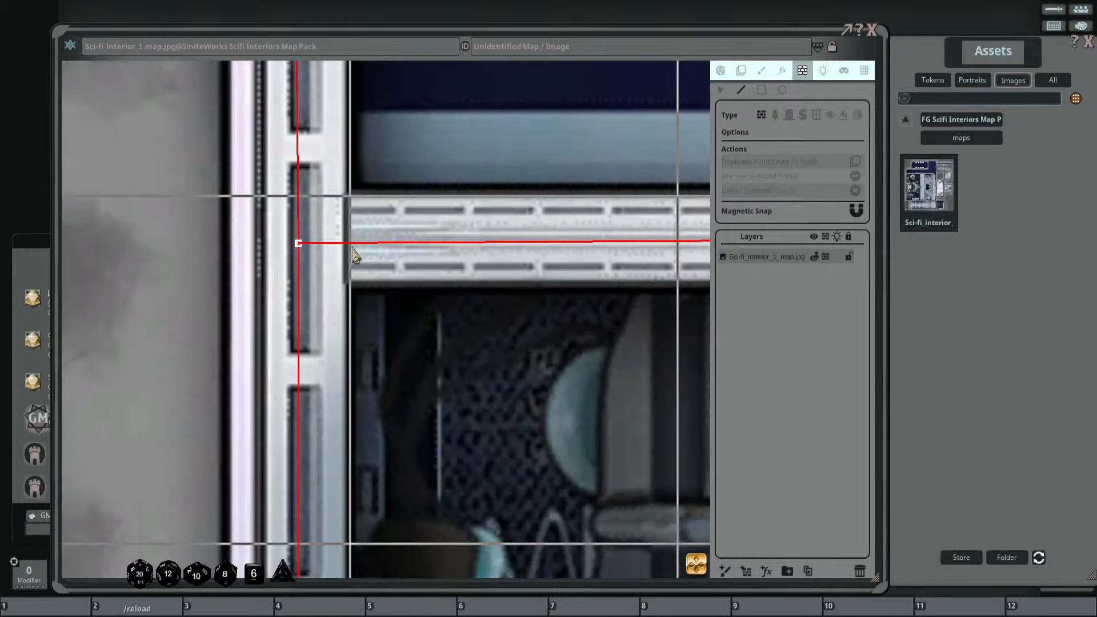
scroll(413, 243, "down", 4)
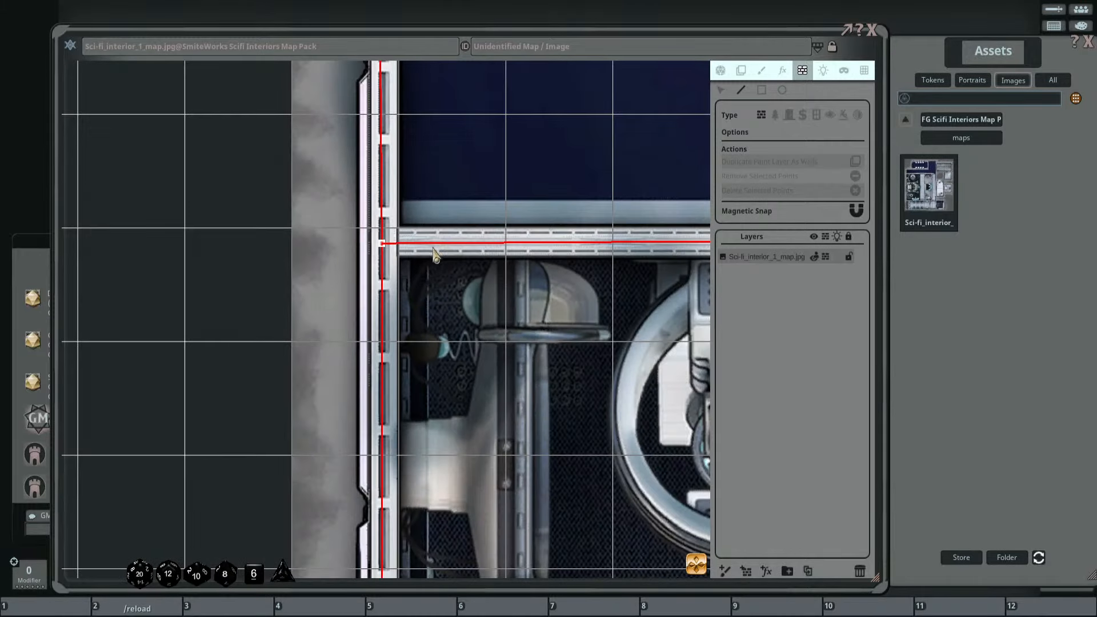
left_click_drag(473, 278, 363, 320)
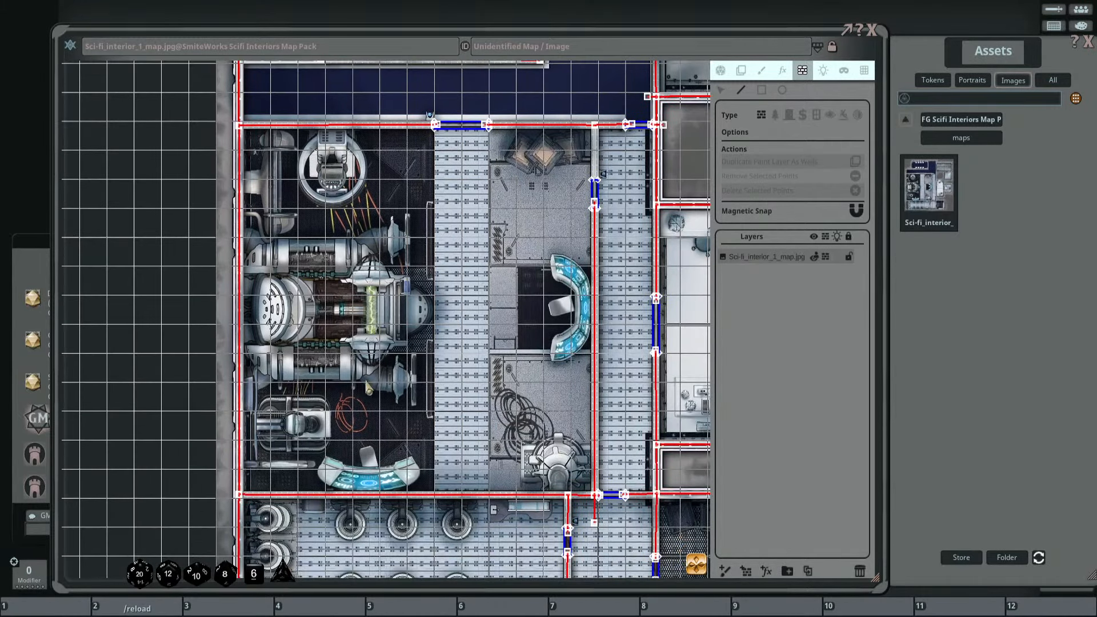
scroll(393, 352, "down", 3)
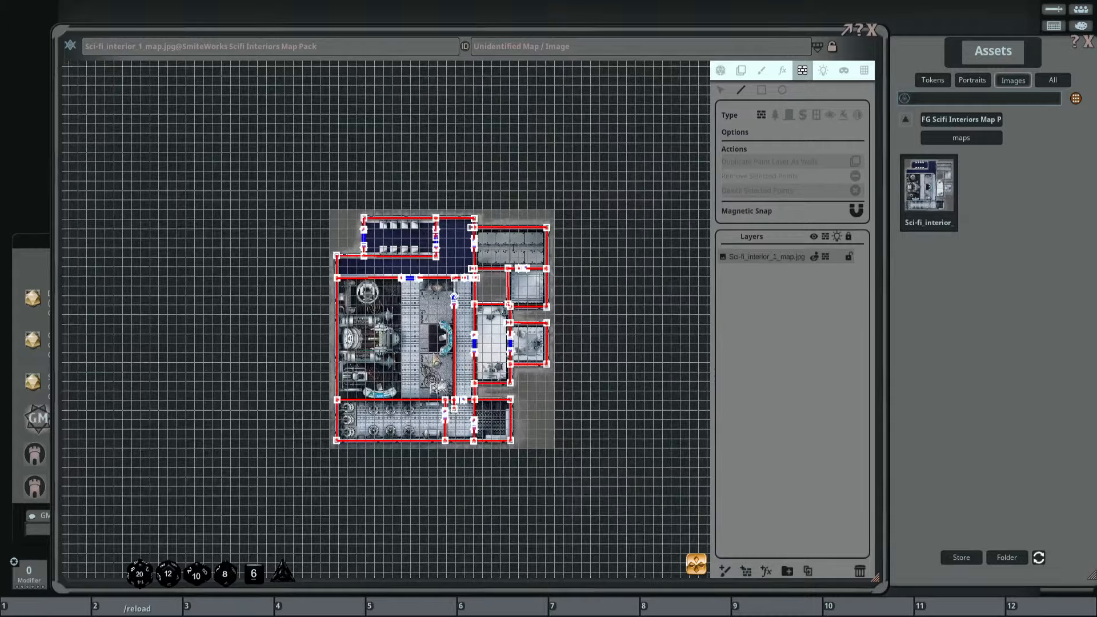
left_click_drag(470, 352, 367, 357)
scroll(369, 316, "up", 2)
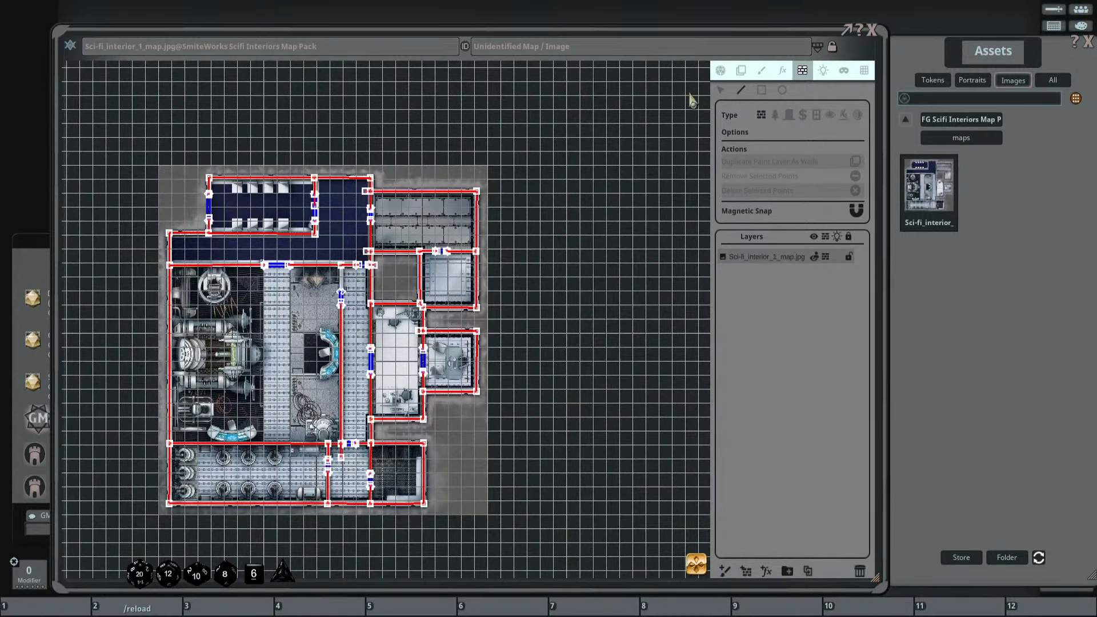
Make the map's white grid colour more transparent by setting its alpha to 79.
left_click(720, 90)
left_click(865, 71)
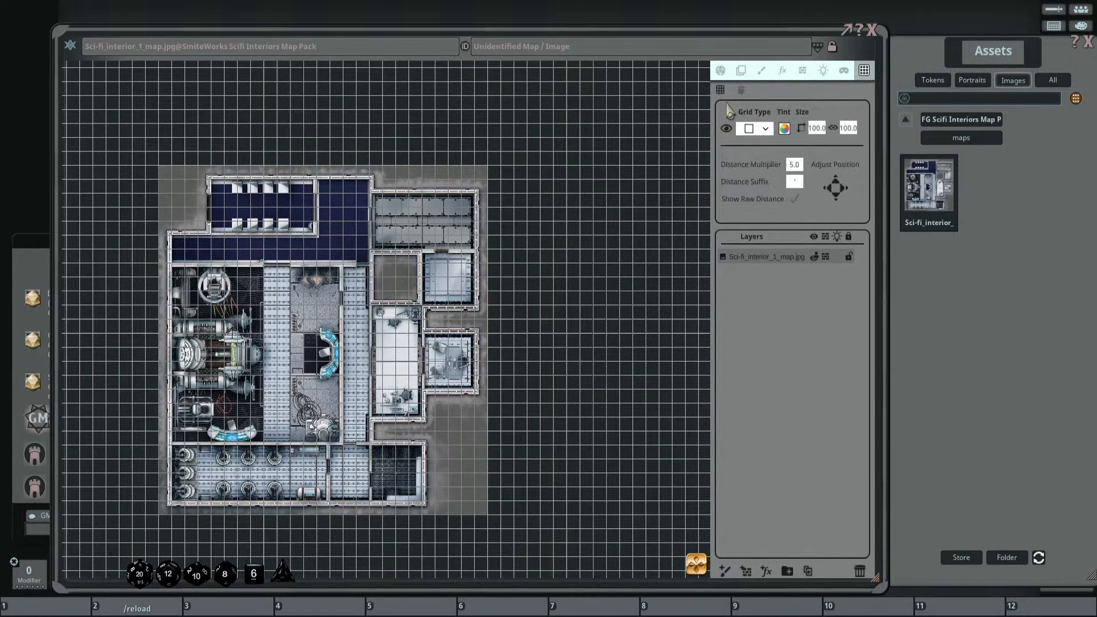
left_click(766, 129)
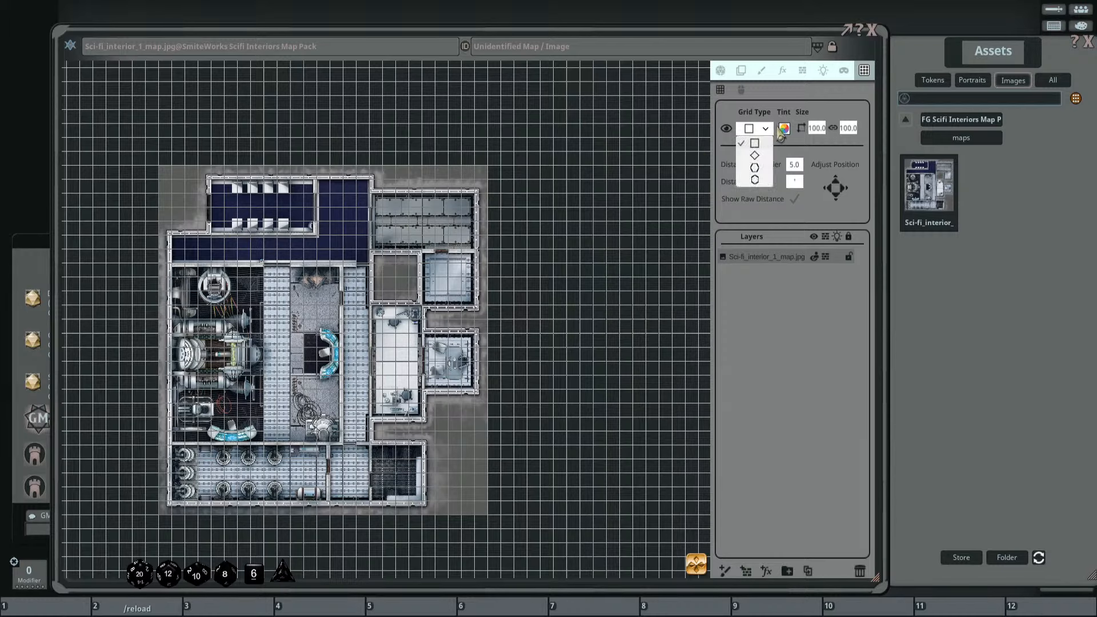
left_click(783, 132)
left_click(784, 129)
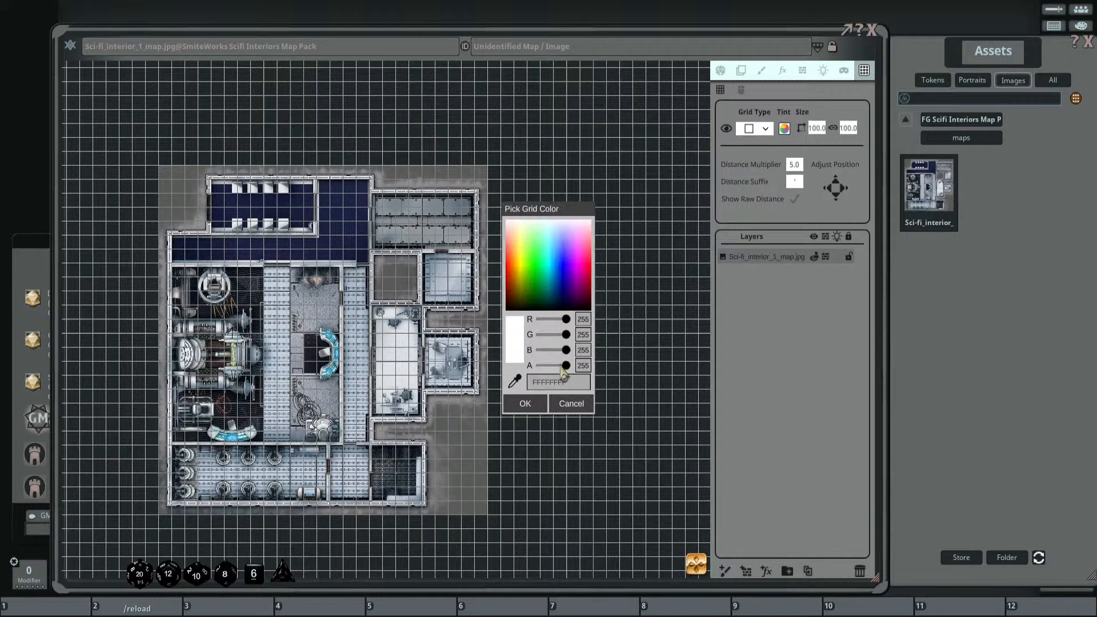
left_click_drag(566, 366, 549, 366)
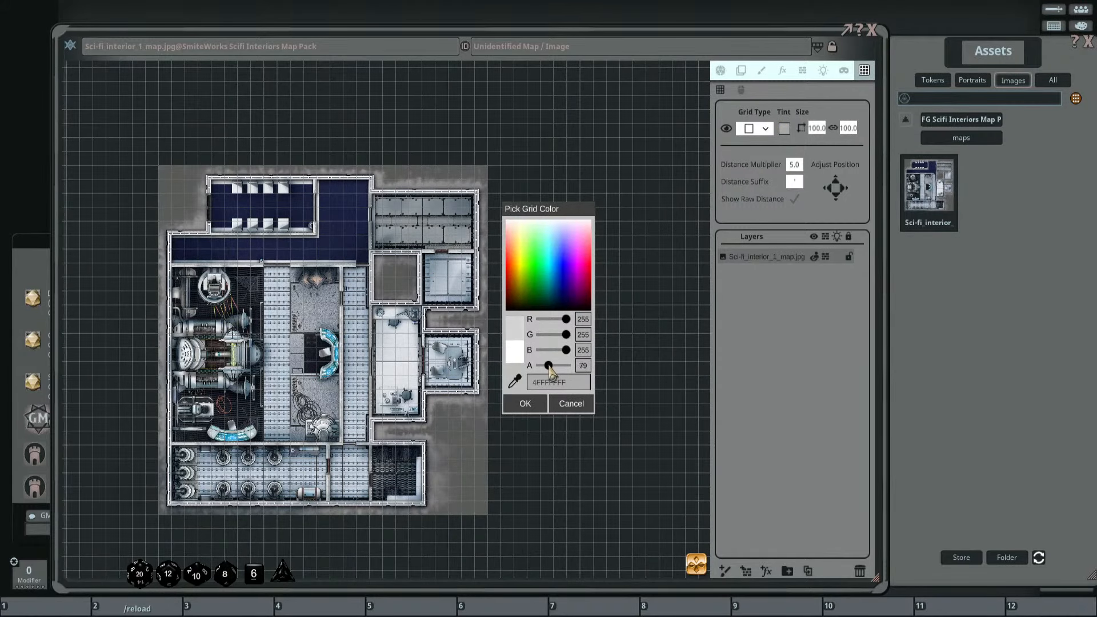
left_click(542, 404)
Inspect the fainter grid on the map up close and as a whole, and bring the line-of-sight walls back into view.
scroll(455, 237, "up", 6)
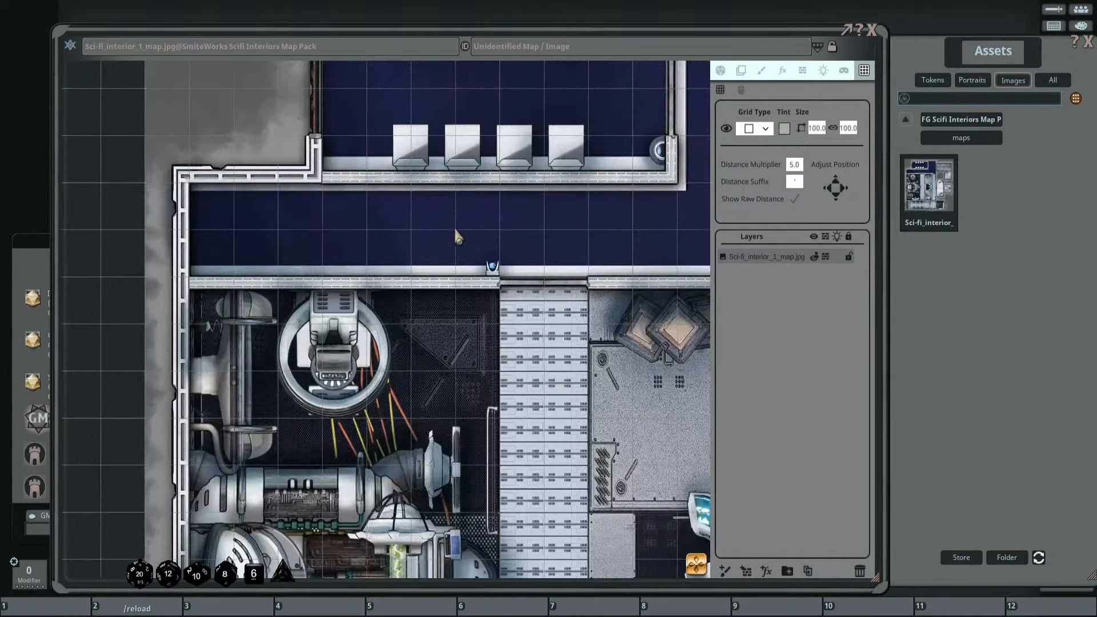
scroll(561, 269, "down", 6)
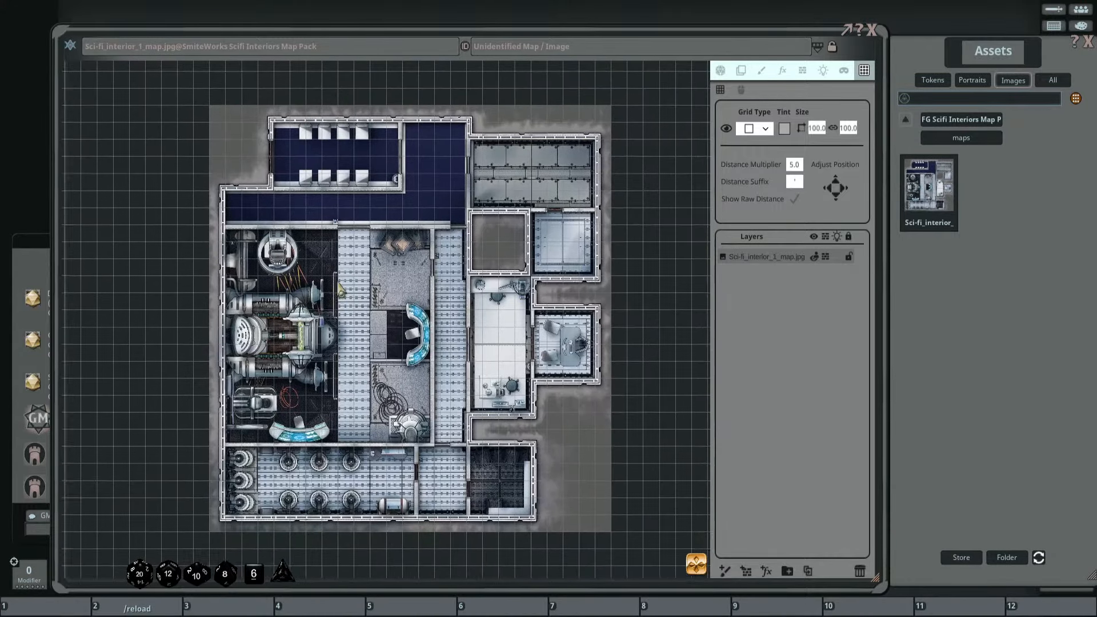
left_click(802, 70)
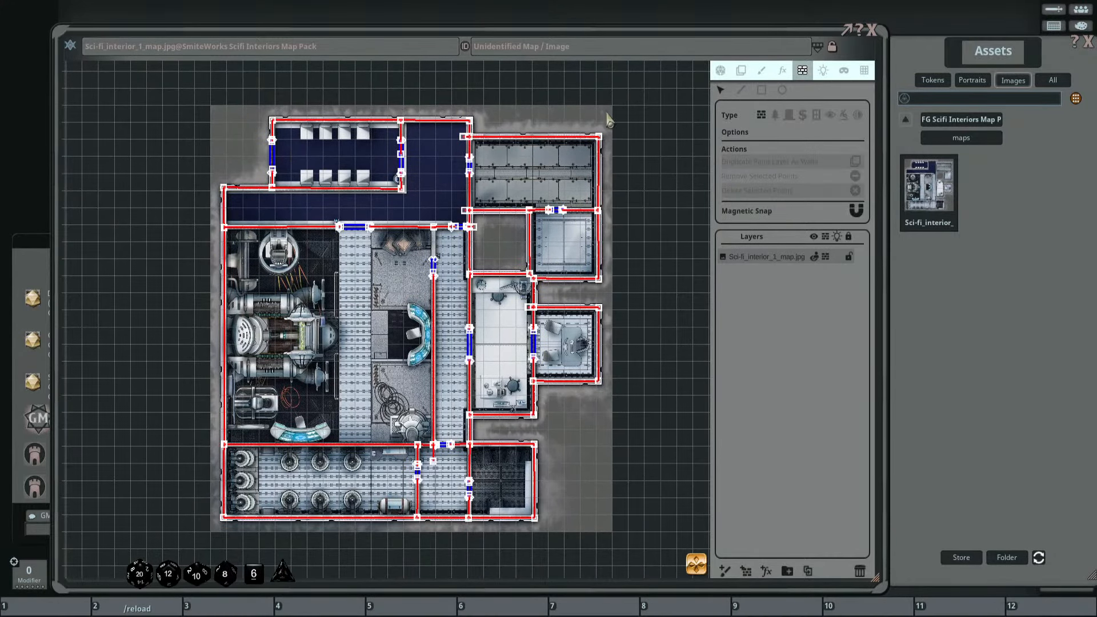
Delete the stray wall points inside the blue hall's east door and the wall ends overshooting at its southeast corner and southeast door.
scroll(459, 155, "up", 6)
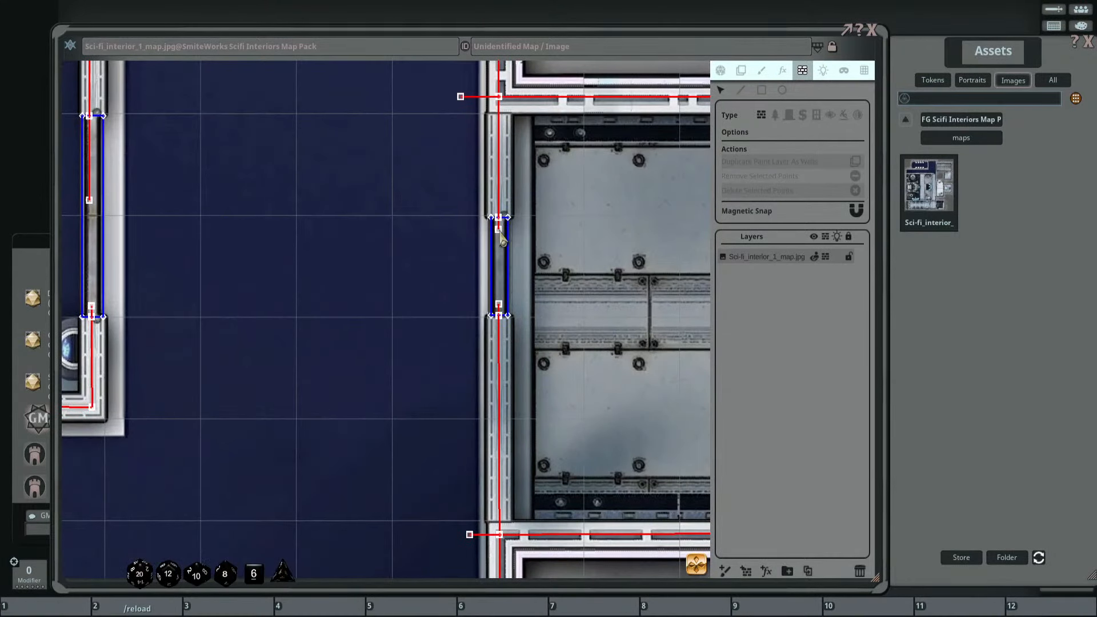
left_click(498, 229)
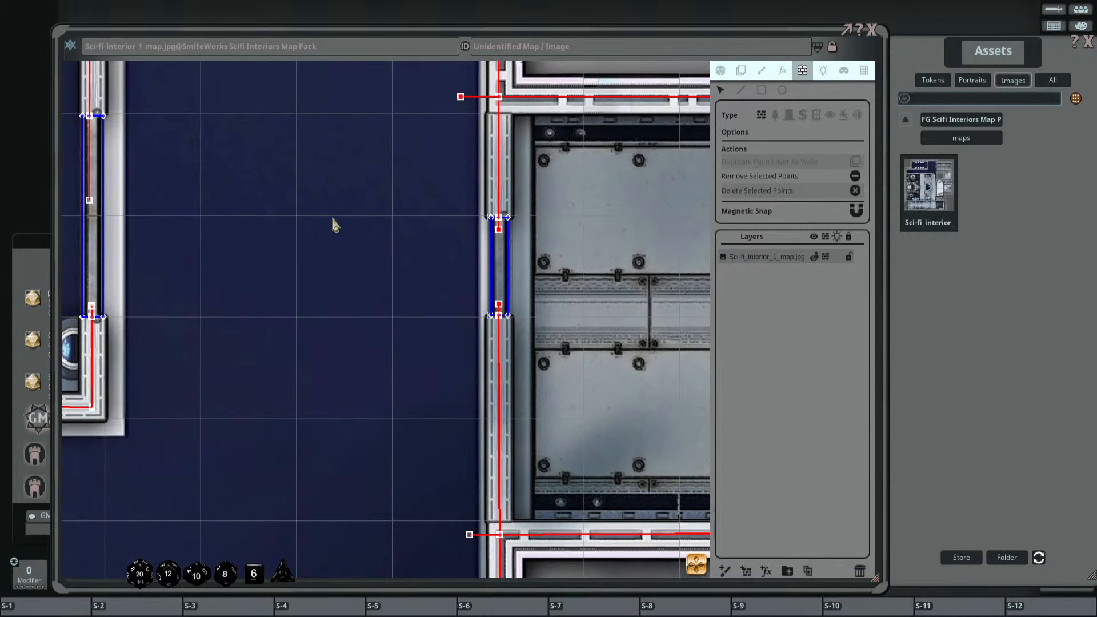
left_click_drag(247, 264, 231, 83)
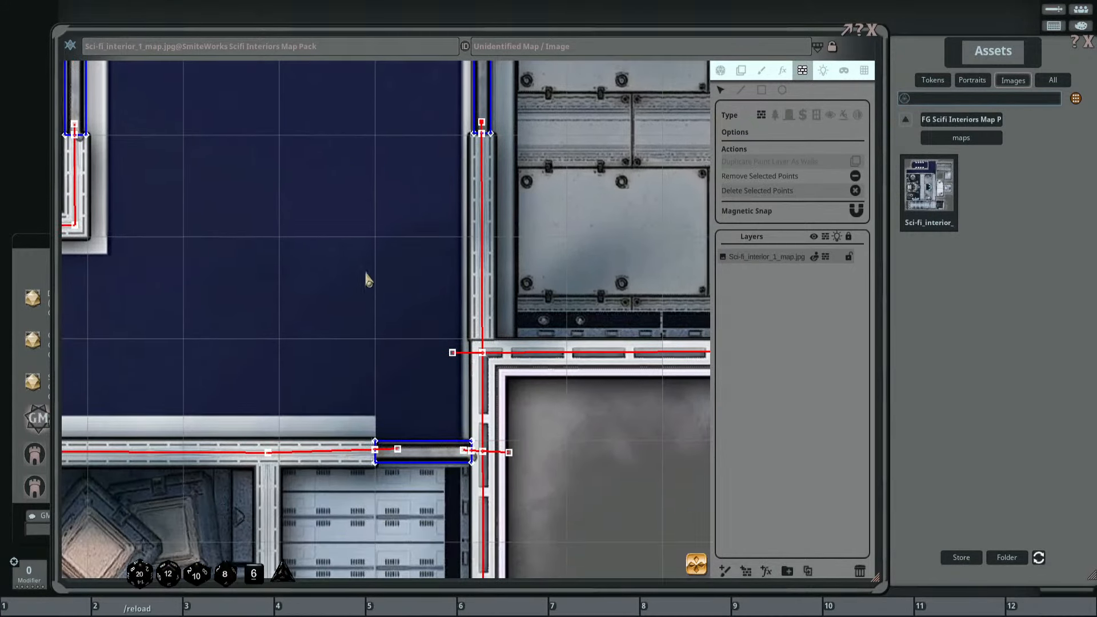
left_click(454, 353)
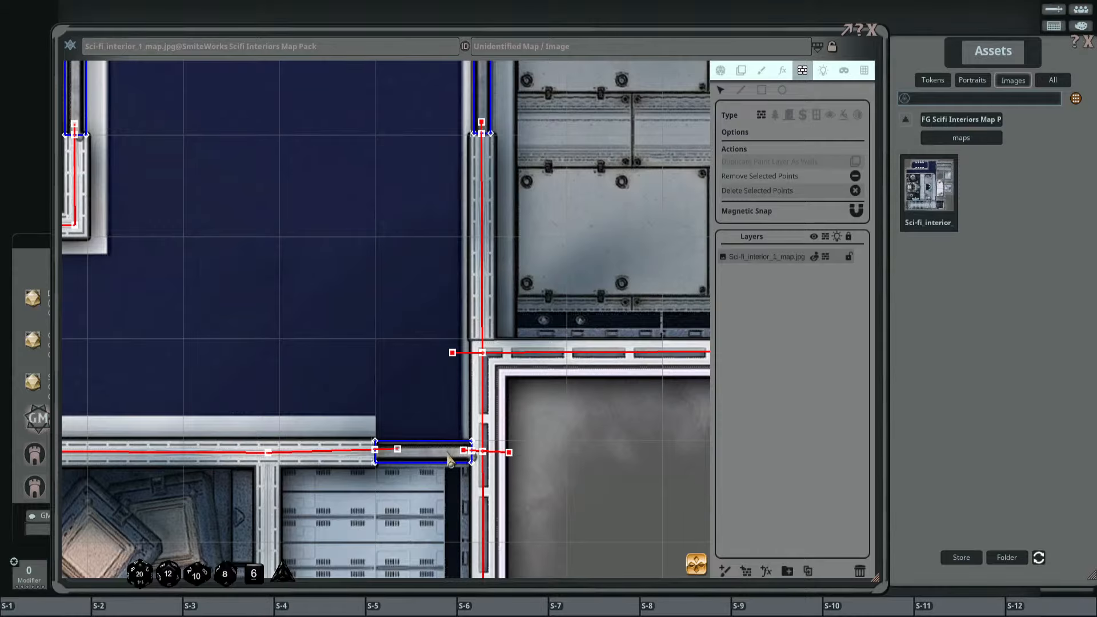
left_click(374, 342)
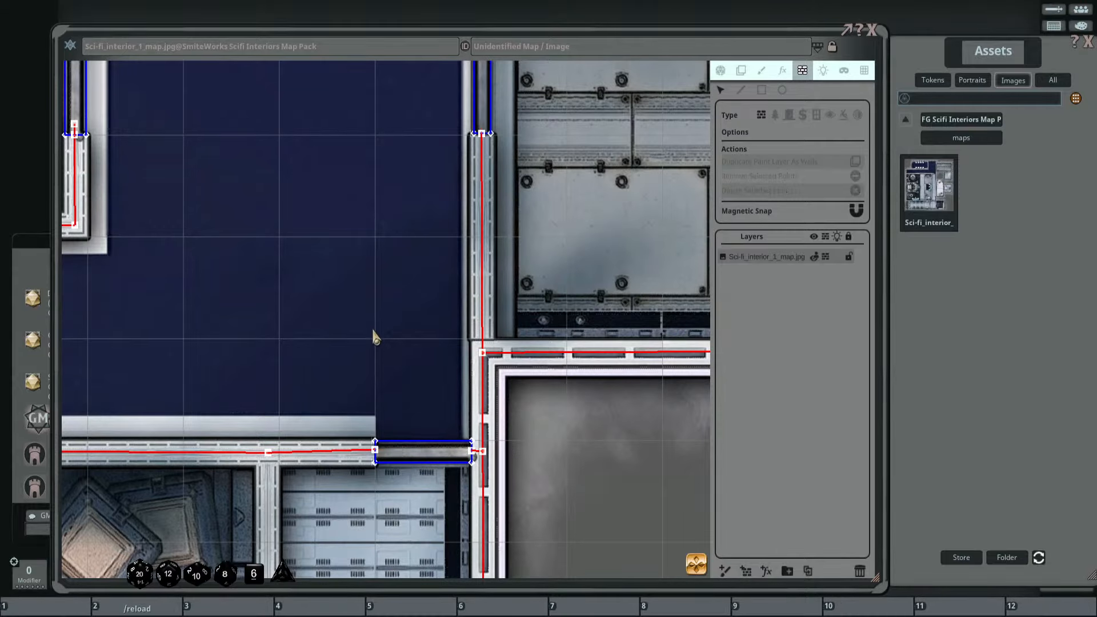
Delete the stray wall points inside the small eastern room's north door and around the doors of the white lab and adjoining office.
scroll(372, 336, "down", 5)
scroll(417, 236, "up", 3)
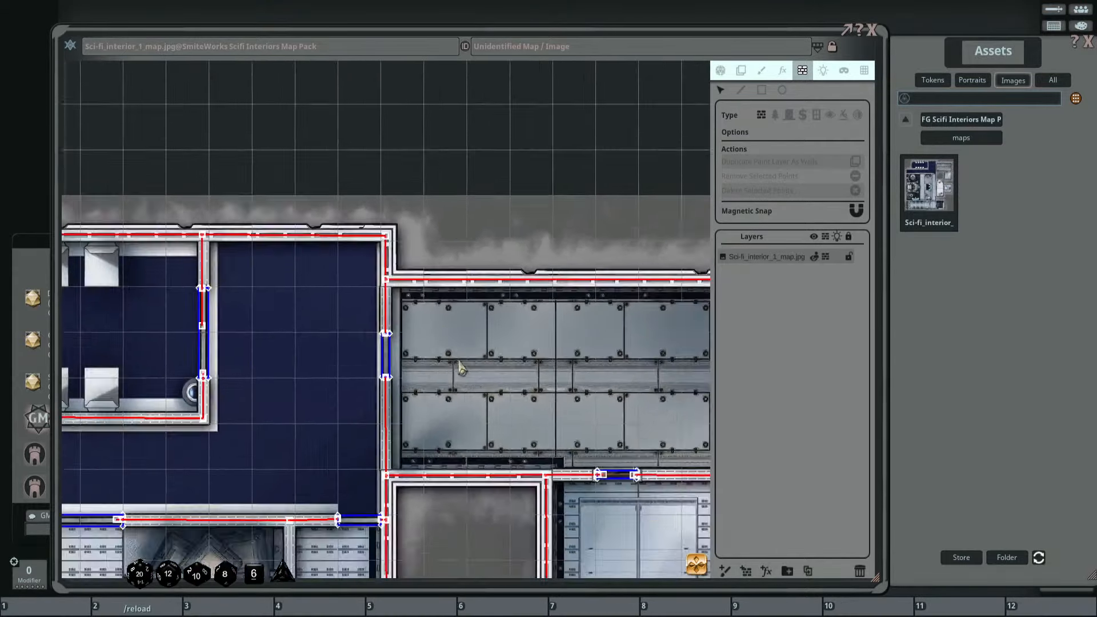
scroll(458, 368, "down", 3)
scroll(470, 294, "up", 7)
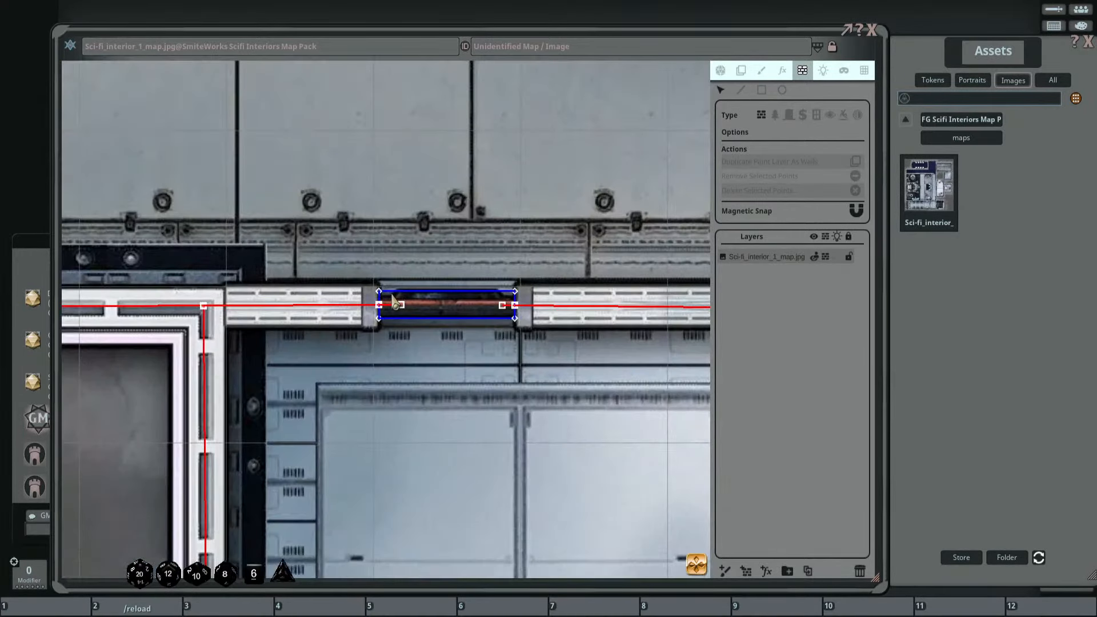
left_click_drag(391, 296, 509, 321)
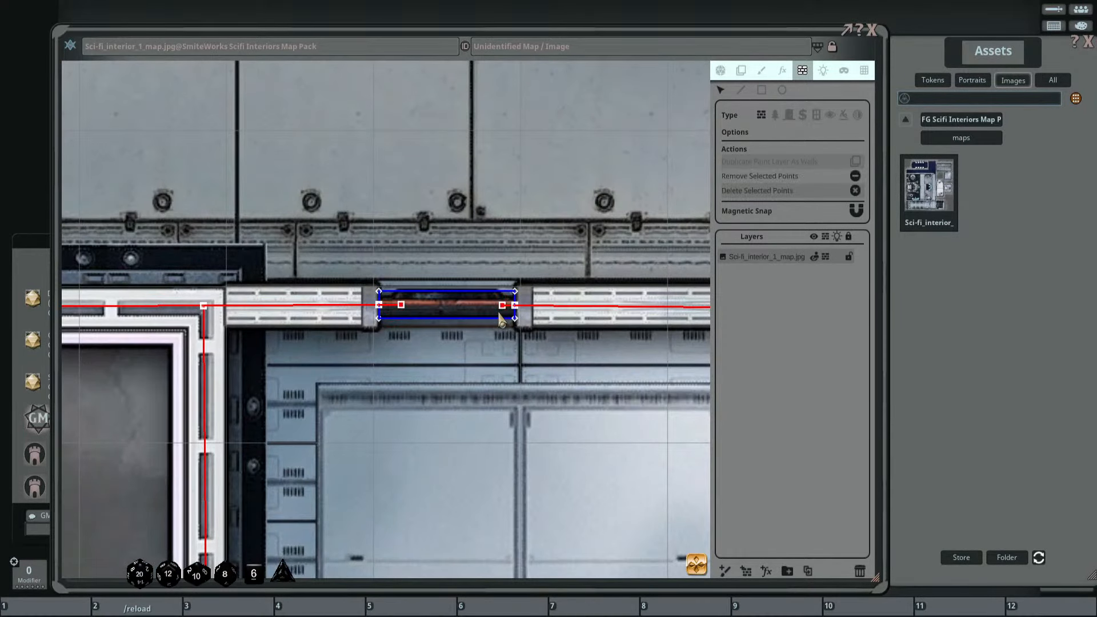
left_click(501, 319)
scroll(497, 343, "down", 6)
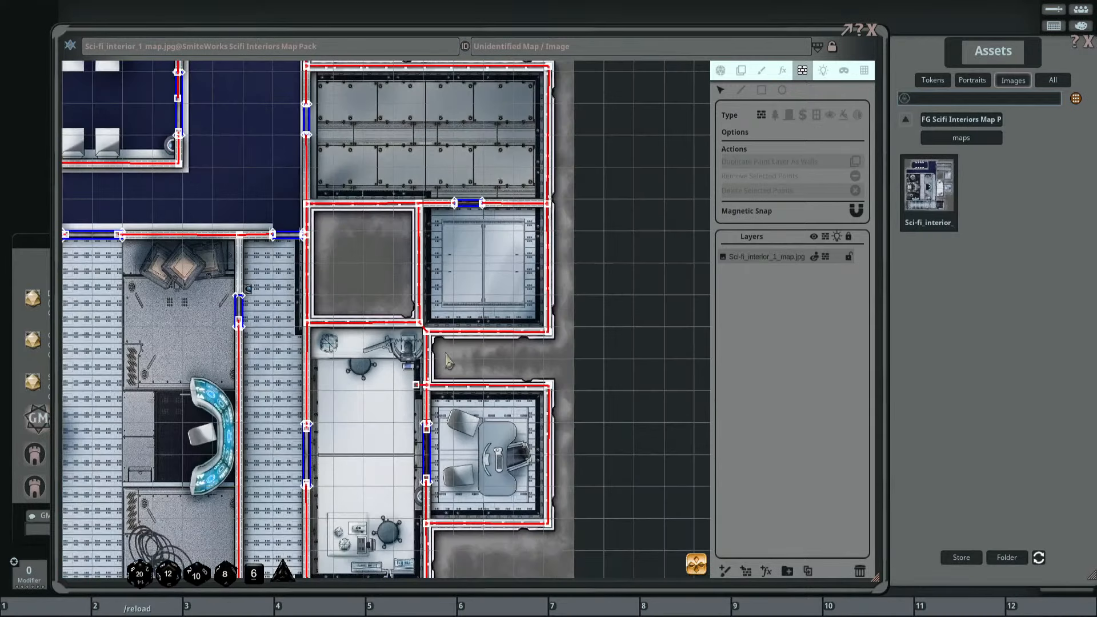
scroll(448, 361, "up", 4)
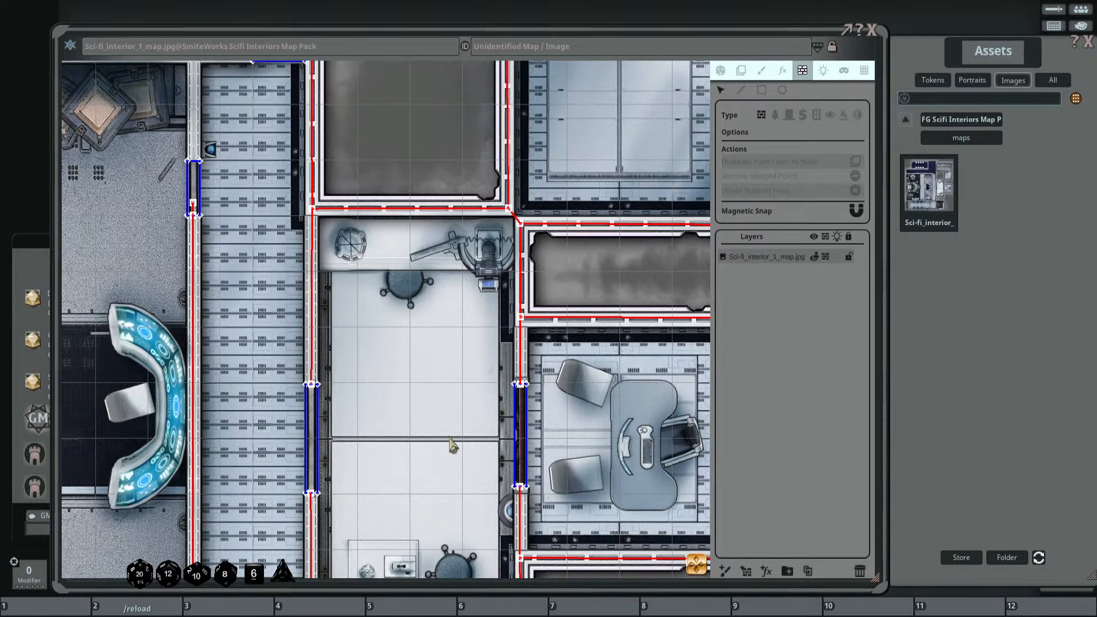
Draw a wall line from the blue hall's south wall down to the door on the west side of the narrow corridor.
scroll(410, 432, "down", 3)
scroll(263, 280, "up", 5)
scroll(437, 462, "up", 1)
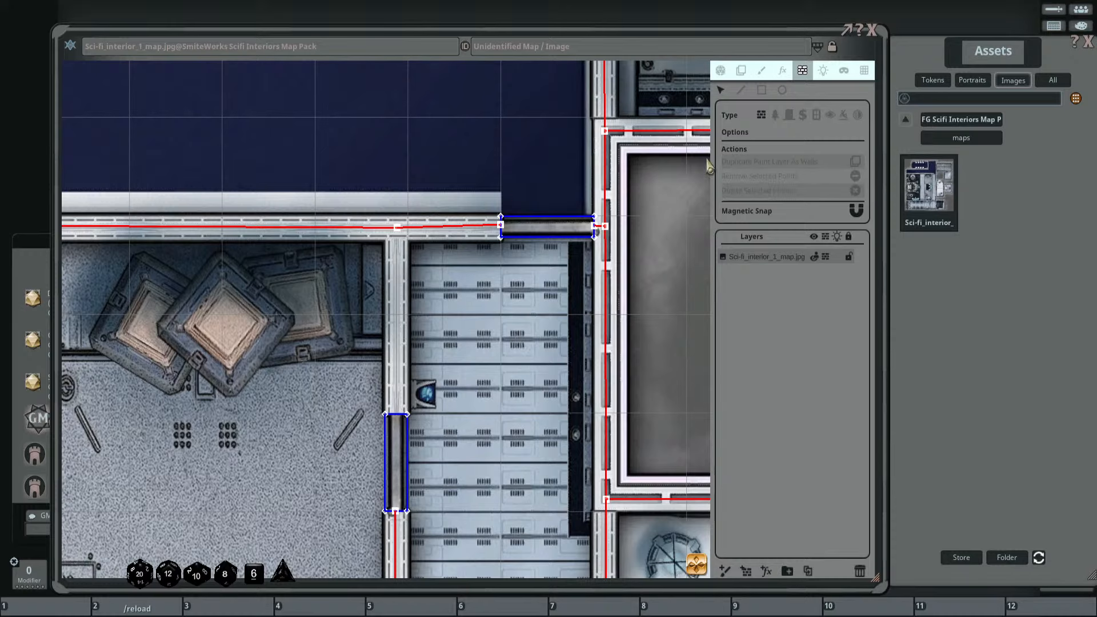
left_click(741, 90)
left_click(397, 227)
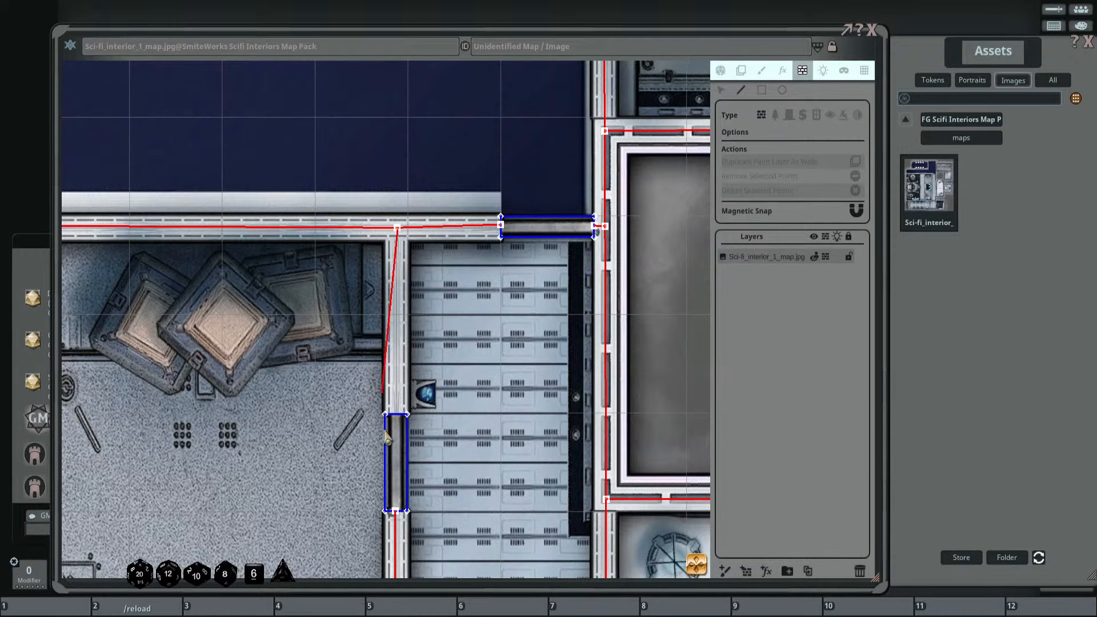
left_click(396, 439)
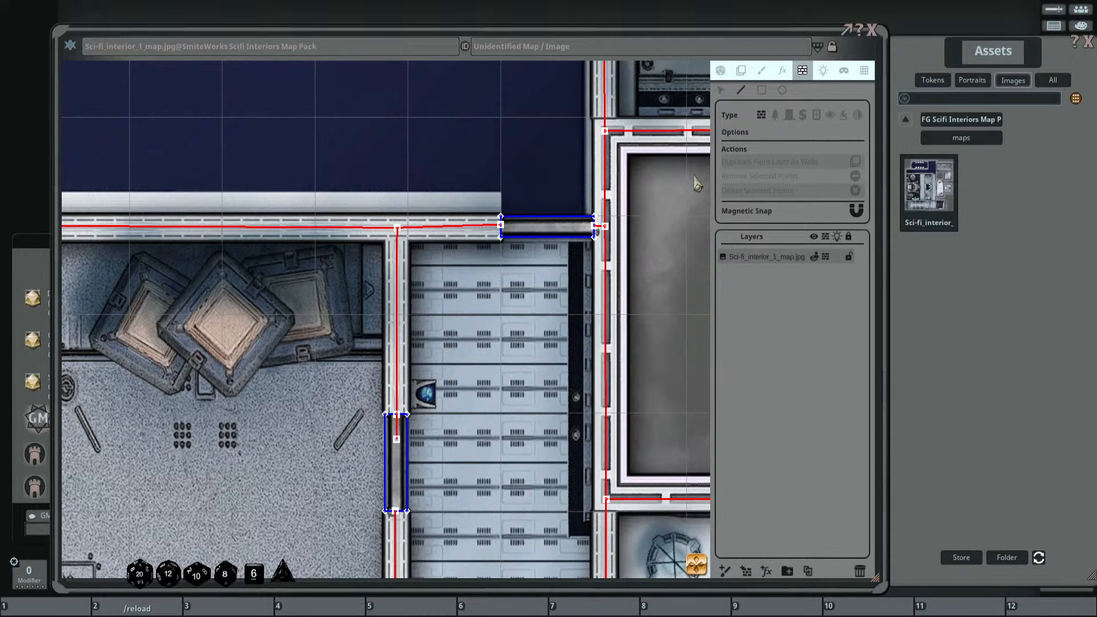
Delete the leftover wall points inside the narrow corridor's west door and the blue hall's wide south door.
left_click(721, 91)
scroll(332, 387, "down", 5)
left_click_drag(149, 347, 401, 329)
left_click_drag(284, 319, 439, 337)
scroll(488, 294, "up", 5)
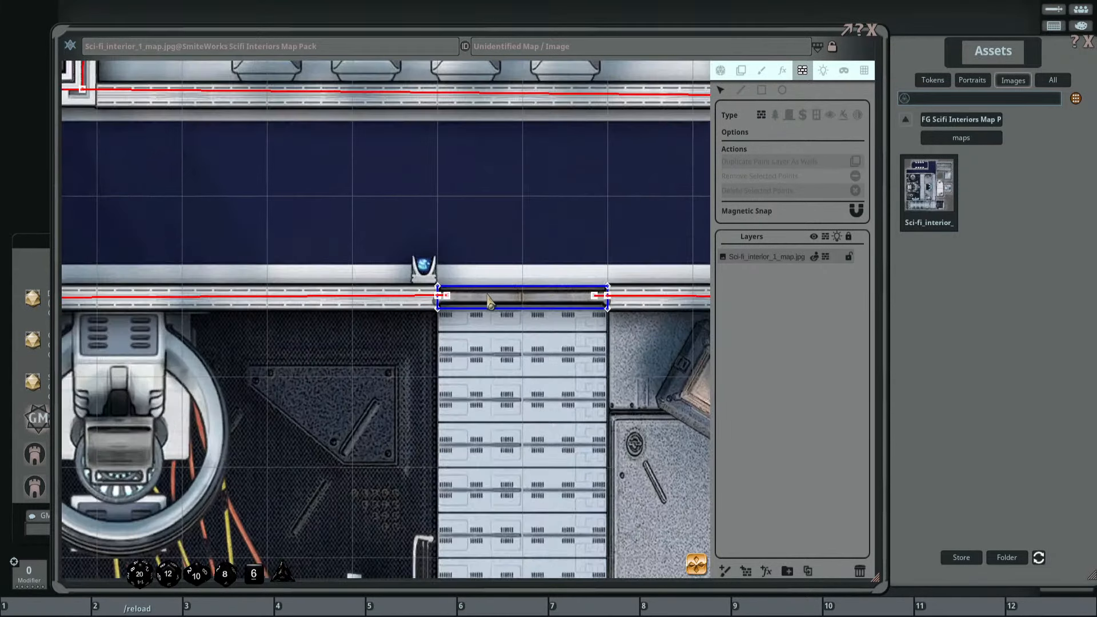
scroll(509, 354, "down", 4)
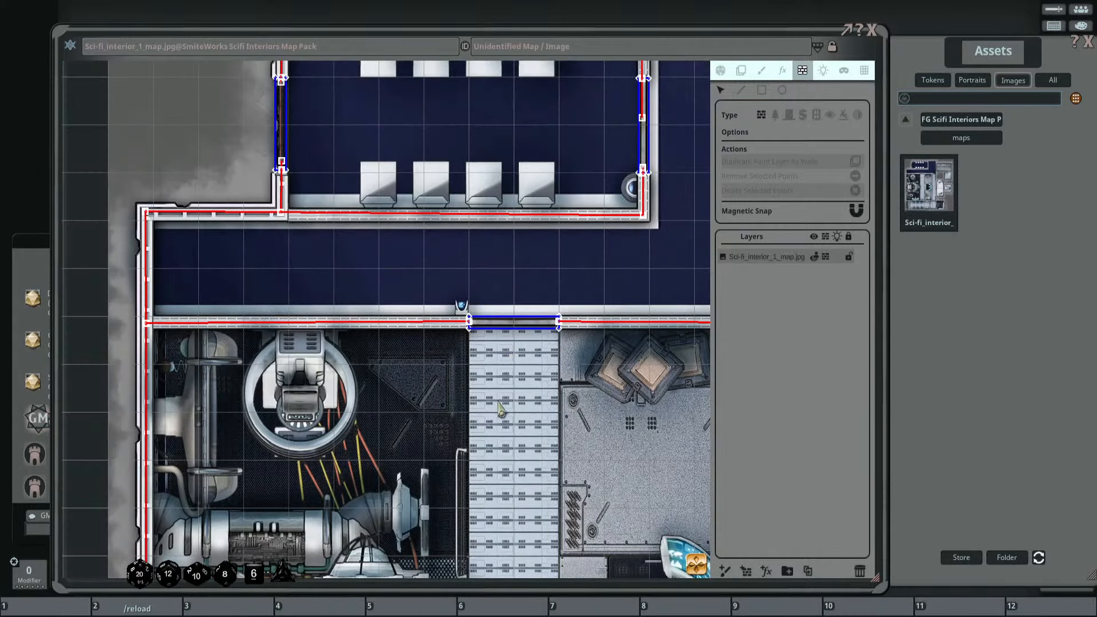
left_click_drag(443, 392, 583, 278)
left_click_drag(558, 353, 475, 207)
scroll(495, 266, "down", 4)
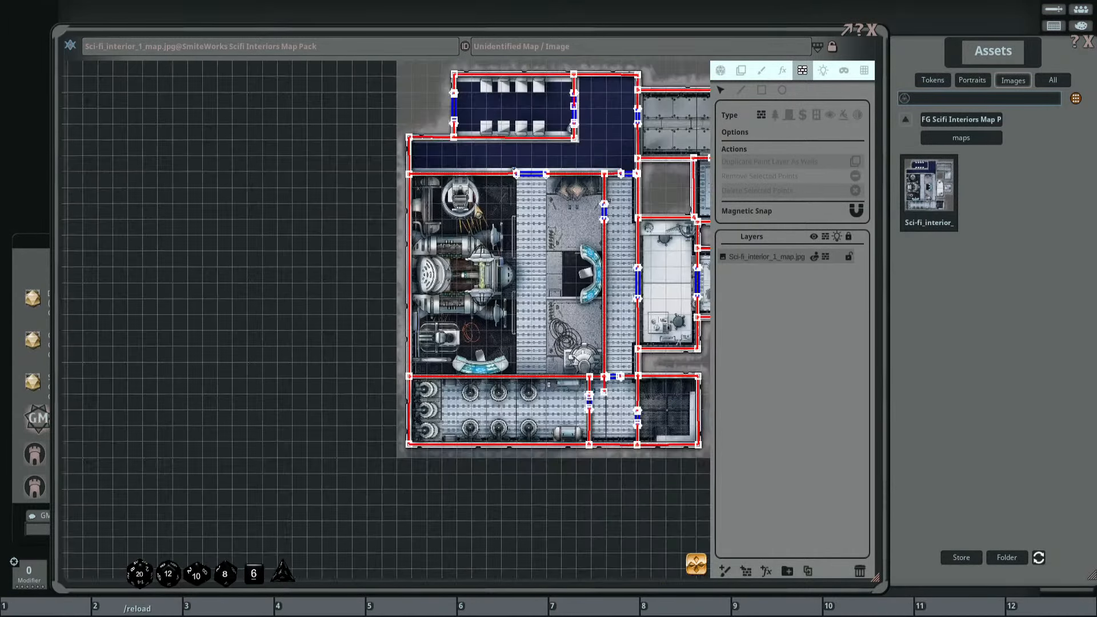
Delete the stray wall points inside the west door of the room with the white seats.
left_click_drag(446, 94, 462, 318)
scroll(463, 323, "up", 5)
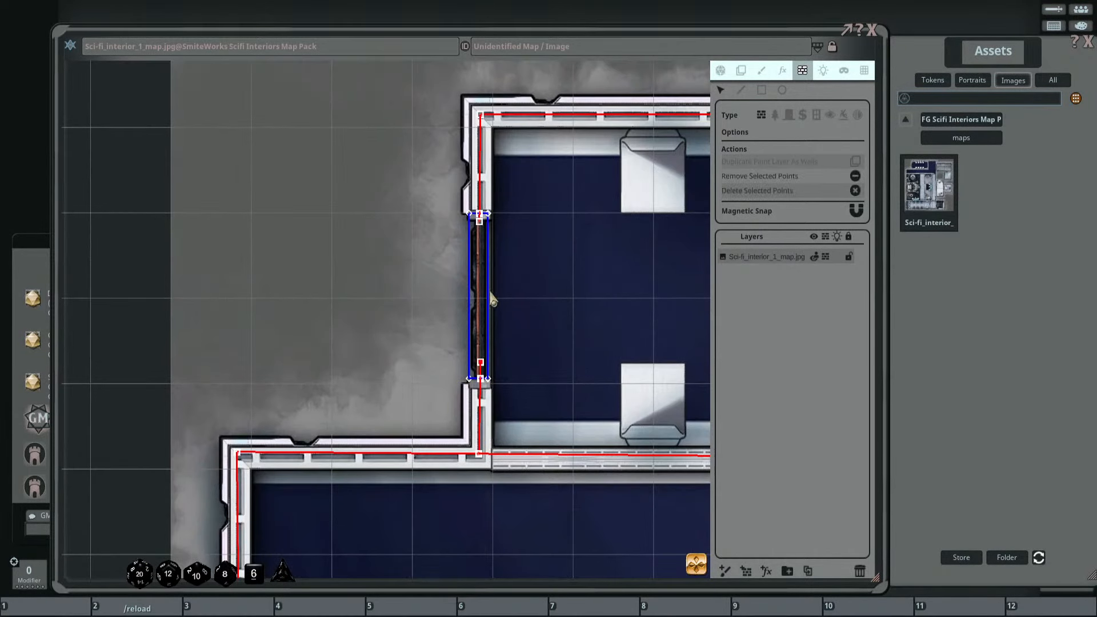
scroll(343, 246, "down", 5)
left_click_drag(575, 258, 488, 275)
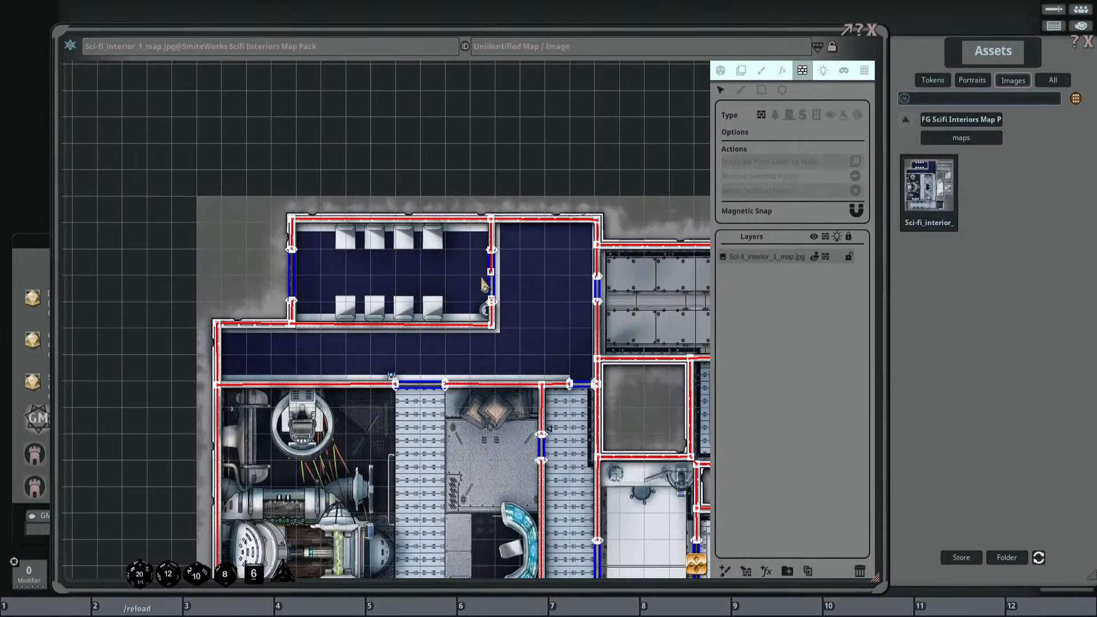
Delete the stray wall points inside the east door of the room with the white seats.
scroll(491, 268, "up", 4)
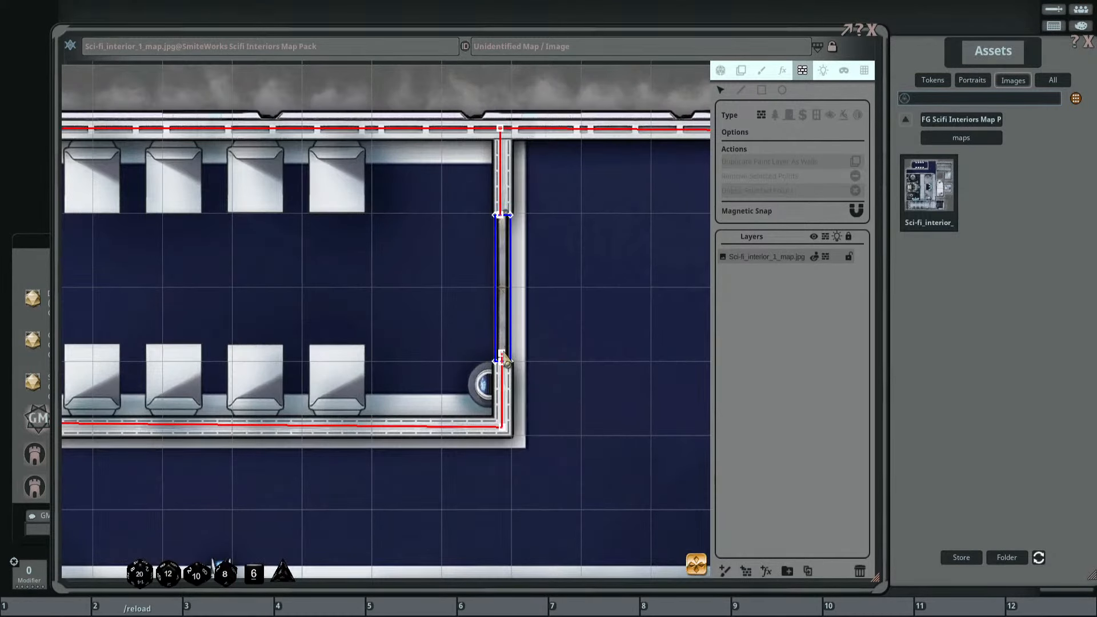
left_click(501, 351)
scroll(366, 305, "down", 2)
left_click(367, 301)
scroll(447, 341, "down", 5)
Delete the wall end that overshoots below the west side of the narrow corridor's south door.
left_click_drag(474, 367, 472, 189)
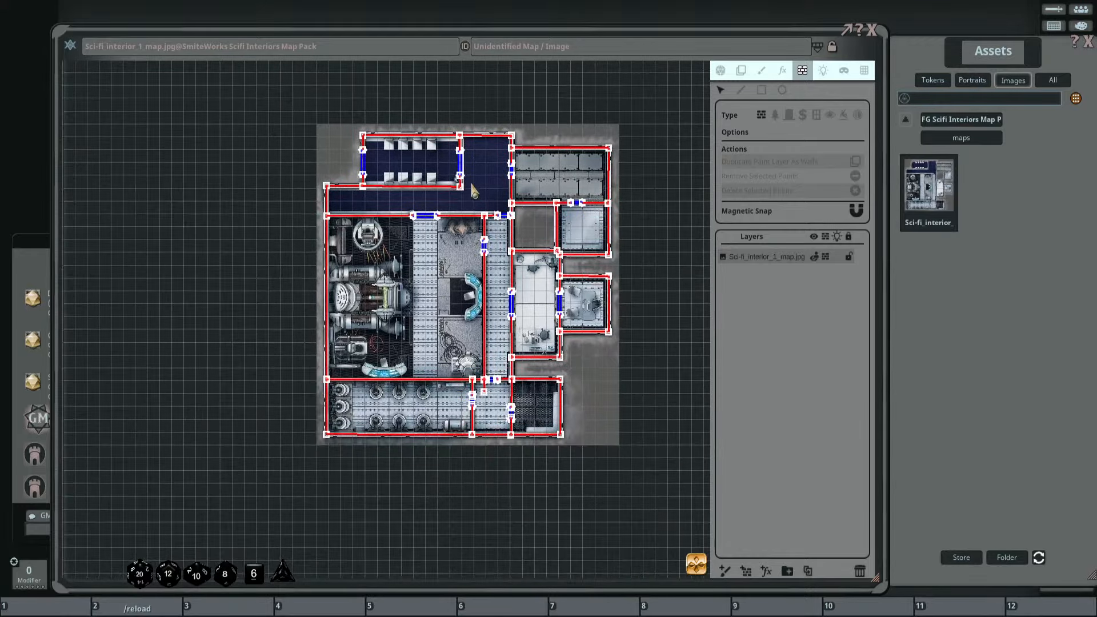
scroll(482, 209, "up", 3)
scroll(486, 216, "up", 3)
left_click_drag(518, 412, 556, 242)
left_click_drag(513, 436, 543, 185)
left_click_drag(491, 330, 495, 210)
scroll(638, 270, "up", 5)
left_click_drag(495, 255, 539, 293)
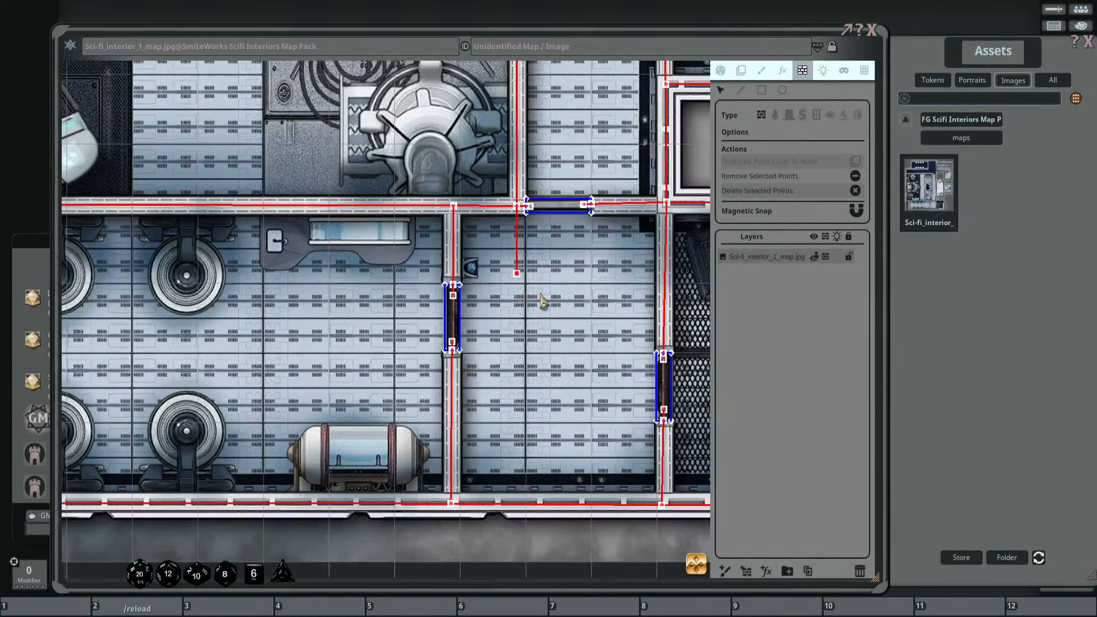
key("Delete")
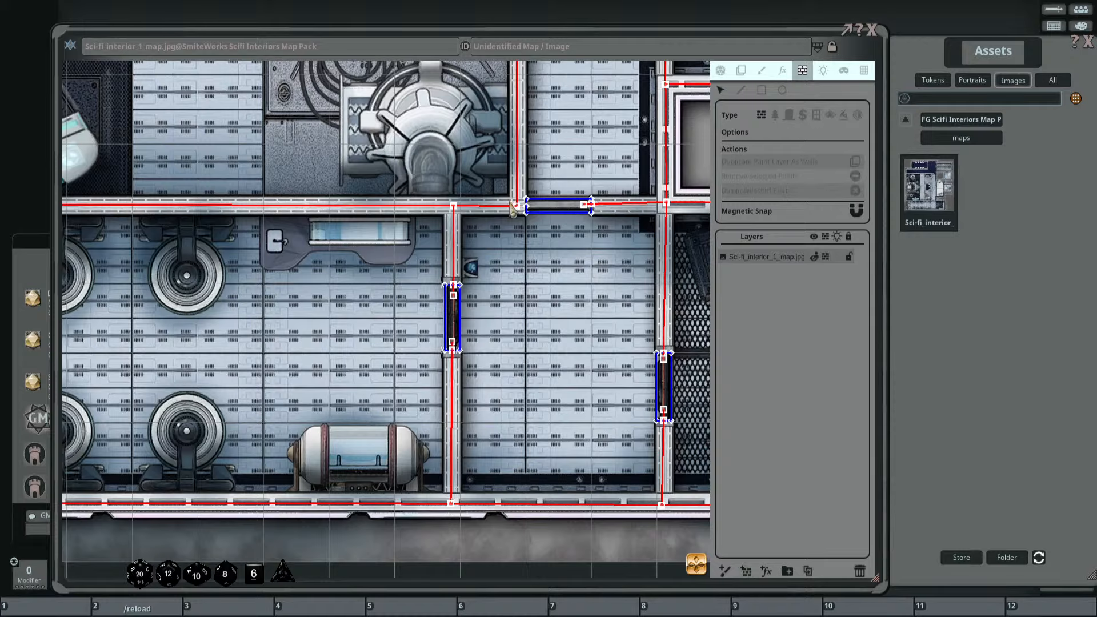
Draw a short wall line from the bottom of the corridor's west wall to the west edge of its south door.
scroll(514, 207, "up", 5)
left_click(741, 91)
scroll(605, 176, "up", 3)
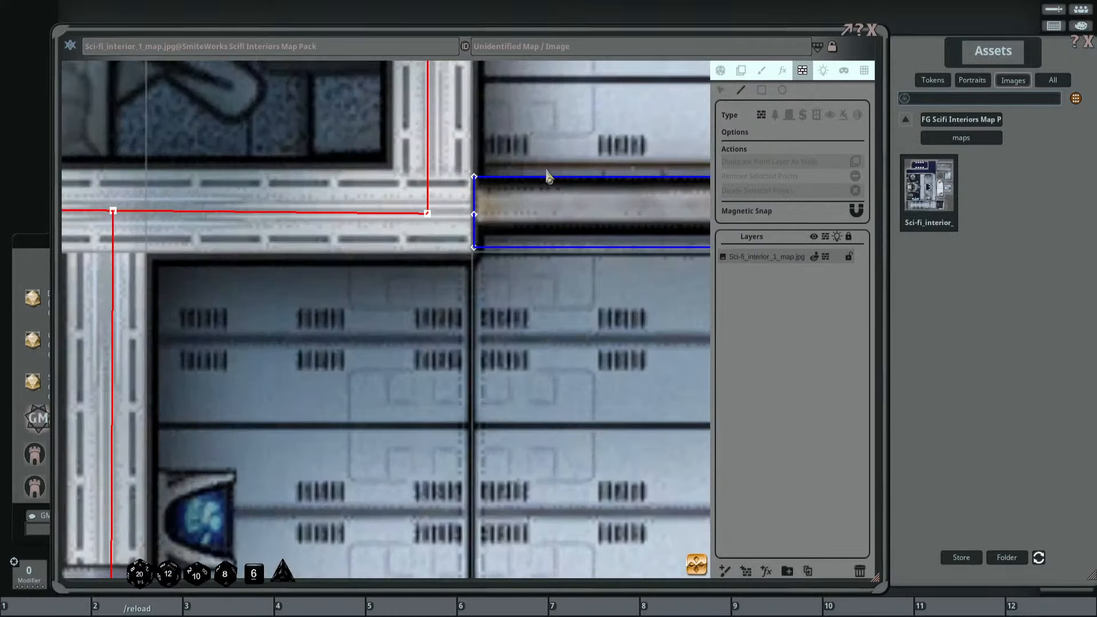
left_click(428, 214)
left_click(475, 227)
scroll(457, 278, "down", 2)
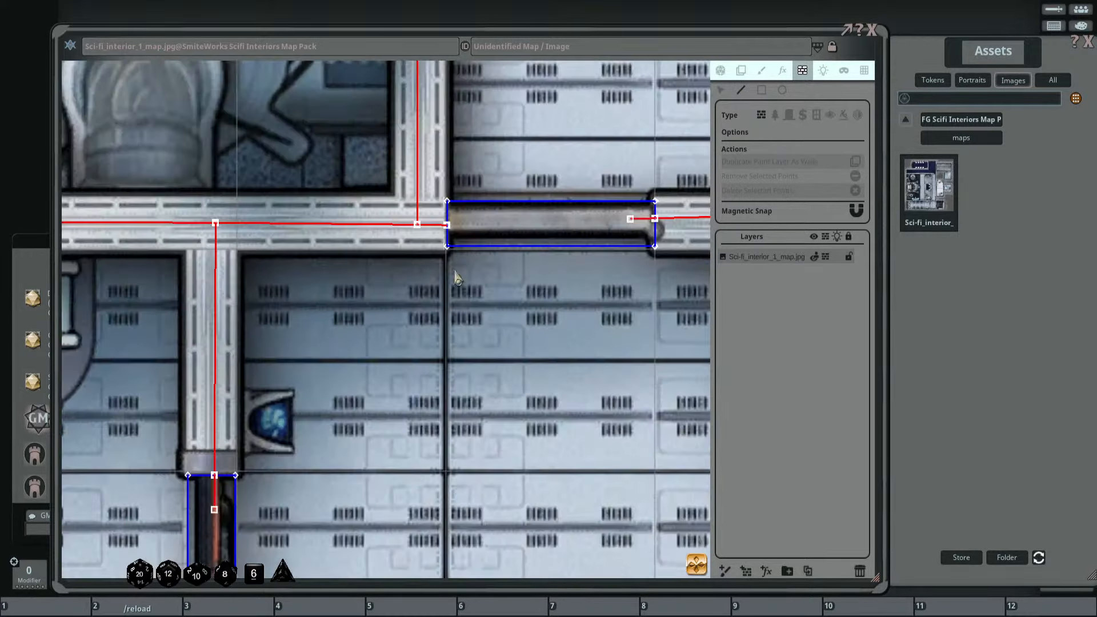
Delete the stray wall points at the east end of the corridor's south door and inside the dark crate room's west door.
left_click(720, 90)
scroll(506, 343, "down", 6)
left_click_drag(533, 356, 448, 183)
scroll(544, 228, "up", 3)
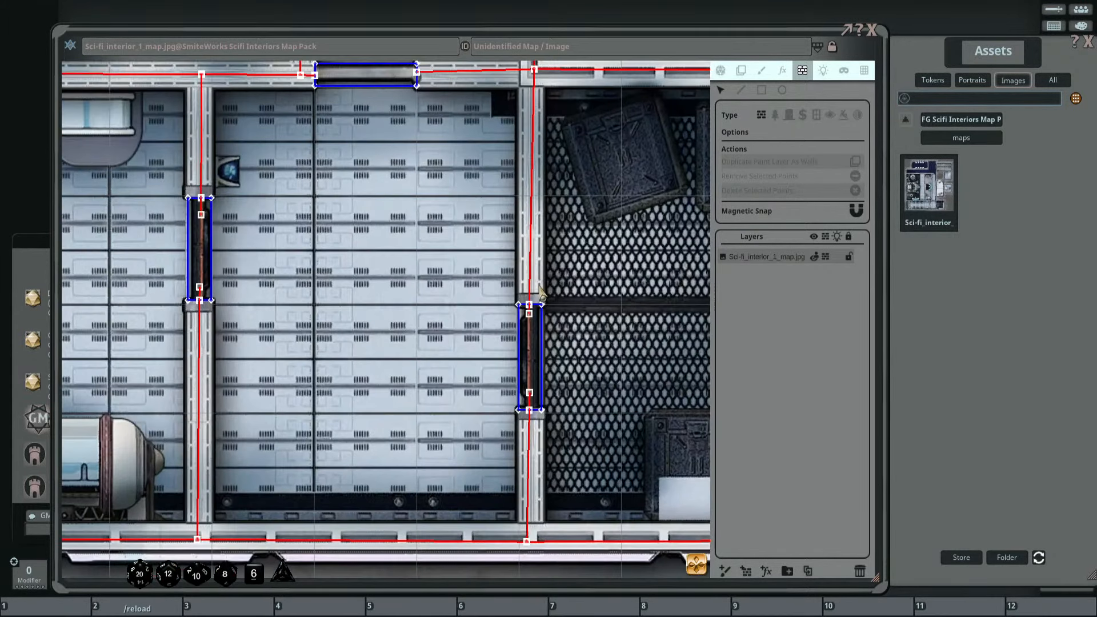
left_click(529, 313)
key("Delete")
left_click(530, 393)
key("Delete")
Delete the two stray wall points inside the east door of the southern room with the round machines.
scroll(280, 280, "down", 2)
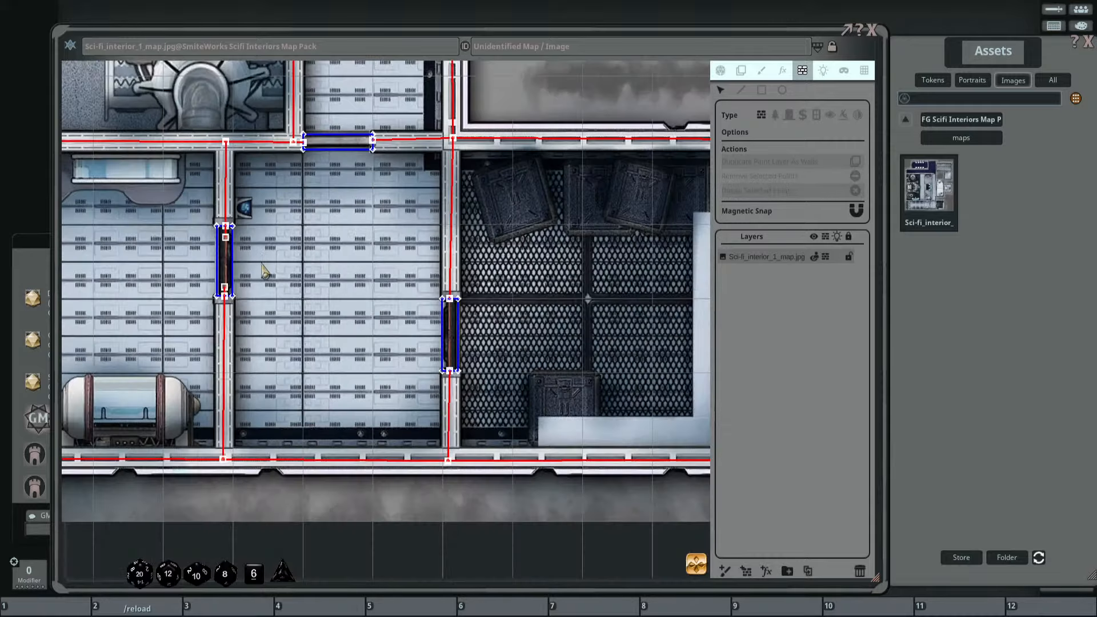
left_click_drag(261, 263, 411, 352)
scroll(415, 359, "up", 3)
left_click(426, 350)
key("Delete")
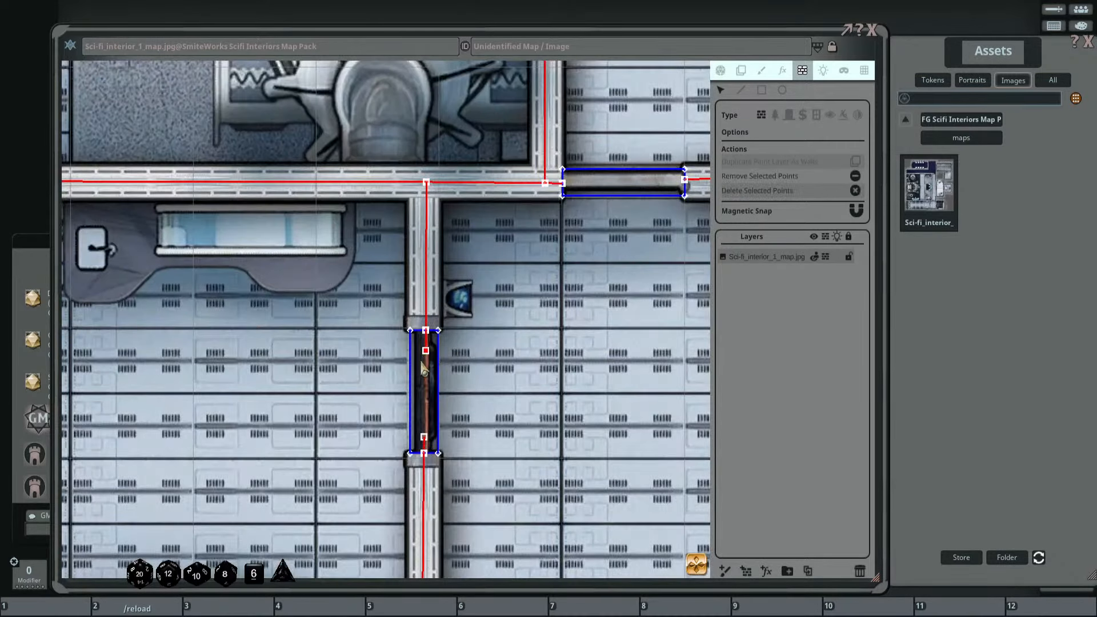
left_click(423, 437)
key("Delete")
Review the cleaned-up walls and doors across the whole map for remaining stray points or gaps.
scroll(276, 365, "down", 3)
scroll(276, 366, "down", 3)
left_click_drag(277, 366, 658, 334)
scroll(254, 354, "up", 1)
scroll(513, 370, "down", 3)
left_click_drag(509, 351, 278, 356)
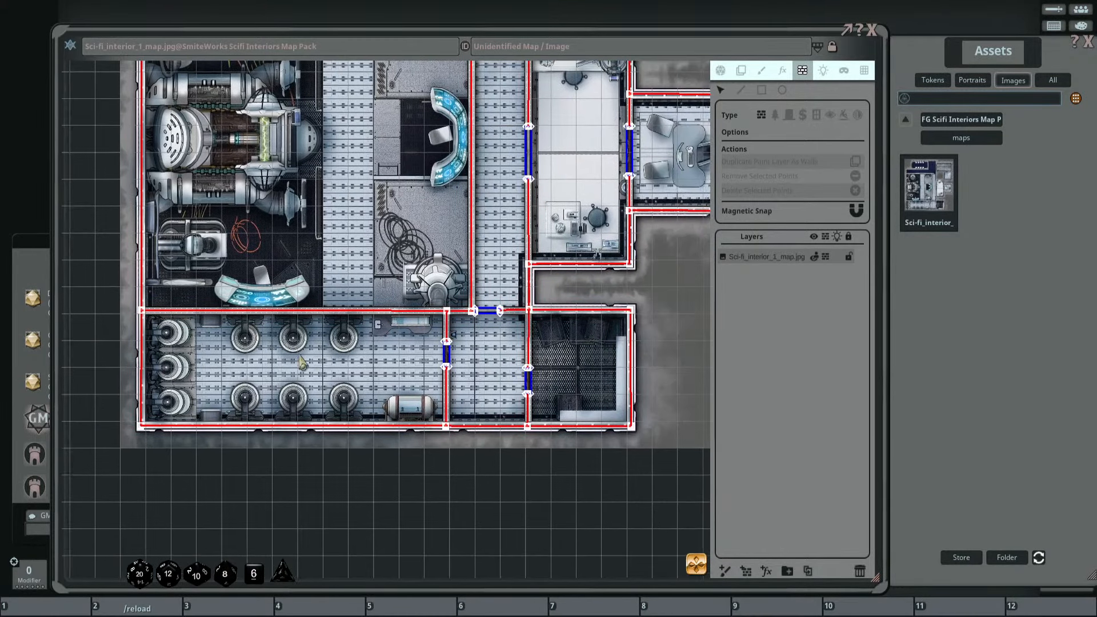
scroll(500, 337, "down", 3)
left_click_drag(547, 227, 511, 320)
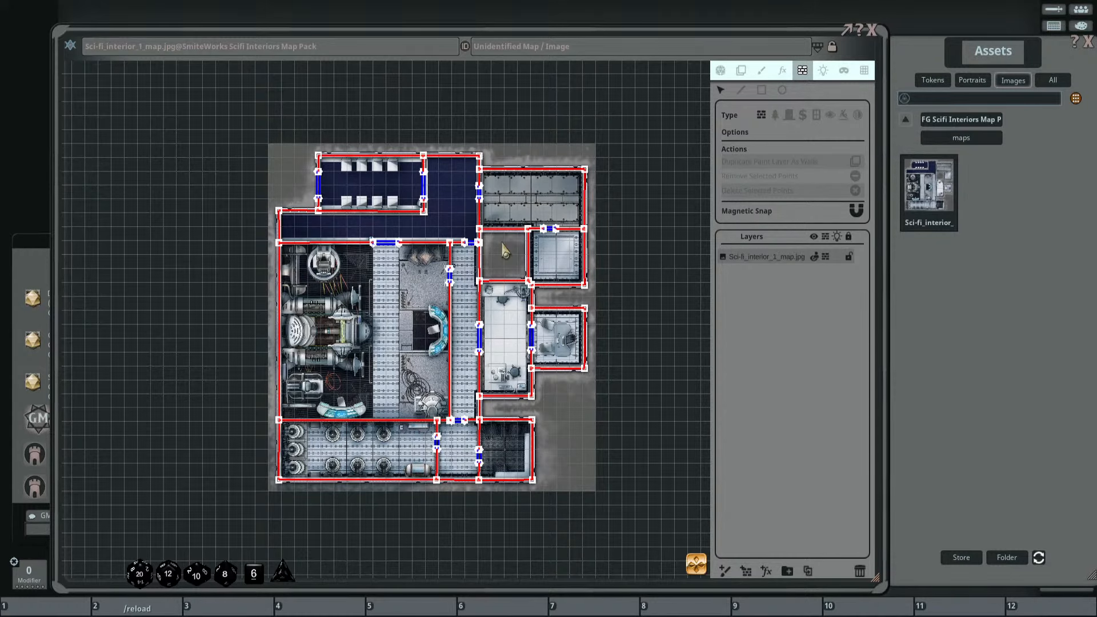
scroll(622, 210, "up", 5)
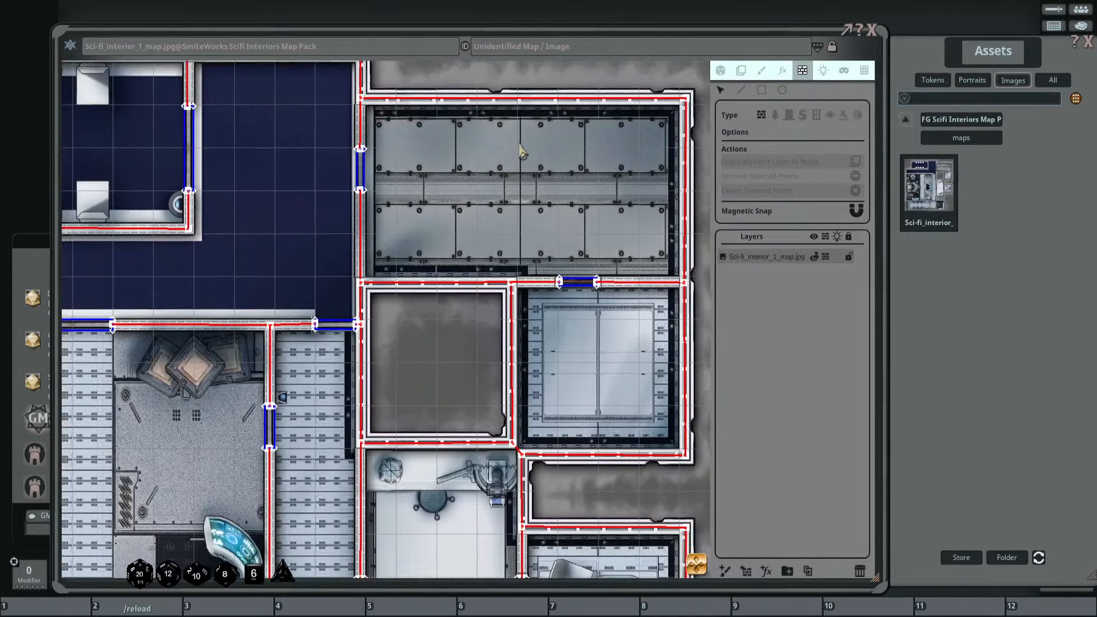
left_click_drag(521, 147, 543, 84)
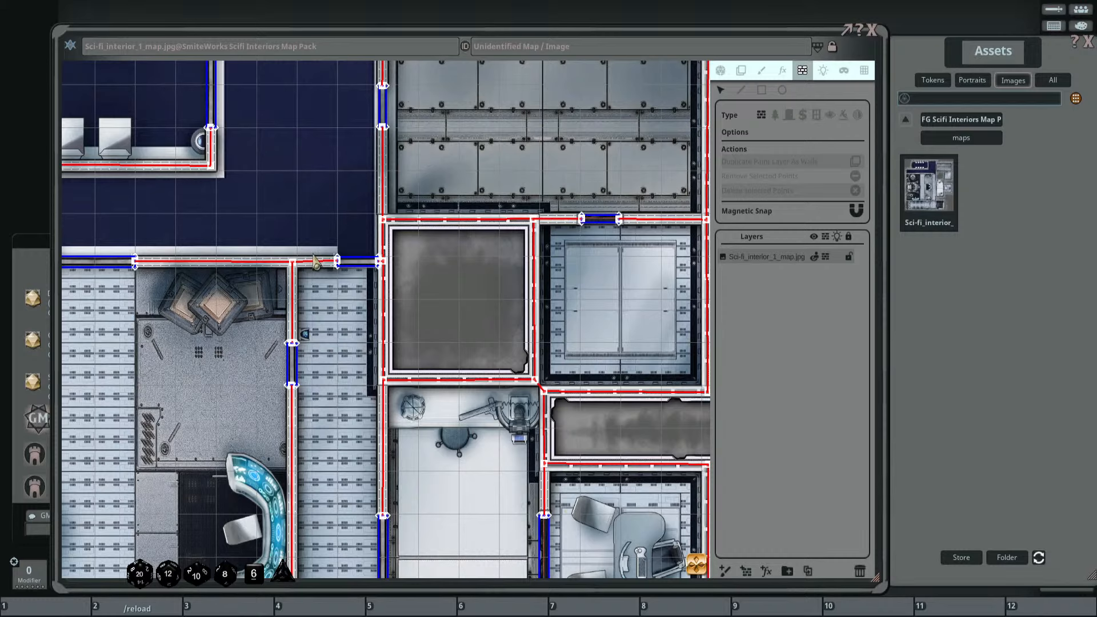
scroll(337, 262, "down", 5)
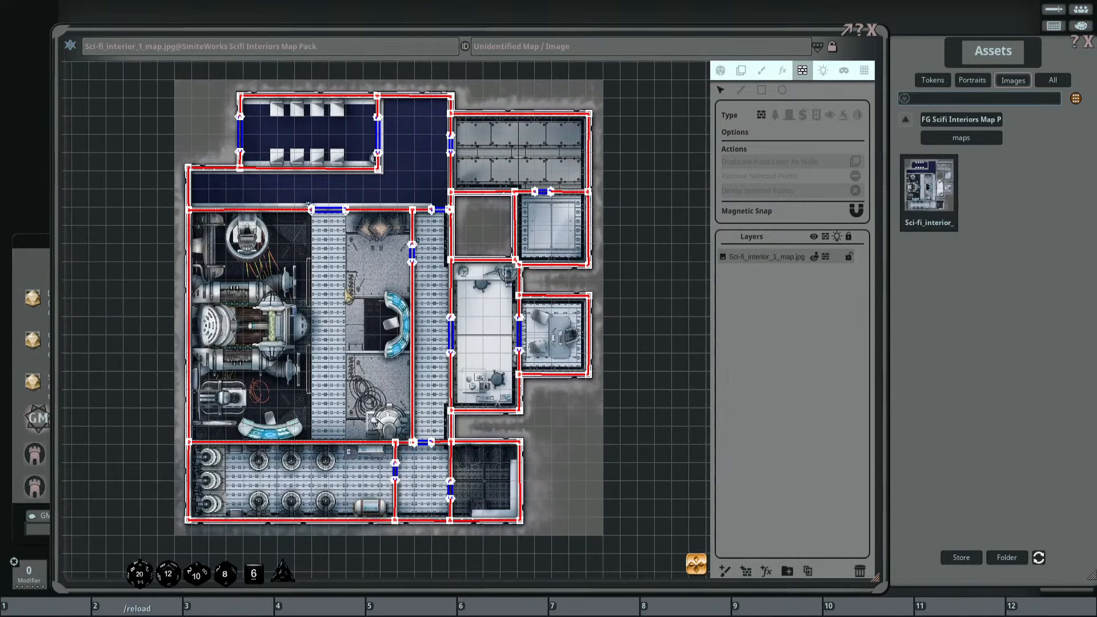
mouse_move(345, 290)
left_mouse_down()
mouse_move(357, 296)
mouse_move(350, 276)
left_mouse_up()
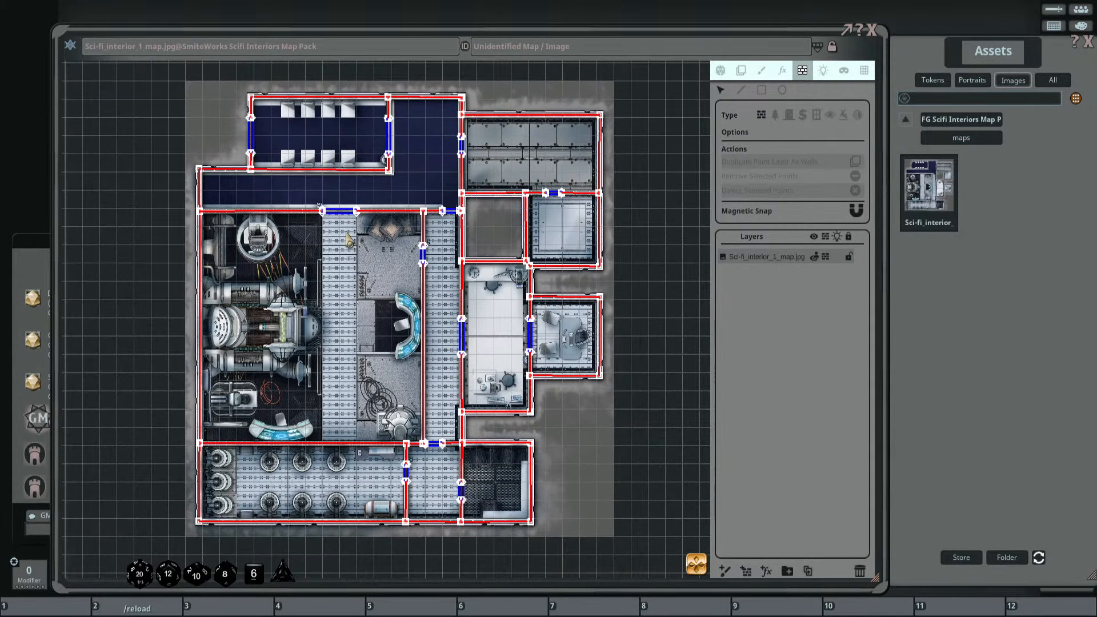
left_click_drag(294, 232, 348, 264)
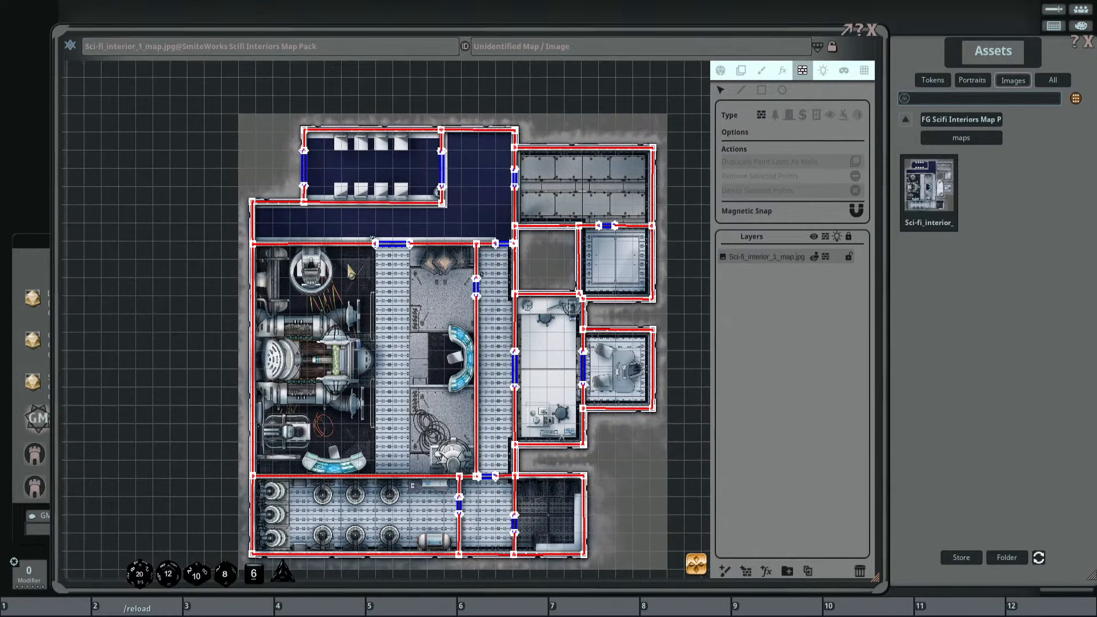
left_click_drag(406, 322, 375, 298)
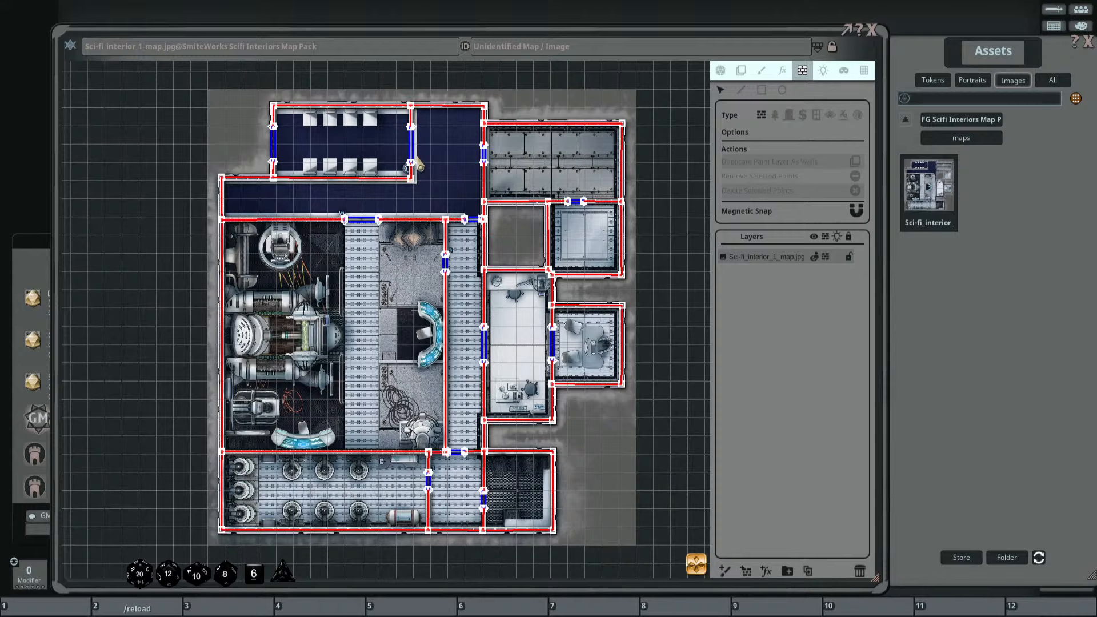
Switch the map from wall editing to lighting and bring up its ambient light settings.
scroll(418, 159, "down", 2)
left_click_drag(418, 159, 425, 194)
scroll(397, 196, "up", 4)
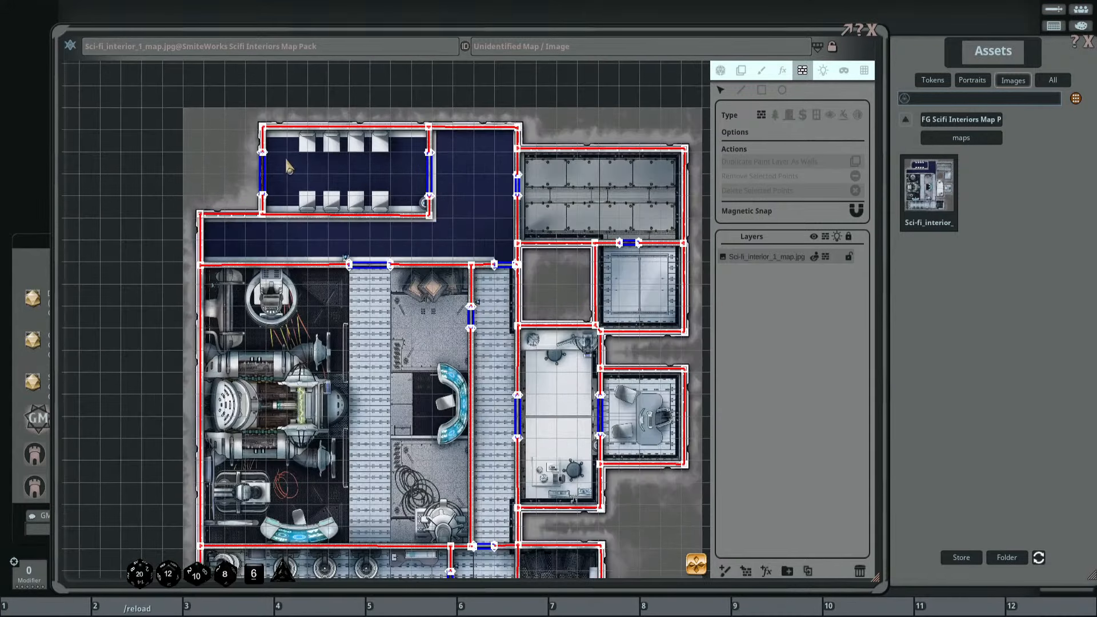
scroll(295, 168, "up", 1)
scroll(294, 169, "down", 4)
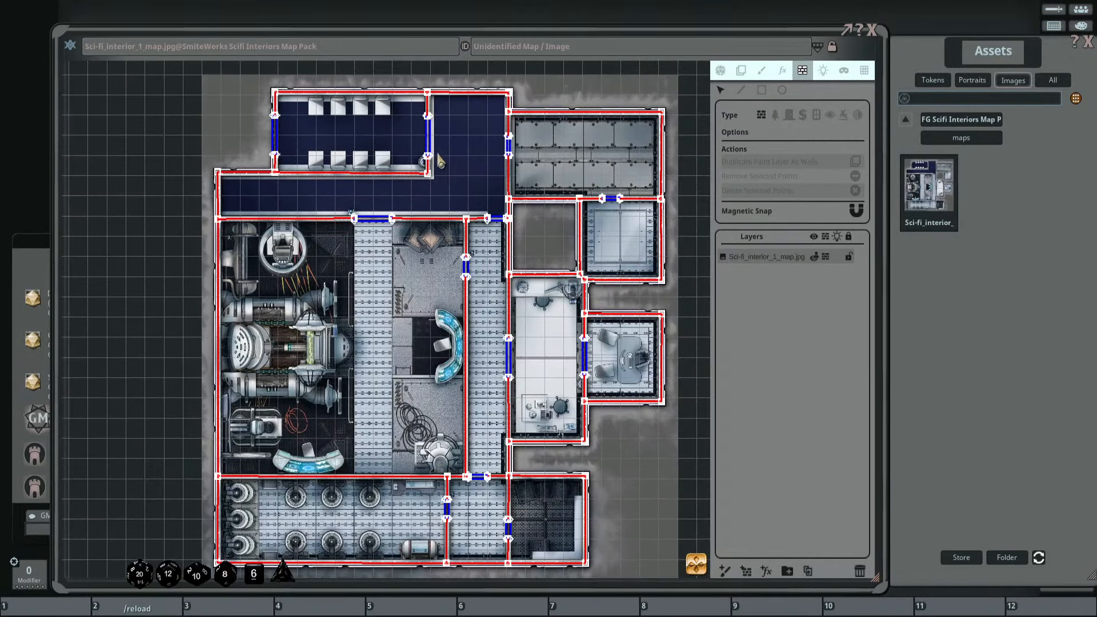
left_click(823, 70)
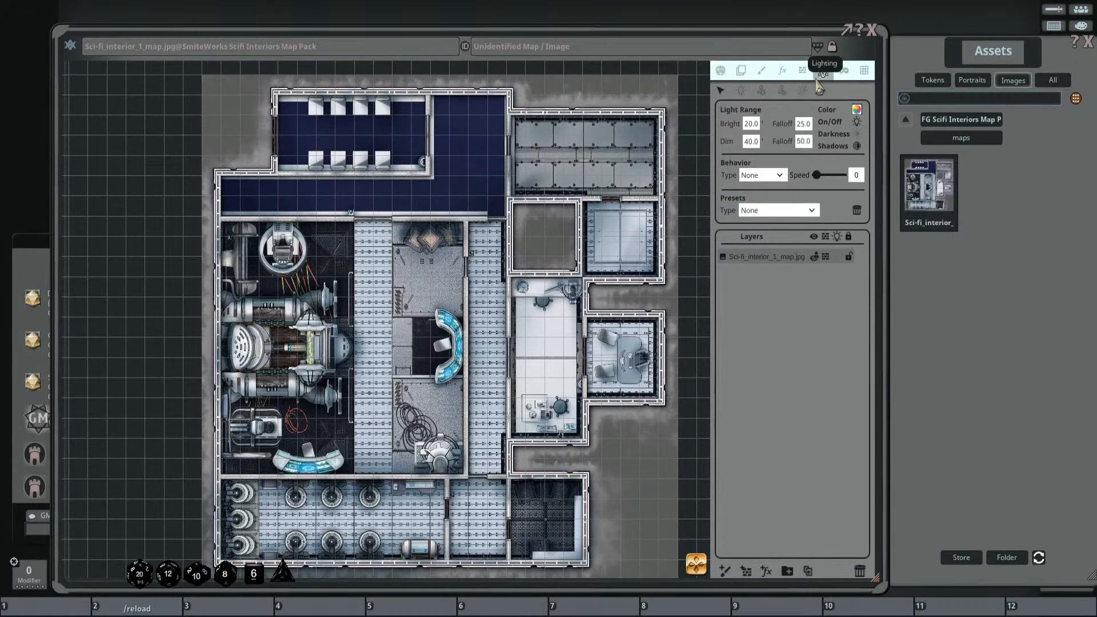
scroll(437, 191, "down", 2)
left_click_drag(438, 190, 429, 197)
scroll(430, 197, "up", 2)
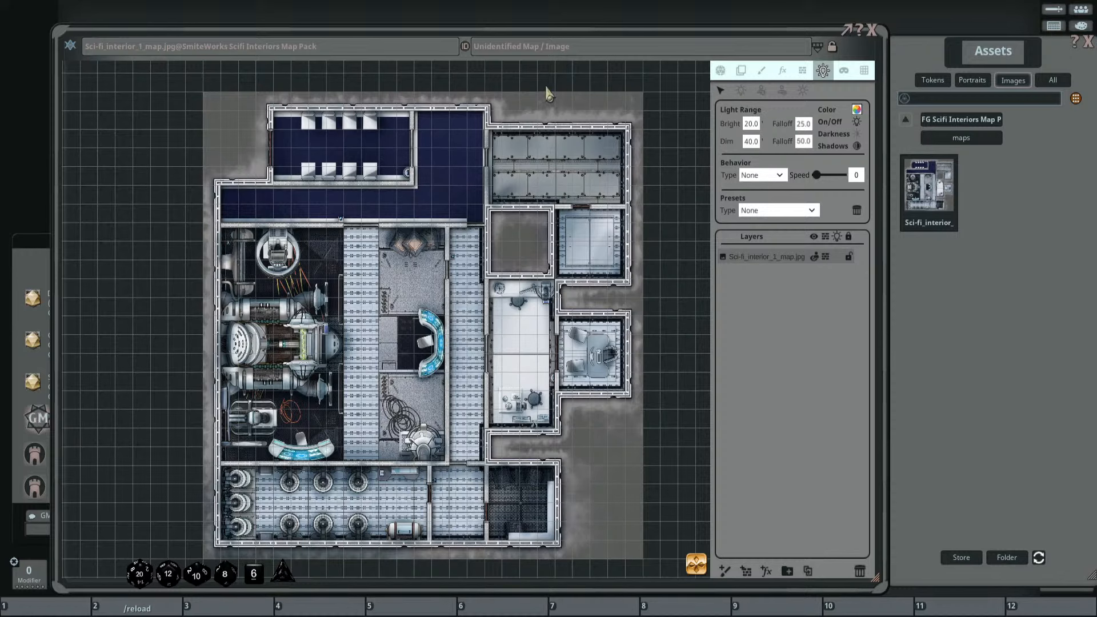
left_click(803, 91)
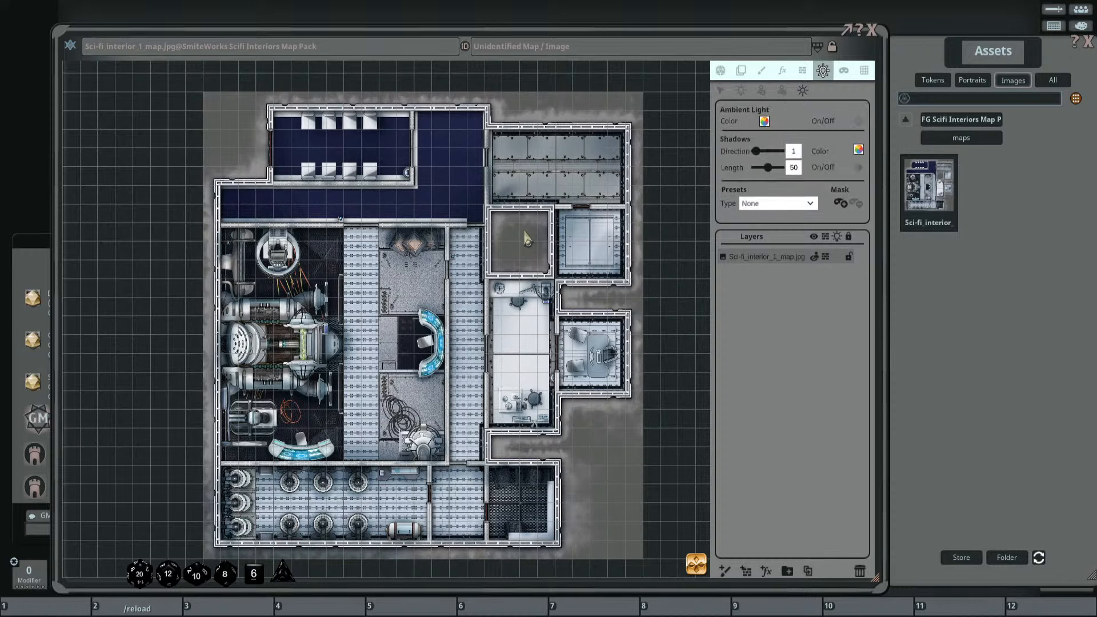
Examine the map's rooms and the default range settings for placing individual lights.
left_click_drag(721, 30, 716, 20)
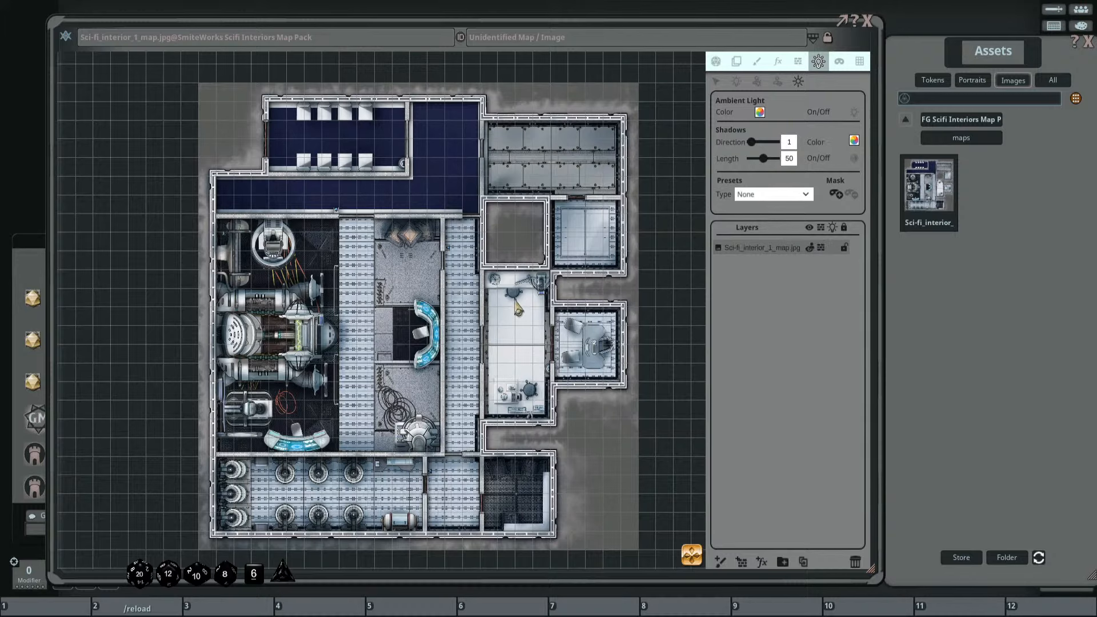
scroll(483, 285, "down", 2)
scroll(483, 286, "up", 2)
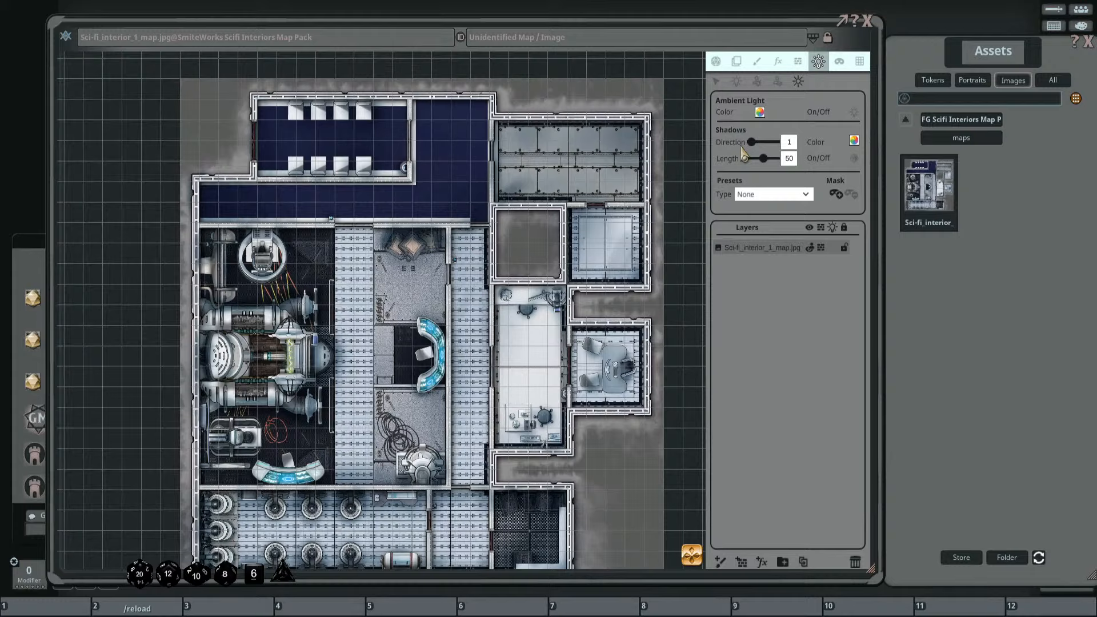
scroll(505, 245, "up", 2)
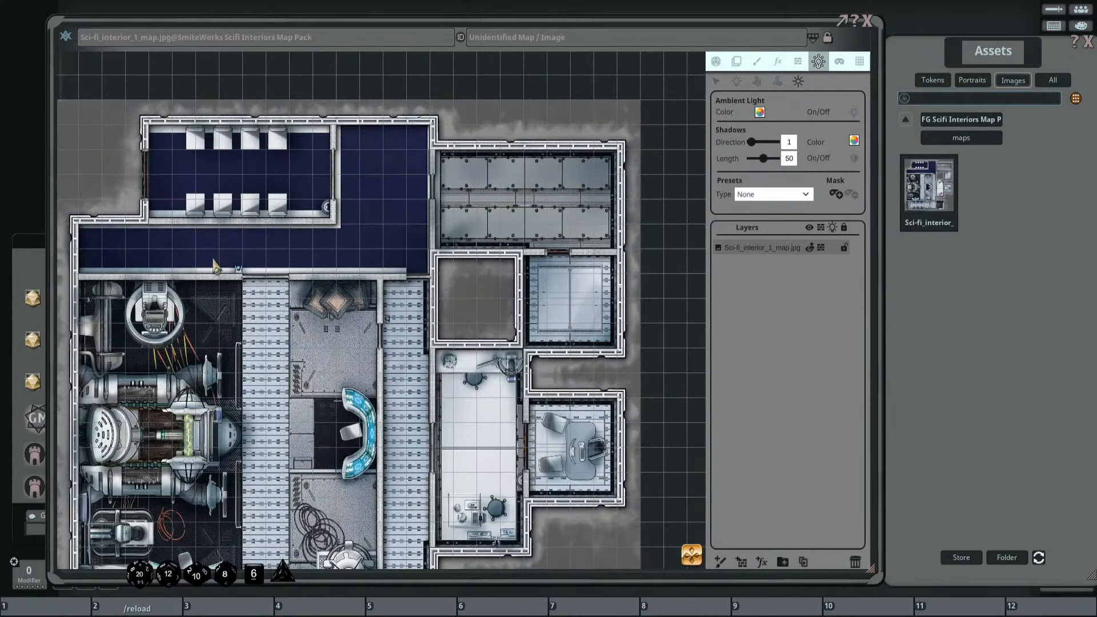
left_click_drag(216, 266, 268, 212)
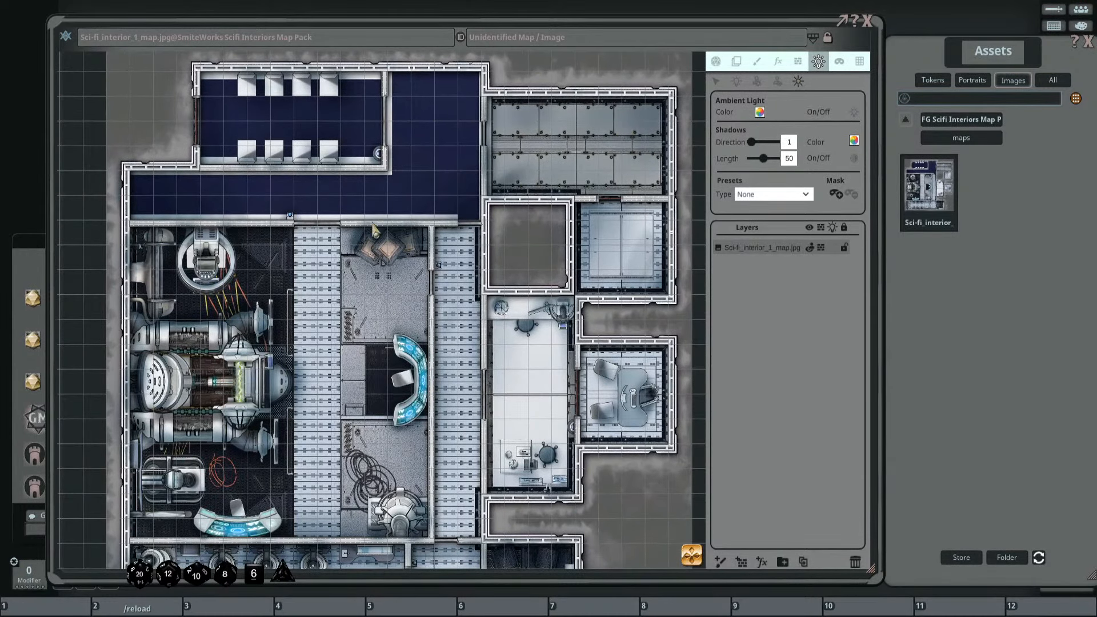
scroll(320, 80, "down", 3)
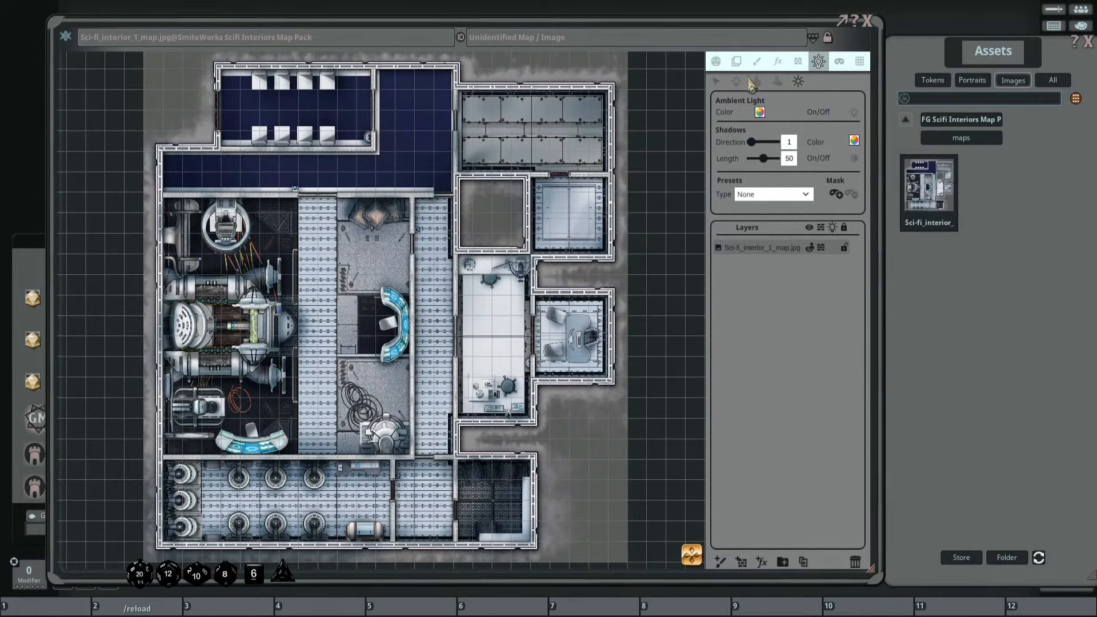
left_click(736, 82)
scroll(399, 219, "down", 2)
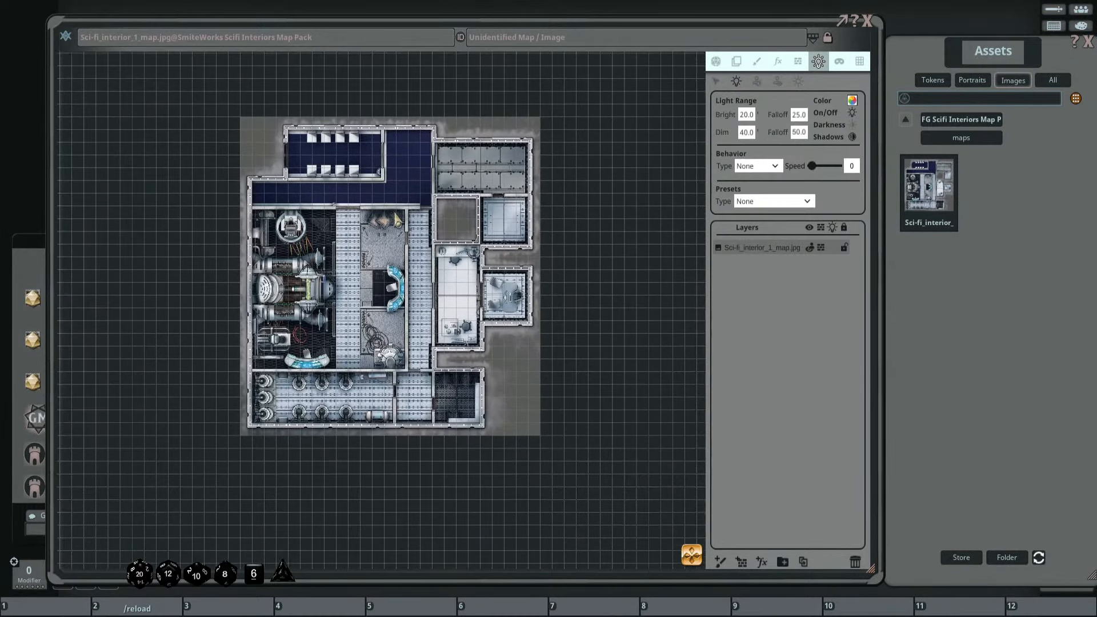
scroll(277, 122, "up", 2)
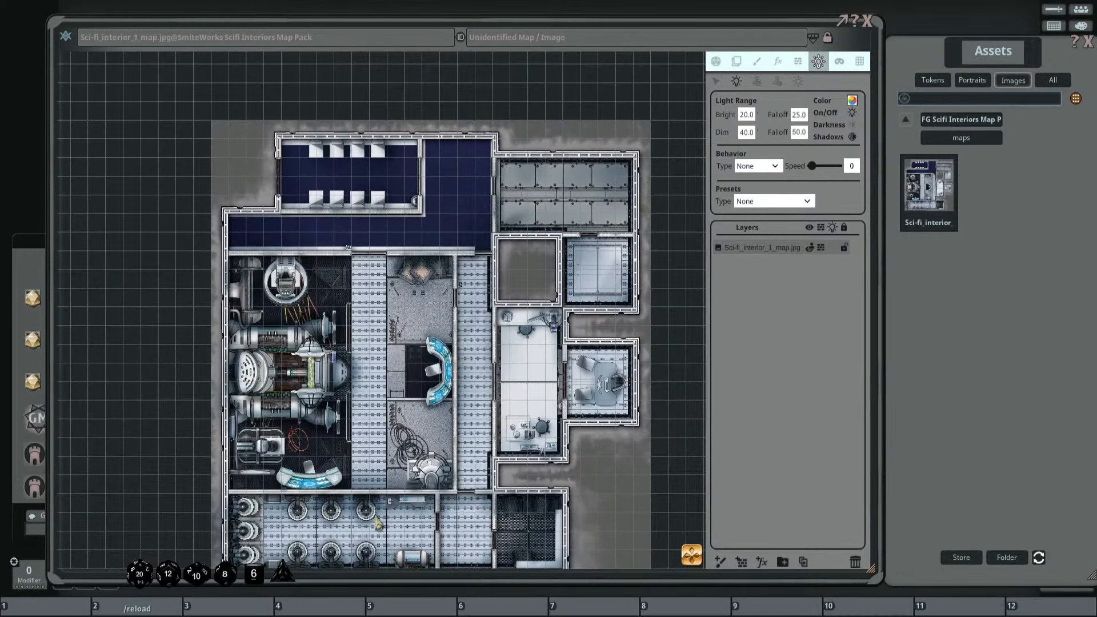
left_click_drag(551, 507, 528, 466)
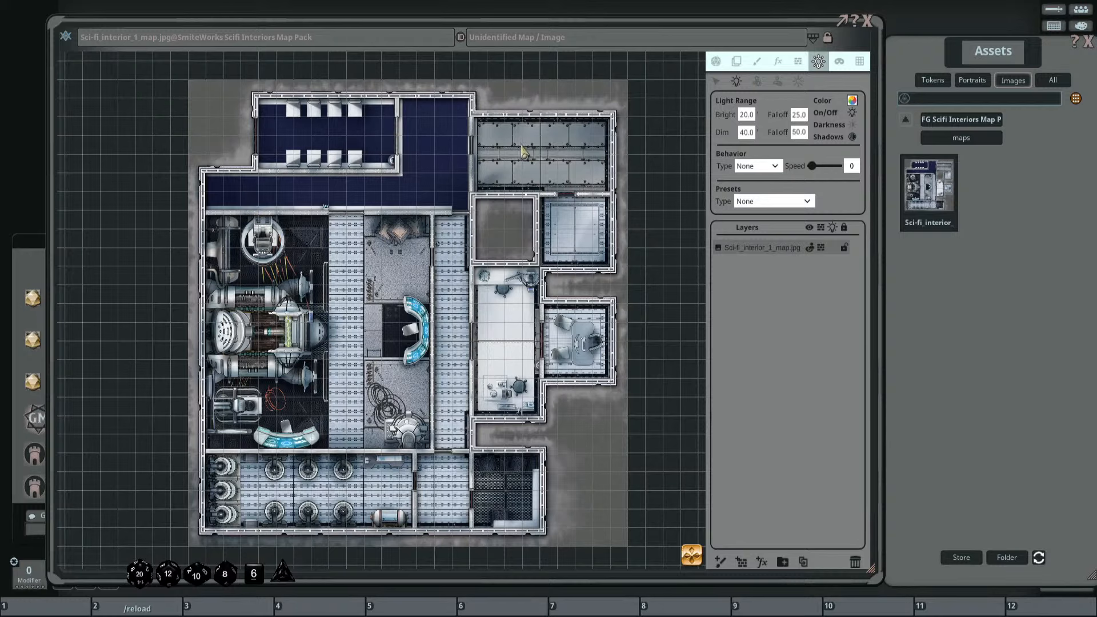
Enable lighting for the whole map.
left_click(799, 81)
scroll(328, 260, "up", 2)
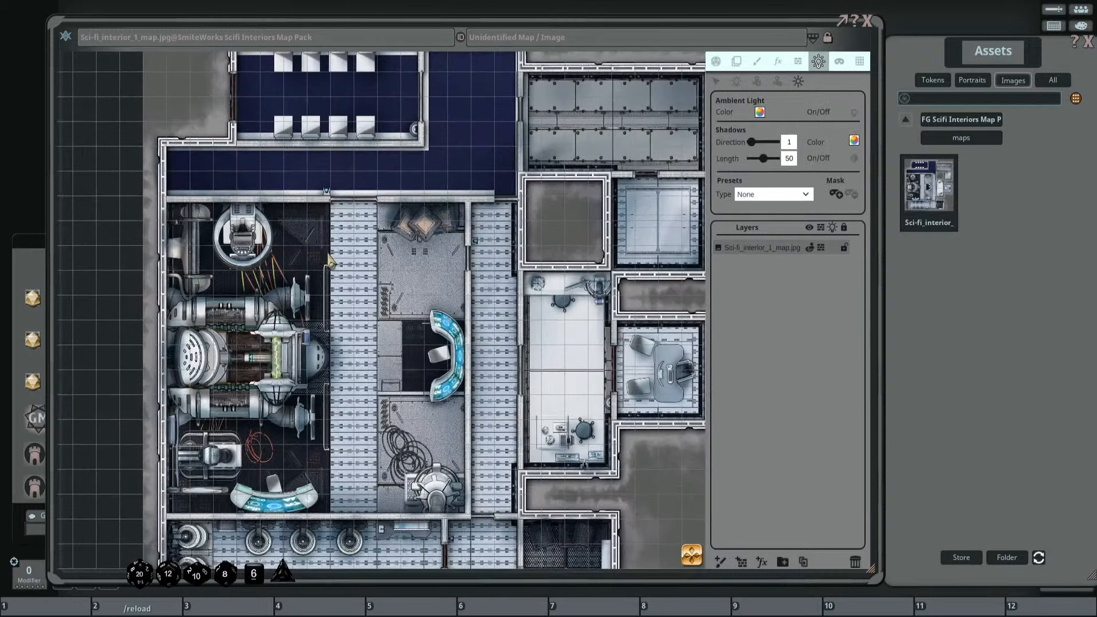
scroll(329, 260, "down", 3)
scroll(330, 250, "up", 1)
left_click(716, 61)
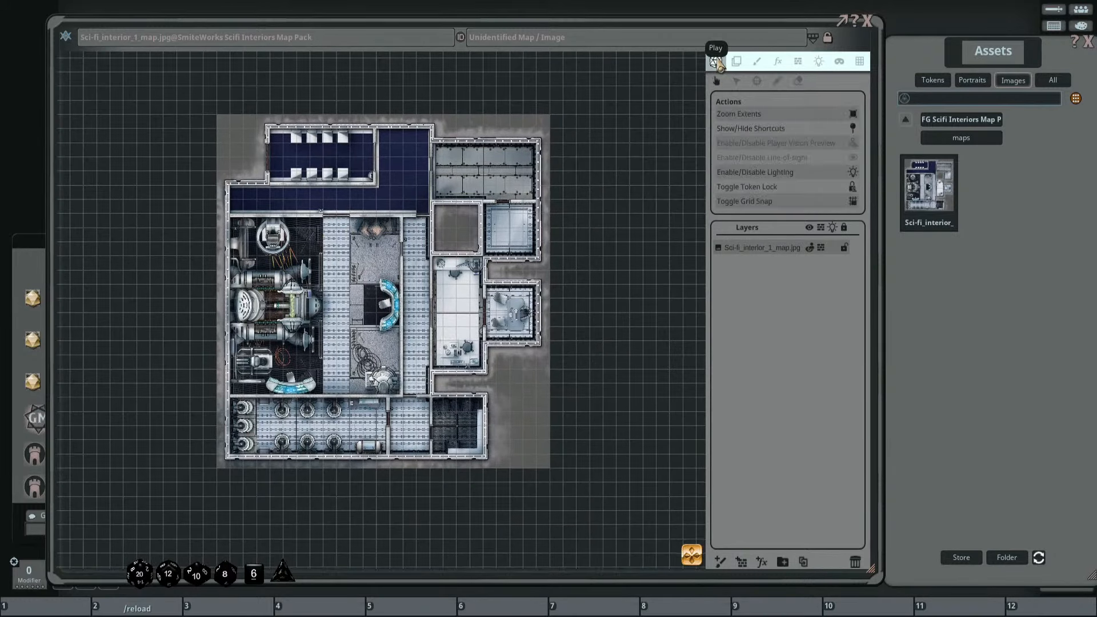
left_click(852, 171)
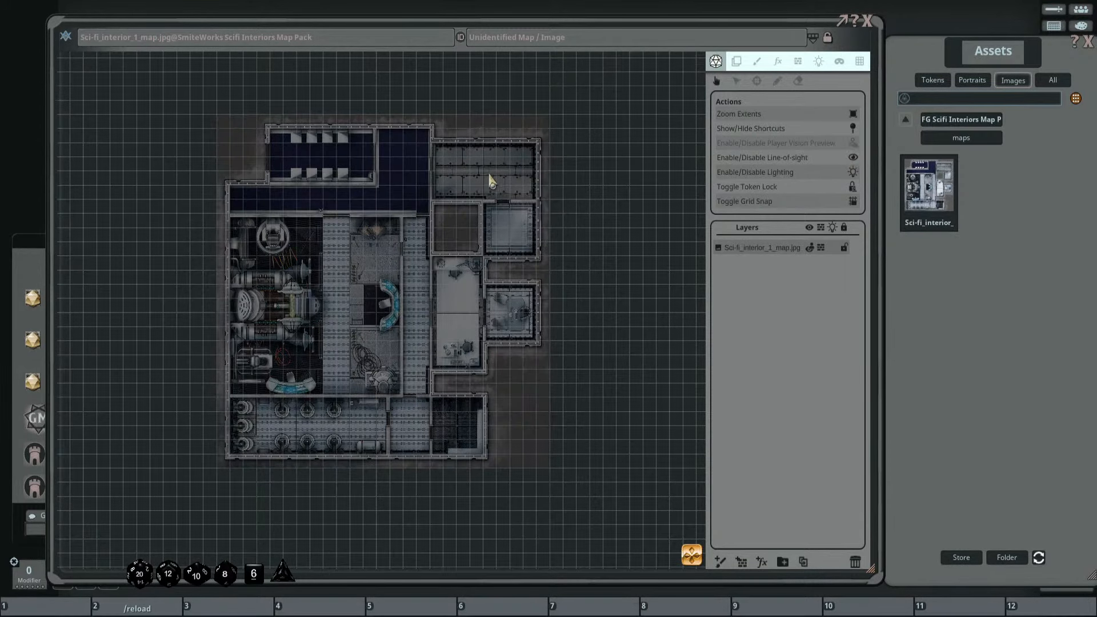
scroll(424, 194, "up", 1)
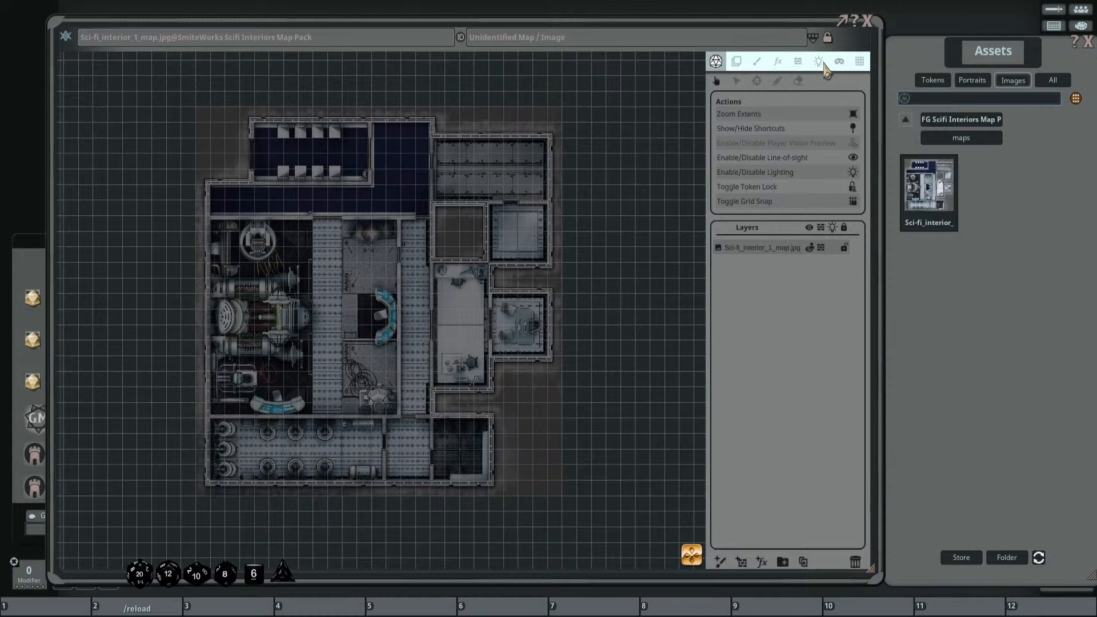
Preview the map in player vision with lighting enabled and no ambient light, comparing it with the GM view.
left_click(819, 63)
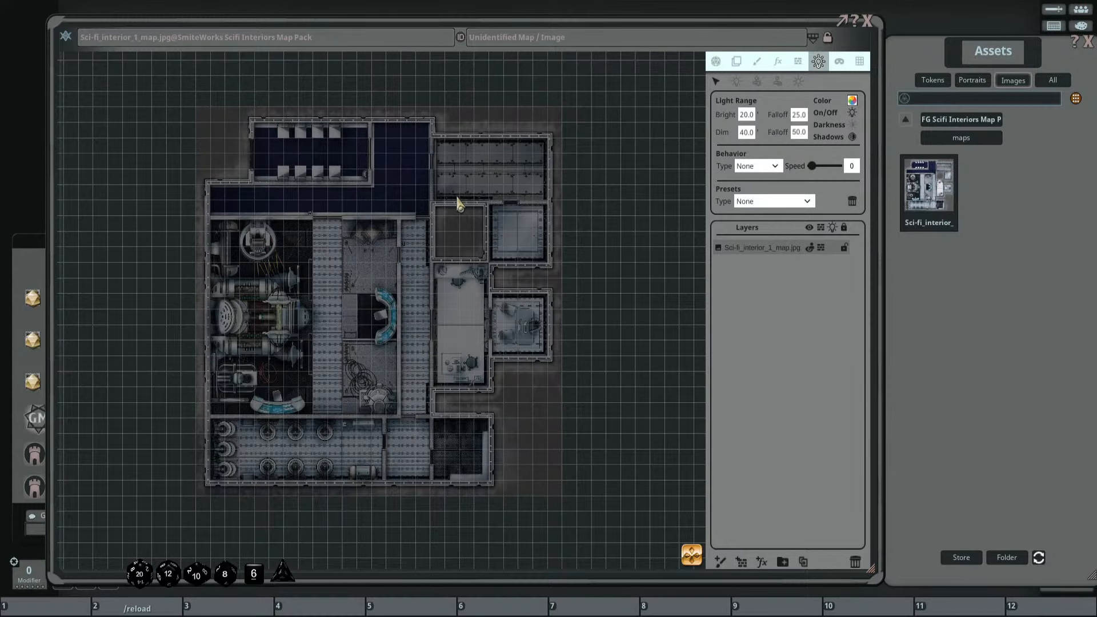
scroll(350, 217, "up", 2)
left_click(716, 61)
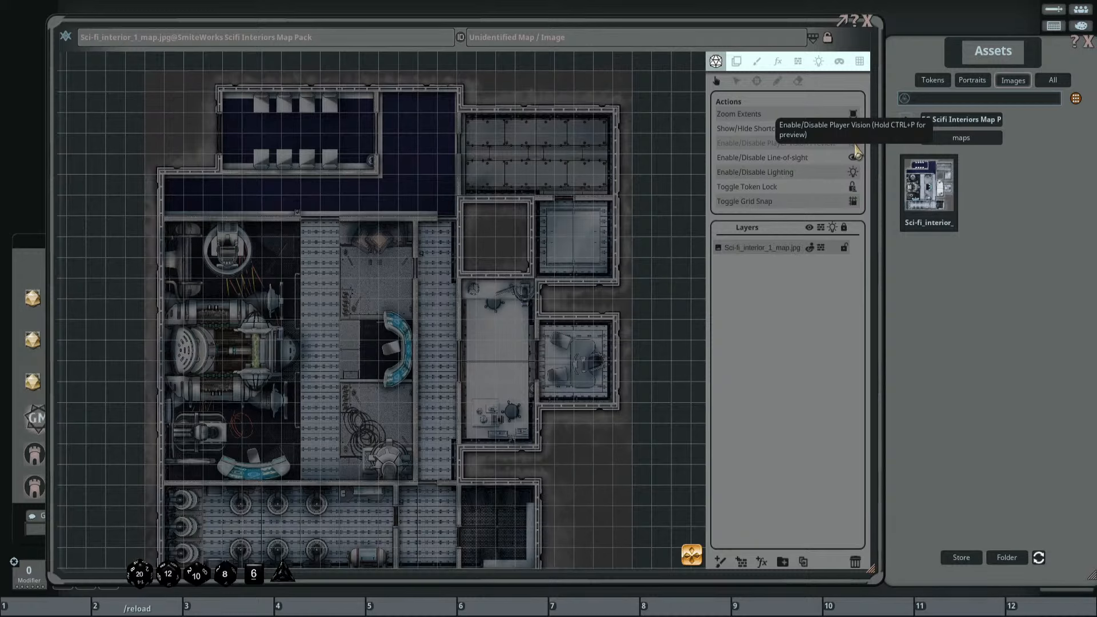
left_click(819, 62)
key("ctrl+p")
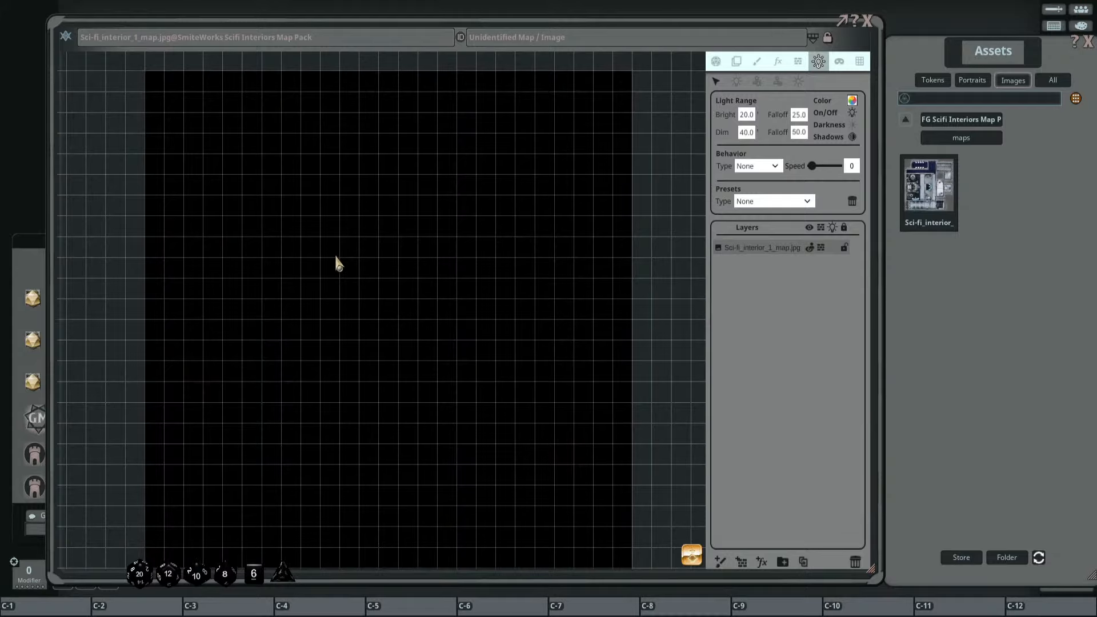
key("ctrl+p")
key("ctrl+p")
key("ctrl+p")
key("ctrl+p")
key("ctrl+p")
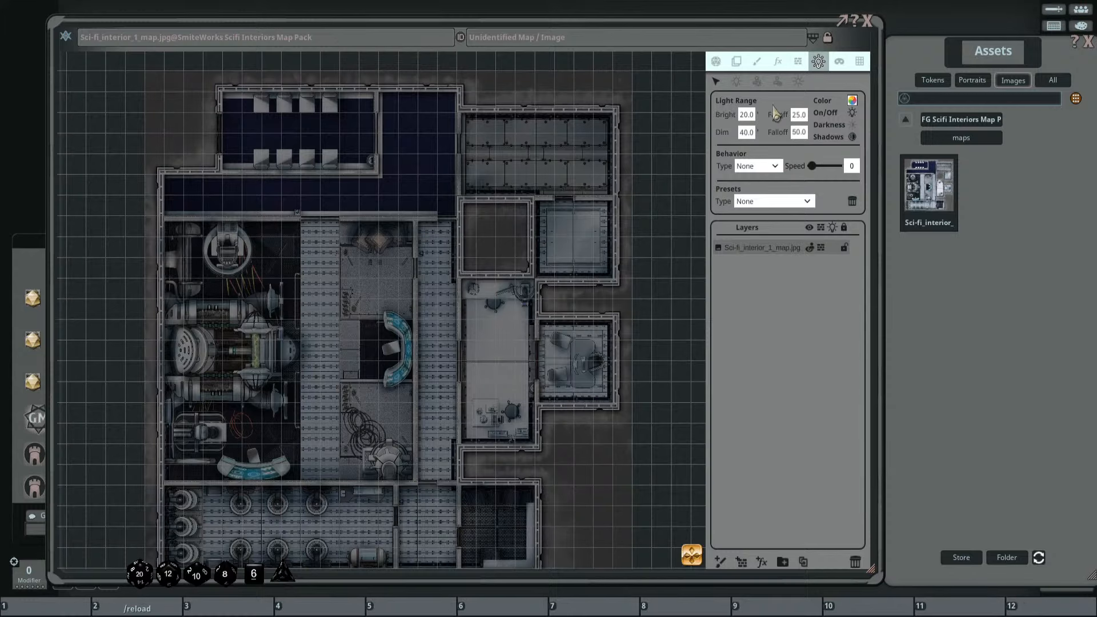
Turn on ambient light, set its white colour to an alpha of 39, and preview the map as players see it.
left_click(799, 82)
left_click(855, 113)
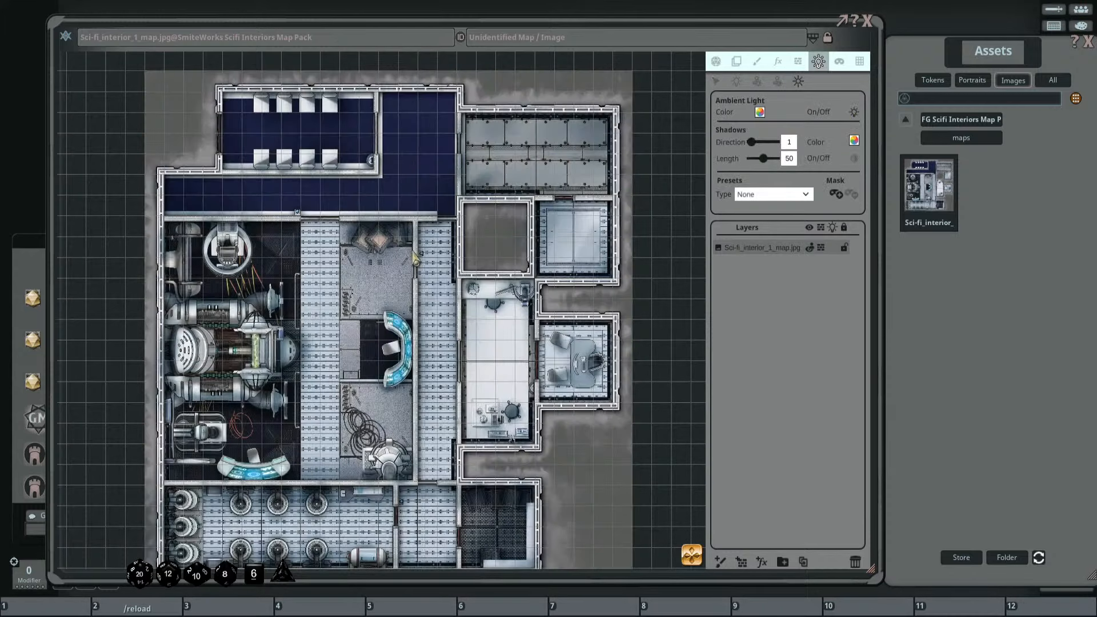
left_click(760, 113)
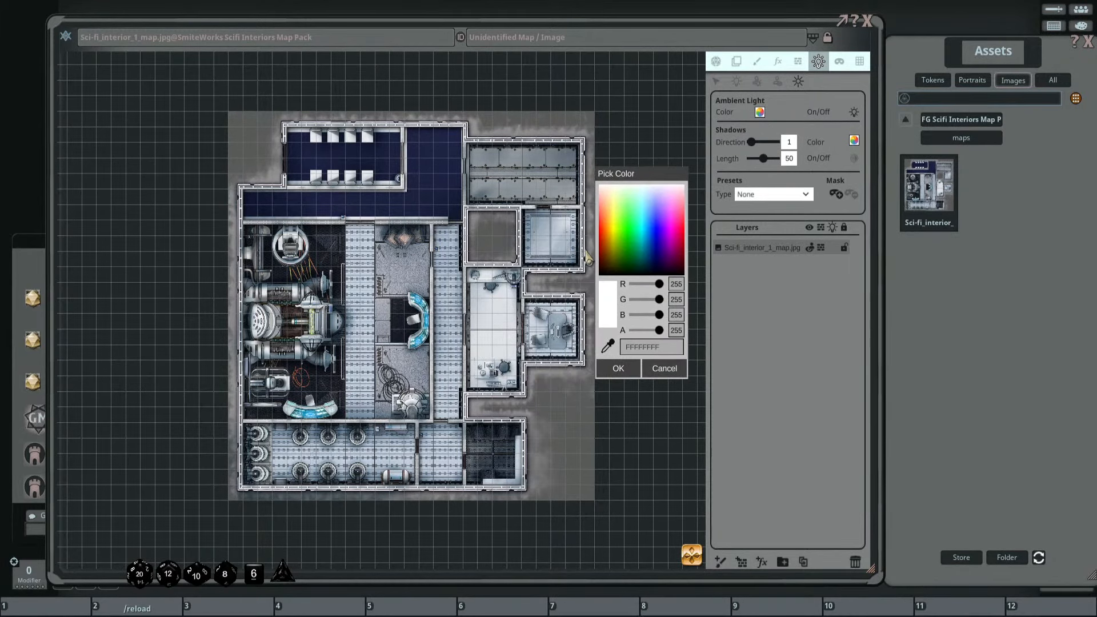
left_click_drag(659, 330, 637, 330)
scroll(394, 274, "up", 4)
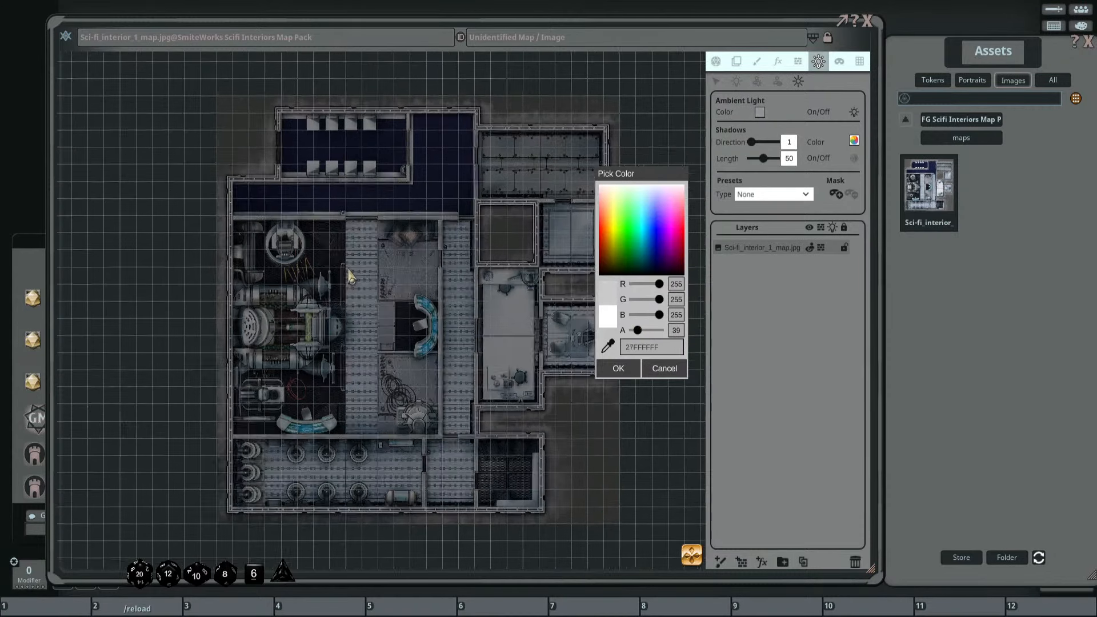
scroll(394, 275, "down", 4)
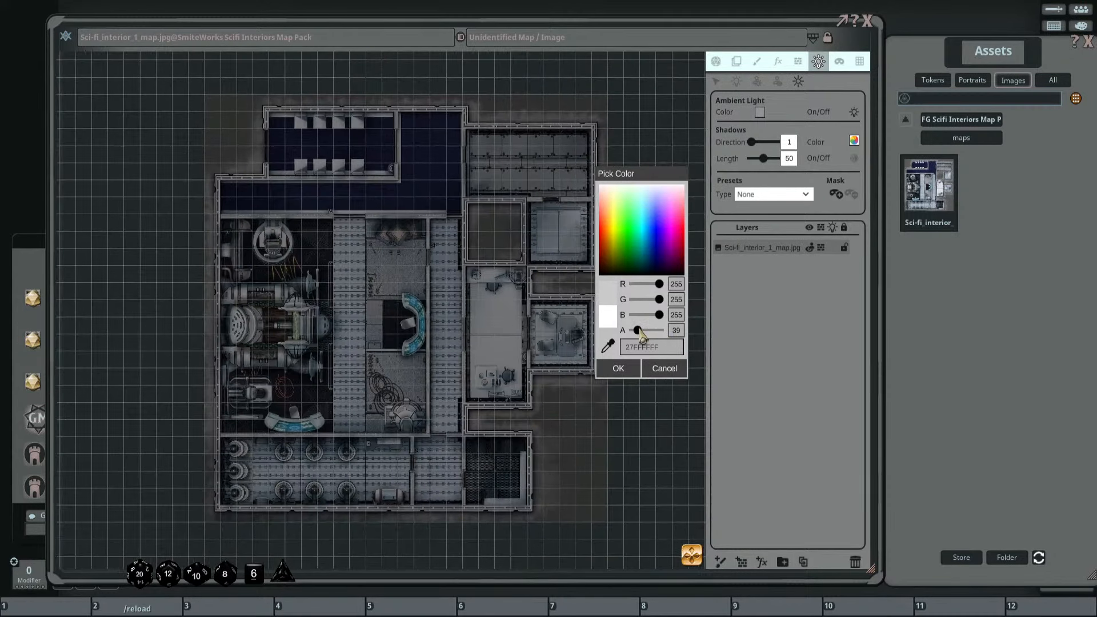
left_click(618, 369)
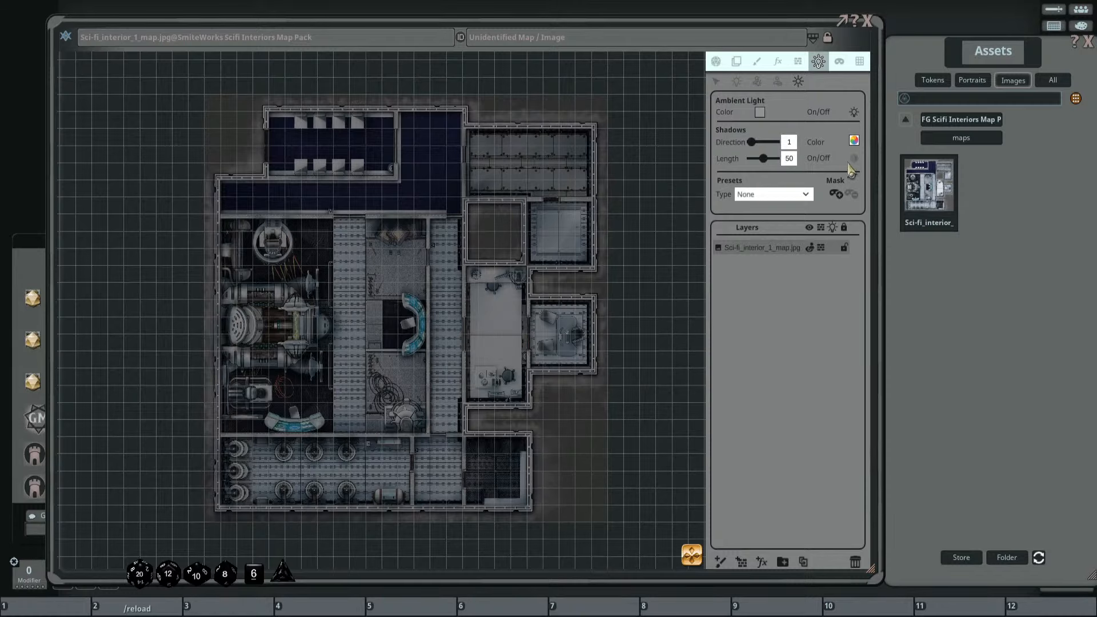
scroll(341, 270, "up", 1)
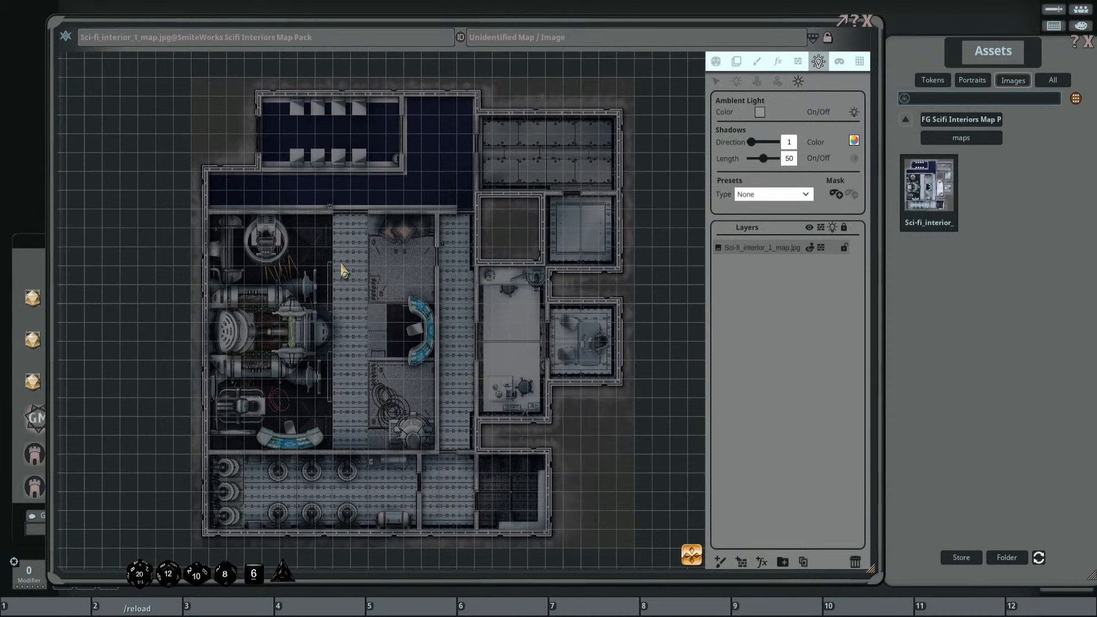
key("ctrl+p")
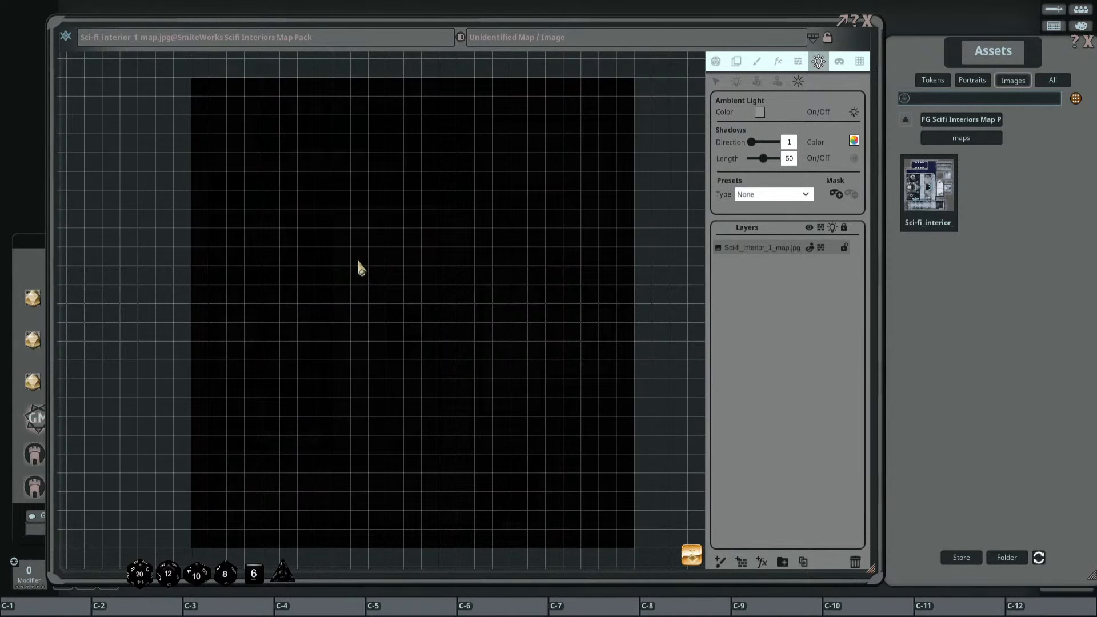
Change the ambient light colour to a salmon red with R 255, G 136, B 113 and alpha 142.
left_click(760, 113)
left_click_drag(548, 367, 555, 372)
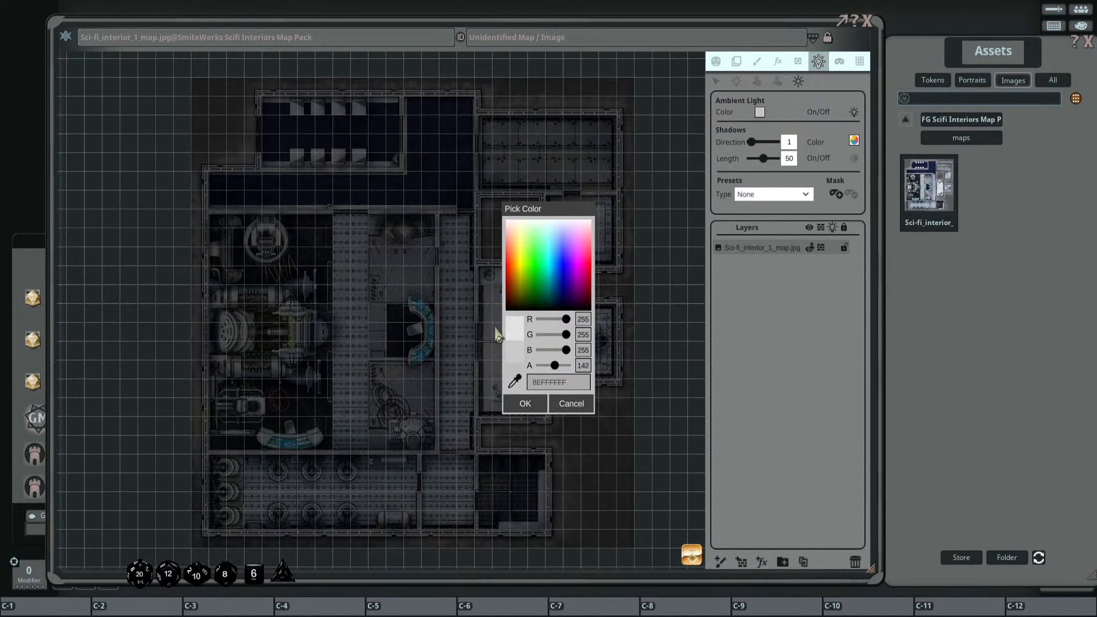
left_click_drag(566, 334, 533, 336)
scroll(383, 303, "up", 5)
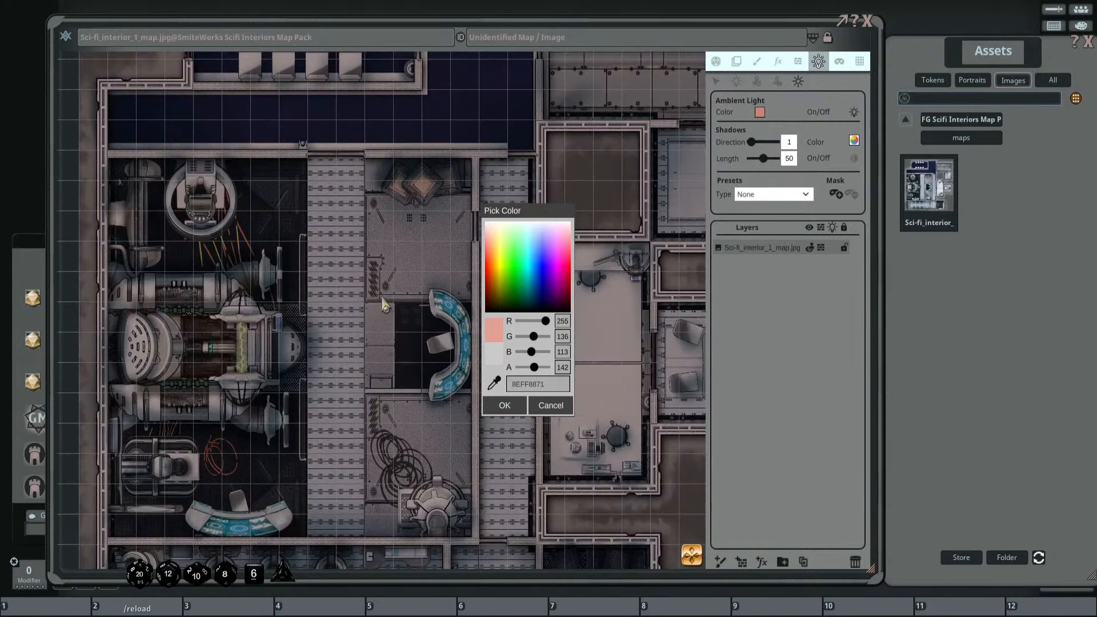
scroll(450, 304, "down", 4)
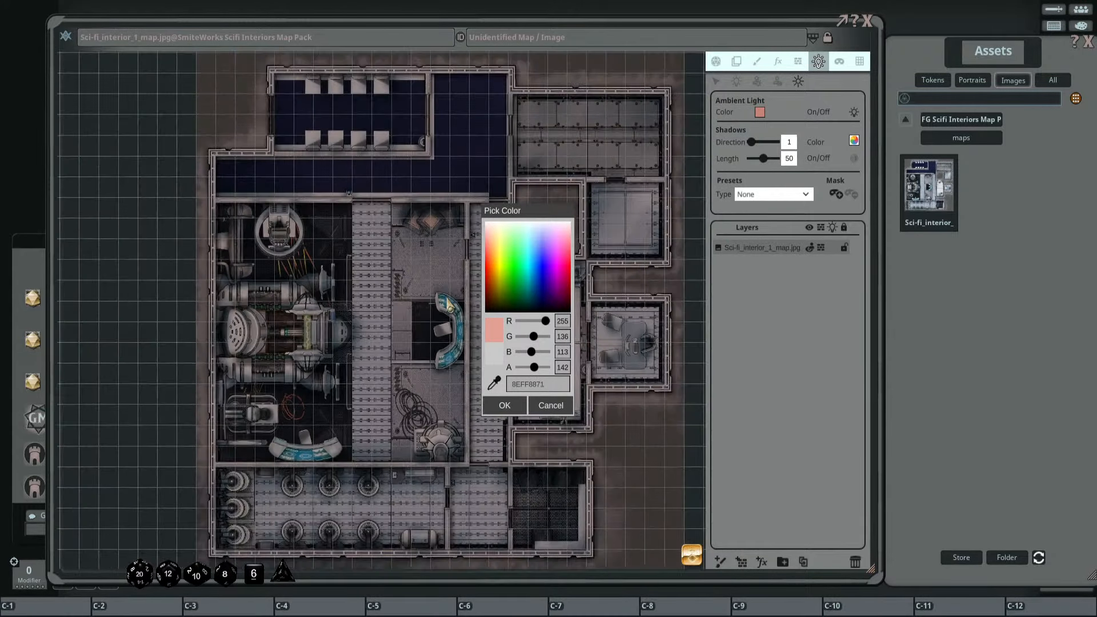
Compare the reddish ambient light in the GM and player vision views and accept the colour.
key("ctrl+d")
key("ctrl+d")
key("ctrl+d")
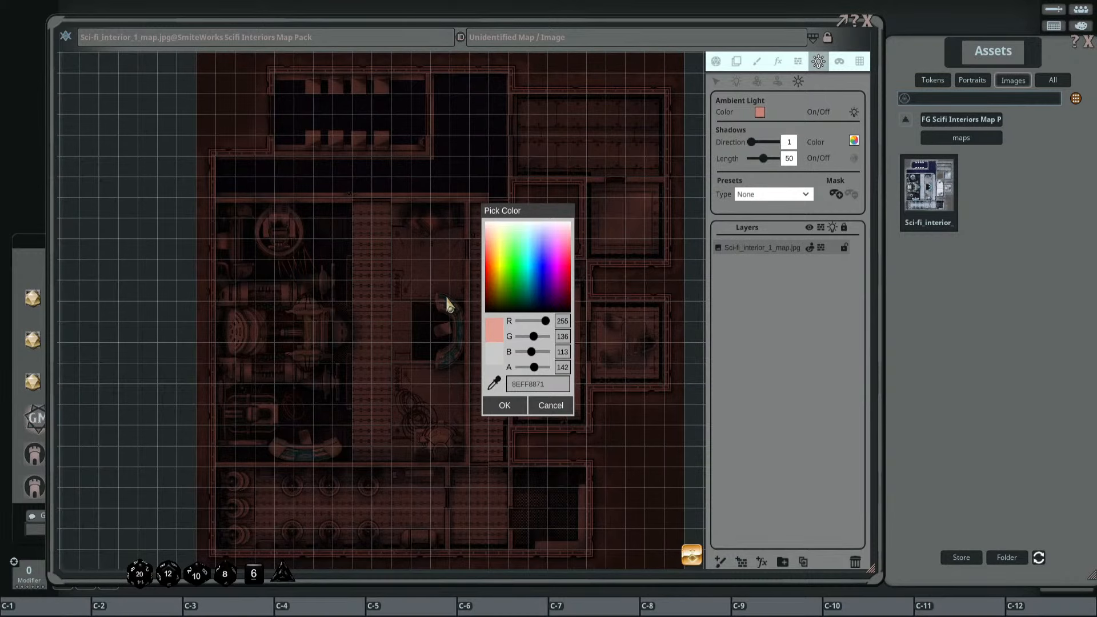
key("ctrl+d")
key("ctrl+d")
key("ctrl+d")
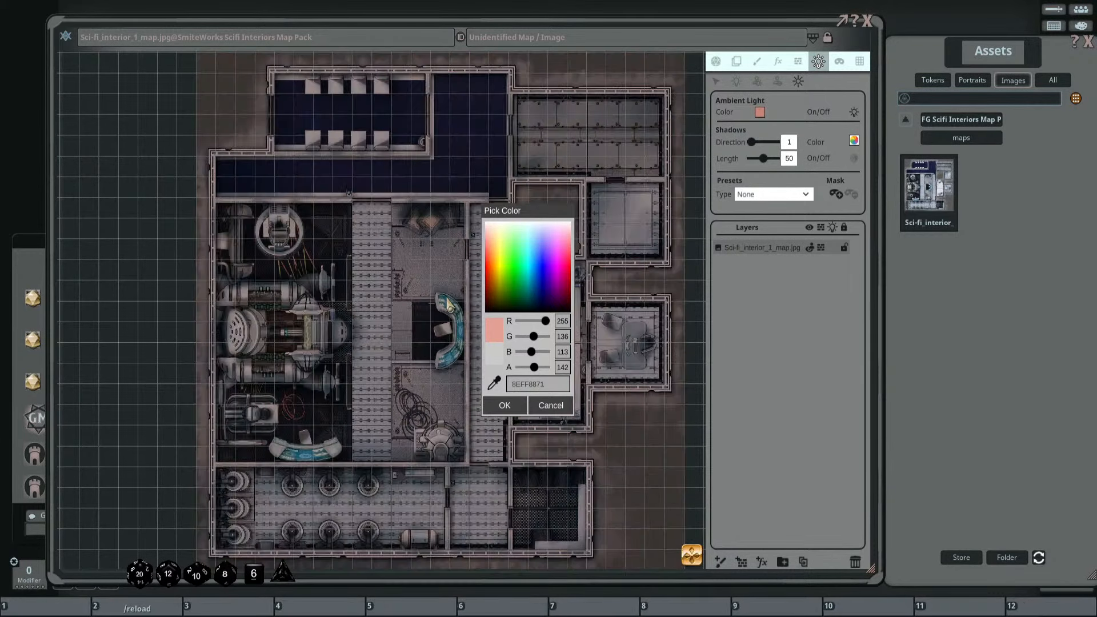
left_click(514, 407)
scroll(388, 344, "down", 3)
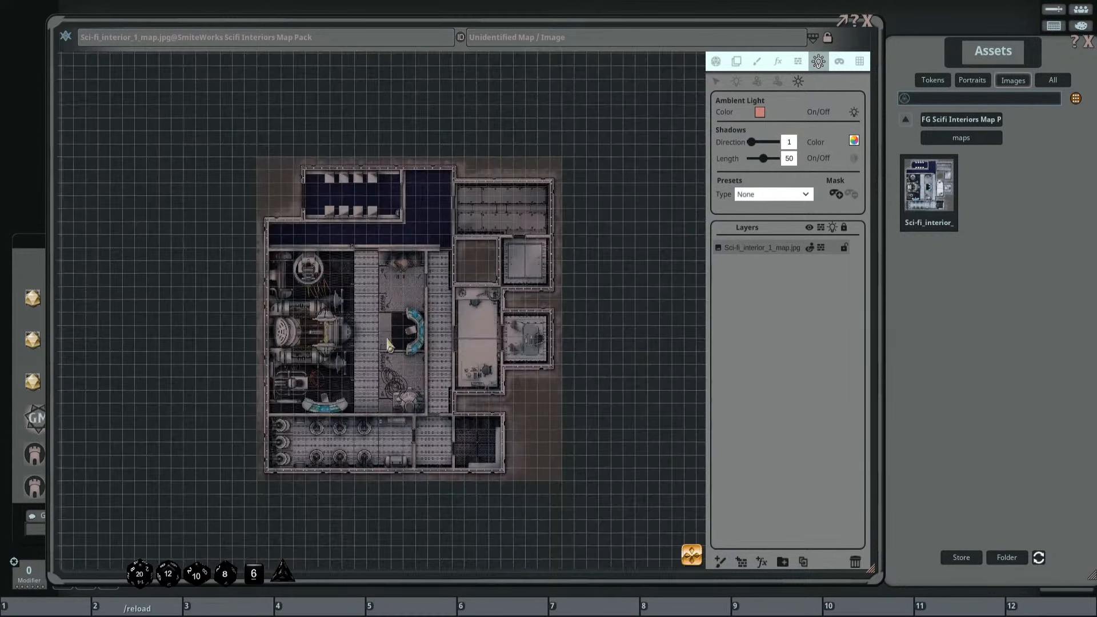
scroll(388, 345, "up", 4)
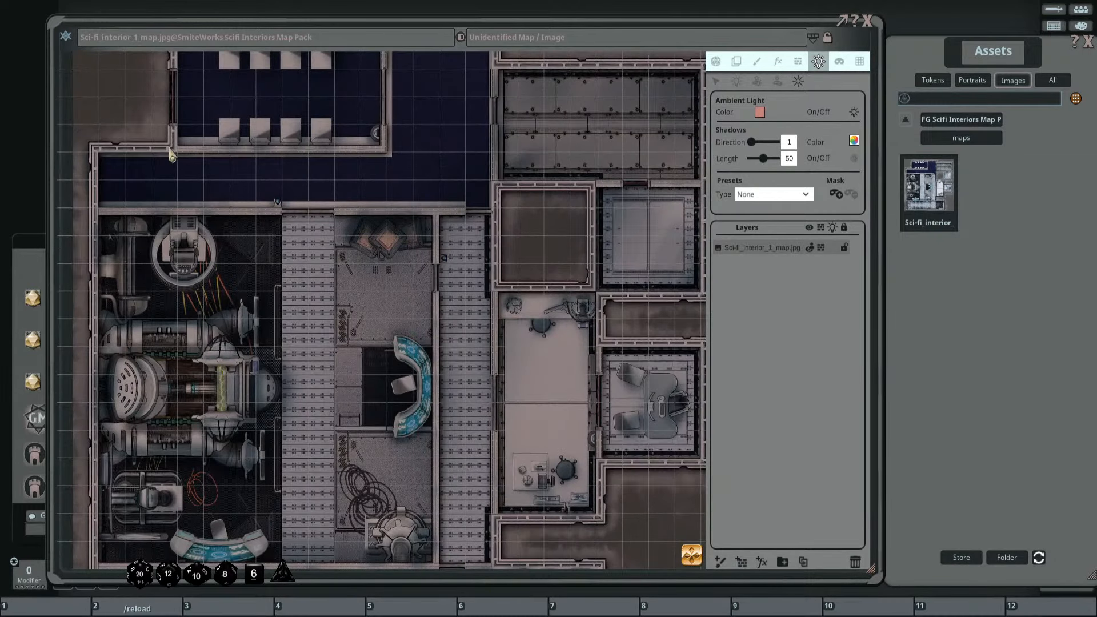
Look over the map under the reddish ambient light and turn the ambient light off.
scroll(549, 375, "down", 3)
scroll(405, 341, "up", 2)
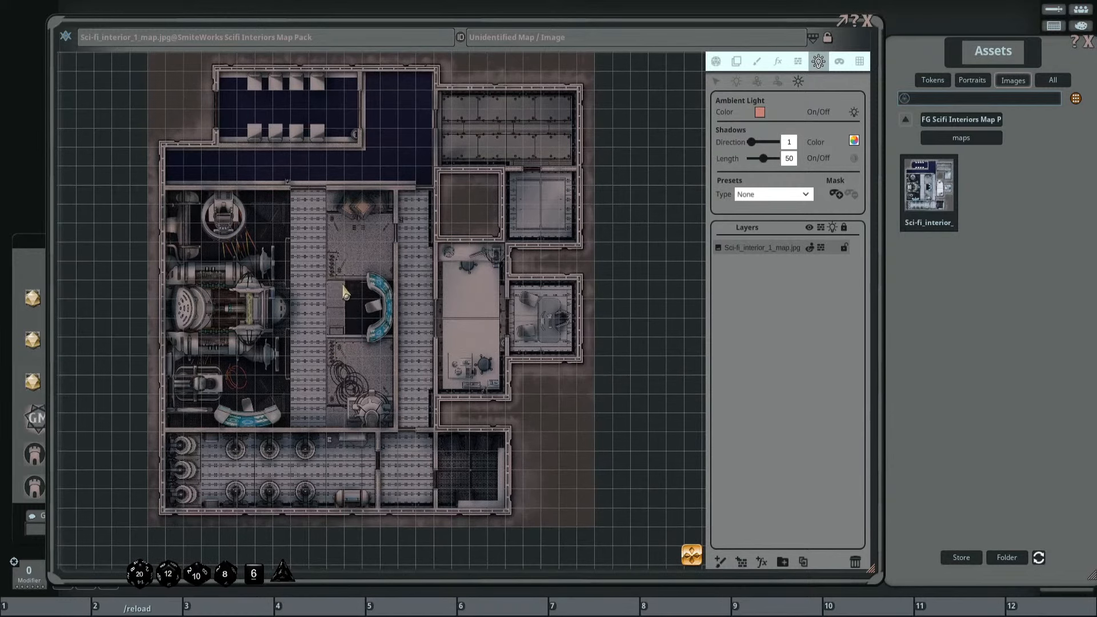
scroll(424, 294, "up", 1)
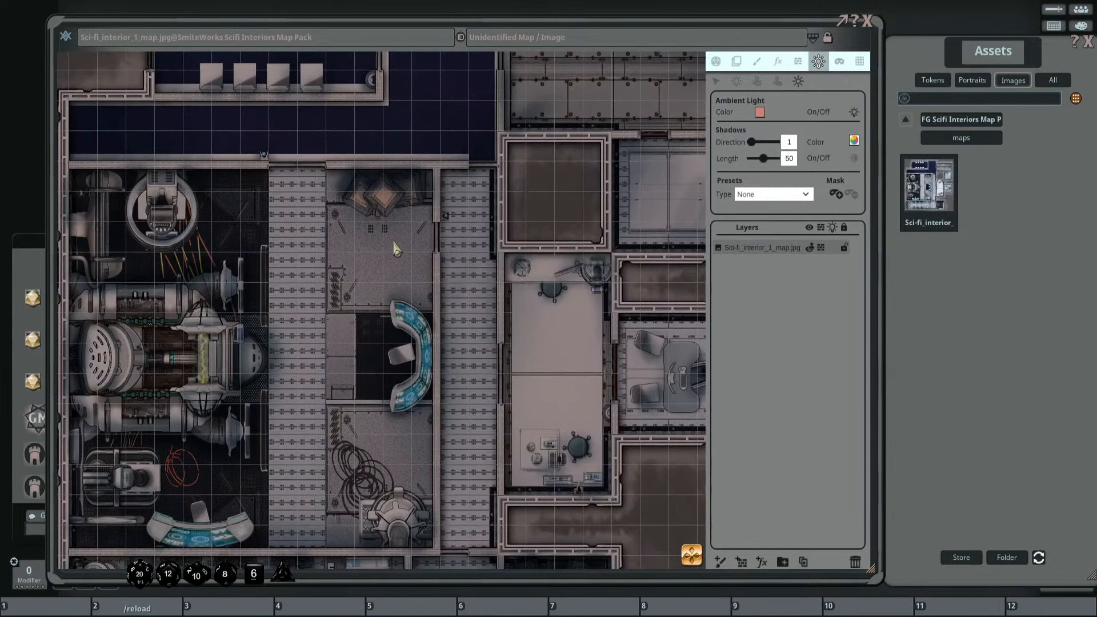
scroll(307, 228, "down", 2)
scroll(322, 268, "down", 1)
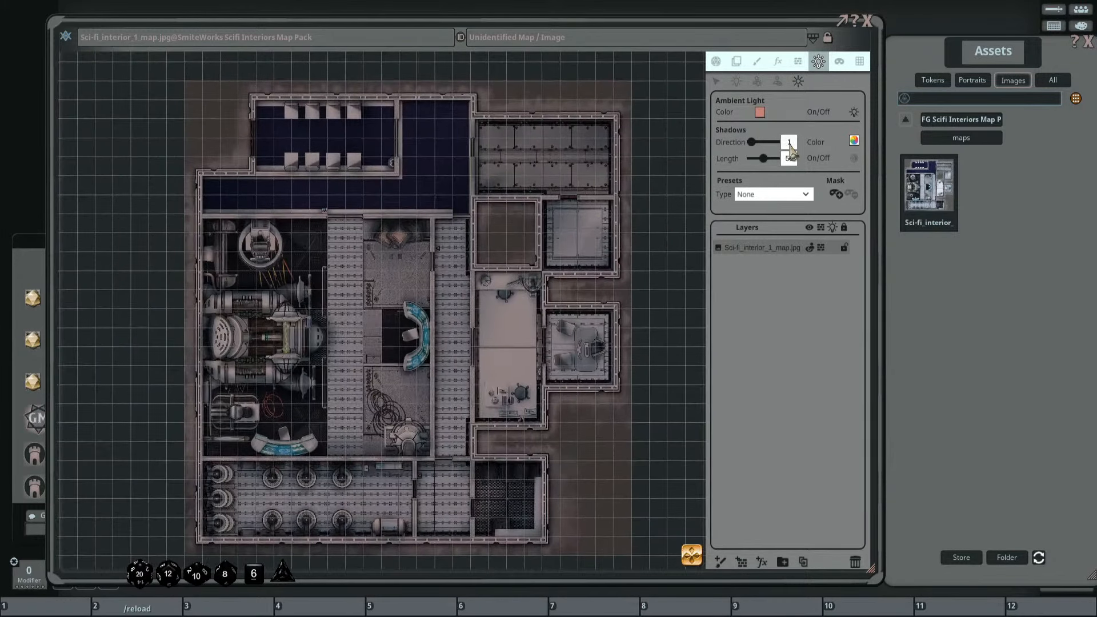
left_click(854, 112)
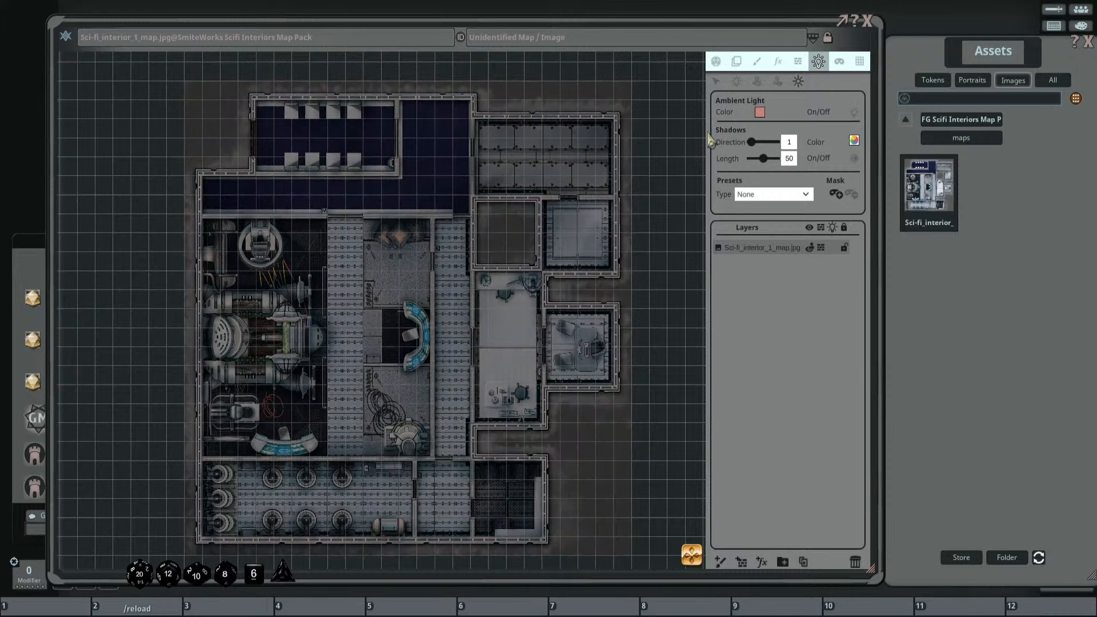
scroll(441, 220, "down", 2)
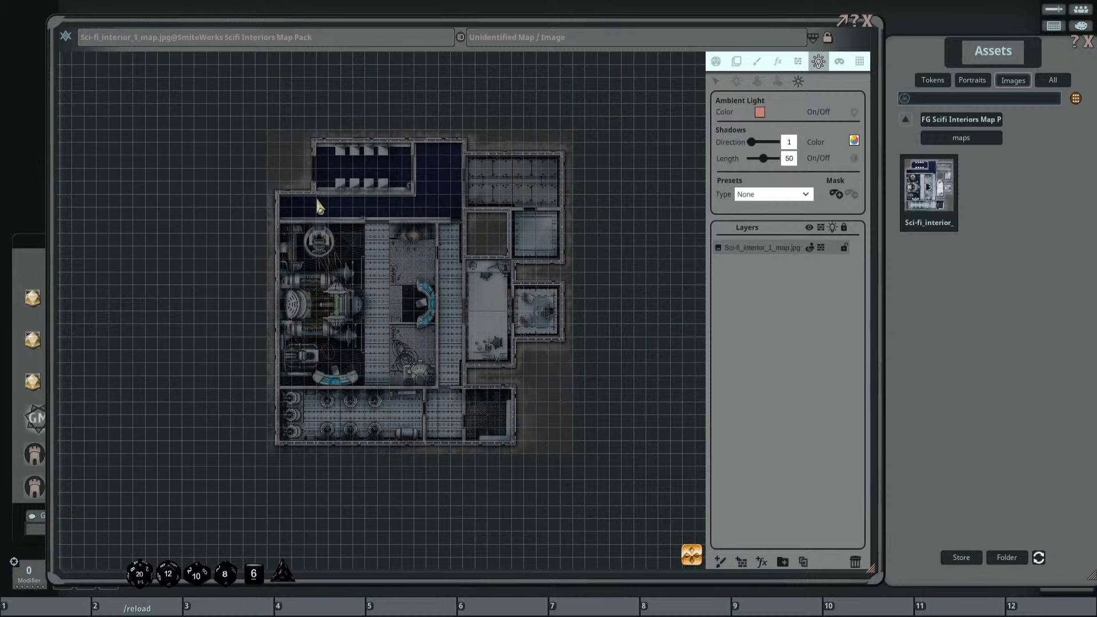
scroll(303, 271, "up", 2)
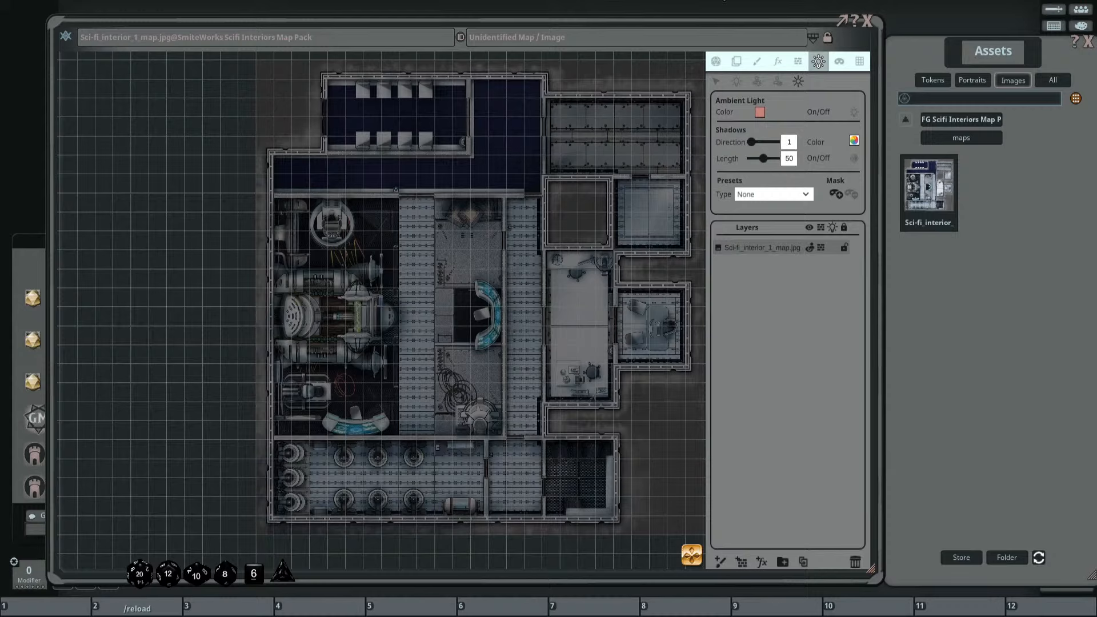
Move the Assets window aside, check the combatants' effects in the Combat Tracker, and close the tracker.
left_click_drag(975, 41, 894, 56)
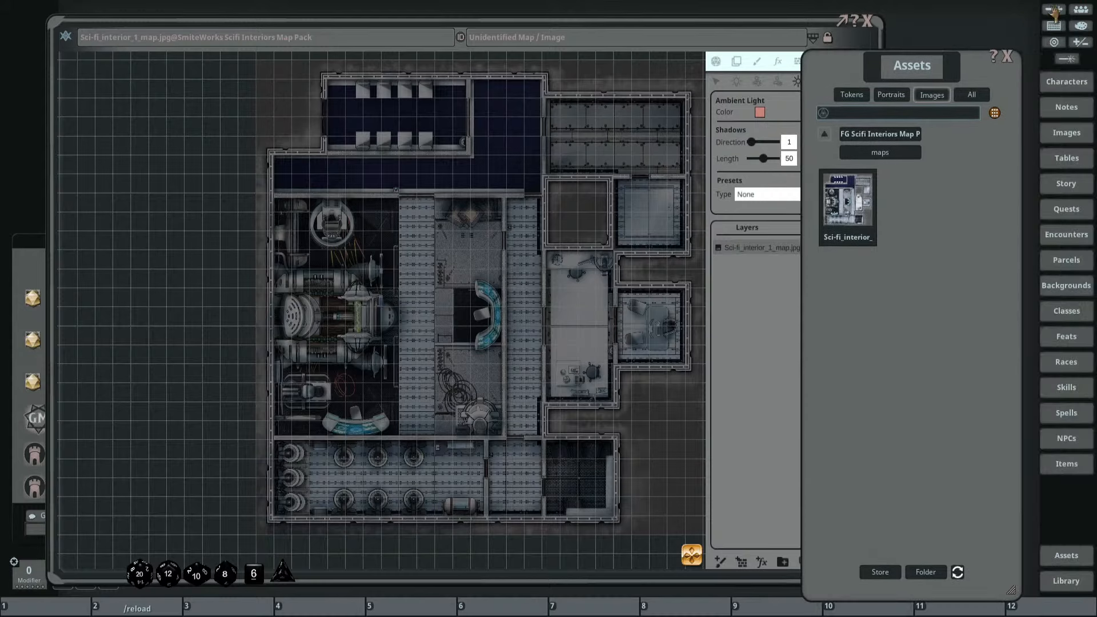
left_click(1052, 9)
left_click_drag(328, 139, 461, 136)
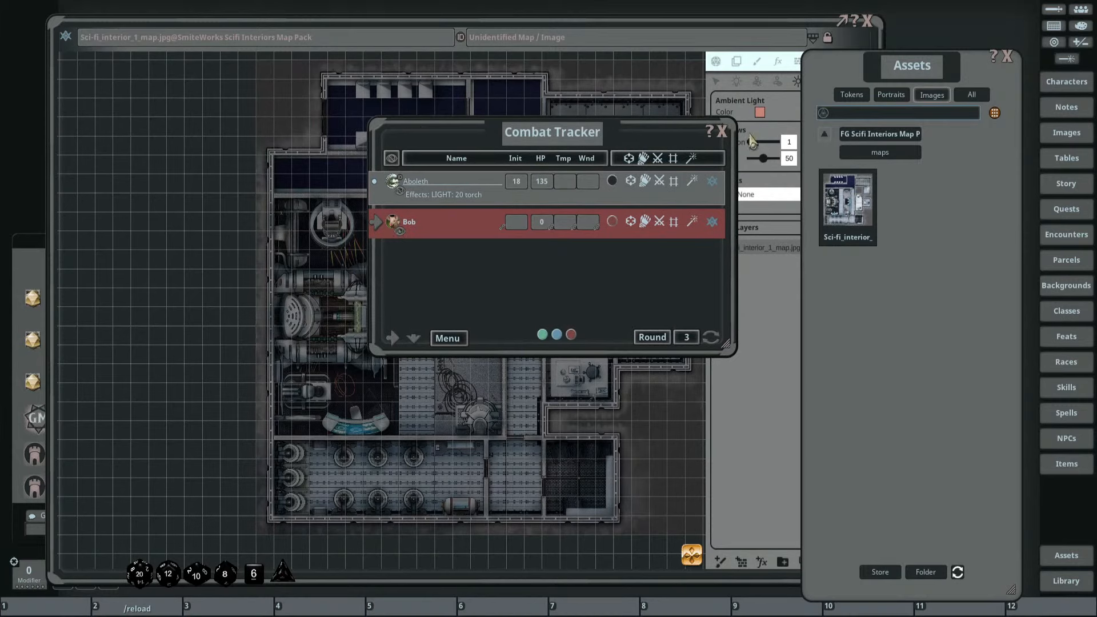
left_click(722, 132)
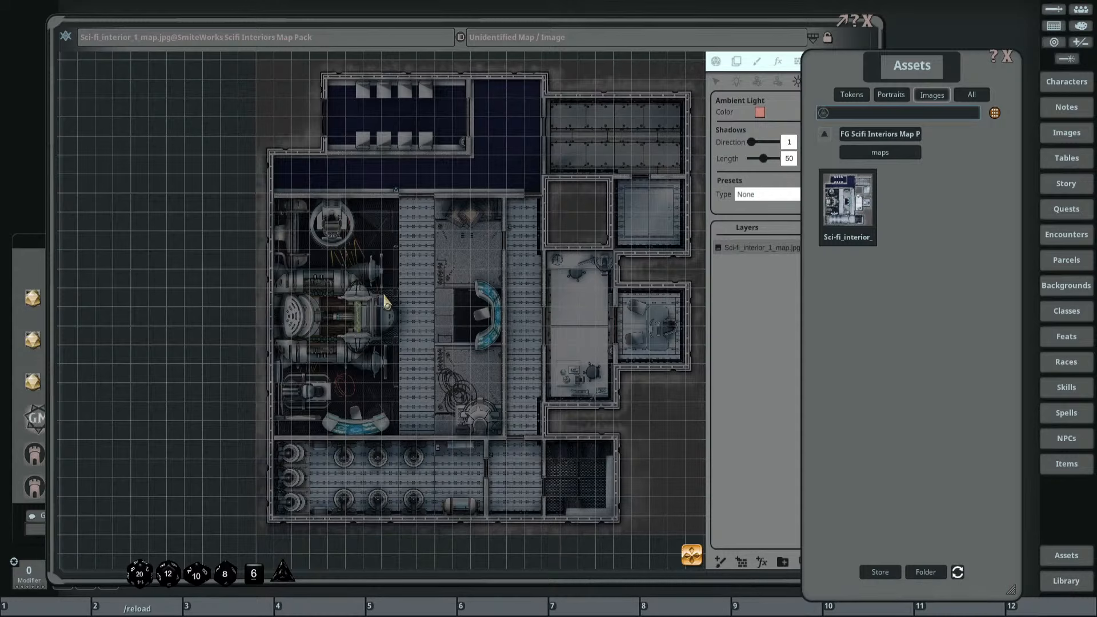
Start adding a point light and examine its bright and dim range settings.
scroll(387, 301, "up", 1)
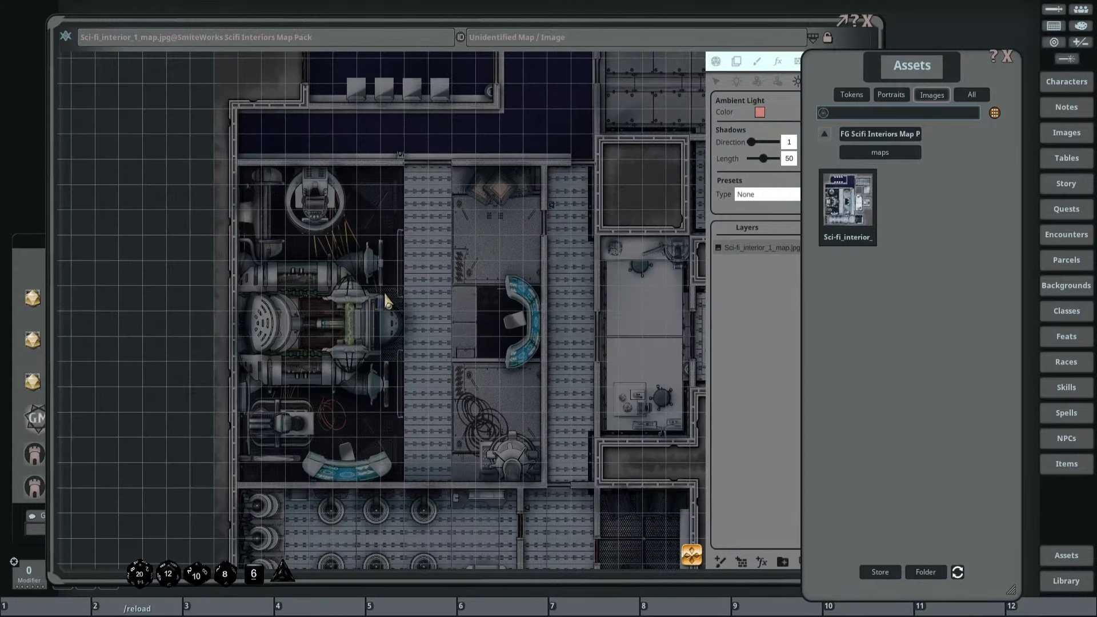
left_click_drag(387, 301, 354, 283)
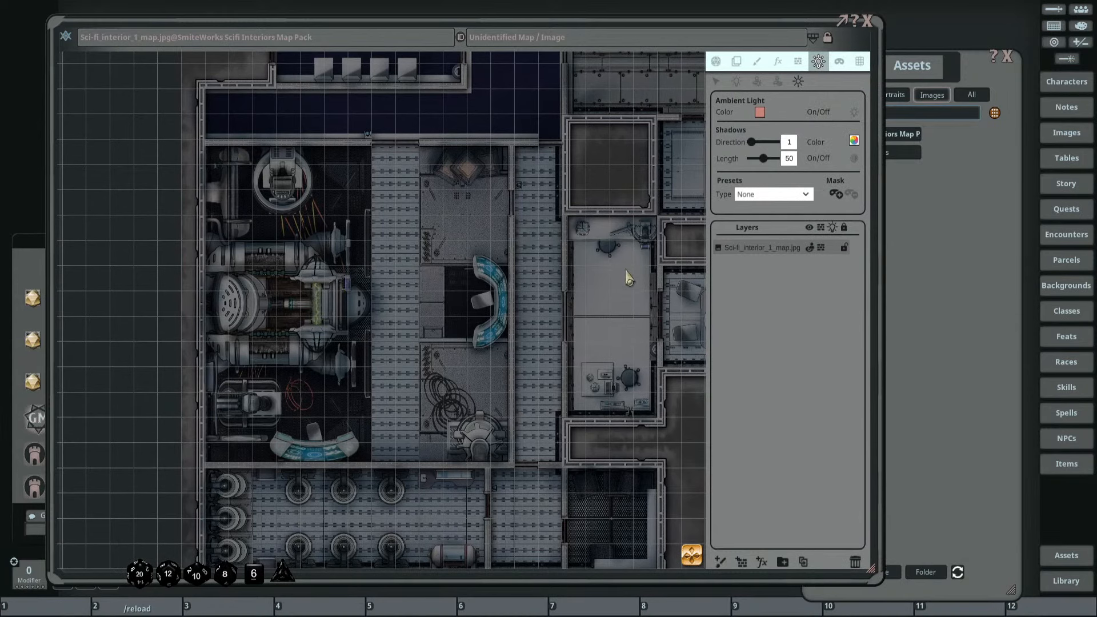
left_click_drag(1020, 213, 1055, 215)
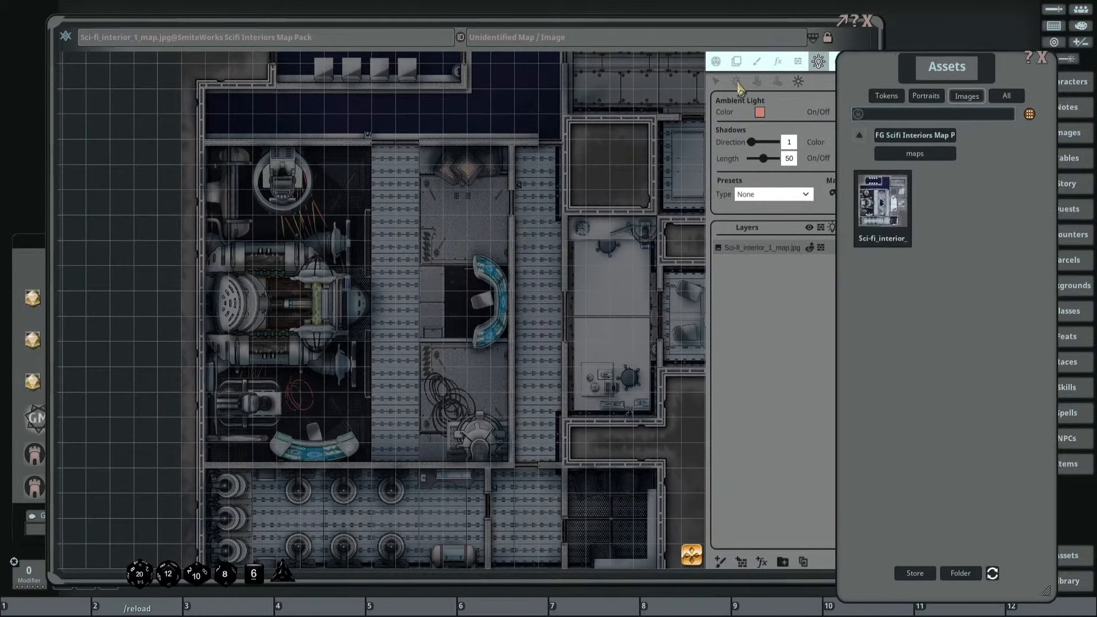
left_click(738, 82)
scroll(389, 228, "down", 2)
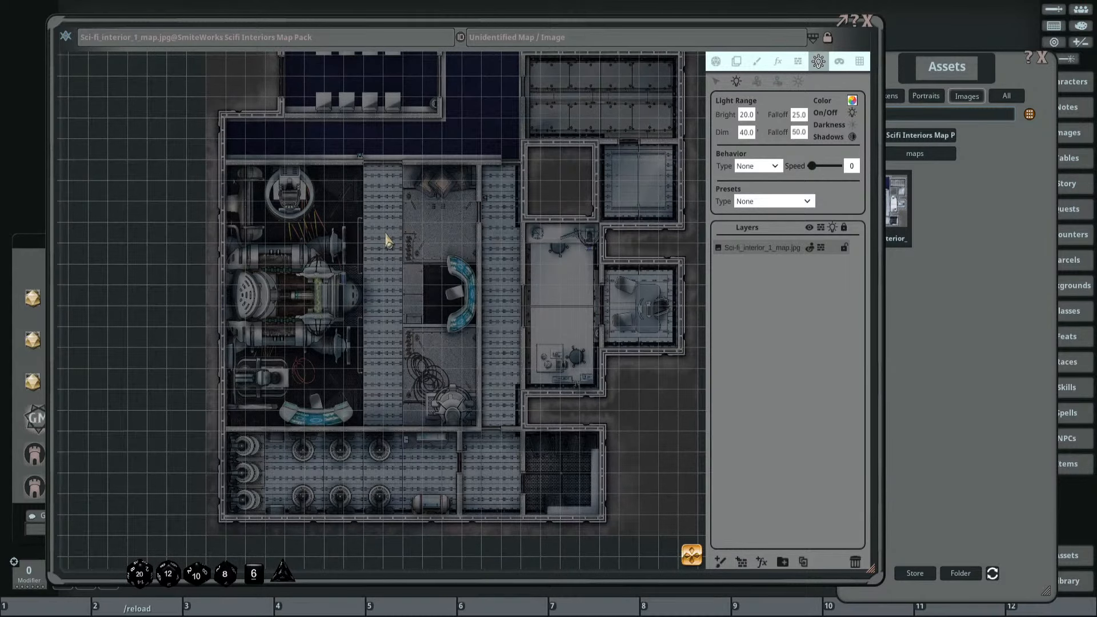
left_click_drag(387, 235, 364, 244)
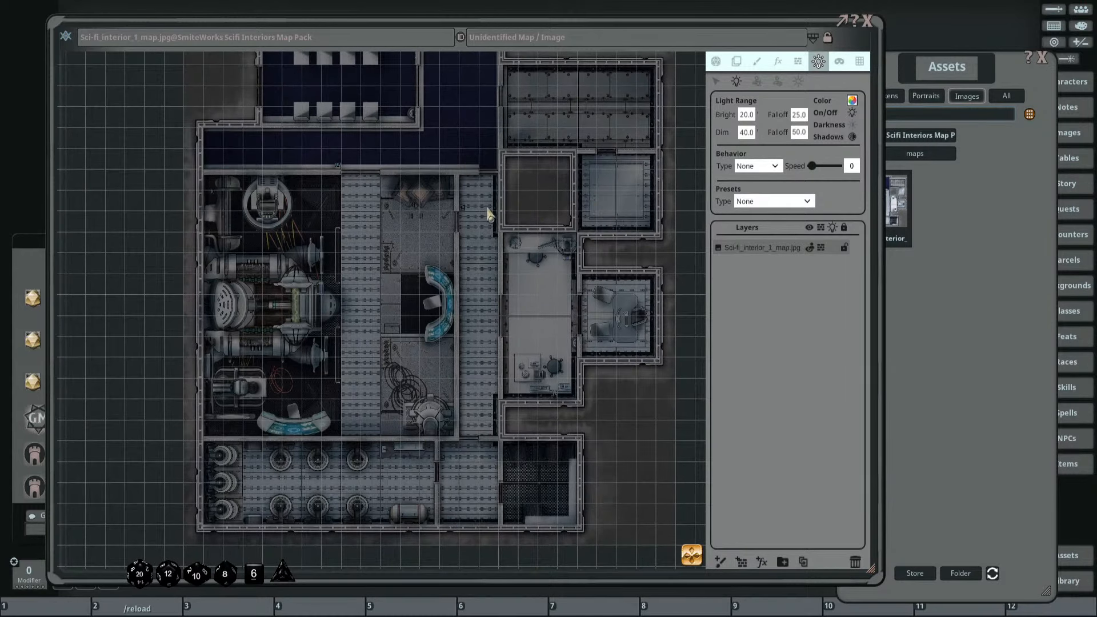
left_click_drag(480, 260, 471, 315)
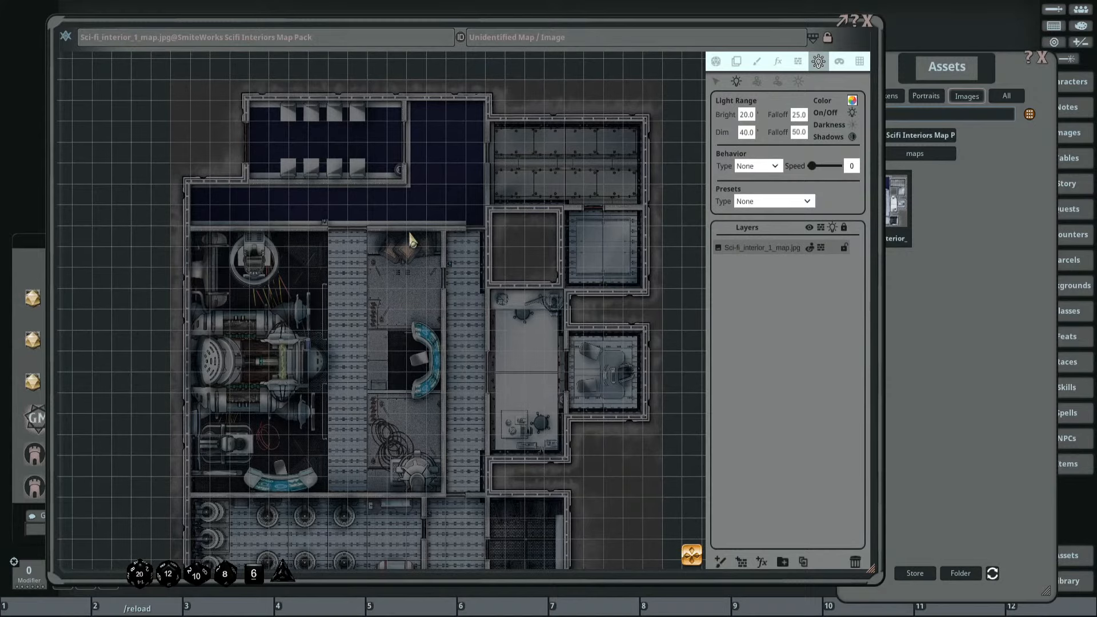
scroll(451, 260, "up", 3)
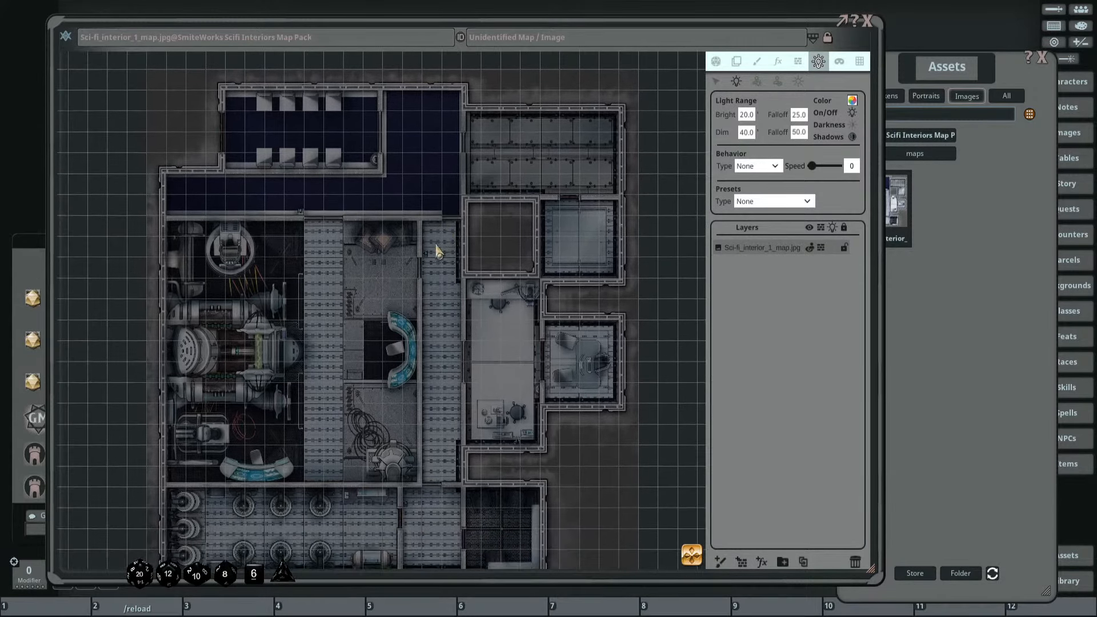
scroll(465, 306, "down", 3)
scroll(448, 286, "up", 3)
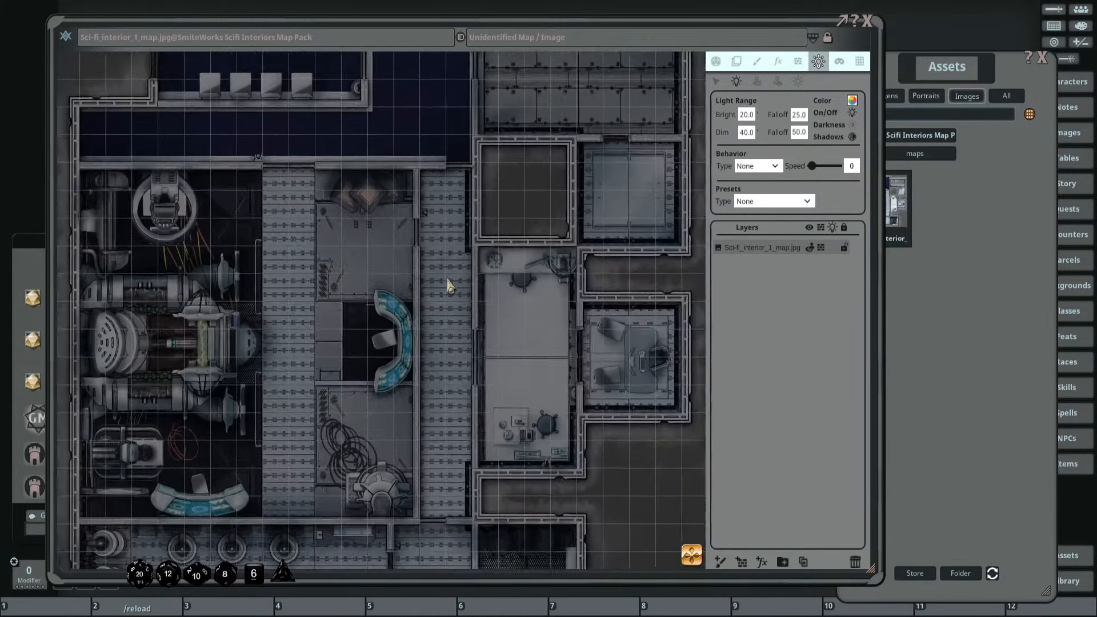
left_click(746, 114)
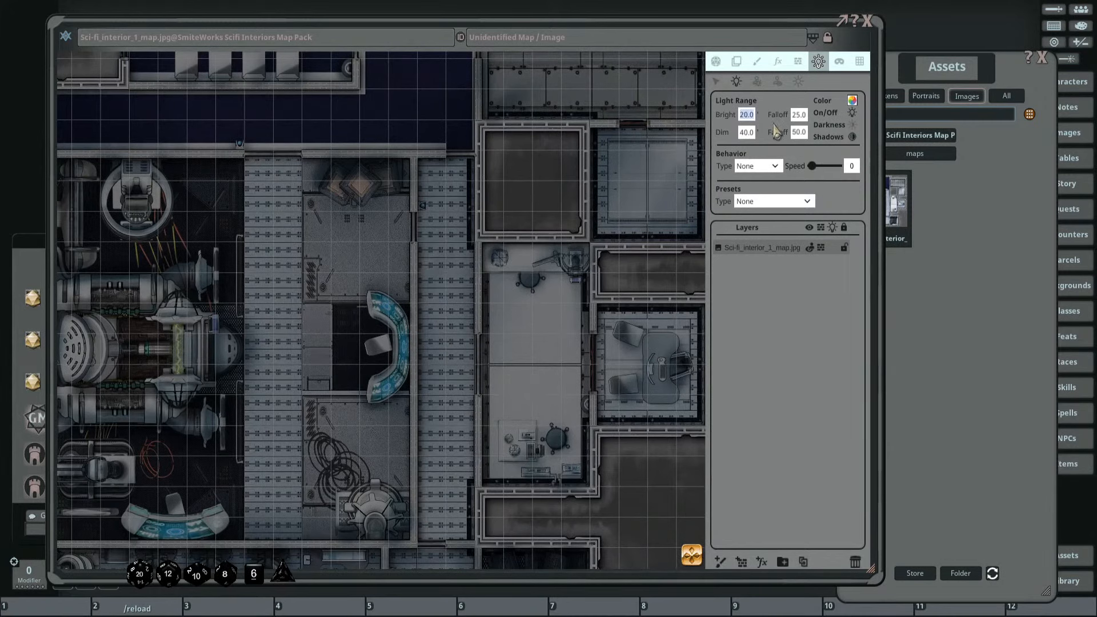
left_click(748, 133)
Check the grid's distance multiplier and suffix against the light range settings.
left_click(861, 63)
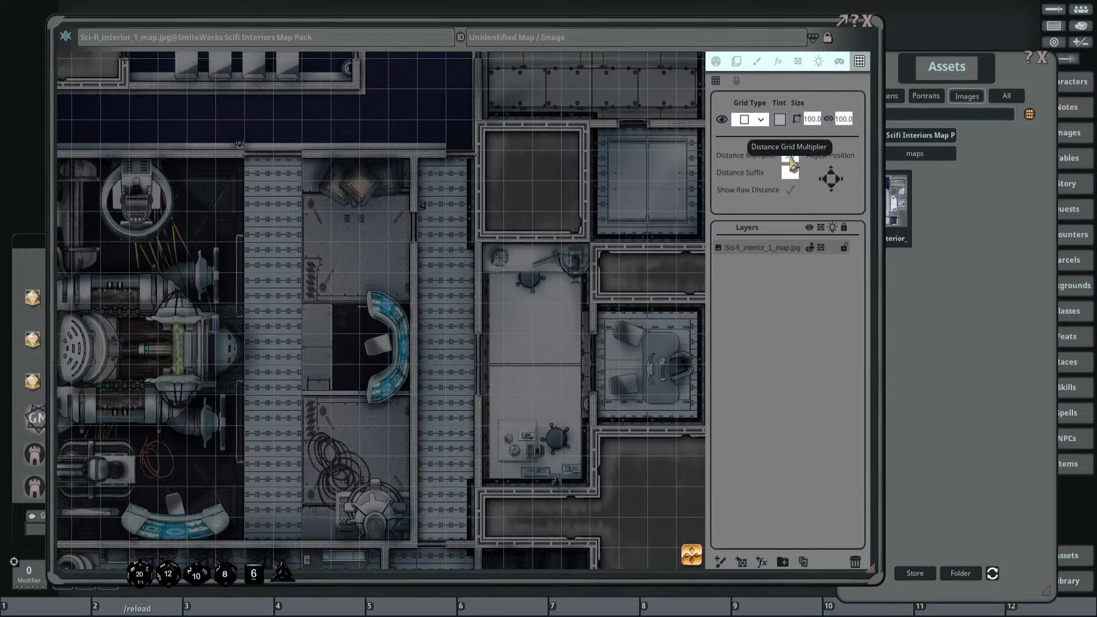
scroll(417, 224, "up", 3)
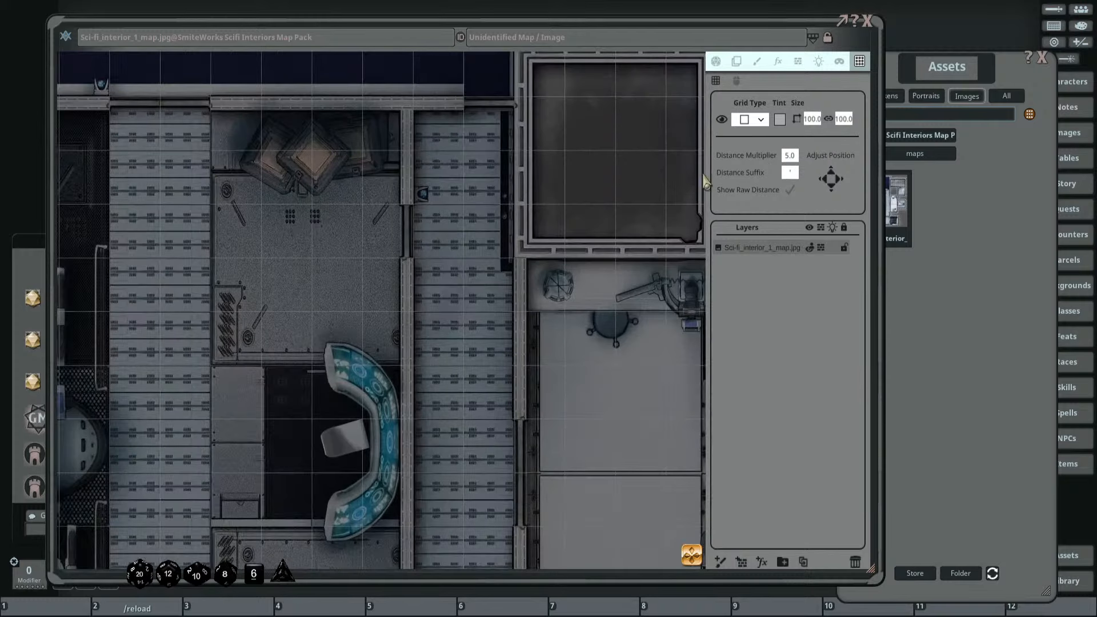
left_click(819, 63)
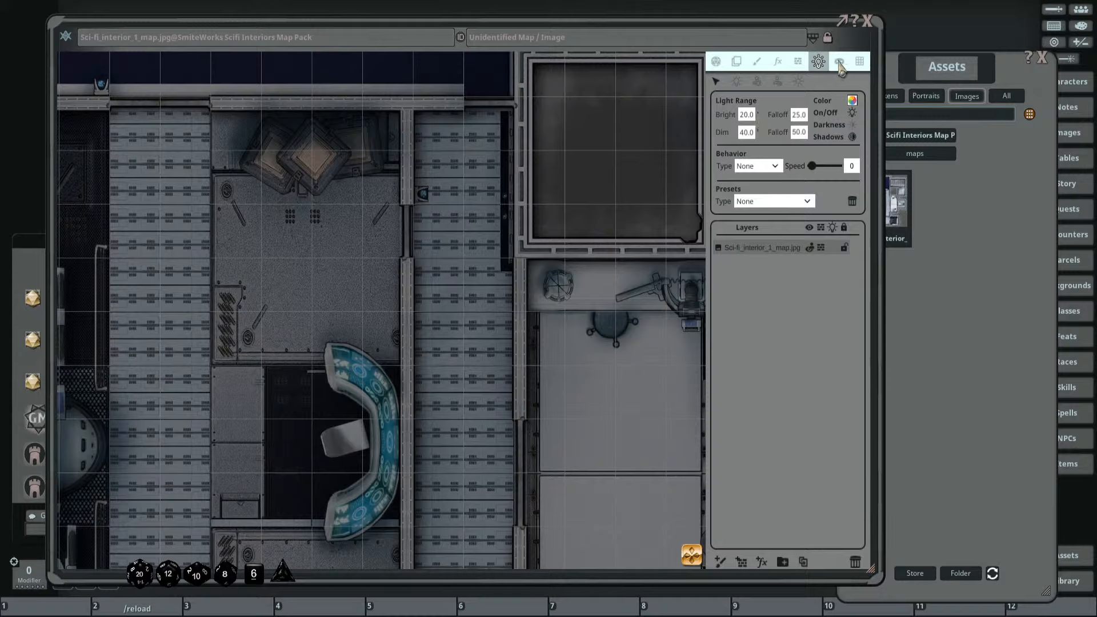
left_click(860, 61)
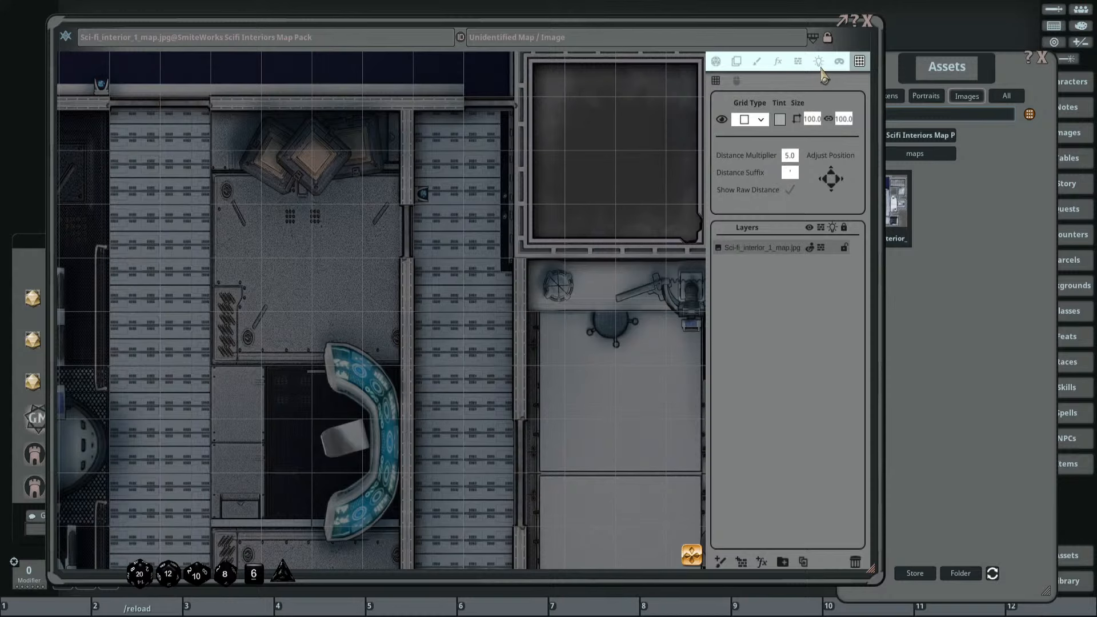
scroll(394, 160, "down", 2)
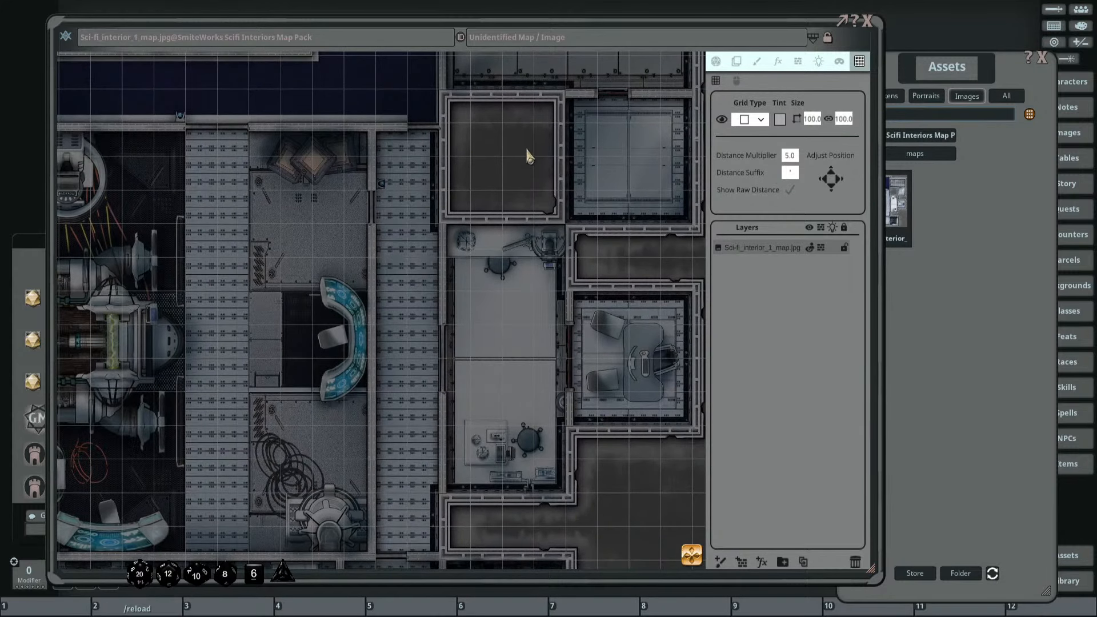
Place a point light in the middle of the map's north-east metal-plated room and switch to selecting lights.
left_click(818, 61)
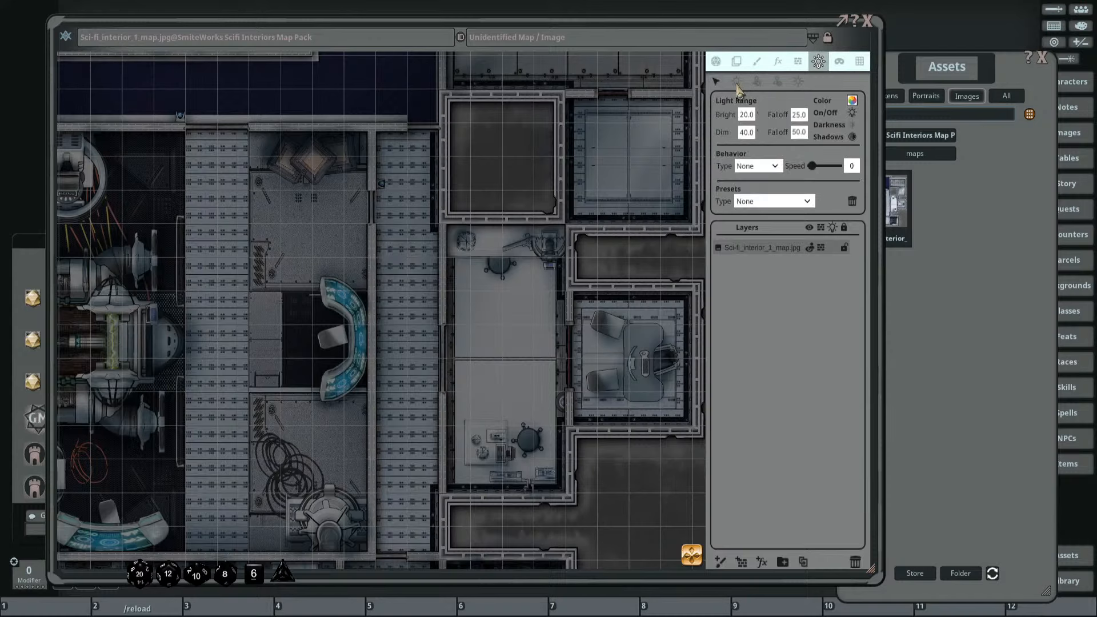
left_click_drag(416, 191, 373, 282)
scroll(437, 273, "up", 3)
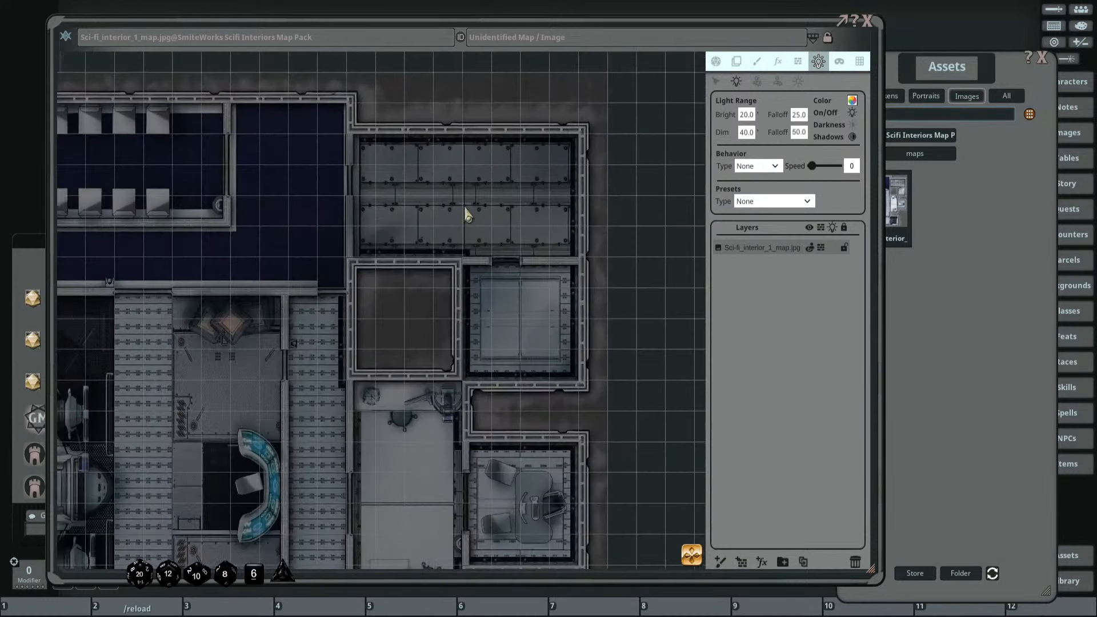
left_click(466, 198)
left_click(716, 82)
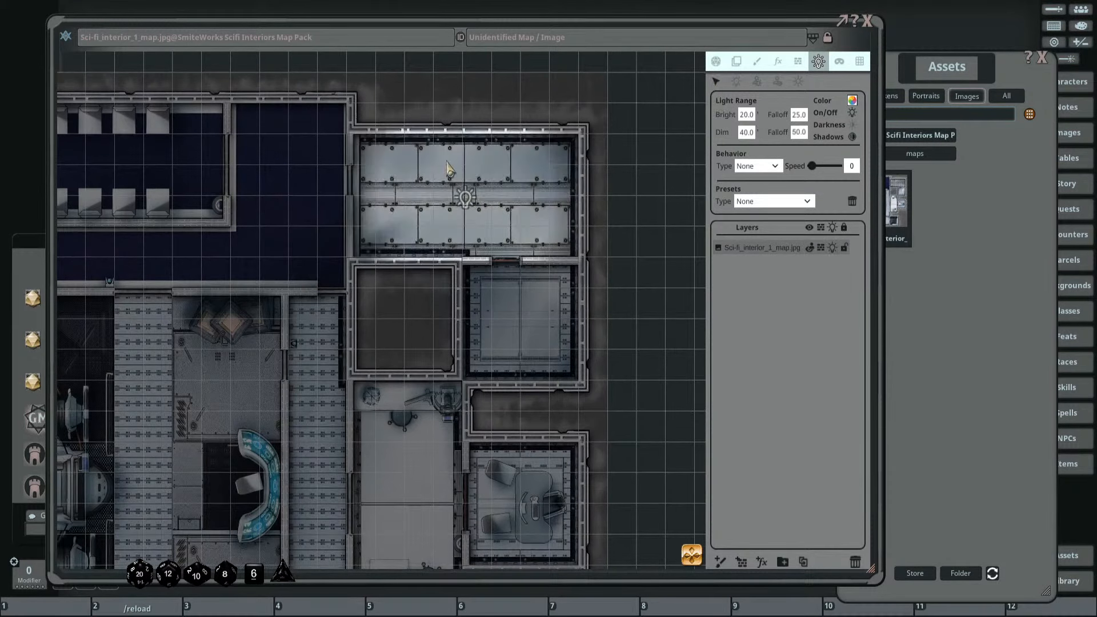
Try a bright range of 40 on the light in the metal-plated room.
scroll(448, 172, "up", 2)
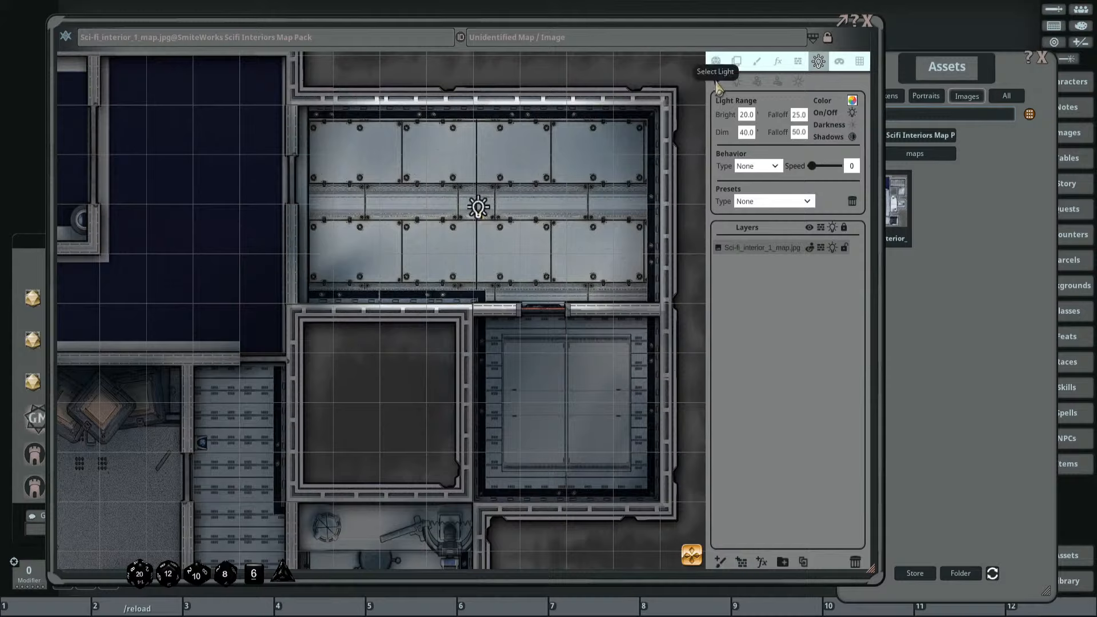
left_click(746, 113)
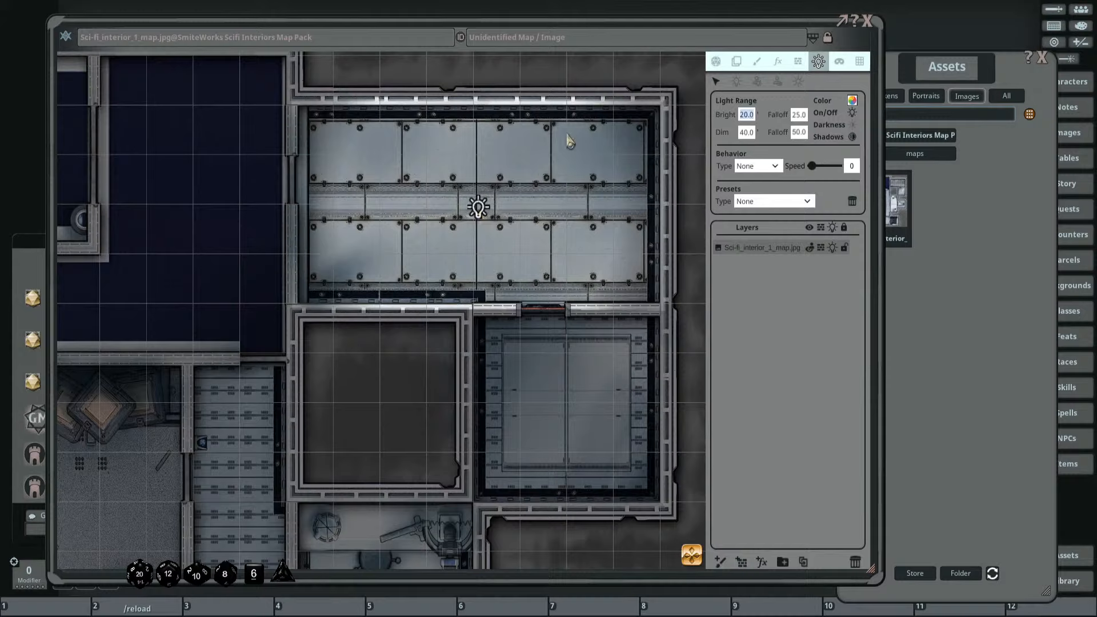
type("40")
key("Return")
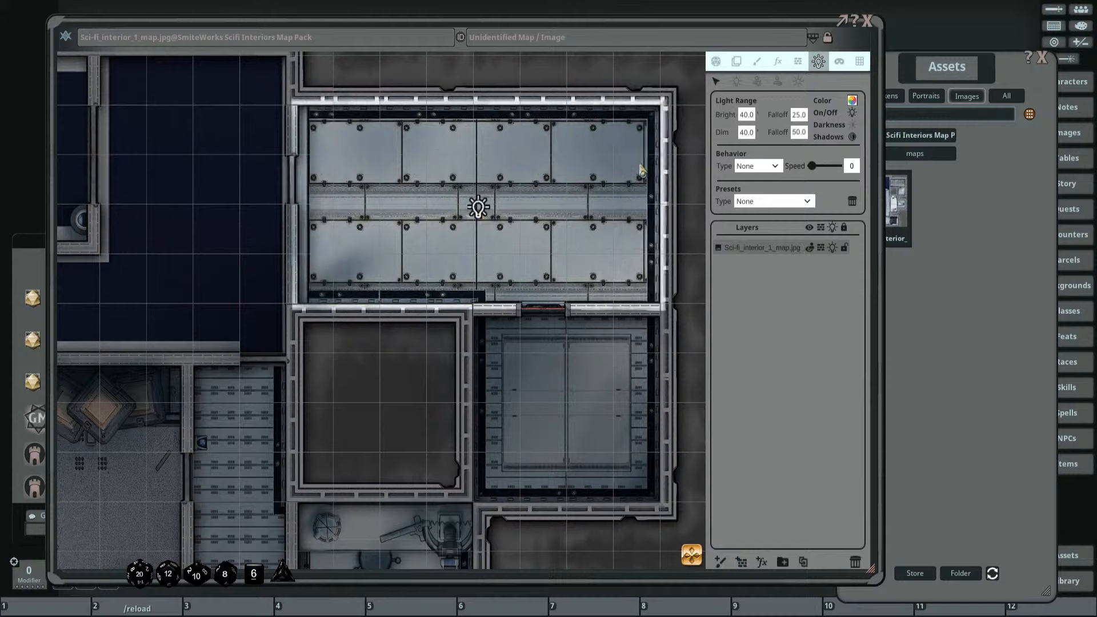
Set the room light's bright range to 10 and its dim range to 15.
left_click(747, 114)
type("10")
key("Return")
left_click(747, 132)
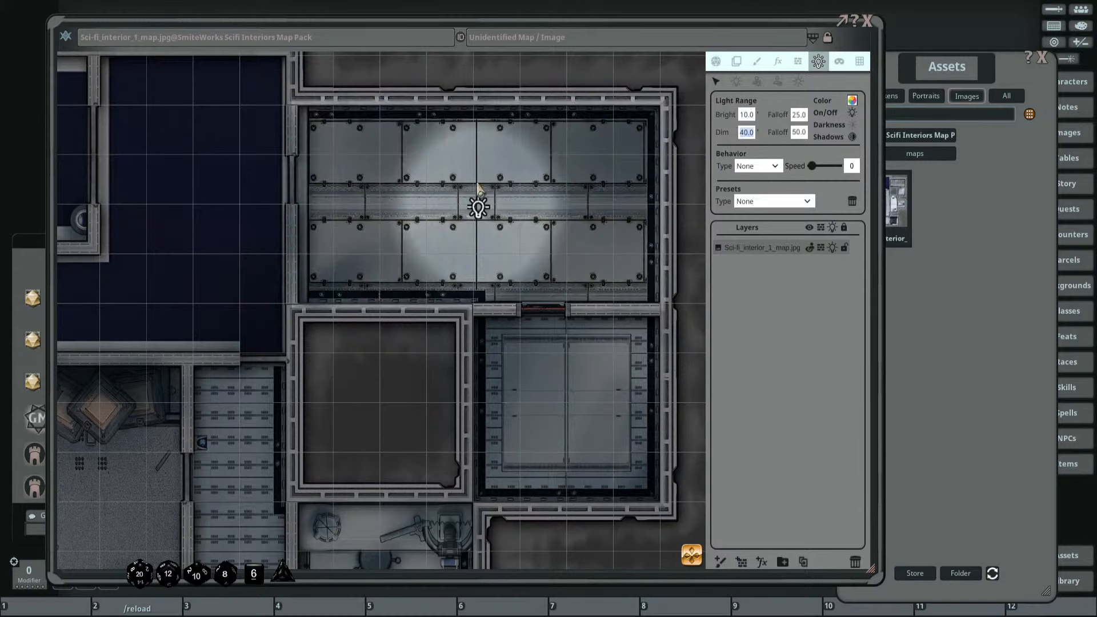
type("15")
key("Return")
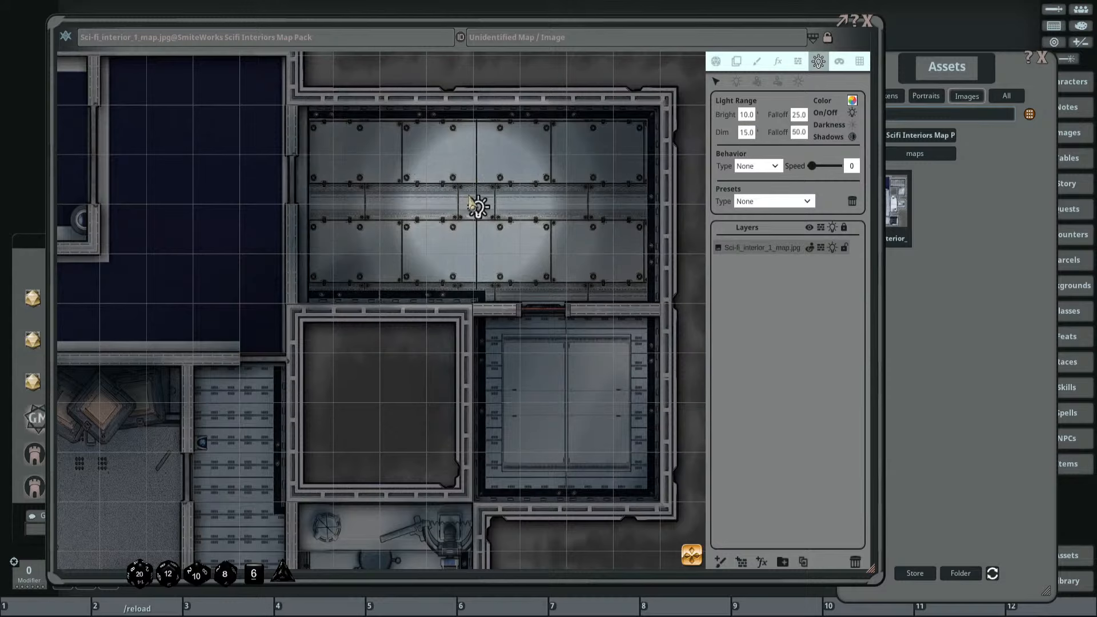
Move the light slightly to the west within the metal-plated room and examine its glow up close.
left_click_drag(479, 207, 468, 210)
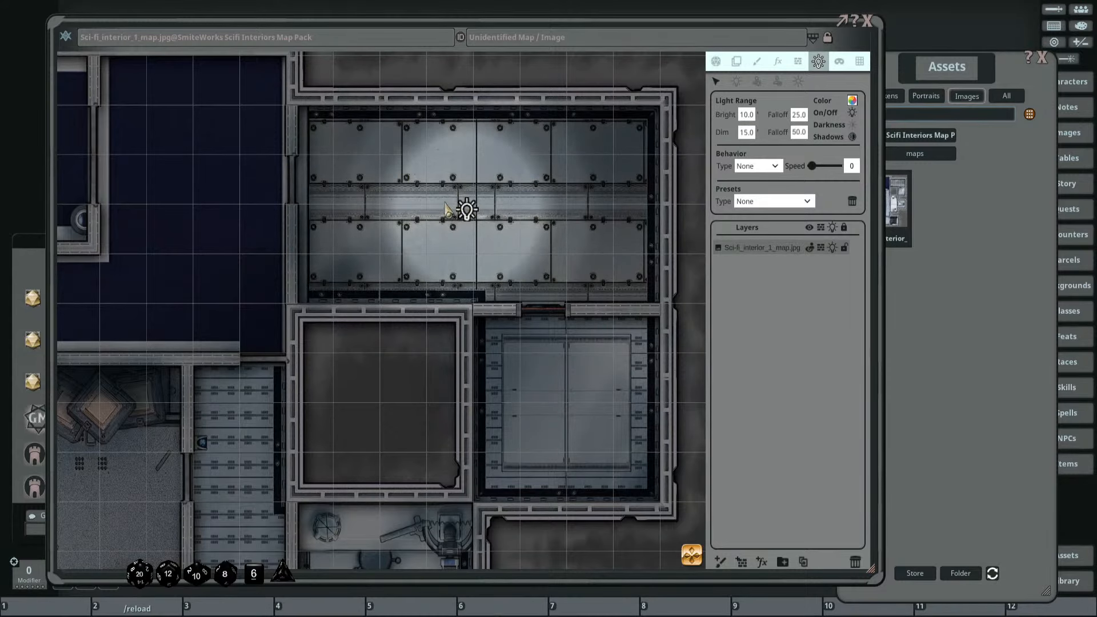
scroll(524, 205, "up", 1)
scroll(529, 204, "down", 1)
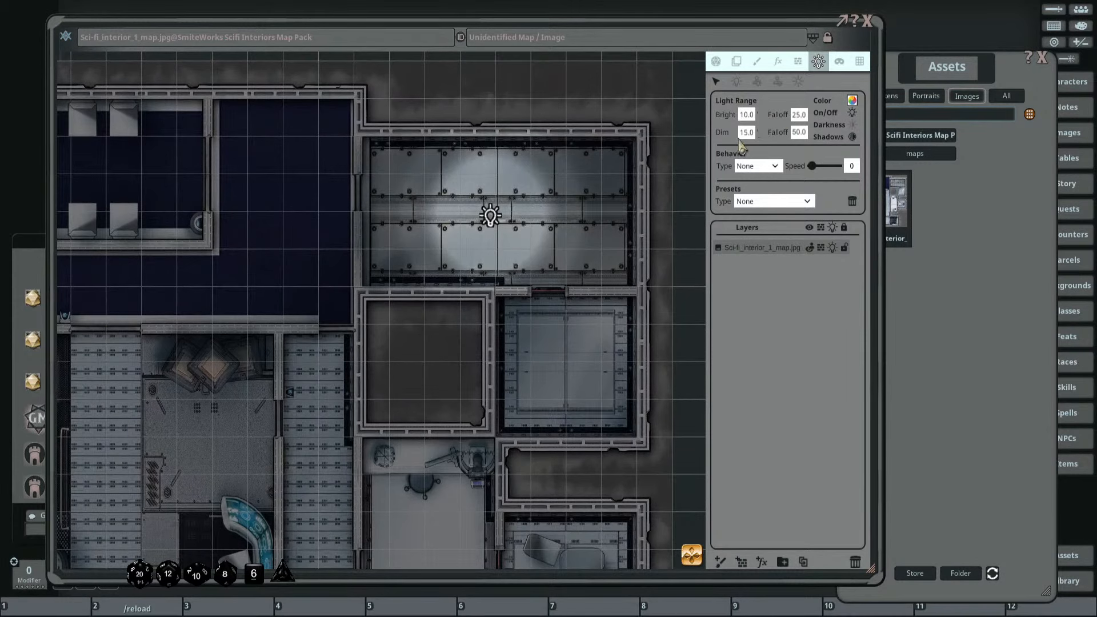
scroll(505, 216, "up", 2)
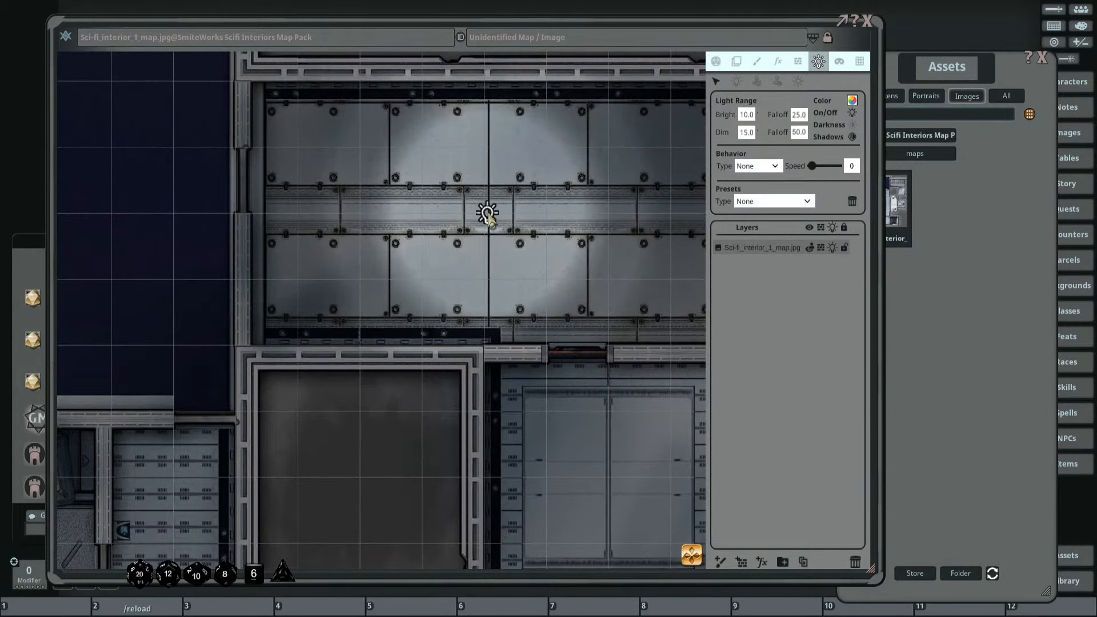
scroll(485, 217, "up", 1)
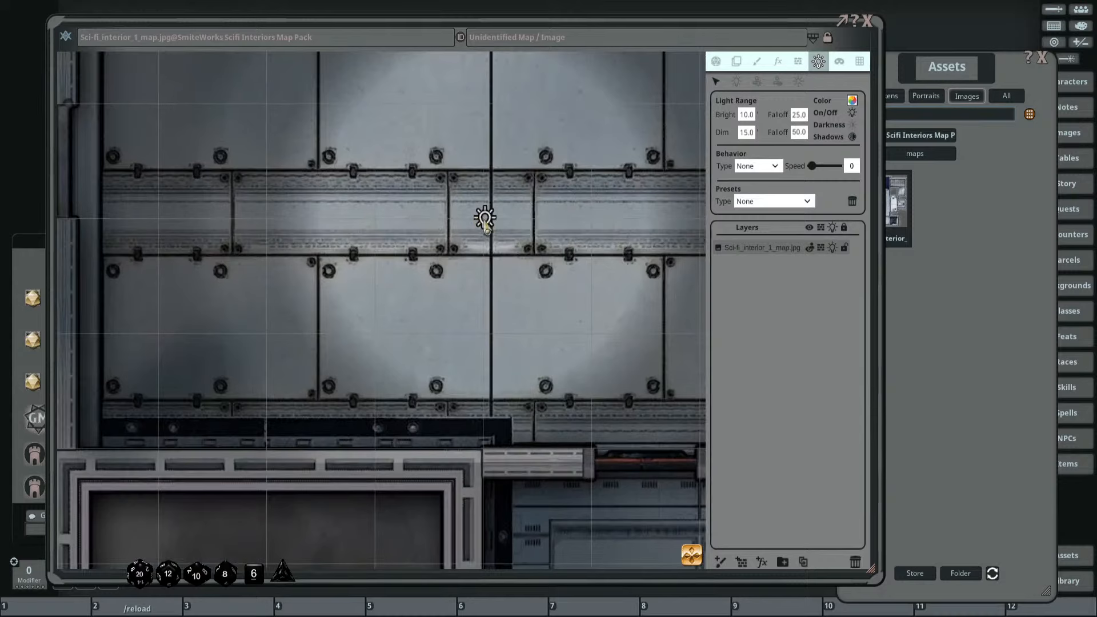
Move the point light a short distance to the north-west within the metal-plated room.
left_click_drag(486, 226, 435, 166)
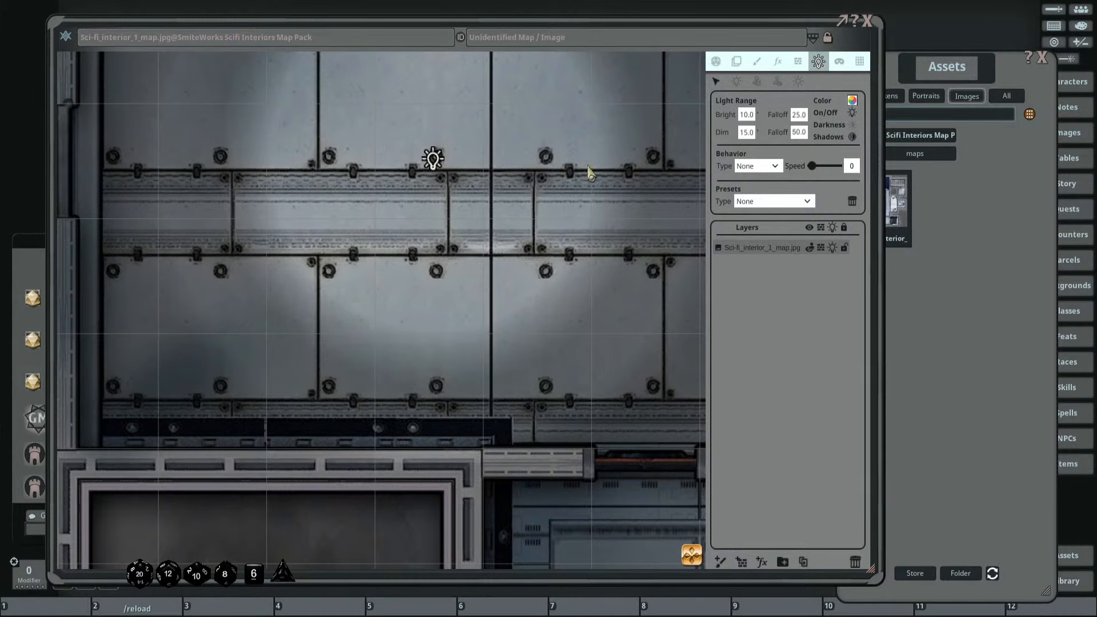
scroll(441, 166, "down", 2)
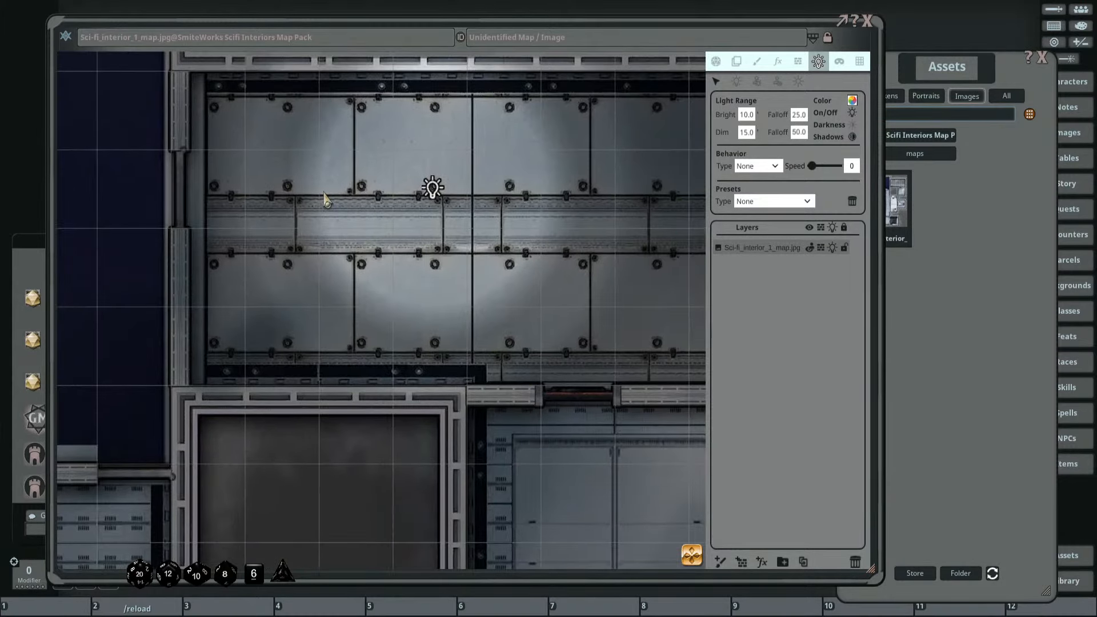
scroll(271, 193, "down", 2)
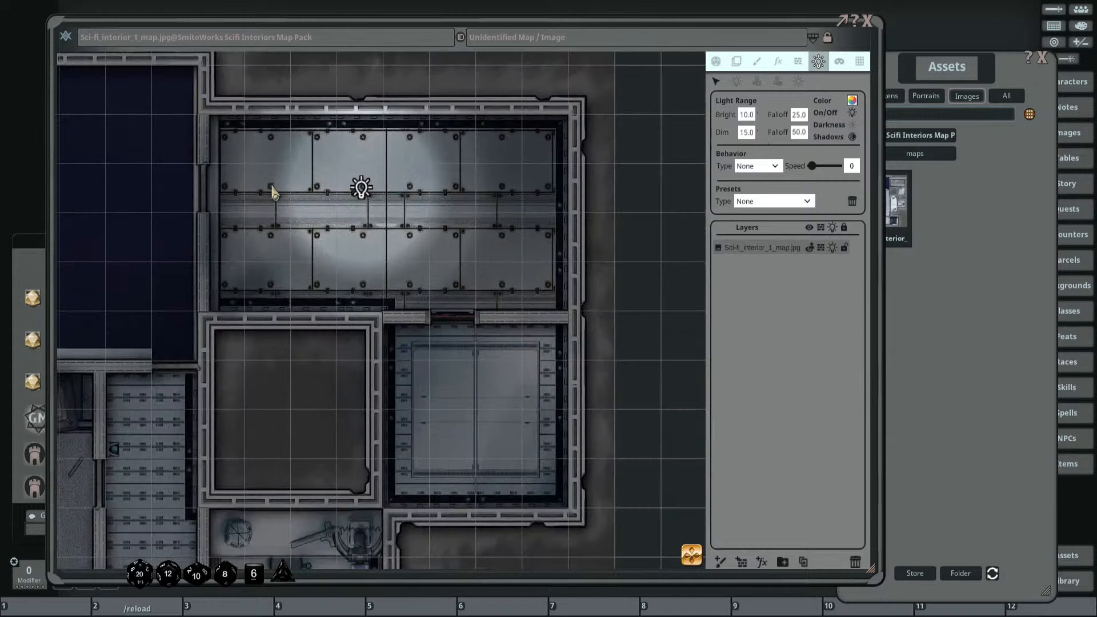
scroll(475, 197, "up", 2)
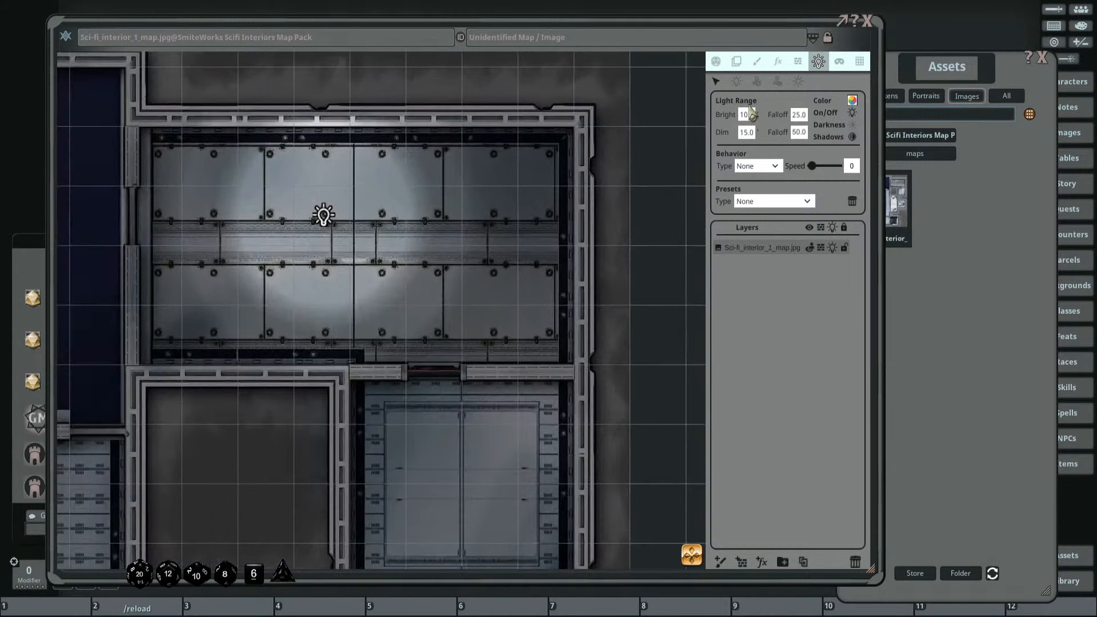
Try a grid distance multiplier of 10, check its effect on the room light's ranges, and nudge the light slightly.
left_click(859, 61)
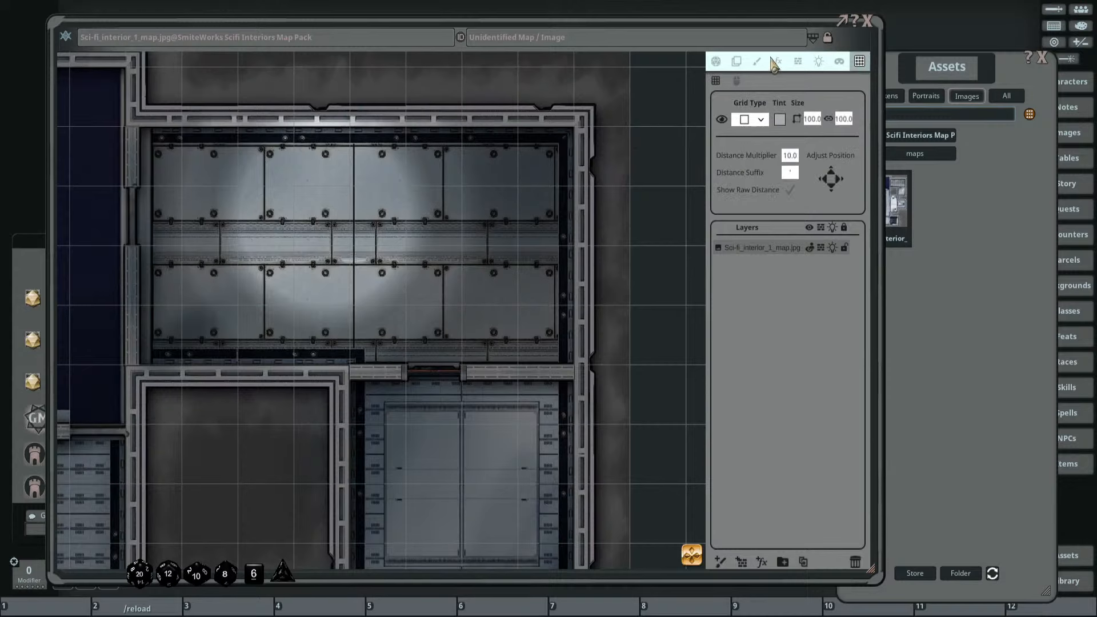
left_click(818, 61)
scroll(346, 224, "up", 2)
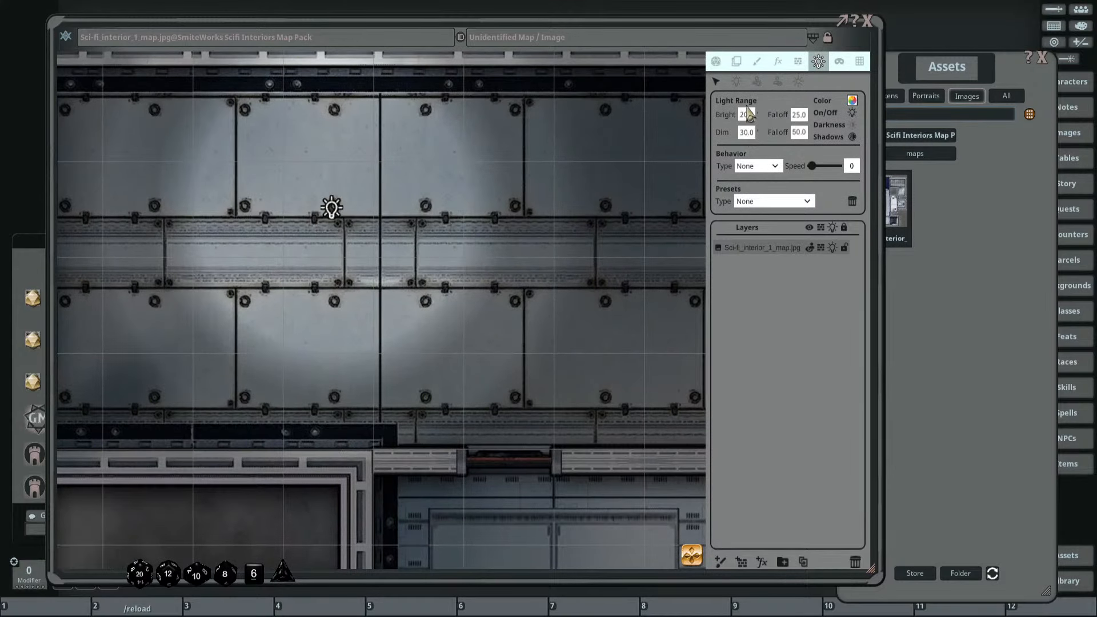
left_click_drag(331, 212, 334, 217)
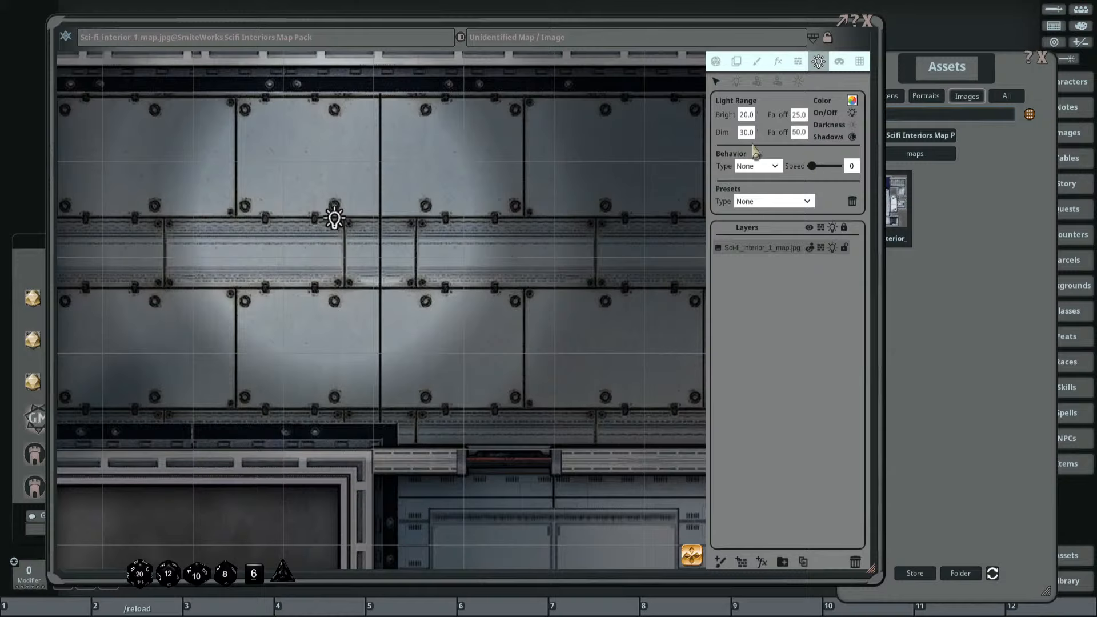
scroll(331, 223, "down", 1)
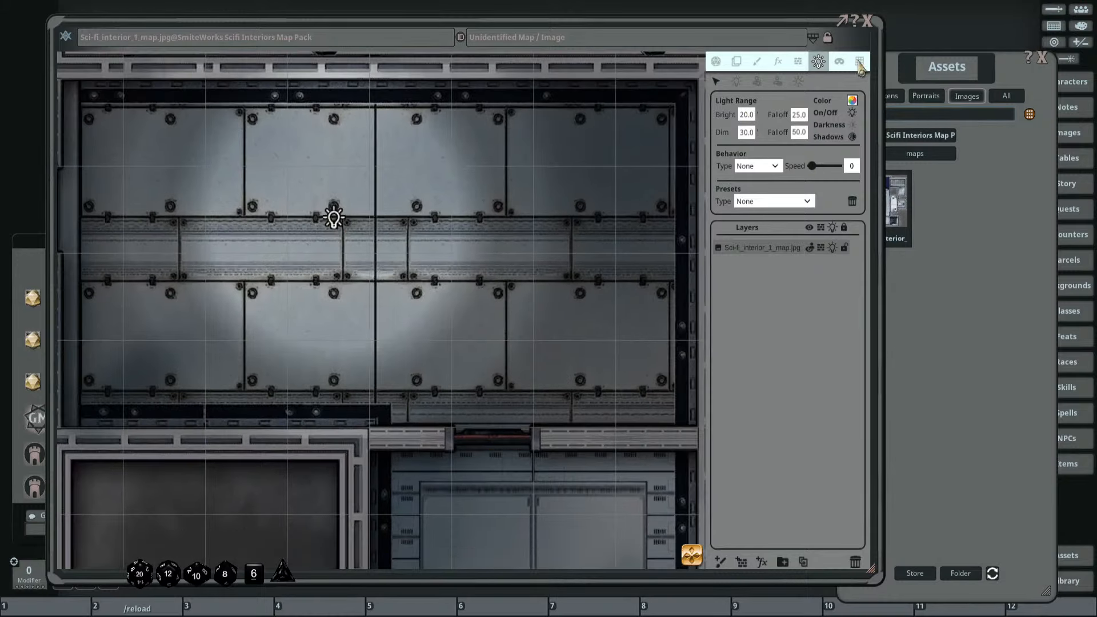
Restore the grid's previous distance multiplier and return to the lighting settings.
left_click(860, 61)
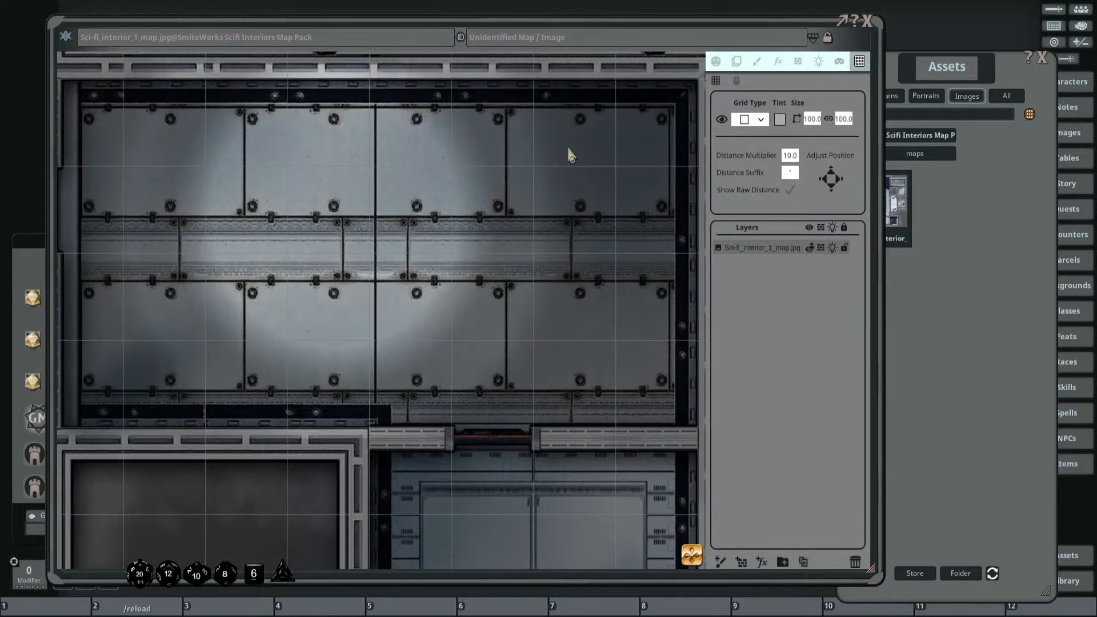
left_click(791, 156)
left_click(820, 62)
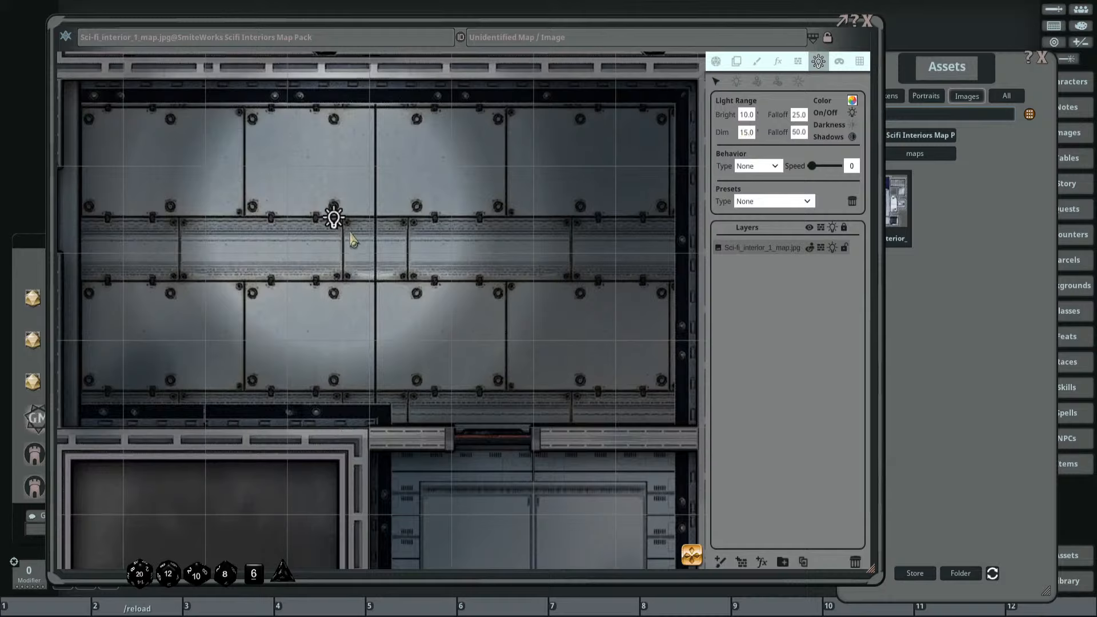
Move the point light further west in the metal-plated room, onto the seam between the first two floor plates.
left_click_drag(340, 224, 338, 221)
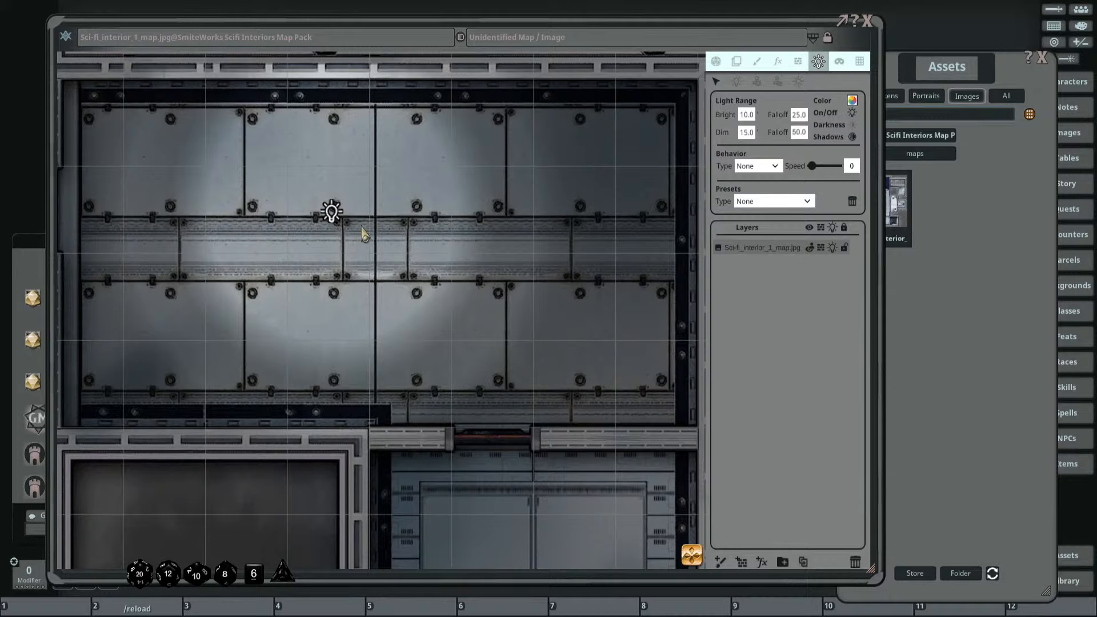
scroll(365, 235, "down", 3)
scroll(362, 250, "up", 2)
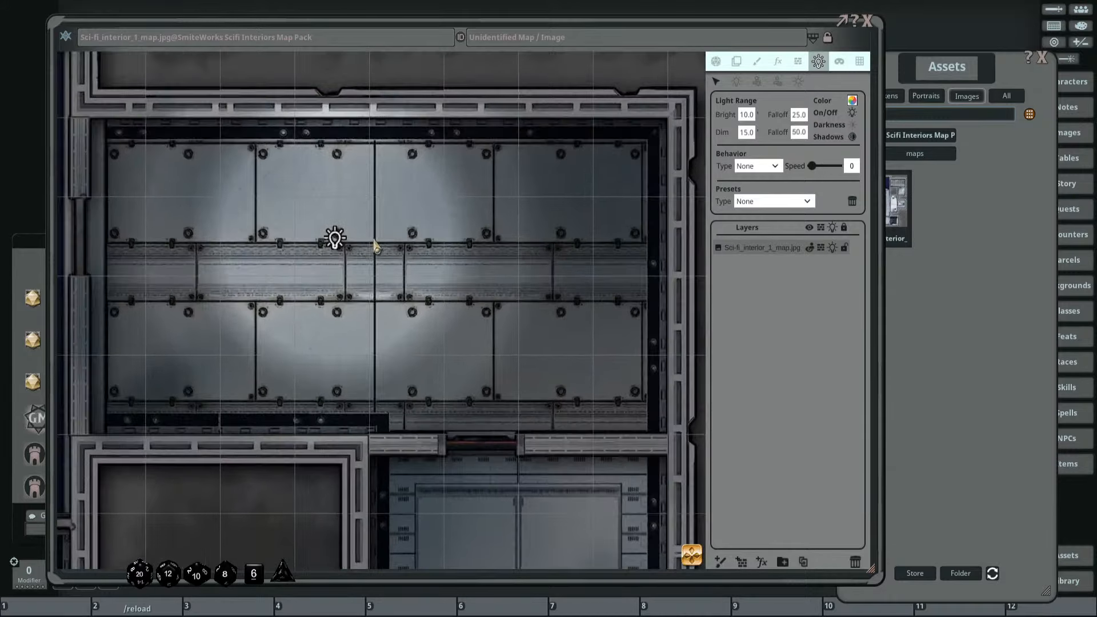
scroll(383, 241, "down", 1)
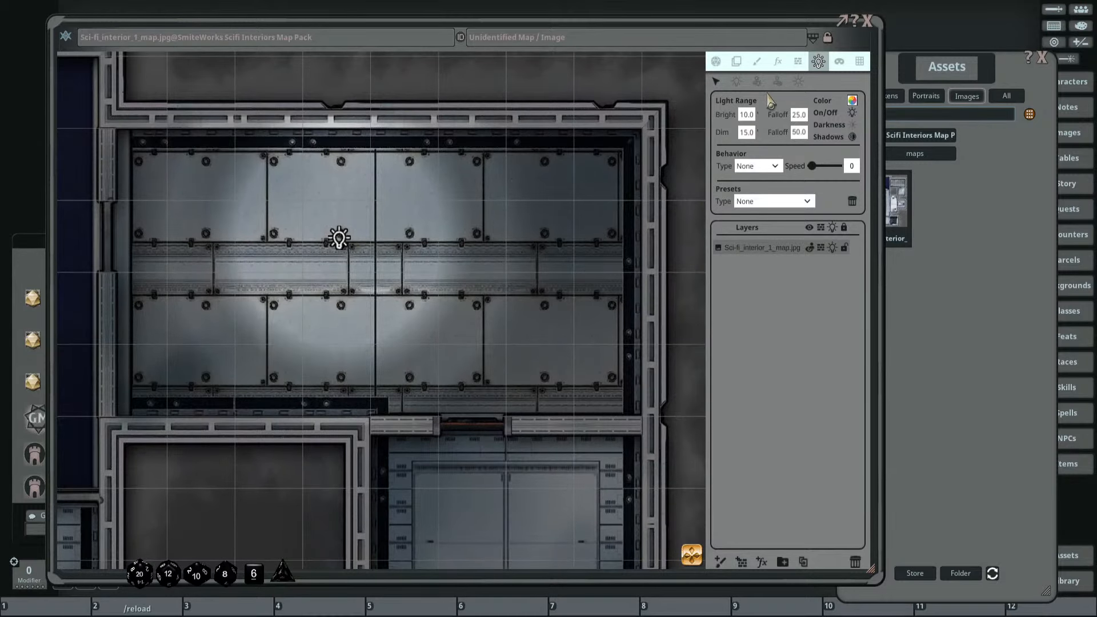
scroll(448, 221, "down", 2)
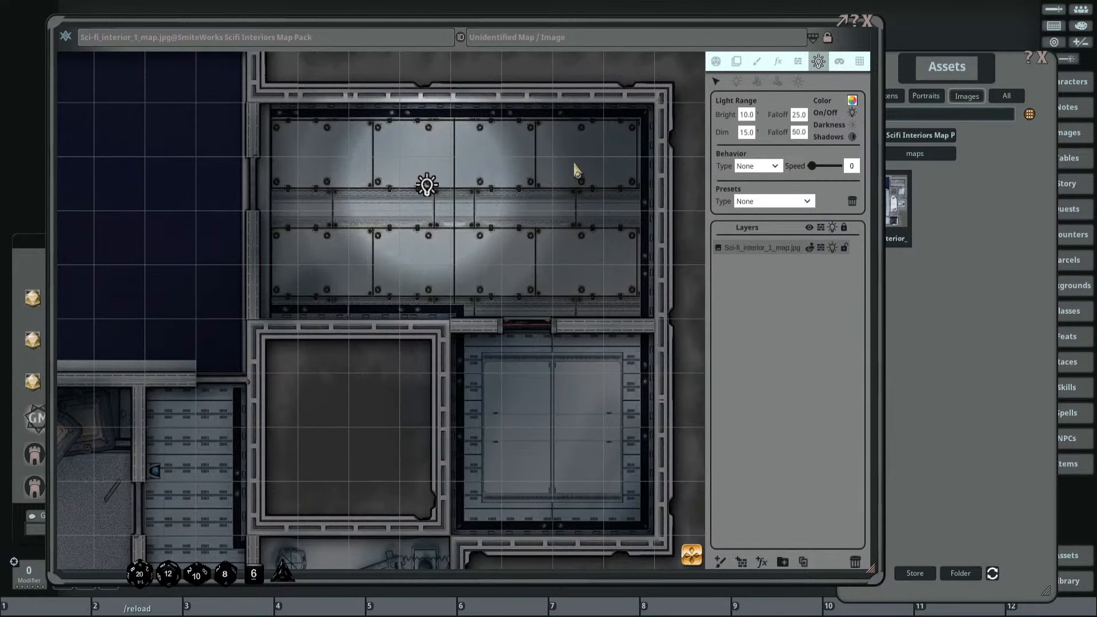
left_click_drag(574, 164, 563, 205)
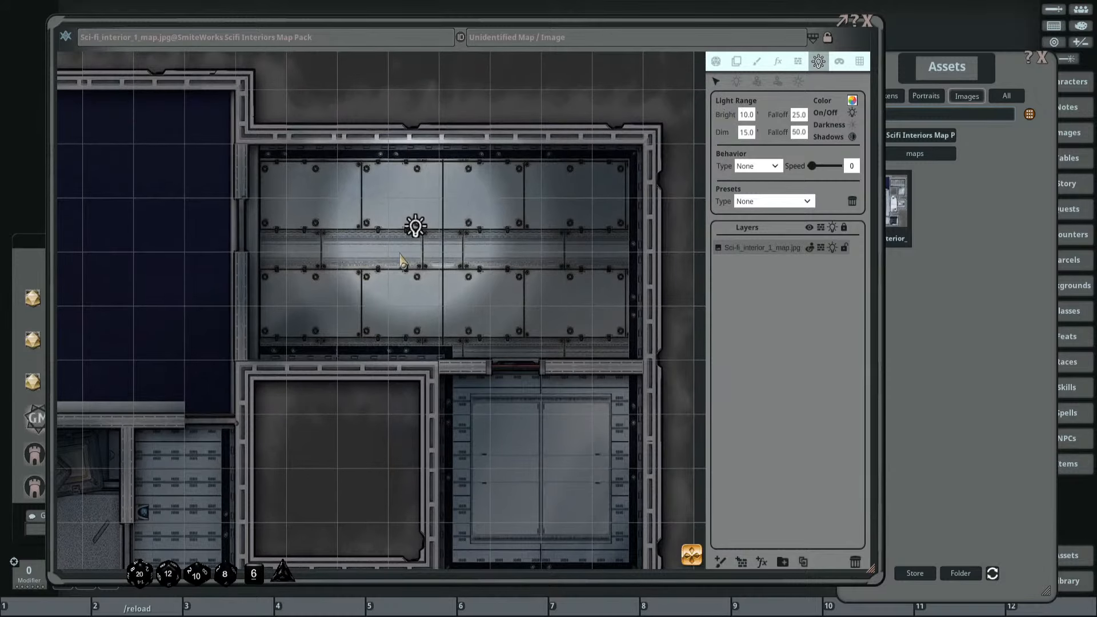
scroll(403, 260, "up", 1)
left_click_drag(364, 237, 425, 247)
scroll(337, 226, "down", 3)
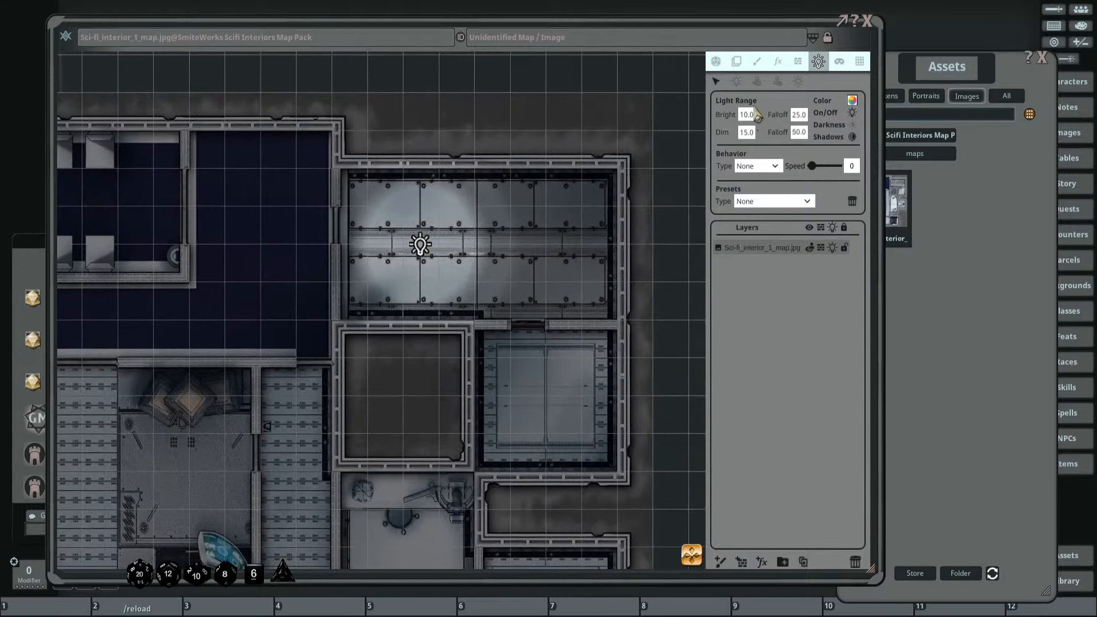
Try the Pulse behavior on the metal-plated room's light at a speed of 66.
left_click(775, 205)
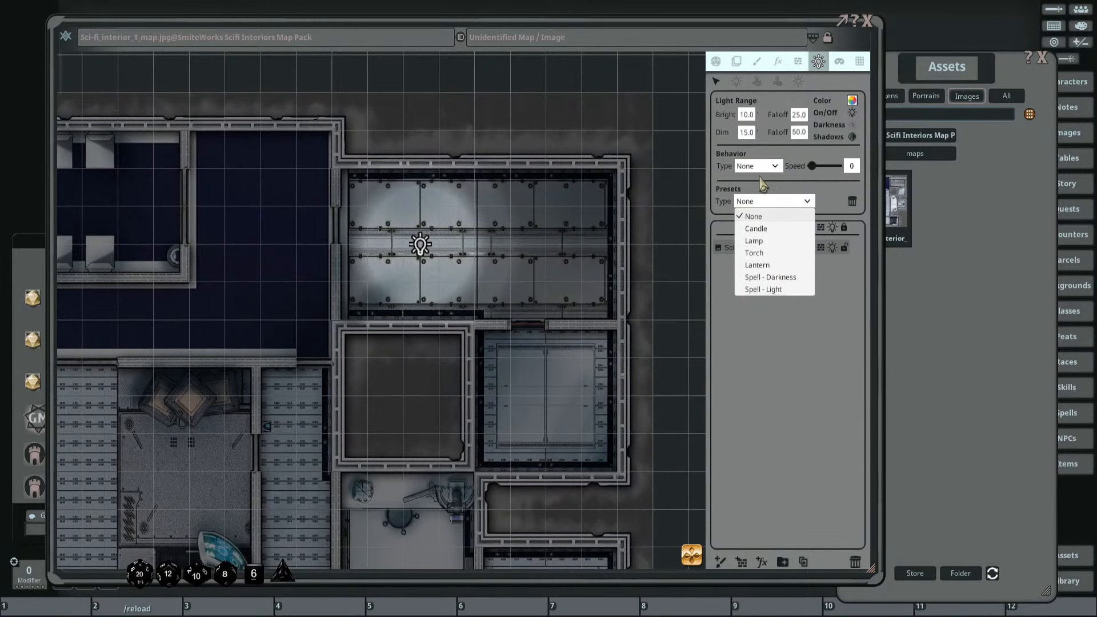
left_click(746, 166)
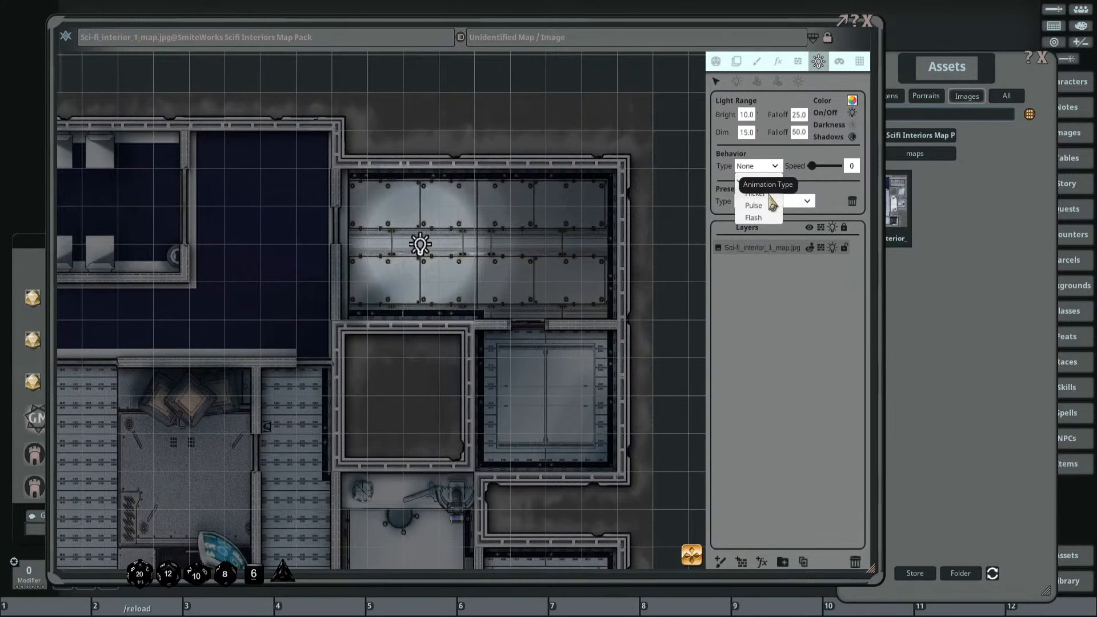
left_click(757, 206)
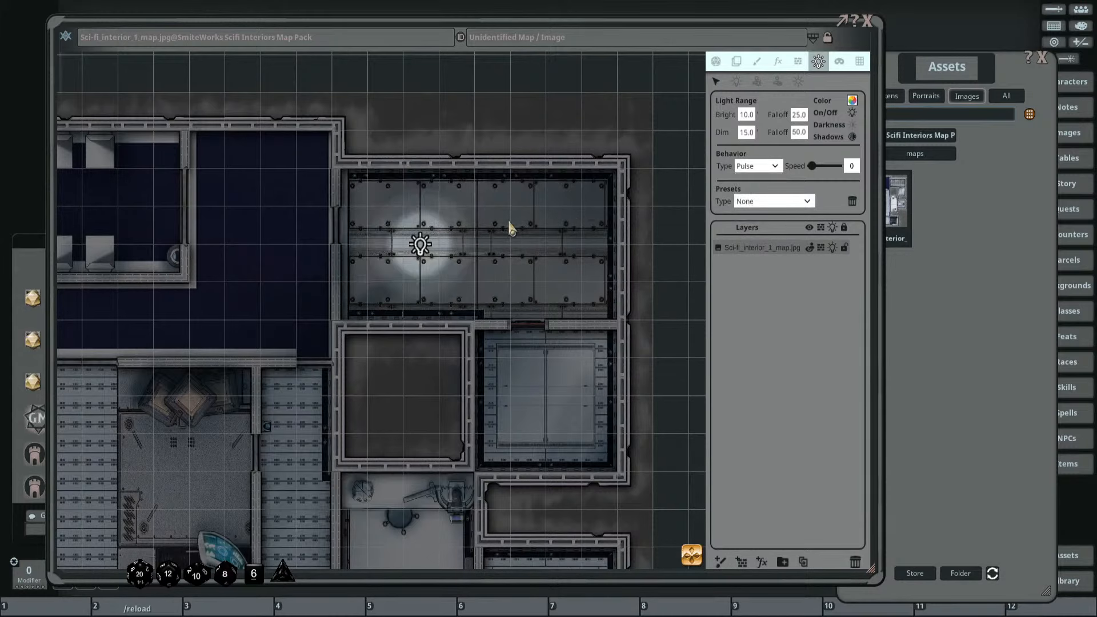
scroll(511, 228, "up", 3)
left_click_drag(812, 166, 829, 167)
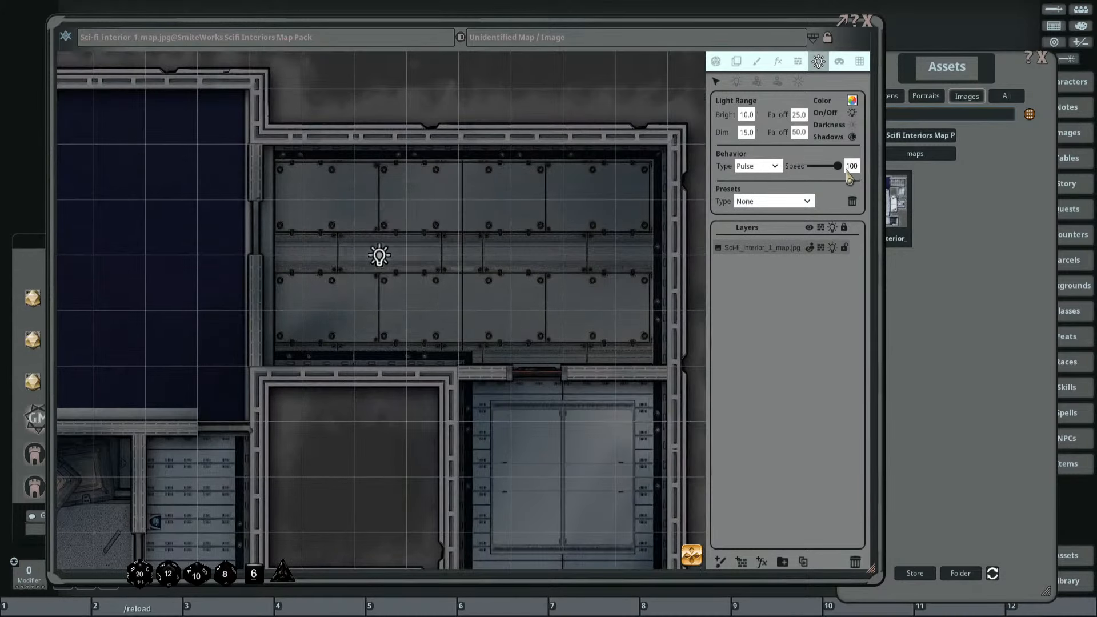
Change the room light's behavior to Flash with a speed of 100 and examine the flashing on the map.
left_click(772, 166)
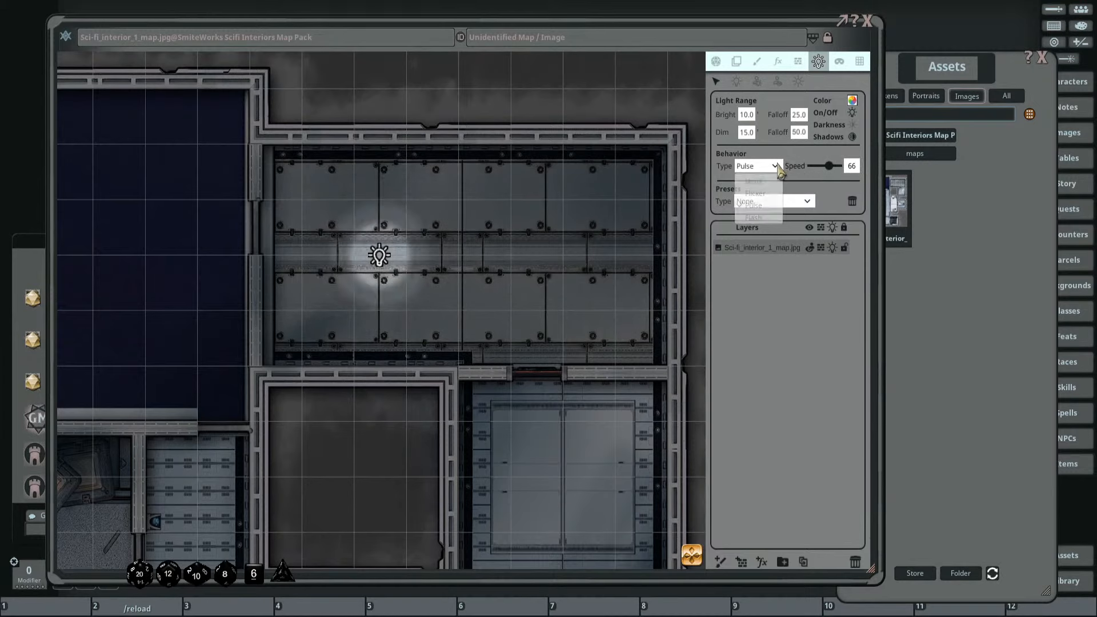
left_click(753, 219)
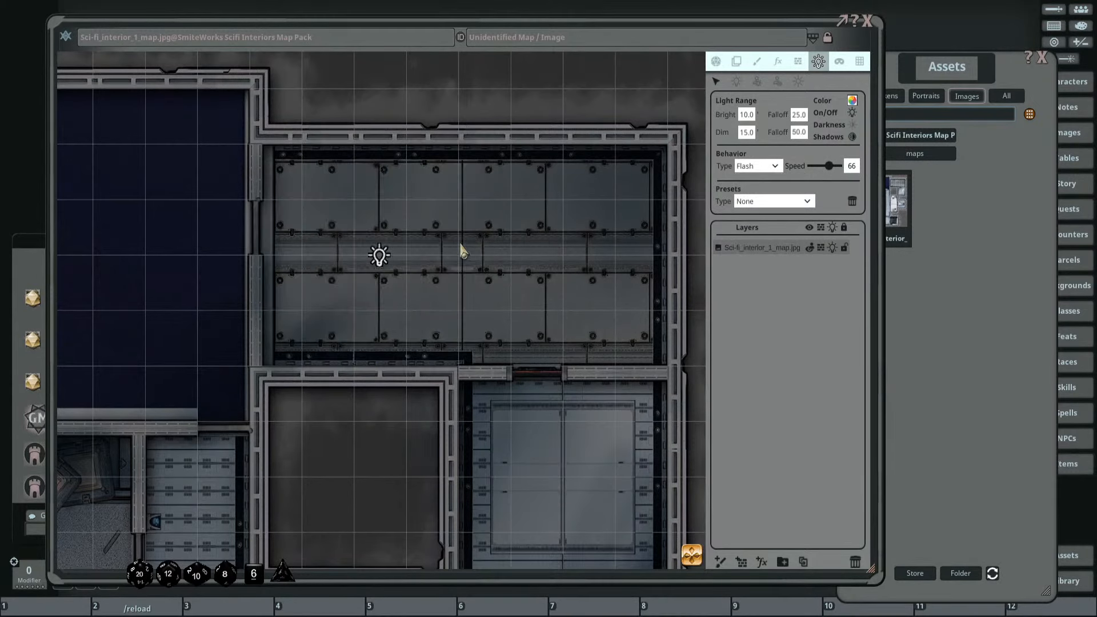
scroll(463, 255, "down", 2)
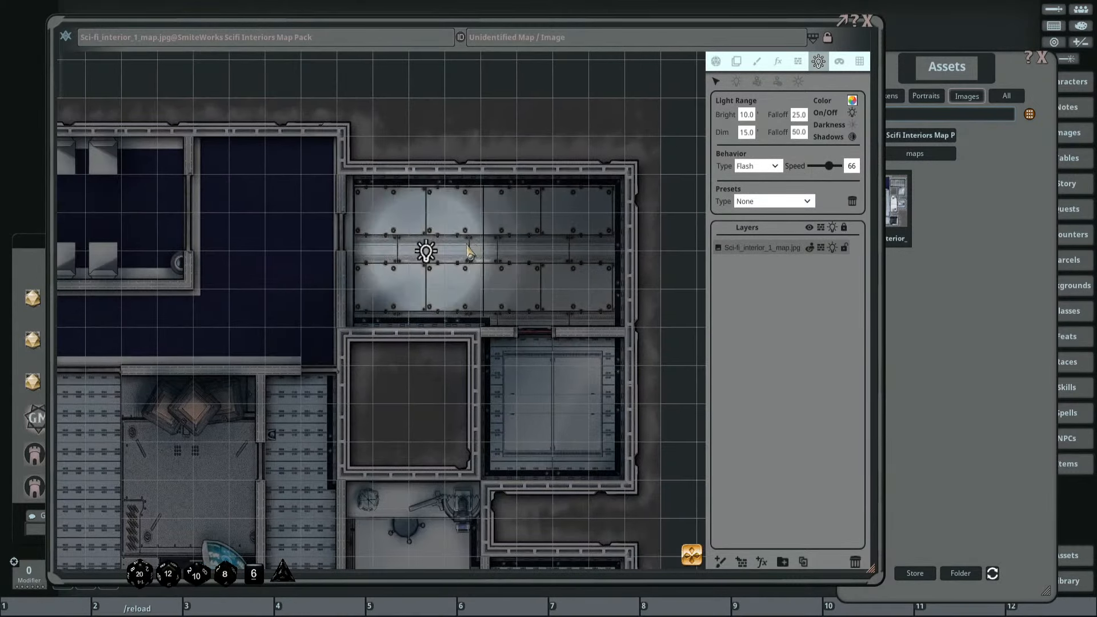
left_click(838, 167)
scroll(483, 250, "down", 2)
scroll(502, 233, "up", 1)
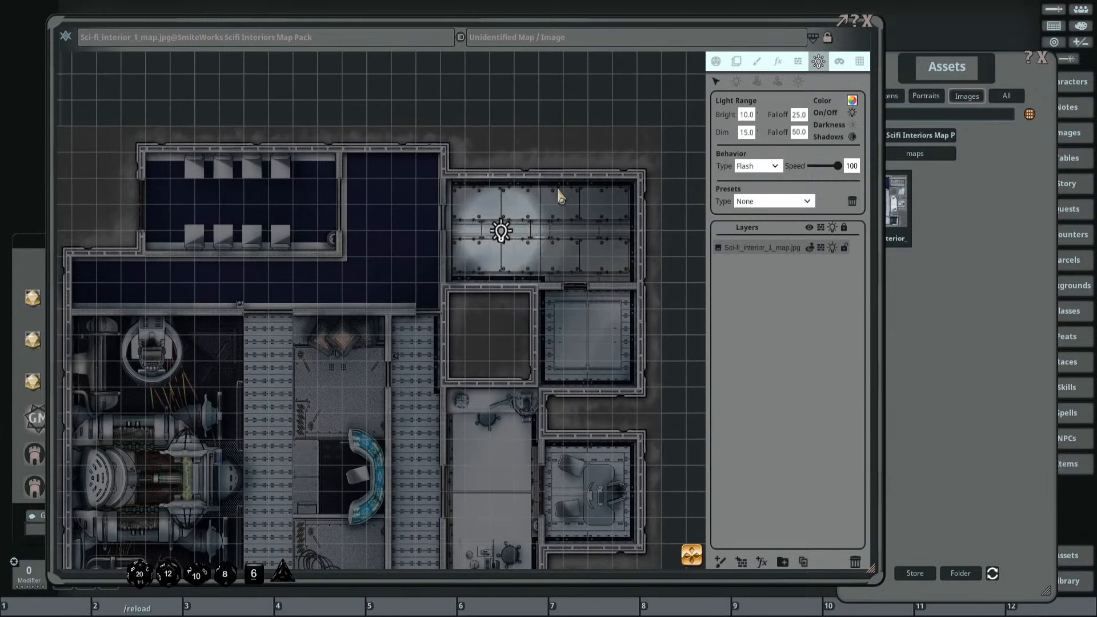
scroll(568, 171, "up", 3)
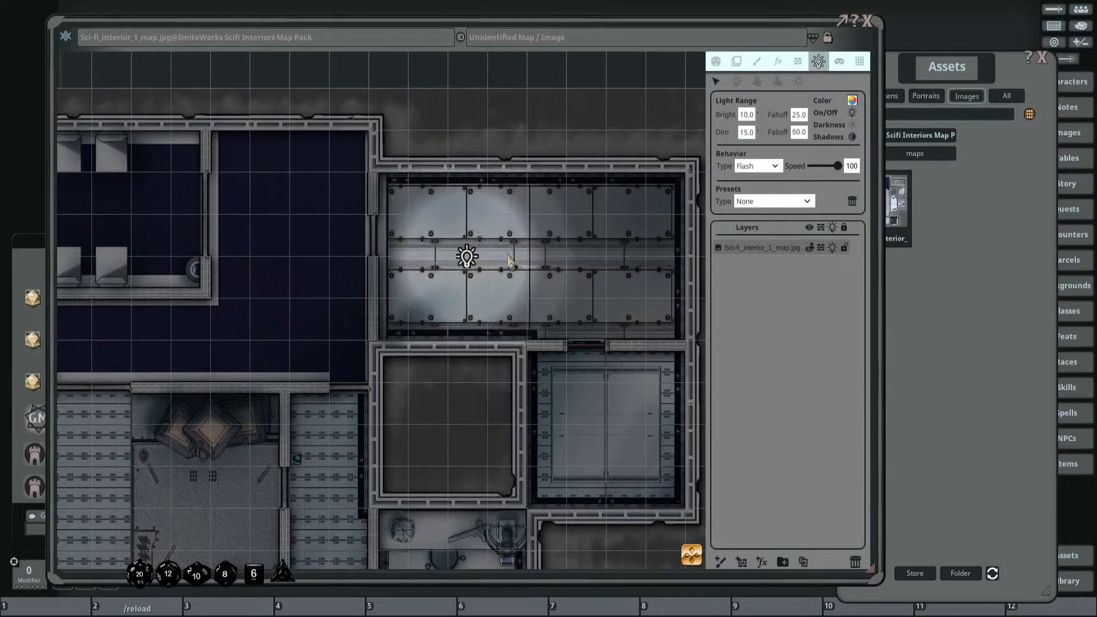
Nudge the flashing light slightly west and reduce its bright range to 0.
left_click_drag(468, 272, 464, 271)
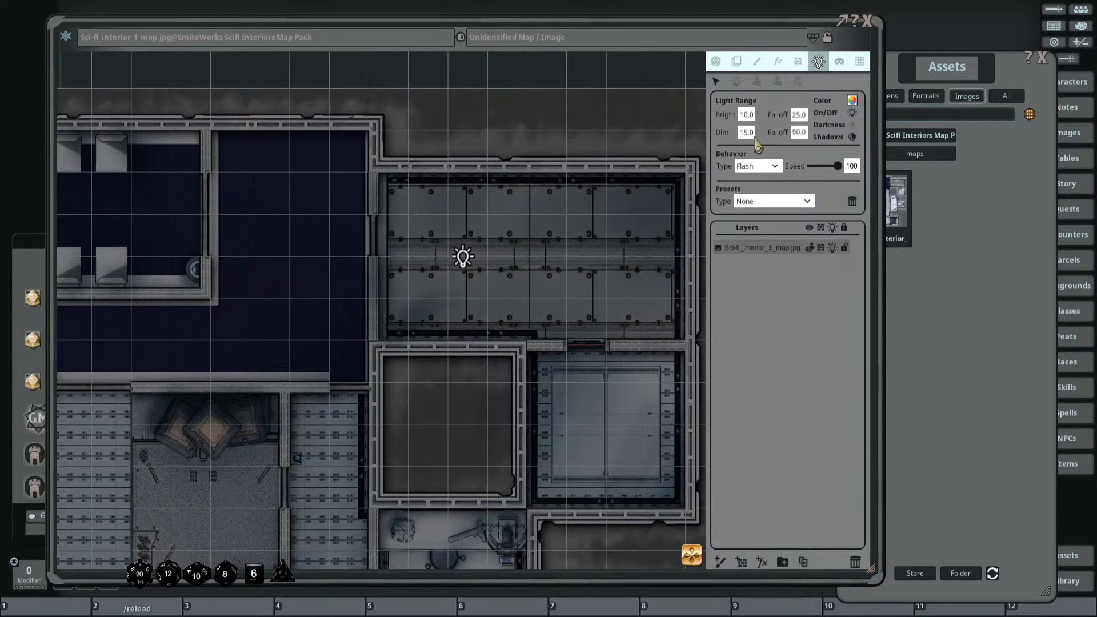
left_click_drag(753, 116, 383, 176)
type("5.0")
left_click_drag(753, 116, 381, 181)
type("0.0")
scroll(537, 260, "up", 2)
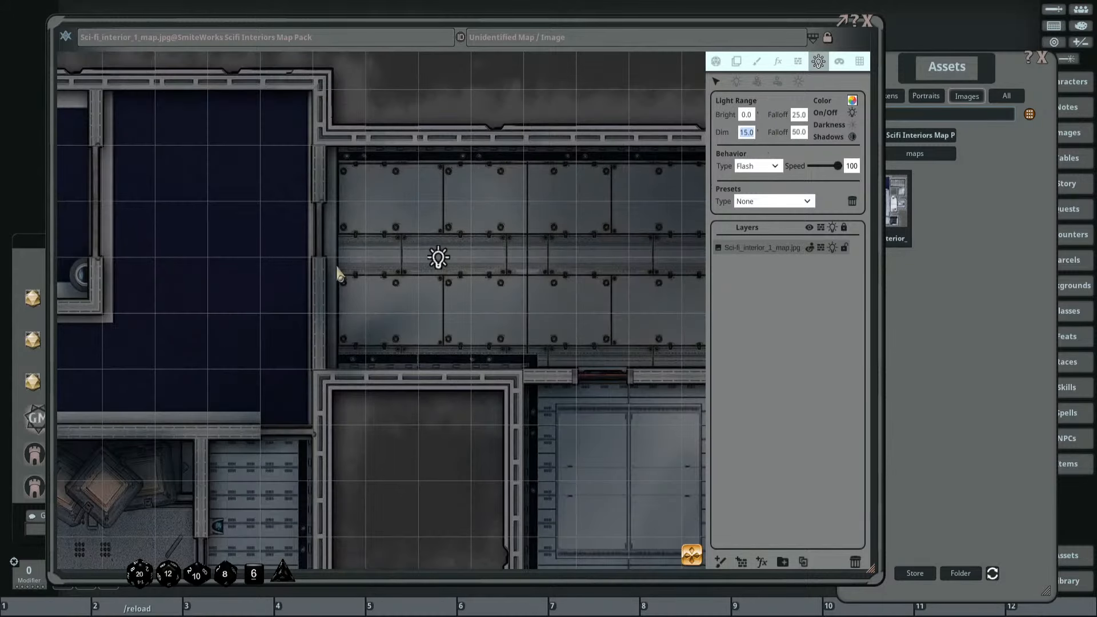
scroll(443, 258, "up", 2)
scroll(459, 264, "down", 3)
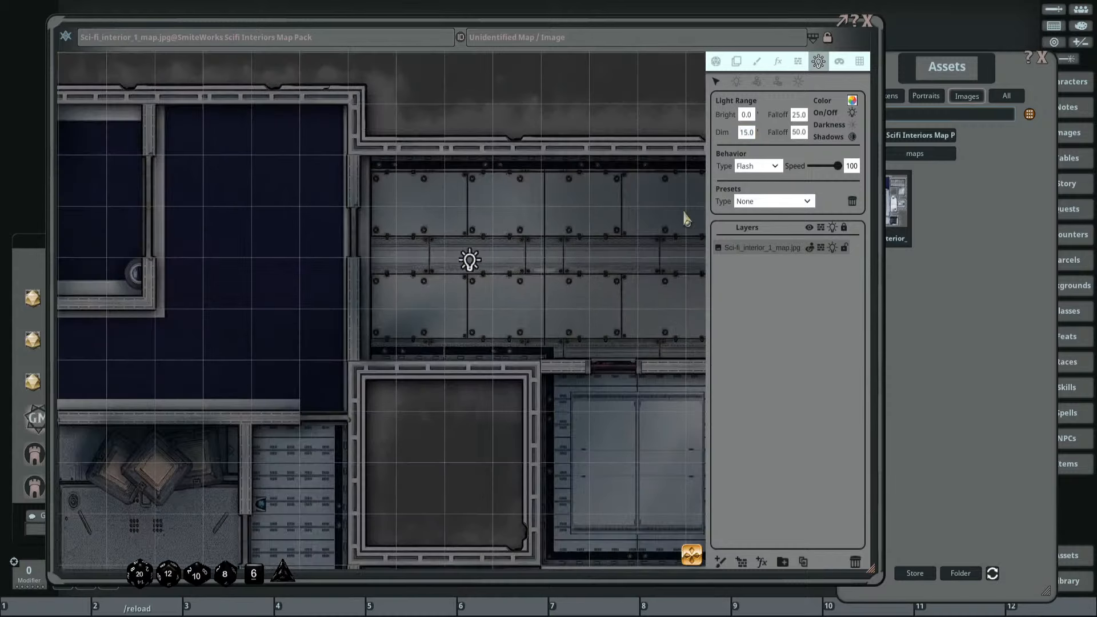
Set the flashing light's dim range to 10 and move it slightly north in the room.
left_click(749, 134)
type("10")
key("Return")
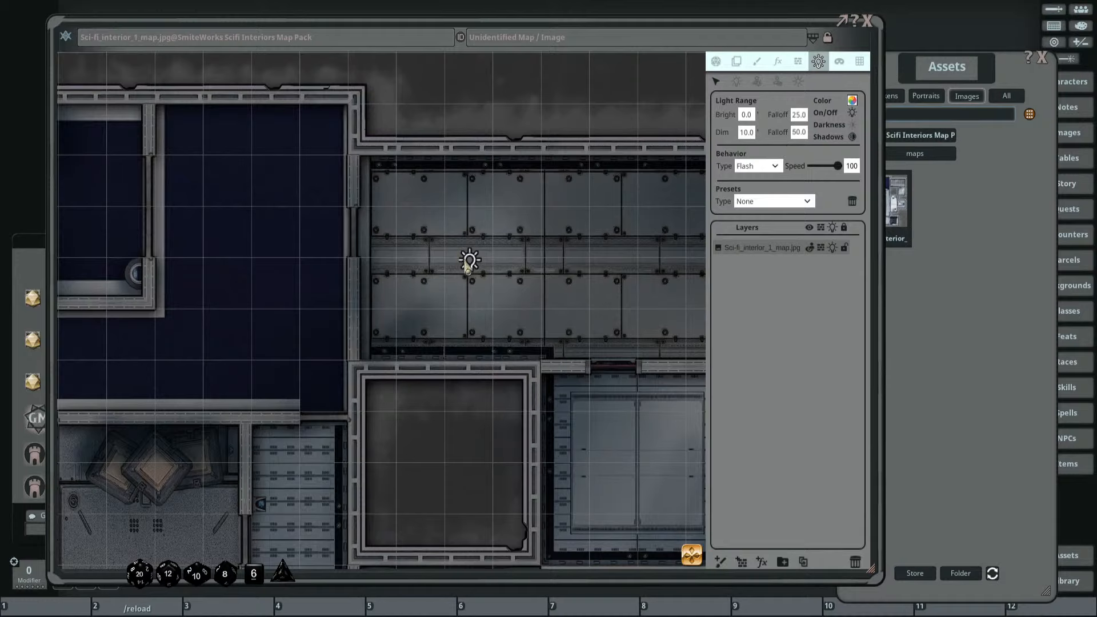
left_click_drag(469, 260, 463, 239)
Set the flashing light's dim falloff to 100 and its dim range to 15.
left_click(803, 133)
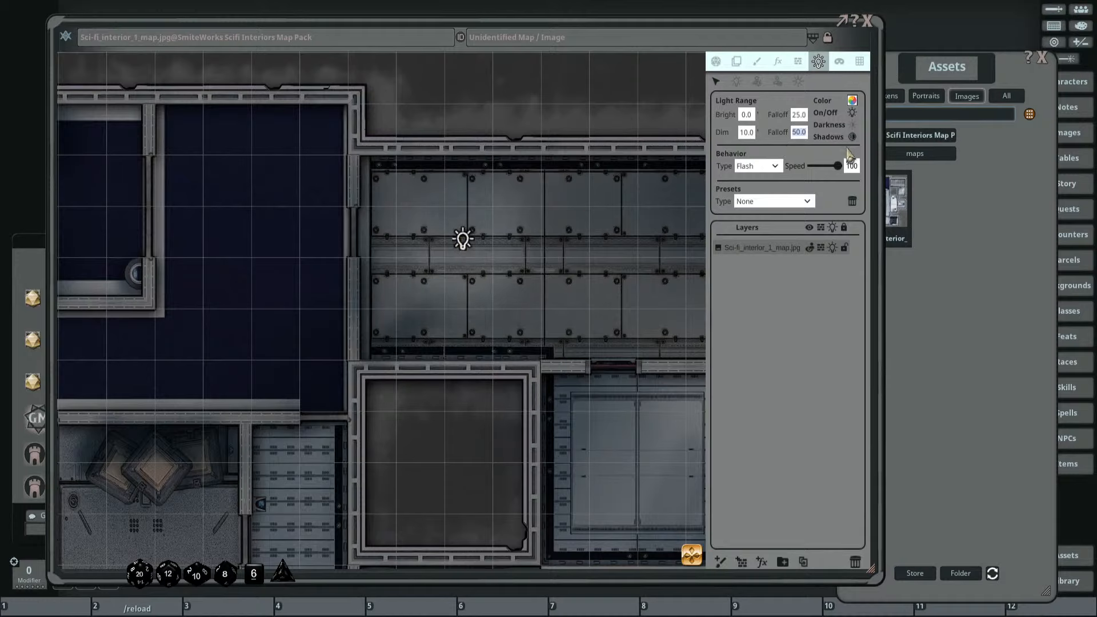
type("100")
key("Return")
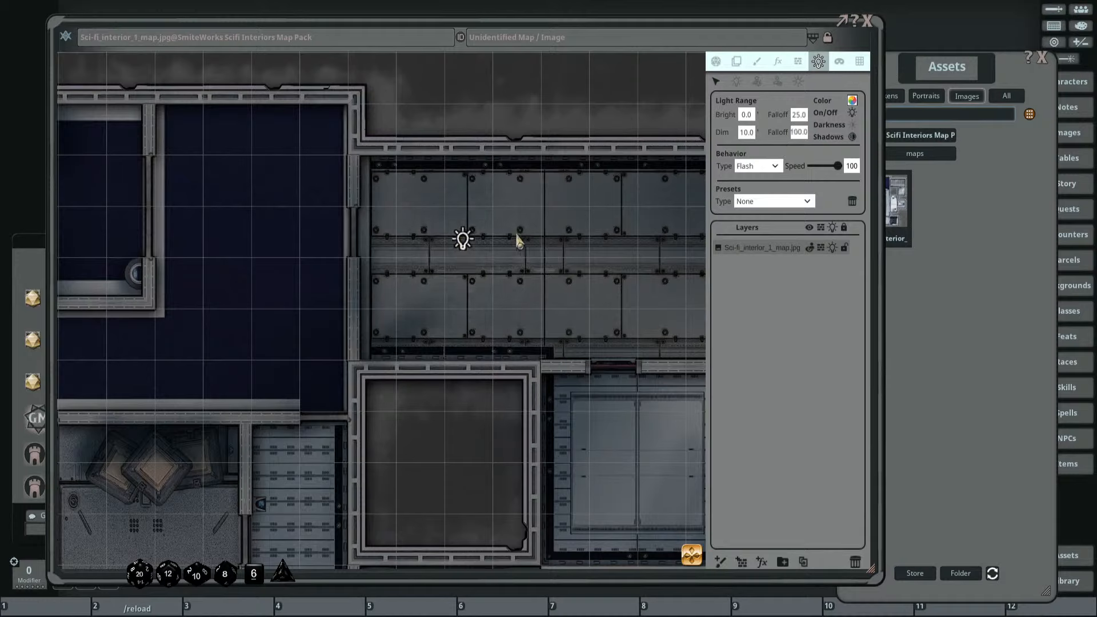
left_click(750, 134)
type("15")
key("Return")
scroll(574, 203, "up", 1)
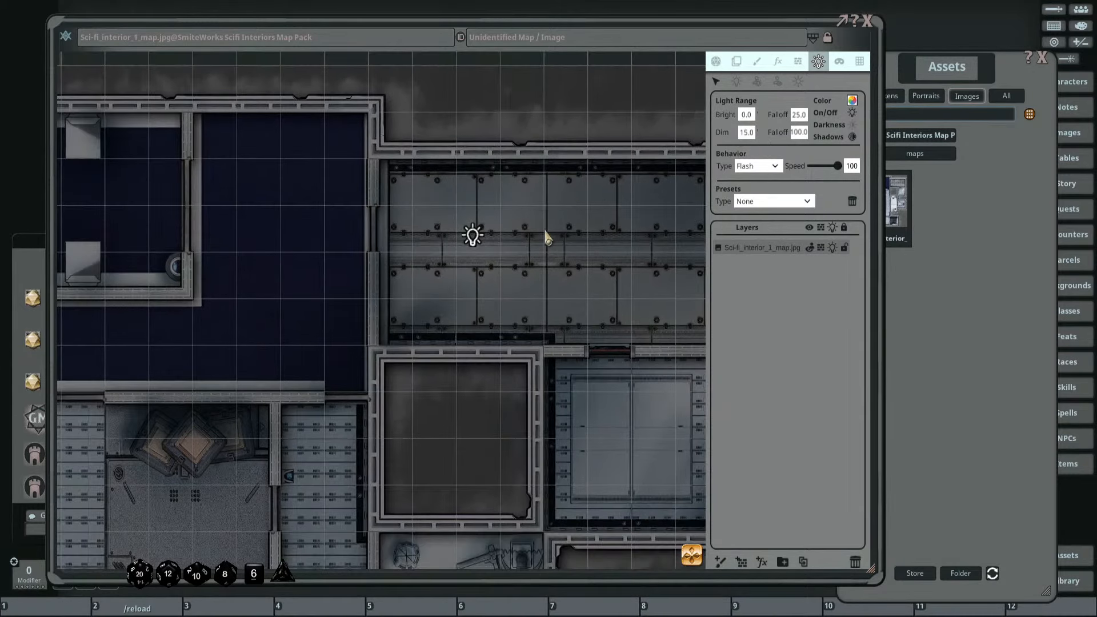
Turn on the player vision preview and examine the flashing light in the metal-plated room up close.
left_click(716, 62)
left_click(853, 144)
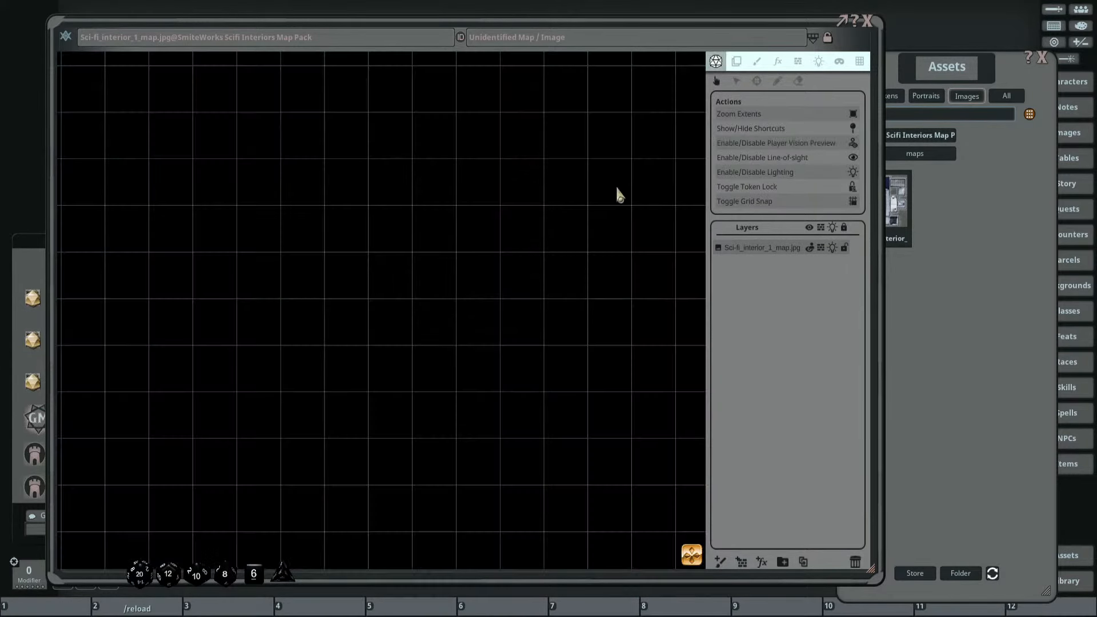
scroll(522, 211, "up", 2)
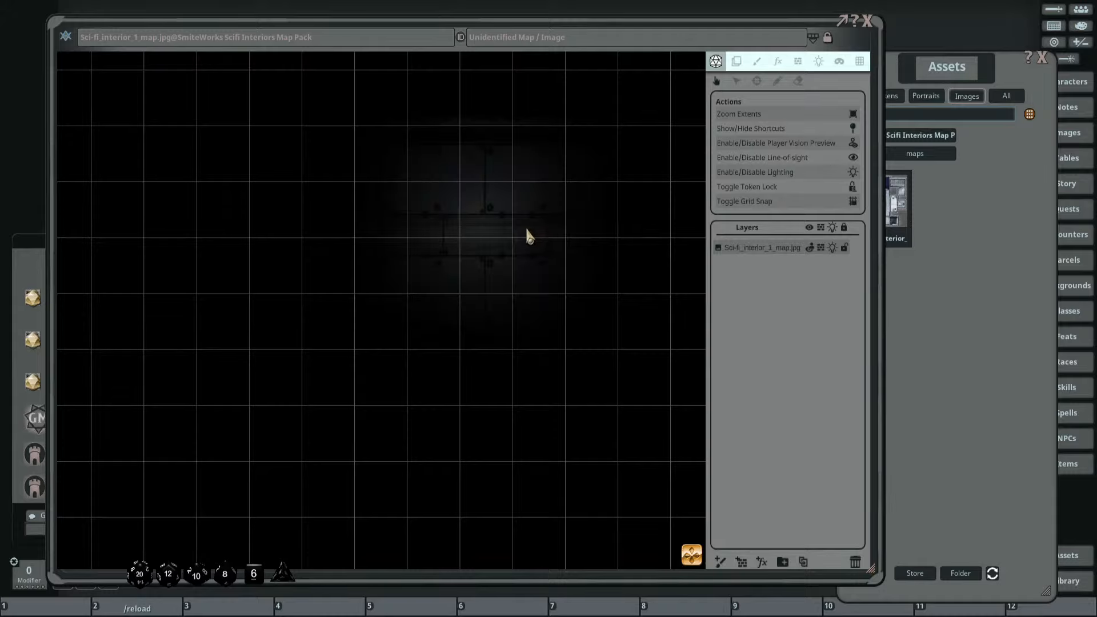
scroll(566, 232, "up", 1)
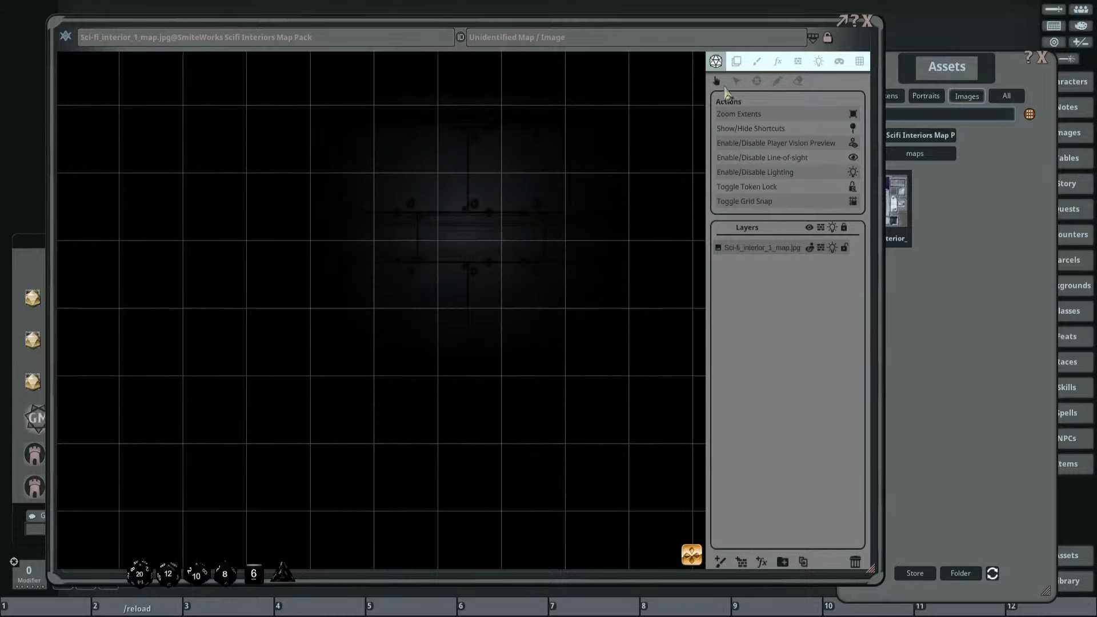
Prepare a new point light with bright range 0, dim range 10 and dim falloff 100.
left_click(818, 61)
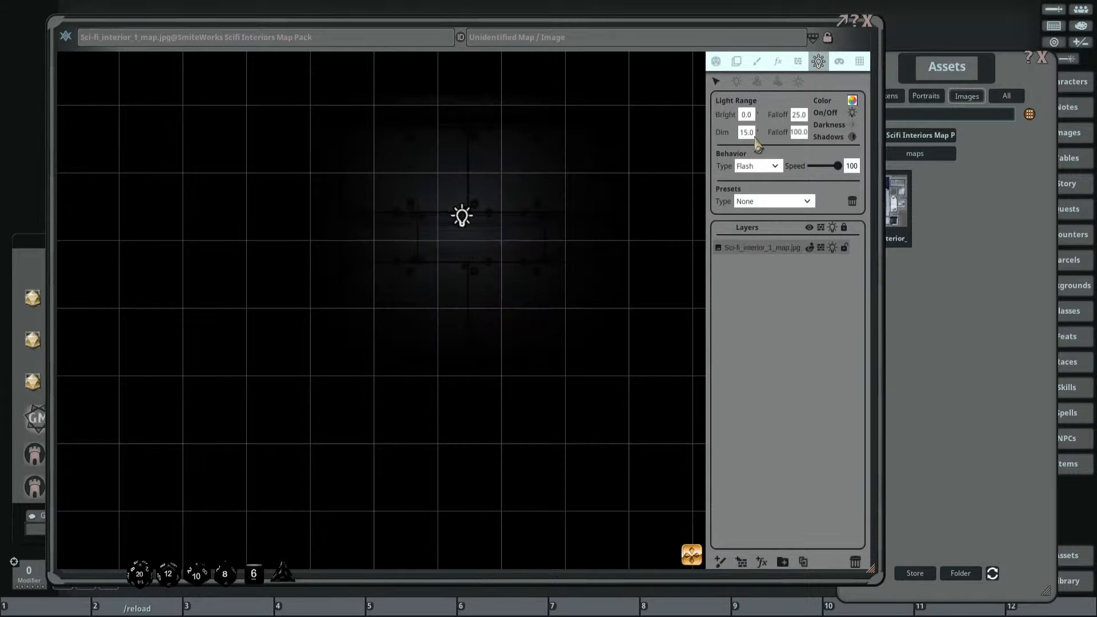
left_click(738, 83)
left_click(750, 116)
type("0")
key("Tab")
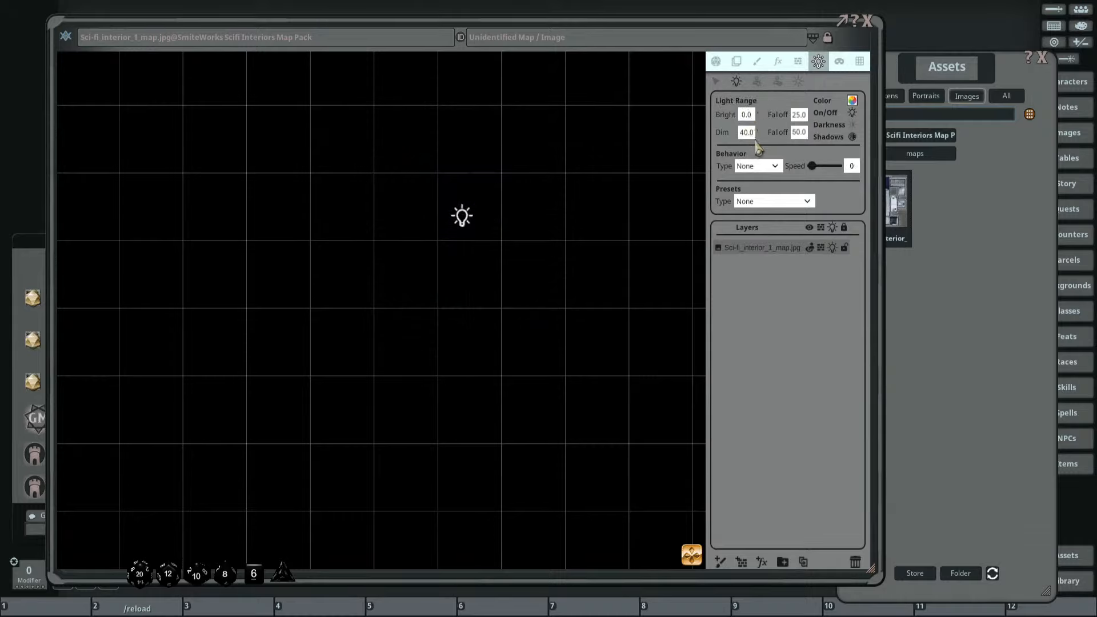
type("10")
key("Tab")
type("100")
Give the new light the Flash behavior at speed 57 and turn off the player vision preview.
left_click(775, 166)
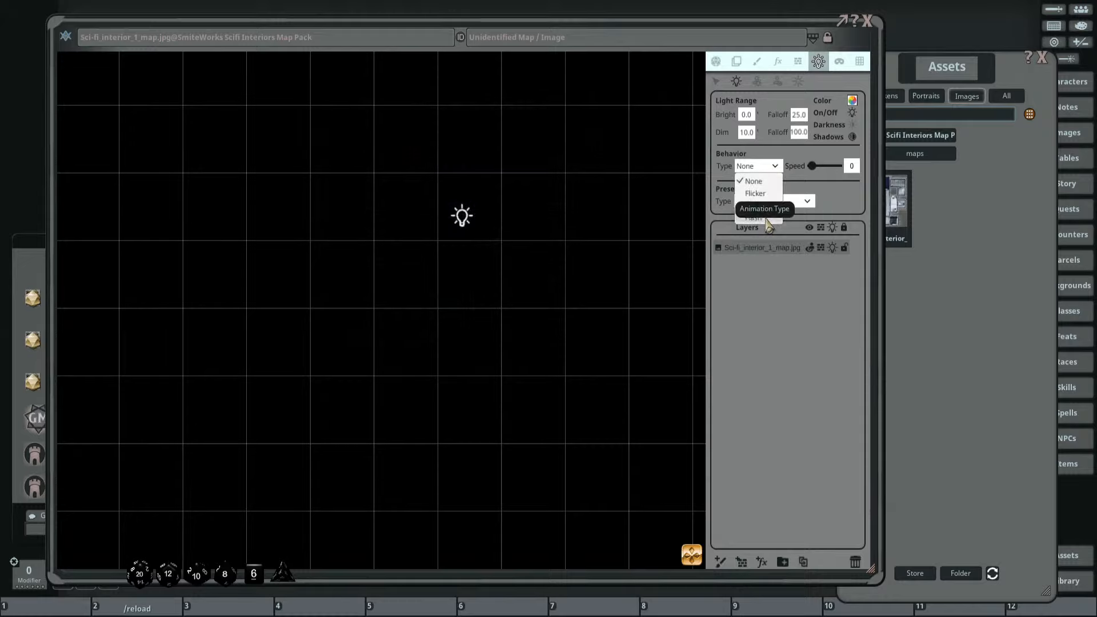
left_click(754, 207)
left_click_drag(812, 165, 829, 168)
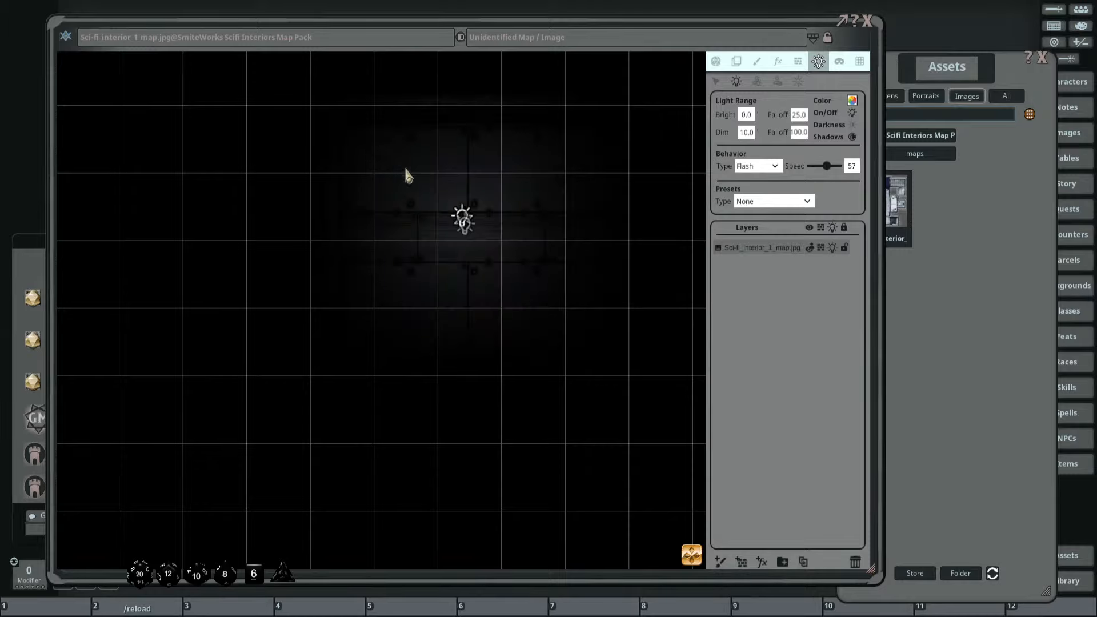
scroll(573, 203, "down", 1)
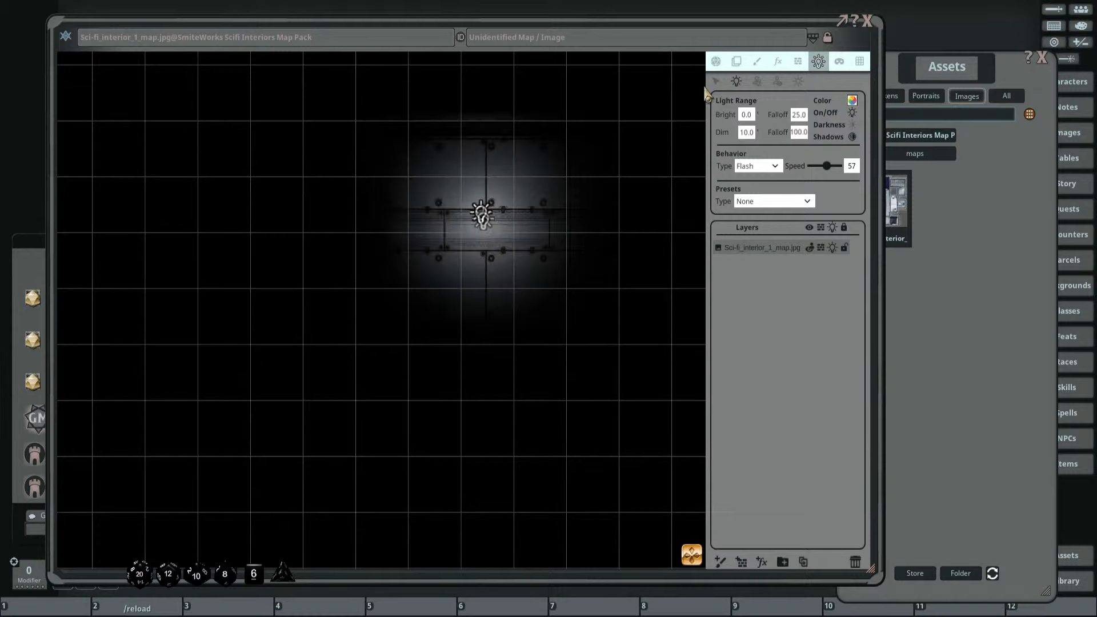
key("ctrl+d")
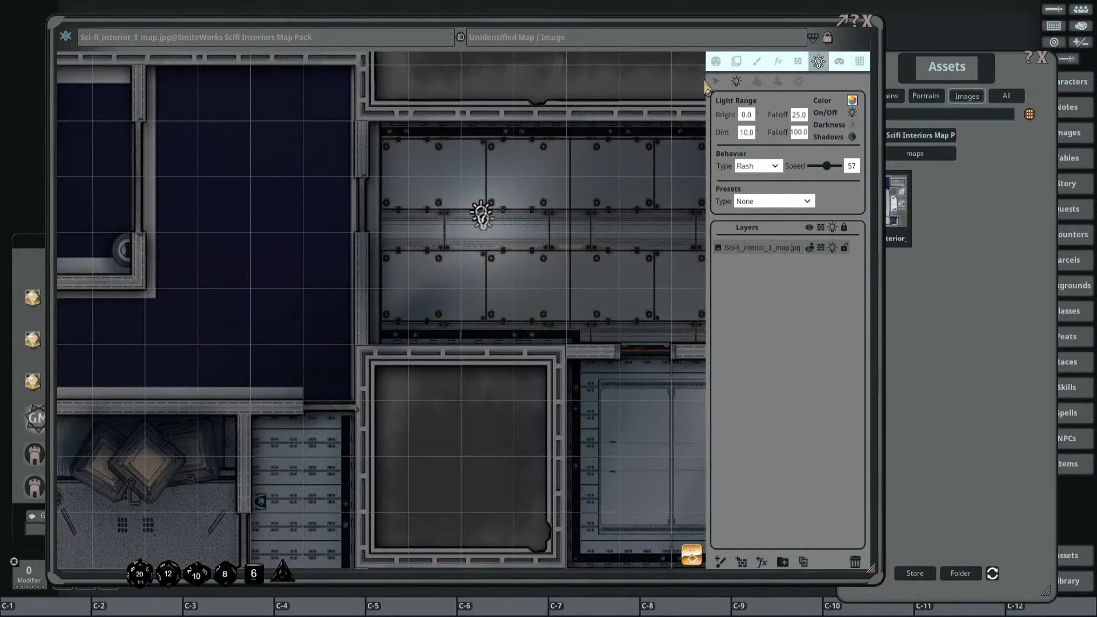
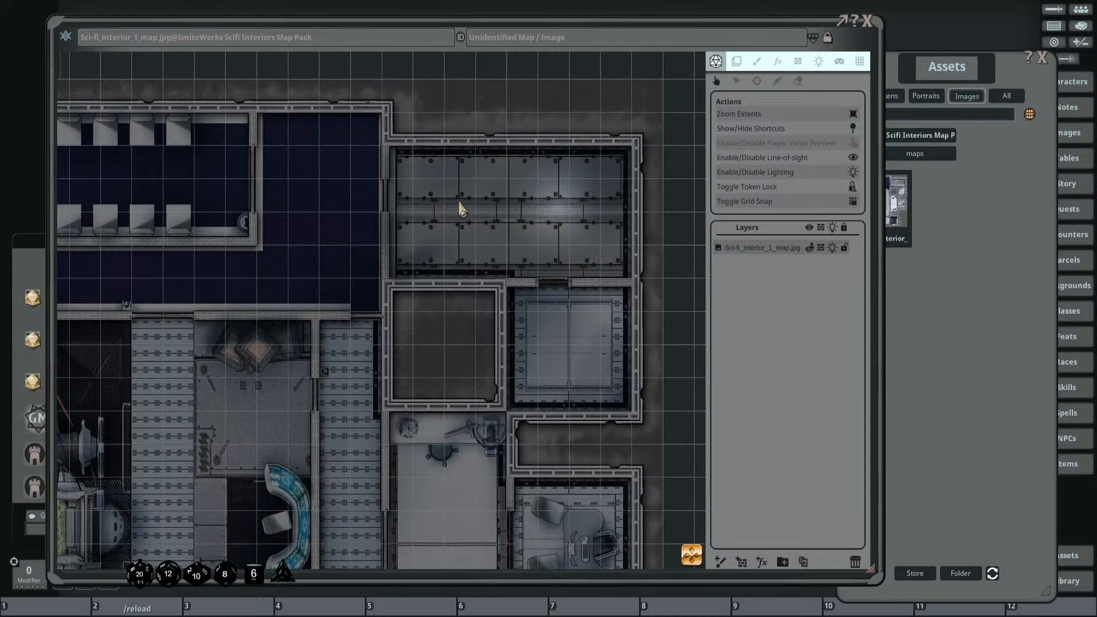
Examine the map's rooms and corridors for wall-mounted light fixtures, including the ones around the northern seating room.
scroll(423, 191, "up", 2)
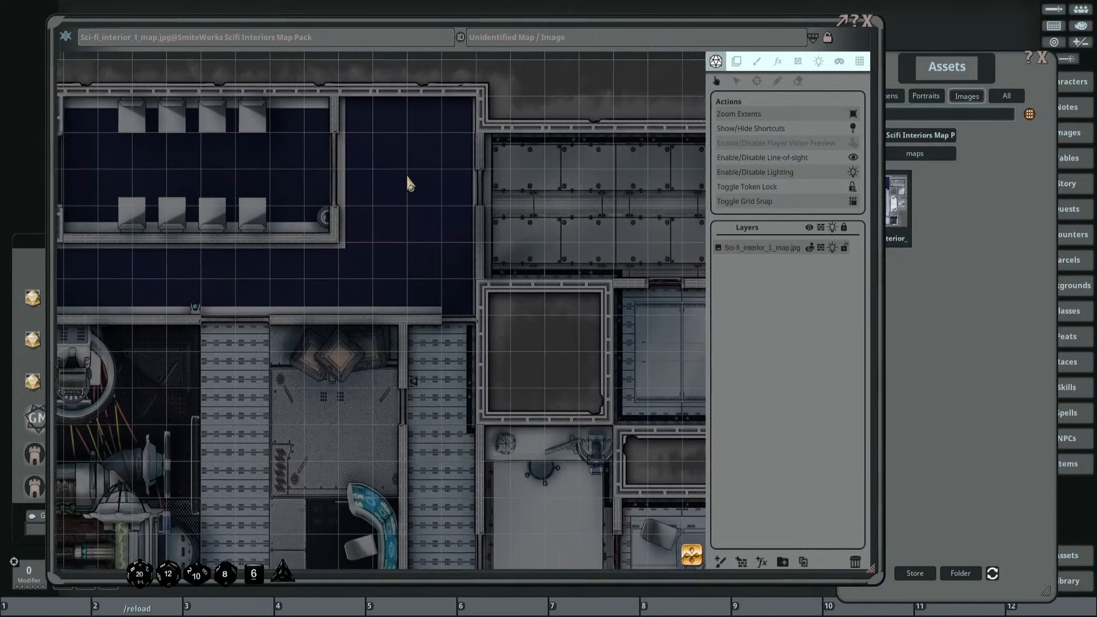
scroll(409, 183, "down", 4)
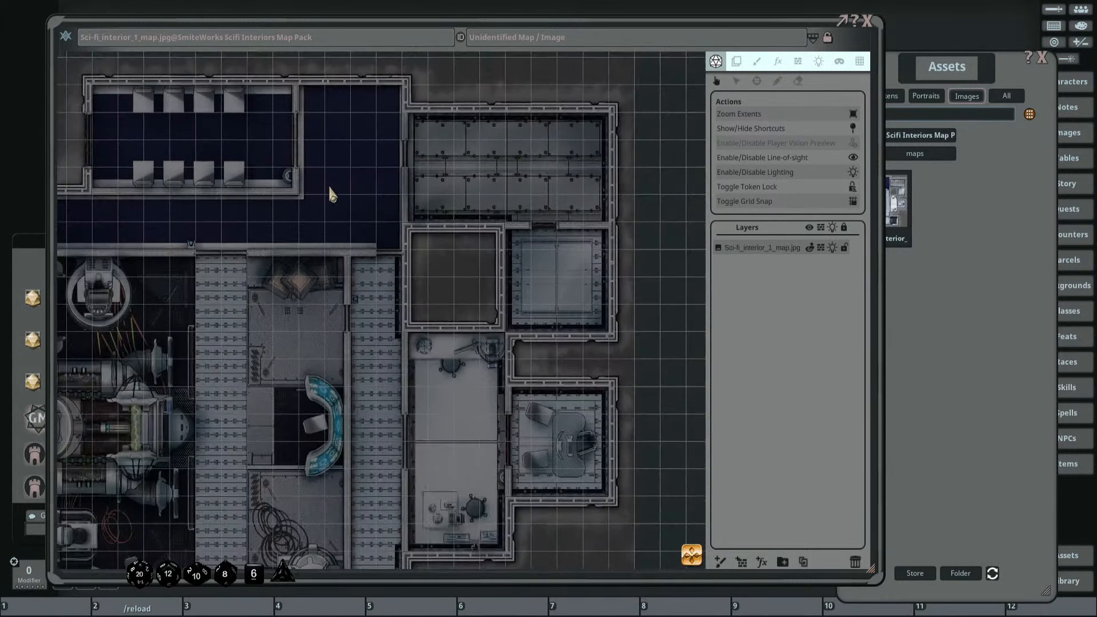
scroll(405, 166, "up", 3)
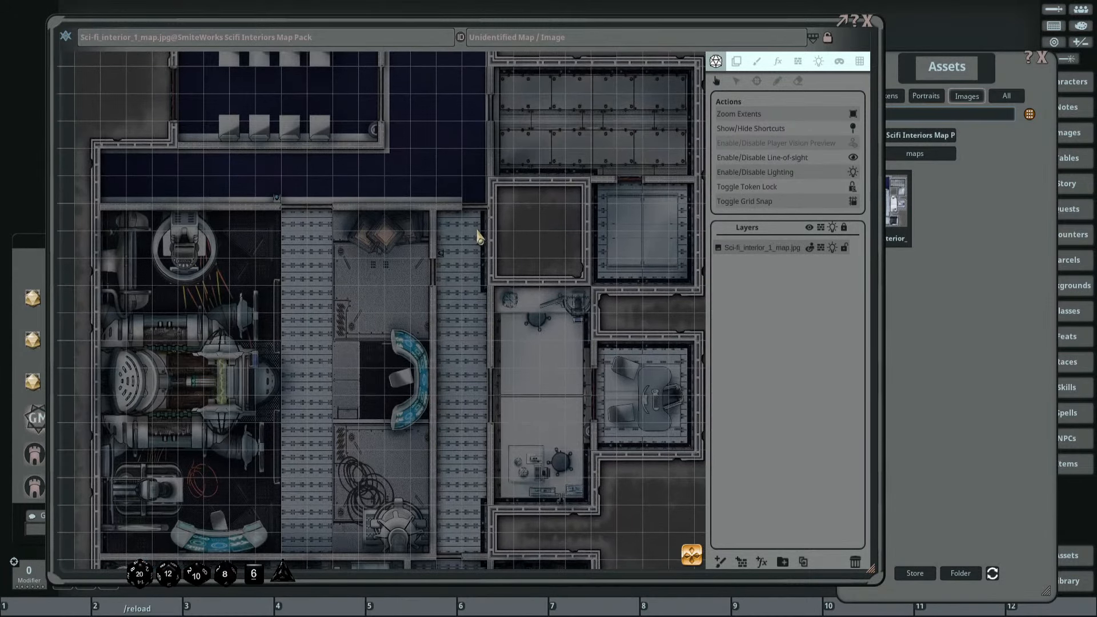
scroll(476, 228, "up", 3)
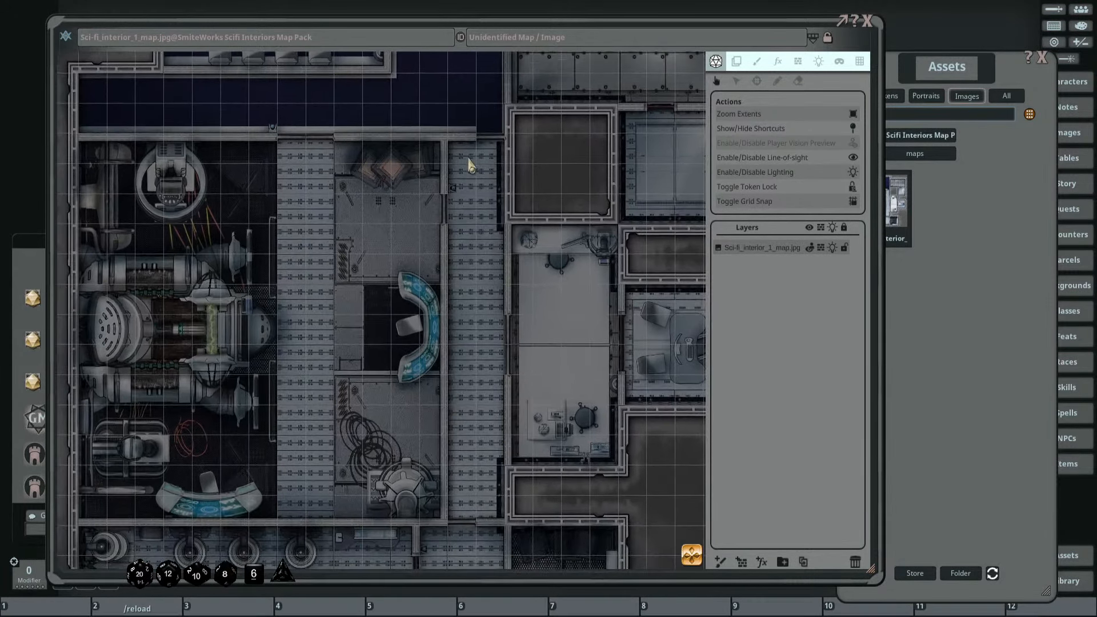
scroll(457, 186, "down", 3)
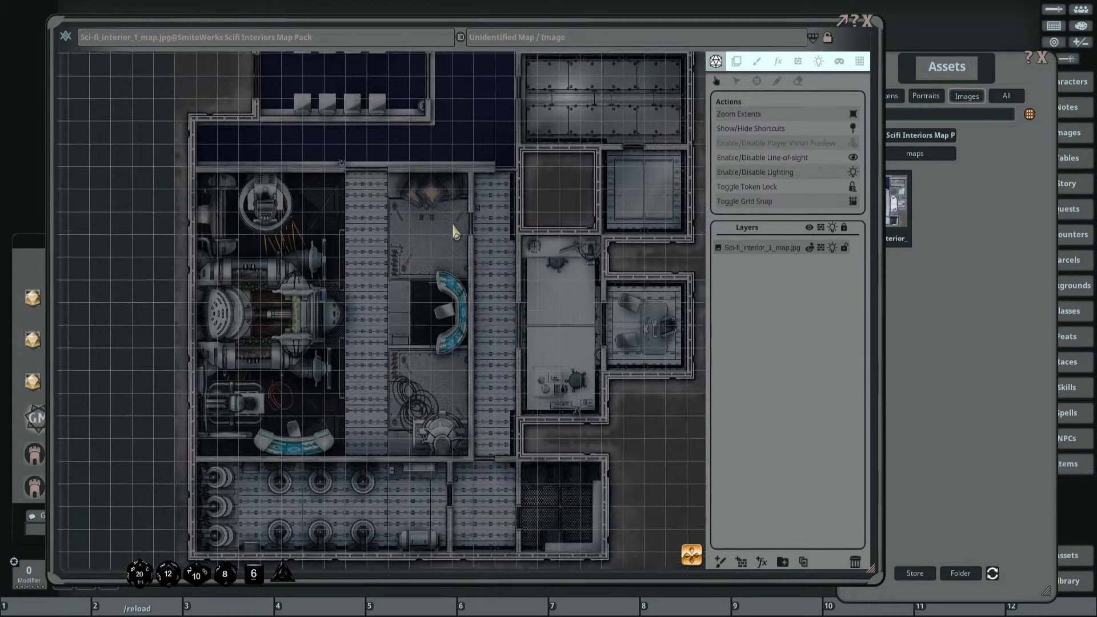
scroll(470, 220, "up", 1)
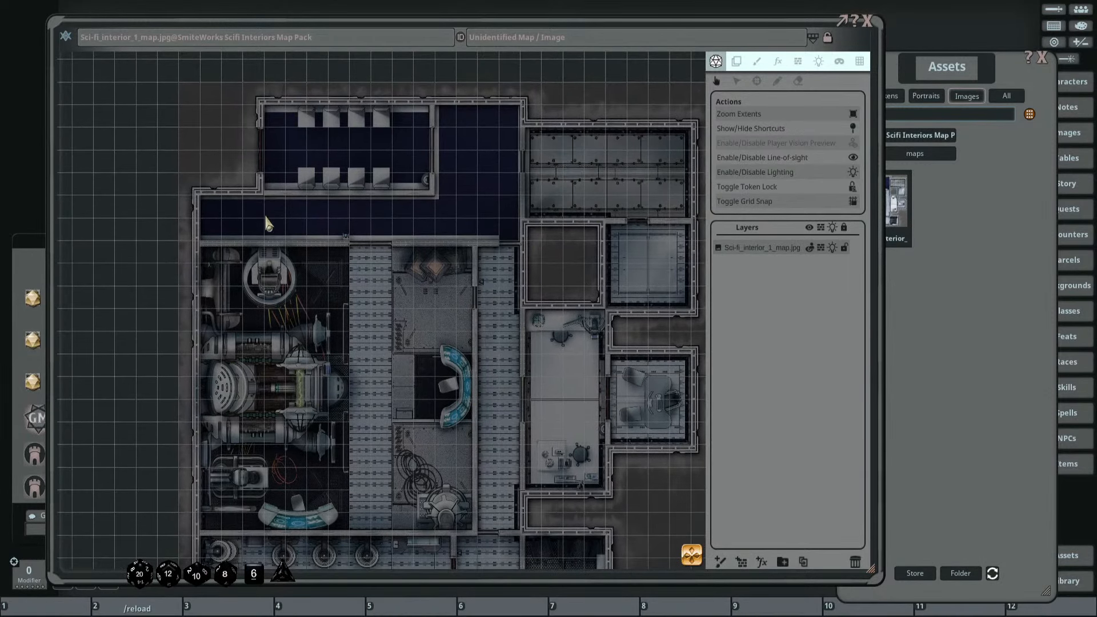
scroll(353, 243, "up", 3)
scroll(351, 236, "up", 4)
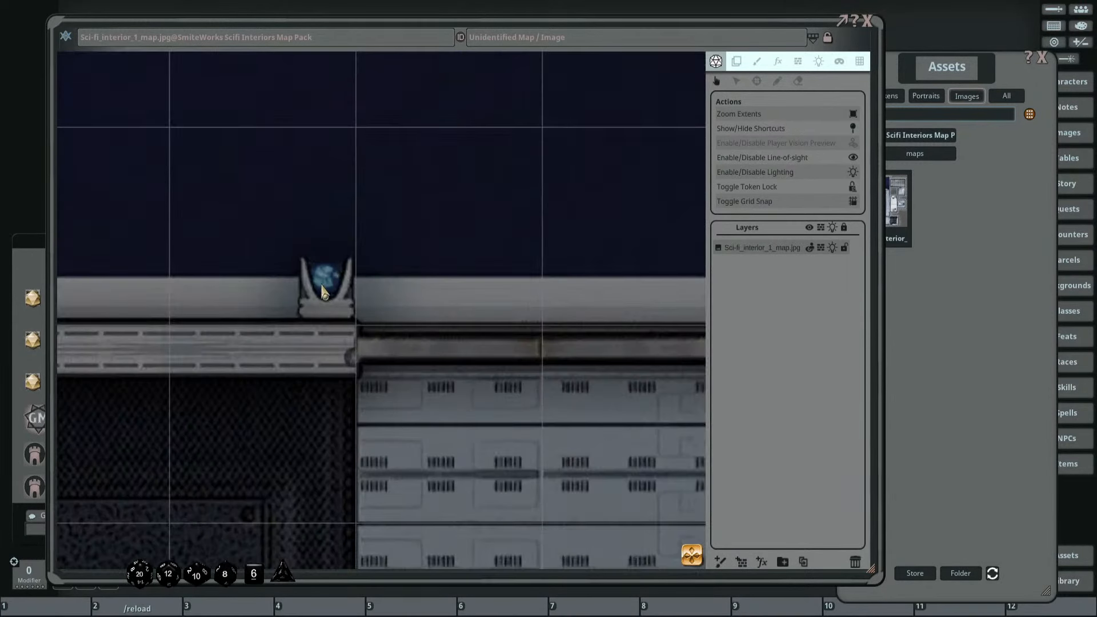
scroll(314, 285, "down", 6)
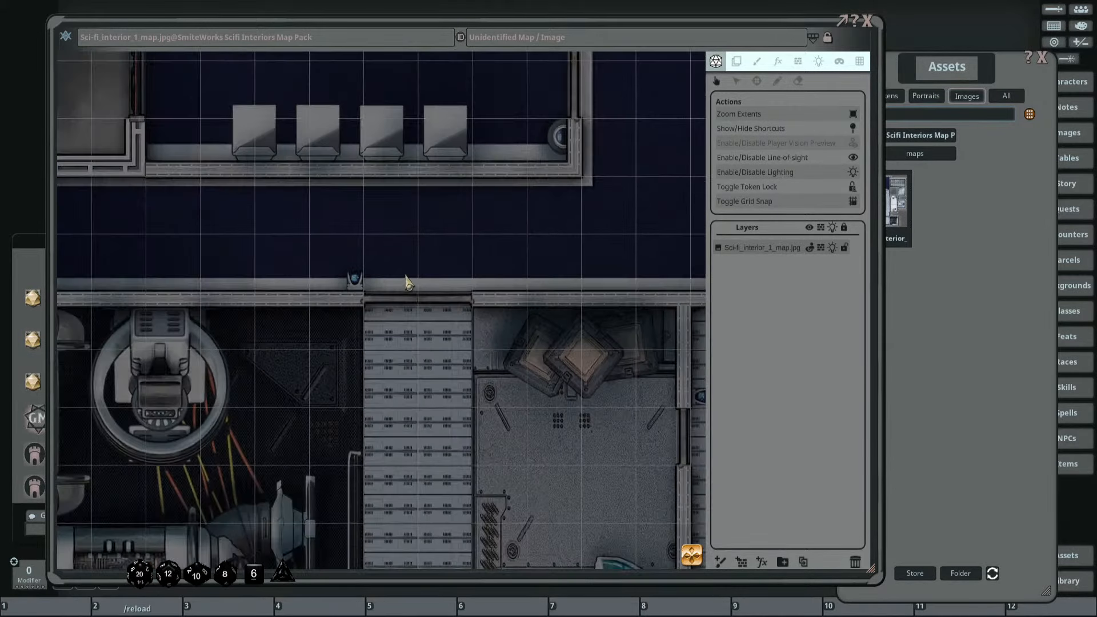
scroll(483, 269, "up", 4)
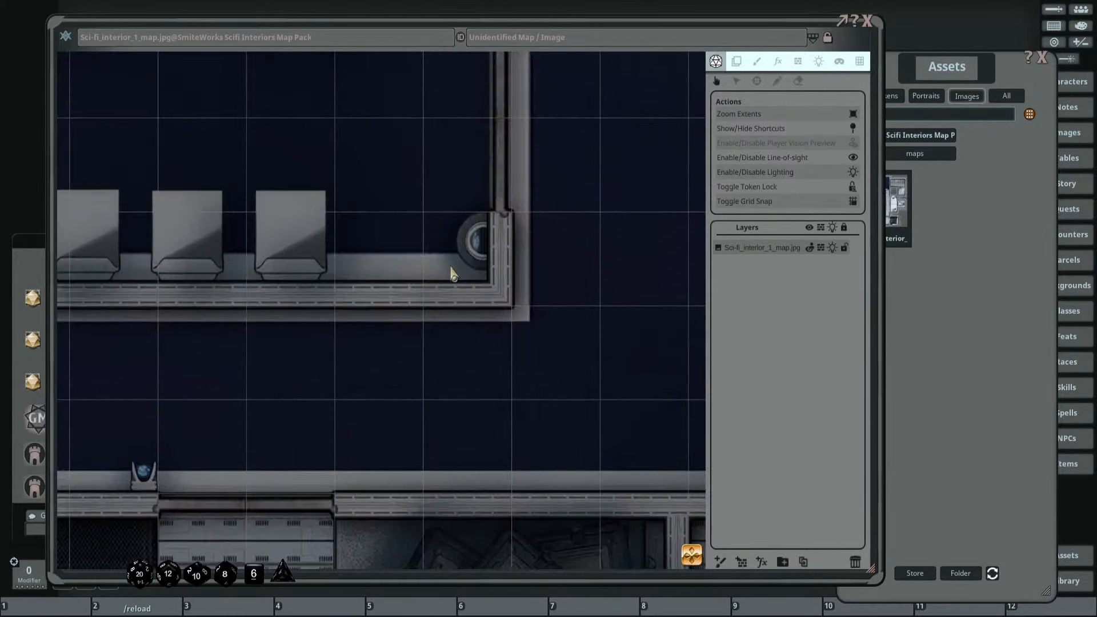
scroll(471, 259, "down", 4)
left_click_drag(401, 243, 406, 311)
left_click_drag(358, 272, 255, 252)
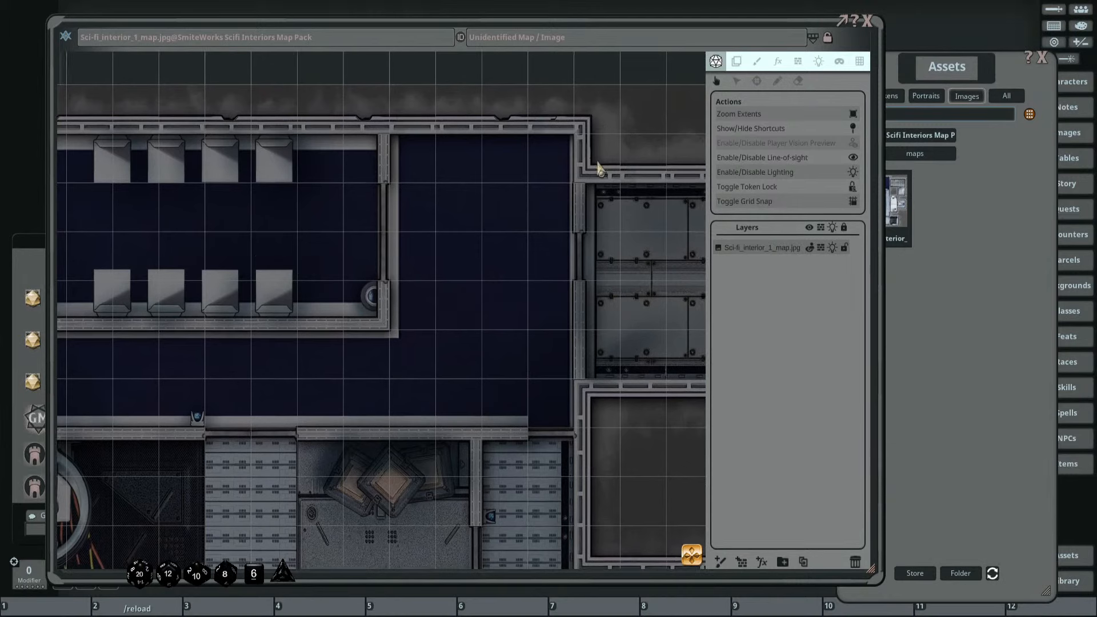
Start another point light and set its behavior type to None.
left_click(819, 61)
left_click(684, 265)
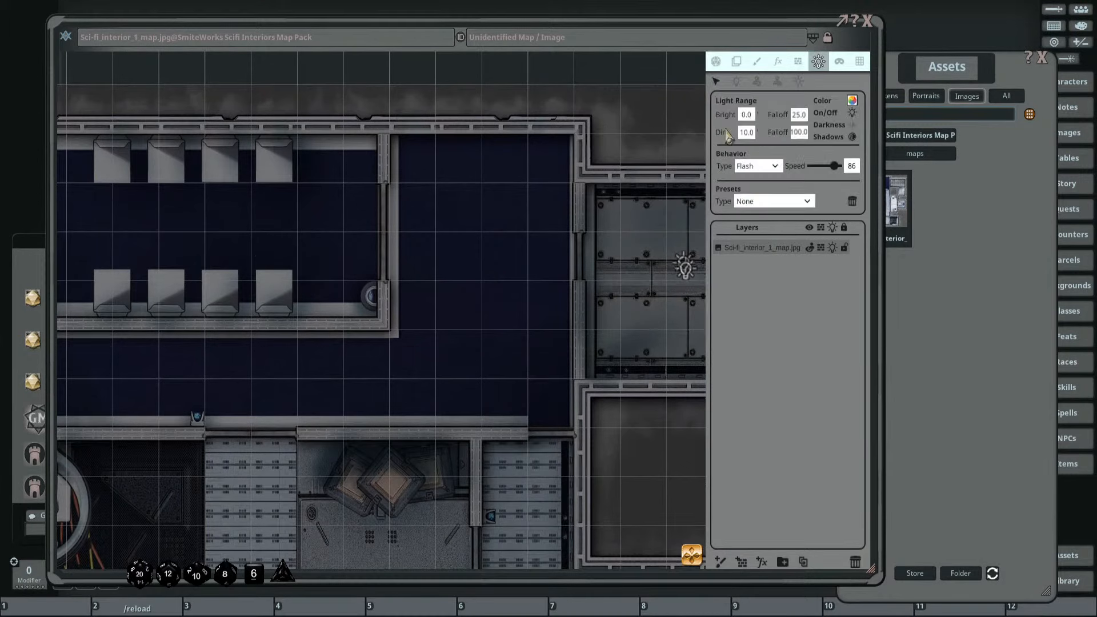
left_click(736, 82)
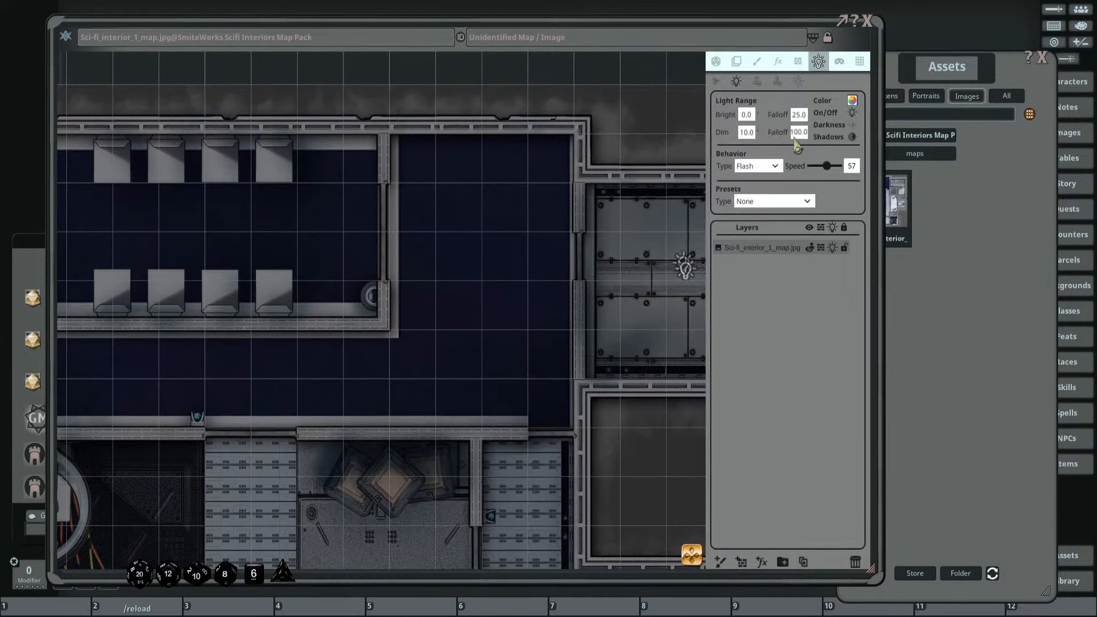
left_click(774, 167)
left_click(748, 178)
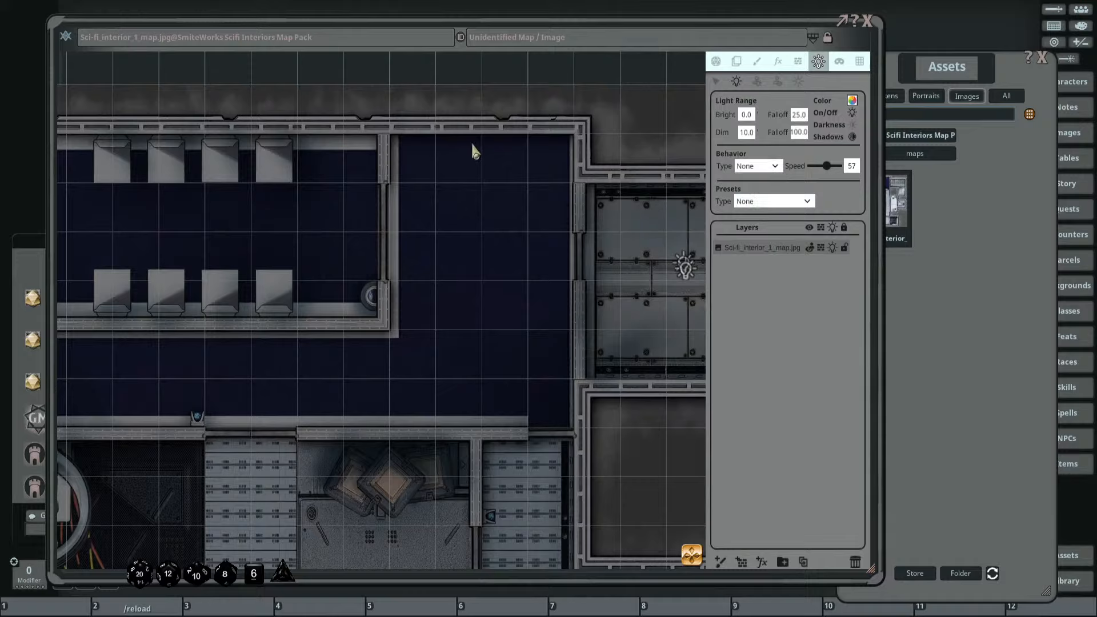
Set the new light's color to light blue, hex 83EAFF, based on the round wall fixture in the seating room.
left_click(851, 100)
scroll(369, 283, "up", 8)
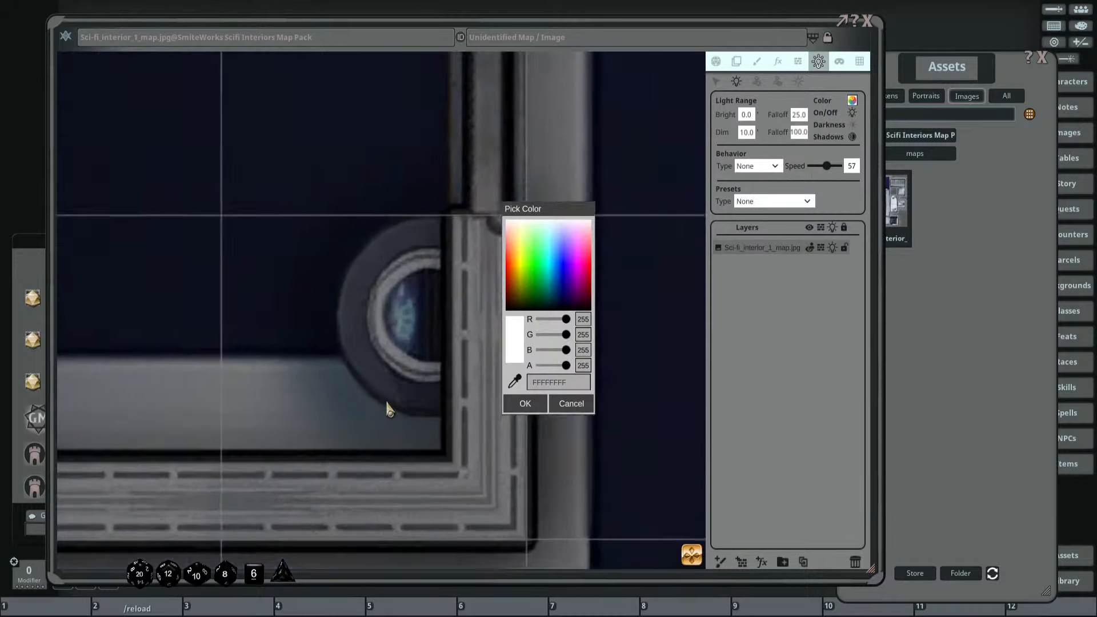
scroll(387, 409, "up", 1)
left_click(514, 381)
left_click(409, 311)
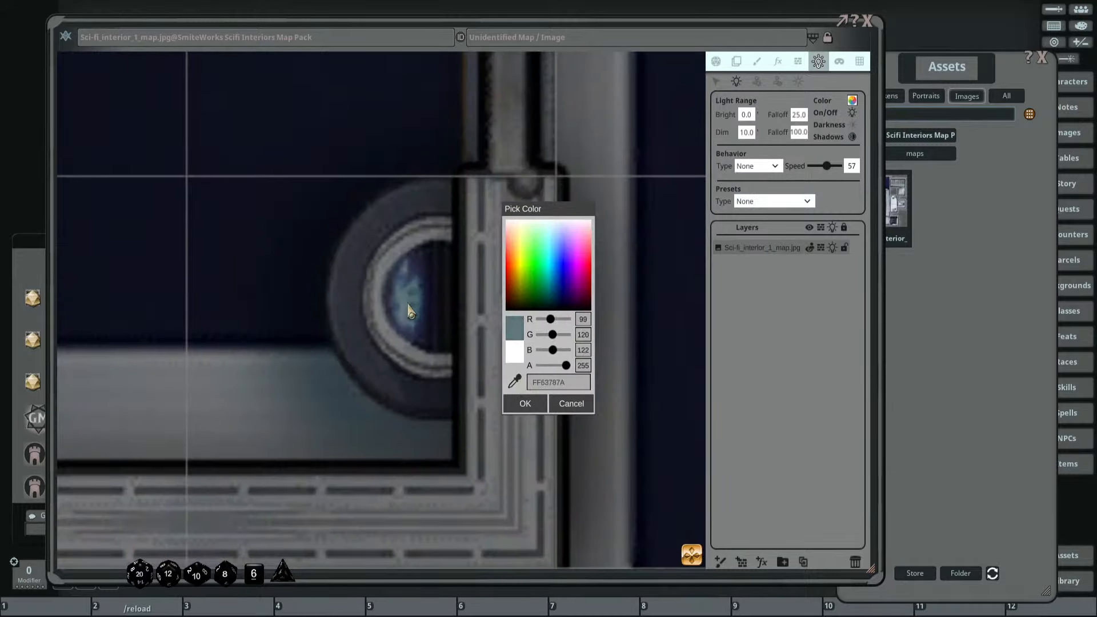
left_click(408, 307)
left_click(550, 243)
scroll(455, 286, "down", 2)
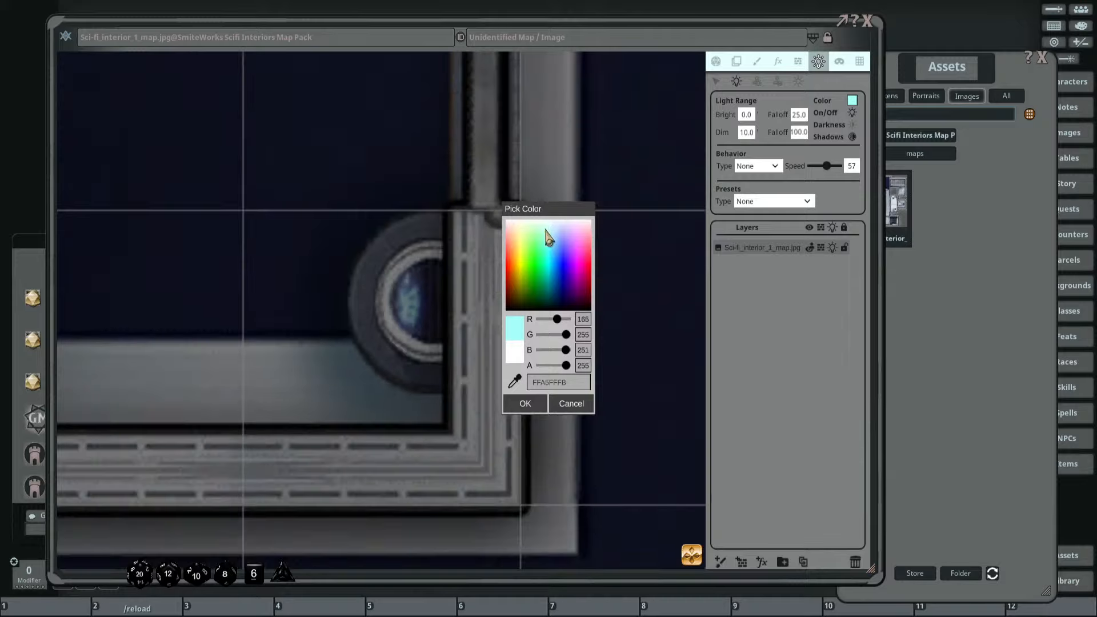
left_click(540, 288)
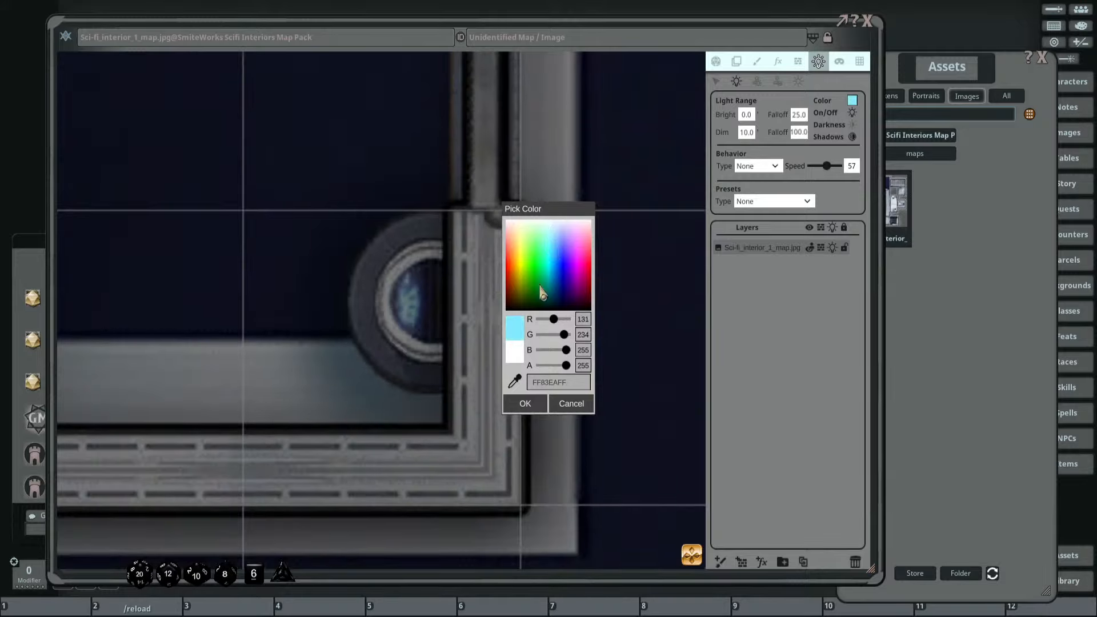
left_click(525, 403)
Place the light blue light on the round fixture in the seating room's southeast corner with bright range 1.
scroll(388, 316, "down", 3)
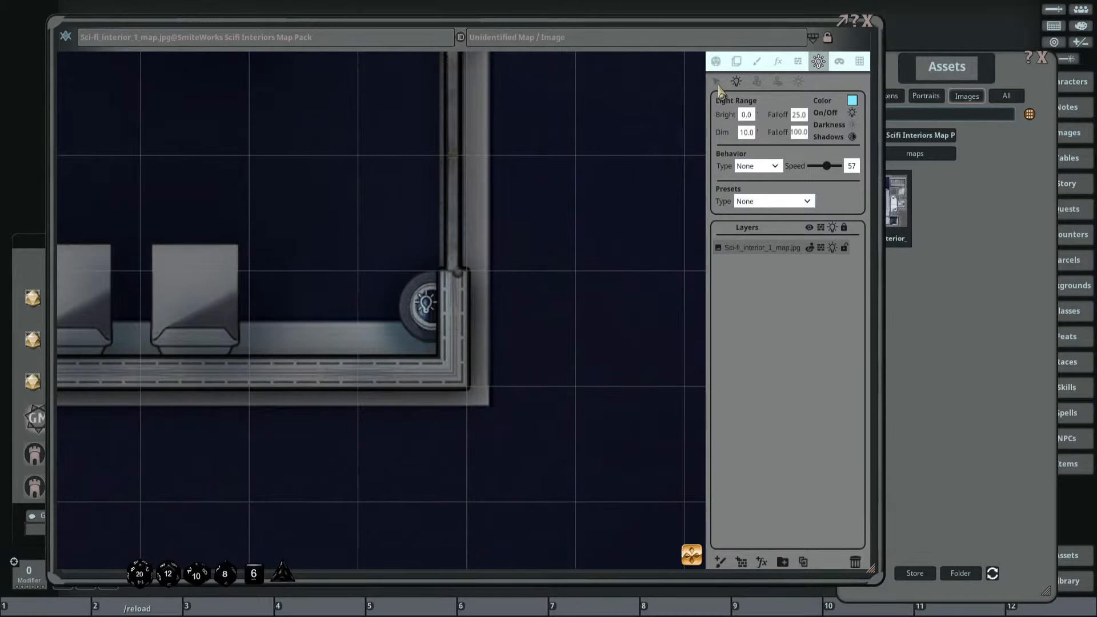
left_click(746, 114)
type("1")
left_click(716, 82)
left_click(428, 308)
scroll(507, 242, "down", 5)
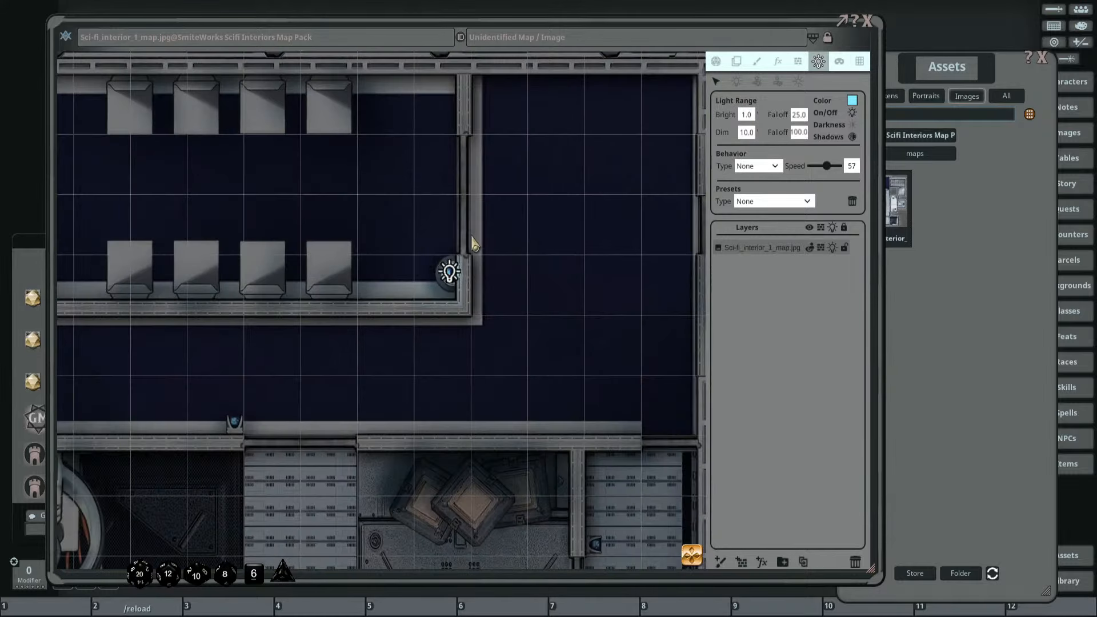
Examine the light blue fixture light up close in the player vision preview, and return to the normal view.
scroll(400, 240, "up", 3)
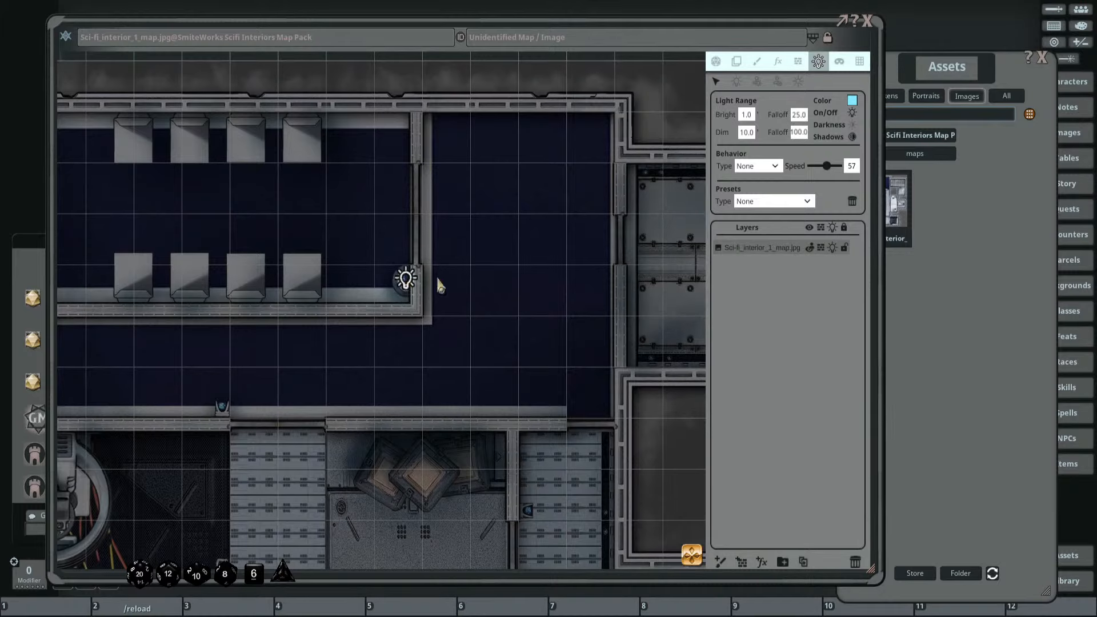
key("ctrl")
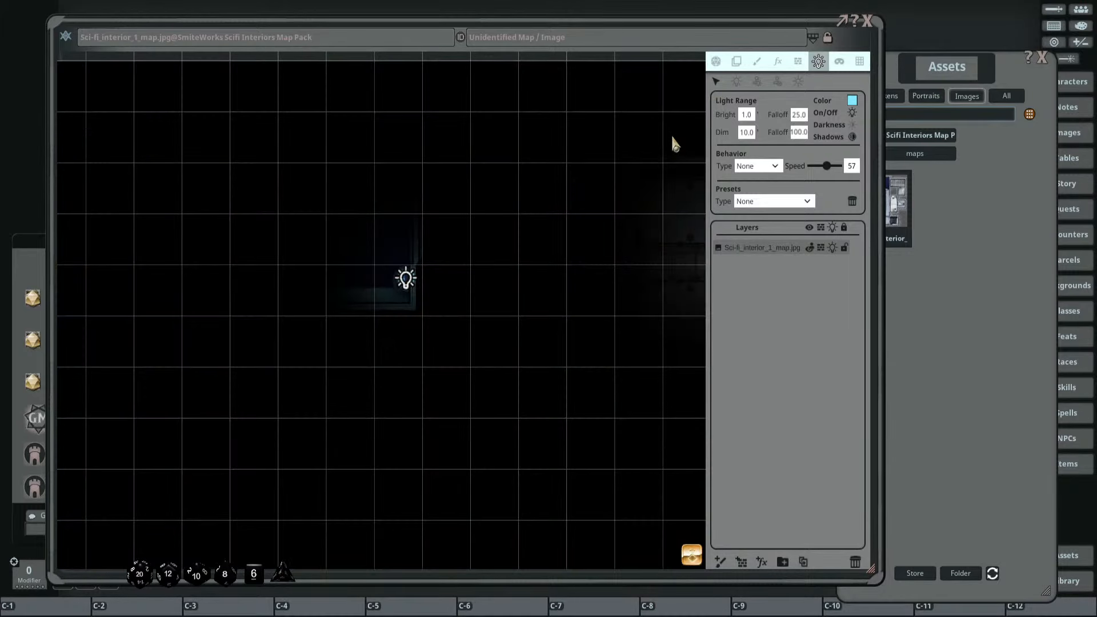
scroll(368, 261, "up", 5)
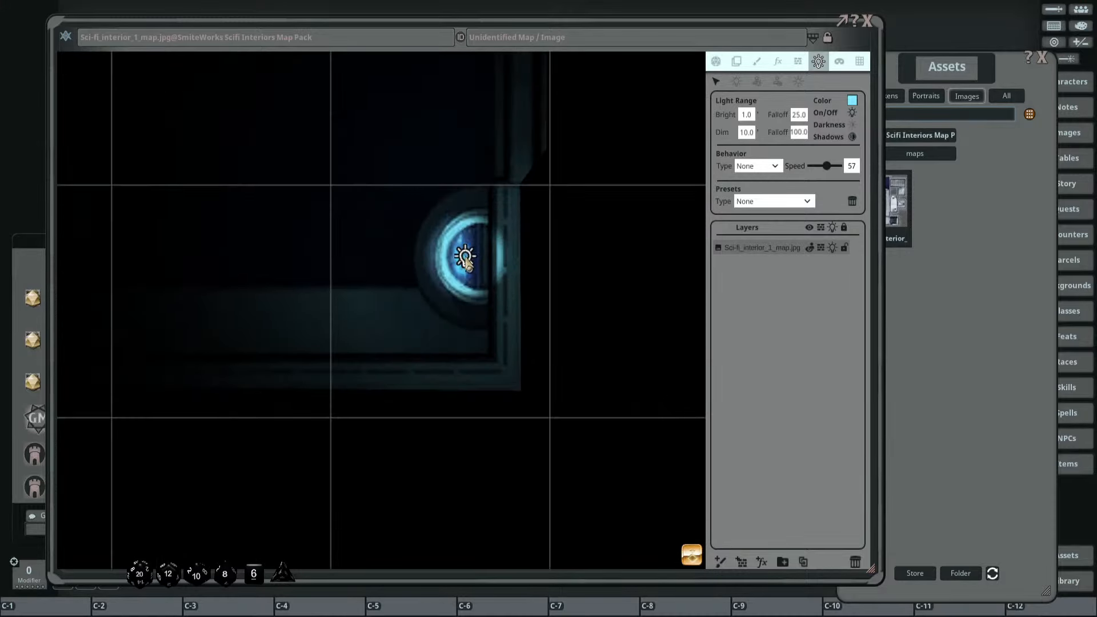
scroll(349, 270, "down", 5)
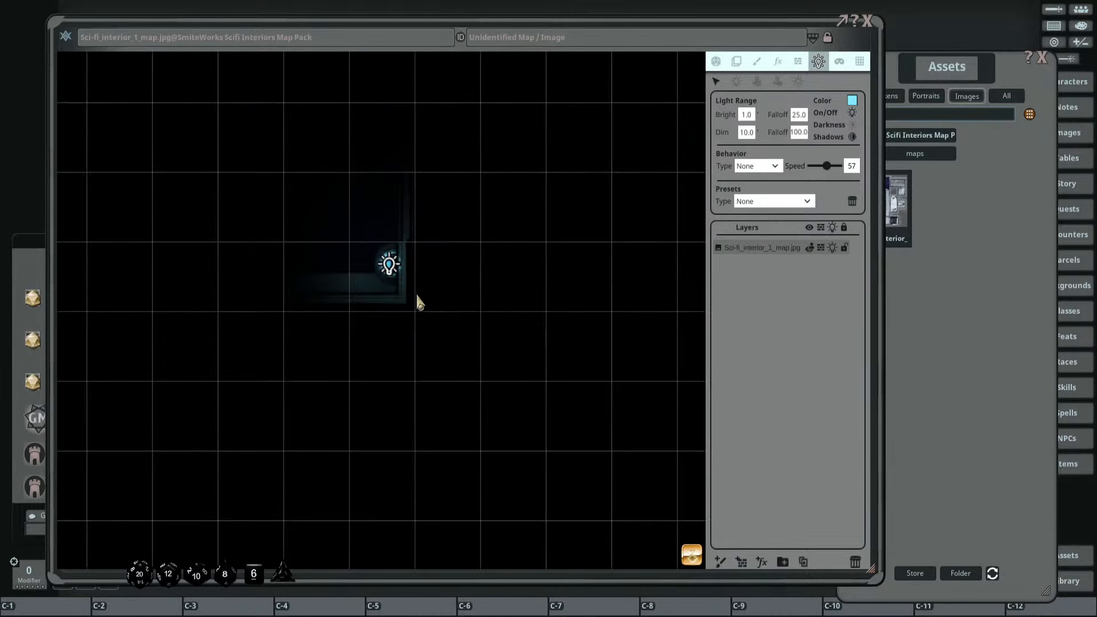
scroll(418, 298, "down", 5)
scroll(353, 266, "up", 1)
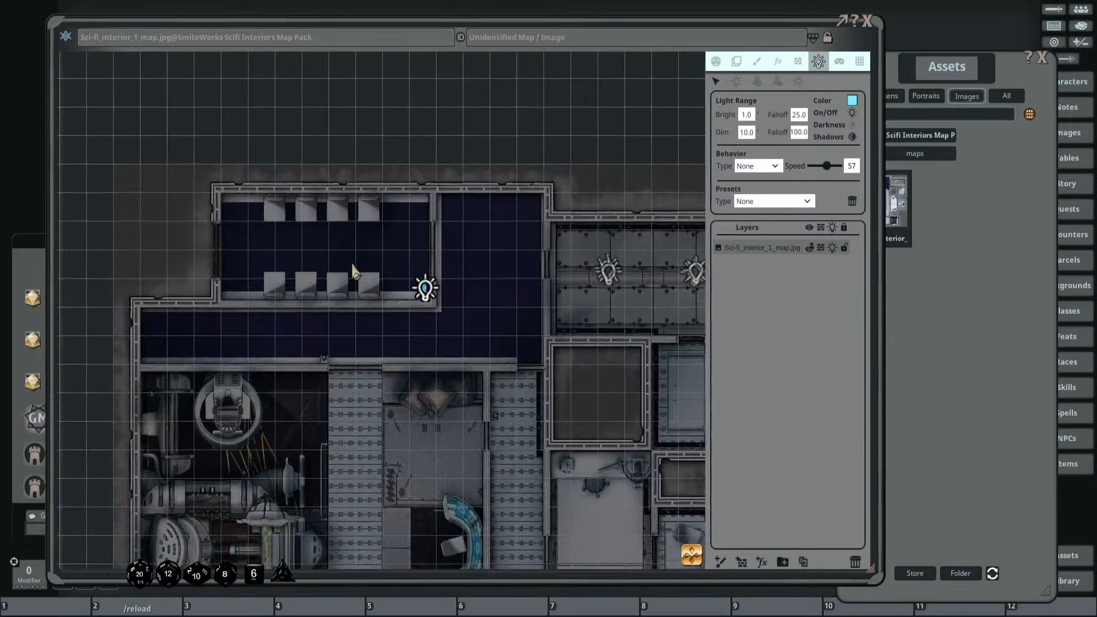
Place a light blue point light on the small wall fixture beside the doorway on the northern corridor's south wall.
scroll(404, 281, "up", 3)
left_click_drag(497, 297, 465, 265)
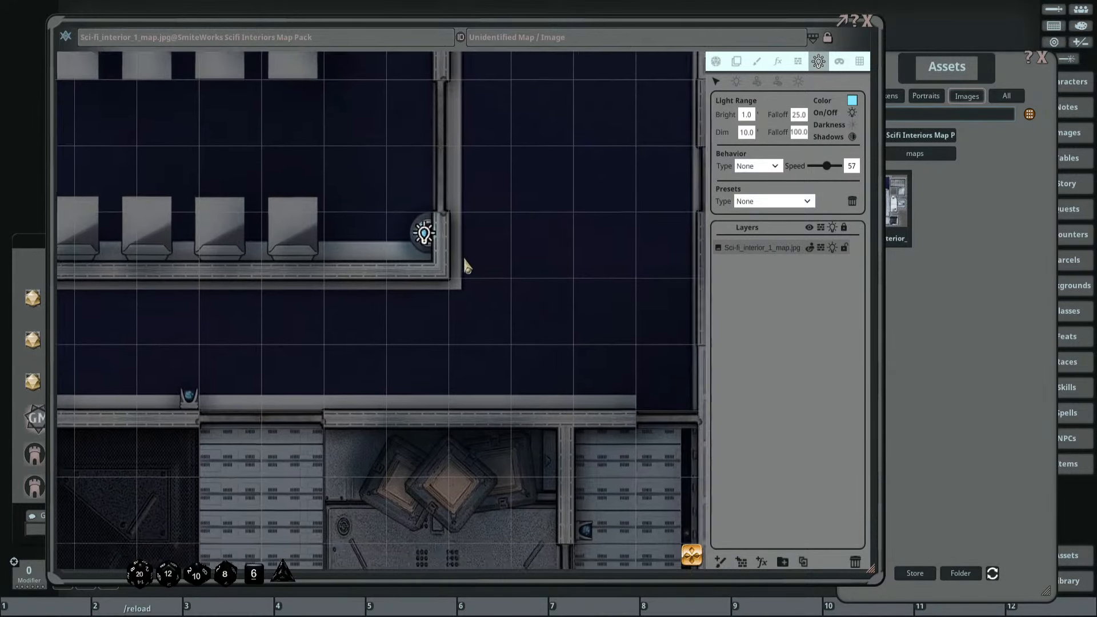
scroll(460, 283, "up", 1)
scroll(453, 297, "down", 2)
scroll(386, 276, "up", 1)
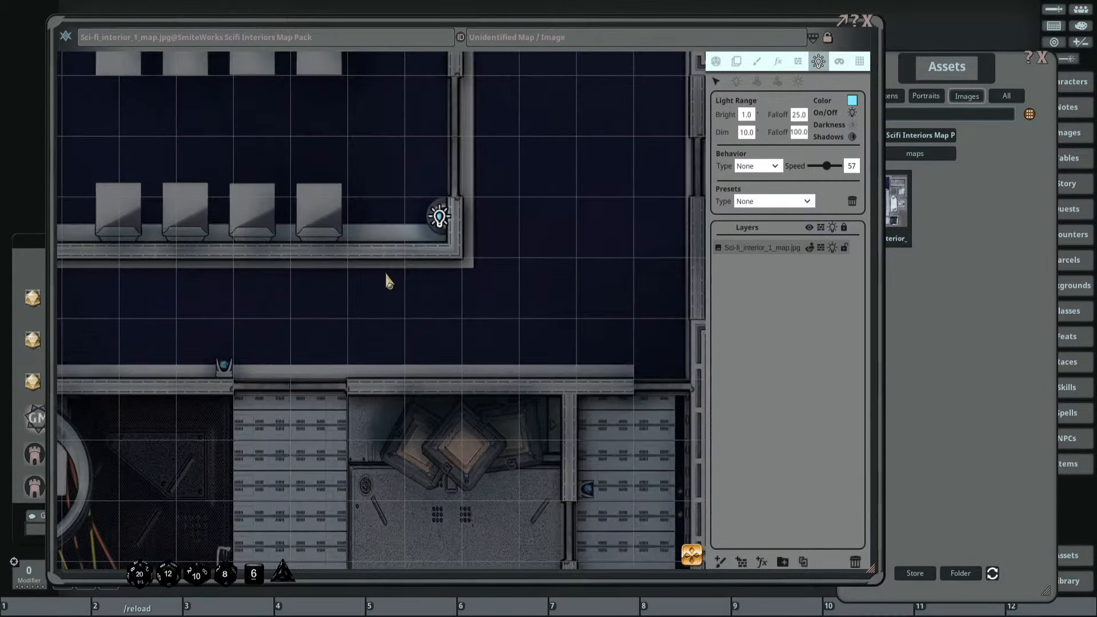
scroll(390, 282, "up", 1)
left_click_drag(424, 278, 480, 275)
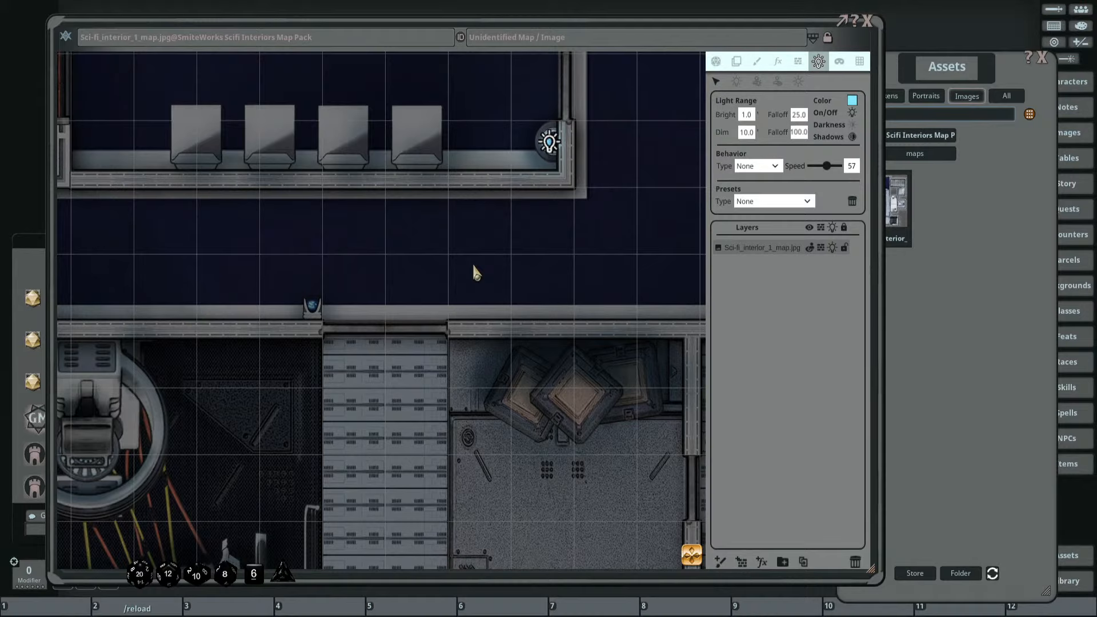
scroll(453, 255, "up", 1)
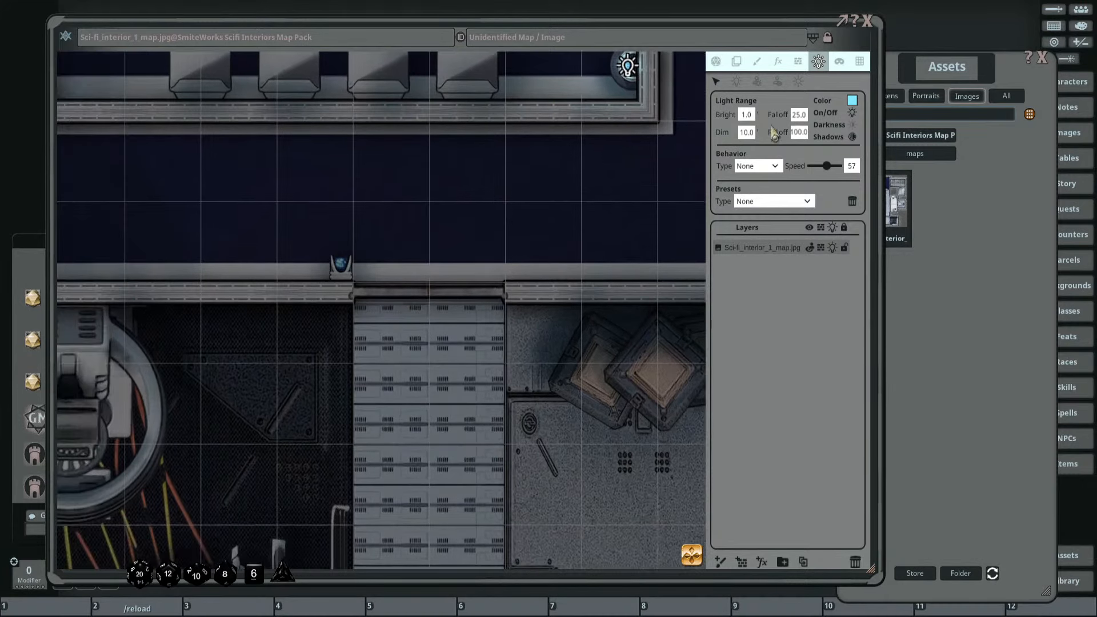
left_click(737, 83)
left_click(340, 252)
Place another light blue point light on the west wall fixture beside the doorway in the corridor east of the crate room.
scroll(451, 216, "down", 2)
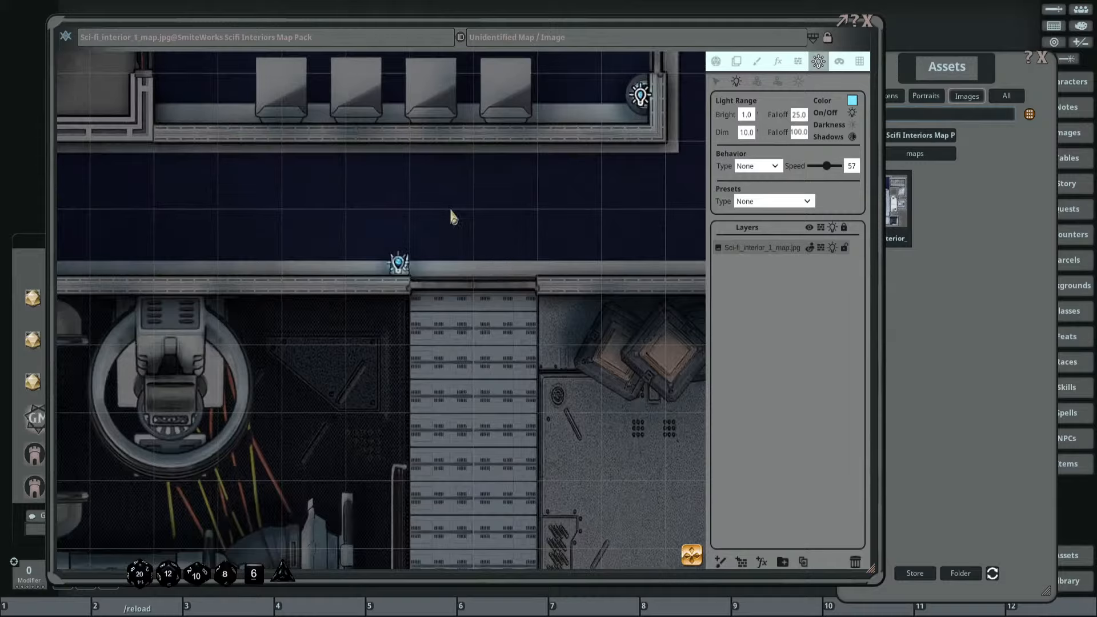
scroll(436, 263, "down", 3)
left_click_drag(517, 288, 379, 162)
scroll(411, 103, "up", 7)
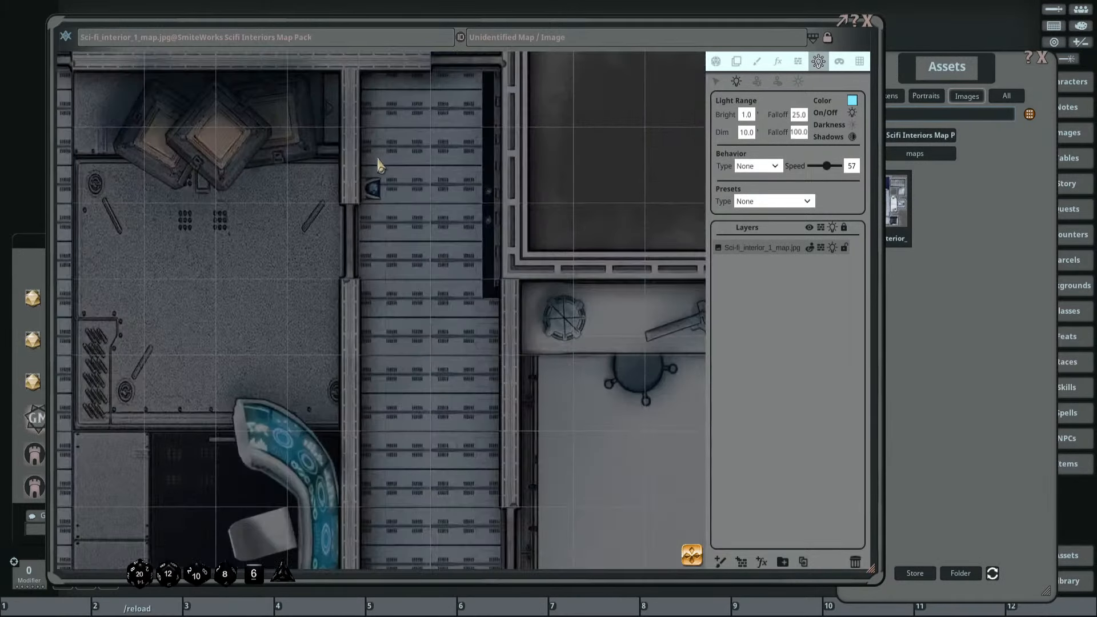
left_click(372, 207)
Place one light blue point light at the middle of each of the two curved blue consoles.
scroll(423, 236, "down", 6)
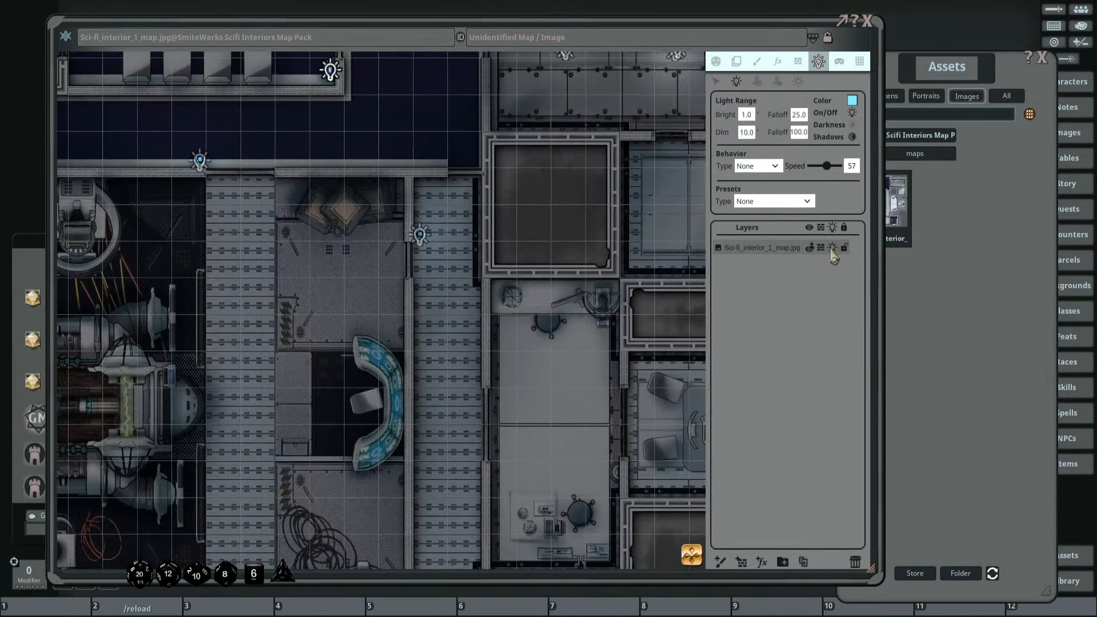
scroll(396, 265, "down", 3)
left_click_drag(390, 343, 449, 200)
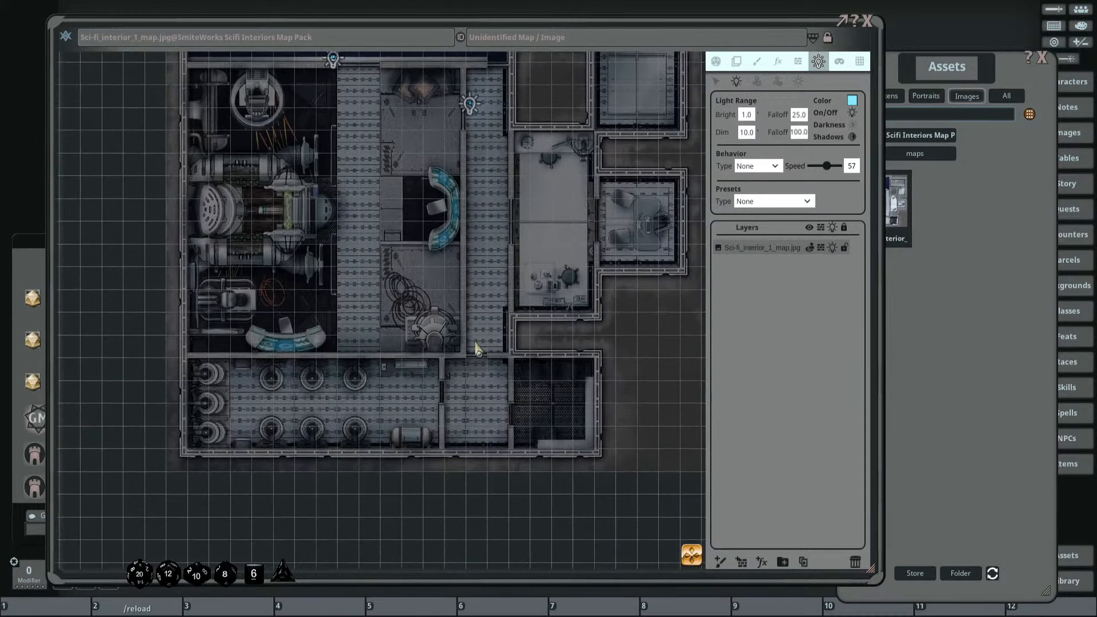
left_click_drag(599, 322, 584, 337)
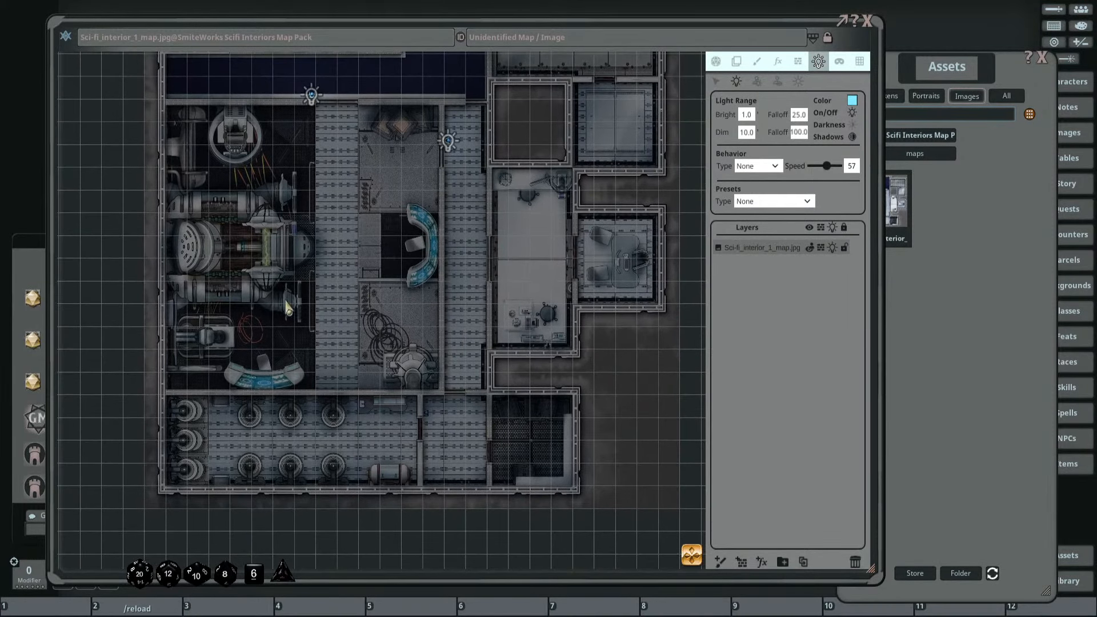
left_click_drag(276, 326, 341, 301)
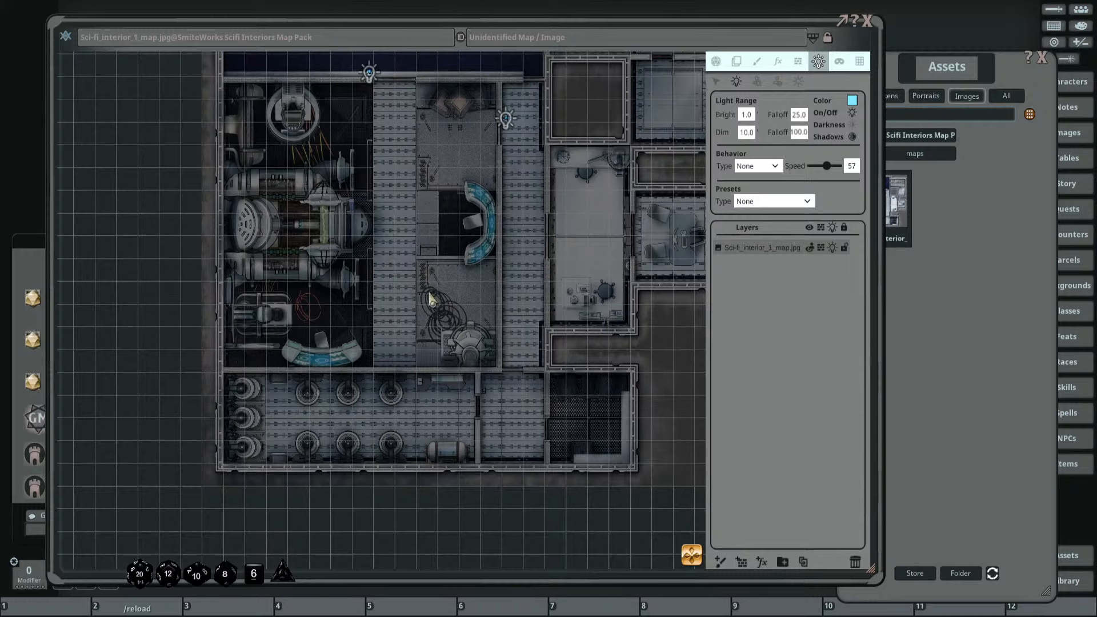
scroll(416, 328, "up", 3)
left_click_drag(457, 290, 439, 353)
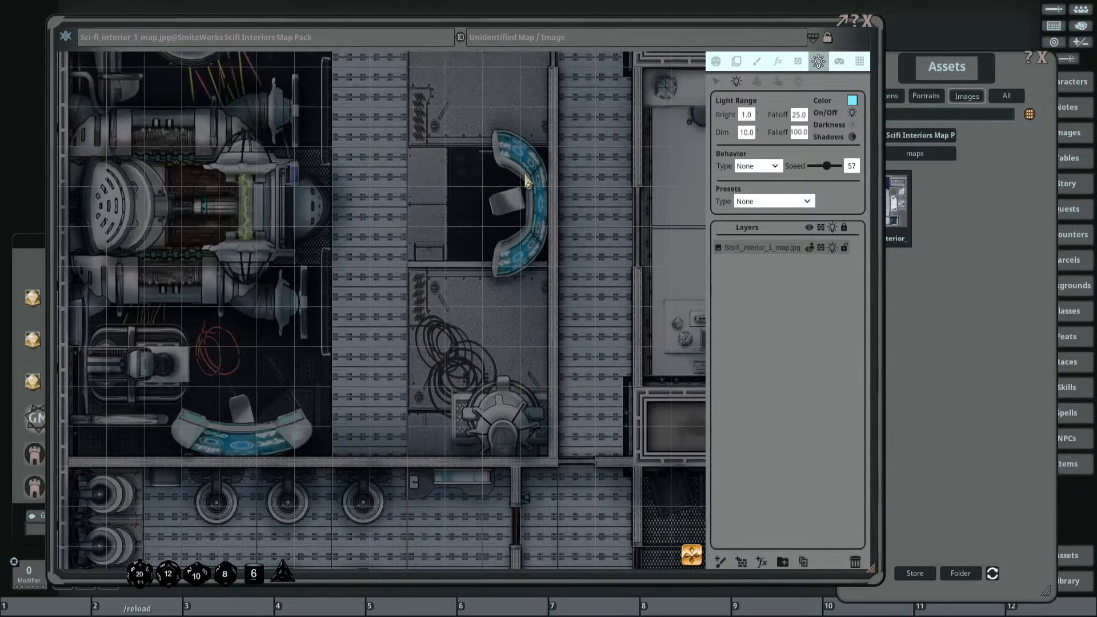
left_click_drag(522, 213, 490, 275)
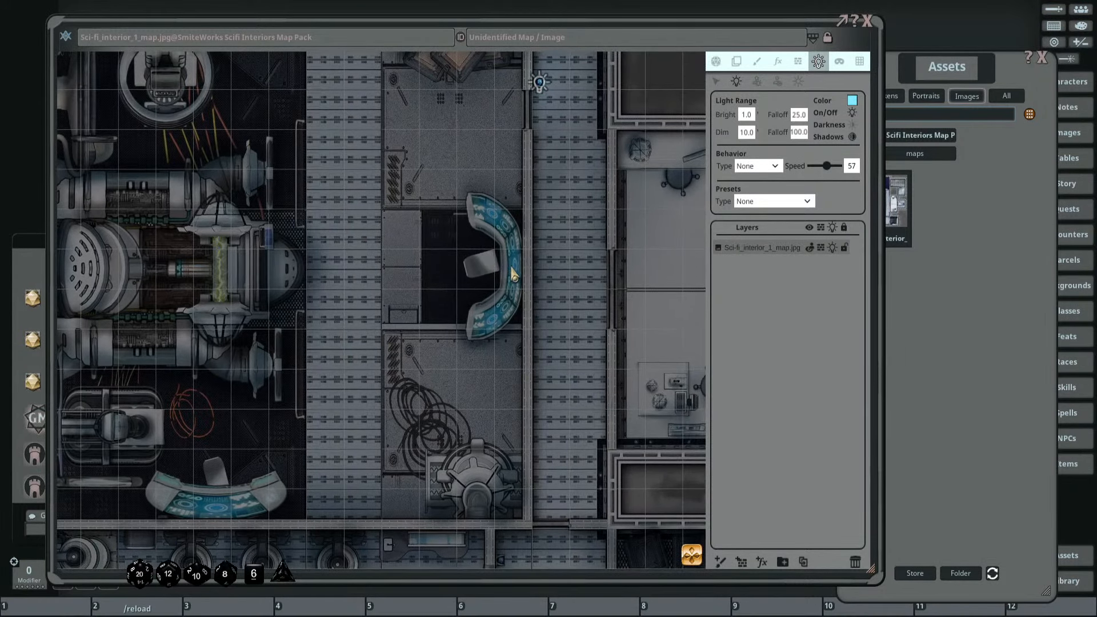
left_click(511, 267)
left_click(210, 507)
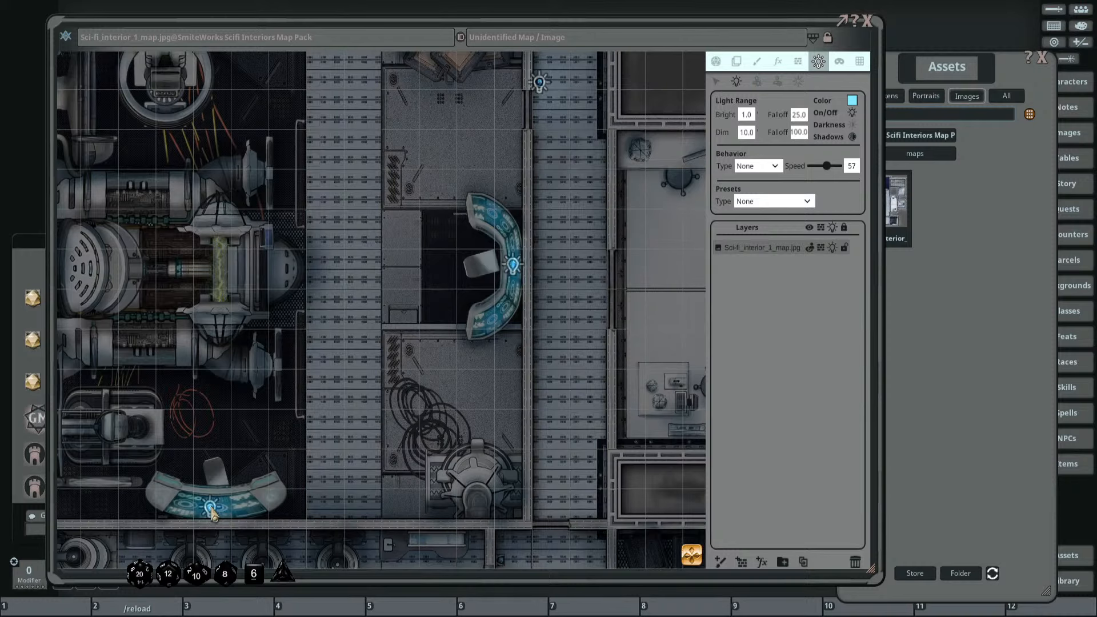
scroll(433, 394, "down", 2)
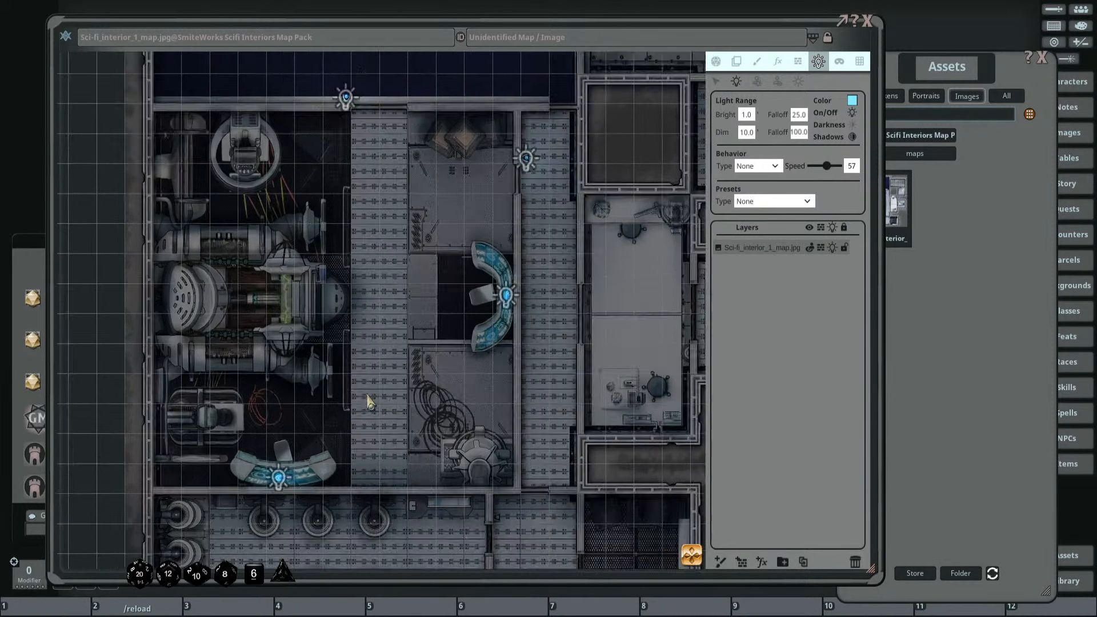
scroll(368, 399, "up", 2)
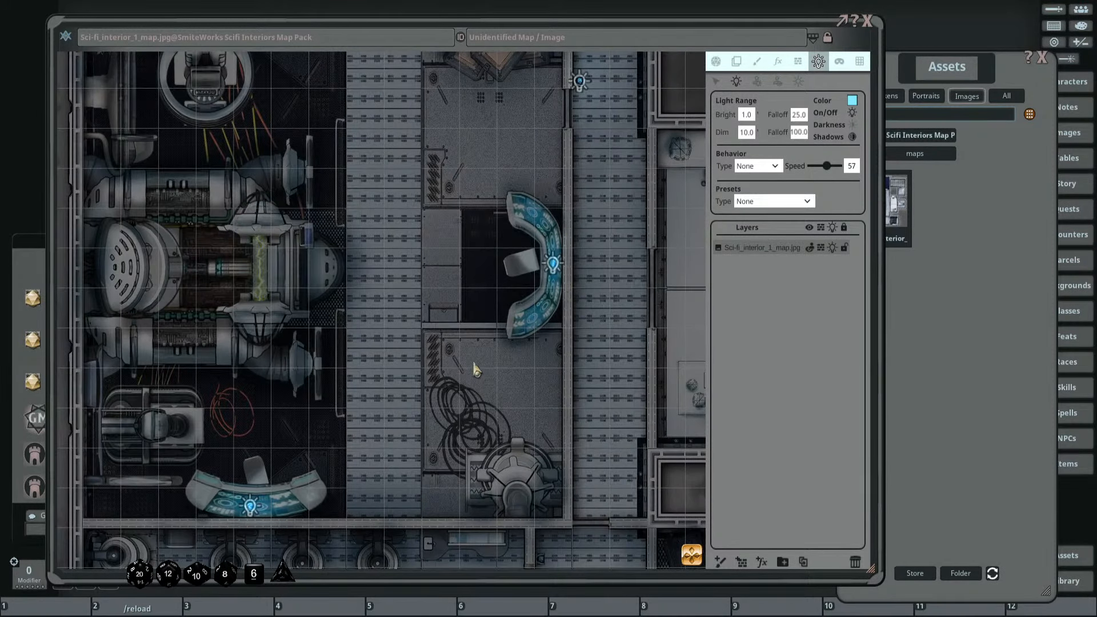
scroll(250, 422, "down", 3)
left_click_drag(284, 419, 366, 315)
left_click_drag(473, 263, 478, 302)
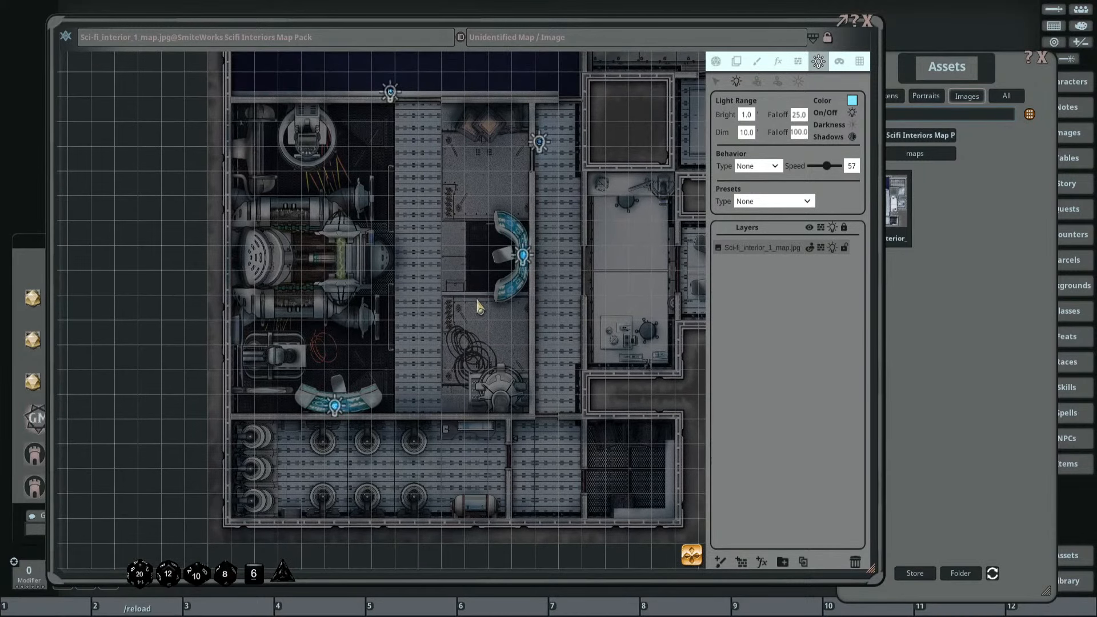
scroll(478, 308, "up", 2)
left_click_drag(340, 354, 379, 323)
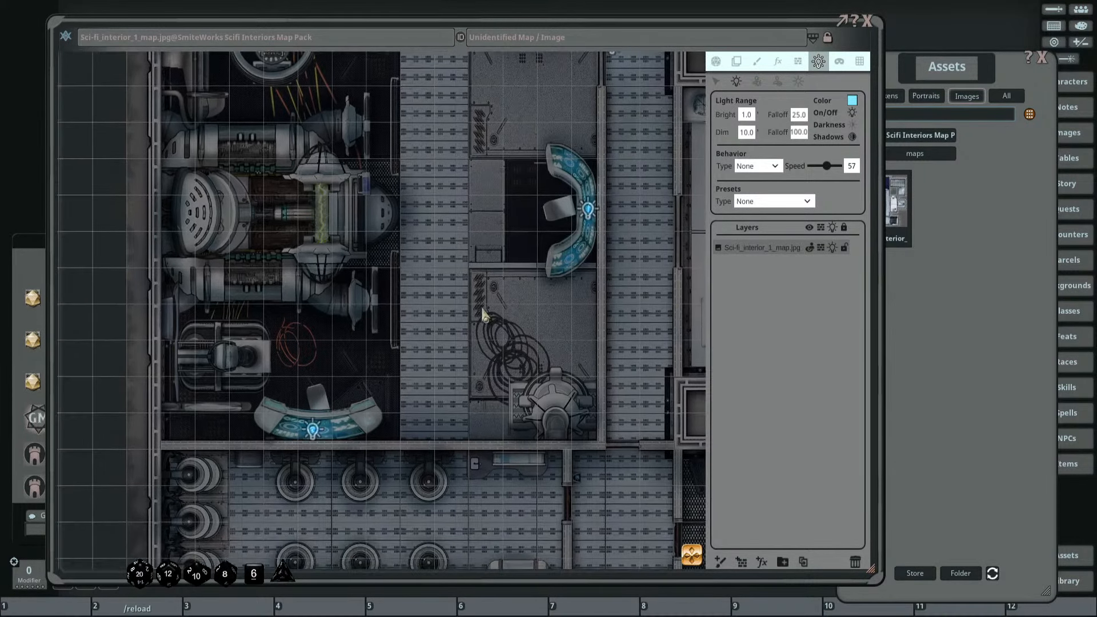
Set the two curved console lights to dim range 15 and bright falloff 50.
left_click(717, 84)
scroll(565, 259, "down", 2)
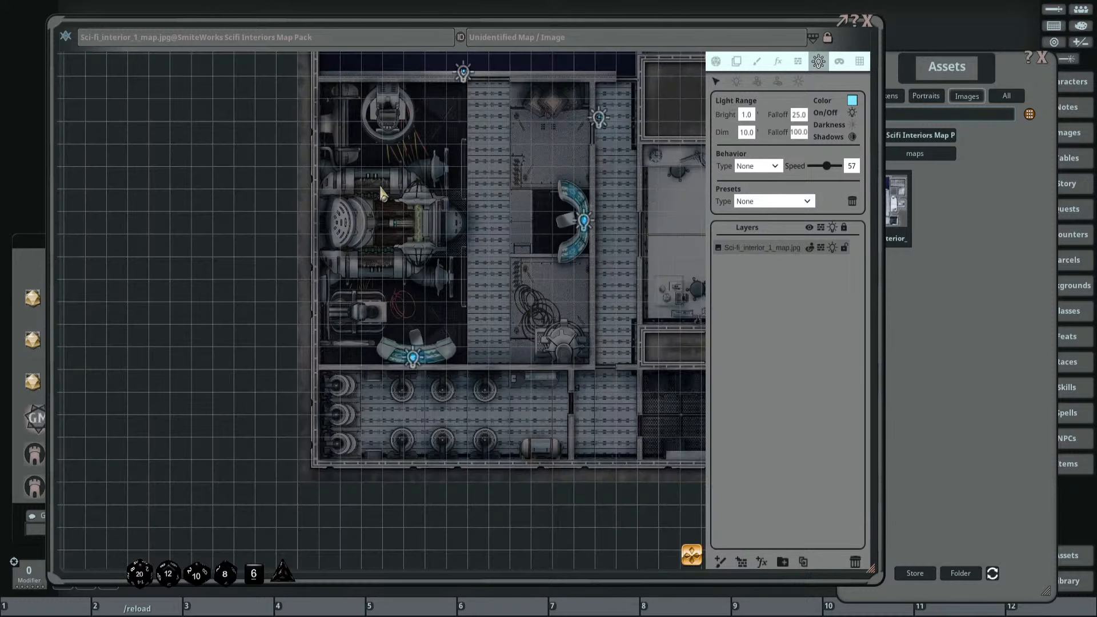
left_click_drag(380, 187, 630, 369)
scroll(517, 262, "up", 5)
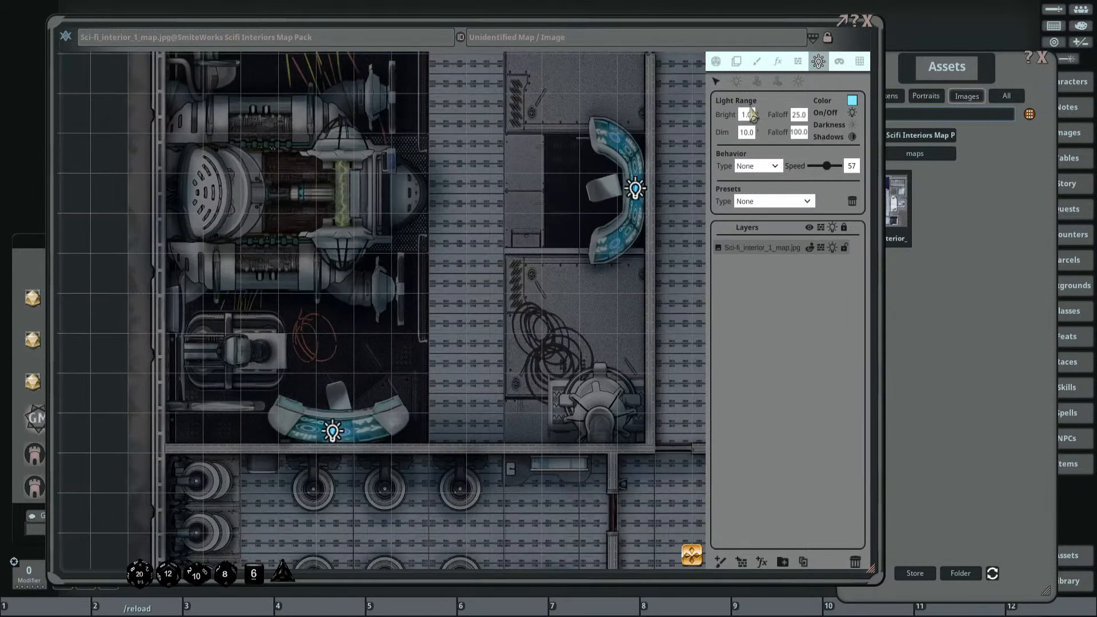
scroll(437, 278, "up", 2)
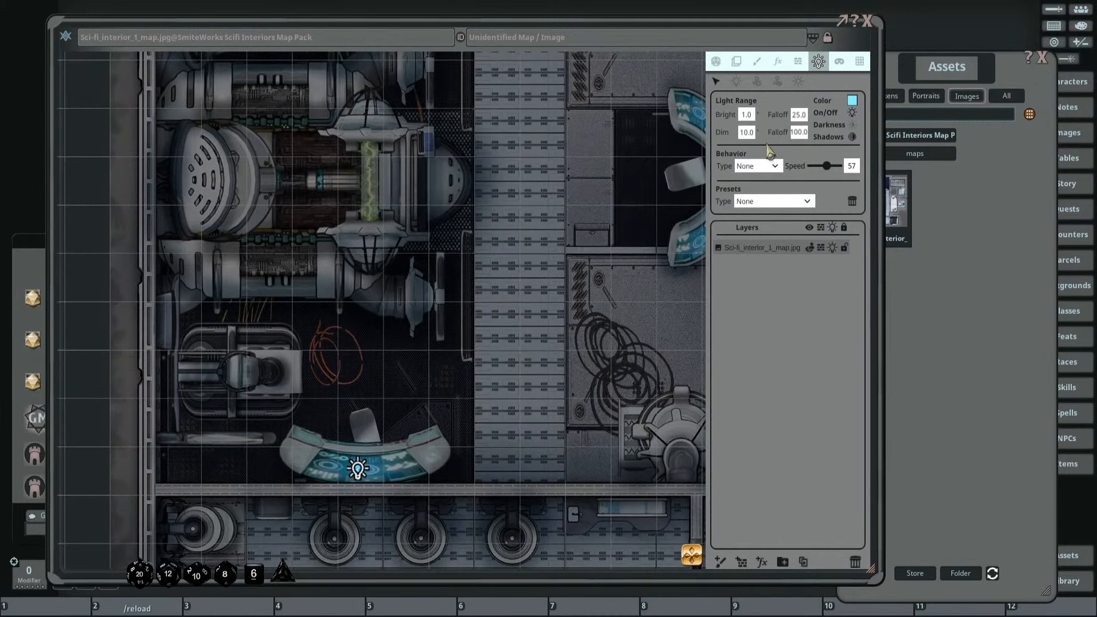
left_click_drag(608, 217, 557, 228)
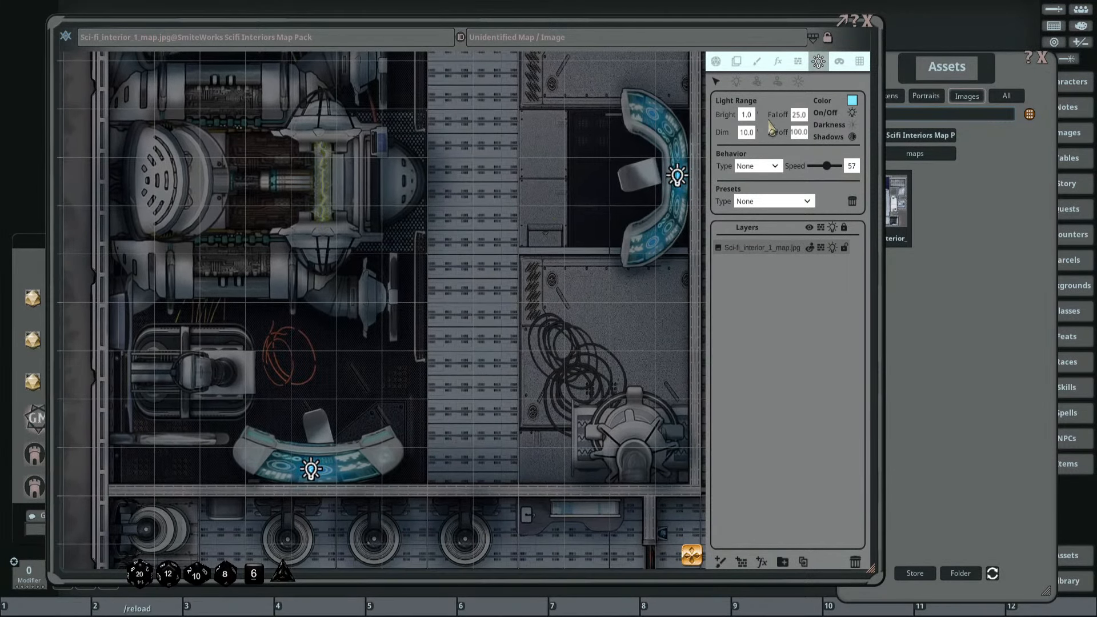
left_click(750, 116)
left_click(748, 134)
type("15")
left_click(806, 116)
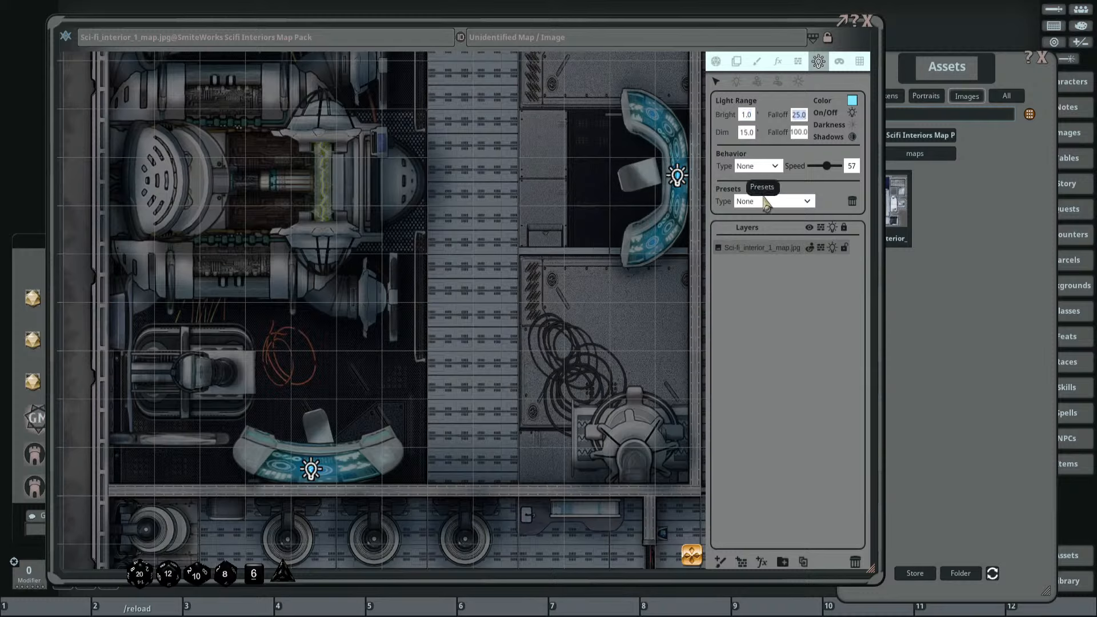
type("50")
key("Return")
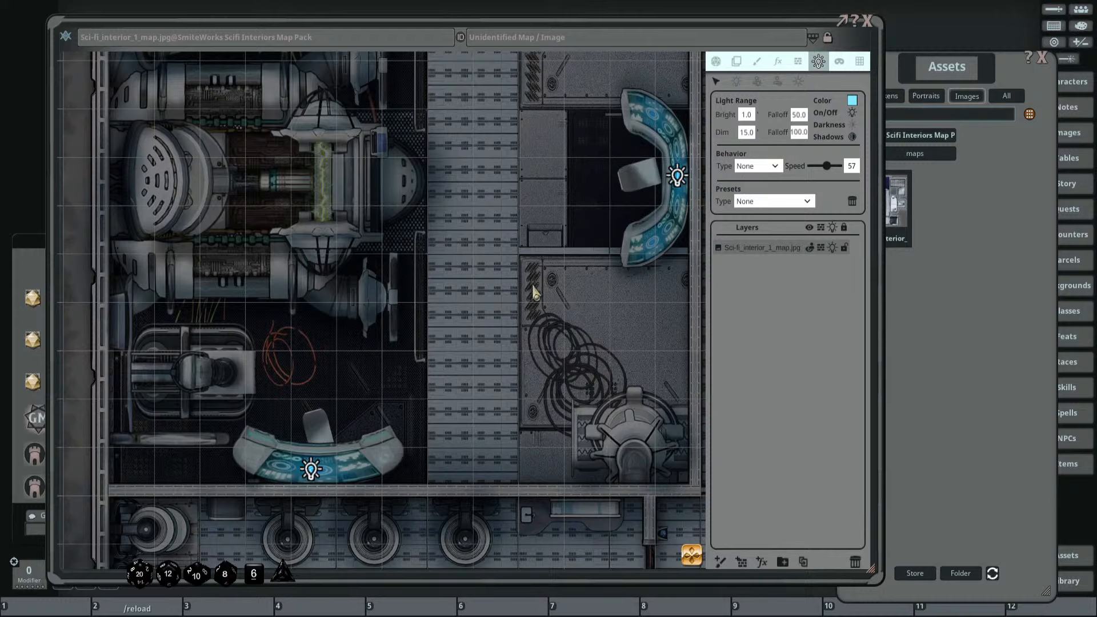
Set the bright range of the two curved console lights to 2.
left_click(749, 116)
type("2")
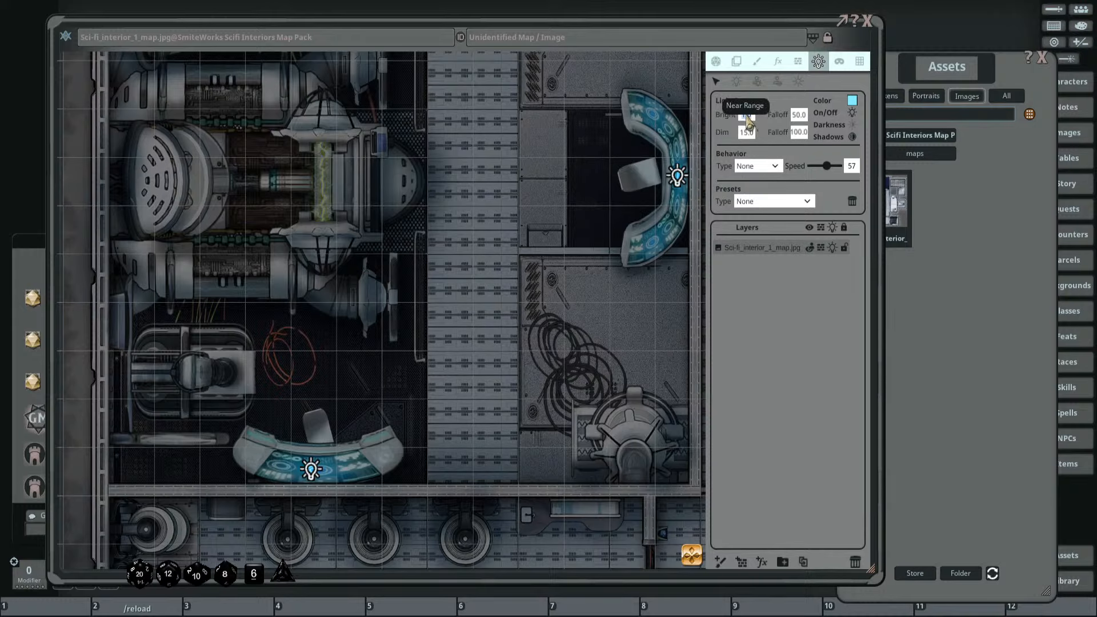
key("Return")
Nudge both console lights to center them on their consoles, and check them in the player vision preview.
scroll(548, 261, "down", 2)
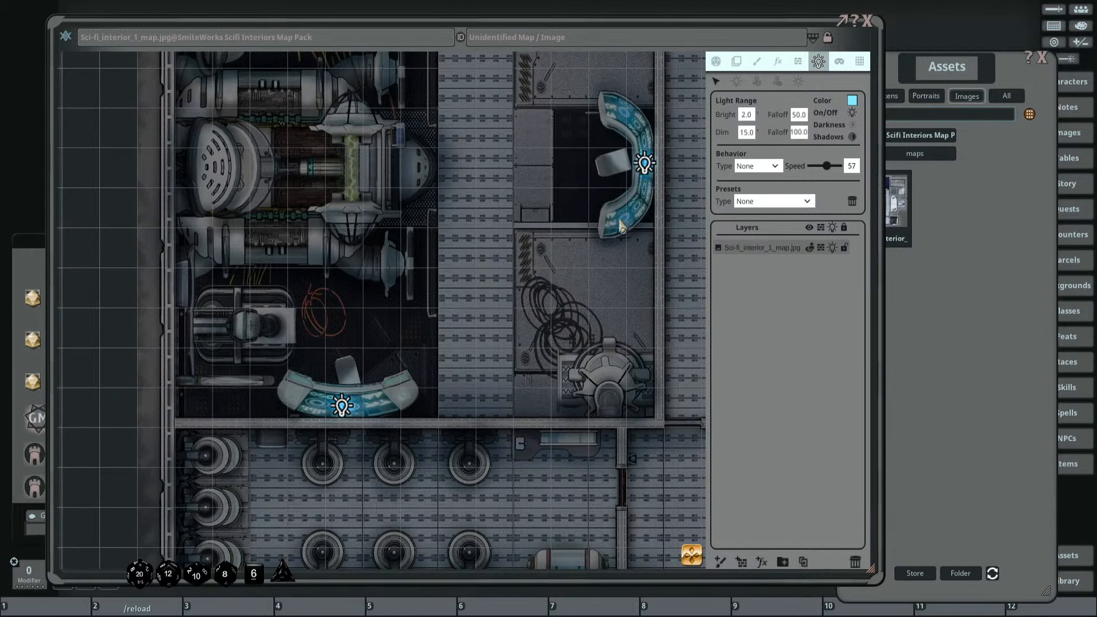
left_click_drag(650, 175, 647, 175)
left_click_drag(349, 413, 353, 412)
key("ctrl+p")
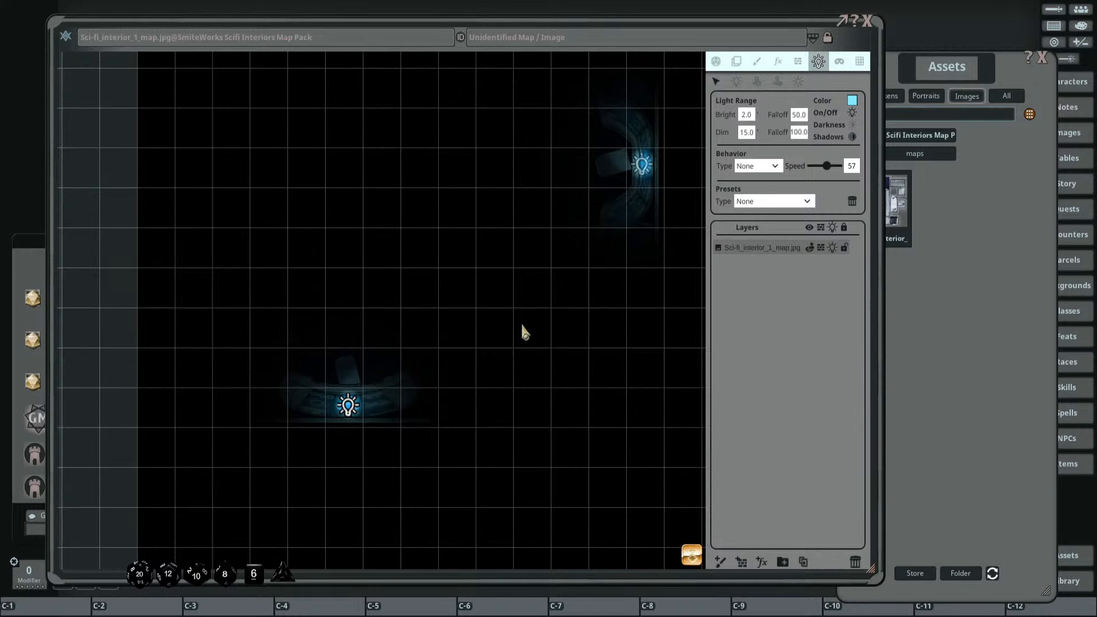
key("ctrl+p")
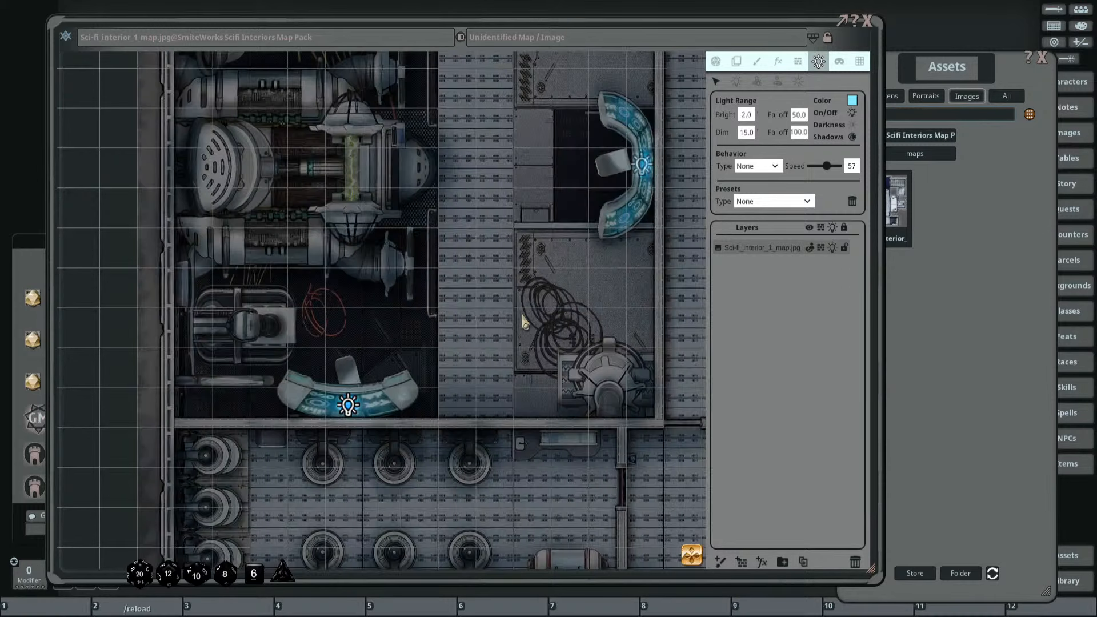
Add light blue point lights with bright range 1 and dim range 10 near both ends of each curved console.
left_click(739, 81)
left_click_drag(532, 153, 498, 173)
left_click(596, 136)
left_click(591, 236)
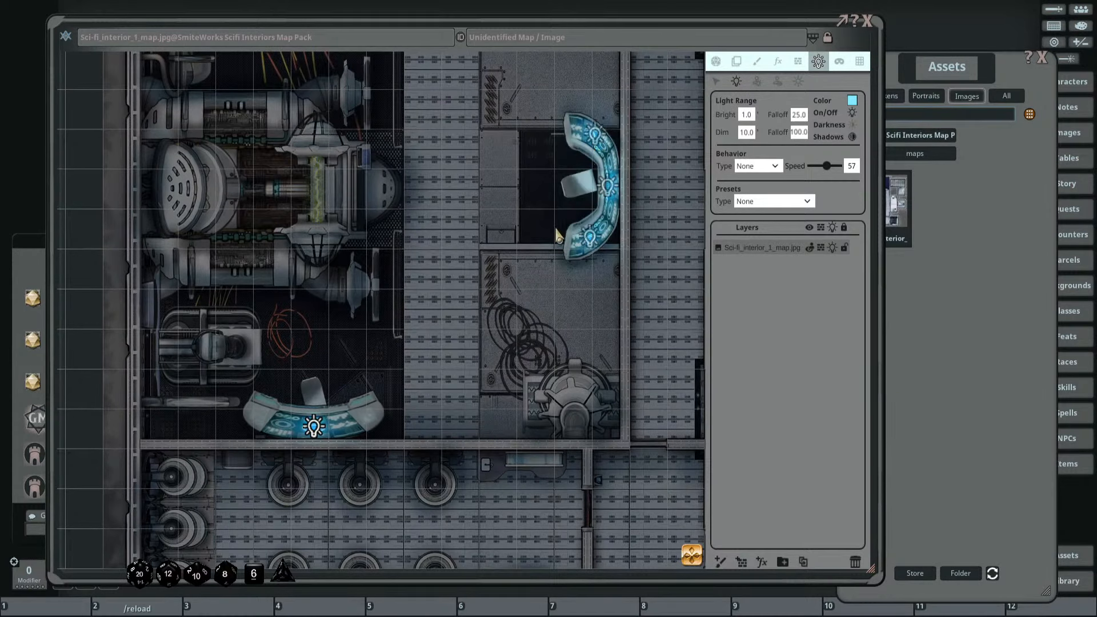
left_click(278, 424)
left_click(349, 423)
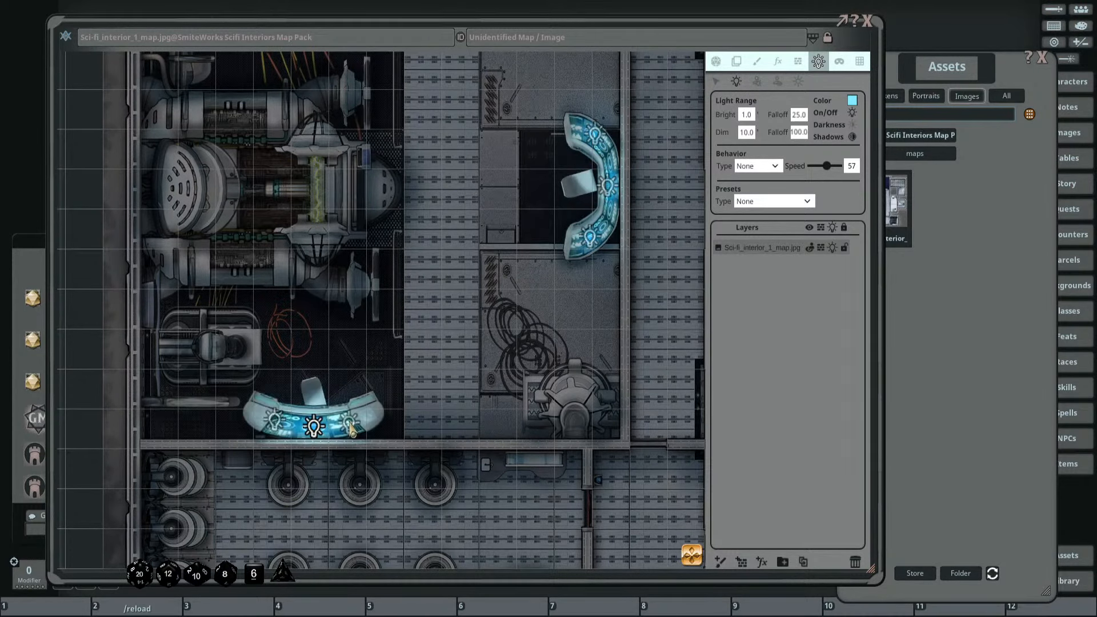
Examine the glow of both curved consoles in the player vision preview, and return to the normal view.
scroll(483, 330, "down", 2)
key("ctrl")
key("ctrl+l")
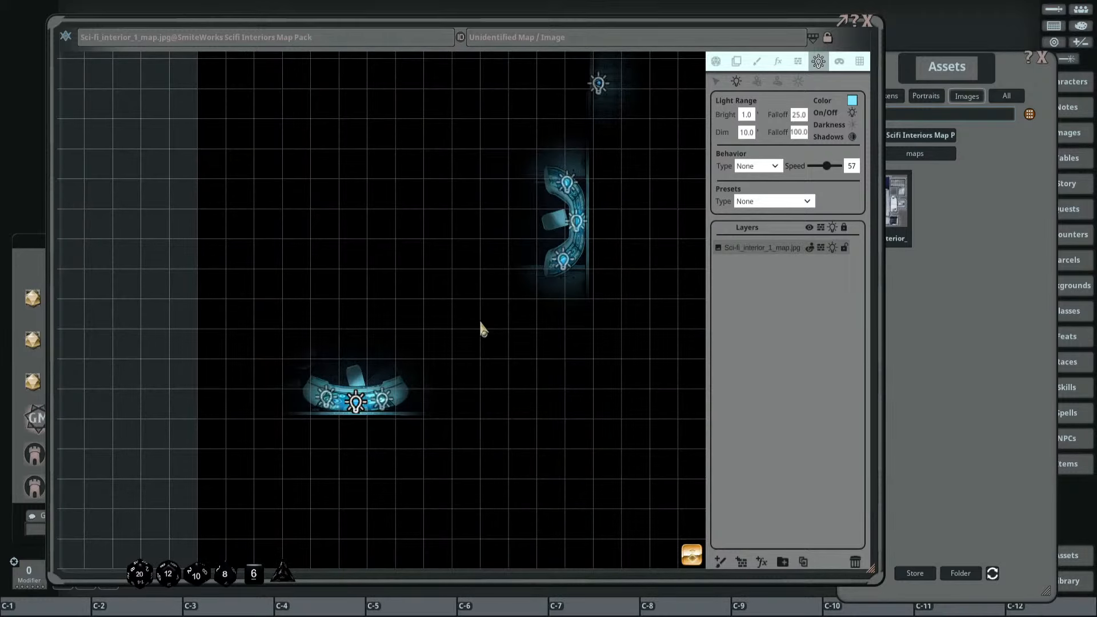
key("ctrl+l")
scroll(461, 209, "down", 1)
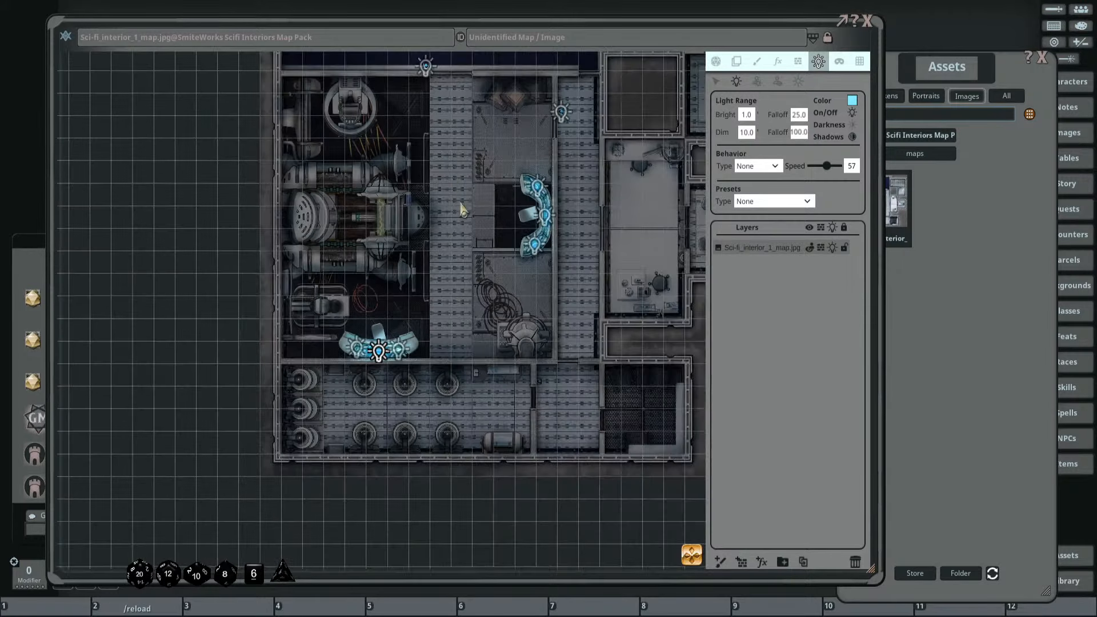
scroll(455, 343, "up", 6)
scroll(456, 348, "down", 3)
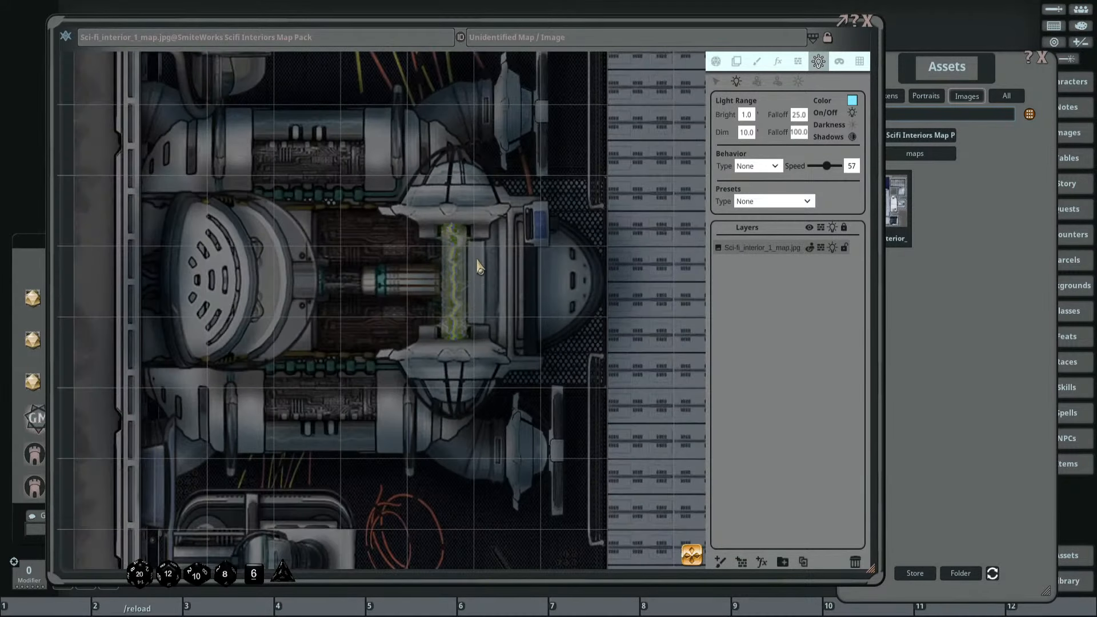
scroll(459, 217, "up", 4)
scroll(456, 231, "down", 4)
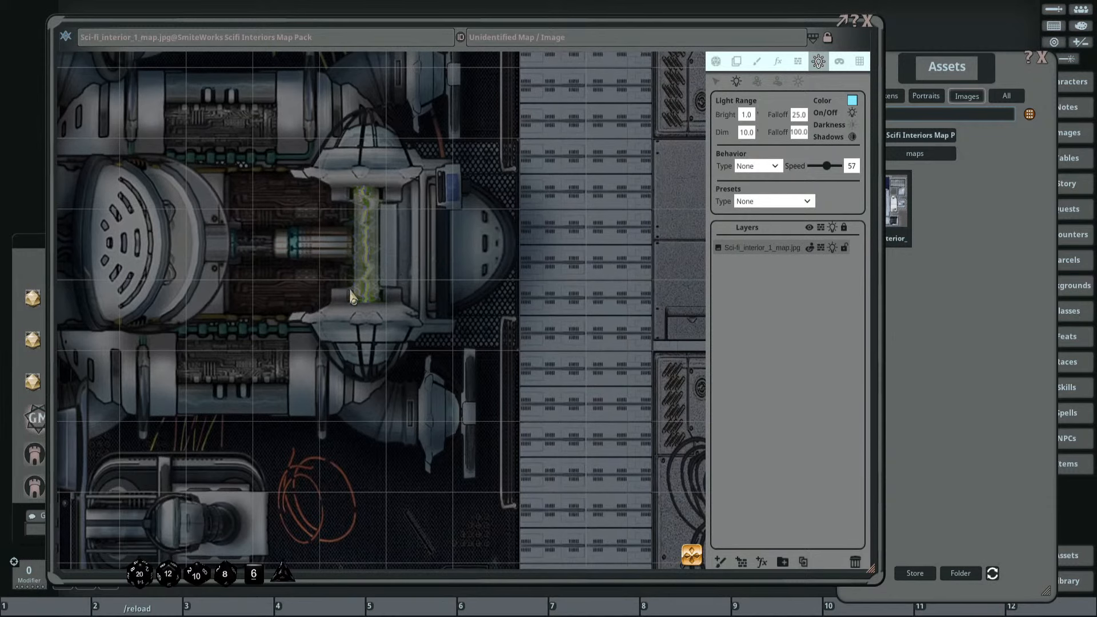
scroll(410, 315, "up", 2)
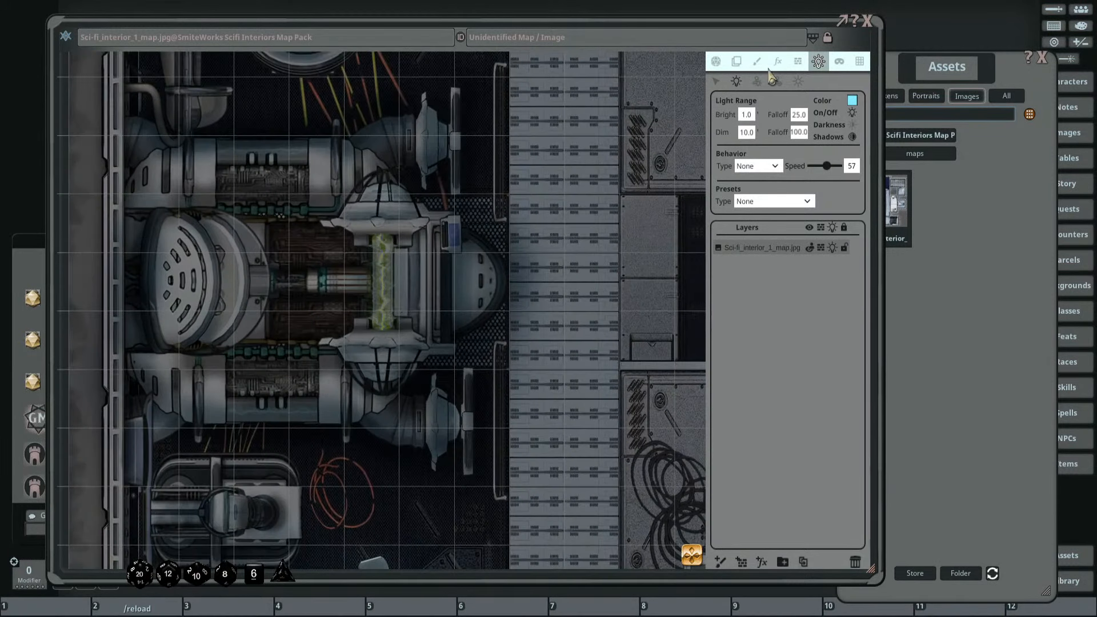
left_click(852, 100)
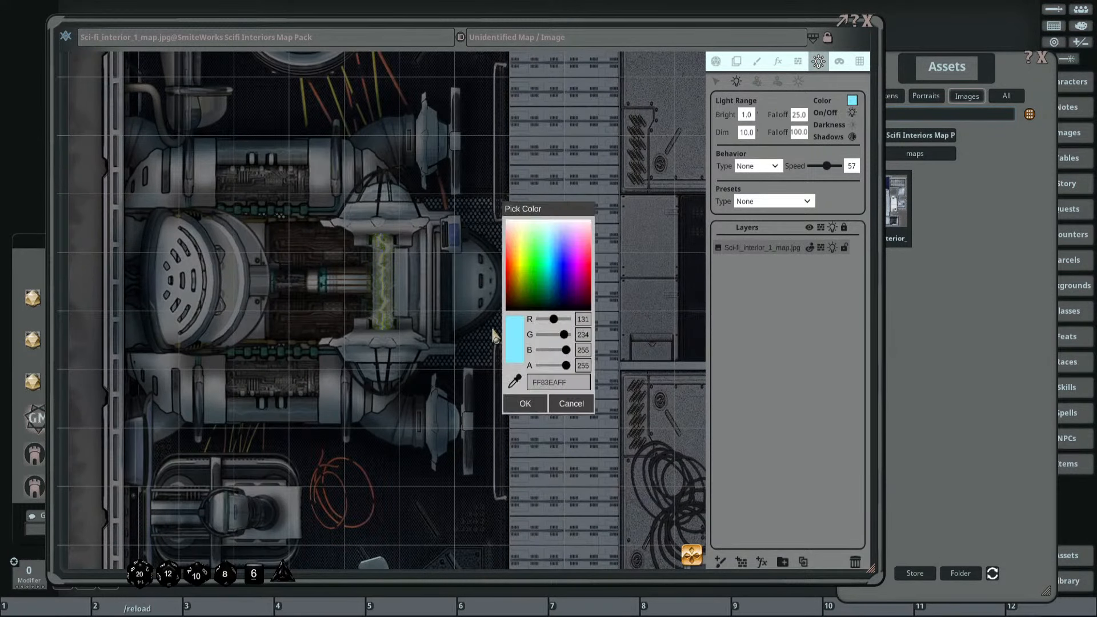
left_click(514, 381)
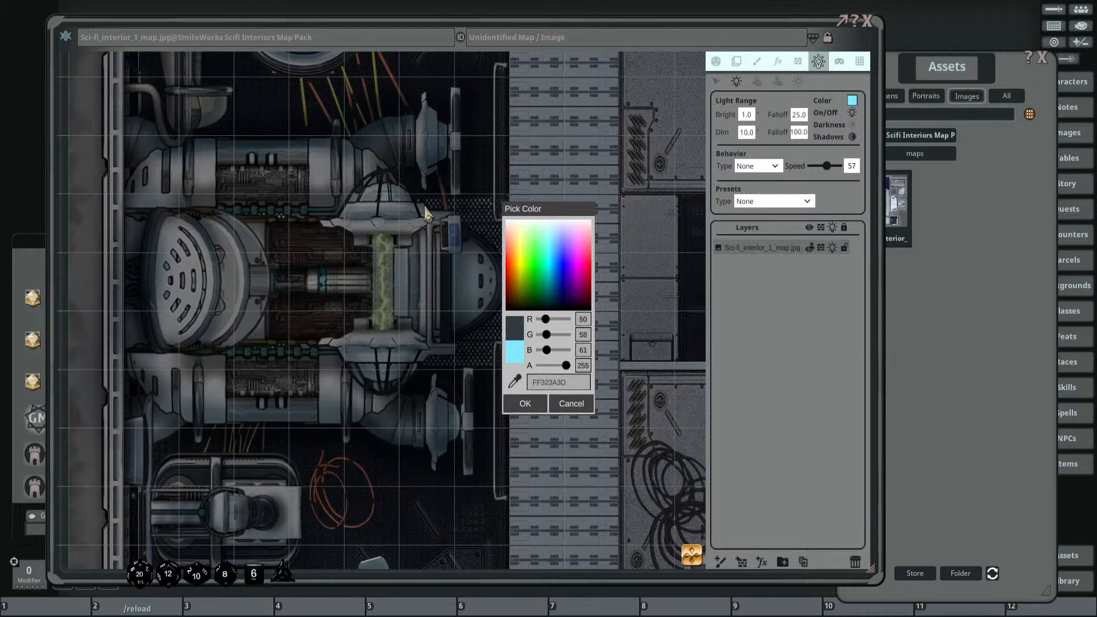
left_click(574, 406)
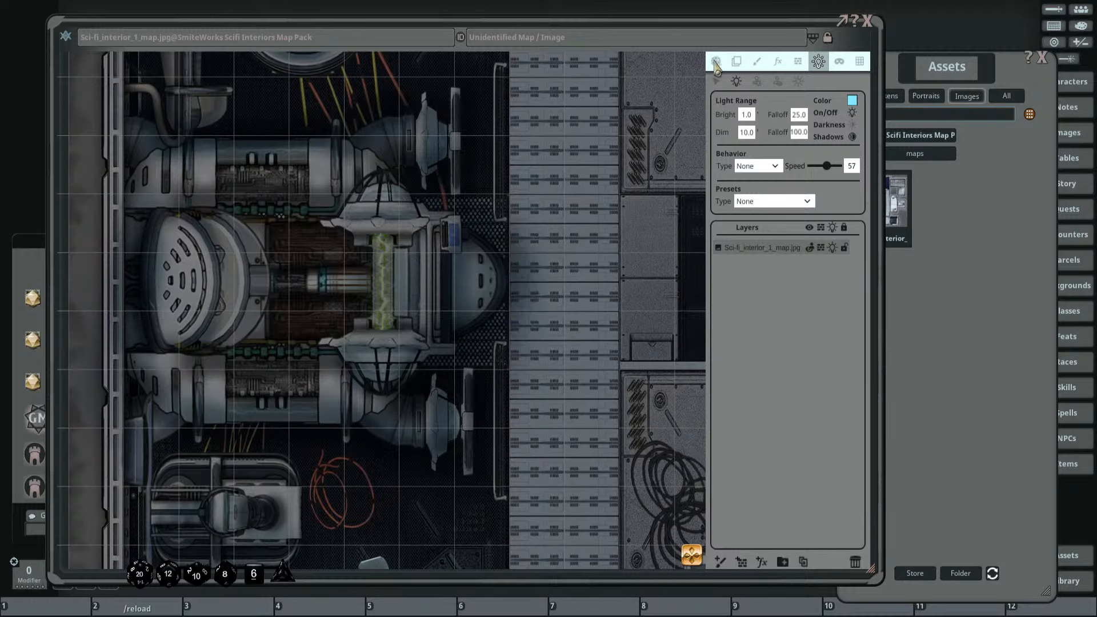
Show the map at full brightness without its lighting, closing in on the central machine's green energy beam.
left_click(717, 61)
left_click(851, 157)
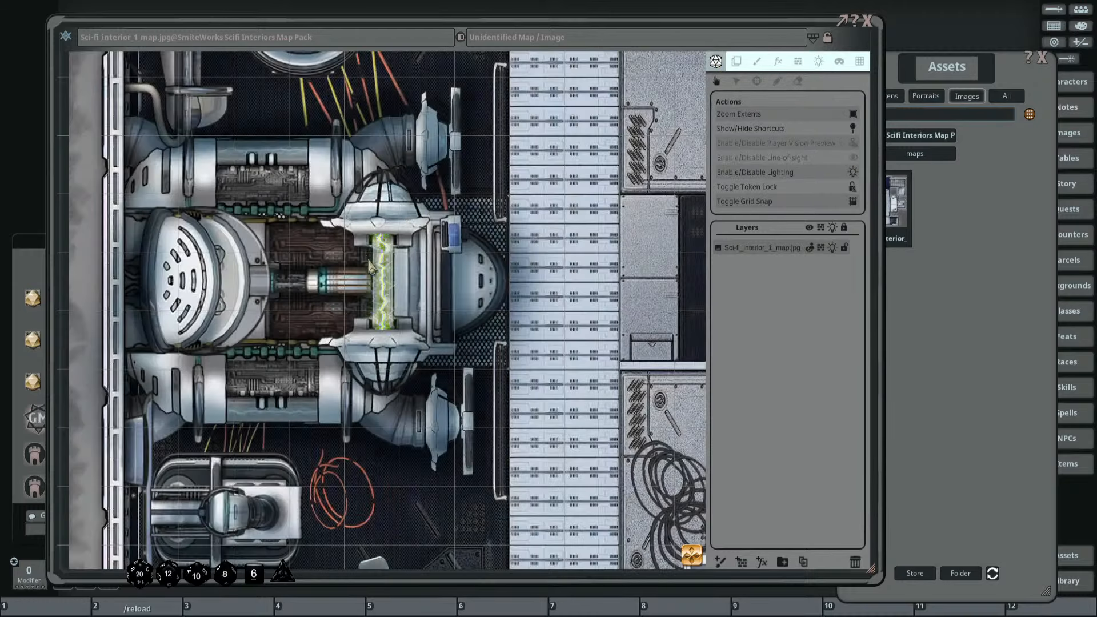
scroll(480, 214, "up", 4)
Set the color for new point lights to the yellow-green FFD9F697 sampled from the machine's energy beam.
left_click(819, 62)
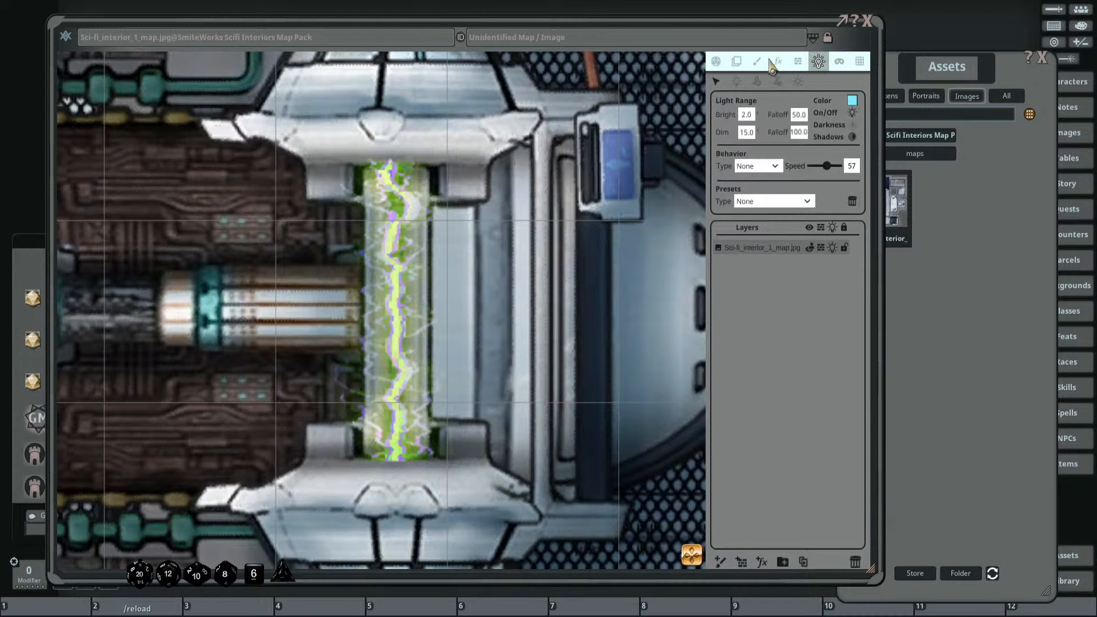
left_click(853, 100)
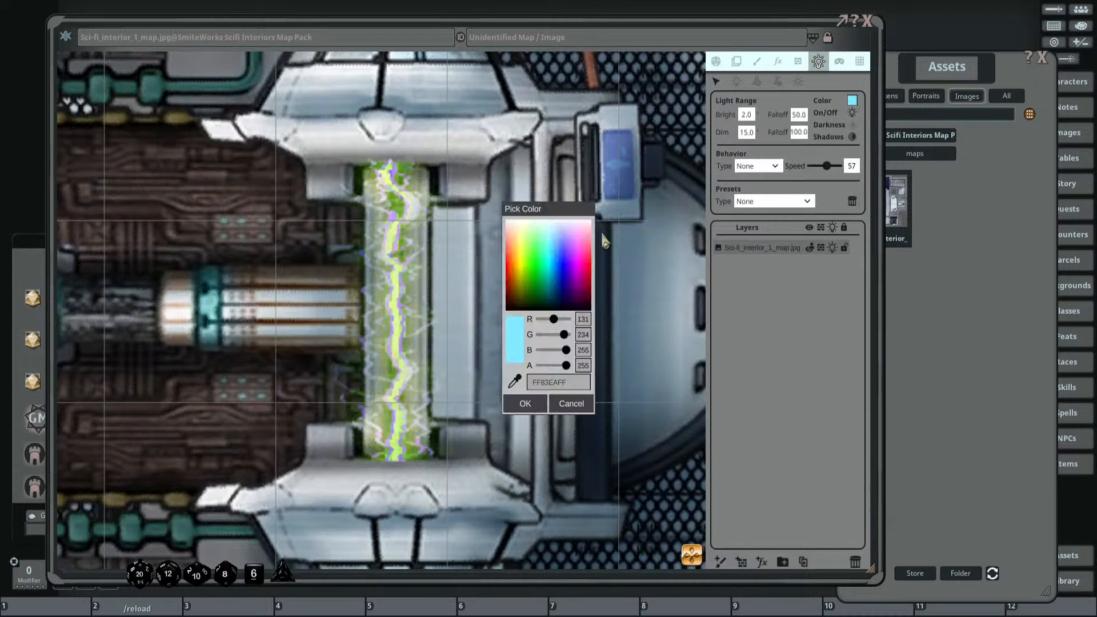
left_click(567, 404)
left_click(737, 81)
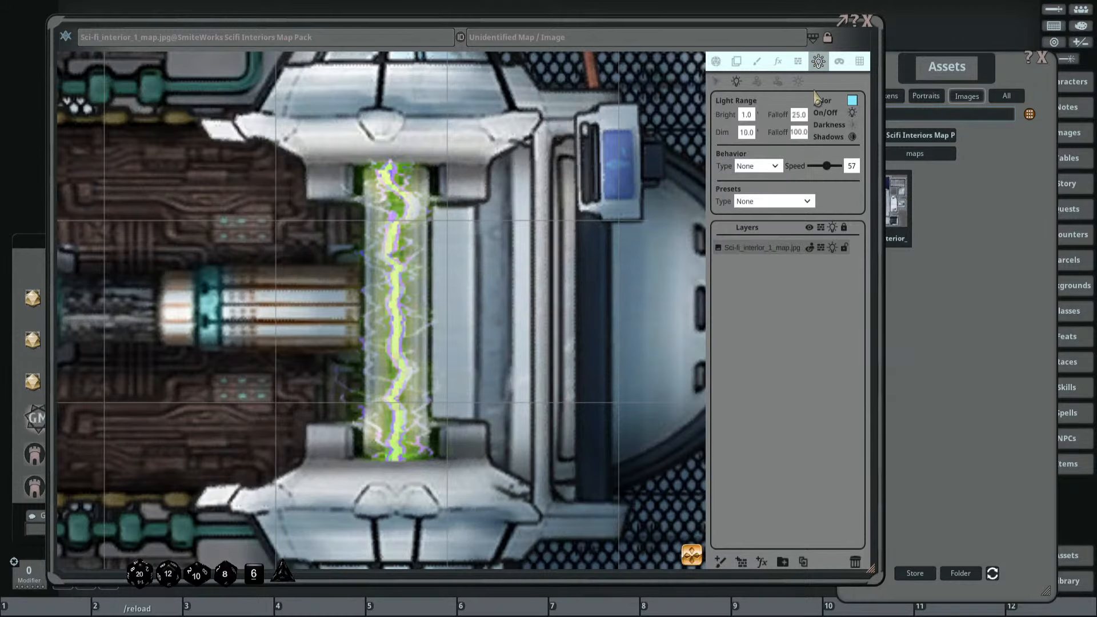
left_click(852, 101)
left_click(516, 381)
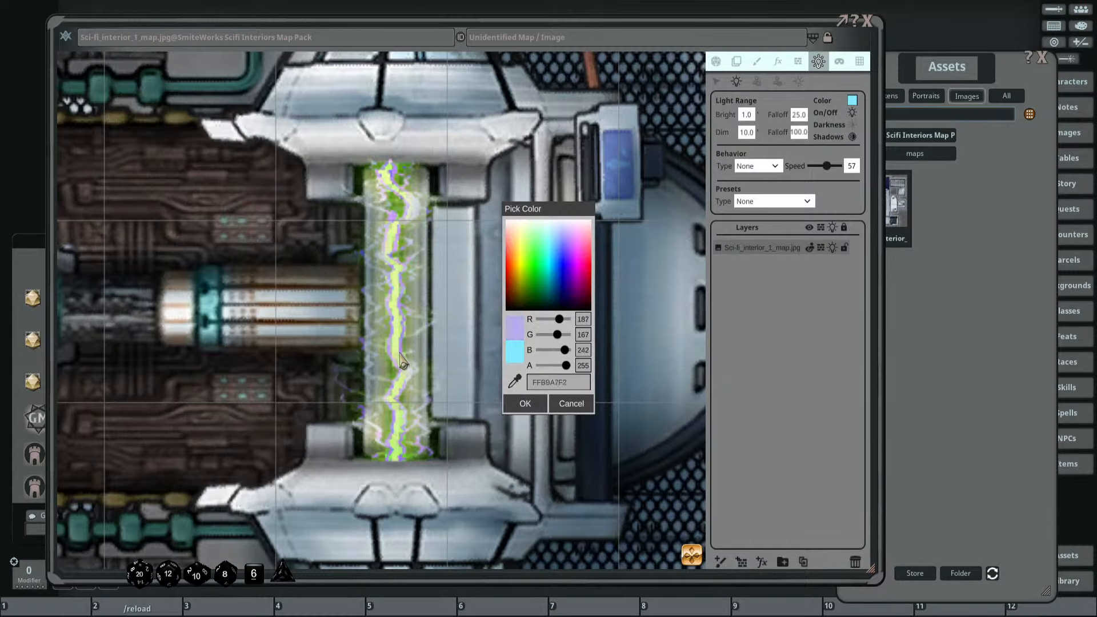
left_click(526, 406)
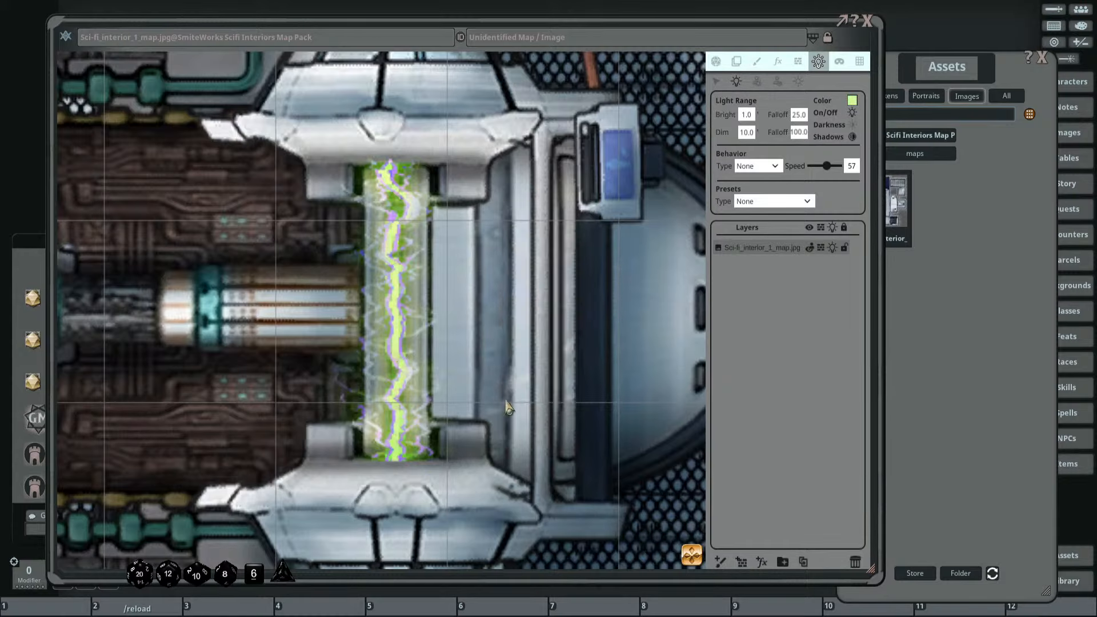
Add a yellow-green light with bright range 1 and dim range 10 mid-beam, and check it in the player vision preview.
scroll(446, 320, "down", 2)
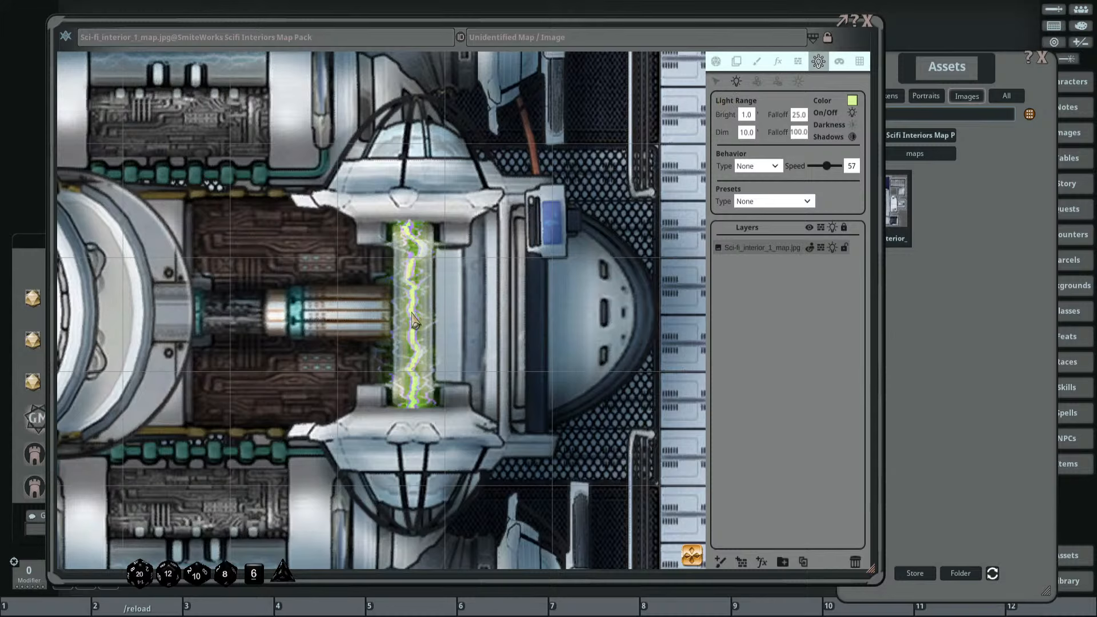
left_click(413, 316)
scroll(472, 323, "down", 2)
left_click(716, 61)
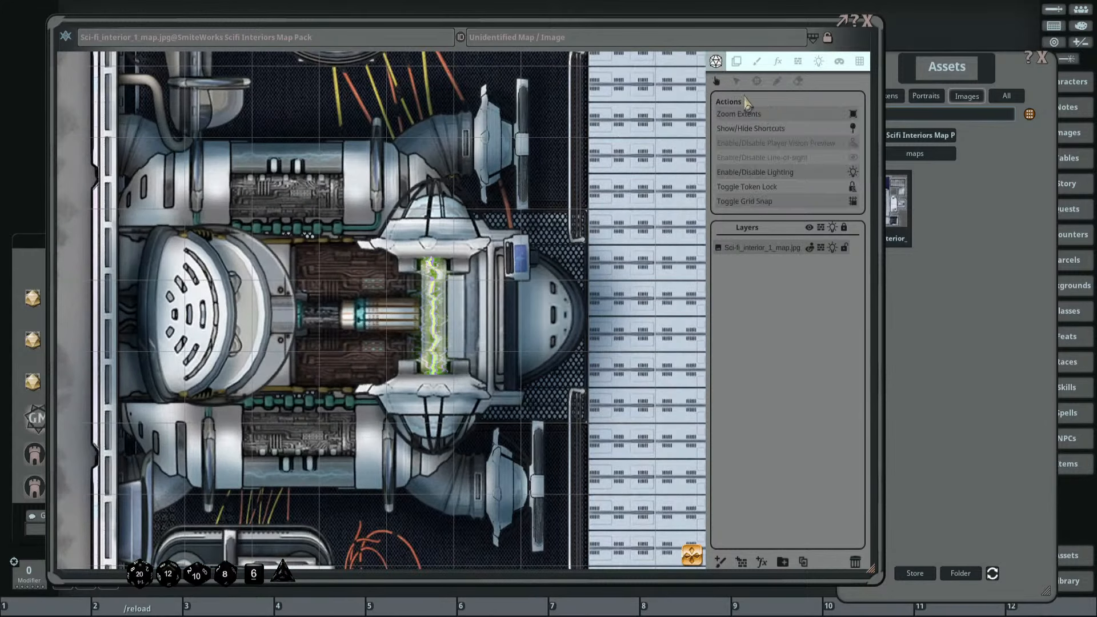
left_click(853, 143)
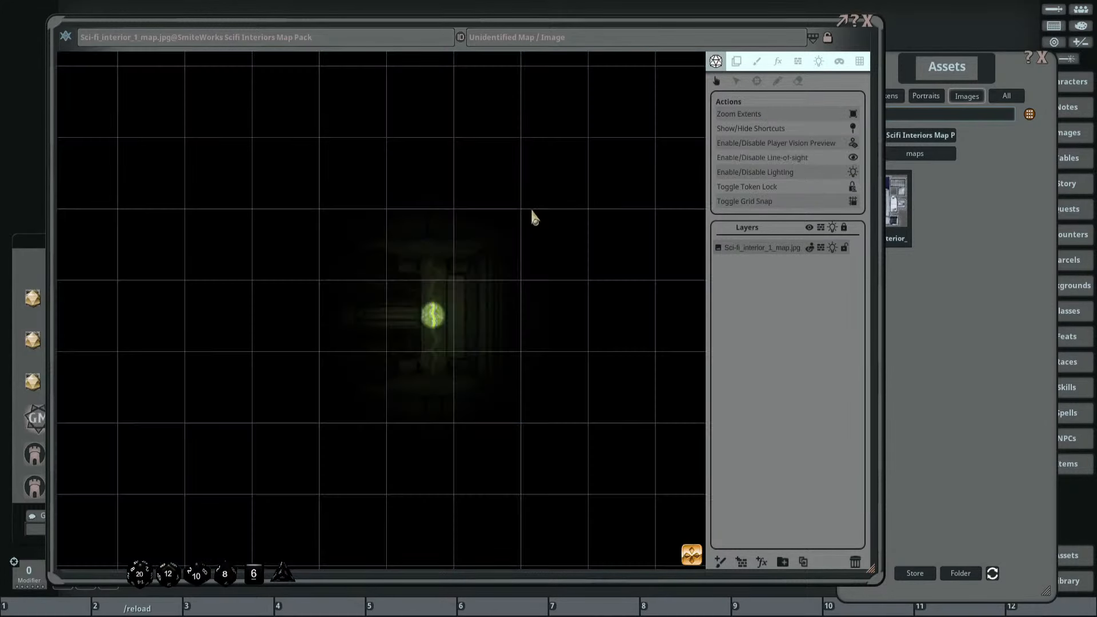
left_click_drag(532, 214, 535, 188)
left_click(736, 81)
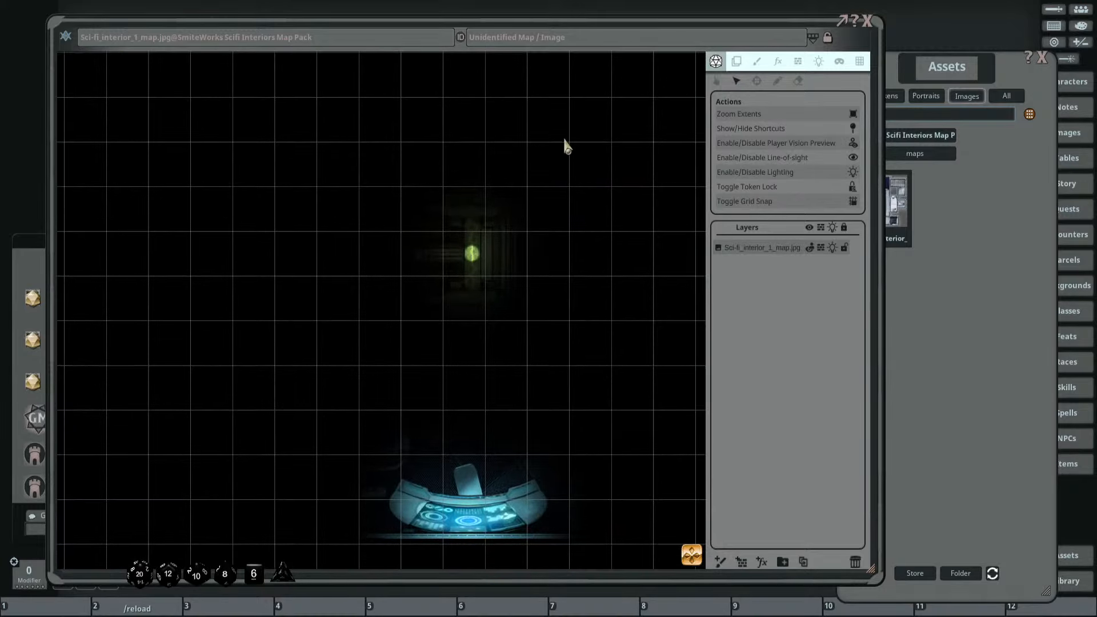
scroll(490, 239, "up", 6)
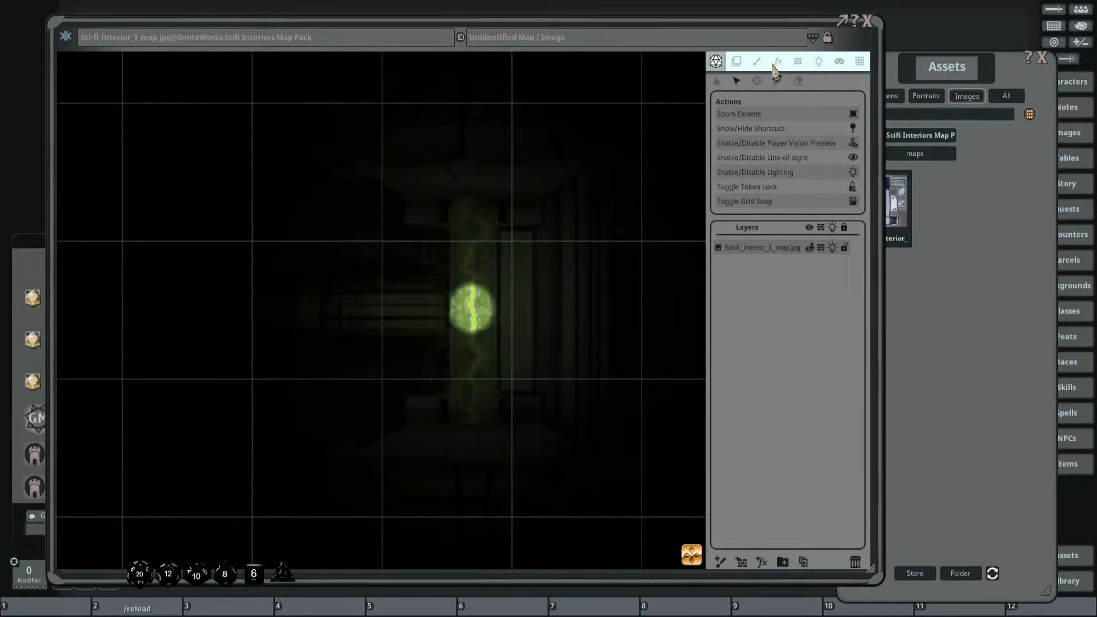
Move the yellow-green light to the upper part of the energy beam and set its bright range to 2.
left_click(819, 61)
scroll(608, 263, "down", 2)
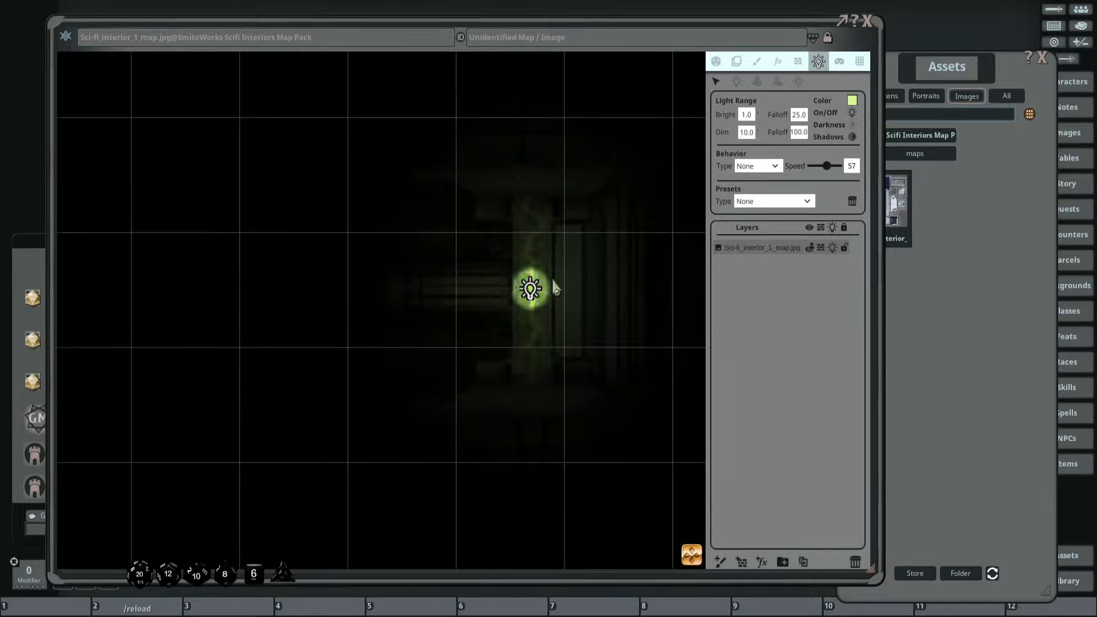
left_click_drag(532, 302, 532, 243)
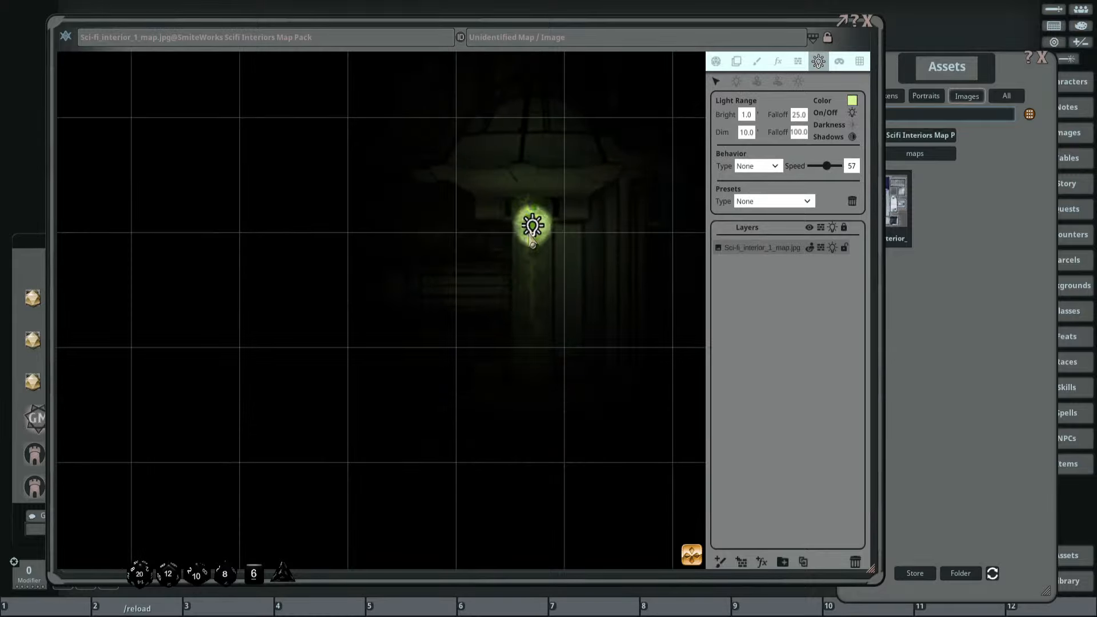
scroll(560, 245, "down", 2)
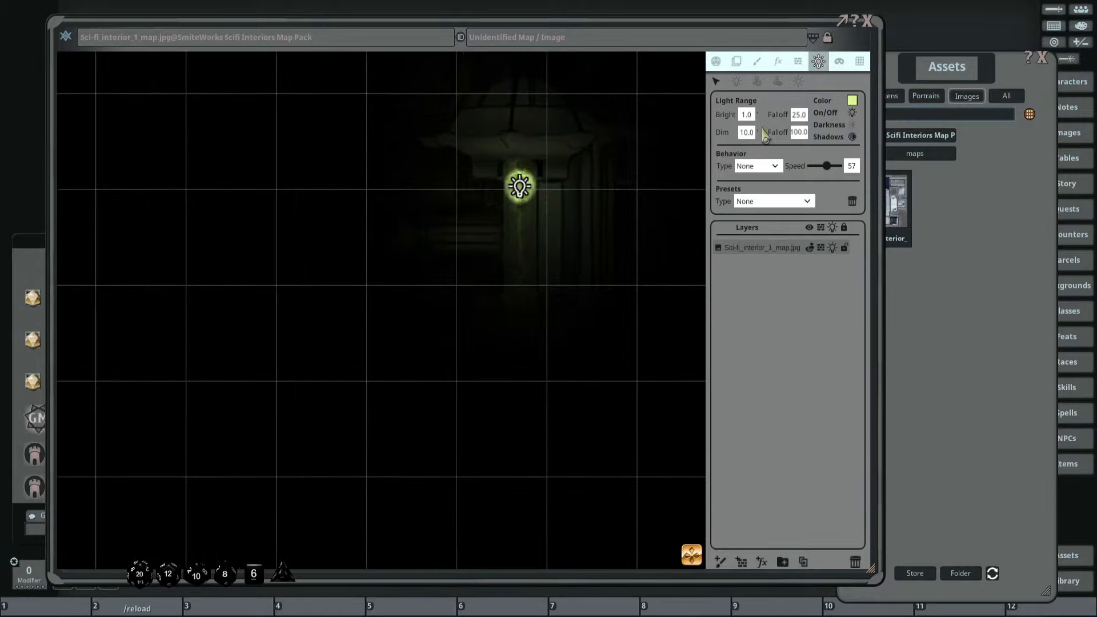
left_click(746, 114)
type("2")
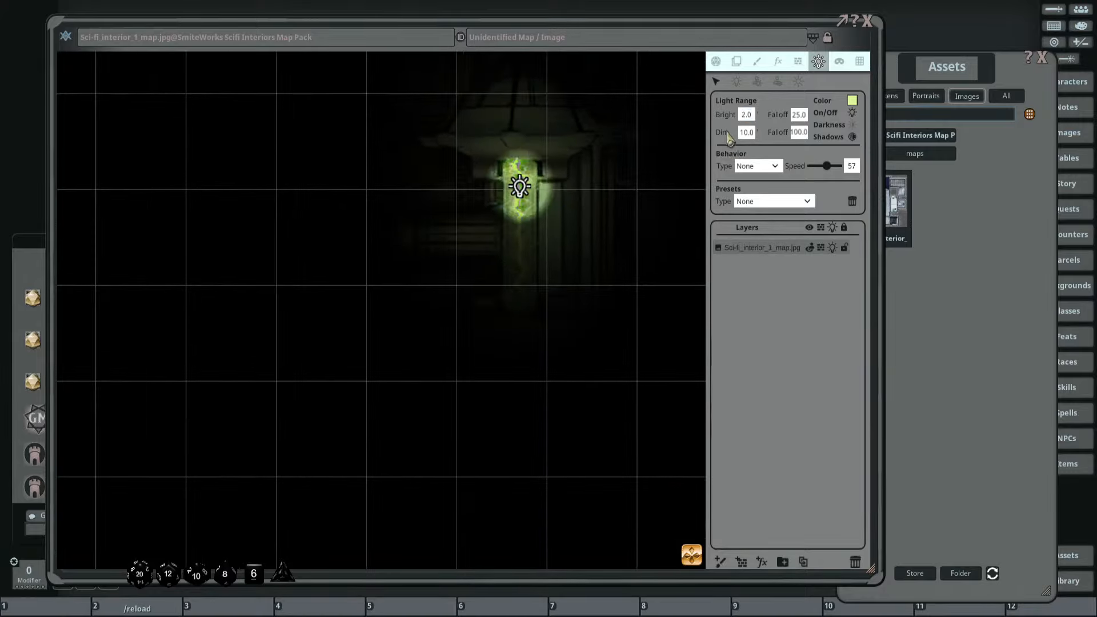
left_click_drag(521, 188, 527, 207)
Add two more yellow-green lights with bright range 2 and dim range 10 at the beam's middle and lower end.
left_click(737, 81)
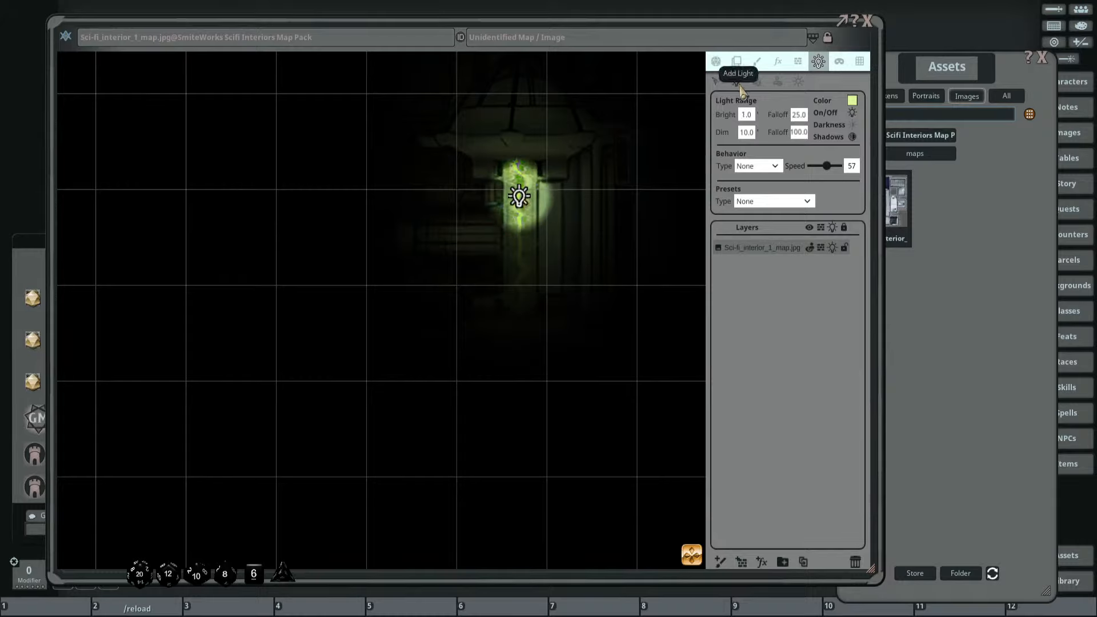
left_click(522, 242)
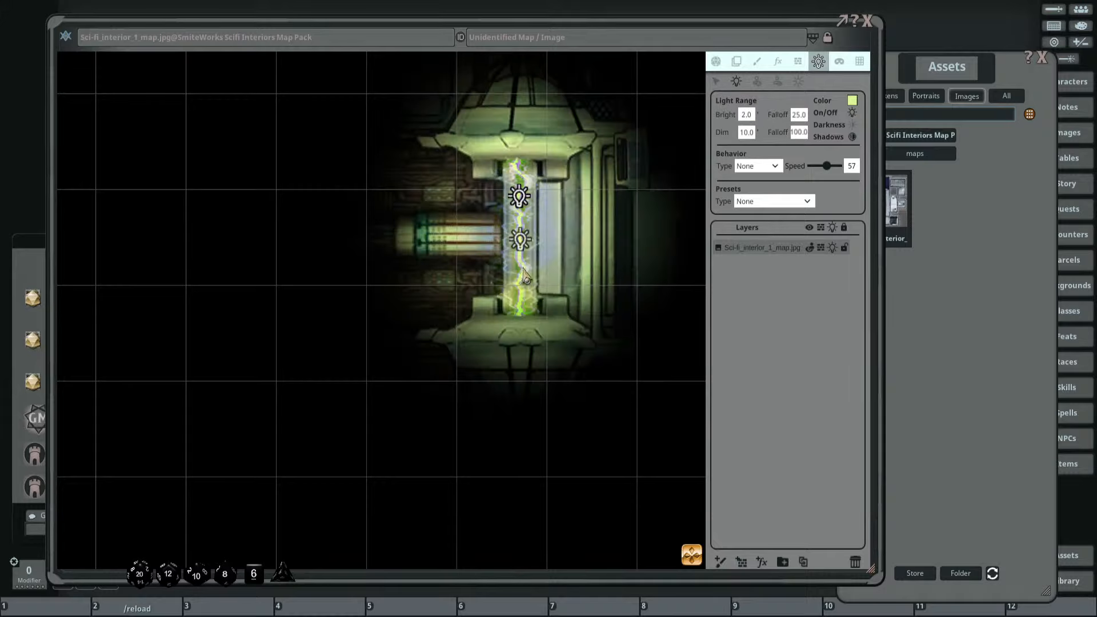
left_click(519, 292)
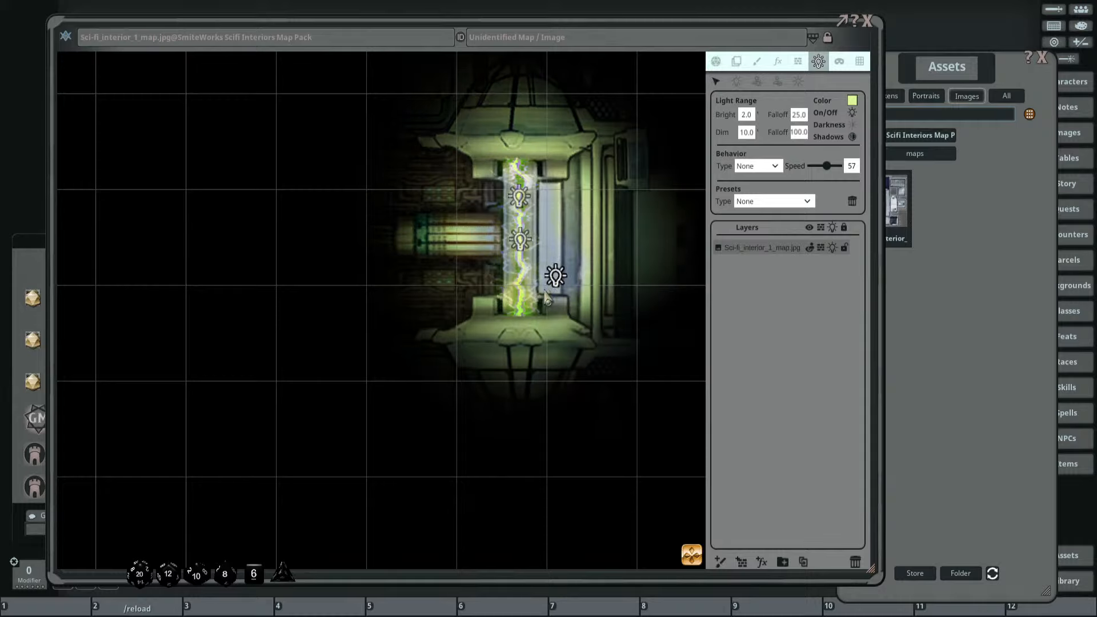
scroll(521, 294, "down", 2)
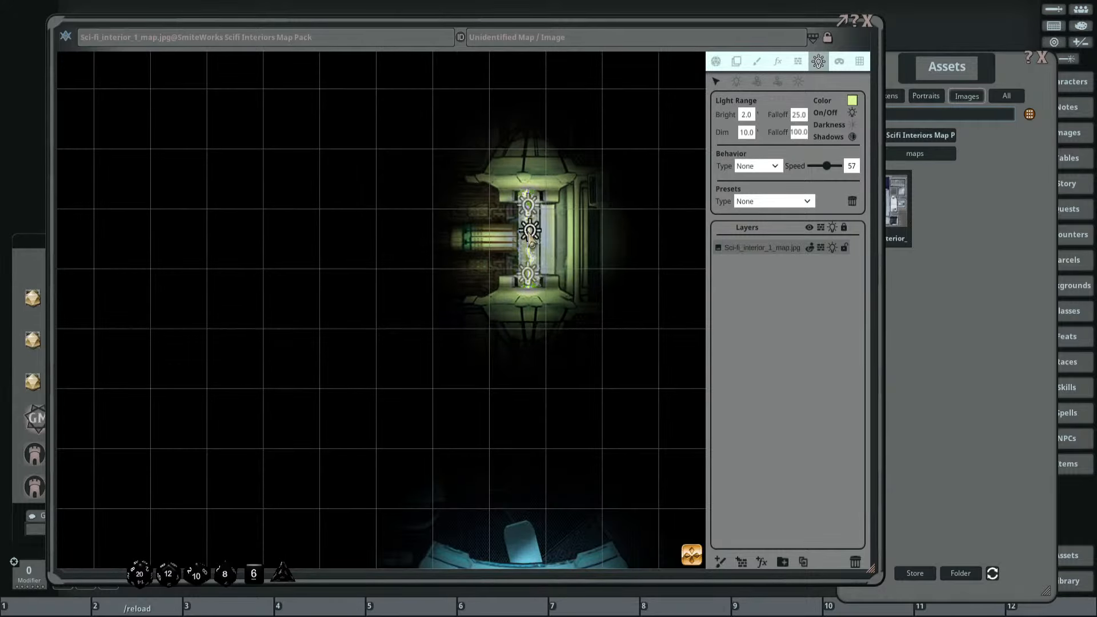
Examine the glow of the machine, console and fixture lights across the whole map in the player vision preview.
scroll(445, 210, "down", 2)
scroll(445, 210, "down", 5)
left_click_drag(536, 196, 395, 246)
scroll(468, 193, "up", 1)
scroll(469, 192, "down", 2)
scroll(429, 198, "up", 3)
scroll(430, 199, "down", 5)
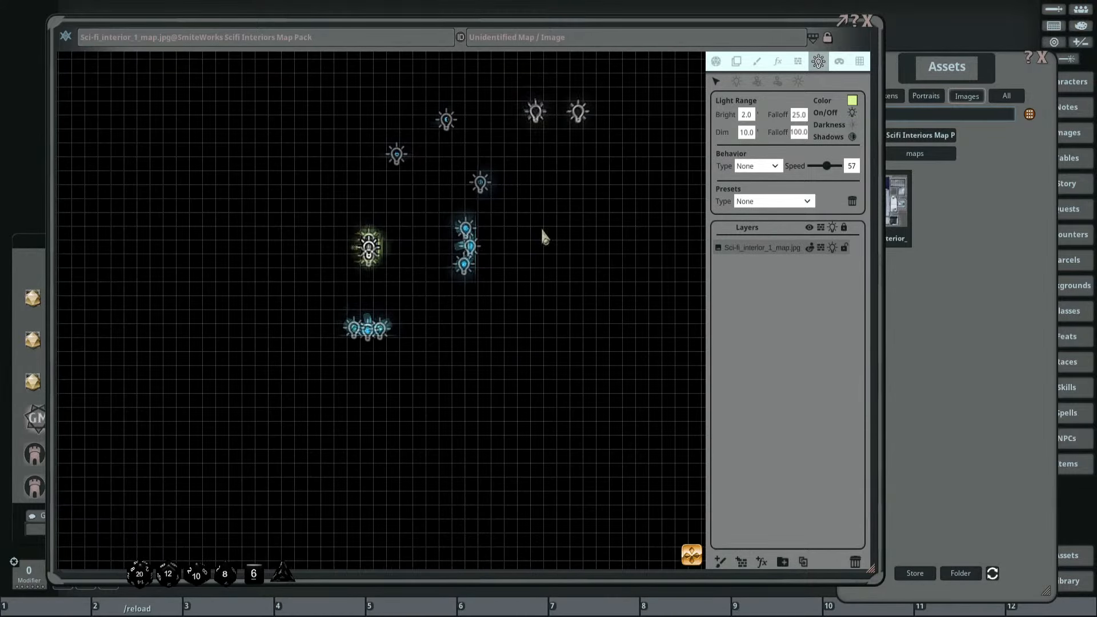
left_click_drag(543, 140, 448, 250)
scroll(449, 249, "up", 4)
left_click_drag(347, 246, 480, 189)
scroll(484, 242, "down", 5)
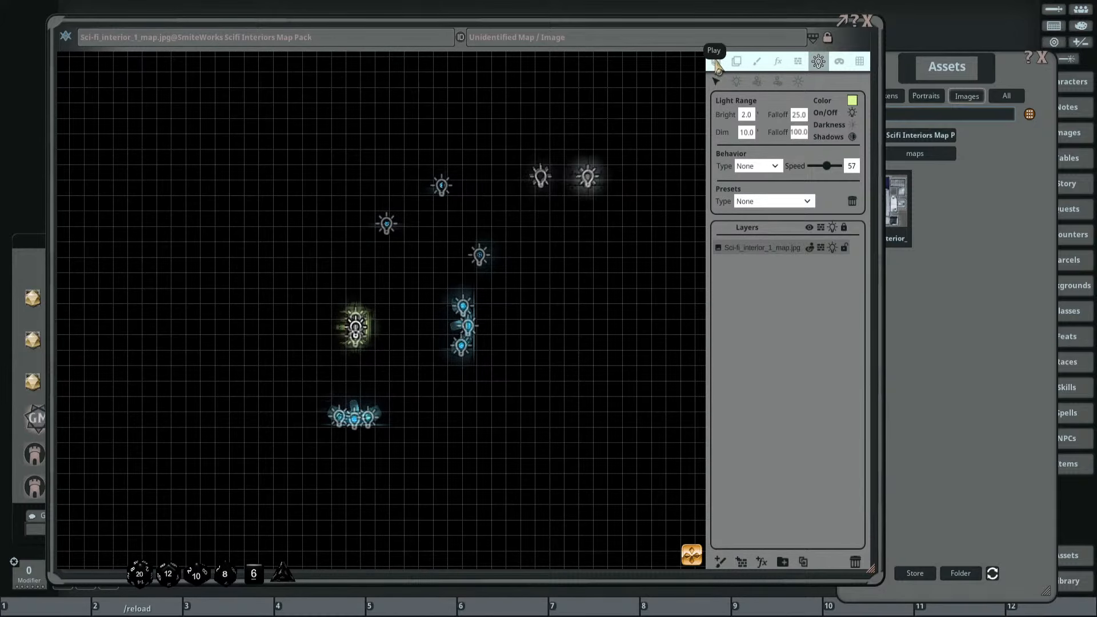
Switch the player vision preview off and back on to compare the views, and inspect the machine and console lights.
key("ctrl")
key("ctrl+d")
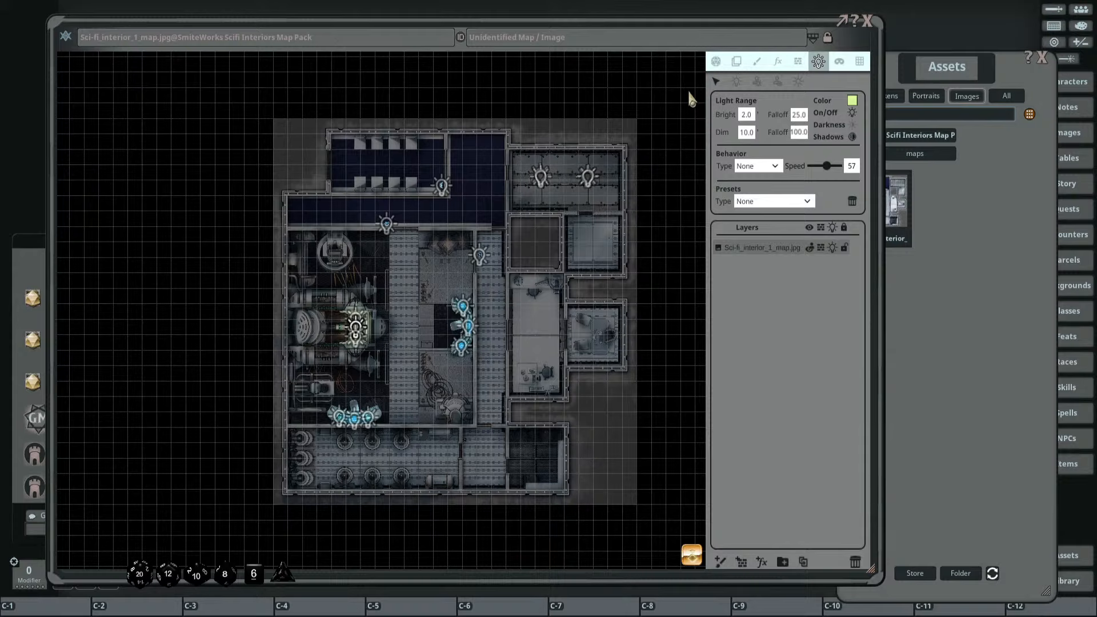
key("ctrl+d")
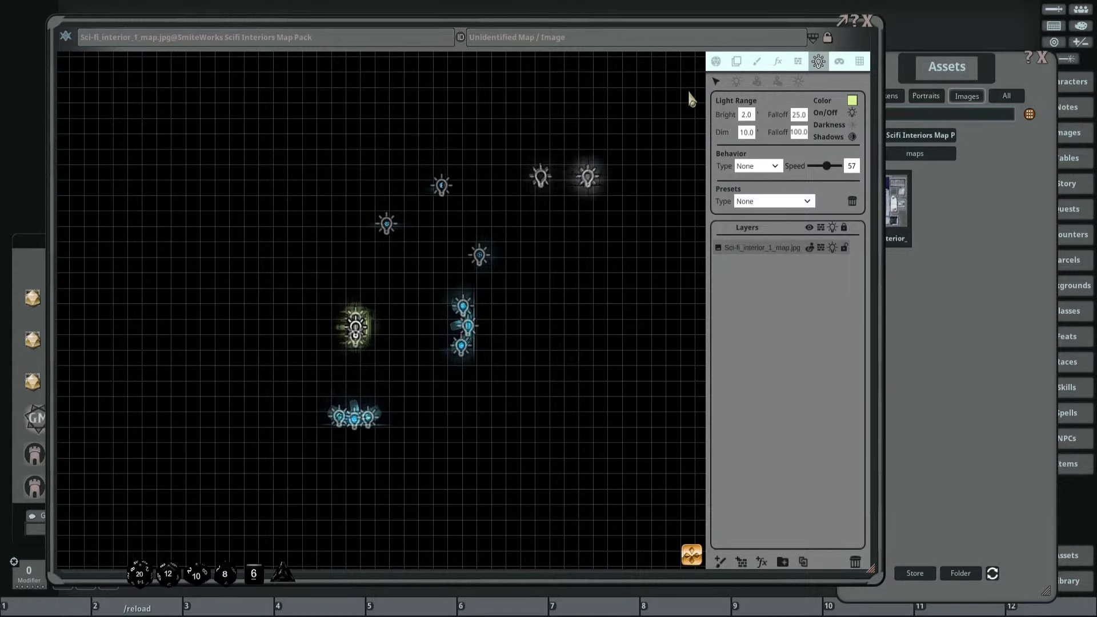
scroll(394, 292, "up", 5)
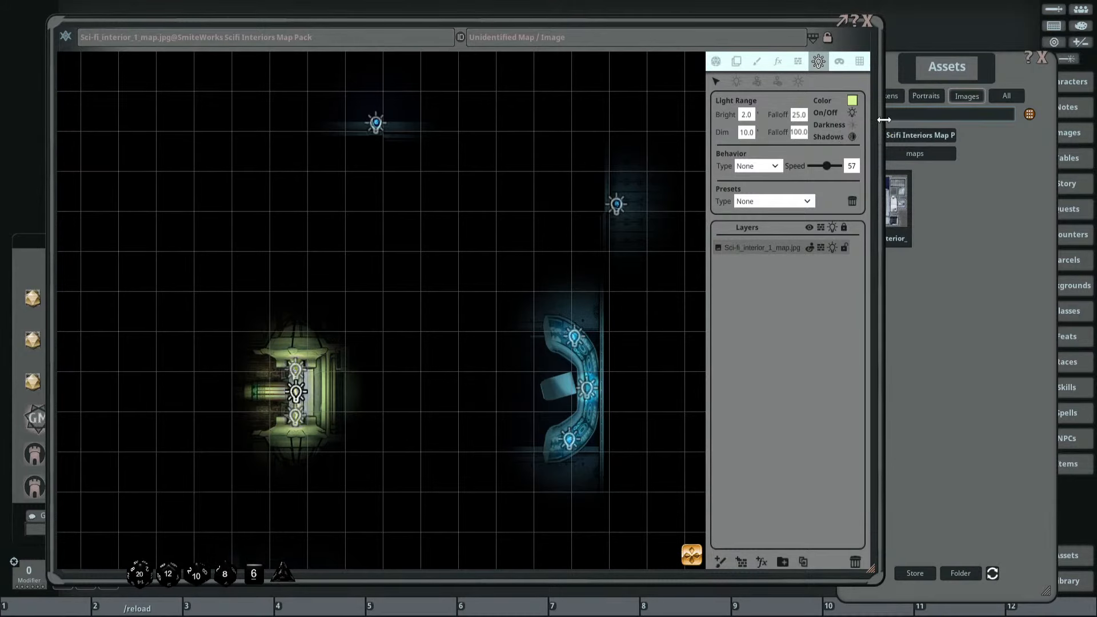
Narrow the map window and try sampling a light color from the map thumbnail in the Assets window.
left_click_drag(884, 119, 682, 119)
left_click(652, 100)
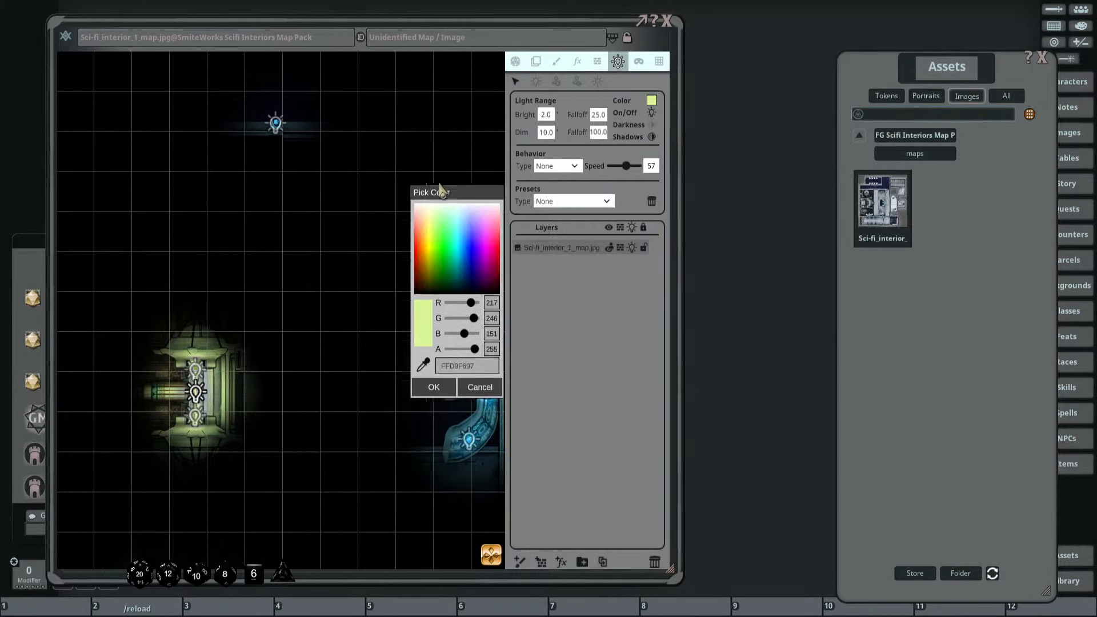
left_click_drag(440, 188, 409, 179)
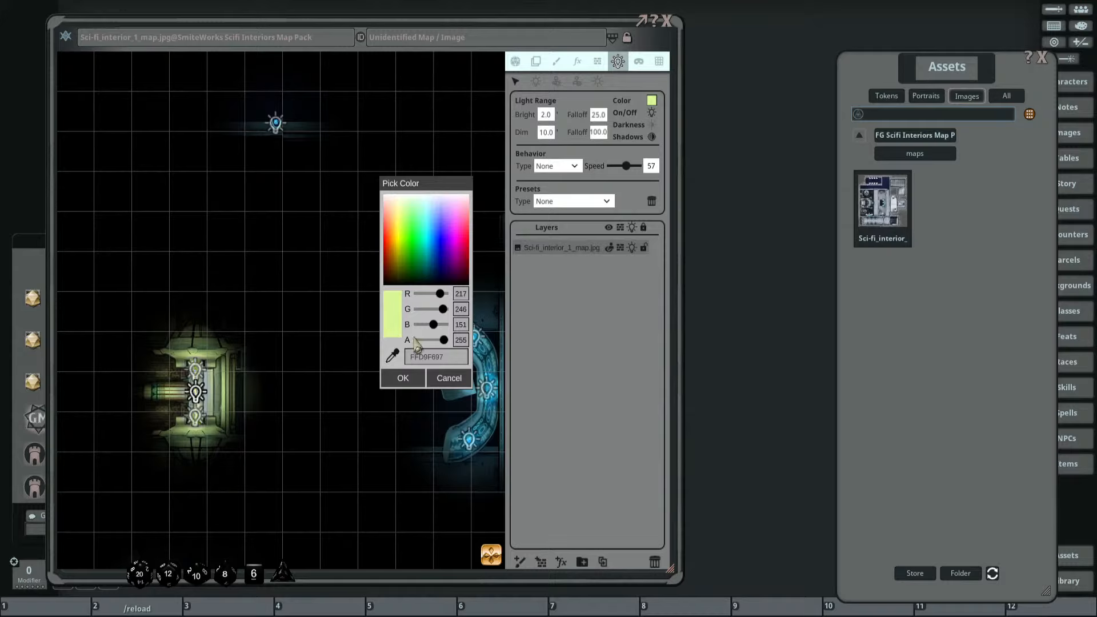
left_click(395, 359)
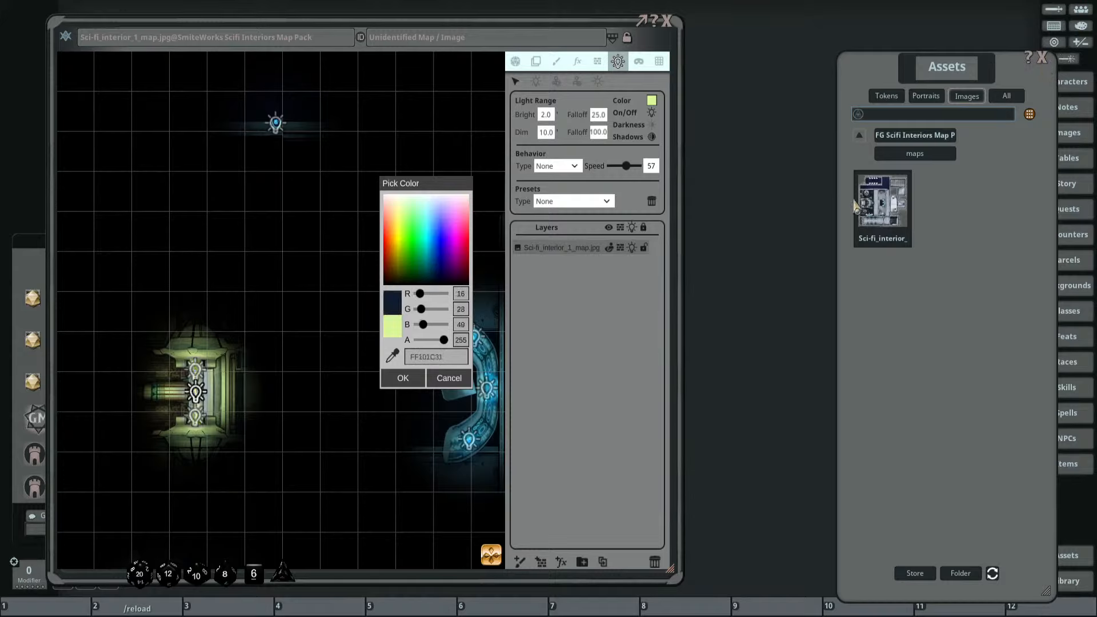
left_click(448, 379)
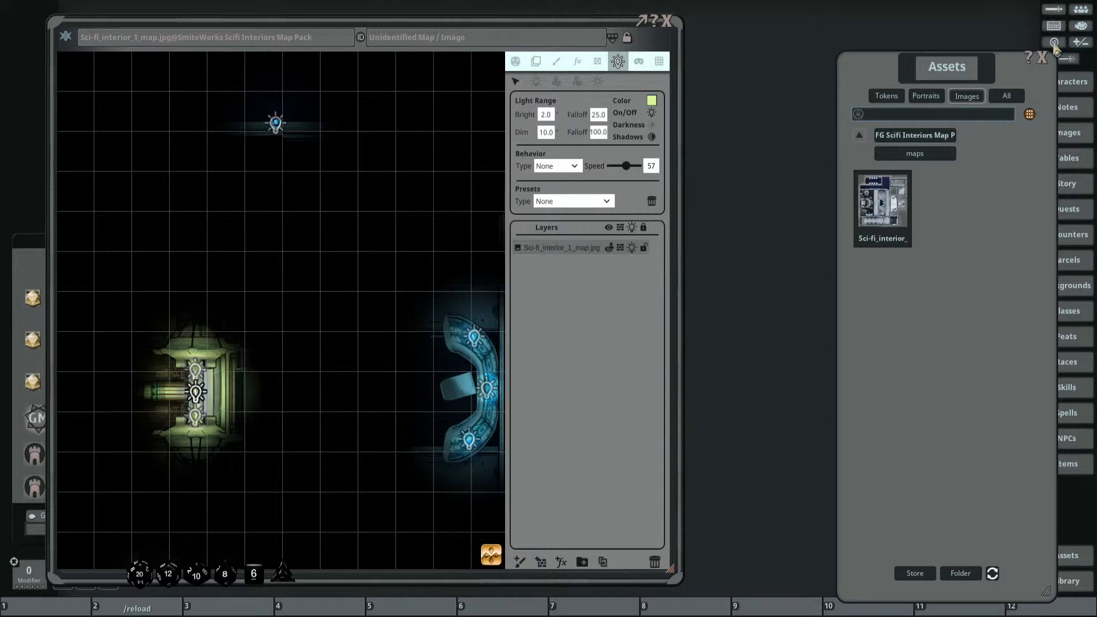
Open the colour picker for the user's dice and pointer colour, and move the map and Assets windows aside.
left_click(1082, 26)
left_click_drag(598, 196, 768, 175)
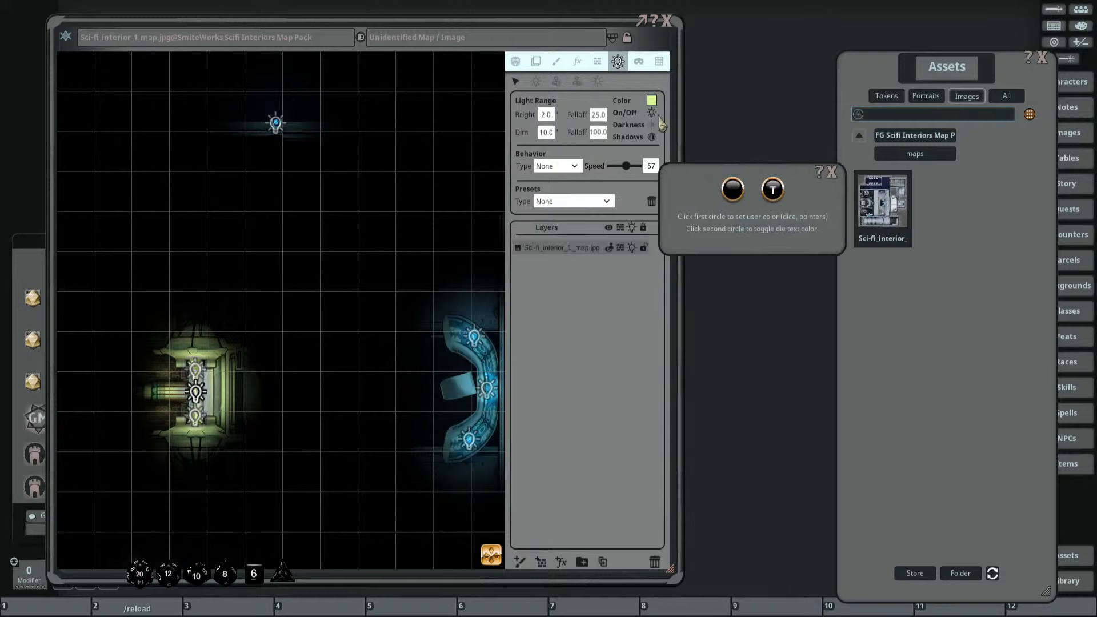
left_click(734, 192)
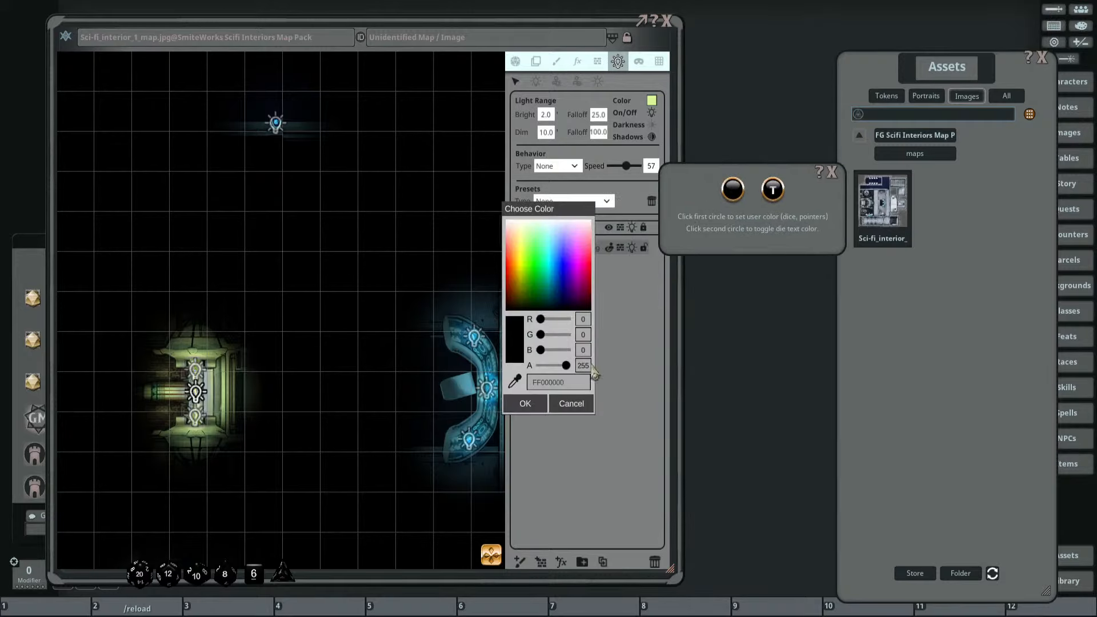
mouse_move(651, 48)
left_mouse_down()
mouse_move(685, 105)
mouse_move(559, 46)
mouse_move(593, 67)
mouse_move(640, 60)
left_mouse_up()
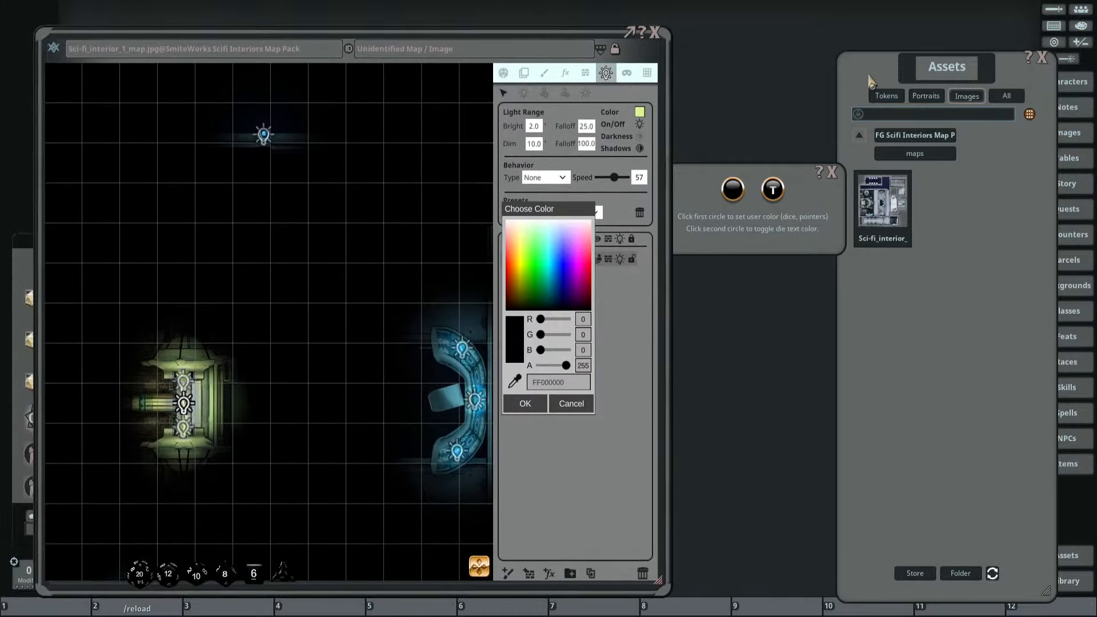
left_click_drag(863, 76, 782, 87)
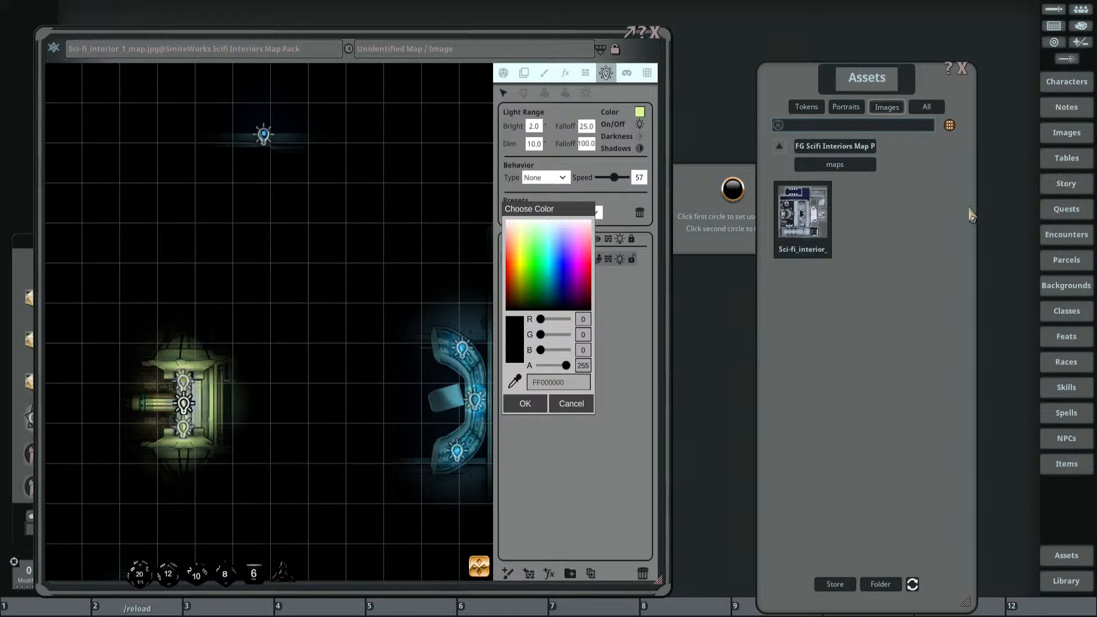
Open the Classes list and sample the blue of its Group arrow with the eyedropper as user colour FF638EA8.
left_click(1066, 312)
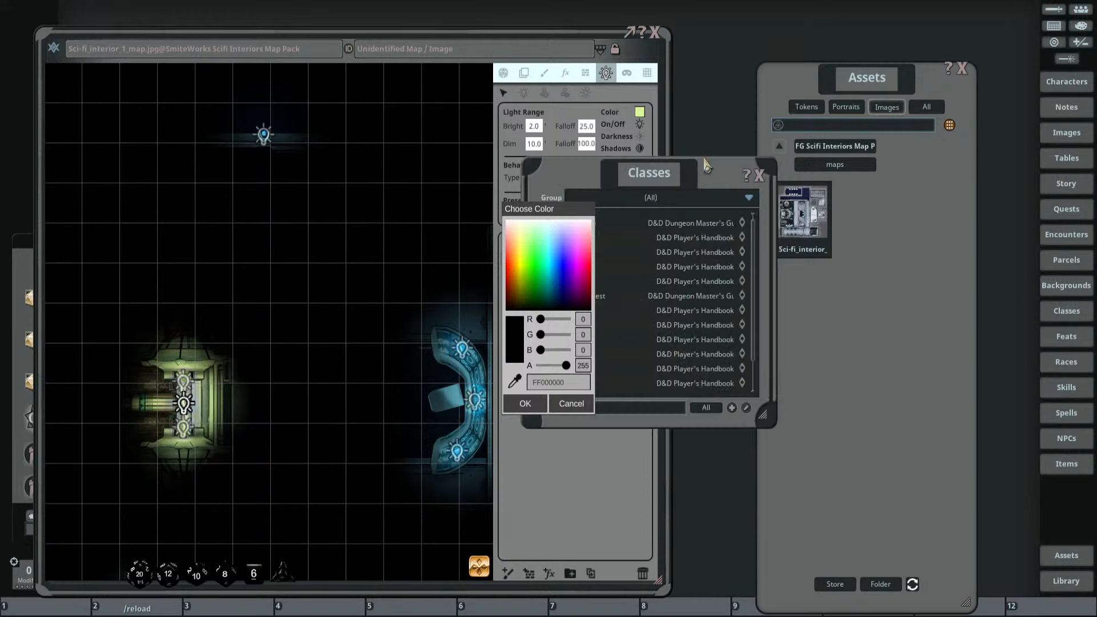
left_click_drag(707, 164, 809, 185)
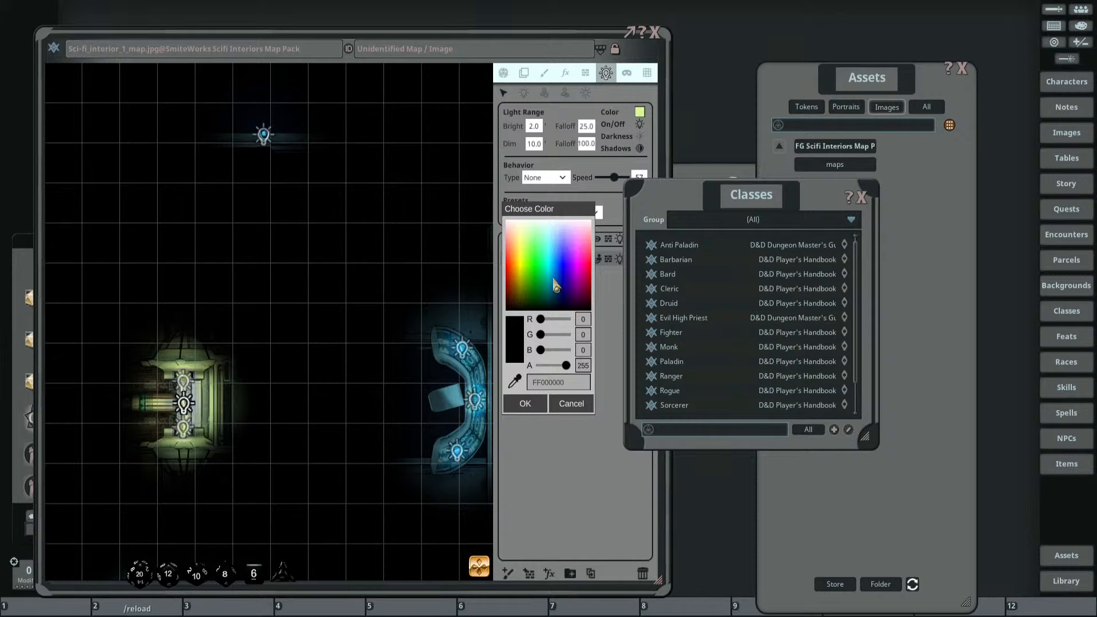
left_click(515, 382)
left_click(854, 223)
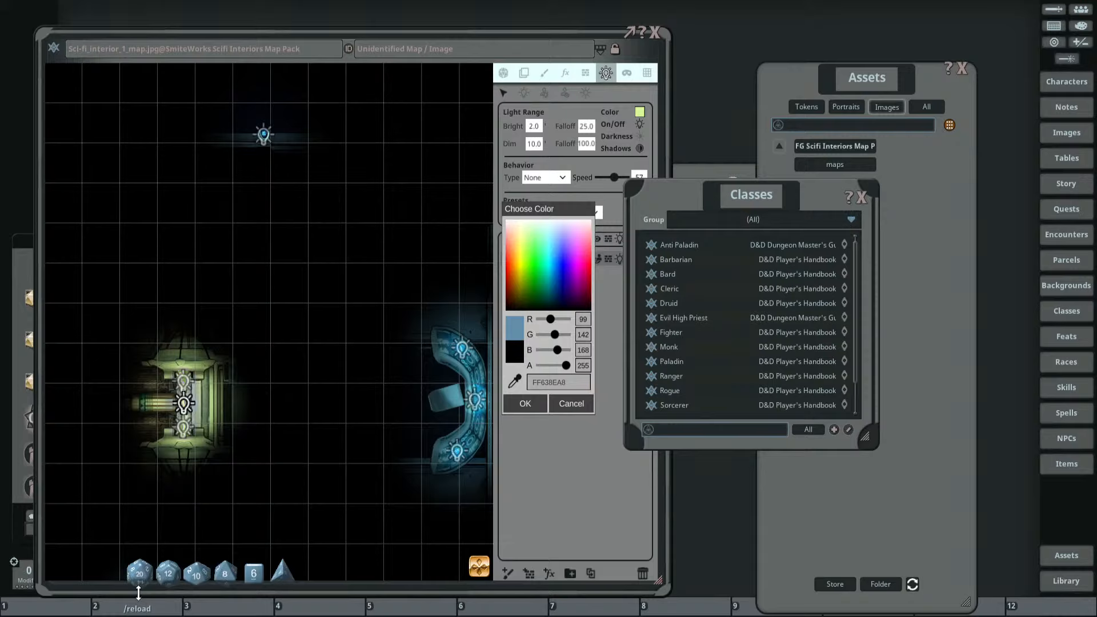
left_click(536, 404)
Close the Classes and user colour windows, and rearrange the Assets and map windows to uncover the chat.
scroll(376, 425, "down", 3)
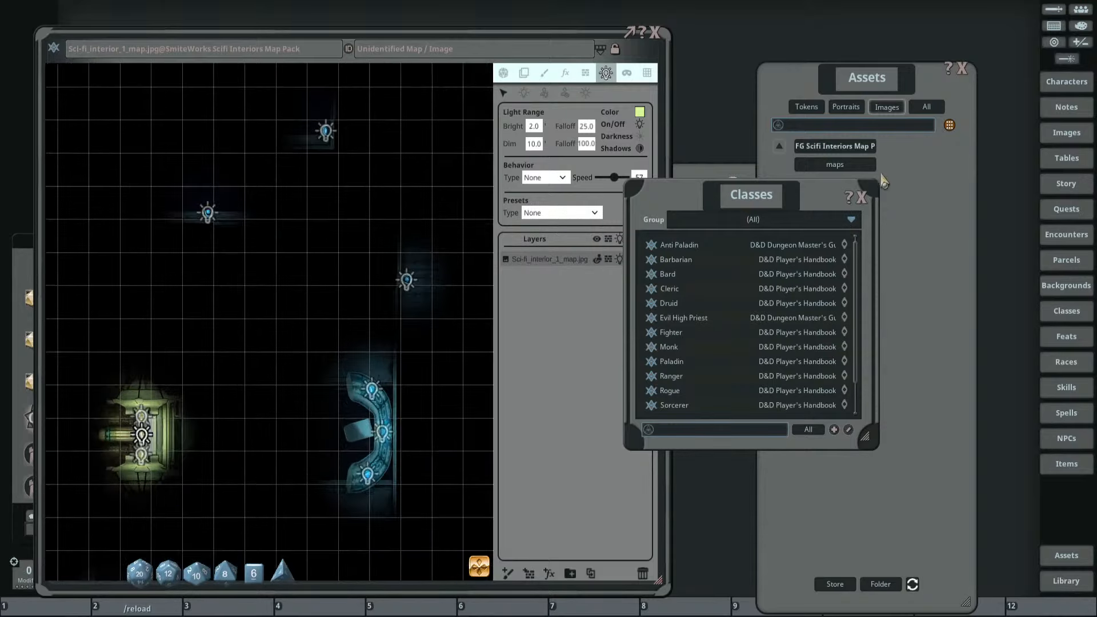
left_click(862, 197)
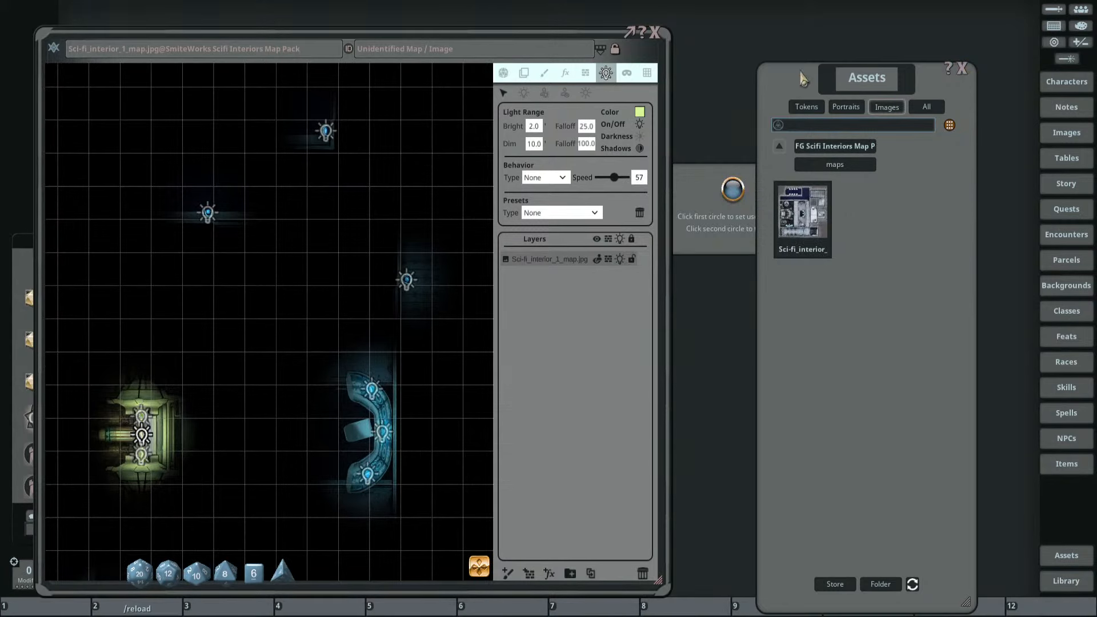
left_click_drag(802, 78, 882, 50)
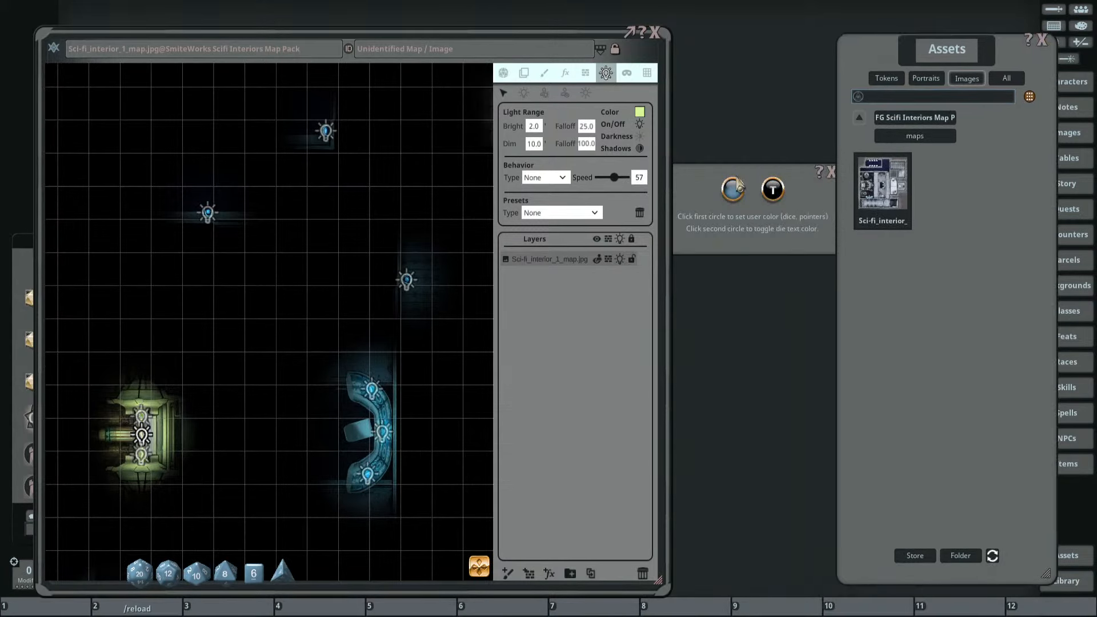
left_click(833, 173)
left_click_drag(331, 40, 510, 17)
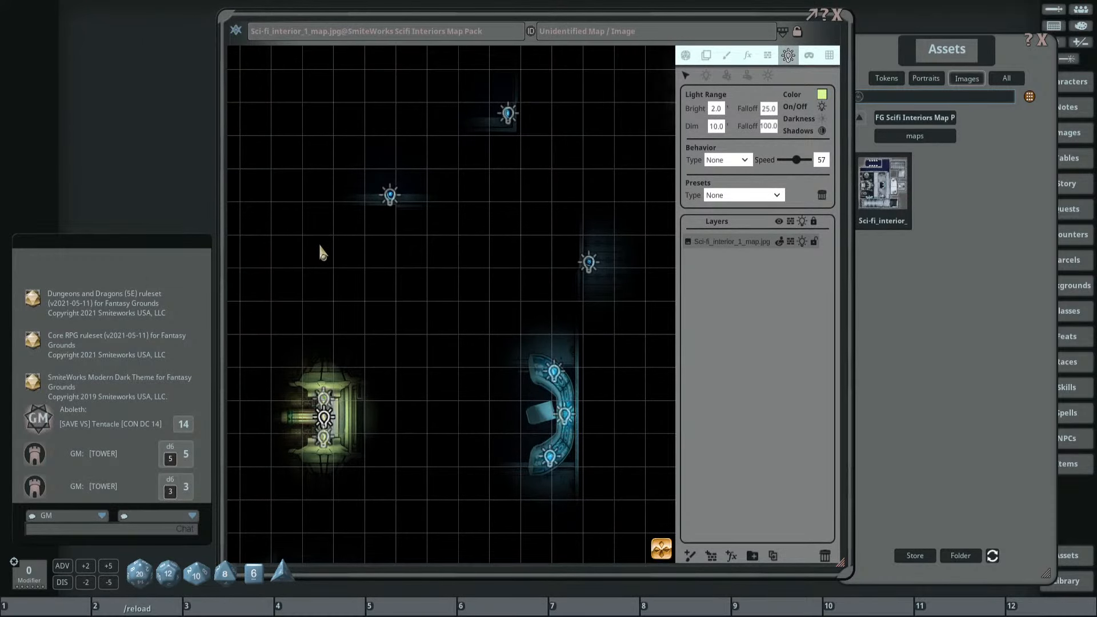
Disable the player vision preview on the sci-fi interior map.
scroll(270, 278, "down", 2)
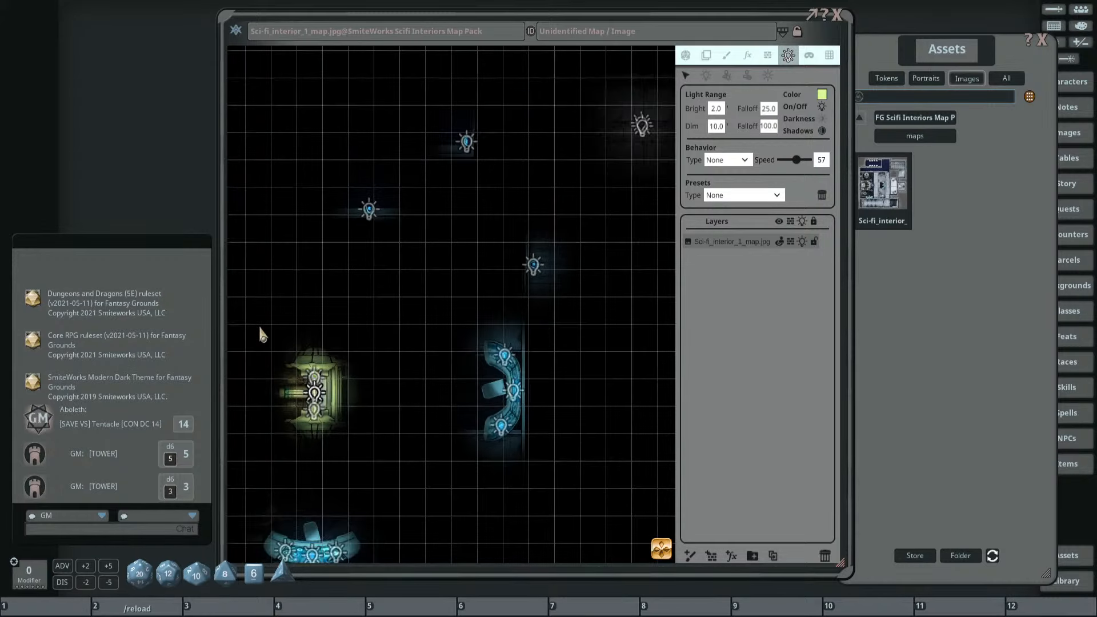
left_click_drag(295, 334, 332, 284)
scroll(332, 284, "up", 3)
scroll(433, 291, "down", 3)
left_click_drag(451, 297, 432, 330)
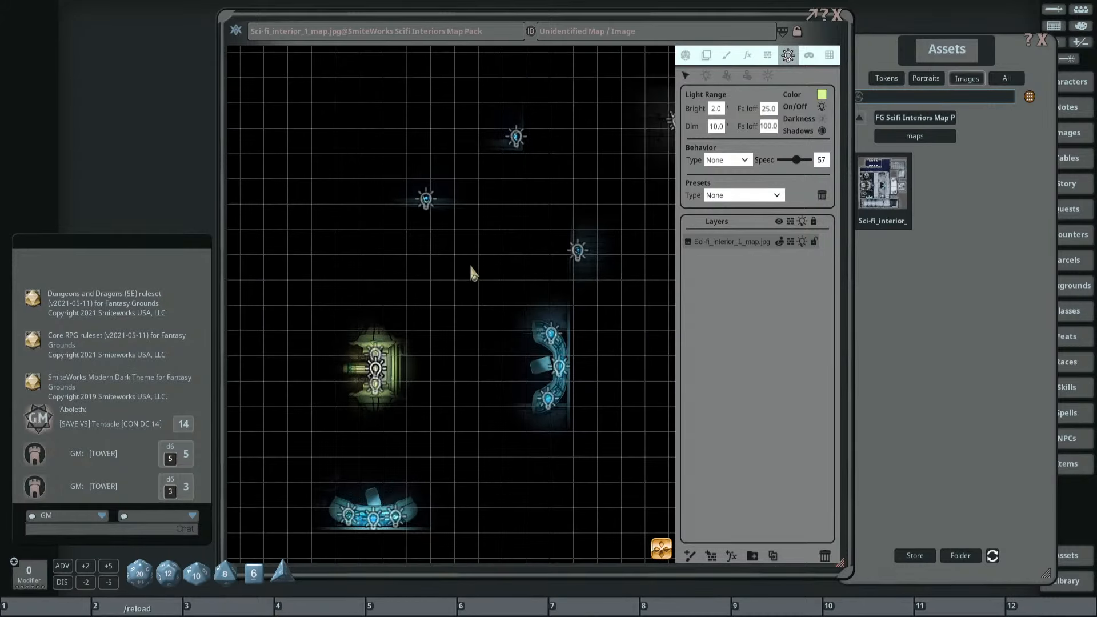
left_click(707, 76)
left_click(687, 57)
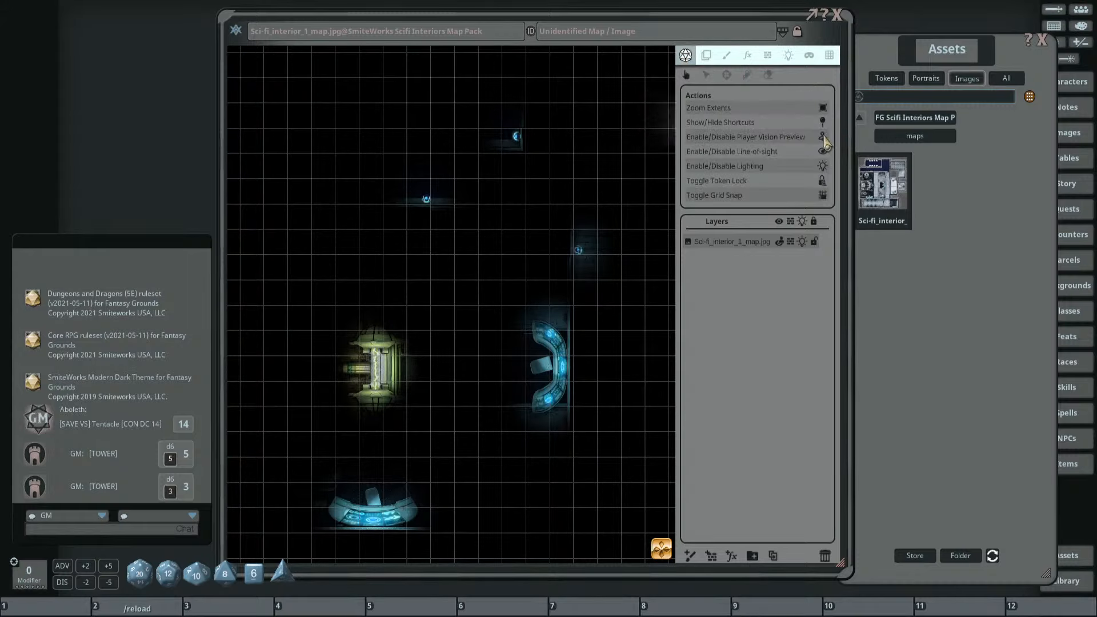
left_click(824, 141)
Examine the rooms of the revealed map and the placement of its existing lights, ending at the small office with the desk.
scroll(578, 197, "down", 3)
left_click_drag(539, 192, 458, 196)
scroll(491, 196, "up", 4)
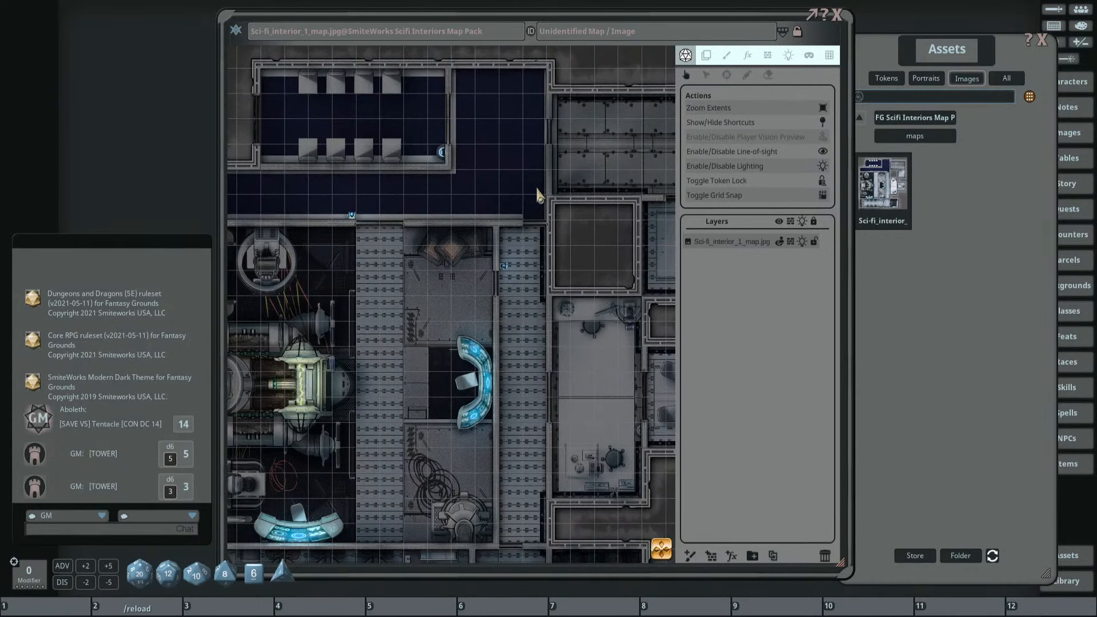
left_click_drag(539, 194, 489, 167)
scroll(489, 168, "down", 1)
scroll(487, 167, "down", 3)
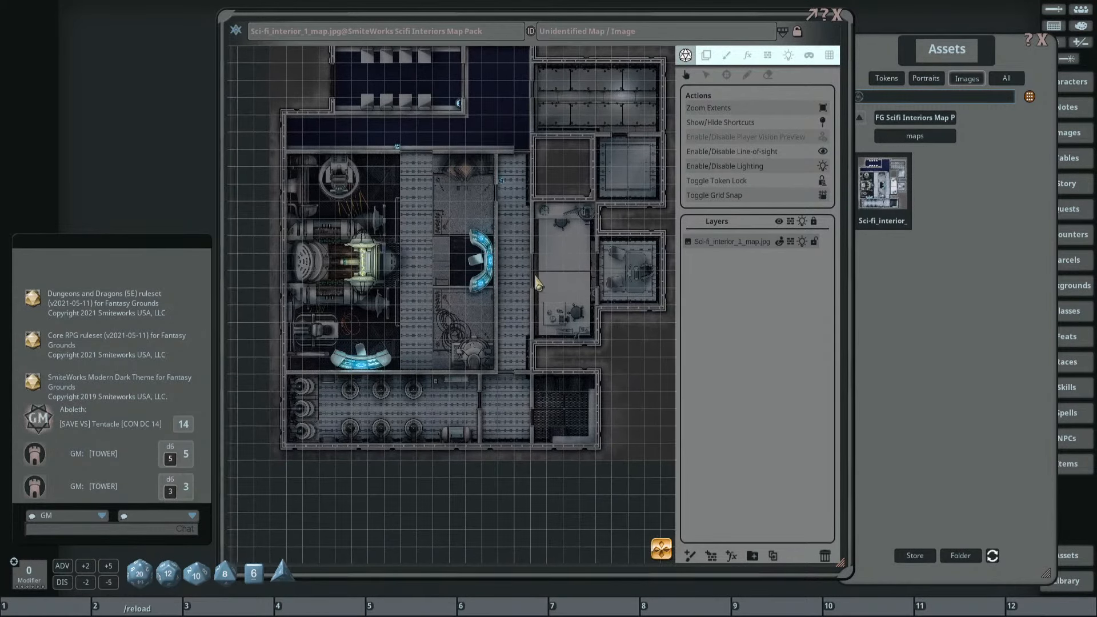
left_click_drag(519, 173, 495, 214)
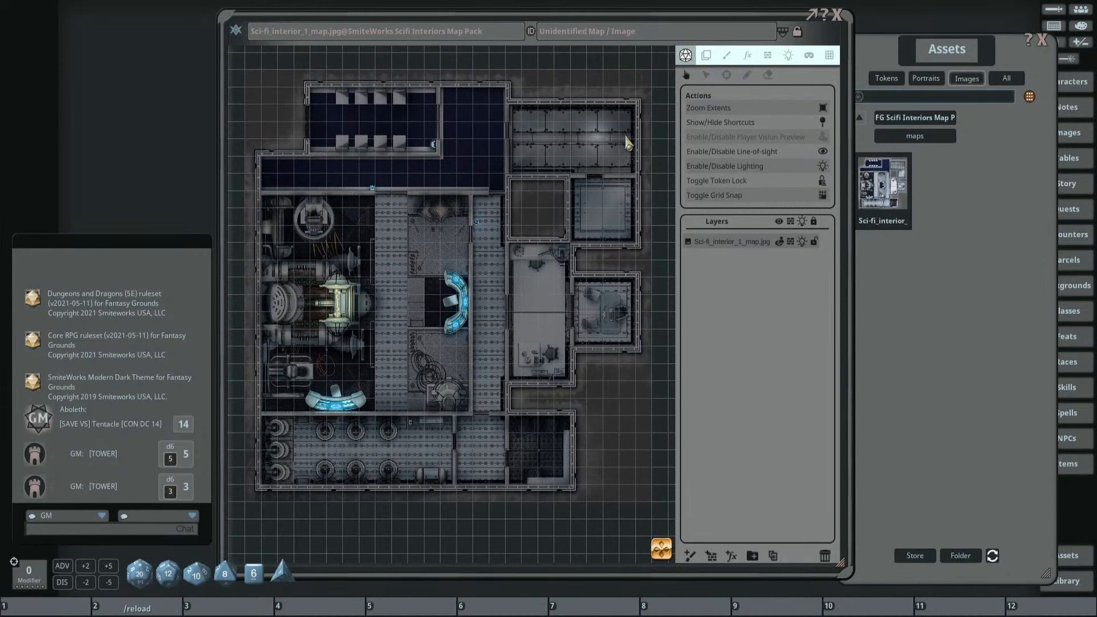
left_click(788, 55)
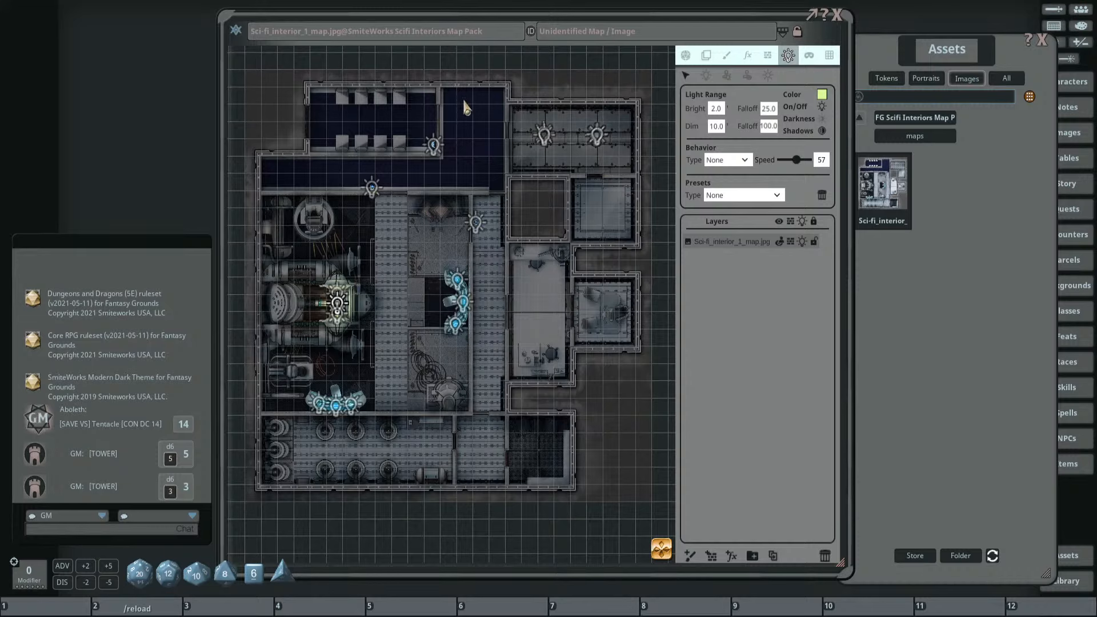
scroll(607, 267, "up", 2)
scroll(607, 267, "up", 3)
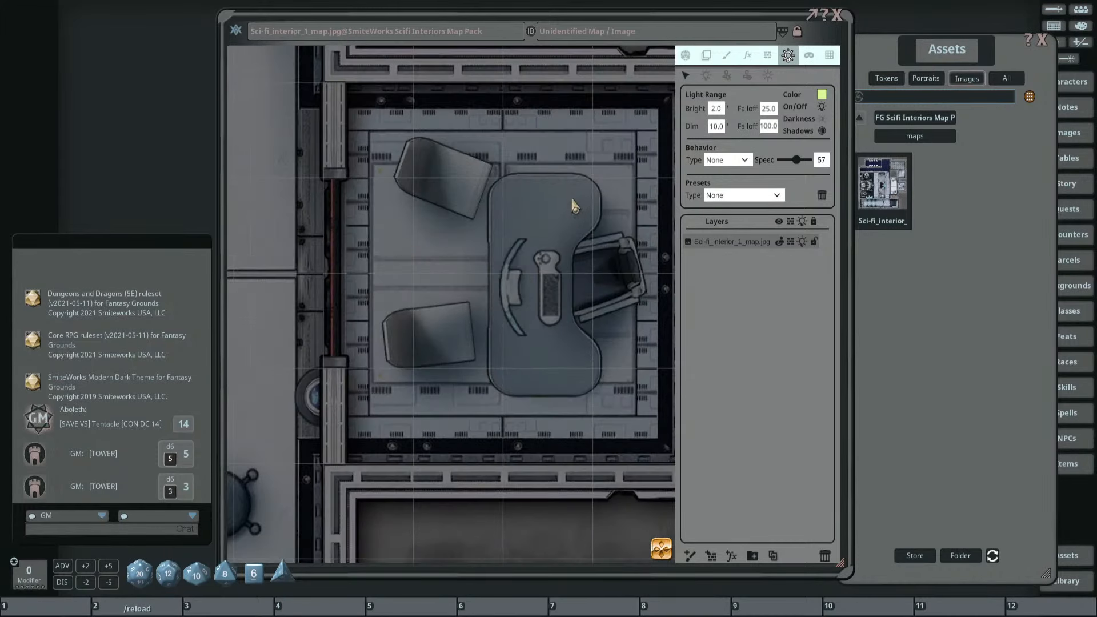
Try to set the light colour to light cyan FF64F1FF without a light selected.
left_click(823, 96)
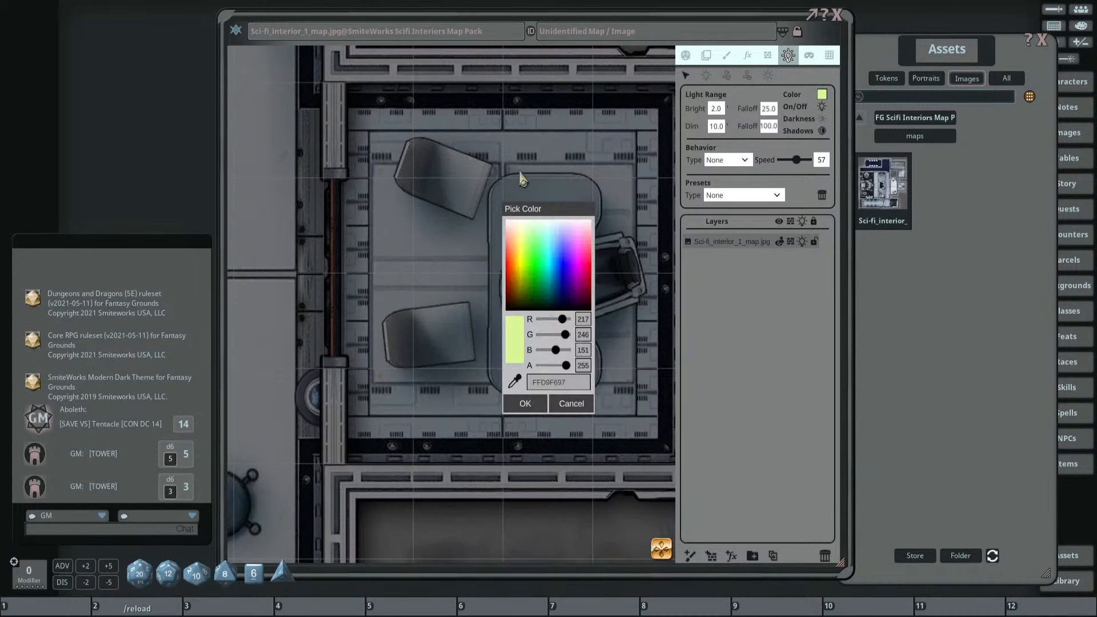
scroll(522, 196, "down", 3)
left_click_drag(559, 211, 653, 213)
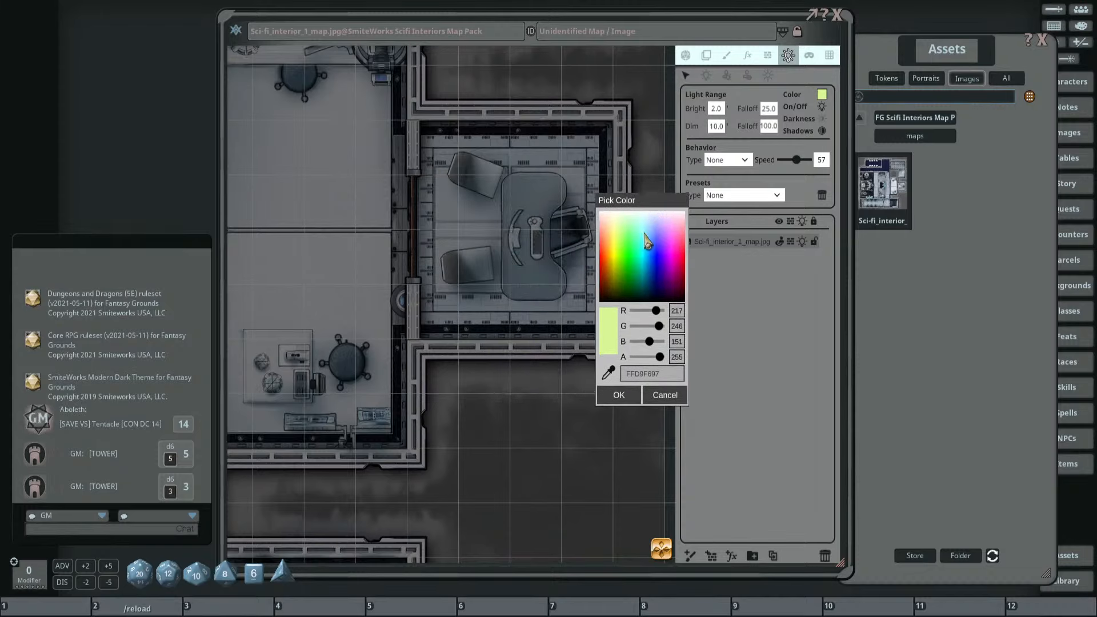
left_click(645, 241)
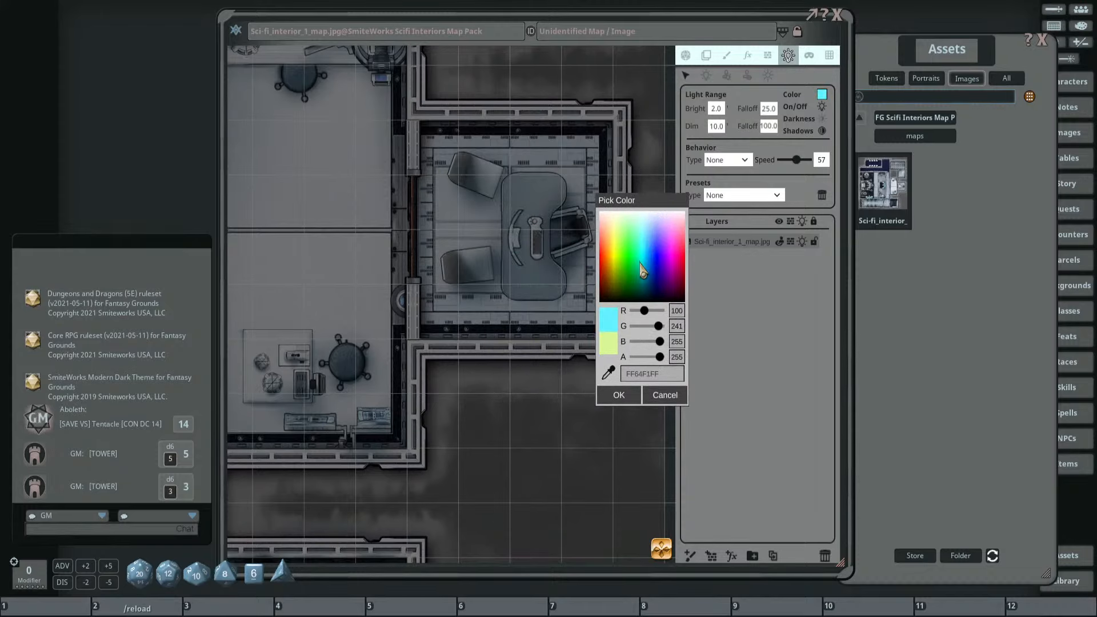
left_click(620, 395)
scroll(497, 251, "up", 3)
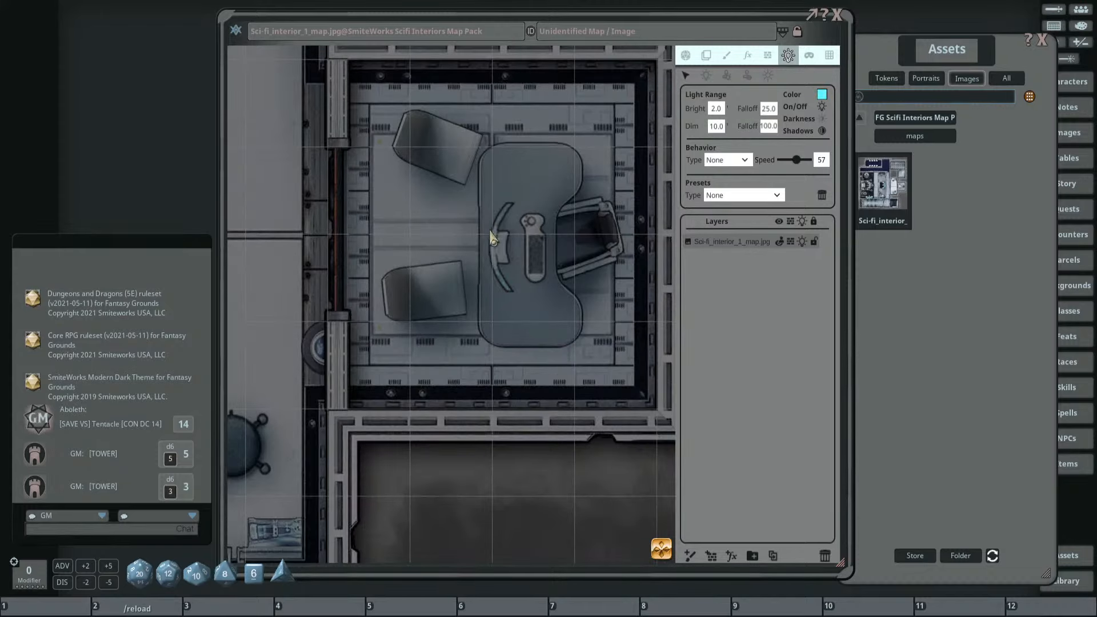
Add a light with bright range 1.0 and dim range 5.0 on the round wall fixture beside the office door.
left_click_drag(322, 325, 572, 316)
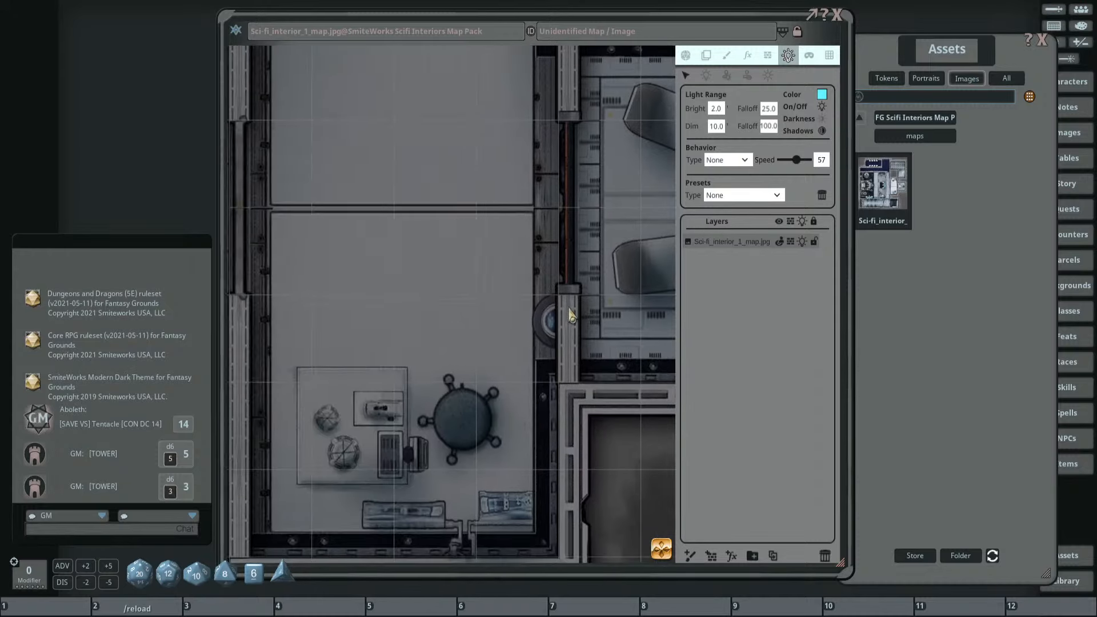
scroll(542, 226, "down", 3)
left_click_drag(563, 257, 564, 269)
left_click(706, 75)
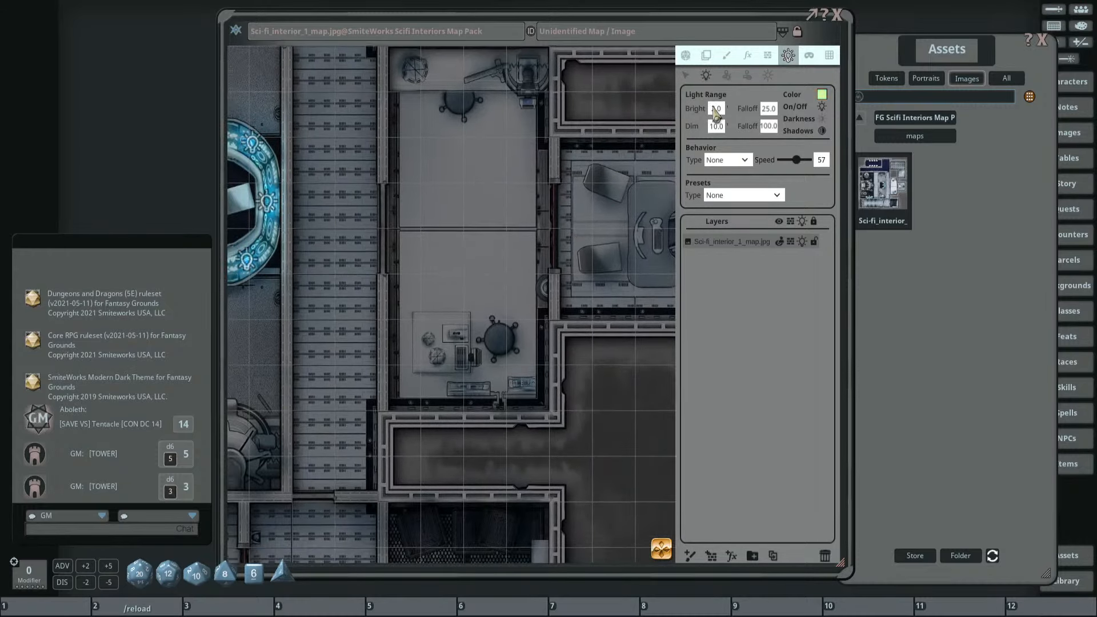
left_click(714, 108)
left_click(544, 289)
scroll(437, 235, "down", 3)
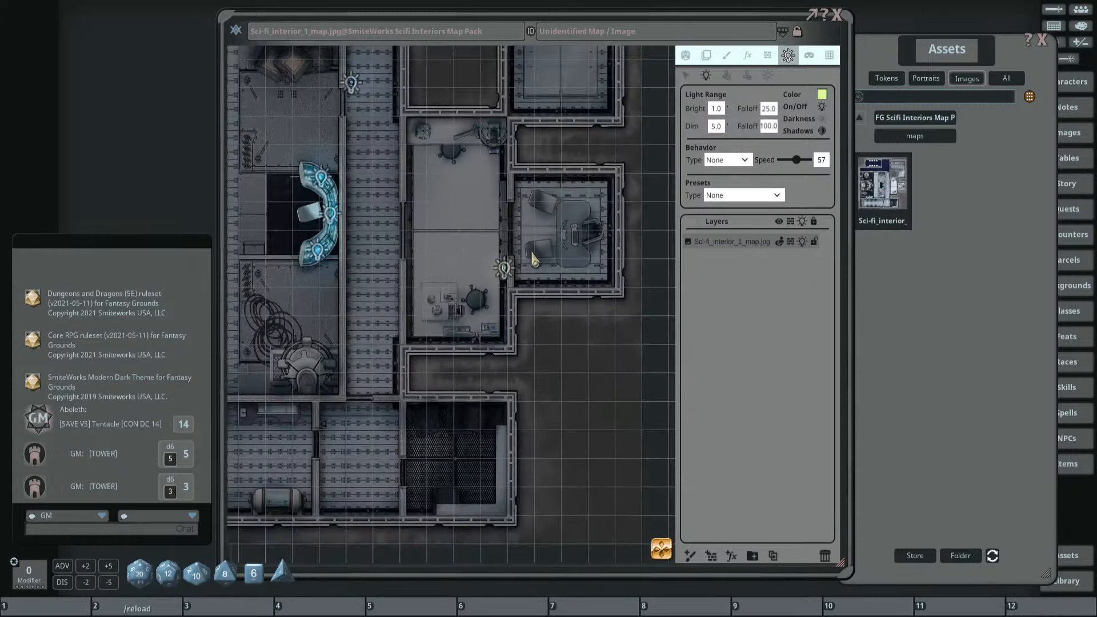
scroll(509, 248, "up", 5)
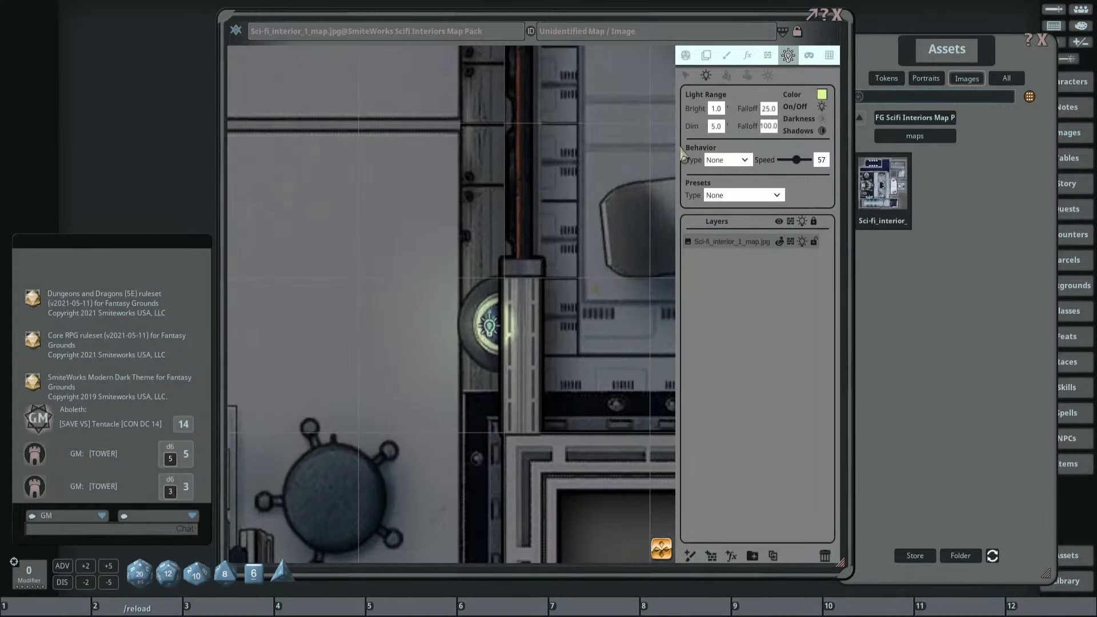
Select the new light on the round wall fixture and change its colour to cyan.
left_click(821, 95)
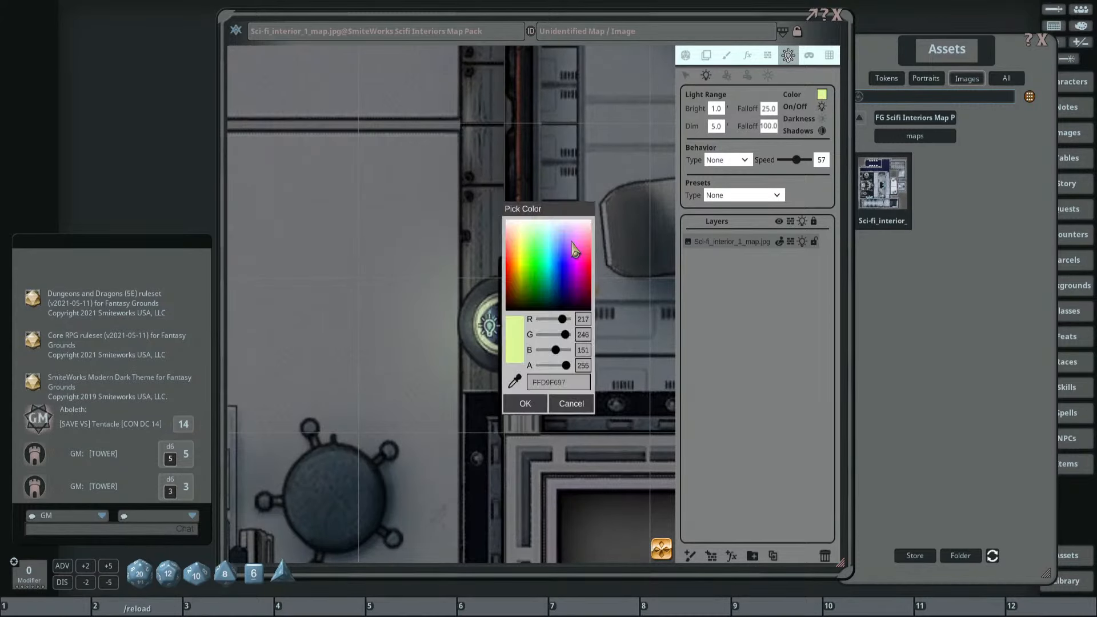
left_click(564, 410)
left_click(686, 76)
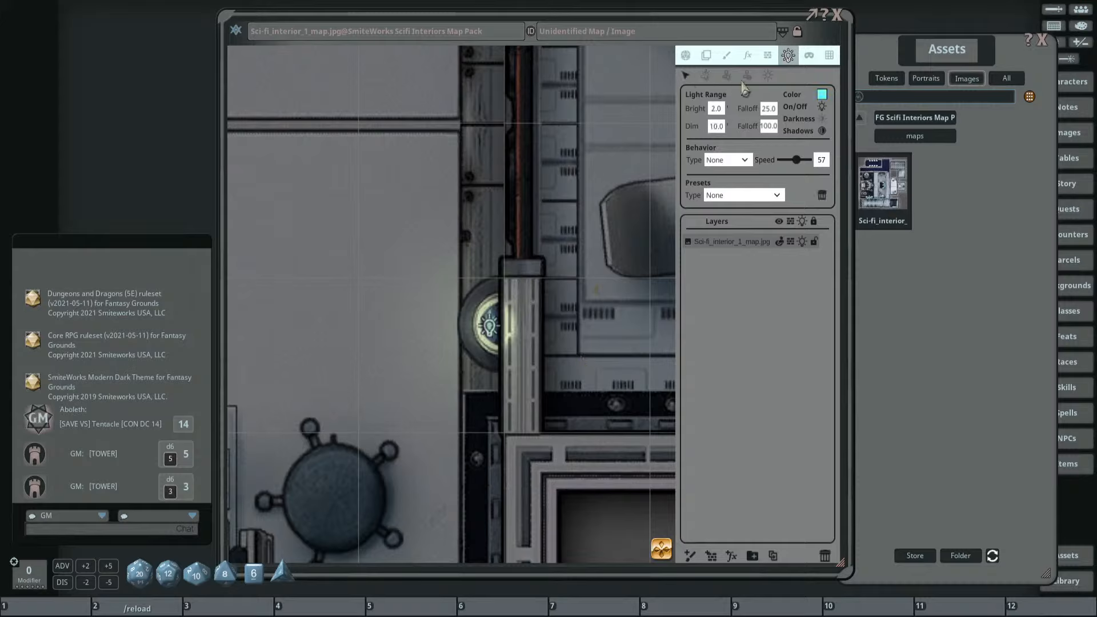
left_click(493, 330)
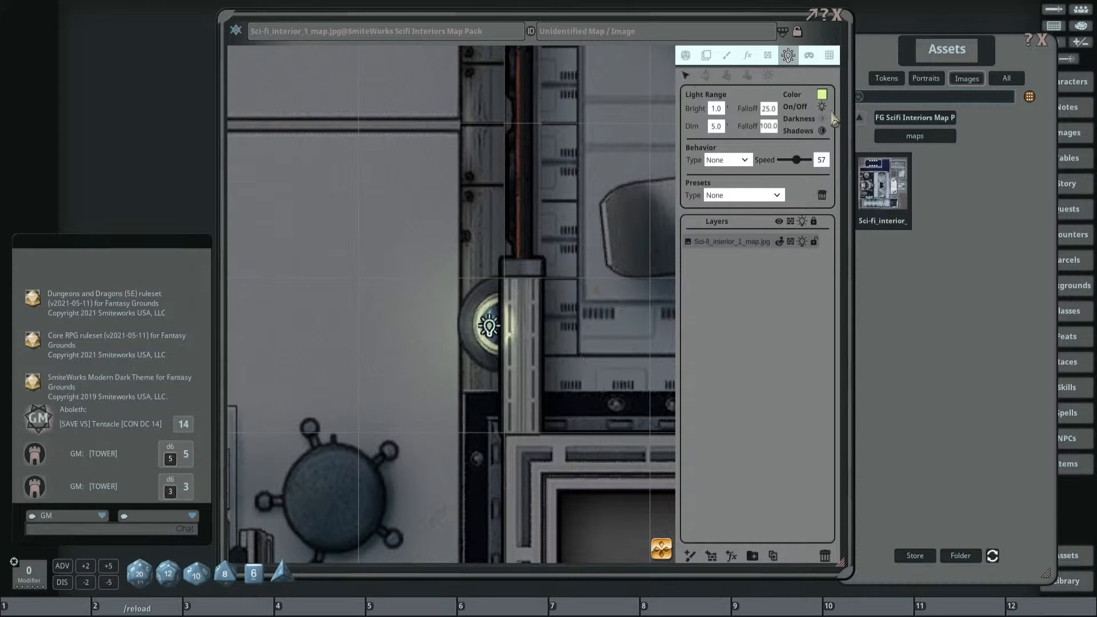
left_click(823, 96)
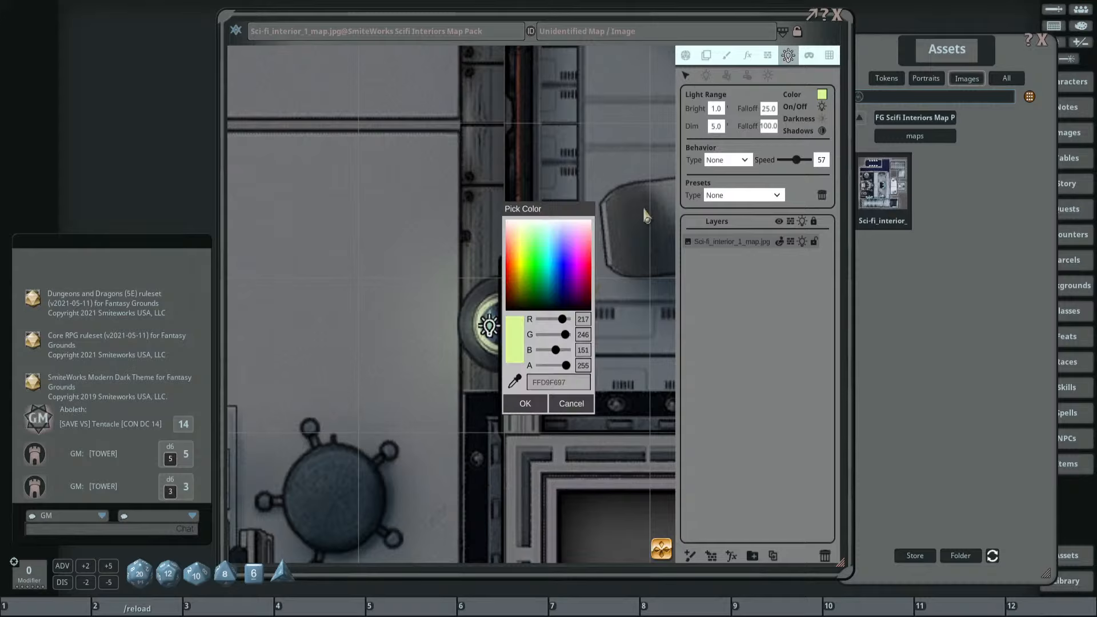
left_click(549, 250)
left_click(522, 404)
scroll(307, 254, "down", 3)
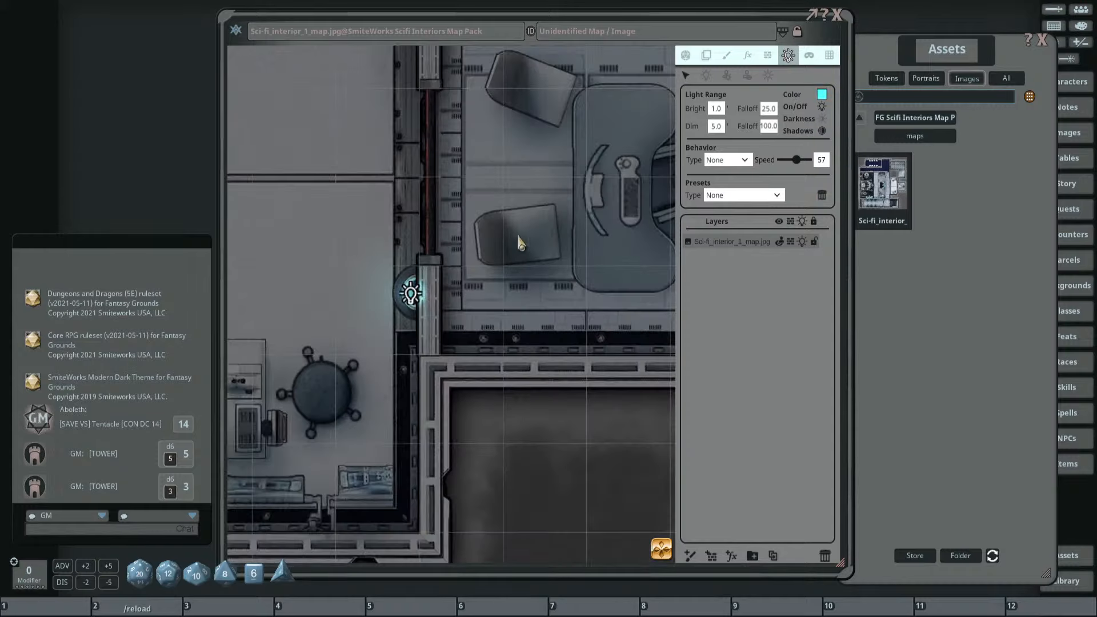
Start adding another light near the office desk and set its colour to aqua FF75FFDE.
left_click_drag(519, 237, 471, 287)
left_click(707, 76)
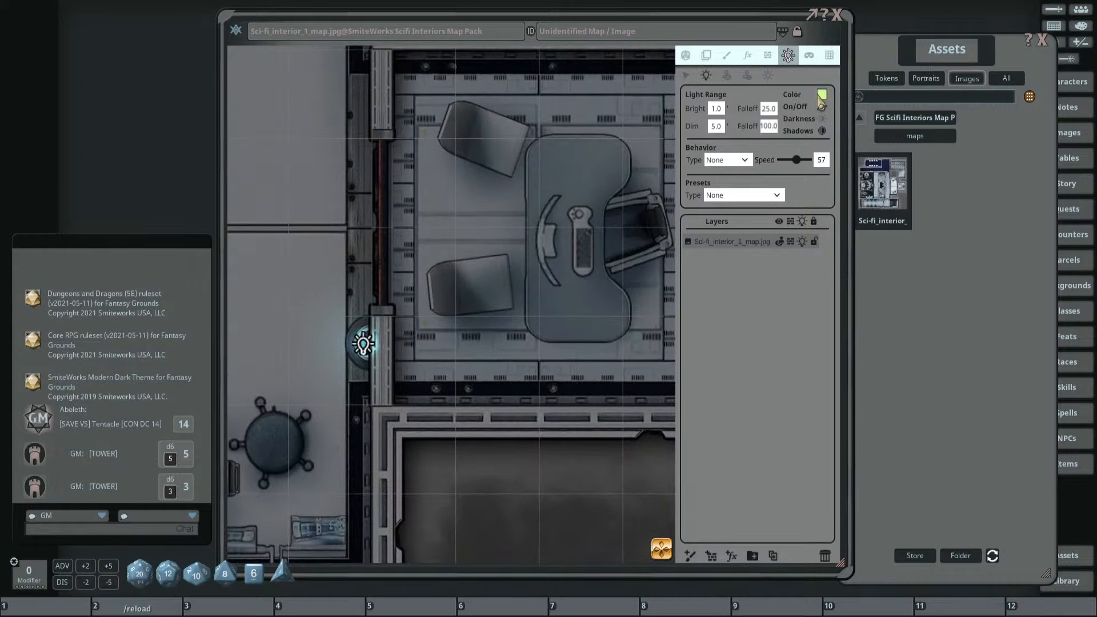
left_click(822, 96)
left_click(546, 283)
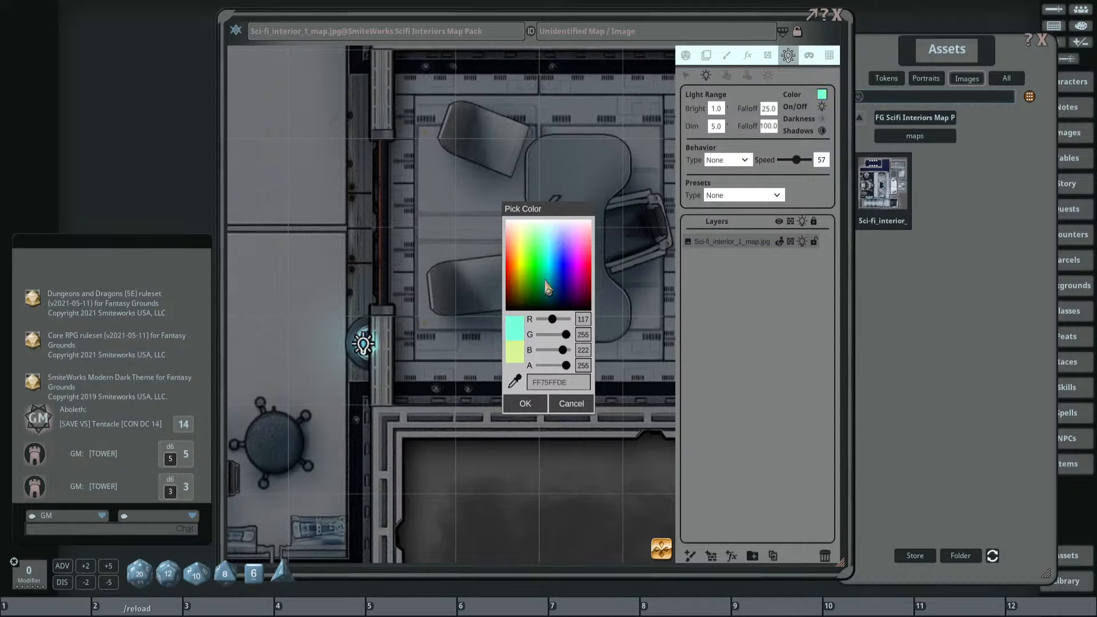
left_click(525, 404)
scroll(634, 208, "up", 3)
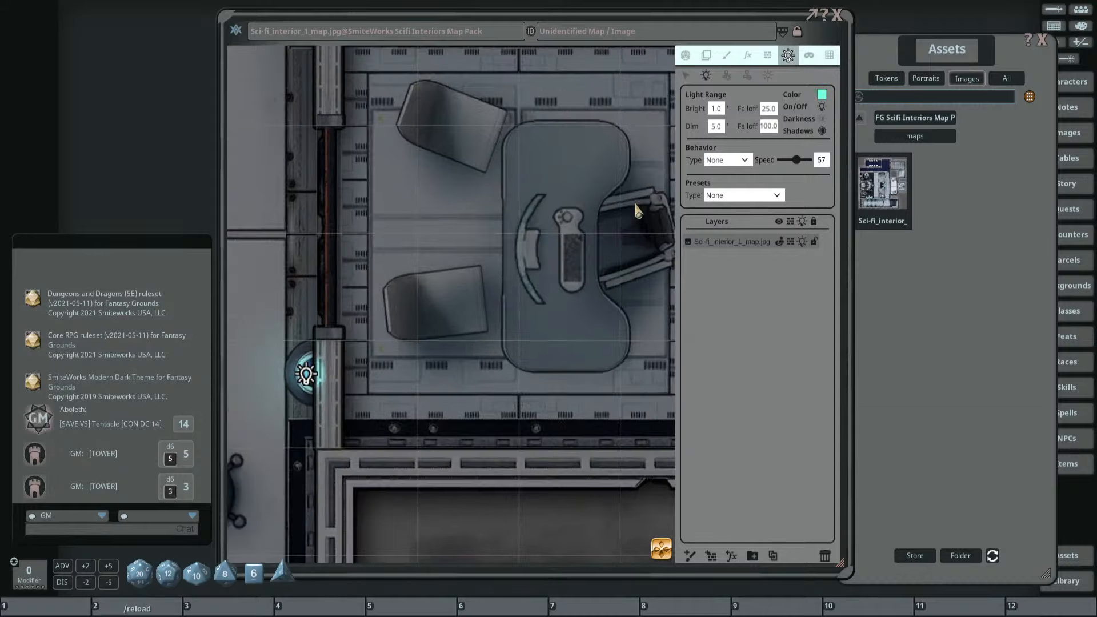
Add an aqua light with bright range 1.0 and dim range 5.0 on the curved monitor of the office desk.
left_click_drag(636, 208, 560, 206)
left_click(440, 250)
scroll(505, 236, "down", 3)
scroll(504, 244, "up", 2)
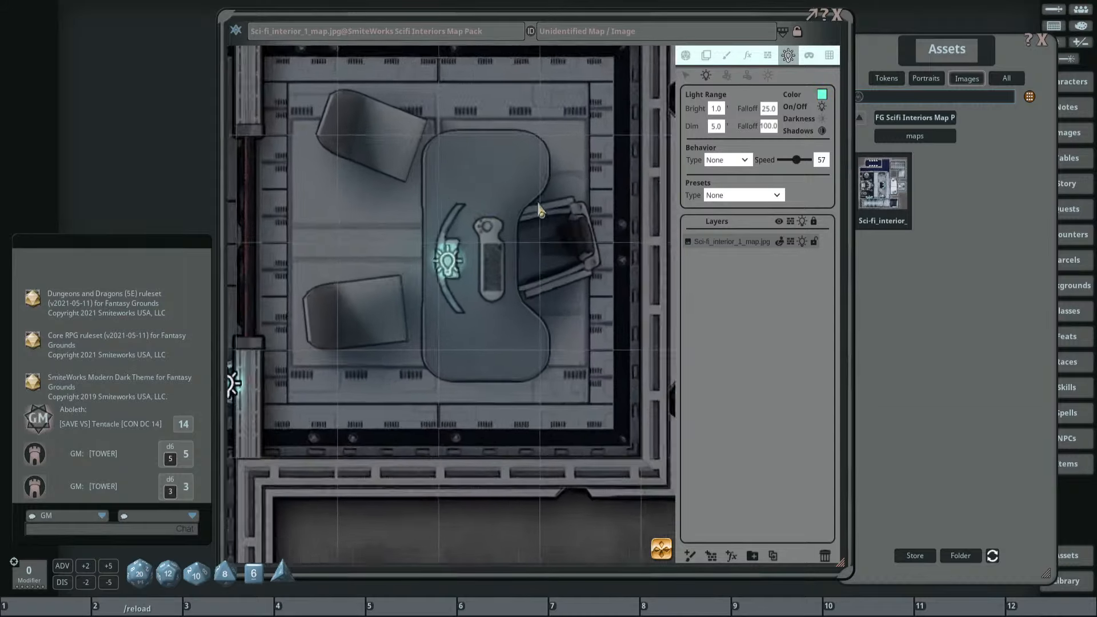
Set the bright range to 0 for both the round wall fixture light and the desk monitor light.
left_click(716, 108)
type("0")
key("Return")
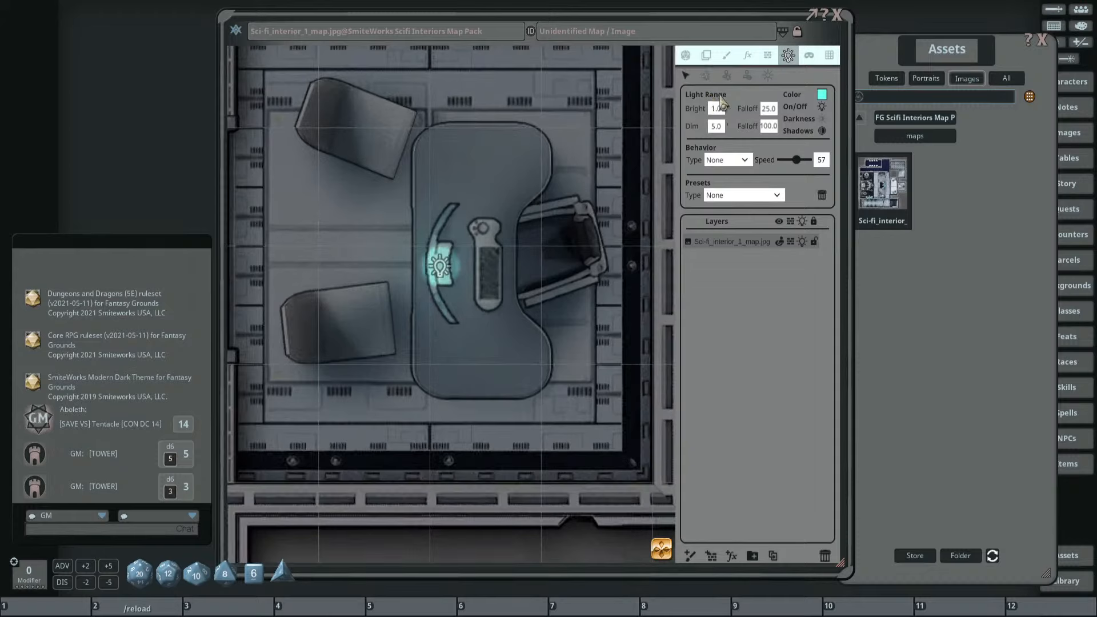
left_click(684, 75)
scroll(464, 262, "down", 3)
scroll(656, 186, "up", 1)
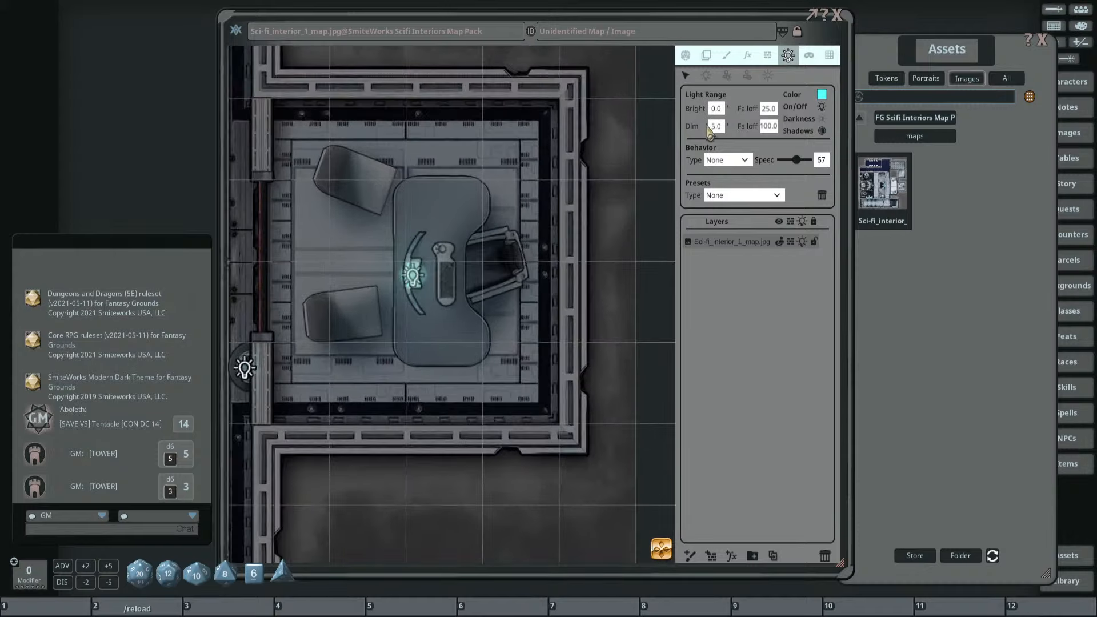
scroll(714, 111, "up", 1)
left_click(417, 276)
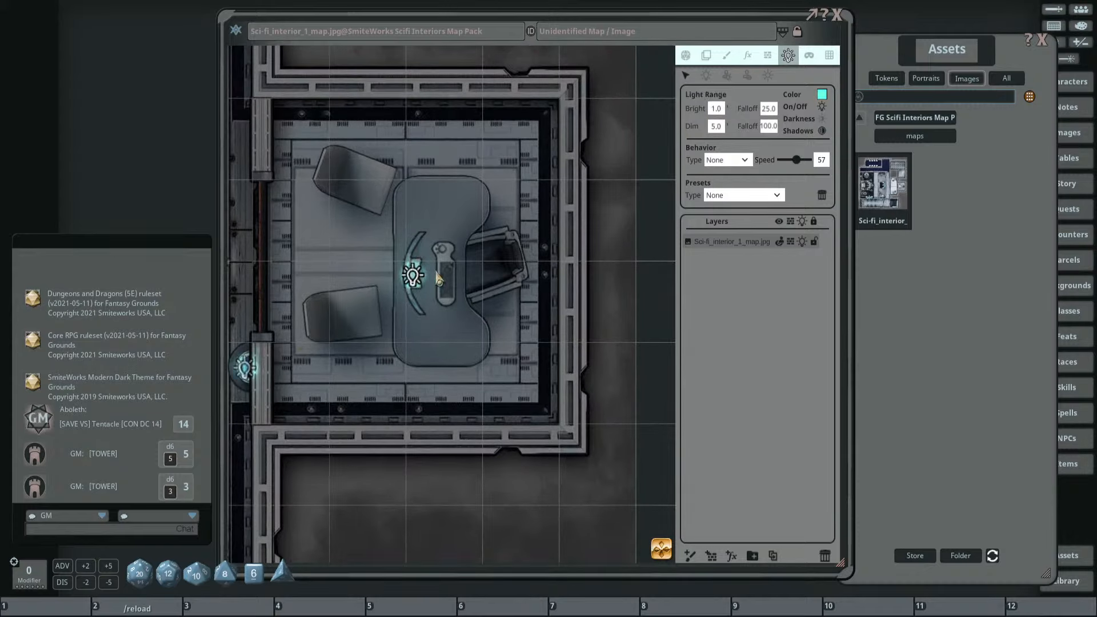
scroll(715, 111, "down", 1)
scroll(420, 275, "up", 3)
scroll(426, 261, "down", 4)
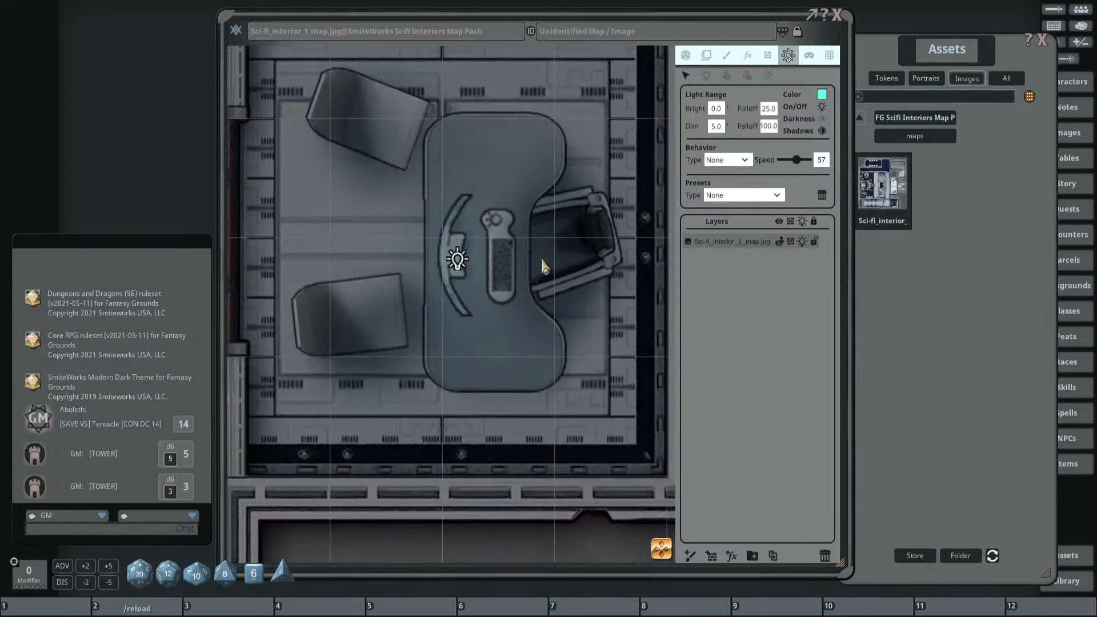
Fine-tune the position of the desk monitor light while previewing its glow on the darkened map.
left_click_drag(452, 280, 456, 273)
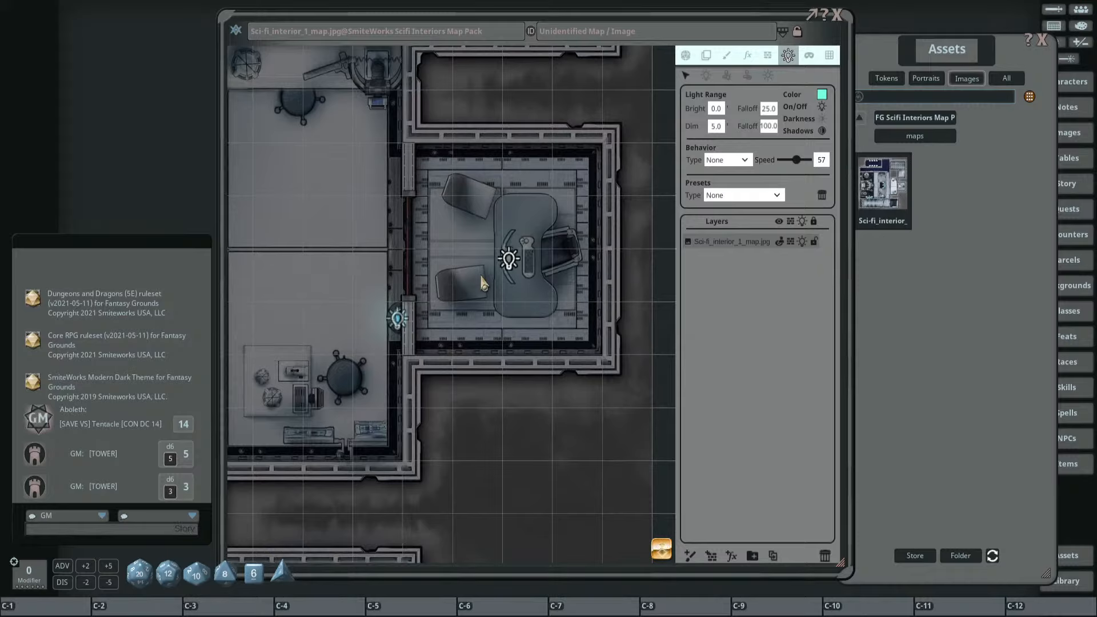
key("ctrl")
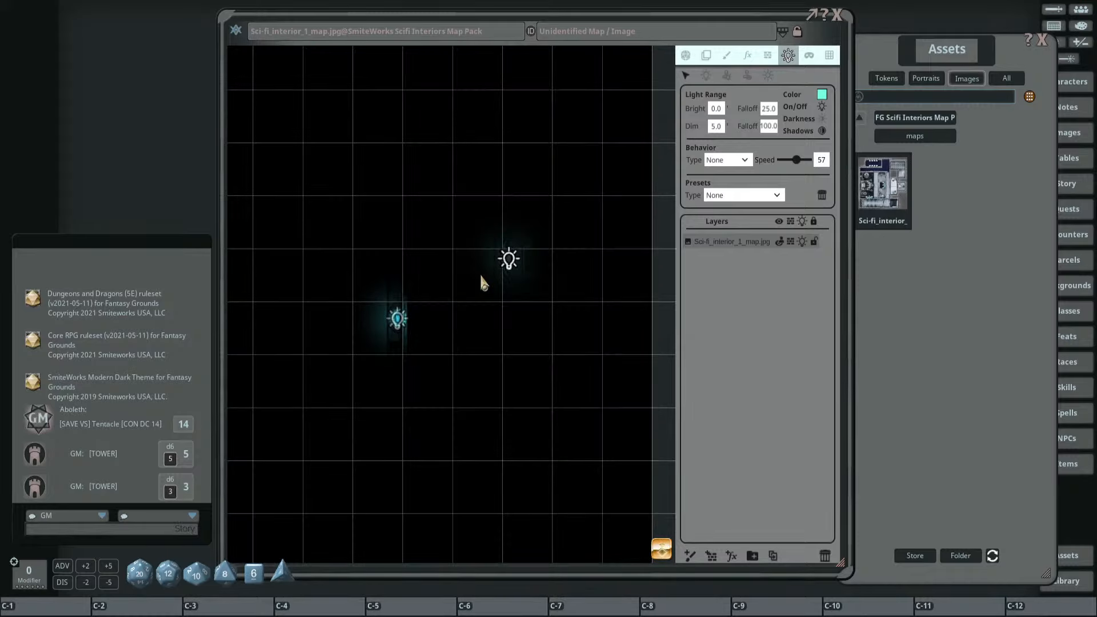
scroll(517, 272, "up", 5)
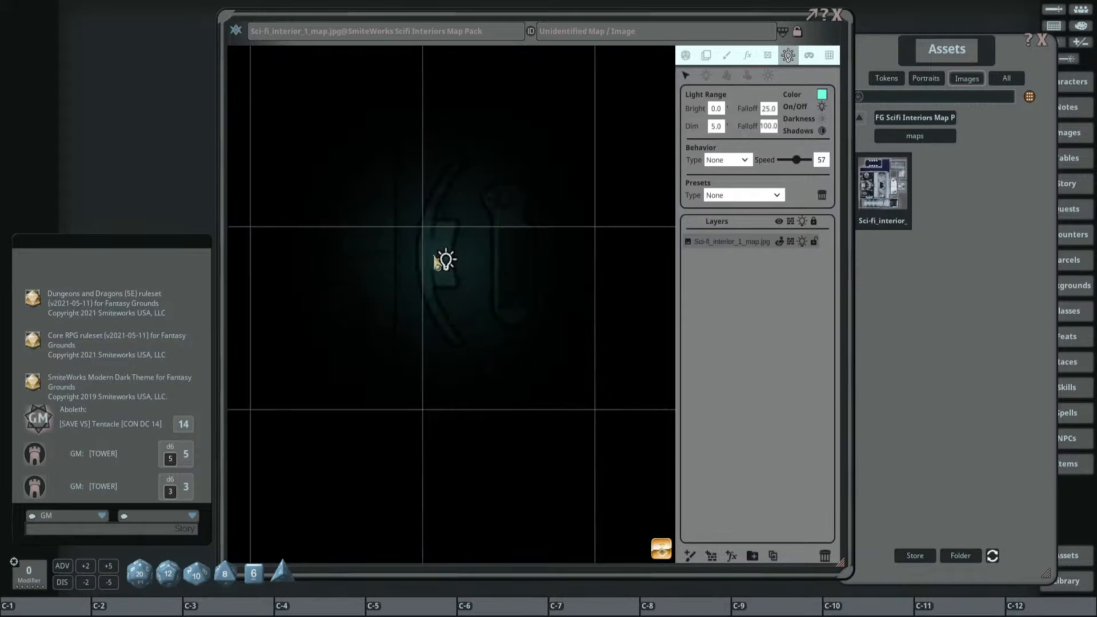
left_click_drag(461, 265, 453, 270)
key("ctrl")
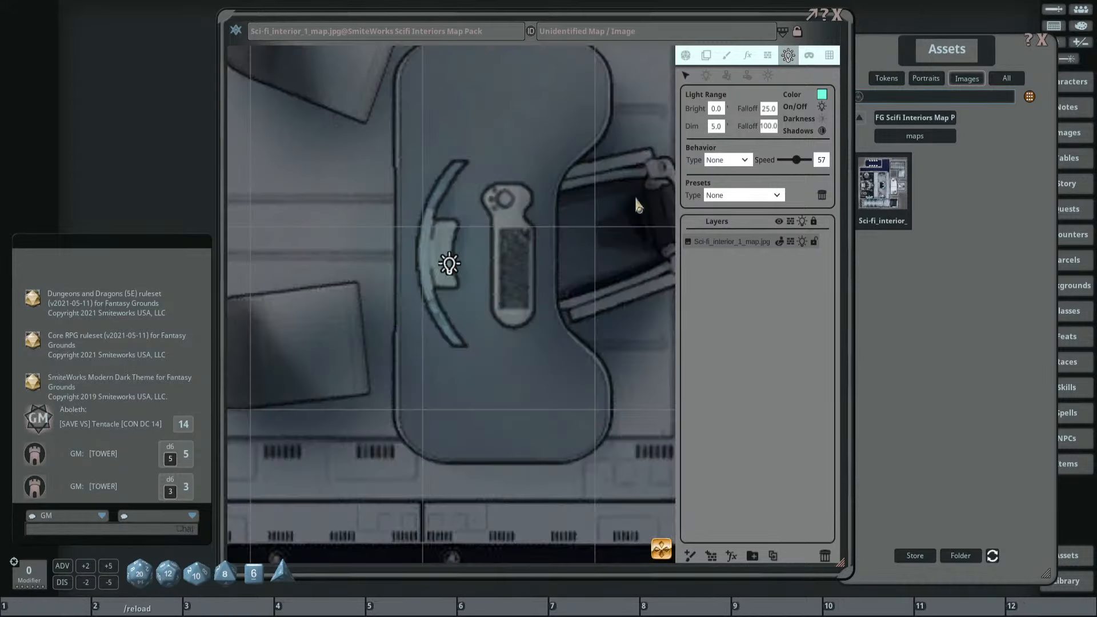
Try to draw a closed four-point line-of-sight shape of the shadow type along the curved desk monitor.
left_click(768, 55)
scroll(483, 231, "up", 2)
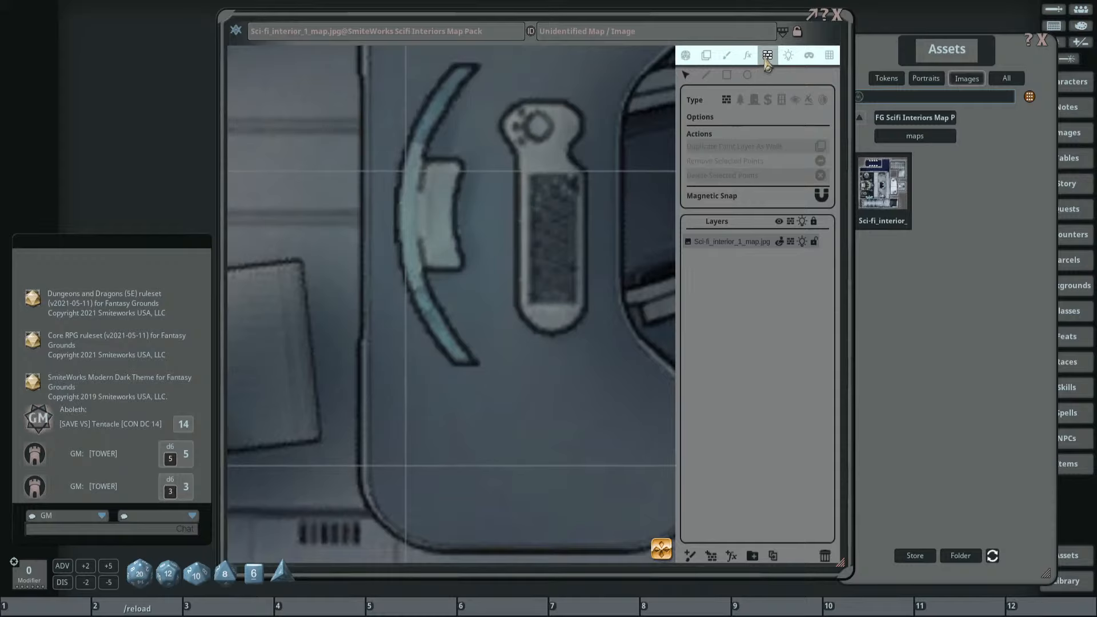
left_click(707, 75)
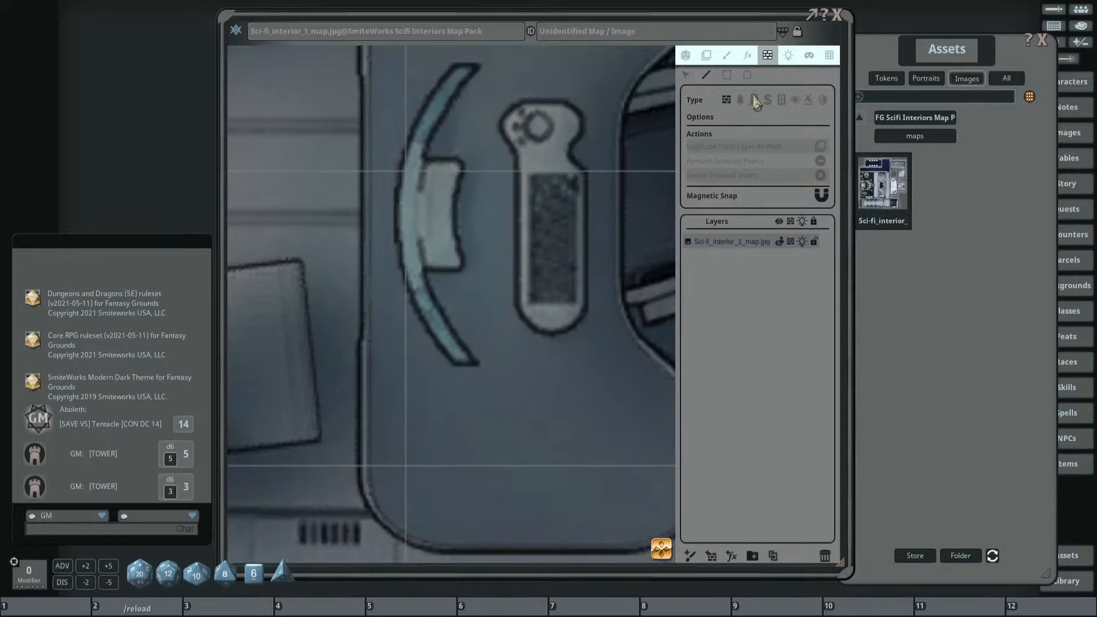
left_click(823, 102)
scroll(531, 160, "down", 2)
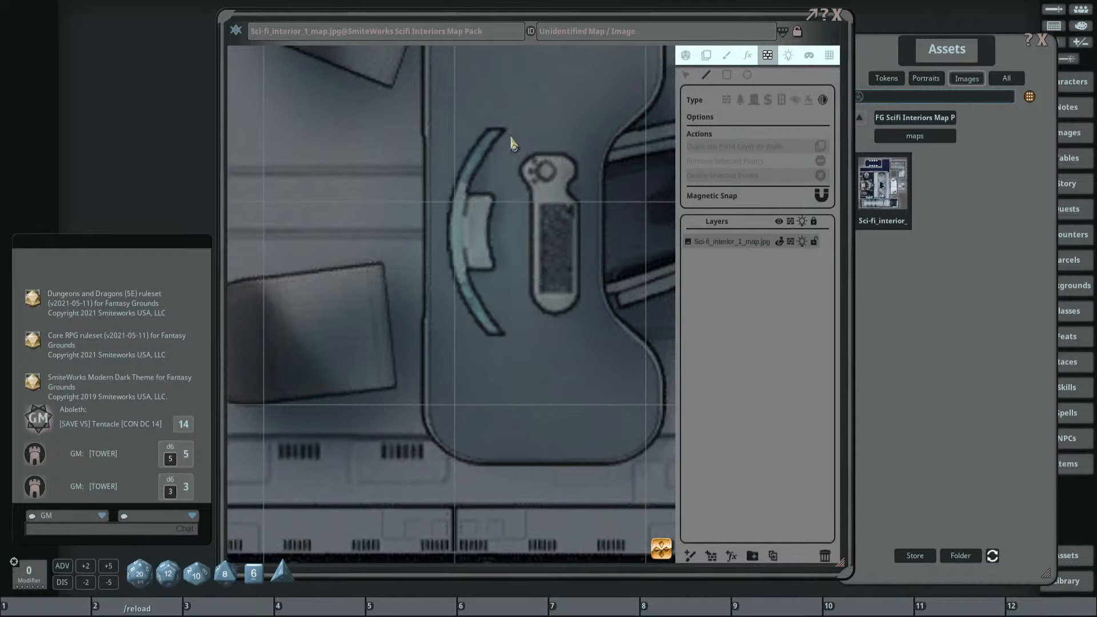
left_click(493, 131)
left_click(458, 189)
left_click(457, 251)
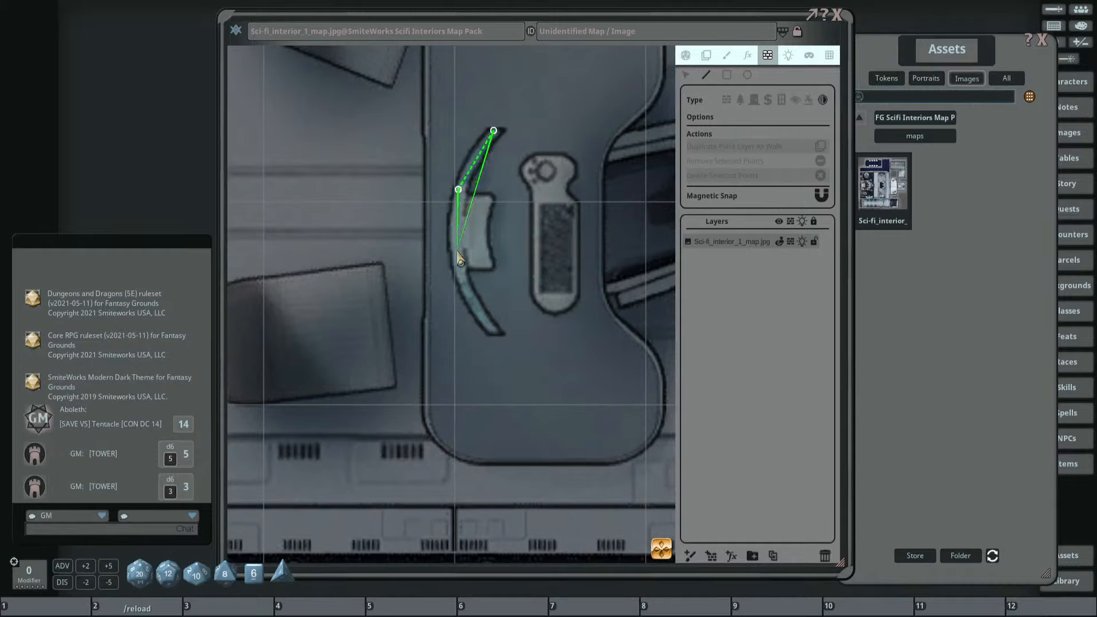
left_click(493, 337)
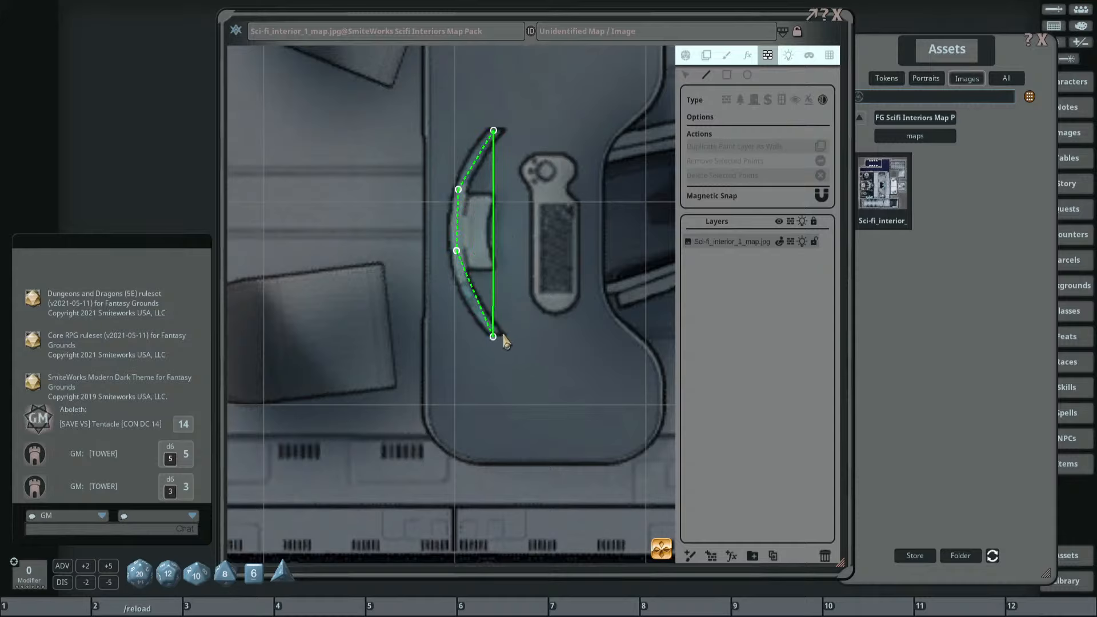
key("Escape")
left_click_drag(492, 223, 472, 227)
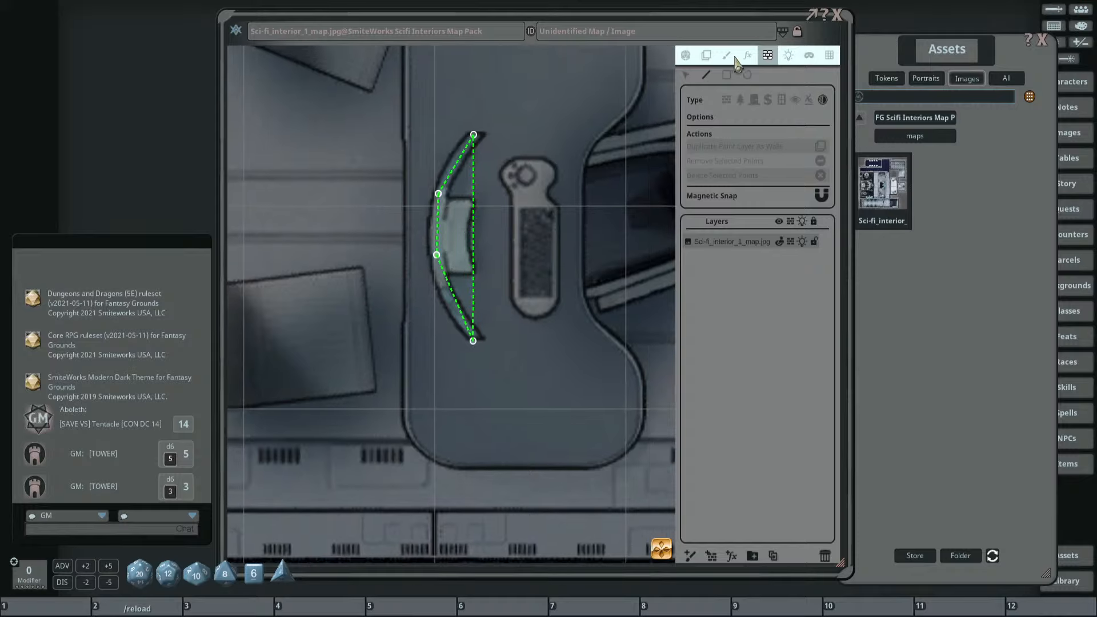
Select all points of the shape around the curved desk monitor and delete them.
left_click(686, 75)
left_click_drag(377, 103, 537, 380)
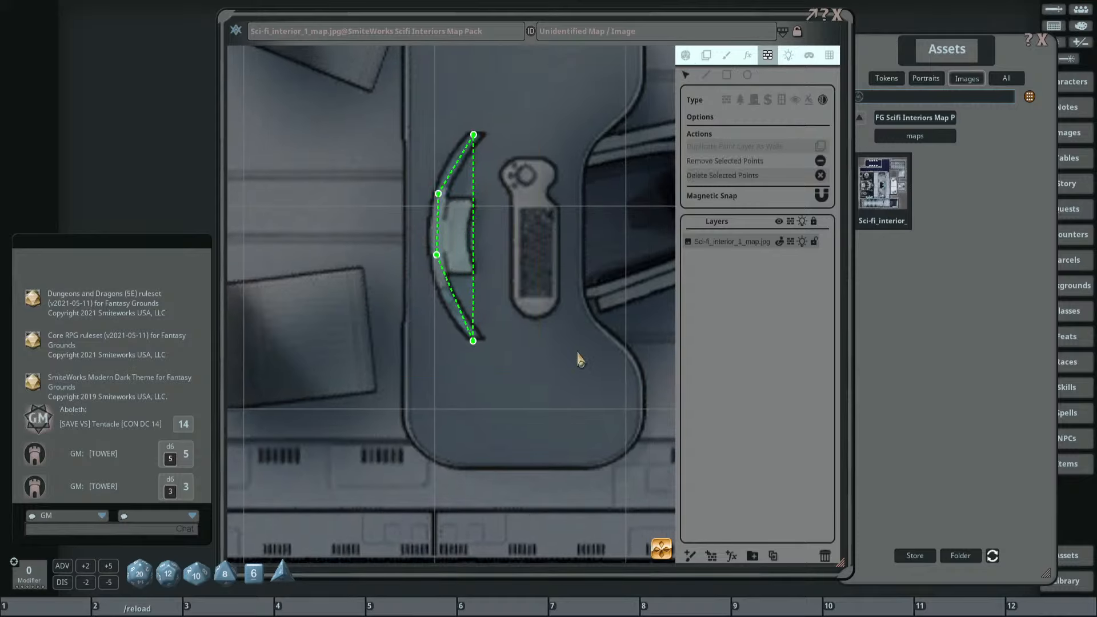
key("Delete")
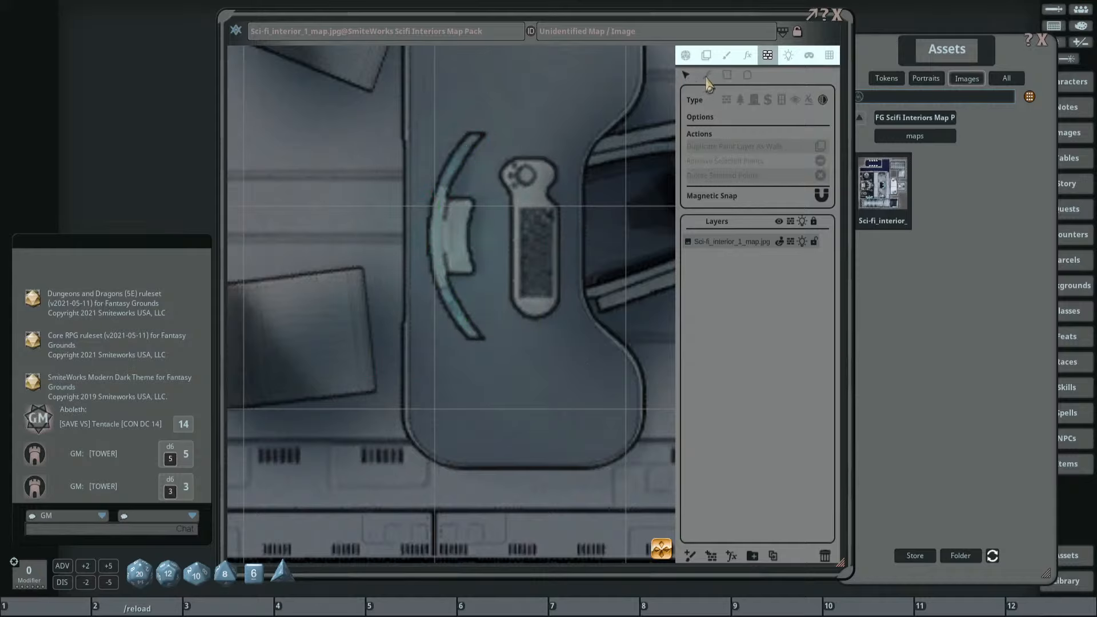
Start a new line-of-sight shape of the shadow type at the upper tip of the curved desk monitor.
left_click(707, 75)
scroll(357, 283, "up", 3)
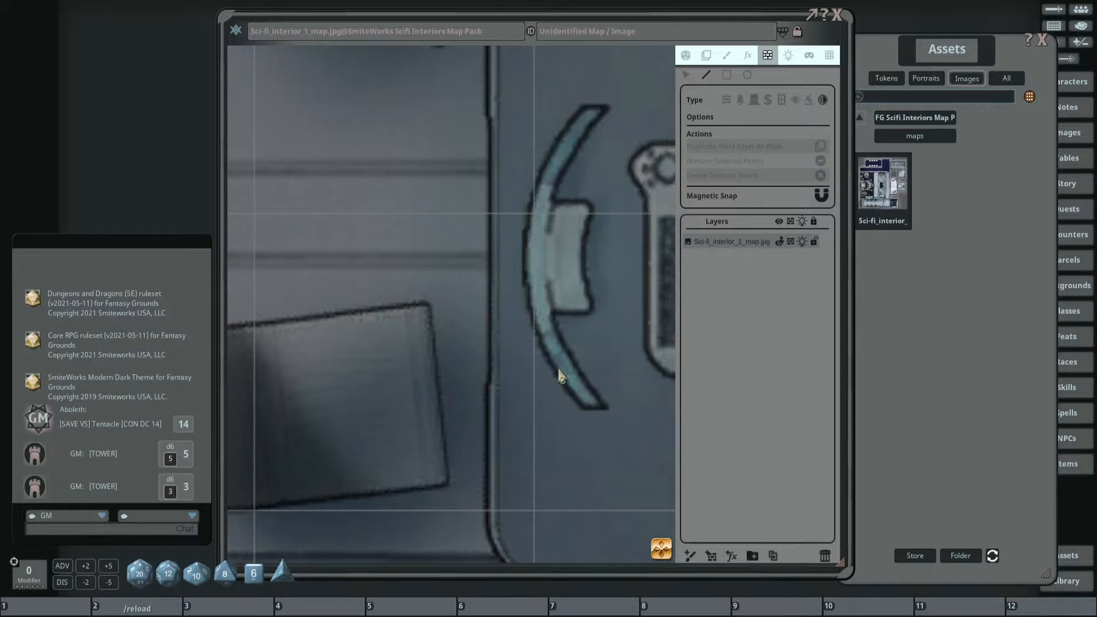
left_click(597, 112)
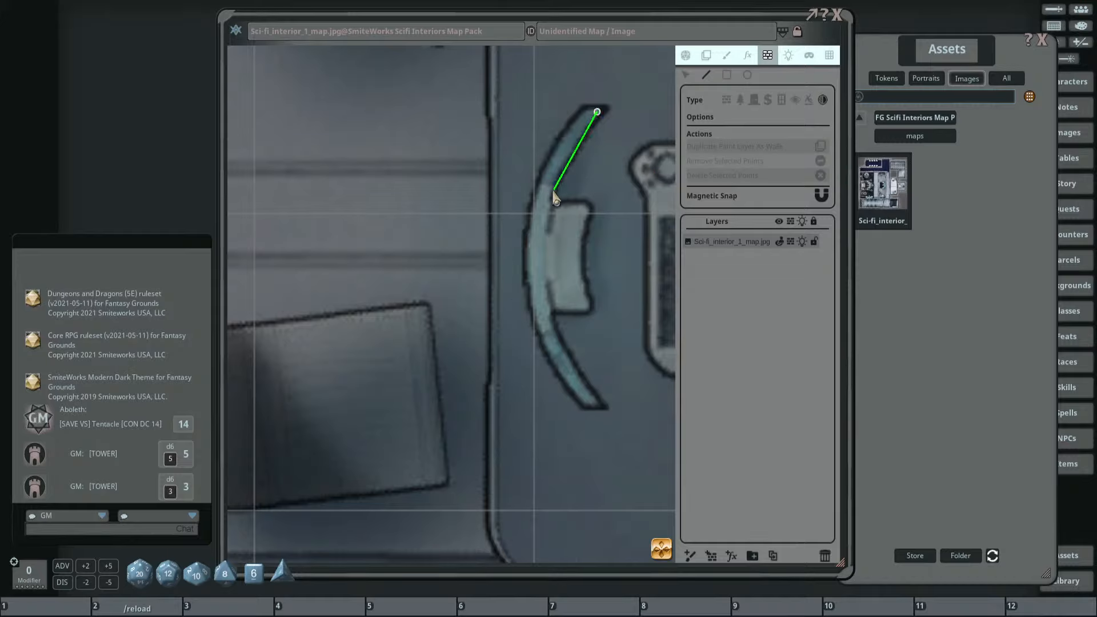
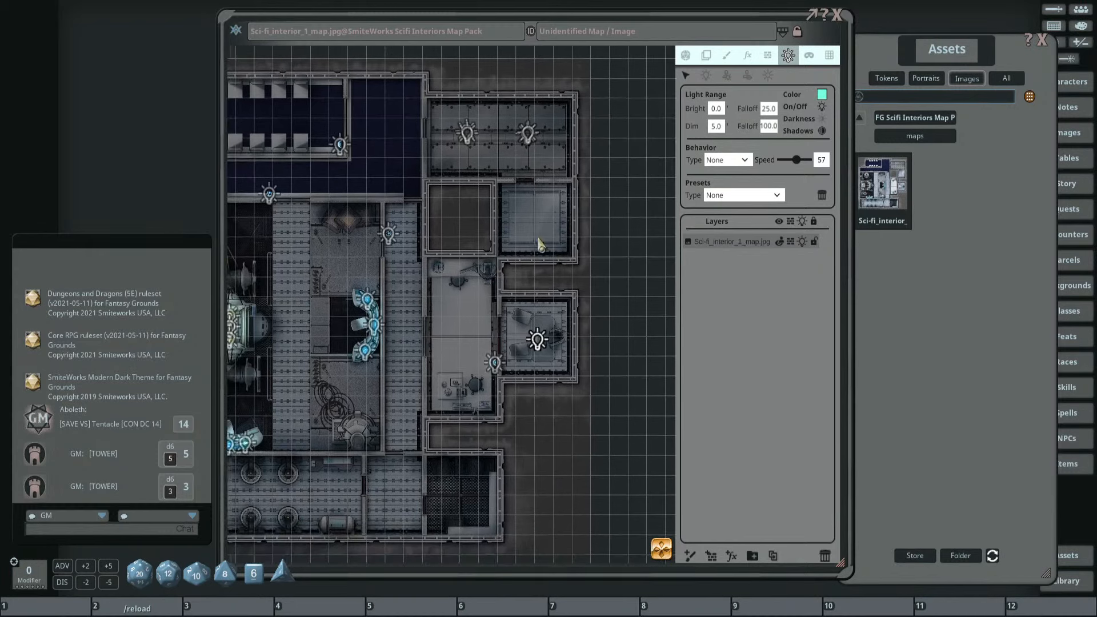
Start adding a light and set its colour to pale yellow, with red and green at 255 and blue about 210.
left_click(707, 76)
left_click(821, 95)
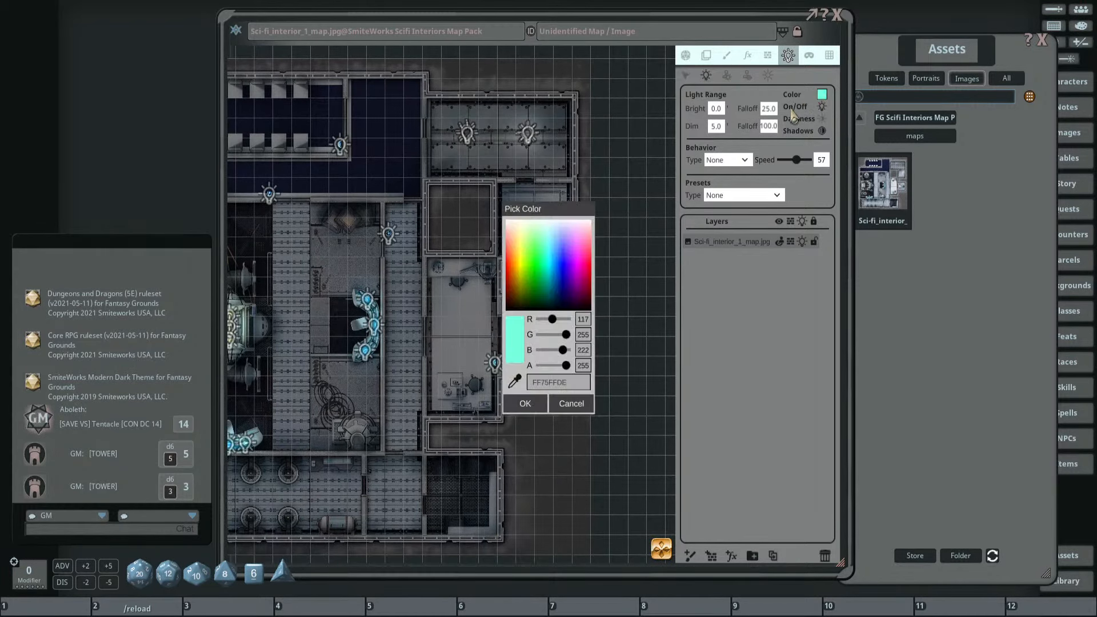
scroll(432, 327, "down", 3)
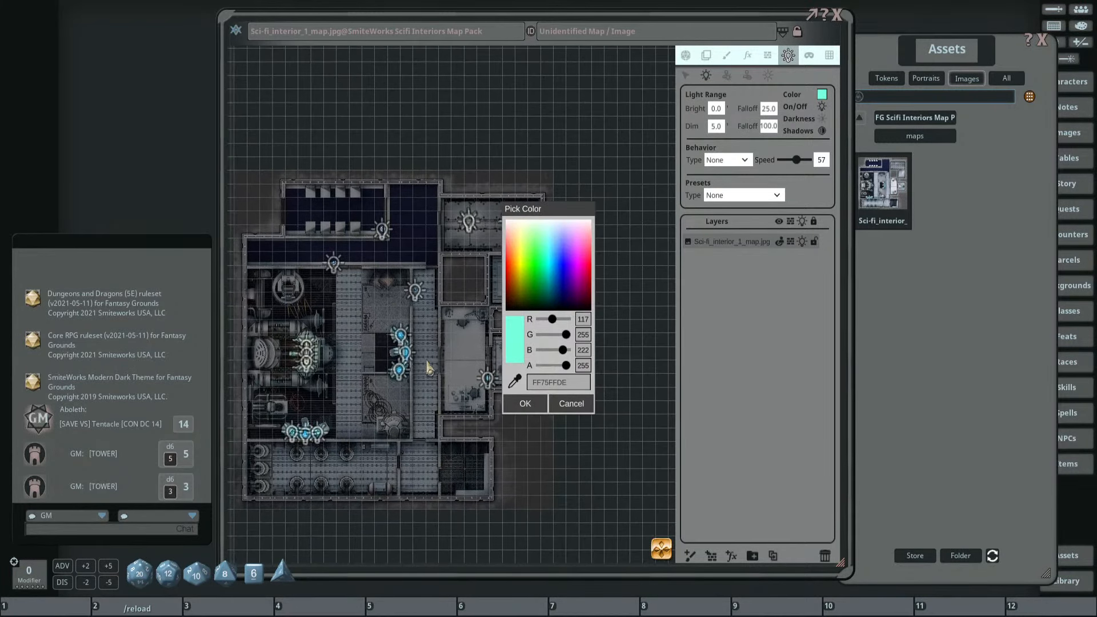
left_click(566, 319)
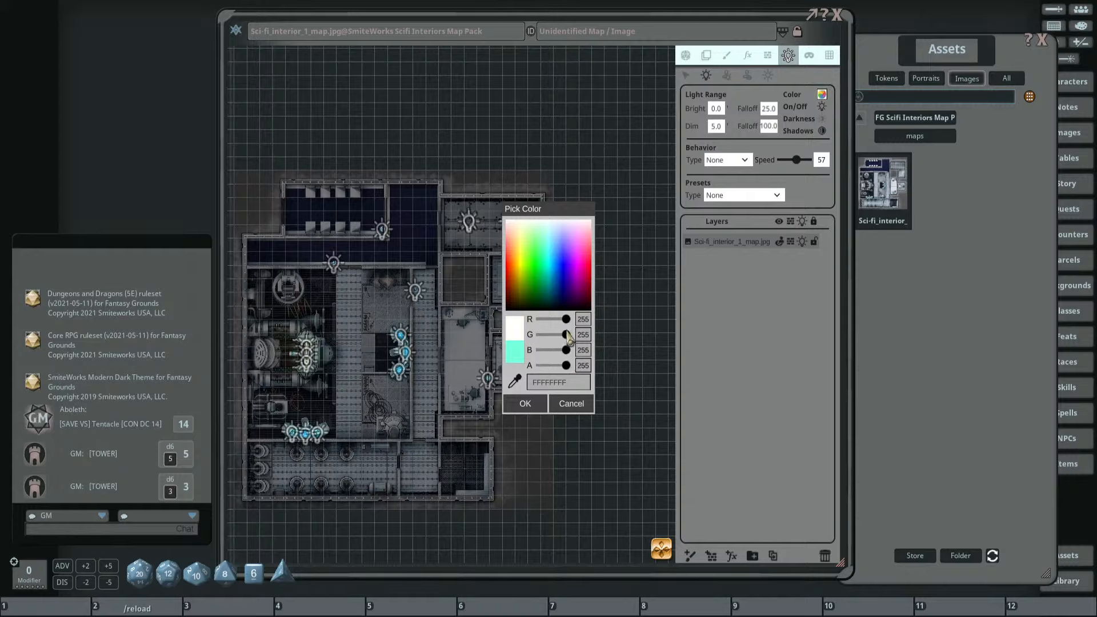
left_click_drag(565, 350, 563, 352)
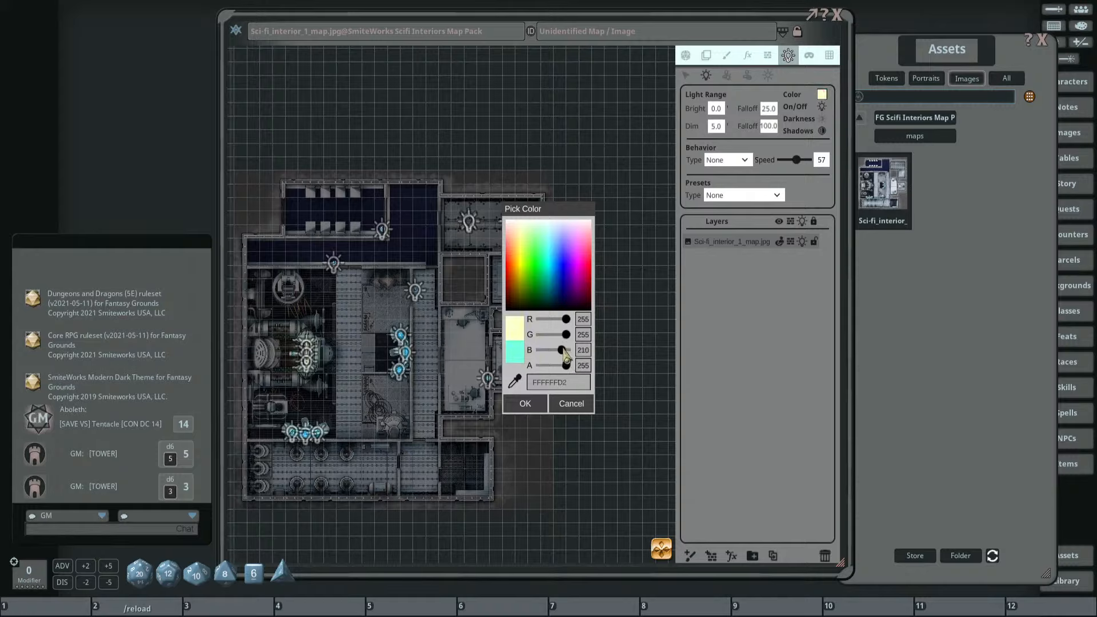
left_click(525, 404)
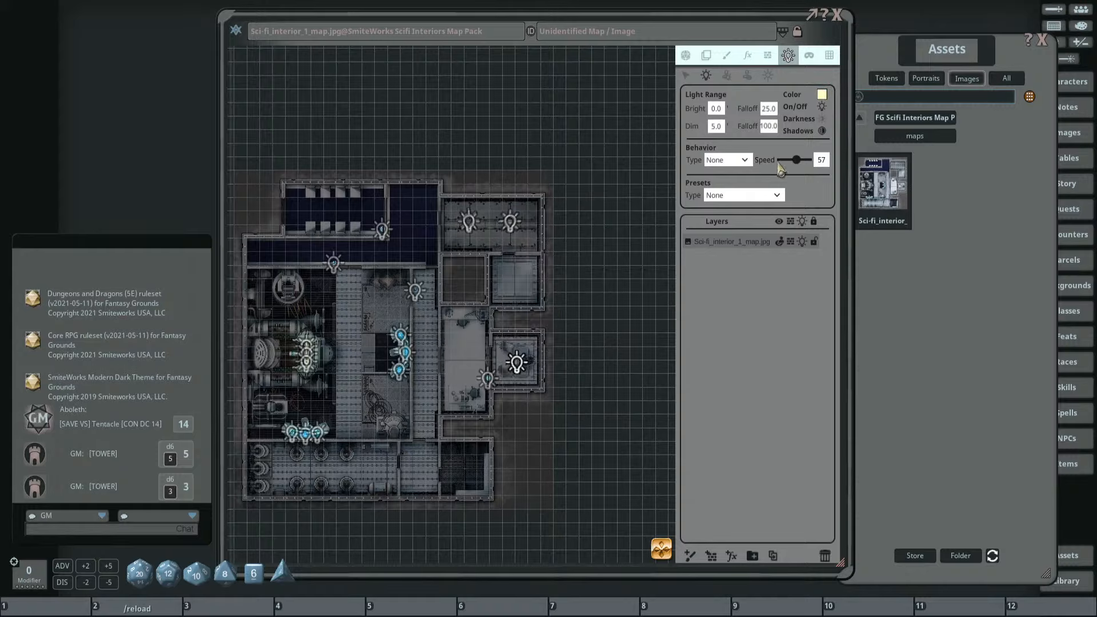
Set the new light's bright range to 10, dim range to 20 and bright falloff to 50.
scroll(499, 148, "up", 3)
left_click(718, 107)
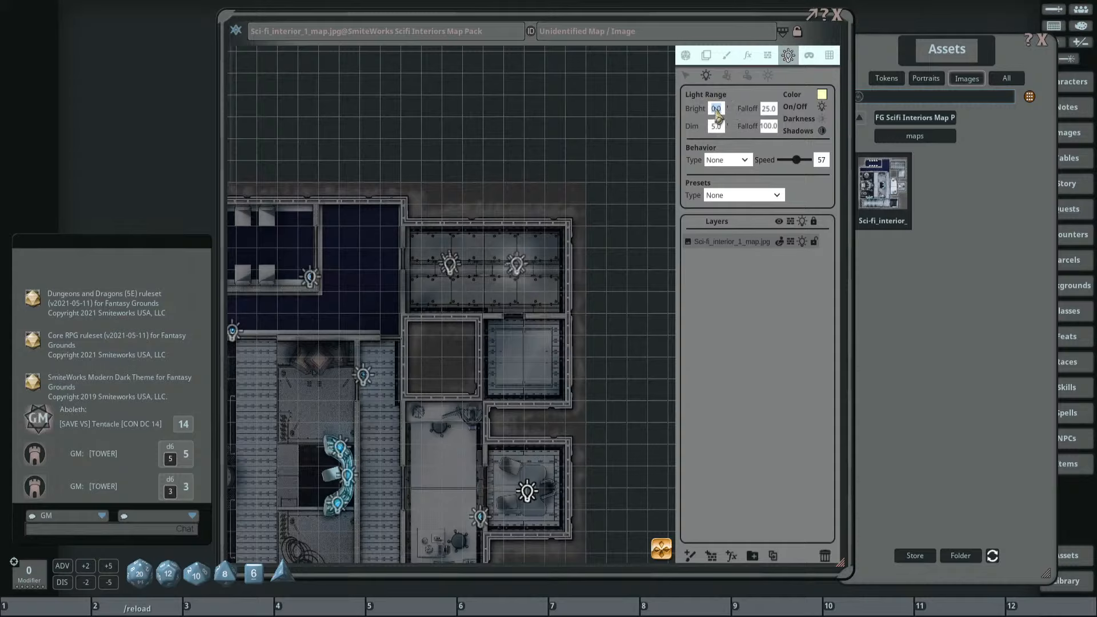
left_click(714, 127)
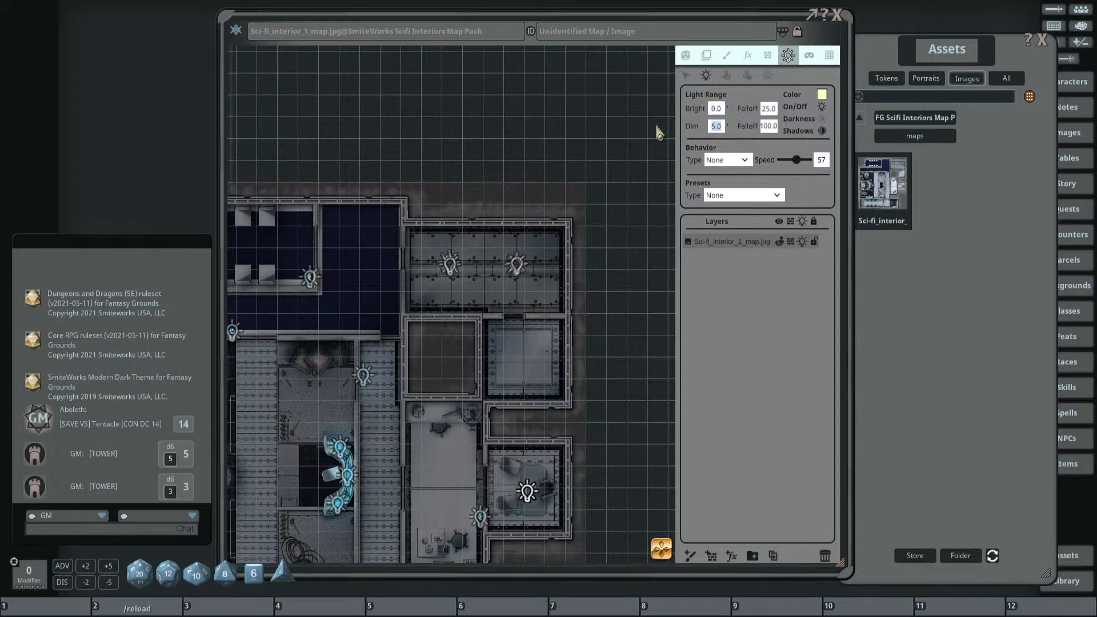
left_click(717, 107)
type("10")
key("Tab")
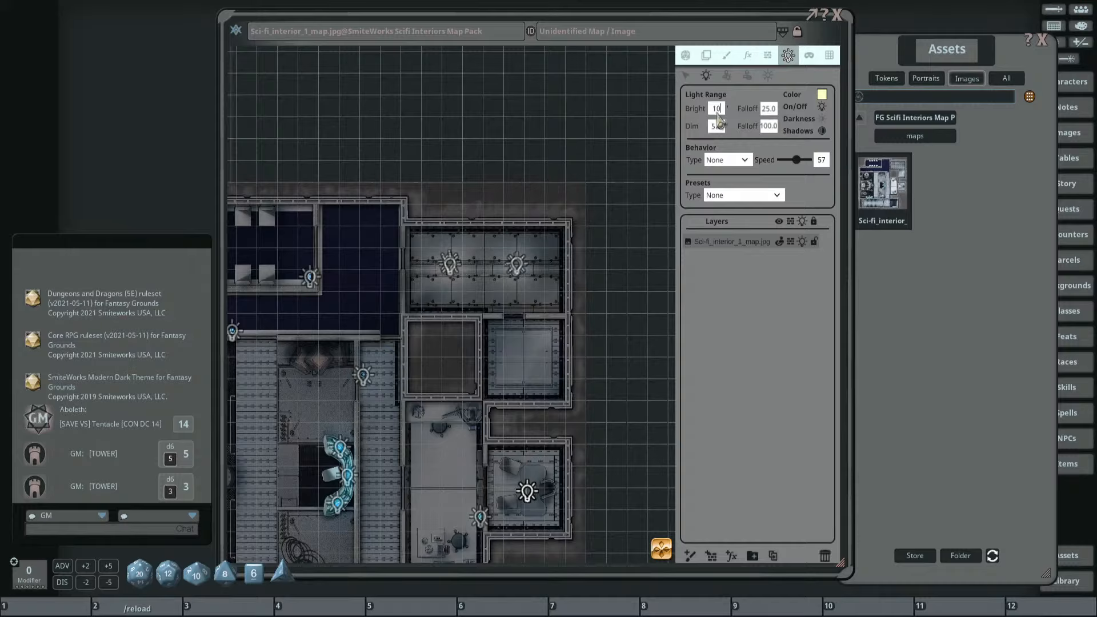
type("20")
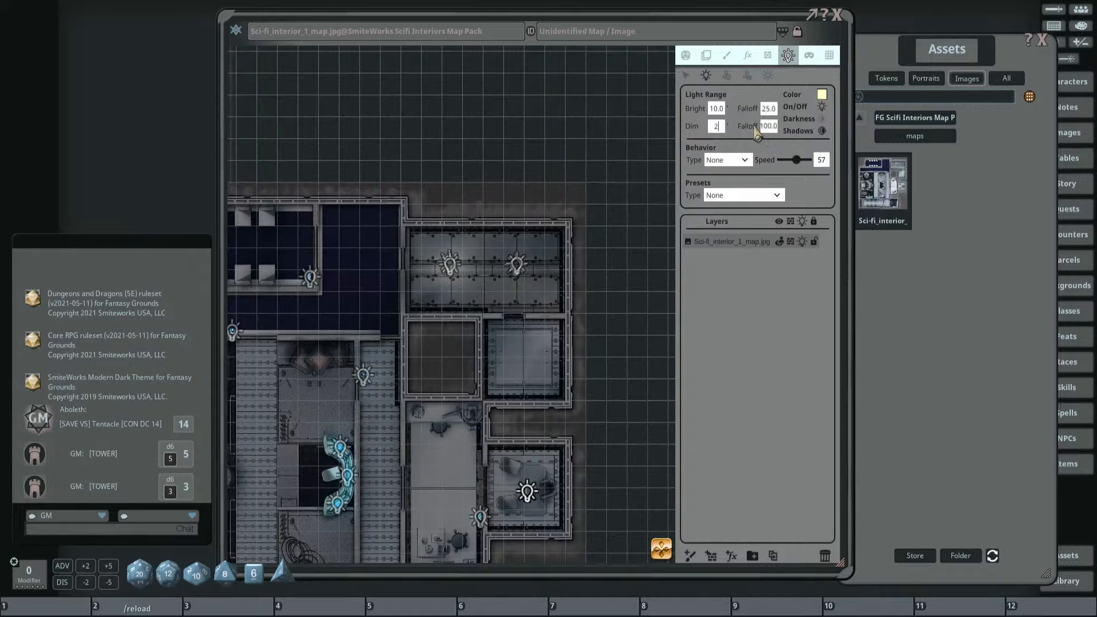
scroll(474, 216, "down", 3)
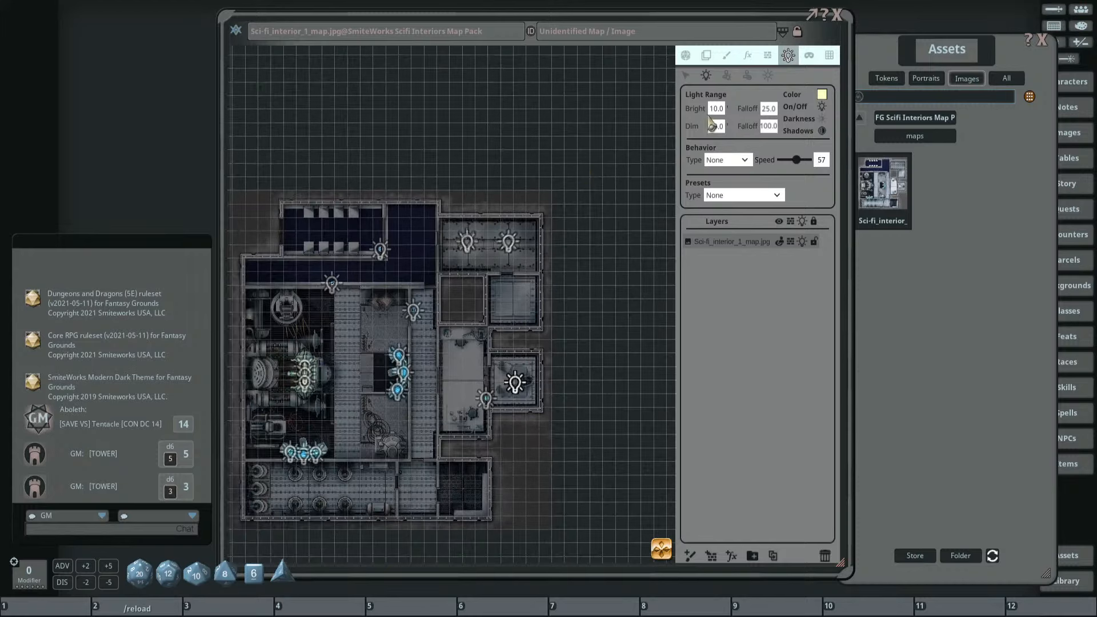
key("Tab")
type("50")
key("Return")
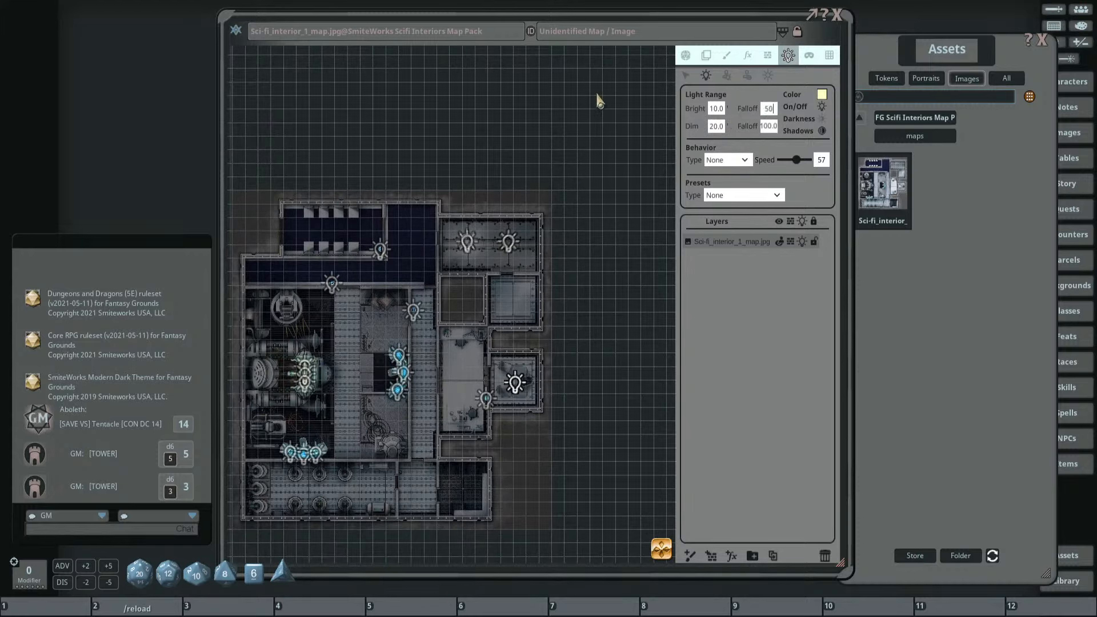
Place two pale yellow lights between the seat rows of the blue-floored room, one near each end.
scroll(426, 182, "up", 3)
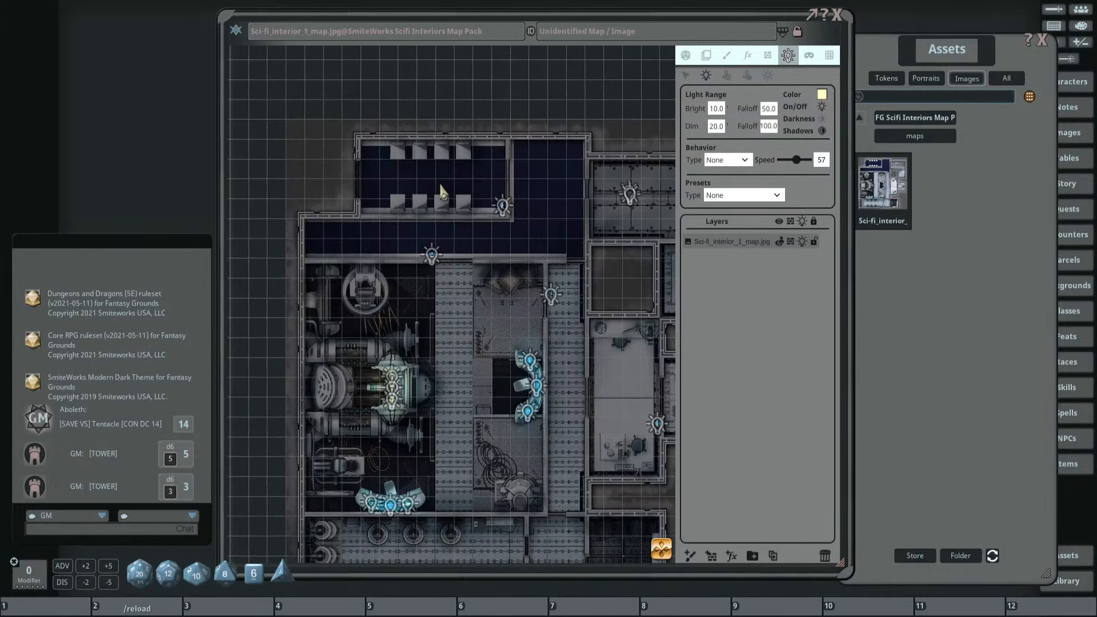
scroll(400, 162, "up", 2)
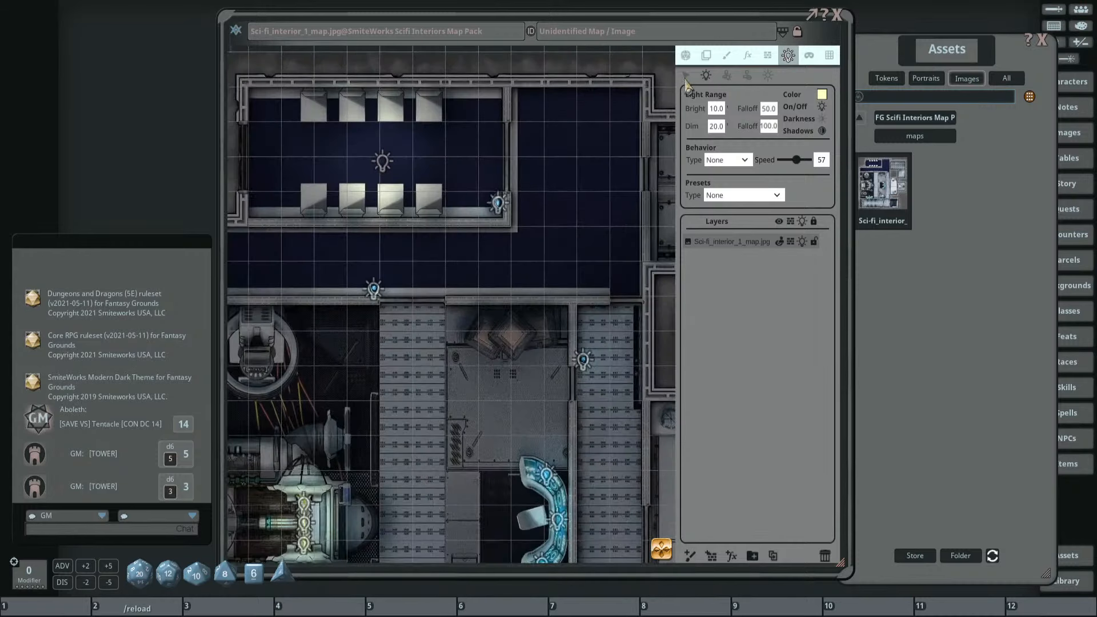
left_click(687, 77)
left_click_drag(383, 163, 443, 153)
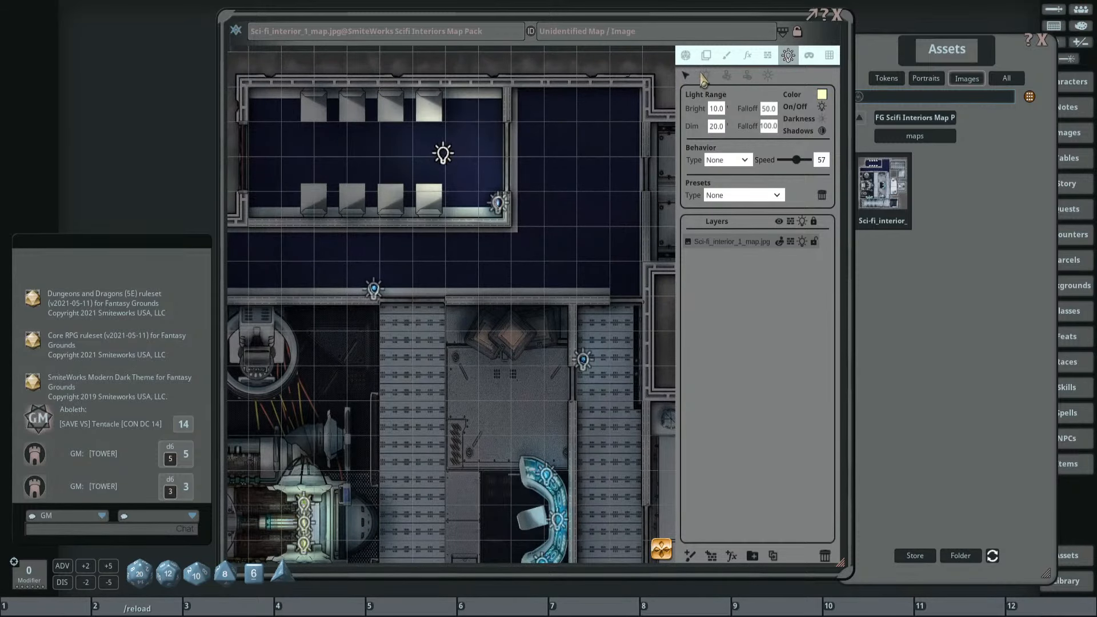
left_click(704, 76)
left_click(310, 162)
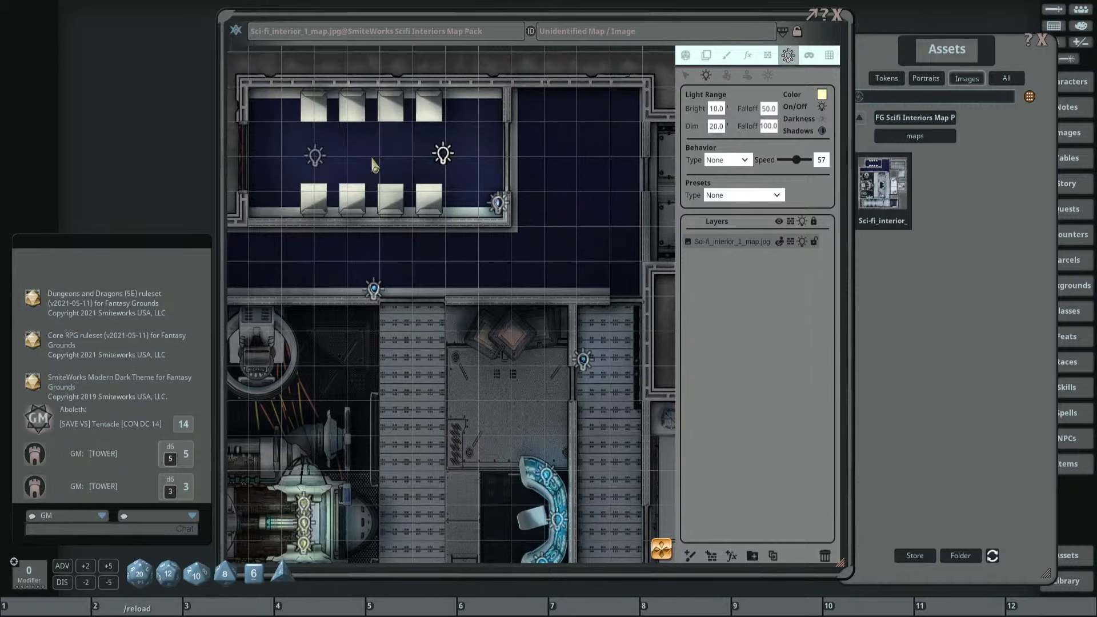
Place two pale yellow lights along the corridor beside the curved desk, one on each side wall.
scroll(372, 166, "down", 5)
scroll(490, 137, "up", 8)
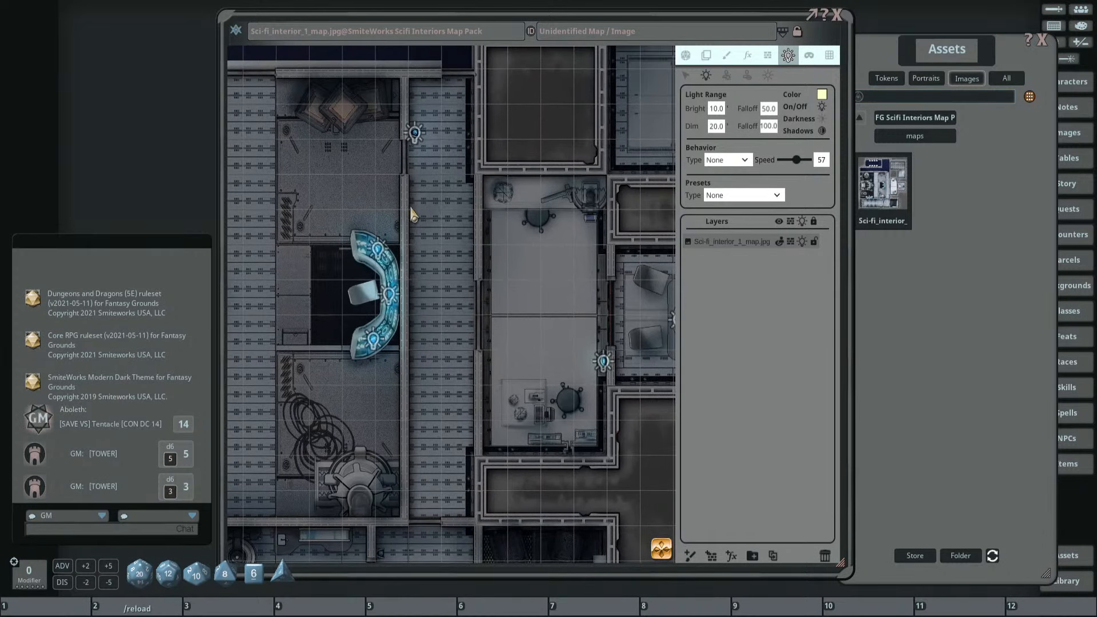
left_click(408, 211)
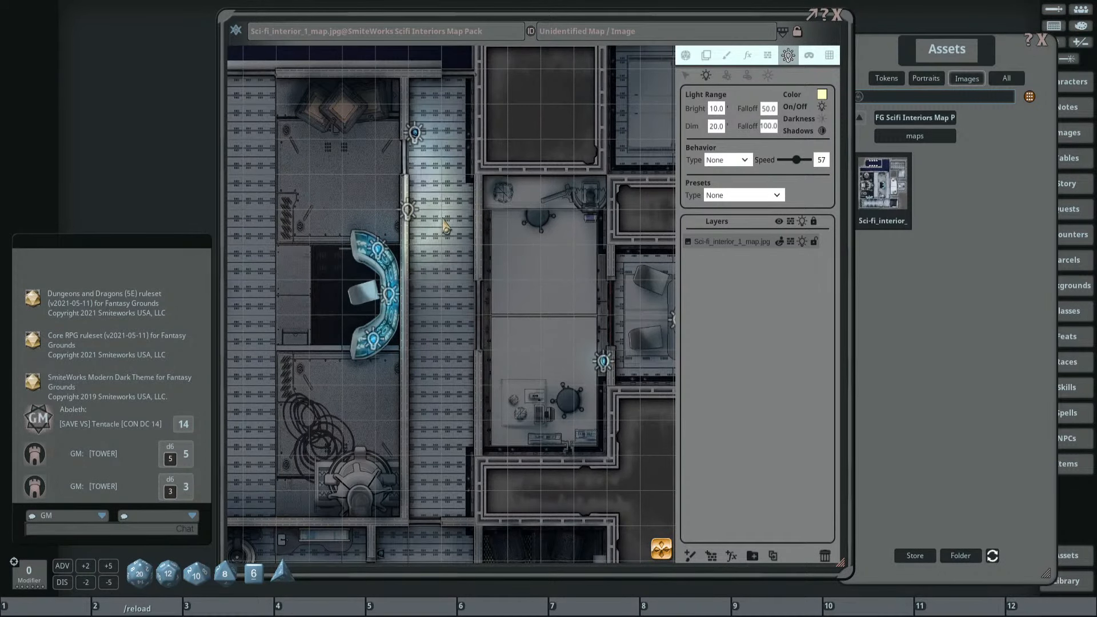
left_click_drag(443, 290, 428, 192)
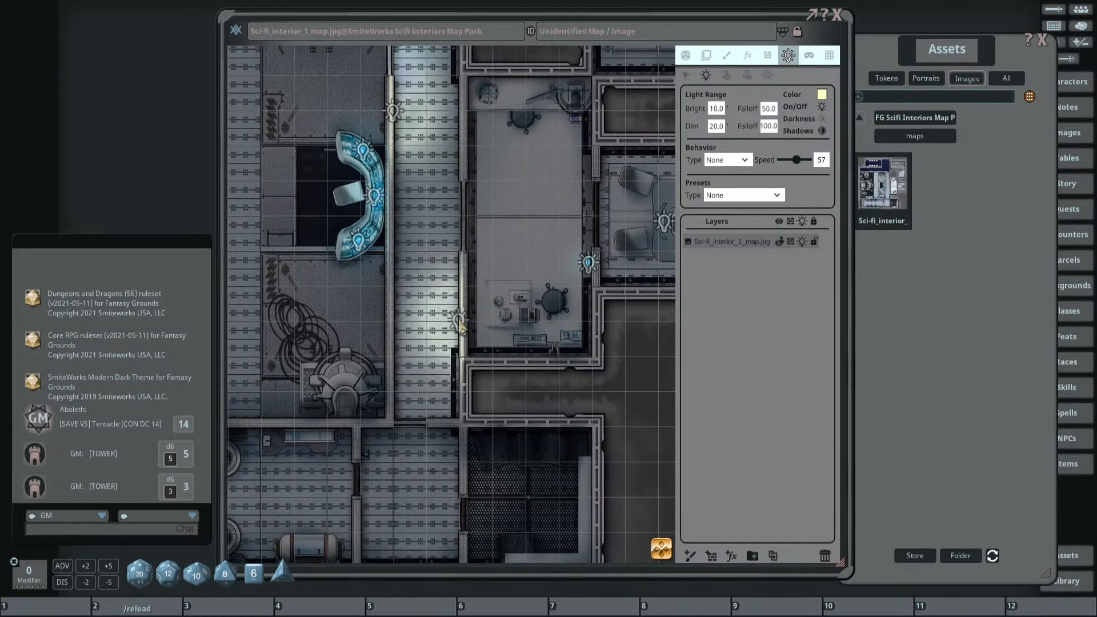
Enable the player vision preview and examine how the lit rooms and corridor appear to players.
scroll(460, 326, "down", 4)
mouse_move(511, 263)
left_mouse_down()
mouse_move(527, 273)
mouse_move(525, 255)
left_mouse_up()
left_click(686, 55)
left_click(823, 137)
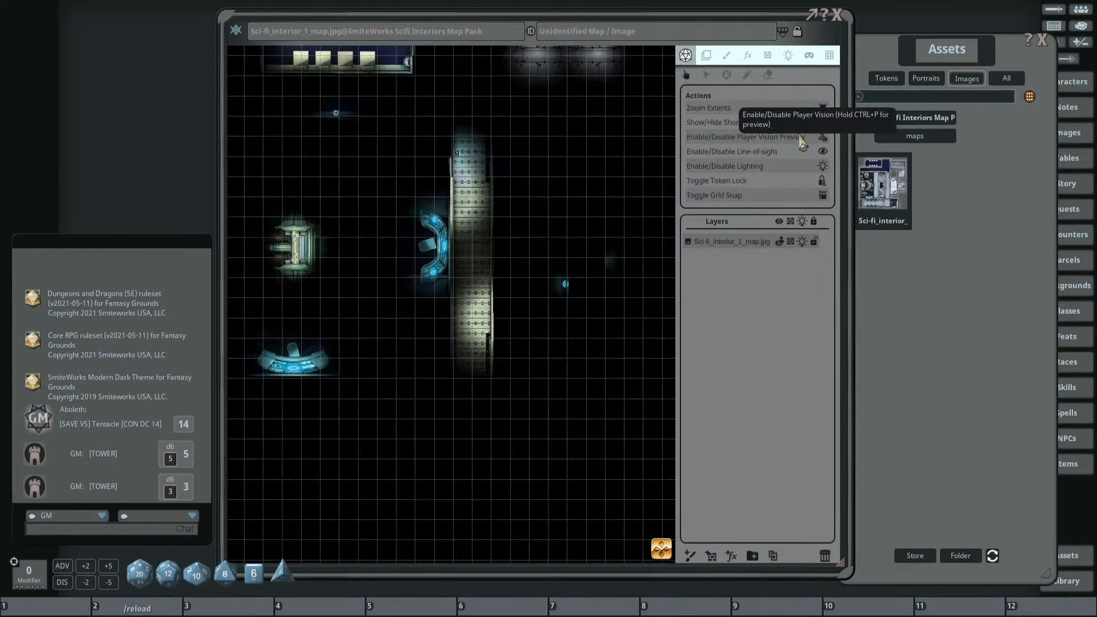
scroll(543, 191, "down", 2)
left_click_drag(544, 191, 514, 269)
scroll(561, 261, "up", 2)
scroll(561, 259, "down", 2)
scroll(515, 270, "up", 4)
scroll(516, 272, "down", 4)
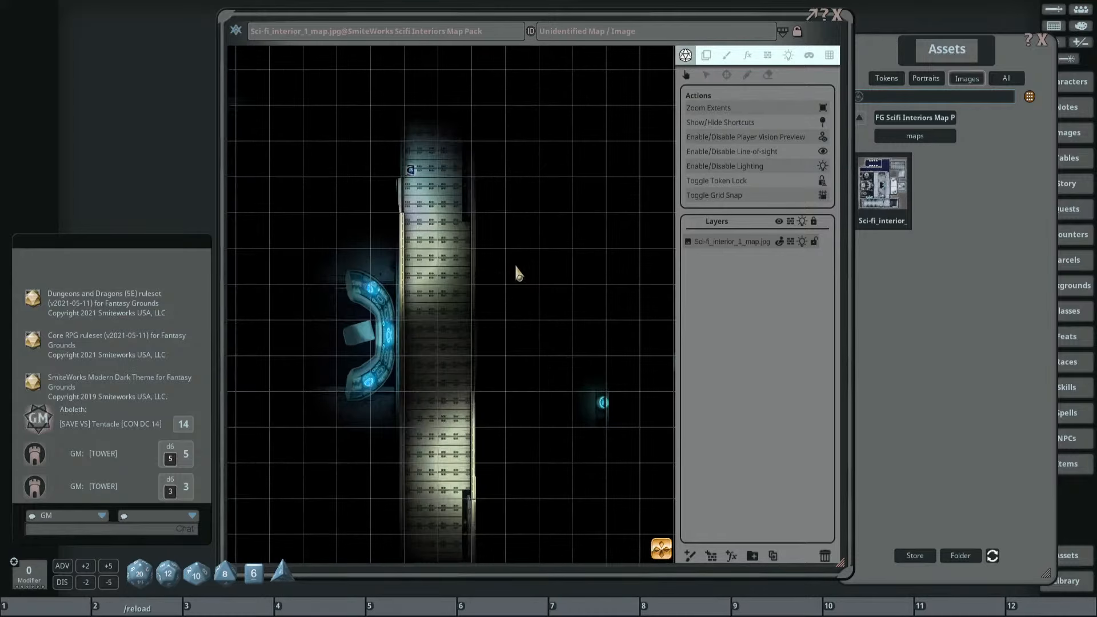
scroll(393, 224, "up", 2)
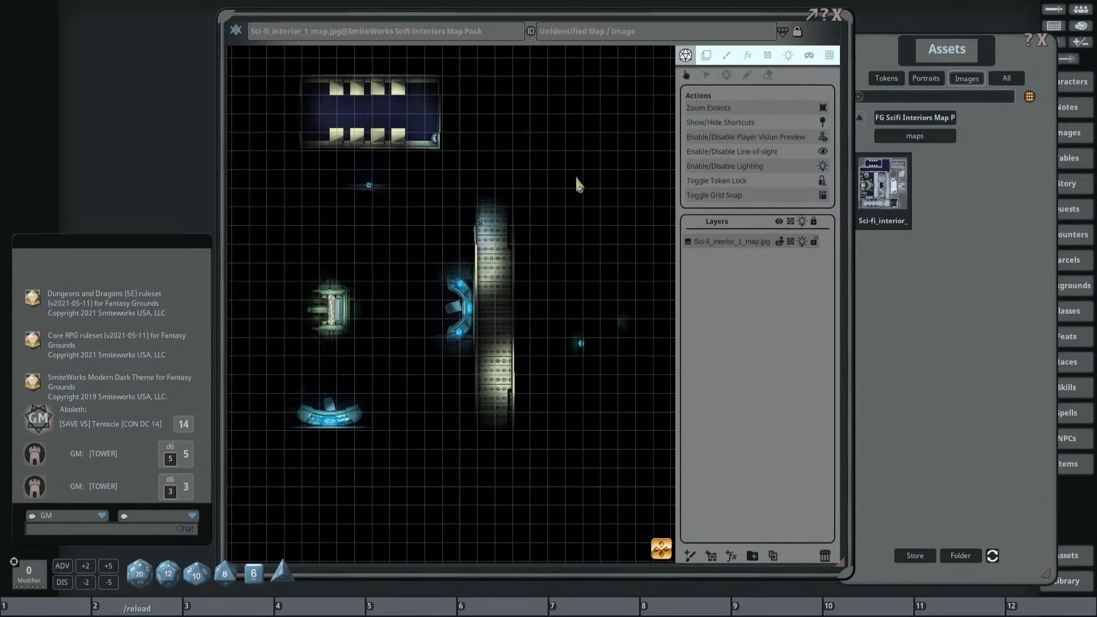
scroll(446, 289, "up", 2)
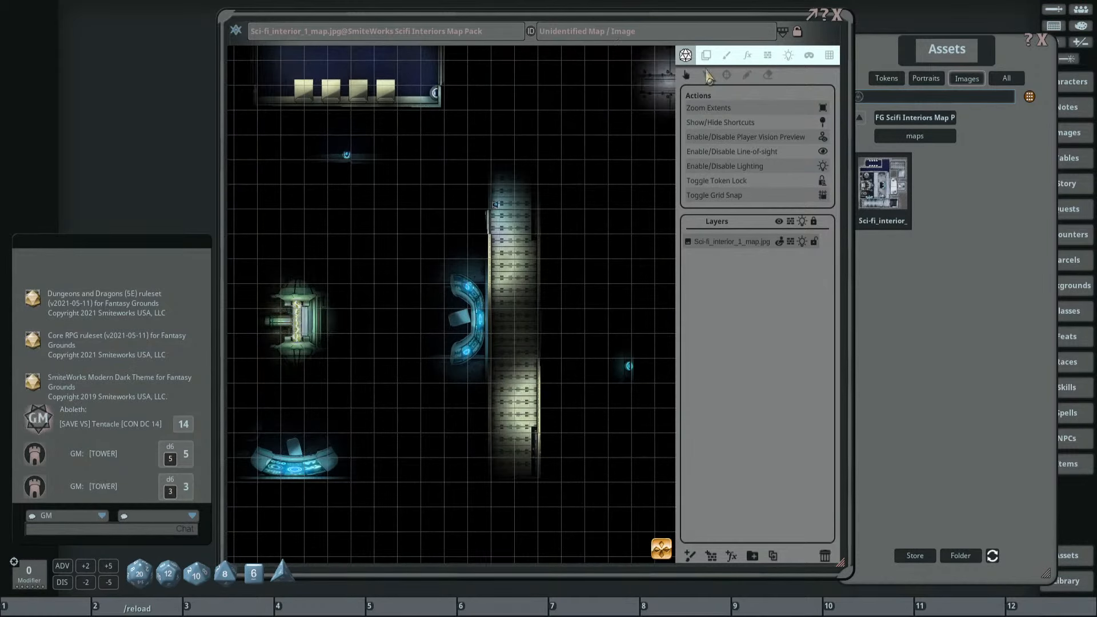
Add a pale yellow light in the machinery room and move it beside the round machine at the upper wall.
left_click(788, 55)
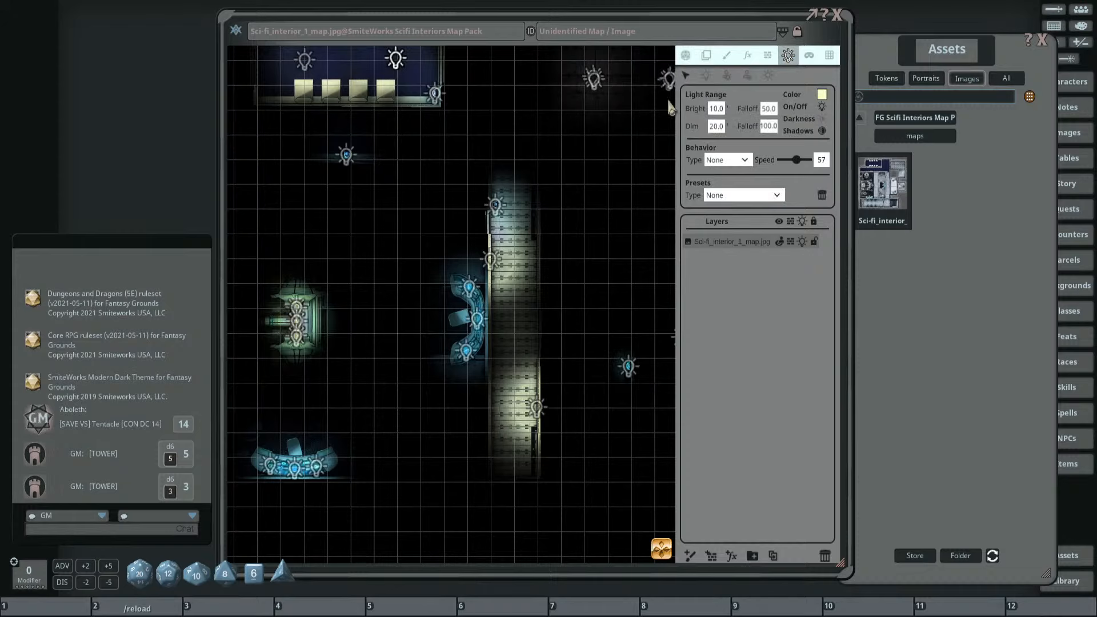
left_click(706, 75)
left_click(368, 310)
left_click_drag(379, 318, 528, 315)
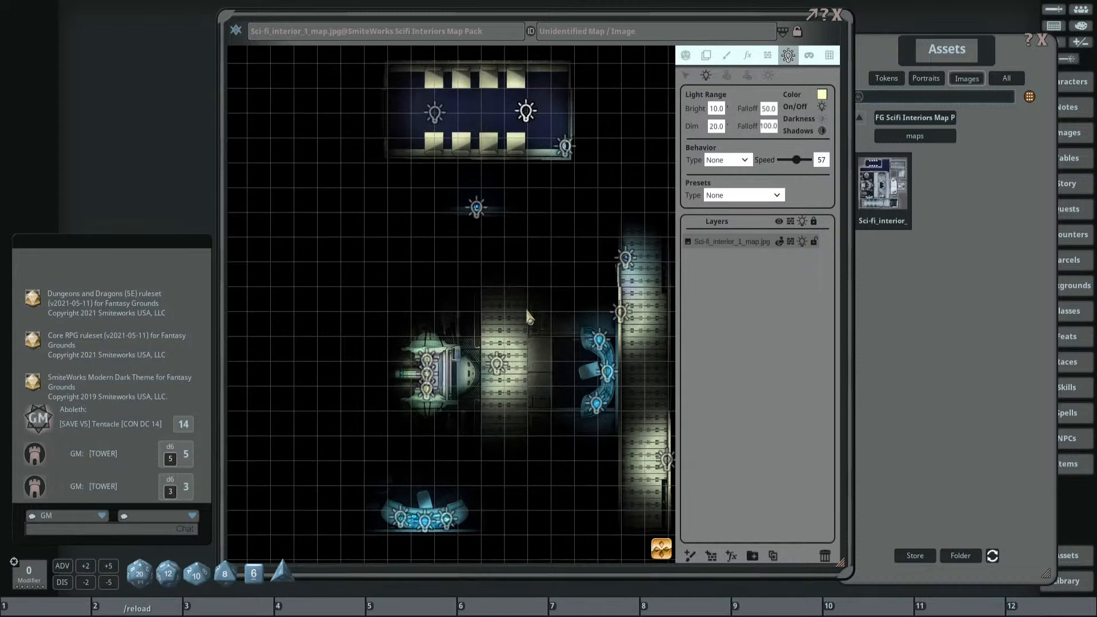
left_click(688, 76)
left_click_drag(526, 374, 427, 232)
scroll(499, 247, "down", 3)
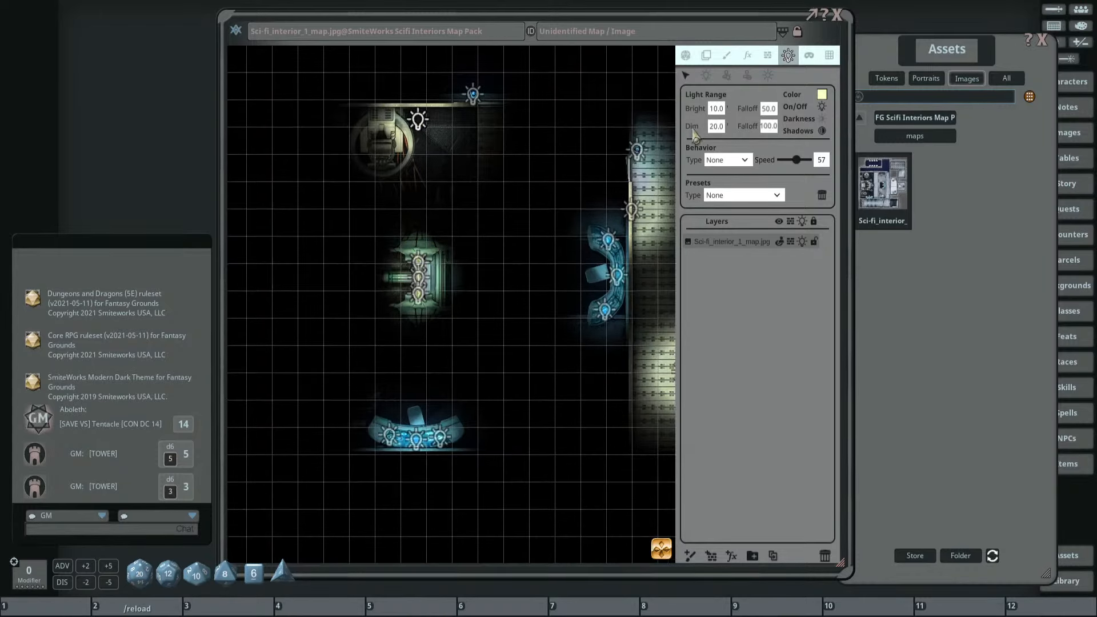
Add two pale yellow lights along the machinery room's lower wall, one by the corner machine and one beside the coiled cables.
left_click(707, 75)
left_click_drag(429, 368, 498, 331)
left_click(418, 402)
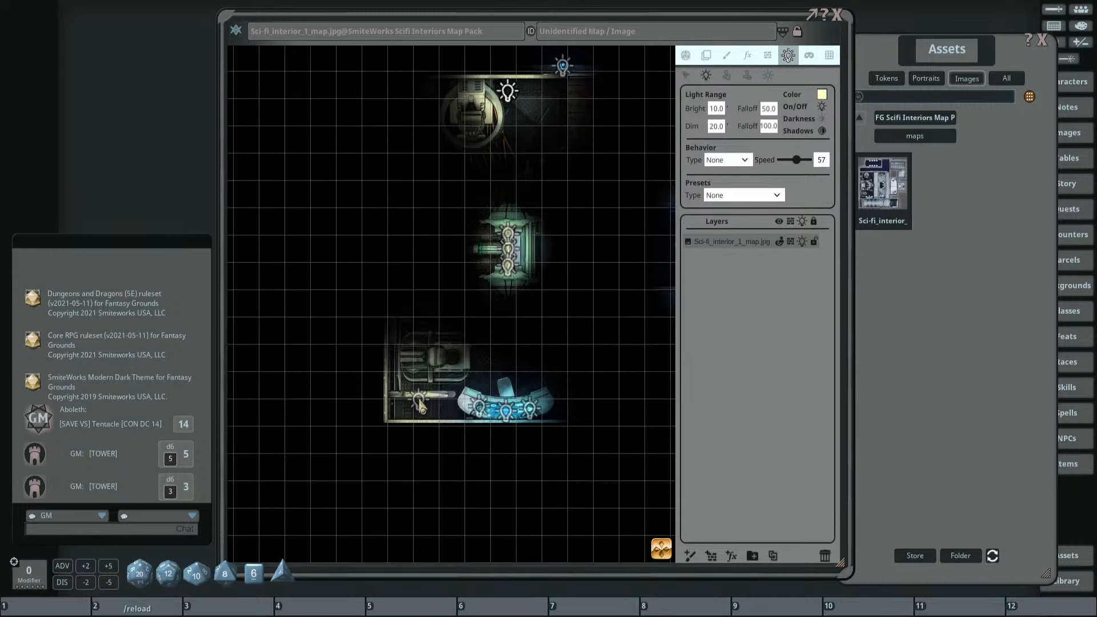
scroll(472, 310, "up", 2)
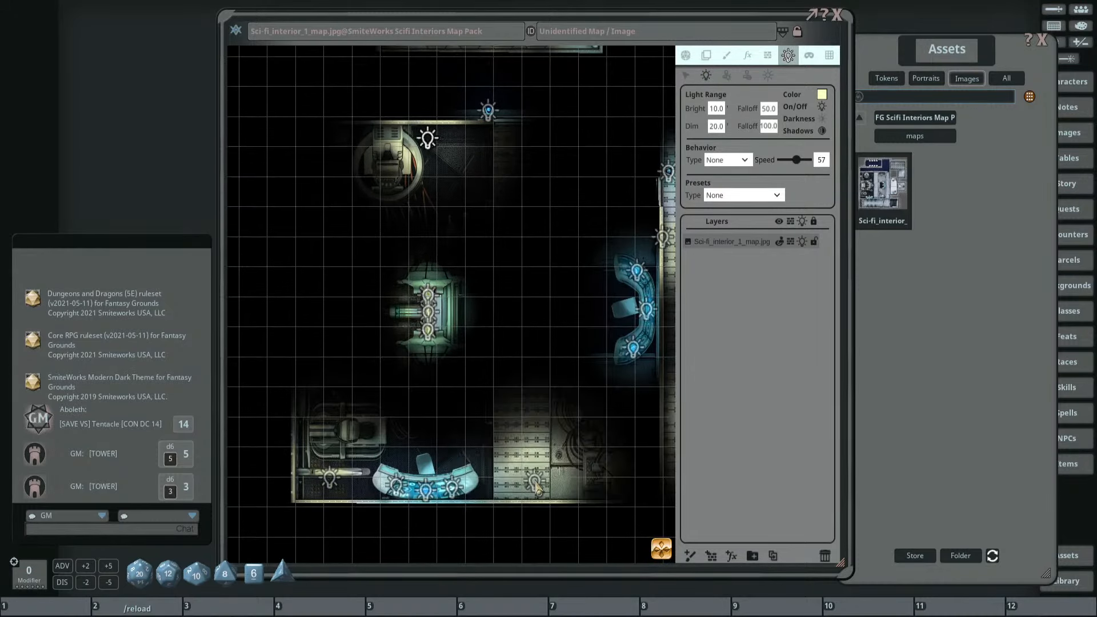
left_click_drag(532, 381, 427, 355)
left_click_drag(431, 456, 469, 455)
Show the full map again and place a pale yellow light in the small room at the corridor's lower end.
scroll(505, 390, "down", 3)
left_click_drag(535, 379, 439, 349)
scroll(488, 325, "down", 3)
scroll(606, 285, "up", 4)
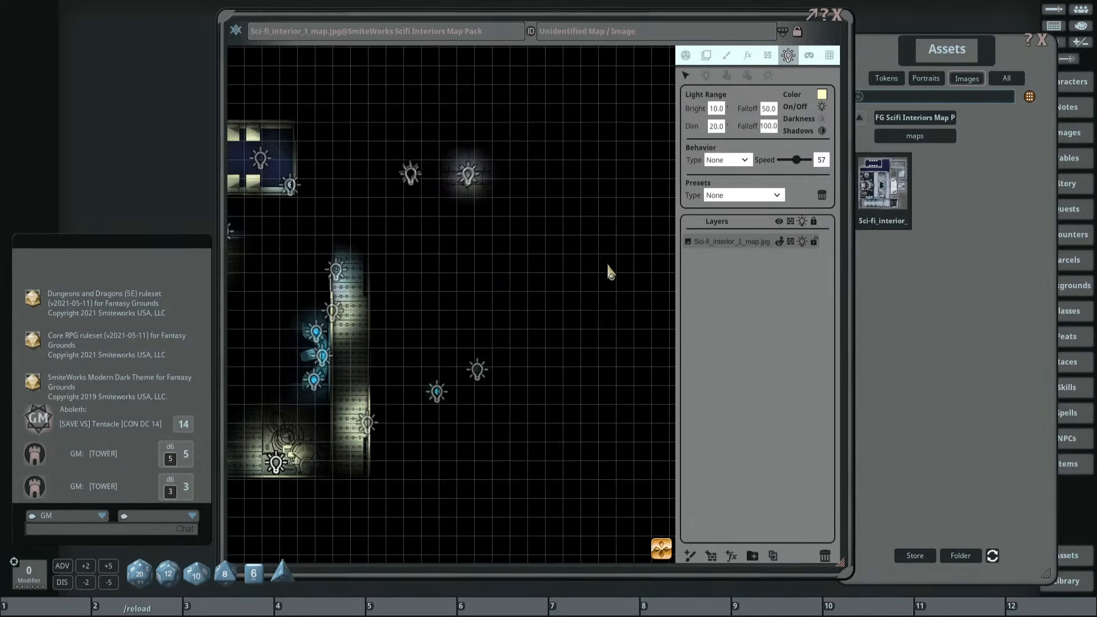
left_click(710, 76)
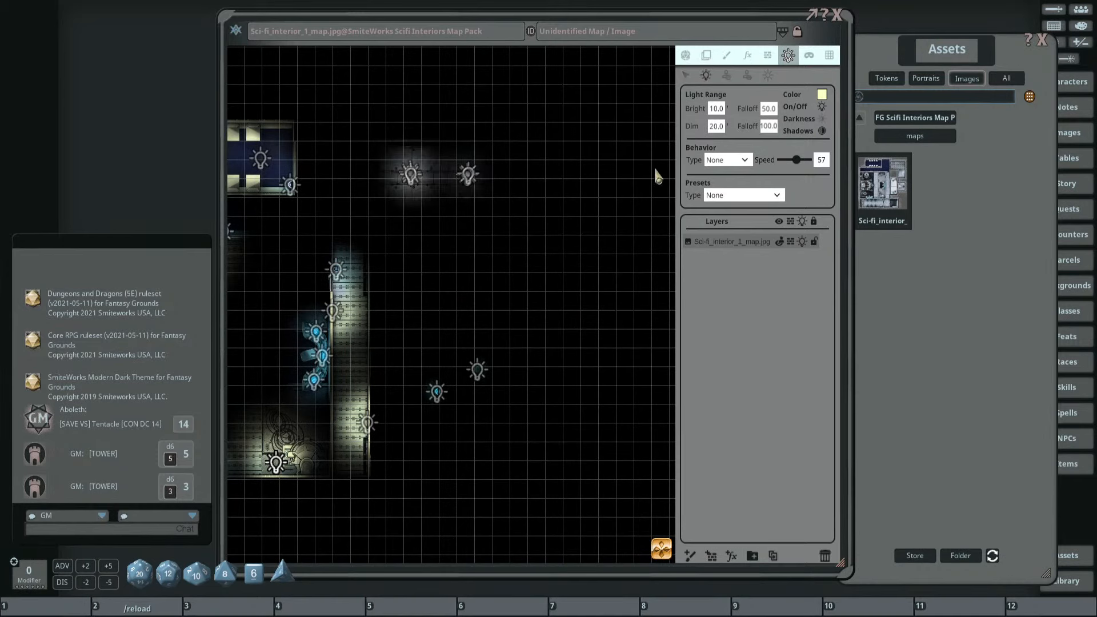
key("ctrl+d")
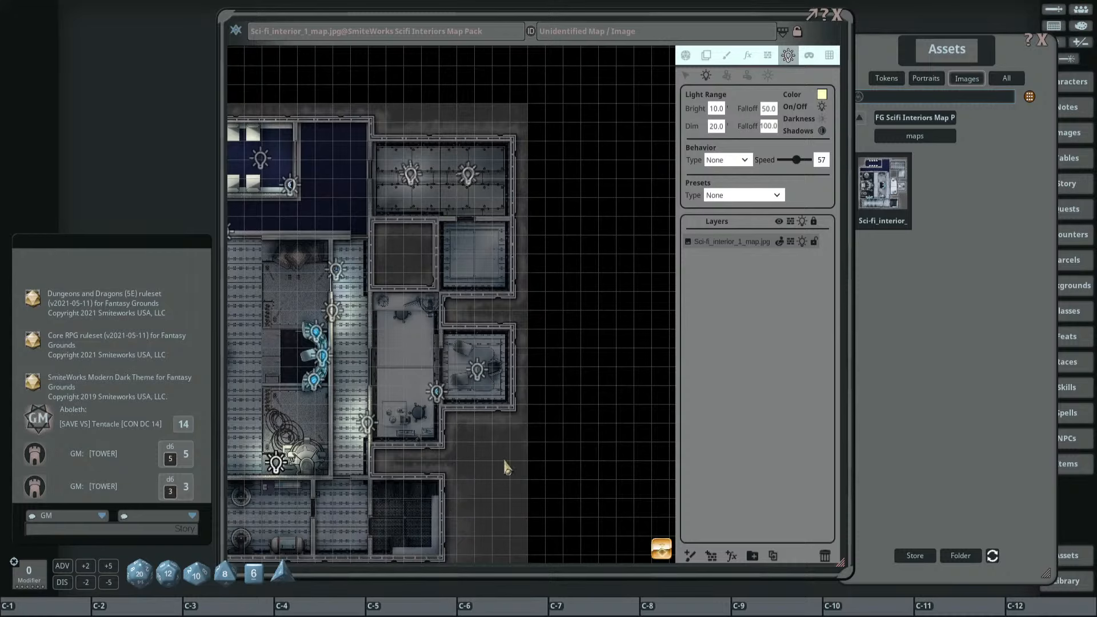
left_click(343, 519)
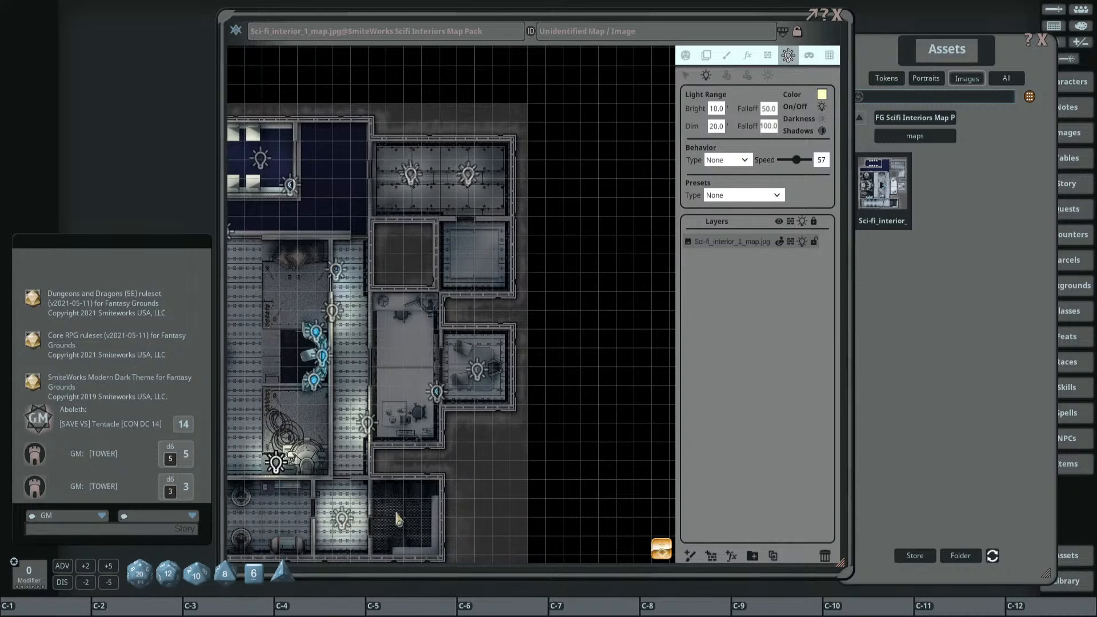
Place a pale yellow light in the upper half of the long office across the corridor from the curved desk.
left_click_drag(269, 494, 365, 484)
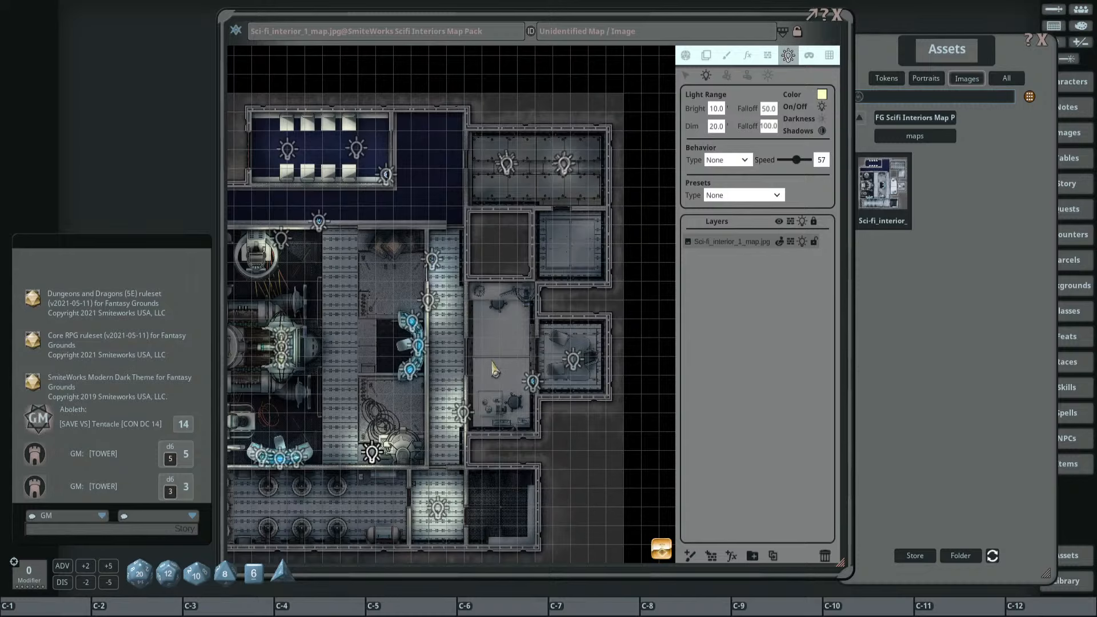
left_click(501, 324, "ctrl")
scroll(582, 231, "up", 4)
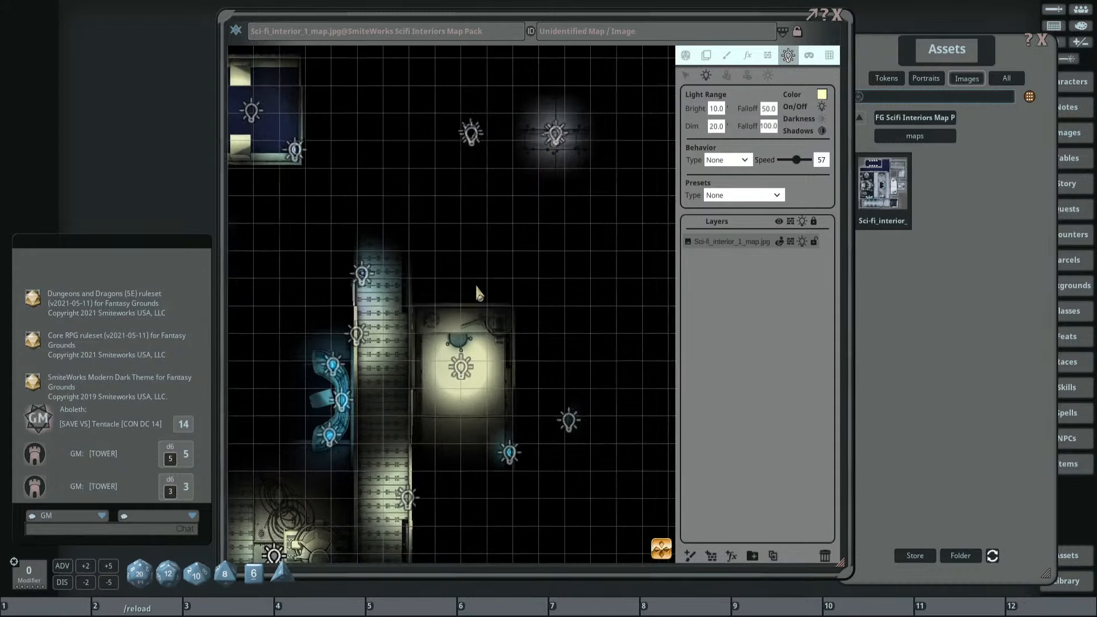
left_click_drag(476, 284, 549, 159)
scroll(548, 165, "down", 5)
scroll(579, 244, "up", 3)
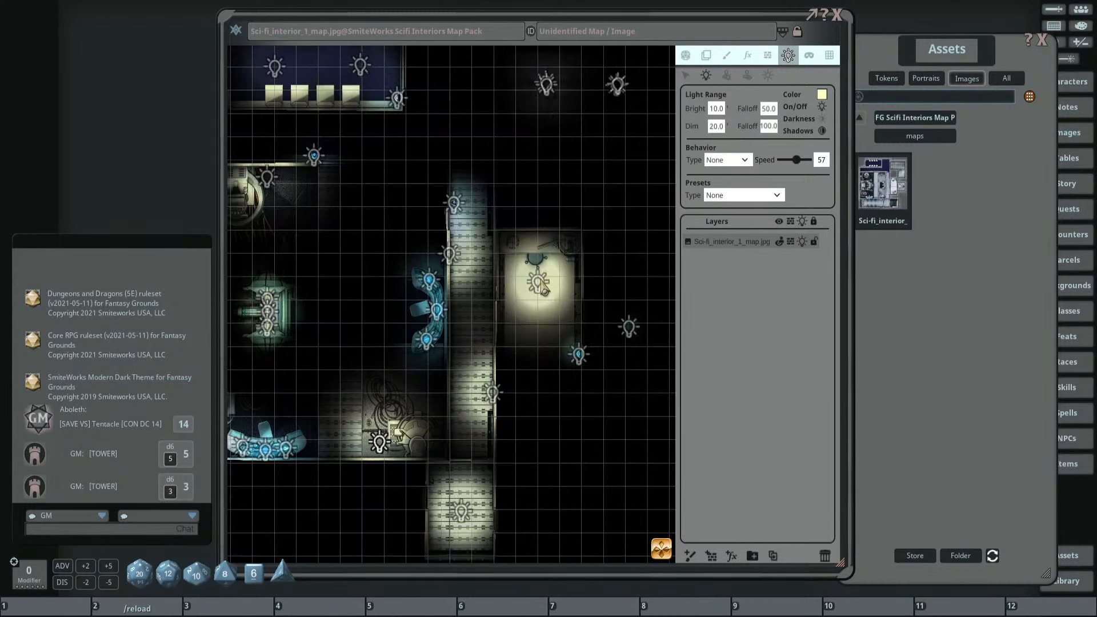
Move the office light onto the round fixture in the office's upper-left corner.
left_click(686, 75)
scroll(559, 294, "up", 3)
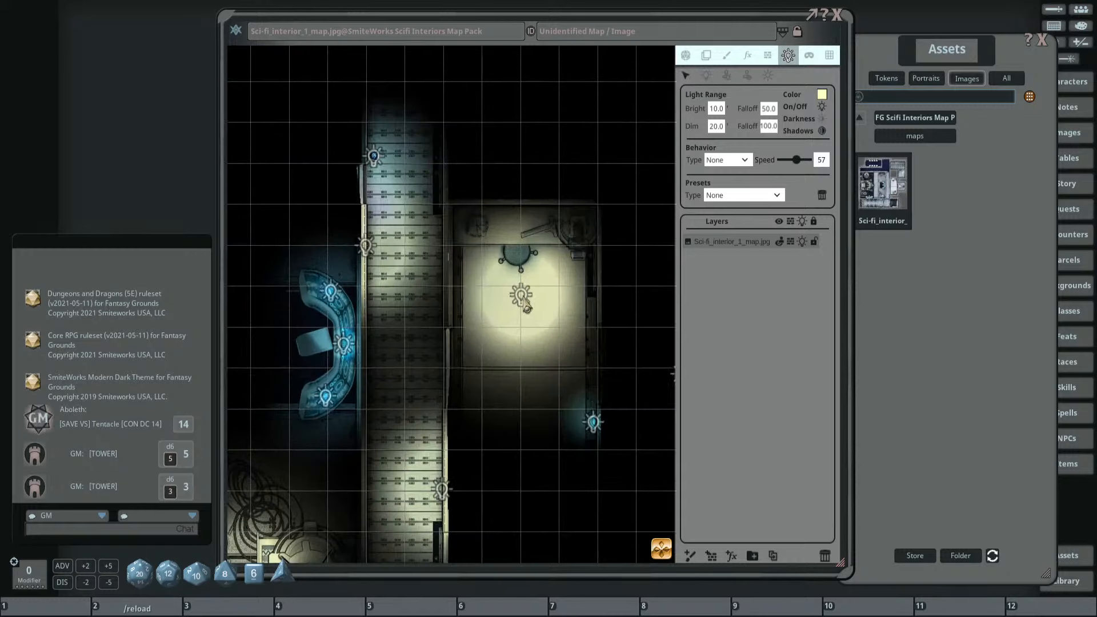
left_click_drag(526, 308, 482, 237)
scroll(522, 235, "down", 3)
left_click_drag(537, 259, 533, 248)
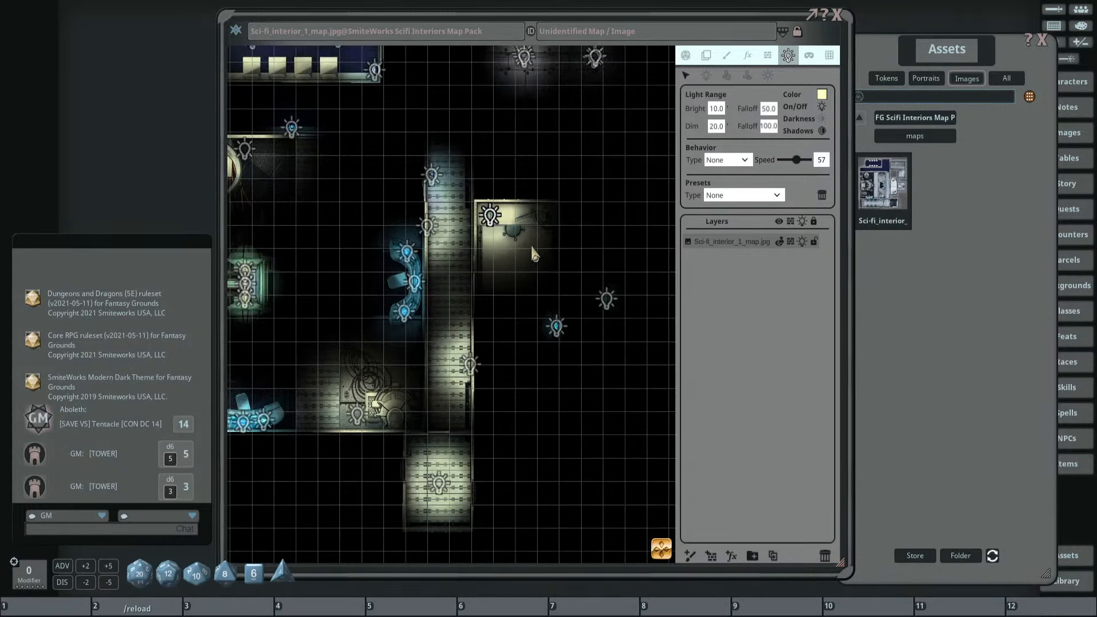
Lower the alpha of the office corner light's colour to 204.
scroll(537, 237, "up", 2)
left_click(823, 95)
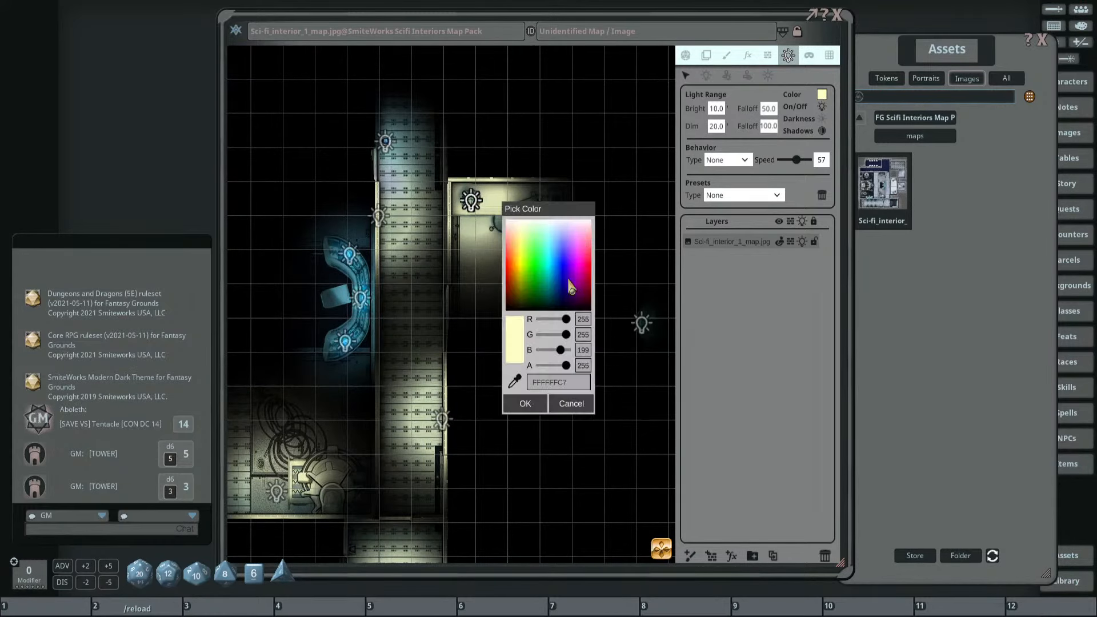
left_click_drag(566, 366, 559, 366)
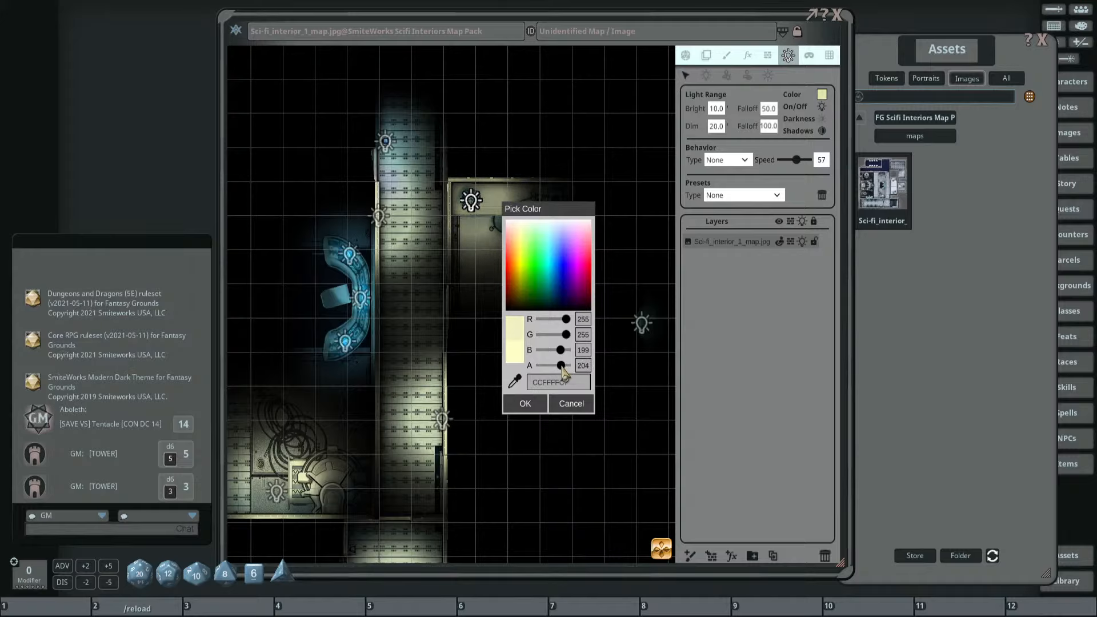
left_click(525, 404)
scroll(436, 233, "up", 3)
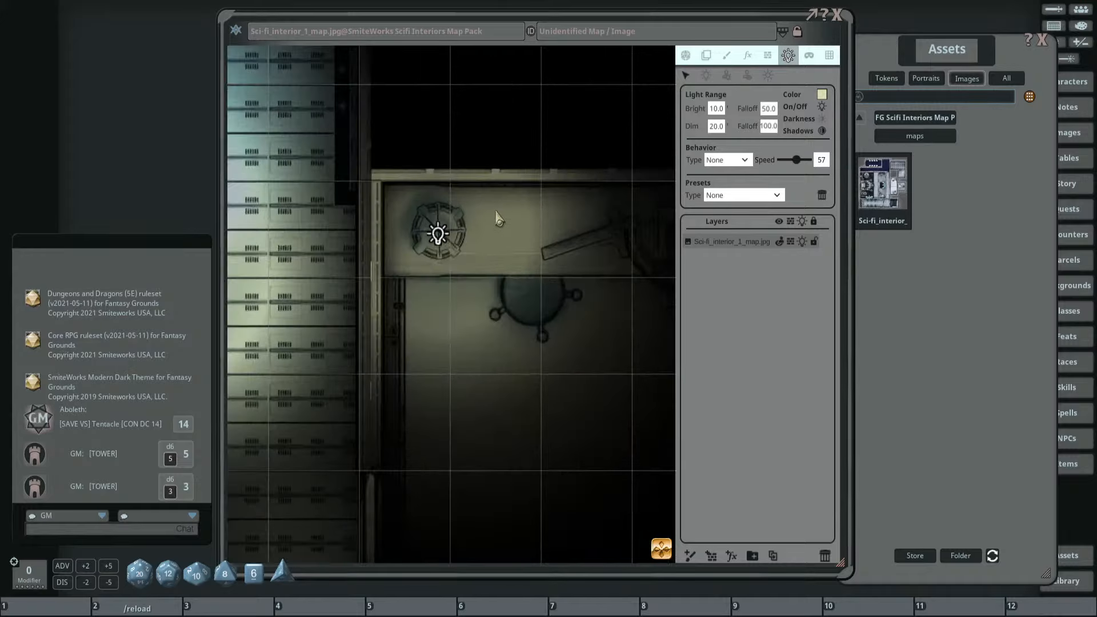
Examine the lighting across the whole map in the player vision preview.
scroll(461, 220, "down", 5)
left_click_drag(570, 294, 489, 280)
scroll(494, 208, "up", 3)
scroll(428, 236, "down", 3)
scroll(427, 236, "down", 1)
left_click_drag(369, 204, 447, 248)
scroll(448, 250, "up", 5)
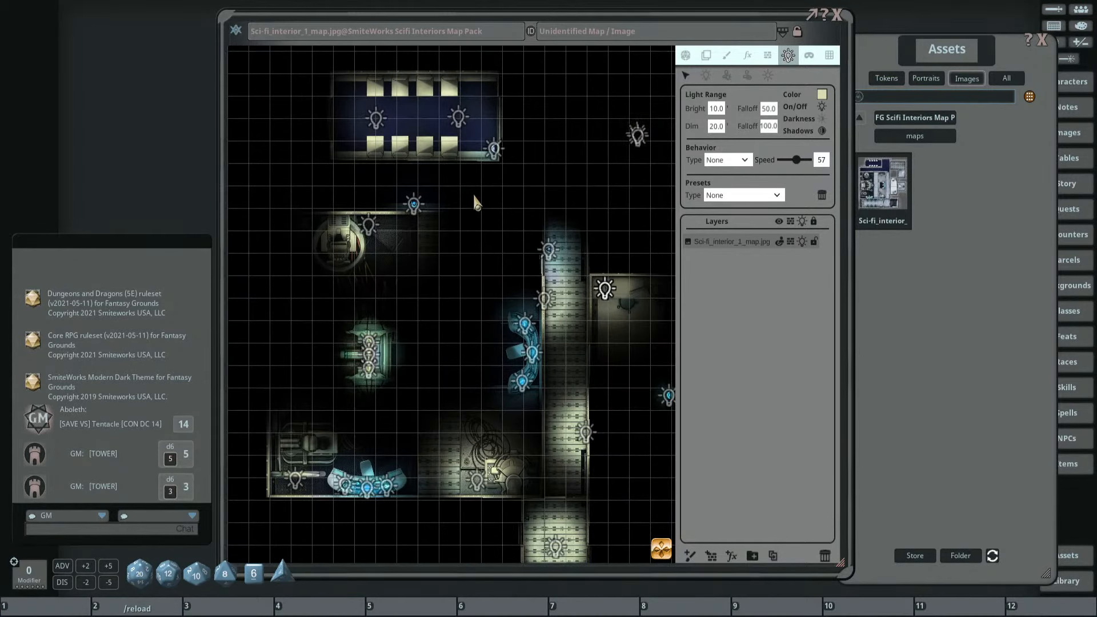
scroll(473, 199, "down", 3)
left_click_drag(472, 206, 428, 181)
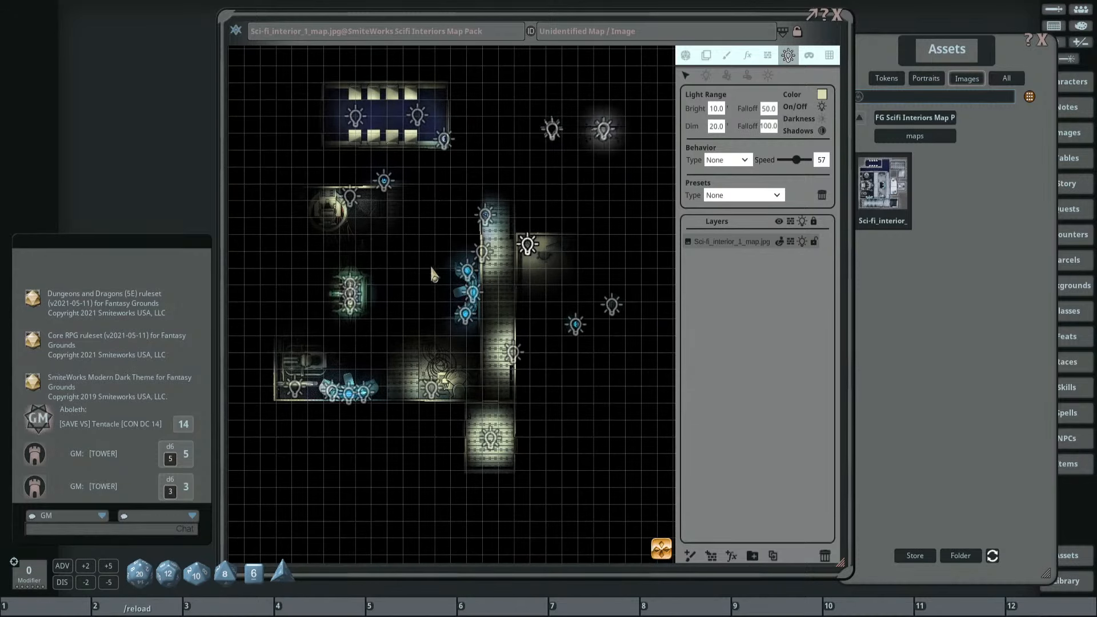
left_click_drag(341, 356, 431, 298)
left_click_drag(476, 345, 500, 247)
scroll(510, 289, "up", 3)
Turn off the player vision preview and start adding another light near the lower barrel room.
left_click(709, 79)
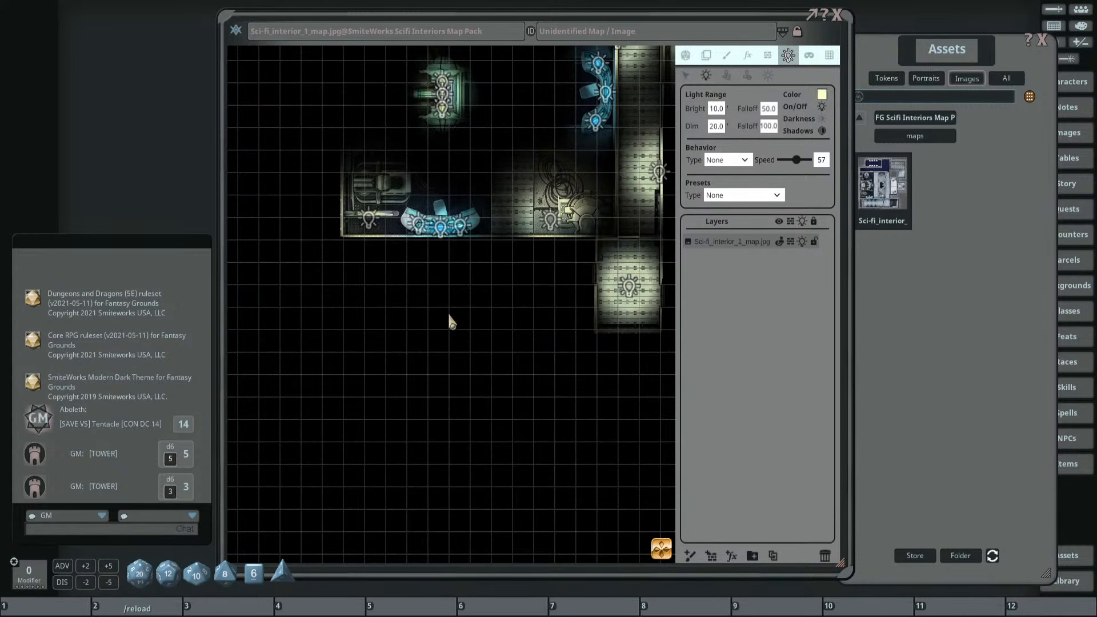
scroll(452, 307, "up", 2)
scroll(435, 271, "down", 2)
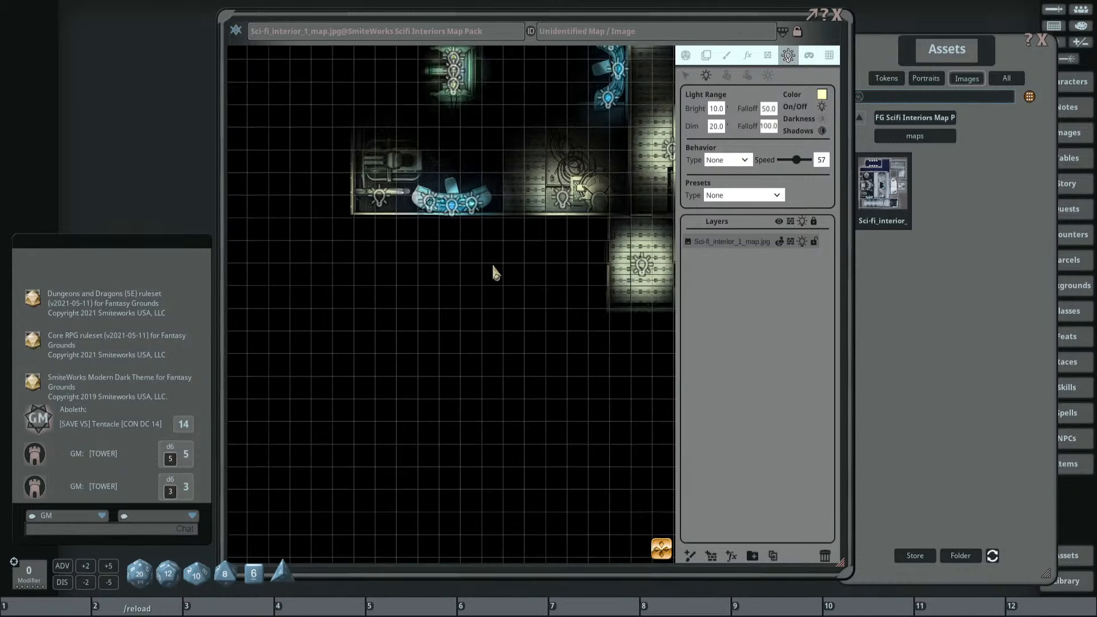
left_click(684, 56)
left_click(824, 138)
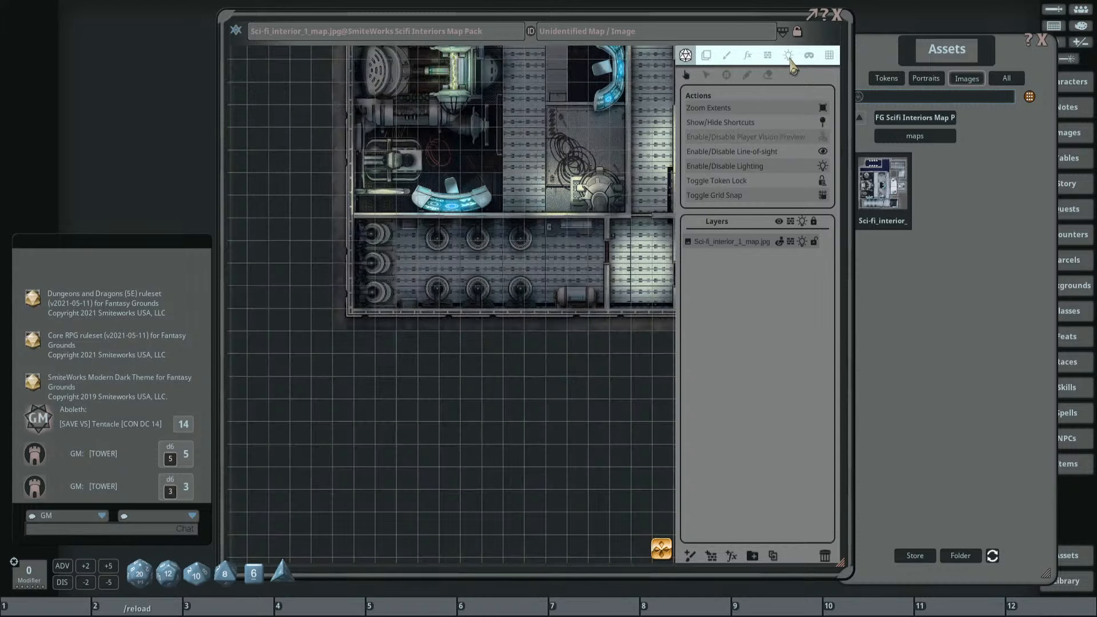
left_click(788, 56)
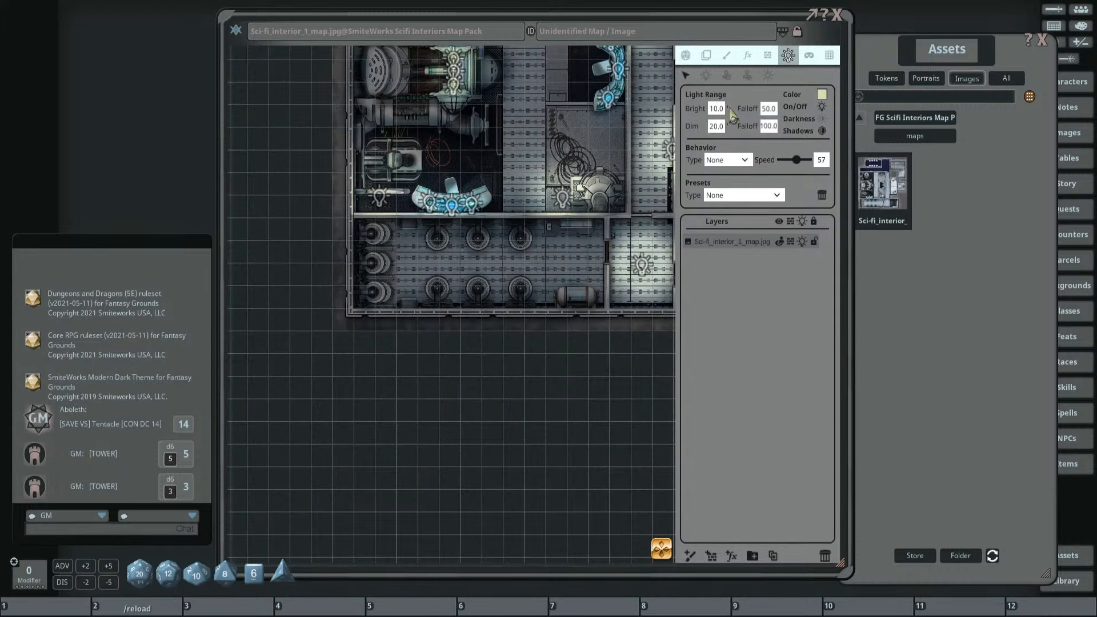
left_click(708, 76)
scroll(457, 247, "down", 3)
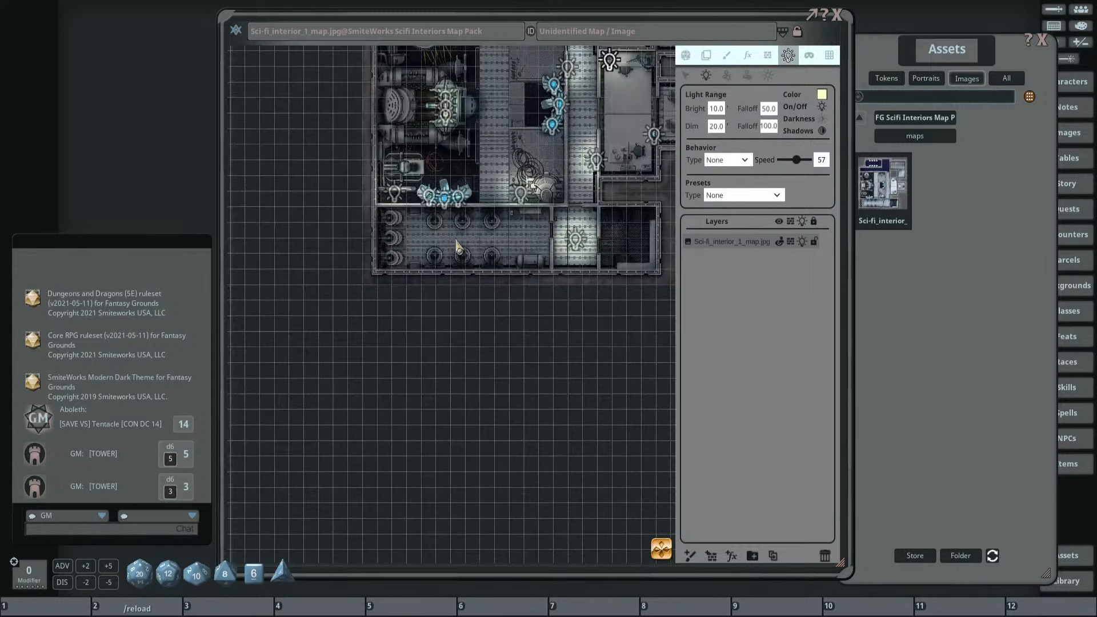
Set the new light's colour to lavender, with red 192, green 175 and blue 255, for the lower barrel room.
left_click(821, 94)
scroll(473, 266, "up", 2)
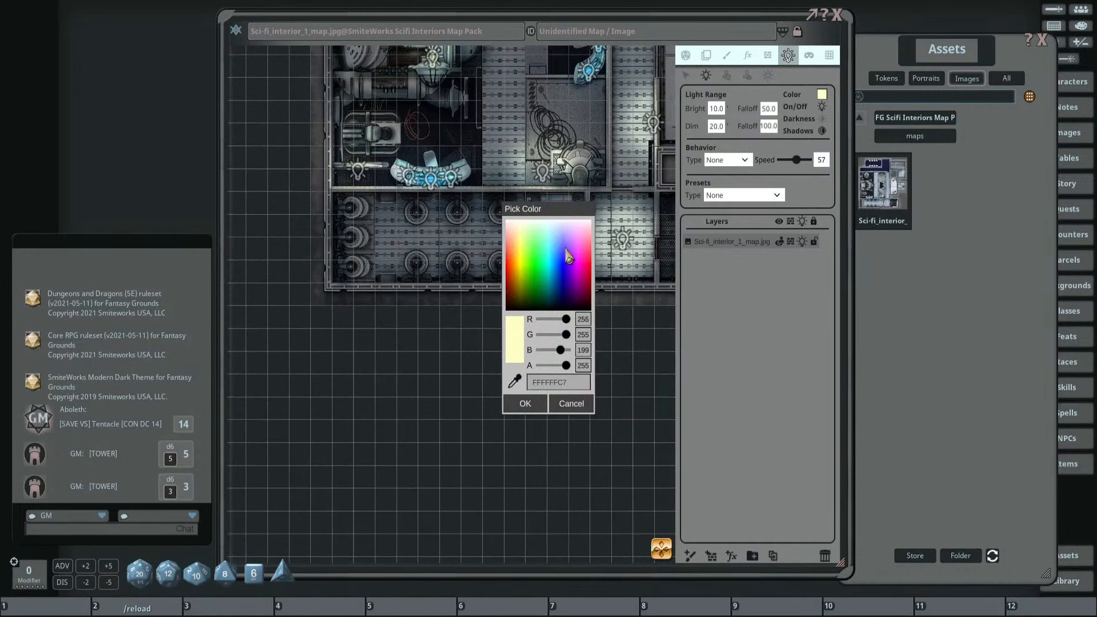
left_click(574, 230)
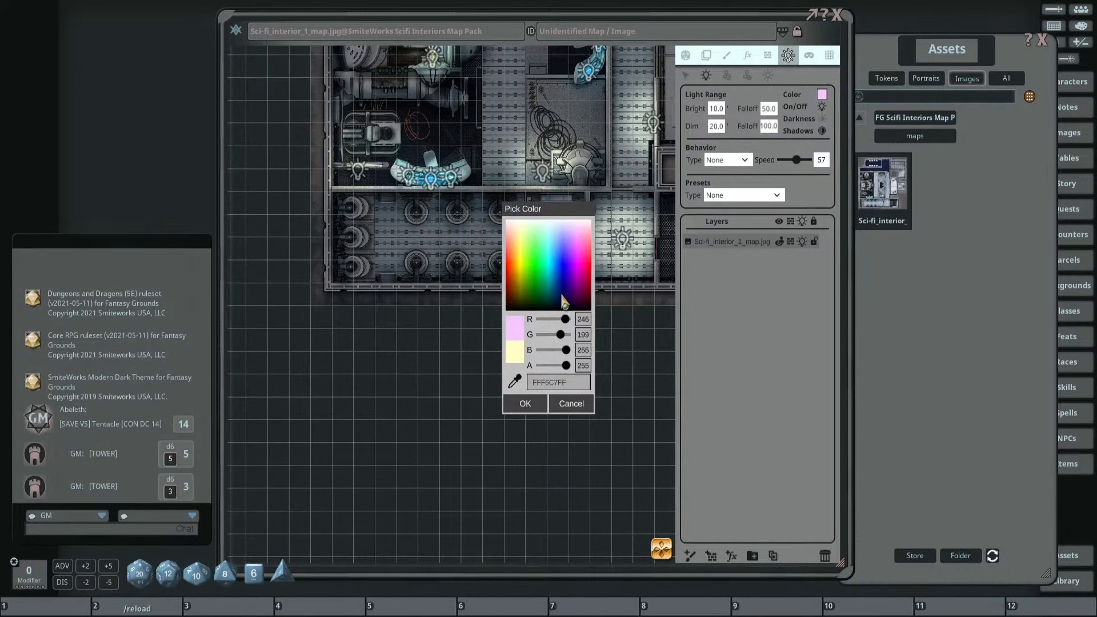
left_click(566, 235)
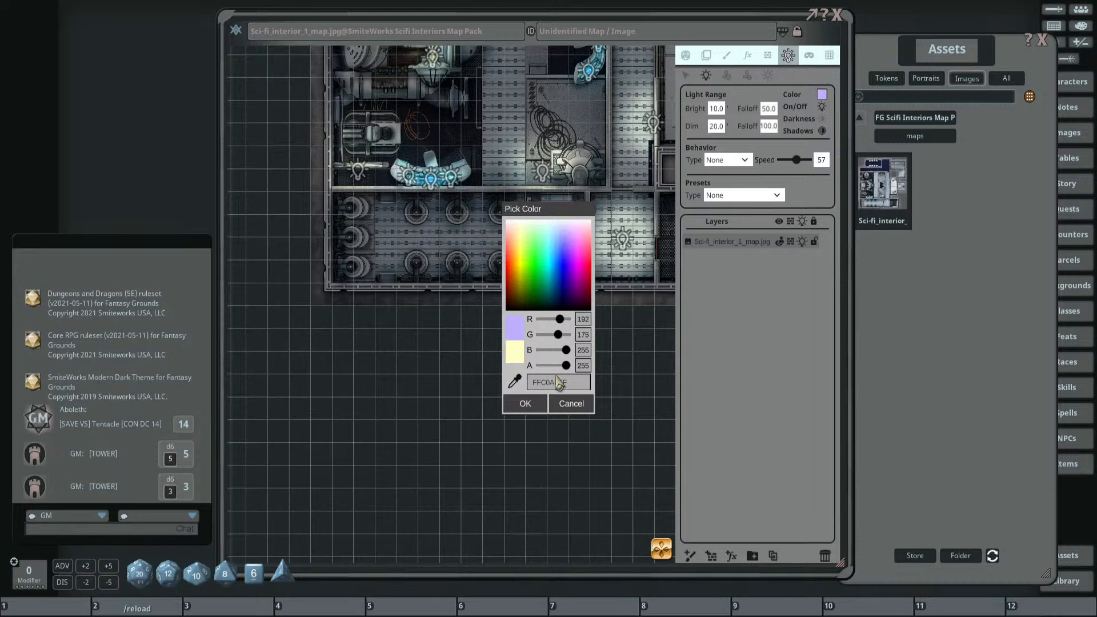
left_click(541, 408)
left_click_drag(439, 246, 449, 295)
scroll(449, 294, "up", 2)
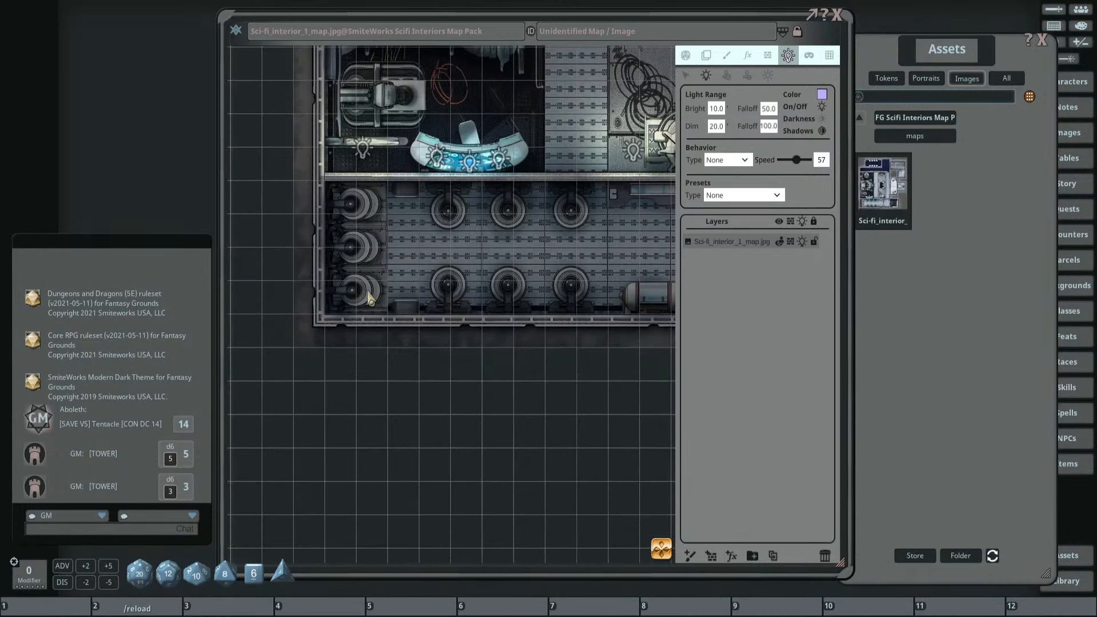
Place a lavender light on the lowest barrel in the room's corner, with a bright range of 5 and a dim range of 15.
left_click(363, 290)
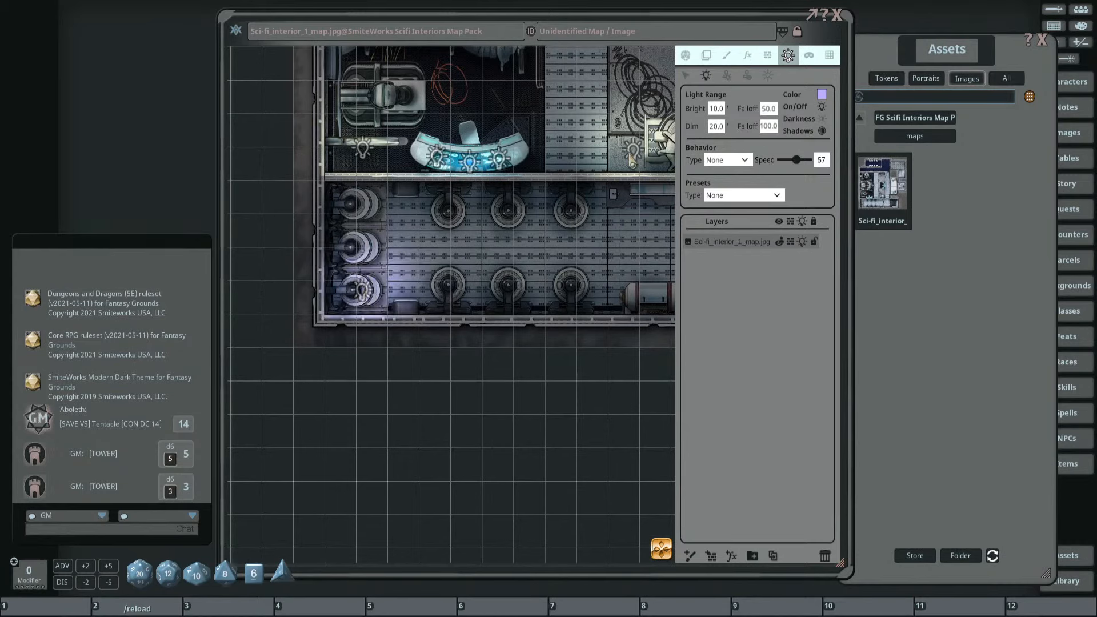
left_click(686, 76)
left_click(361, 294)
left_click(714, 107)
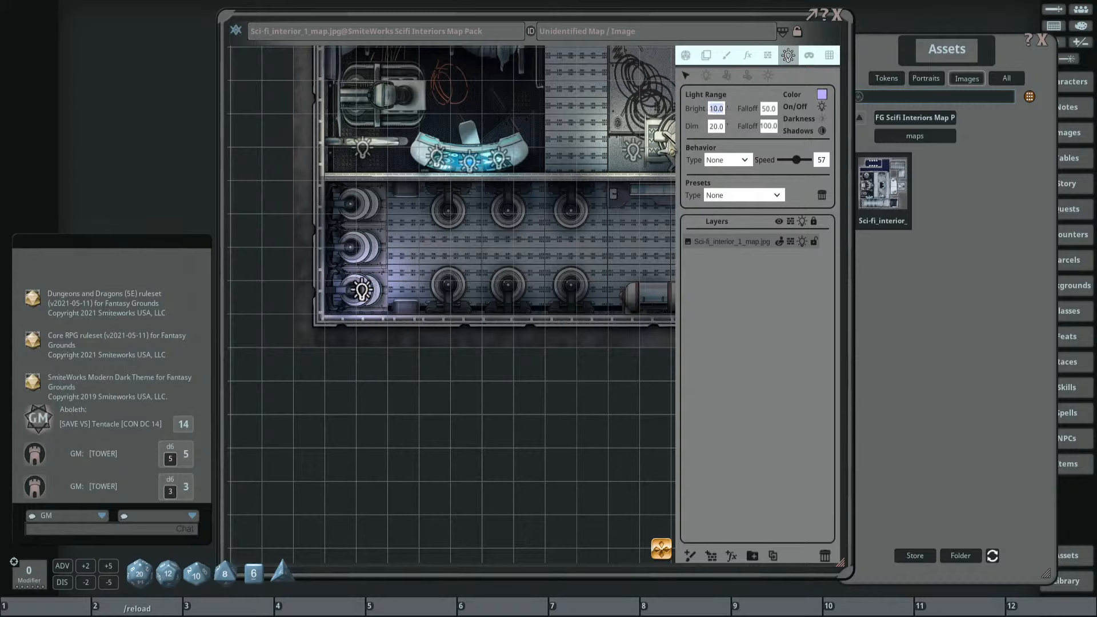
left_click(713, 127)
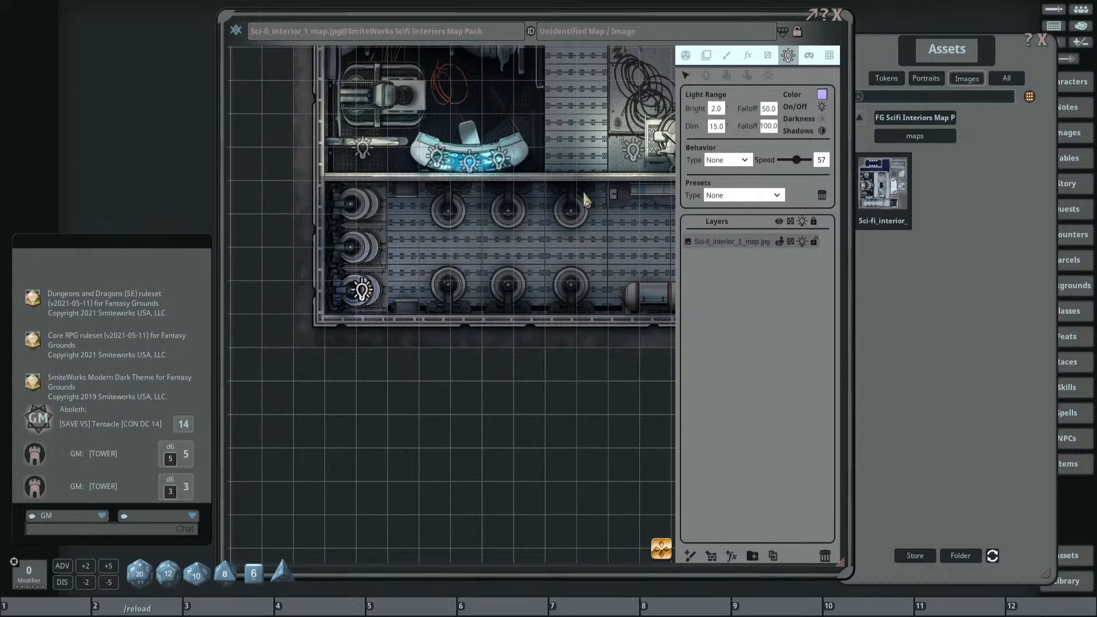
left_click(720, 109)
type("5")
key("Return")
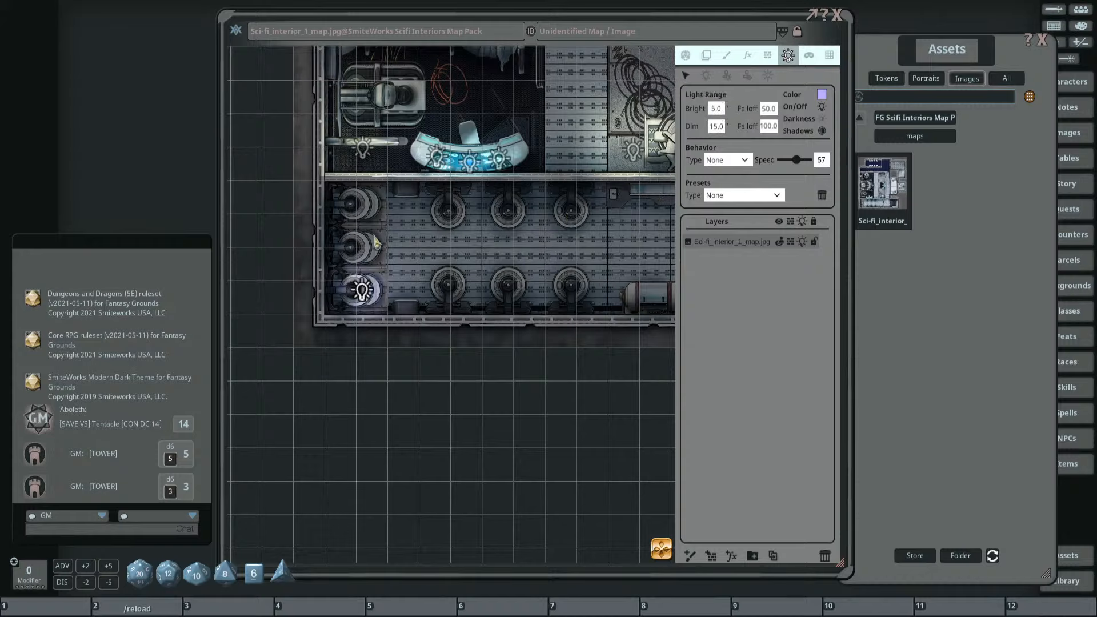
left_click_drag(366, 294, 362, 300)
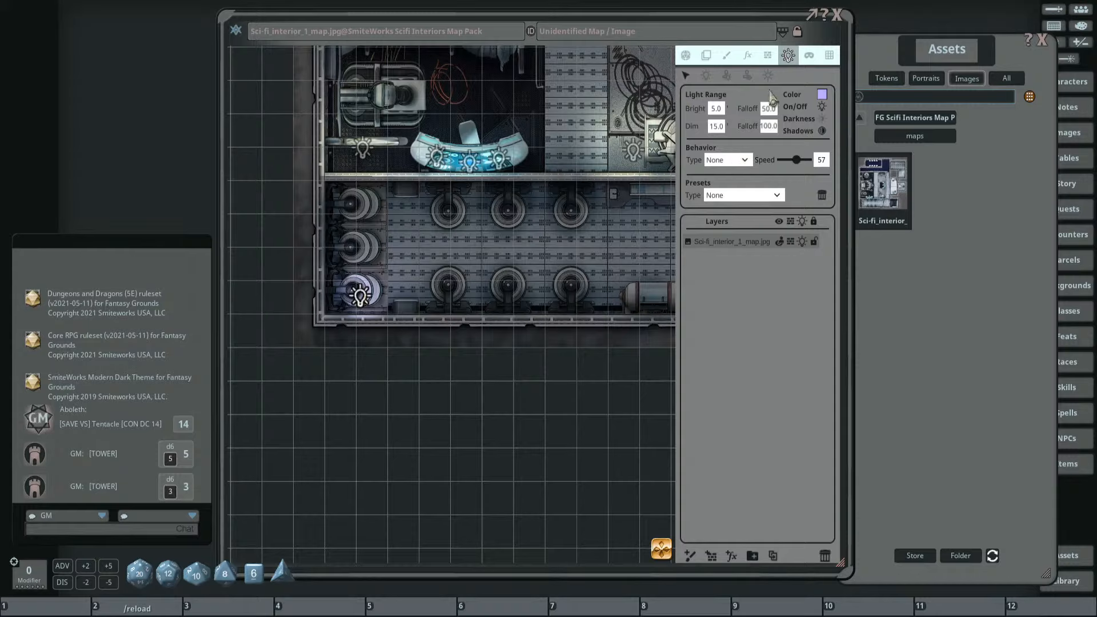
Add lights with bright range 5 and dim range 15 to the other two wall barrels and the upper row of three barrels.
left_click(717, 127)
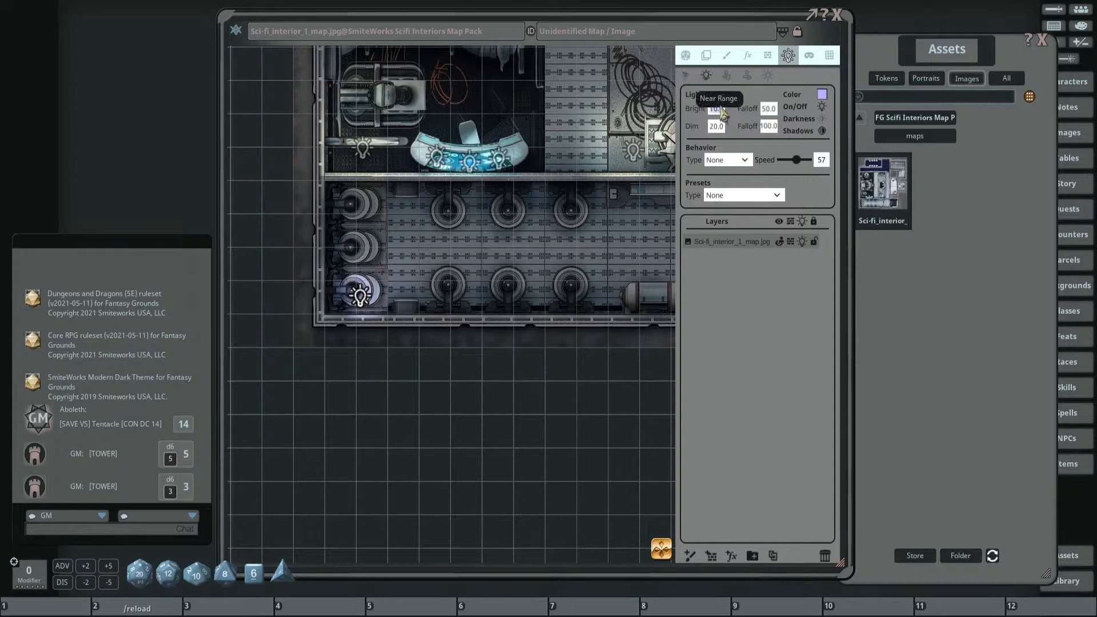
type("20")
left_click(718, 129)
type("15")
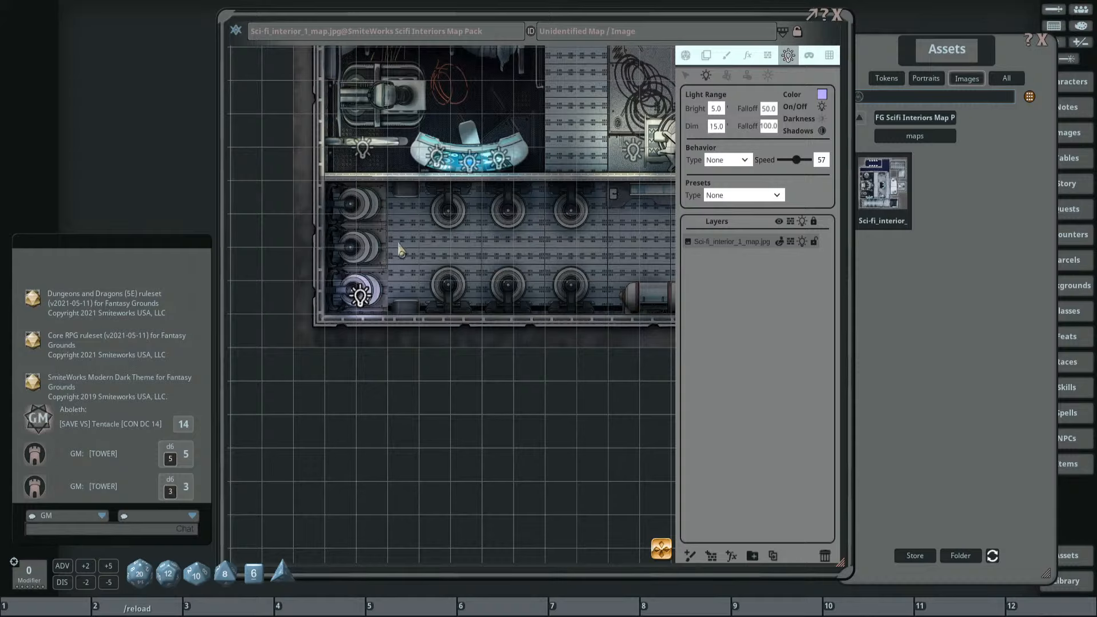
left_click(363, 252)
left_click(364, 205)
left_click(448, 210)
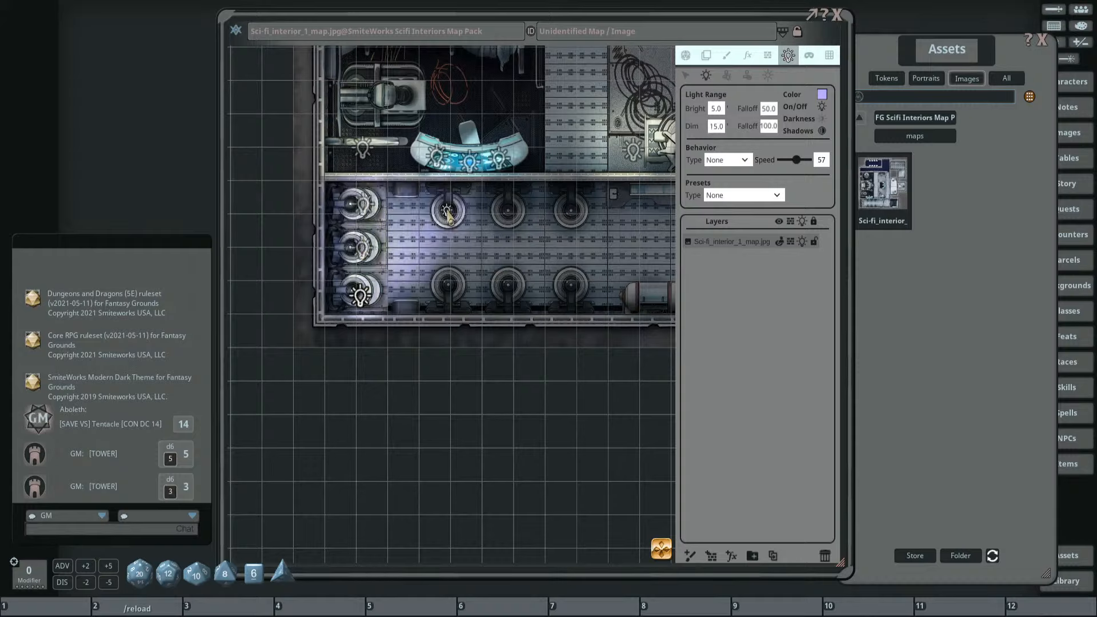
left_click(508, 210)
left_click(572, 210)
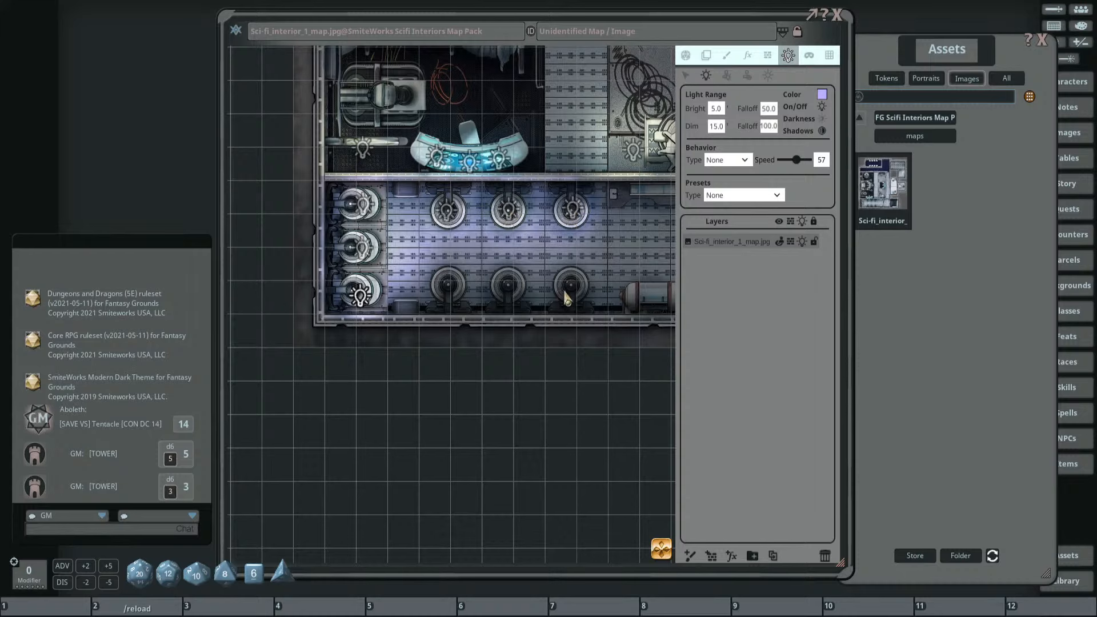
Add matching lavender lights to the lower row of three barrels and to the horizontal tank near the door.
left_click(569, 285)
left_click(507, 285)
left_click(449, 284)
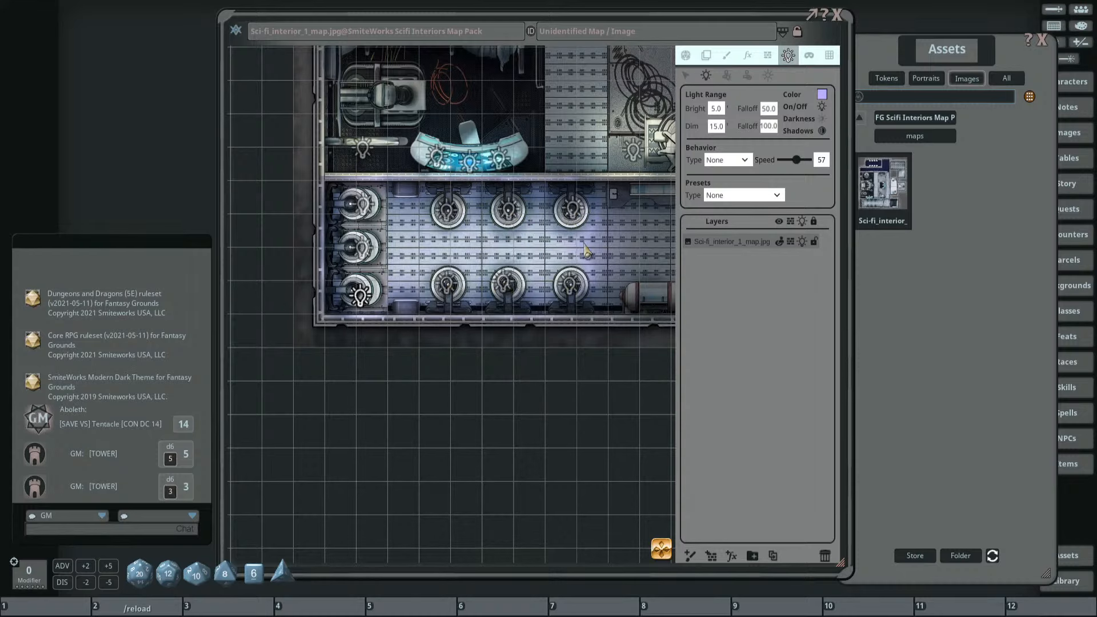
left_click_drag(654, 199, 456, 242)
left_click(454, 336)
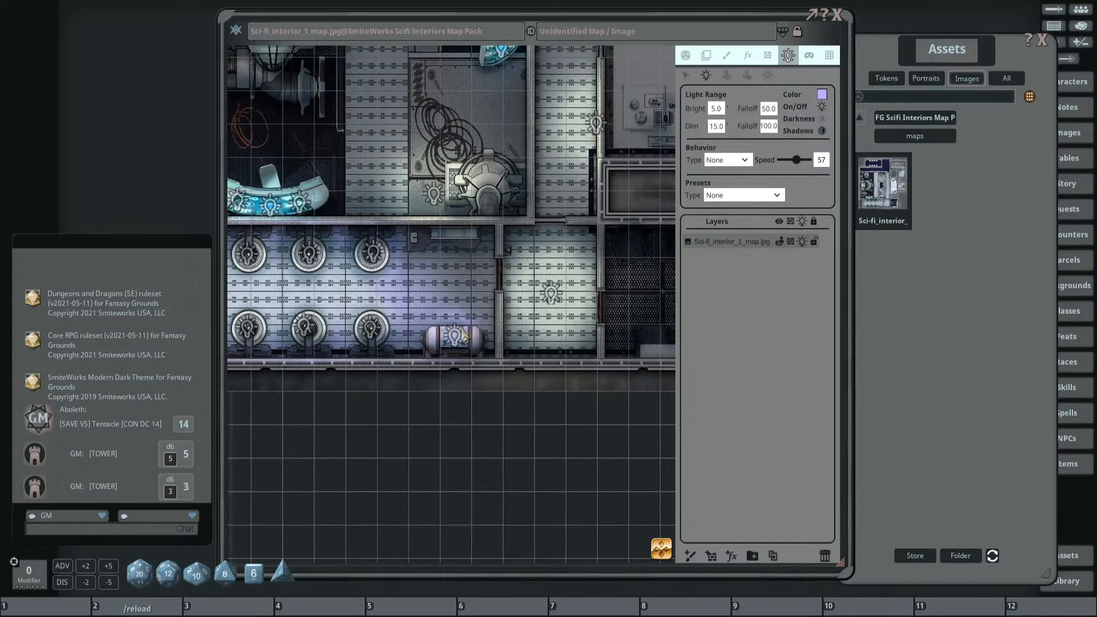
Turn on the player vision preview and examine the barrel room's lighting.
scroll(424, 279, "down", 3)
left_click_drag(327, 280, 439, 265)
scroll(505, 278, "up", 2)
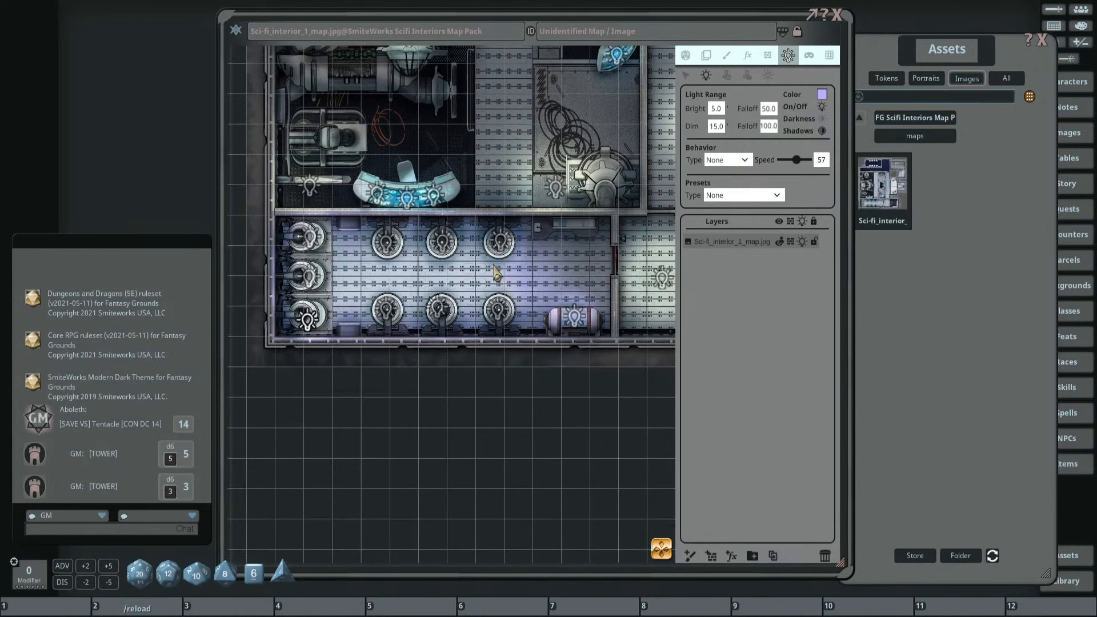
scroll(519, 249, "down", 3)
left_click_drag(527, 222, 441, 340)
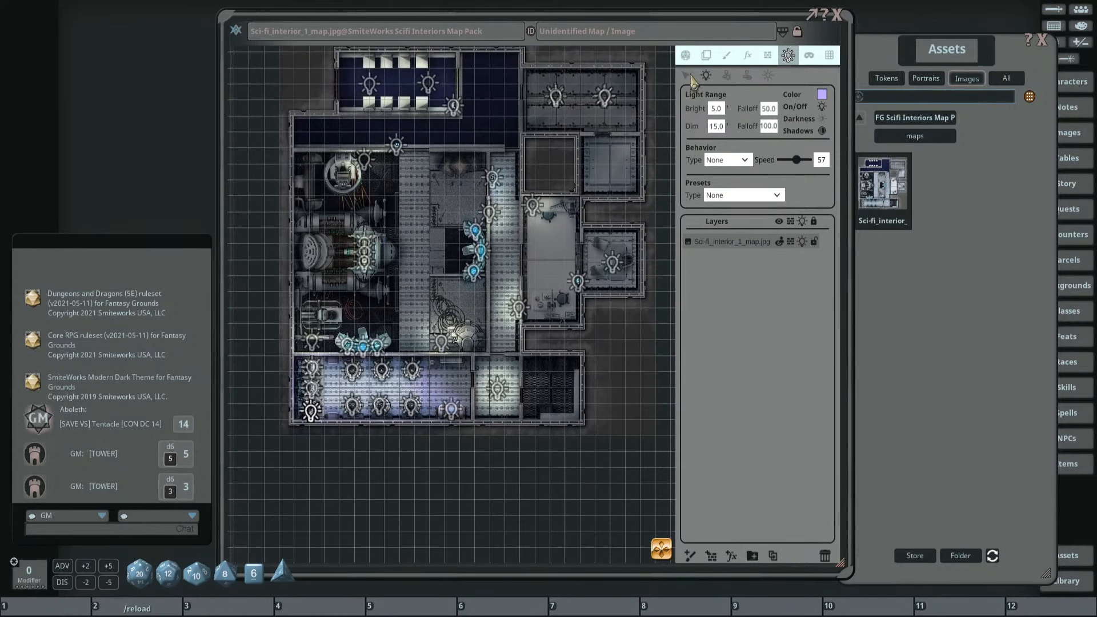
left_click(686, 55)
left_click(743, 165)
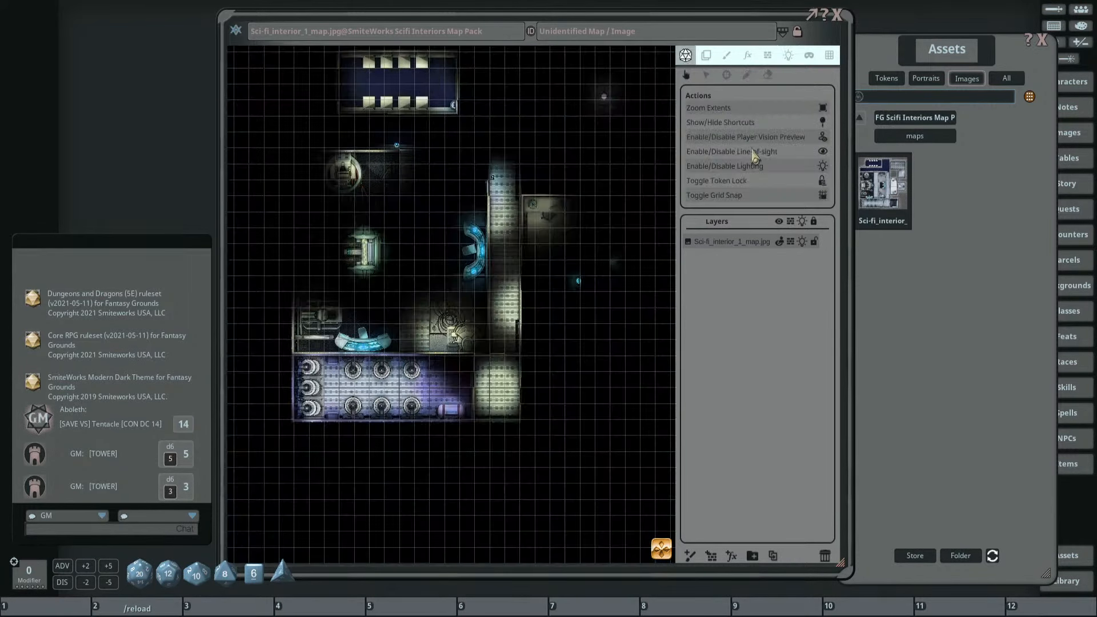
scroll(460, 209, "up", 5)
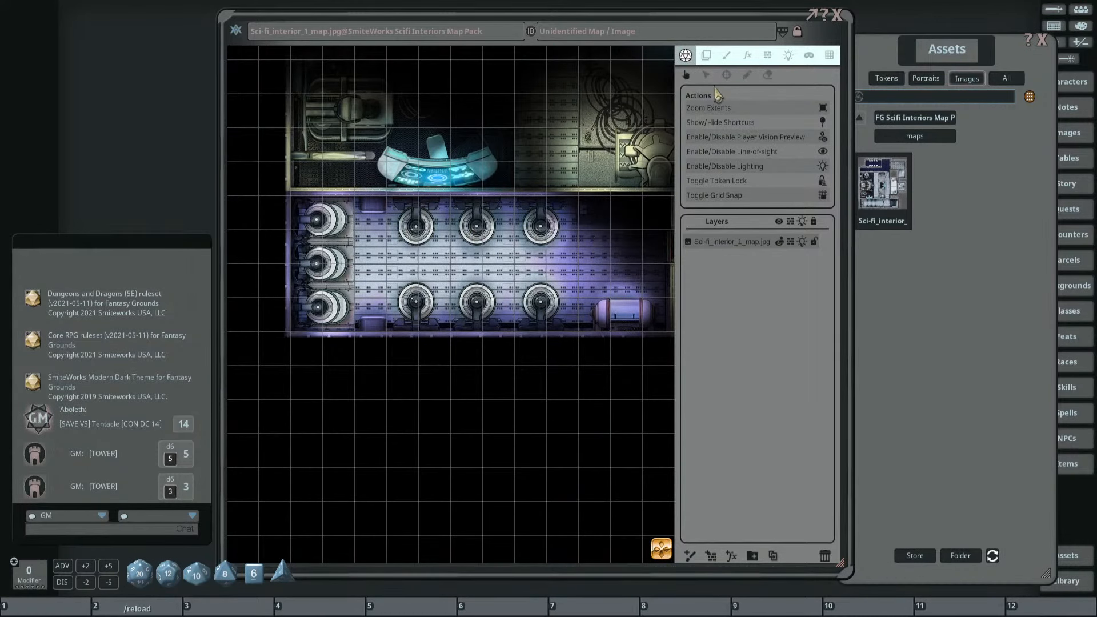
Select all the barrel room lights and lower their colour's alpha to 153.
left_click(789, 55)
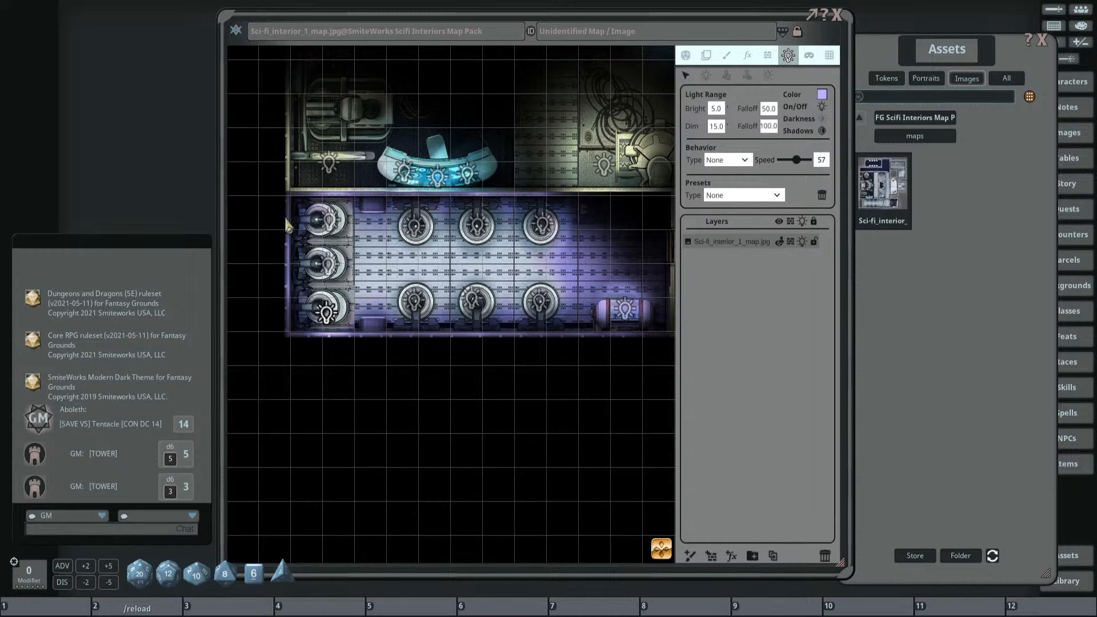
left_click_drag(283, 204, 603, 330)
left_click_drag(643, 335, 643, 335)
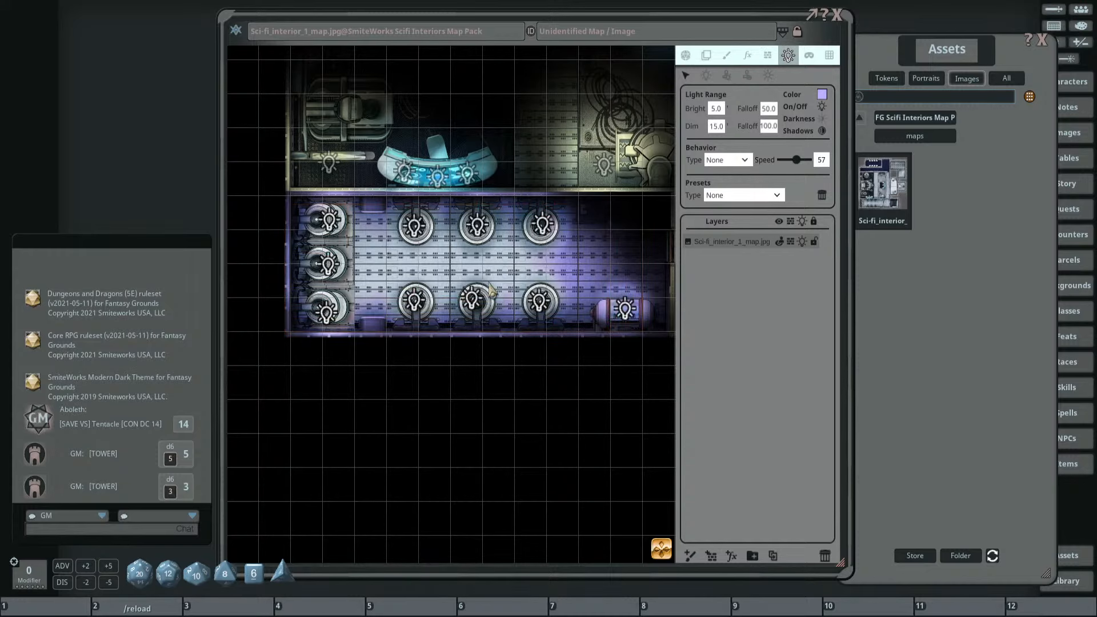
left_click_drag(579, 265, 526, 251)
left_click(822, 95)
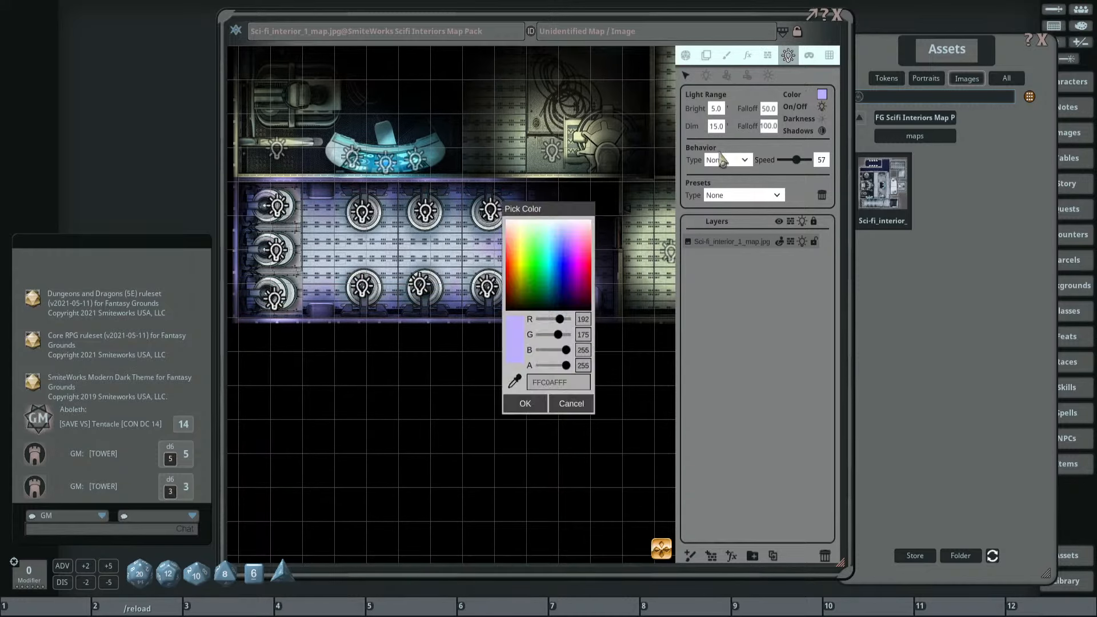
mouse_move(572, 367)
left_mouse_down()
mouse_move(543, 371)
mouse_move(555, 370)
left_mouse_up()
left_click_drag(562, 211, 530, 268)
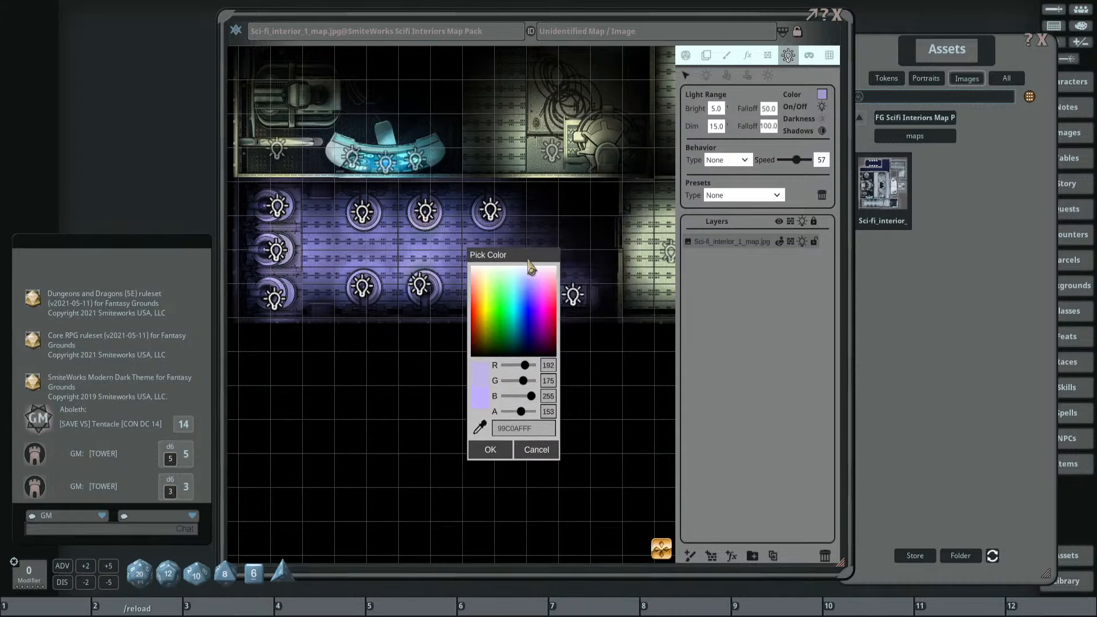
left_click(490, 450)
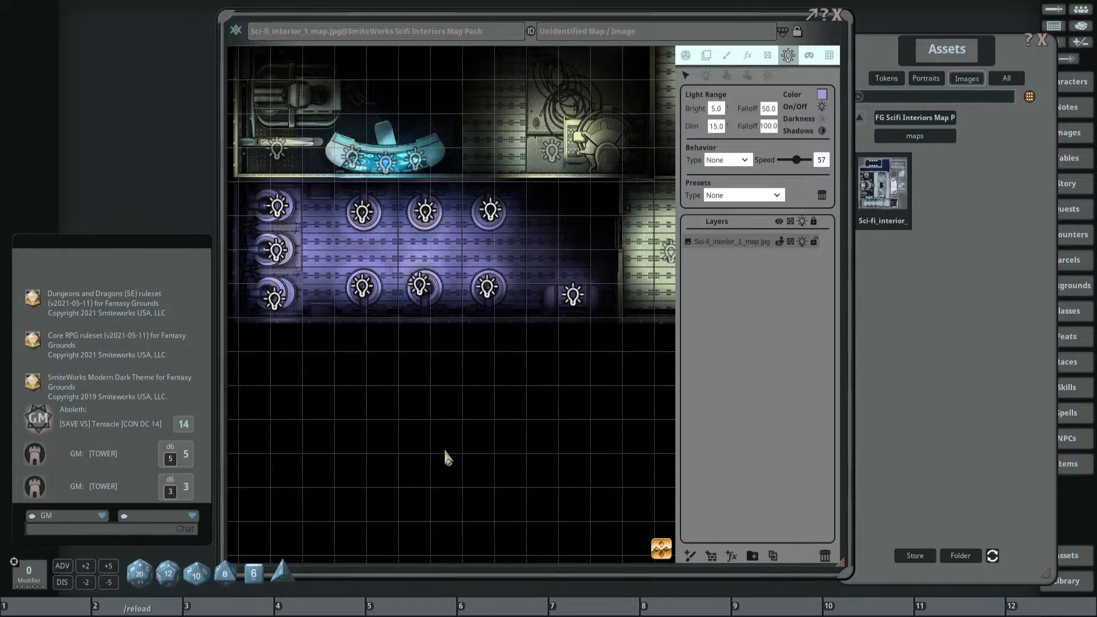
Examine the dimmed barrel room lights against the rest of the map in the player vision preview.
scroll(506, 398, "down", 5)
left_click_drag(519, 247, 483, 351)
scroll(489, 345, "down", 1)
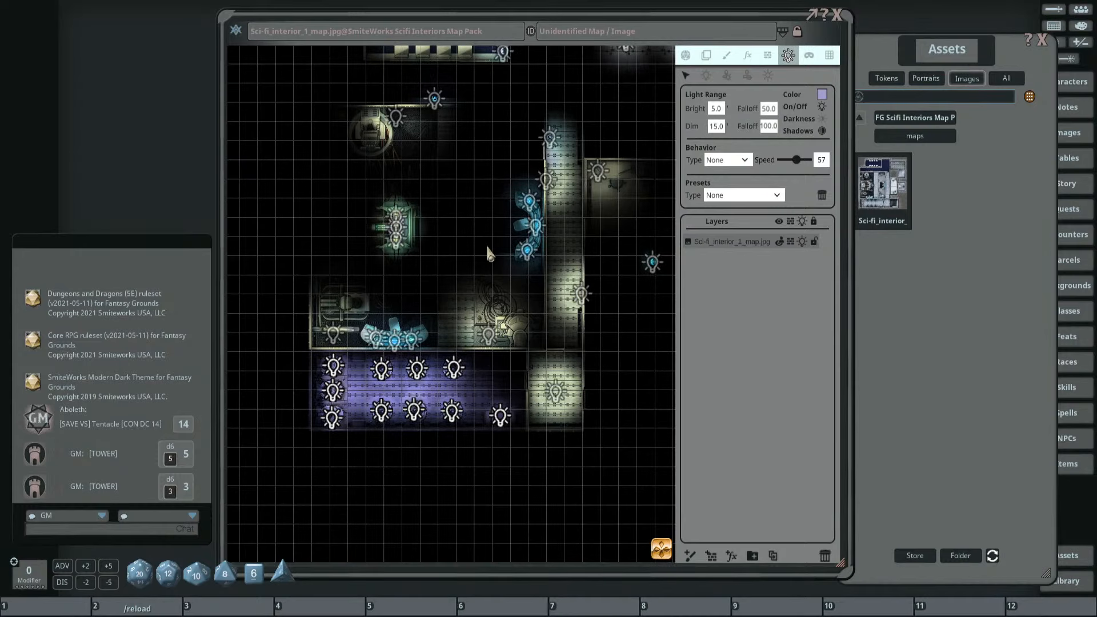
scroll(417, 224, "up", 2)
scroll(417, 224, "down", 2)
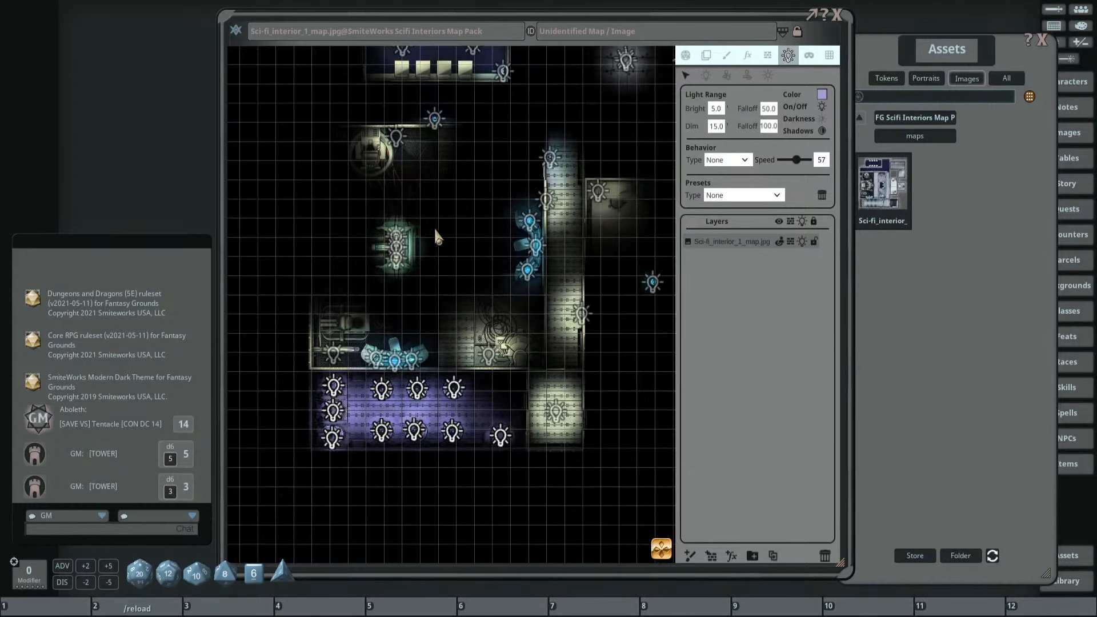
scroll(436, 234, "down", 1)
left_click_drag(440, 240, 453, 215)
left_click(686, 55)
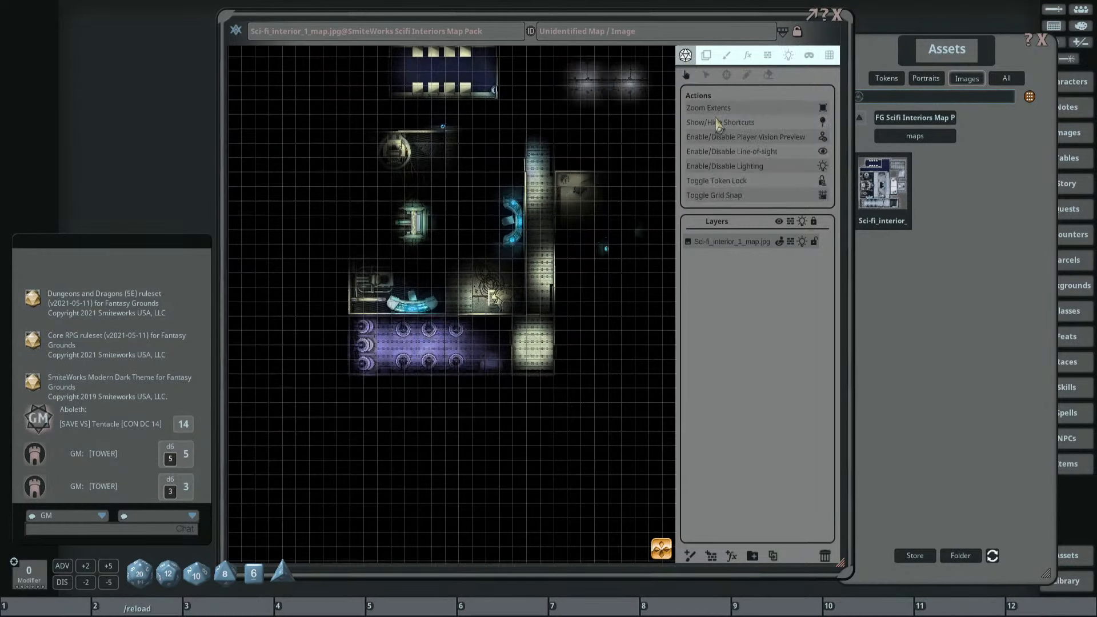
scroll(423, 204, "up", 4)
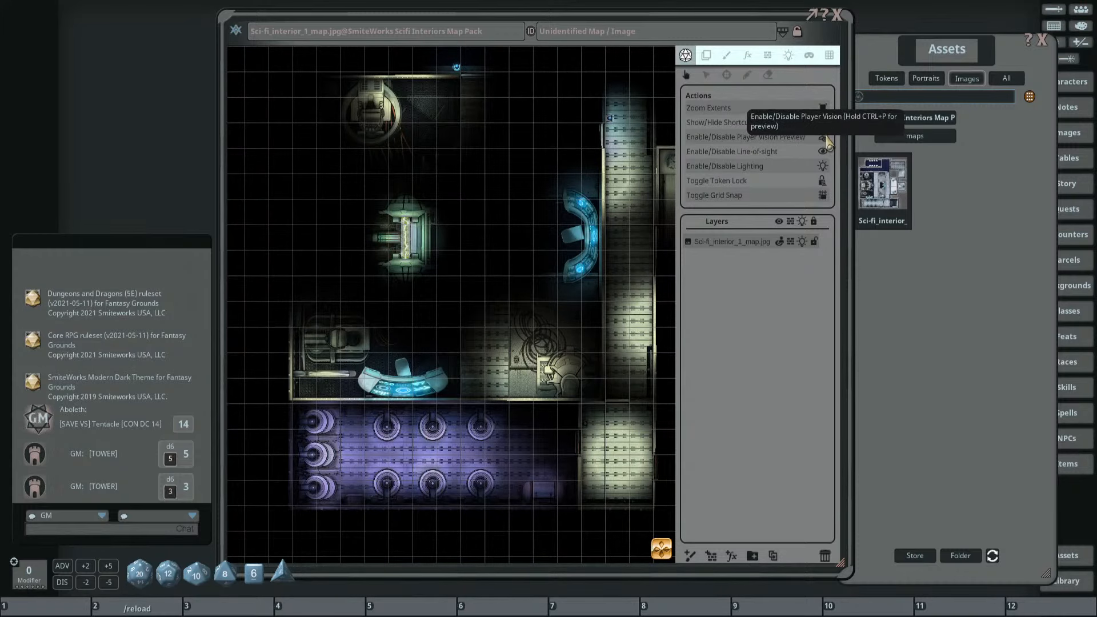
Turn off the player vision preview and examine the machine room and its surroundings on the map.
left_click(824, 166)
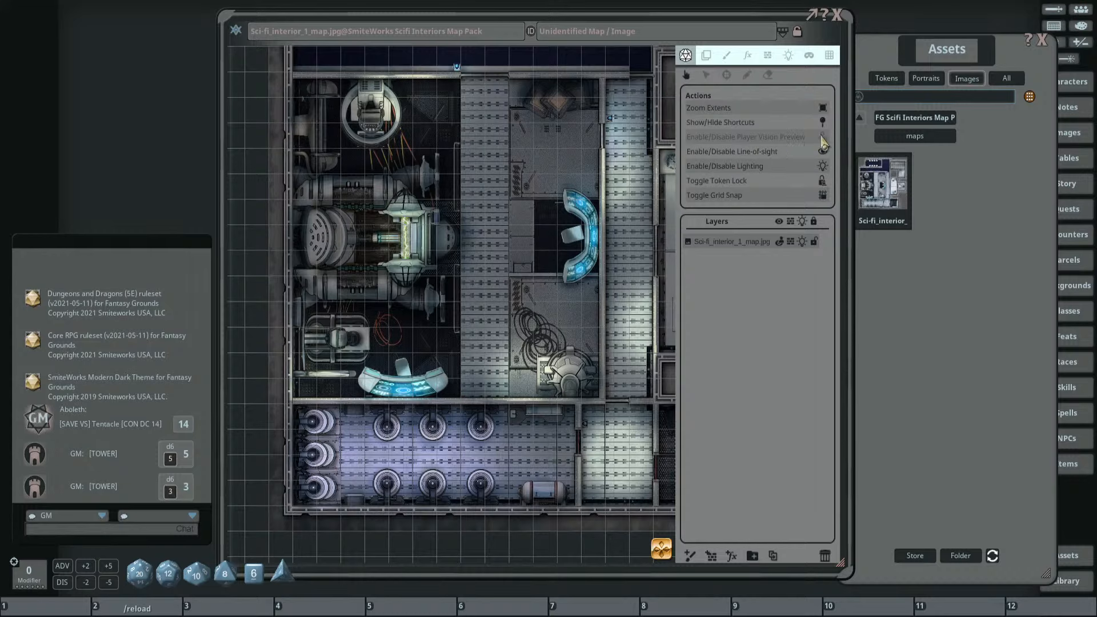
scroll(436, 225, "down", 2)
scroll(400, 246, "up", 5)
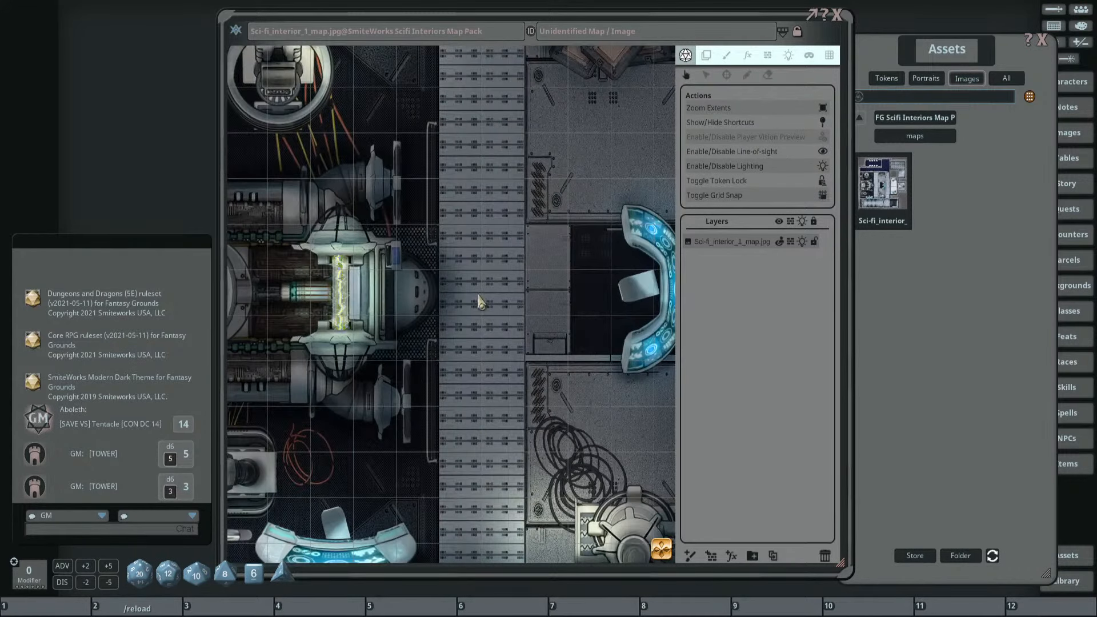
scroll(479, 301, "down", 2)
left_click_drag(446, 323, 472, 277)
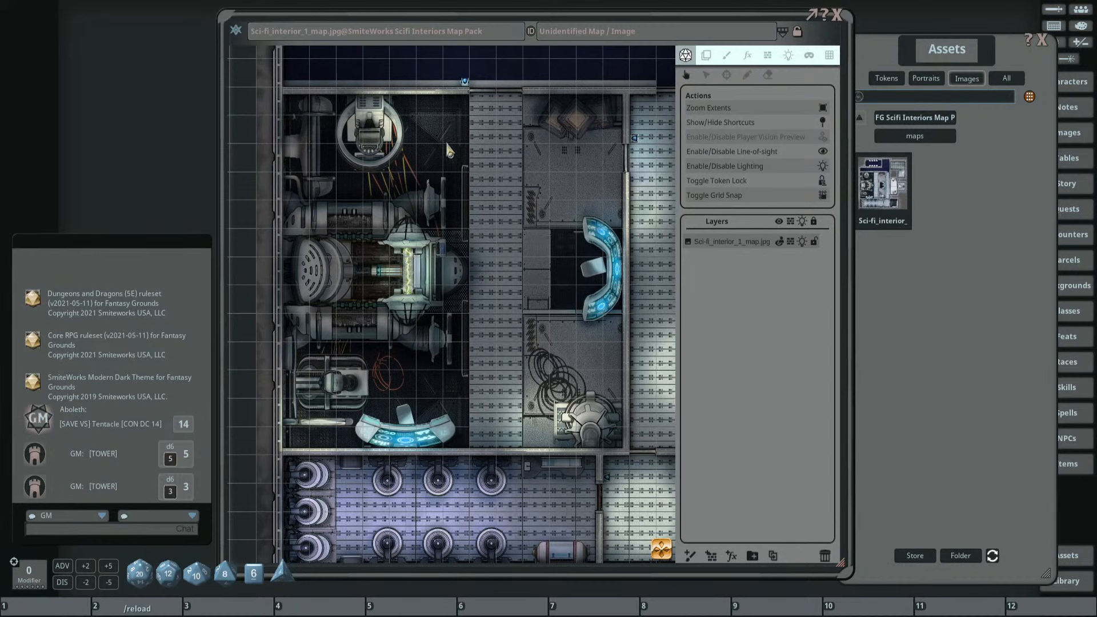
scroll(426, 267, "up", 3)
scroll(420, 269, "down", 3)
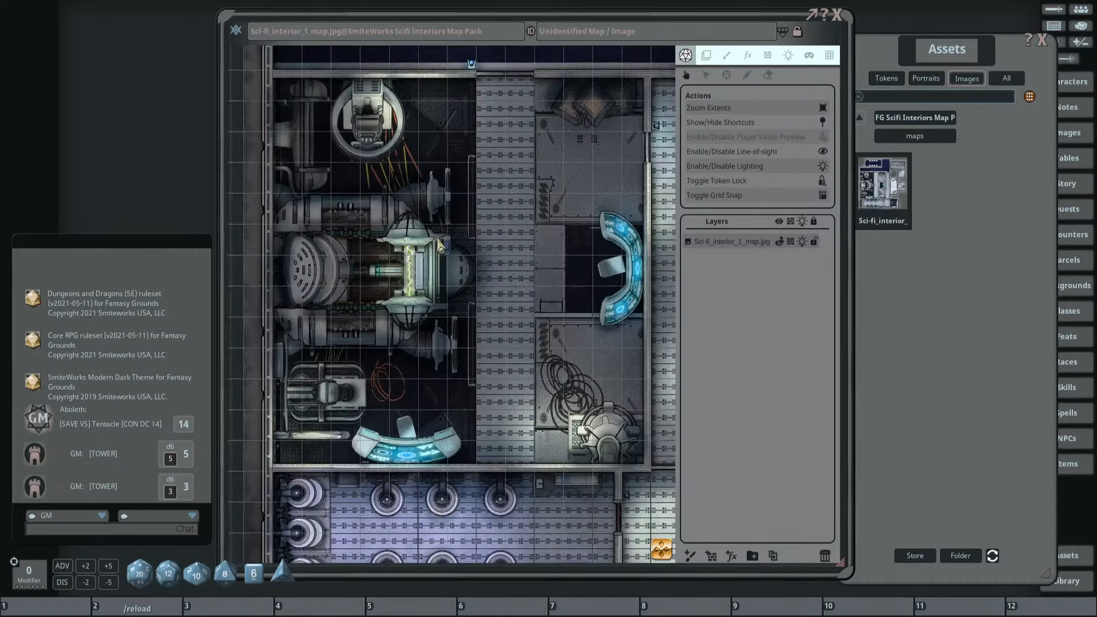
scroll(437, 278, "up", 1)
scroll(436, 278, "down", 3)
scroll(371, 237, "up", 4)
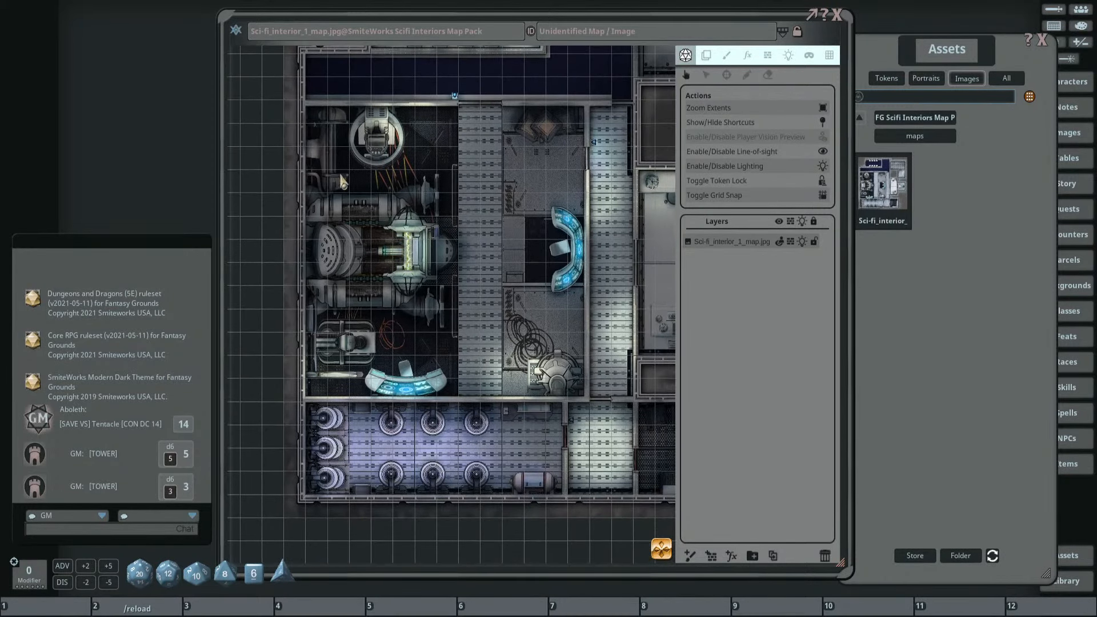
scroll(398, 189, "down", 3)
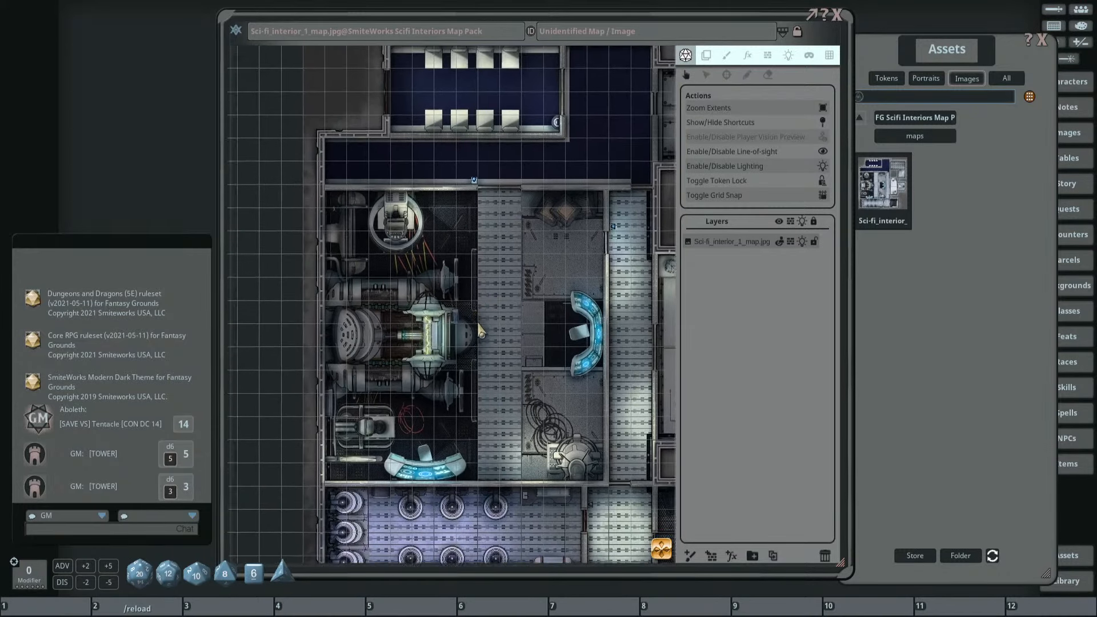
scroll(480, 326, "up", 2)
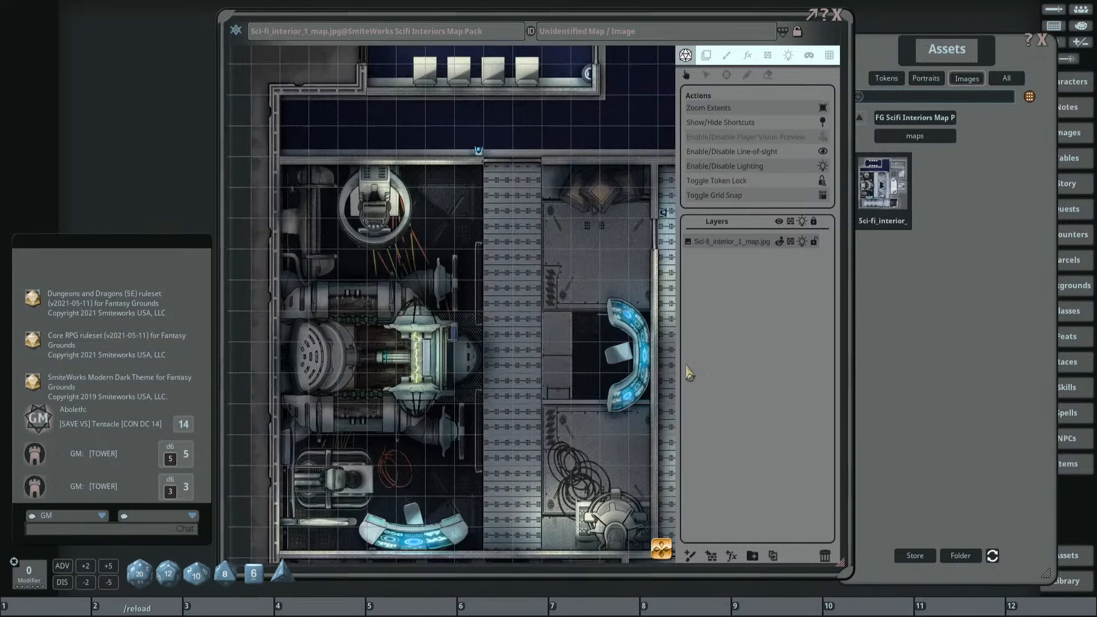
Browse the image assets from the top level and open the FG Abyss Map Pack folder.
left_click_drag(1013, 55, 996, 56)
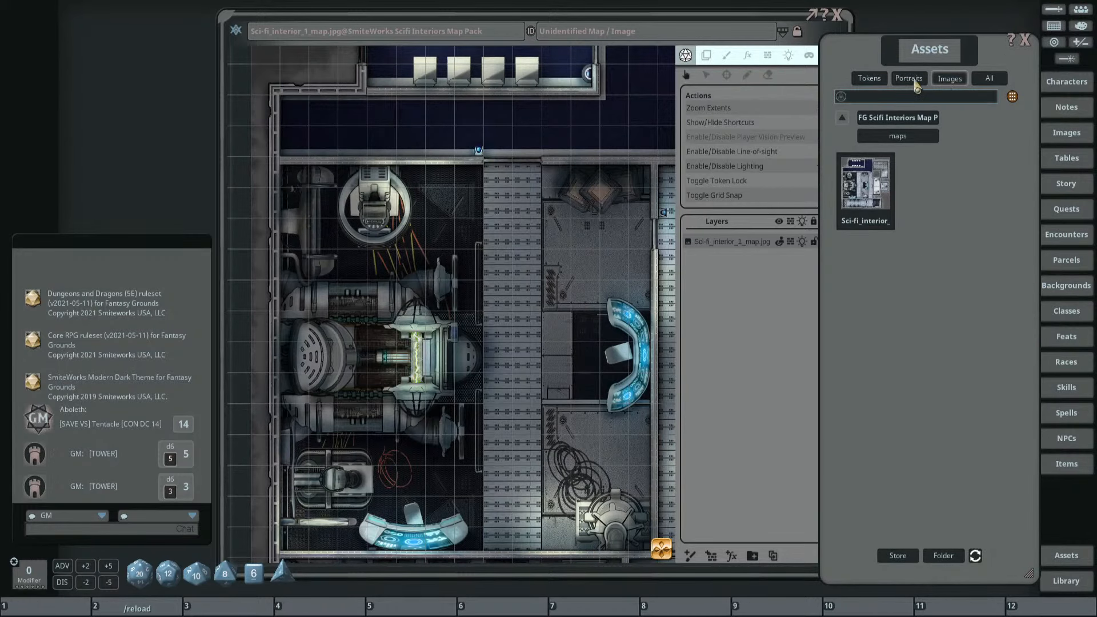
left_click(843, 118)
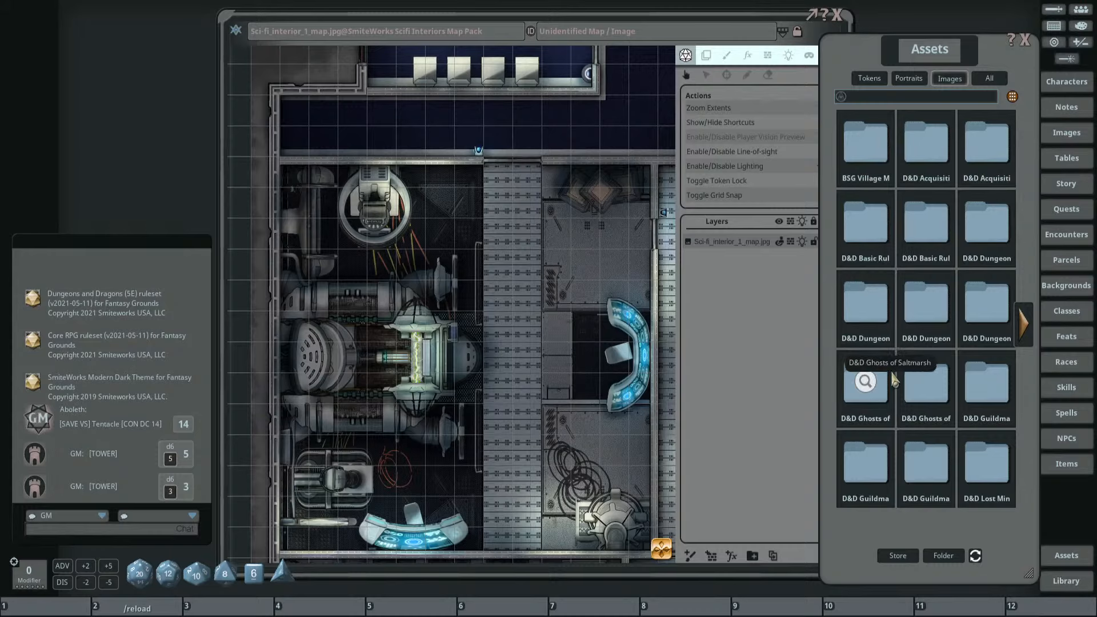
left_click(1023, 324)
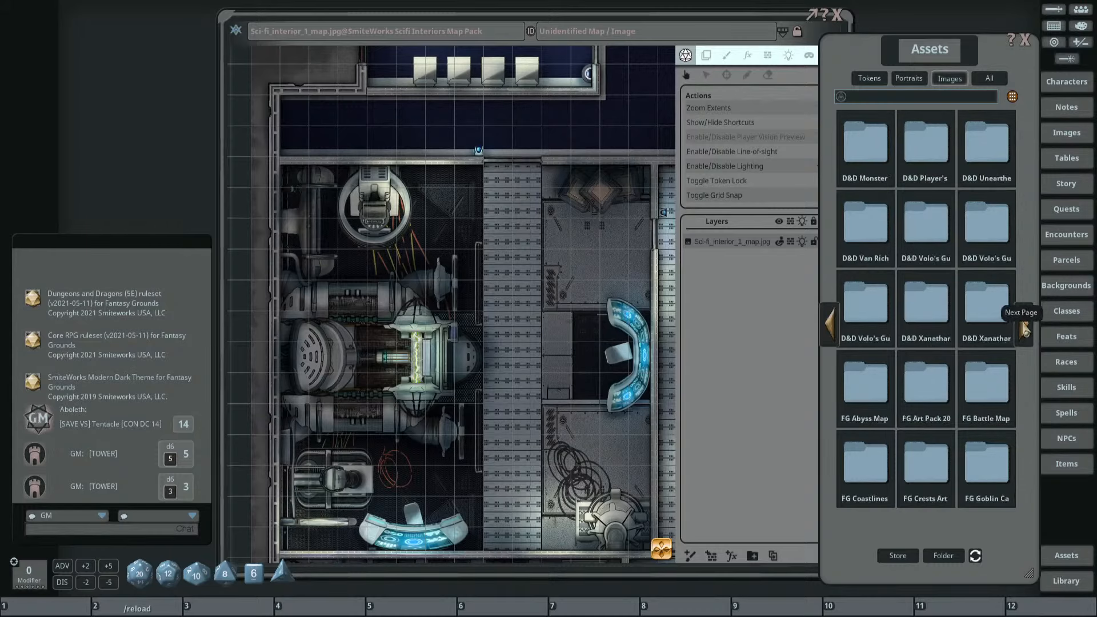
left_click(864, 389)
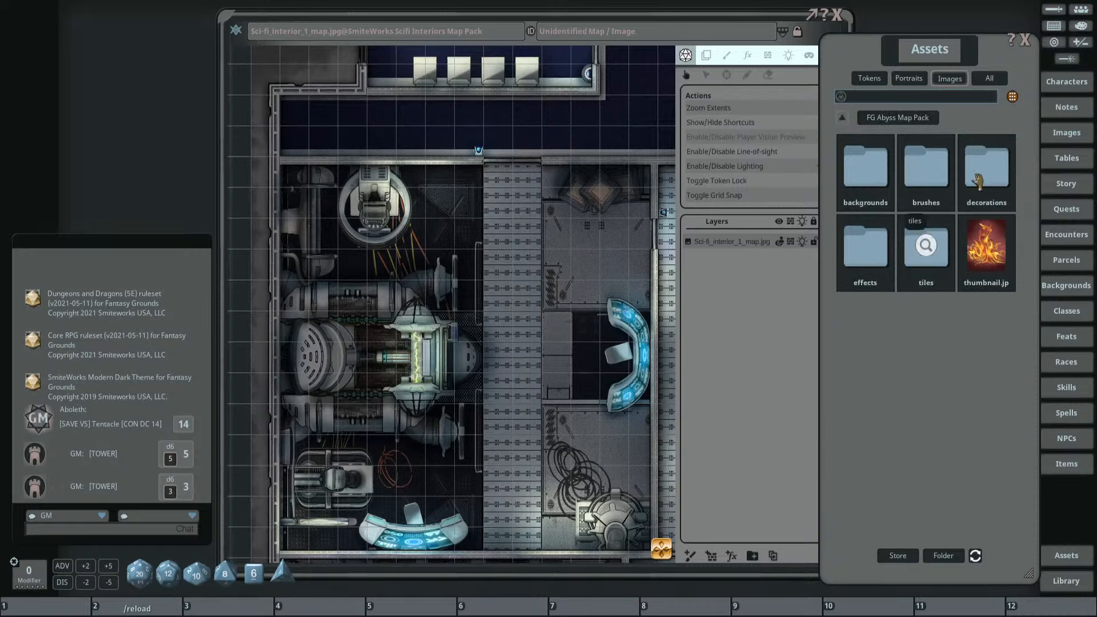
Open the FG Abyss Map Pack folder in the image assets and filter its contents for "smoke".
left_click(904, 80)
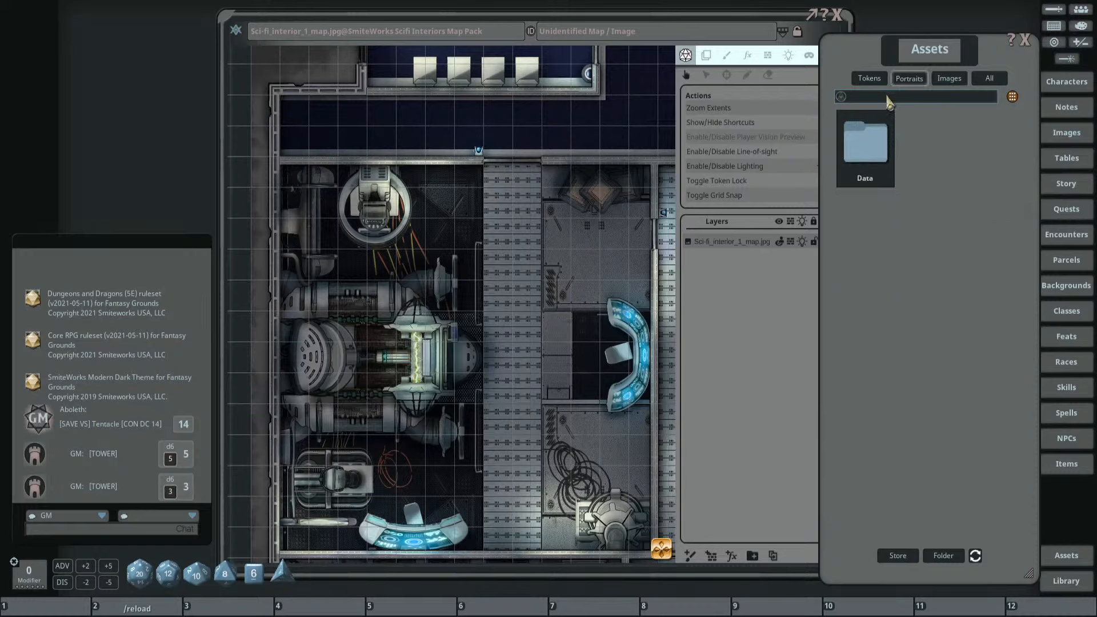
left_click(957, 82)
left_click(1022, 325)
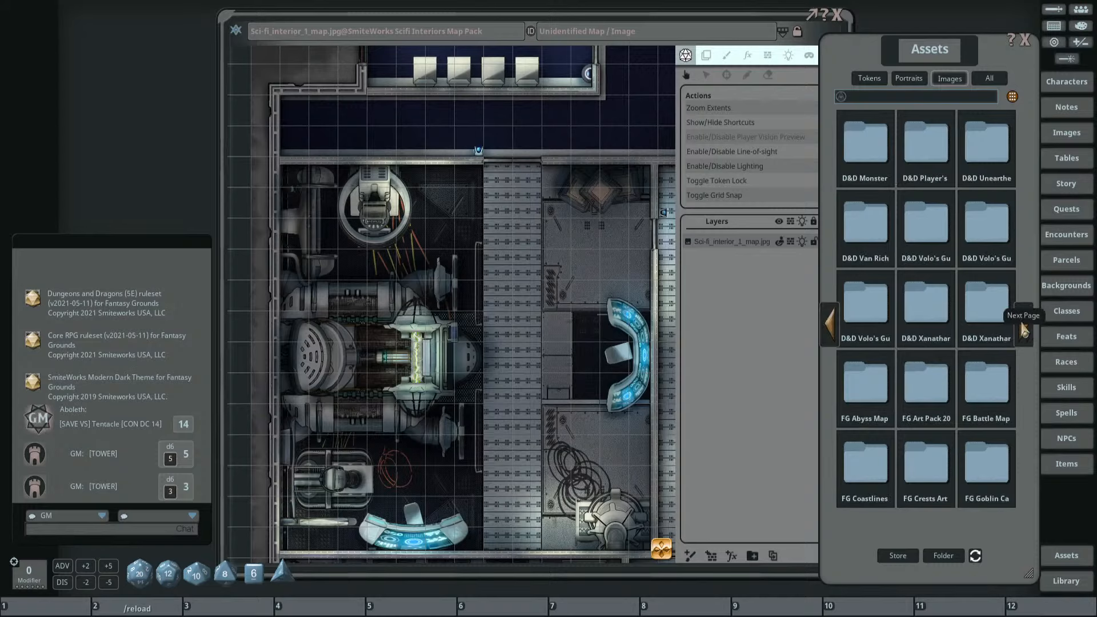
left_click(864, 385)
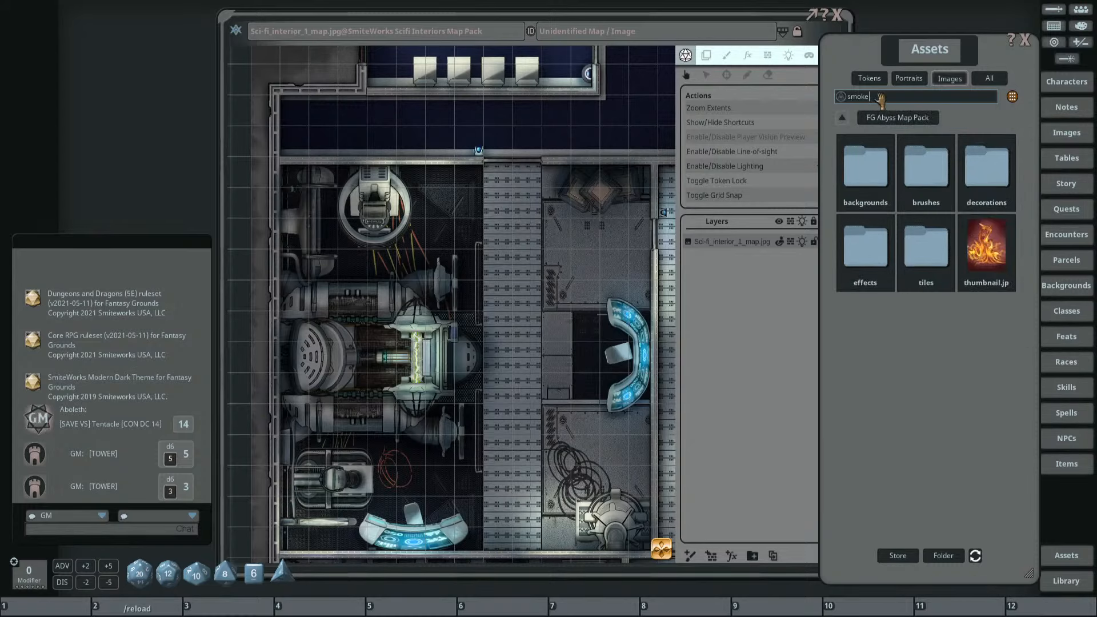
key("Return")
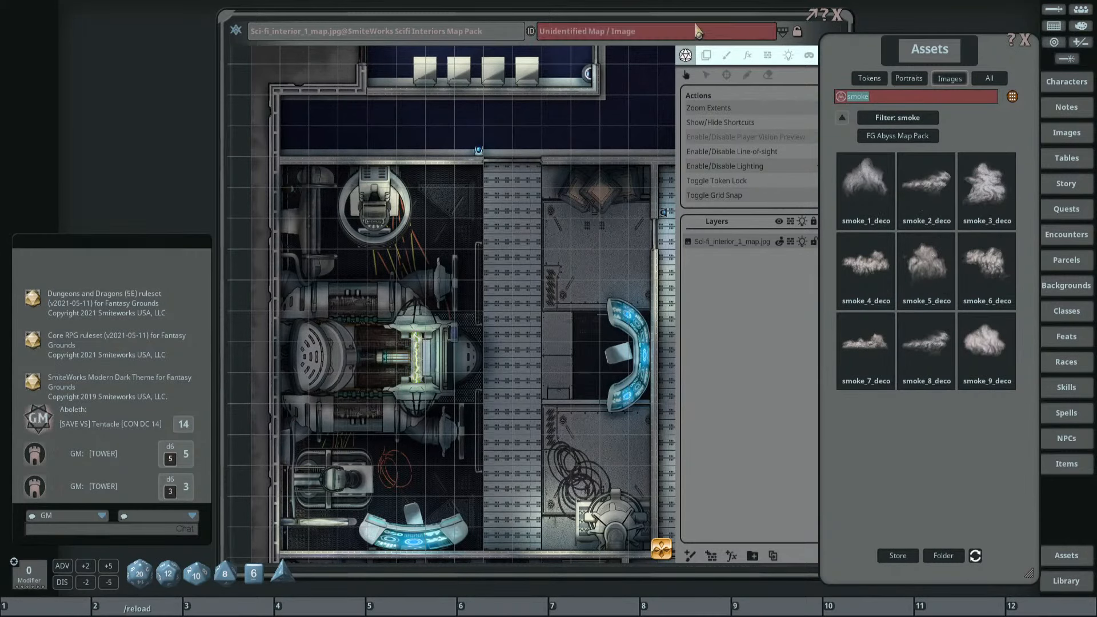
Add a painting layer above the map for brush work and move the Assets window clear of the map window.
left_click(689, 556)
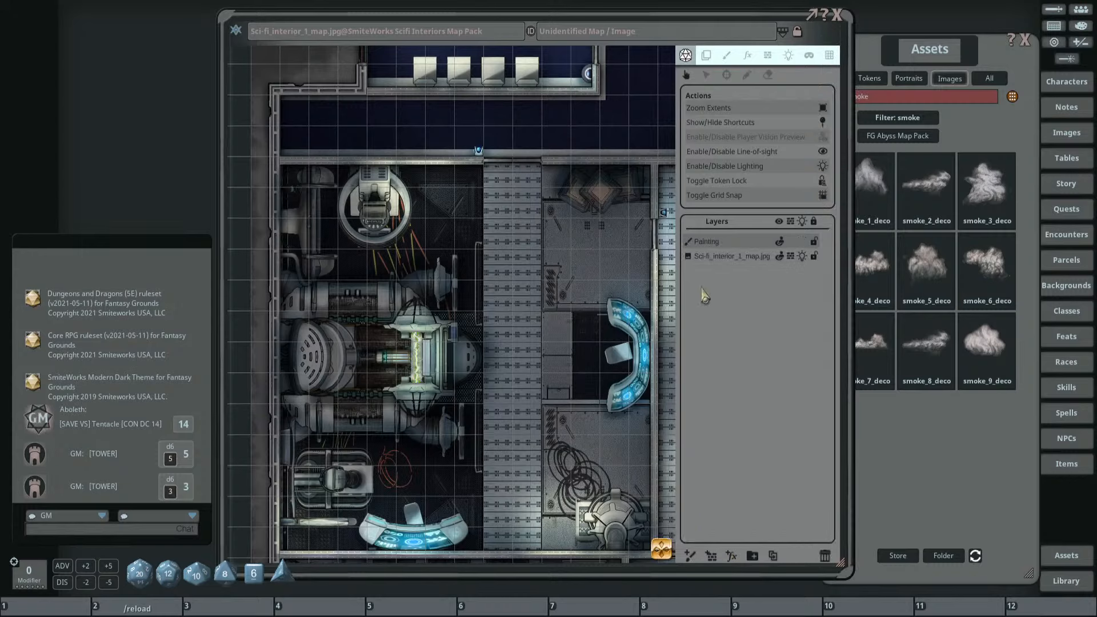
left_click(727, 55)
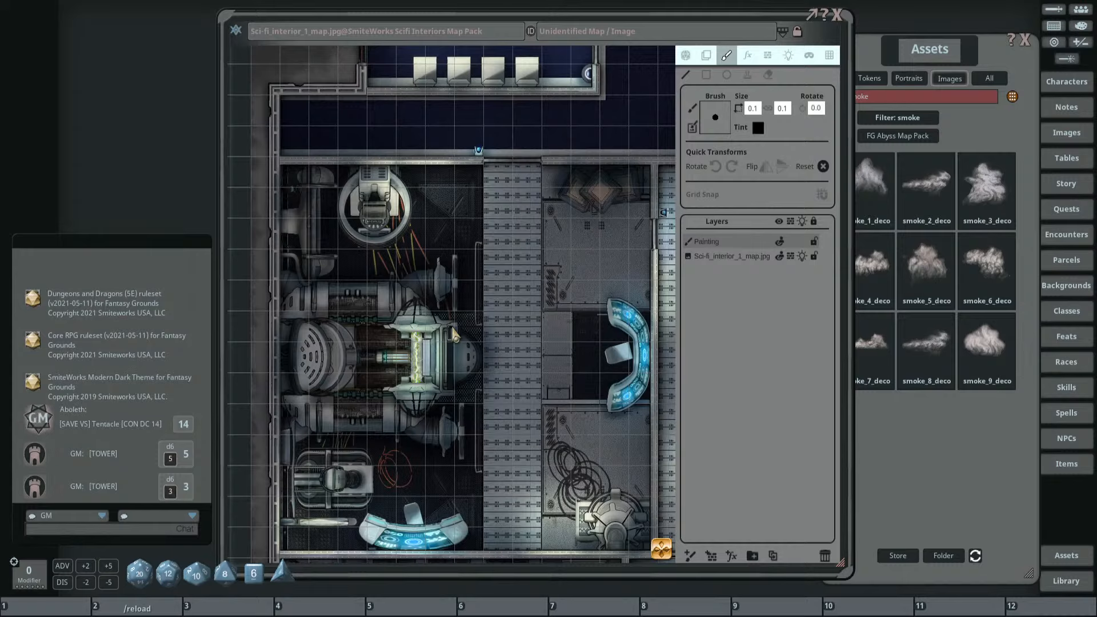
left_click_drag(857, 56, 906, 59)
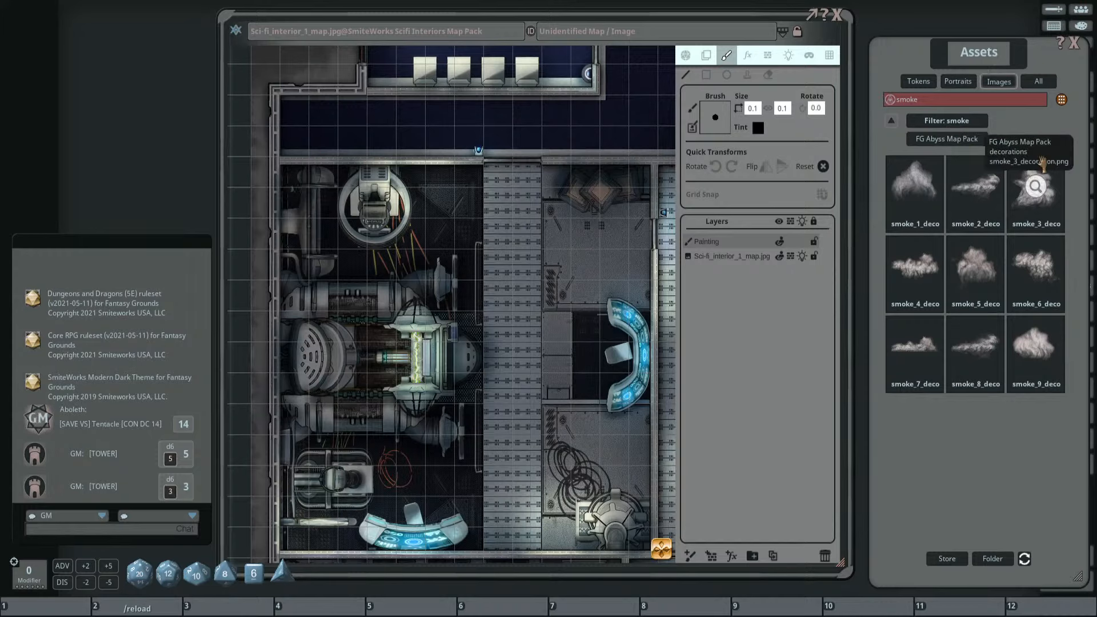
Load smoke_6 as the stamp brush, sized 3.1 by 2.0 and rotated 85 degrees, and stamp it beside the glowing reactor core's upper end.
left_click(1033, 268)
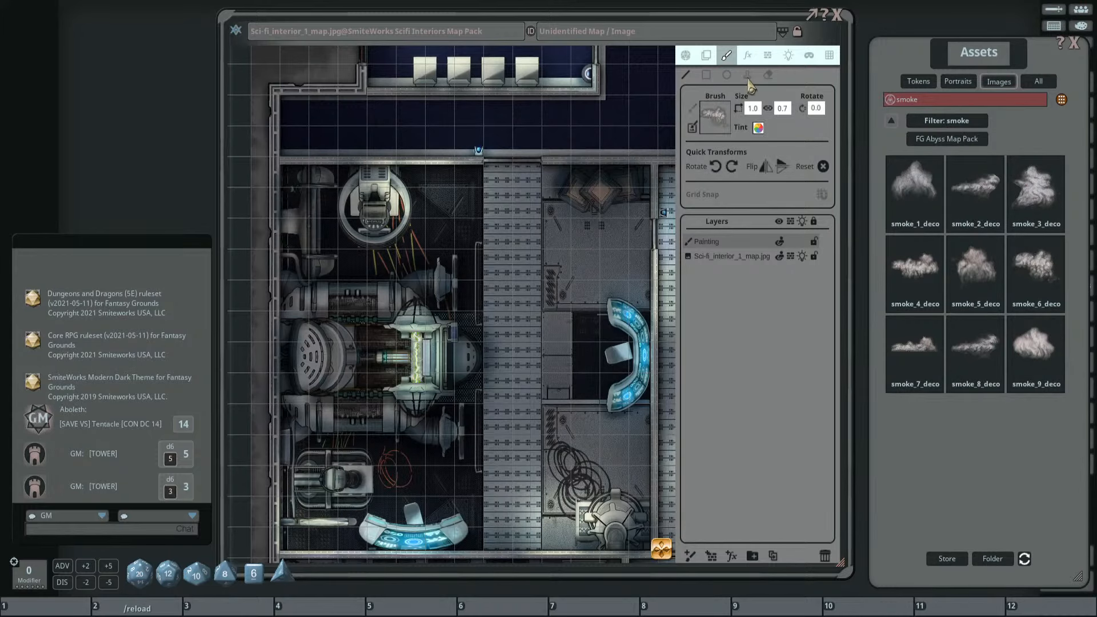
scroll(425, 311, "up", 2)
scroll(423, 317, "up", 5)
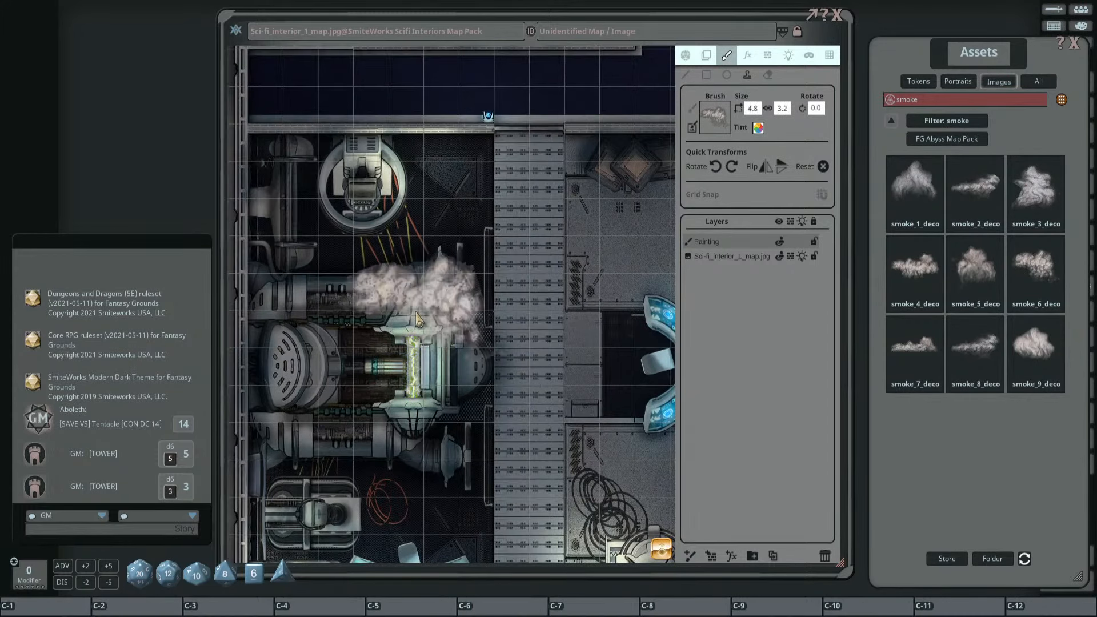
scroll(446, 329, "up", 8, "shift")
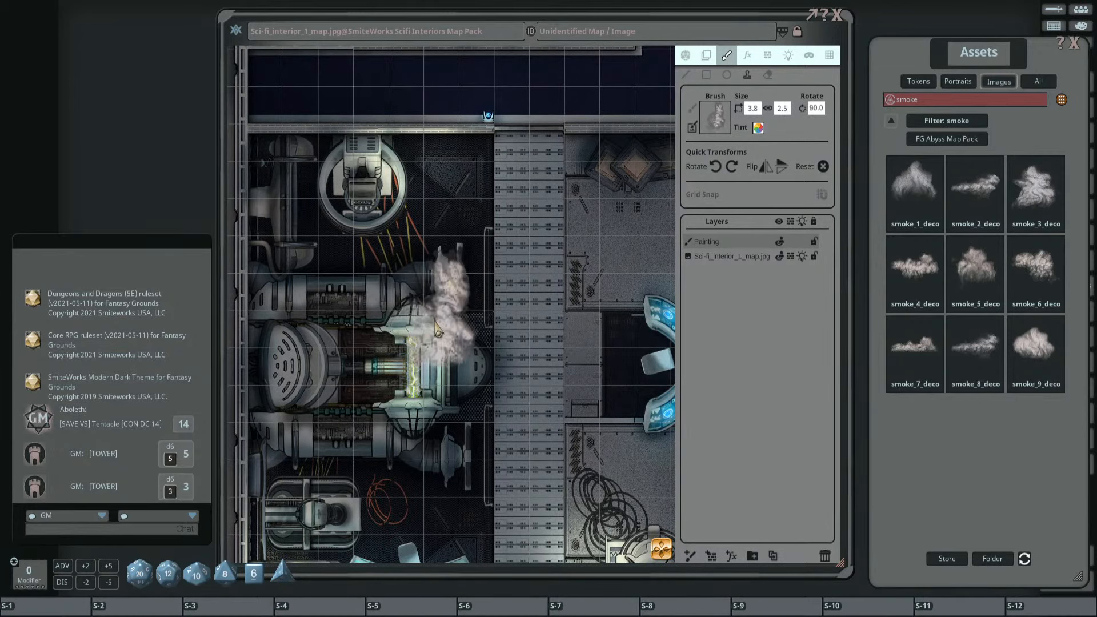
scroll(448, 330, "up", 1, "shift")
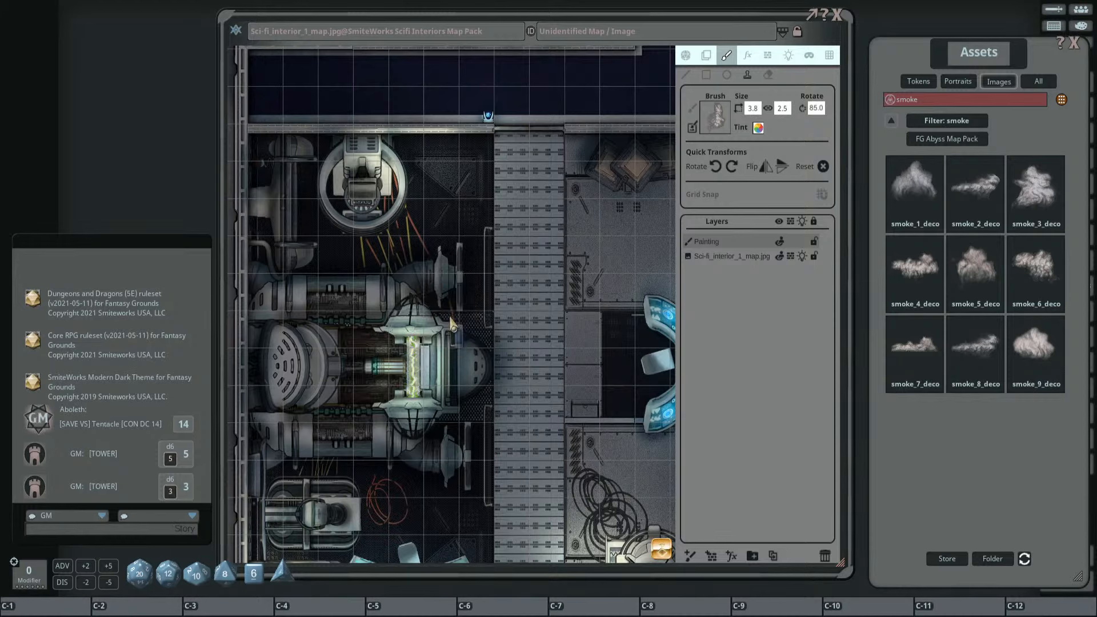
scroll(451, 319, "down", 2, "ctrl")
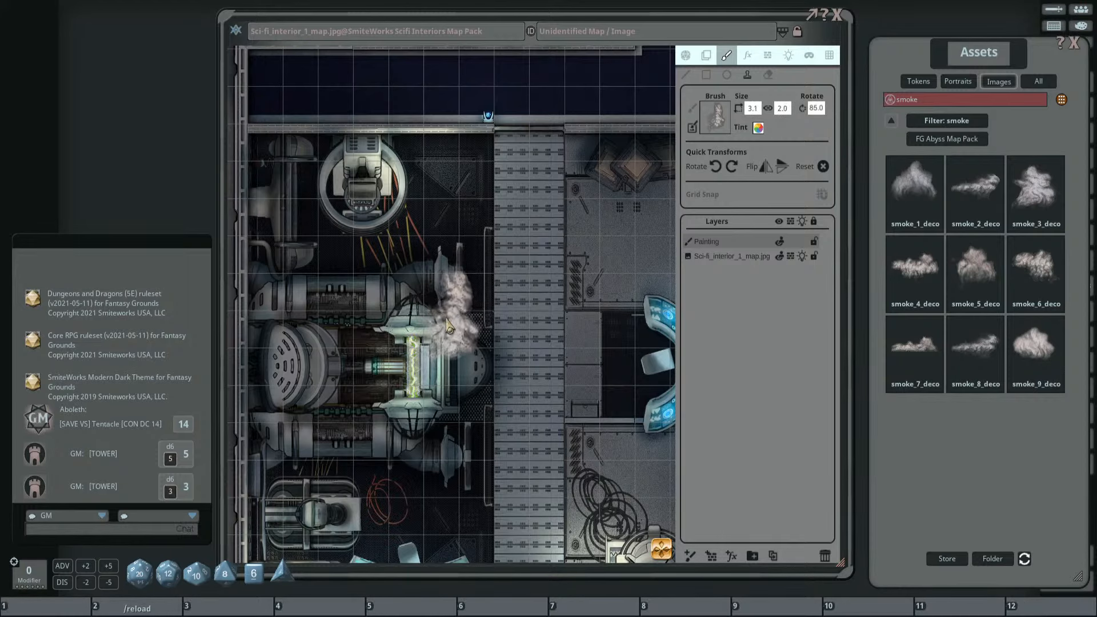
left_click_drag(483, 342, 481, 267)
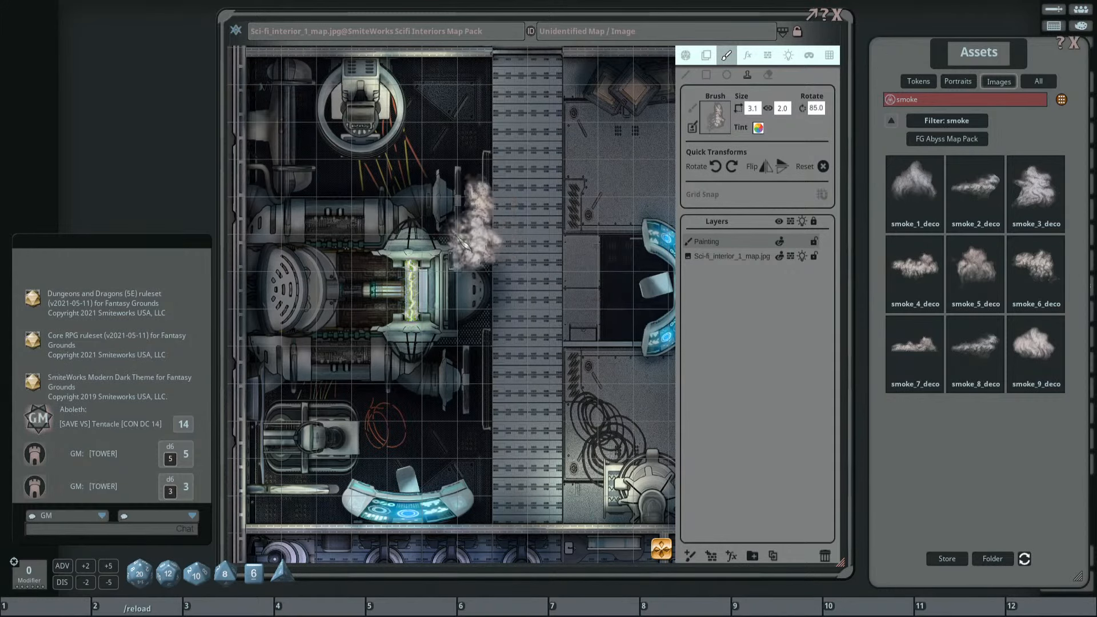
left_click(447, 246)
Flip the smoke_6 brush horizontally and vertically and stamp a second plume above the first, keeping size 3.1 by 2.0 and rotation 85.
scroll(506, 211, "down", 8)
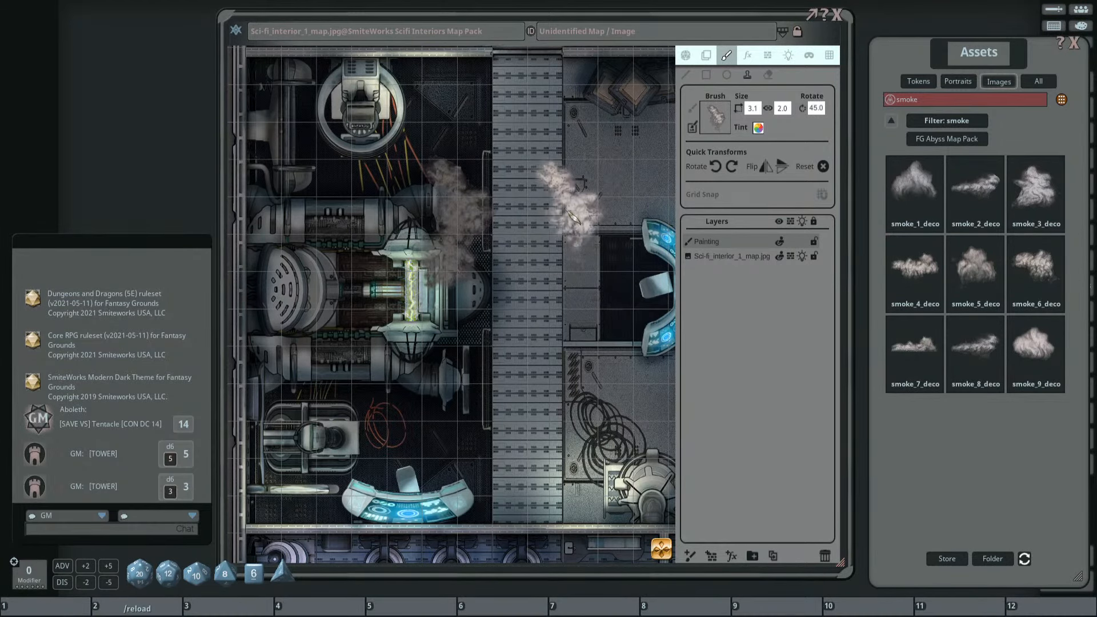
scroll(566, 217, "down", 2)
scroll(499, 260, "up", 3)
scroll(492, 252, "up", 5)
scroll(493, 251, "up", 3)
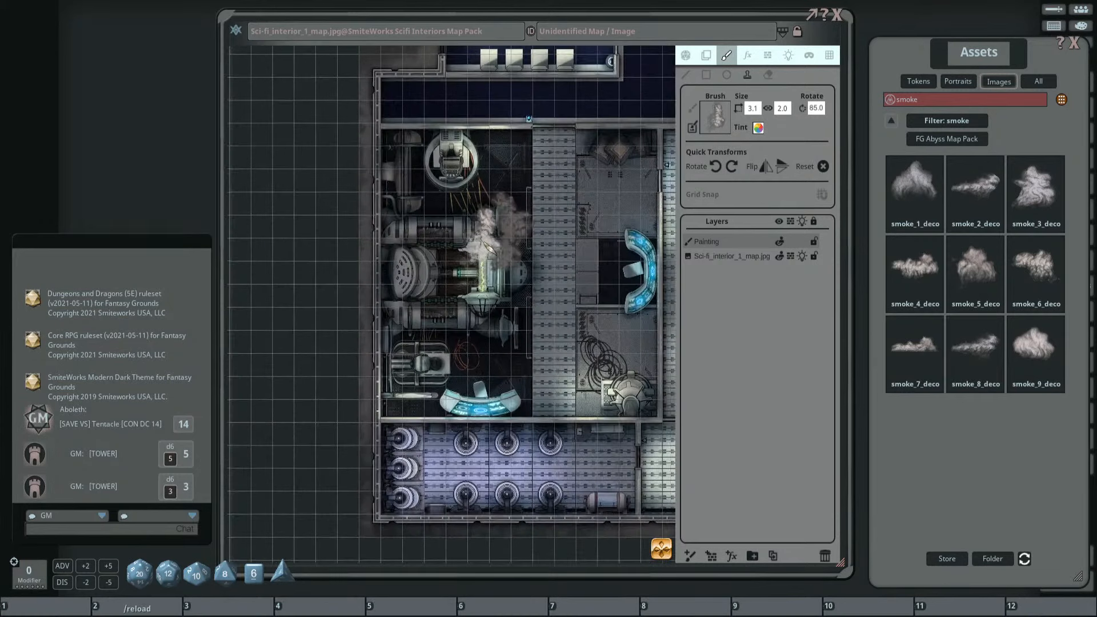
left_click(766, 169)
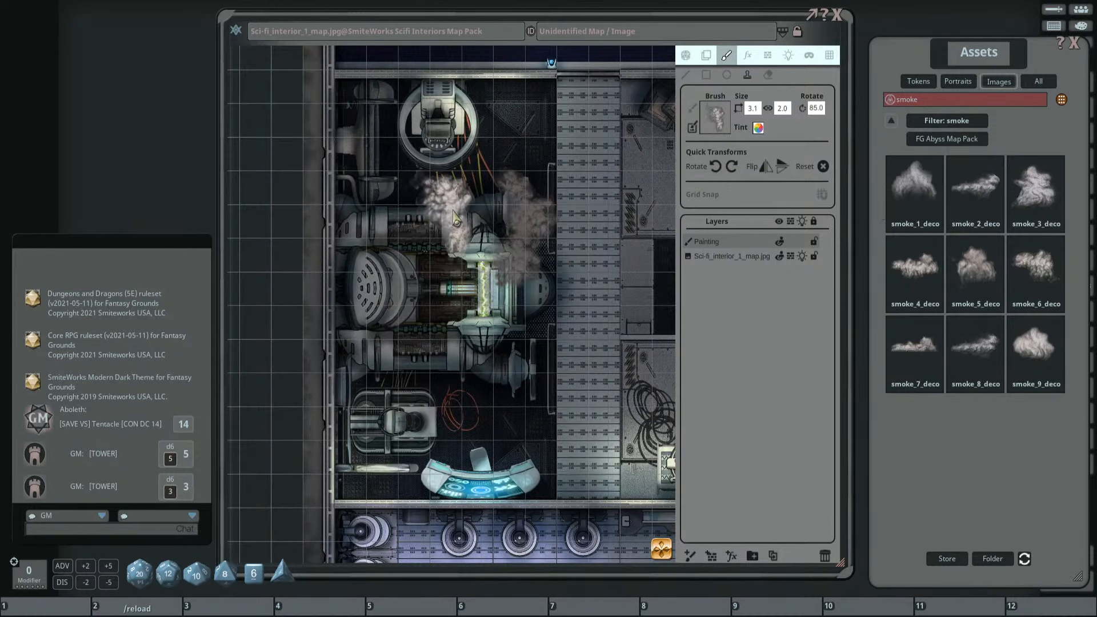
left_click(791, 173)
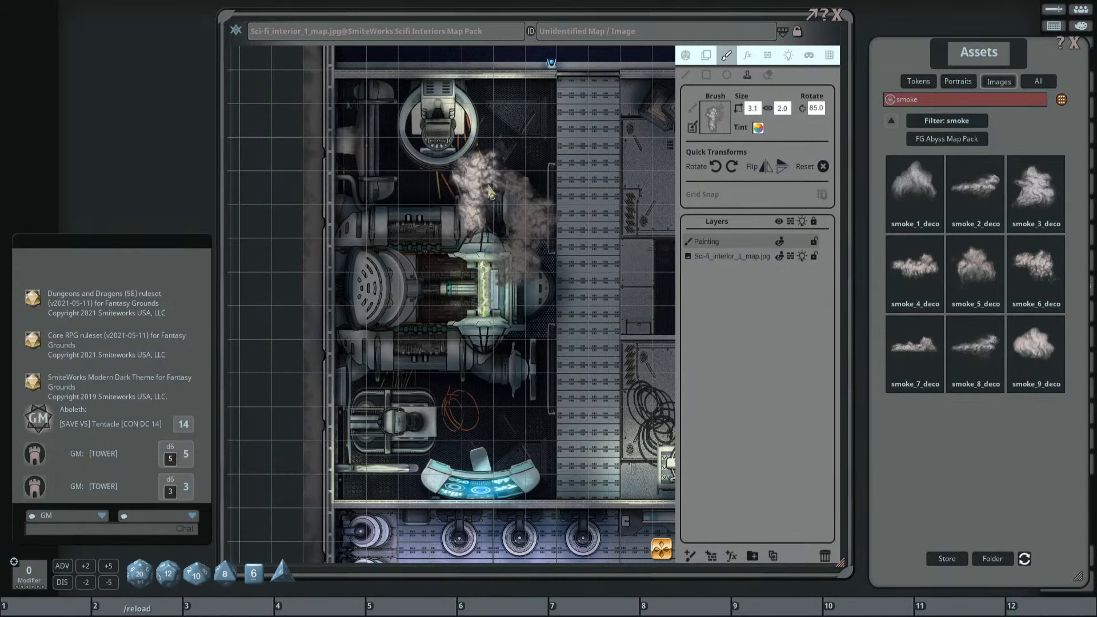
left_click(515, 177)
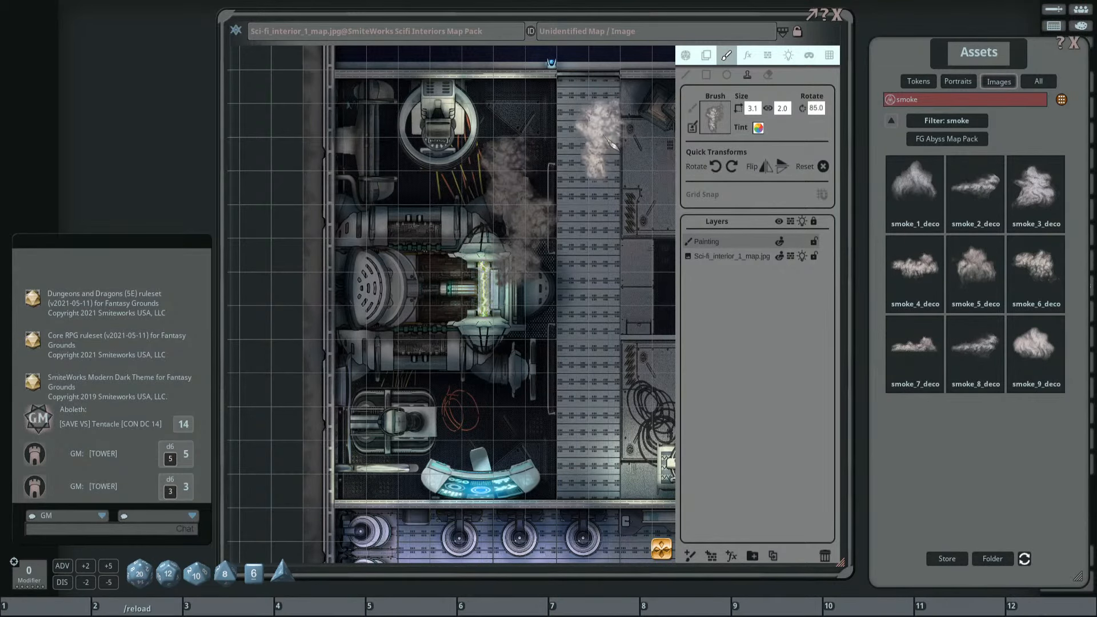
left_click_drag(609, 139, 553, 151)
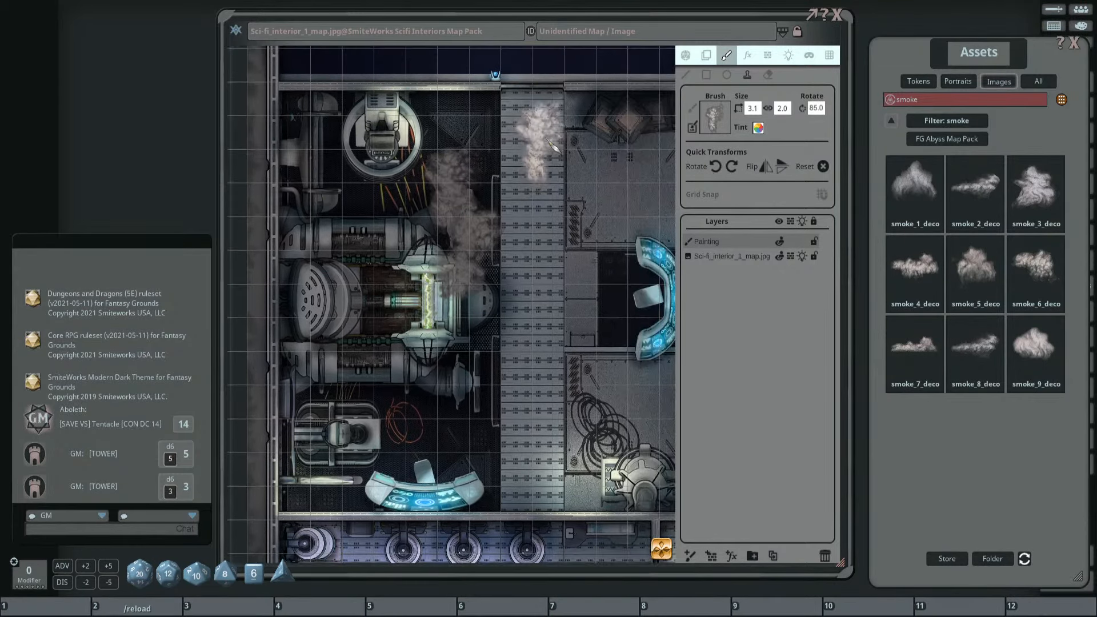
Reload the smoke_6 brush, set it to size 3.8 by 2.5 and rotation 260, and stamp it over the reactor core's left side.
left_click(1055, 264)
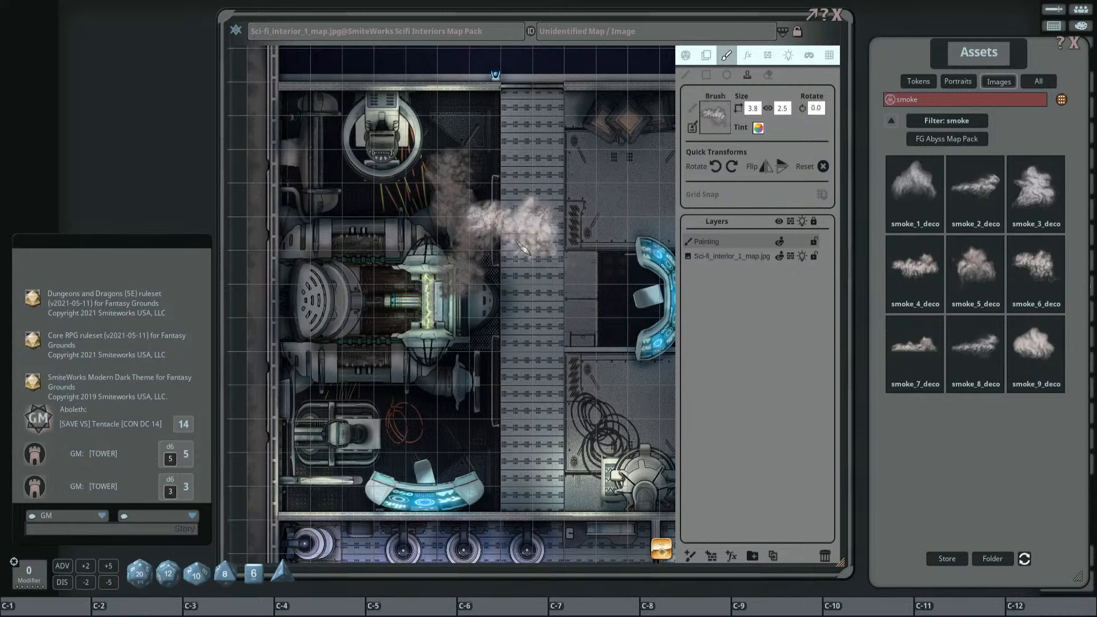
scroll(518, 240, "up", 20)
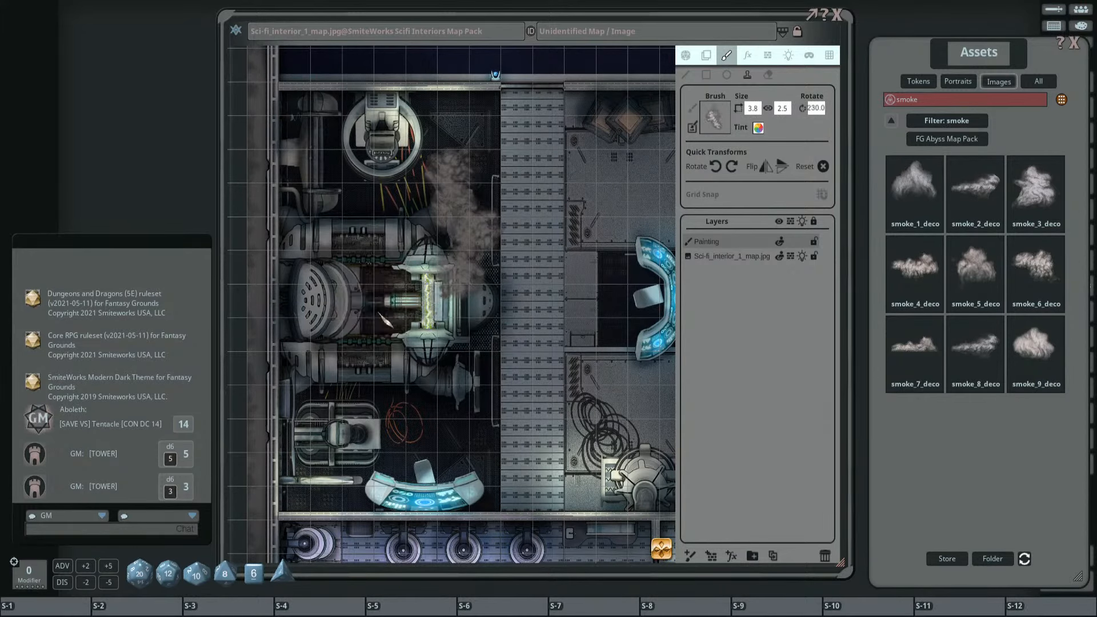
scroll(386, 322, "up", 4)
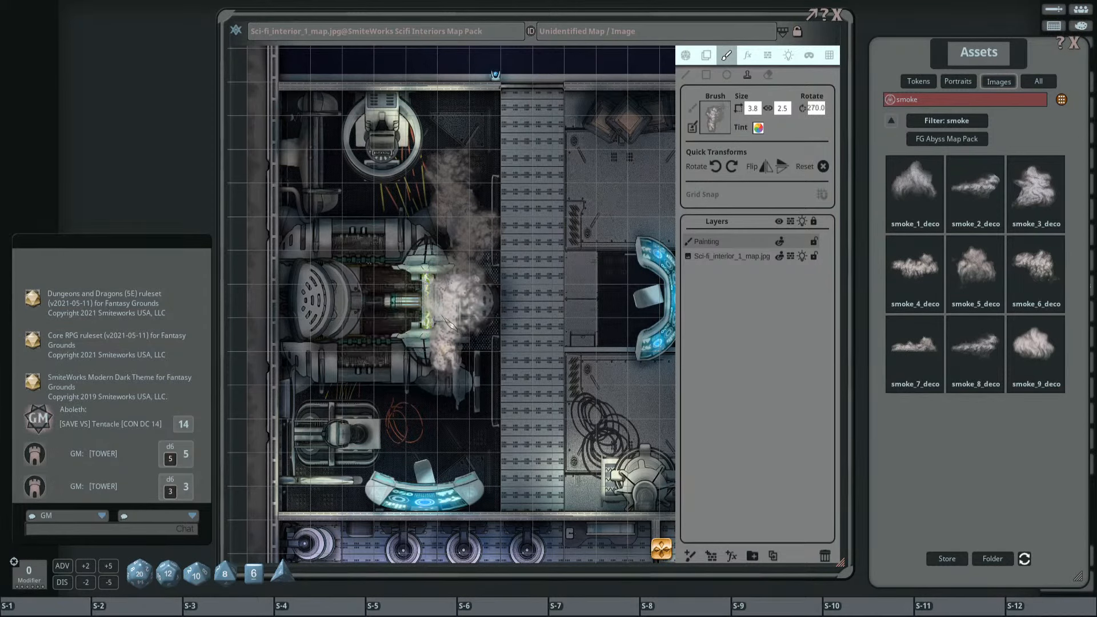
scroll(412, 303, "down", 1)
left_click(420, 309)
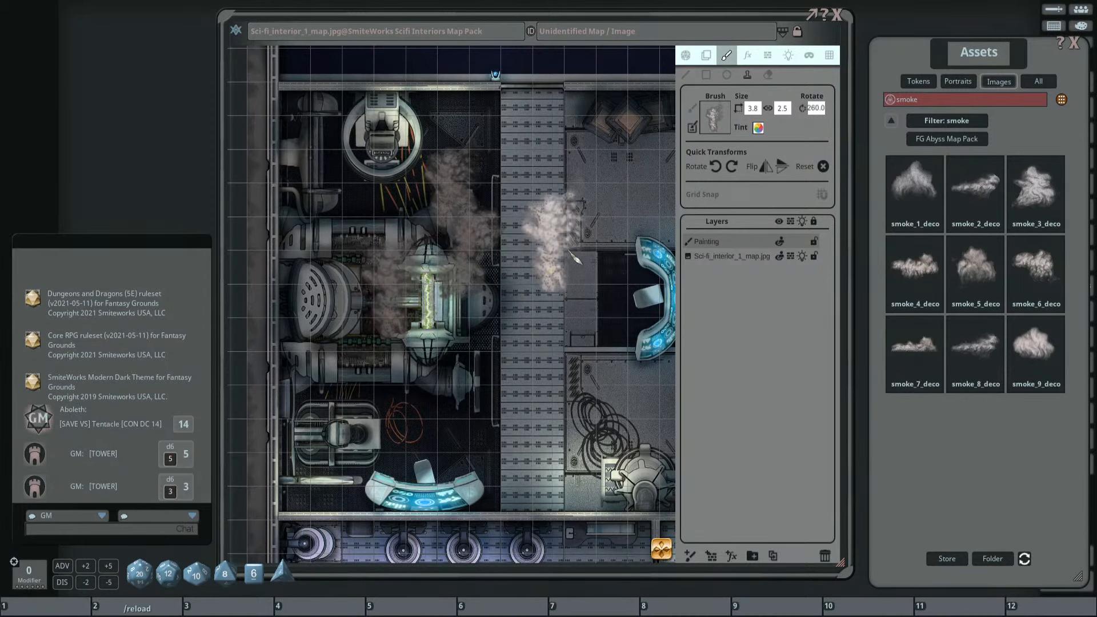
scroll(592, 331, "up", 1)
scroll(563, 302, "down", 2)
left_click_drag(557, 300, 597, 300)
scroll(600, 303, "up", 2)
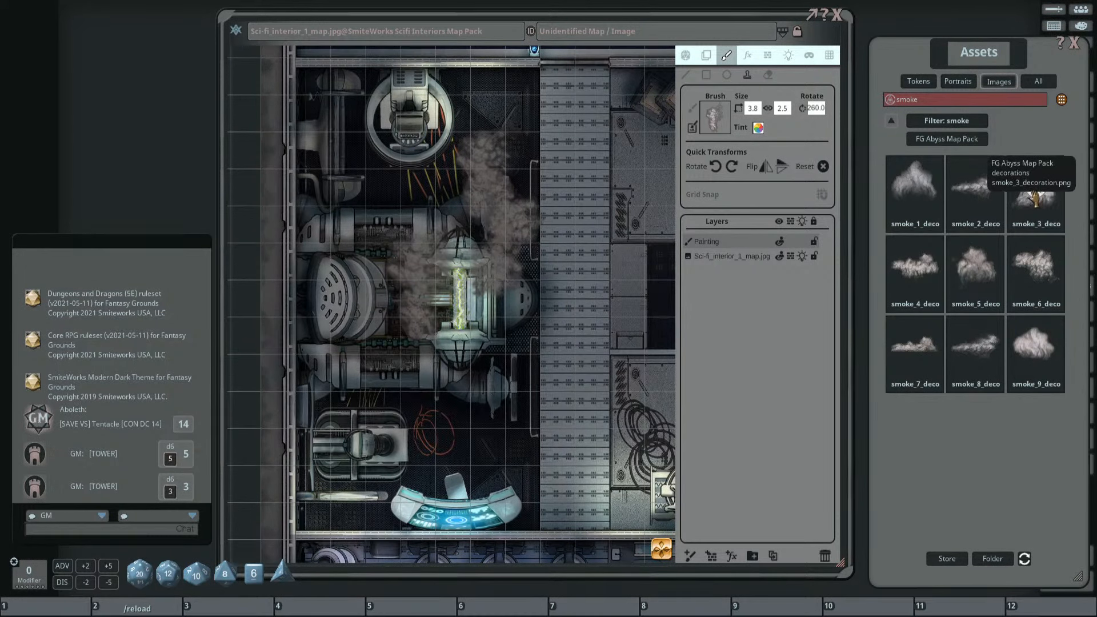
Load smoke_3 as the brush at size 2.4 by 2.2 and rotation 85, and stamp it over the right side of the reactor core.
left_click_drag(1033, 190, 714, 118)
scroll(467, 320, "up", 10)
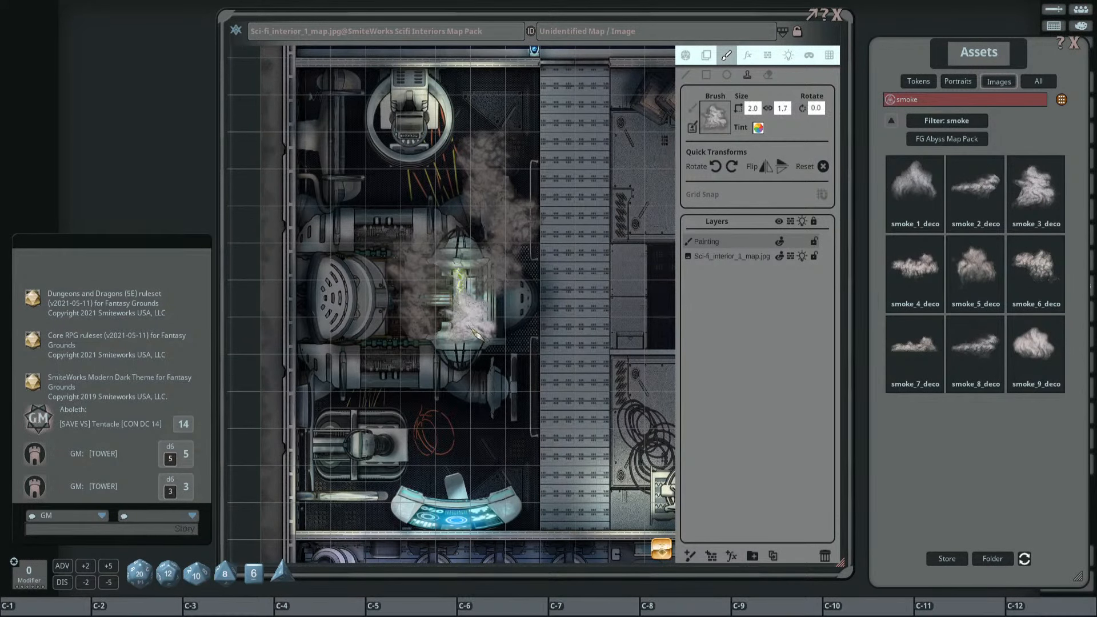
scroll(484, 374, "up", 8)
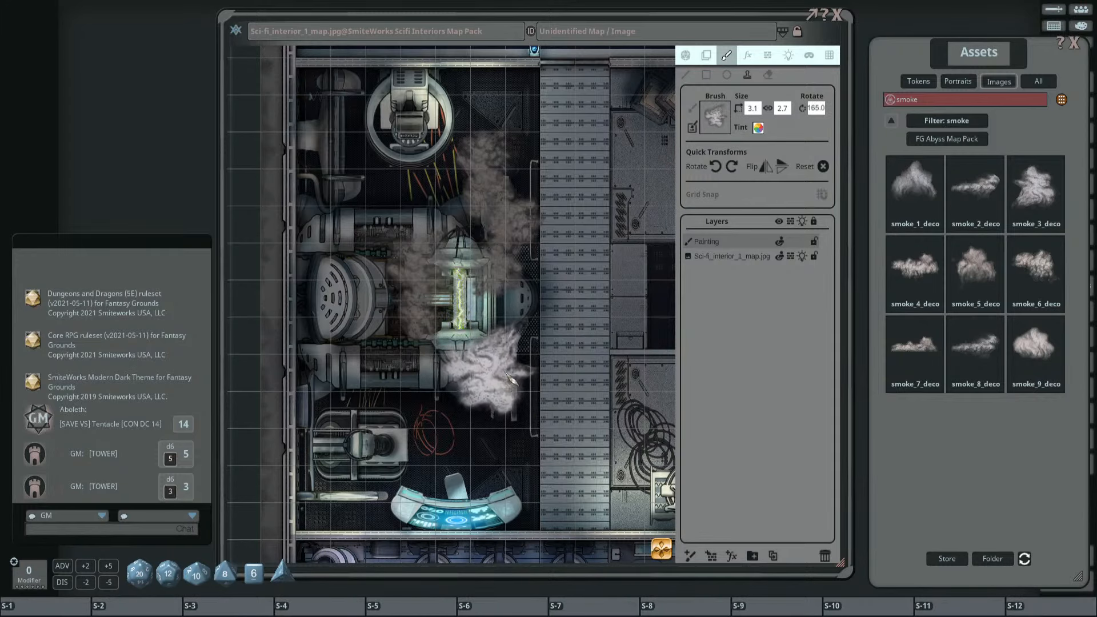
scroll(537, 327, "up", 1)
left_click_drag(533, 321, 478, 336)
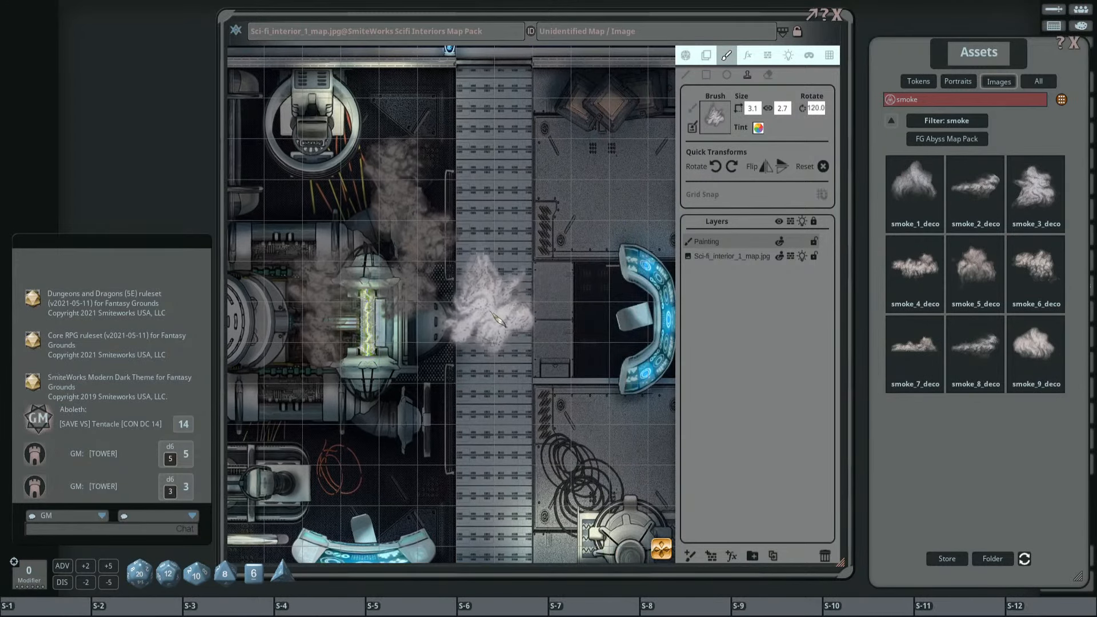
scroll(481, 303, "down", 5)
scroll(468, 313, "down", 3)
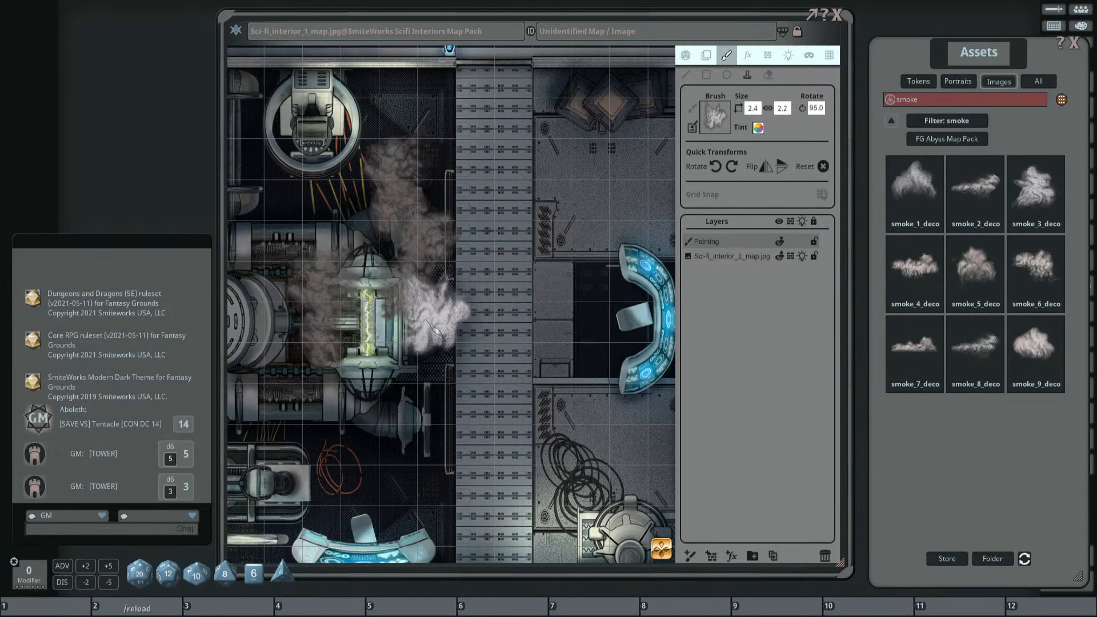
scroll(435, 324, "down", 2)
mouse_move(427, 336)
left_mouse_down()
mouse_move(454, 288)
mouse_move(440, 313)
left_mouse_up()
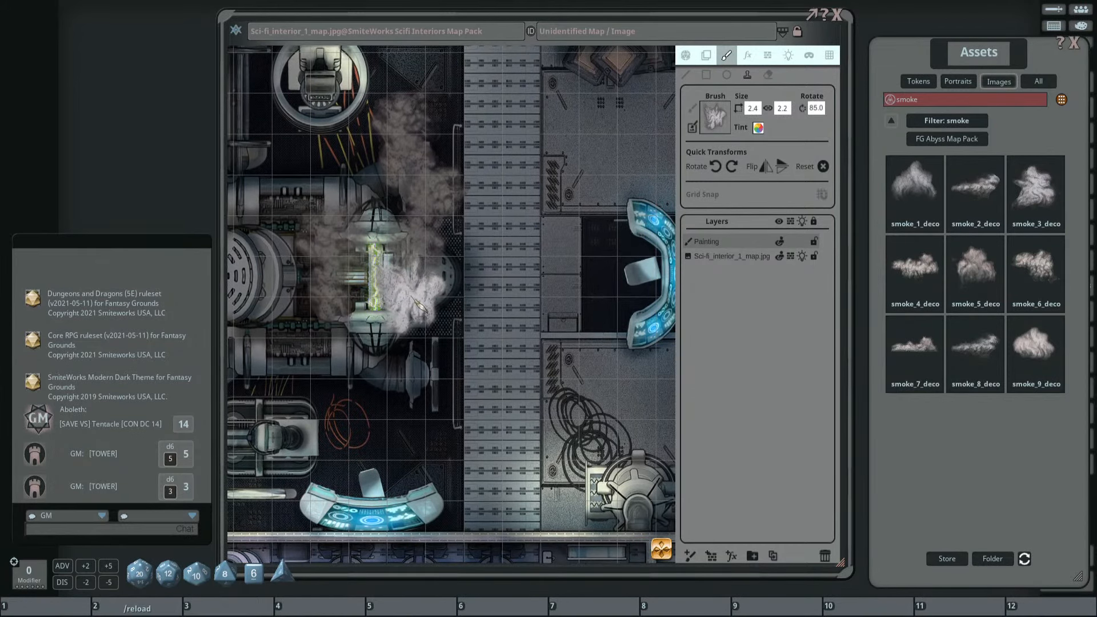
left_click(404, 290)
scroll(509, 328, "down", 2)
scroll(518, 338, "up", 5)
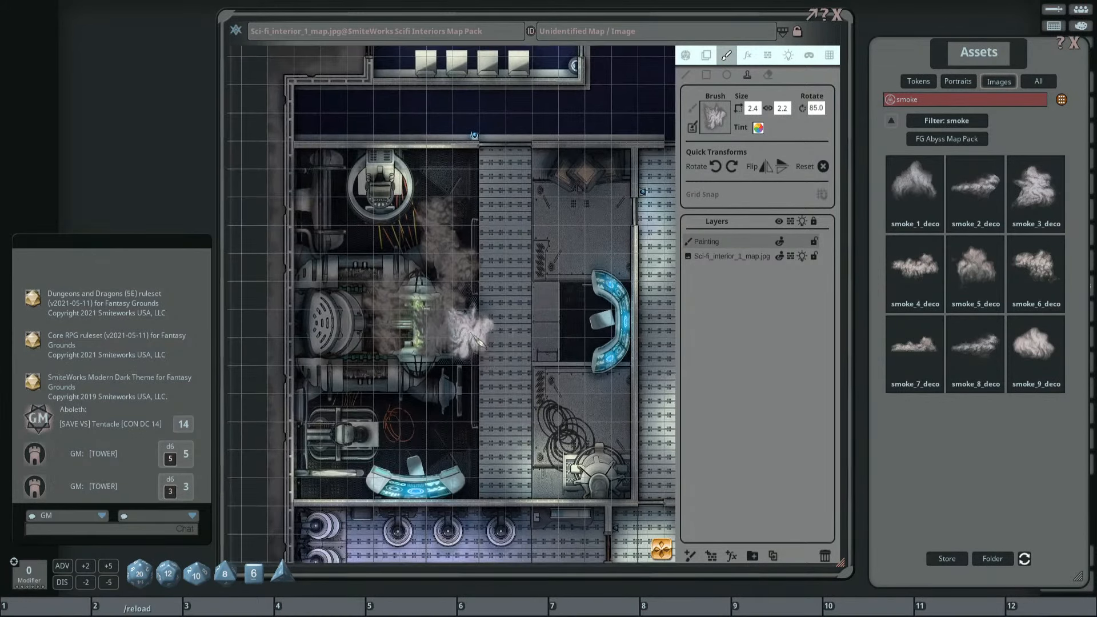
Preview the smoke around the reactor with player vision on, turn the preview off, and examine the stamped plumes.
scroll(526, 326, "down", 2)
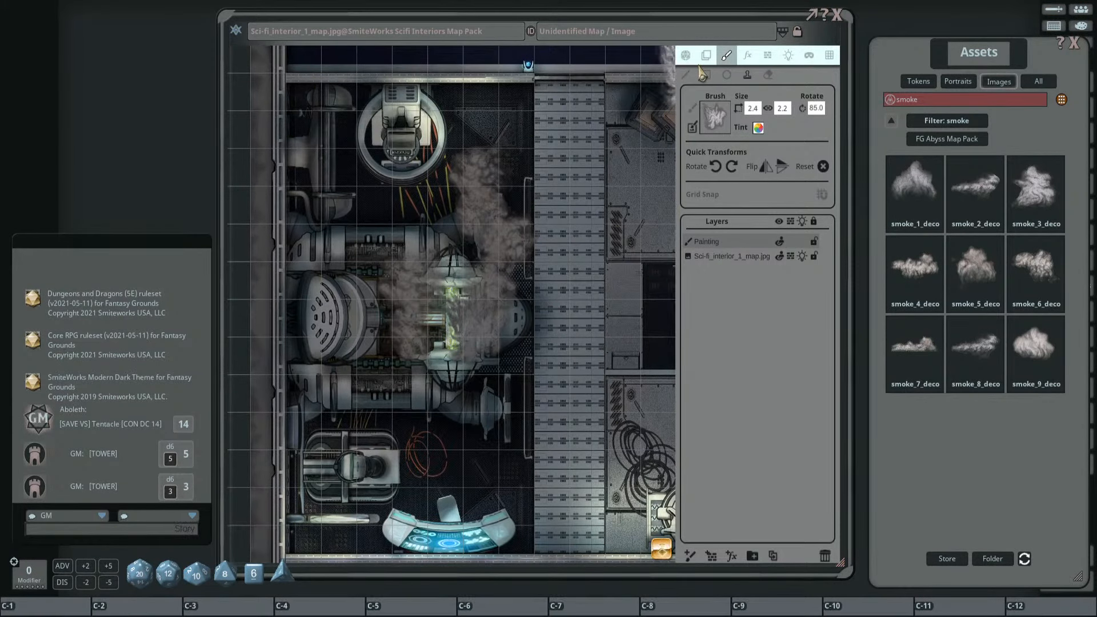
key("ctrl+p")
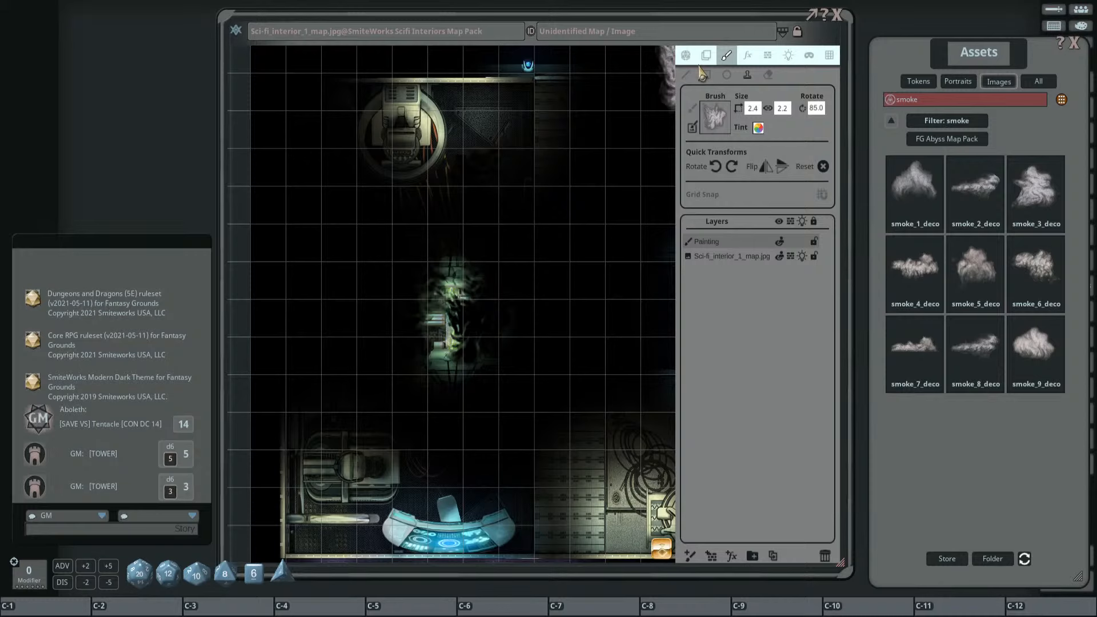
key("ctrl+alt")
key("ctrl+alt+p")
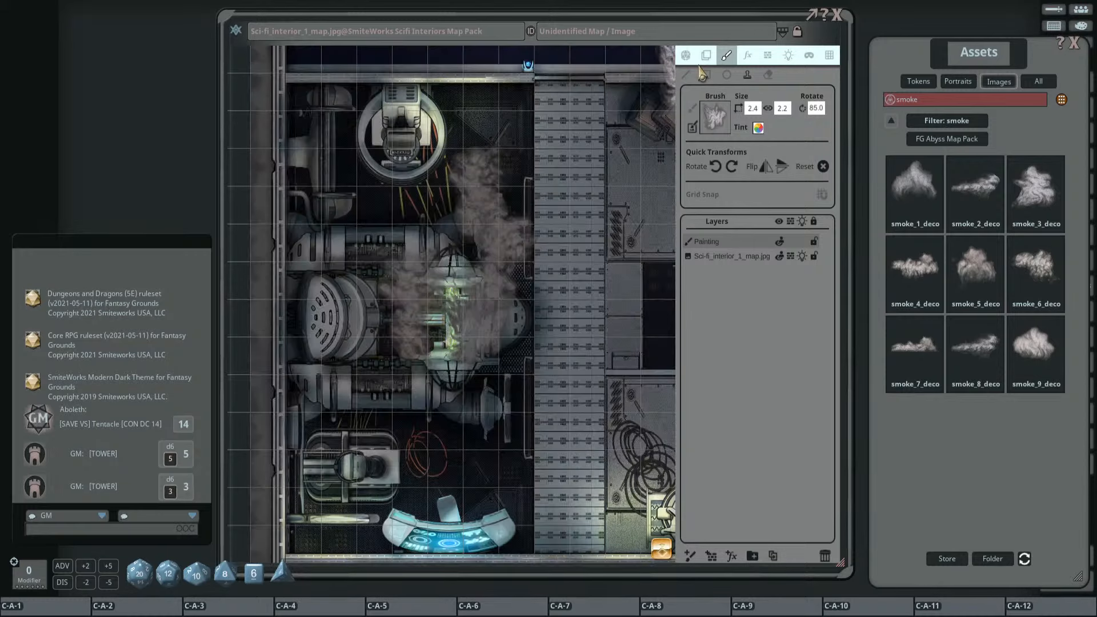
scroll(519, 285, "up", 4)
scroll(554, 290, "down", 4)
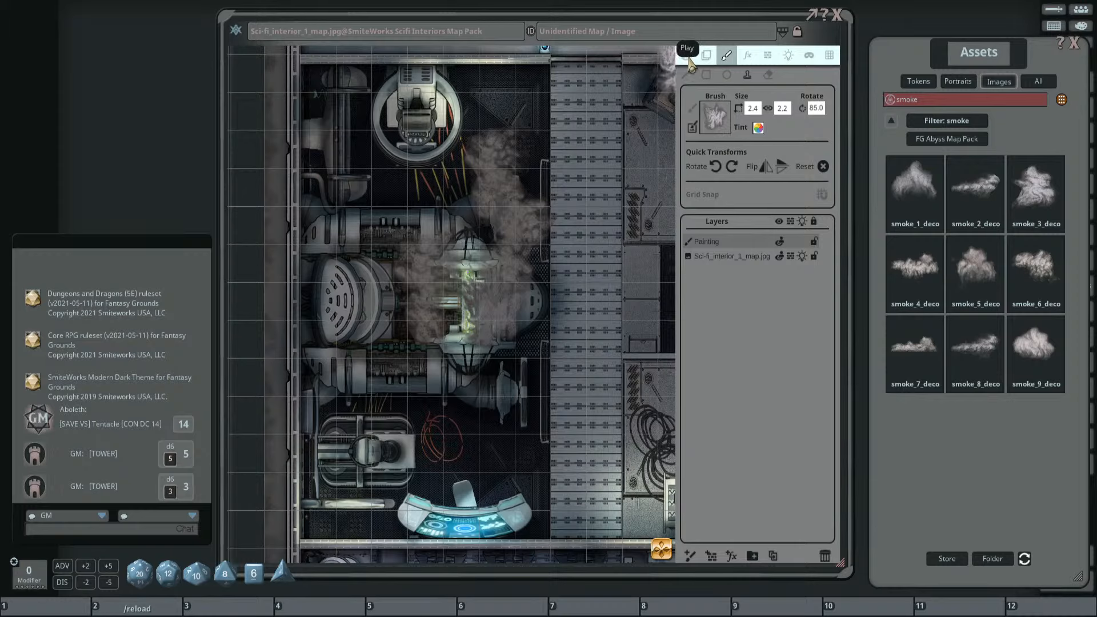
Make the painting layer's smoke semi-transparent with a white tint at alpha 142.
left_click(706, 55)
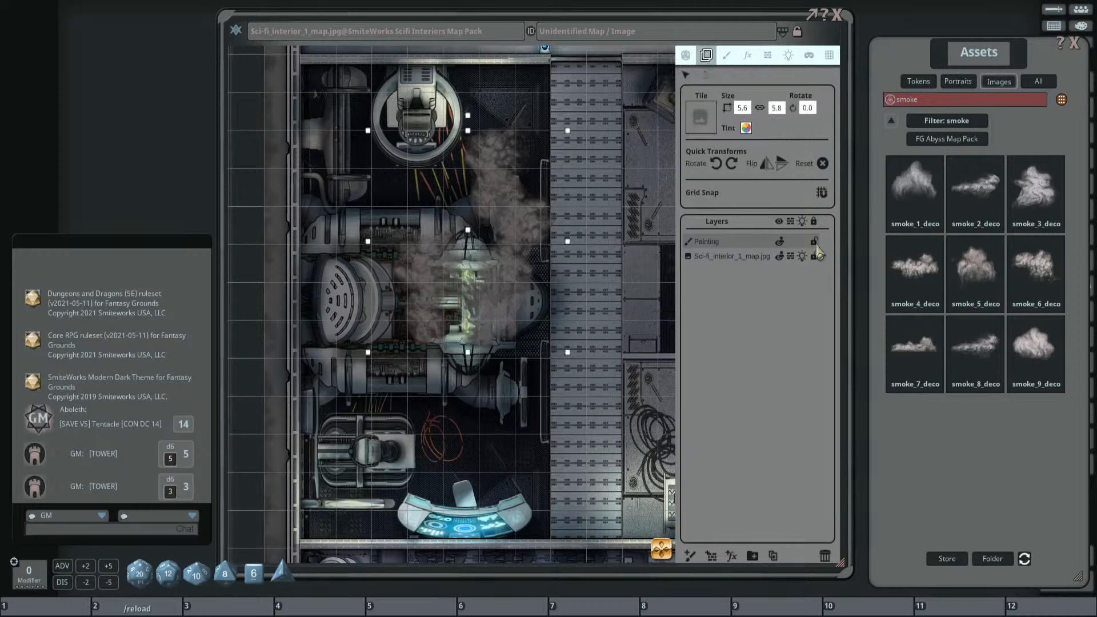
left_click(746, 128)
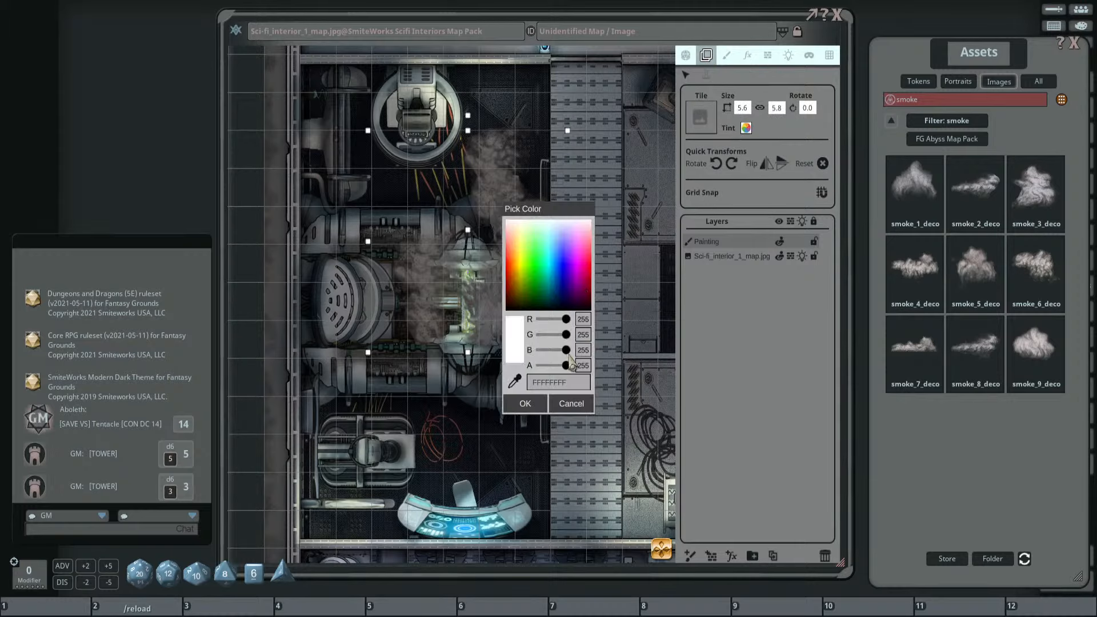
left_click_drag(570, 371, 557, 370)
left_click_drag(552, 217, 624, 214)
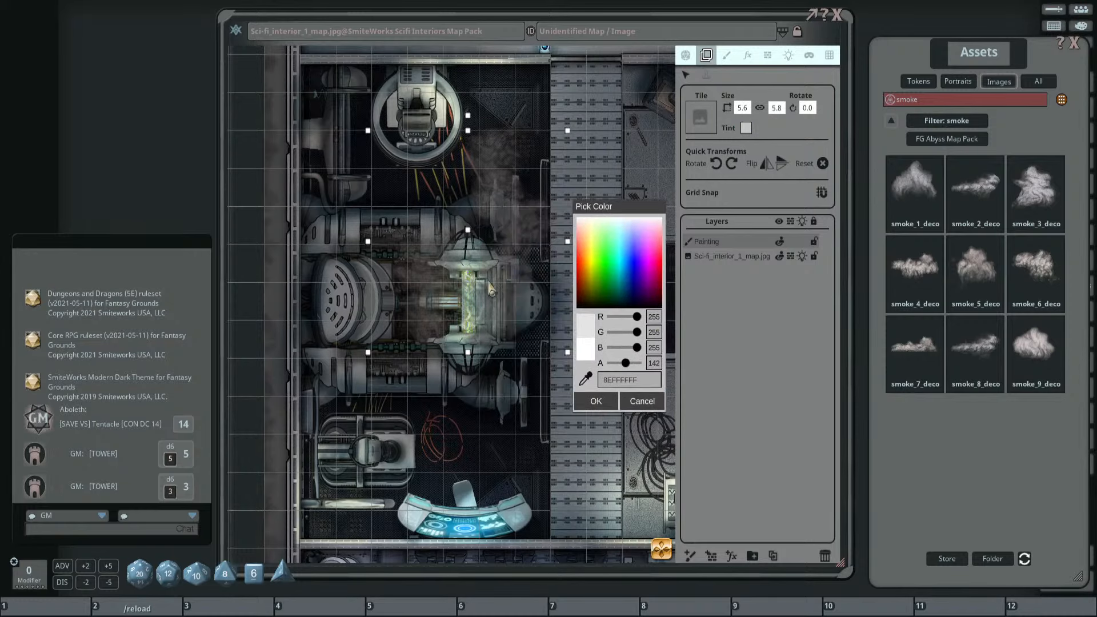
scroll(496, 267, "up", 3)
left_click_drag(511, 333, 477, 336)
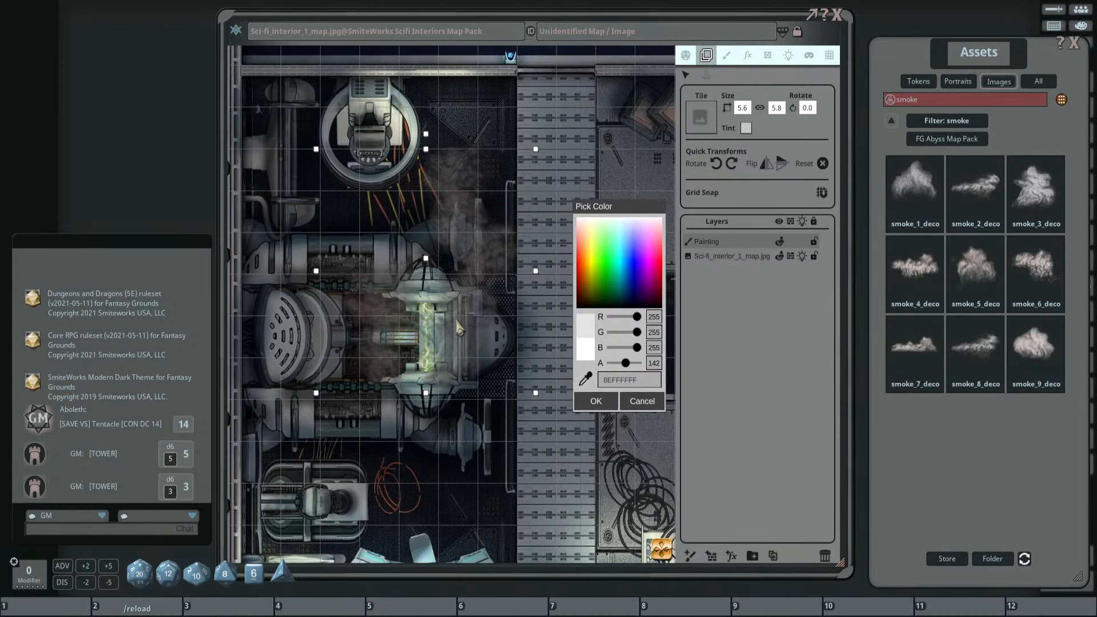
left_click(602, 404)
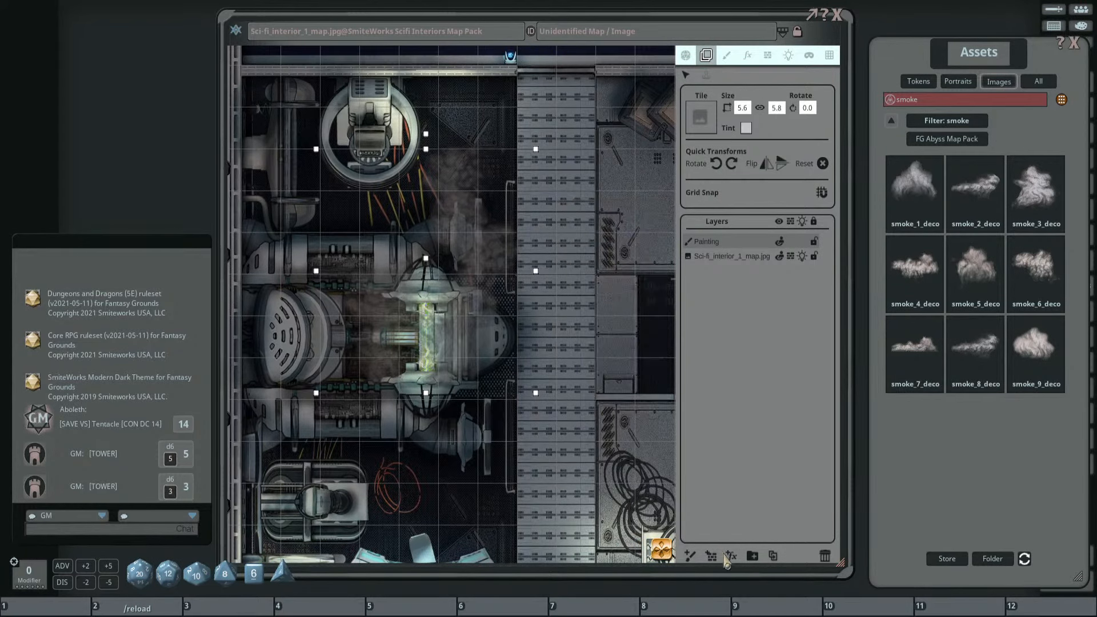
Add an FX layer above the painting layer, set its type to Adjust colors, and raise Green to 64.
left_click(733, 557)
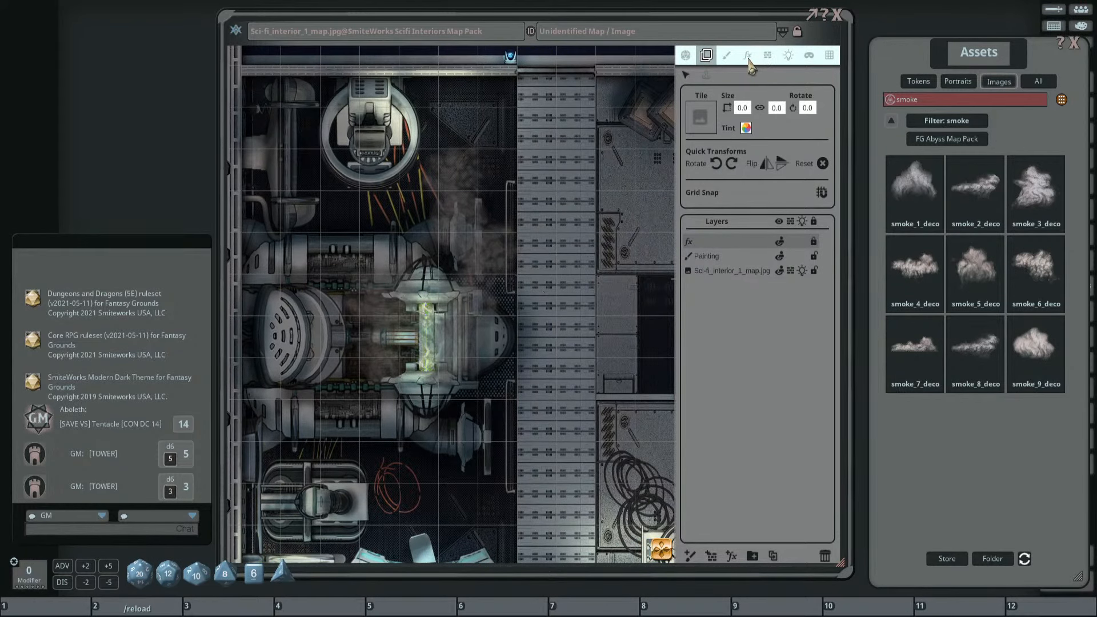
left_click(748, 55)
left_click(743, 97)
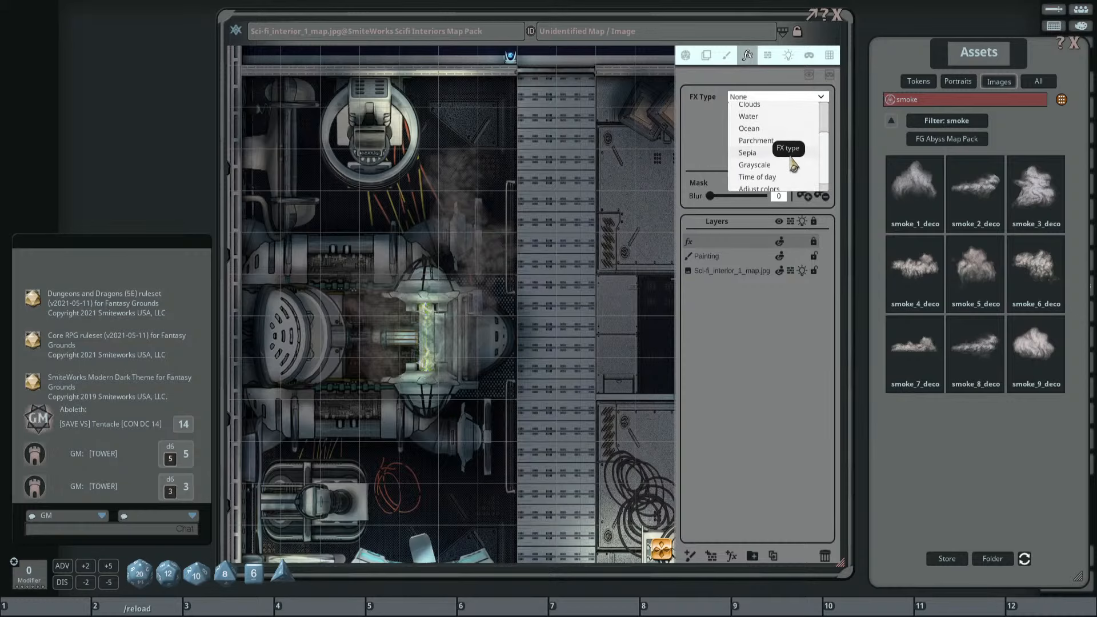
left_click(759, 172)
left_click_drag(449, 266, 520, 232)
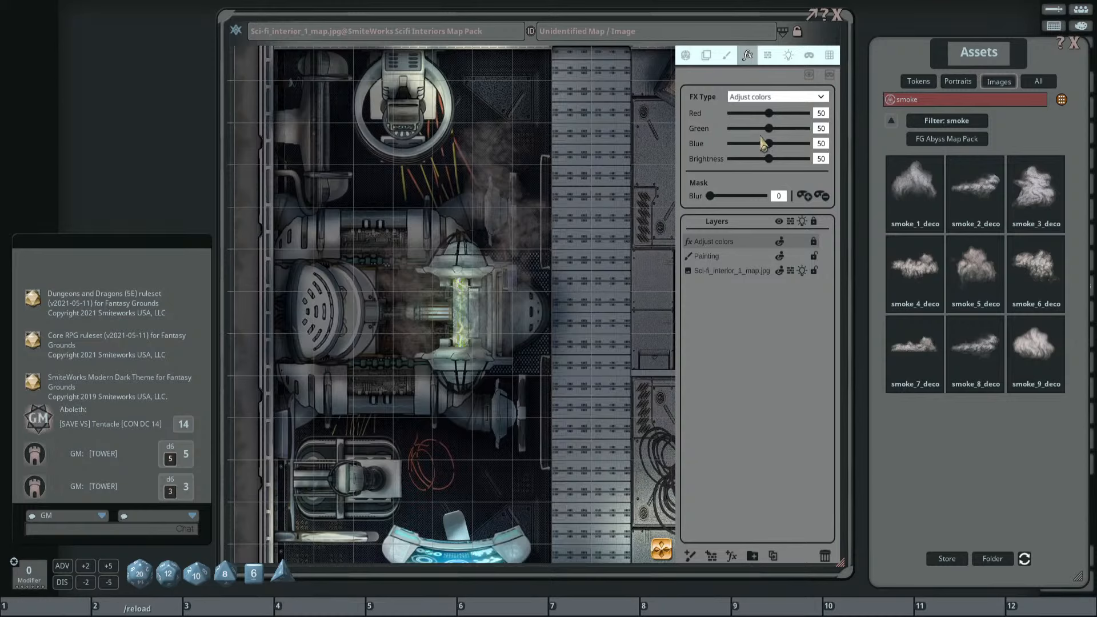
left_click_drag(769, 128, 780, 136)
scroll(548, 213, "down", 4)
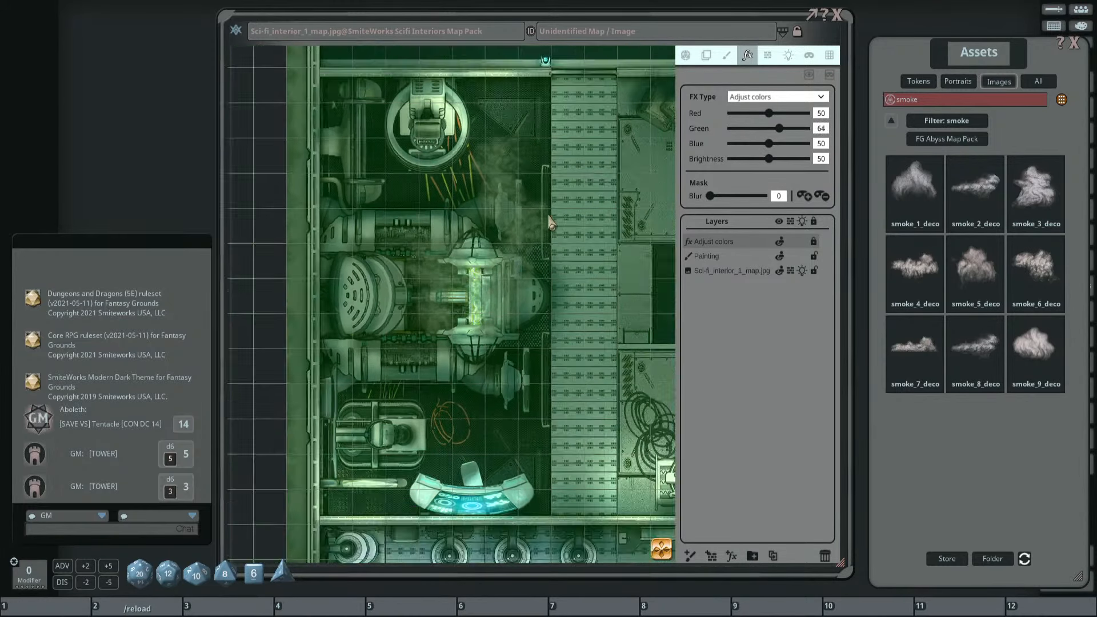
Mask the Adjust colors effect so that it covers only the smoke plumes around the reactor core.
left_click_drag(549, 211, 509, 182)
left_click(806, 197)
scroll(496, 216, "up", 2)
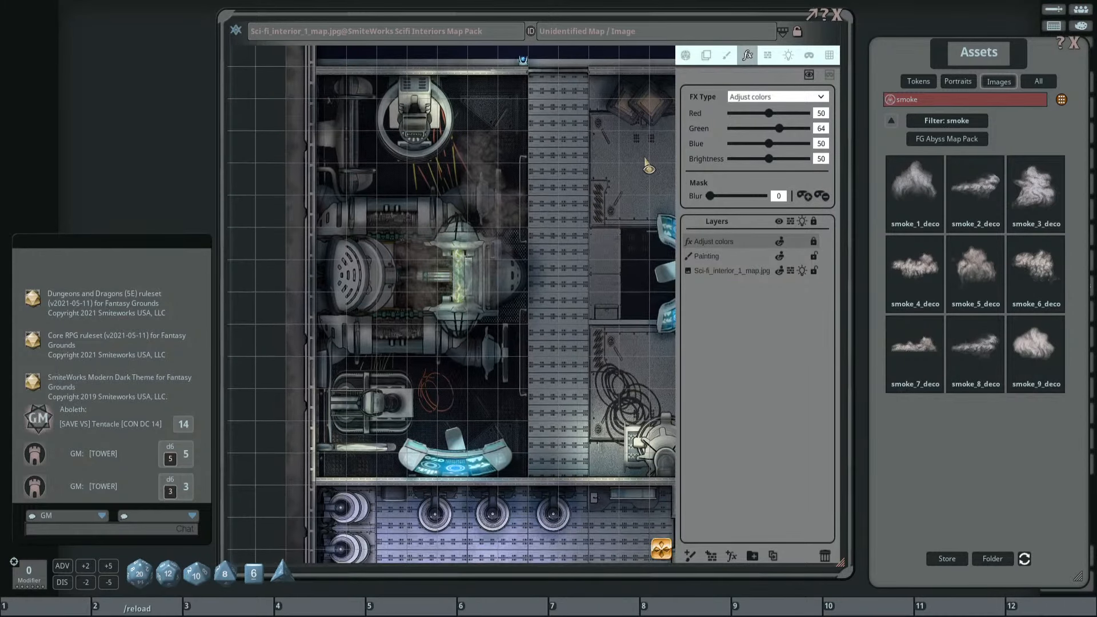
key("alt")
mouse_move(492, 313)
left_mouse_down()
mouse_move(523, 217)
mouse_move(462, 144)
mouse_move(472, 227)
mouse_move(427, 250)
mouse_move(408, 283)
mouse_move(423, 315)
mouse_move(466, 327)
mouse_move(486, 317)
left_mouse_up()
scroll(423, 284, "up", 2)
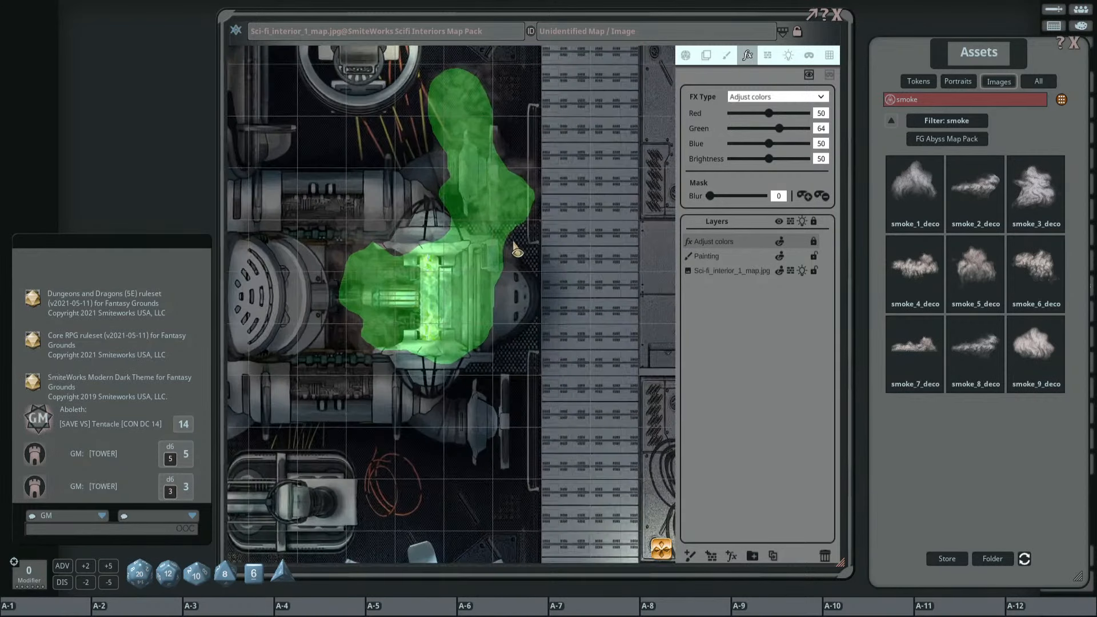
Blur the effect mask's edge to 100 and reduce the Adjust colors layer's Green to 54.
left_click_drag(710, 196, 884, 209)
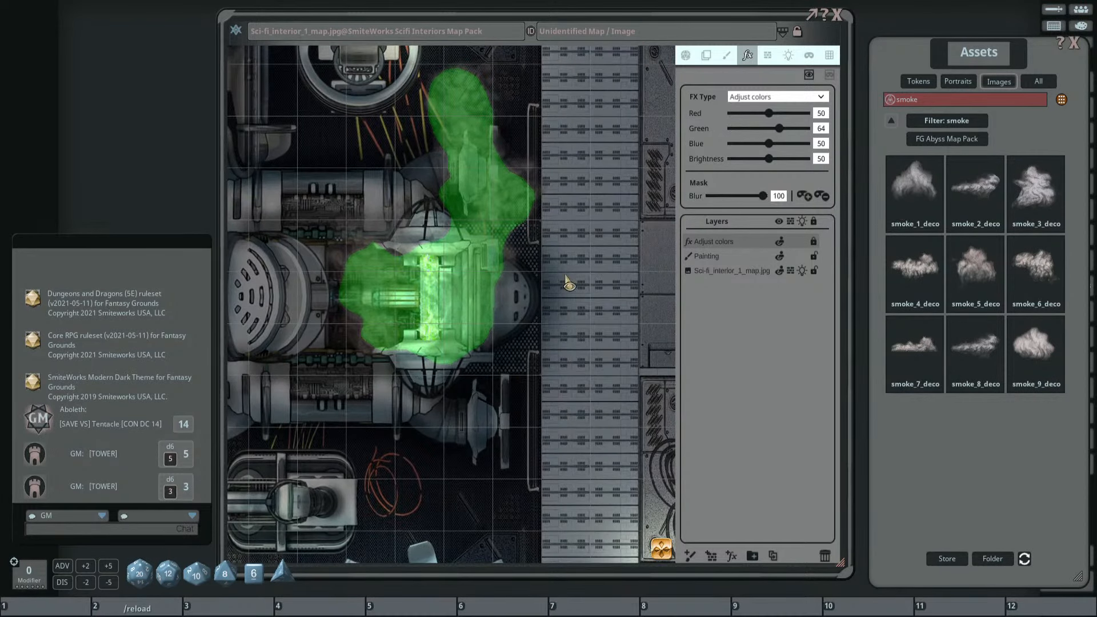
scroll(568, 286, "down", 2)
scroll(546, 298, "up", 3)
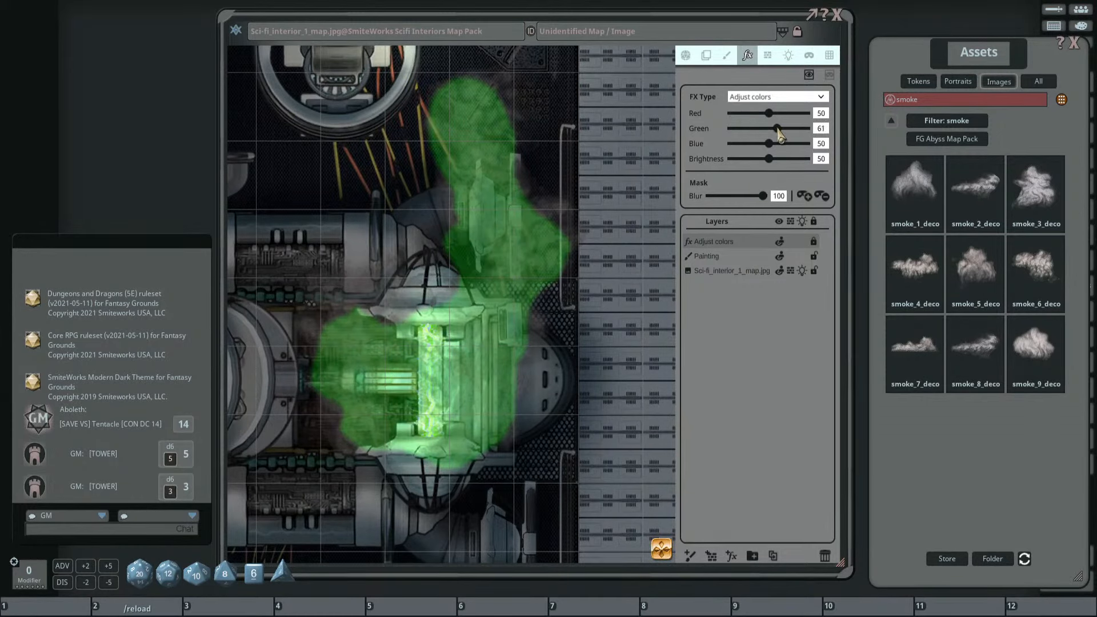
left_click_drag(778, 130, 776, 130)
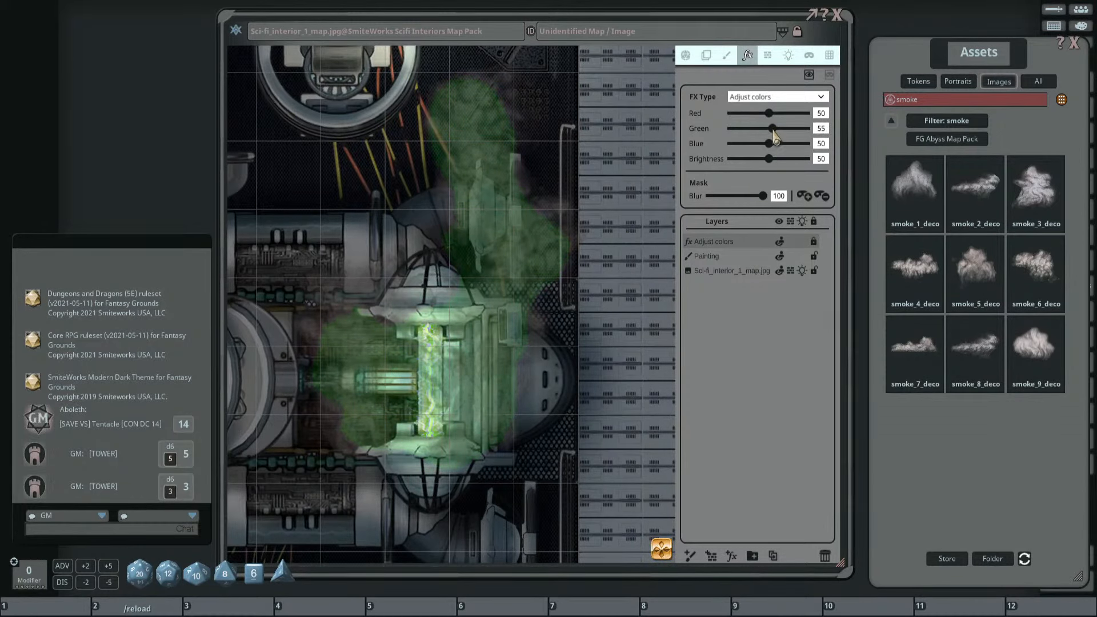
scroll(597, 206, "down", 5)
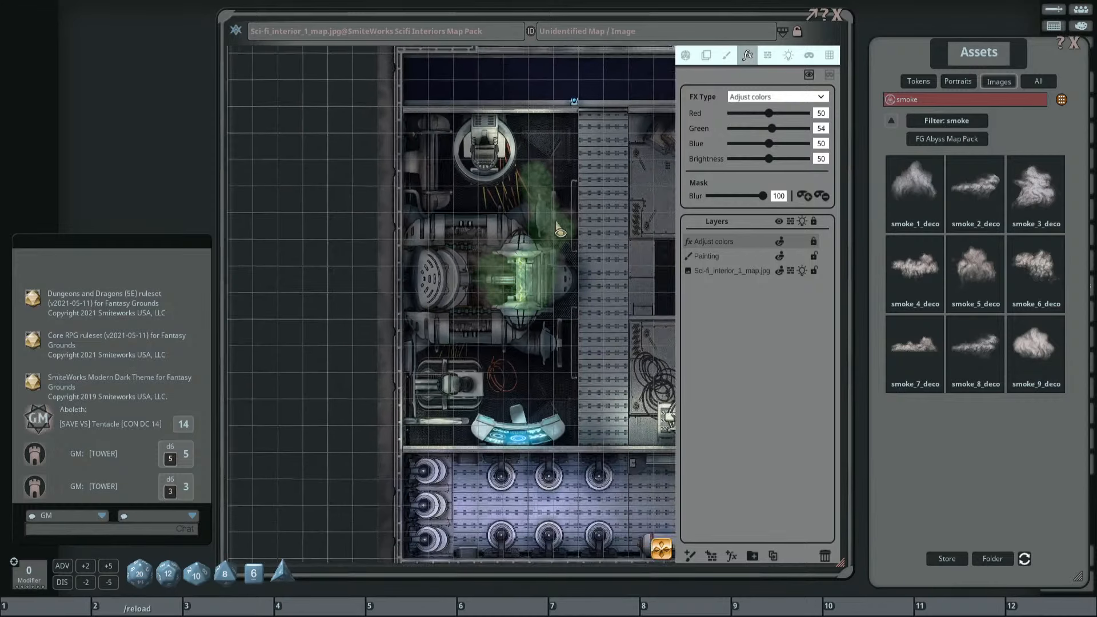
Duplicate the masked Adjust colors layer, try the Clouds effect on the copy, and switch its type to Ocean.
left_click(774, 557)
left_click(761, 97)
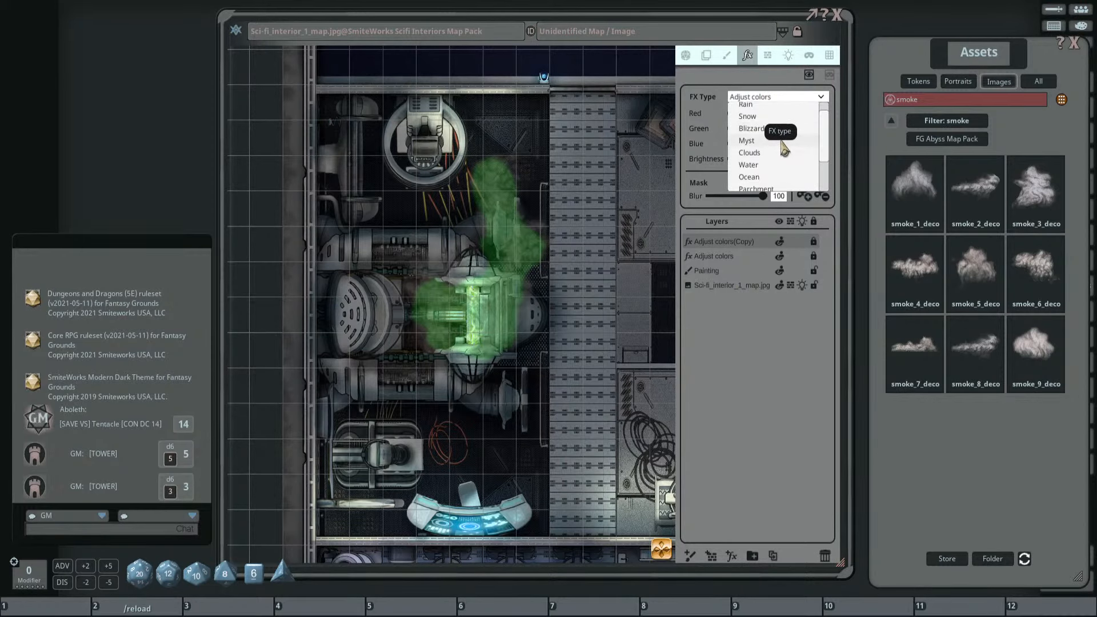
left_click(774, 153)
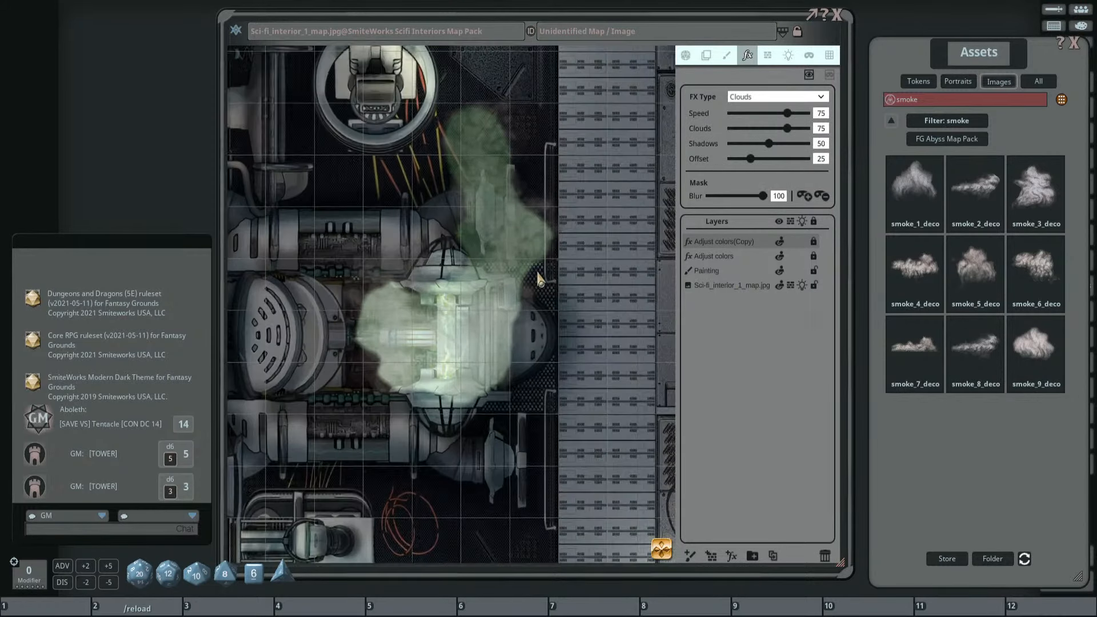
left_click(769, 98)
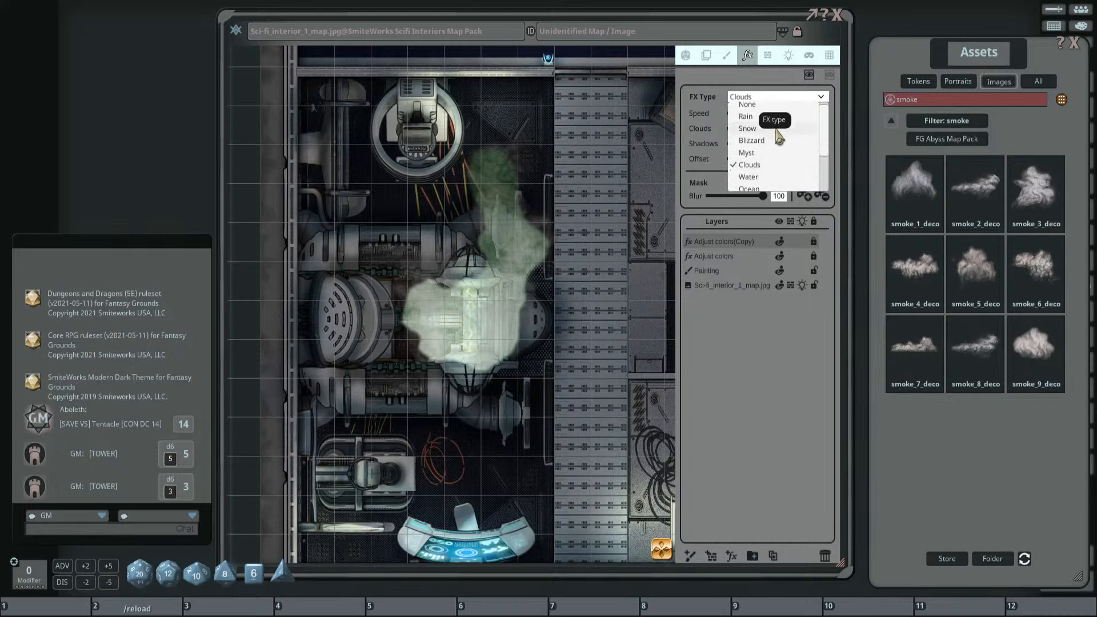
left_click(760, 158)
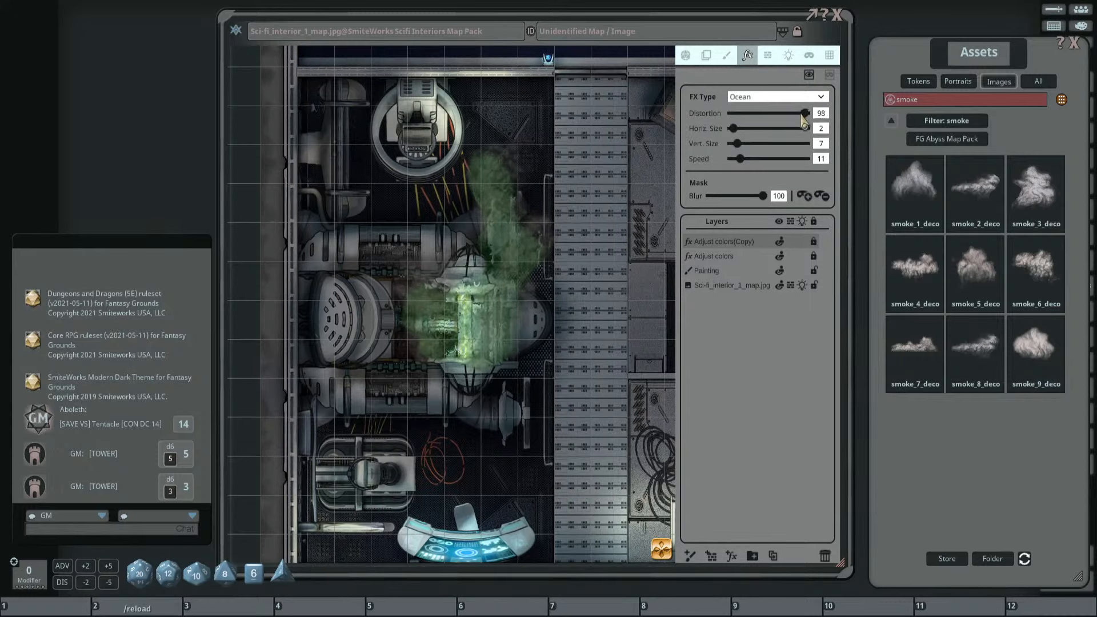
Set the Ocean effect to distortion 21, horizontal size 0, vertical size 18 and speed 4, and rename its layer Ocean.
left_click_drag(805, 113, 738, 167)
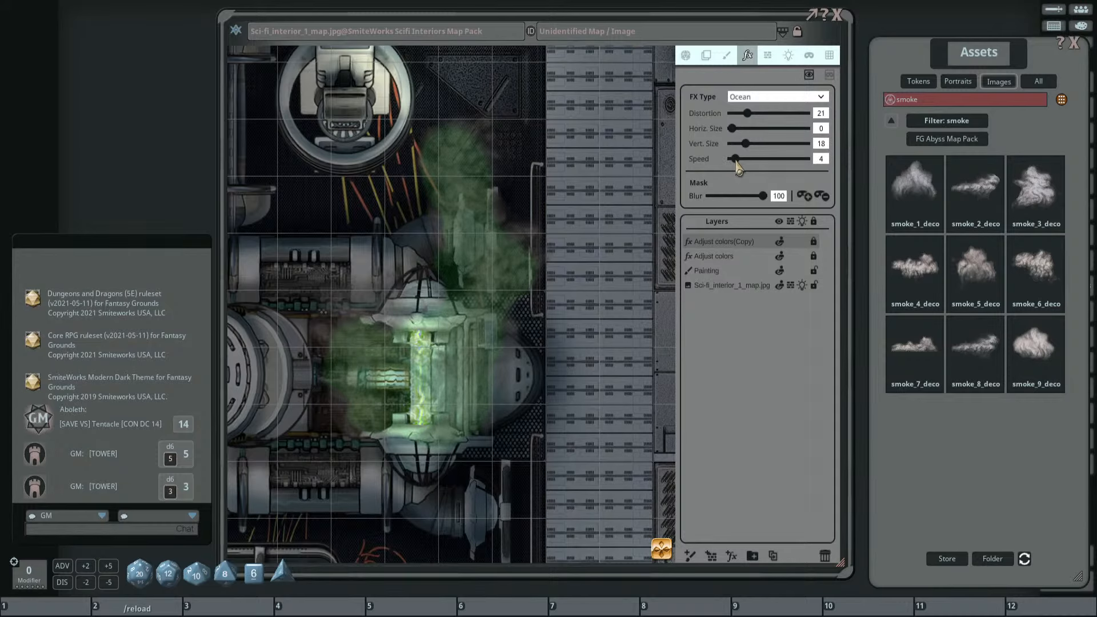
scroll(445, 396, "up", 2)
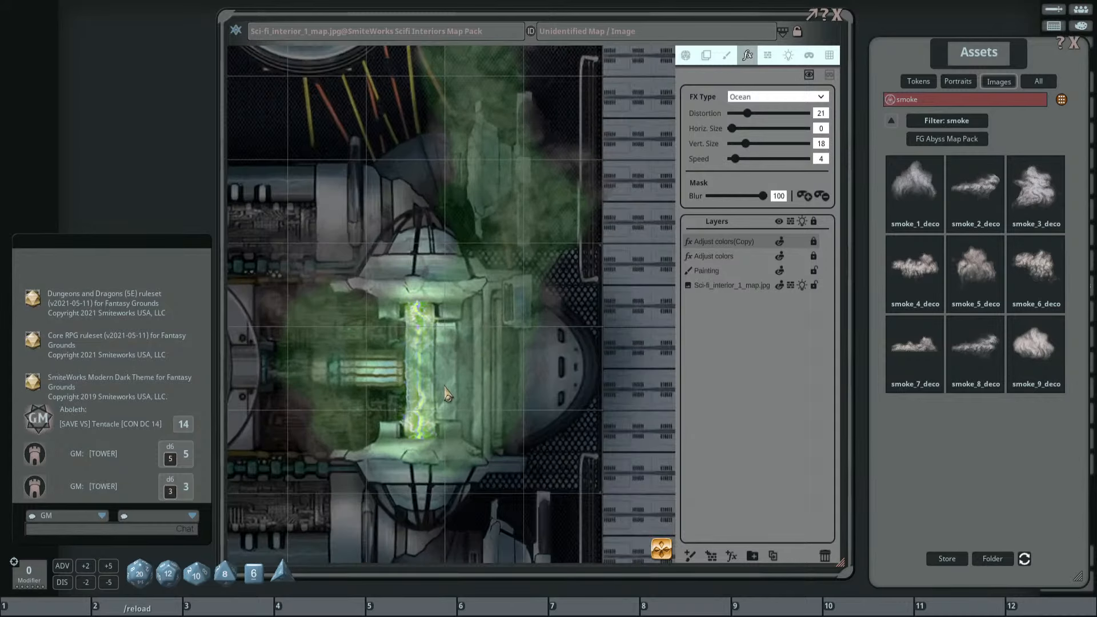
scroll(514, 340, "down", 3)
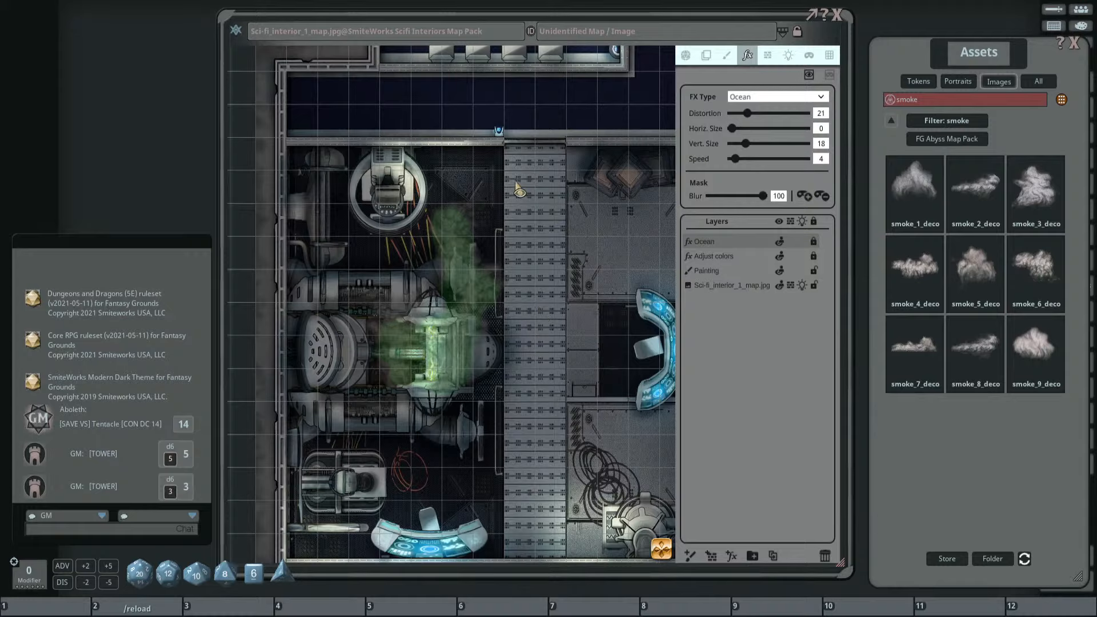
Preview the map with player vision and examine how the green smoke appears around the reactor in darkness.
scroll(508, 317, "down", 2)
left_click_drag(505, 313, 491, 304)
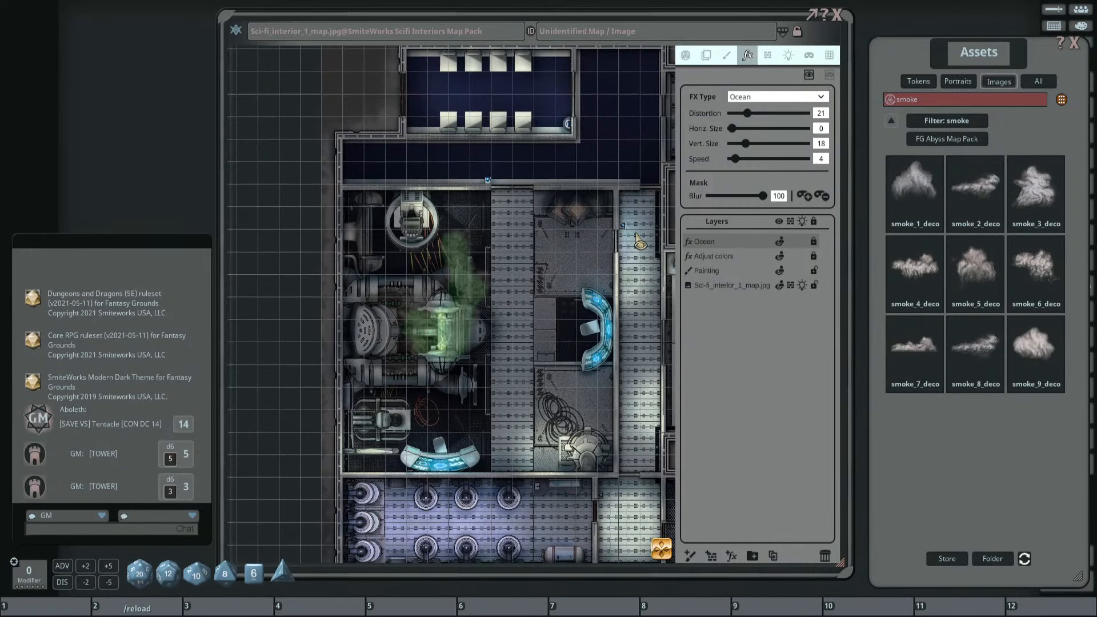
key("ctrl")
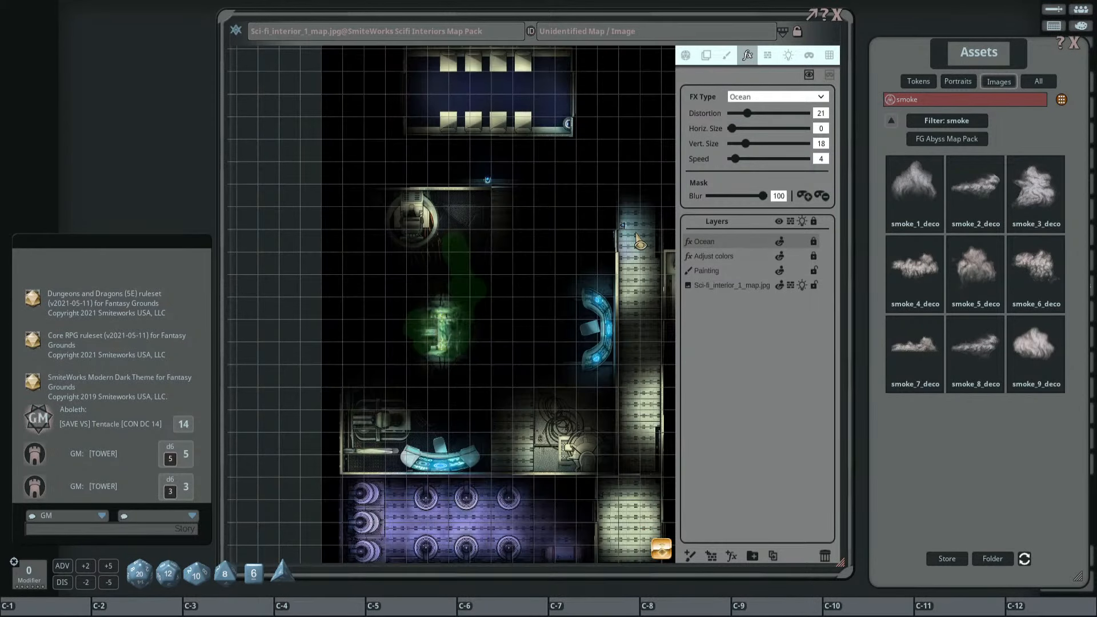
scroll(468, 299, "up", 4)
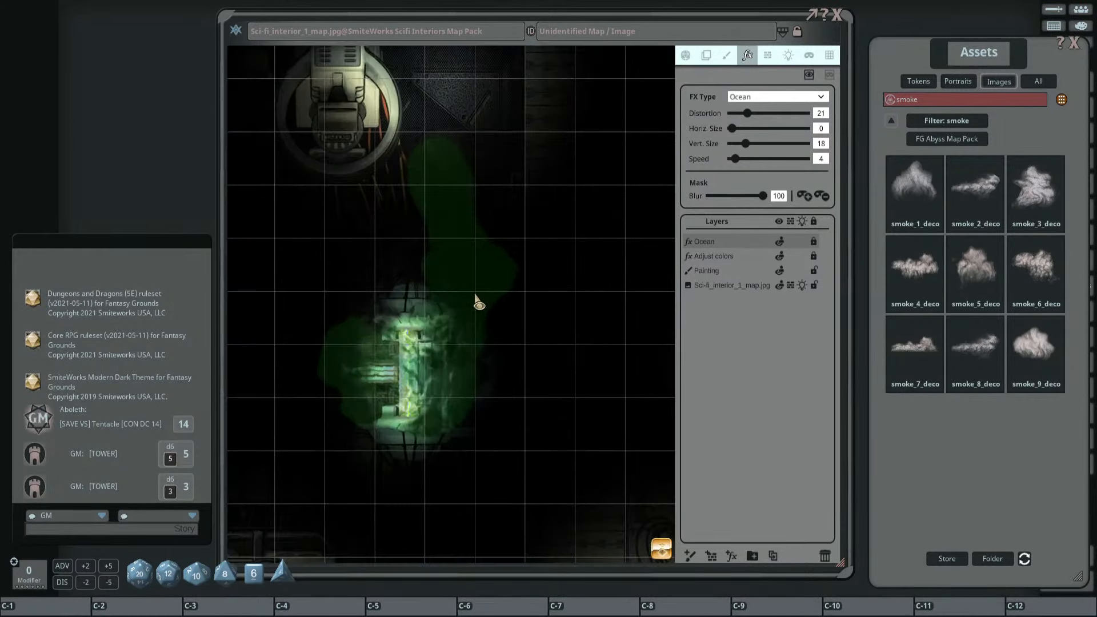
Select the Adjust colors layer, turn the player vision preview back on, and lower Green to 52.
left_click(748, 260)
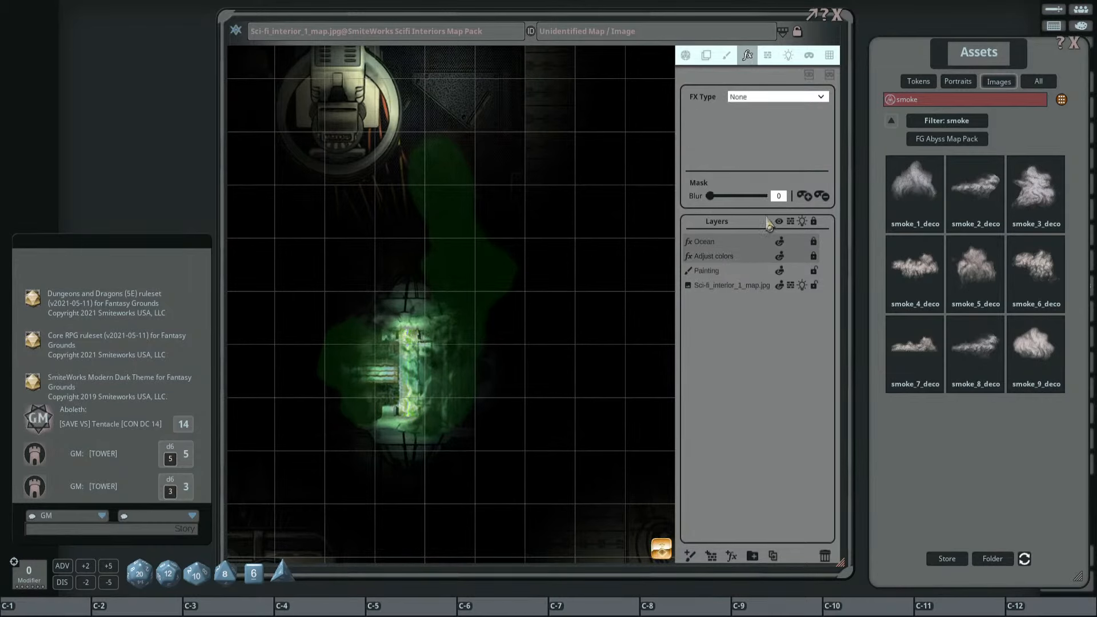
left_click(743, 257)
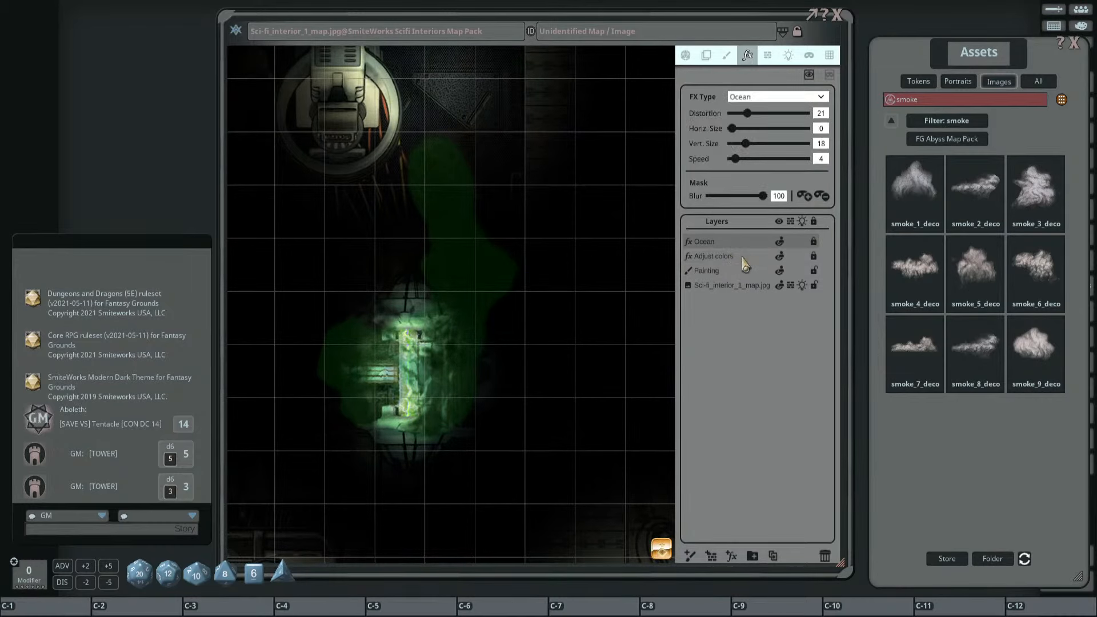
left_click(745, 262)
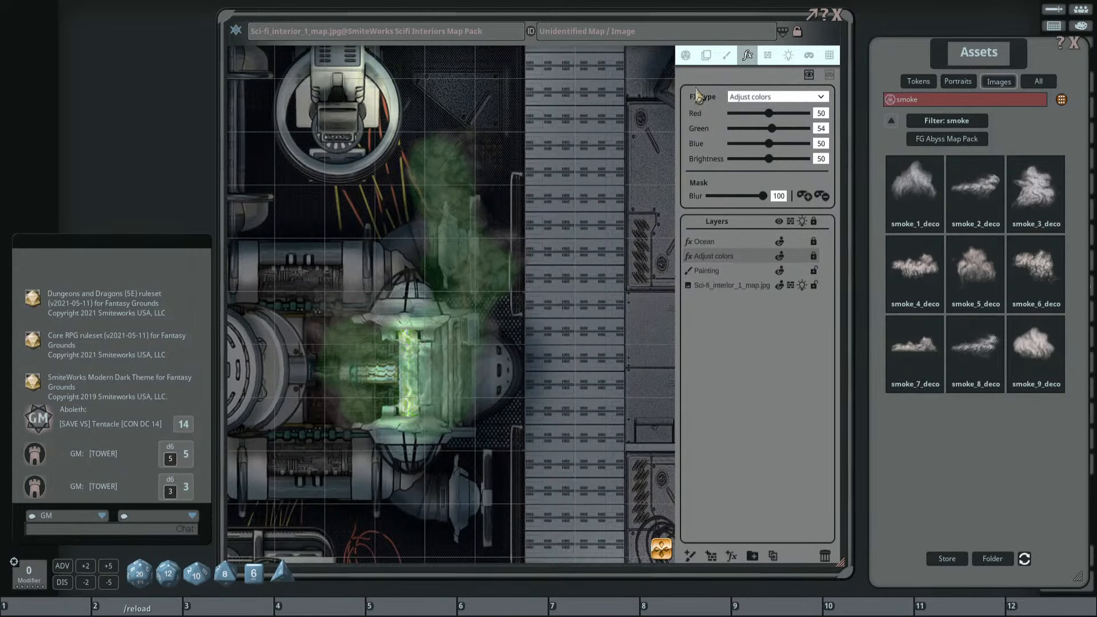
left_click(686, 55)
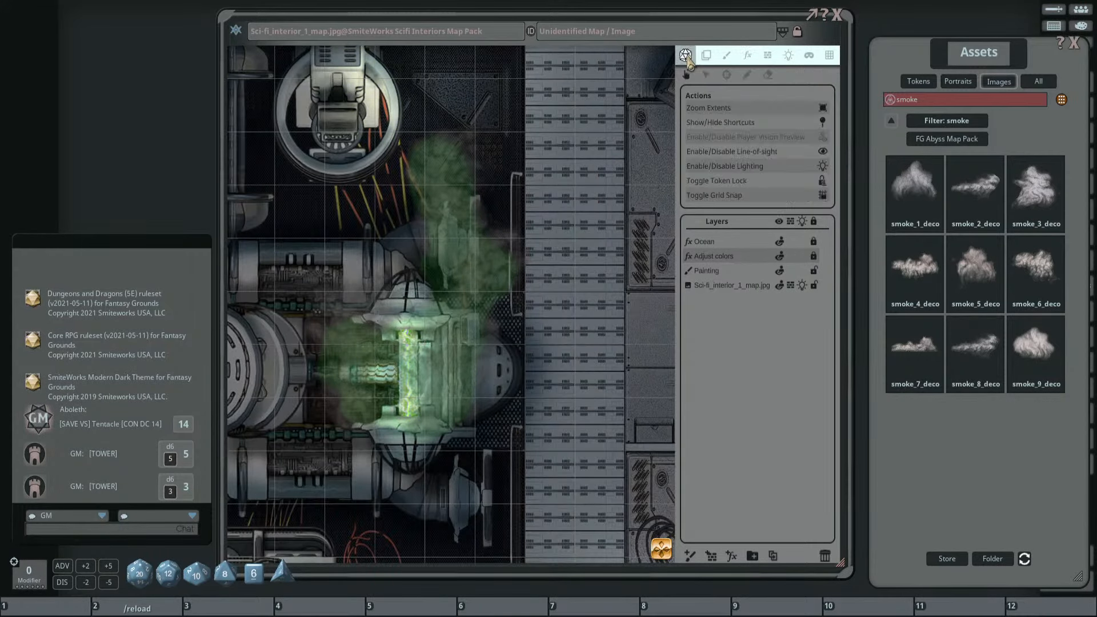
left_click(823, 138)
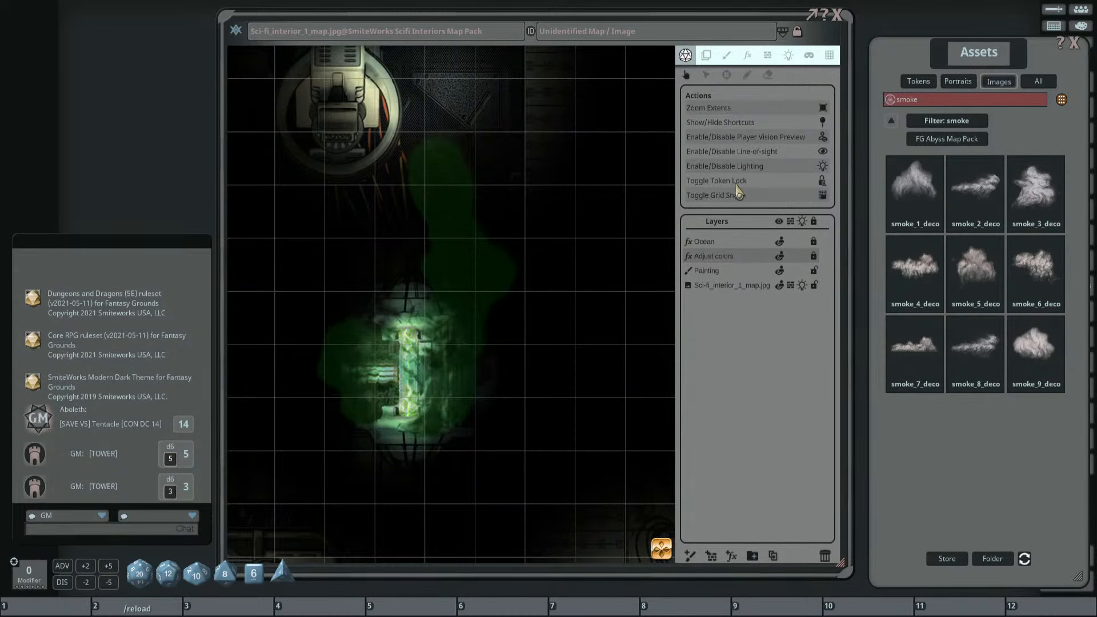
left_click(747, 55)
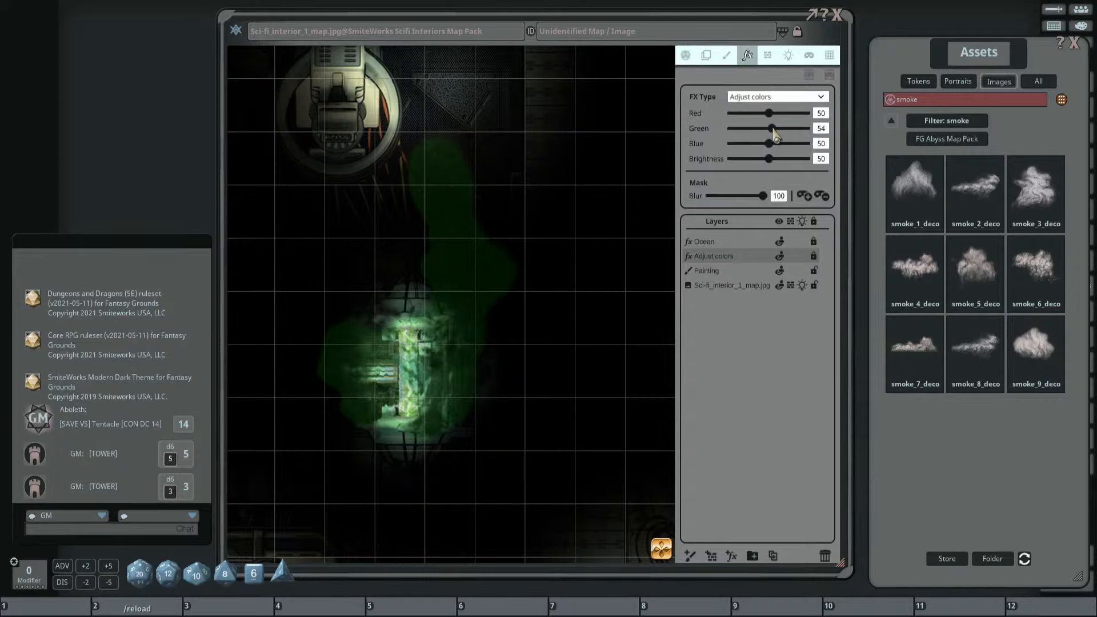
left_click_drag(823, 130, 637, 149)
type("52")
scroll(486, 301, "down", 3)
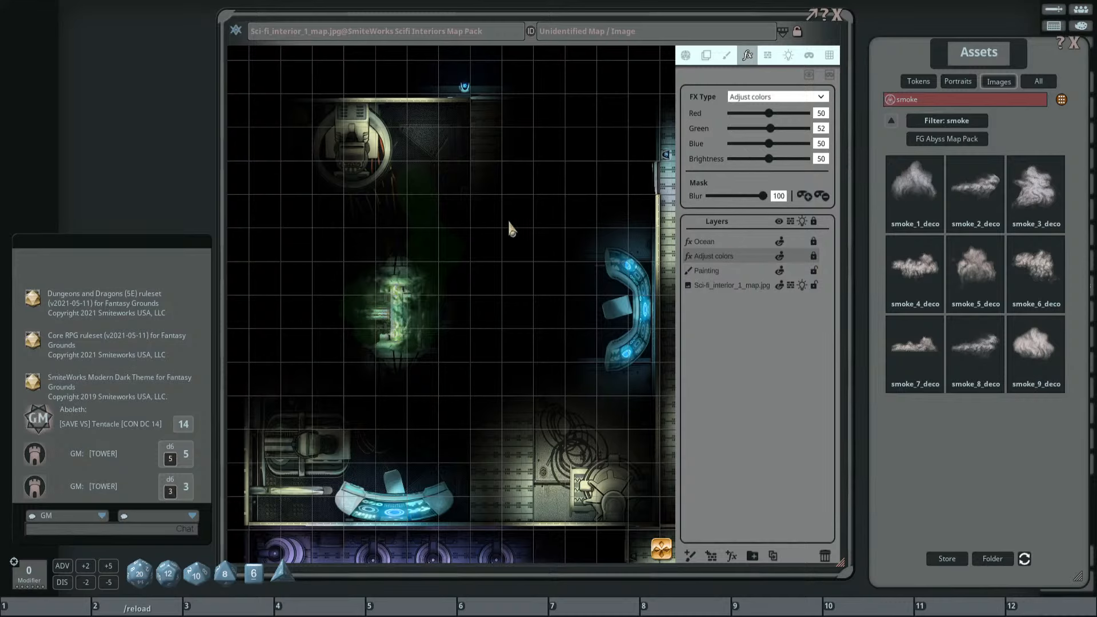
scroll(492, 228, "down", 2)
scroll(489, 234, "down", 2)
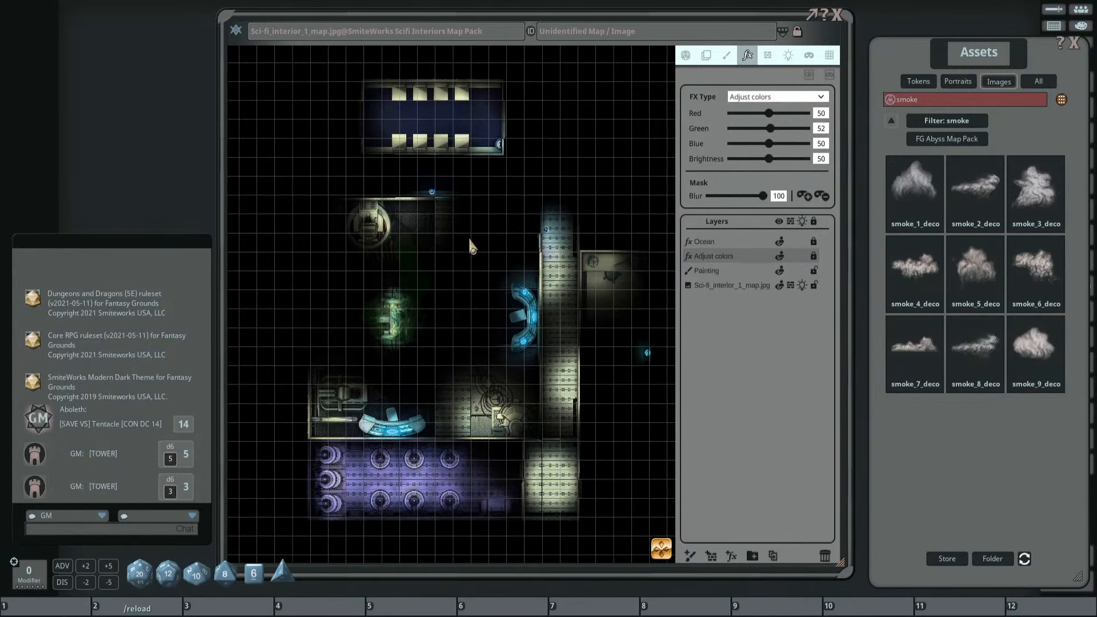
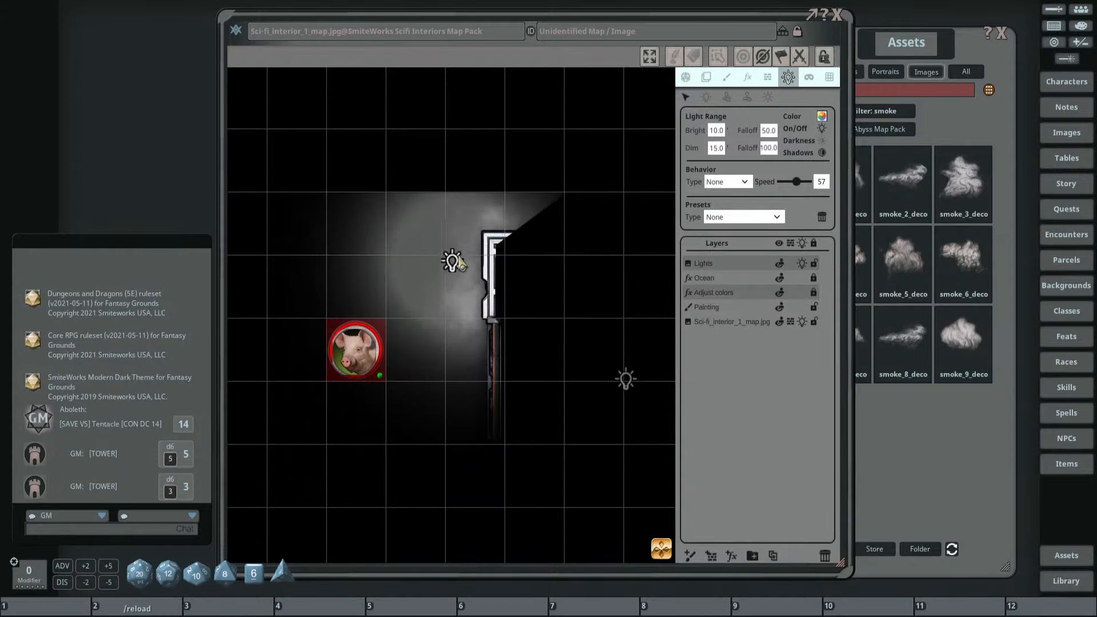
Move the light beside the token slightly lower along the neighbouring wall.
scroll(510, 271, "down", 3)
left_click_drag(547, 222, 544, 178)
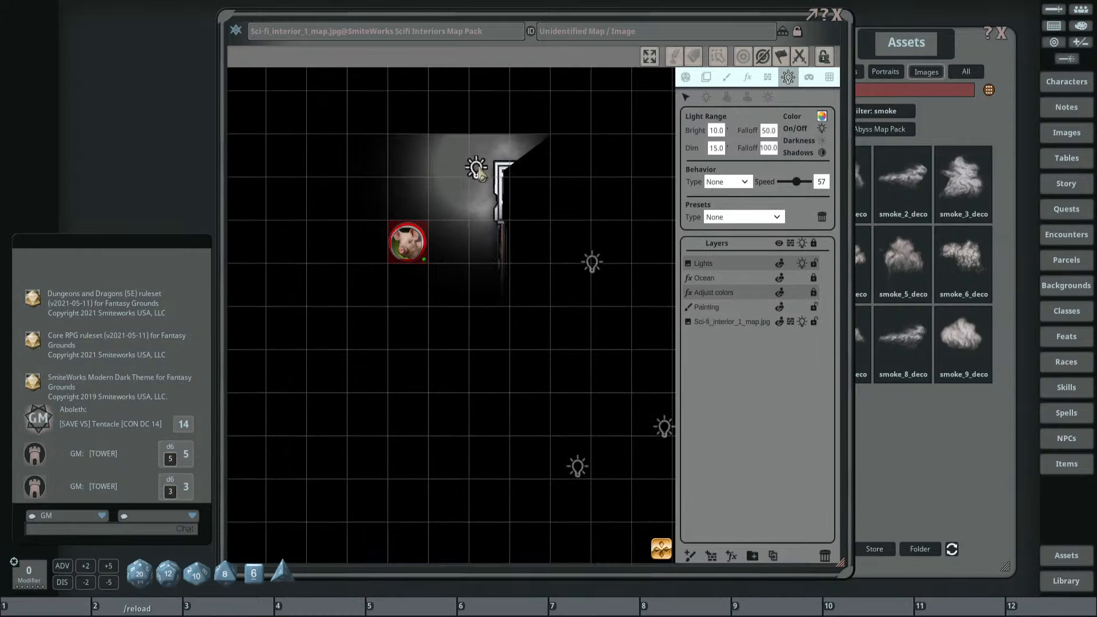
left_click_drag(479, 172, 444, 212)
scroll(479, 210, "down", 2)
scroll(534, 191, "down", 2)
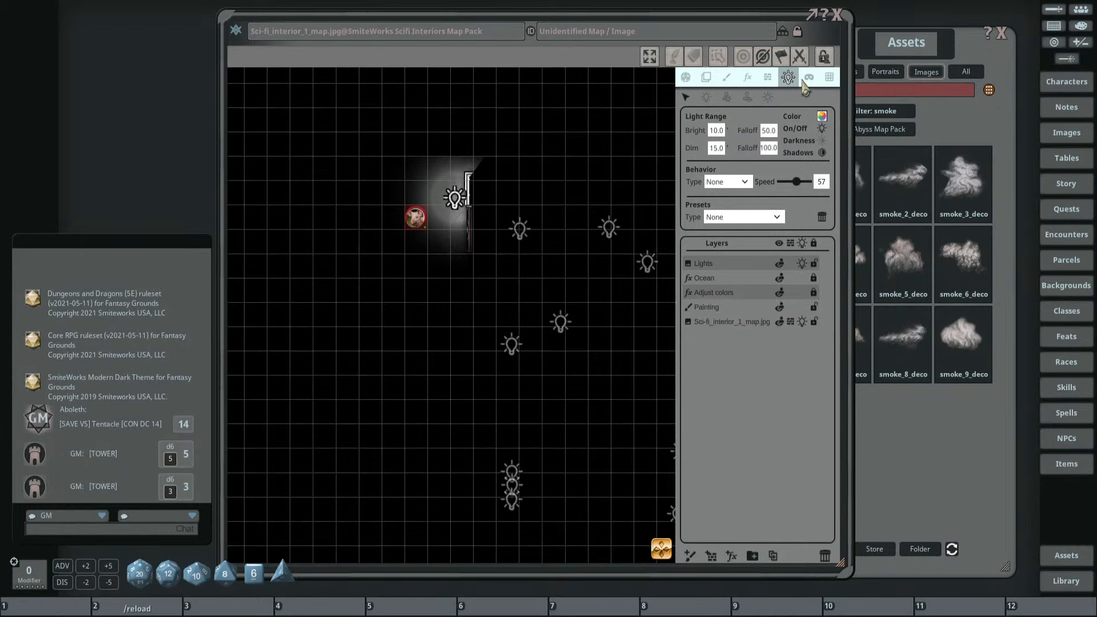
Set the ambient light colour to white (FFFFFFFF) and switch the ambient light on.
left_click(768, 97)
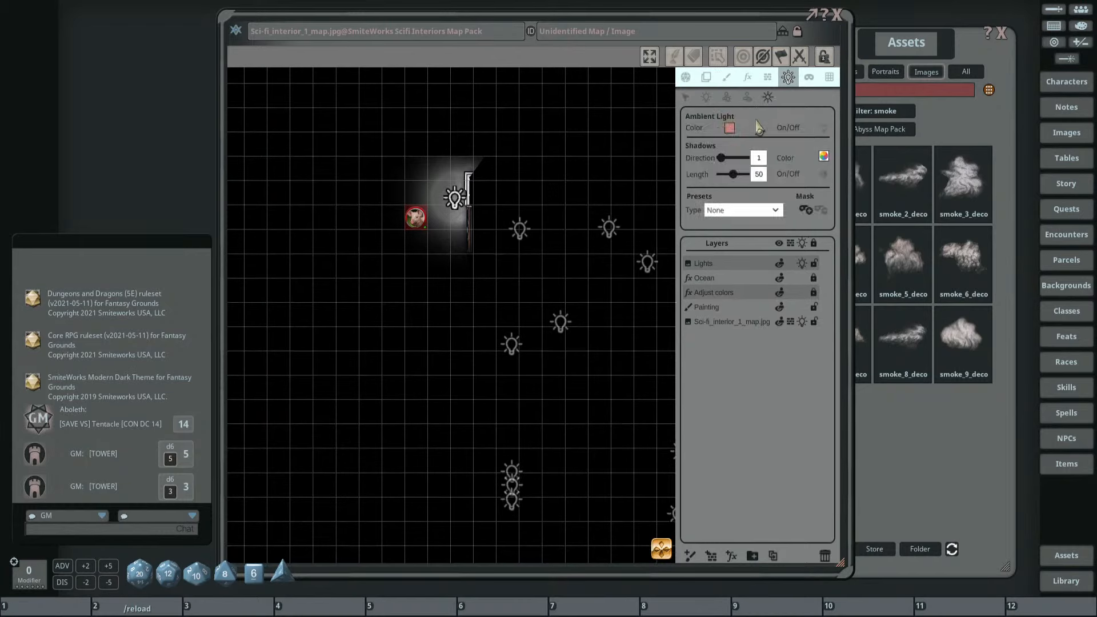
left_click(730, 131)
left_click_drag(554, 336, 594, 370)
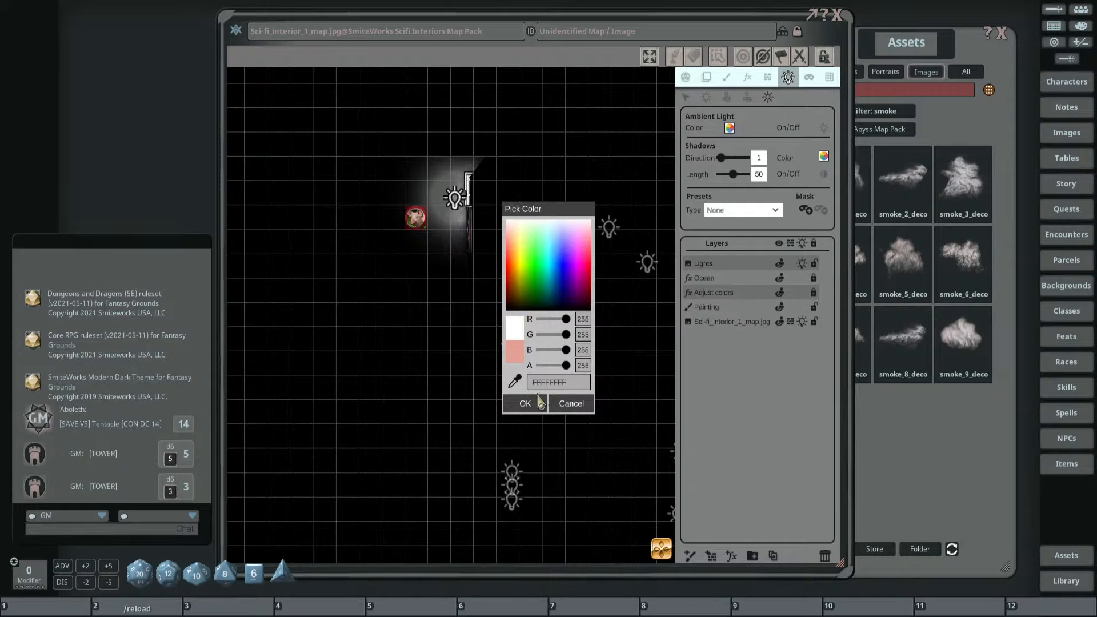
left_click(539, 402)
left_click(823, 129)
scroll(429, 172, "down", 3)
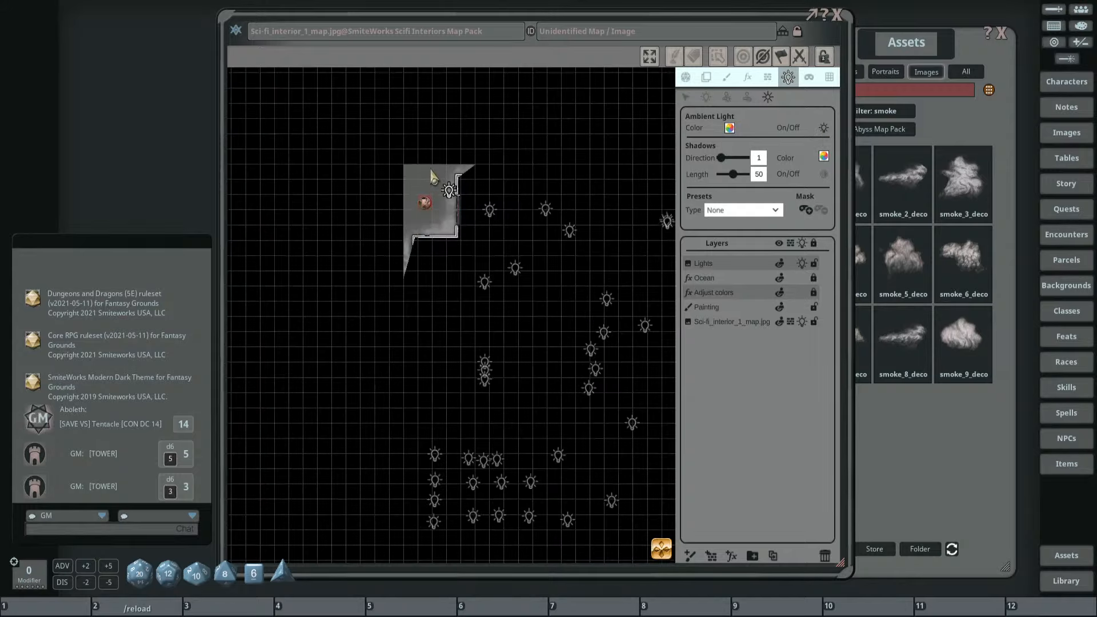
scroll(368, 170, "up", 4)
scroll(368, 166, "up", 2)
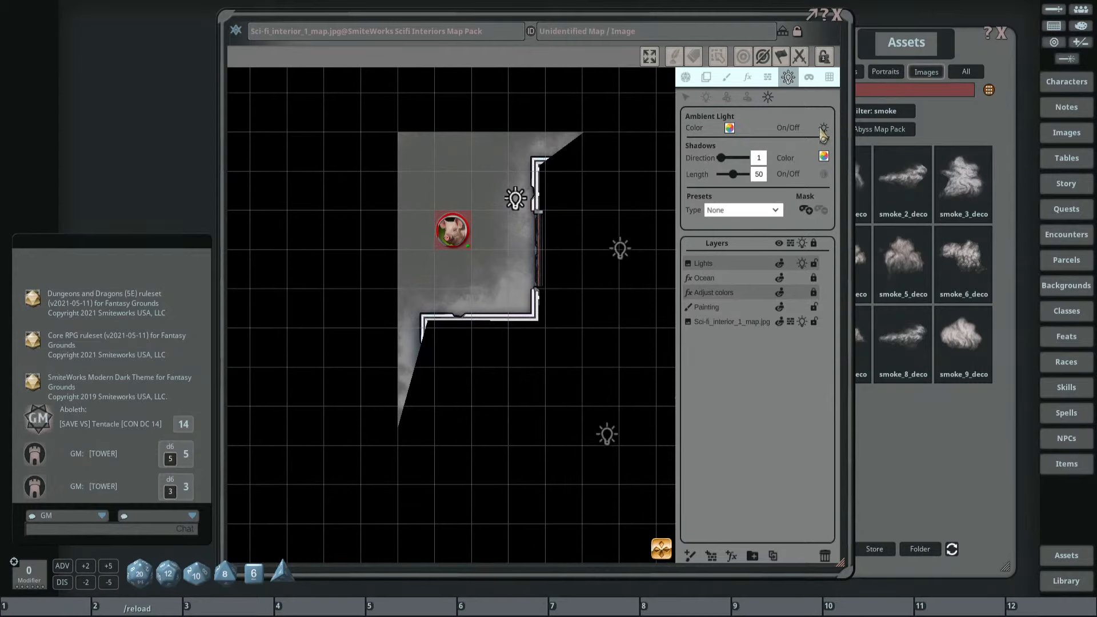
scroll(490, 235, "down", 2)
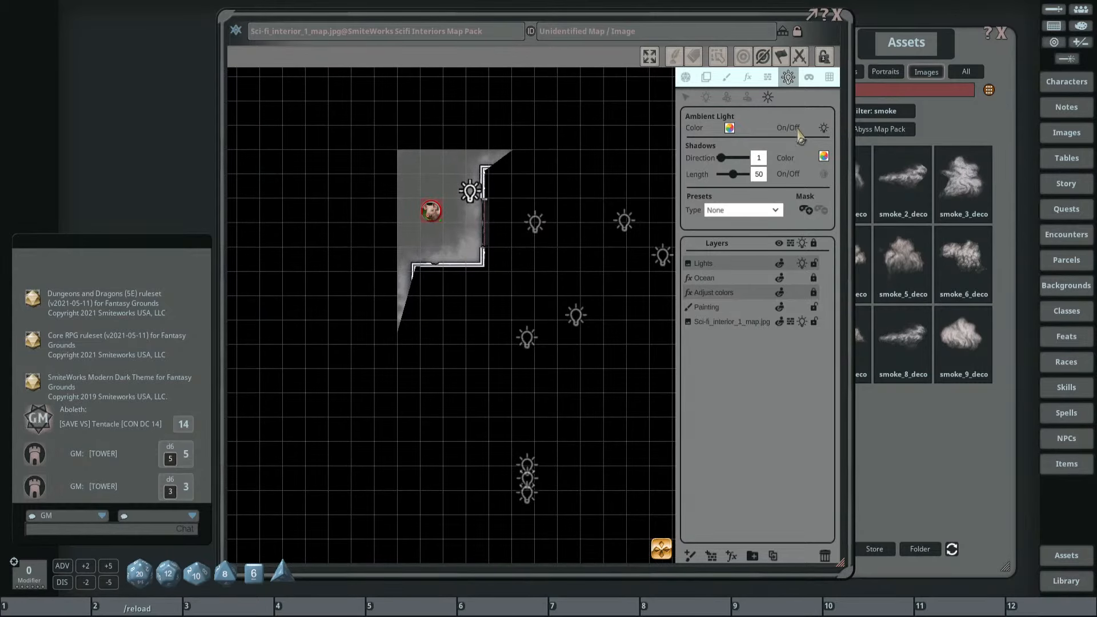
scroll(416, 197, "down", 2)
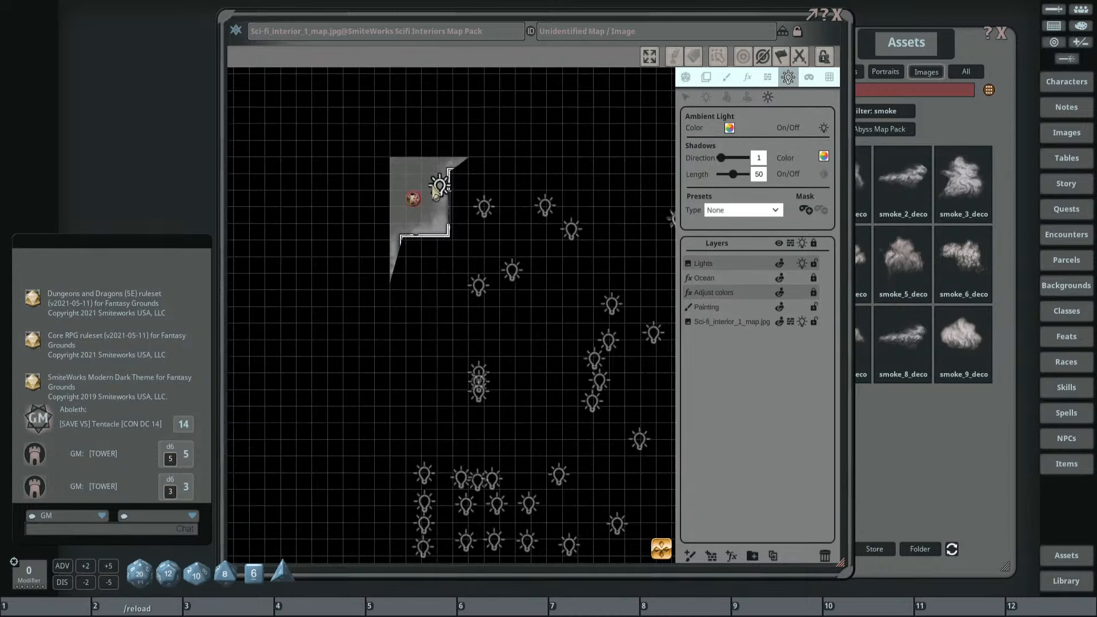
left_click_drag(404, 165, 416, 195)
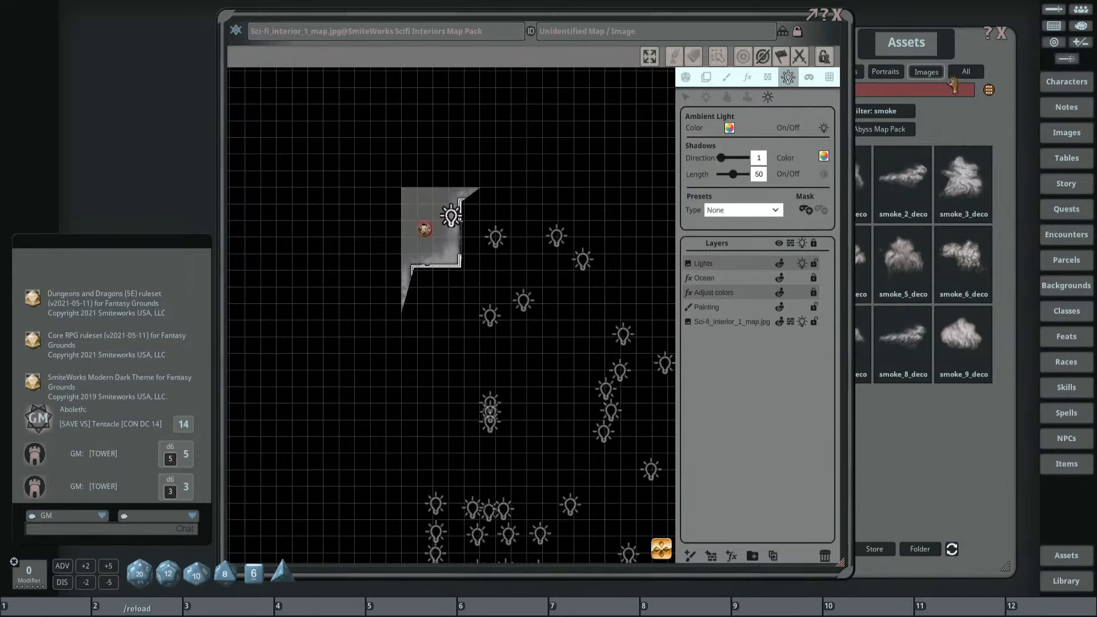
Clear the smoke filter from the image assets and open the backgrounds folder of the FG Abyss Map Pack.
left_click_drag(889, 45, 924, 53)
left_click(866, 121)
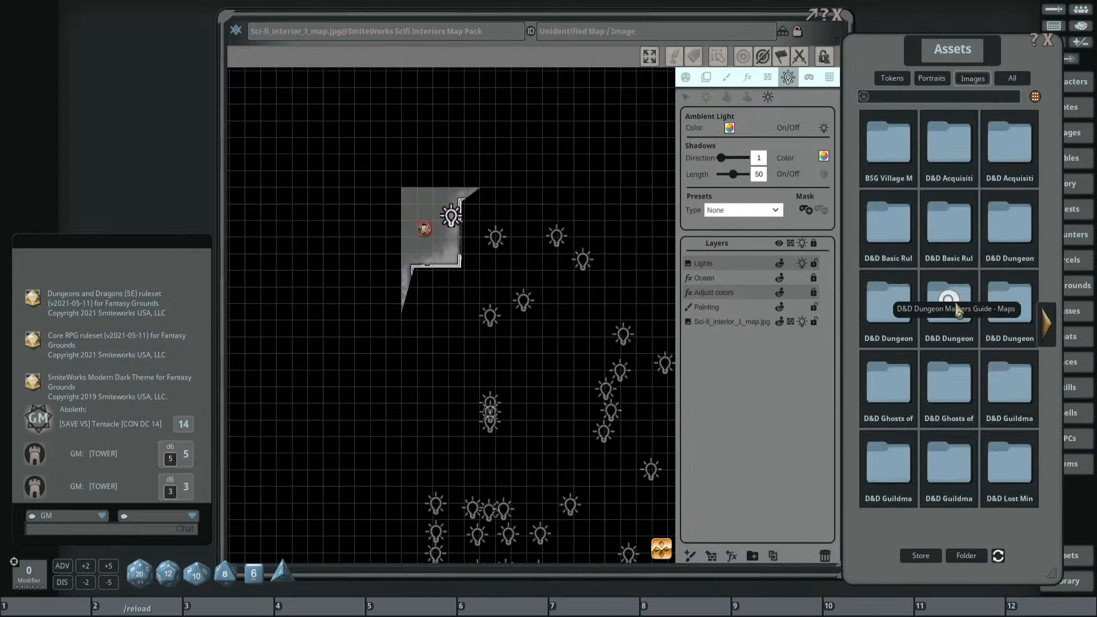
left_click(1047, 323)
left_click(890, 408)
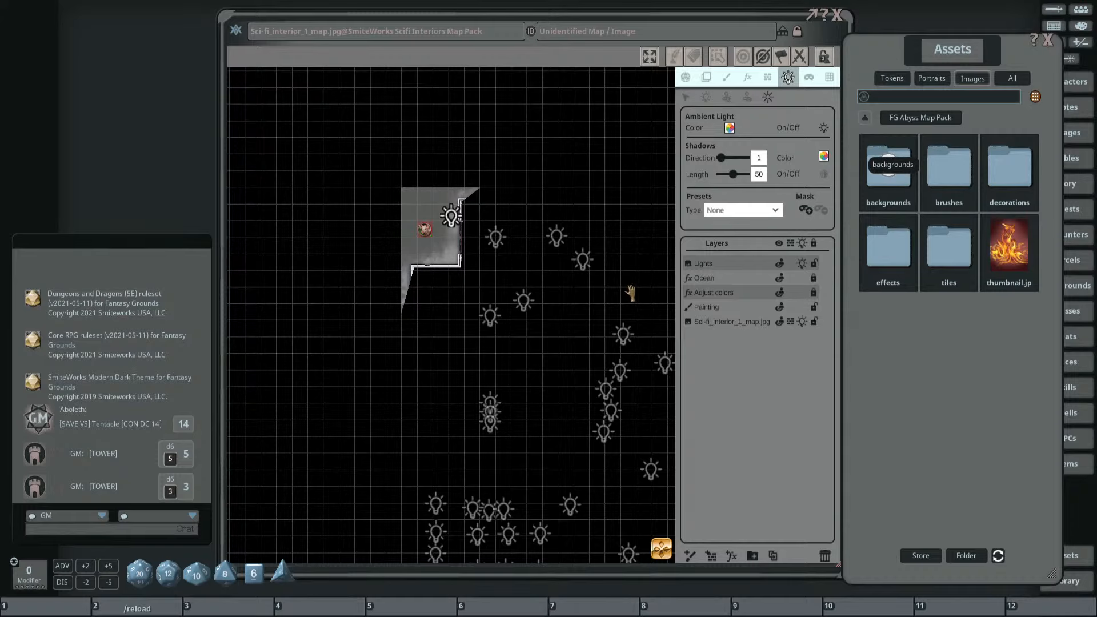
scroll(635, 272, "down", 5)
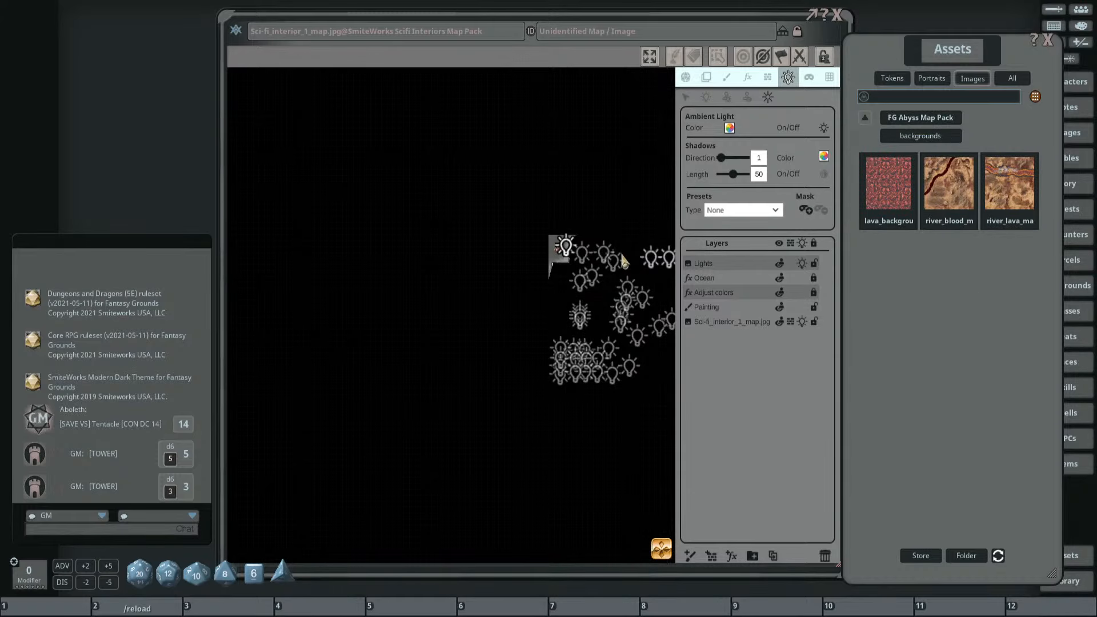
Select the Painting layer and disable the player vision preview so the full map can be edited.
left_click(735, 308)
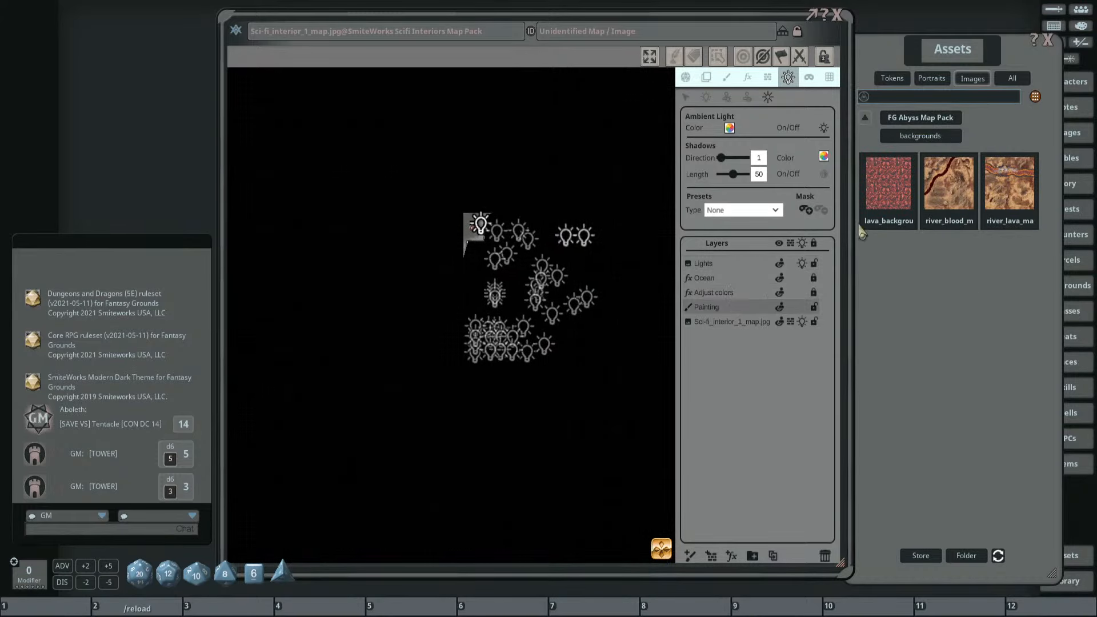
left_click(685, 77)
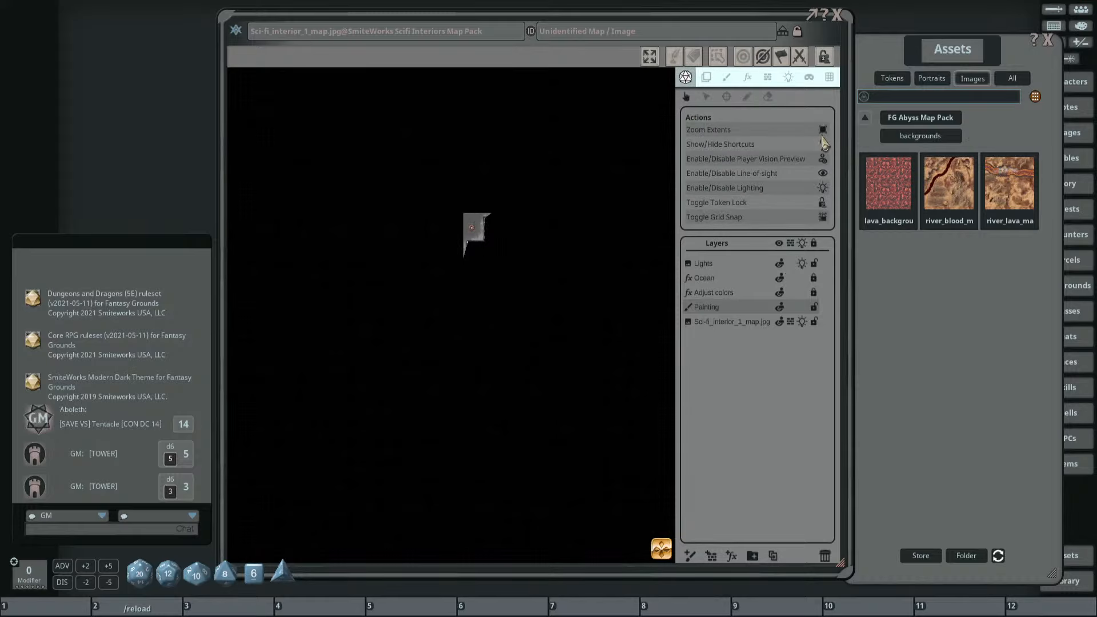
left_click(823, 159)
left_click_drag(487, 213, 542, 179)
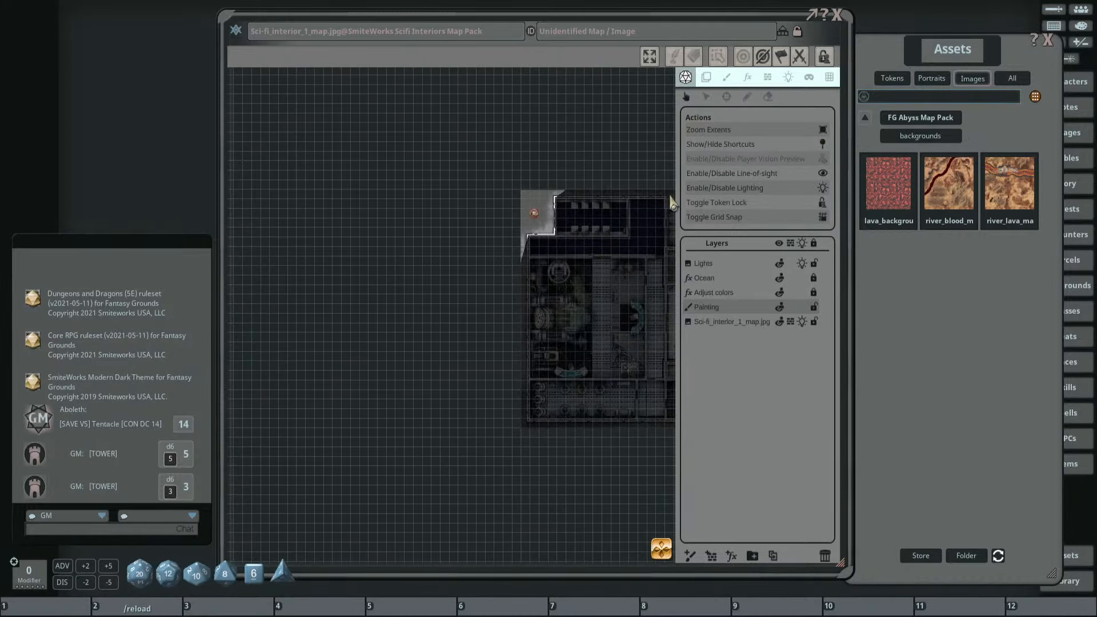
scroll(649, 196, "up", 2)
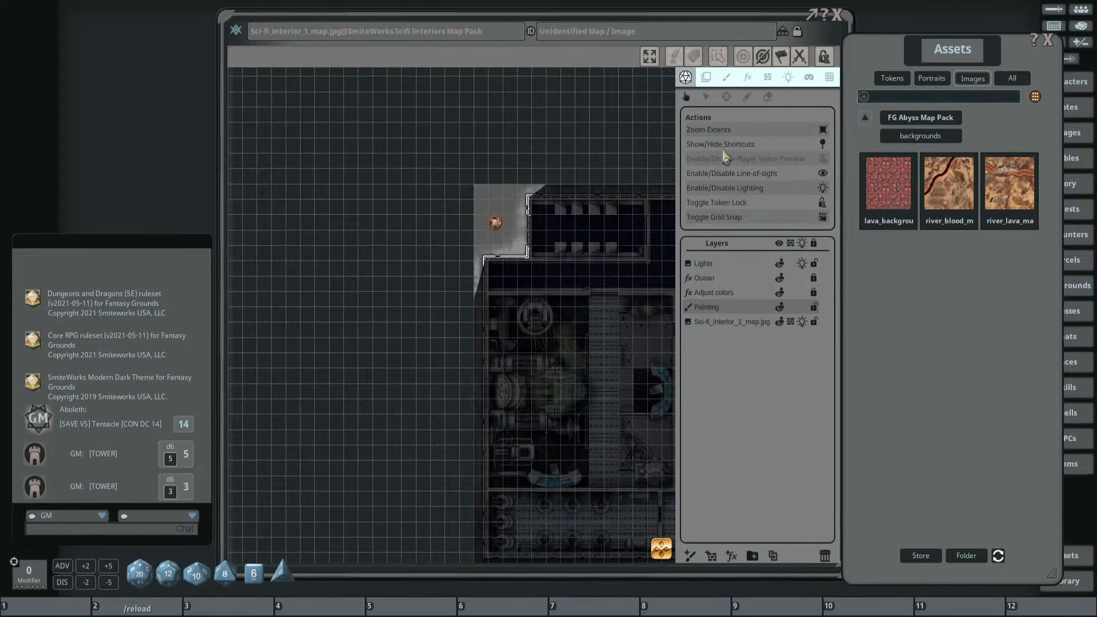
Load tile_1_ground_hell_10x10.jpg from the FG Abyss Map Pack tiles as the stamp brush and set its size to 10 by 10.
left_click(915, 120)
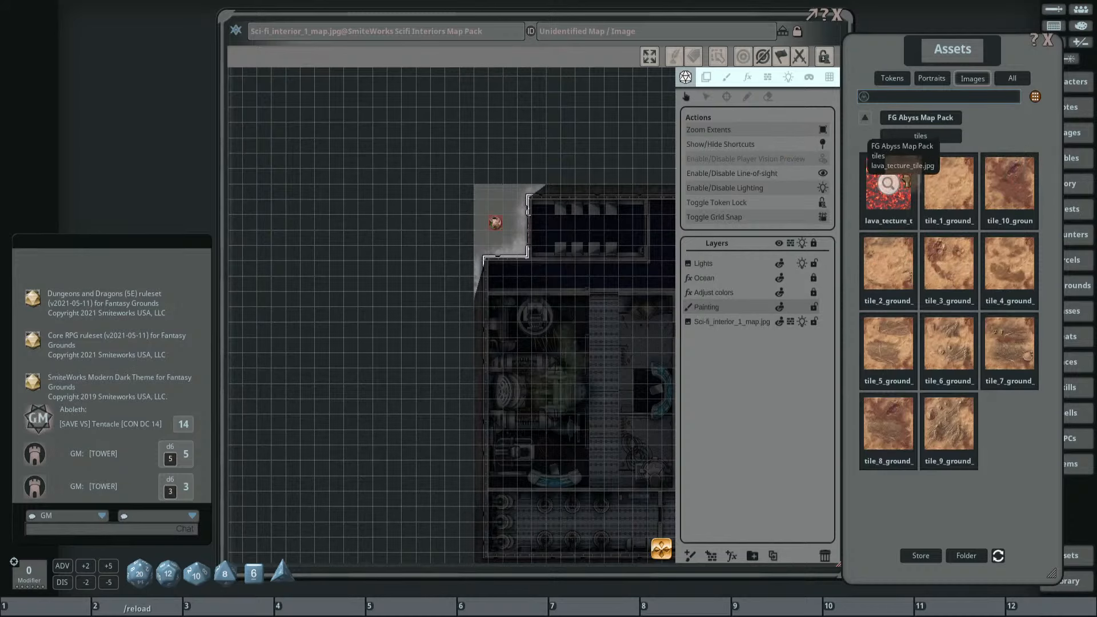
left_click(723, 82)
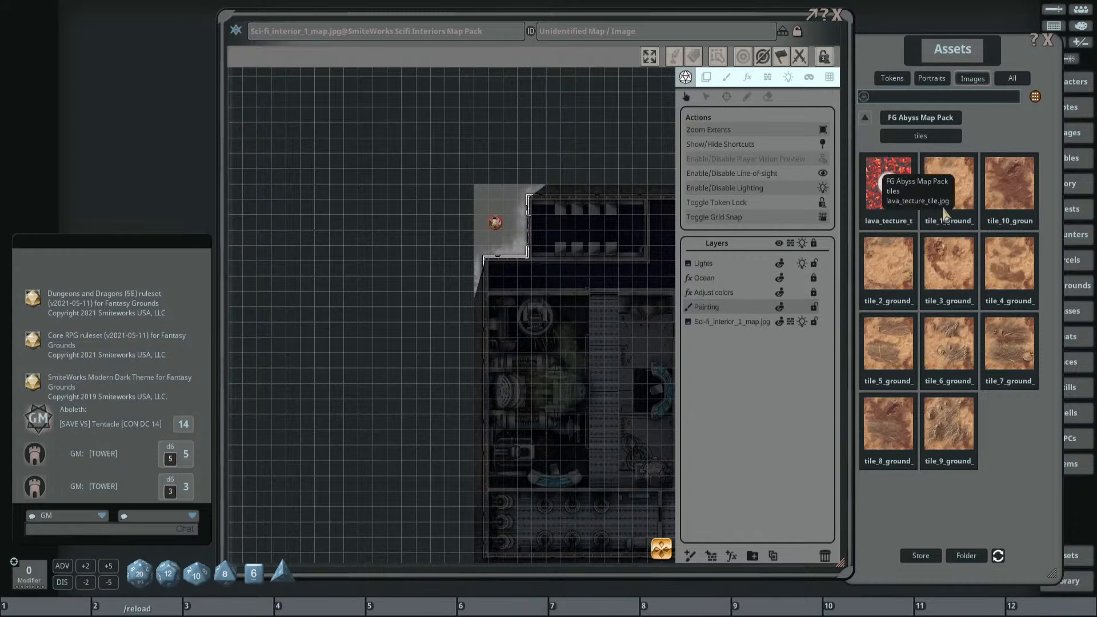
left_click(727, 77)
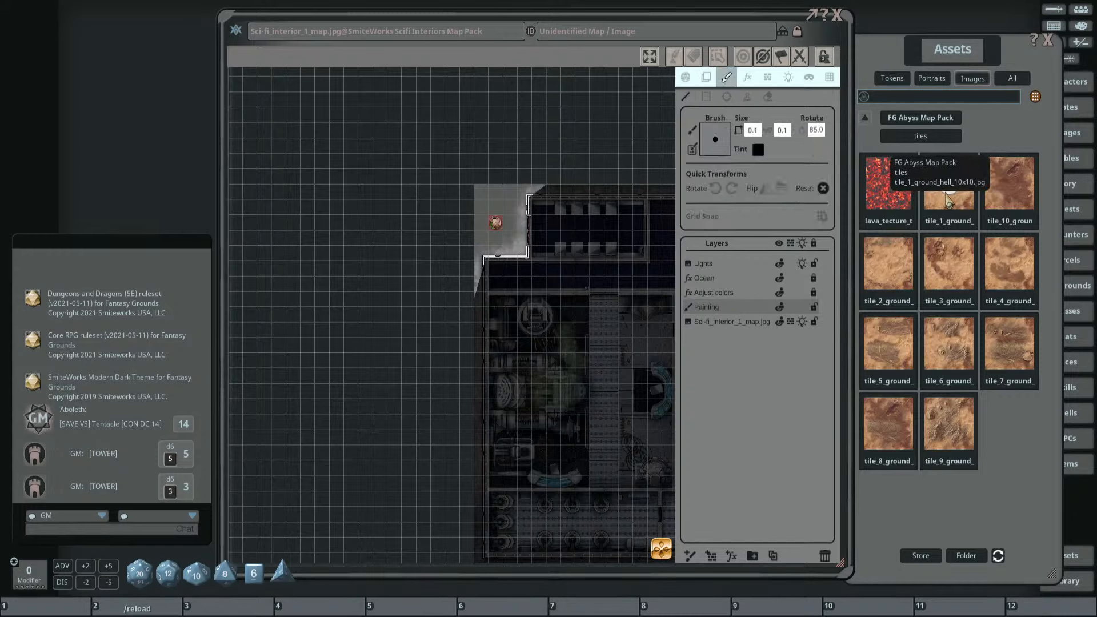
mouse_move(951, 190)
left_mouse_down()
mouse_move(694, 124)
mouse_move(720, 141)
left_mouse_up()
left_click(746, 97)
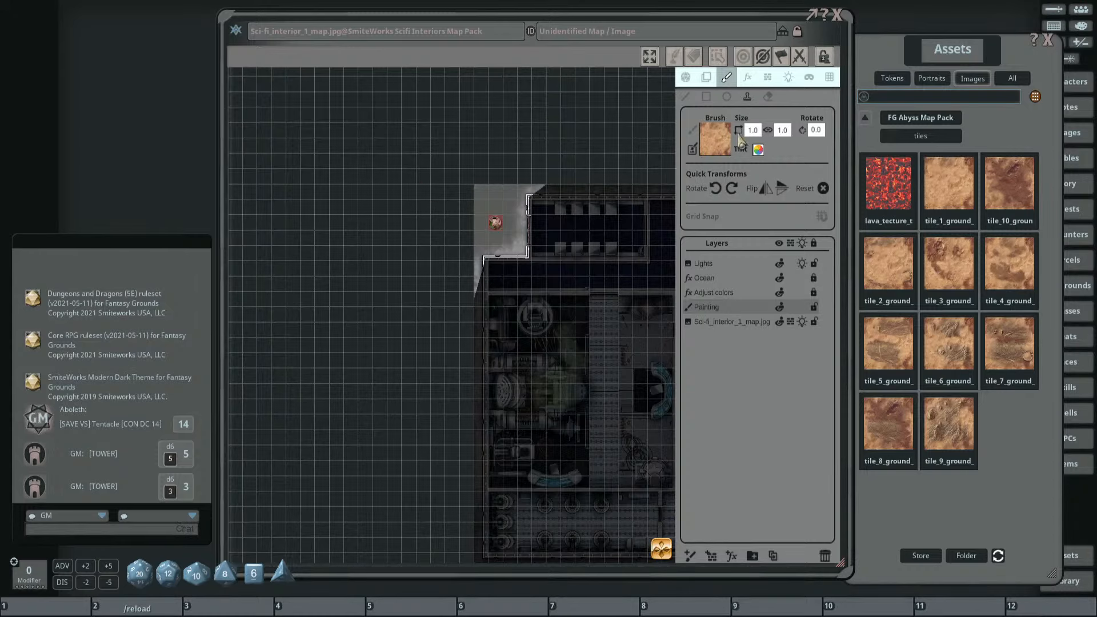
type("10")
key("Return")
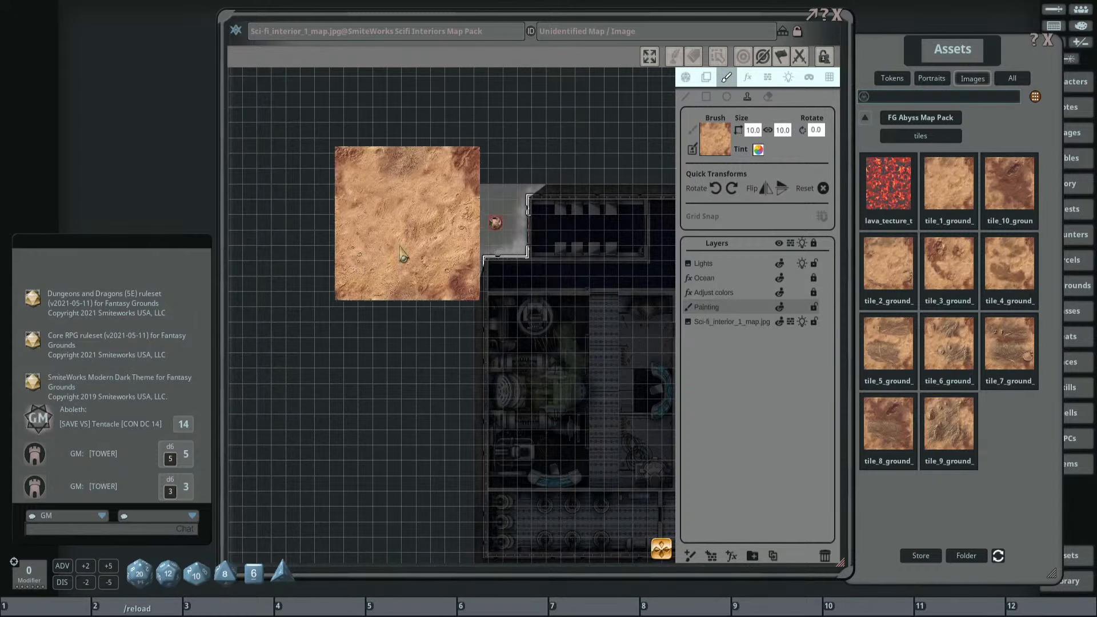
Stamp five adjoining 10 by 10 ground tiles outside the building, around the map corner near the token.
left_click_drag(381, 249, 413, 251)
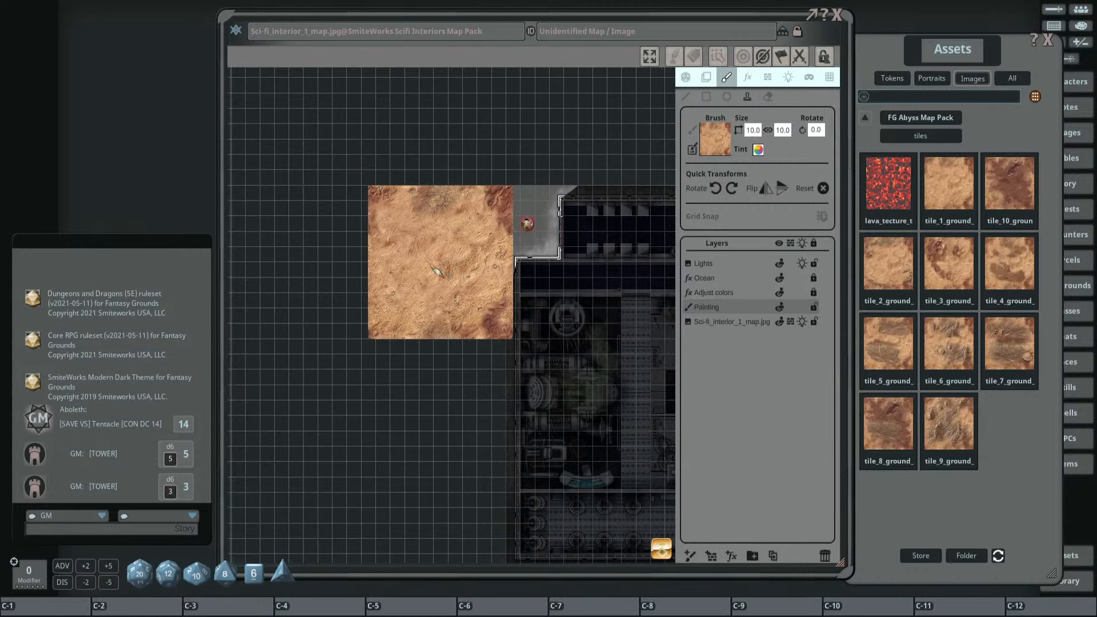
key("ctrl")
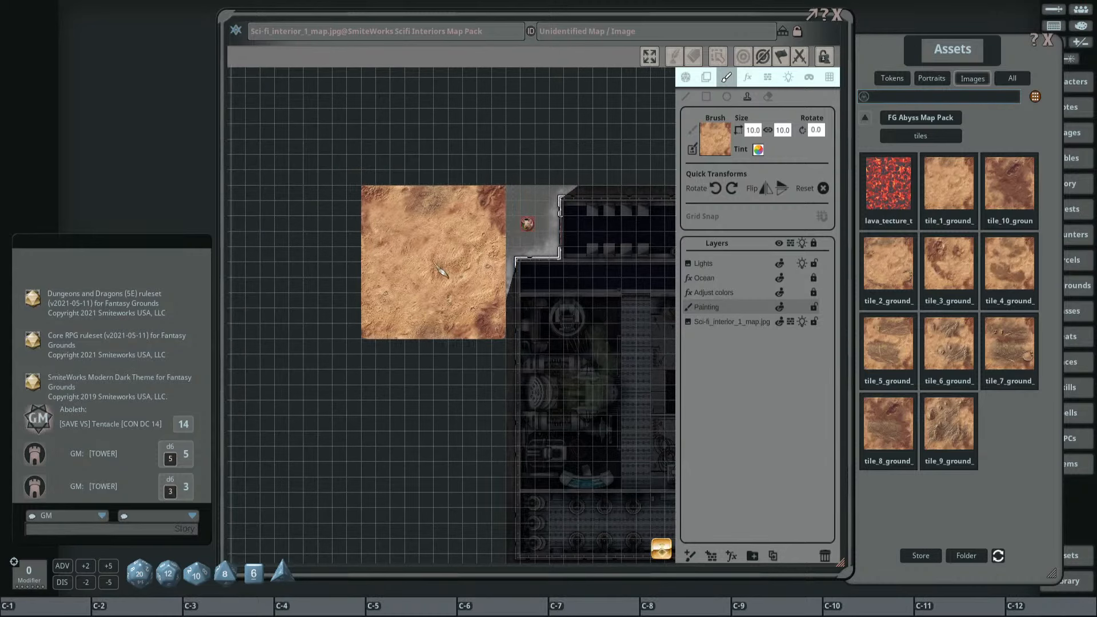
left_click(441, 271)
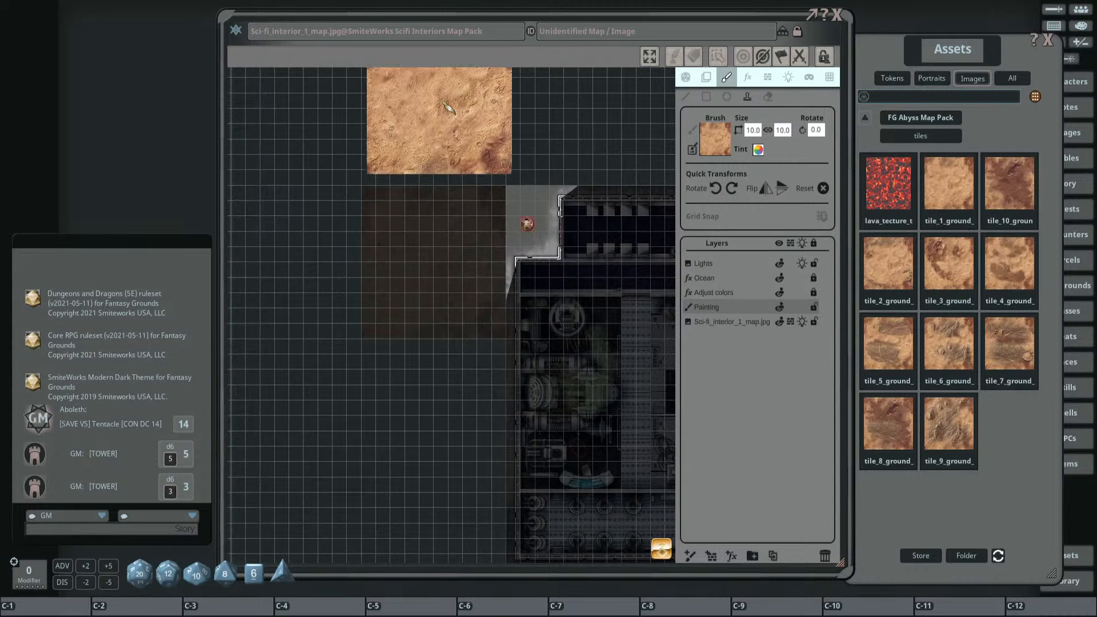
left_click(443, 117)
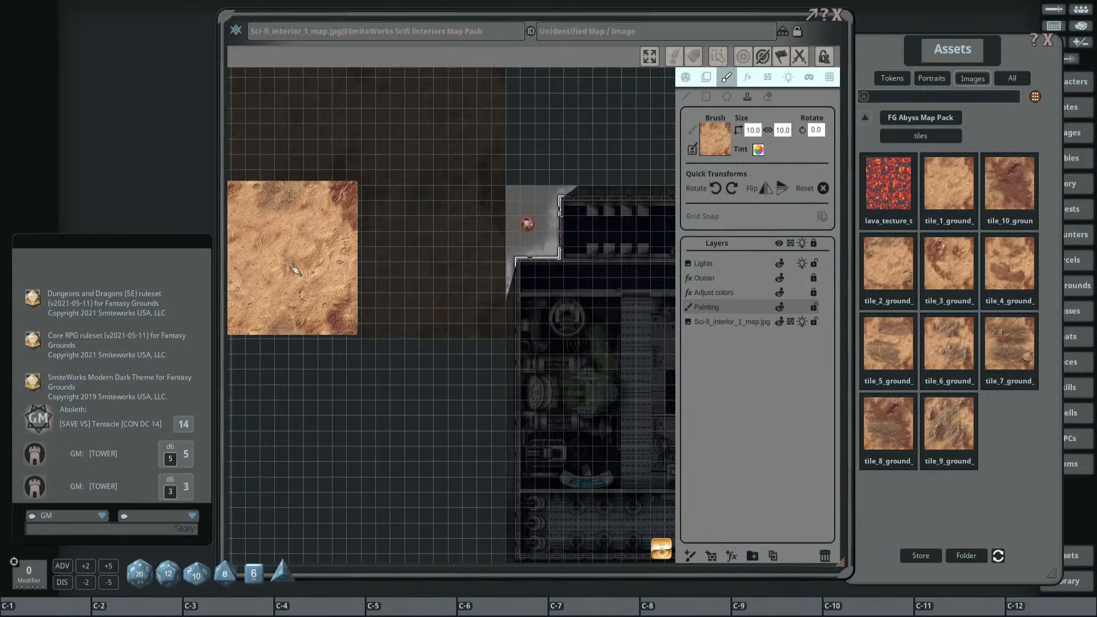
left_click(291, 260)
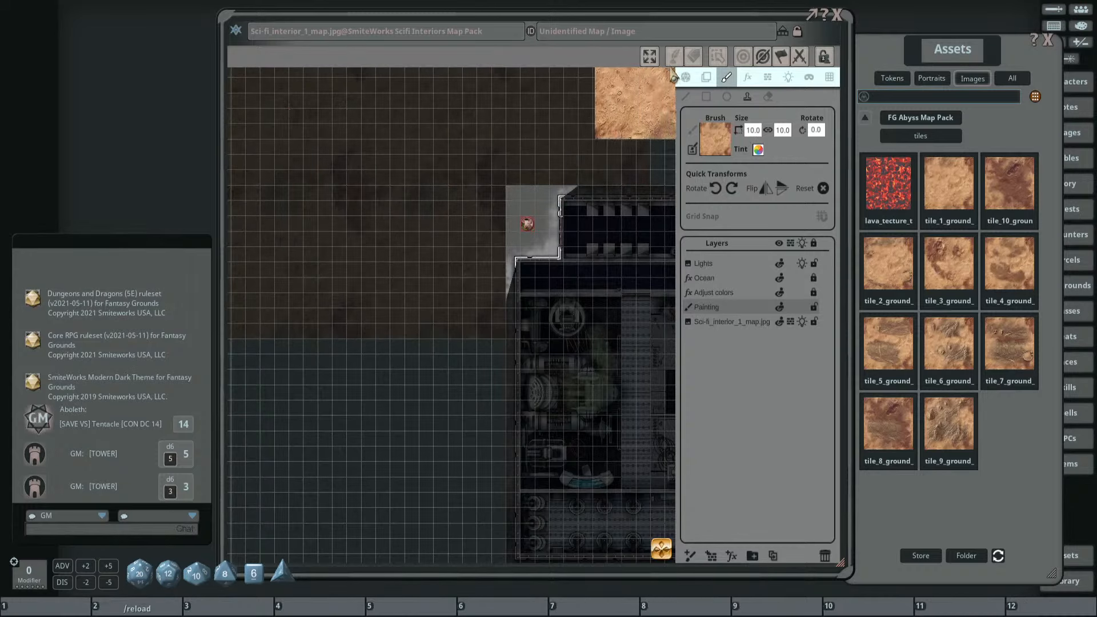
Enable the player vision preview and deselect the token to view the whole map with its new ground.
left_click(788, 76)
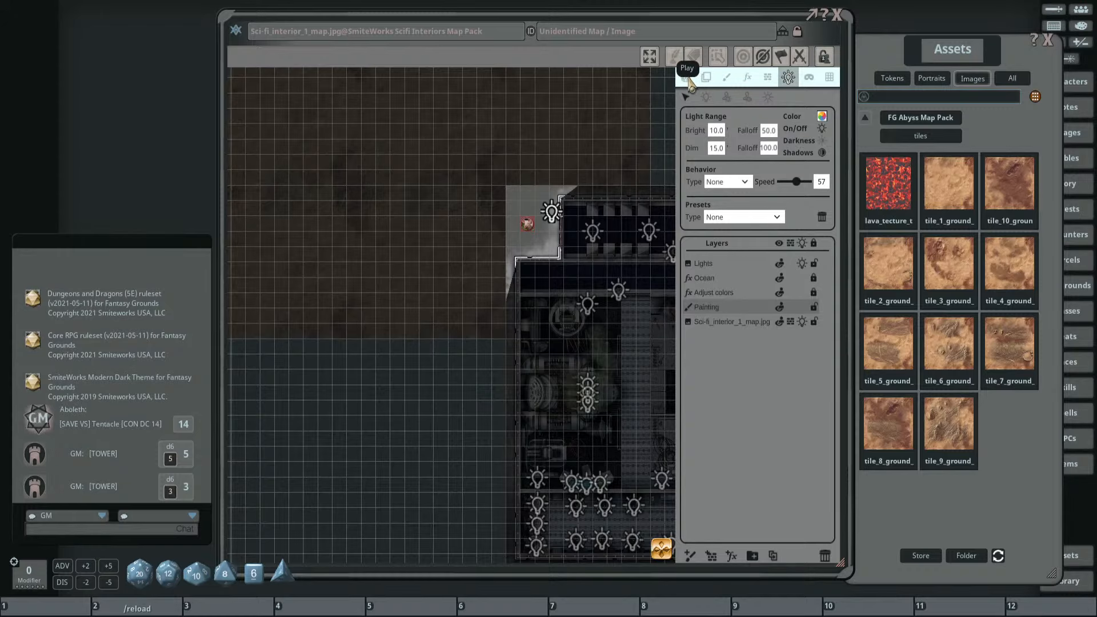
left_click(685, 77)
scroll(463, 171, "up", 3)
left_click(823, 159)
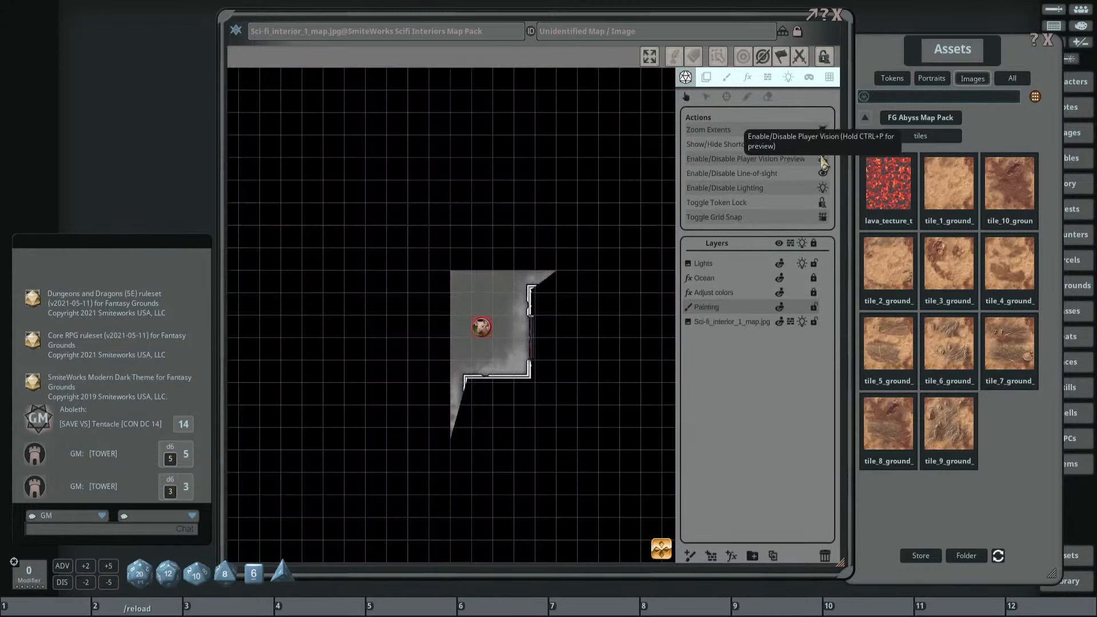
left_click(481, 327)
scroll(448, 233, "down", 3)
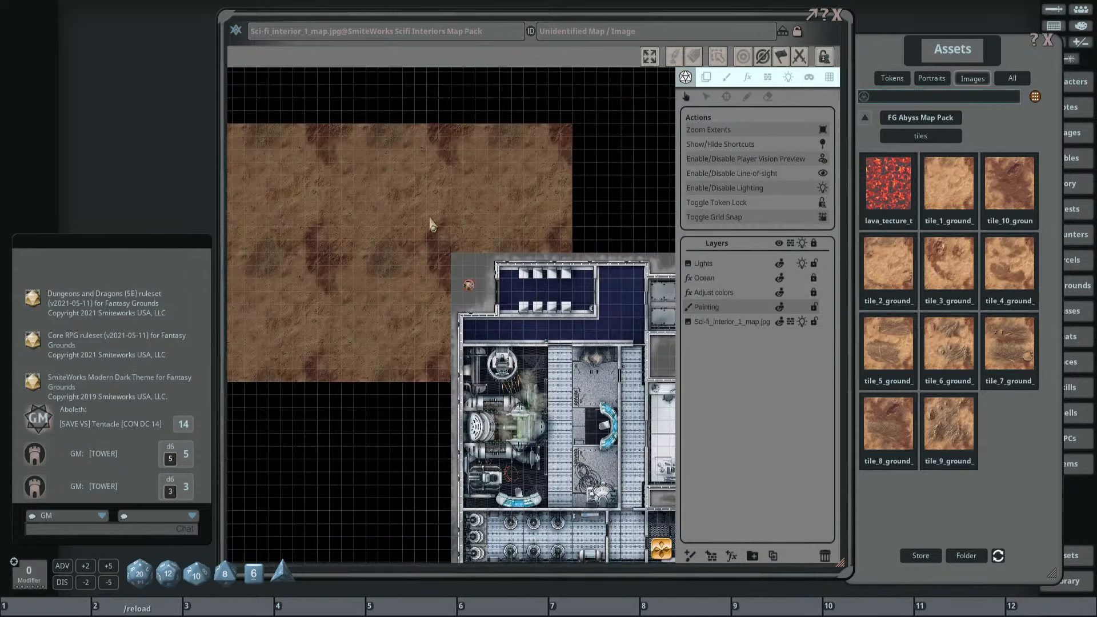
Select the token and move it out of the building's corner onto the stamped ground to check its vision outdoors.
left_click_drag(436, 227, 547, 265)
left_click(579, 323)
scroll(541, 308, "up", 3)
left_click_drag(603, 340, 583, 324)
left_click_drag(480, 254, 426, 226)
left_click(822, 188)
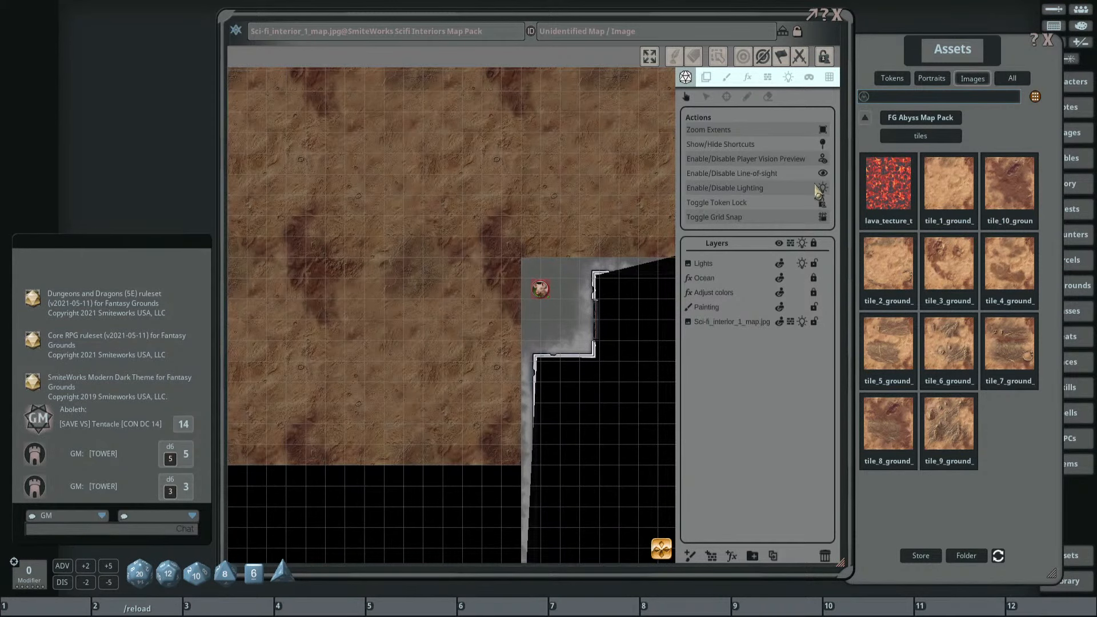
scroll(487, 237, "down", 3)
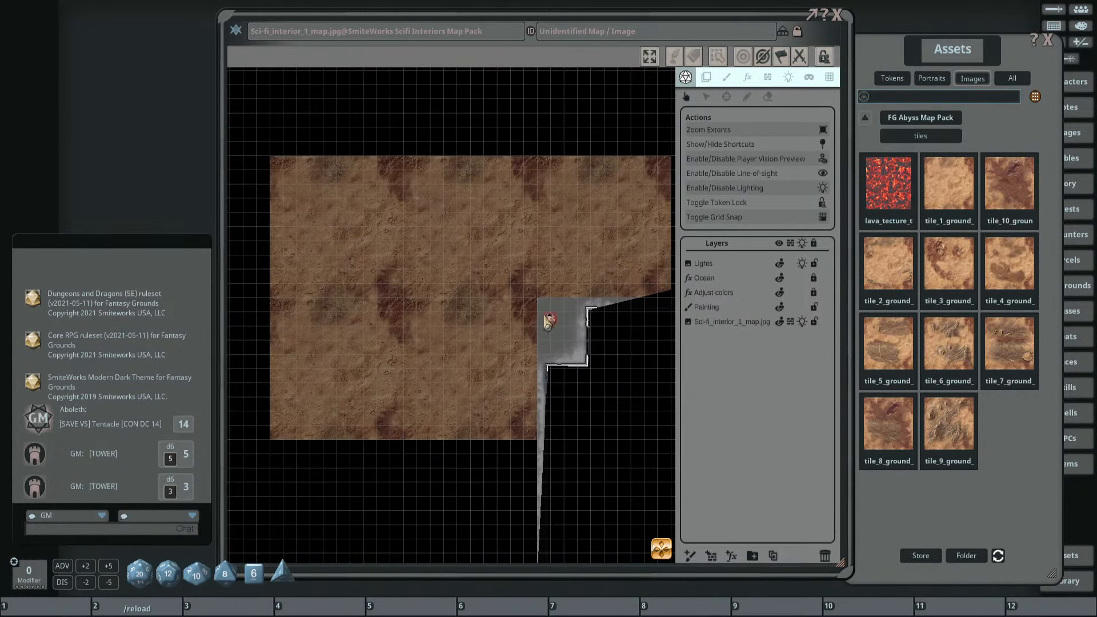
left_click(553, 311)
scroll(555, 305, "up", 3)
left_click_drag(550, 323, 435, 258)
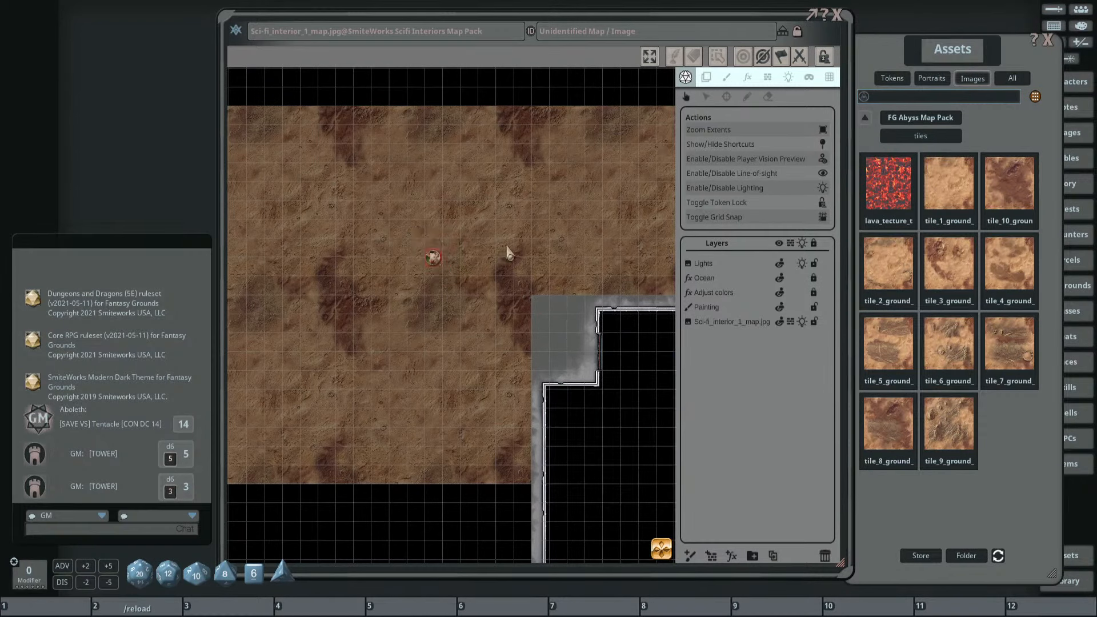
scroll(509, 251, "down", 2)
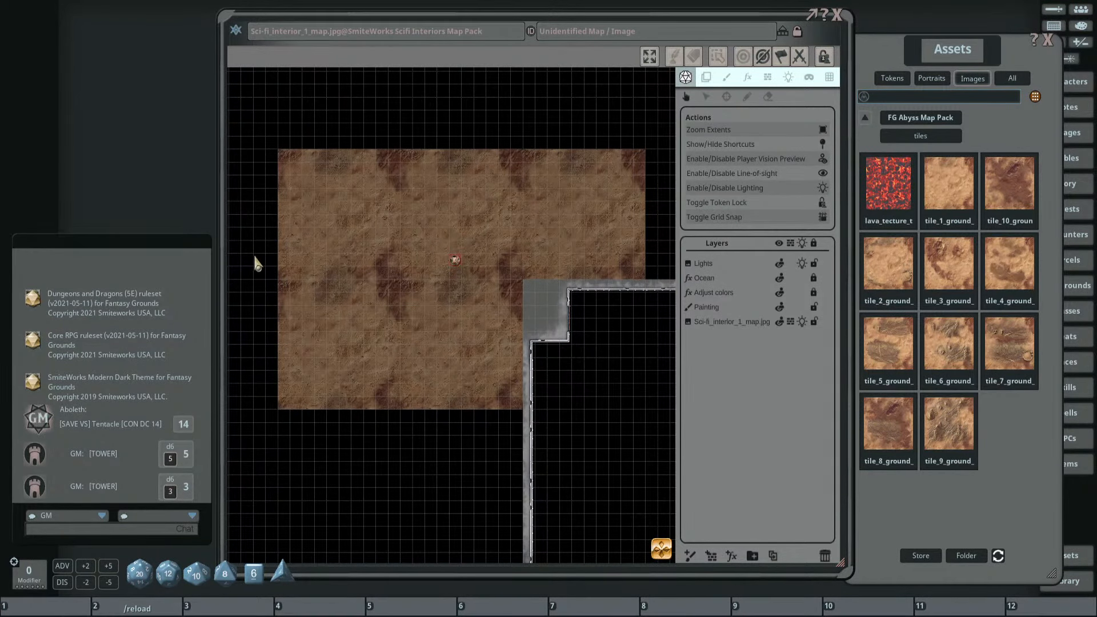
left_click_drag(514, 220, 515, 213)
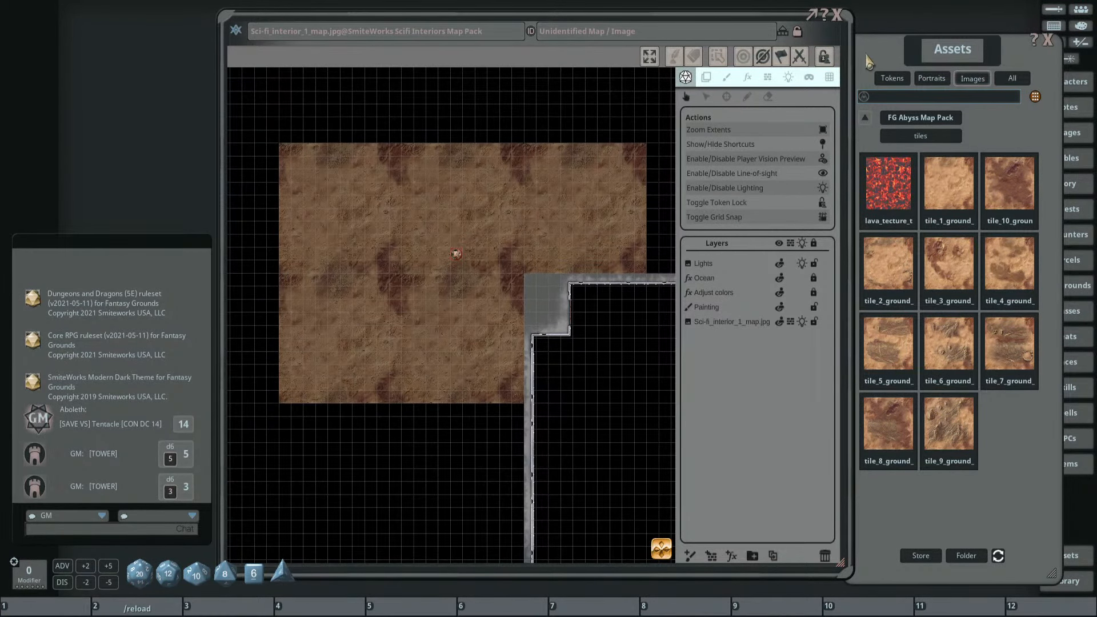
left_click_drag(868, 57, 883, 61)
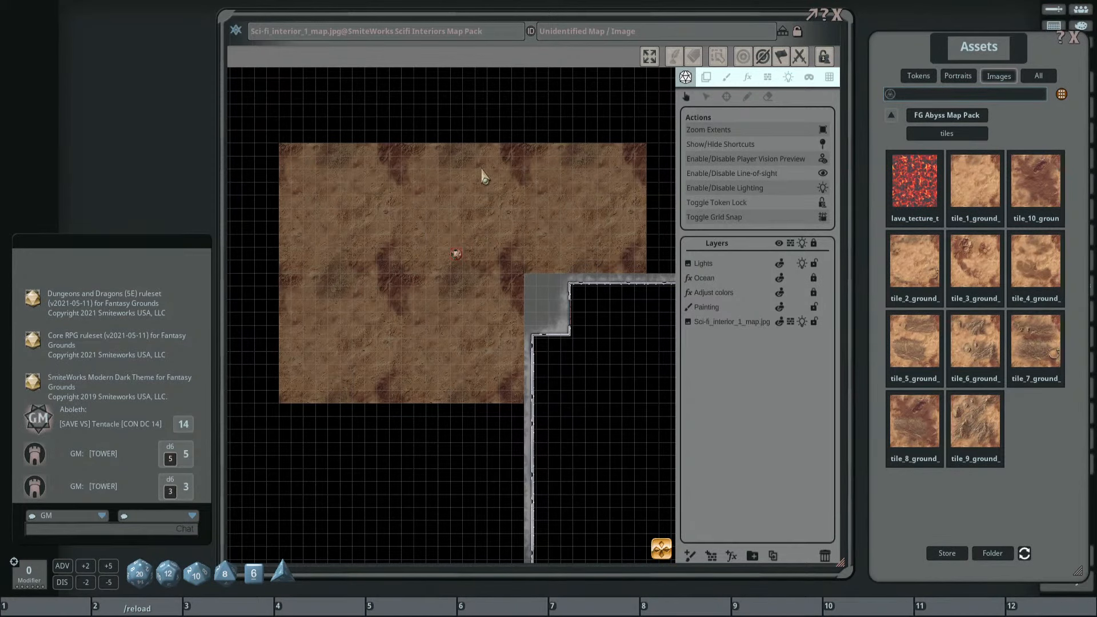
Open the Combat Tracker and arrange it beside the map and assets windows, keeping the token on the stamped ground in view.
scroll(514, 243, "up", 3)
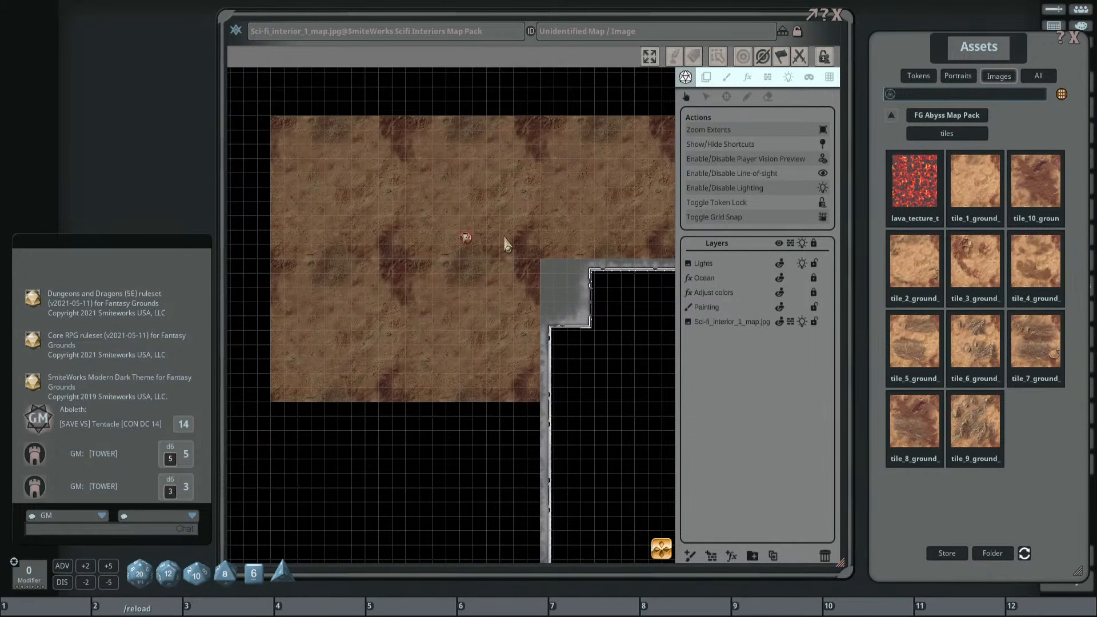
left_click_drag(563, 206, 590, 203)
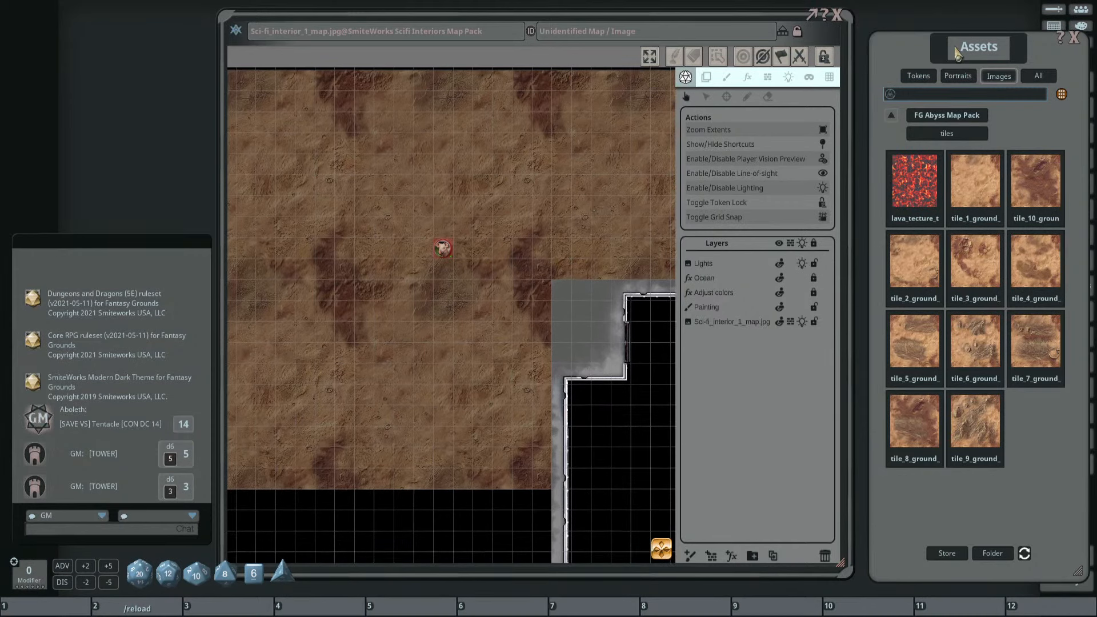
left_click_drag(955, 48, 900, 61)
left_click(1047, 12)
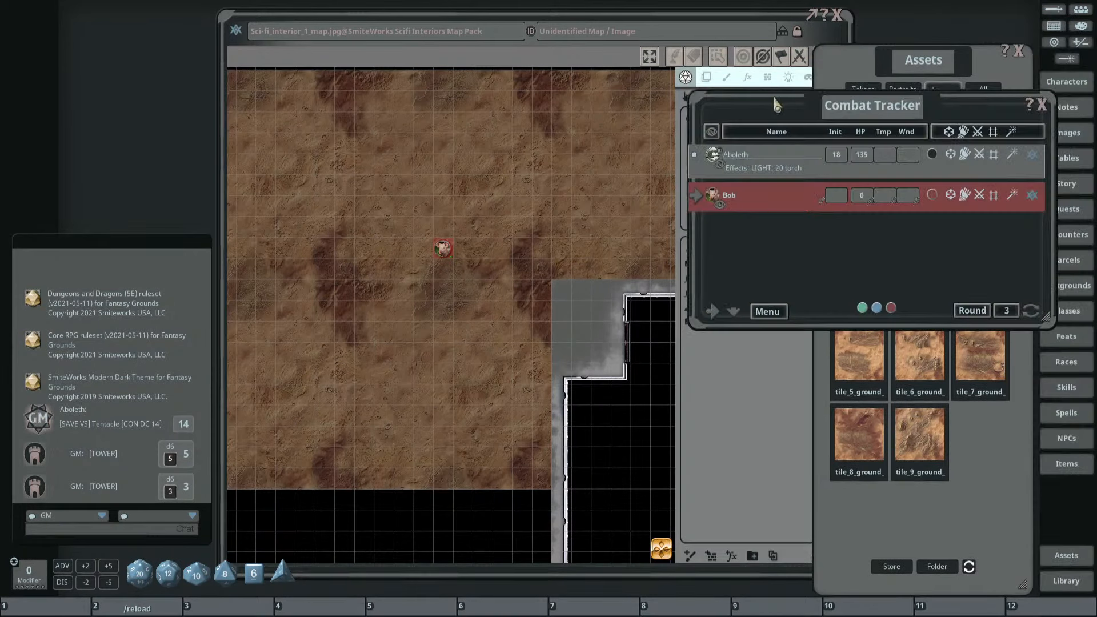
left_click_drag(777, 104, 840, 175)
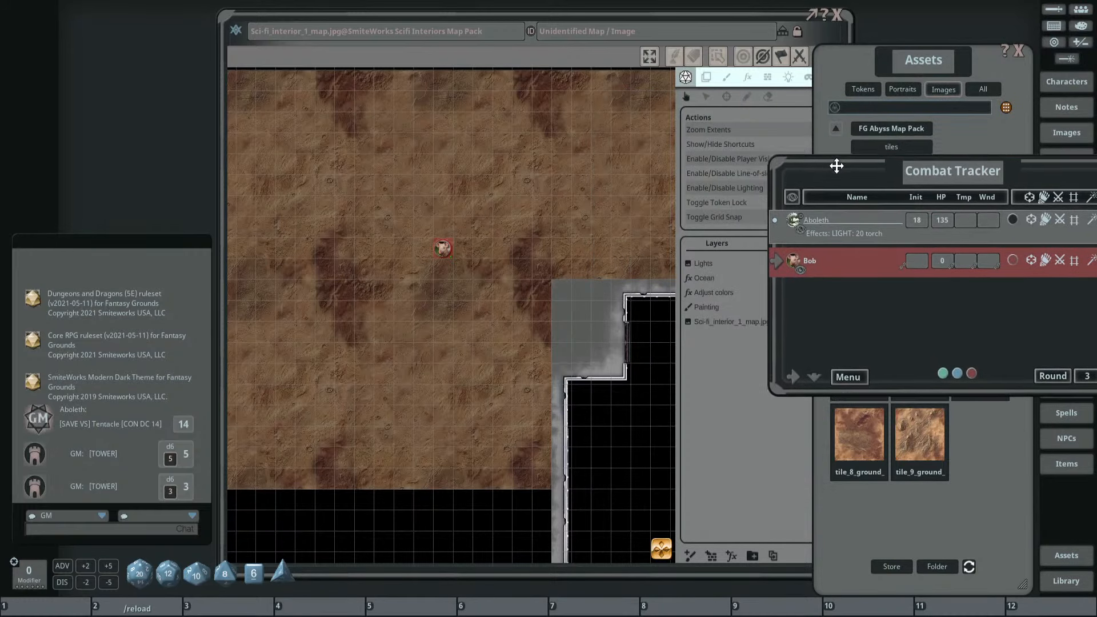
left_click_drag(660, 25, 572, 32)
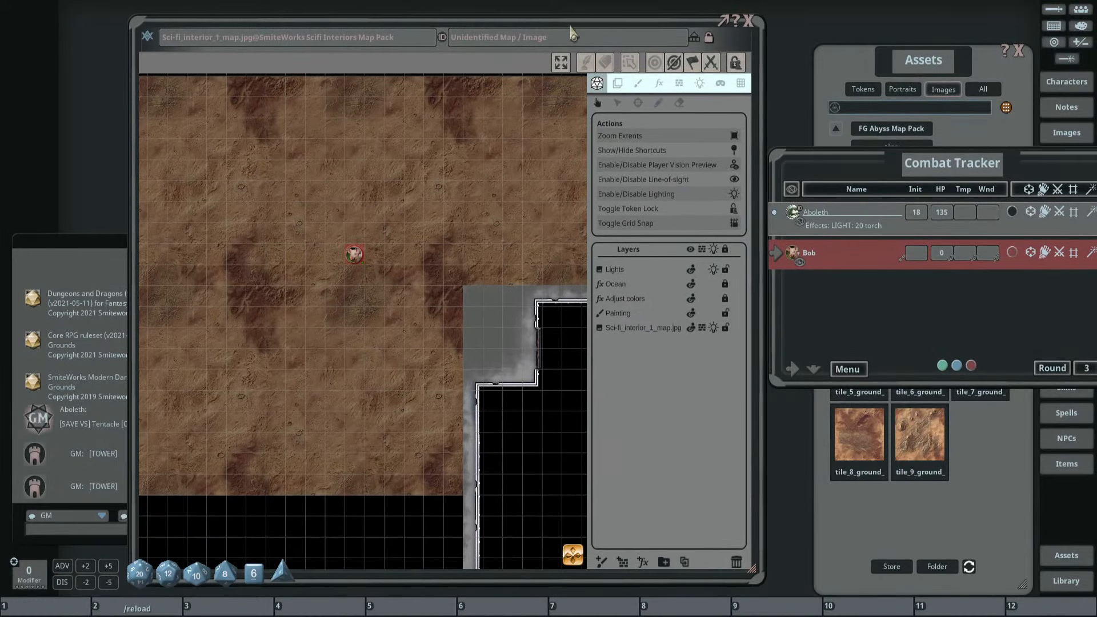
Bring up the token vision settings in the map's lighting tools and choose the Darkvision preset.
left_click(699, 83)
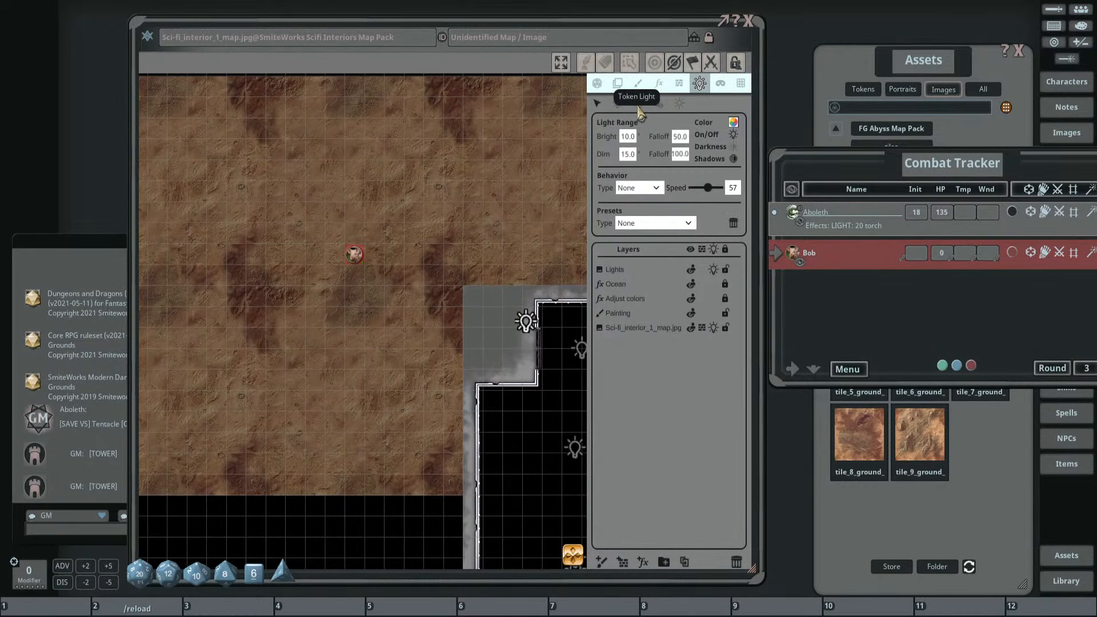
left_click(658, 103)
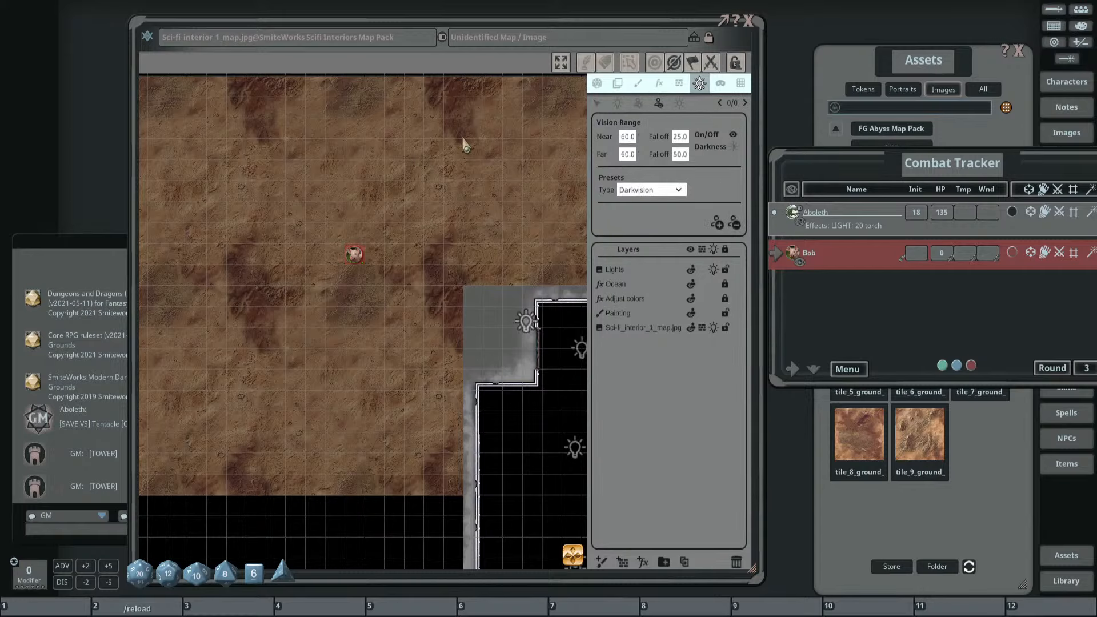
left_click_drag(462, 139, 497, 130)
left_click(648, 192)
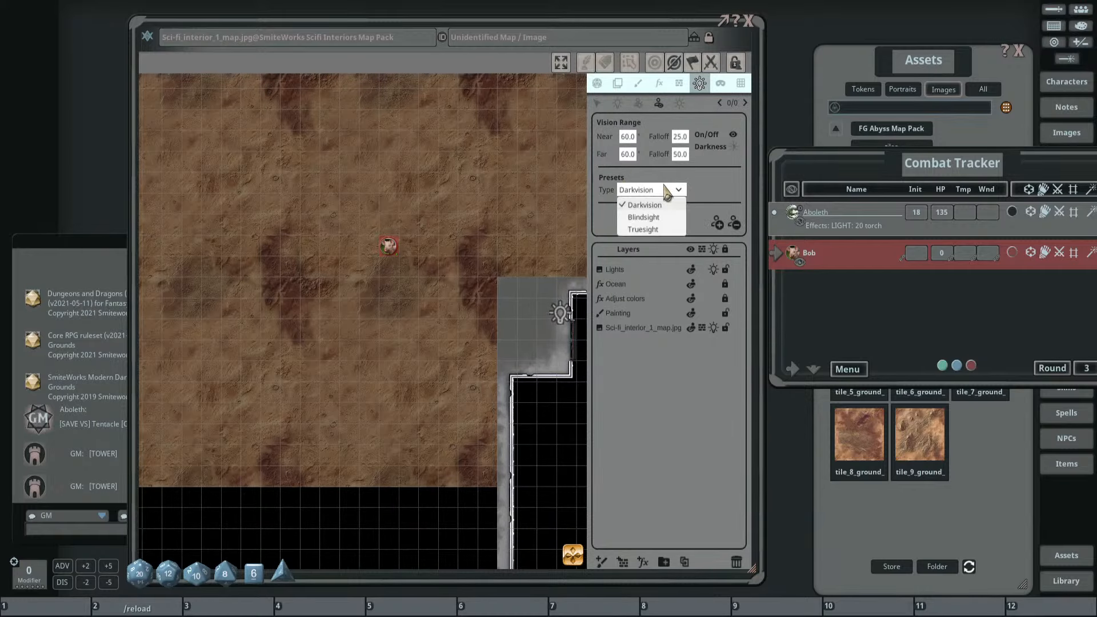
left_click(655, 201)
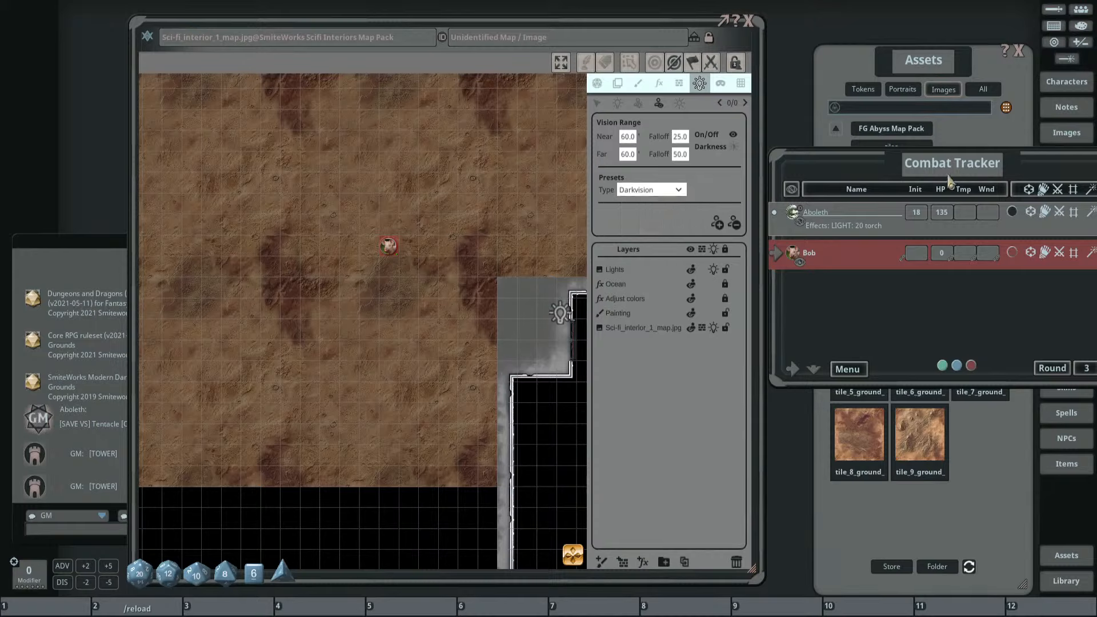
Add a VISION: 30 effect to the pig token's entry in the Combat Tracker.
left_click_drag(811, 186, 651, 219)
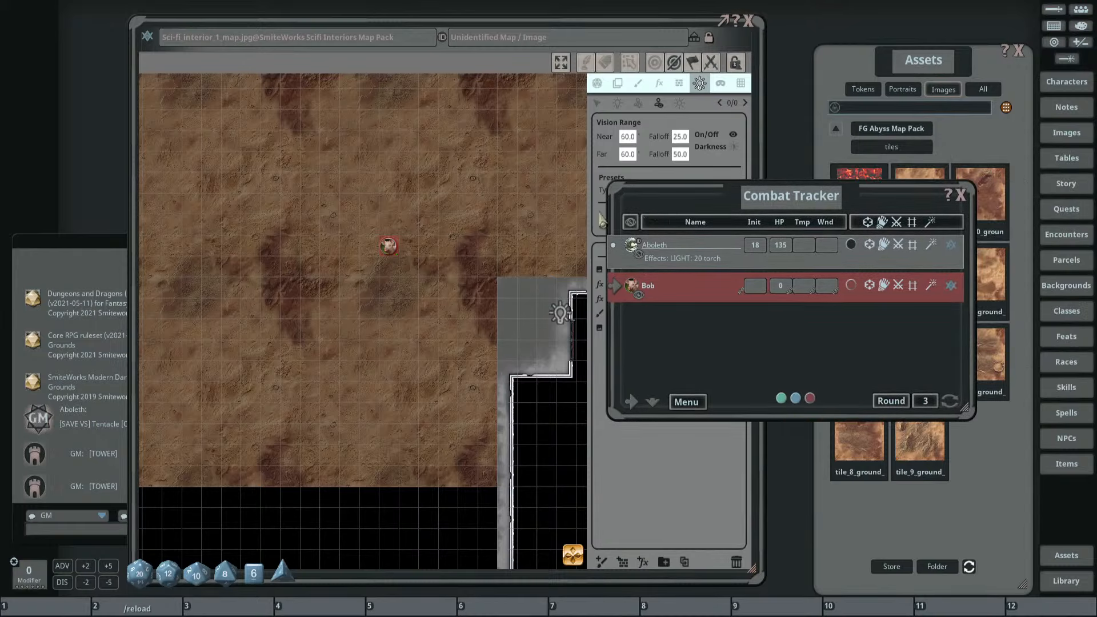
left_click(931, 285)
left_click(951, 304)
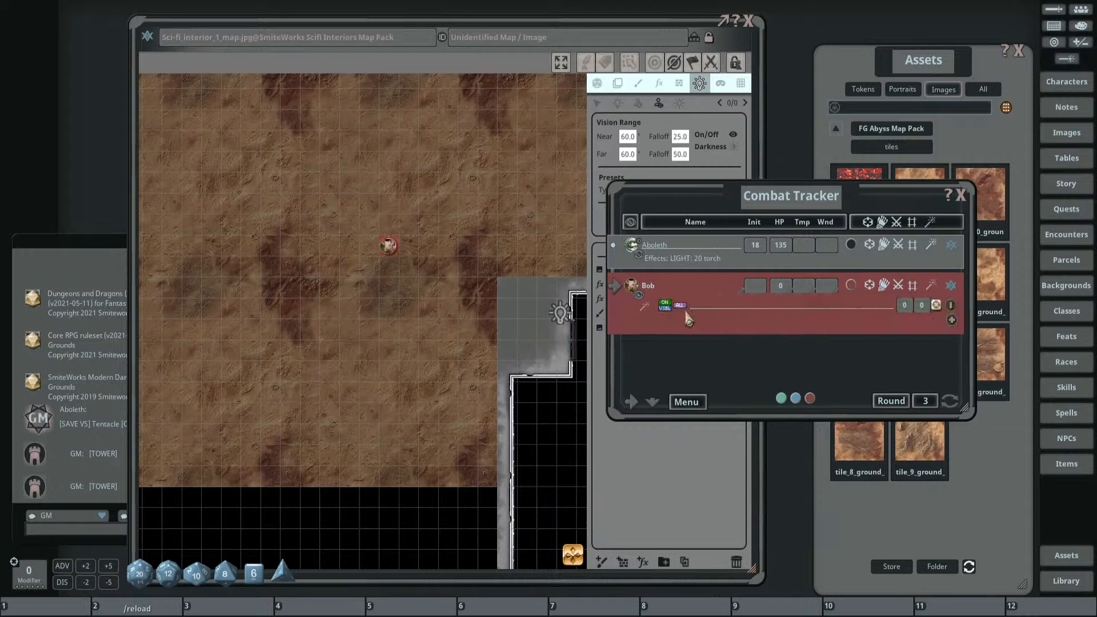
type("VISION: 30")
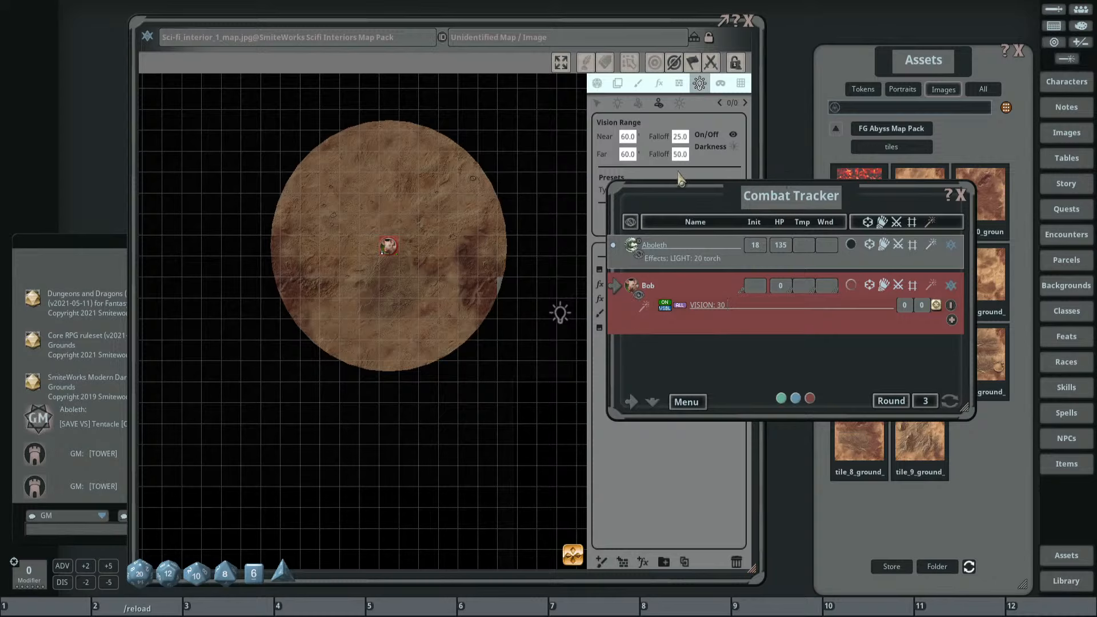
Move the pig token a few squares across the stamped ground to check its limited vision radius outdoors.
left_click_drag(686, 205, 811, 170)
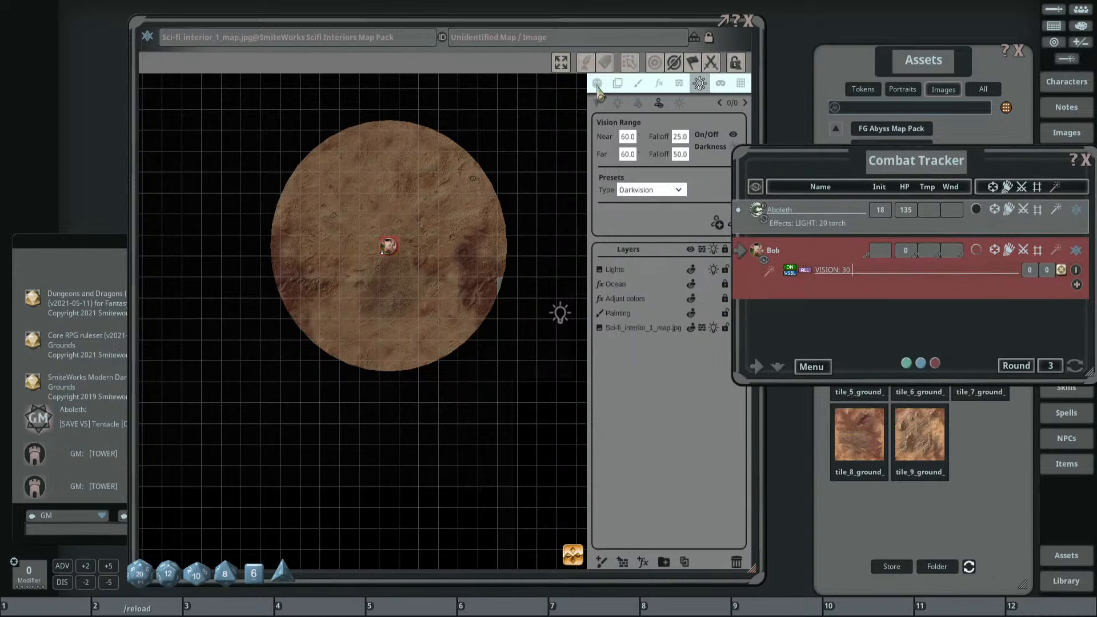
left_click(597, 85)
left_click_drag(389, 247, 330, 246)
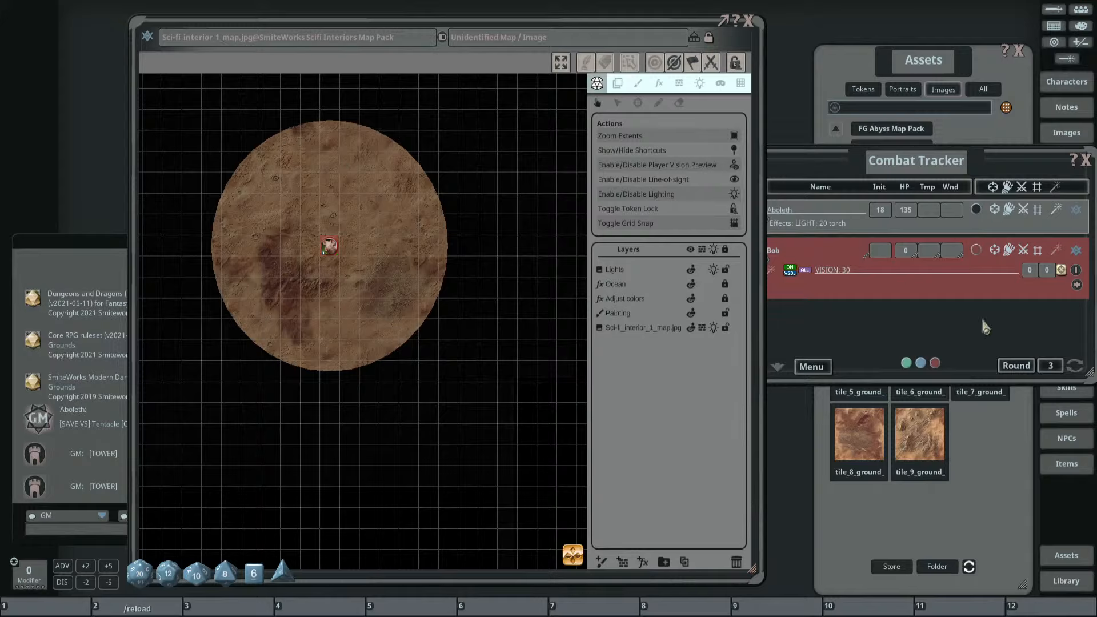
left_click_drag(821, 166, 778, 168)
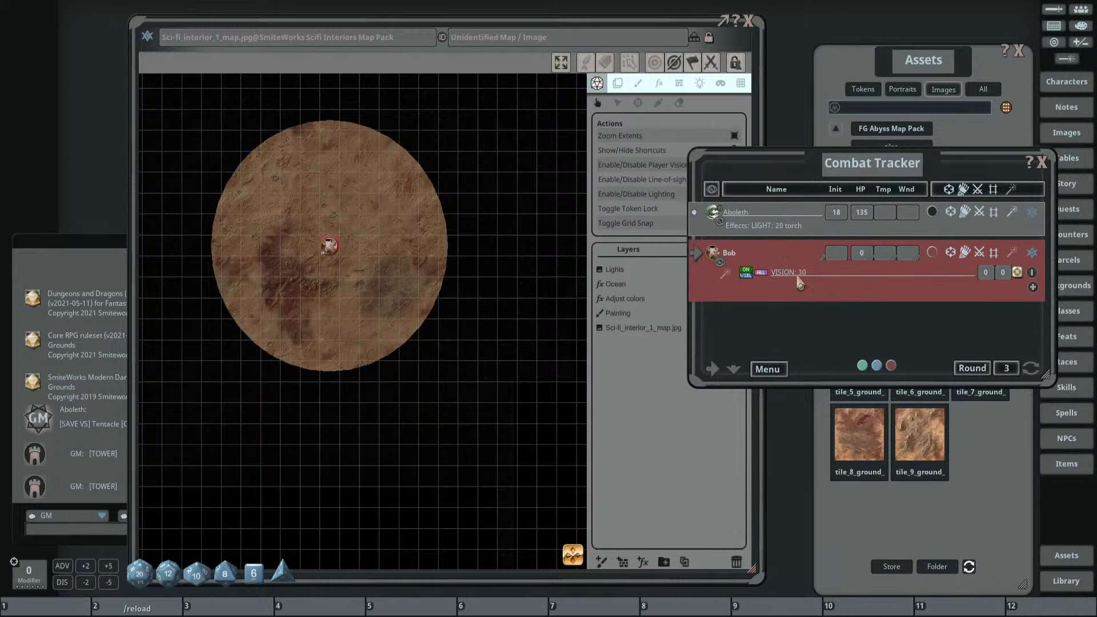
left_click(807, 280)
scroll(455, 304, "down", 2)
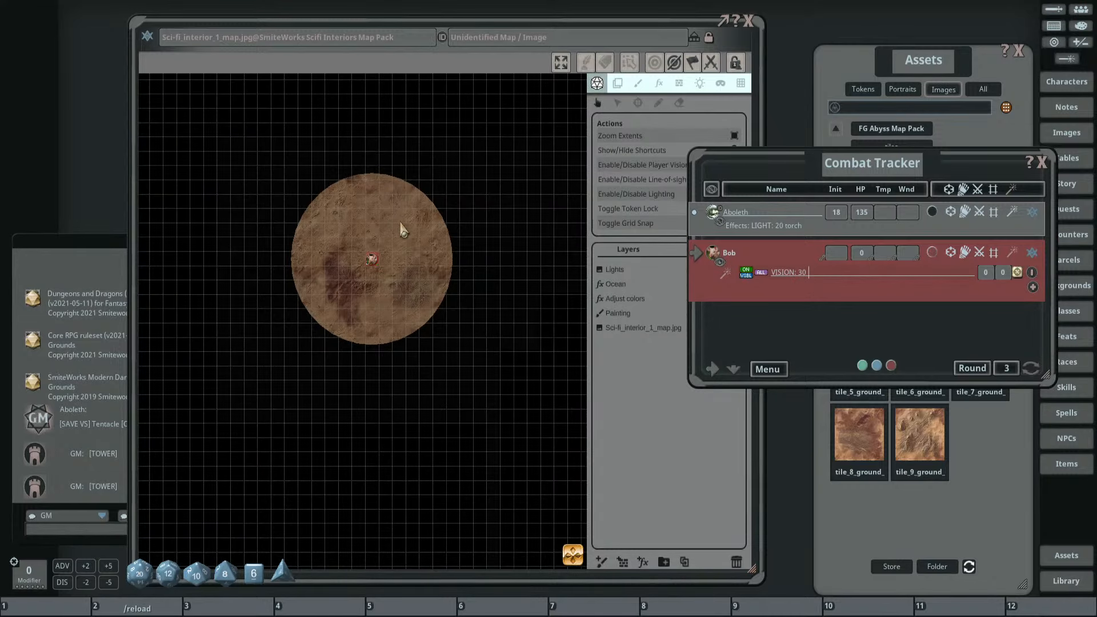
left_click_drag(402, 229, 346, 213)
scroll(485, 240, "up", 2)
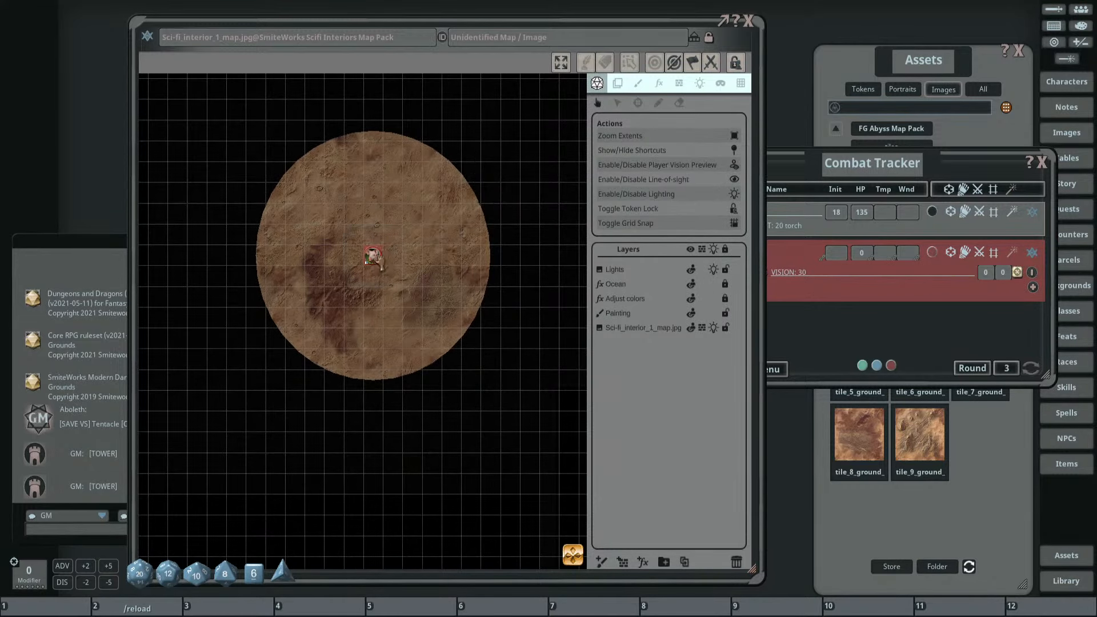
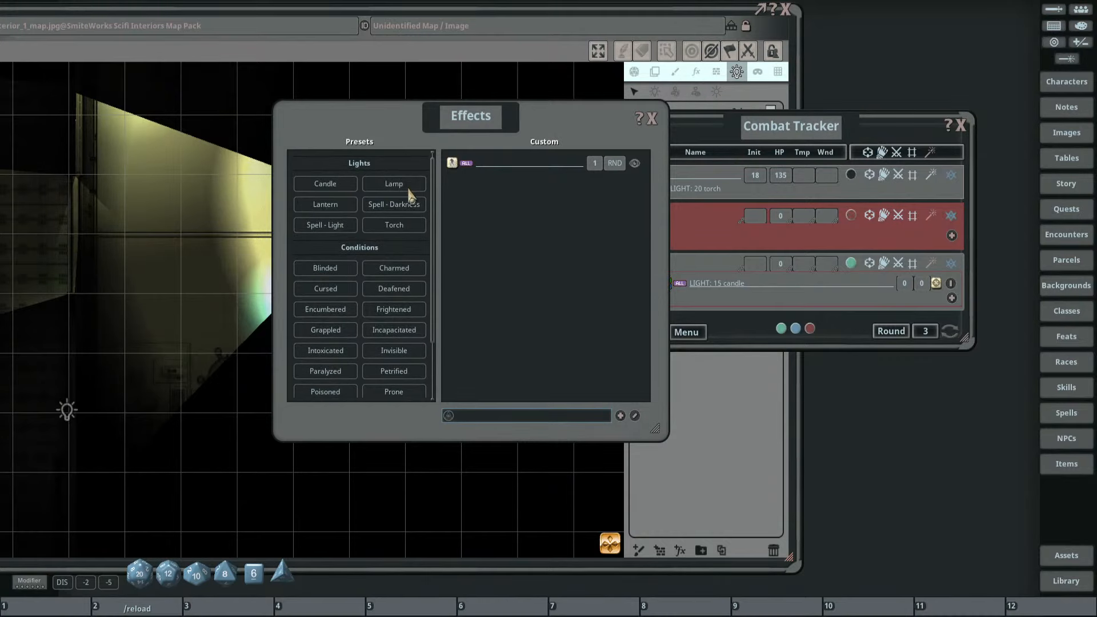
Delete the LIGHT: 15 candle effect from the monkey token's entry in the Combat Tracker.
left_click_drag(453, 116, 981, 215)
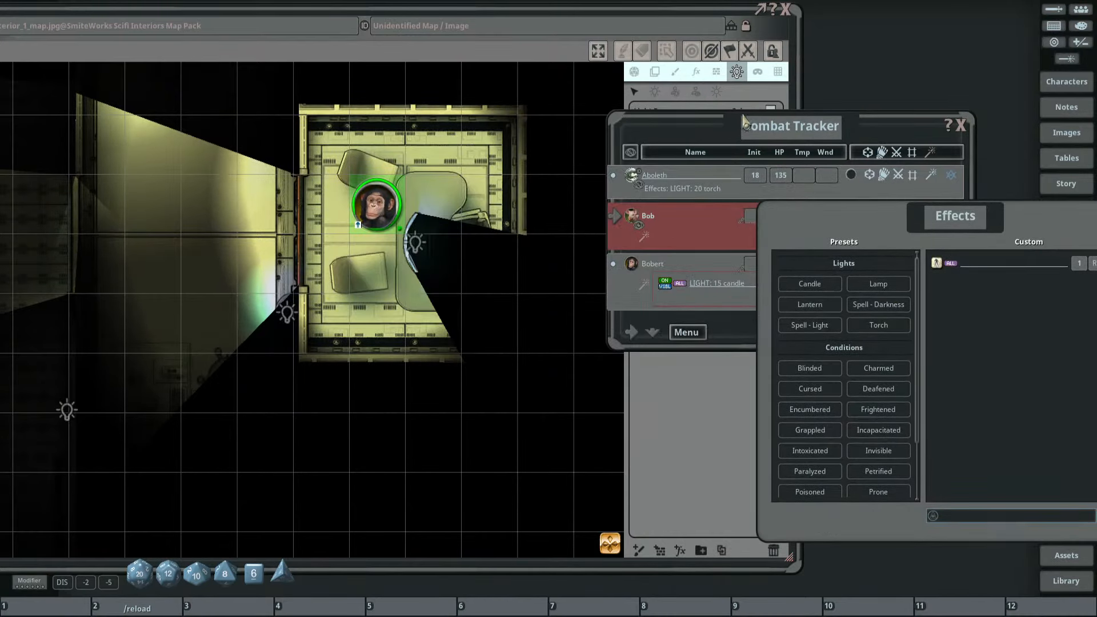
left_click_drag(630, 125, 329, 113)
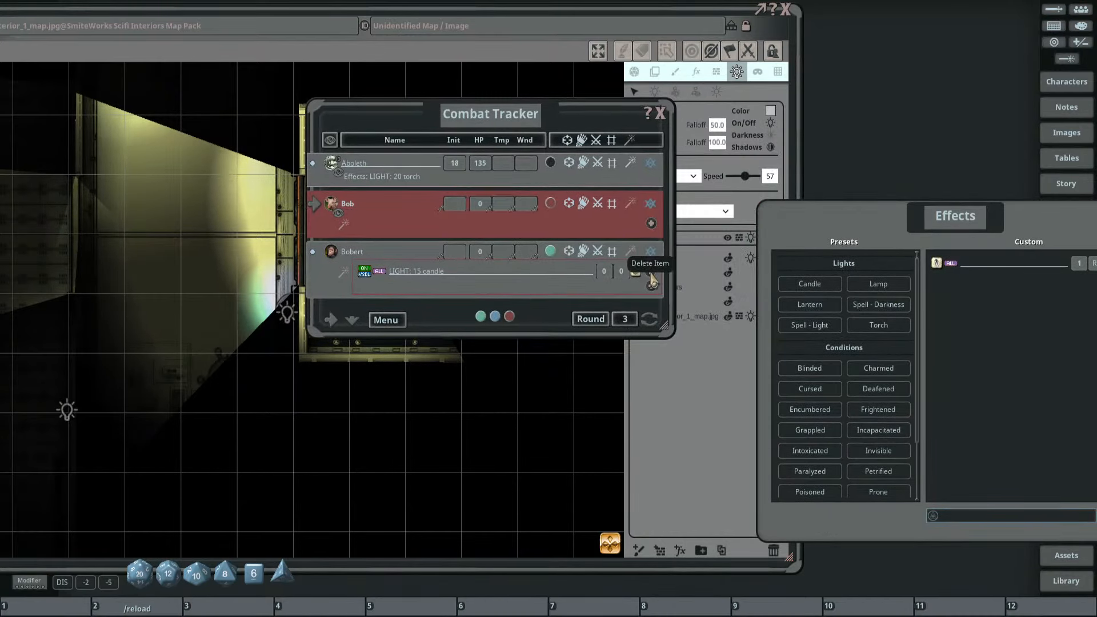
left_click(650, 273)
left_click_drag(469, 123, 612, 142)
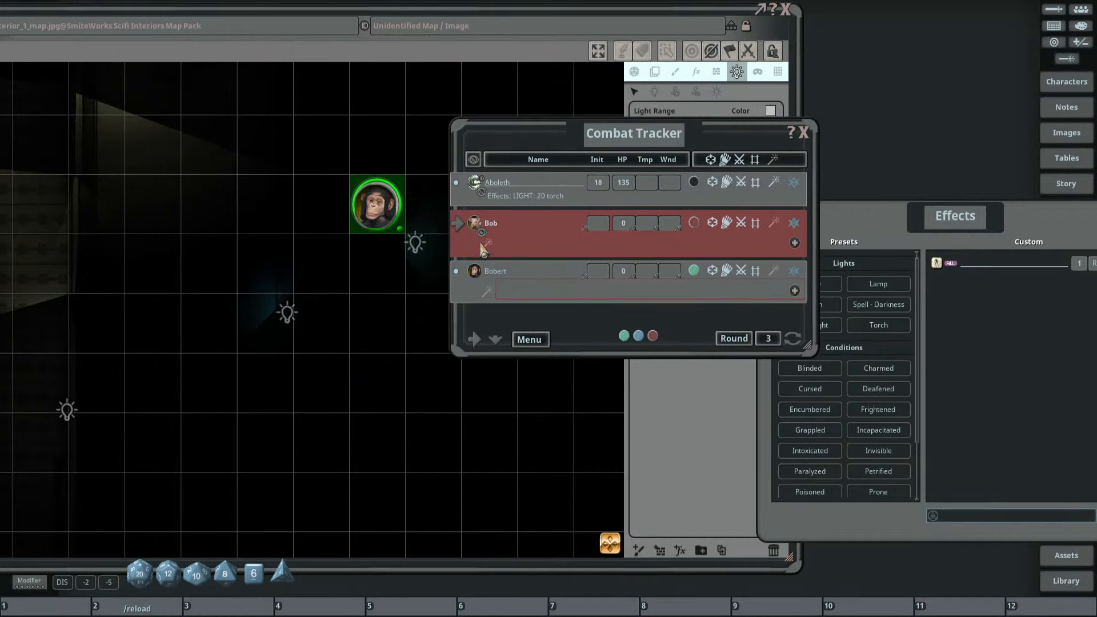
Place the pig token on the map four squares from the monkey token and apply the Candle light preset to it.
left_click_drag(476, 226, 155, 203)
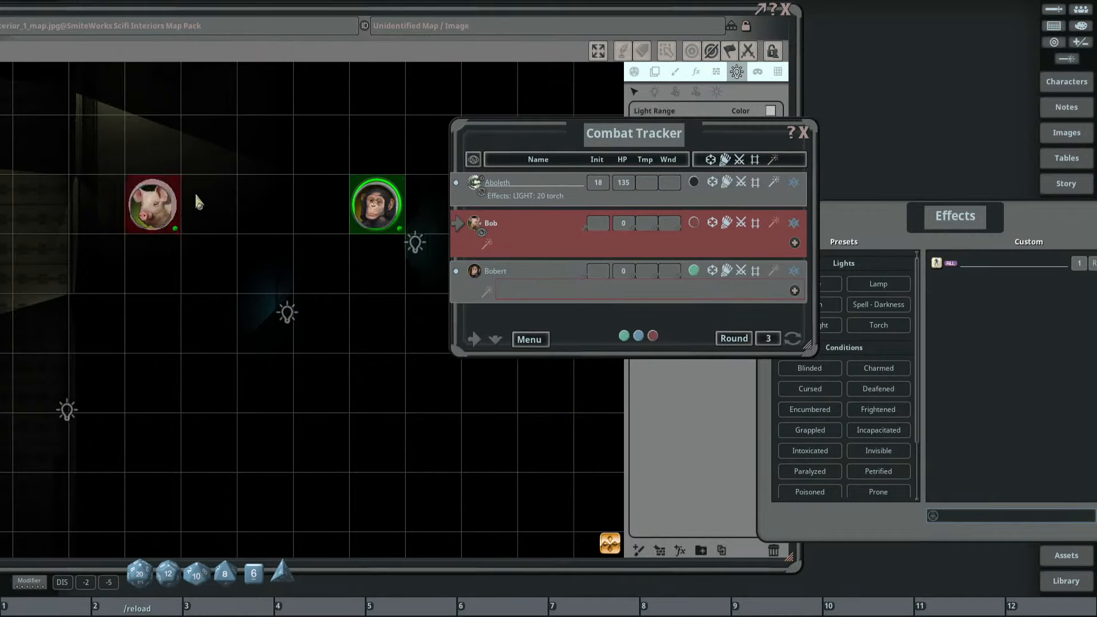
left_click(803, 133)
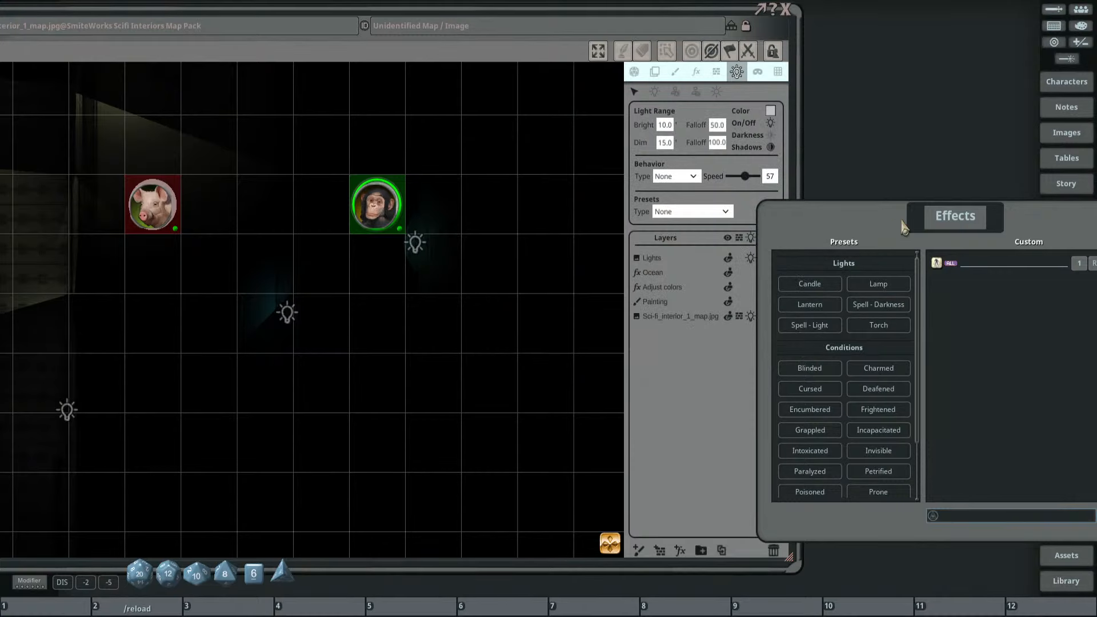
left_click_drag(895, 228, 641, 153)
left_click_drag(746, 148, 856, 210)
left_click(618, 206)
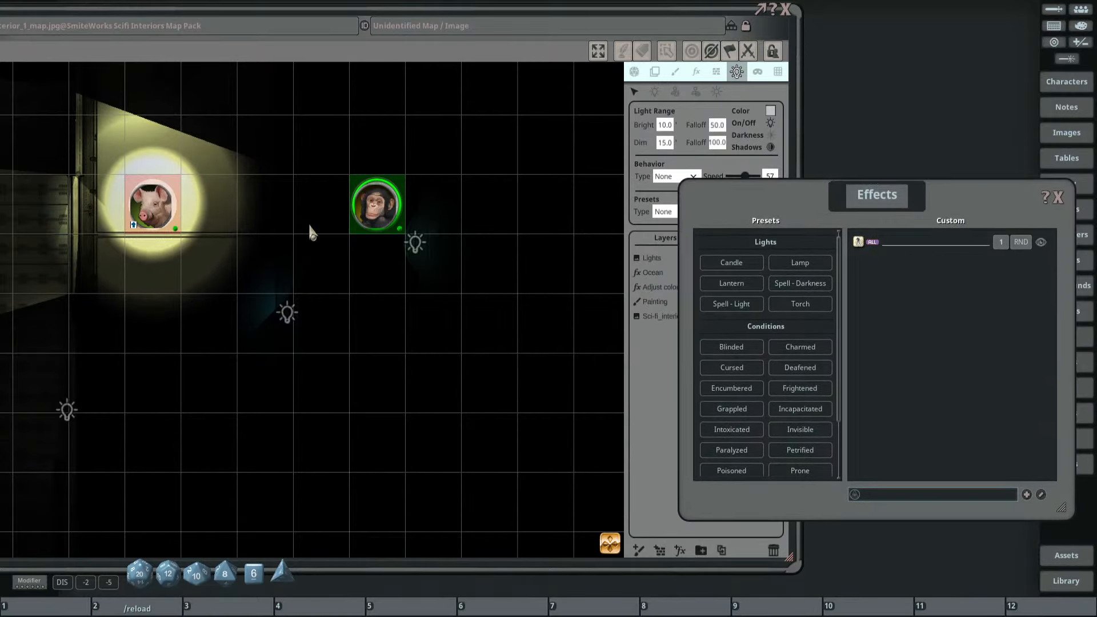
Reopen the Combat Tracker and examine the pig token's candle effect and duration against its light on the map.
scroll(312, 229, "down", 2)
left_click(1053, 9)
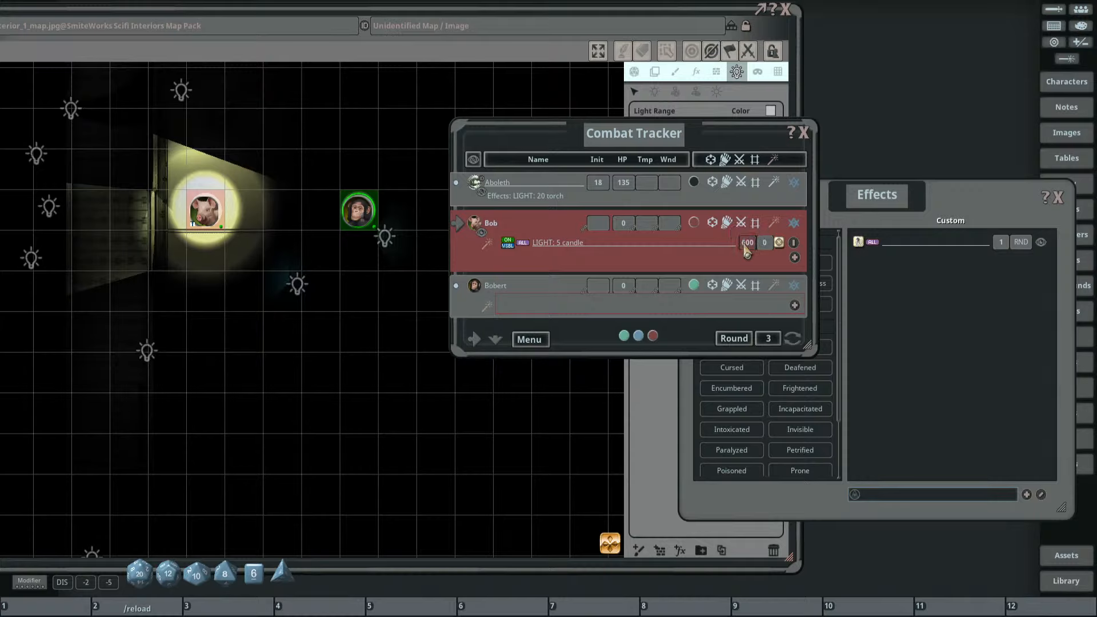
left_click_drag(634, 167, 624, 134)
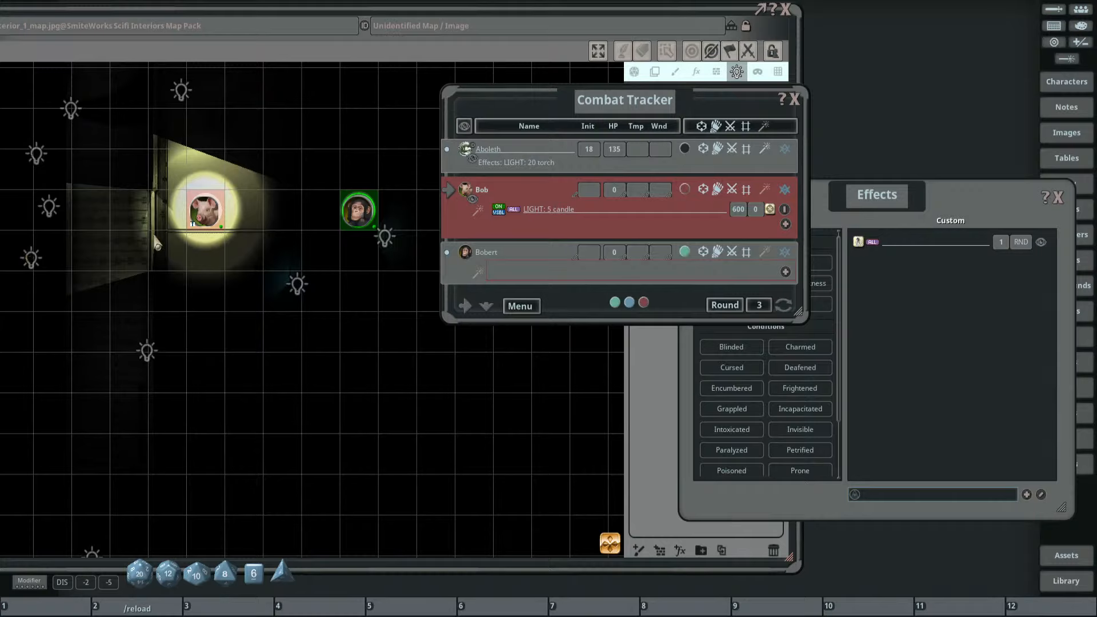
scroll(229, 212, "up", 2)
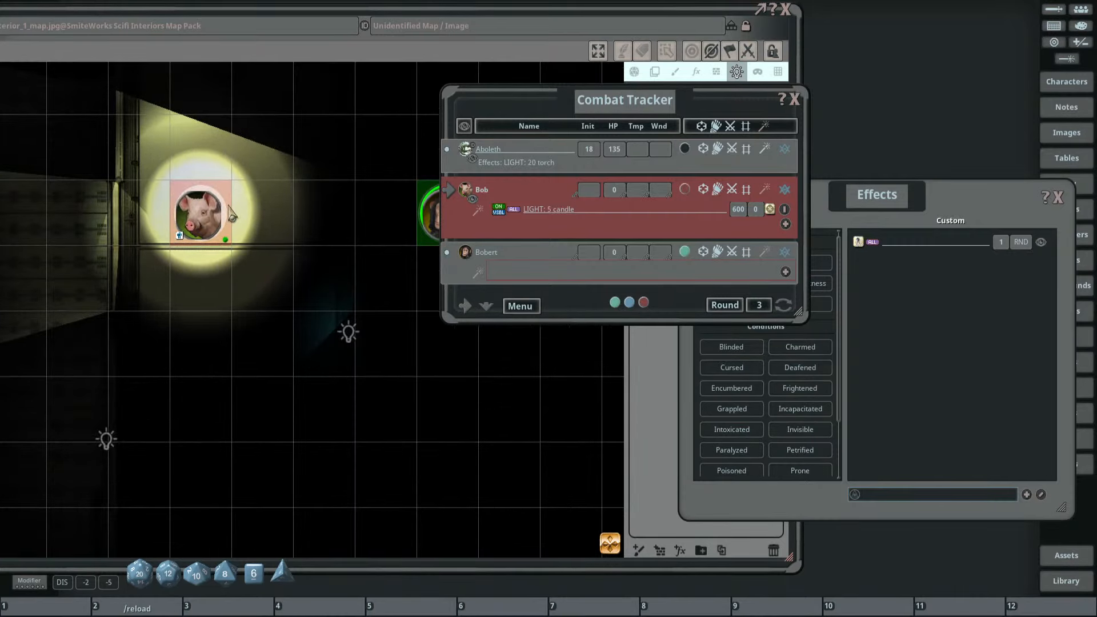
left_click_drag(592, 94, 741, 124)
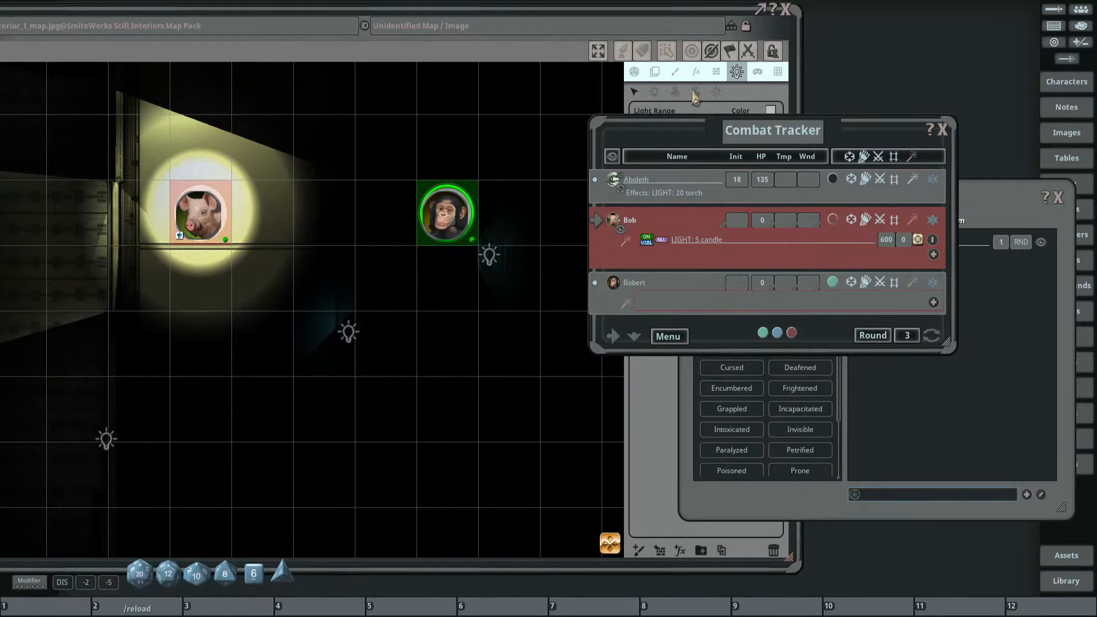
left_click_drag(773, 128, 661, 90)
scroll(500, 146, "down", 2)
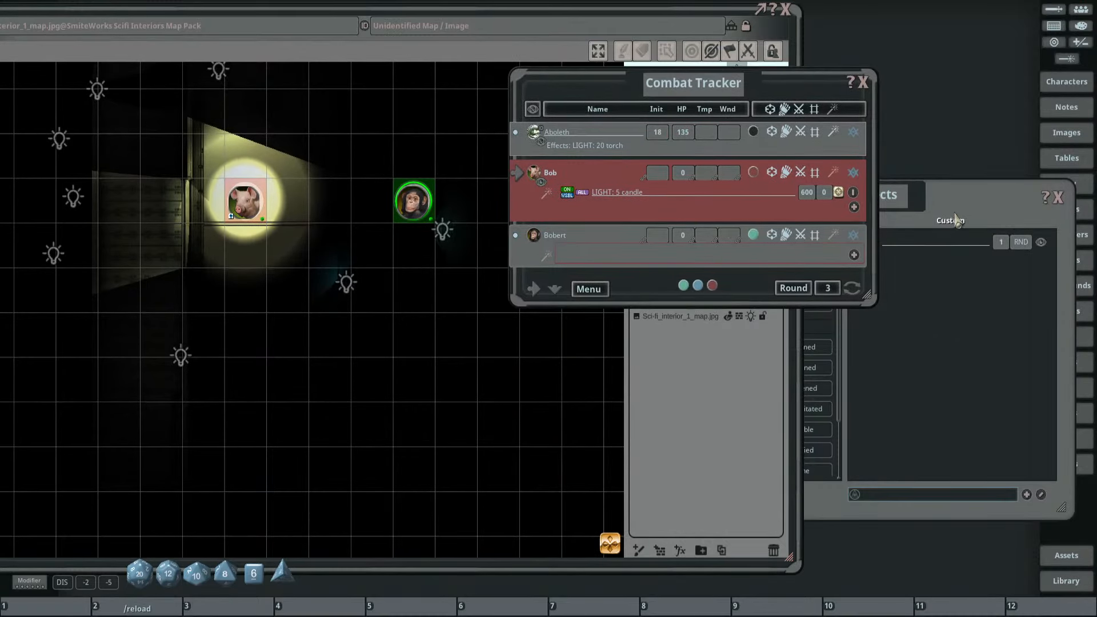
Make the monkey token the active combatant, apply the Torch light preset to it, and check the lit rooms.
left_click(958, 220)
left_click_drag(857, 166, 888, 140)
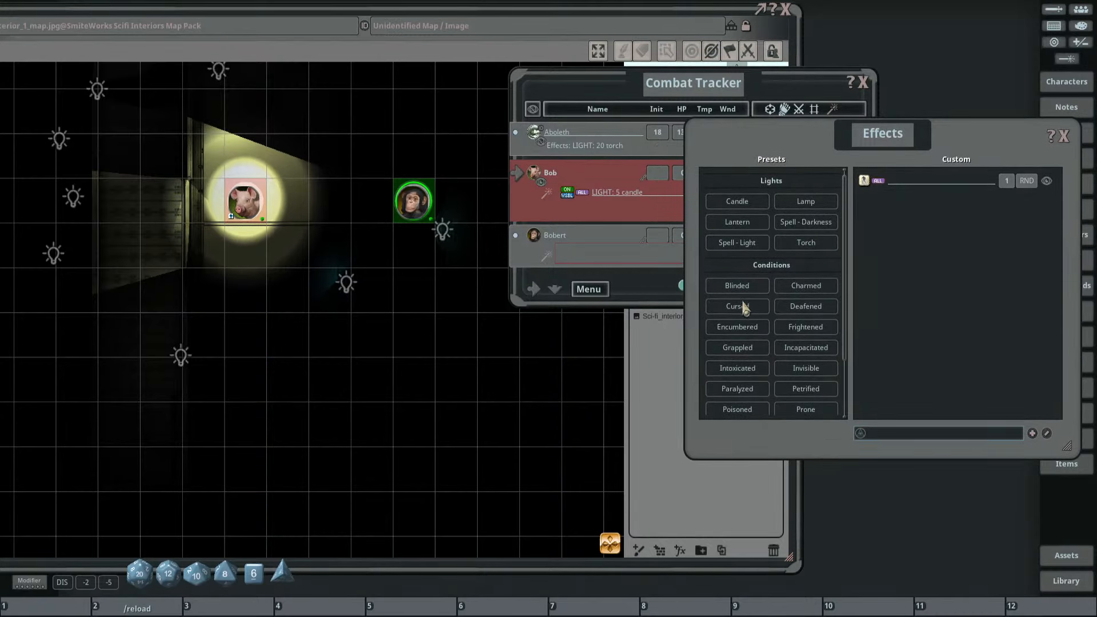
left_click(650, 80)
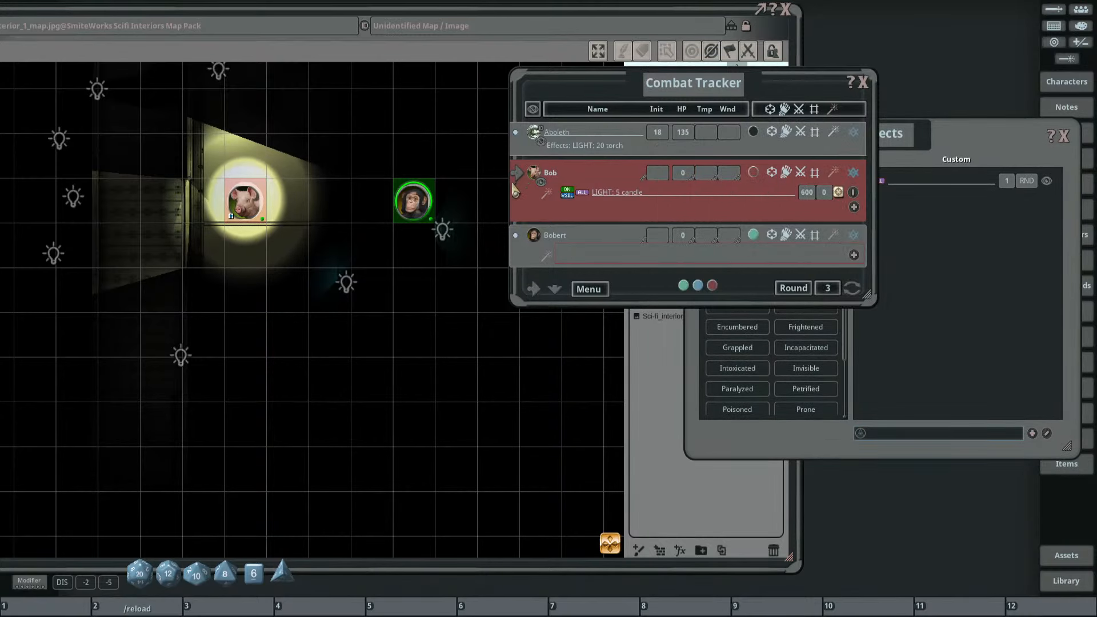
left_click(514, 236)
left_click_drag(969, 132, 983, 149)
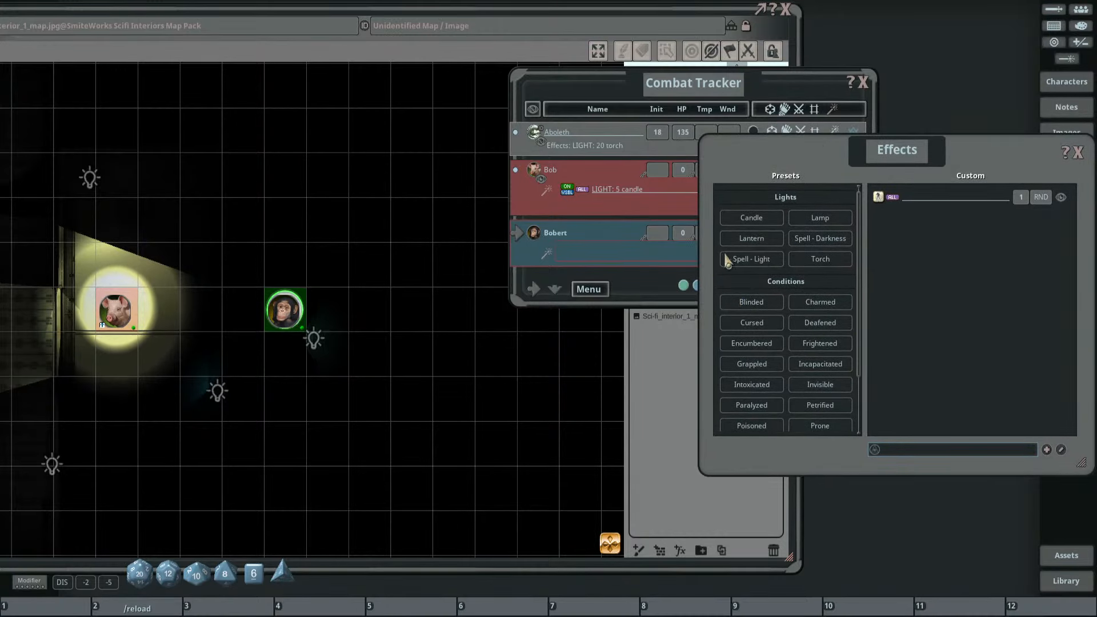
left_click(824, 262)
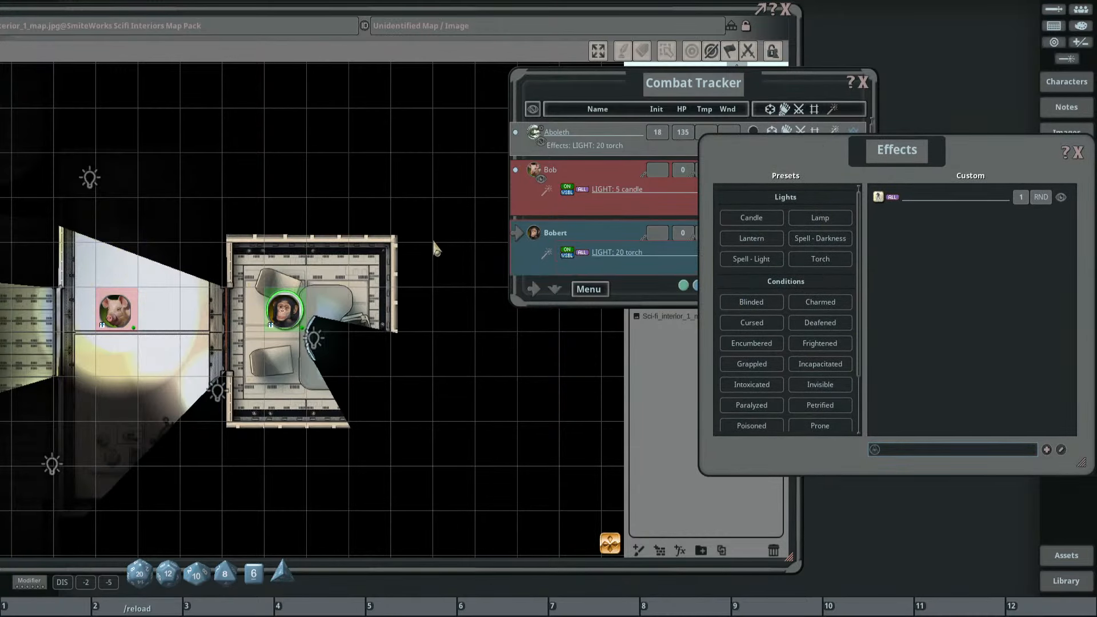
scroll(423, 246, "down", 1)
scroll(318, 234, "up", 1)
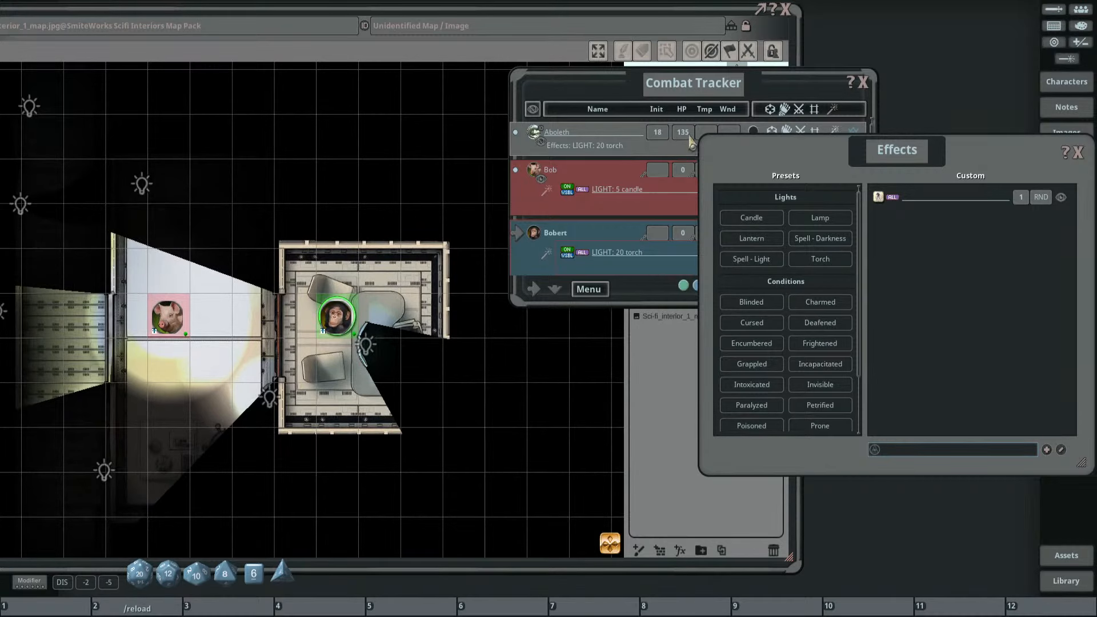
left_click_drag(695, 90, 626, 90)
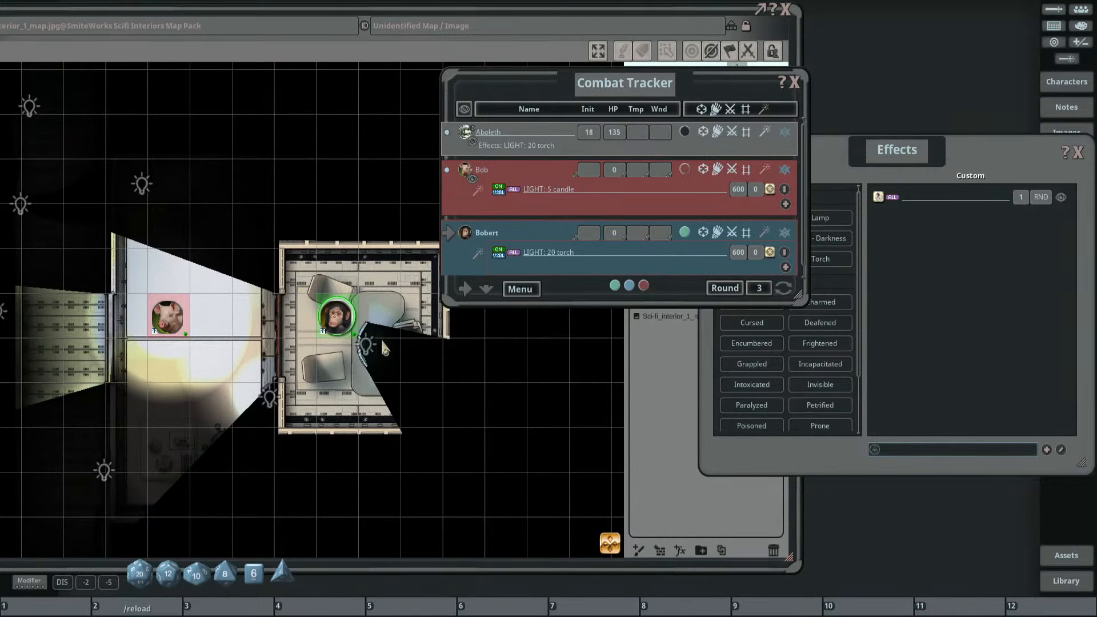
Switch the map from light editing to token control, and reposition the monkey near the upper chair and the pig in the office doorway.
scroll(383, 337, "up", 2)
scroll(390, 328, "up", 1)
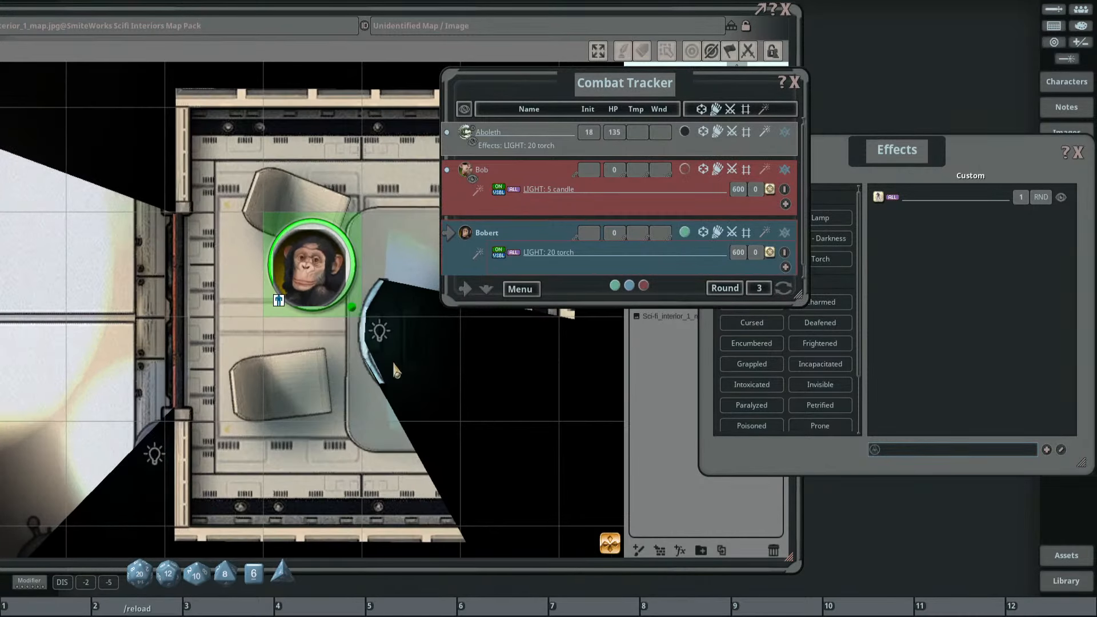
scroll(393, 363, "down", 3)
left_click_drag(402, 349, 379, 325)
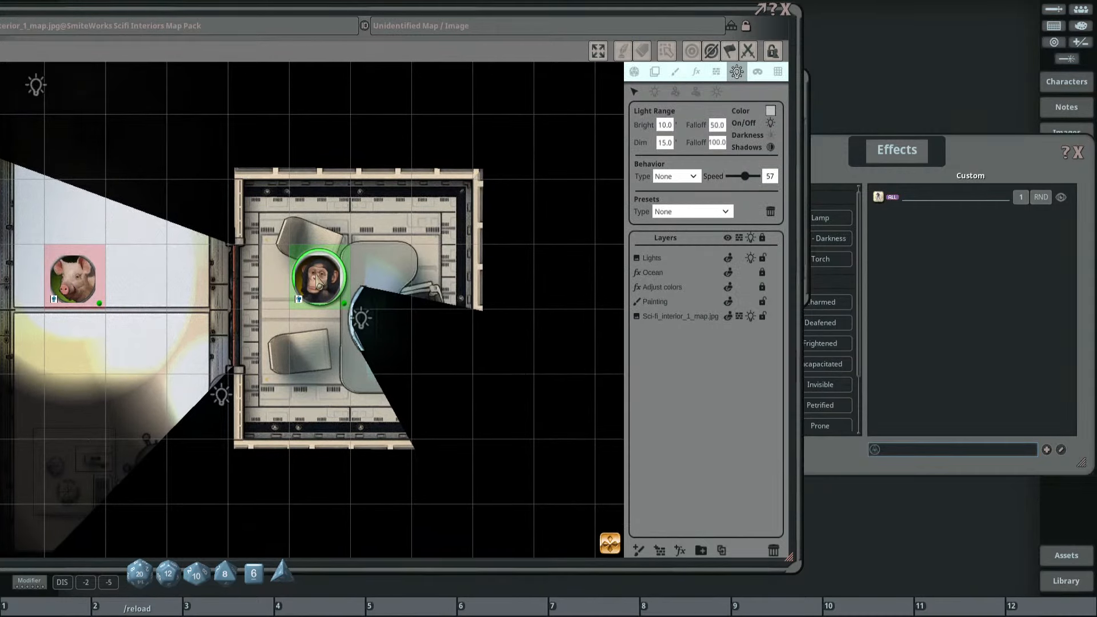
left_click(635, 72)
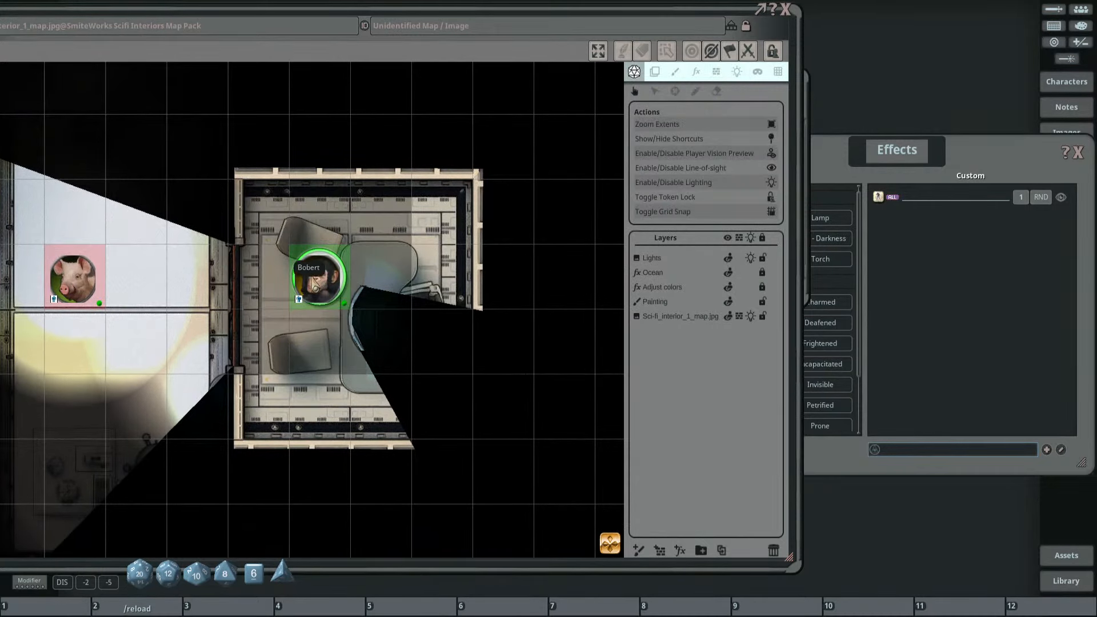
scroll(286, 219, "down", 3)
left_click_drag(289, 213, 455, 211)
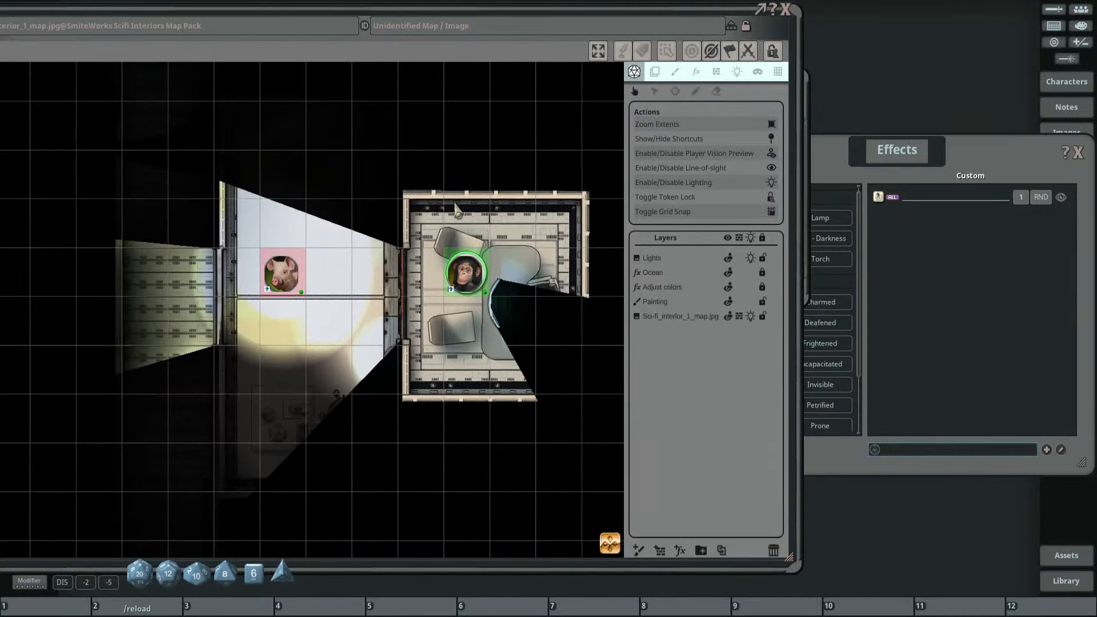
left_click_drag(449, 290, 463, 253)
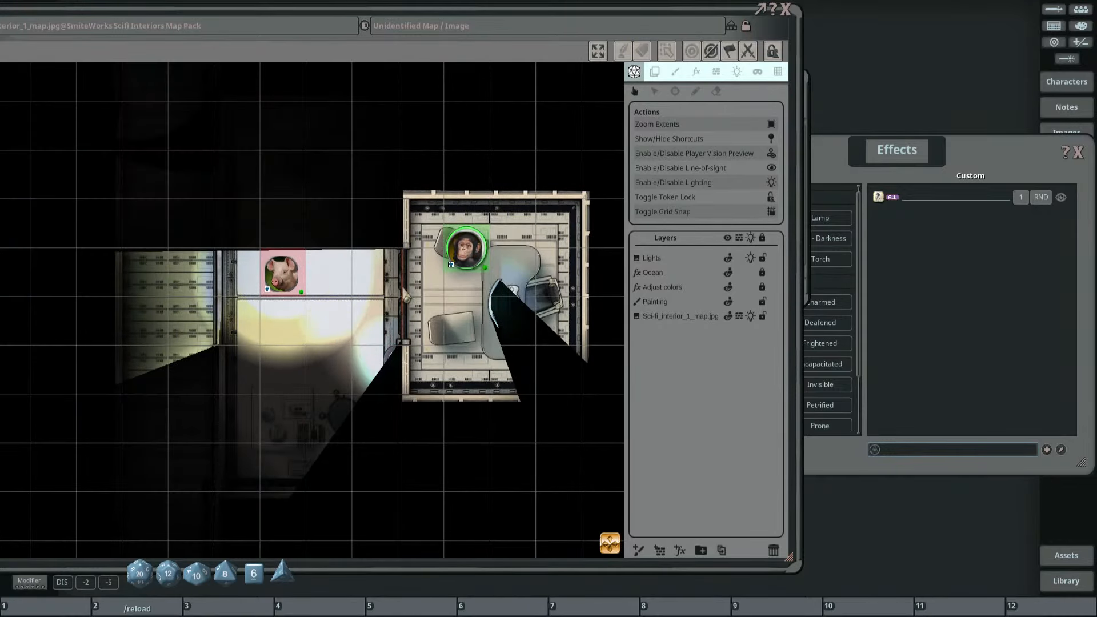
left_click_drag(283, 280, 420, 309)
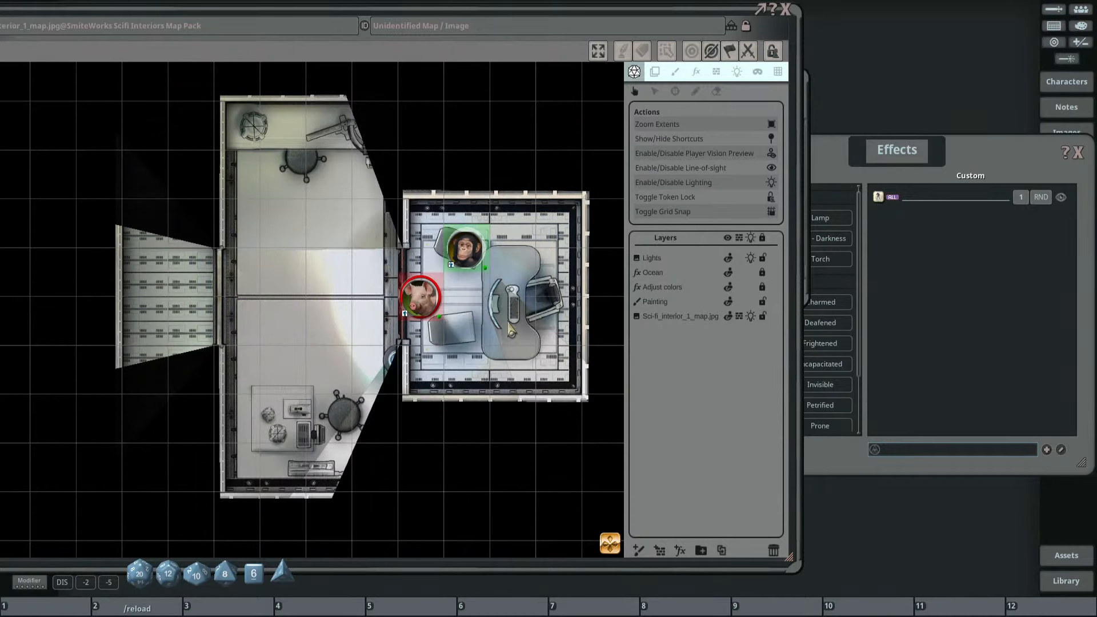
Compare what the monkey and pig tokens each see of the office, desk and adjoining large room.
scroll(514, 331, "up", 2)
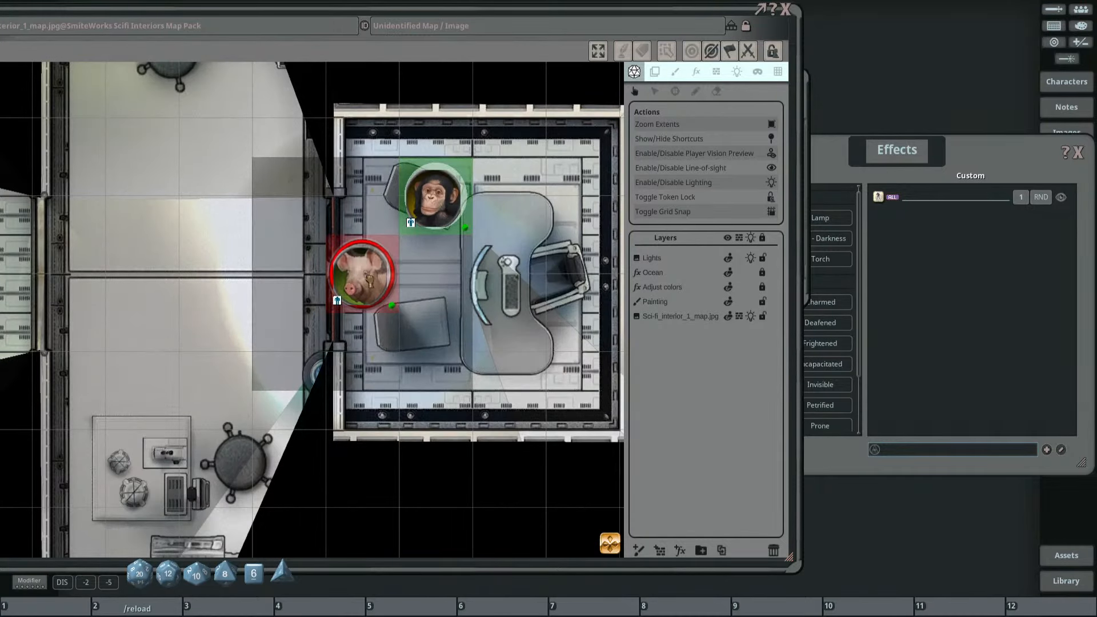
mouse_move(434, 197)
left_mouse_down()
mouse_move(472, 197)
mouse_move(438, 189)
left_mouse_up()
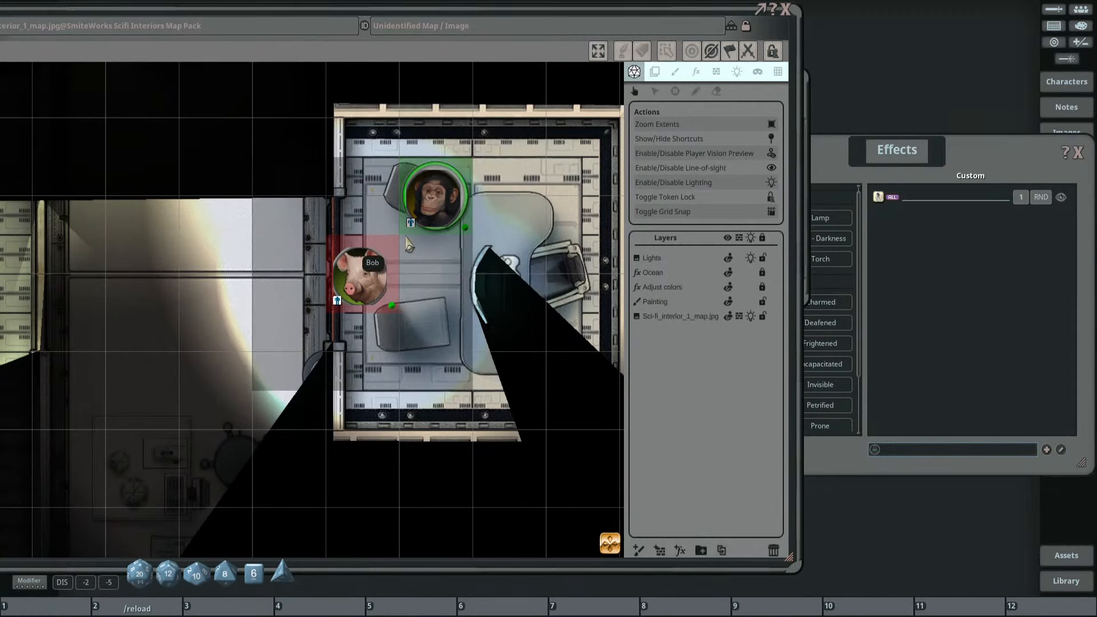
mouse_move(454, 205)
left_mouse_down()
mouse_move(453, 167)
mouse_move(453, 207)
left_mouse_up()
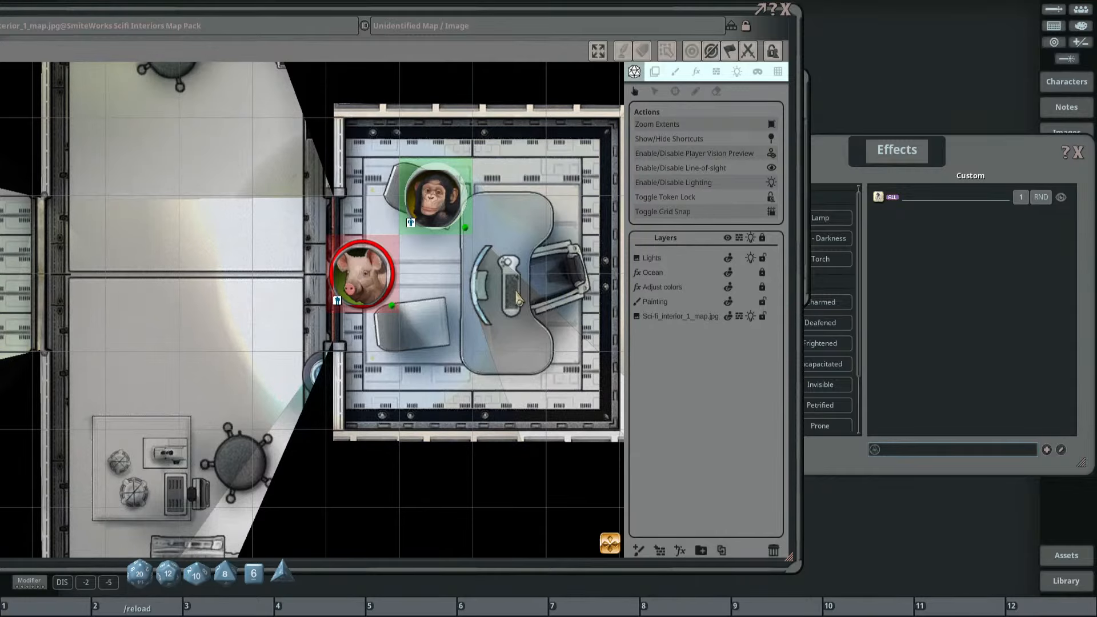
scroll(517, 298, "up", 3)
scroll(500, 345, "up", 3)
scroll(515, 283, "down", 2)
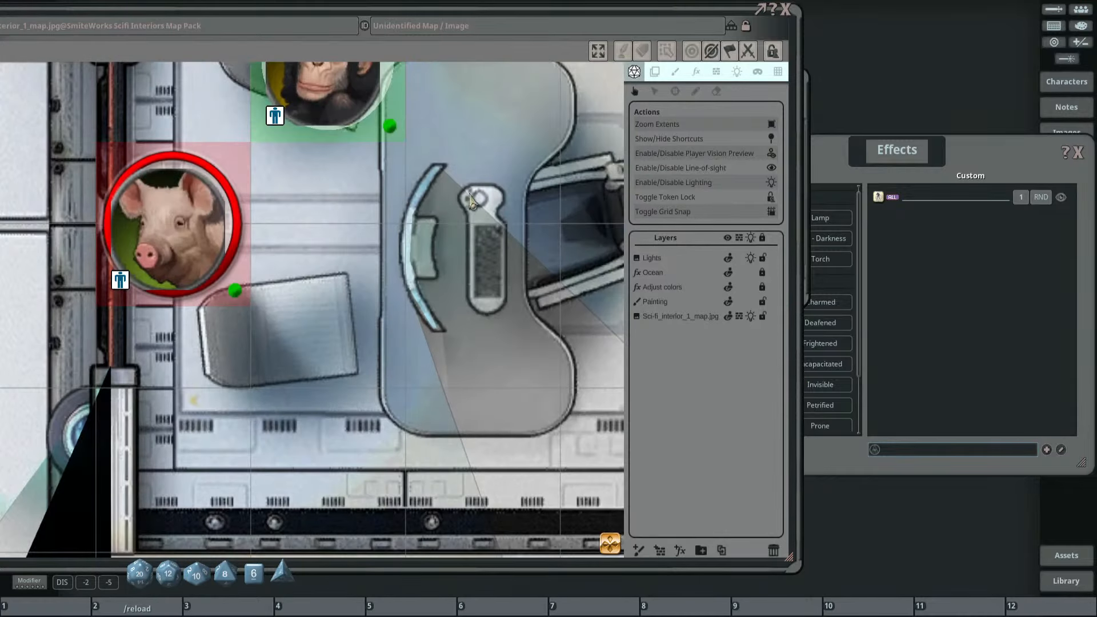
scroll(523, 259, "down", 2)
scroll(329, 232, "down", 2)
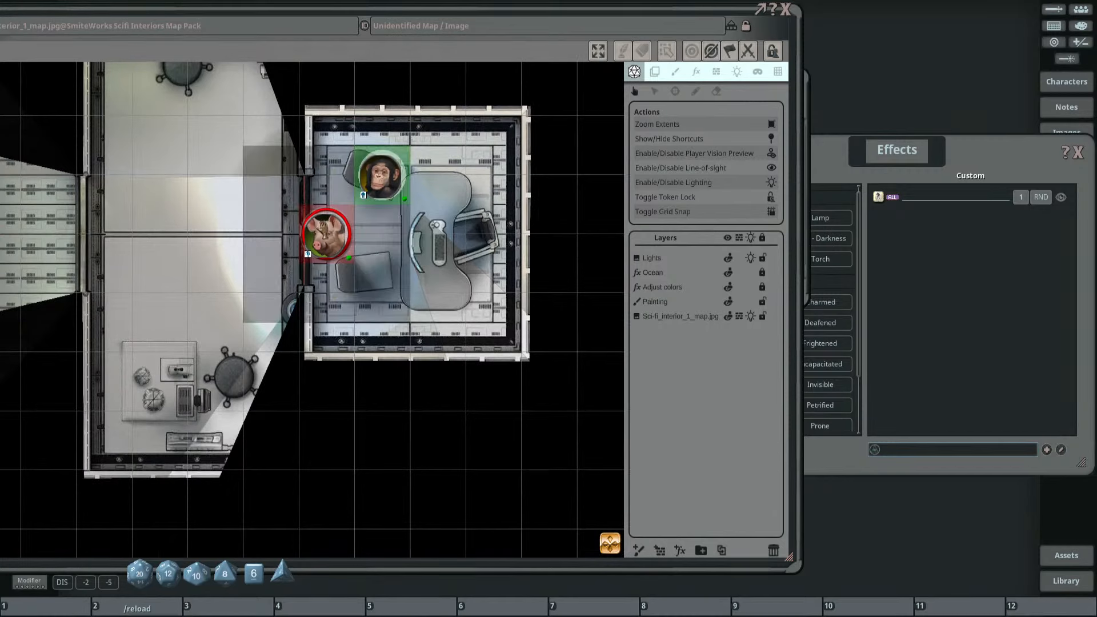
Move the pig token back to the middle of the large room and the monkey token nearer the office doorway.
left_click_drag(326, 234, 214, 234)
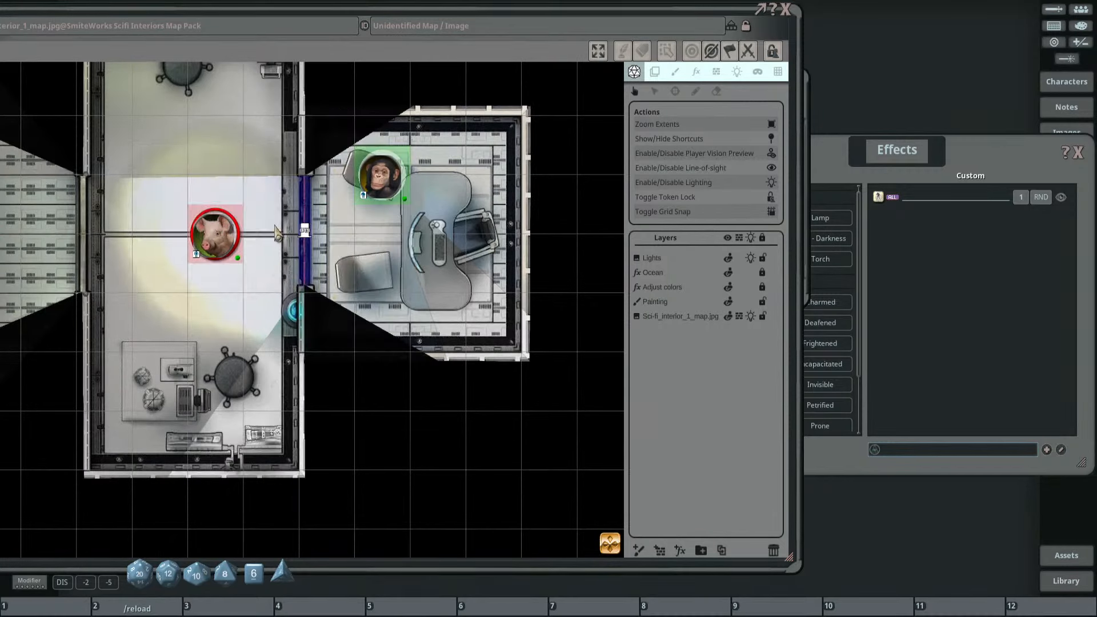
left_click_drag(380, 175, 353, 204)
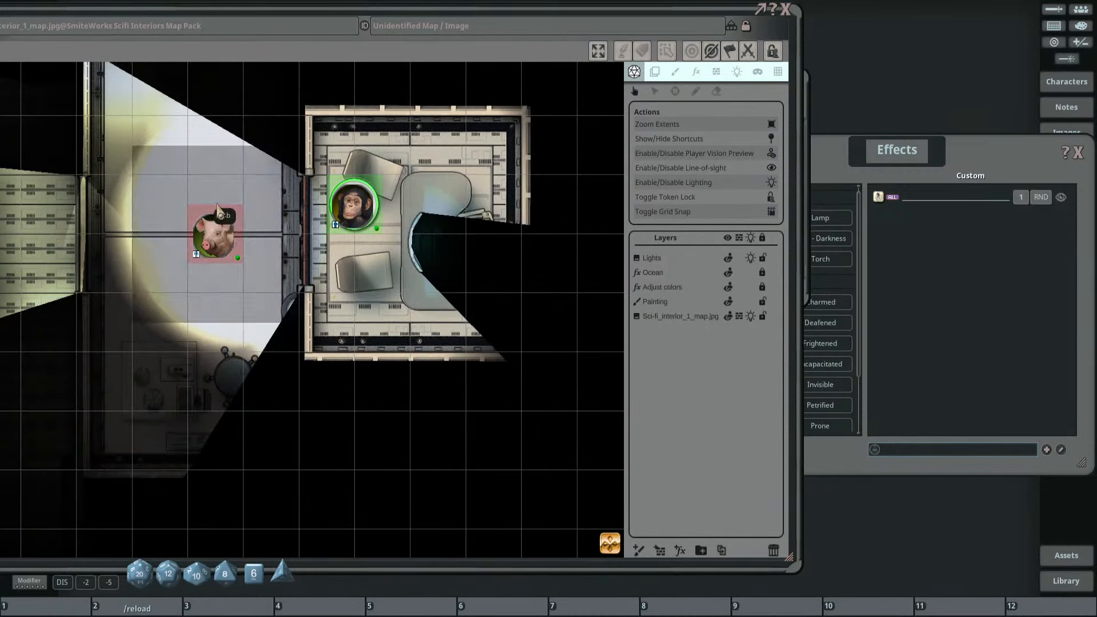
left_click_drag(214, 235, 187, 204)
left_click_drag(121, 98, 313, 181)
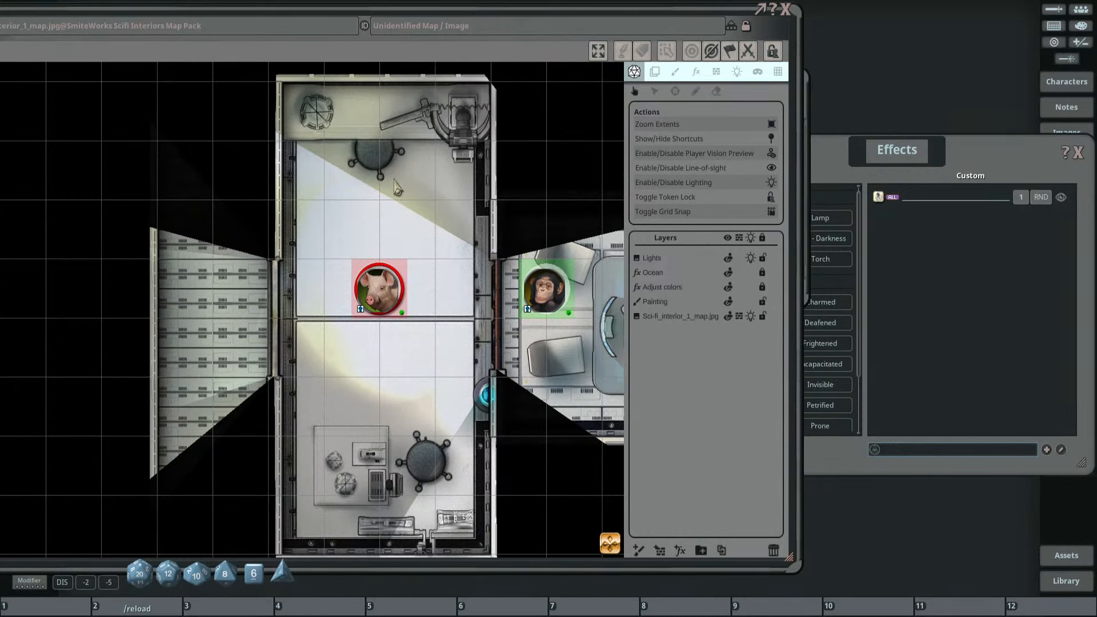
scroll(447, 286, "down", 3)
scroll(457, 313, "up", 2)
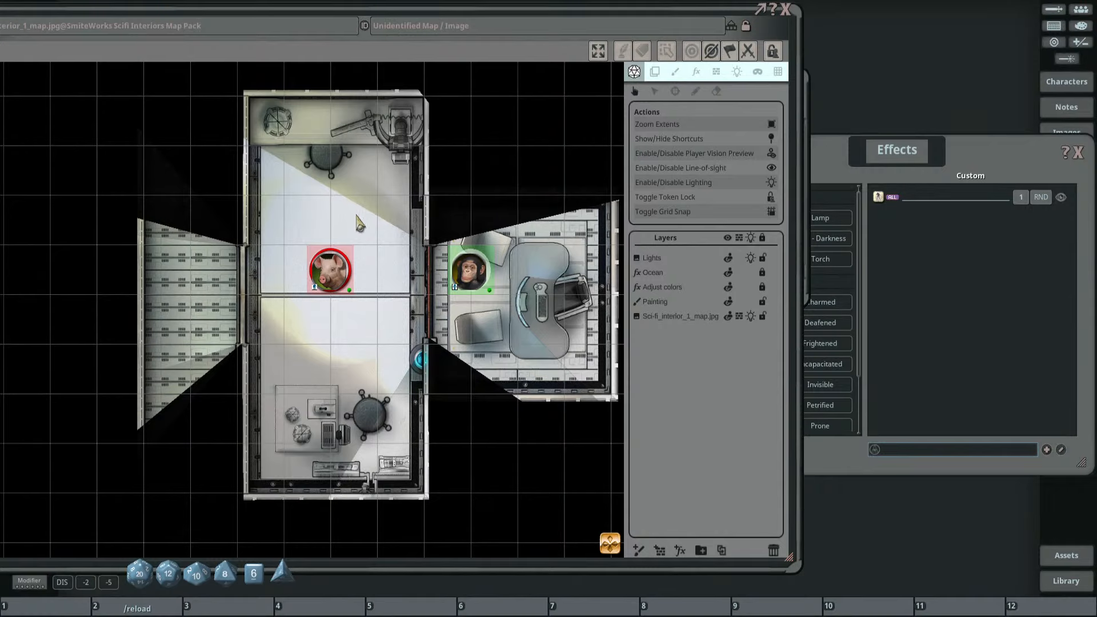
Deactivate the LIGHT: 20 torch effect on the monkey token and the LIGHT: 5 candle effect on the pig token in the Combat Tracker.
left_click_drag(898, 131, 857, 144)
left_click(1054, 12)
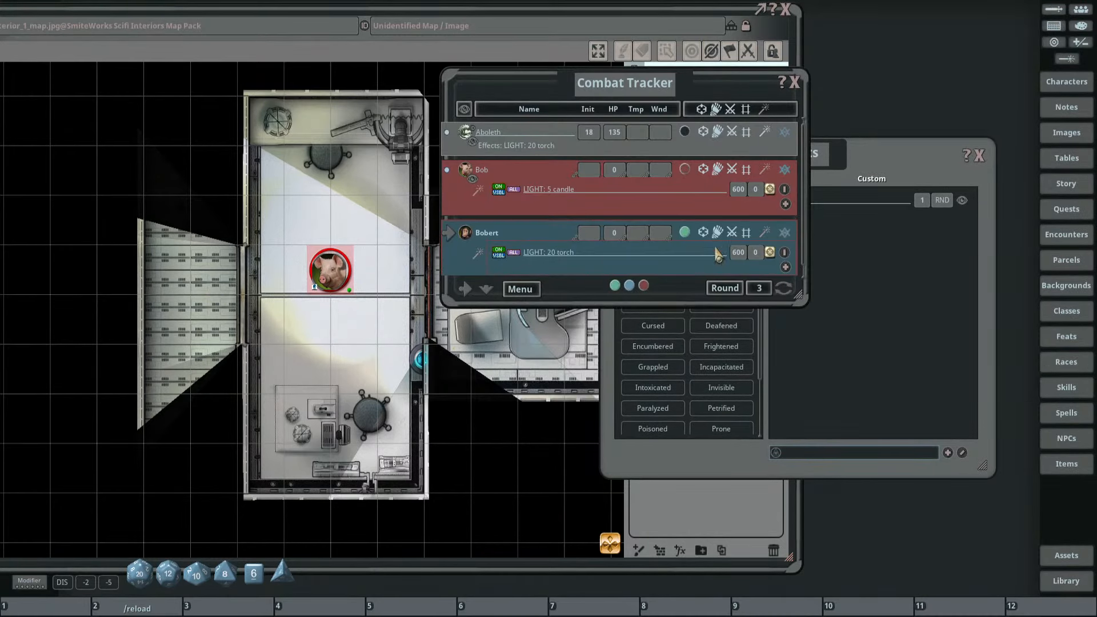
left_click(502, 254)
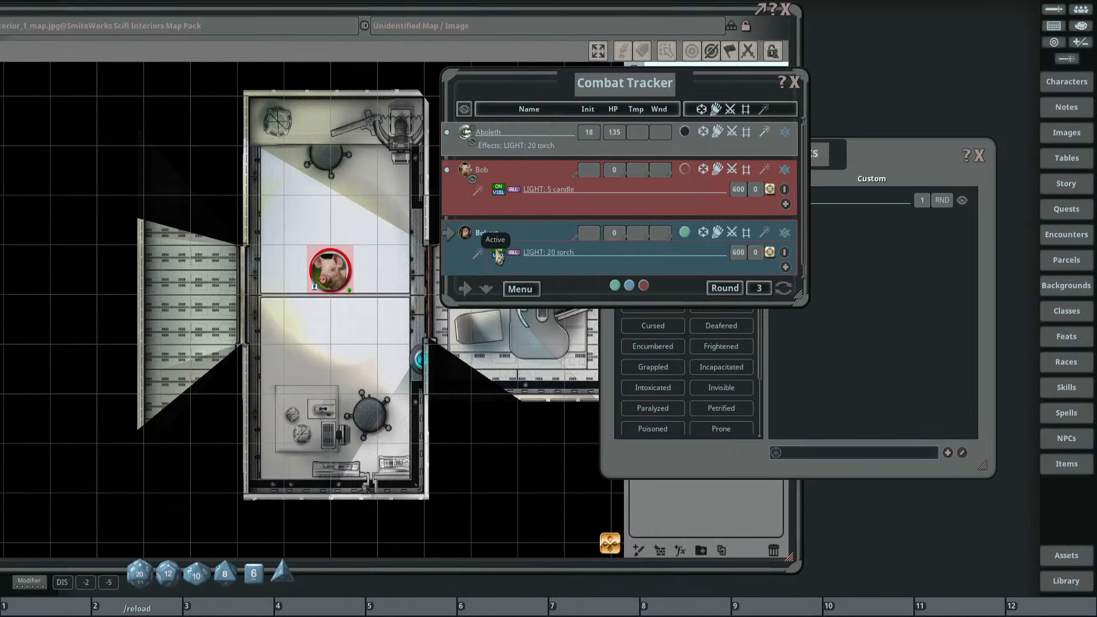
left_click_drag(565, 70, 758, 77)
left_click(692, 260)
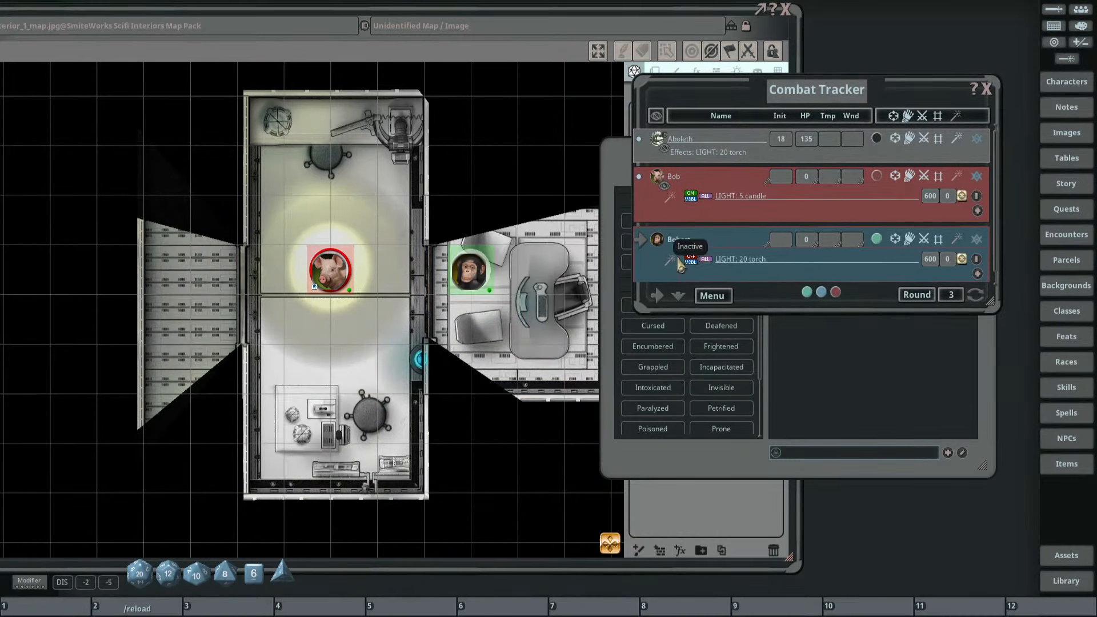
left_click(692, 195)
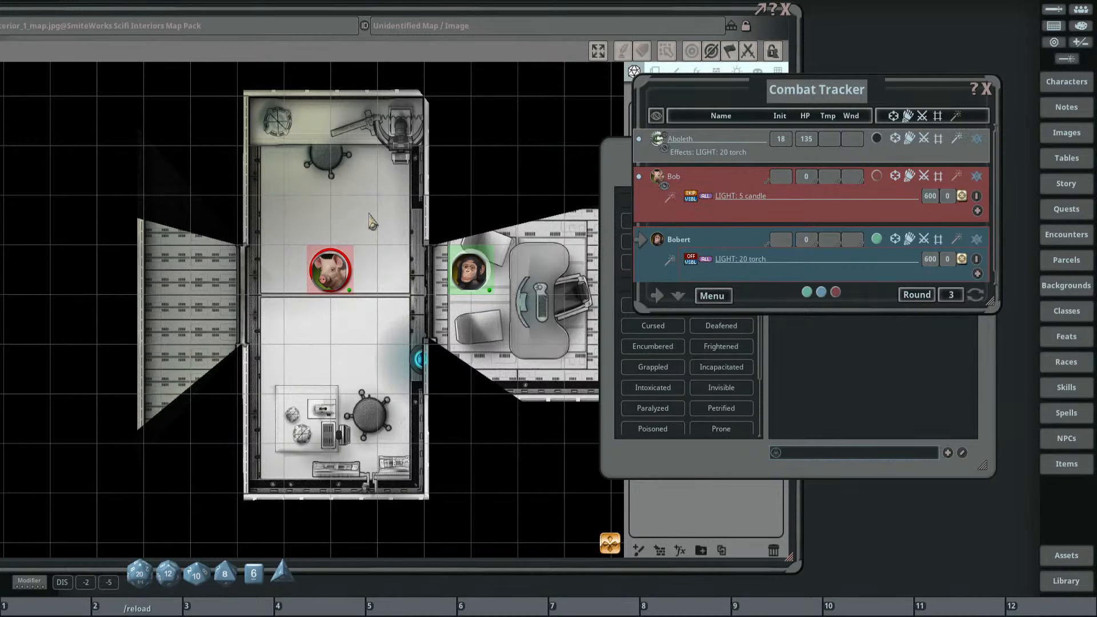
Compare the monkey's and pig's views of the unlit rooms, shifting the pig token one square down and back up.
left_click_drag(790, 105, 885, 235)
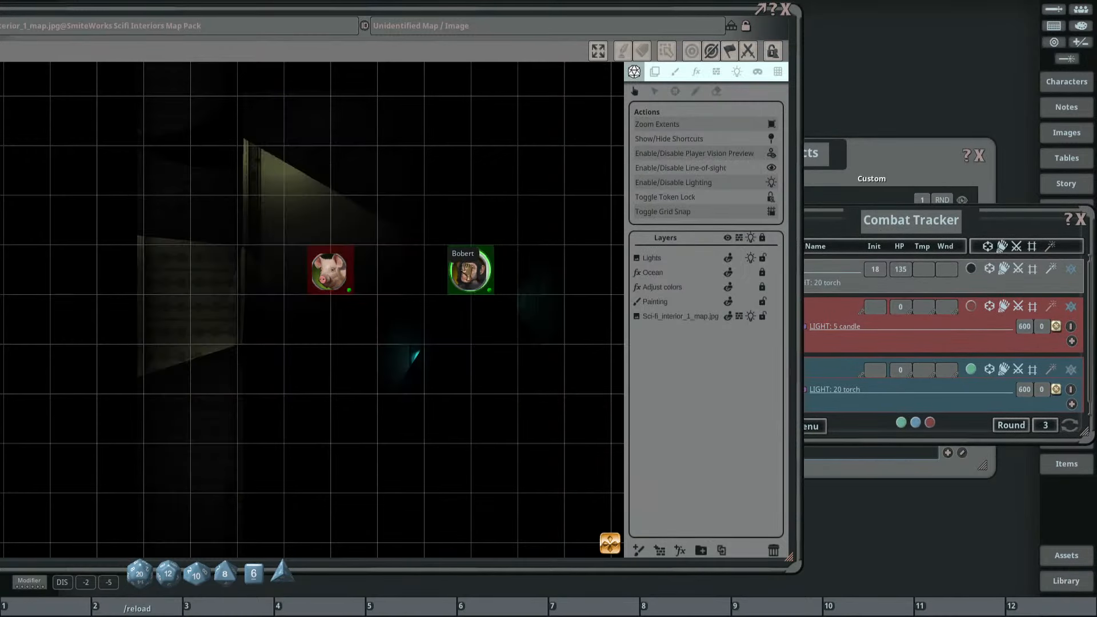
scroll(510, 280, "up", 2)
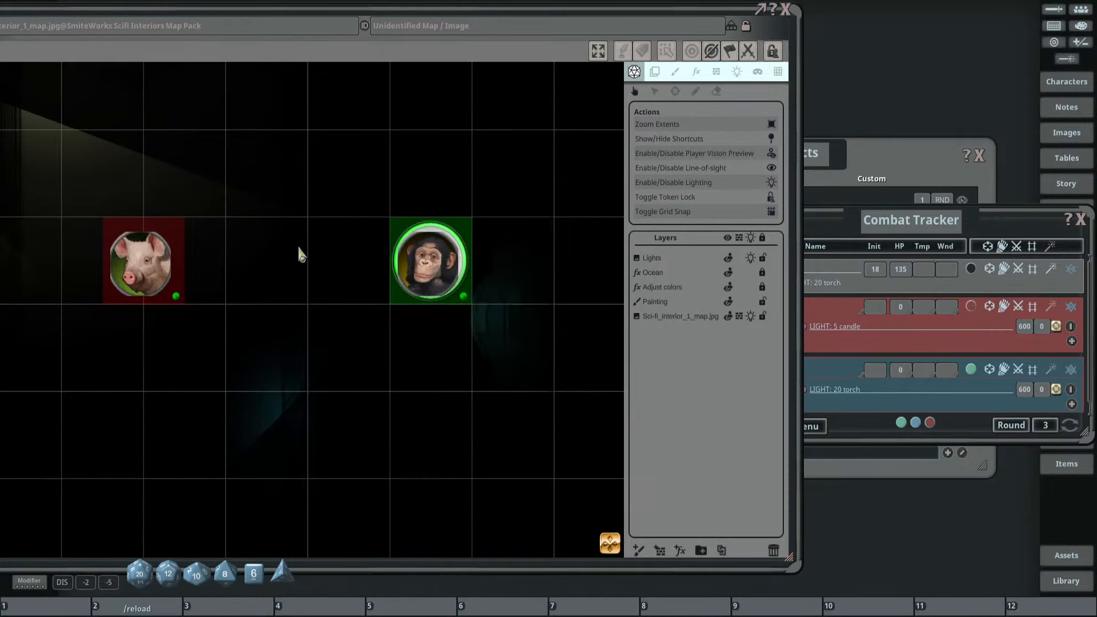
left_click_drag(140, 268, 184, 350)
scroll(397, 312, "down", 2)
left_click_drag(901, 229, 905, 179)
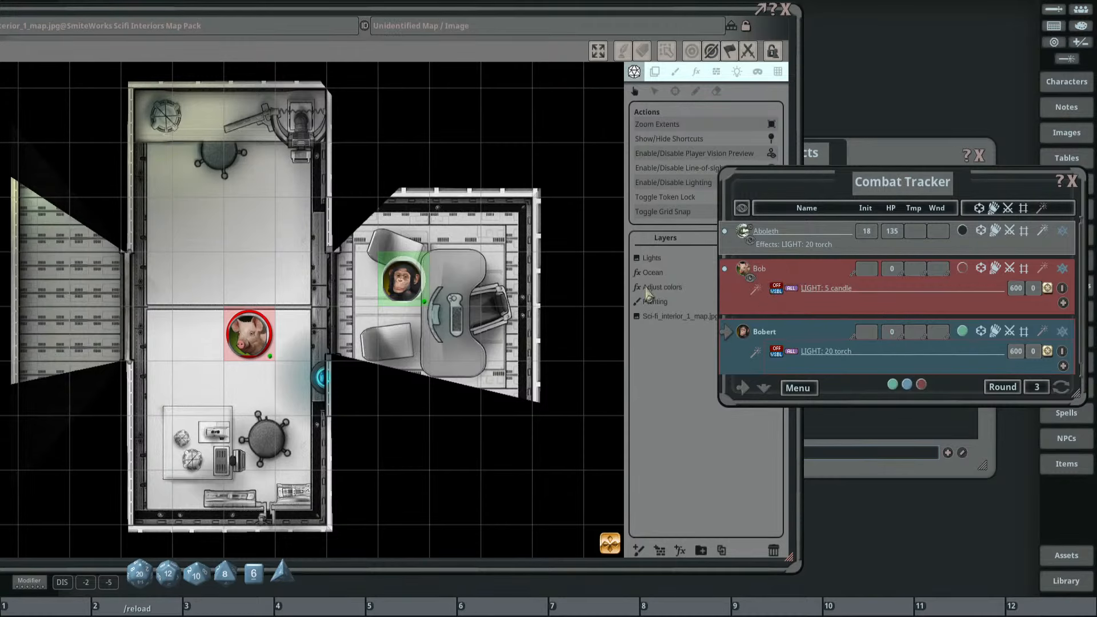
scroll(497, 268, "down", 2)
mouse_move(344, 310)
left_mouse_down()
mouse_move(345, 279)
mouse_move(346, 295)
left_mouse_up()
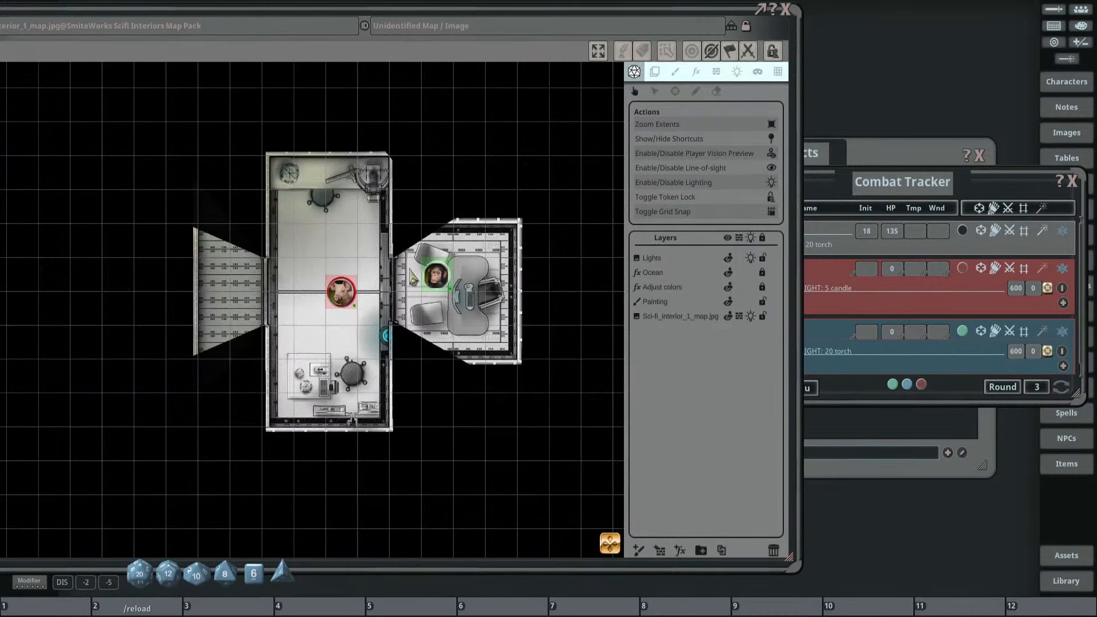
left_click(437, 277)
scroll(347, 284, "up", 2)
left_click(336, 306)
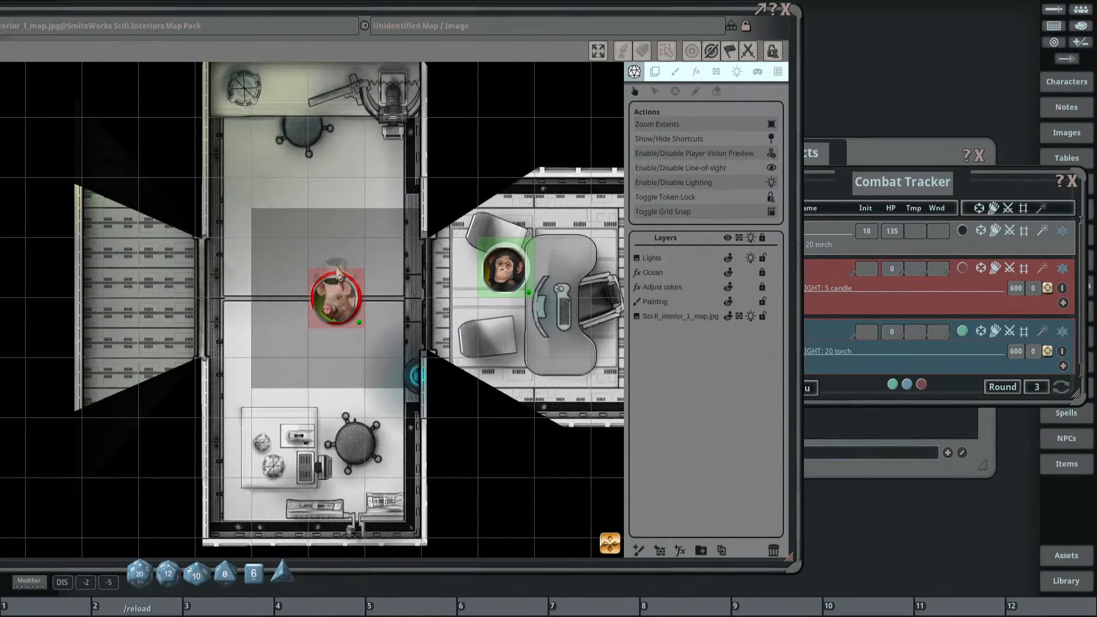
scroll(316, 286, "down", 2)
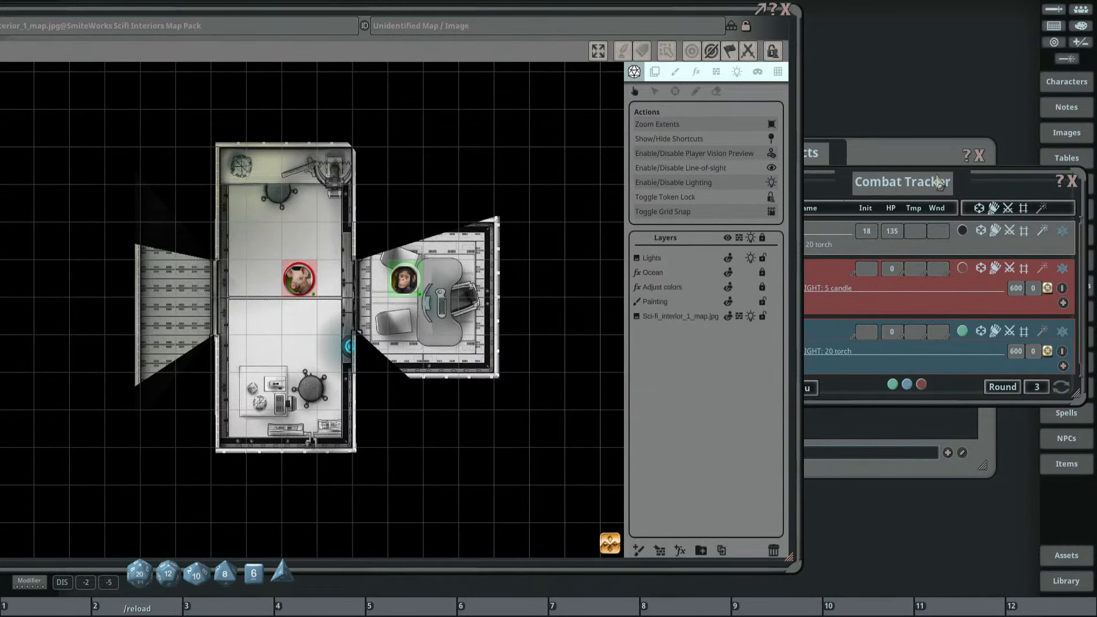
Move the pig token diagonally toward the upper chair in the large room and check its view.
left_click_drag(927, 182, 945, 164)
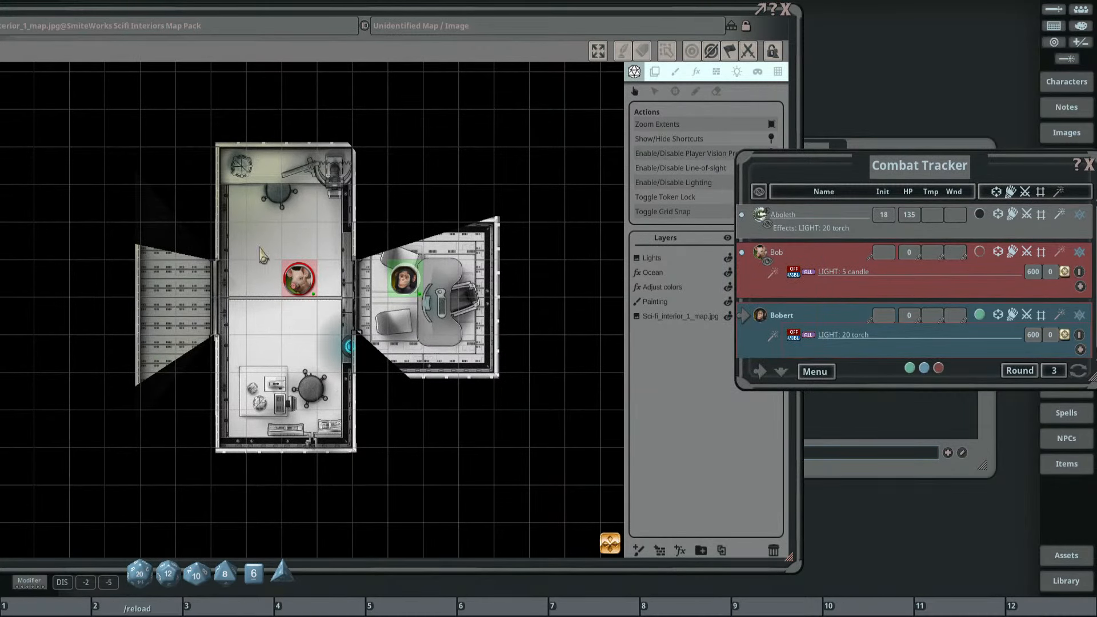
scroll(275, 283, "up", 1)
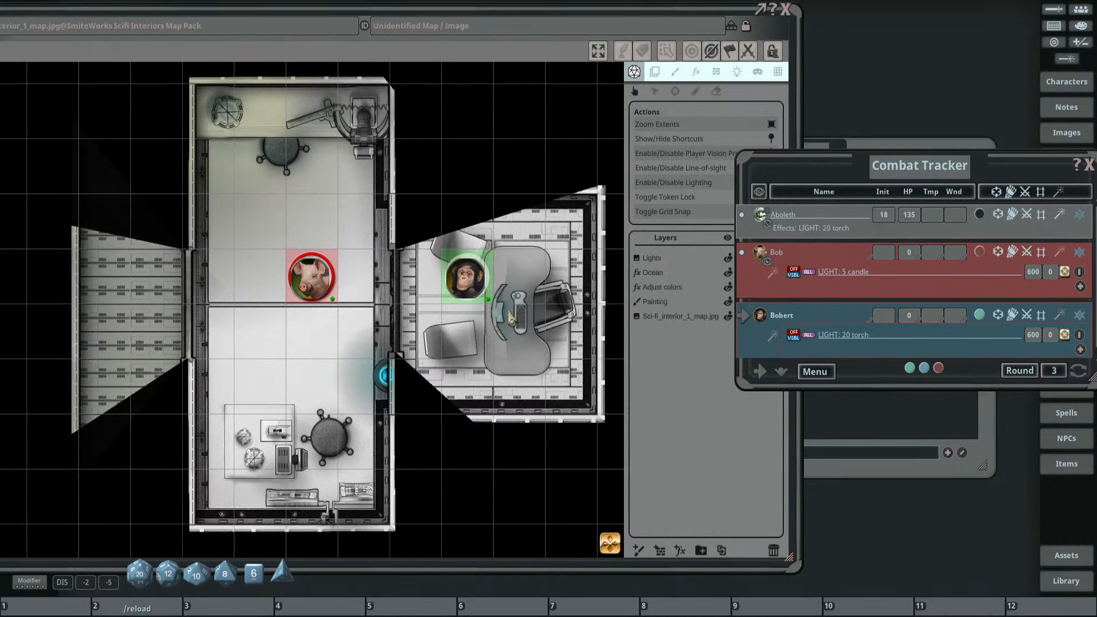
scroll(511, 317, "down", 1)
left_click_drag(912, 165, 828, 129)
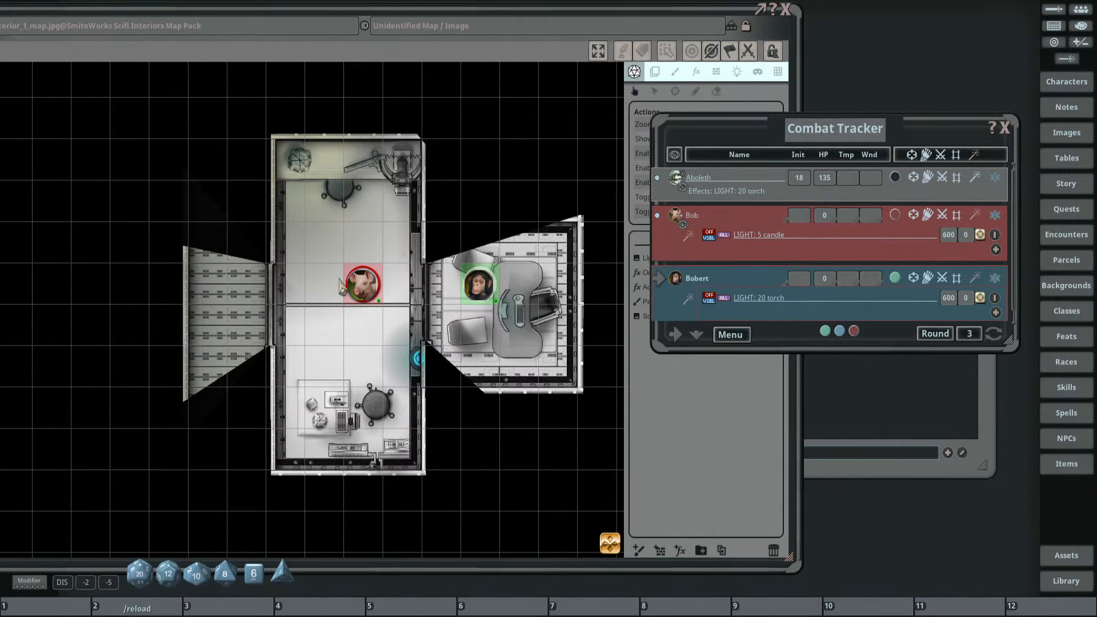
mouse_move(341, 286)
left_mouse_down()
mouse_move(307, 286)
mouse_move(207, 387)
mouse_move(261, 301)
mouse_move(303, 284)
mouse_move(310, 262)
left_mouse_up()
scroll(387, 276, "up", 2)
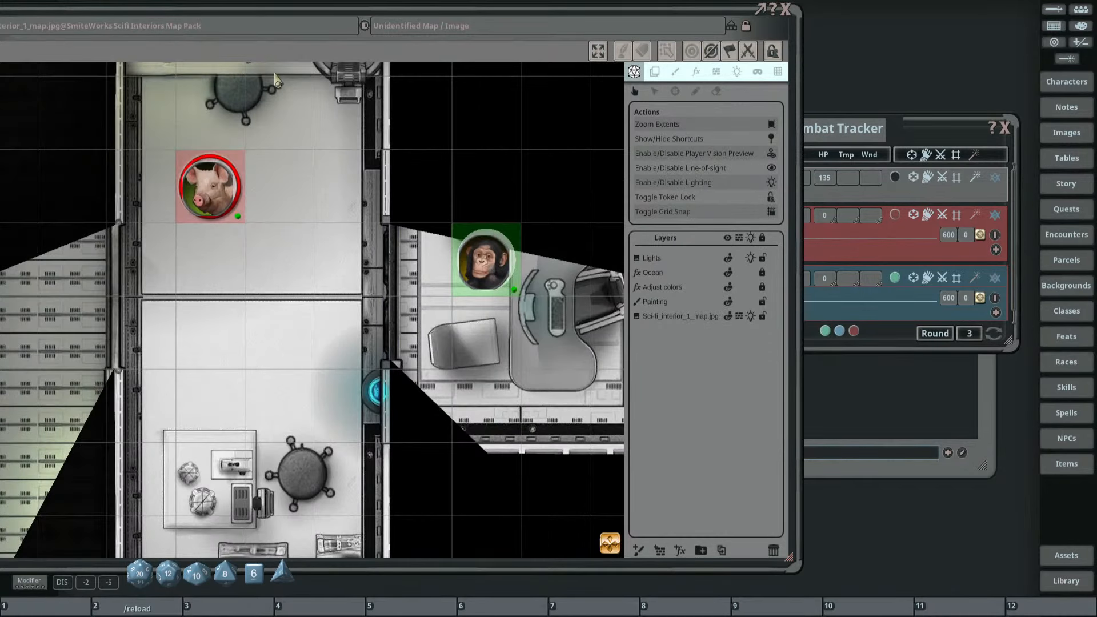
left_click_drag(385, 268, 463, 351)
scroll(479, 297, "down", 2)
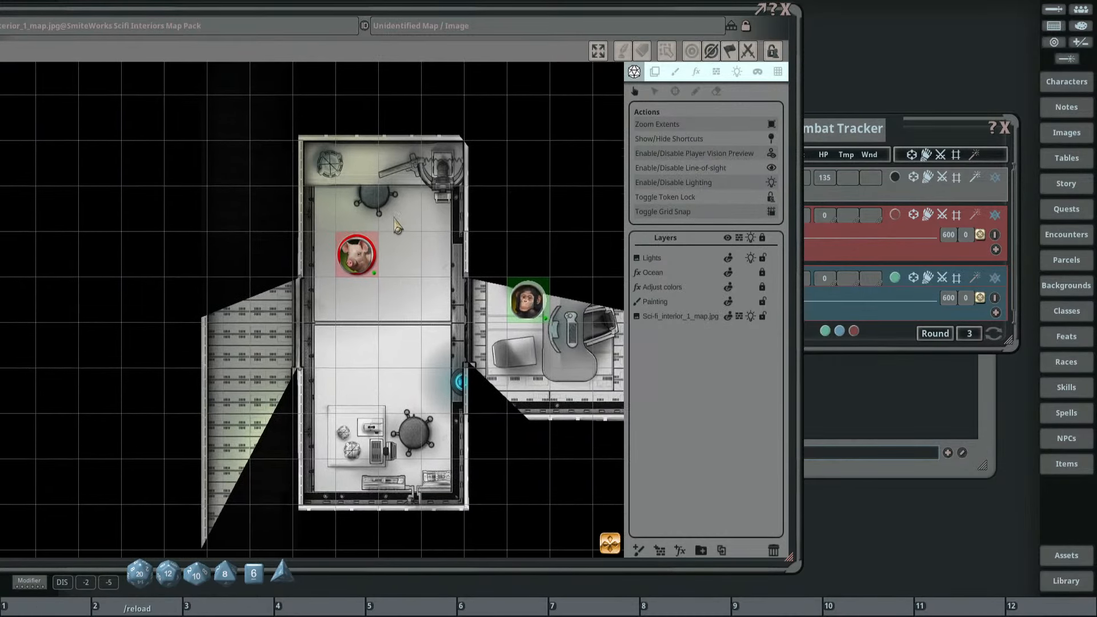
Place the monkey token beside the equipment desk in the large room and return the pig token to just above the room's centre line.
left_click(531, 280)
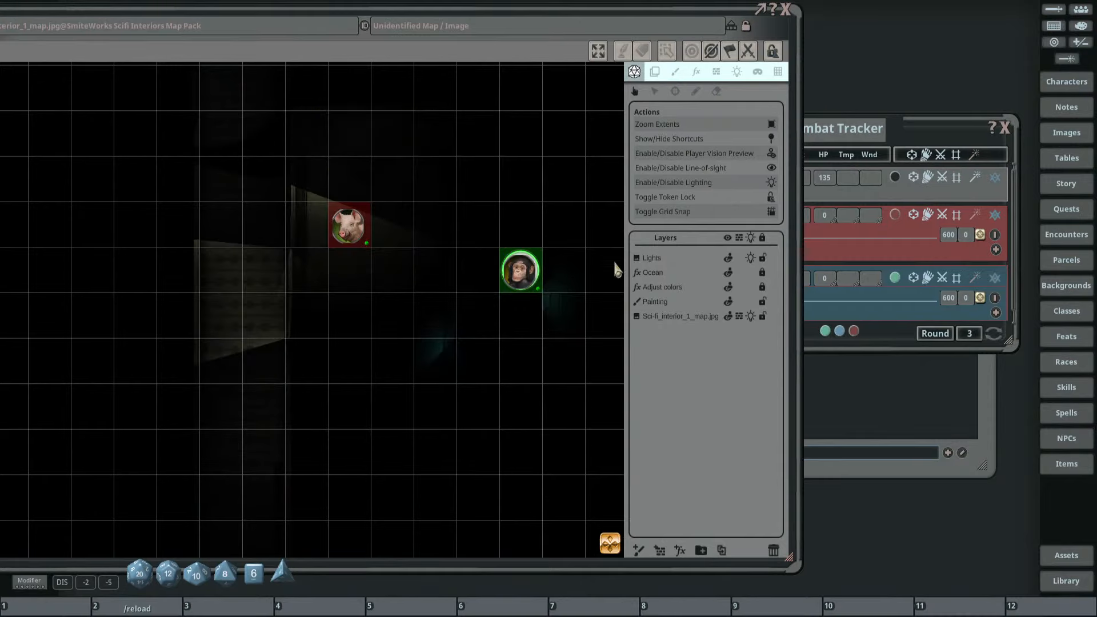
scroll(542, 257, "up", 2)
left_click_drag(506, 290, 332, 405)
scroll(546, 276, "down", 2)
left_click_drag(332, 233, 370, 280)
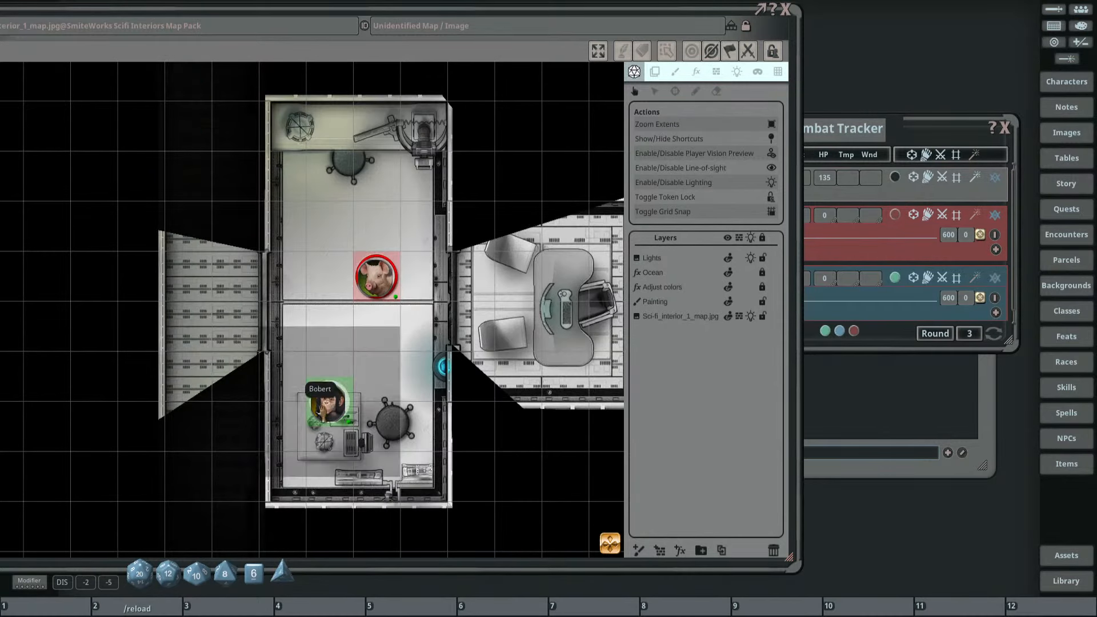
left_click_drag(329, 403, 303, 406)
left_click_drag(361, 310, 400, 308)
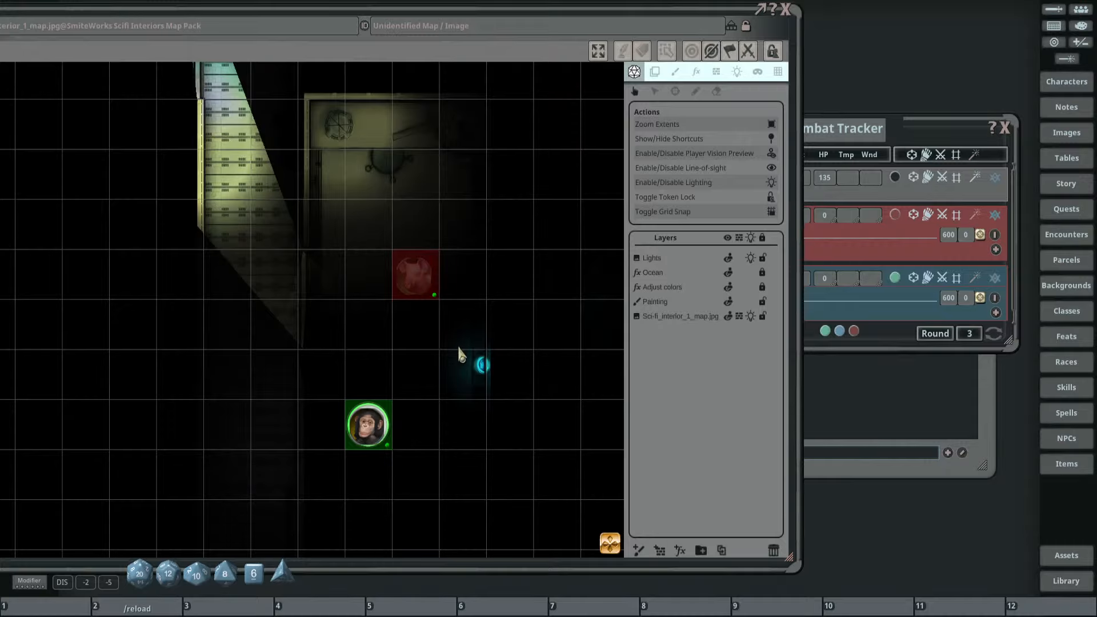
Move the monkey token out through the corridor and into the adjacent control room to check its view of the glowing consoles.
scroll(459, 348, "up", 3)
scroll(448, 353, "down", 5)
left_click_drag(424, 338, 478, 401)
left_click_drag(433, 480, 359, 350)
scroll(482, 270, "down", 2)
left_click_drag(483, 270, 422, 118)
left_click(421, 427)
left_click(405, 134)
left_click_drag(410, 187, 466, 297)
scroll(469, 296, "up", 1)
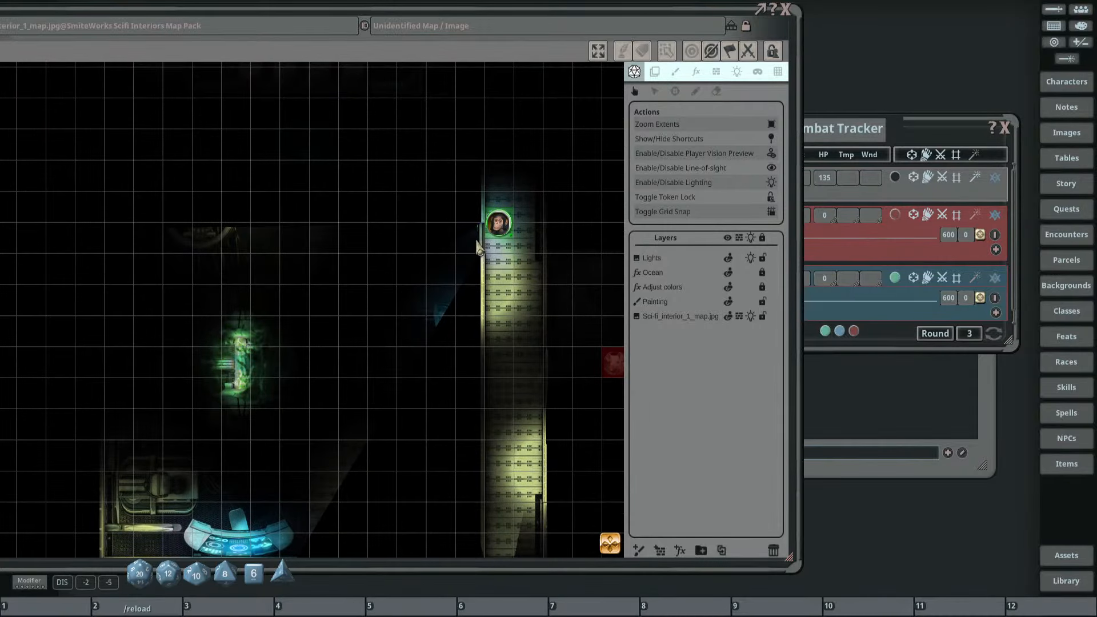
left_click_drag(495, 225, 411, 251)
left_click_drag(303, 292, 381, 246)
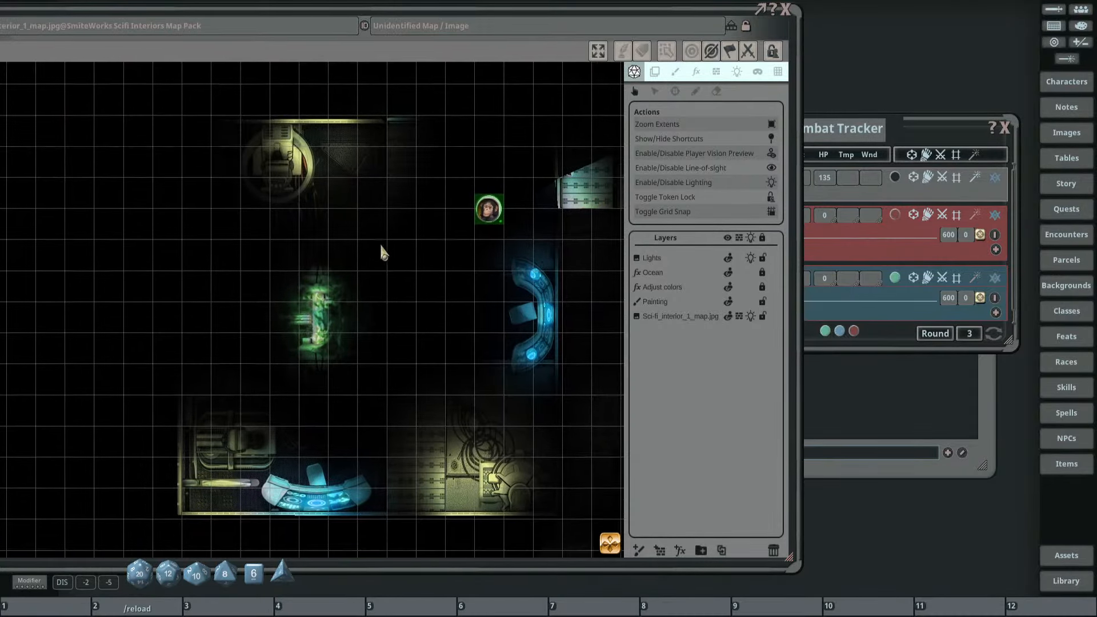
Examine the green glow around the machine from the monkey token's view, up close and from farther out.
scroll(383, 294, "up", 2)
scroll(403, 346, "down", 1)
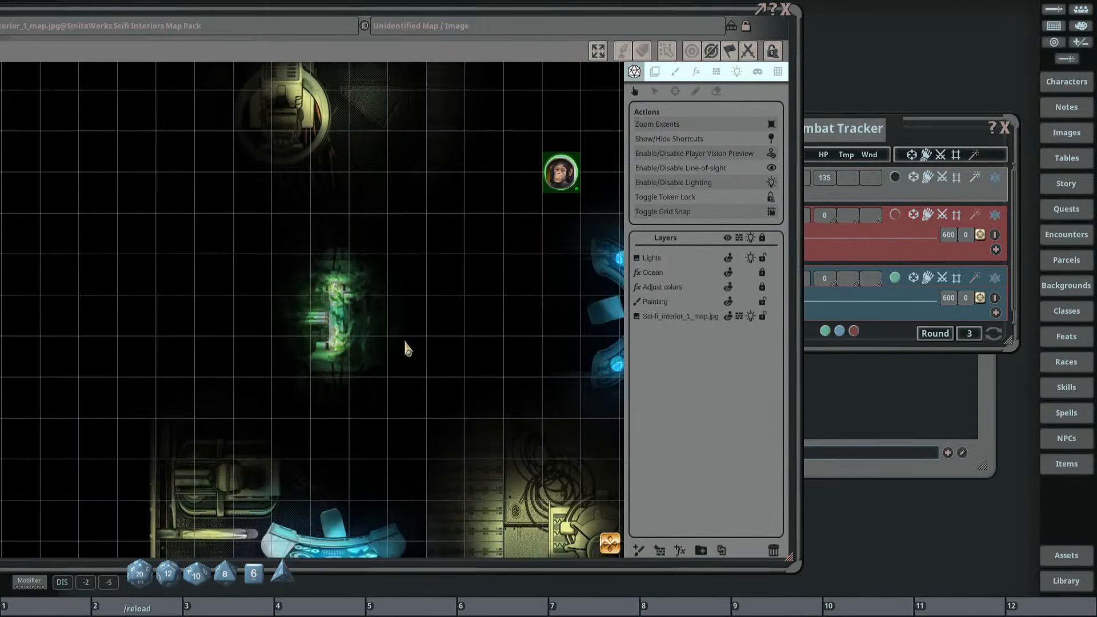
scroll(395, 360, "up", 3)
scroll(394, 371, "down", 4)
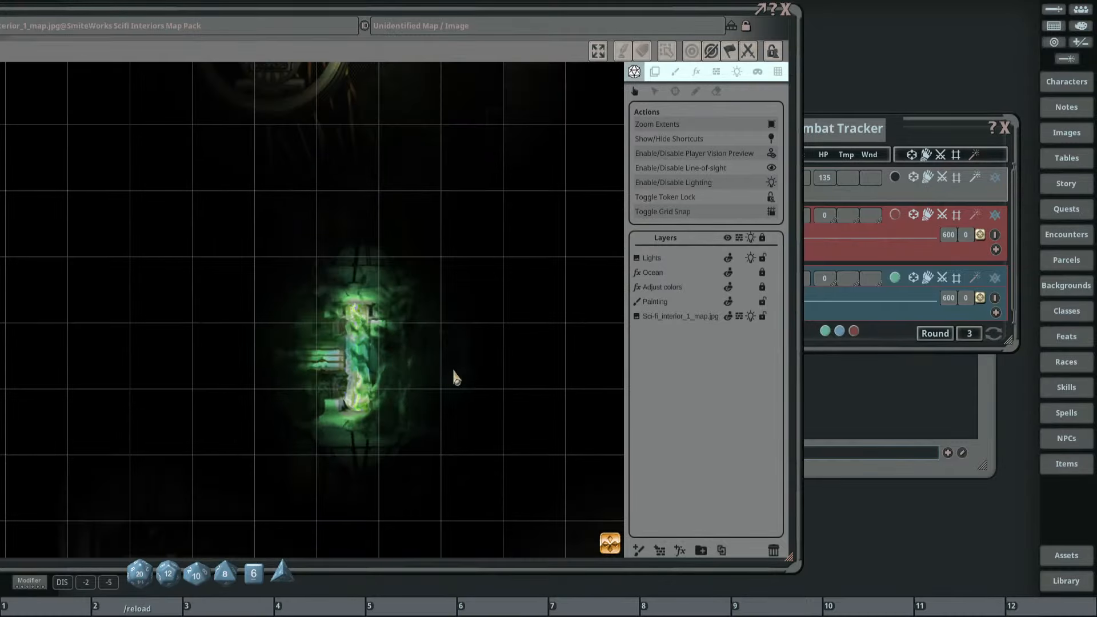
scroll(375, 327, "up", 1)
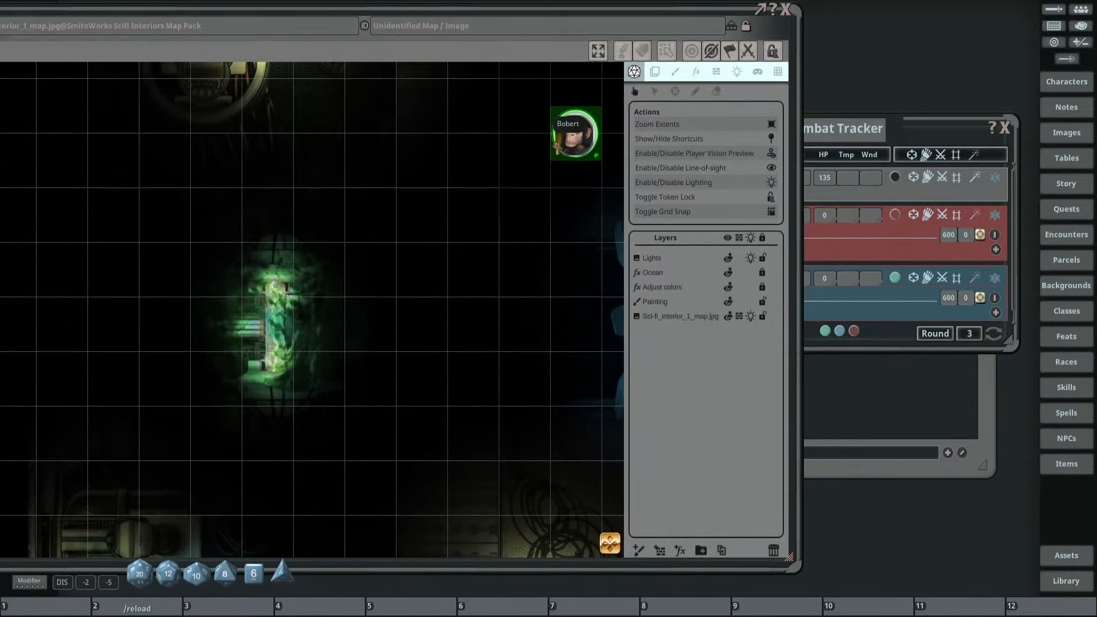
scroll(365, 308, "down", 3)
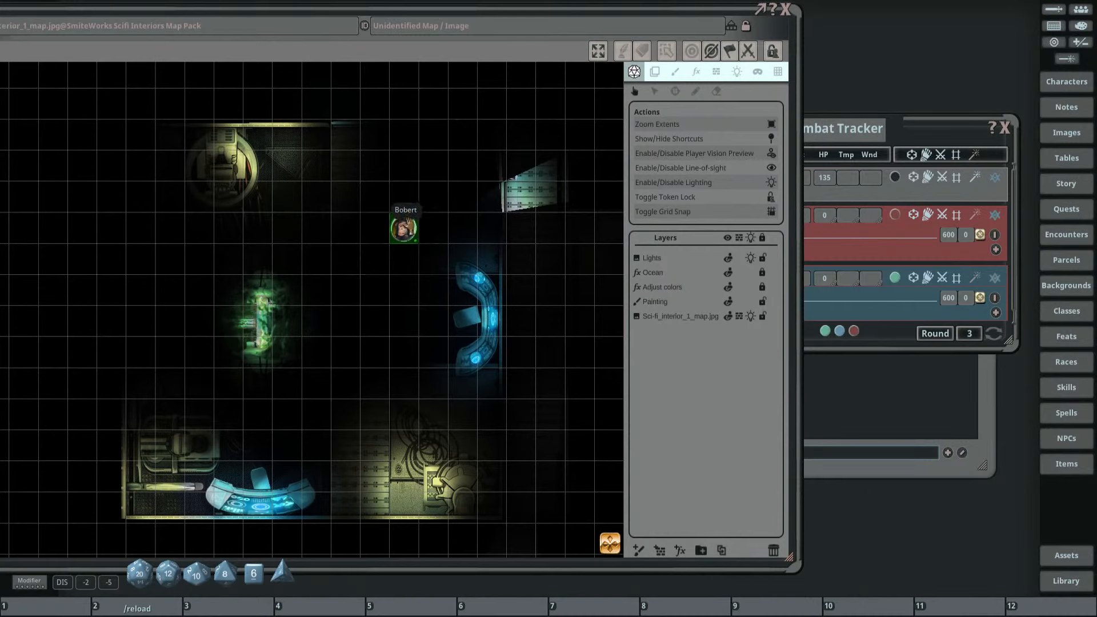
Bring the Combat Tracker in front of the map and delete the monkey's "LIGHT: 20 torch" effect.
left_click(835, 156)
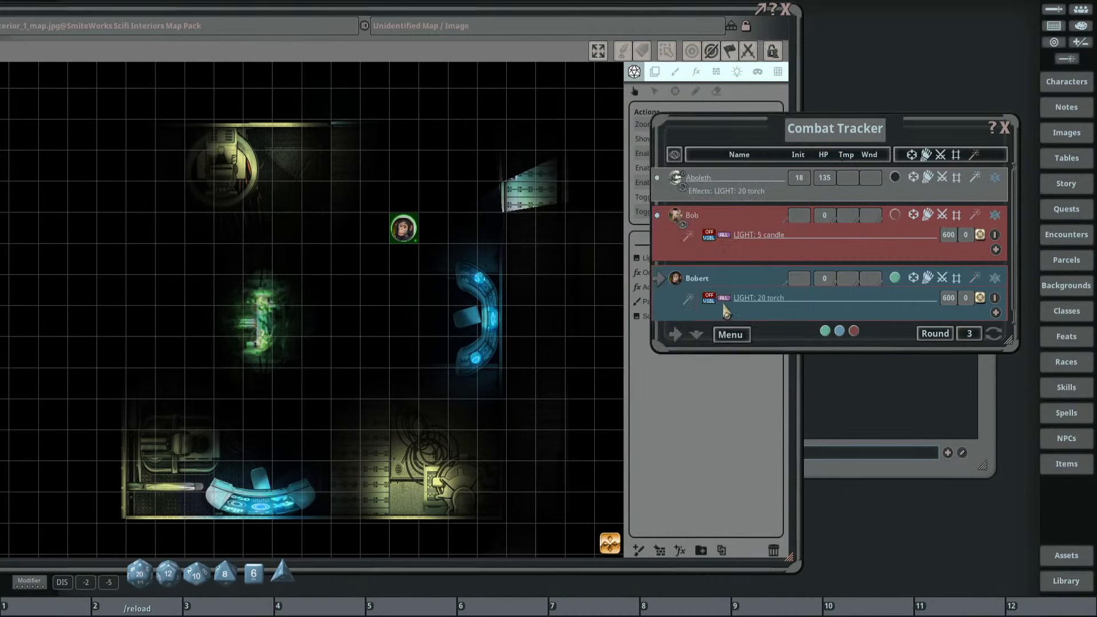
left_click(994, 299)
left_click_drag(716, 308, 677, 303)
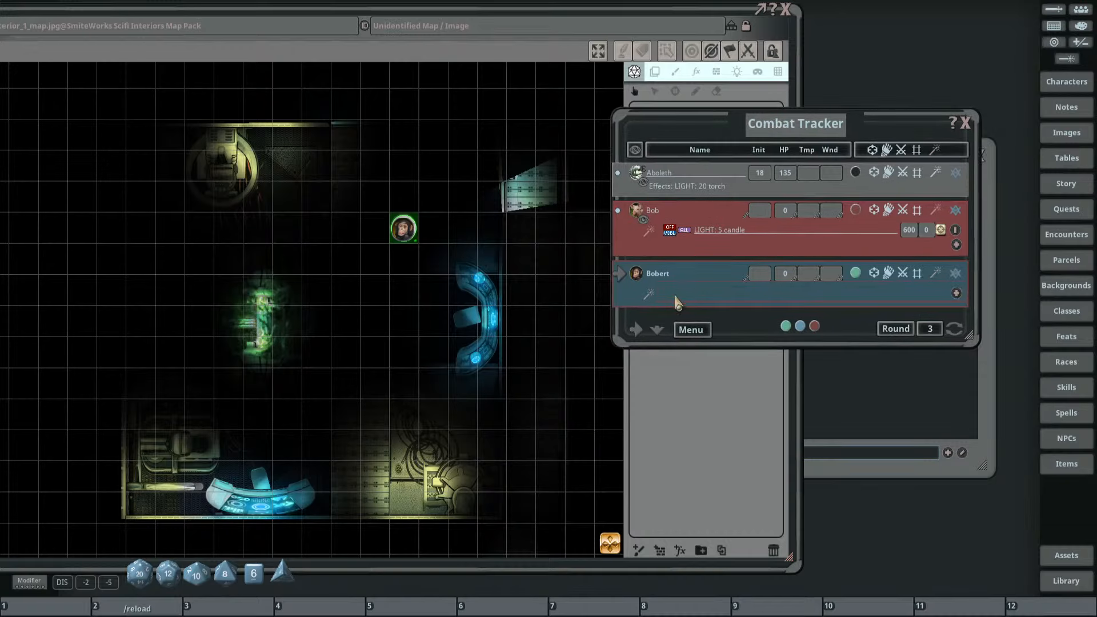
left_click_drag(739, 140, 784, 133)
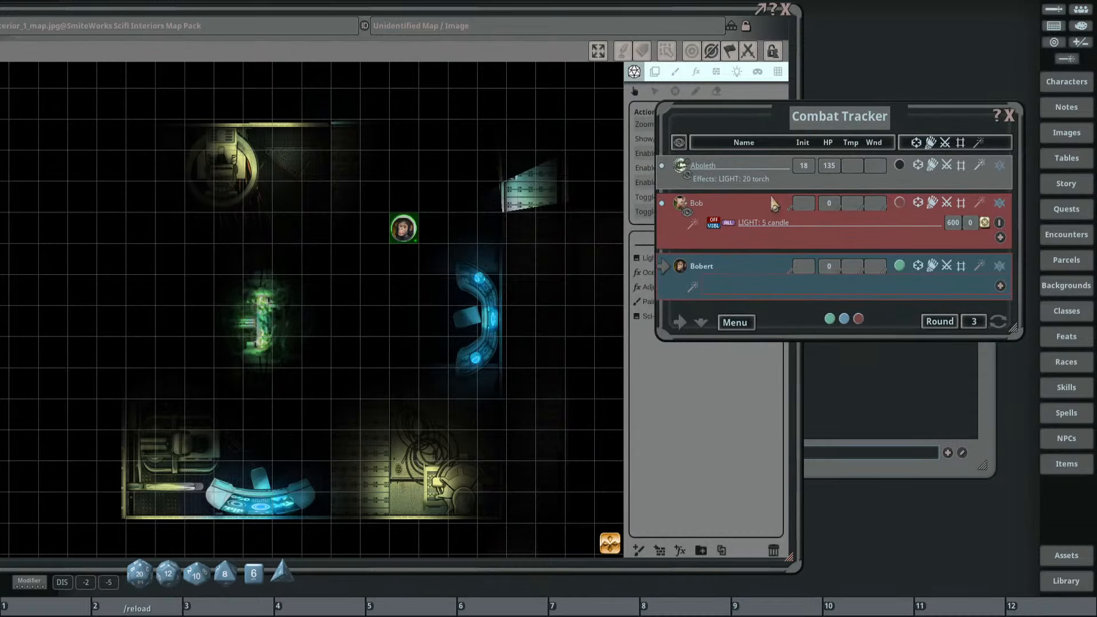
Add the effect "LIGHT: 10 torch" to the monkey's entry and remove the extra blank effect row.
left_click(1000, 287)
type("LIGHT: 10")
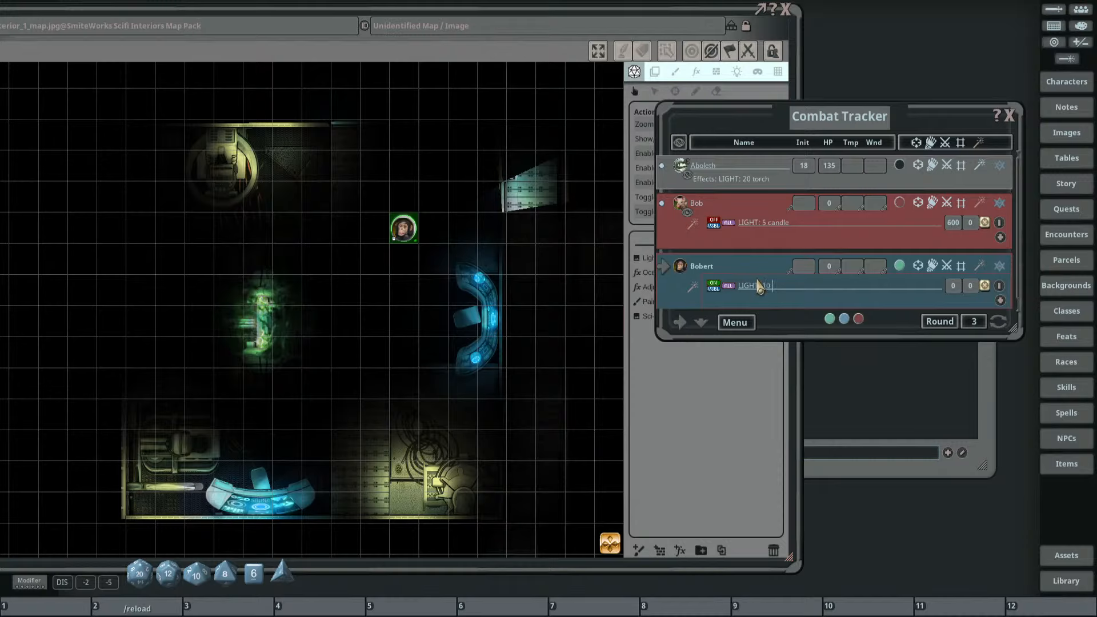
type("torch")
key("Return")
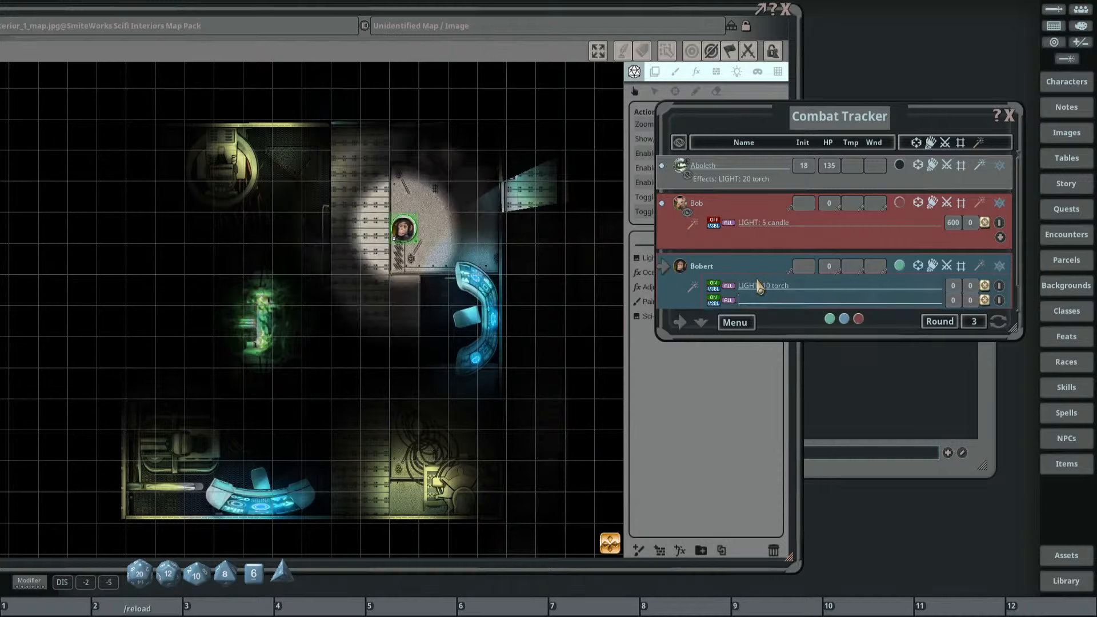
left_click(1000, 300)
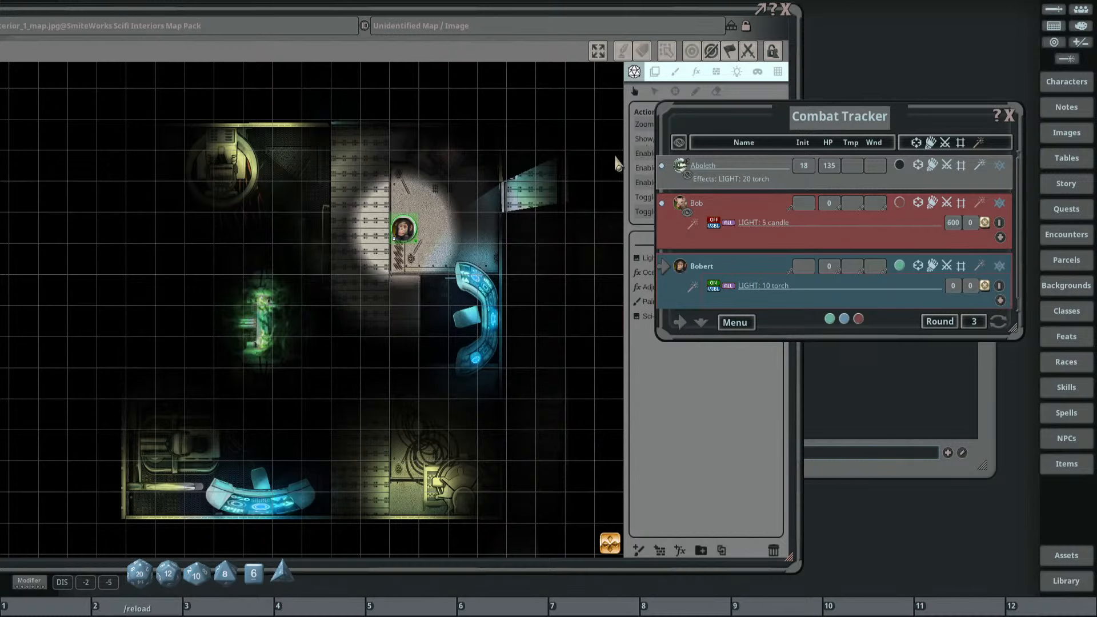
Clear the Combat Tracker off the map and place the monkey token in the inner corridor beside the upper doorway.
left_click_drag(758, 114, 876, 97)
left_click_drag(404, 229, 374, 202)
left_click_drag(439, 232, 453, 241)
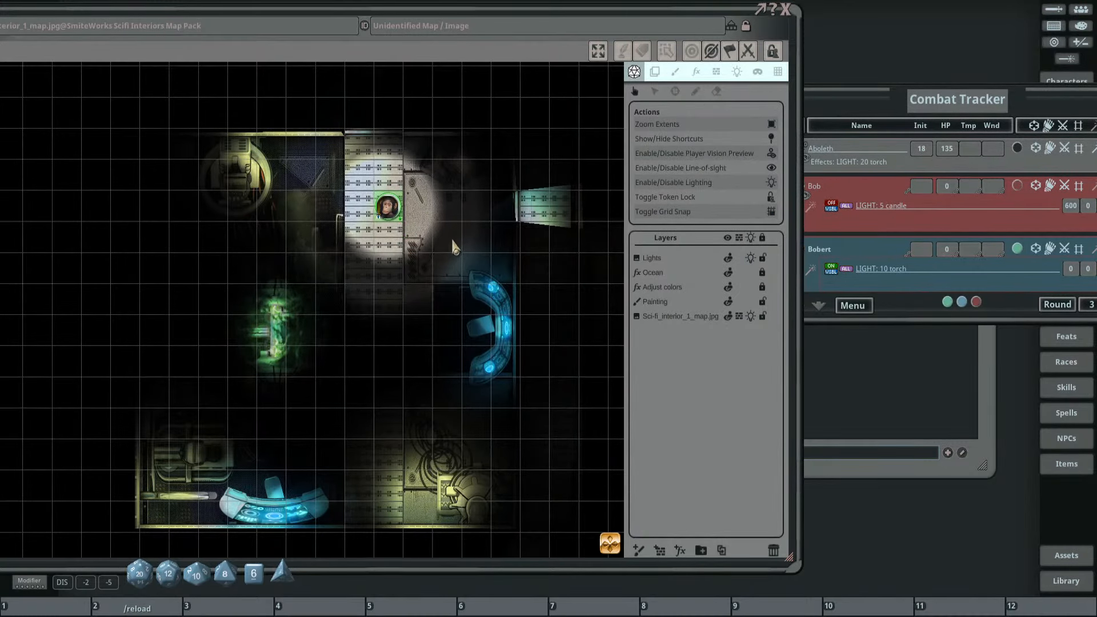
left_click(387, 207)
key("Left")
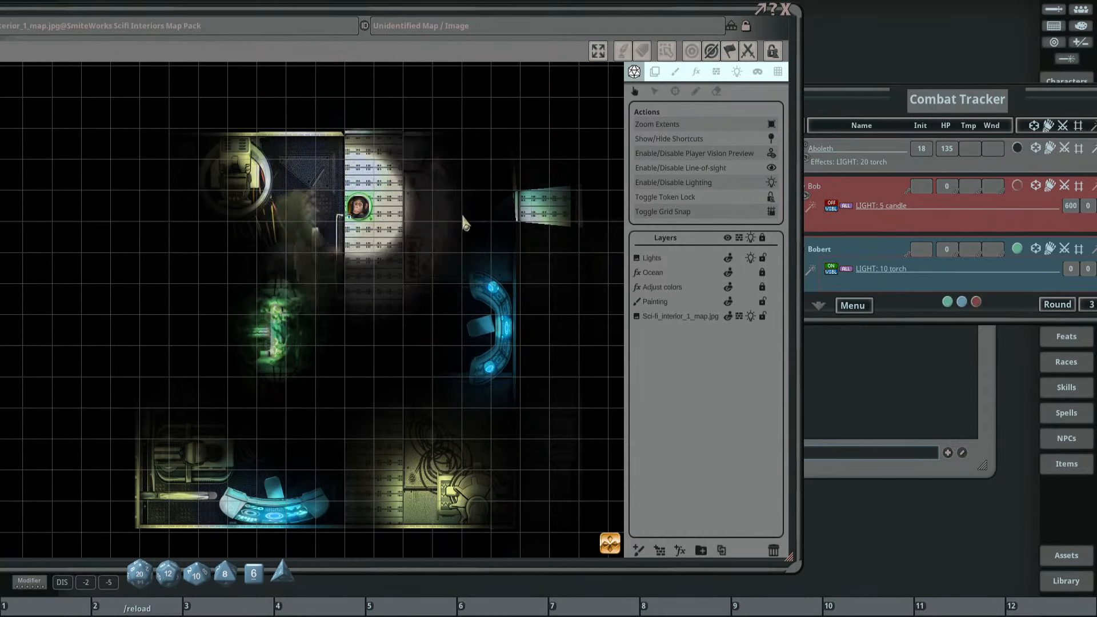
Walk the torch-lit monkey token down the inner corridor to beside the green machine's lower end, checking its view.
scroll(428, 277, "up", 1)
left_click_drag(355, 273, 454, 245)
scroll(403, 279, "up", 5)
key("Right")
scroll(469, 288, "down", 3)
key("Down")
key("Down")
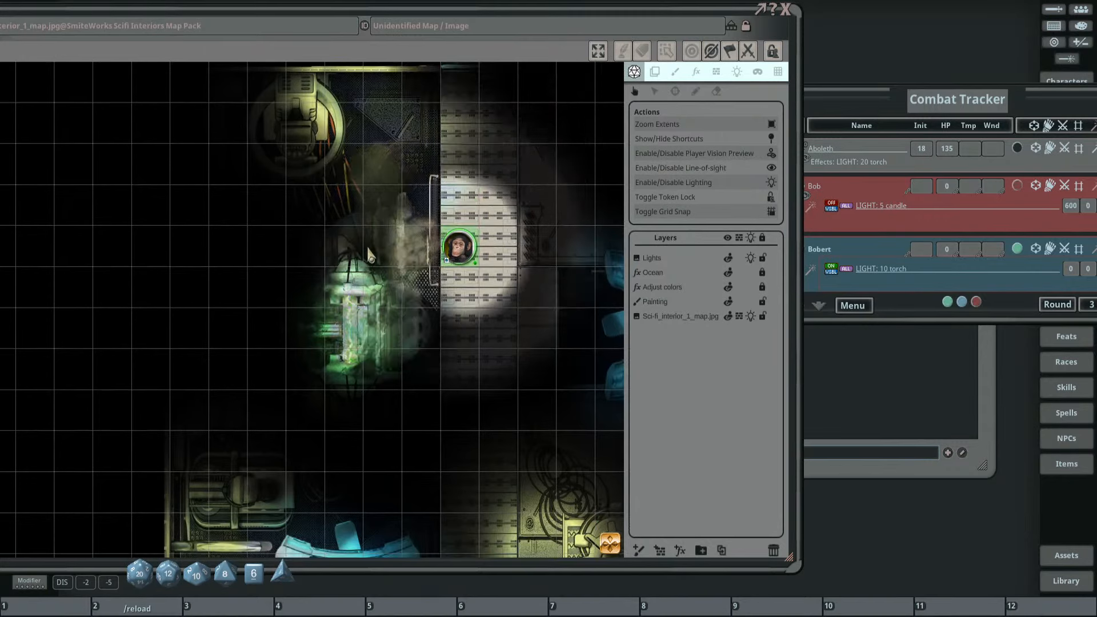
key("Left")
key("Right")
key("Down")
key("Down")
key("Down")
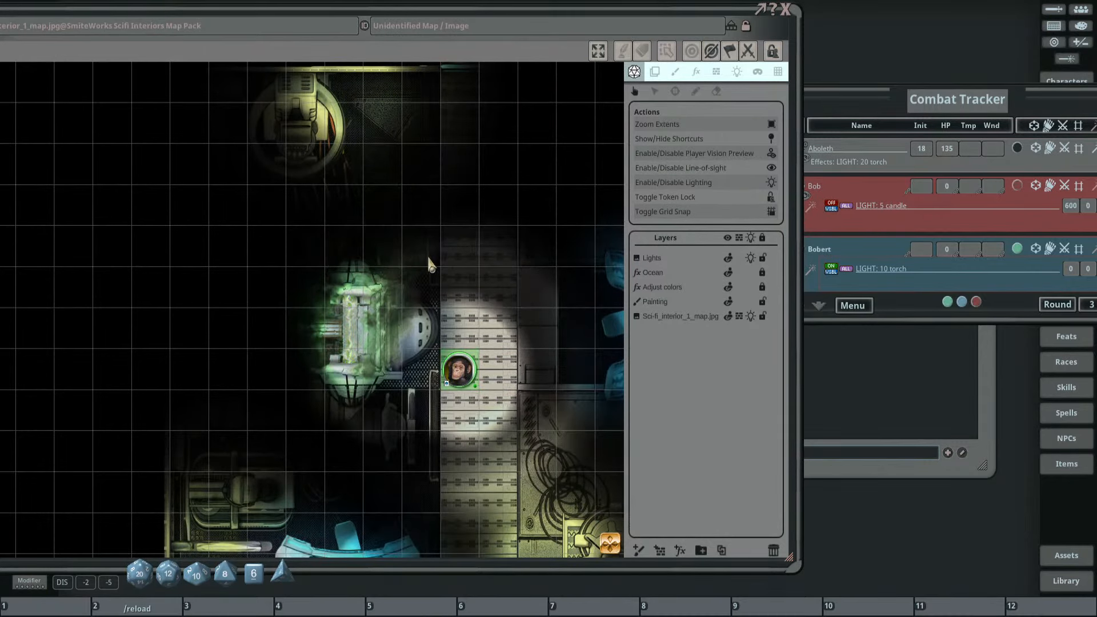
Move the monkey token into the machine room and around the green machine's east side to check the torch light.
key("Left")
key("Left")
scroll(410, 296, "up", 3)
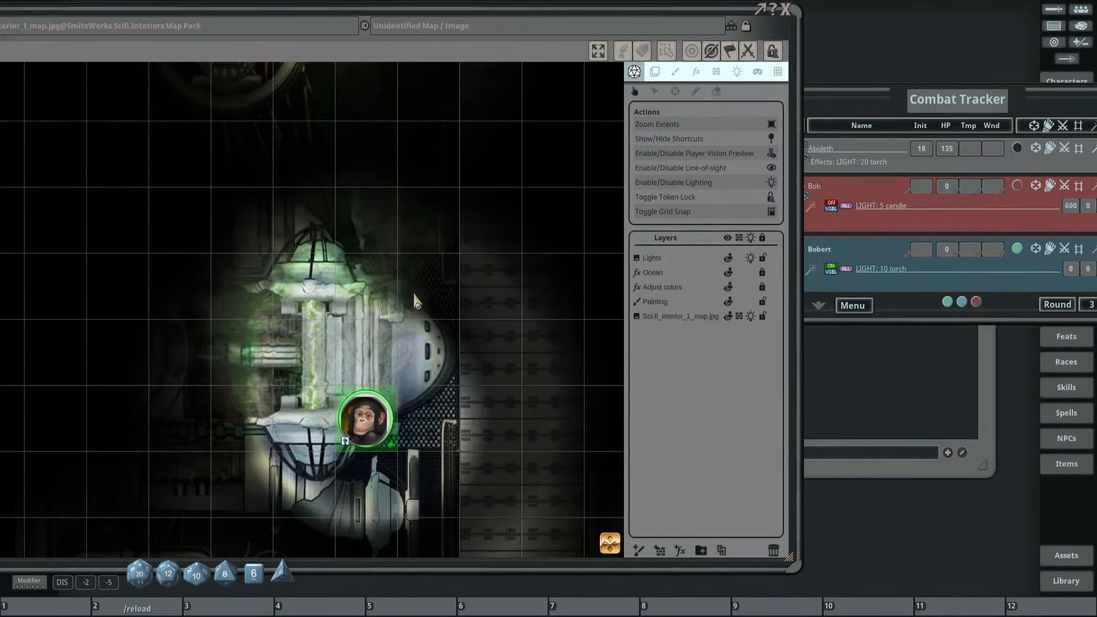
key("Right")
key("Up")
key("Right")
key("Left")
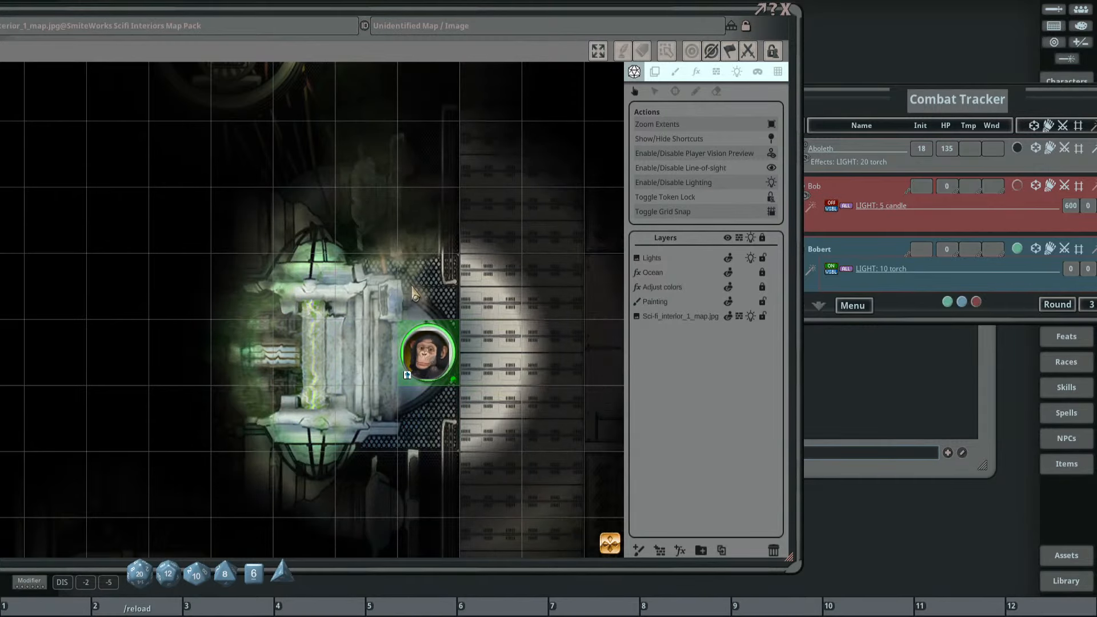
Move the monkey token past the green machine's lower end to the floor just above the curved blue console.
key("Down")
key("Left")
key("Down")
key("Left")
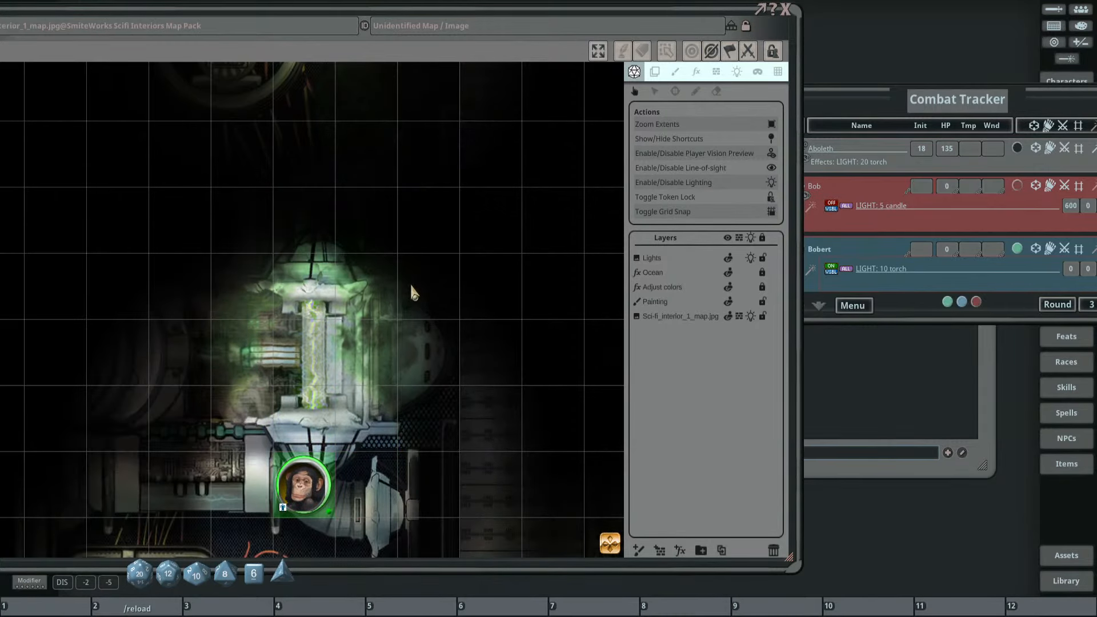
scroll(416, 293, "down", 3)
key("Down")
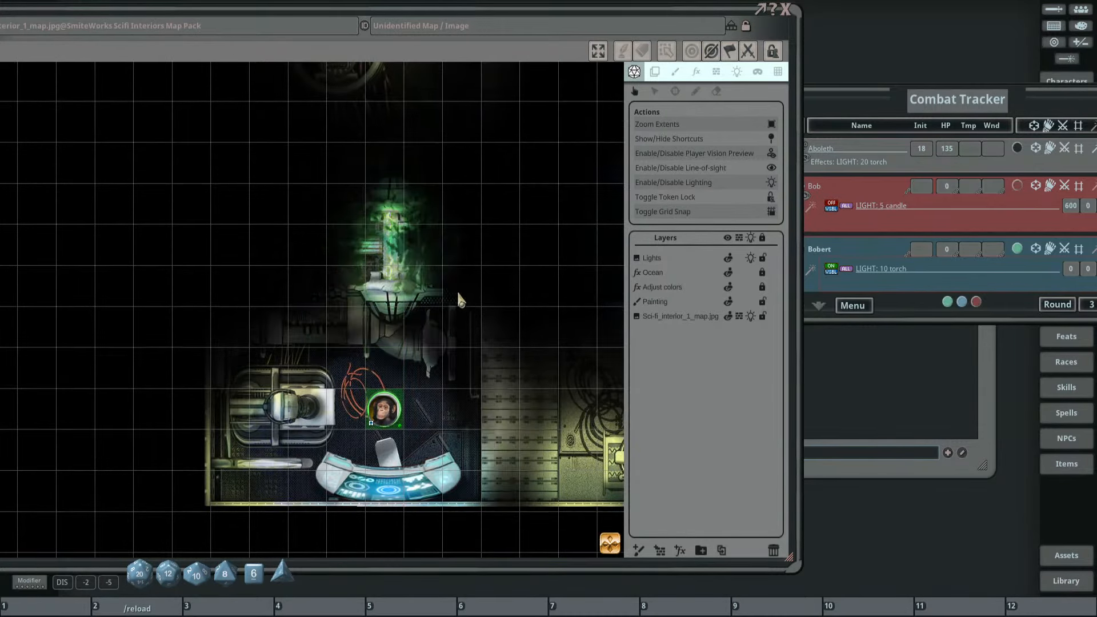
Move the monkey token from the curved console out into the inner corridor beside the cable-strewn room.
scroll(460, 293, "up", 1)
left_click_drag(460, 293, 385, 262)
key("Right")
key("Right")
key("Right")
key("Up")
key("Right")
key("Up")
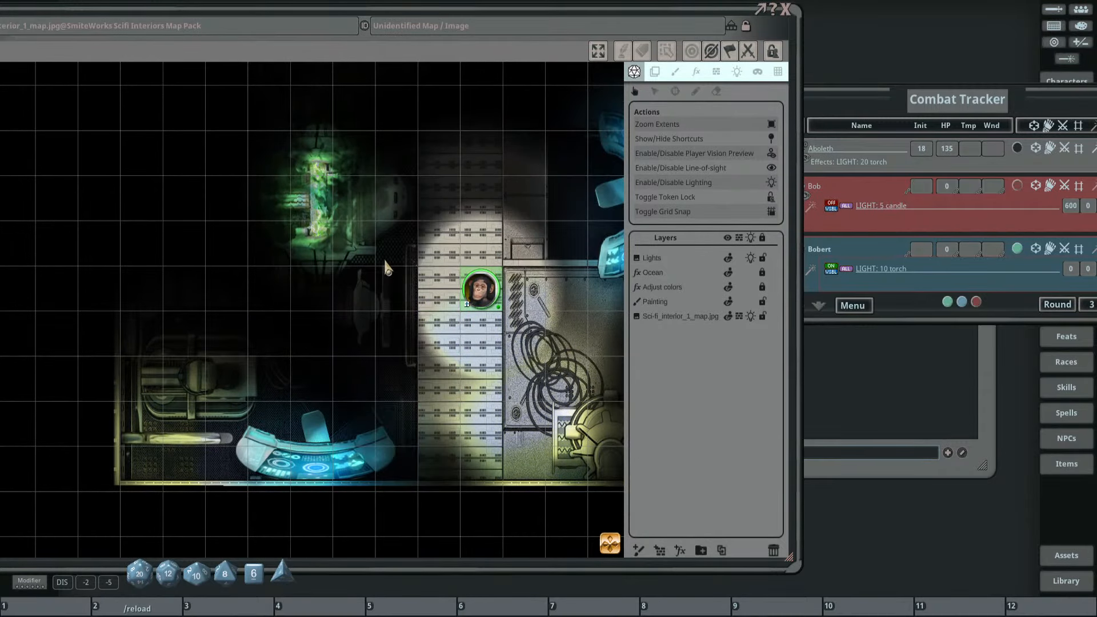
Walk the monkey token up the inner corridor past the green machine to the upper doorway, checking its view.
key("Up")
key("Up")
key("Up")
scroll(385, 269, "down", 2)
left_click_drag(392, 277, 400, 375)
key("Left")
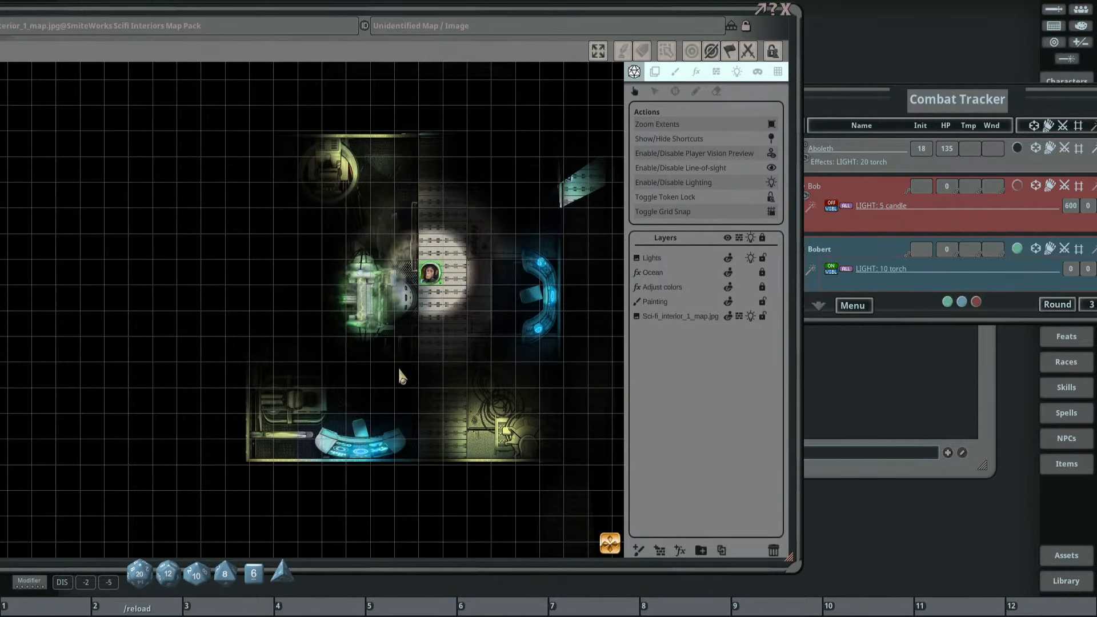
key("Right")
key("Up")
key("Left")
key("Up")
key("Up")
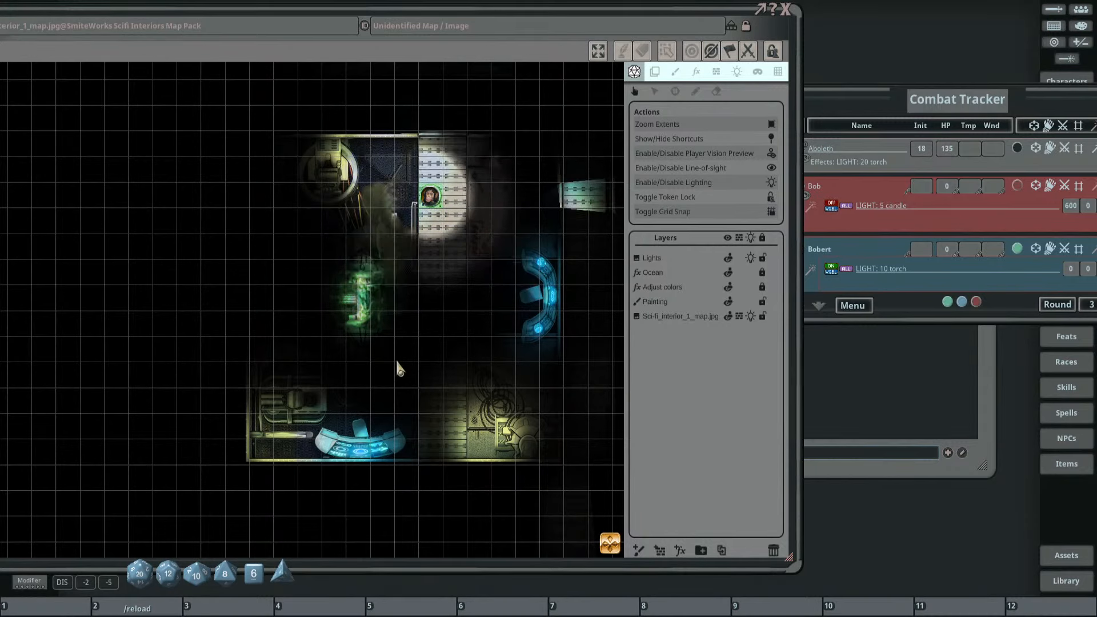
Move the monkey token east across the upper room into the outer corridor and down toward the pig's room.
left_click_drag(439, 331, 328, 403)
key("Right")
key("Right")
key("Right")
key("Right")
key("Right")
key("Right")
key("Right")
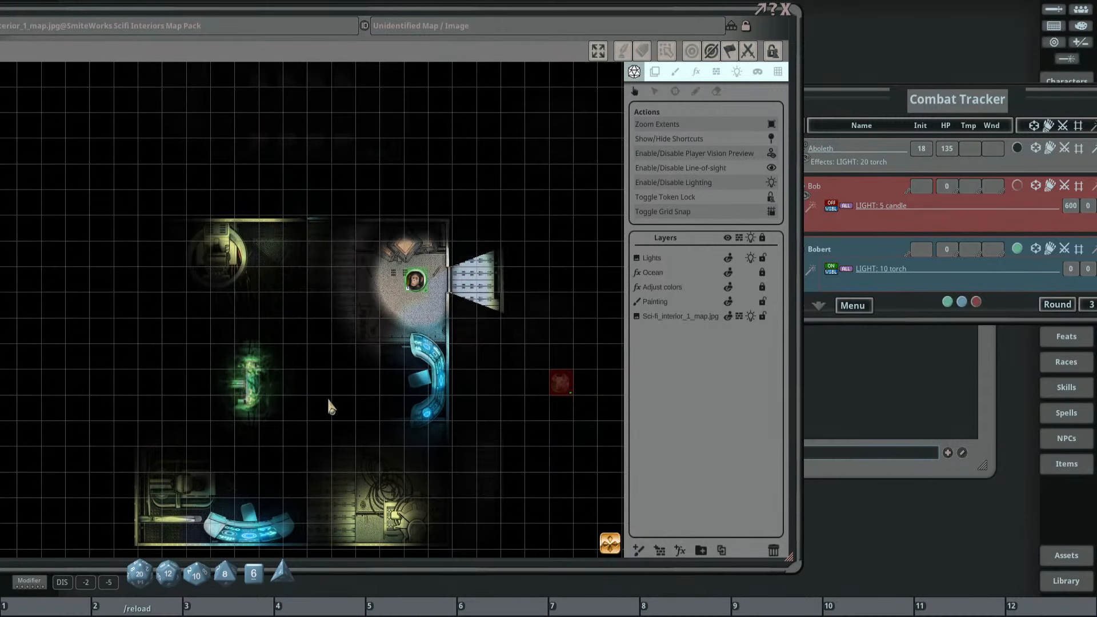
key("Down")
key("Down")
key("Down")
key("Down")
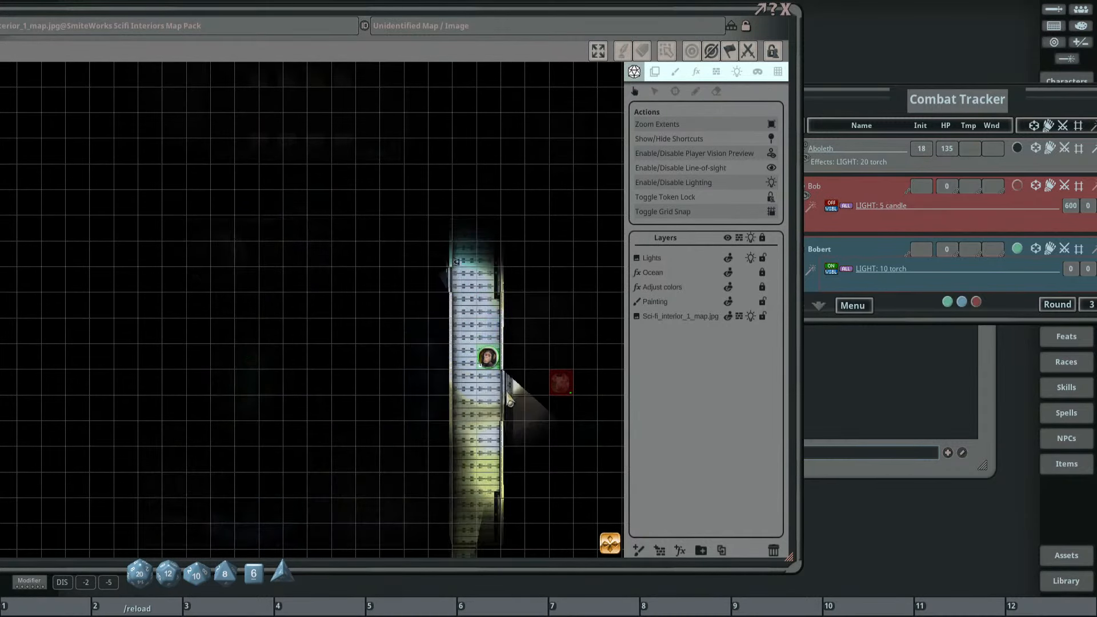
Walk the monkey token down the outer corridor into the small end room, stopping beside its east doorway.
scroll(544, 473, "up", 1)
left_click_drag(544, 473, 572, 315)
key("Down")
key("Down")
key("Down")
key("Down")
key("Down")
key("Left")
key("Down")
key("Down")
key("Down")
scroll(541, 406, "up", 1)
left_click_drag(541, 406, 491, 335)
left_click(456, 411)
key("Right")
key("Down")
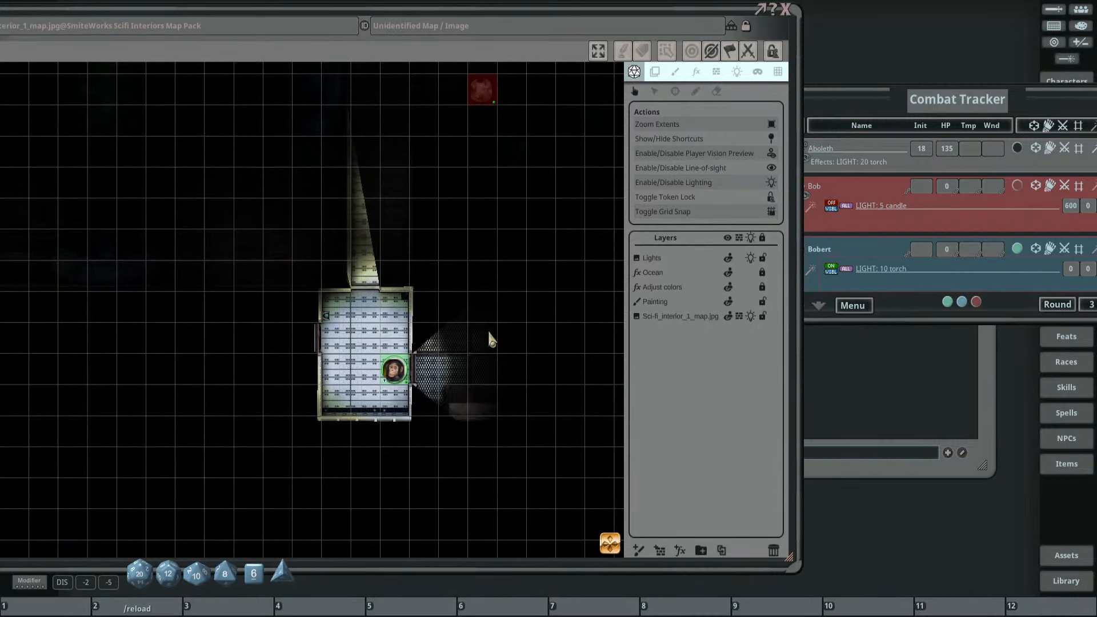
Move the monkey token through the east doorway to the upper wall of the dark grated room.
key("Right")
key("Left")
key("Left")
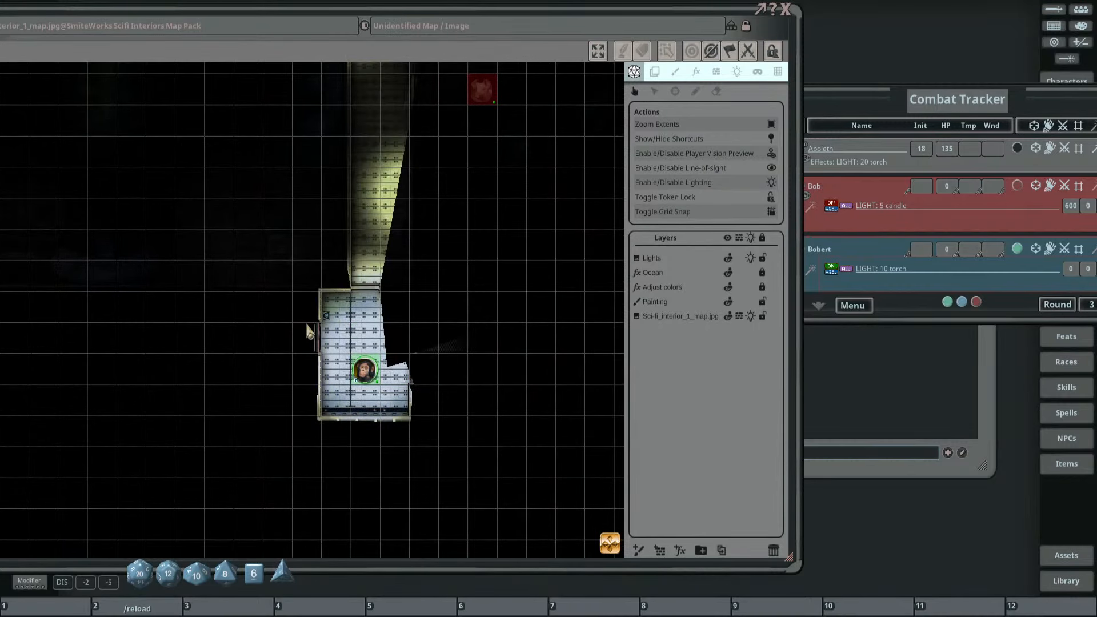
key("Right")
key("Right")
key("Right")
key("Up")
key("Up")
key("Right")
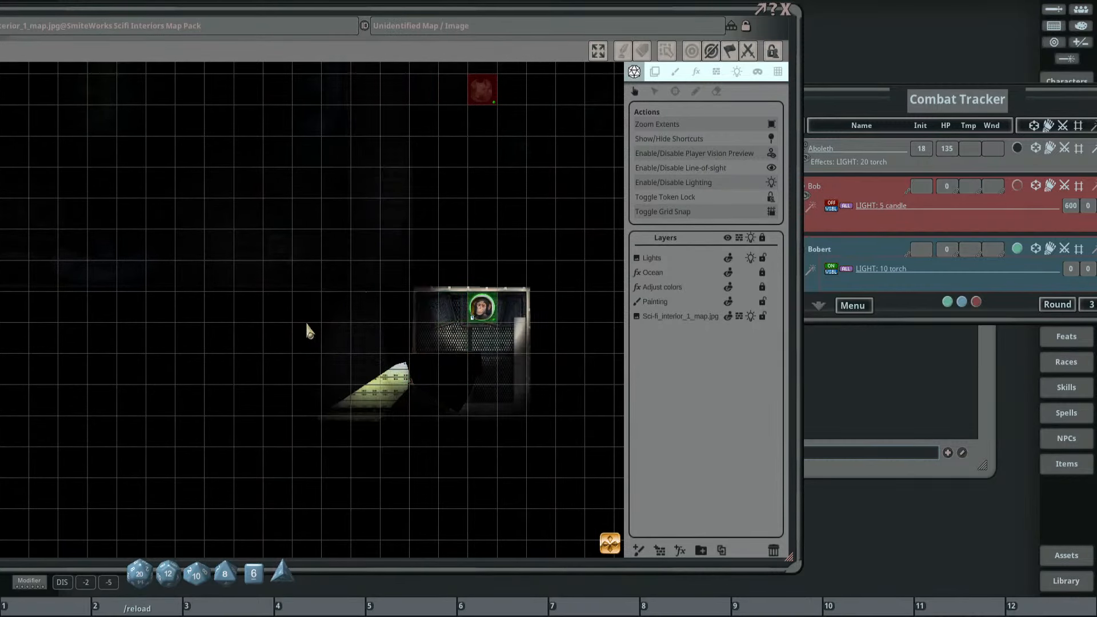
Return the monkey token from the grated room to the west wall of the small end room.
key("Down")
key("Left")
key("Down")
key("Left")
key("Left")
key("Left")
key("Left")
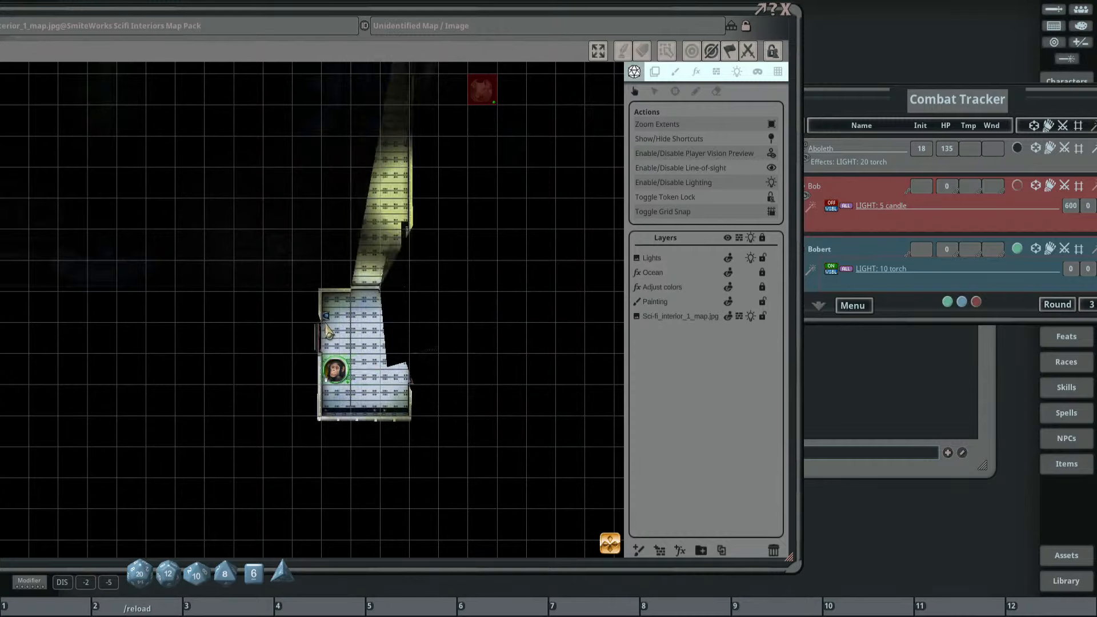
Open the end room's west door and move the monkey token into the purple-lit room and back toward the doorway.
key("Up")
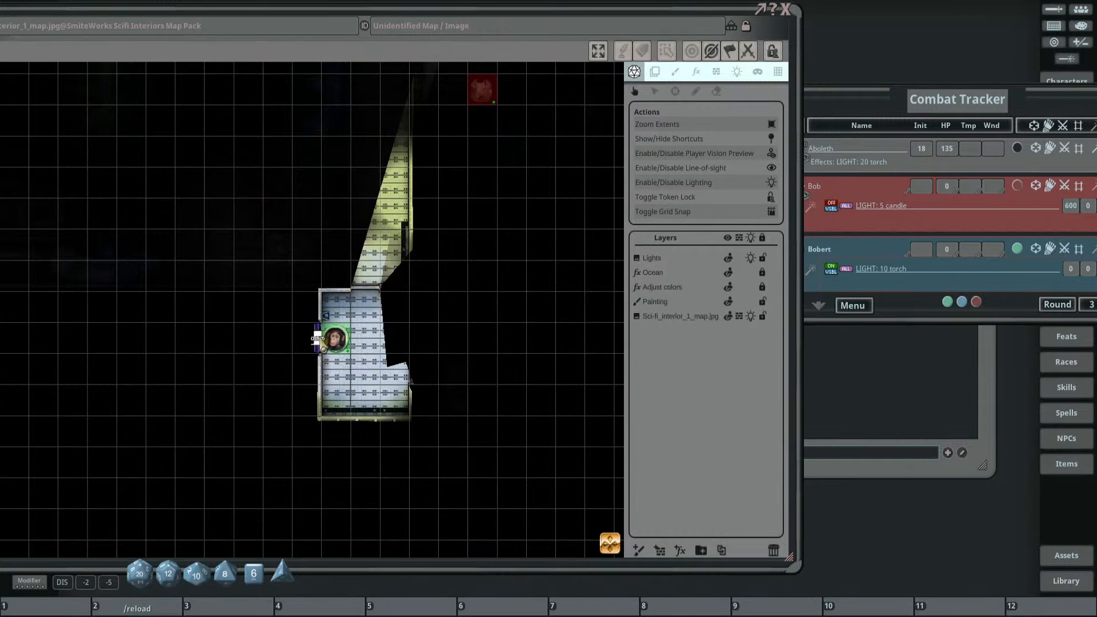
key("Left")
key("Left")
key("Left")
key("Right")
key("Right")
key("Right")
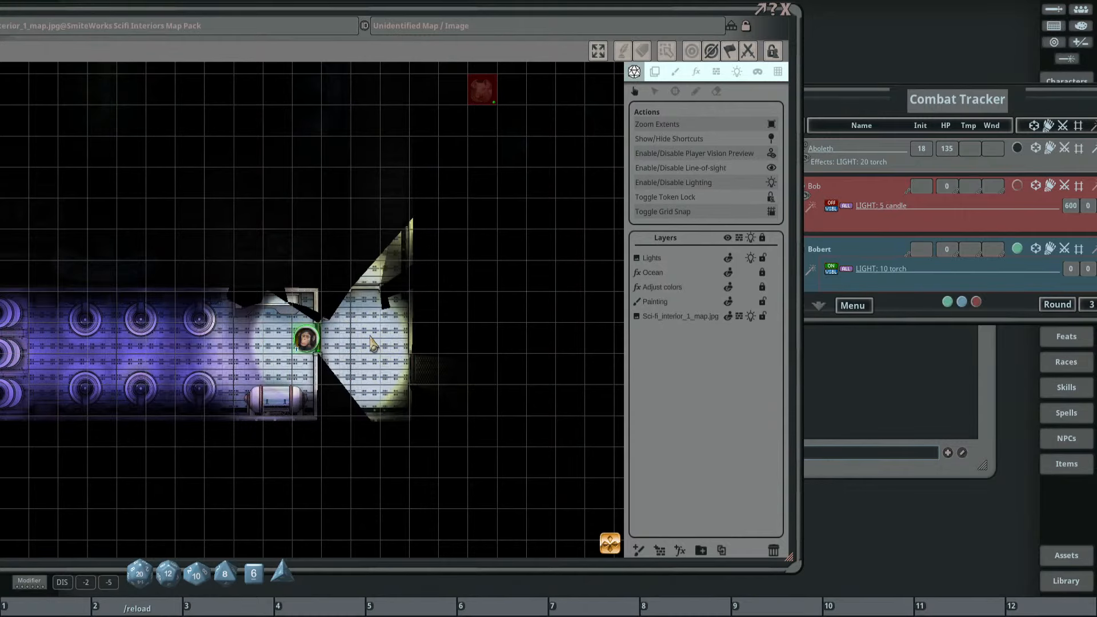
Walk the monkey token back up the outer corridor to near the pig's room and bring the Combat Tracker into full view.
key("Down")
key("Down")
key("Right")
key("Up")
key("Up")
key("Up")
key("Up")
key("Up")
key("Up")
key("Up")
key("Up")
key("Up")
key("Up")
key("Up")
key("Up")
key("Up")
key("Up")
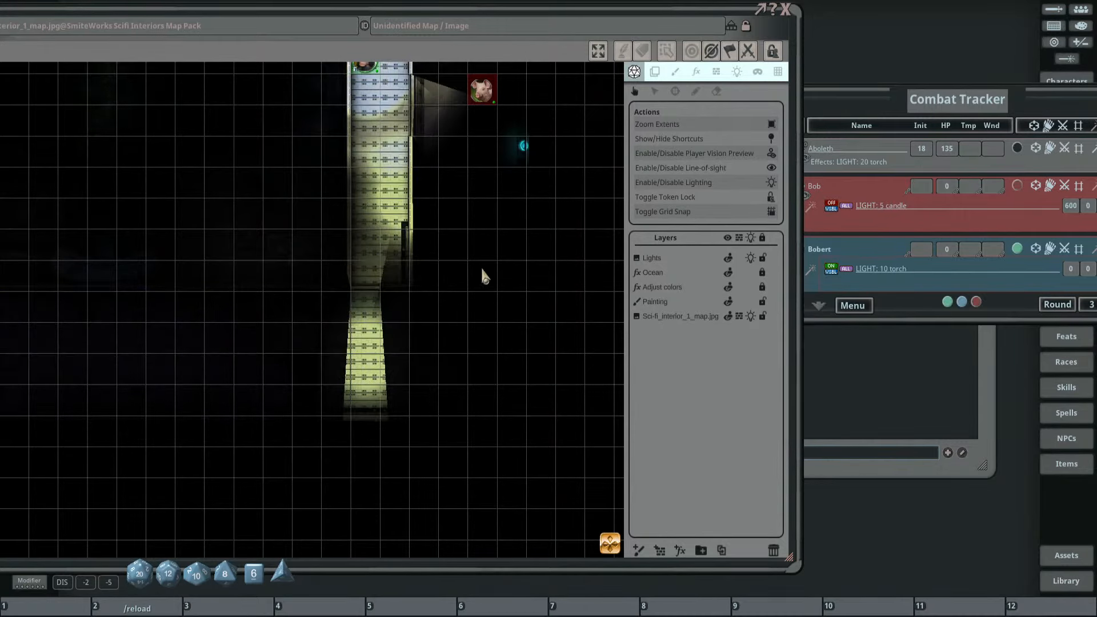
left_click_drag(967, 108, 923, 161)
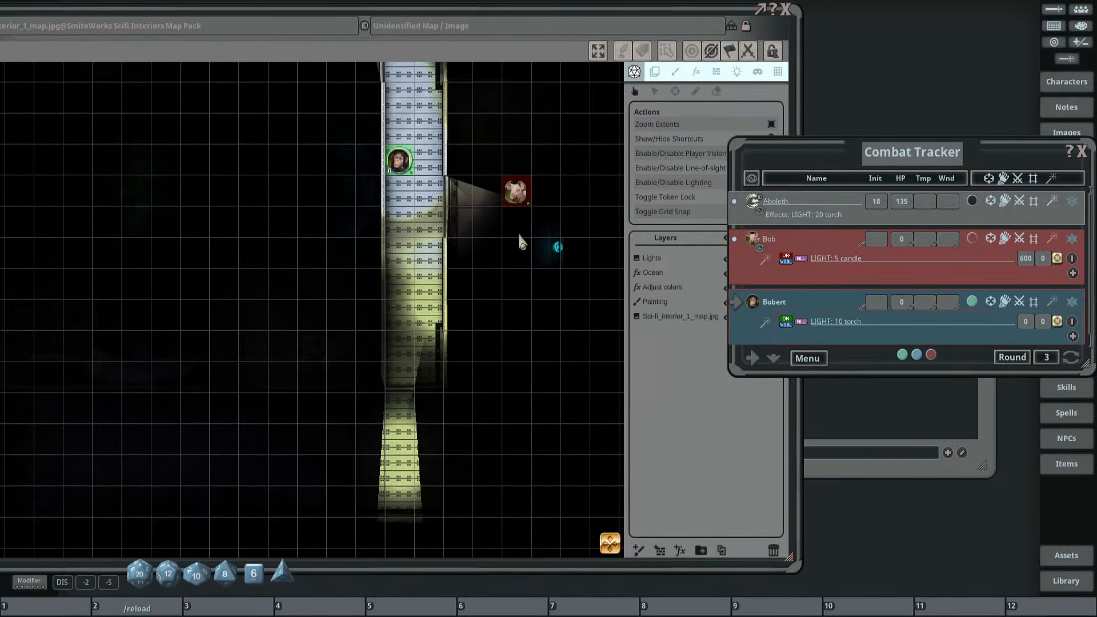
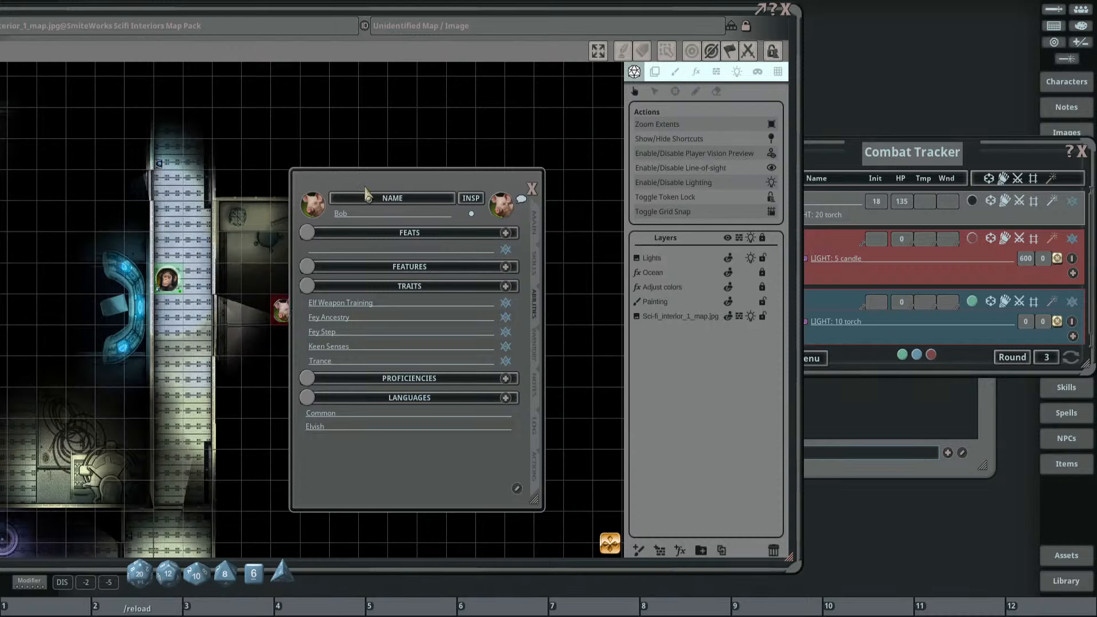
Show the Actions page of the pig's character sheet and open the details of its new spell power.
left_click_drag(410, 176, 456, 168)
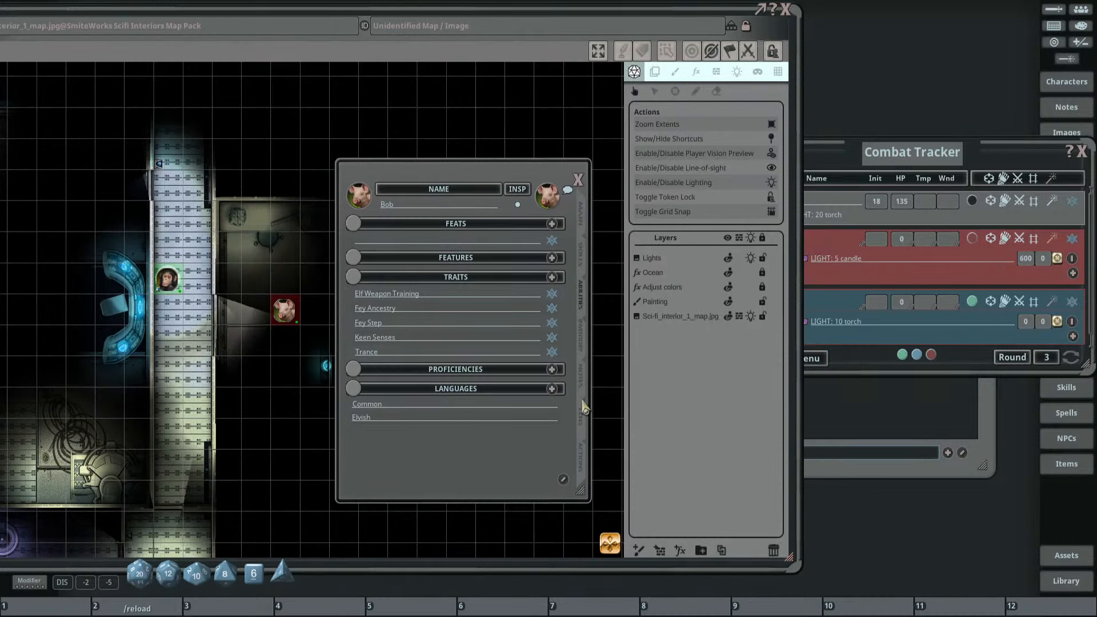
left_click(578, 463)
left_click_drag(375, 179, 287, 178)
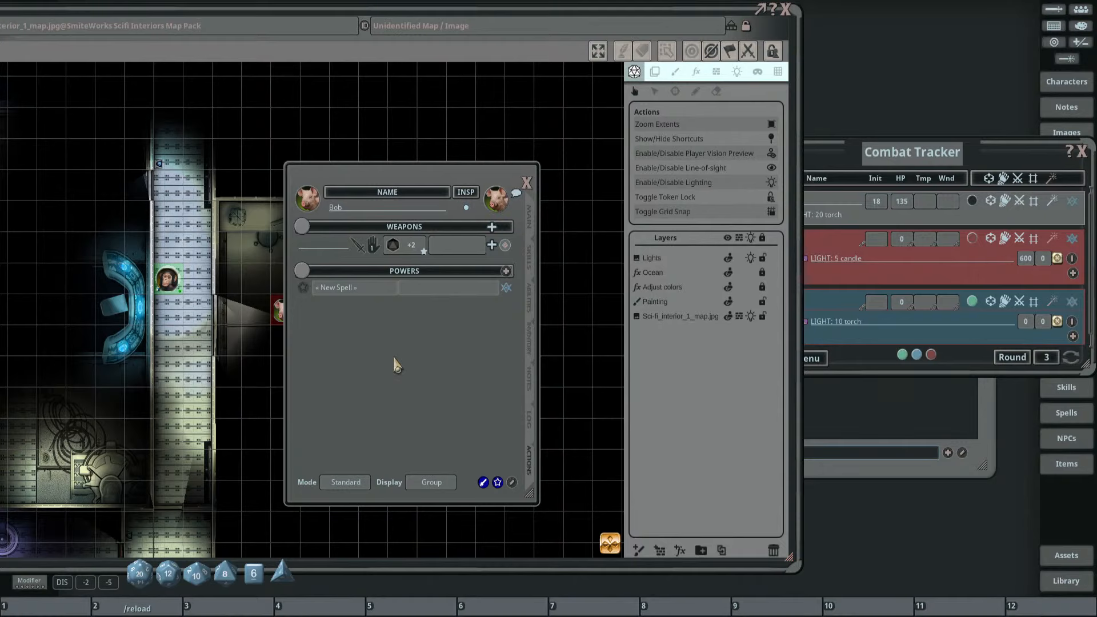
left_click(506, 287)
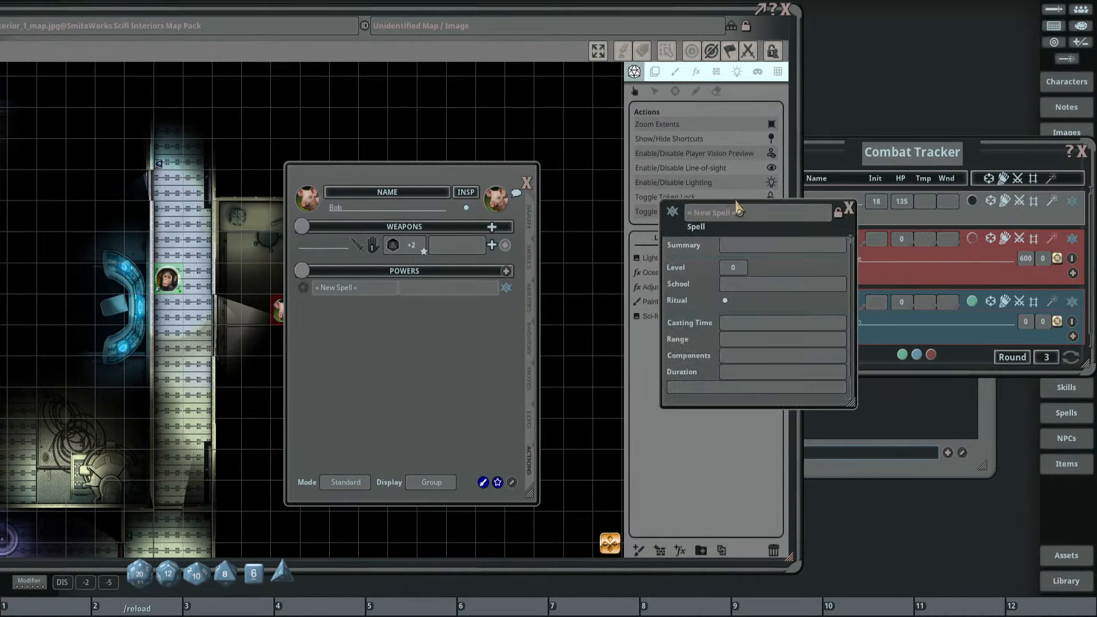
Look through the new spell's fields down to Source, and close both the spell details and the pig's character sheet.
left_click_drag(681, 239, 468, 240)
scroll(548, 380, "down", 1)
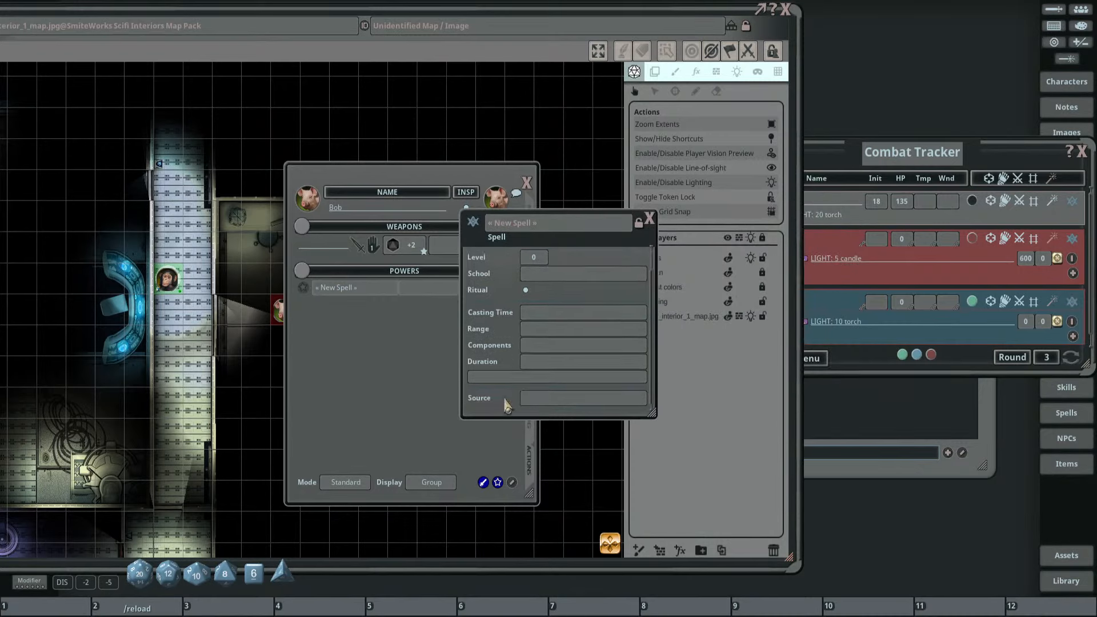
scroll(507, 406, "up", 1)
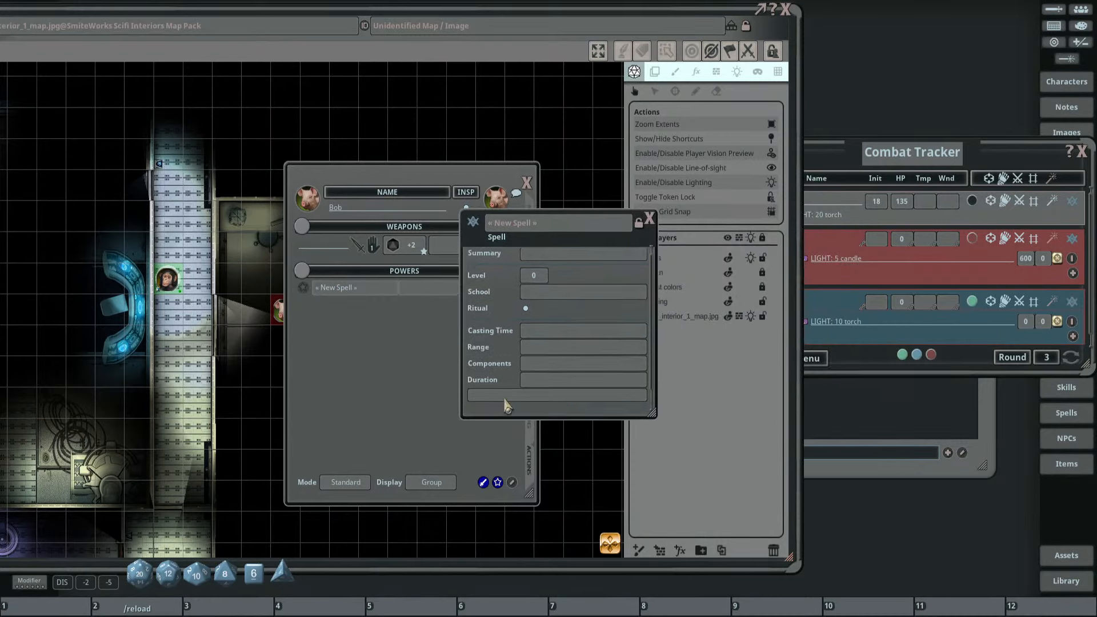
left_click(649, 219)
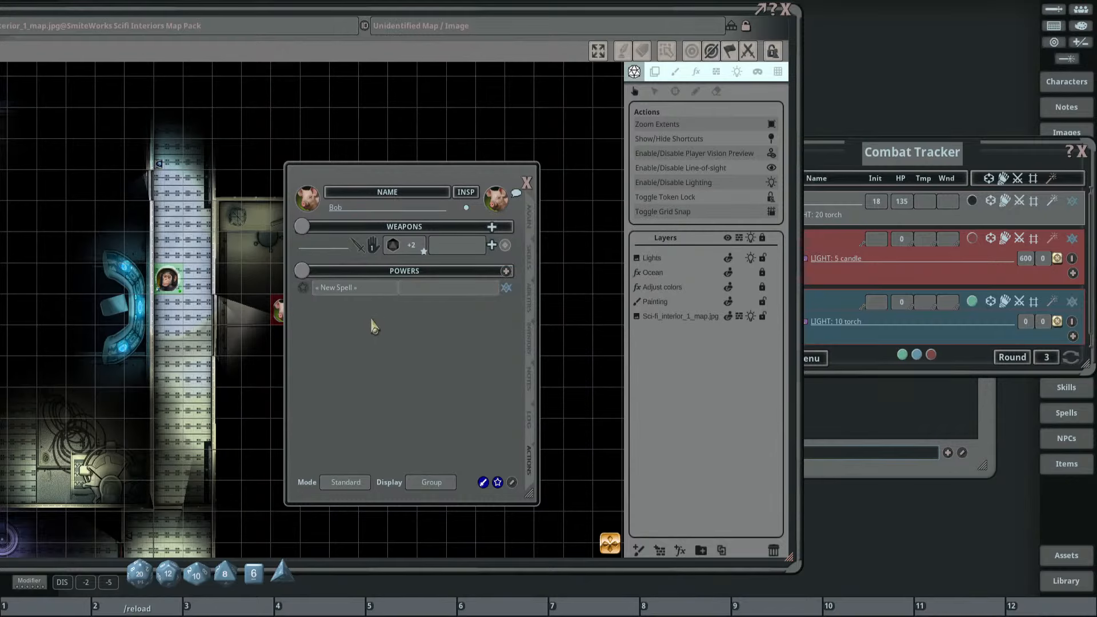
left_click_drag(372, 326, 423, 346)
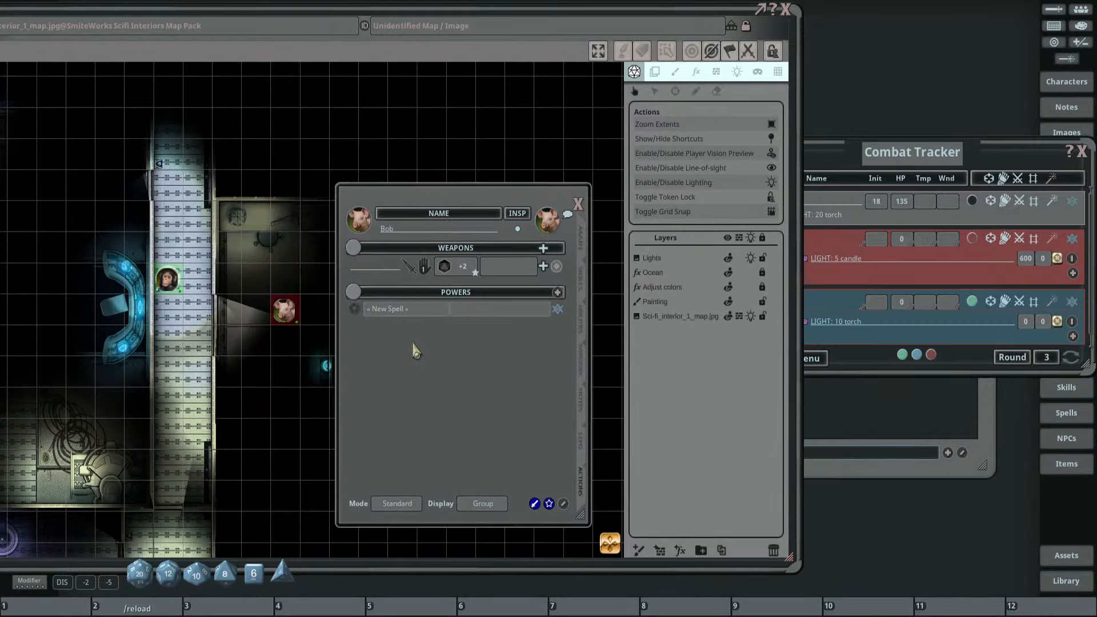
left_click(578, 204)
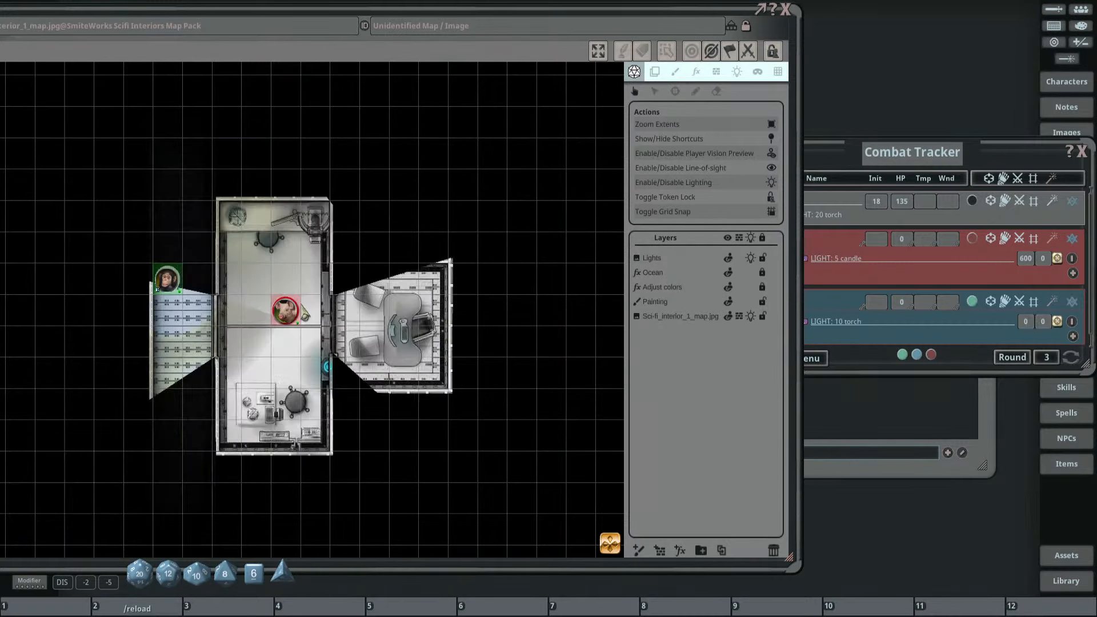
Move the pig token out of its room, down the outer corridor and into the middle of the purple-lit room.
left_click_drag(285, 313, 189, 416)
left_click_drag(223, 362, 362, 208)
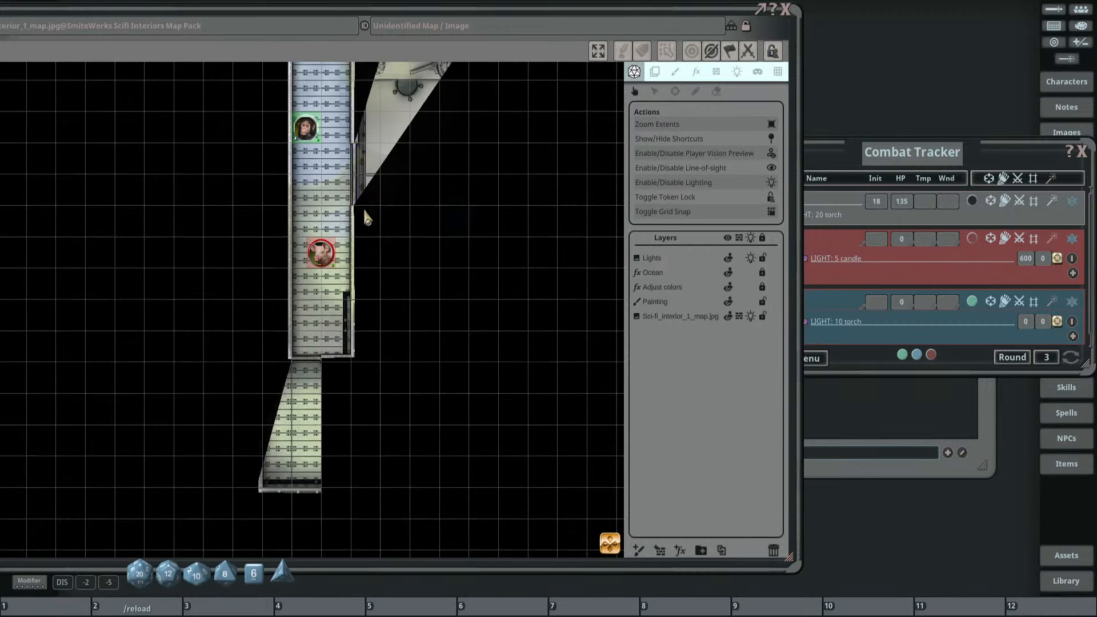
left_click_drag(320, 279, 86, 423)
left_click_drag(227, 405, 310, 376)
left_click_drag(398, 267, 389, 282)
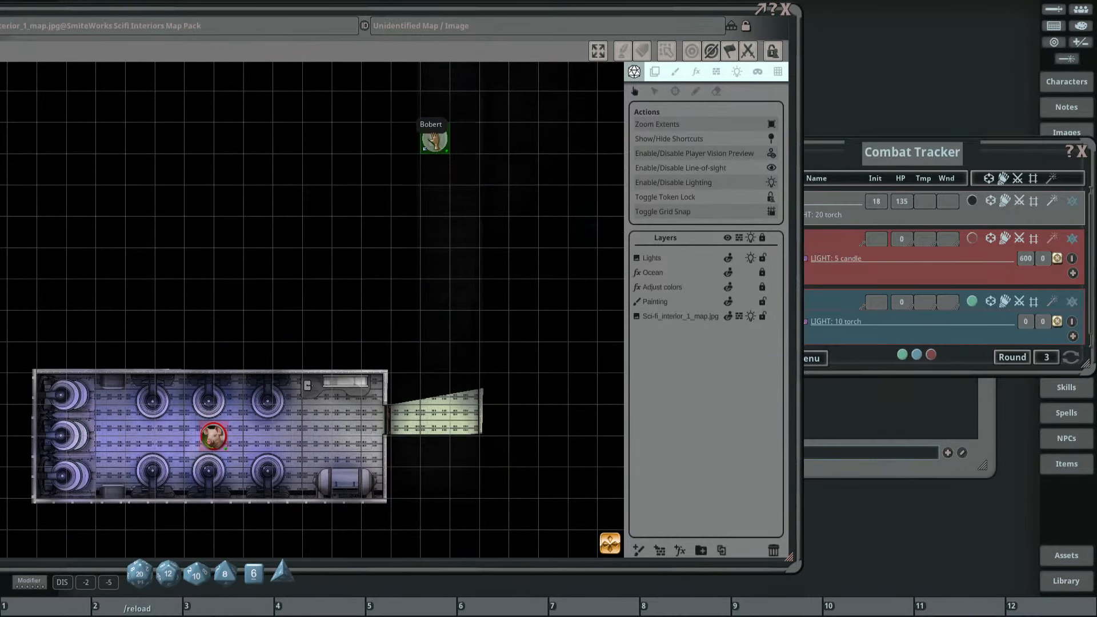
Bring the monkey token into the purple-lit room and place it beside the machines at the room's west end.
left_click_drag(434, 140, 258, 452)
left_click_drag(345, 391, 485, 306)
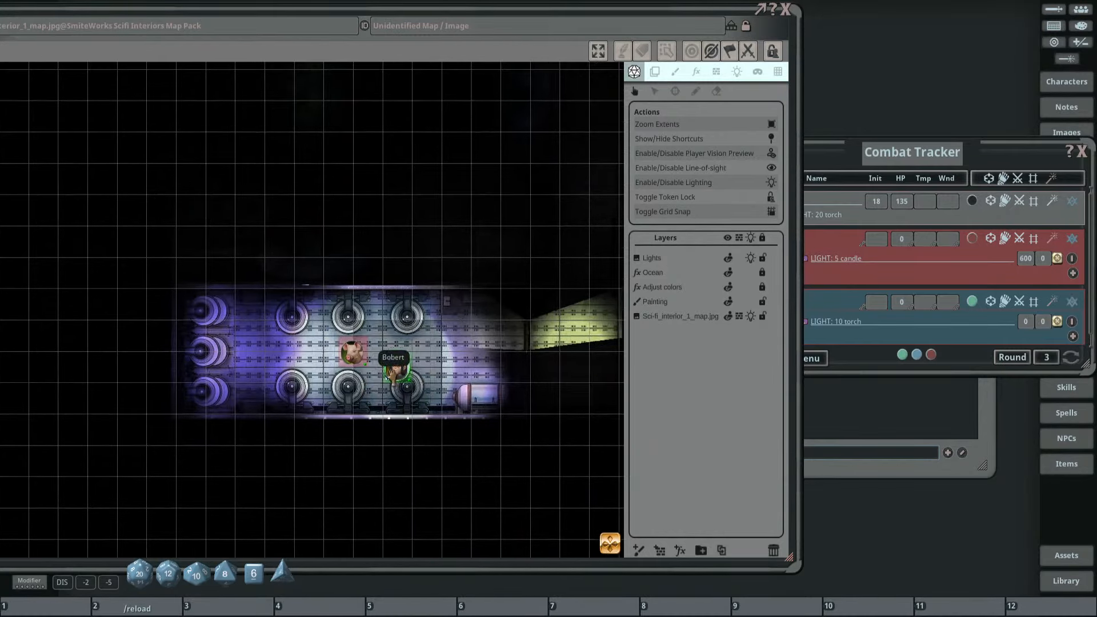
left_click_drag(397, 373, 240, 346)
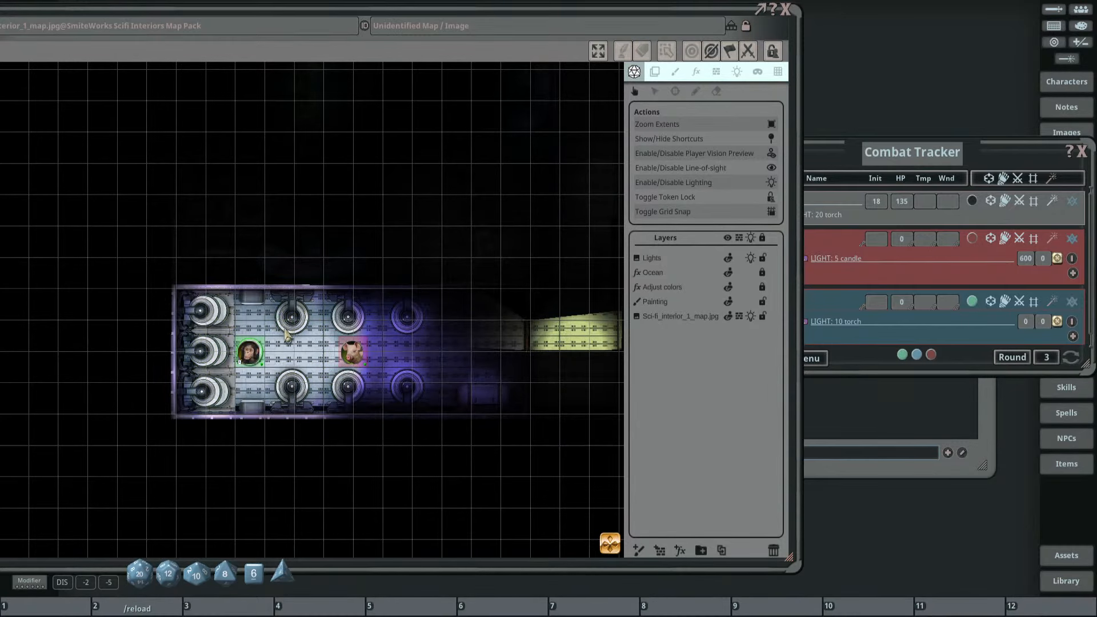
scroll(288, 346, "up", 3)
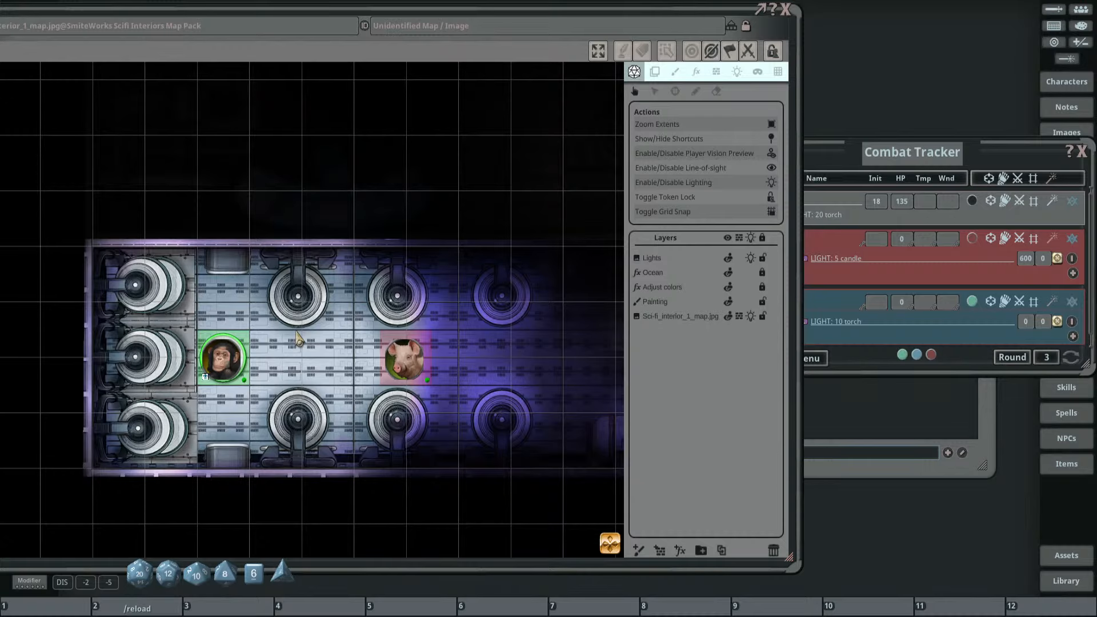
scroll(297, 334, "down", 2)
left_click_drag(295, 399, 389, 278)
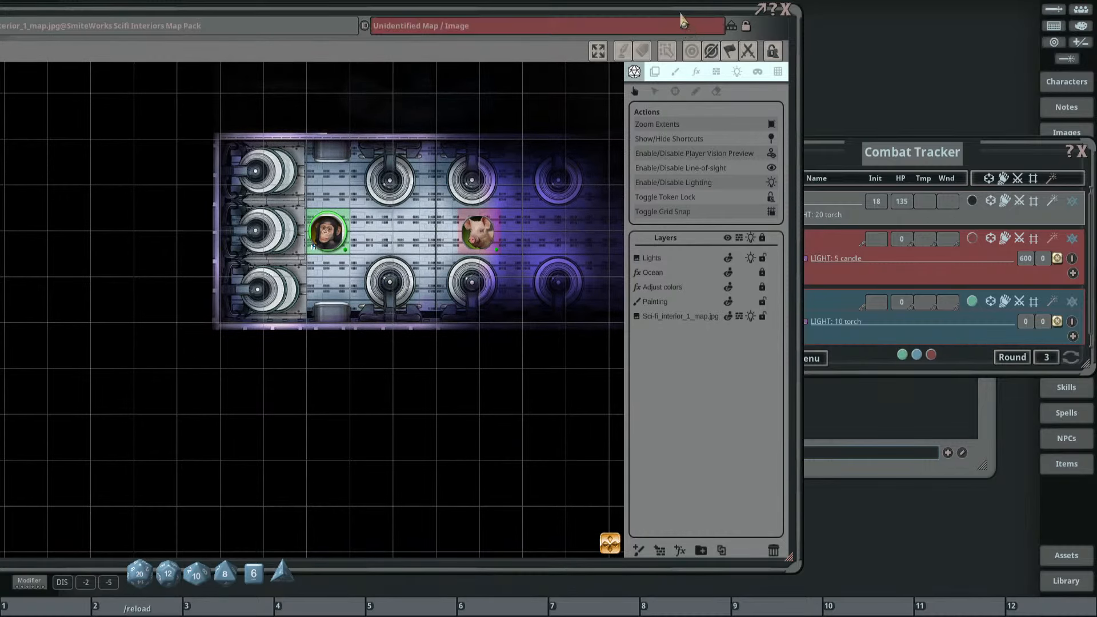
Close the Combat Tracker and rearrange the windows so the chat log shows beside the map of the purple-lit room.
left_click_drag(696, 13, 798, 20)
left_click_drag(978, 155, 863, 167)
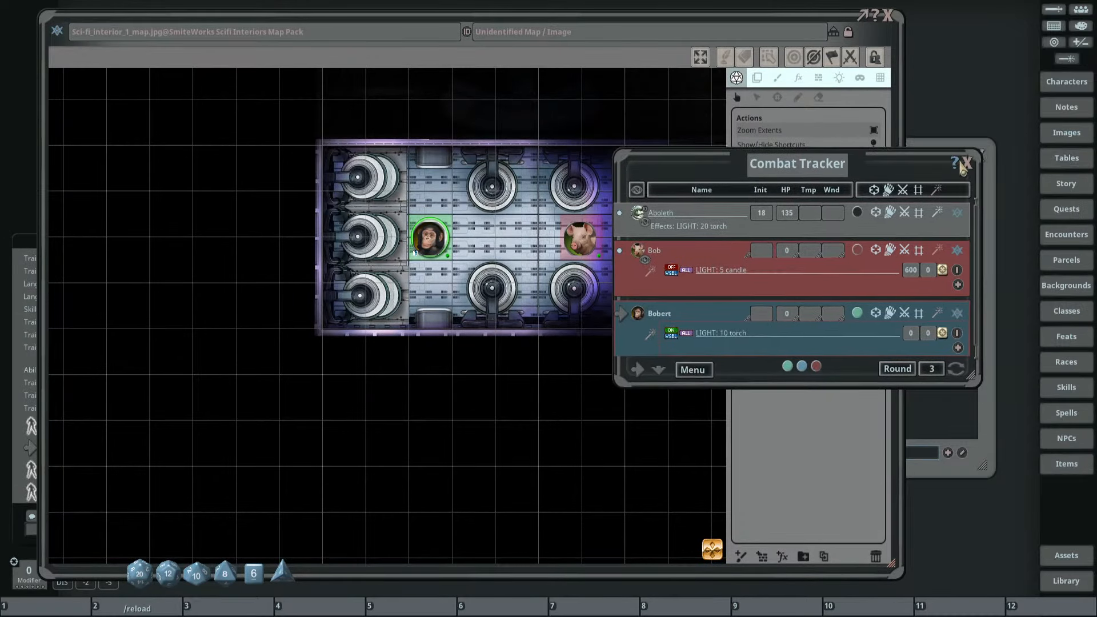
left_click(965, 164)
left_click_drag(930, 150, 974, 96)
left_click_drag(323, 52, 449, 44)
scroll(501, 249, "down", 2)
left_click_drag(574, 243, 377, 298)
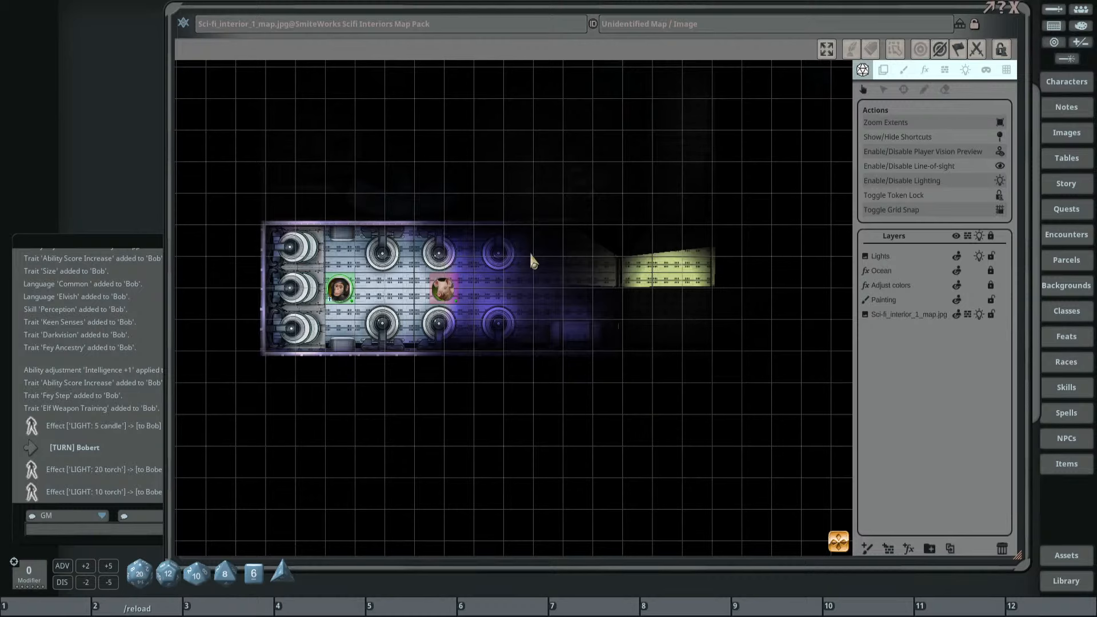
left_click_drag(532, 255, 468, 278)
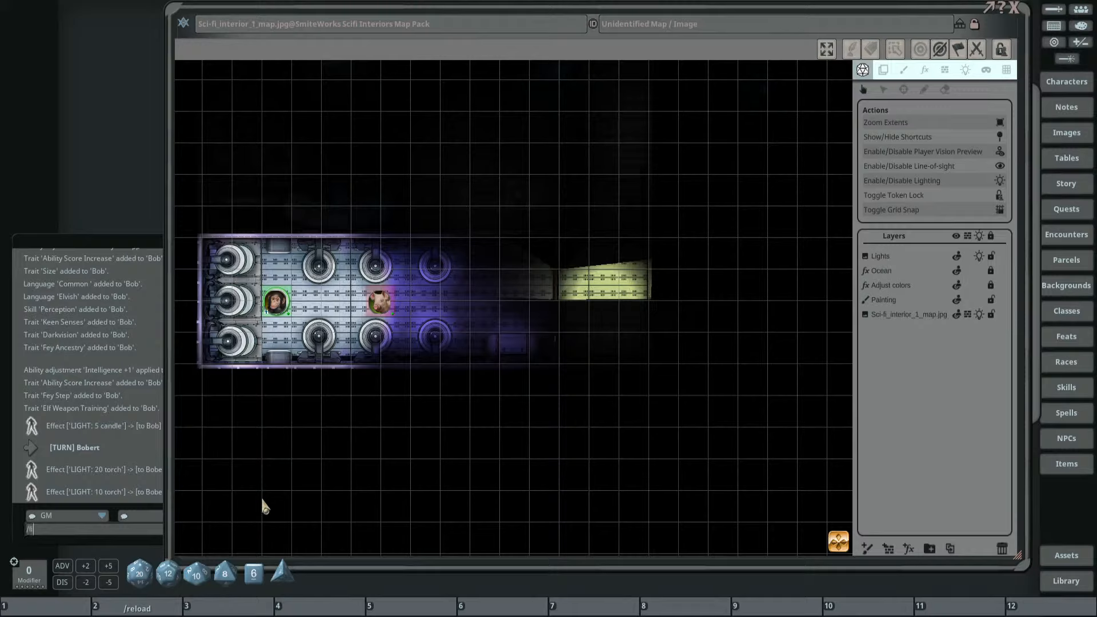
Set the image quality to 3 with the /imagequality chat command and examine the vision edge in the yellow-lit corridor.
type("ght")
key("BackSpace")
key("BackSpace")
key("BackSpace")
key("BackSpace")
key("BackSpace")
type("imagequalit")
key("Return")
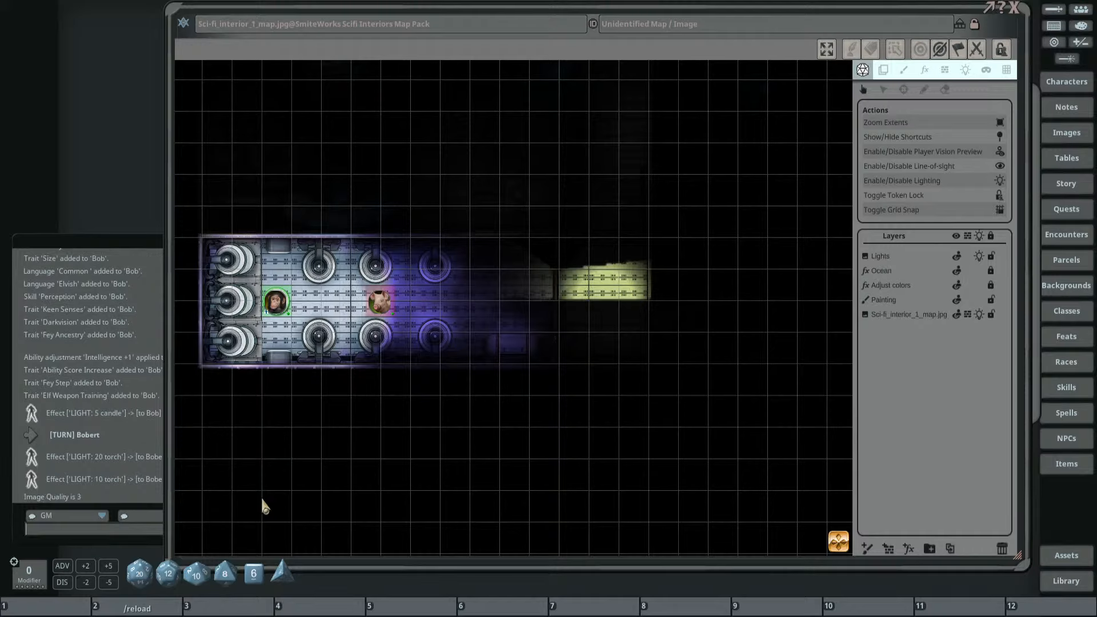
scroll(686, 251, "up", 2)
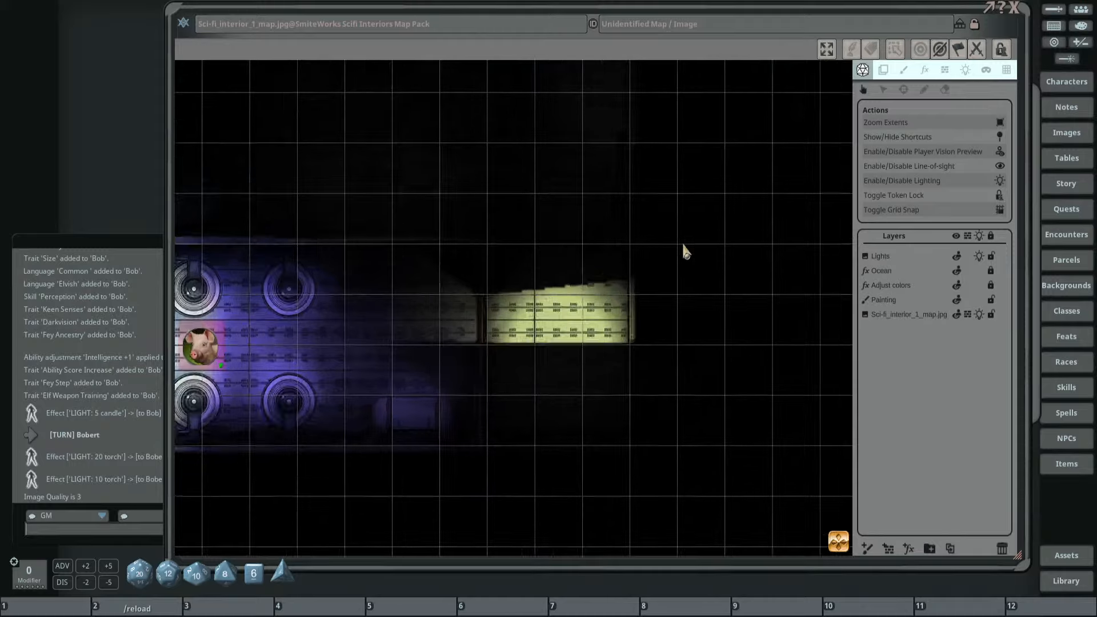
scroll(642, 286, "up", 2)
scroll(600, 289, "up", 2)
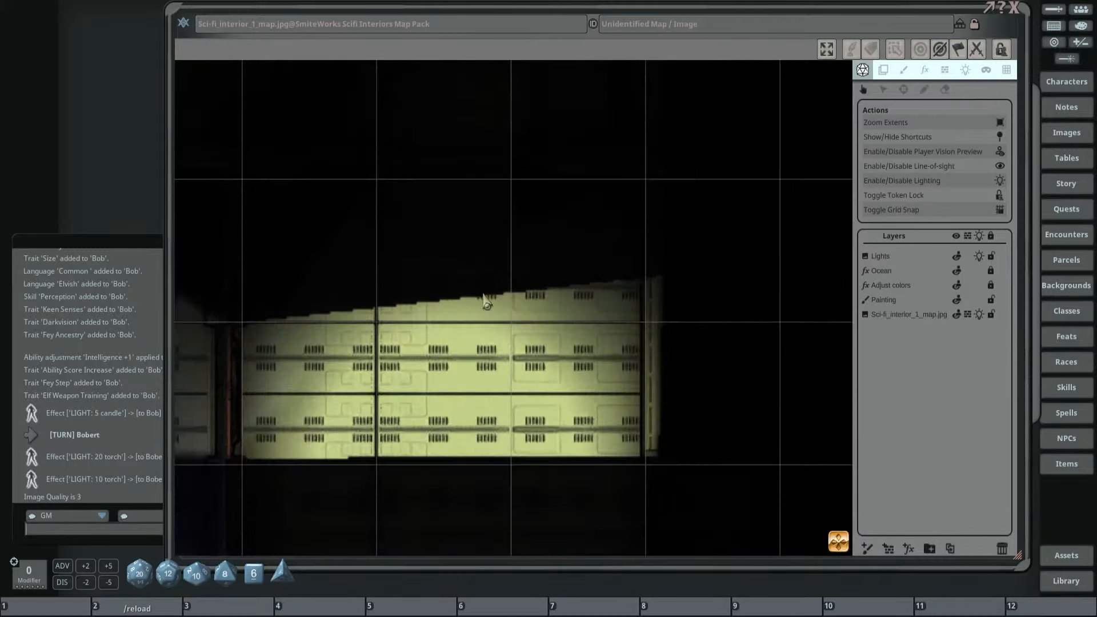
scroll(641, 273, "down", 5)
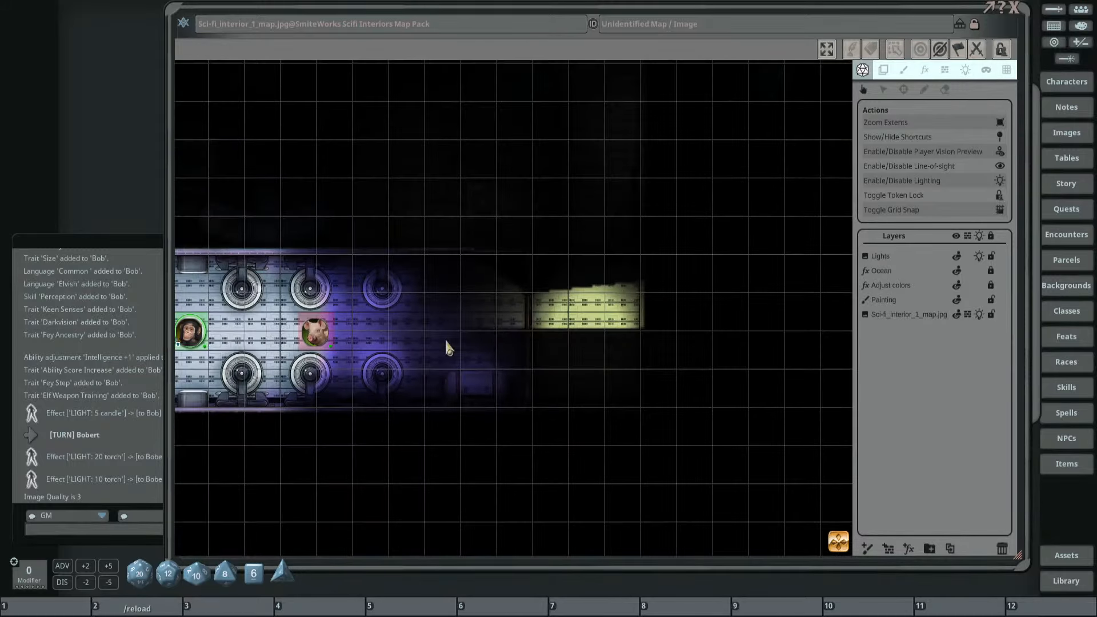
left_click_drag(449, 347, 578, 341)
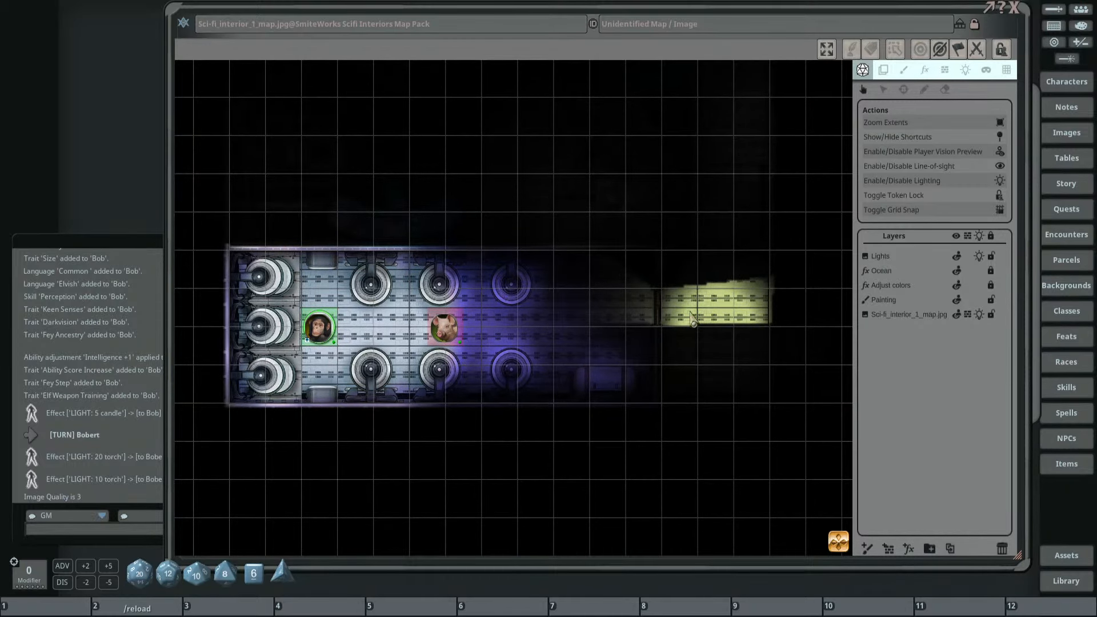
Set the image quality to 0 with the chat command /imagequality 0 and examine the yellow-lit corridor's vision edge up close.
left_click(68, 529)
type("/imagequality 0")
key("Return")
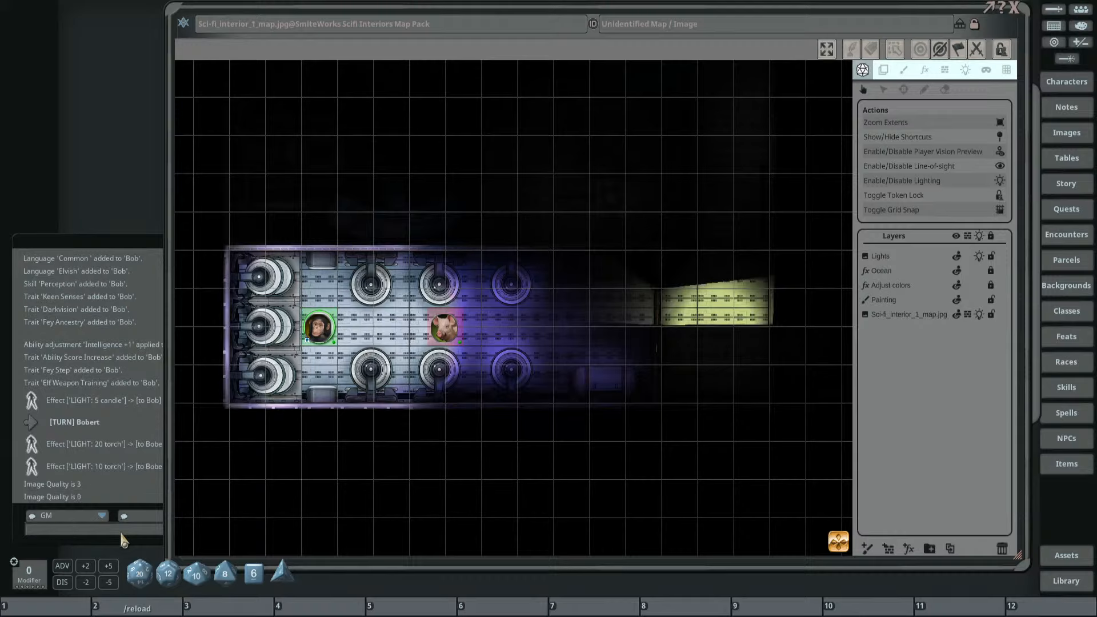
scroll(800, 263, "up", 5)
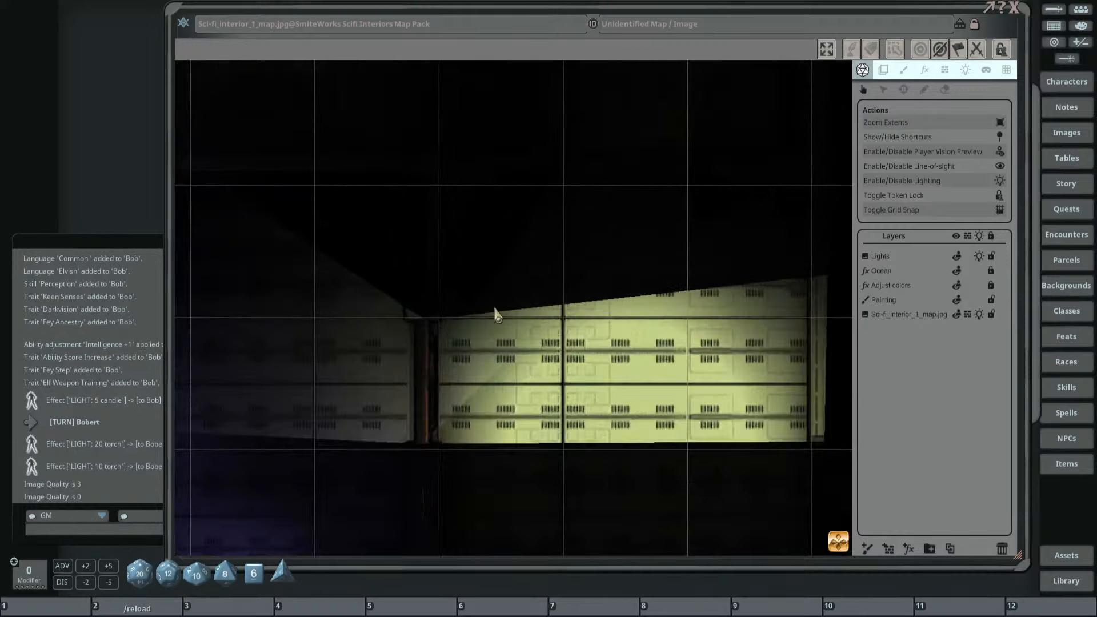
Move the chimp token beside the room's east door and the pig token into the square room beyond it.
scroll(747, 318, "down", 5)
scroll(420, 316, "down", 2)
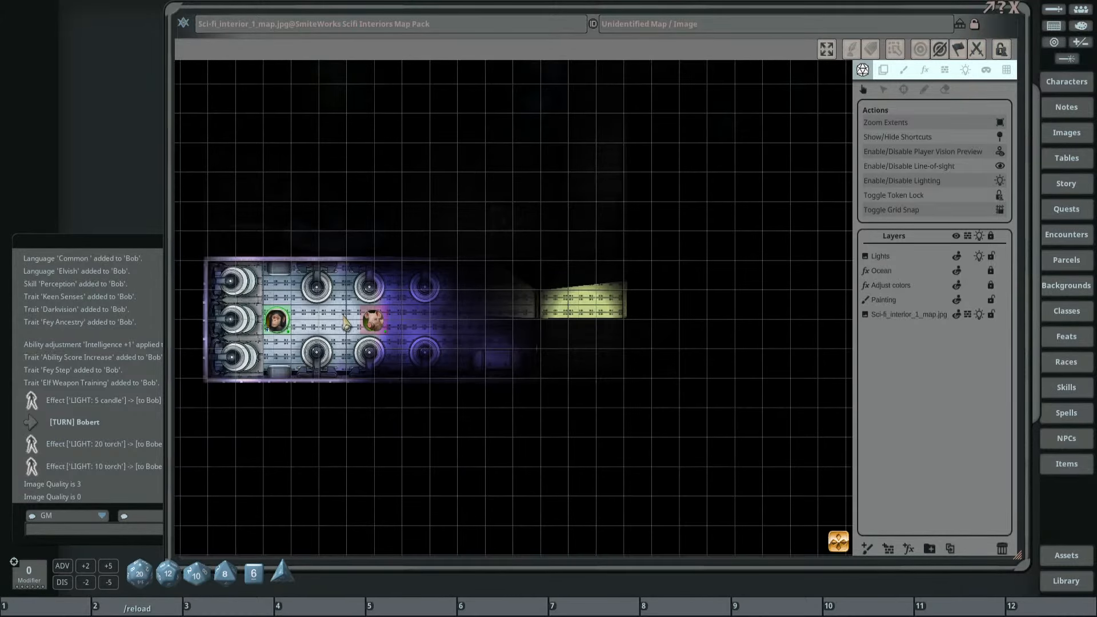
left_click_drag(276, 320, 490, 314)
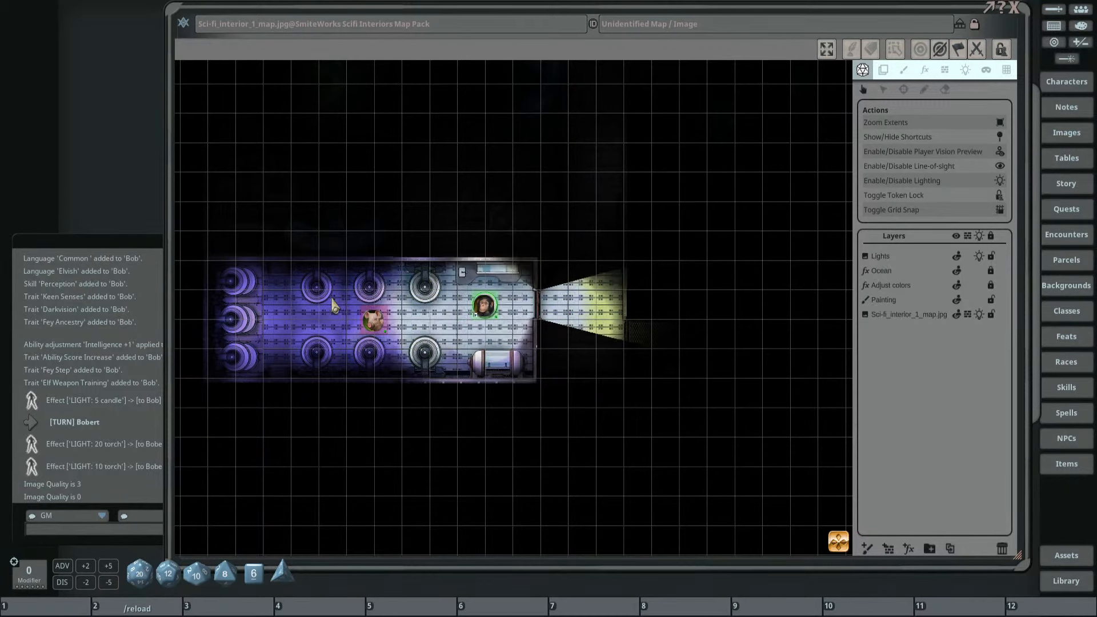
left_click_drag(373, 320, 588, 321)
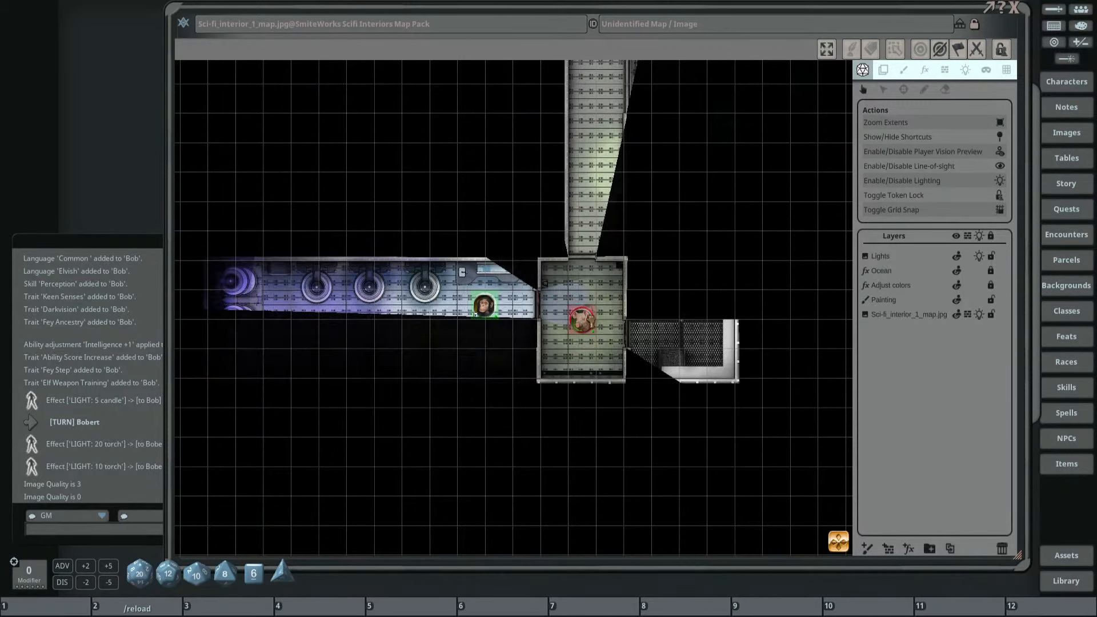
scroll(524, 291, "up", 5)
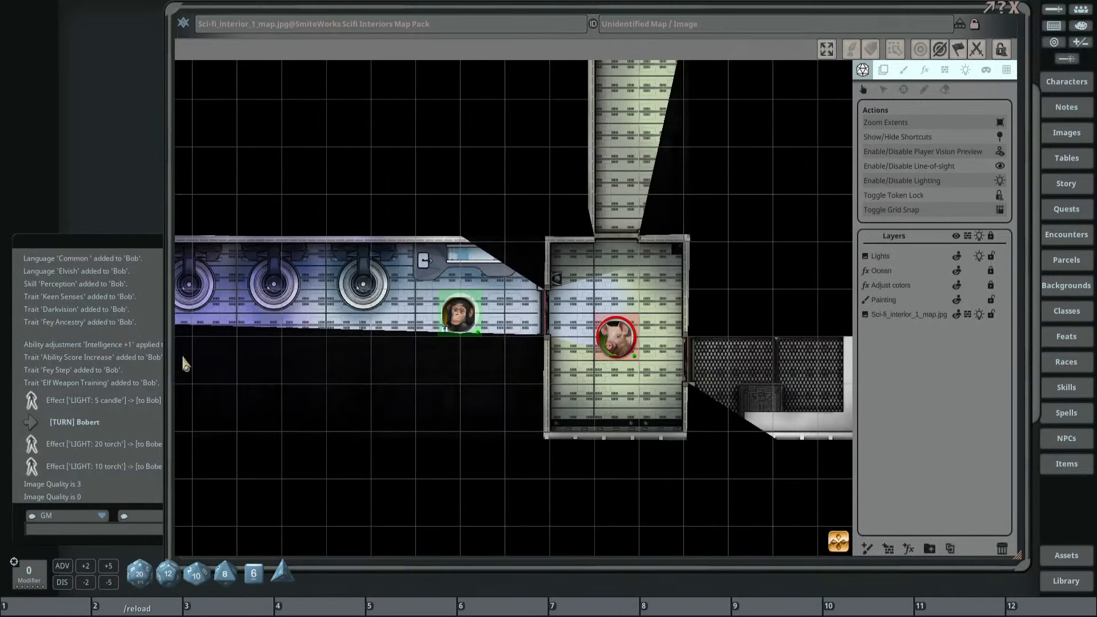
Set the image quality to 2 with the chat command /imagequality 2.
left_click(50, 527)
type("/imagequal")
key("BackSpace")
type("lity 2")
key("Return")
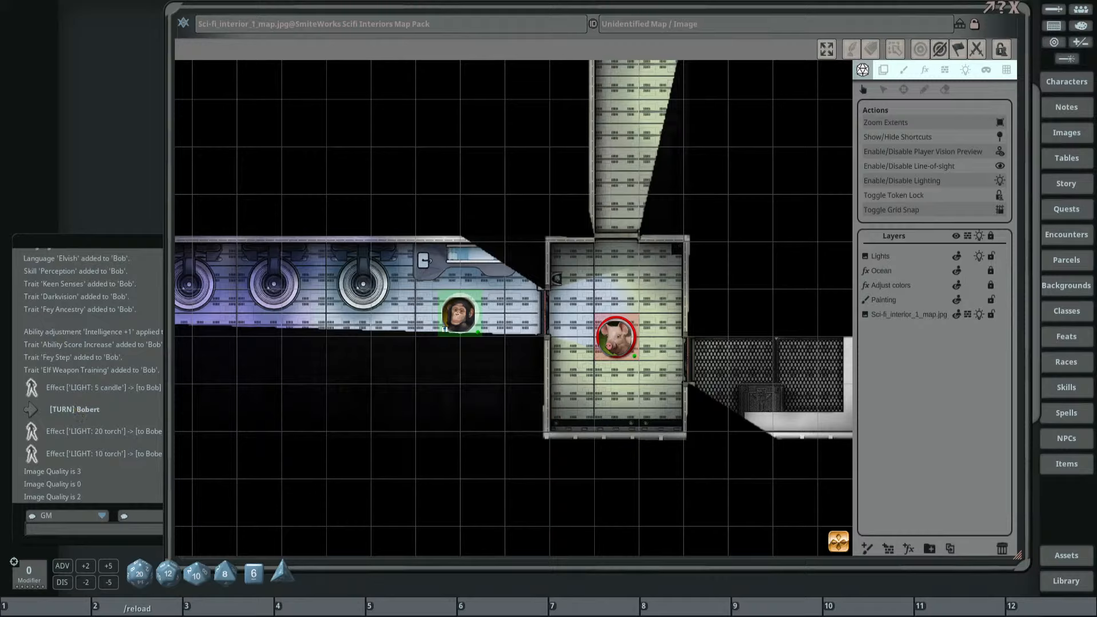
Examine the map's detail and lighting around both tokens and the adjoining corridor at different zoom levels.
scroll(480, 298, "up", 5)
scroll(326, 289, "down", 2)
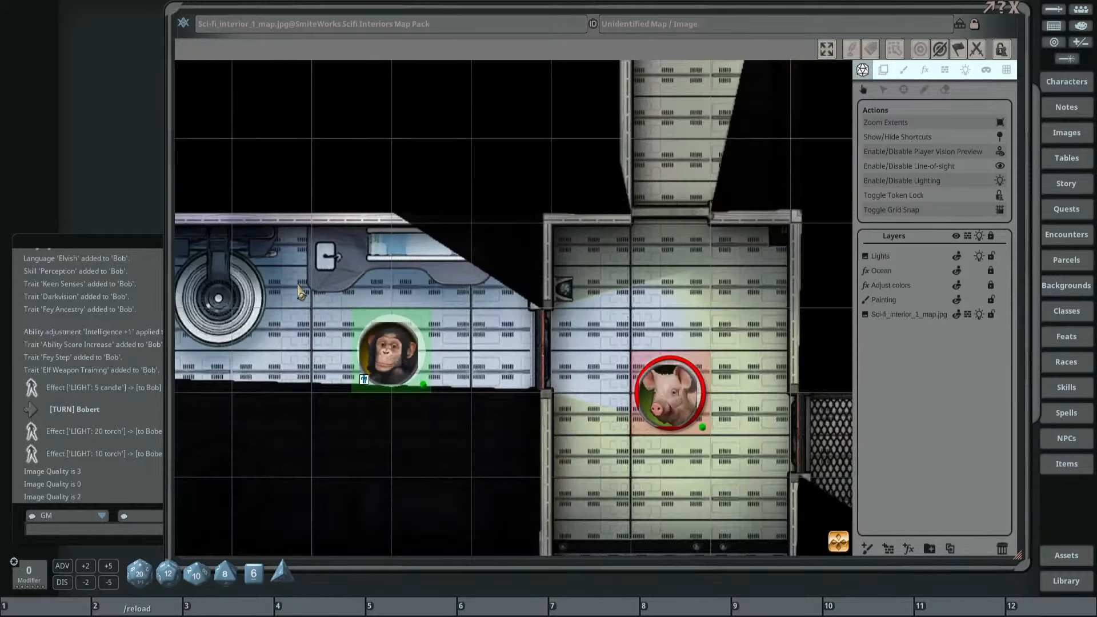
left_click_drag(240, 290, 405, 324)
scroll(397, 321, "down", 2)
scroll(402, 320, "up", 7)
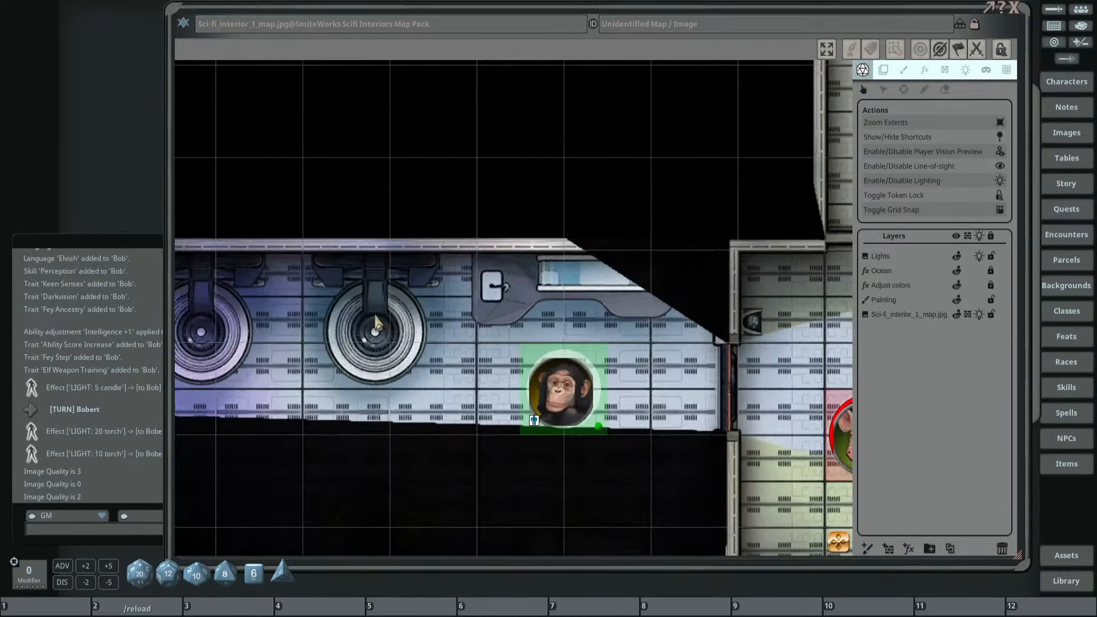
scroll(389, 321, "down", 8)
left_click_drag(706, 180, 632, 198)
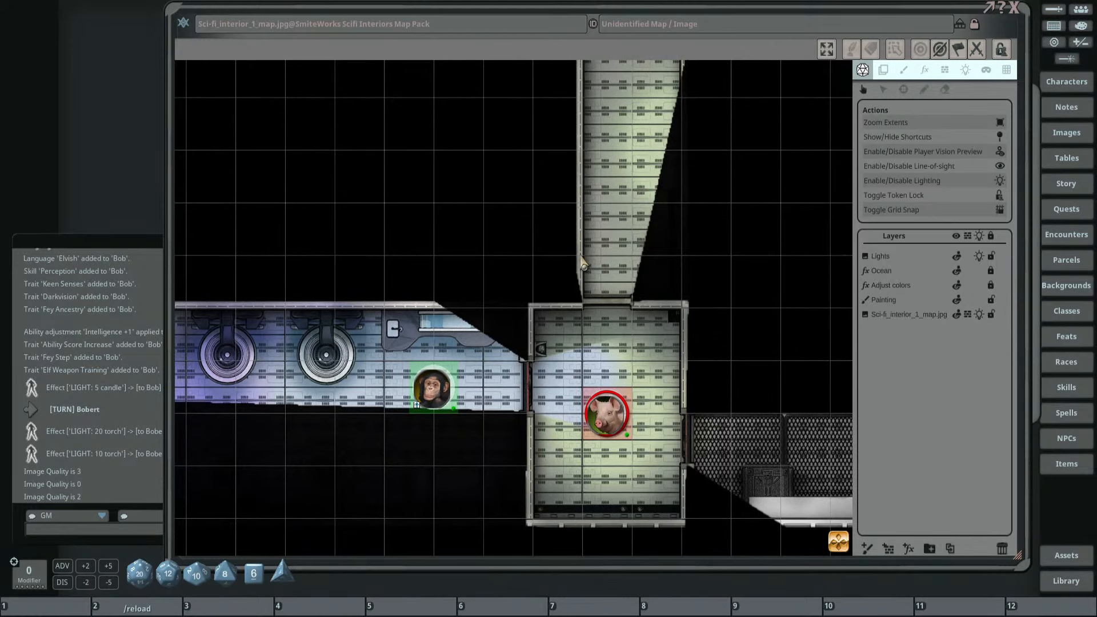
scroll(582, 262, "up", 2)
left_click_drag(594, 400, 576, 331)
scroll(625, 343, "down", 2)
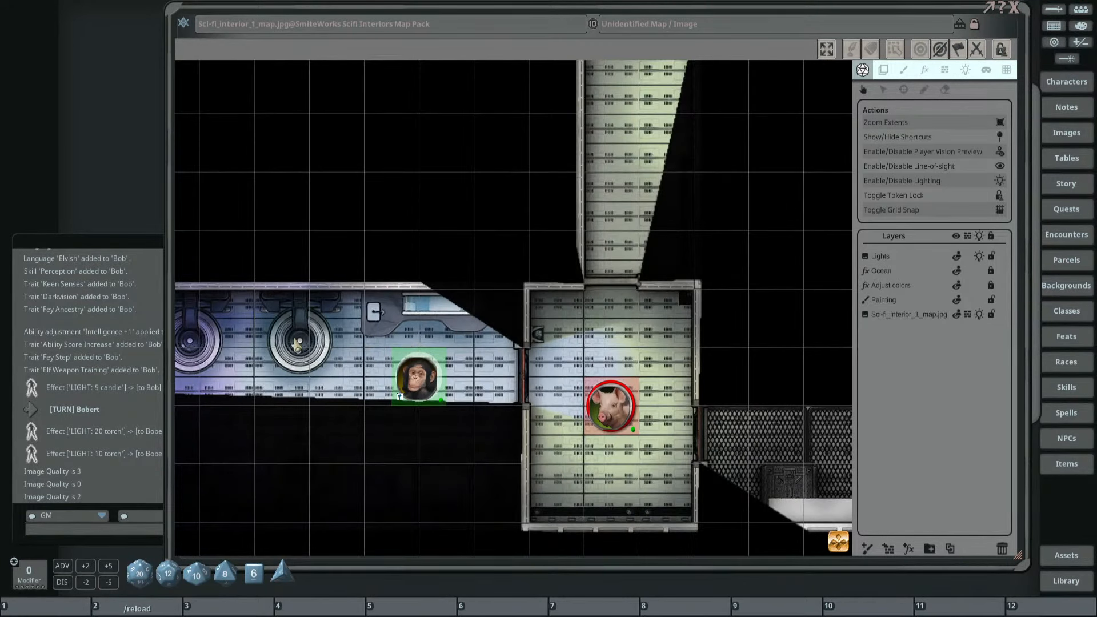
left_click_drag(507, 290, 485, 340)
scroll(457, 426, "down", 1)
scroll(457, 426, "down", 4)
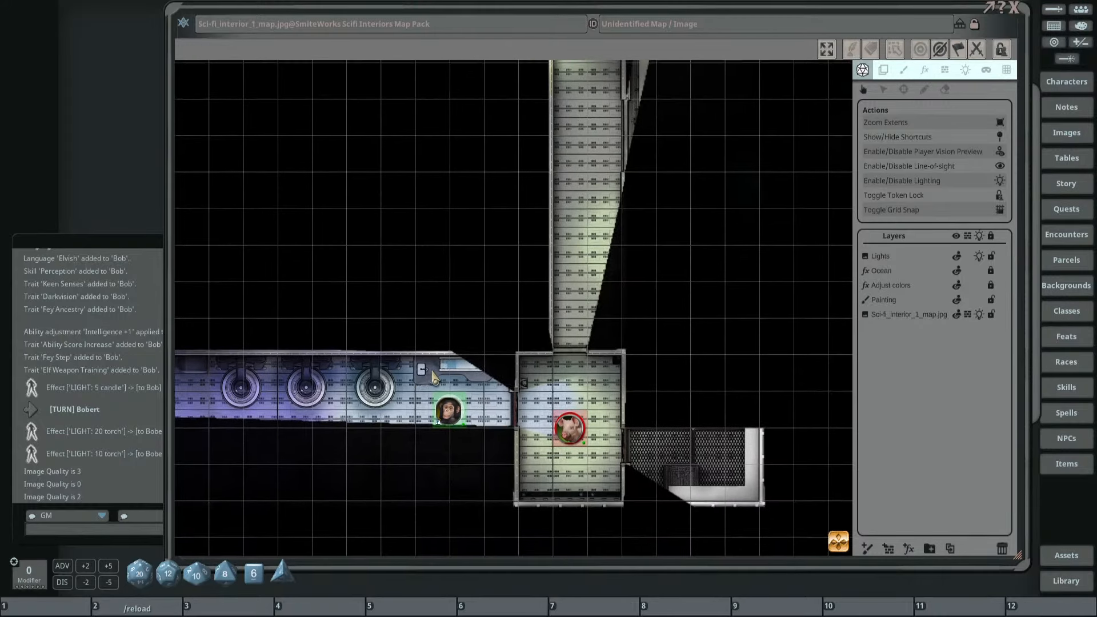
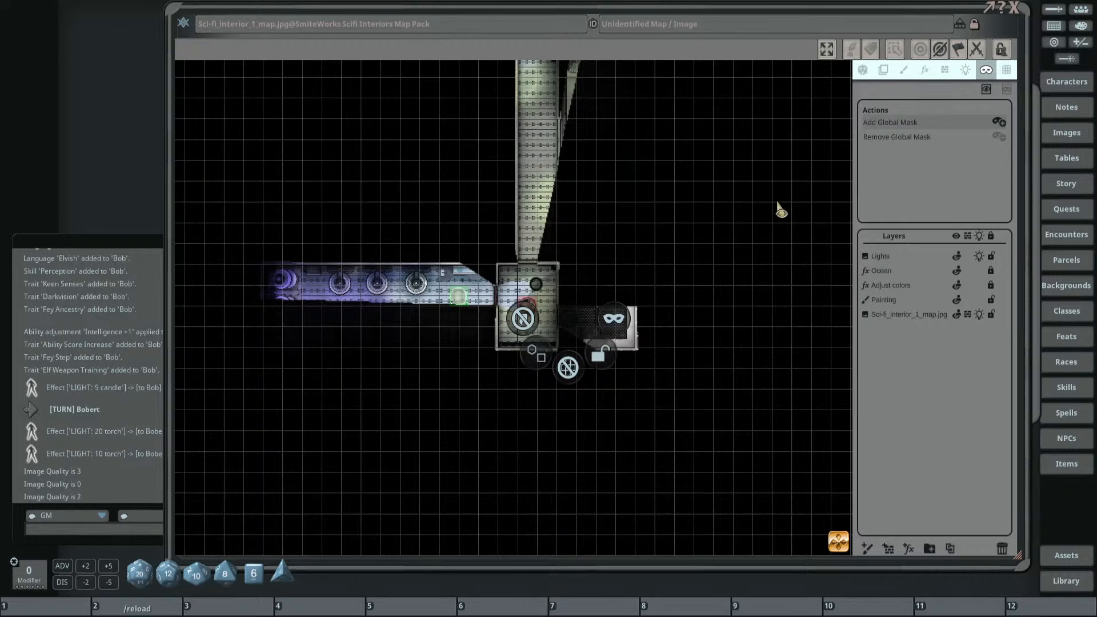
Leave the masking tools and choose a visibility option for the pig token in the square room.
left_click(987, 72)
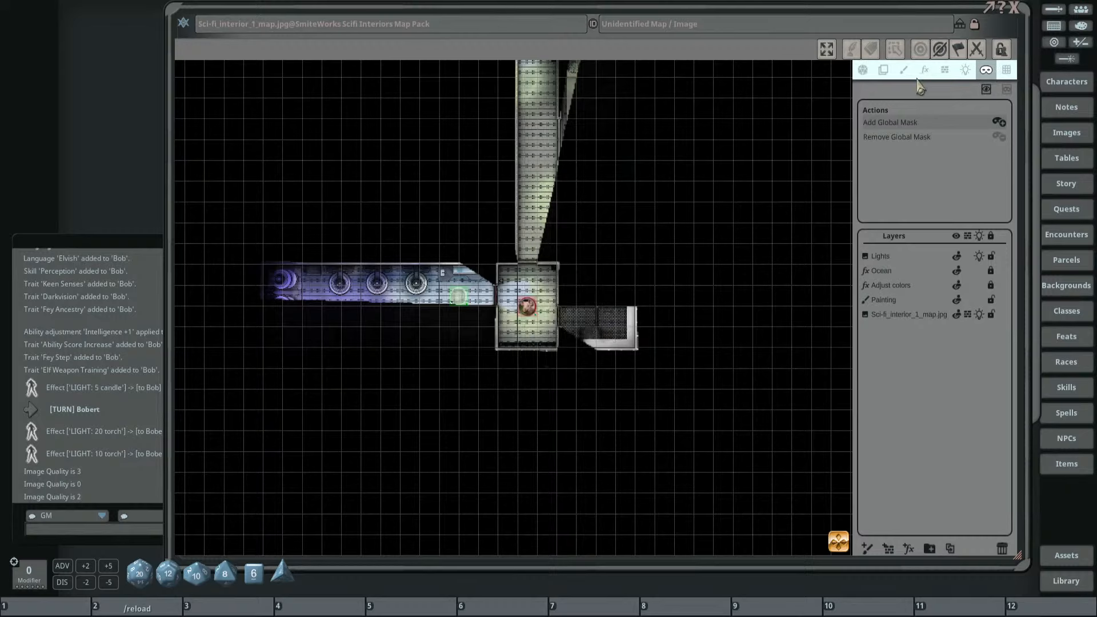
left_click(986, 72)
scroll(465, 298, "up", 3)
right_click(577, 318)
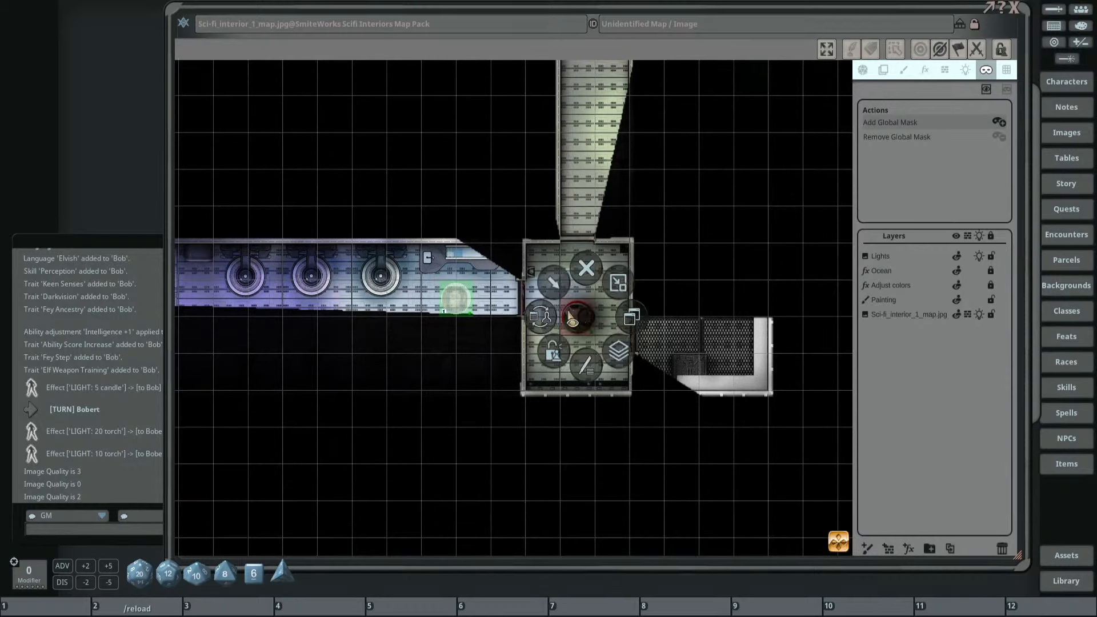
left_click(861, 70)
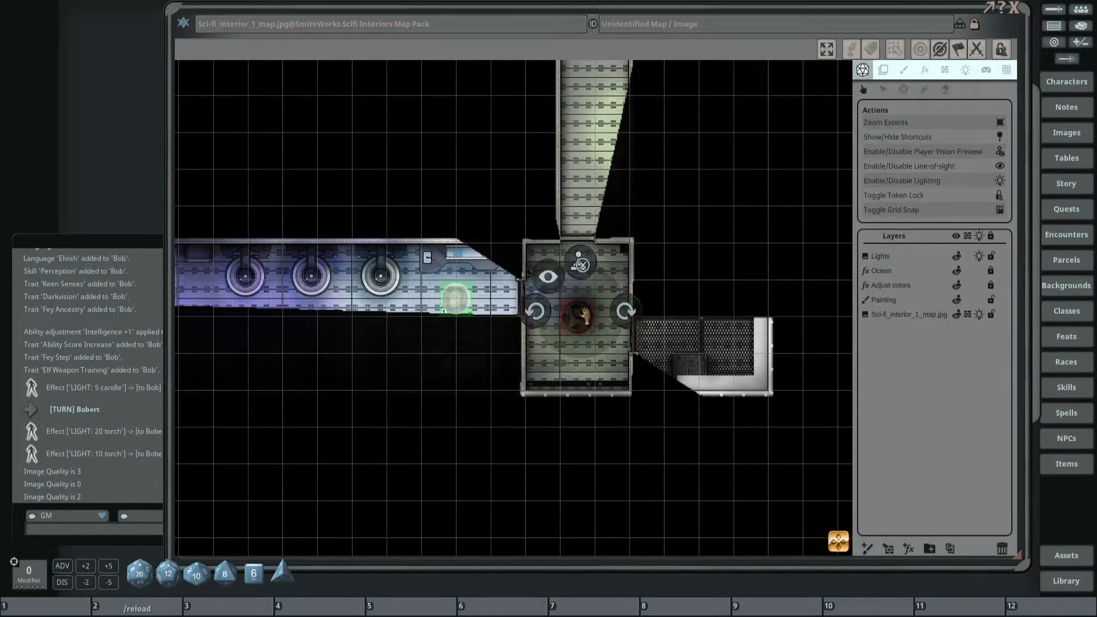
left_click(549, 280)
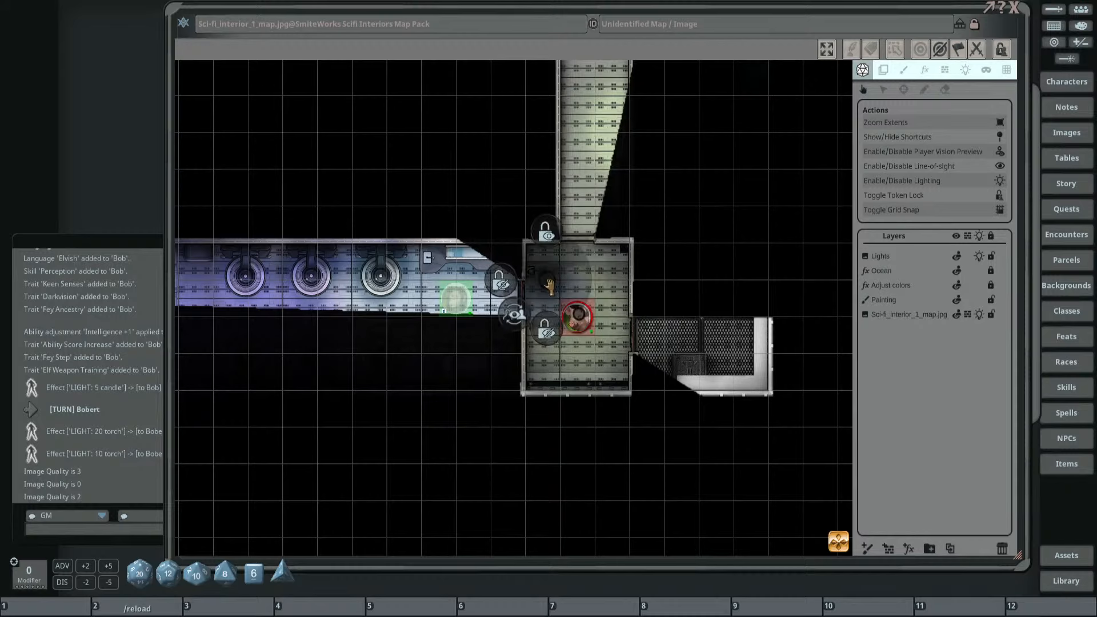
left_click(548, 335)
scroll(582, 319, "down", 3)
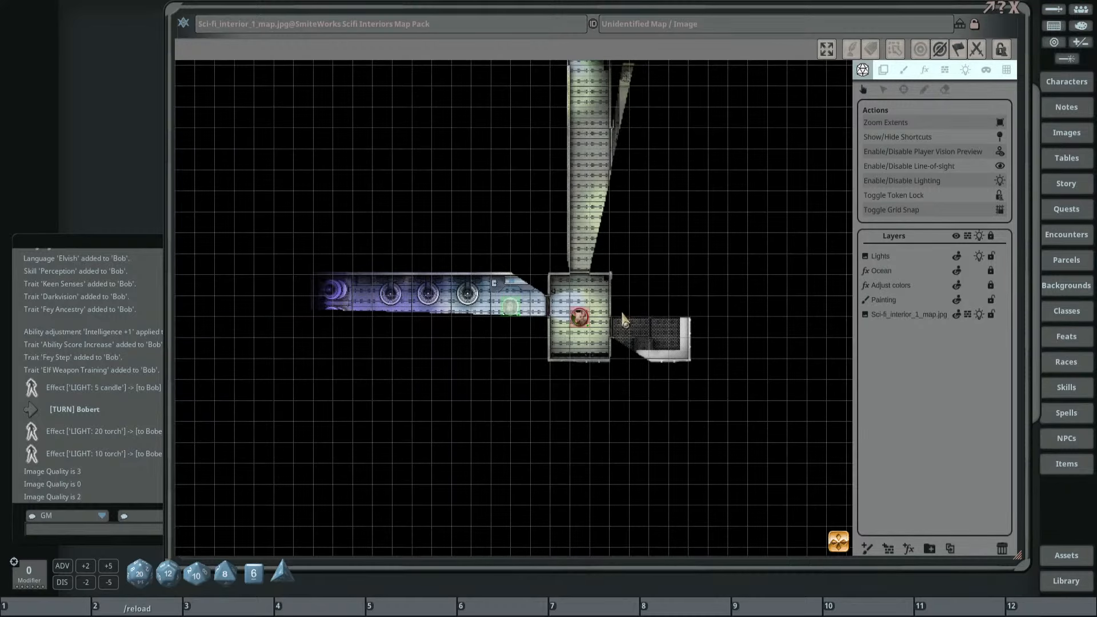
Choose a visibility option for the chimp token beside the door.
right_click(516, 310)
left_click(482, 273)
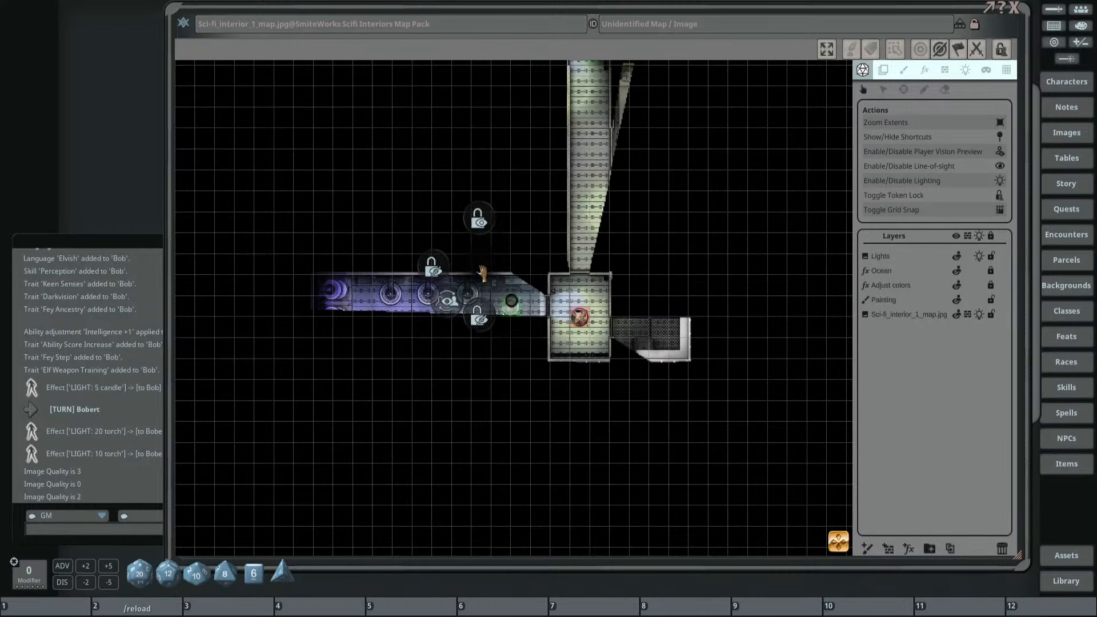
left_click(485, 317)
left_click_drag(584, 250, 567, 402)
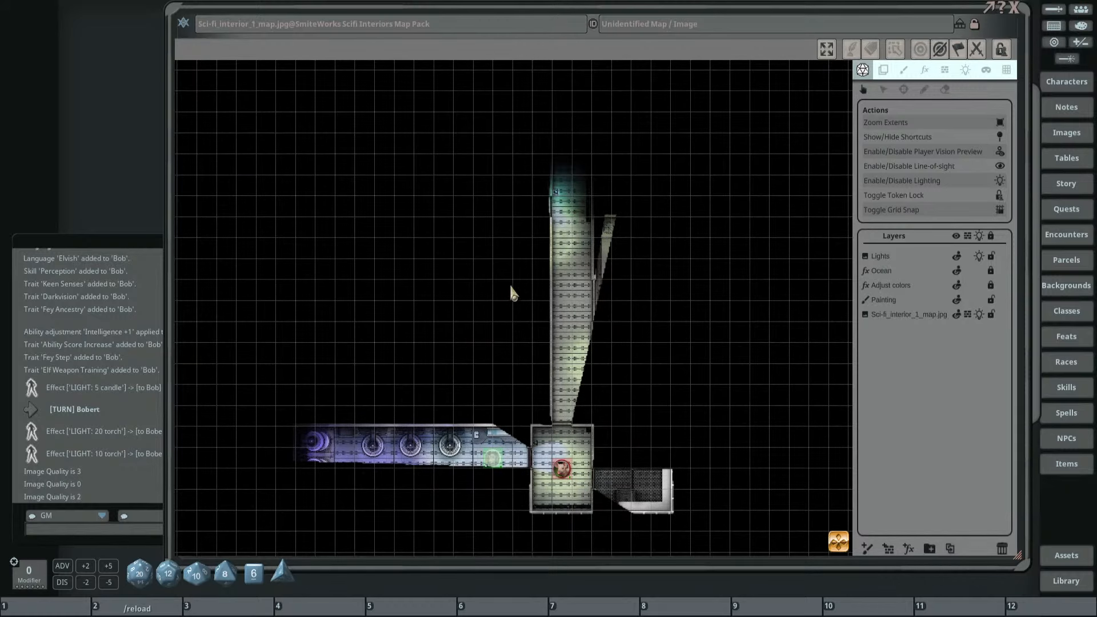
scroll(537, 503, "down", 3)
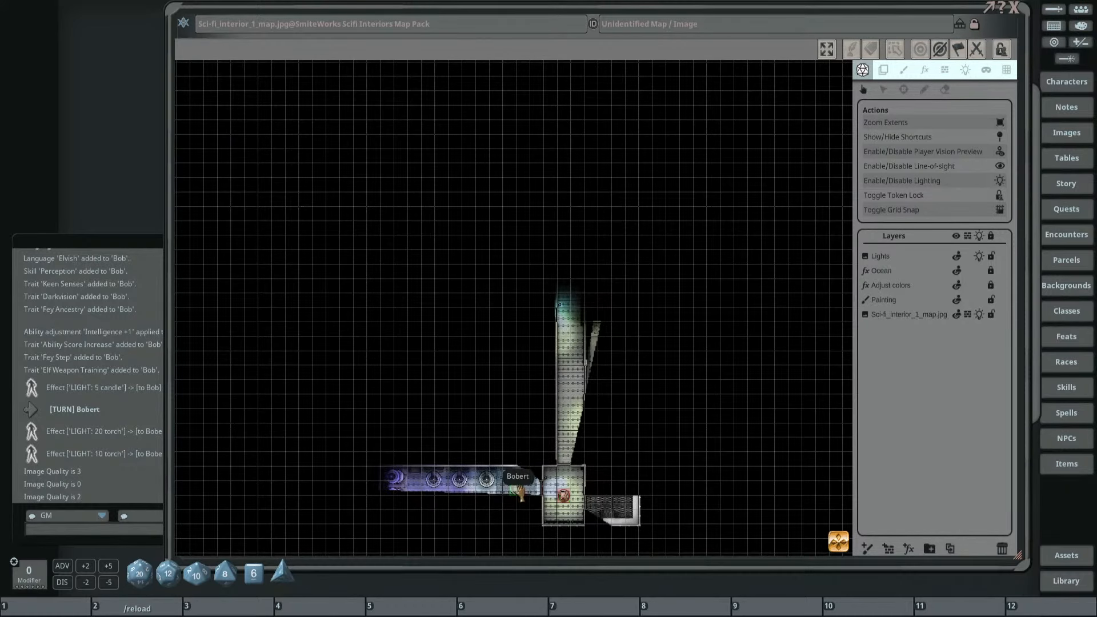
View the map from the chimp token, and move the pig token into the corridor north of the square room.
left_click(514, 491)
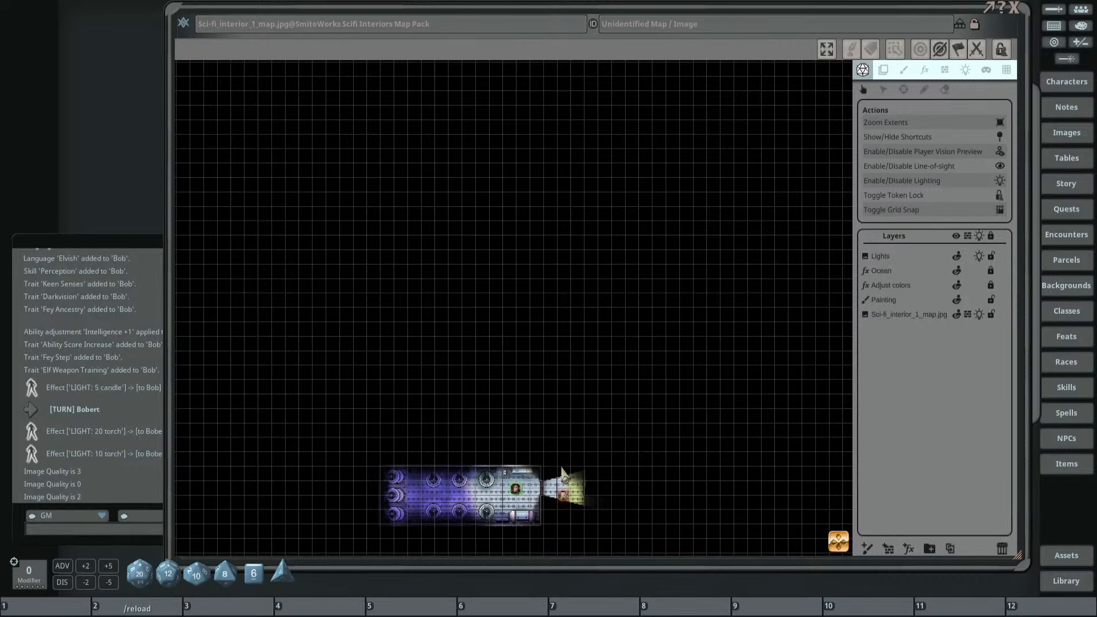
scroll(537, 497, "up", 3)
scroll(533, 375, "up", 1)
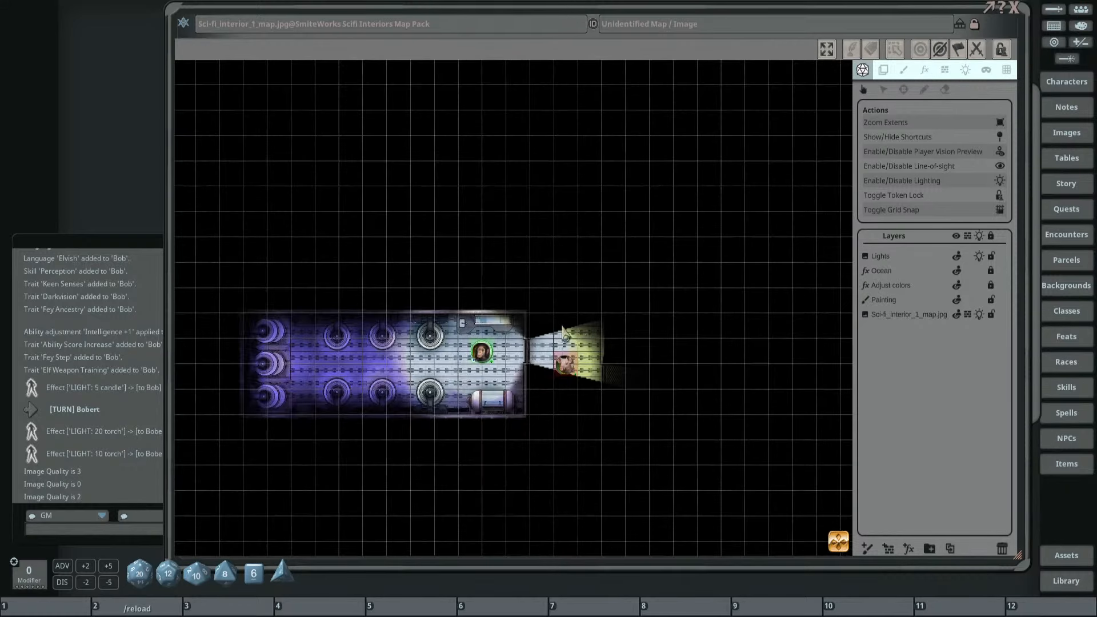
left_click(566, 369)
left_click_drag(567, 367, 566, 275)
scroll(607, 314, "down", 4)
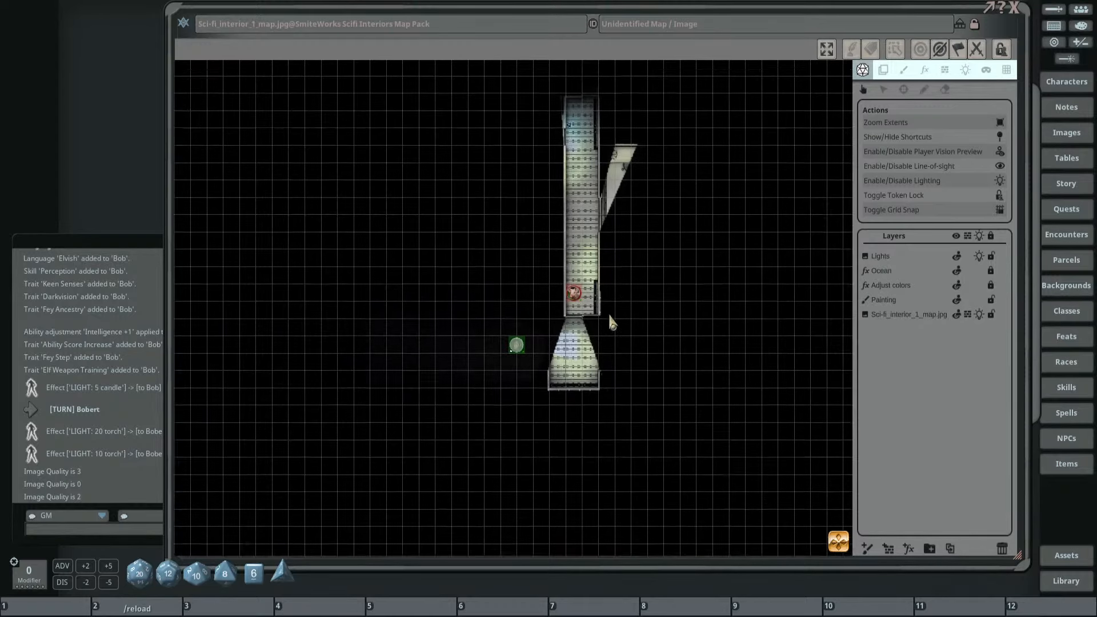
Select the chimp token and shift it slightly toward the east door.
left_click_drag(608, 313, 536, 318)
scroll(614, 306, "up", 2)
scroll(537, 322, "down", 2)
left_click(492, 417)
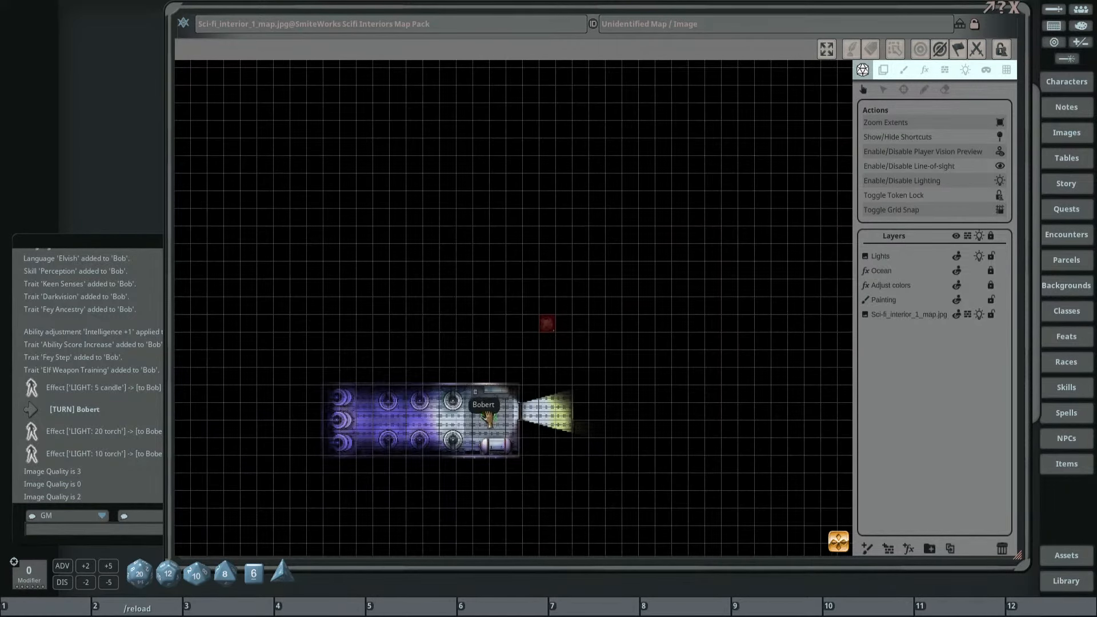
left_click_drag(490, 419, 498, 411)
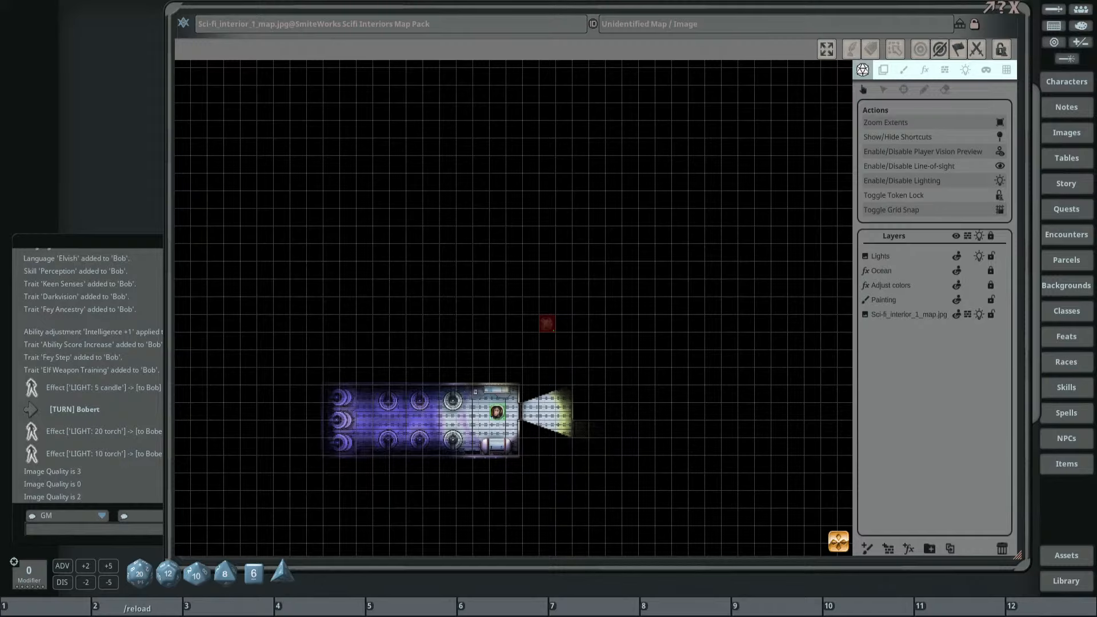
scroll(478, 277, "down", 3)
scroll(499, 242, "up", 2)
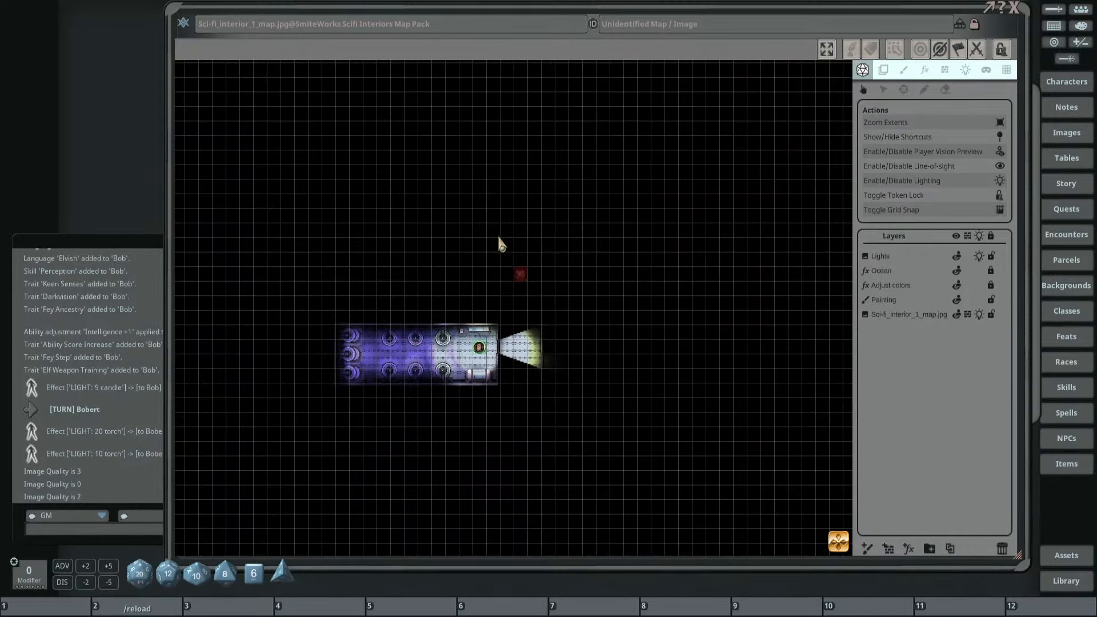
scroll(491, 247, "up", 2)
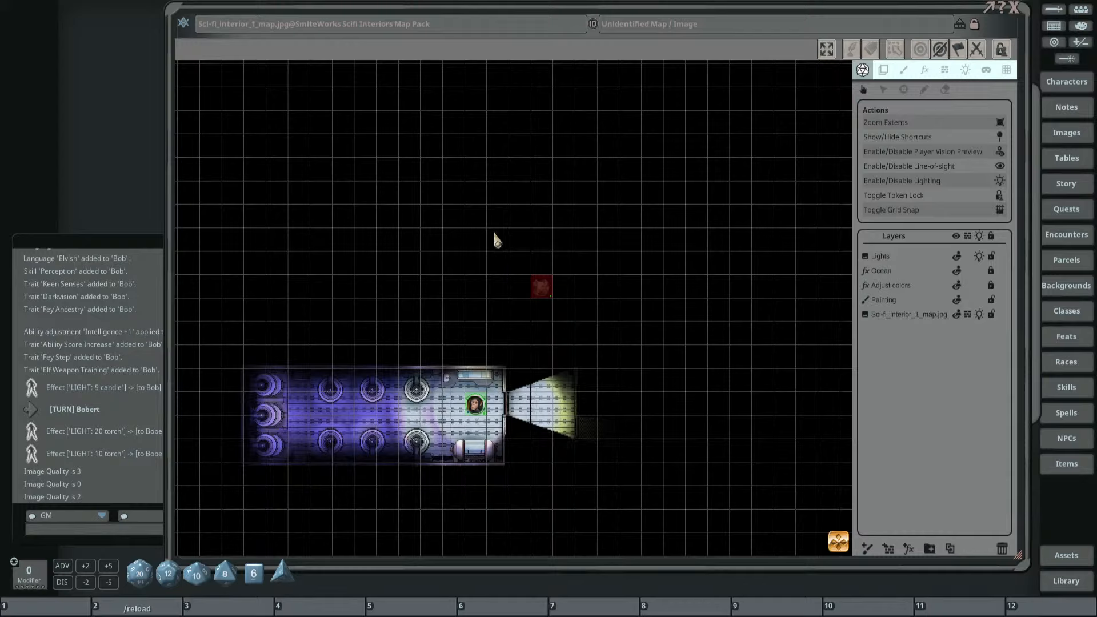
Deselect and reselect the chimp token to compare the full lit map with the token's own view.
left_click(475, 408)
scroll(475, 407, "down", 4)
left_click_drag(496, 377, 456, 410)
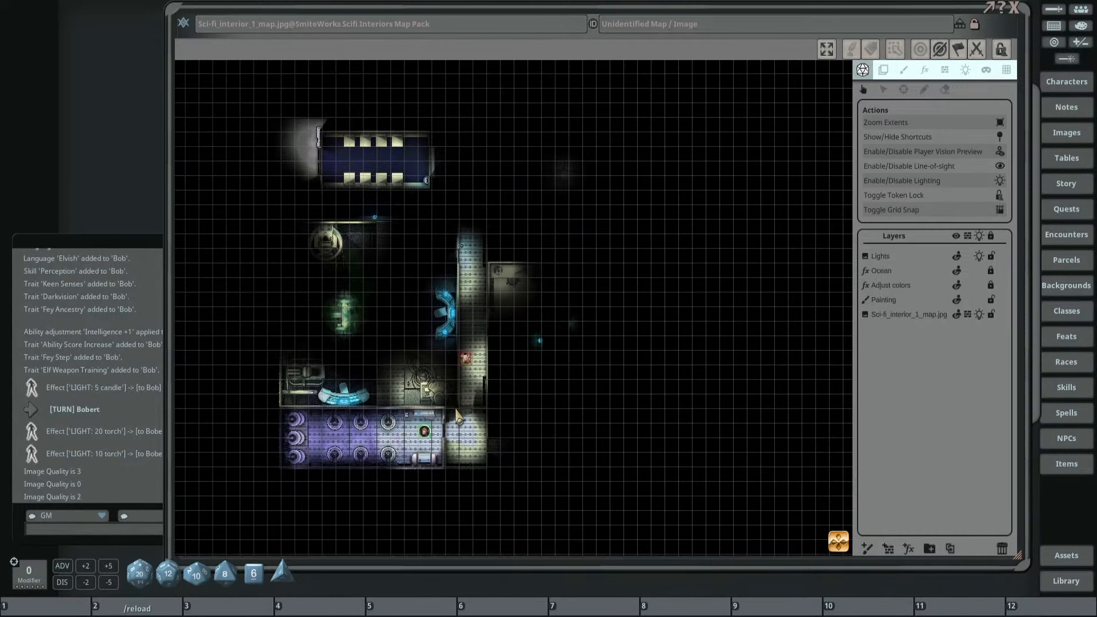
left_click(426, 432)
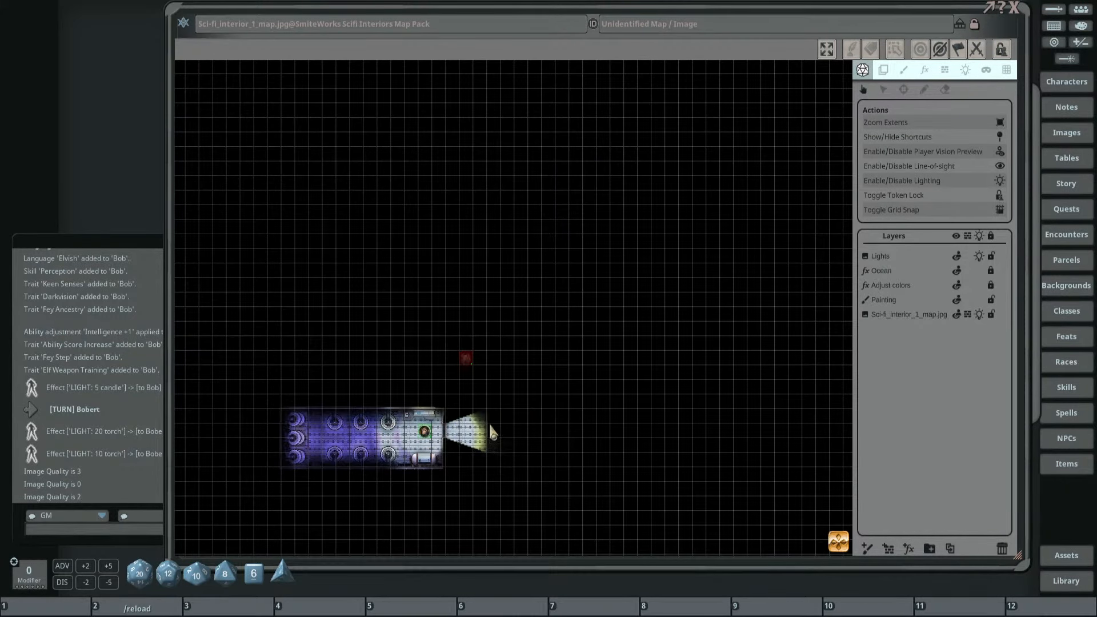
left_click(424, 431)
scroll(470, 431, "up", 3)
left_click(389, 432)
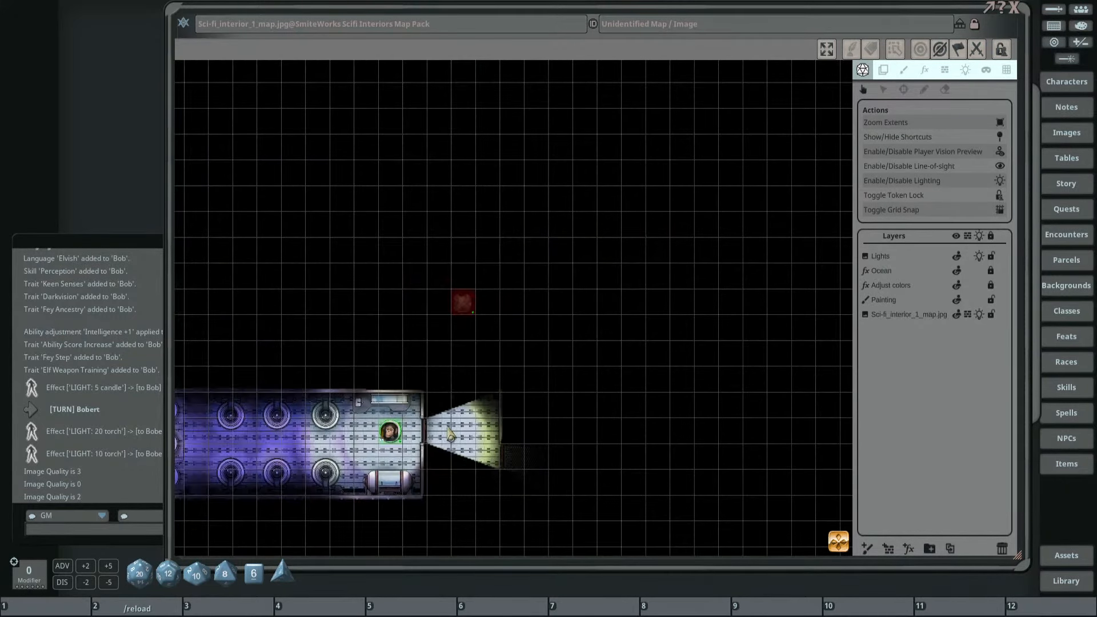
Move the chimp token closer to the east door, and step it three squares west and back again.
scroll(416, 430, "up", 3)
left_click_drag(373, 429, 395, 428)
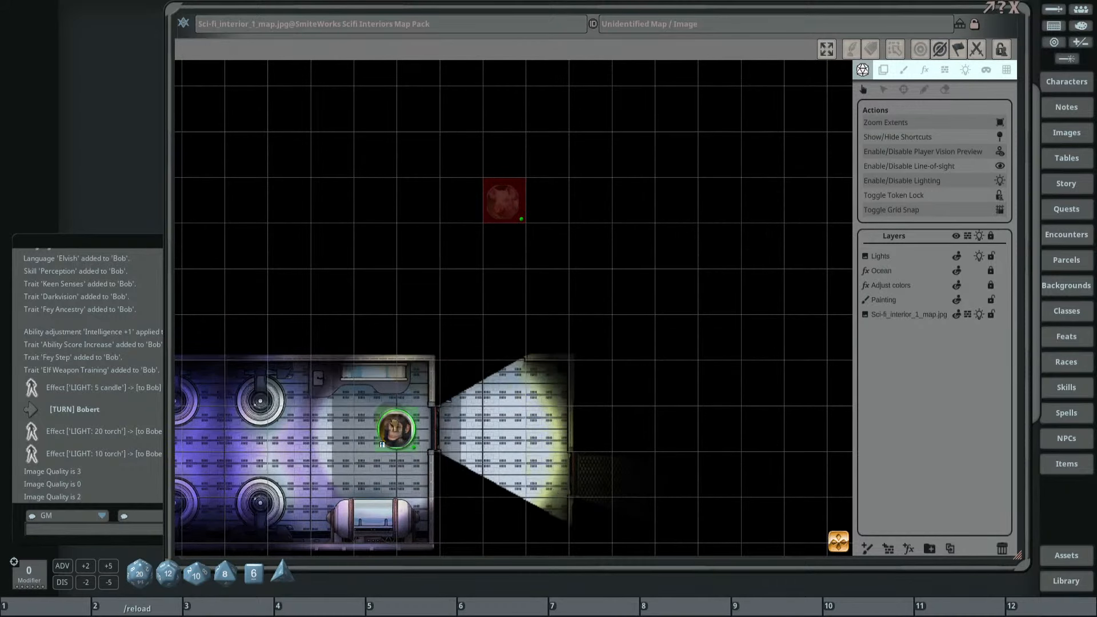
key("Left")
key("Left")
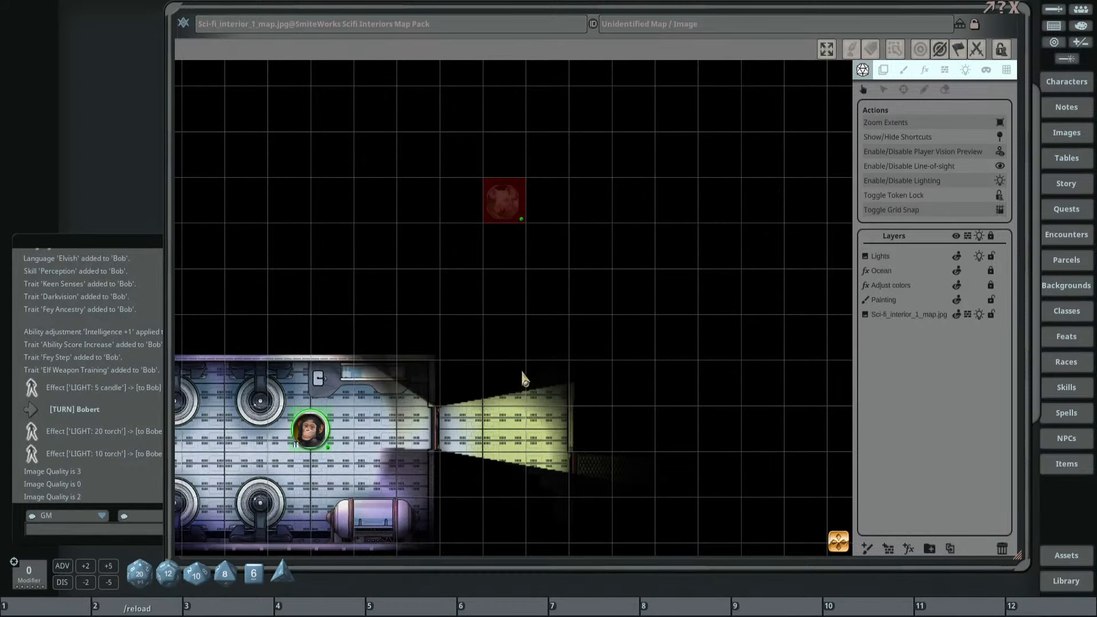
key("Left")
key("Right")
key("Right")
key("Right")
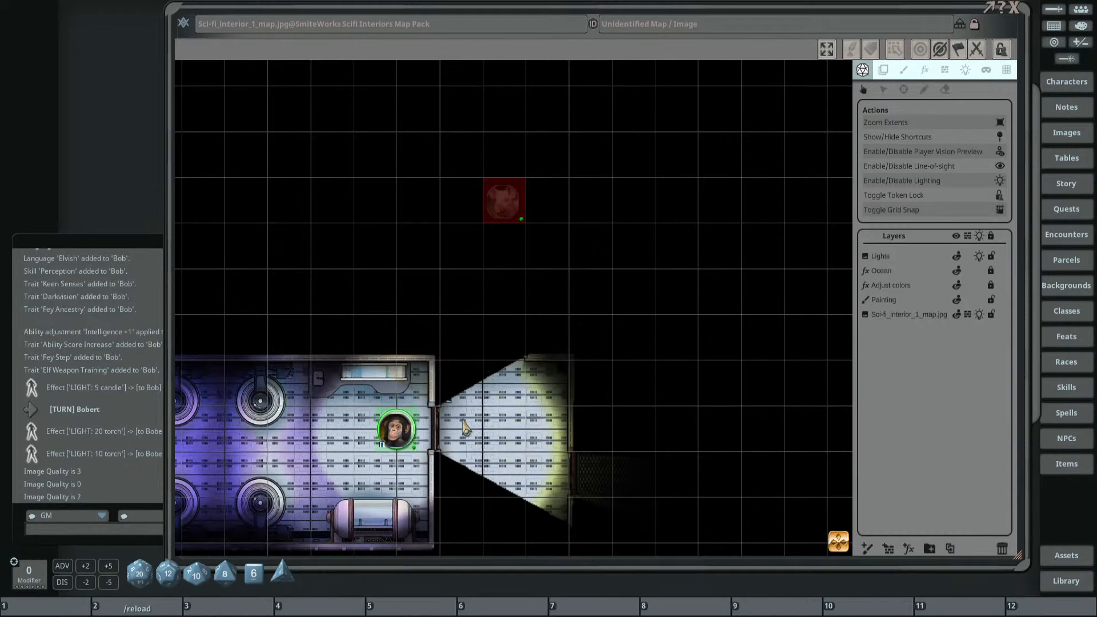
Close and reopen the door beside the chimp token, and move the token through it into the square room.
left_click(437, 435)
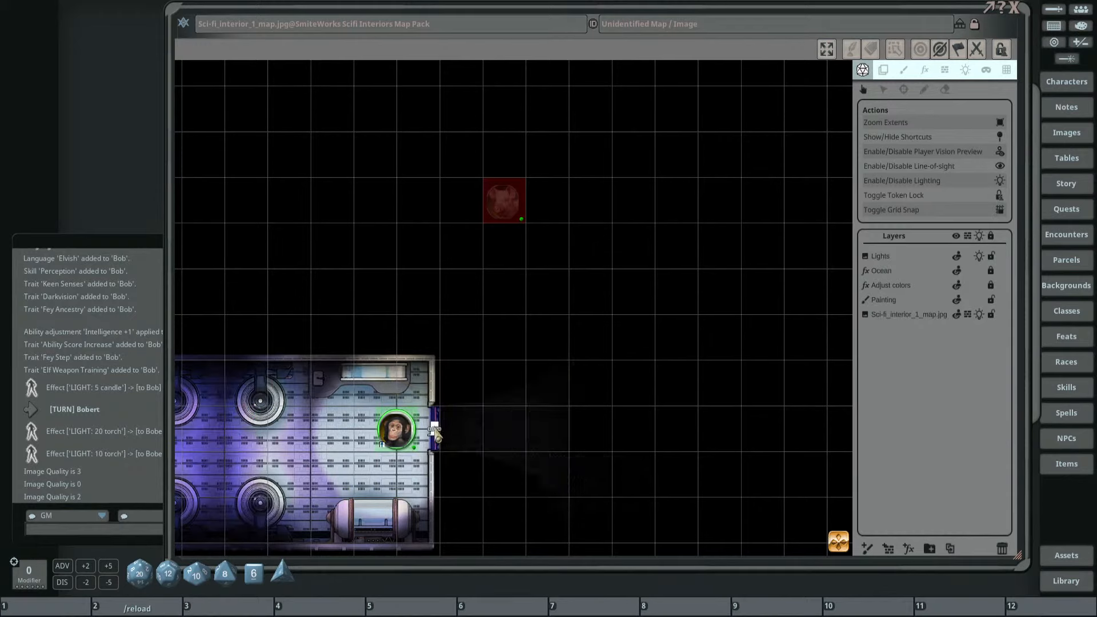
left_click(436, 432)
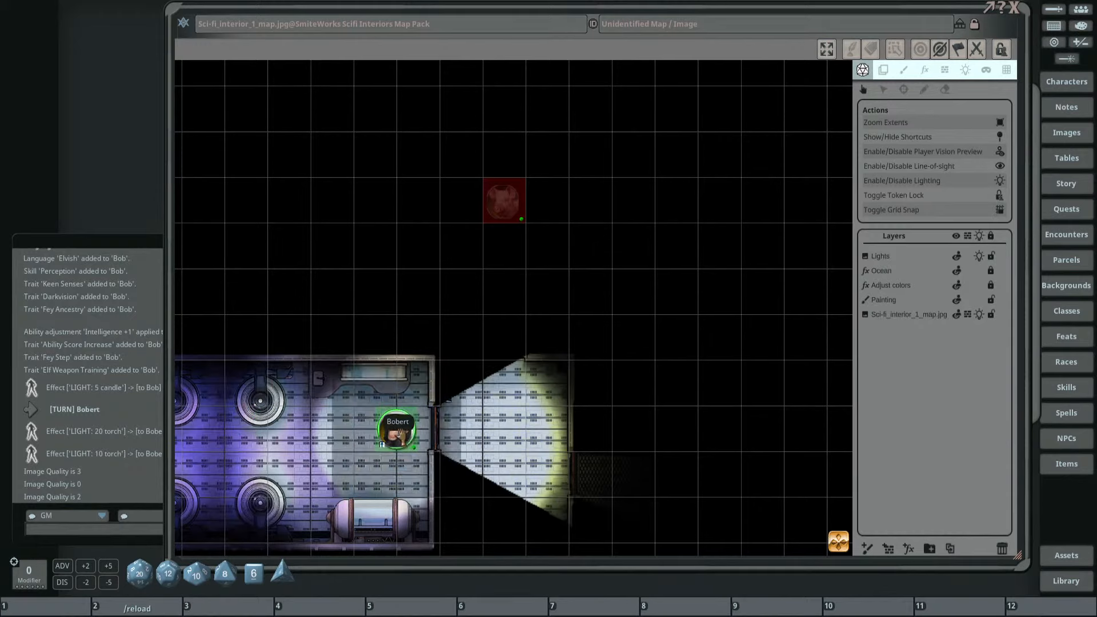
key("shift")
left_click_drag(394, 431, 503, 428)
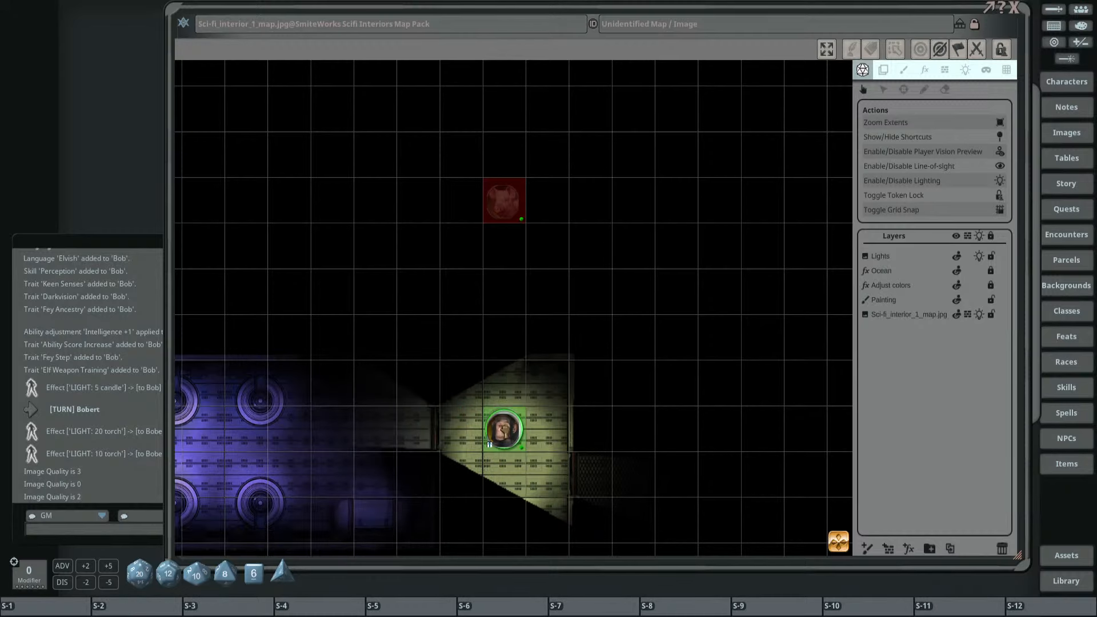
Move the pig token from the corridor north of the square room into the large machinery room.
scroll(434, 429, "down", 3)
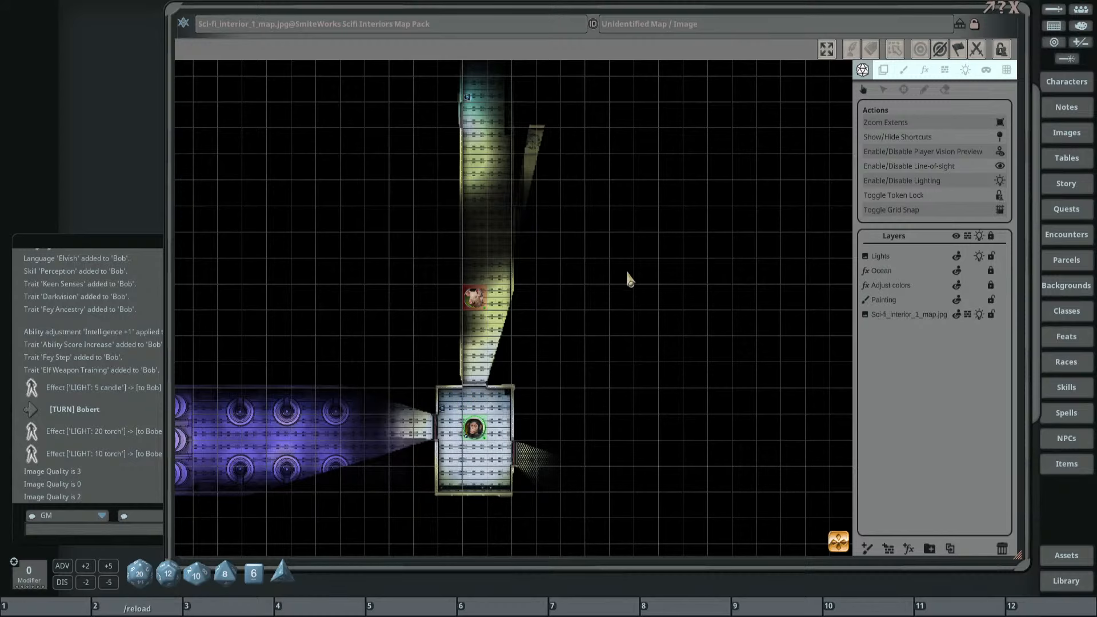
scroll(626, 272, "down", 4)
left_click_drag(604, 237, 533, 356)
scroll(514, 367, "up", 2)
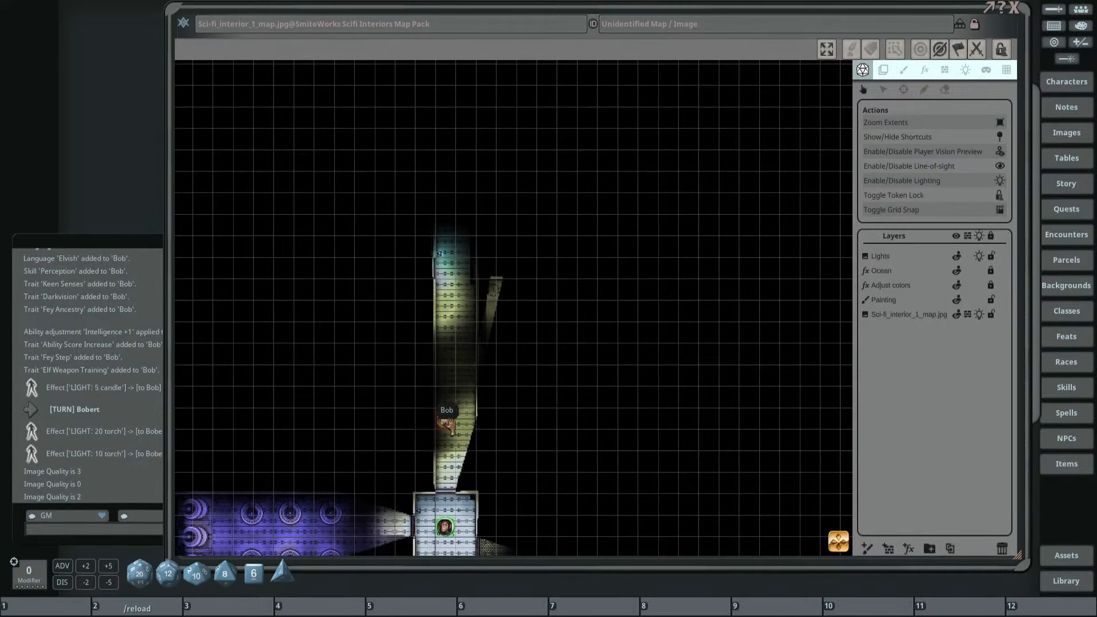
left_click(447, 420)
left_click_drag(446, 421, 334, 281)
scroll(531, 354, "down", 3)
left_click_drag(506, 344, 570, 329)
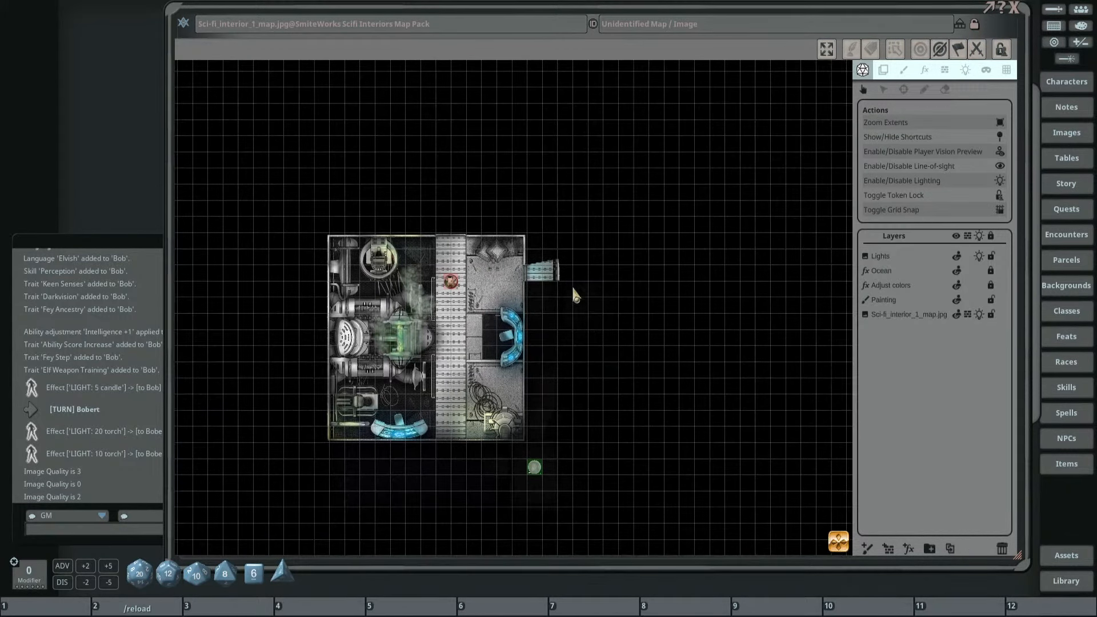
Reposition the pig token in the machinery room's upper east area, and switch the player vision preview off and back on.
scroll(562, 321, "up", 3)
left_click_drag(416, 275, 454, 258)
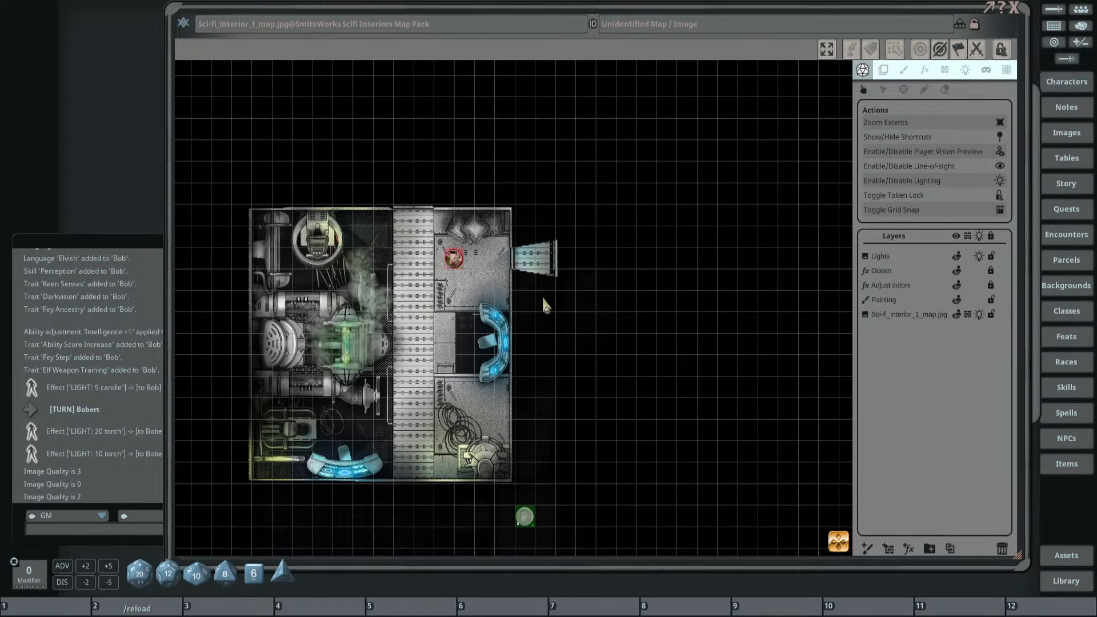
left_click(1000, 152)
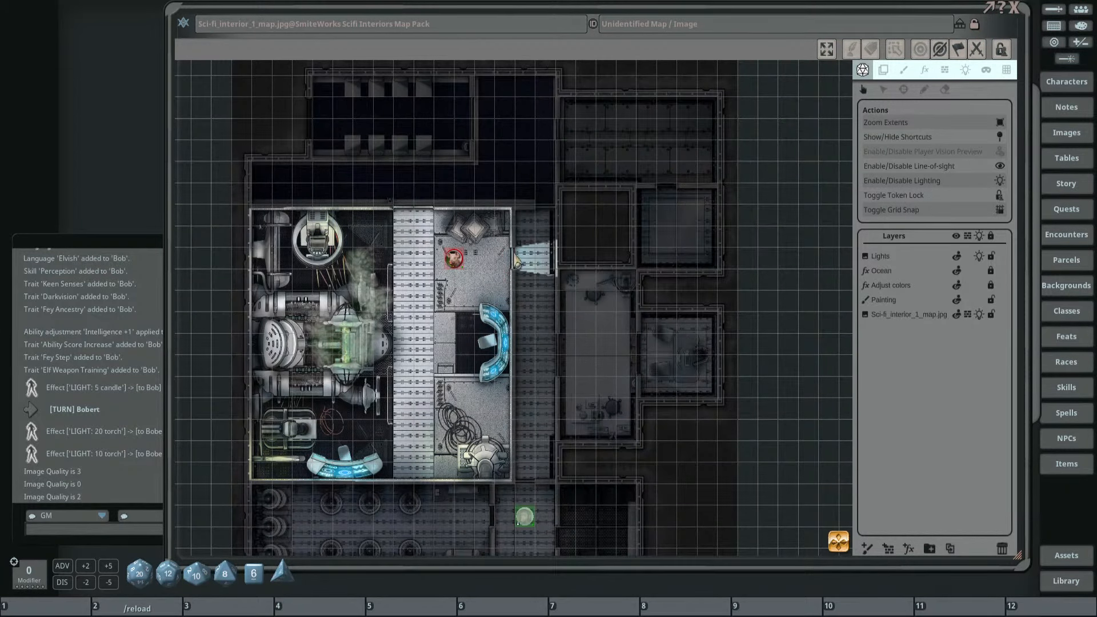
left_click(1000, 152)
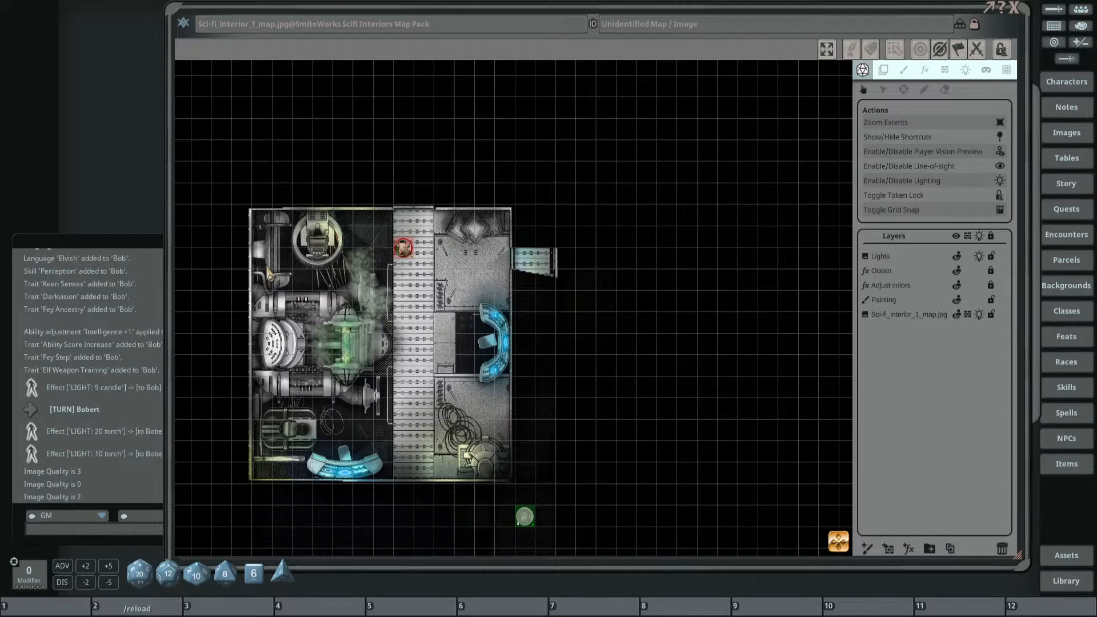
left_click(1074, 91)
left_click_drag(663, 183, 725, 178)
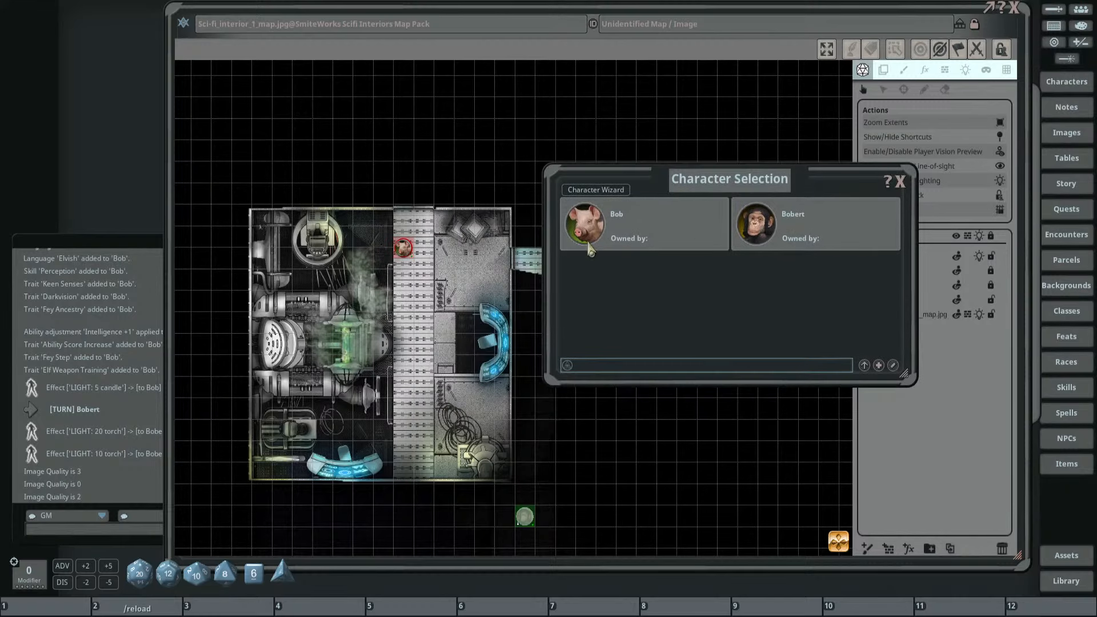
left_click(900, 182)
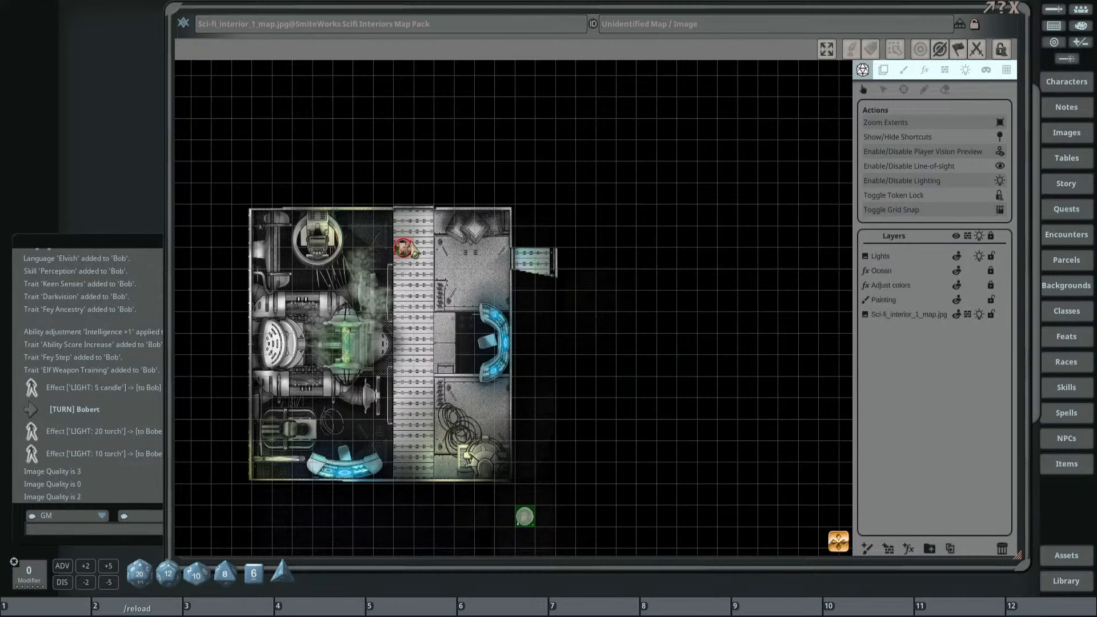
Open the pig token's character sheet and read its Keen Senses trait among the abilities.
double_click(404, 248)
left_click_drag(411, 202, 602, 144)
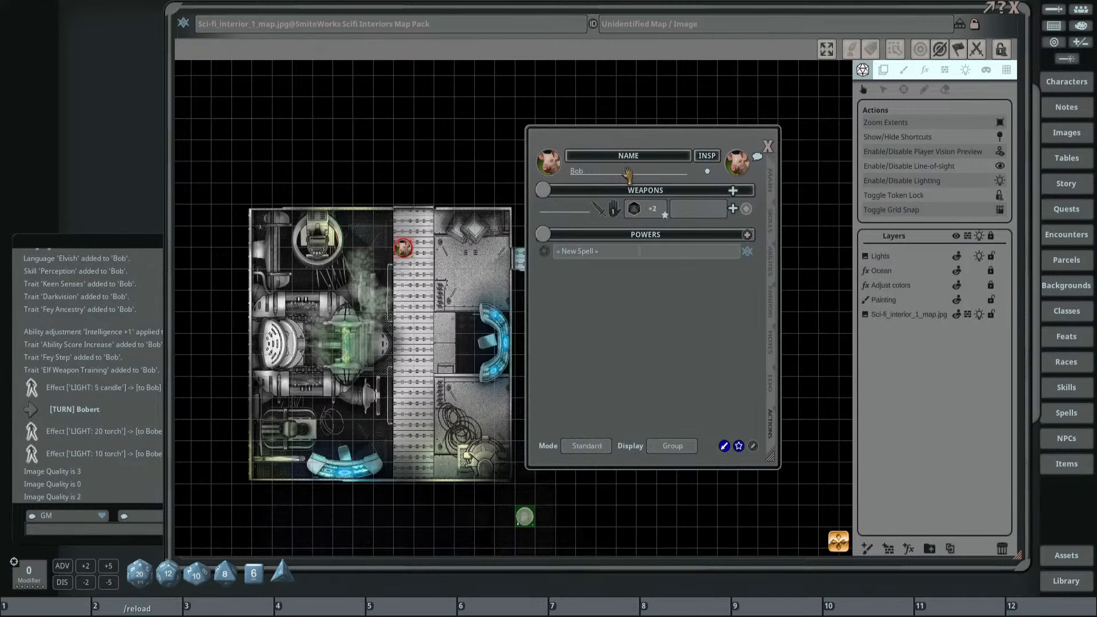
left_click(773, 267)
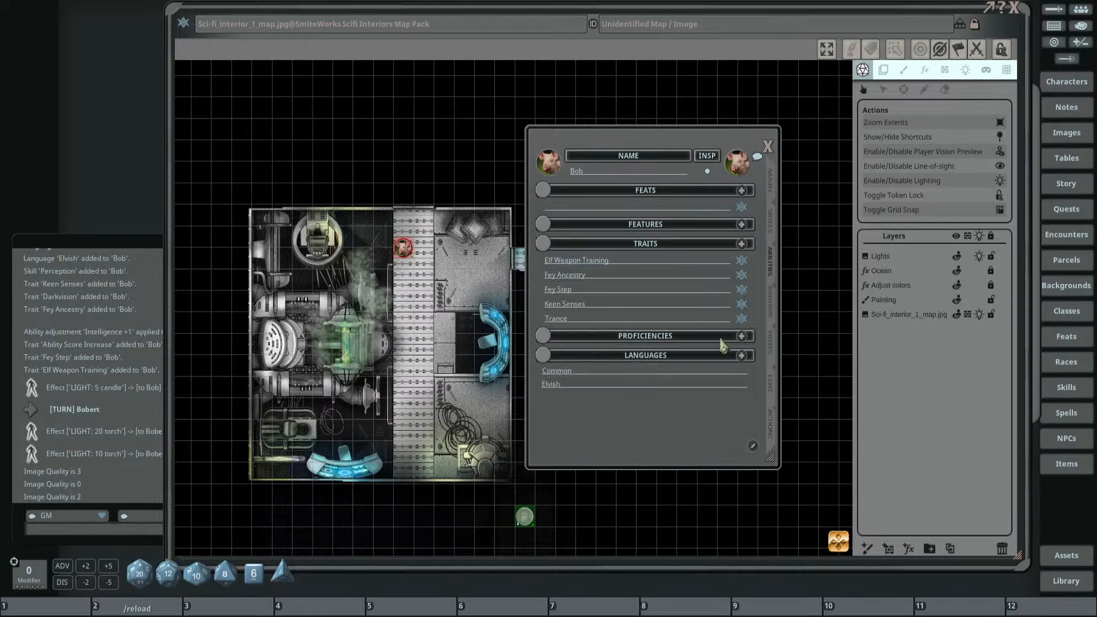
left_click(742, 304)
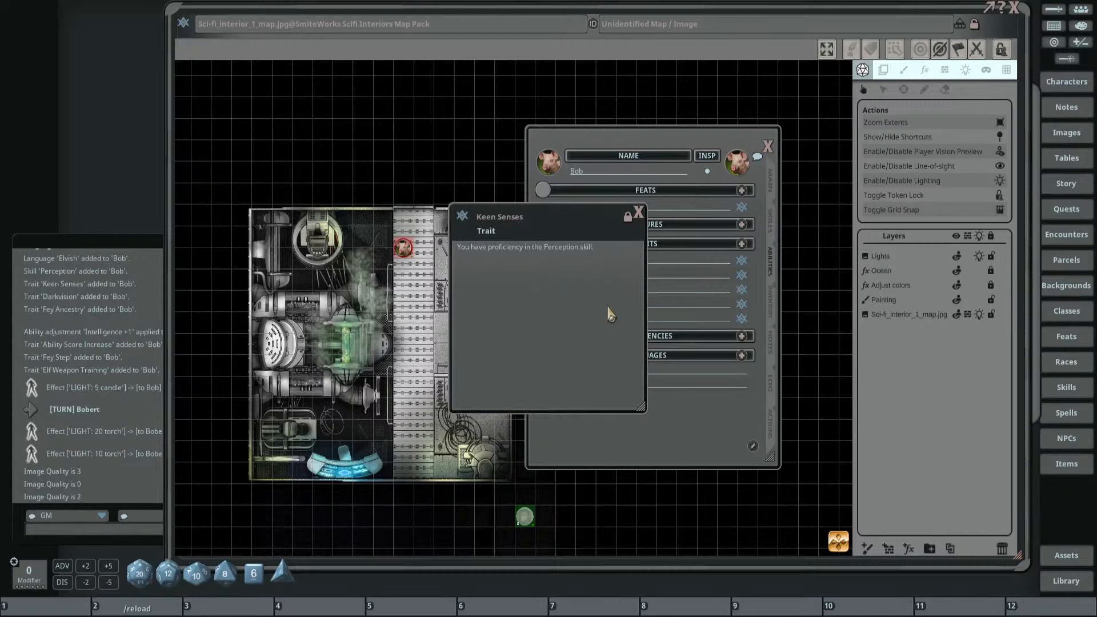
left_click(638, 211)
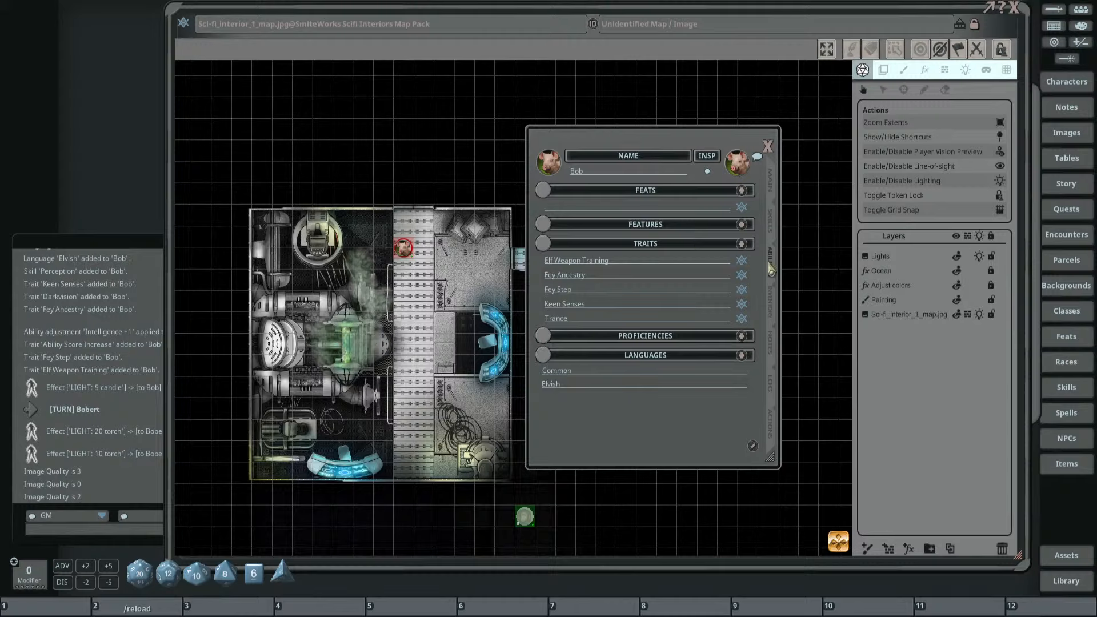
Delete the darkvision entry from the senses on the main page of the pig character's sheet.
left_click(770, 182)
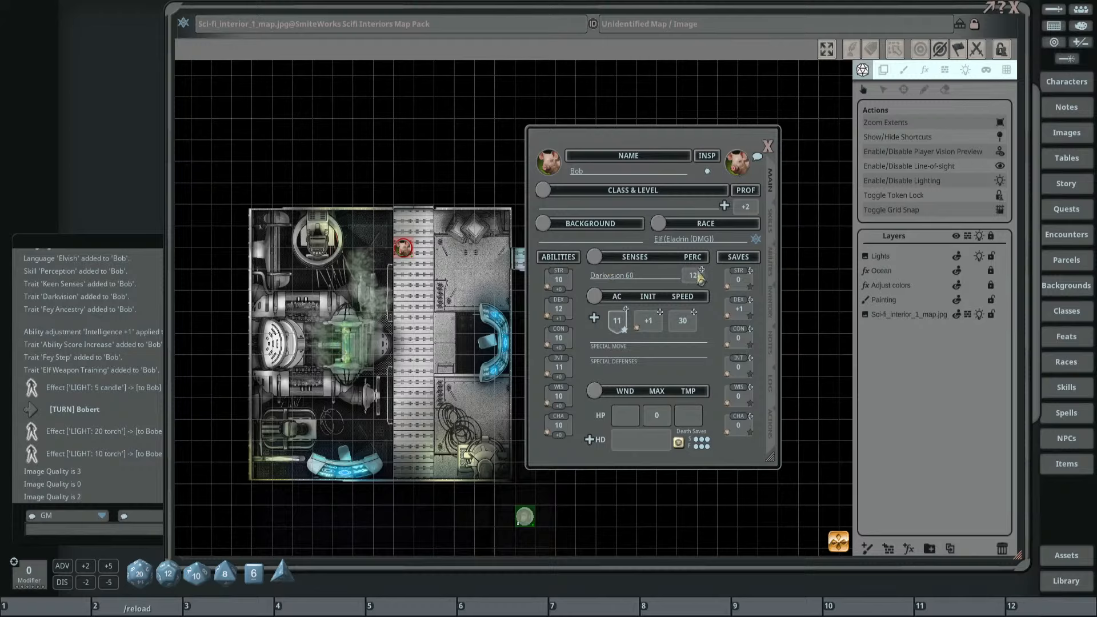
left_click(657, 277)
key("BackSpace")
key("BackSpace")
key("BackSpace")
key("BackSpace")
key("BackSpace")
key("BackSpace")
key("BackSpace")
key("BackSpace")
key("BackSpace")
key("BackSpace")
key("BackSpace")
key("BackSpace")
key("BackSpace")
key("Return")
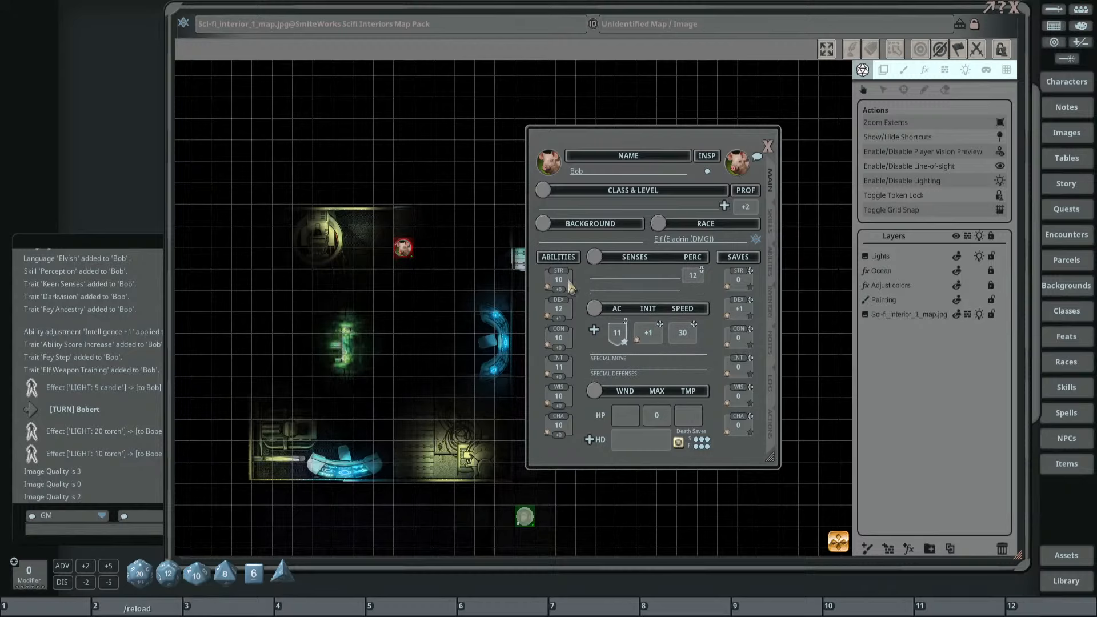
Enter Darkvision 30 as the pig character's sense and remove the extra blank line below it.
scroll(411, 257, "up", 2)
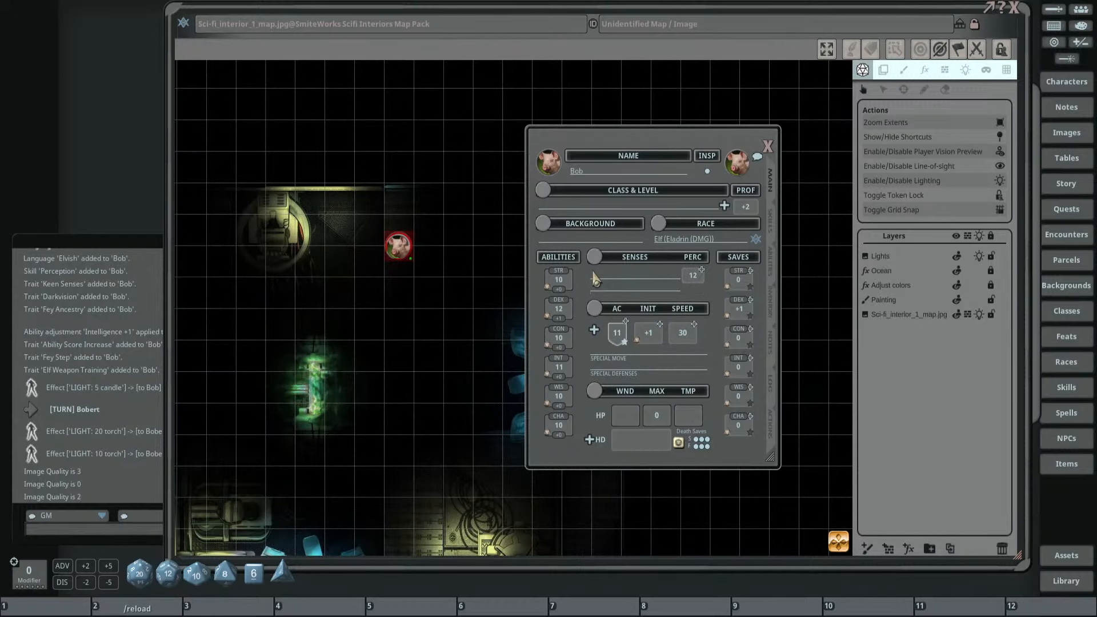
type("Darkvision 30")
key("Return")
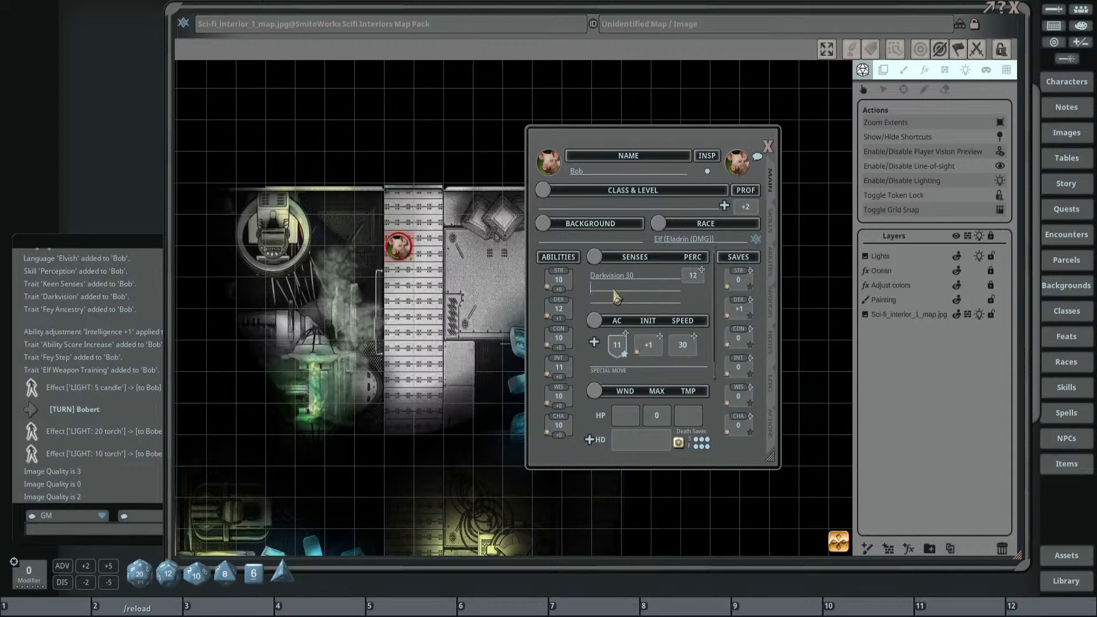
key("BackSpace")
key("BackSpace")
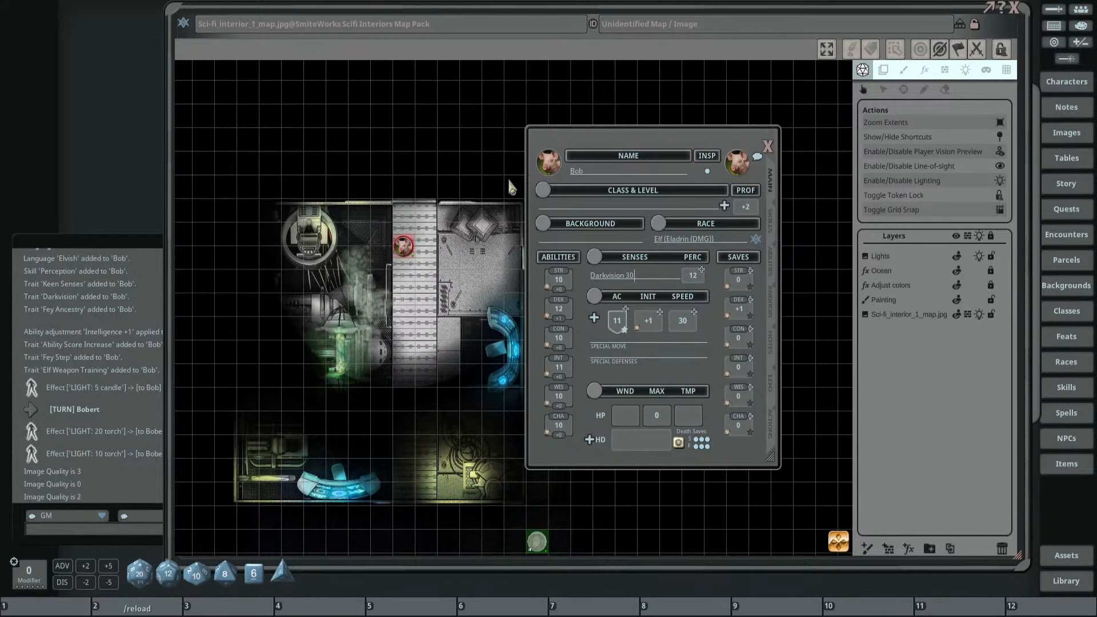
Put the character sheet away, and deselect and reselect the pig token to compare the full lit map with its view.
left_click_drag(740, 138, 921, 134)
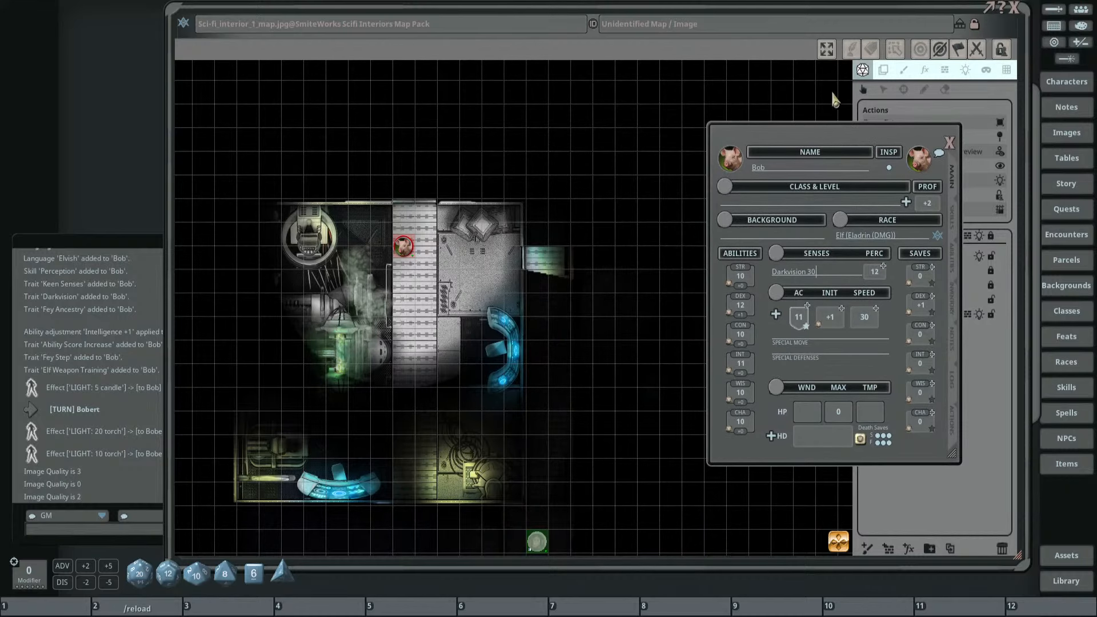
left_click_drag(832, 137, 904, 161)
left_click(404, 251)
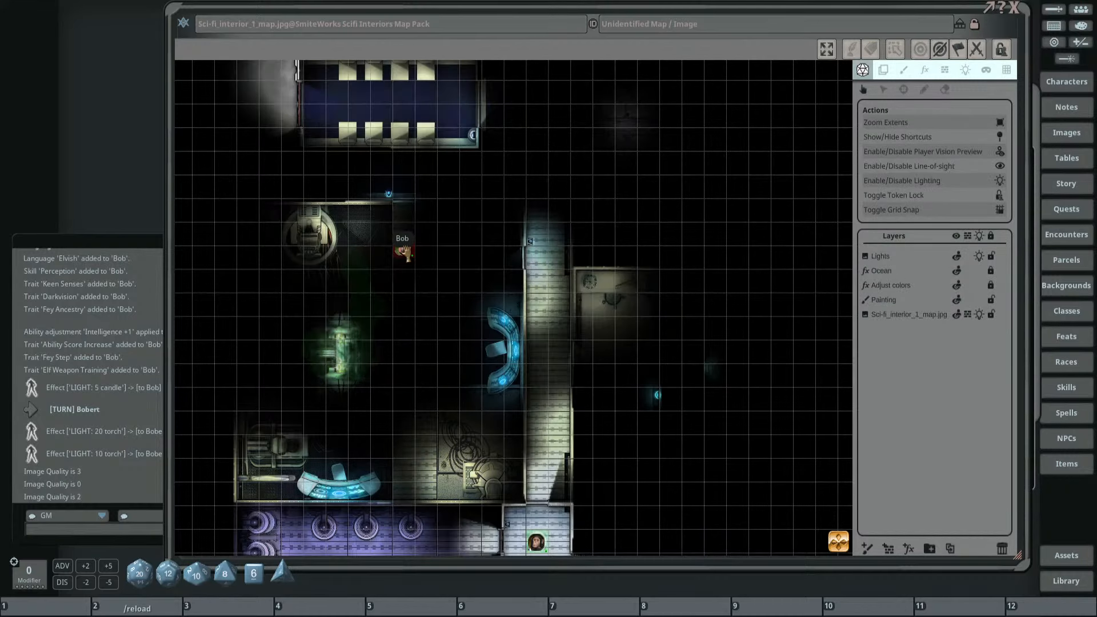
left_click(404, 251)
Move the pig token to the machinery room's north door, open it, and take the token to the west end of the hallway beyond.
mouse_move(405, 252)
left_mouse_down()
mouse_move(416, 249)
mouse_move(405, 261)
left_mouse_up()
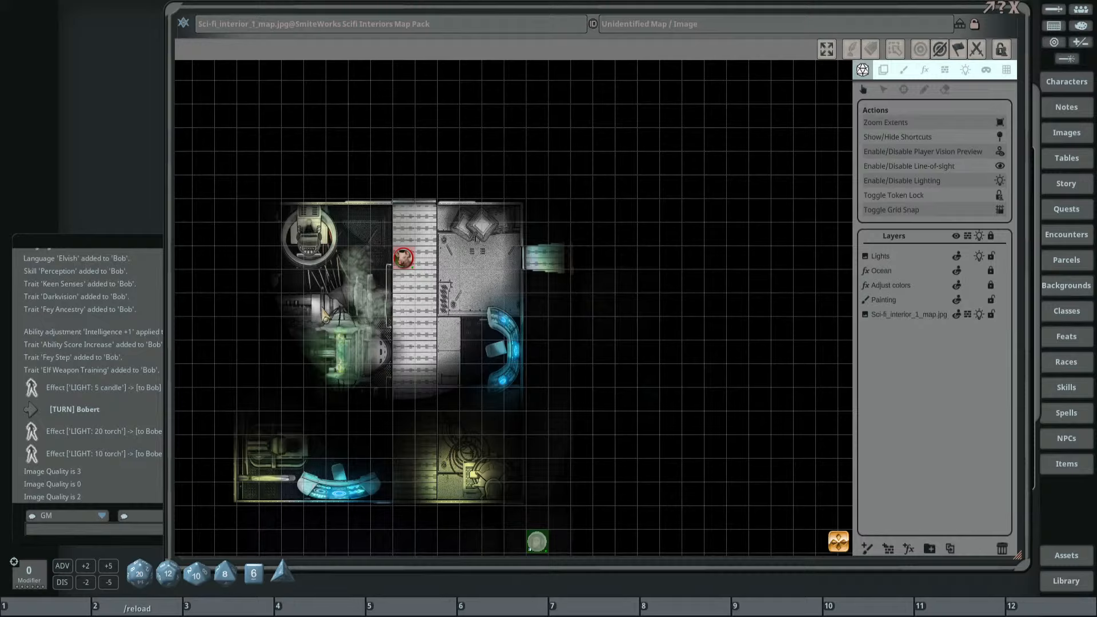
left_click_drag(403, 259, 415, 234)
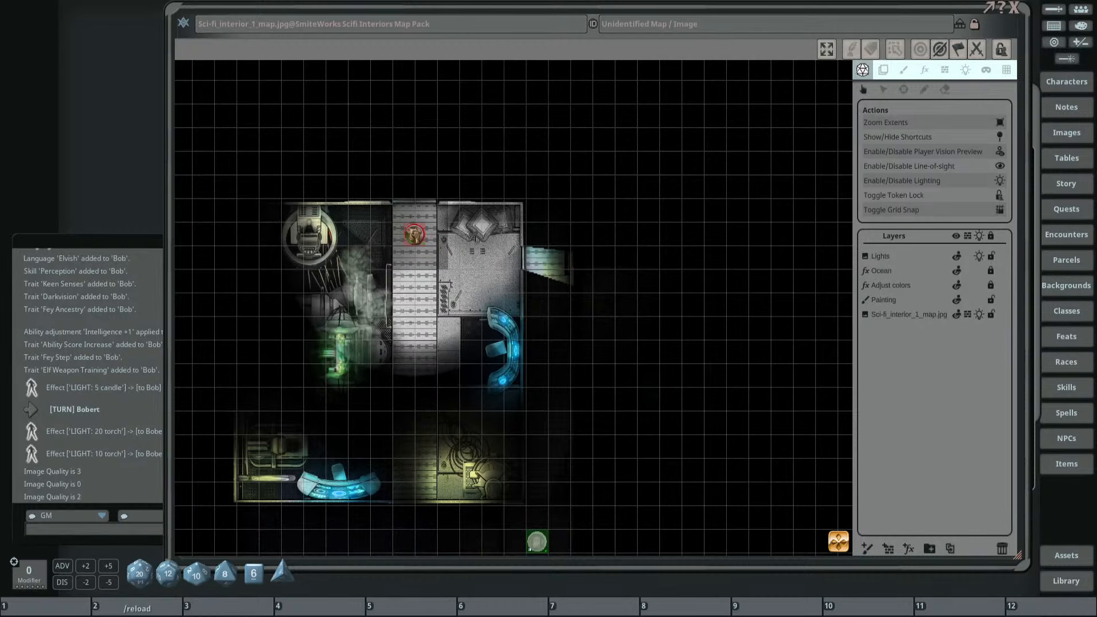
left_click(414, 202)
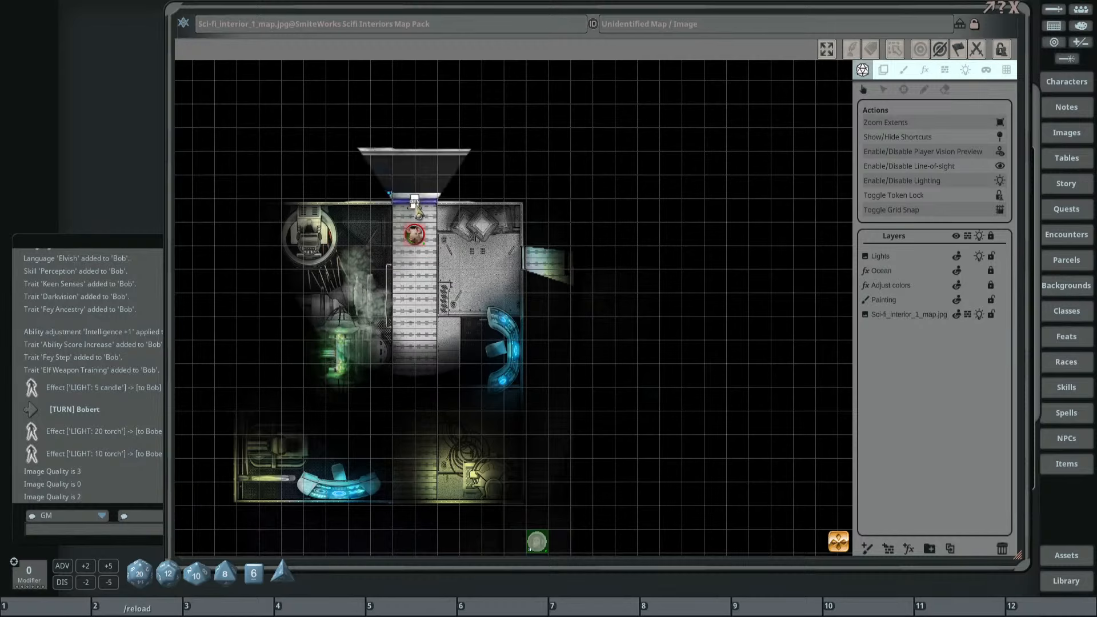
left_click_drag(413, 233, 291, 178)
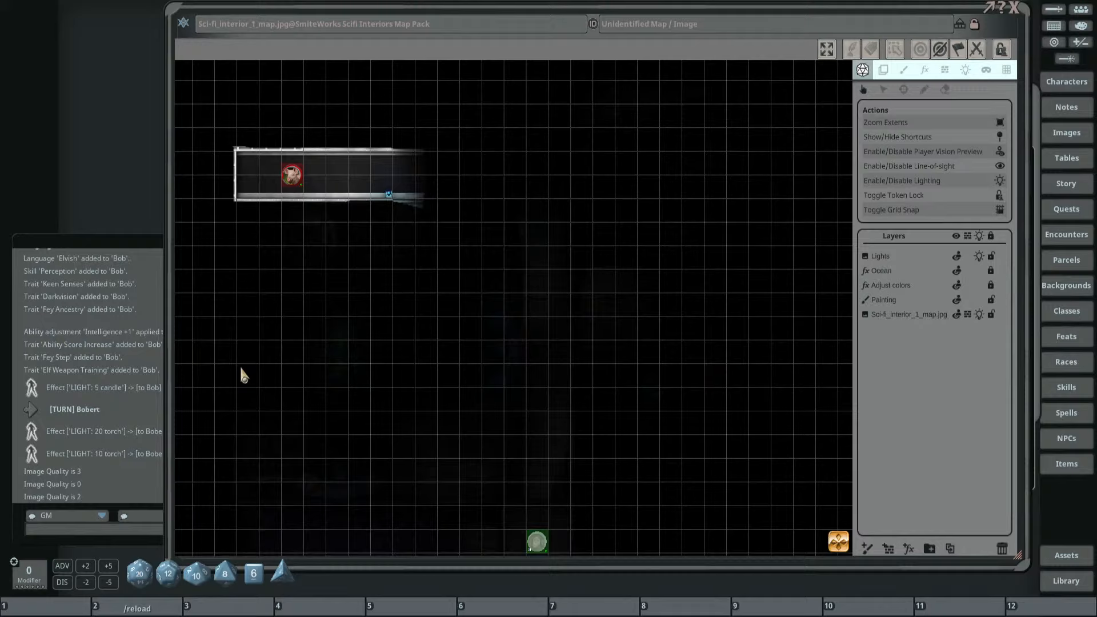
Turn off the player vision preview and look over the whole map layout around the pig token.
left_click(1001, 152)
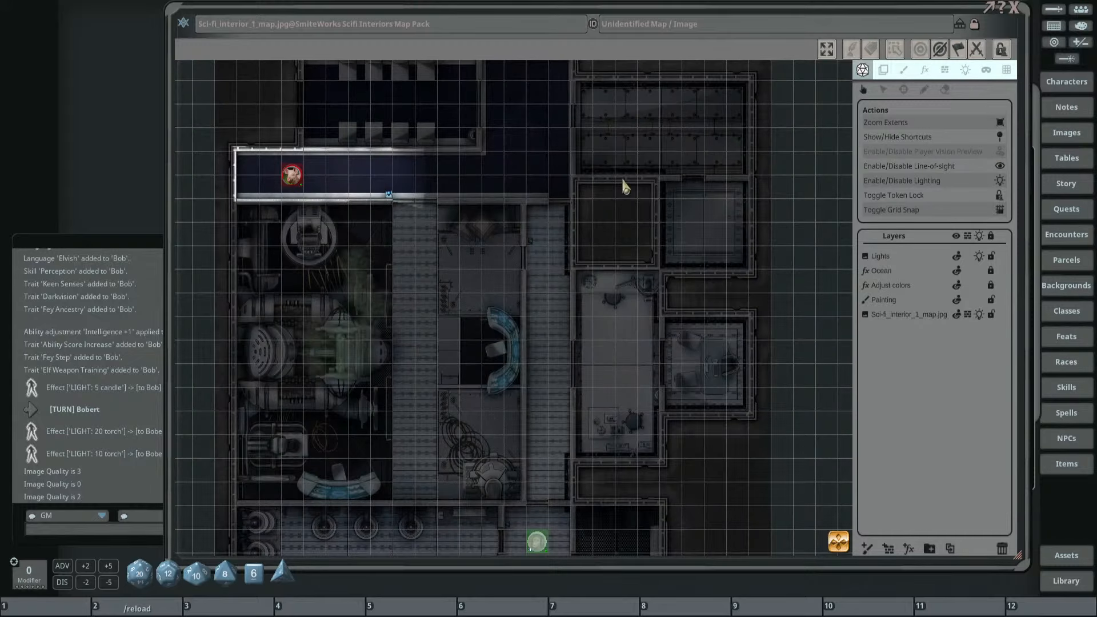
scroll(624, 229, "down", 3)
scroll(416, 237, "up", 2)
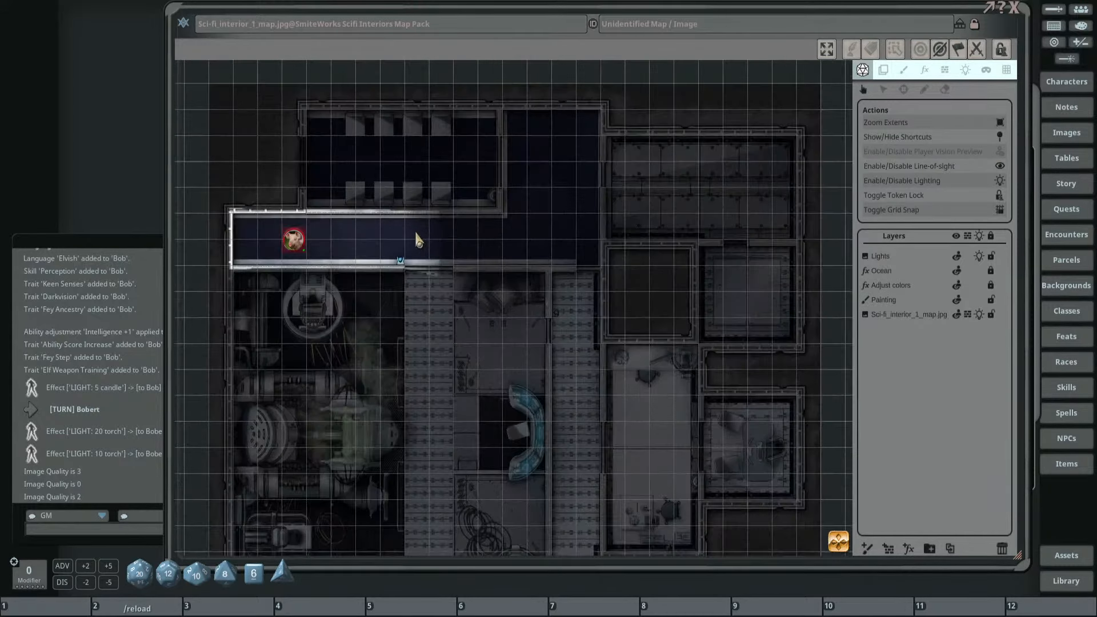
scroll(435, 237, "down", 1)
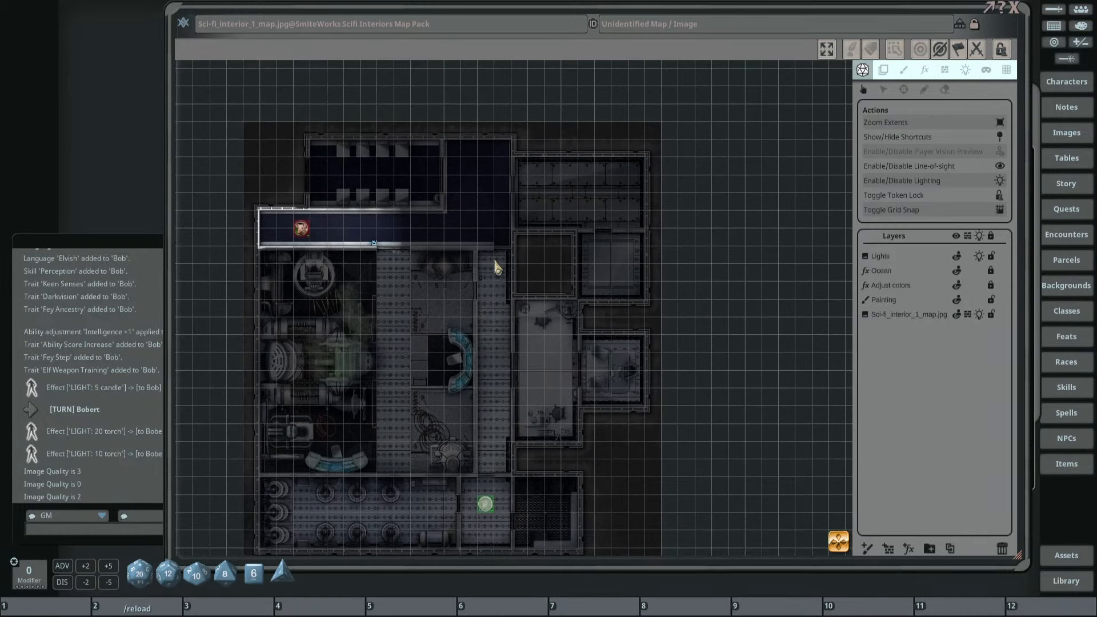
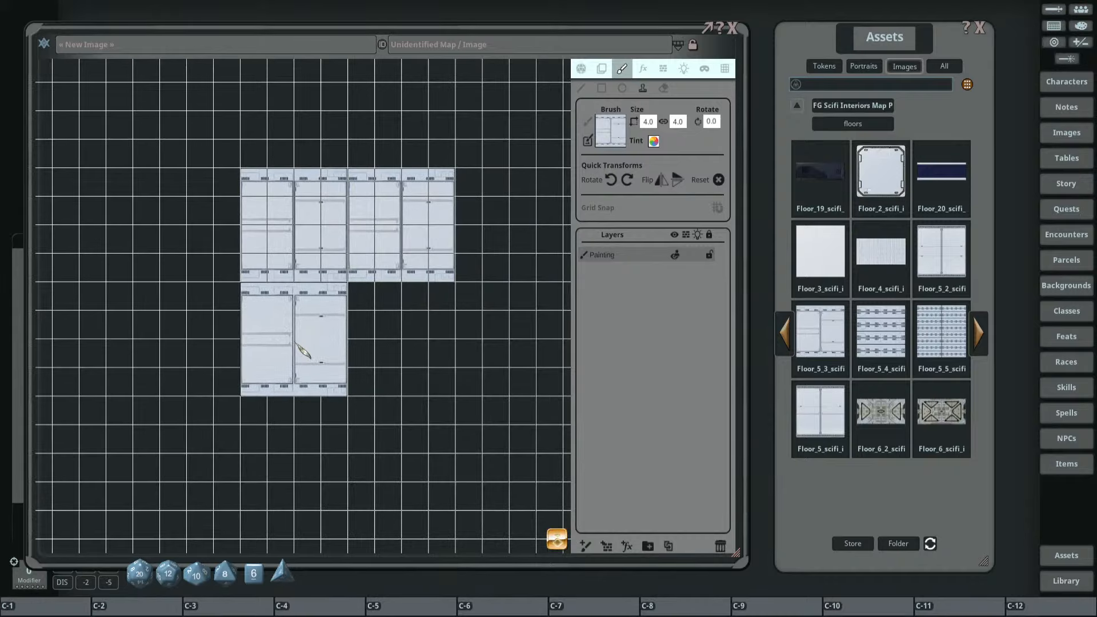
Stamp another 4.0 by 4.0 Floor_5_3 tile on the new image to complete the two-by-two floor block.
scroll(405, 254, "up", 3)
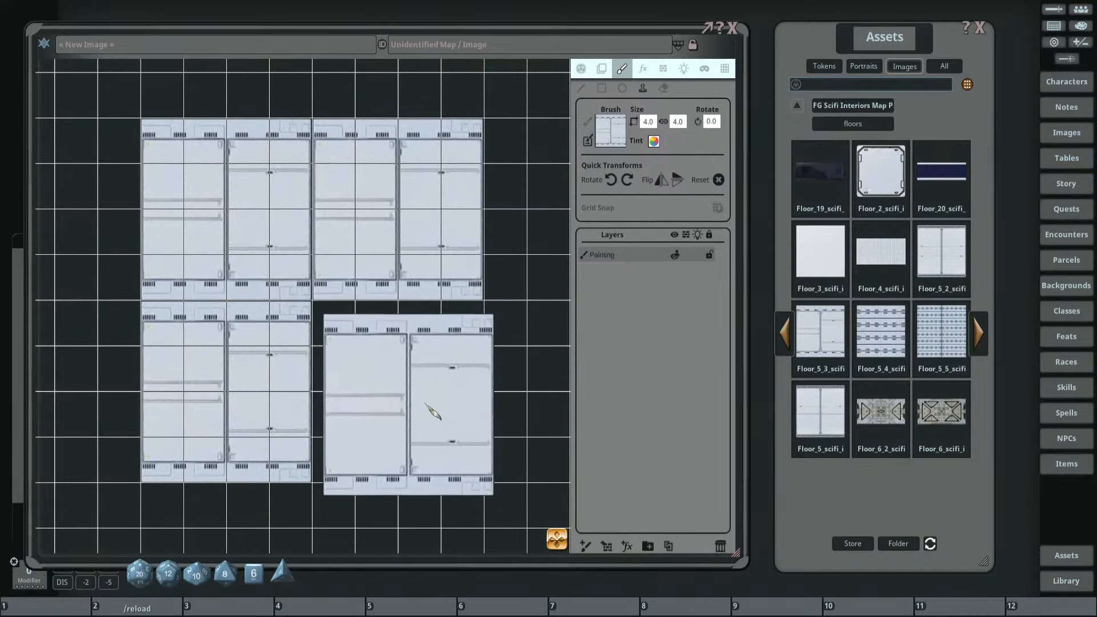
left_click(403, 400)
scroll(366, 434, "down", 3)
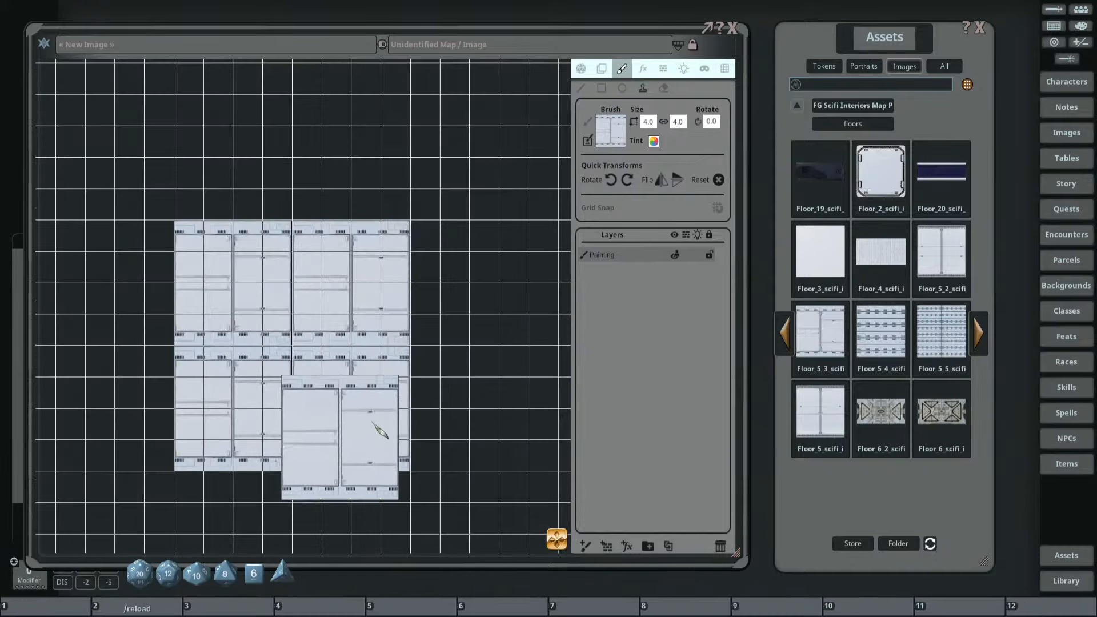
Examine the two-by-two block of floor tiles and its surrounding grid up close and from farther out.
scroll(446, 360, "down", 2)
scroll(343, 355, "up", 5)
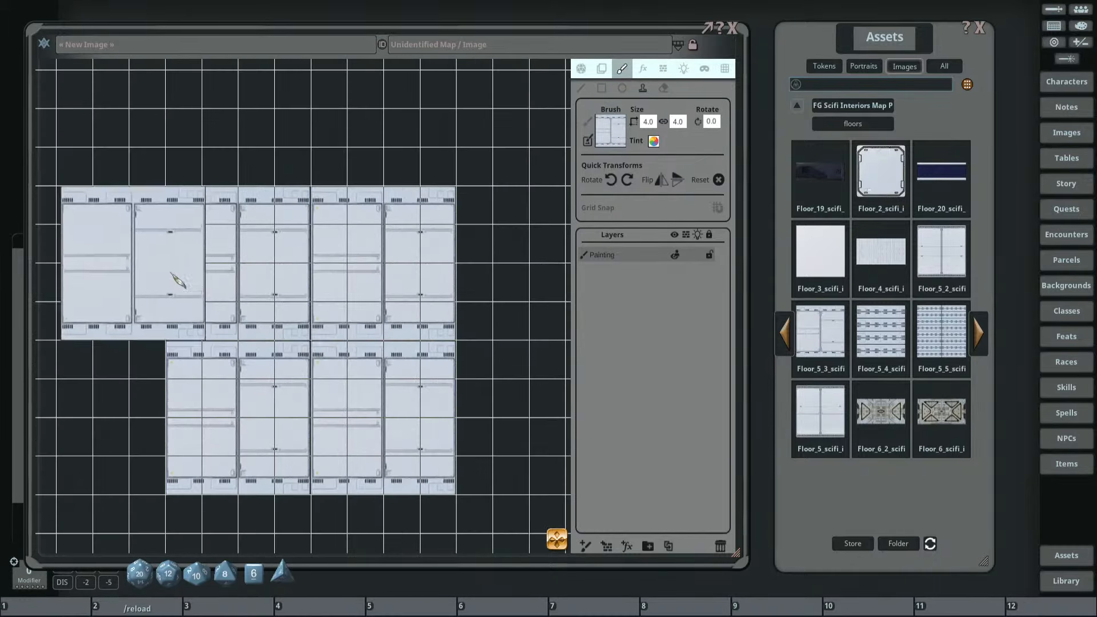
scroll(400, 297, "down", 3)
left_click_drag(457, 312, 313, 298)
scroll(313, 296, "up", 4)
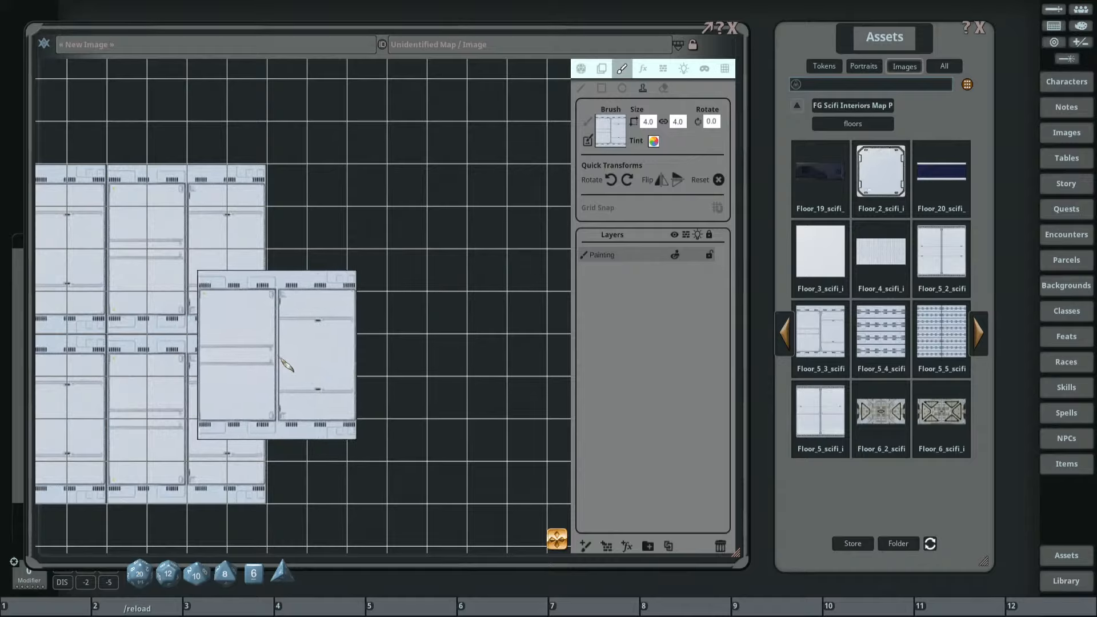
scroll(286, 360, "down", 2)
left_click_drag(201, 337, 283, 328)
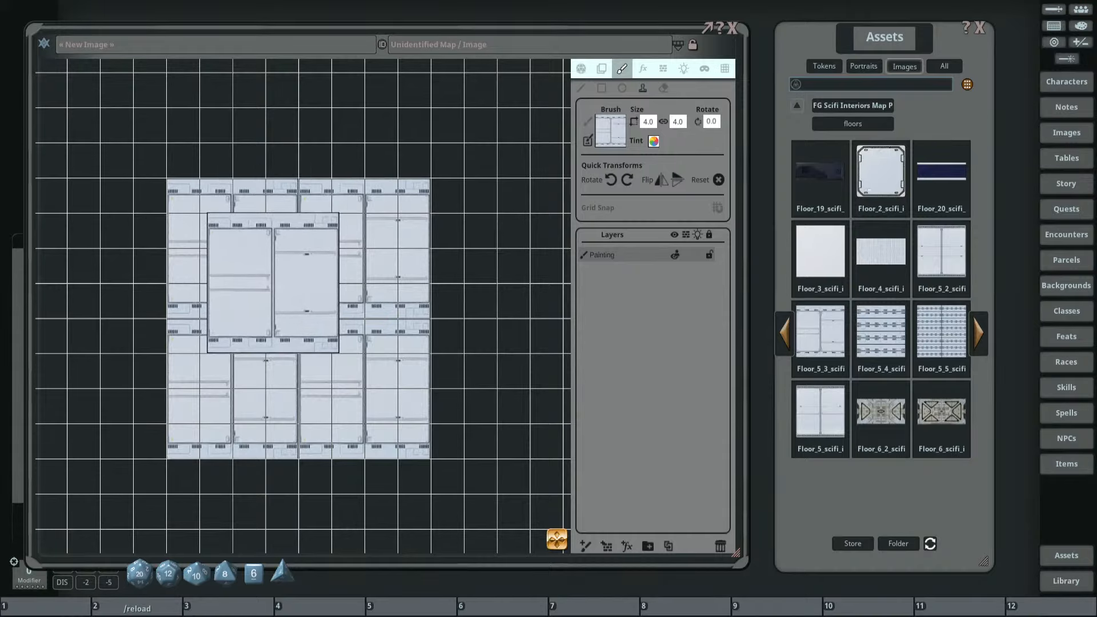
left_click_drag(275, 284, 302, 235)
scroll(303, 236, "down", 2)
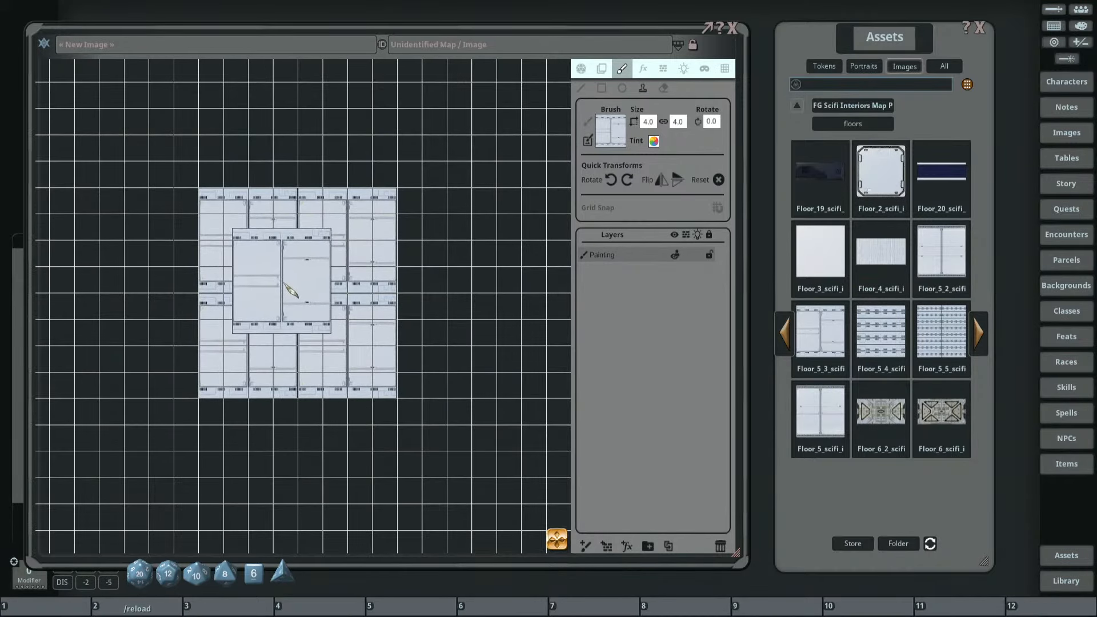
left_click_drag(287, 277, 352, 284)
left_click_drag(295, 309, 391, 345)
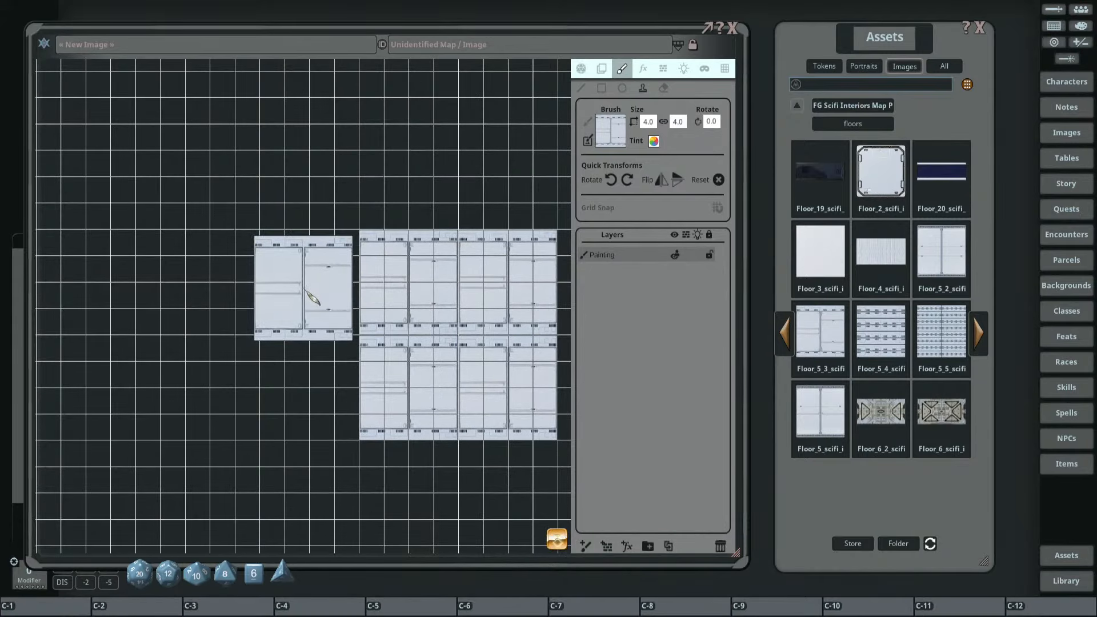
scroll(304, 290, "down", 2)
mouse_move(379, 321)
left_mouse_down()
mouse_move(266, 320)
mouse_move(249, 334)
left_mouse_up()
scroll(366, 340, "up", 2)
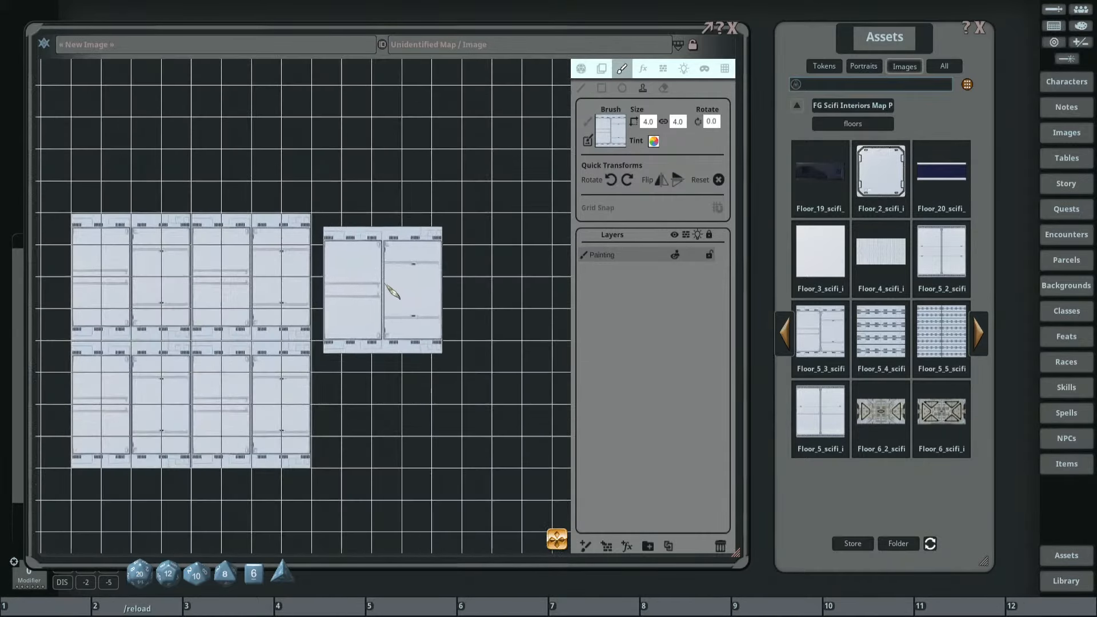
Extend the floor block to four tiles wide by two high with more 4.0 by 4.0 Floor_5_3 tiles.
left_click(372, 408, "ctrl")
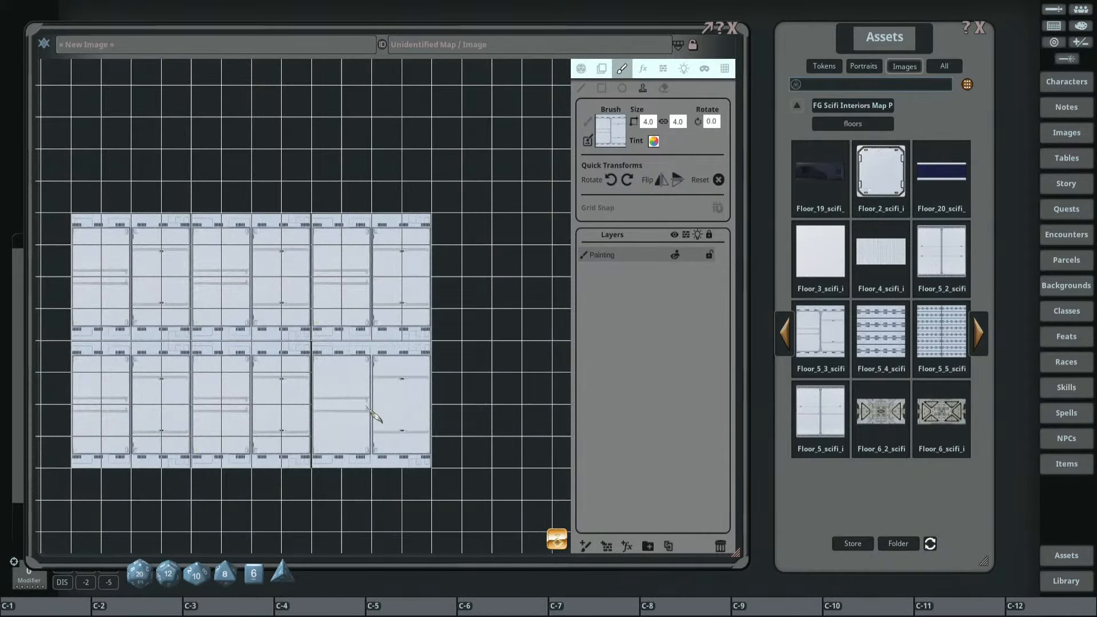
left_click_drag(197, 346, 288, 233)
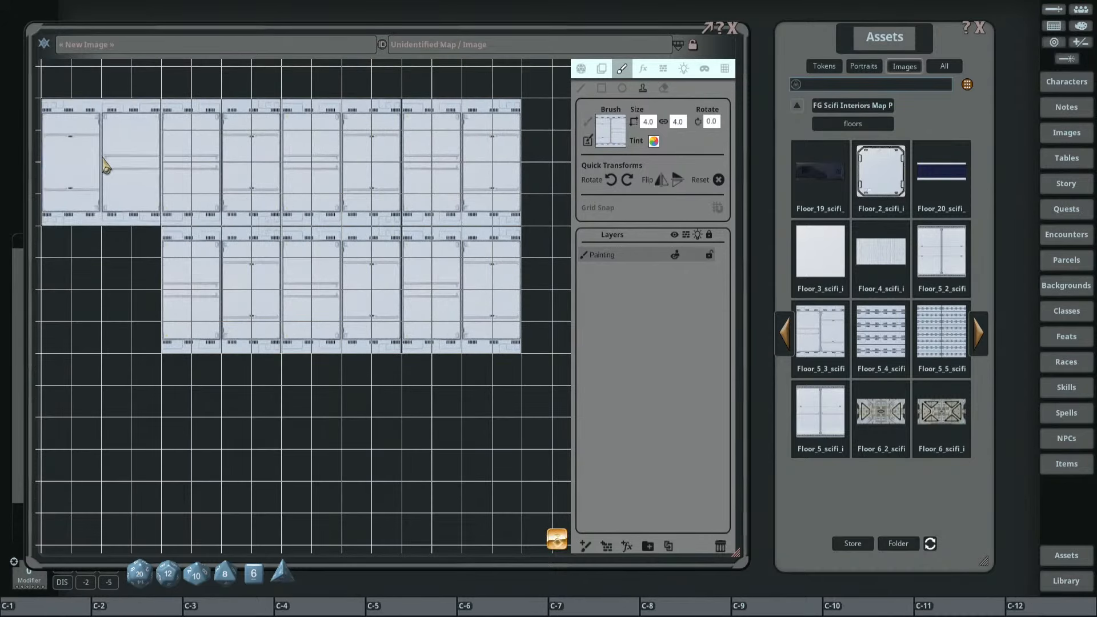
left_click(98, 199, "ctrl")
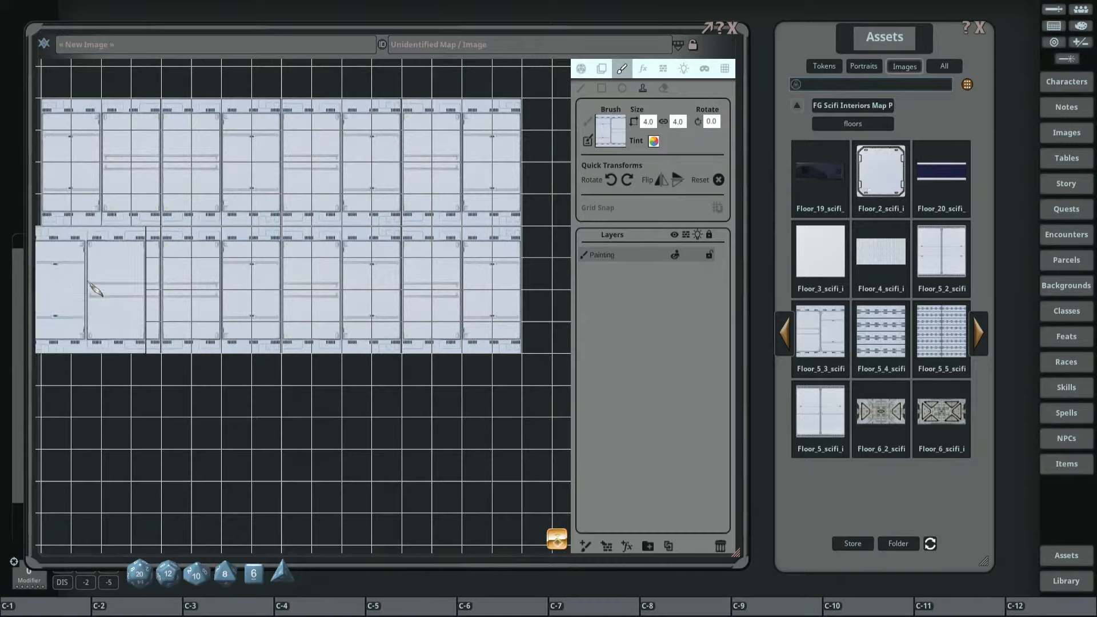
left_click(93, 289, "ctrl")
Inspect the enlarged floor block's tile seams against the white grid at different magnifications.
left_click_drag(193, 270, 394, 294)
scroll(394, 294, "up", 2)
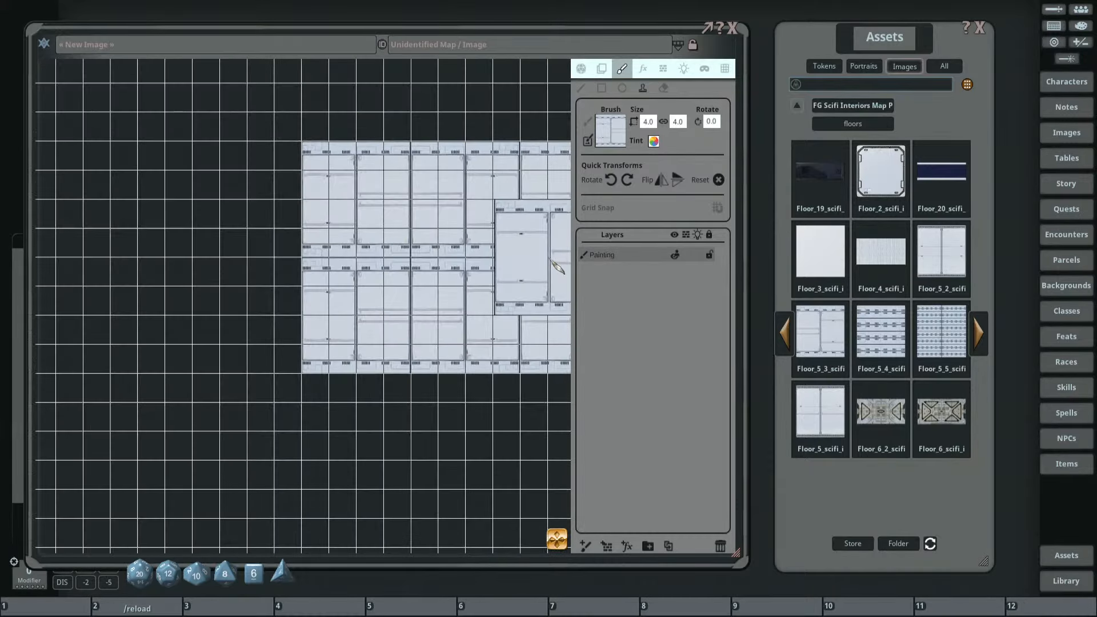
scroll(308, 294, "down", 3)
scroll(337, 309, "down", 1)
scroll(361, 274, "up", 2)
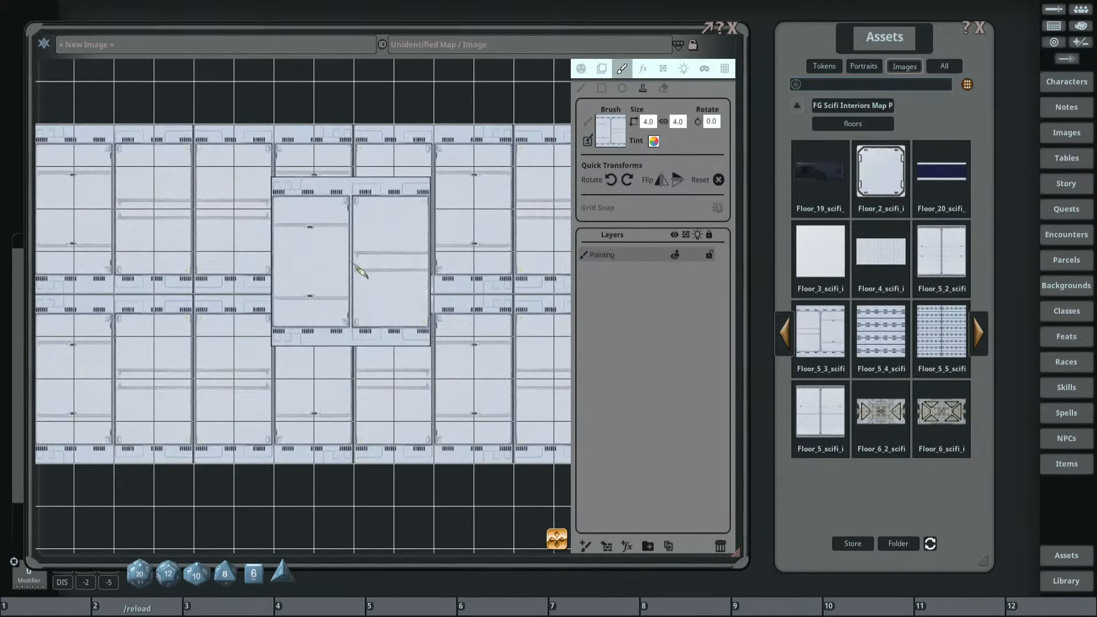
scroll(366, 260, "down", 1)
scroll(361, 252, "up", 1)
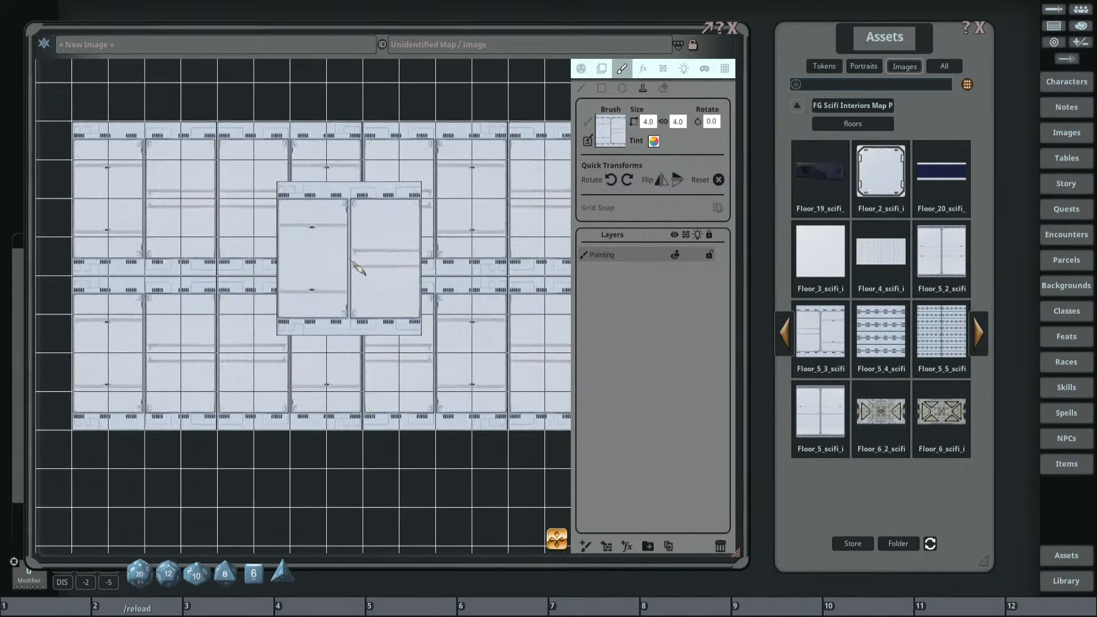
scroll(358, 277, "down", 2)
scroll(343, 275, "up", 1)
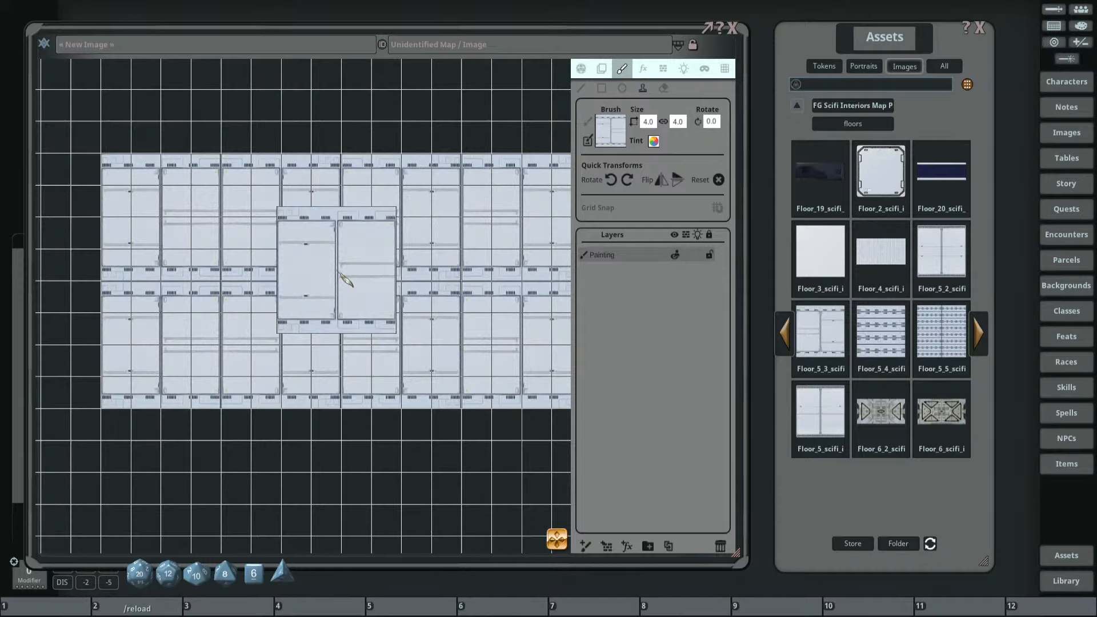
scroll(462, 228, "down", 2)
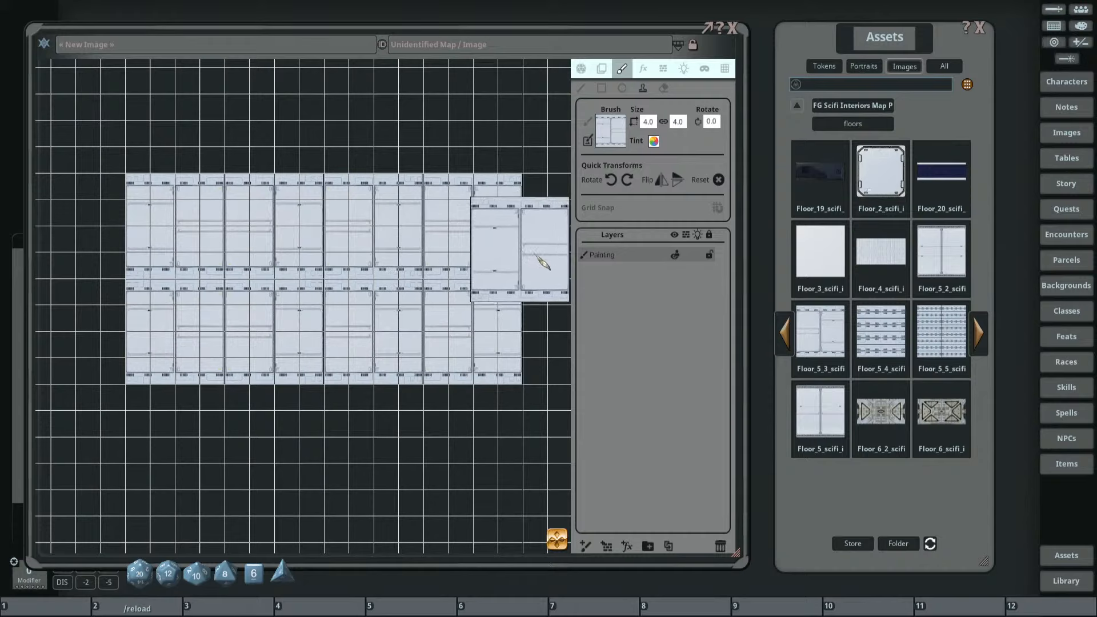
Change the grid tint to a dimmer gray and check the grid lines over the floor tiles.
left_click(725, 69)
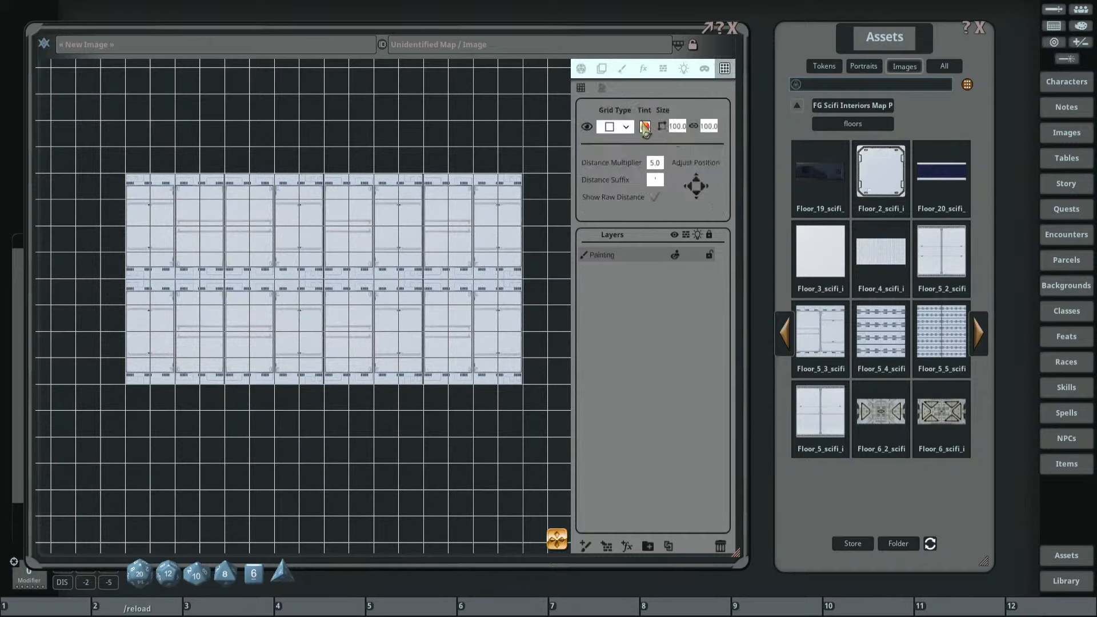
left_click(646, 127)
mouse_move(566, 366)
left_mouse_down()
mouse_move(537, 374)
mouse_move(549, 376)
left_mouse_up()
left_click(525, 405)
scroll(318, 276, "up", 4)
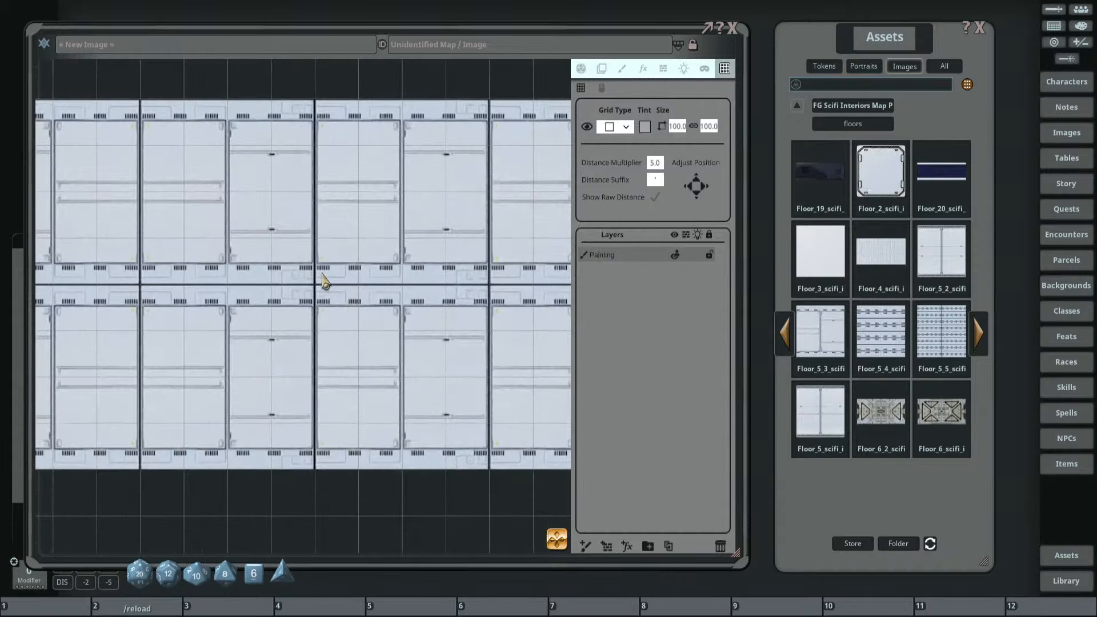
scroll(371, 288, "down", 3)
scroll(398, 291, "down", 2)
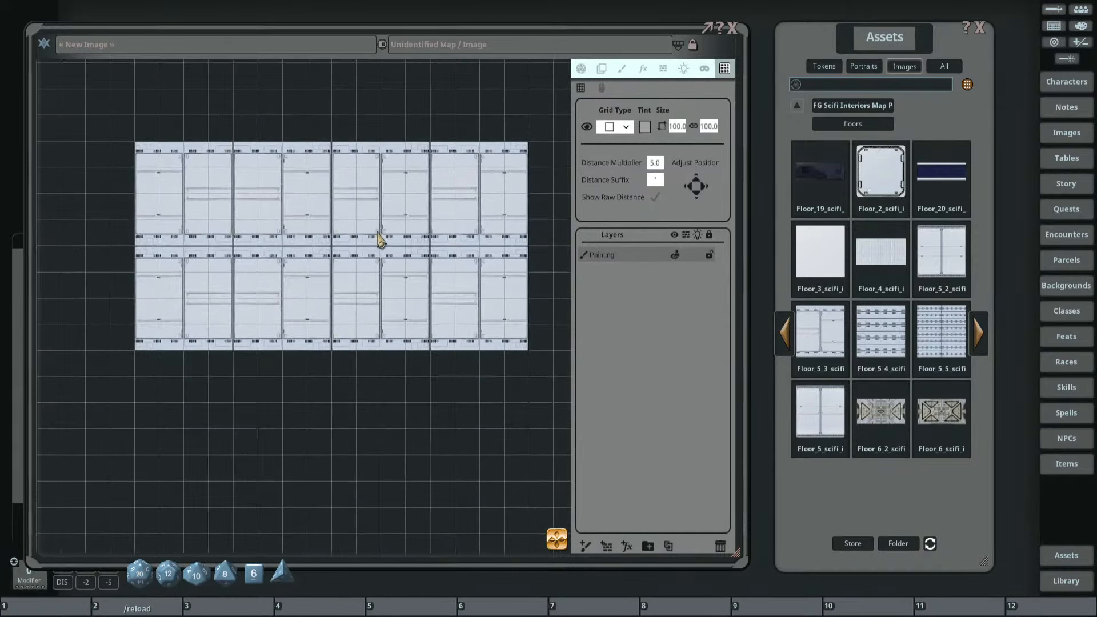
left_click_drag(456, 258, 424, 266)
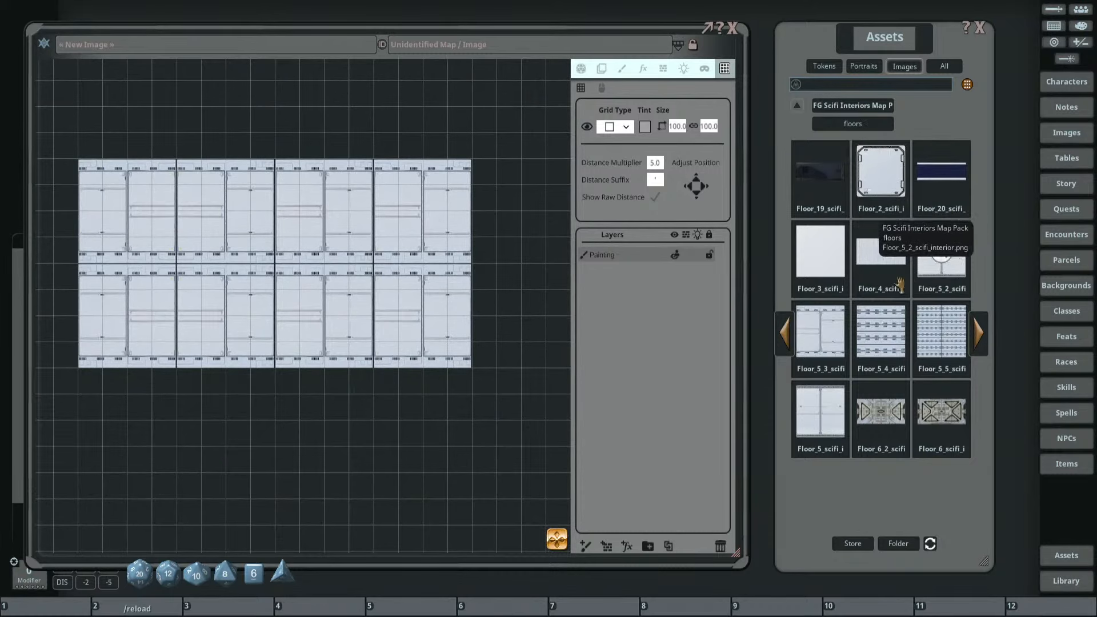
Name the painting layer Floor and set the plain two-panel floor tile brush to 4.0 by 4.0.
left_click(623, 69)
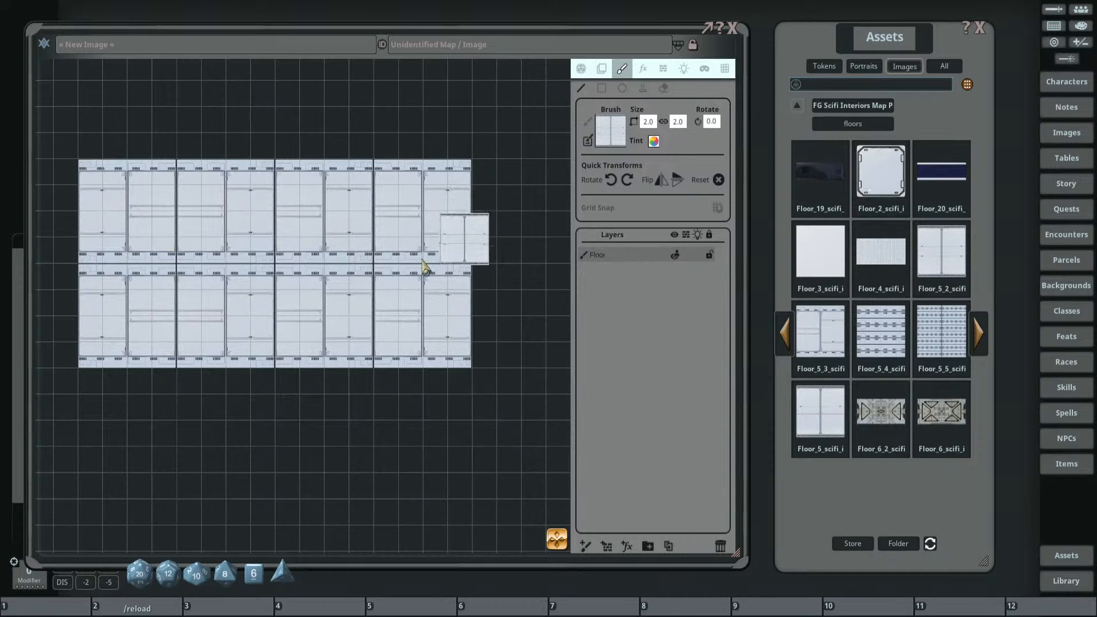
left_click_drag(421, 260, 330, 284)
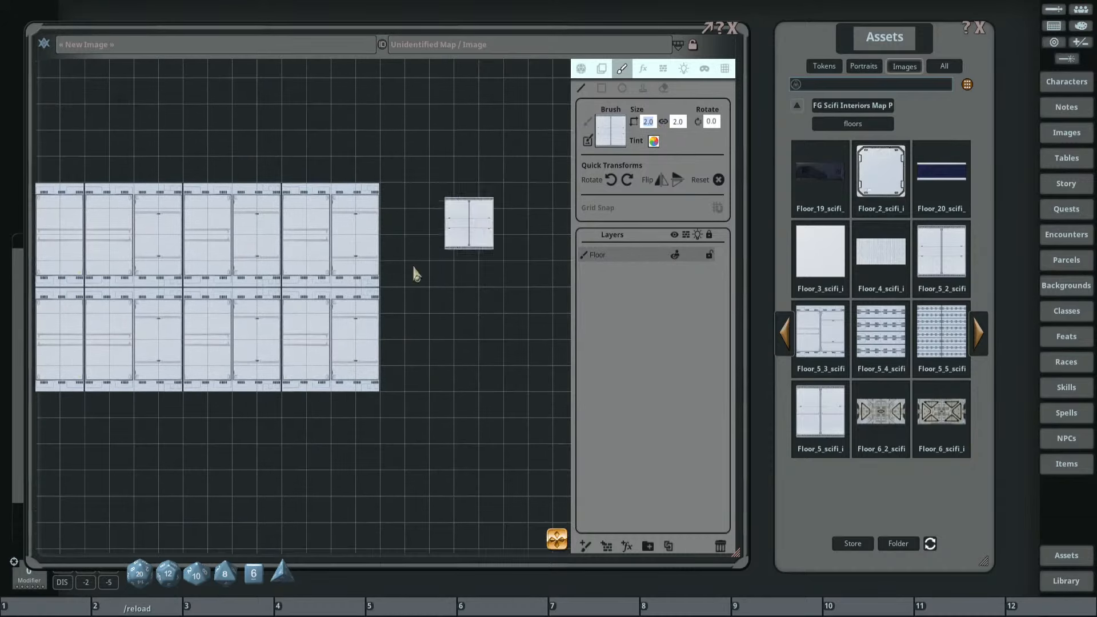
scroll(407, 265, "up", 3)
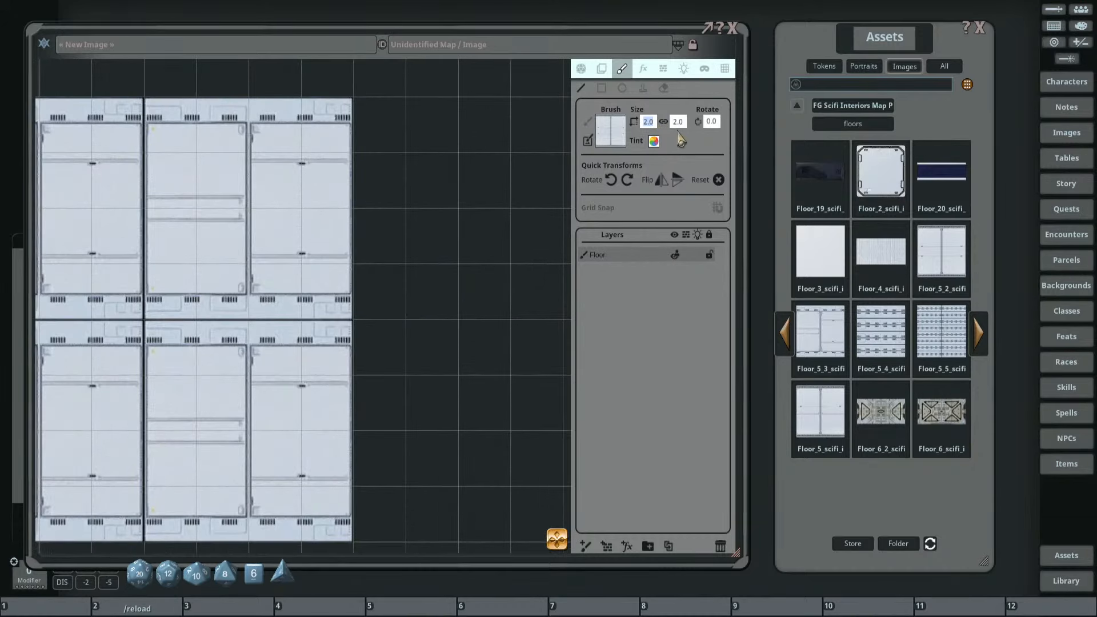
type("4")
key("Return")
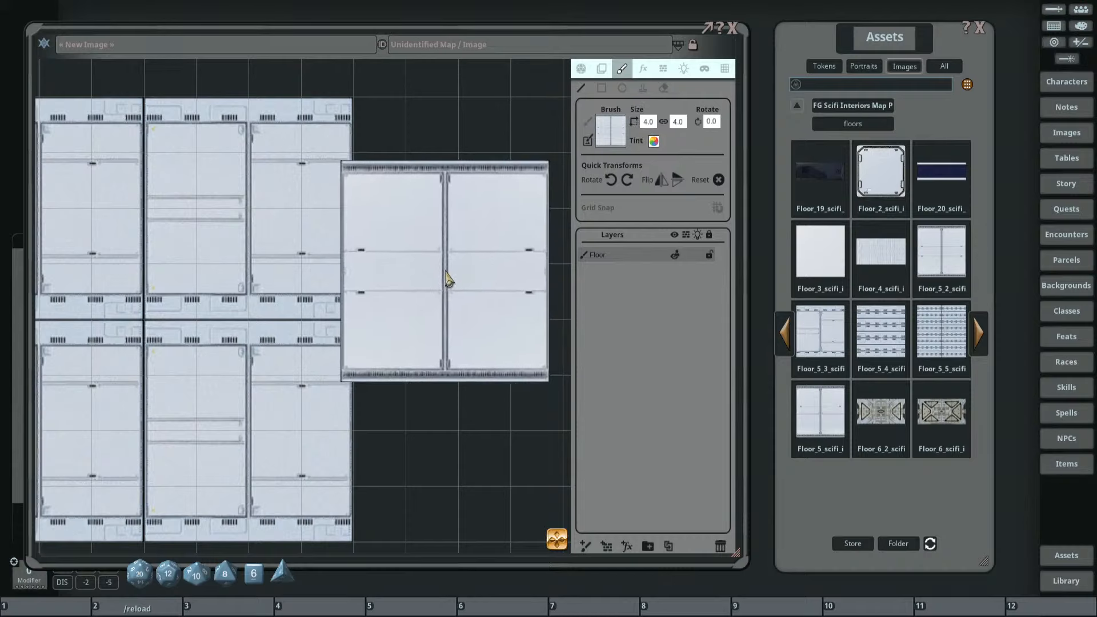
Stamp two of the two-panel tiles end to end as a corridor centred on the floor block's east side.
scroll(446, 276, "down", 3)
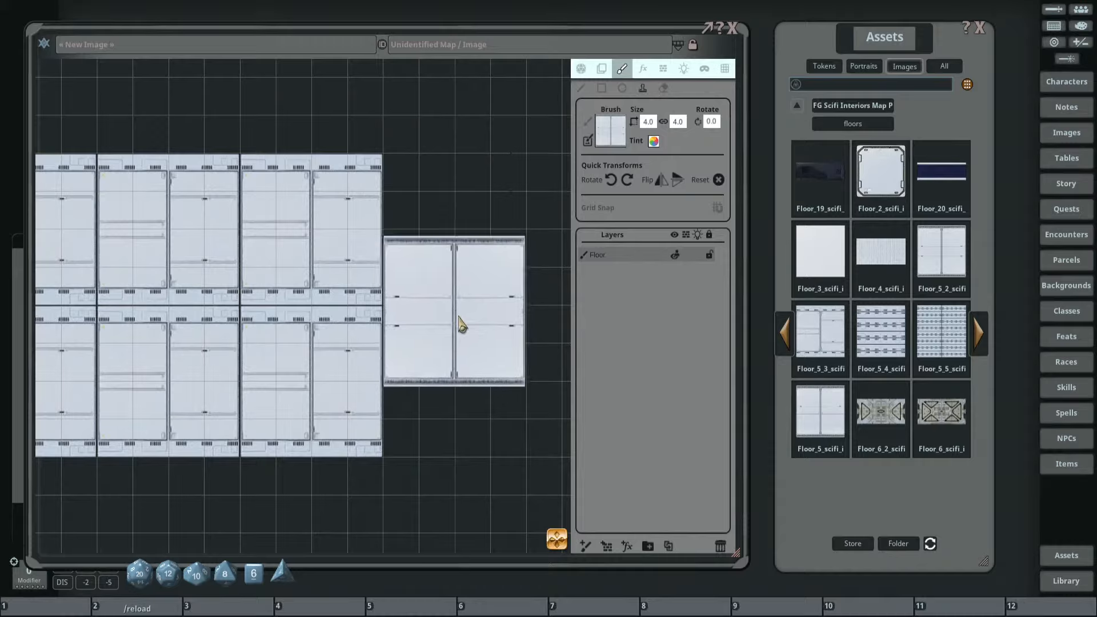
left_click(460, 319)
scroll(273, 322, "down", 2)
left_click_drag(244, 312, 146, 324)
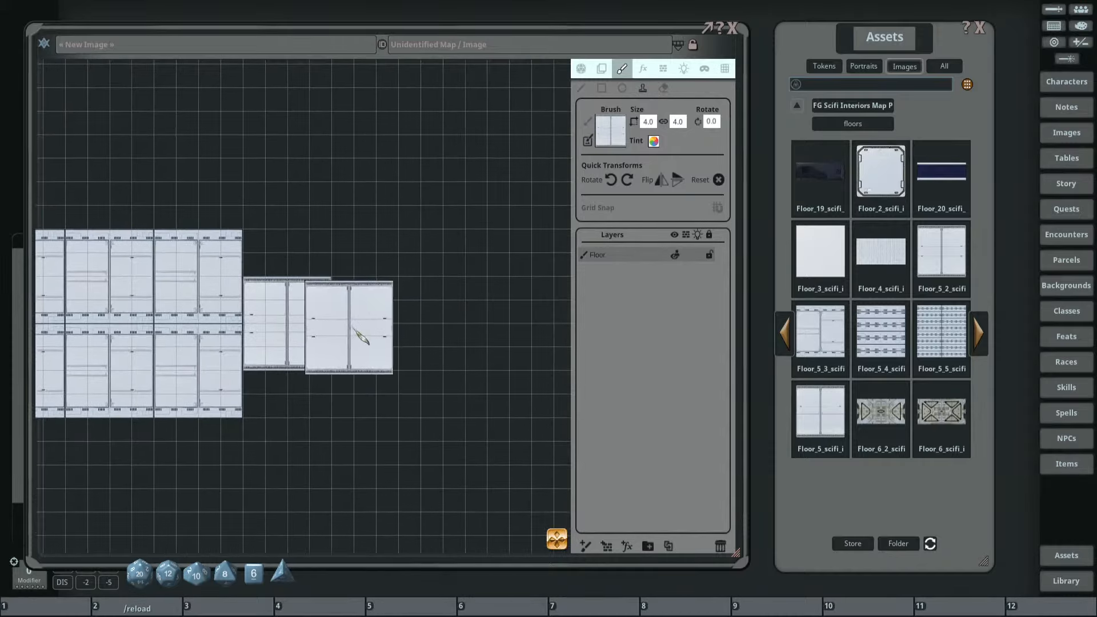
left_click(375, 323, "ctrl")
scroll(436, 300, "up", 3)
scroll(464, 314, "up", 1)
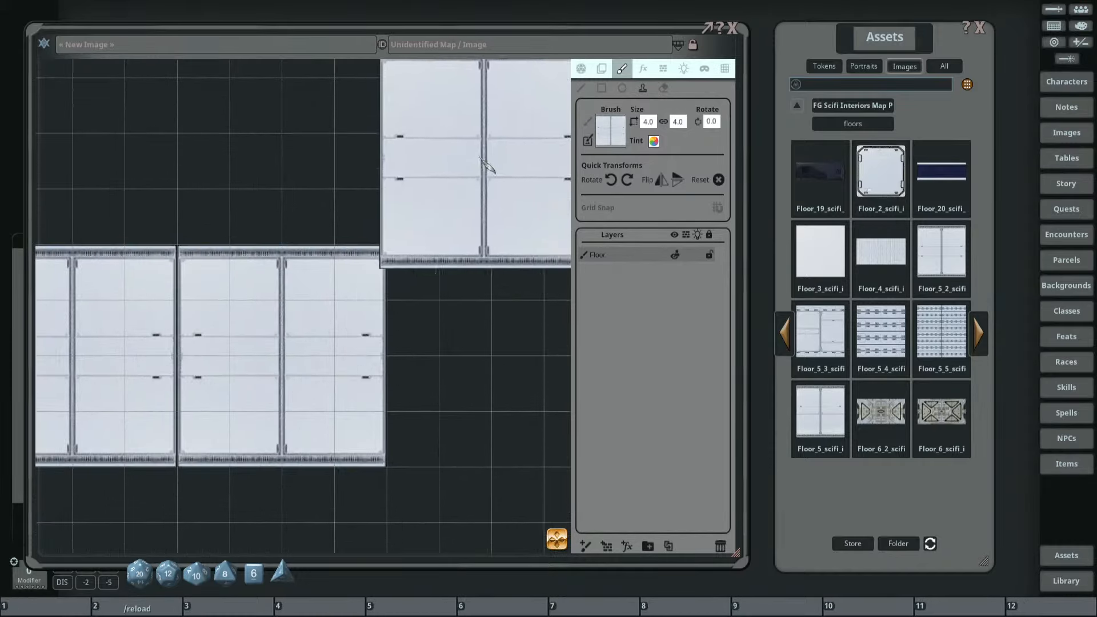
scroll(343, 337, "down", 2)
mouse_move(451, 309)
left_mouse_down()
mouse_move(436, 249)
mouse_move(462, 273)
mouse_move(458, 286)
left_mouse_up()
scroll(504, 270, "down", 3)
scroll(460, 294, "down", 2)
scroll(458, 286, "up", 2)
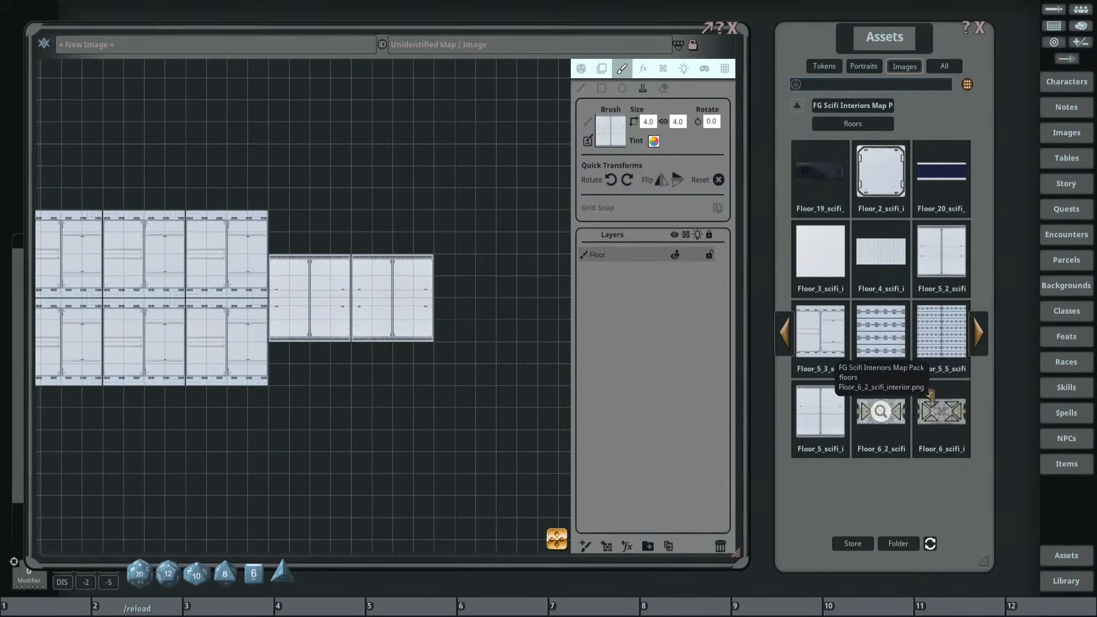
Pick the Floor_13 asset as an 8.0 by 8.0 brush rotated 90 degrees and stamp it at the corridor's east end.
left_click(983, 340)
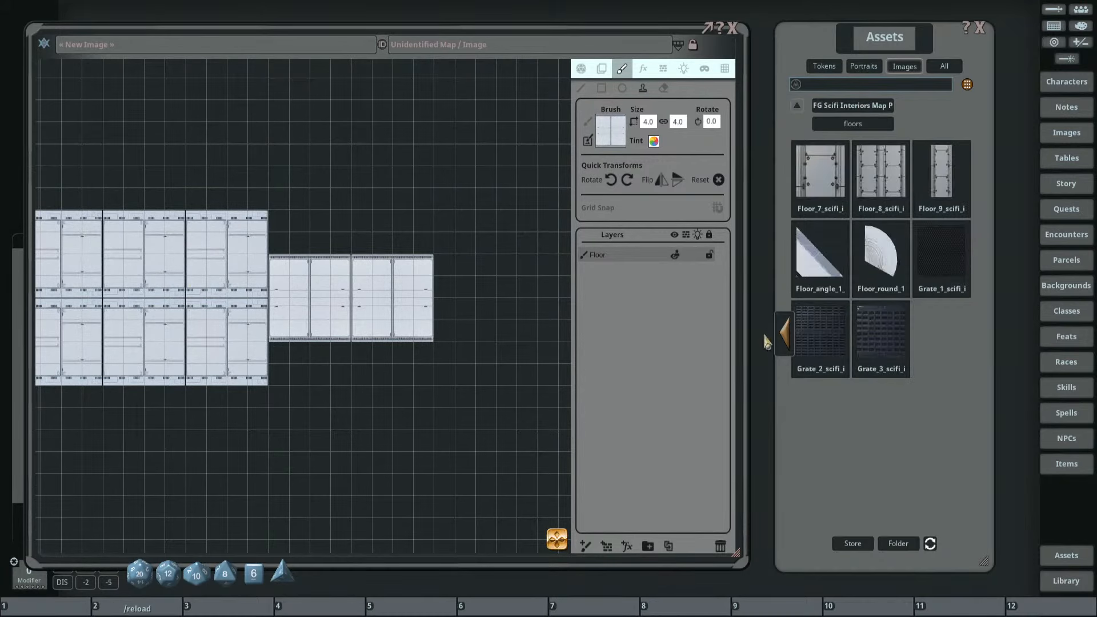
left_click(788, 337)
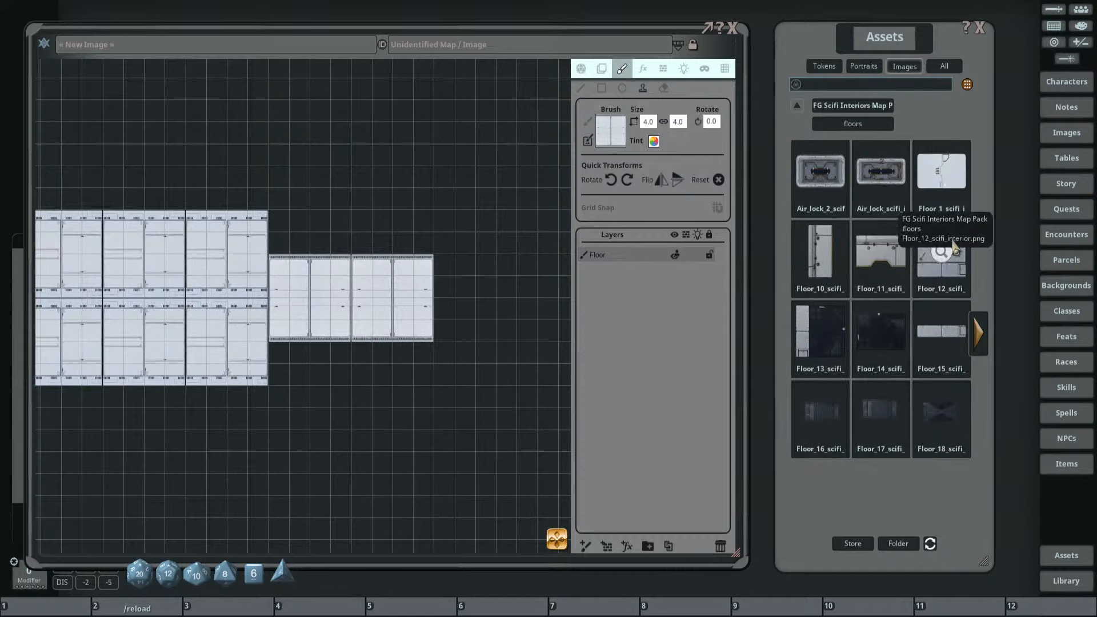
left_click(818, 330)
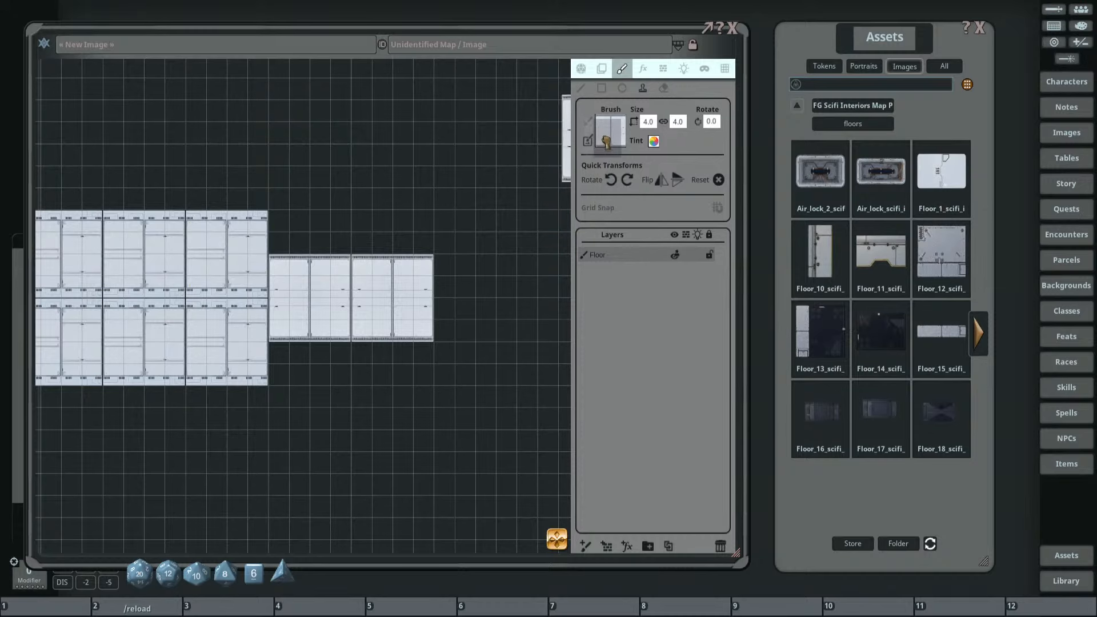
left_click(627, 180)
left_click_drag(470, 191, 348, 196)
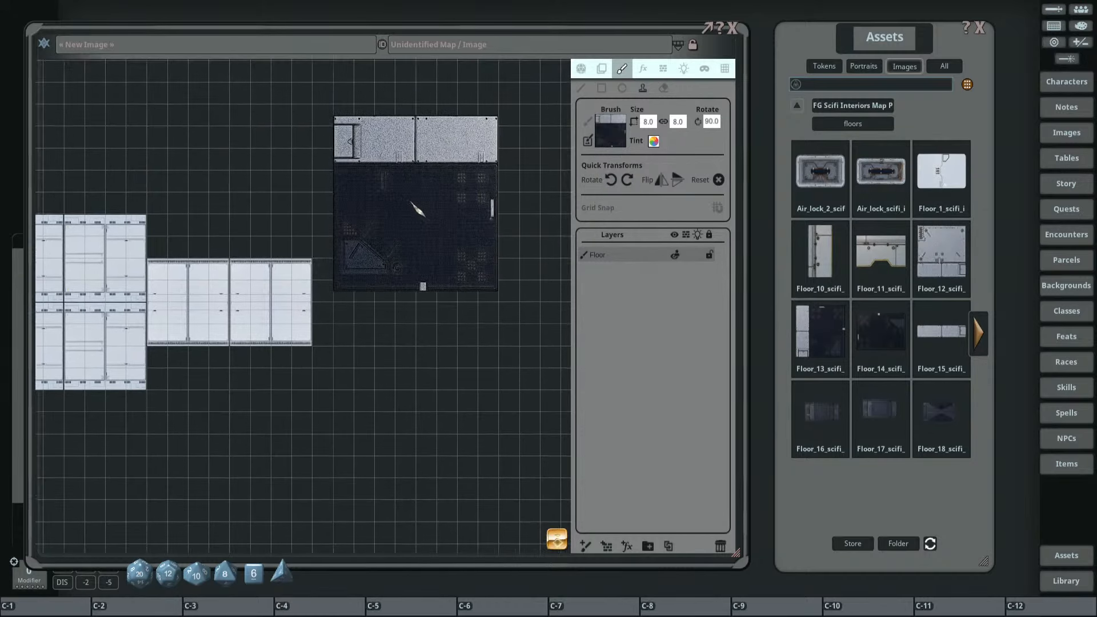
left_click(401, 204)
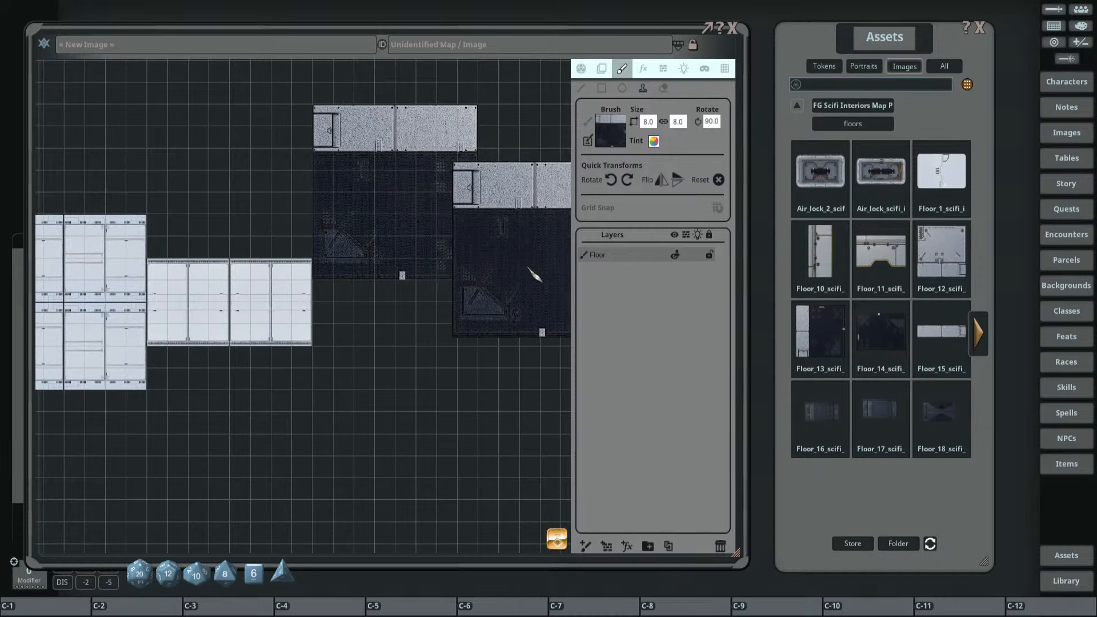
Flip the Floor_13 brush so its light strip faces south, and stamp it directly below the first dark tile.
left_click(667, 187)
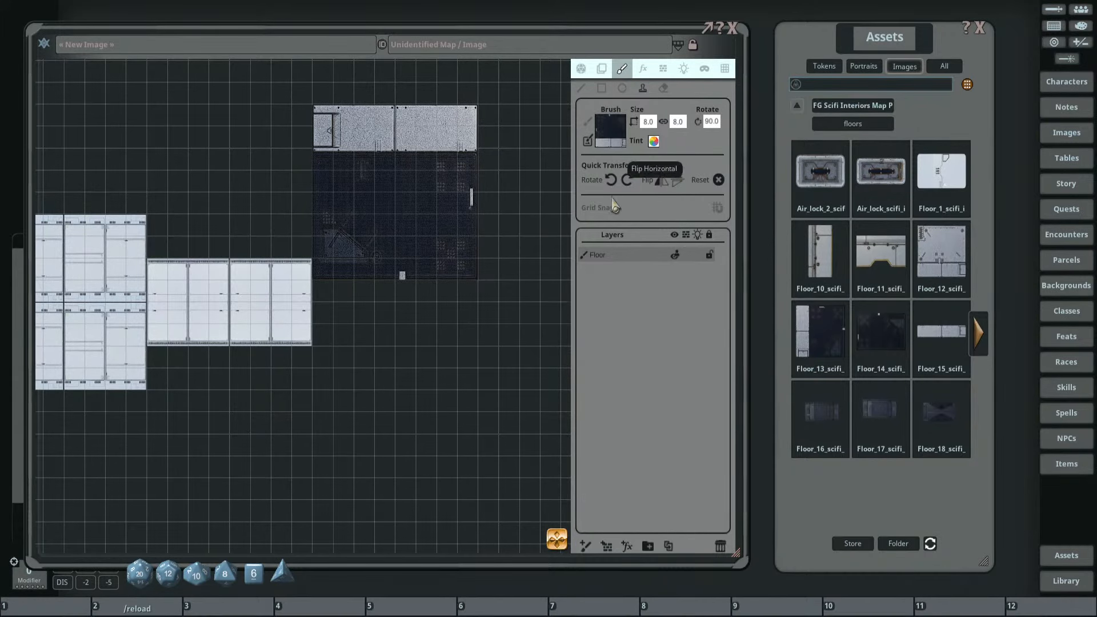
left_click(492, 371)
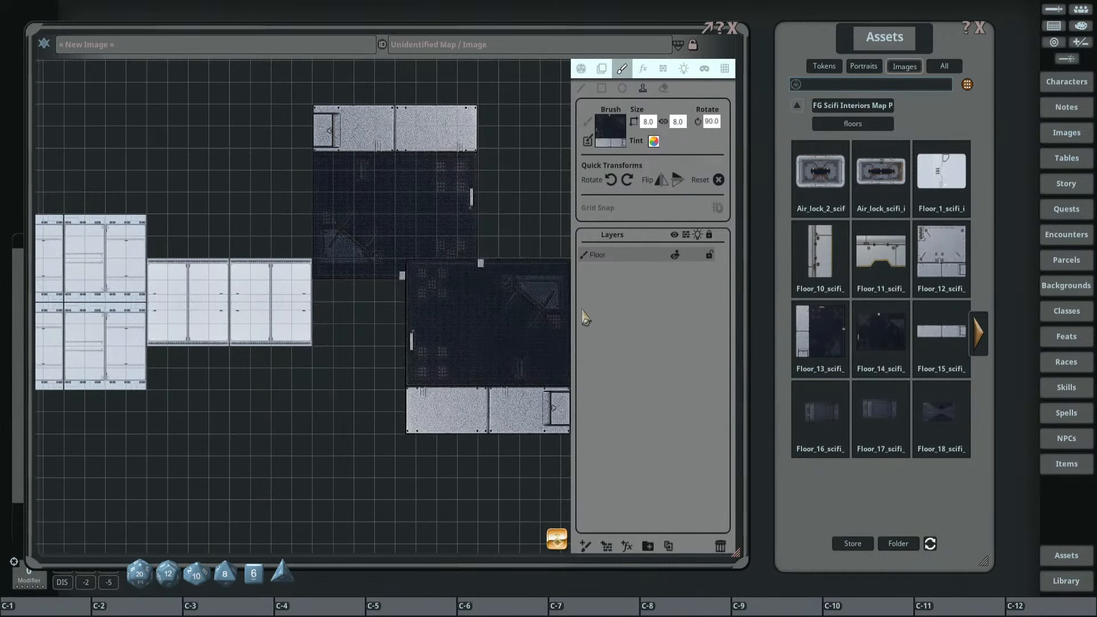
left_click(661, 181)
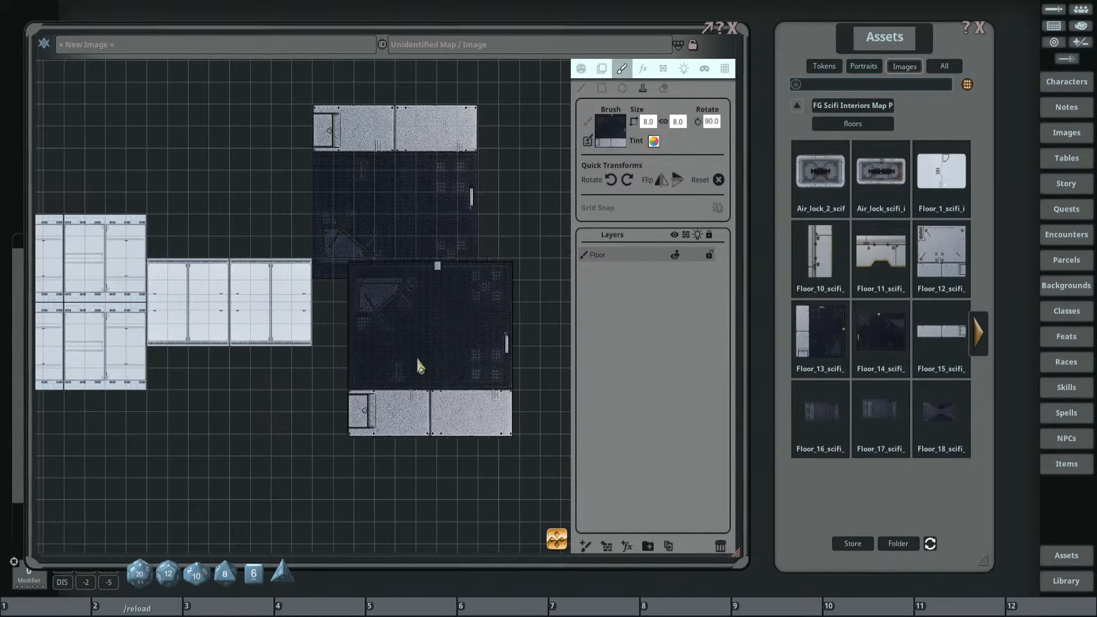
left_click(393, 374)
scroll(502, 377, "down", 2)
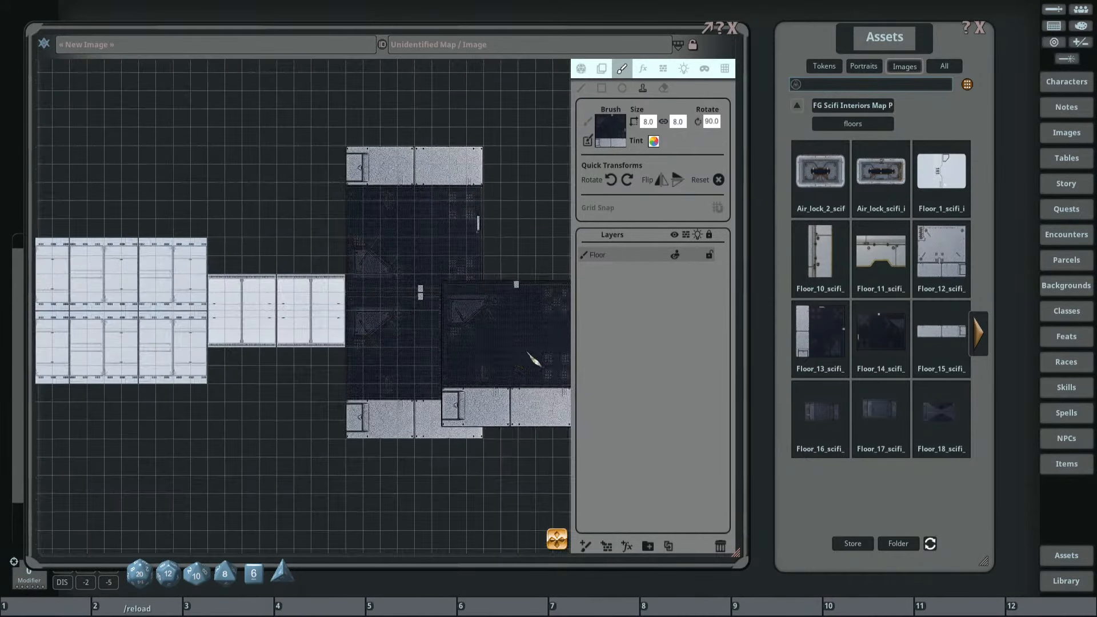
left_click_drag(503, 345, 523, 358)
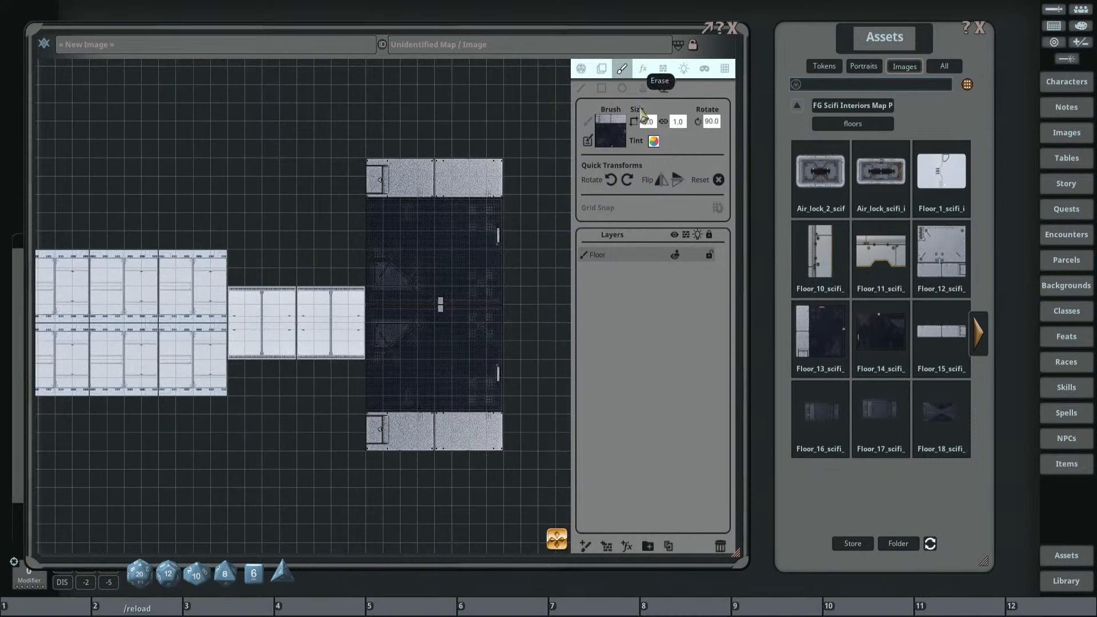
Erase both Floor_13 tiles and restamp them as a vertically mirrored pair centred on the corridor's east end.
left_click(442, 244)
left_click(444, 363)
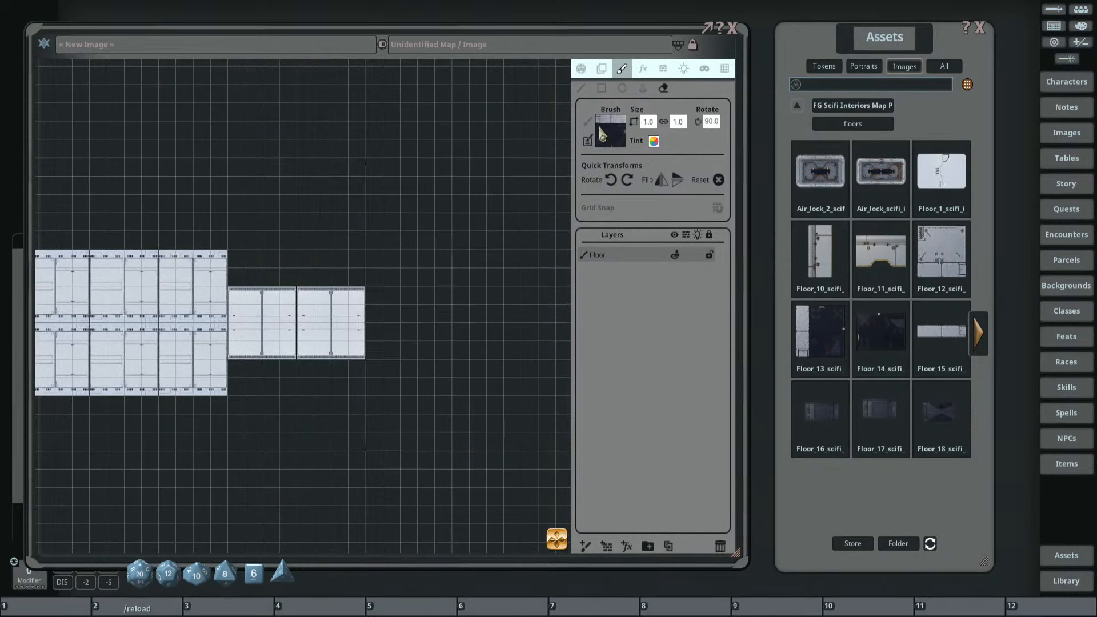
left_click(641, 88)
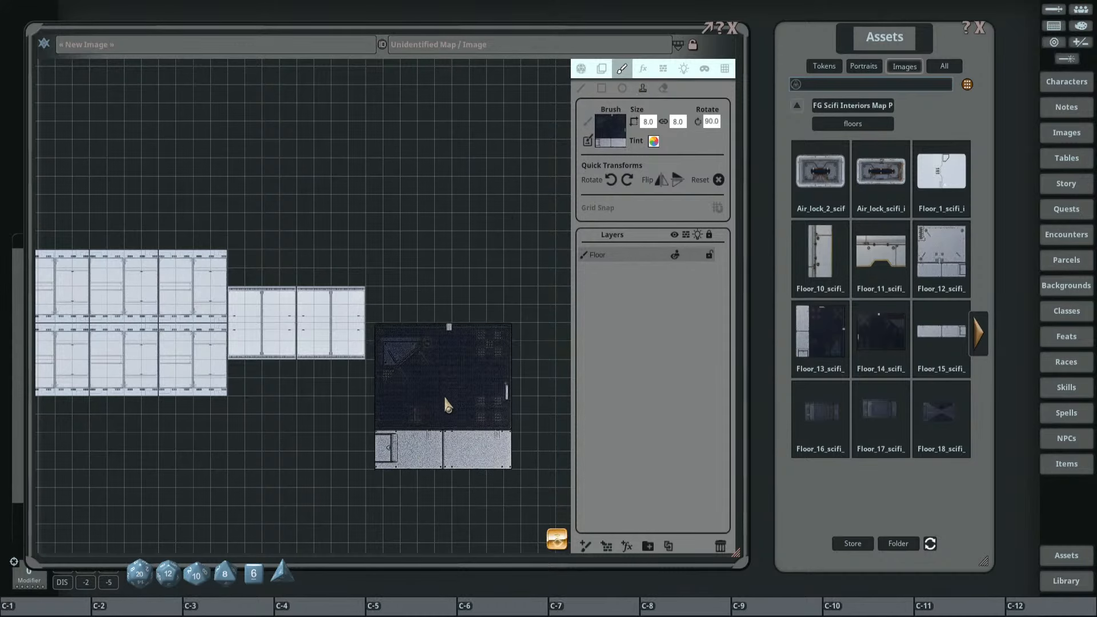
left_click(437, 405)
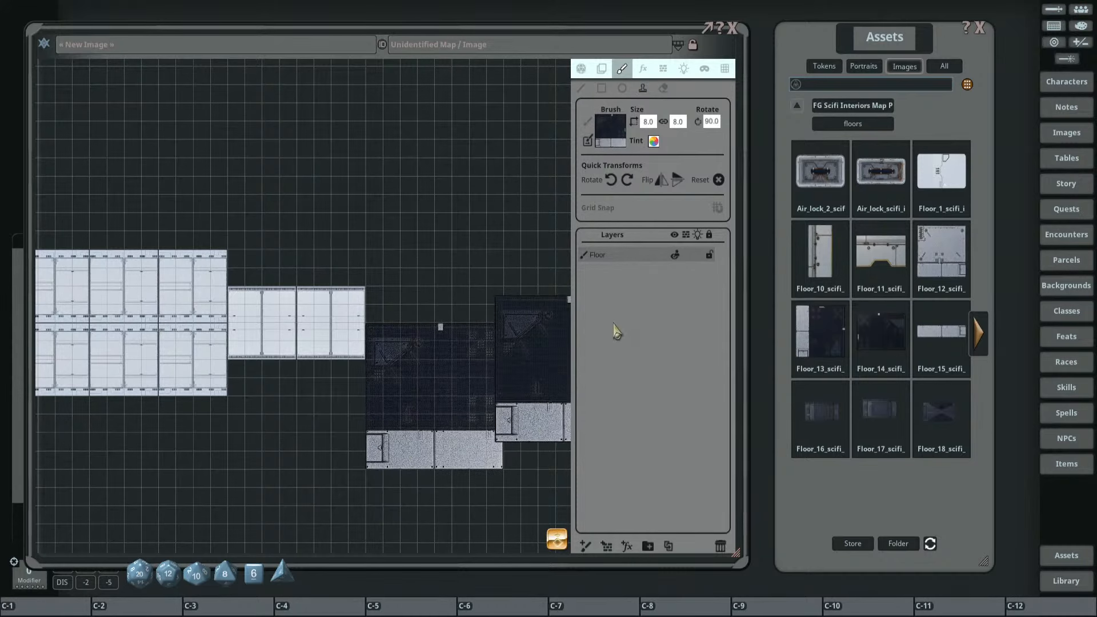
left_click(661, 180)
left_click(436, 250, "ctrl")
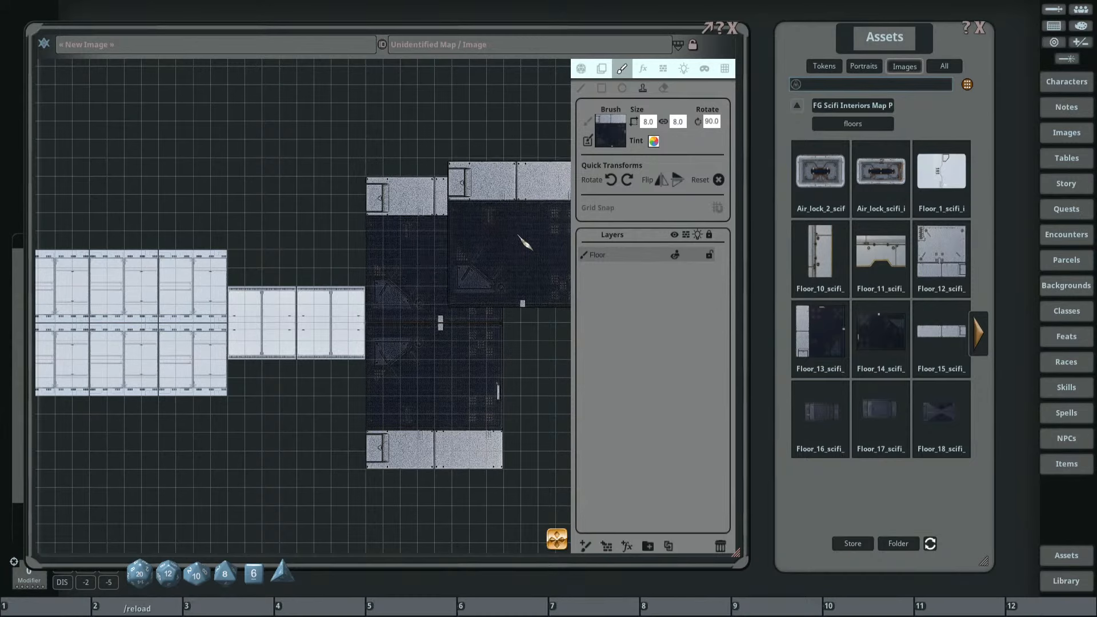
scroll(514, 236, "down", 3)
mouse_move(300, 190)
left_mouse_down()
mouse_move(240, 155)
mouse_move(324, 252)
mouse_move(387, 194)
left_mouse_up()
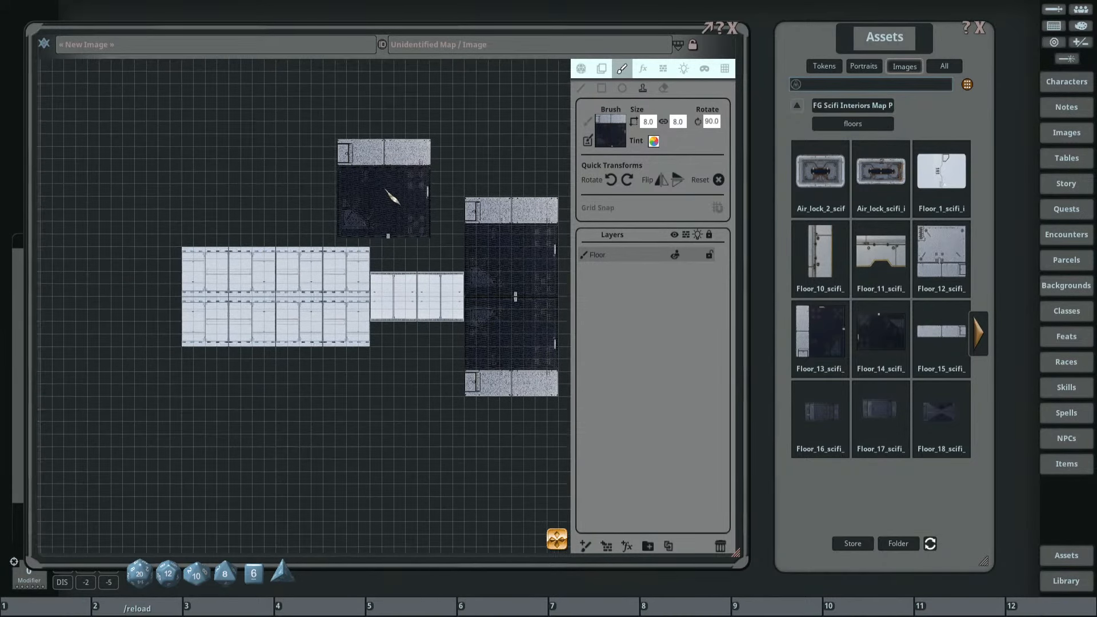
scroll(319, 208, "up", 3)
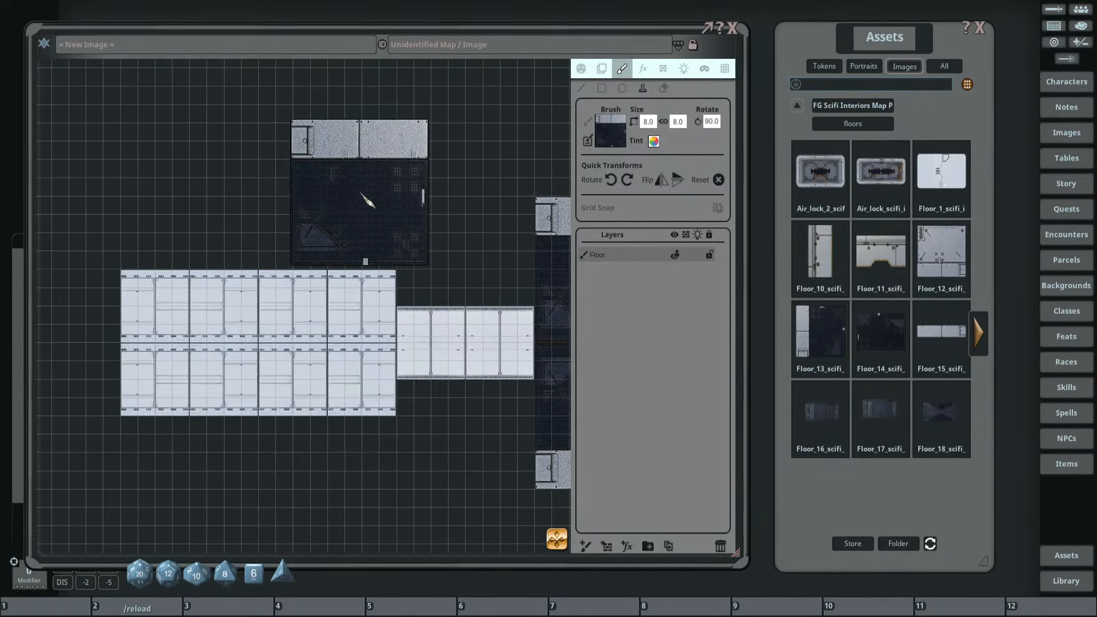
scroll(382, 205, "up", 1)
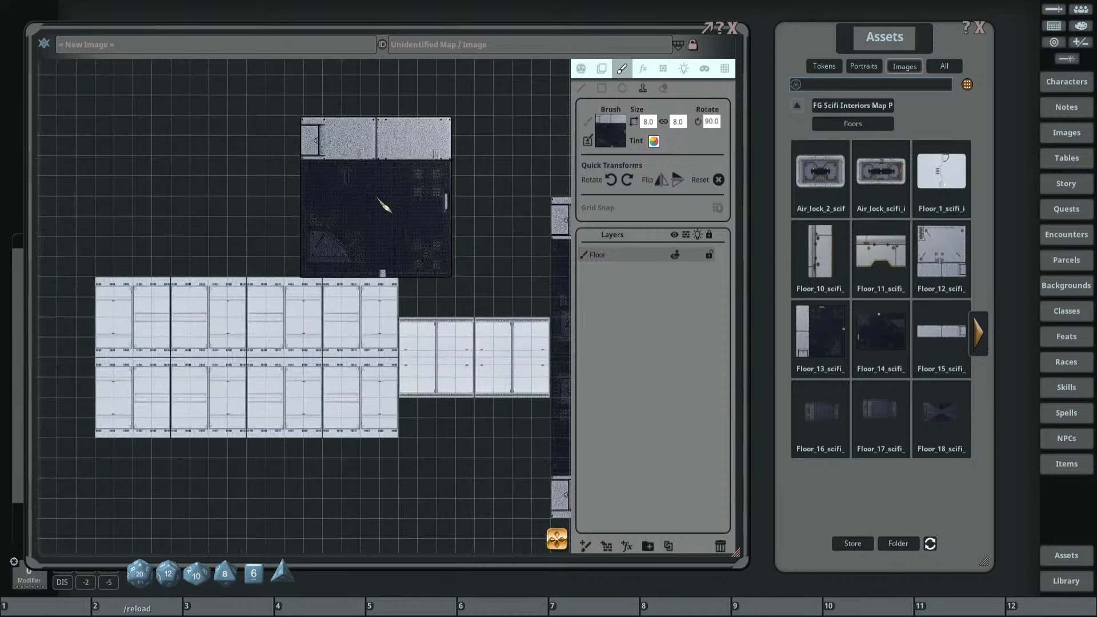
scroll(383, 206, "down", 1)
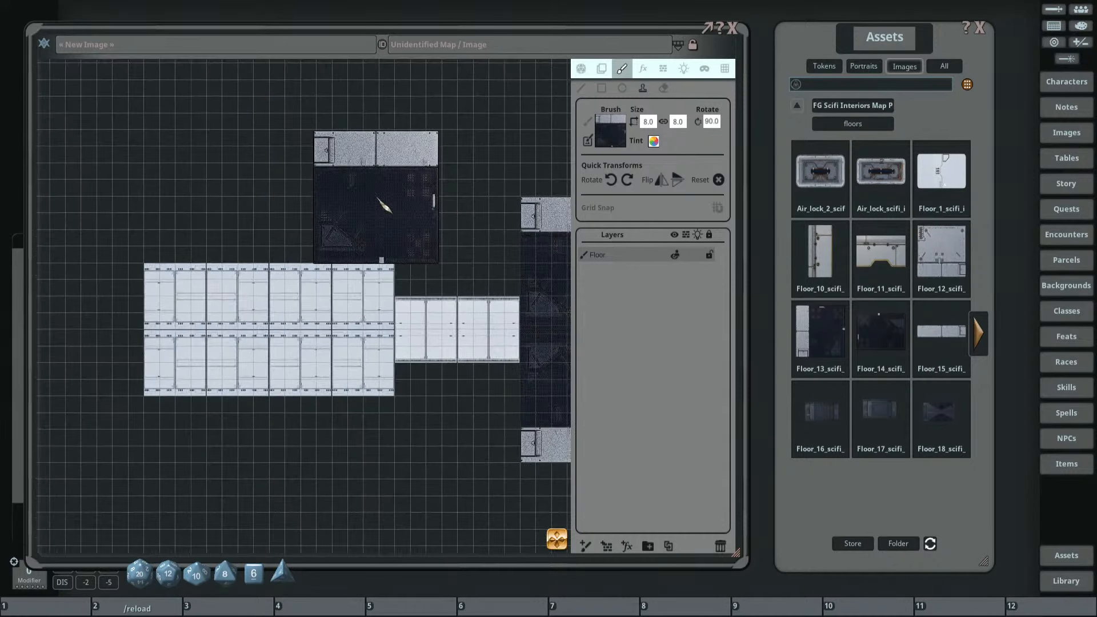
left_click_drag(377, 197, 215, 192)
left_click_drag(326, 203, 272, 204)
mouse_move(357, 215)
left_mouse_down()
mouse_move(374, 180)
mouse_move(488, 175)
left_mouse_up()
left_click_drag(248, 210, 282, 201)
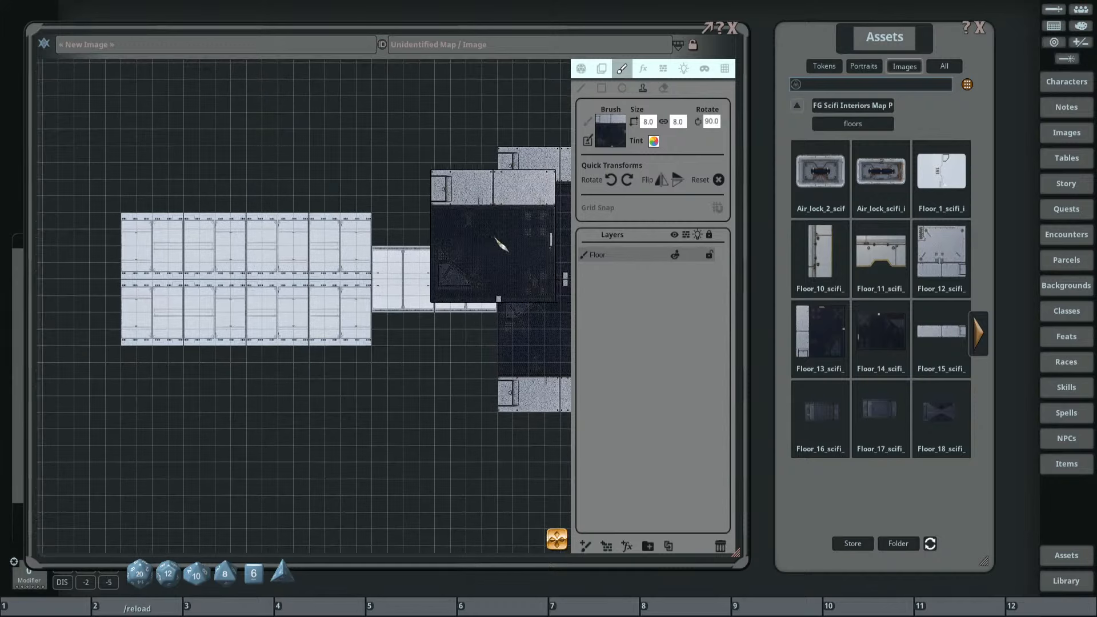
left_click_drag(495, 237, 395, 222)
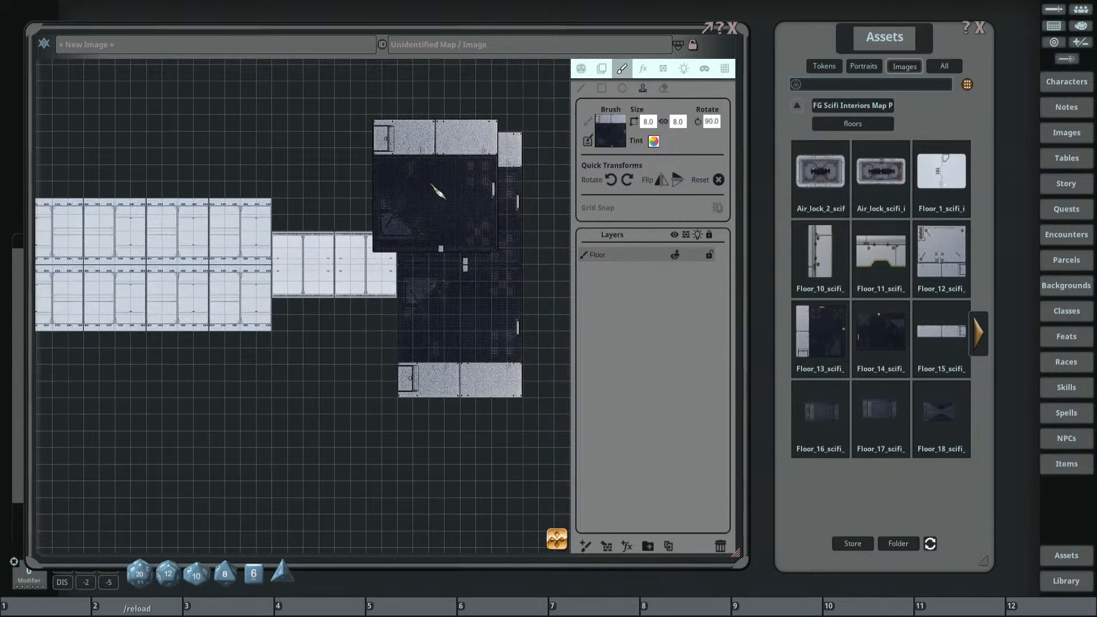
mouse_move(437, 185)
left_mouse_down()
mouse_move(390, 178)
mouse_move(288, 191)
left_mouse_up()
Try painting a freehand stroke with the 8.0 by 8.0 Floor_13 brush east of the dark room, then undo it.
left_click(585, 86)
scroll(357, 188, "down", 3)
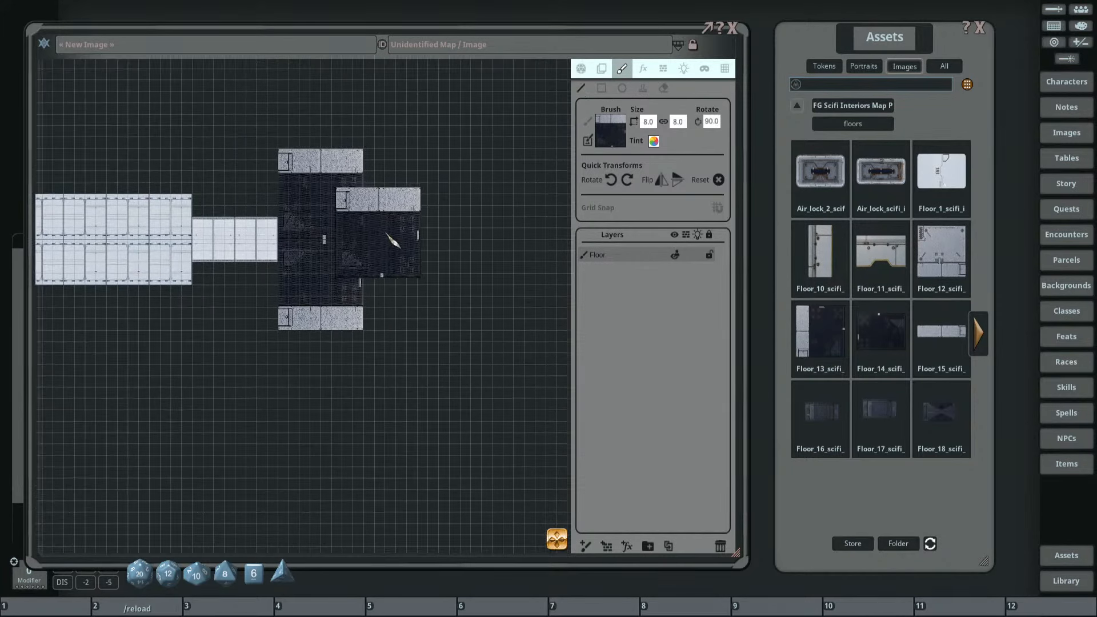
key("ctrl")
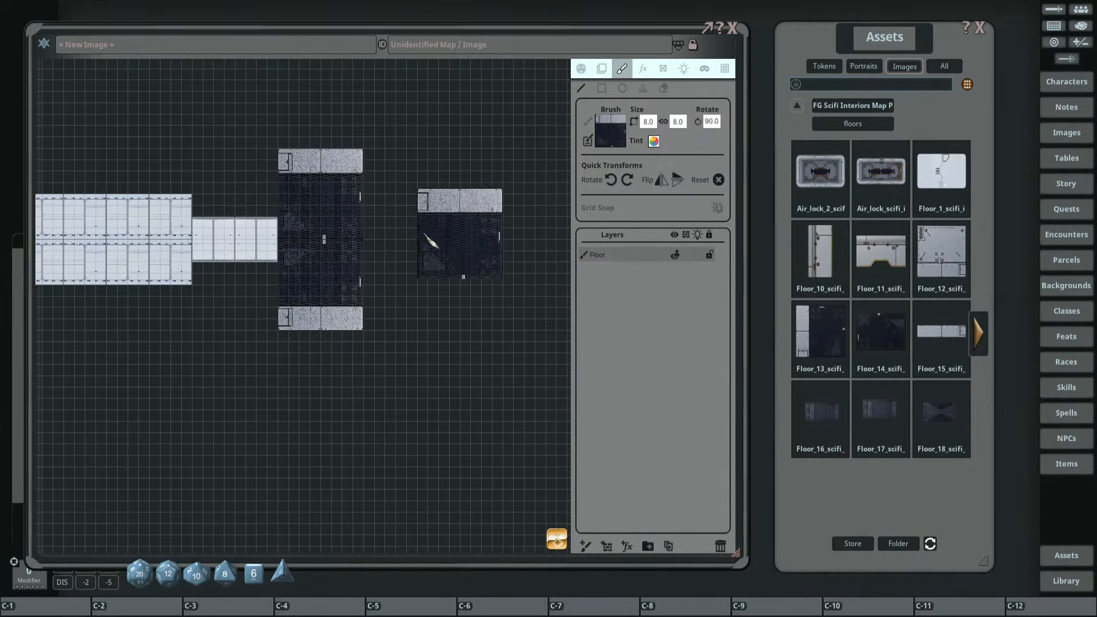
mouse_move(374, 245)
left_mouse_down()
mouse_move(587, 245)
mouse_move(468, 230)
left_mouse_up()
key("ctrl+z")
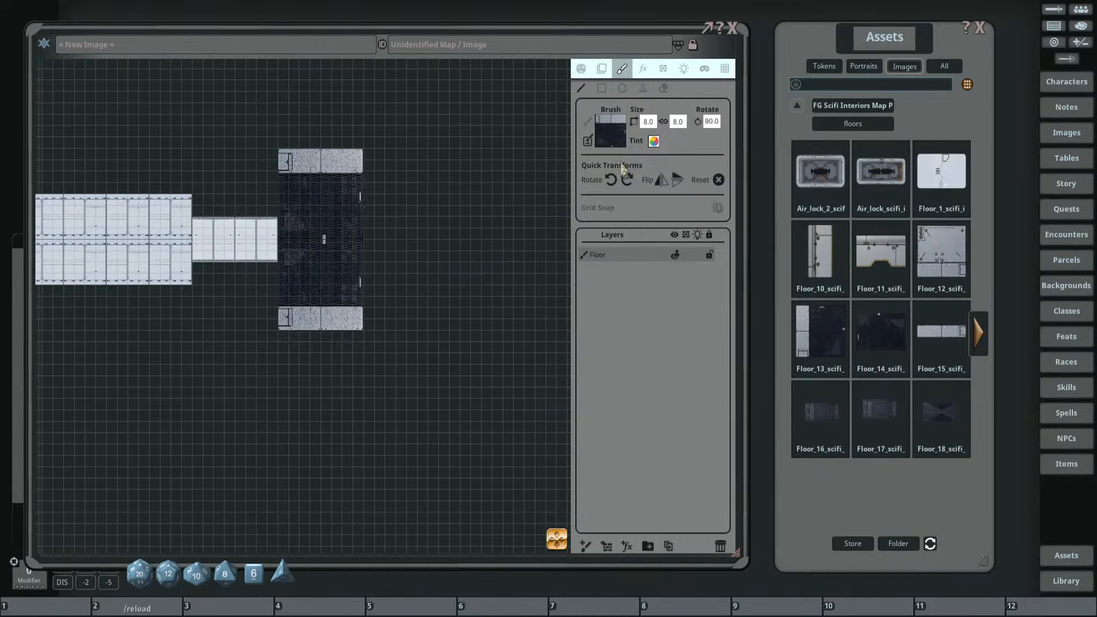
Rotate the Floor_13 brush to 0 degrees, try another freehand stroke east of the dark room, and undo it.
left_click(611, 179)
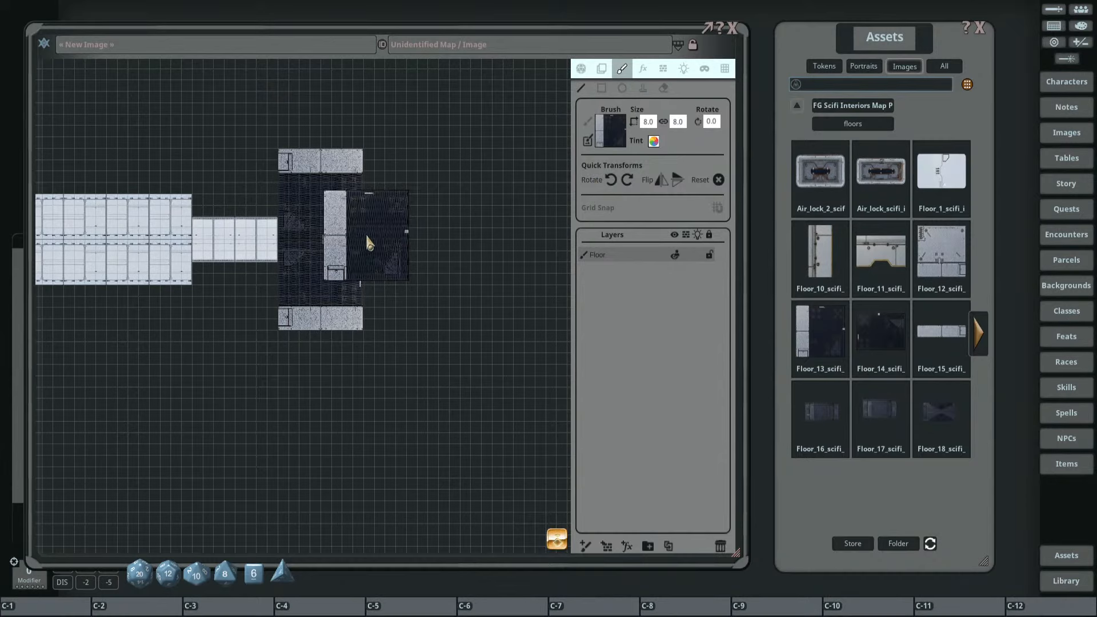
mouse_move(405, 244)
left_mouse_down()
mouse_move(599, 240)
mouse_move(465, 226)
left_mouse_up()
key("ctrl+z")
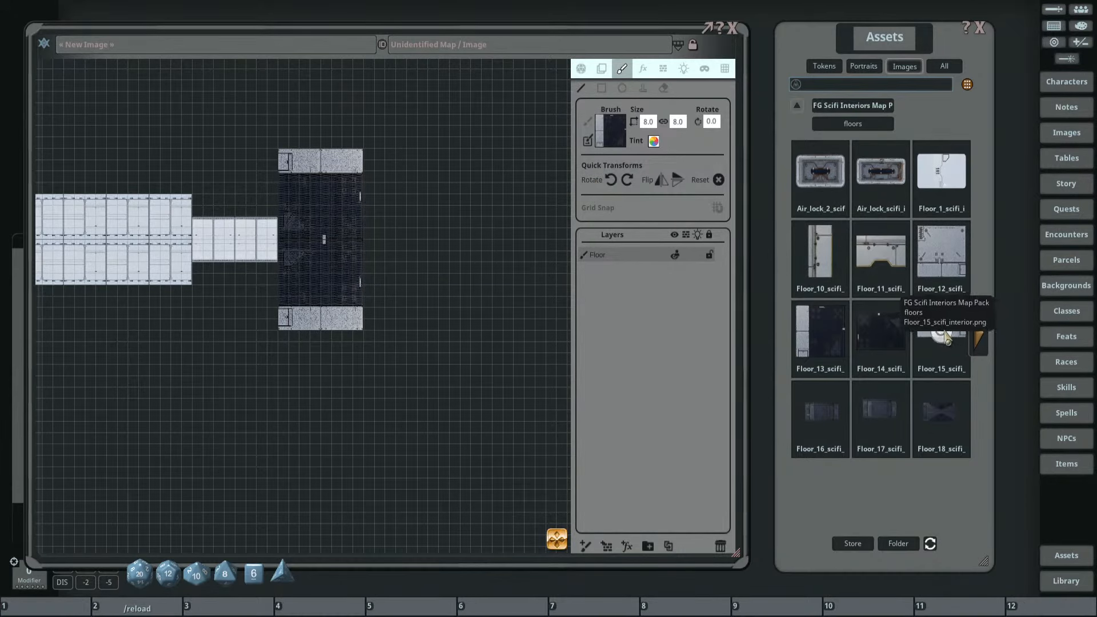
Load Floor_10 as the brush, try a roughly vertical freehand stroke east of the dark room, and undo it.
left_click_drag(818, 261, 617, 129)
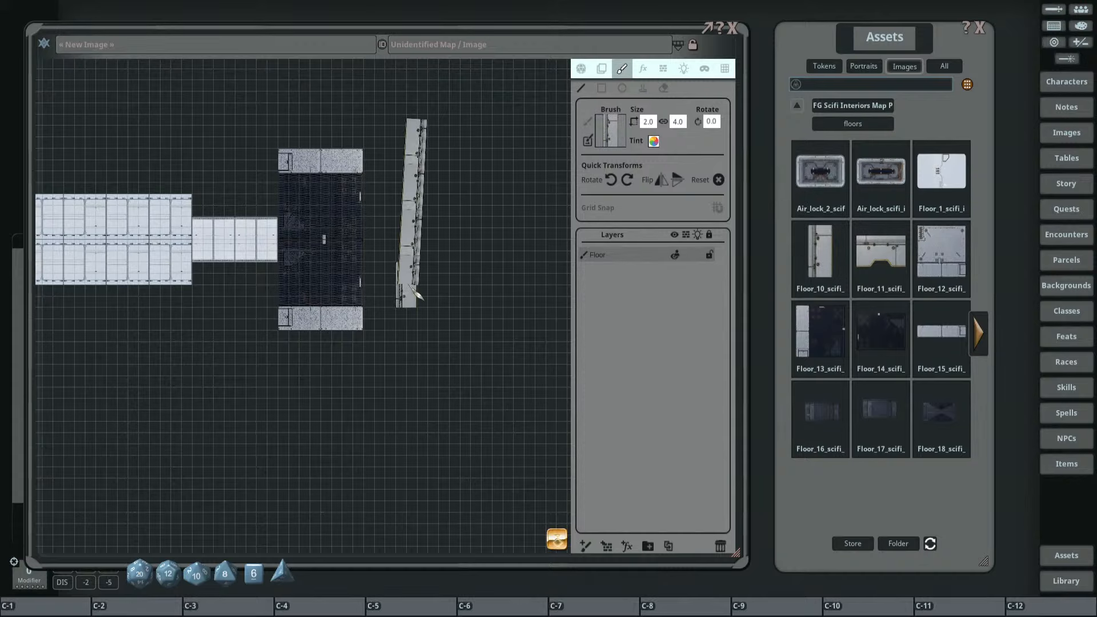
mouse_move(409, 285)
left_mouse_down()
mouse_move(413, 389)
mouse_move(518, 406)
mouse_move(402, 379)
left_mouse_up()
scroll(413, 388, "up", 5)
key("ctrl+z")
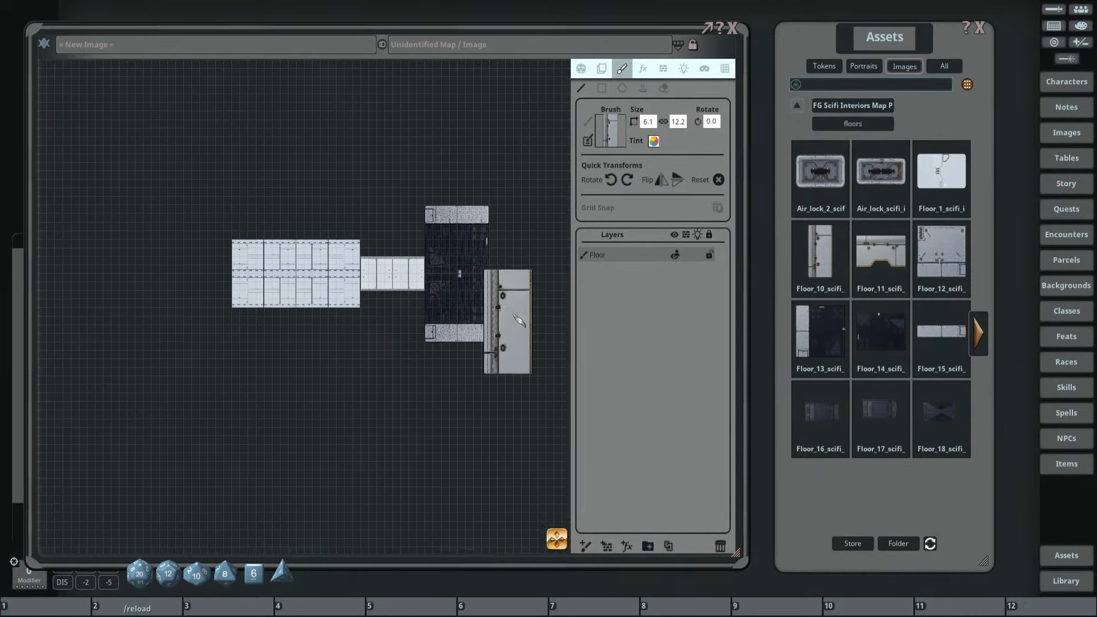
Return to the FG Scifi Interiors Map Pack's main folder and open its brushes folder.
left_click(847, 105)
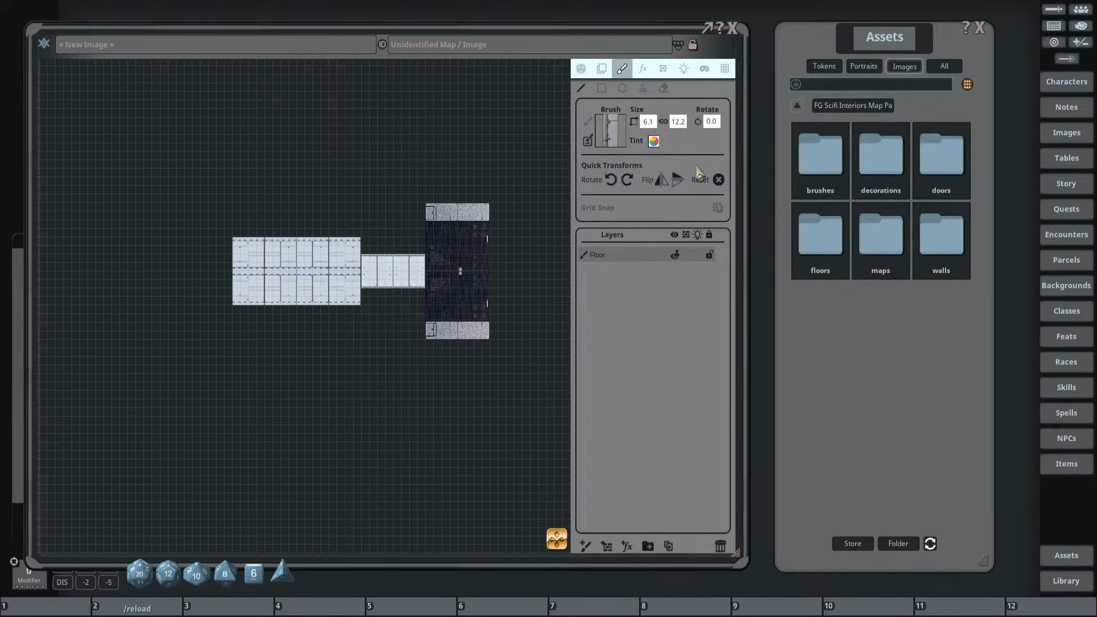
left_click(821, 160)
left_click(821, 172)
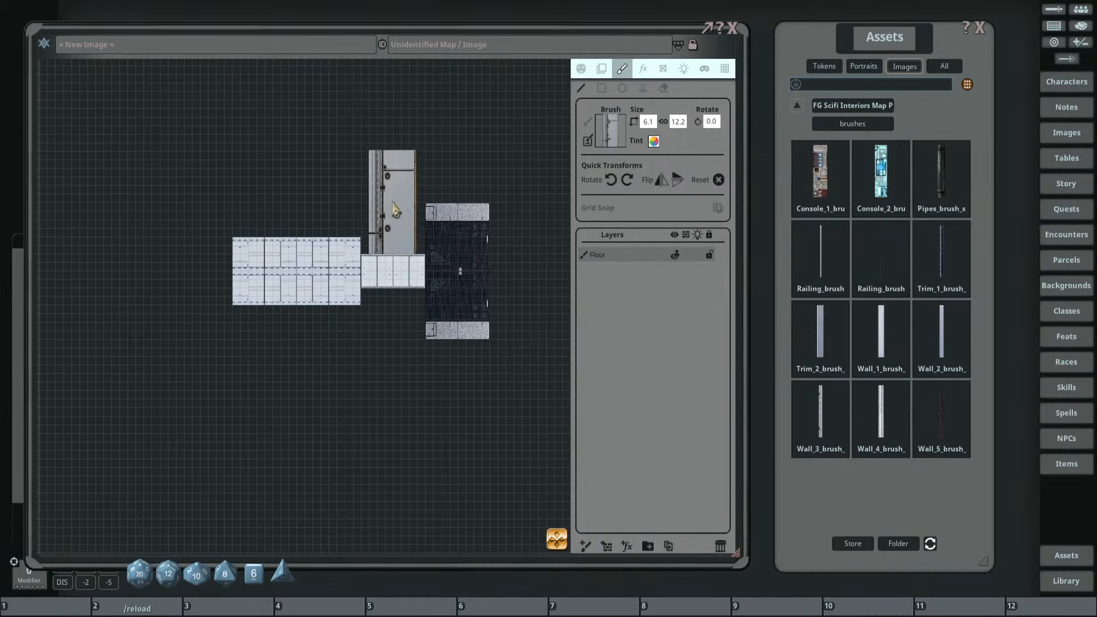
left_click_drag(440, 174, 511, 149)
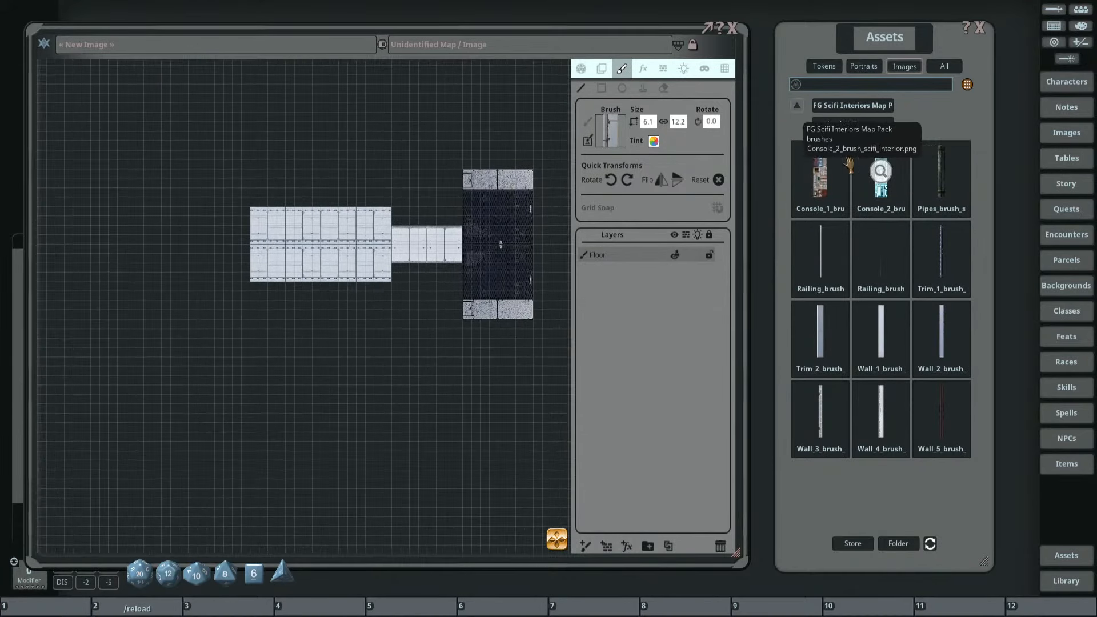
Load the Console_1 asset as a 1.0 by 3.5 brush and compare its scale with the west end of the floor block.
scroll(323, 204, "up", 4)
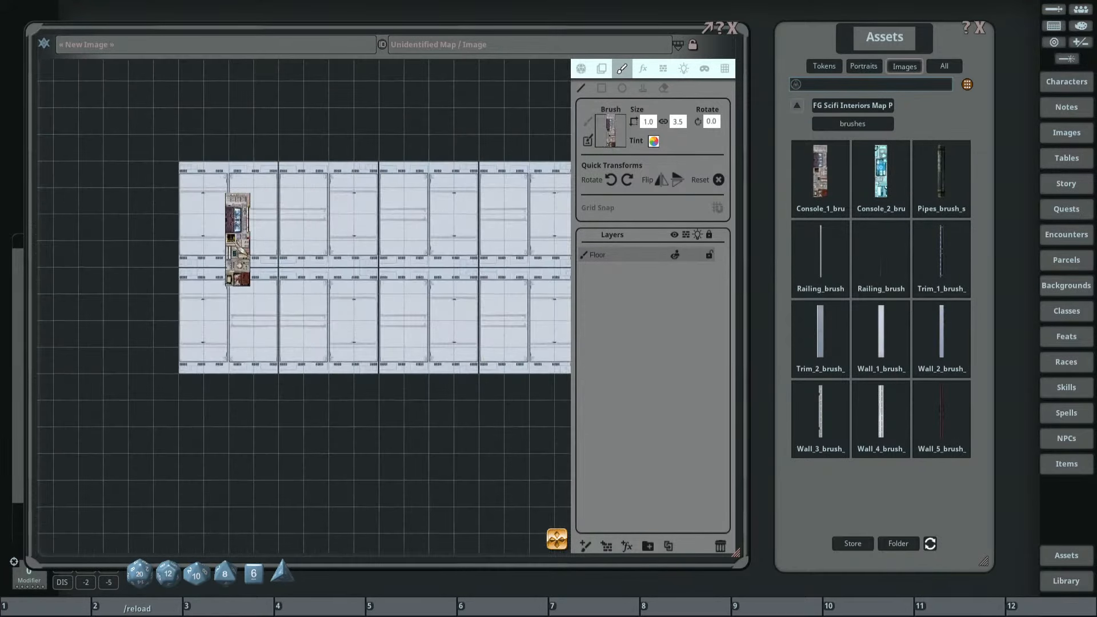
scroll(201, 300, "up", 2)
scroll(189, 342, "up", 3)
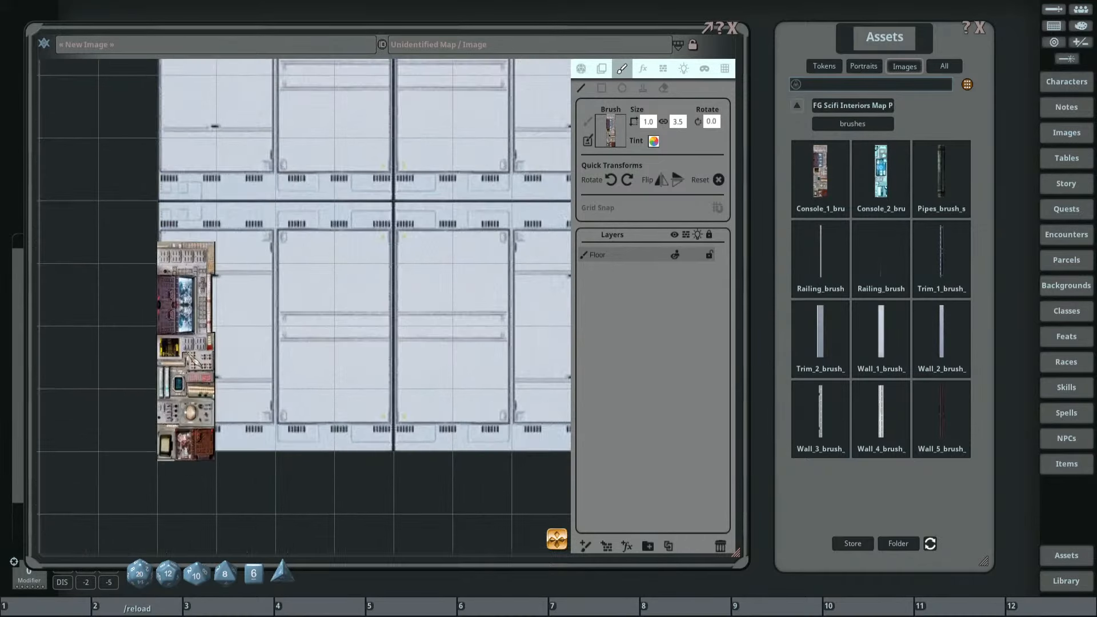
scroll(254, 231, "down", 2)
scroll(253, 231, "down", 2)
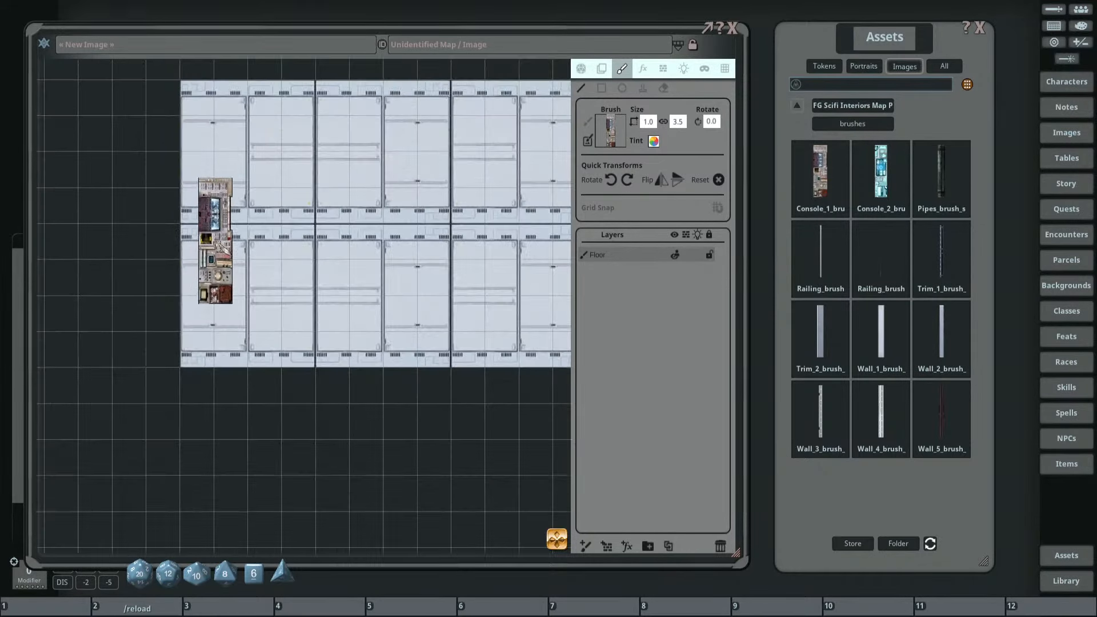
scroll(188, 343, "up", 2)
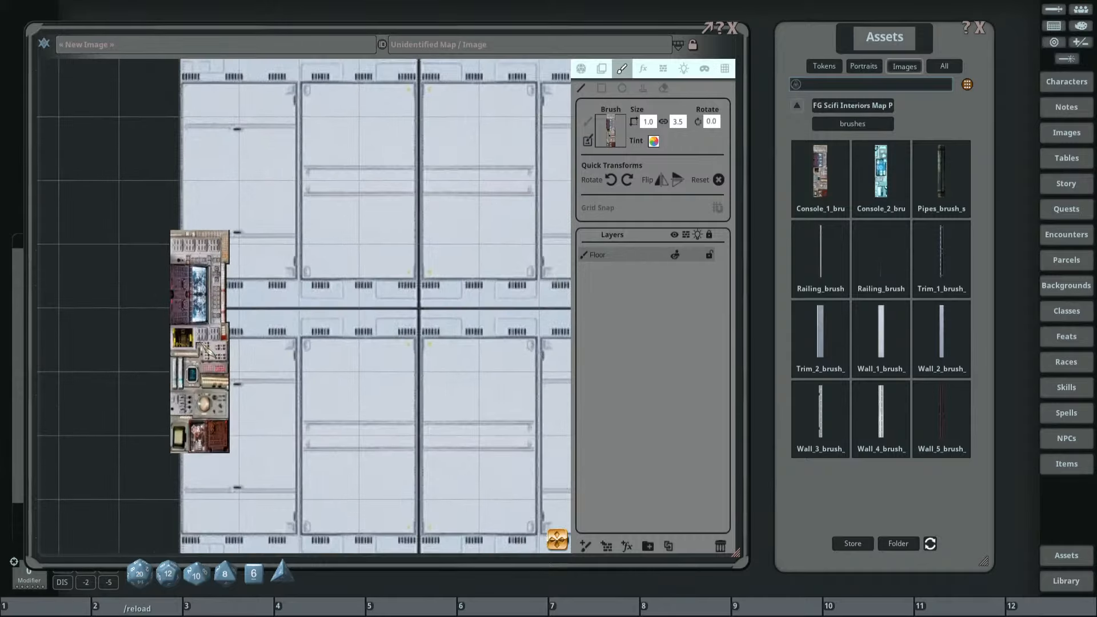
scroll(195, 338, "down", 3)
scroll(229, 349, "up", 1)
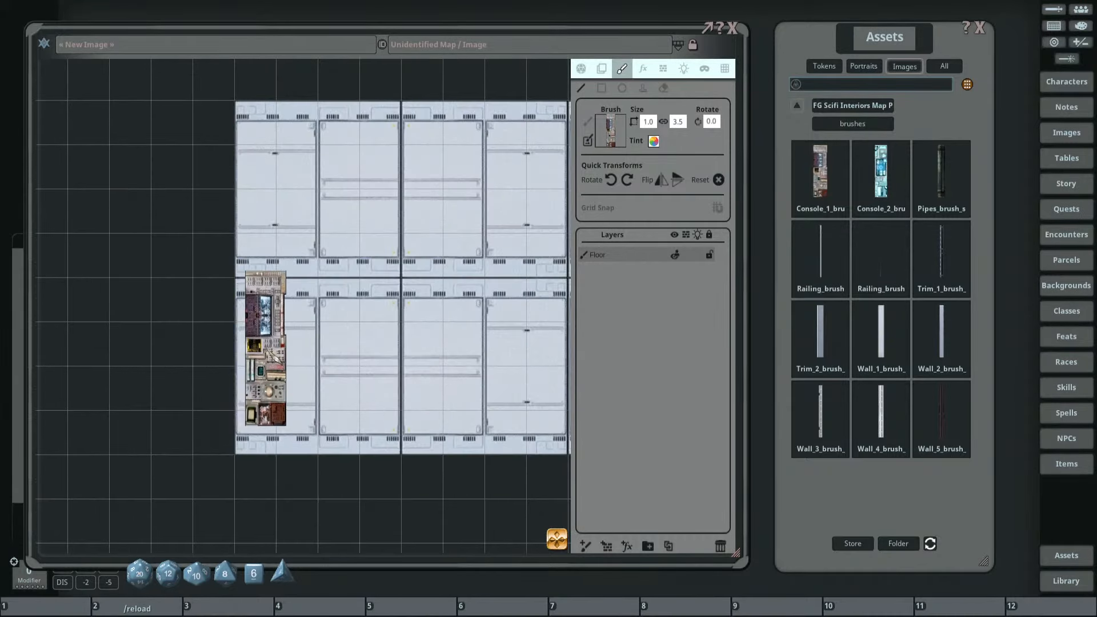
Paint a connected Console_1 line up the floor block's west edge, around the northwest corner and partway along the north edge.
left_click_drag(266, 367, 288, 303)
scroll(278, 396, "up", 2)
left_click(278, 394, "ctrl")
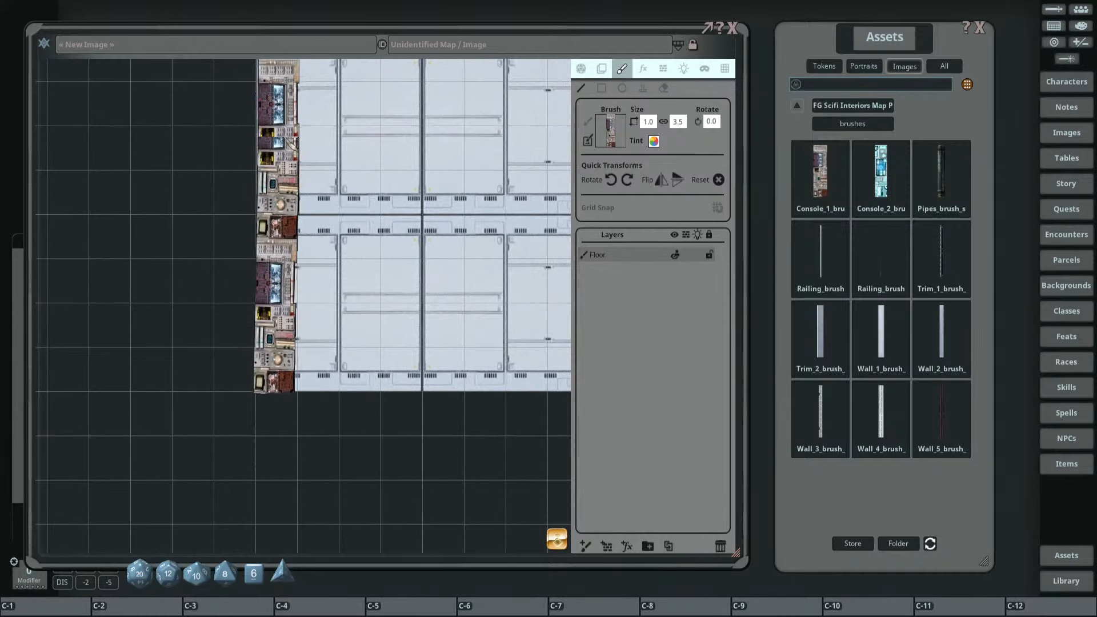
left_click_drag(281, 64, 223, 239)
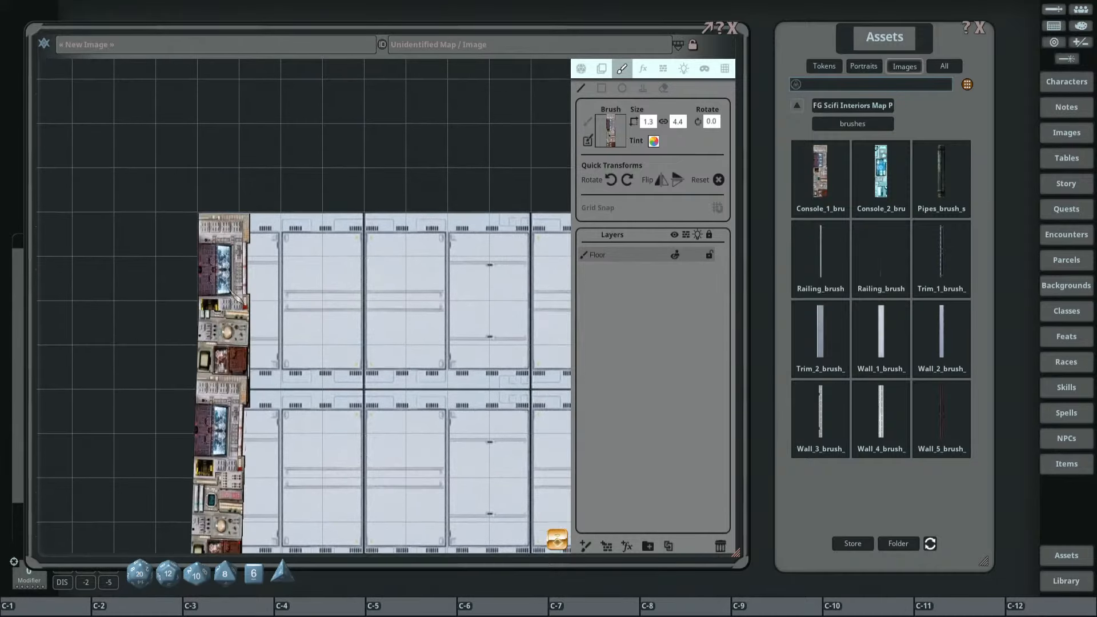
left_click(221, 229, "ctrl")
left_click(517, 240)
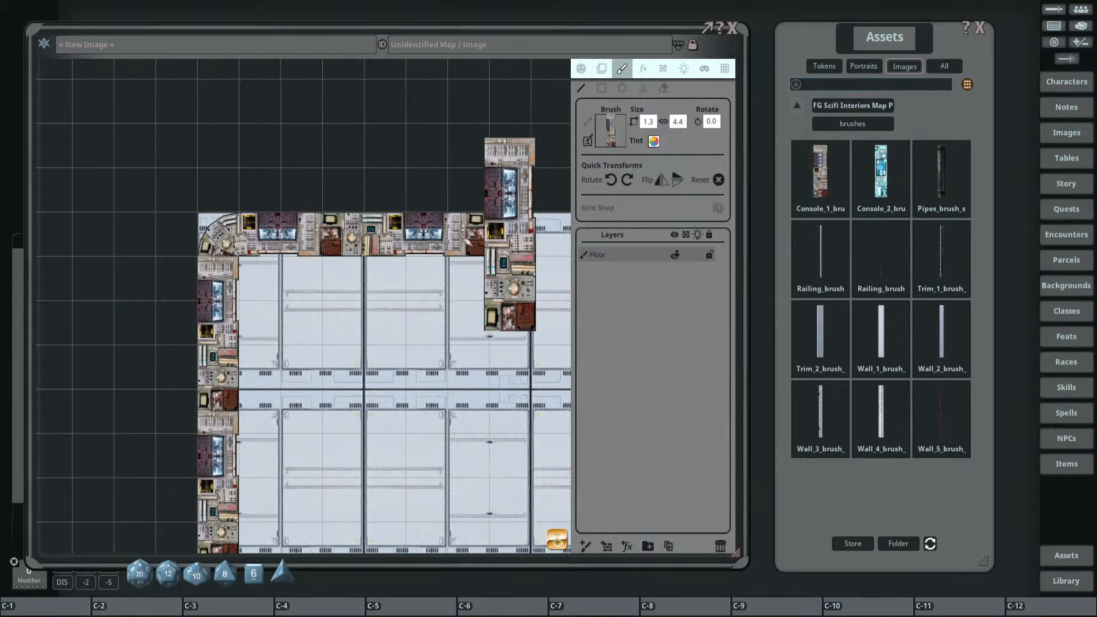
Erase the entire Console_1 line from the floor block using a 1.0 by 1.0 eraser.
scroll(172, 217, "down", 1)
scroll(343, 223, "down", 5)
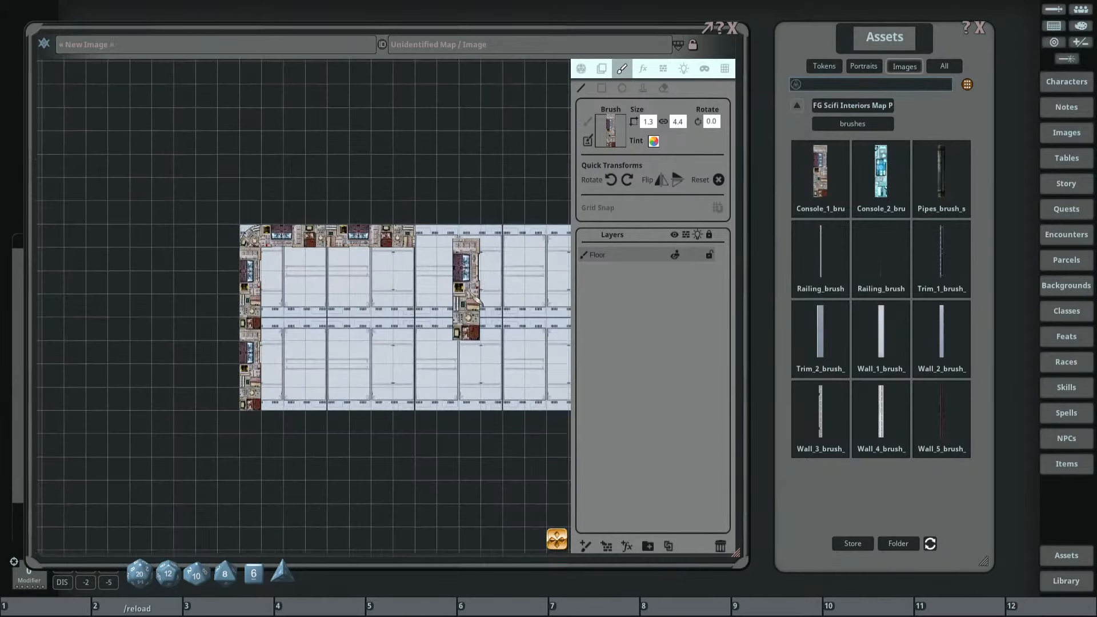
scroll(393, 237, "up", 5)
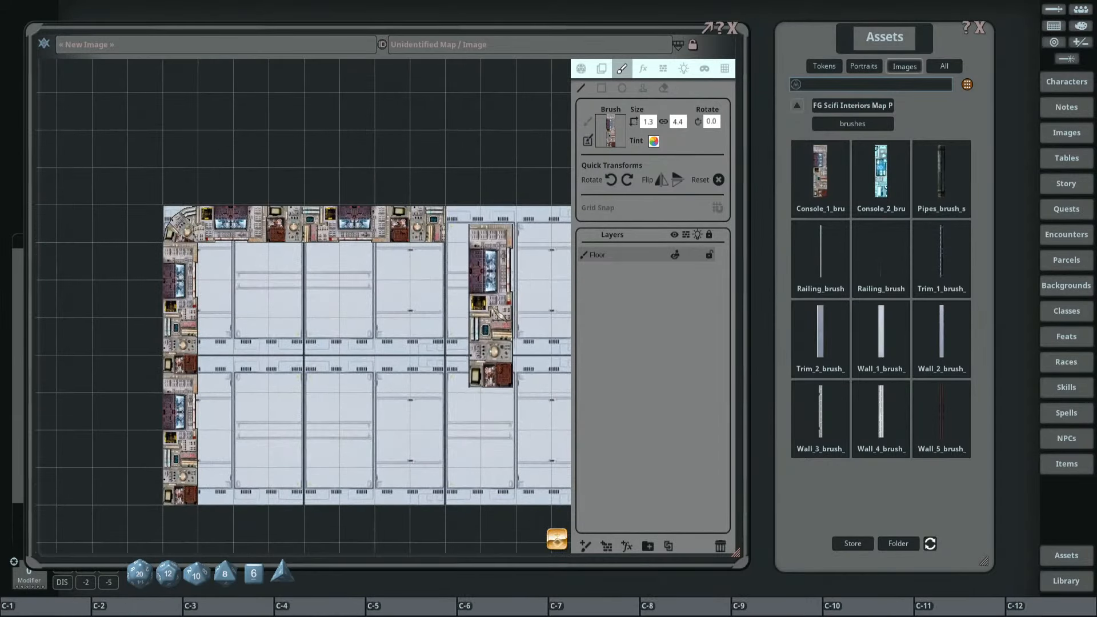
key("ctrl")
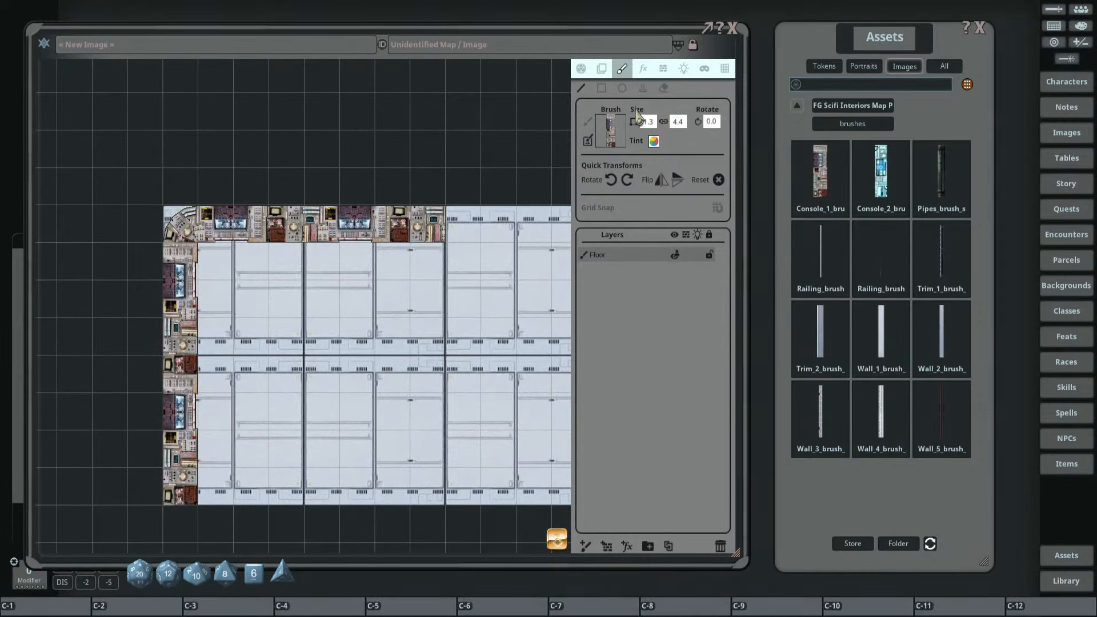
mouse_move(306, 220)
left_mouse_down()
mouse_move(436, 225)
mouse_move(216, 233)
mouse_move(169, 331)
left_mouse_up()
left_click_drag(181, 443, 181, 381)
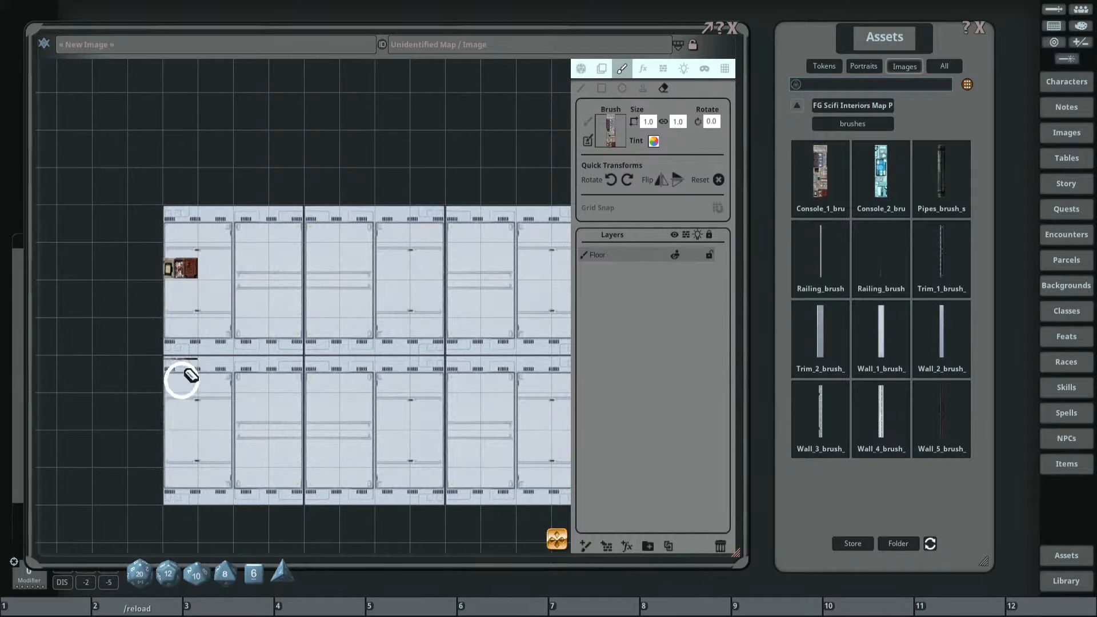
scroll(249, 257, "down", 5)
scroll(366, 277, "up", 1)
left_click_drag(372, 276, 279, 276)
Load the Console_2 asset as a 1.0 by 4.0 freehand brush and preview it over the floor block.
left_click_drag(878, 178, 646, 154)
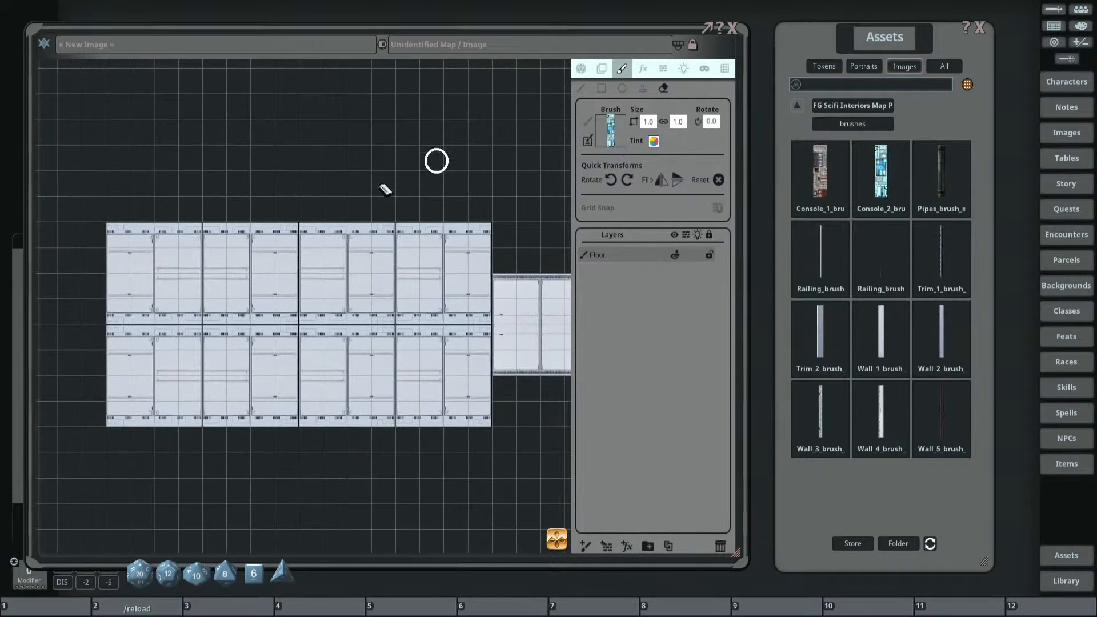
scroll(366, 246, "up", 3)
left_click(583, 89)
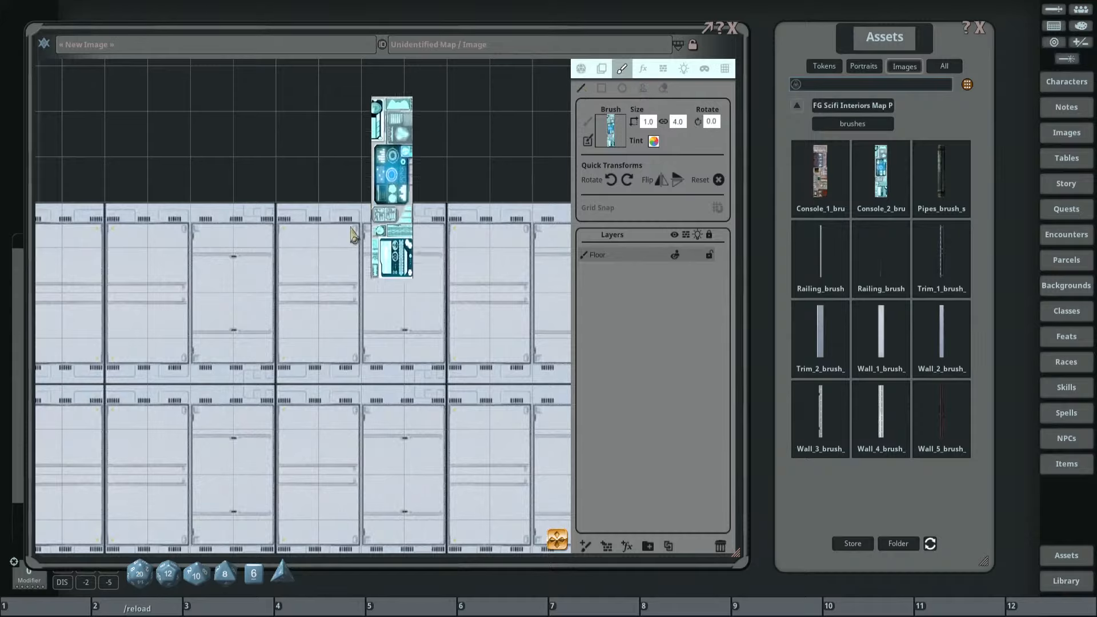
scroll(331, 243, "up", 3)
scroll(343, 250, "down", 4)
scroll(343, 249, "down", 4)
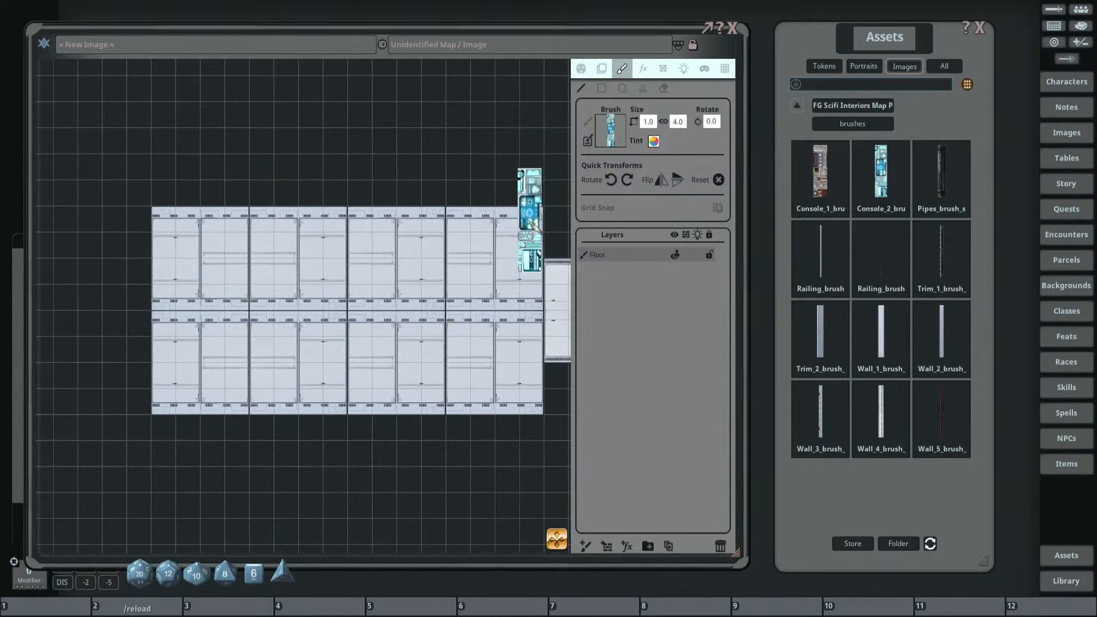
scroll(386, 183, "down", 3)
mouse_move(543, 229)
left_mouse_down()
mouse_move(385, 183)
mouse_move(335, 190)
left_mouse_up()
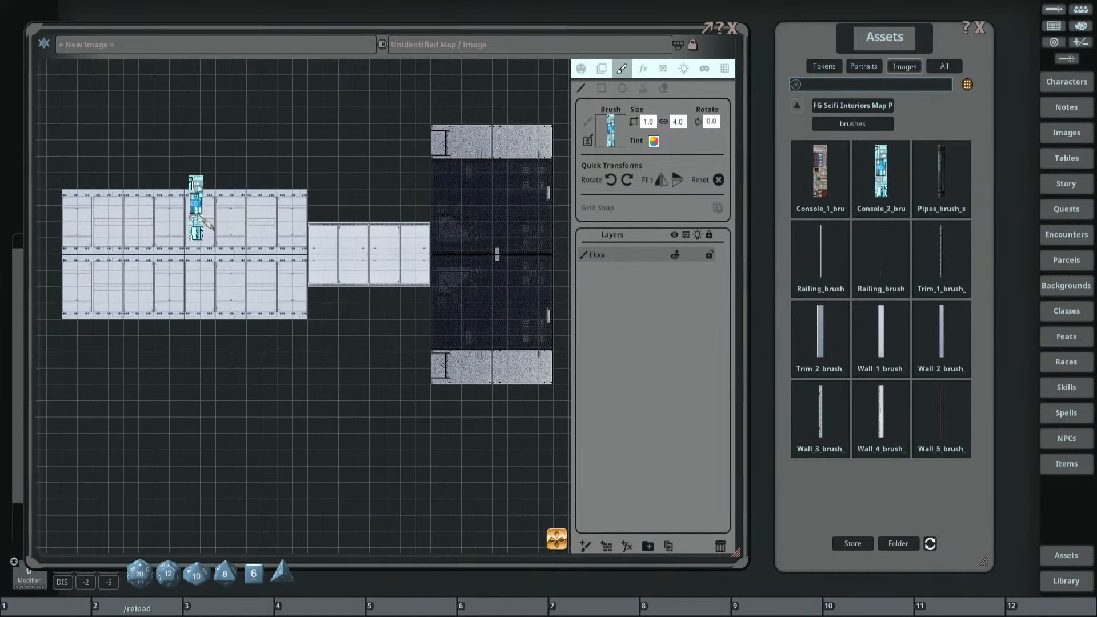
left_click_drag(425, 173, 465, 163)
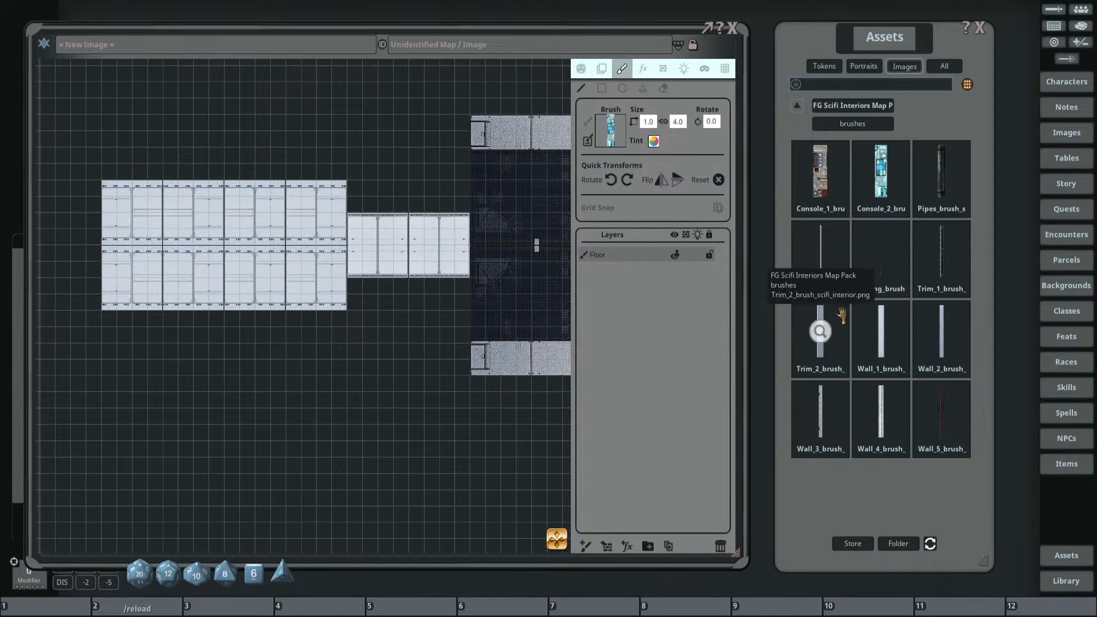
left_click_drag(425, 276, 472, 314)
left_click_drag(438, 280, 415, 293)
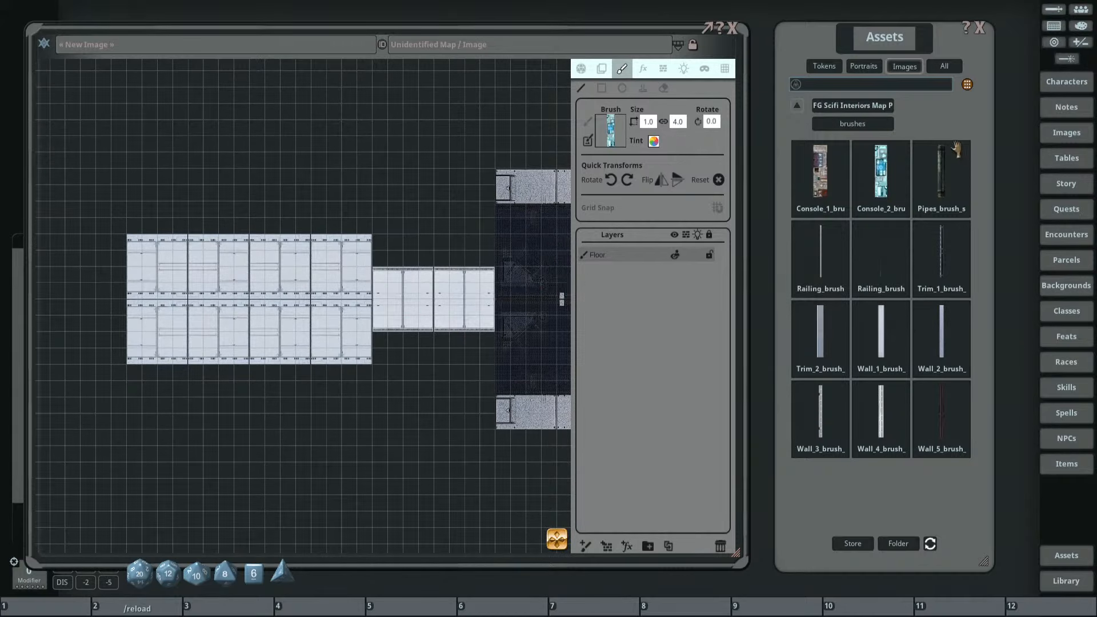
Load a thin dark line asset from the brushes folder as a 1.0 by 4.0 brush and preview it over the floor block.
left_click_drag(744, 200, 609, 132)
scroll(265, 263, "up", 10)
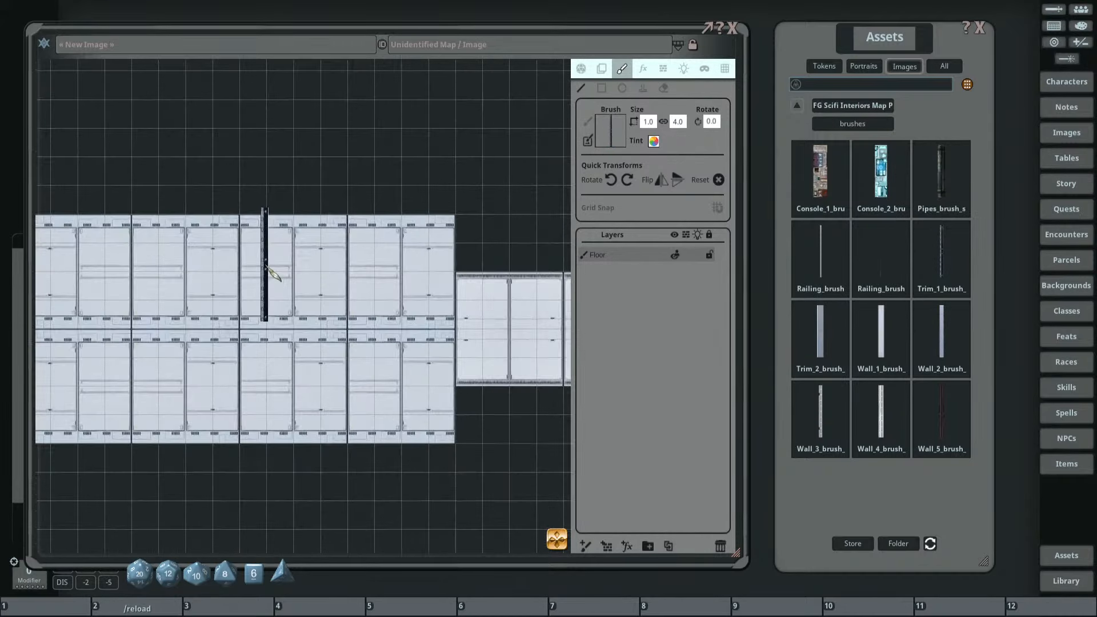
scroll(265, 263, "down", 5)
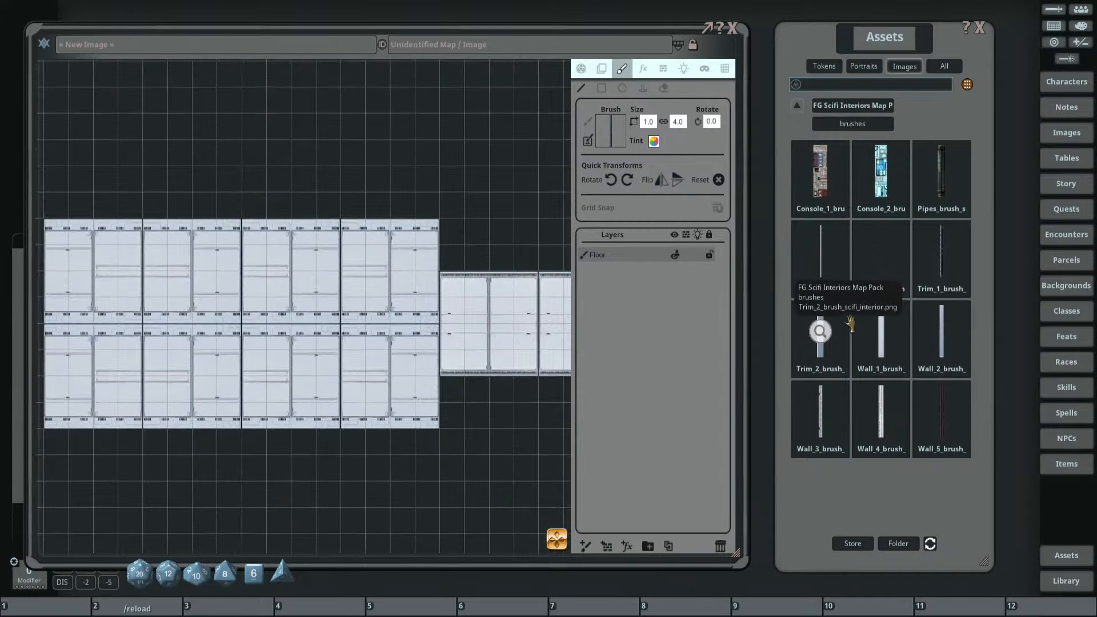
Load the Trim_2 asset as a 1.0 by 4.0 freehand brush and add a paint layer named Walls above Floor.
left_click_drag(809, 336, 627, 167)
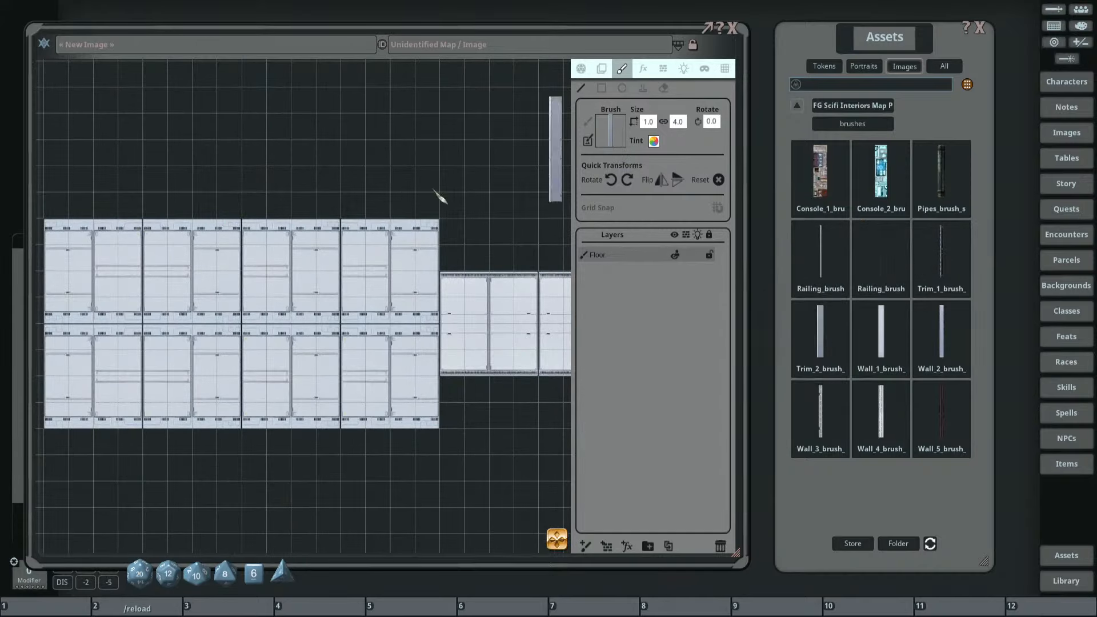
scroll(282, 243, "up", 6)
scroll(356, 232, "down", 7)
left_click_drag(373, 243, 418, 254)
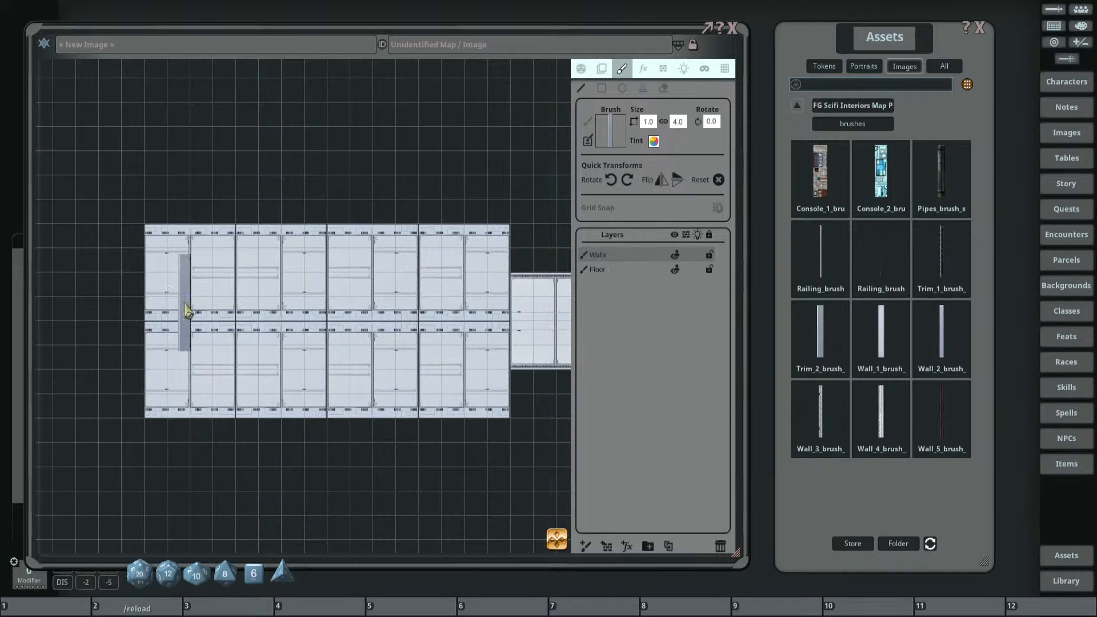
Paint a connected Trim_2 line along the north edges of the floor block, corridor and dark room, ending at the dark room's northeast corner.
key("ctrl")
mouse_move(145, 229)
left_mouse_down()
mouse_move(531, 228)
mouse_move(509, 228)
mouse_move(514, 276)
left_mouse_up()
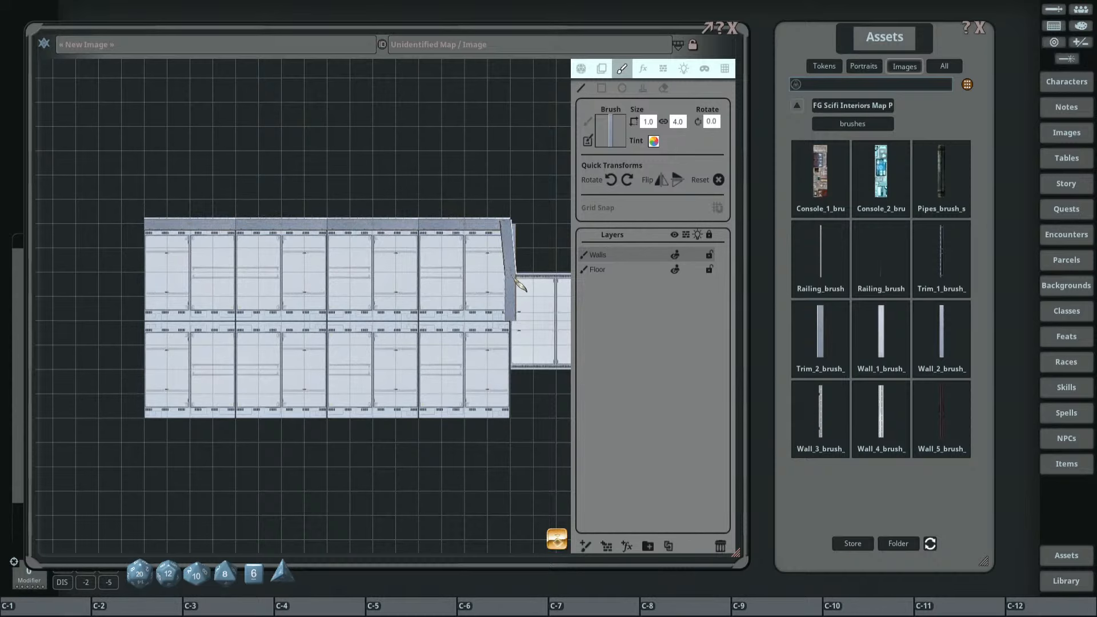
left_click(510, 273, "ctrl")
left_click_drag(433, 277, 176, 289)
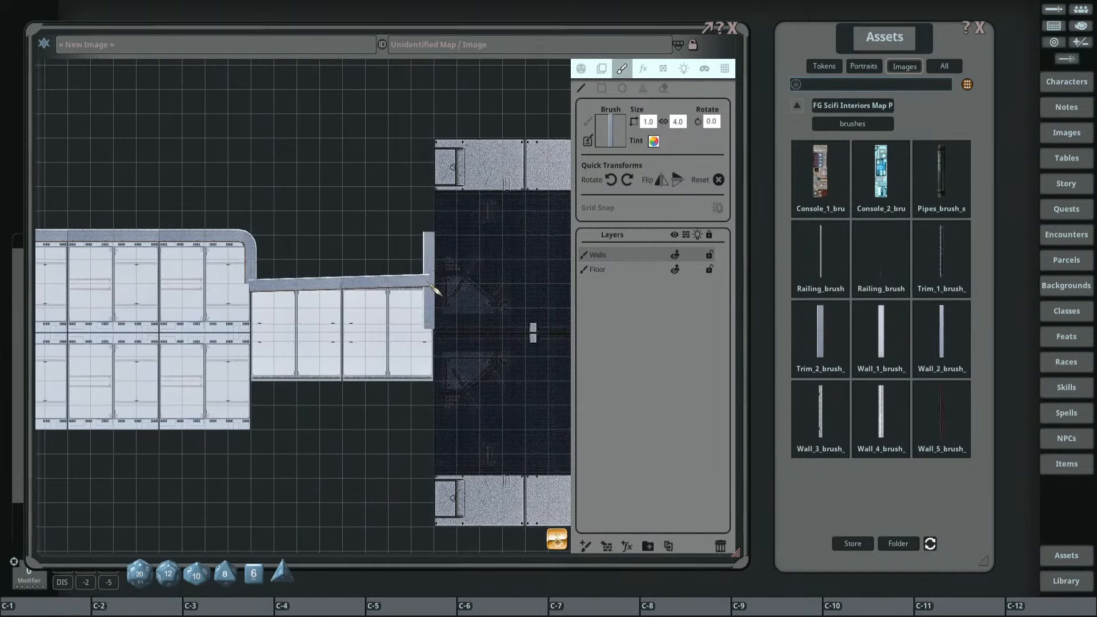
left_click(435, 284, "ctrl")
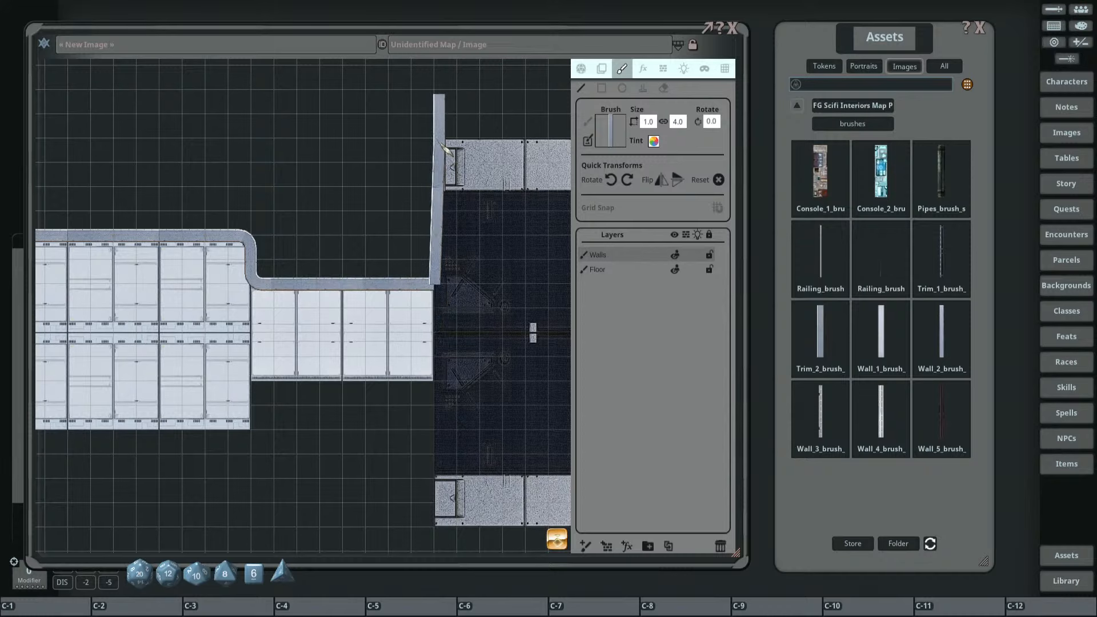
left_click(434, 140, "ctrl")
left_click_drag(506, 245, 317, 264)
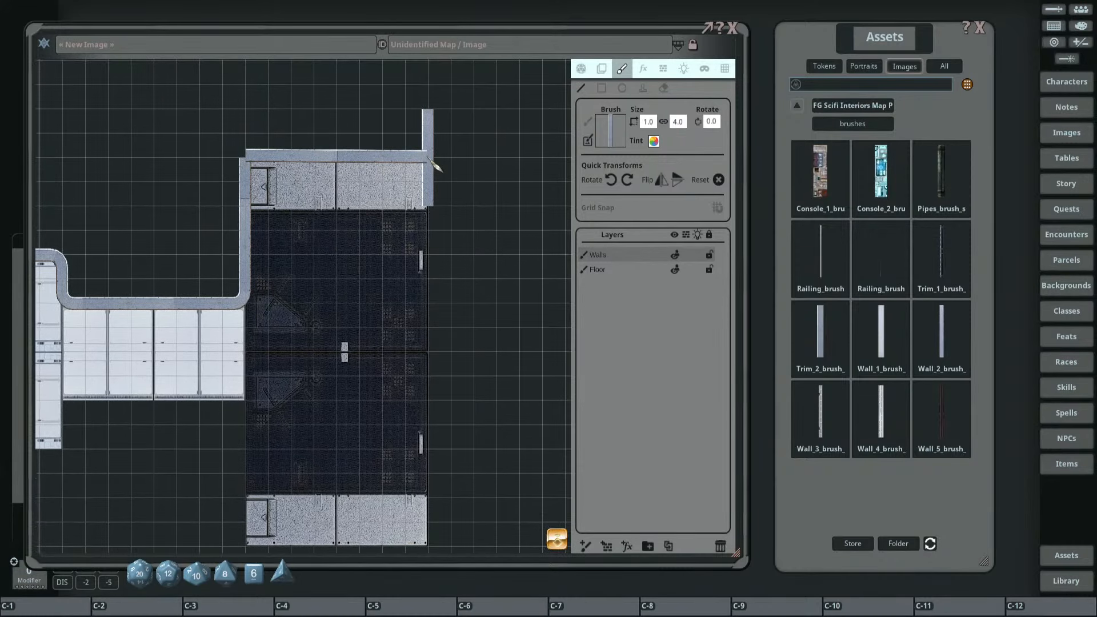
left_click(429, 159)
Continue the trim line down the dark room's east edge, along its south edge and up the west edge to the corridor.
left_click_drag(426, 395, 461, 224)
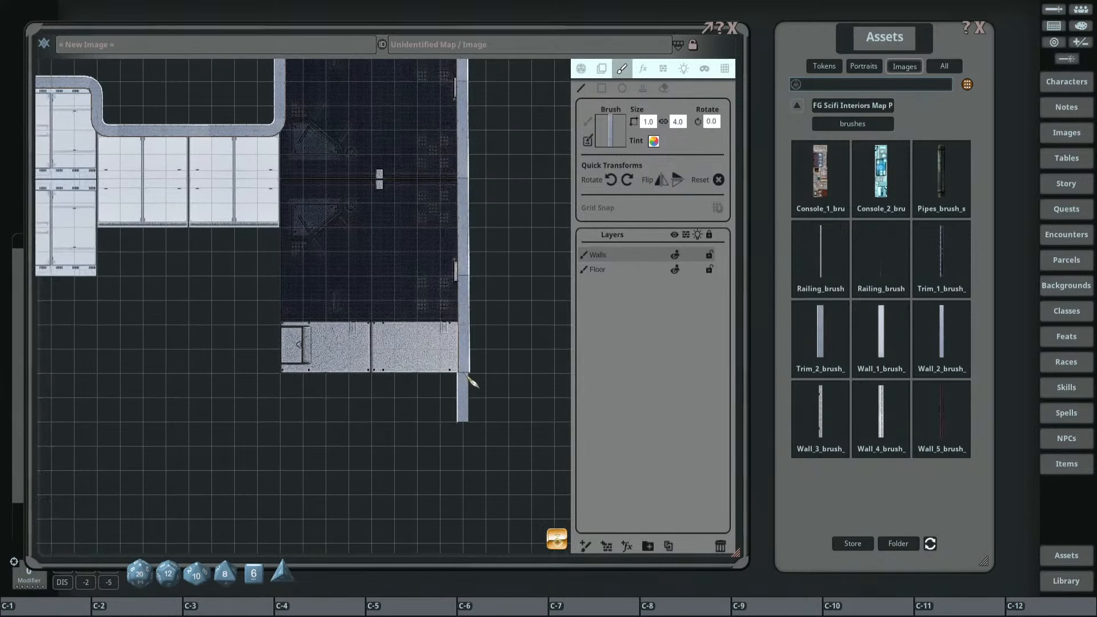
left_click(467, 375)
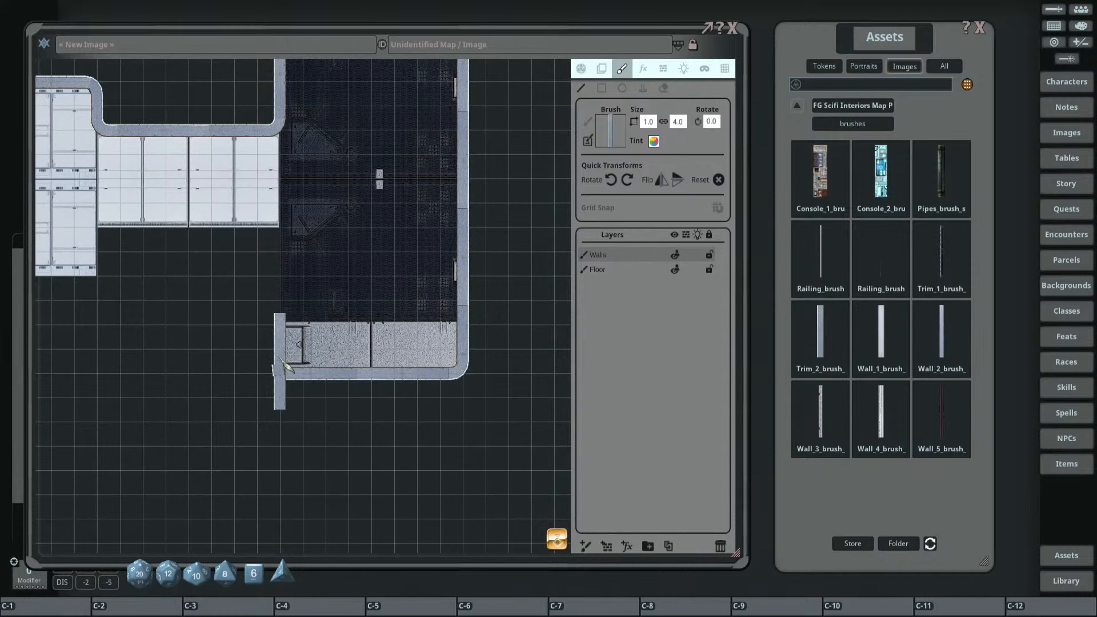
left_click(284, 366)
left_click(280, 225)
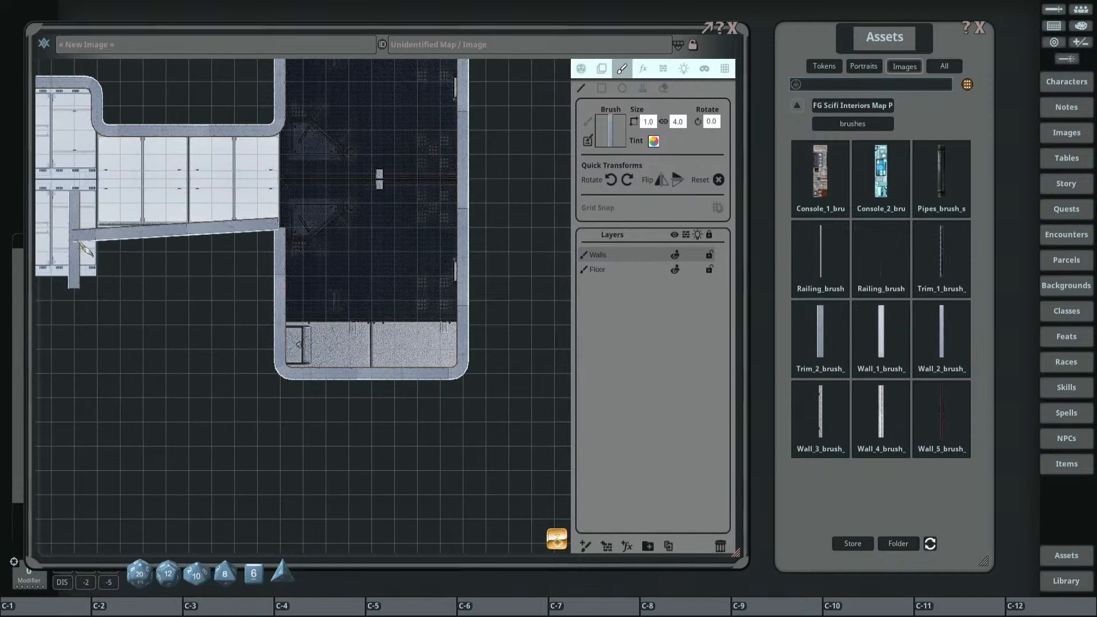
Continue the trim line along the corridor's south edge and the floor block's south and west edges, ending at the northwest corner.
left_click_drag(76, 239, 373, 276)
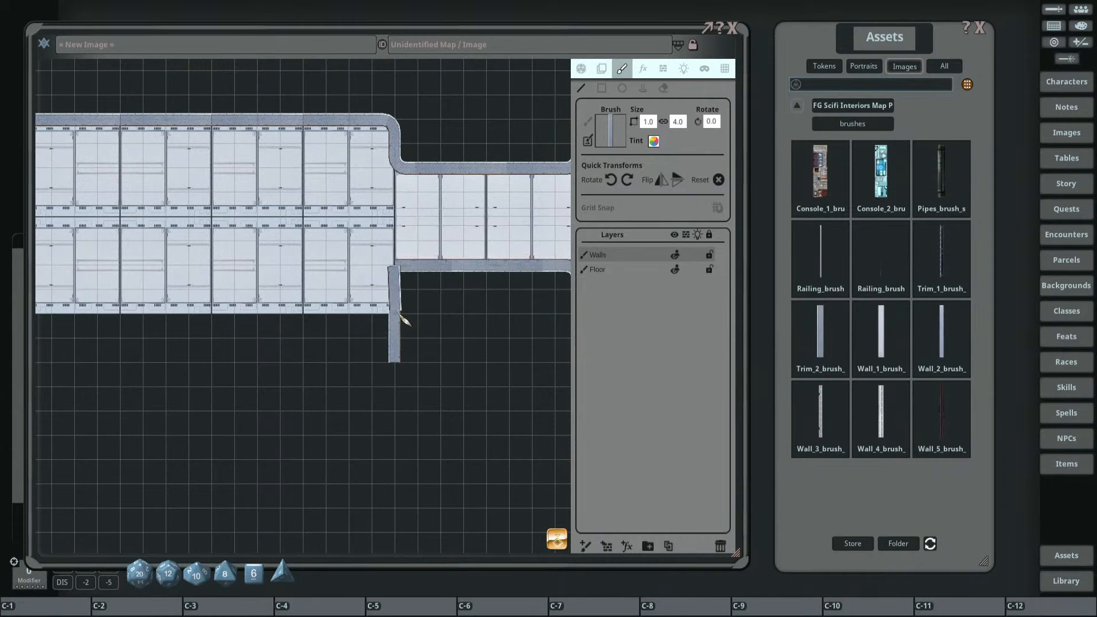
left_click(395, 317)
left_click_drag(94, 311, 395, 345)
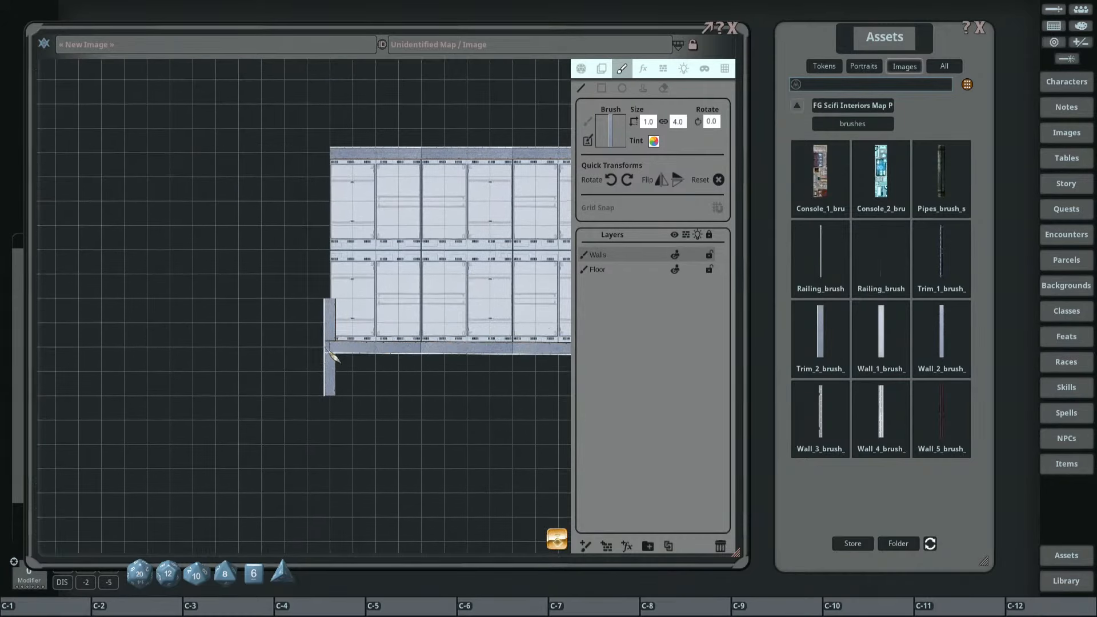
left_click(328, 350)
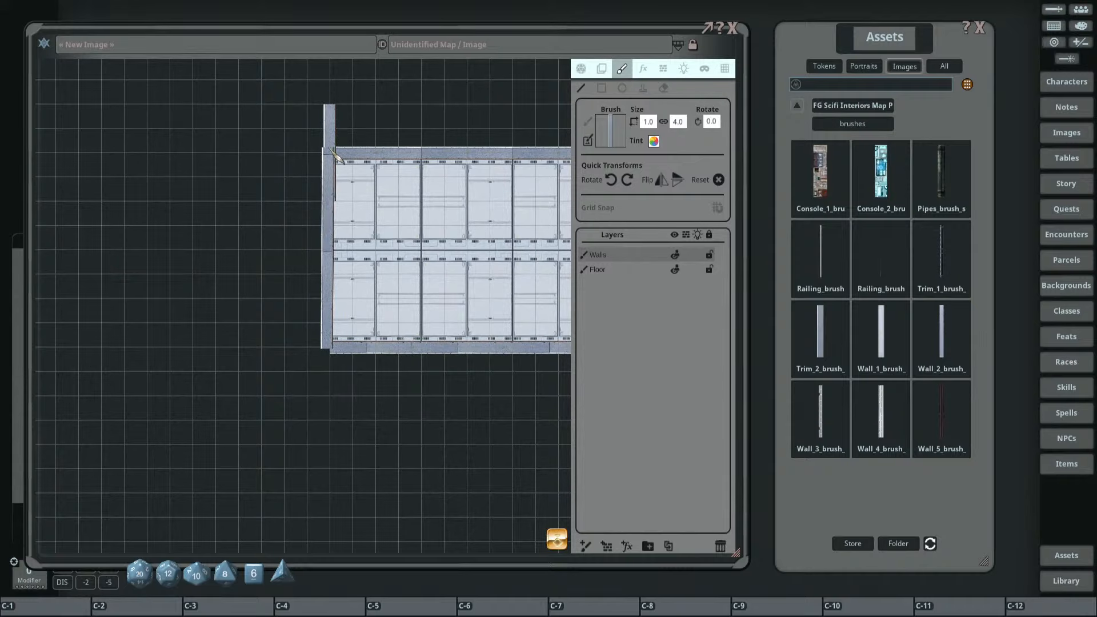
double_click(331, 152)
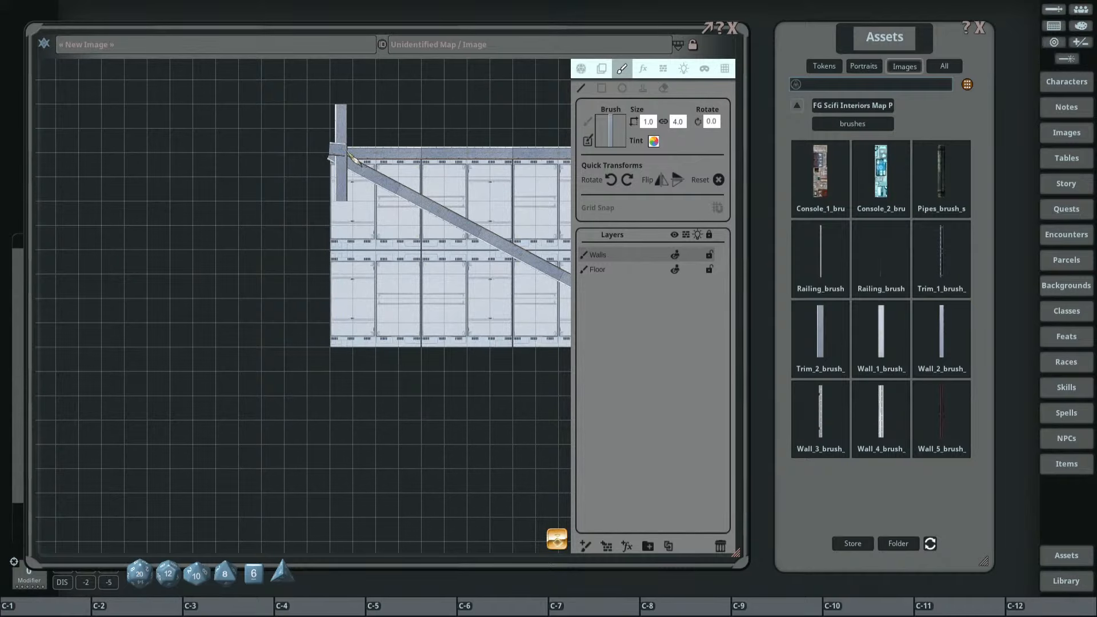
Erase the faulty north trim section of the floor block and repaint it from the west edge to the corridor's north edge.
left_click_drag(294, 245, 98, 228)
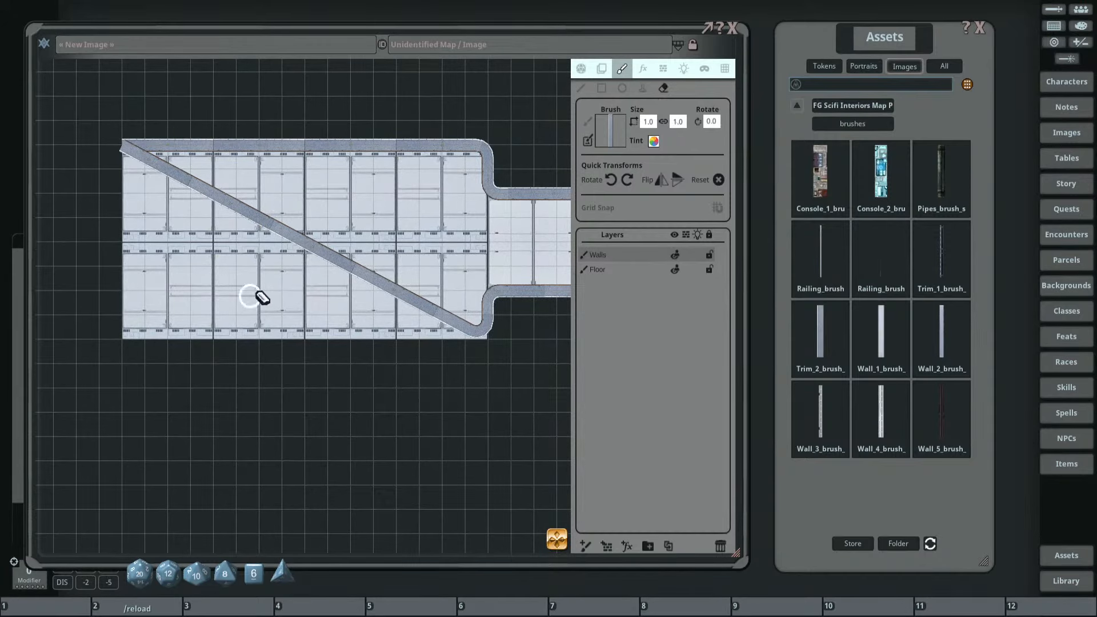
left_click(118, 145)
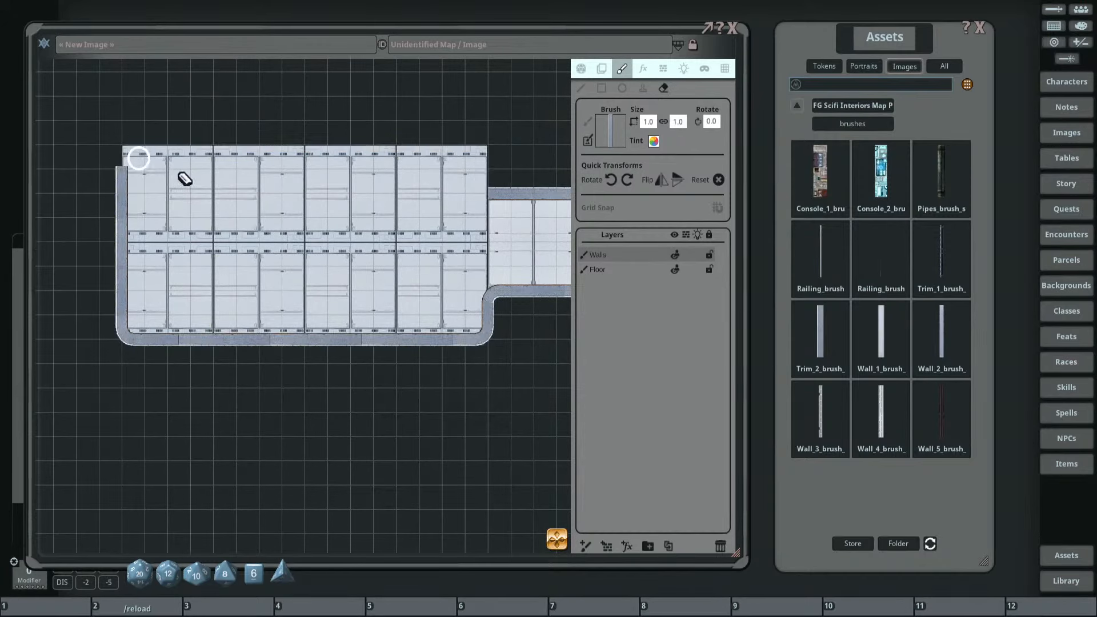
scroll(271, 209, "down", 3)
mouse_move(284, 211)
left_mouse_down()
mouse_move(345, 262)
mouse_move(171, 269)
mouse_move(324, 285)
mouse_move(412, 320)
mouse_move(245, 267)
left_mouse_up()
scroll(224, 262, "up", 3)
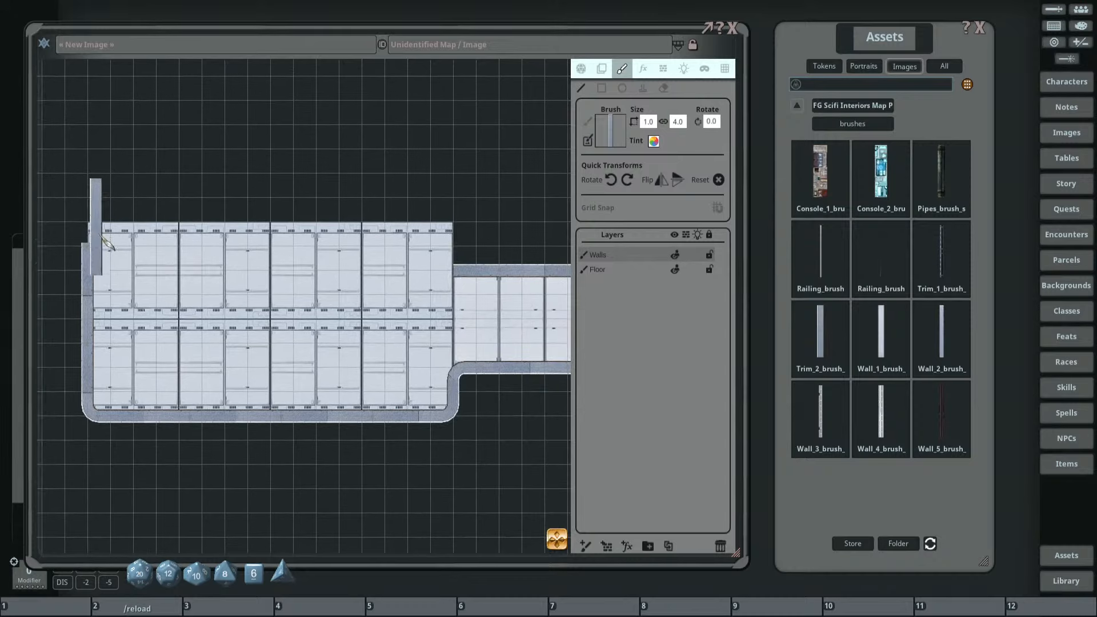
key("ctrl")
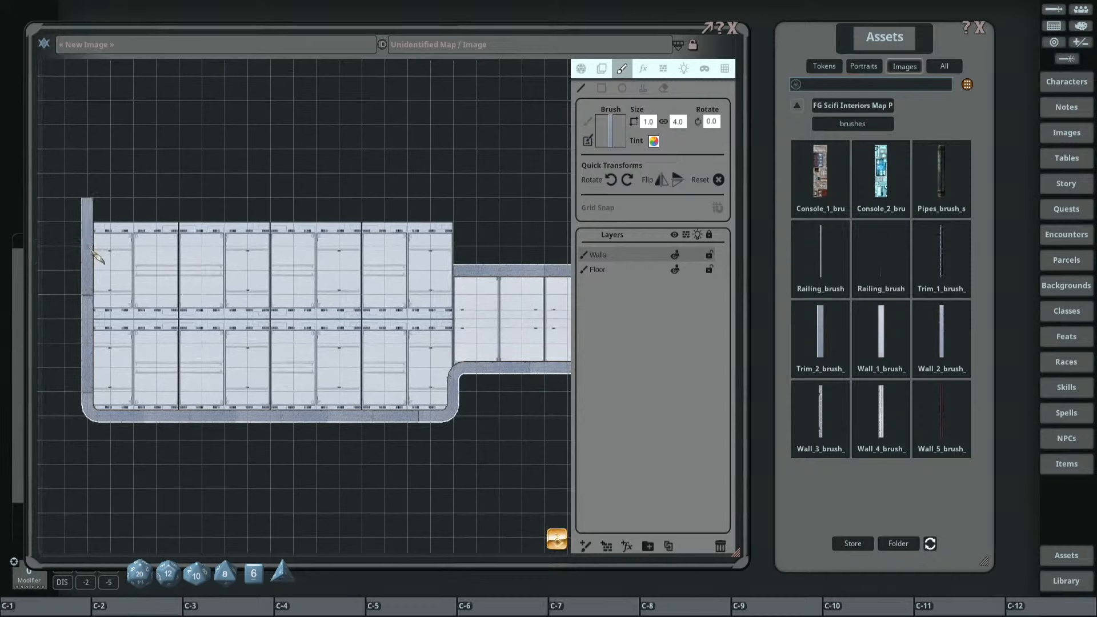
mouse_move(97, 228)
left_mouse_down()
mouse_move(337, 224)
mouse_move(465, 246)
mouse_move(454, 223)
left_mouse_up()
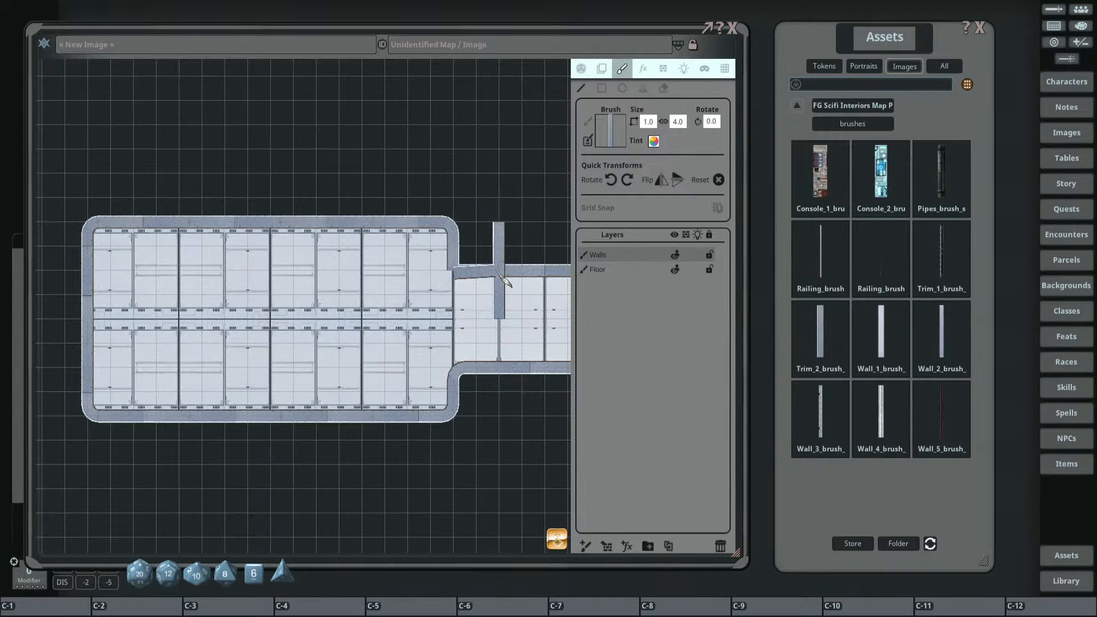
scroll(485, 229, "up", 3)
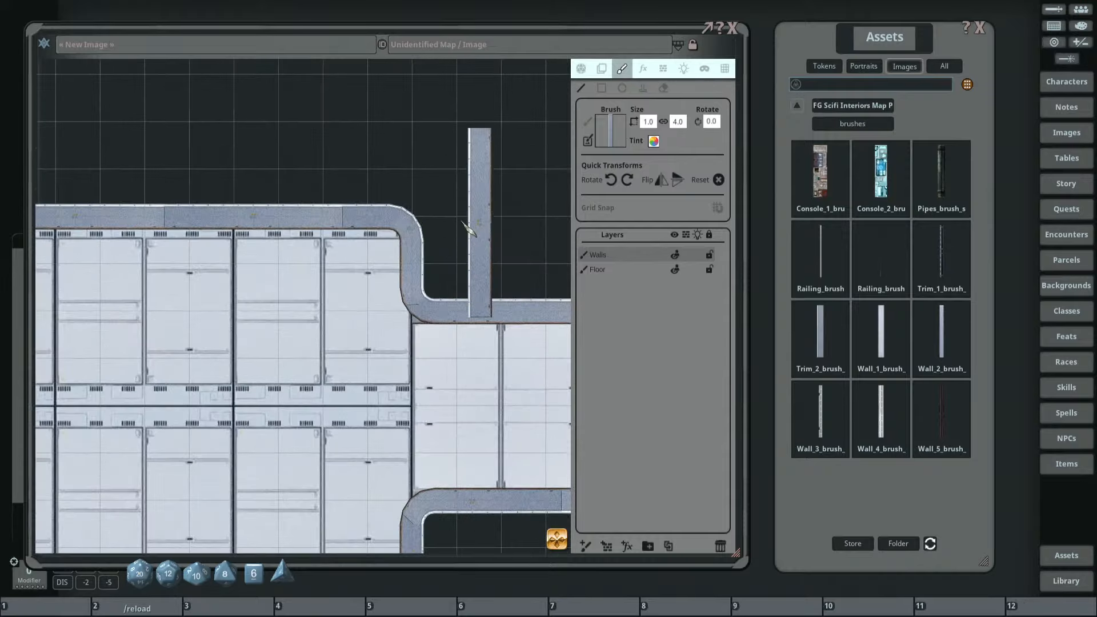
Paint a vertical Trim_2 wall across the opening between the floor block and the corridor.
scroll(506, 197, "down", 2)
scroll(499, 181, "down", 1)
left_click_drag(343, 172, 272, 163)
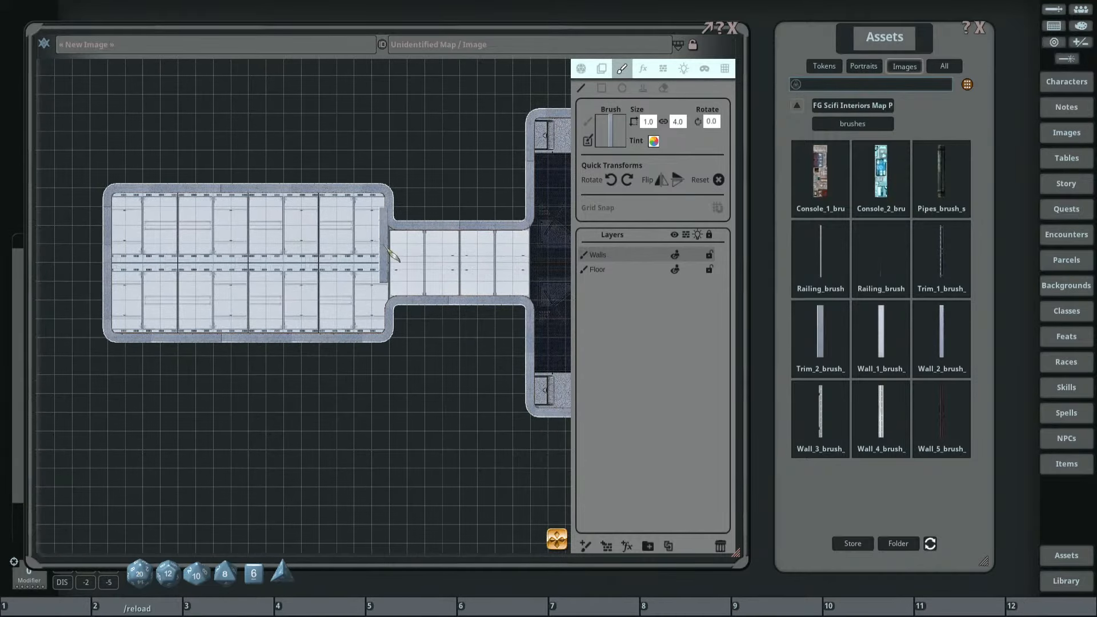
scroll(390, 248, "up", 3)
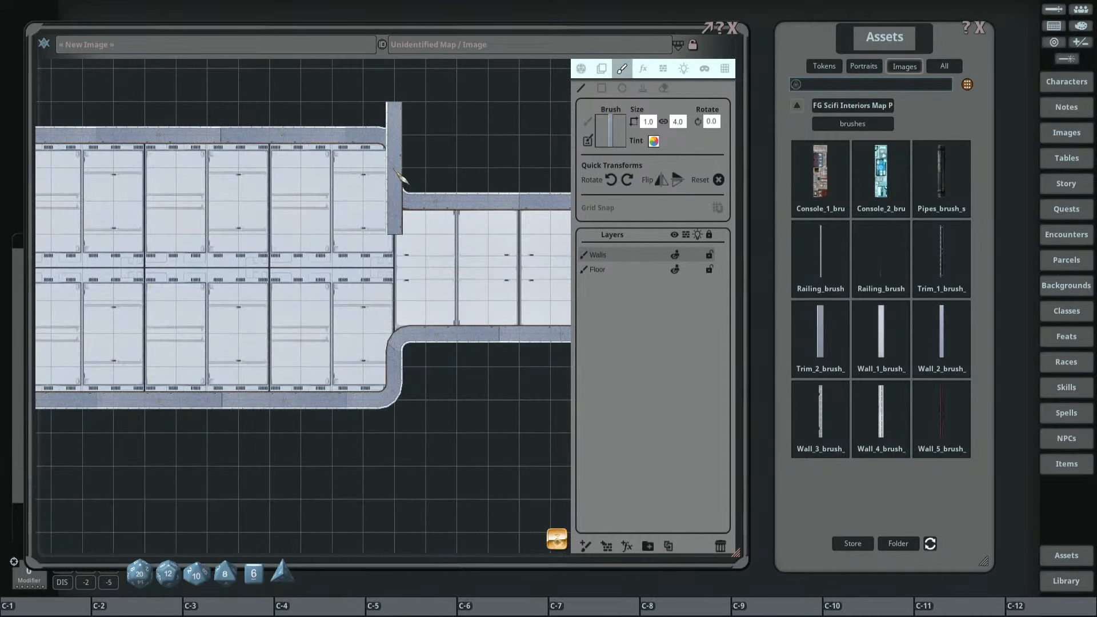
left_click_drag(395, 169, 392, 354)
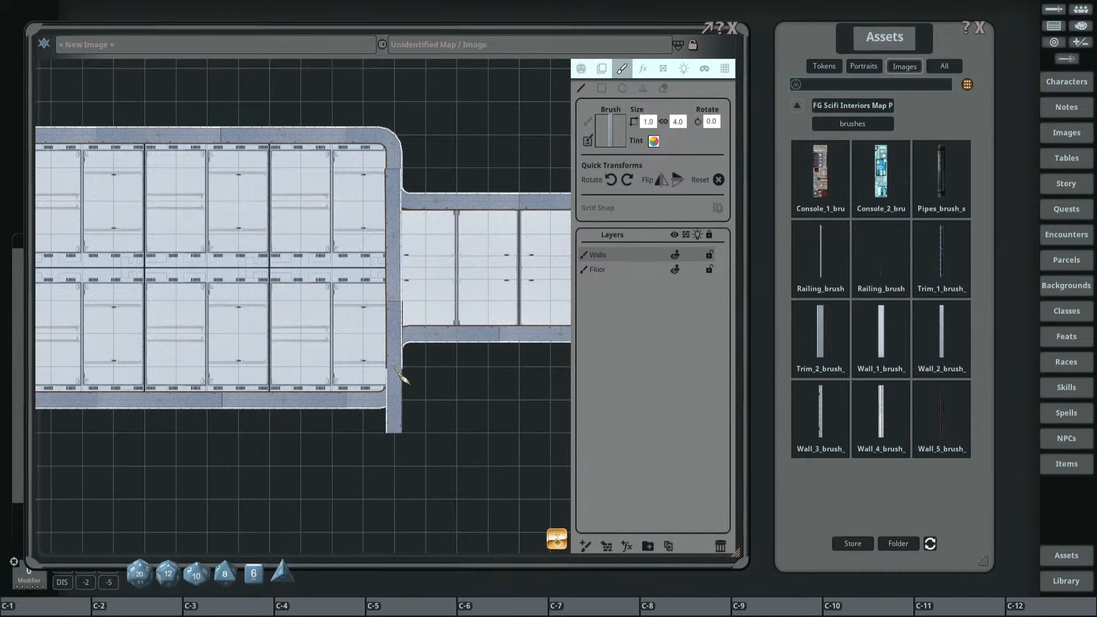
Paint a vertical Trim_2 wall across the opening between the corridor and the dark room.
scroll(285, 285, "down", 5)
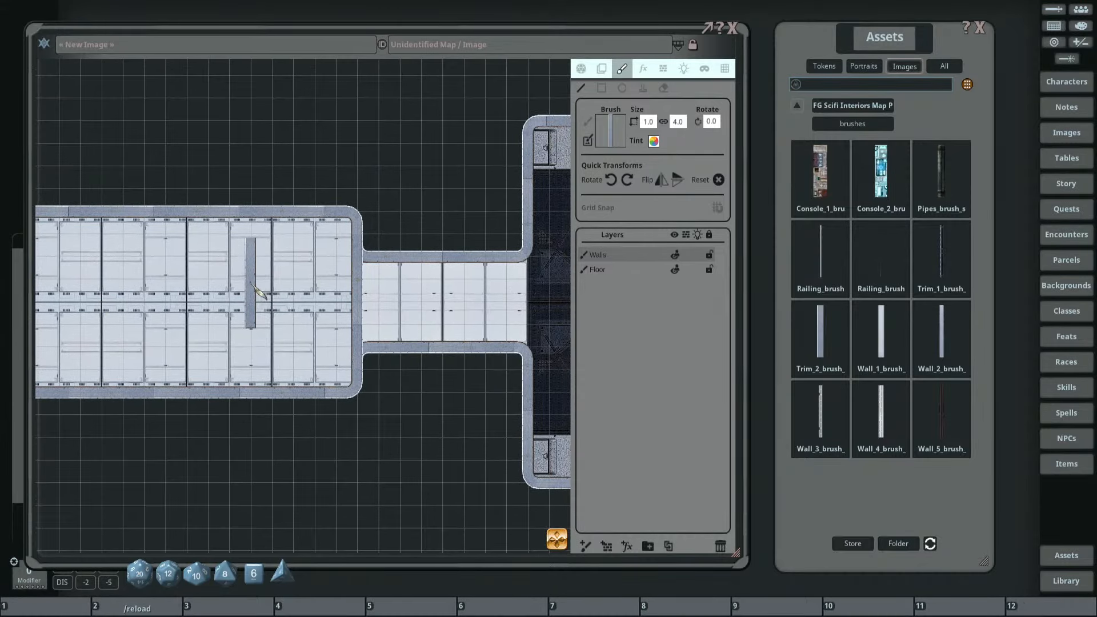
scroll(354, 246, "up", 4)
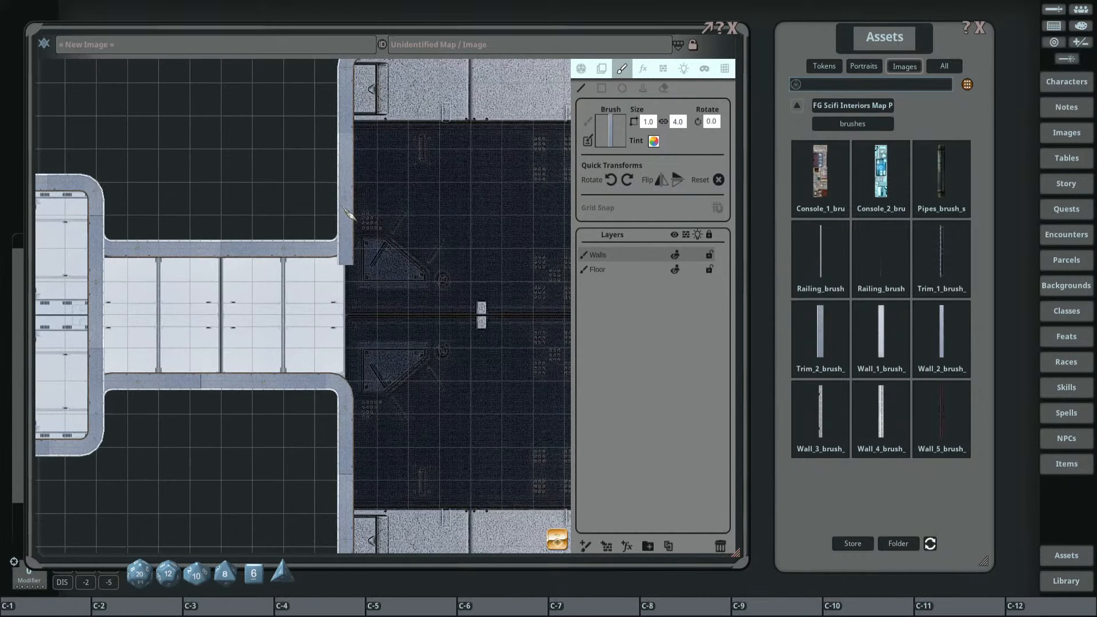
left_click_drag(350, 220, 352, 373)
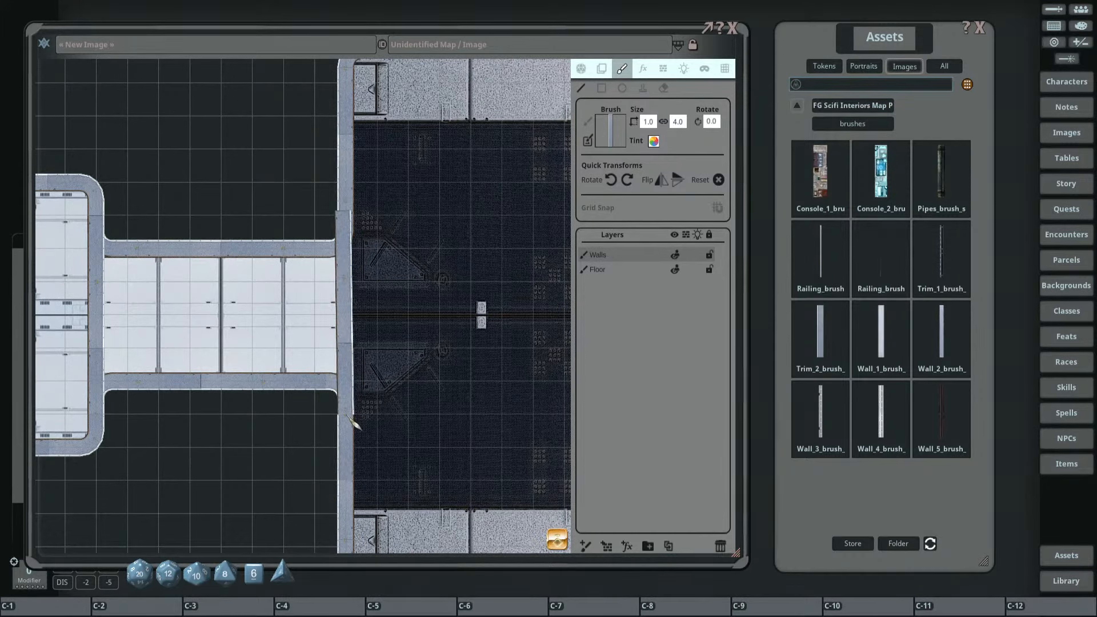
left_click_drag(348, 417, 349, 417)
Load the Wall_1 asset as a 2.0 by 15.0 freehand brush and preview it over the map.
scroll(417, 344, "down", 2)
mouse_move(418, 345)
left_mouse_down()
mouse_move(503, 321)
mouse_move(522, 332)
left_mouse_up()
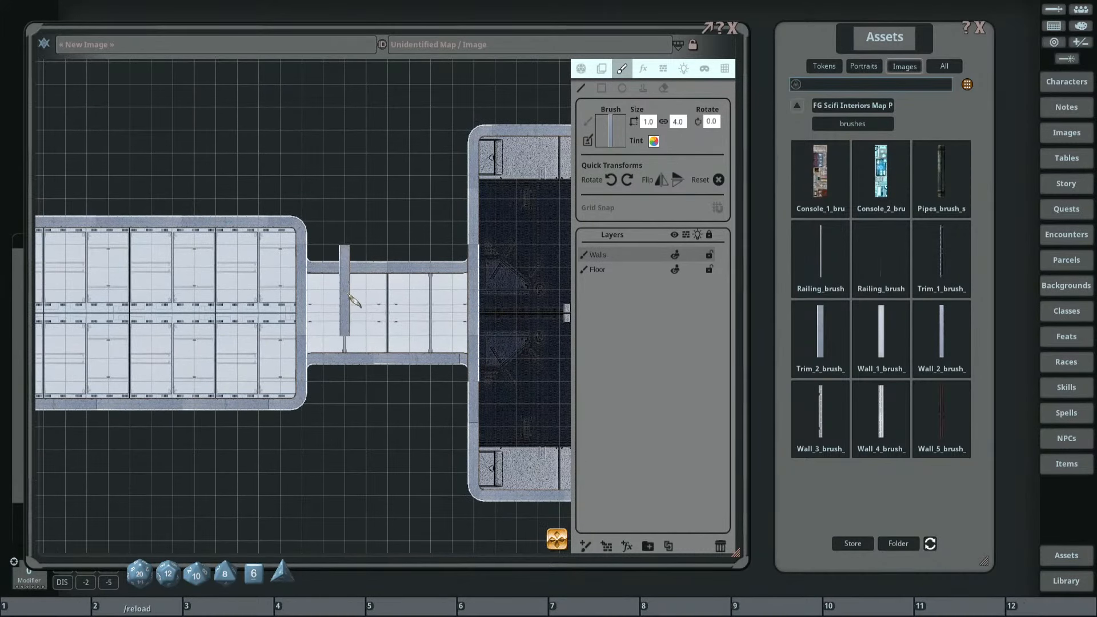
scroll(323, 300, "down", 1)
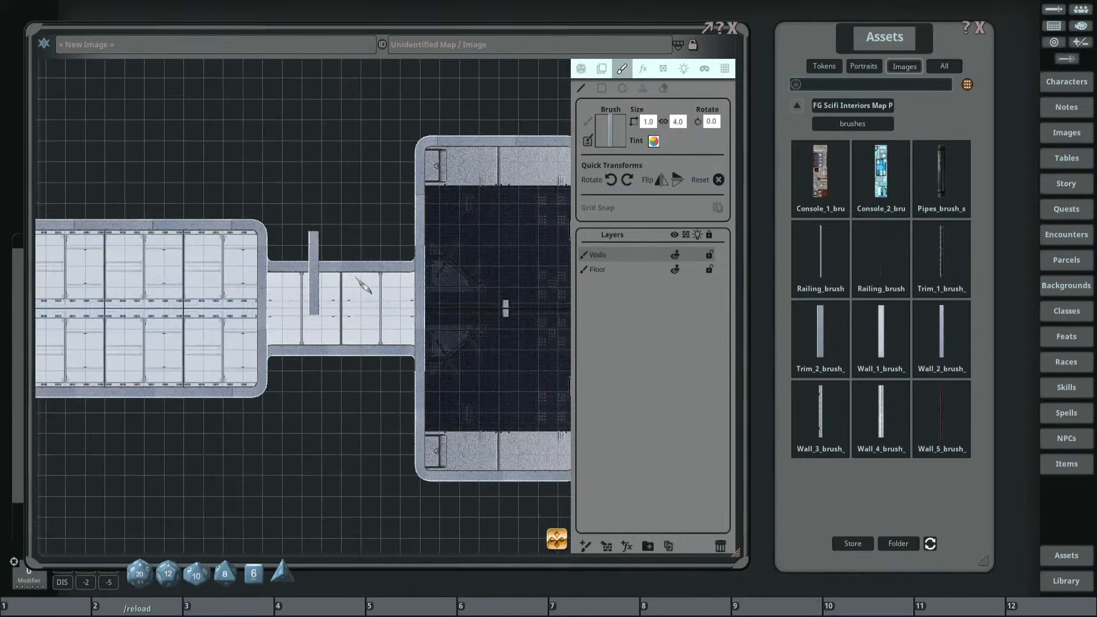
scroll(448, 286, "up", 2)
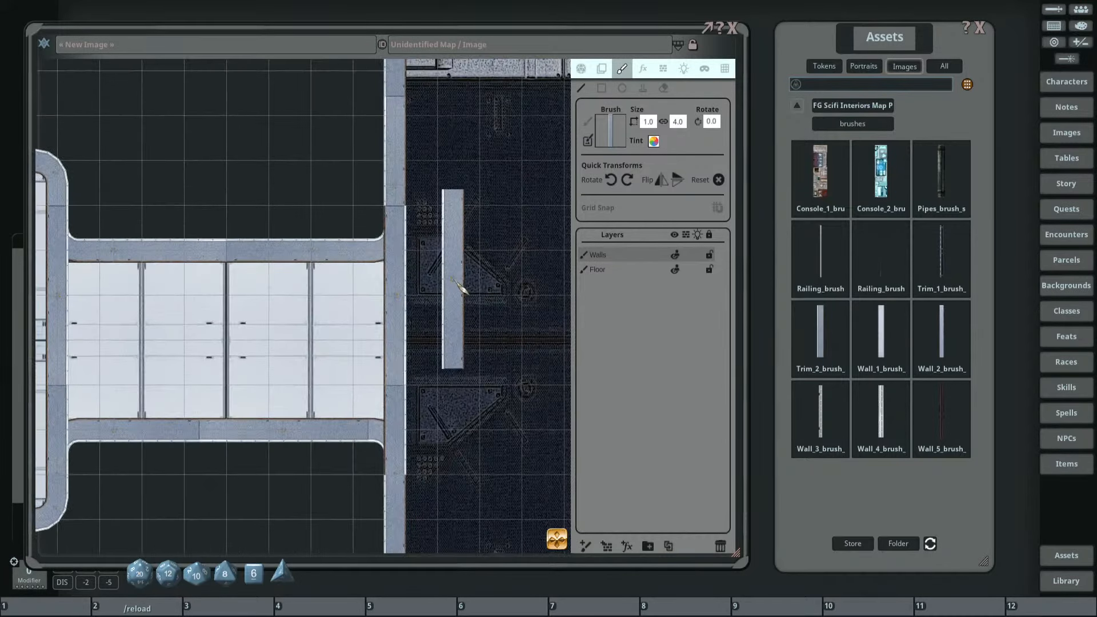
scroll(528, 297, "down", 3)
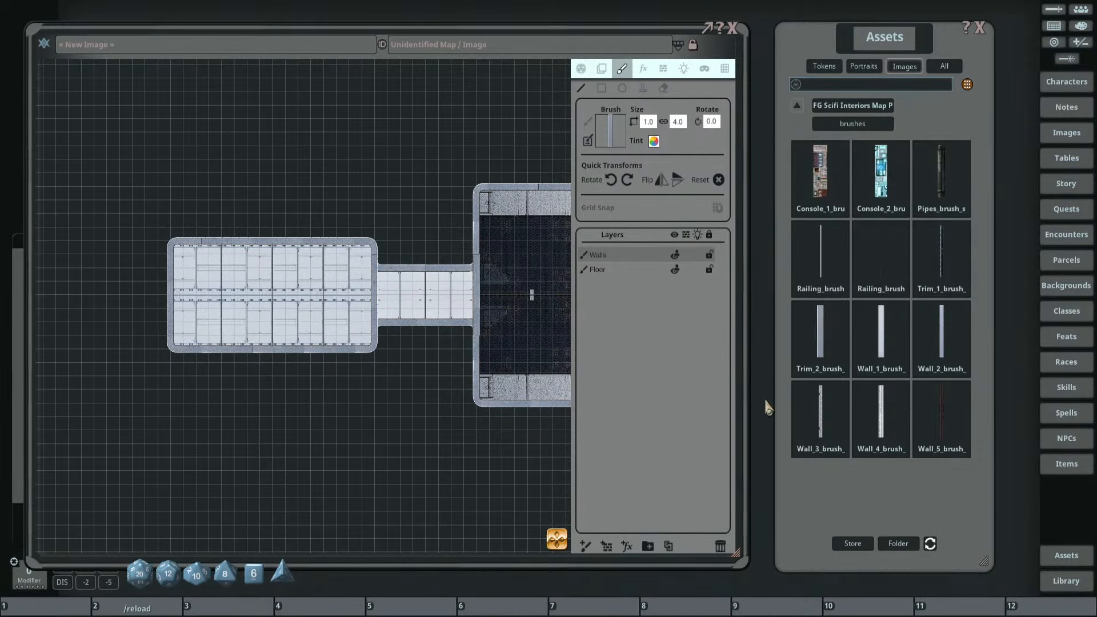
mouse_move(881, 343)
left_mouse_down()
mouse_move(723, 297)
mouse_move(610, 131)
left_mouse_up()
scroll(413, 259, "up", 3)
scroll(413, 260, "down", 1)
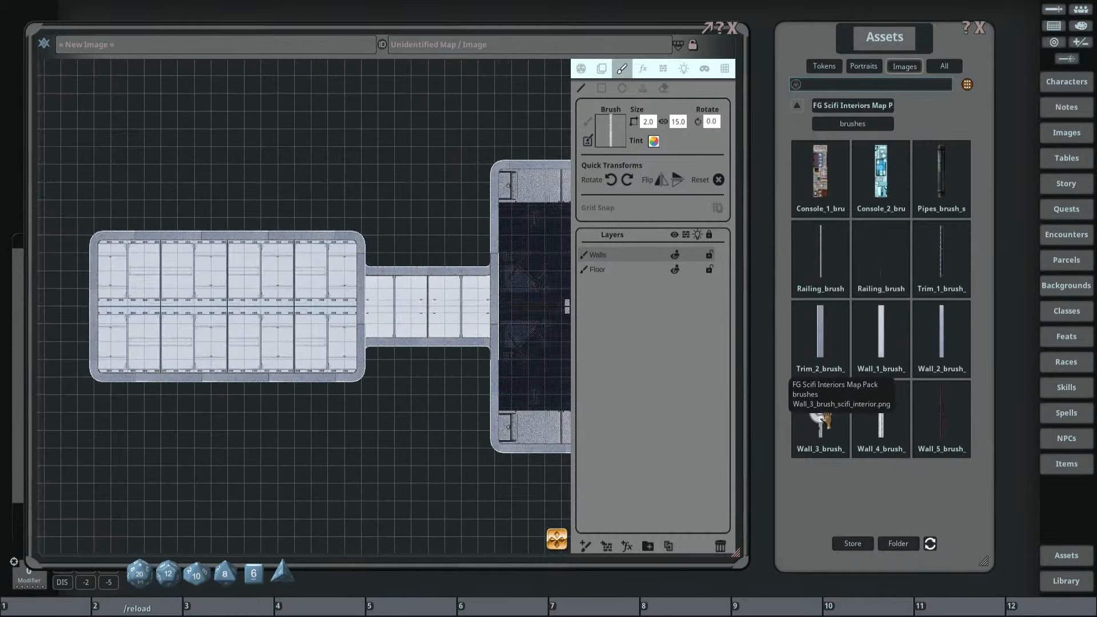
Load the Wall_3 asset as a 2.0 by 14.0 freehand brush and preview it over the floor block.
scroll(310, 264, "up", 1)
scroll(304, 260, "down", 2)
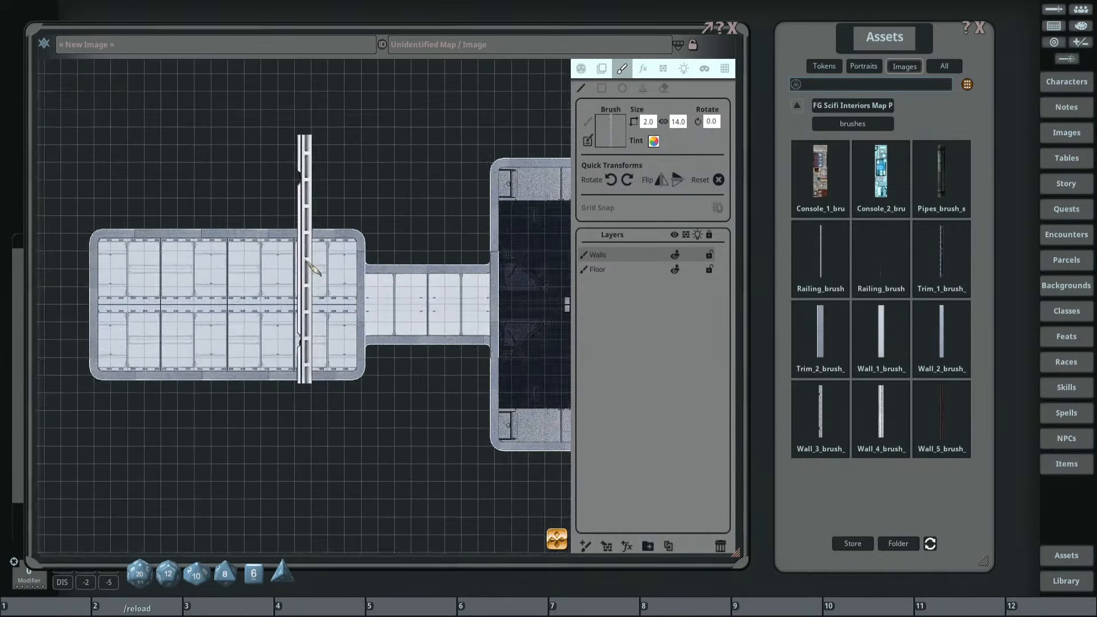
left_click_drag(292, 262, 434, 235)
scroll(276, 225, "up", 3)
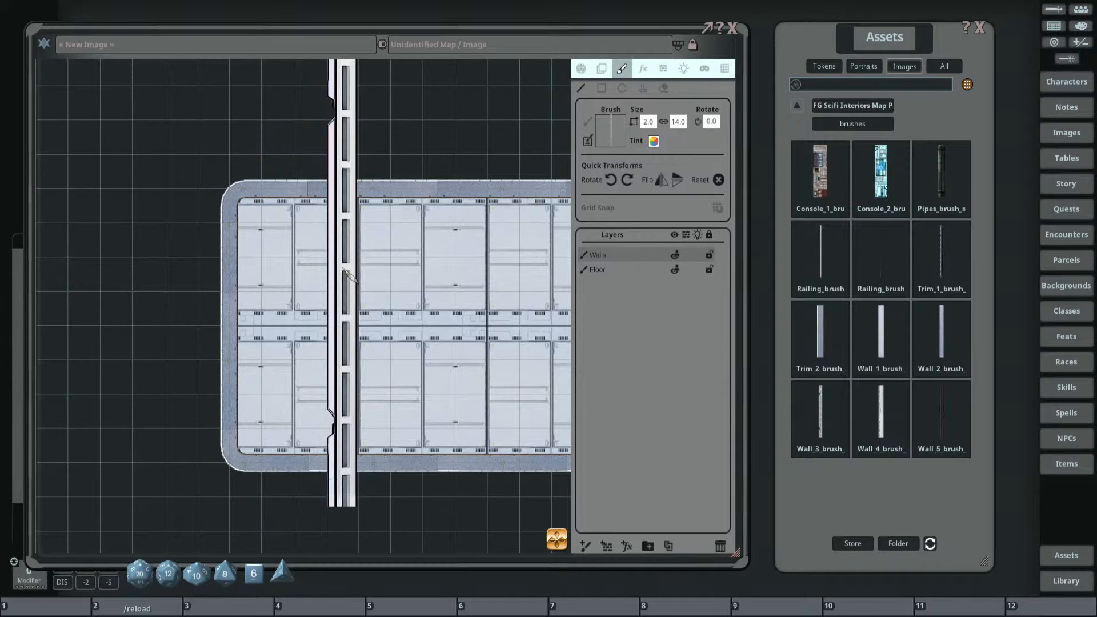
scroll(276, 254, "down", 2)
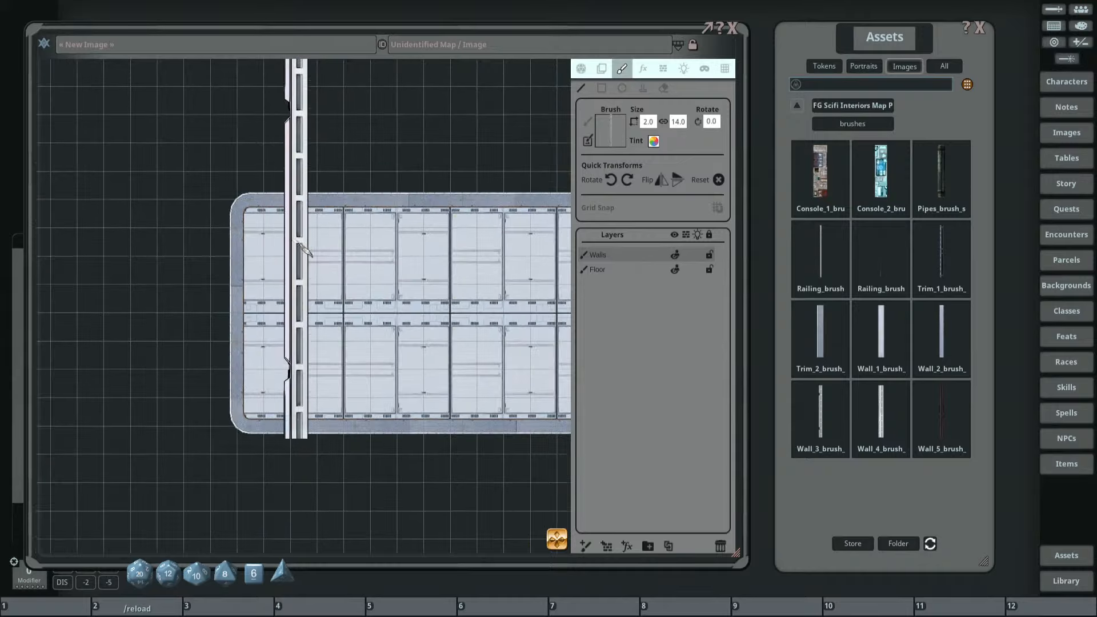
left_click_drag(285, 222, 146, 225)
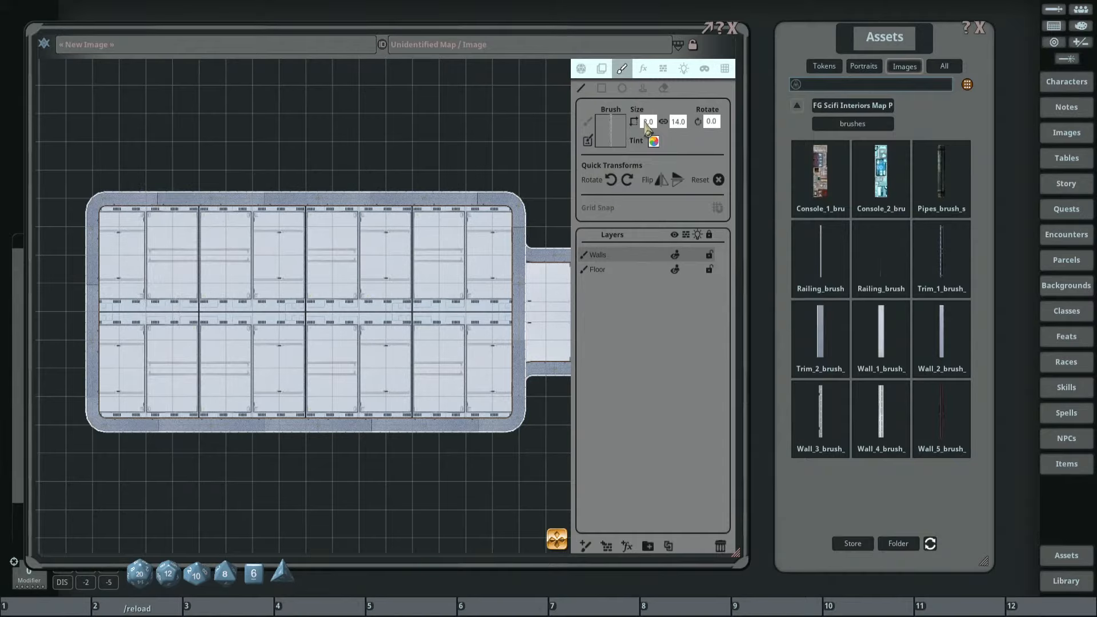
Resize the Wall_3 brush to 1.0 by 7.0 with linked proportions and preview it over the floor block.
left_click(648, 123)
type("1")
key("Return")
scroll(404, 218, "down", 3)
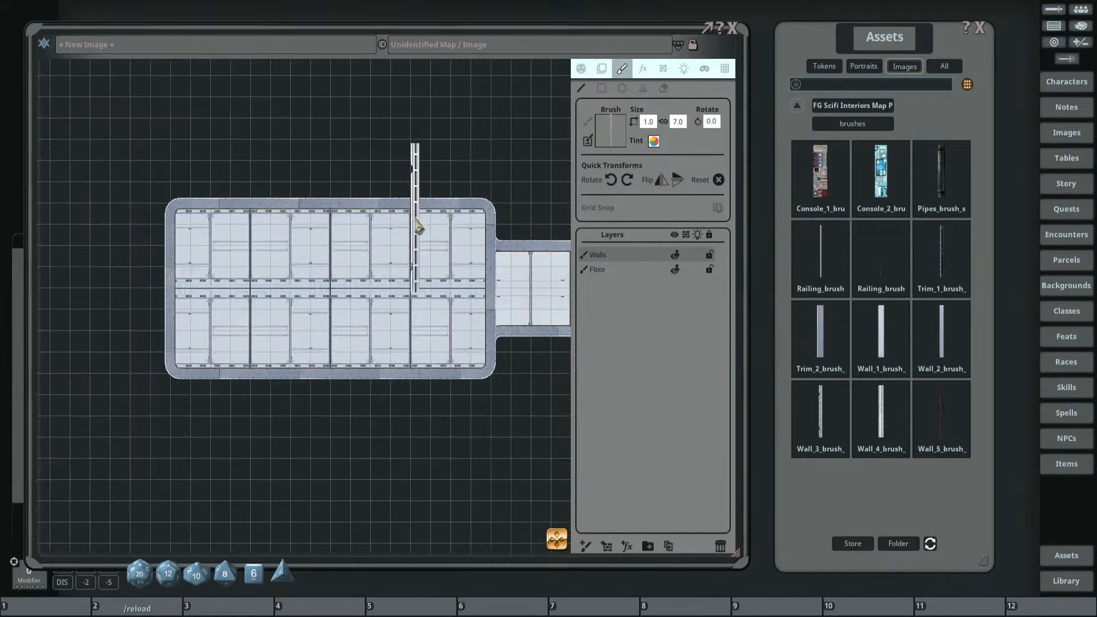
Preview the 1.0 by 7.0 Wall_3 brush over the corridor and the dark room's trim walls.
mouse_move(419, 220)
left_mouse_down()
mouse_move(292, 168)
mouse_move(220, 180)
mouse_move(137, 152)
left_mouse_up()
scroll(303, 230, "down", 3)
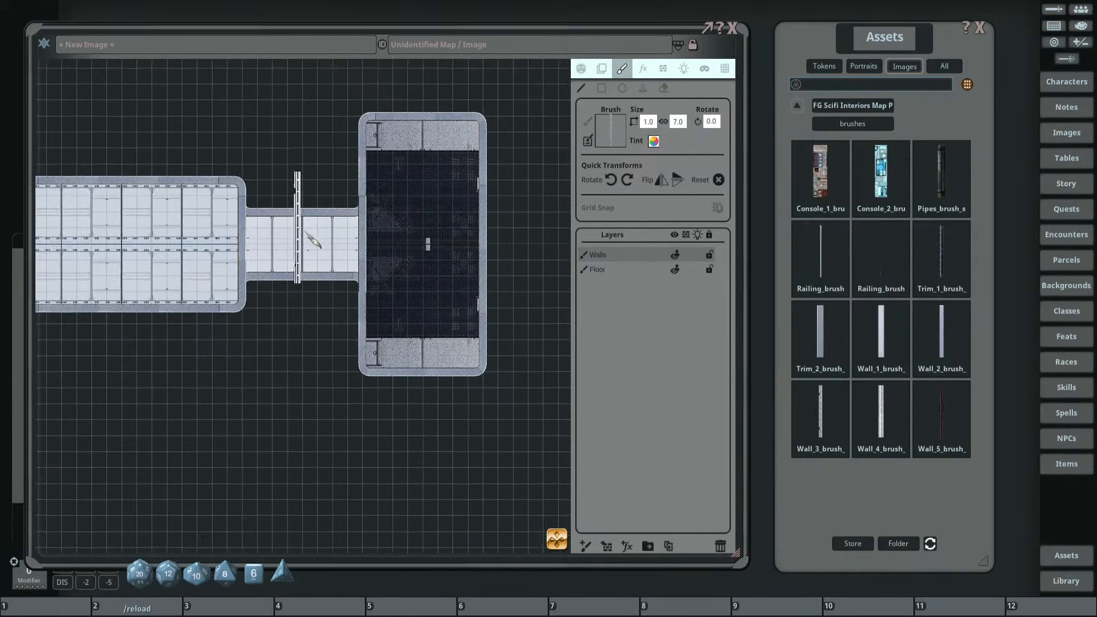
scroll(313, 241, "up", 5)
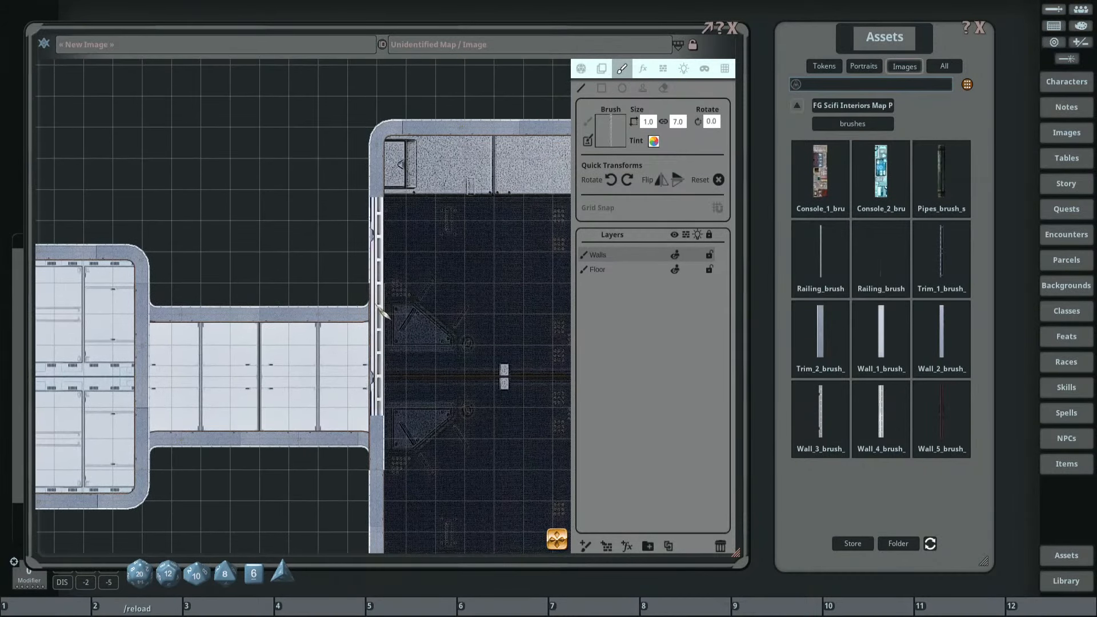
left_click_drag(376, 307, 309, 319)
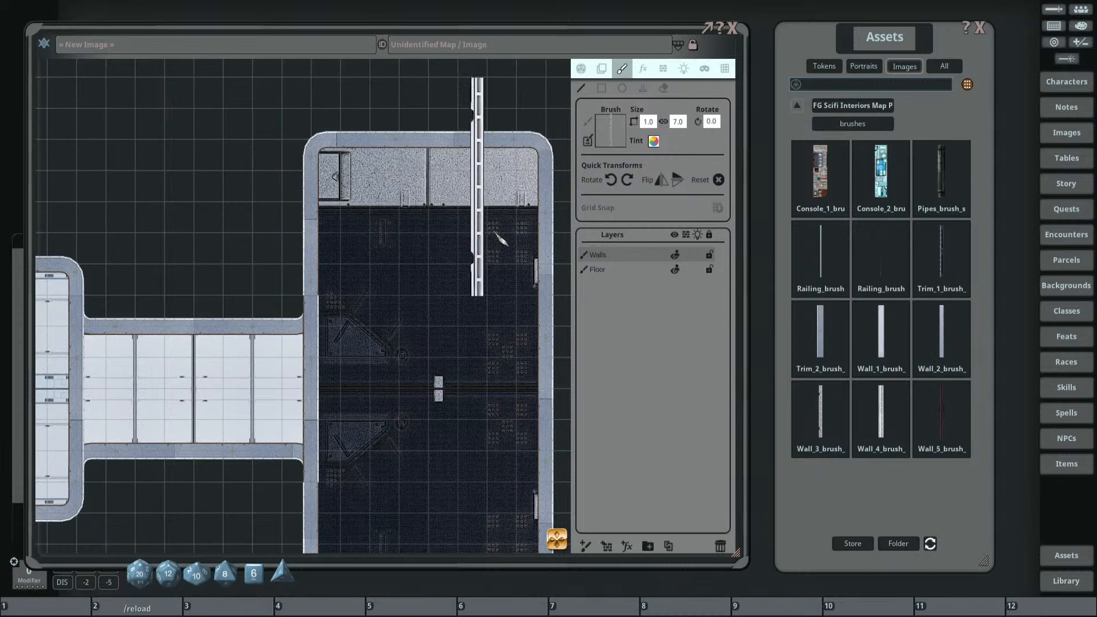
scroll(400, 343, "down", 3)
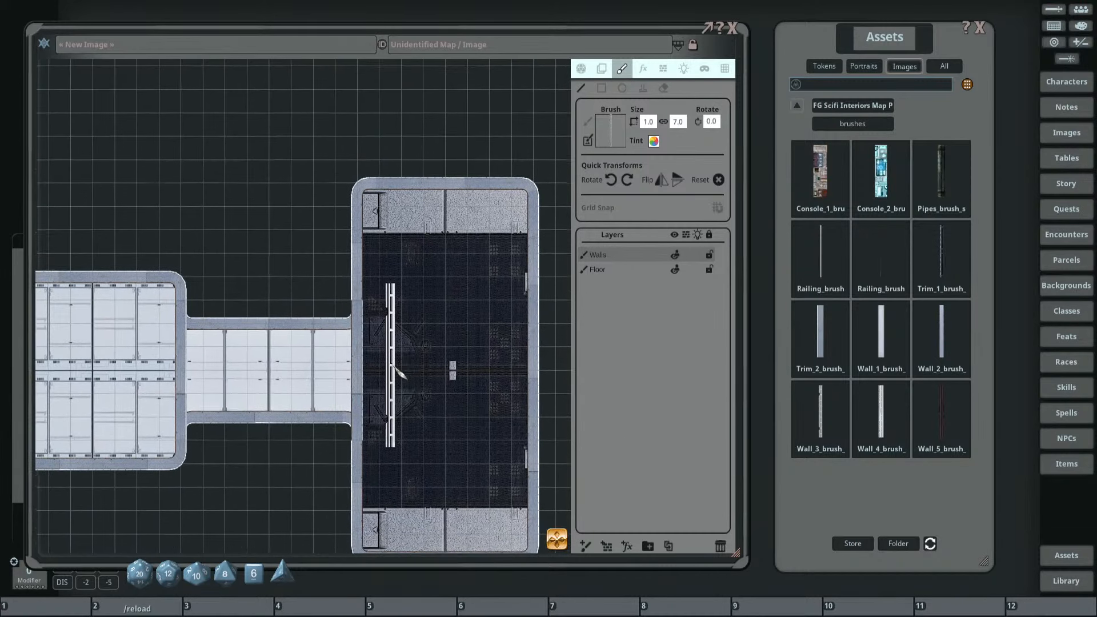
Paint a 1.0 by 7.0 Wall_3 wall on the Walls layer from the large room's left side along its upper edge.
scroll(387, 314, "up", 3)
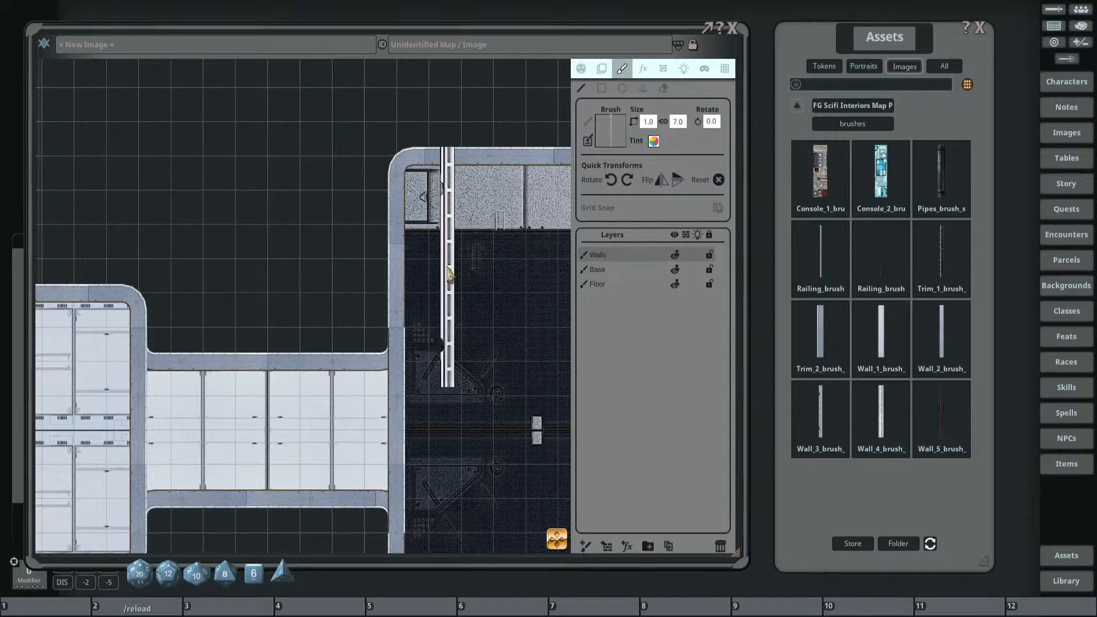
scroll(350, 238, "down", 5)
scroll(549, 269, "up", 5)
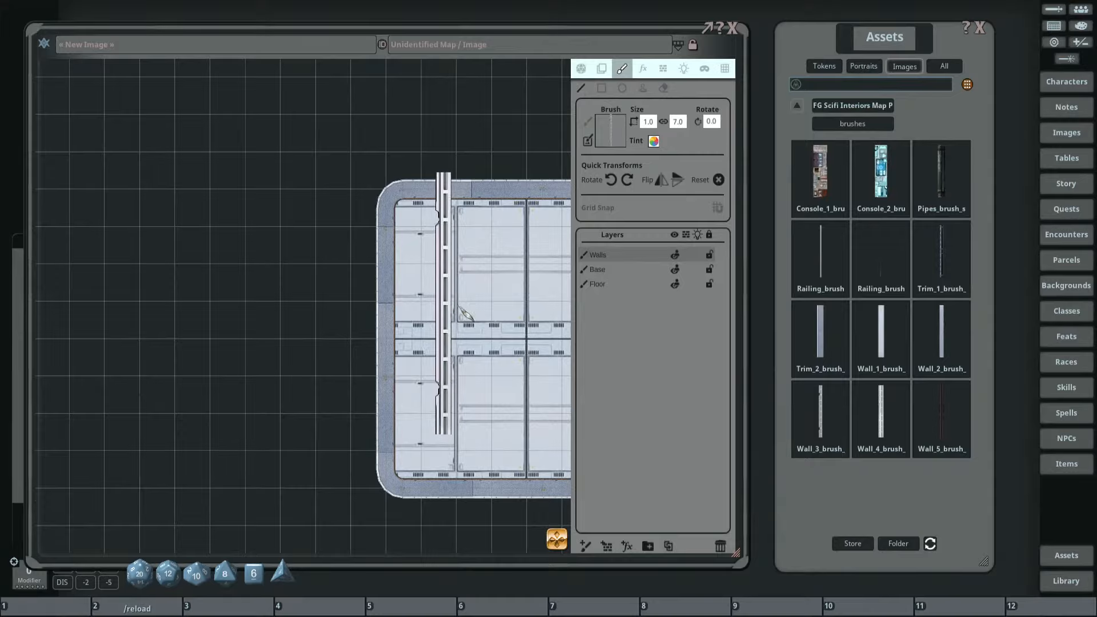
key("ctrl")
mouse_move(387, 303)
left_mouse_down()
mouse_move(387, 189)
mouse_move(473, 240)
left_mouse_up()
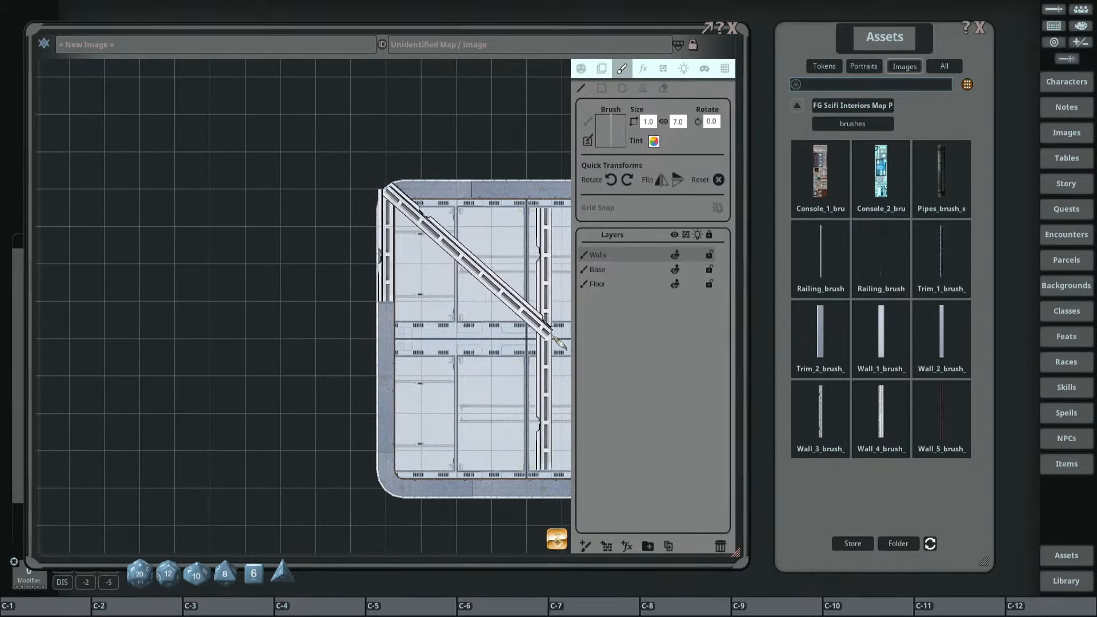
left_click_drag(553, 333, 297, 367)
left_click_drag(553, 226, 303, 245)
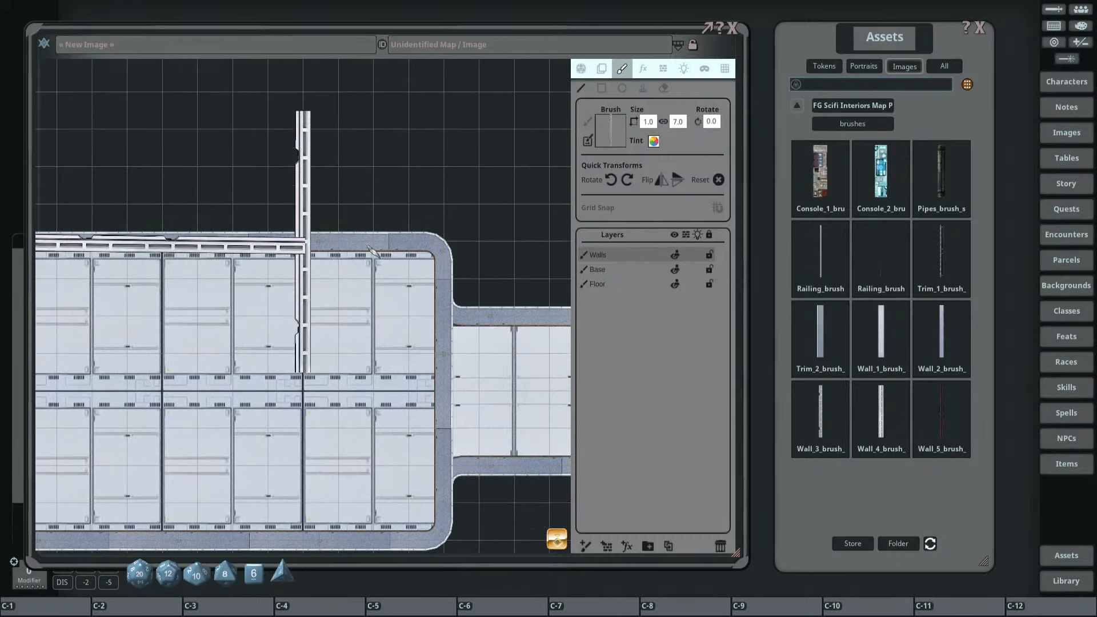
left_click(445, 242)
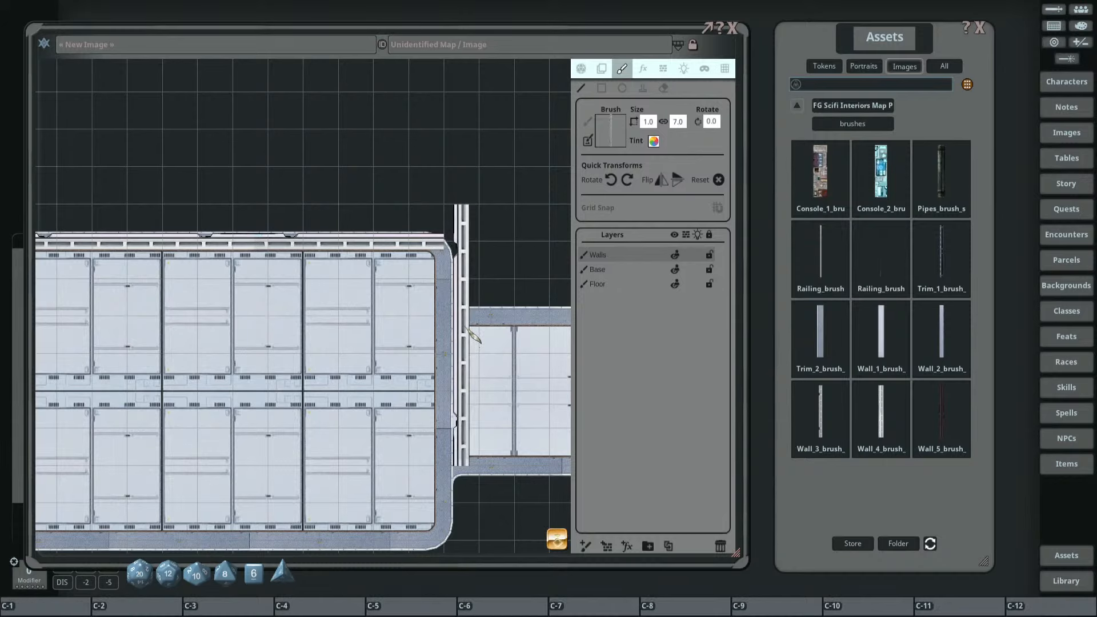
Switch to the eraser and remove the Wall_3 wall just painted along the large room's upper edge.
left_click(663, 89)
scroll(251, 278, "down", 3)
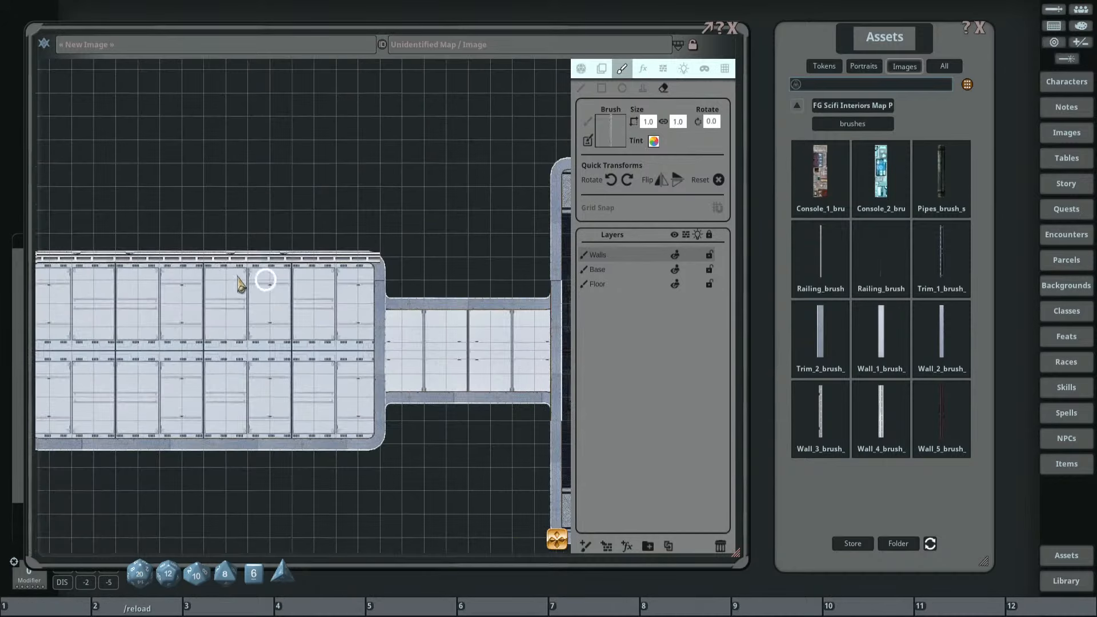
mouse_move(309, 266)
left_mouse_down()
mouse_move(167, 266)
mouse_move(343, 252)
left_mouse_up()
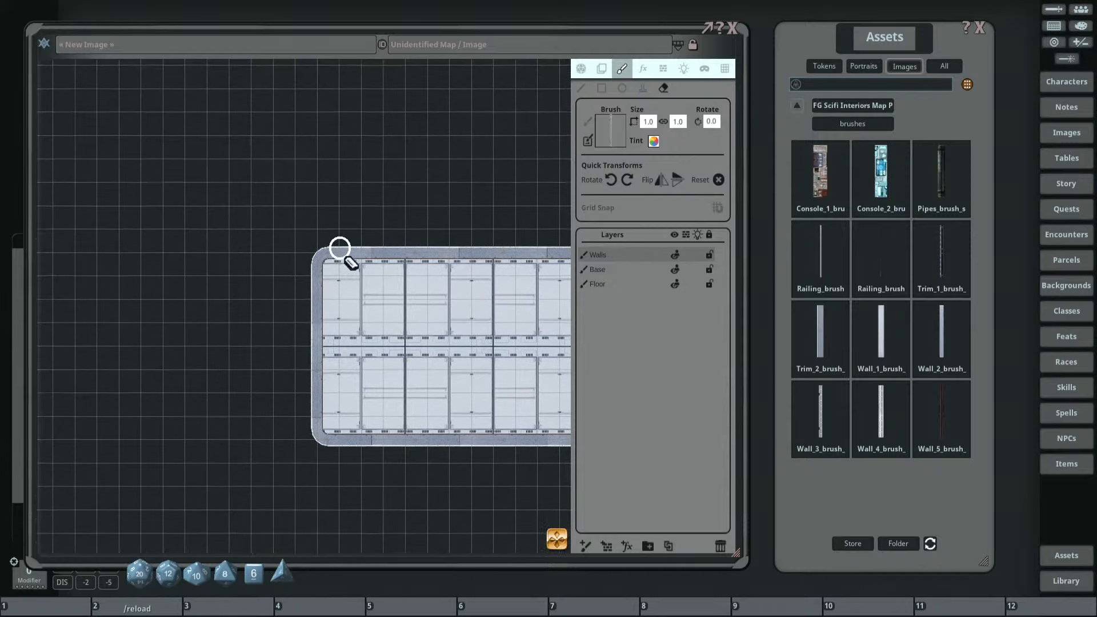
Paint the 1.0 by 7.0 Wall_3 wall up the large room's left side, across its upper edge and down toward the corridor.
scroll(342, 314, "up", 2)
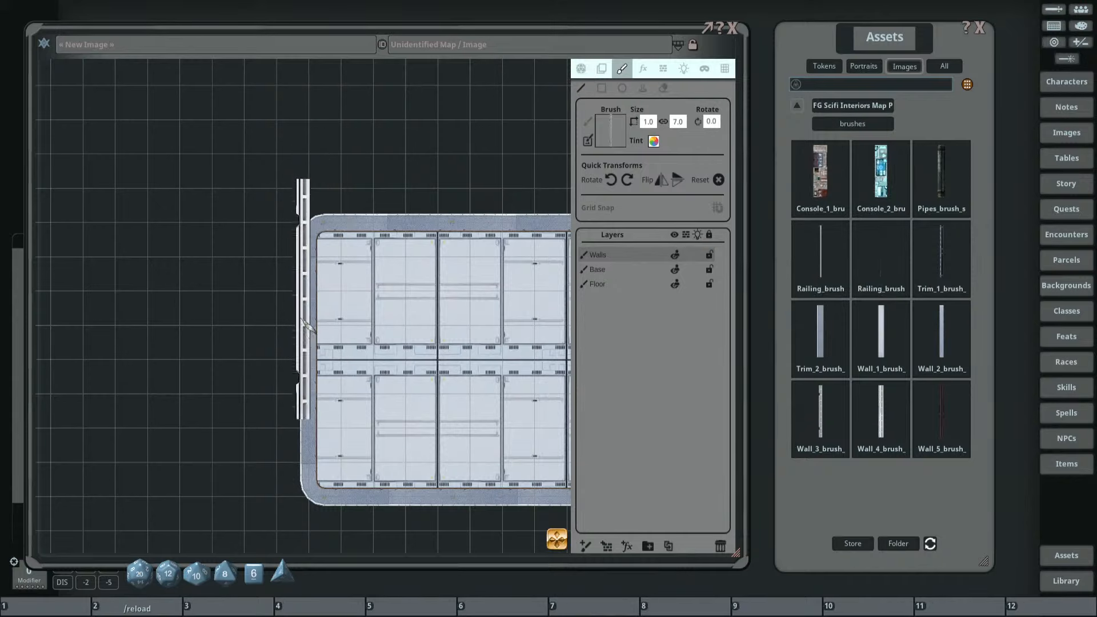
left_click(300, 327)
left_click(301, 221)
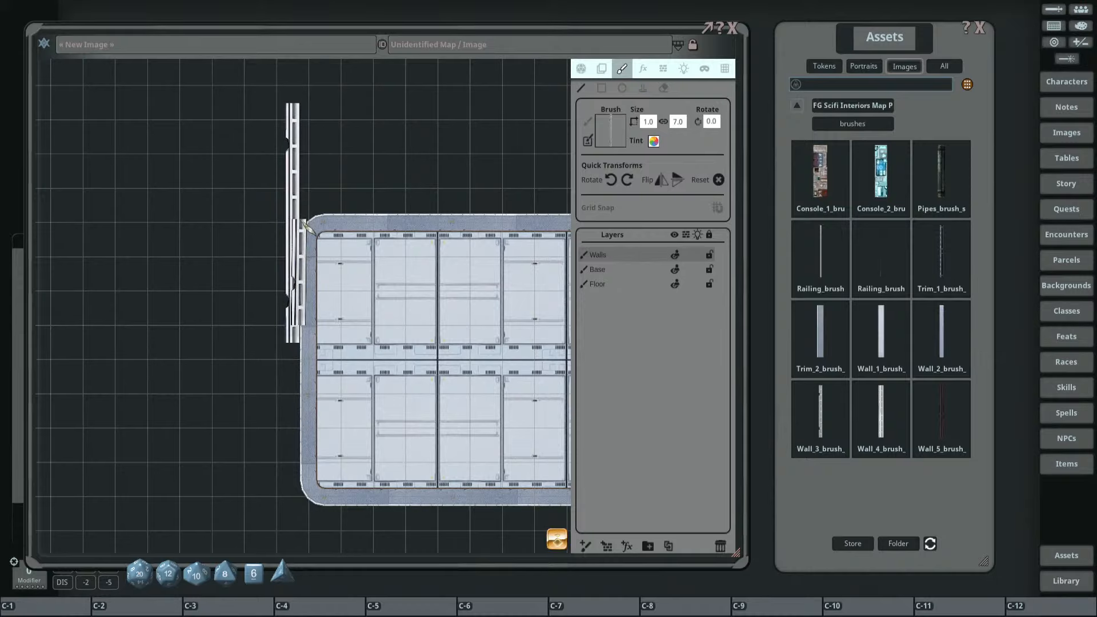
left_click_drag(433, 220, 183, 207)
left_click_drag(477, 212, 333, 199)
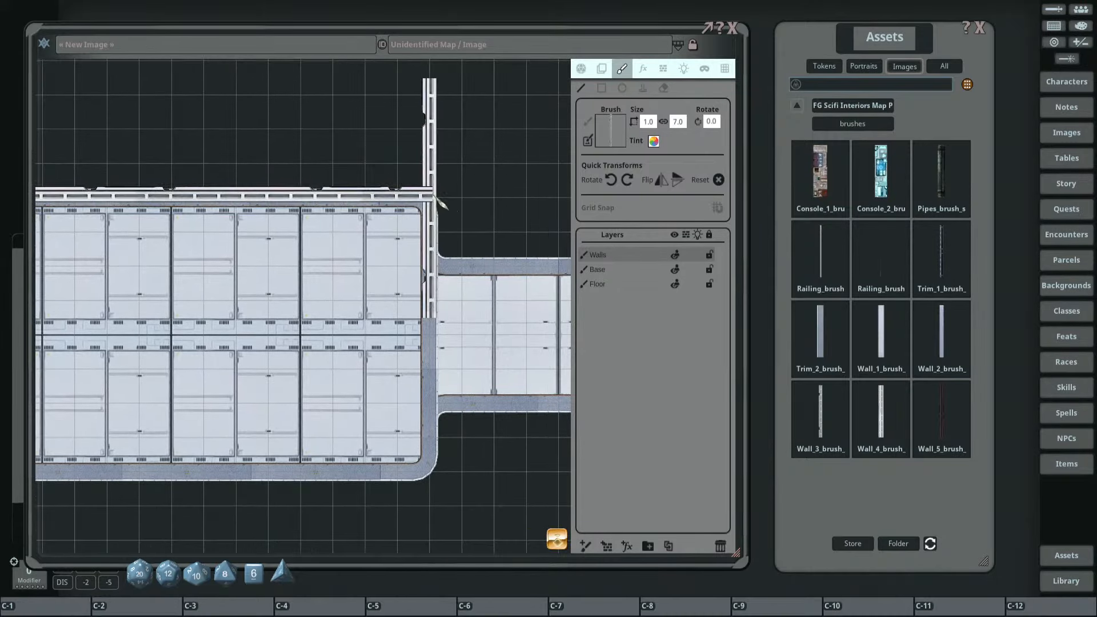
left_click(442, 202)
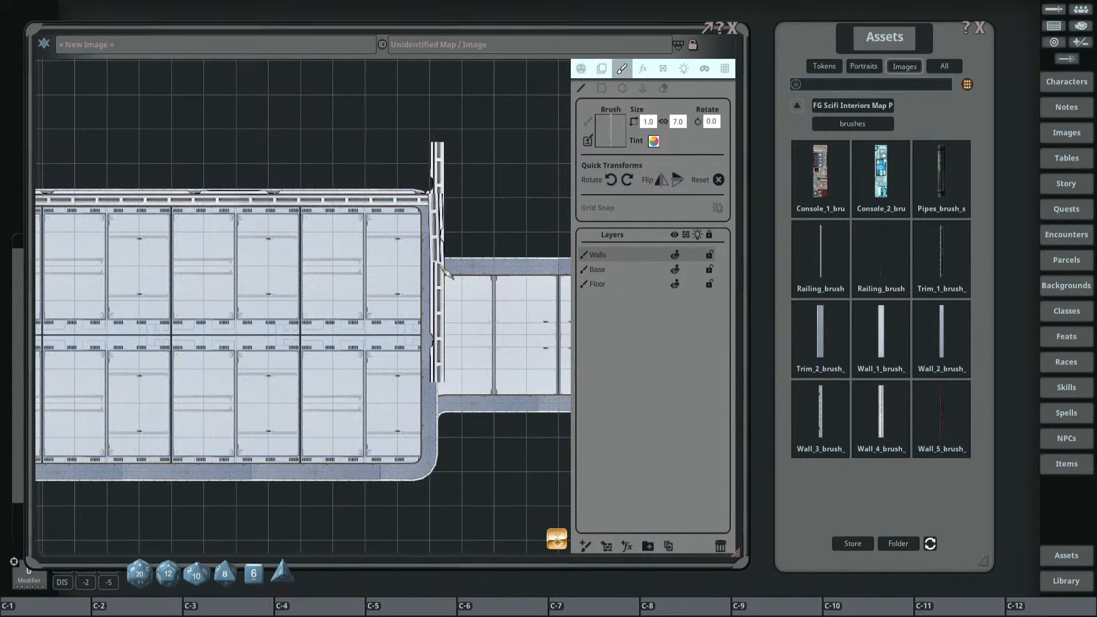
scroll(400, 263, "down", 1)
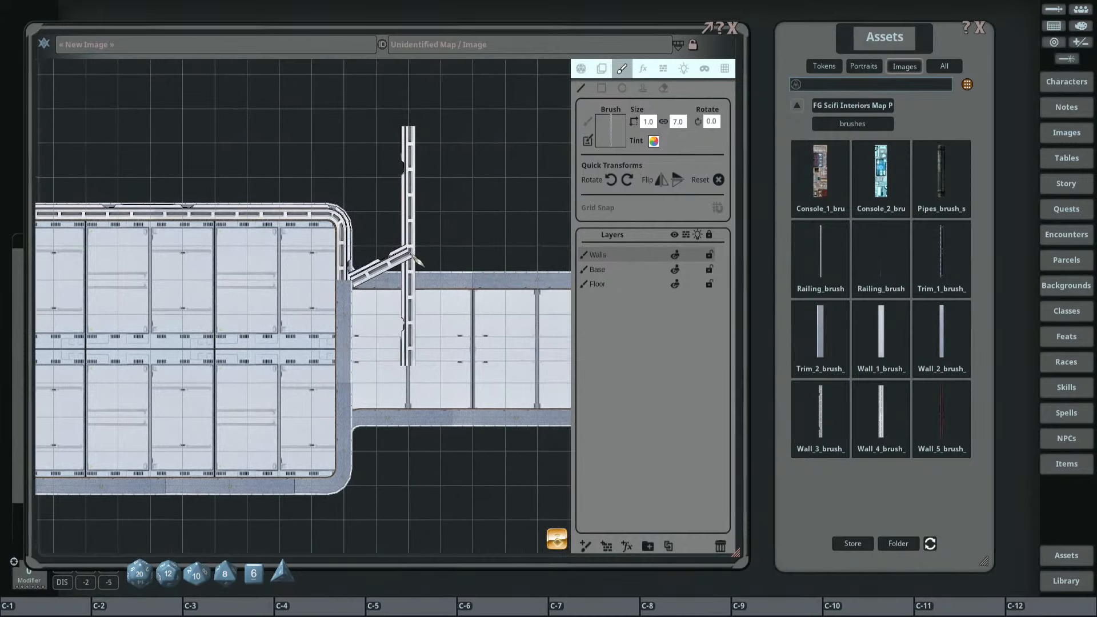
scroll(389, 257, "down", 2)
scroll(381, 250, "down", 1)
left_click_drag(382, 250, 526, 281)
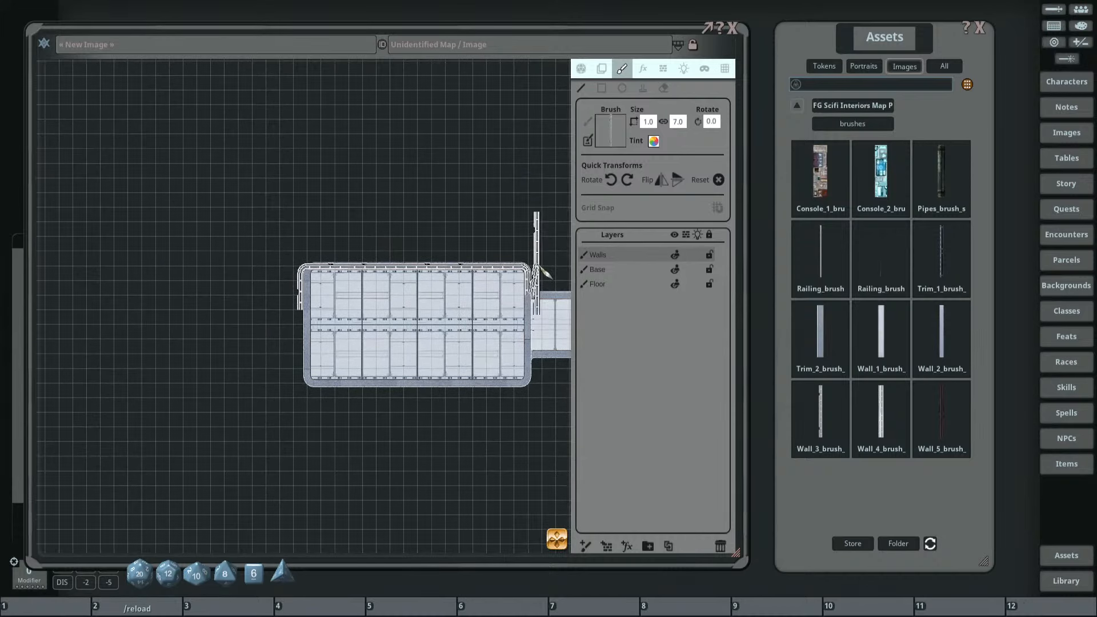
Inspect the painted wall around the large room's upper edge and undo it.
scroll(518, 262, "up", 2)
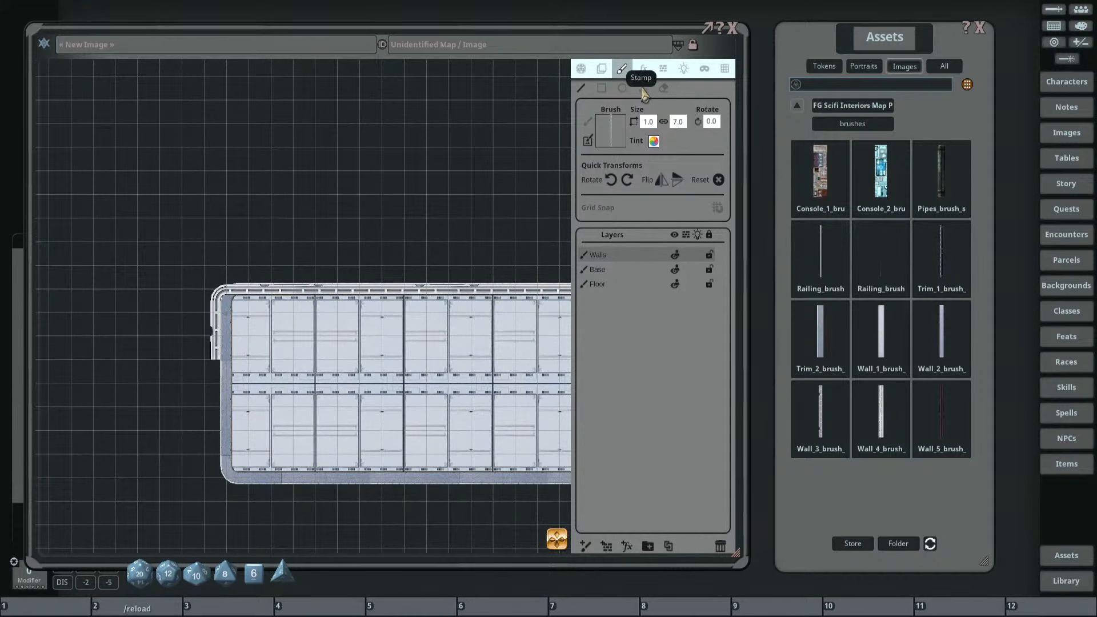
left_click_drag(447, 244, 367, 221)
mouse_move(139, 336)
left_mouse_down()
mouse_move(141, 295)
mouse_move(226, 267)
mouse_move(420, 267)
left_mouse_up()
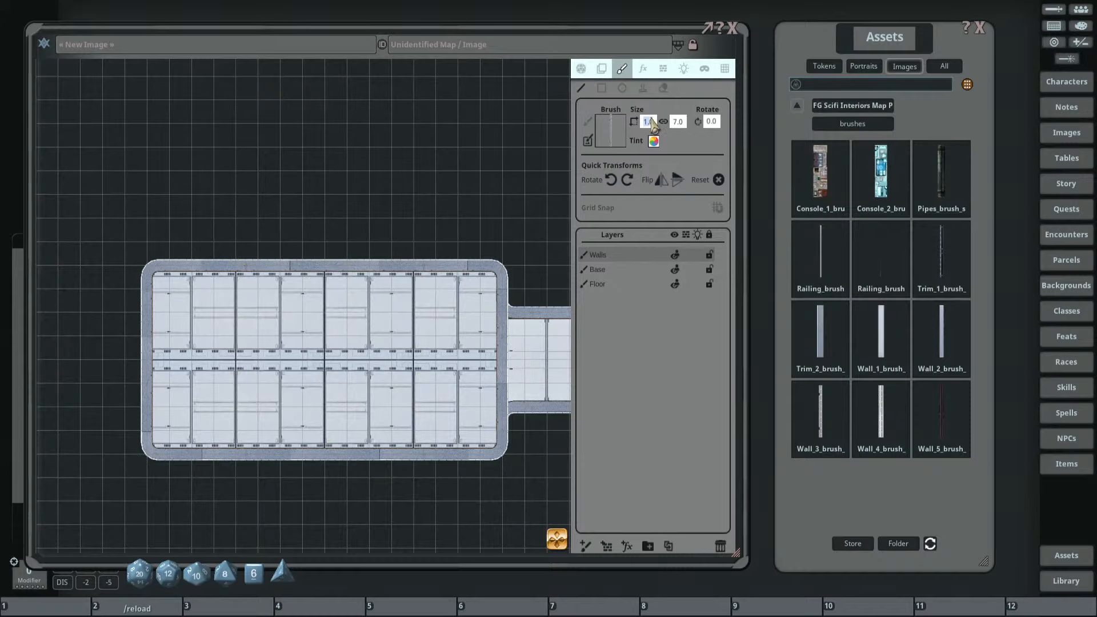
Try the Wall_3 brush at 0.5 by 3.5 over the room's corner and resize it to 0.8 by 5.3.
type(".5")
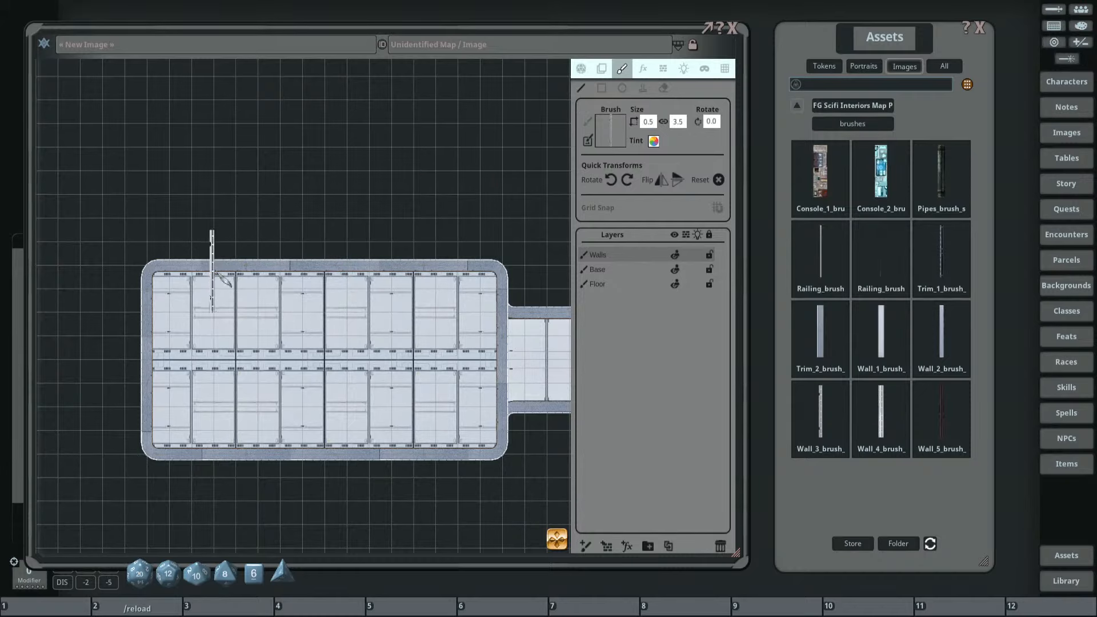
scroll(224, 281, "up", 2)
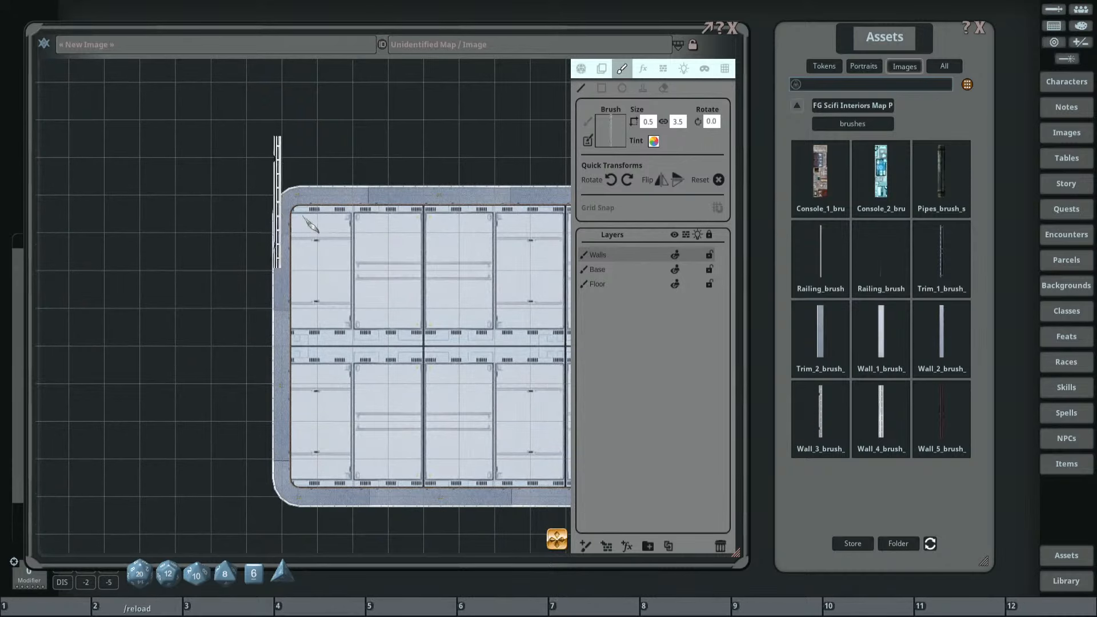
type("0")
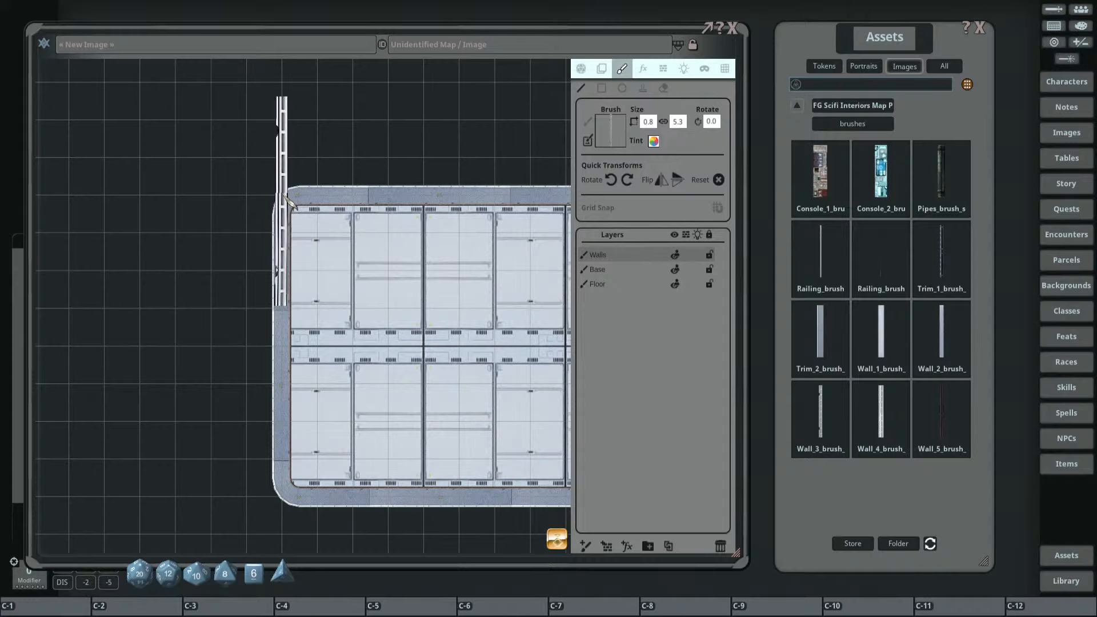
Paint the 0.8 by 5.3 Wall_3 wall around the large room's upper half, ending on the right side beside the corridor.
mouse_move(287, 200)
left_mouse_down()
mouse_move(409, 201)
mouse_move(266, 205)
mouse_move(379, 210)
left_mouse_up()
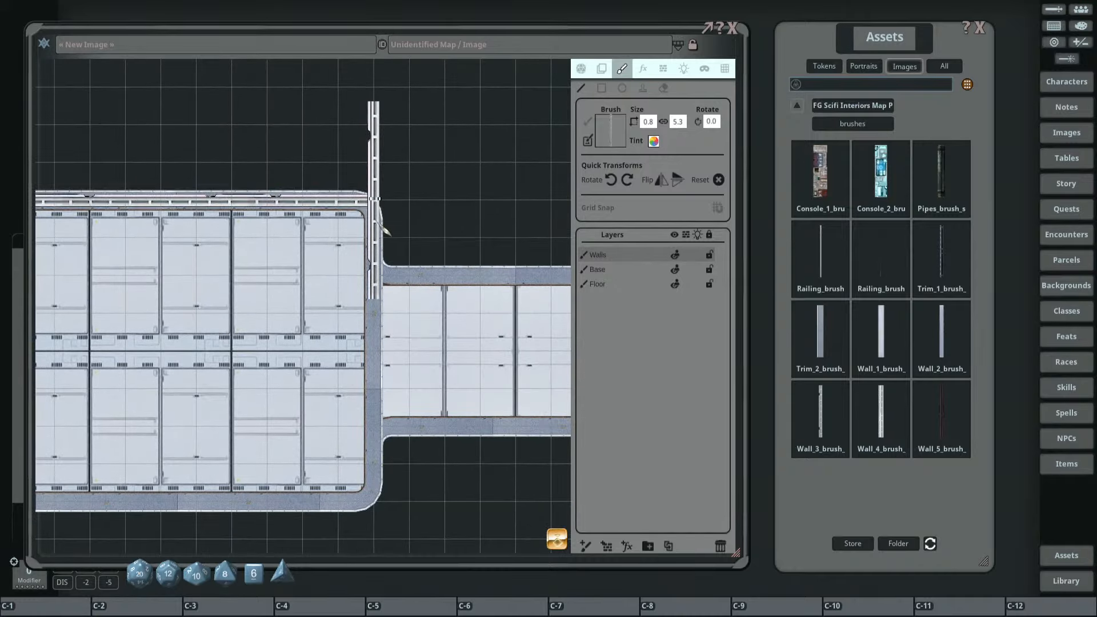
left_click(376, 279)
left_click_drag(452, 281, 440, 278)
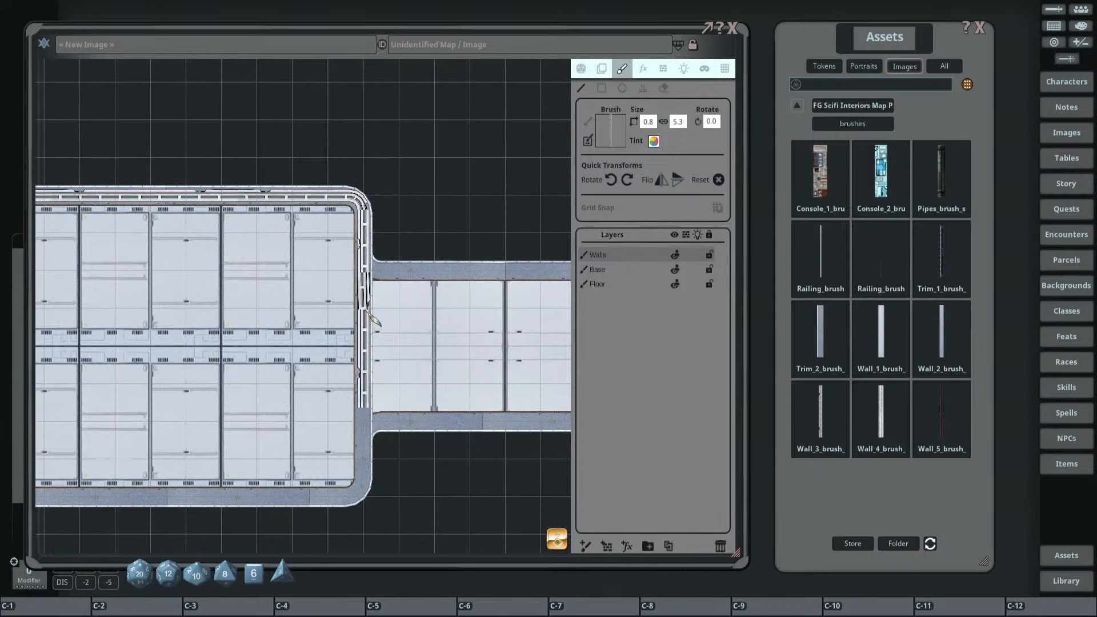
Try to paint the Wall_3 wall down the lower part of the large room's left side to the corner, leaving a door gap.
scroll(320, 286, "down", 5)
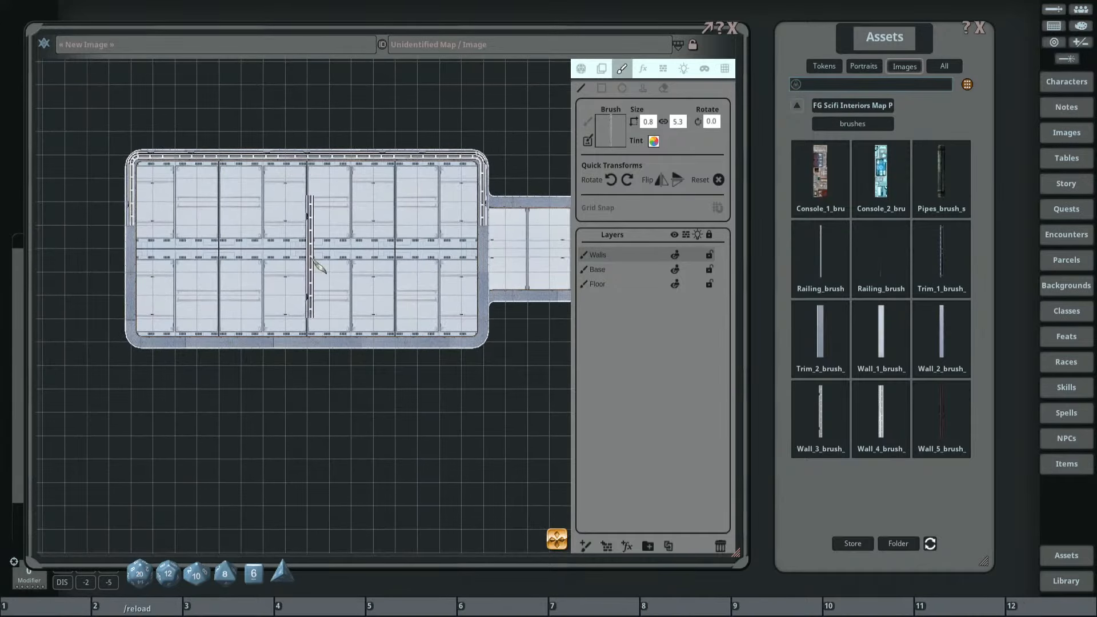
scroll(284, 260, "up", 4)
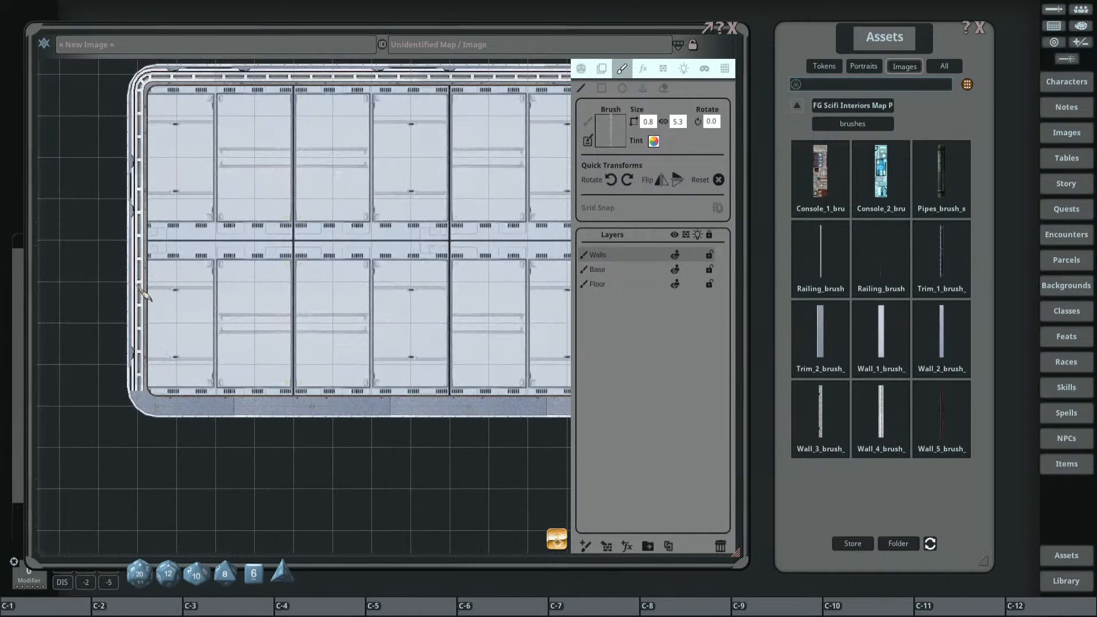
left_click(137, 284)
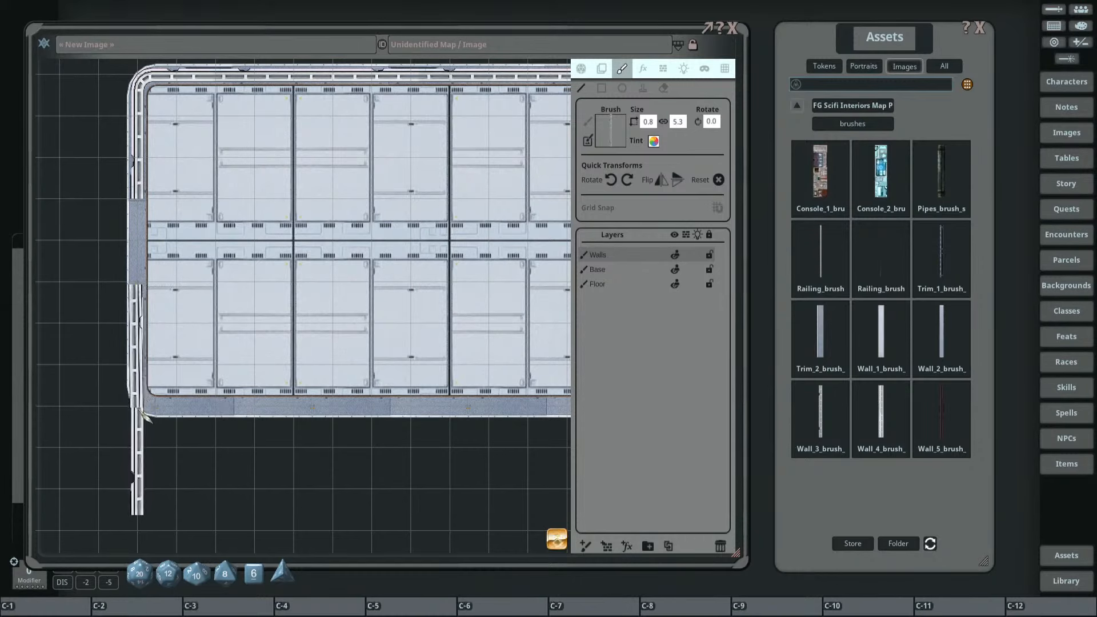
left_click(136, 405)
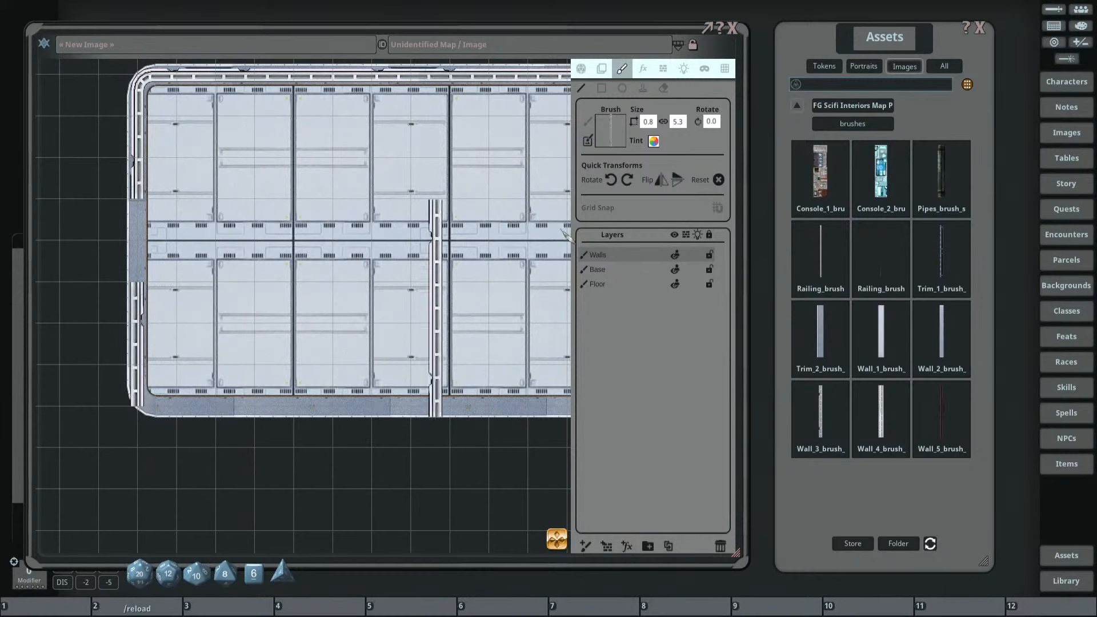
left_click_drag(123, 320, 139, 408)
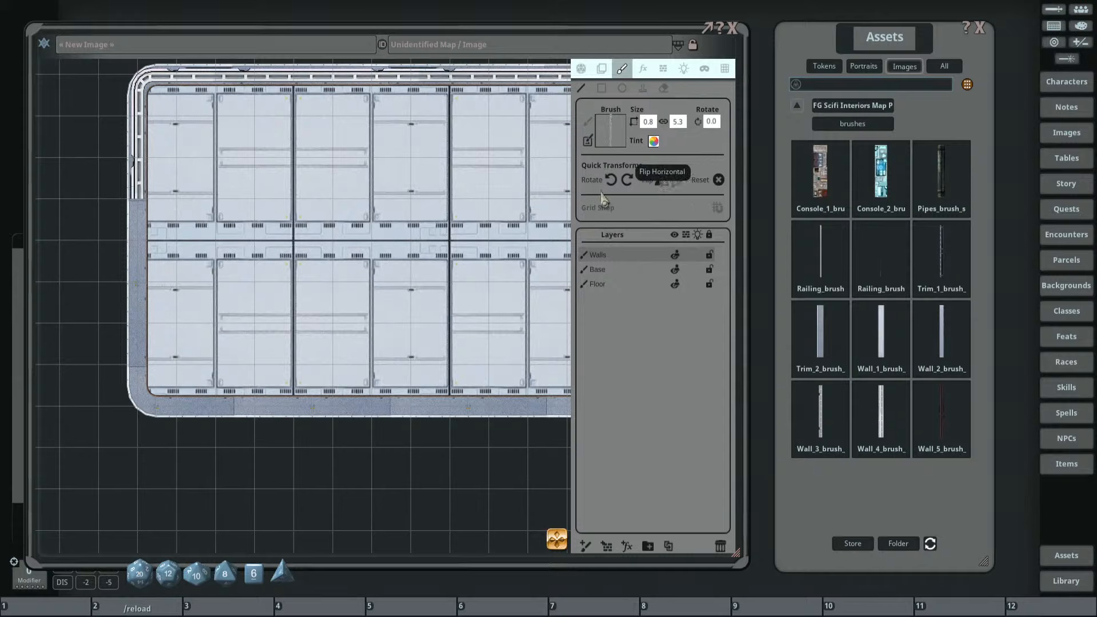
With the Wall_3 brush flipped horizontally, paint the large room's lower wall from the left side around to the right, leaving door gaps on both sides.
left_click(135, 282, "ctrl")
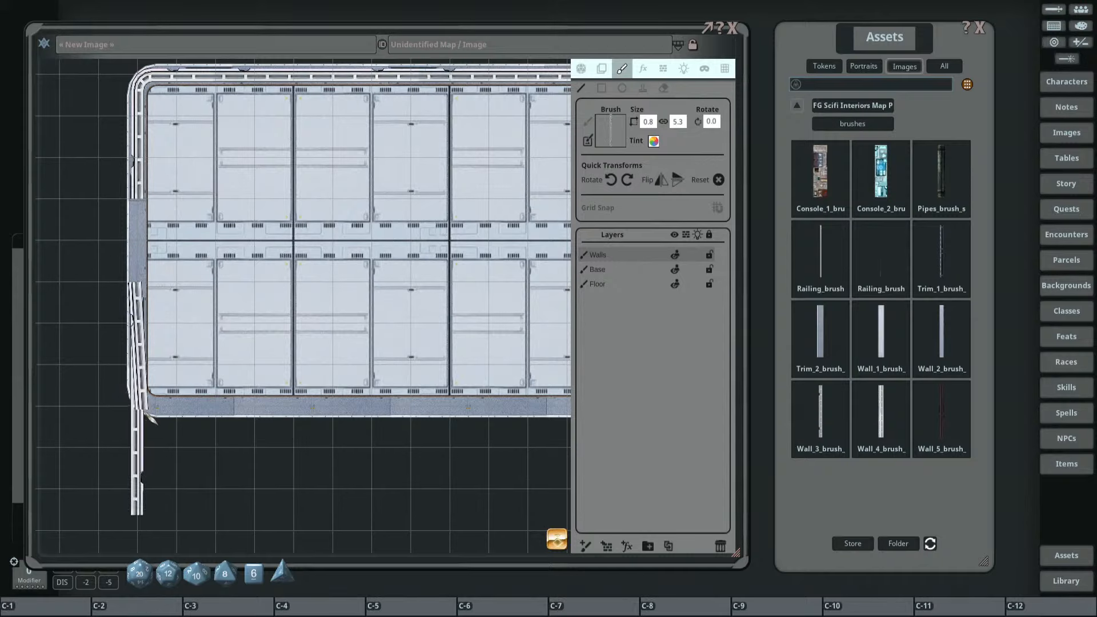
left_click(141, 408, "ctrl")
left_click_drag(510, 407, 195, 342)
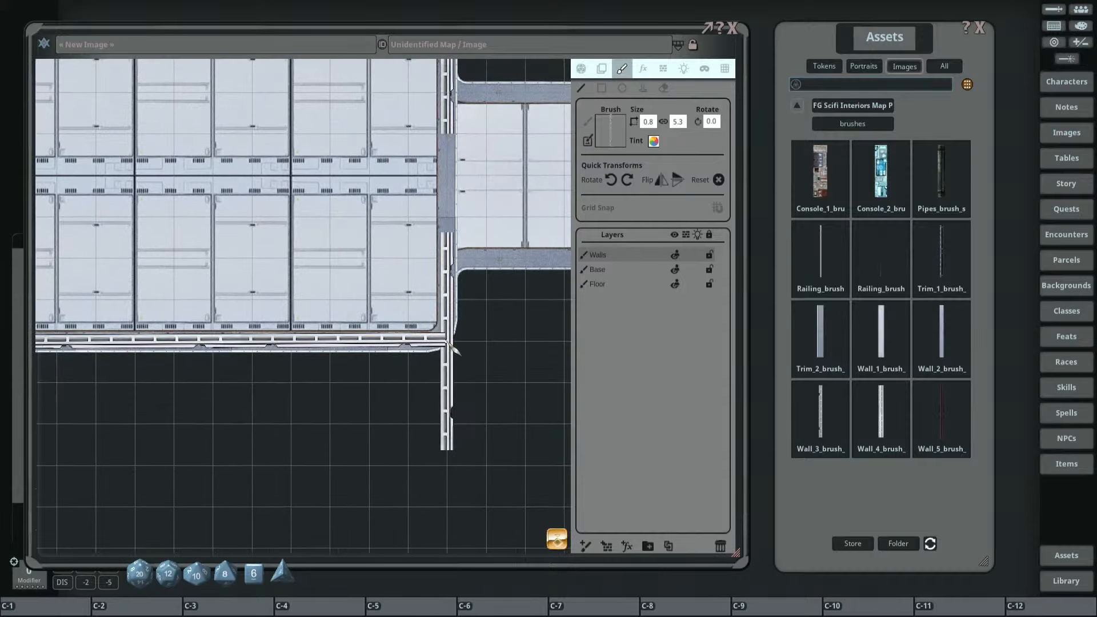
left_click(453, 341)
left_click_drag(467, 264, 442, 414)
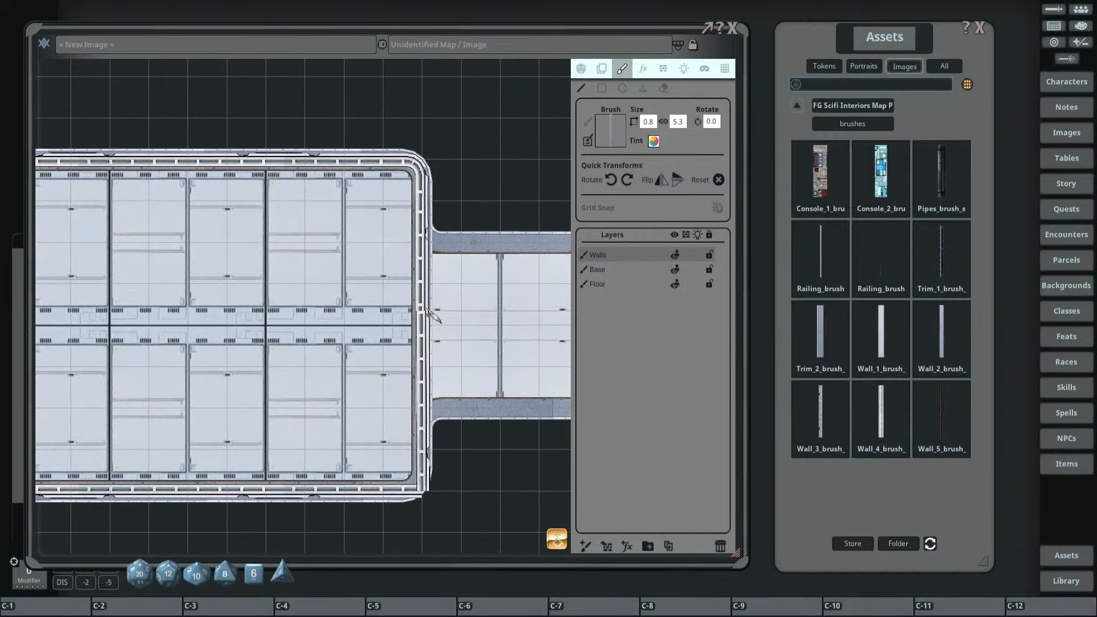
left_click(427, 369, "ctrl")
Paint 0.8 by 5.3 Wall_3 walls along the upper and lower edges of the corridor between the two rooms.
mouse_move(495, 335)
left_mouse_down()
mouse_move(405, 315)
mouse_move(339, 337)
left_mouse_up()
scroll(336, 333, "down", 4)
scroll(343, 341, "up", 2)
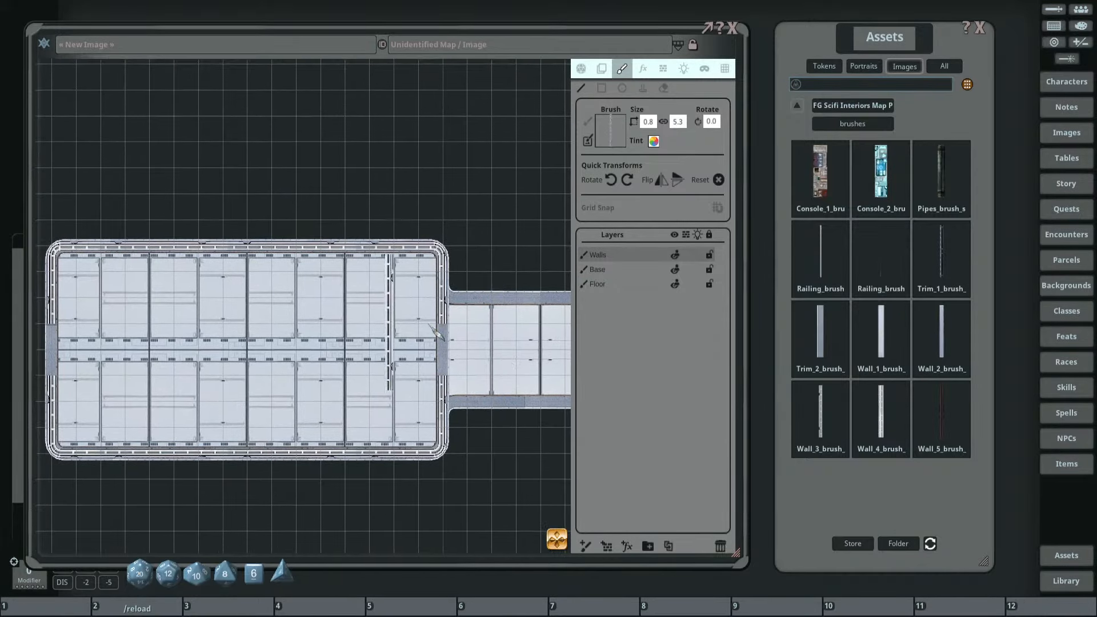
scroll(425, 324, "up", 3)
scroll(426, 324, "up", 1)
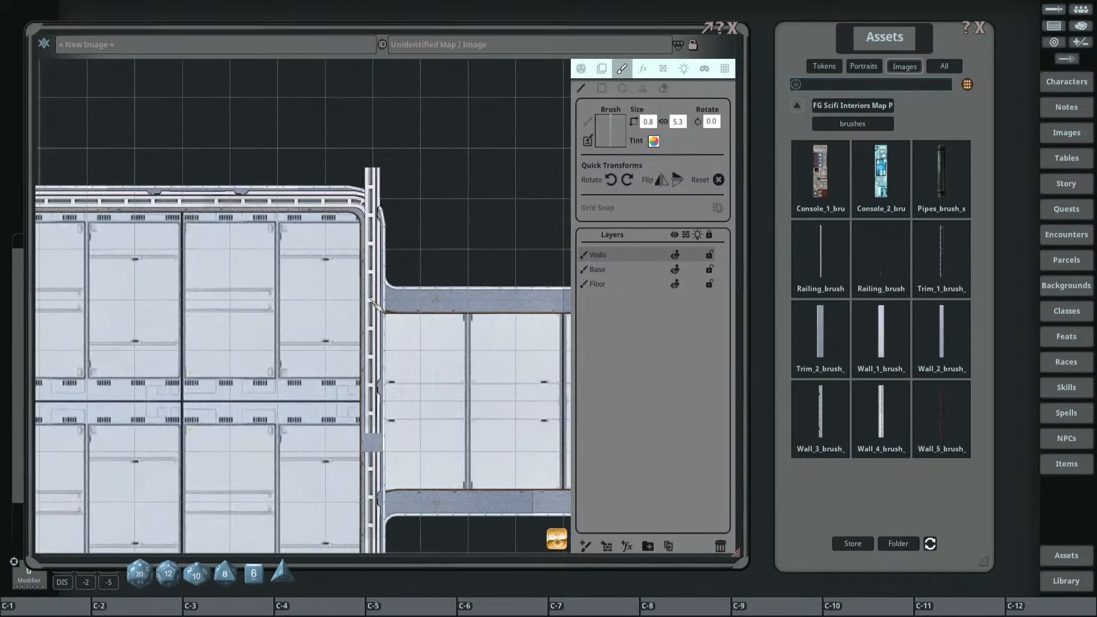
left_click(373, 299, "ctrl")
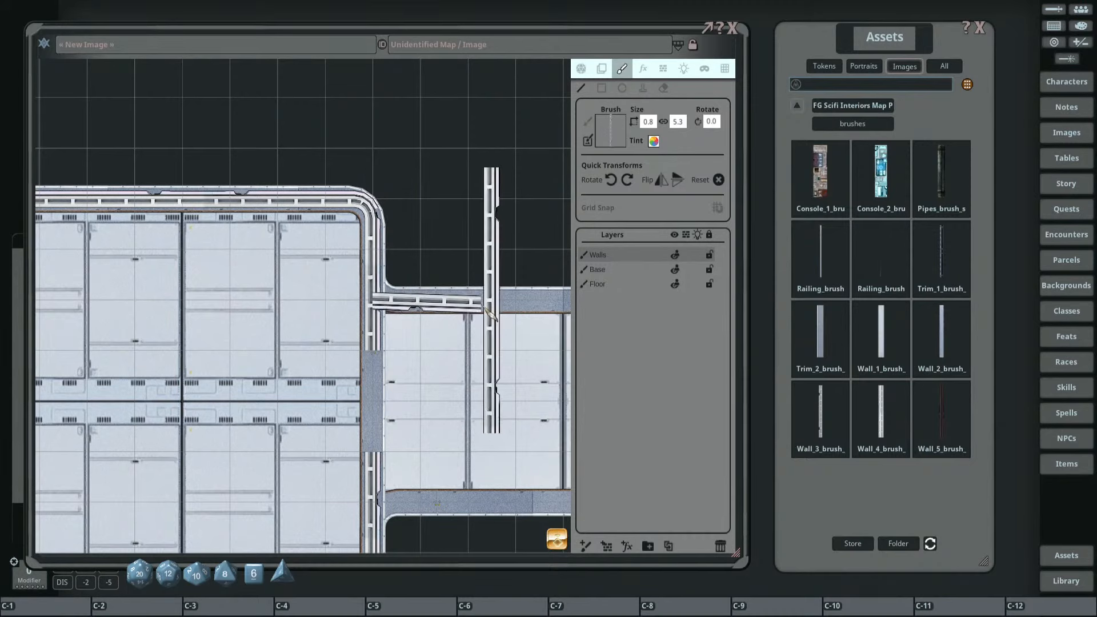
left_click_drag(515, 300, 198, 292)
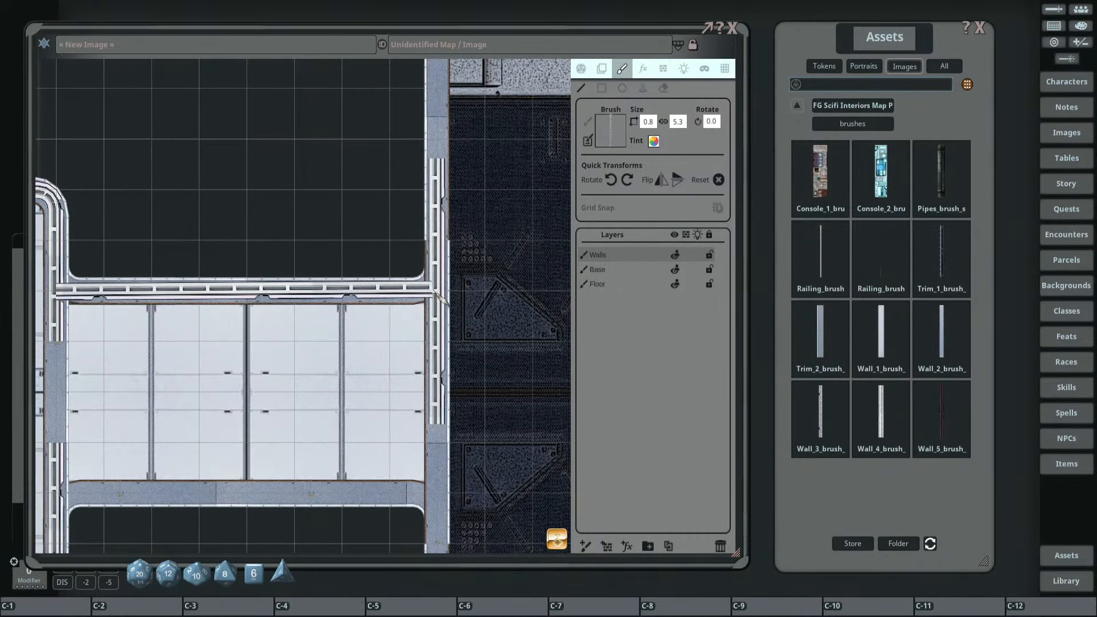
left_click_drag(271, 388, 347, 288)
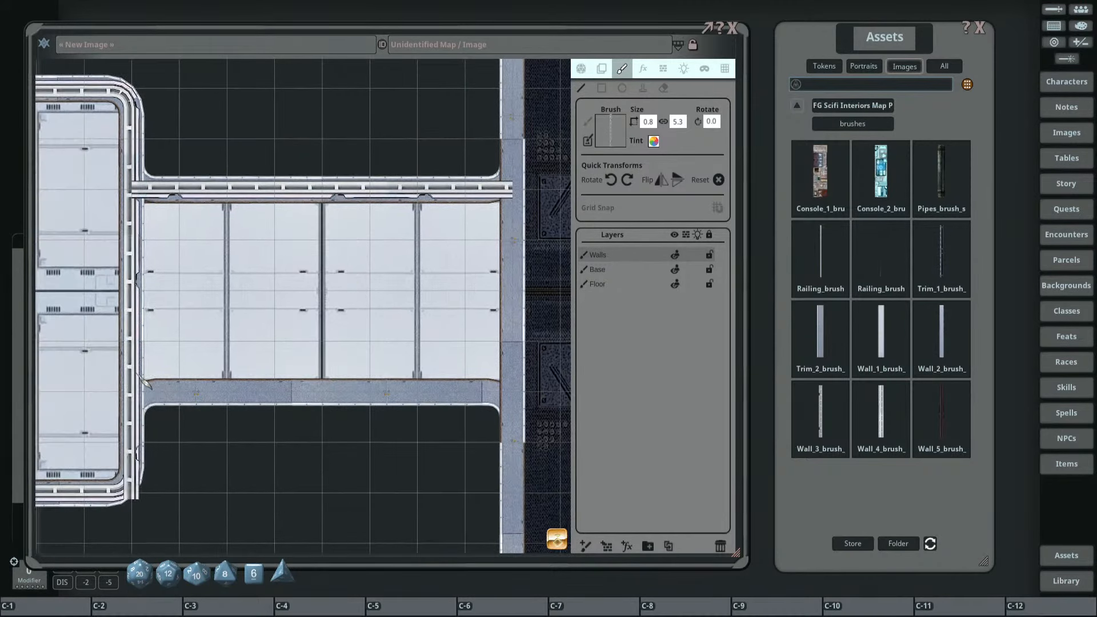
left_click_drag(136, 398, 513, 399)
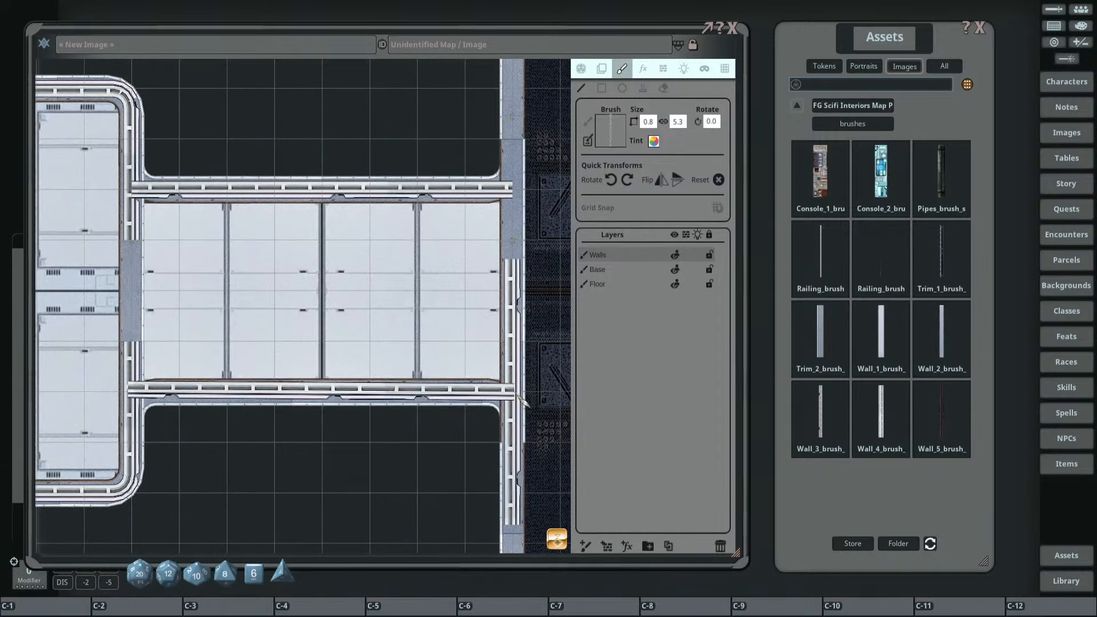
double_click(516, 394)
Paint the Wall_3 wall around the dark room's lower half, from below the corridor doorway to just below the middle of its right side.
left_click_drag(345, 343, 271, 286)
scroll(298, 287, "up", 1)
scroll(374, 303, "down", 3)
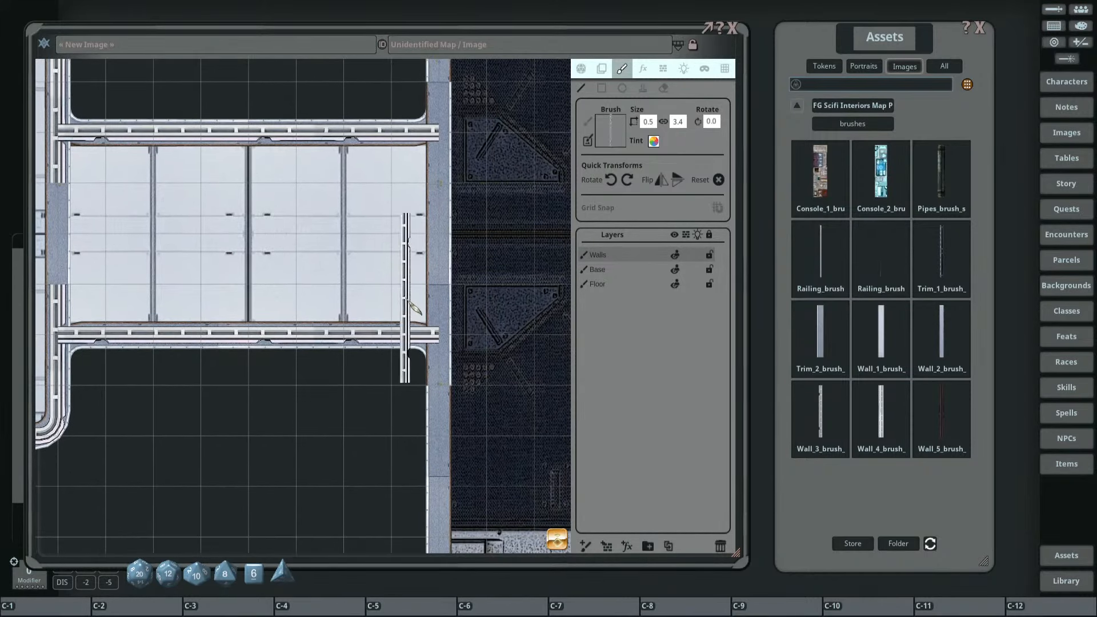
scroll(412, 307, "up", 2)
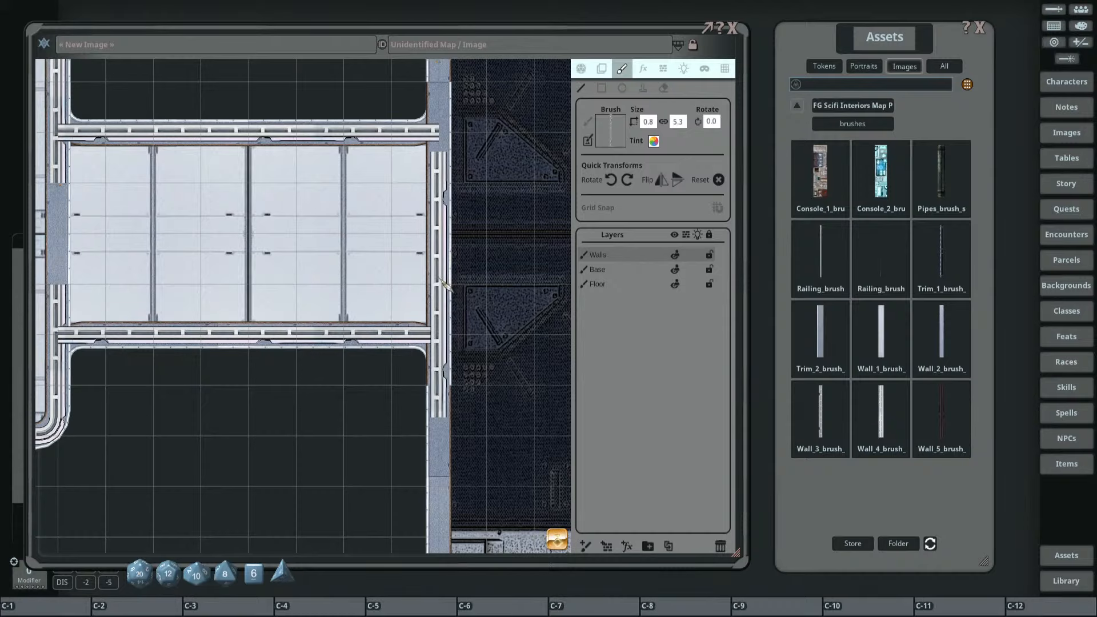
left_click(439, 284)
left_click_drag(461, 436, 357, 171)
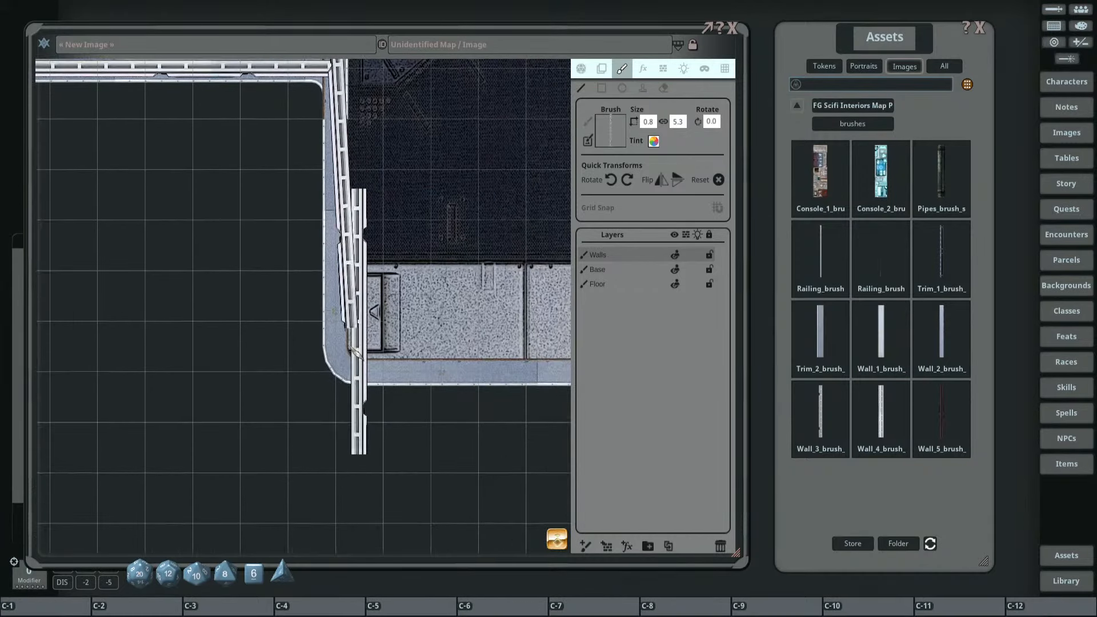
left_click(335, 373)
left_click_drag(506, 322, 59, 325)
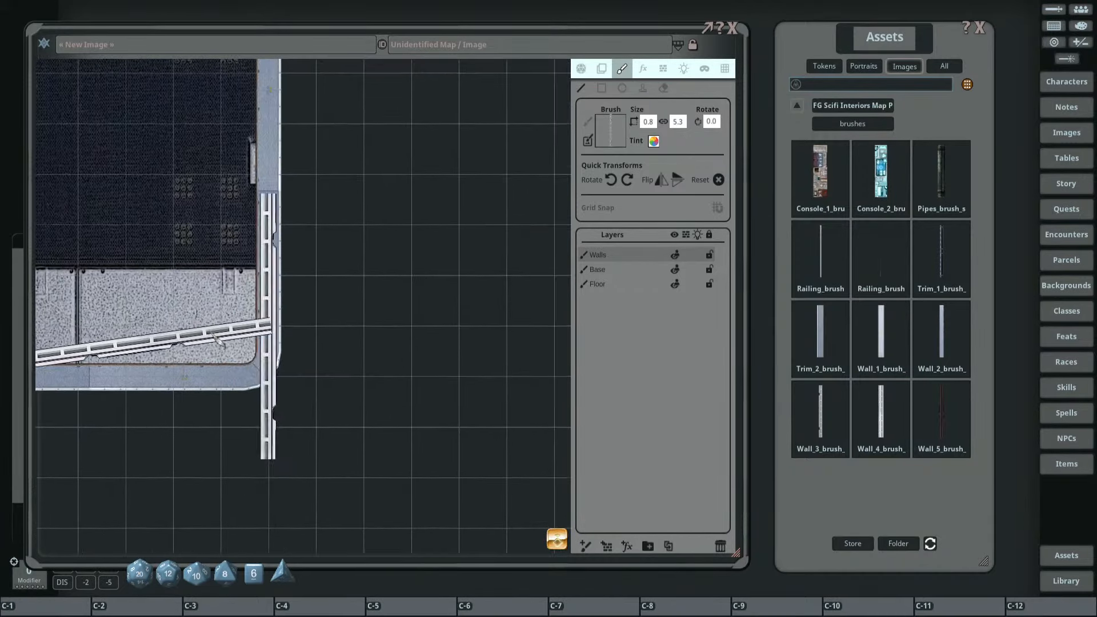
left_click_drag(154, 329, 340, 311)
left_click_drag(389, 352, 312, 338)
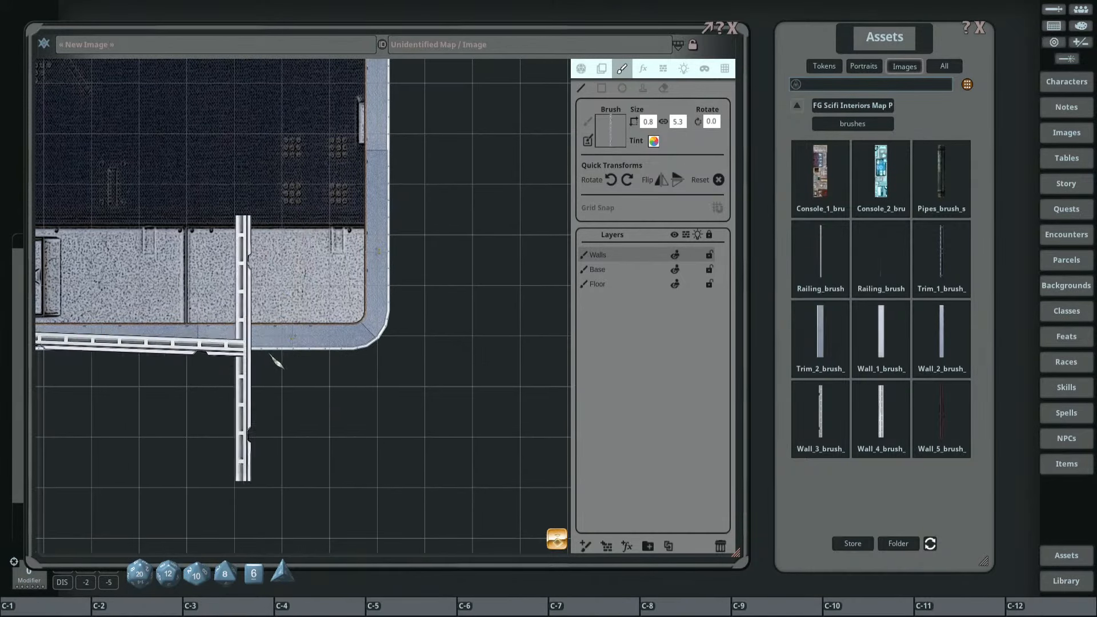
left_click(378, 340)
left_click_drag(424, 235, 487, 440)
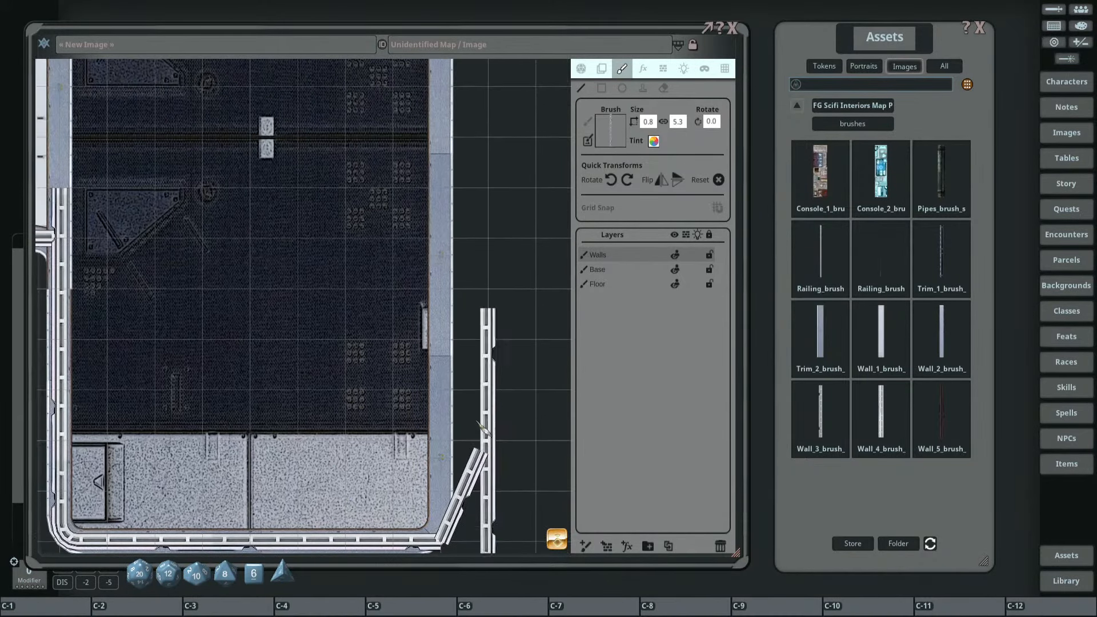
left_click_drag(486, 331, 477, 541)
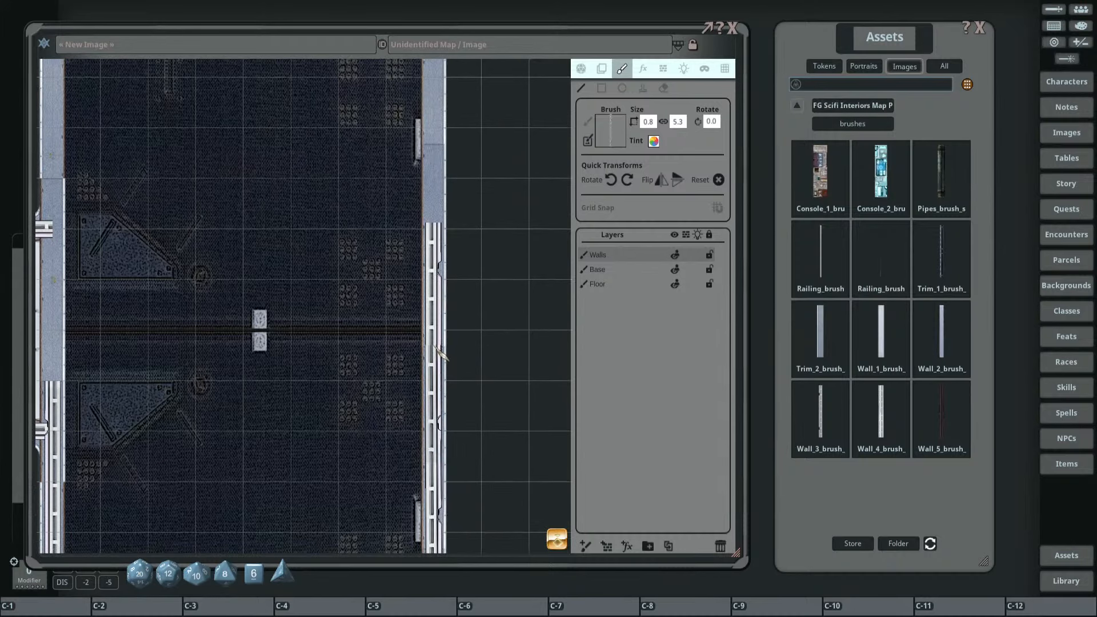
left_click(437, 375, "ctrl")
Paint the Wall_3 wall around the dark room's upper half from its right side to the corridor, leaving door gaps on both sides.
left_click_drag(483, 256, 492, 327)
left_click_drag(372, 352, 368, 387)
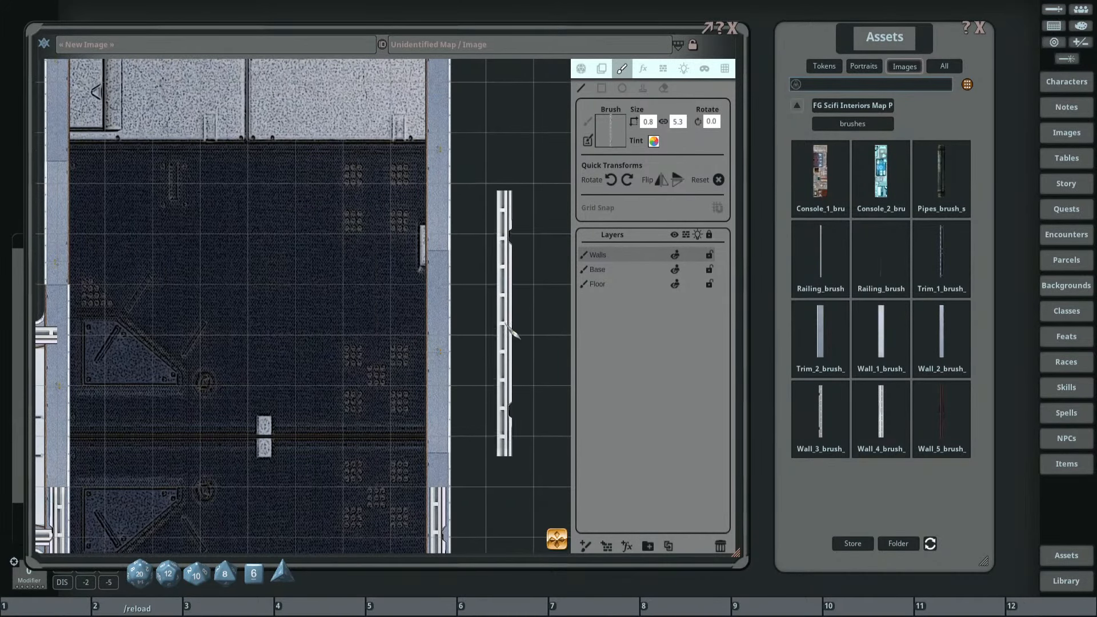
left_click_drag(495, 327, 517, 248)
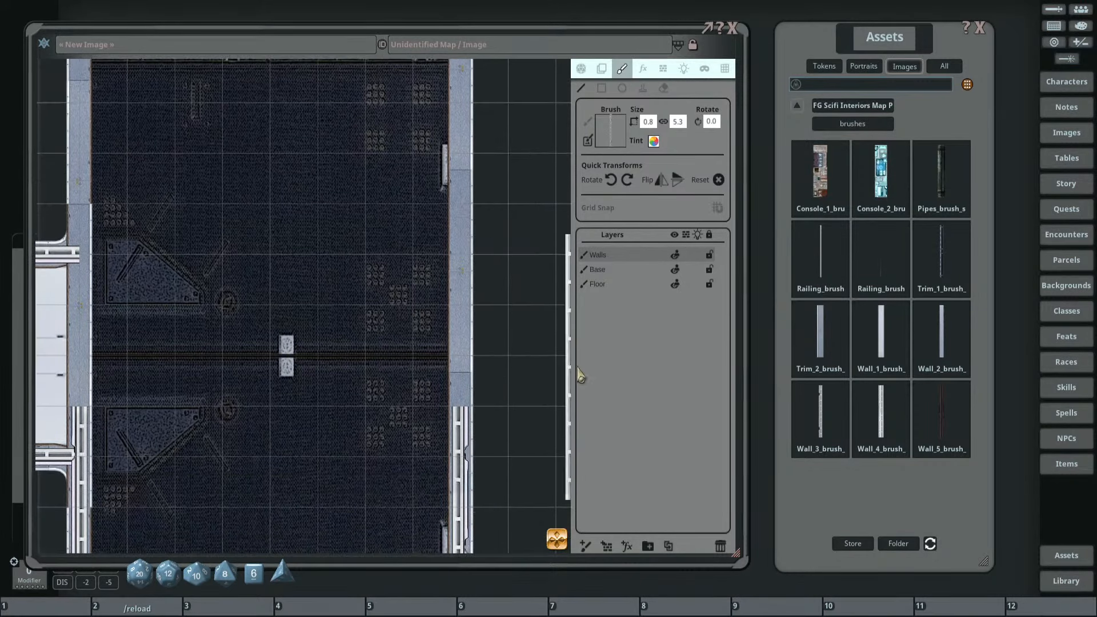
left_click(459, 305, "ctrl")
left_click_drag(484, 203, 467, 422)
left_click(444, 172, "ctrl")
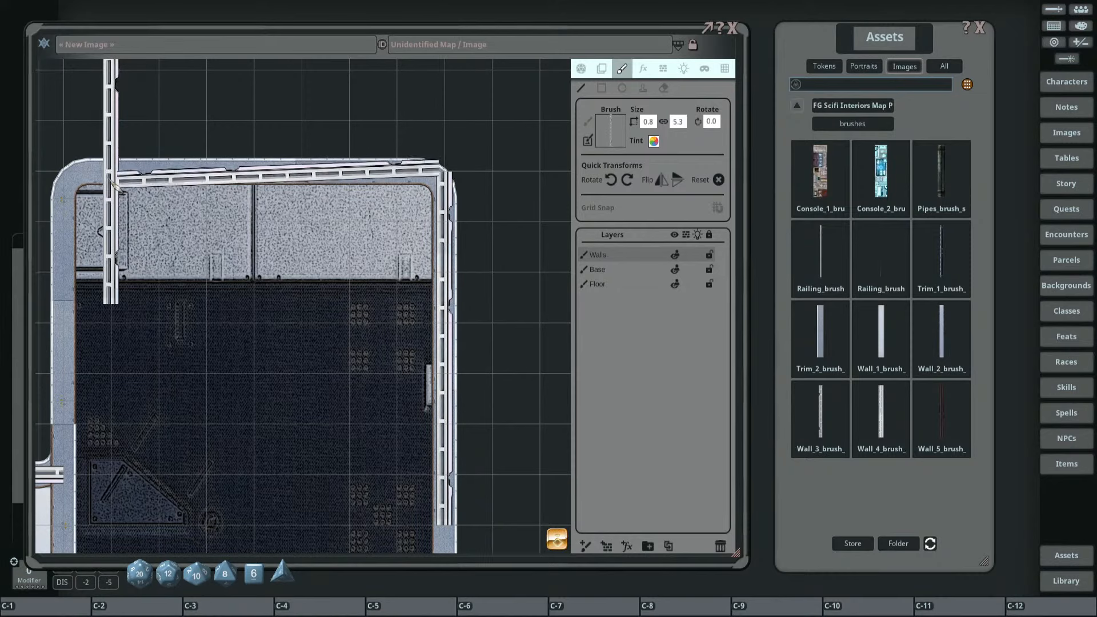
left_click(64, 171, "ctrl")
left_click_drag(186, 274, 408, 195)
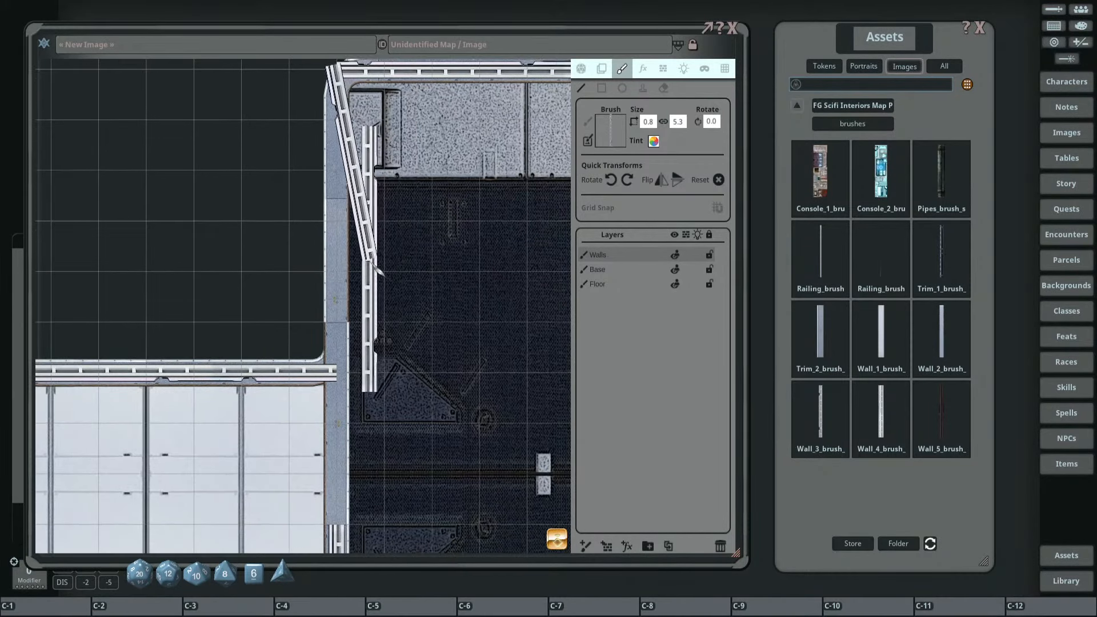
left_click_drag(355, 433, 385, 281)
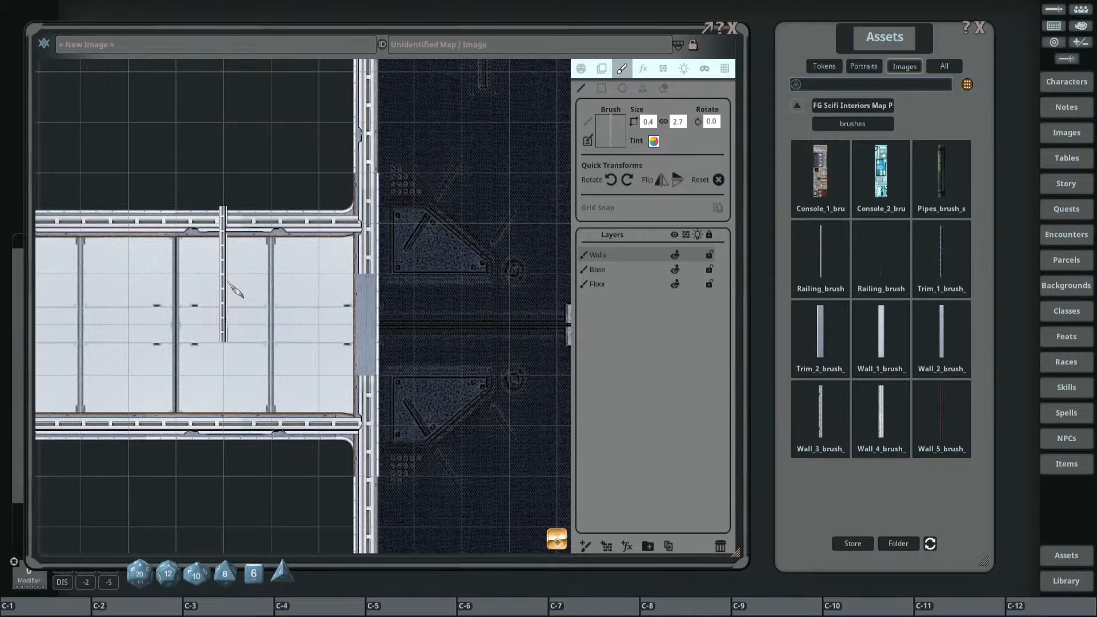
Duplicate the Walls paint layer as line-of-sight walls.
scroll(240, 288, "down", 3)
mouse_move(377, 314)
left_mouse_down()
mouse_move(432, 267)
mouse_move(532, 343)
left_mouse_up()
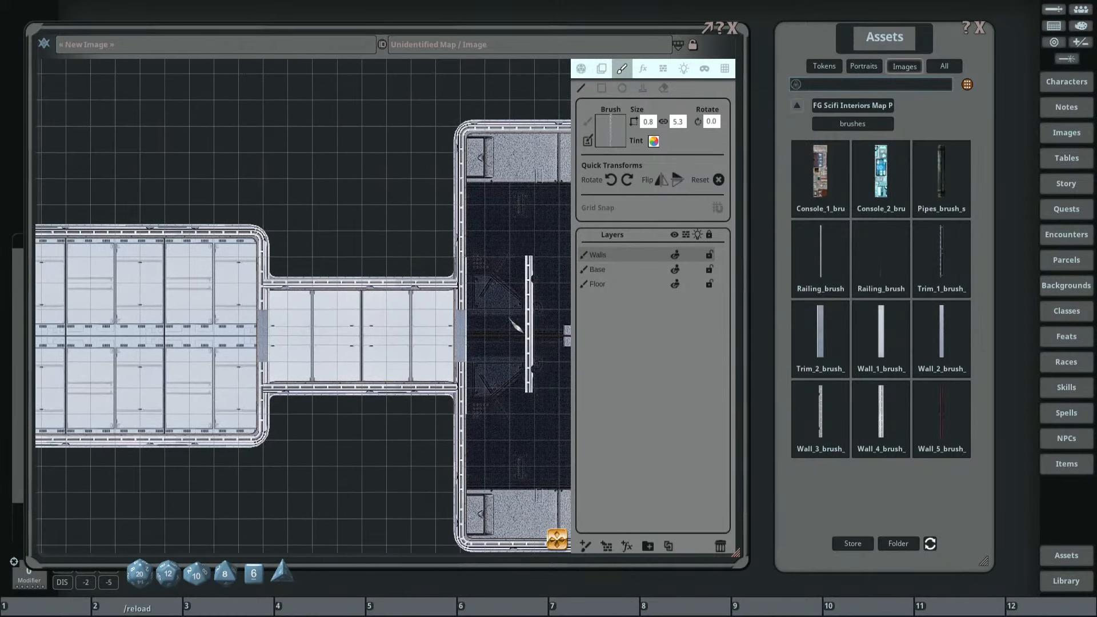
scroll(467, 314, "down", 1)
mouse_move(255, 309)
left_mouse_down()
mouse_move(309, 242)
mouse_move(331, 280)
left_mouse_up()
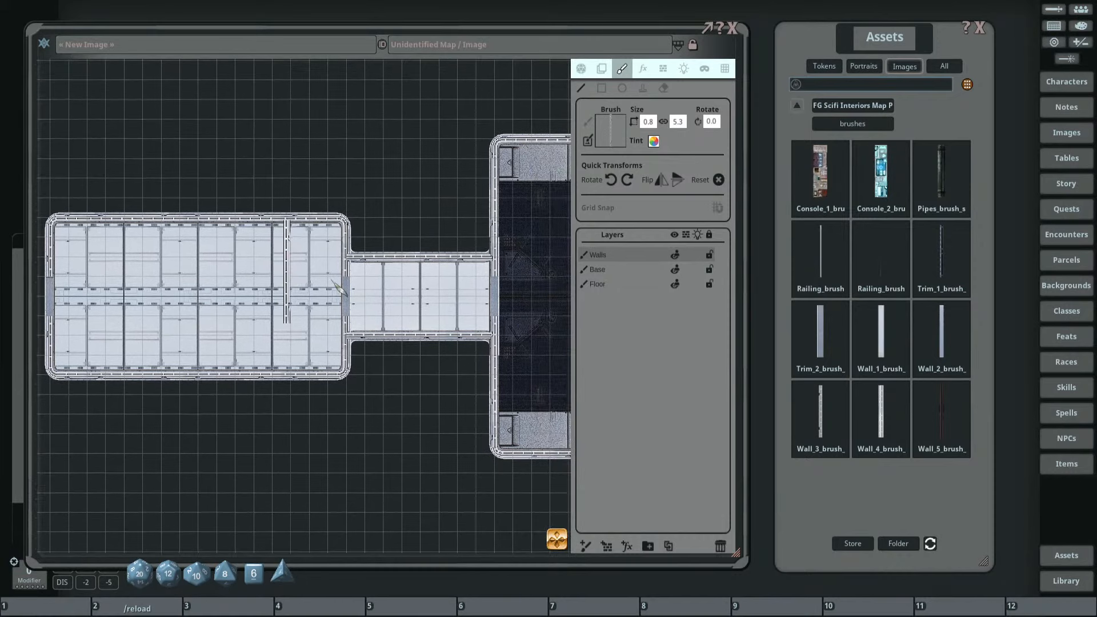
left_click_drag(415, 284, 347, 275)
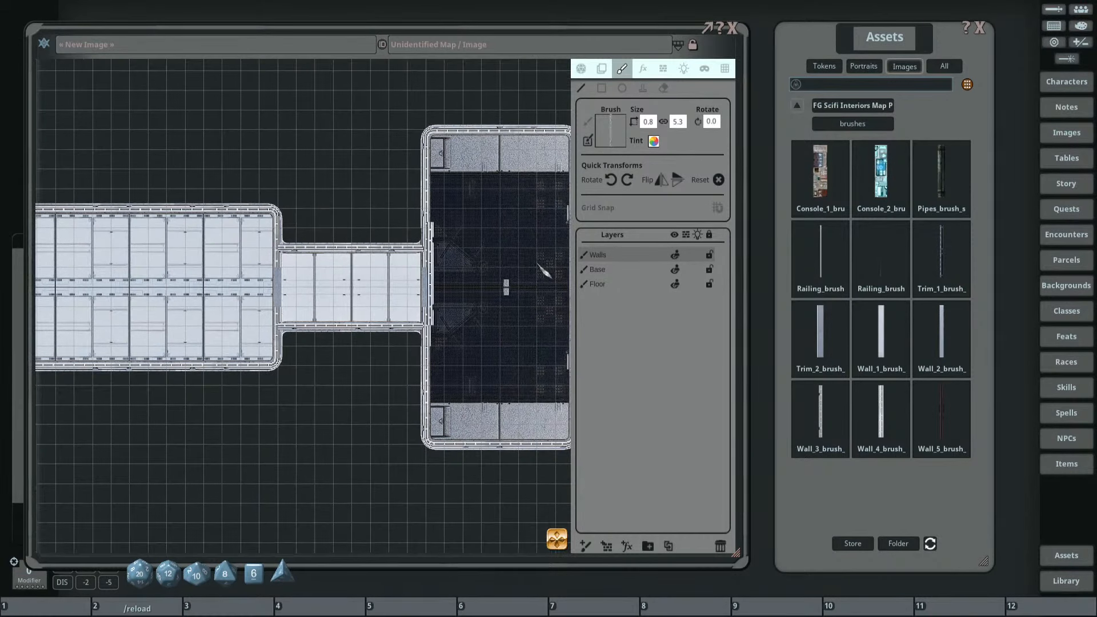
left_click(663, 69)
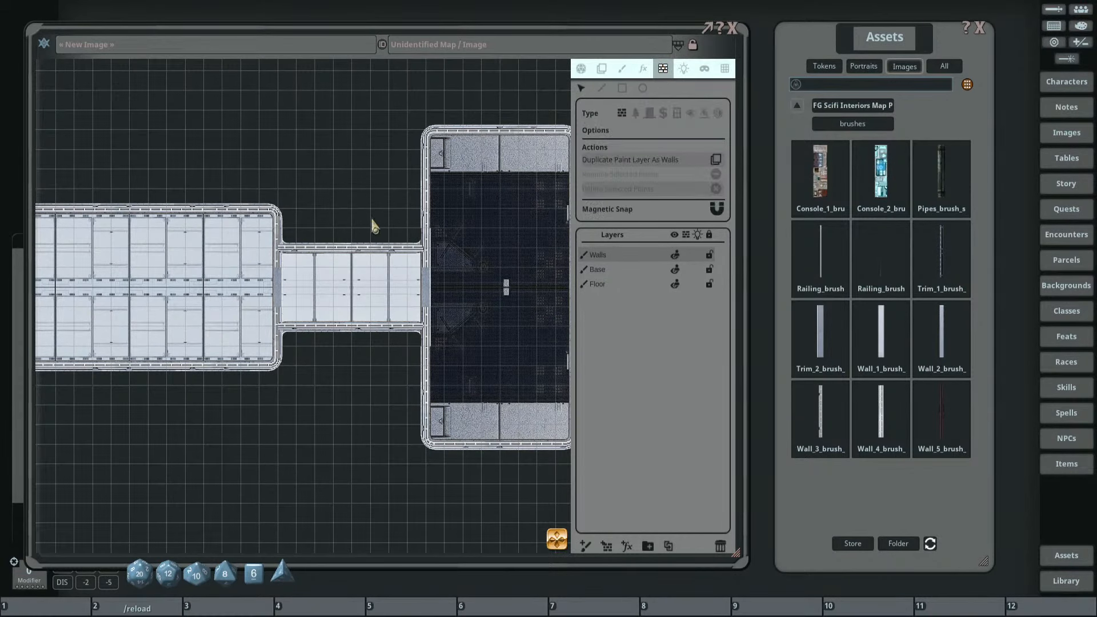
scroll(372, 246, "down", 1)
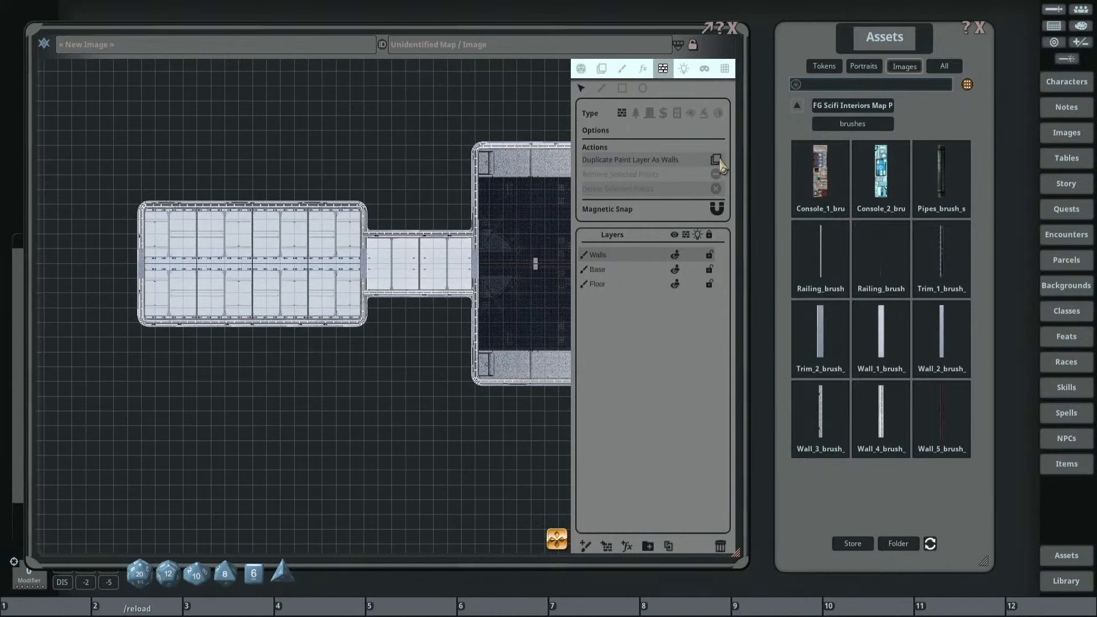
left_click(719, 161)
scroll(506, 260, "up", 2)
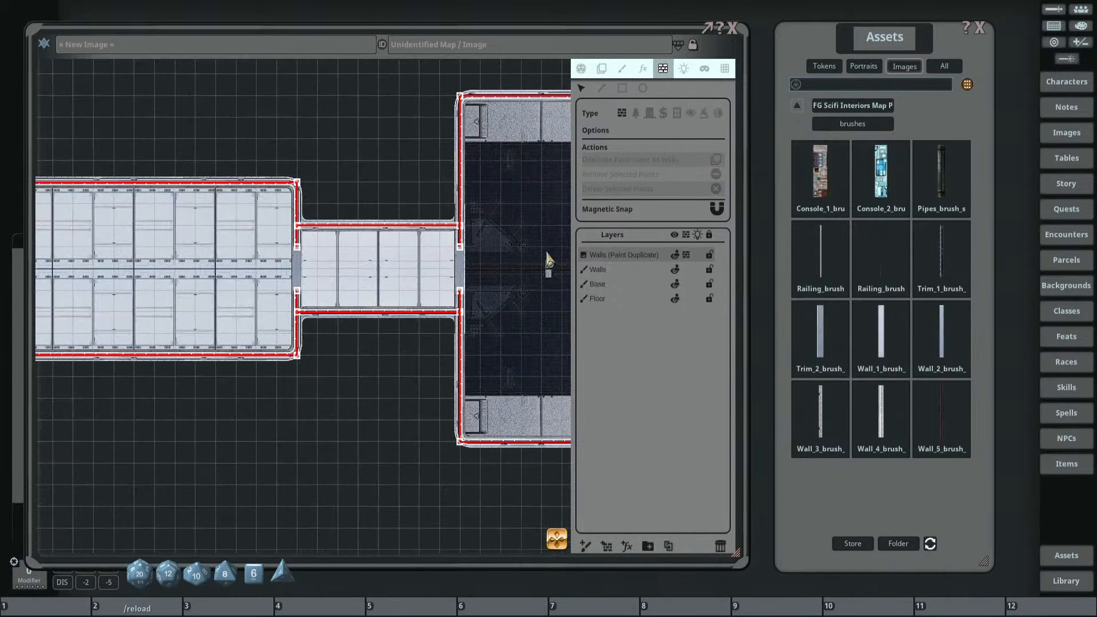
Examine the duplicated line-of-sight walls around both rooms and the corridor, including the corners and door gaps.
left_click_drag(137, 255, 309, 277)
left_click_drag(210, 259, 304, 266)
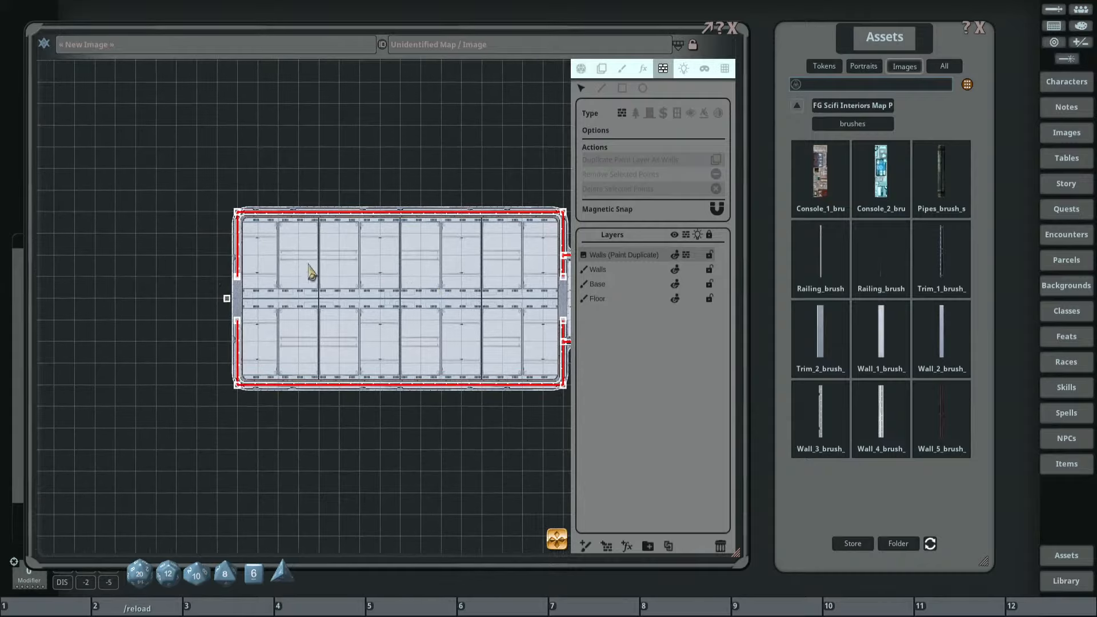
scroll(229, 280, "up", 3)
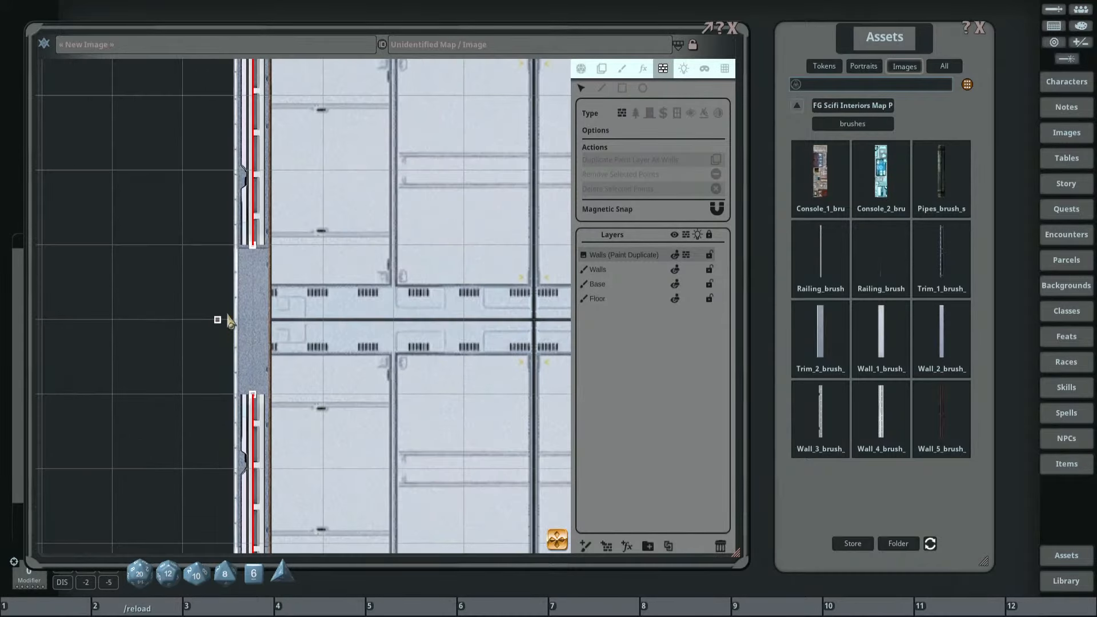
scroll(372, 311, "down", 5)
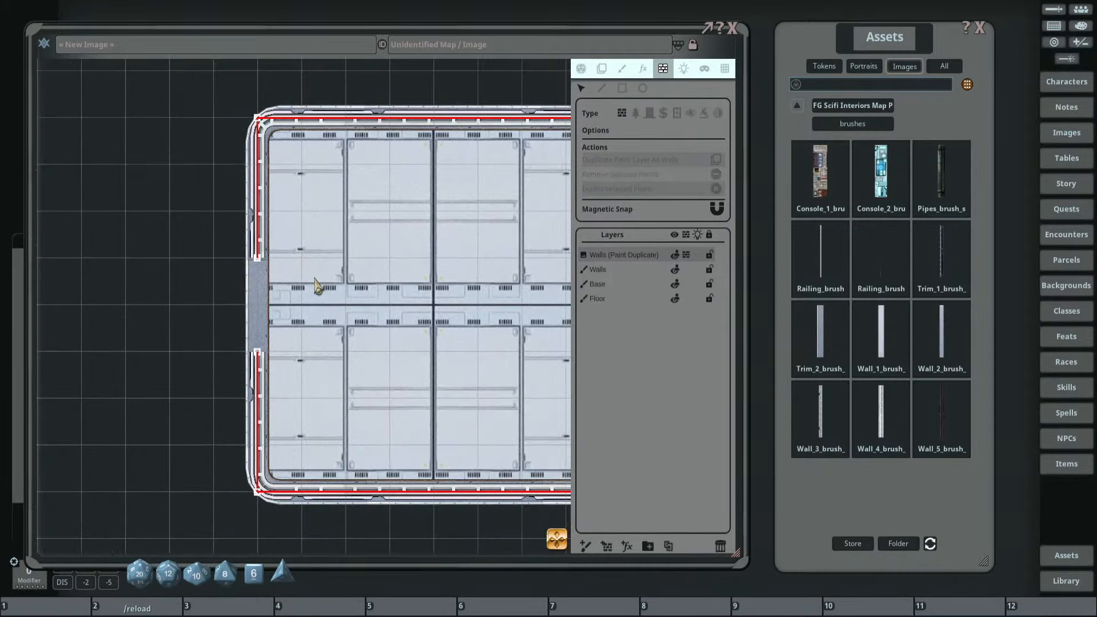
left_click_drag(262, 260, 223, 292)
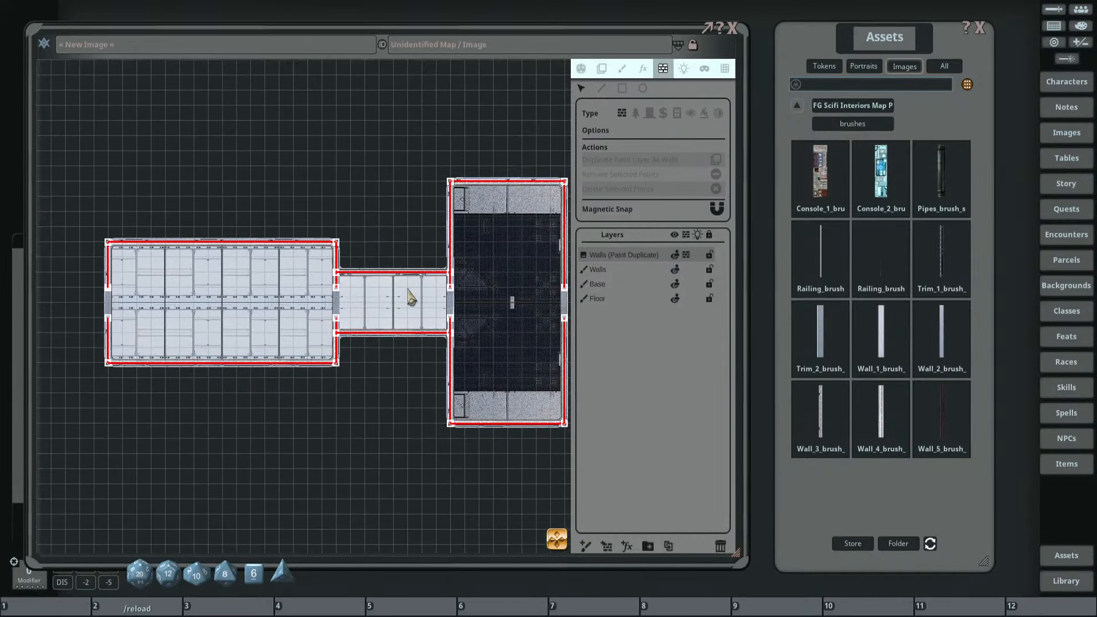
scroll(405, 300, "up", 3)
left_click_drag(405, 306, 506, 309)
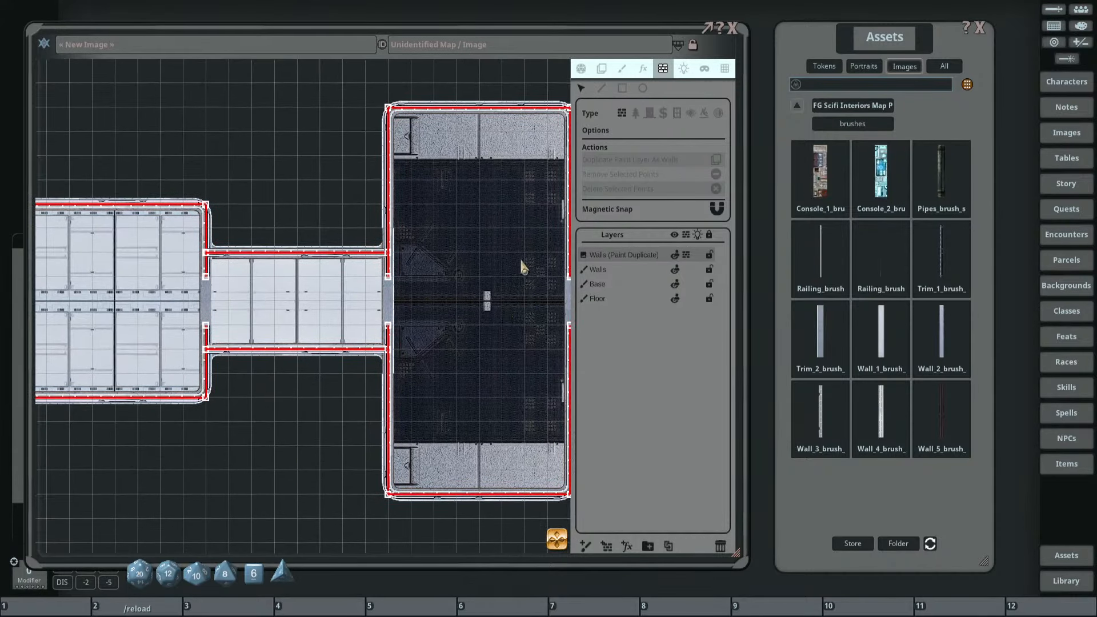
left_click_drag(298, 297, 447, 254)
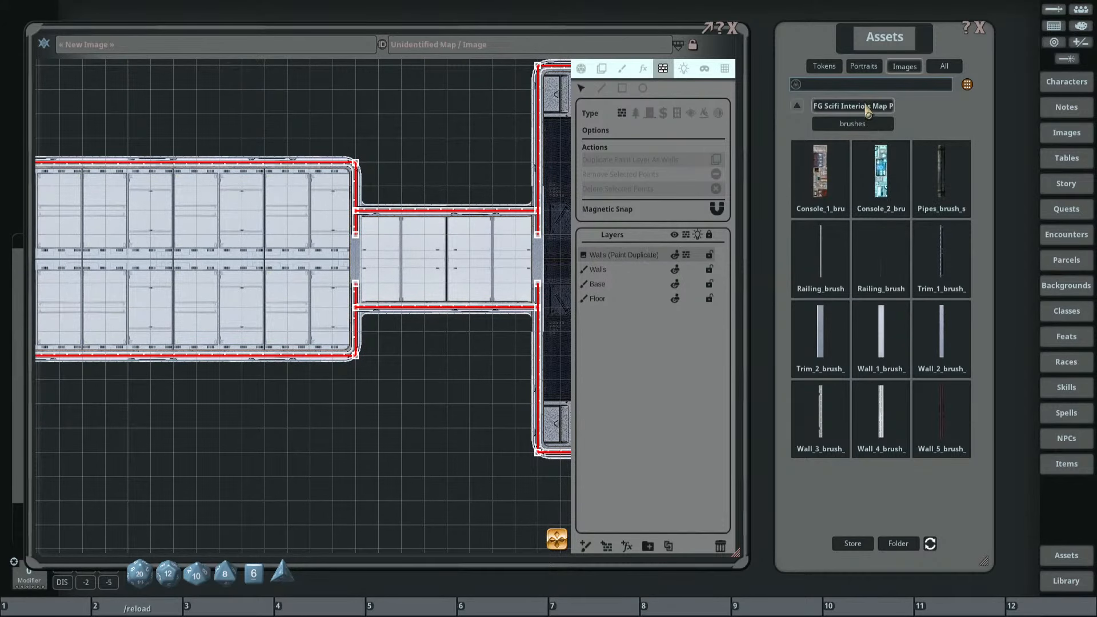
On the Walls paint layer, stamp Door_1 panels at size 2.0 by 1.0, rotated 90 degrees, in the doorway between corridor and dark room.
left_click(867, 107)
left_click(943, 171)
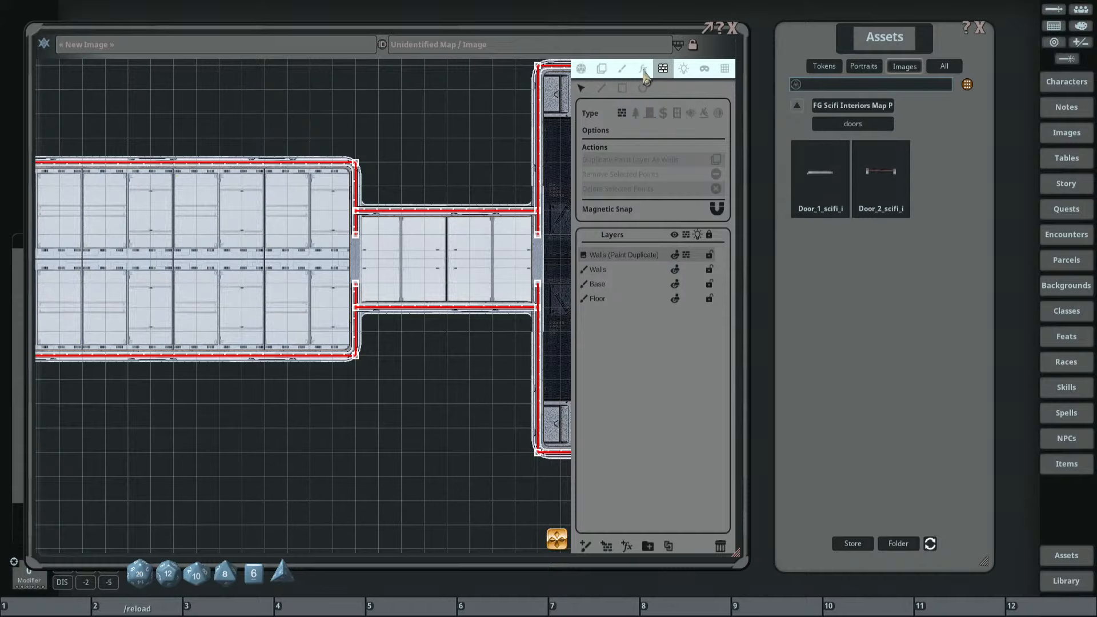
left_click(622, 68)
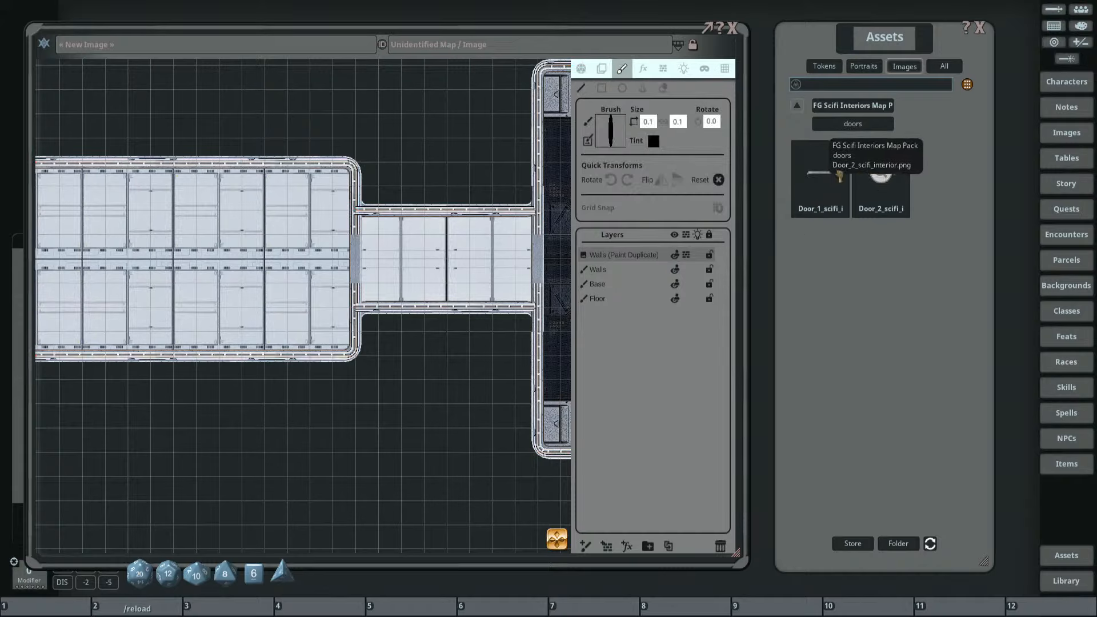
left_click(595, 271)
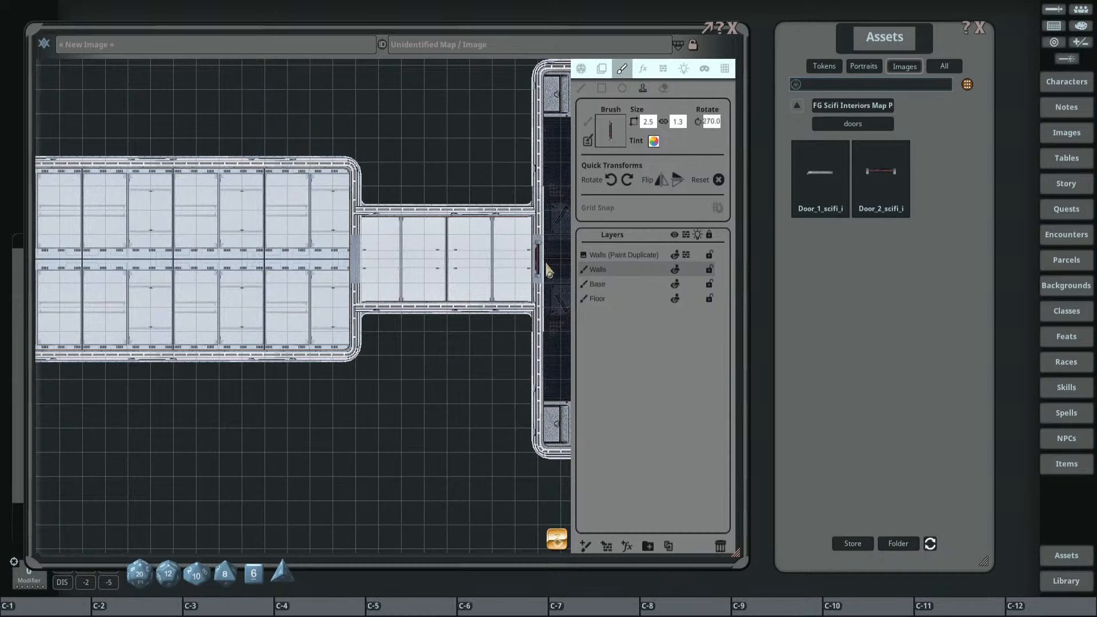
scroll(548, 269, "up", 5)
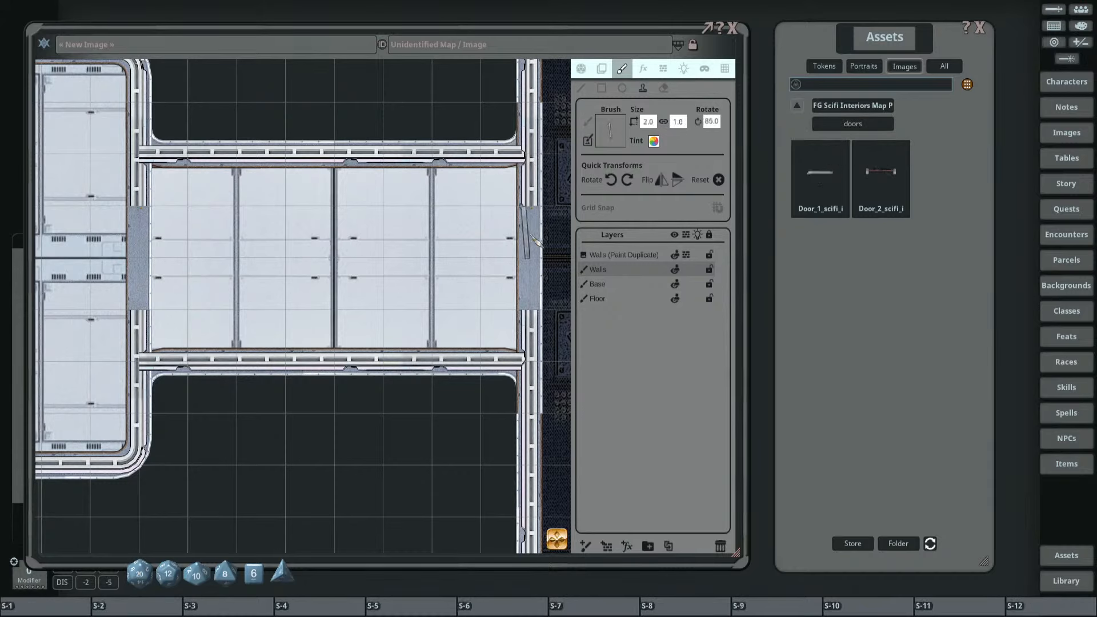
key("ctrl")
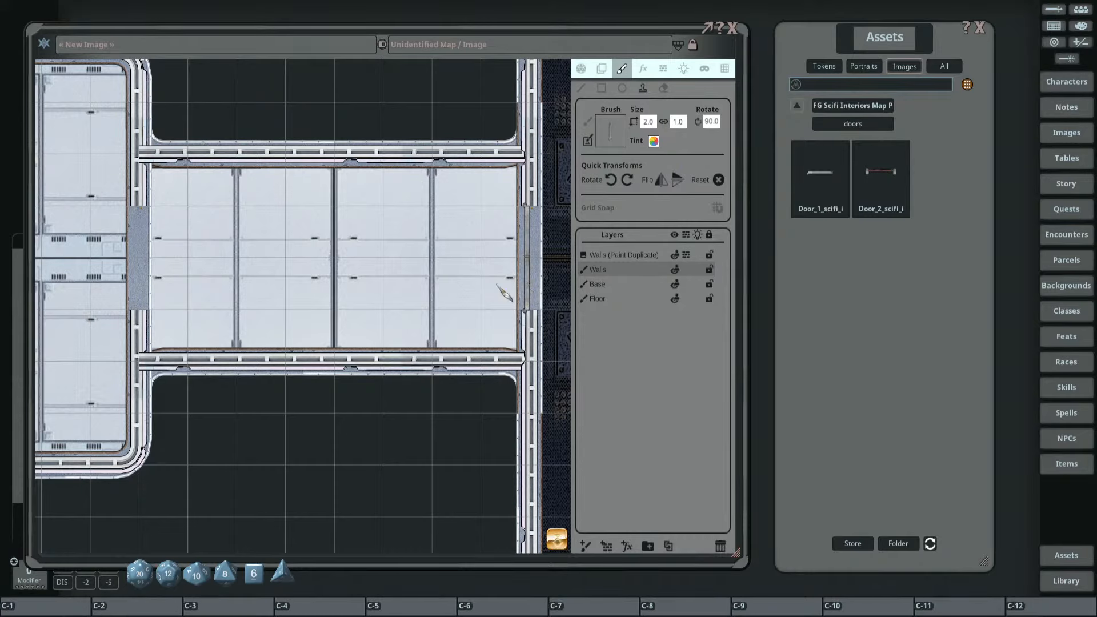
Stamp the same Door_1 panels in the doorway between the light room and the corridor.
scroll(463, 246, "up", 3)
scroll(417, 223, "down", 3)
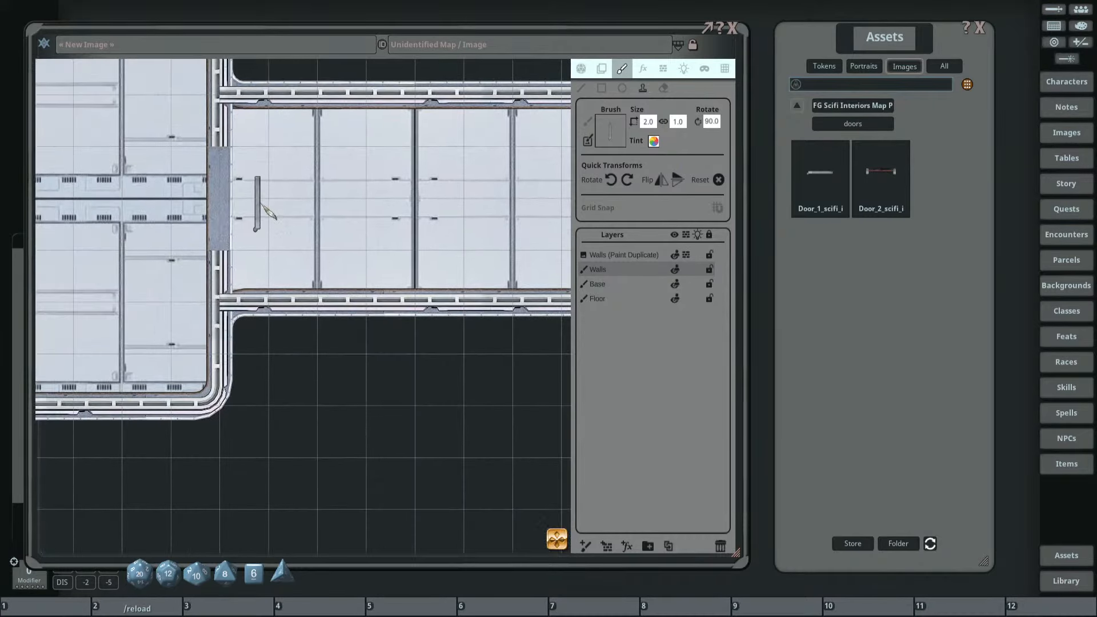
left_click_drag(269, 214, 434, 282)
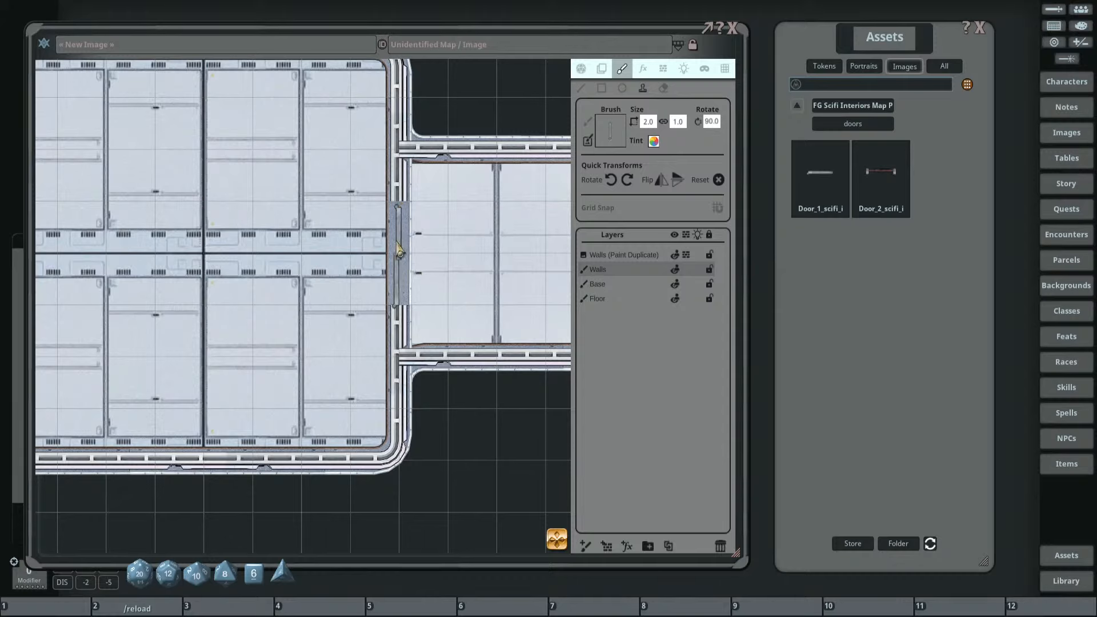
left_click(398, 226)
scroll(280, 243, "up", 1)
Stamp two Door_1 panels in the door gap on the light room's outer side, opposite the corridor.
left_click_drag(279, 242, 635, 271)
left_click_drag(218, 240, 652, 266)
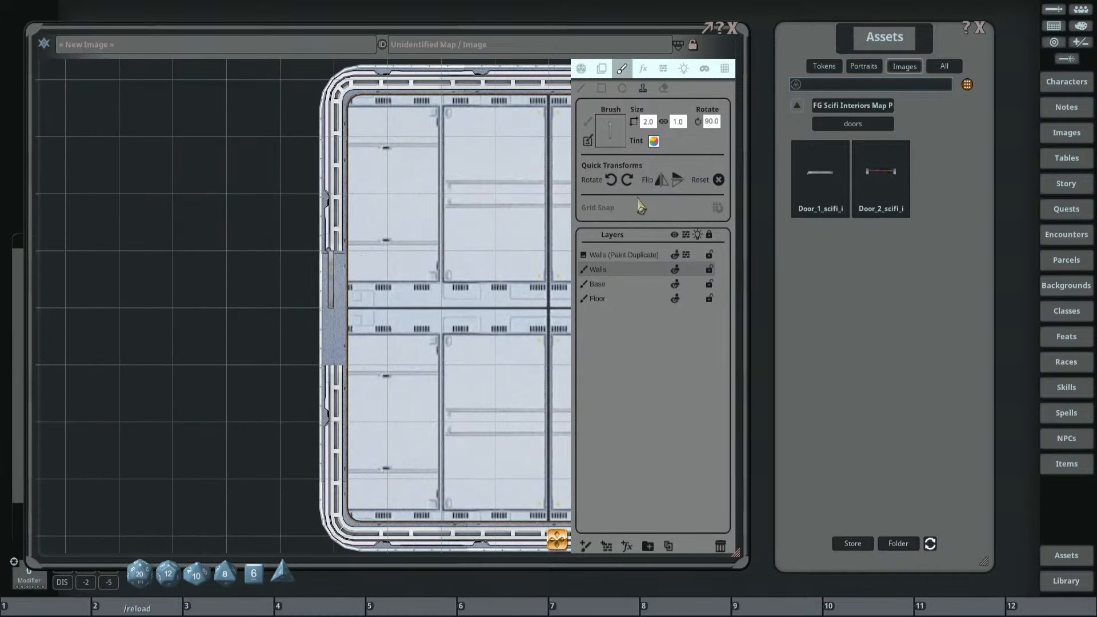
left_click(331, 338, "ctrl")
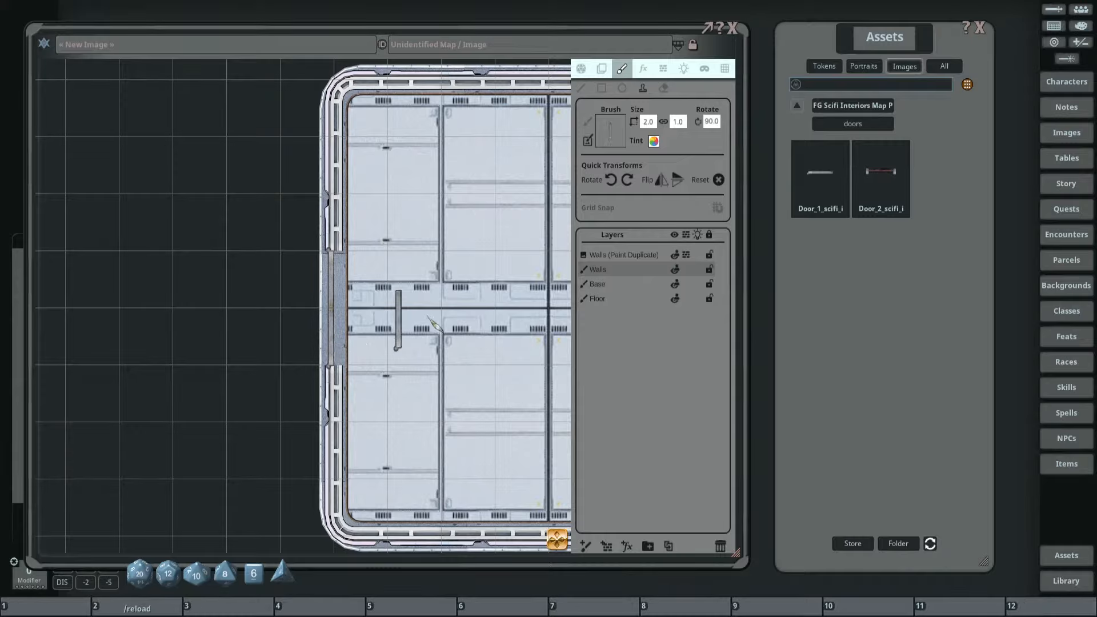
Stamp two Door_1 panels in the door gap on the dark room's outer side, flipping the upper one vertically.
scroll(431, 317, "down", 3)
left_click_drag(461, 293, 148, 238)
scroll(271, 235, "down", 3)
scroll(435, 250, "down", 2)
left_click_drag(543, 240, 295, 251)
left_click_drag(357, 268, 323, 289)
scroll(493, 268, "up", 7)
scroll(435, 297, "up", 2)
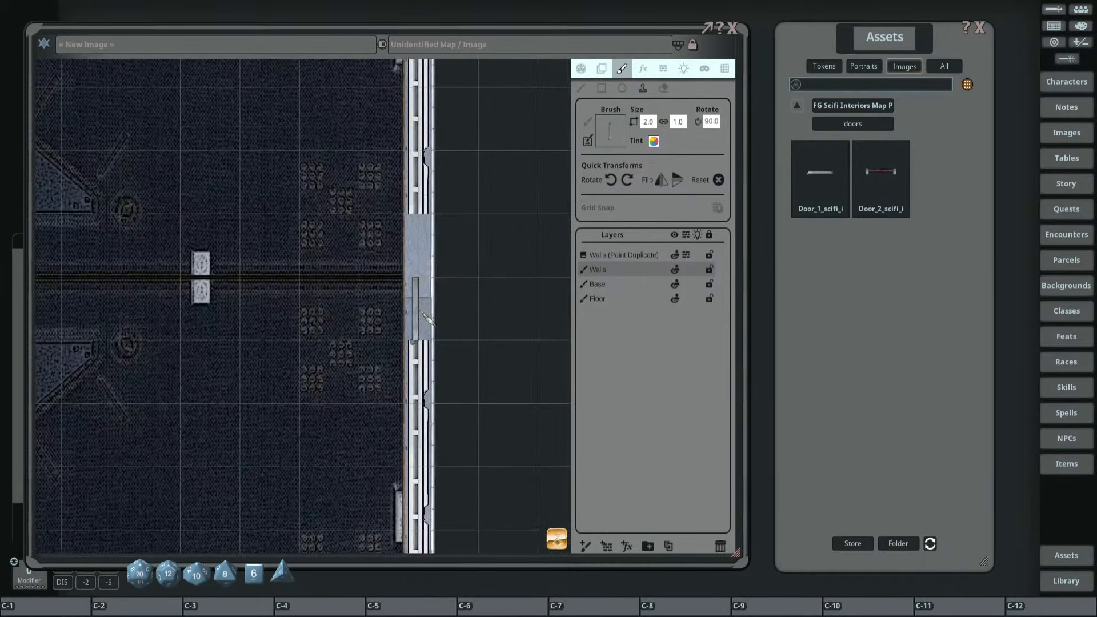
left_click(424, 314, "ctrl")
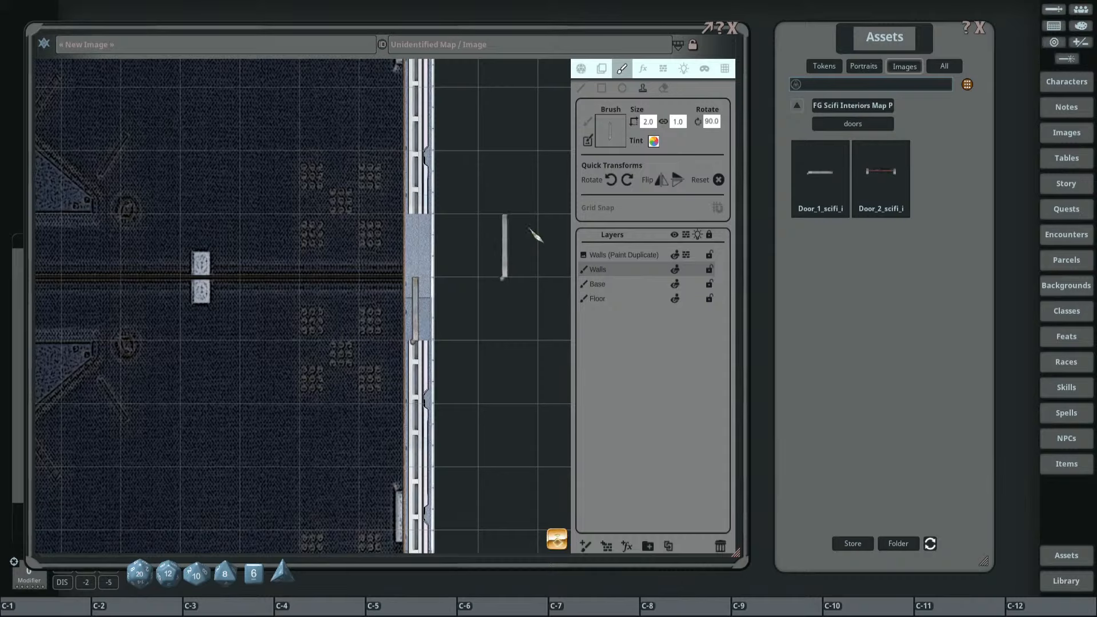
left_click(677, 181)
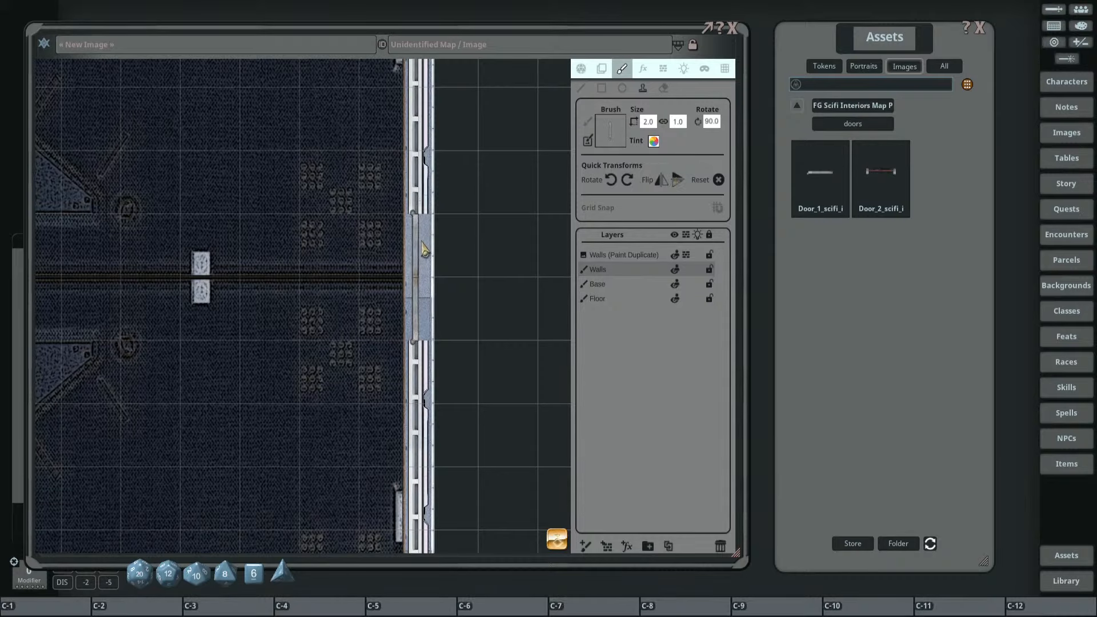
Examine the stamped doors around the light room and the corridor.
scroll(526, 236, "down", 2)
scroll(520, 234, "down", 4)
left_click_drag(366, 248, 546, 289)
left_click_drag(297, 244, 394, 237)
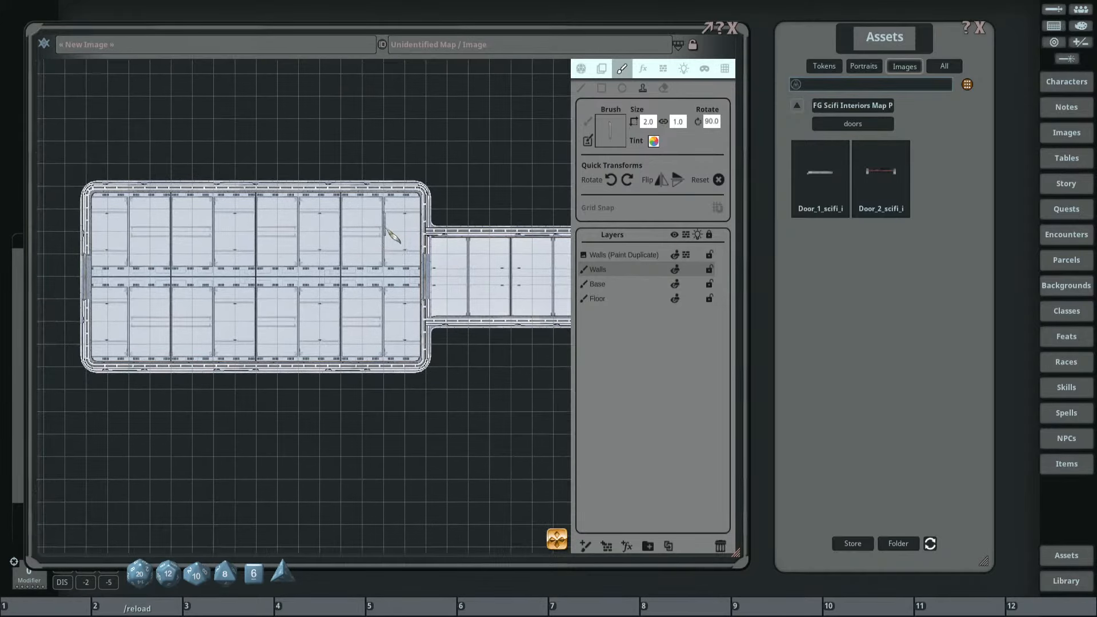
scroll(318, 252, "down", 1)
left_click_drag(245, 237, 325, 272)
scroll(258, 268, "up", 2)
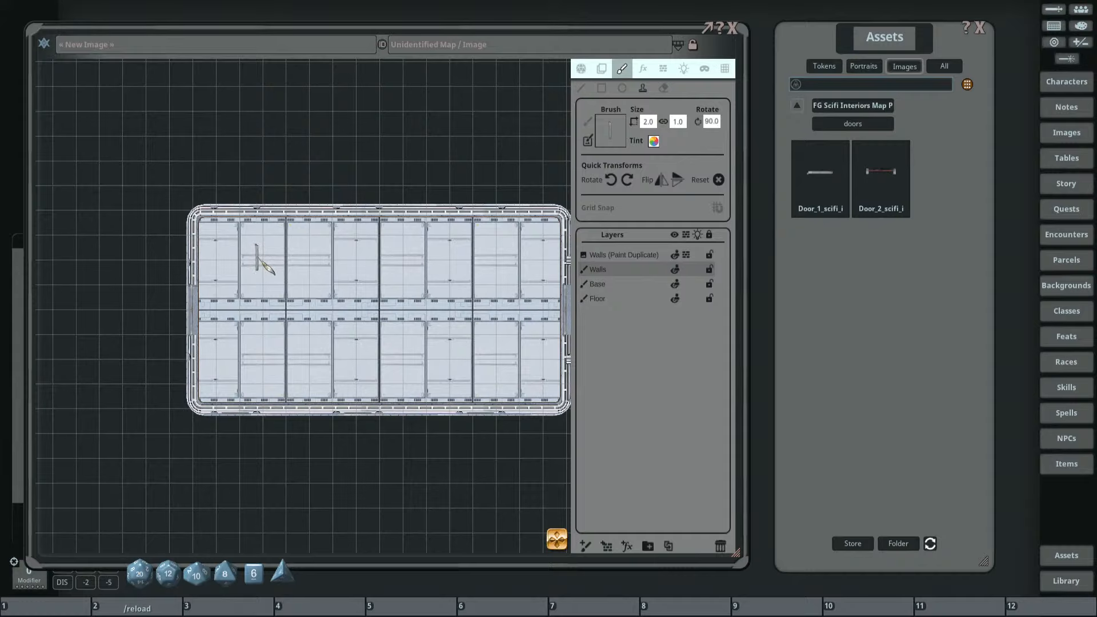
left_click_drag(247, 259, 284, 247)
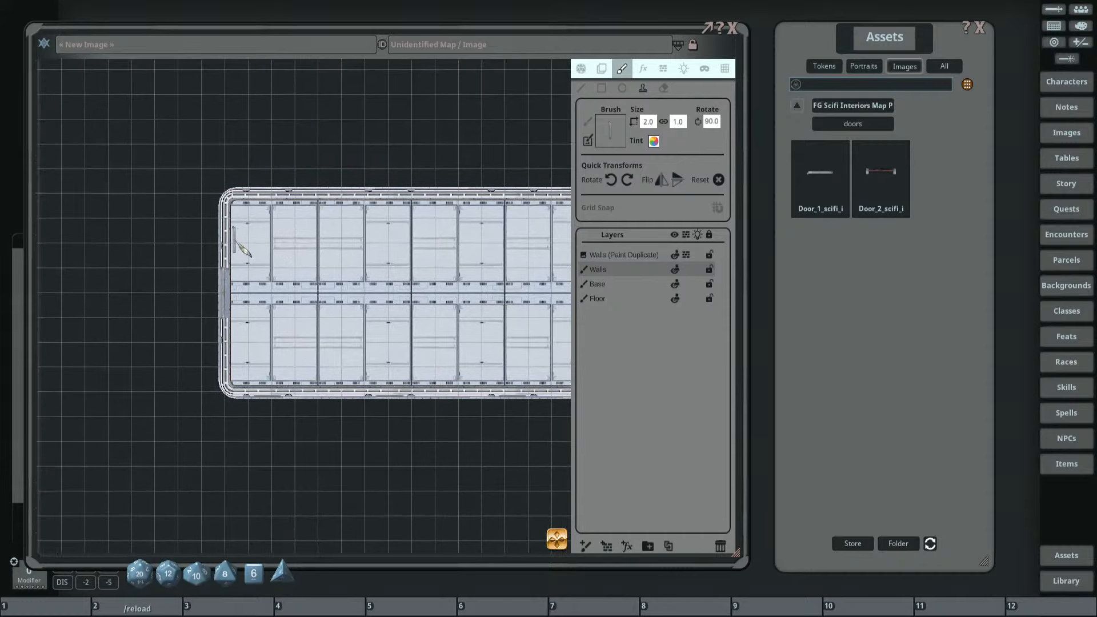
scroll(239, 244, "up", 1)
scroll(243, 250, "up", 1)
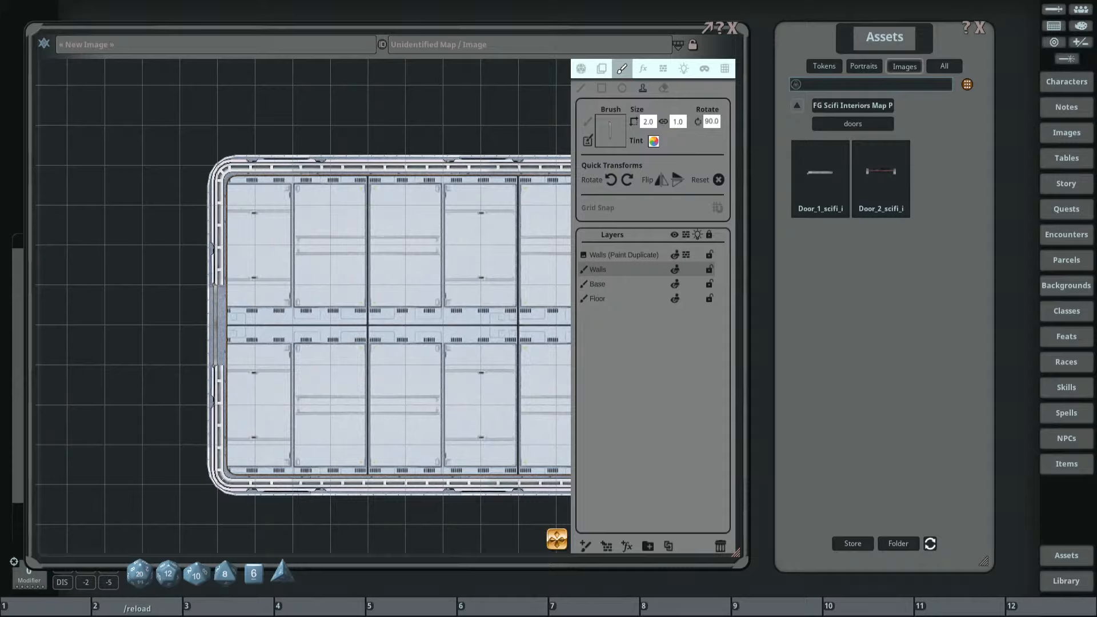
scroll(343, 354, "down", 5)
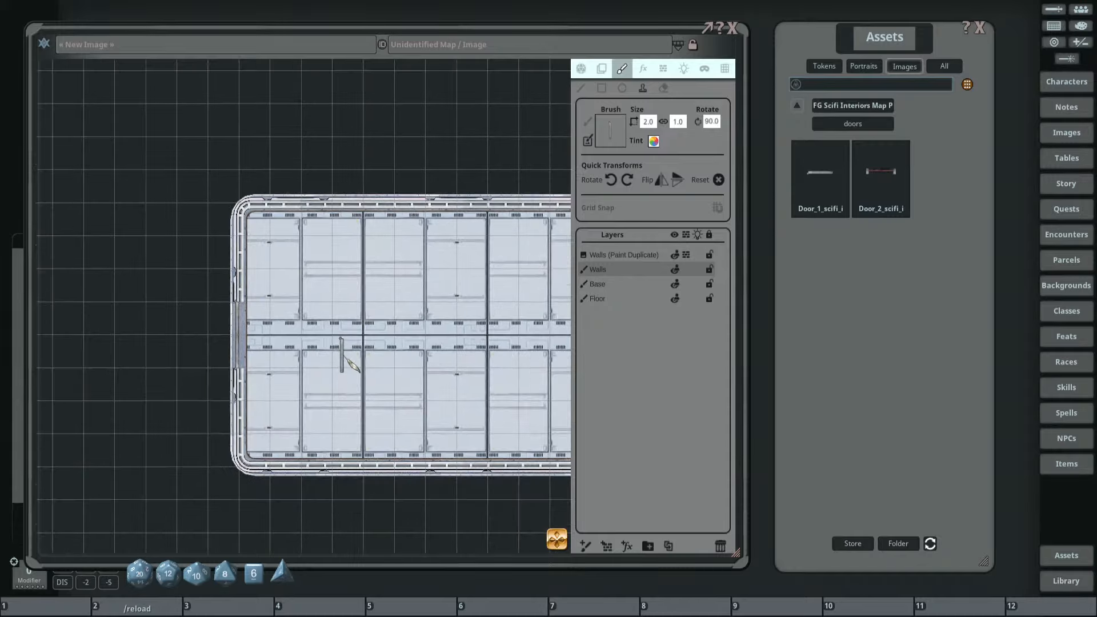
scroll(240, 348, "down", 4)
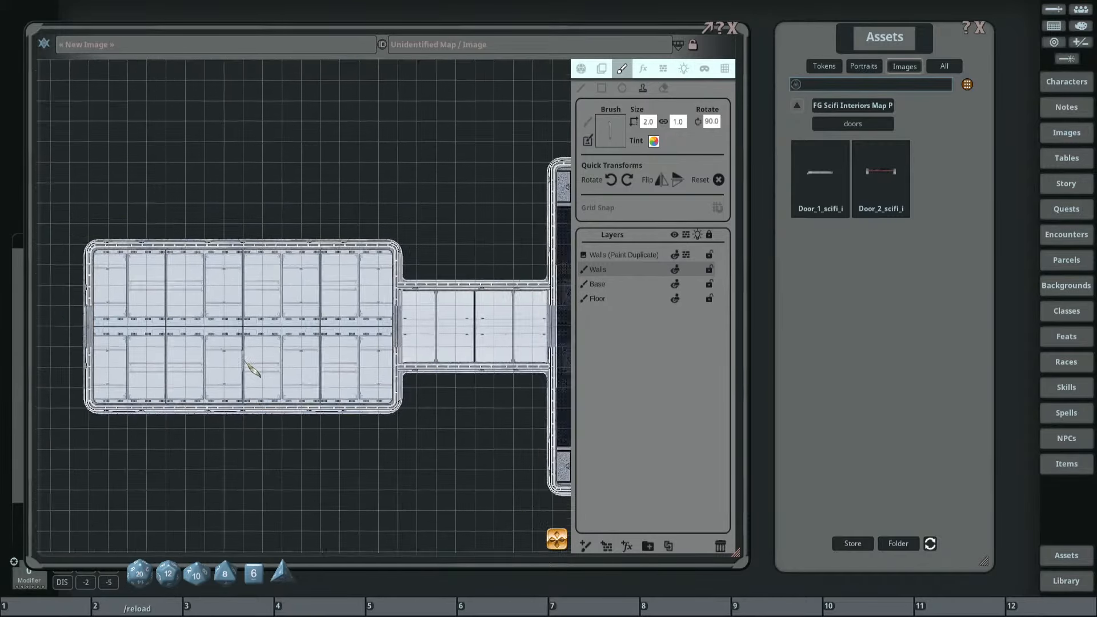
Move the Assets window aside and widen the map window, keeping the light room and its corridor doorway in view.
left_click_drag(917, 36, 964, 46)
left_click_drag(752, 142, 846, 142)
left_click_drag(480, 290, 468, 314)
scroll(360, 286, "up", 2)
scroll(361, 247, "down", 2)
scroll(507, 300, "up", 2)
left_click_drag(400, 295, 436, 304)
scroll(529, 308, "up", 2)
left_click_drag(319, 306, 485, 297)
mouse_move(255, 294)
left_mouse_down()
mouse_move(355, 289)
mouse_move(315, 280)
mouse_move(264, 310)
left_mouse_up()
scroll(365, 294, "up", 2)
scroll(315, 280, "down", 2)
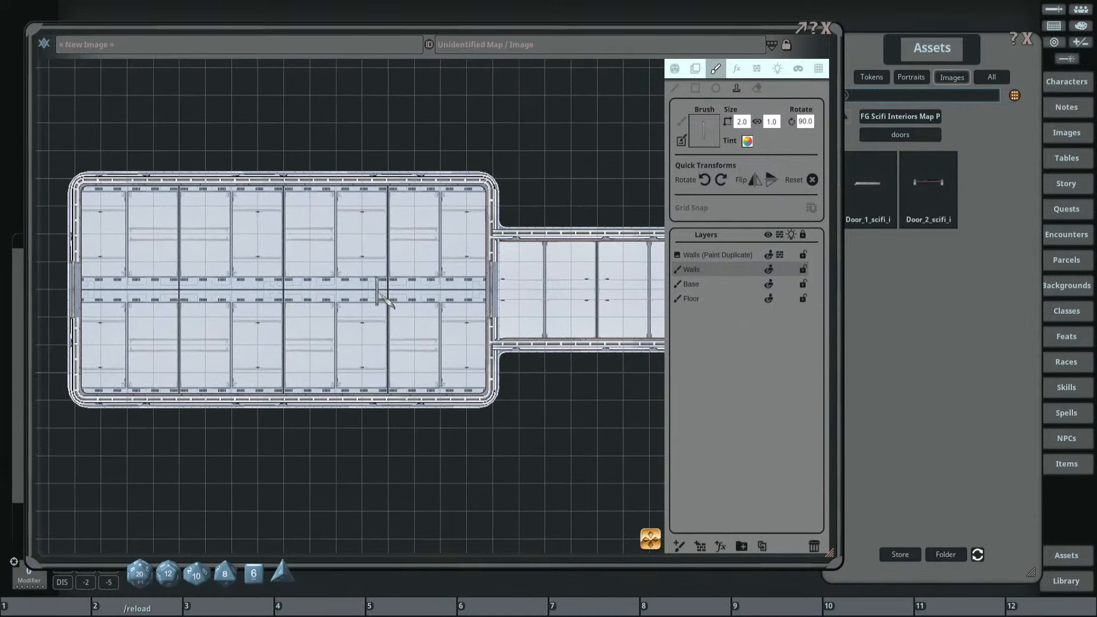
left_click_drag(380, 289, 428, 305)
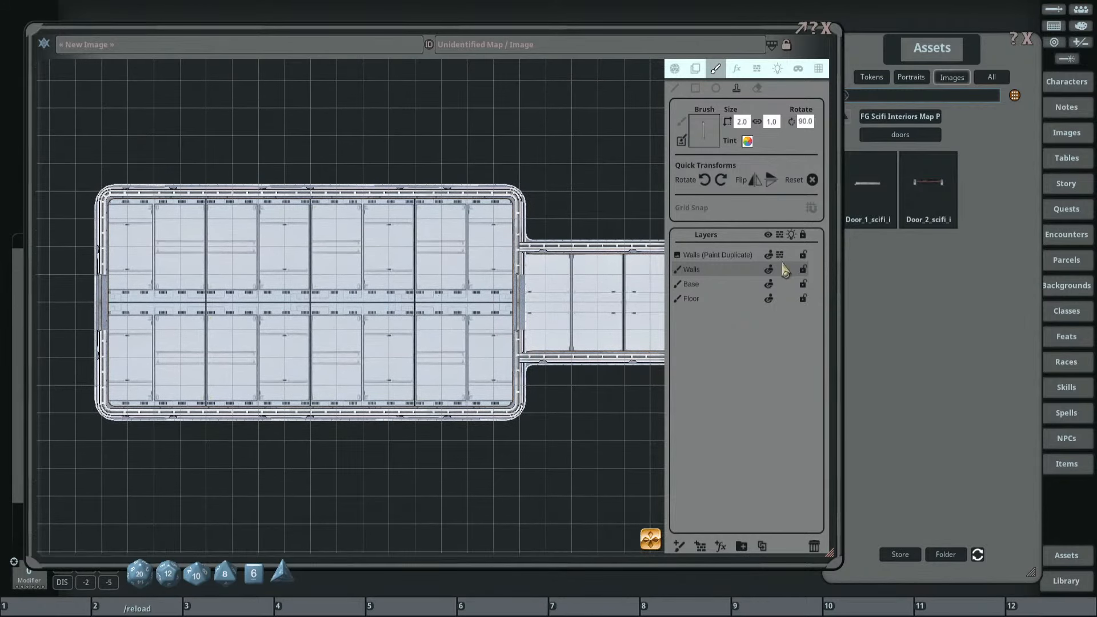
On the Walls (Paint Duplicate) layer, draw a rectangular line-of-sight door over the upper door panel between light room and corridor.
left_click(710, 255)
left_click(755, 69)
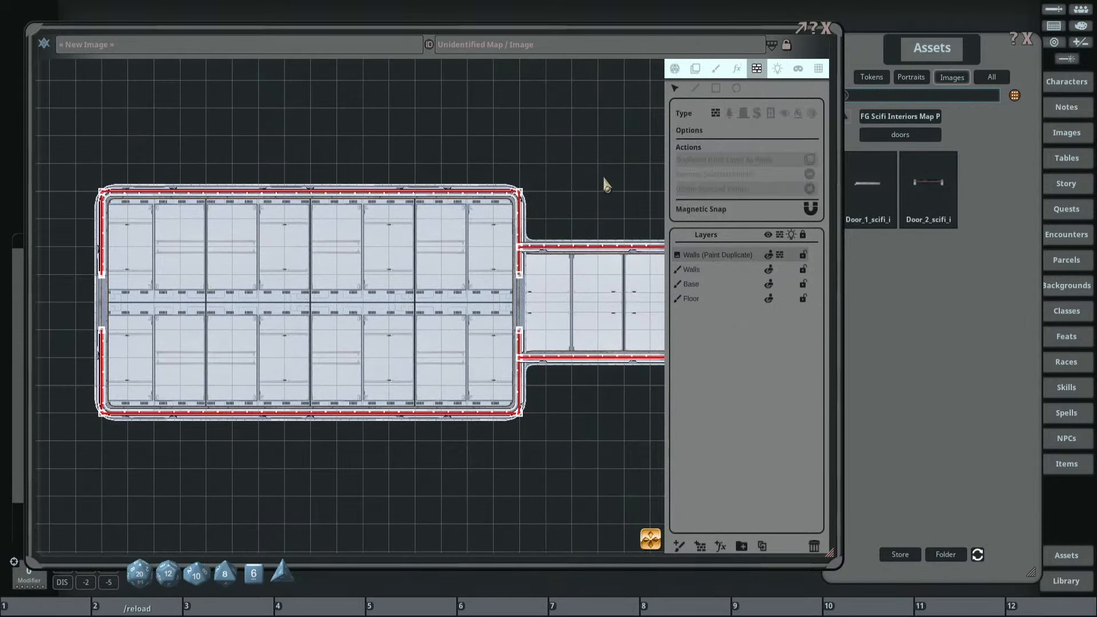
left_click(743, 112)
left_click(716, 88)
scroll(514, 318, "up", 5)
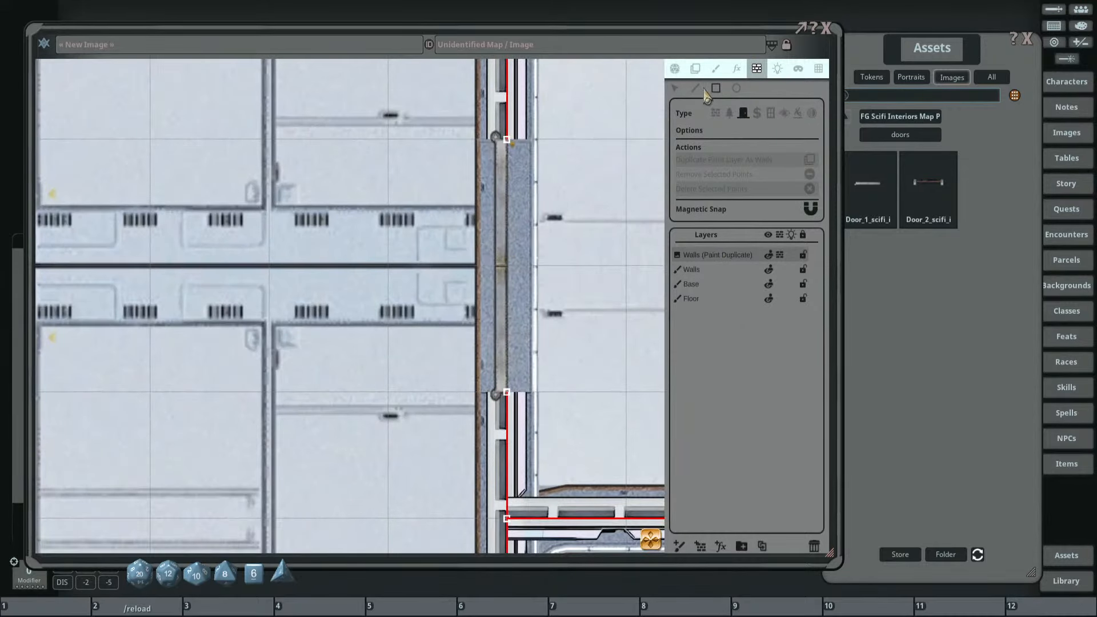
scroll(476, 173, "up", 2)
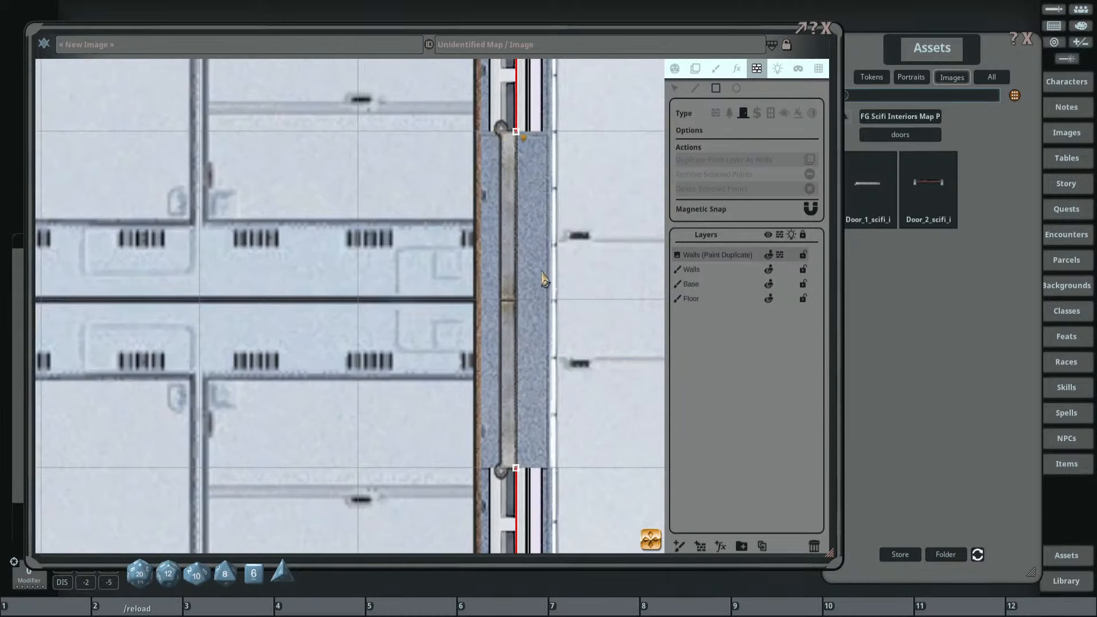
left_click_drag(493, 132, 537, 276)
scroll(557, 211, "up", 2)
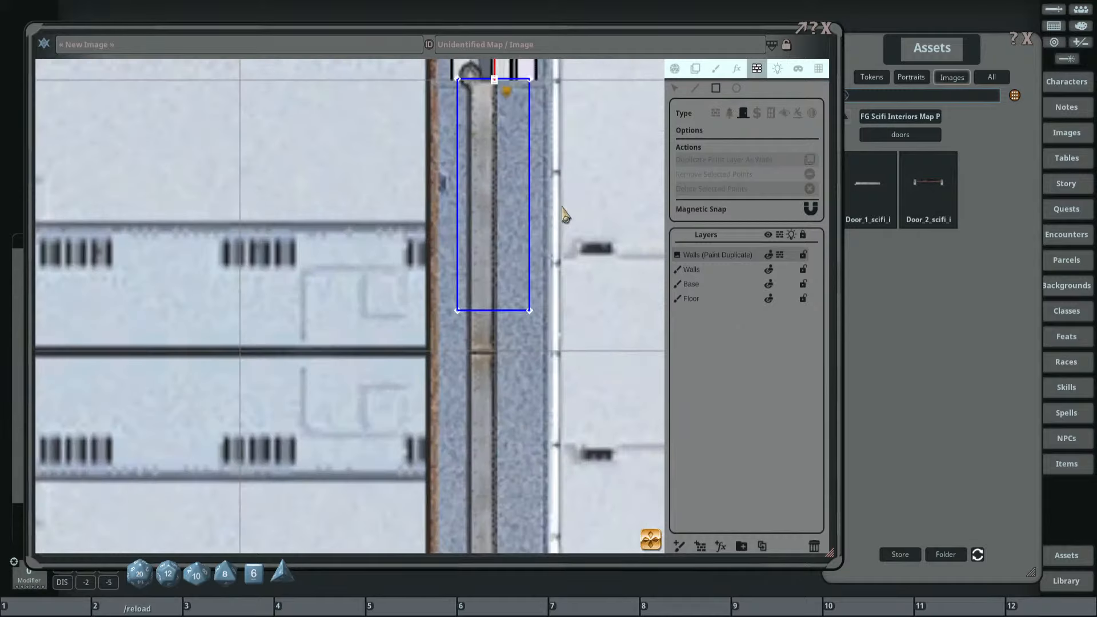
scroll(565, 204, "down", 2)
left_click_drag(567, 204, 569, 244)
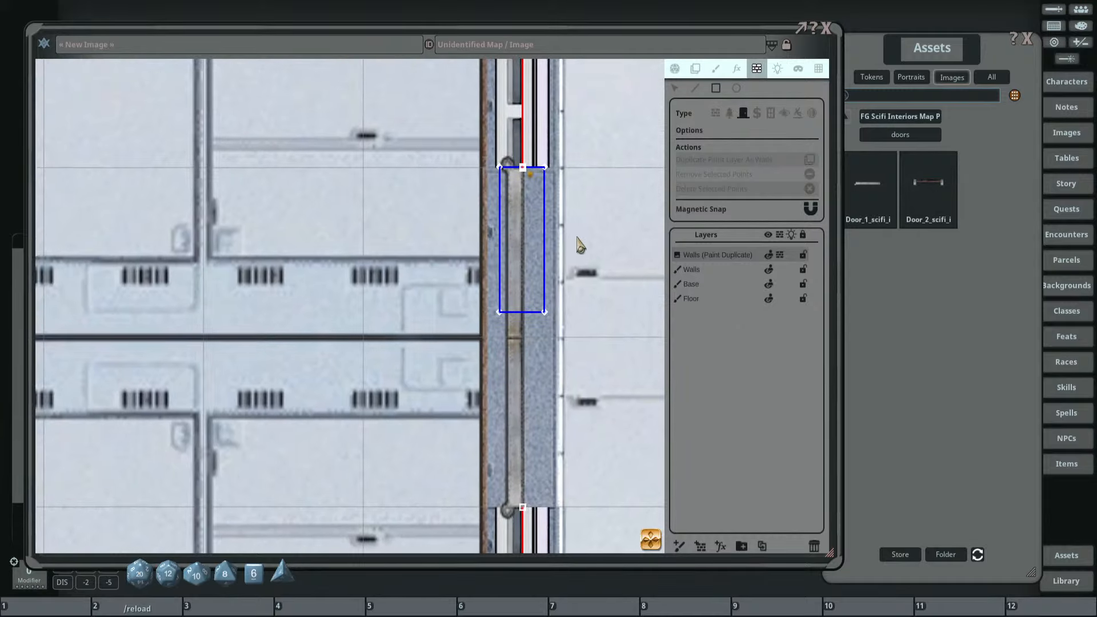
Move the line-of-sight door rectangle's corner points so that it fits tightly around the upper door panel.
left_click(676, 90)
left_click_drag(535, 155, 564, 358)
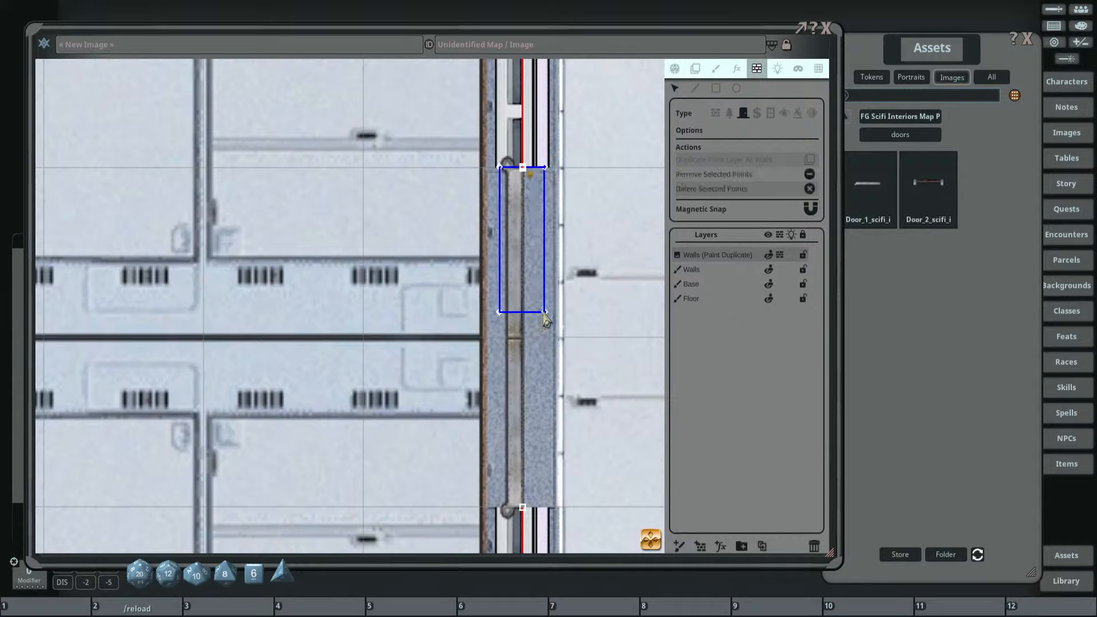
mouse_move(542, 315)
left_mouse_down()
mouse_move(530, 343)
mouse_move(522, 313)
left_mouse_up()
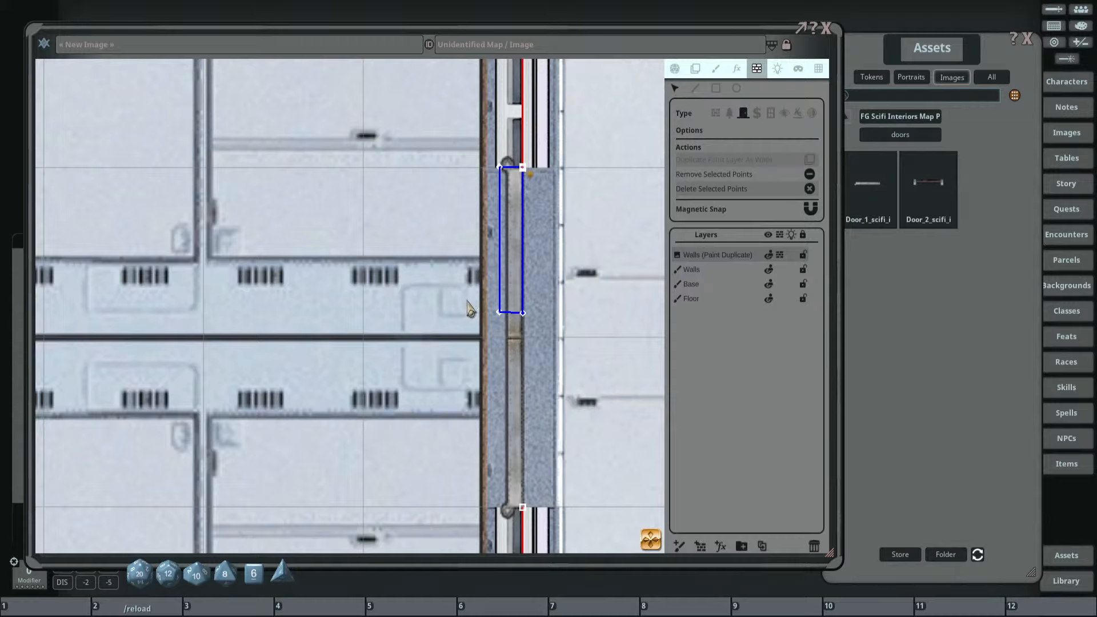
left_click_drag(469, 299, 502, 337)
left_click_drag(583, 157, 617, 251)
scroll(617, 250, "up", 4)
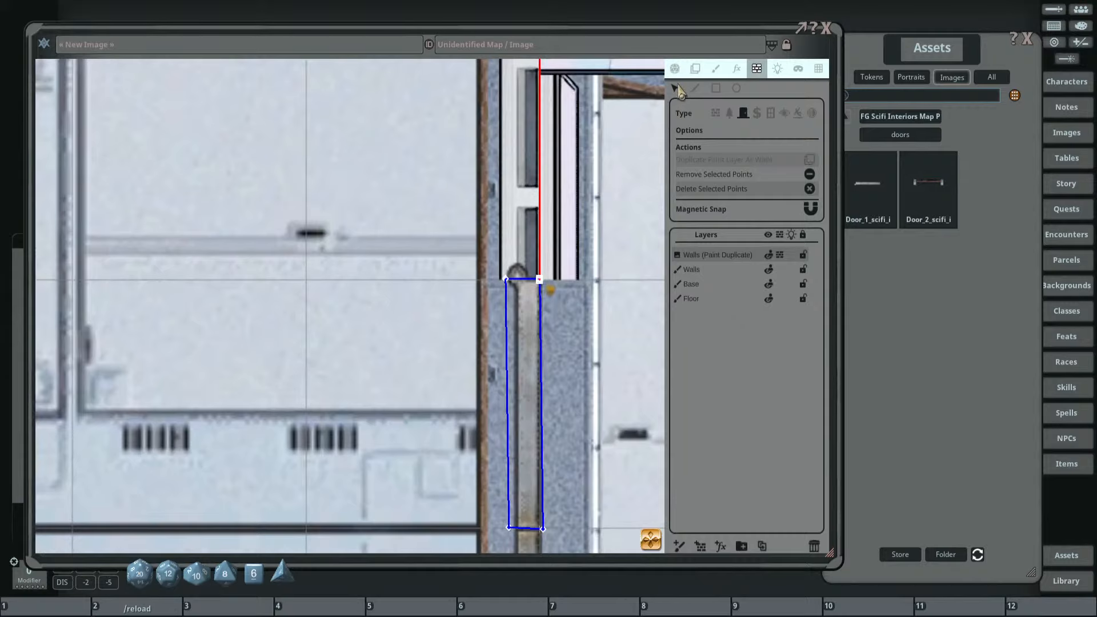
left_click_drag(506, 280, 522, 170)
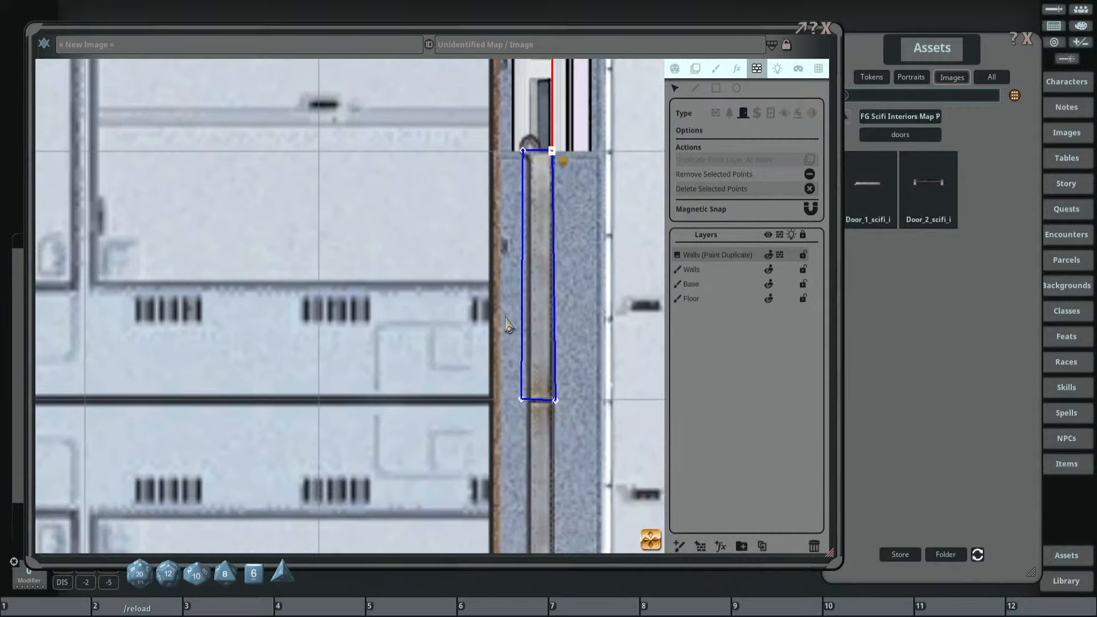
left_click_drag(525, 400, 528, 402)
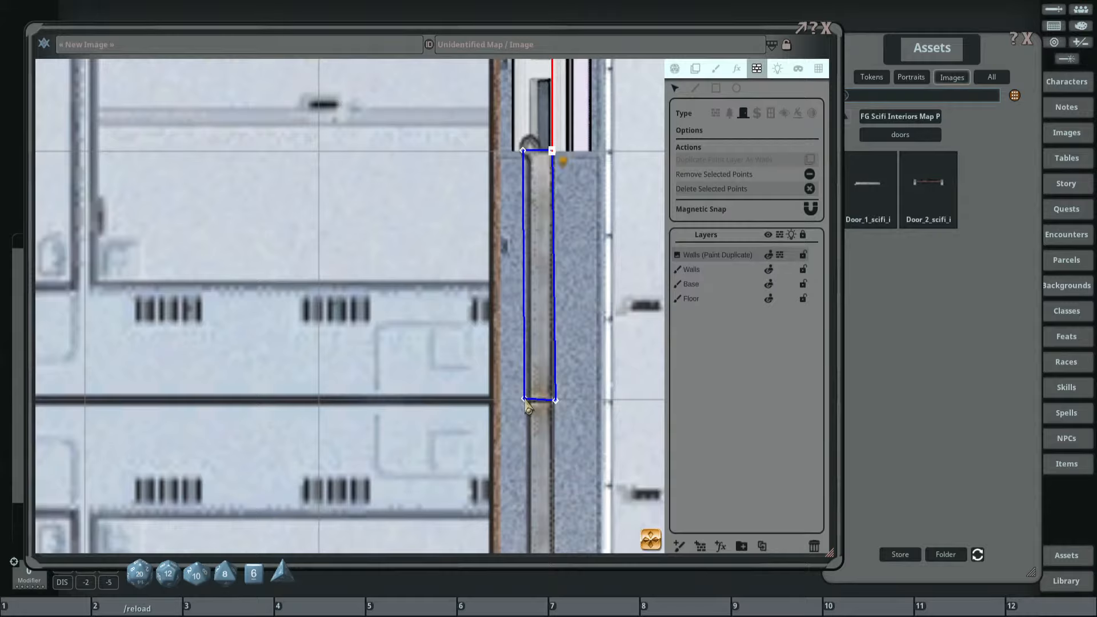
scroll(572, 331, "down", 6)
scroll(553, 359, "up", 6)
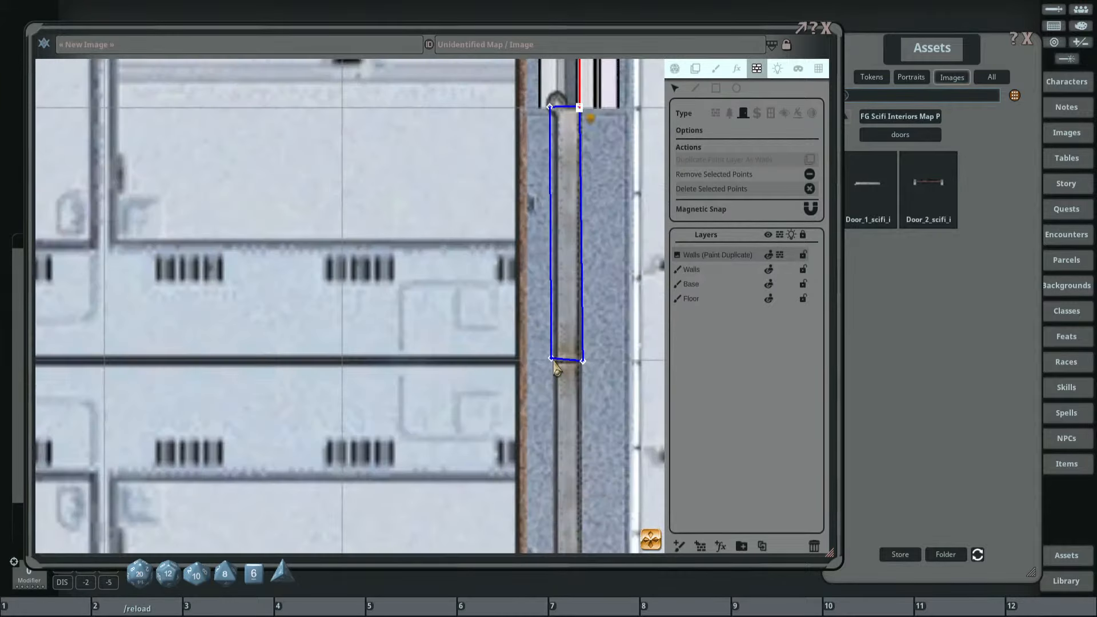
left_click_drag(552, 360, 552, 362)
scroll(587, 327, "down", 5)
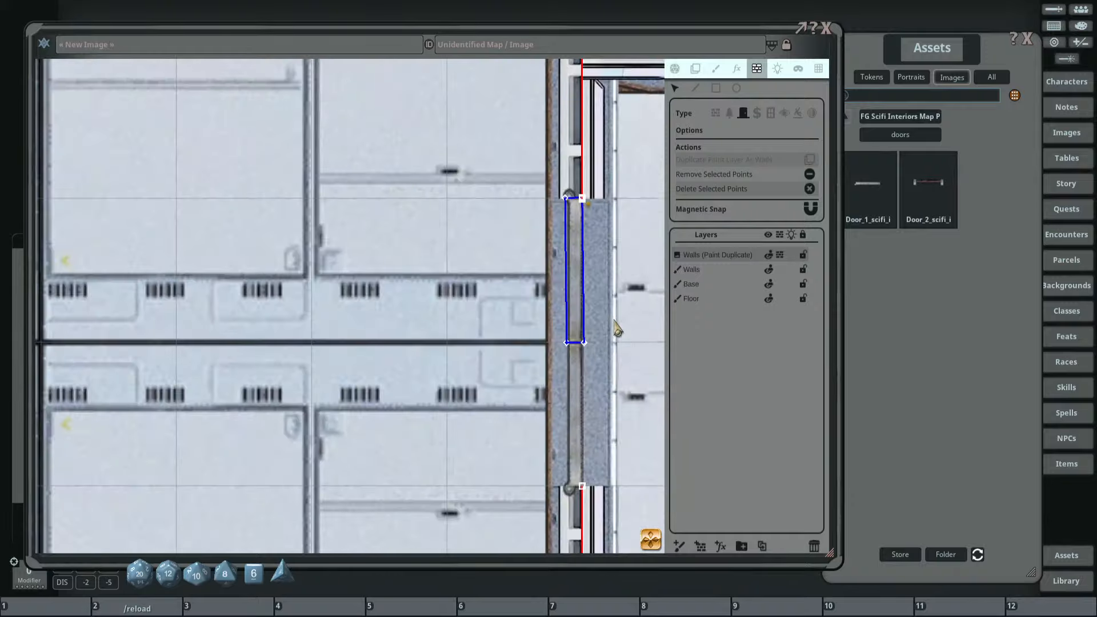
Draw a second rectangular line-of-sight door over the lower door panel, from the first rectangle down to the wall end.
left_click(716, 89)
left_click_drag(607, 389, 545, 245)
scroll(545, 246, "up", 4)
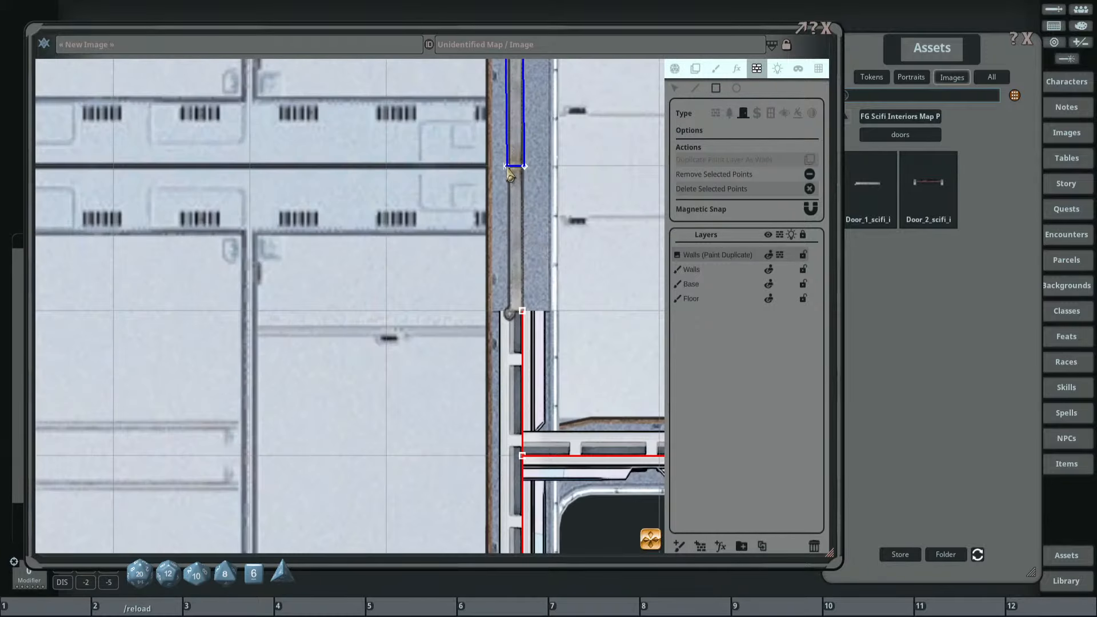
left_click_drag(507, 167, 515, 227)
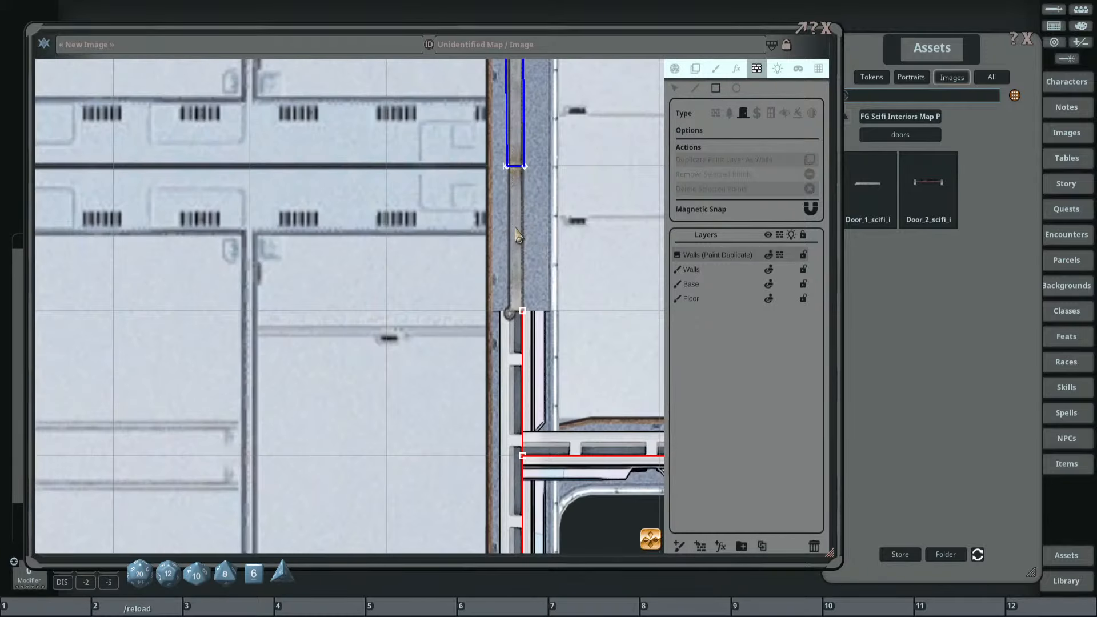
left_click(523, 312)
left_click_drag(547, 272, 554, 325)
scroll(522, 236, "up", 5)
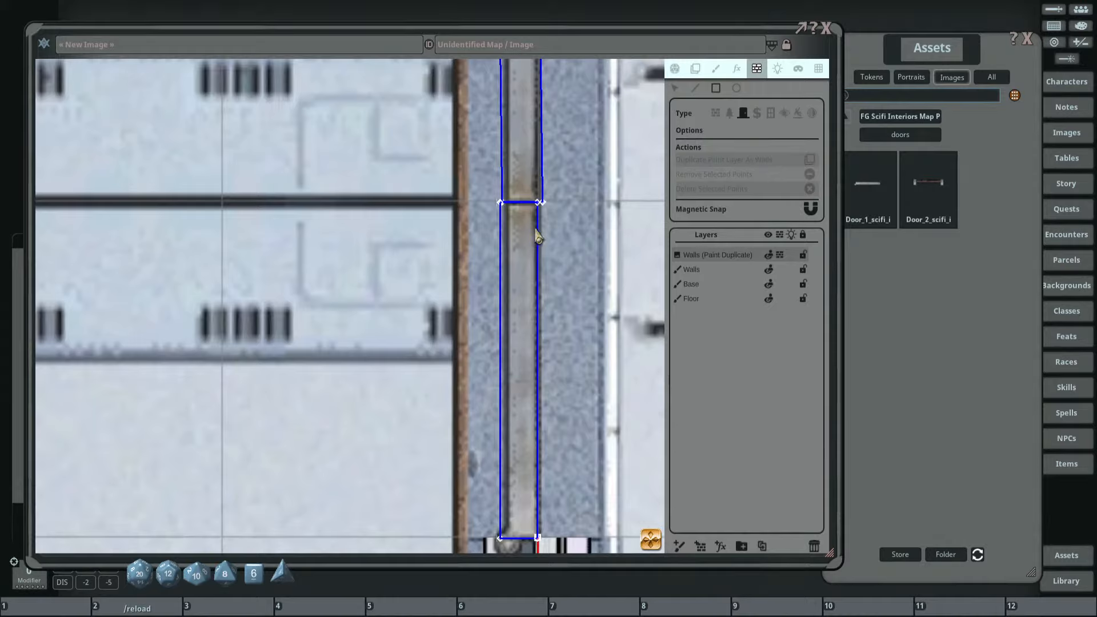
Move the lower door rectangle's two upper corner points onto the bottom corners of the upper line-of-sight door.
left_click(676, 90)
scroll(571, 200, "up", 3)
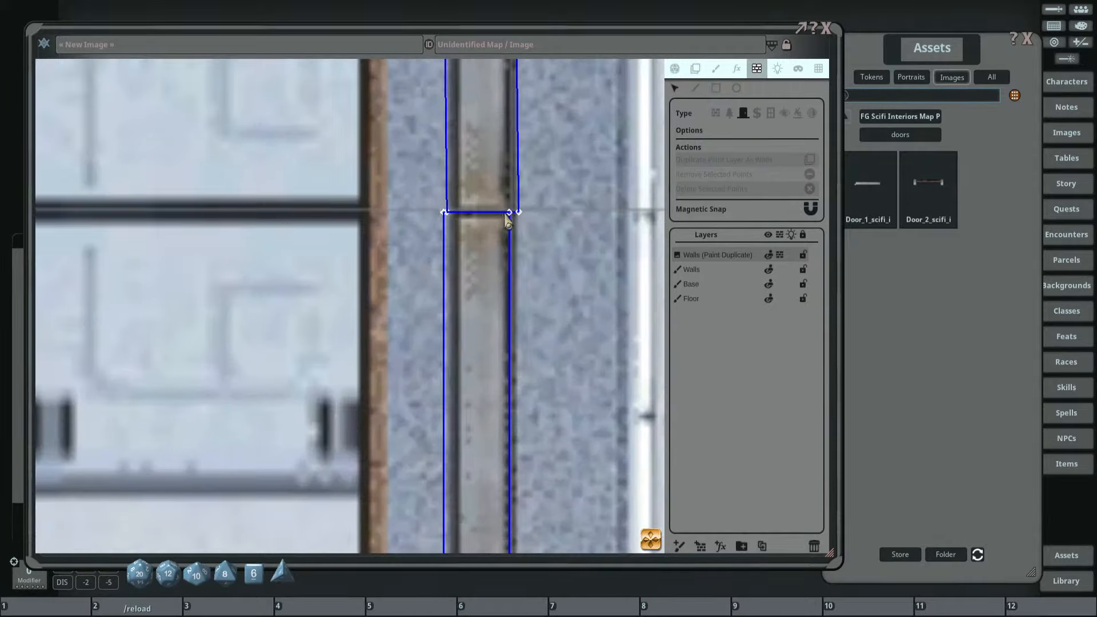
left_click_drag(515, 218, 518, 213)
left_click_drag(444, 214, 447, 212)
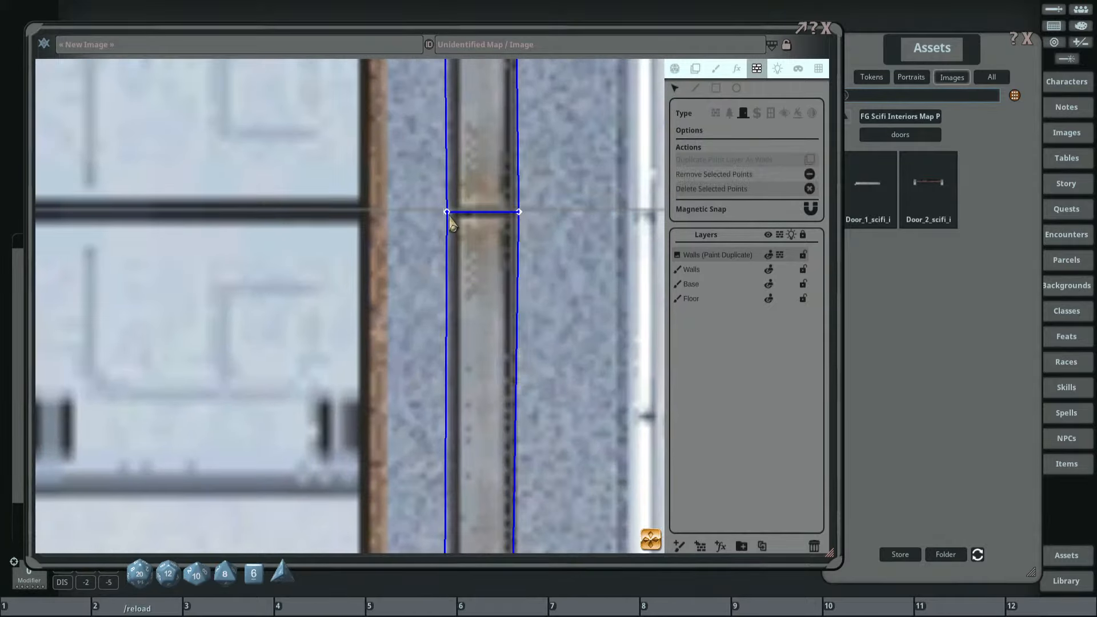
Snap the lower door rectangle's outer bottom corner to the wall's end point and level its other bottom corner with it.
scroll(484, 264, "down", 3)
scroll(480, 415, "up", 6)
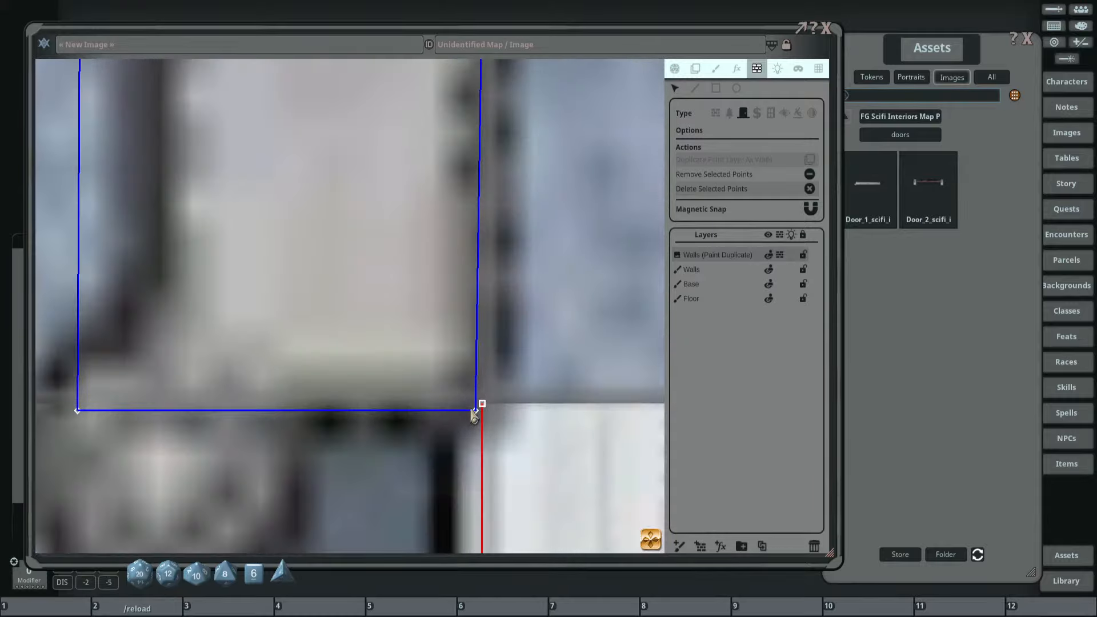
left_click_drag(474, 413, 485, 405)
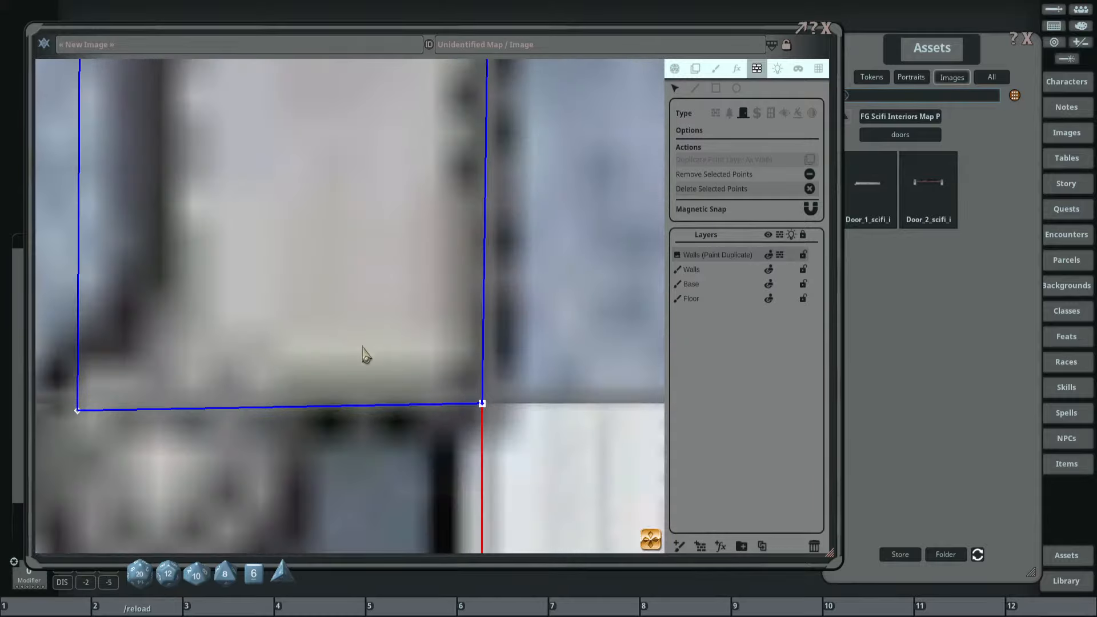
left_click_drag(220, 295, 446, 345)
scroll(445, 345, "down", 2)
left_click_drag(347, 423, 349, 419)
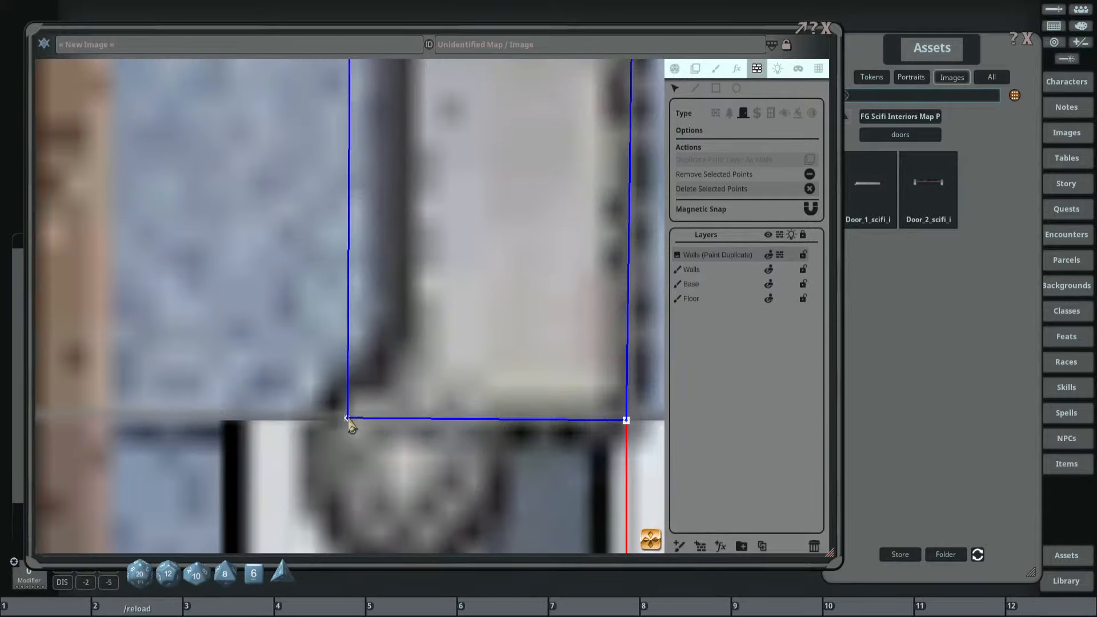
scroll(351, 426, "down", 8)
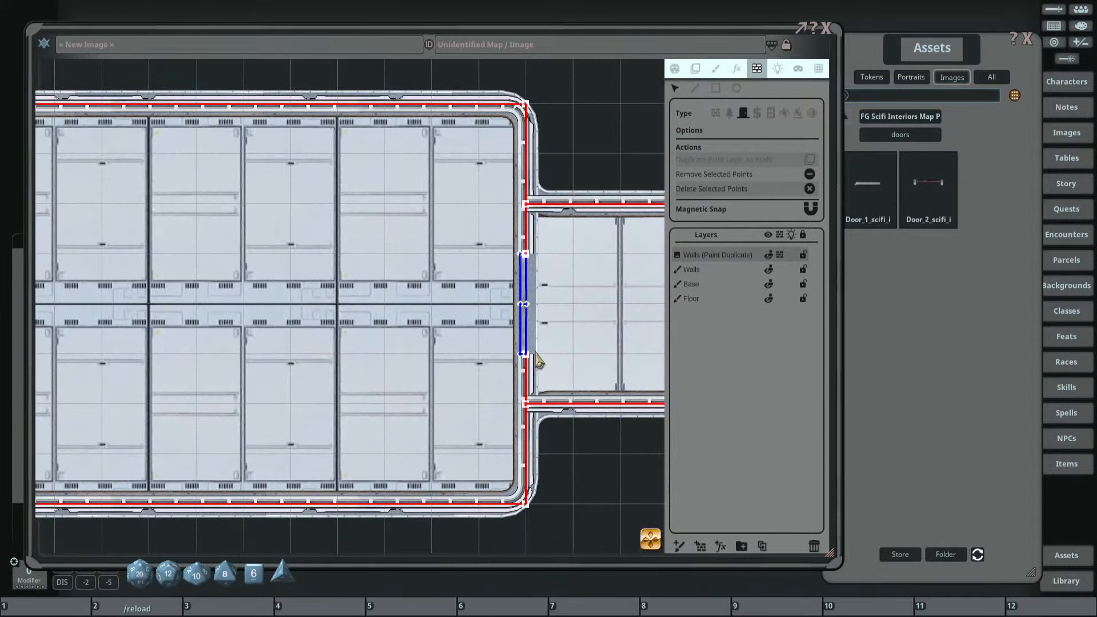
Draw a closed four-point line-of-sight door around the door in the light room's west wall, between the two wall ends.
scroll(536, 354, "down", 5)
left_click_drag(355, 306, 443, 299)
scroll(443, 298, "up", 4)
left_click_drag(213, 298, 570, 306)
scroll(505, 327, "up", 3)
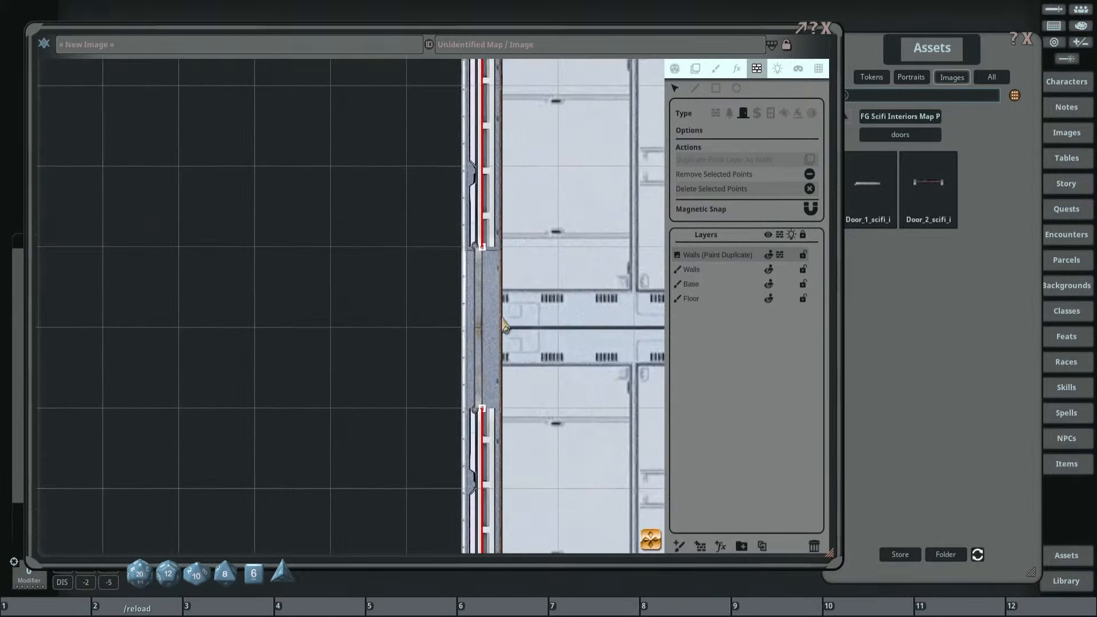
left_click(696, 88)
scroll(482, 289, "up", 2)
left_click(485, 204)
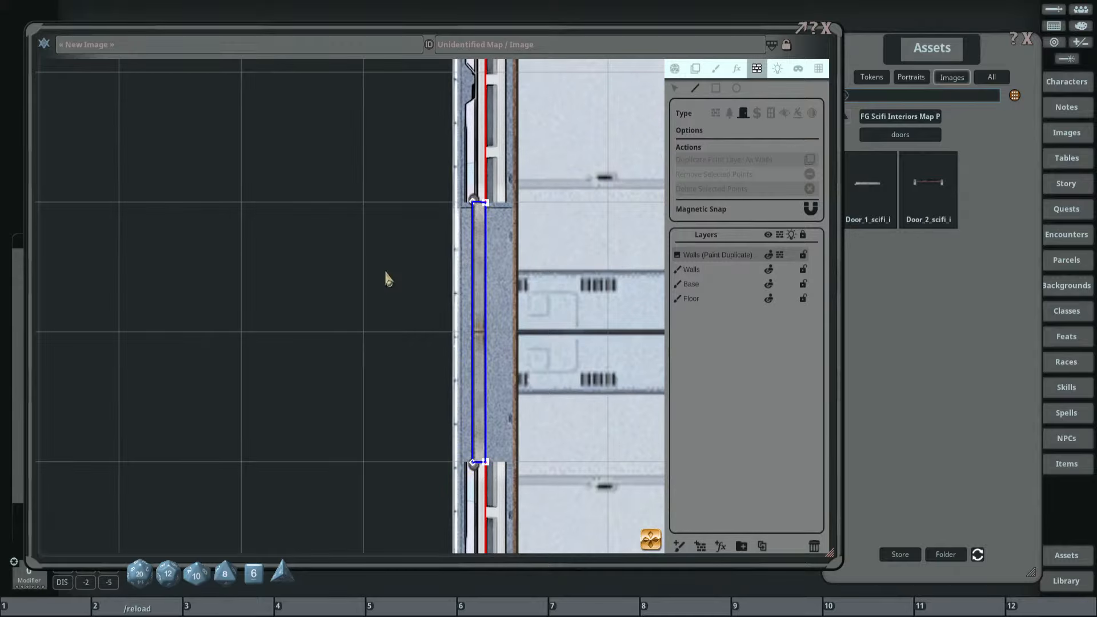
Draw a closed four-point line-of-sight door around the door between the corridor and the dark room.
scroll(390, 293, "down", 8)
left_click_drag(576, 288, 275, 286)
scroll(434, 285, "up", 2)
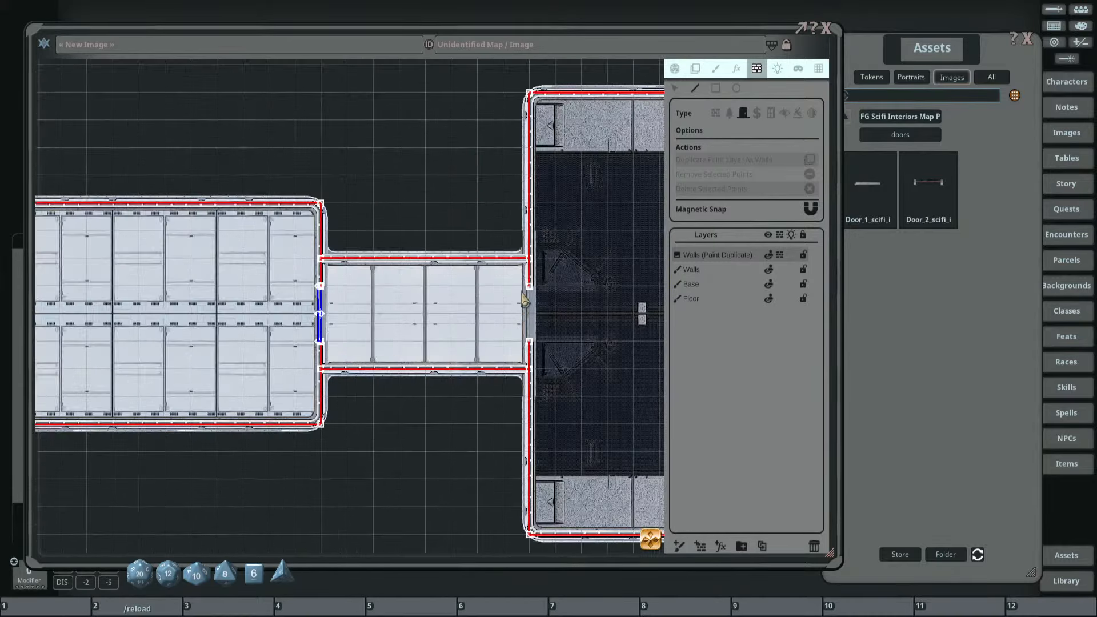
scroll(525, 301, "up", 4)
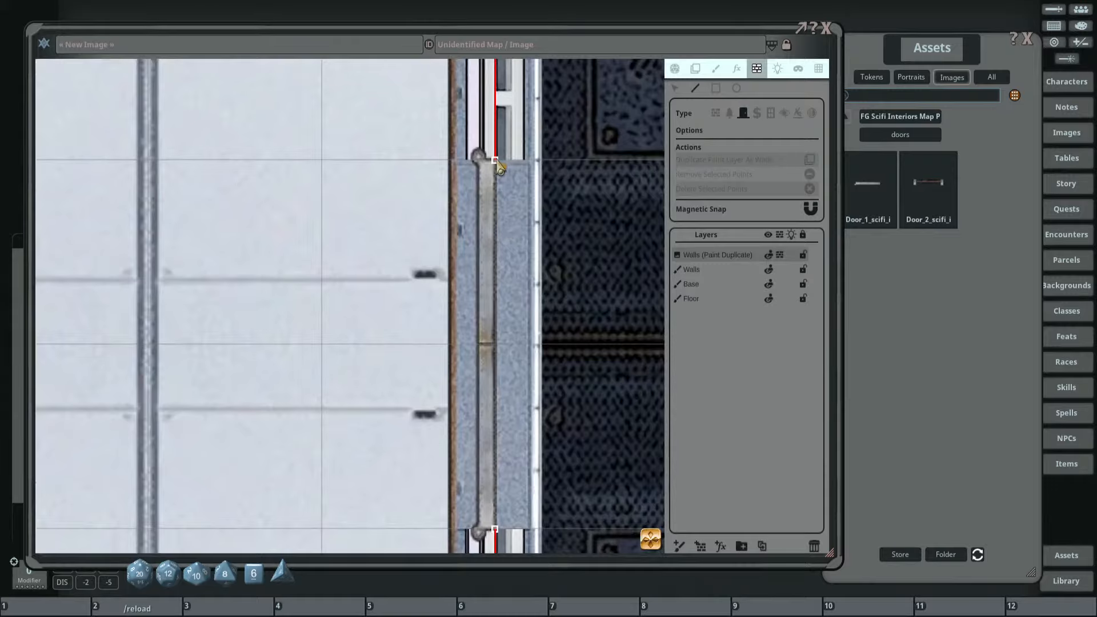
left_click(494, 528)
left_click(475, 527)
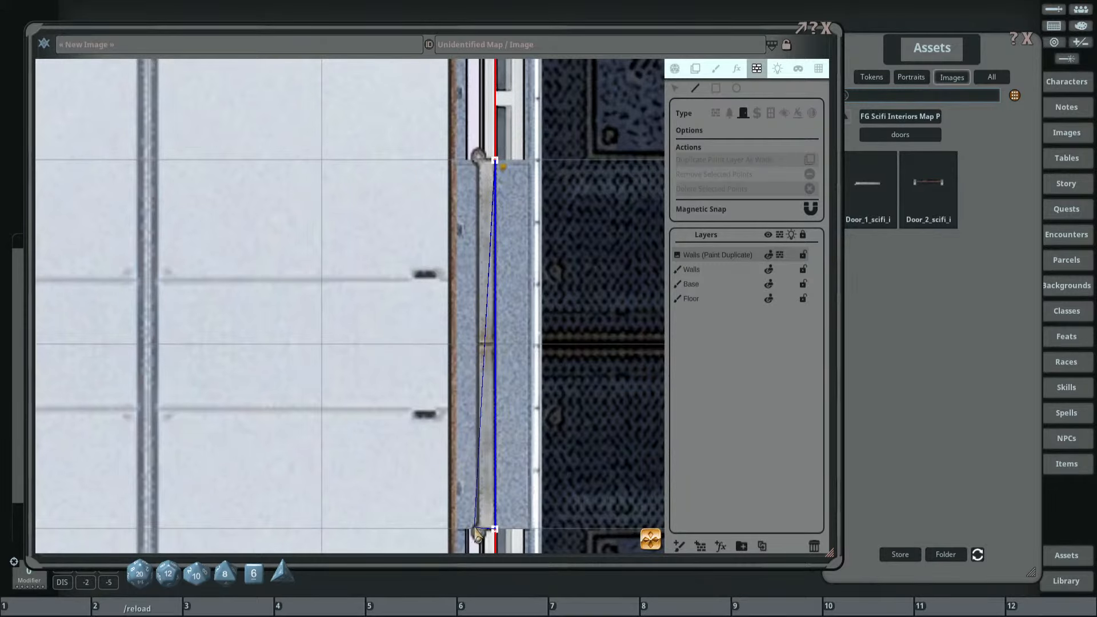
double_click(475, 160)
Draw a closed four-point line-of-sight door around the door in the dark room's east wall.
scroll(354, 318, "down", 7)
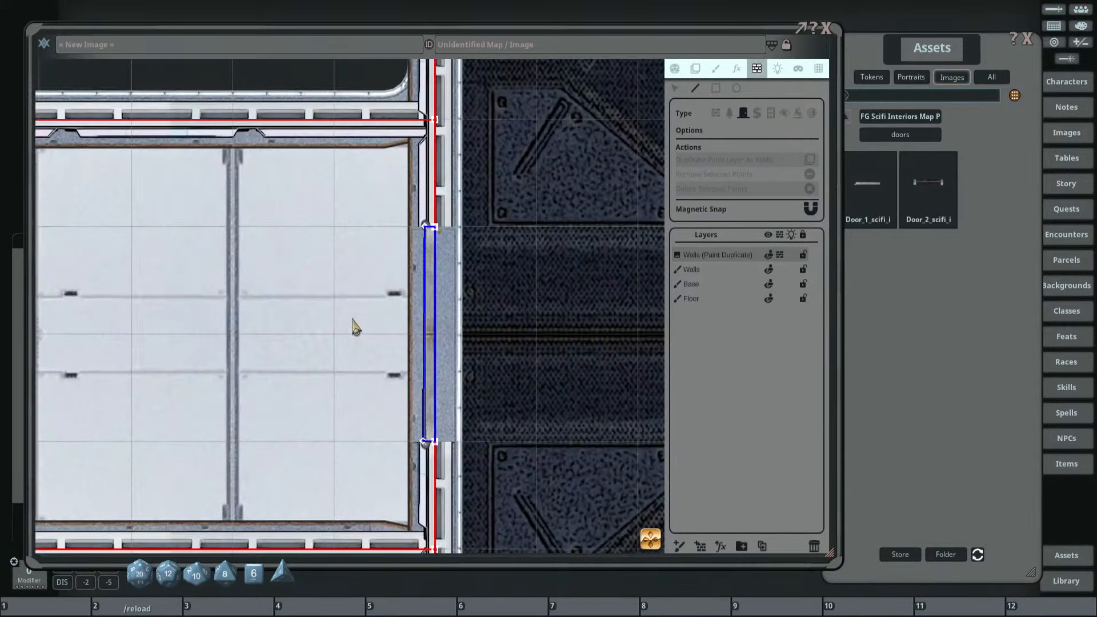
scroll(526, 310, "down", 3)
scroll(480, 314, "up", 8)
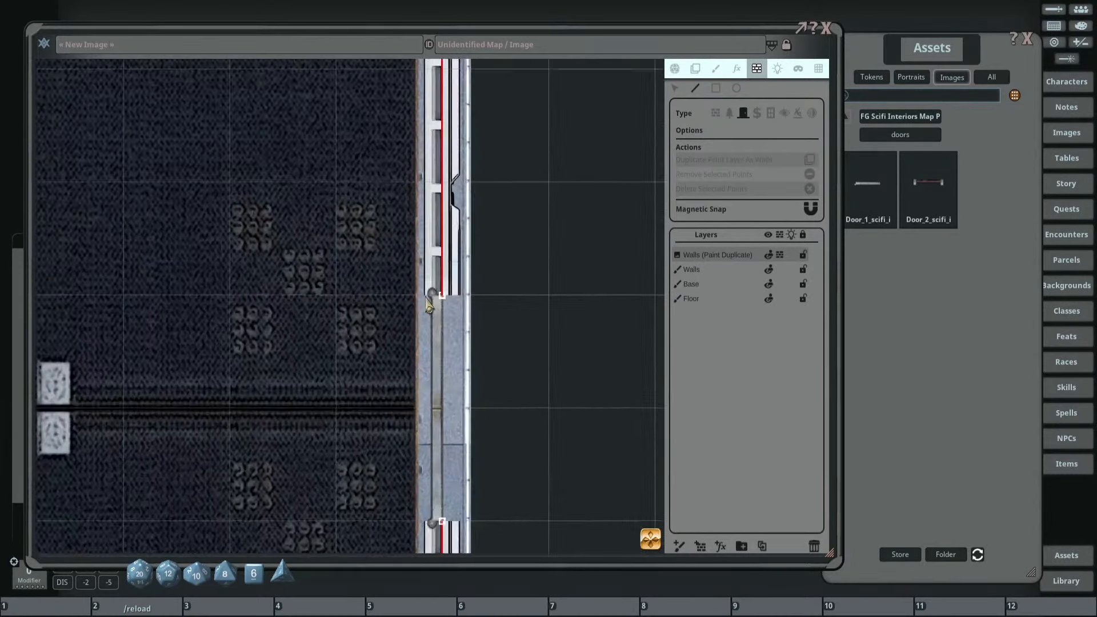
left_click(445, 296)
left_click_drag(470, 544, 512, 287)
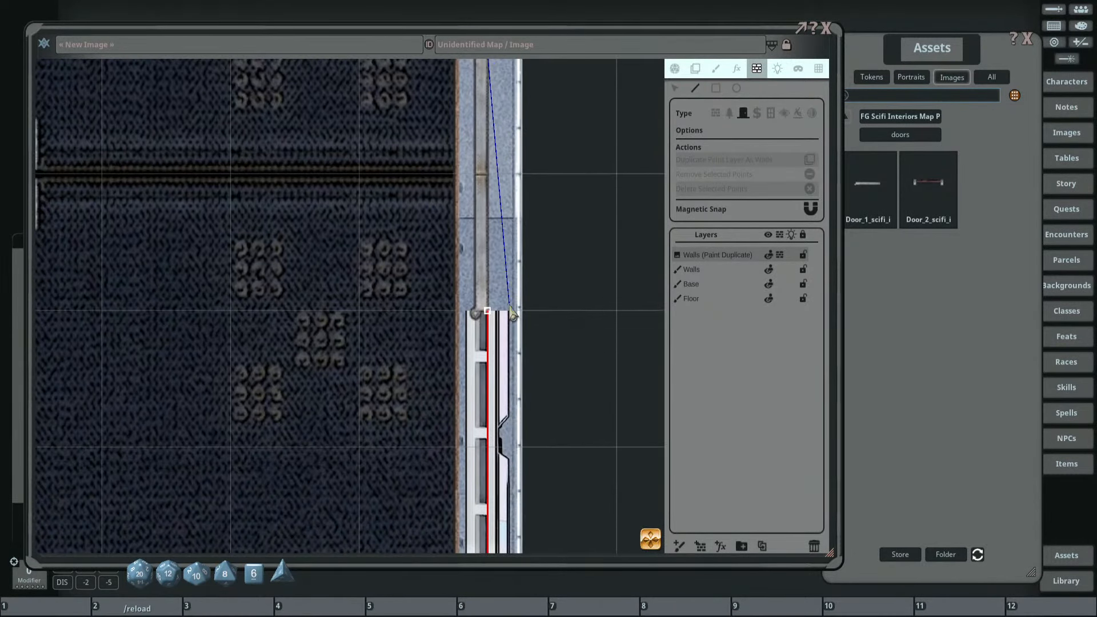
left_click(475, 310)
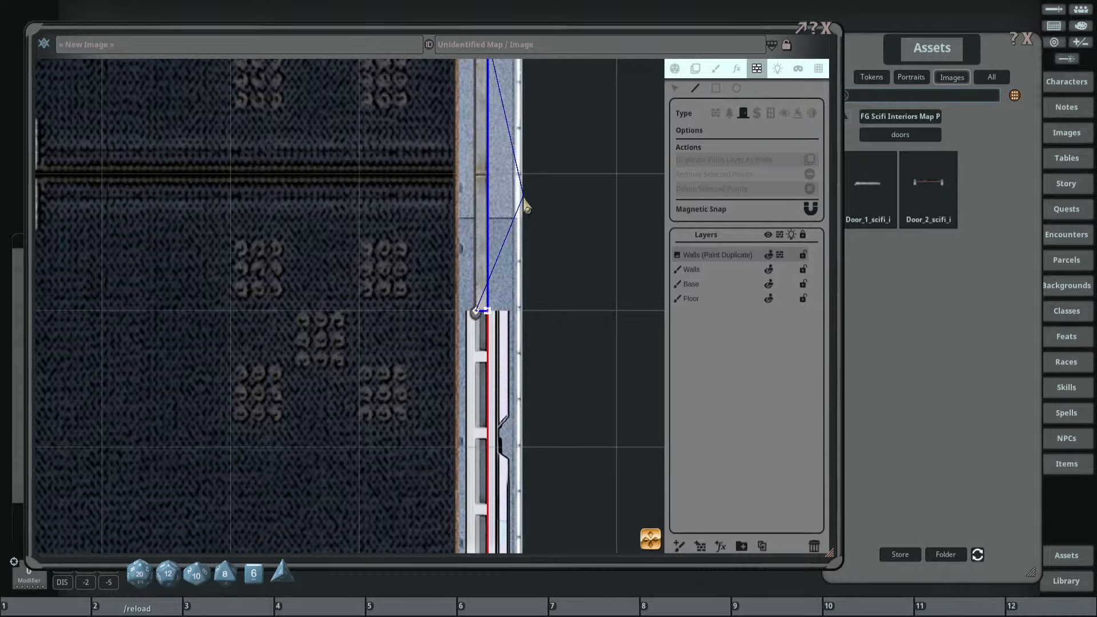
left_click_drag(522, 197, 525, 439)
double_click(478, 279)
scroll(427, 279, "down", 9)
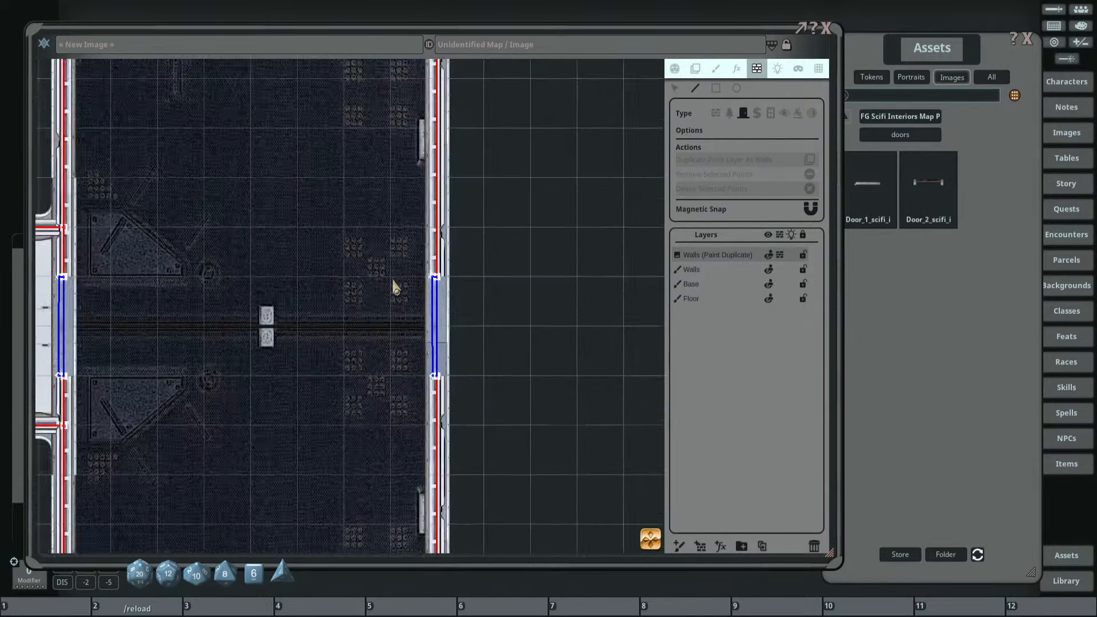
Select the Walls paint layer and return the Assets window to the main folder of the FG Scifi Interiors map pack.
left_click_drag(90, 270, 543, 303)
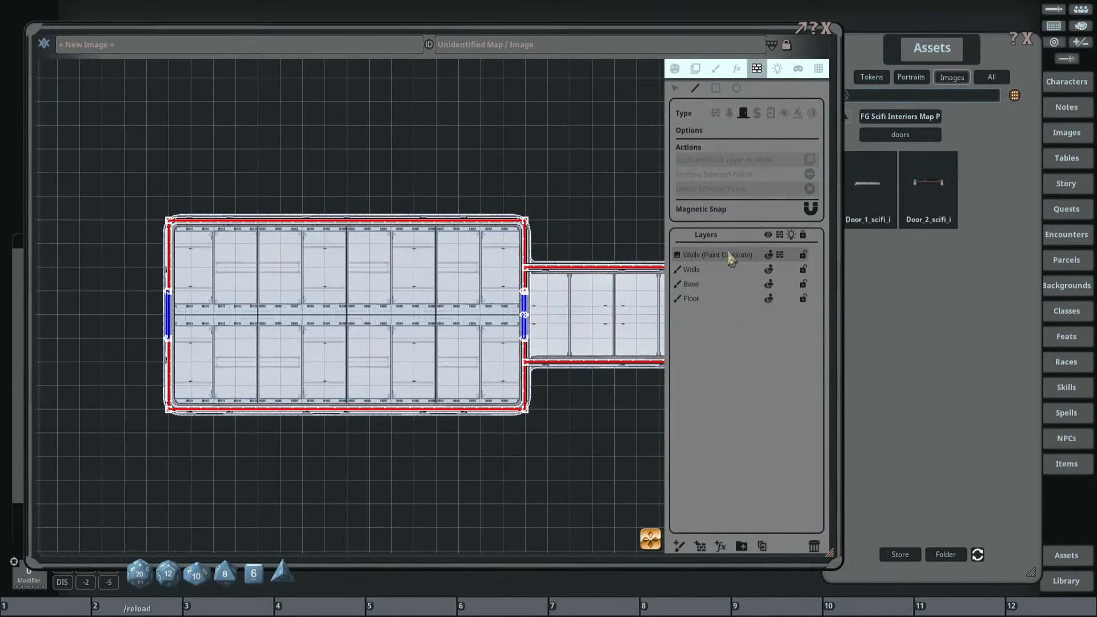
left_click(721, 272)
left_click_drag(939, 49, 956, 74)
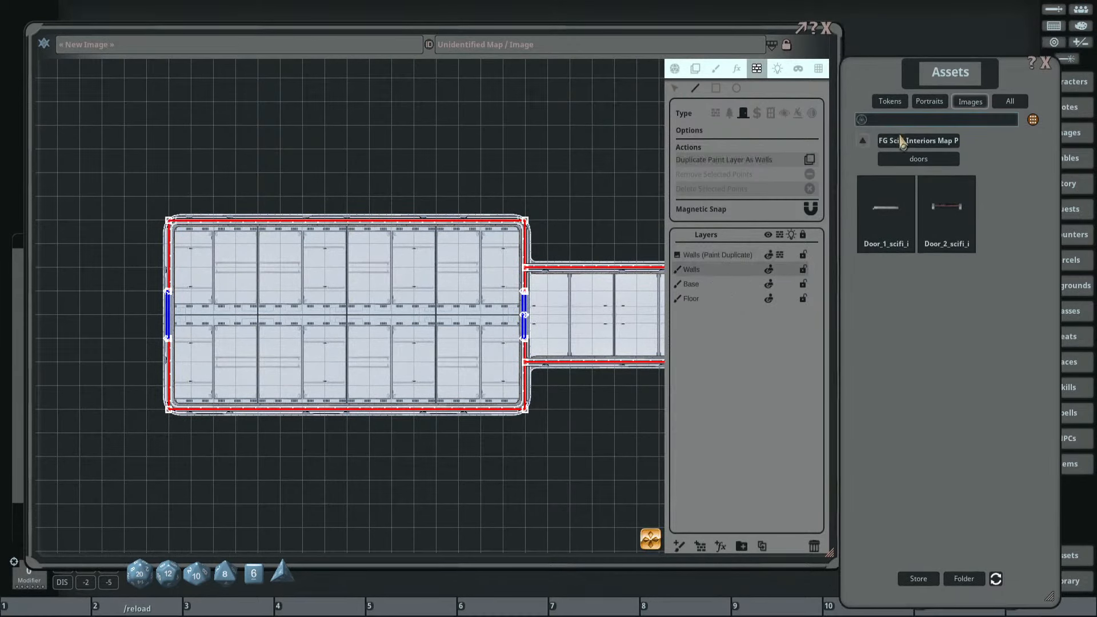
left_click(902, 141)
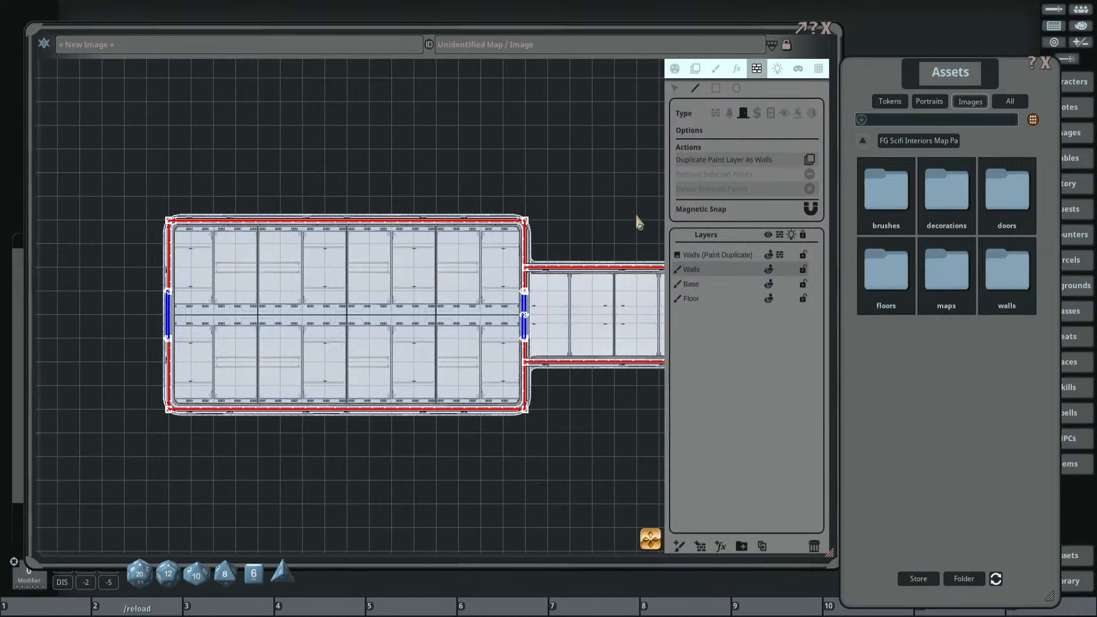
left_click_drag(314, 315, 346, 311)
scroll(278, 315, "up", 2)
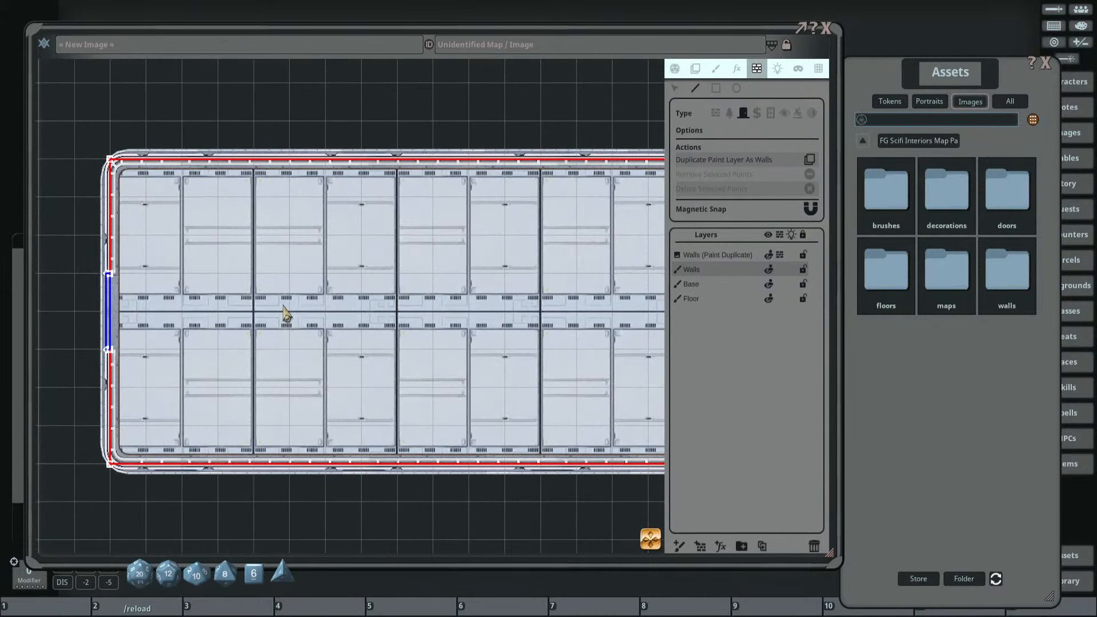
left_click_drag(182, 295, 132, 260)
left_click_drag(382, 232, 397, 250)
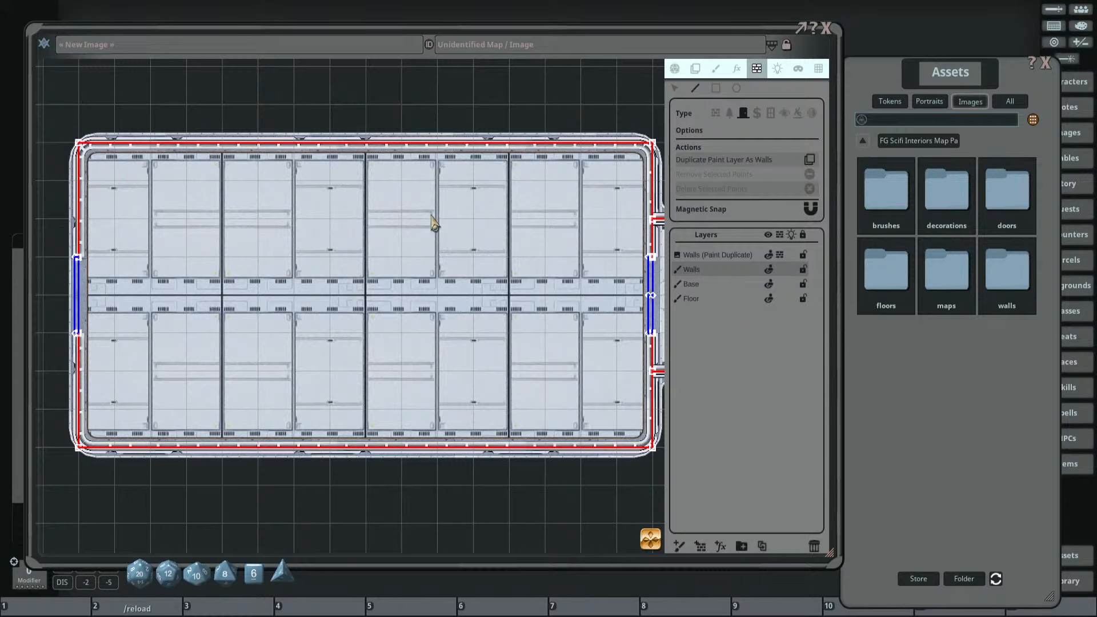
scroll(430, 210, "down", 2)
left_click_drag(386, 217, 195, 243)
scroll(255, 231, "down", 2)
left_click_drag(301, 267, 490, 282)
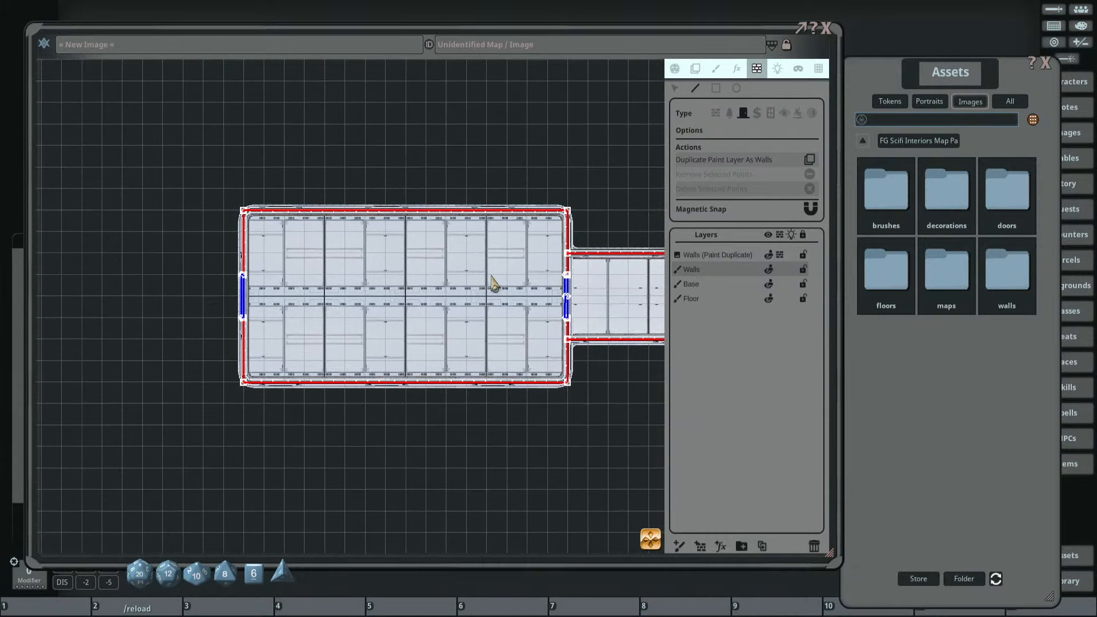
left_click_drag(304, 227, 286, 235)
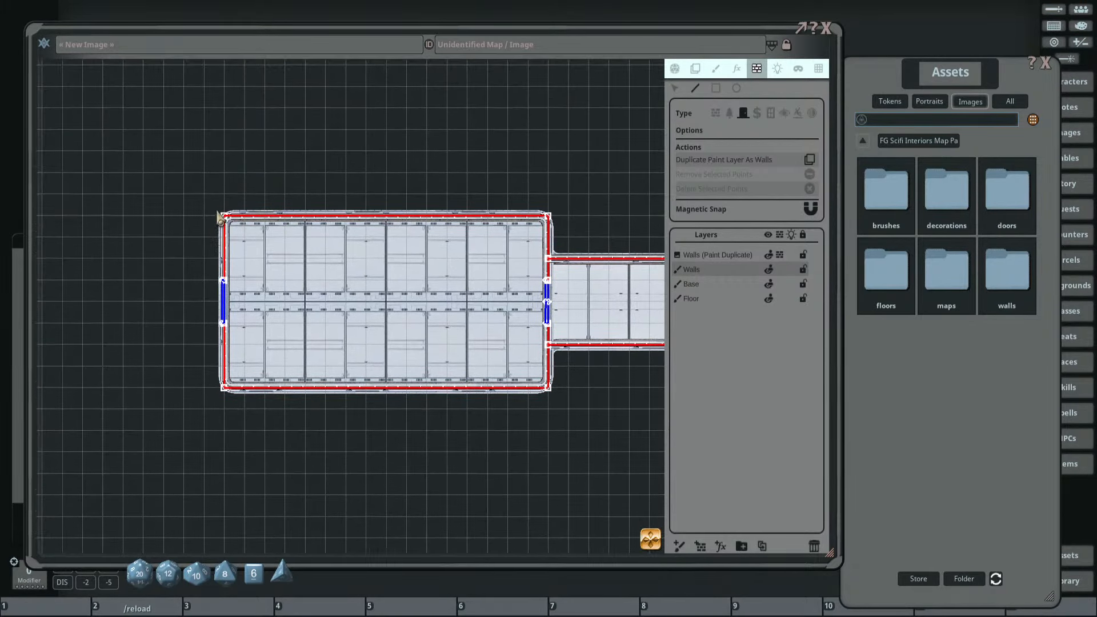
left_click_drag(610, 350, 574, 343)
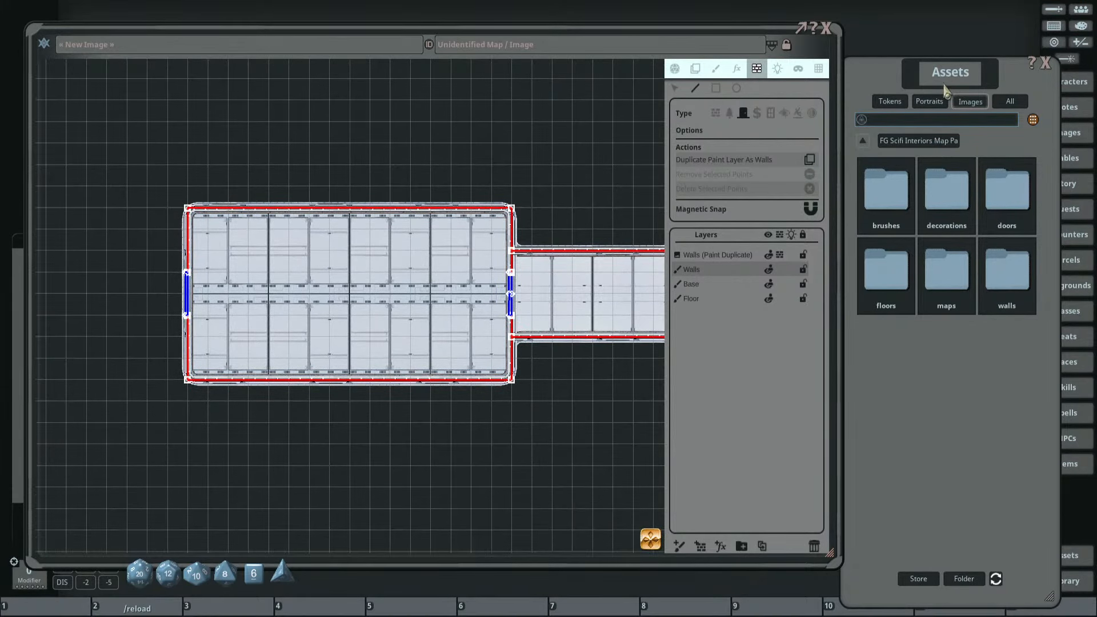
left_click_drag(951, 71, 927, 76)
scroll(411, 309, "up", 1)
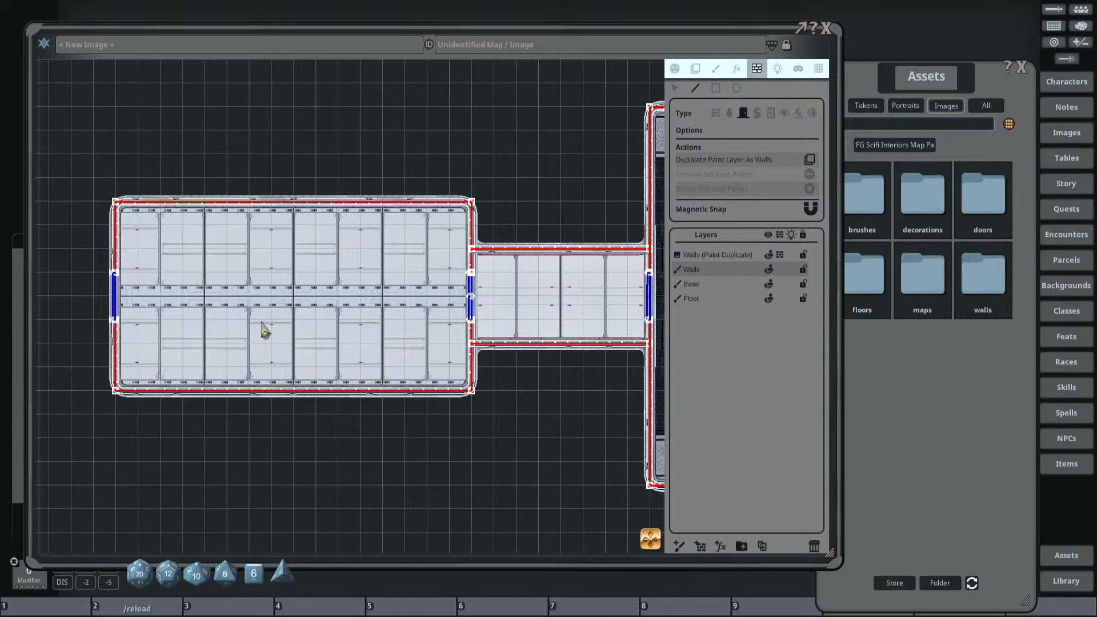
scroll(554, 283, "down", 2)
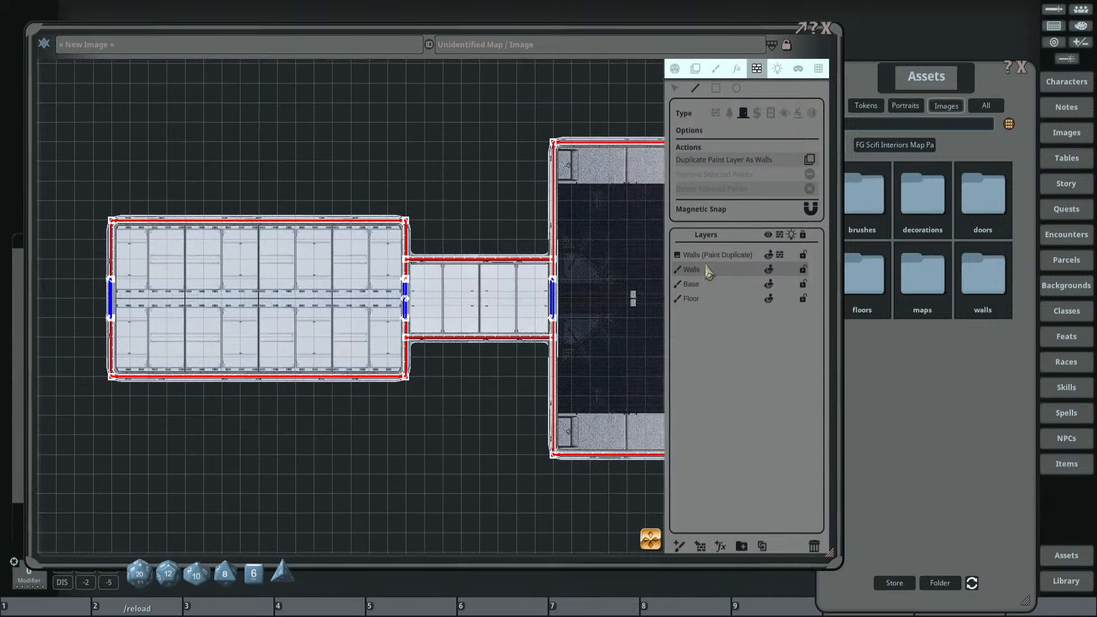
left_click_drag(949, 80, 941, 56)
left_click_drag(563, 257, 511, 252)
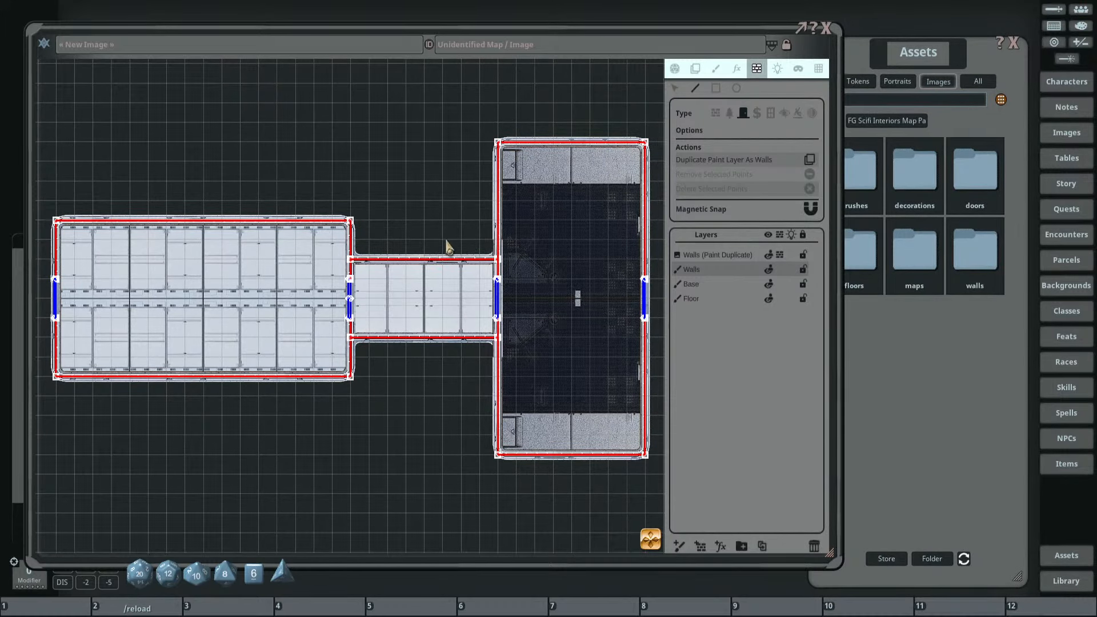
left_click_drag(208, 299, 216, 309)
Return the Assets window to its top level and search the image assets for "shadow".
left_click(903, 55)
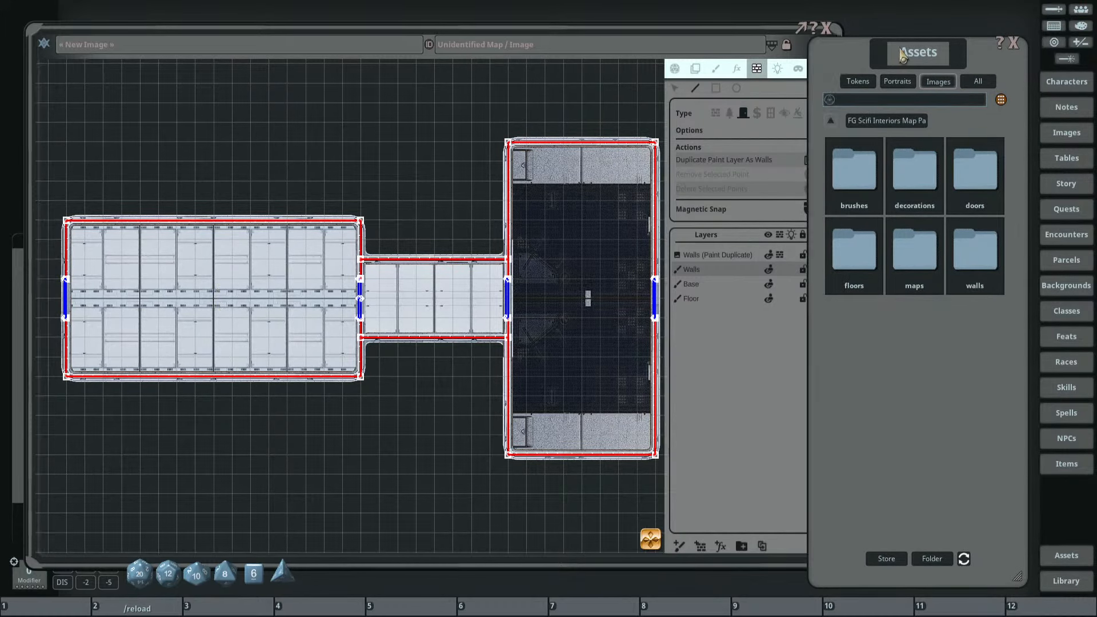
left_click_drag(903, 56, 908, 71)
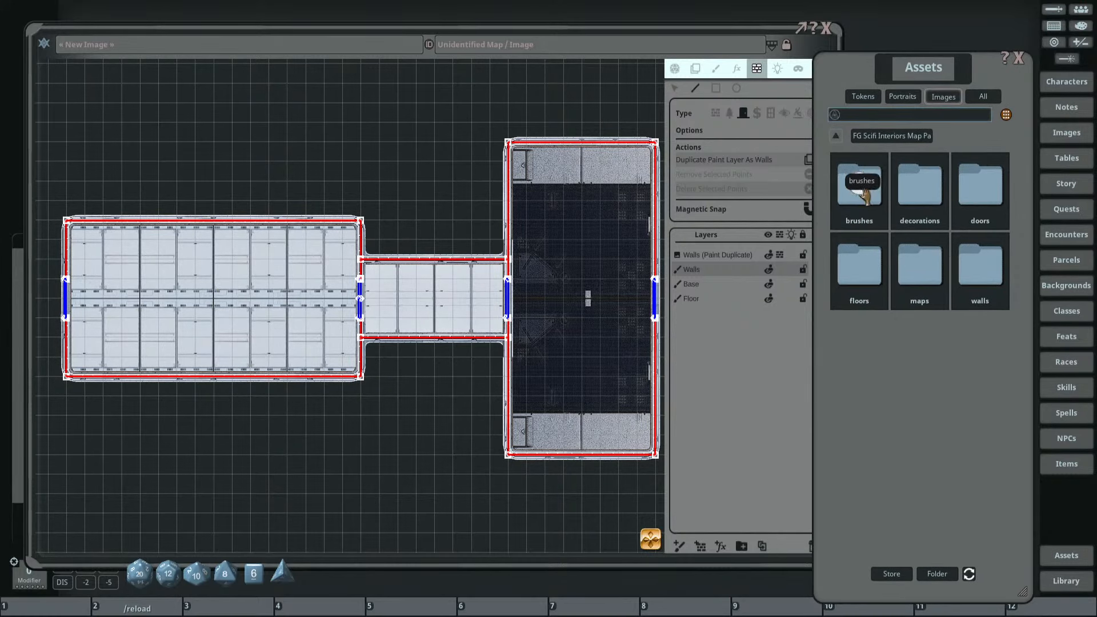
left_click(835, 135)
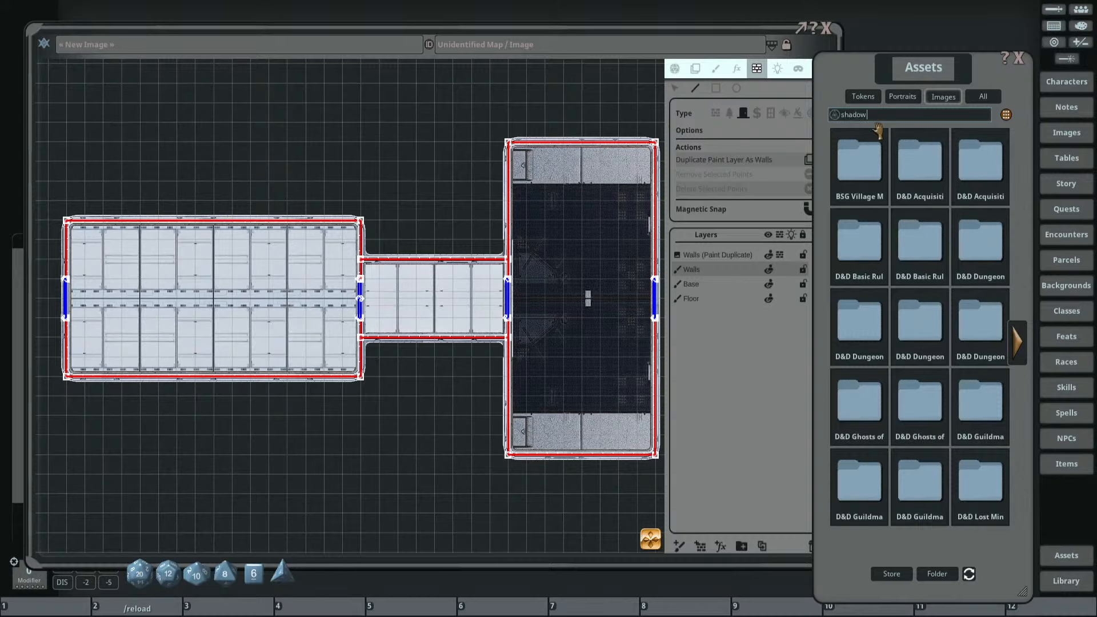
key("Return")
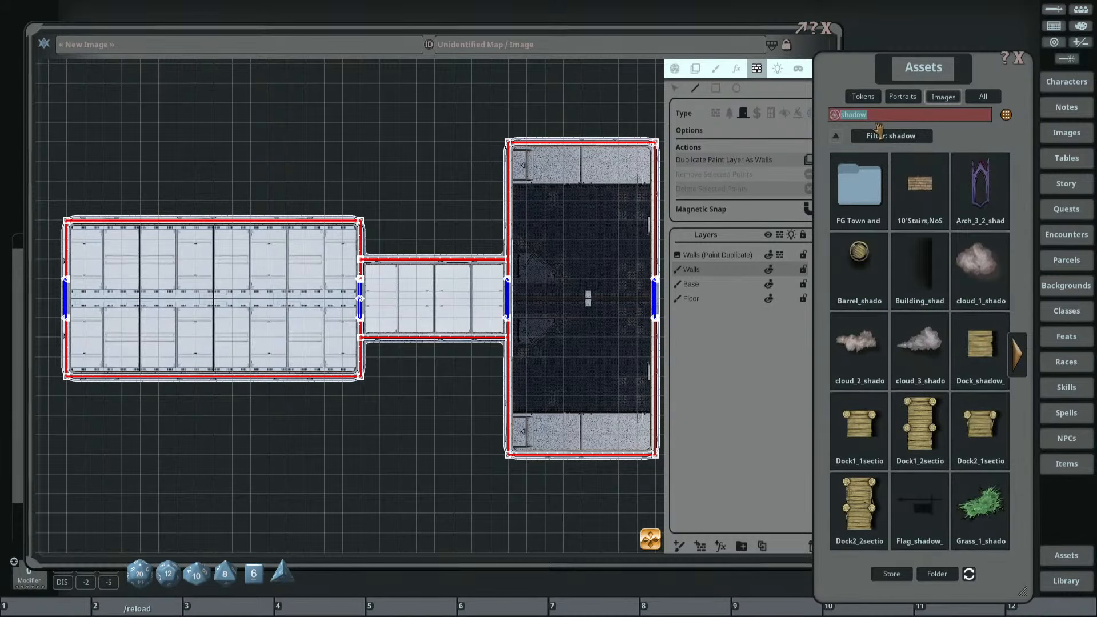
Page through the shadow search results and return to the page holding the Shadow_brush images, keeping the drawing tools uncovered.
left_click(1018, 354)
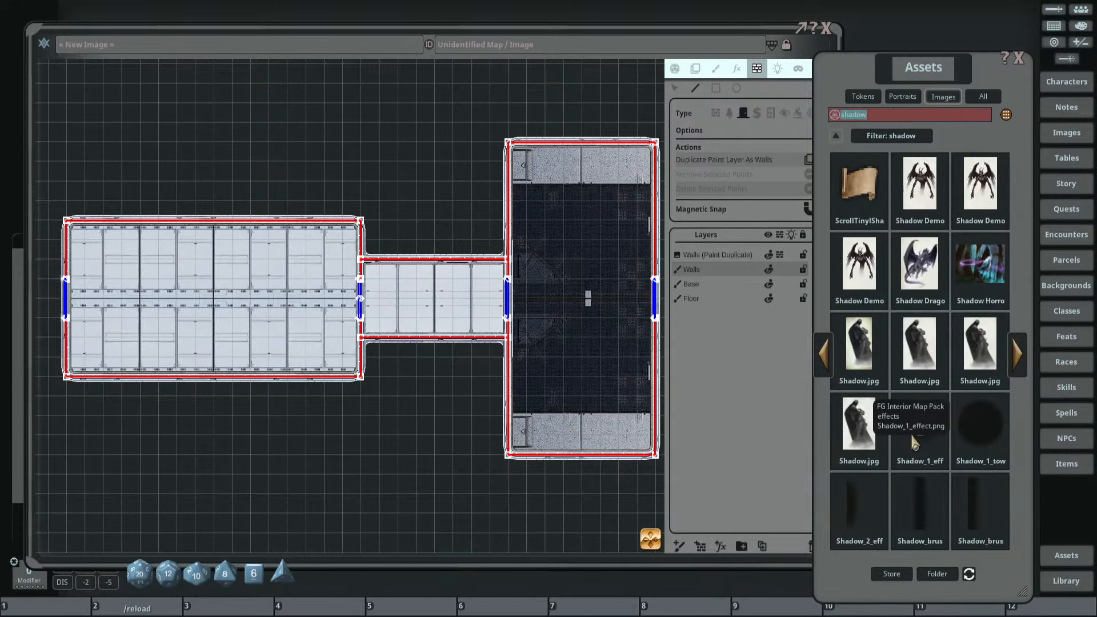
left_click(1018, 357)
left_click(1018, 358)
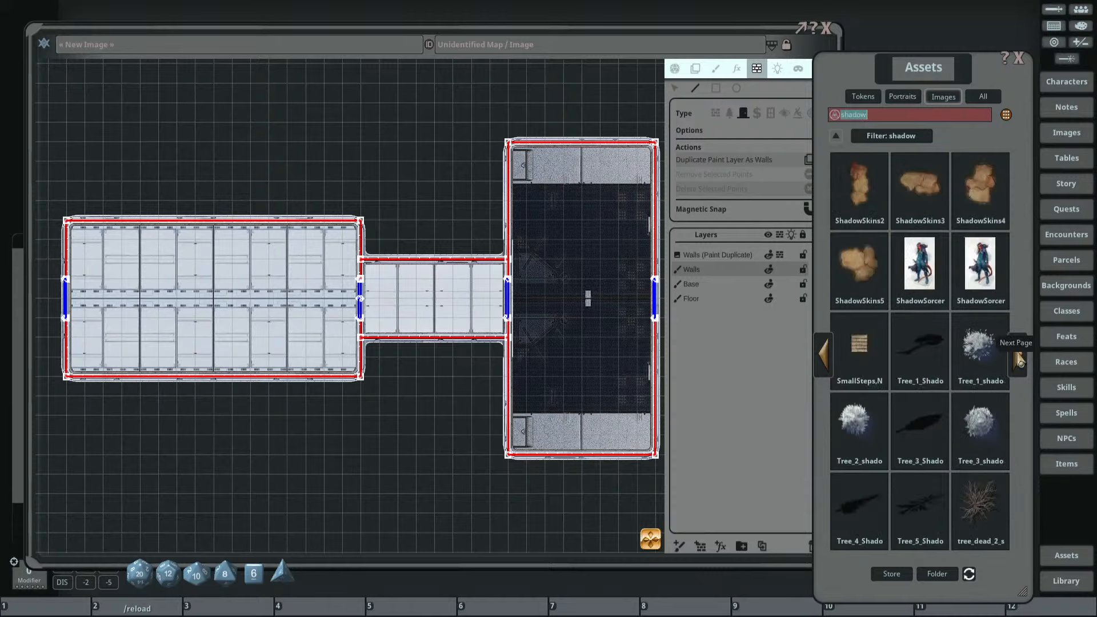
left_click(1018, 359)
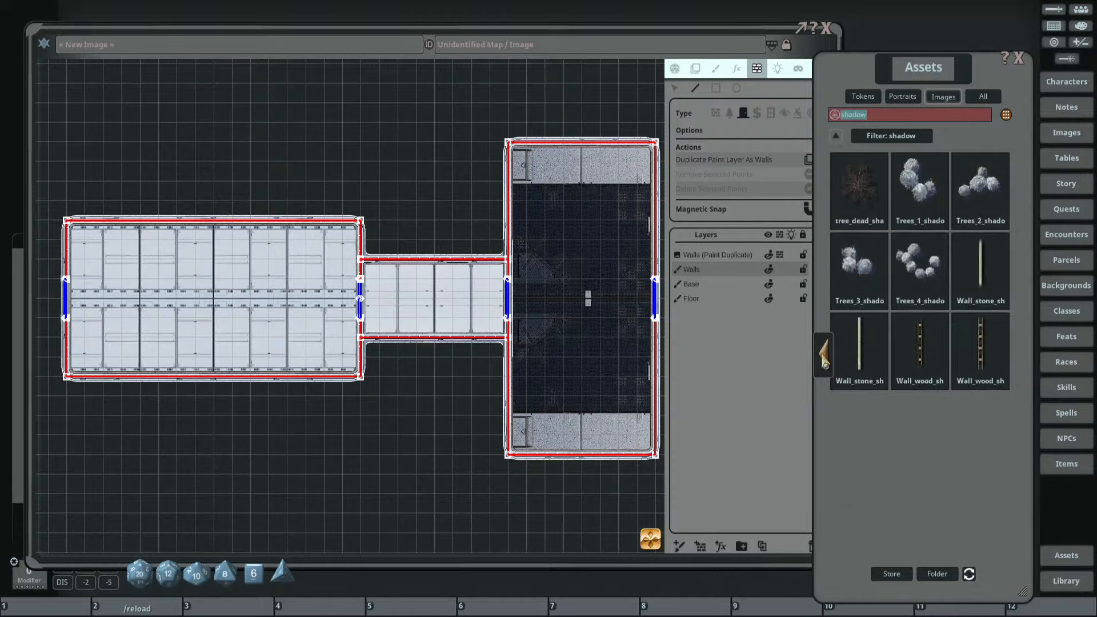
left_click(824, 359)
left_click(824, 359)
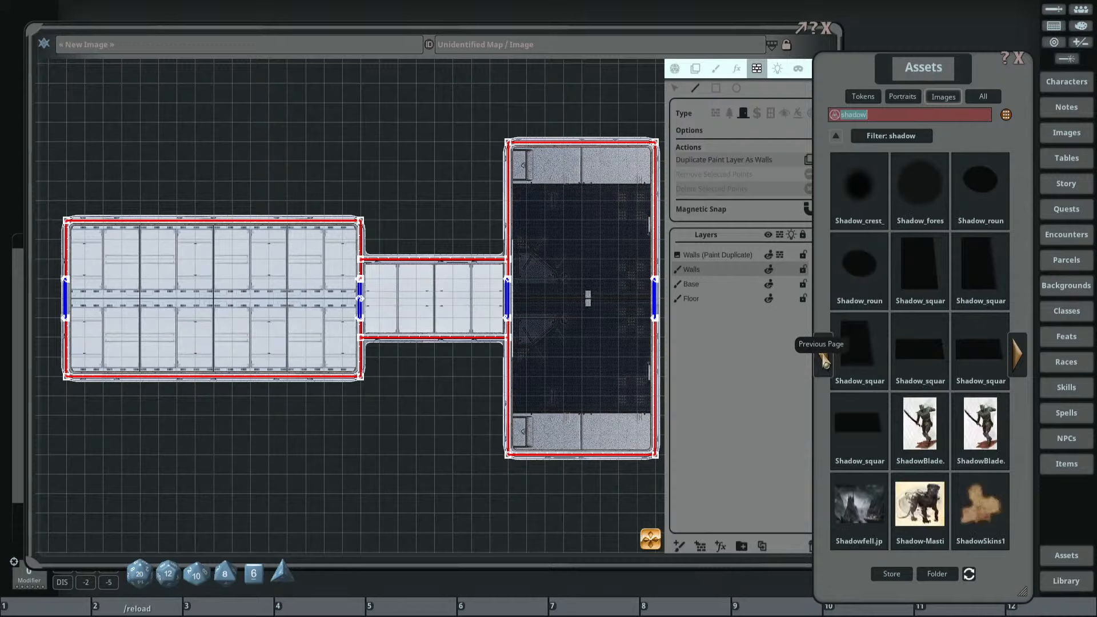
left_click(824, 360)
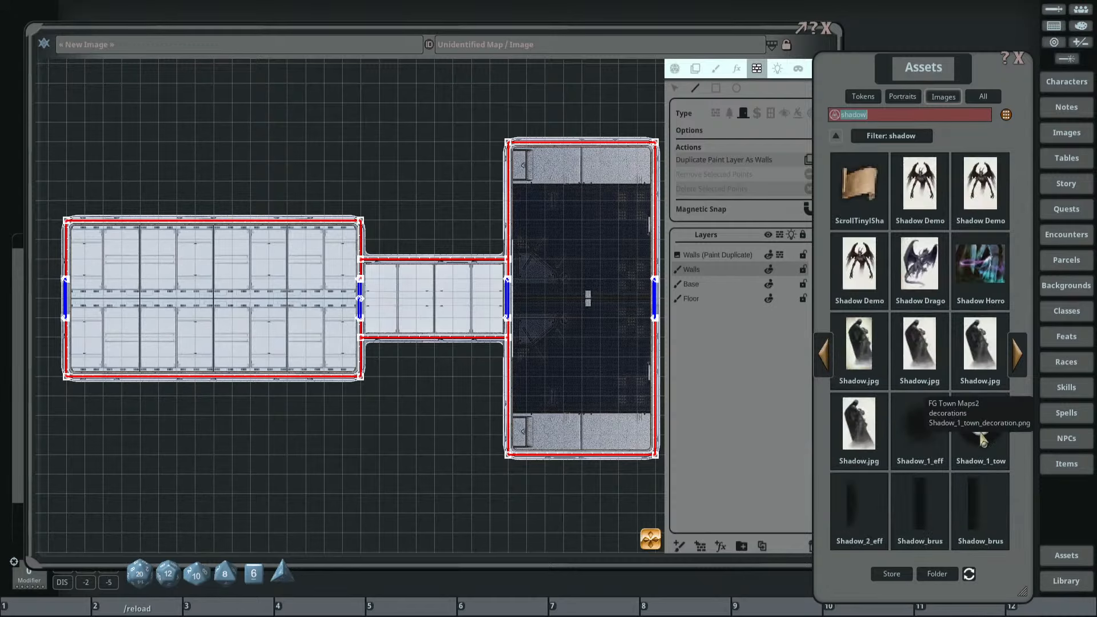
left_click_drag(924, 59, 955, 49)
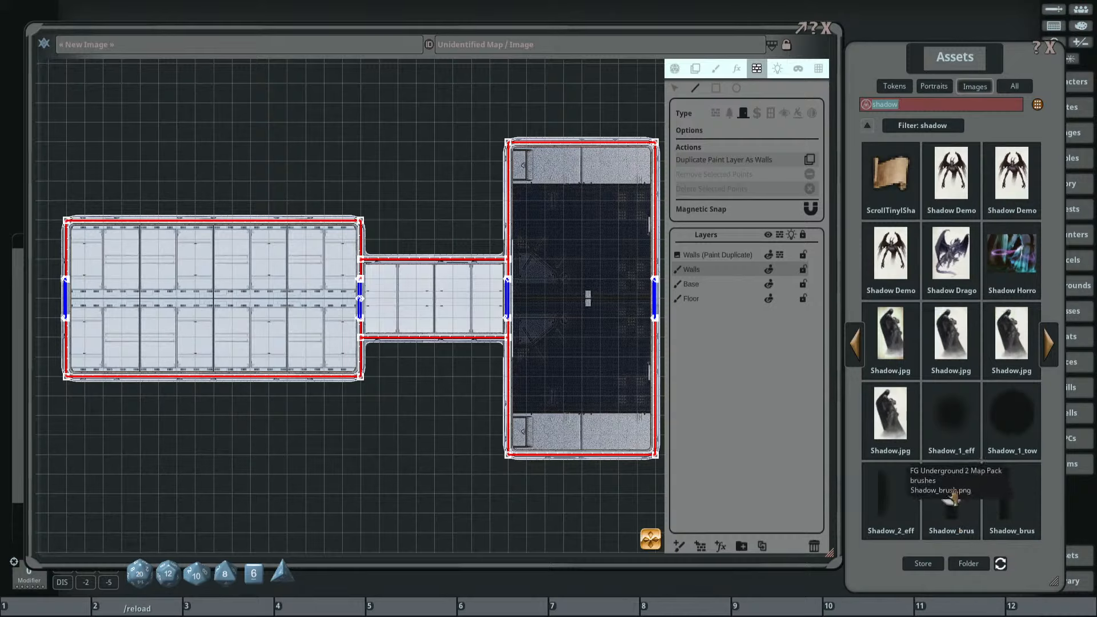
Load the last Shadow brush image on this results page as the paint brush and scale it to 1.9 by 3.8.
left_click(716, 70)
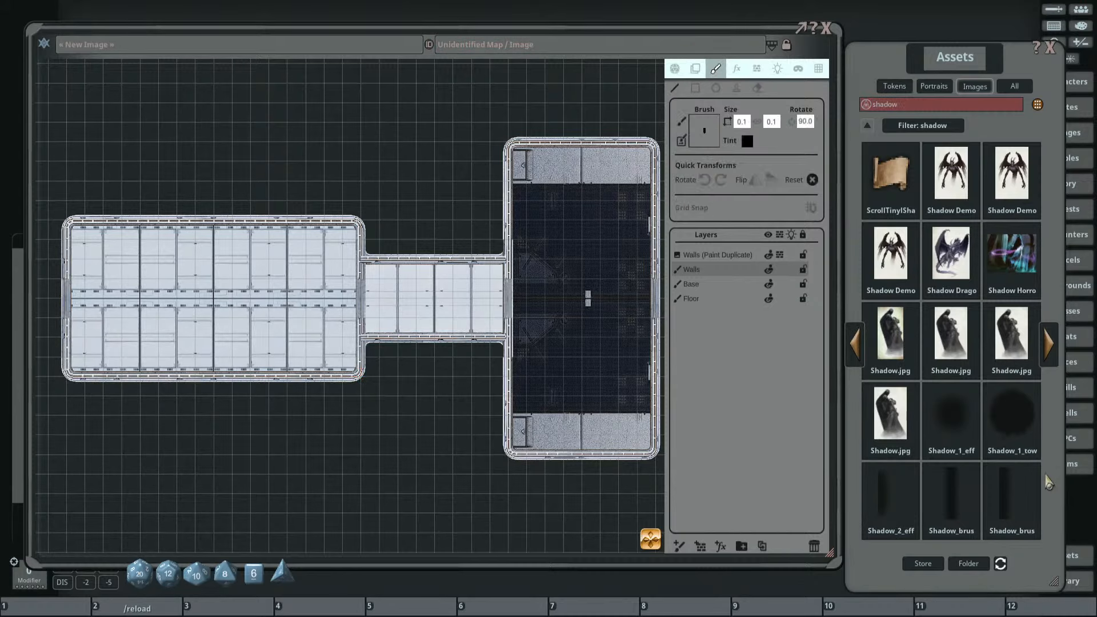
mouse_move(1011, 492)
left_mouse_down()
mouse_move(694, 116)
mouse_move(707, 134)
left_mouse_up()
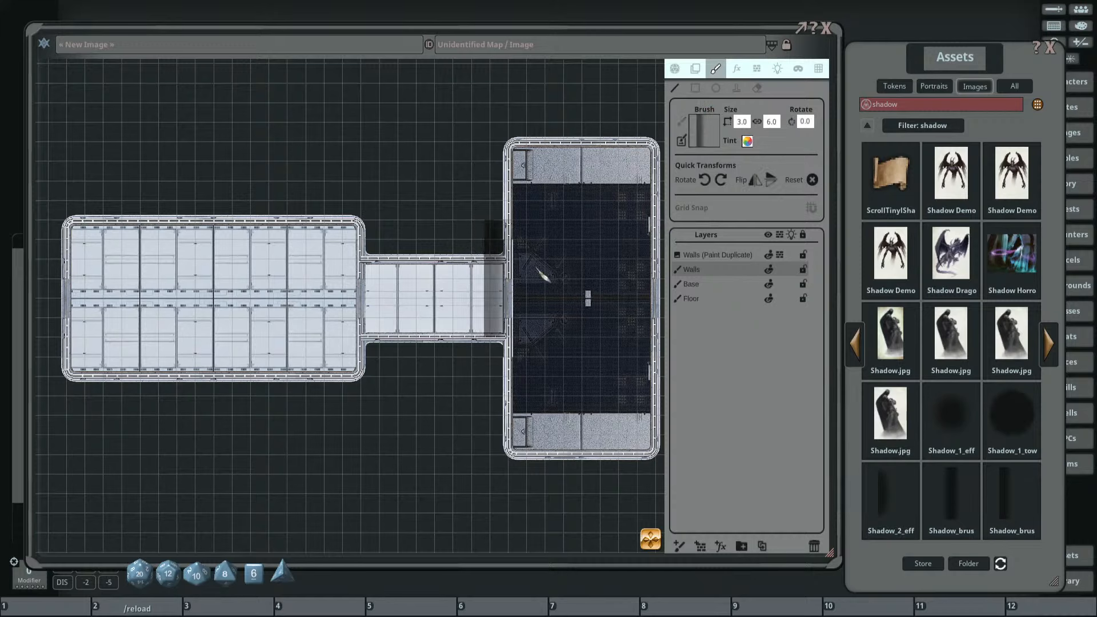
scroll(263, 326, "up", 3)
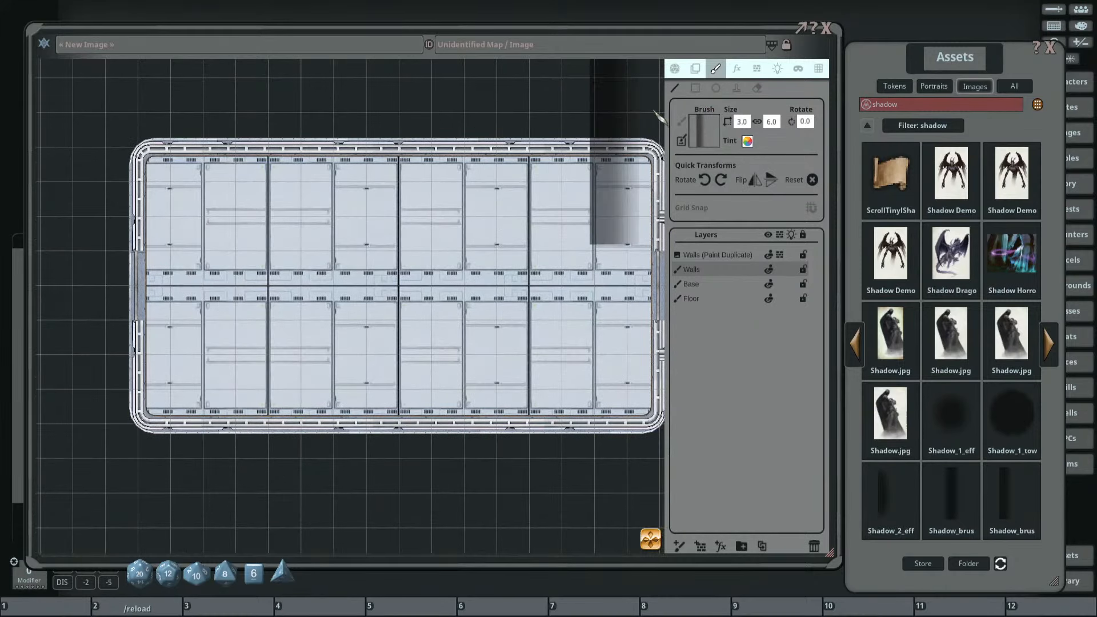
scroll(249, 348, "down", 3)
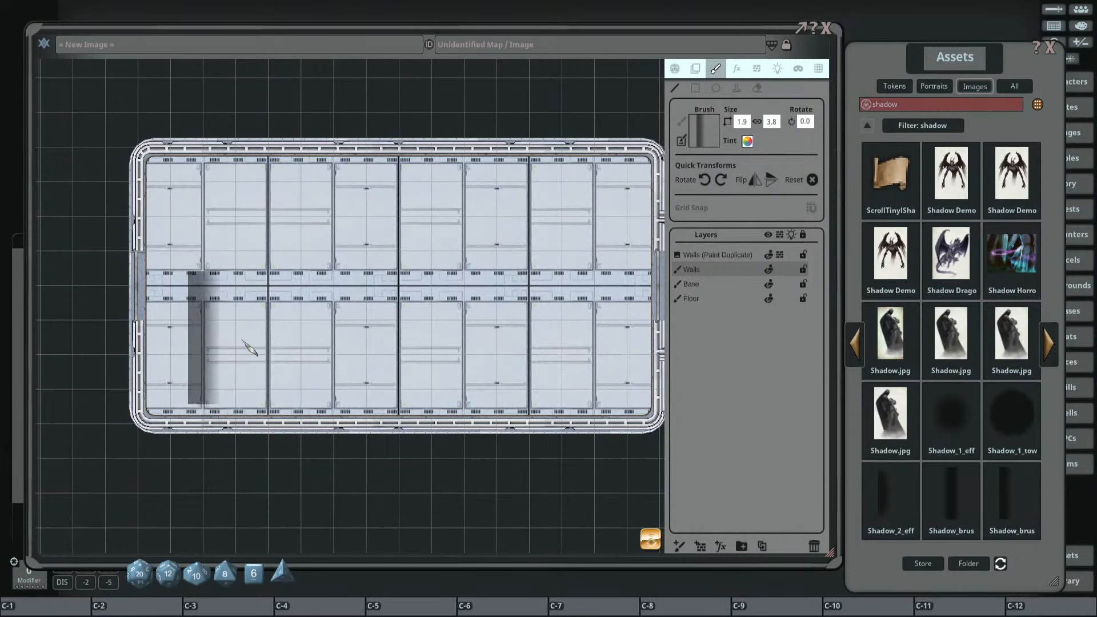
Add a new paint layer and name it Shadows.
left_click(679, 546)
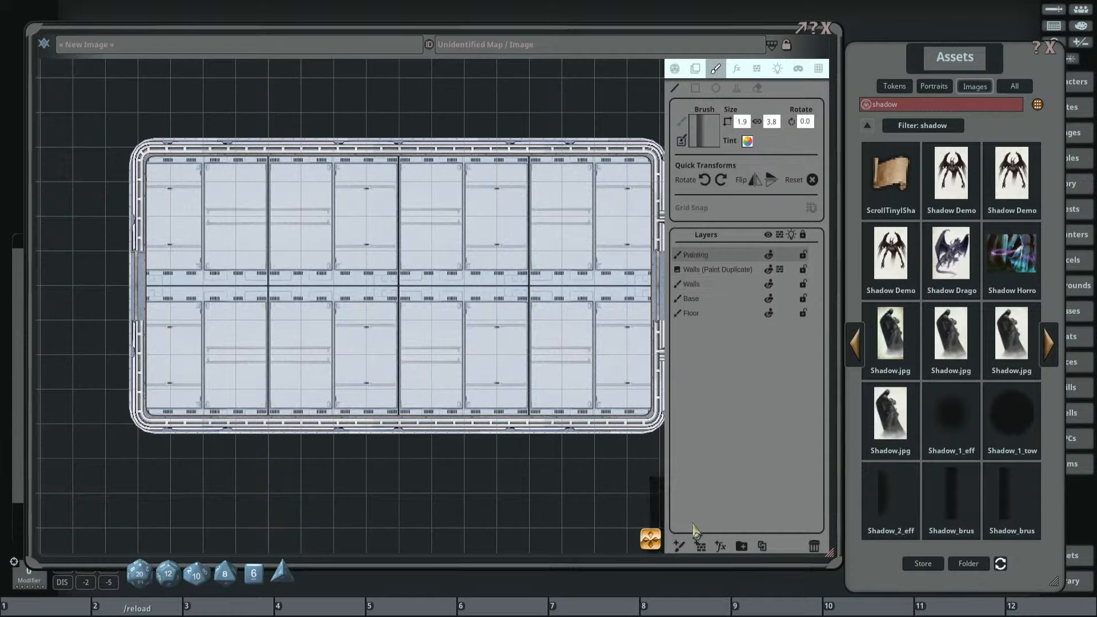
double_click(698, 255)
type("Shad")
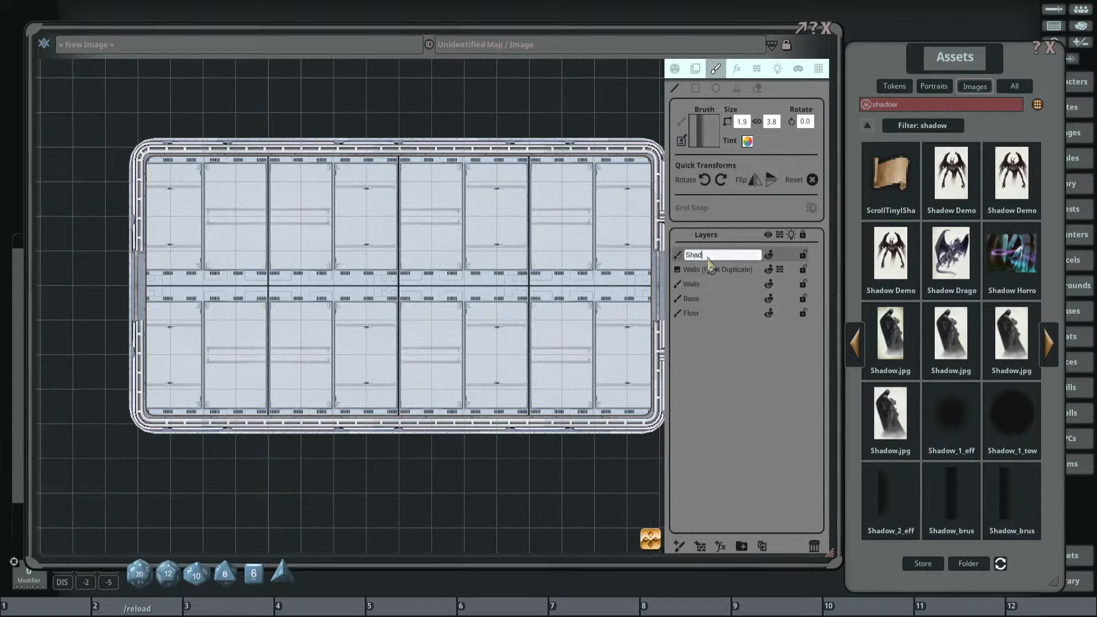
type("ows")
key("Return")
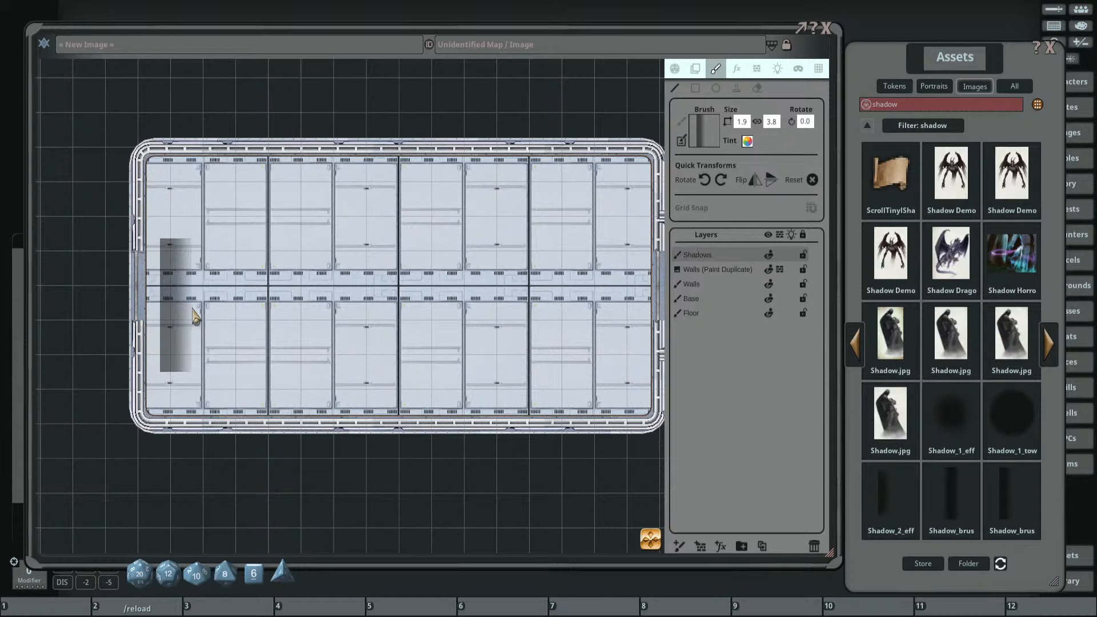
Paint a rectangular shadow outline along the four walls of the light room with the shadow brush.
left_click_drag(177, 325, 283, 370)
left_click_drag(303, 305, 214, 260)
scroll(377, 261, "down", 3)
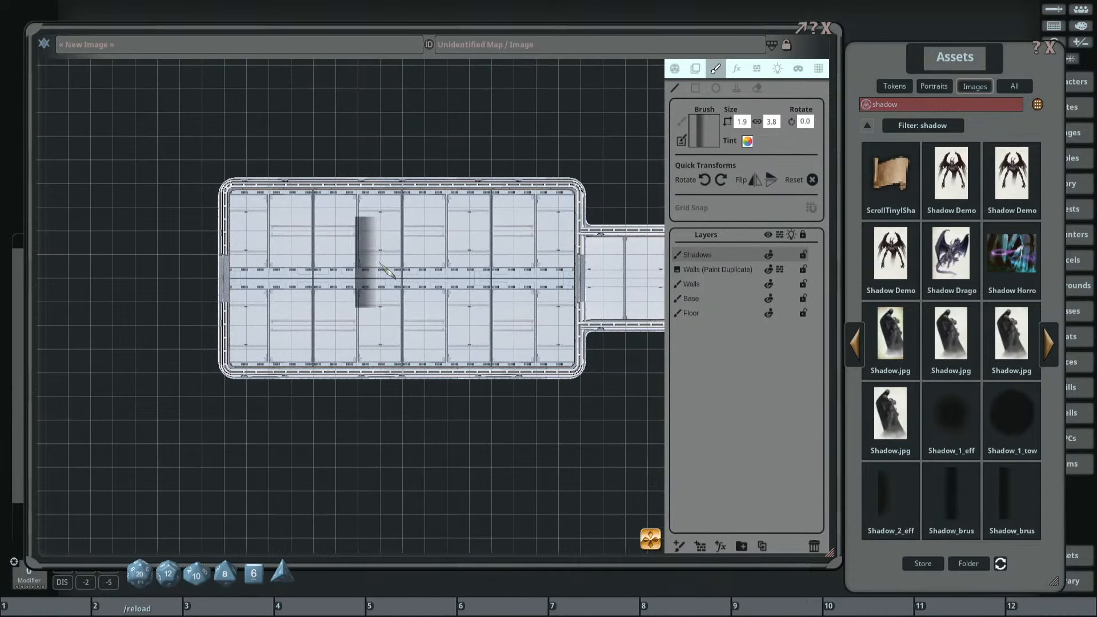
left_click_drag(378, 263, 313, 284)
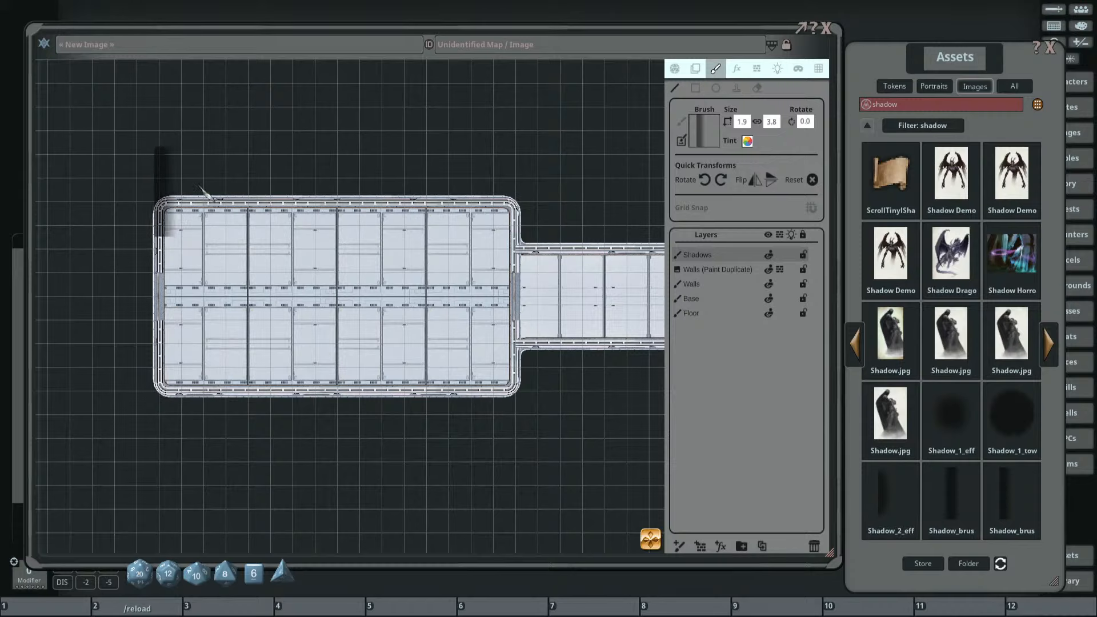
mouse_move(244, 292)
left_mouse_down()
mouse_move(301, 294)
mouse_move(193, 288)
mouse_move(368, 253)
mouse_move(232, 246)
left_mouse_up()
left_click(695, 88)
scroll(214, 268, "up", 1)
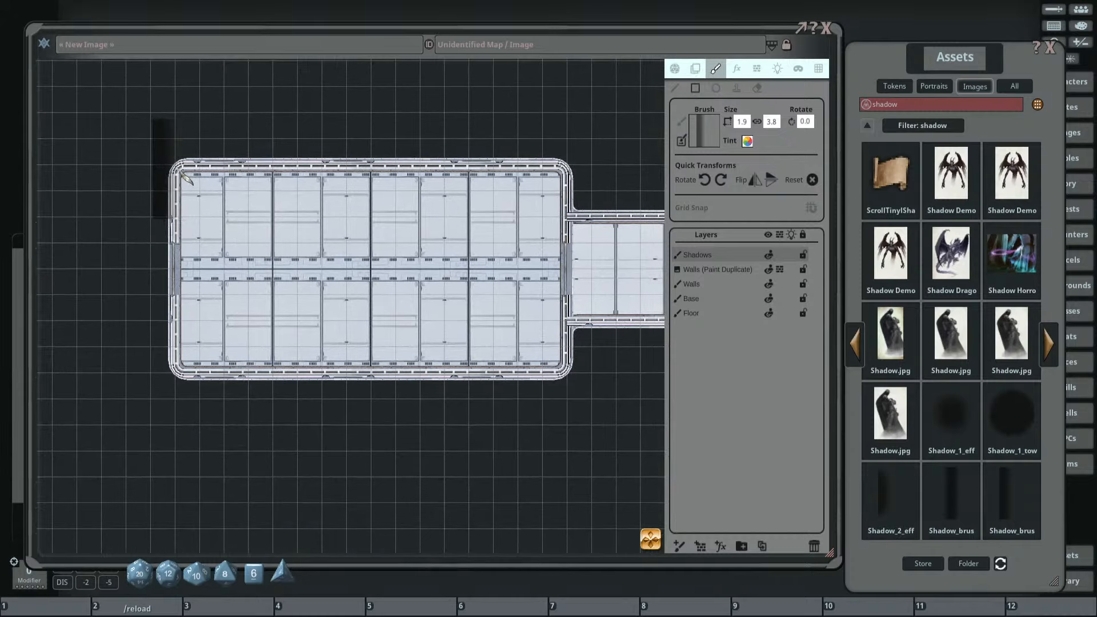
mouse_move(186, 178)
left_mouse_down()
mouse_move(261, 311)
mouse_move(463, 371)
mouse_move(565, 373)
left_mouse_up()
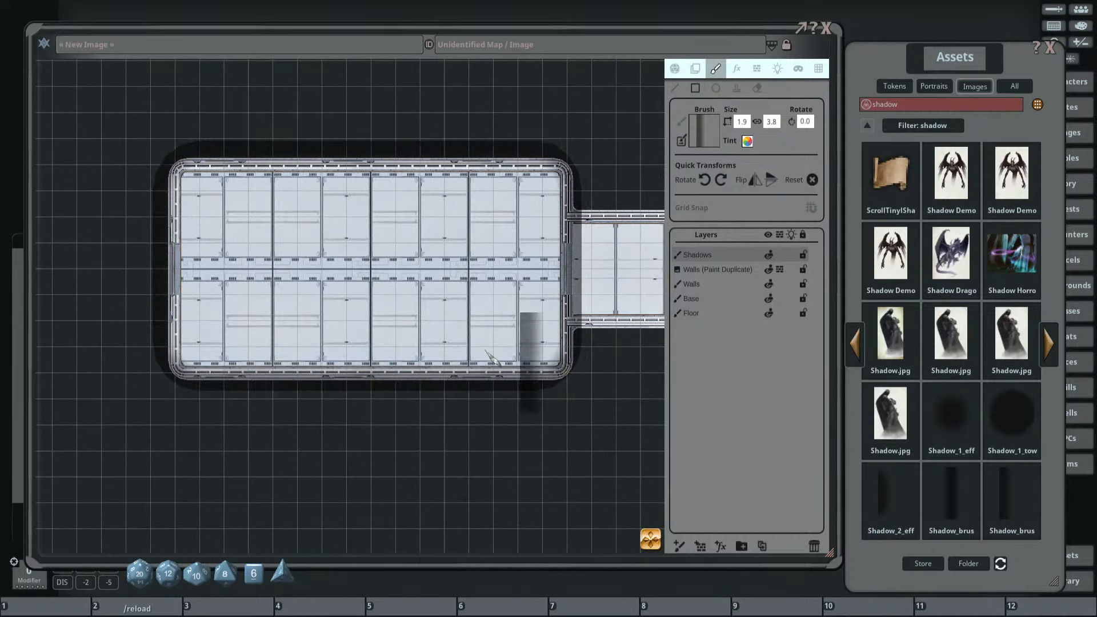
Resize the light room's shadow rectangle to 16.5 by 10.7 so its outer edges pull in to the room's walls.
scroll(280, 289, "up", 5)
scroll(309, 231, "down", 4)
left_click_drag(382, 274, 392, 291)
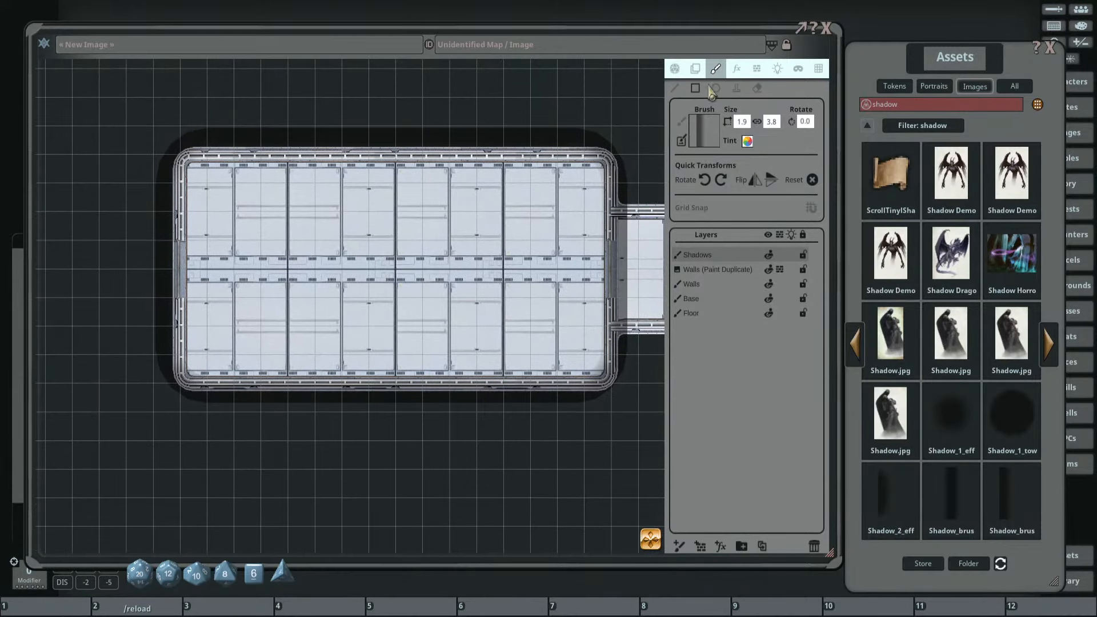
left_click(696, 68)
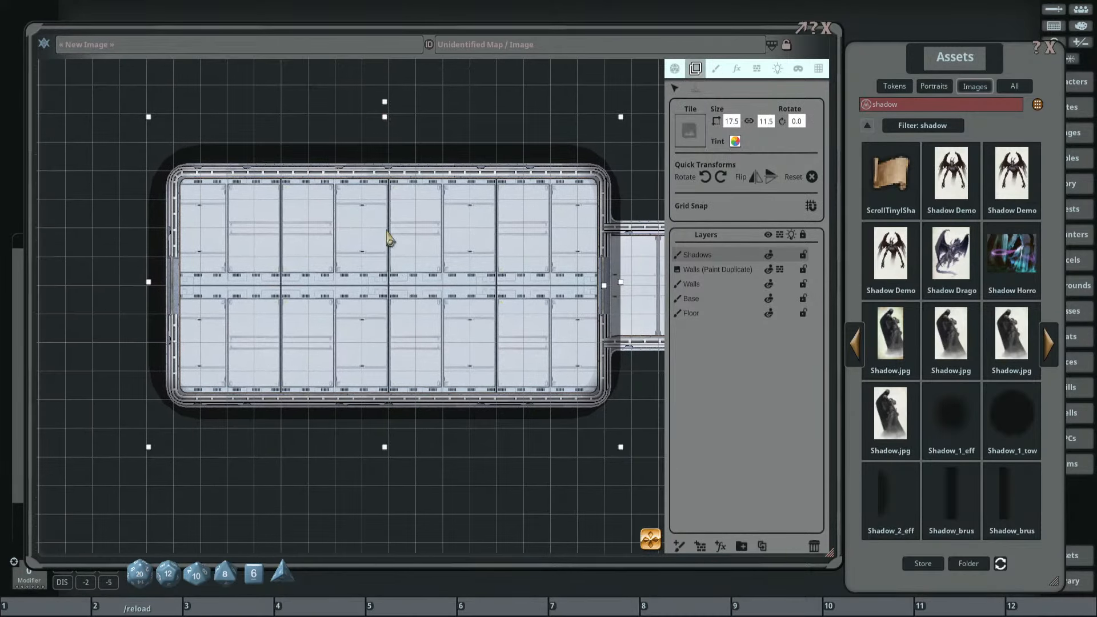
left_click_drag(383, 119, 388, 140)
left_click_drag(153, 284, 164, 285)
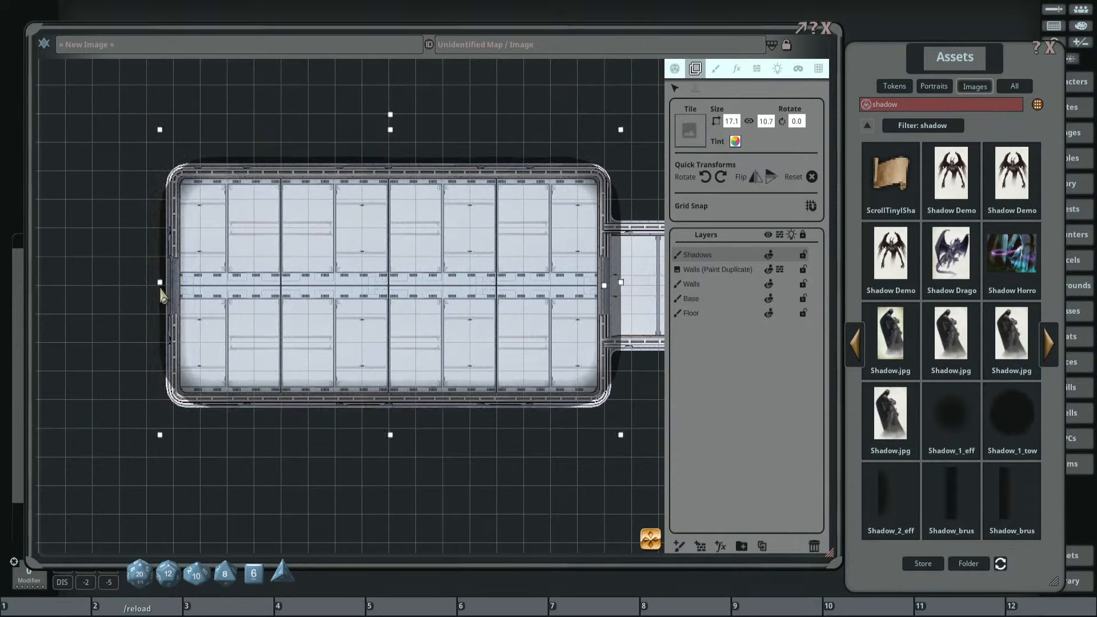
left_click_drag(389, 438, 390, 439)
left_click_drag(620, 279, 611, 289)
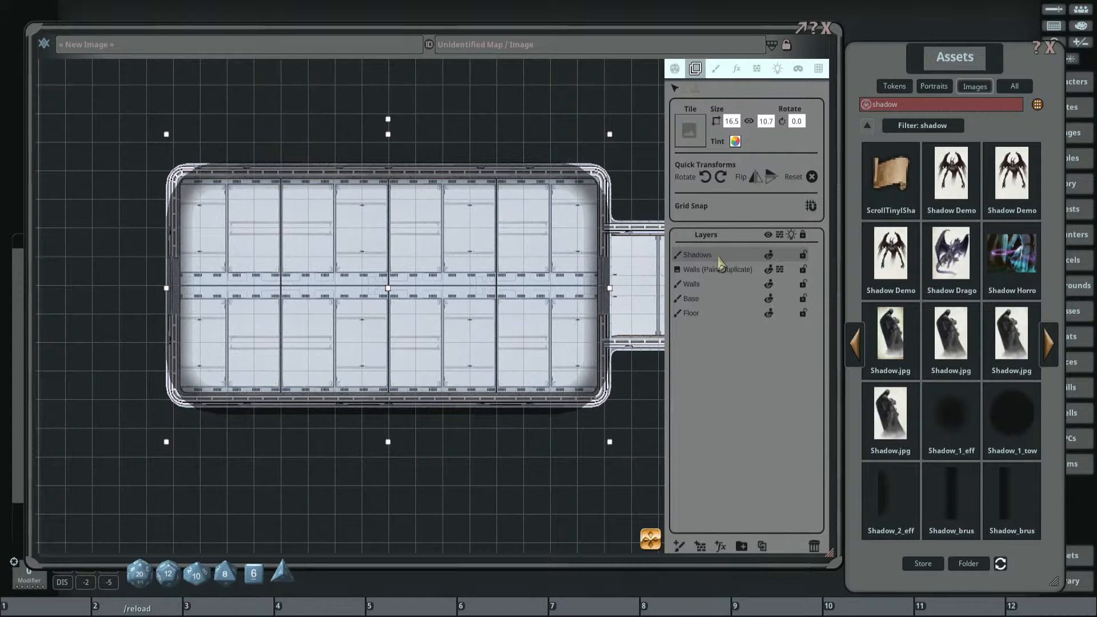
Move the Shadows layer beneath the Walls layer and above Base, and check the shadow along the light room's walls.
left_click_drag(719, 257, 714, 284)
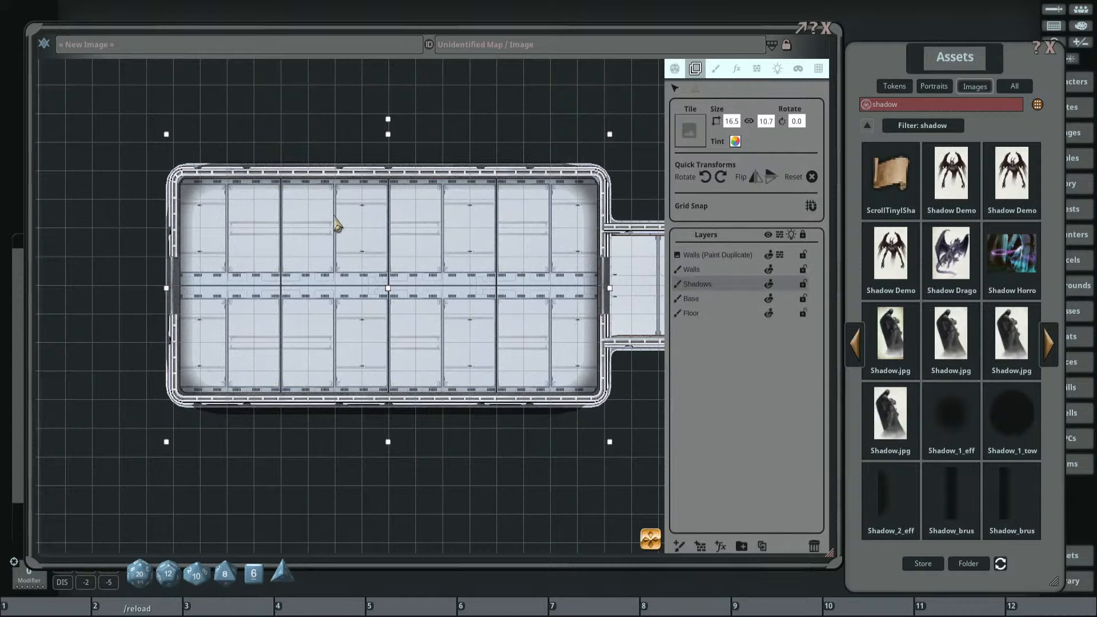
scroll(320, 231, "up", 2)
scroll(330, 240, "down", 2)
scroll(412, 255, "up", 3)
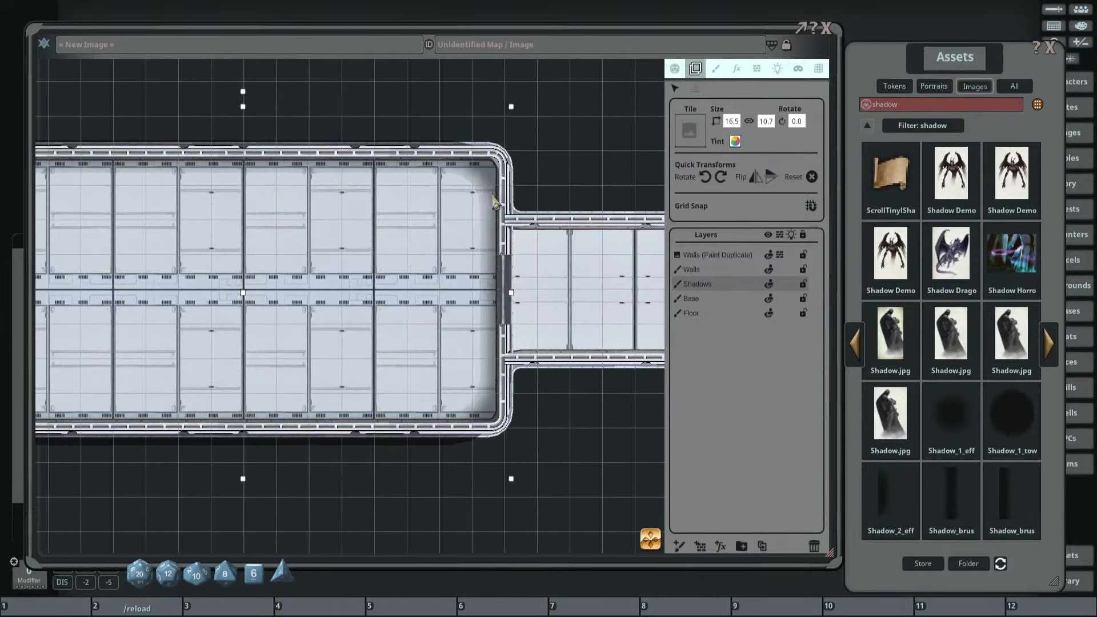
scroll(479, 255, "down", 2)
scroll(177, 284, "down", 3)
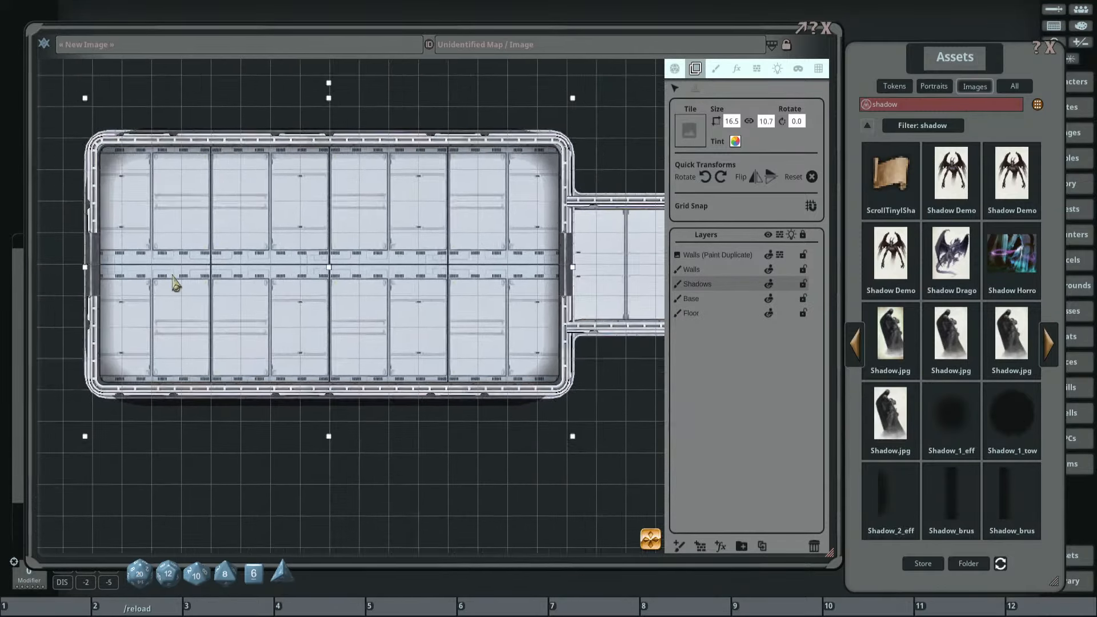
left_click_drag(350, 266, 372, 248)
scroll(332, 257, "up", 2)
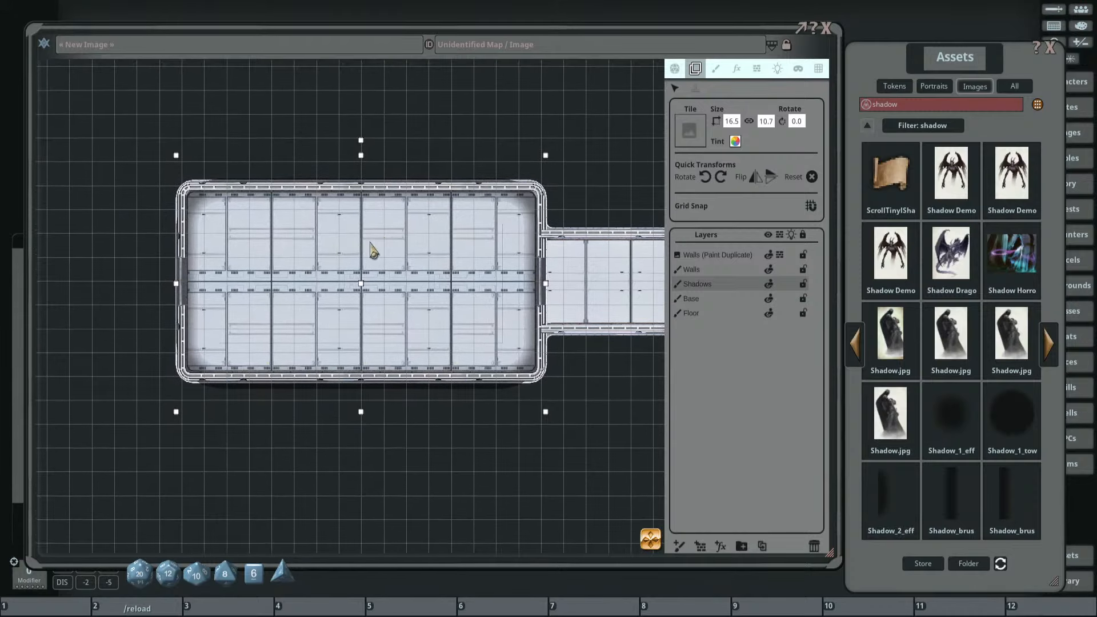
Add an effects layer on top of the layer stack and set its FX type to Adjust colors.
left_click(721, 548)
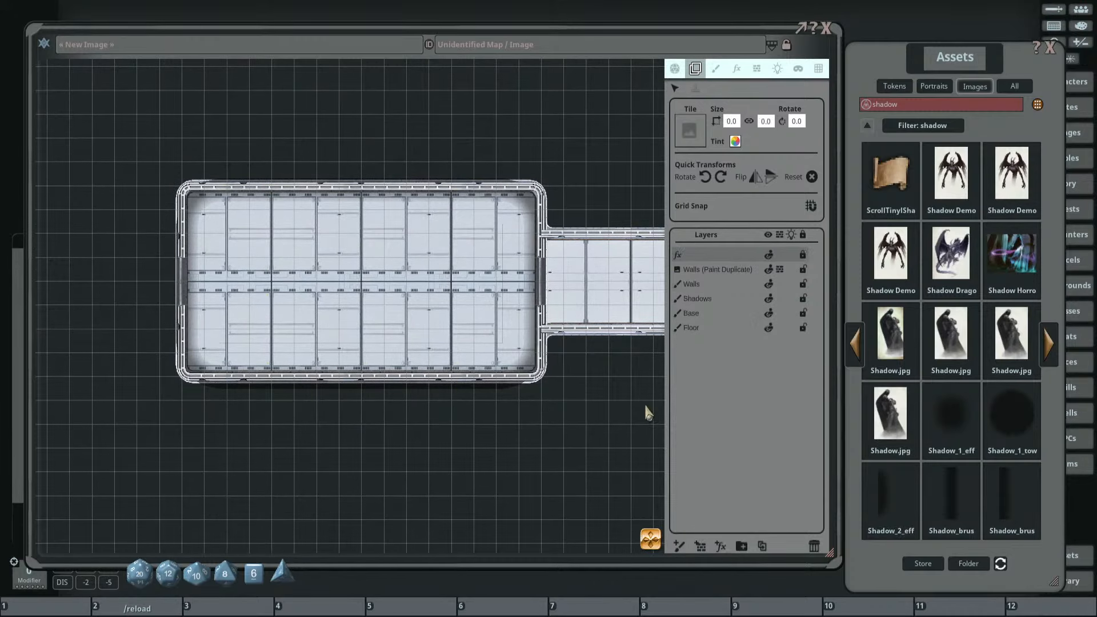
left_click(736, 69)
left_click(745, 112)
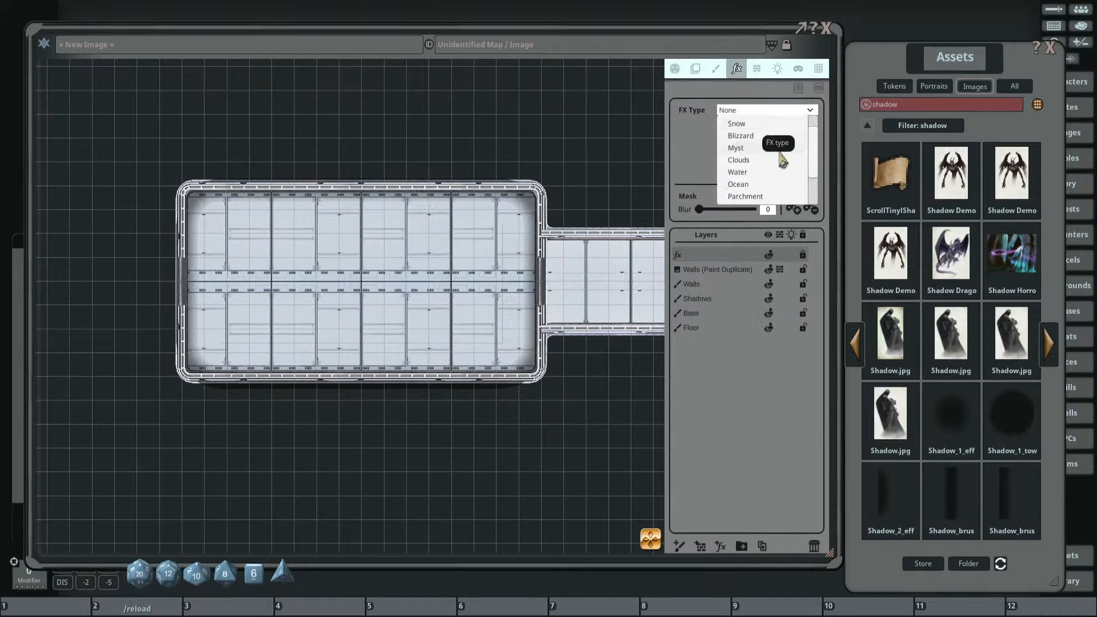
scroll(780, 156, "down", 5)
left_click(763, 186)
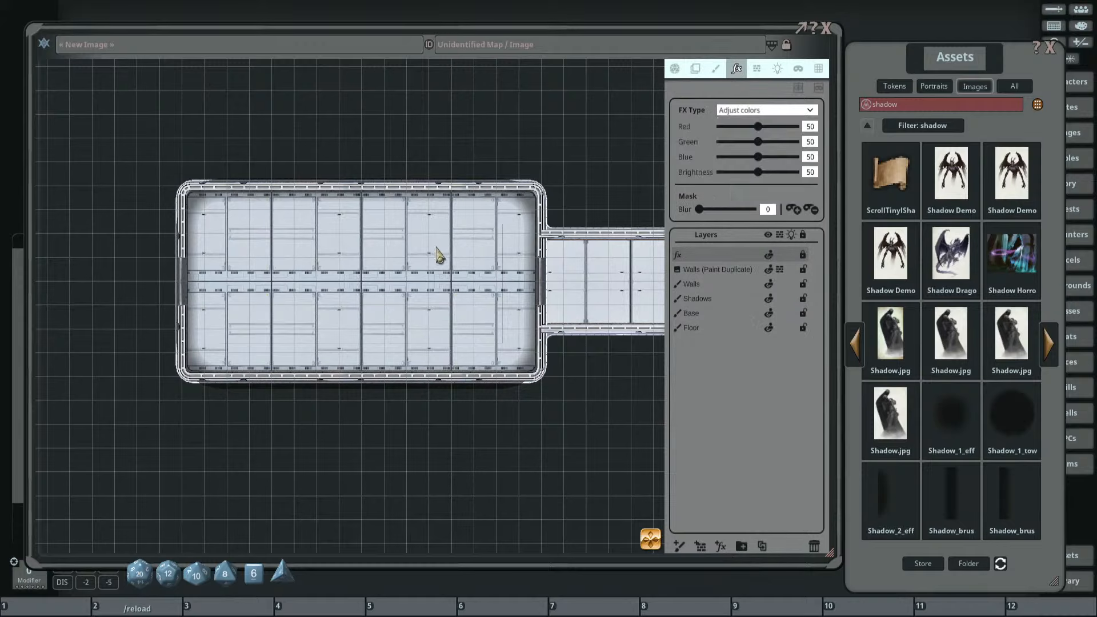
Lower the Adjust colors layer's brightness to 38.
left_click_drag(297, 268, 570, 209)
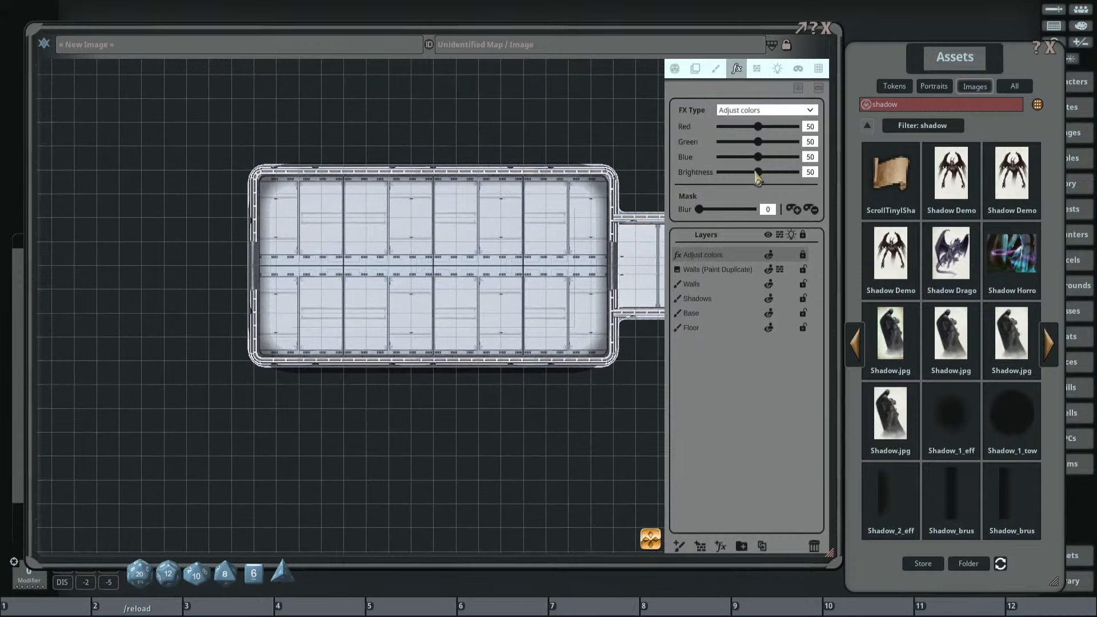
left_click_drag(758, 175, 752, 180)
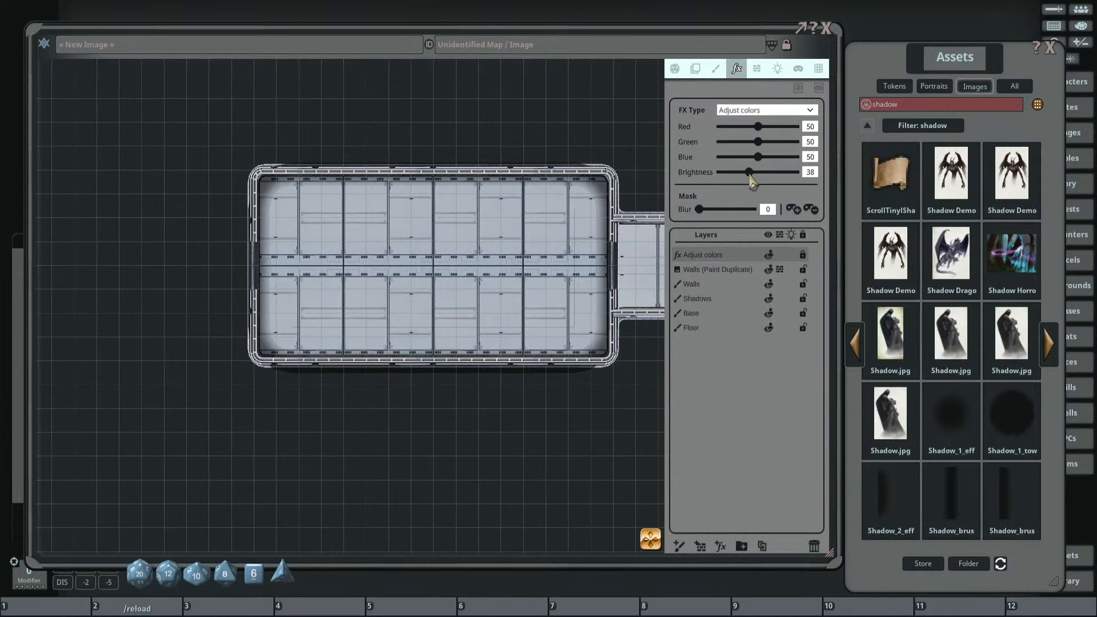
left_click_drag(422, 277, 343, 252)
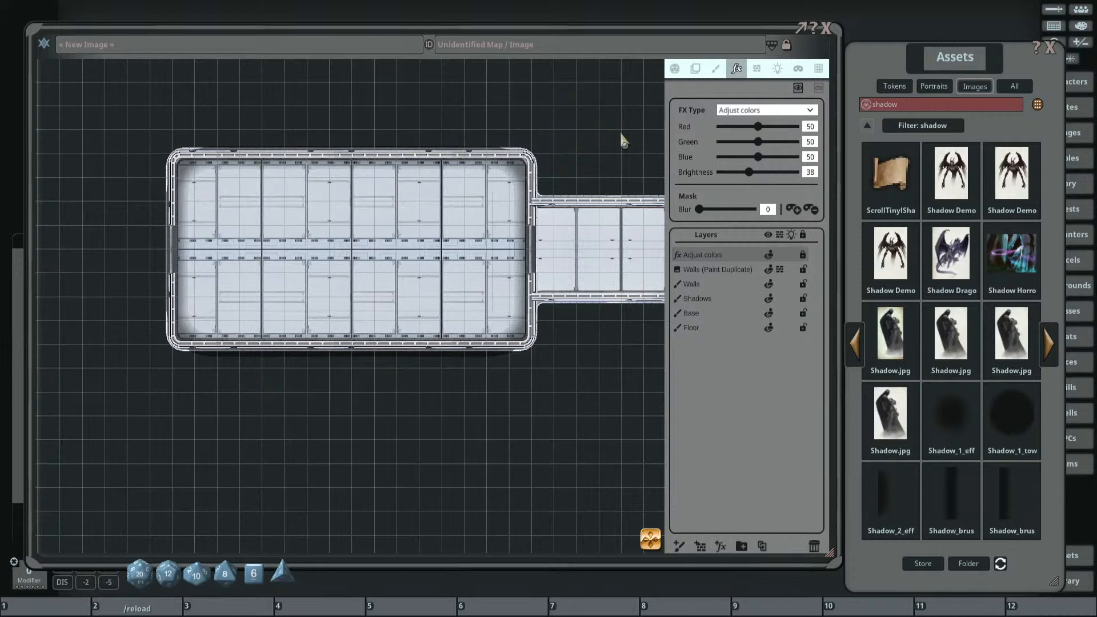
Mask the Adjust colors effect over the light room, and cut the room's interior out so the effect covers only its edges.
left_click_drag(178, 167, 534, 357)
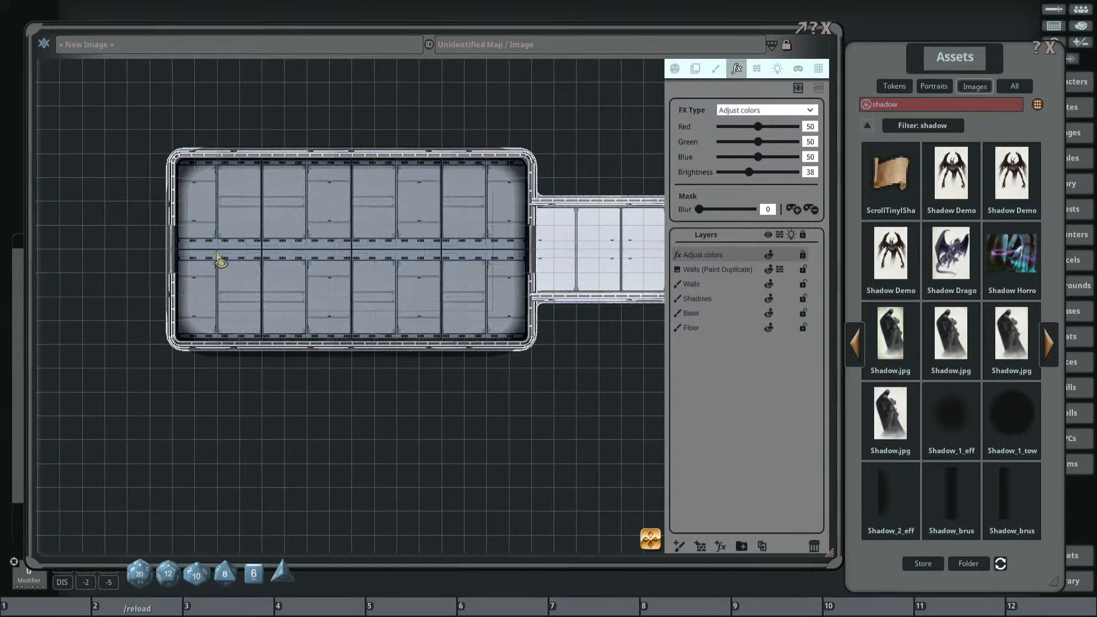
left_click_drag(310, 217, 383, 266)
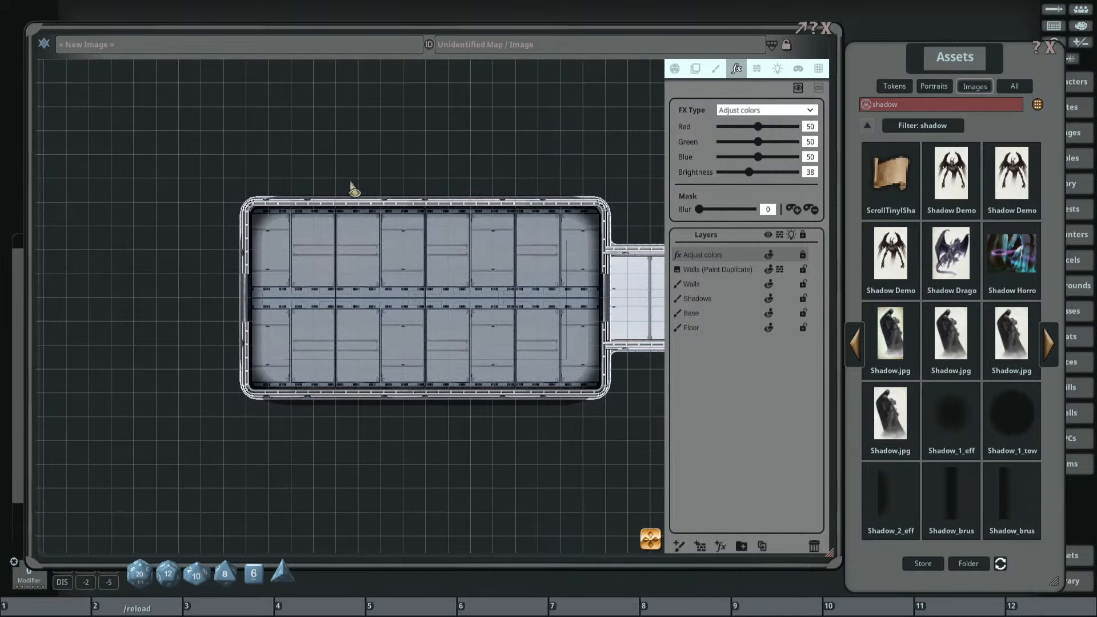
left_click(819, 89)
left_click_drag(269, 228, 581, 380)
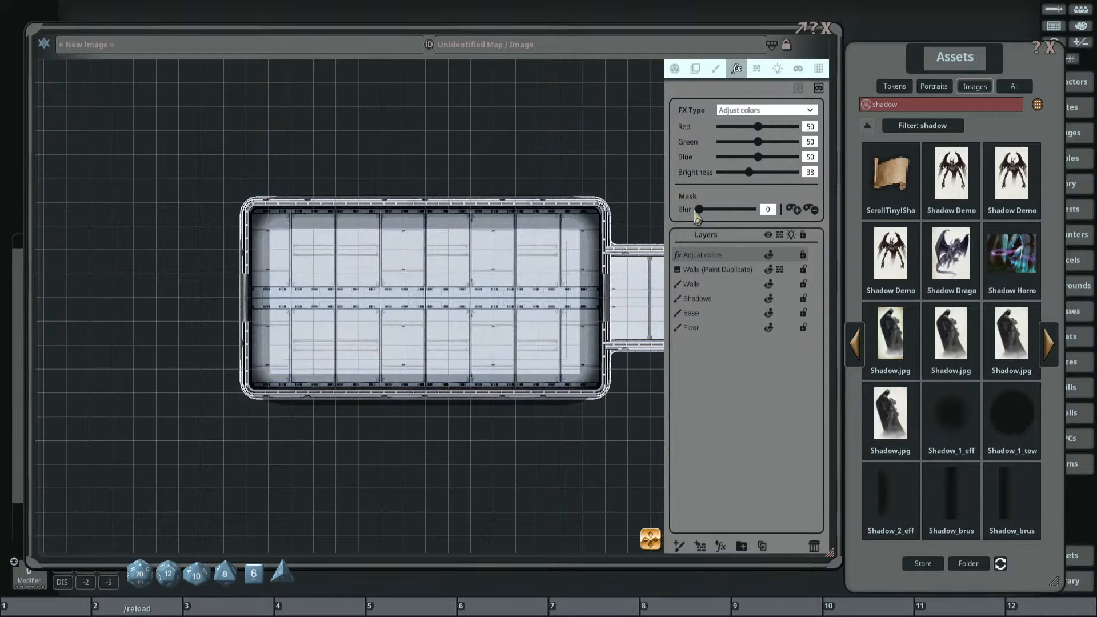
Set the effect's mask blur to 100 and raise its brightness to 42.
left_click_drag(698, 211, 816, 227)
scroll(415, 264, "up", 3)
scroll(410, 288, "down", 4)
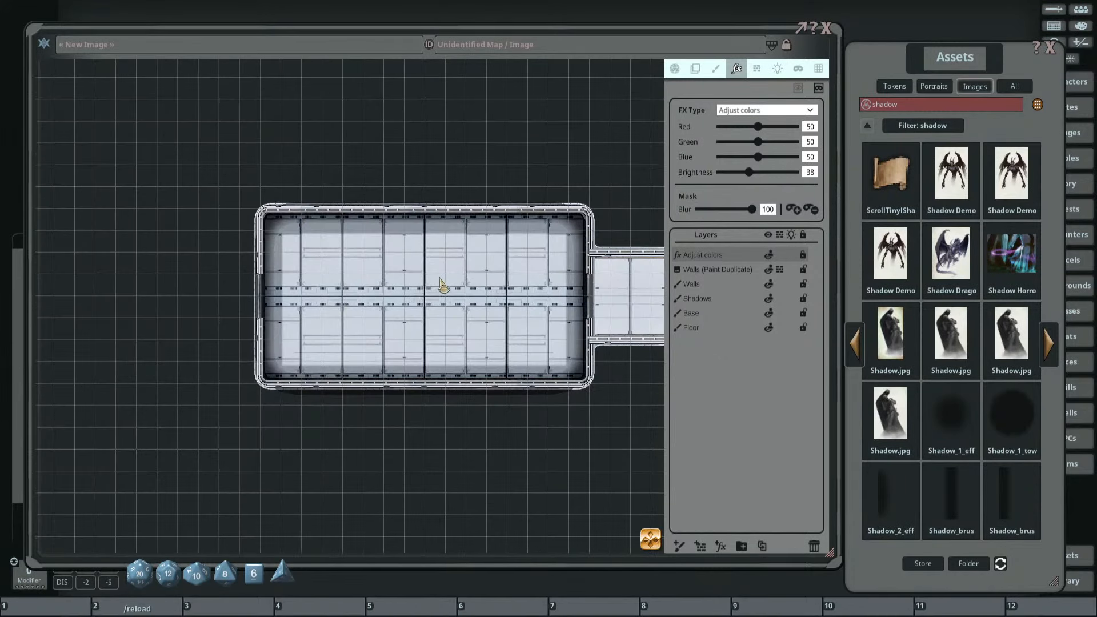
left_click_drag(440, 279, 424, 277)
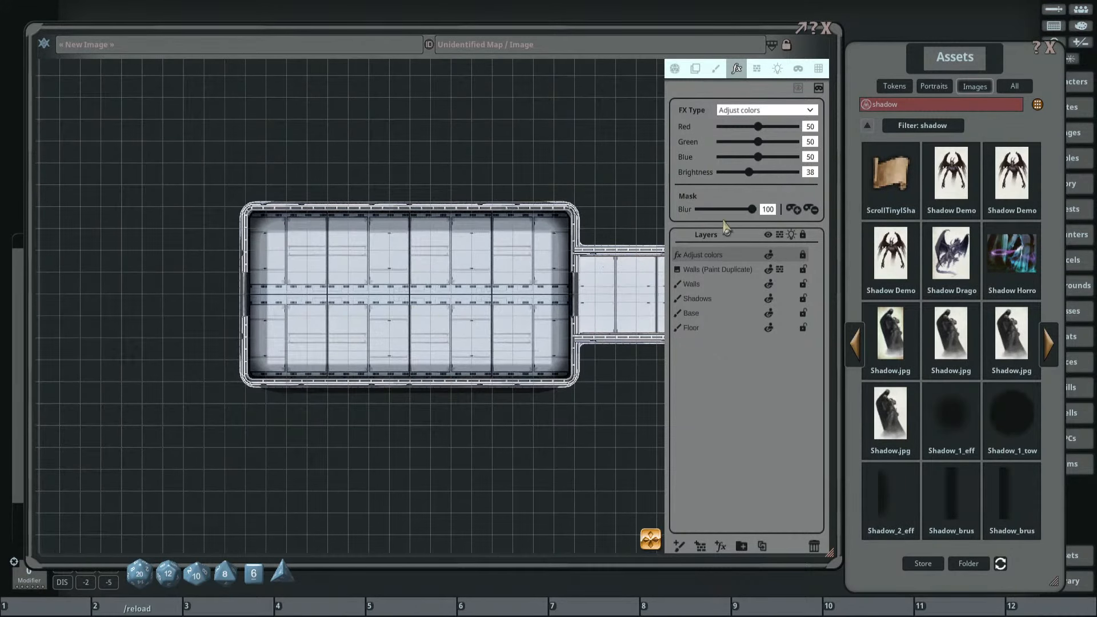
left_click_drag(755, 180, 757, 178)
Add rectangular masks for the Adjust colors effect over the corridor and the dark room.
scroll(547, 215, "down", 2)
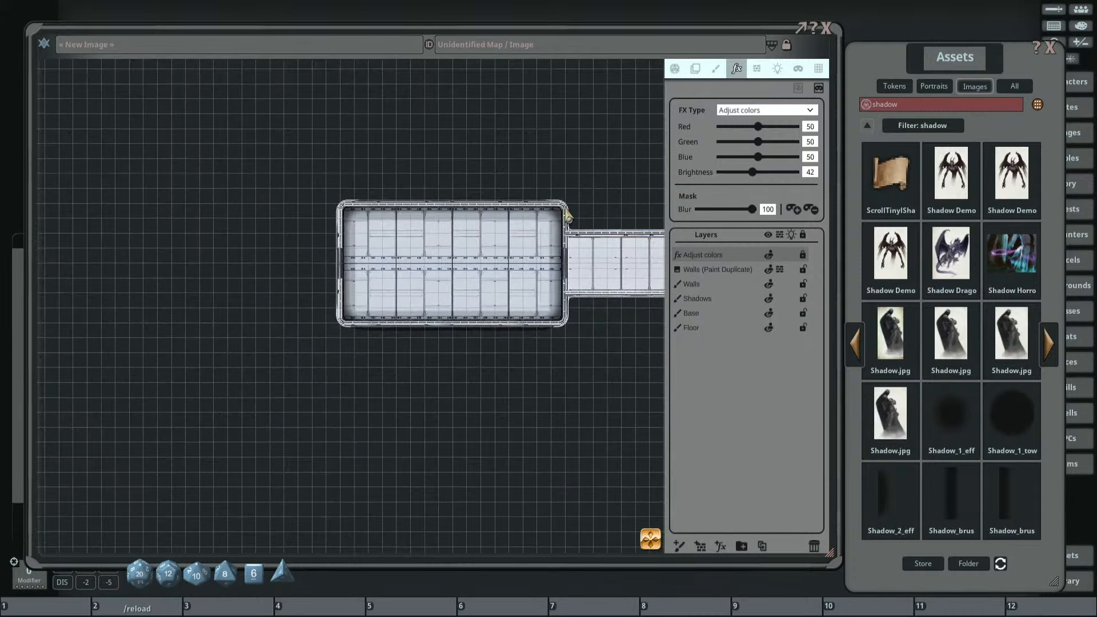
left_click_drag(549, 215, 396, 191)
scroll(553, 247, "up", 2)
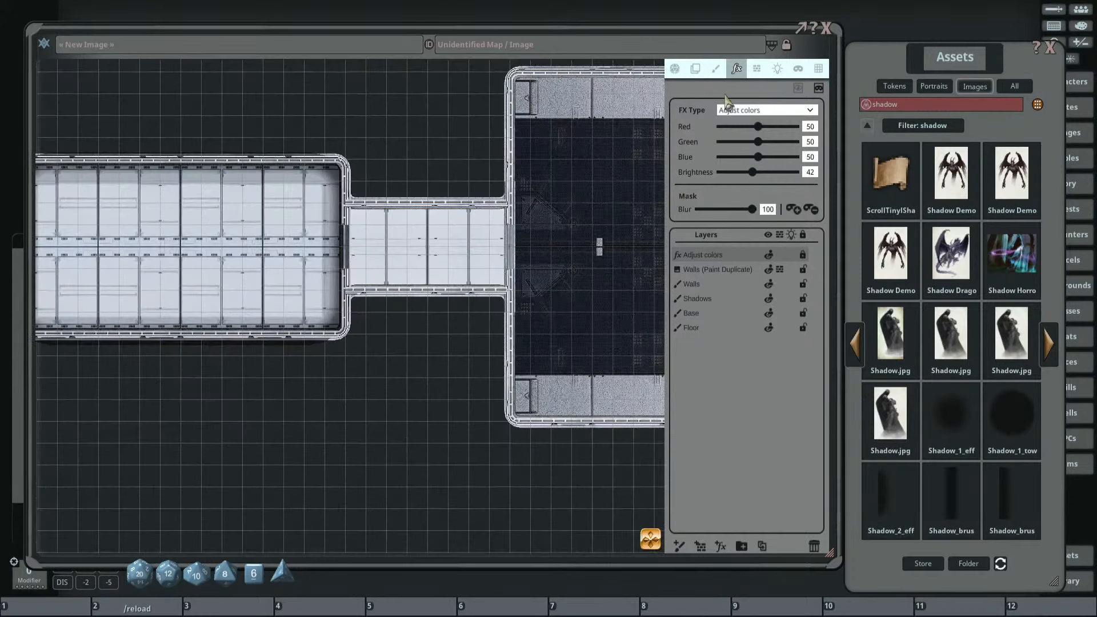
left_click(800, 88)
left_click_drag(352, 217, 513, 297)
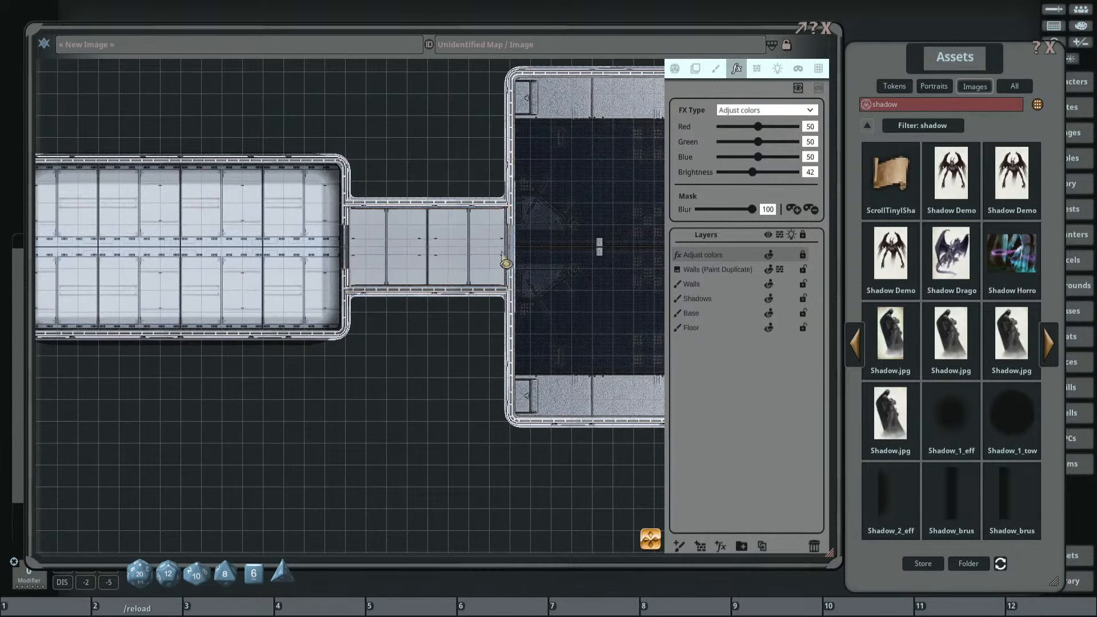
scroll(543, 222, "up", 1)
left_click_drag(516, 232, 378, 259)
left_click_drag(372, 89, 551, 471)
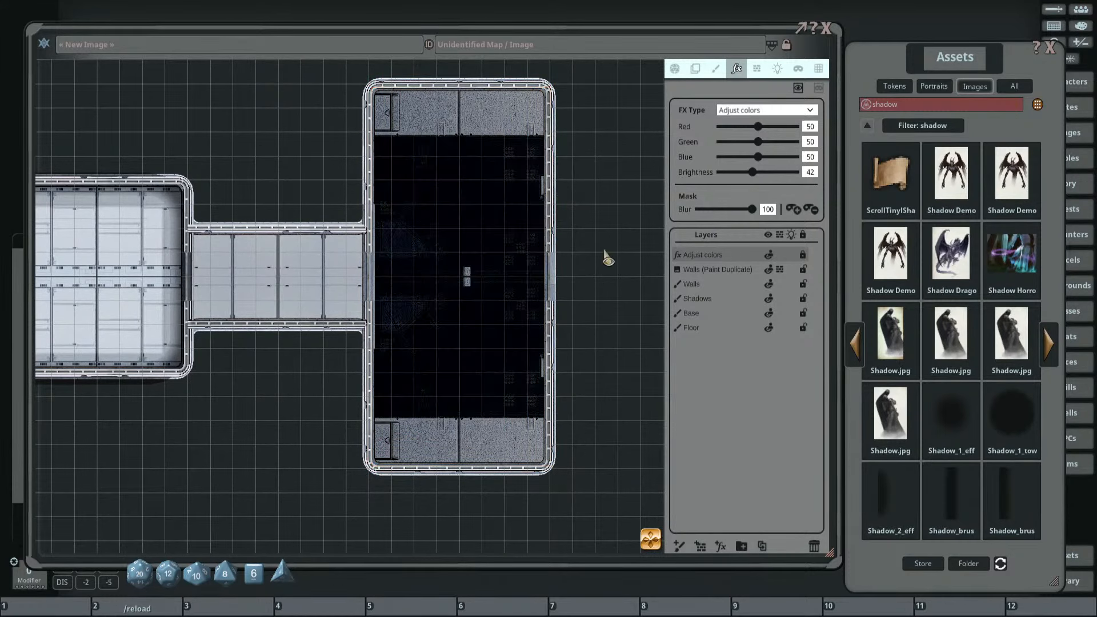
Cut the interiors of the dark room and the corridor out of the effect's mask, leaving only their borders covered.
left_click(817, 88)
left_click_drag(393, 112, 544, 466)
left_click_drag(244, 260, 468, 373)
scroll(370, 293, "up", 3)
scroll(377, 293, "down", 1)
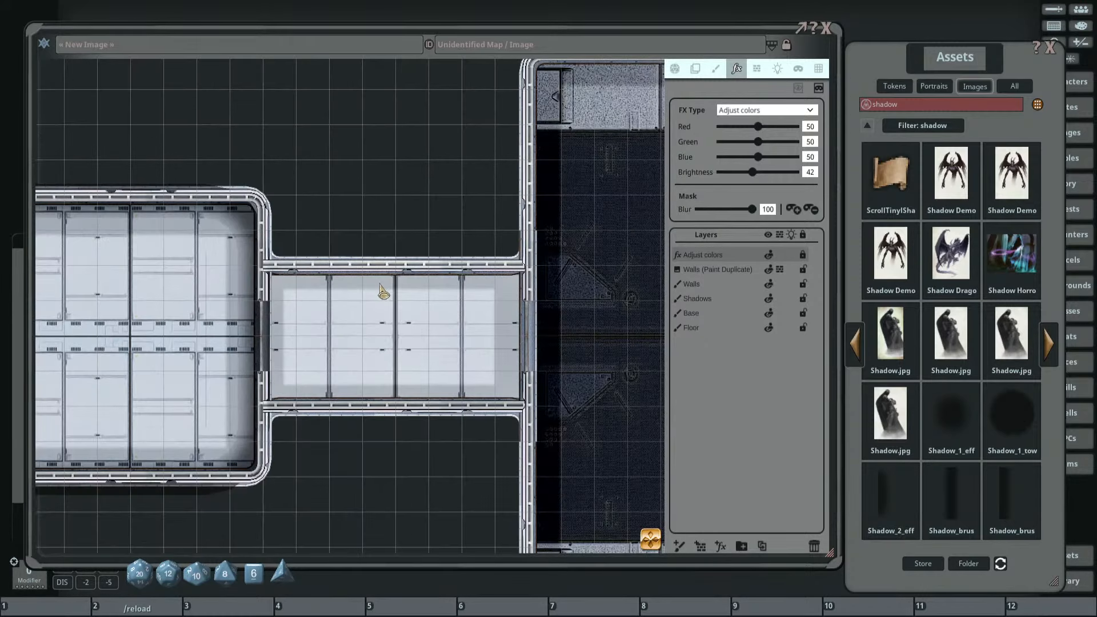
left_click_drag(278, 288, 510, 392)
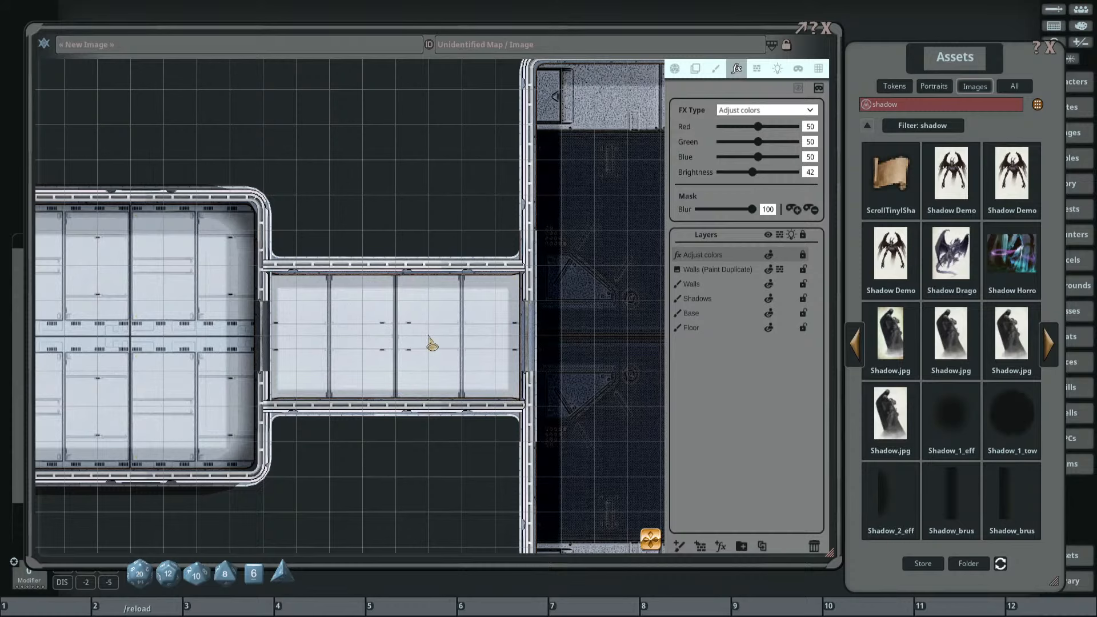
scroll(458, 326, "down", 2)
scroll(276, 269, "up", 1)
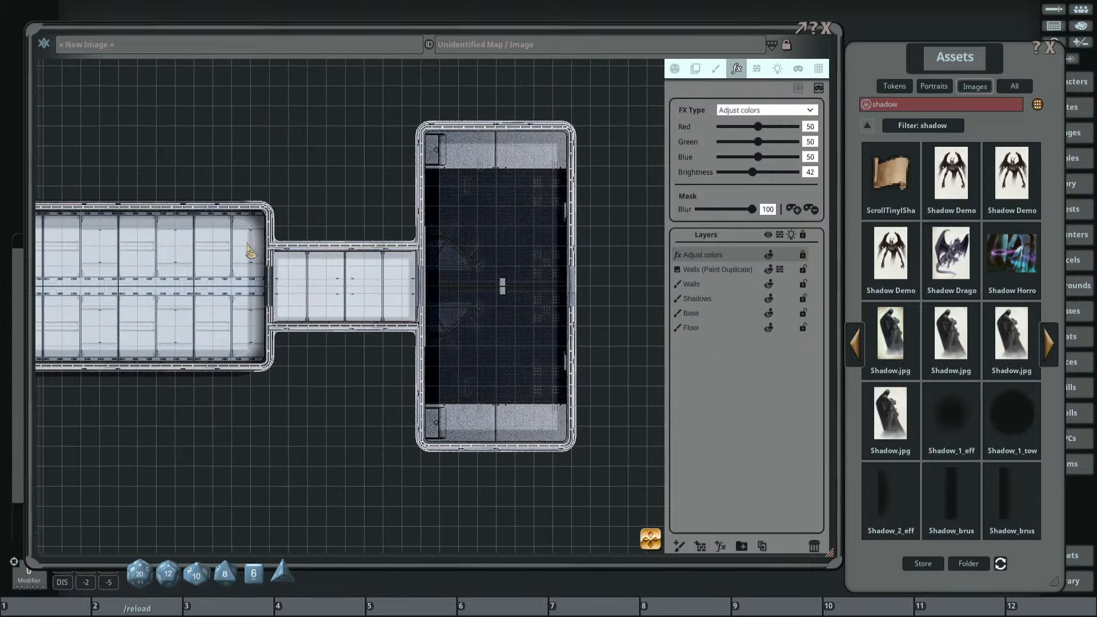
scroll(349, 269, "down", 1)
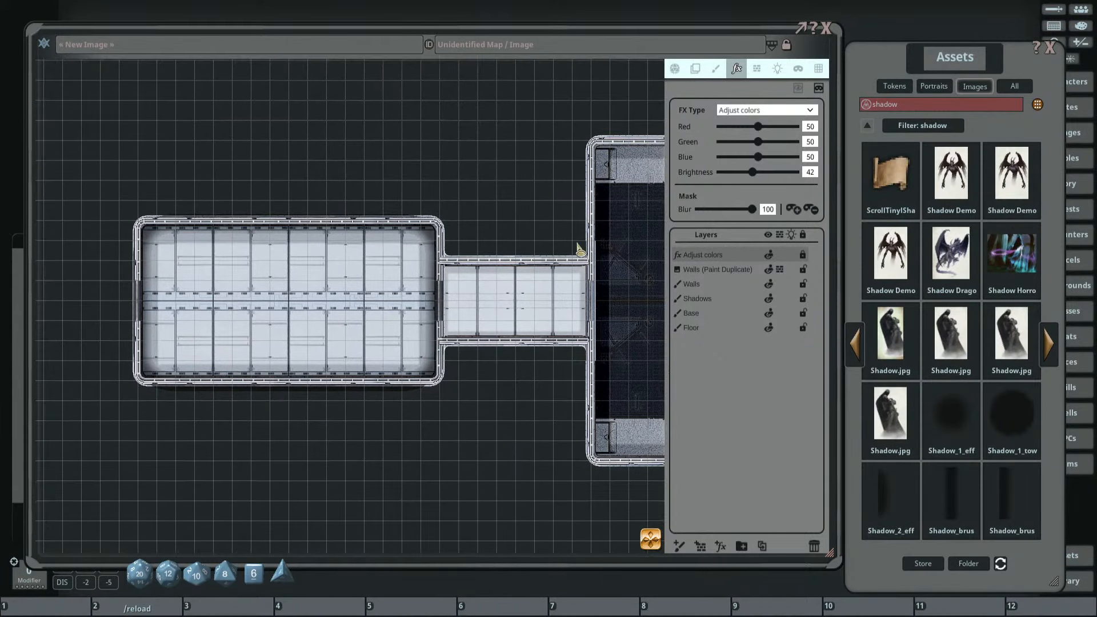
Move the Adjust colors layer beneath the Walls layer and above Shadows.
left_click(718, 298)
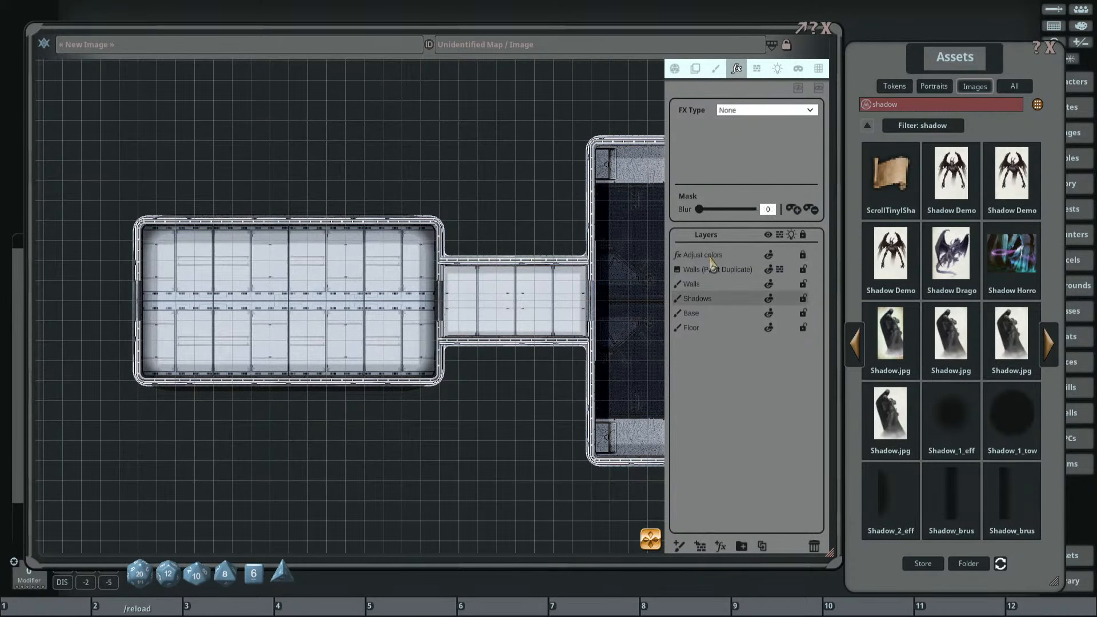
left_click_drag(712, 260, 700, 284)
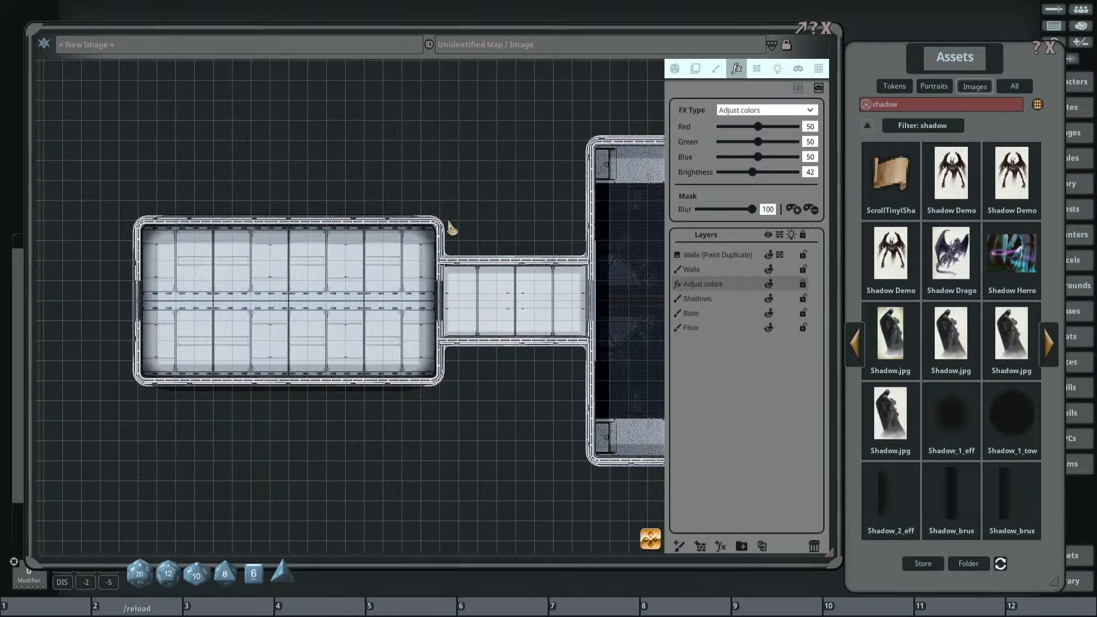
scroll(460, 242, "up", 2)
scroll(457, 257, "down", 2)
left_click_drag(537, 256, 466, 243)
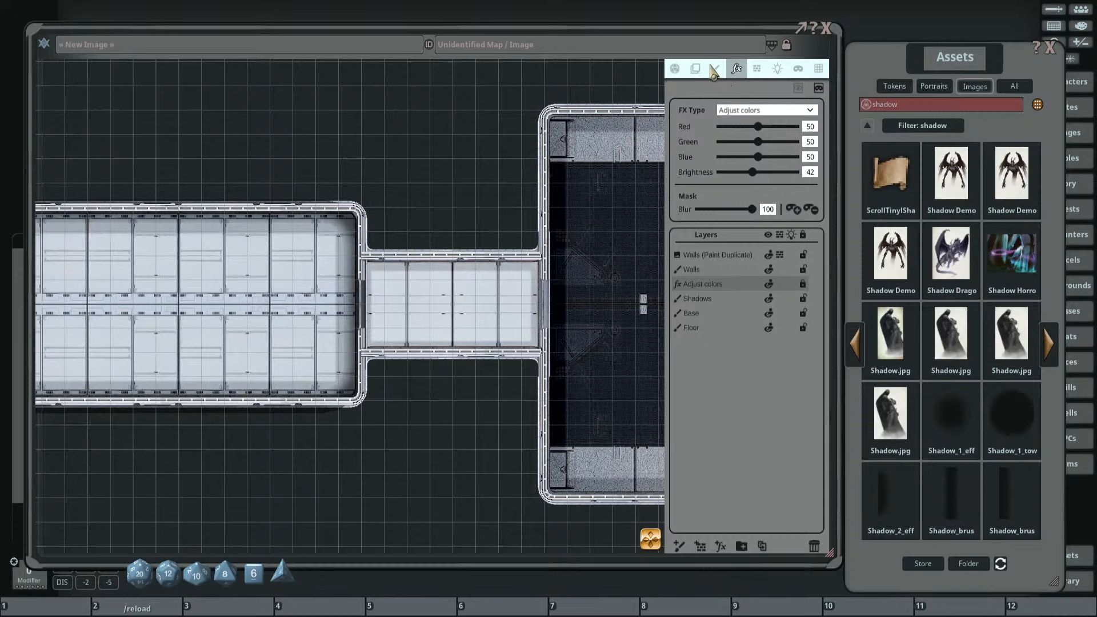
On the Shadows layer, draw a rectangular shadow around the corridor with the shadow brush at size 1.2 by 2.5.
left_click(716, 69)
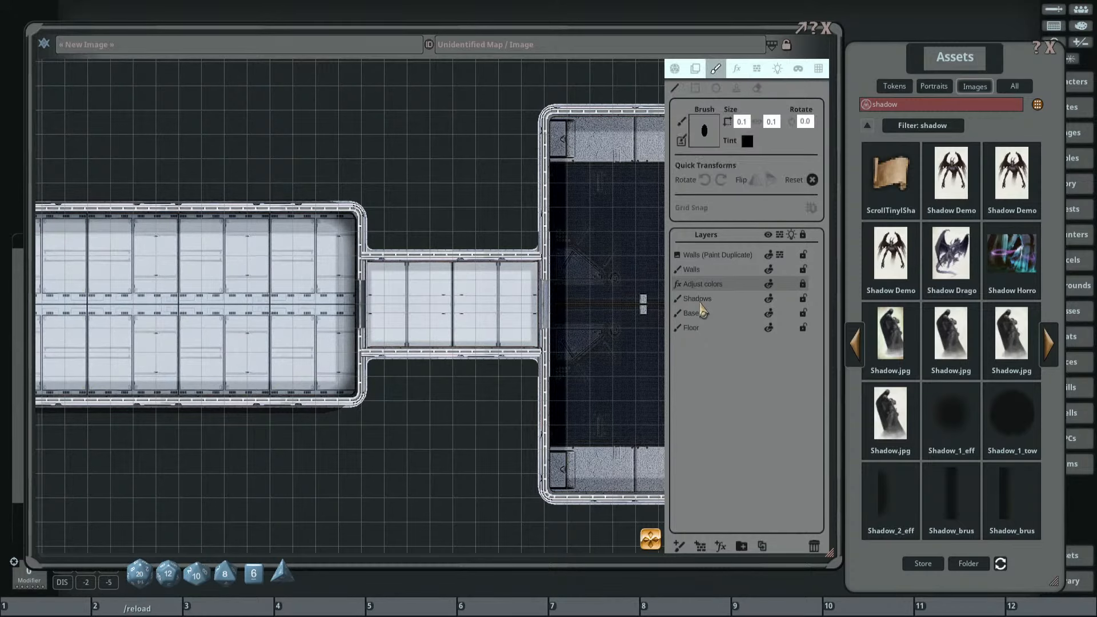
left_click(698, 299)
left_click(685, 144)
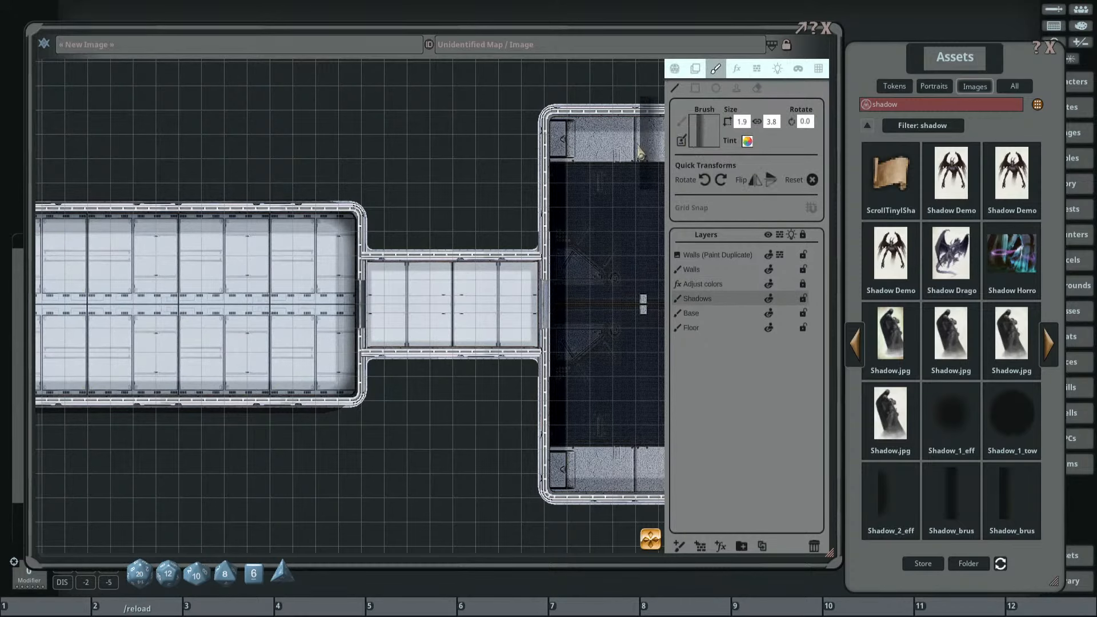
left_click_drag(419, 227, 352, 193)
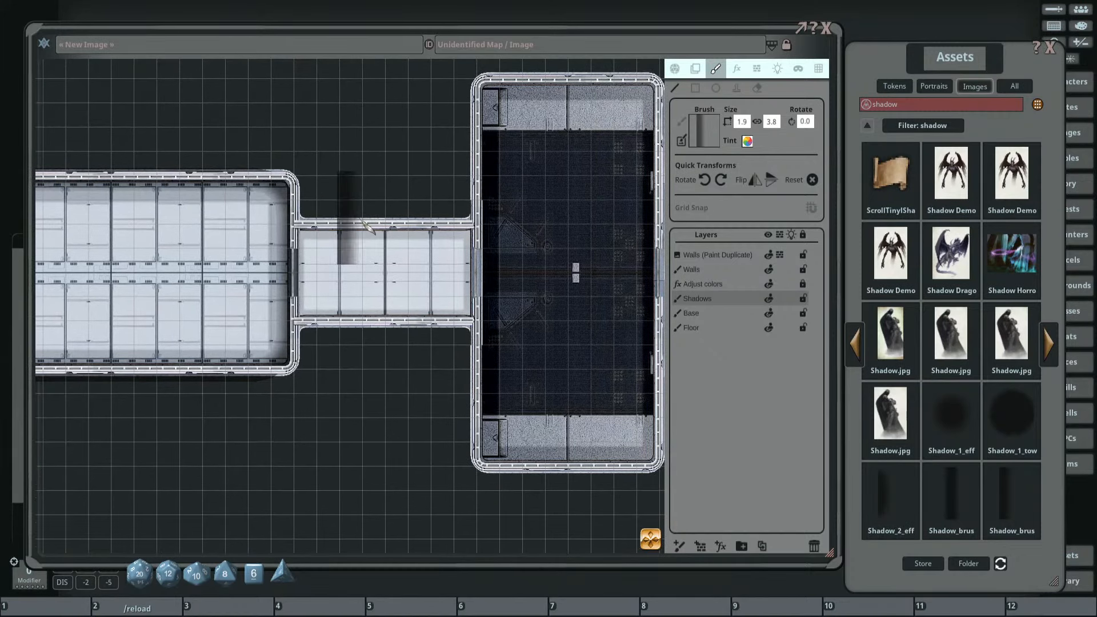
left_click_drag(394, 225, 457, 222)
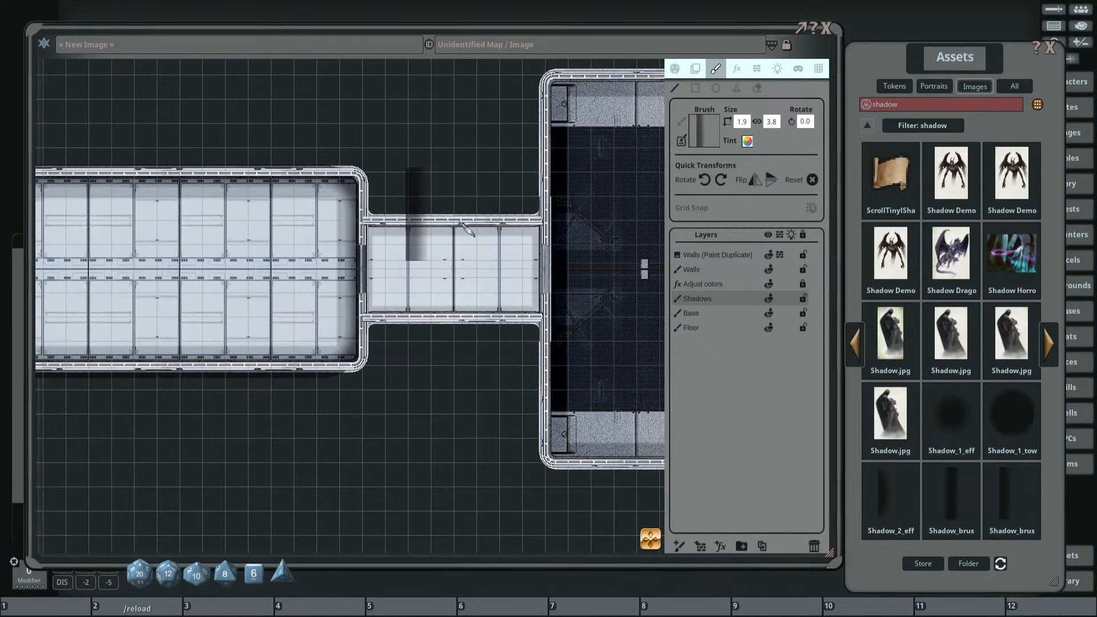
left_click(698, 87)
left_click_drag(472, 281, 417, 280)
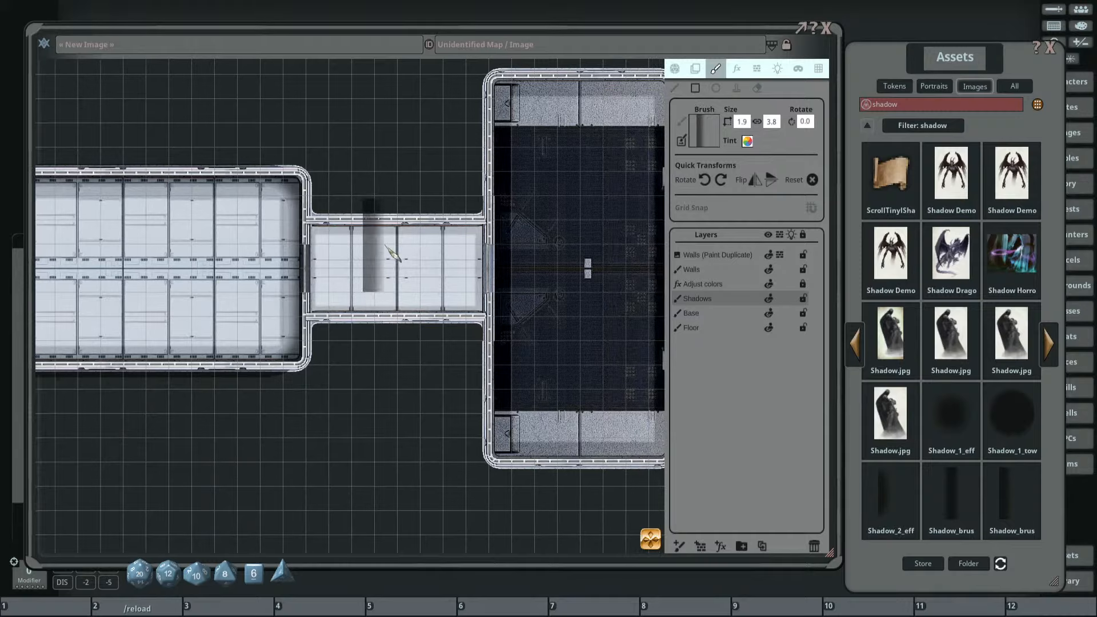
scroll(389, 247, "up", 4)
scroll(318, 245, "down", 2)
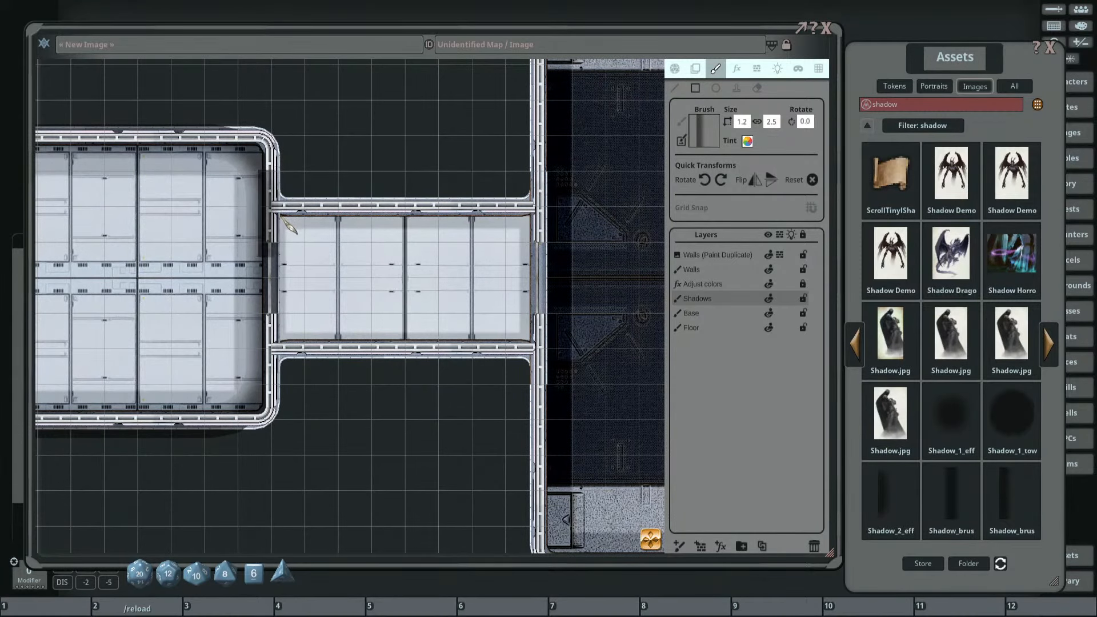
mouse_move(284, 219)
left_mouse_down()
mouse_move(343, 289)
mouse_move(535, 345)
left_mouse_up()
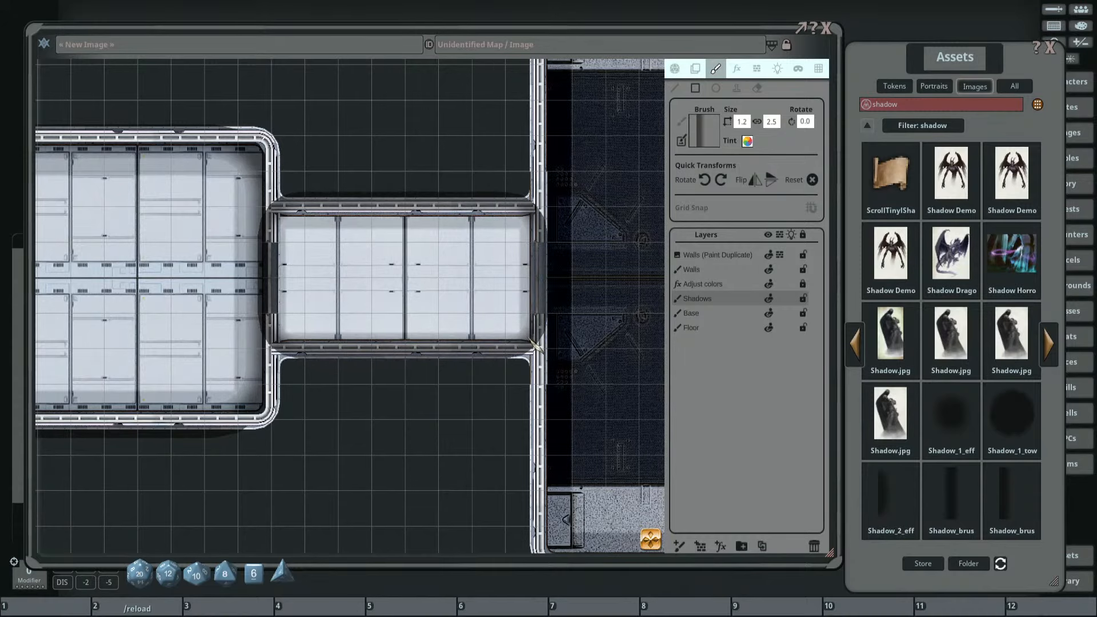
scroll(434, 280, "down", 3)
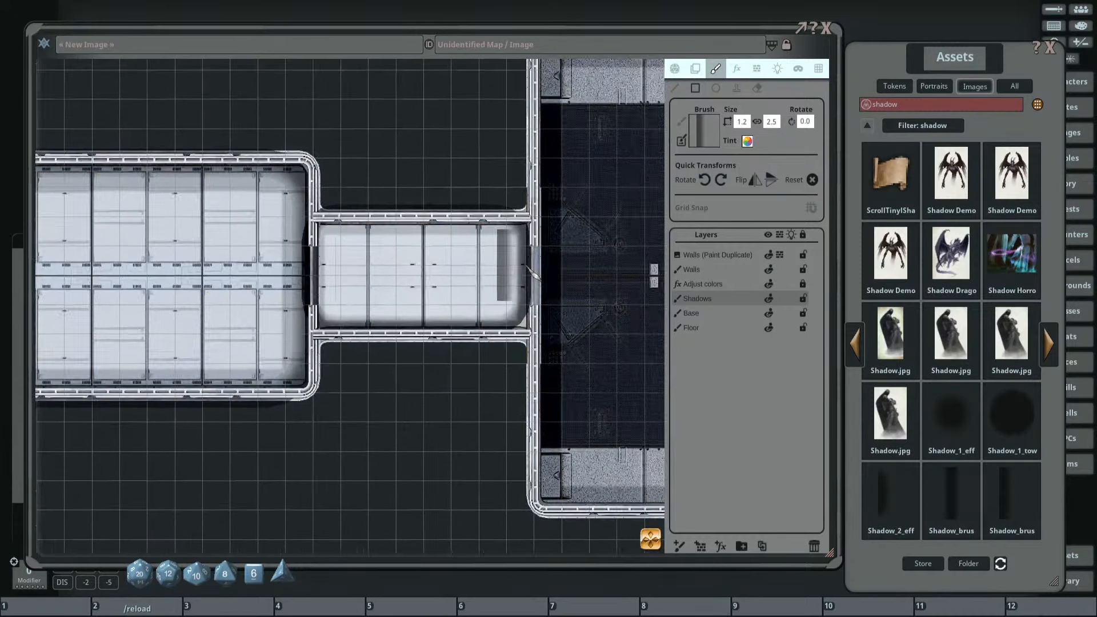
left_click_drag(449, 268, 507, 286)
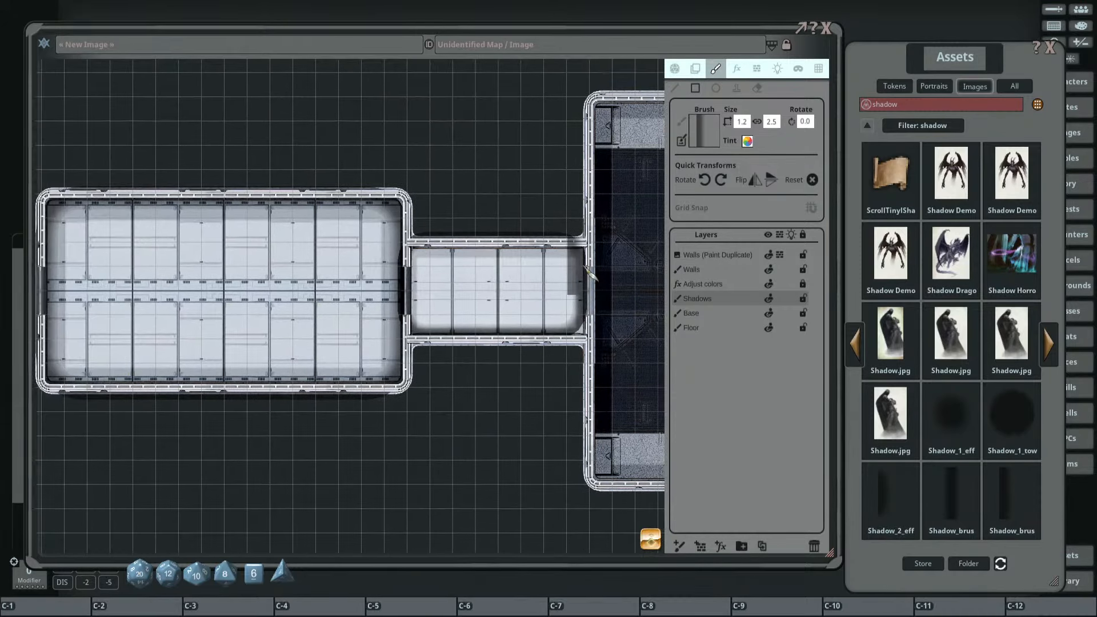
Erase the rectangular shadow around the corridor with a size 1.0 eraser.
left_click(696, 69)
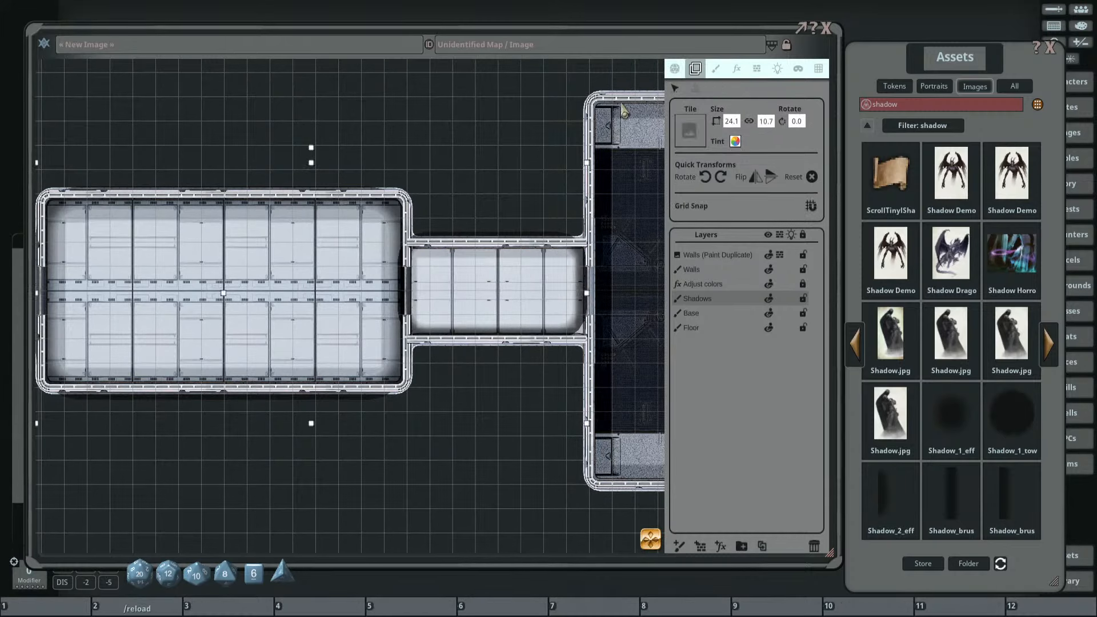
left_click_drag(443, 223, 527, 212)
scroll(513, 203, "down", 3)
left_click_drag(660, 250, 536, 255)
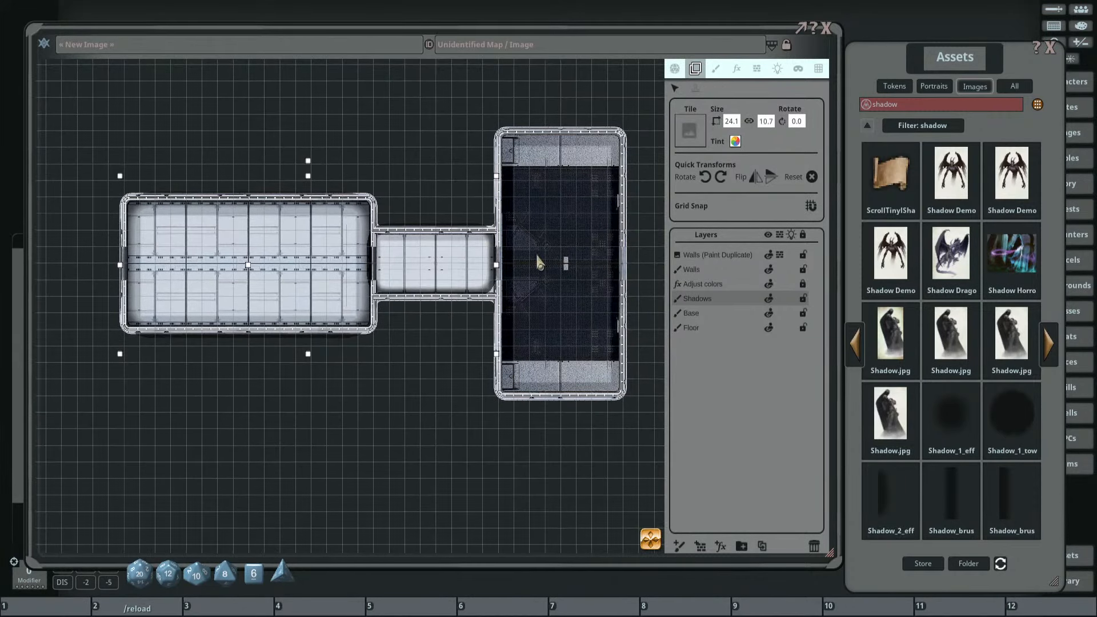
left_click_drag(239, 218, 252, 237)
scroll(464, 262, "up", 4)
scroll(463, 267, "up", 2)
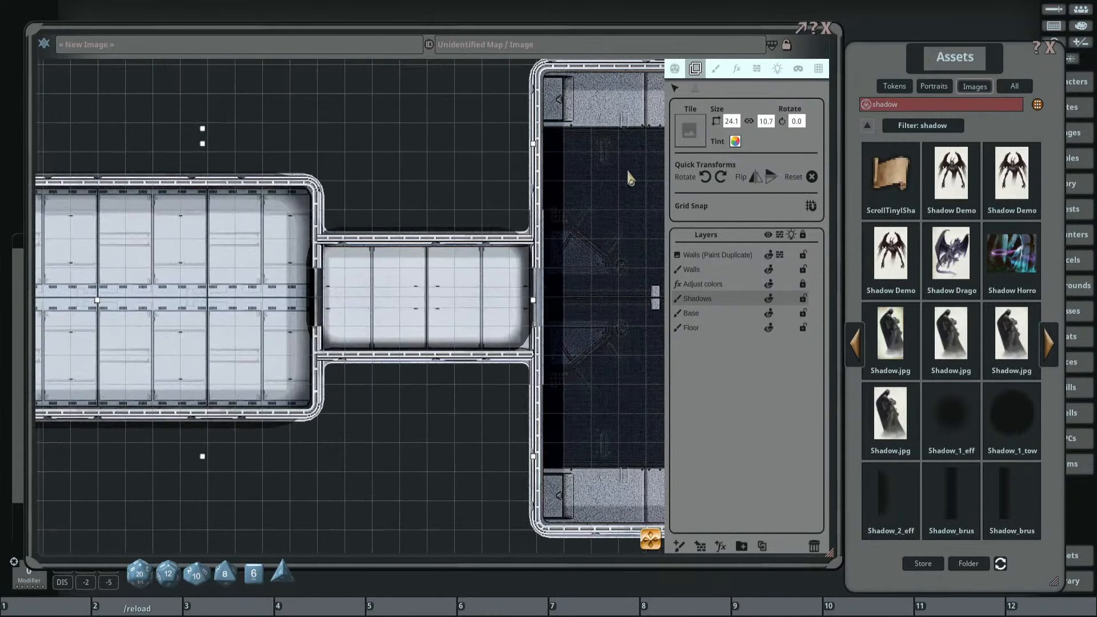
left_click(721, 73)
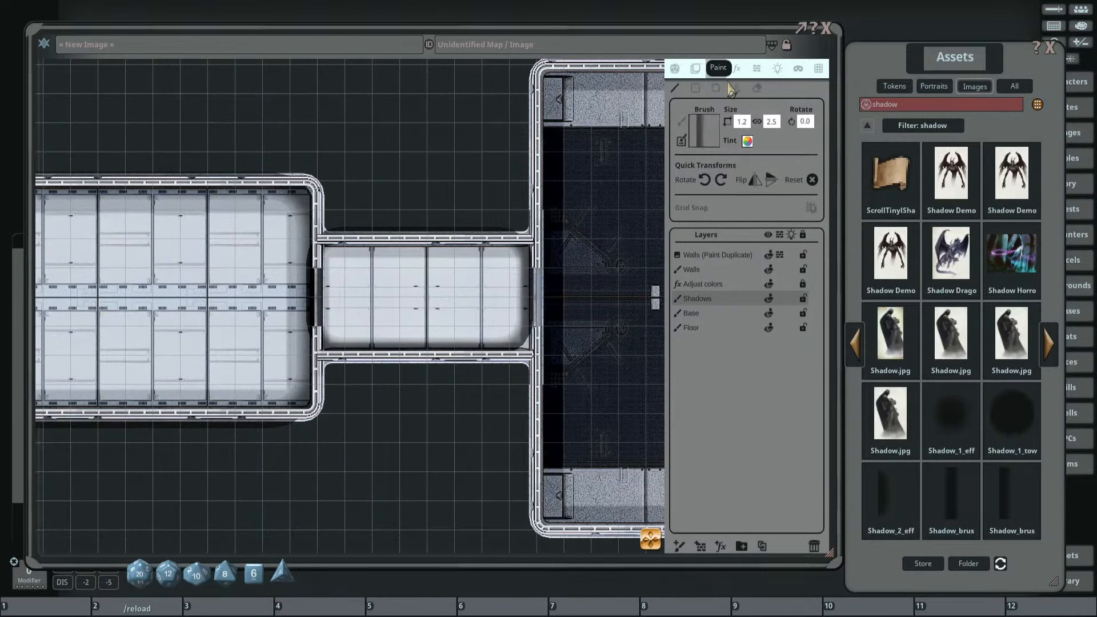
left_click_drag(528, 234, 504, 357)
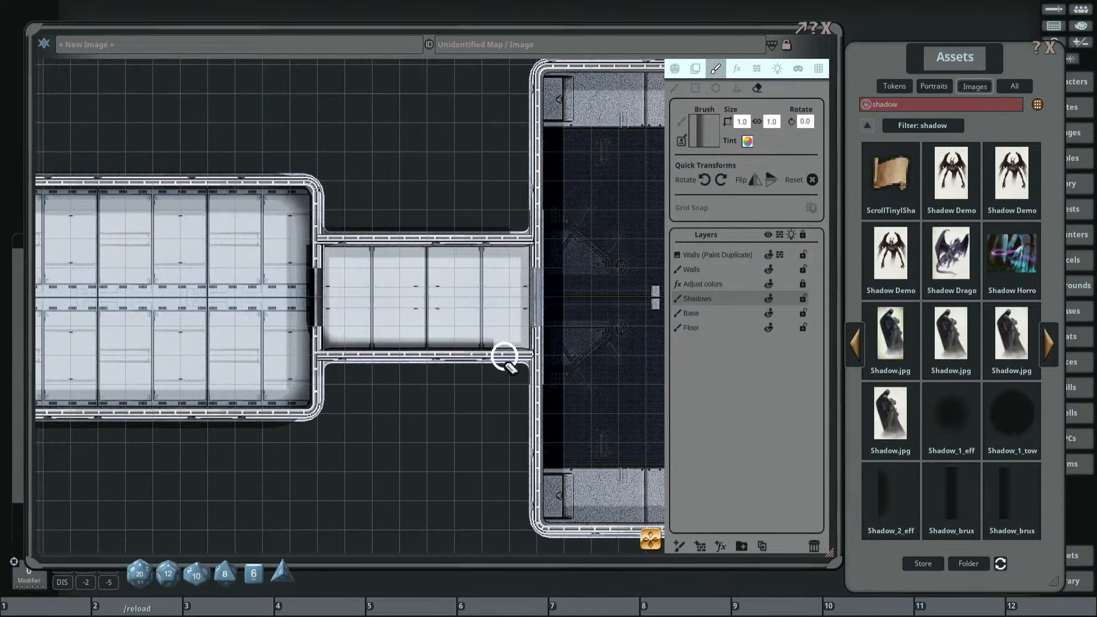
mouse_move(432, 355)
left_mouse_down()
mouse_move(343, 341)
mouse_move(501, 267)
left_mouse_up()
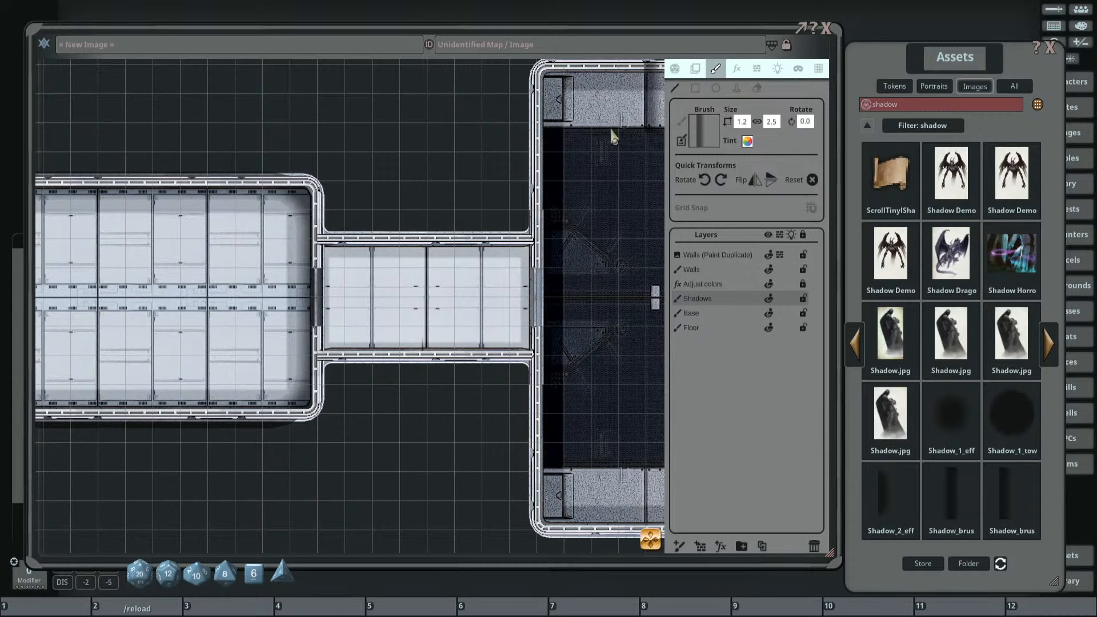
Enlarge the shadow brush to 1.5 by 3.1 and paint shadows along the corridor's upper and lower walls.
scroll(400, 280, "up", 3)
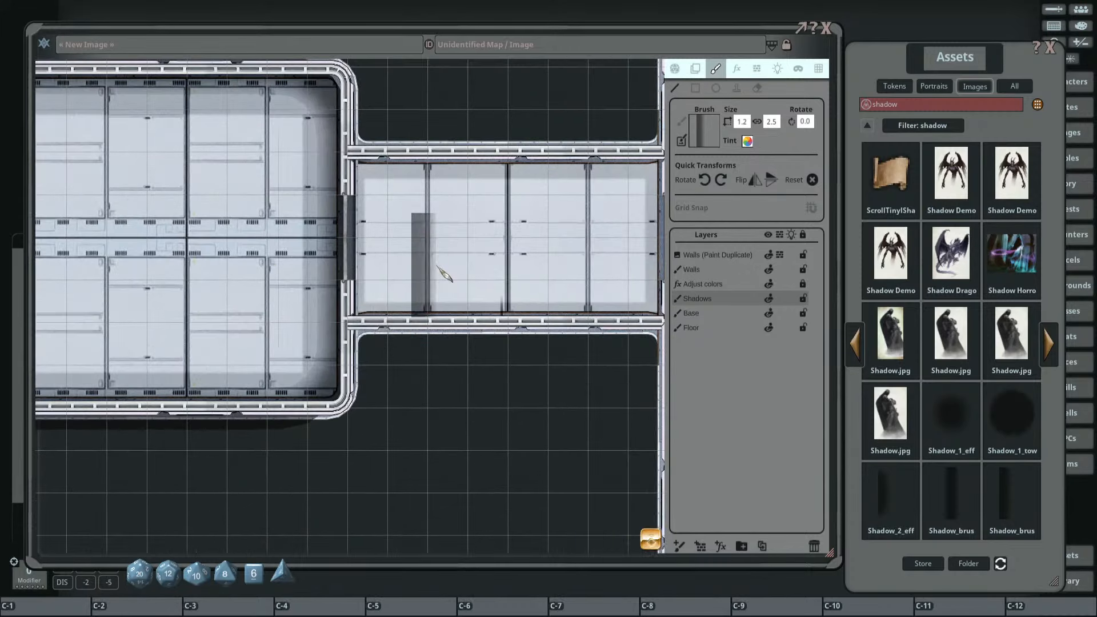
scroll(446, 276, "up", 3)
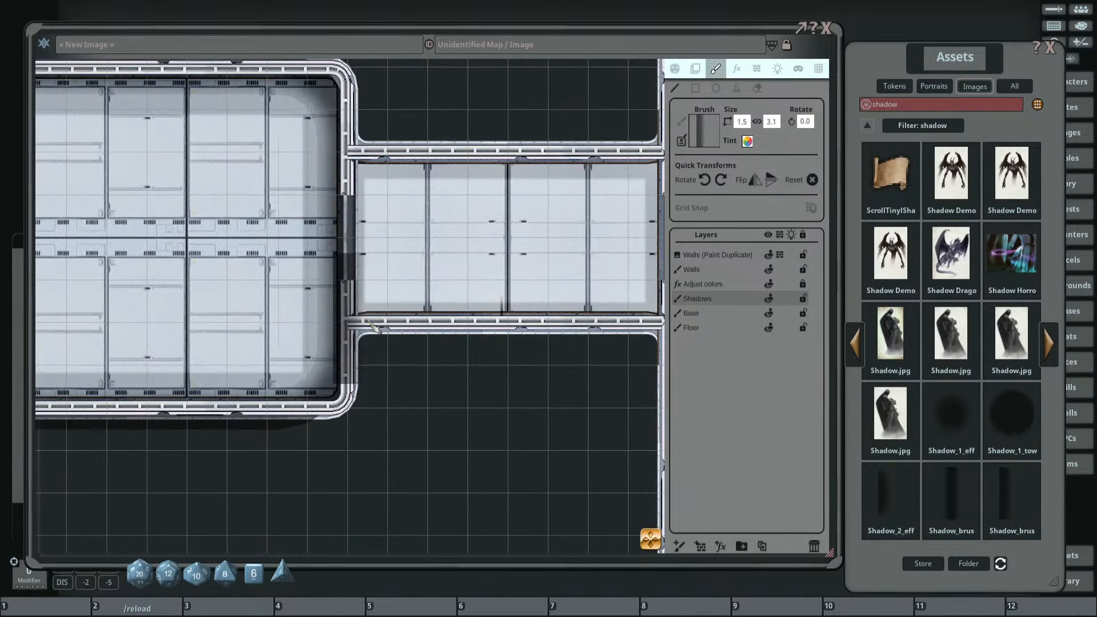
mouse_move(374, 327)
left_mouse_down()
mouse_move(384, 329)
mouse_move(386, 162)
mouse_move(597, 171)
left_mouse_up()
key("ctrl+z")
left_click_drag(459, 252, 366, 224)
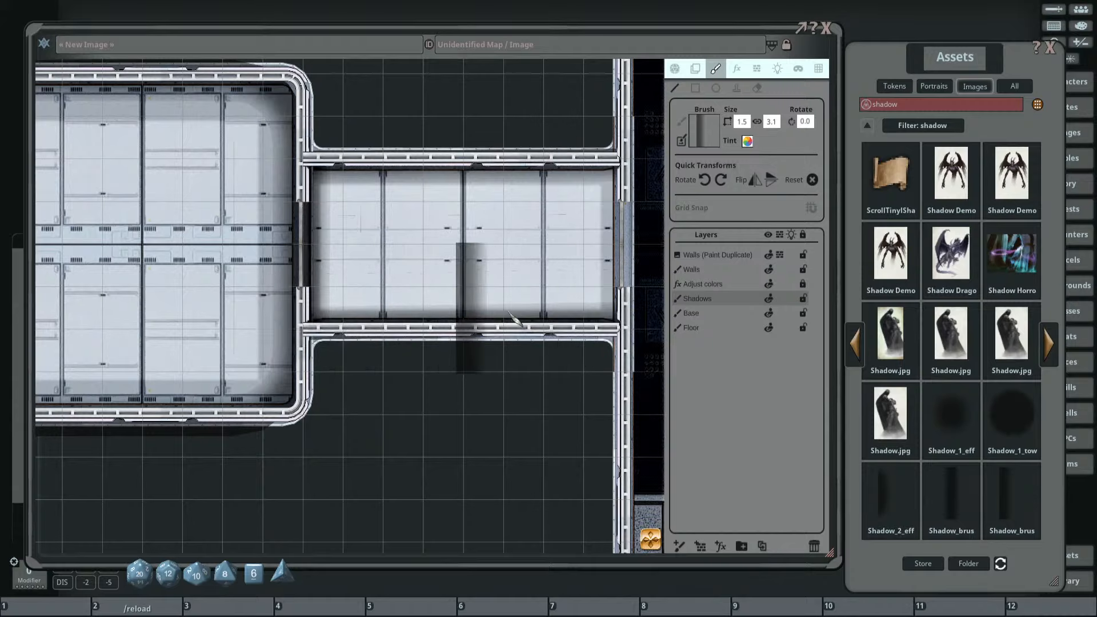
Paint a rectangular shadow border along the inside walls of the tall dark-floored room on the Shadows layer.
scroll(514, 318, "down", 3)
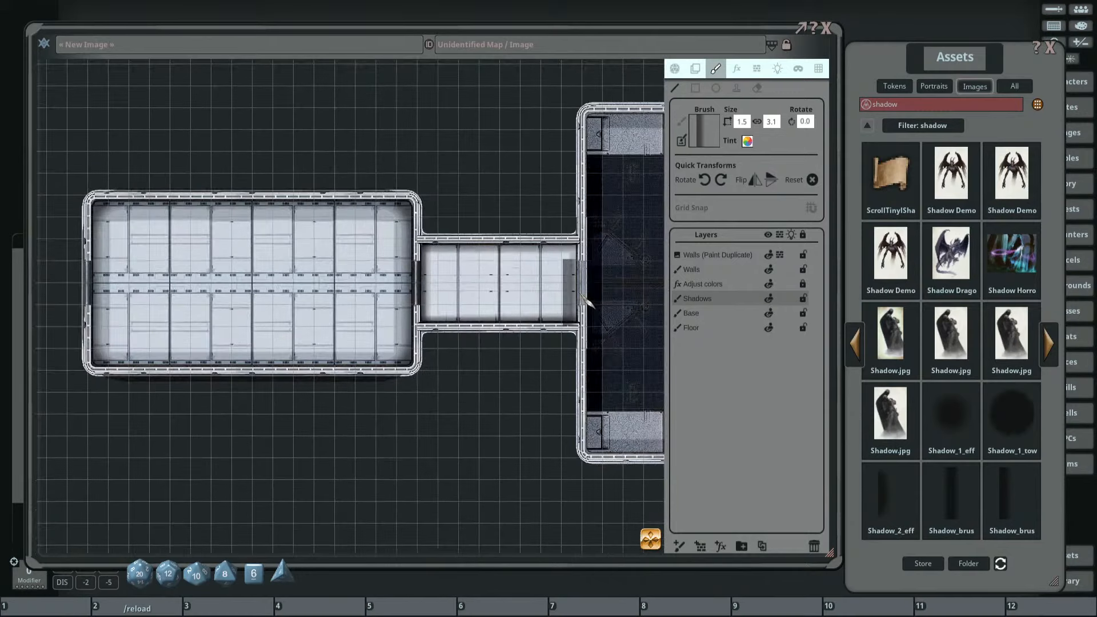
scroll(633, 297, "up", 3)
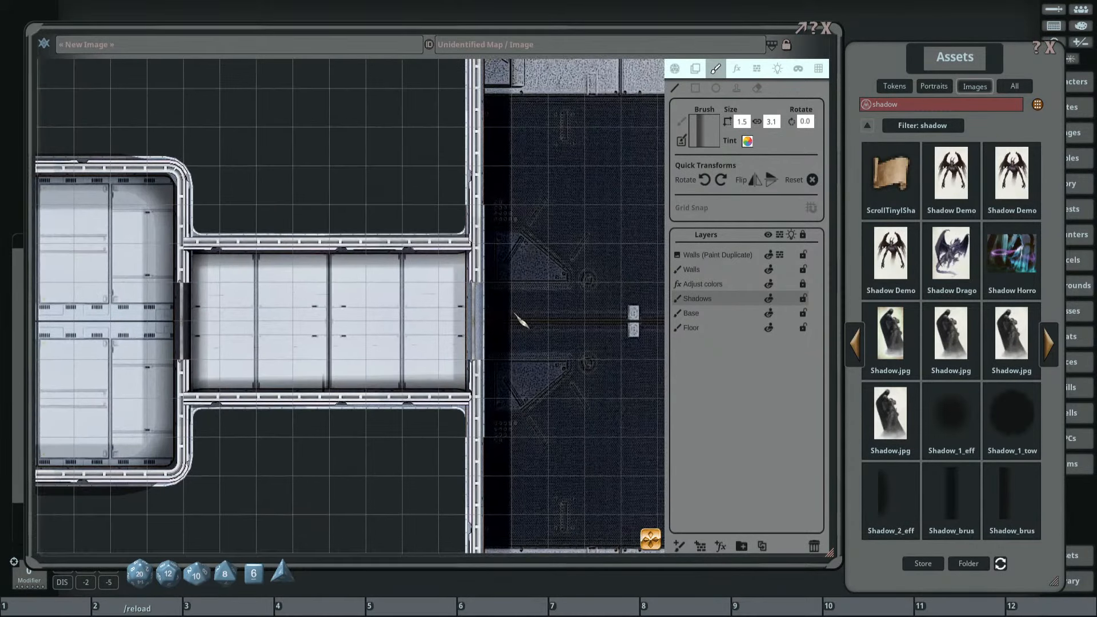
scroll(517, 318, "down", 3)
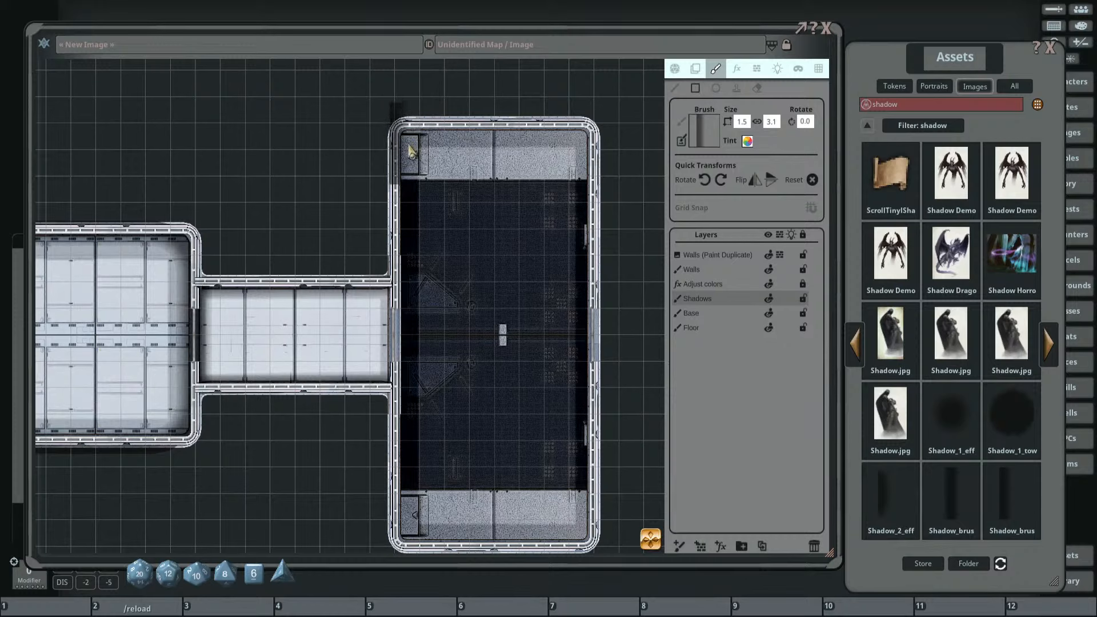
mouse_move(410, 144)
left_mouse_down()
mouse_move(456, 226)
mouse_move(526, 442)
mouse_move(572, 477)
mouse_move(586, 540)
left_mouse_up()
scroll(613, 404, "down", 2)
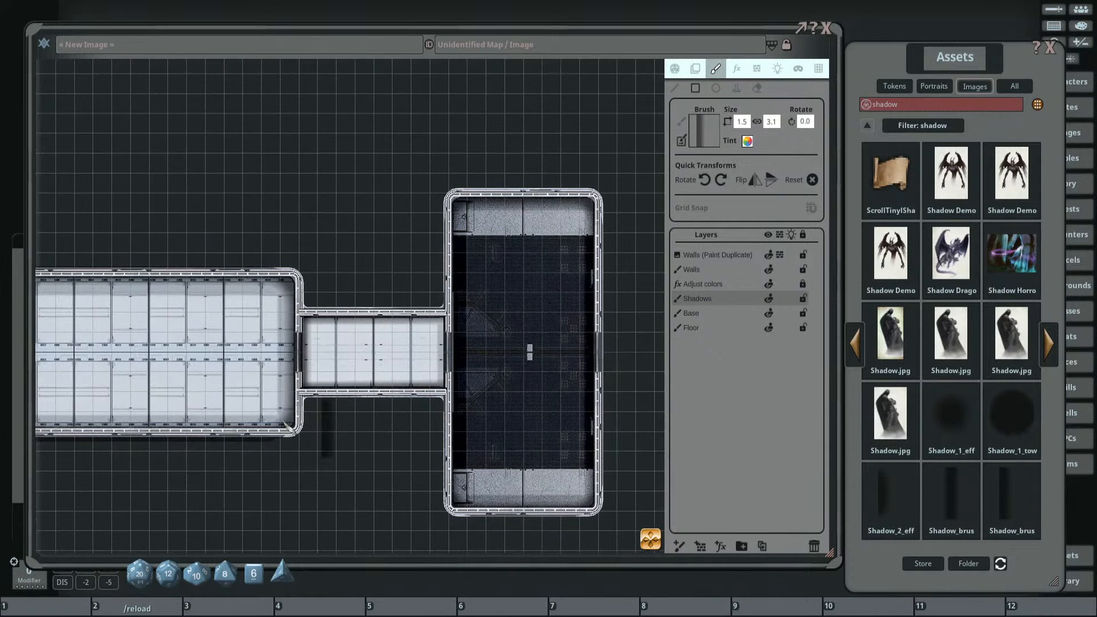
Examine the wall shadows across the wide room, the corridor and the tall dark-floored room.
left_click_drag(290, 401, 372, 372)
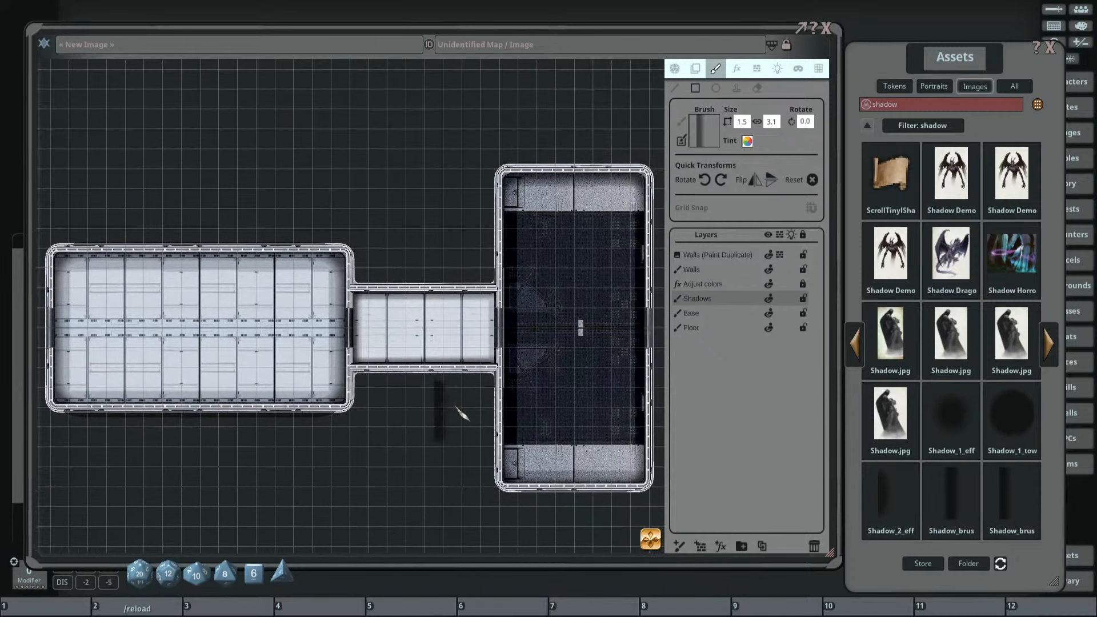
left_click_drag(293, 409, 387, 413)
left_click_drag(130, 358, 220, 377)
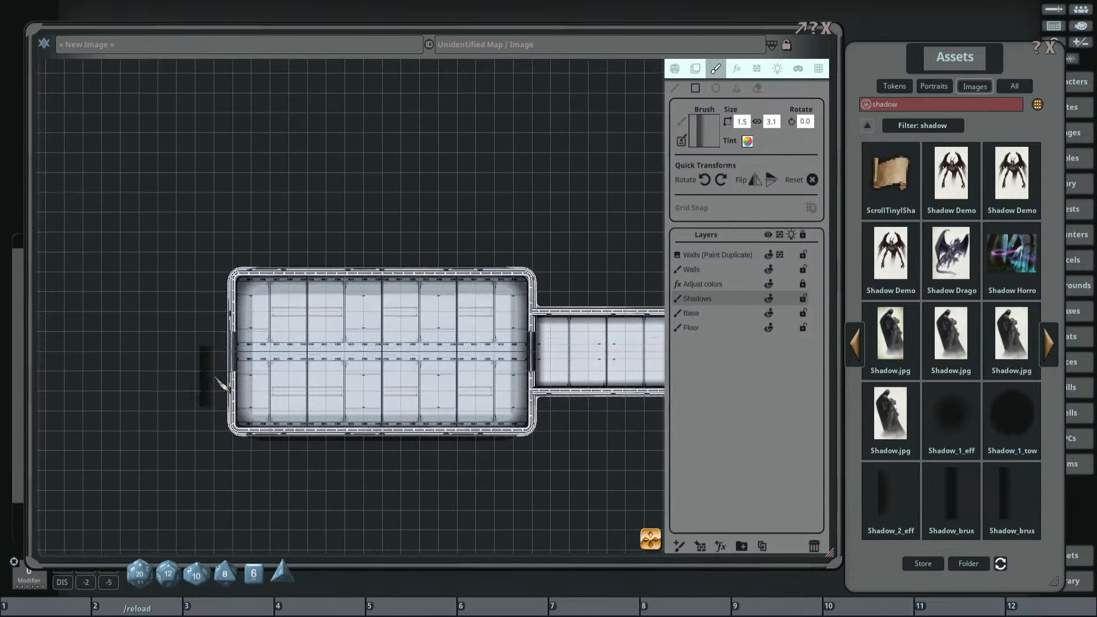
scroll(182, 353, "up", 3)
scroll(243, 370, "down", 2)
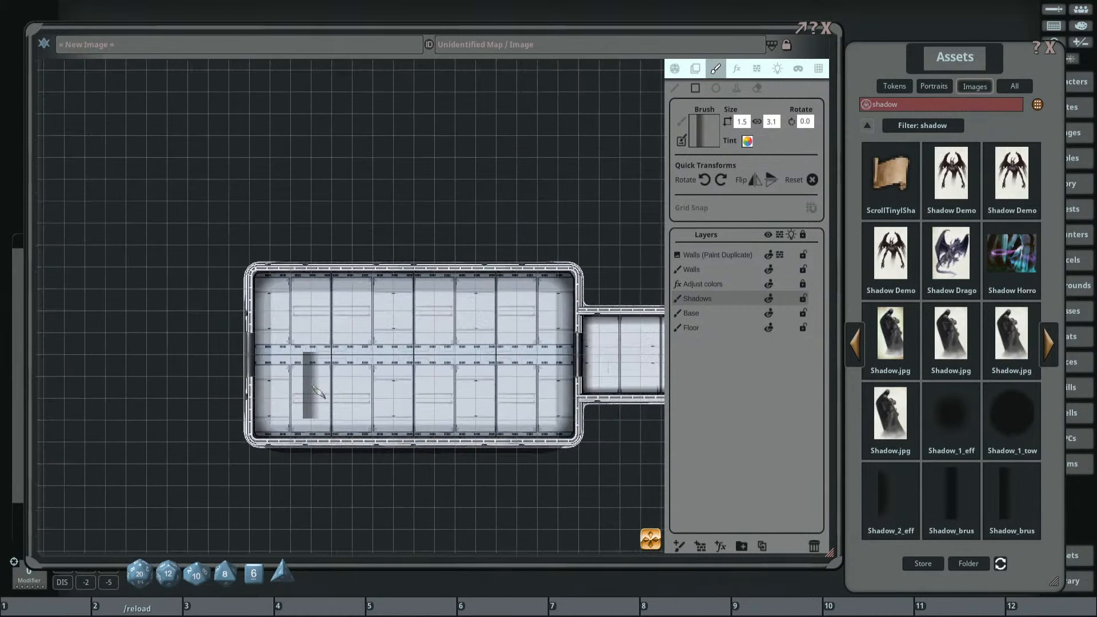
mouse_move(319, 386)
left_mouse_down()
mouse_move(248, 341)
mouse_move(197, 356)
left_mouse_up()
scroll(249, 342, "down", 1)
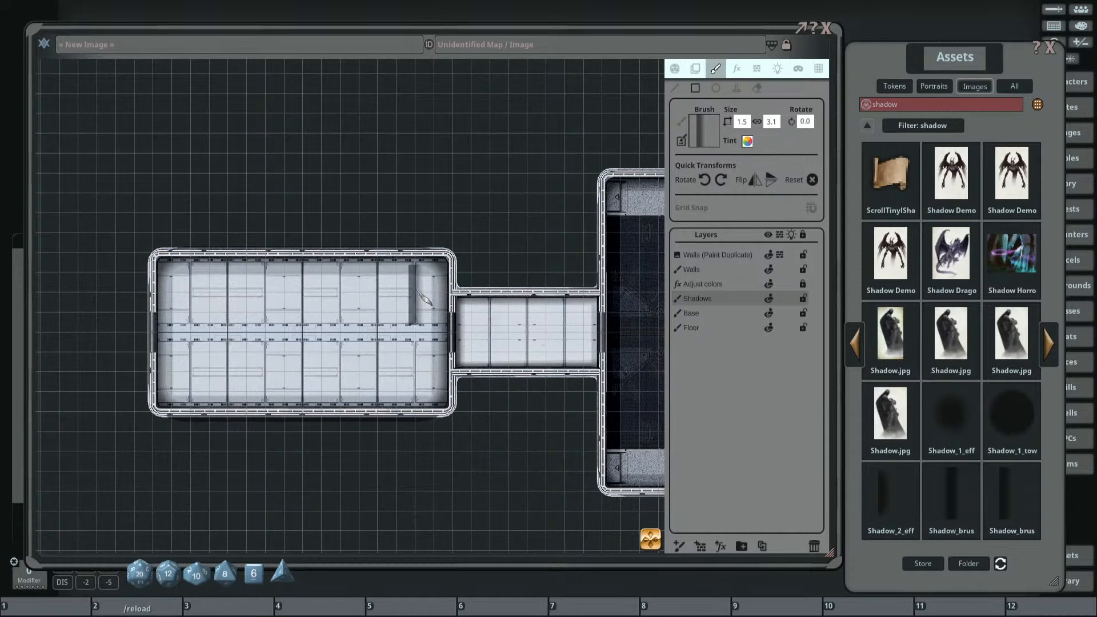
left_click_drag(395, 280, 316, 233)
scroll(316, 233, "down", 2)
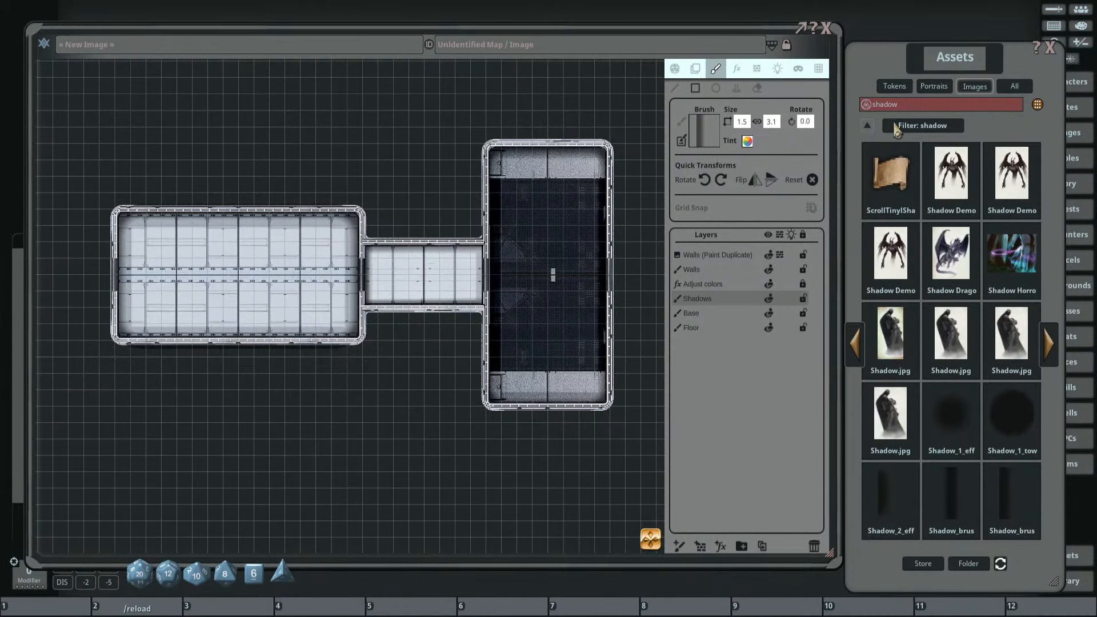
Clear the "shadow" asset filter and open the FG Scifi Interiors Map Pack folder.
left_click(870, 130)
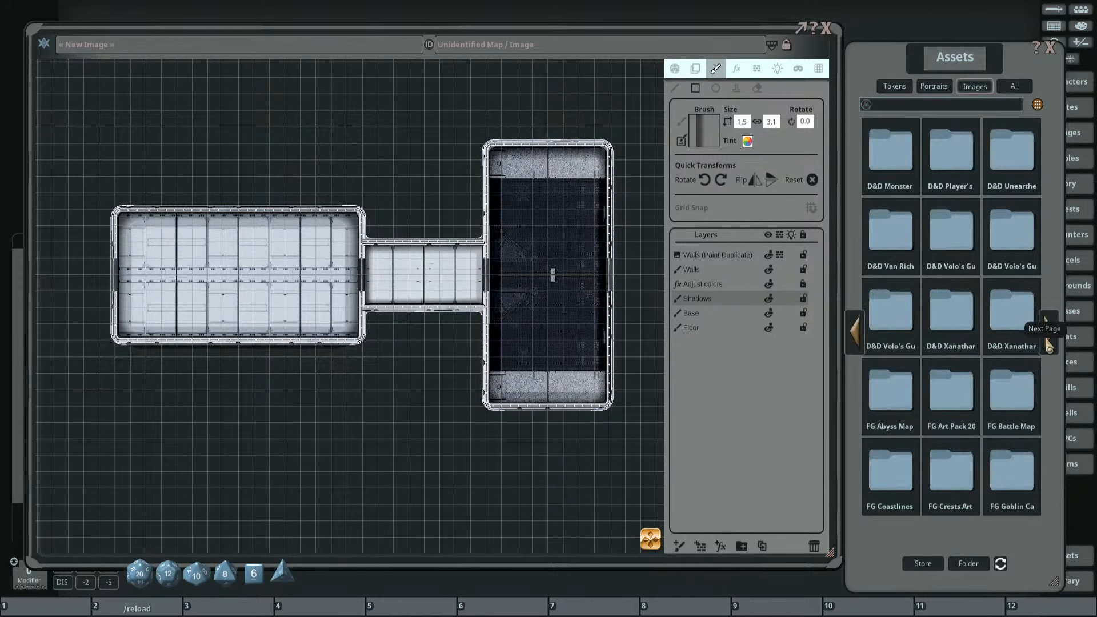
left_click(1056, 347)
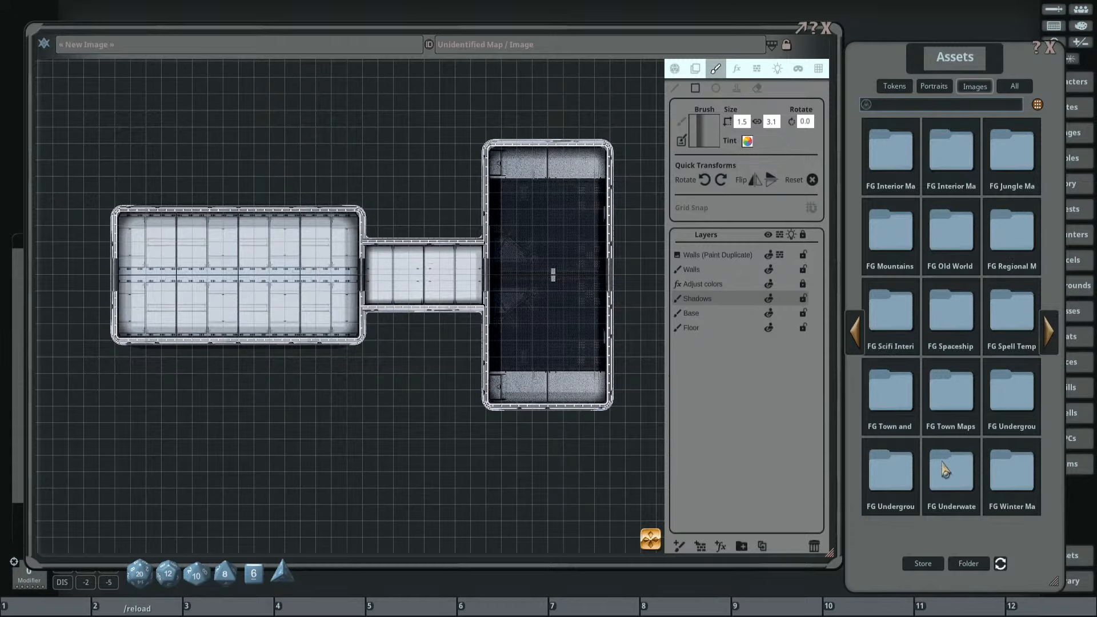
left_click(890, 315)
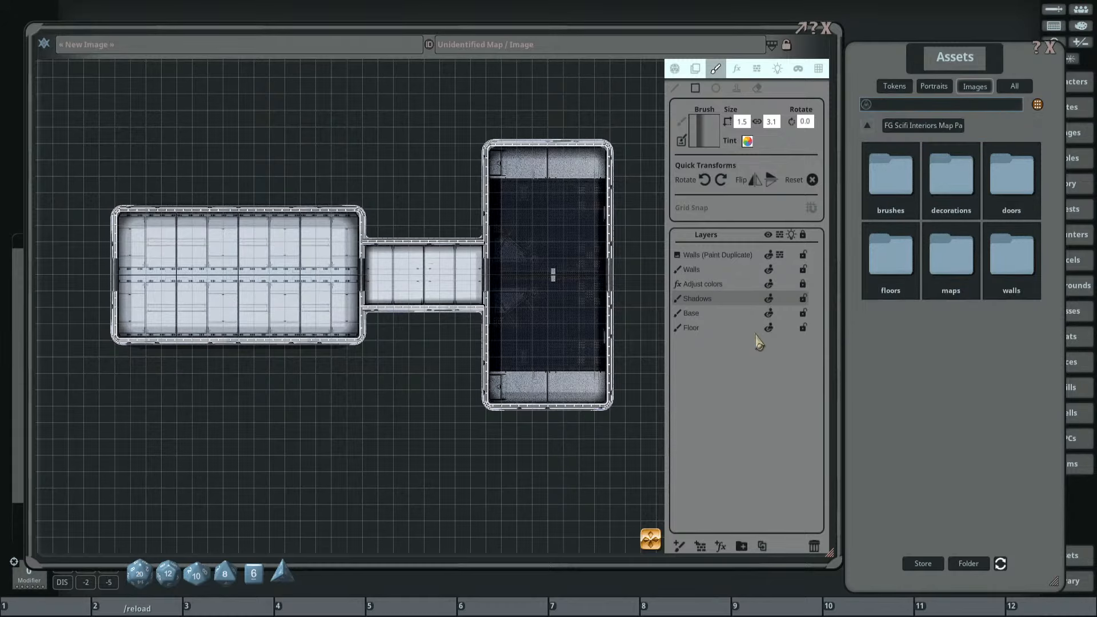
Add a paint layer between Walls and Adjust colors and name it Decor.
scroll(207, 276, "up", 3)
left_click_drag(211, 276, 286, 282)
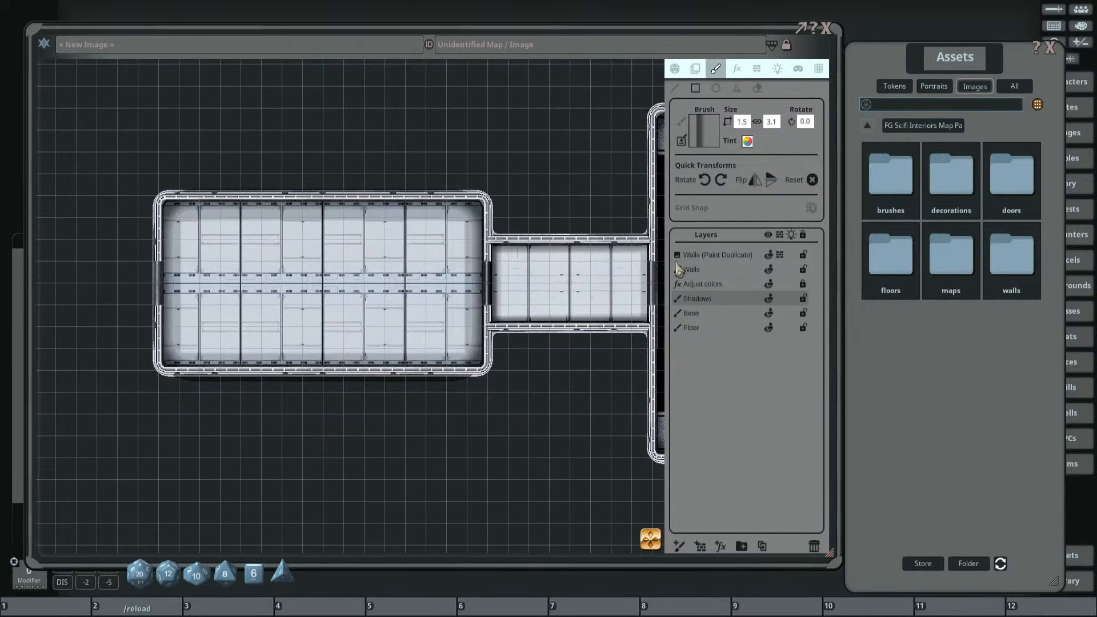
left_click(681, 547)
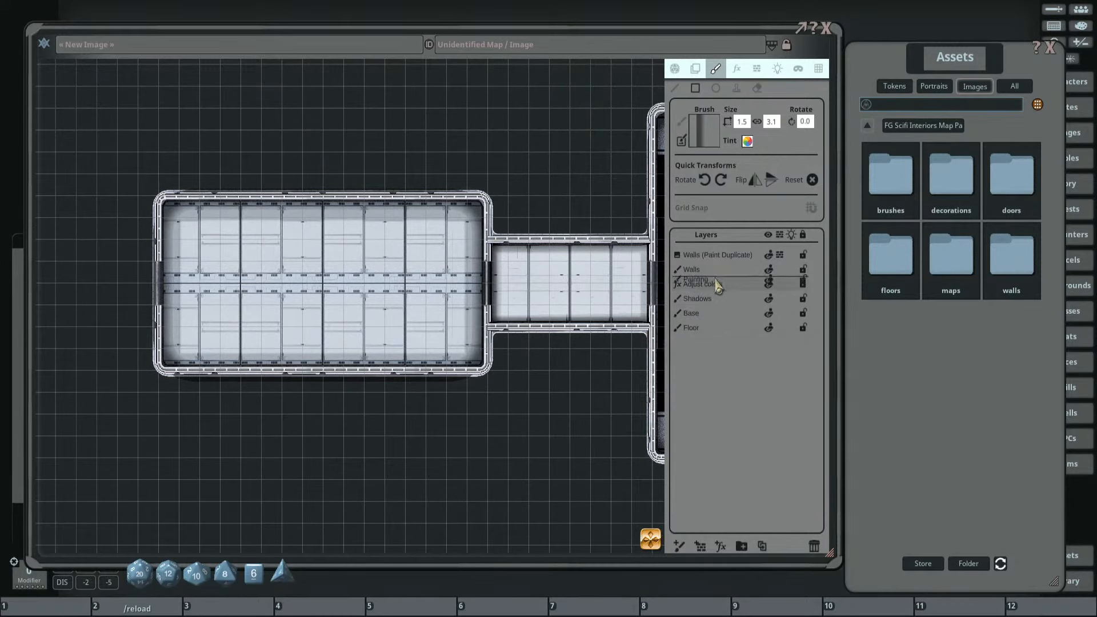
left_click_drag(717, 284, 716, 284)
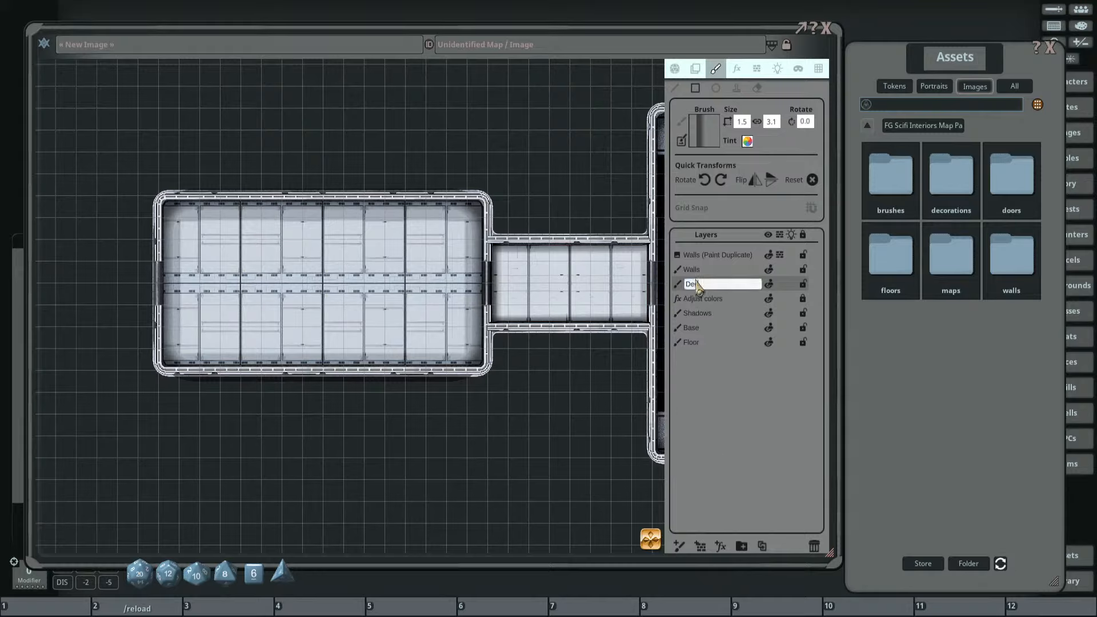
left_click(953, 182)
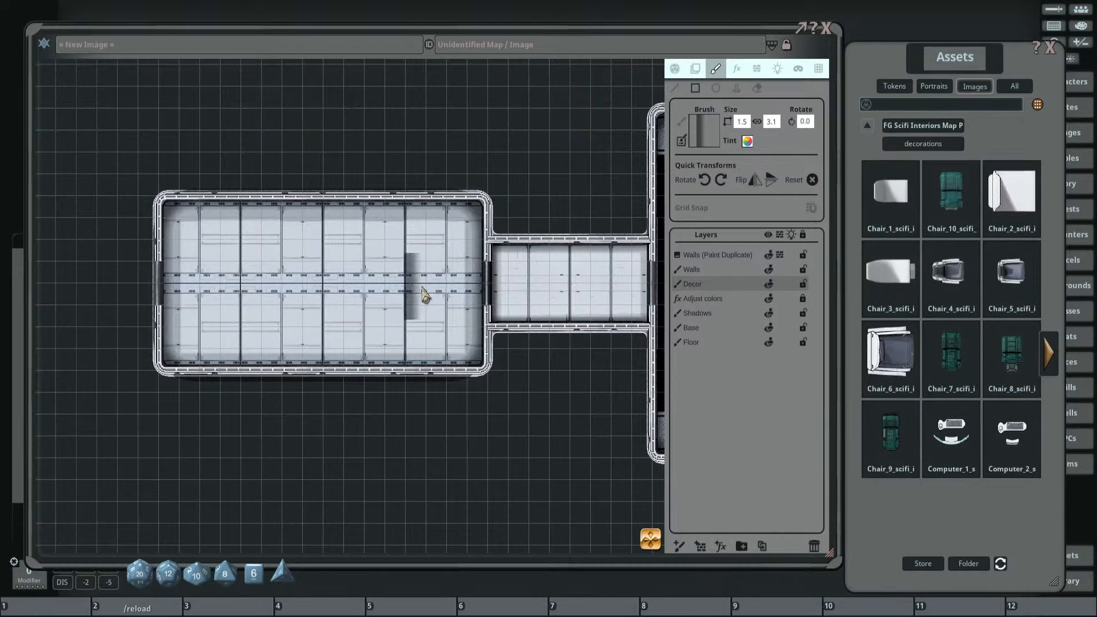
left_click(921, 128)
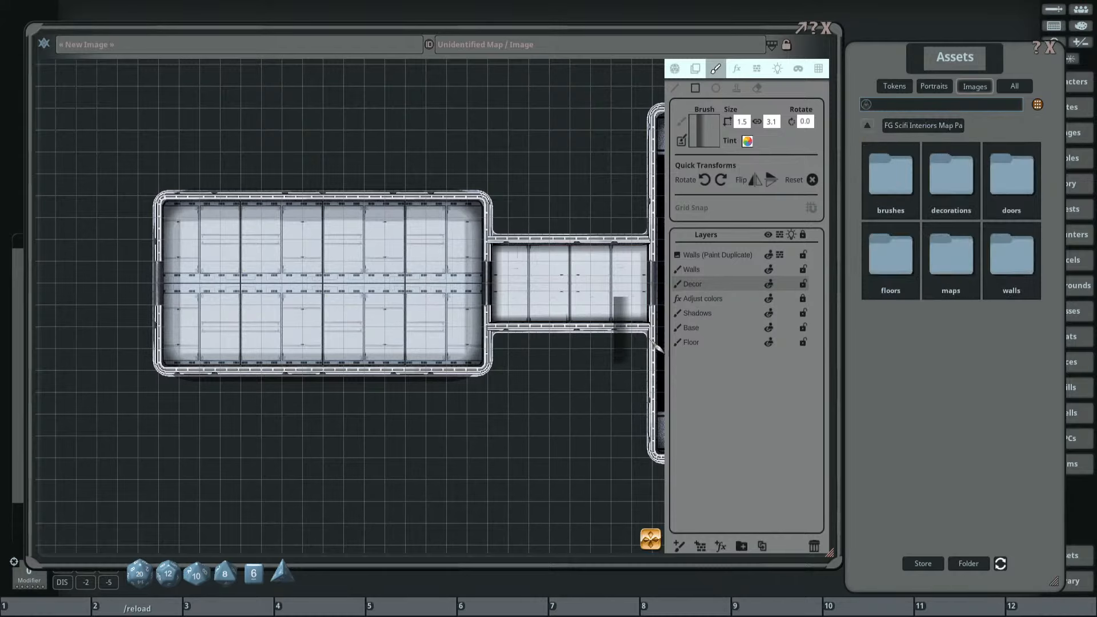
left_click_drag(615, 283, 455, 275)
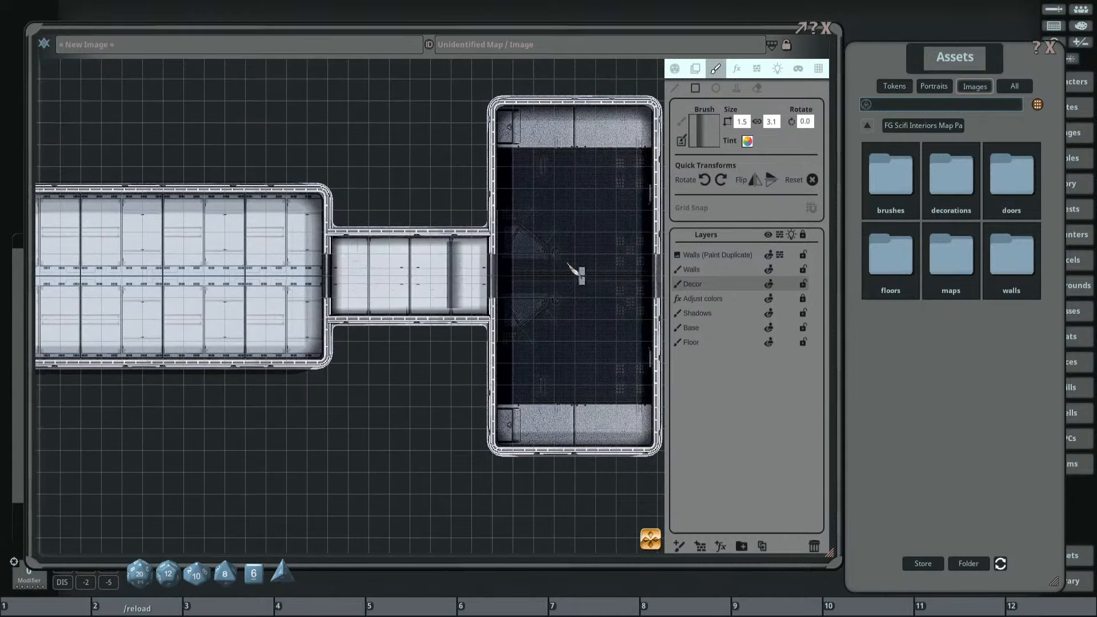
left_click_drag(430, 312, 544, 317)
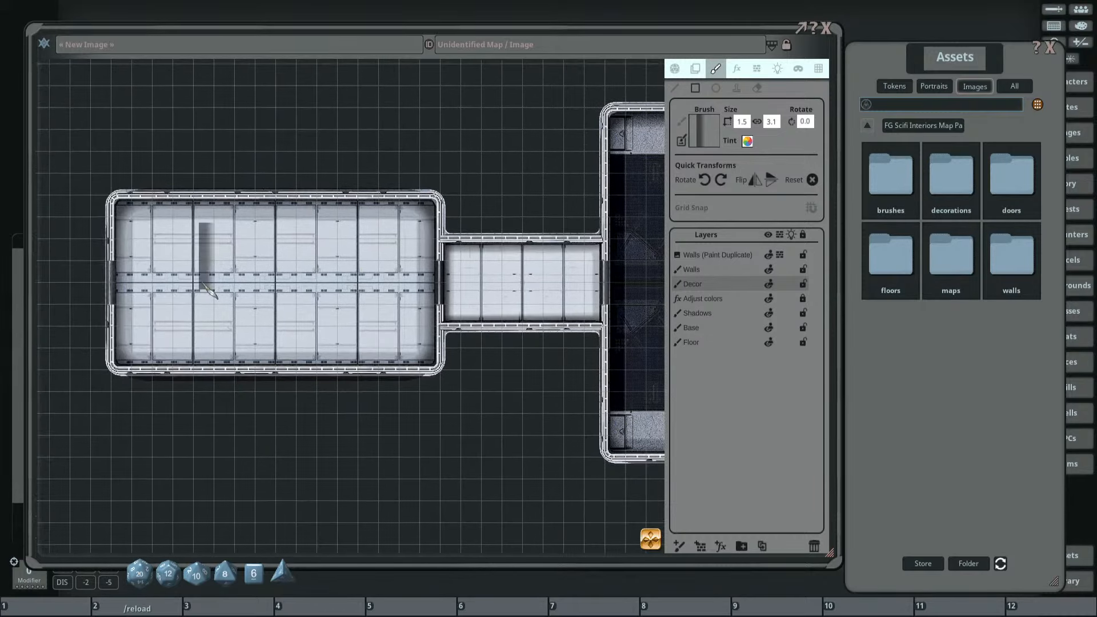
left_click_drag(288, 295, 425, 316)
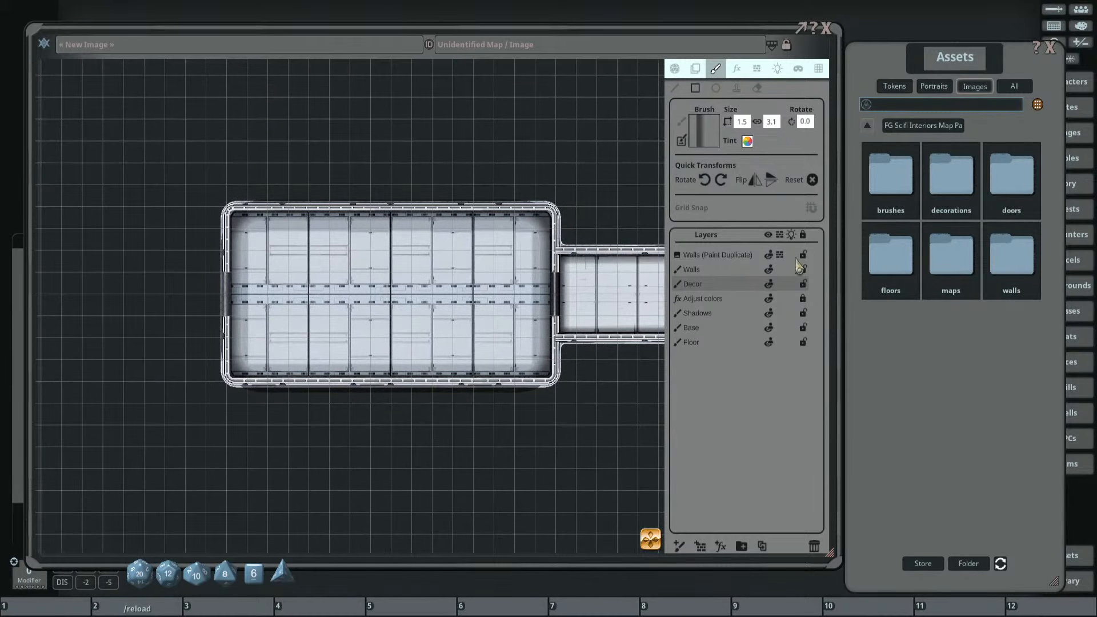
Browse the map pack's decorations folder for furniture and machinery suited to the rooms.
left_click(956, 191)
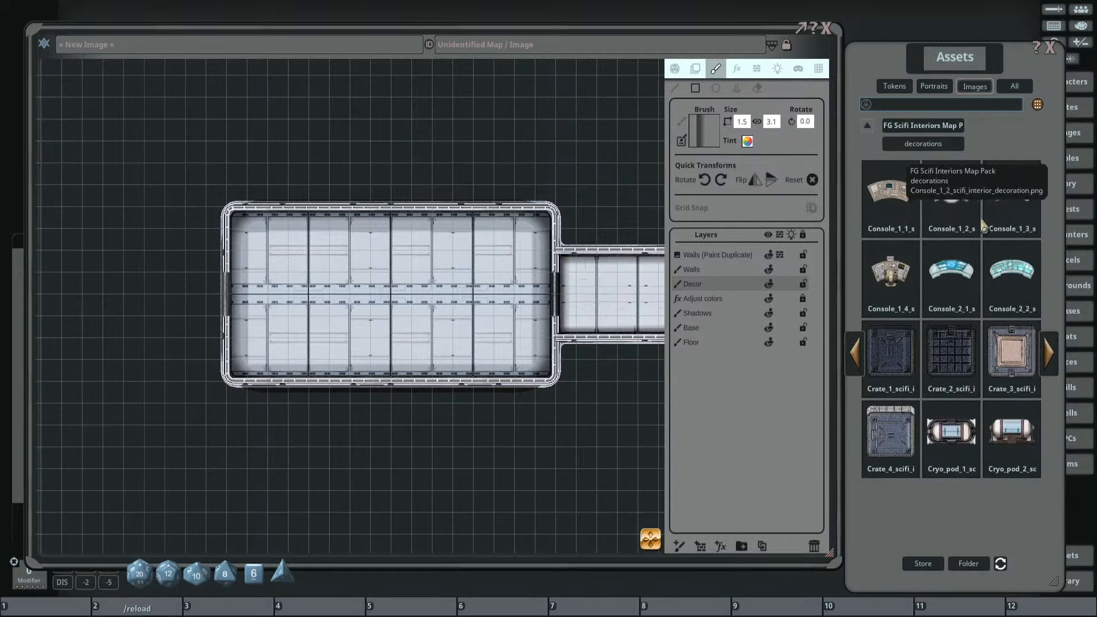
left_click(1050, 355)
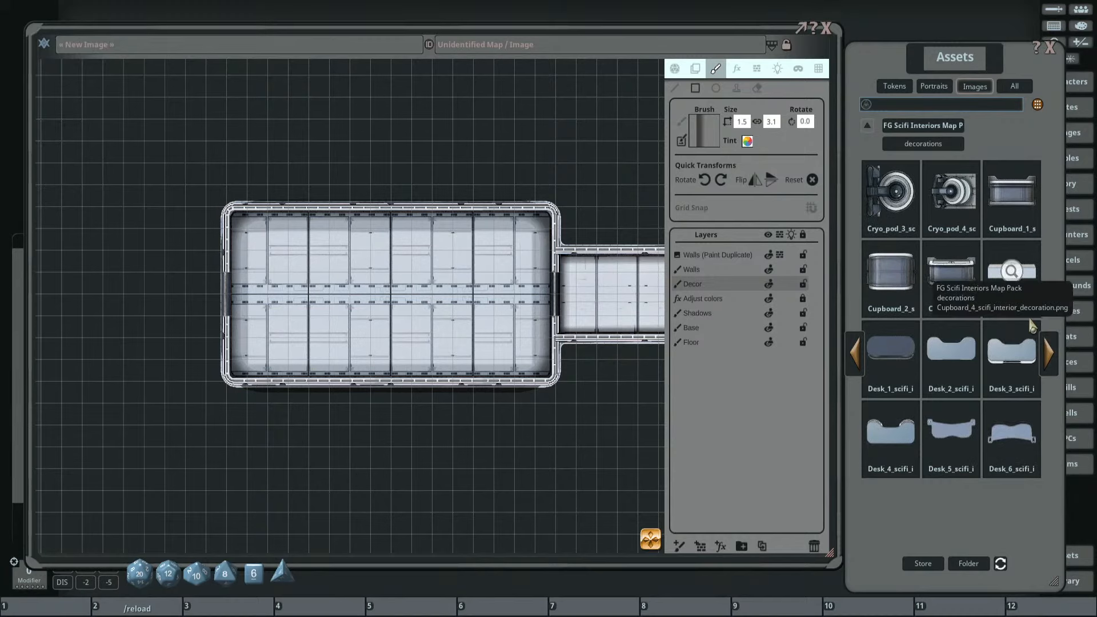
left_click(1050, 354)
left_click(1052, 355)
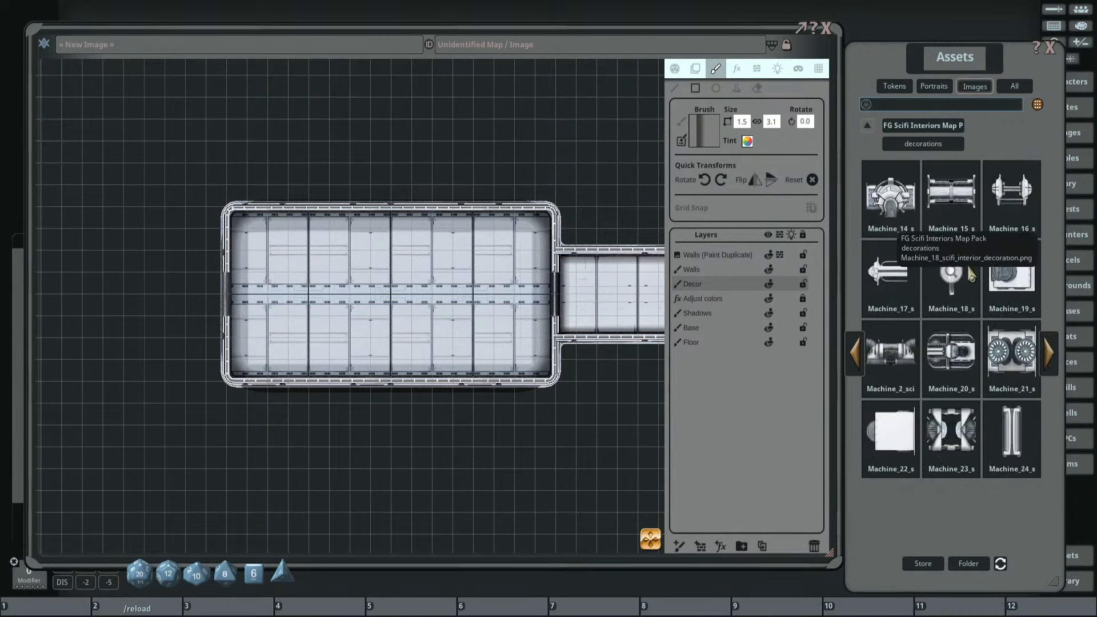
left_click(1051, 356)
left_click(1051, 355)
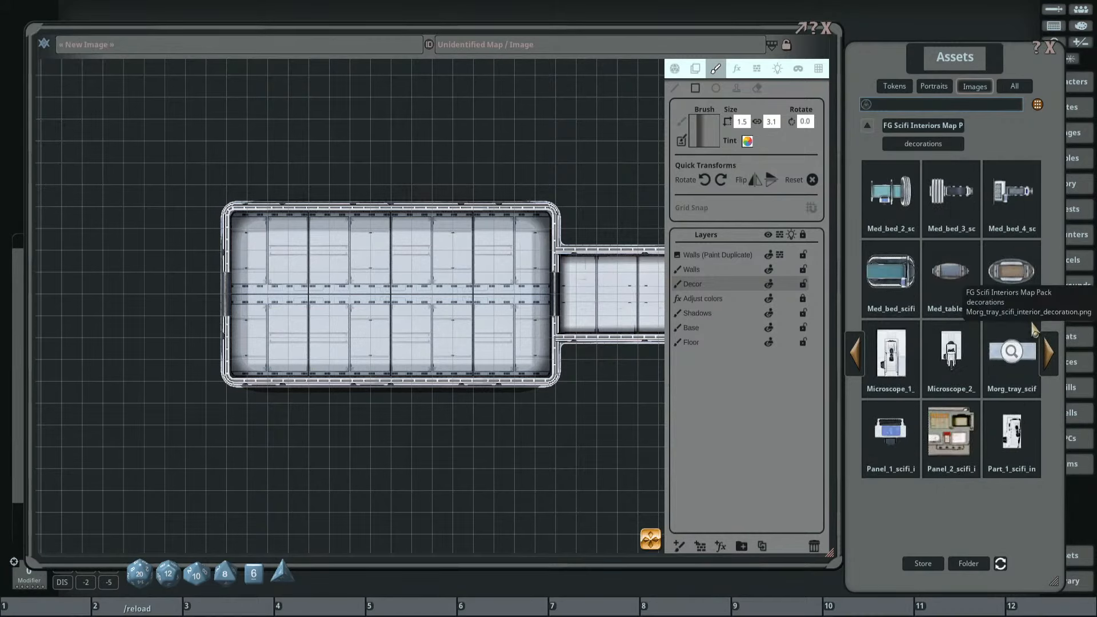
left_click(1052, 357)
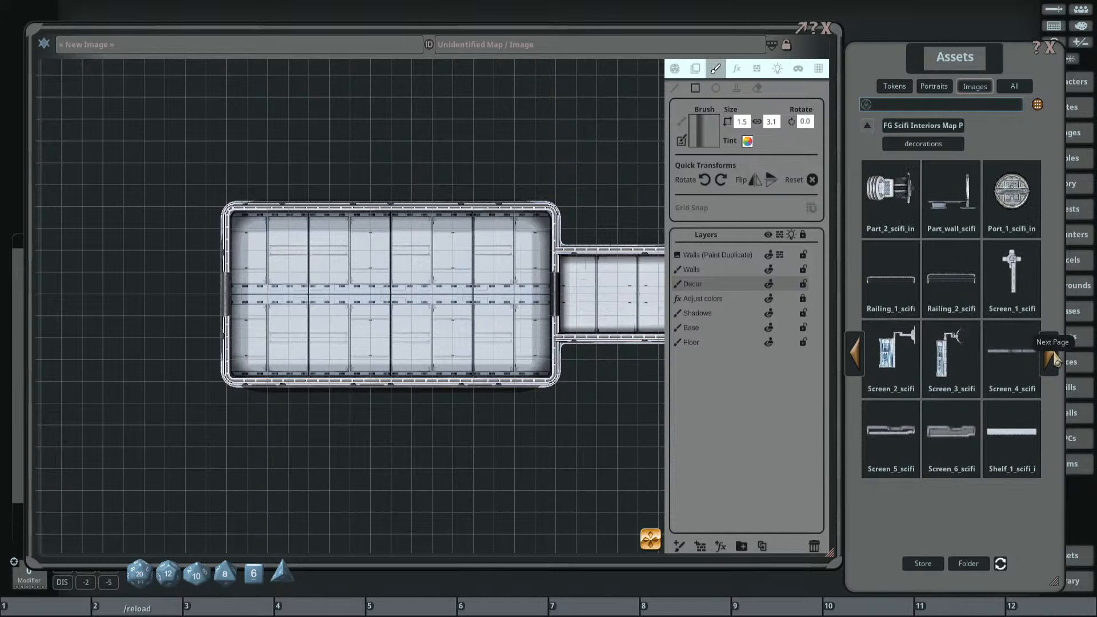
left_click(1050, 359)
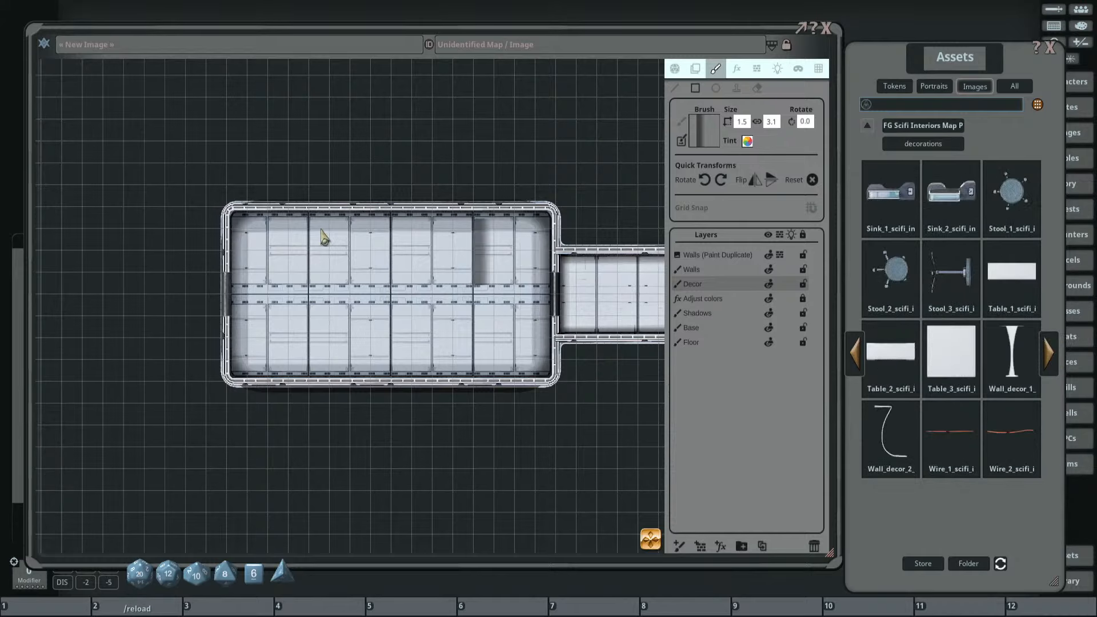
left_click_drag(437, 259, 320, 254)
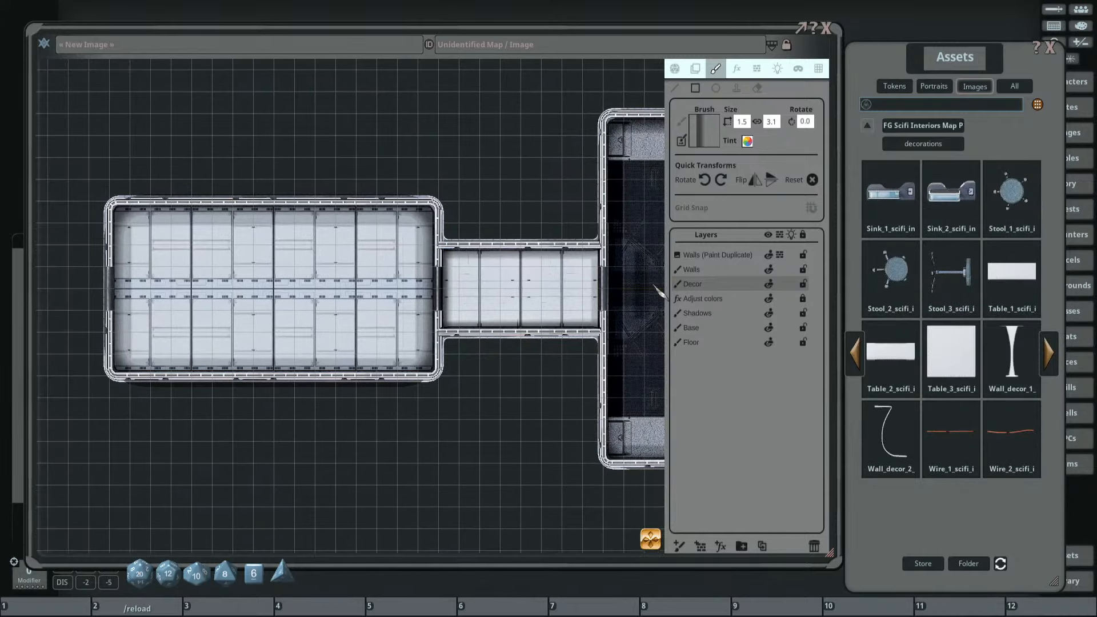
left_click(1055, 363)
left_click(859, 354)
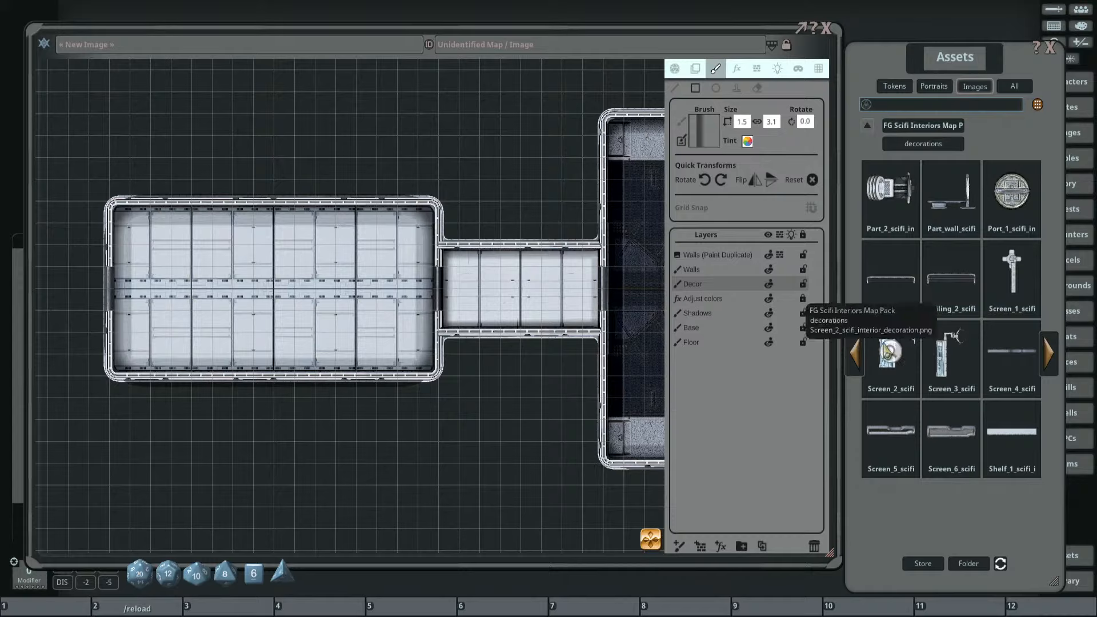
left_click(855, 358)
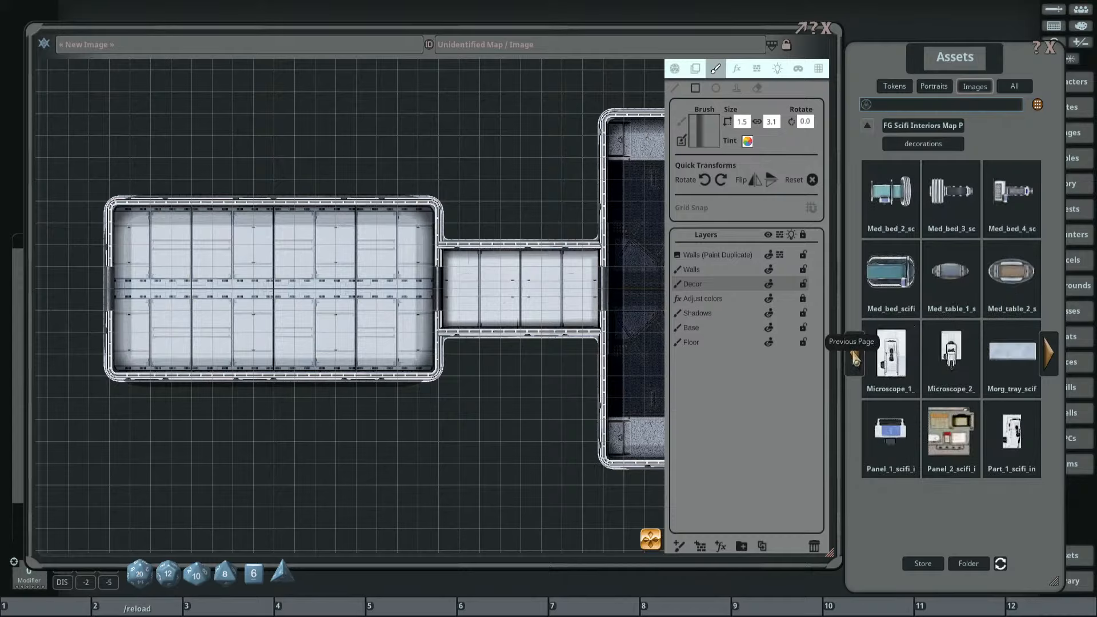
left_click(855, 357)
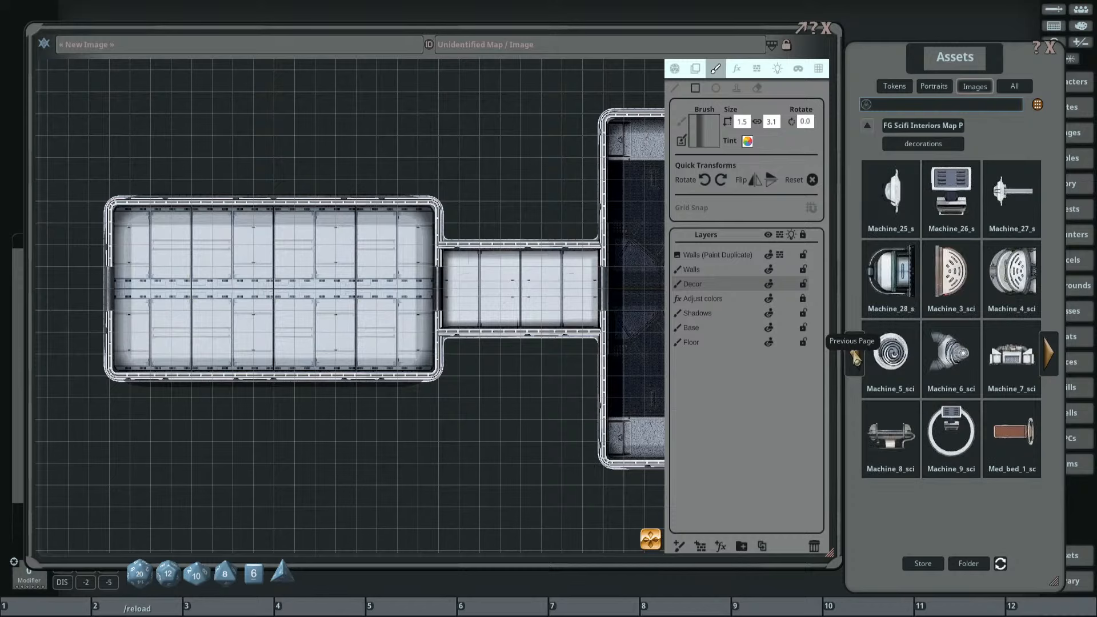
left_click(855, 358)
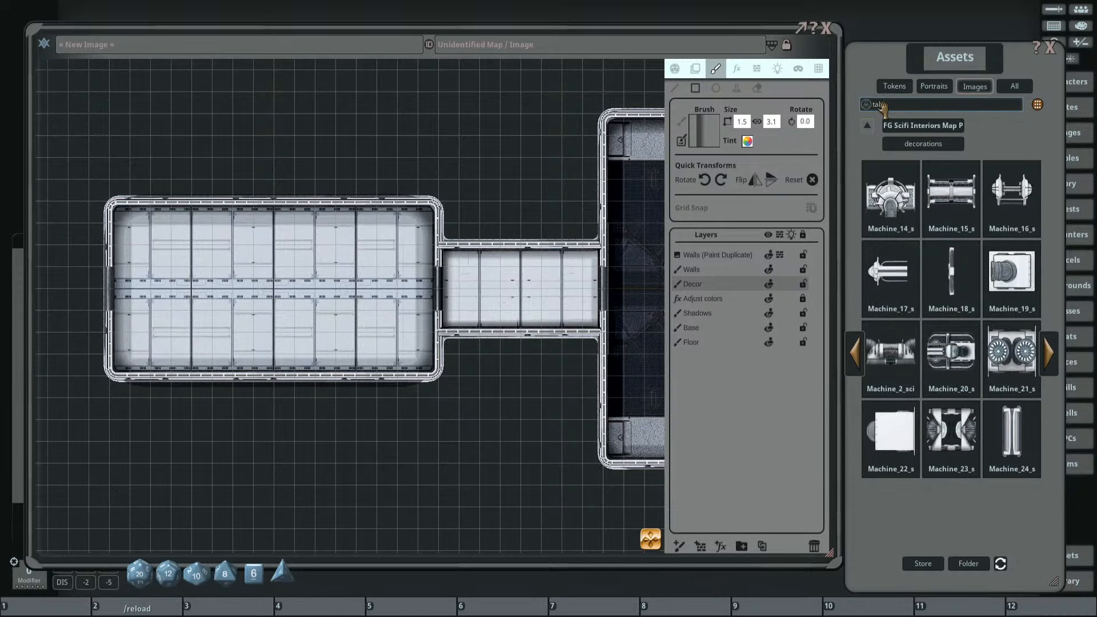
Filter the decorations by "table" and load the Table_2 asset as the brush for the Decor layer.
type("le")
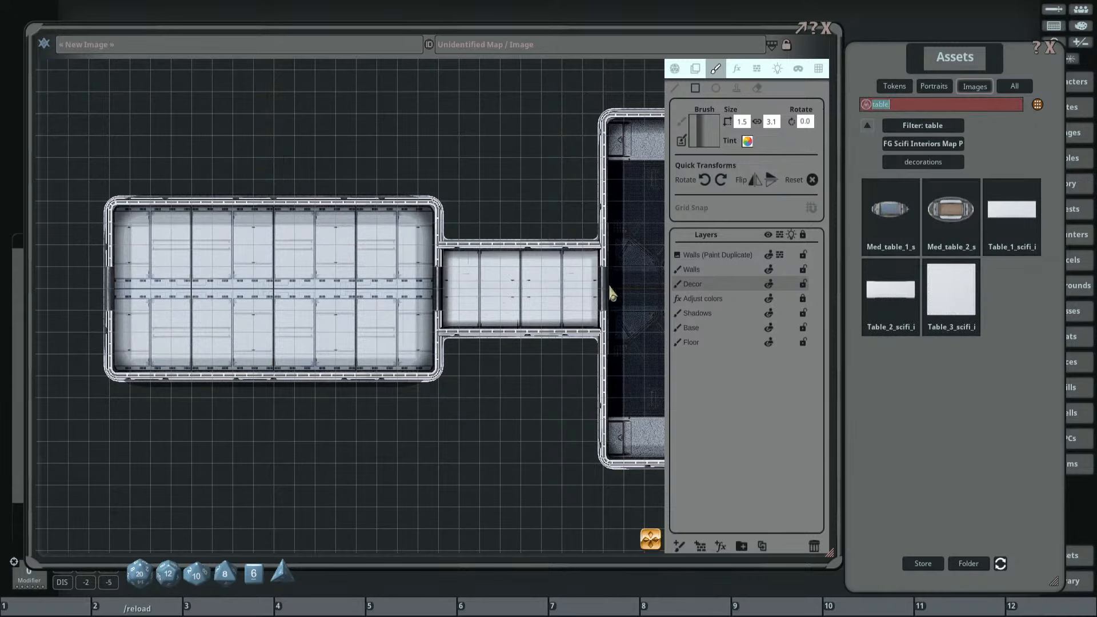
left_click_drag(584, 280, 498, 279)
left_click_drag(608, 286, 660, 285)
mouse_move(899, 310)
left_mouse_down()
mouse_move(691, 161)
mouse_move(437, 197)
left_mouse_up()
scroll(306, 247, "up", 3)
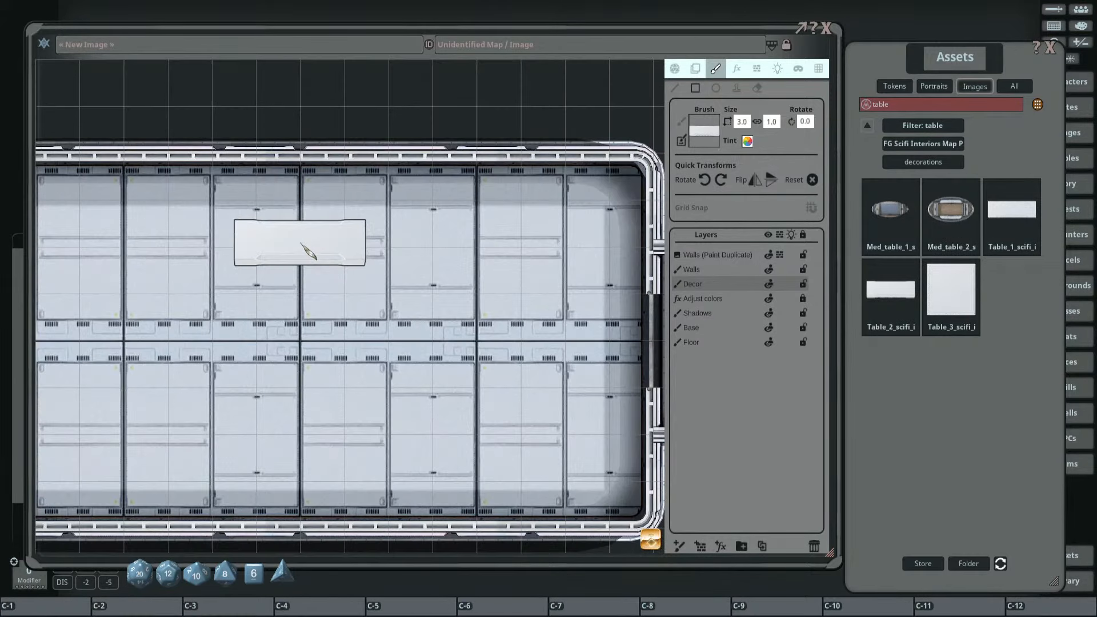
Enlarge the unrotated table brush to 3.8 by 1.3 and stamp it in the upper-left corner of the large white room.
scroll(301, 244, "down", 2)
left_click_drag(336, 245, 442, 247)
mouse_move(538, 228)
left_mouse_down()
mouse_move(368, 243)
mouse_move(411, 217)
left_mouse_up()
scroll(367, 247, "up", 1)
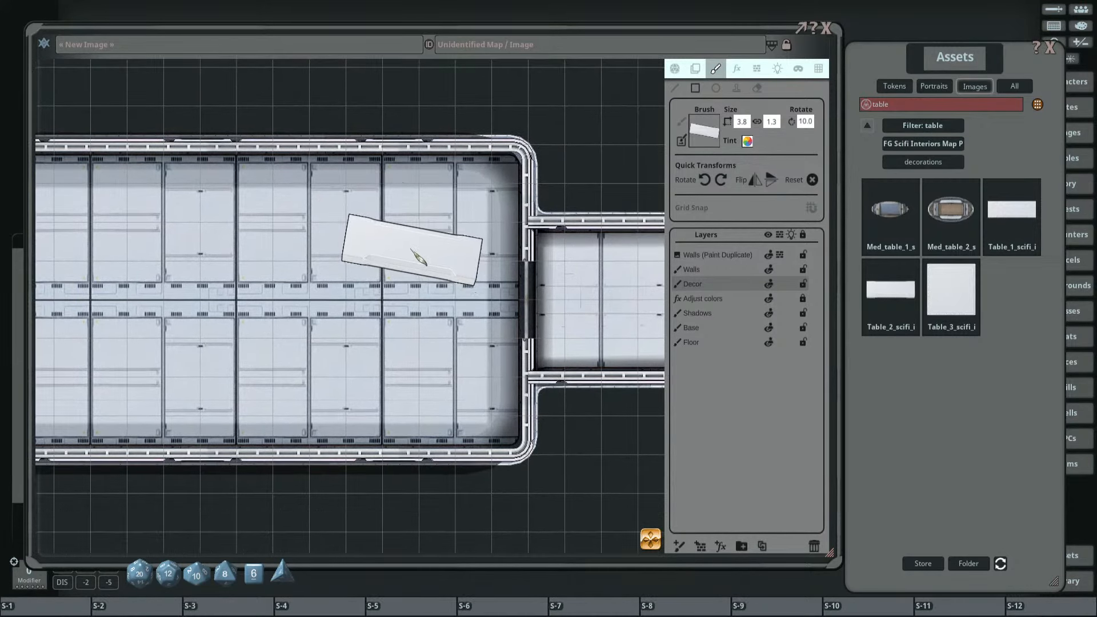
scroll(403, 197, "down", 1)
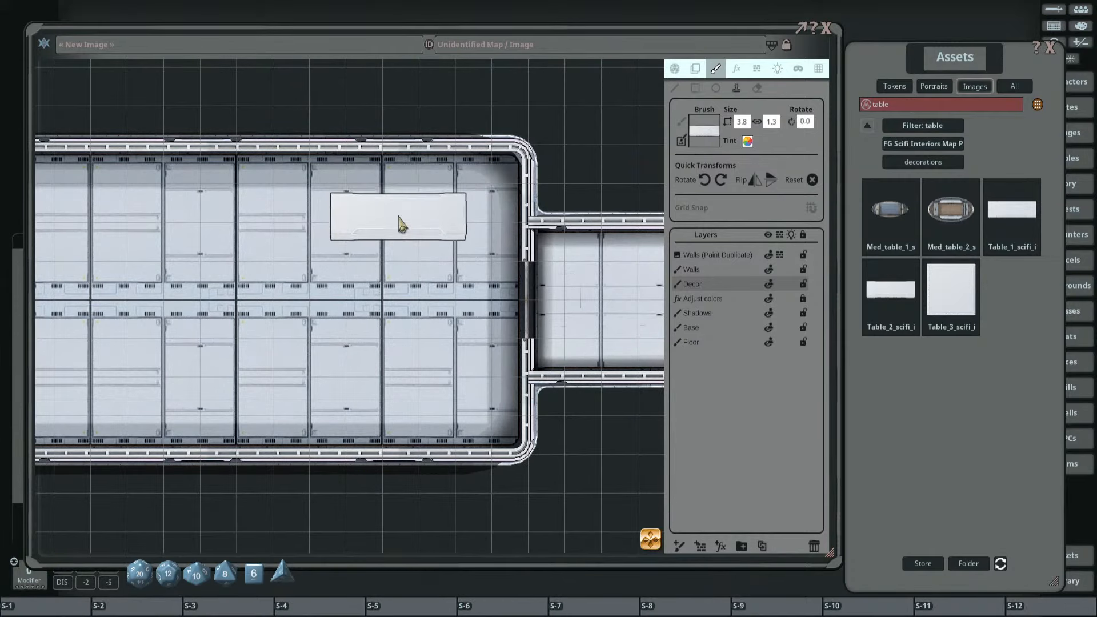
scroll(408, 210, "down", 2)
left_click_drag(422, 247, 495, 275)
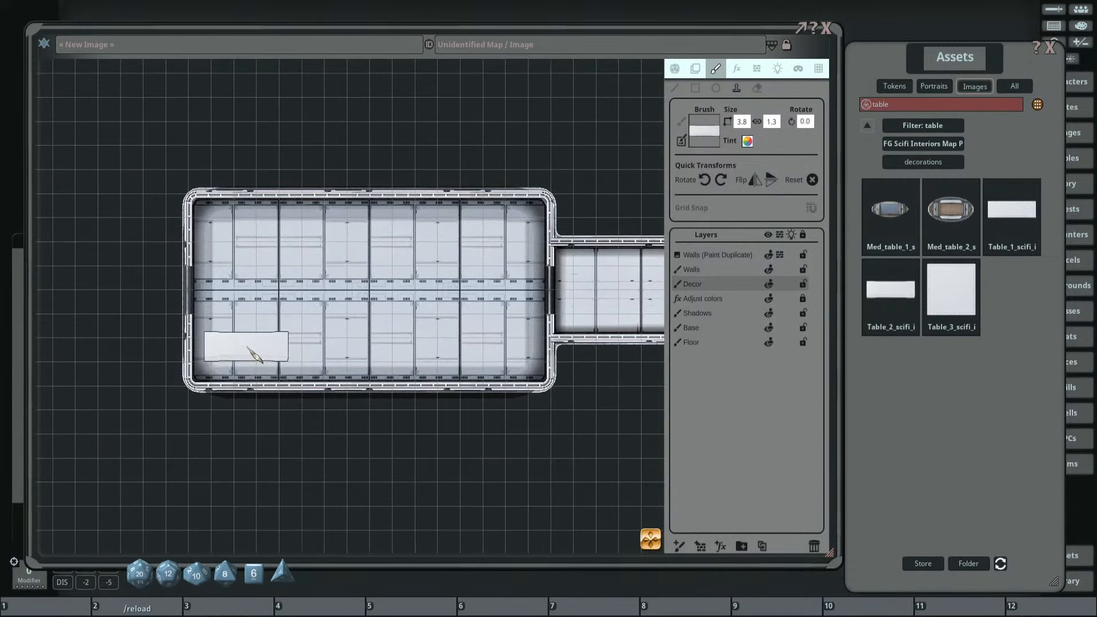
left_click_drag(288, 268, 220, 326)
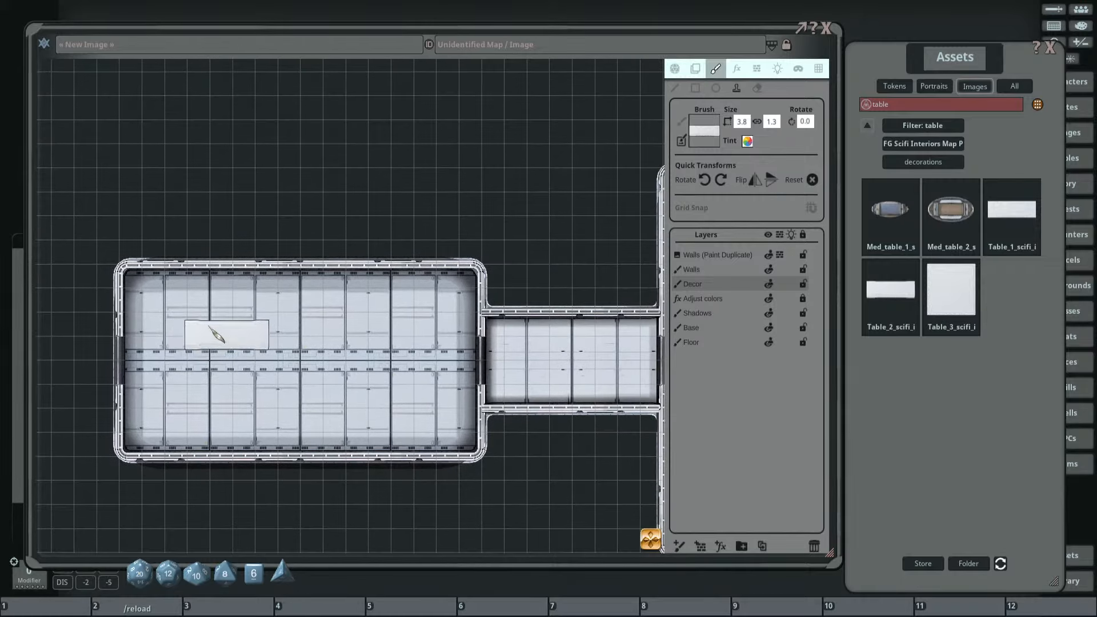
scroll(171, 297, "up", 3)
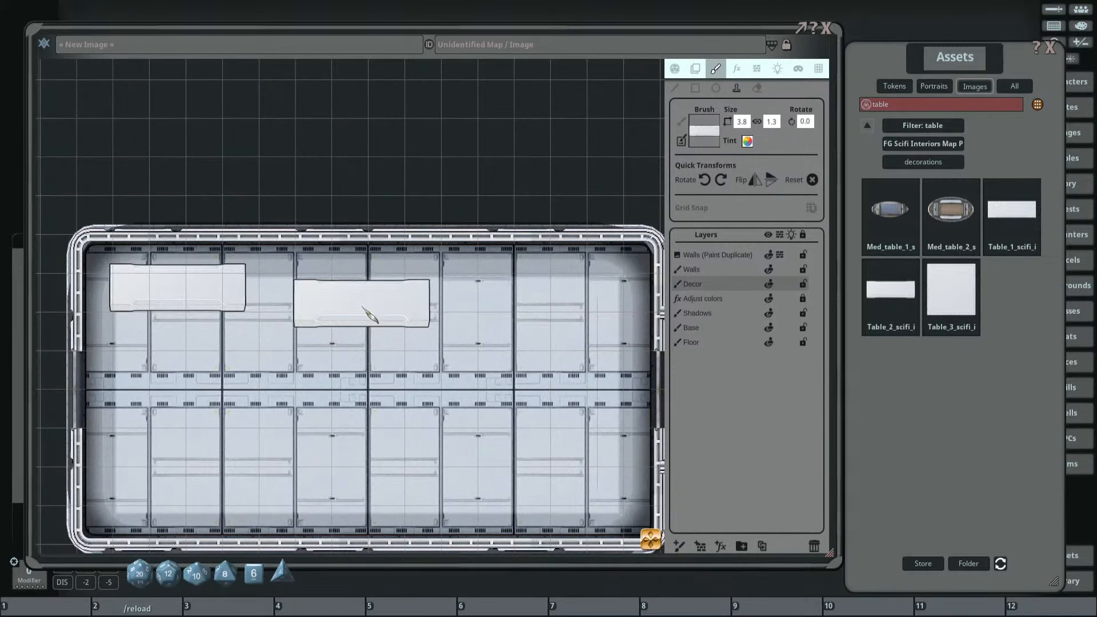
Flip the table brush vertically and stamp a second table near the lower-left wall of the white room.
scroll(374, 313, "up", 2)
scroll(409, 232, "down", 4)
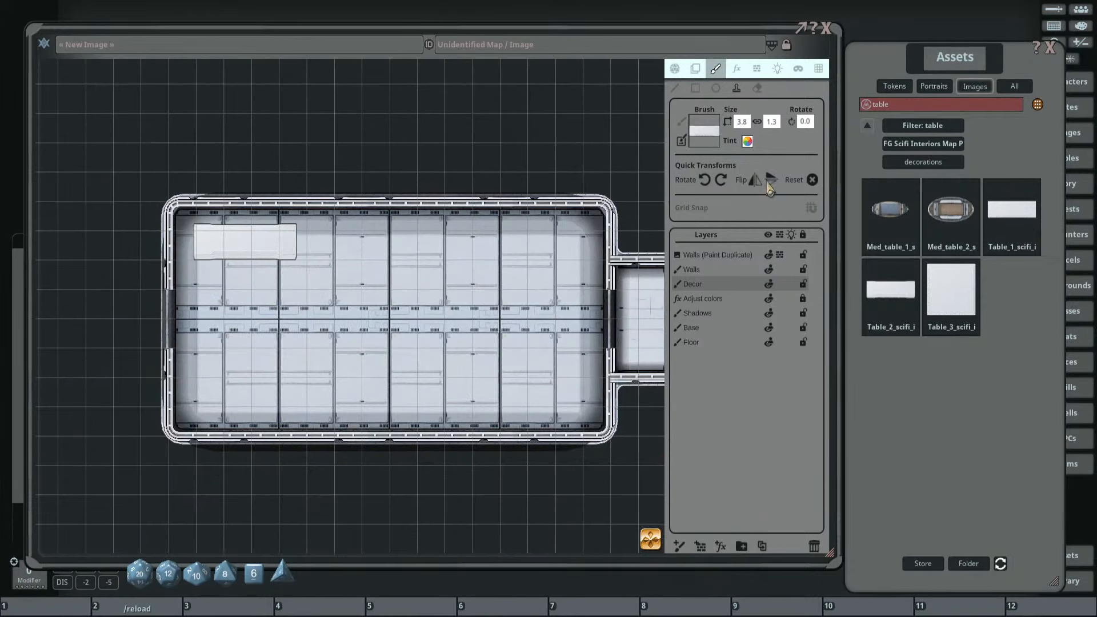
left_click(771, 181)
scroll(243, 363, "up", 1)
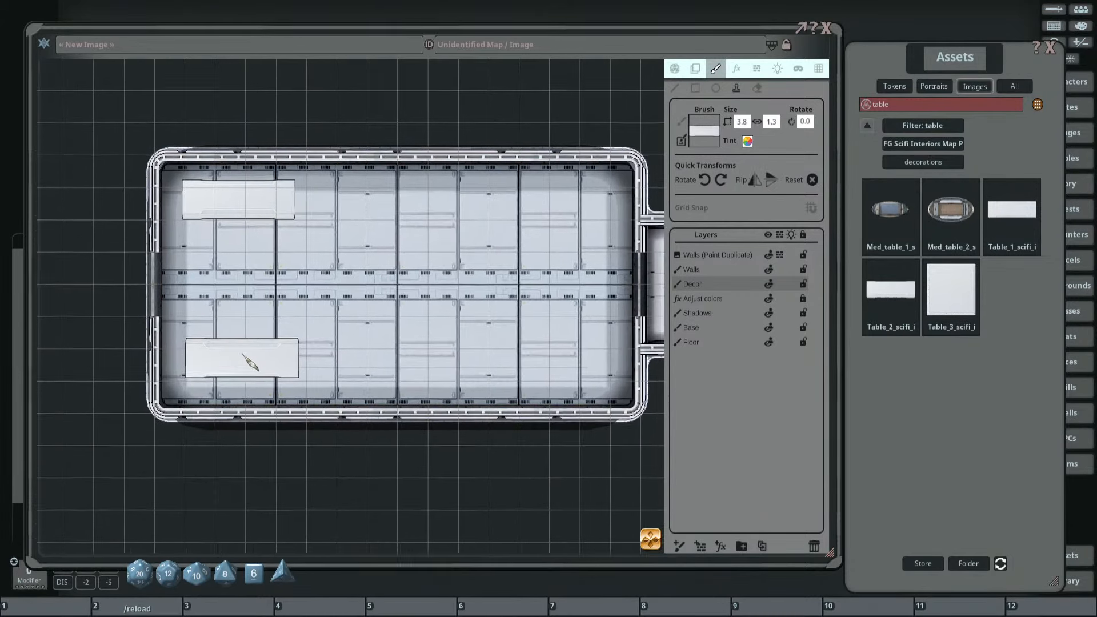
left_click(270, 400)
scroll(366, 324, "up", 1)
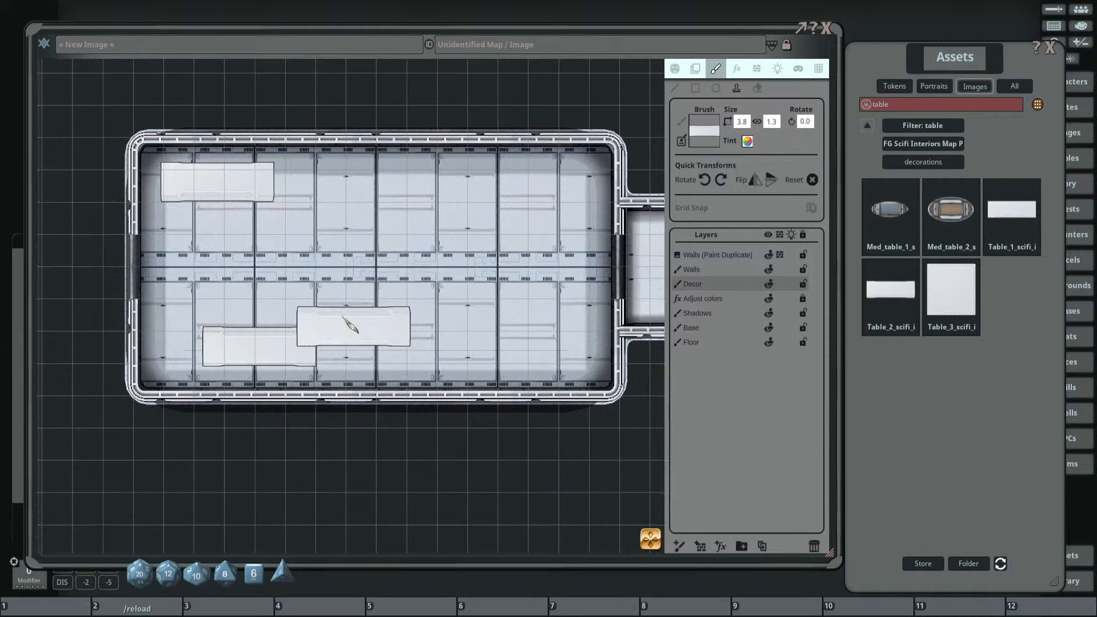
Rotate the table brush to 345 degrees and stamp a tilted table near the white room's lower wall.
scroll(377, 320, "up", 1)
scroll(398, 347, "down", 3)
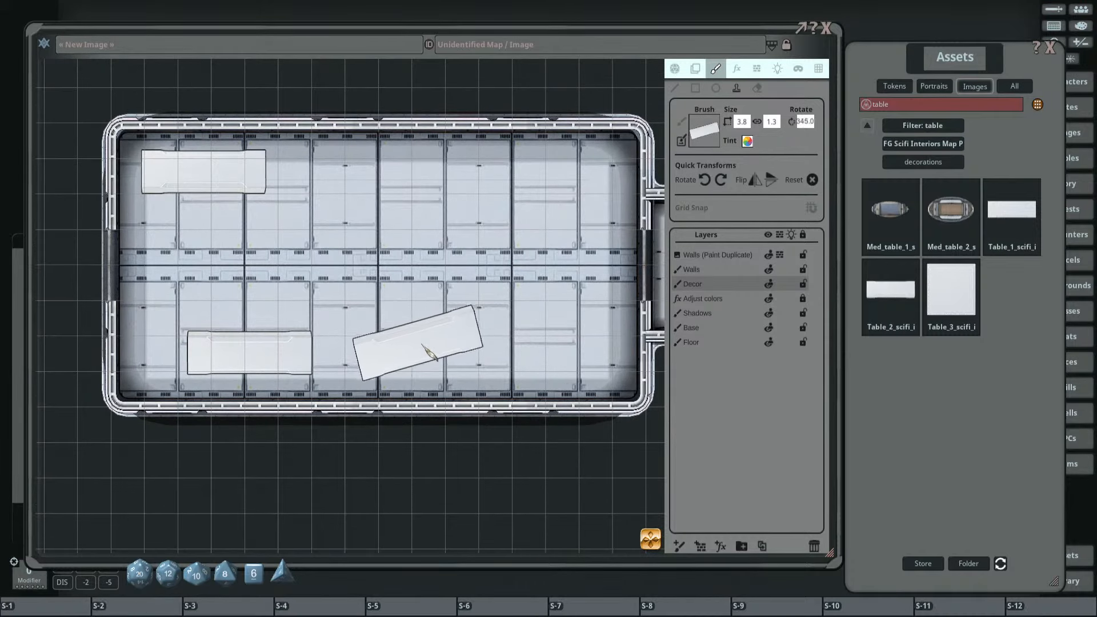
left_click(425, 346)
left_click_drag(531, 232, 408, 264)
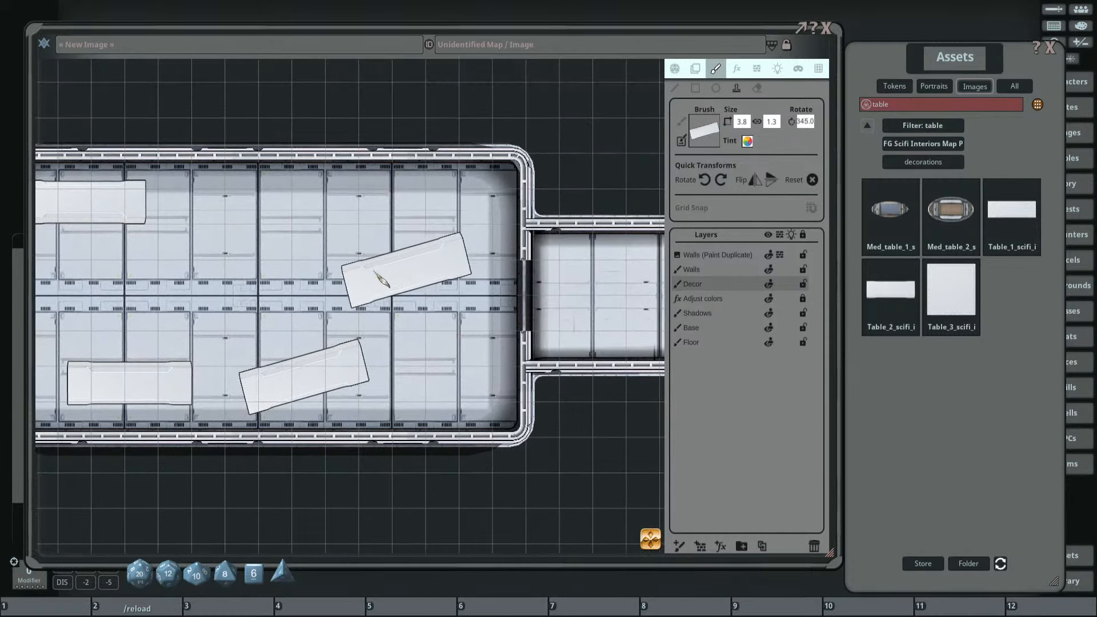
left_click_drag(276, 291, 329, 354)
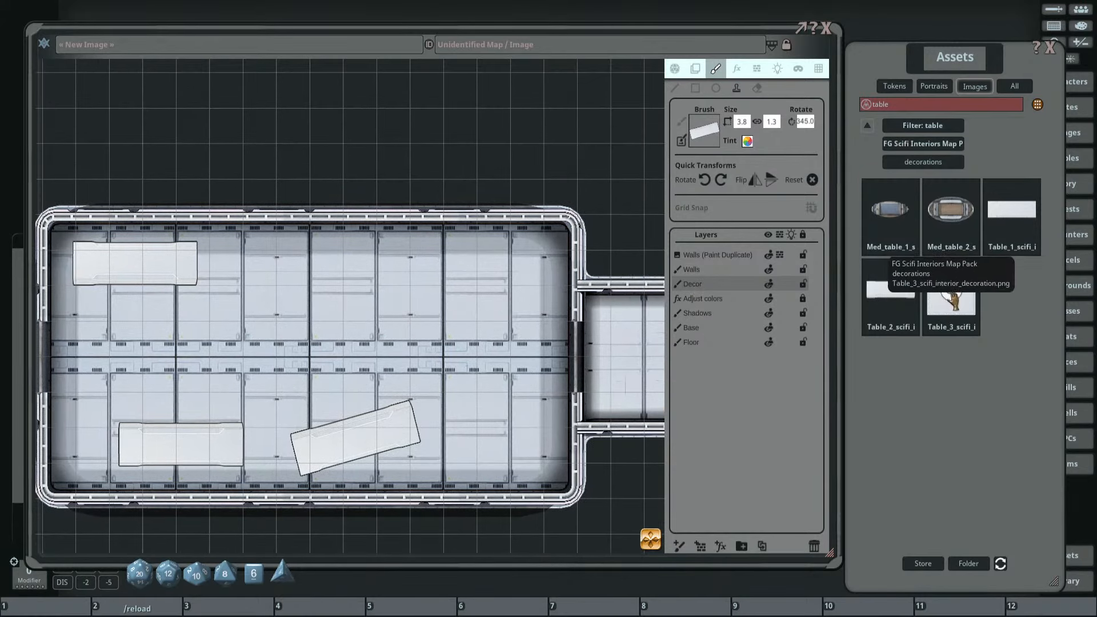
Load Table_3 as the brush, size it to 1.6 by 1.6, and stamp it in the white room's upper-right corner.
mouse_move(951, 289)
left_mouse_down()
mouse_move(652, 149)
mouse_move(704, 130)
left_mouse_up()
scroll(466, 273, "down", 4)
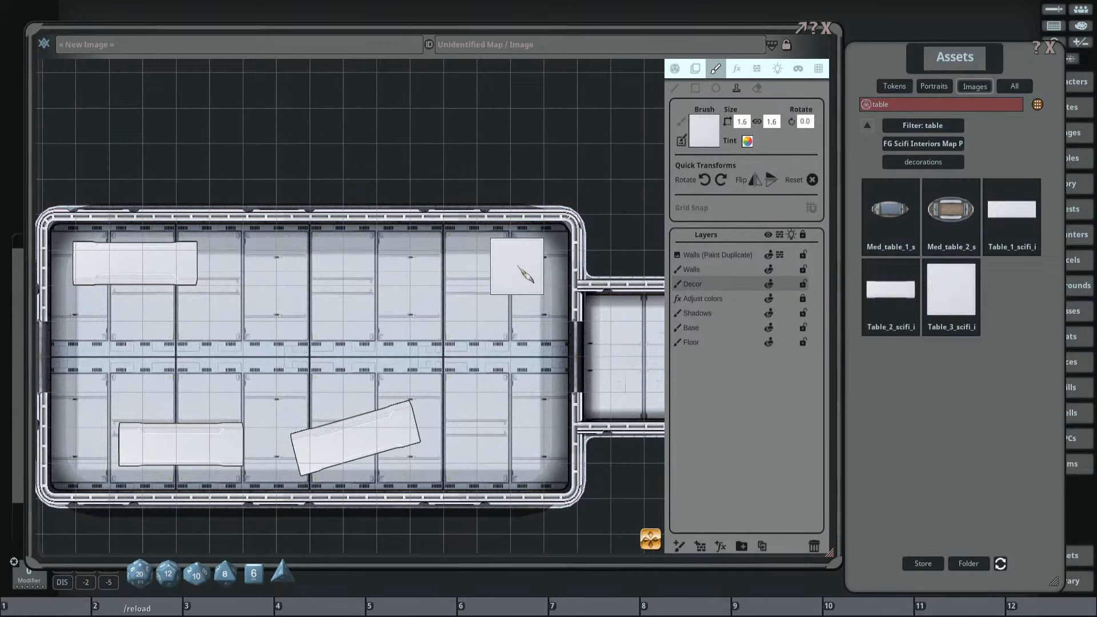
left_click(520, 274)
scroll(485, 269, "down", 2)
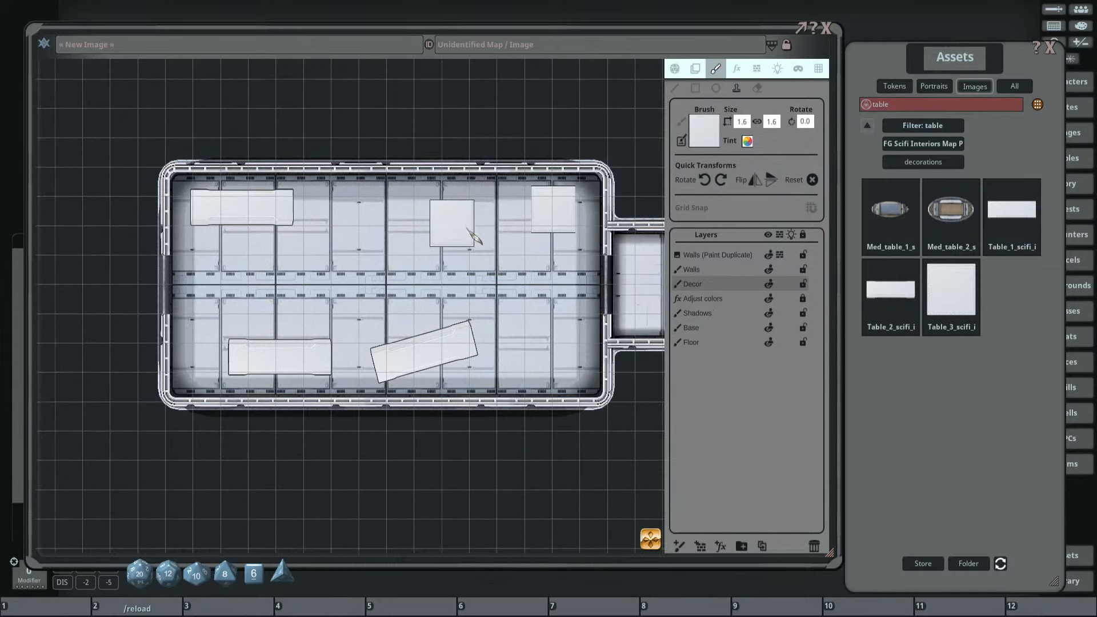
Try the Med_table_1 and Med_table_2 assets as brushes over the dark room, sizing them 5.9 by 2.0 and 3.9 by 2.0.
left_click_drag(401, 261, 359, 262)
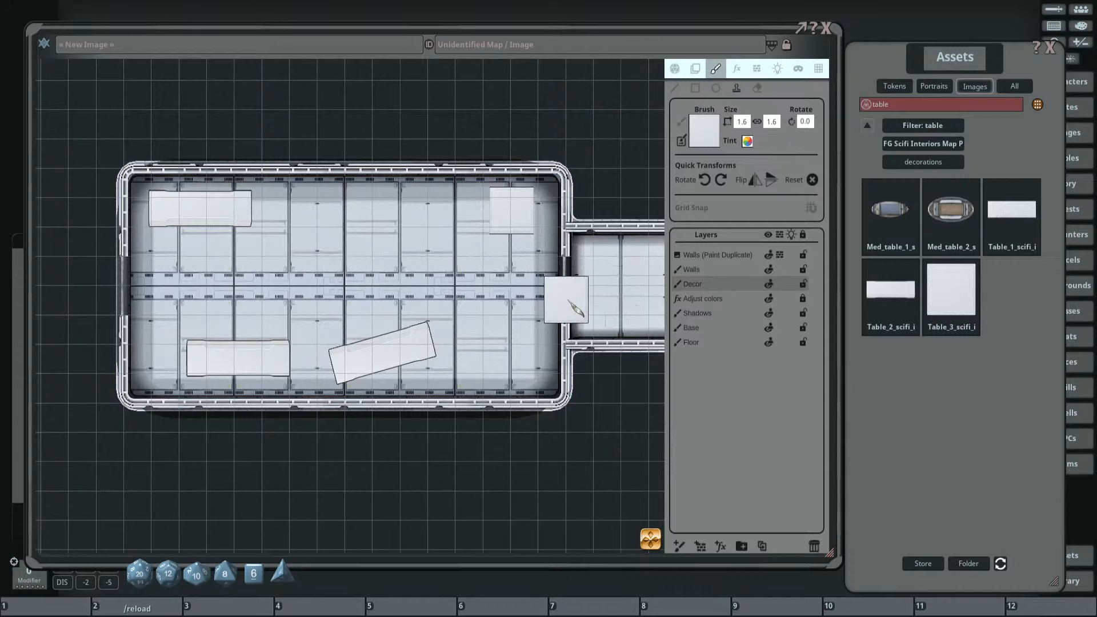
left_click_drag(584, 308, 544, 296)
left_click_drag(461, 276, 484, 284)
left_click_drag(396, 271, 362, 285)
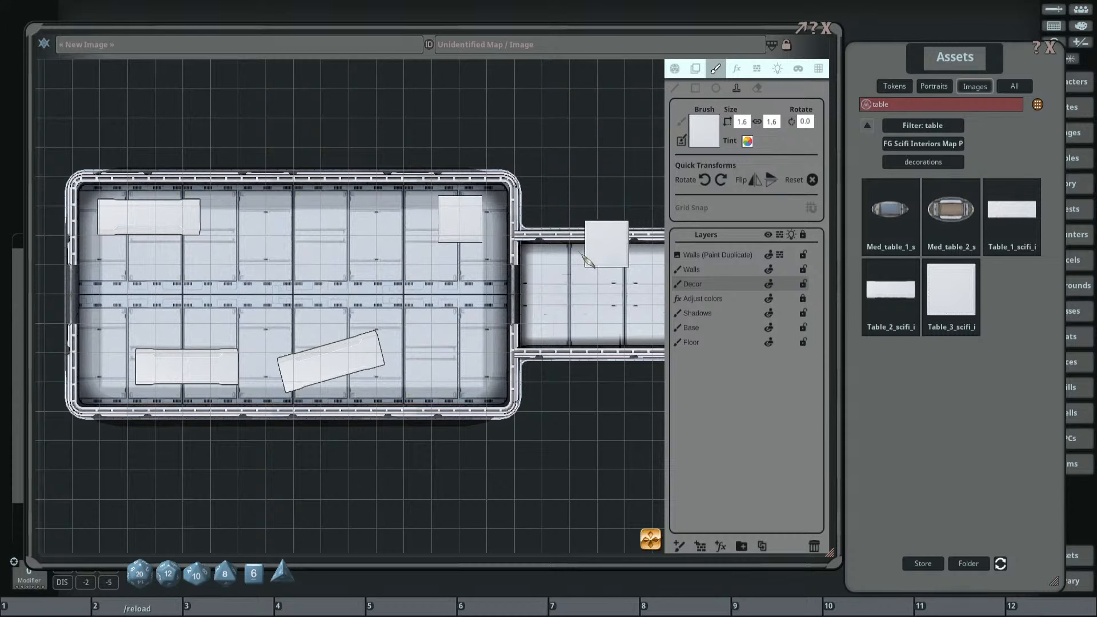
left_click_drag(629, 246, 437, 240)
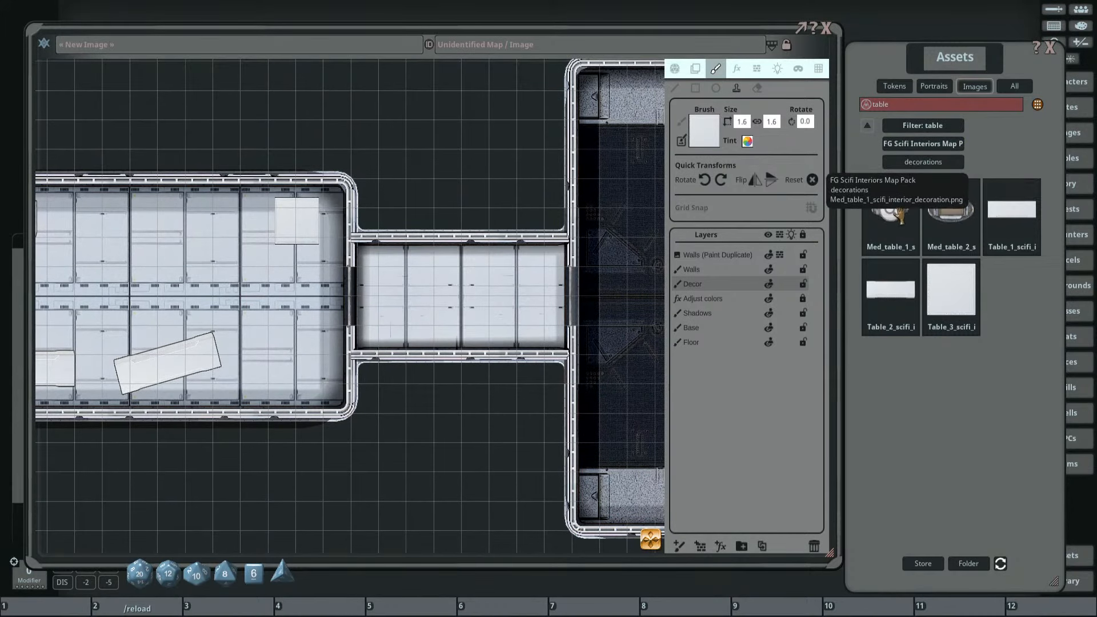
left_click_drag(629, 228, 551, 231)
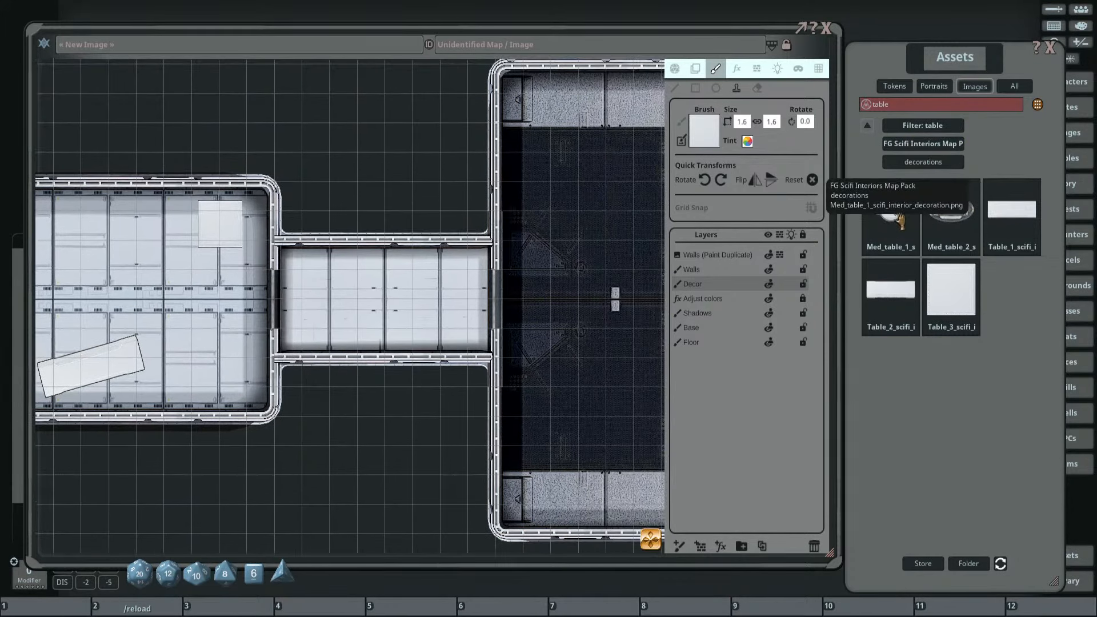
left_click(891, 210)
scroll(494, 216, "up", 1)
scroll(528, 224, "up", 3)
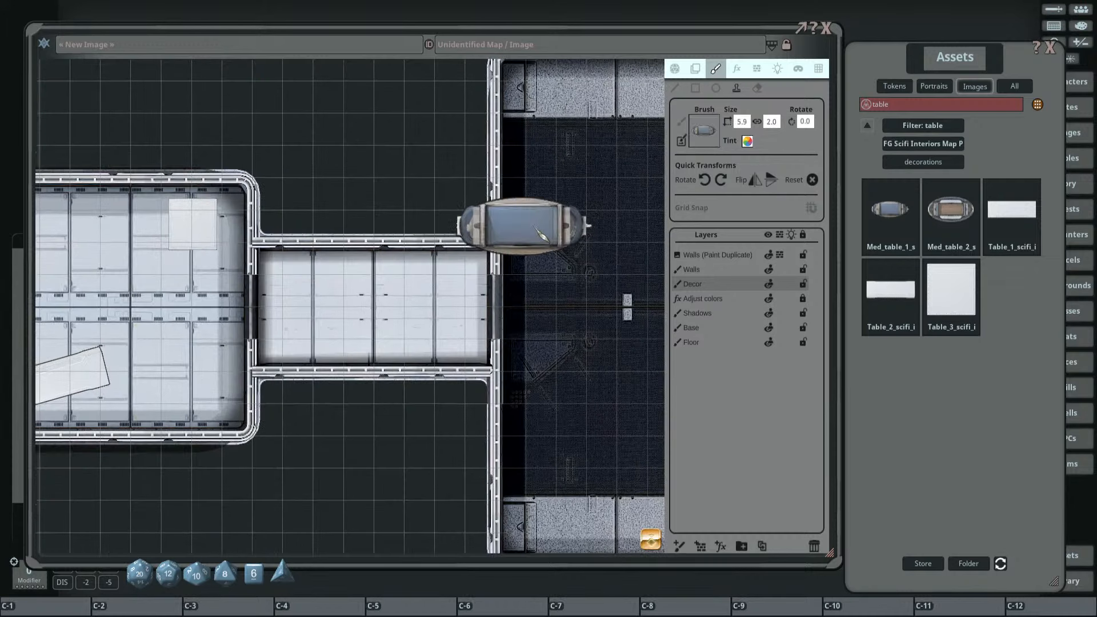
left_click(951, 209)
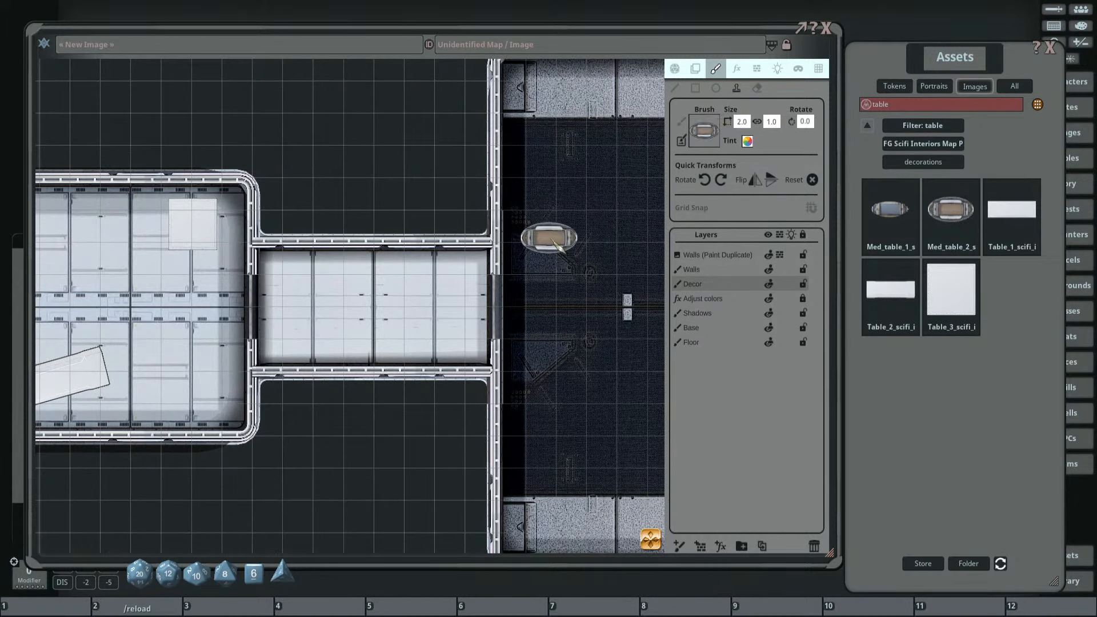
scroll(565, 245, "down", 1)
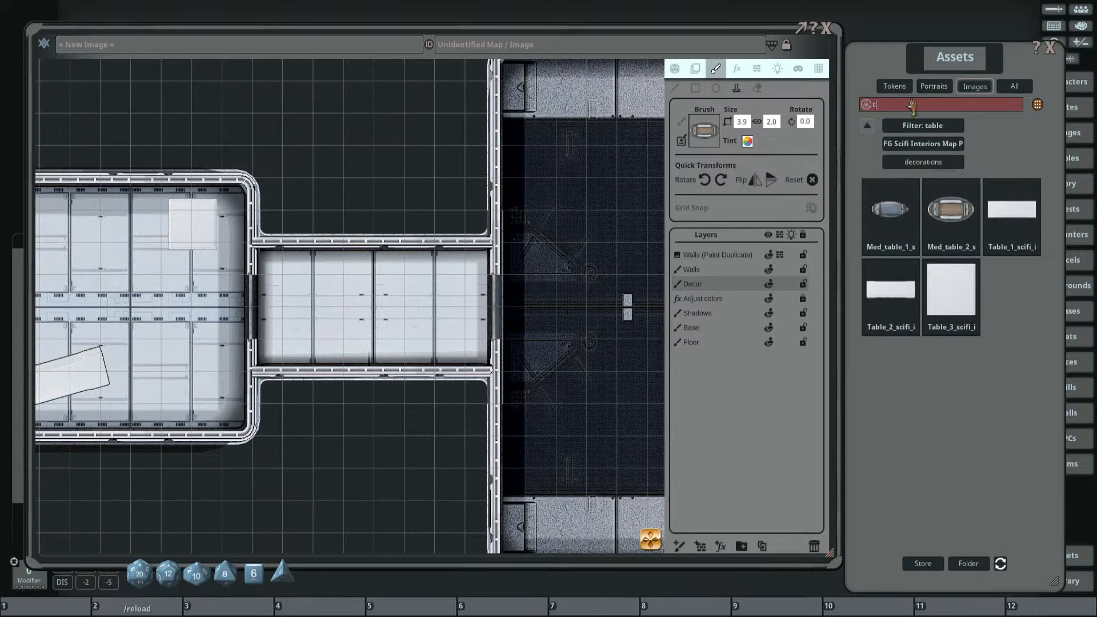
Filter the decorations by "bed" and load the Med_bed asset with the teal mattress and rounded frame as the brush.
left_click(912, 106)
type("bed")
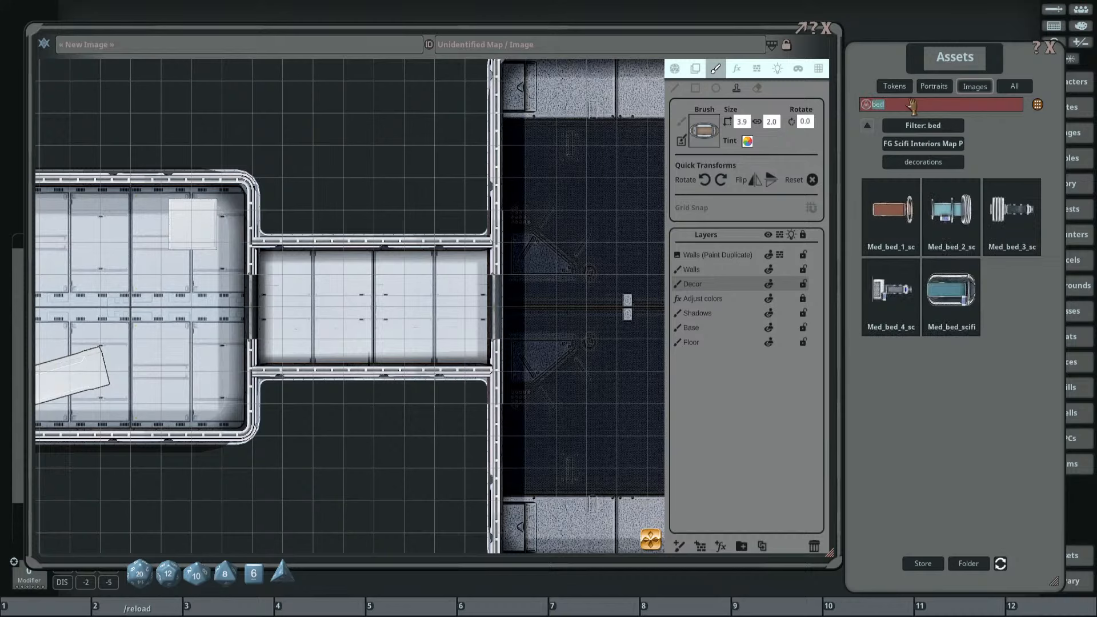
scroll(587, 207, "down", 2)
left_click_drag(583, 202, 440, 201)
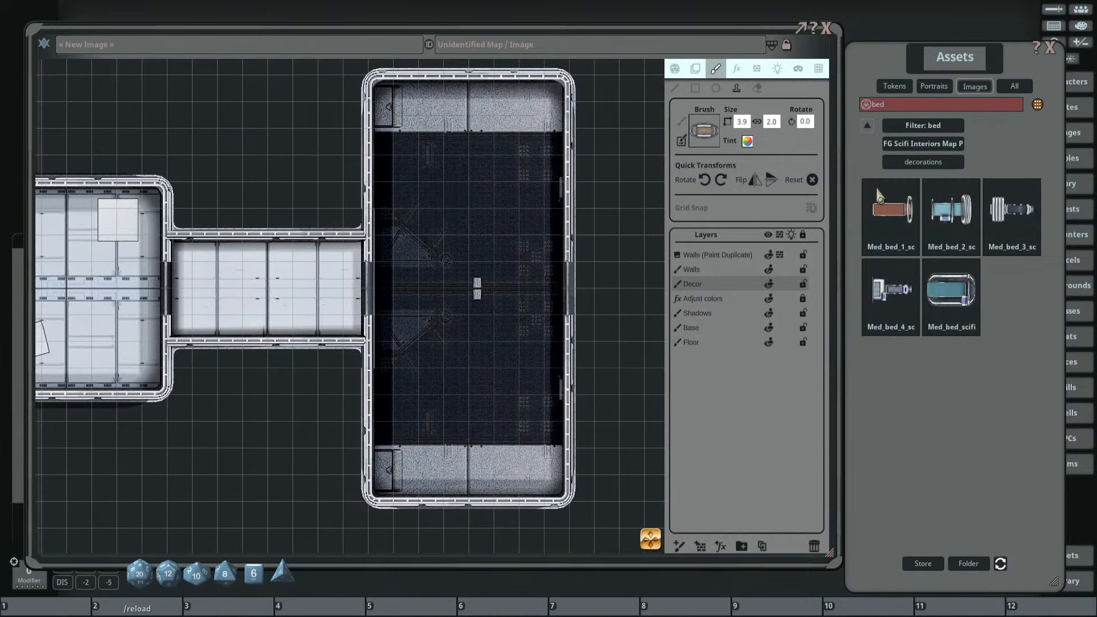
left_click(951, 290)
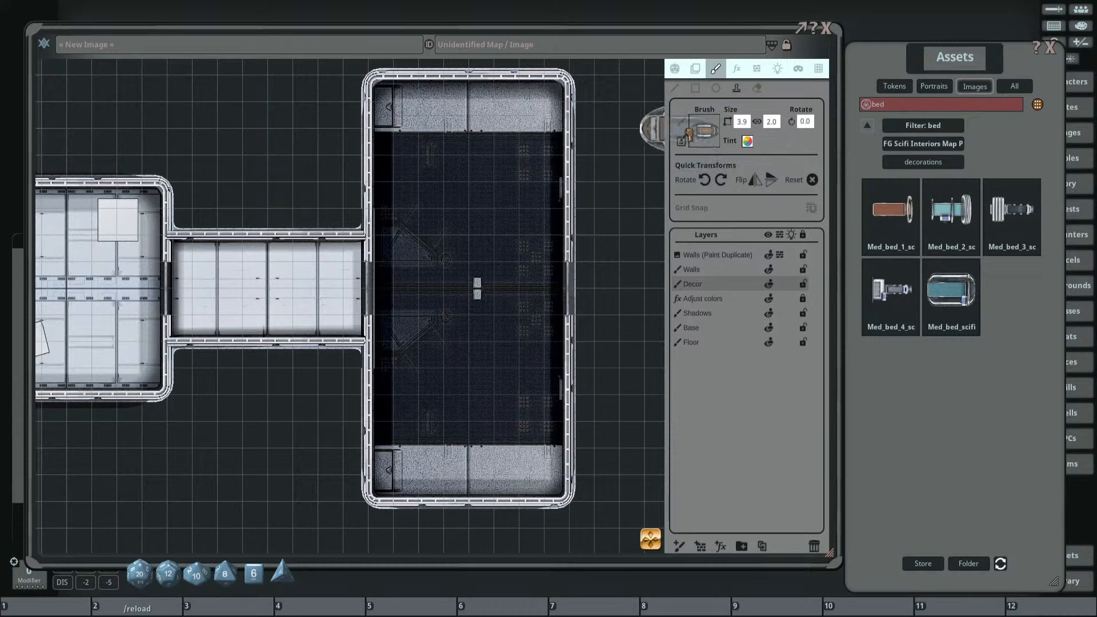
Size the bed brush to 2.5 by 2.5, rotate it to 270 degrees, and stamp three beds along the dark room's upper wall.
scroll(532, 247, "up", 5)
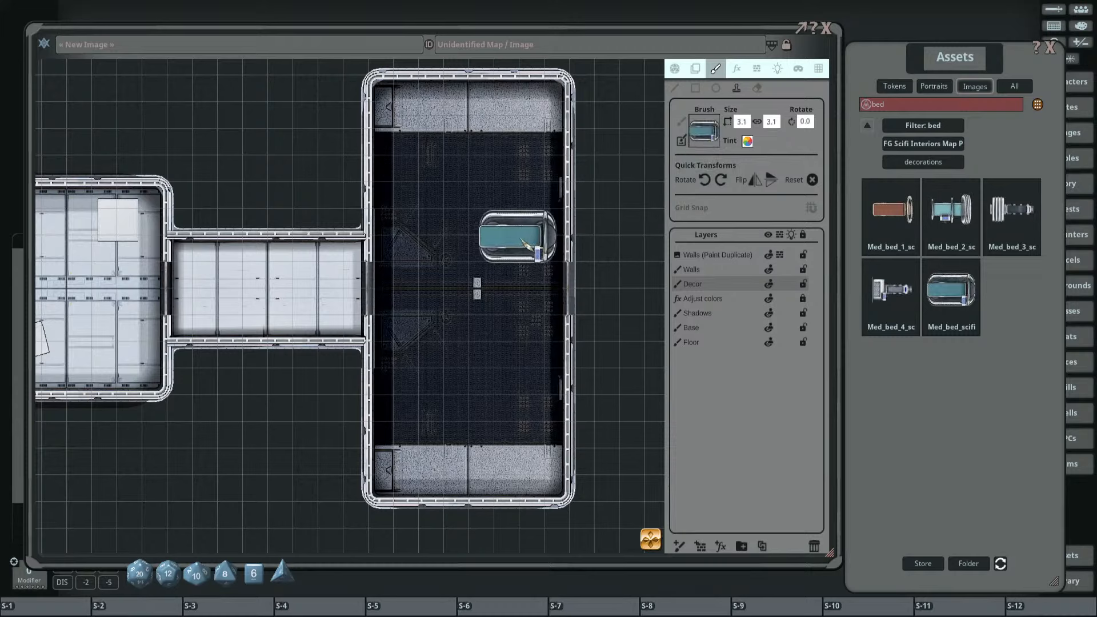
scroll(522, 241, "down", 8)
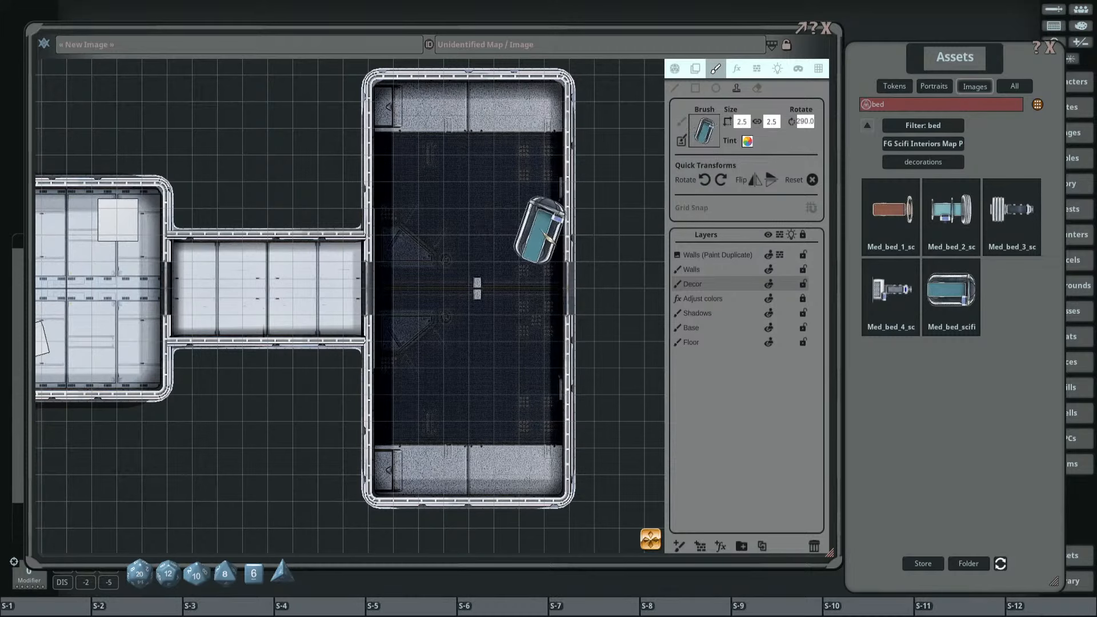
scroll(545, 137, "down", 1)
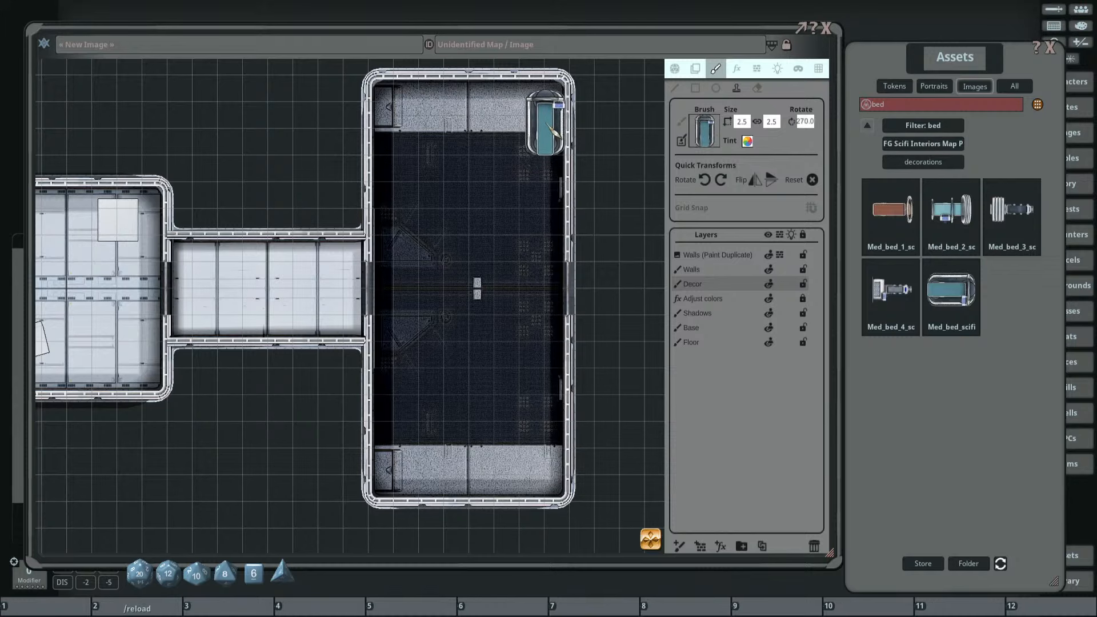
left_click_drag(545, 124, 542, 240)
scroll(541, 241, "up", 1)
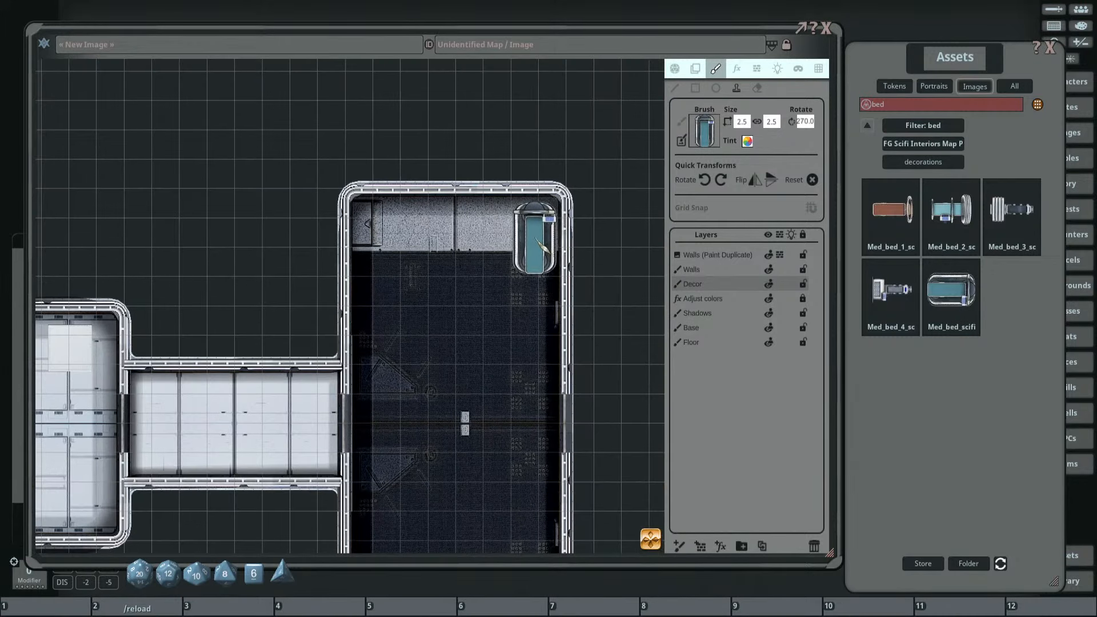
left_click(538, 242)
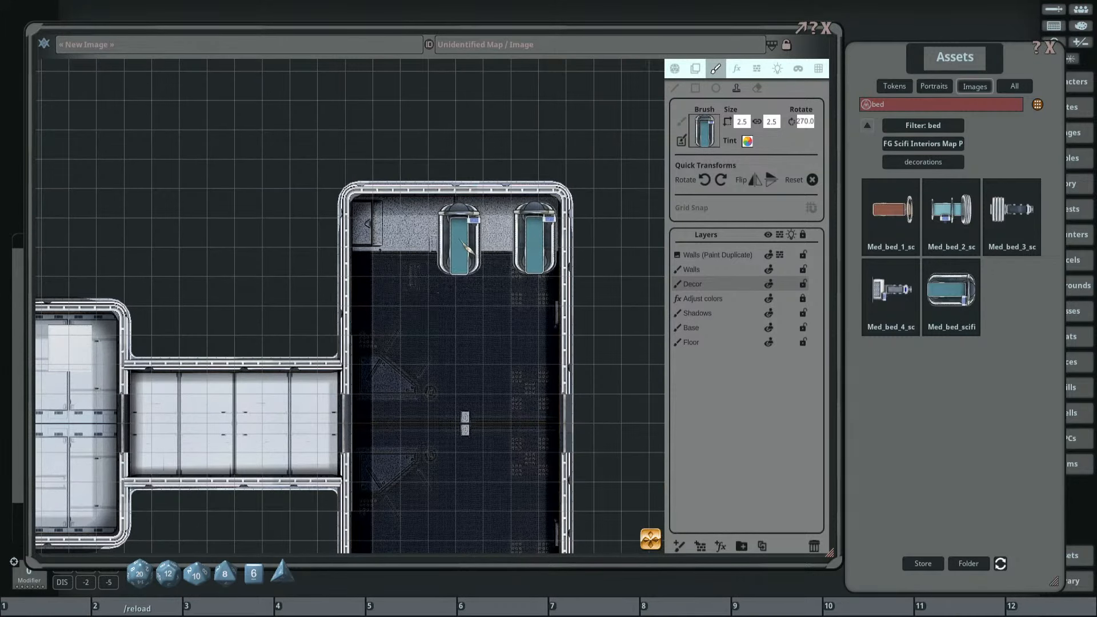
left_click(455, 250)
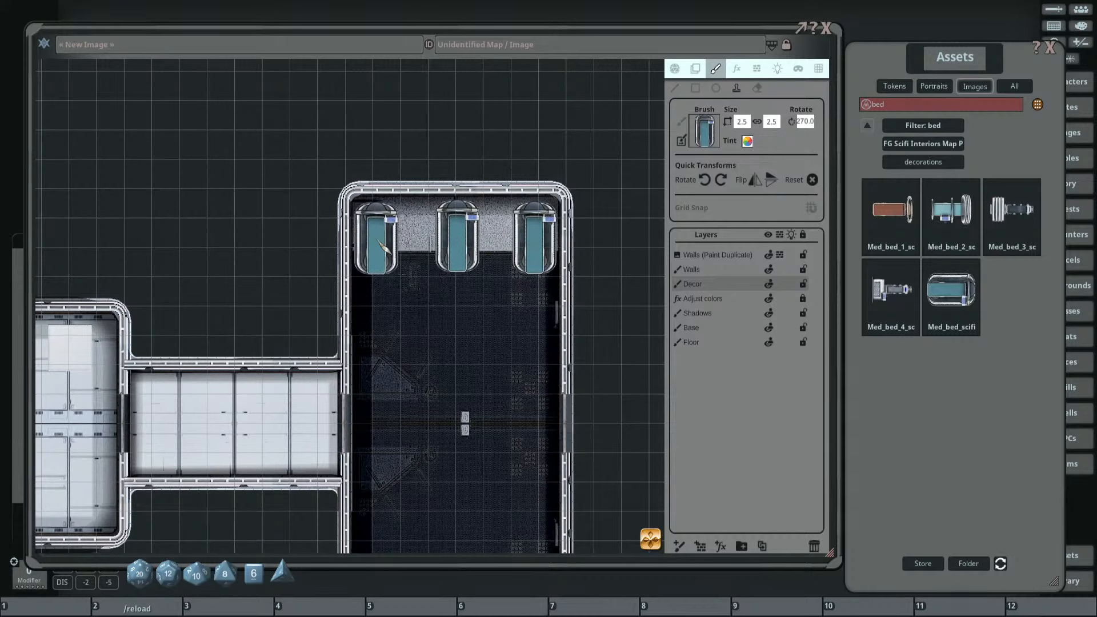
left_click(391, 247)
Move the Decor layer between Shadows and Base and check how the shadows fall on the furniture in both rooms.
scroll(506, 282, "down", 2)
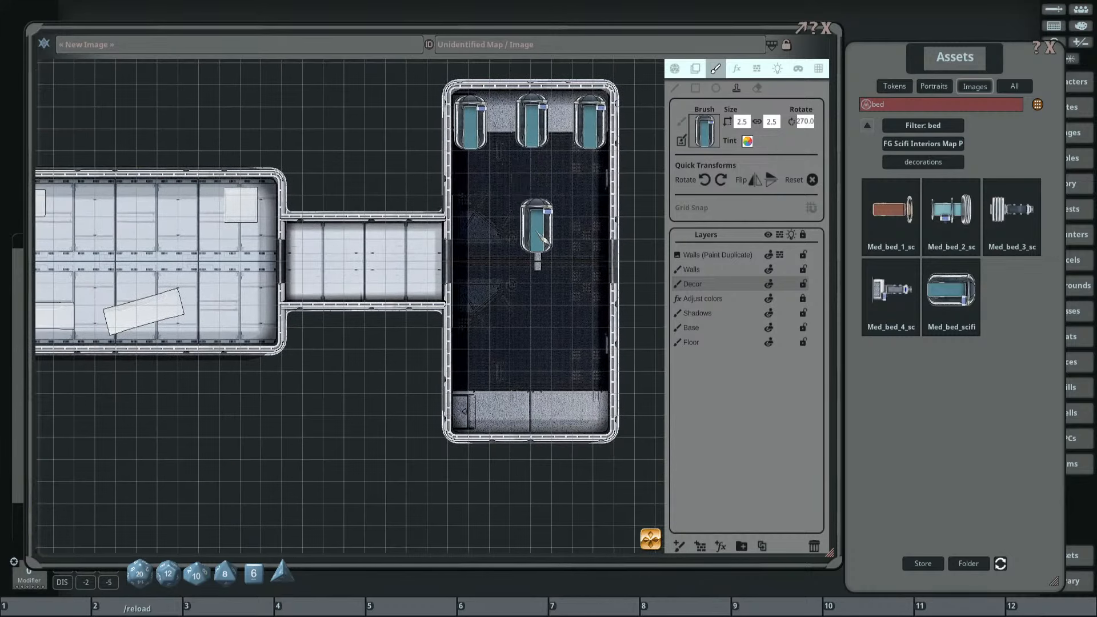
left_click_drag(733, 285, 733, 313)
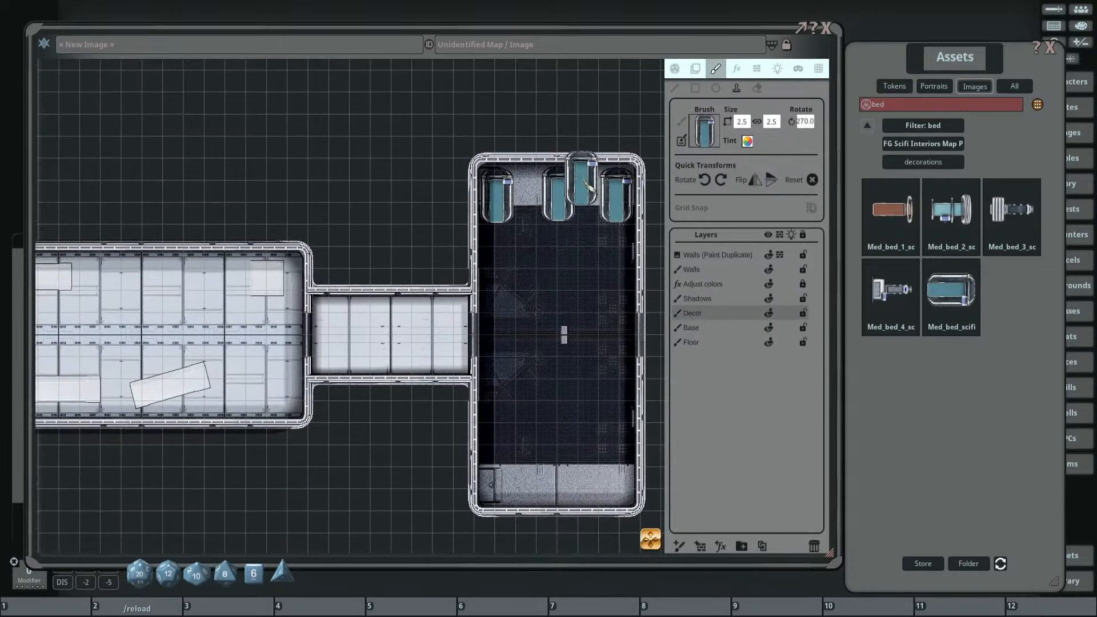
left_click_drag(338, 279, 466, 210)
left_click_drag(383, 238, 463, 250)
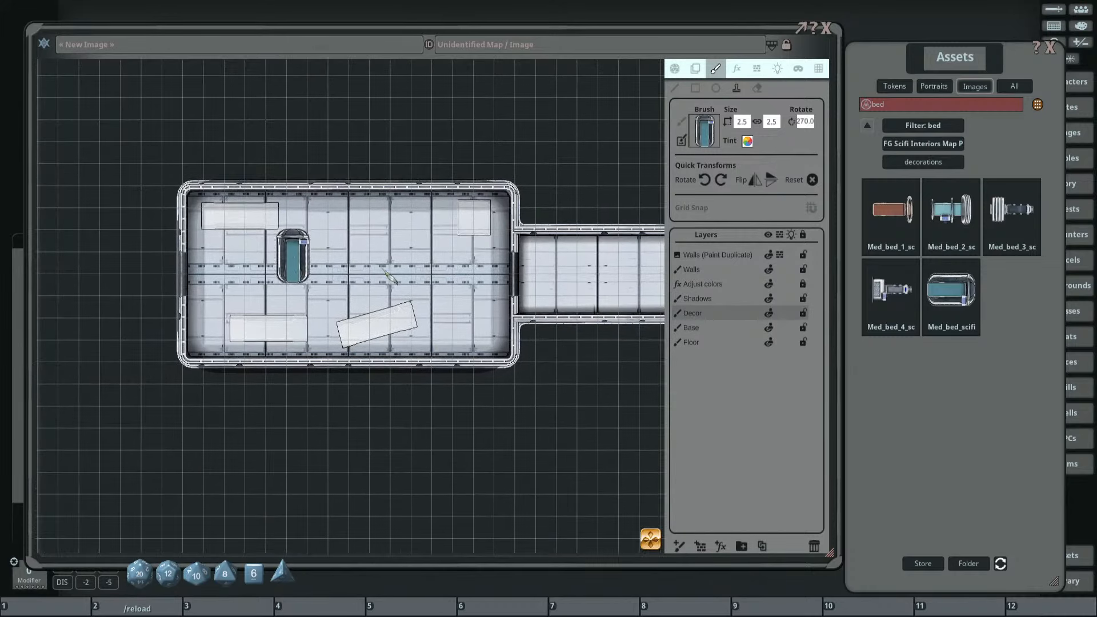
left_click_drag(652, 251, 411, 259)
left_click_drag(521, 264, 500, 300)
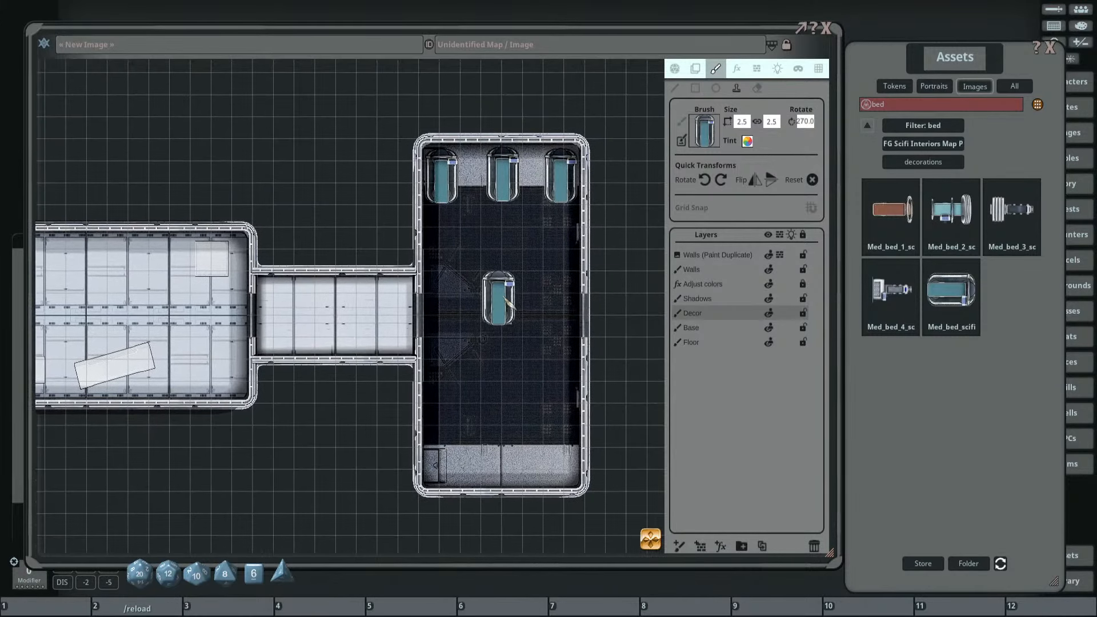
Undo the bed placements along the dark room's upper wall.
scroll(540, 196, "up", 6)
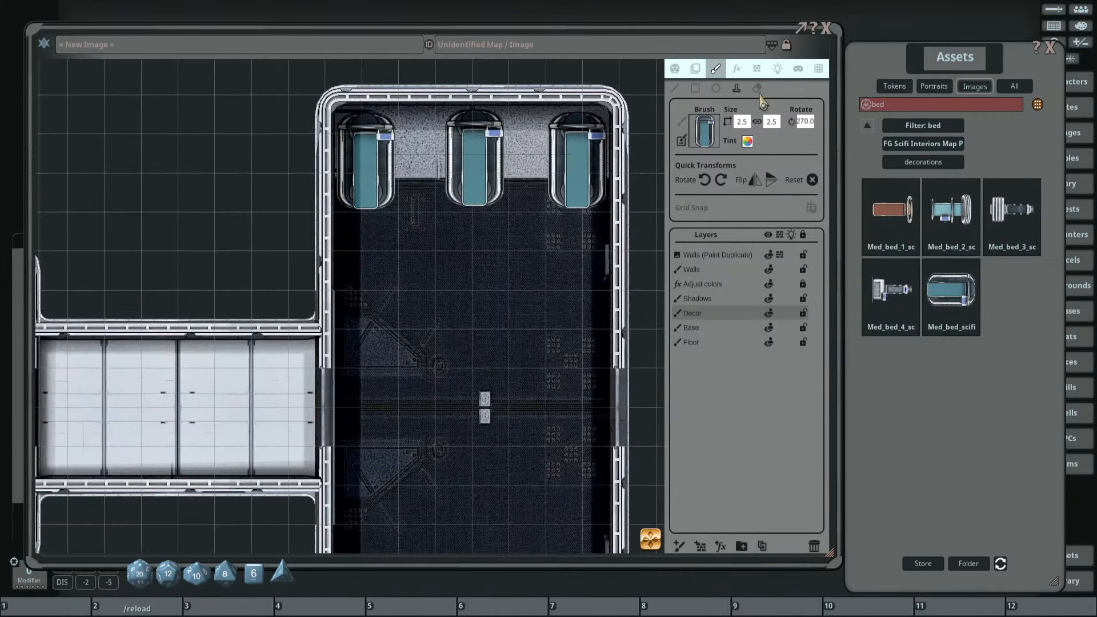
key("ctrl+z")
key("ctrl+z")
key("ctrl+z")
key("ctrl+z")
key("ctrl+z")
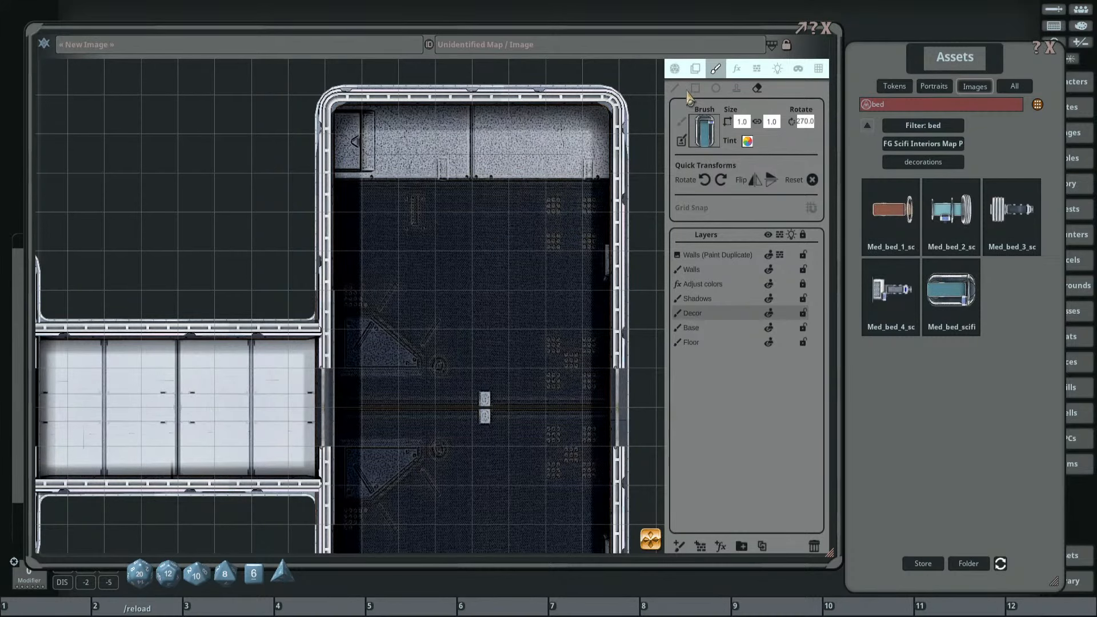
left_click(475, 155)
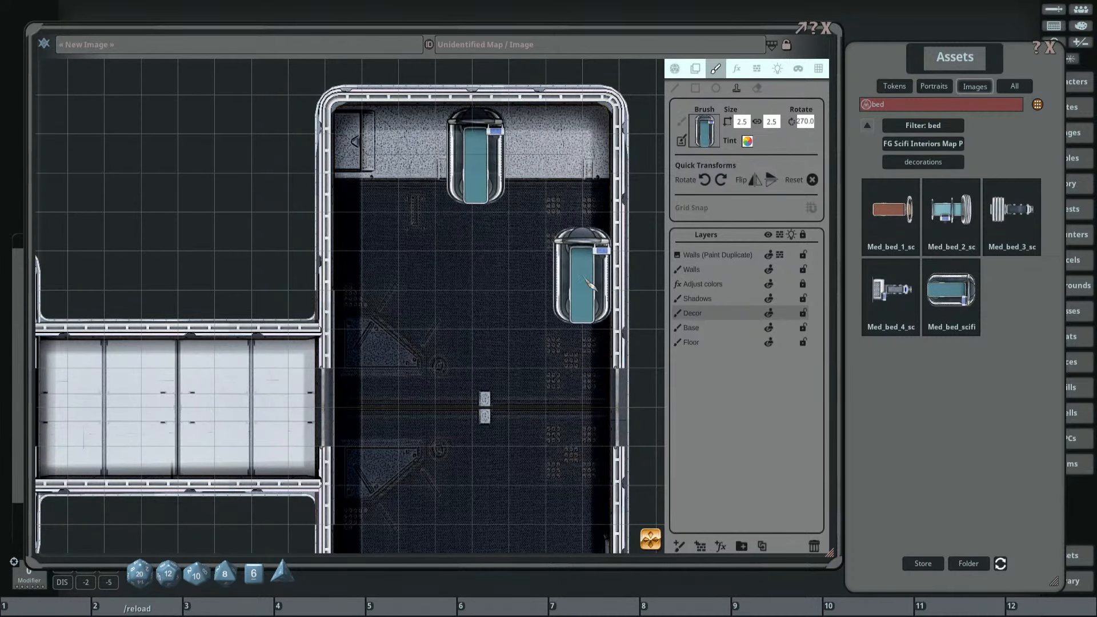
mouse_move(579, 295)
left_mouse_down()
mouse_move(563, 231)
mouse_move(575, 337)
left_mouse_up()
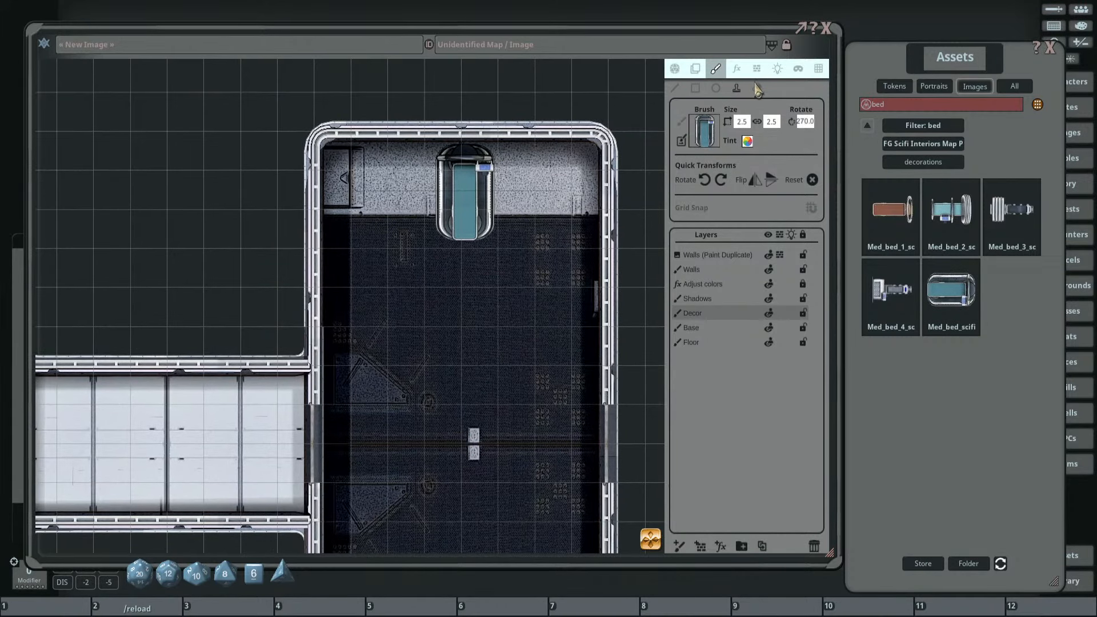
key("ctrl+z")
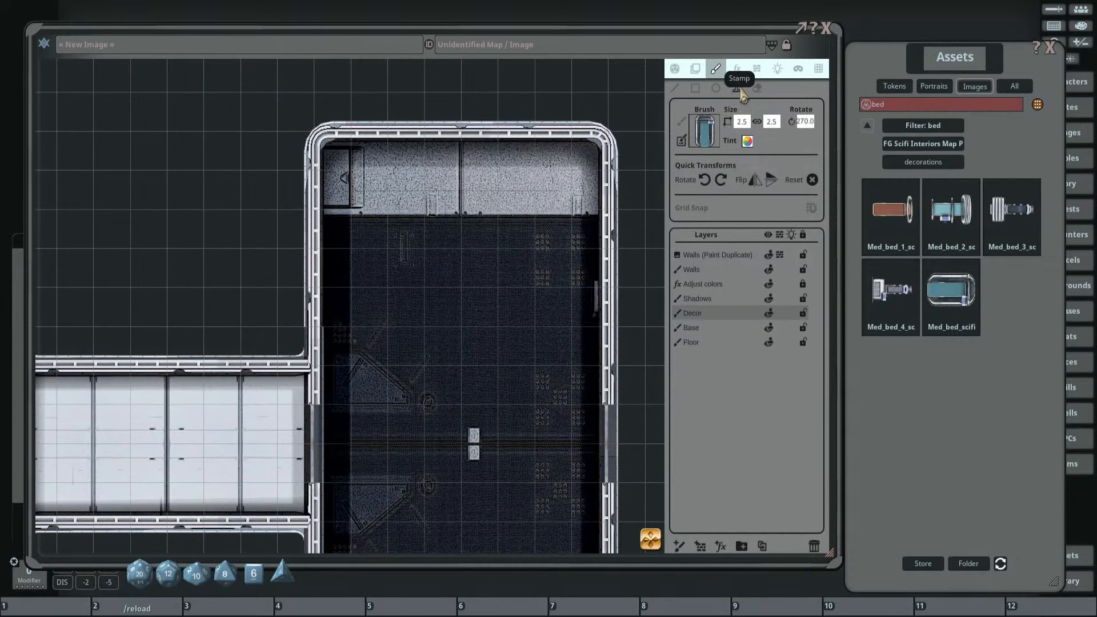
Stamp the teal med bed at size 2.5 by 2.5 in each of the dark room's two upper corners.
left_click(738, 89)
left_click(561, 197)
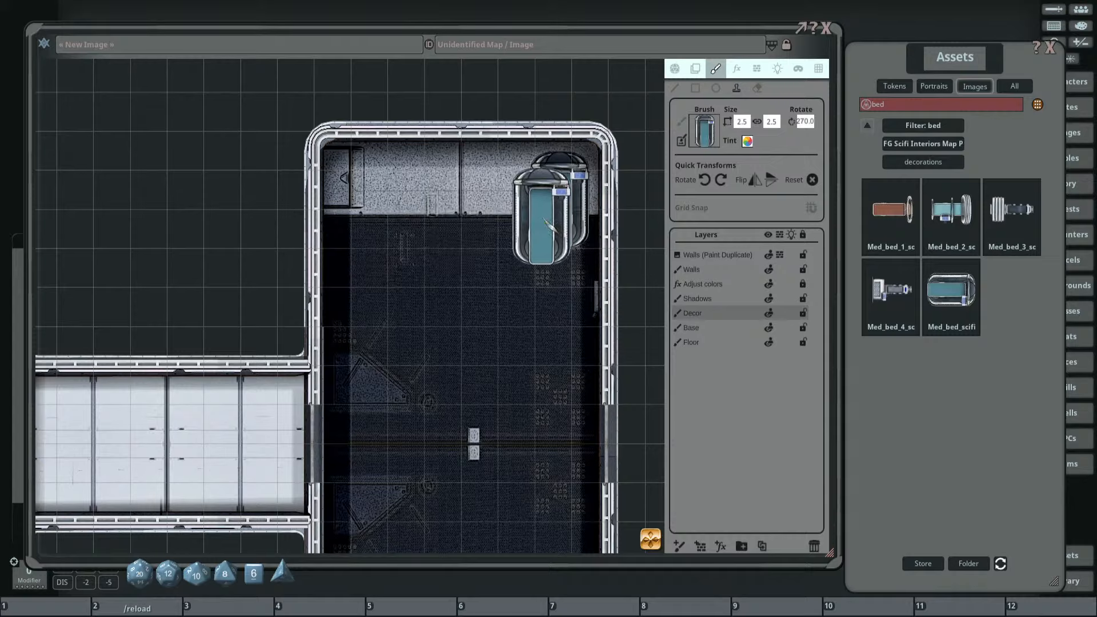
left_click(558, 208)
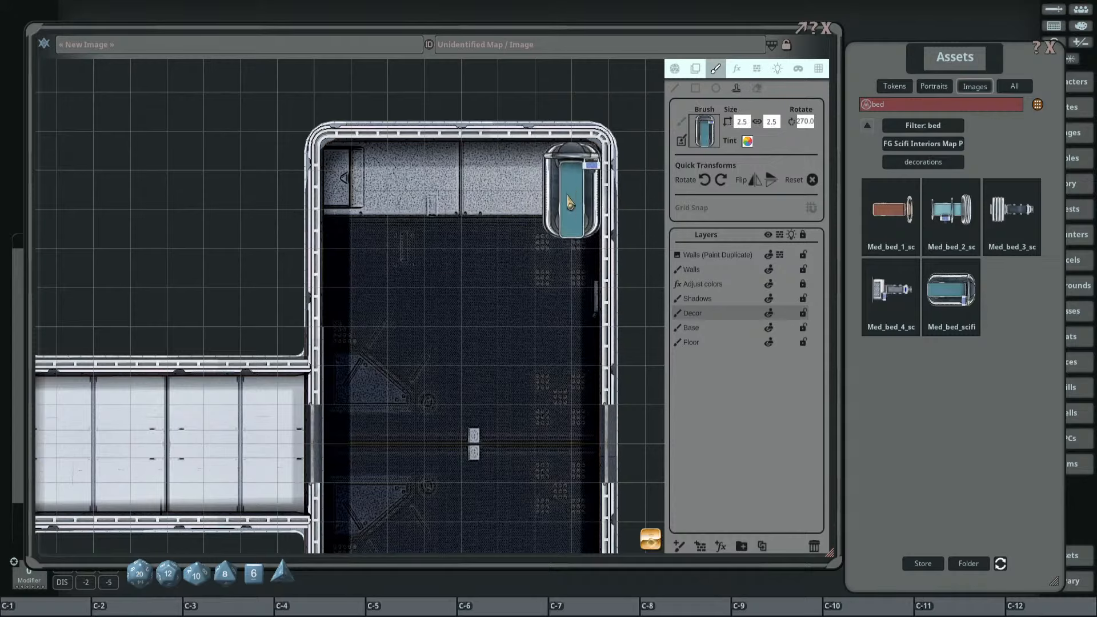
left_click(570, 203, "ctrl")
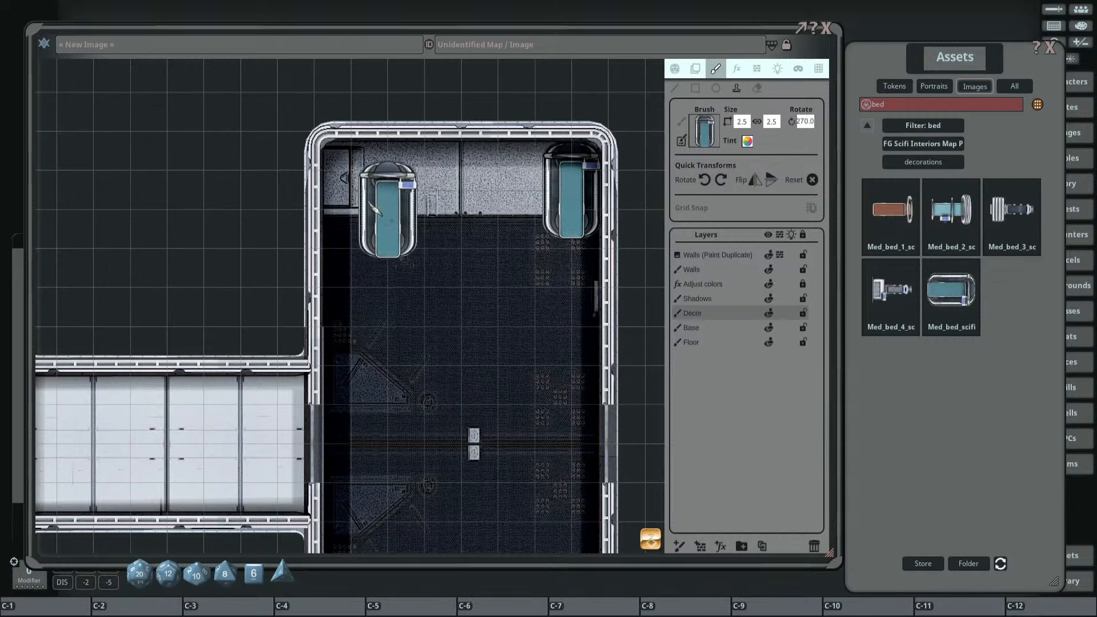
left_click(361, 200, "ctrl")
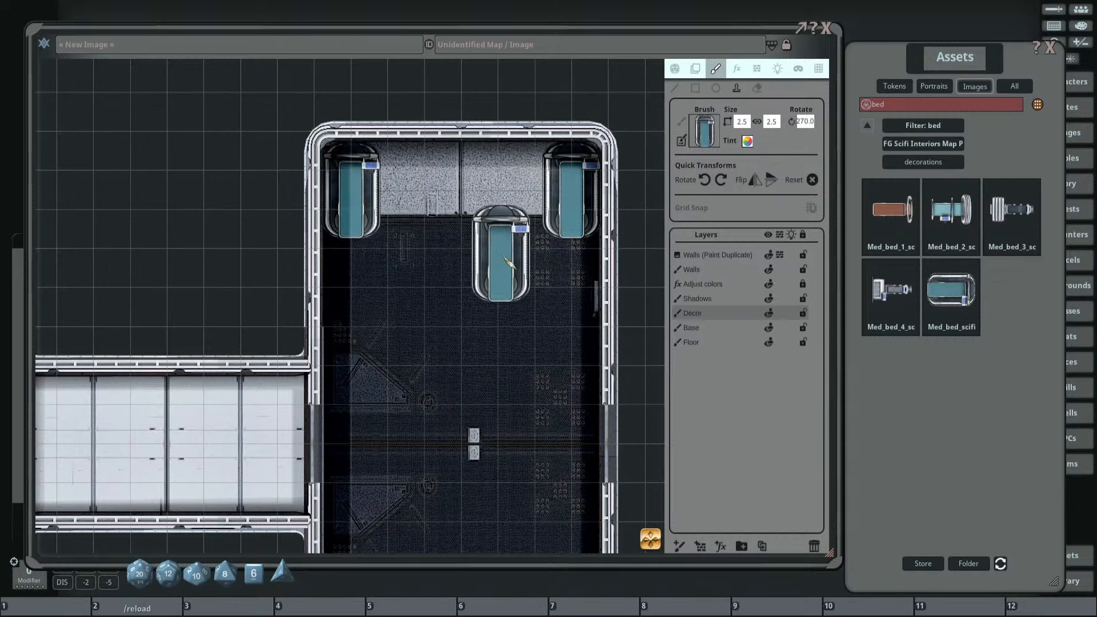
Load Med_bed_4 as the brush, rotate it to 90 degrees, and stamp it against the upper wall between the two beds.
scroll(505, 283, "down", 1)
scroll(480, 257, "up", 1)
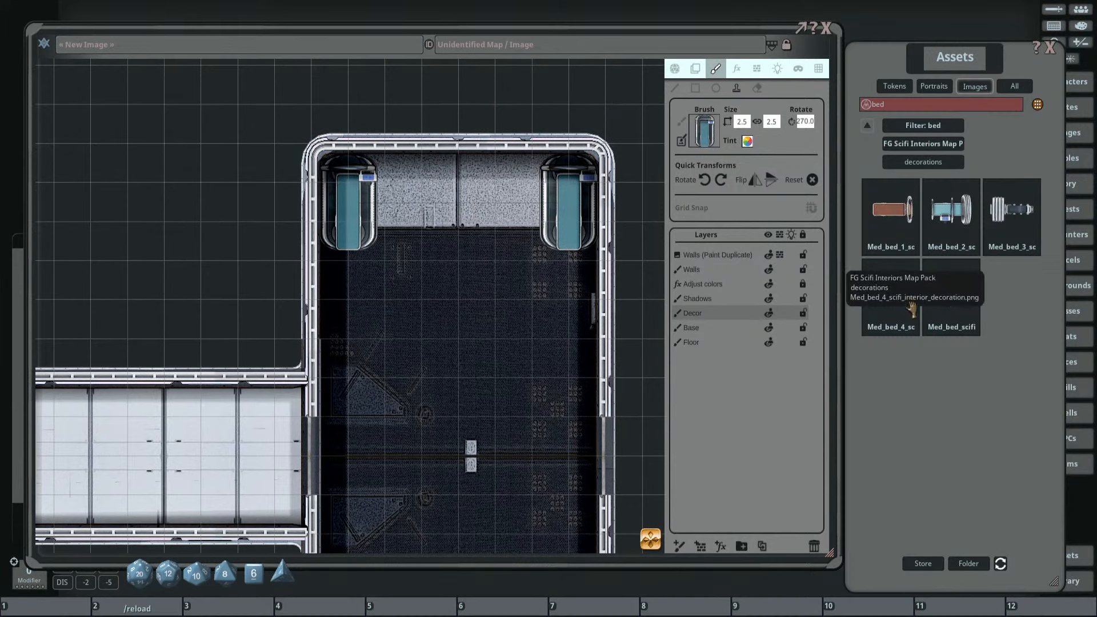
left_click(891, 292)
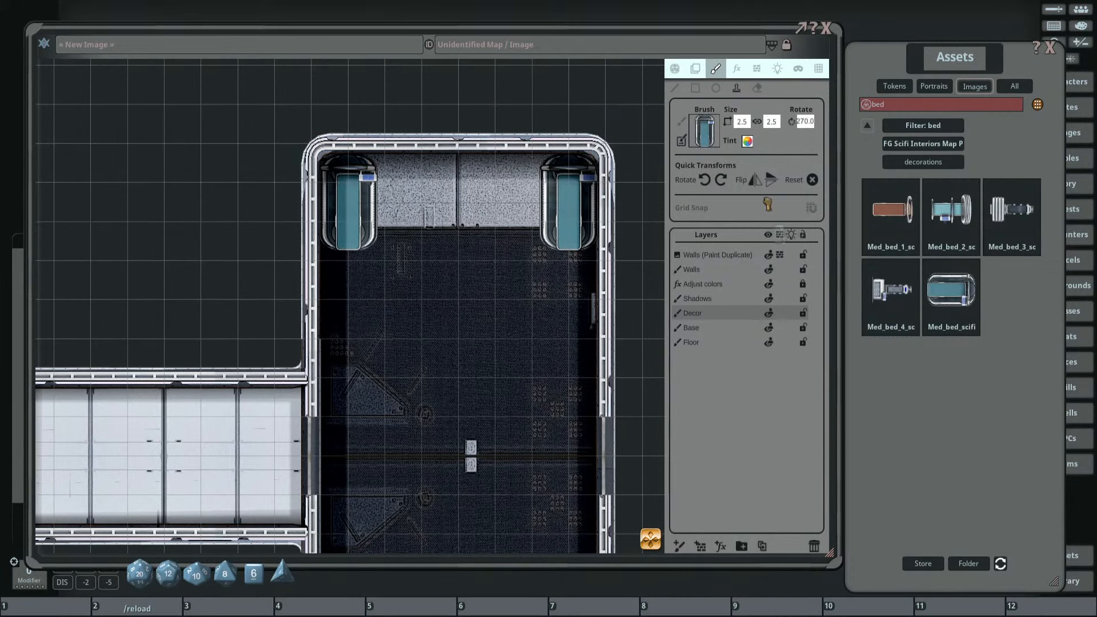
left_click(721, 180)
left_click(721, 180)
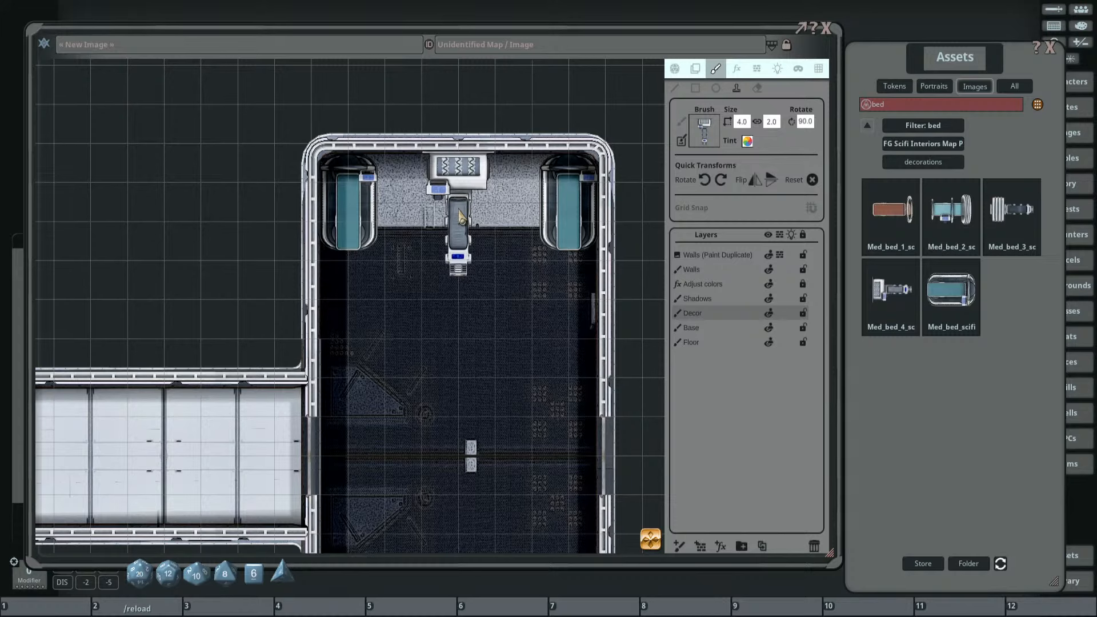
left_click(462, 217)
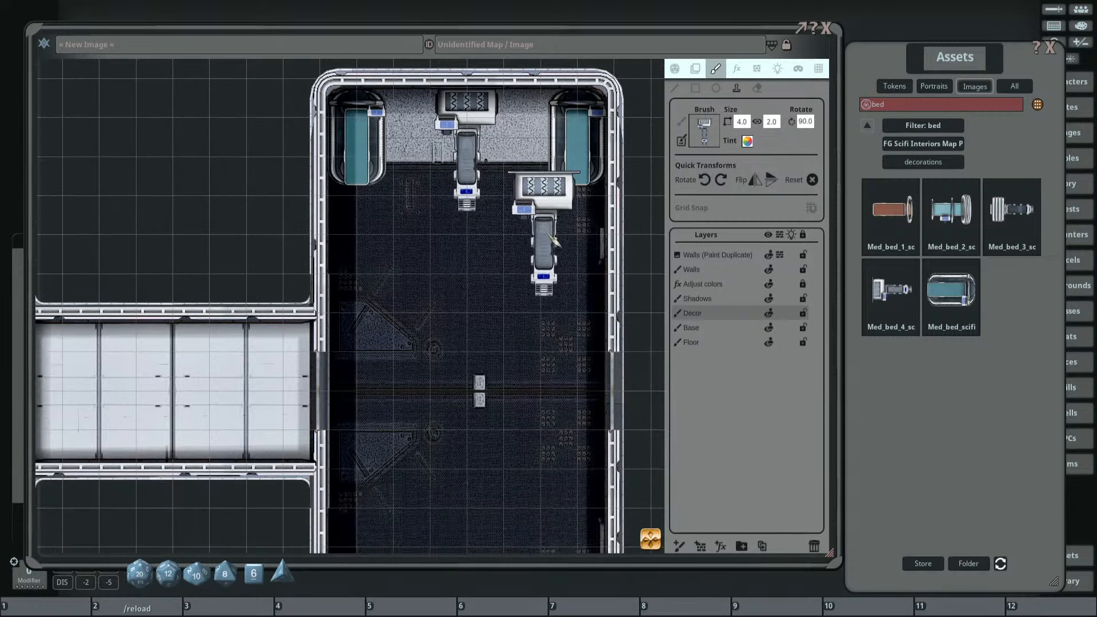
Filter the decorations by "table" and stamp the white 3.0 by 1.0 table, rotated 90 degrees, along the dark room's right wall.
scroll(553, 241, "down", 4)
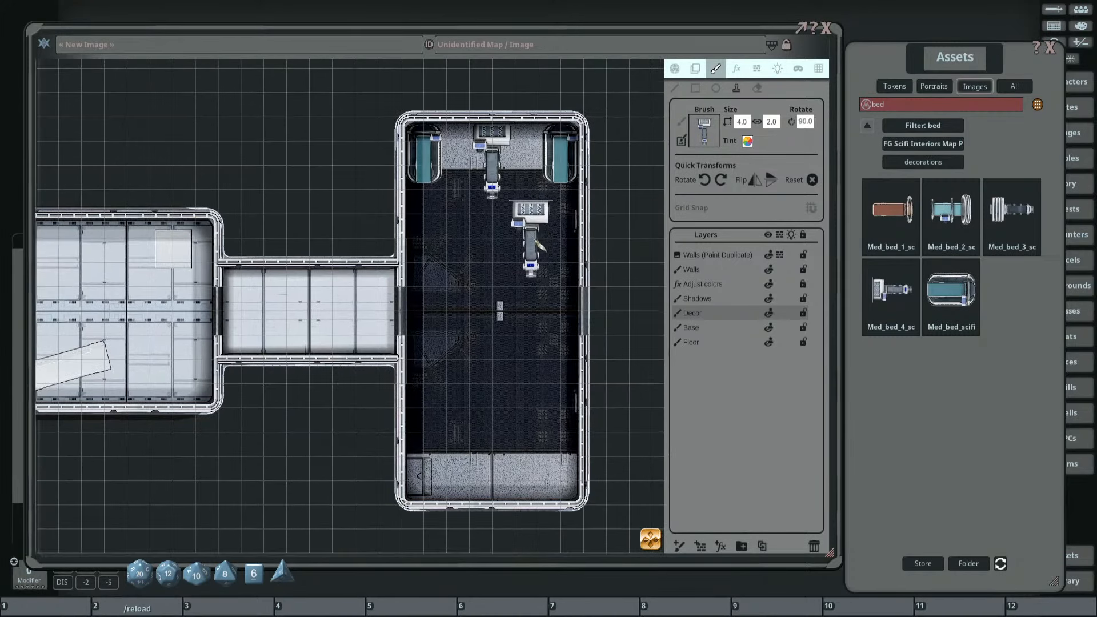
left_click(916, 107)
type("table")
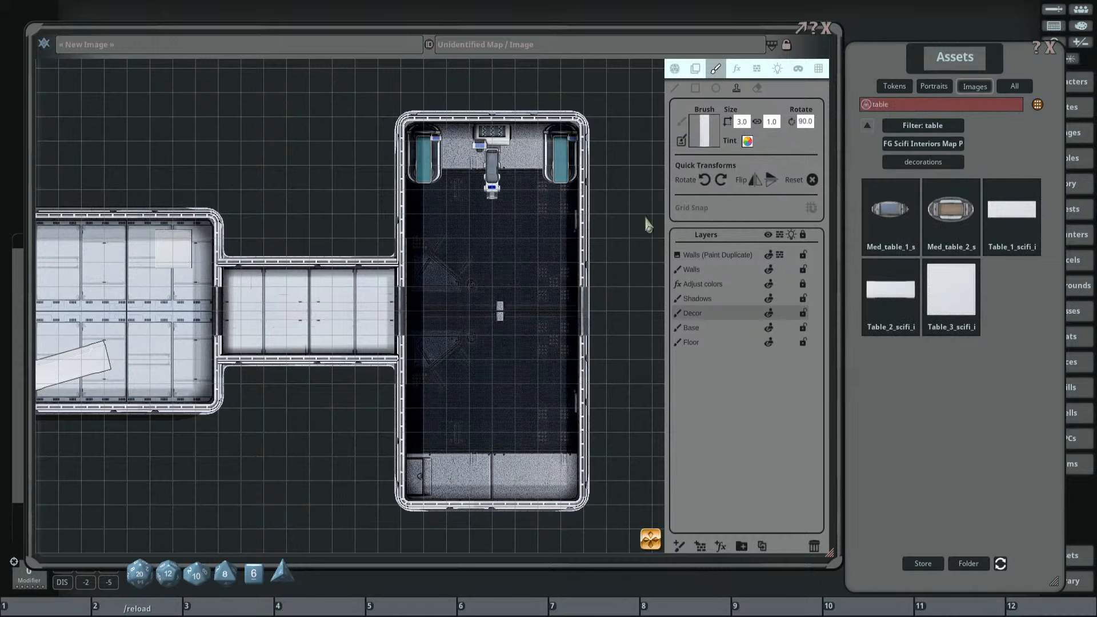
scroll(552, 257, "up", 2)
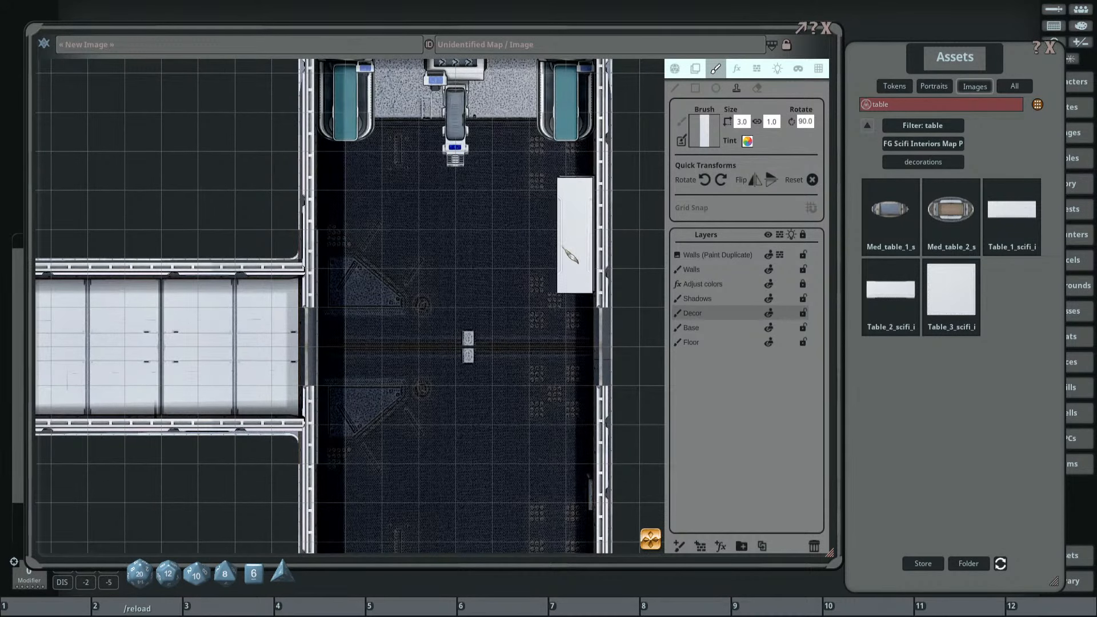
left_click_drag(463, 298, 473, 200)
mouse_move(494, 335)
left_mouse_down()
mouse_move(507, 245)
mouse_move(510, 334)
left_mouse_up()
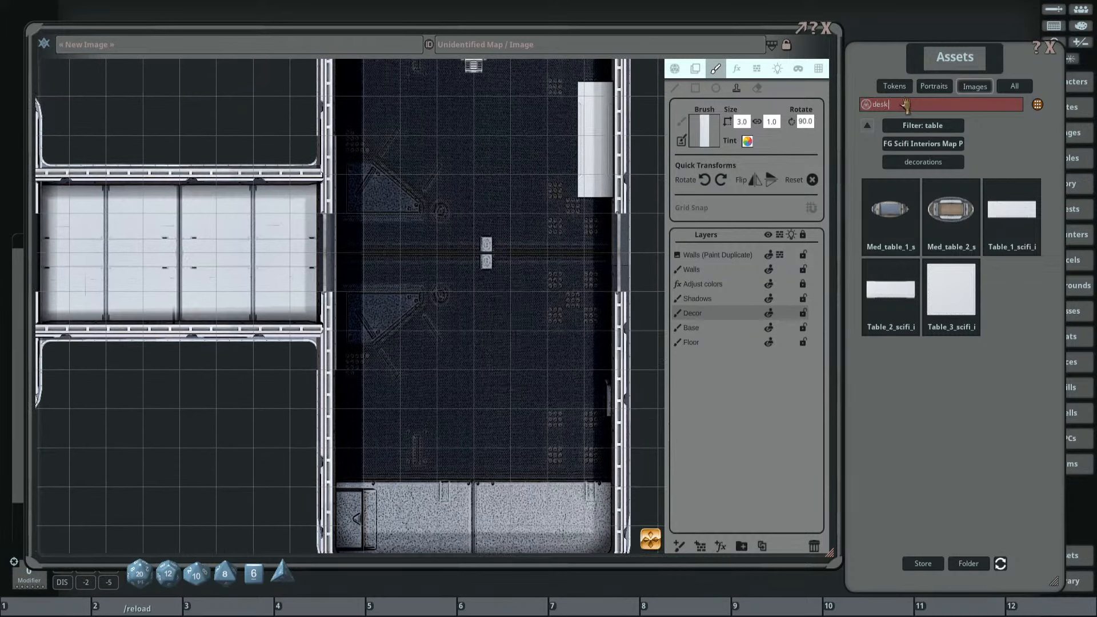
Clear the asset filter, load Chair_1, size it to 1.6 by 0.8, rotate it to 235 degrees, and stamp it in the dark room's lower-right corner.
key("Return")
key("BackSpace")
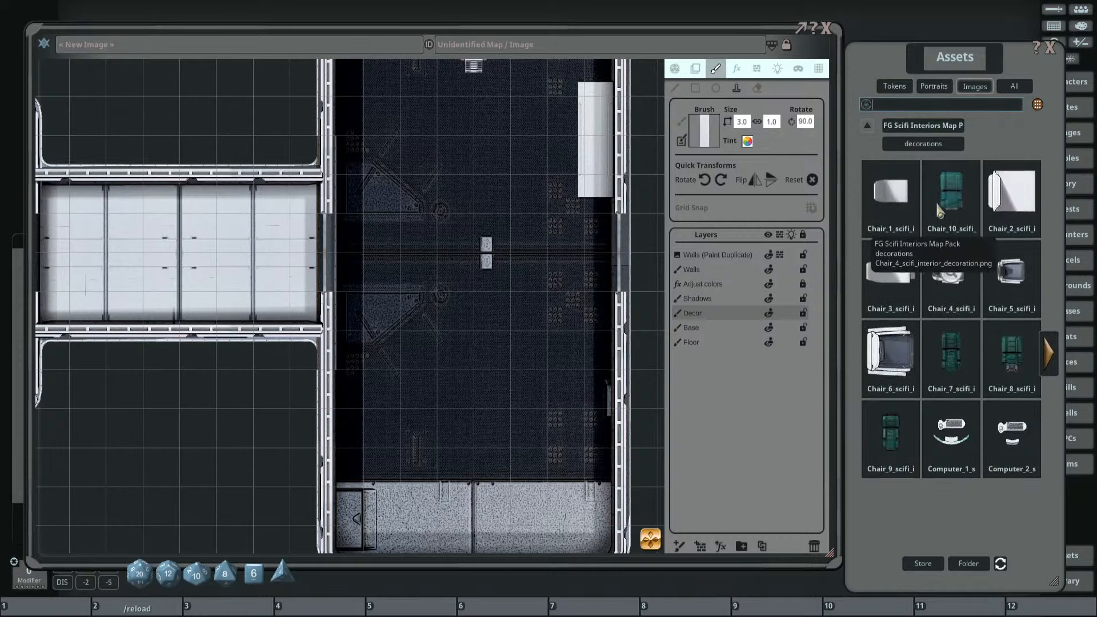
left_click(891, 191)
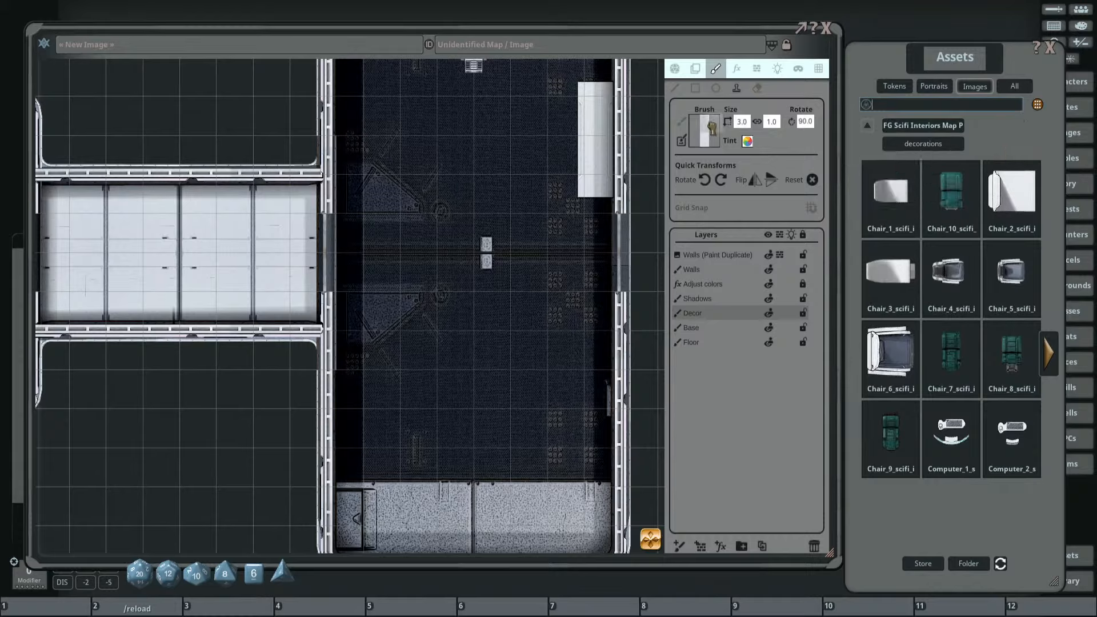
scroll(503, 490, "down", 1)
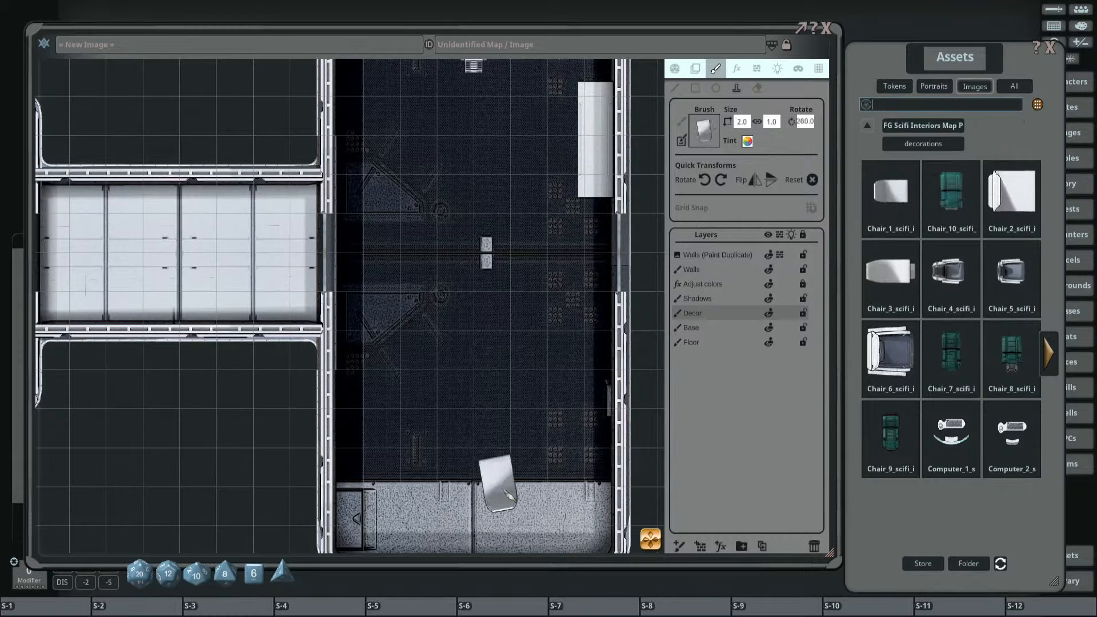
scroll(549, 506, "down", 5)
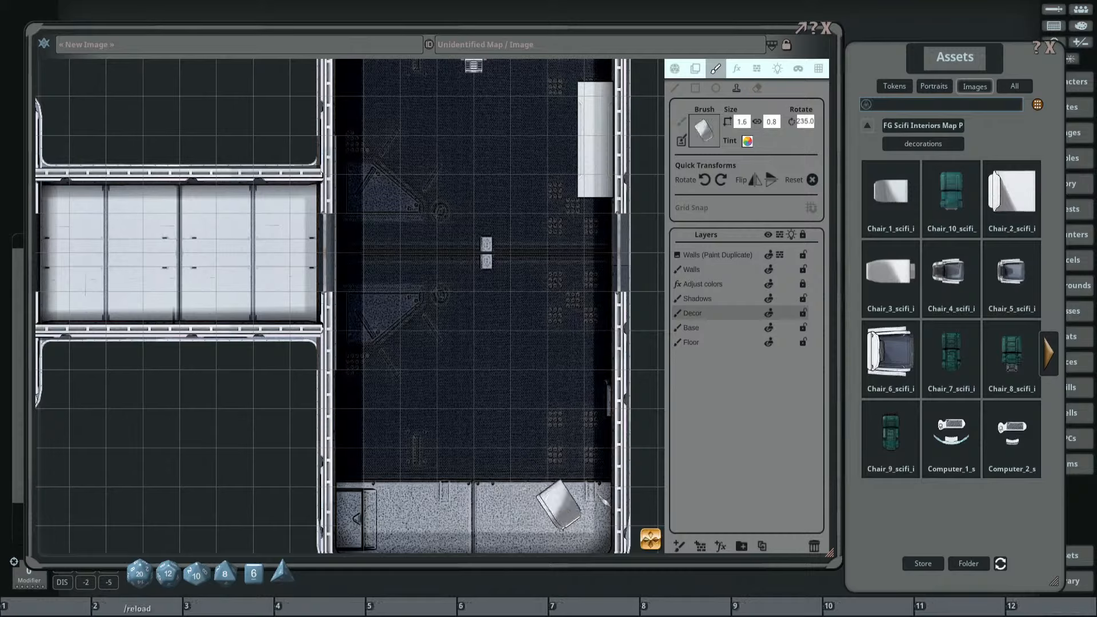
Load Console_2_2 as the brush, rotate it to 90 degrees, and stamp it over the white table along the right wall.
left_click(1053, 364)
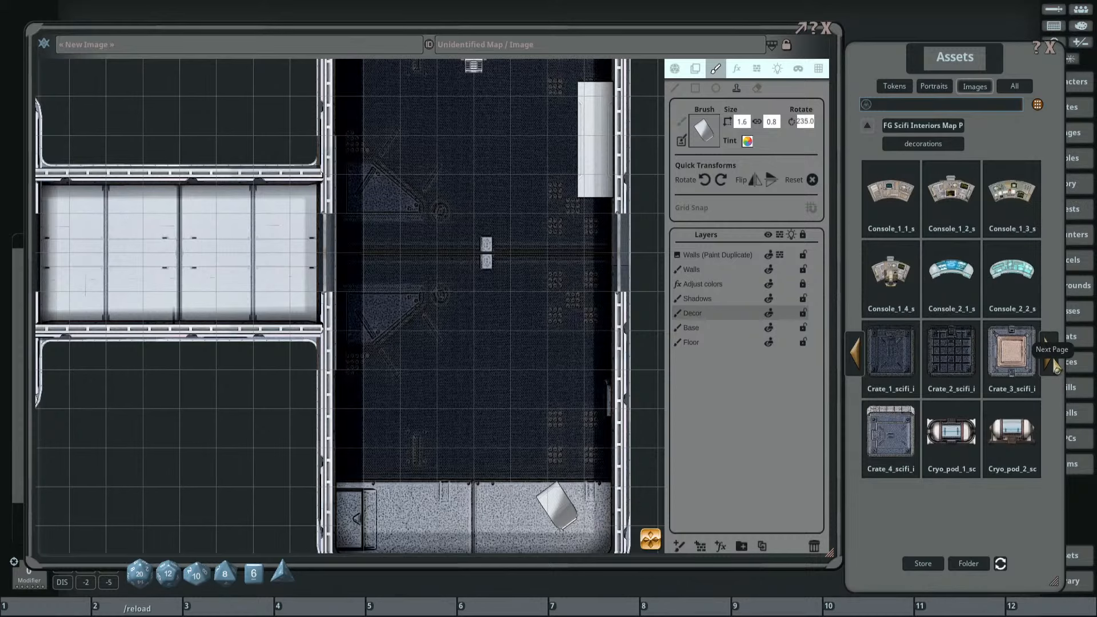
left_click(855, 353)
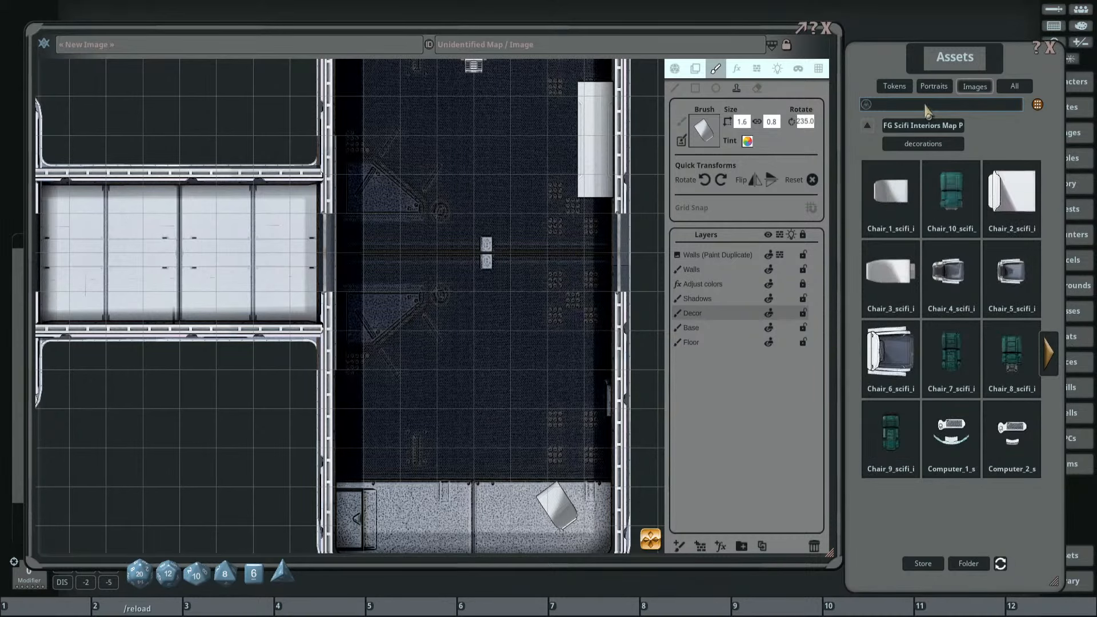
left_click(1049, 352)
left_click_drag(1016, 275, 705, 131)
left_click_drag(533, 158, 536, 367)
scroll(474, 332, "down", 4, "shift")
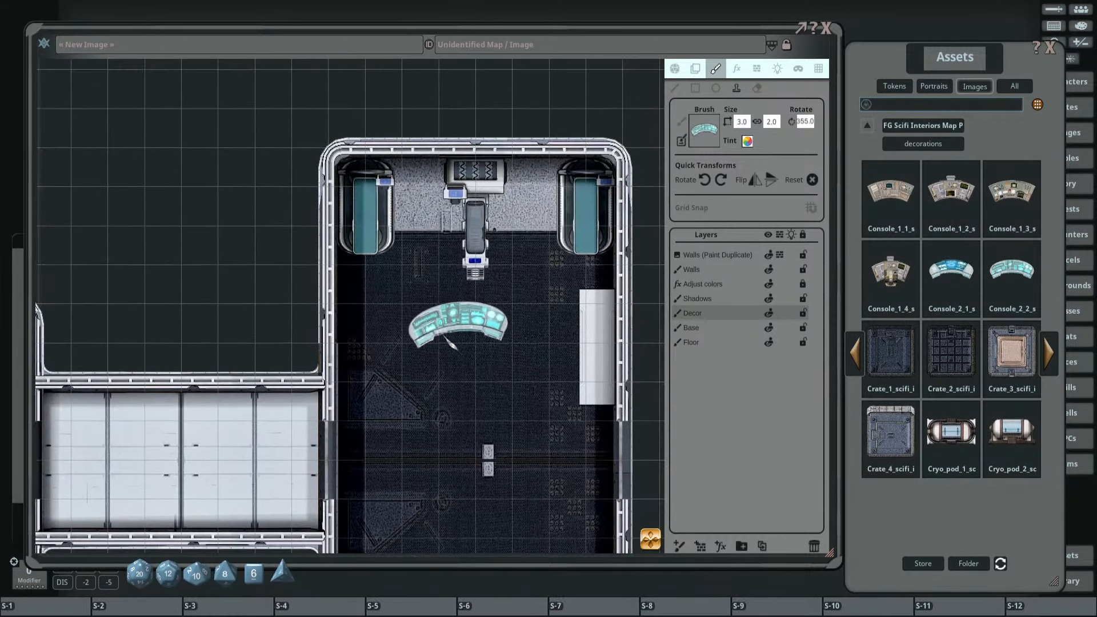
scroll(604, 354, "up", 12, "shift")
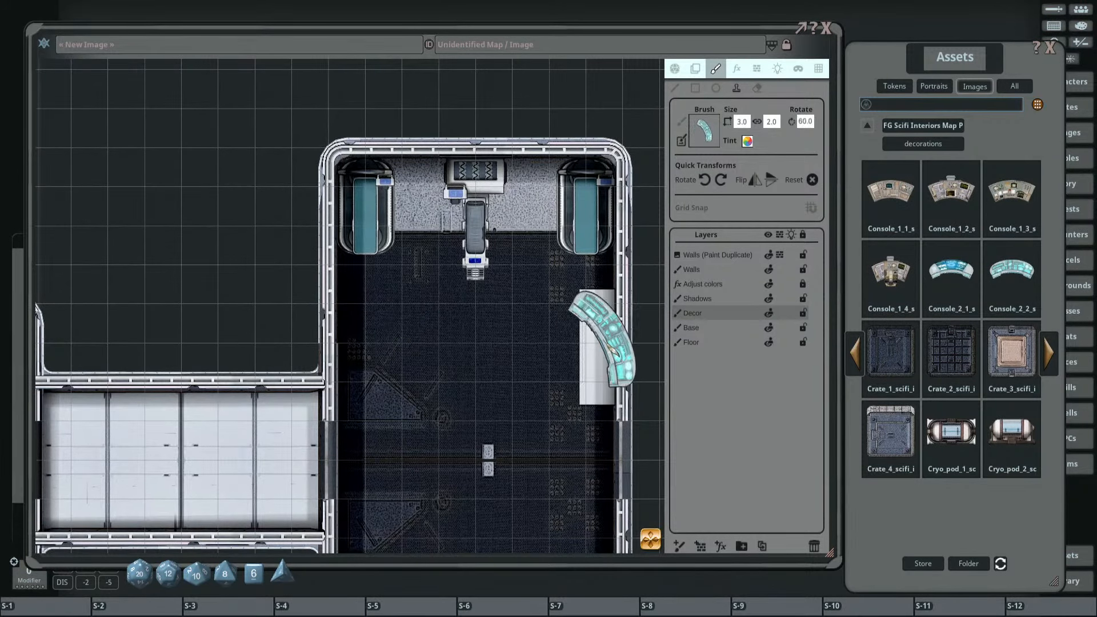
scroll(607, 352, "up", 1, "shift")
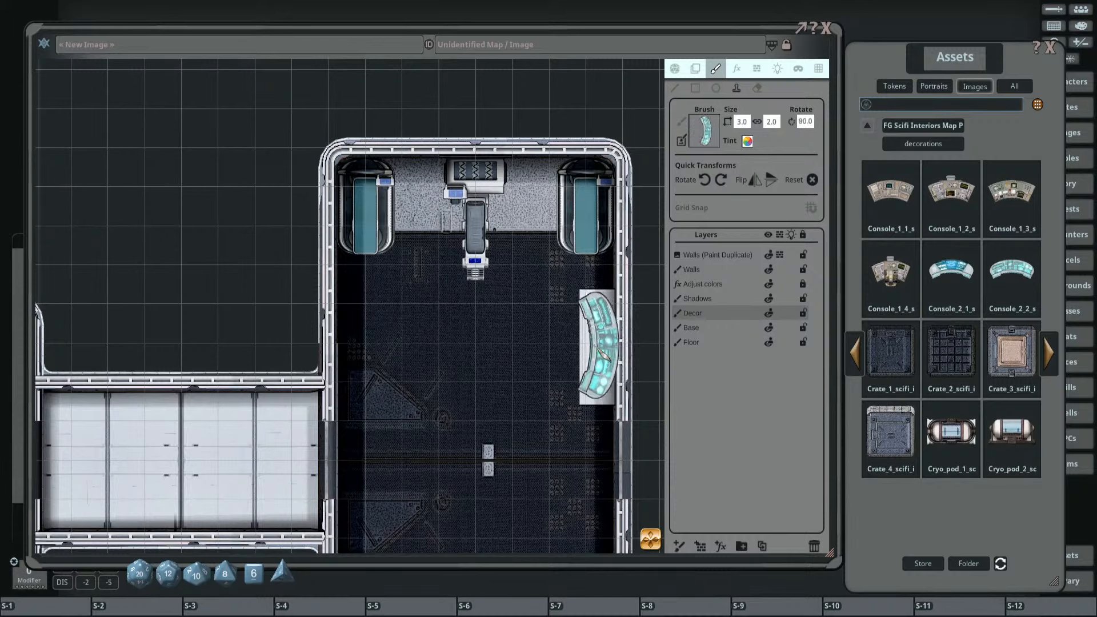
key("ctrl")
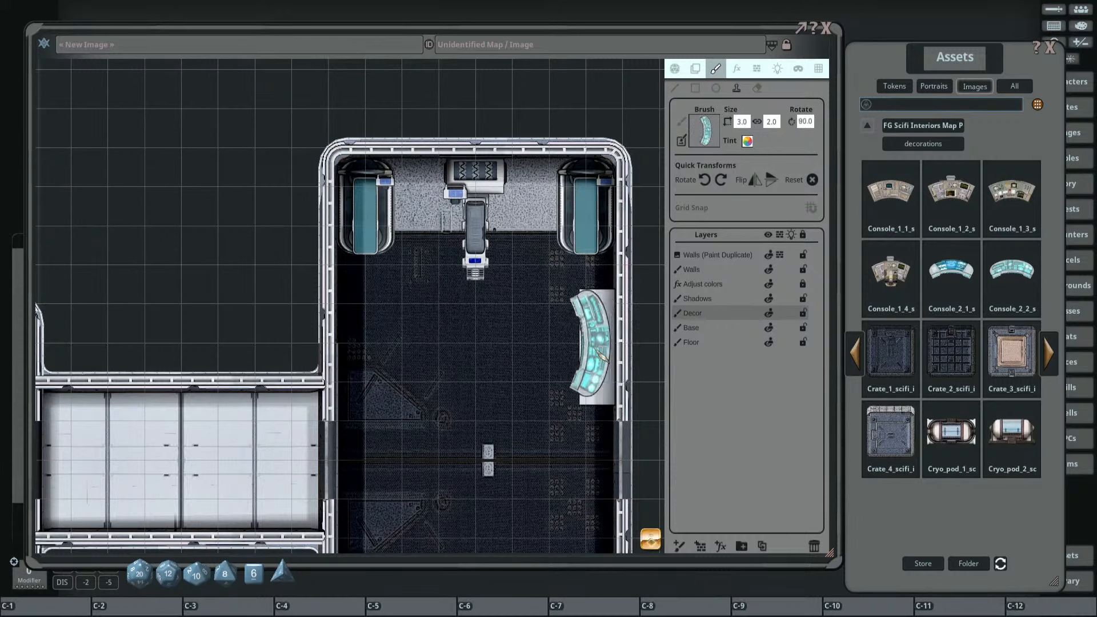
left_click(596, 349, "ctrl")
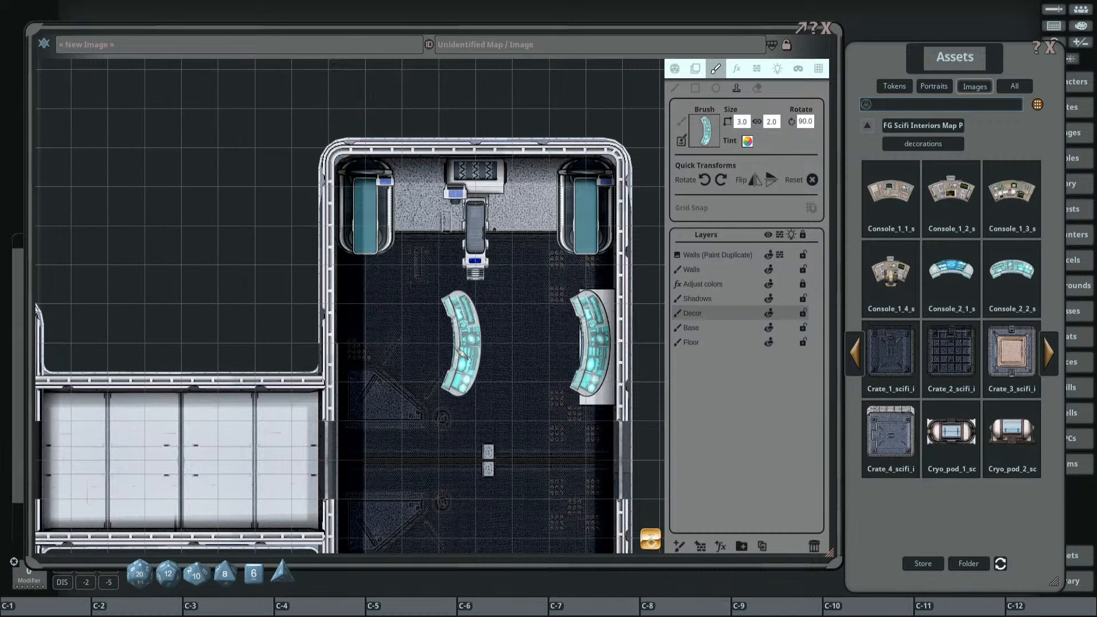
Filter the decorations by "desk" and load Desk_2 as the brush.
left_click_drag(460, 343, 464, 207)
left_click_drag(478, 246, 456, 343)
scroll(457, 327, "down", 4)
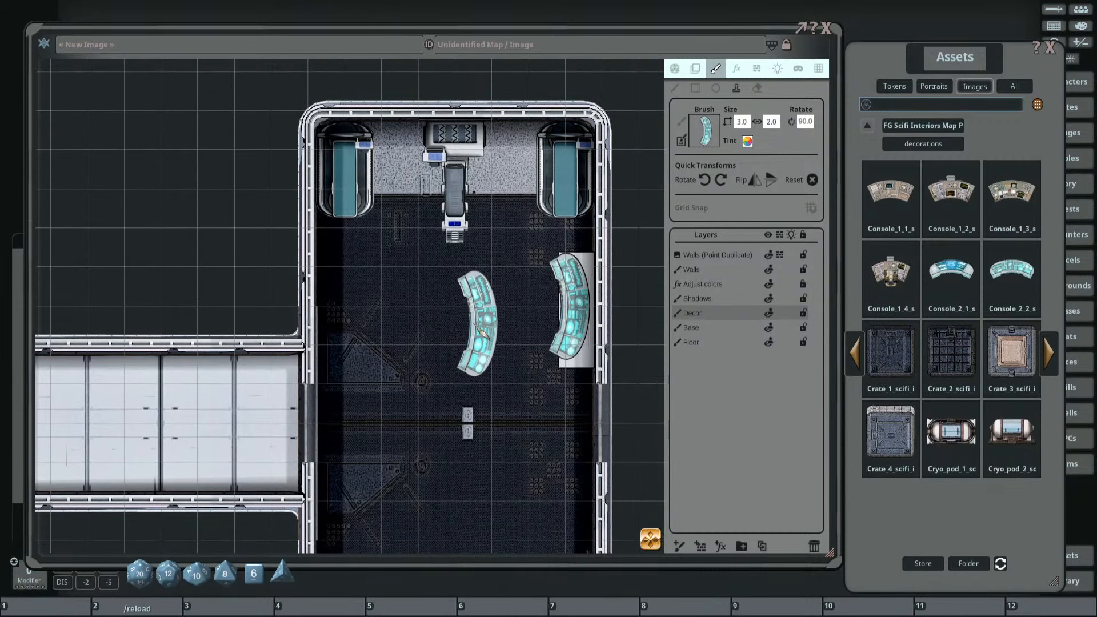
left_click_drag(516, 310, 498, 273)
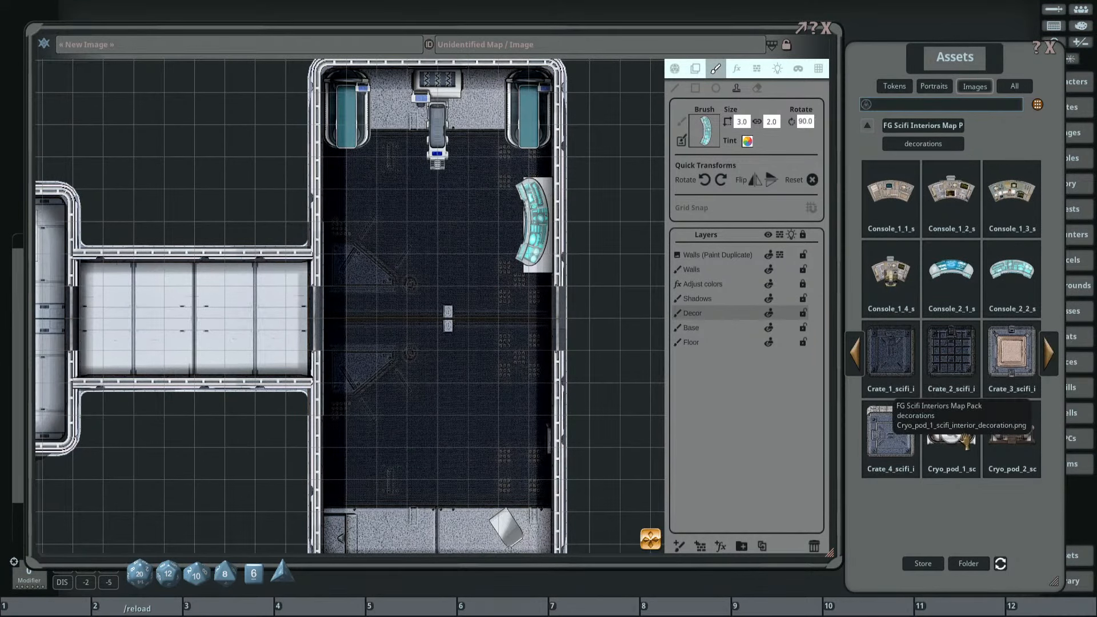
scroll(453, 280, "down", 3)
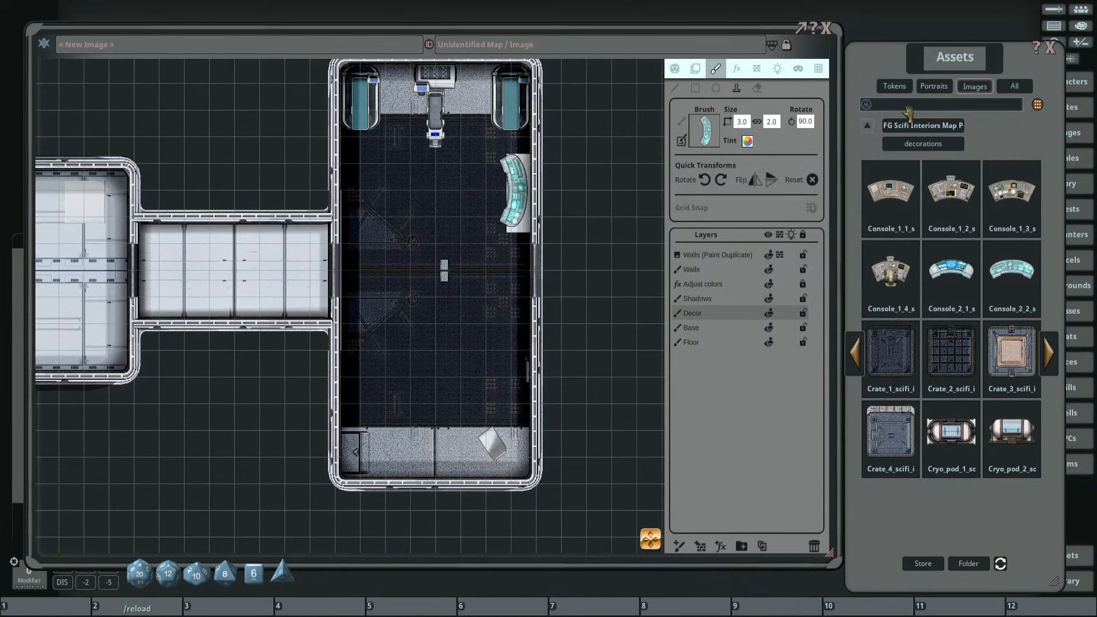
key("Return")
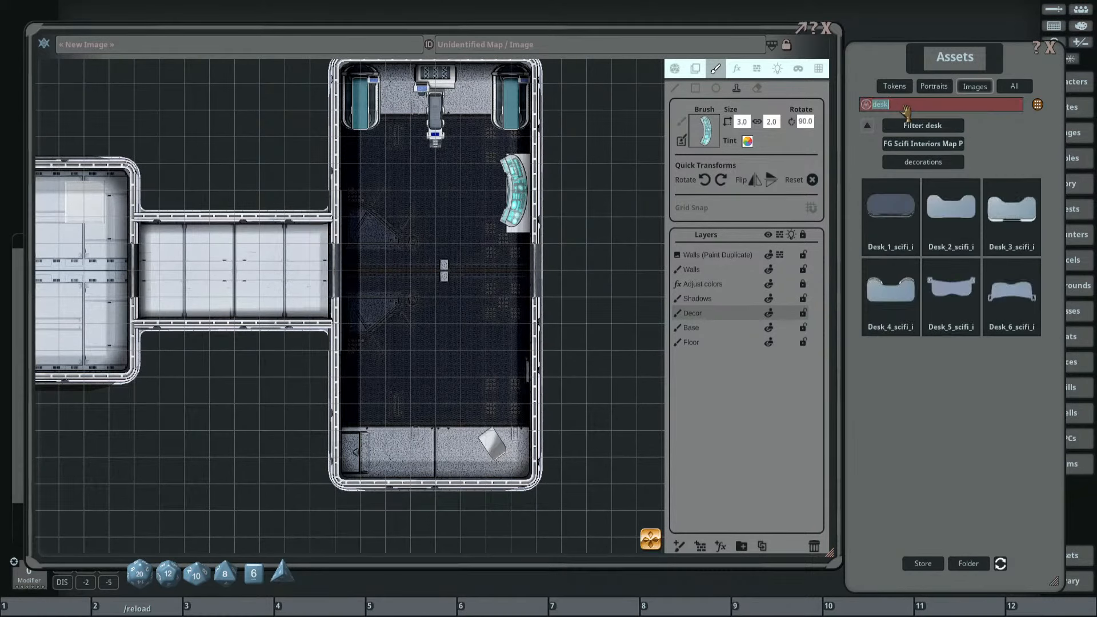
left_click(950, 206)
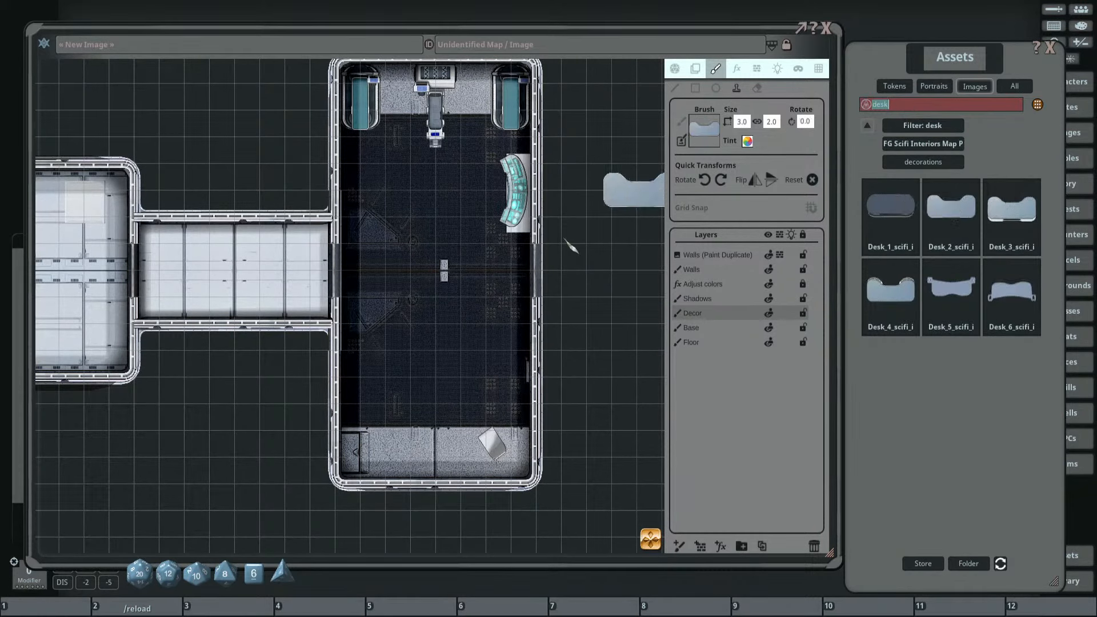
Rotate the desk brush to 145 degrees and stamp it in front of the chair in the dark room's lower-right corner.
scroll(463, 430, "up", 3, "shift")
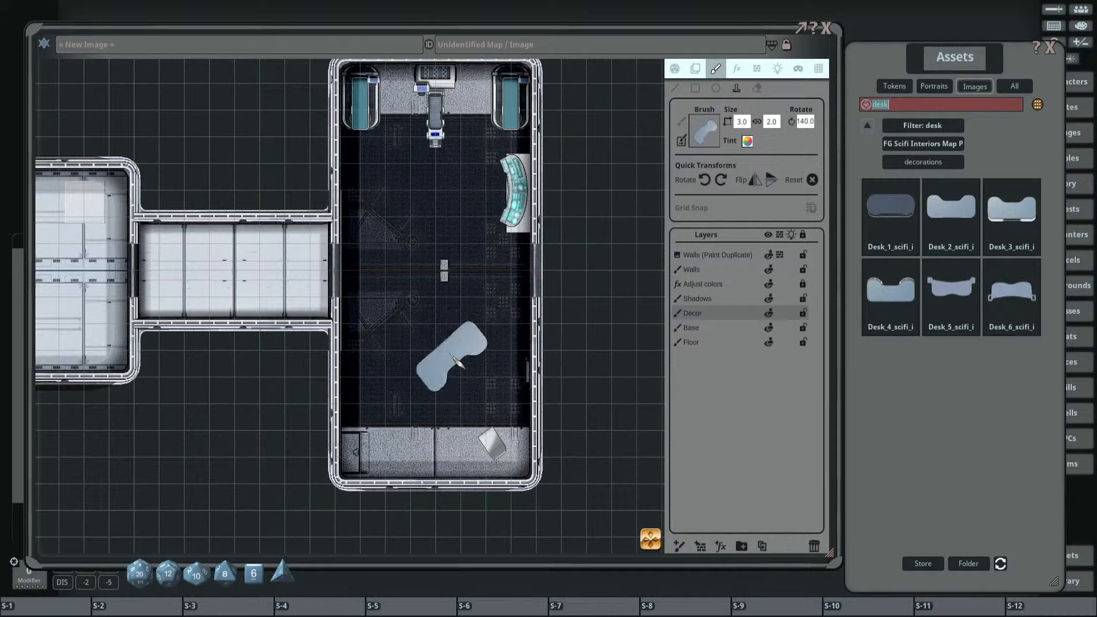
scroll(459, 363, "down", 1, "shift")
scroll(460, 360, "up", 3, "shift")
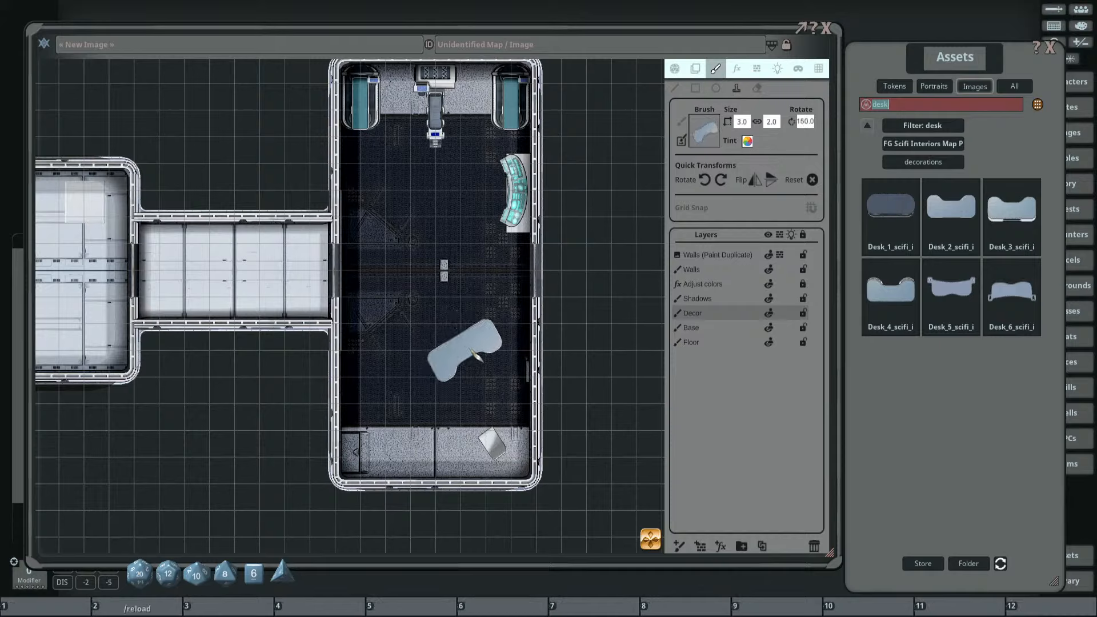
scroll(472, 360, "up", 4, "ctrl")
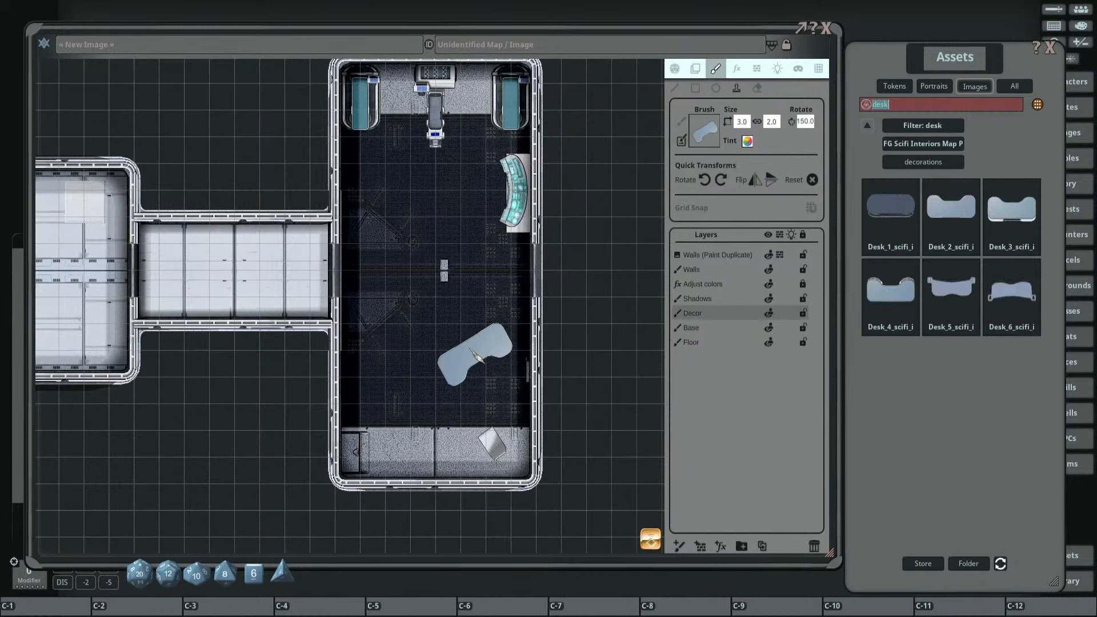
scroll(481, 430, "down", 1, "shift")
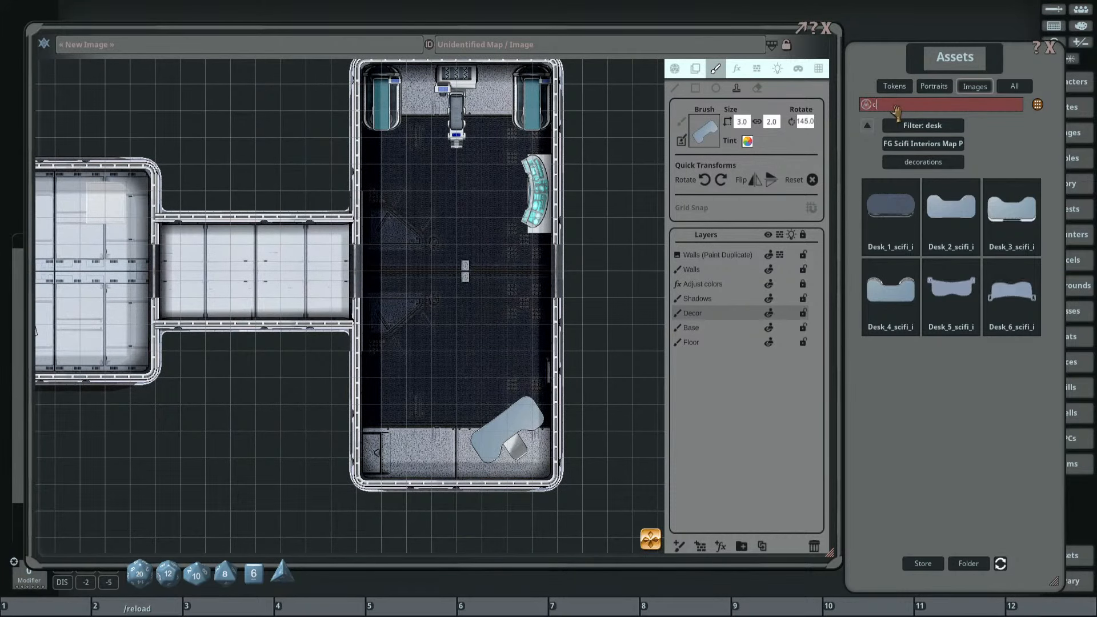
Filter the decorations by "computer", load Computer_1, size it to 1.6 by 1.6, rotate it to 120 degrees, and stamp it on the corner desk.
type("er")
key("Return")
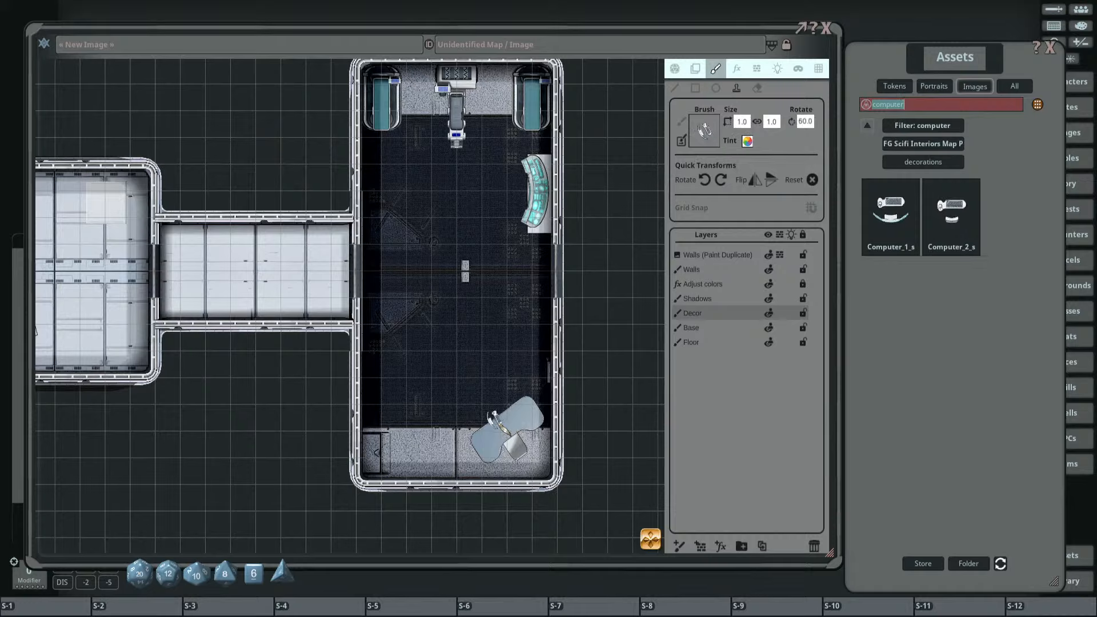
scroll(495, 444, "up", 3, "ctrl")
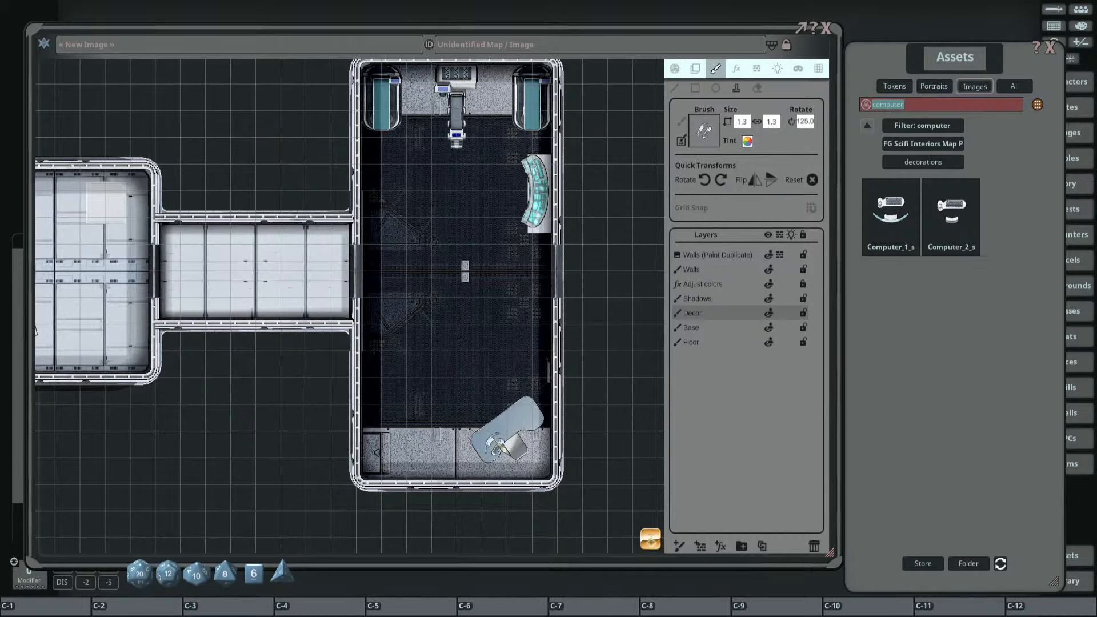
scroll(496, 441, "down", 1)
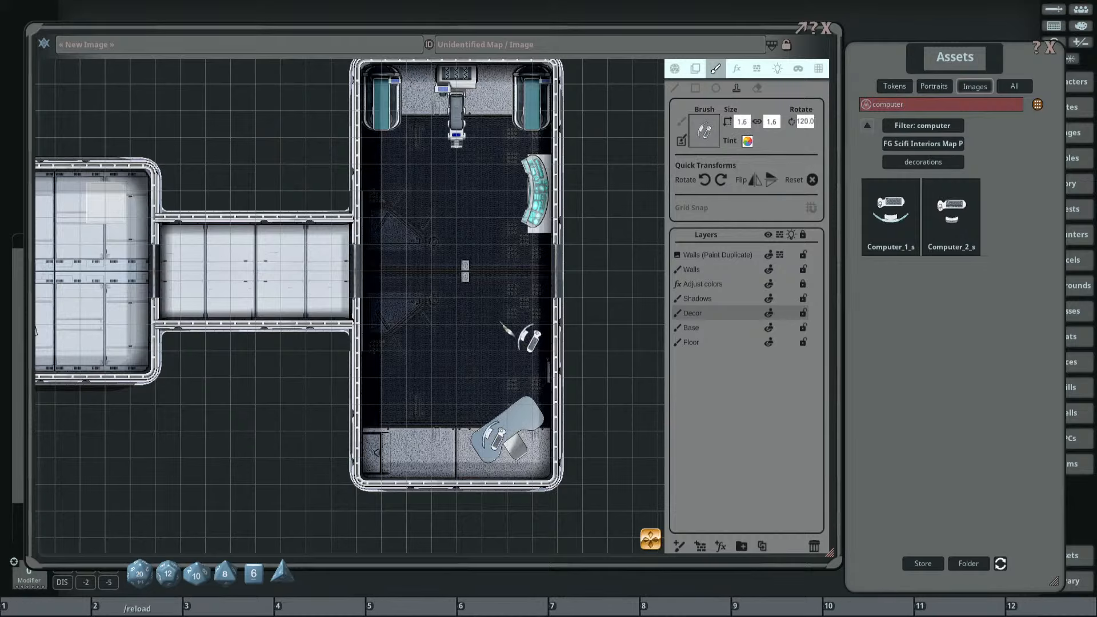
Filter the decorations by "screen" to find display assets.
left_click_drag(450, 319, 490, 420)
scroll(486, 400, "down", 1)
mouse_move(478, 358)
left_mouse_down()
mouse_move(502, 314)
mouse_move(485, 333)
mouse_move(484, 295)
left_mouse_up()
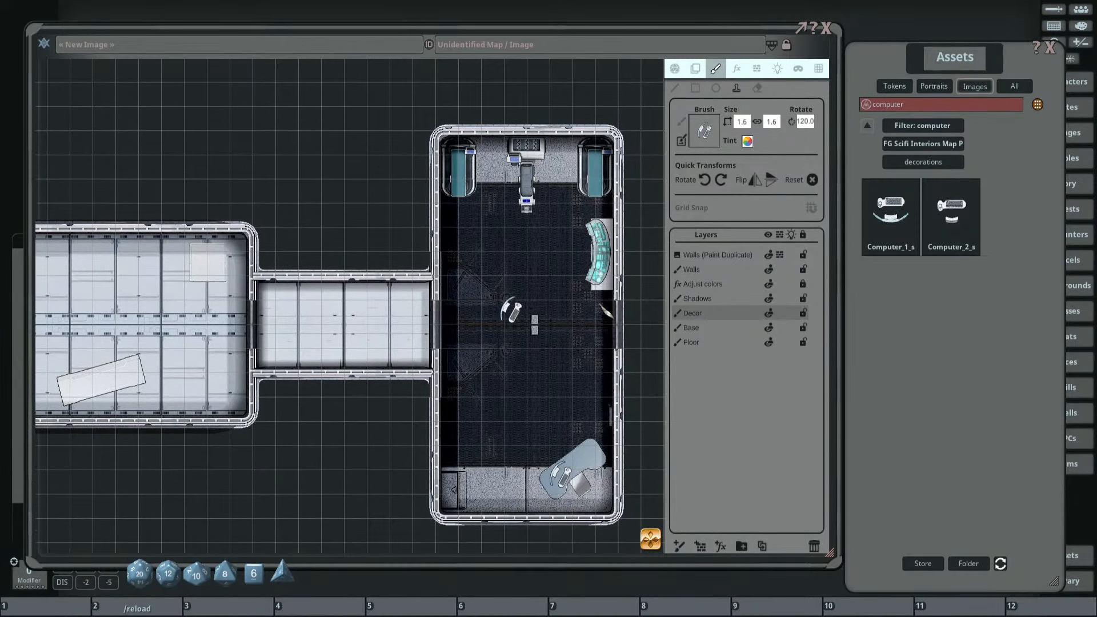
left_click(915, 108)
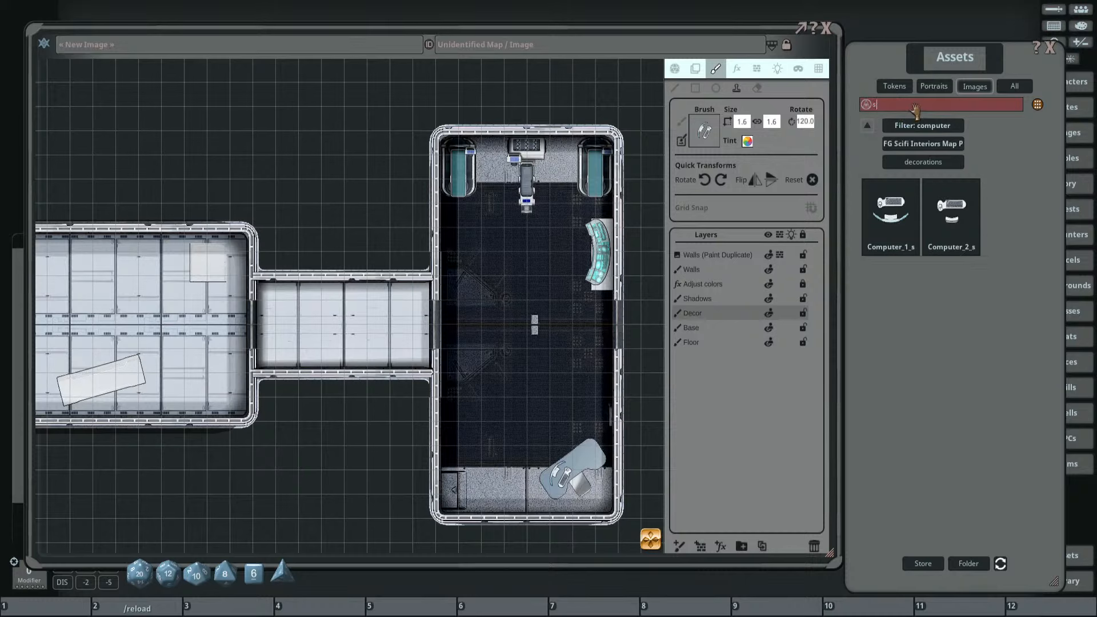
type("screen")
key("Return")
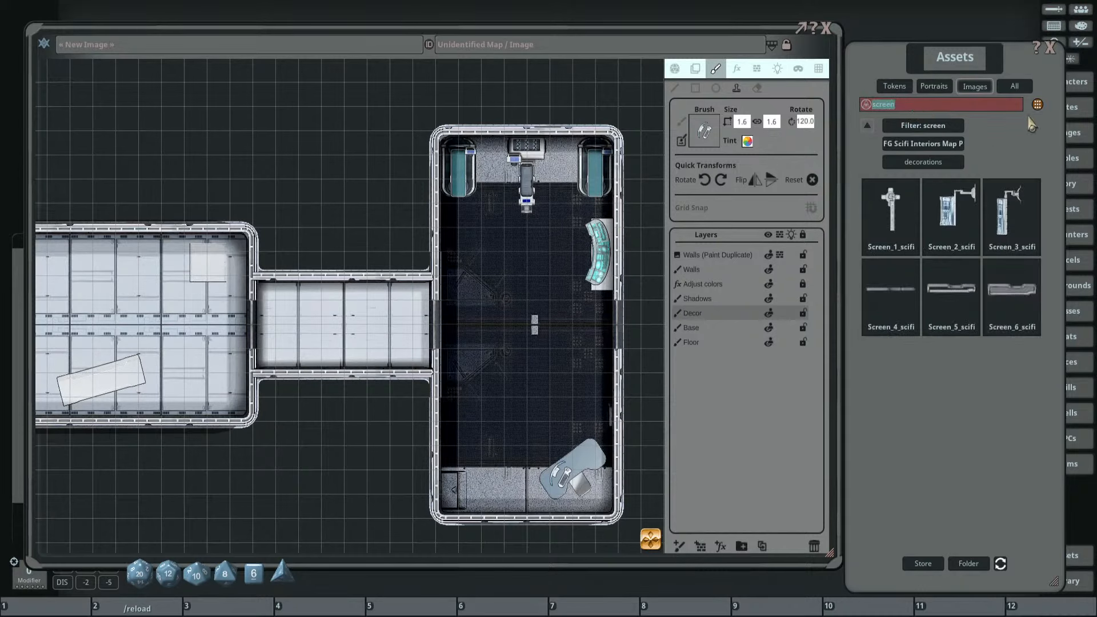
left_click(891, 213)
scroll(546, 312, "up", 3)
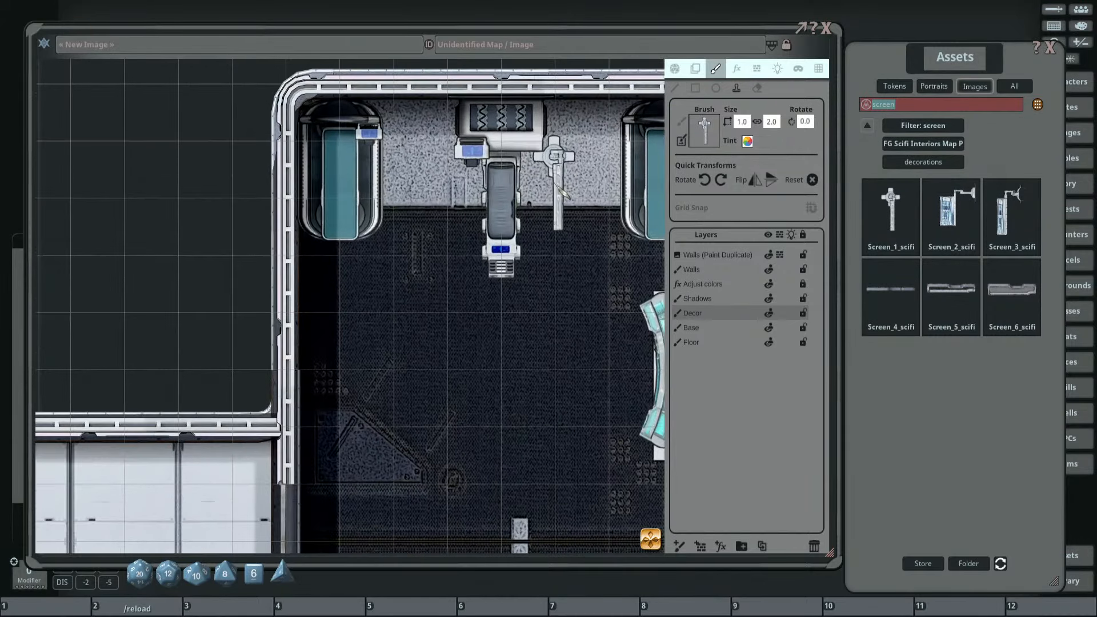
left_click_drag(566, 254, 502, 231)
left_click_drag(476, 335, 492, 229)
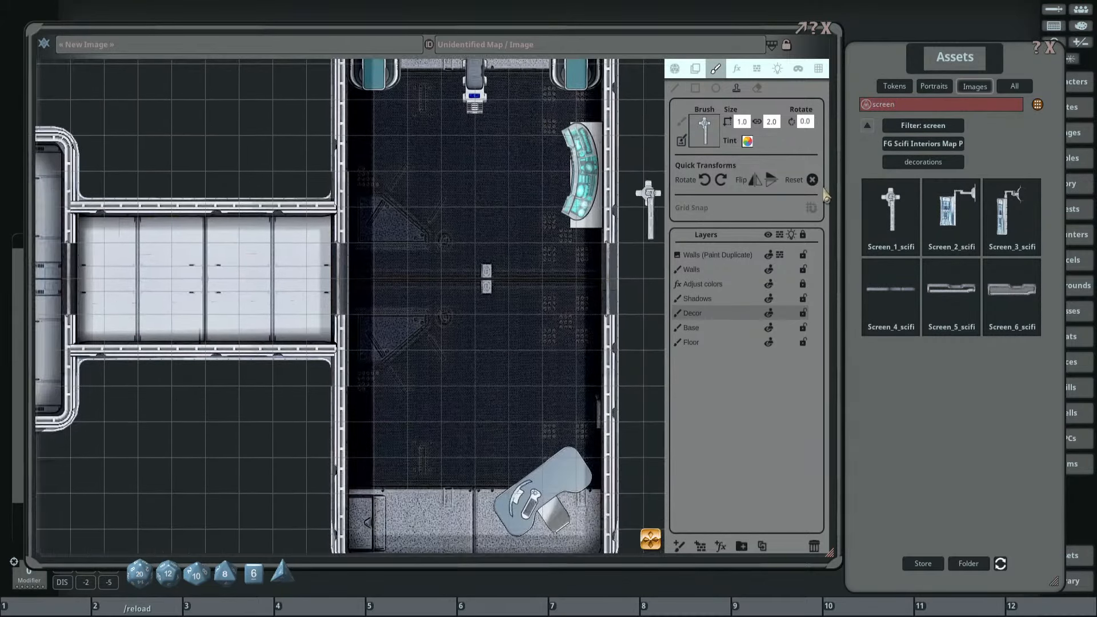
Load Screen_2 as the brush, size it to 1.6 by 1.6, and stamp it at the lower end of the curved console.
left_click(952, 215)
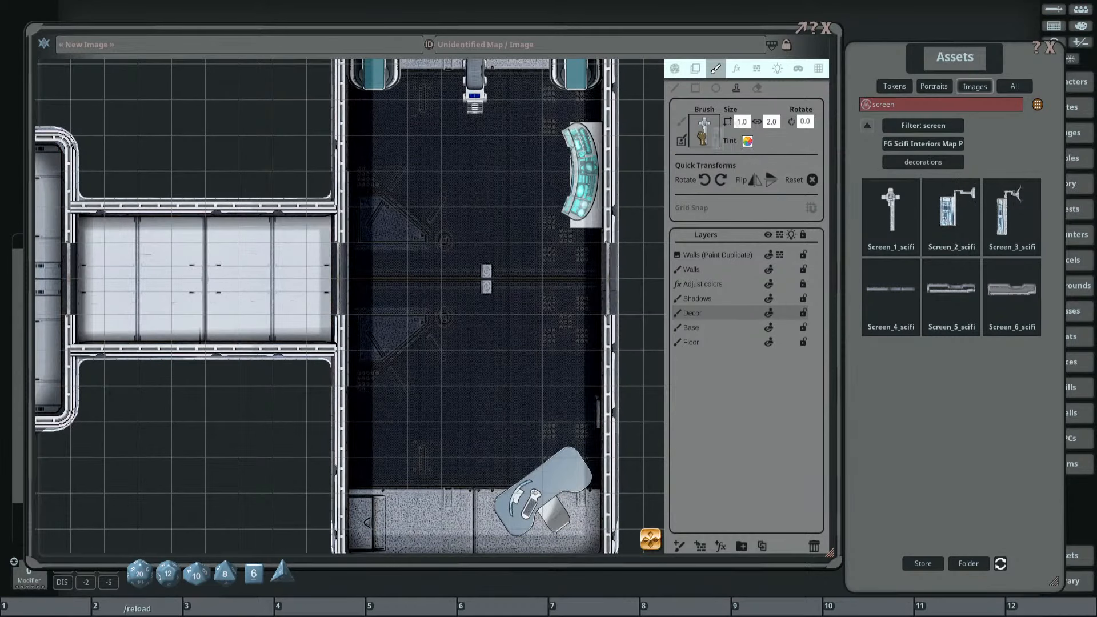
key("ctrl")
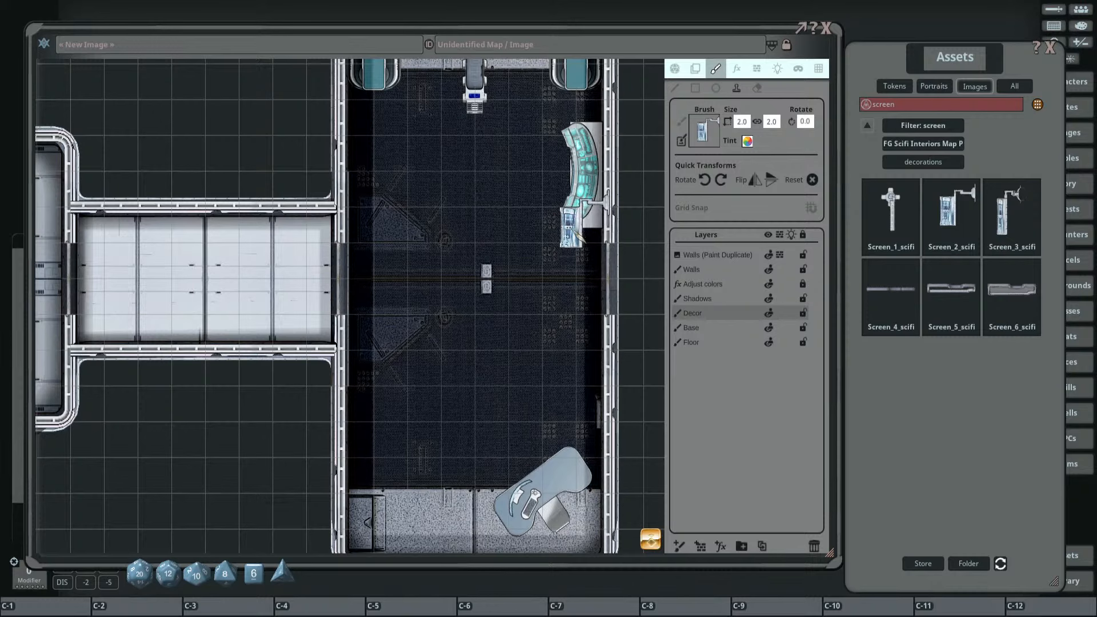
scroll(575, 235, "up", 3)
scroll(563, 243, "down", 2)
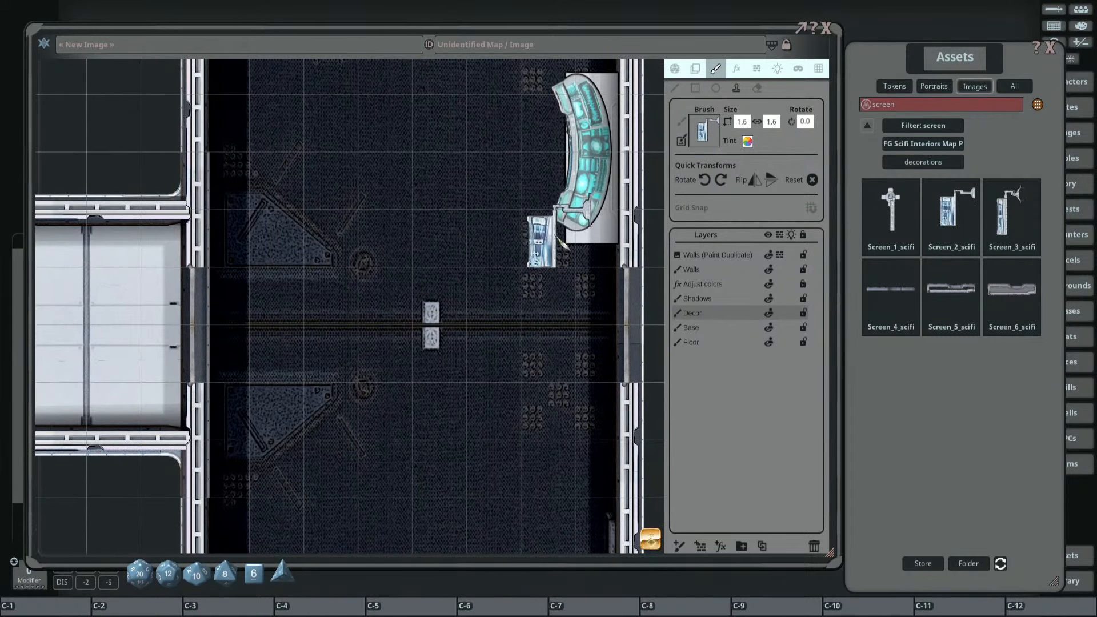
left_click(578, 222, "ctrl")
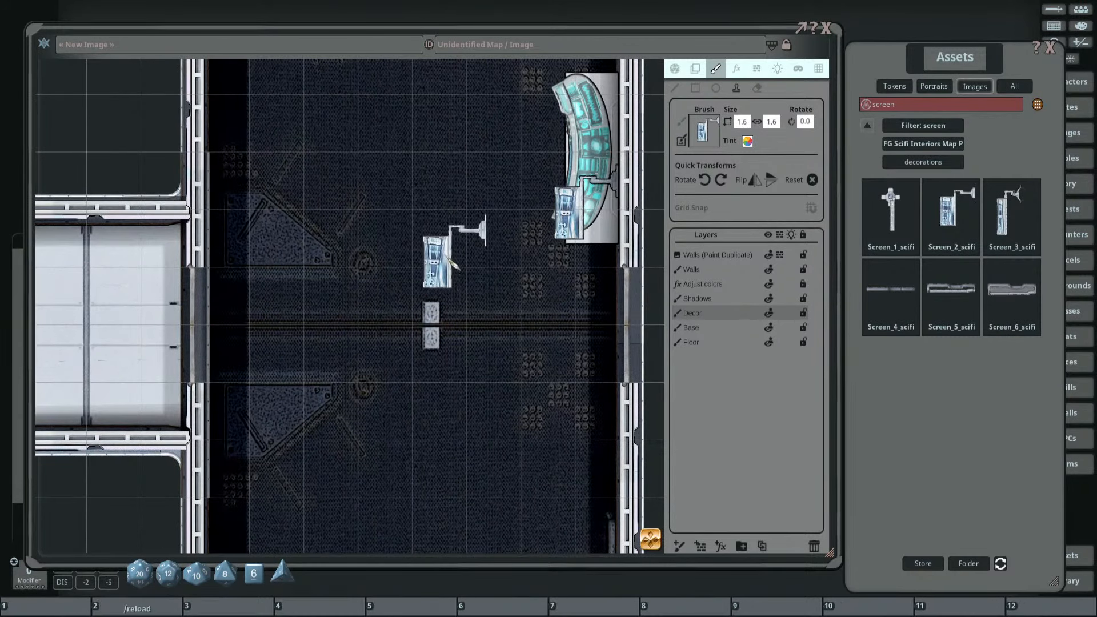
Rotate the Screen_2 brush to 270 degrees, size it to 1.3 by 1.3, and stamp it beside the dark room's upper-right med bed.
left_click_drag(453, 239, 463, 325)
scroll(413, 279, "down", 2)
left_click_drag(413, 247, 432, 320)
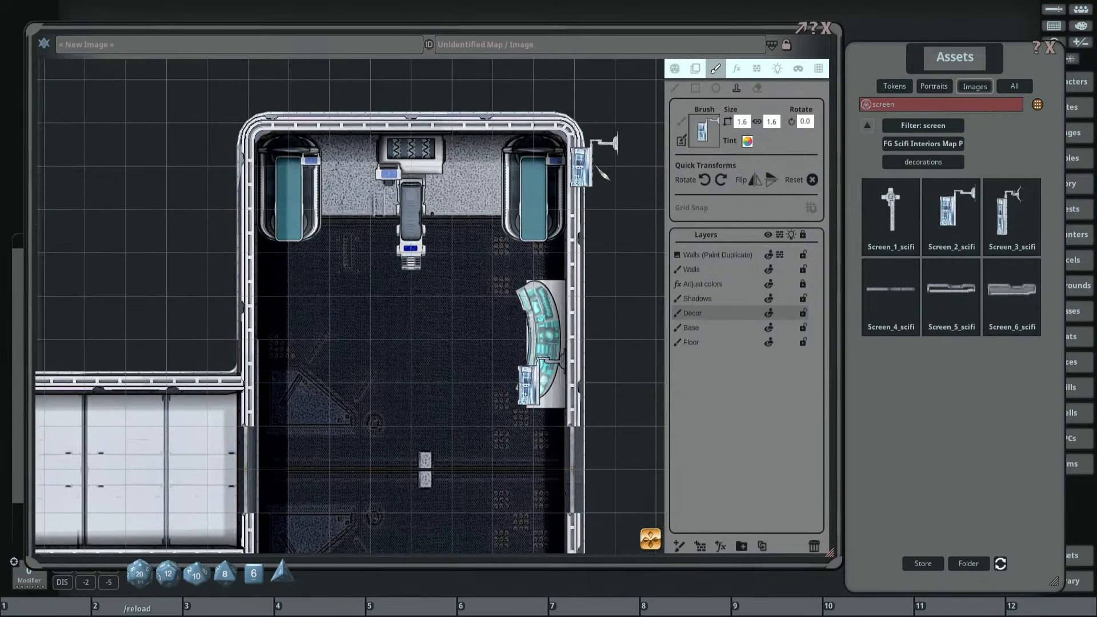
scroll(467, 166, "down", 5)
scroll(517, 177, "down", 4)
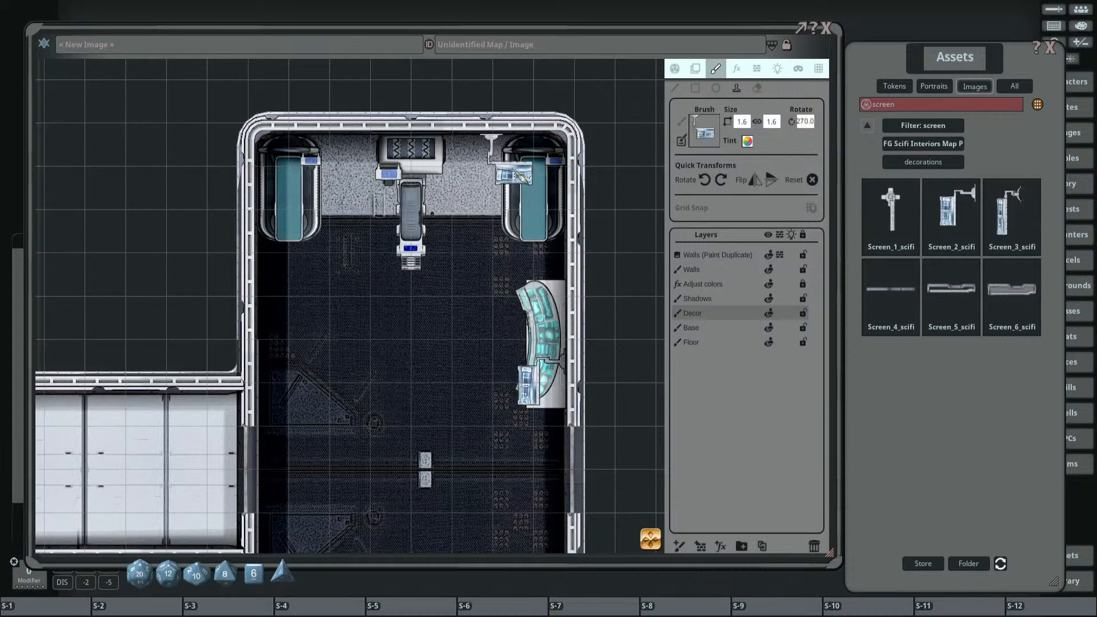
scroll(521, 177, "down", 3)
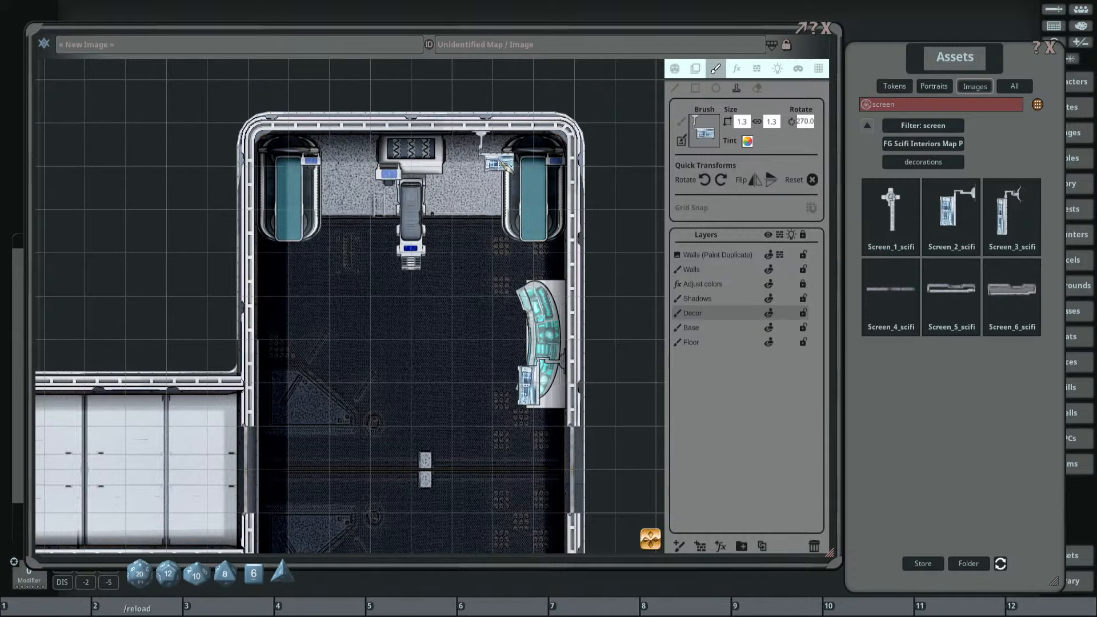
left_click(495, 155)
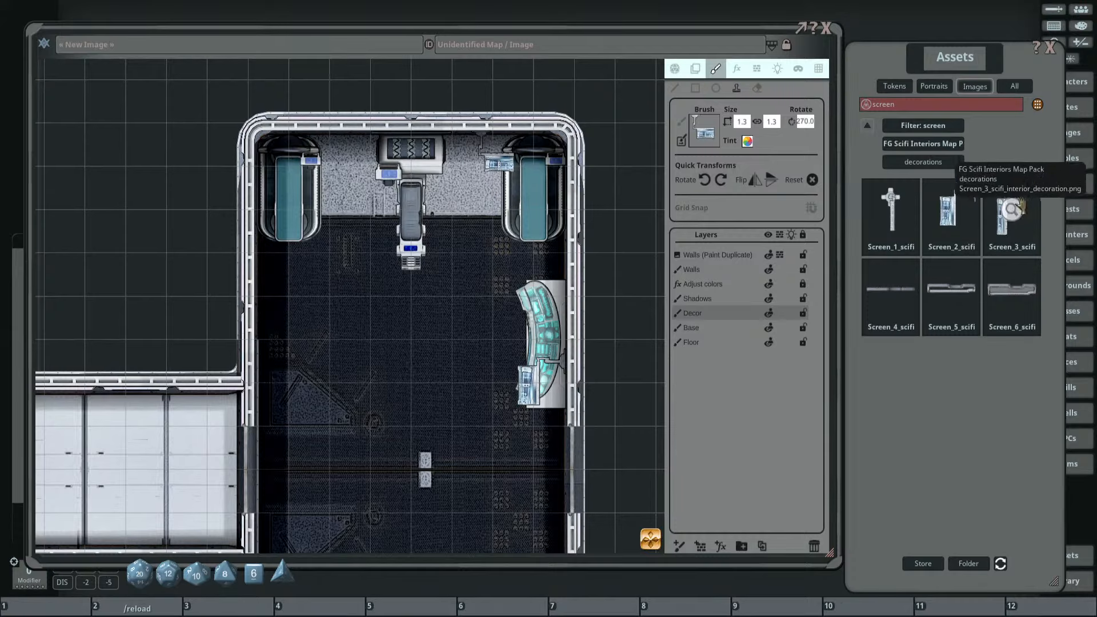
Load Screen_3, size it to 1.0 by 1.0, rotate it to 180 degrees, and stamp it against the upper-left med bed's inner side.
left_click_drag(1013, 216, 705, 131)
scroll(360, 173, "down", 6)
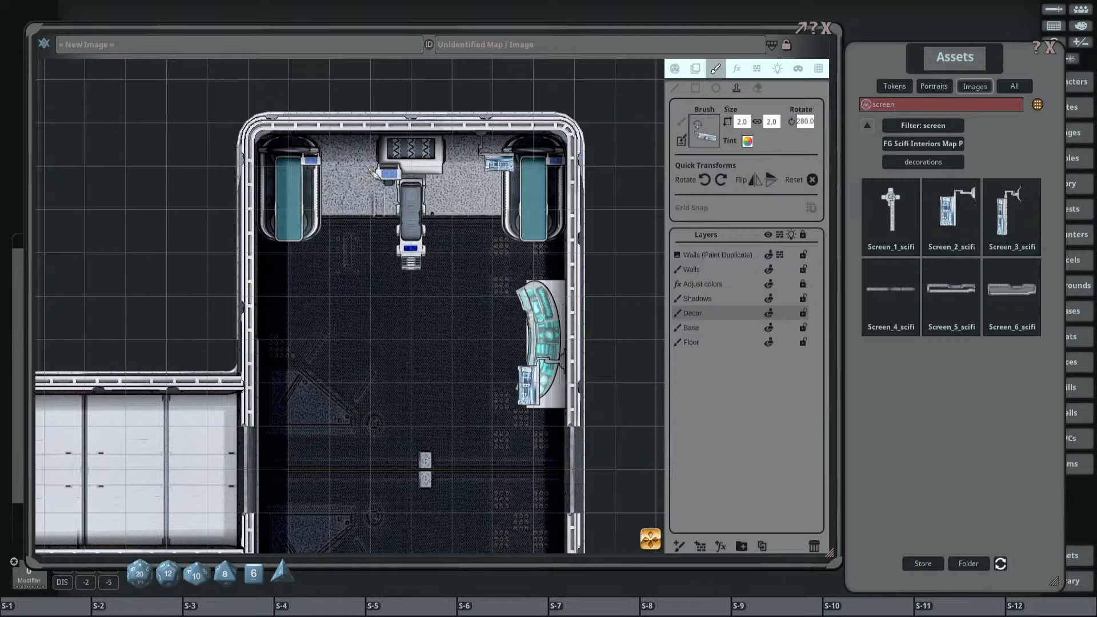
scroll(352, 182, "down", 5, "ctrl")
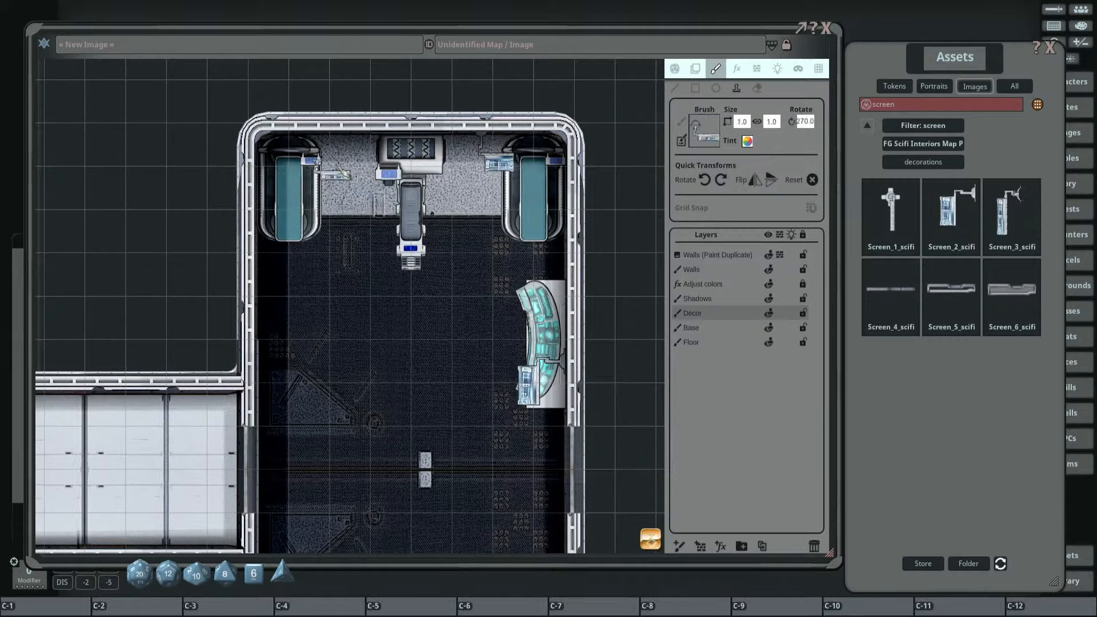
scroll(296, 201, "down", 19, "shift")
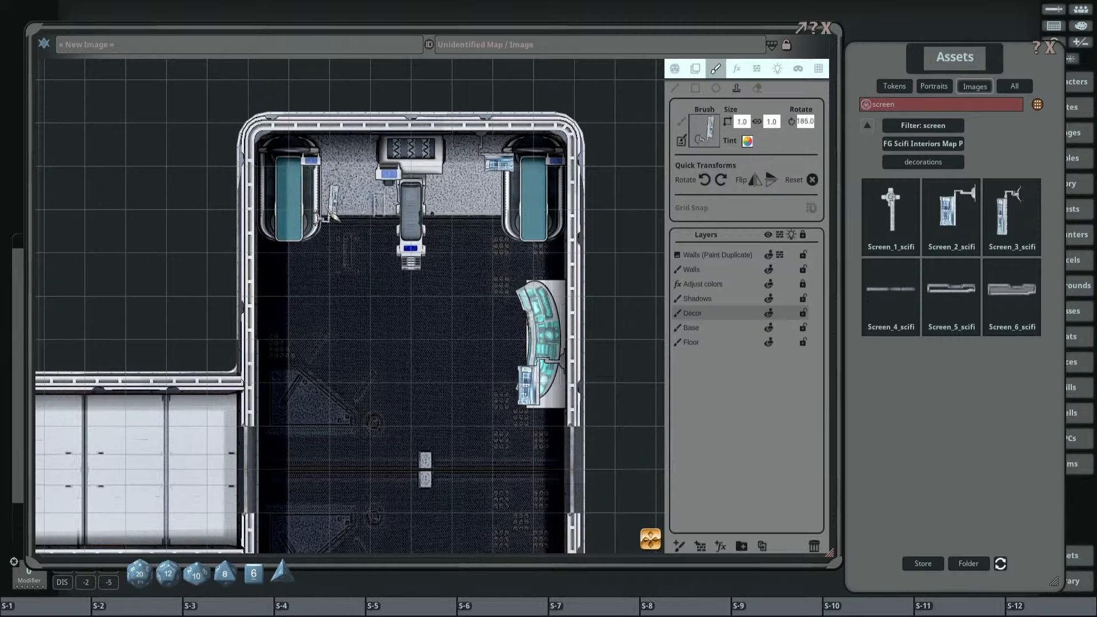
scroll(320, 218, "up", 1, "shift")
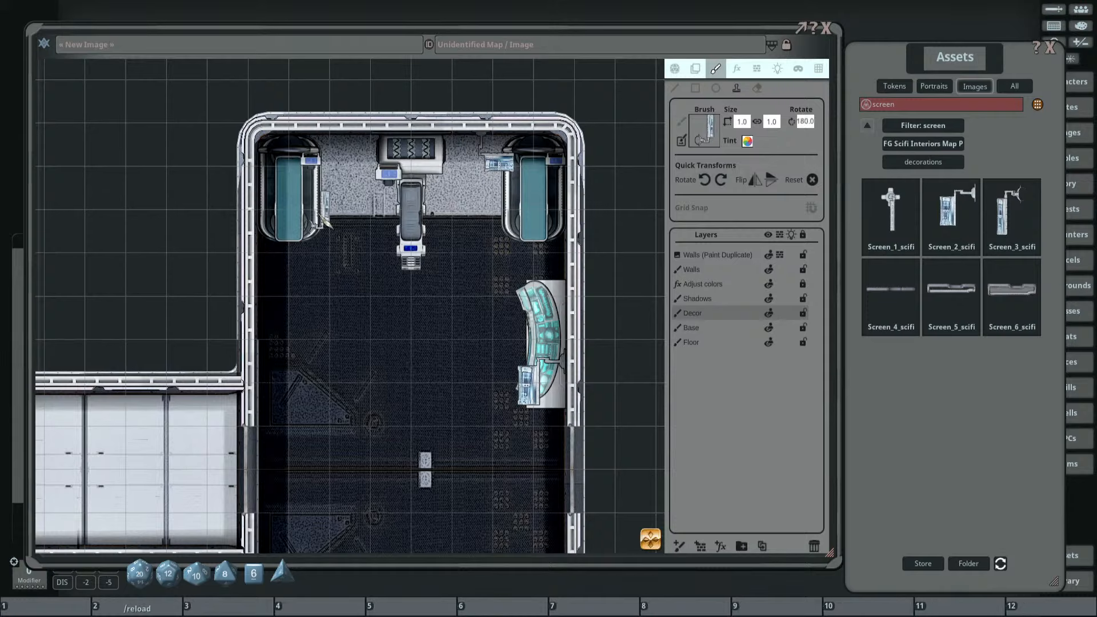
left_click(321, 217)
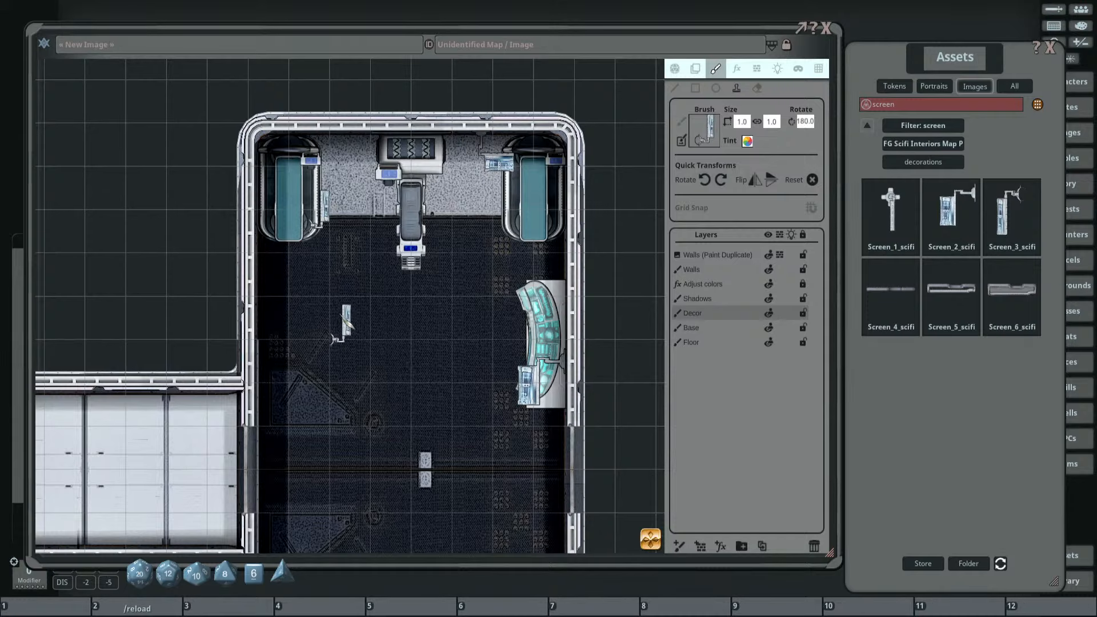
Load the long notched screen as the brush, size it to 1.9 by 0.6, and rotate it to 5 degrees.
left_click_drag(345, 325, 348, 273)
scroll(346, 320, "down", 4)
left_click_drag(345, 330, 366, 294)
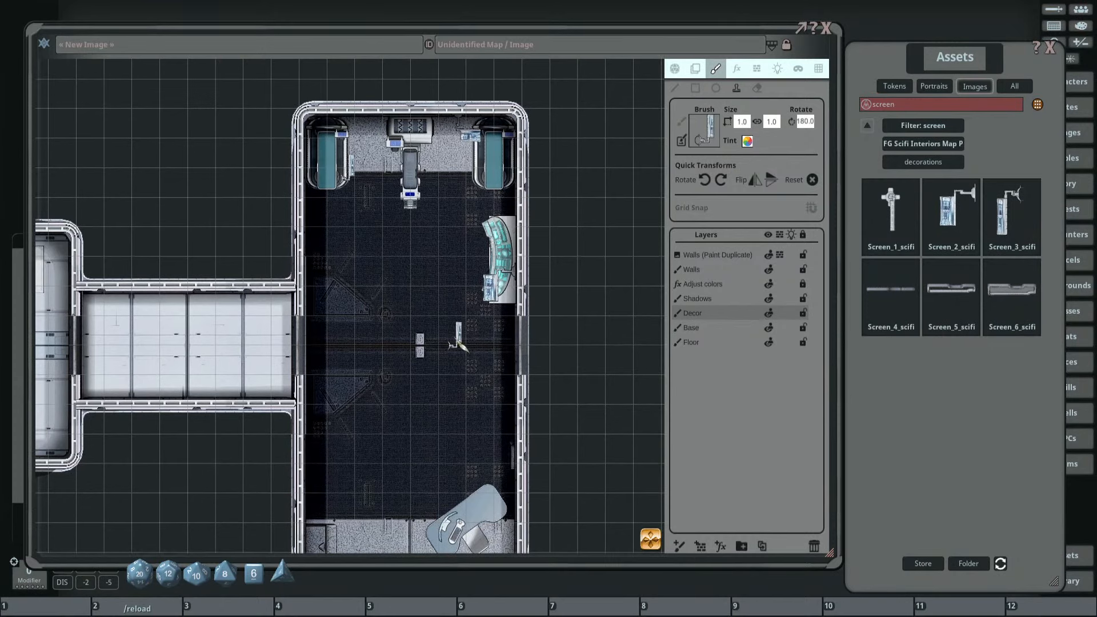
scroll(458, 338, "up", 3)
left_click_drag(461, 351, 453, 223)
left_click_drag(424, 366, 429, 321)
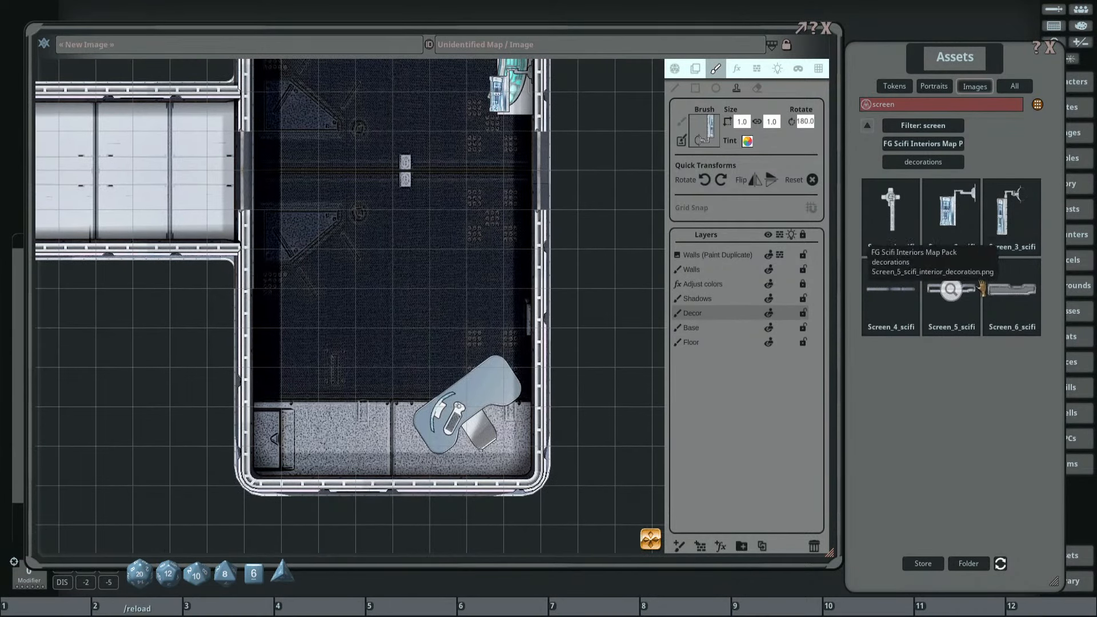
left_click_drag(717, 146, 700, 142)
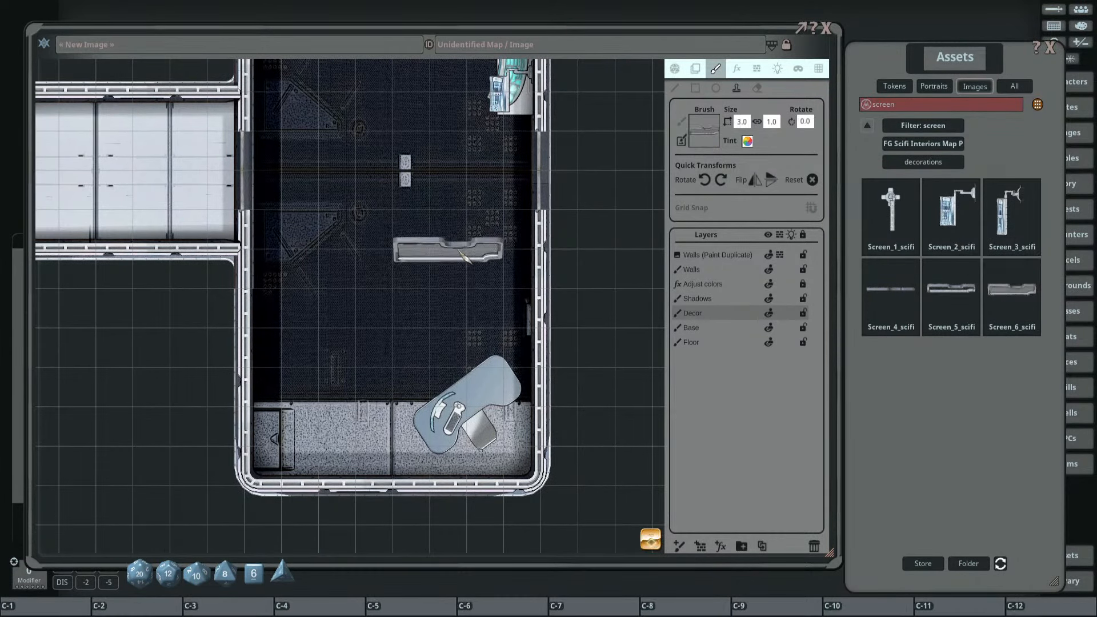
scroll(449, 250, "down", 4)
scroll(459, 252, "up", 13)
scroll(493, 363, "up", 8)
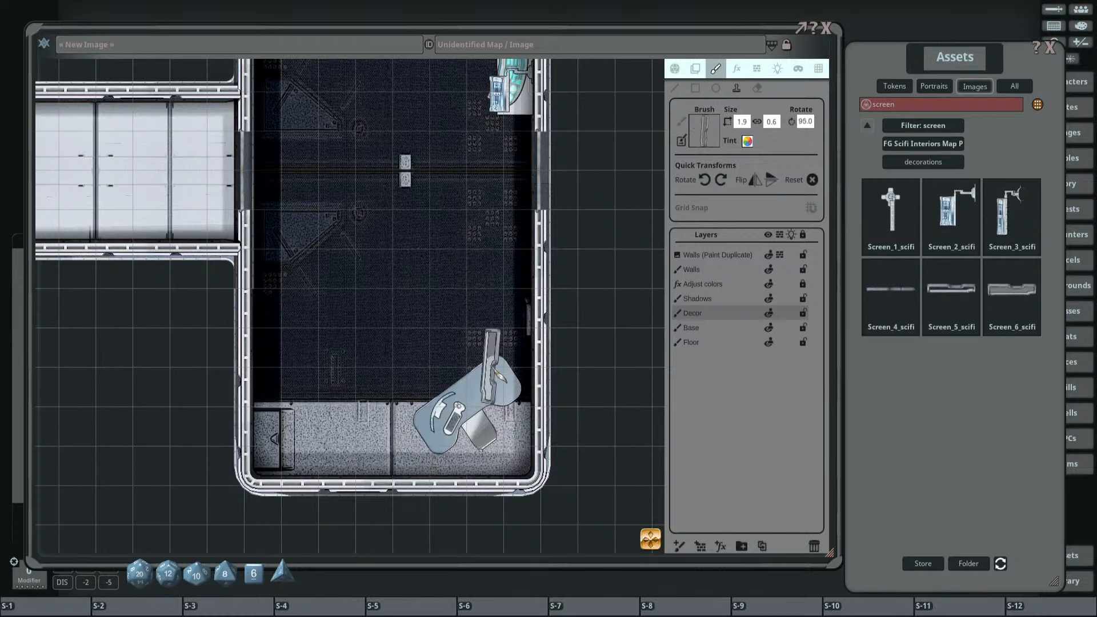
left_click_drag(459, 267, 460, 465)
scroll(380, 172, "down", 20)
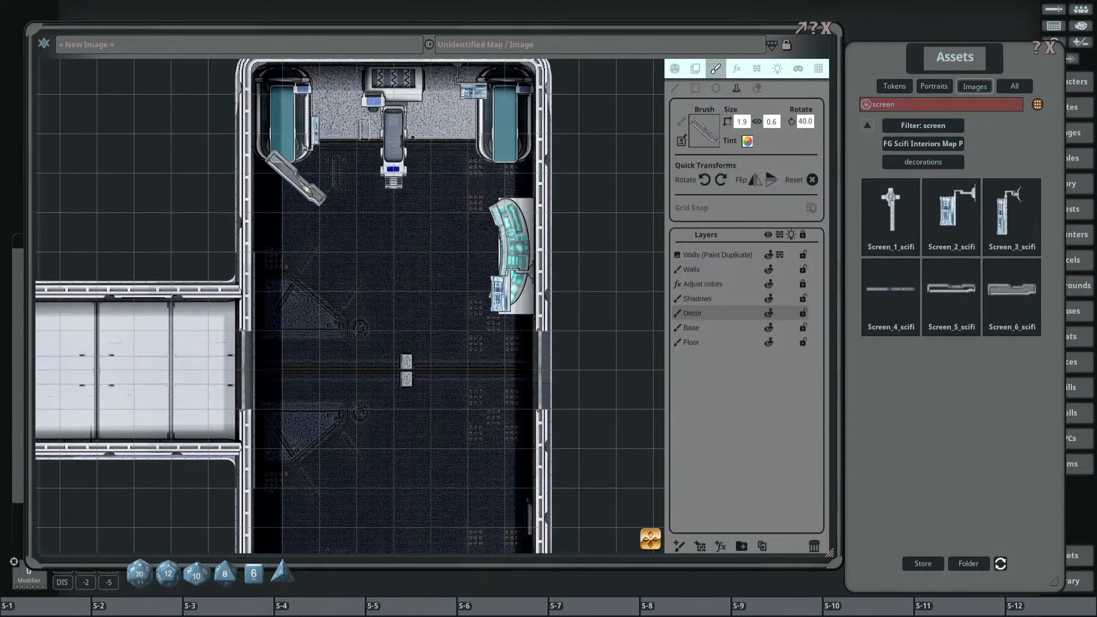
scroll(363, 188, "up", 2)
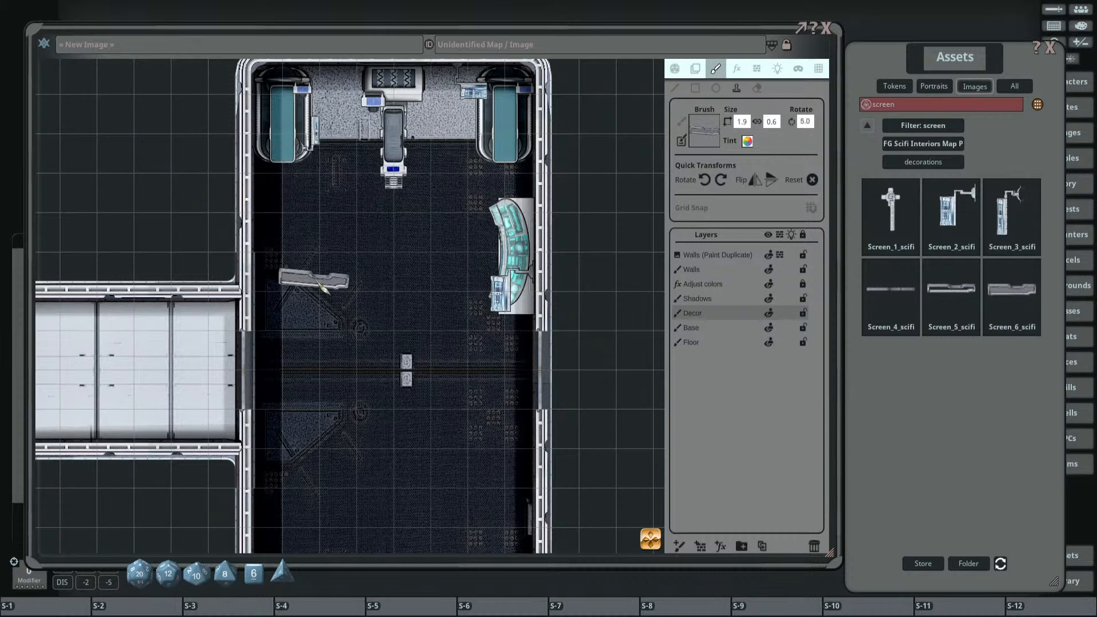
Look over the dark room and the white room with its tables for a spot that suits the long screen.
left_click_drag(328, 292, 389, 119)
scroll(412, 203, "down", 1)
left_click_drag(416, 245, 444, 210)
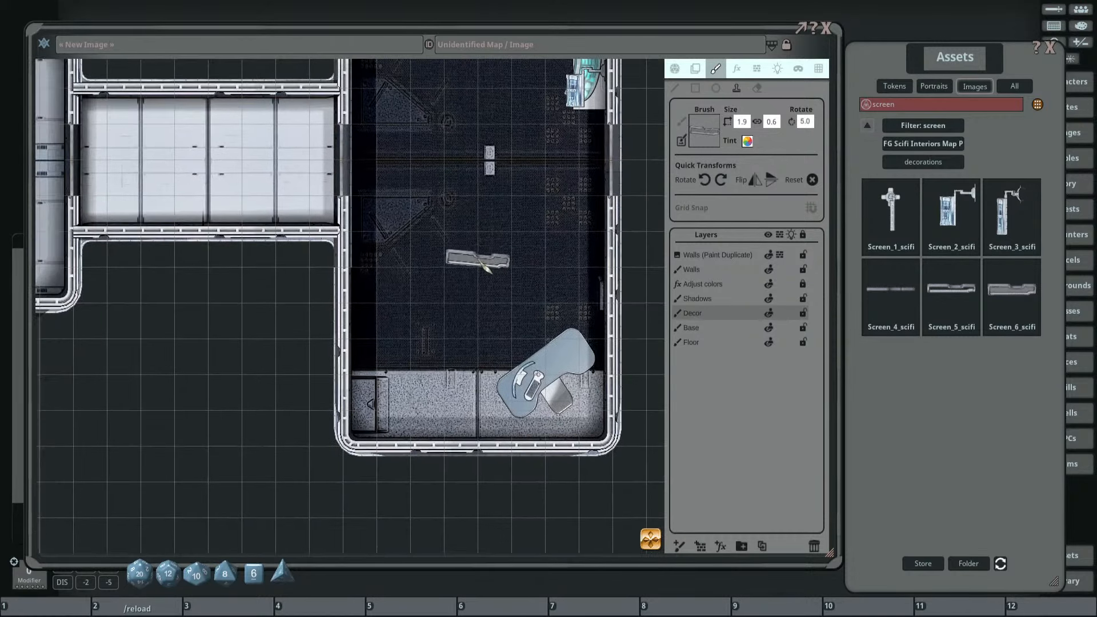
scroll(484, 256, "down", 4)
left_click_drag(502, 305, 571, 379)
left_click_drag(468, 337, 446, 308)
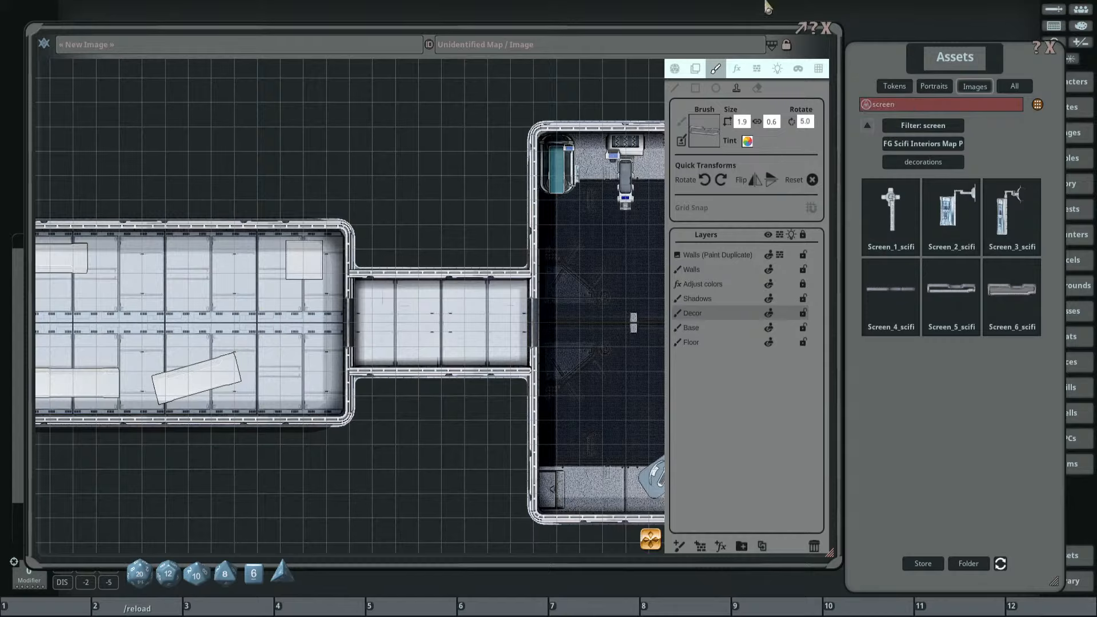
scroll(411, 186, "down", 3)
scroll(640, 202, "up", 4)
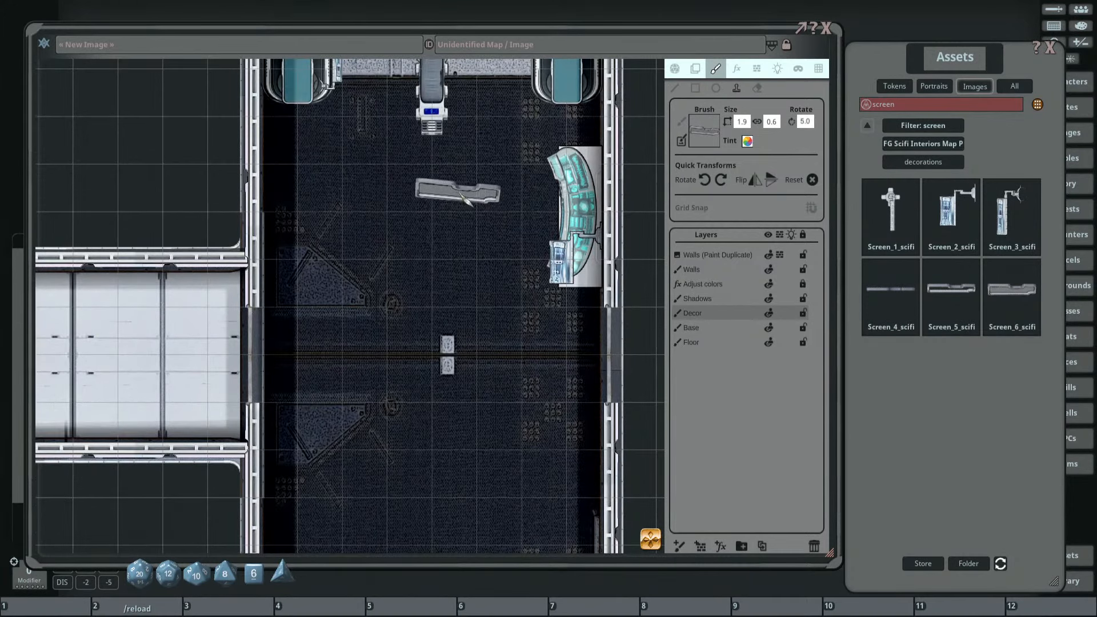
left_click_drag(375, 211, 654, 114)
left_click_drag(320, 204, 599, 175)
mouse_move(349, 174)
left_mouse_down()
mouse_move(589, 170)
mouse_move(646, 211)
left_mouse_up()
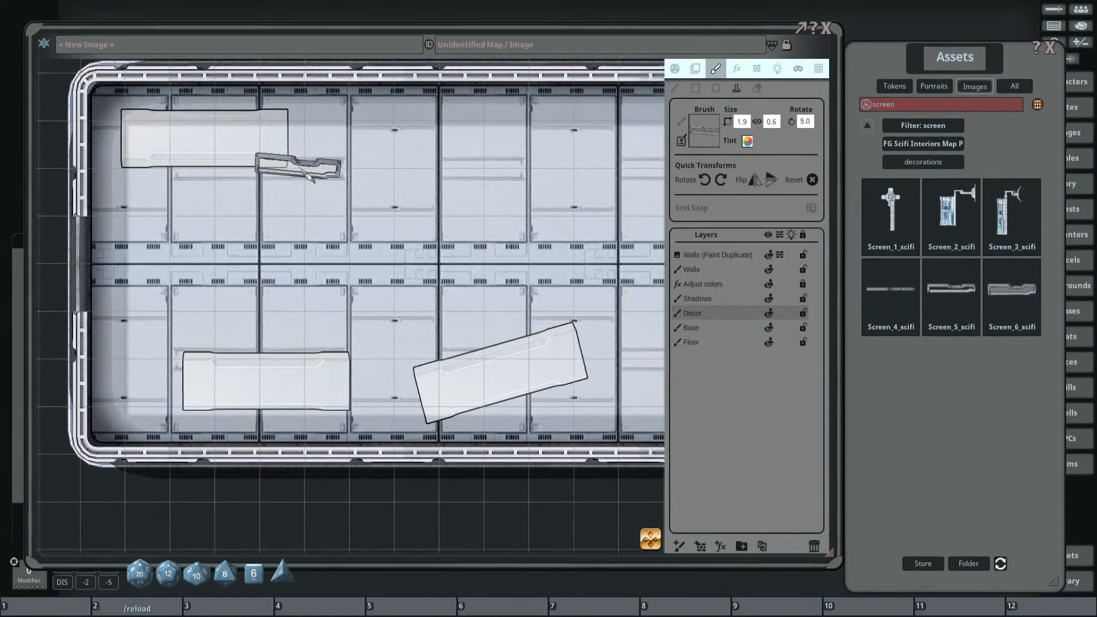
left_click_drag(379, 185, 405, 230)
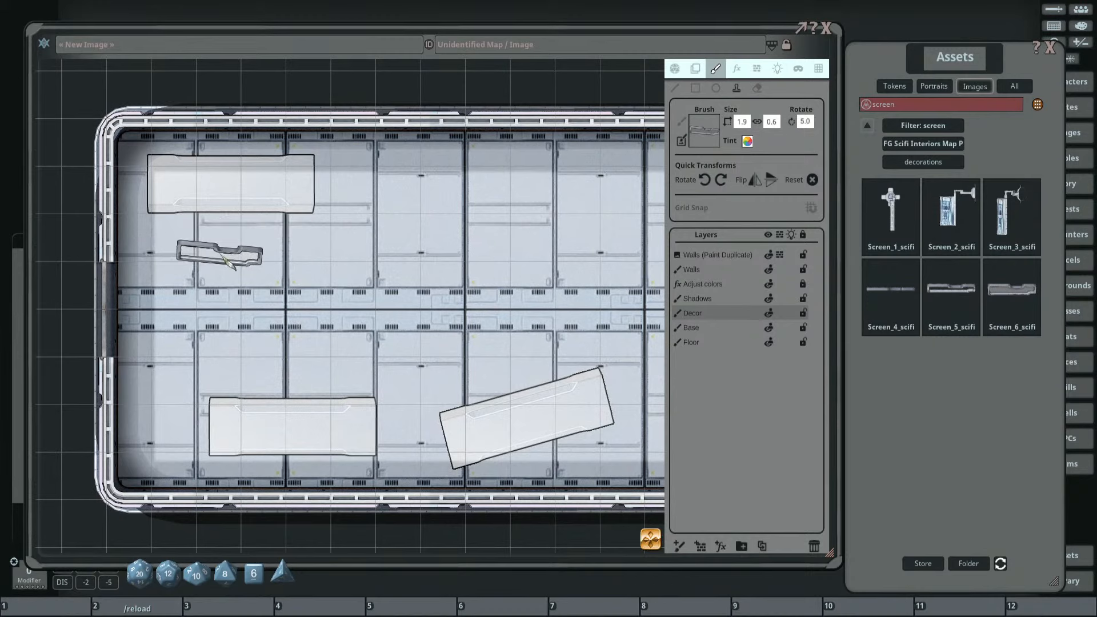
scroll(251, 268, "down", 3)
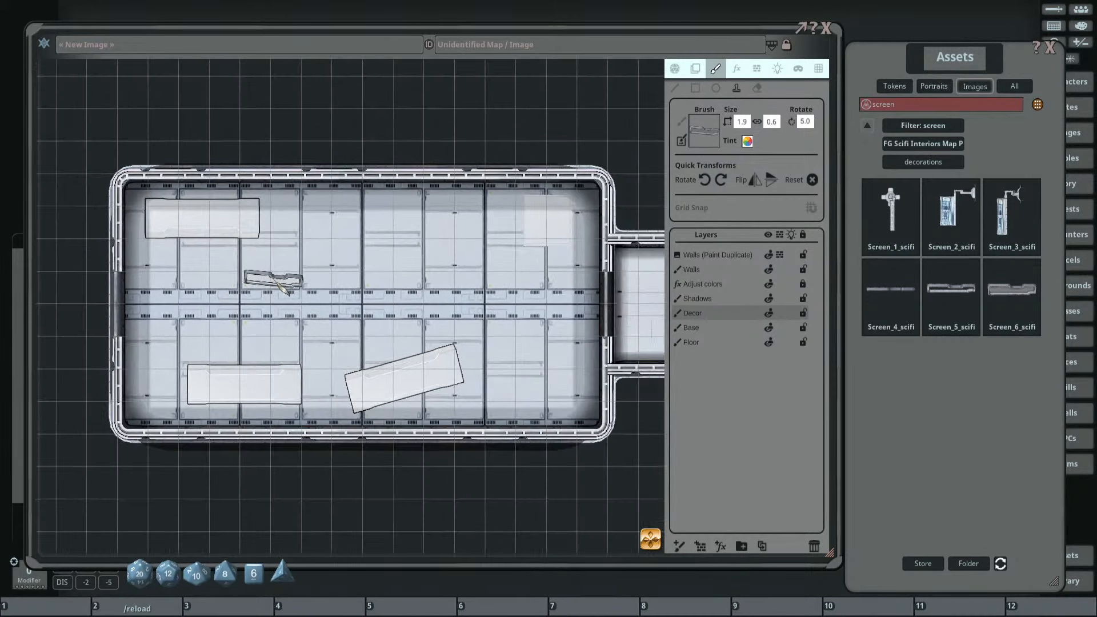
Size the long notched screen brush to 2.4 by 0.8, straighten it to 0 degrees, and try it around the white room's upper-left table.
scroll(281, 289, "up", 2, "ctrl")
scroll(275, 283, "down", 1, "ctrl")
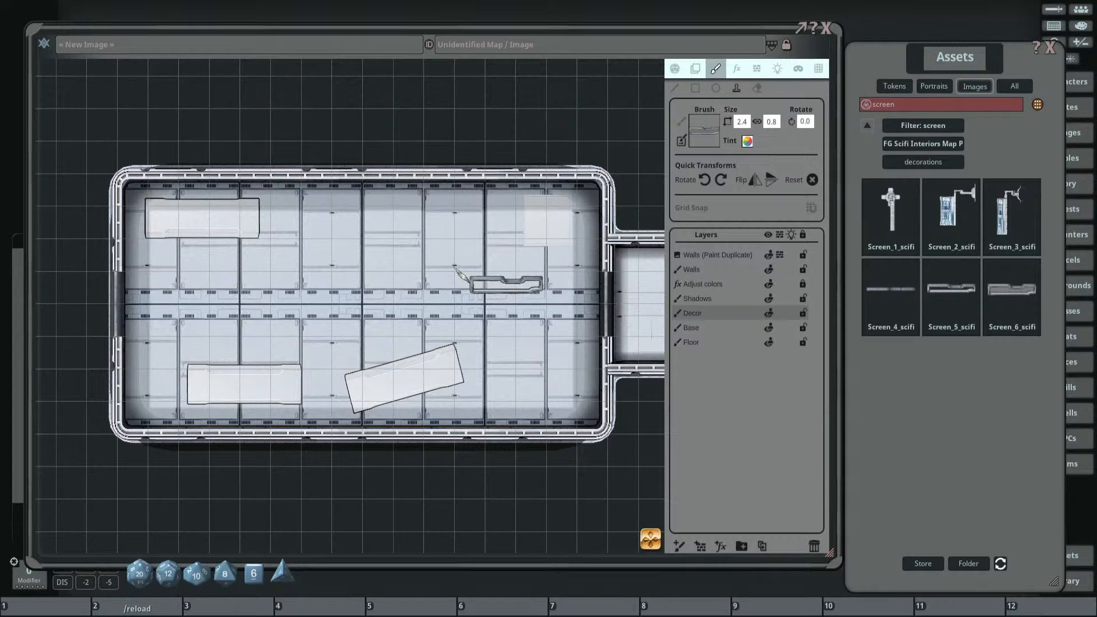
left_click_drag(460, 269, 472, 293)
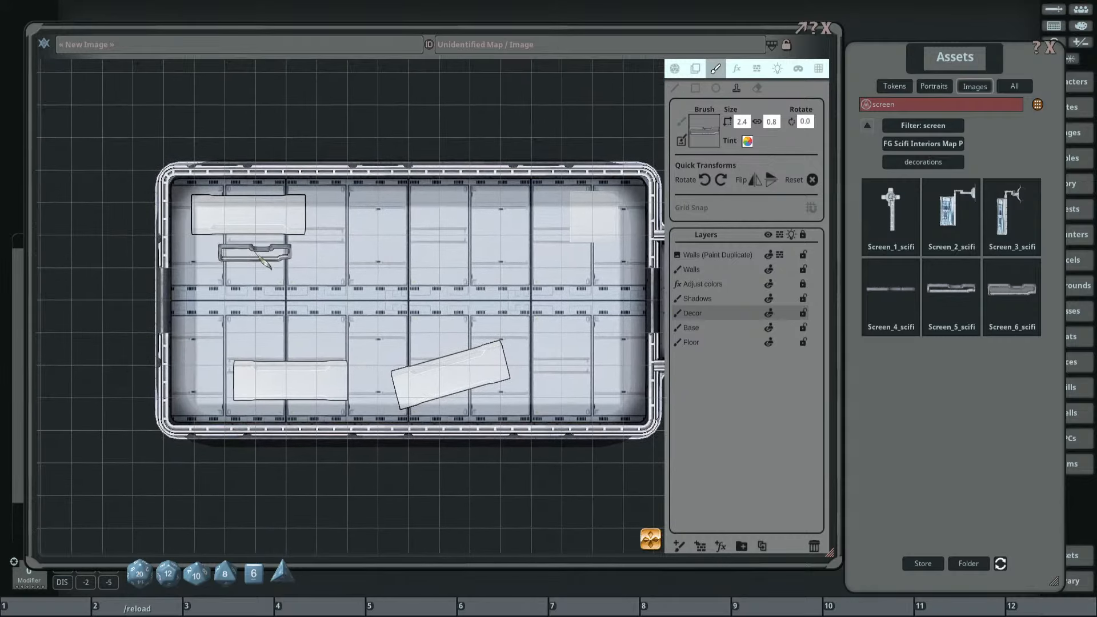
left_click_drag(195, 257, 154, 253)
scroll(158, 254, "up", 1)
scroll(150, 262, "up", 3)
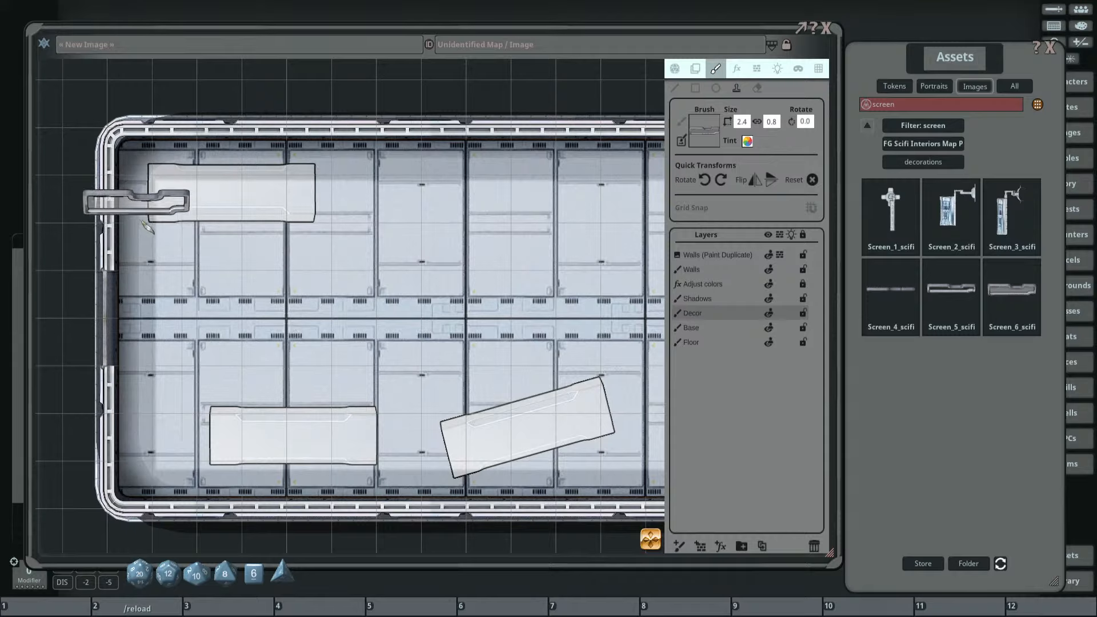
scroll(169, 216, "down", 5)
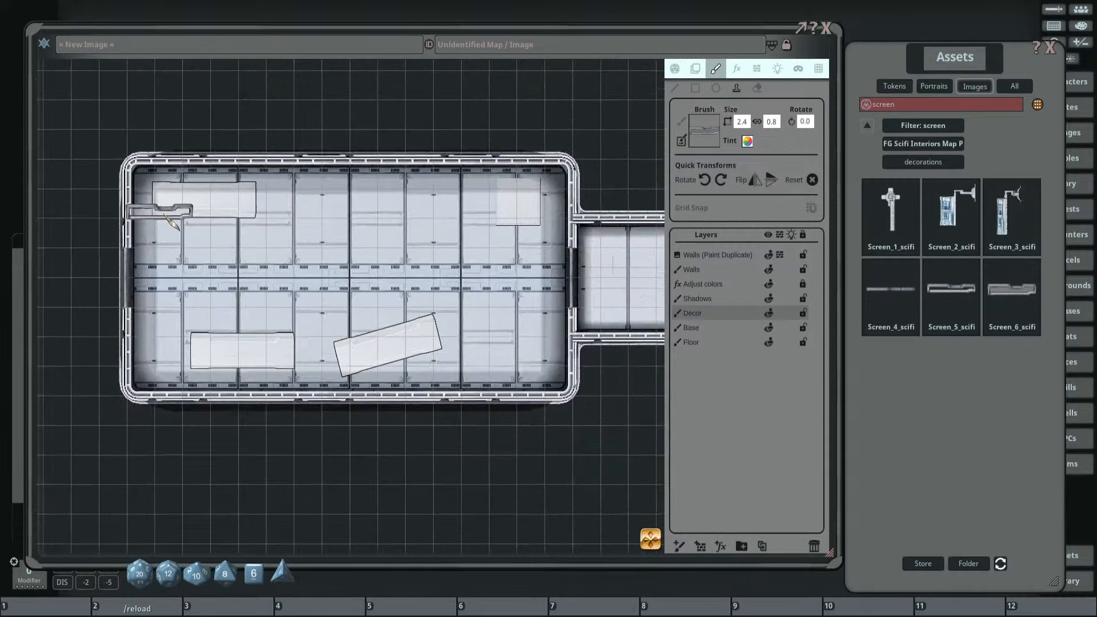
Examine the dark room's med beds, console and walls for a place where the enlarged long screen could fit.
scroll(517, 125, "up", 4)
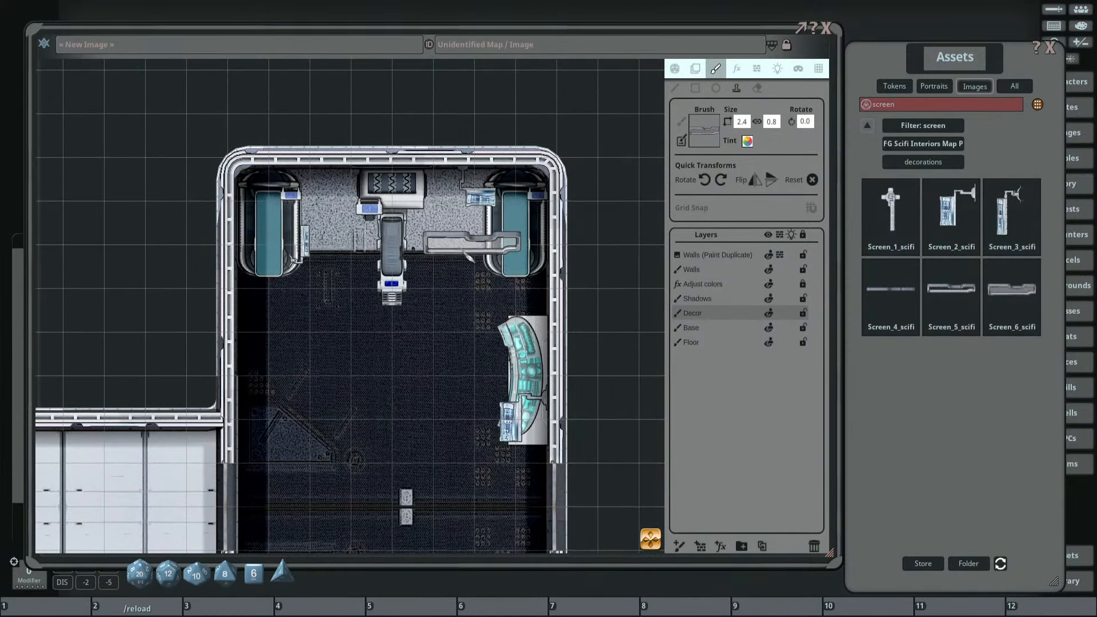
left_click_drag(474, 246, 475, 201)
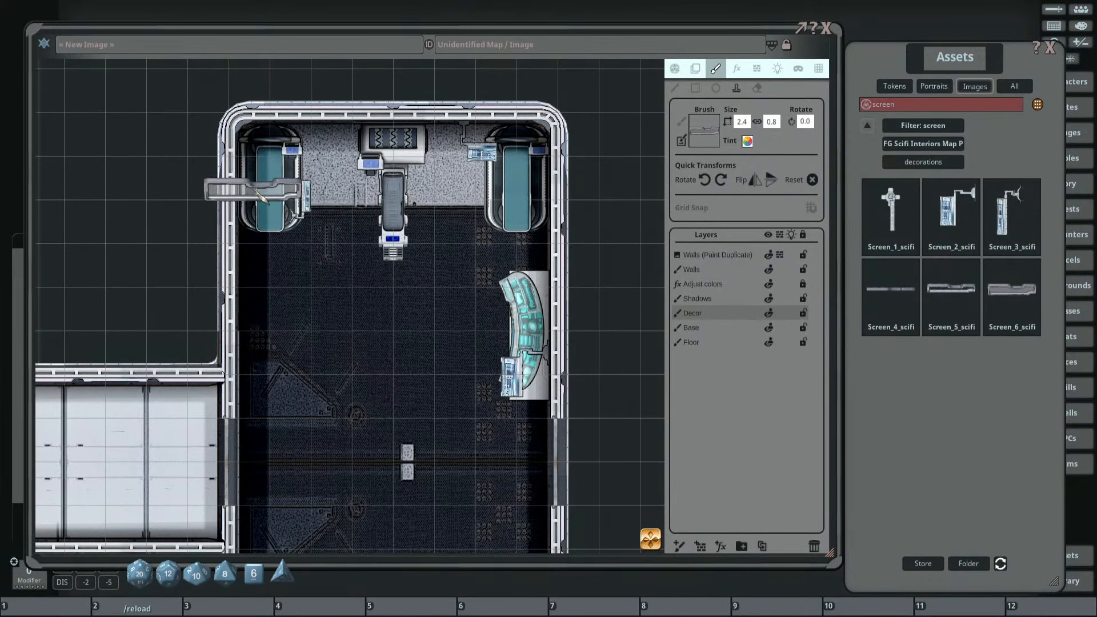
scroll(267, 174, "up", 2)
scroll(394, 260, "down", 4)
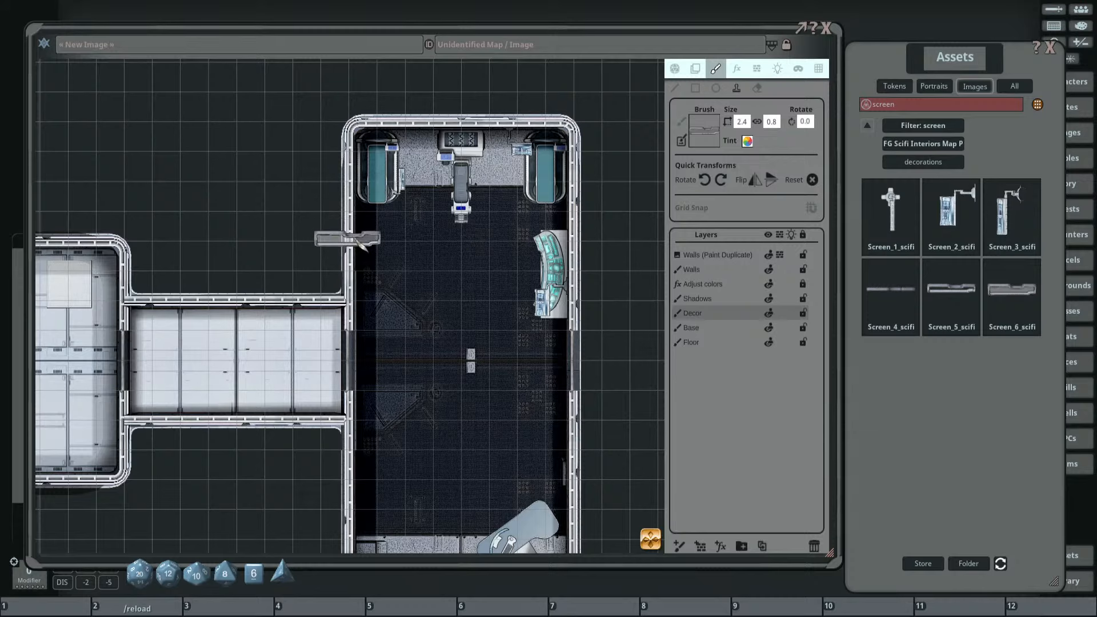
scroll(311, 257, "down", 4)
left_click_drag(311, 258, 328, 242)
scroll(186, 246, "up", 5)
left_click_drag(174, 222, 240, 222)
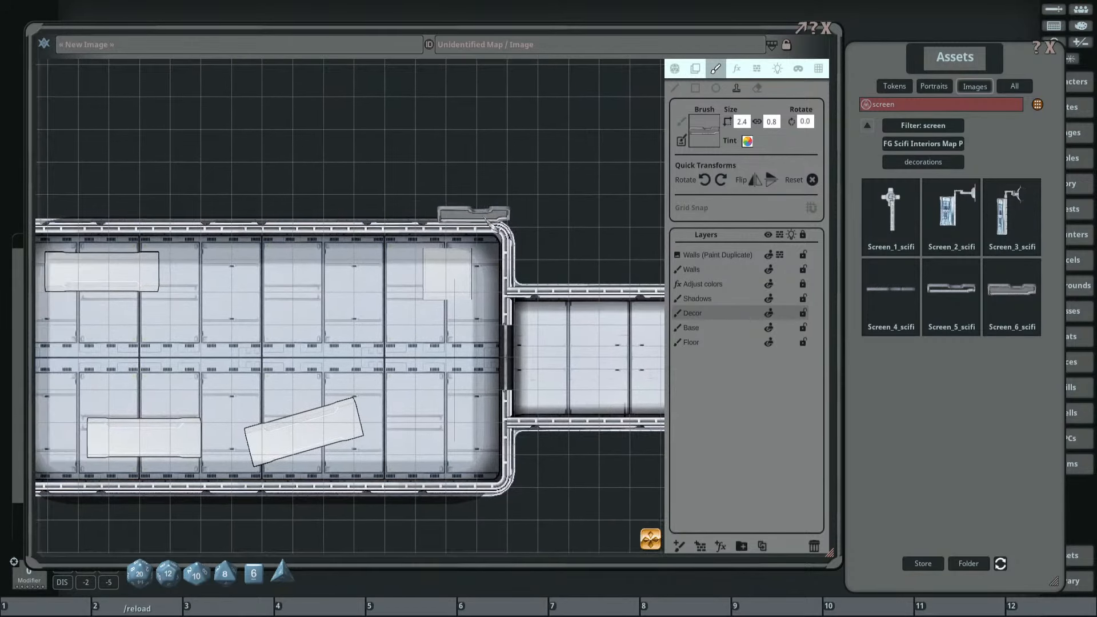
Examine the white room's corners and tables, the corridor and the overall layout as possible locations for the long screen.
scroll(489, 205, "up", 3)
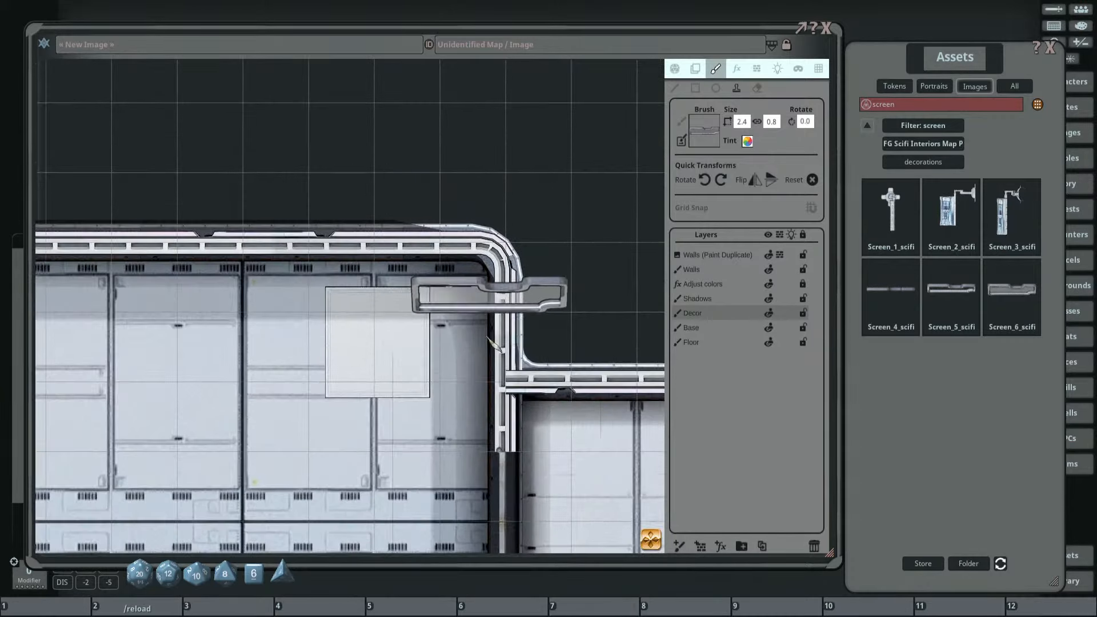
scroll(594, 201, "up", 2)
scroll(589, 200, "down", 3)
scroll(587, 200, "down", 5)
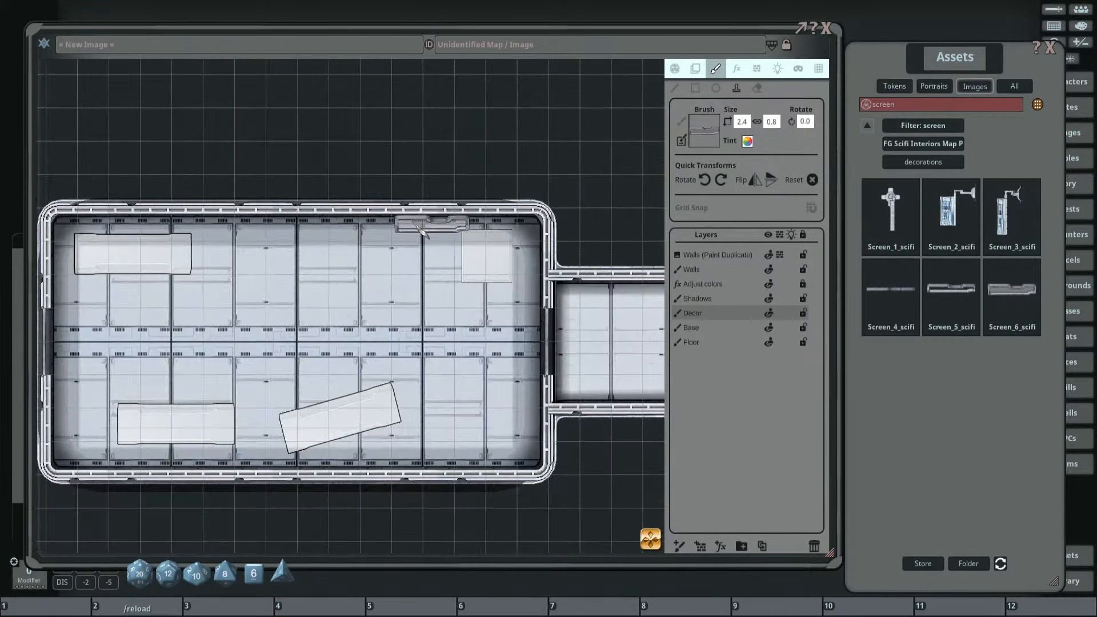
left_click_drag(144, 222, 123, 149)
scroll(45, 132, "up", 1)
left_click_drag(41, 127, 114, 174)
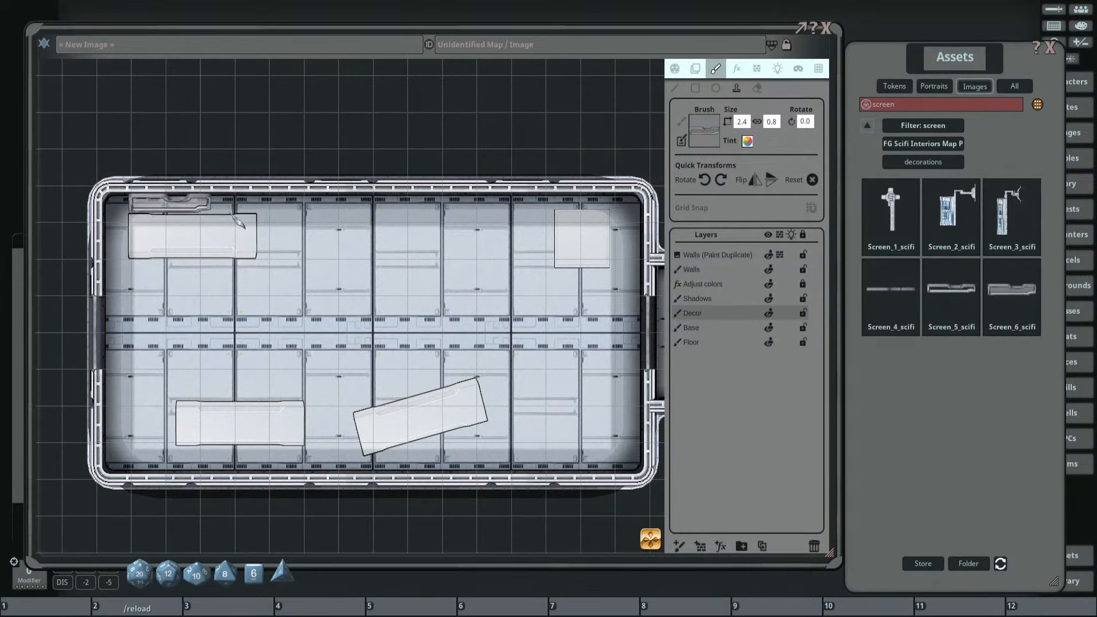
scroll(289, 220, "down", 2)
left_click_drag(284, 213, 208, 201)
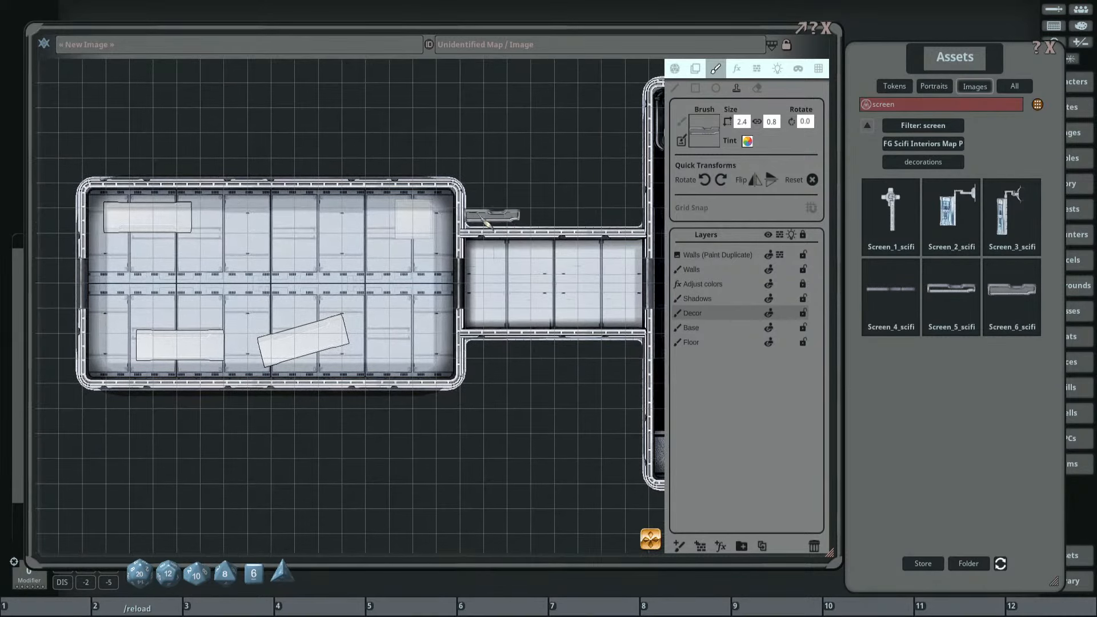
left_click_drag(490, 216, 438, 213)
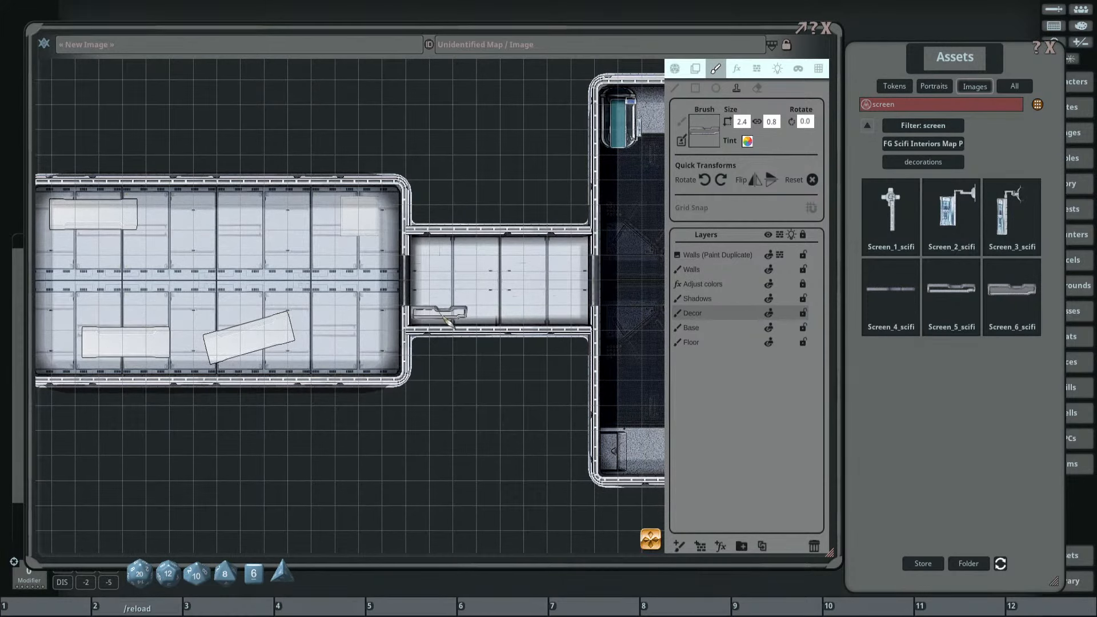
scroll(170, 311, "down", 2)
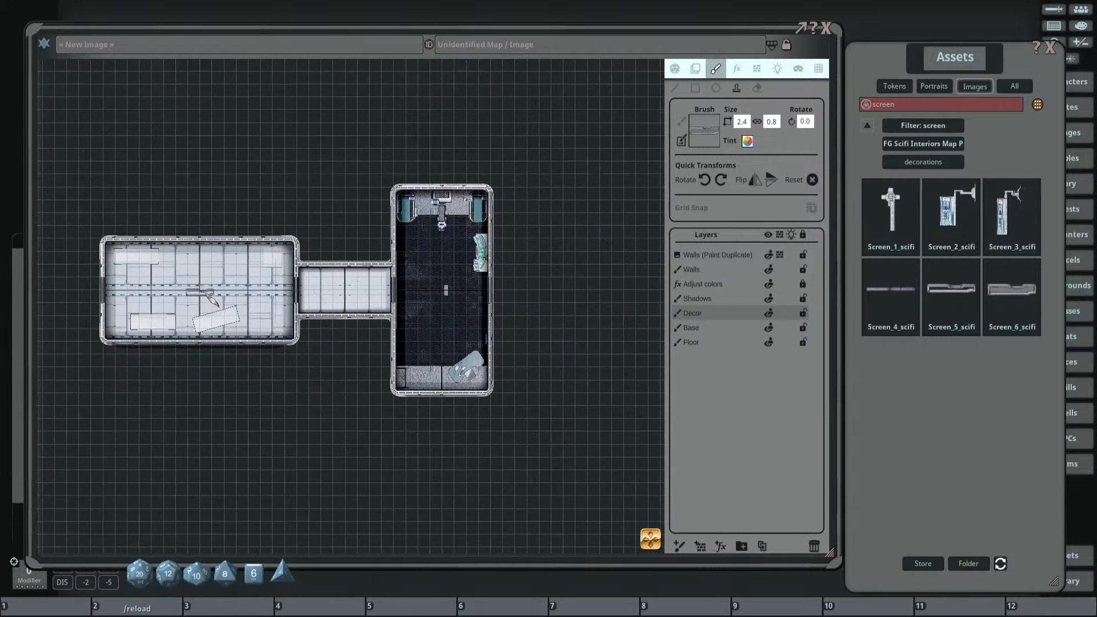
left_click_drag(98, 281, 194, 300)
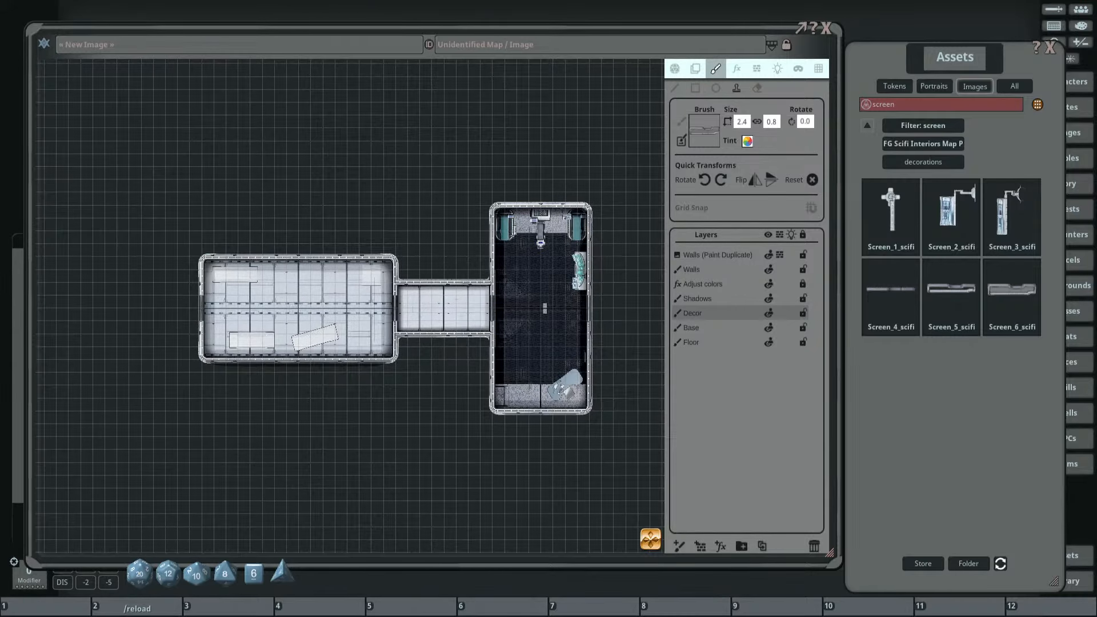
scroll(564, 328, "up", 4)
scroll(565, 249, "down", 3)
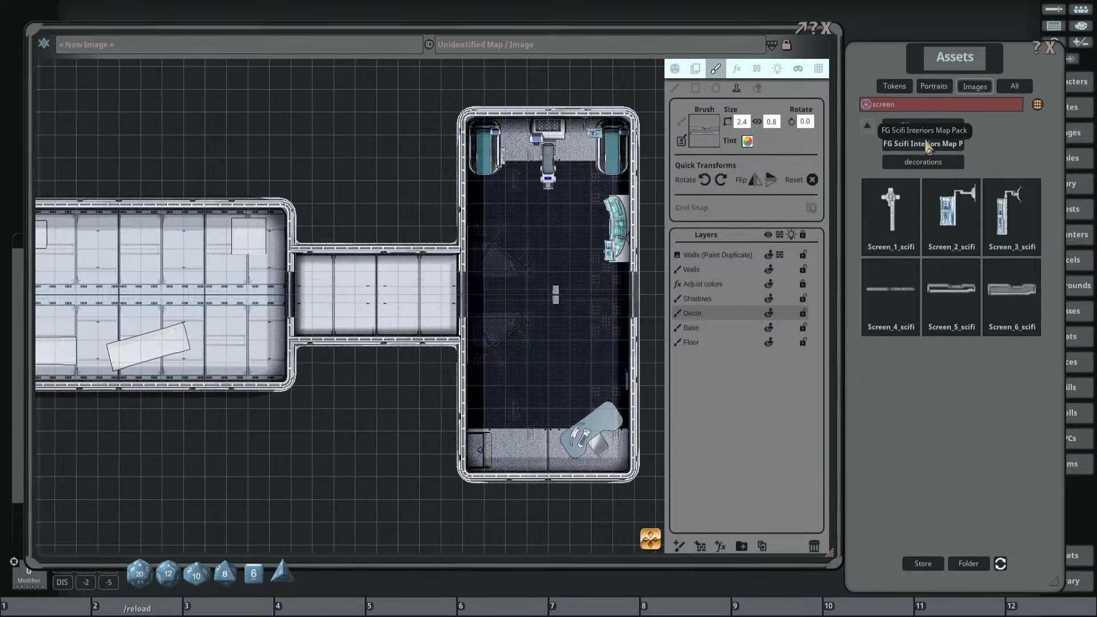
Search the FG Scifi Interiors Map Pack for "crate", load Crate_3 as the brush, and size it to 1.0 by 1.0.
left_click(927, 144)
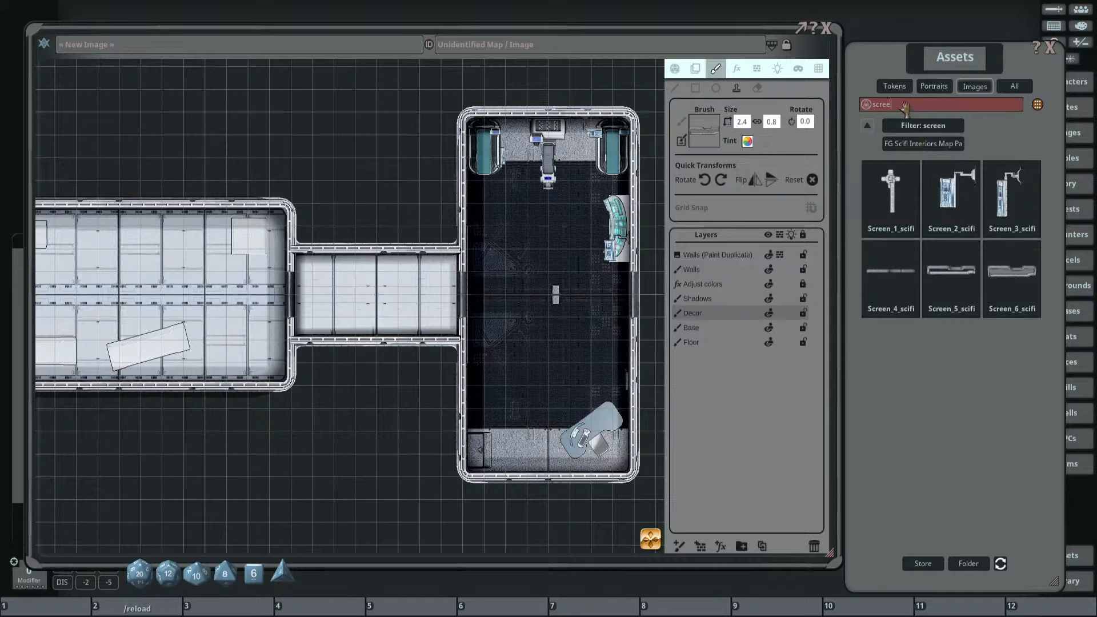
key("Return")
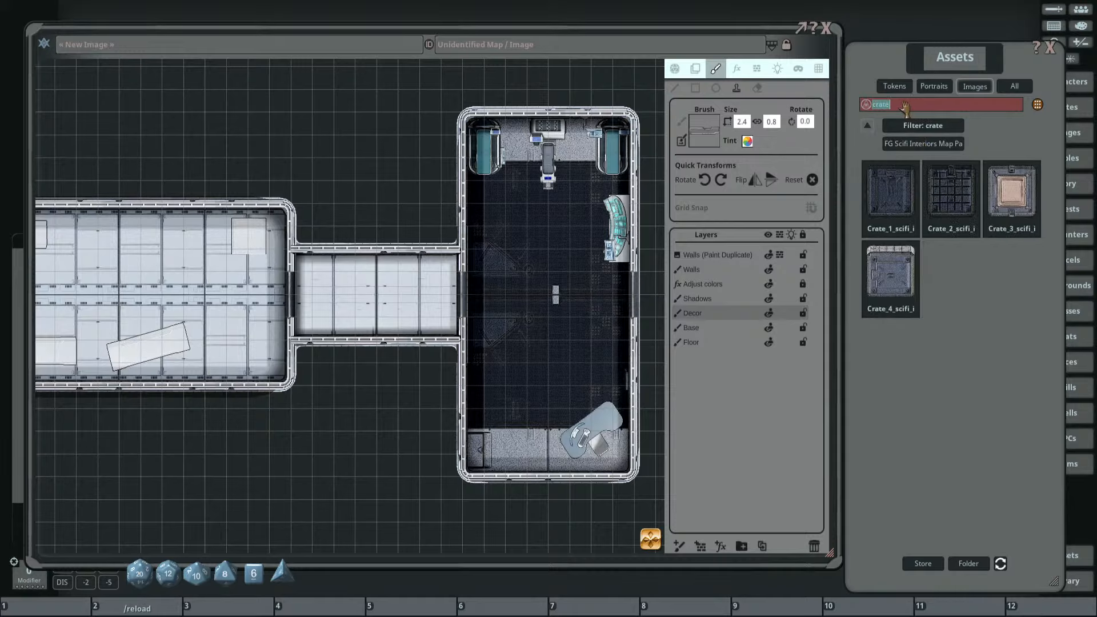
left_click(1012, 192)
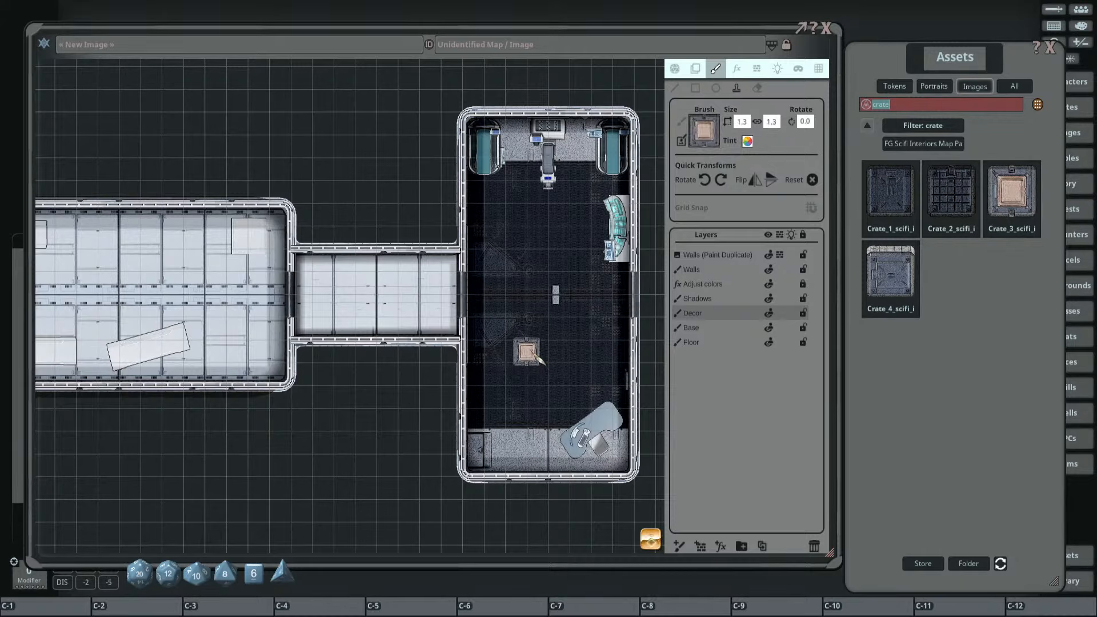
scroll(521, 374, "up", 5)
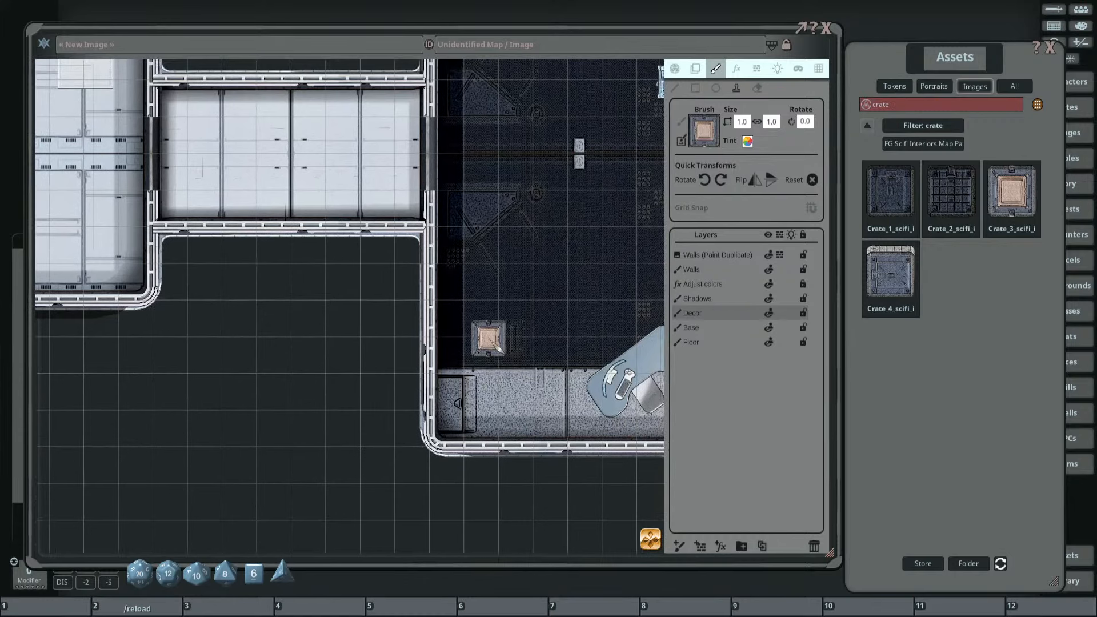
Stamp a cluster of three Crate_3 crates at varied angles in the dark room's lower-left corner, overlapping the middle one on the others.
scroll(479, 374, "up", 1)
scroll(481, 373, "up", 6)
scroll(523, 388, "down", 11)
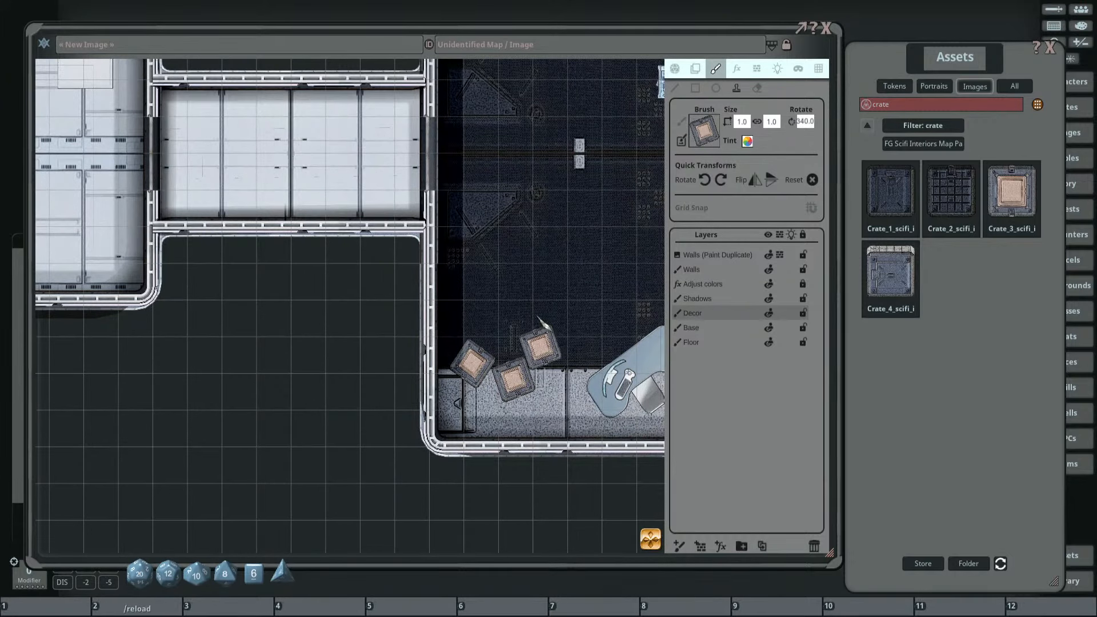
scroll(497, 377, "down", 6)
left_click(498, 378)
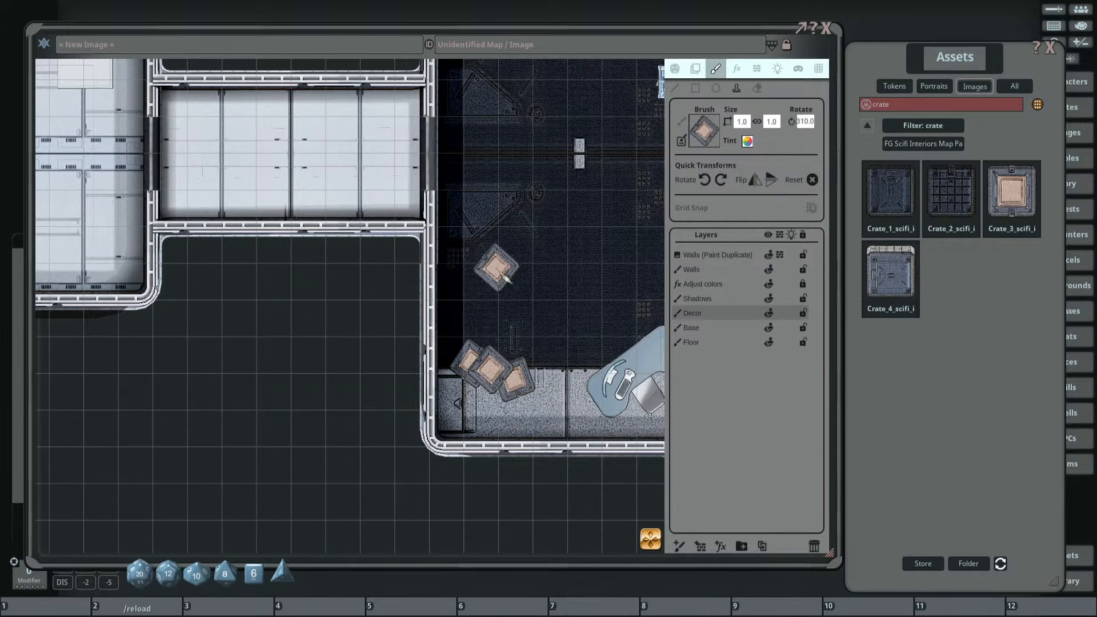
Shrink the crate brush to 0.8 by 0.8, rotate it to 5 degrees, and stamp one crate by the left wall above the cluster.
scroll(497, 270, "down", 10)
scroll(493, 310, "down", 2)
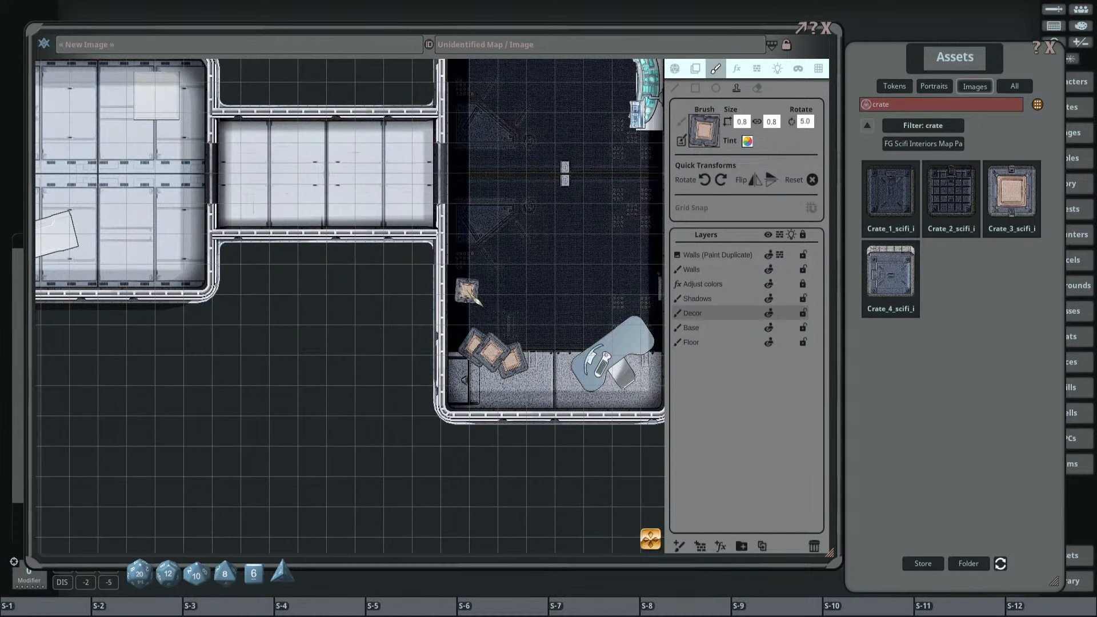
left_click_drag(518, 229, 479, 332)
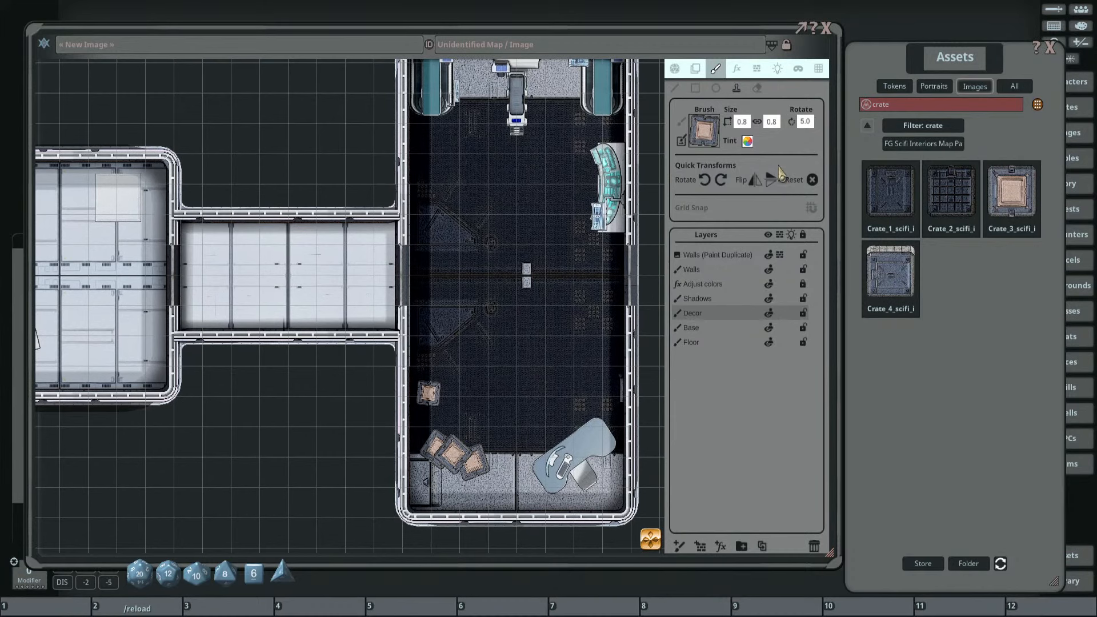
left_click_drag(471, 207, 513, 226)
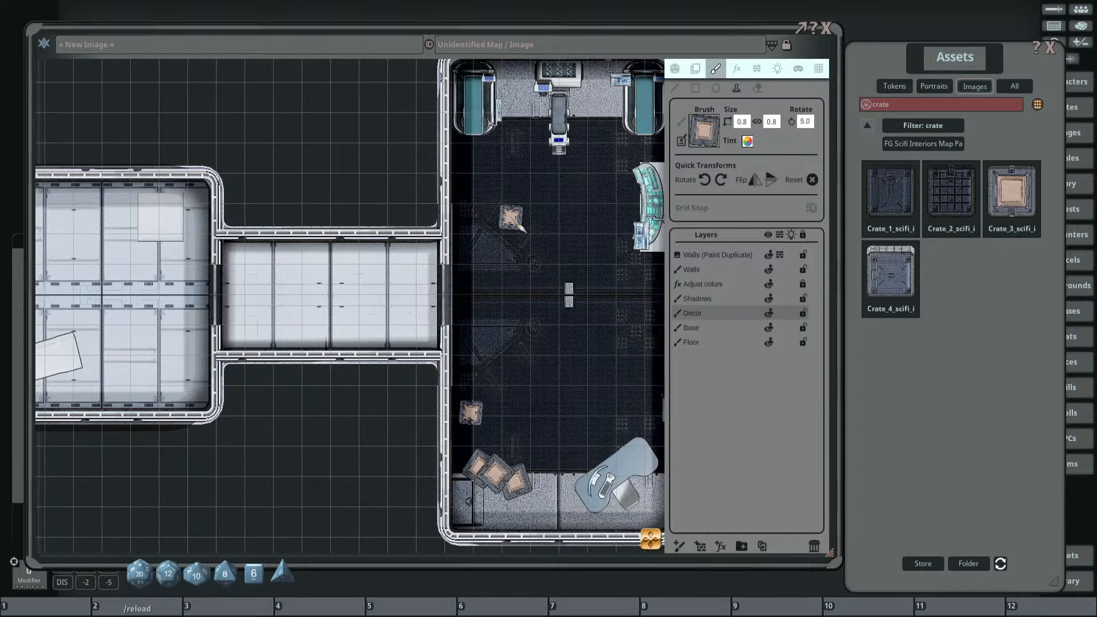
left_click_drag(571, 218, 515, 226)
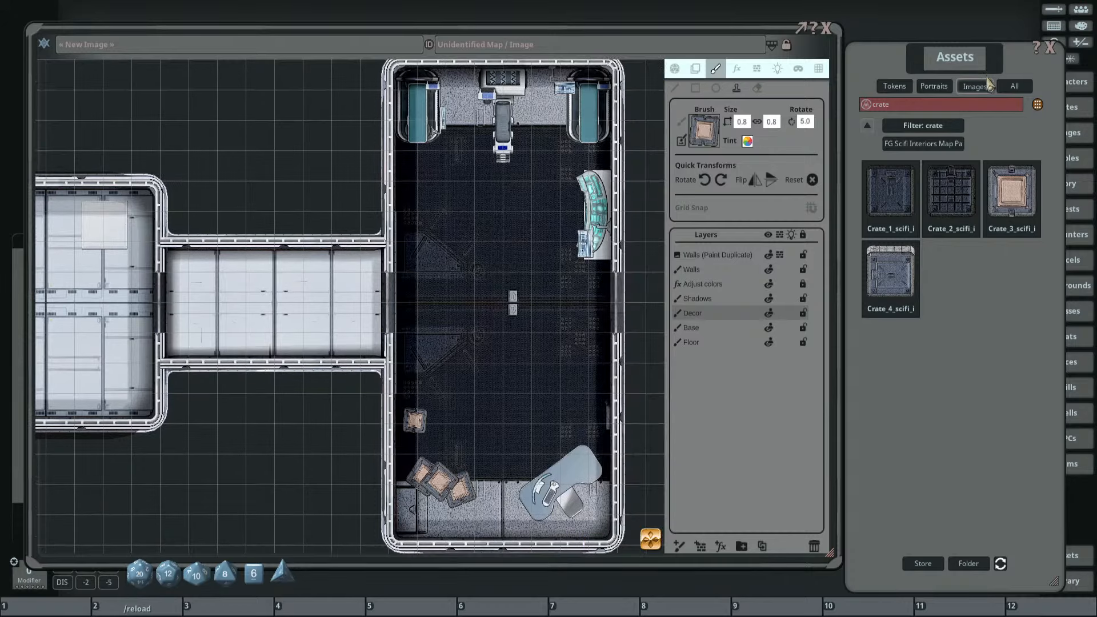
Clear the crate search and browse the map pack's decorations folder to the page with the cupboards and desks.
left_click_drag(893, 57, 896, 52)
left_click(886, 129)
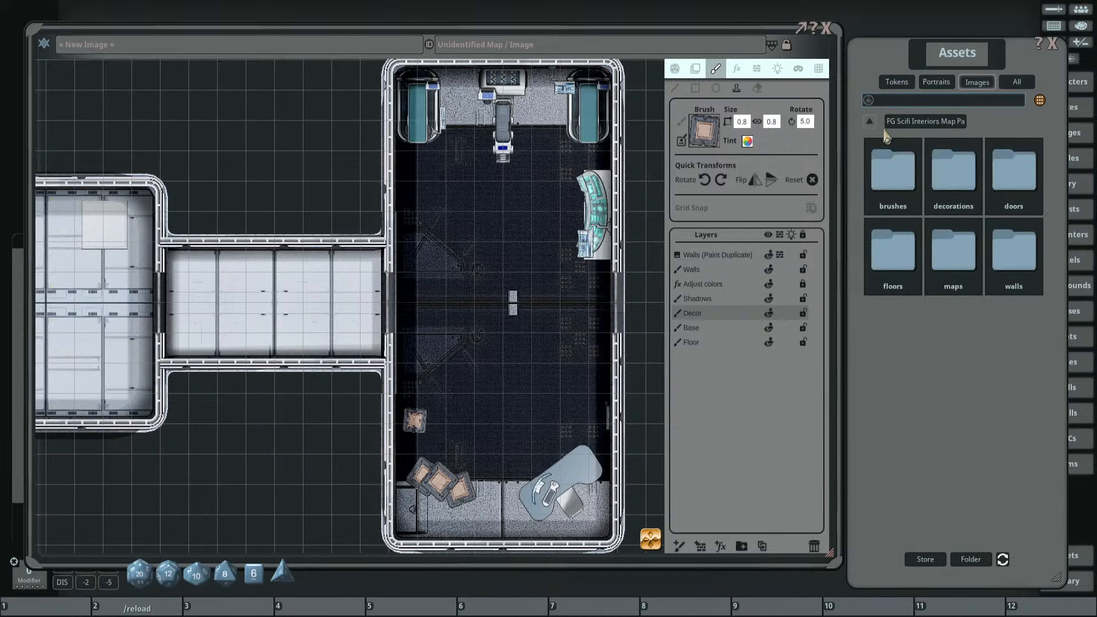
left_click(946, 175)
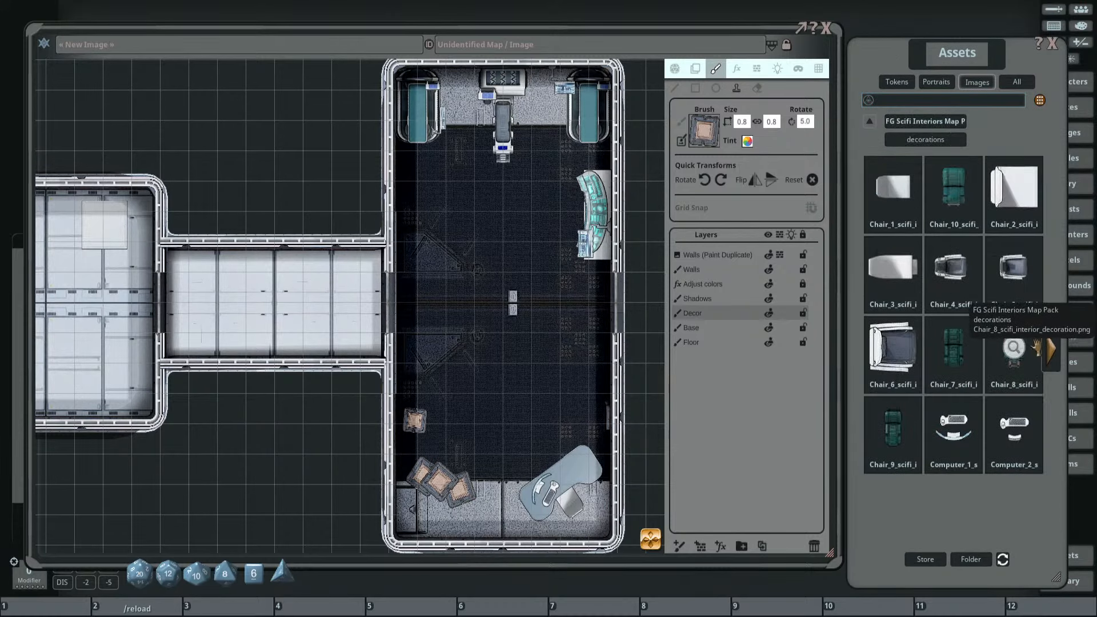
left_click(1051, 348)
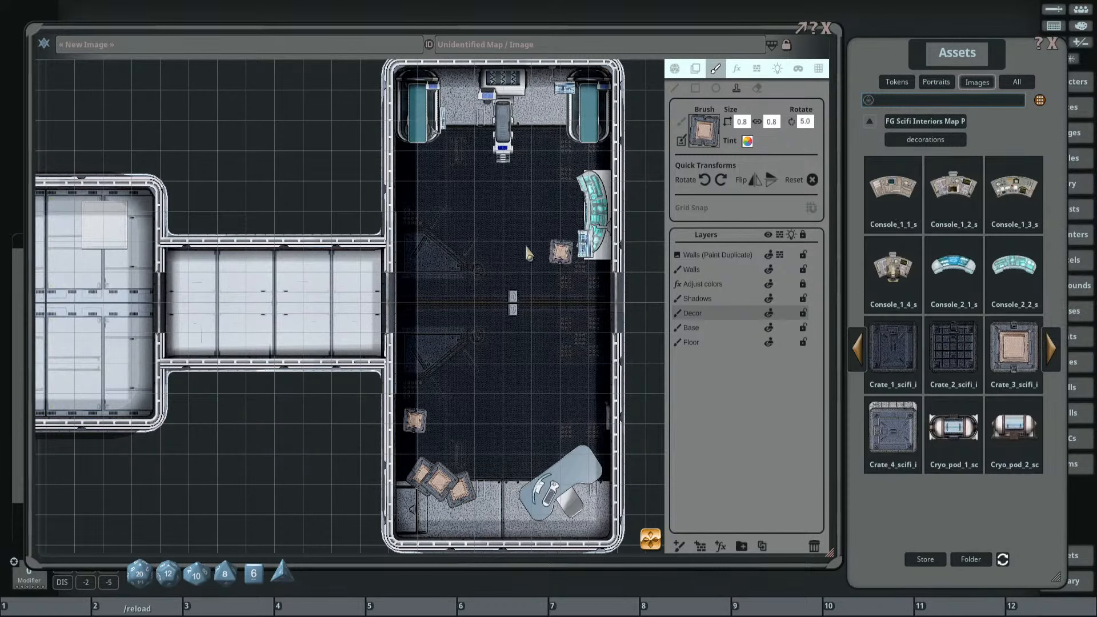
left_click(1061, 344)
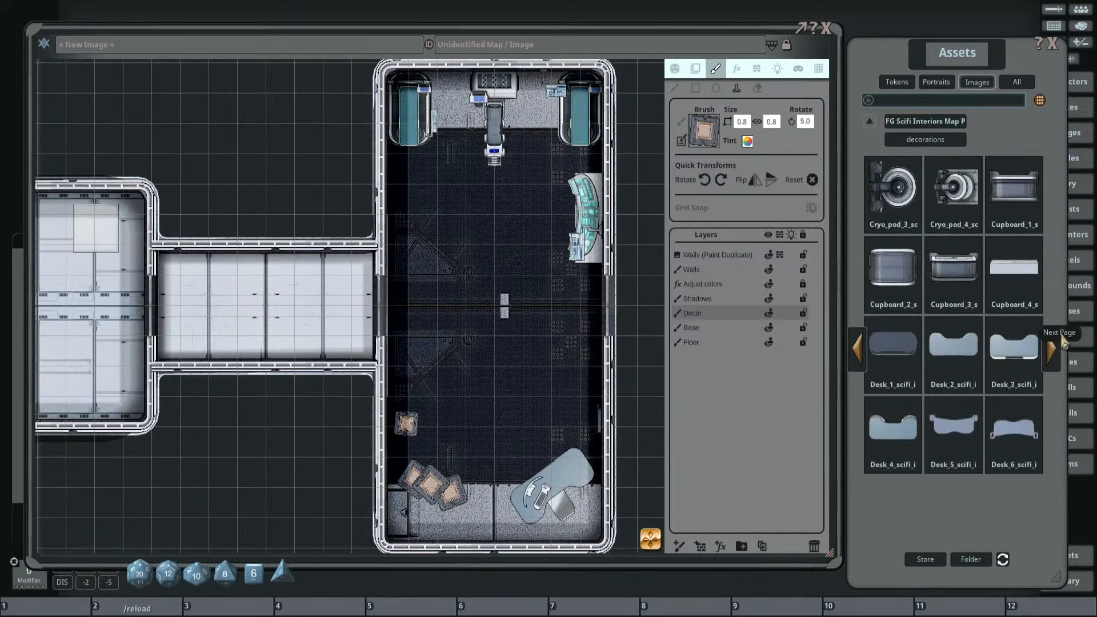
left_click(1054, 353)
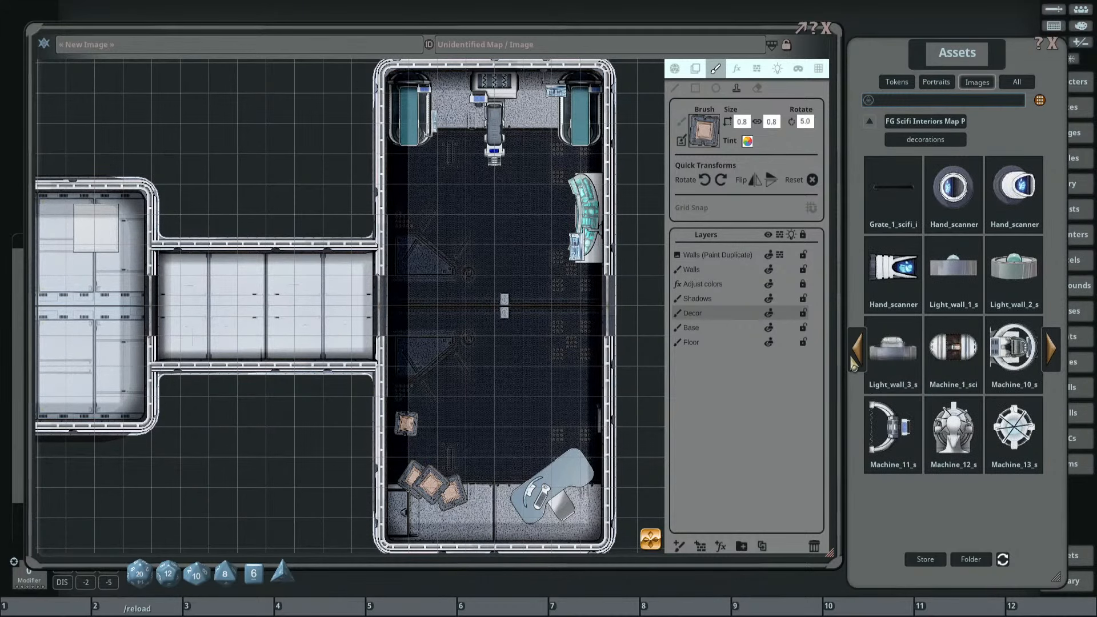
left_click(864, 352)
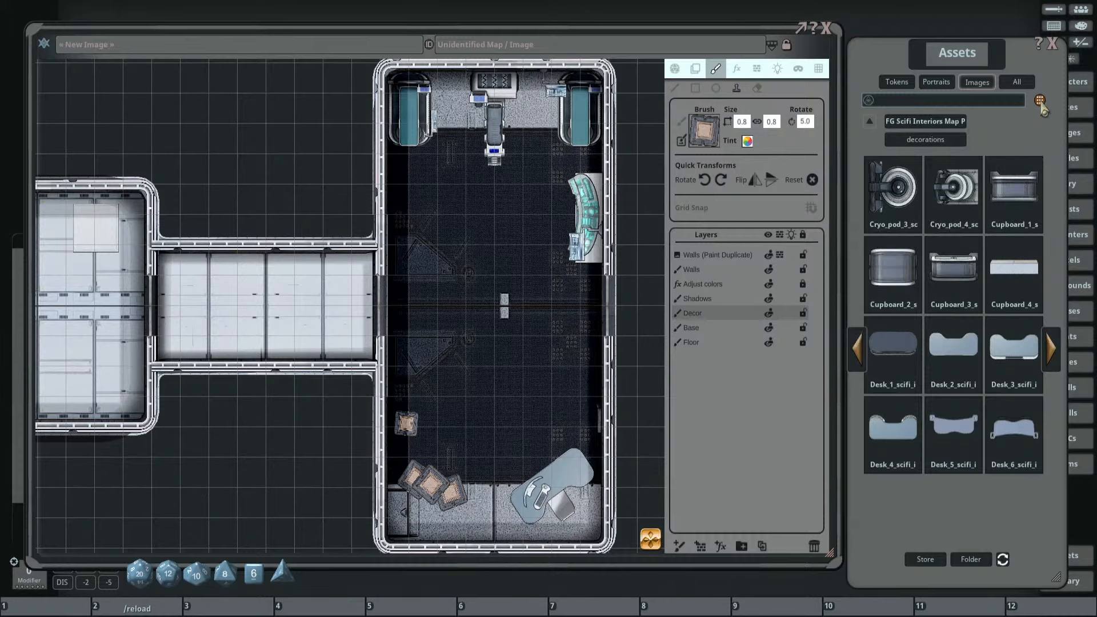
Load Cupboard_1 from the decorations folder as the brush and rotate it to 270 degrees for the dark room's right wall.
mouse_move(1014, 181)
left_mouse_down()
mouse_move(851, 197)
mouse_move(704, 131)
left_mouse_up()
scroll(575, 299, "down", 6, "shift")
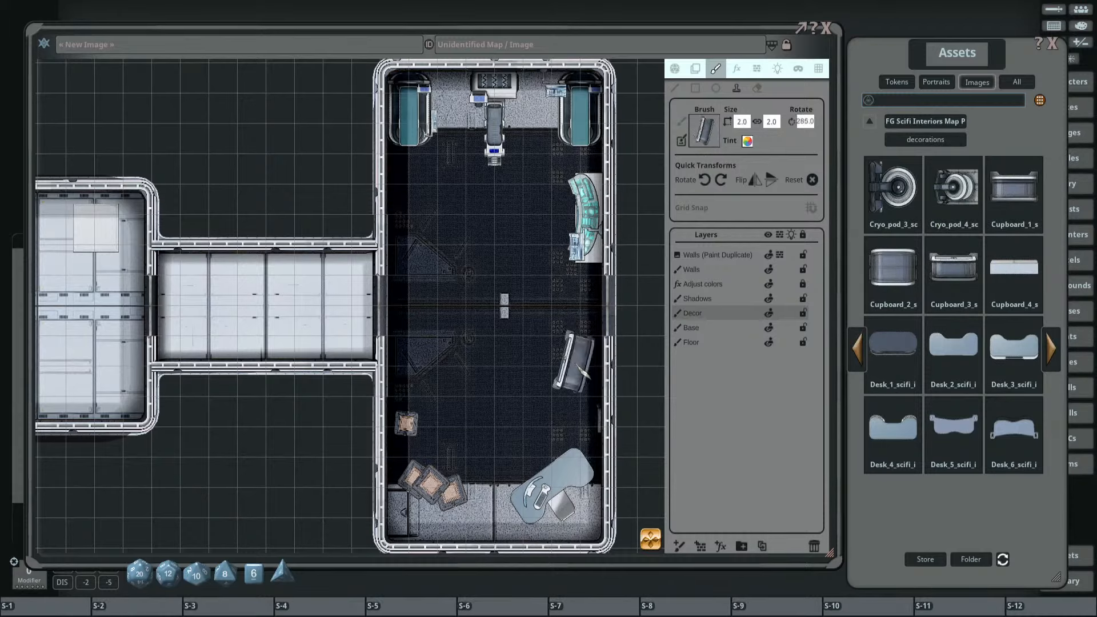
scroll(578, 364, "down", 1, "shift")
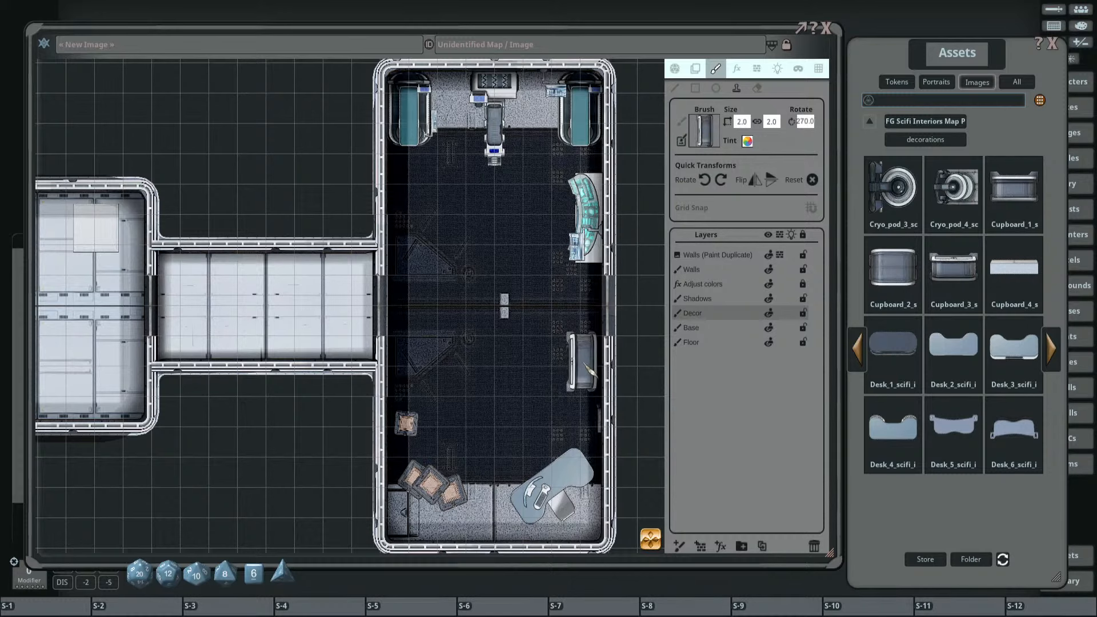
scroll(589, 352, "up", 2)
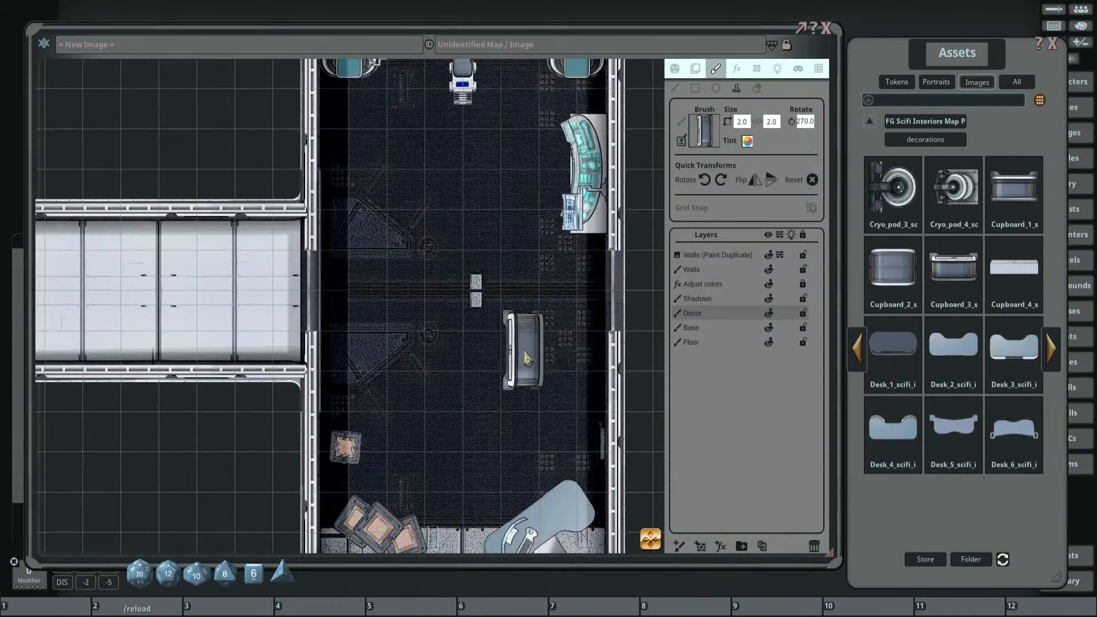
scroll(546, 357, "up", 2)
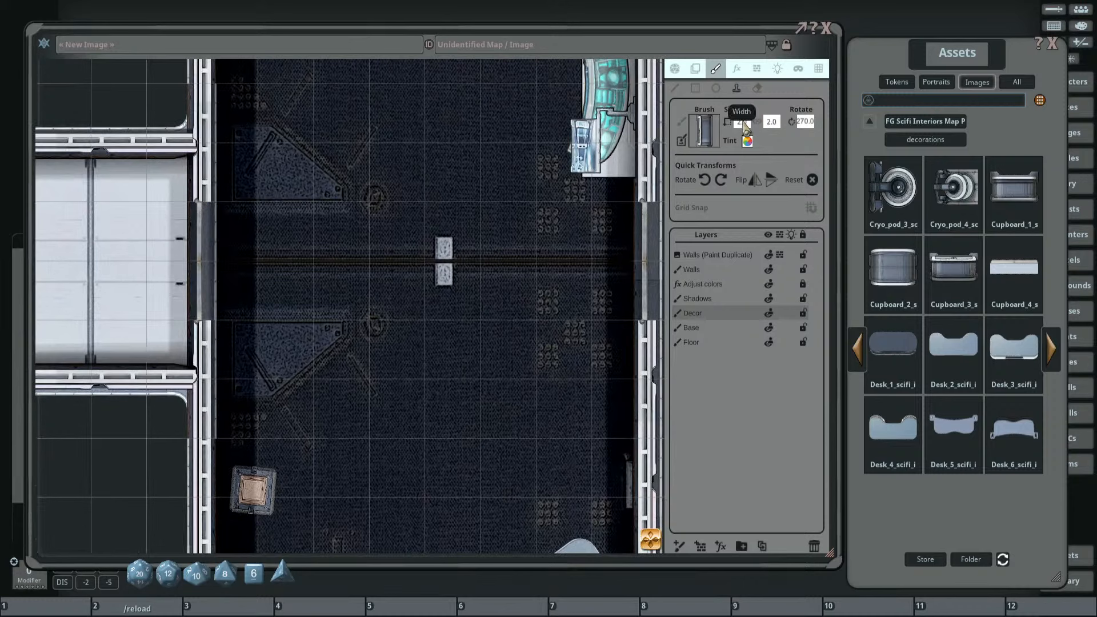
Set the cupboard brush size to 2.0 by 1.5 and stamp it against the right wall above the corner desk.
left_click(772, 122)
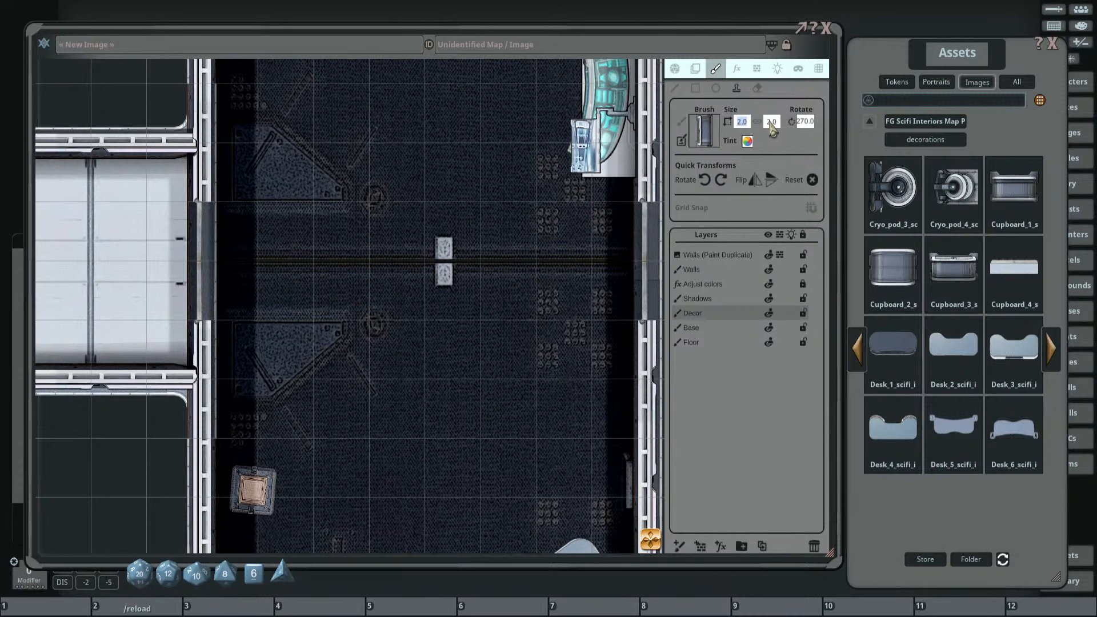
type("1.0")
left_click_drag(603, 345, 515, 241)
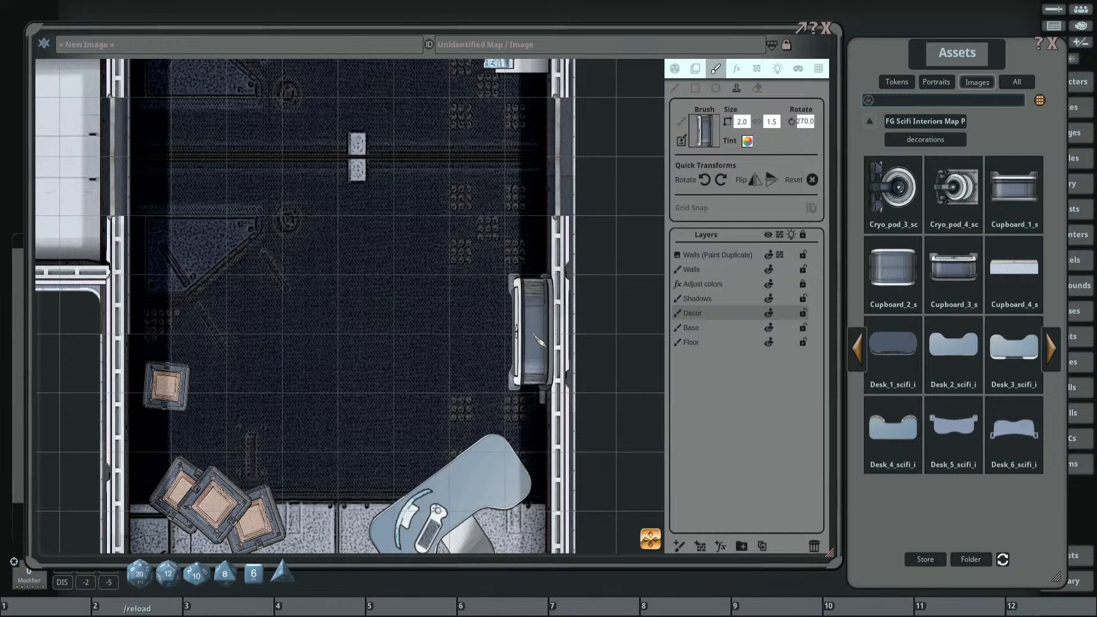
key("ctrl")
left_click(539, 337, "ctrl")
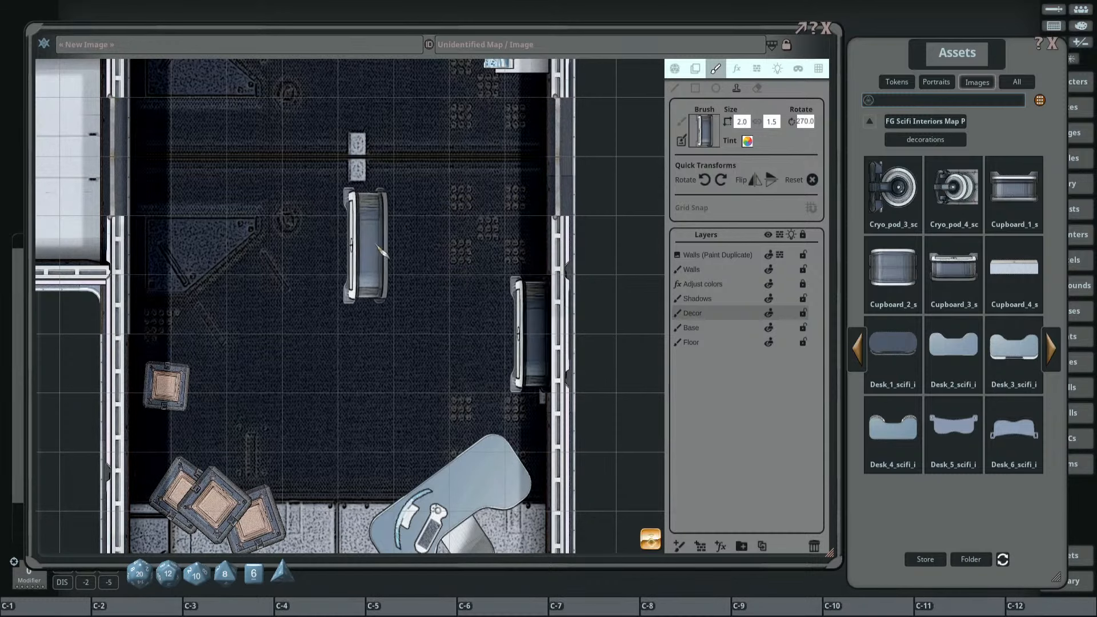
Rotate the cupboard brush to 90 degrees and stamp a second cupboard against the left wall below the med bed.
left_click_drag(407, 264, 493, 323)
scroll(454, 292, "down", 3)
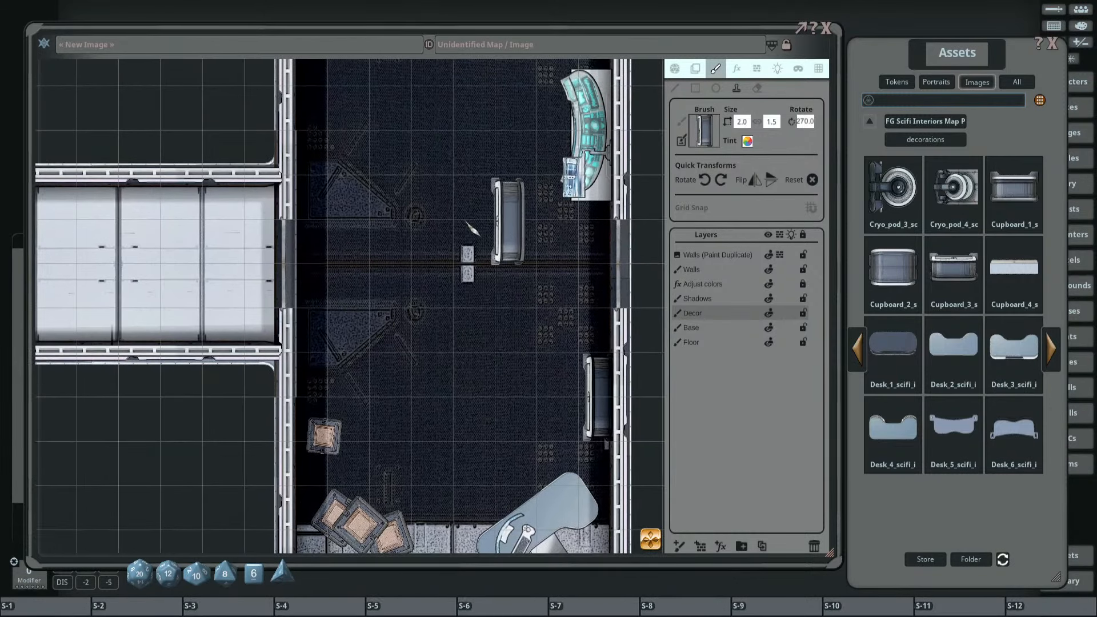
key("shift")
scroll(400, 303, "up", 7)
scroll(395, 295, "up", 1)
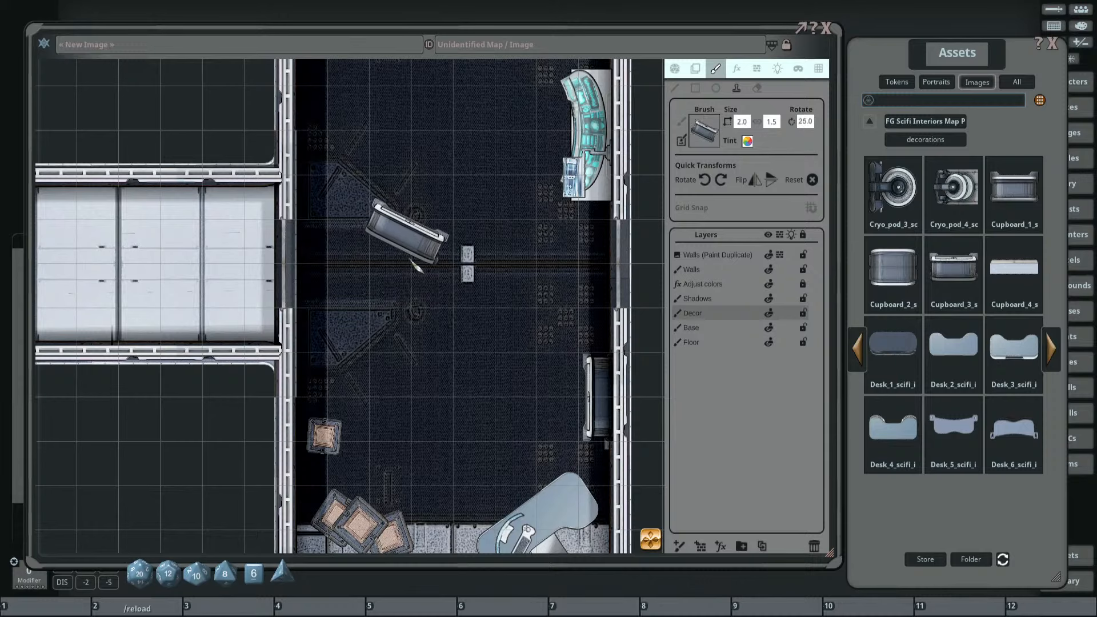
left_click_drag(406, 230, 407, 427)
scroll(312, 307, "up", 4)
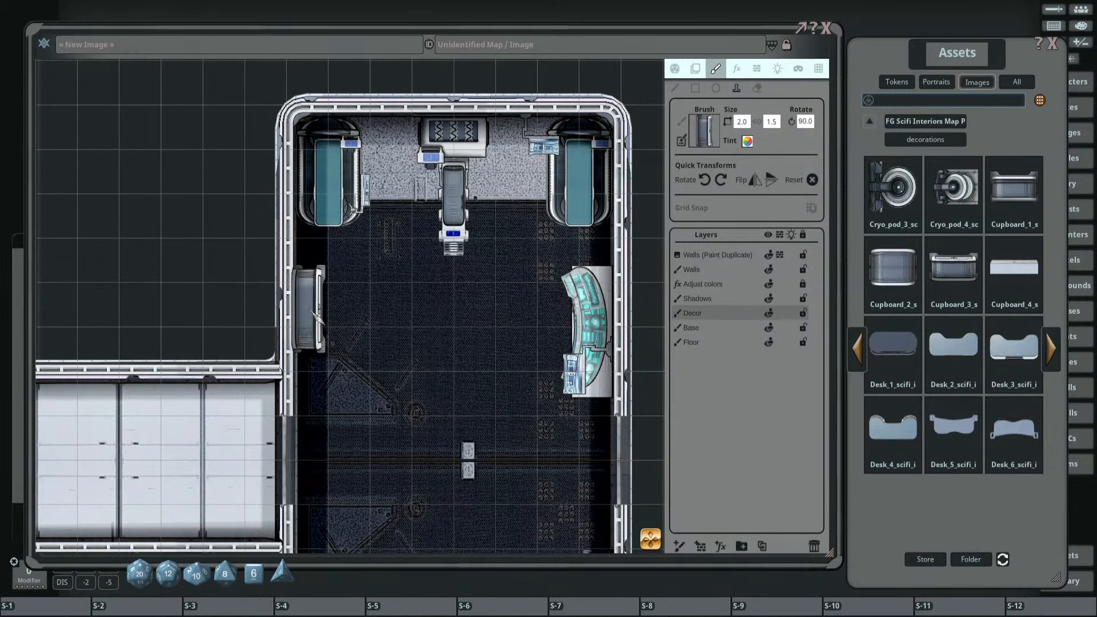
key("ctrl")
left_click(306, 313, "ctrl")
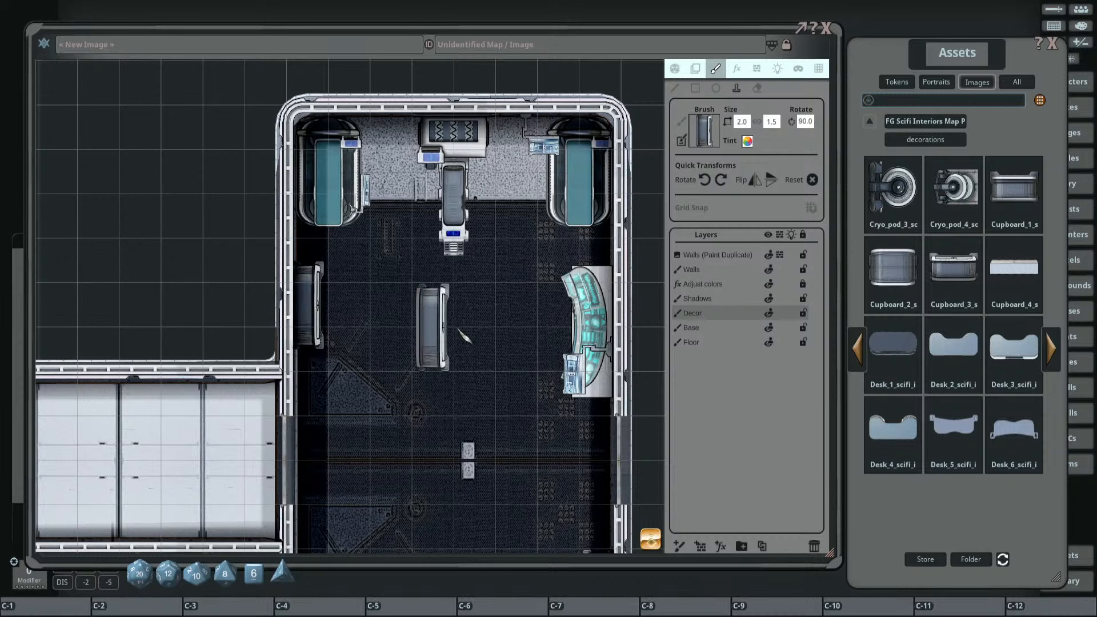
scroll(463, 335, "down", 4)
left_click_drag(467, 334, 448, 255)
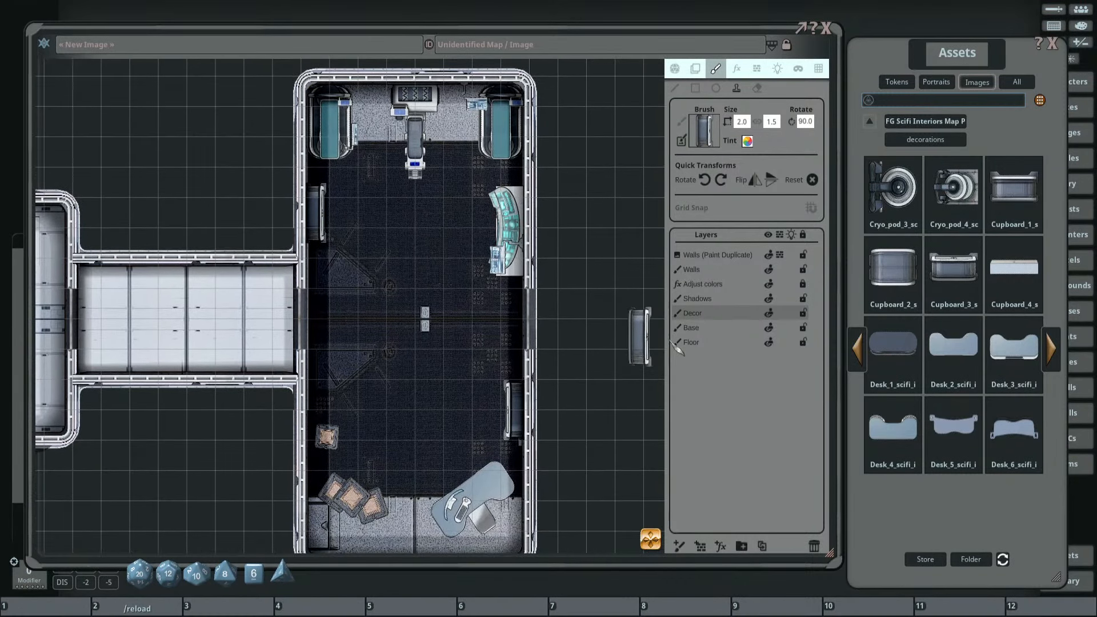
Find Machine_20 in the decorations folder, load it as the brush, and stamp it at 2.0 by 2.0 against the right wall below the curved console.
left_click(1051, 349)
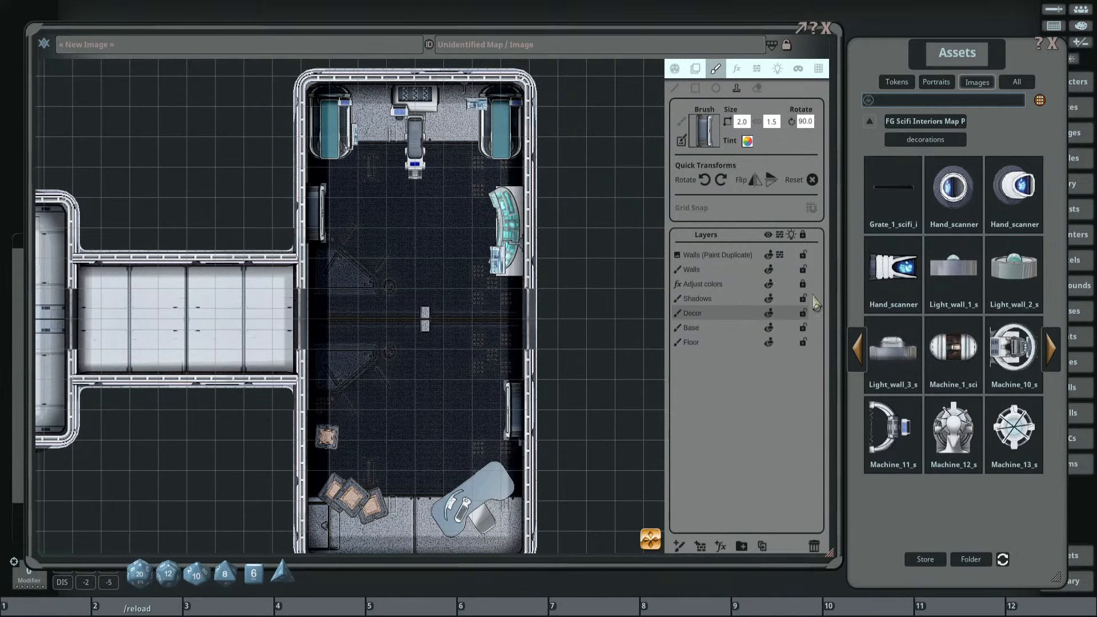
left_click_drag(947, 281, 925, 273)
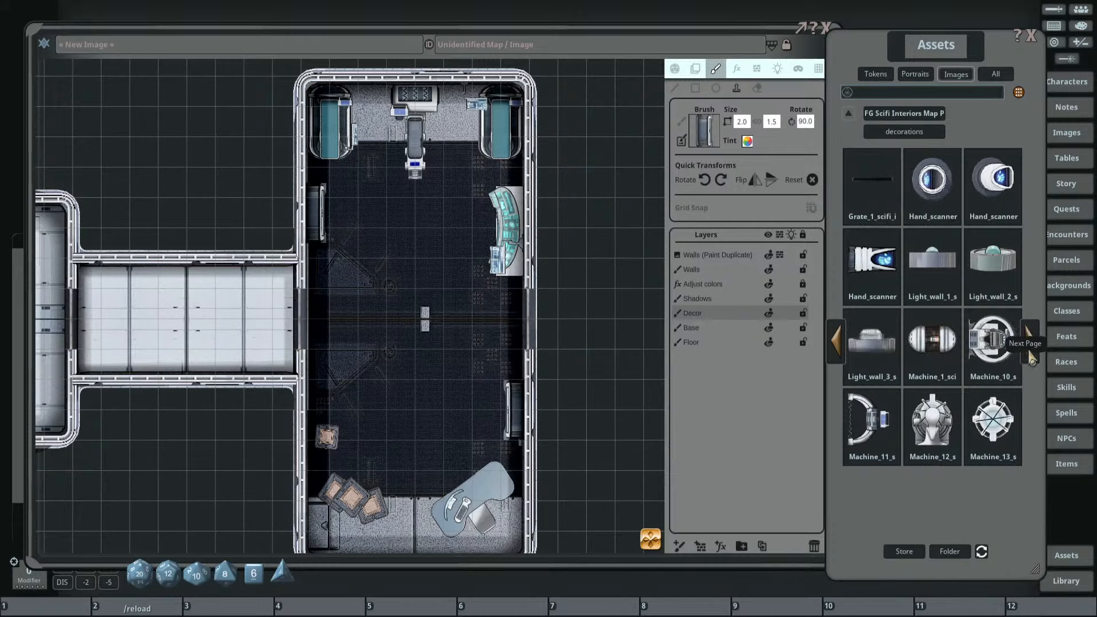
left_click(1030, 353)
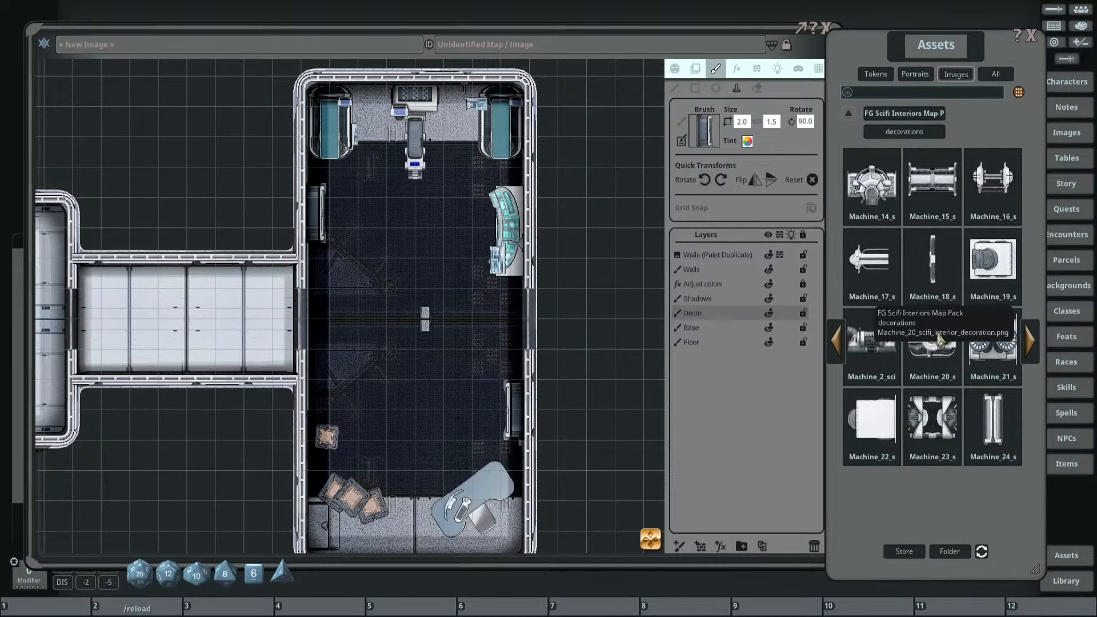
left_click(931, 340)
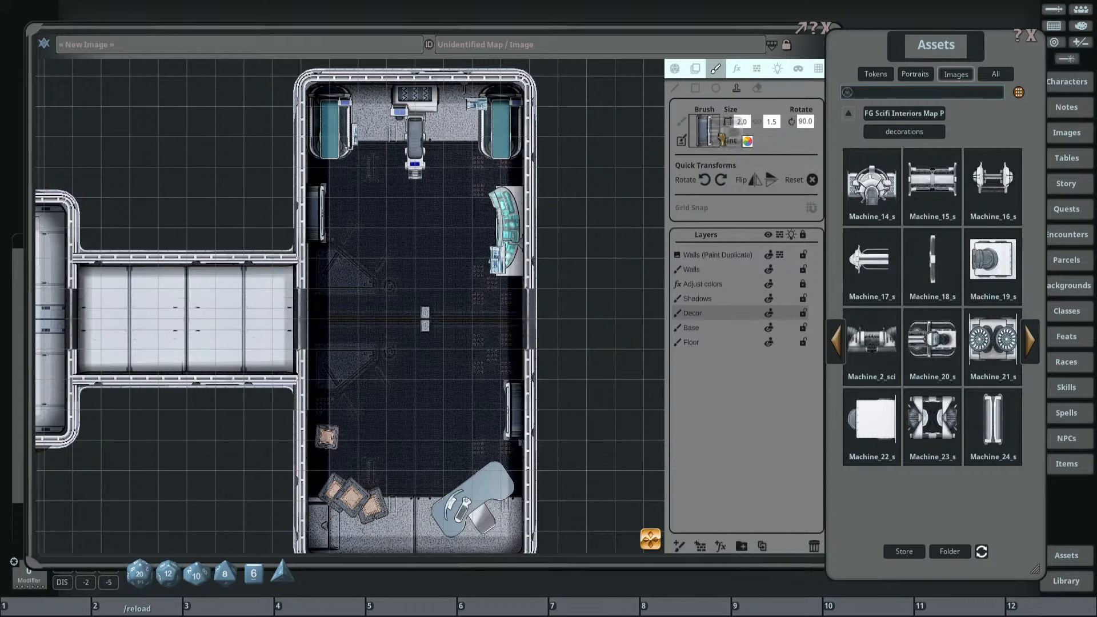
scroll(468, 332, "up", 2)
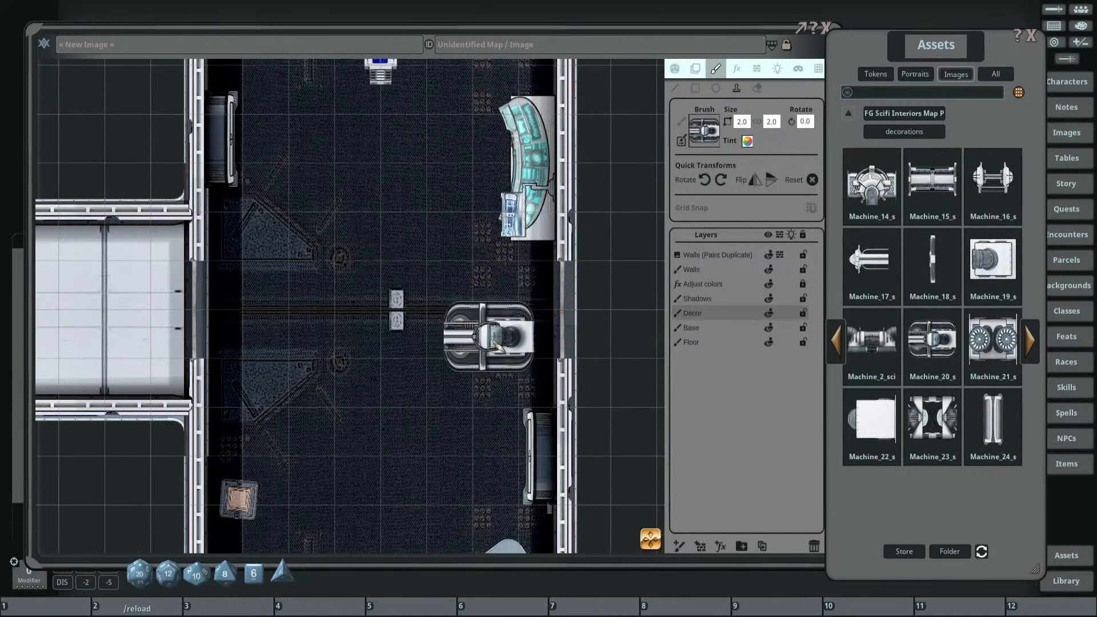
key("ctrl")
left_click(524, 319)
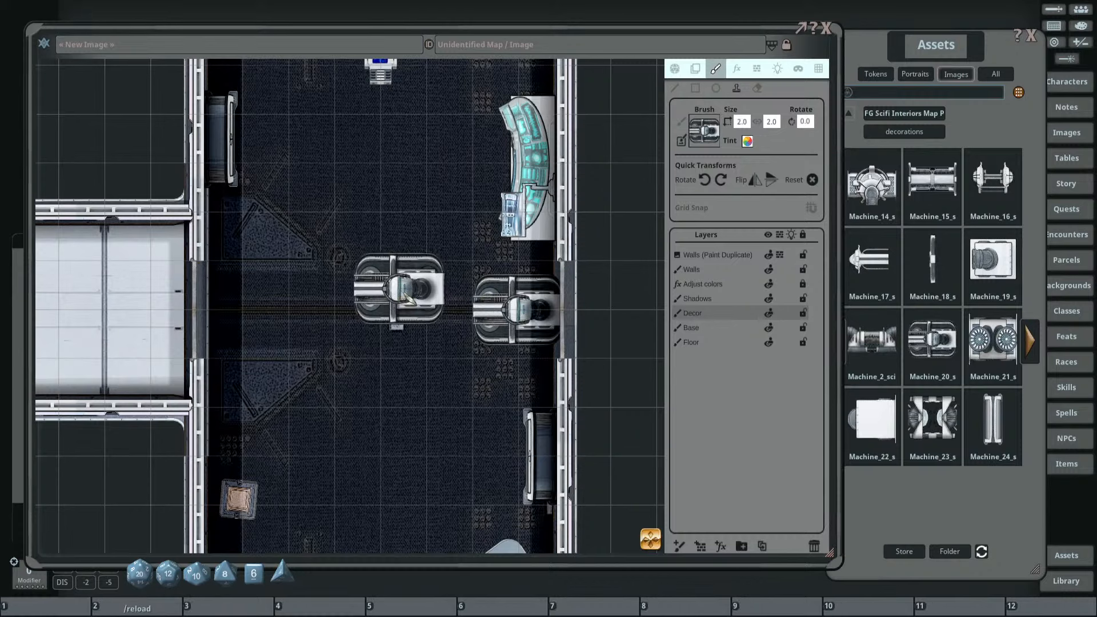
scroll(394, 317, "down", 3)
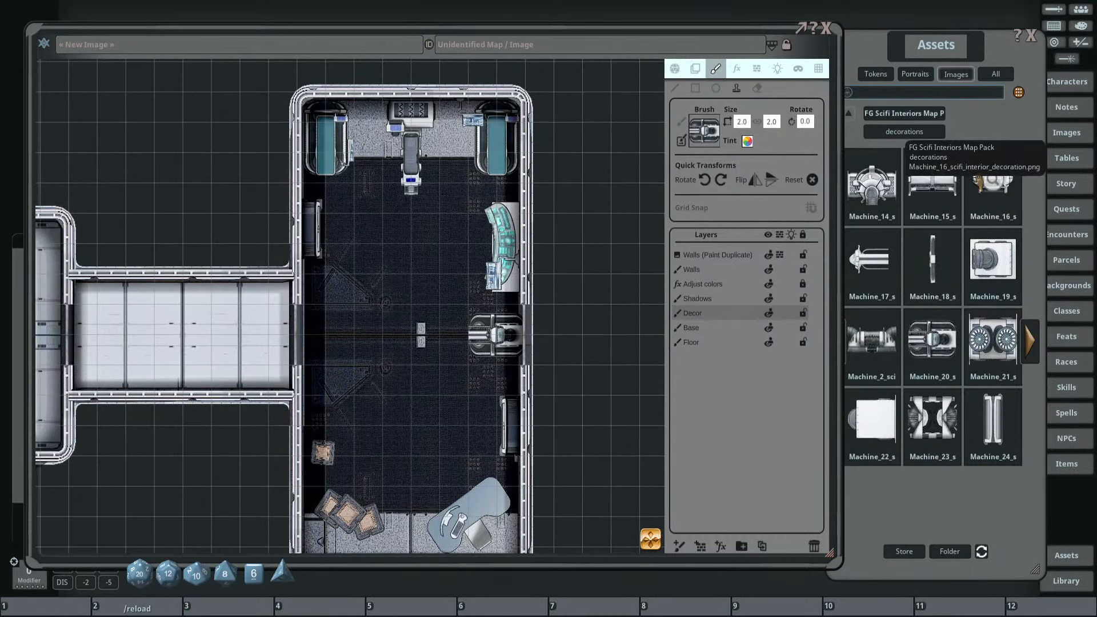
Load Machine_17 as the brush, shrink it to 1.2 by 0.8, and stamp it on the wall machine so it points into the room.
left_click(869, 248)
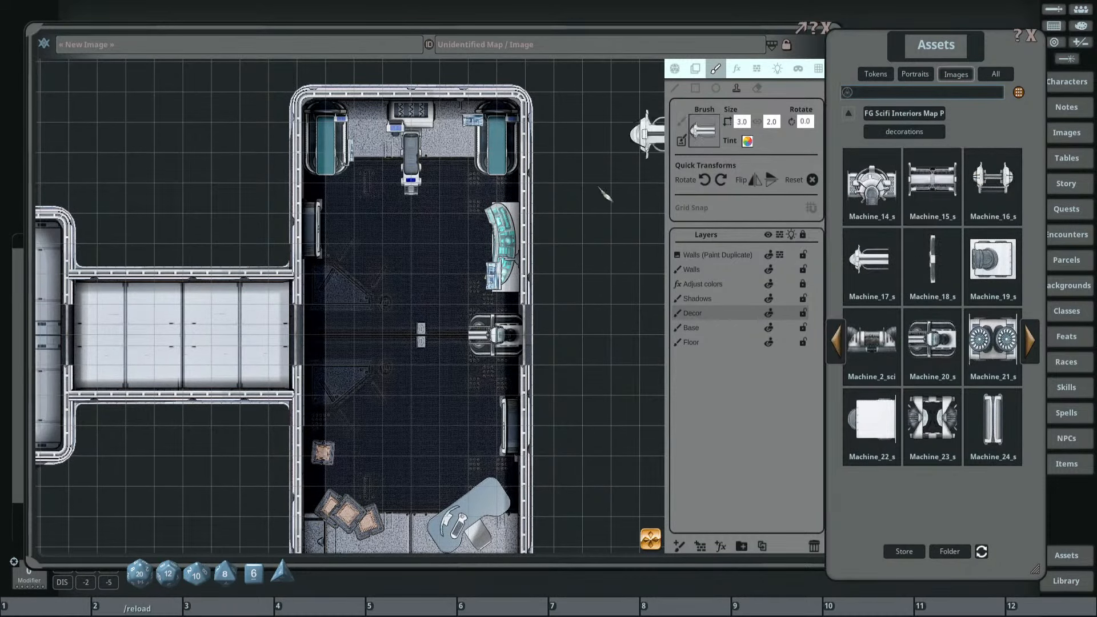
scroll(477, 345, "up", 3)
key("ctrl")
scroll(474, 341, "down", 3)
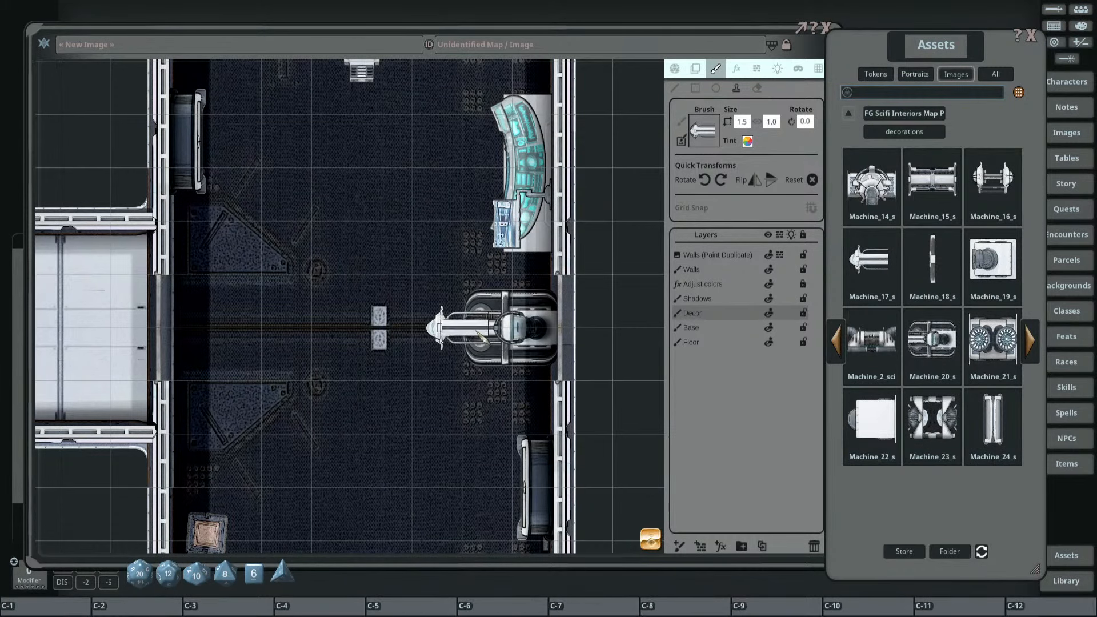
scroll(479, 328, "up", 3)
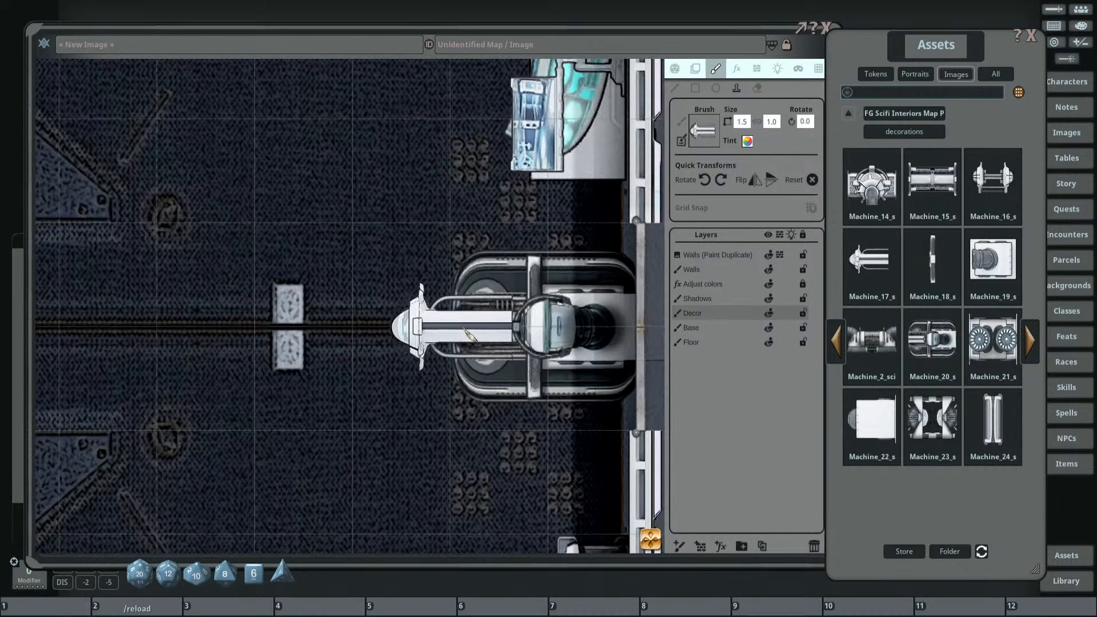
scroll(467, 334, "down", 3, "ctrl")
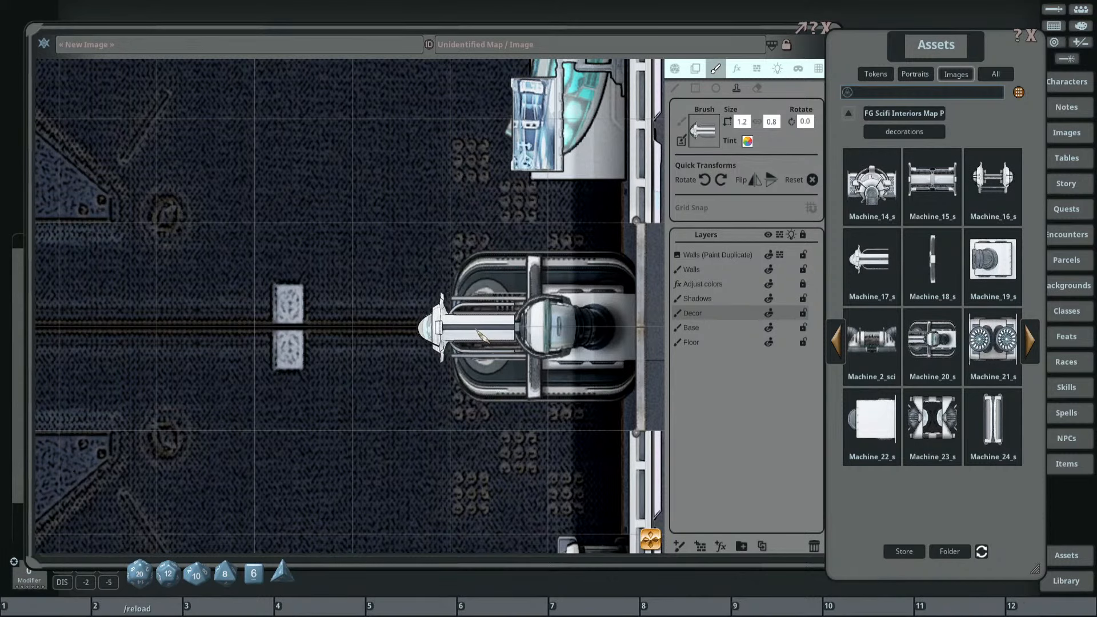
left_click(480, 333)
scroll(449, 380, "down", 2)
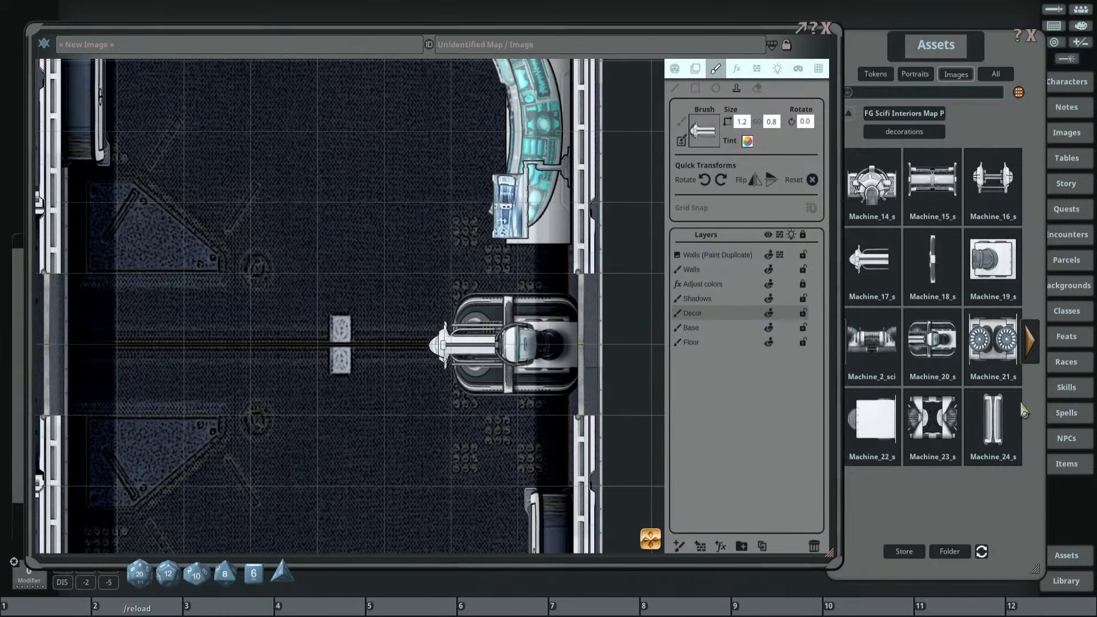
Load Machine_22 as the brush, size it to 1.0 by 1.0, rotate it to 270 degrees, and stamp it below the wall machine.
left_click_drag(876, 422, 743, 136)
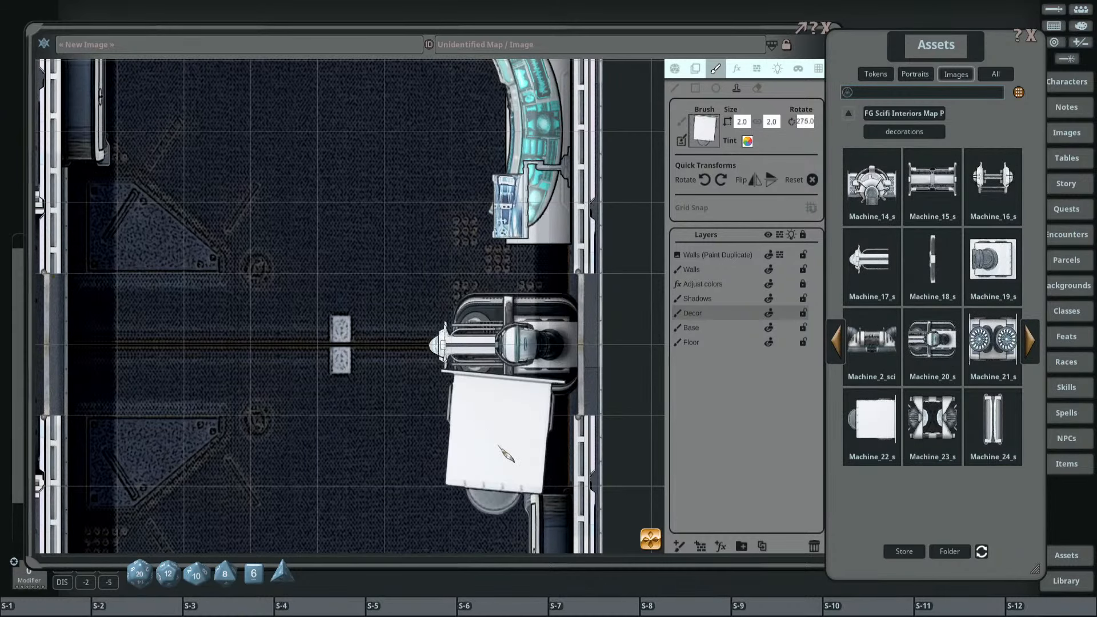
scroll(506, 455, "down", 10)
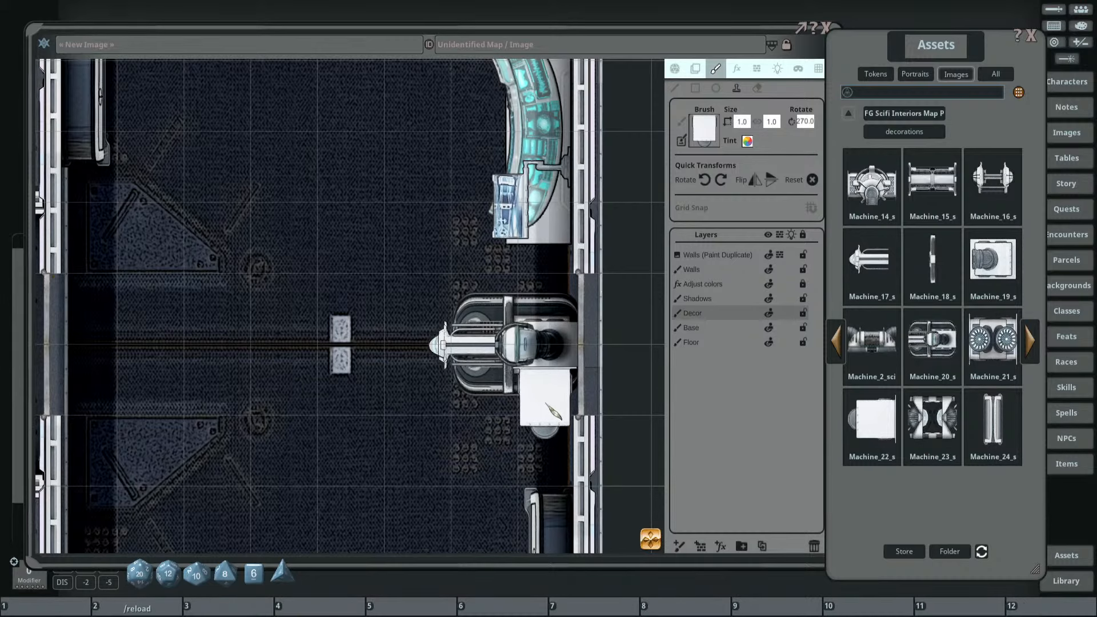
scroll(377, 372, "down", 5)
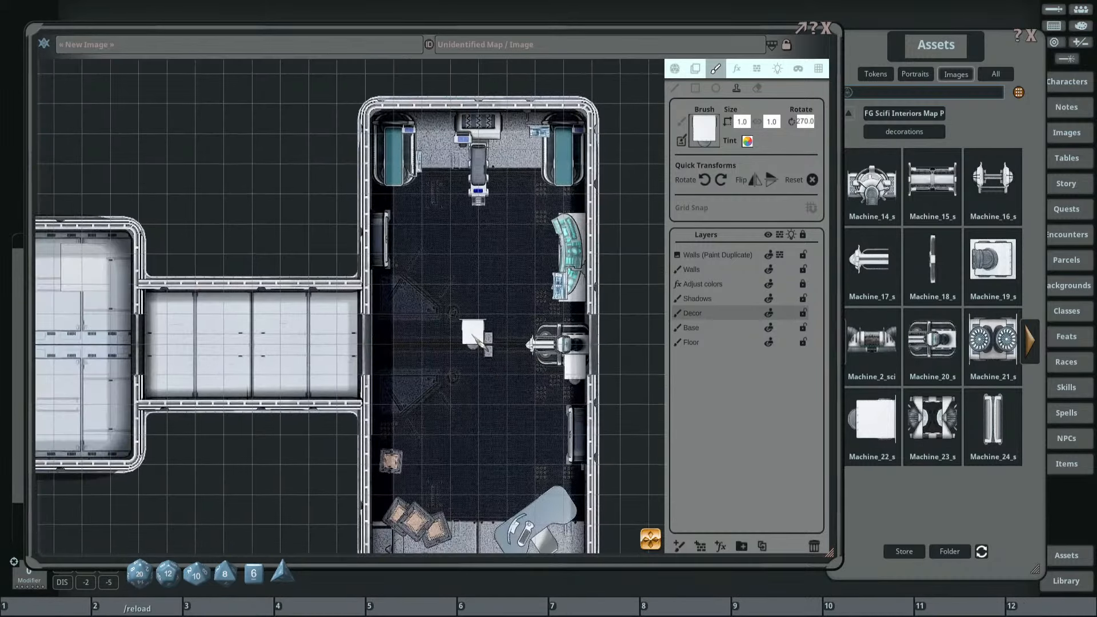
scroll(486, 314, "up", 5)
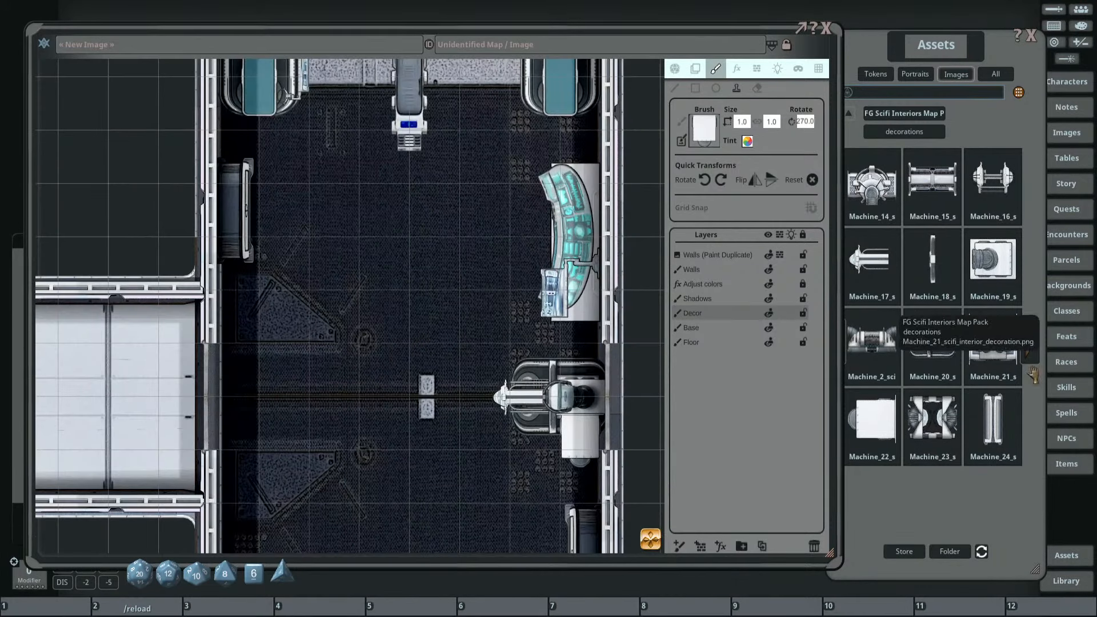
Load Machine_3 as the brush, size it to 0.7 by 1.0, rotate it to 90 degrees, and stamp it at the curved console's lower end.
left_click(1030, 341)
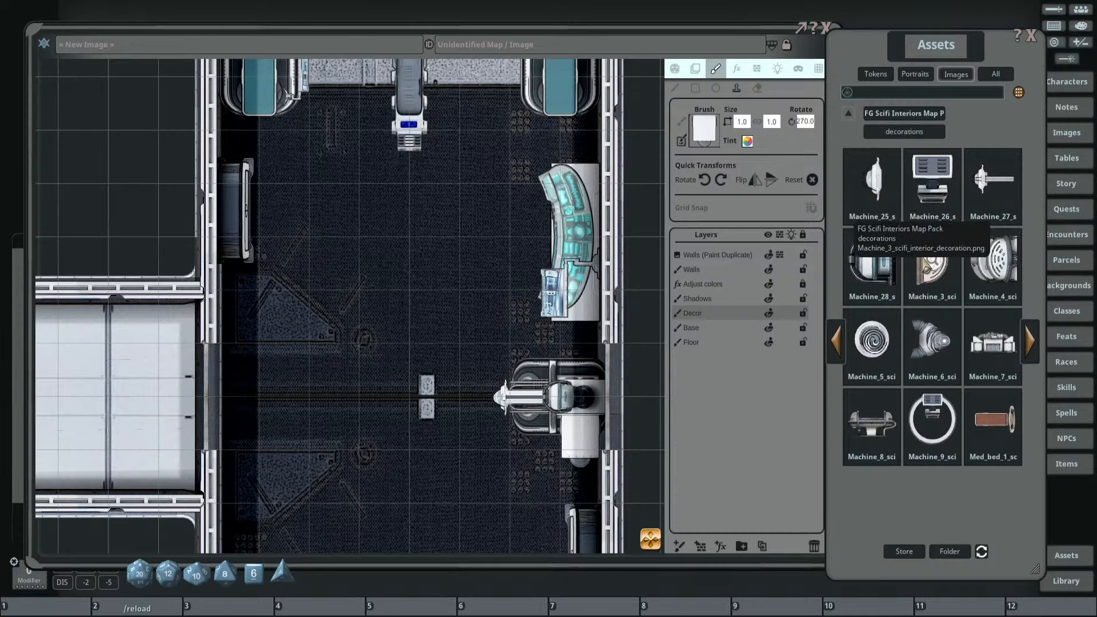
left_click_drag(702, 142, 702, 137)
scroll(581, 346, "down", 10)
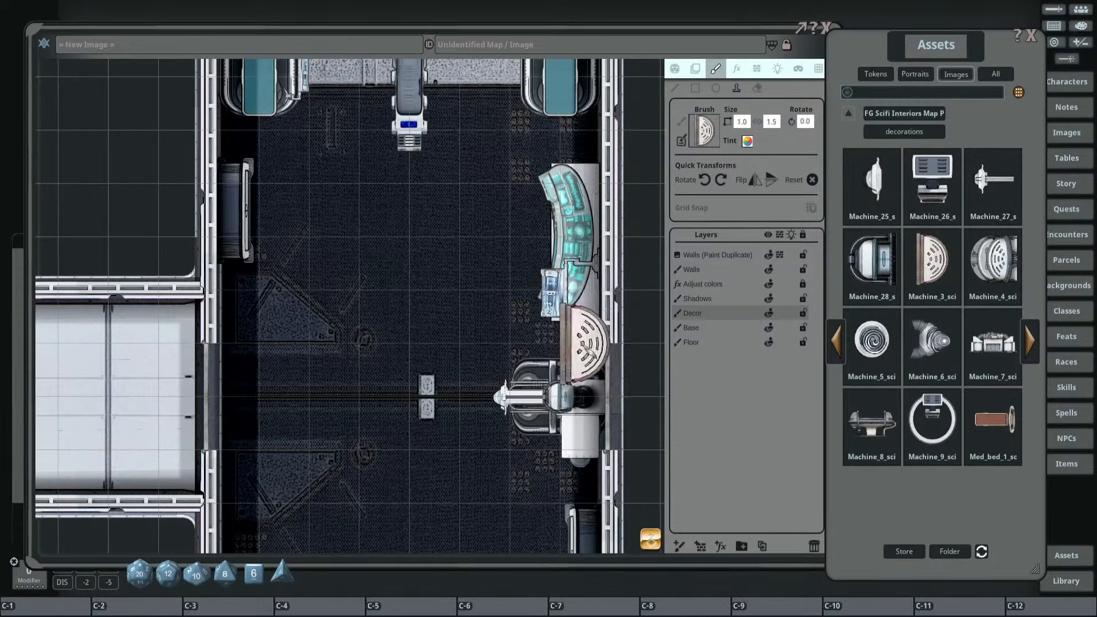
scroll(575, 350, "down", 5)
scroll(578, 353, "up", 8)
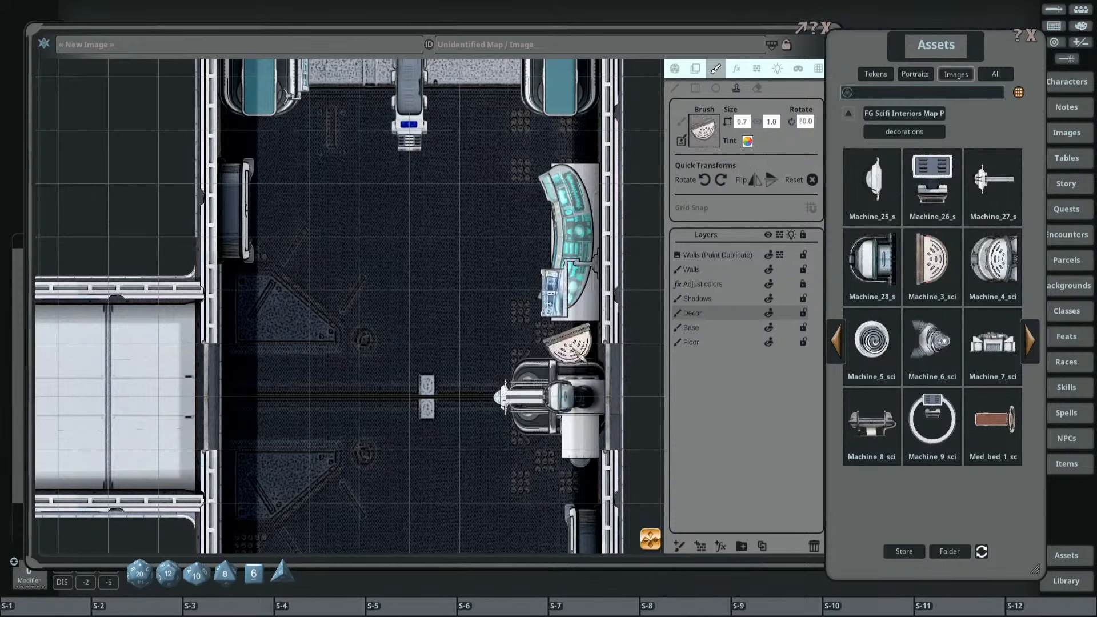
left_click(577, 343)
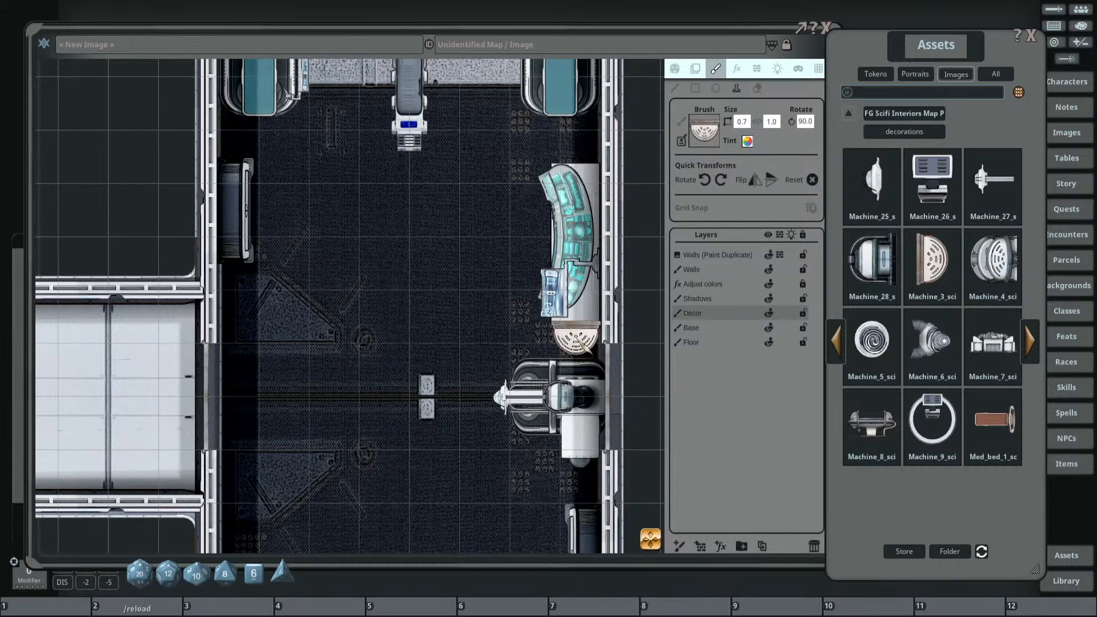
left_click(576, 339)
left_click_drag(478, 339, 432, 286)
scroll(416, 241, "up", 3)
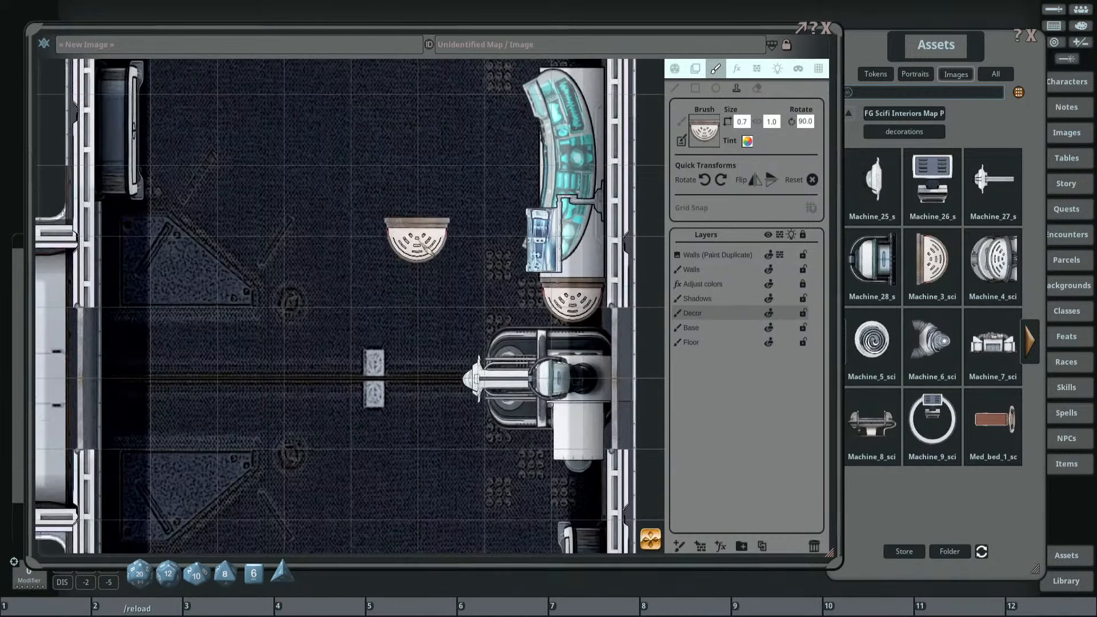
scroll(433, 257, "down", 10)
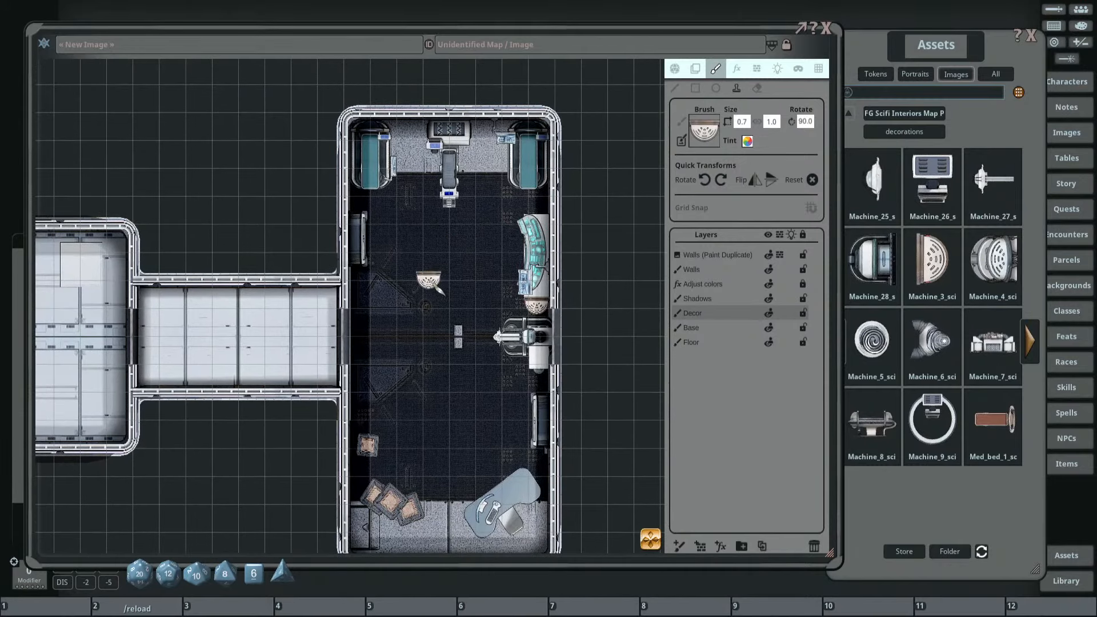
left_click_drag(428, 280, 470, 263)
scroll(470, 275, "up", 2)
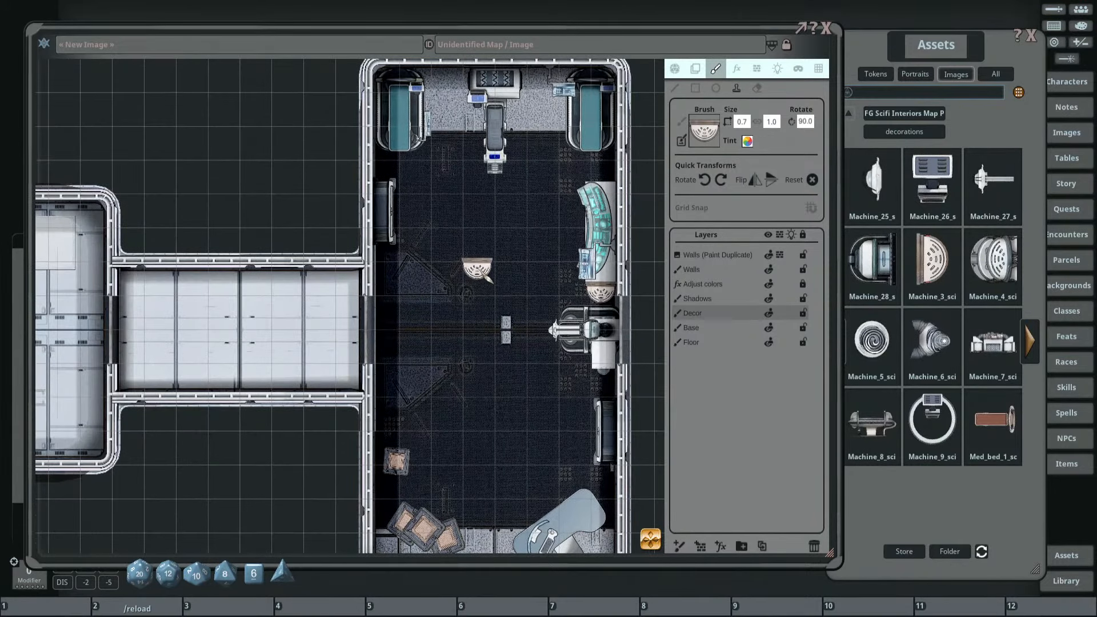
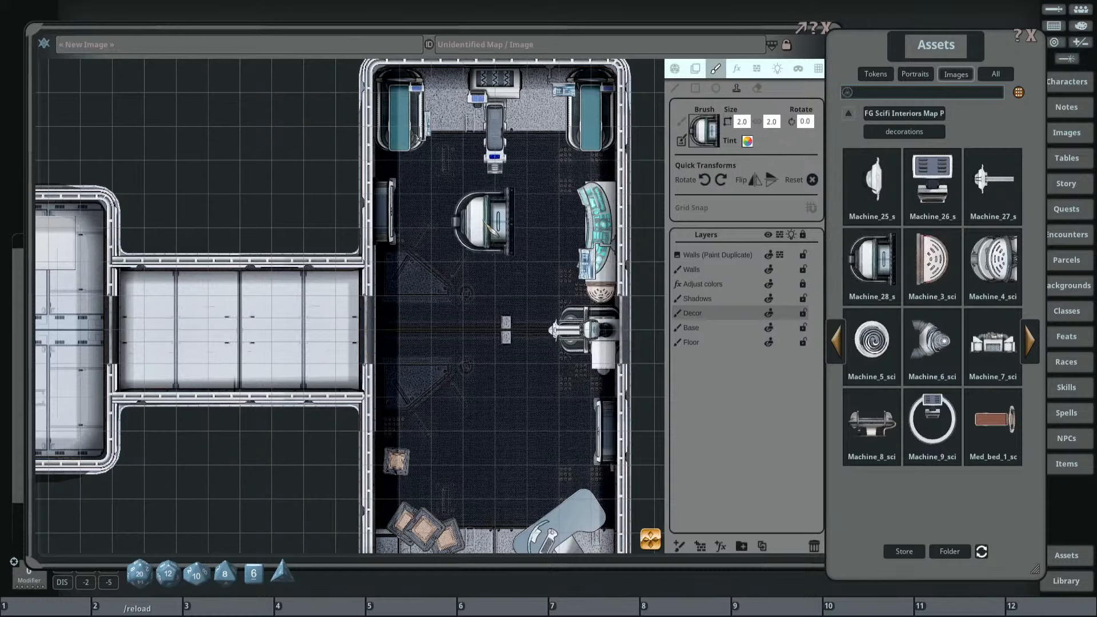
Shrink the Machine_28 brush to 0.5 by 0.5 at 0 degrees and stamp it on the wall machine's centre.
scroll(484, 222, "down", 1)
scroll(484, 222, "down", 3)
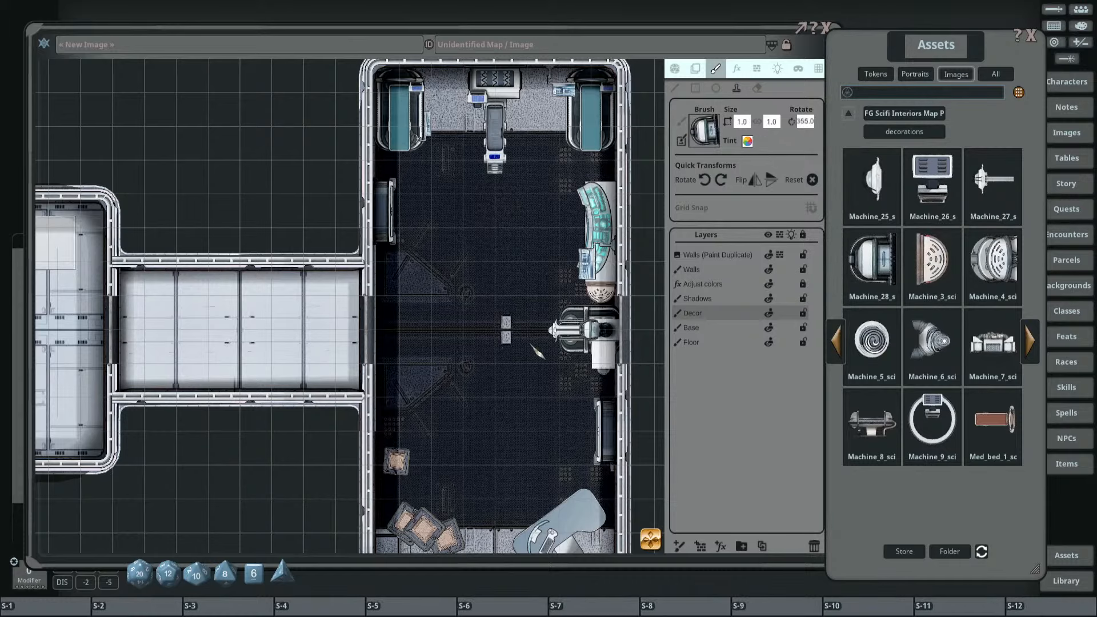
scroll(584, 330, "up", 3)
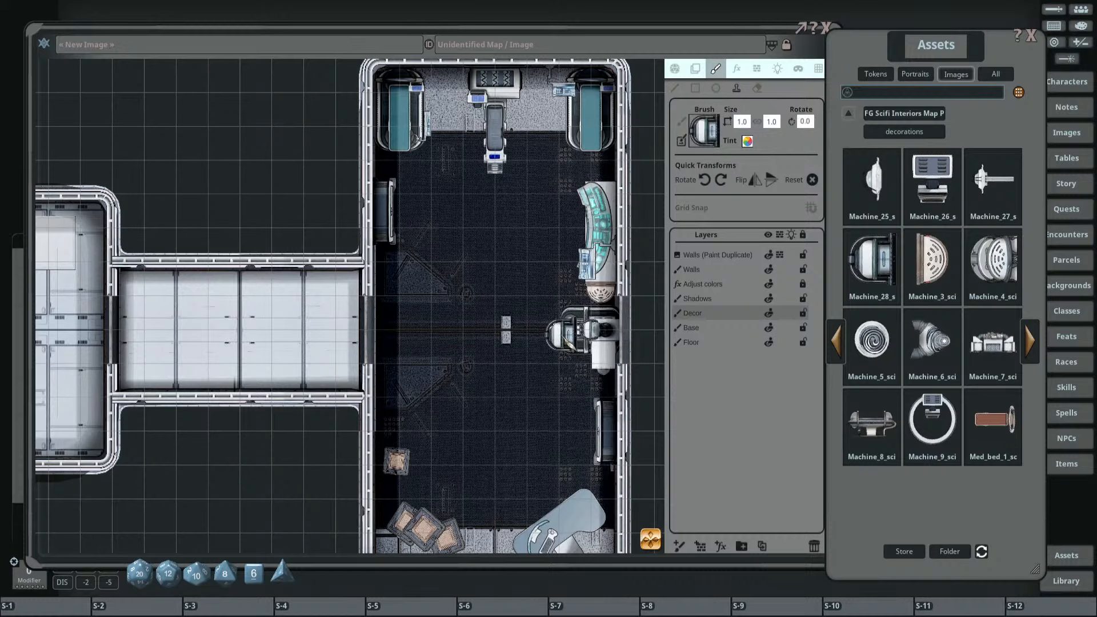
scroll(584, 330, "up", 3)
scroll(584, 330, "down", 3)
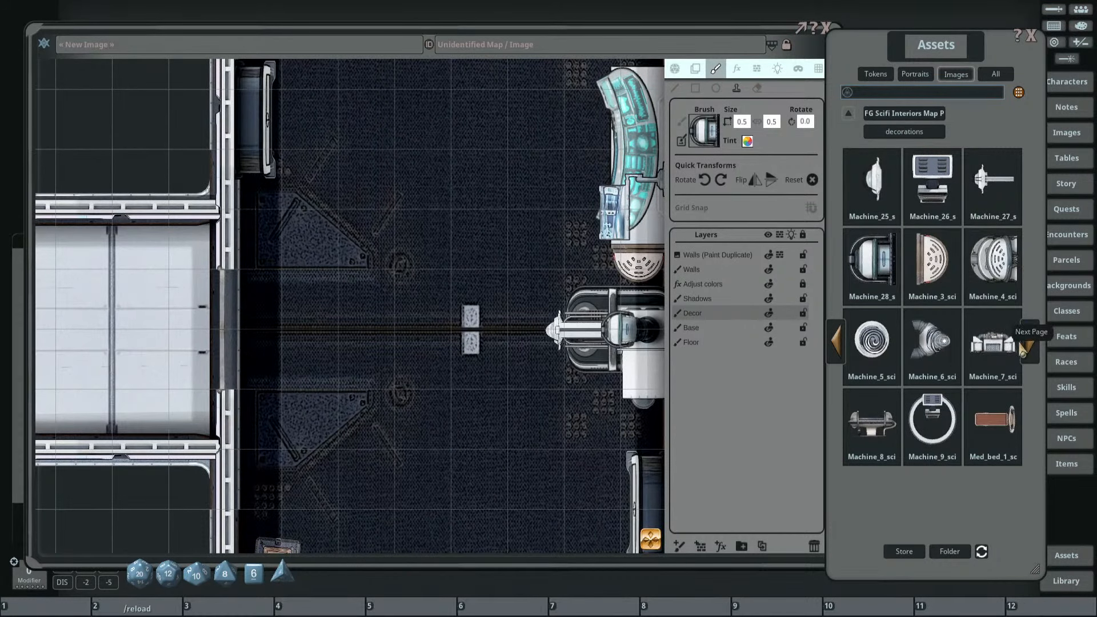
Load Machine_7 as the brush, size it to 1.0 by 0.5, and stamp it at the wall machine's upper end.
mouse_move(993, 344)
left_mouse_down()
mouse_move(742, 192)
mouse_move(705, 136)
left_mouse_up()
left_click_drag(554, 297, 405, 297)
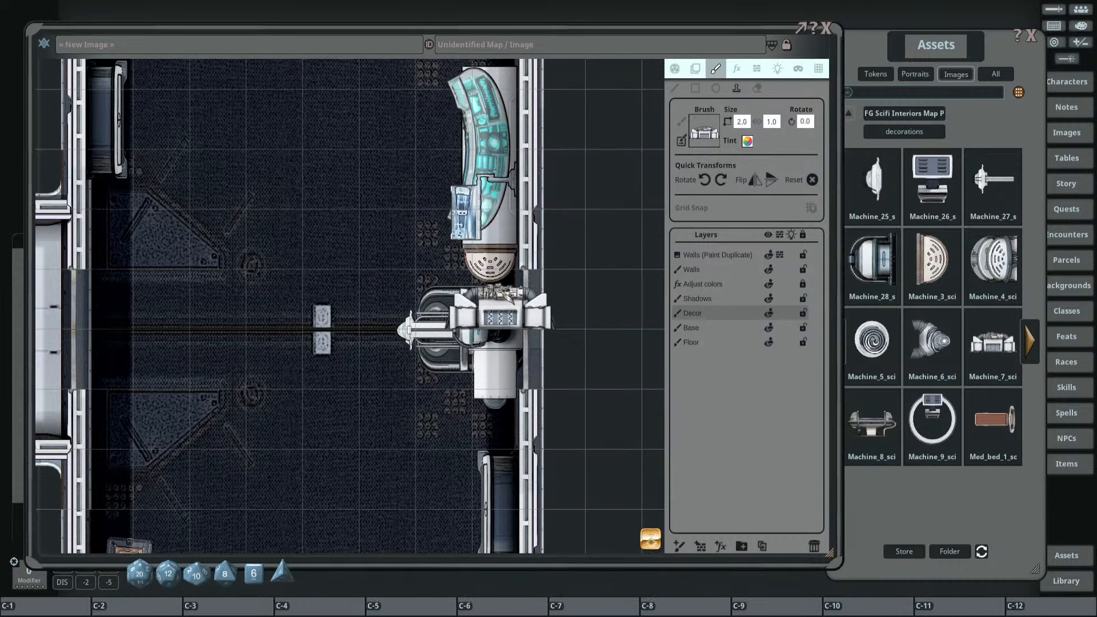
scroll(501, 312, "down", 10)
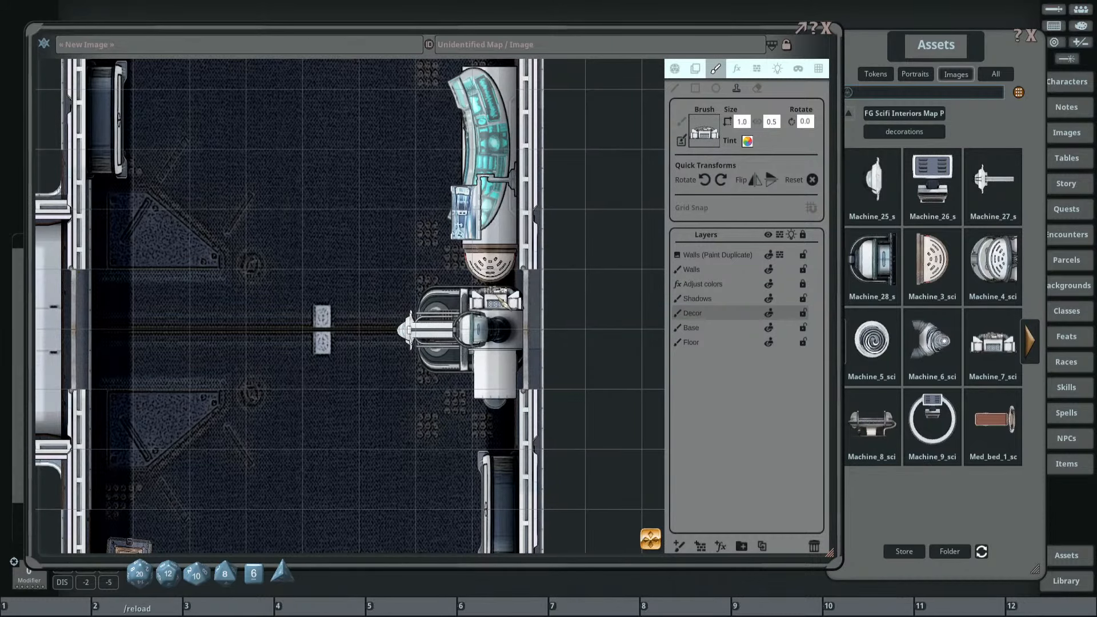
left_click(497, 299)
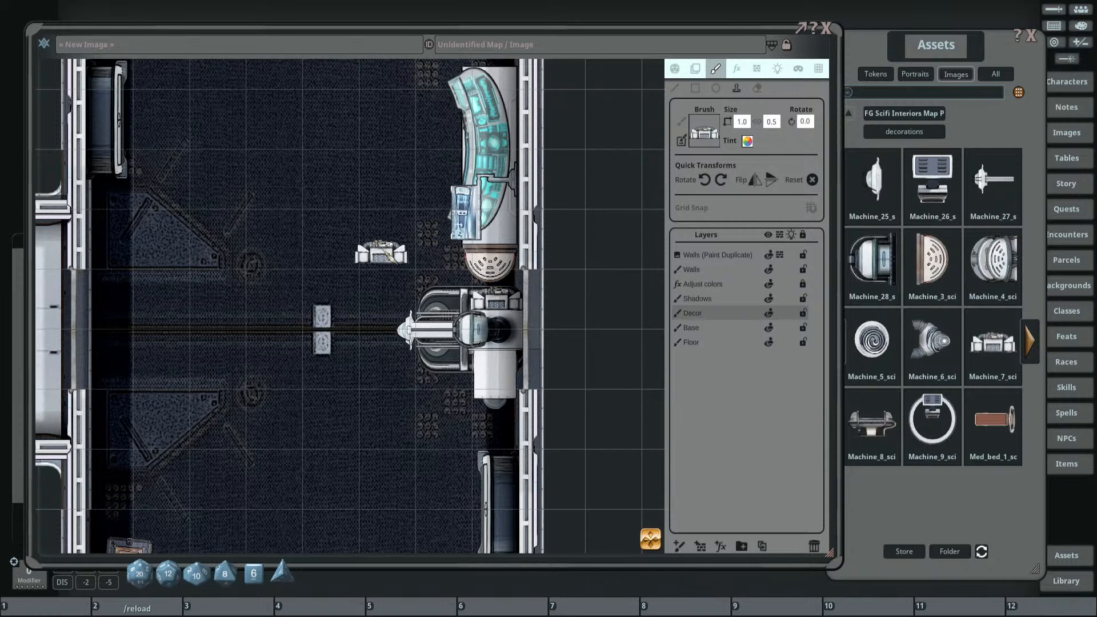
Load Machine_9 as the brush, enlarge it to 2.0 by 2.0, and stamp the ring over the central med bed.
left_click_drag(380, 253, 436, 287)
scroll(418, 240, "down", 3)
scroll(437, 178, "down", 2)
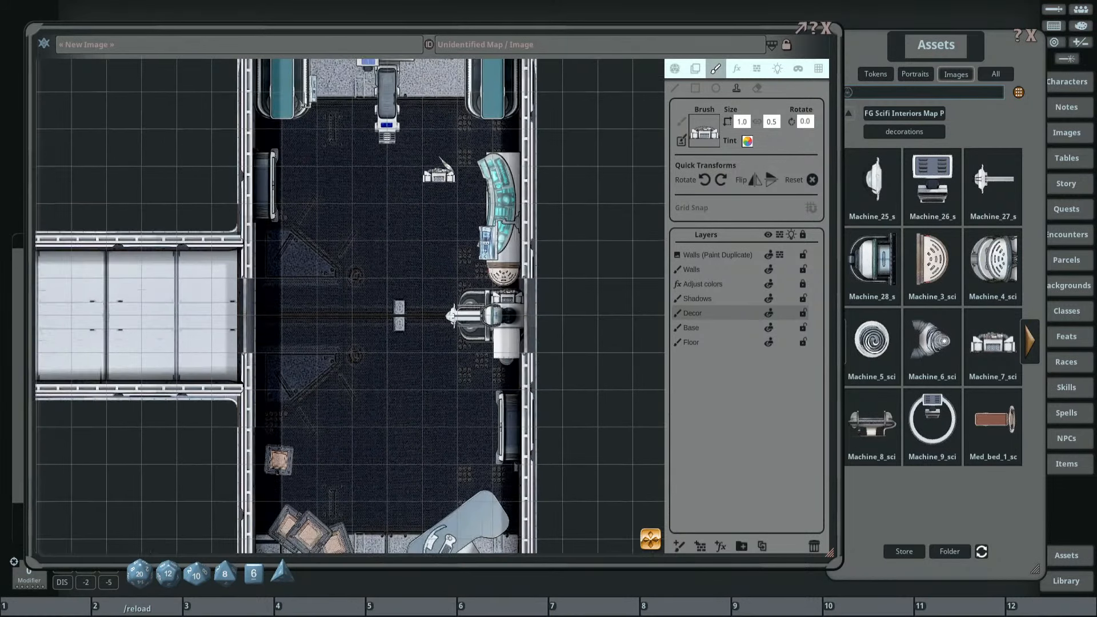
left_click_drag(438, 177, 427, 245)
left_click_drag(462, 195, 366, 231)
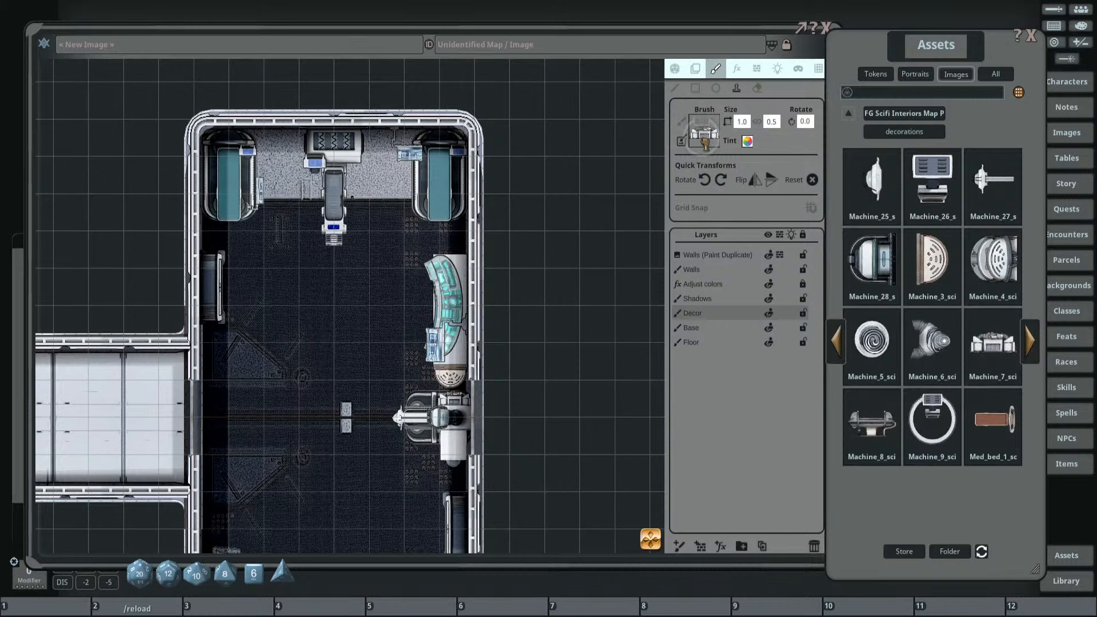
left_click_drag(705, 142, 705, 141)
mouse_move(361, 318)
left_mouse_down()
mouse_move(384, 221)
mouse_move(376, 296)
mouse_move(389, 314)
left_mouse_up()
left_click_drag(398, 261, 375, 362)
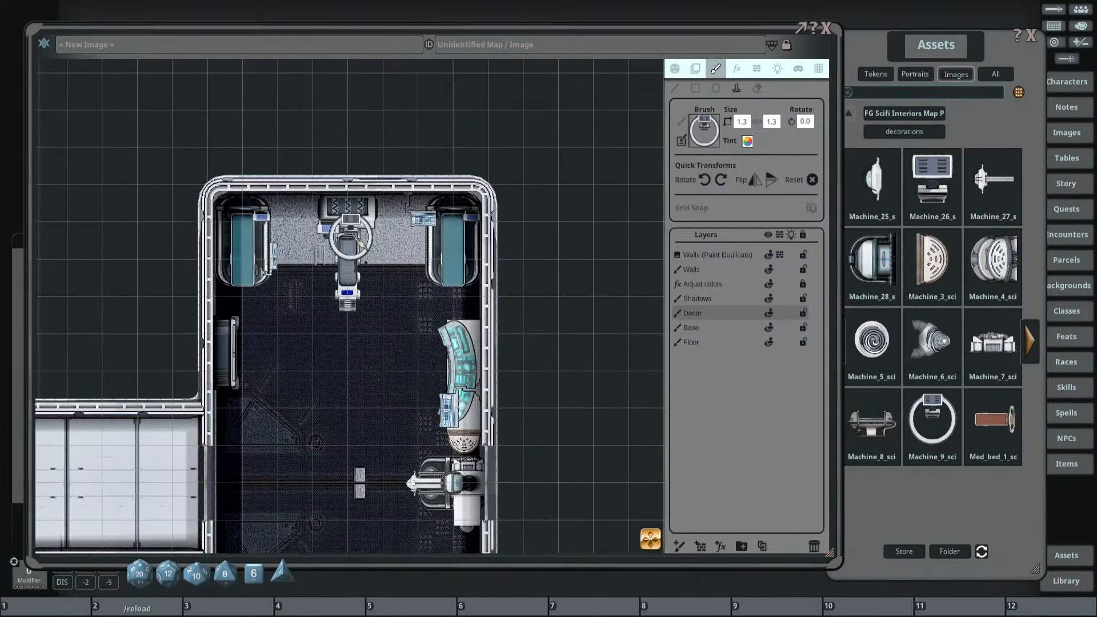
key("ctrl")
scroll(348, 223, "up", 4)
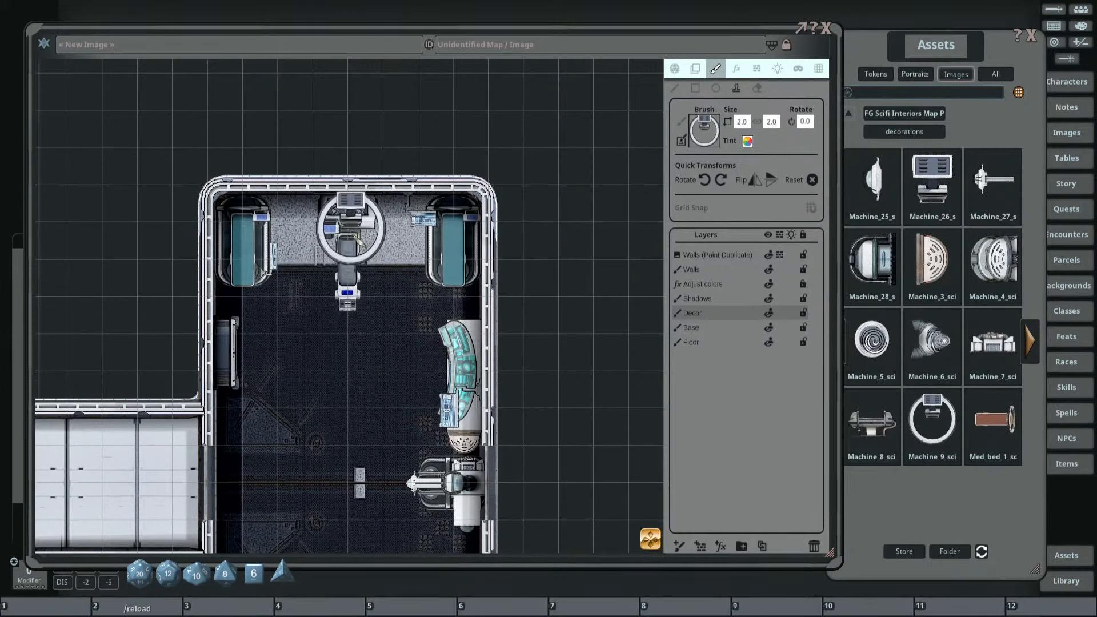
left_click(352, 233)
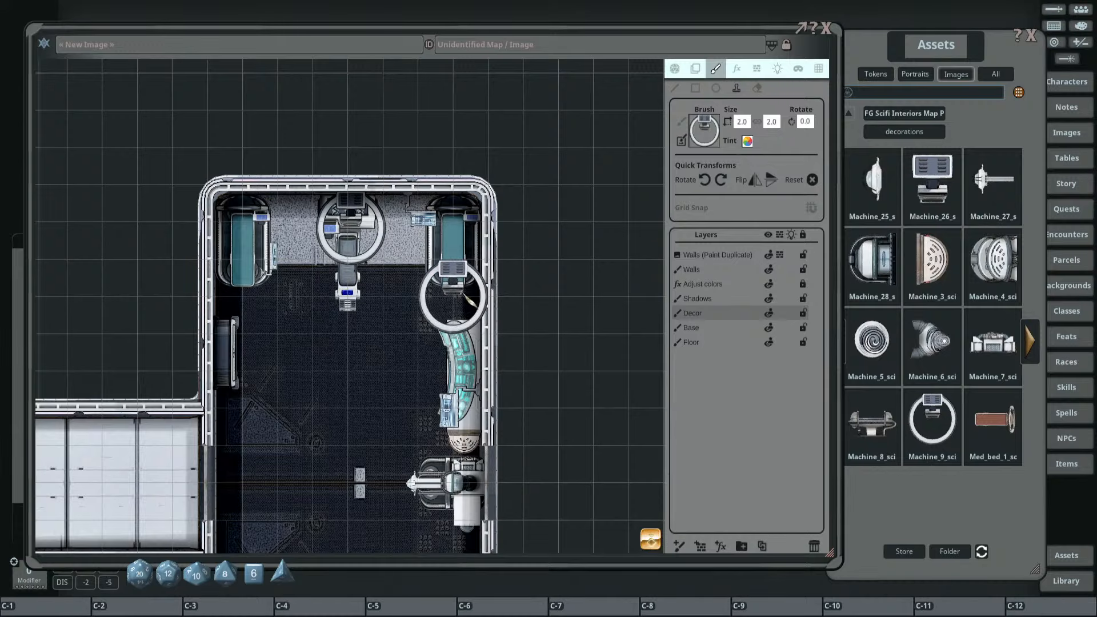
Erase the ring machine and the three med beds at the room's upper end.
scroll(394, 326, "down", 2)
mouse_move(392, 335)
left_mouse_down()
mouse_move(458, 217)
mouse_move(447, 363)
left_mouse_up()
scroll(451, 300, "up", 3)
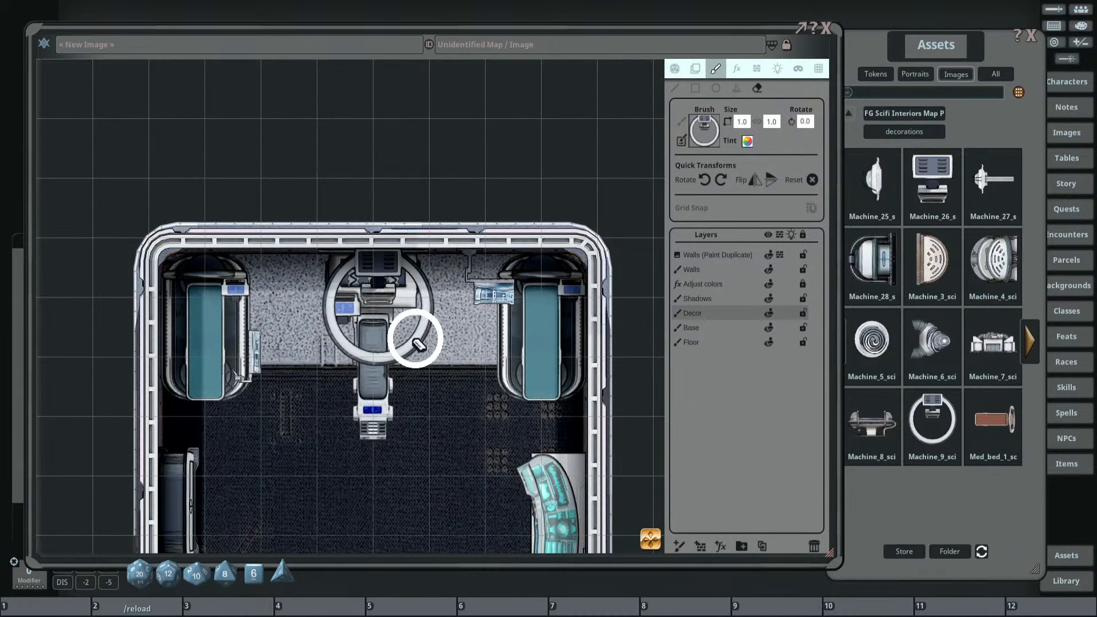
key("ctrl+z")
key("ctrl+z")
key("ctrl+z")
key("ctrl+z")
key("ctrl+z")
key("ctrl+z")
key("ctrl+z")
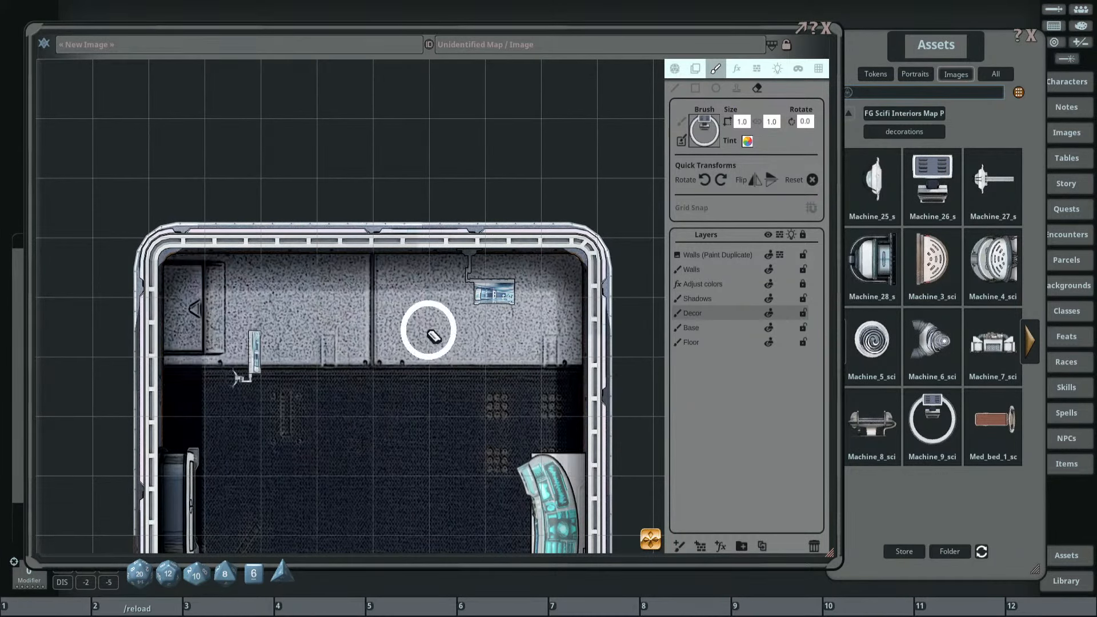
Erase the two remaining screens near the room's upper wall.
scroll(429, 324, "down", 4)
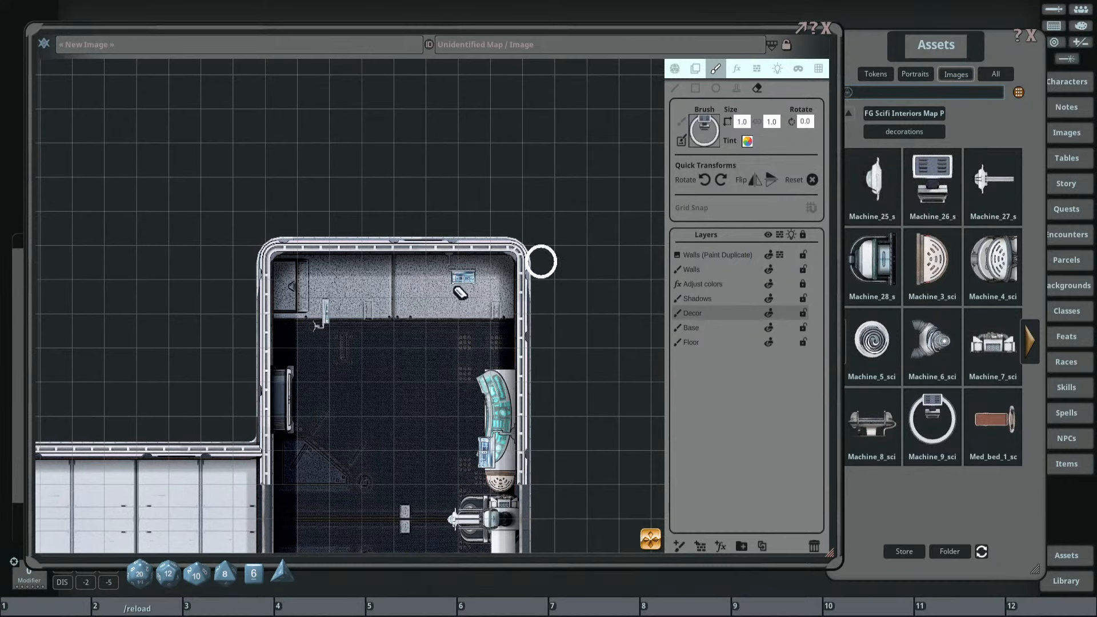
left_click(464, 274)
left_click(320, 319)
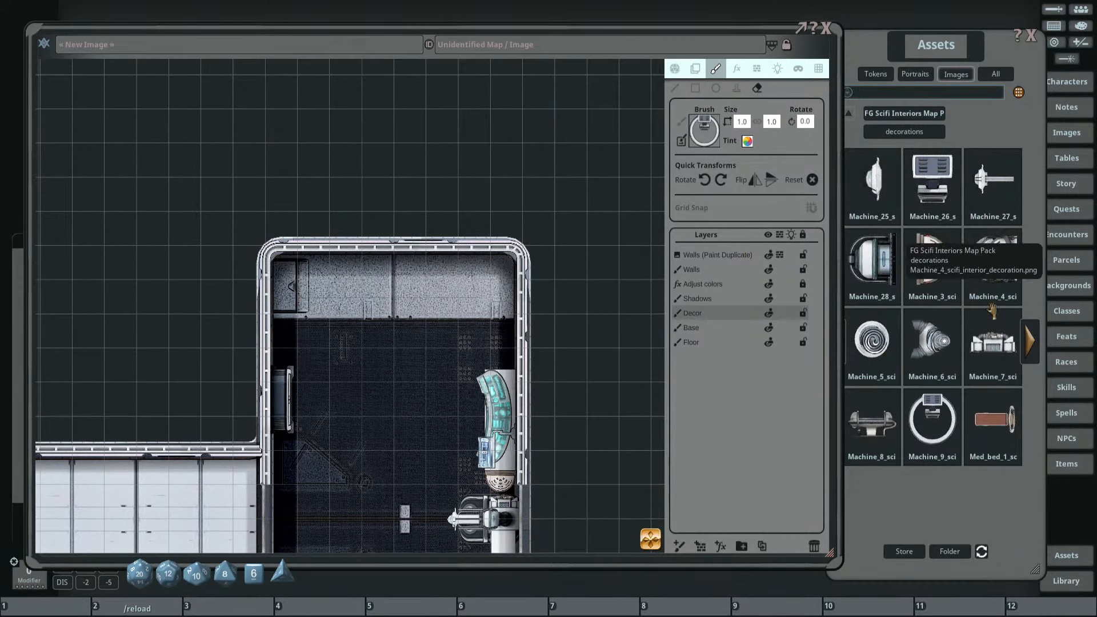
Search assets for "bed", load Med_bed_scifi, size it to 2.5 by 2.5 at 90 degrees, and stamp it in both upper corners.
left_click(900, 95)
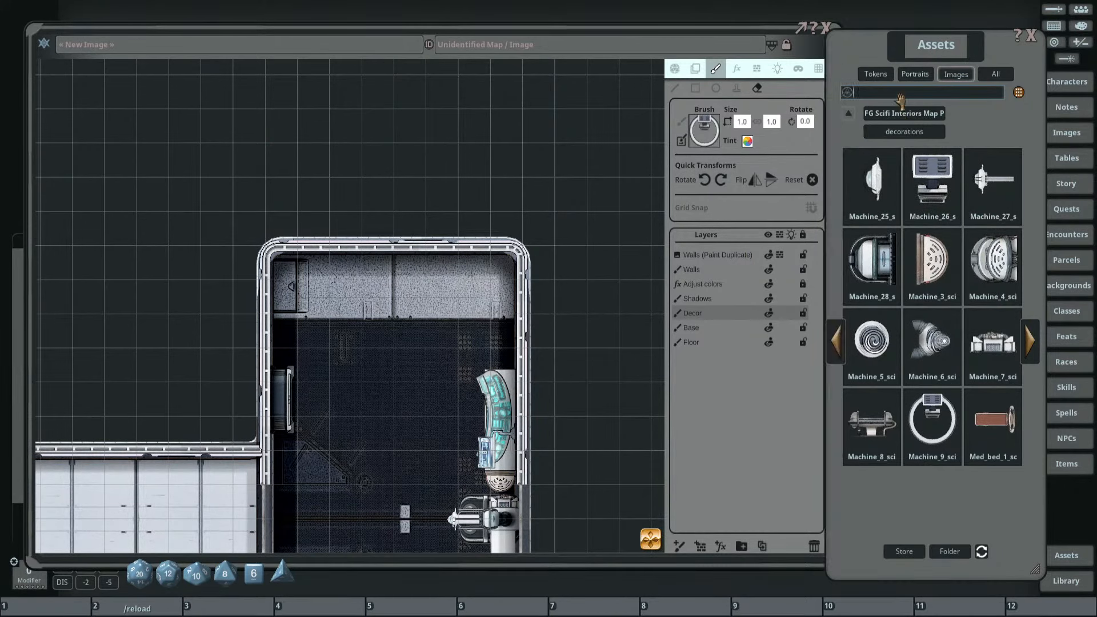
key("Return")
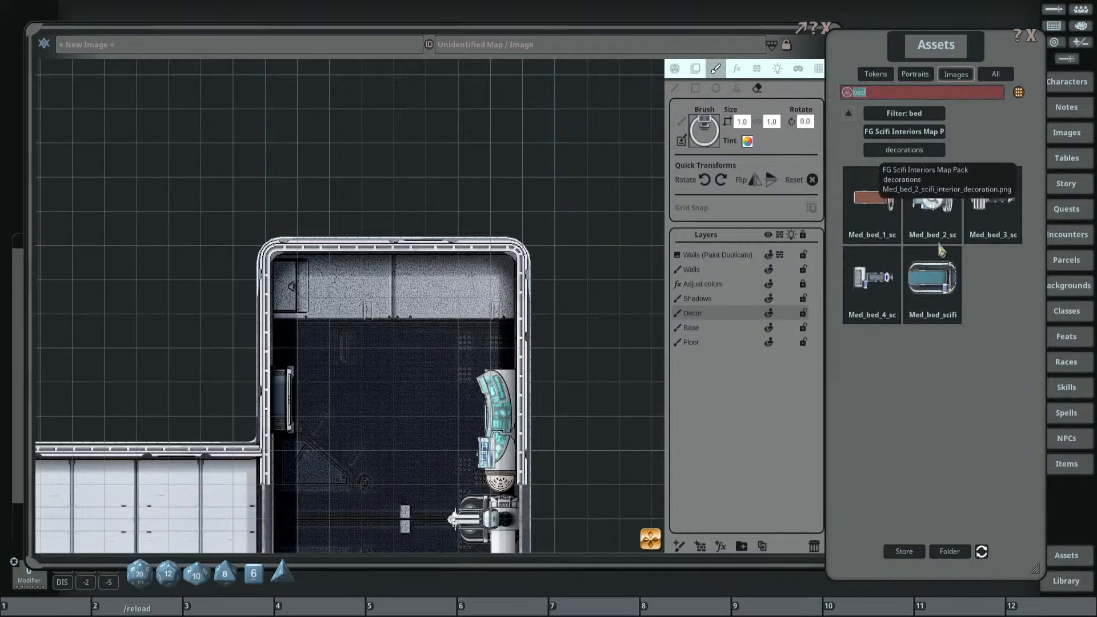
left_click(932, 279)
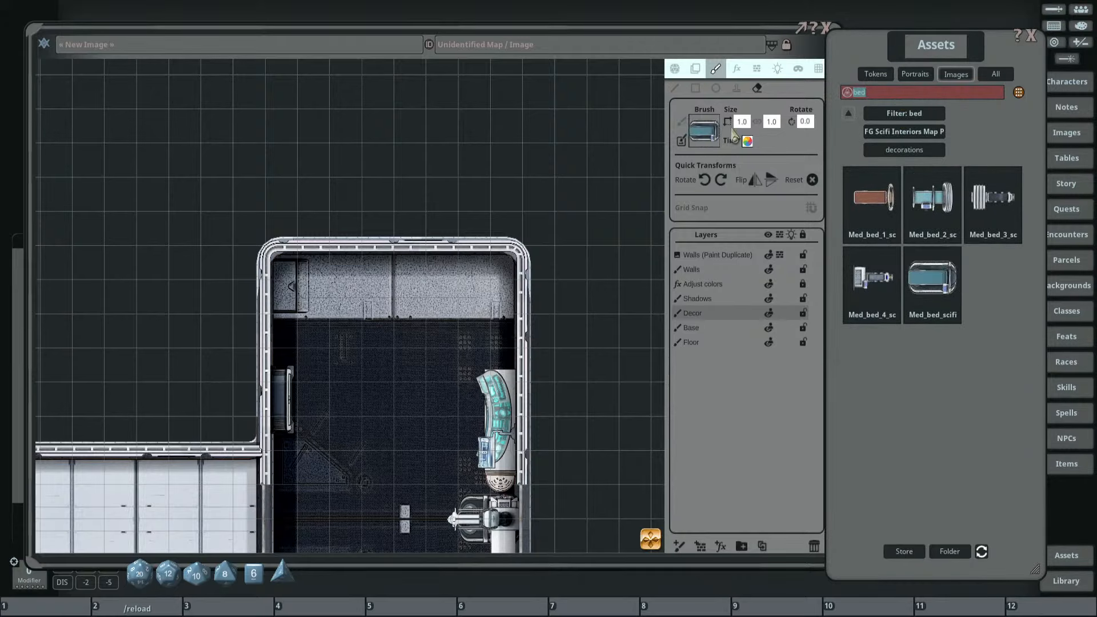
left_click(734, 87)
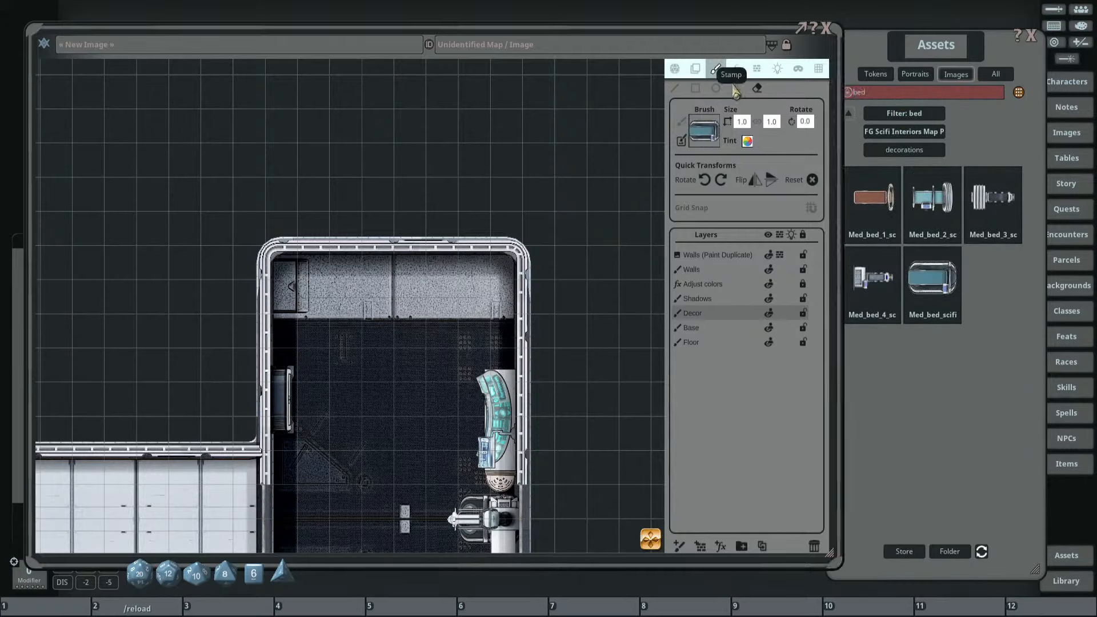
left_click(722, 183)
scroll(492, 298, "up", 1)
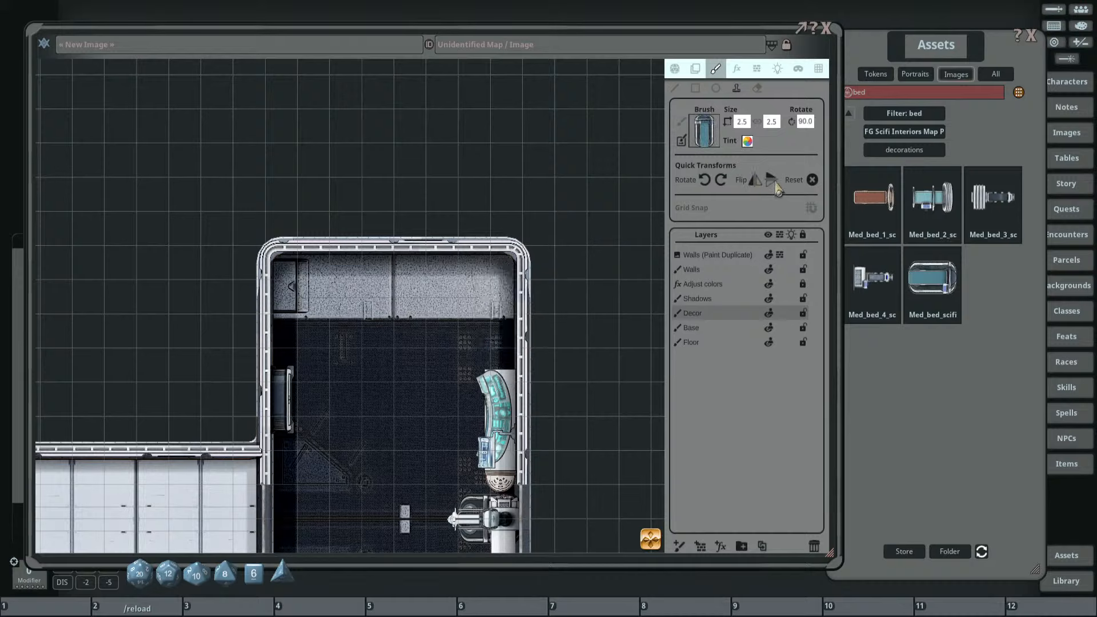
left_click(491, 304, "ctrl")
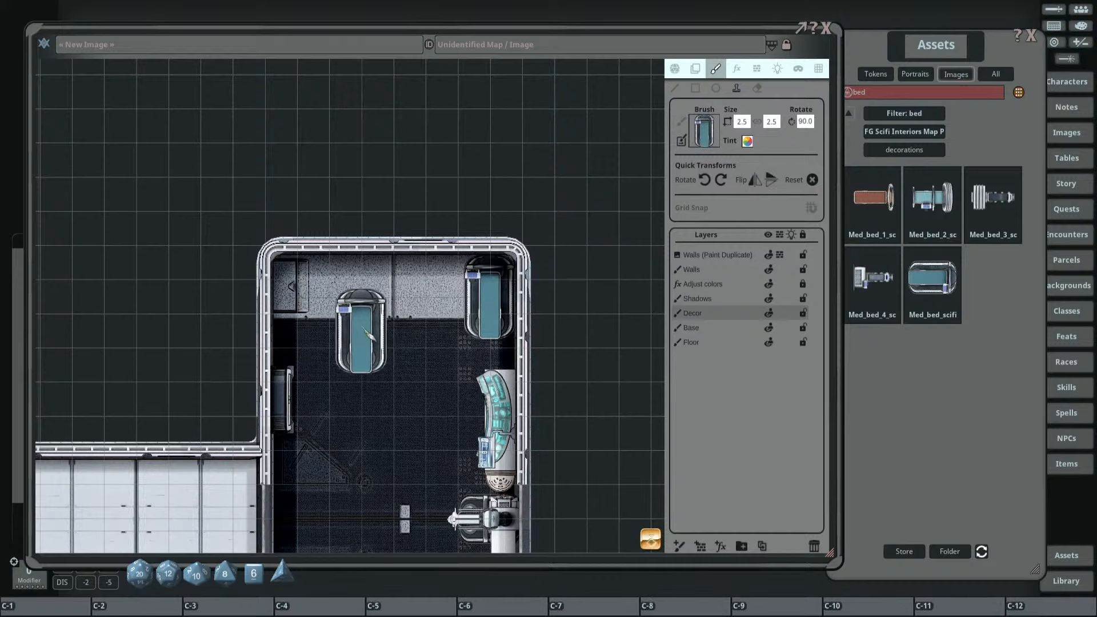
left_click(296, 304, "ctrl")
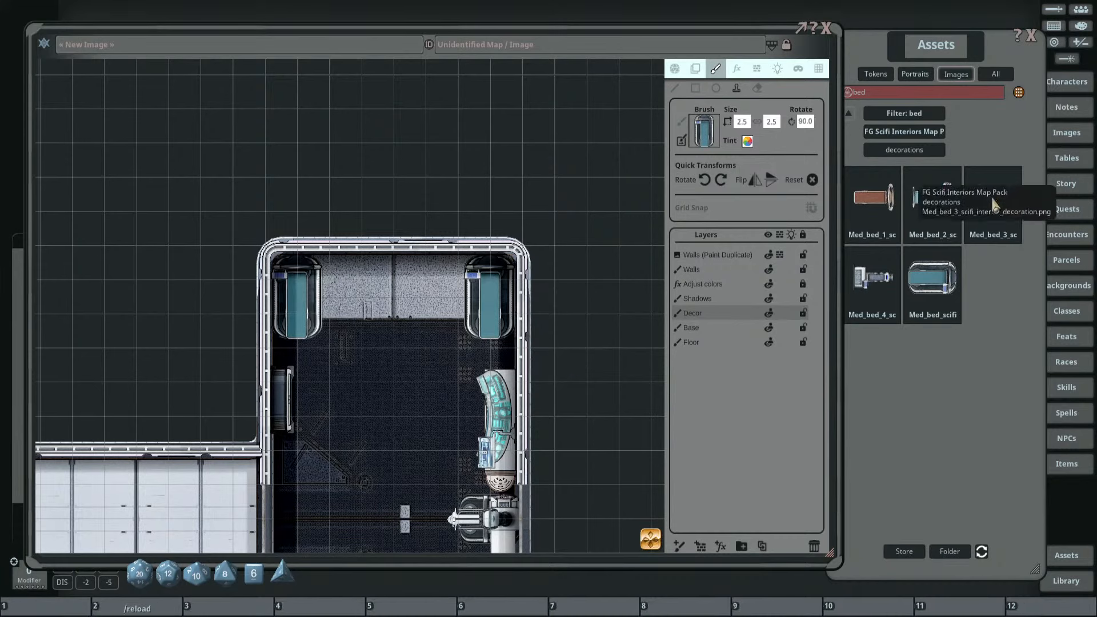
Load the dark med bed with monitors at 4.0 by 2.0, rotate it to 90 degrees, and stamp it centrally against the upper wall.
left_click(983, 194)
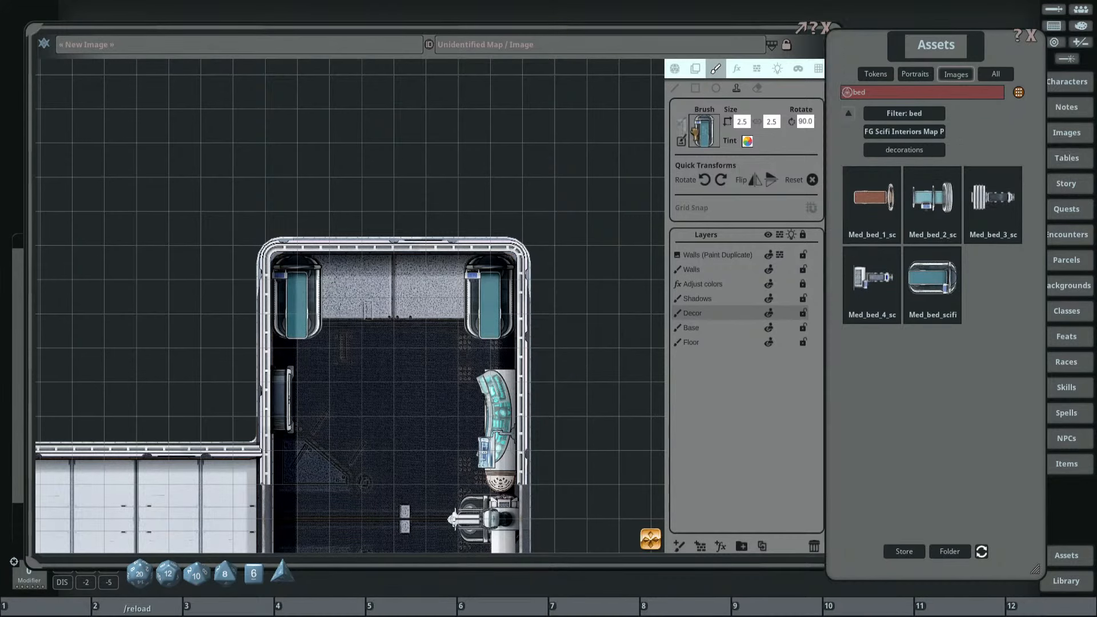
left_click(723, 181)
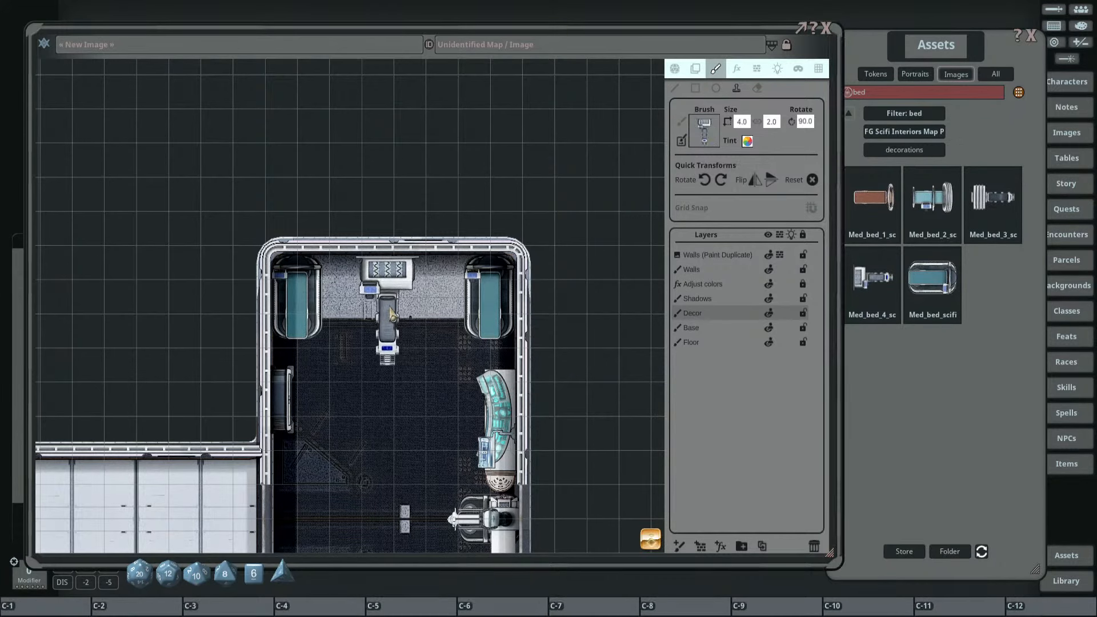
left_click(394, 309)
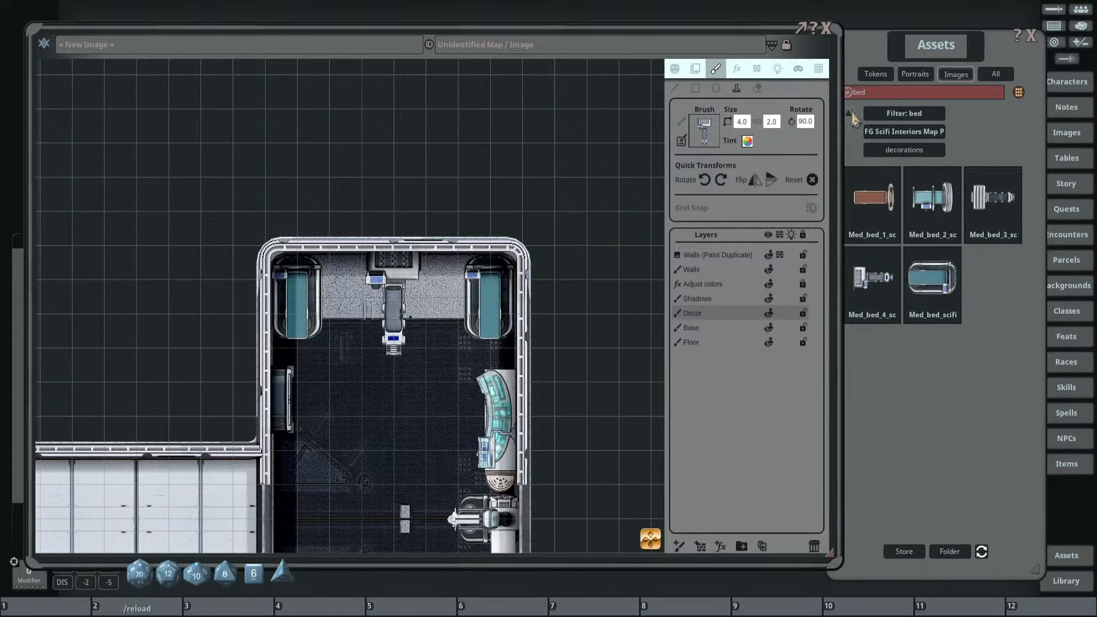
Search assets for "screen", load Screen_2, size it to 1.3 by 1.3 at 270 degrees, and stamp it beside the right med bed.
left_click(895, 94)
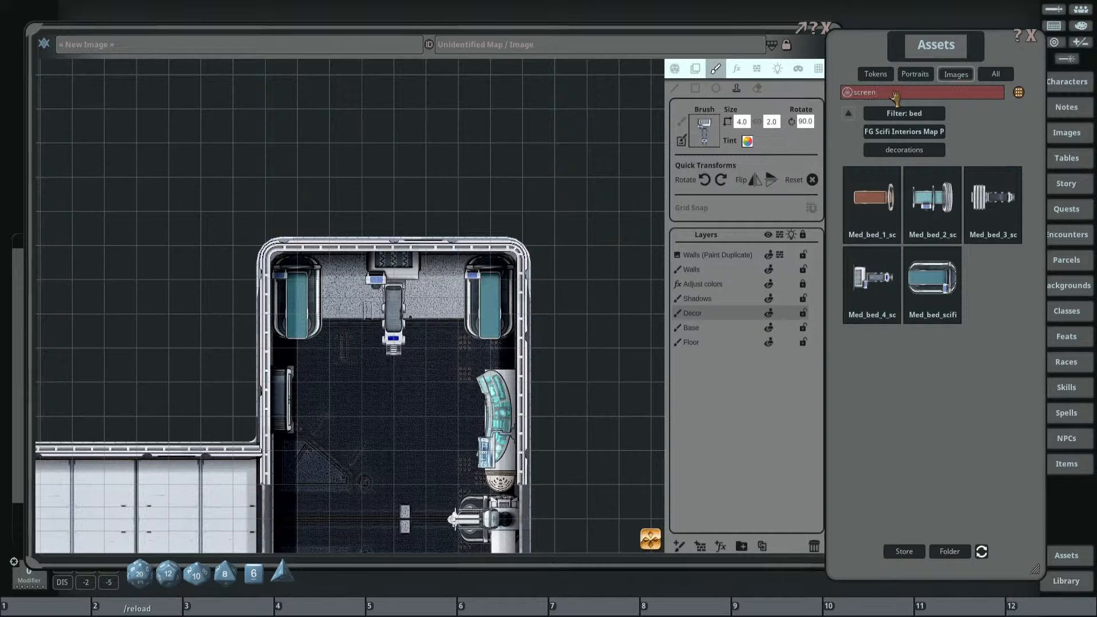
type("screen")
key("Return")
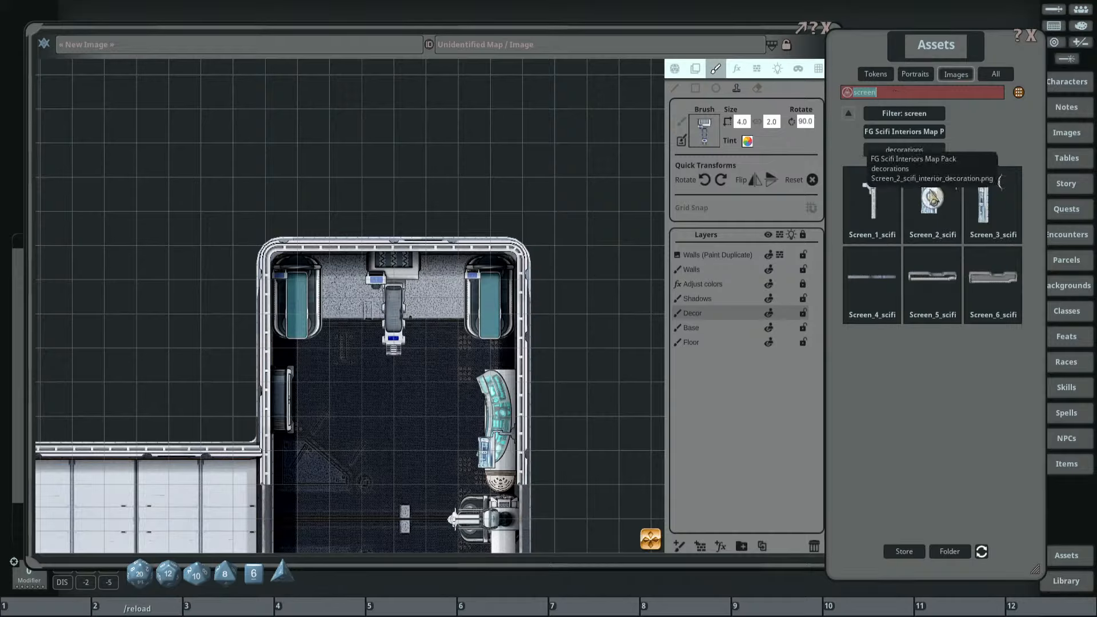
left_click_drag(946, 195, 724, 142)
scroll(446, 279, "down", 6)
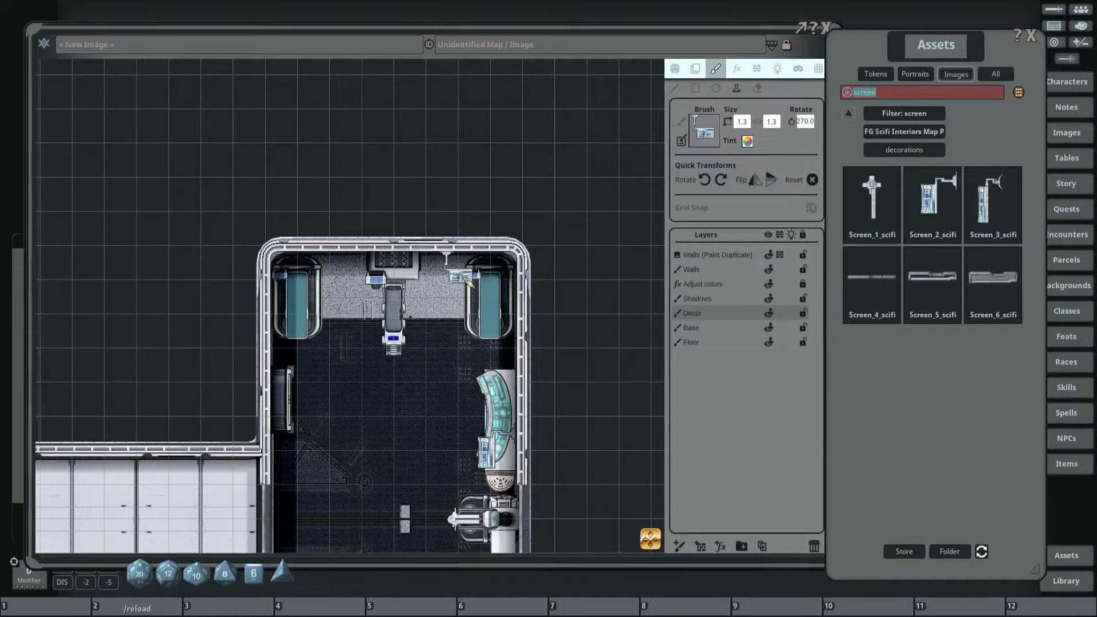
left_click(464, 278)
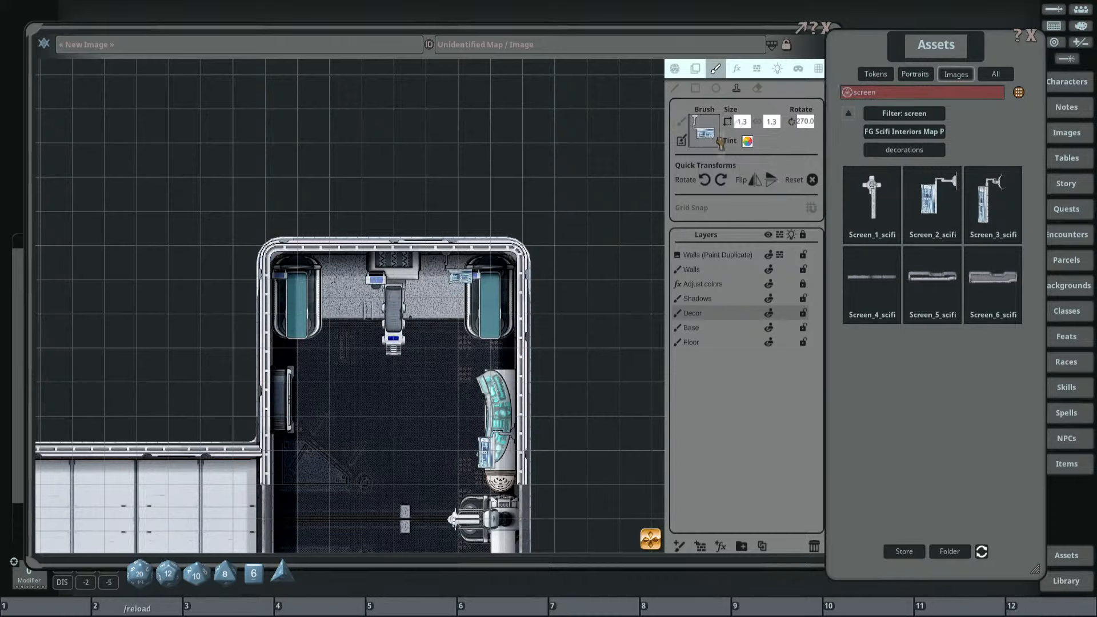
Load Screen_3 as the brush, size it to 1.0 by 1.0, rotate it to 180 degrees, and stamp it beside the left med bed.
scroll(320, 315, "down", 12)
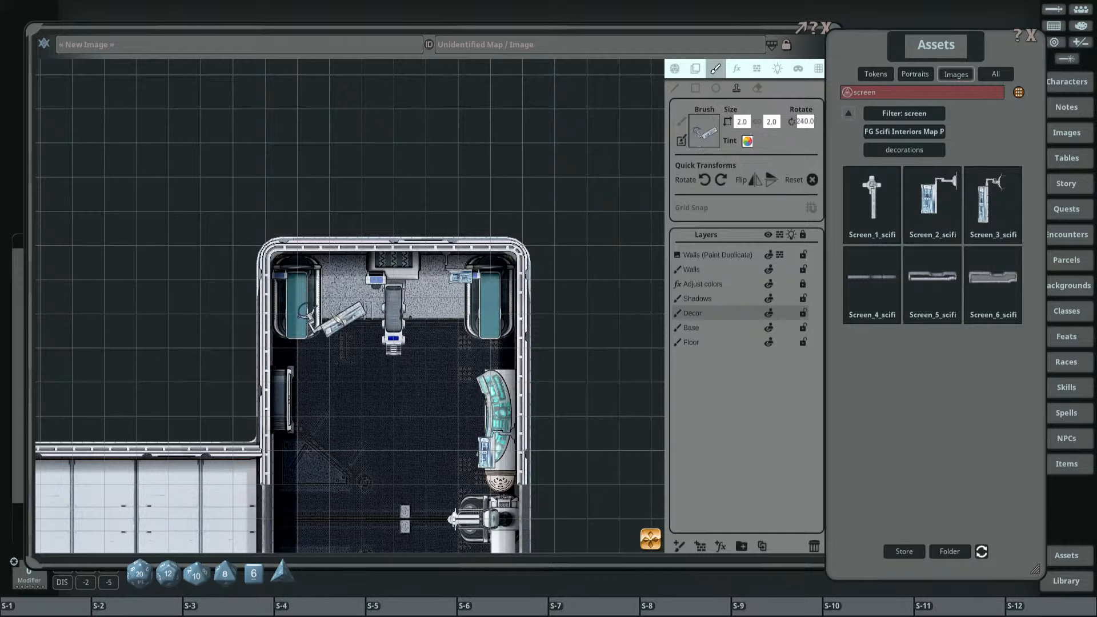
scroll(330, 321, "down", 5, "shift")
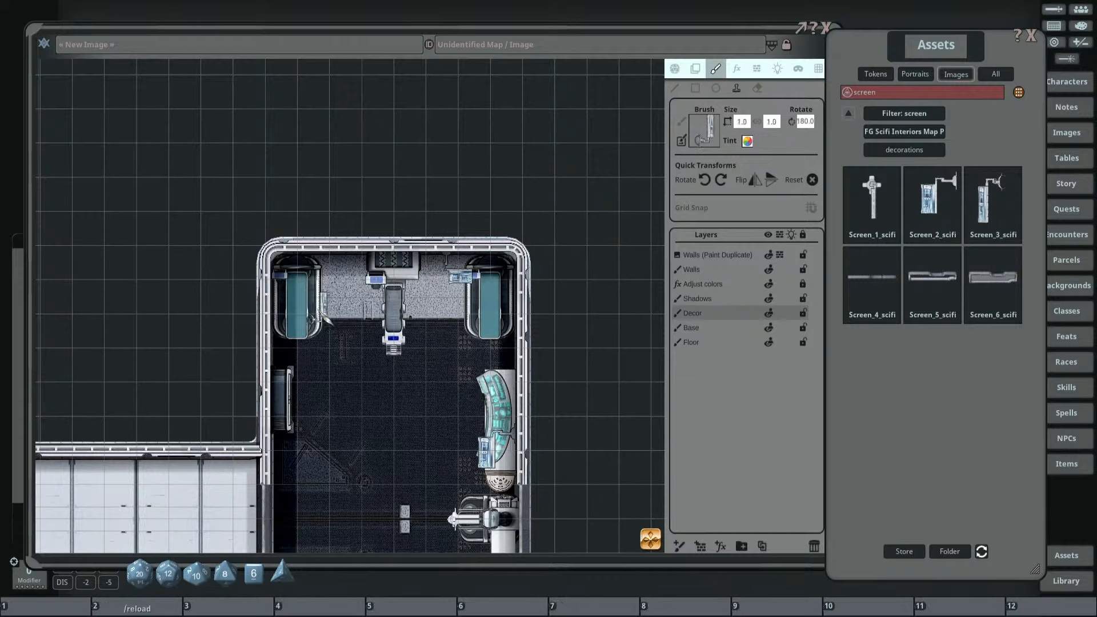
left_click(327, 325)
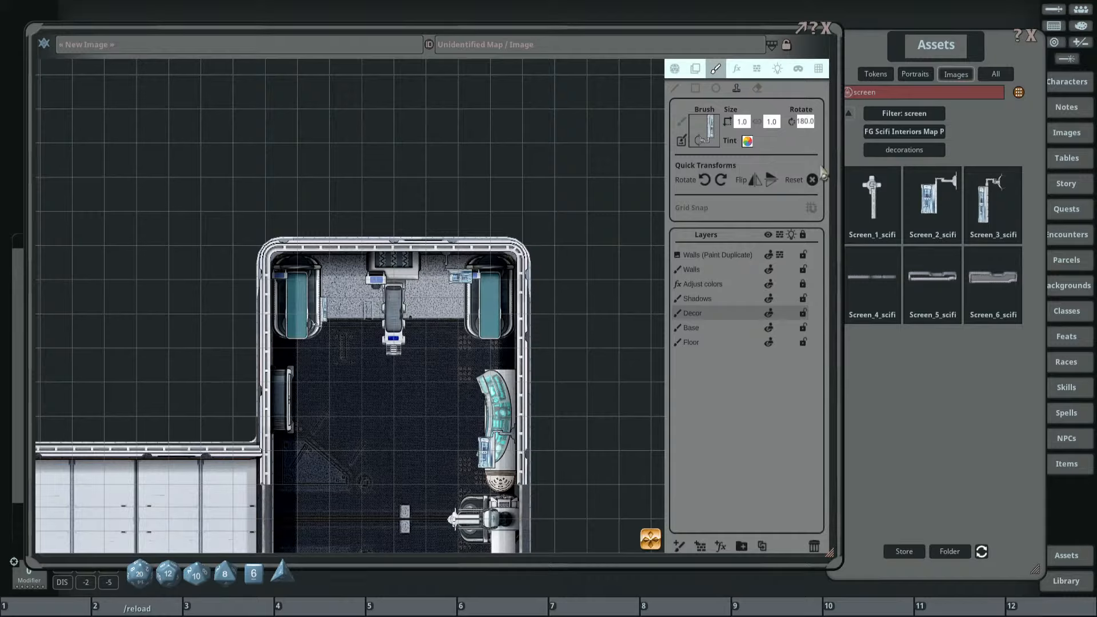
Search the image assets for "part".
left_click(898, 93)
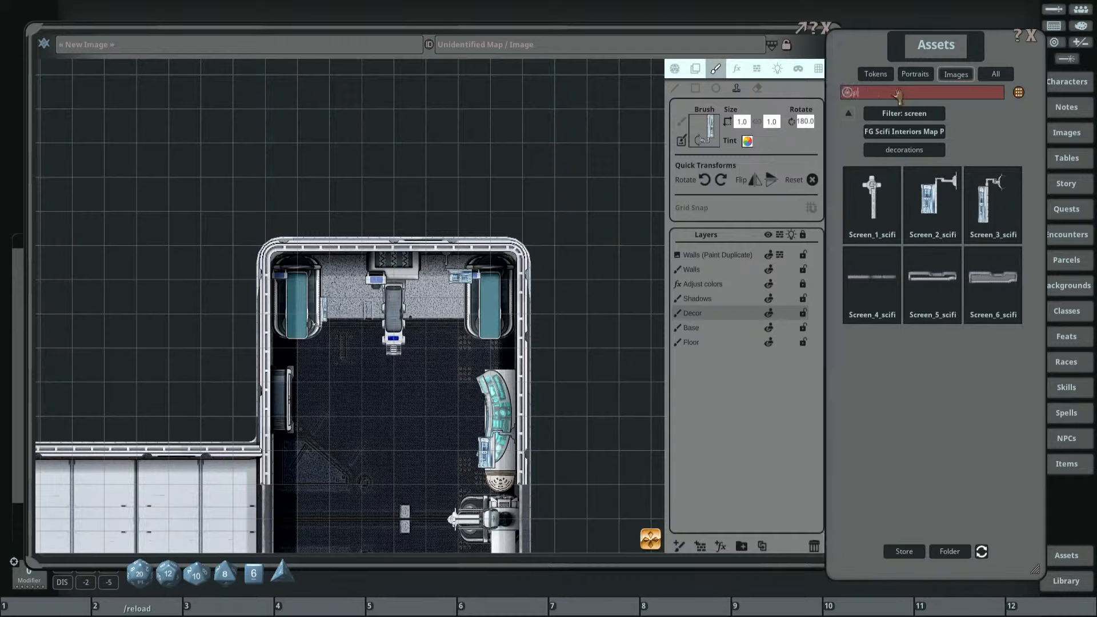
type("part")
key("Return")
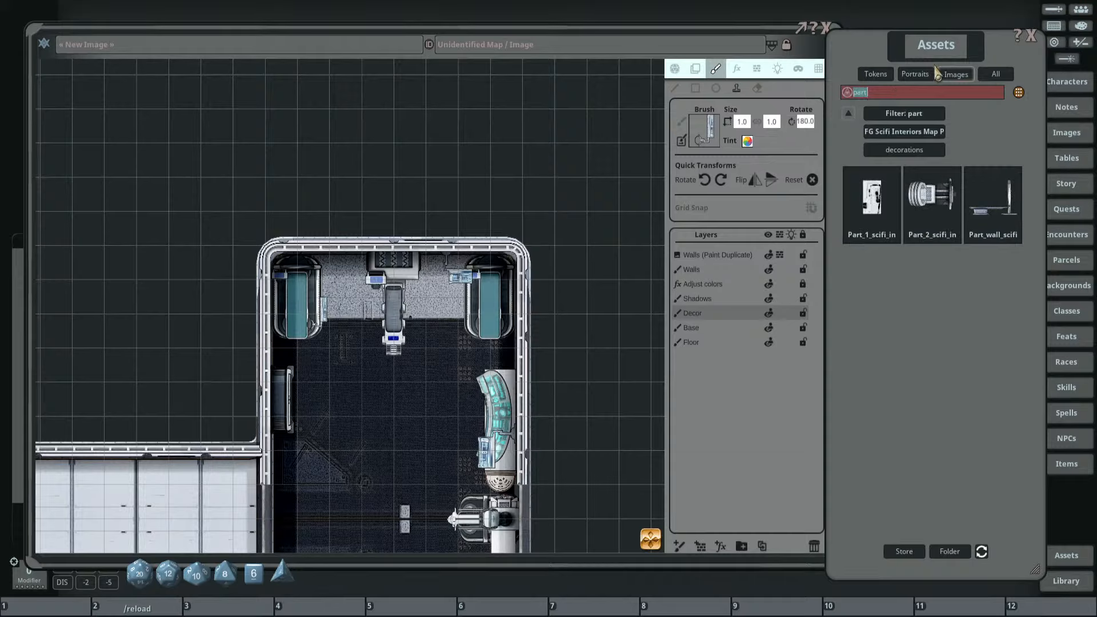
Search the assets for "machine", load the ring-shaped Machine_9 at 2.0 by 2.0, and stamp it over the central med bed's upper end.
key("BackSpace")
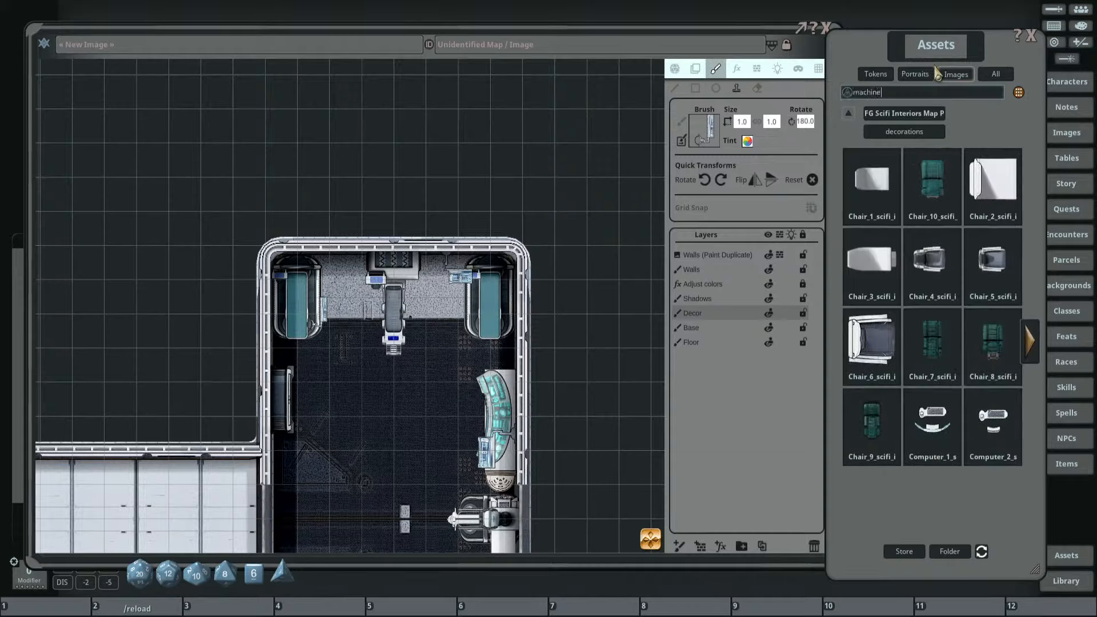
key("Return")
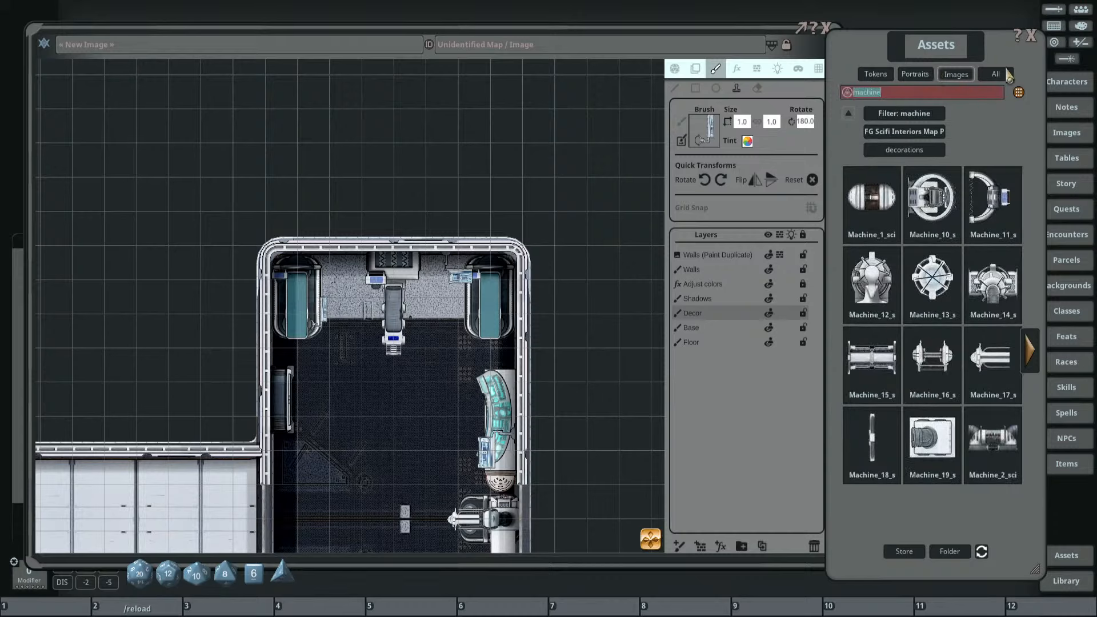
left_click(1030, 354)
left_click(1031, 358)
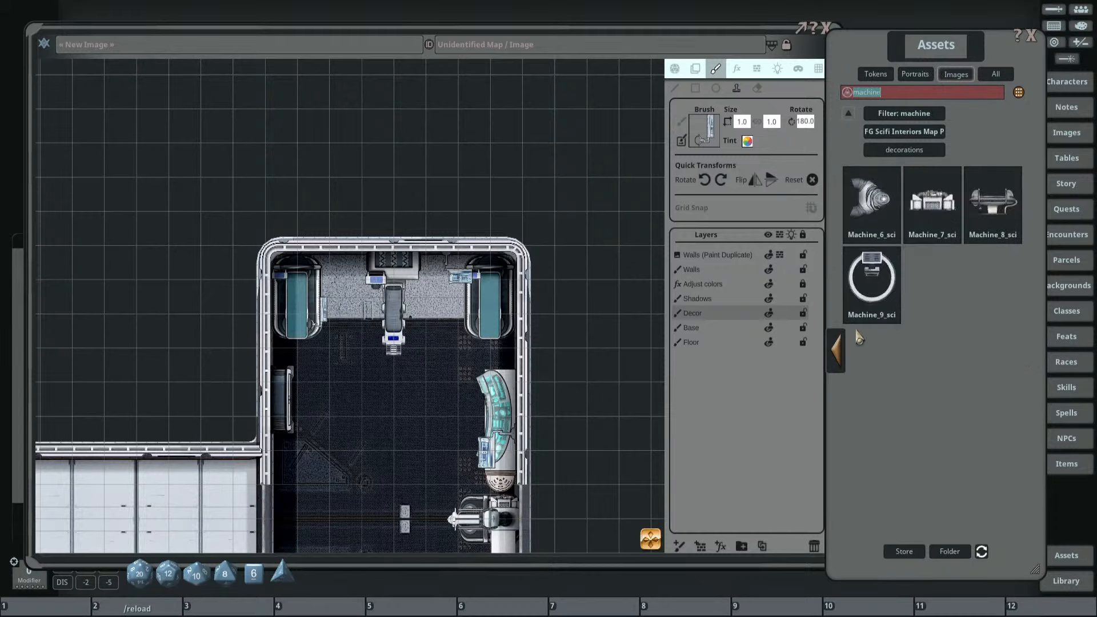
left_click(872, 277)
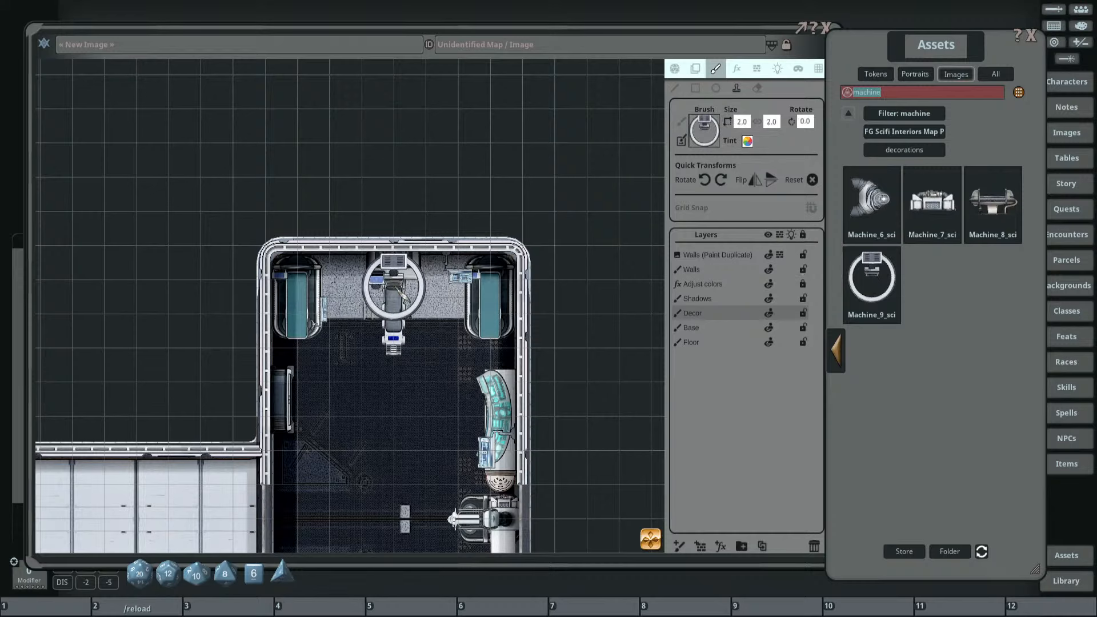
key("ctrl")
left_click(394, 287, "ctrl")
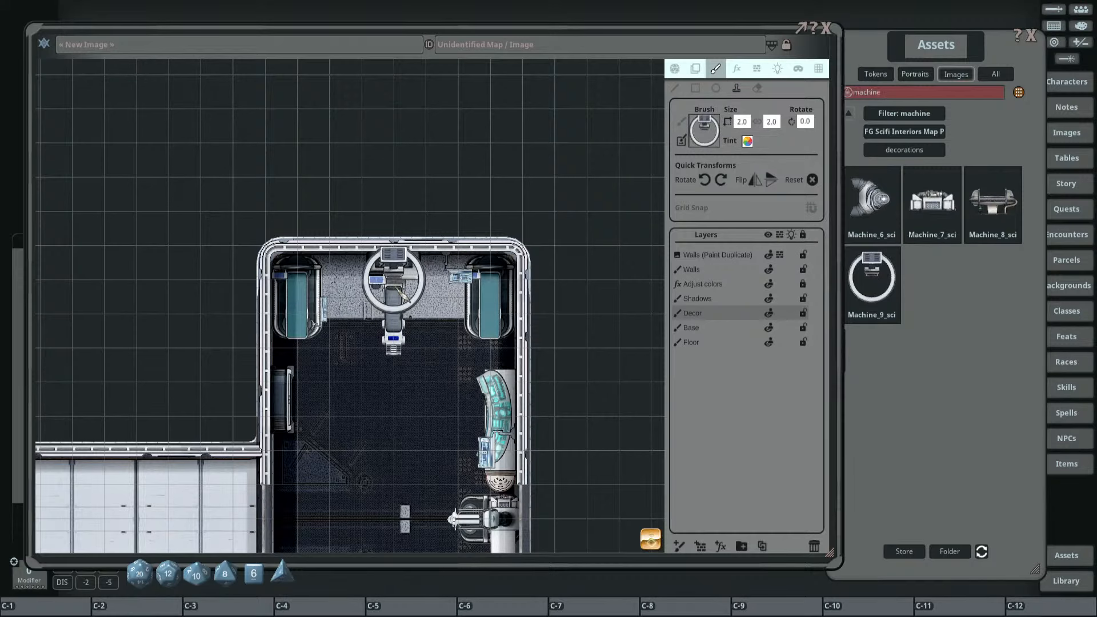
scroll(453, 407, "down", 3)
left_click_drag(451, 443, 449, 328)
scroll(454, 293, "up", 5)
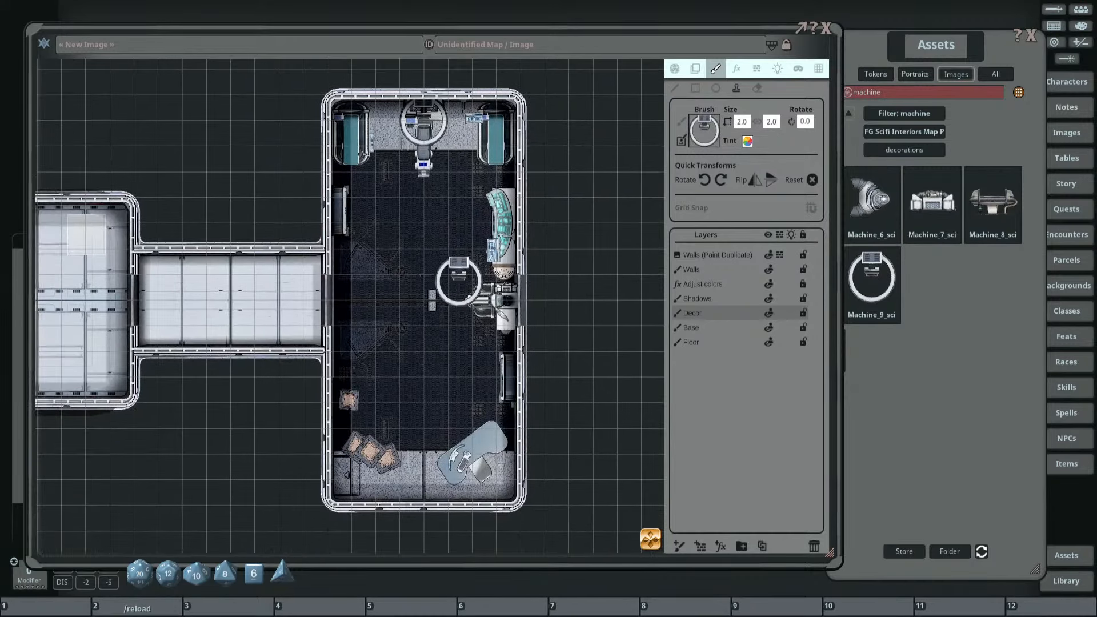
scroll(434, 346, "down", 4)
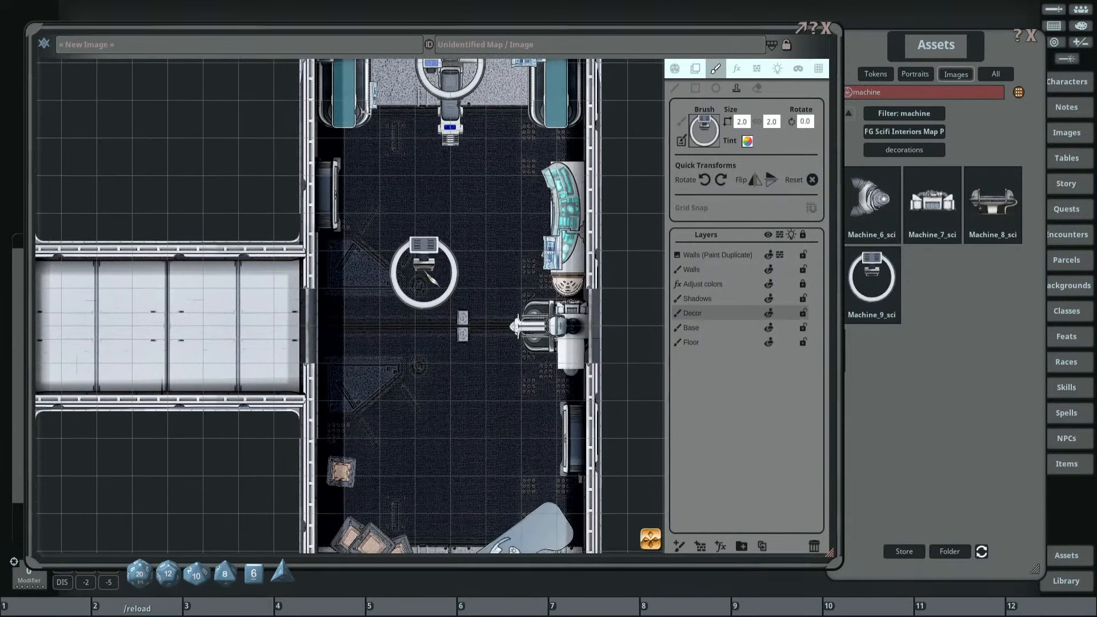
mouse_move(466, 306)
left_mouse_down()
mouse_move(491, 311)
mouse_move(482, 323)
mouse_move(512, 362)
left_mouse_up()
scroll(497, 343, "down", 2)
scroll(512, 362, "up", 4)
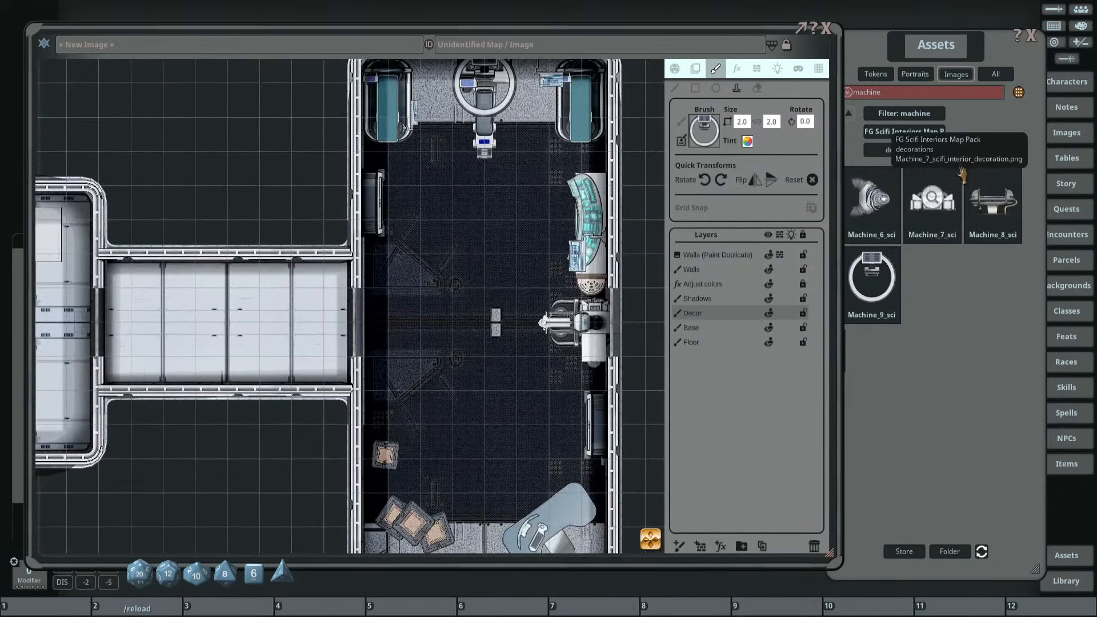
Make the Floor layer active, clear the asset search, and browse to the grates in the FG Scifi Interiors Map Pack floors folder.
left_click(704, 344)
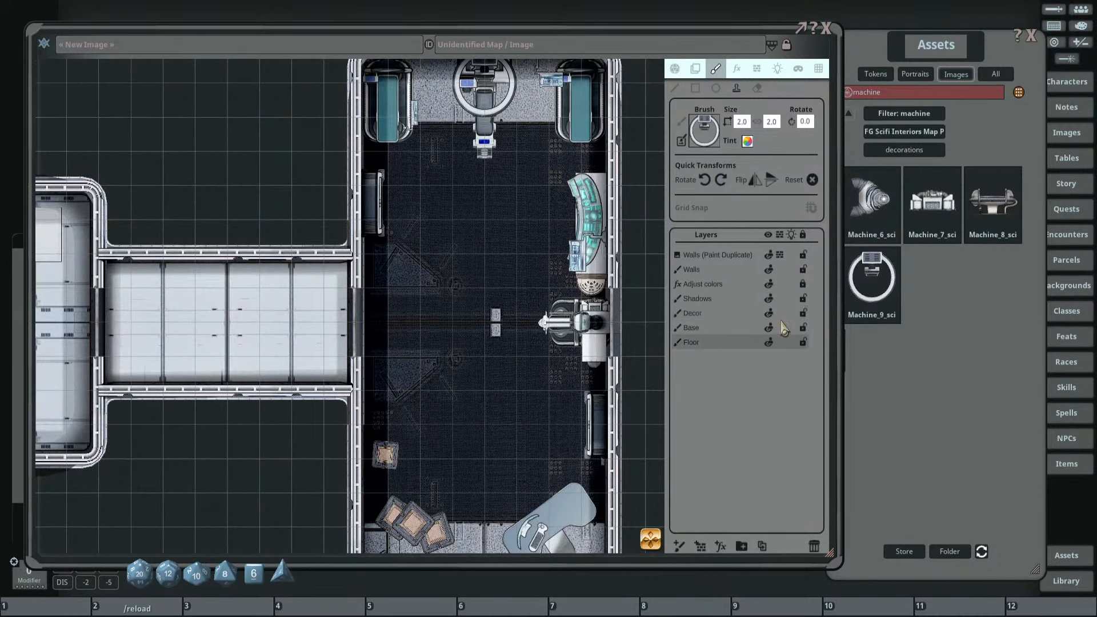
left_click(896, 93)
left_click(895, 113)
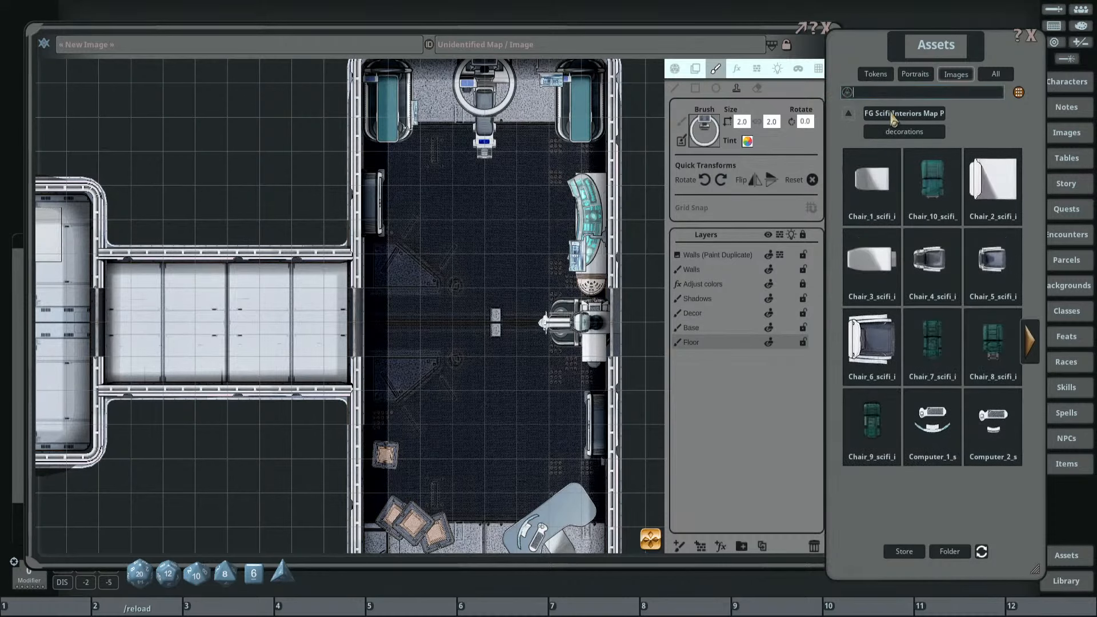
left_click(850, 117)
left_click(1032, 327)
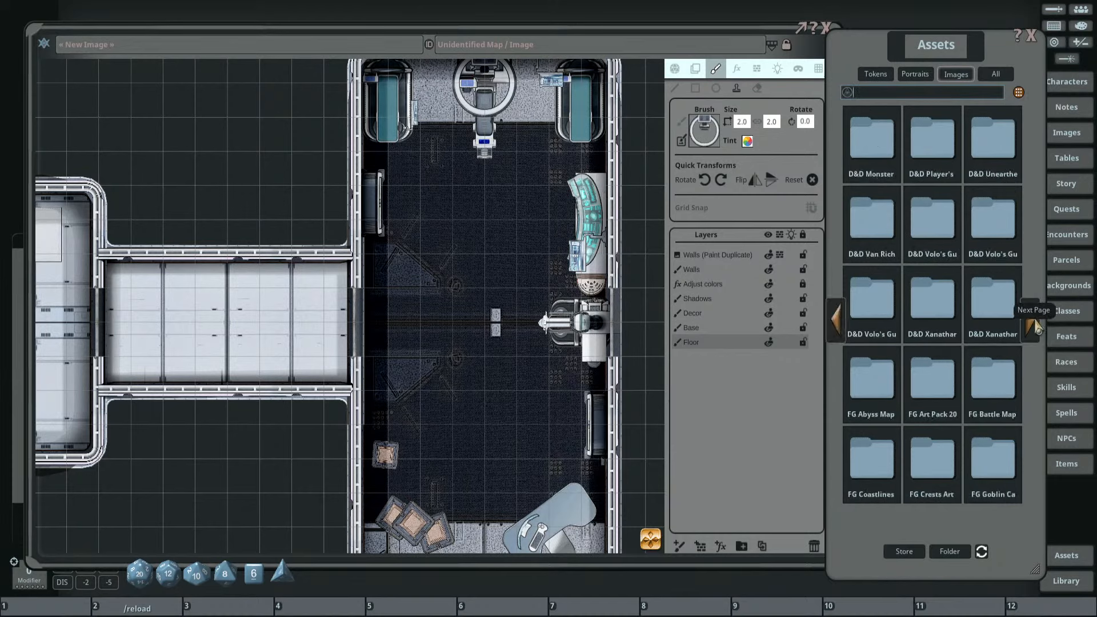
left_click(1032, 323)
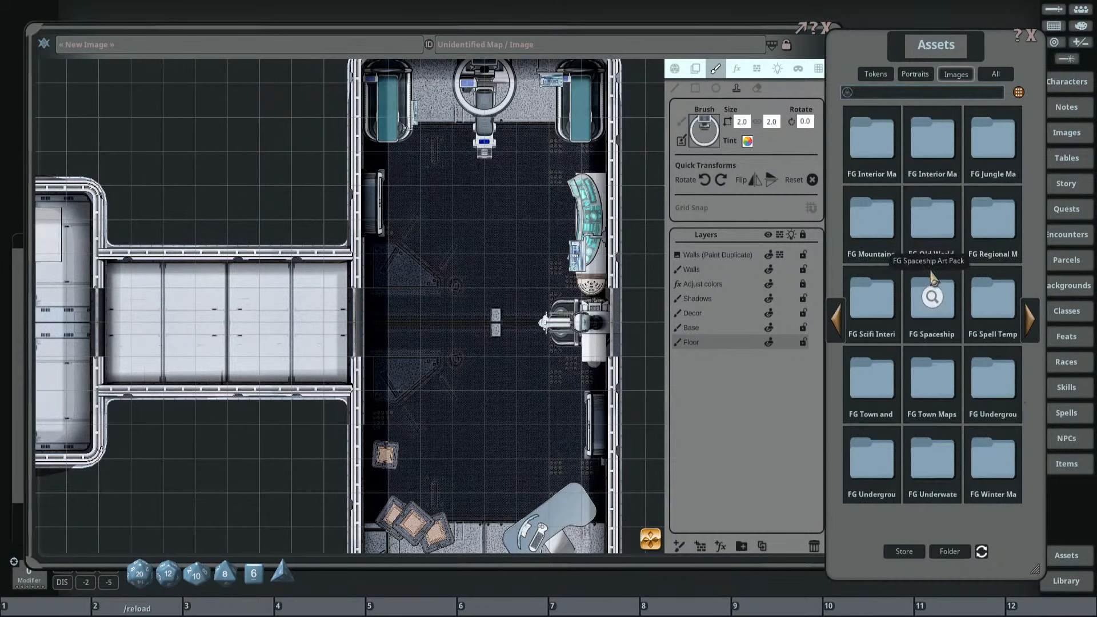
left_click(870, 309)
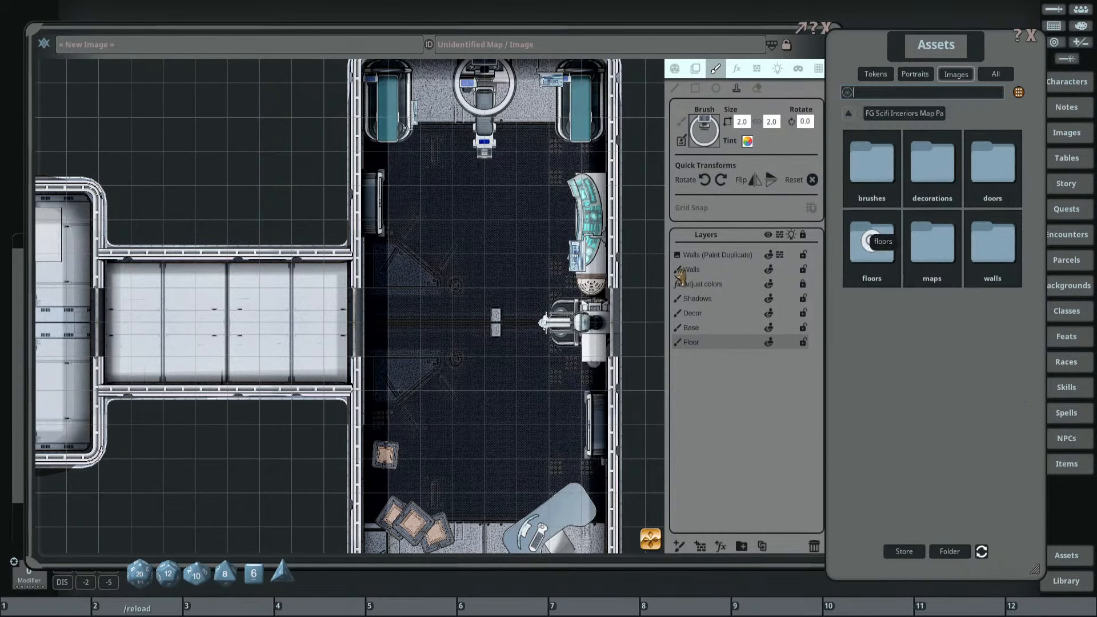
left_click(869, 240)
left_click(1032, 342)
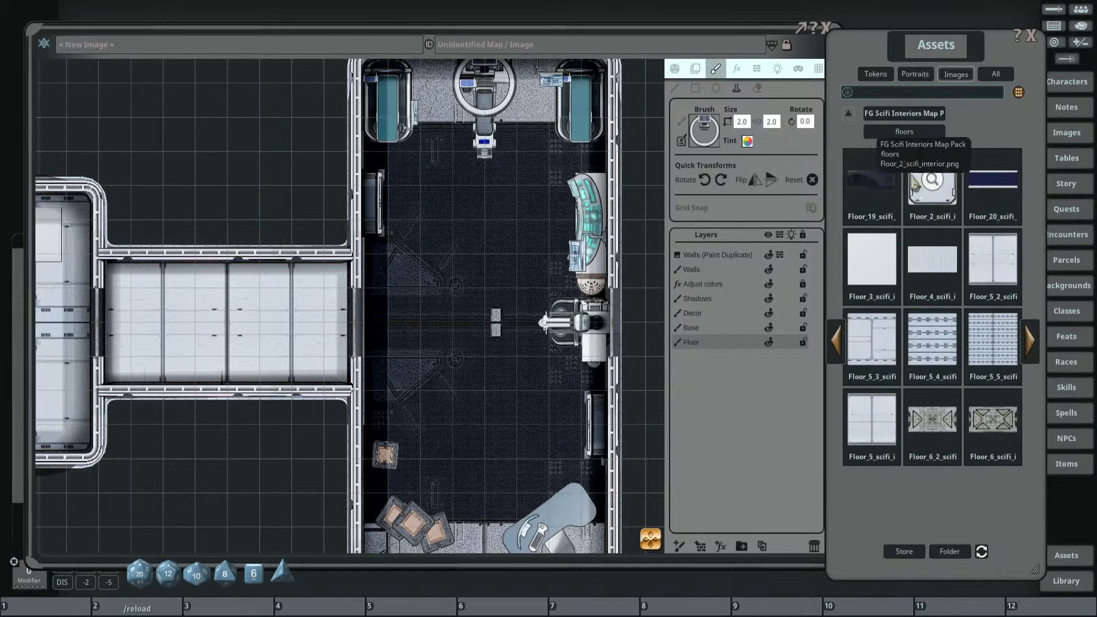
left_click(1036, 341)
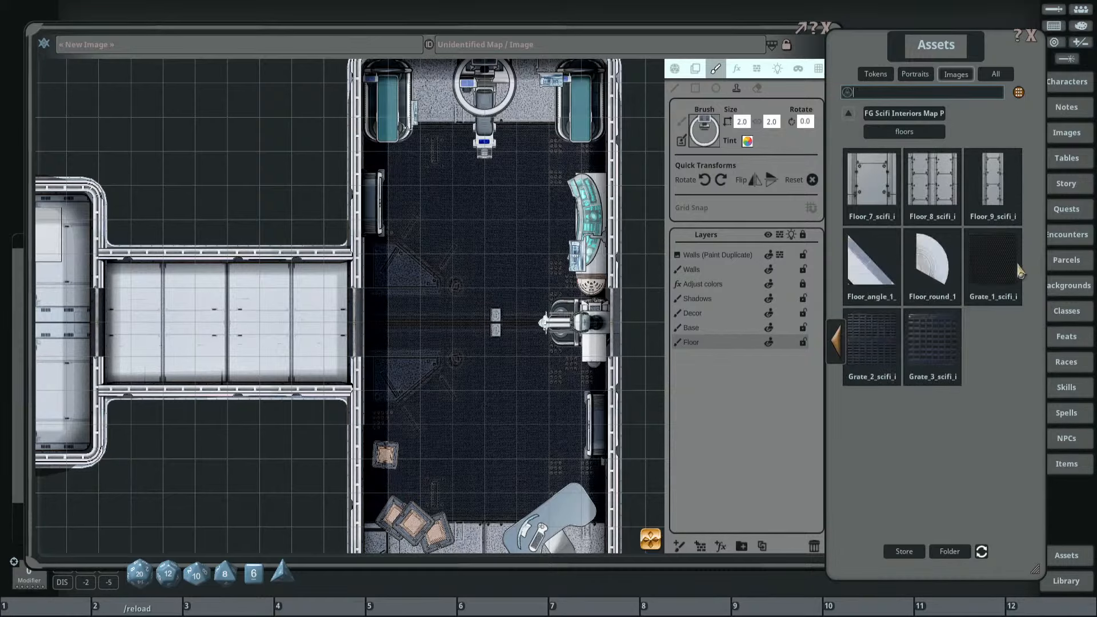
Load Grate_1 as the brush at 2.0 by 2.0 and stamp four grates side by side along the middle of the connecting corridor.
left_click_drag(752, 148, 717, 142)
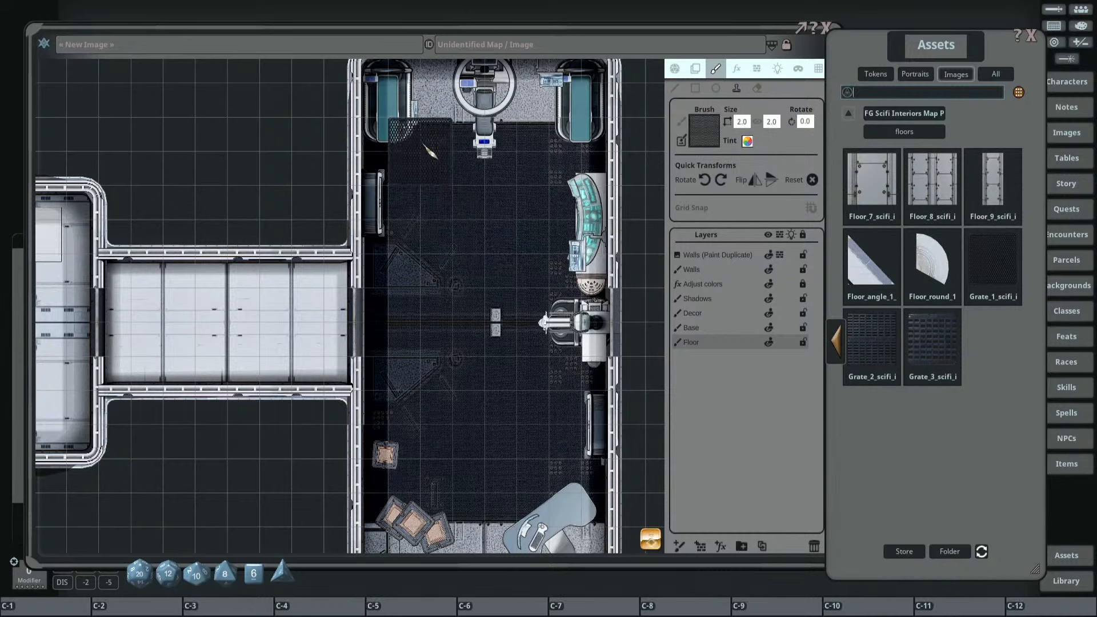
left_click_drag(271, 344, 402, 323)
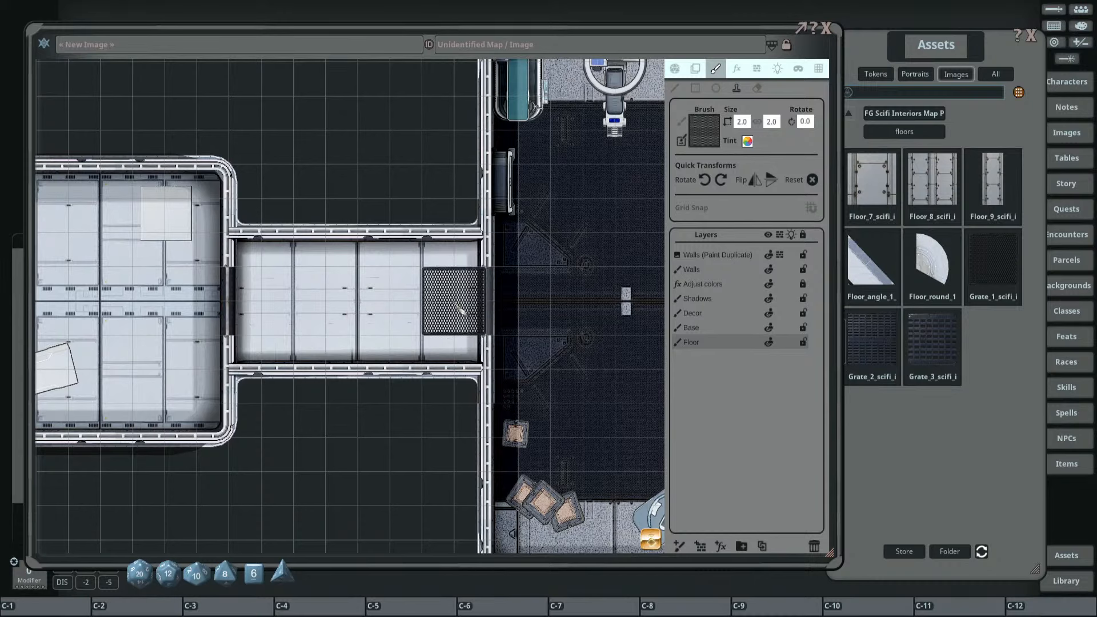
left_click(460, 310)
left_click(394, 311)
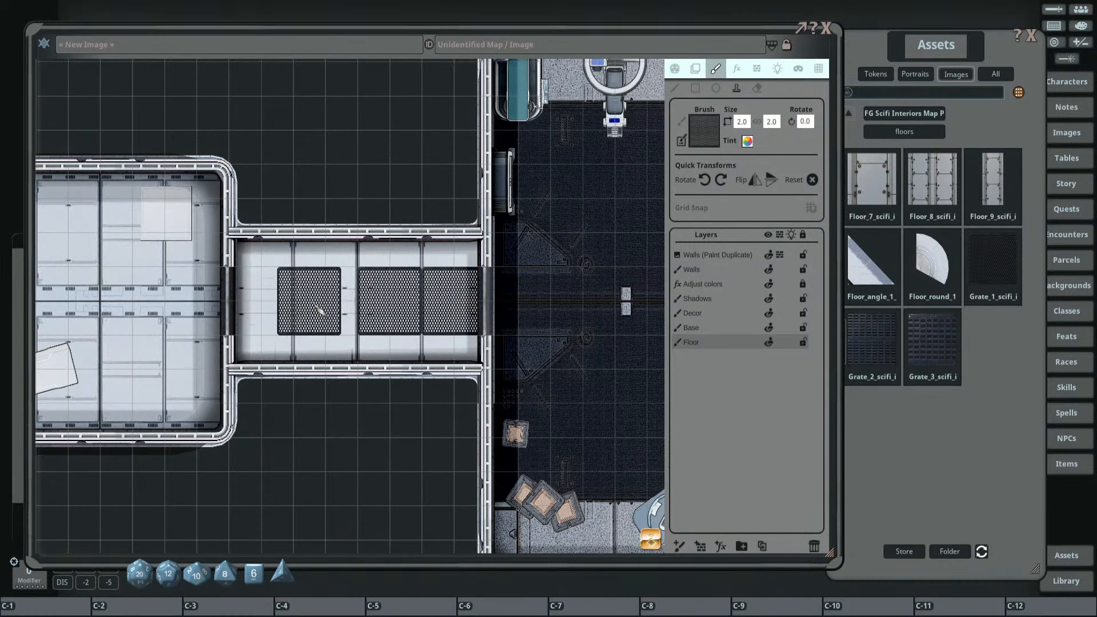
left_click(336, 306)
left_click(273, 312)
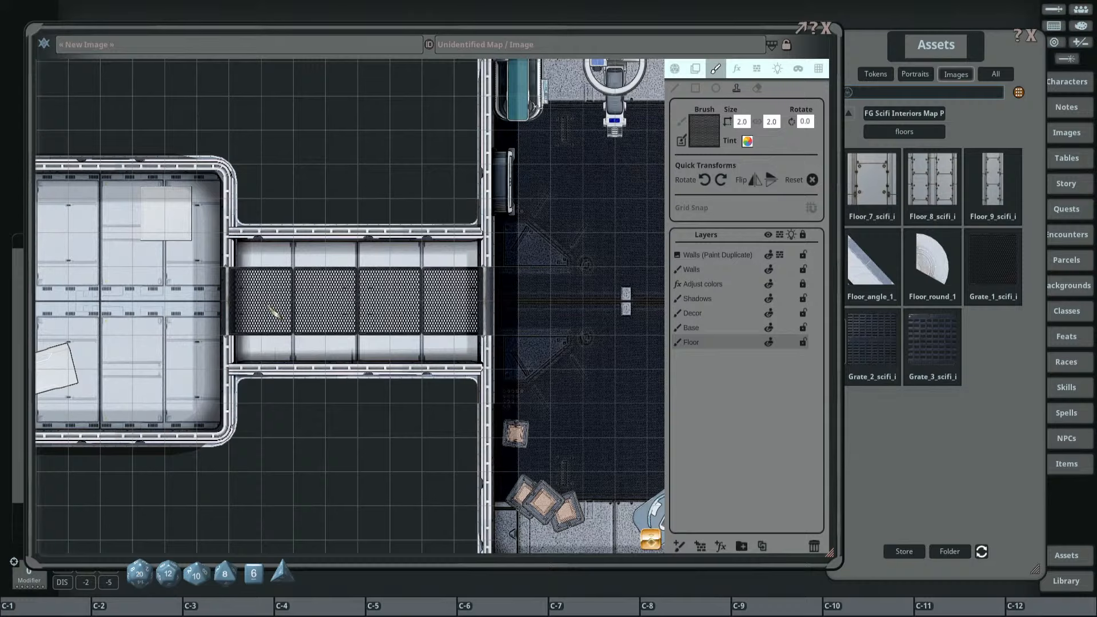
Return the asset browser to the decorations folder of the FG Scifi Interiors Map Pack.
scroll(522, 336, "down", 3)
left_click_drag(321, 312, 184, 273)
left_click_drag(457, 297, 264, 299)
scroll(351, 299, "up", 4)
mouse_move(357, 292)
left_mouse_down()
mouse_move(404, 303)
mouse_move(374, 290)
left_mouse_up()
left_click_drag(487, 218, 506, 242)
scroll(564, 251, "down", 3)
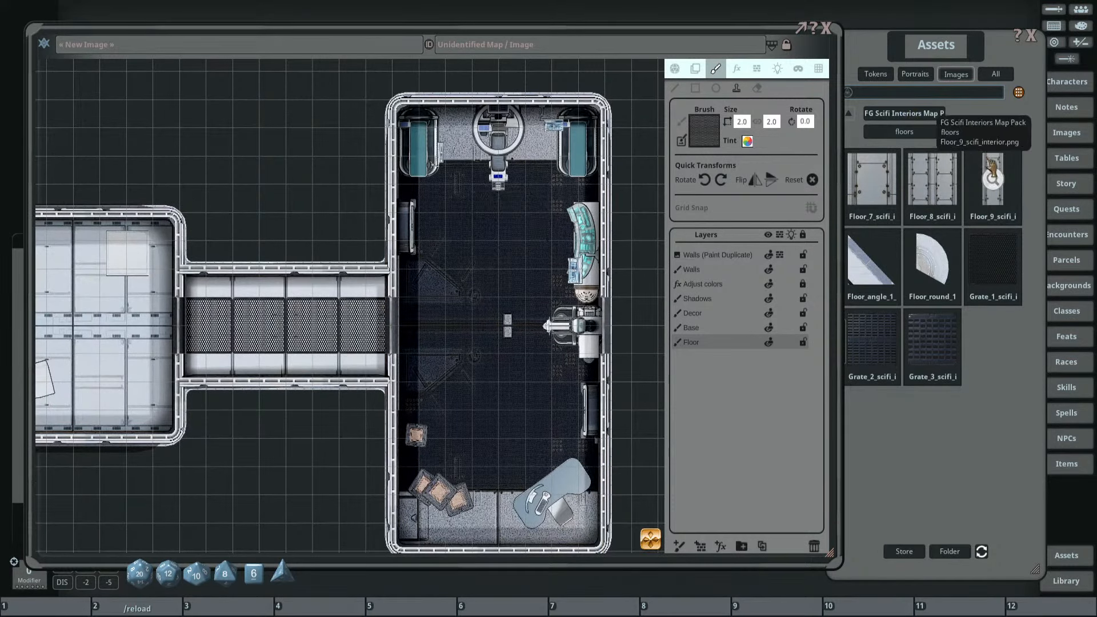
left_click(918, 119)
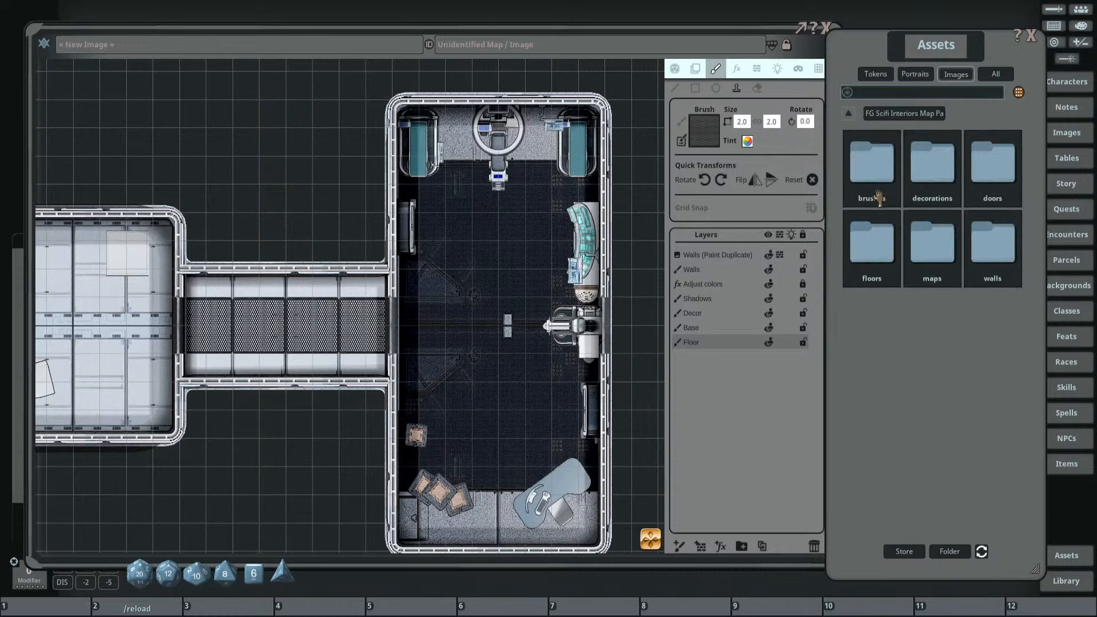
left_click(932, 163)
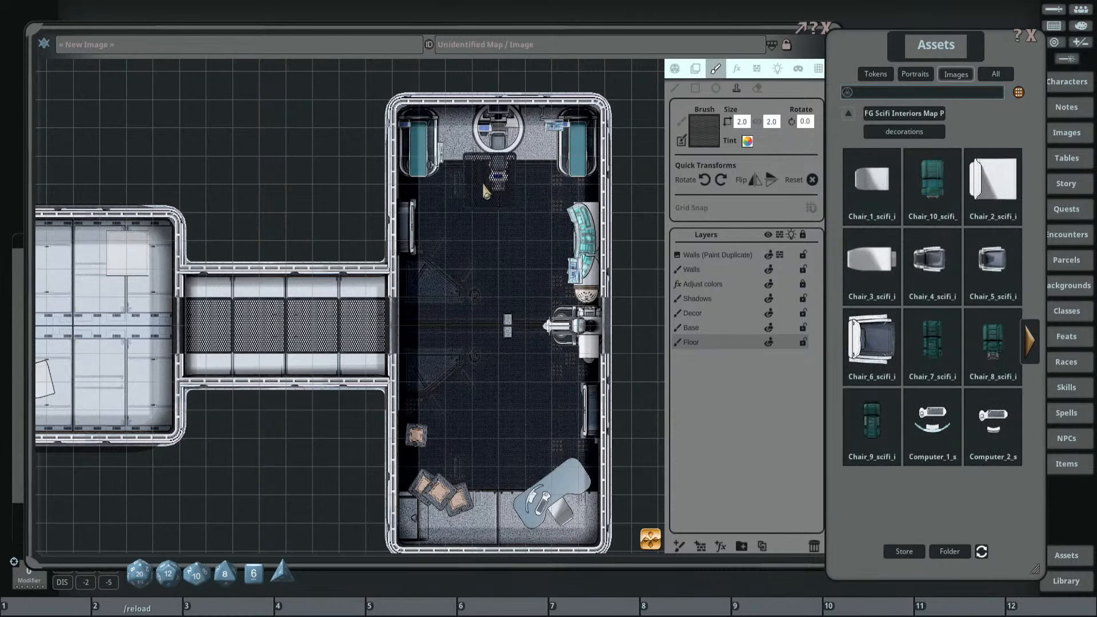
left_click_drag(483, 186, 534, 154)
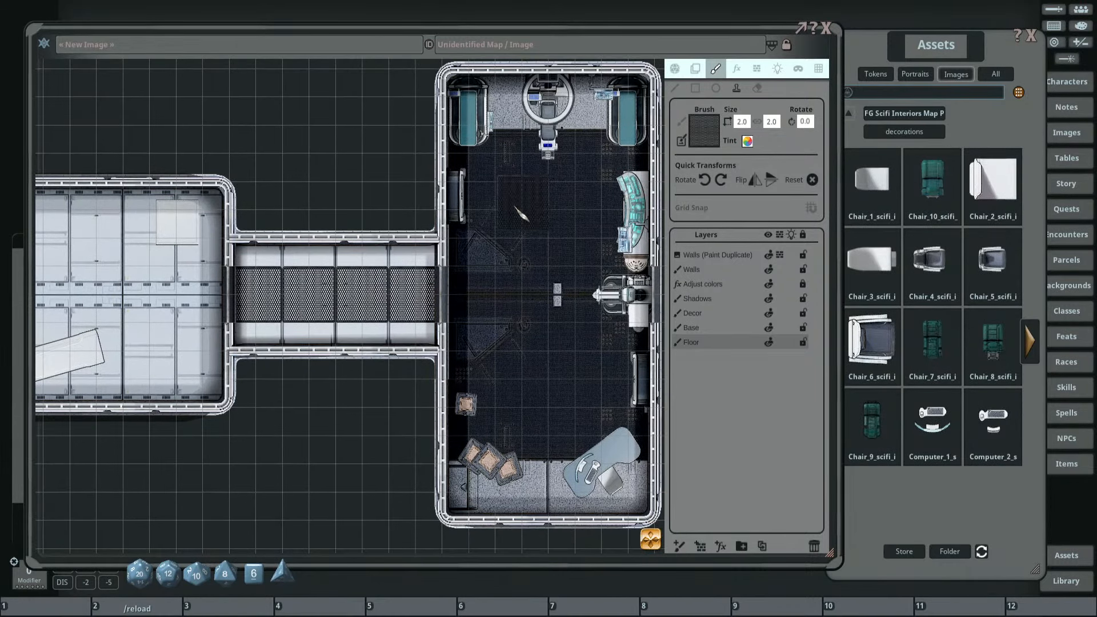
scroll(503, 215, "down", 3)
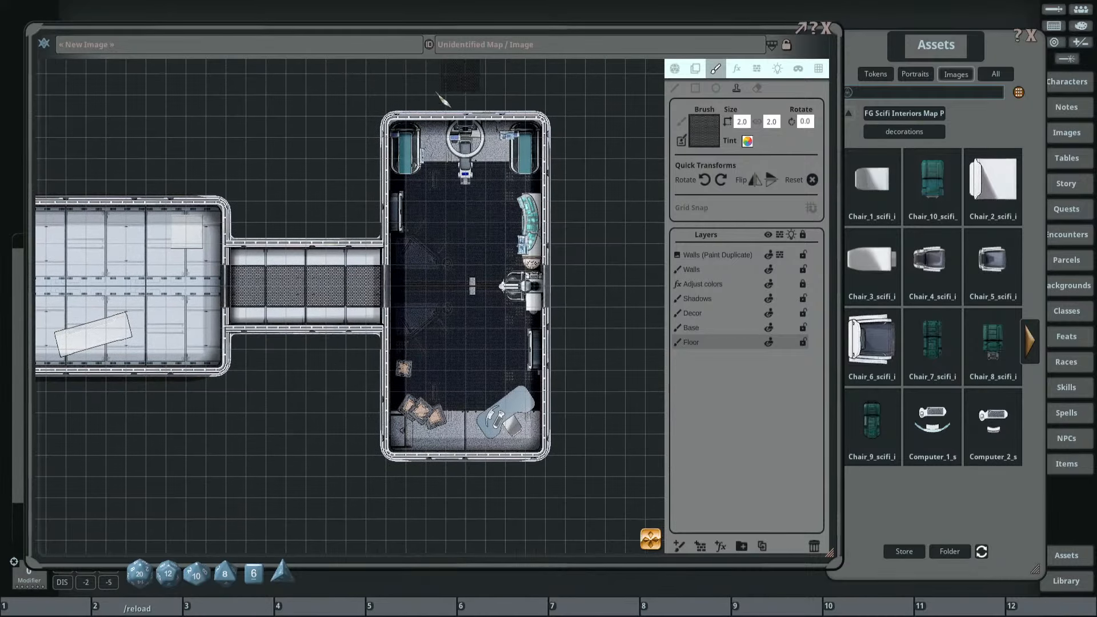
scroll(466, 348, "up", 3)
scroll(457, 285, "down", 2)
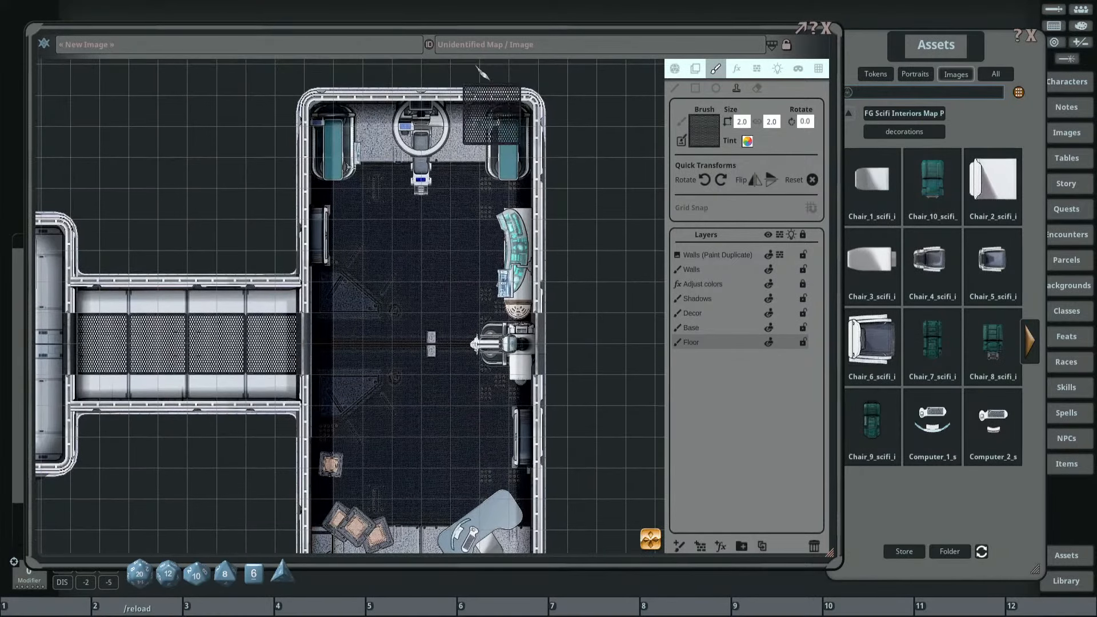
left_click_drag(414, 277, 413, 257)
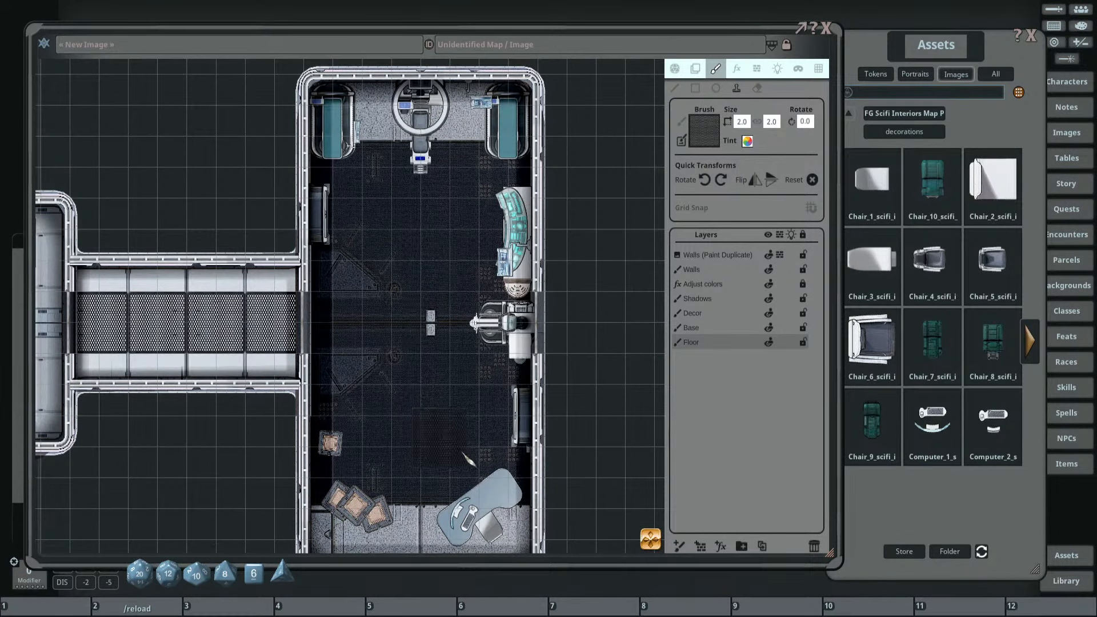
left_click_drag(472, 247, 491, 233)
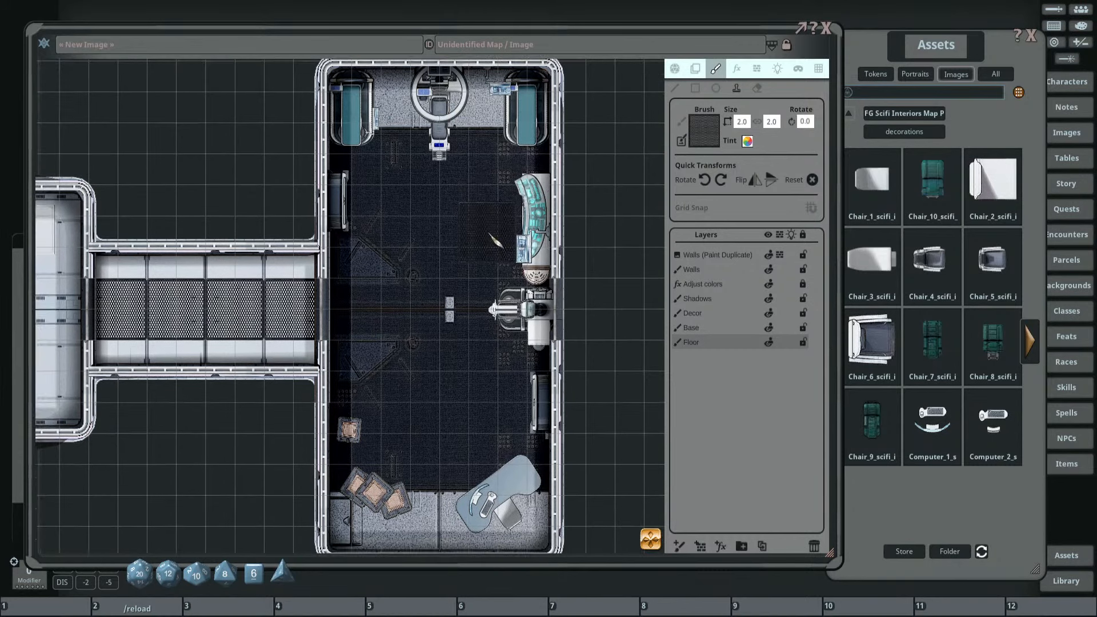
left_click_drag(891, 50, 901, 50)
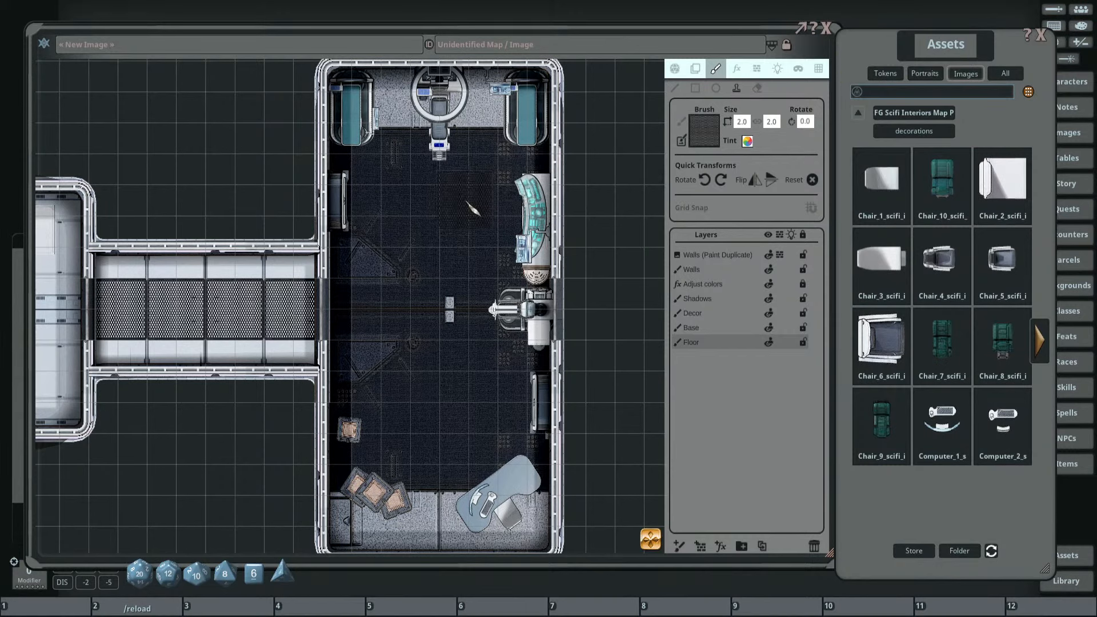
Duplicate the Decor layer and make the copy the active layer.
left_click(731, 283)
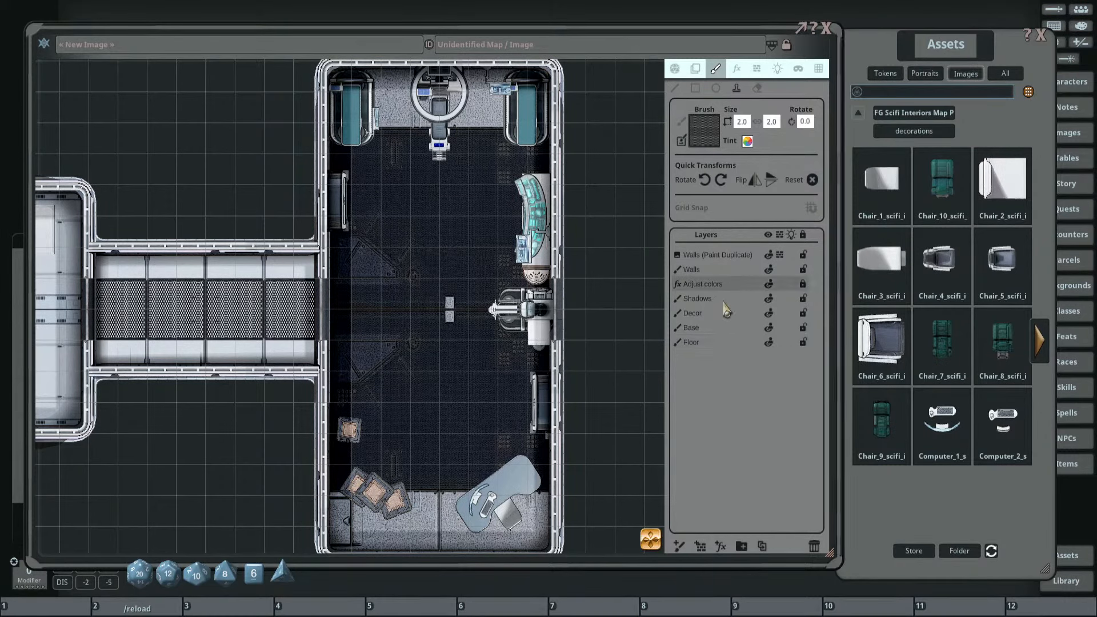
left_click(723, 312)
left_click_drag(373, 260, 439, 238)
left_click(762, 545)
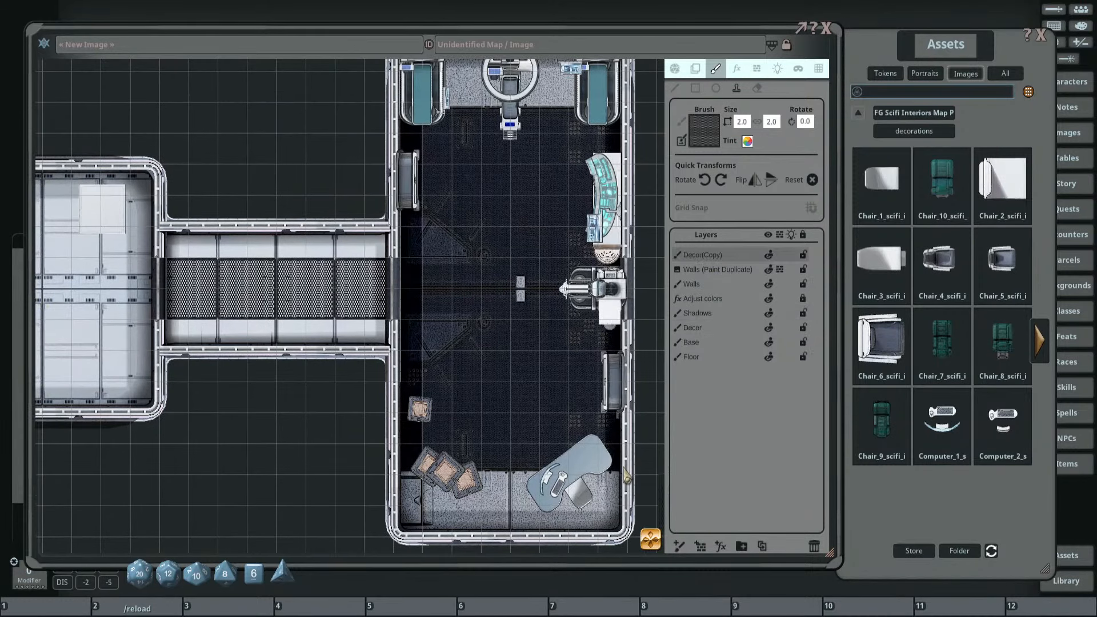
scroll(558, 306, "down", 2)
mouse_move(700, 253)
left_mouse_down()
mouse_move(711, 300)
mouse_move(707, 251)
left_mouse_up()
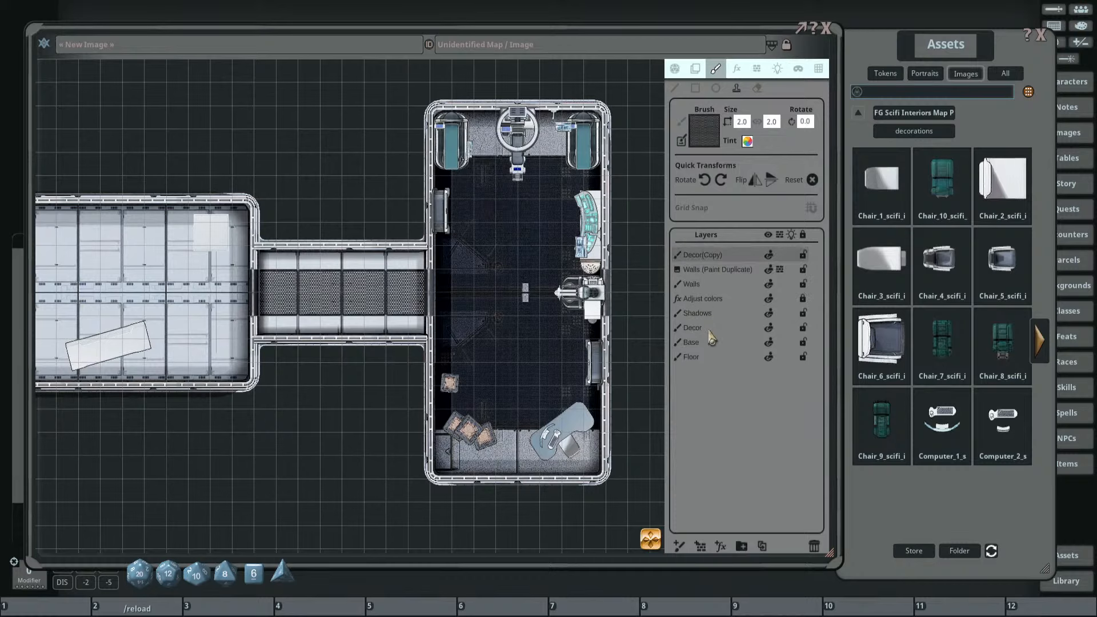
left_click(705, 330)
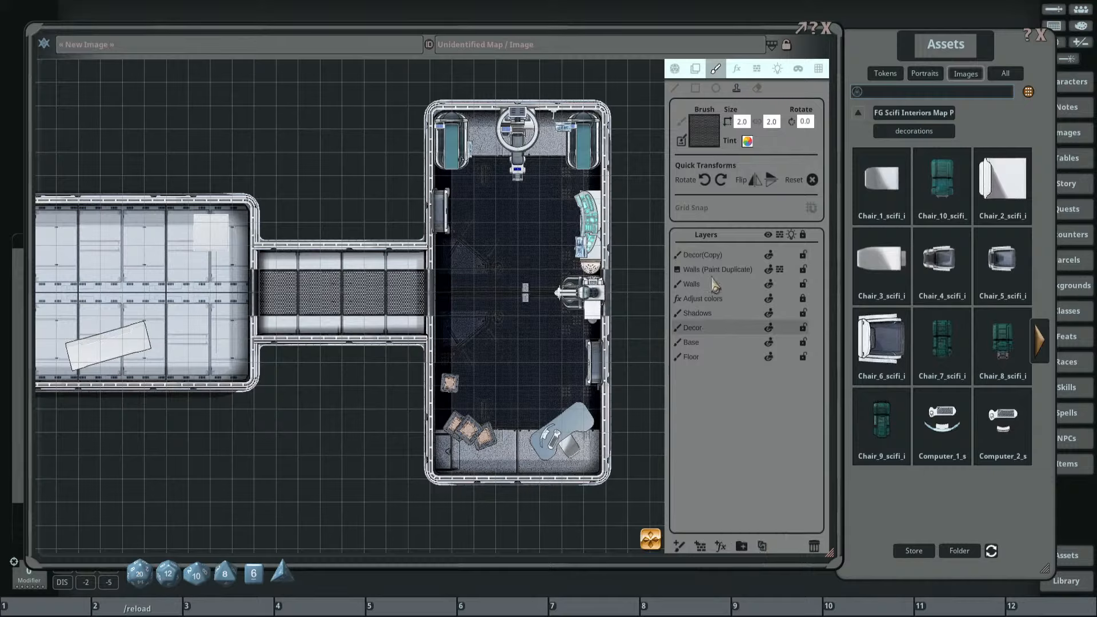
left_click(720, 258)
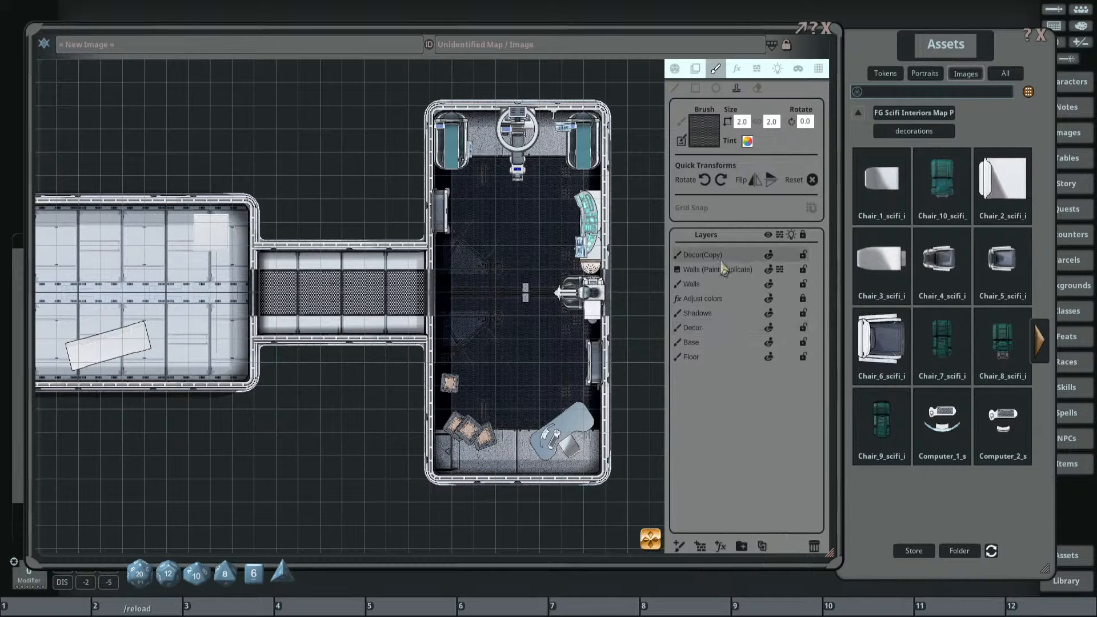
Tint the Decor(Copy) layer black and lower the tint's opacity so it can serve as a shadow.
left_click(696, 71)
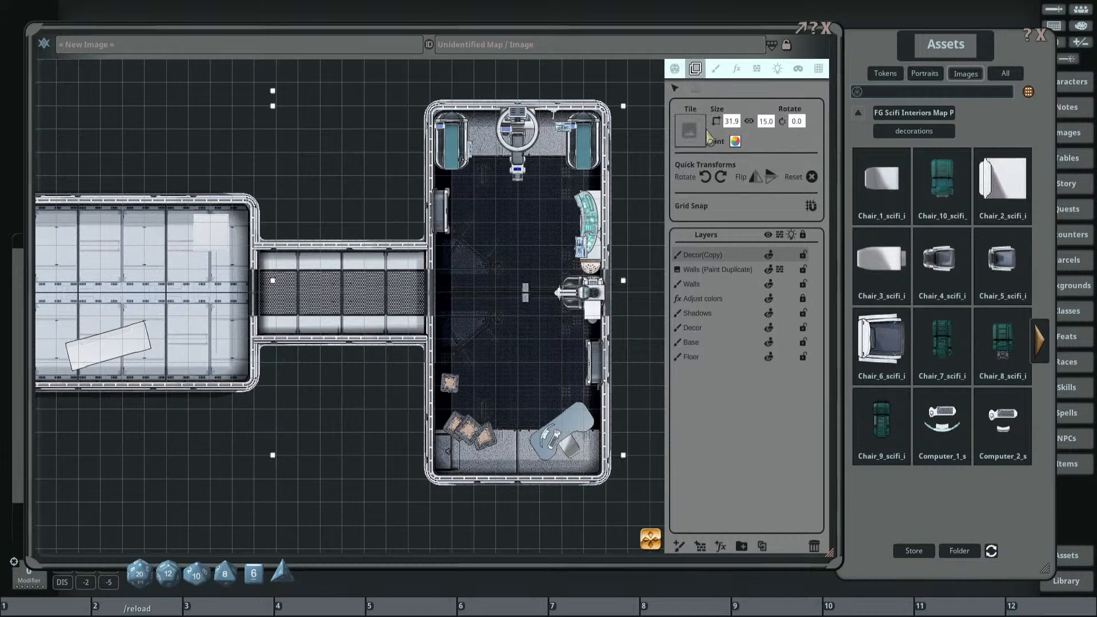
left_click(736, 142)
left_click_drag(566, 319, 490, 353)
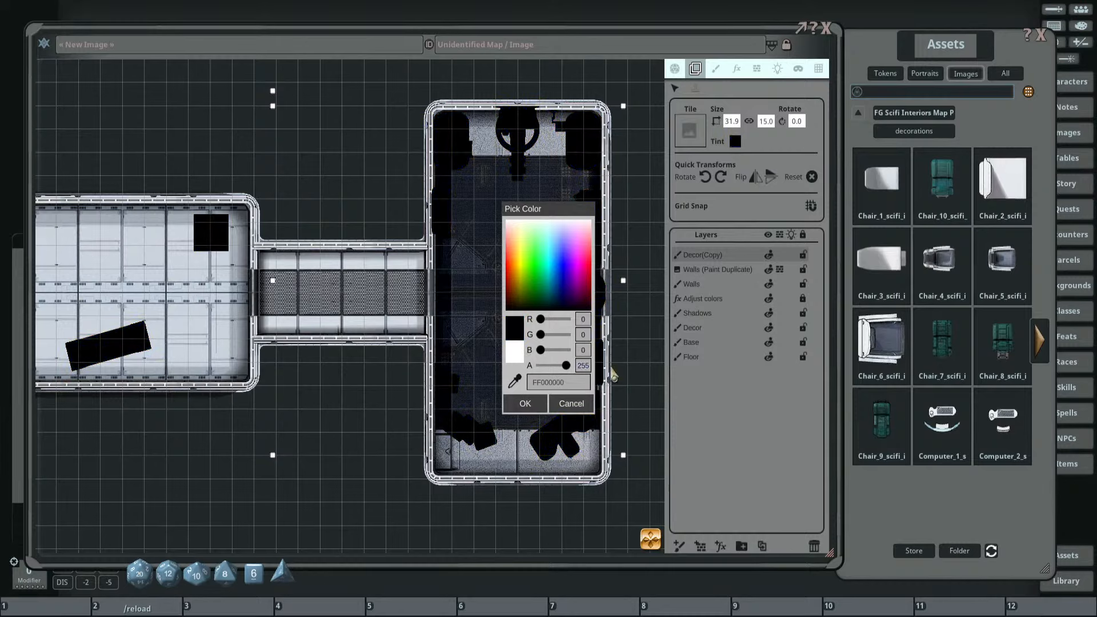
type("15.0")
key("Return")
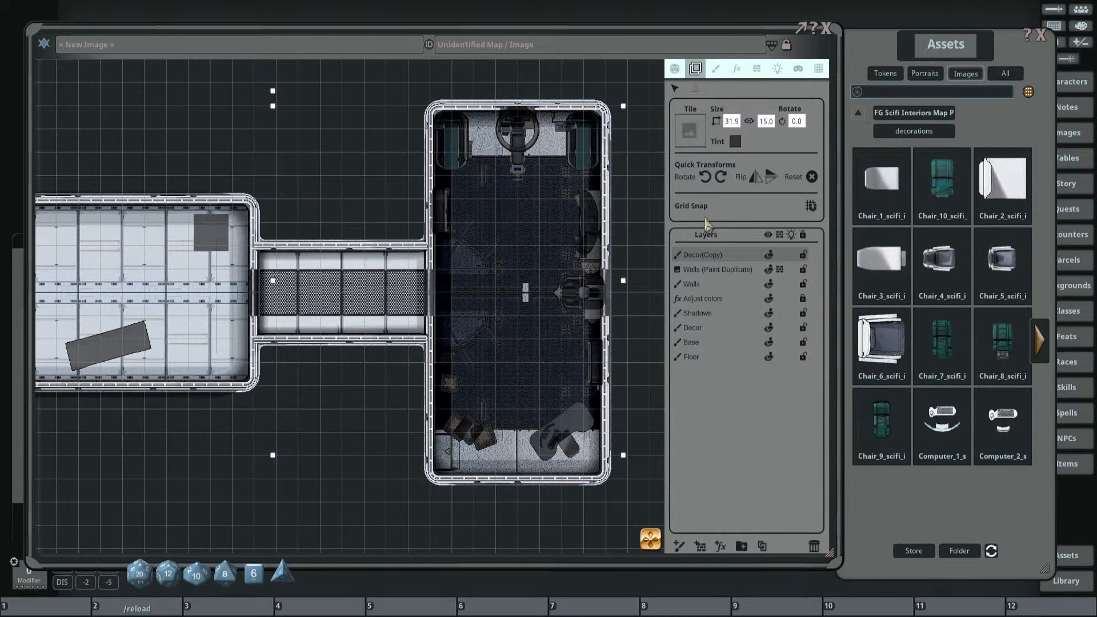
Reorder Decor(Copy) directly beneath the Decor layer and offset its contents slightly down and to the right as a drop shadow.
left_click_drag(708, 269, 735, 331)
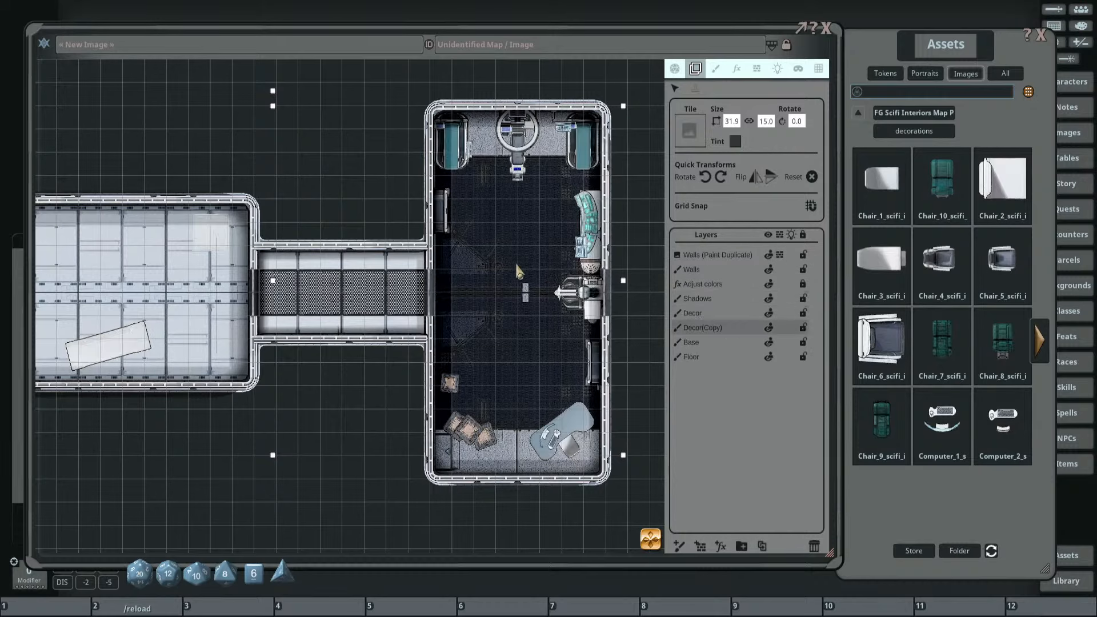
scroll(516, 251, "up", 2)
scroll(511, 246, "down", 1)
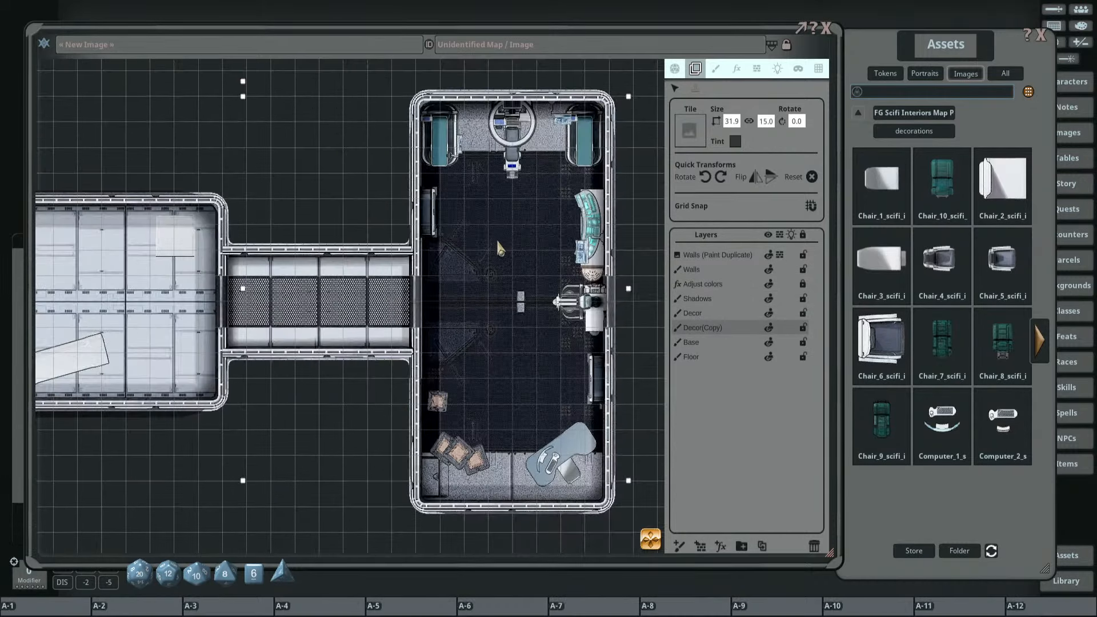
left_click_drag(469, 241, 474, 244)
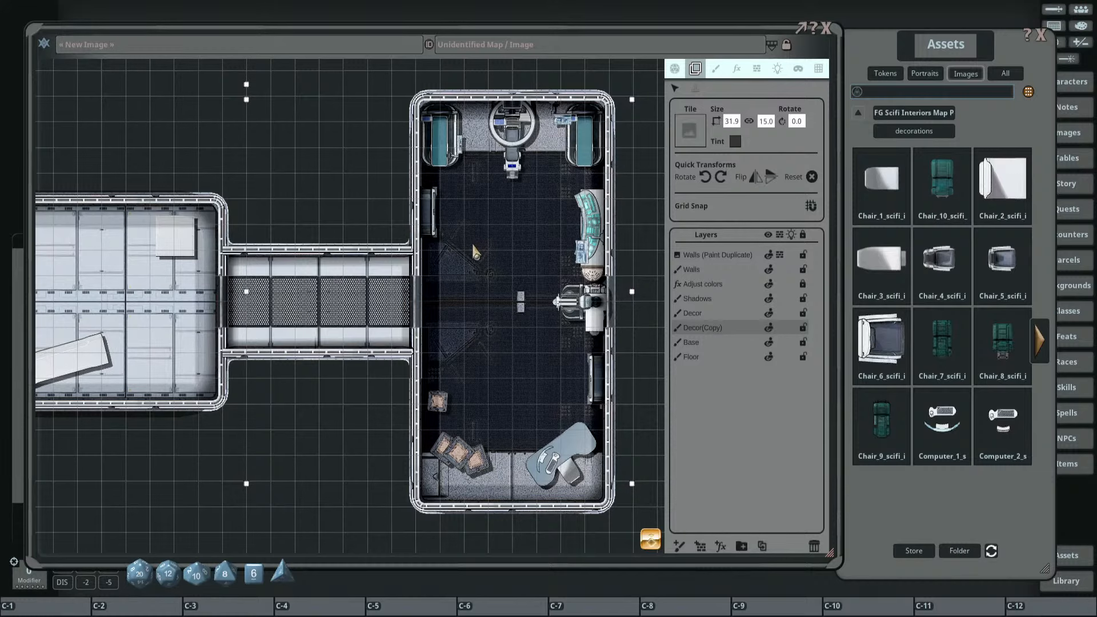
Set the Decor(Copy) layer's tint to black, with red, green and blue at 0 and alpha at 90.
scroll(475, 251, "up", 6)
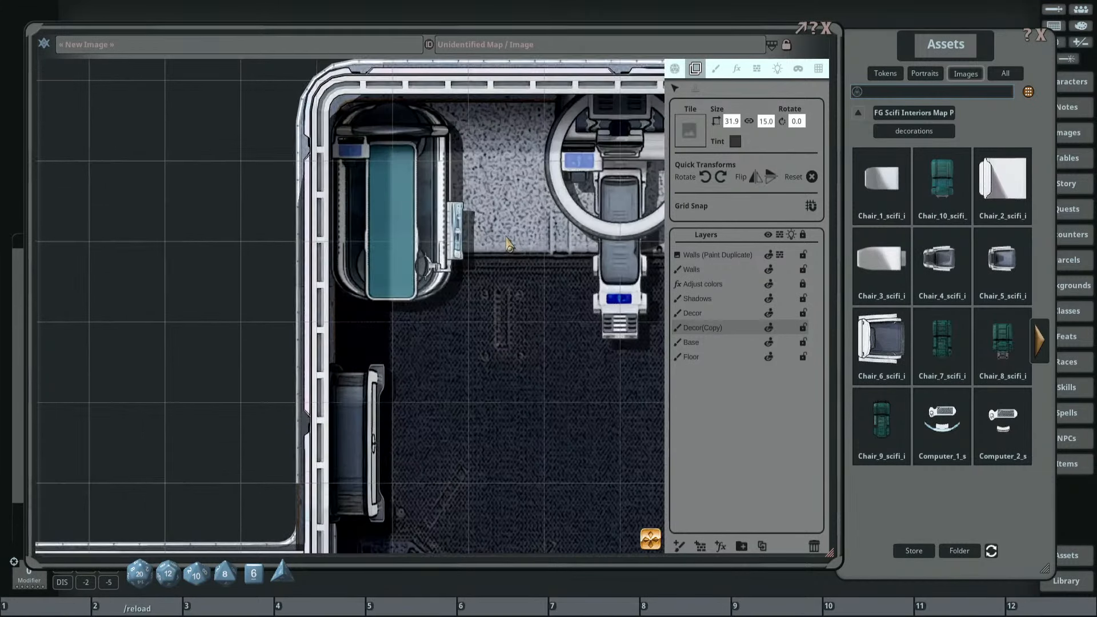
left_click(736, 143)
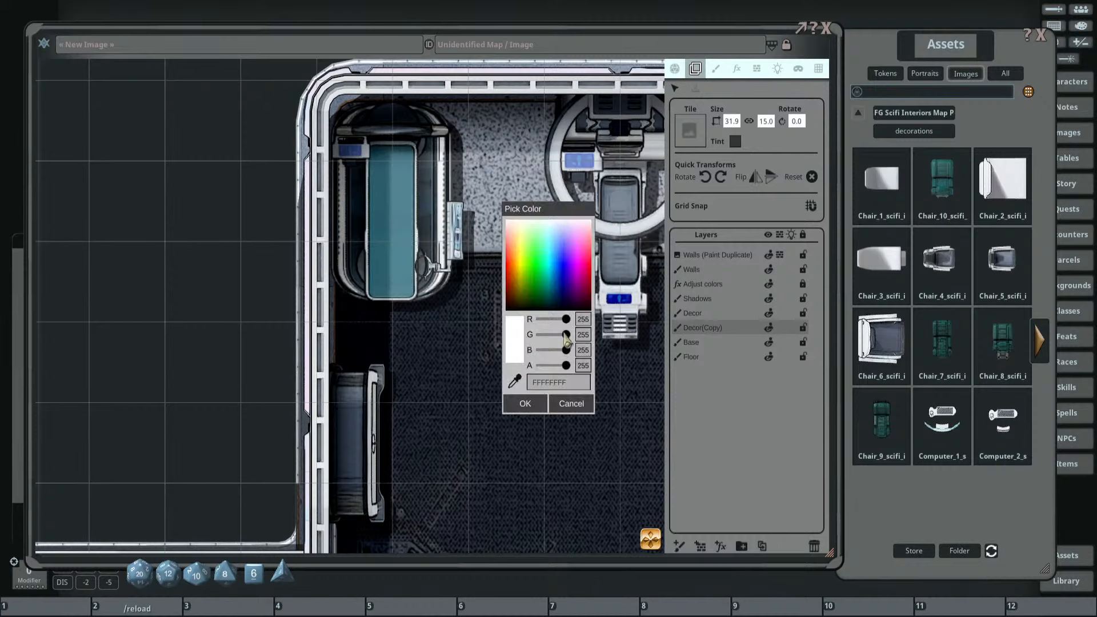
left_click_drag(567, 323, 511, 370)
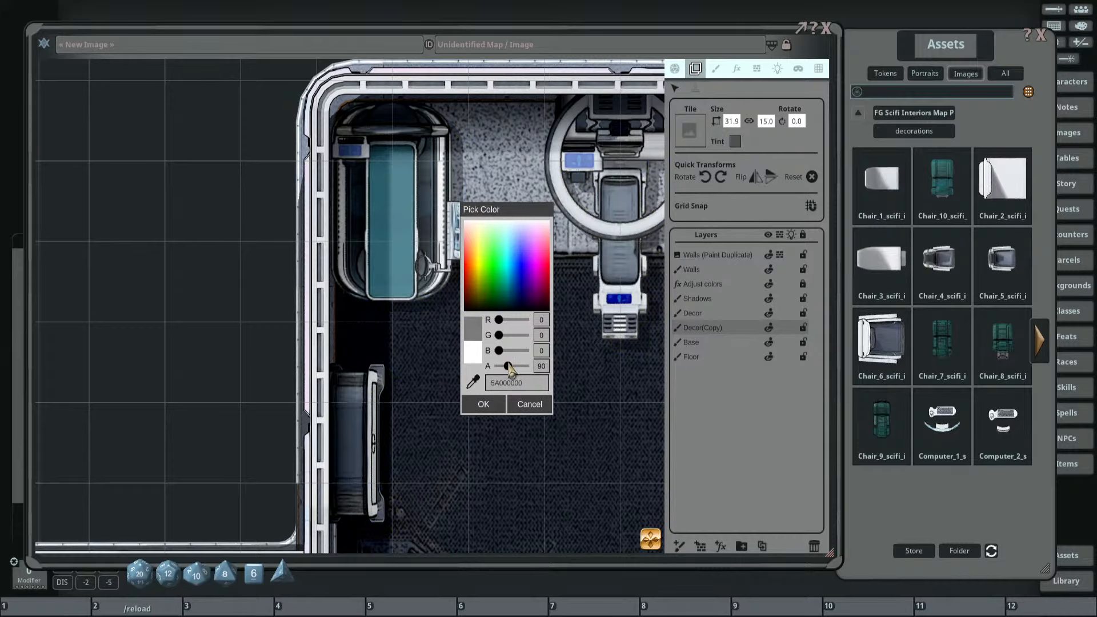
left_click(500, 404)
Examine the decor's drop shadows in the dark room, the corridor and the white room.
scroll(496, 364, "down", 1)
left_click_drag(497, 363, 520, 233)
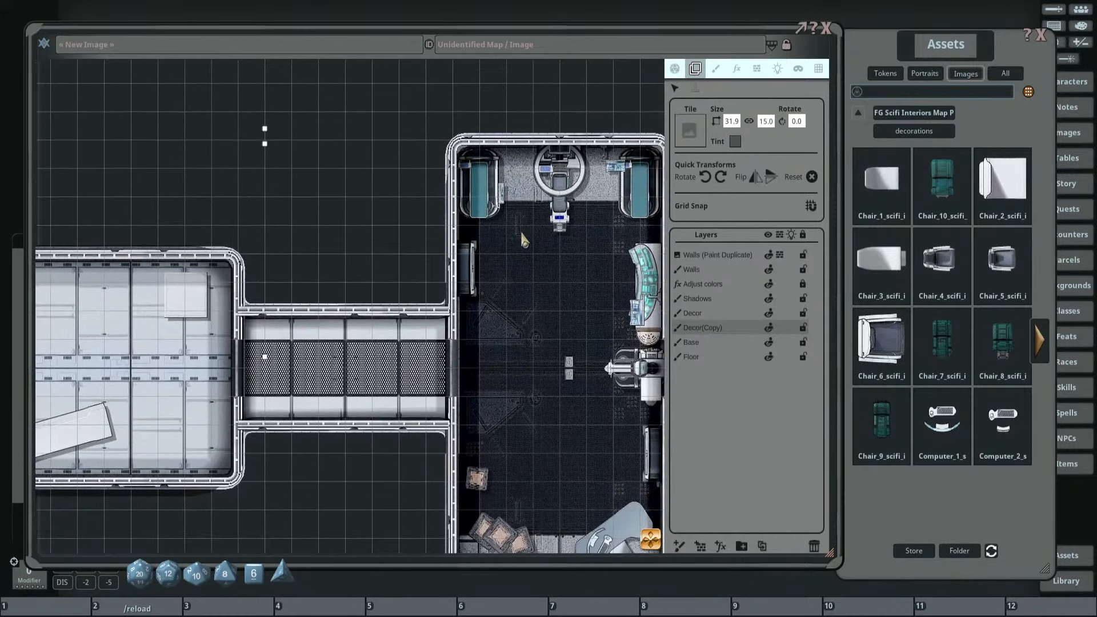
scroll(525, 262, "down", 2)
left_click_drag(528, 279, 565, 309)
scroll(524, 394, "up", 5)
scroll(514, 377, "down", 5)
scroll(474, 296, "up", 1)
left_click_drag(403, 309, 595, 234)
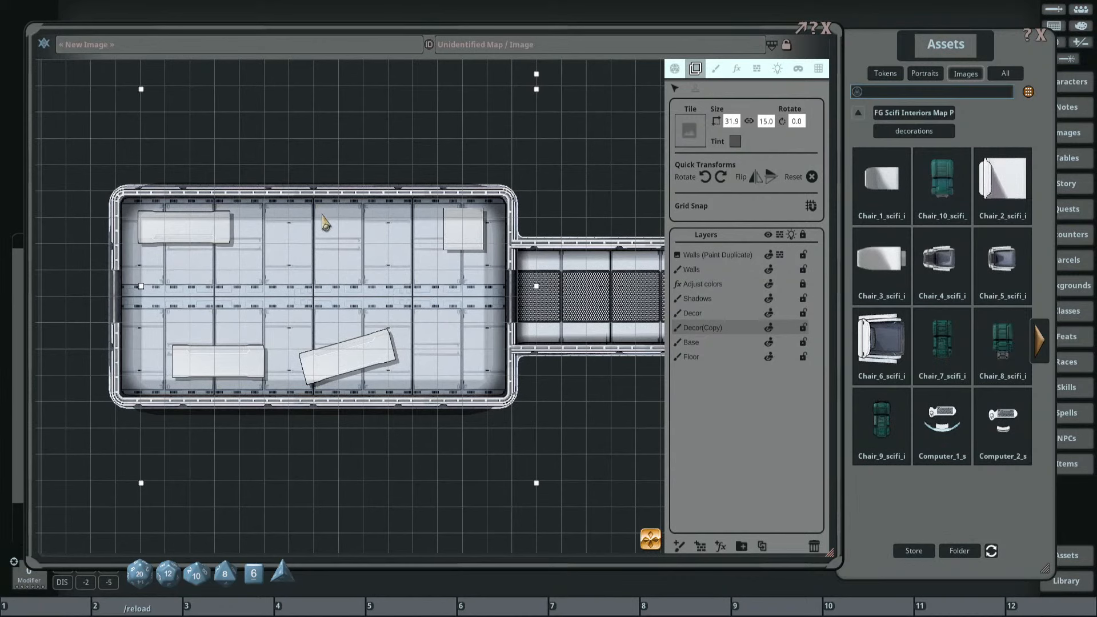
scroll(430, 362, "down", 1)
left_click_drag(496, 356, 401, 324)
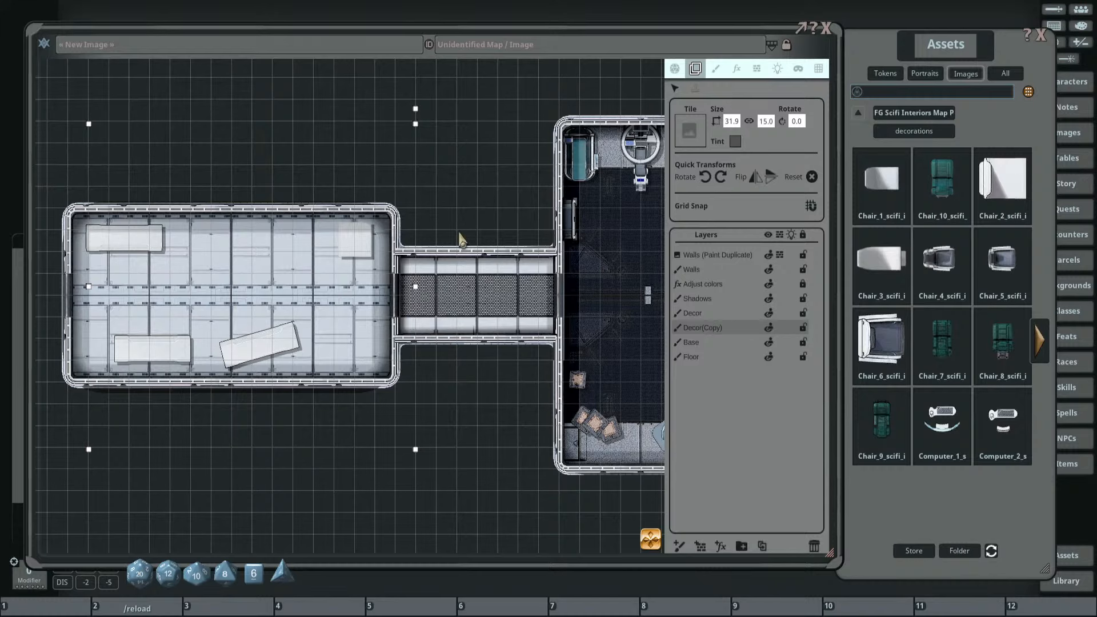
scroll(375, 259, "down", 1)
left_click_drag(632, 272, 514, 293)
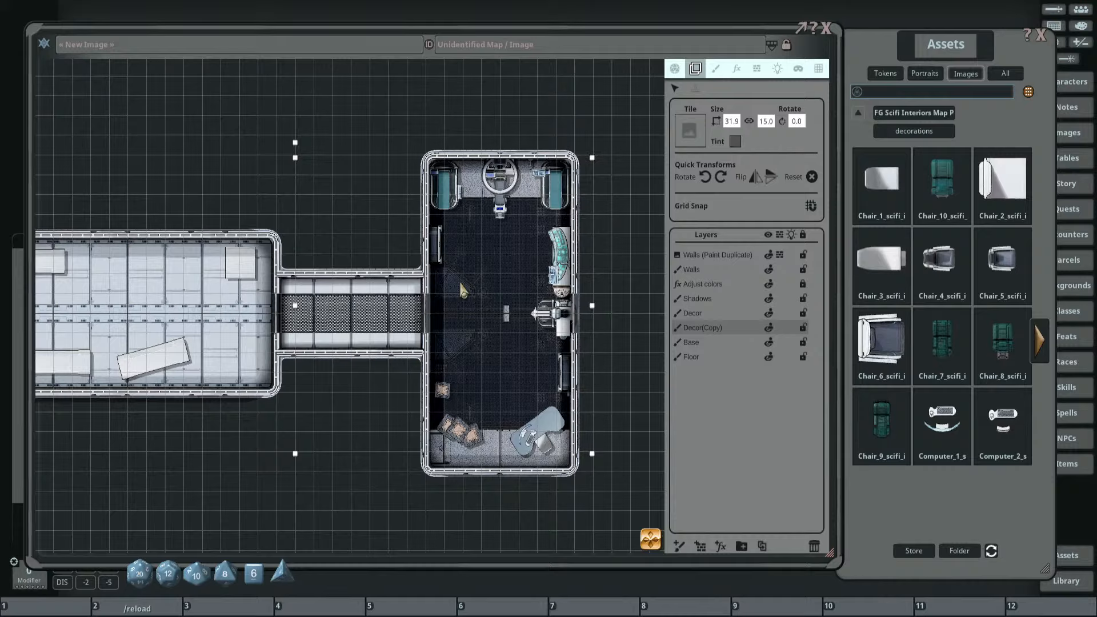
In the grid settings, toggle grid visibility, try the diamond and hexagonal grid types, and return to the square grid.
left_click(819, 68)
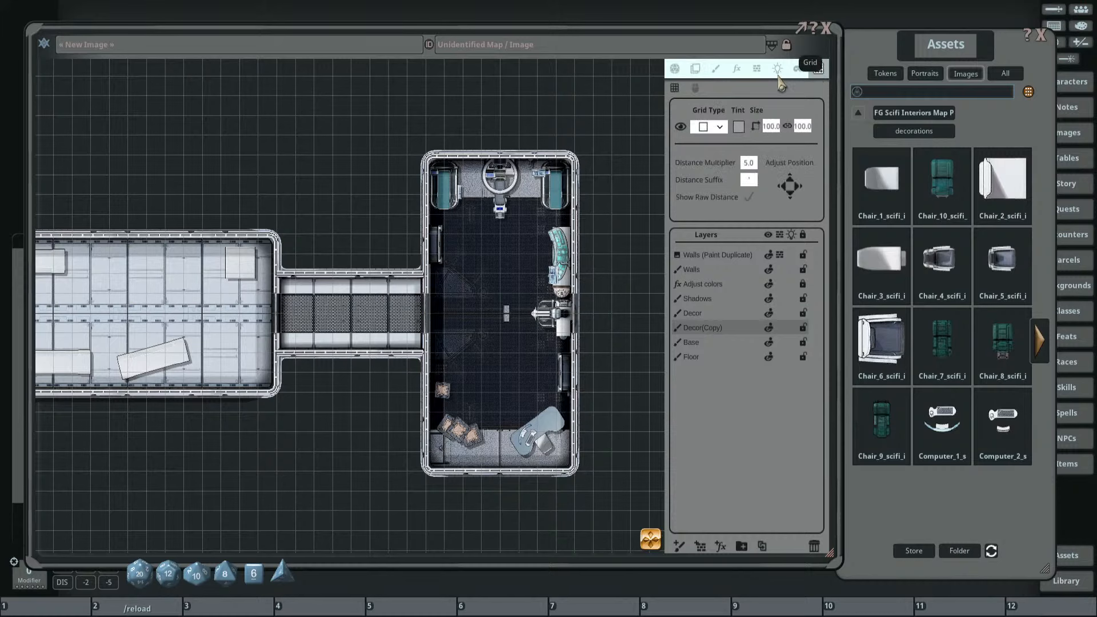
left_click(679, 126)
left_click(680, 126)
left_click(720, 127)
left_click(713, 166)
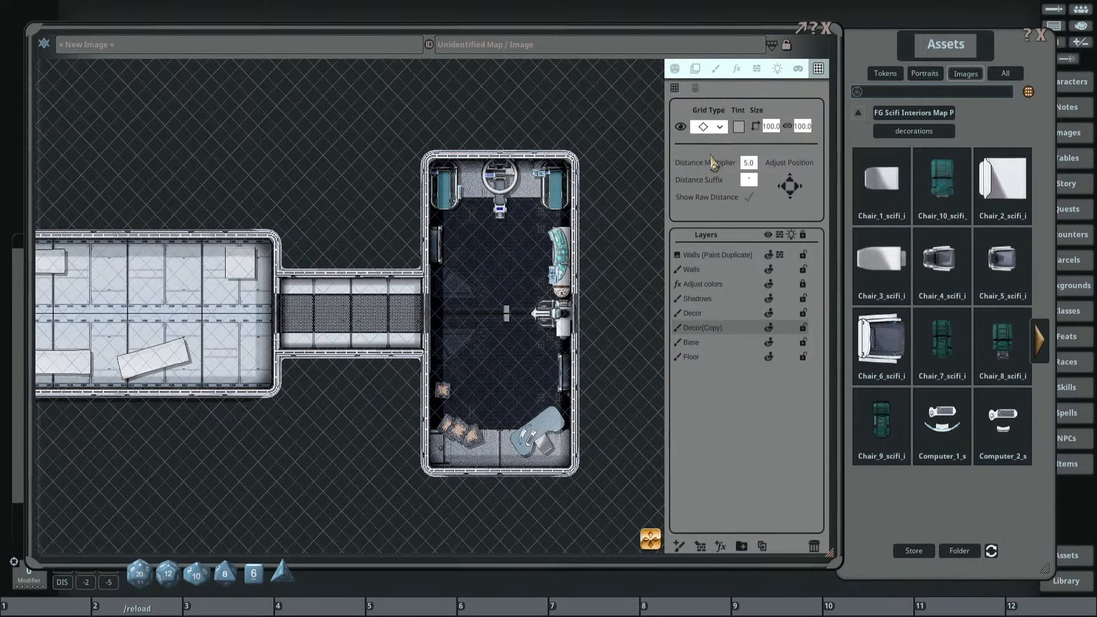
left_click(720, 127)
left_click(714, 166)
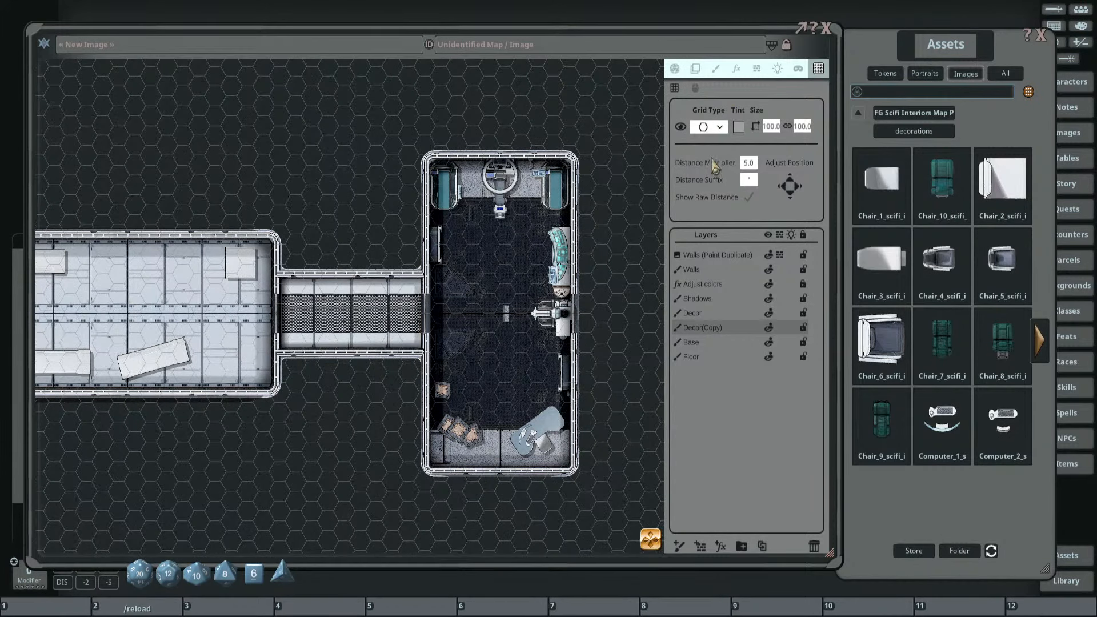
left_click(719, 127)
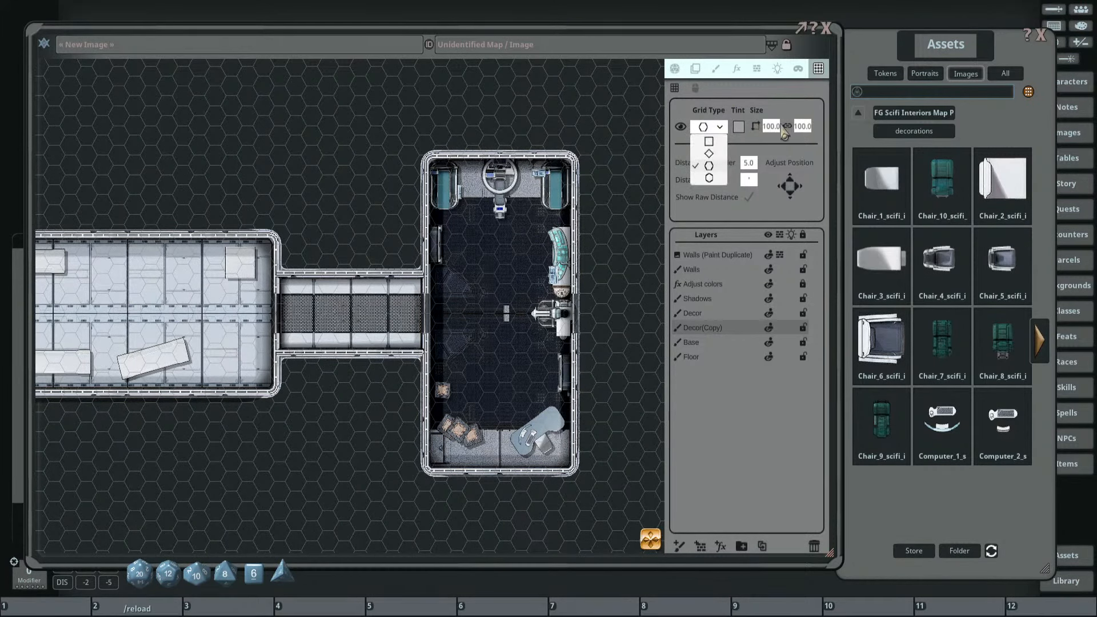
left_click(708, 141)
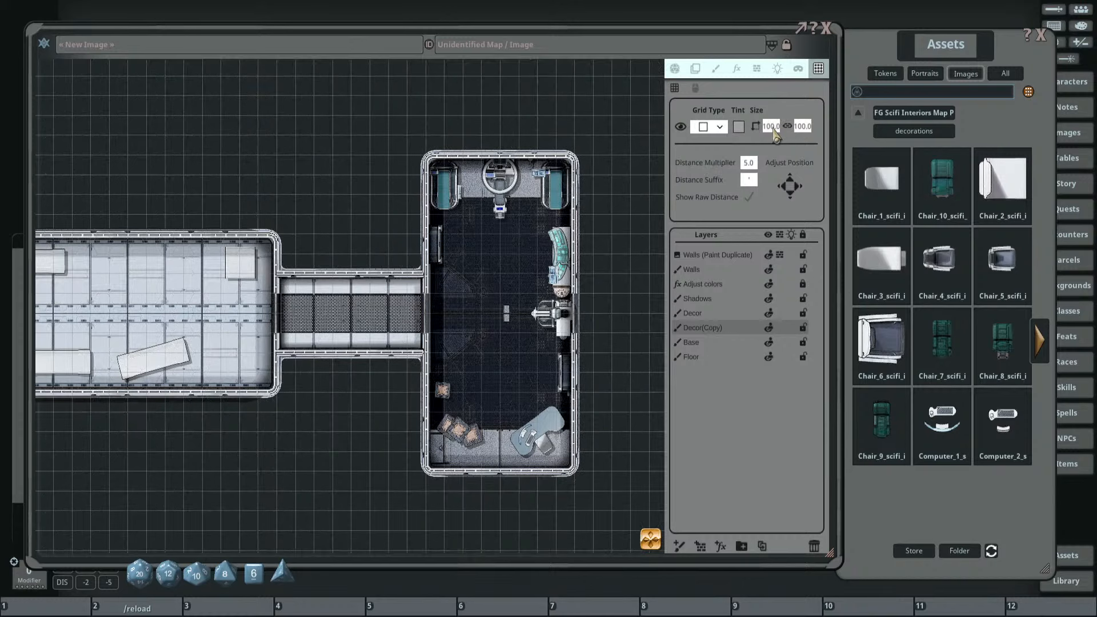
Try an isometric grid by choosing the diamond grid type and setting the first grid size value to 200.
left_click(719, 127)
left_click(708, 155)
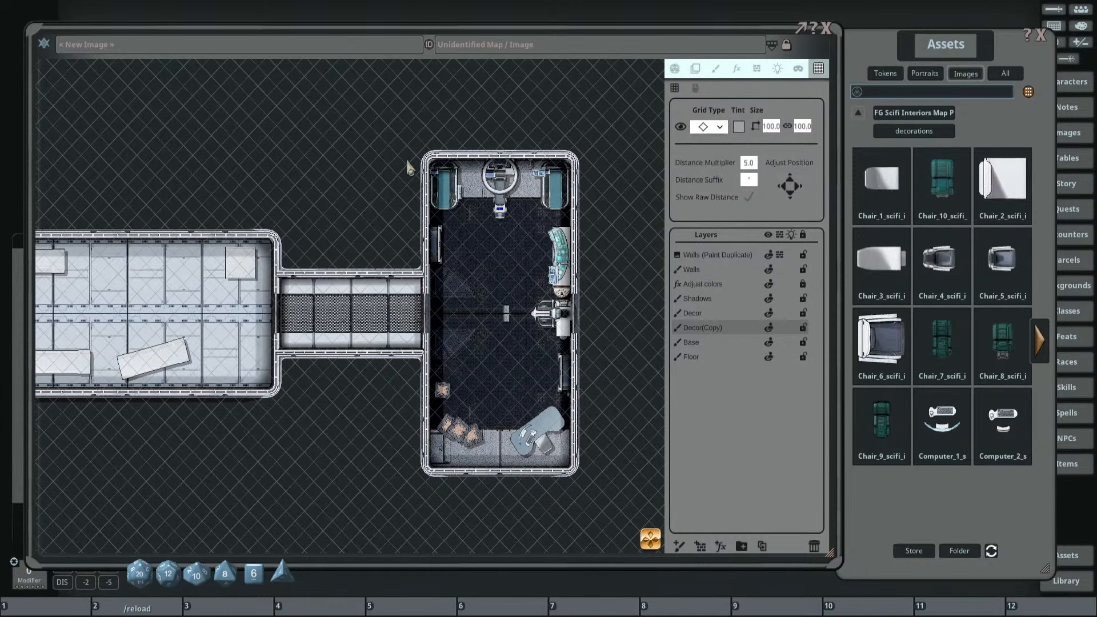
double_click(772, 126)
type("200")
key("Return")
left_click_drag(295, 263, 418, 341)
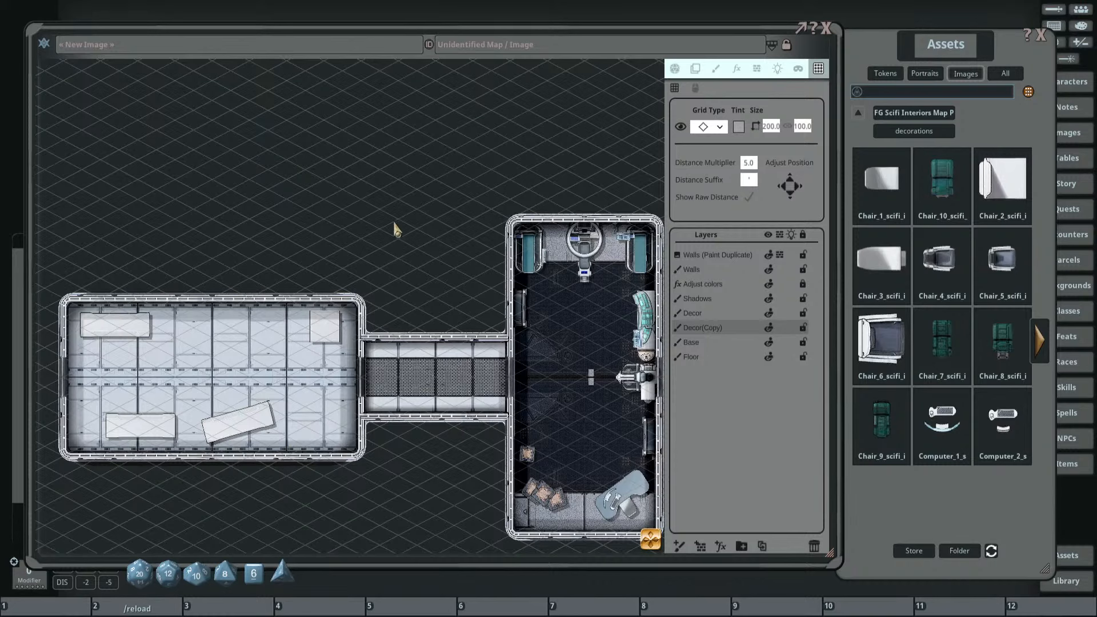
Reset the first grid size value to 100 and set the grid type back to square.
double_click(770, 126)
type("100")
key("Return")
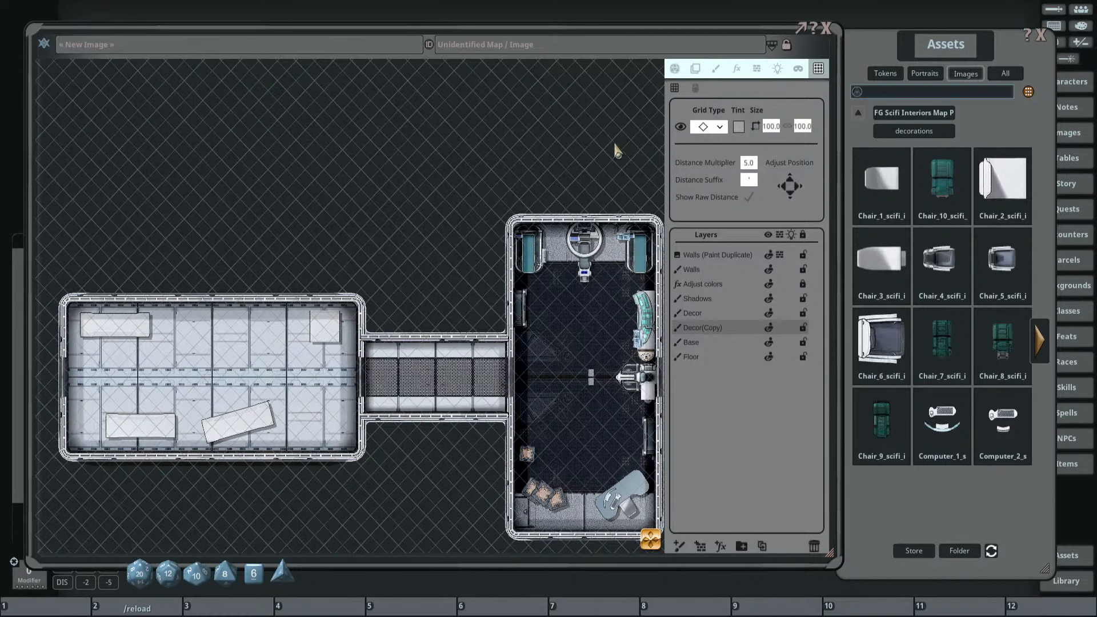
left_click(720, 127)
left_click(707, 138)
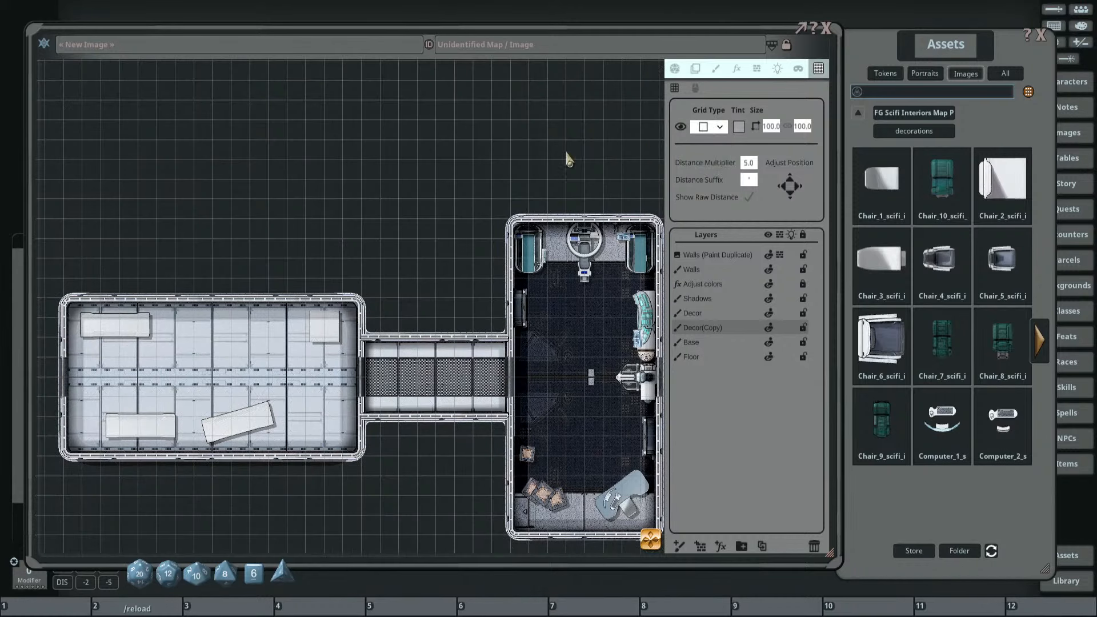
scroll(332, 177, "up", 2)
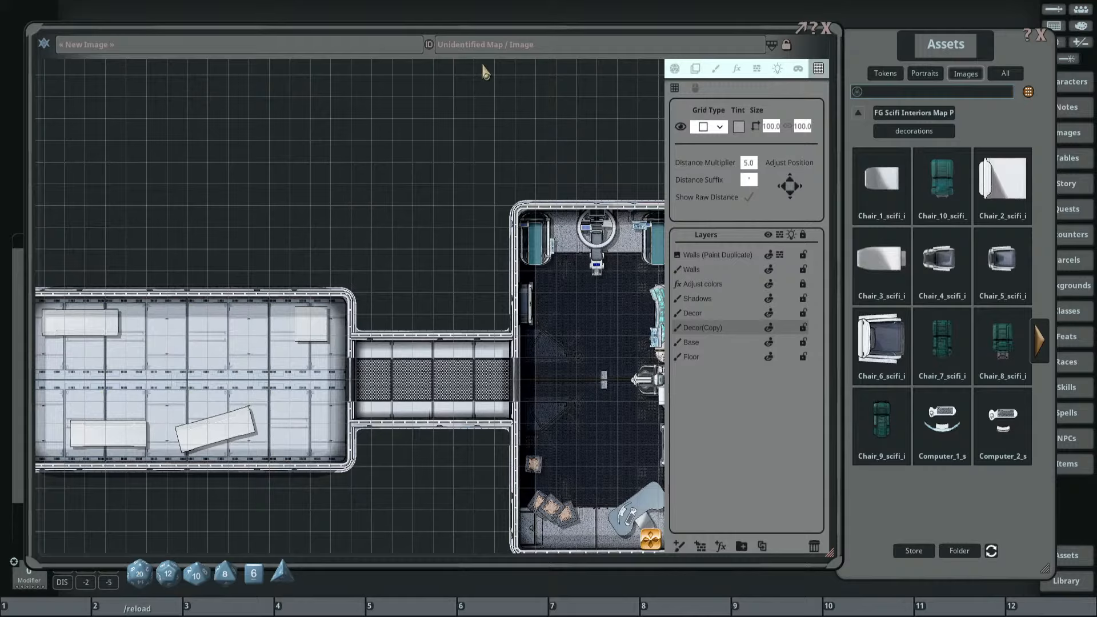
scroll(423, 189, "down", 2)
left_click_drag(421, 184, 380, 167)
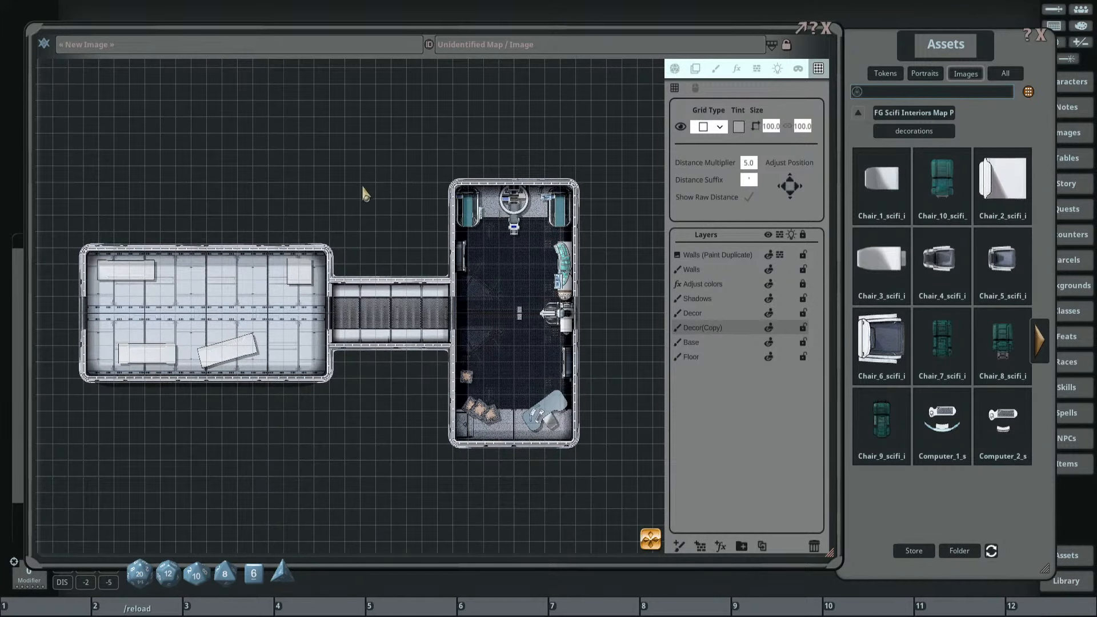
scroll(366, 194, "up", 1)
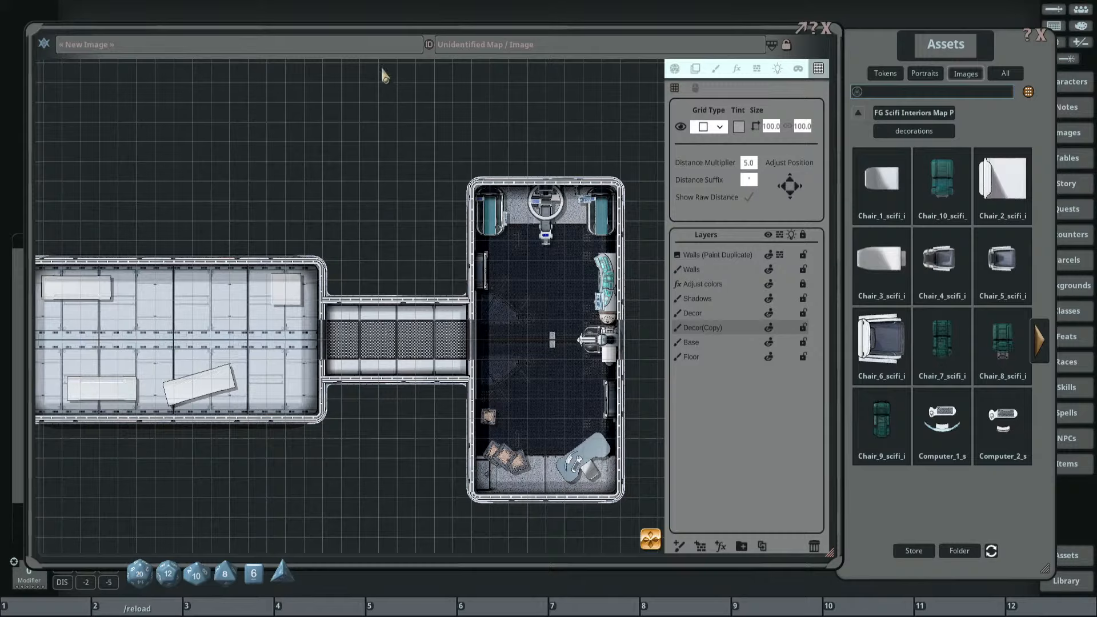
left_click_drag(614, 225, 619, 171)
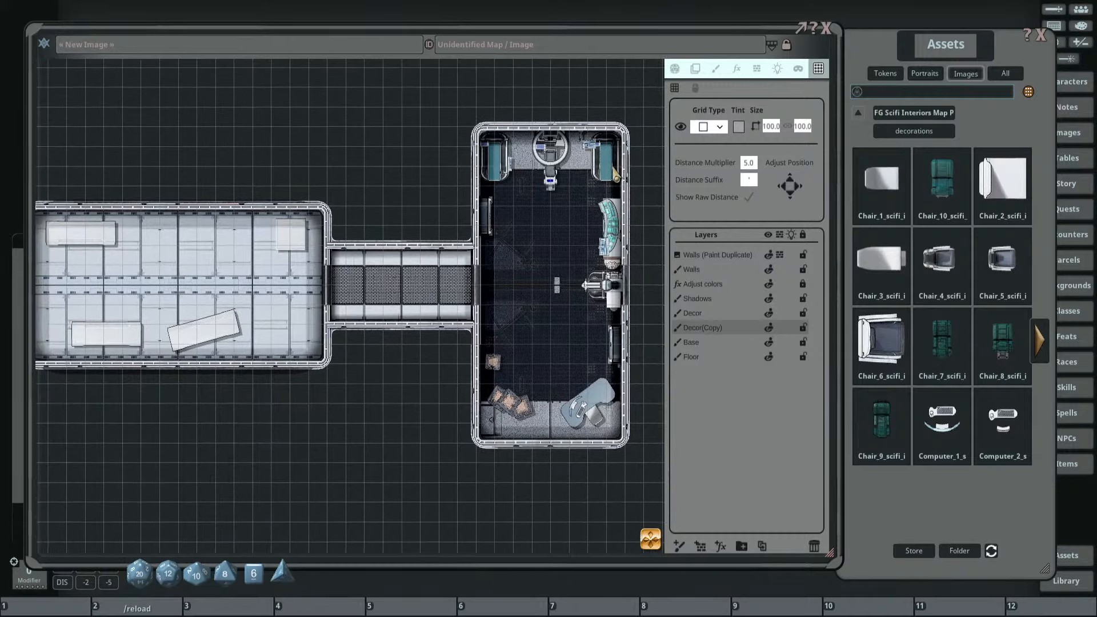
scroll(582, 198, "up", 3)
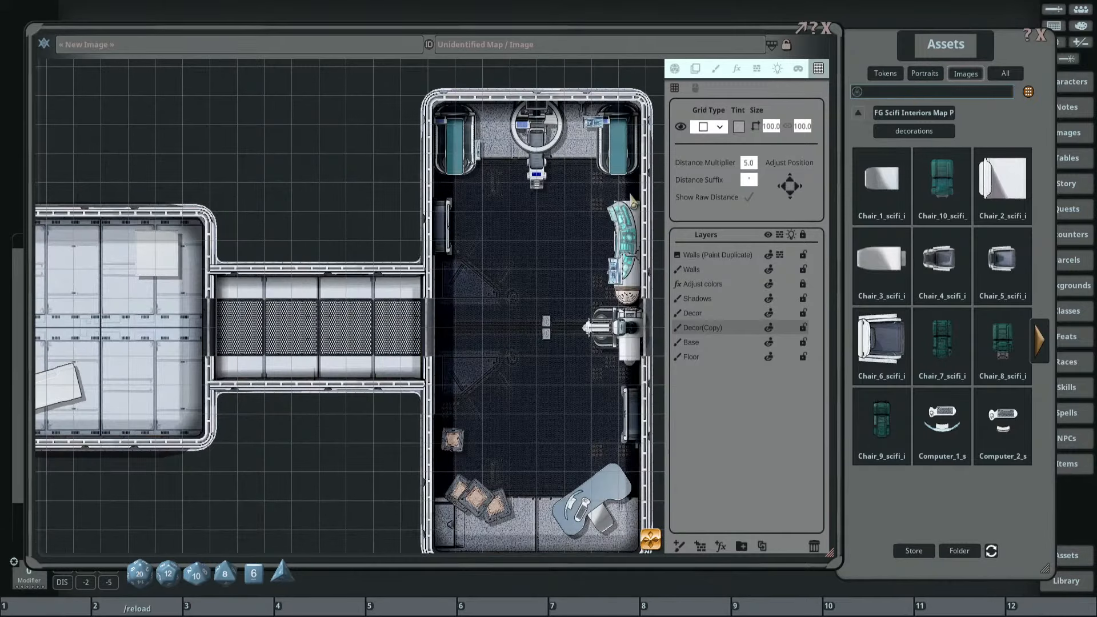
Browse to the brushes folder of the FG Scifi Interiors Map Pack and load Console_2 as the paint brush.
left_click(917, 114)
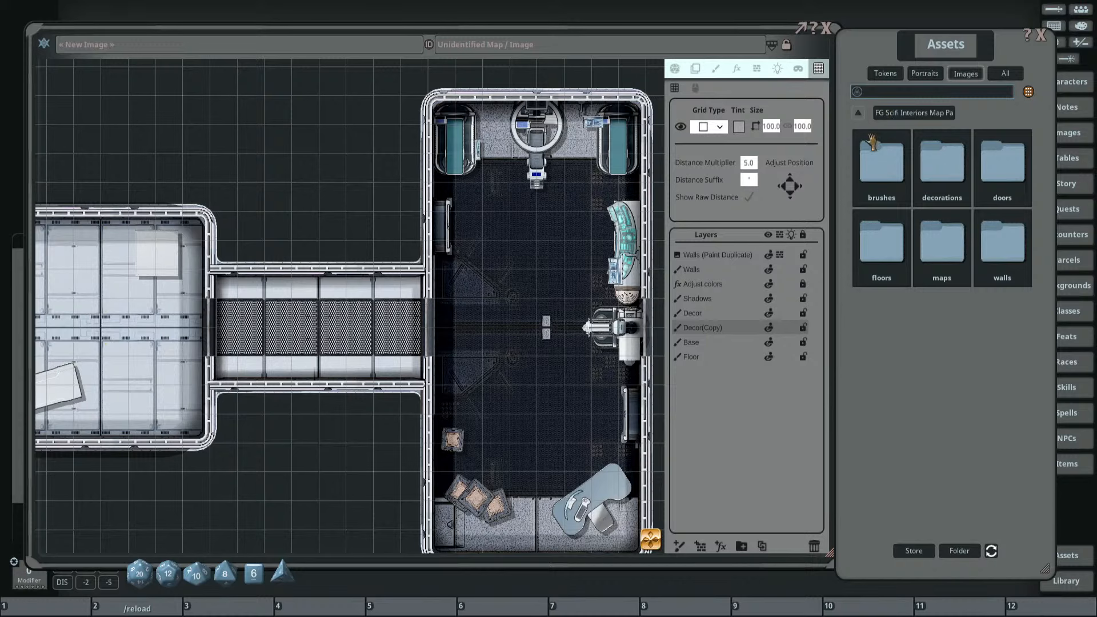
left_click(882, 163)
left_click_drag(490, 222, 474, 193)
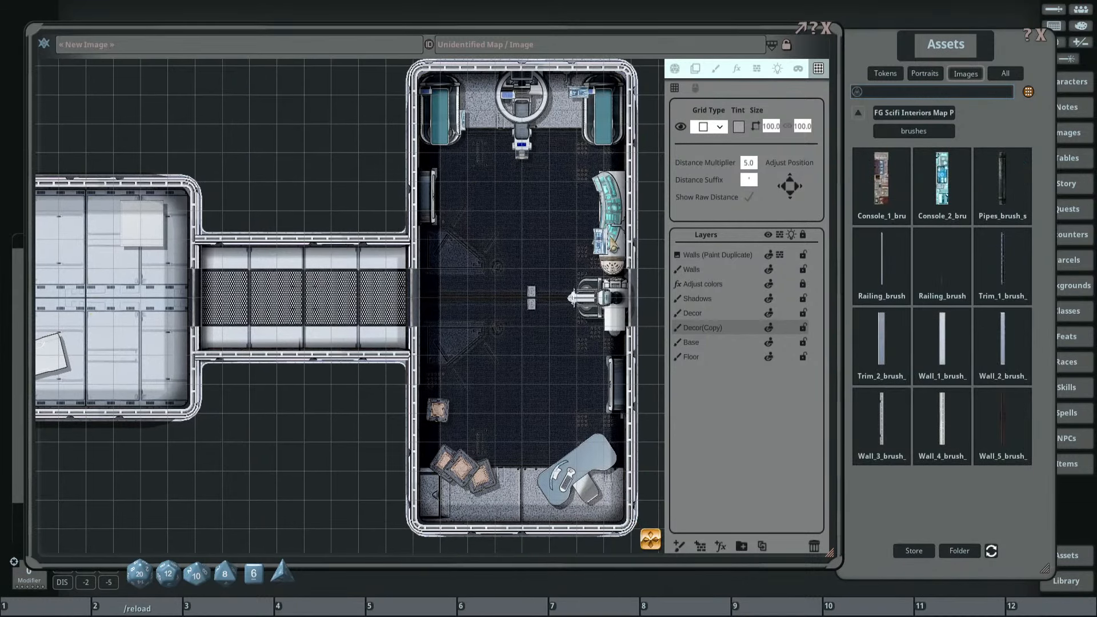
mouse_move(948, 182)
left_mouse_down()
mouse_move(699, 127)
mouse_move(925, 202)
mouse_move(704, 130)
left_mouse_up()
left_click(715, 68)
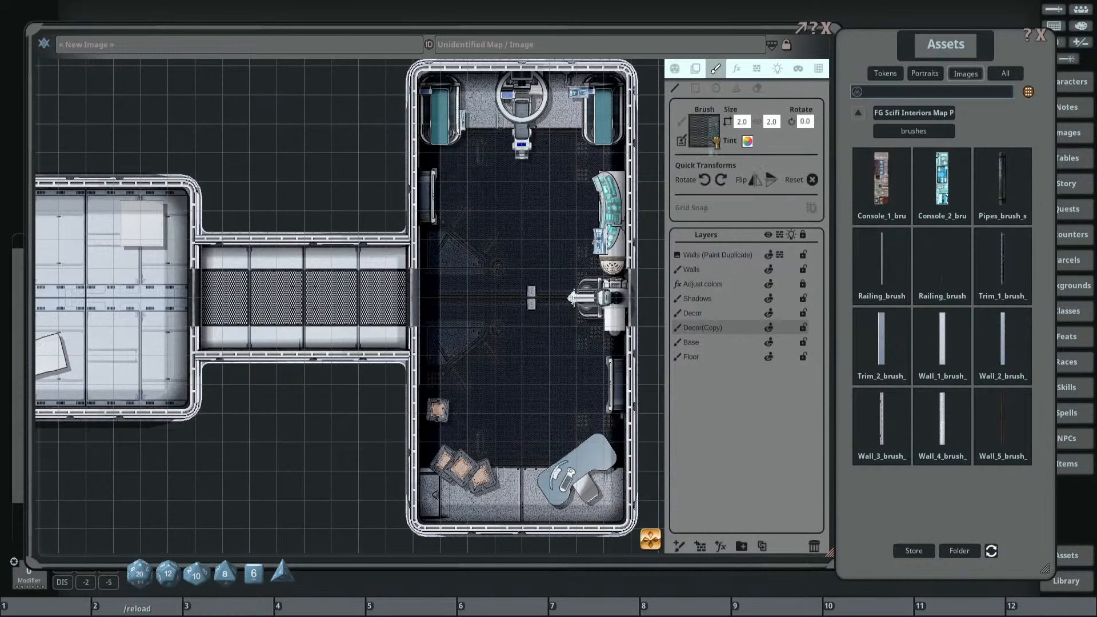
Make the Decor layer active, undo the stray strokes, and keep a Console_2 strip painted along the white room's upper wall.
mouse_move(411, 368)
left_mouse_down()
mouse_move(407, 277)
mouse_move(414, 334)
left_mouse_up()
scroll(426, 280, "up", 4)
scroll(434, 262, "down", 4)
left_click_drag(274, 302, 487, 293)
scroll(394, 227, "up", 3)
mouse_move(404, 215)
left_mouse_down()
mouse_move(400, 276)
mouse_move(355, 290)
mouse_move(540, 290)
mouse_move(534, 281)
mouse_move(355, 304)
mouse_move(560, 298)
left_mouse_up()
left_click(693, 315)
key("ctrl+z")
key("ctrl+z")
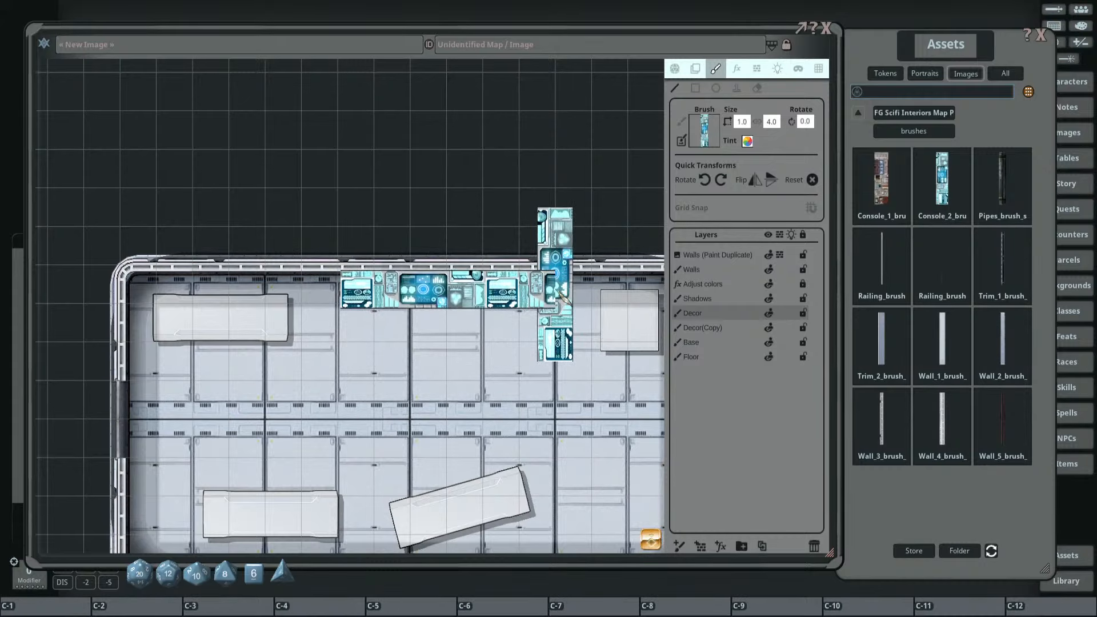
scroll(557, 285, "up", 4)
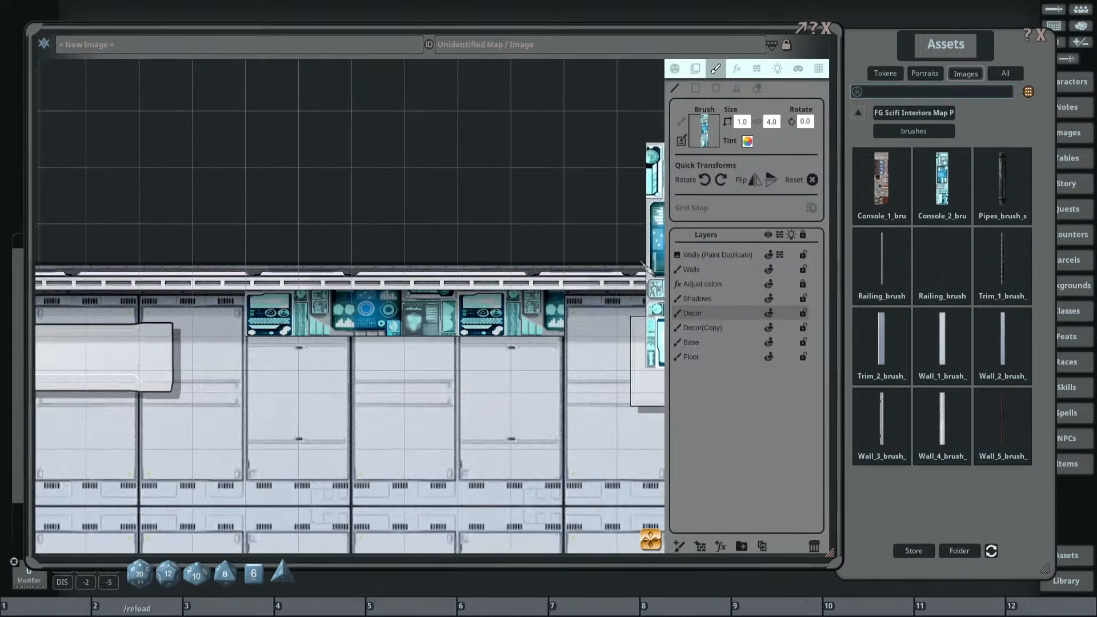
scroll(628, 280, "down", 2)
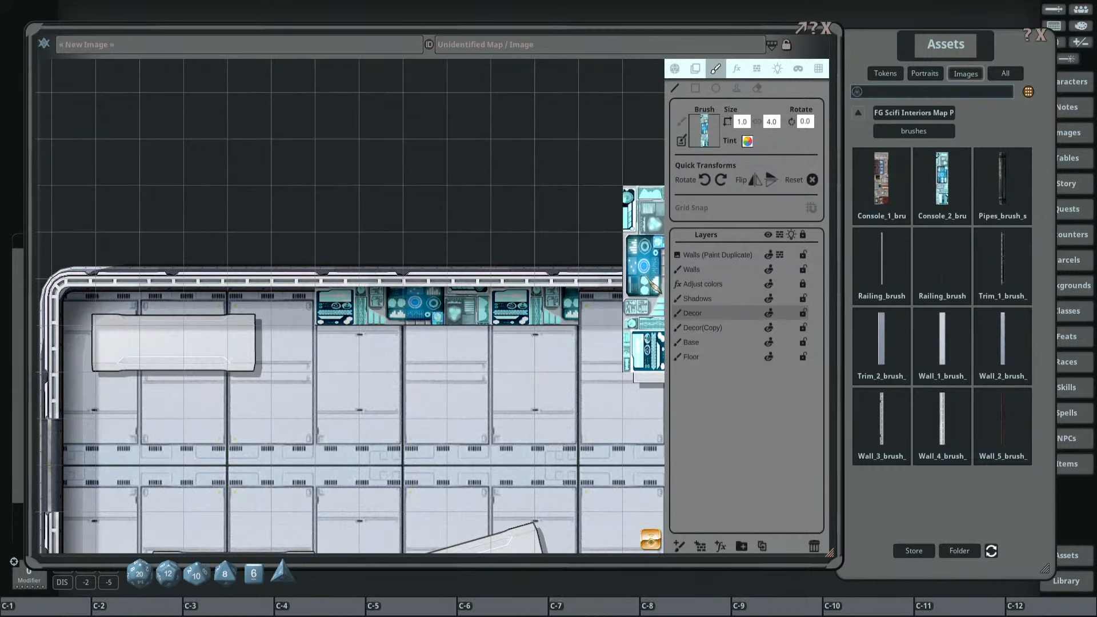
scroll(645, 292, "up", 3)
left_click_drag(639, 289, 626, 284)
scroll(626, 283, "down", 3)
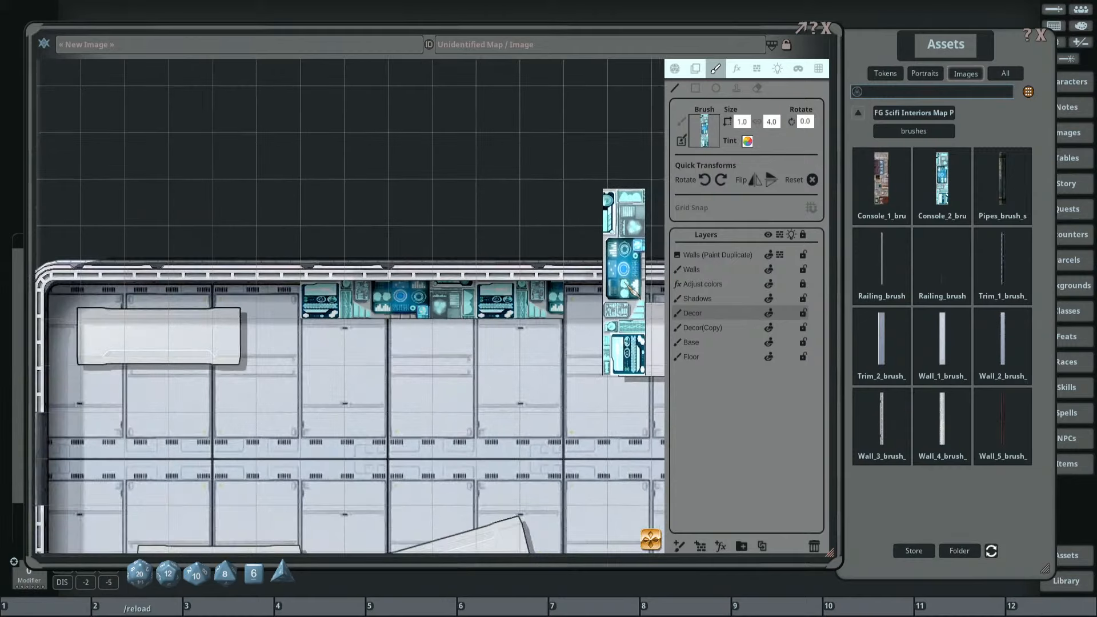
scroll(583, 277, "down", 3)
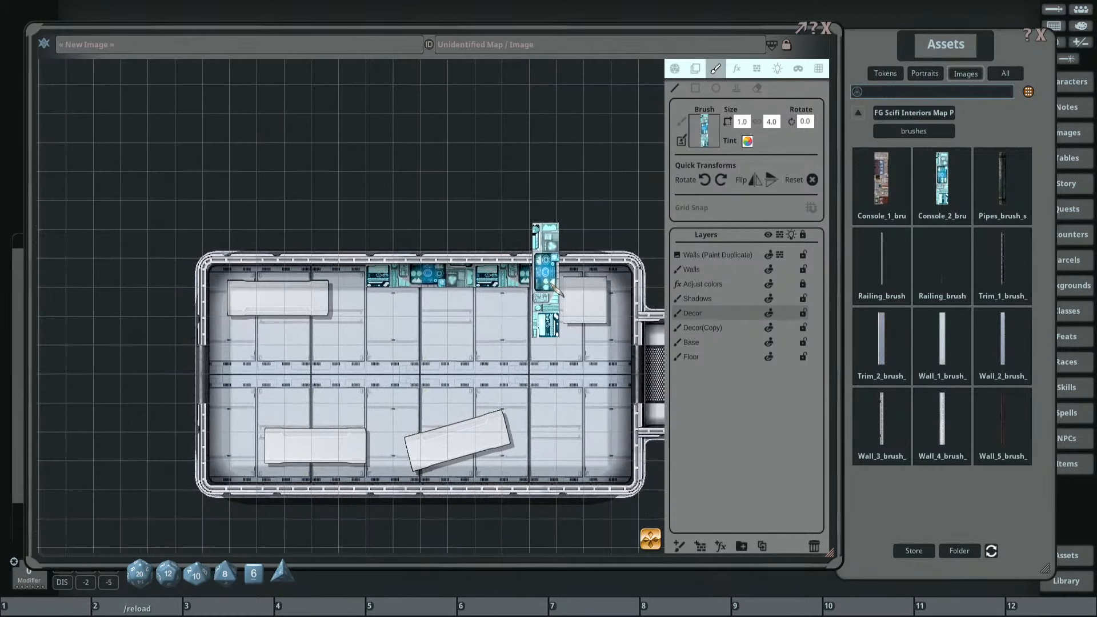
Browse to the decorations folder of the FG Scifi Interiors Map Pack and load the Screen_2 image as the brush.
scroll(571, 286, "up", 2)
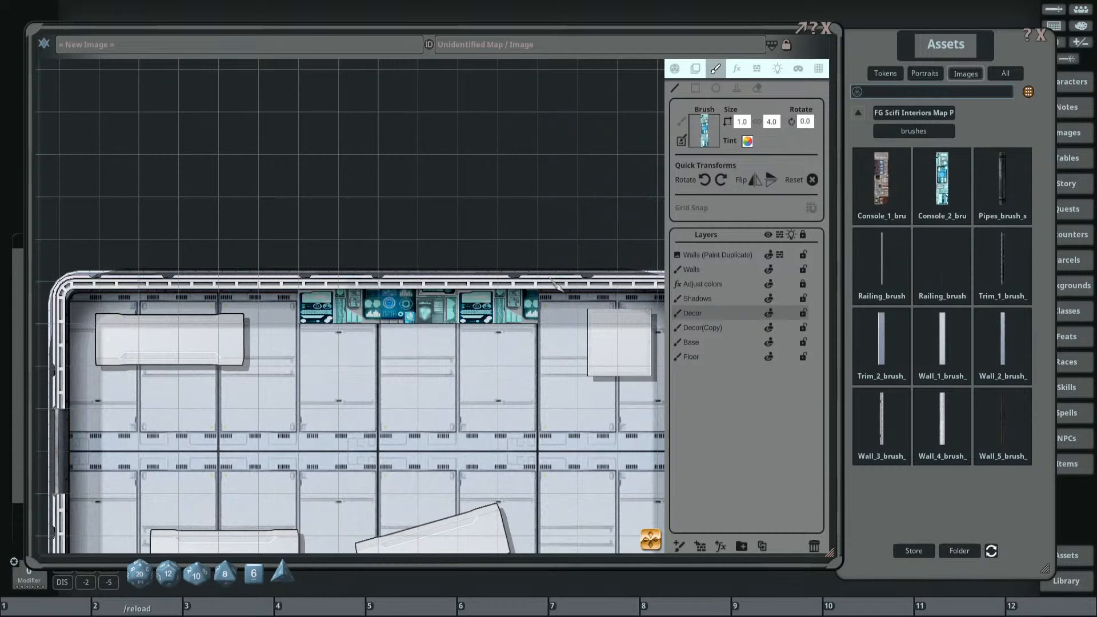
scroll(498, 308, "up", 1)
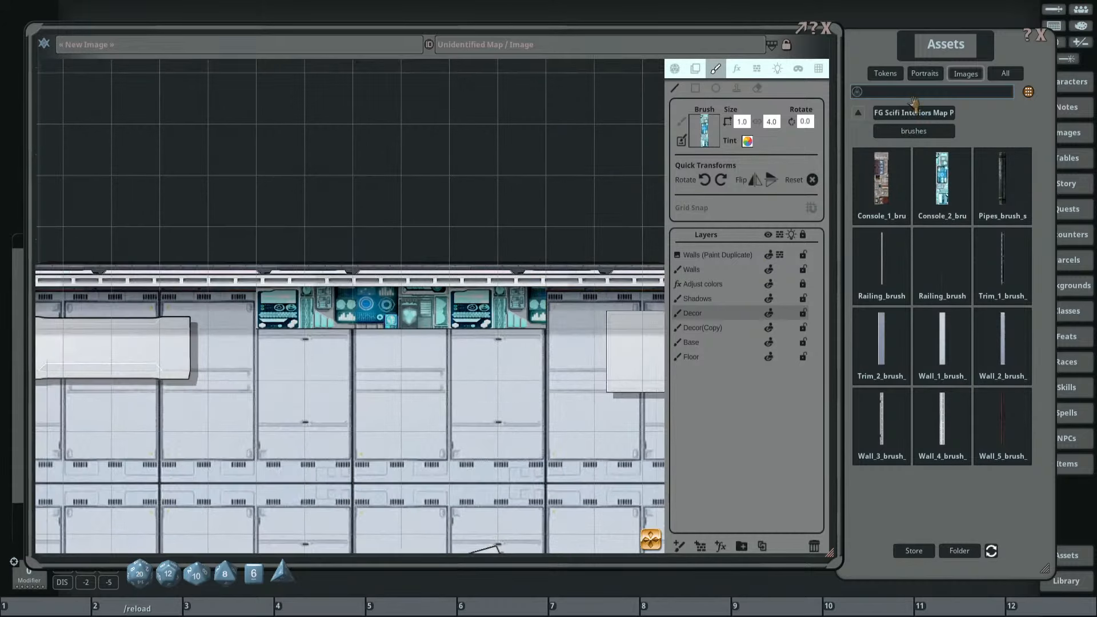
left_click(887, 112)
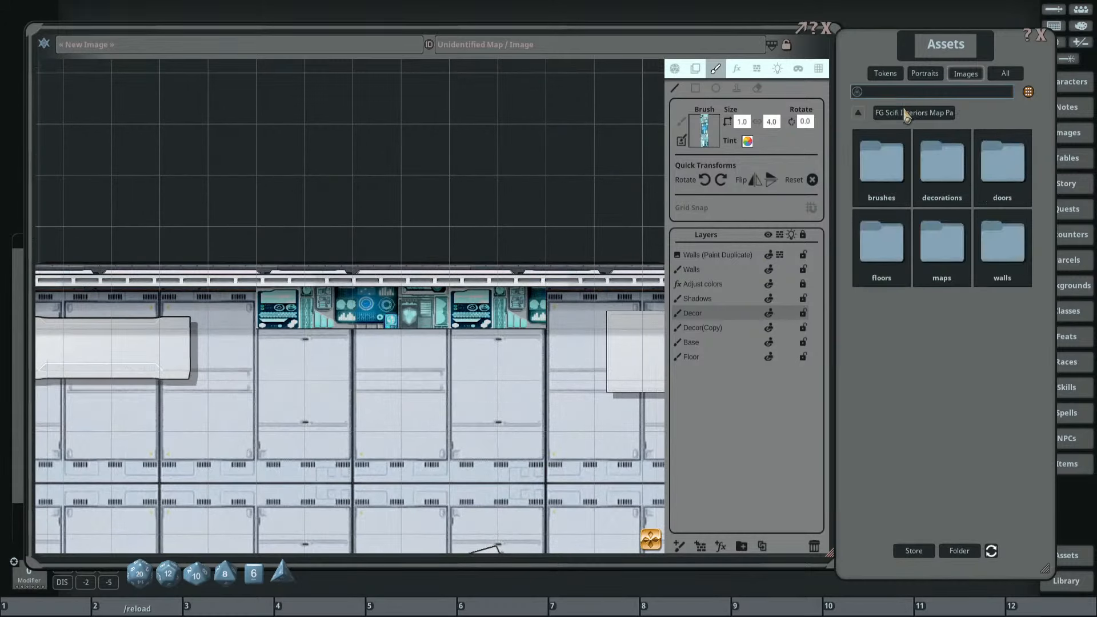
left_click(963, 166)
left_click(1043, 343)
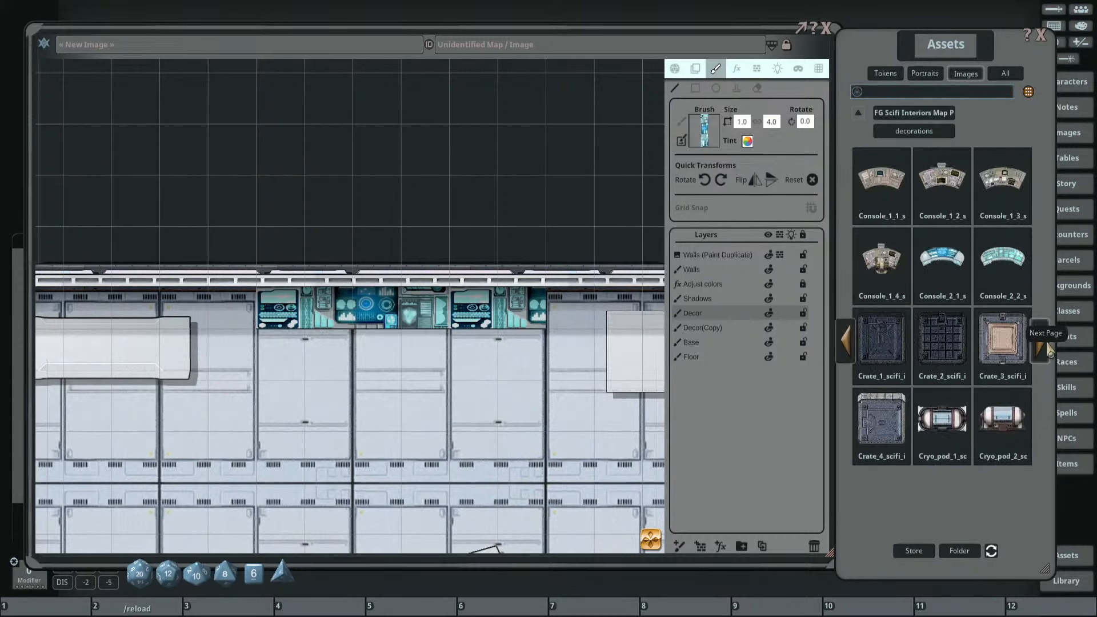
left_click(1048, 347)
left_click(1047, 346)
left_click(1047, 346)
left_click(1047, 346)
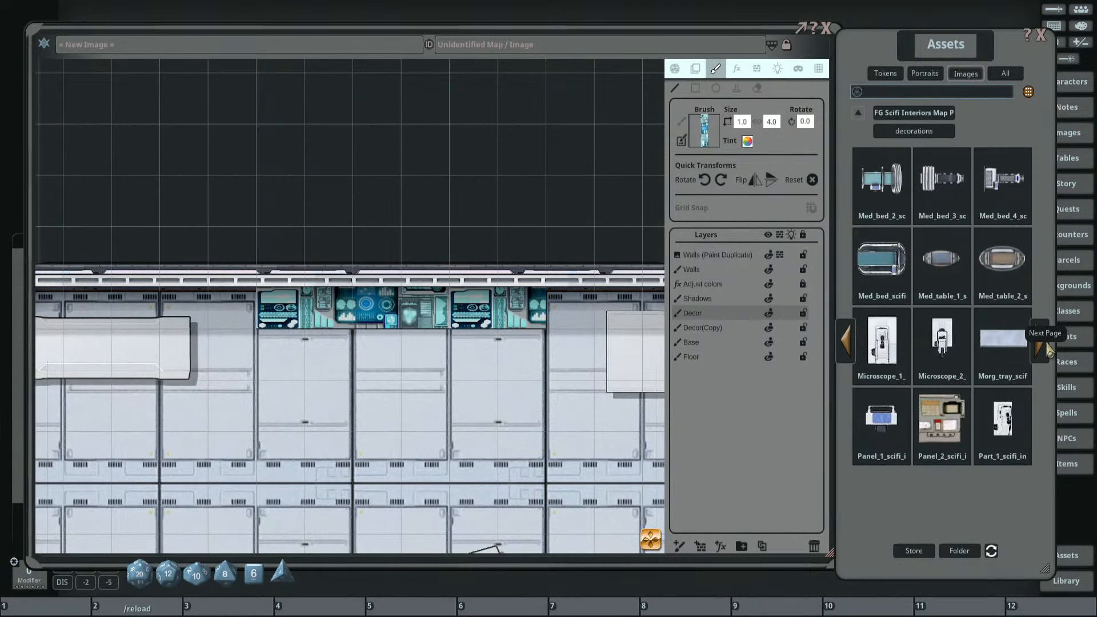
left_click(1049, 350)
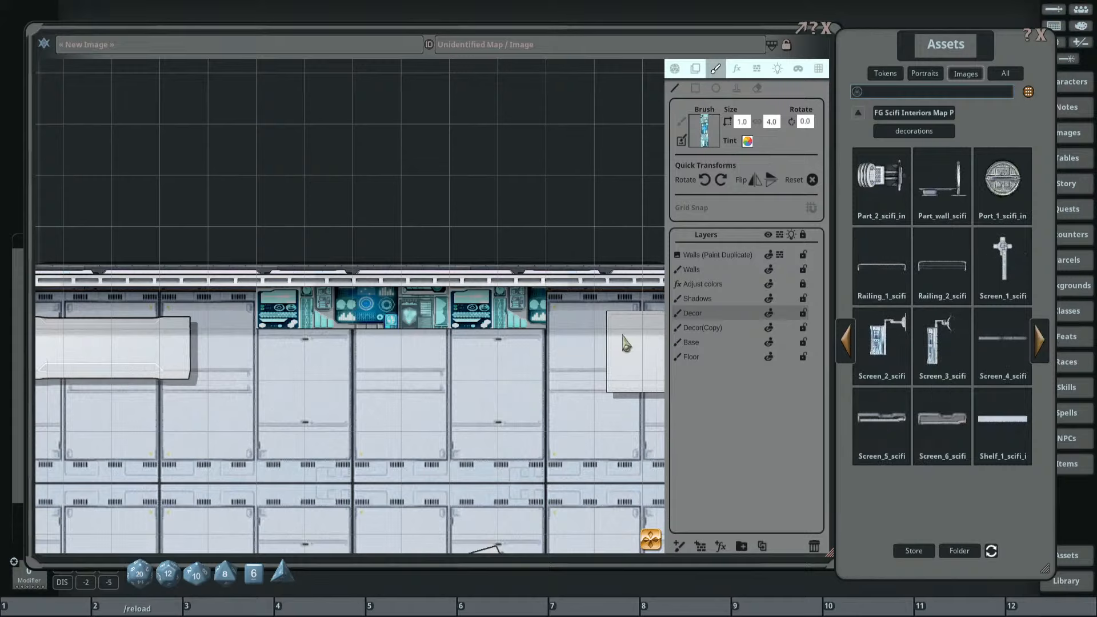
left_click(895, 345)
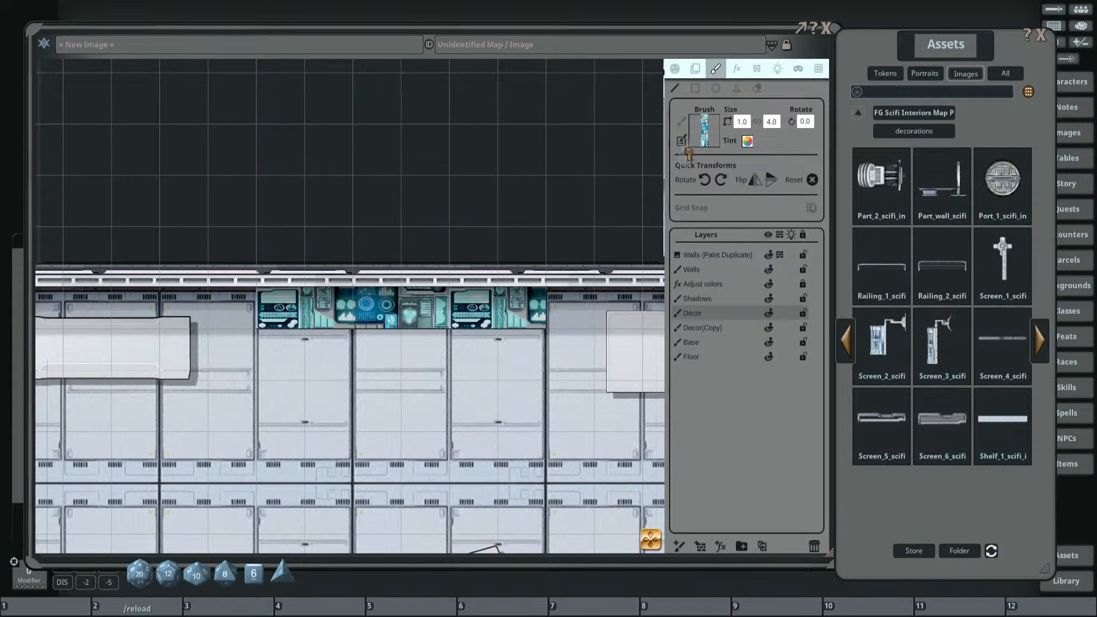
Stamp Screen_2 at size 1.0 by 1.0, rotated 270 degrees, onto the right-hand section of the console strip.
left_click(733, 88)
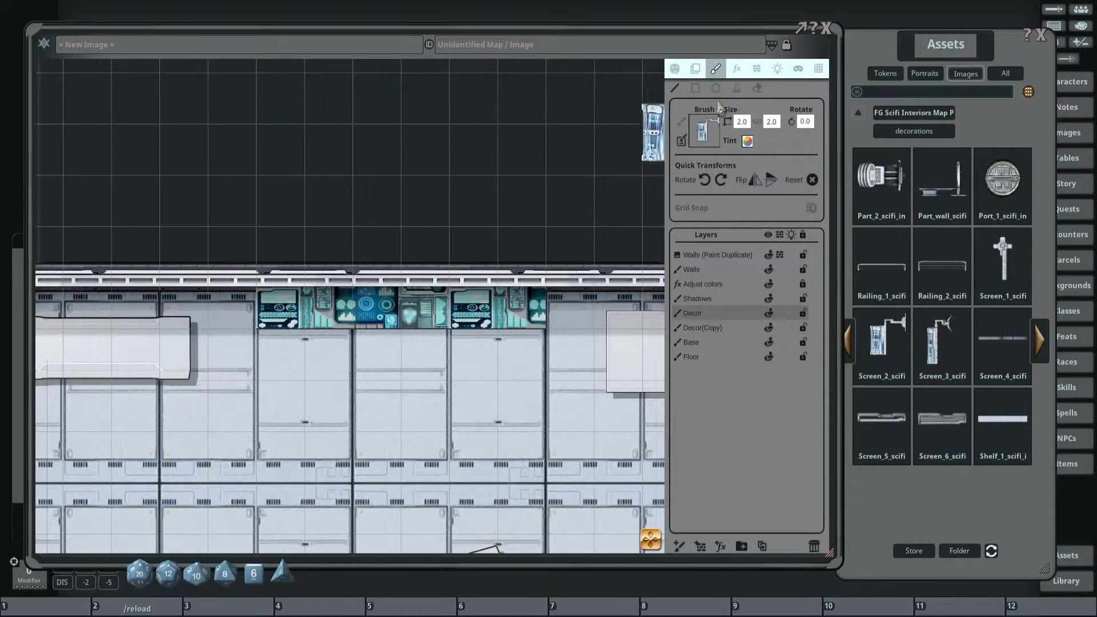
scroll(420, 314, "down", 7)
scroll(418, 308, "down", 5)
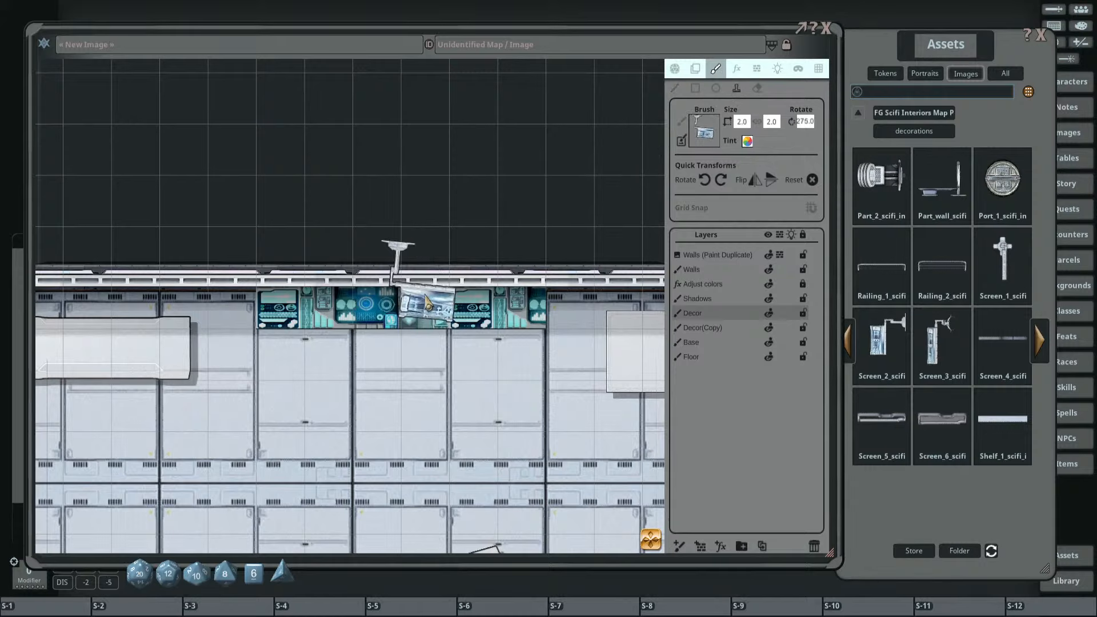
scroll(421, 308, "down", 10)
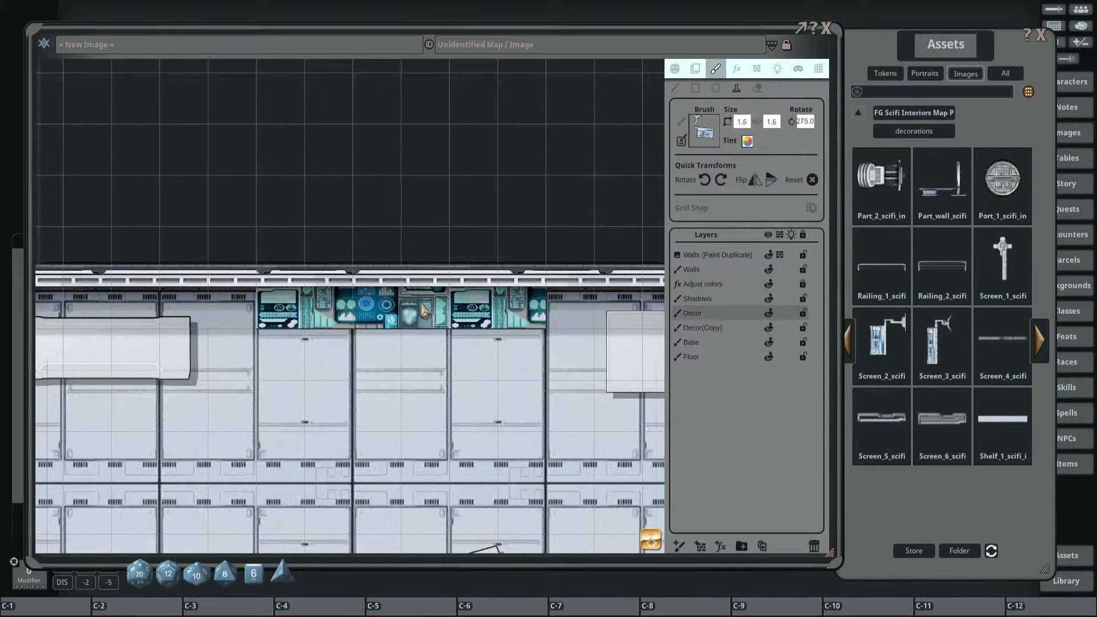
scroll(474, 317, "up", 1)
left_click(474, 313)
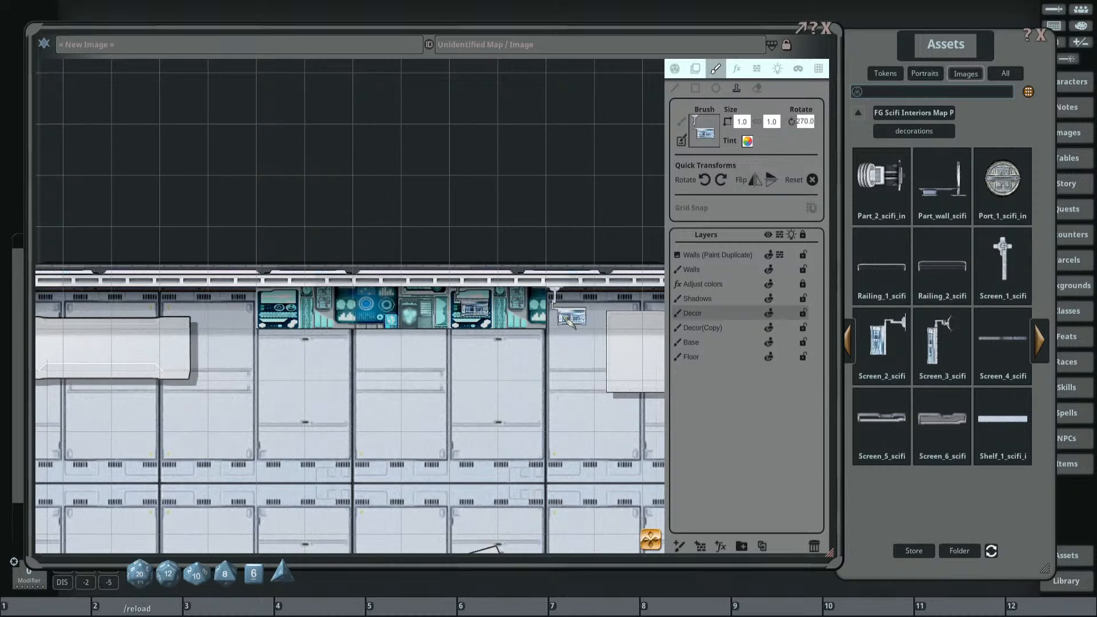
Search the decorations folder for "part" and replace that search with "machine".
scroll(509, 303, "up", 2)
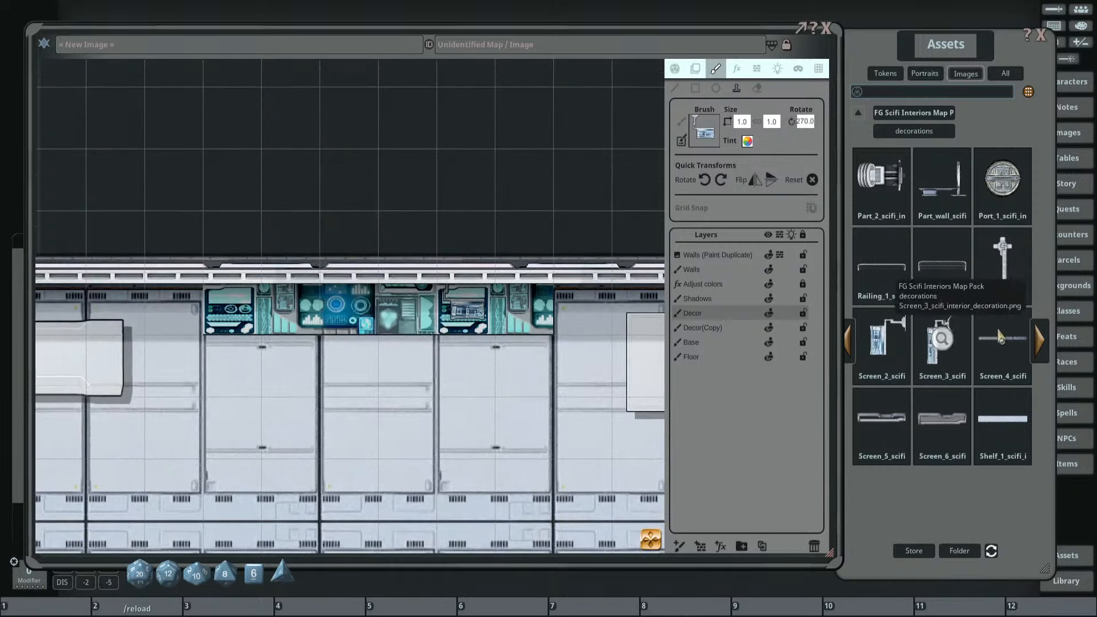
left_click(886, 92)
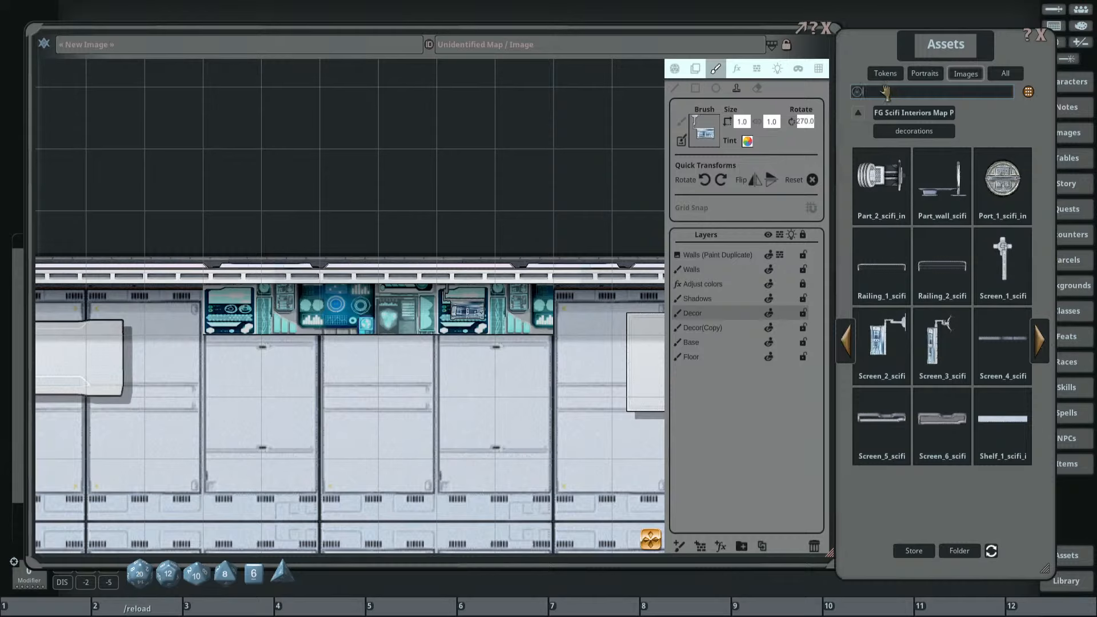
type("part")
key("Return")
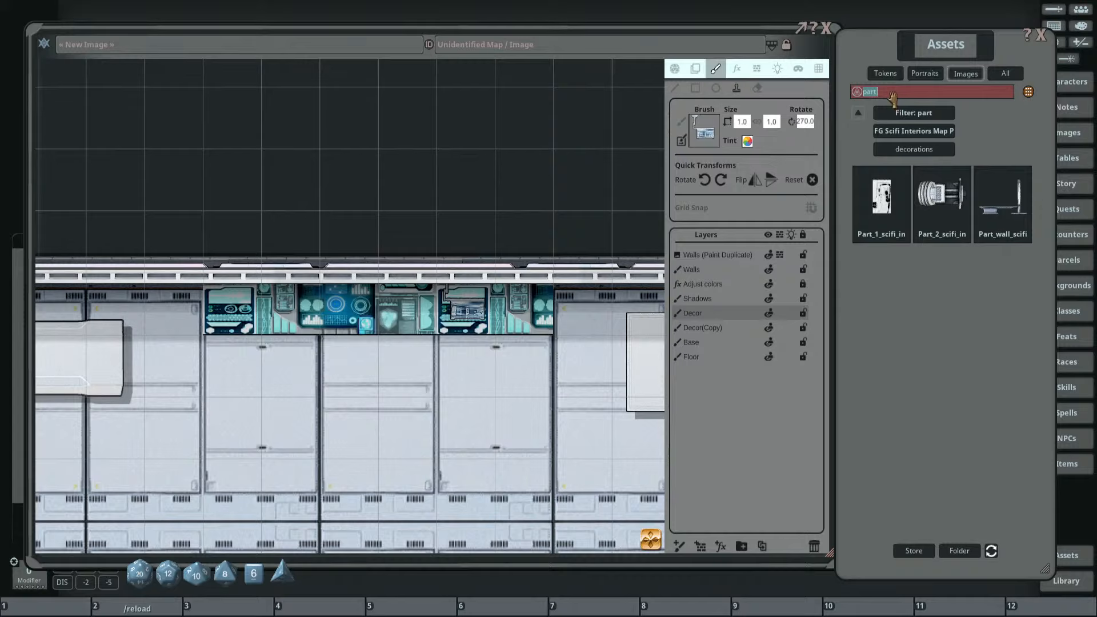
key("BackSpace")
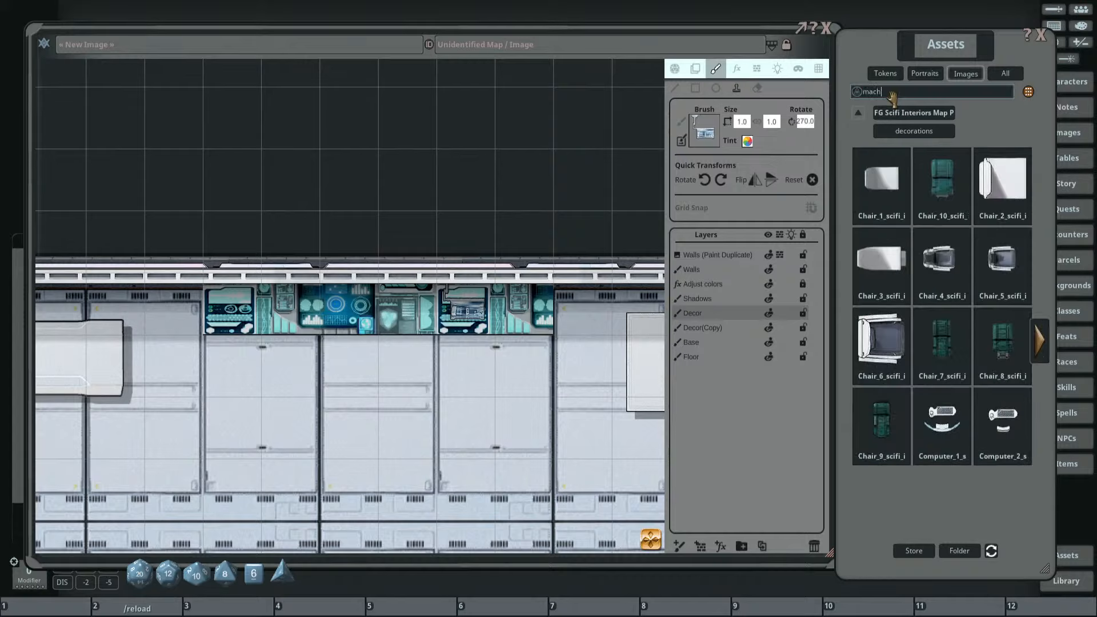
key("Return")
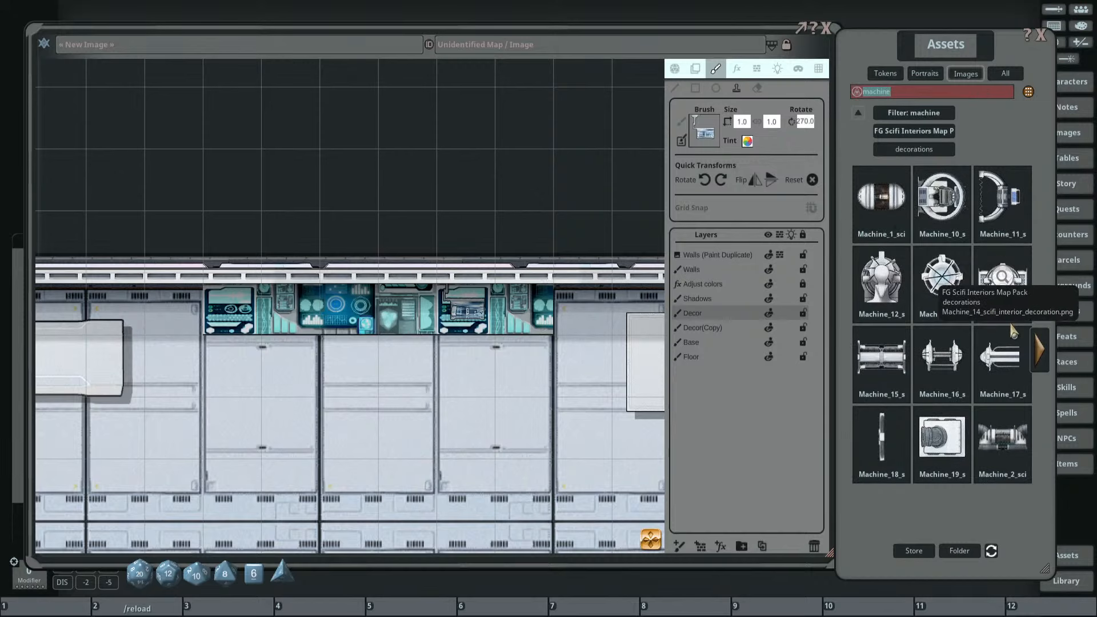
mouse_move(1008, 311)
left_mouse_down()
mouse_move(937, 337)
mouse_move(812, 320)
mouse_move(702, 135)
left_mouse_up()
scroll(524, 335, "down", 6)
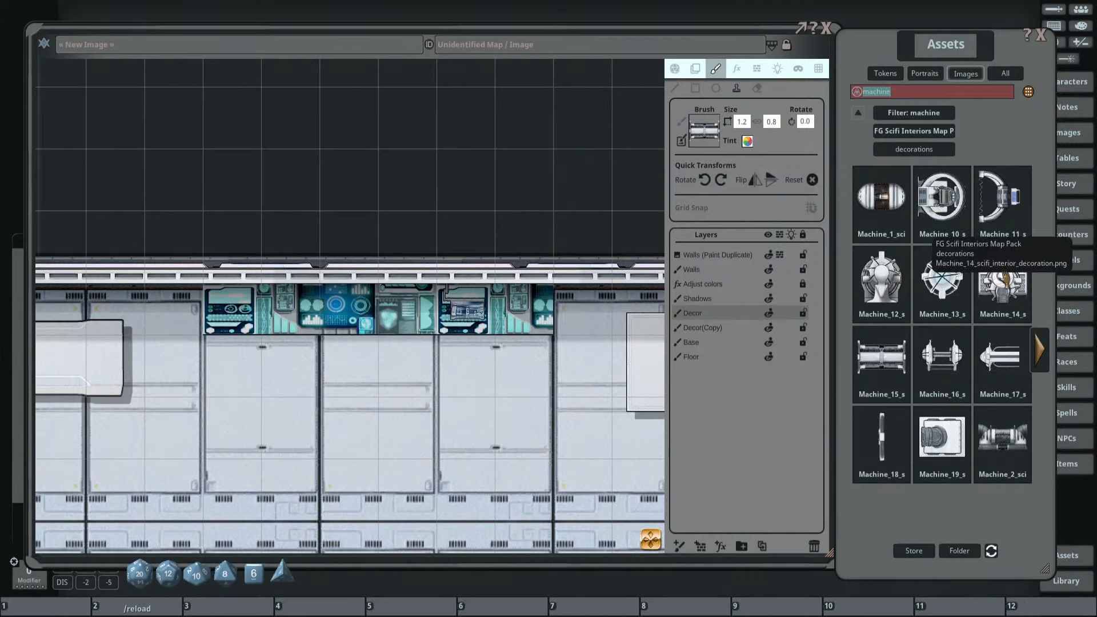
left_click_drag(1003, 442, 704, 130)
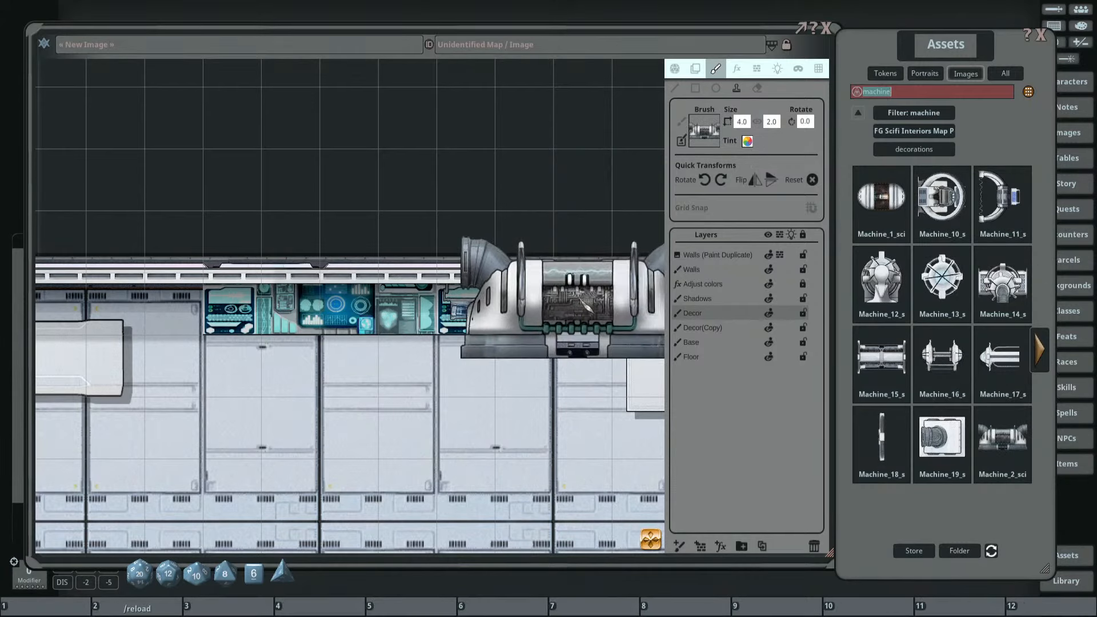
scroll(587, 307, "up", 6)
scroll(589, 307, "down", 8)
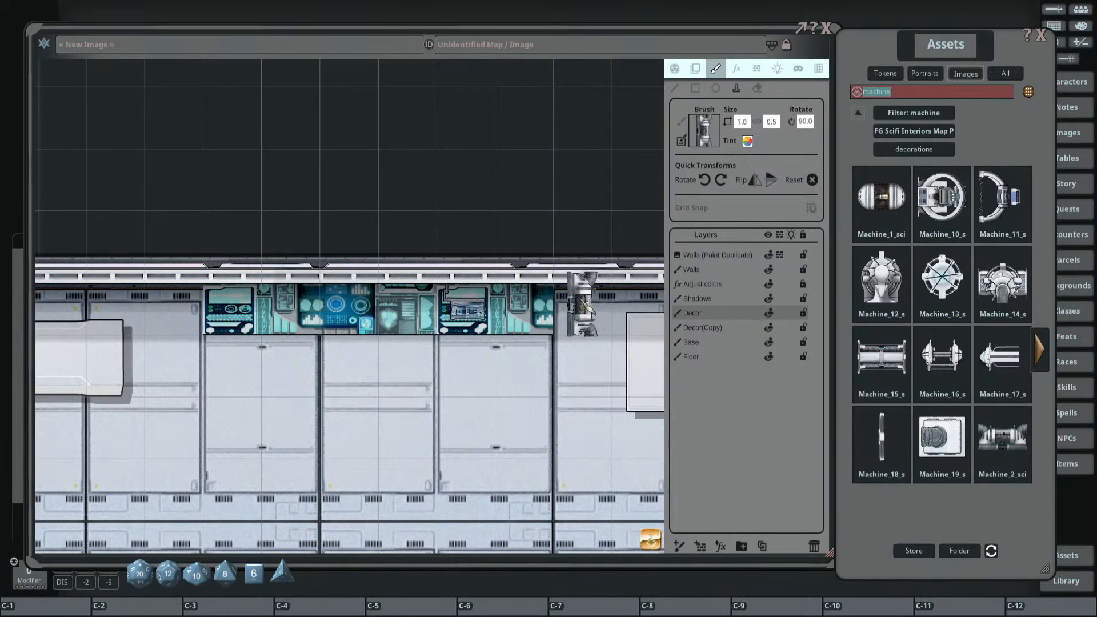
scroll(583, 303, "down", 1)
Load Machine_3 as the brush and stamp it at size 0.7 by 1.0 against the right end of the console strip.
left_click(1040, 350)
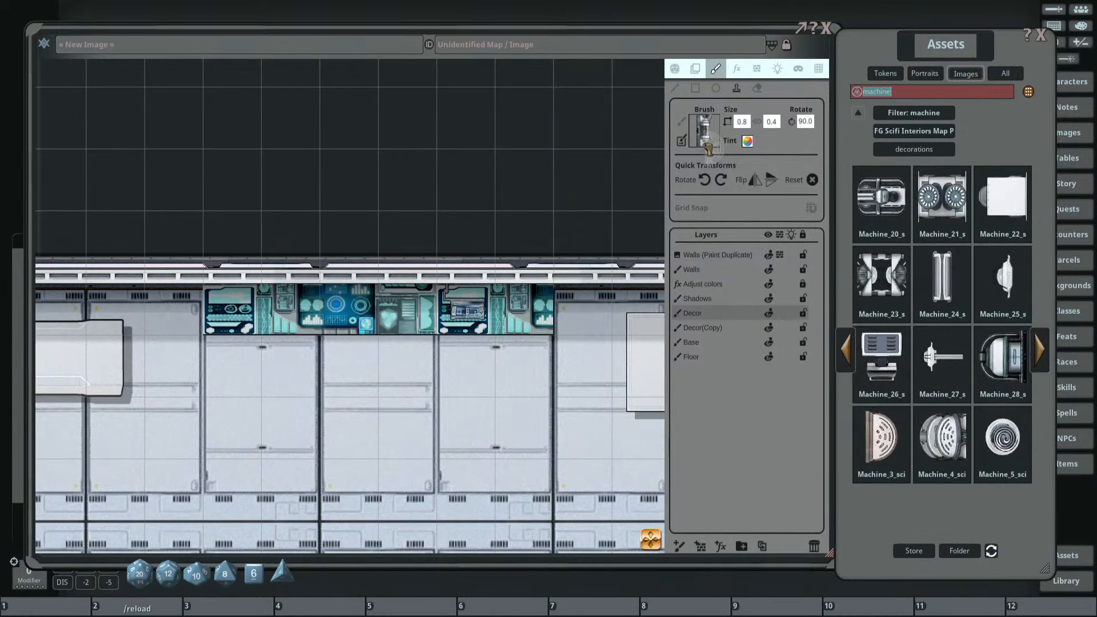
left_click_drag(708, 147, 706, 135)
scroll(577, 297, "down", 4)
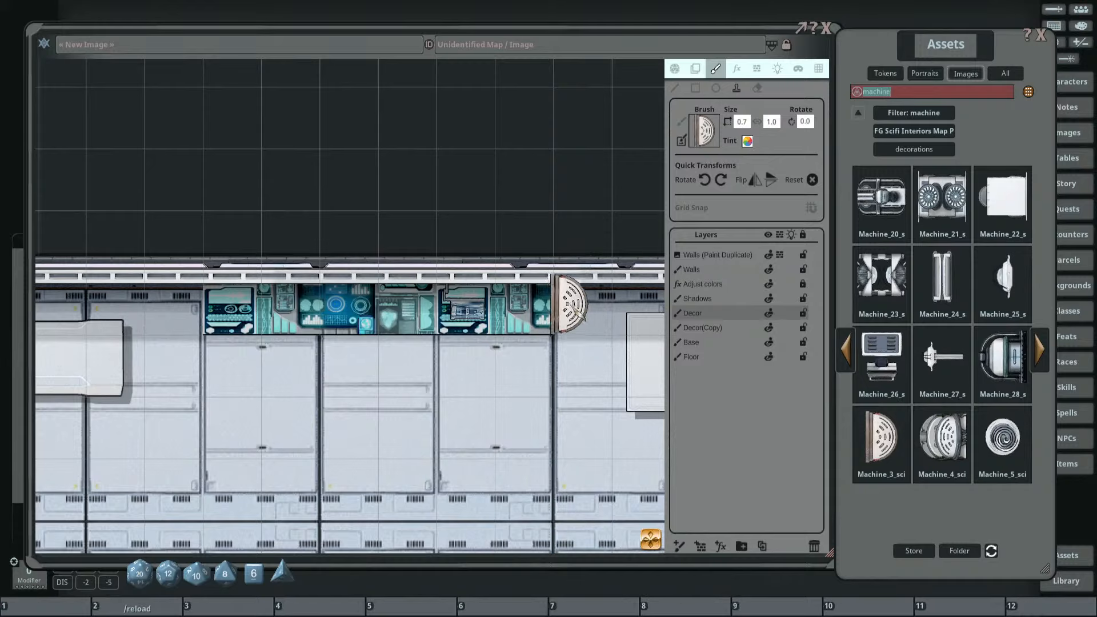
left_click(573, 305)
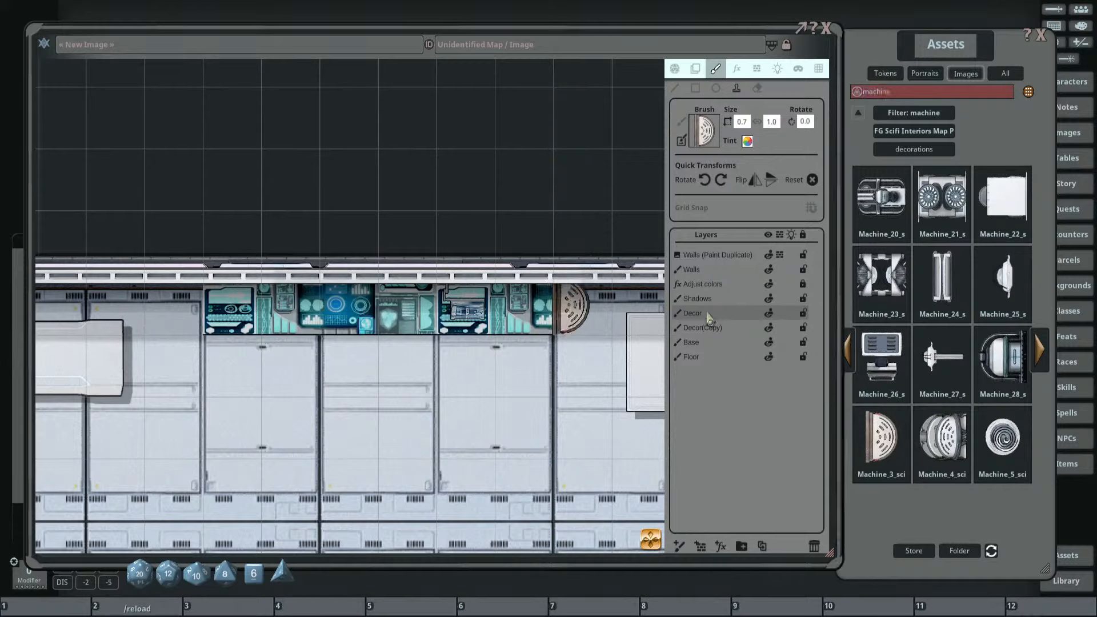
key("ctrl")
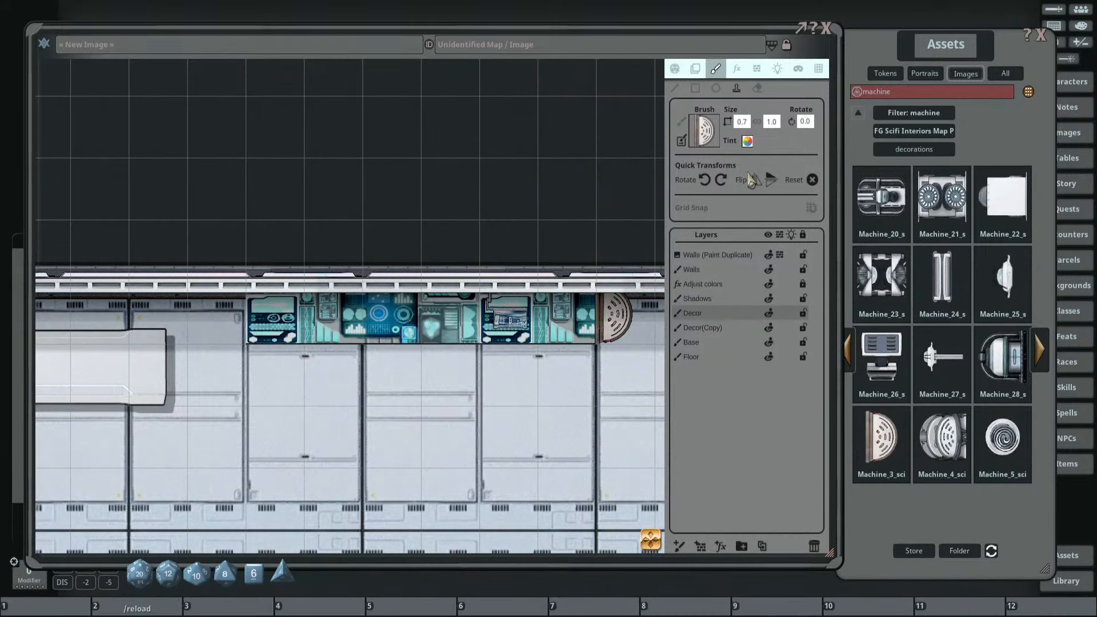
left_click(742, 122)
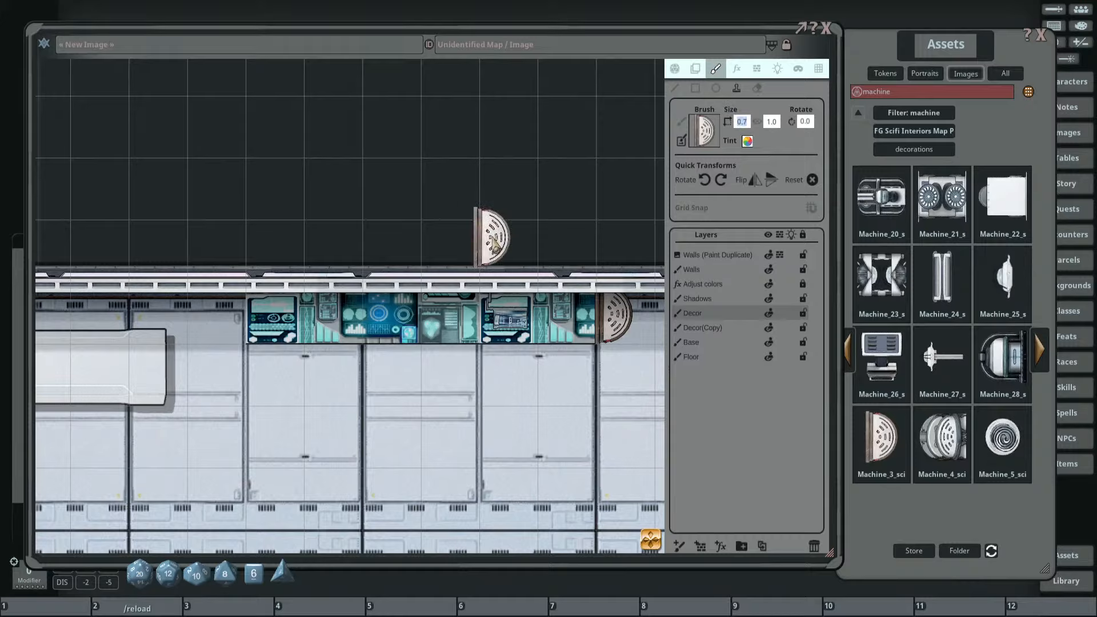
type("5")
key("Return")
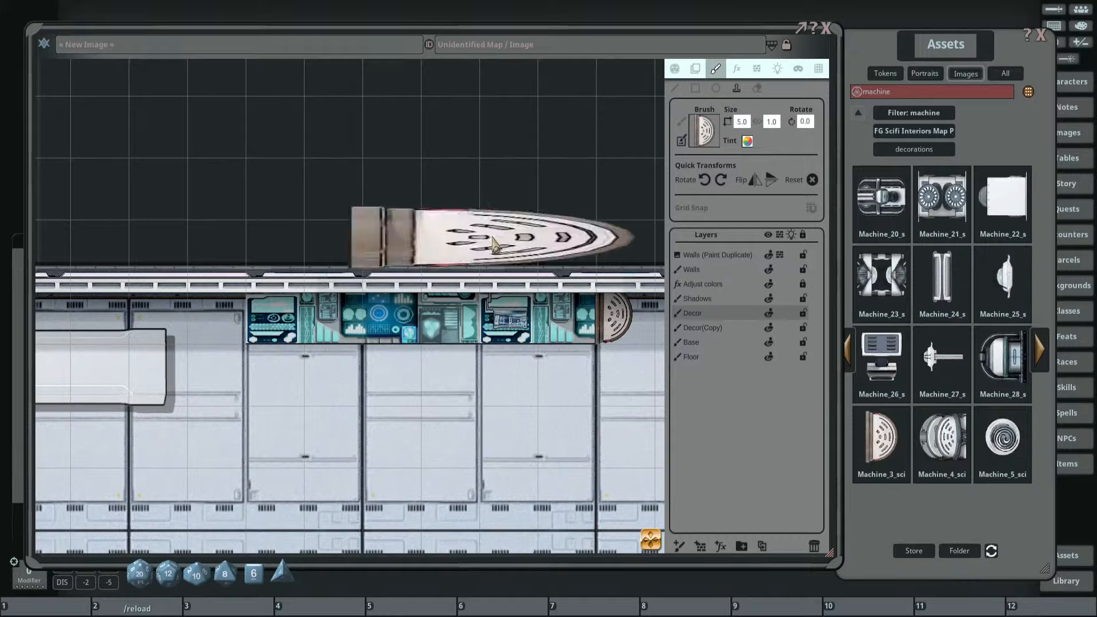
Set the Machine_3 brush width to 0.2, flip it horizontally, and stamp it against the left end of the console strip.
left_click(743, 123)
type("0.2")
key("Return")
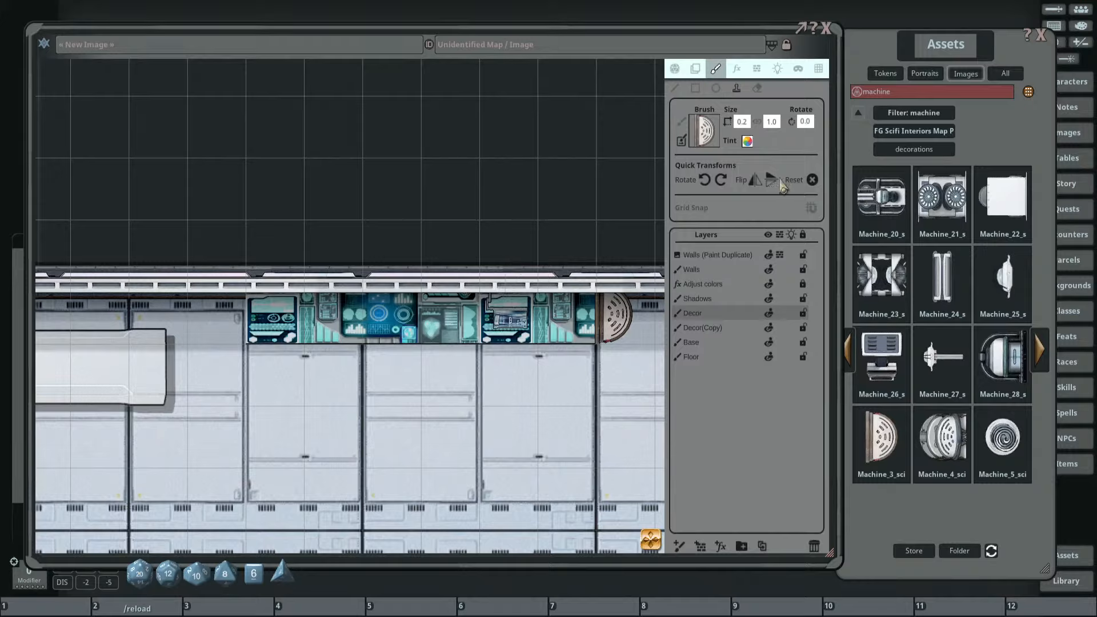
left_click(755, 180)
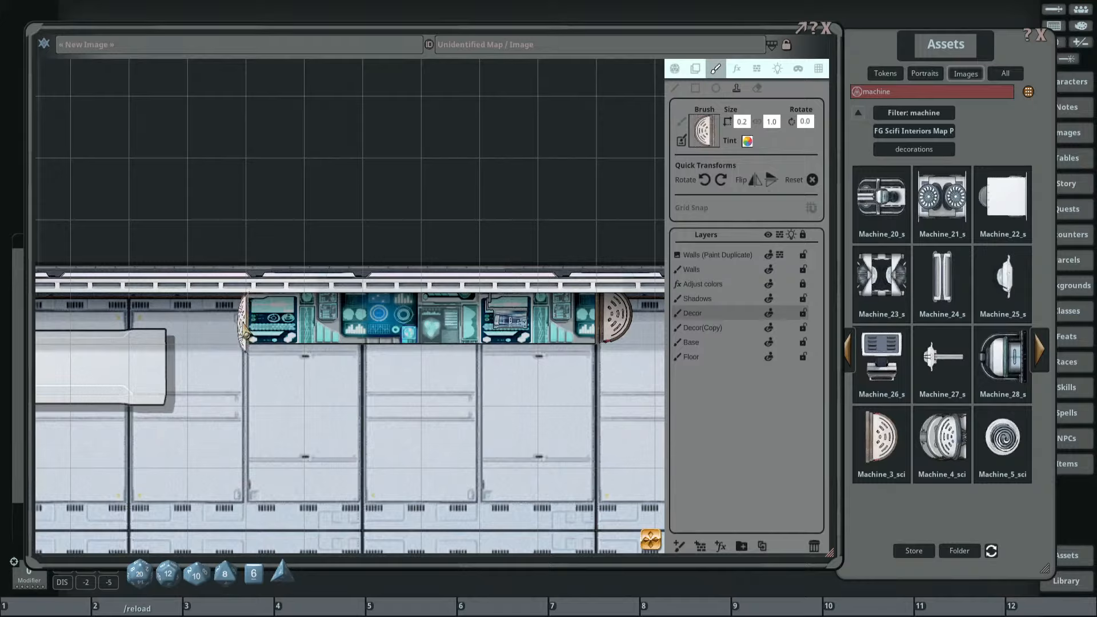
left_click(244, 330)
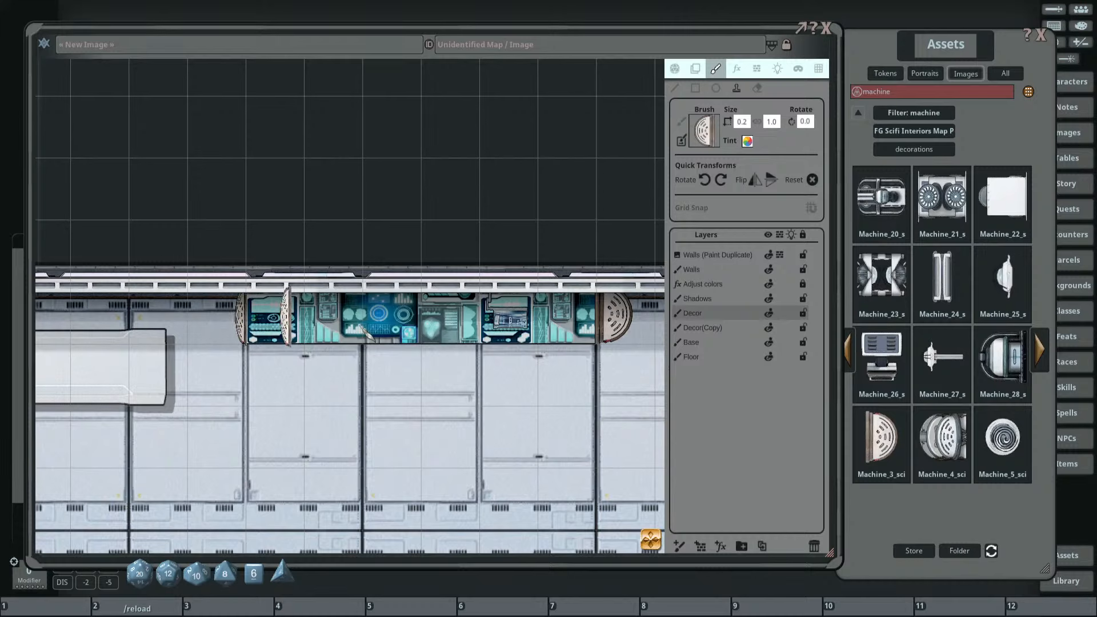
Erase the wide Machine_3 half-round from the right end of the console strip.
scroll(366, 334, "down", 3)
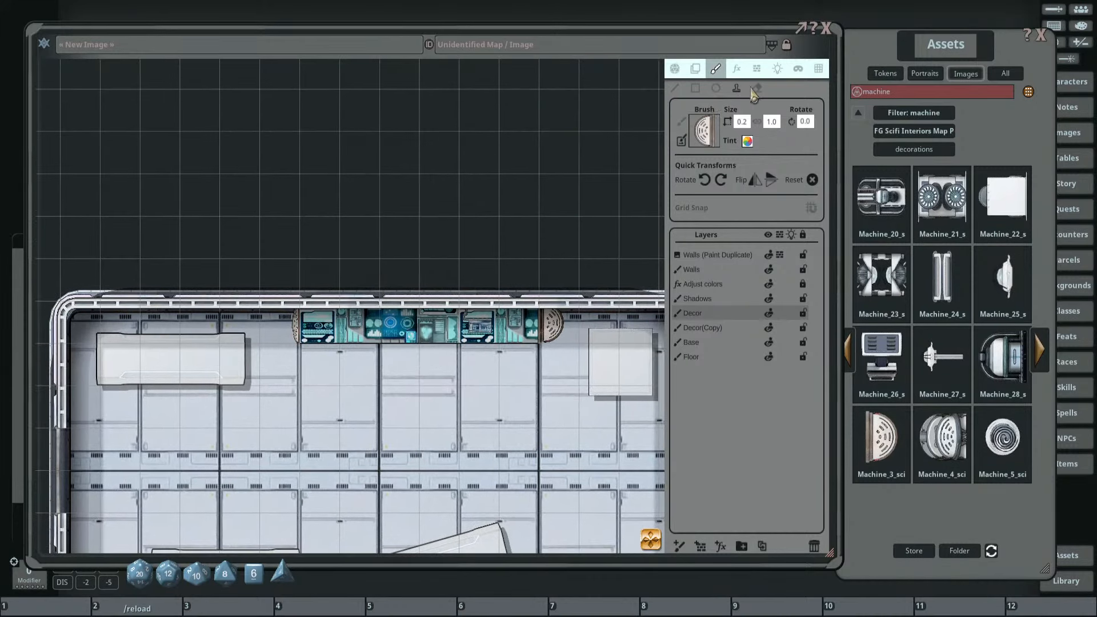
left_click(754, 89)
left_click(557, 322)
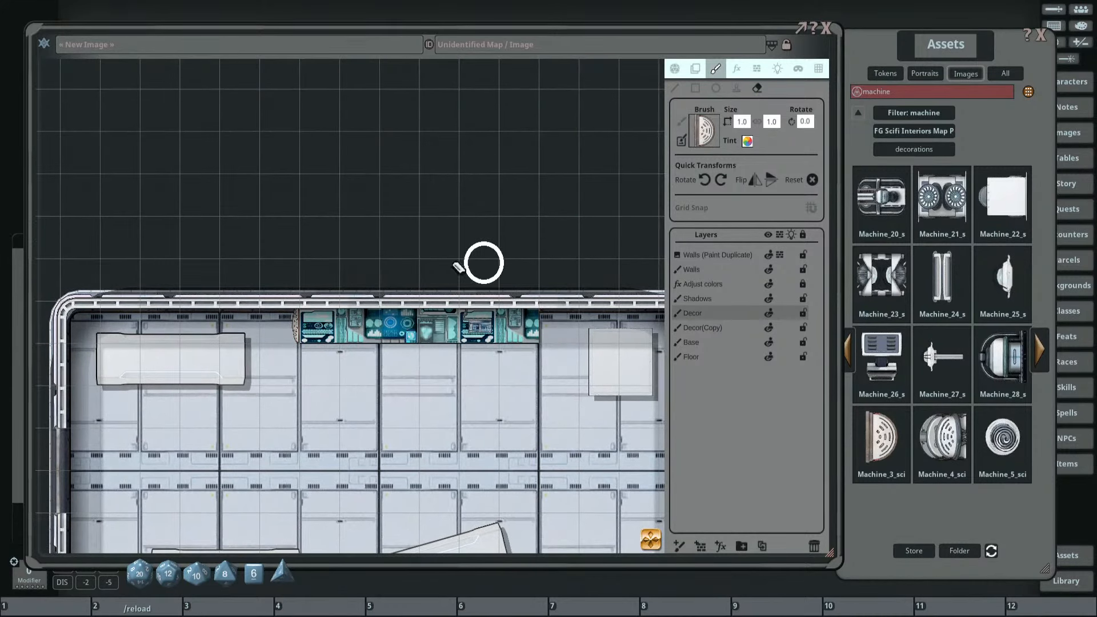
Rotate the 0.2-wide Machine_3 stamp to 180 degrees and place it against the right end of the console strip.
left_click(737, 88)
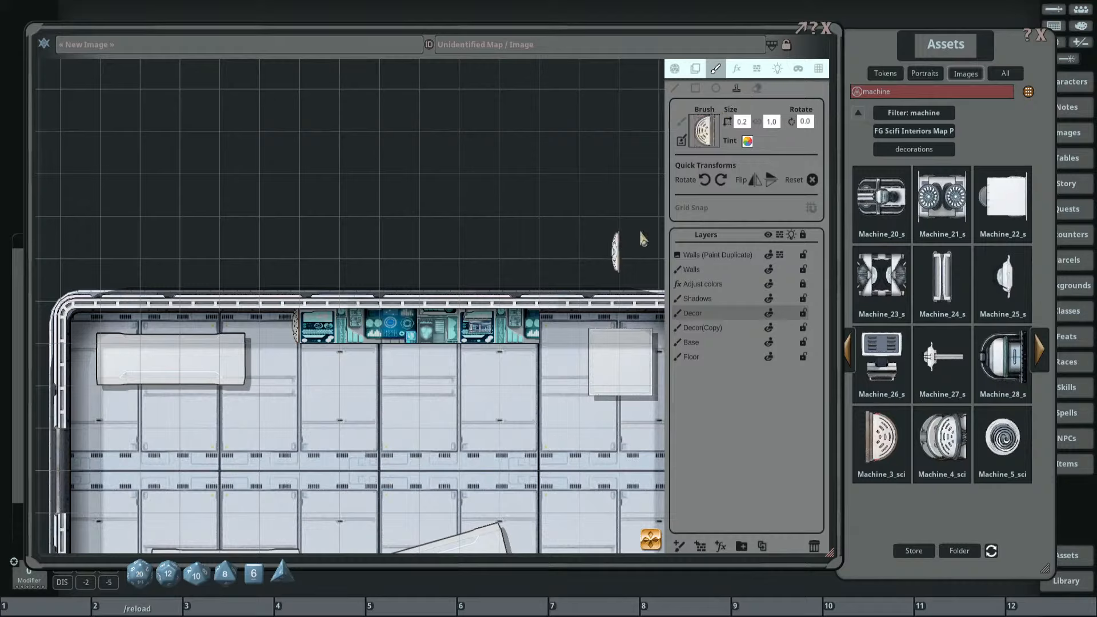
left_click(722, 180)
left_click(722, 181)
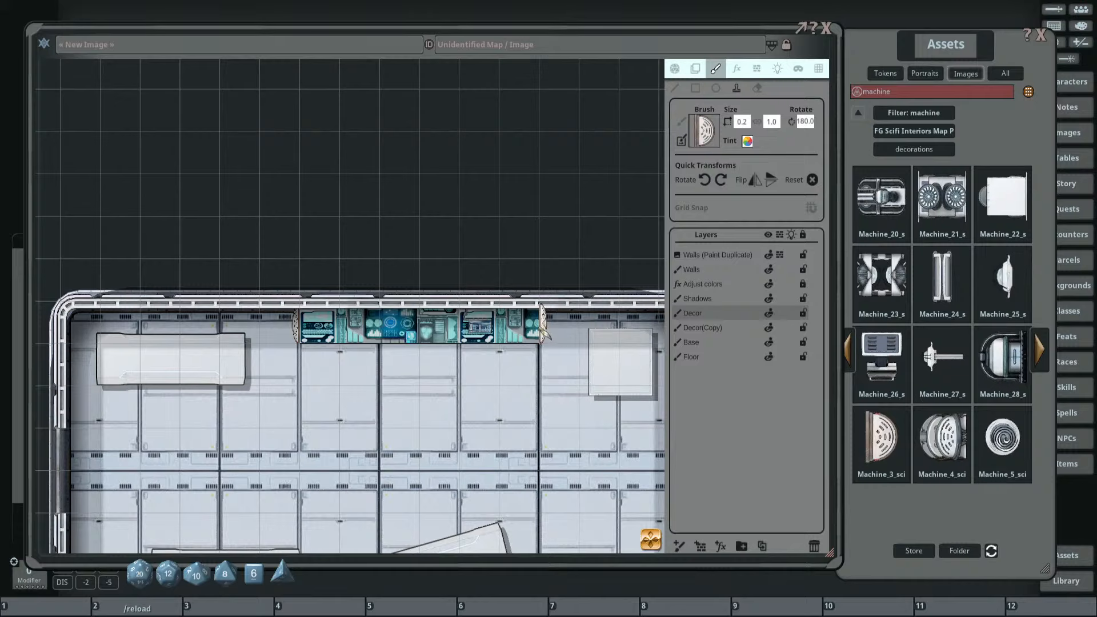
scroll(355, 275, "down", 3)
scroll(356, 274, "up", 3)
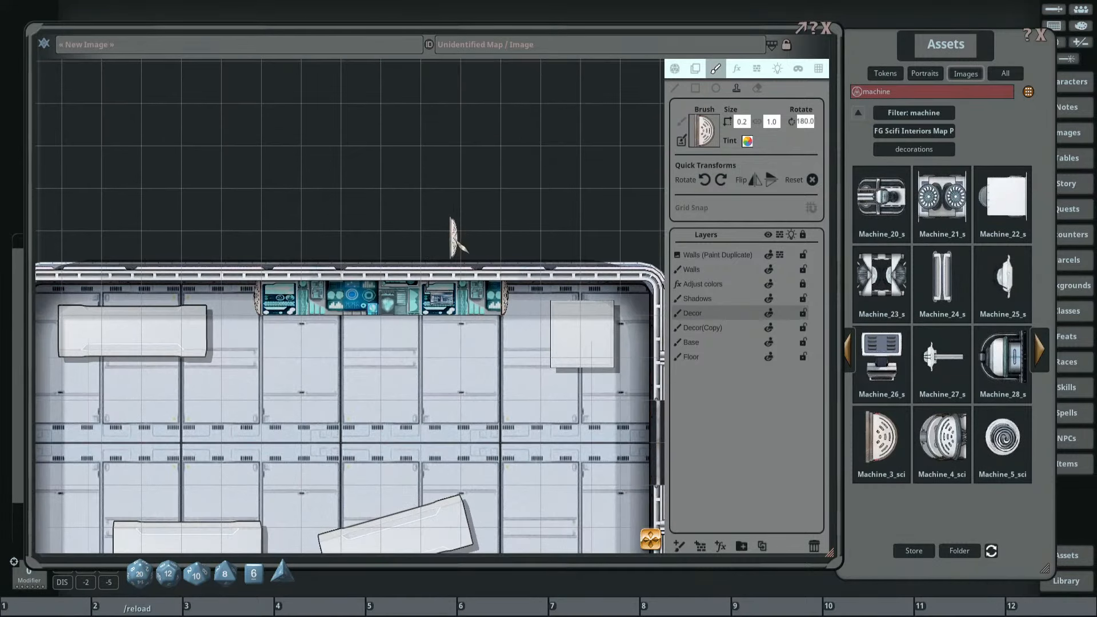
Clear the machine filter, leave the decorations folder, and search all image assets for "shadow".
scroll(451, 234, "down", 2)
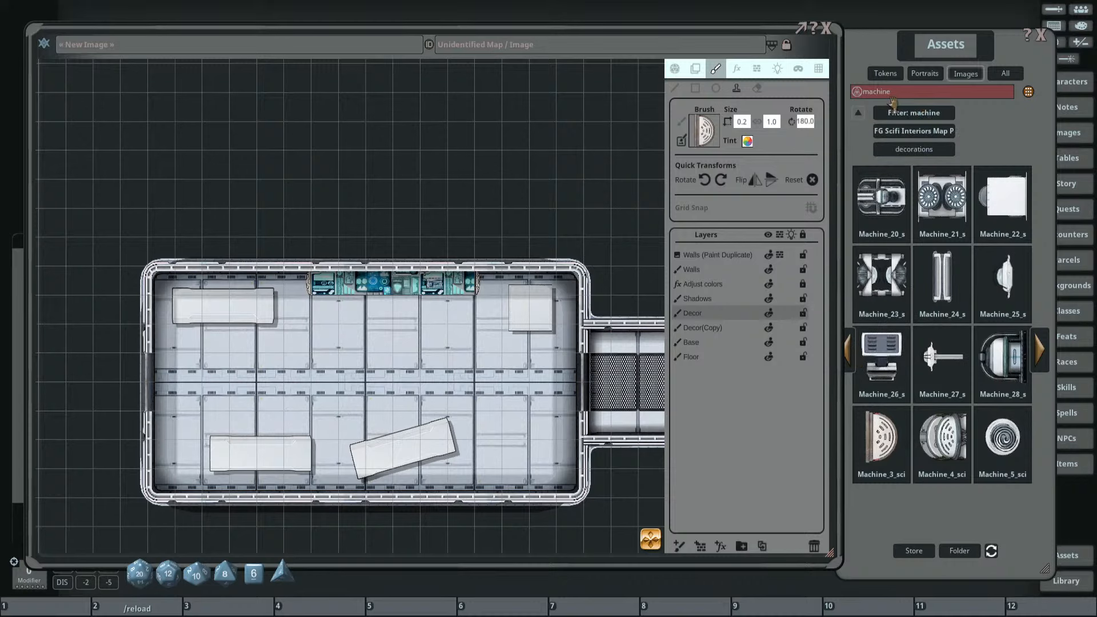
left_click(917, 113)
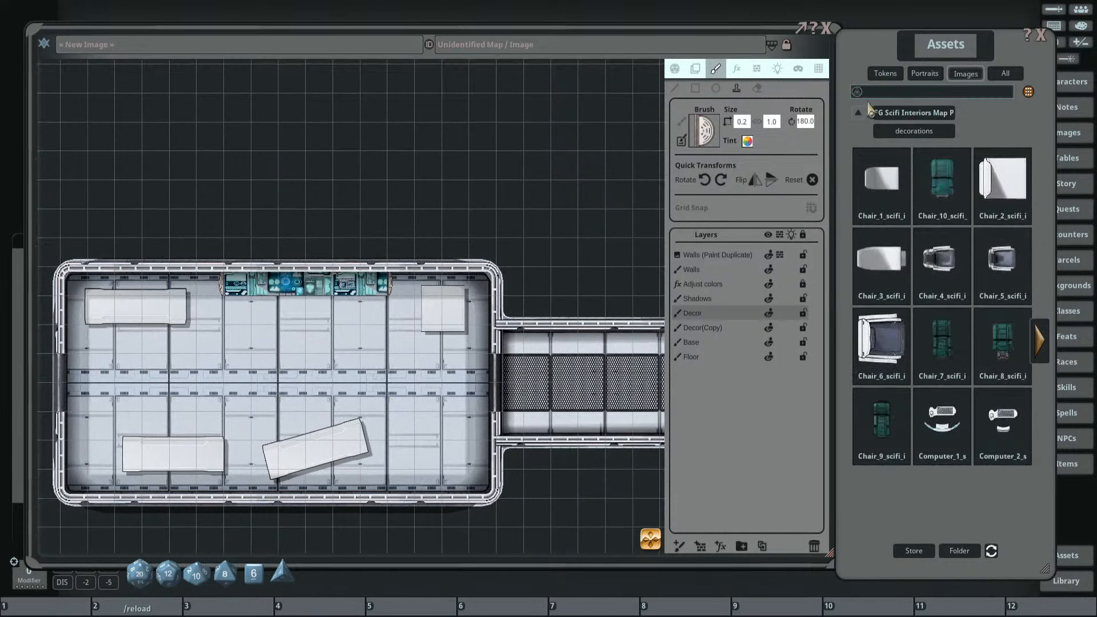
left_click(857, 116)
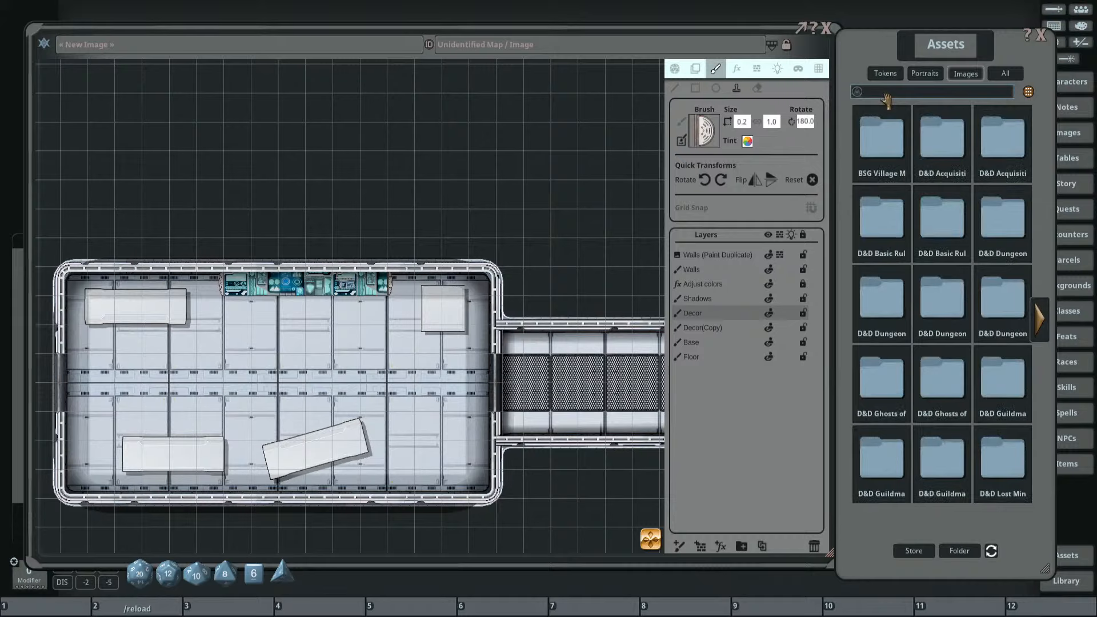
type("shaodw")
key("Return")
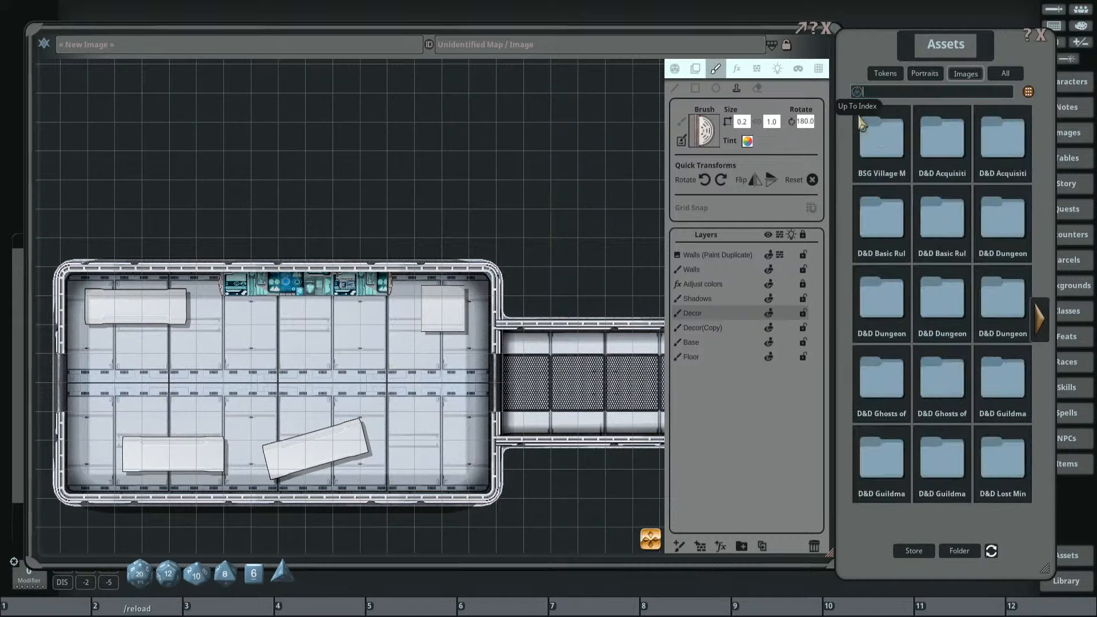
left_click(857, 91)
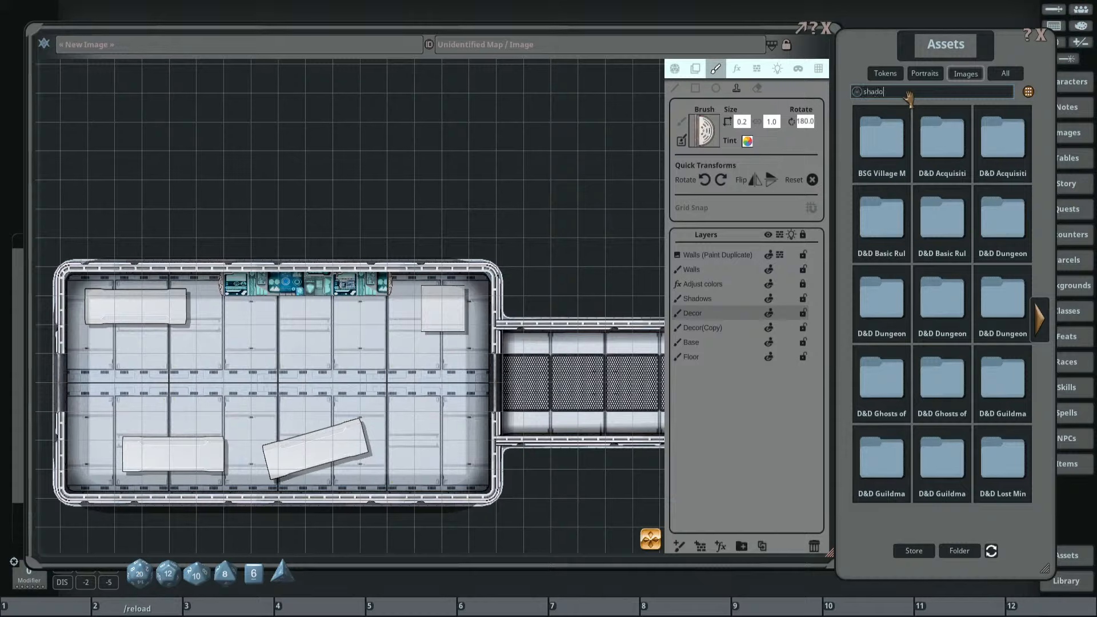
key("Return")
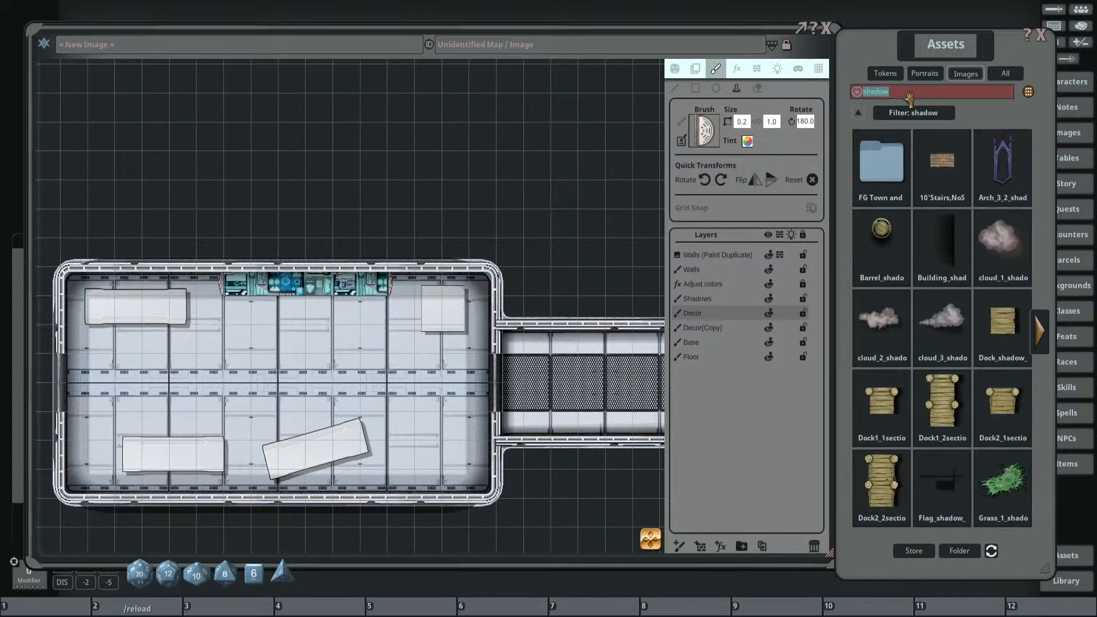
Load the soft round Shadow_1_eff image from the shadow results as the paint brush.
left_click(1041, 338)
left_click(1041, 338)
mouse_move(942, 403)
left_mouse_down()
mouse_move(931, 365)
mouse_move(714, 160)
mouse_move(704, 130)
left_mouse_up()
scroll(355, 306, "up", 2)
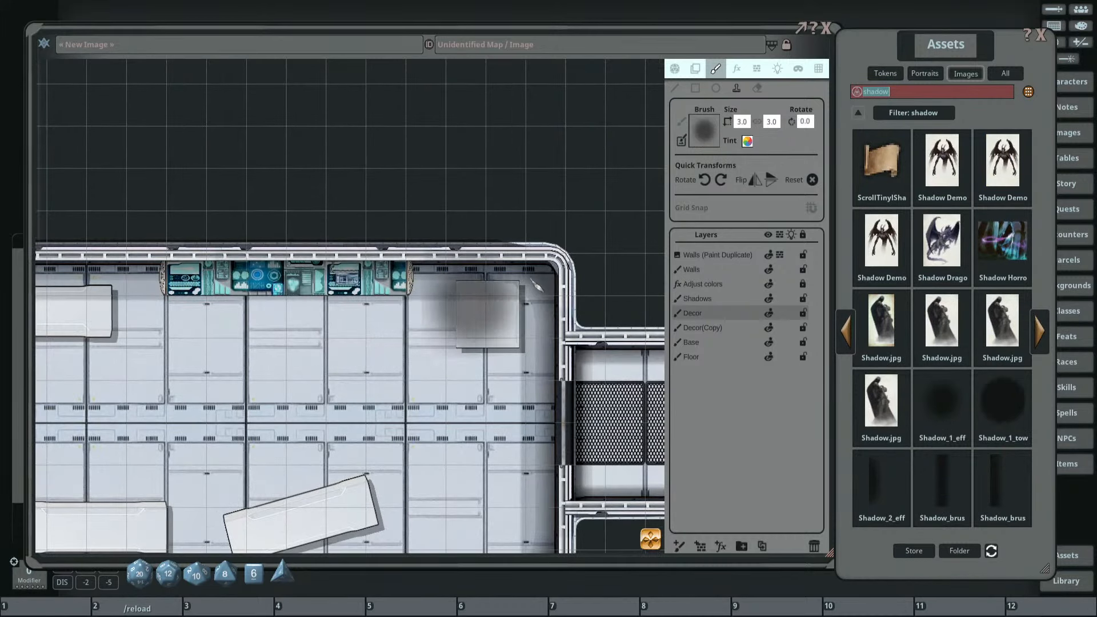
Set the shadow brush's tint alpha to 39, keeping the colour white.
scroll(490, 319, "down", 3)
left_click(748, 141)
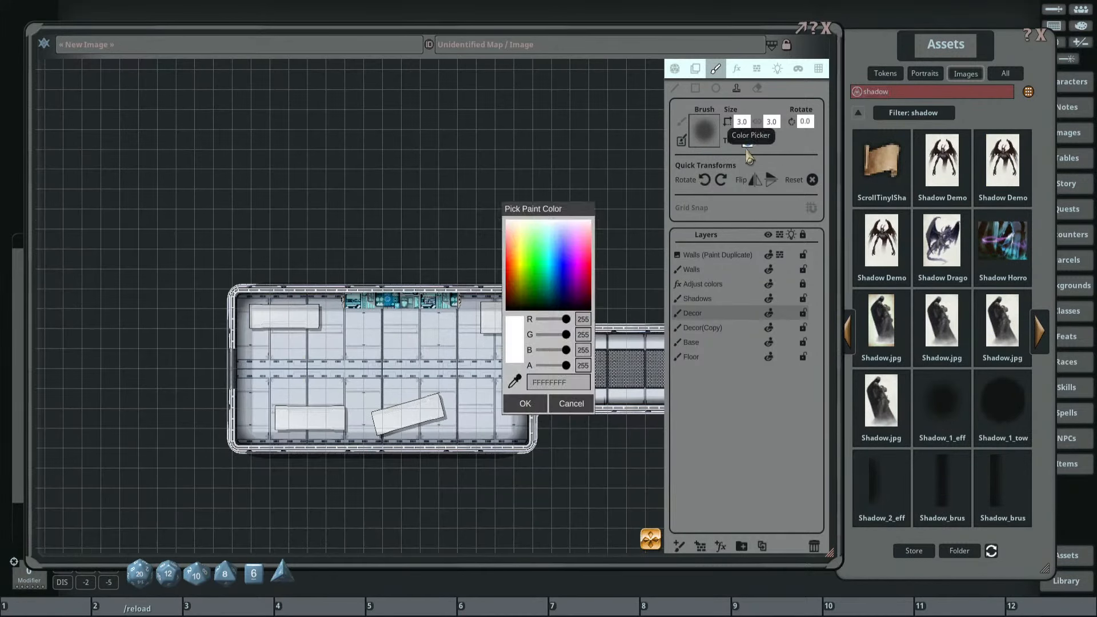
mouse_move(569, 370)
left_mouse_down()
mouse_move(426, 349)
mouse_move(553, 374)
left_mouse_up()
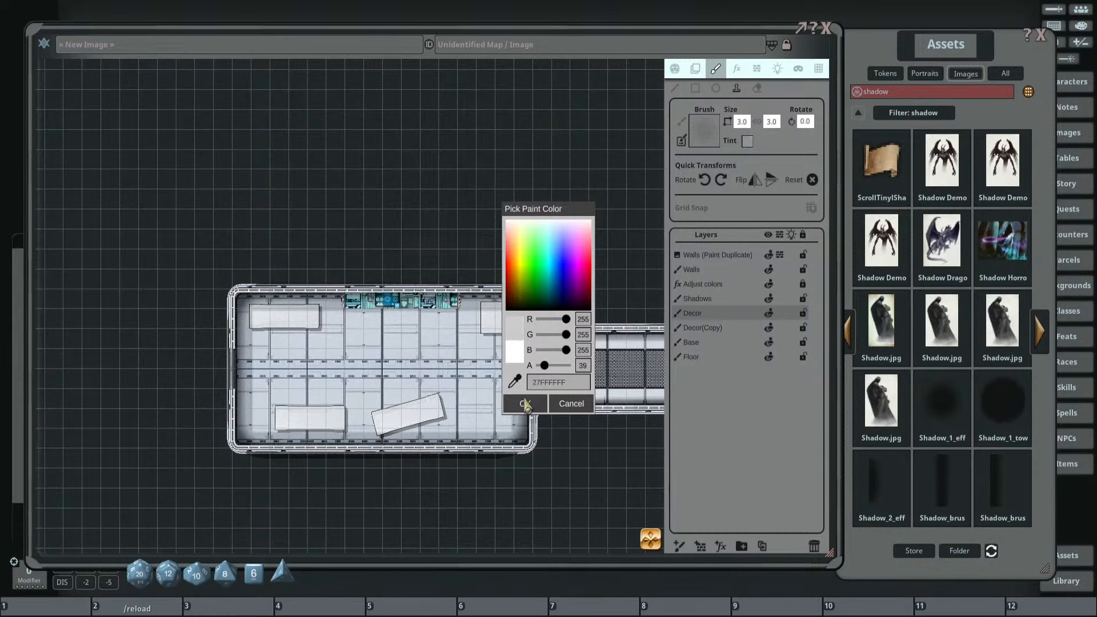
left_click(525, 403)
left_click_drag(357, 352, 308, 391)
scroll(276, 380, "up", 5)
scroll(449, 355, "down", 3)
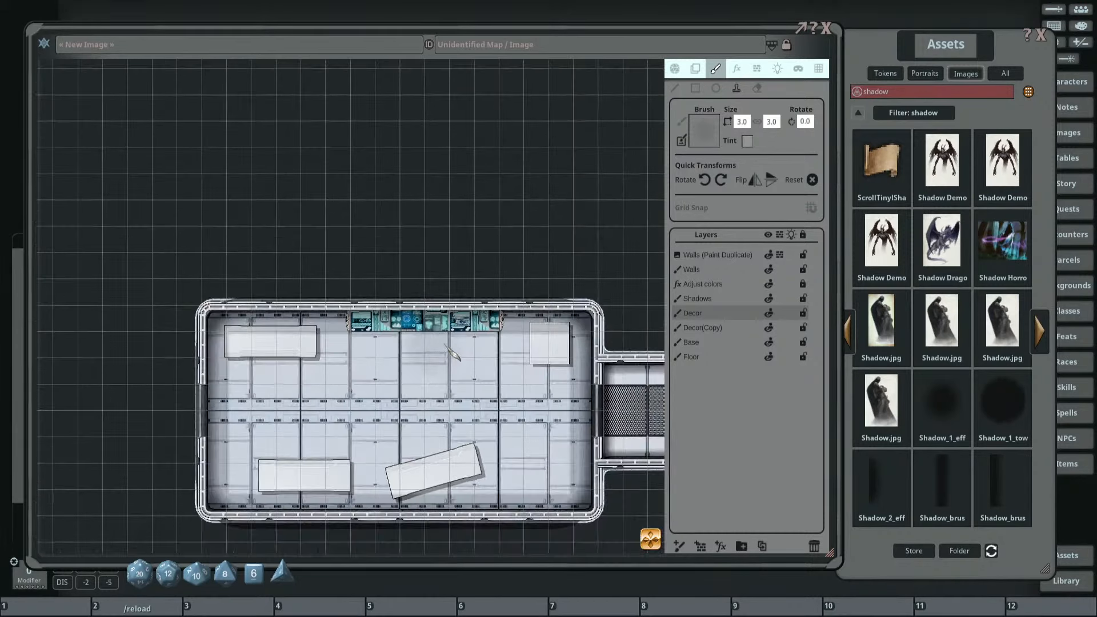
left_click_drag(650, 330, 462, 308)
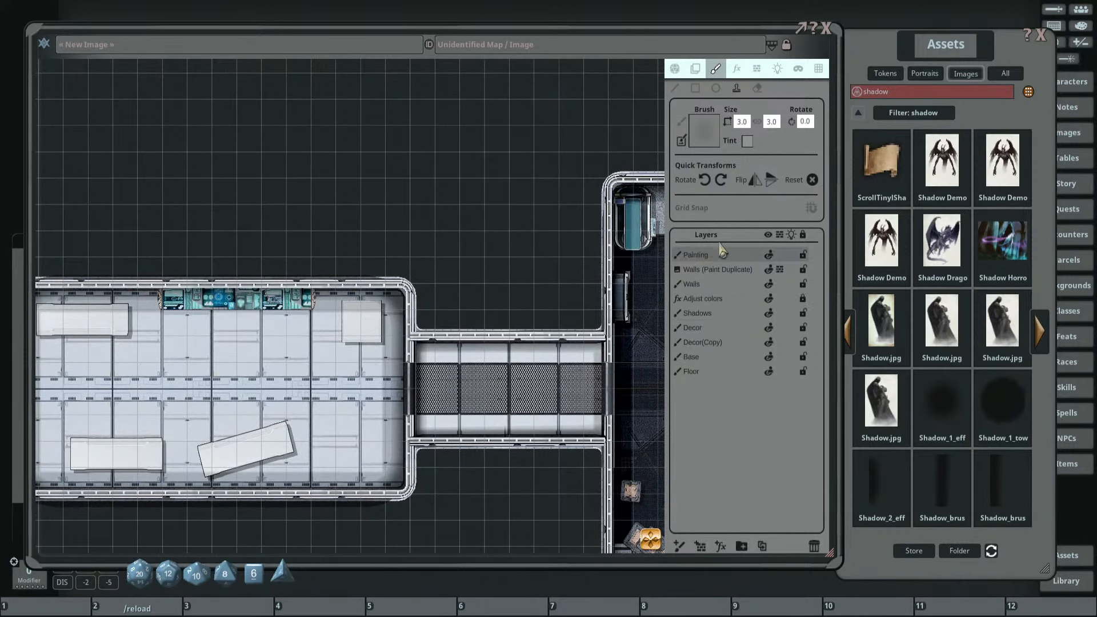
mouse_move(723, 252)
left_mouse_down()
mouse_move(714, 294)
mouse_move(734, 308)
mouse_move(700, 320)
left_mouse_up()
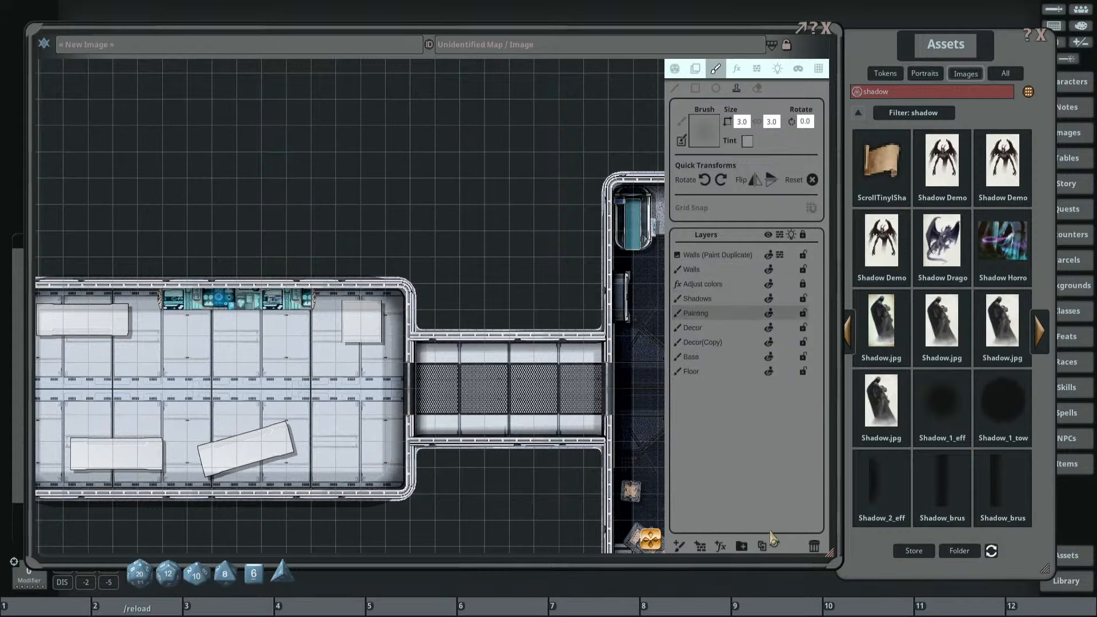
left_click(814, 547)
On the Shadows layer, set the shadow brush to 0.6 by 0.6 and rotate it to 90 degrees for the left med bed.
left_click_drag(626, 268, 444, 269)
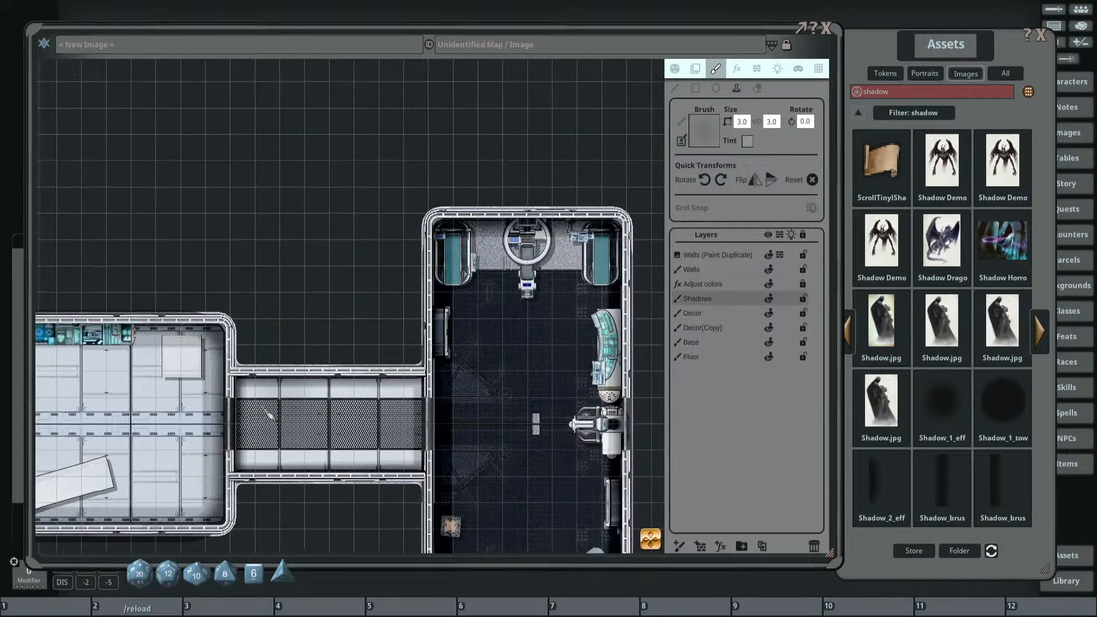
scroll(443, 262, "up", 3)
scroll(446, 264, "down", 2)
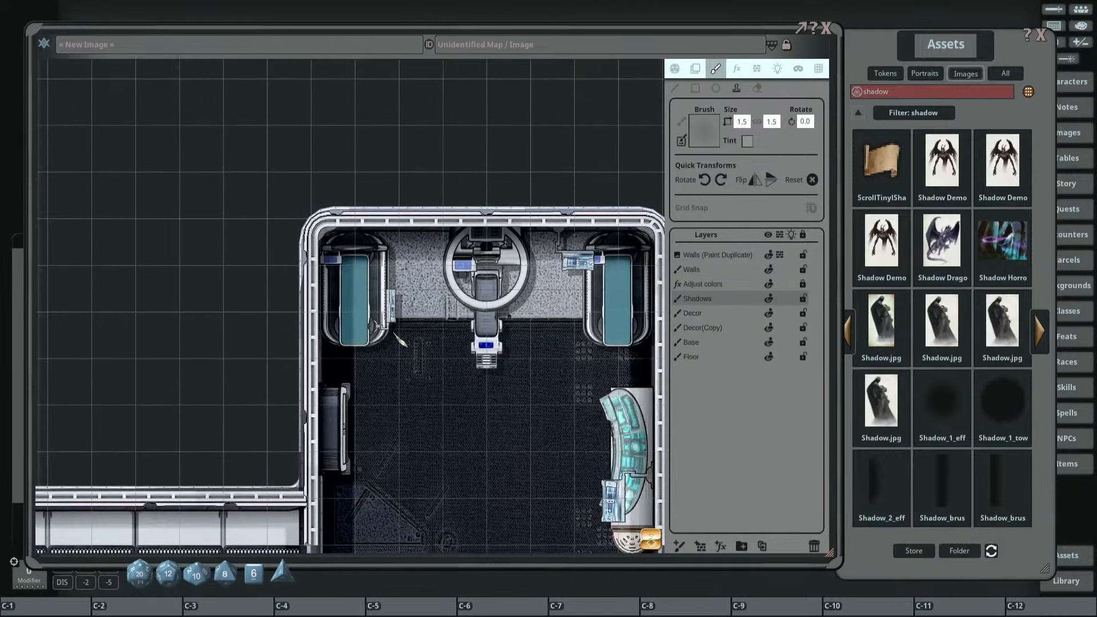
scroll(400, 338, "up", 3)
scroll(375, 342, "down", 9)
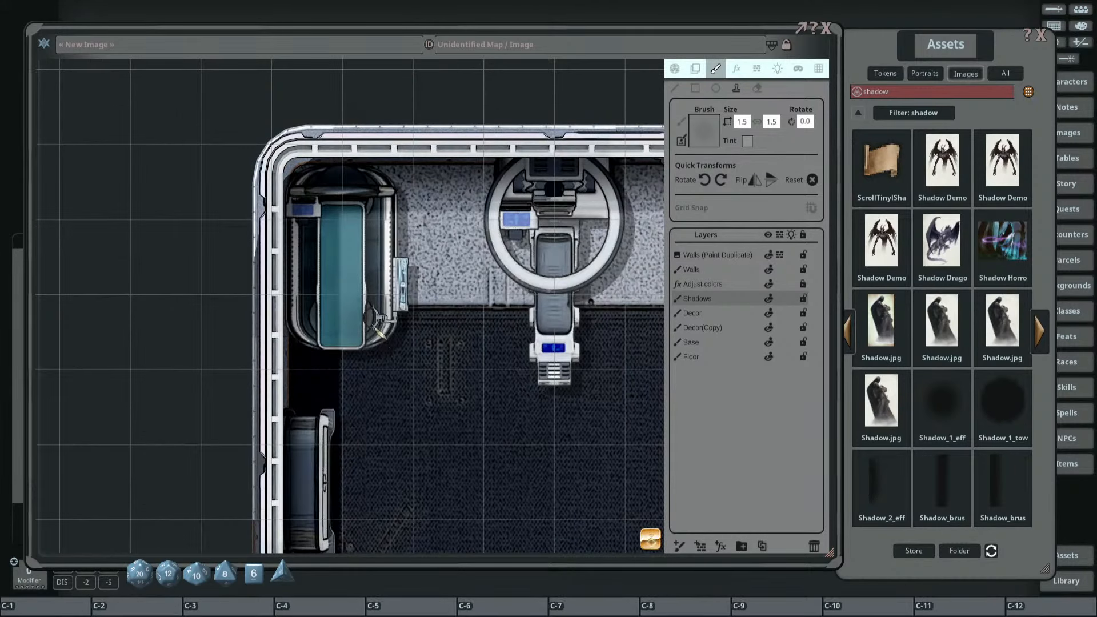
left_click(721, 182)
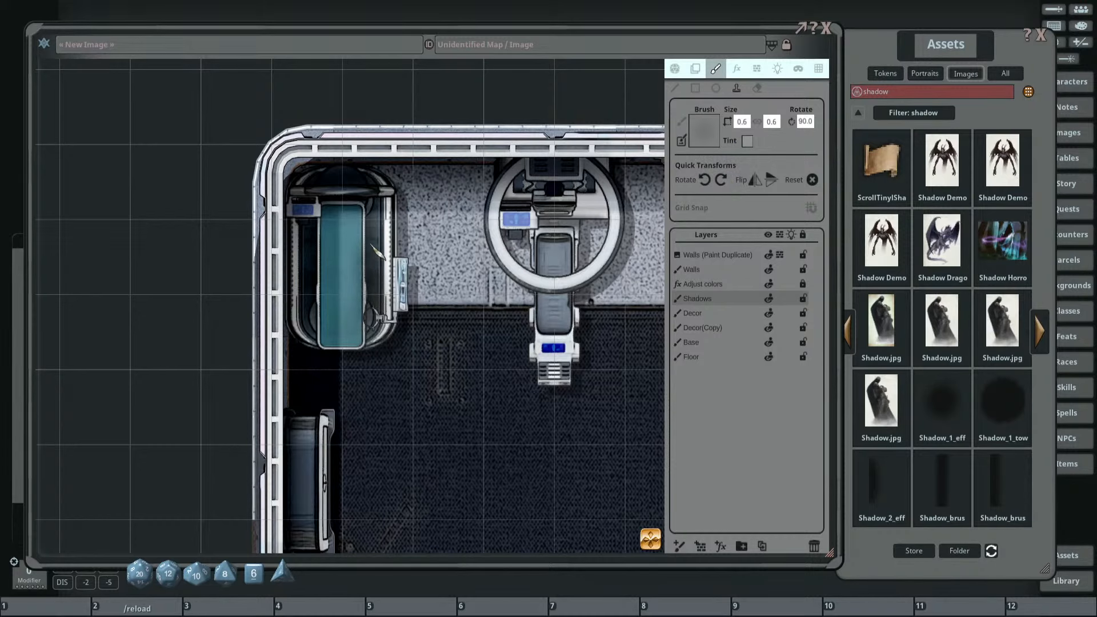
scroll(359, 277, "down", 5)
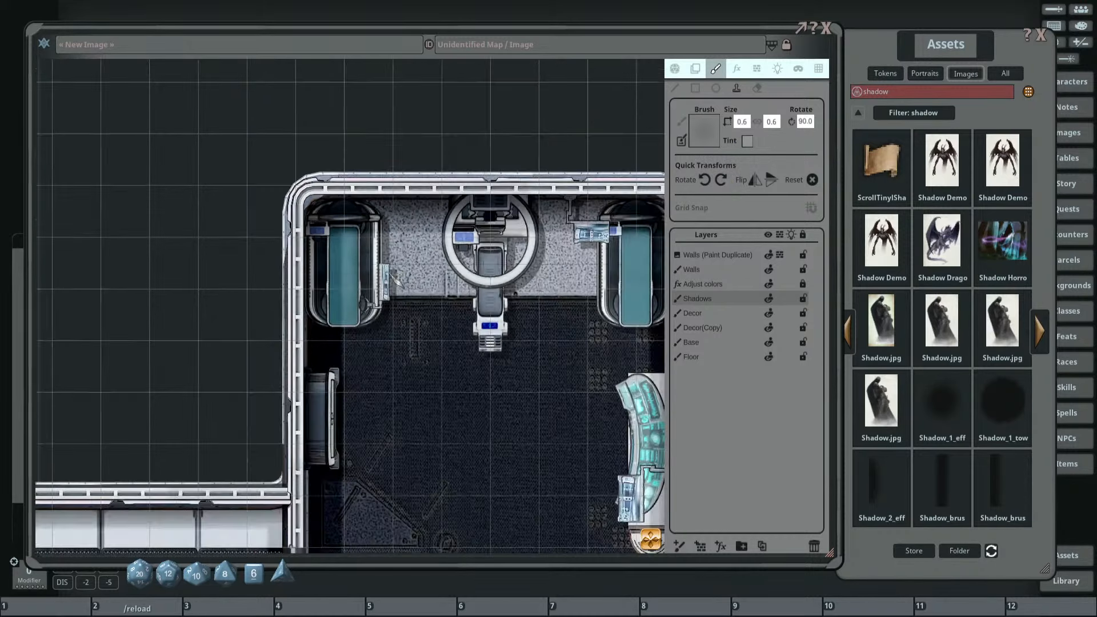
Enlarge the shadow brush to 1.0 by 1.0 and shade the medical chair inside the ring.
left_click_drag(420, 251, 412, 305)
scroll(413, 304, "up", 4)
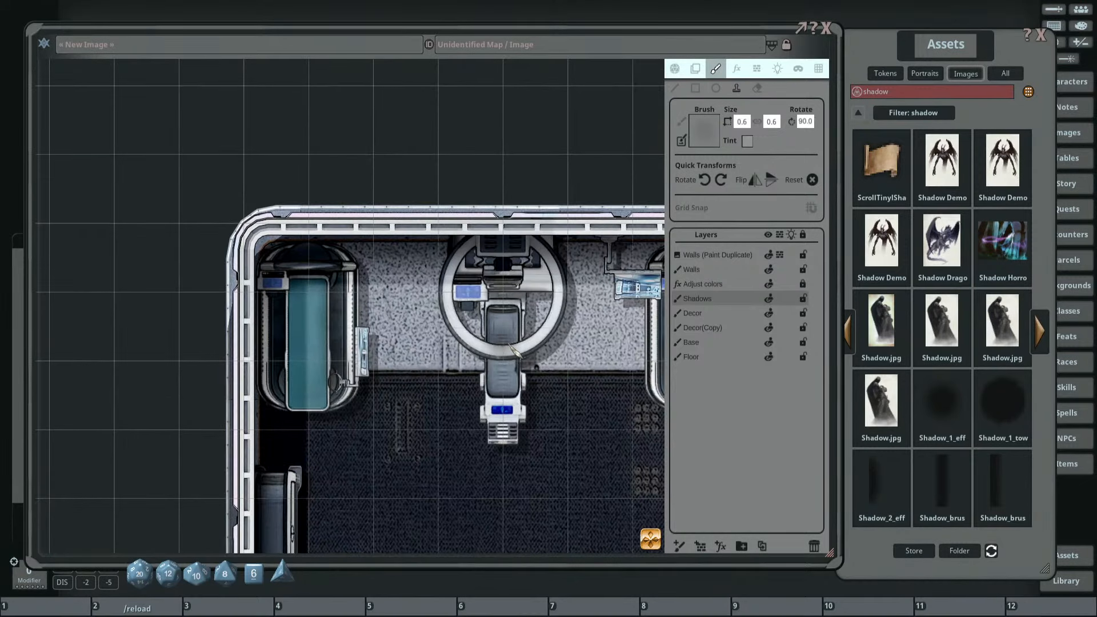
scroll(497, 326, "up", 4)
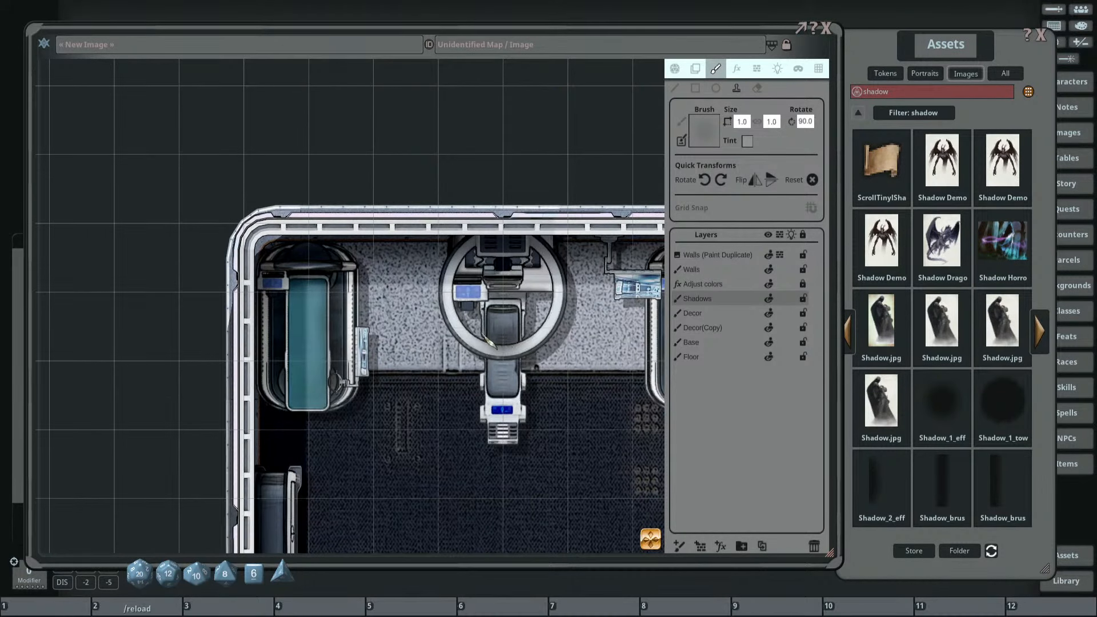
scroll(493, 290, "down", 5)
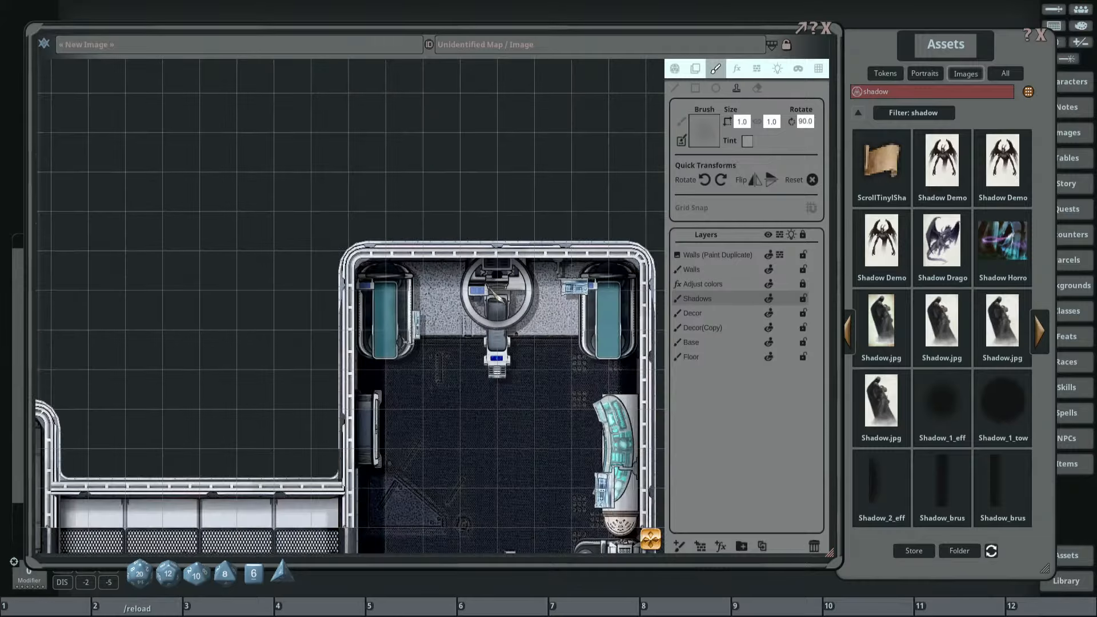
Set the shadow brush to 2.0 by 1.0 and rotate it to 110 degrees over the stacked crates.
scroll(526, 318, "down", 3)
scroll(438, 420, "up", 1)
left_click_drag(521, 486, 481, 154)
scroll(438, 420, "up", 5)
scroll(454, 383, "down", 3)
scroll(457, 377, "up", 5)
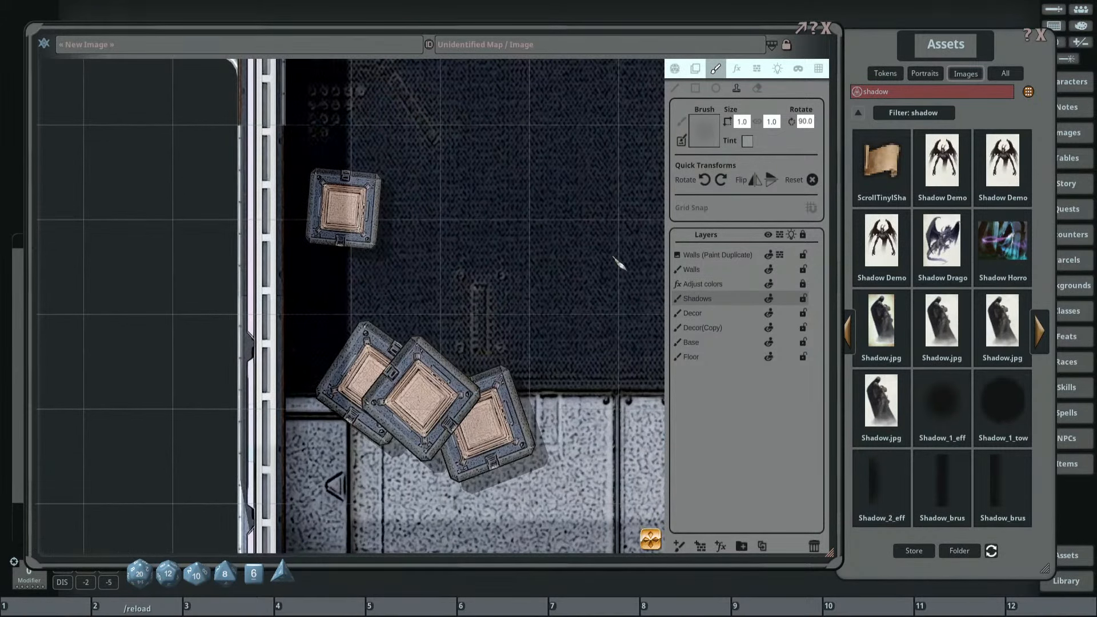
left_click(744, 122)
key("Return")
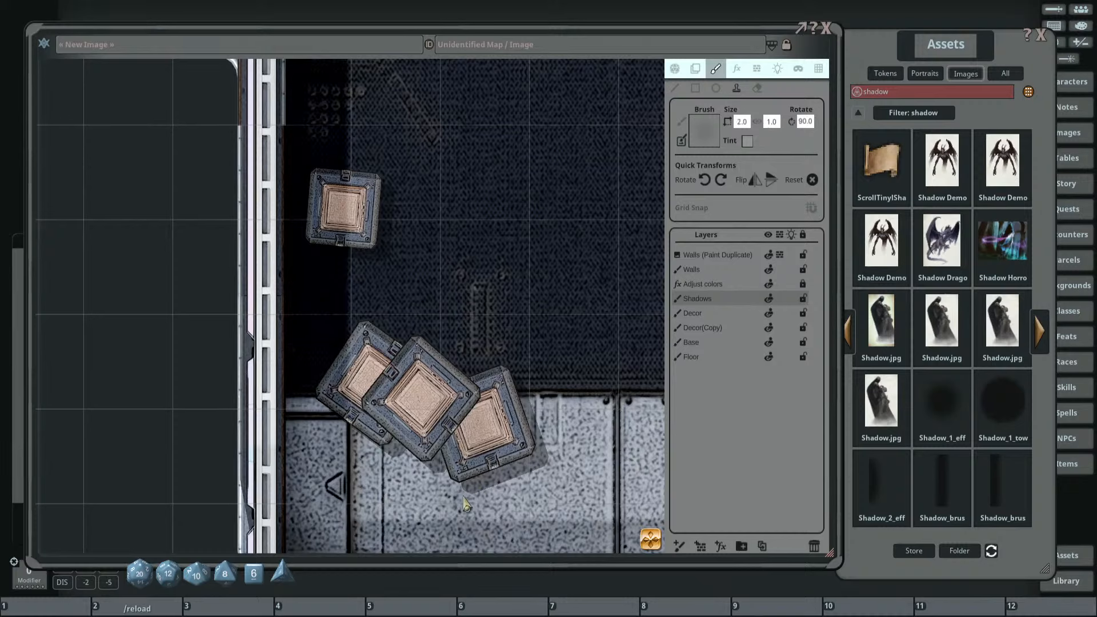
scroll(480, 489, "up", 2)
scroll(466, 450, "up", 2)
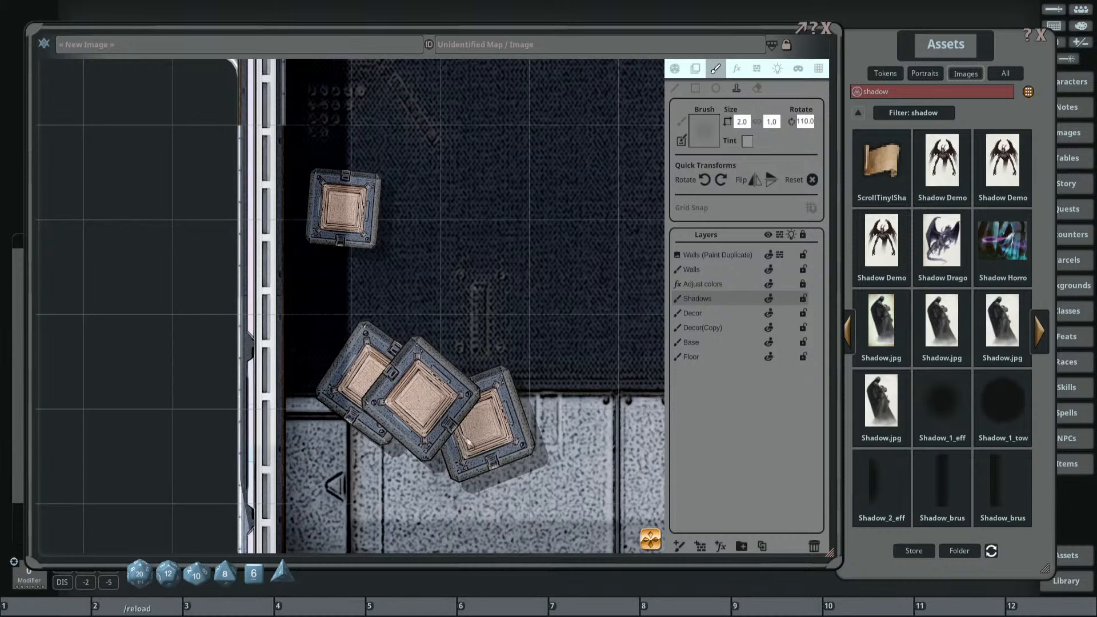
Shade around the stacked crates with the shadow brush at 1.6 by 0.8, rotating it to 245, 235 and 210 degrees.
scroll(466, 451, "down", 2)
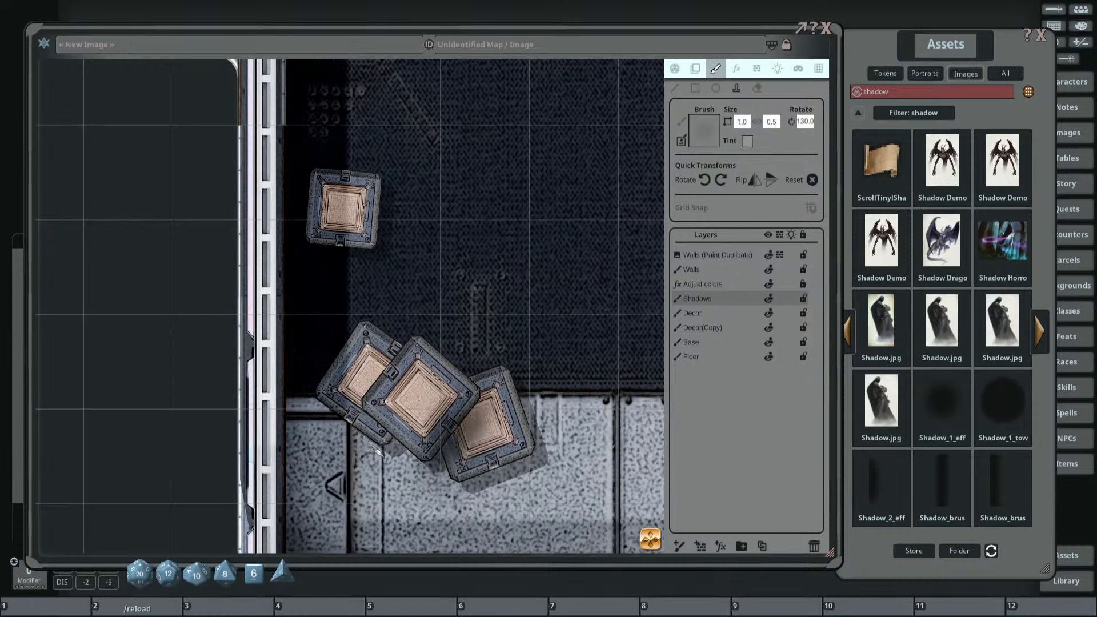
scroll(401, 466, "up", 8)
scroll(401, 463, "down", 1)
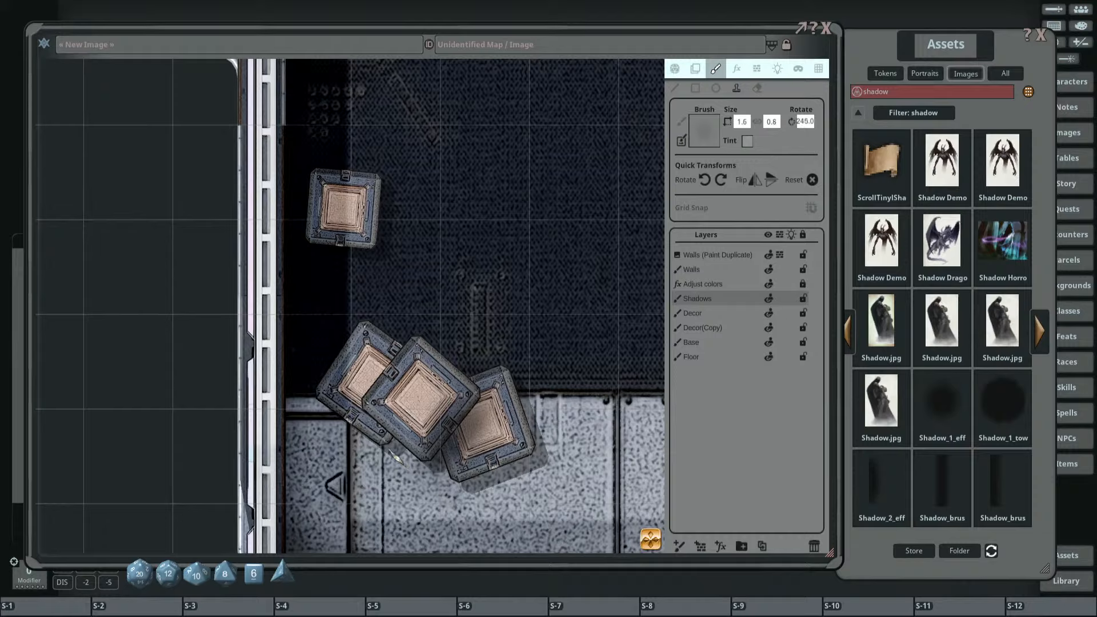
scroll(399, 453, "up", 2)
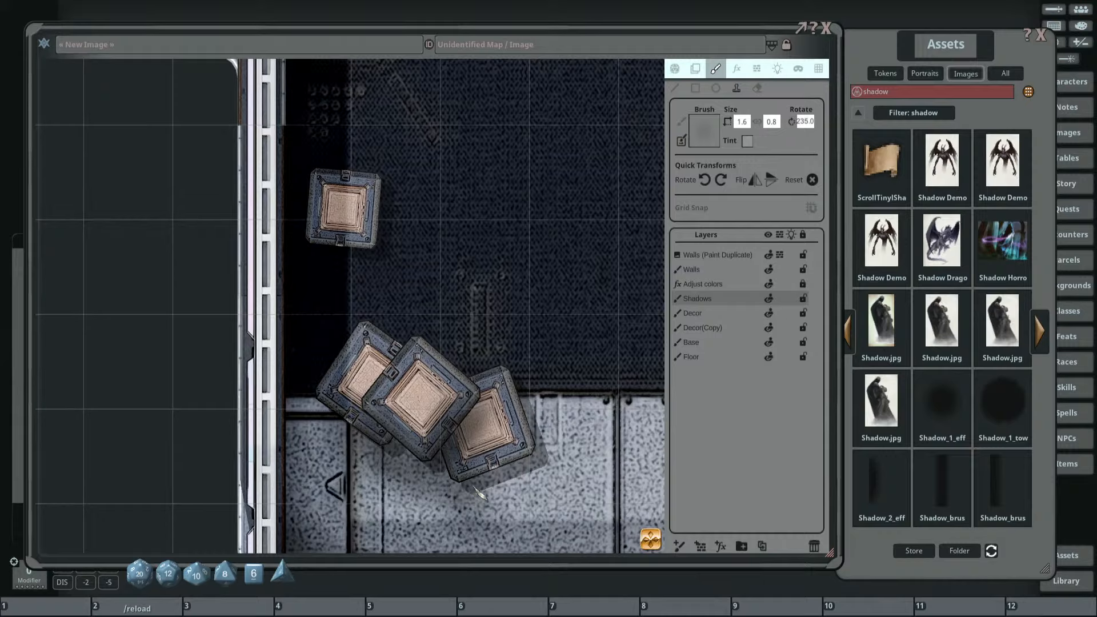
scroll(514, 485, "down", 2)
scroll(514, 485, "up", 1)
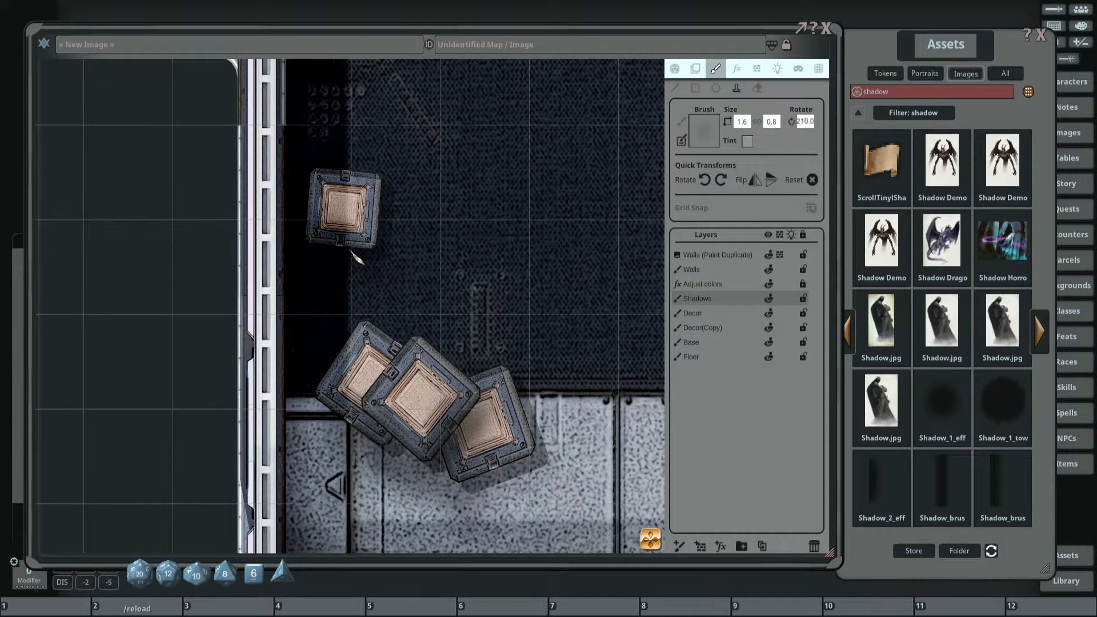
Set the shadow brush to 0.8 by 0.4 at 145 degrees and shade the chair where it meets the blue desk.
scroll(381, 320, "down", 3)
left_click_drag(483, 304, 375, 371)
scroll(453, 329, "down", 3)
scroll(481, 413, "up", 3)
scroll(481, 413, "down", 1)
scroll(463, 407, "down", 6)
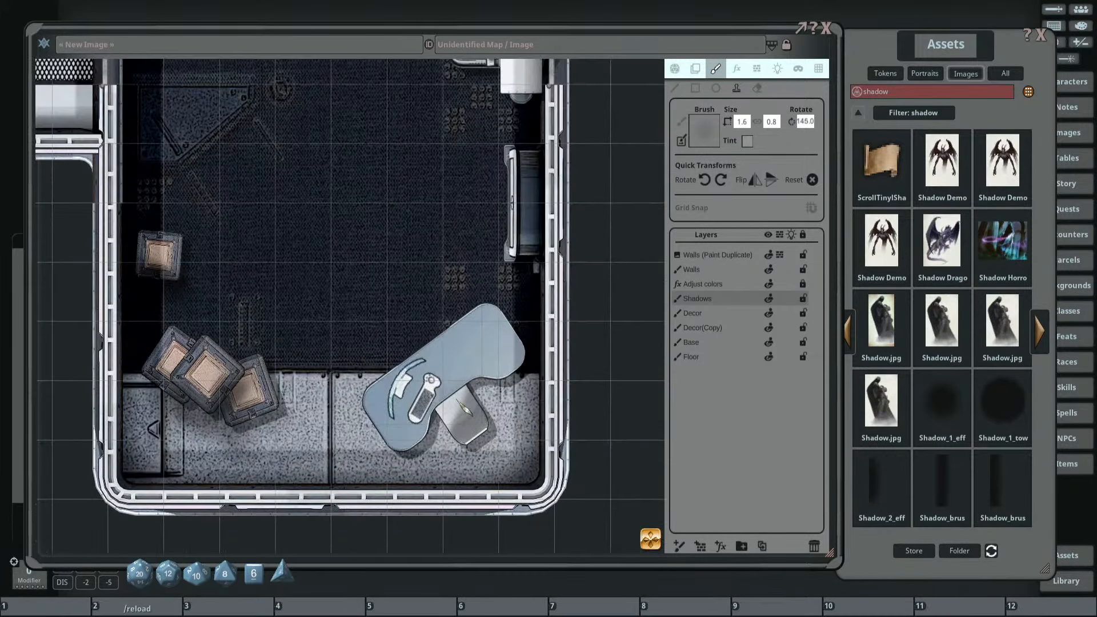
scroll(464, 407, "up", 3)
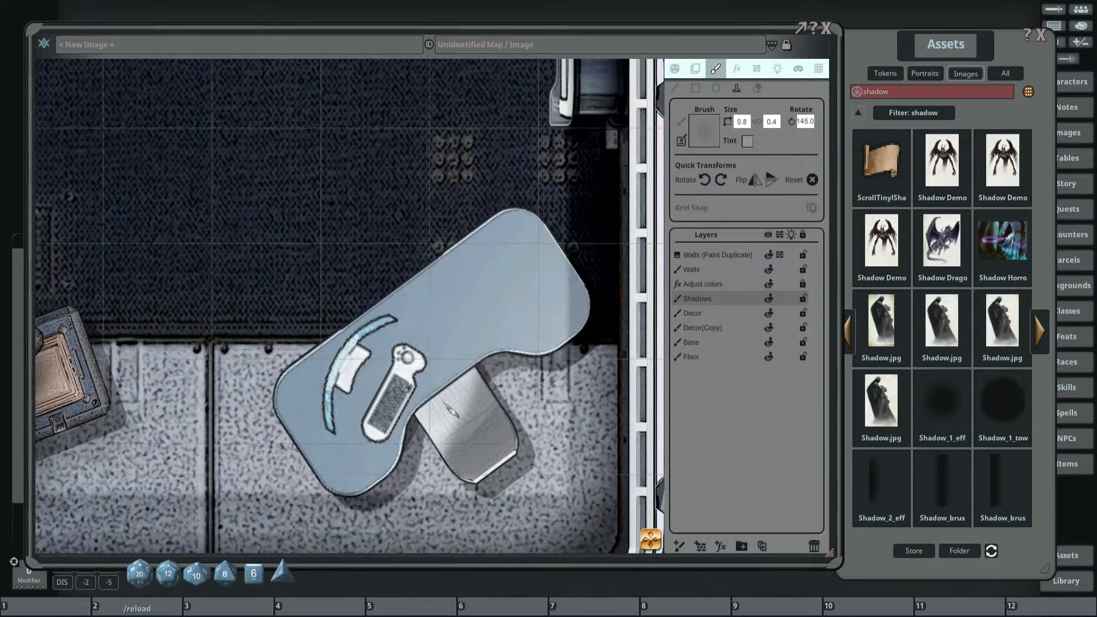
left_click(467, 384)
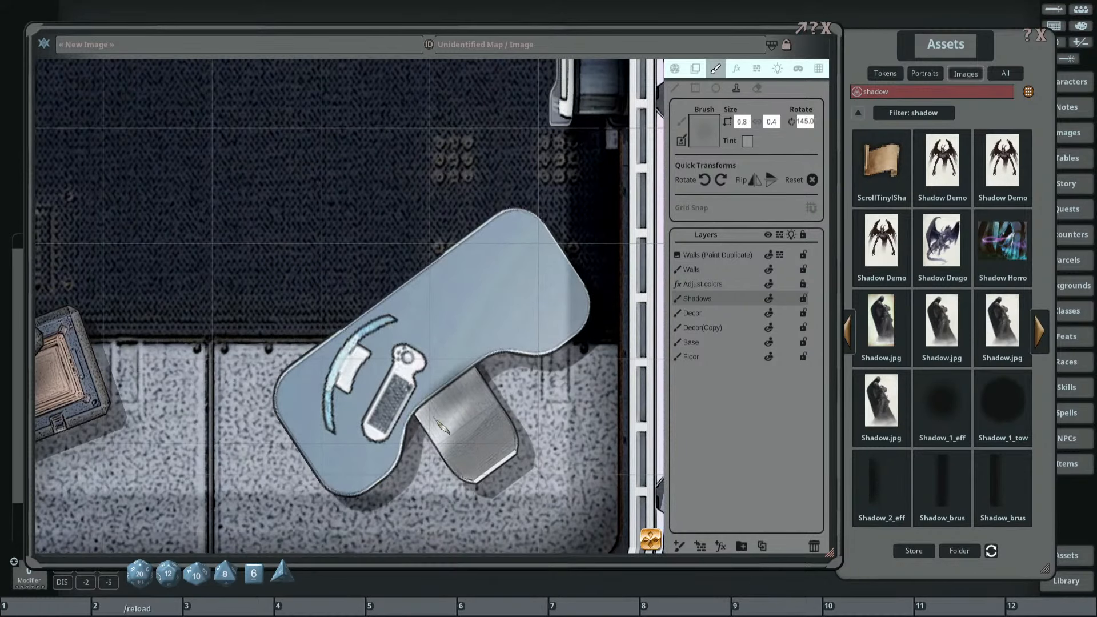
Shade the corner desk and its chair with the shadow stamp on the Shadows layer, rotating the brush to 130 degrees.
scroll(436, 423, "down", 2)
scroll(434, 417, "up", 2)
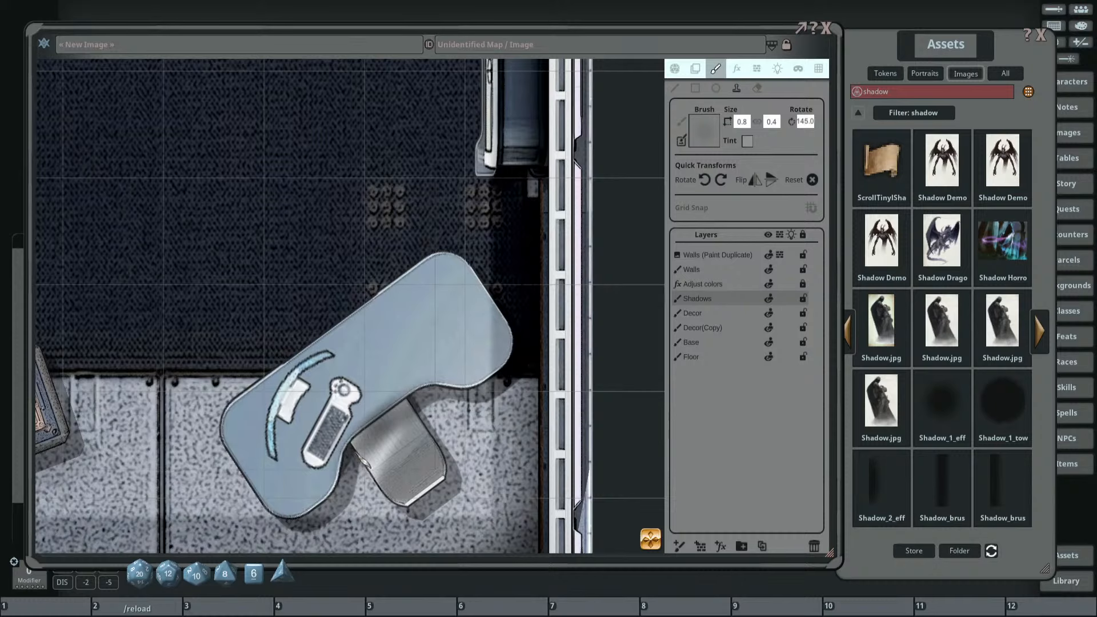
scroll(318, 407, "up", 1)
scroll(320, 400, "down", 3)
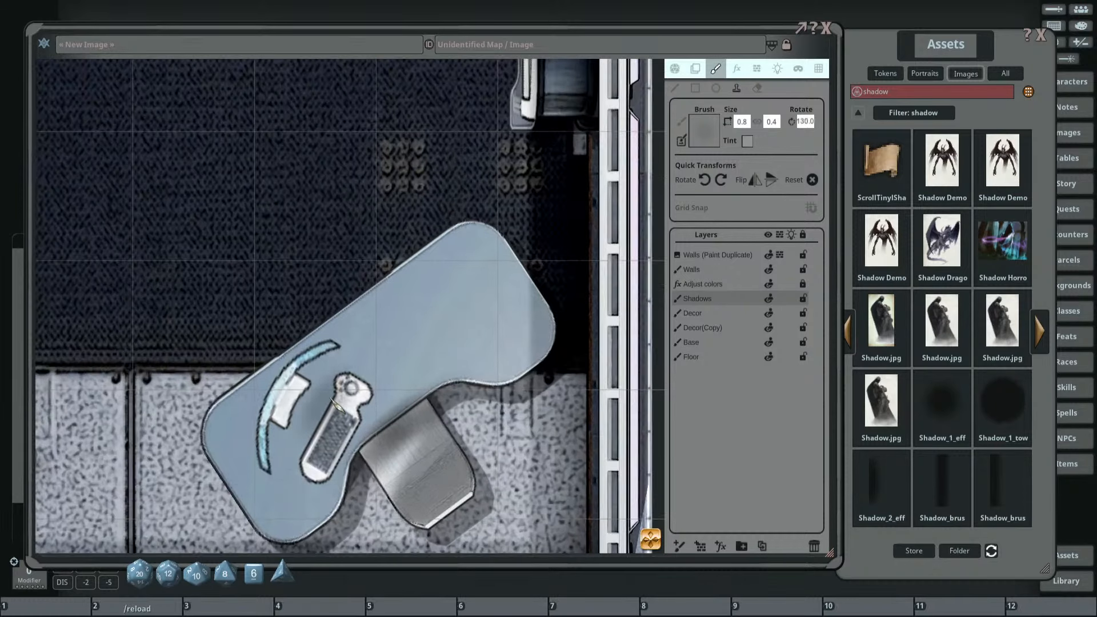
scroll(396, 324, "down", 3)
left_click_drag(490, 233, 412, 439)
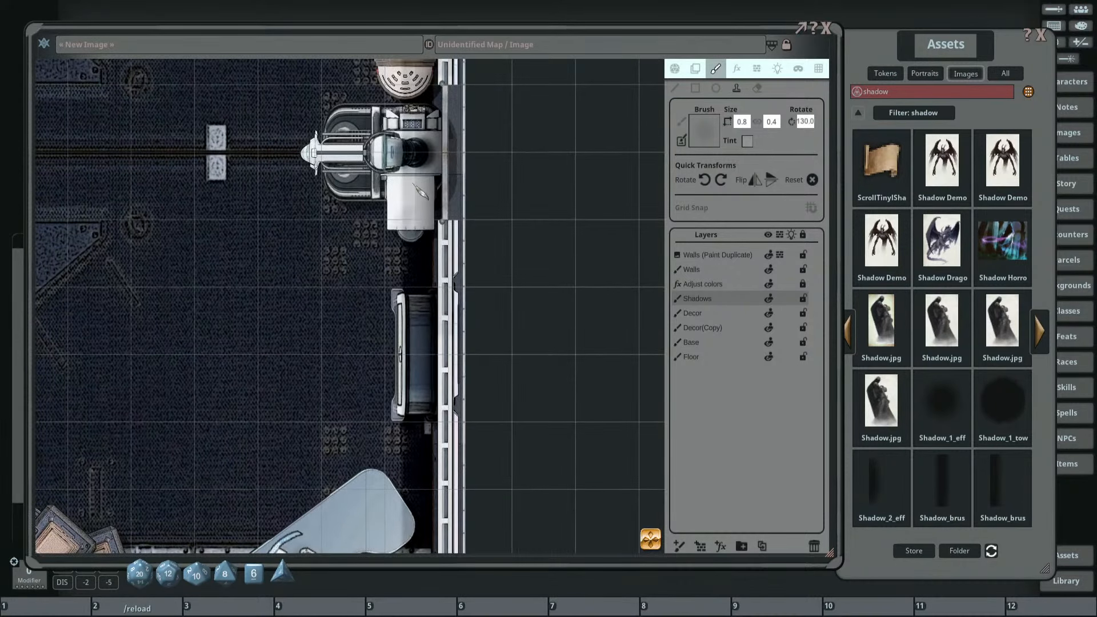
Stamp shadows on the medical machine at the room's east wall, adjusting the brush rotation and finishing at 90 degrees.
scroll(423, 188, "up", 3)
scroll(427, 183, "down", 1)
scroll(429, 189, "down", 4)
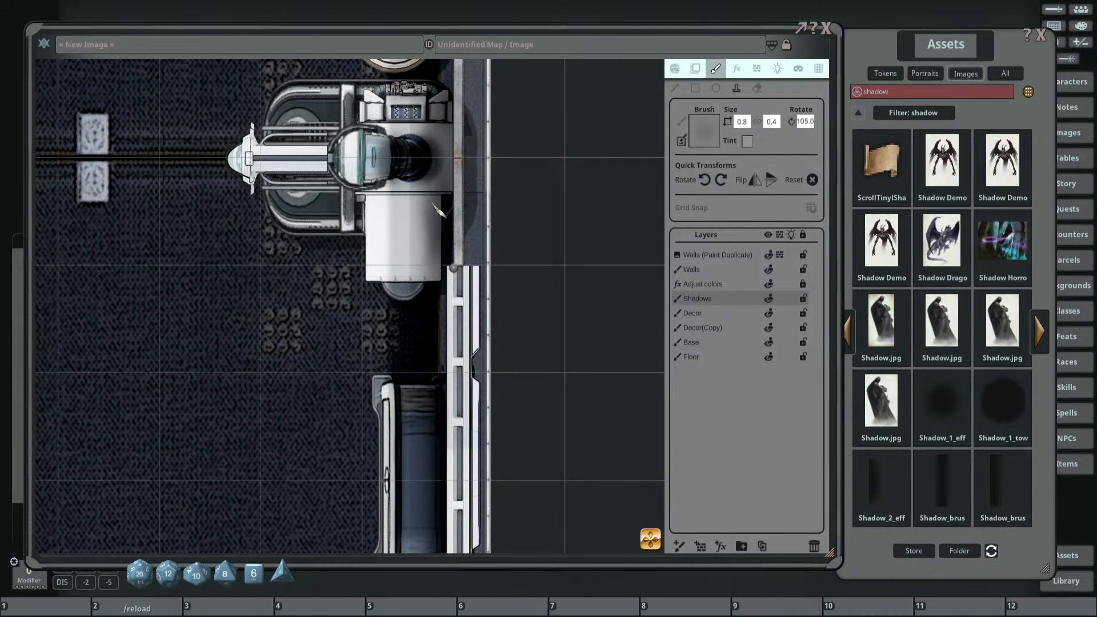
scroll(293, 176, "down", 3)
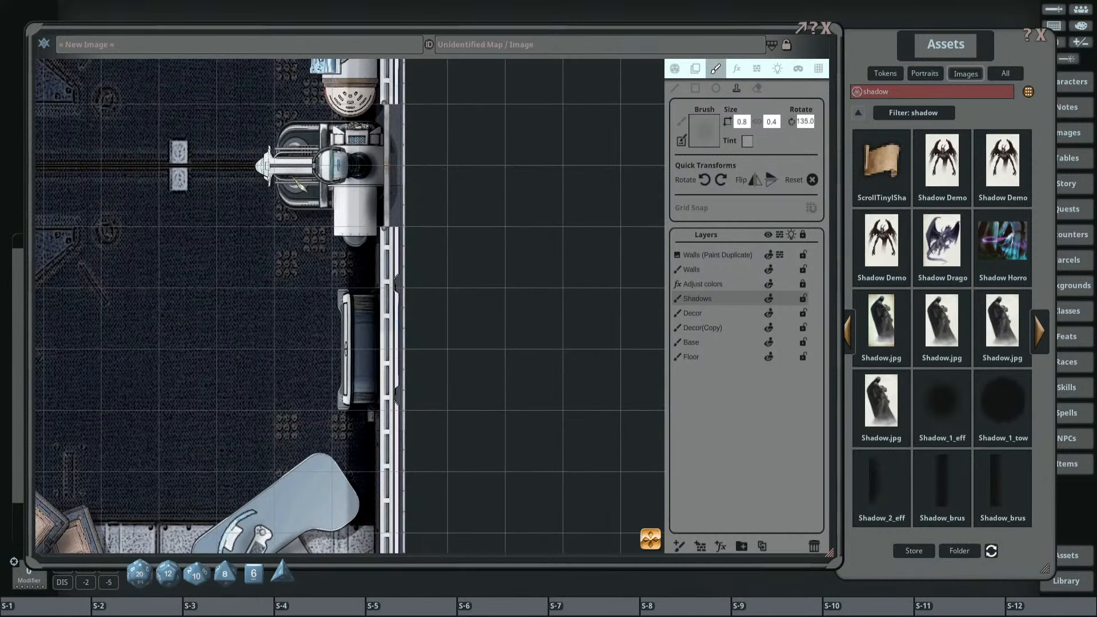
scroll(286, 174, "up", 9)
scroll(273, 167, "down", 2)
scroll(273, 167, "up", 3)
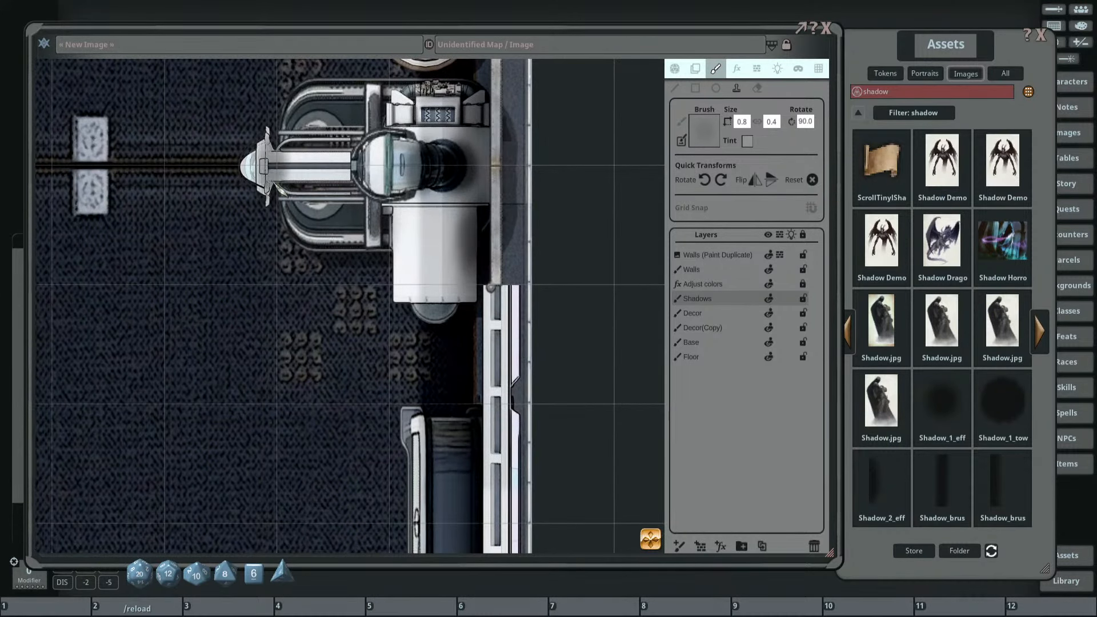
scroll(329, 175, "down", 1)
left_click_drag(338, 155, 333, 278)
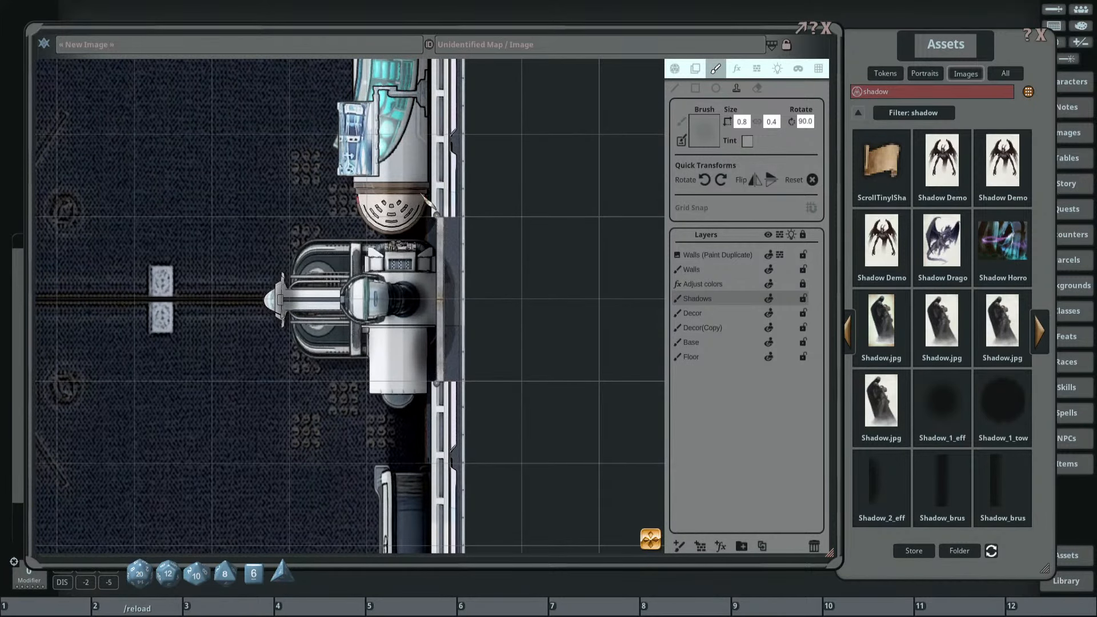
Shade the base of the curved console along the east wall, rotating the shadow stamp between 75 and 125 degrees.
scroll(435, 148, "up", 7)
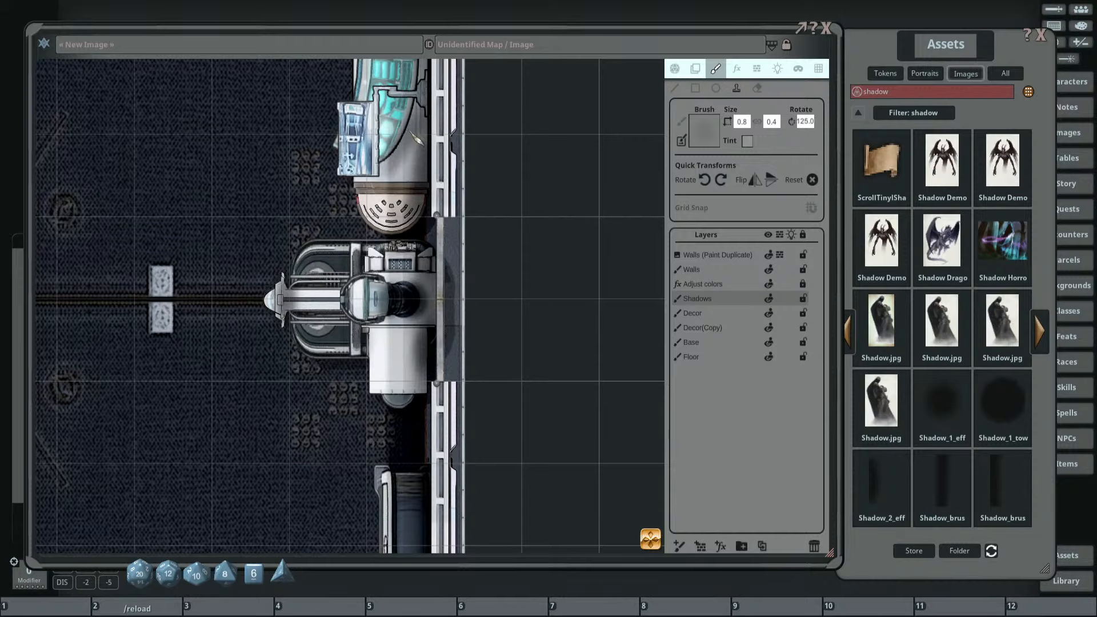
left_click_drag(414, 100, 372, 289)
scroll(366, 282, "up", 1)
scroll(382, 251, "down", 10)
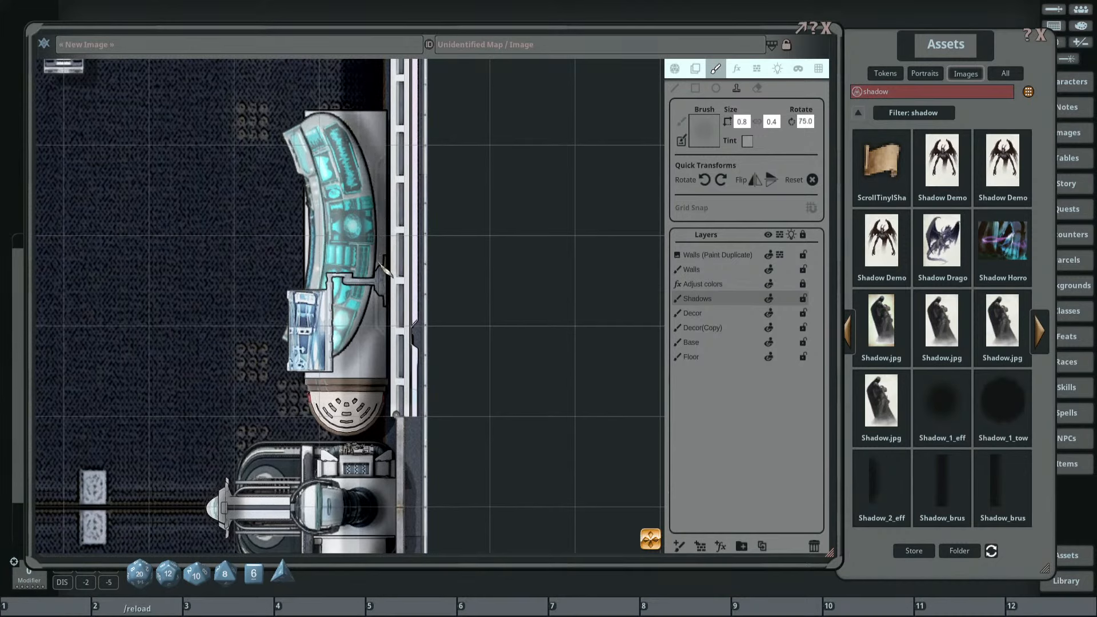
scroll(378, 318, "up", 10)
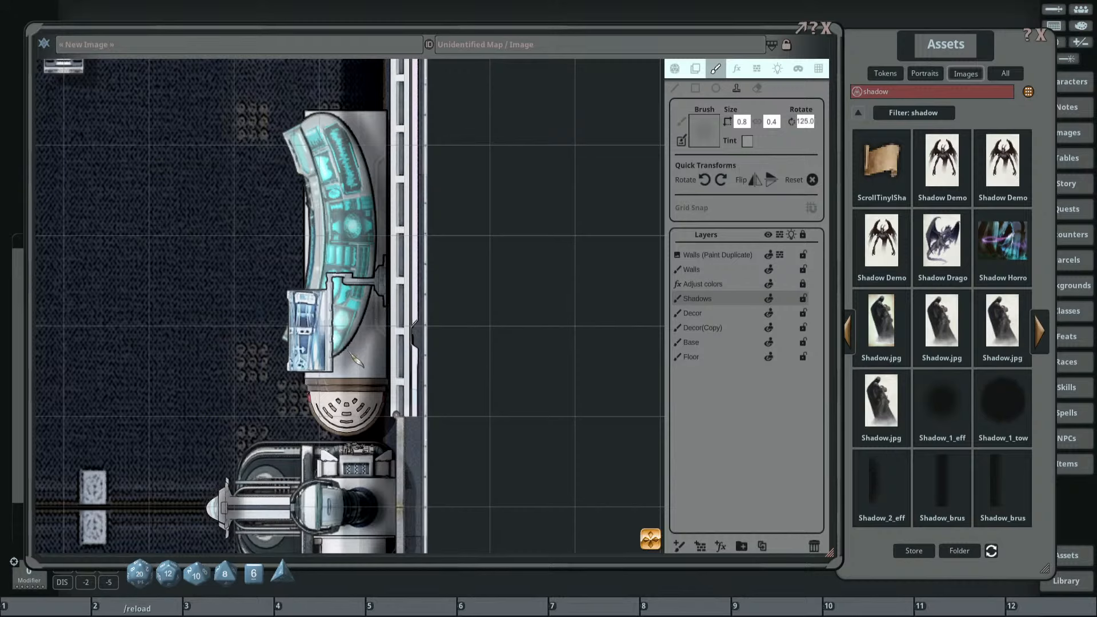
scroll(307, 192, "down", 6)
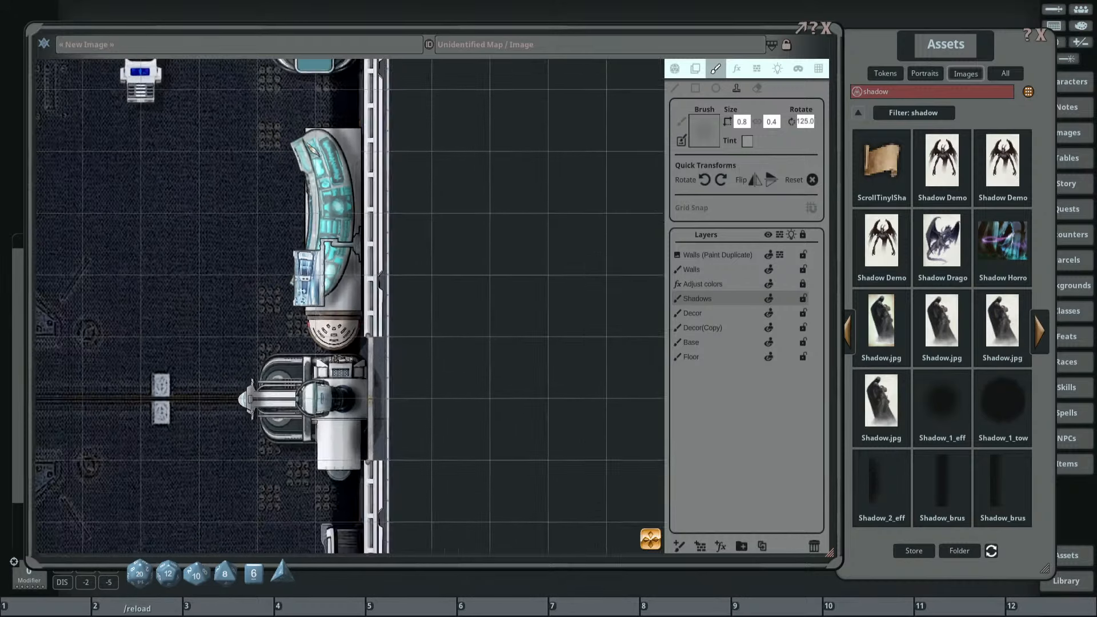
Shade the bed and its arm-mounted monitor in the room's northeast corner, rotating the shadow stamp to 90 degrees.
left_click_drag(277, 123, 363, 320)
scroll(422, 260, "up", 3)
scroll(370, 284, "down", 6)
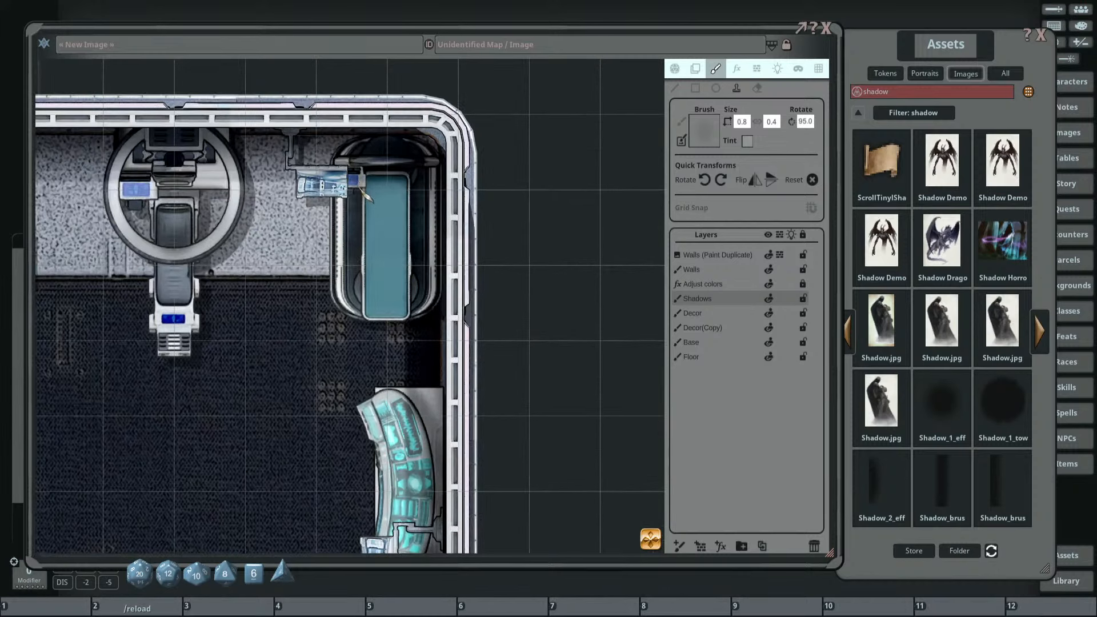
scroll(366, 246, "down", 5)
scroll(416, 280, "up", 4)
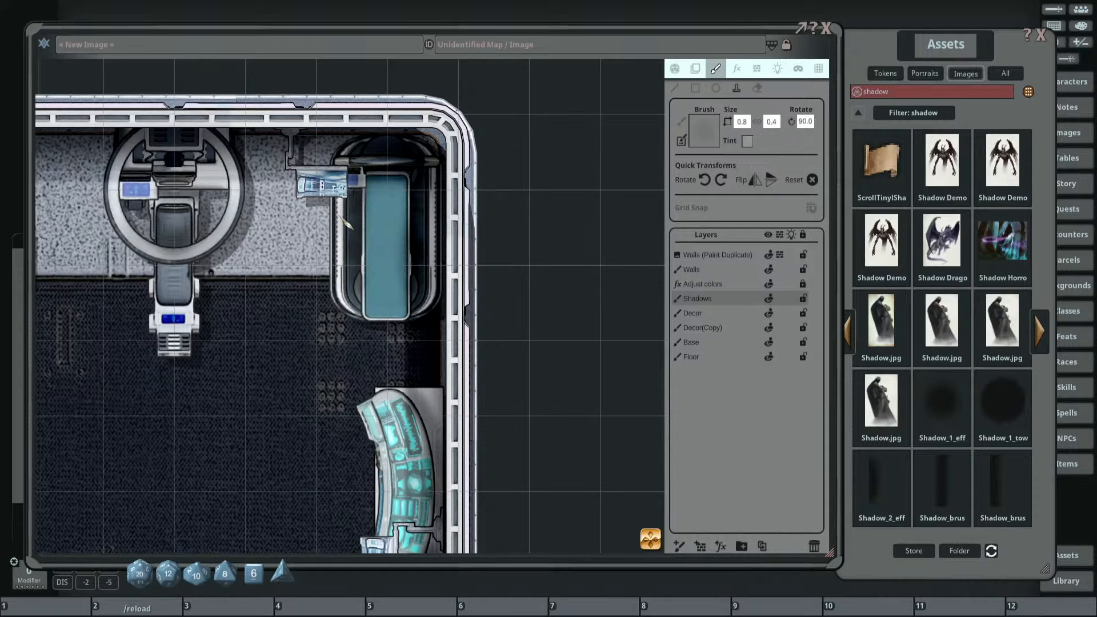
Leave the paint mode and examine the shadows across the medical room and the adjoining corridor.
scroll(290, 206, "down", 3)
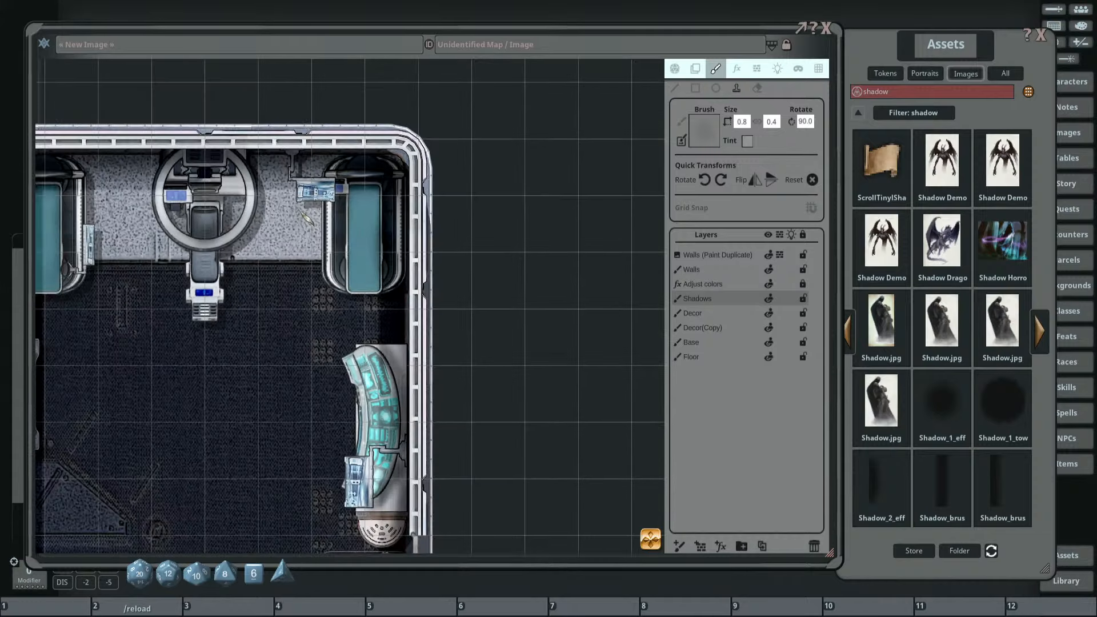
left_click_drag(229, 190, 289, 231)
scroll(289, 231, "up", 2)
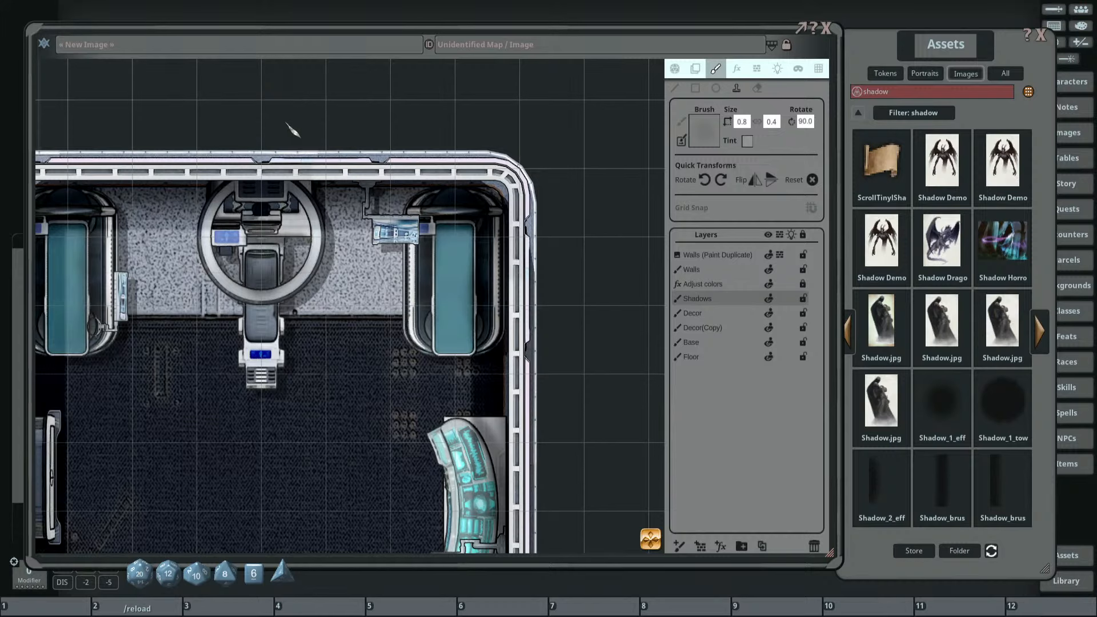
scroll(264, 235, "down", 2)
left_click_drag(264, 235, 307, 209)
scroll(298, 238, "up", 2)
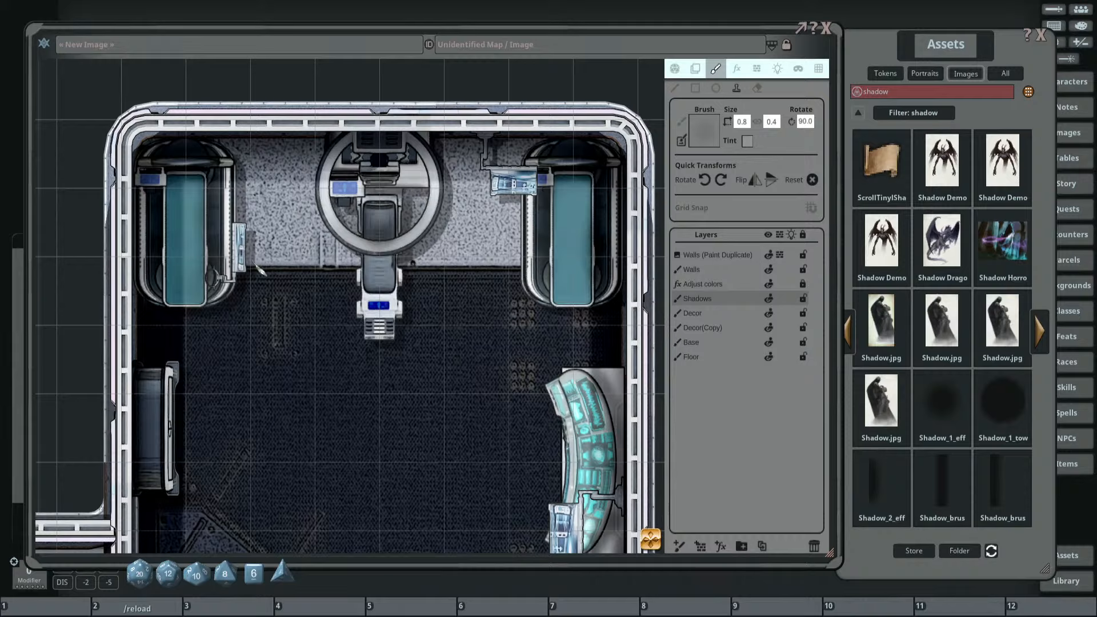
left_click(674, 69)
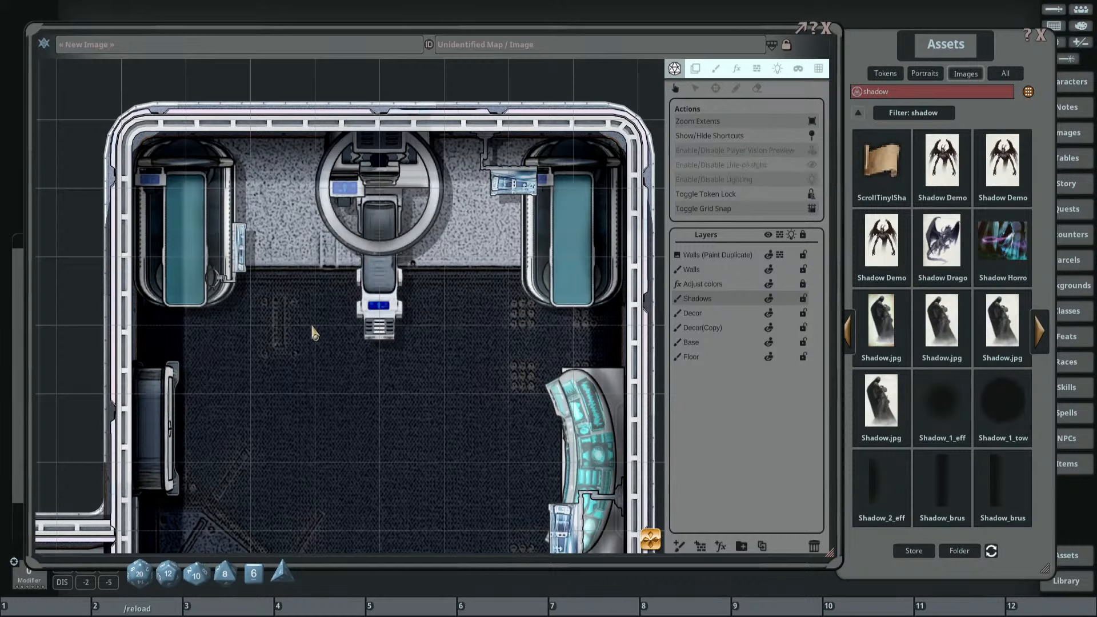
scroll(411, 326, "down", 5)
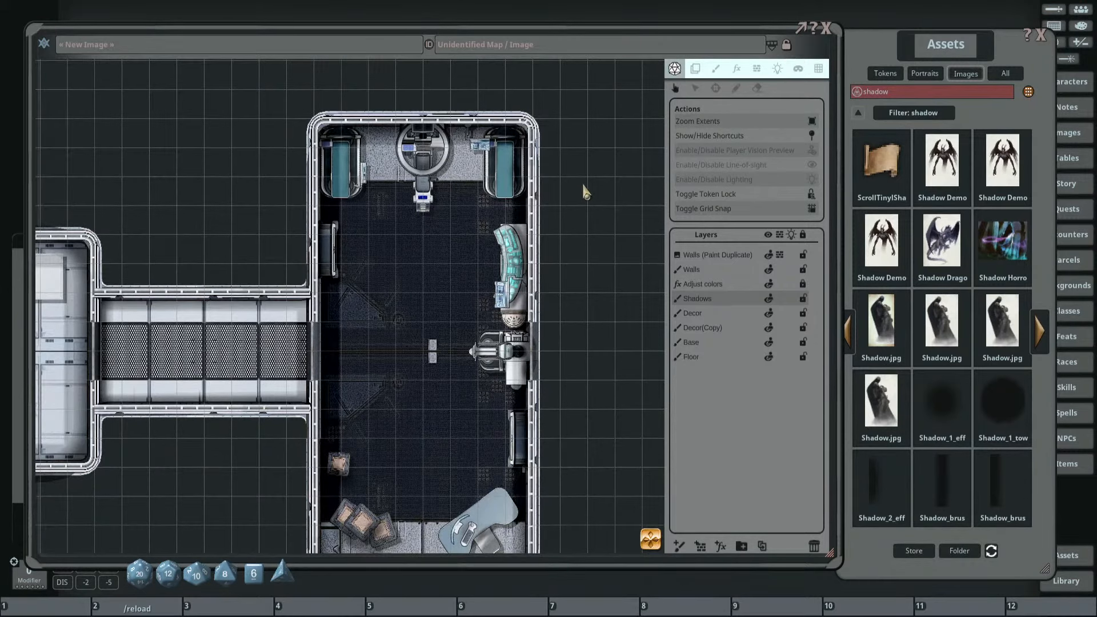
scroll(524, 176, "down", 5)
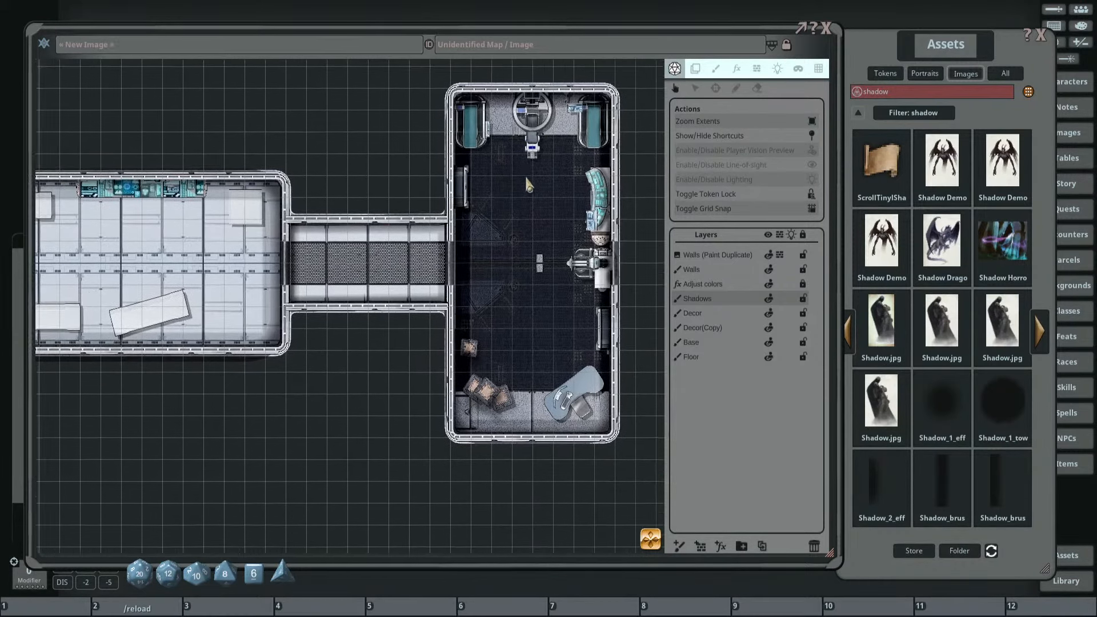
scroll(514, 234, "up", 3)
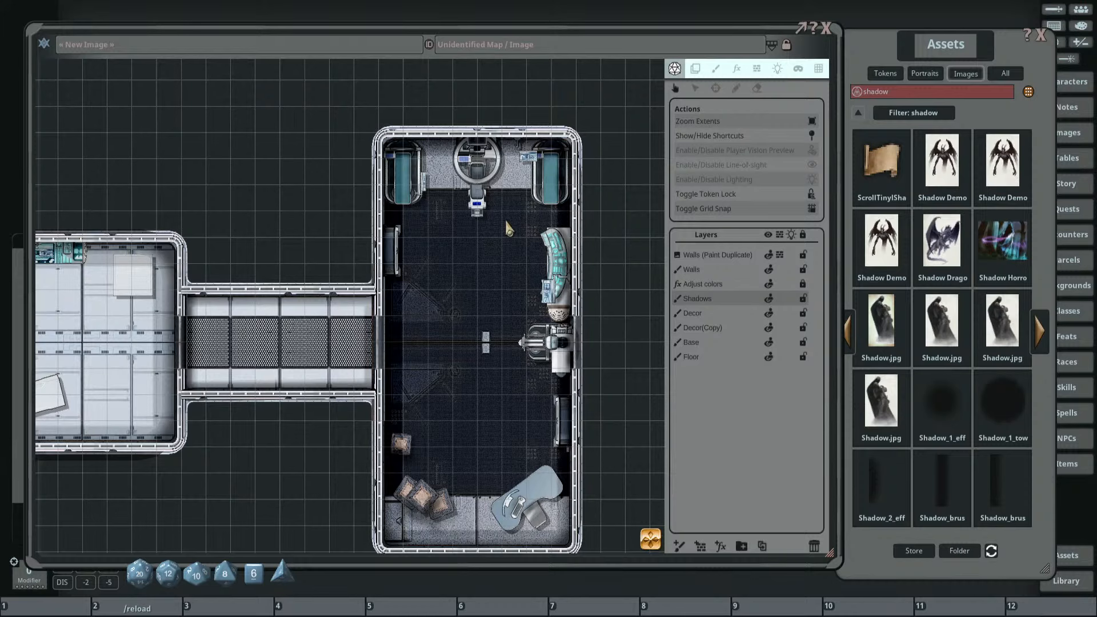
scroll(441, 290, "down", 2)
Look over the Combat Tracker and the preset light effects, and close both windows.
left_click(1054, 9)
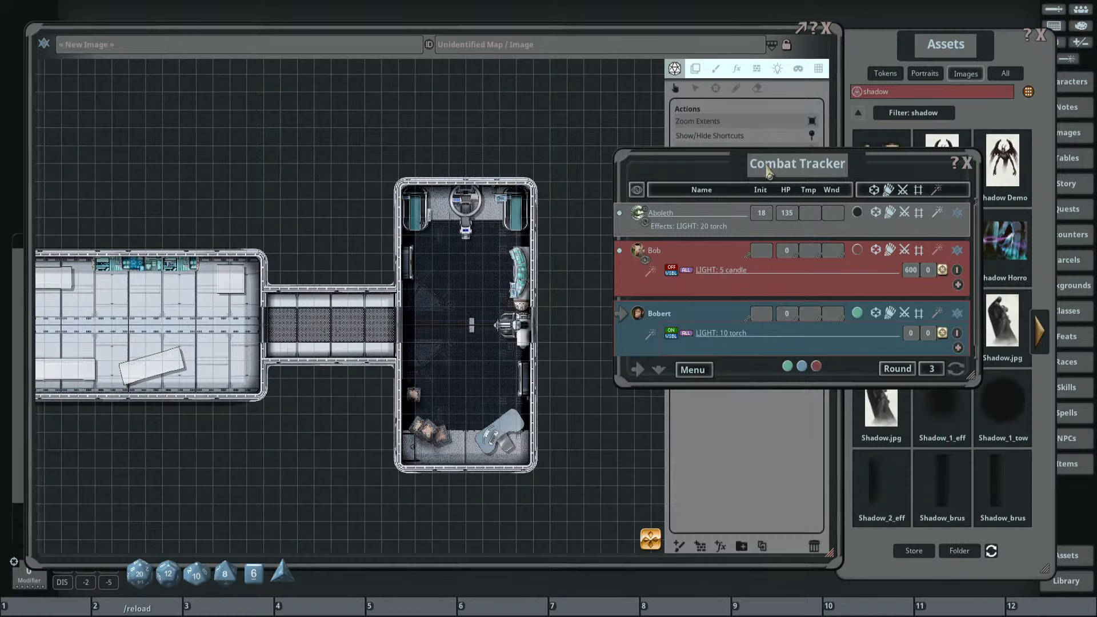
left_click_drag(766, 165, 624, 144)
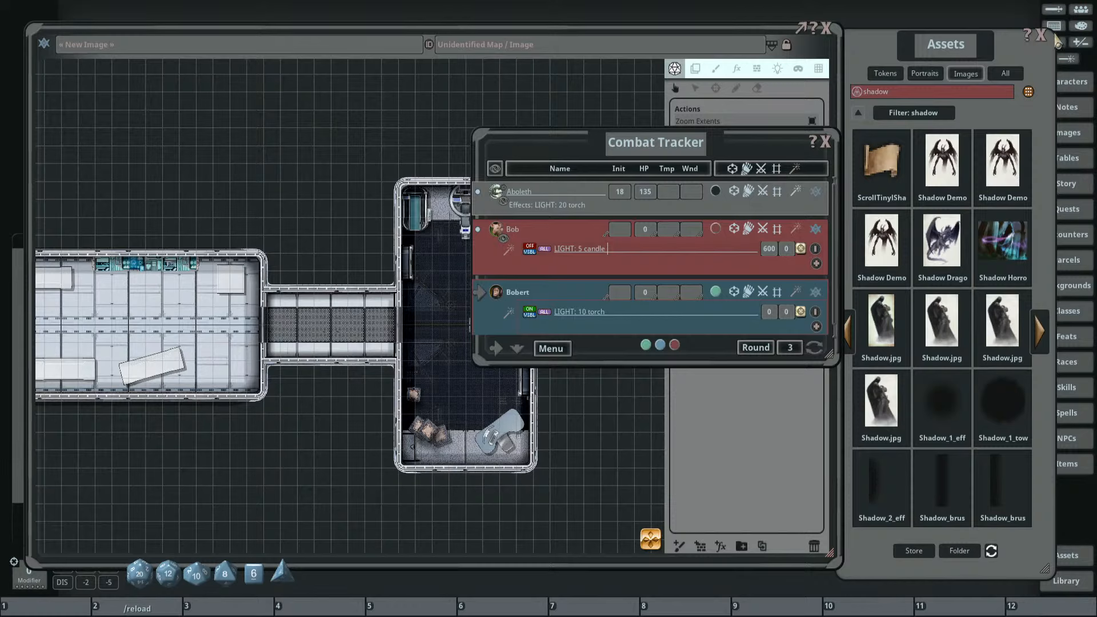
left_click_drag(998, 46, 990, 103)
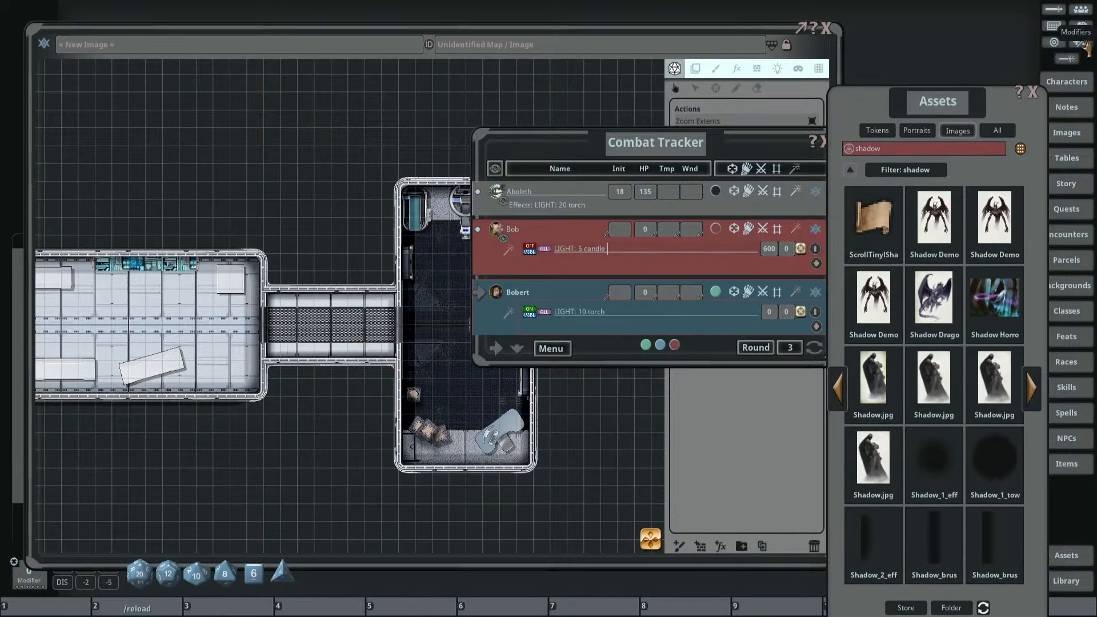
left_click(1066, 59)
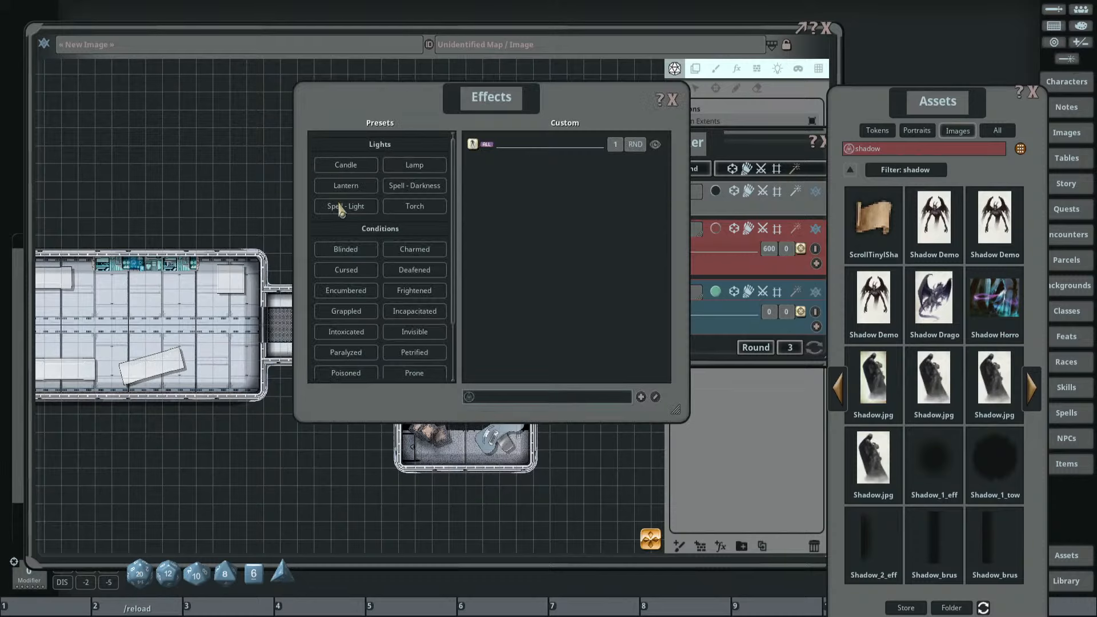
left_click_drag(477, 112, 316, 132)
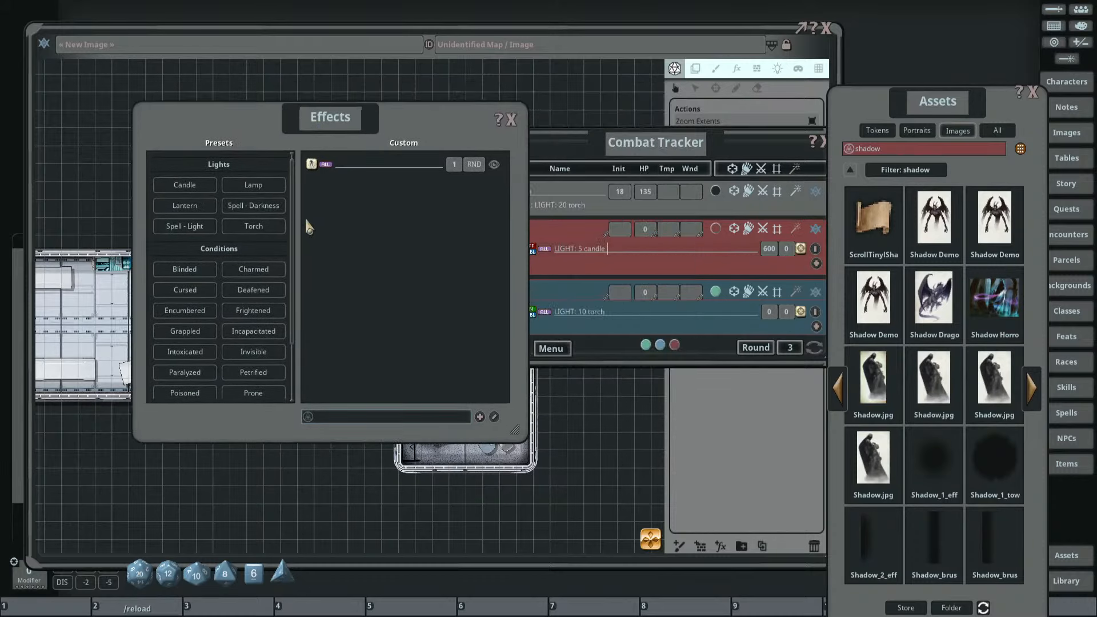
left_click(514, 120)
left_click_drag(667, 146, 601, 135)
left_click(755, 133)
left_click_drag(943, 104, 946, 62)
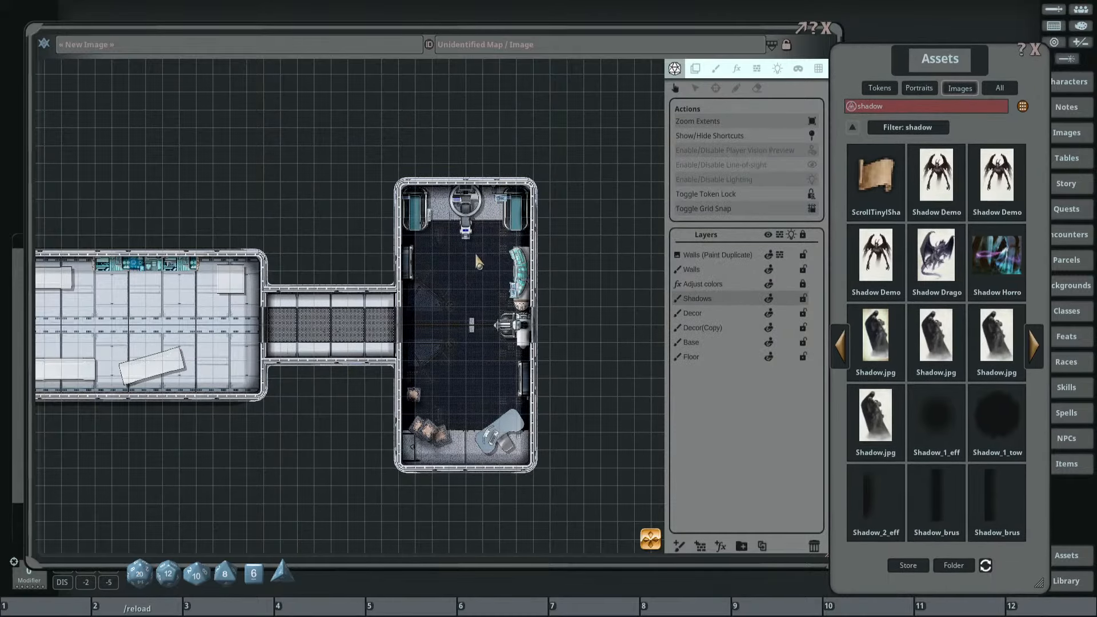
Reactivate the shadow stamp on the Shadows layer for the medical room and set its rotation to 90 degrees.
scroll(452, 249, "down", 3)
scroll(490, 278, "up", 5)
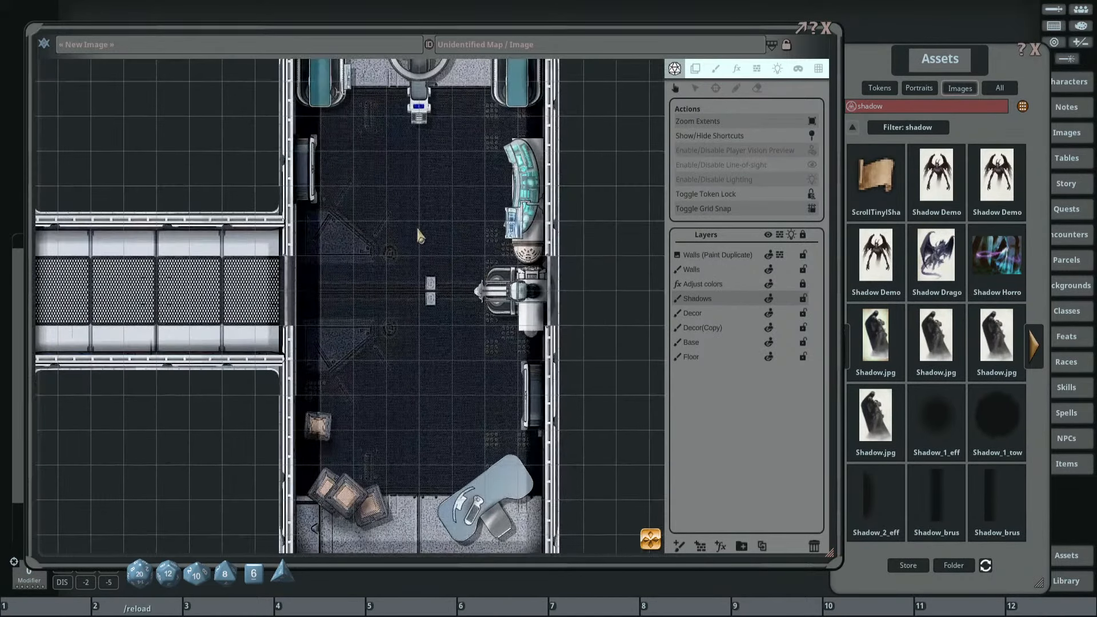
left_click(716, 70)
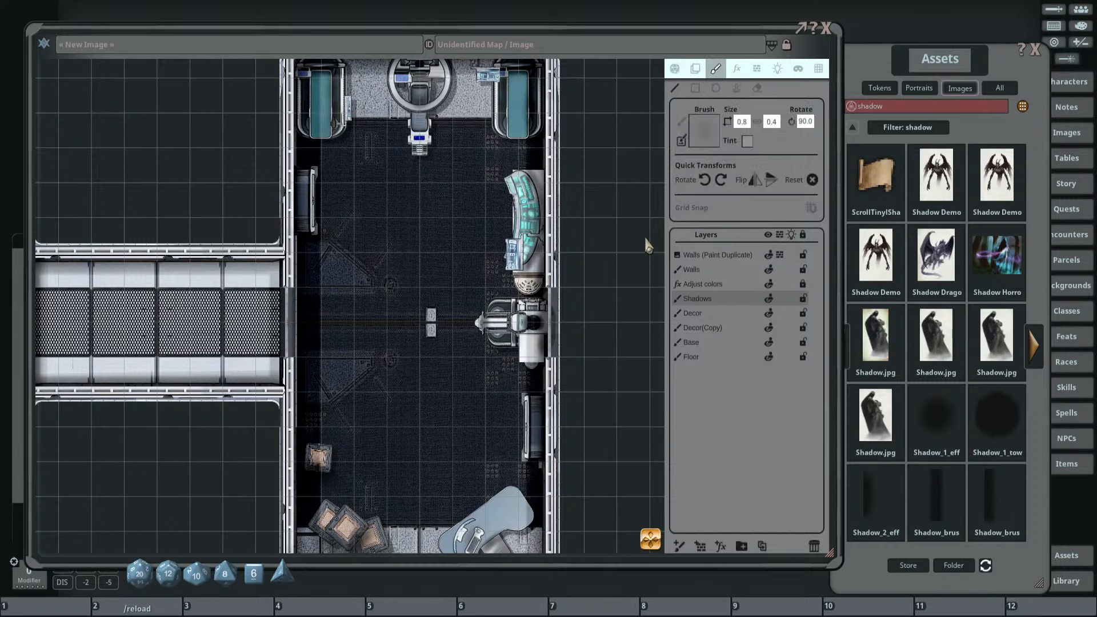
scroll(357, 228, "up", 3)
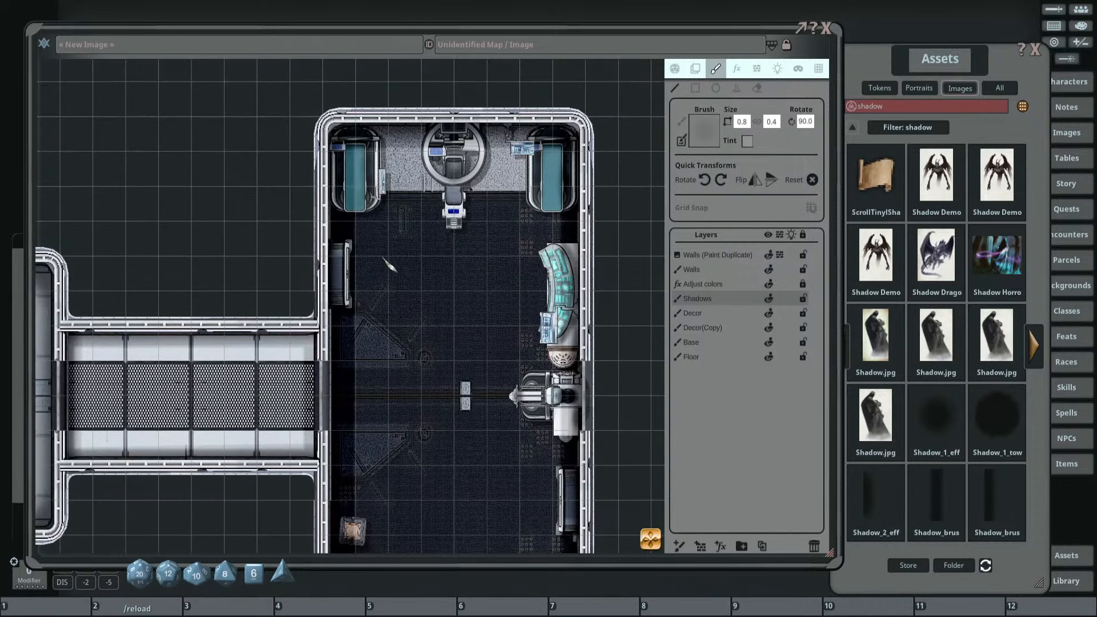
scroll(362, 269, "down", 5)
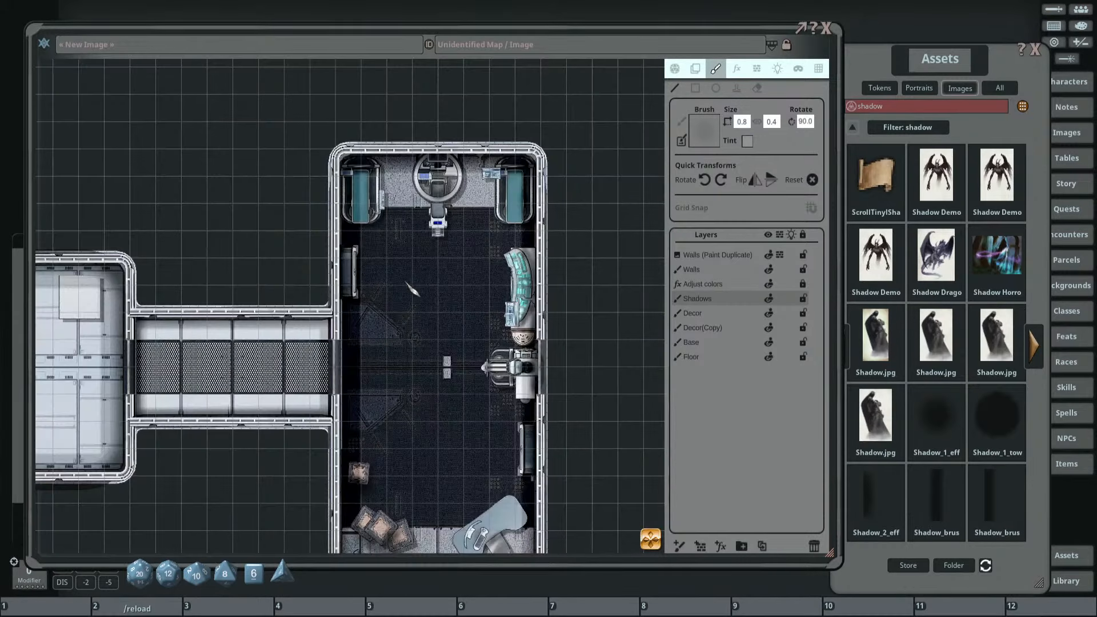
left_click_drag(389, 293, 375, 229)
scroll(509, 254, "up", 4)
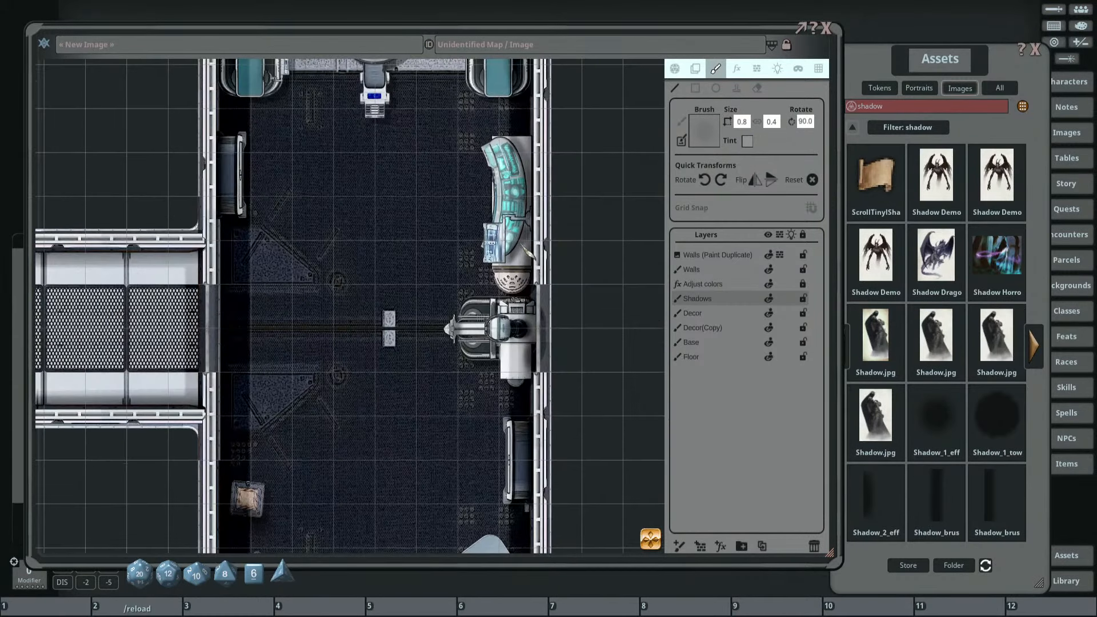
scroll(529, 210, "down", 1)
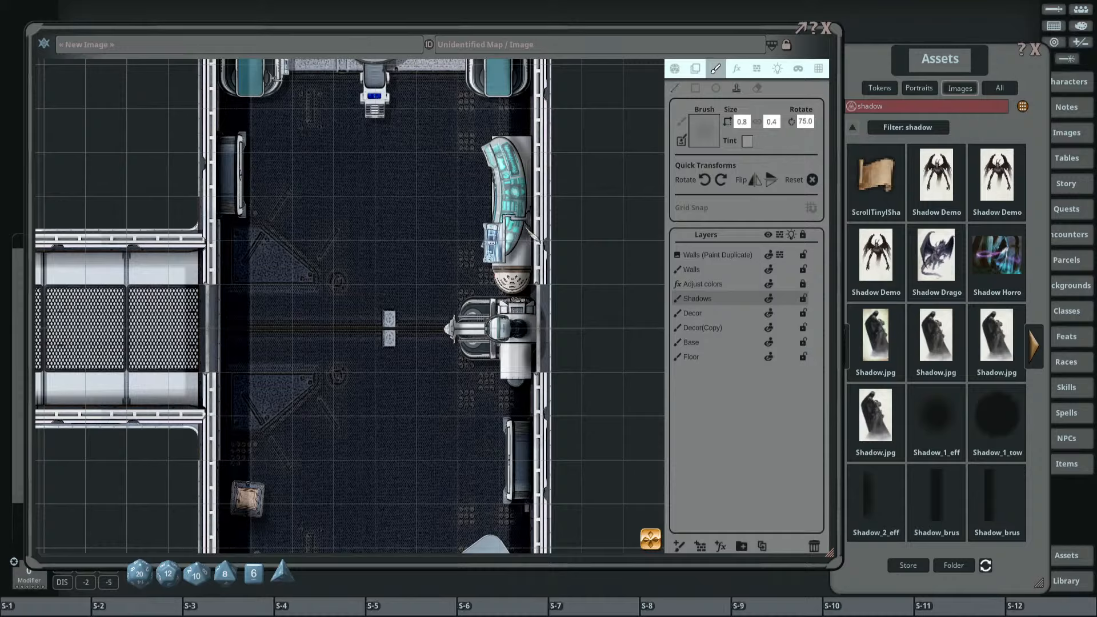
scroll(535, 217, "up", 1)
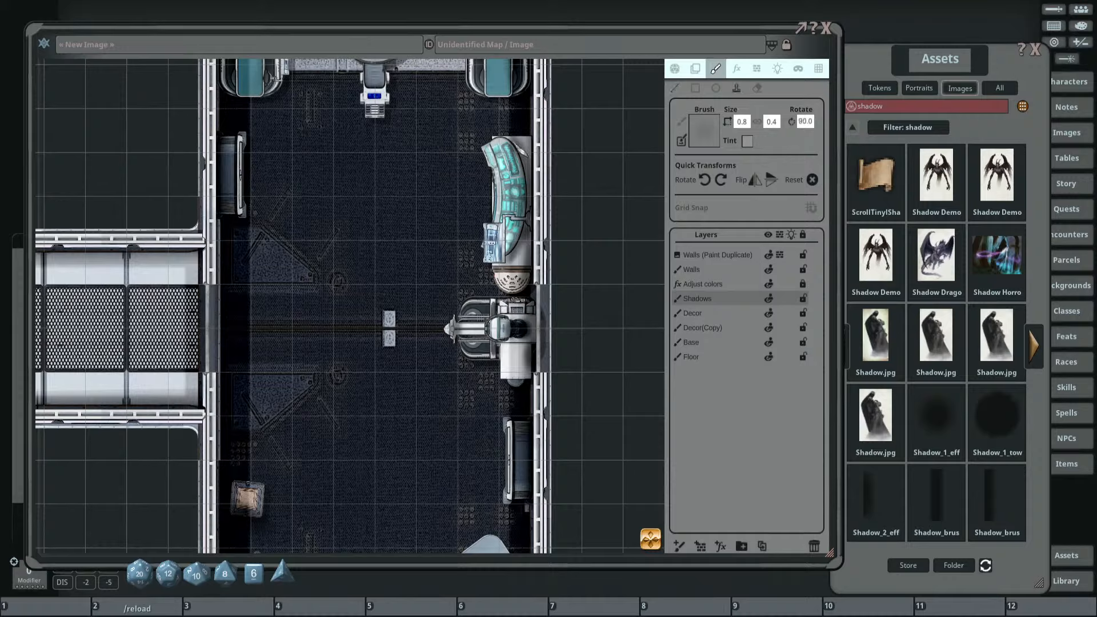
Examine the shading from the medical room through the corridor to the white room at the map's west end.
scroll(513, 260, "down", 5)
left_click_drag(361, 290, 376, 323)
scroll(479, 247, "up", 4)
scroll(473, 304, "up", 2)
mouse_move(449, 284)
left_mouse_down()
mouse_move(325, 243)
mouse_move(300, 222)
left_mouse_up()
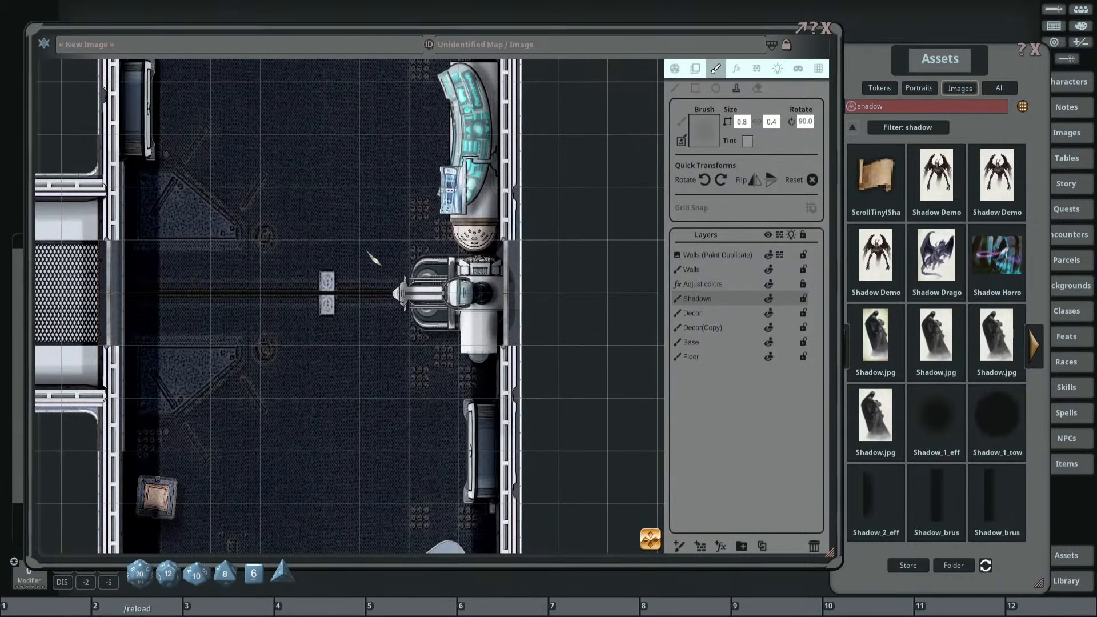
scroll(369, 250, "down", 5)
left_click_drag(81, 237, 308, 236)
scroll(312, 244, "down", 3)
left_click_drag(239, 234, 416, 260)
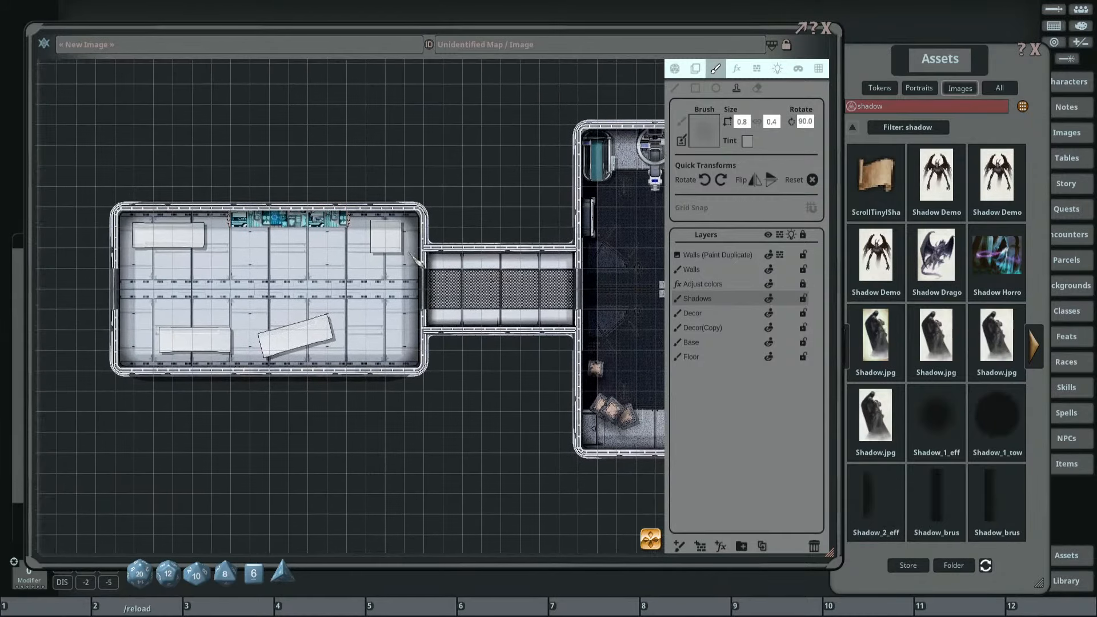
Examine the shading across the white room, the corridor and the medical room.
scroll(507, 252, "up", 3)
scroll(484, 252, "down", 3)
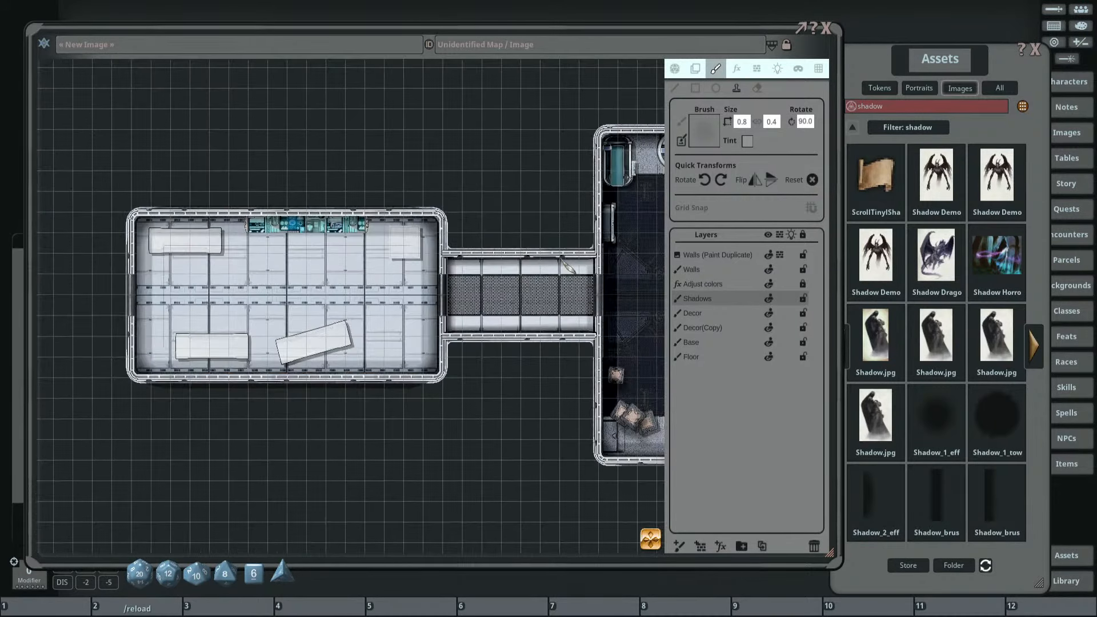
left_click_drag(580, 243, 471, 232)
mouse_move(548, 214)
left_mouse_down()
mouse_move(457, 294)
mouse_move(483, 294)
left_mouse_up()
scroll(520, 272, "up", 4)
scroll(481, 234, "down", 3)
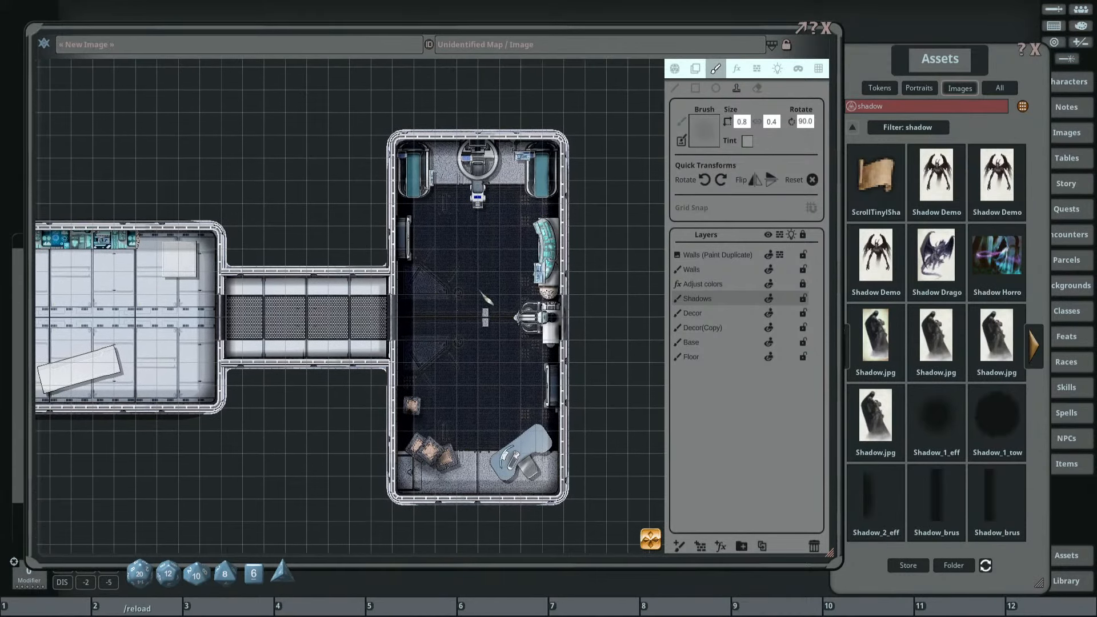
left_click_drag(508, 332, 531, 367)
scroll(531, 367, "up", 4)
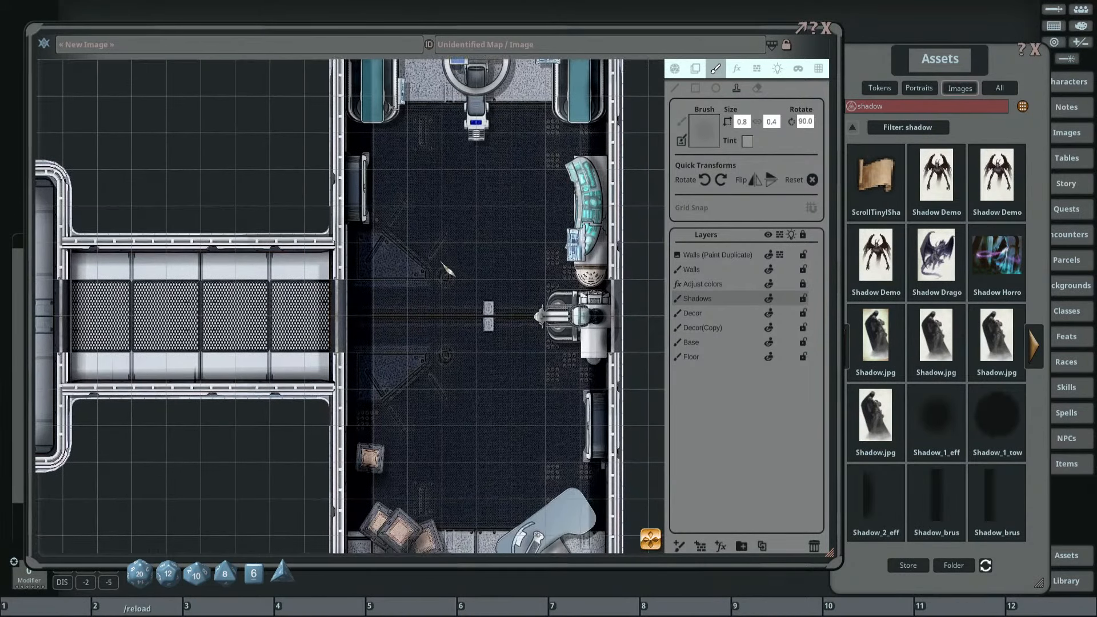
left_click_drag(460, 281, 666, 264)
left_click_drag(416, 276, 554, 274)
Clear the shadow filter from the image assets, open the FG Scifi Interiors map pack and search it for "light".
left_click_drag(942, 67, 892, 70)
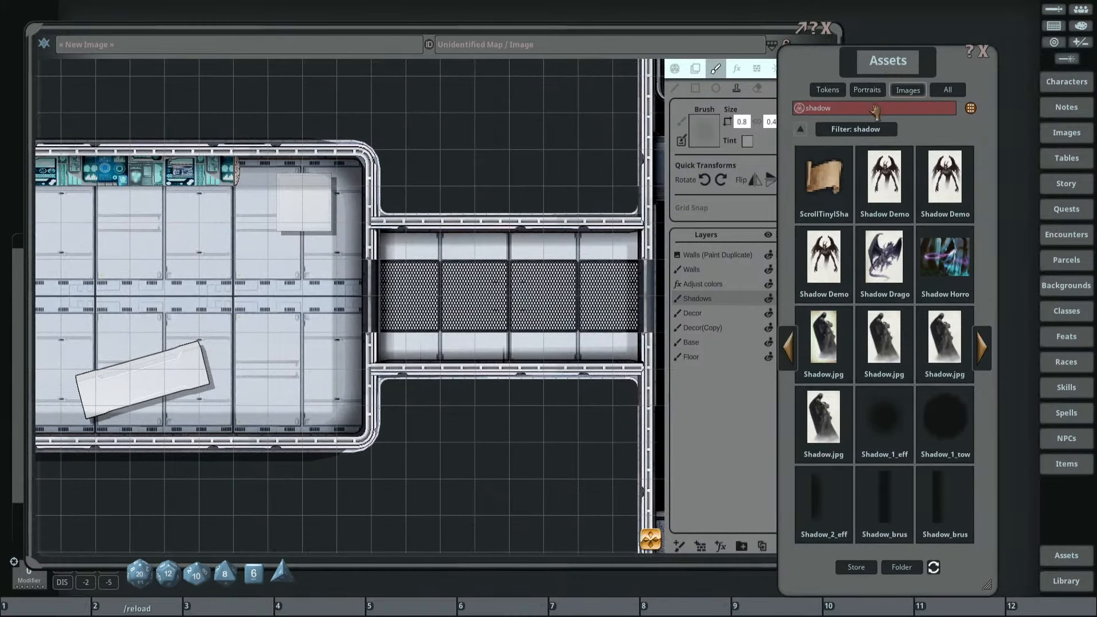
left_click(817, 132)
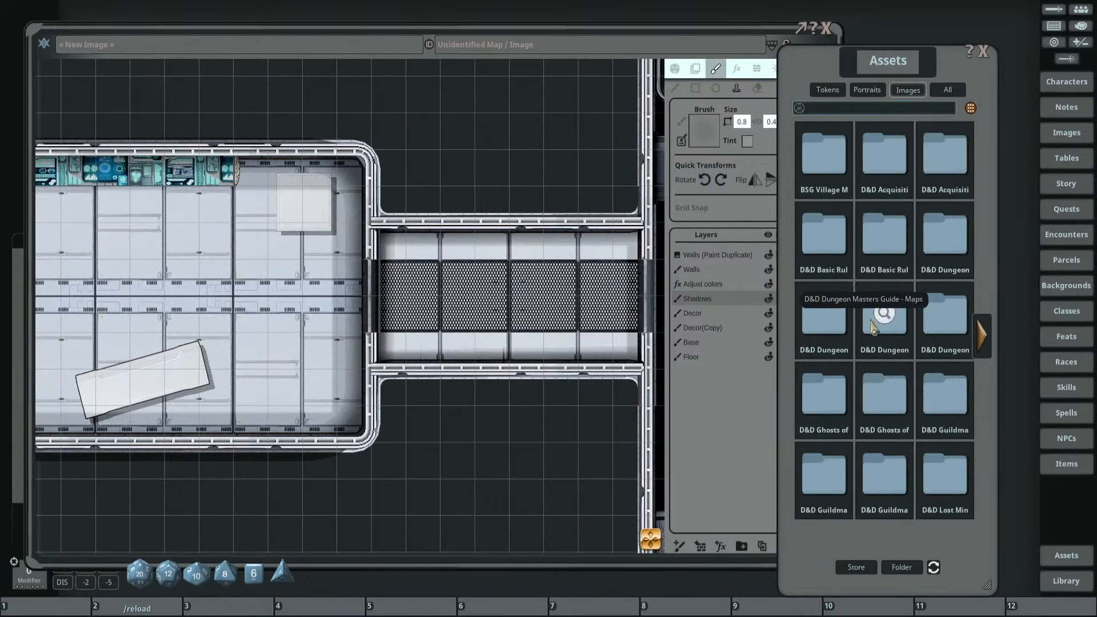
left_click(985, 343)
left_click(985, 343)
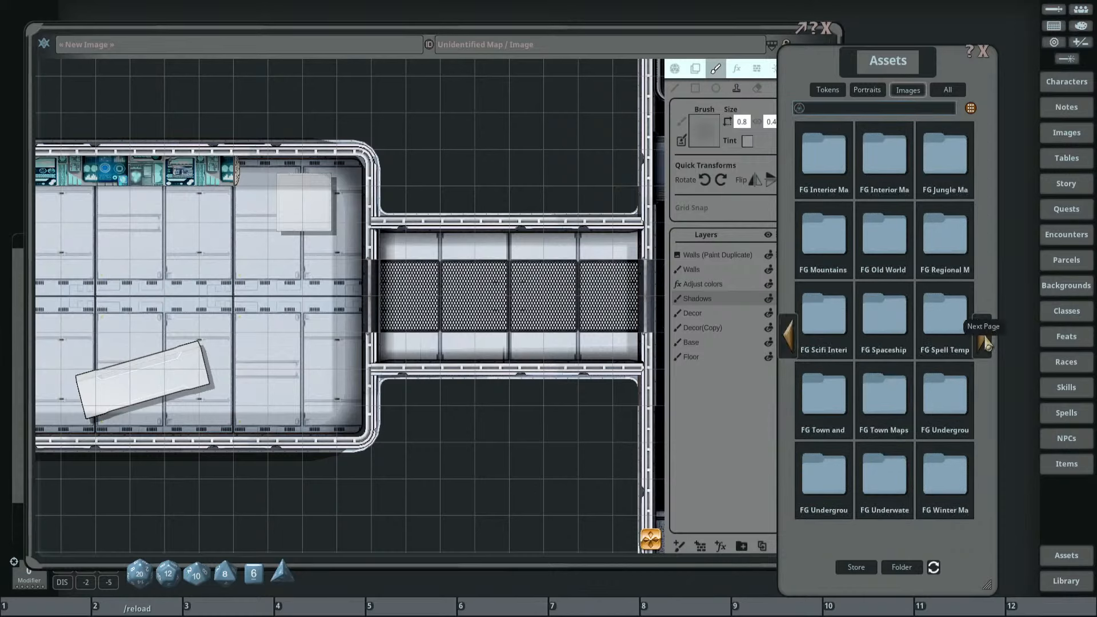
left_click(808, 318)
left_click_drag(889, 71, 946, 72)
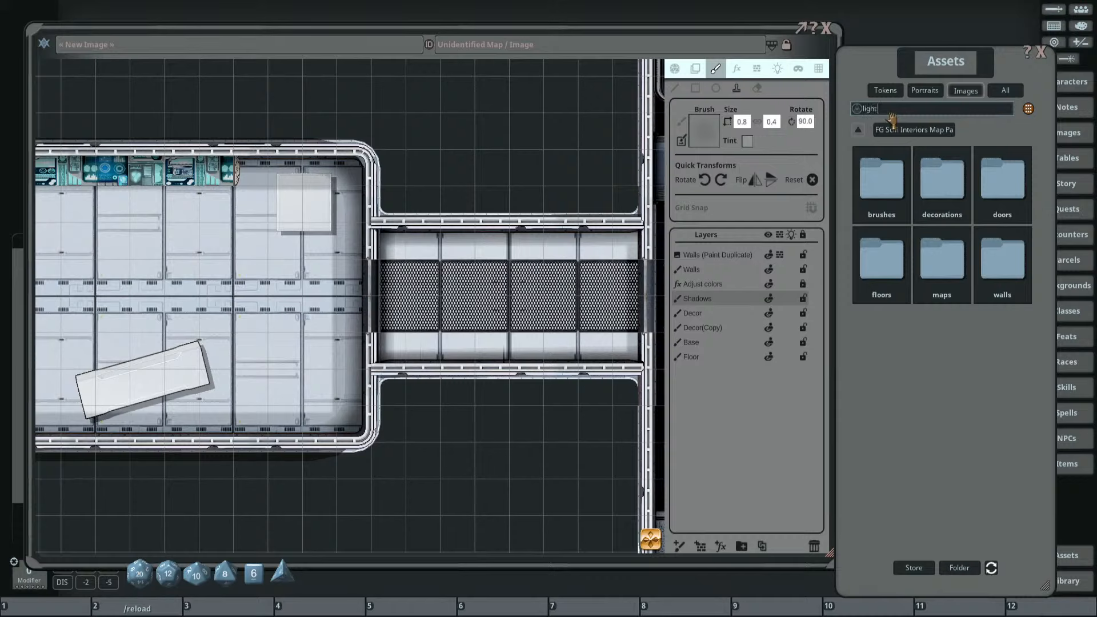
key("Return")
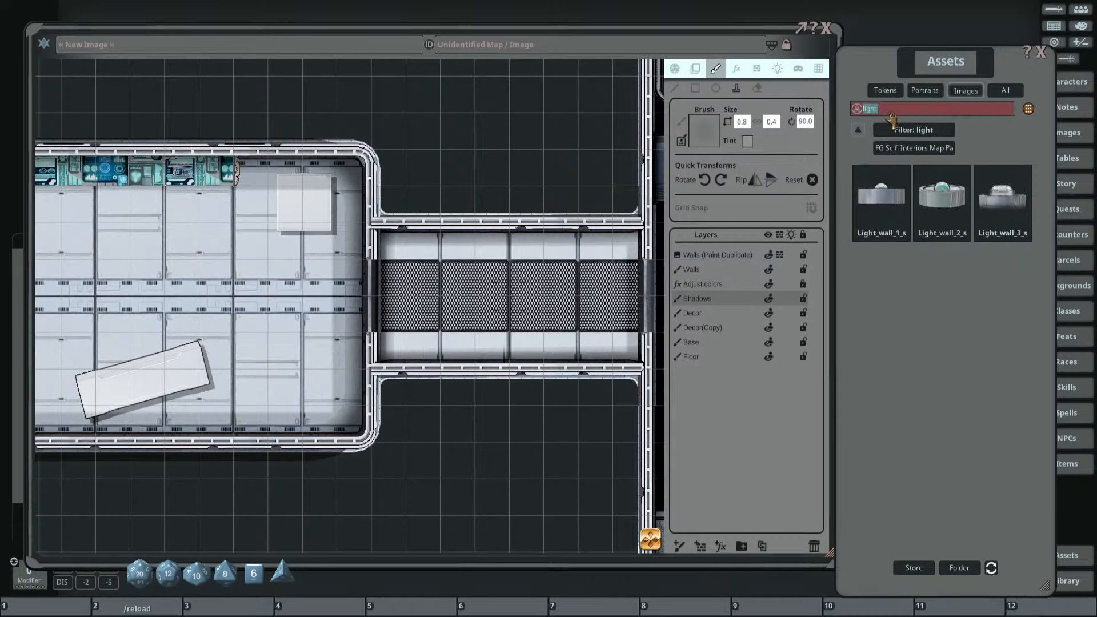
Load the Light_wall_3 stamp on the Walls layer at size 0.5 and place two lights along the corridor's south wall.
left_click(1015, 209)
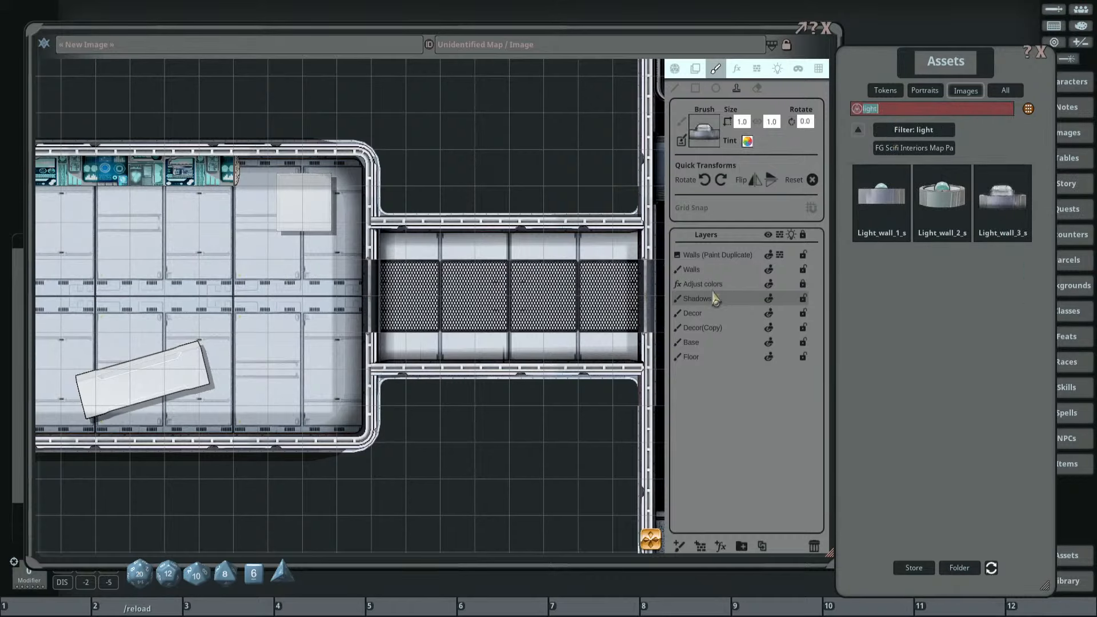
left_click(702, 269)
scroll(431, 342, "down", 2)
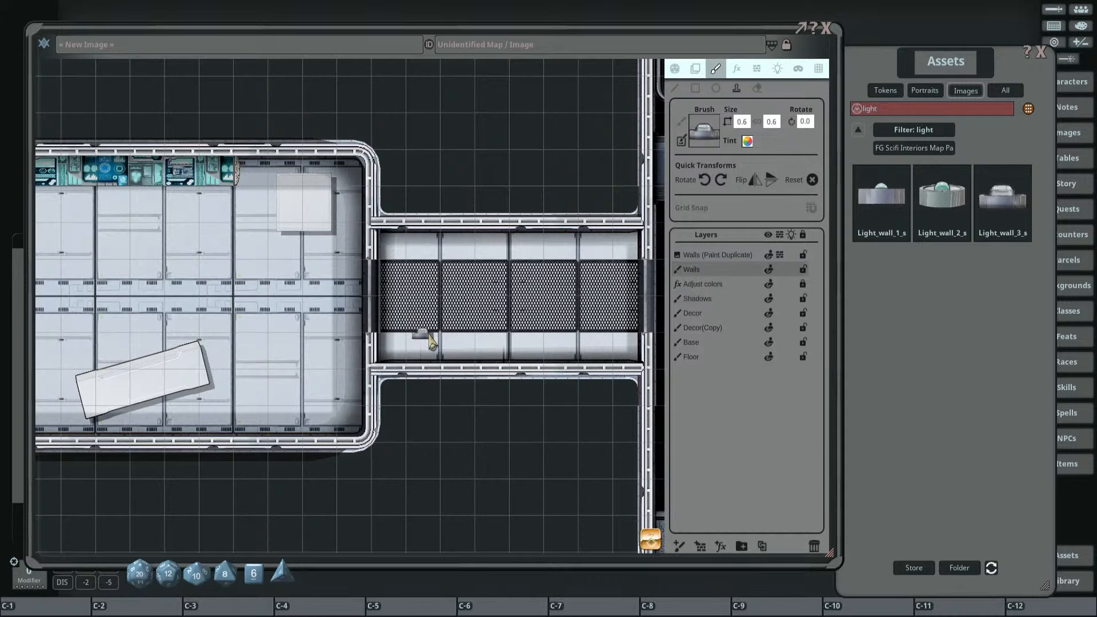
scroll(432, 341, "down", 1)
scroll(420, 312, "up", 4)
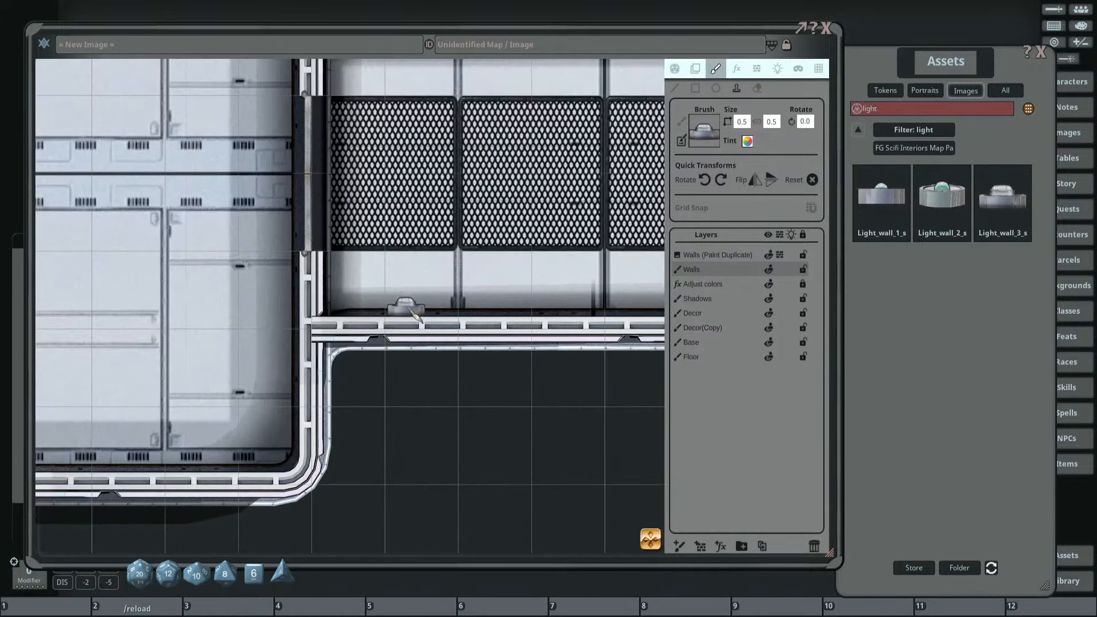
left_click(409, 309)
left_click_drag(513, 278, 298, 306)
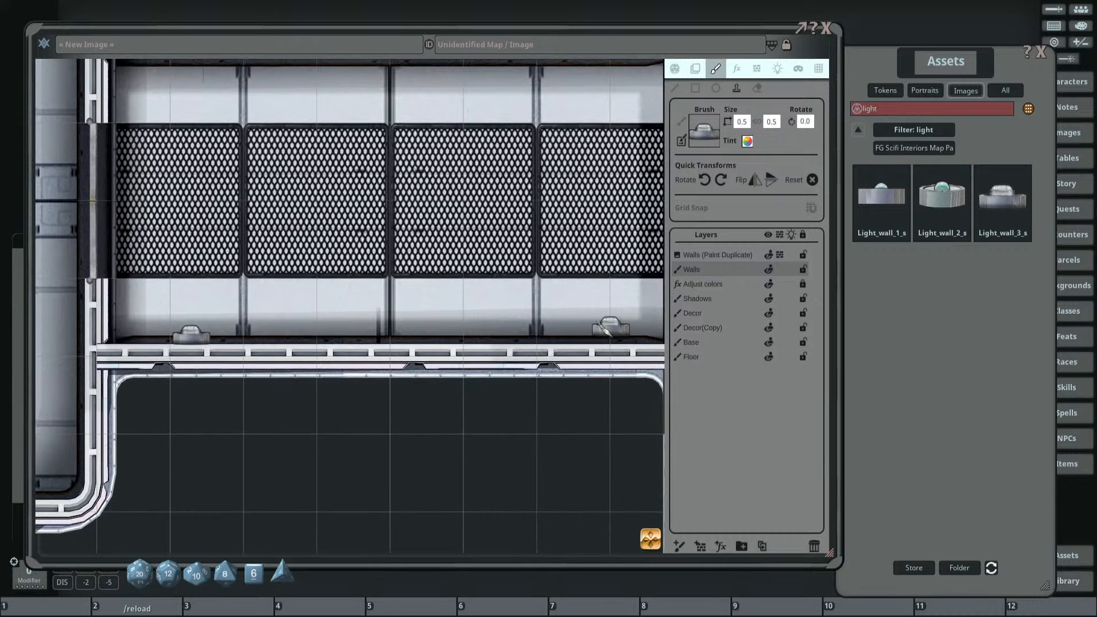
left_click_drag(603, 330, 533, 322)
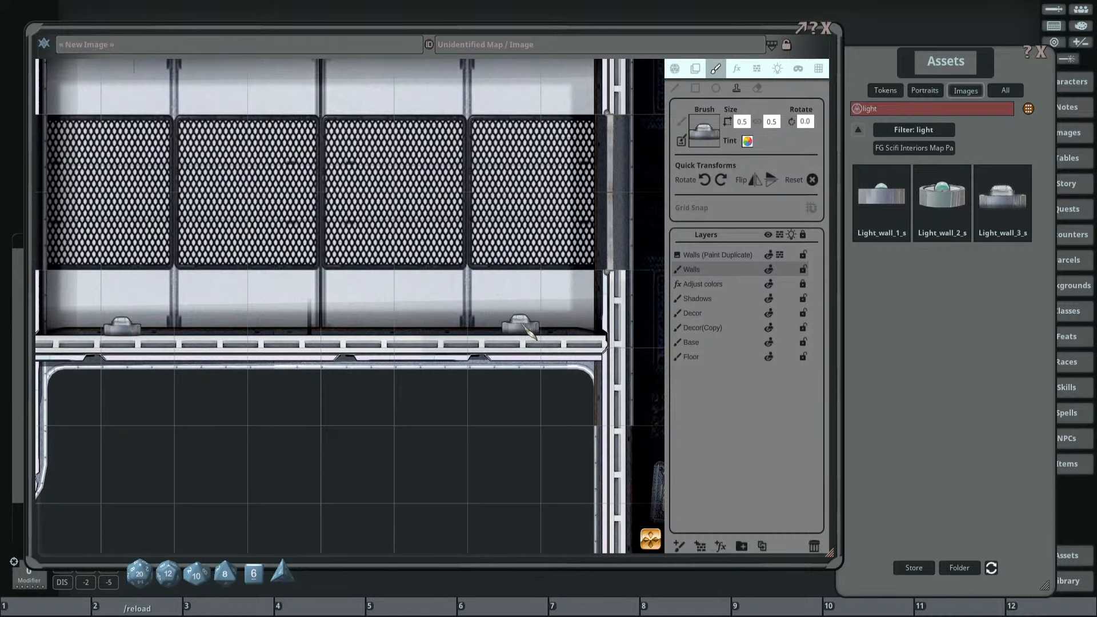
left_click(522, 325)
Flip the wall light stamp vertically and place two lights on the corridor's north wall opposite the southern ones.
left_click(769, 182)
left_click_drag(504, 166, 563, 327)
left_click(578, 218)
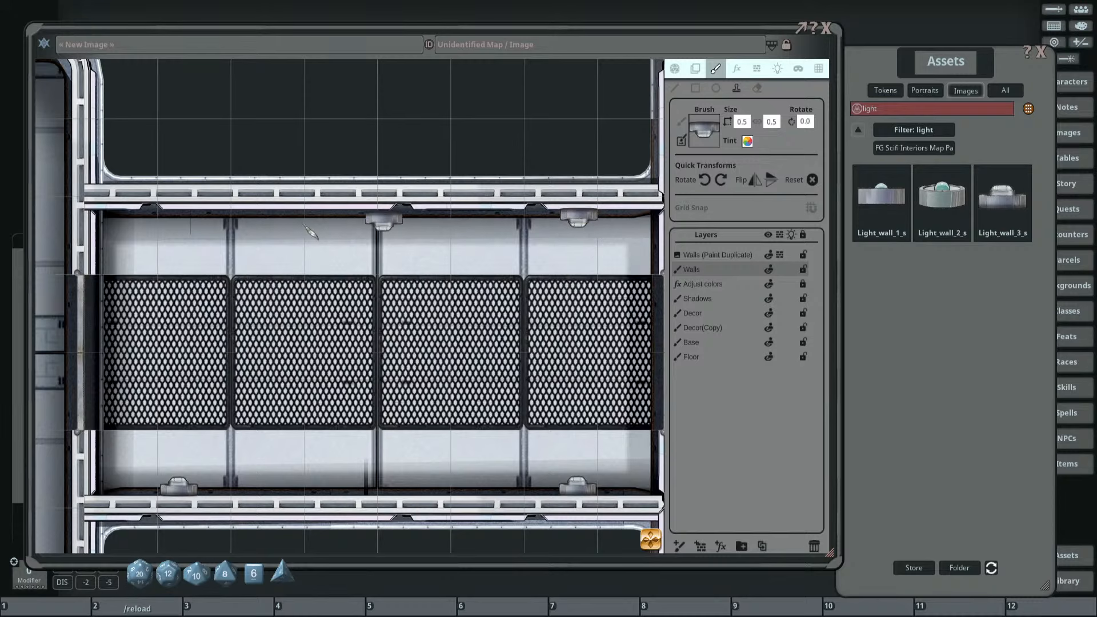
scroll(180, 226, "up", 1)
left_click_drag(178, 228, 320, 227)
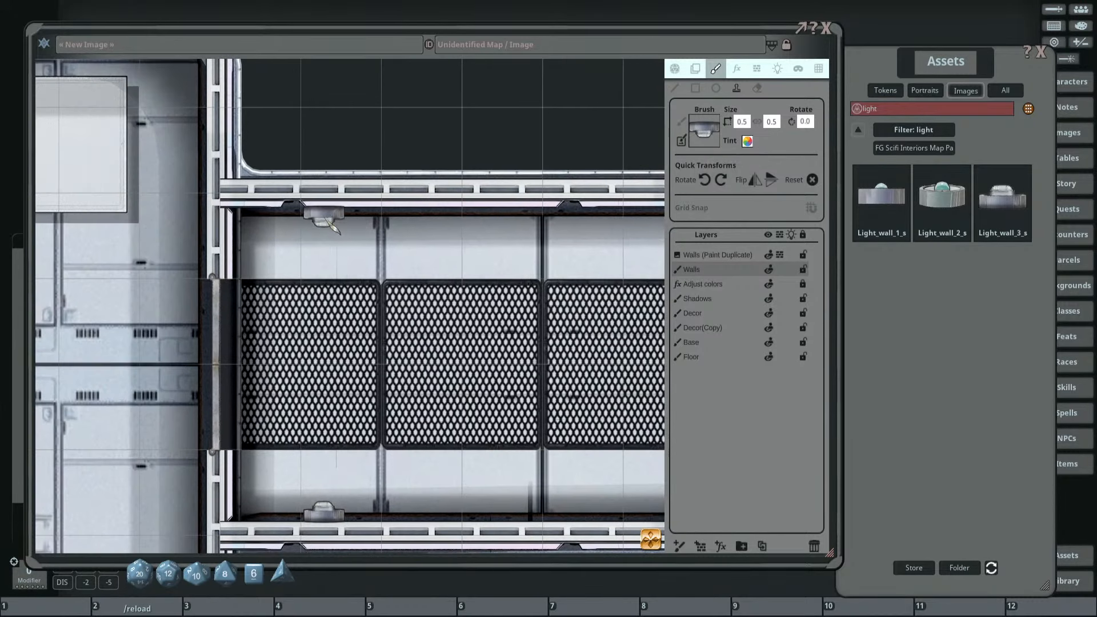
scroll(338, 231, "down", 10)
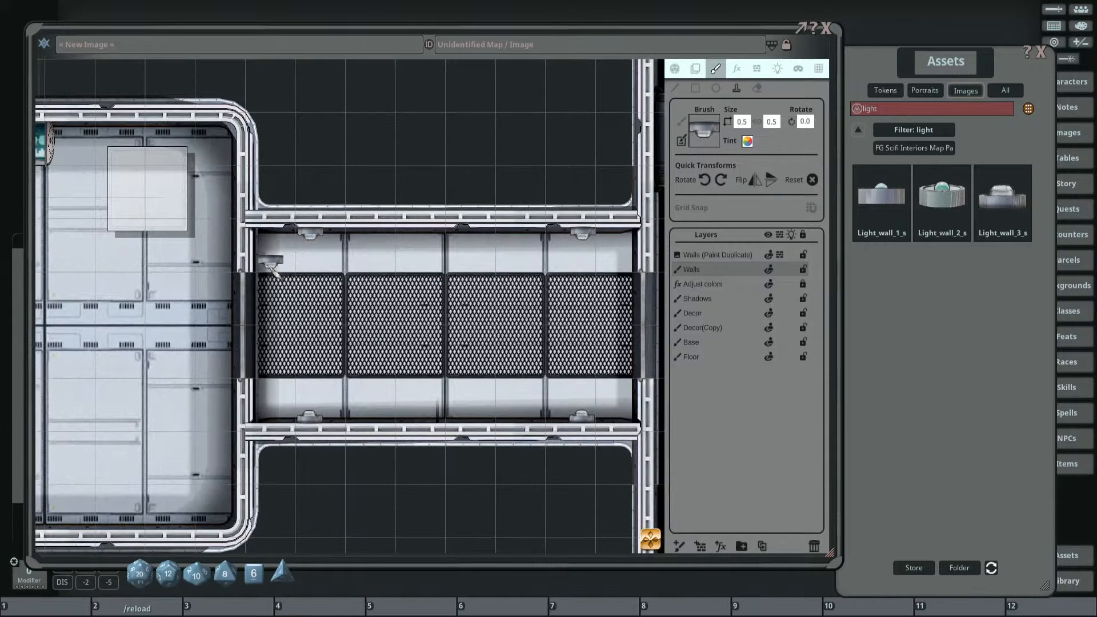
Rotate the wall light stamp to 270 degrees and place two lights on the white room's west wall, either side of the door.
left_click_drag(266, 252, 371, 279)
left_click(708, 180)
scroll(324, 253, "up", 3)
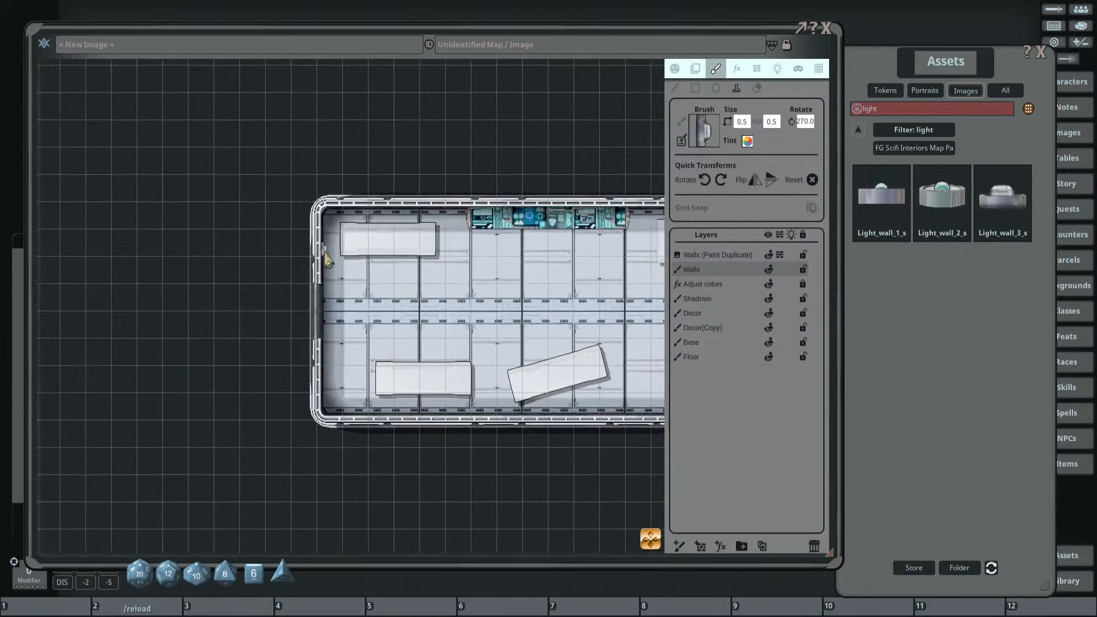
left_click(324, 250)
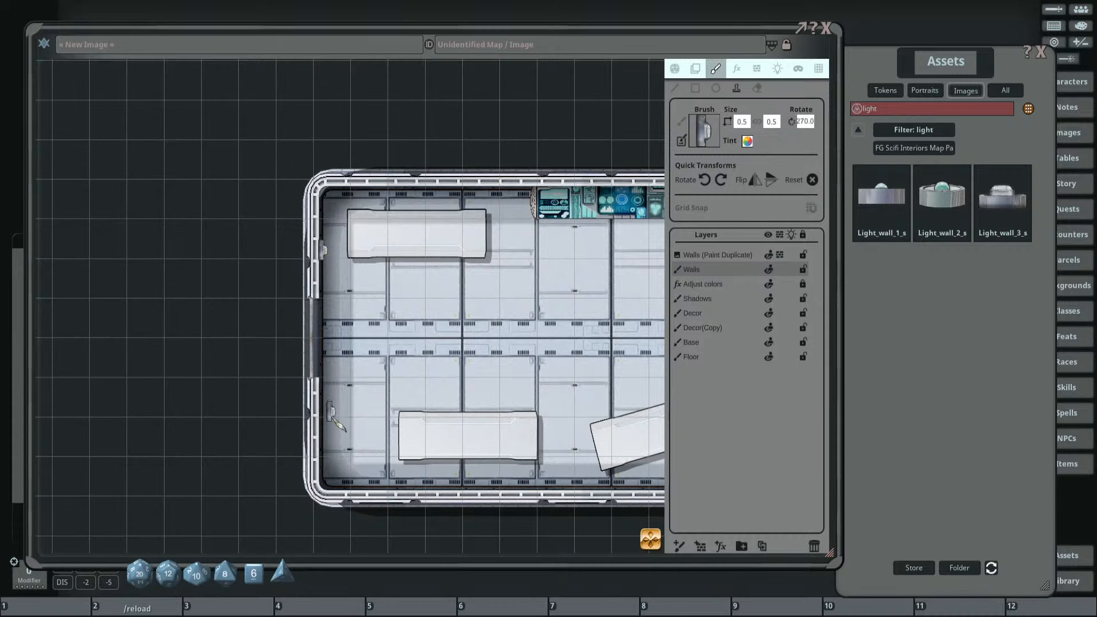
left_click(324, 413)
Place wall lights near the white room's east end: one on the north wall at 0 degrees, one on the south wall at 180 degrees.
left_click_drag(477, 299, 236, 304)
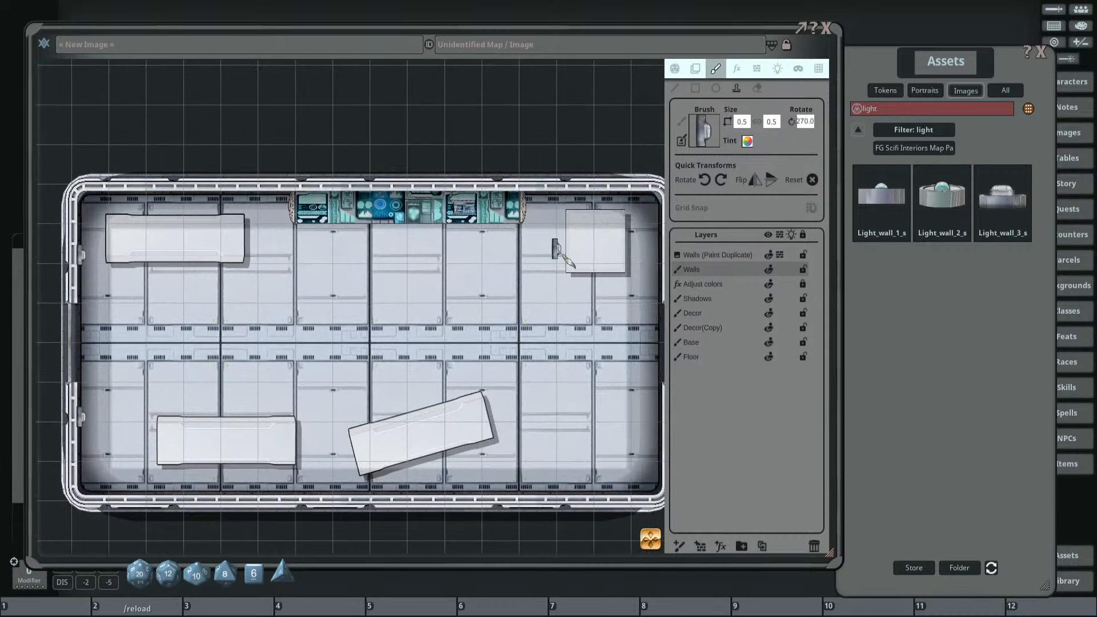
left_click(722, 181)
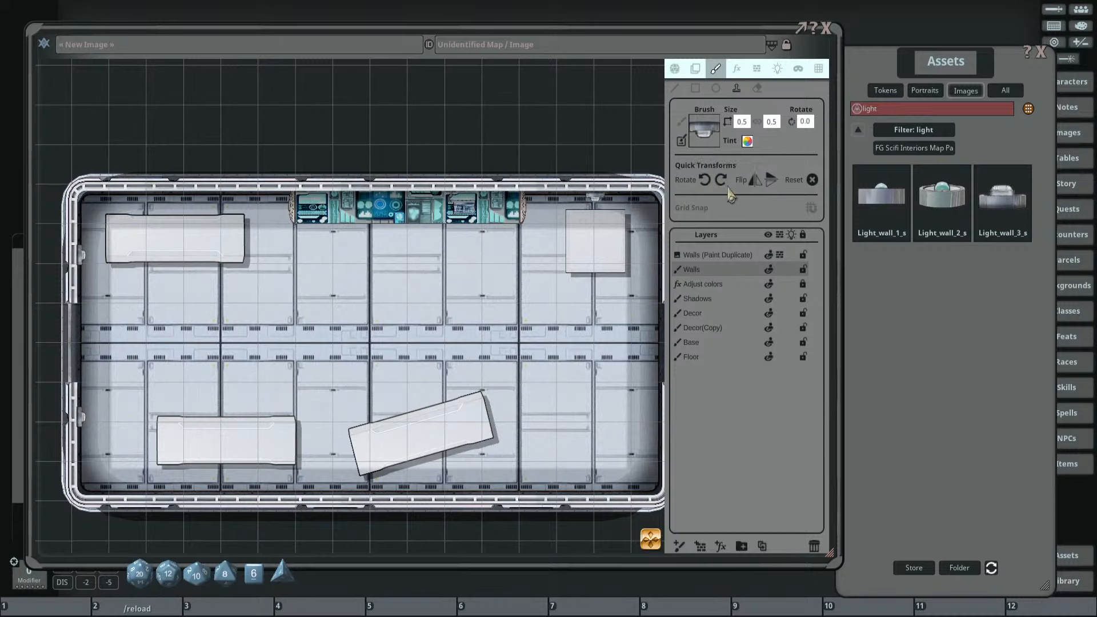
left_click(705, 180)
left_click(705, 180)
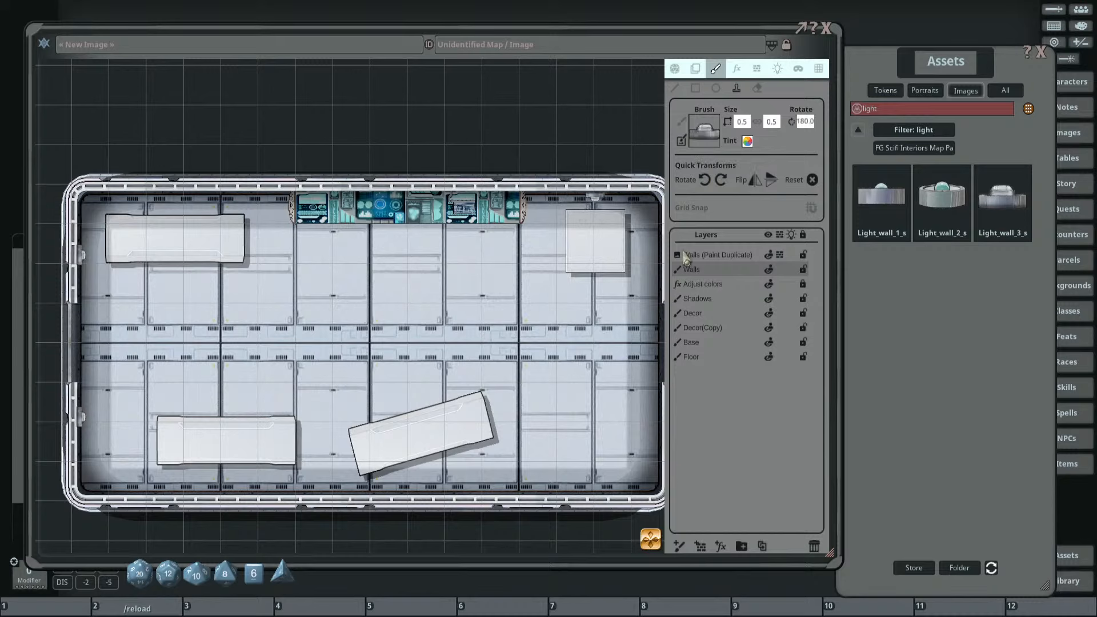
left_click(596, 490)
Examine the wall lights and remaining furnishings across the white room, the corridor and the medical room.
scroll(430, 420, "down", 3)
left_click_drag(482, 397, 319, 353)
left_click_drag(424, 348, 392, 349)
left_click_drag(565, 307, 337, 319)
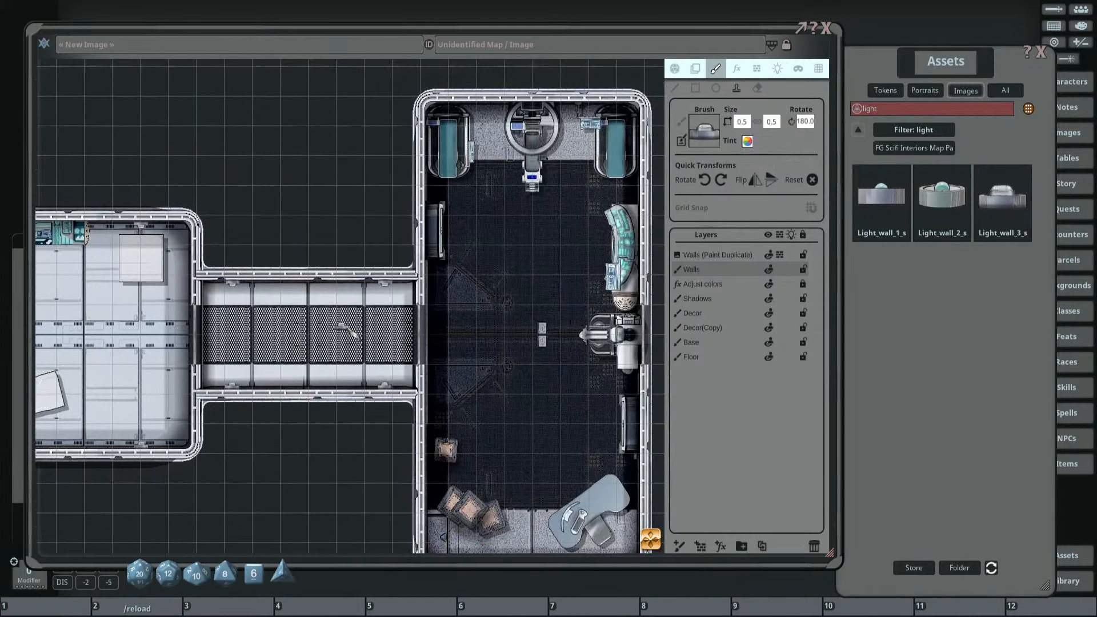
left_click_drag(497, 315, 571, 335)
scroll(483, 317, "down", 3)
left_click_drag(383, 330, 502, 363)
scroll(489, 323, "up", 5)
scroll(411, 318, "down", 3)
scroll(372, 282, "up", 3)
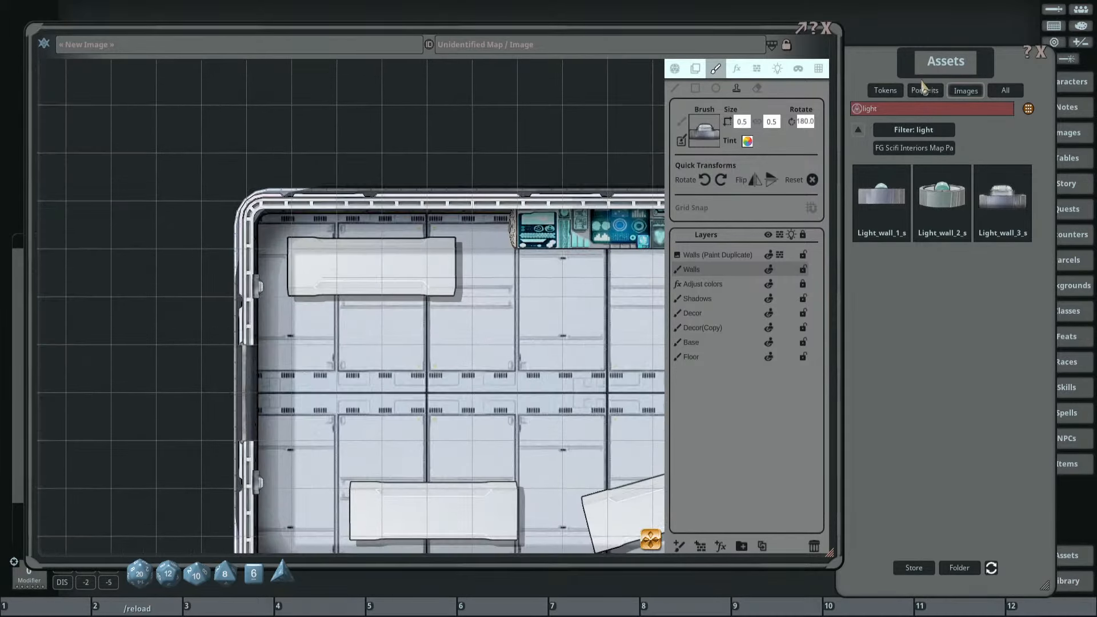
left_click_drag(574, 285, 379, 263)
scroll(468, 311, "down", 3)
mouse_move(507, 289)
left_mouse_down()
mouse_move(440, 301)
mouse_move(306, 299)
mouse_move(503, 285)
left_mouse_up()
Replace the asset filter with "stool" and search the FG Scifi Interiors map pack.
left_click(953, 62)
scroll(491, 323, "down", 3)
left_click(909, 115)
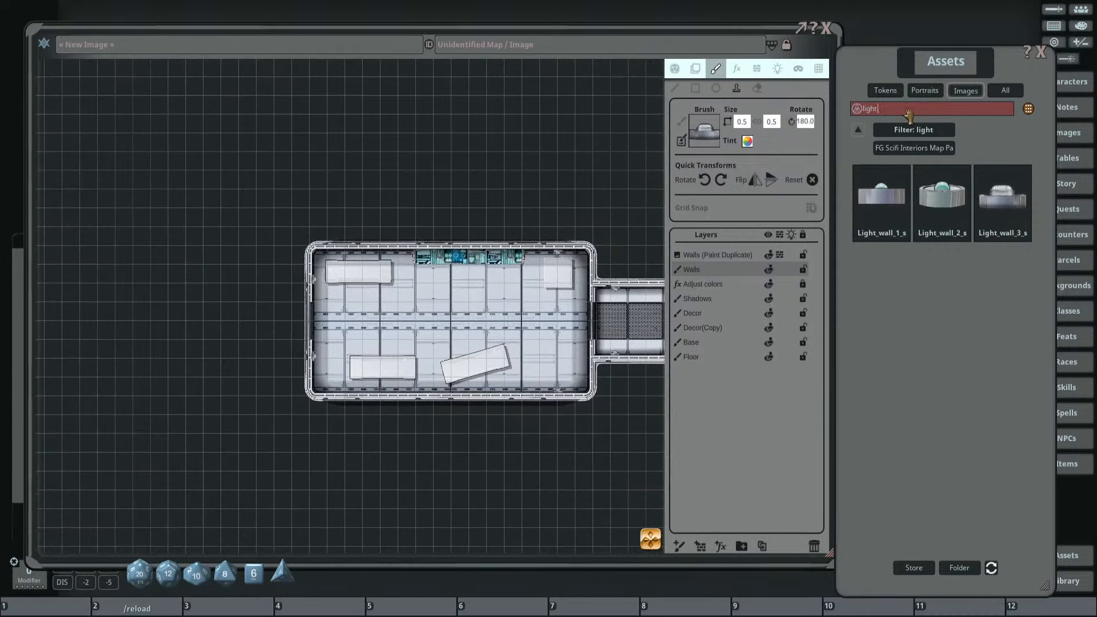
key("BackSpace")
key("BackSpace")
key("BackSpace")
key("BackSpace")
key("BackSpace")
key("Return")
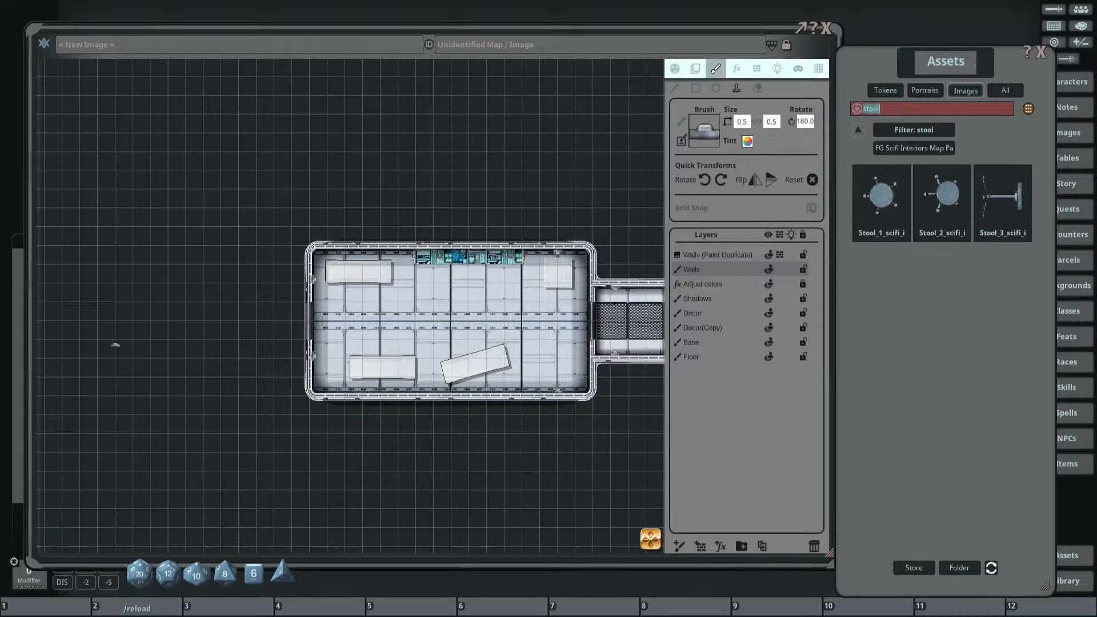
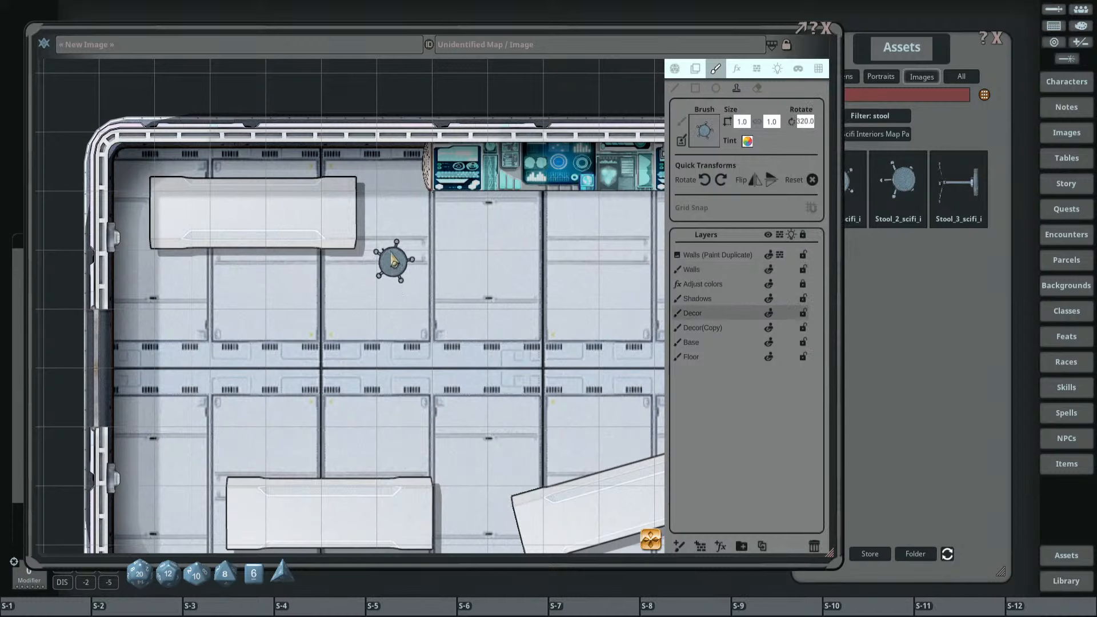
Scale the stool stamp to 0.8 and place two differently rotated stools beside the white room's northwest table on the Decor layer.
scroll(384, 249, "down", 2)
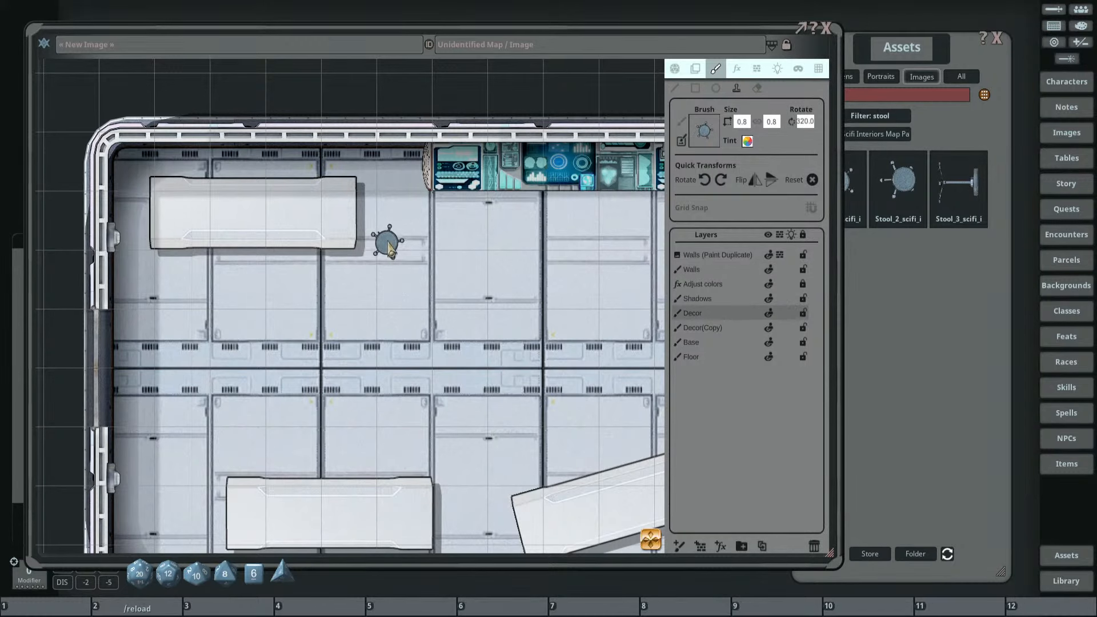
left_click(388, 241)
scroll(303, 254, "down", 2)
scroll(317, 274, "down", 2)
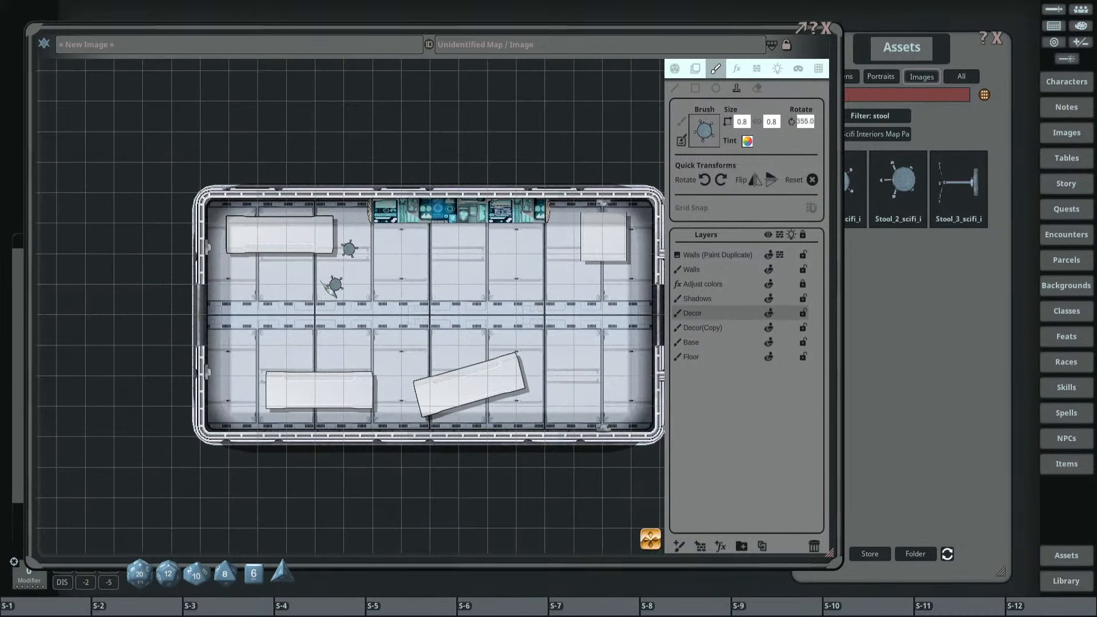
scroll(303, 268, "up", 3)
Place two stools rotated 20 degrees, one south of the northeast square table and one north of the tilted table.
left_click_drag(401, 303, 319, 283)
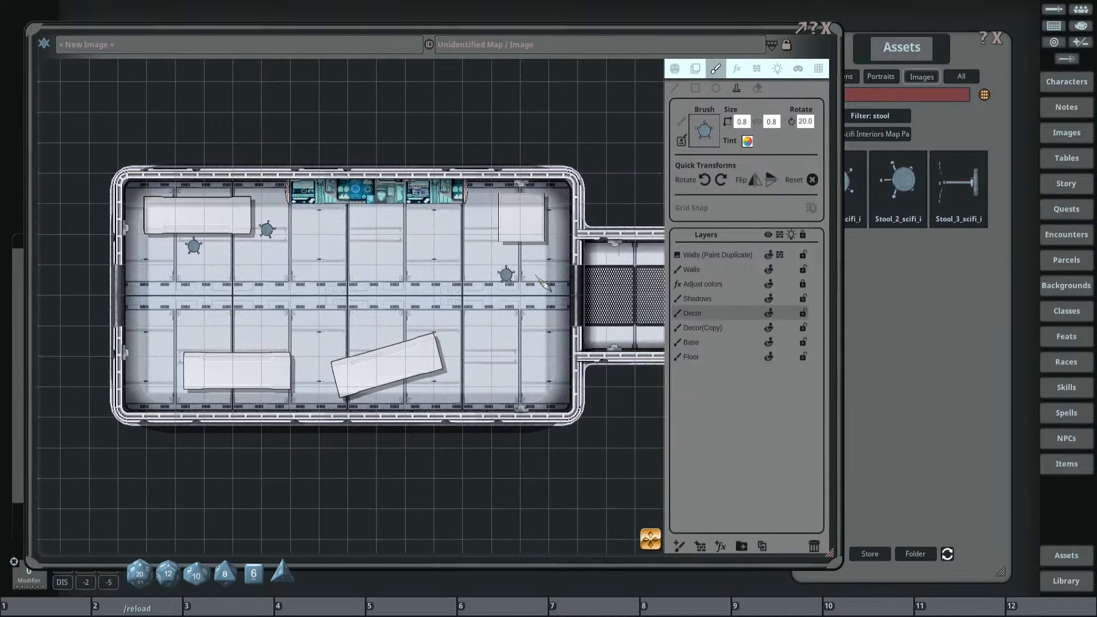
scroll(535, 269, "up", 3)
left_click(537, 246)
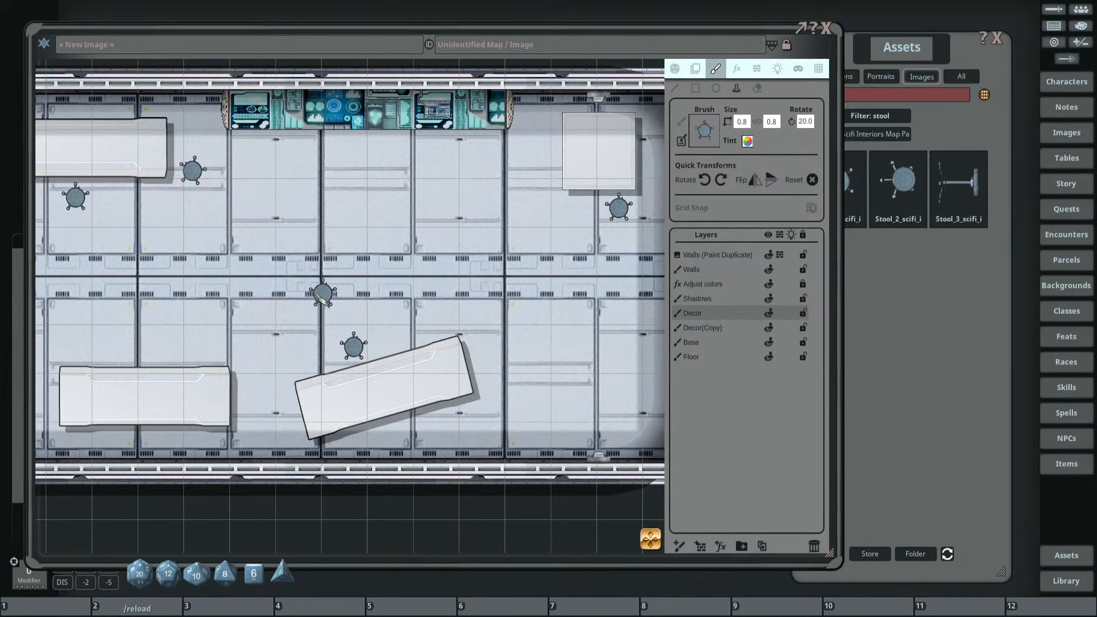
scroll(323, 294, "down", 3)
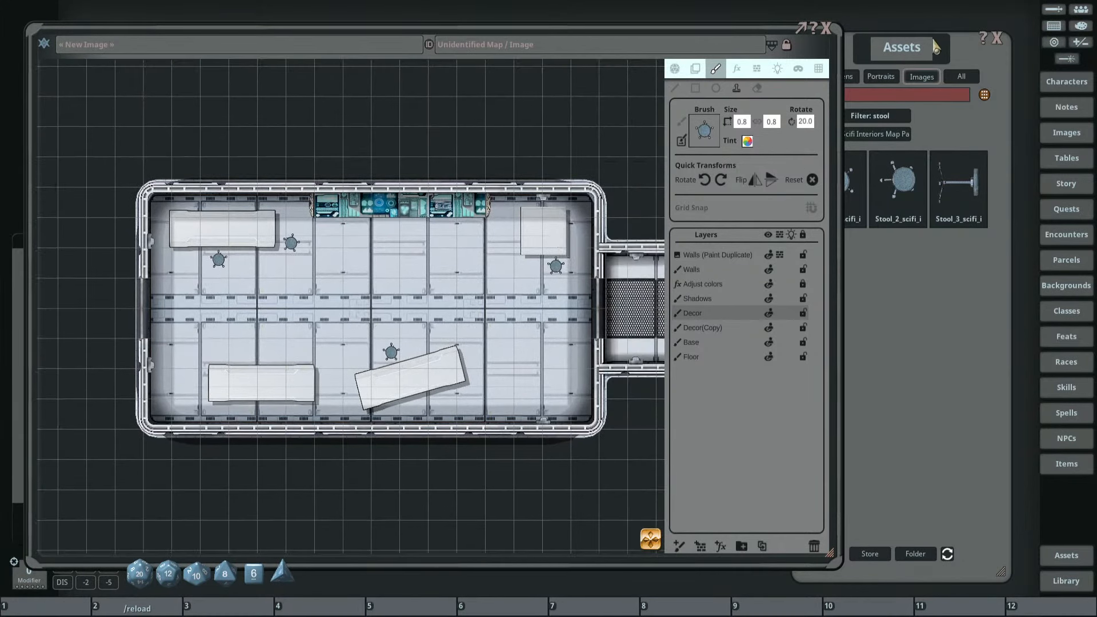
Search the map pack for "micro" and load the Microscope_1 image as the stamp brush.
left_click_drag(936, 47, 924, 51)
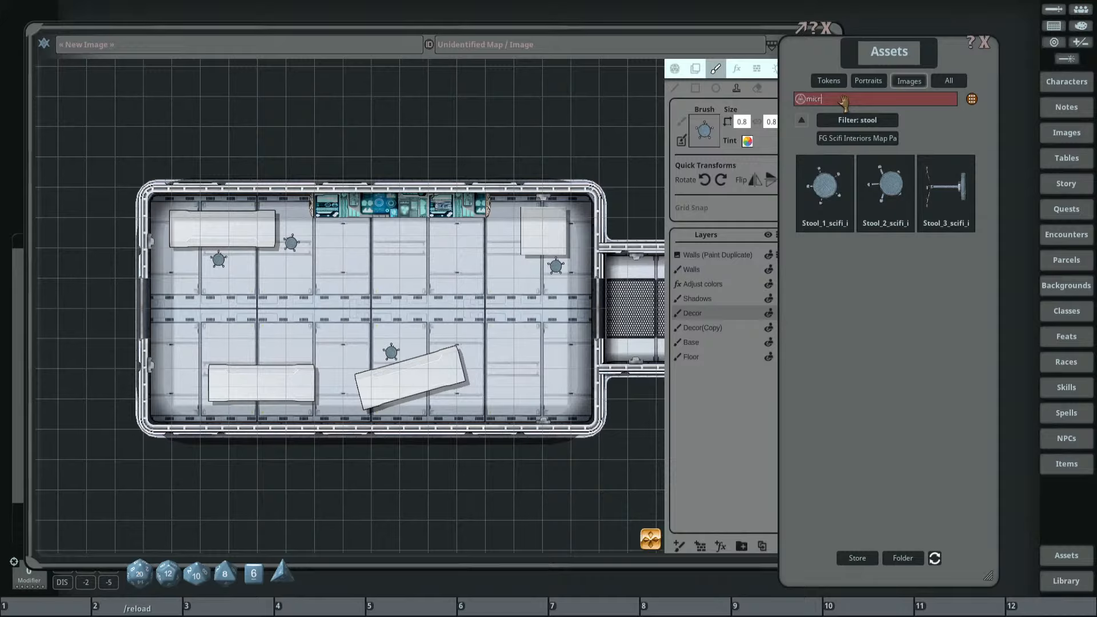
key("Return")
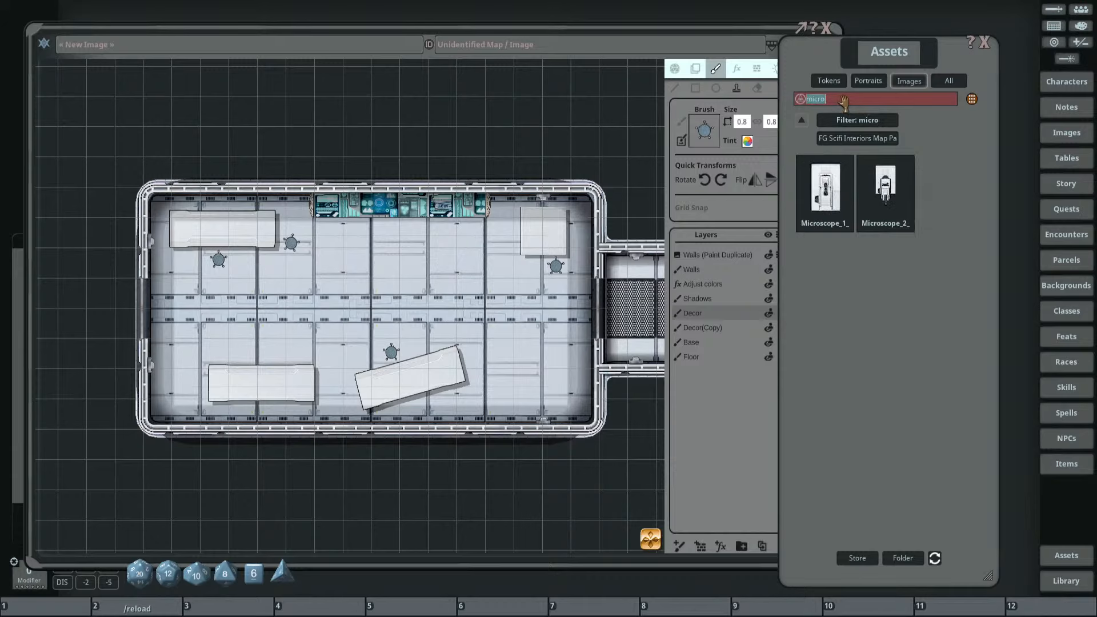
left_click(825, 188)
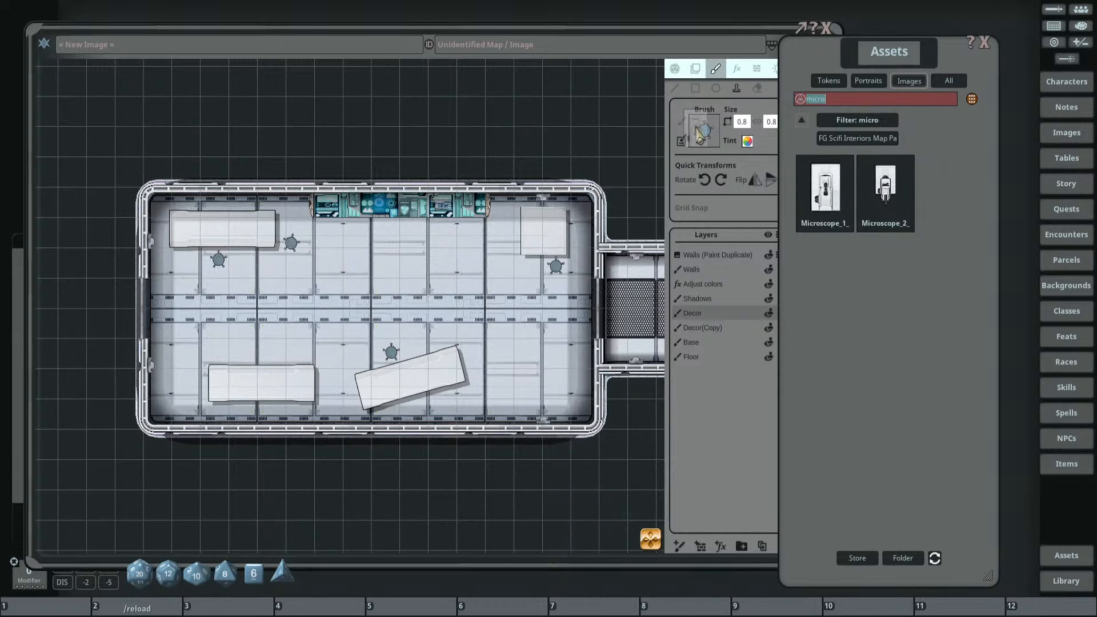
Scale the microscope stamp to 0.8 and set its rotation to 0 degrees over the northwest table.
scroll(491, 273, "up", 4)
left_click_drag(93, 251, 410, 317)
left_click(704, 179)
left_click(704, 179)
scroll(458, 271, "up", 3)
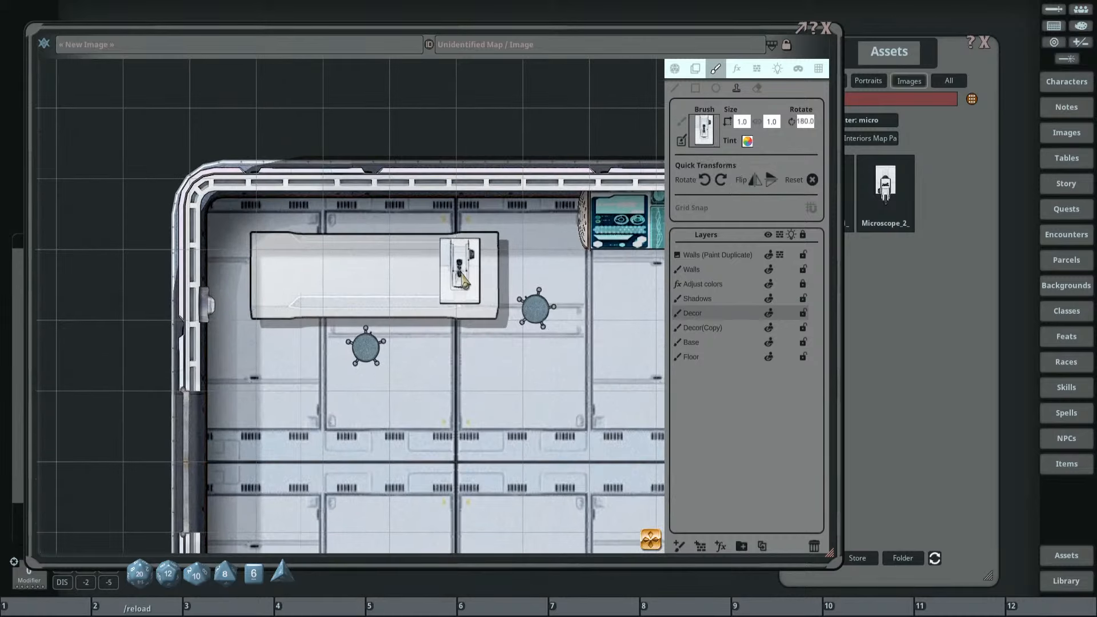
scroll(464, 280, "down", 2, "ctrl")
scroll(464, 275, "up", 2)
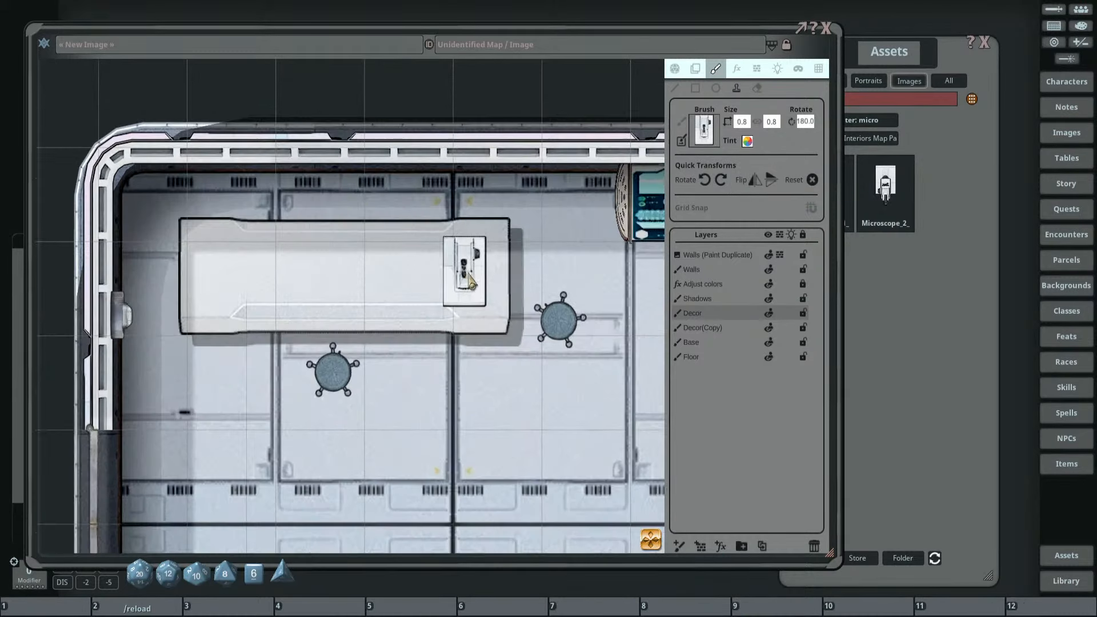
left_click(705, 180)
left_click(705, 179)
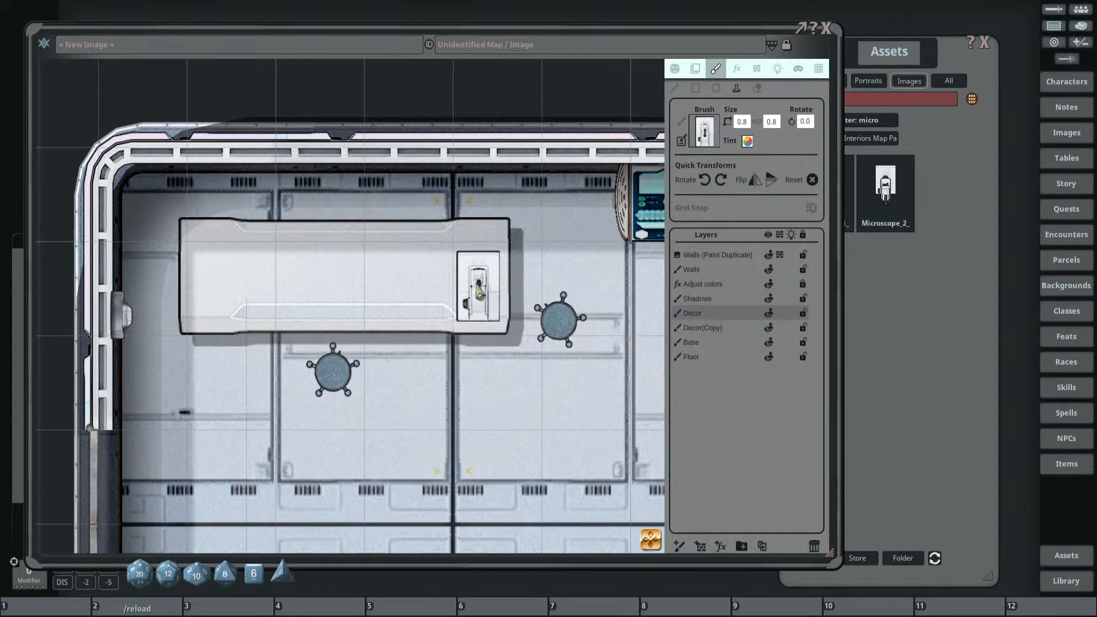
Mirror the microscope horizontally and stamp two on the northwest table: one unrotated at its east end, one rotated 335 degrees near its middle.
left_click(760, 181)
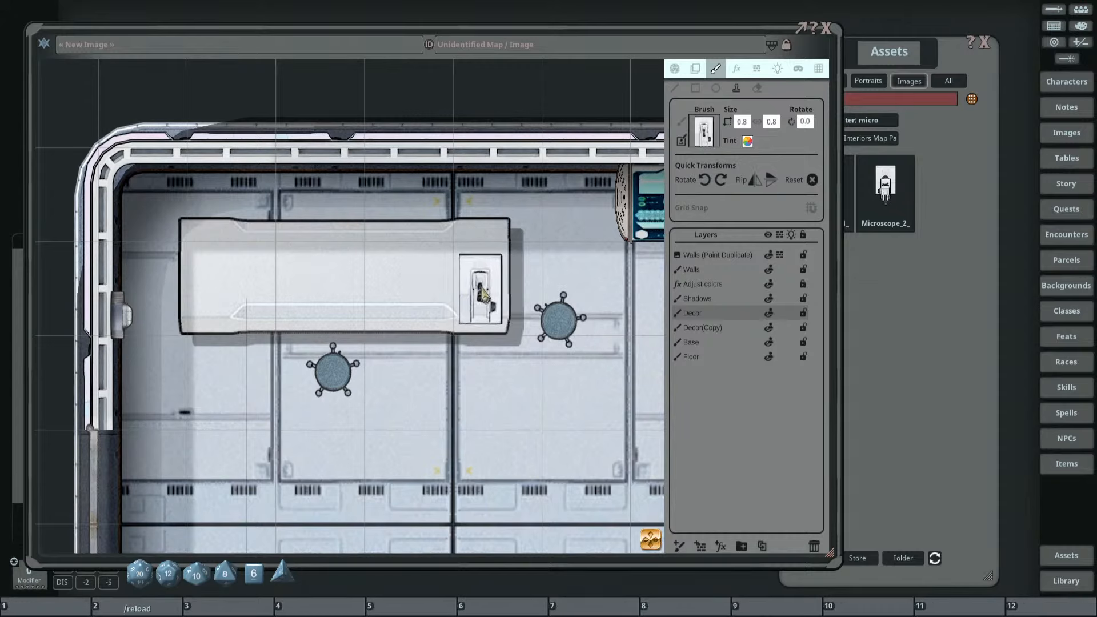
left_click(483, 293)
scroll(312, 286, "down", 5)
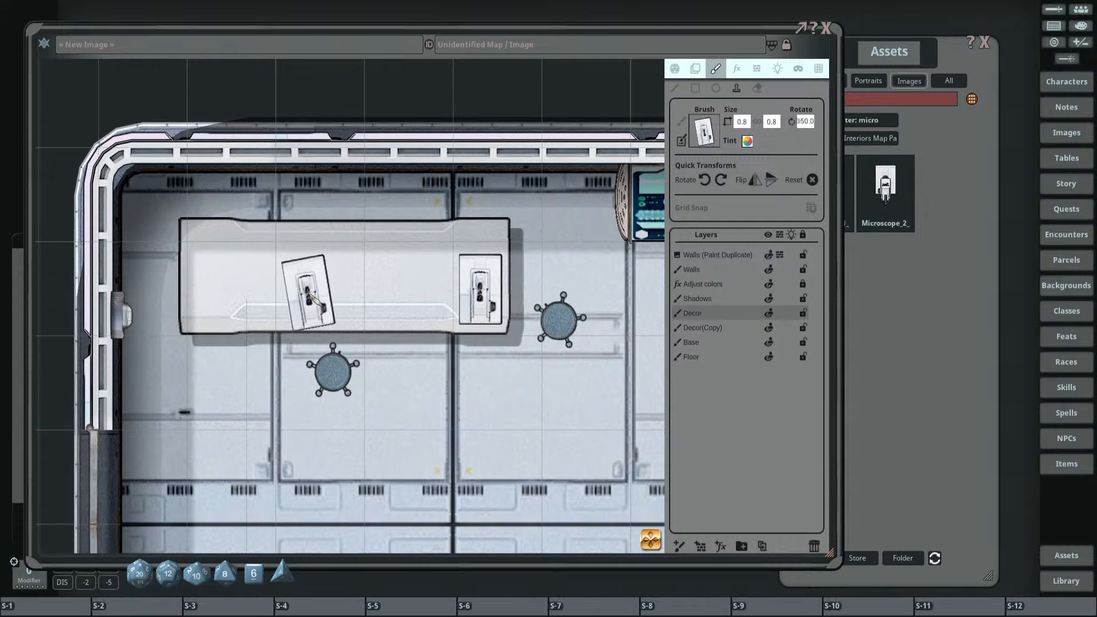
left_click(310, 284)
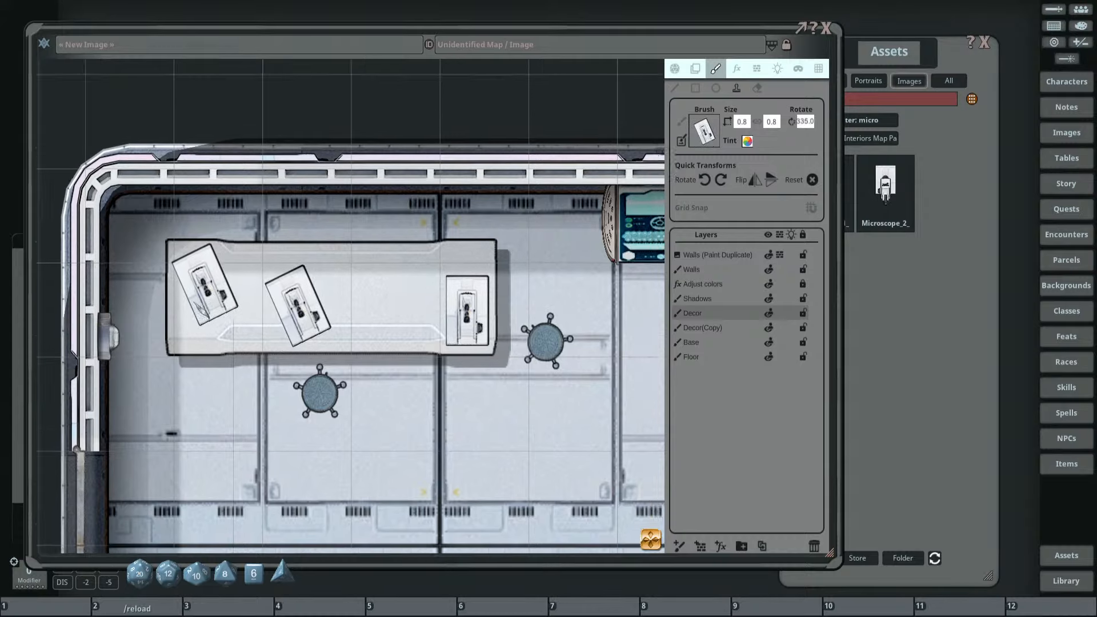
Search the map pack's images for "machine" and go to the second page of results.
left_click(908, 55)
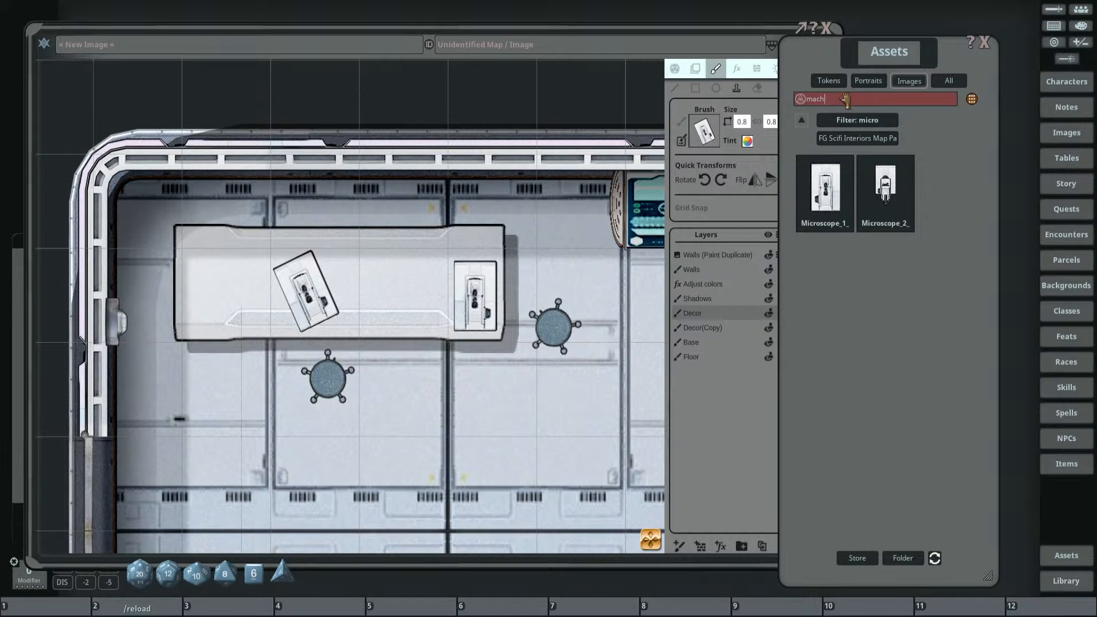
left_click(845, 100)
type("machine")
key("Return")
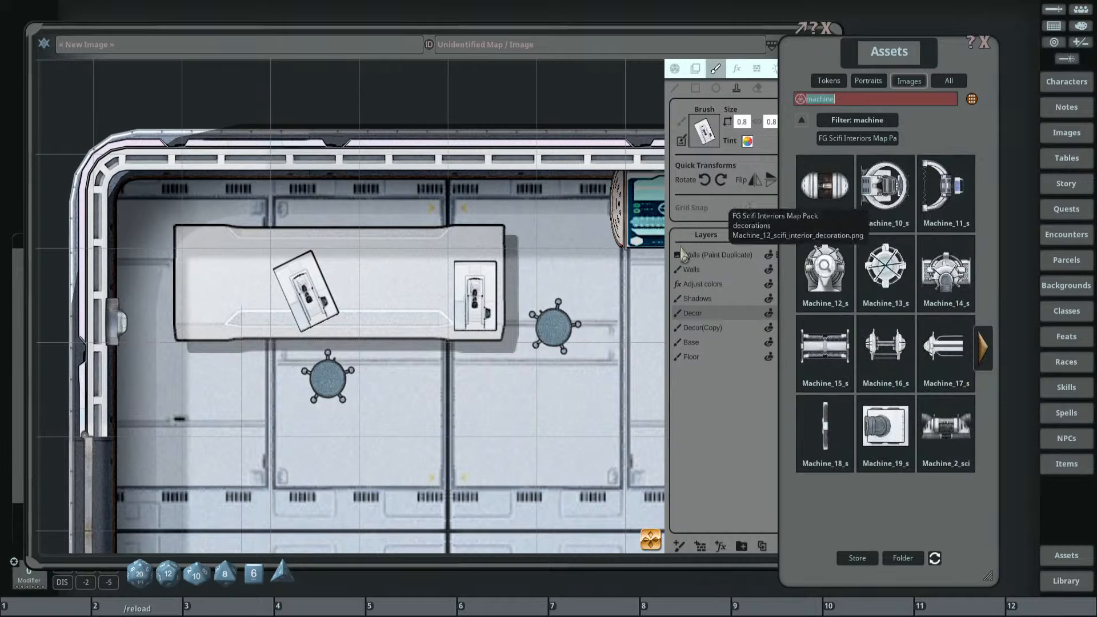
scroll(577, 263, "down", 2)
left_click(983, 351)
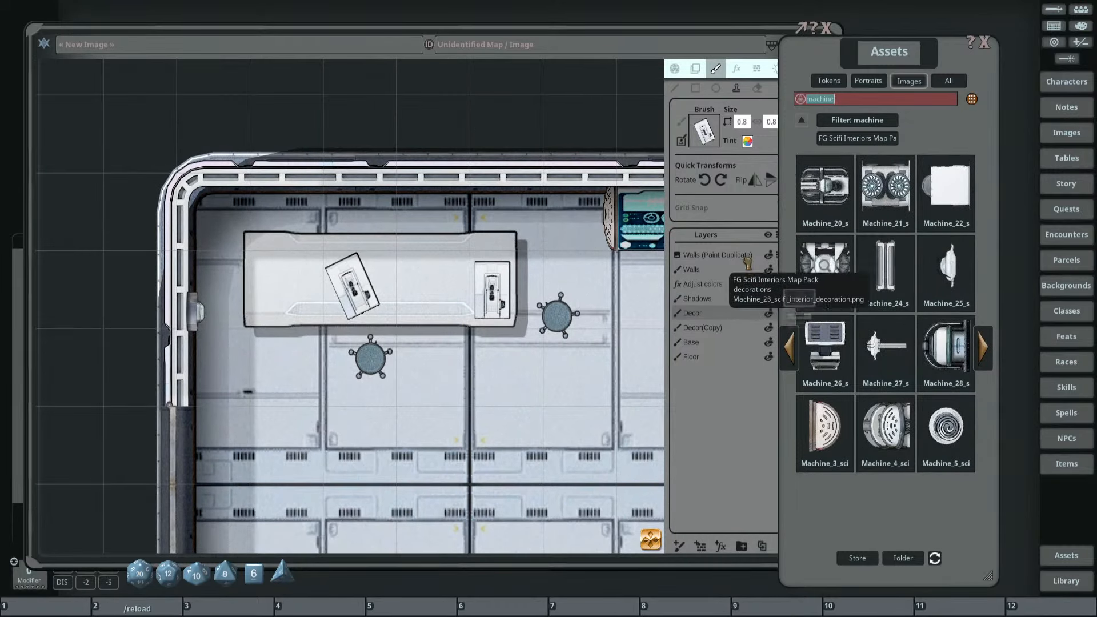
Load Machine_26 as the stamp, scale it to 0.5 and place it at the northwest table's south edge beside the east microscope.
left_click(824, 343)
key("ctrl")
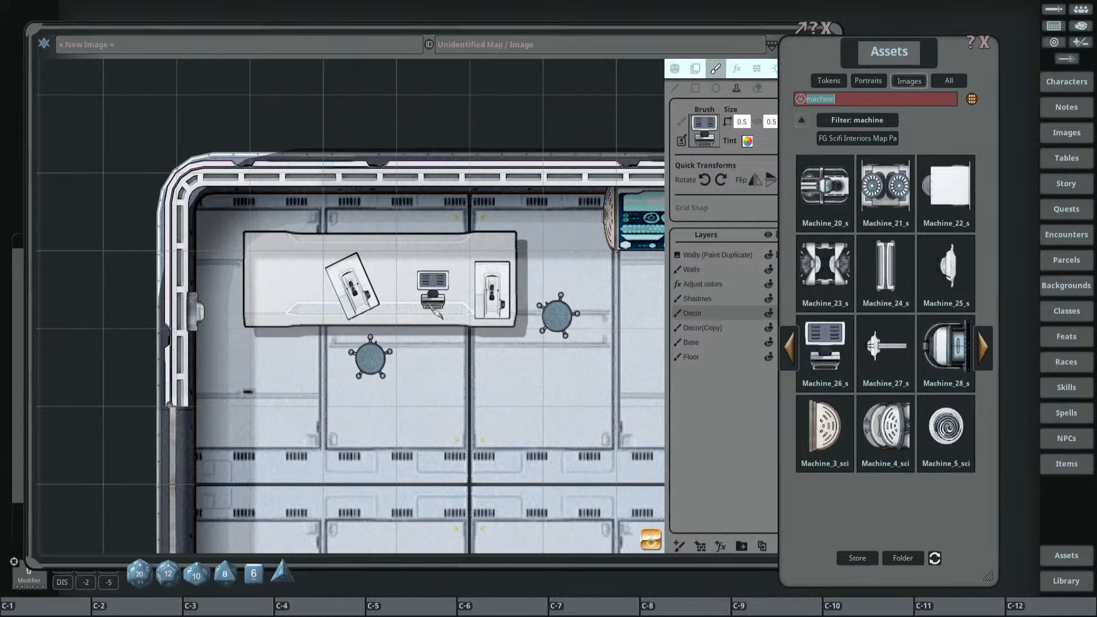
left_click(463, 330)
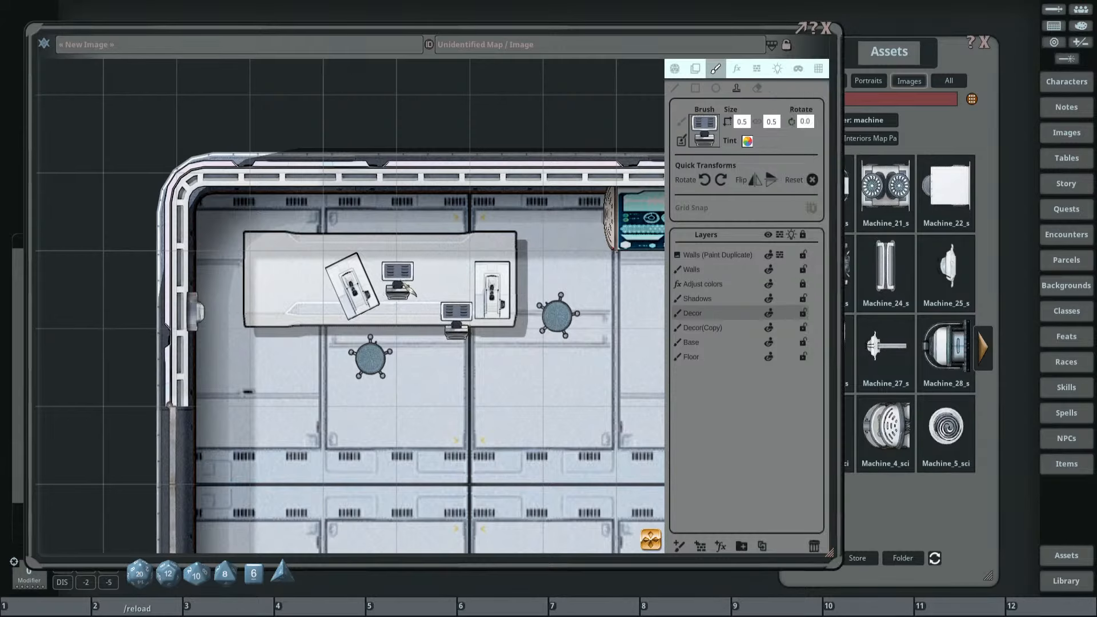
Browse the remaining machine images, load the spiral Machine_5 as the stamp and scale it to 0.5.
left_click_drag(916, 57, 923, 54)
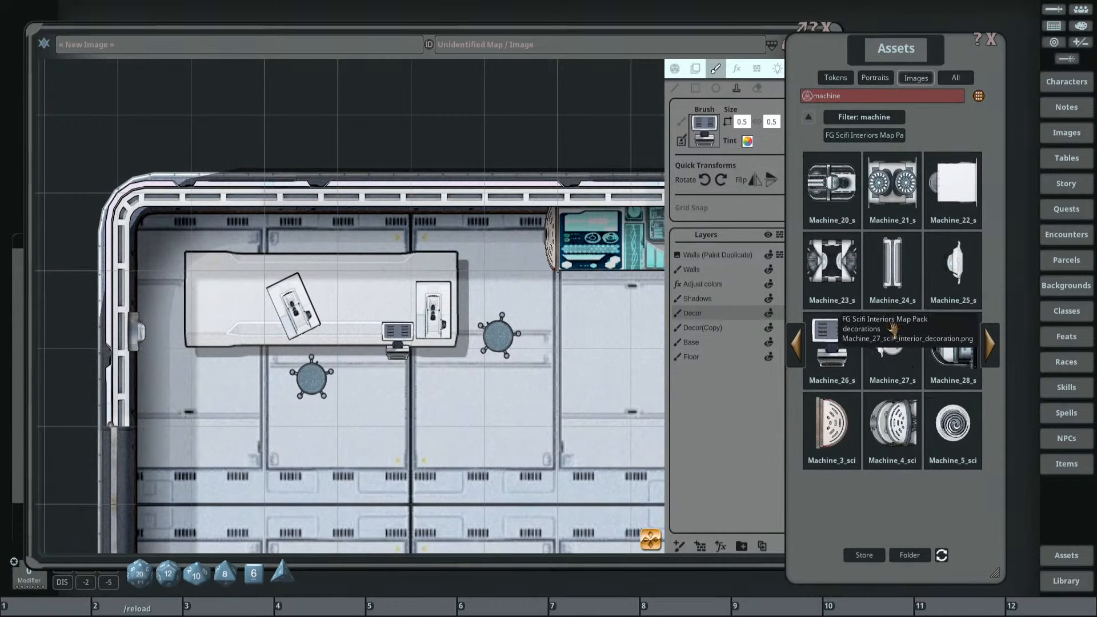
left_click(997, 352)
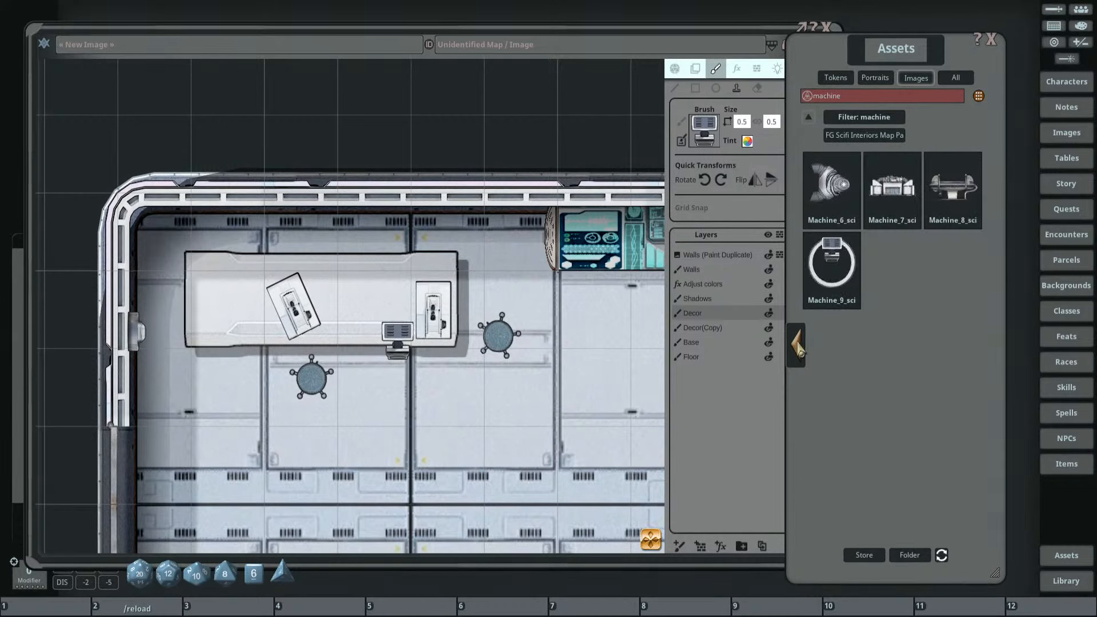
left_click(796, 346)
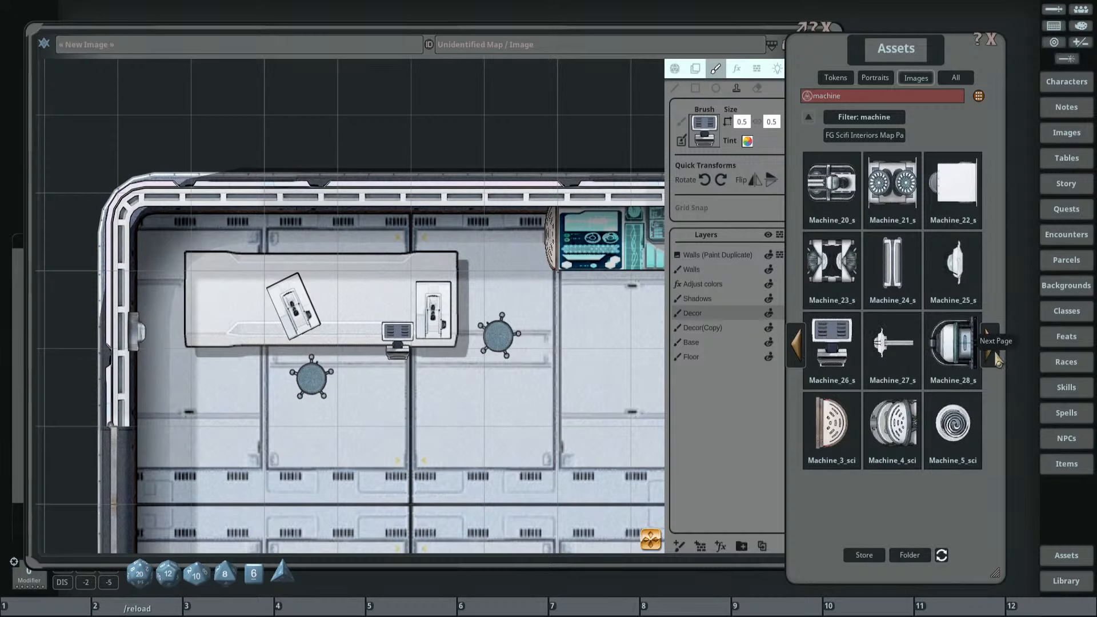
left_click_drag(954, 432, 704, 134)
left_click(407, 257)
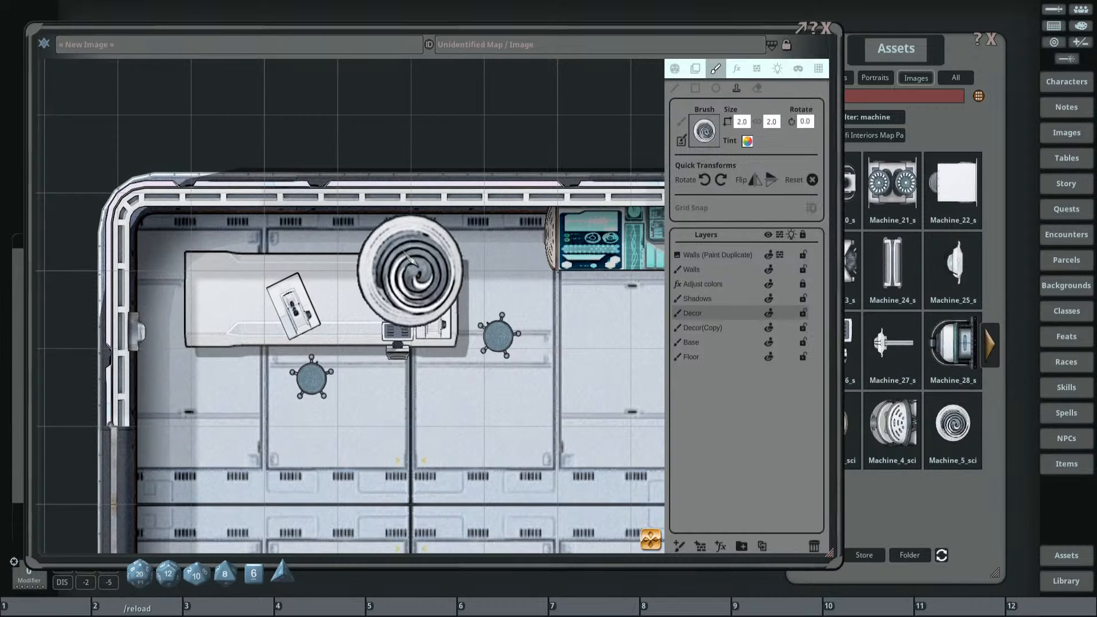
left_click_drag(407, 254, 357, 171)
scroll(392, 223, "down", 3)
left_click_drag(451, 308, 415, 164)
scroll(446, 193, "down", 3)
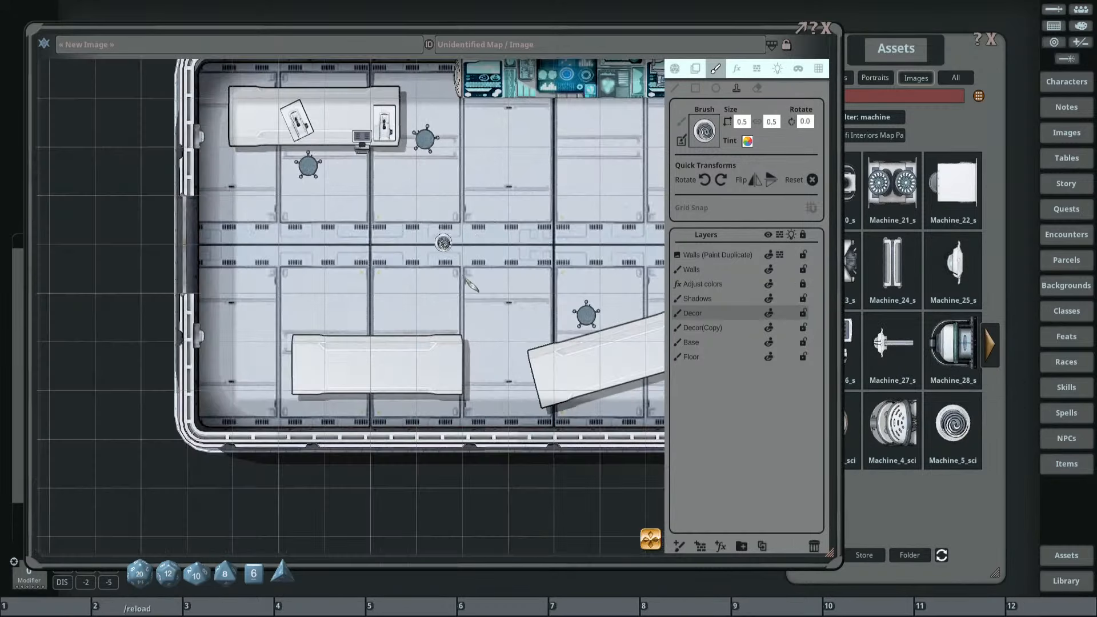
Rotate the spiral machine to 265 degrees and stamp it on the northwest table, just east of the tilted microscope.
left_click_drag(466, 279, 565, 403)
scroll(437, 221, "up", 3)
scroll(432, 253, "down", 3)
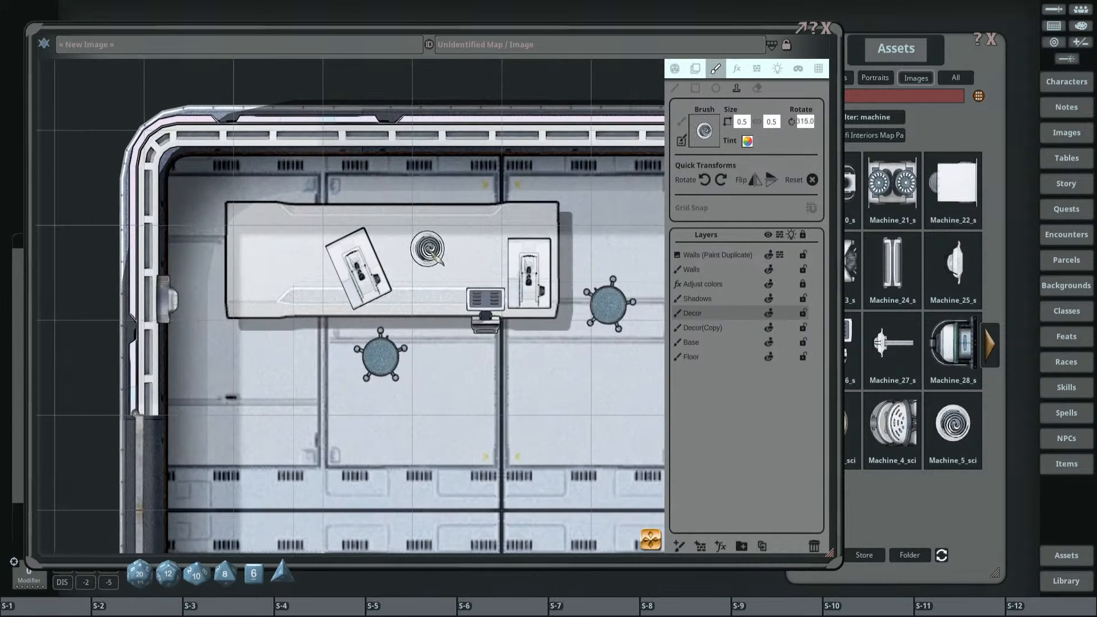
scroll(430, 252, "down", 10)
left_click(417, 241)
scroll(651, 265, "up", 1)
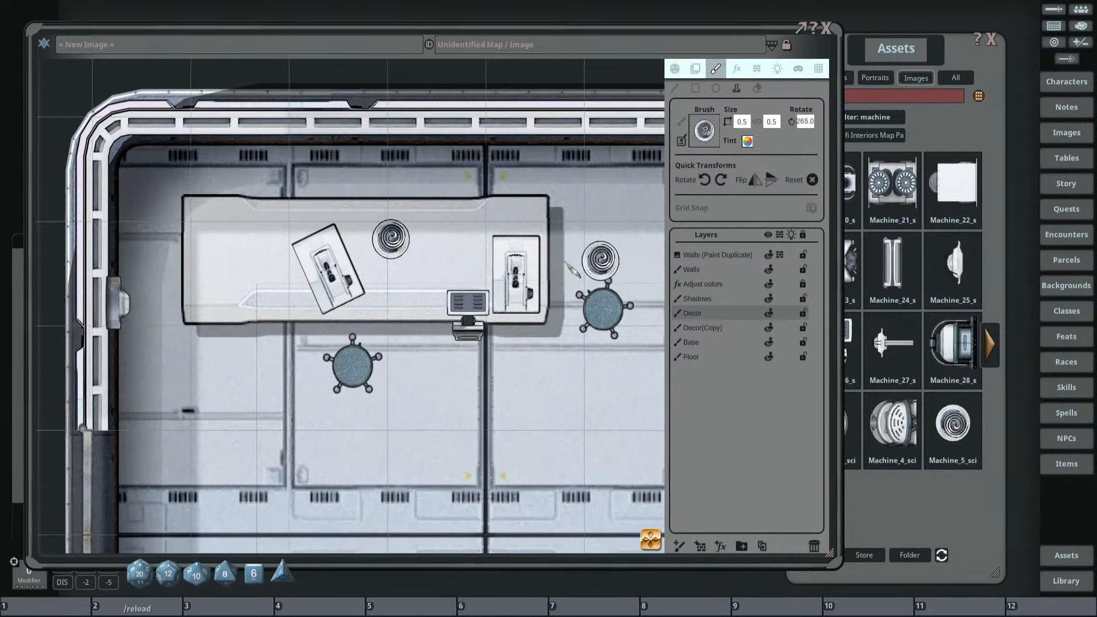
Load Machine_25 at size 0.3 by 0.5, rotate it to 90 degrees and stamp it against the small console's north side.
left_click_drag(564, 262, 508, 259)
left_click(893, 46)
mouse_move(889, 215)
left_mouse_down()
mouse_move(773, 122)
mouse_move(704, 130)
left_mouse_up()
scroll(378, 254, "down", 2)
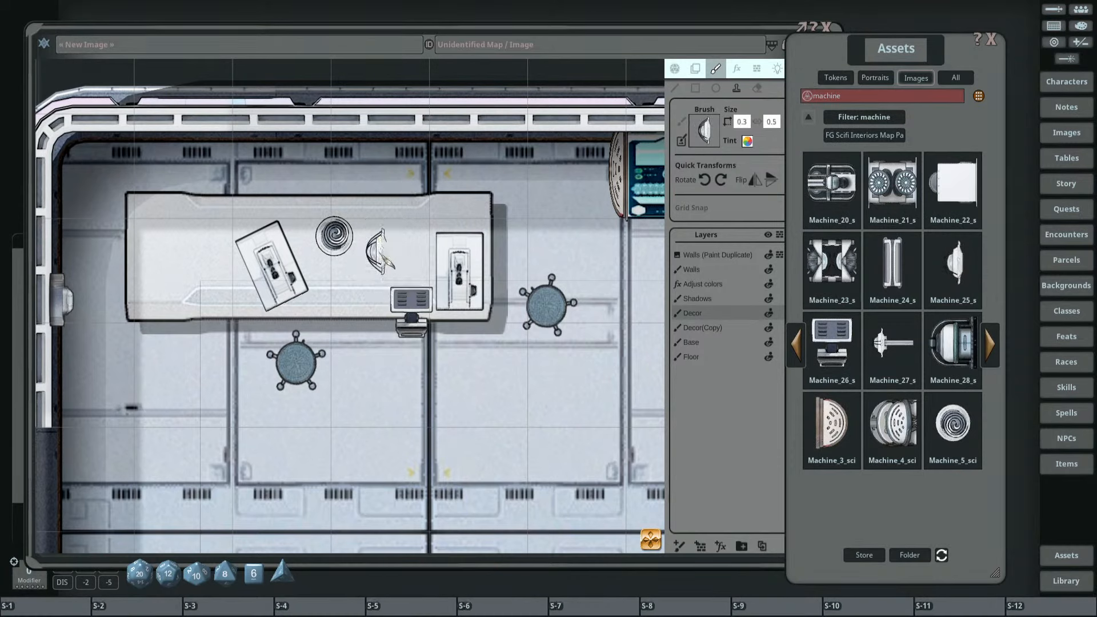
scroll(380, 251, "down", 12)
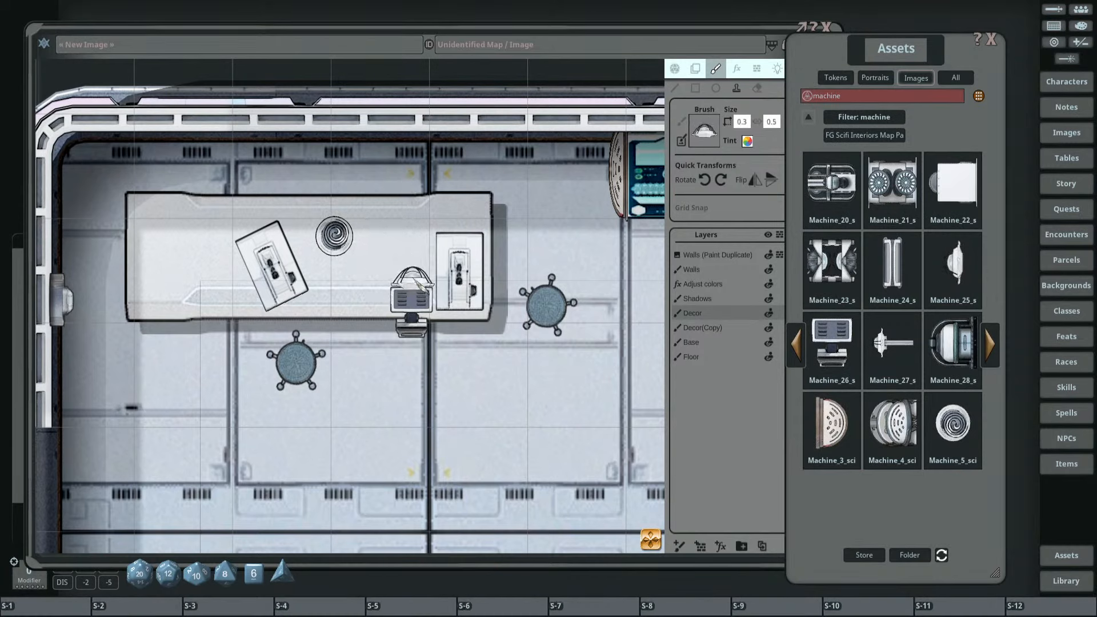
left_click(412, 278, "shift")
left_click_drag(490, 232, 475, 266)
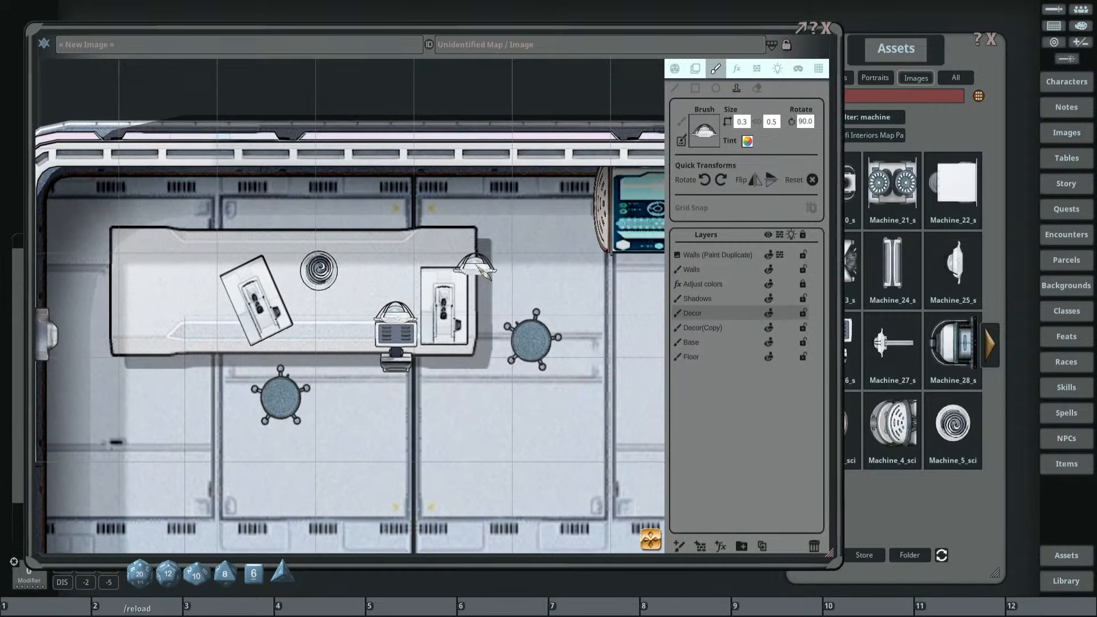
Open the FG Scifi Interiors map pack's brushes folder and load the Pipes brush, scaled to 0.2 by 1.5.
left_click(898, 47)
left_click_drag(882, 50, 915, 57)
left_click(879, 120)
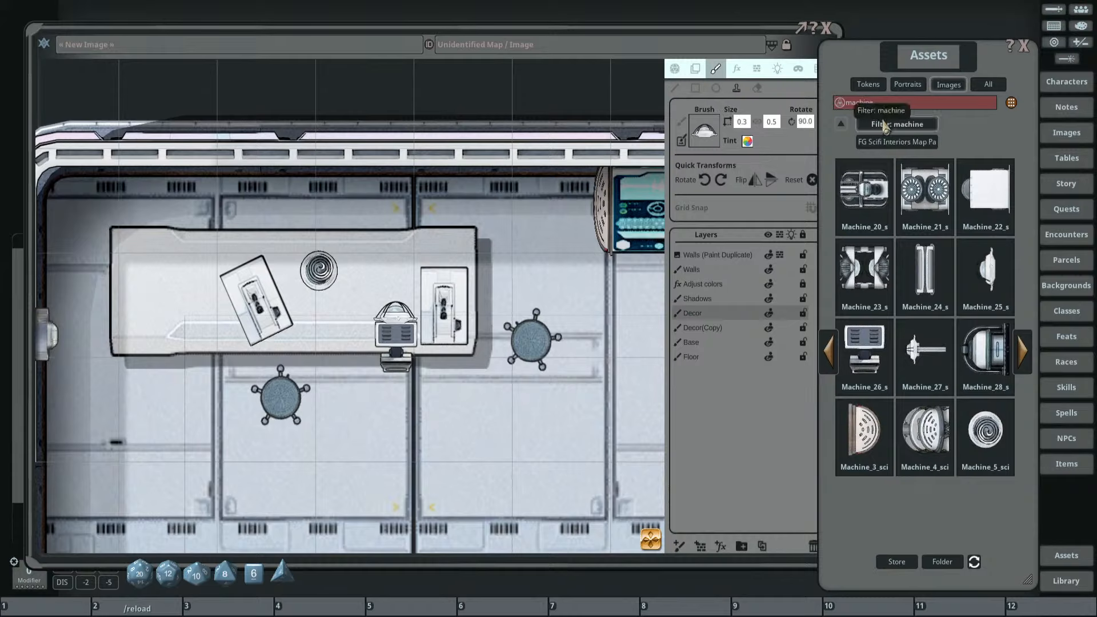
left_click(868, 192)
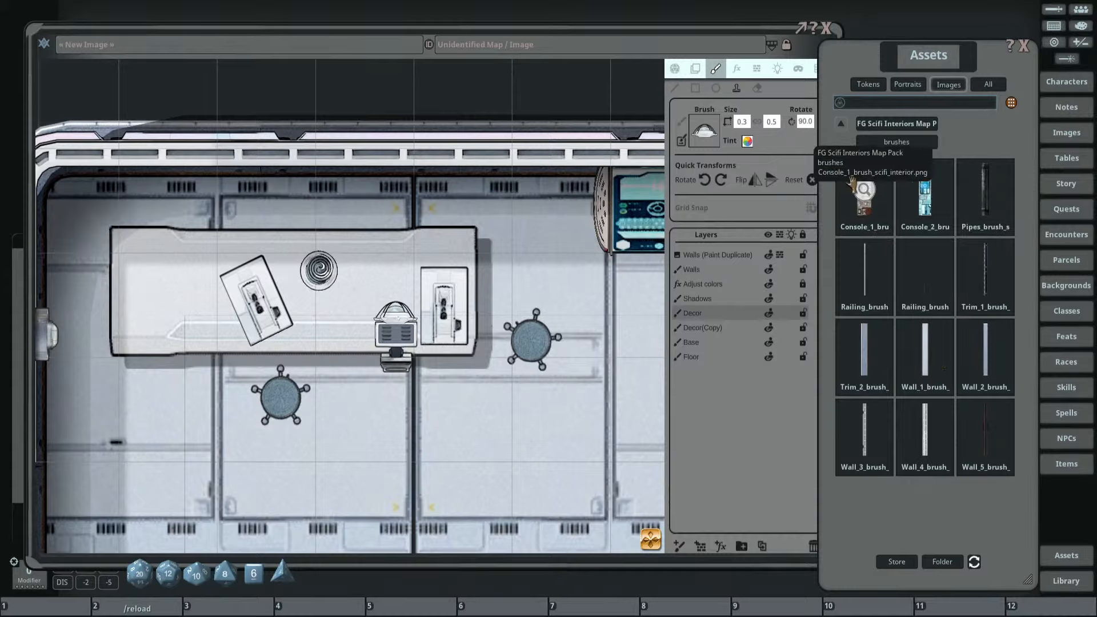
left_click_drag(708, 143, 706, 137)
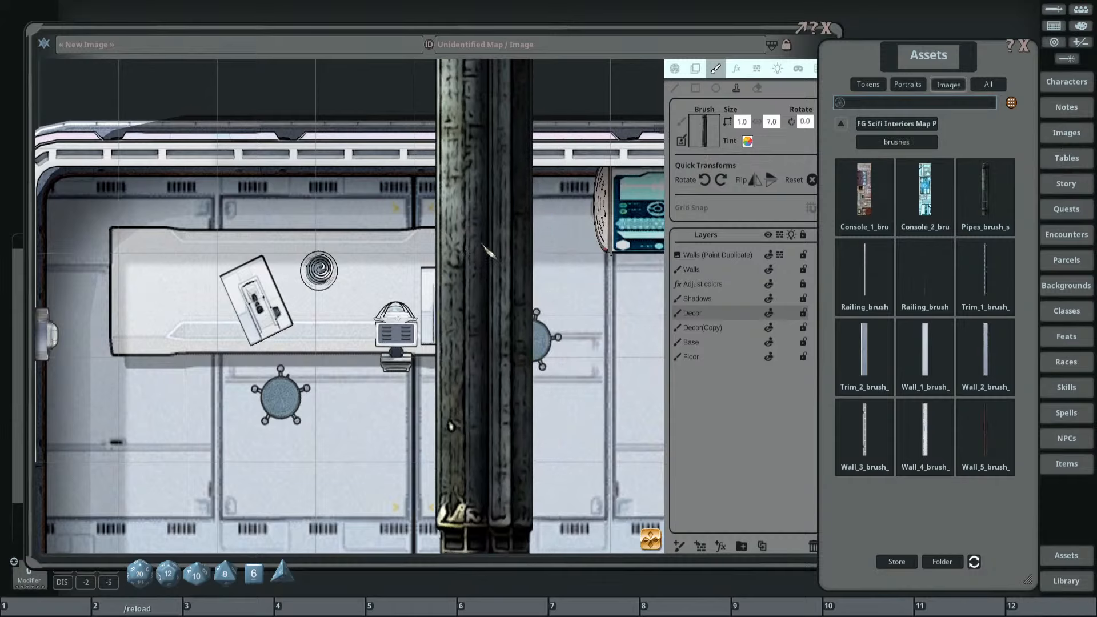
scroll(478, 254, "down", 5)
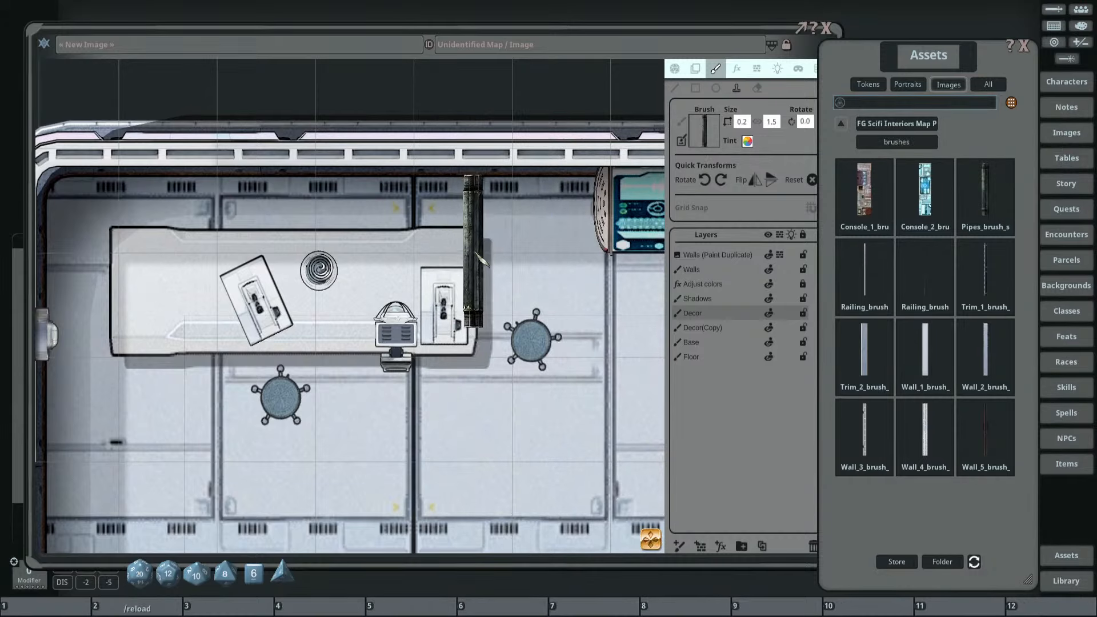
Add a new painting layer directly above Walls and enlarge the pipe brush to 0.3 by 1.8.
left_click(701, 270)
scroll(522, 262, "down", 3)
left_click(681, 547)
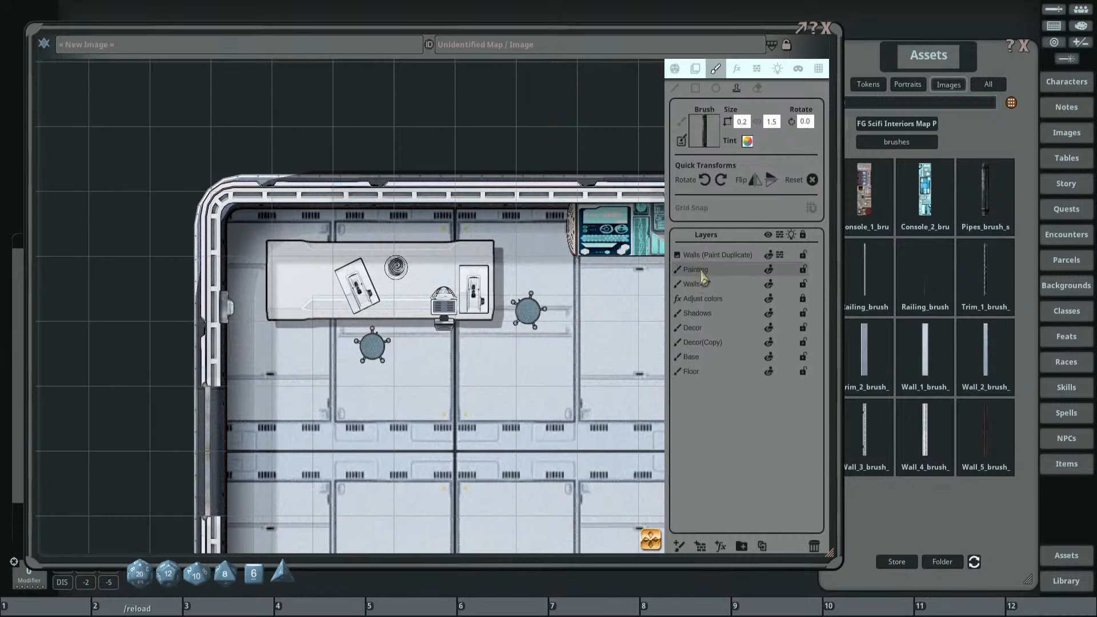
scroll(277, 294, "down", 1)
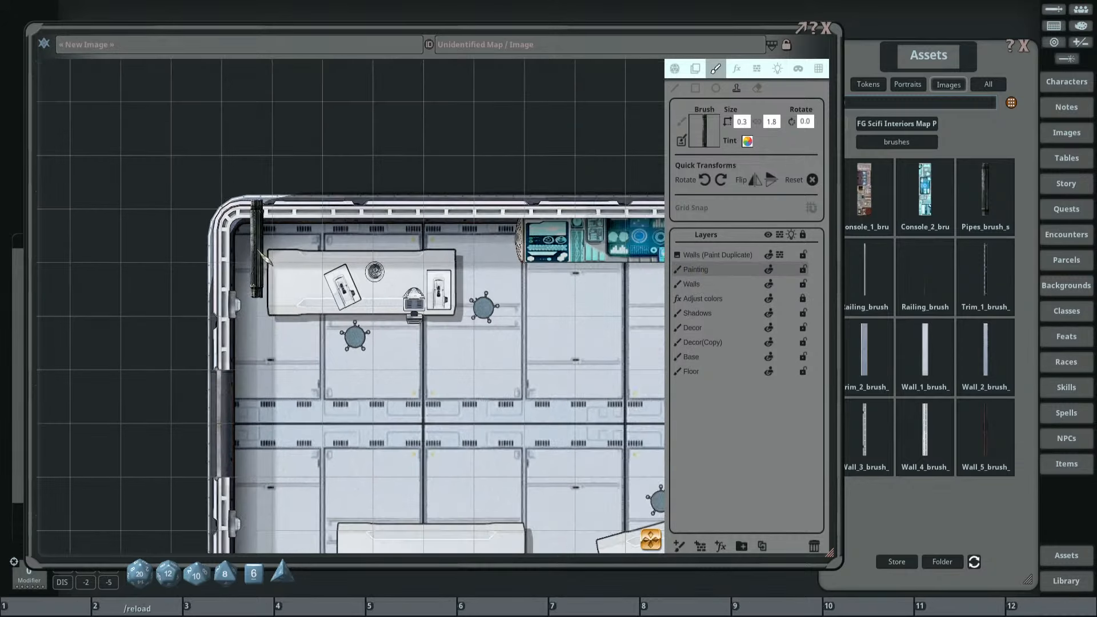
Try to paint a straight pipe run along the white room's north wall, behind the northwest table.
left_click(676, 89)
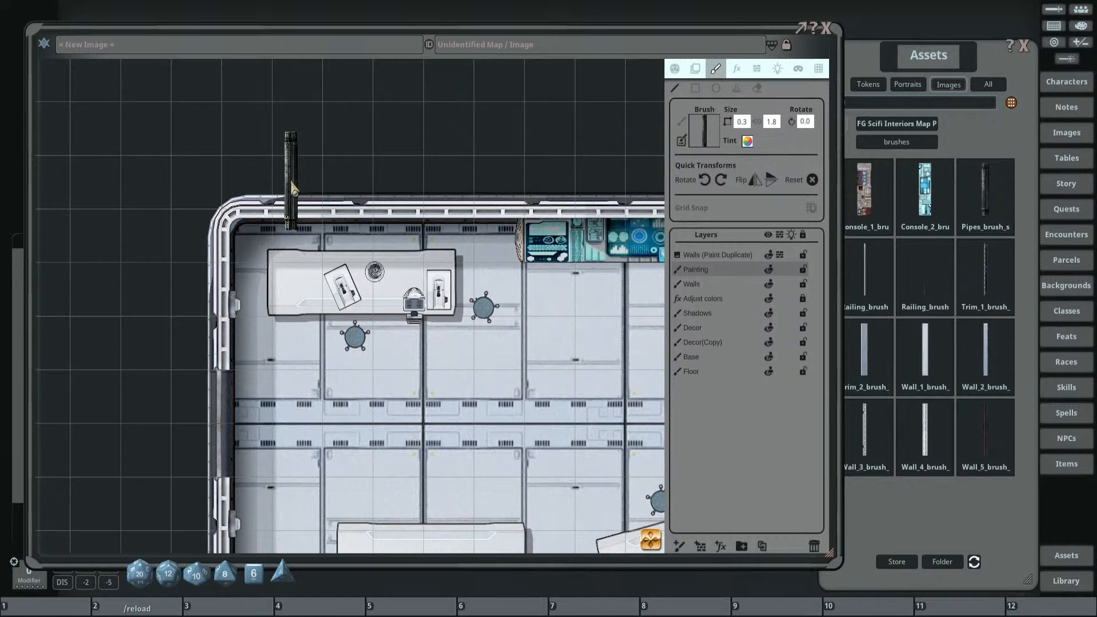
mouse_move(241, 243)
left_mouse_down()
mouse_move(465, 243)
mouse_move(370, 244)
left_mouse_up()
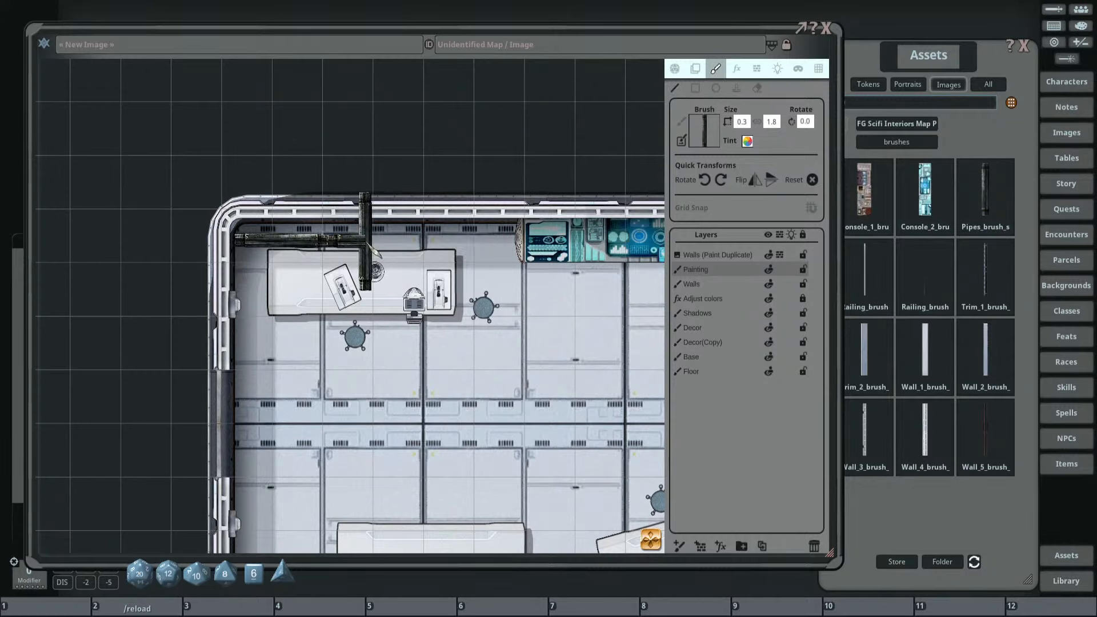
key("ctrl+z")
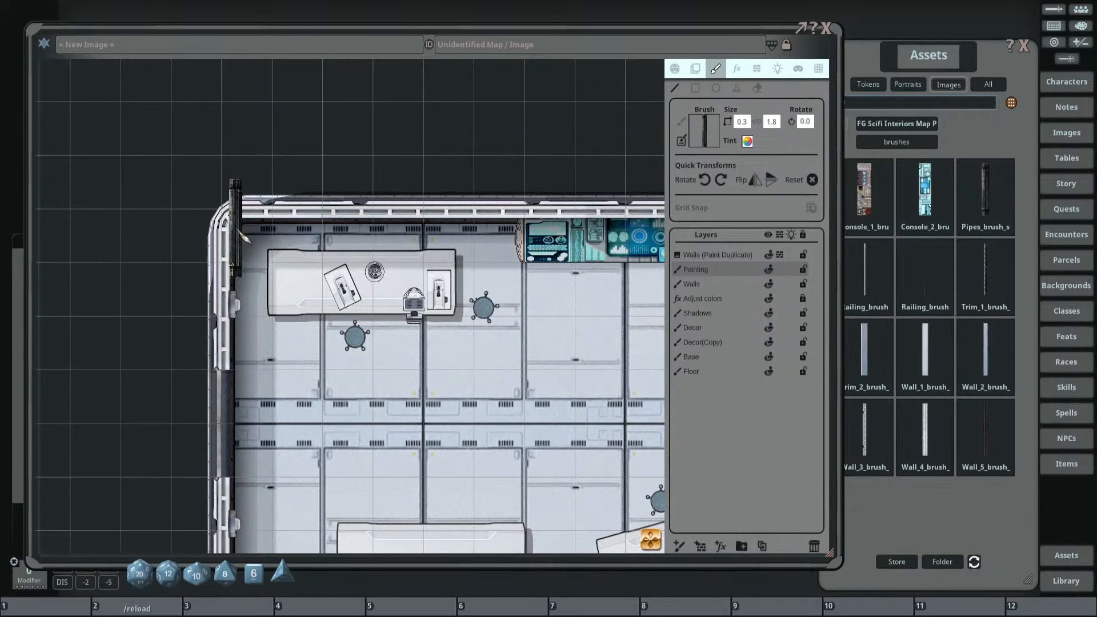
scroll(306, 257, "down", 2)
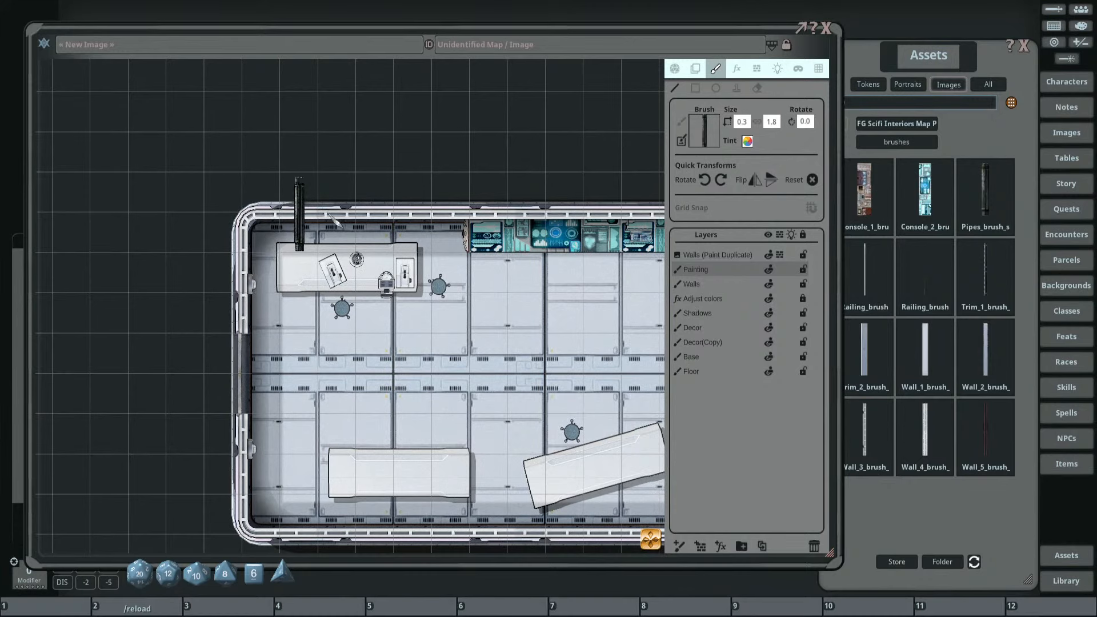
mouse_move(429, 231)
left_mouse_down()
mouse_move(344, 247)
mouse_move(296, 227)
left_mouse_up()
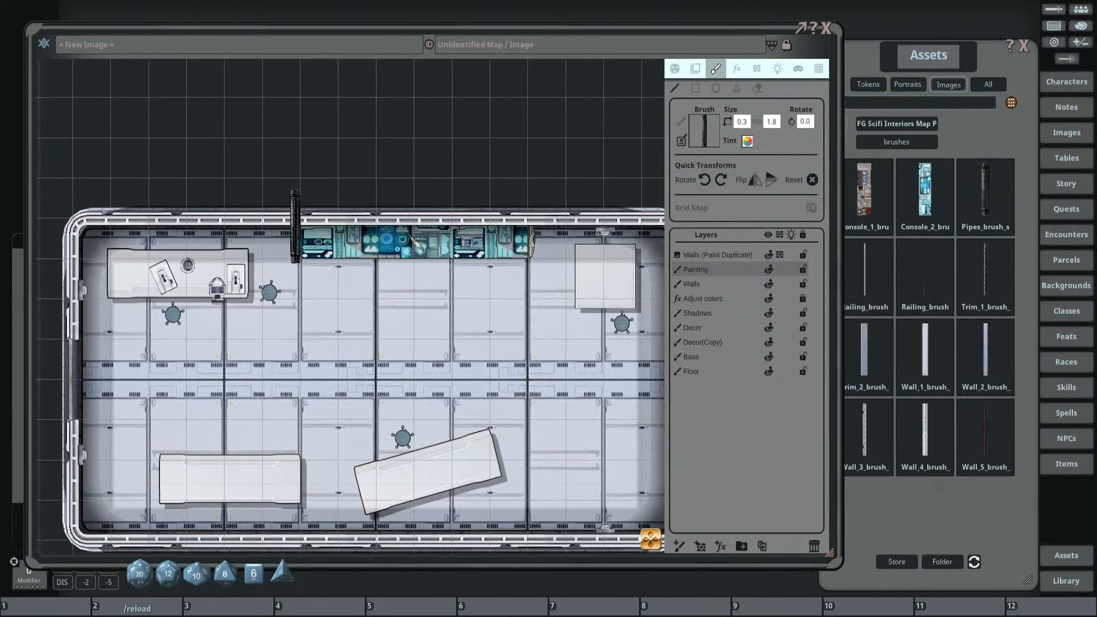
Load the second Railing brush image as the brush and scale it to 0.3 by 1.6.
left_click(946, 57)
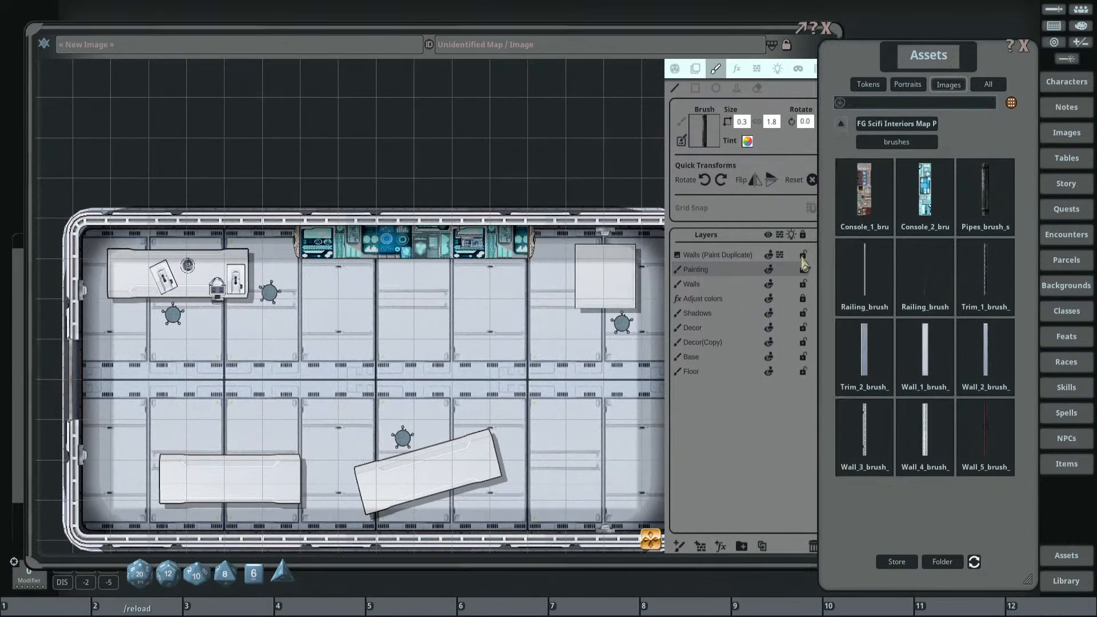
left_click_drag(923, 278, 713, 152)
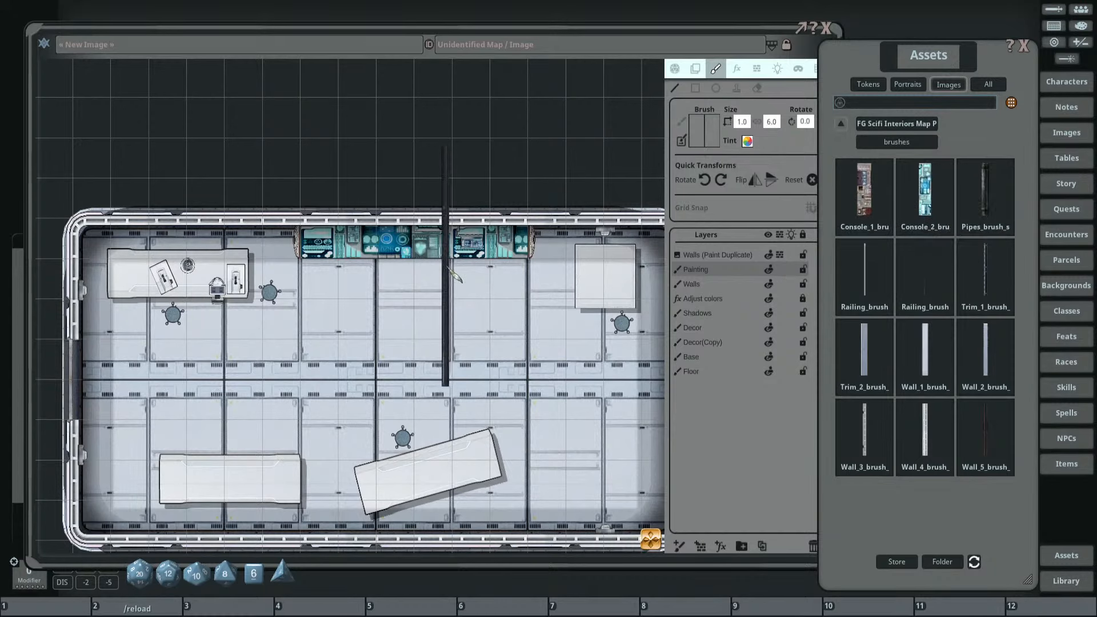
scroll(428, 282, "up", 5)
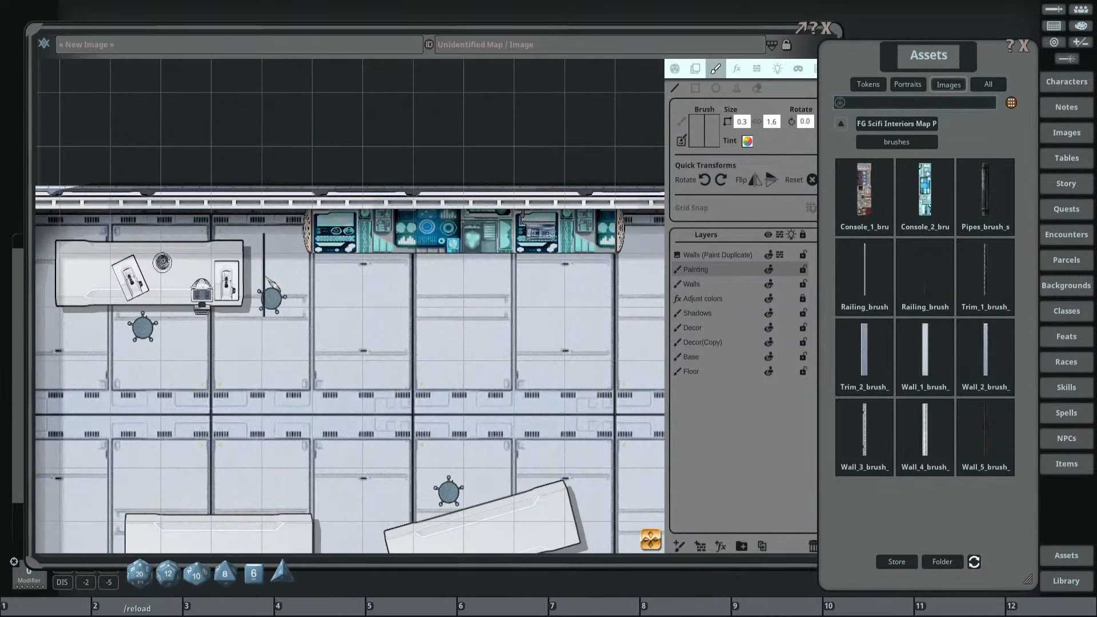
Load the first Railing brush image as the brush and scale it to 0.3 by 0.8.
scroll(416, 278, "up", 4)
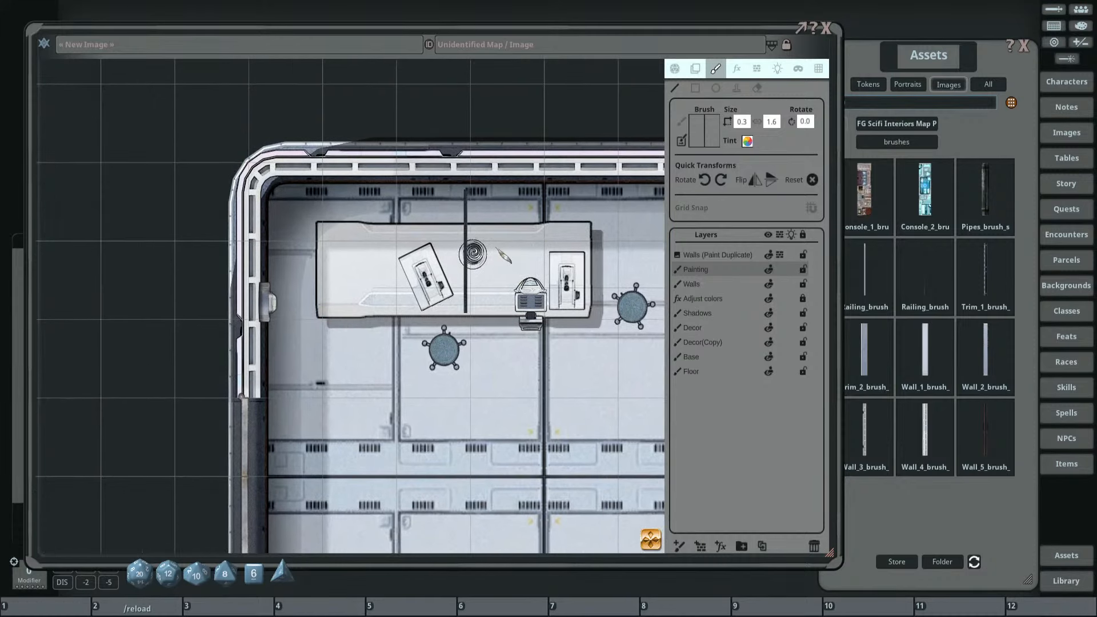
scroll(463, 247, "down", 2, "ctrl")
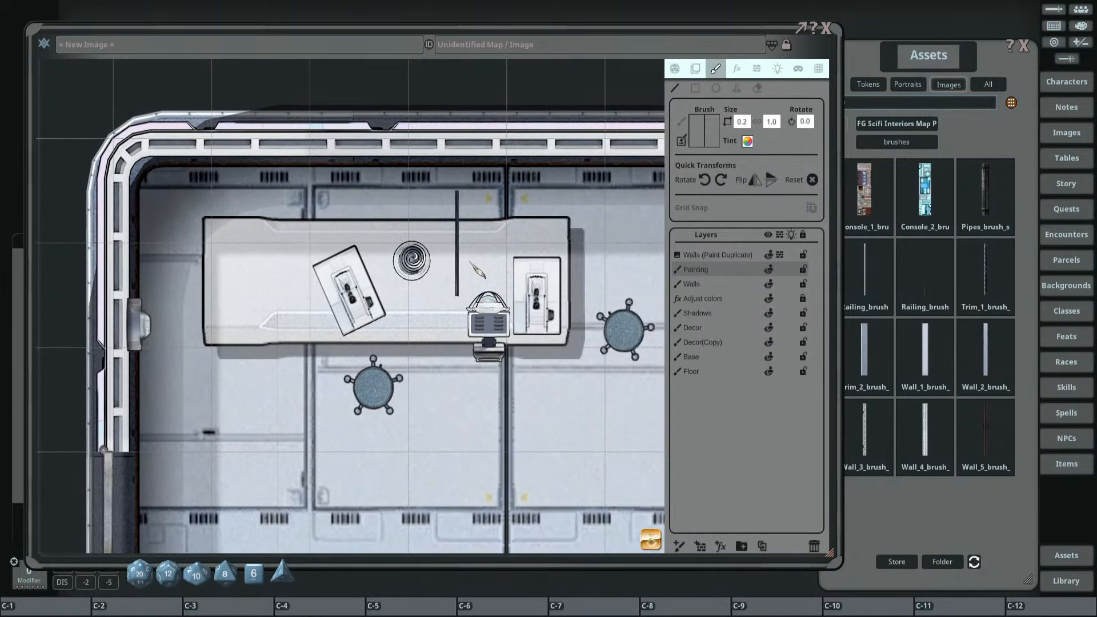
left_click(914, 58)
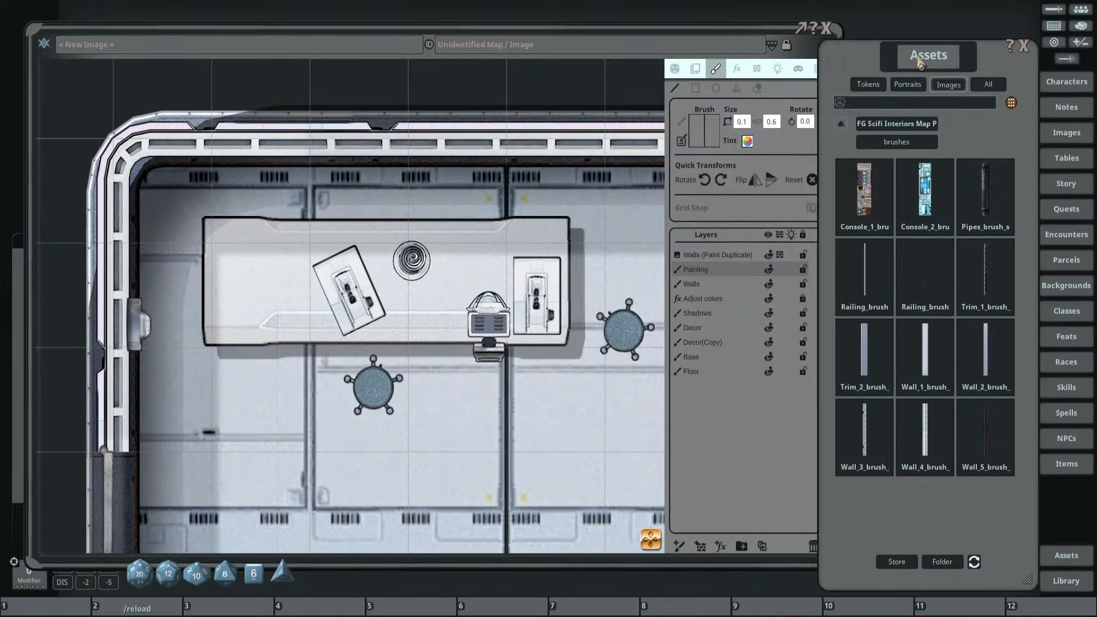
left_click_drag(865, 268, 707, 135)
scroll(485, 285, "down", 3, "ctrl")
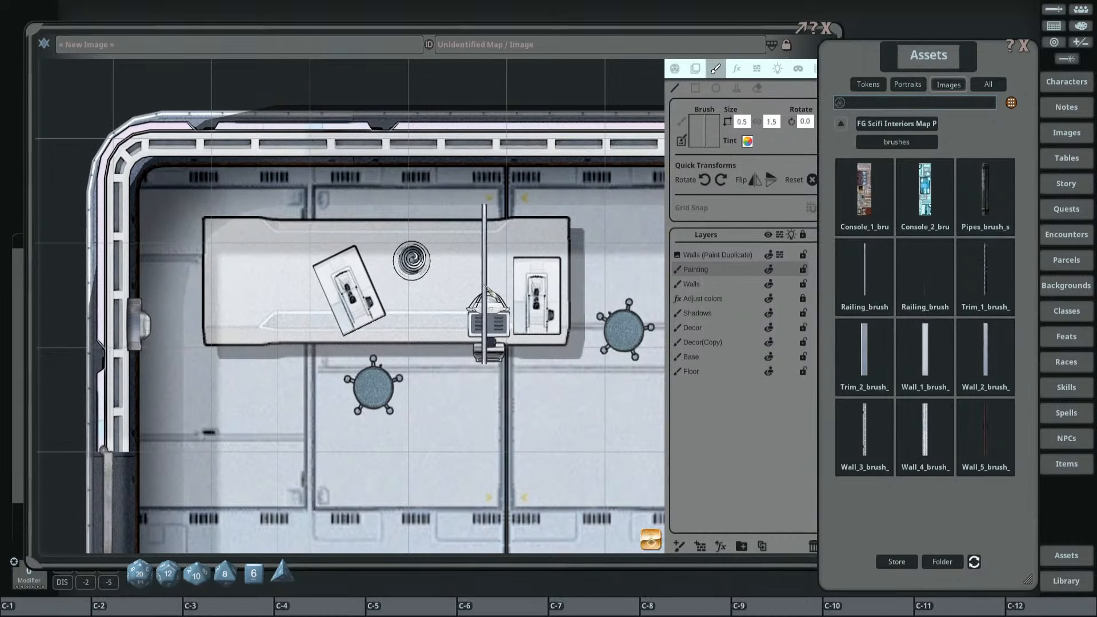
Tint the railing brush dark red, colour FF710000.
left_click(745, 143)
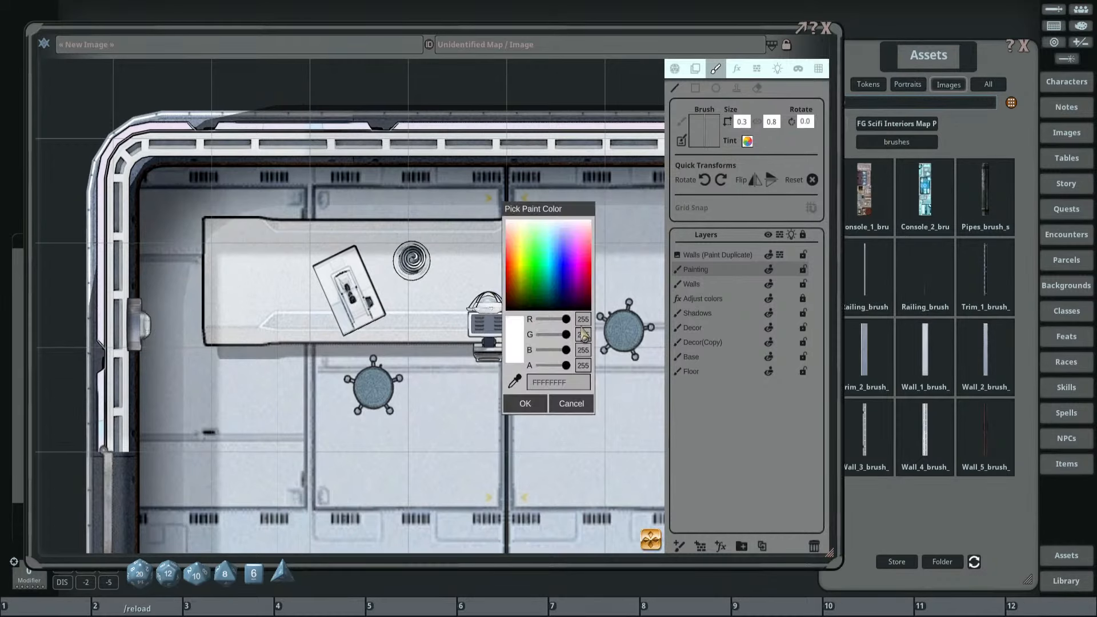
left_click_drag(566, 335, 439, 345)
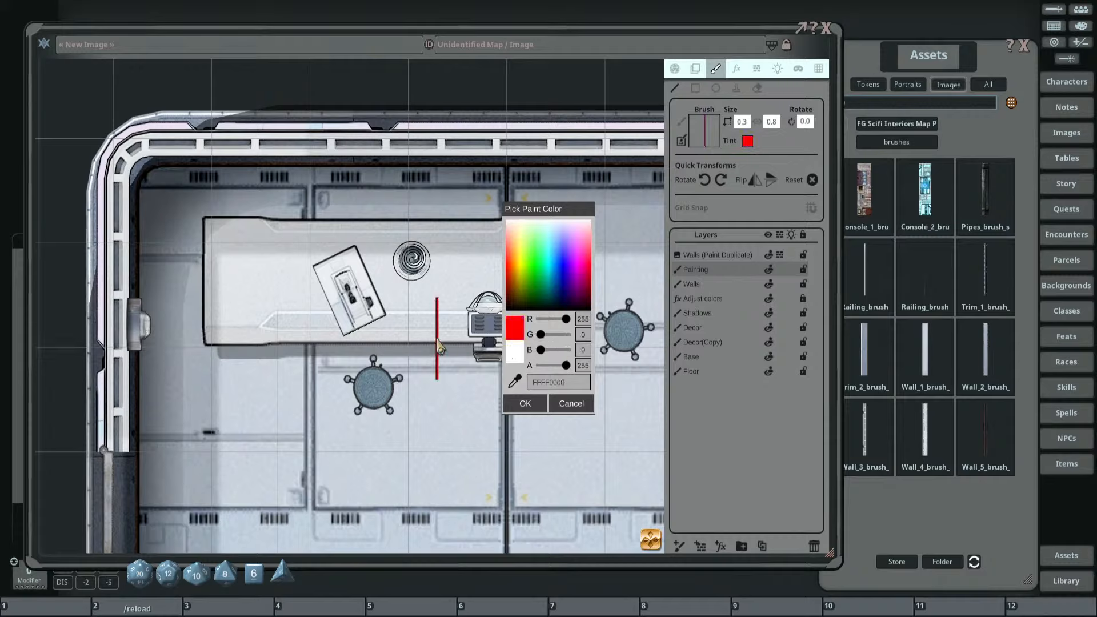
left_click_drag(568, 327, 552, 324)
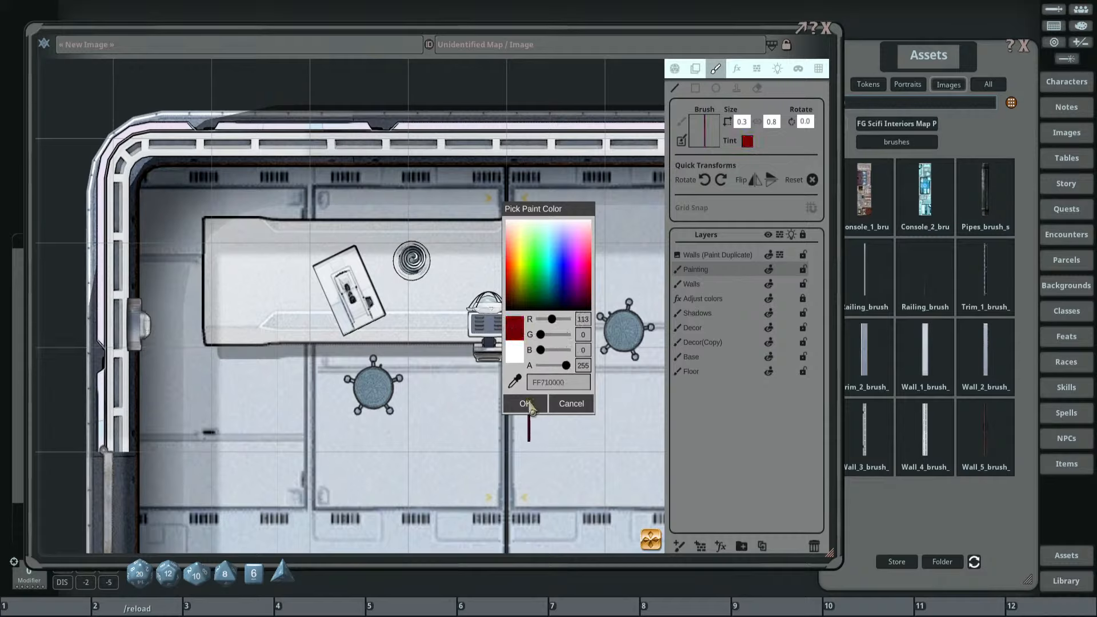
left_click(528, 402)
On the Decor layer, paint two thin dark red wires between the domed machine and the spiral device, shrinking the brush from 0.2 by 0.5.
scroll(472, 316, "down", 2)
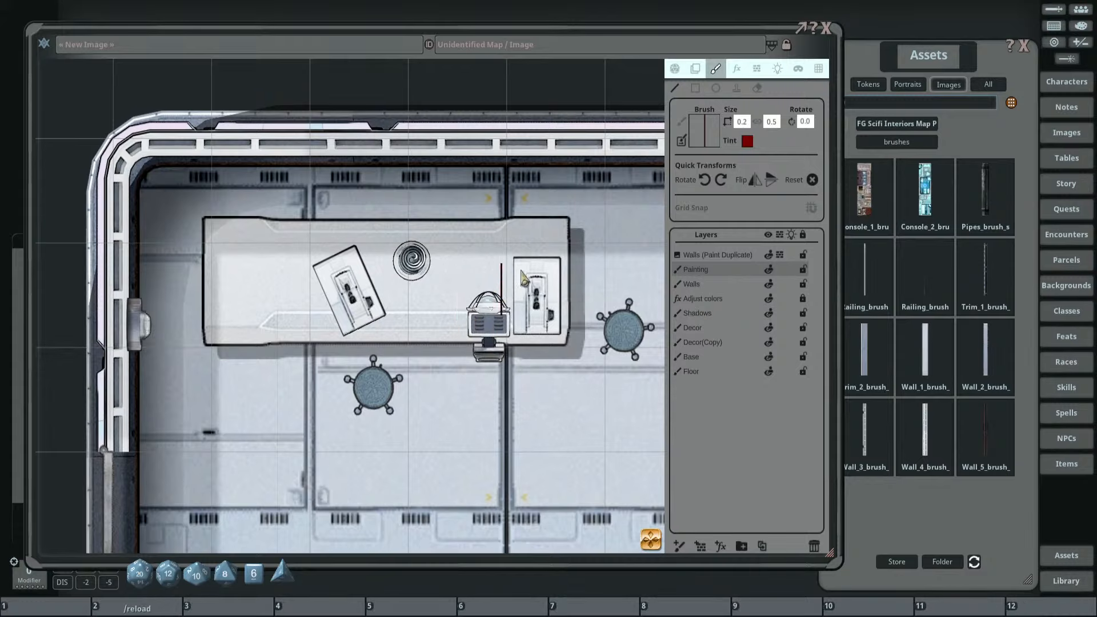
scroll(497, 285, "up", 3)
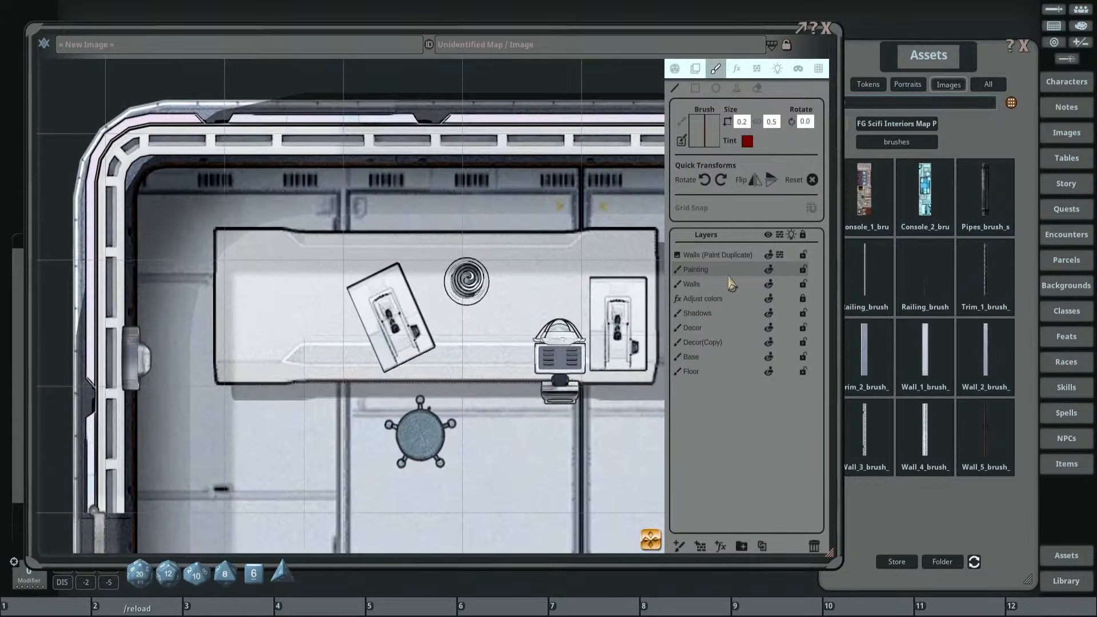
left_click(701, 329)
scroll(503, 314, "up", 3)
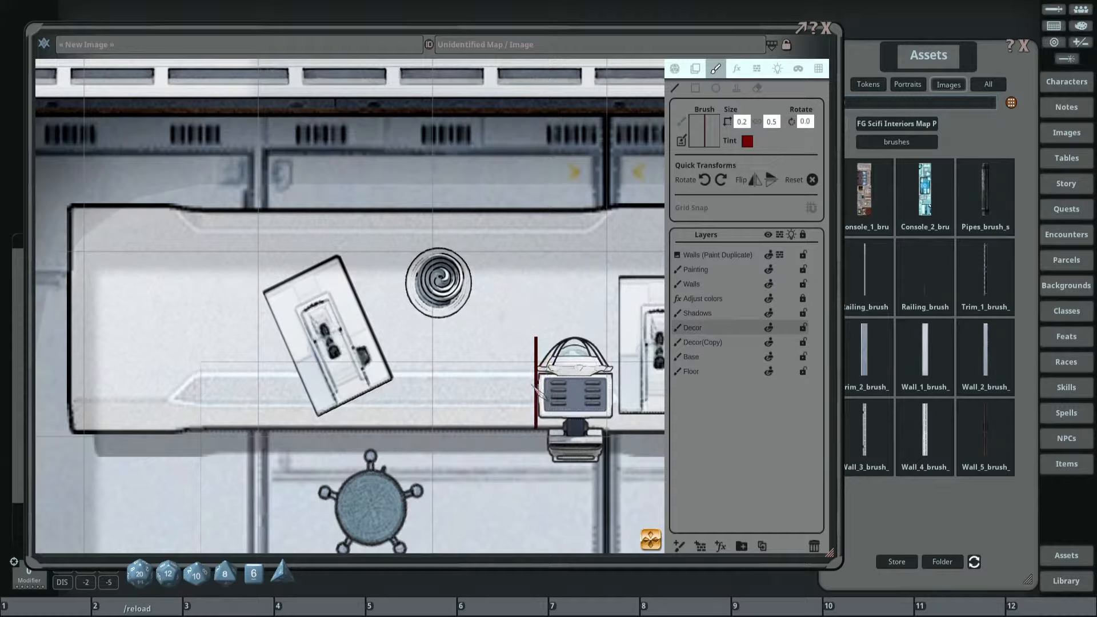
mouse_move(537, 381)
left_mouse_down()
mouse_move(509, 366)
mouse_move(506, 334)
mouse_move(470, 294)
left_mouse_up()
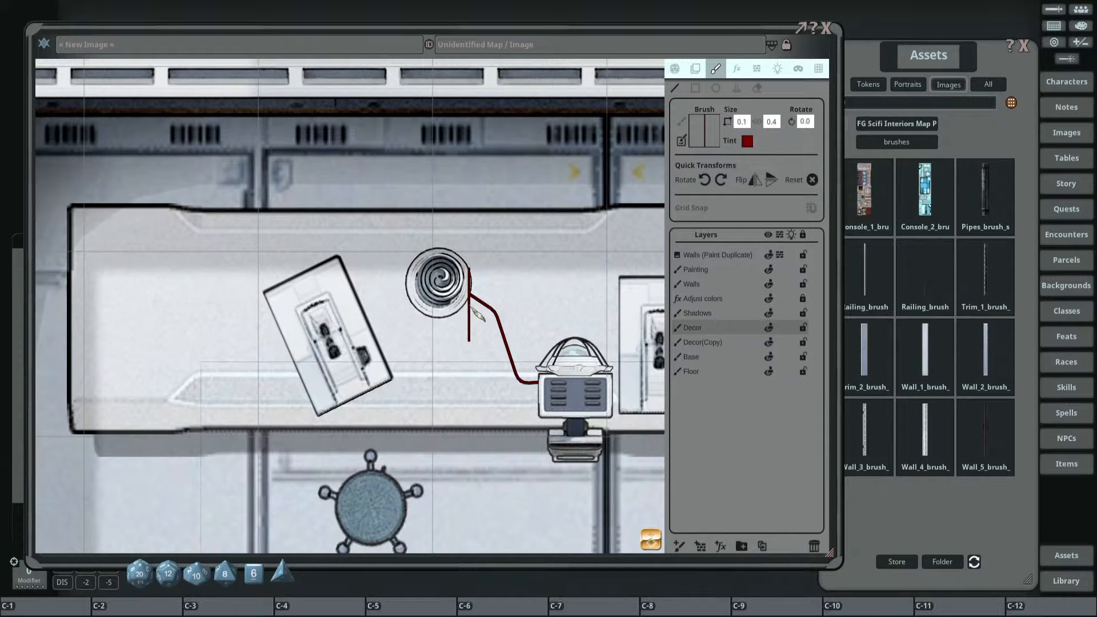
scroll(478, 315, "down", 1)
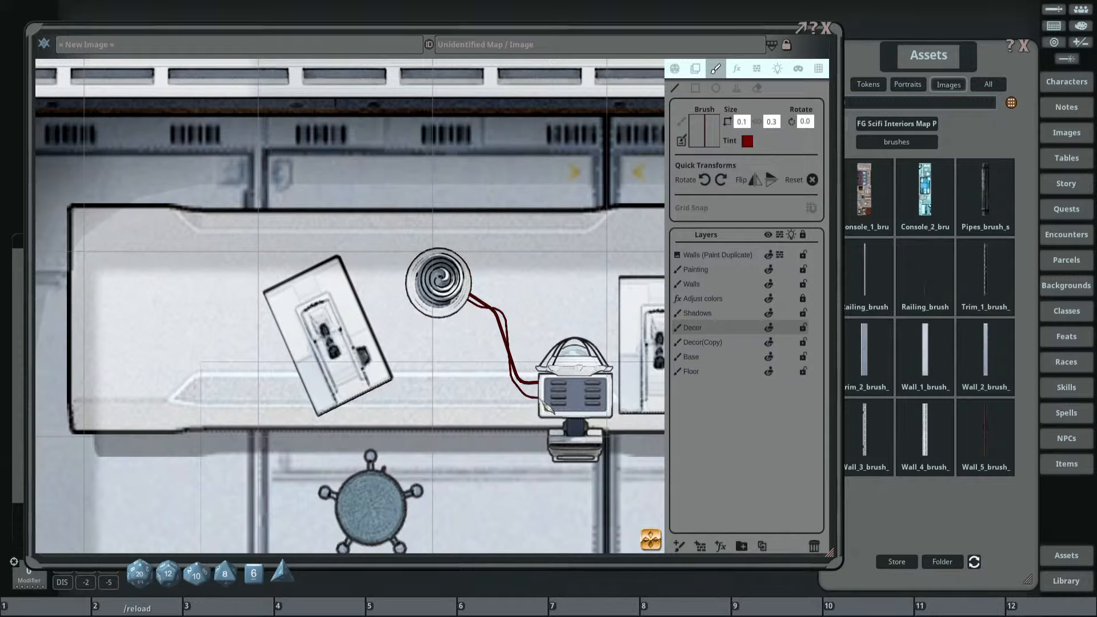
Tint the brush muted green and paint a third wire from the spiral device to the domed machine.
scroll(502, 365, "down", 3)
scroll(500, 357, "up", 2)
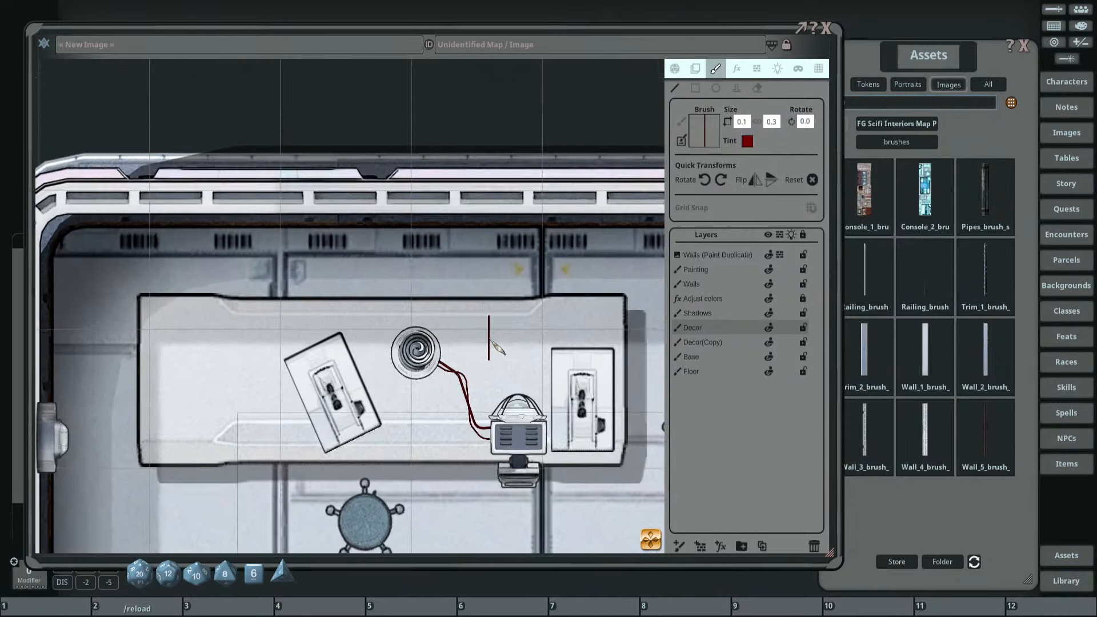
scroll(495, 345, "up", 1)
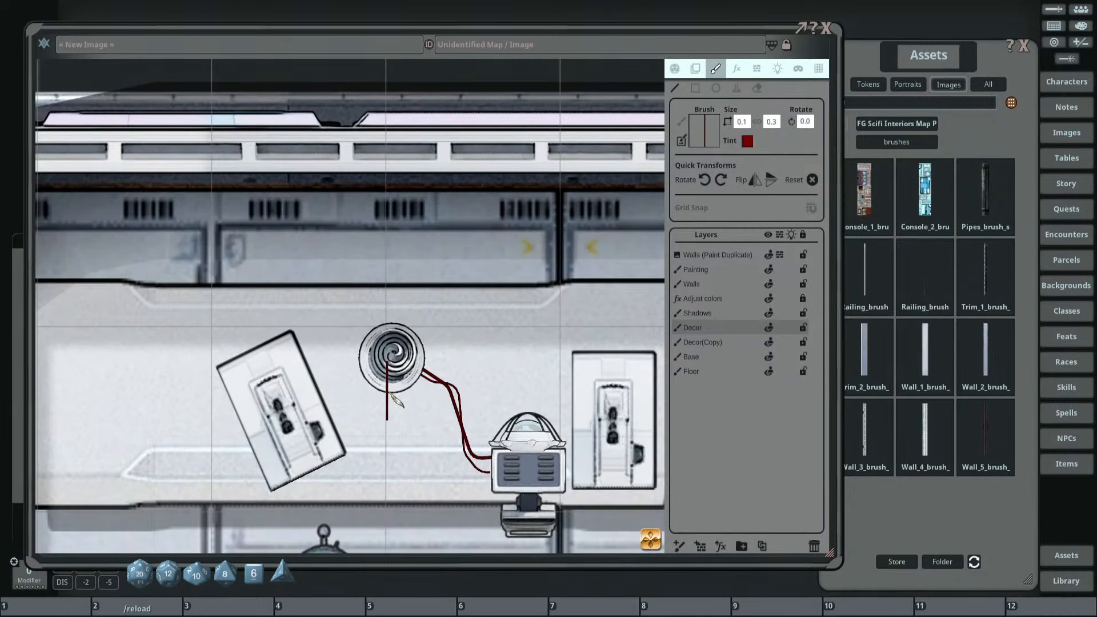
left_click(747, 141)
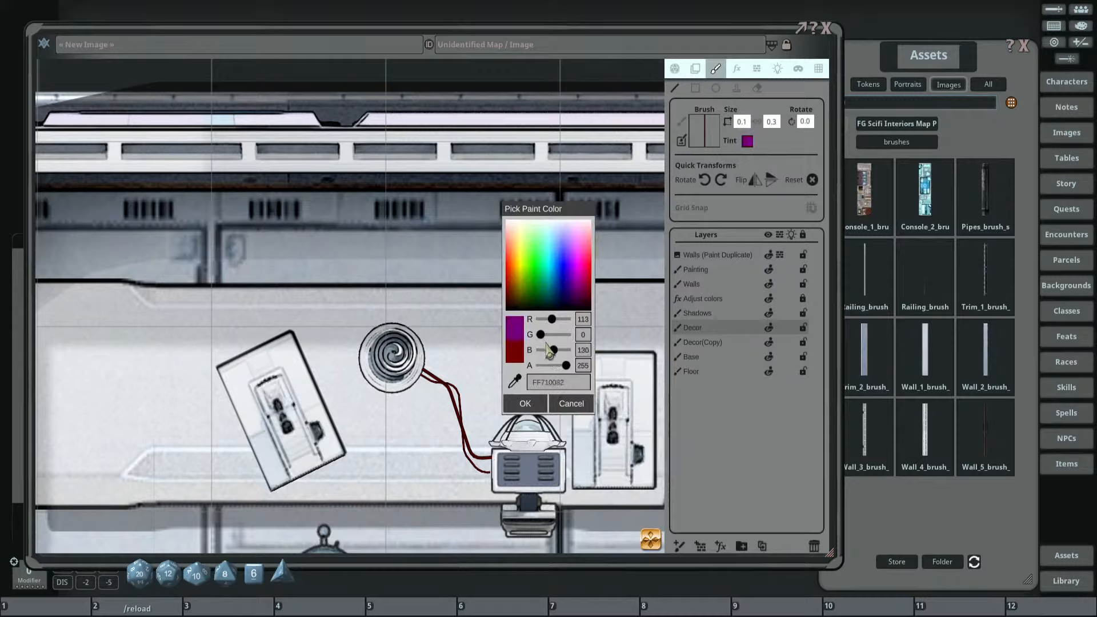
mouse_move(541, 336)
left_mouse_down()
mouse_move(573, 339)
mouse_move(557, 336)
left_mouse_up()
left_click(522, 404)
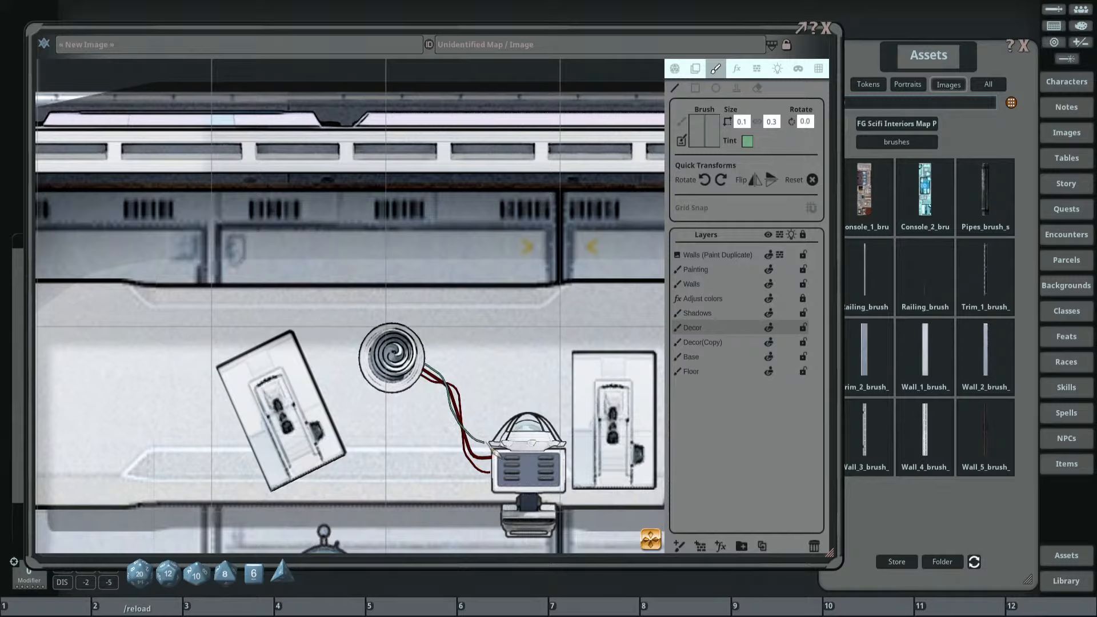
scroll(451, 423, "down", 5)
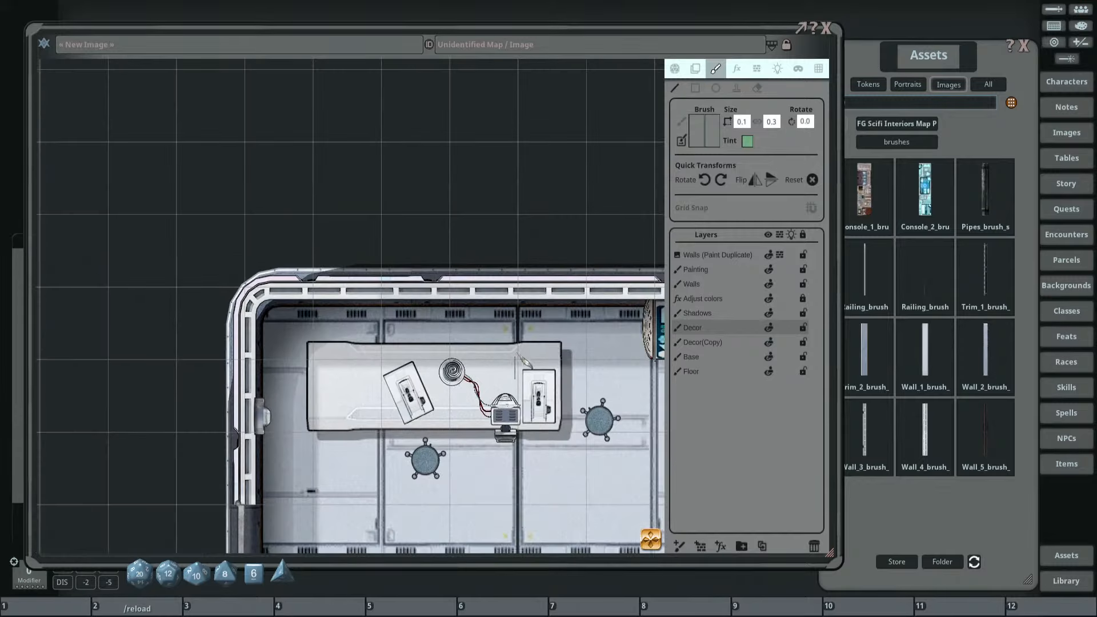
scroll(503, 371, "up", 4)
scroll(491, 342, "up", 1)
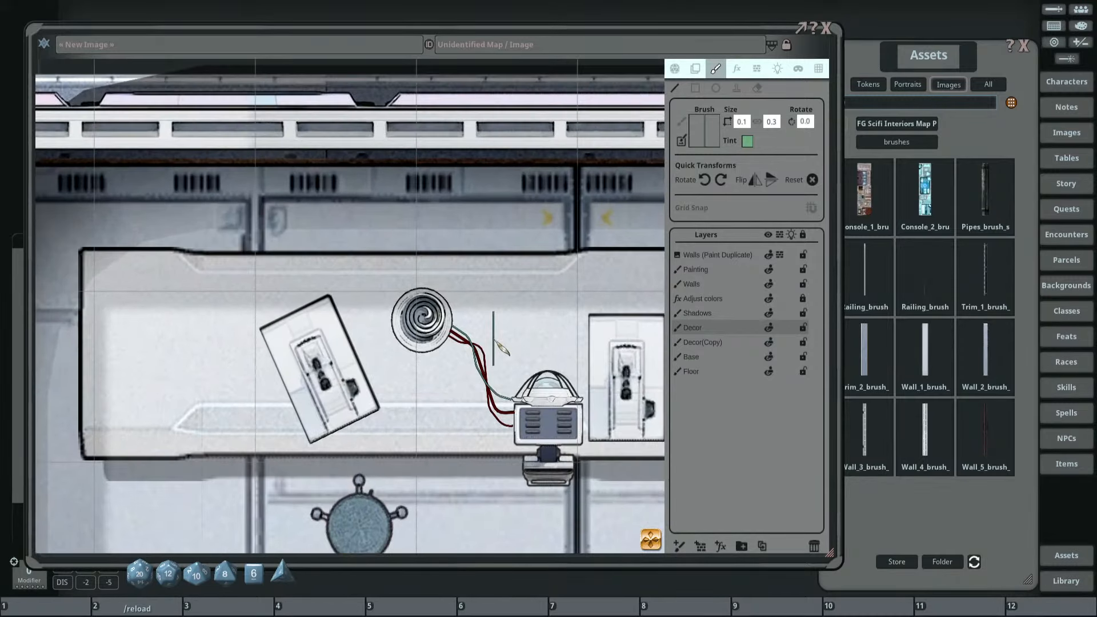
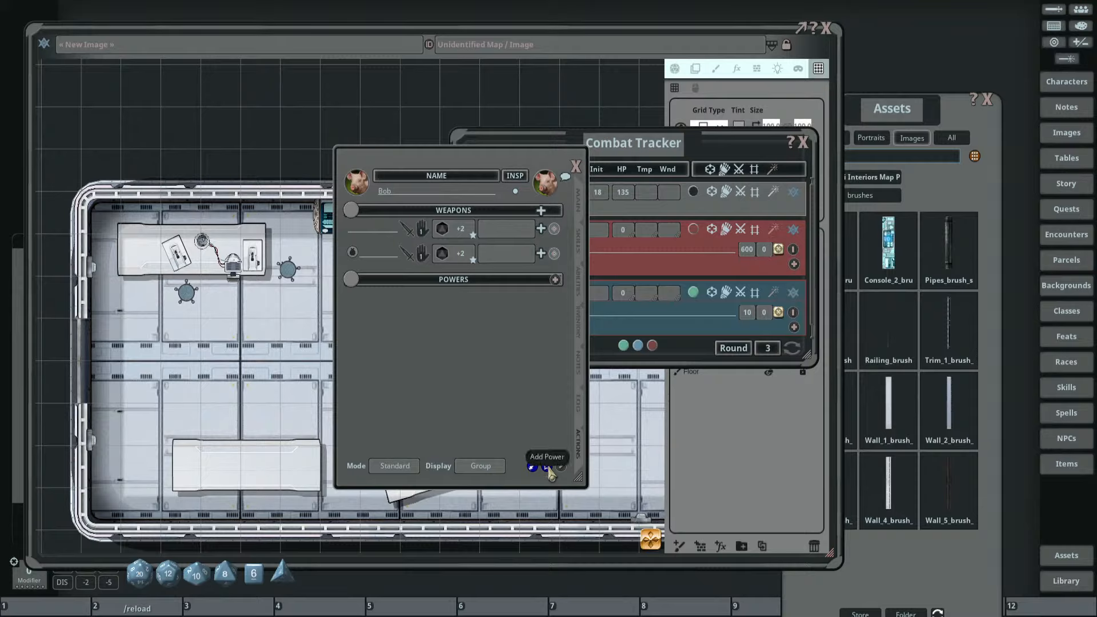
Examine the actions and main statistics on the red combatant's character sheet, including its senses, and close the sheet.
left_click_drag(446, 174, 473, 167)
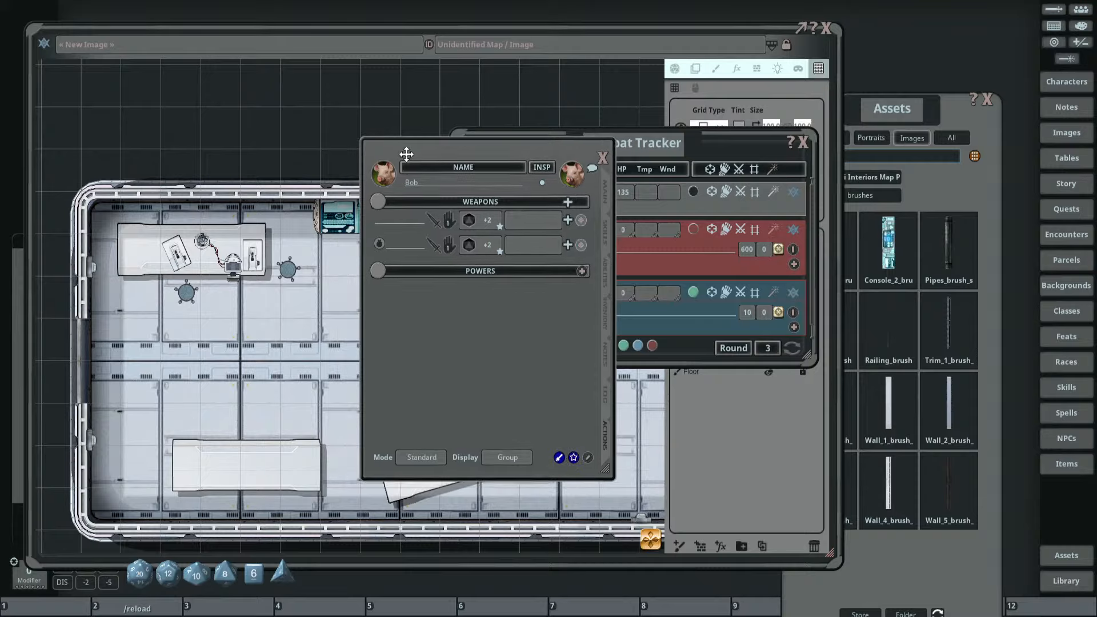
right_click(497, 312)
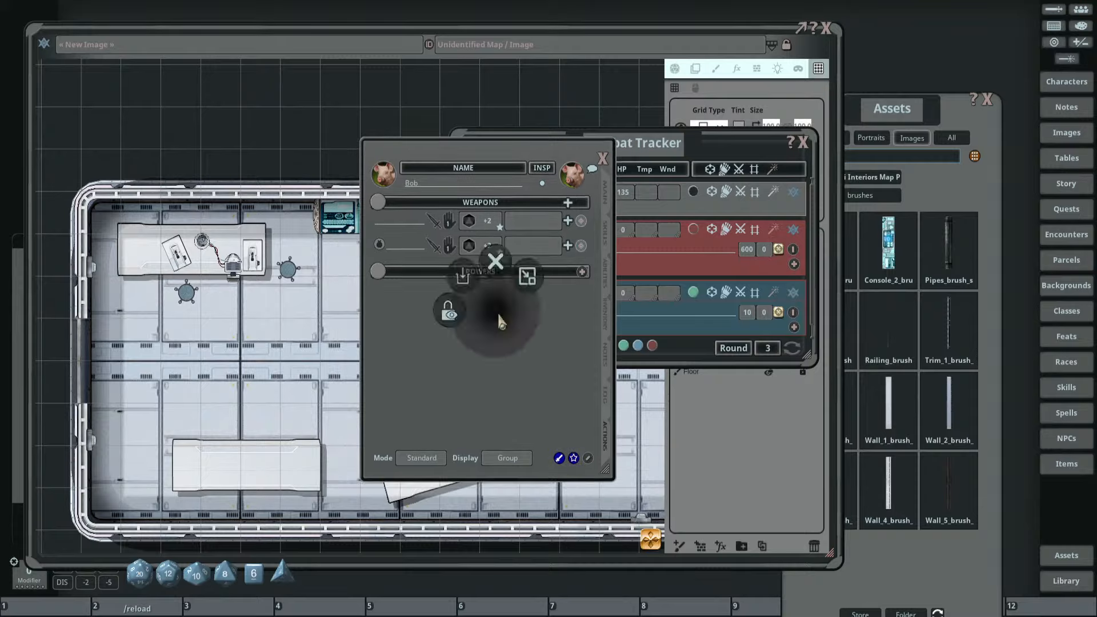
left_click(551, 355)
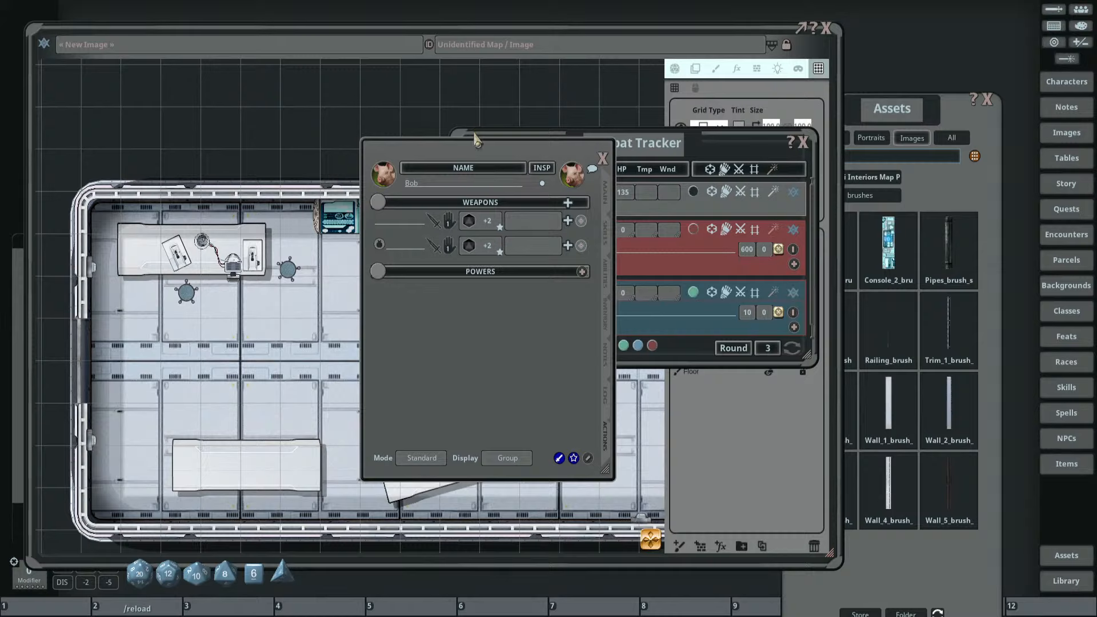
left_click(604, 188)
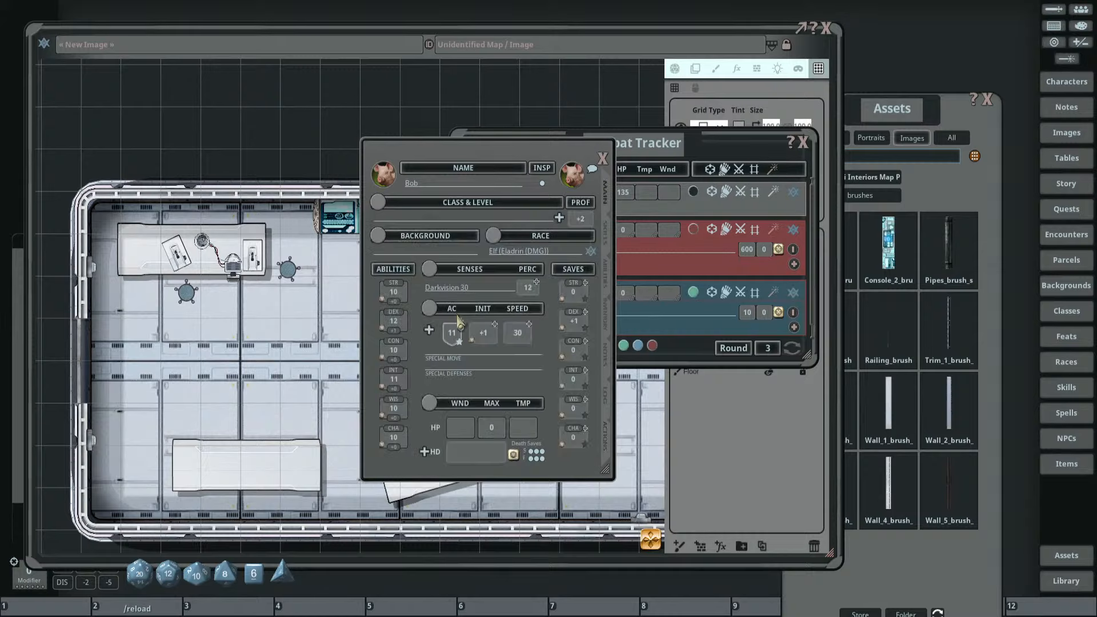
left_click(479, 295)
left_click_drag(459, 163, 449, 163)
left_click(569, 147)
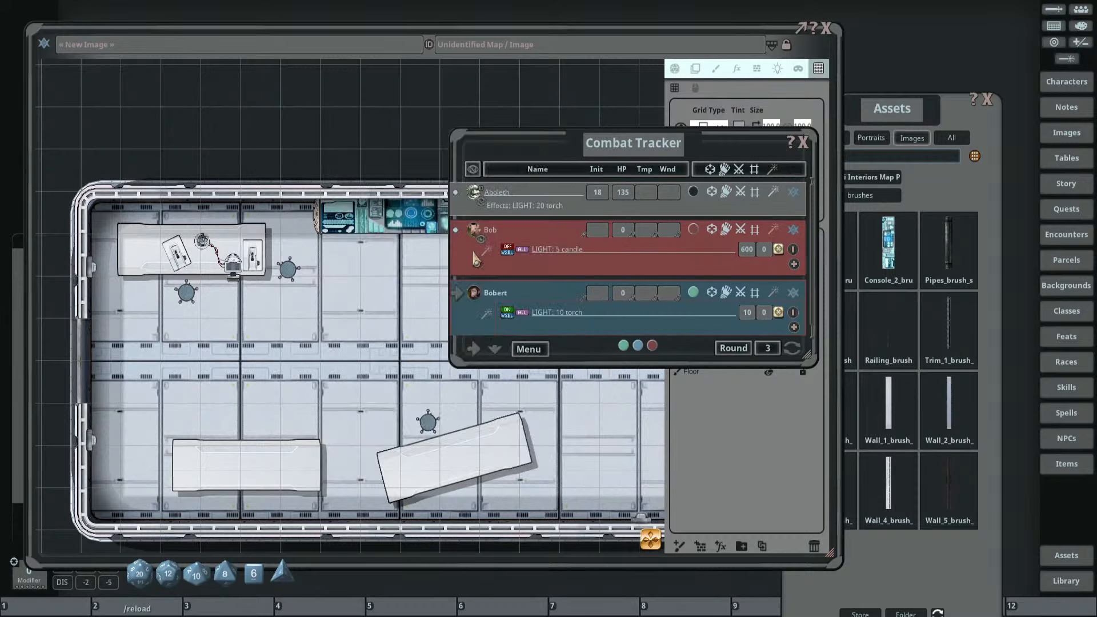
Open the blue combatant's character sheet and examine the fields of the unnamed new spell under its powers.
left_click(794, 294)
left_click(450, 457)
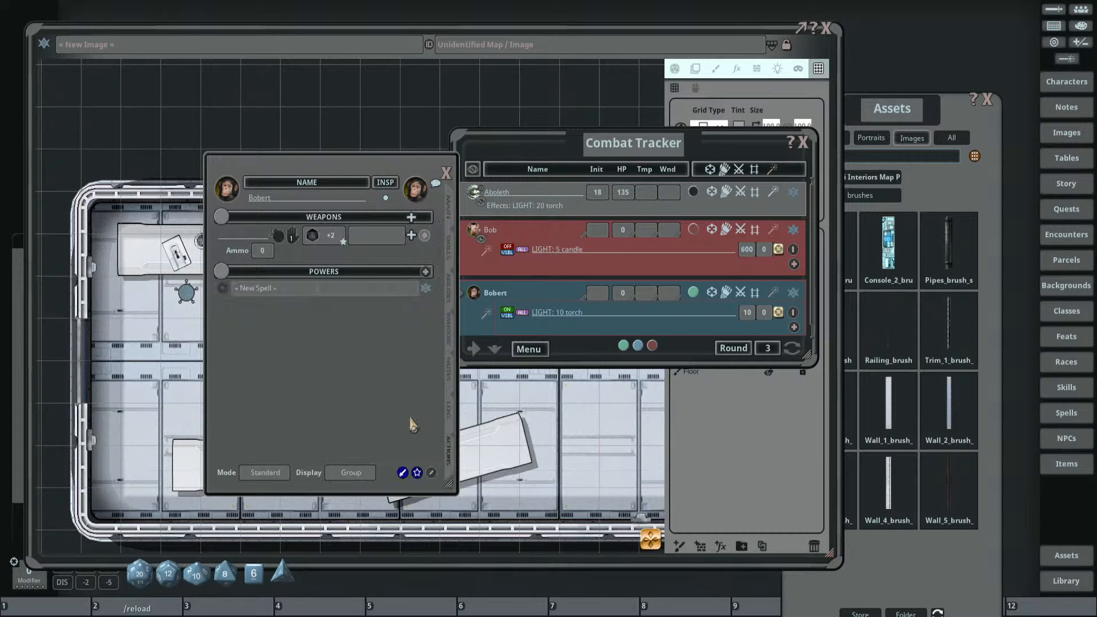
left_click(426, 288)
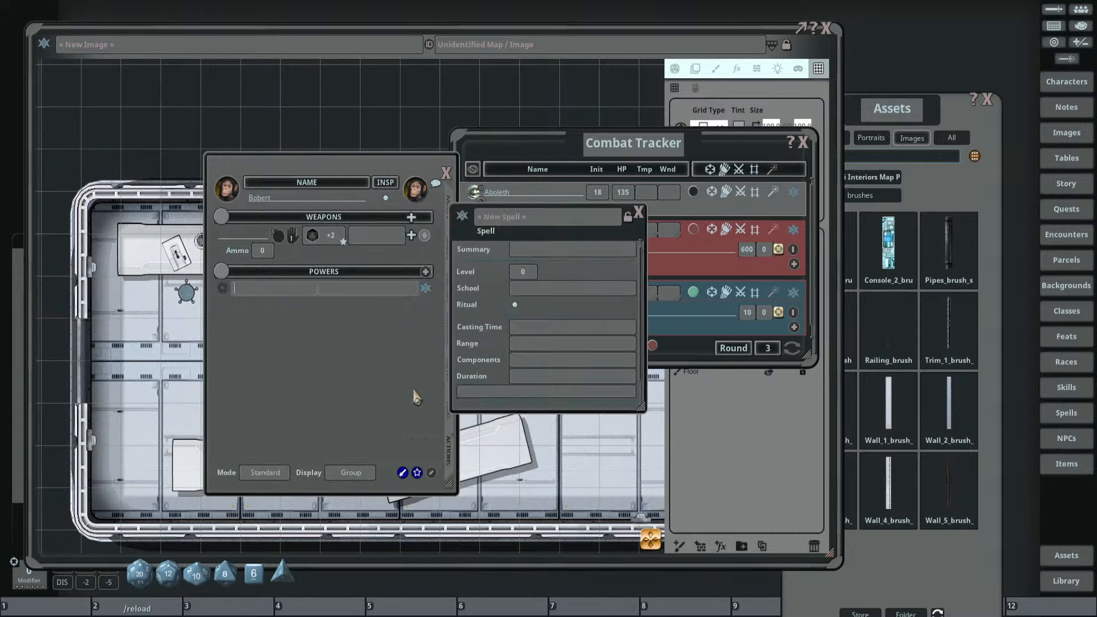
scroll(547, 367, "down", 1)
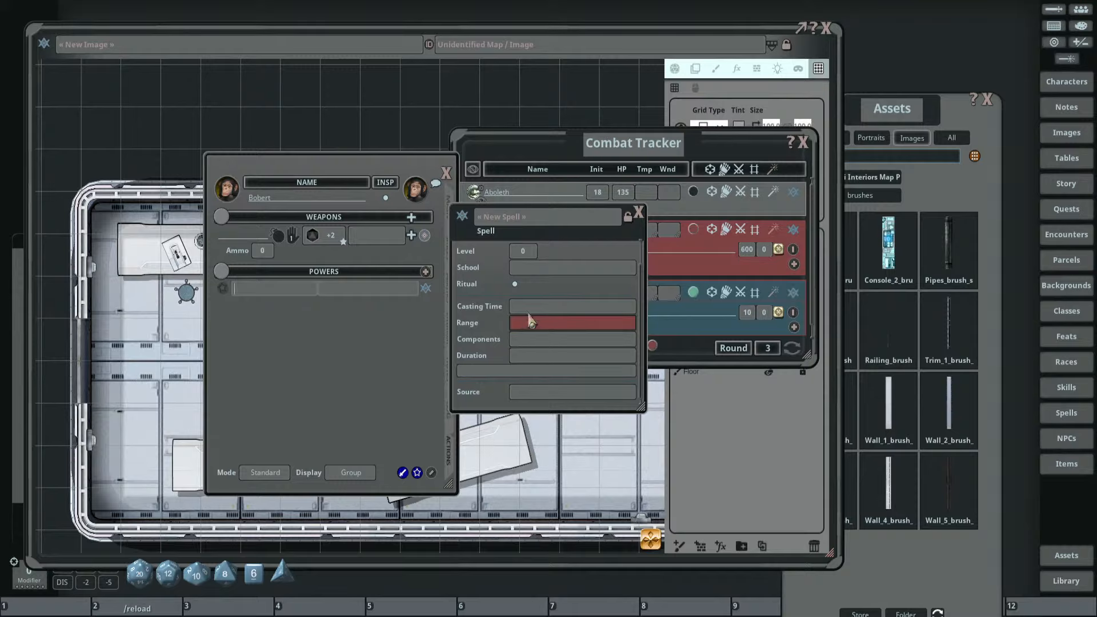
left_click(522, 355)
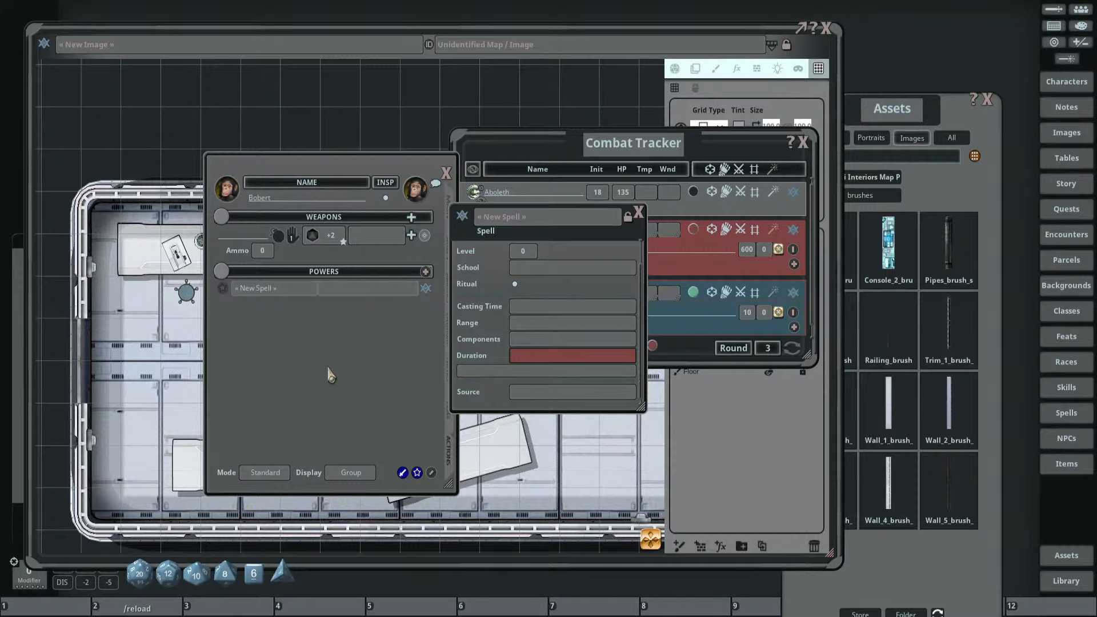
scroll(485, 330, "up", 1)
left_click(560, 250)
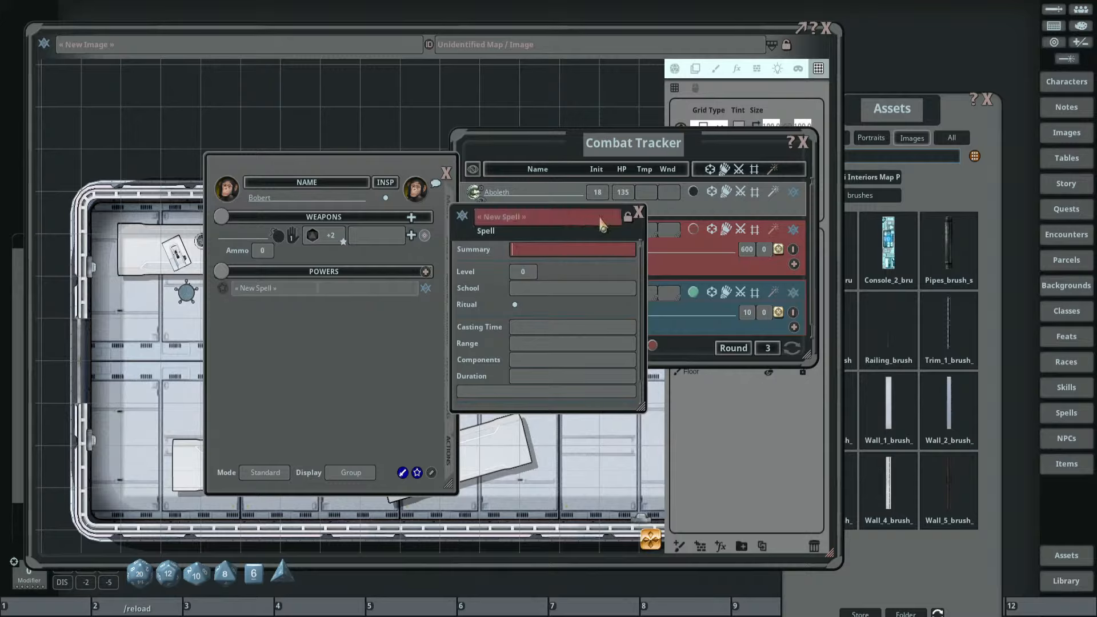
Close the spell, character sheet and Combat Tracker windows, and reposition the Assets window beside the map.
left_click(640, 213)
left_click(446, 172)
left_click_drag(536, 148, 431, 150)
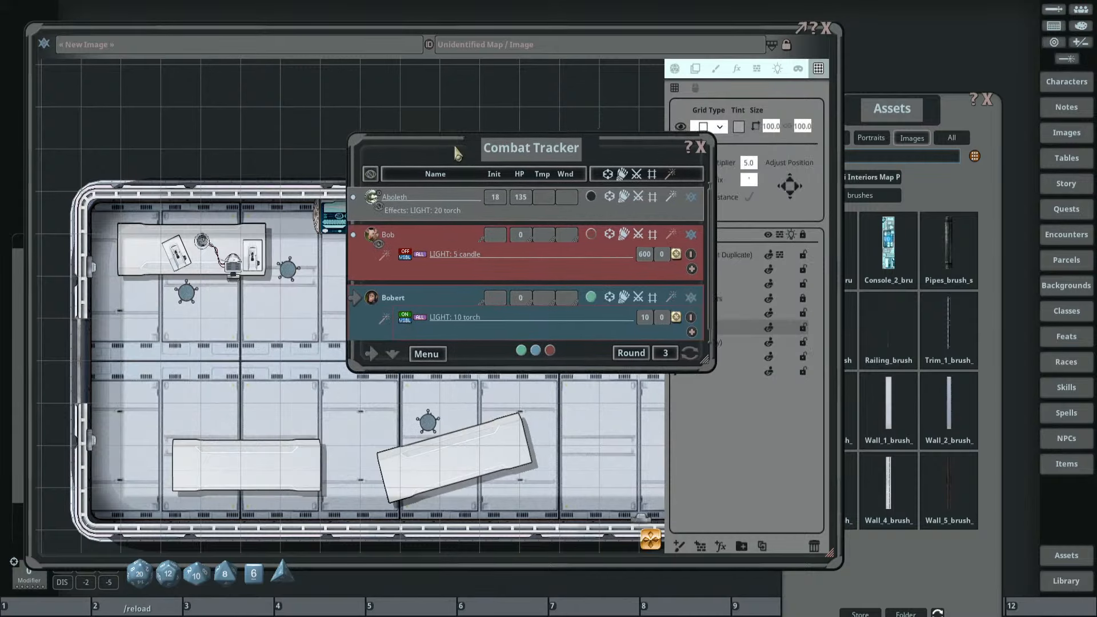
left_click(699, 142)
left_click_drag(886, 131, 908, 102)
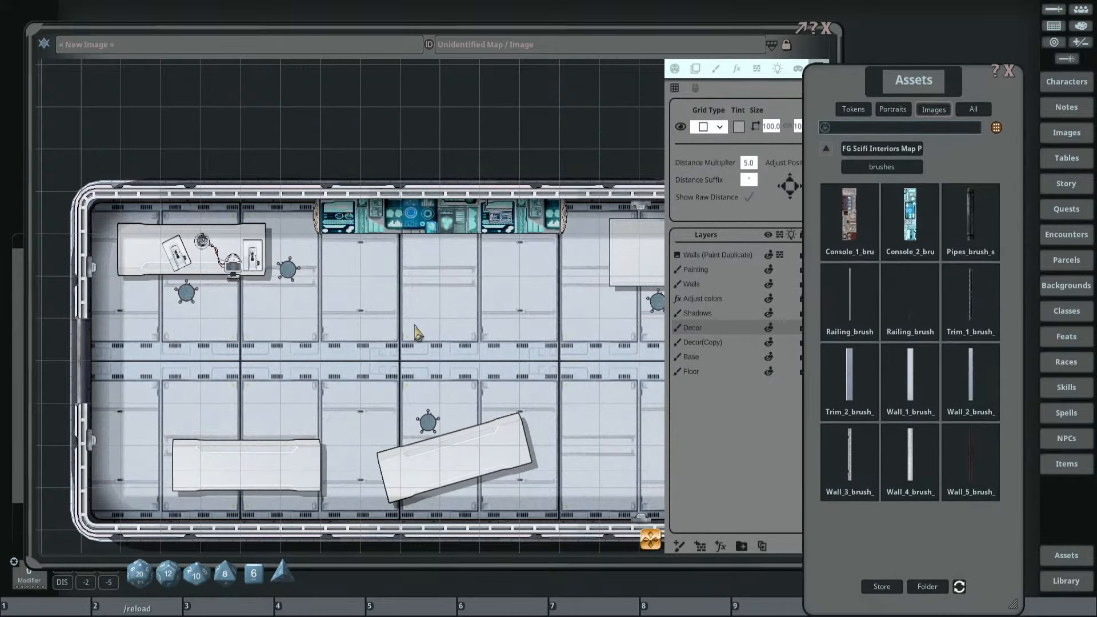
Narrow the map window and move it off the chat log.
scroll(420, 328, "down", 3)
left_click_drag(423, 326, 256, 292)
scroll(274, 288, "up", 2)
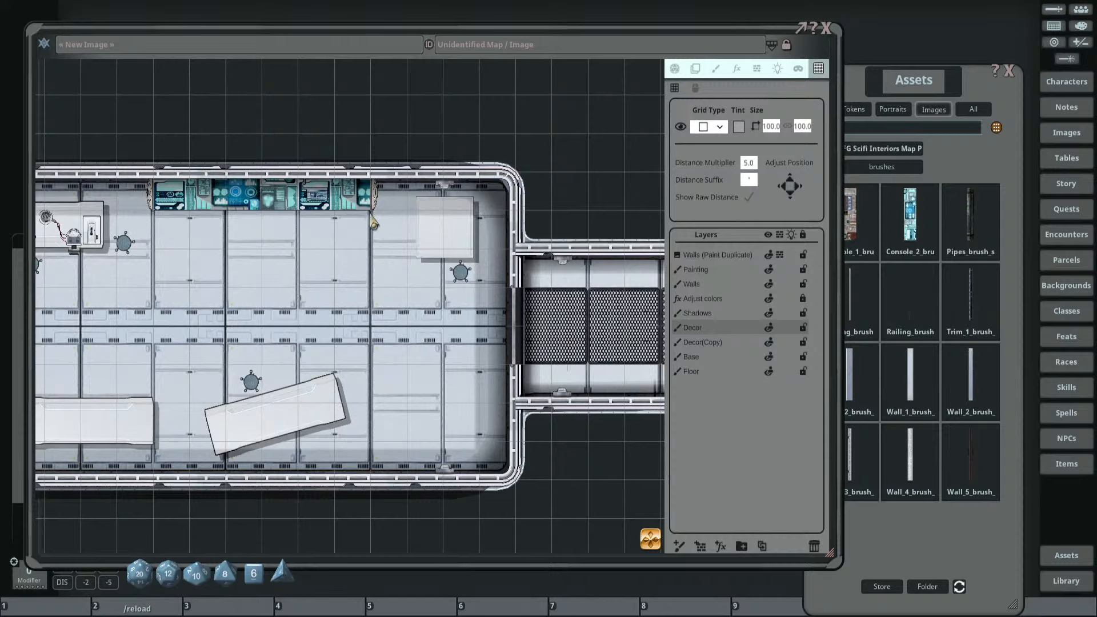
scroll(373, 223, "down", 5)
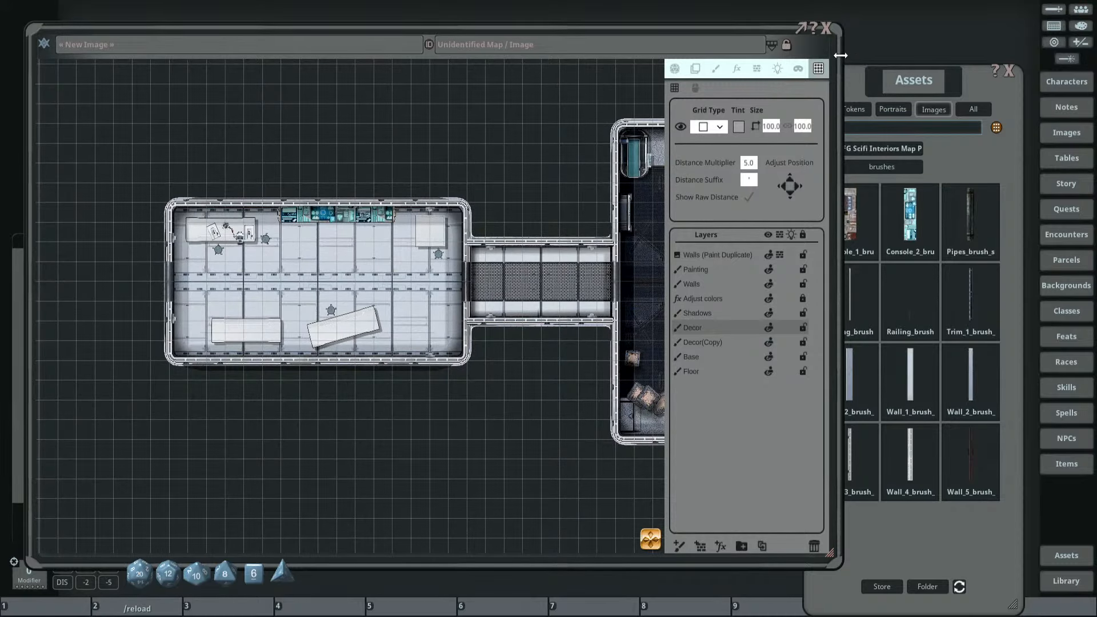
left_click_drag(839, 55, 718, 56)
left_click_drag(496, 34, 625, 36)
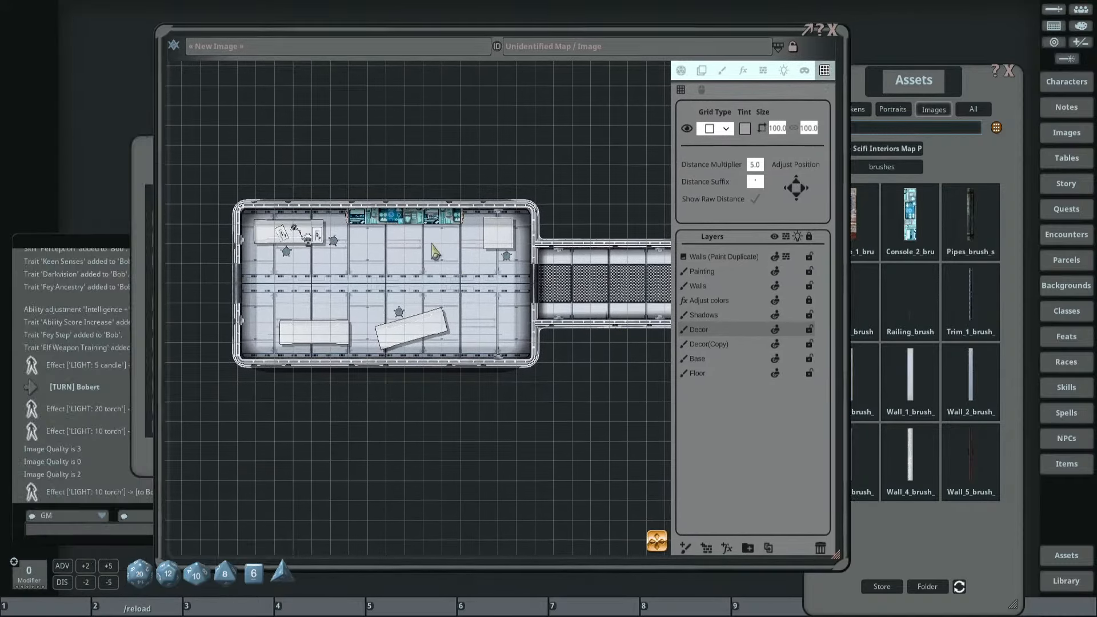
scroll(432, 246, "down", 5)
scroll(412, 254, "up", 6)
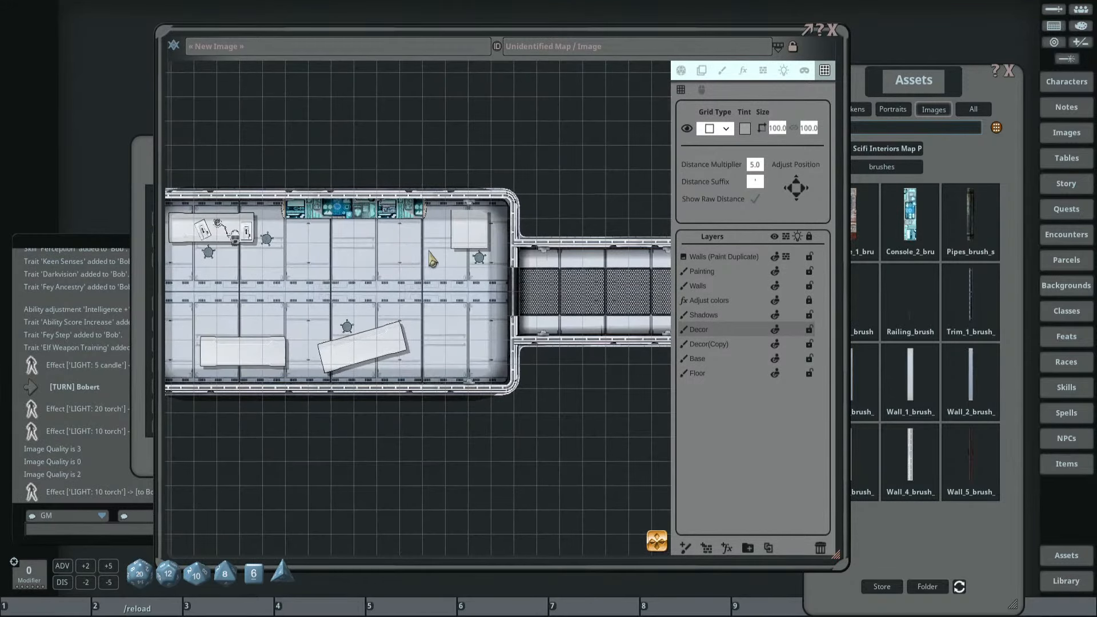
Open the decorations folder of the FG Scifi Interiors Map Pack in the Assets window and return to the map's lab bench.
scroll(375, 221, "up", 6)
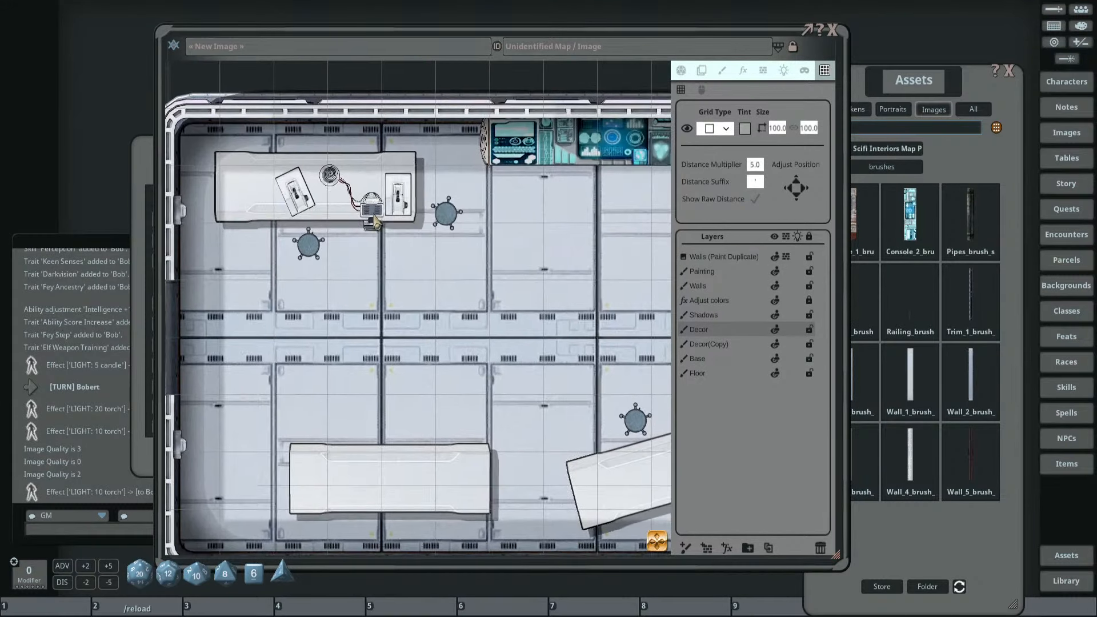
left_click_drag(943, 64, 910, 39)
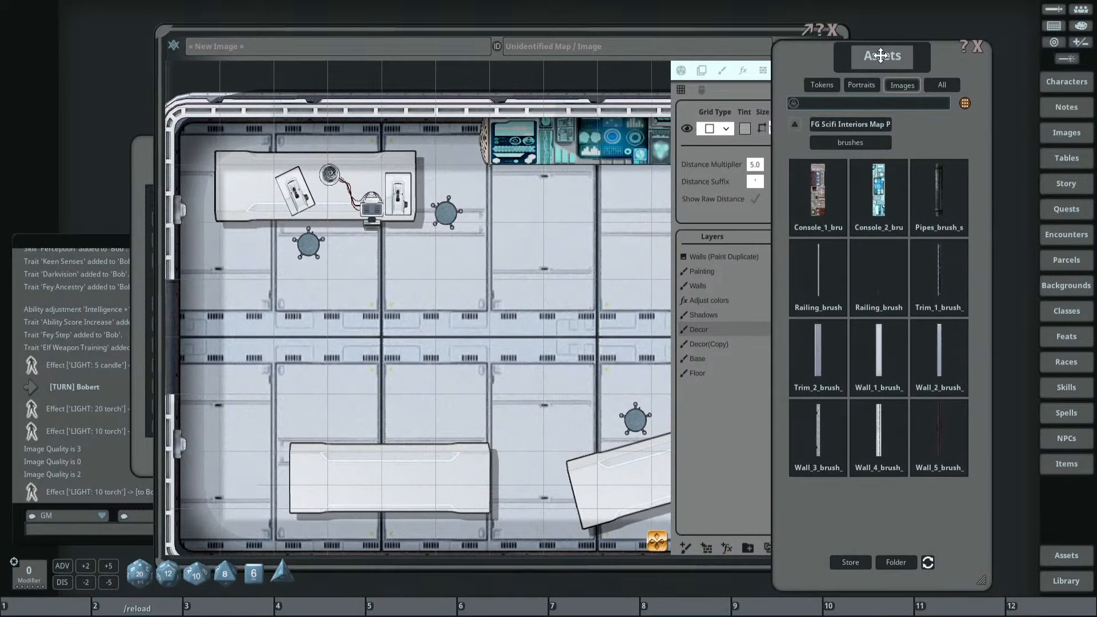
left_click(840, 137)
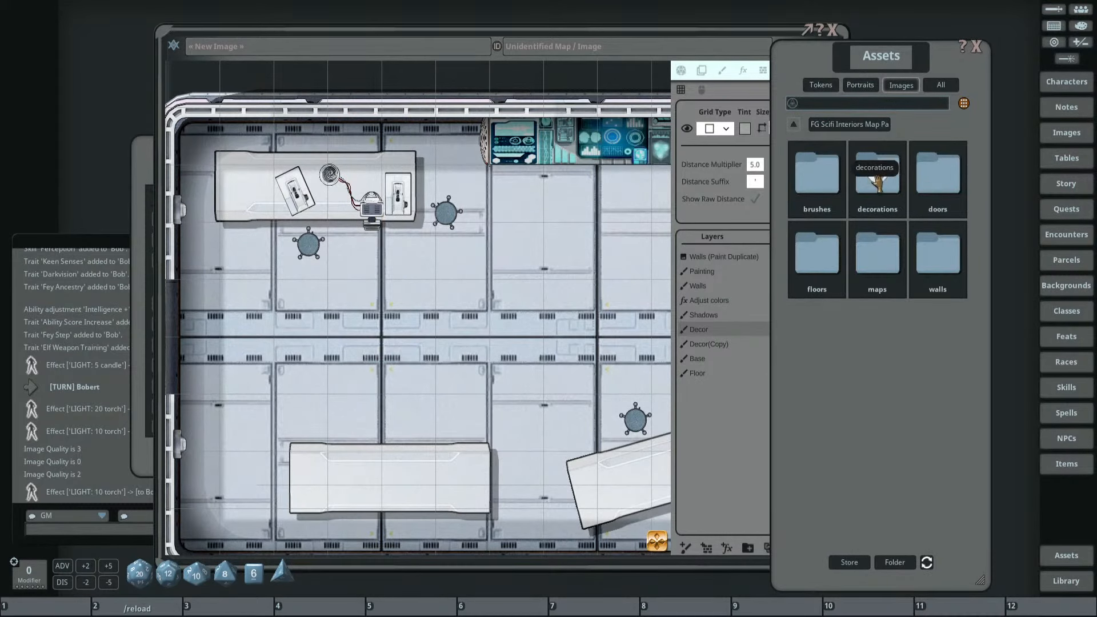
left_click(878, 183)
left_click(424, 246)
scroll(424, 246, "up", 5)
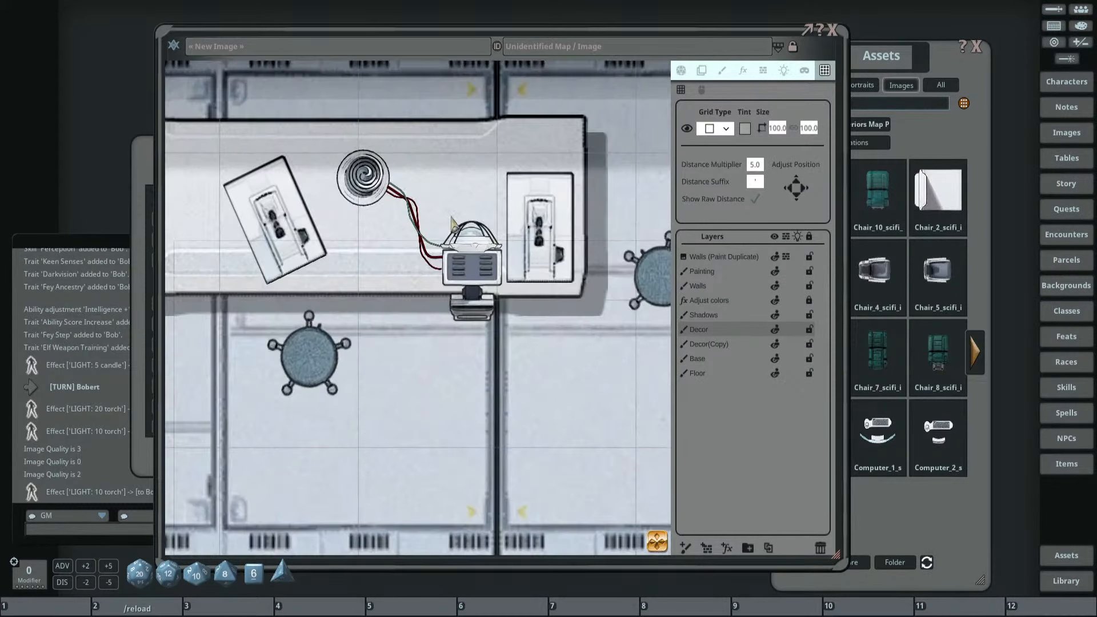
scroll(431, 218, "down", 3)
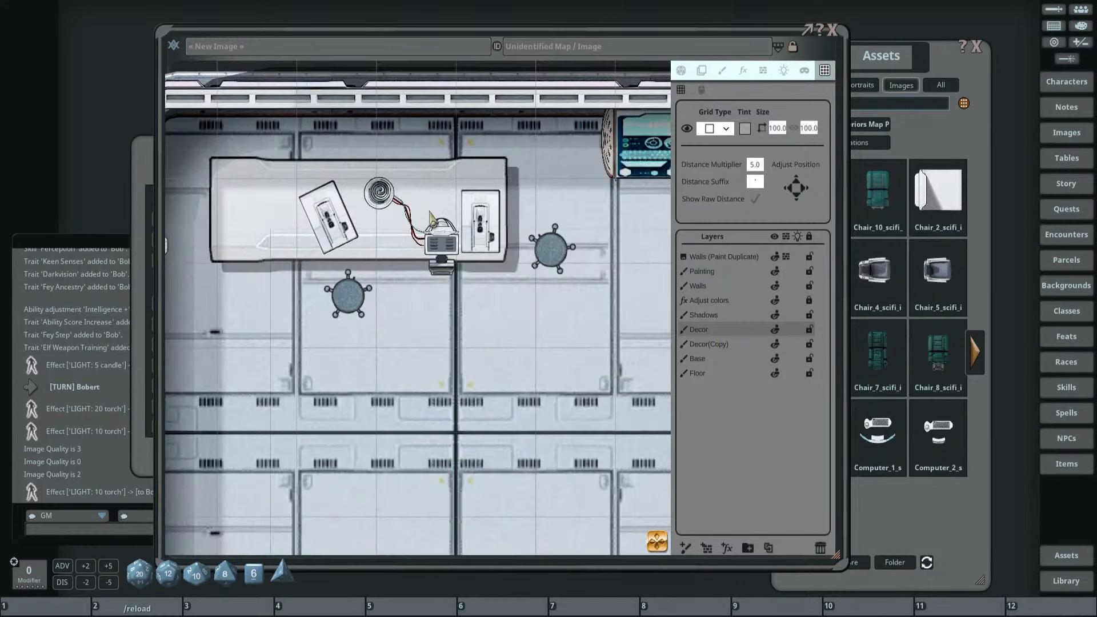
scroll(391, 214, "down", 2)
scroll(489, 214, "up", 2)
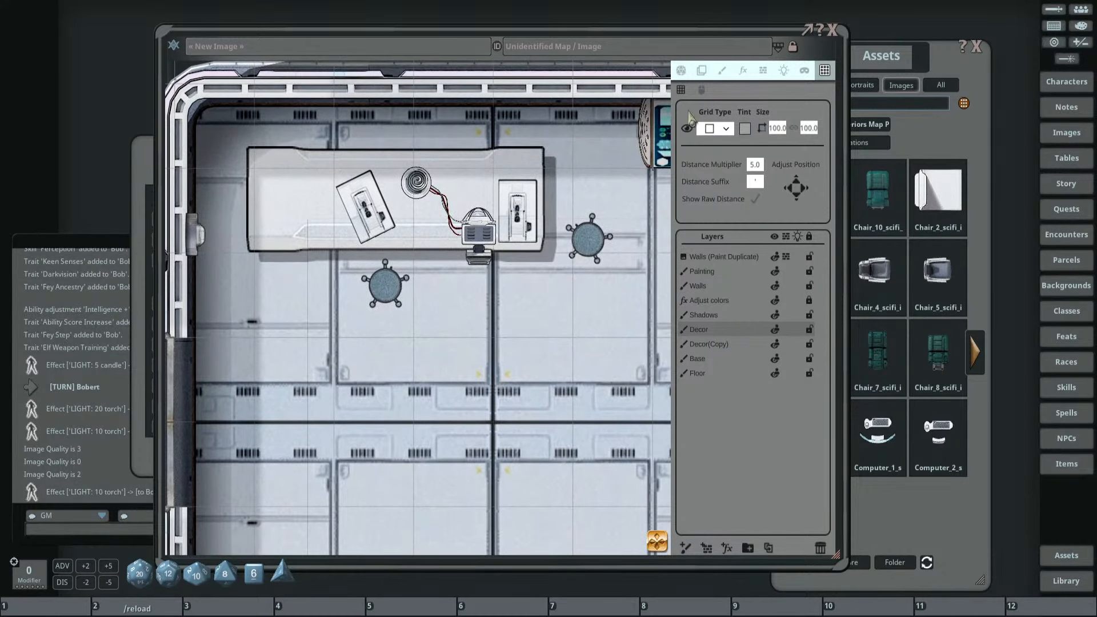
Activate painting on the Painting layer and reset the brush's transforms.
left_click(722, 70)
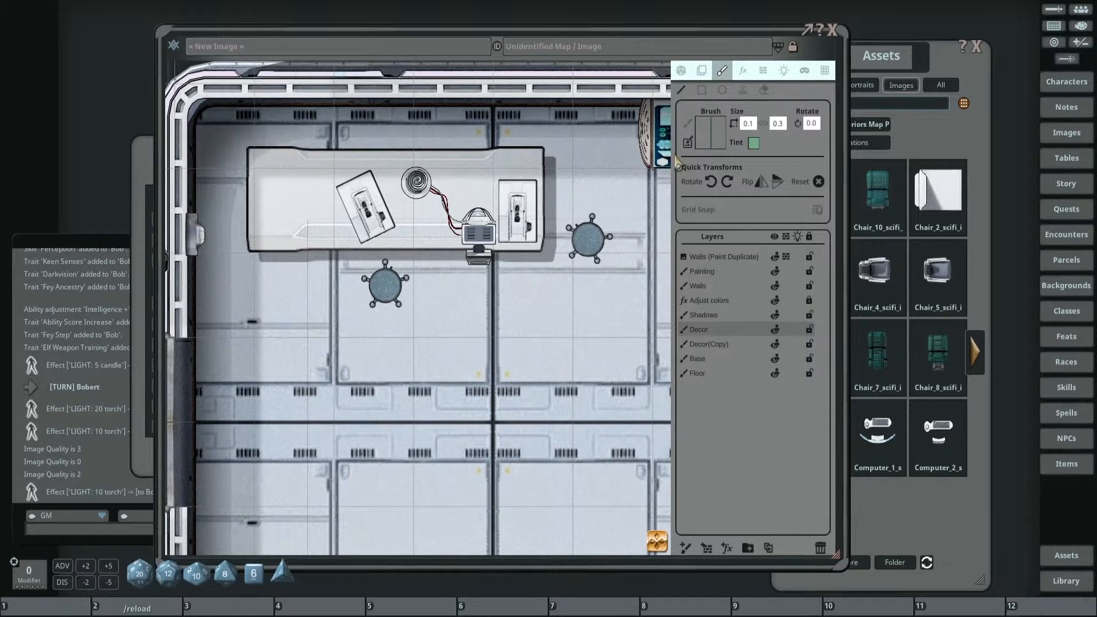
left_click(715, 272)
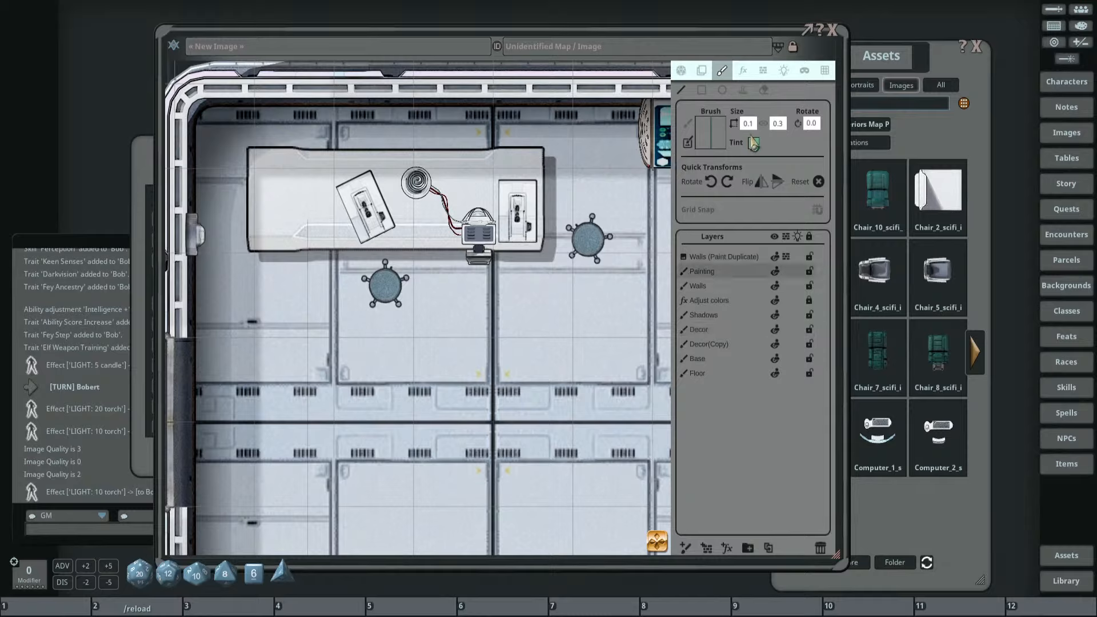
left_click(800, 182)
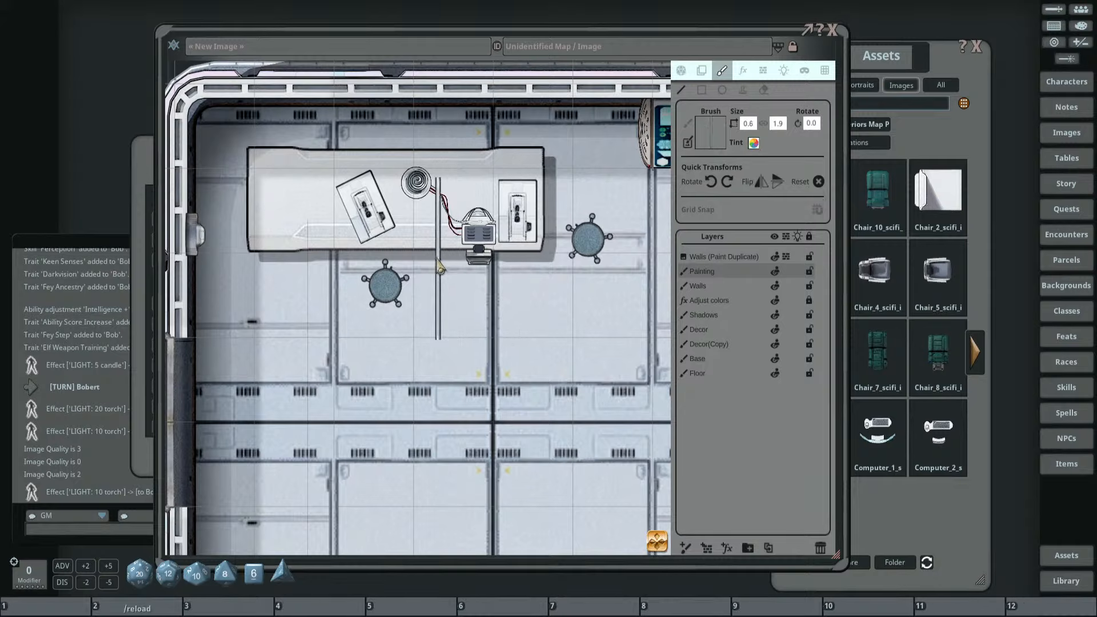
scroll(440, 265, "down", 3)
scroll(411, 245, "up", 2)
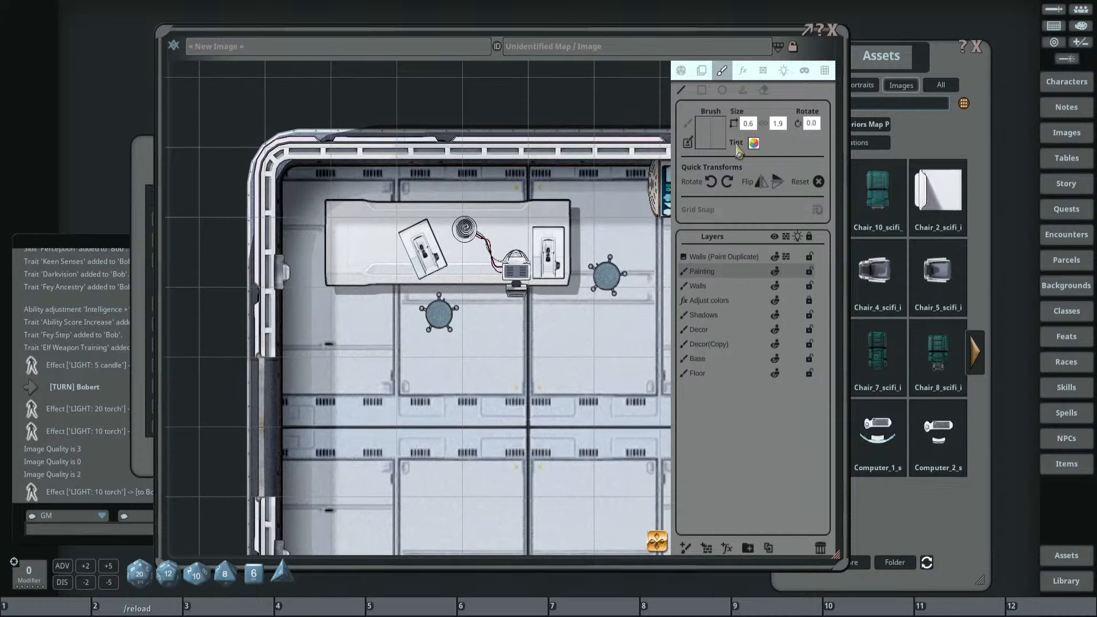
Tint the brush slate grey with R 96, G 108 and B 113.
left_click(754, 144)
mouse_move(562, 320)
left_mouse_down()
mouse_move(536, 320)
mouse_move(532, 353)
left_mouse_up()
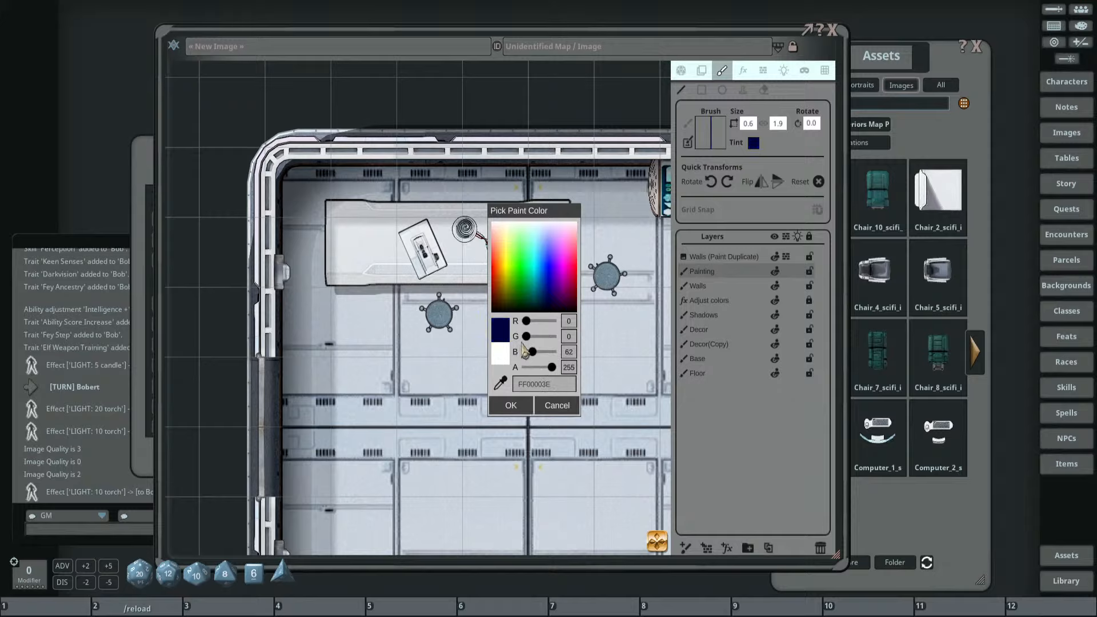
left_click(530, 336)
left_click_drag(528, 322, 536, 321)
left_click(537, 336)
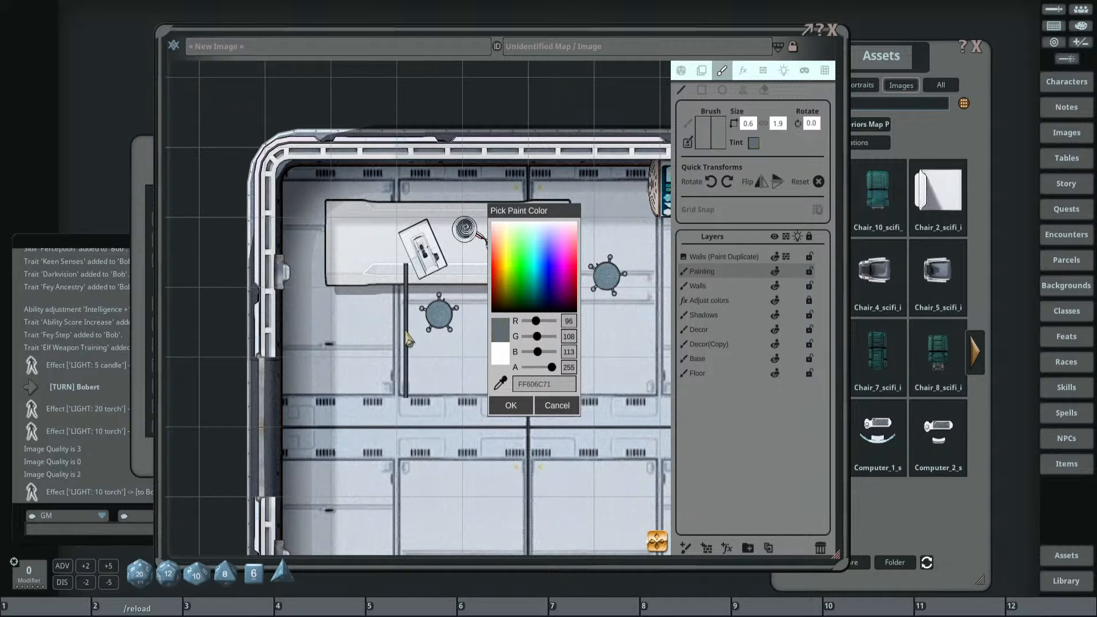
left_click(510, 406)
Paint a curved wire across the room's upper-left corner, from the side wall to the top wall, with brush size 0.4 by 1.2.
scroll(355, 308, "down", 3)
left_click_drag(370, 309, 457, 290)
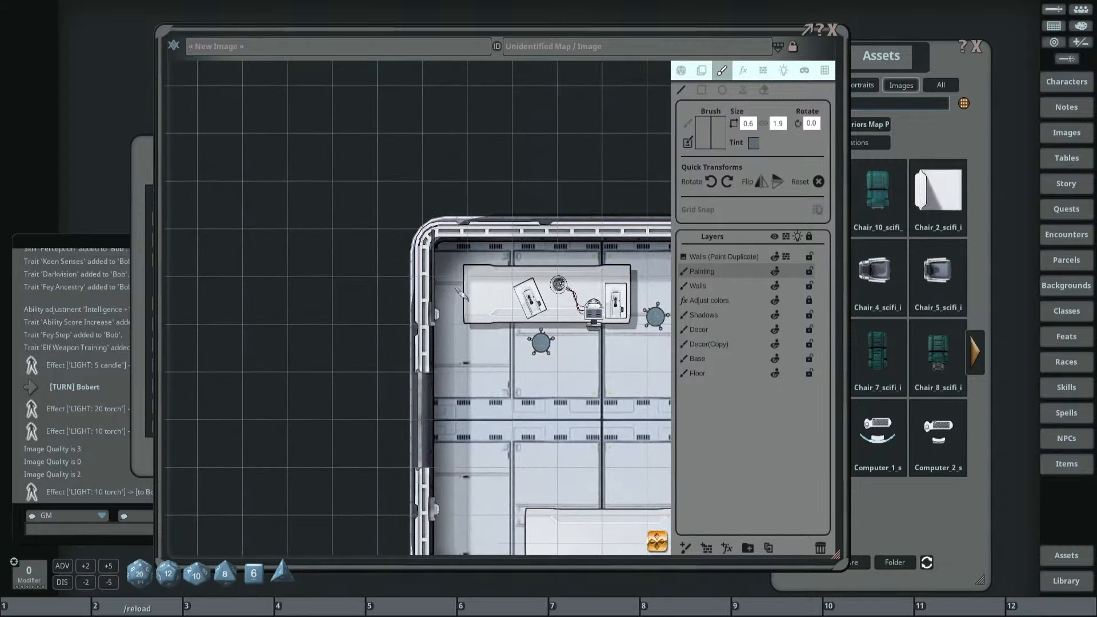
scroll(463, 295, "up", 5)
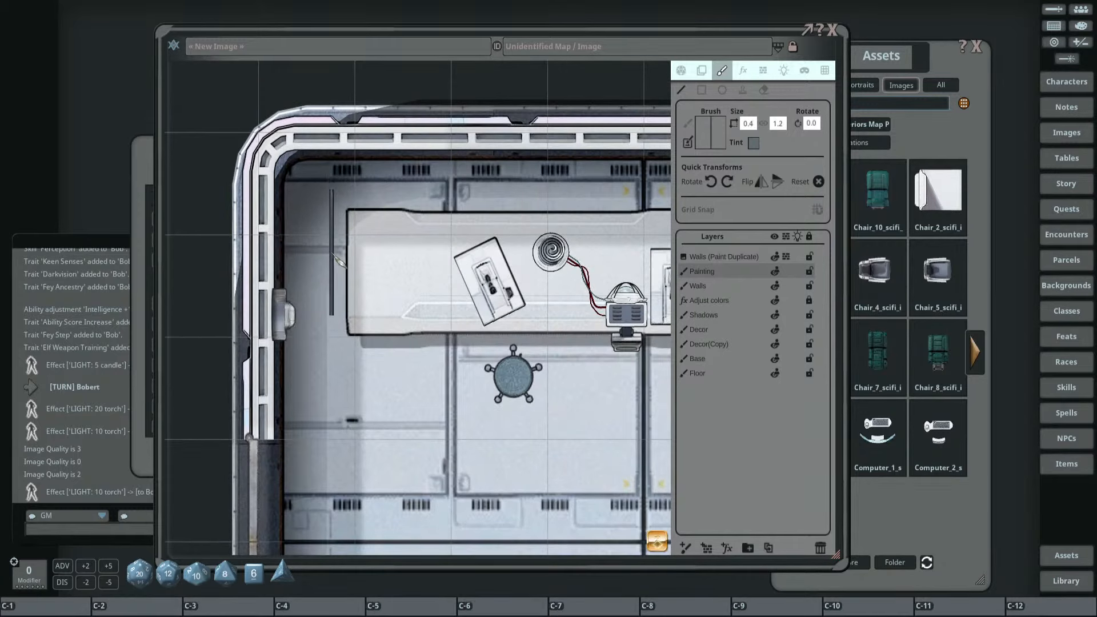
mouse_move(272, 276)
left_mouse_down()
mouse_move(332, 273)
mouse_move(408, 199)
mouse_move(409, 149)
left_mouse_up()
scroll(431, 213, "down", 3)
left_click_drag(462, 236, 420, 268)
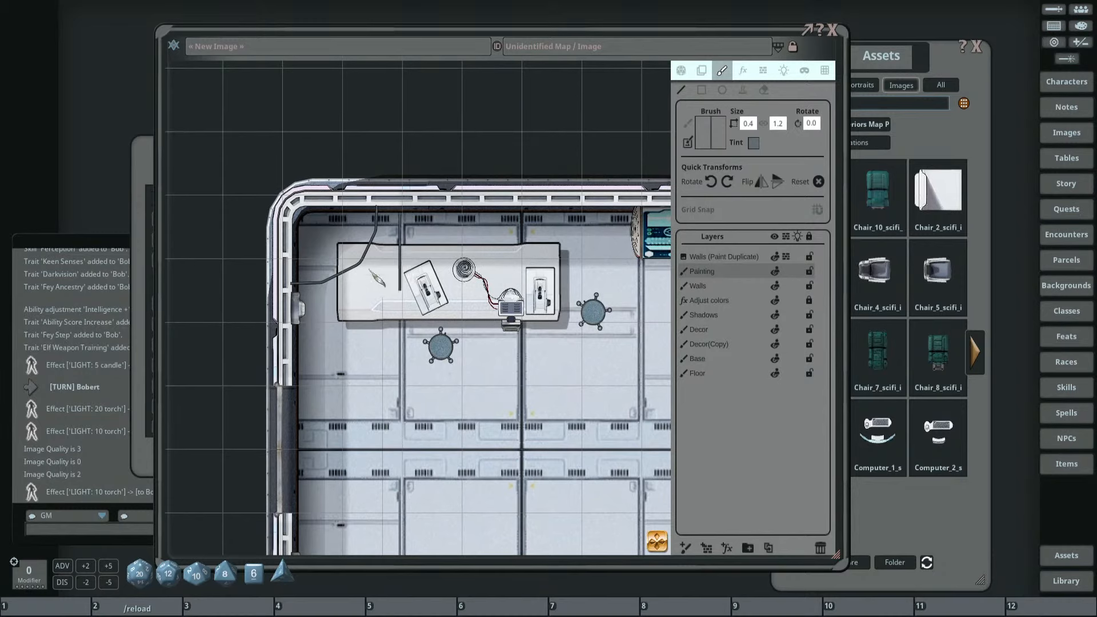
Paint several thinner wires crossing the same corner above the lab bench with brush size 0.3 by 1.0.
scroll(324, 219, "down", 1)
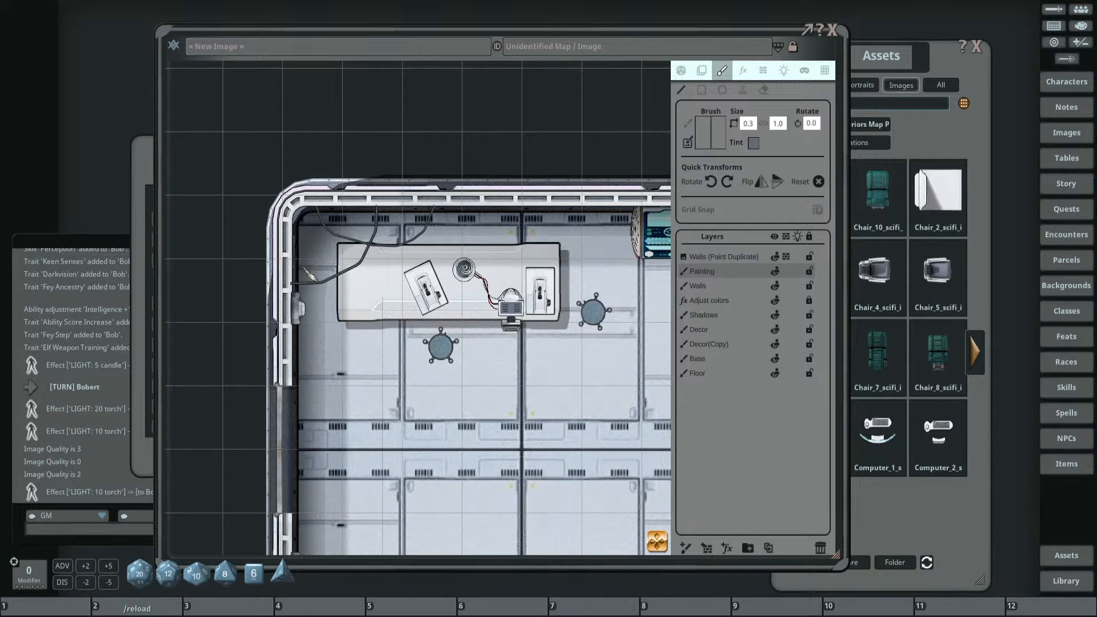
left_click_drag(293, 267, 416, 215)
scroll(512, 243, "down", 3)
scroll(404, 300, "up", 3)
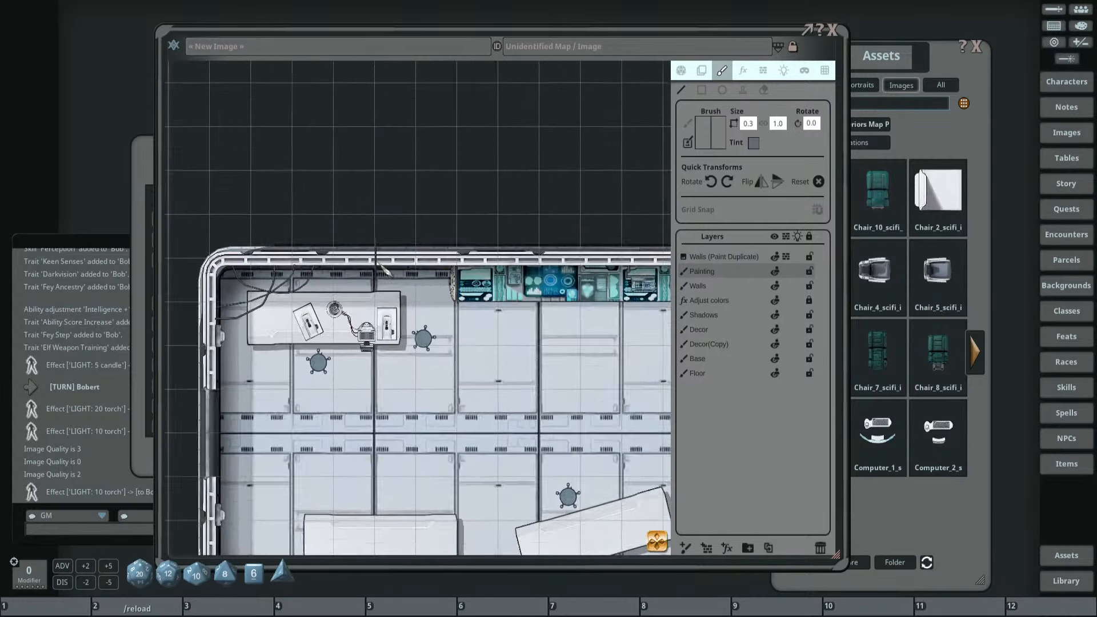
Paint a sagging wire from the top wall beside the lab bench to the console bank with brush size 0.3 by 1.0.
left_click_drag(398, 294, 488, 182)
scroll(395, 291, "down", 2)
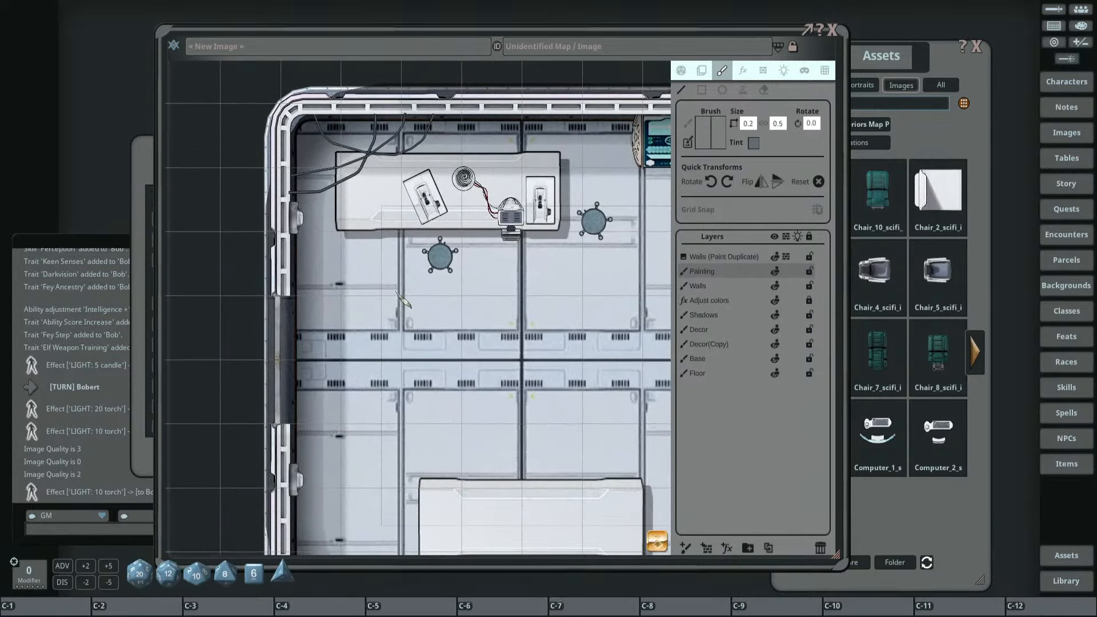
scroll(403, 294, "up", 1)
scroll(394, 275, "down", 2)
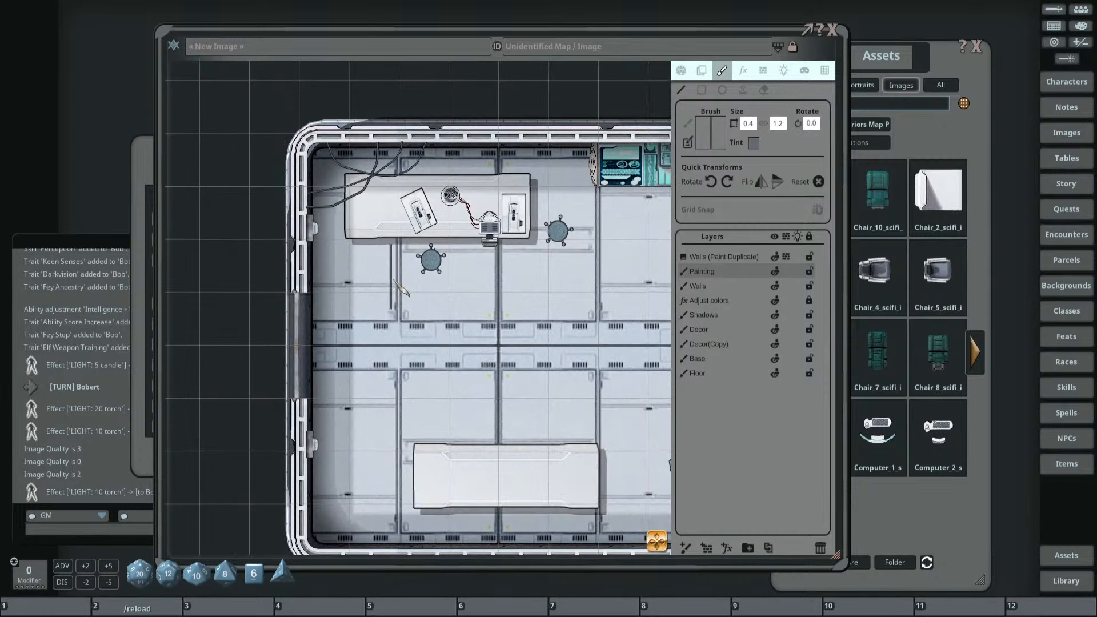
left_click_drag(445, 273, 364, 258)
scroll(364, 259, "up", 2)
left_click_drag(499, 146, 414, 271)
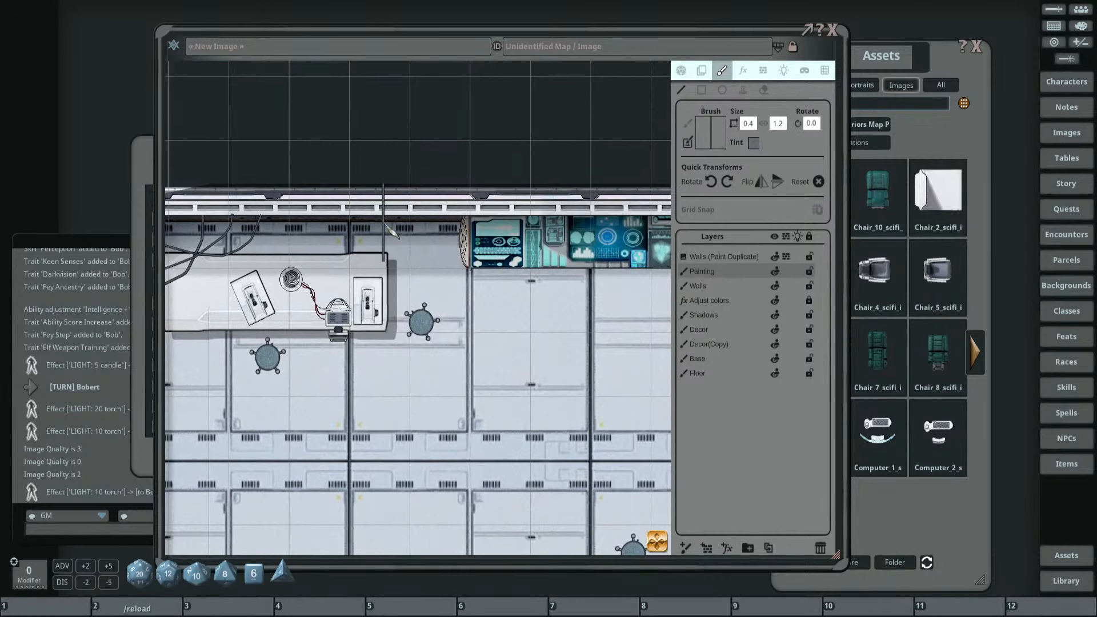
scroll(392, 229, "down", 1)
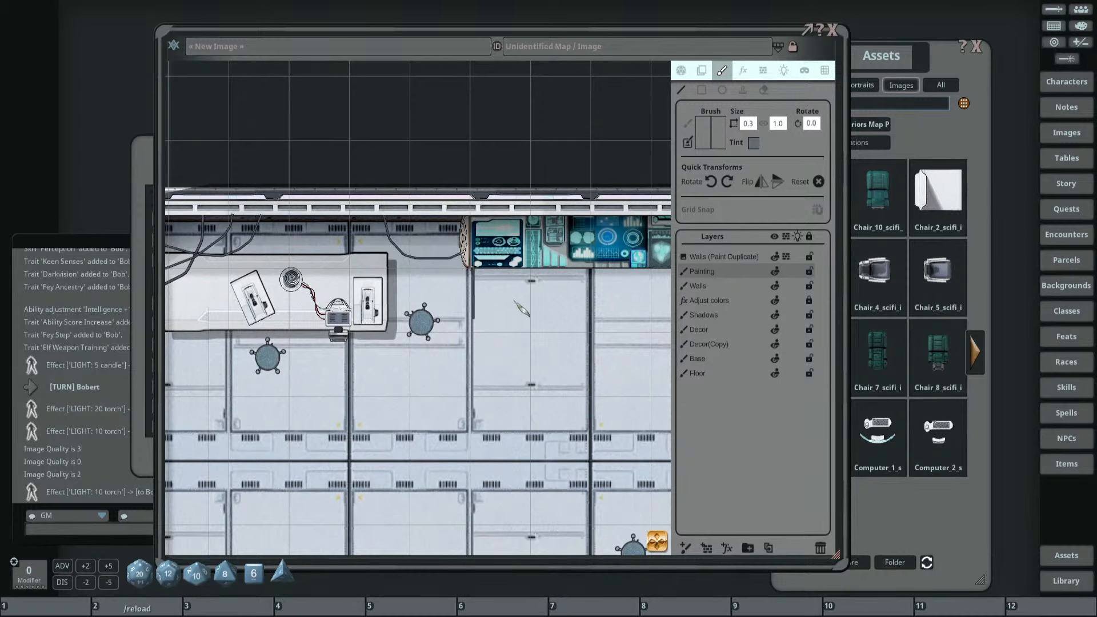
Move the Painting layer directly below the Walls layer.
scroll(526, 308, "down", 2)
left_click_drag(725, 274, 729, 287)
scroll(469, 264, "up", 2)
scroll(627, 294, "down", 2)
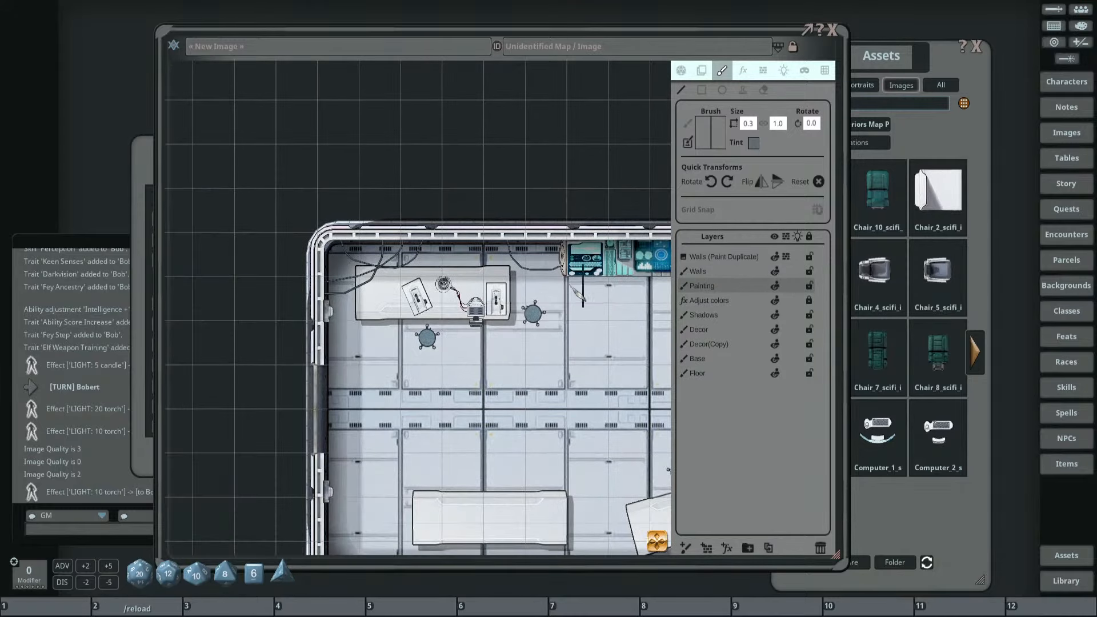
Examine the painted wires along the walls, bench and consoles from close up and across the whole lab room.
left_click_drag(587, 290, 421, 251)
scroll(515, 281, "up", 2)
scroll(505, 268, "down", 5)
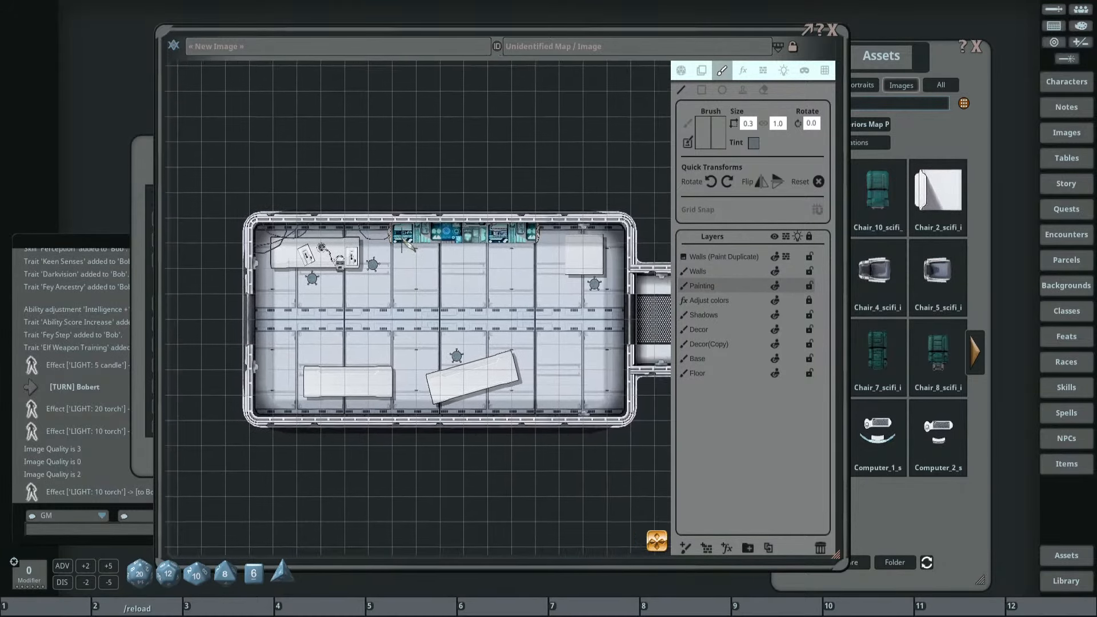
scroll(443, 256, "up", 5)
left_click_drag(329, 257, 429, 192)
scroll(430, 192, "down", 1)
scroll(430, 193, "down", 2)
left_click_drag(503, 236, 636, 336)
scroll(635, 332, "up", 2)
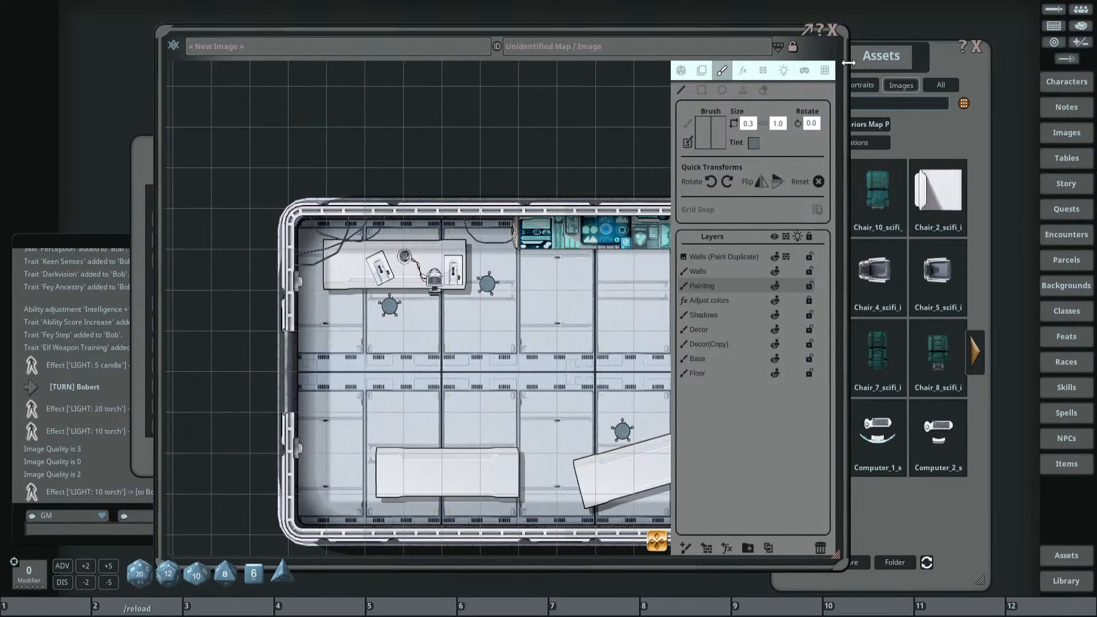
Browse the decorations to the page with hand scanners, wall lights and the first machines.
left_click_drag(875, 49, 902, 54)
left_click(1005, 357)
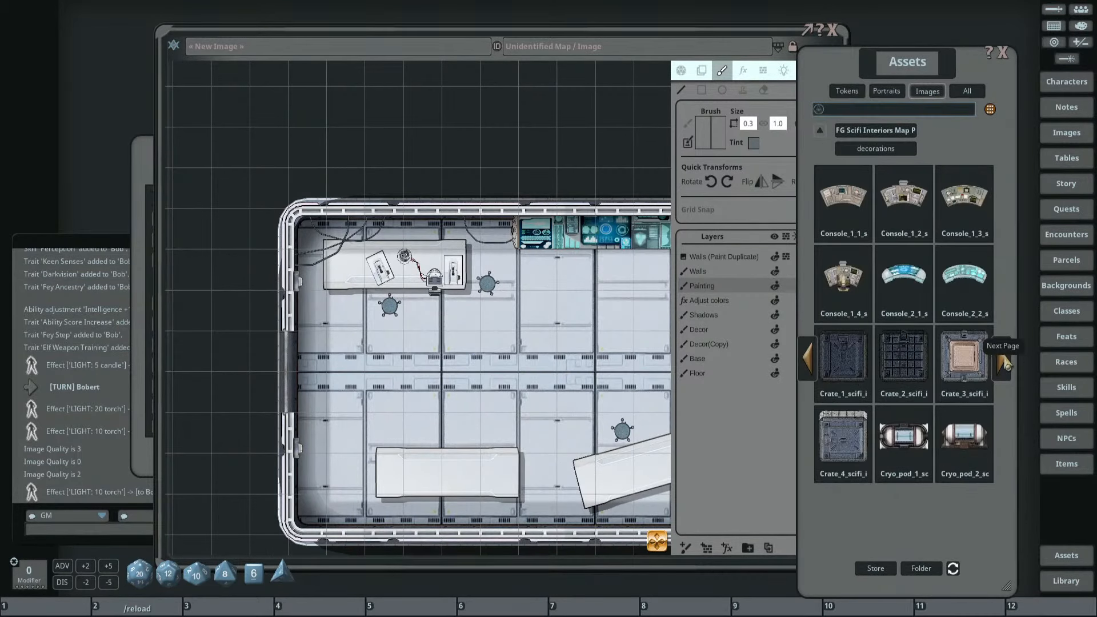
left_click(1005, 360)
left_click(804, 359)
left_click(1002, 365)
left_click(1002, 365)
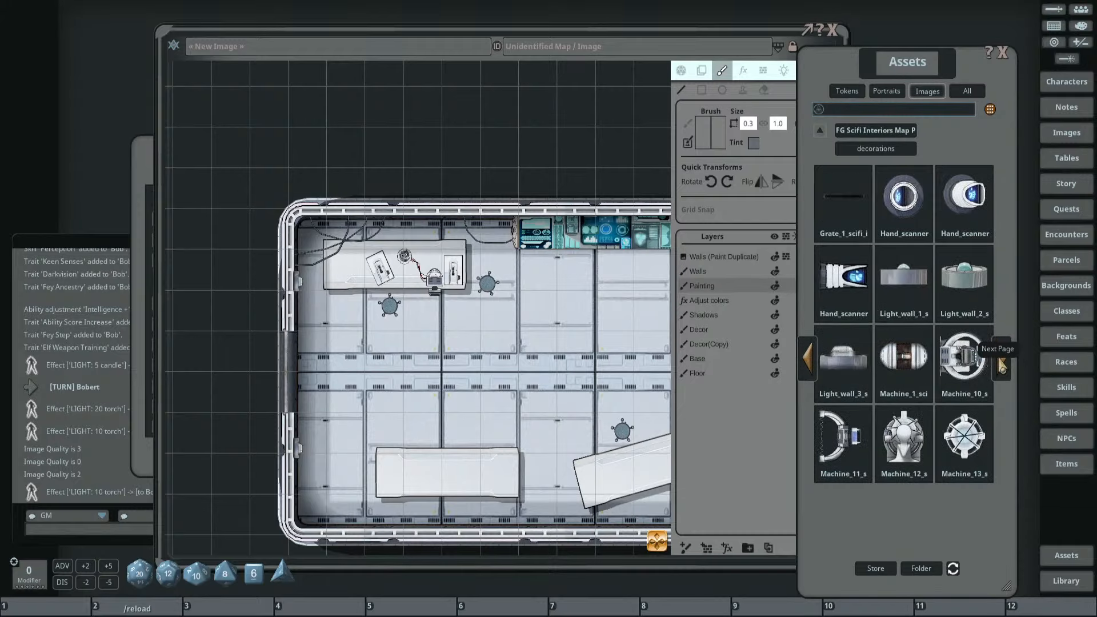
Load the Machine_1 decoration as the brush, choose the Stamp tool and make the Decor layer active.
left_click_drag(617, 272, 424, 221)
scroll(478, 231, "down", 5)
left_click_drag(541, 306, 488, 310)
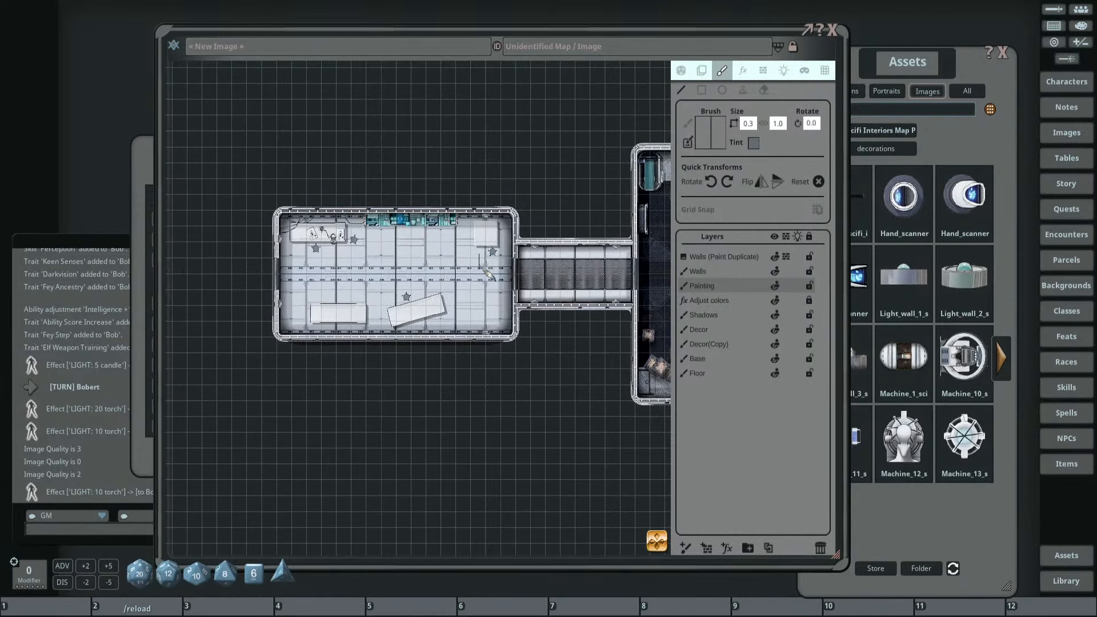
scroll(488, 308, "up", 4)
left_click(921, 80)
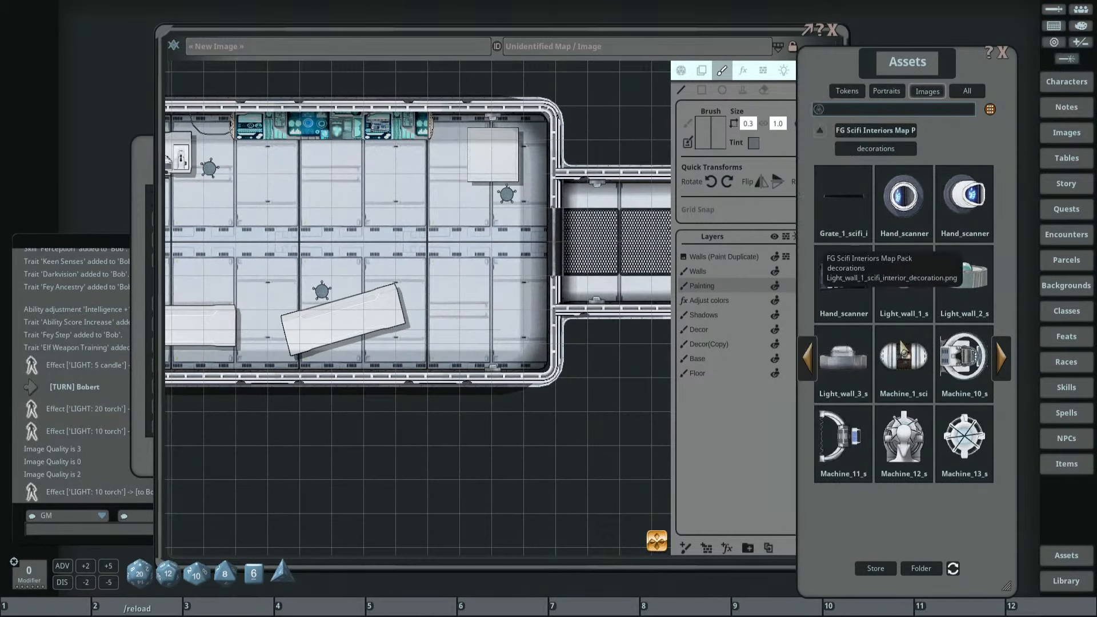
left_click_drag(903, 357, 710, 132)
left_click(747, 102)
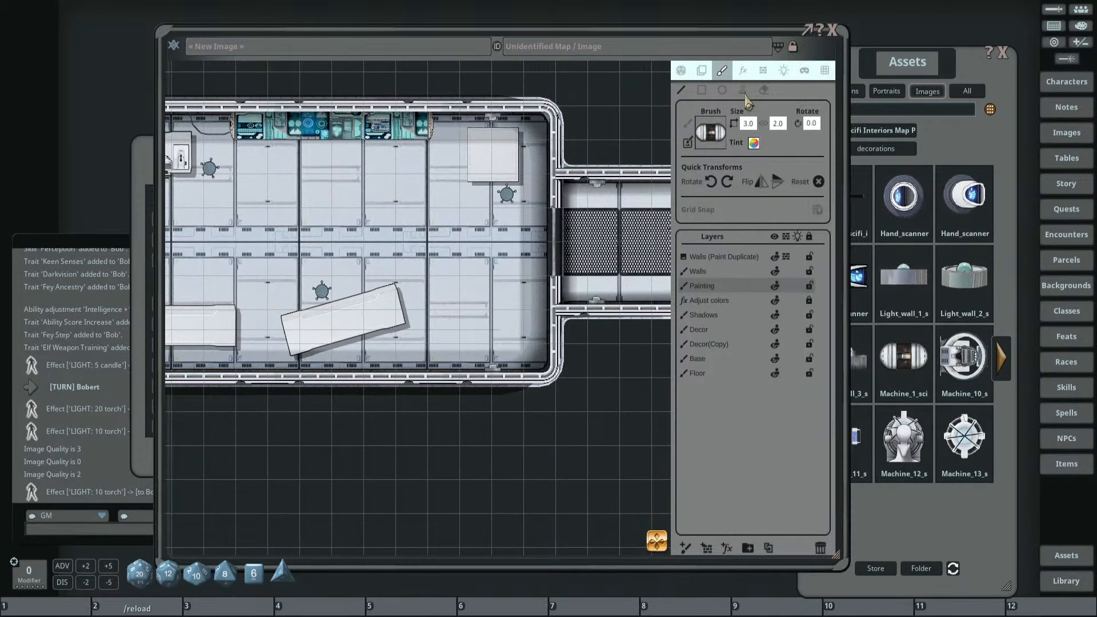
left_click(698, 330)
Stamp the 3.0 by 2.0 machine, rotated 180 degrees, in the lab room's lower-right corner.
scroll(482, 319, "up", 5)
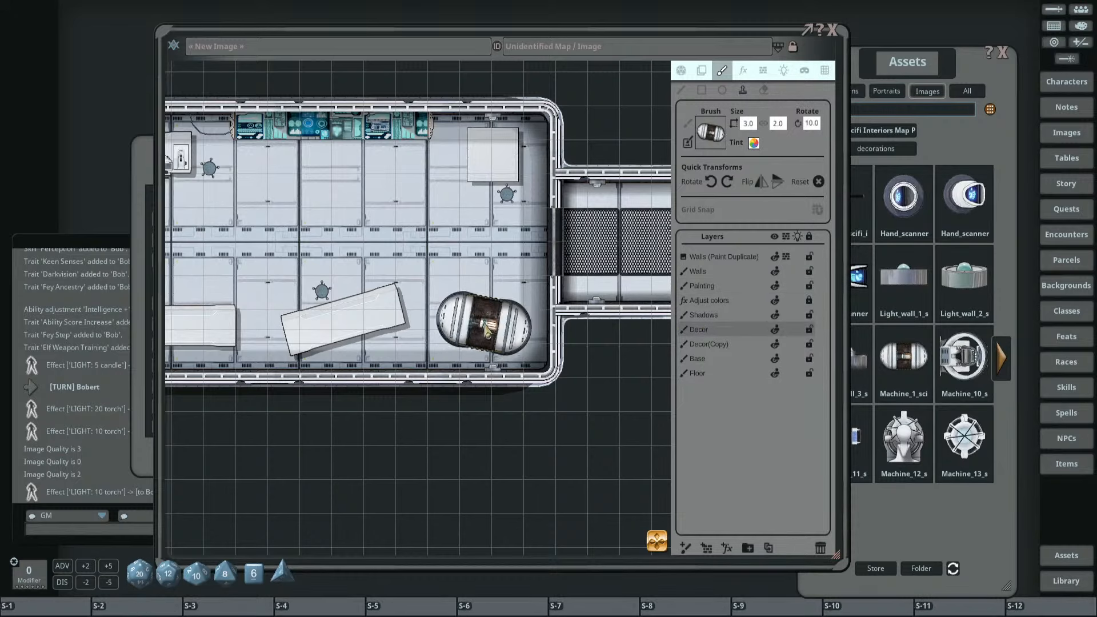
scroll(500, 326, "up", 14)
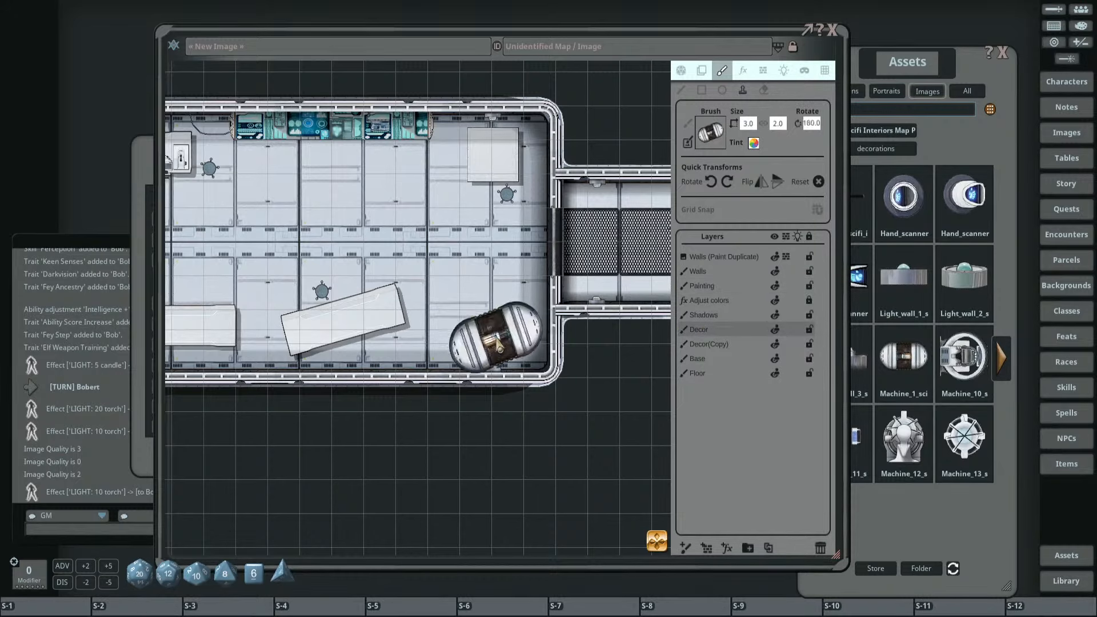
scroll(499, 343, "down", 1)
scroll(492, 346, "up", 3)
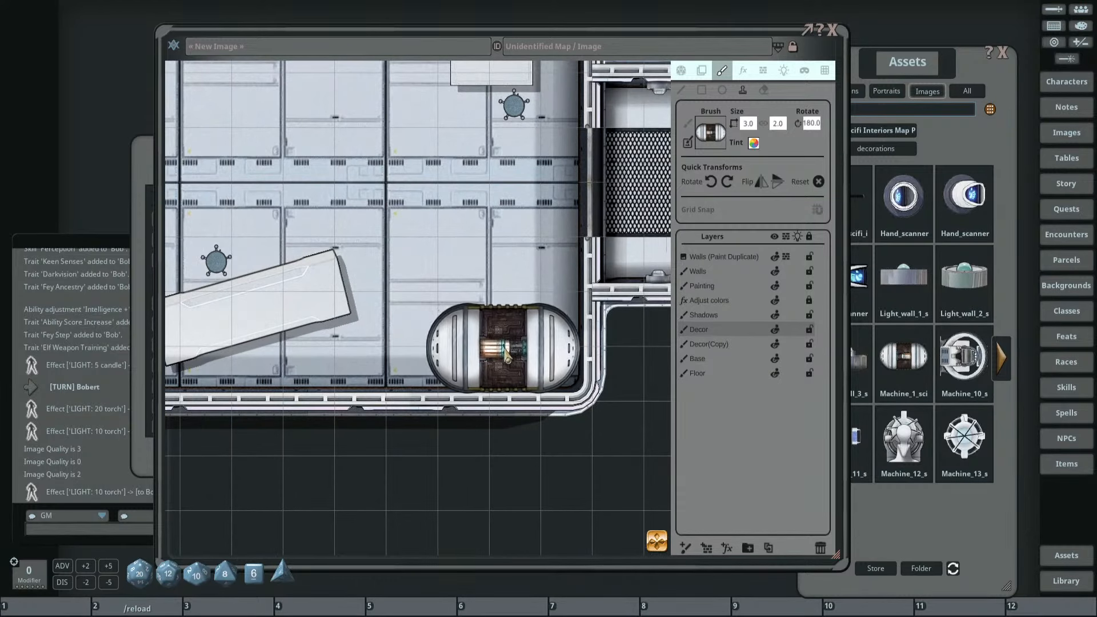
left_click(507, 352)
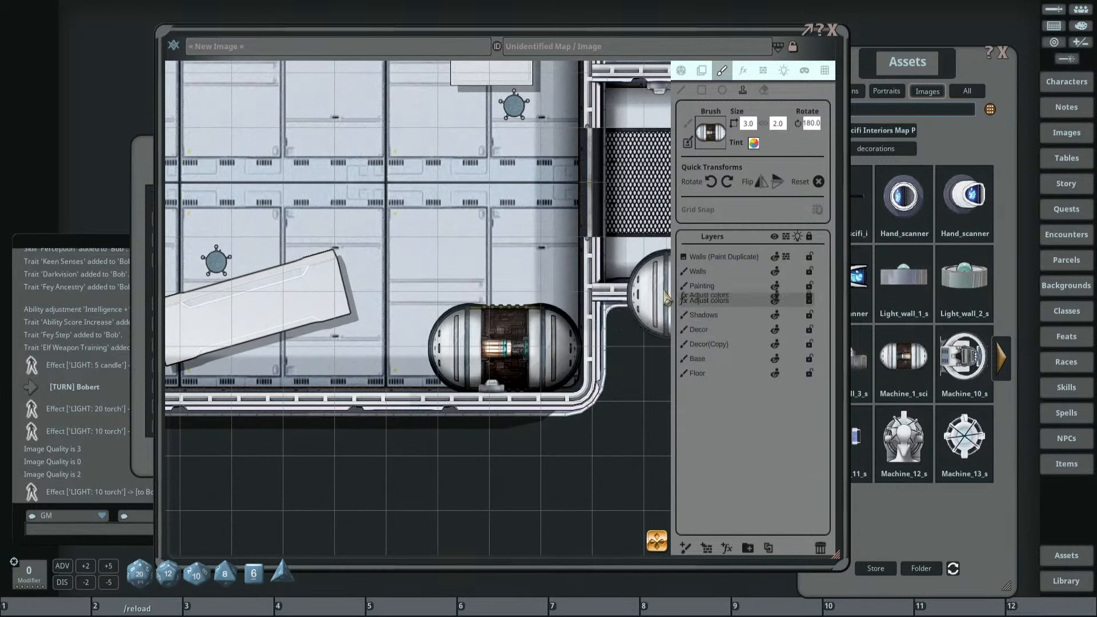
Load the Machine_18 decoration as the brush from the following page of decorations.
left_click(931, 60)
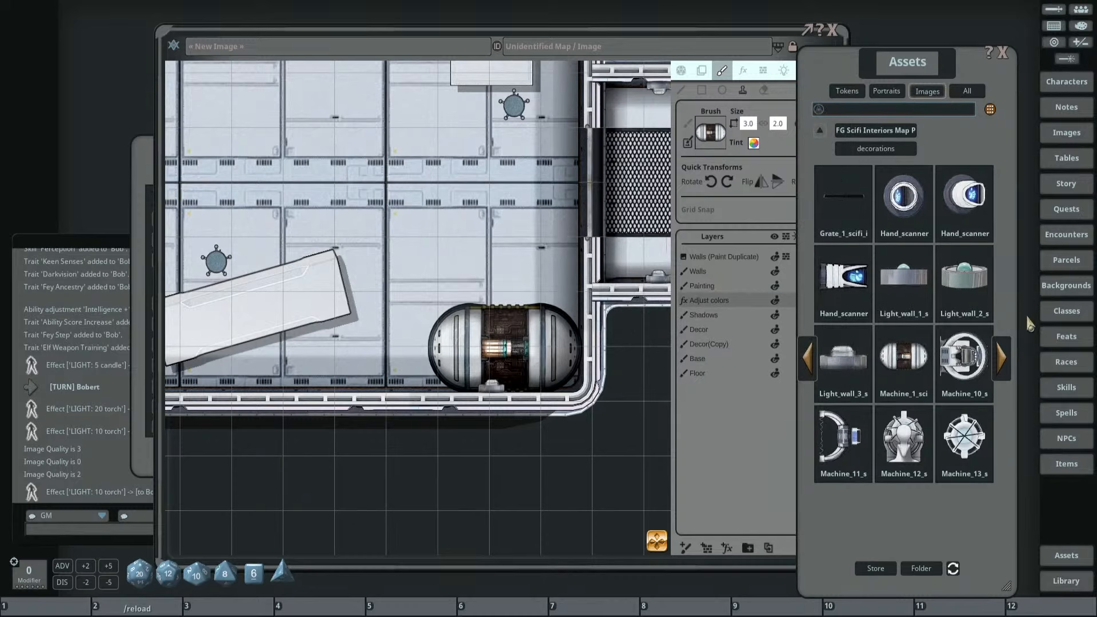
left_click(1002, 357)
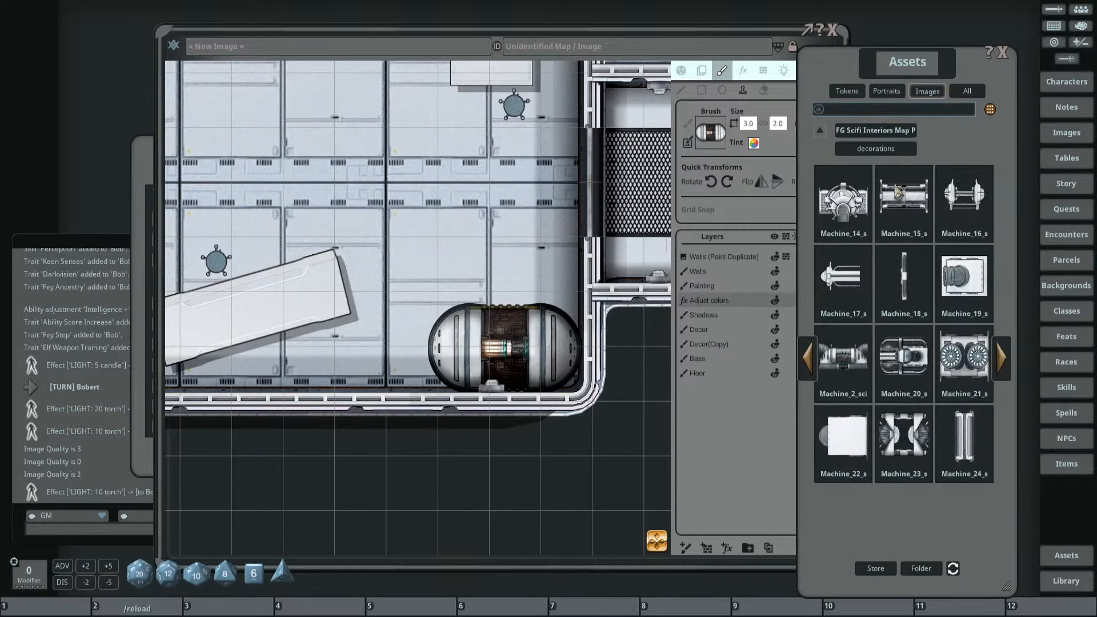
left_click(898, 257)
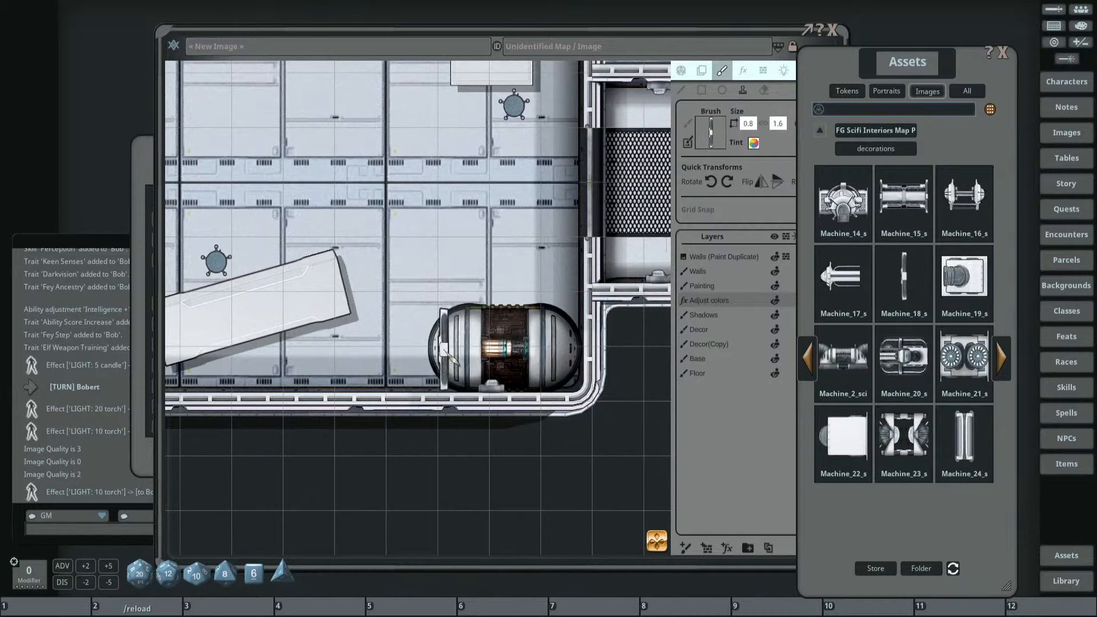
Delete the extra Painting layer created by stamping the part and make the Decor layer active.
left_click(452, 332)
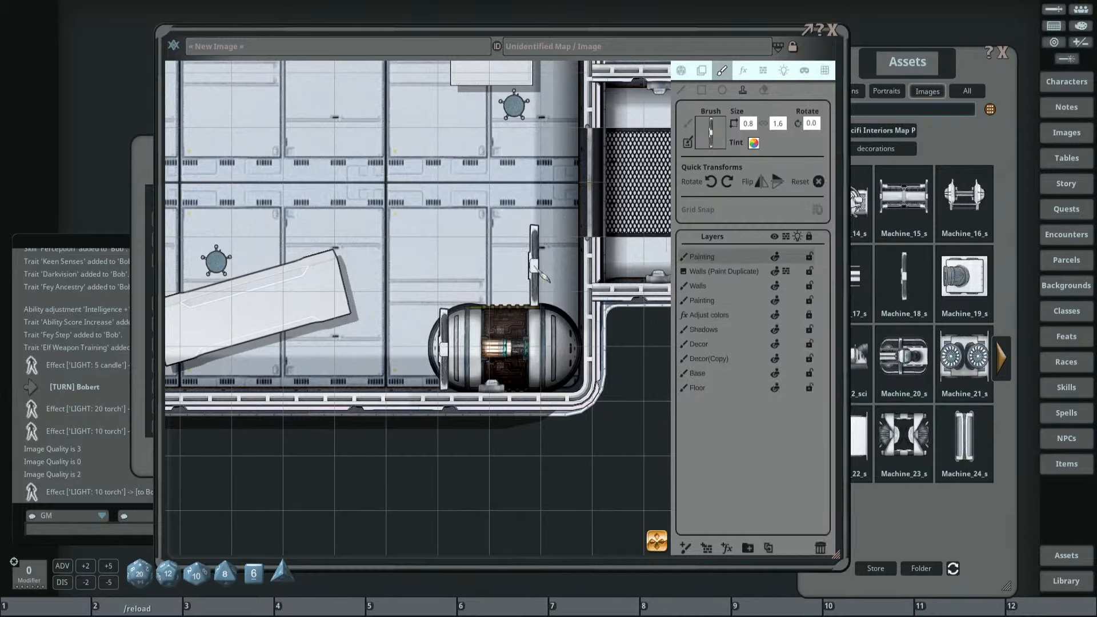
left_click(822, 550)
left_click(699, 330)
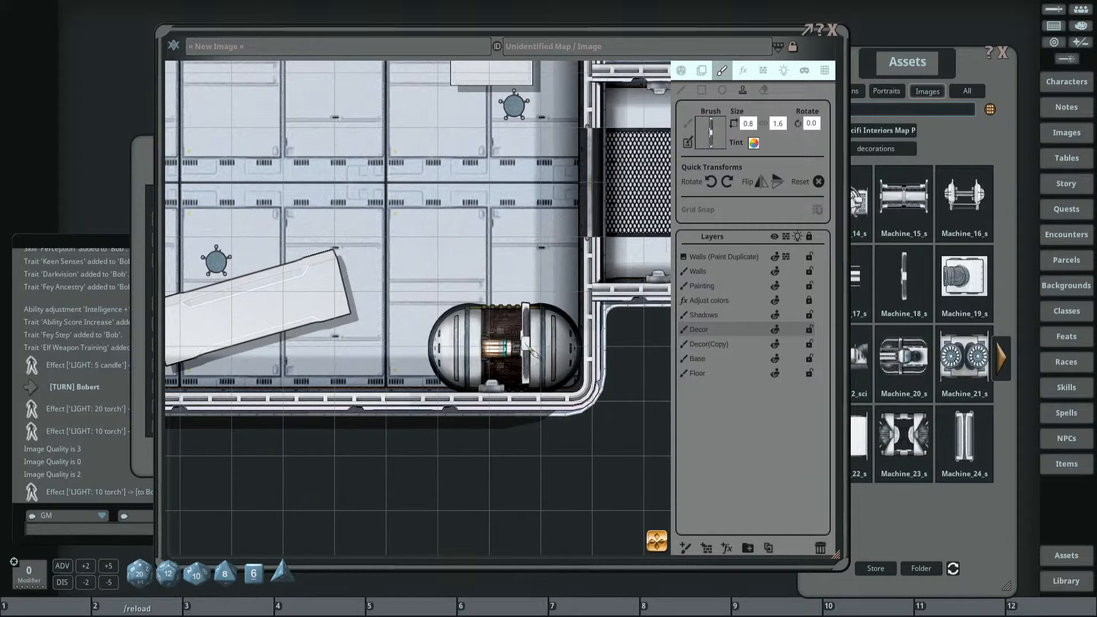
Stamp the 0.8 by 1.6 Machine_18 part, unrotated, across the left end of the large corner machine.
left_click(727, 182)
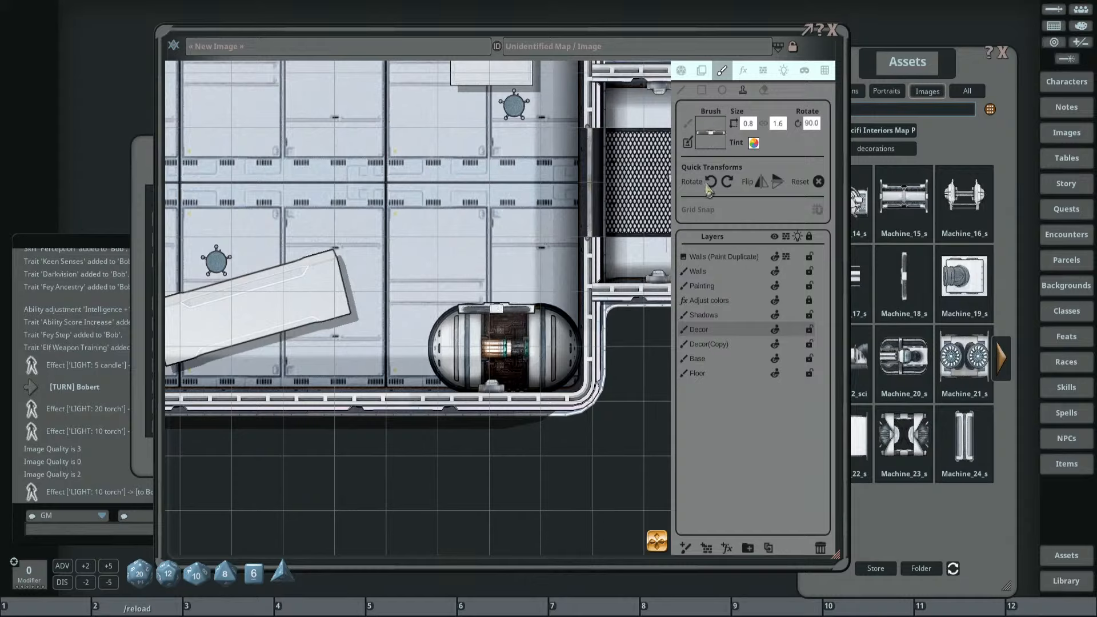
left_click(764, 92)
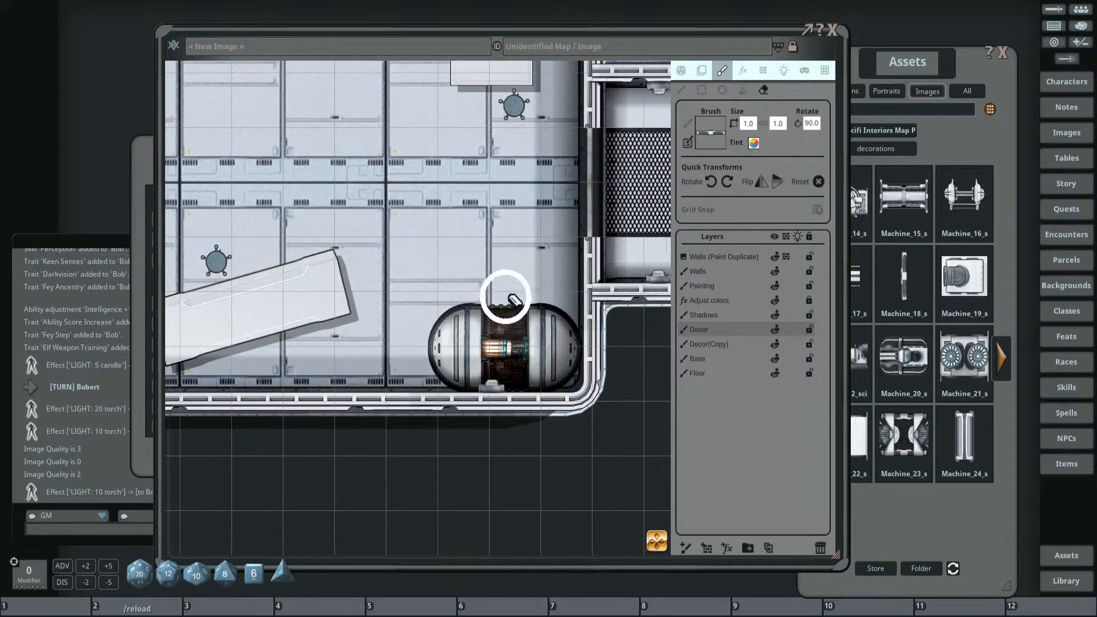
left_click(711, 183)
left_click(683, 92)
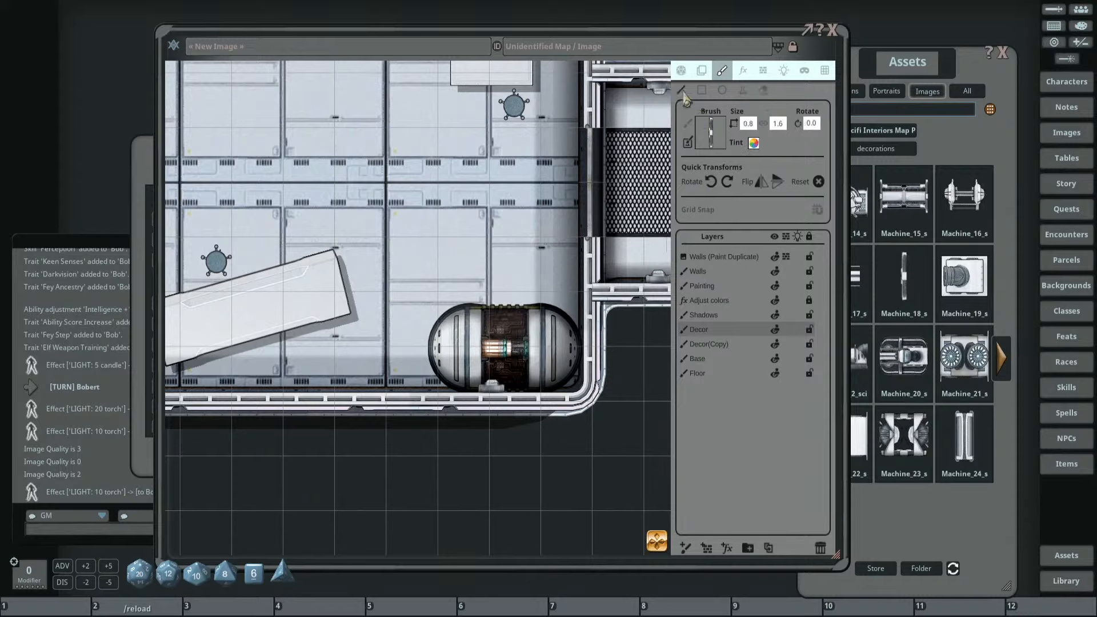
left_click(723, 91)
left_click(742, 92)
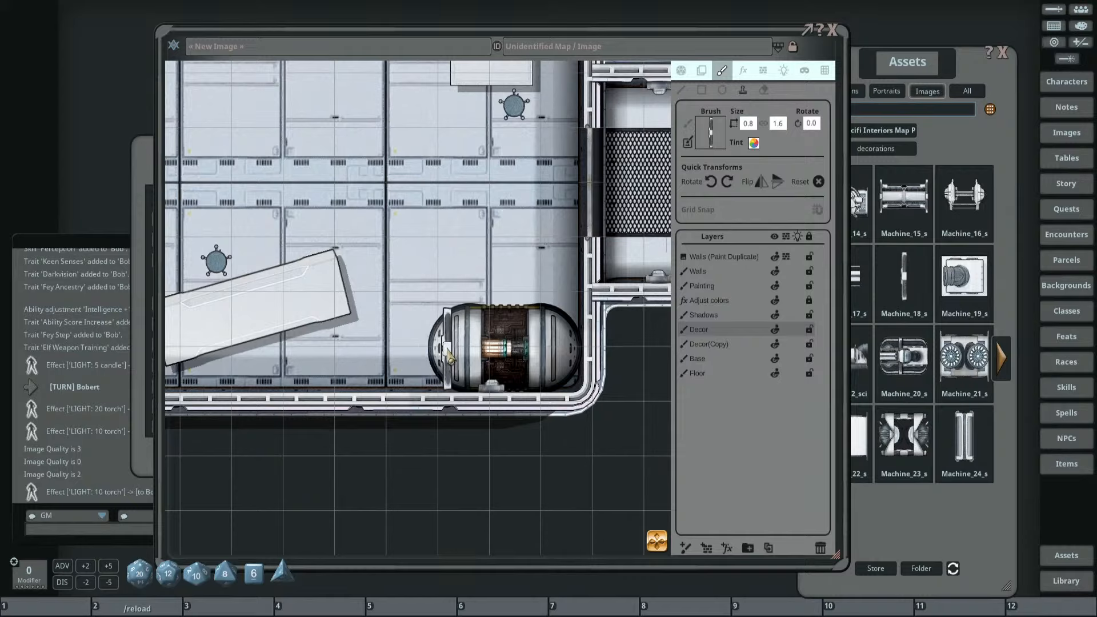
left_click(452, 348)
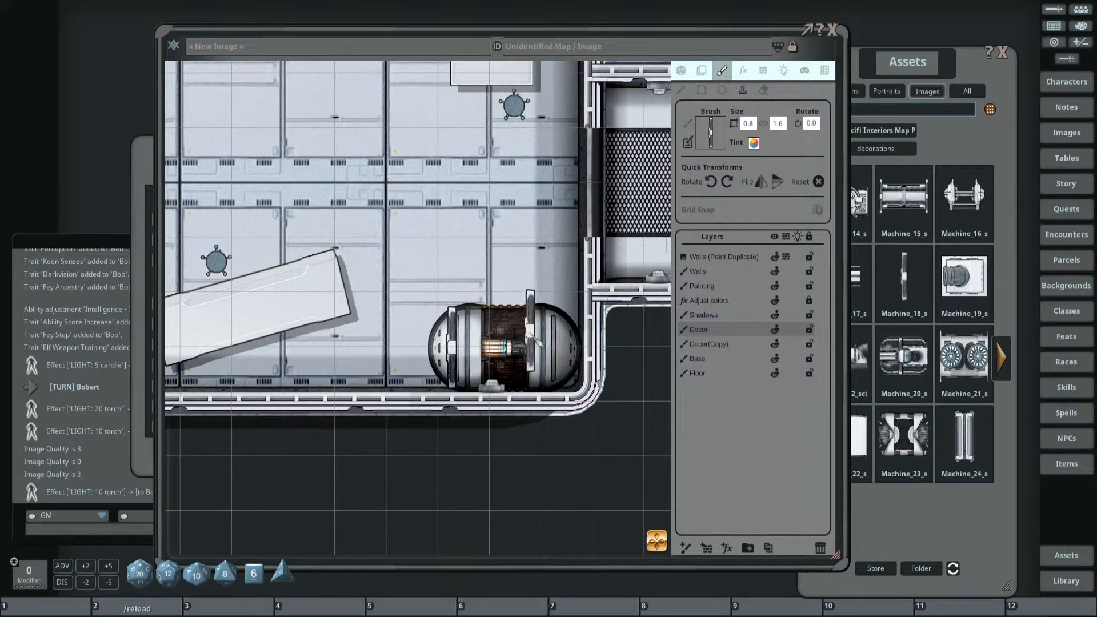
Load the Machine_28 decoration and stamp it at 1.0 by 1.0 against the large machine's left end.
scroll(533, 336, "down", 3)
mouse_move(531, 337)
left_mouse_down()
mouse_move(529, 359)
mouse_move(537, 355)
left_mouse_up()
left_click(908, 131)
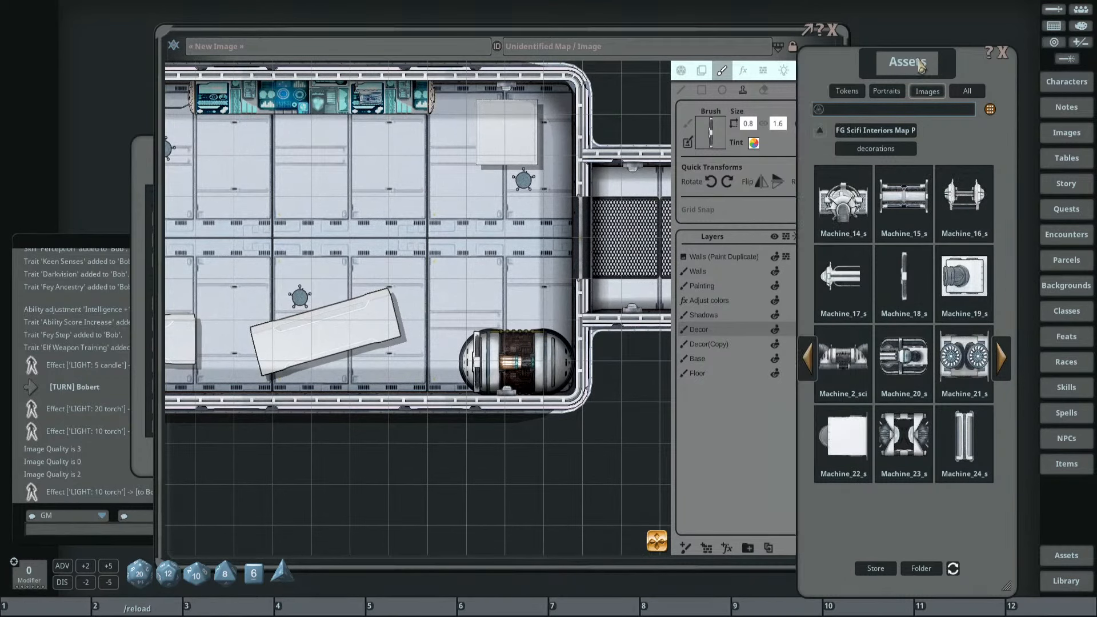
left_click(1004, 358)
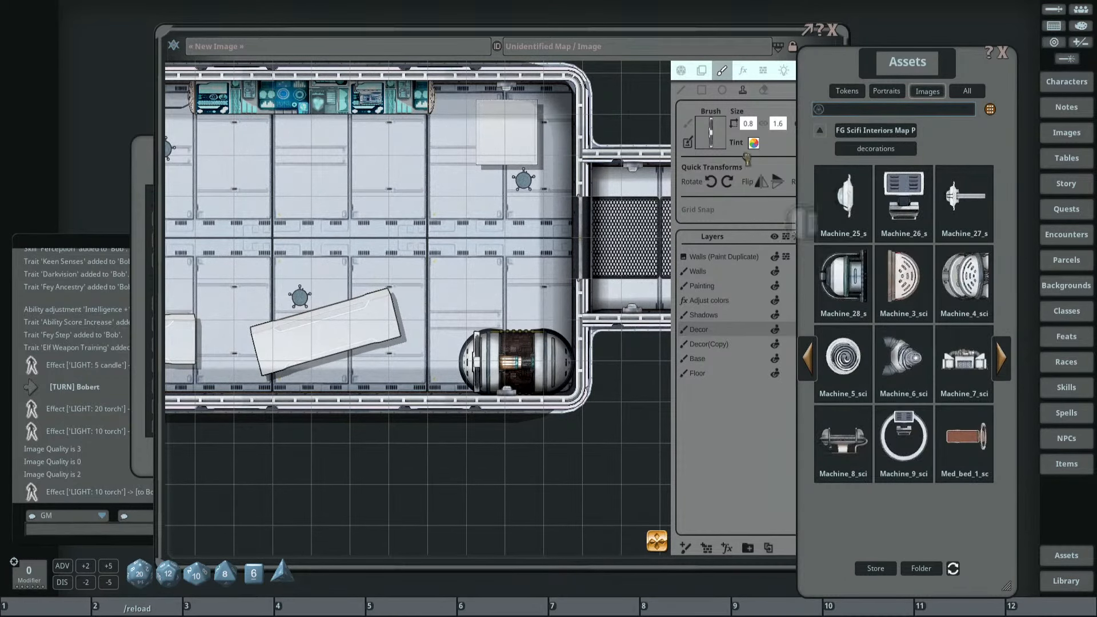
left_click(843, 281)
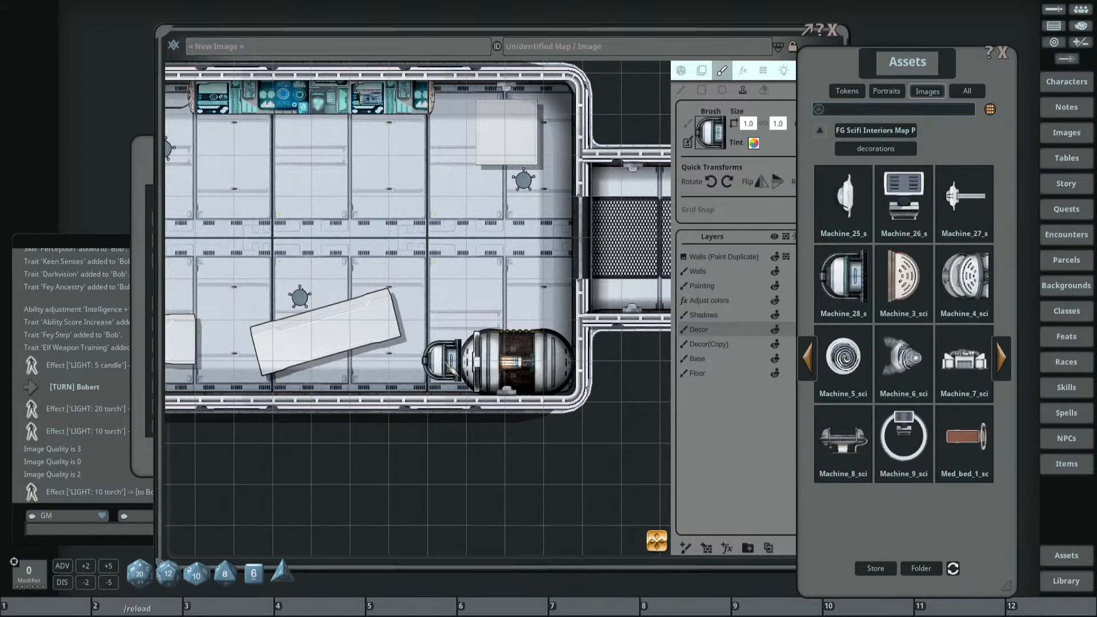
left_click(457, 369)
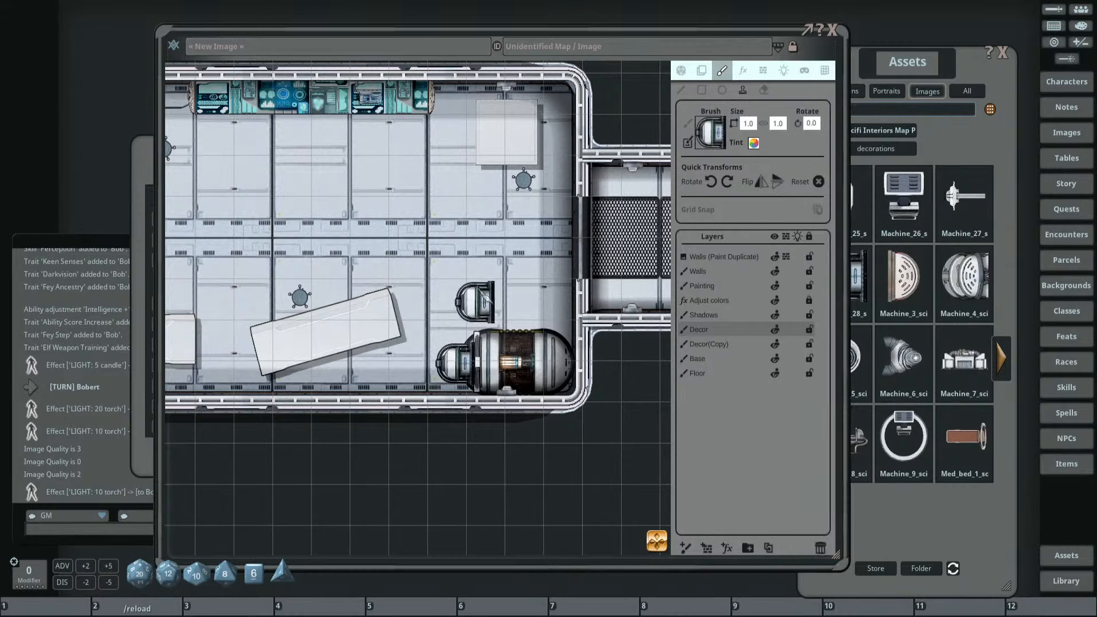
Check the decorations page with med beds and microscopes, and load Machine_8 from the preceding page as the brush.
left_click_drag(477, 290, 441, 318)
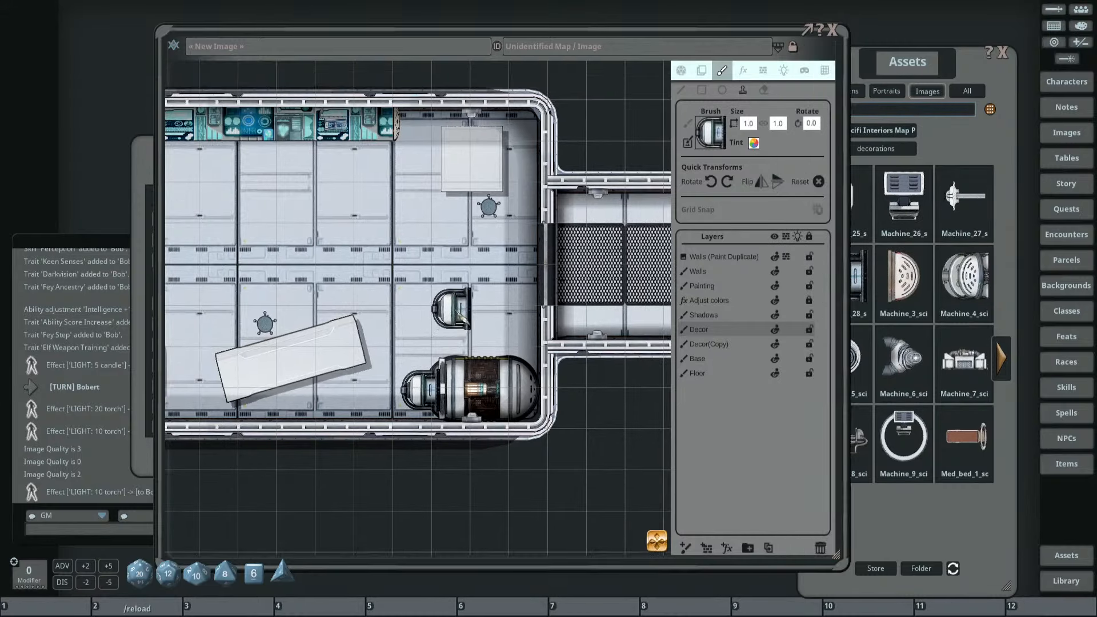
left_click(917, 67)
left_click(1002, 366)
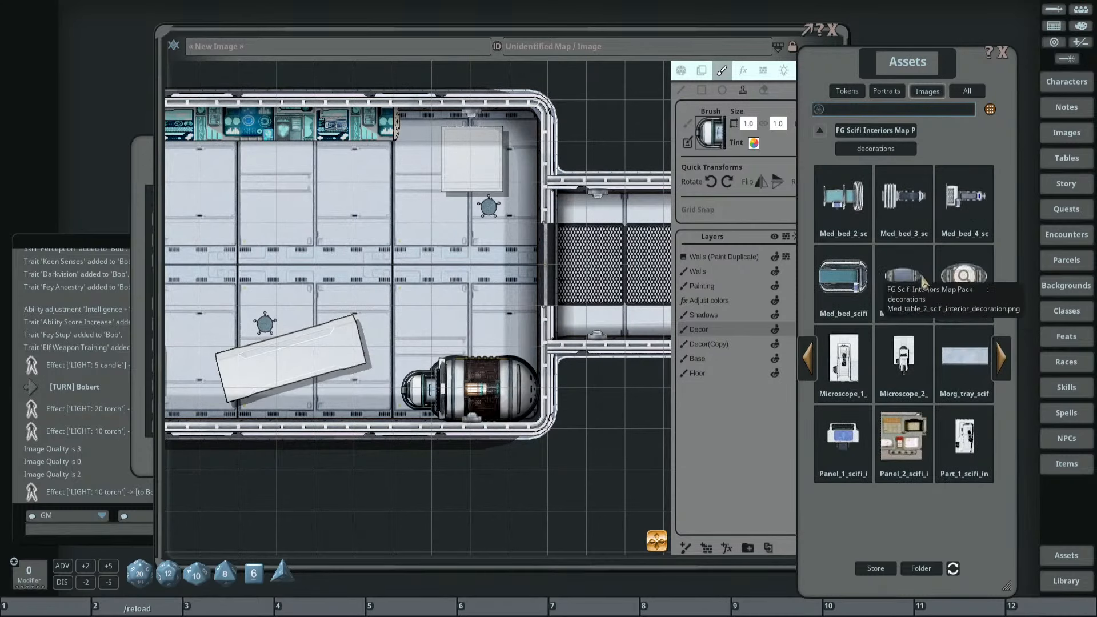
left_click(819, 358)
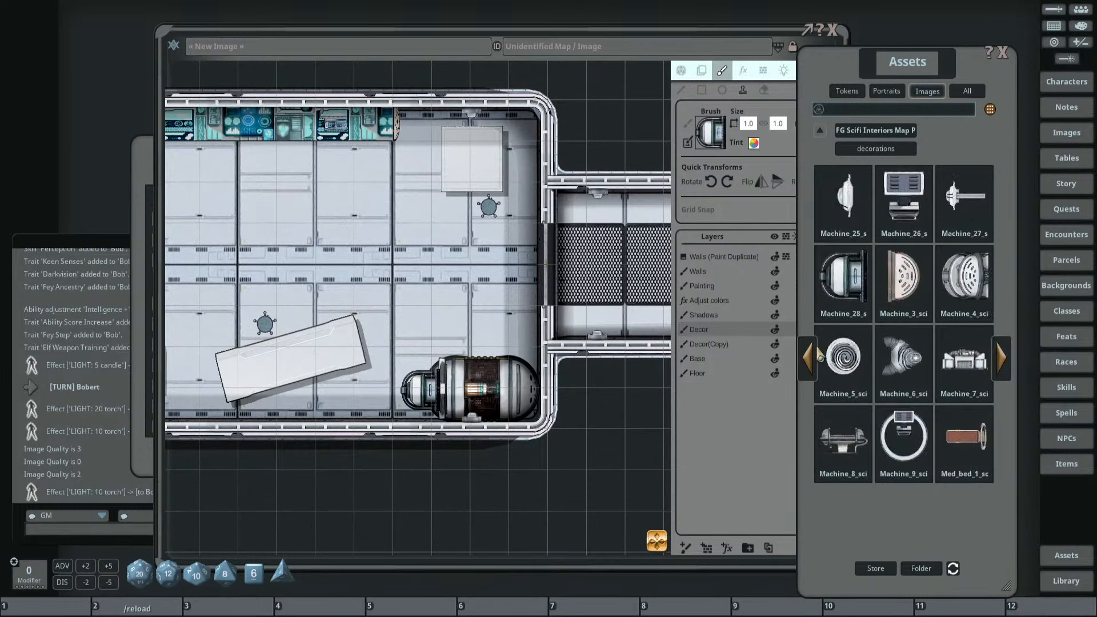
left_click(854, 443)
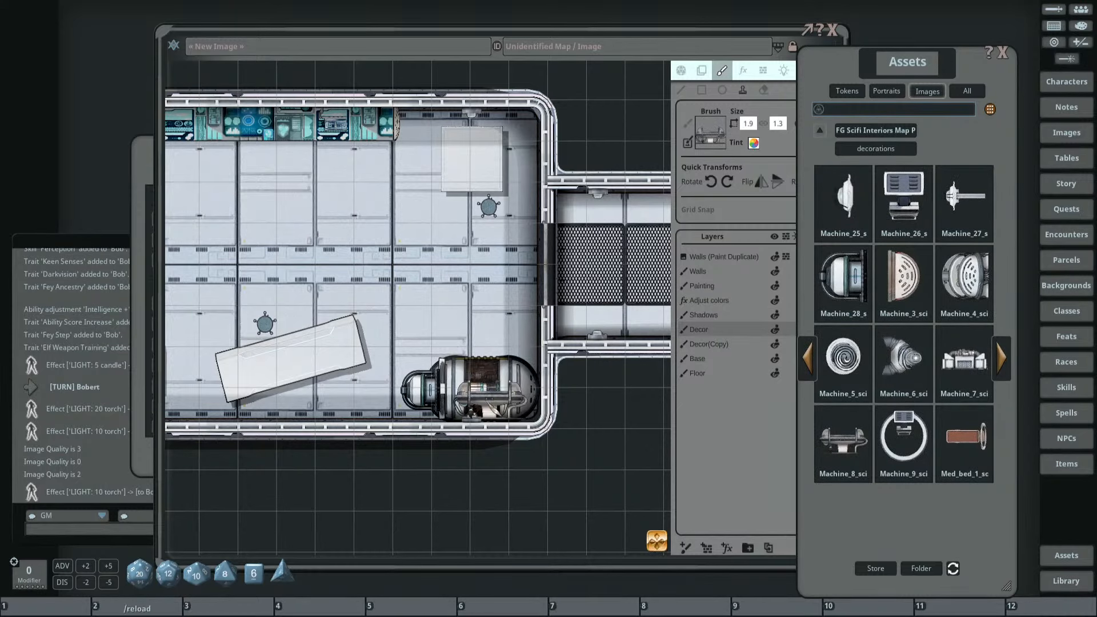
Stamp Machine_8 at 2.4 by 1.6, rotated 180 degrees and flipped vertically, over the large machine's lower part.
scroll(485, 400, "up", 4)
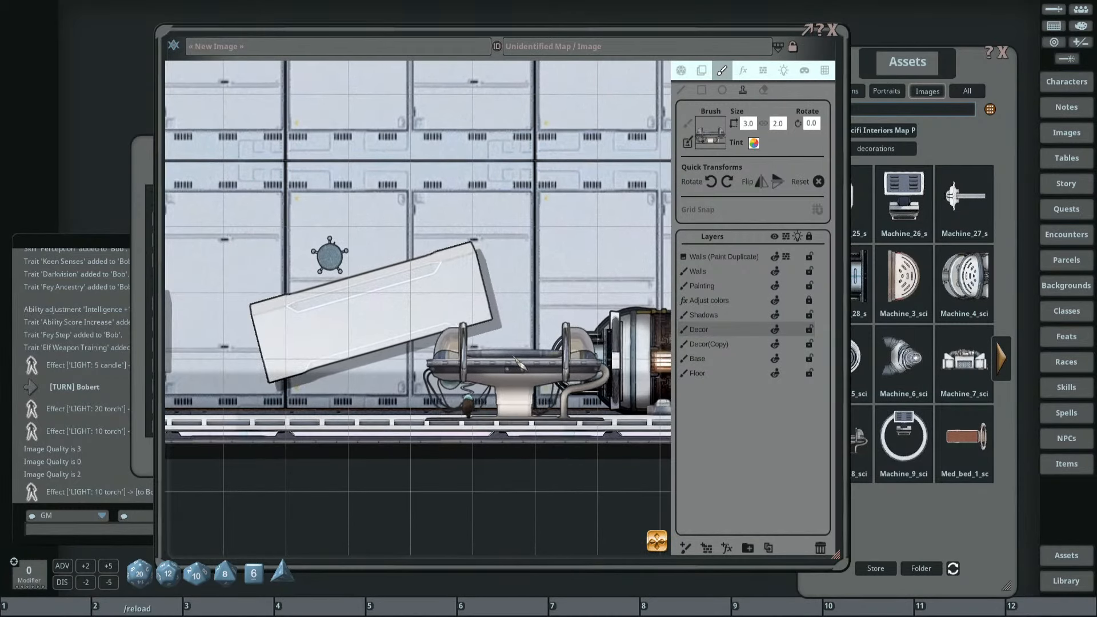
left_click(712, 181)
left_click_drag(526, 348, 381, 363)
scroll(551, 298, "down", 3)
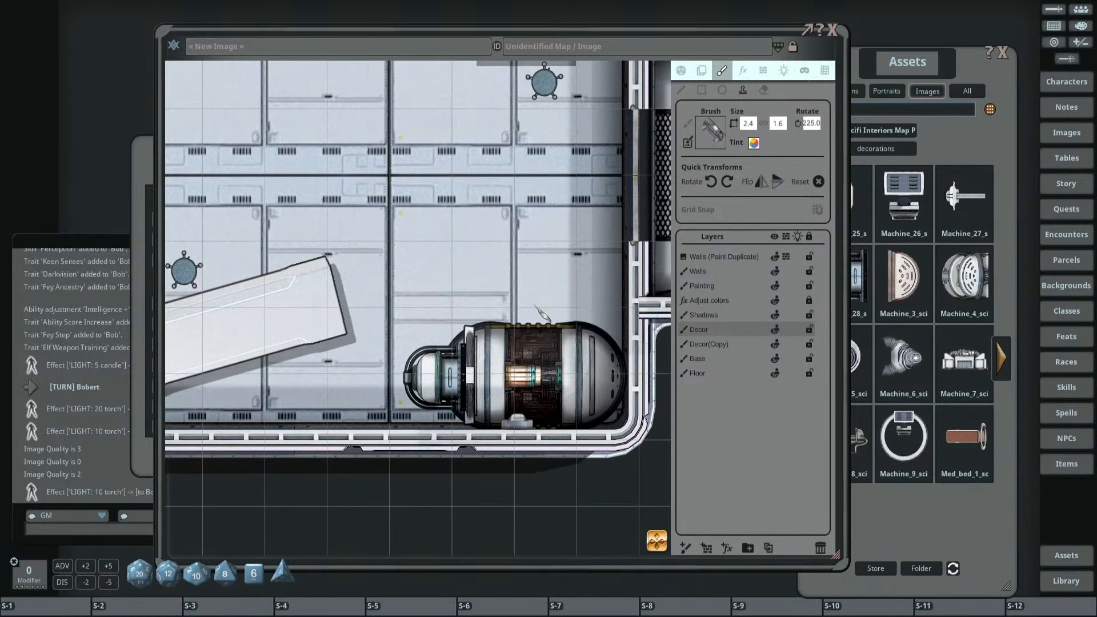
scroll(537, 326, "down", 1)
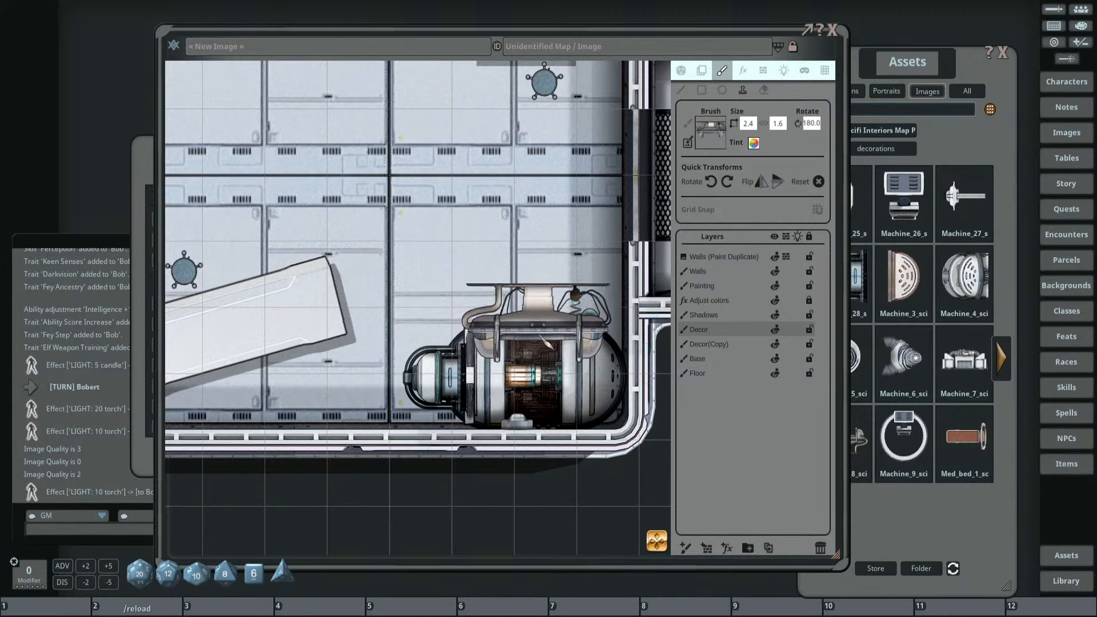
left_click(777, 181)
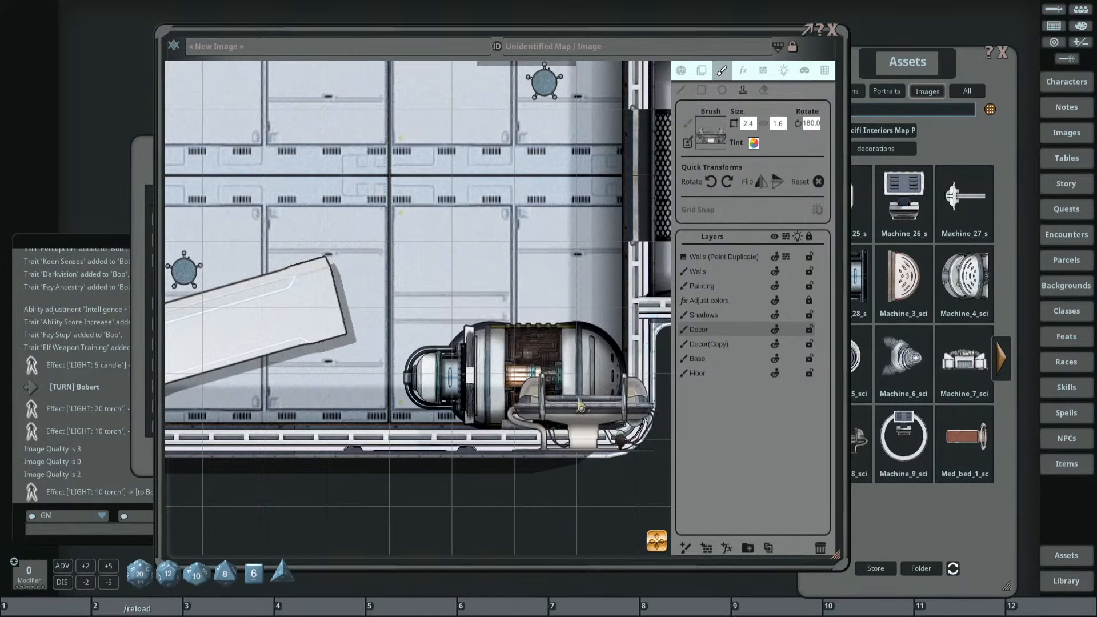
left_click(538, 403)
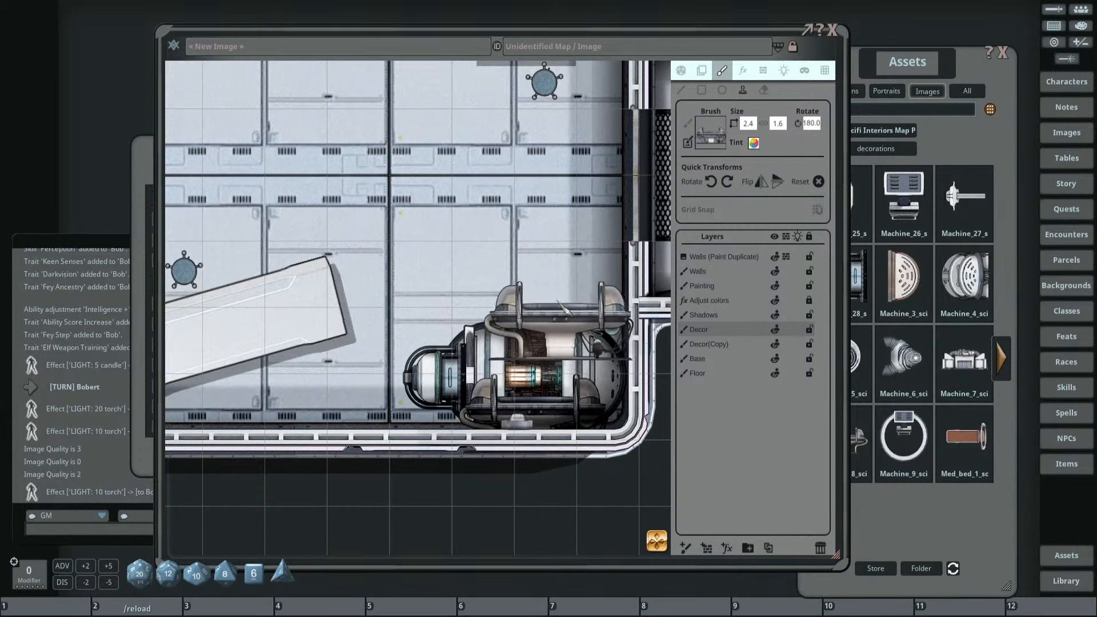
Load the Machine_7 decoration and stamp it at 1.3 by 0.6 on the upper edge of the large machine.
scroll(559, 260, "down", 3)
left_click_drag(557, 257, 529, 298)
scroll(527, 294, "up", 3)
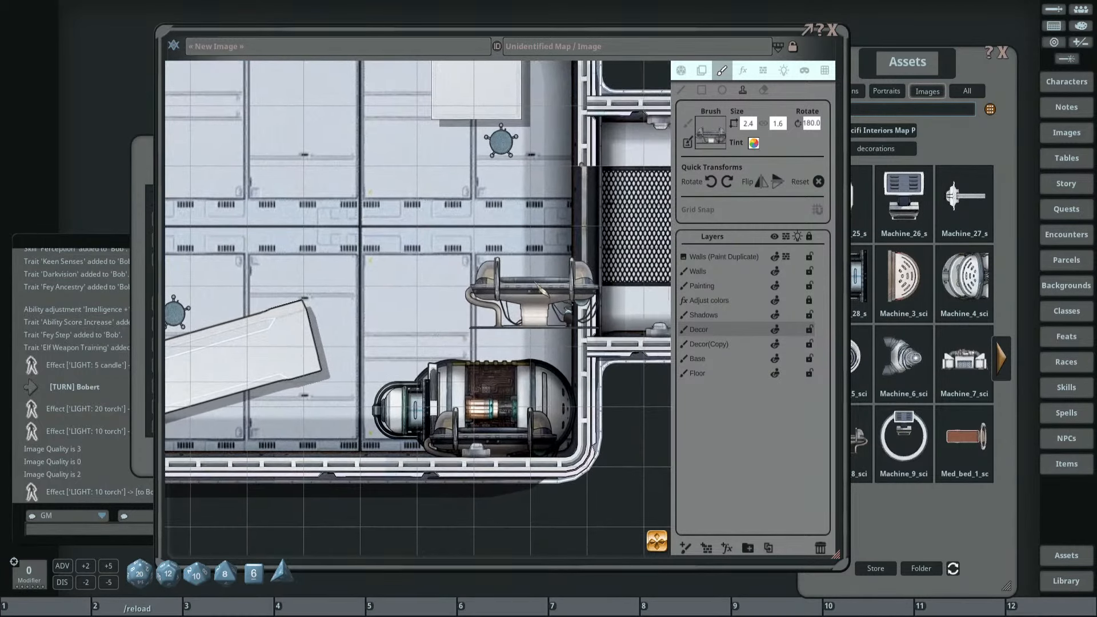
left_click(901, 65)
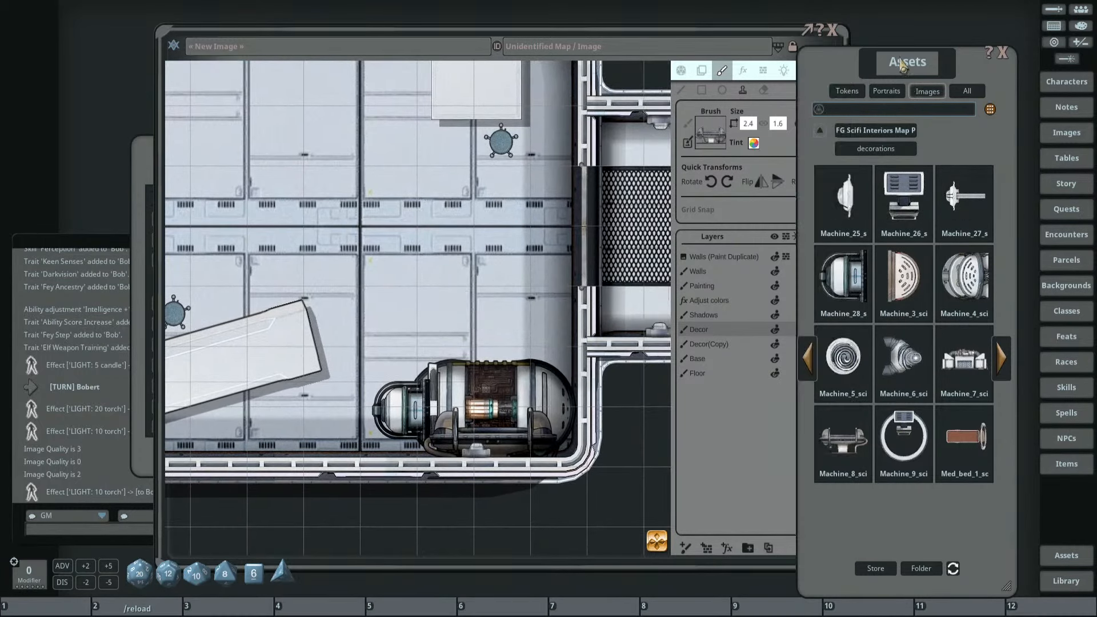
left_click(965, 359)
scroll(499, 336, "down", 7)
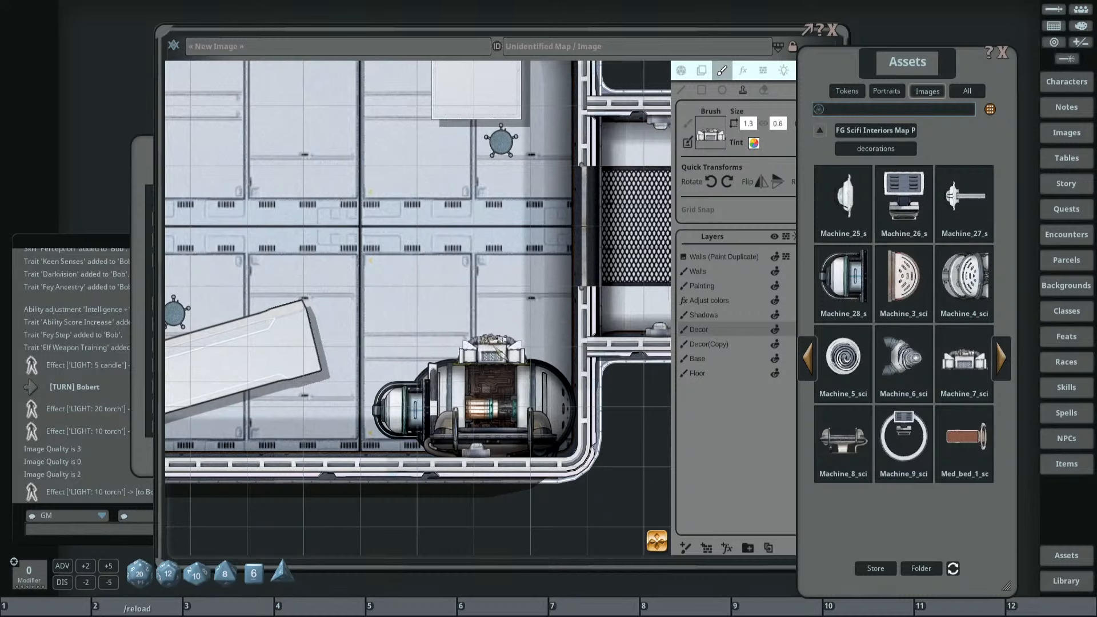
left_click(492, 350)
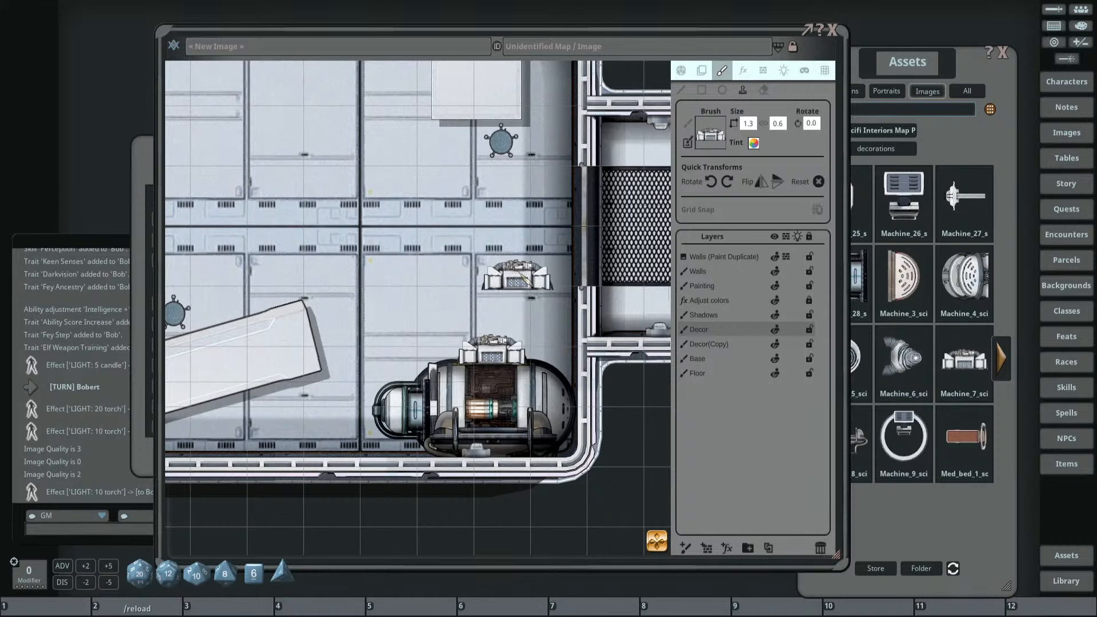
Filter the image assets for "screen".
scroll(485, 280, "down", 3)
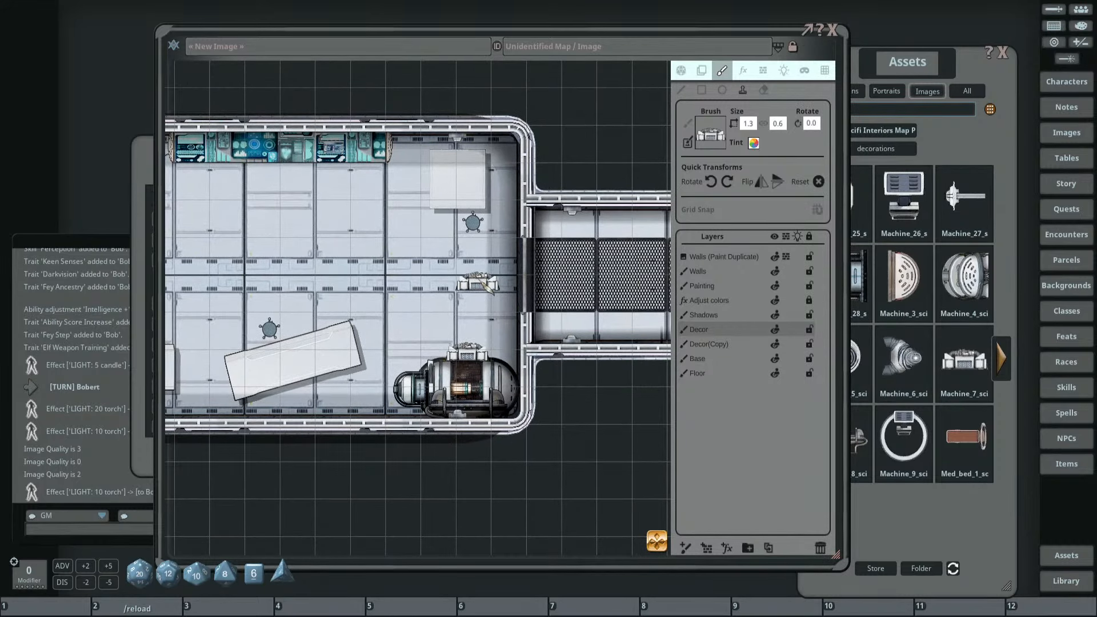
scroll(489, 288, "up", 2)
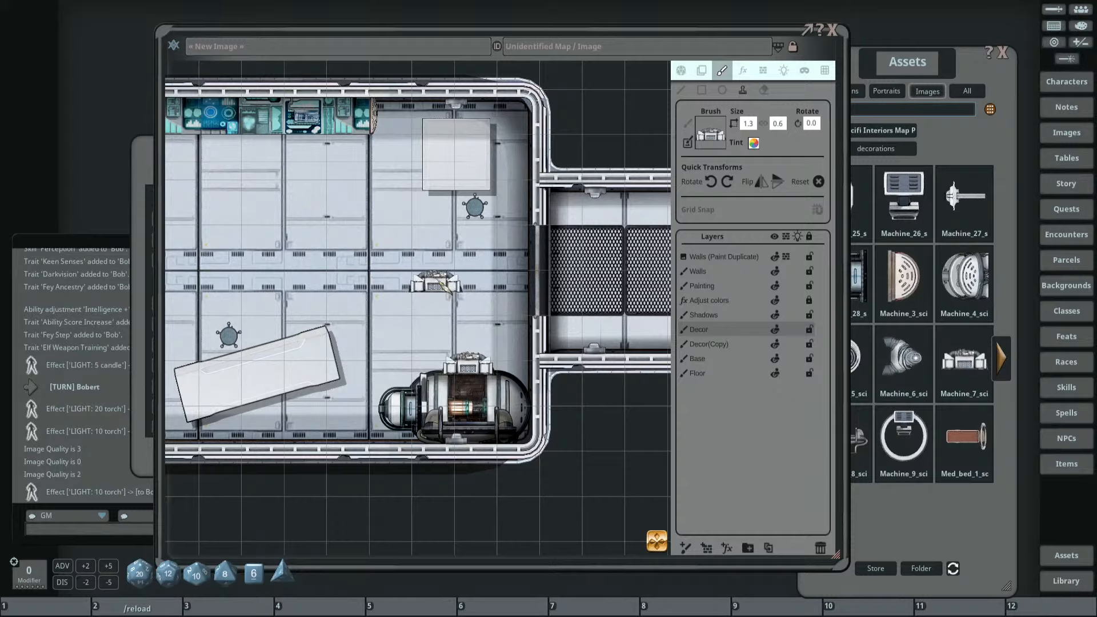
scroll(435, 282, "up", 2)
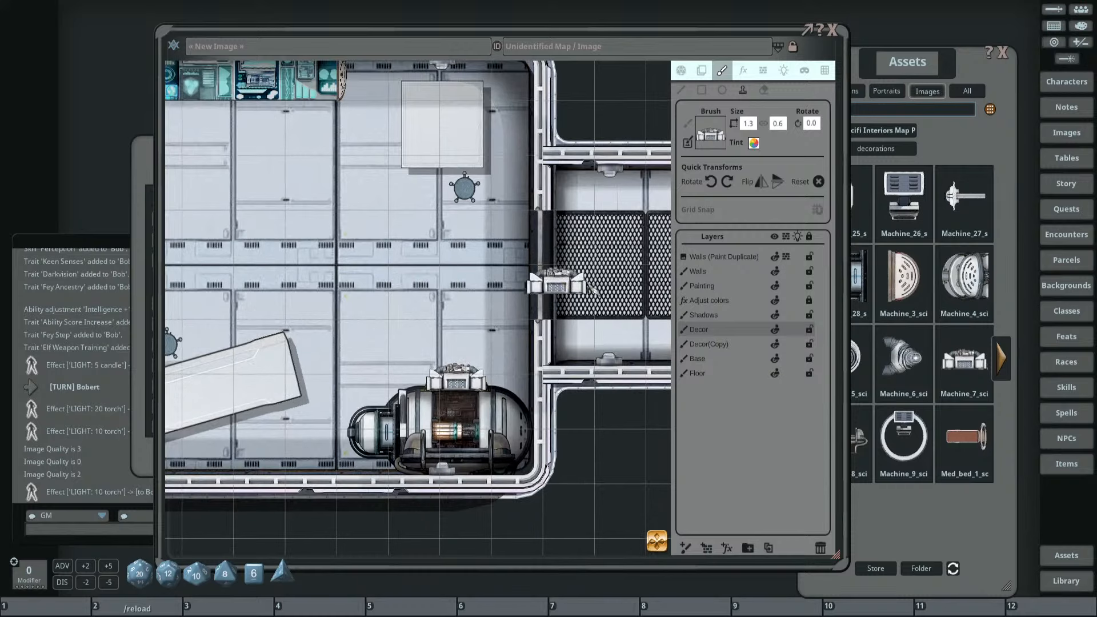
left_click(924, 83)
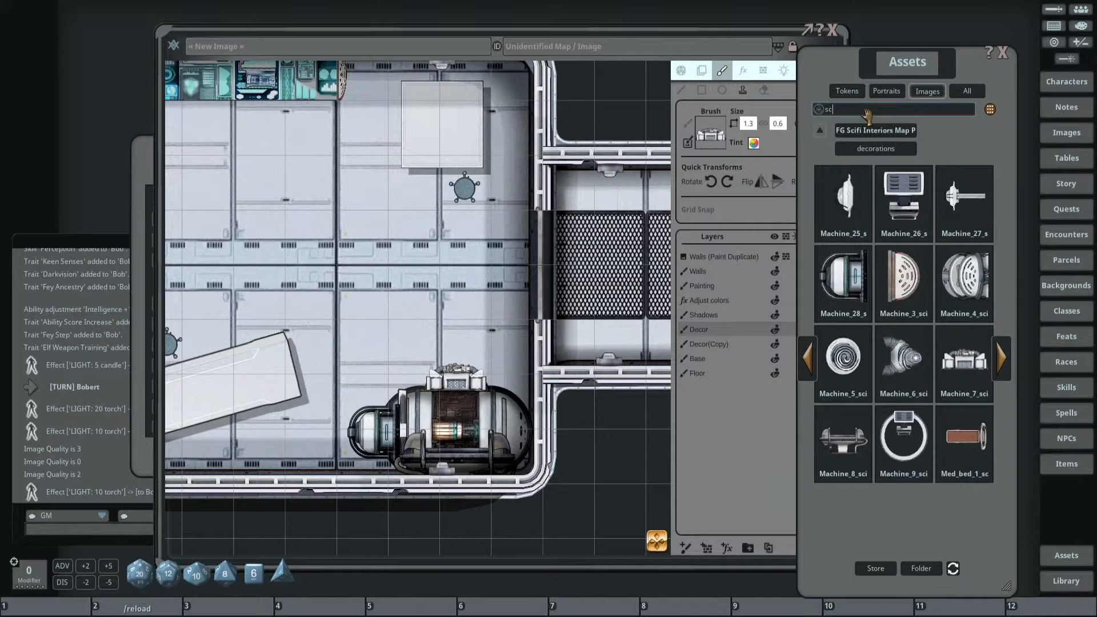
key("Return")
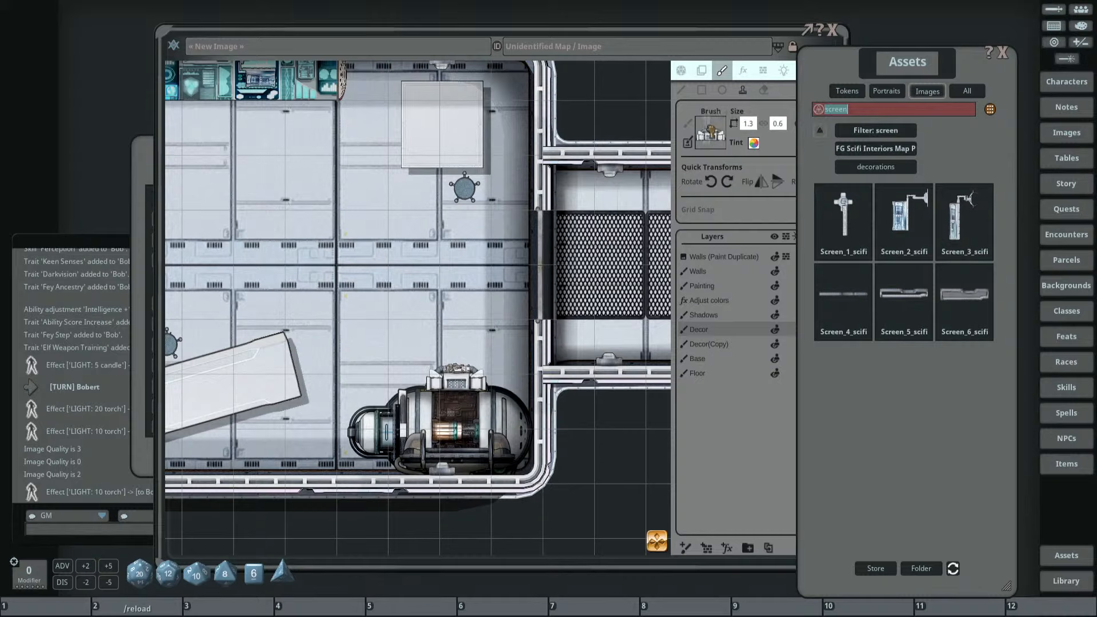
Load the Screen_3 decoration and stamp it at 0.8 by 0.8, rotated 90 degrees, beside the unit on top of the large machine.
left_click(965, 221)
scroll(469, 355, "down", 7)
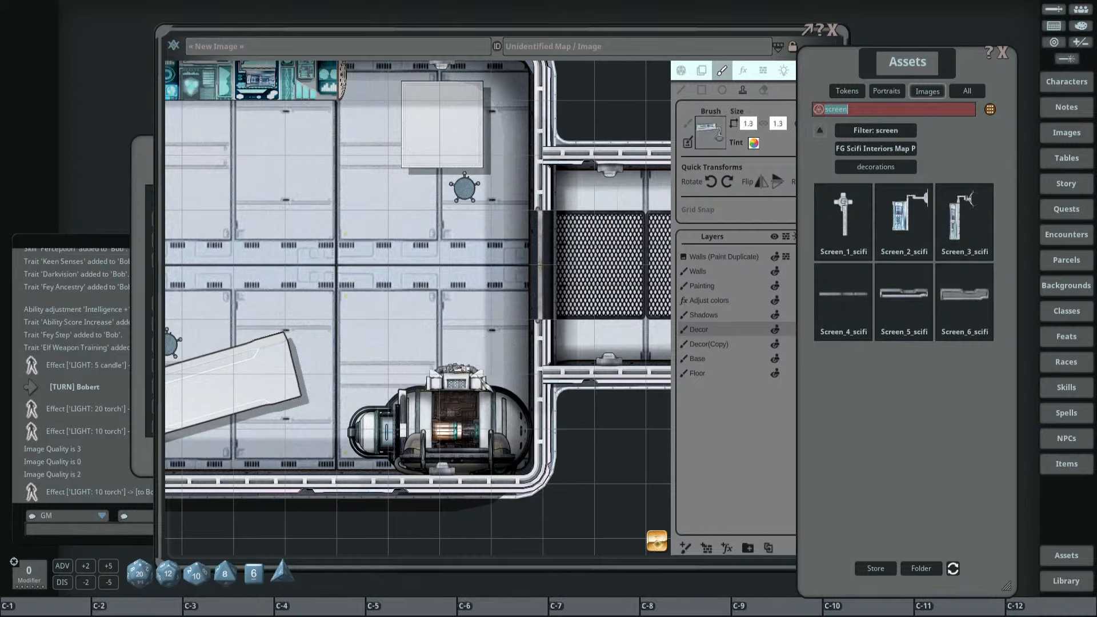
scroll(460, 374, "down", 5)
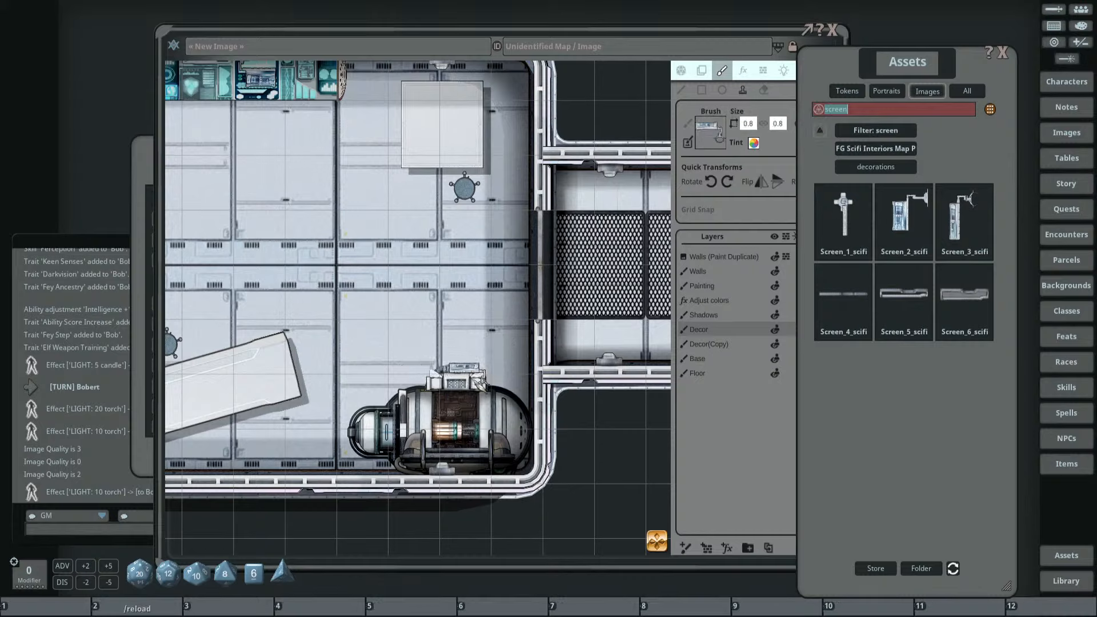
left_click(480, 386)
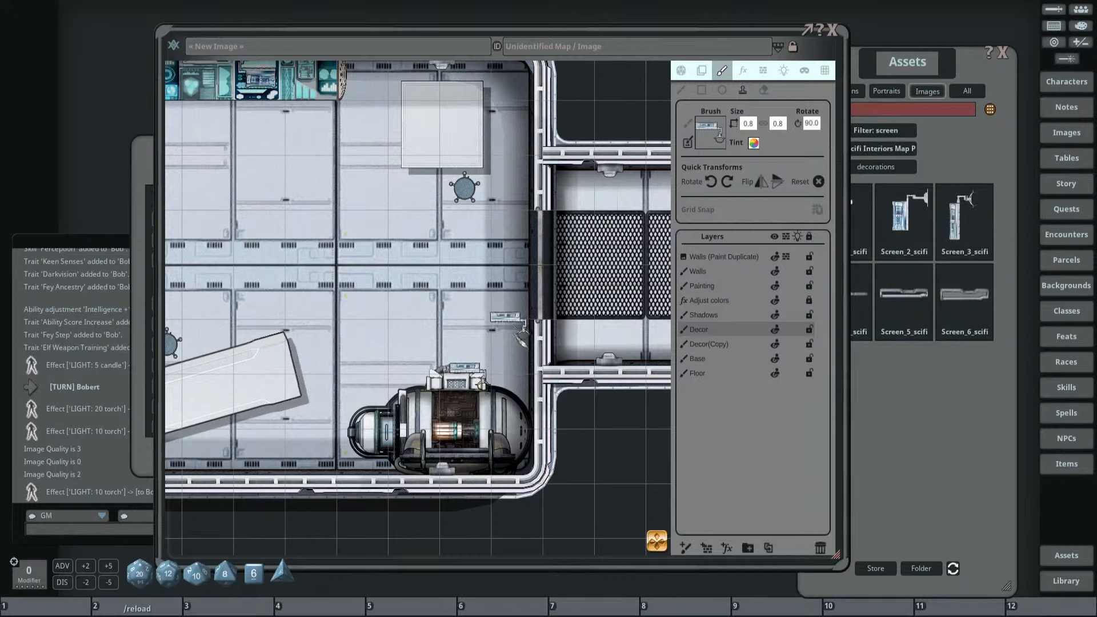
Load the Screen_2 decoration and stamp it at 0.8 by 0.8 on the small tank attached to the large machine.
left_click(863, 206)
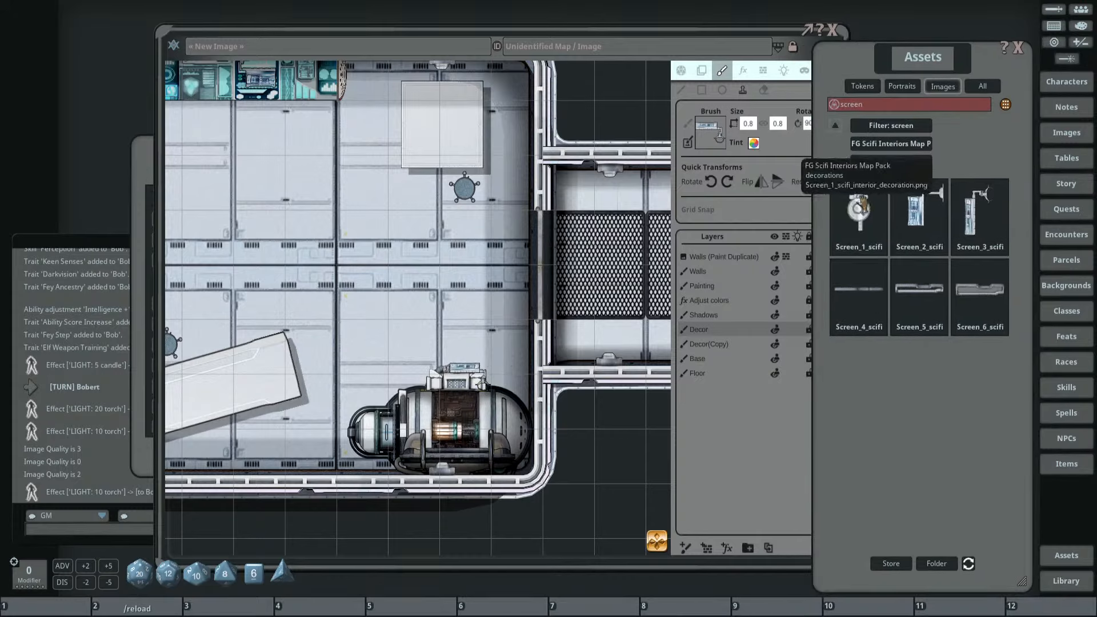
left_click(917, 214)
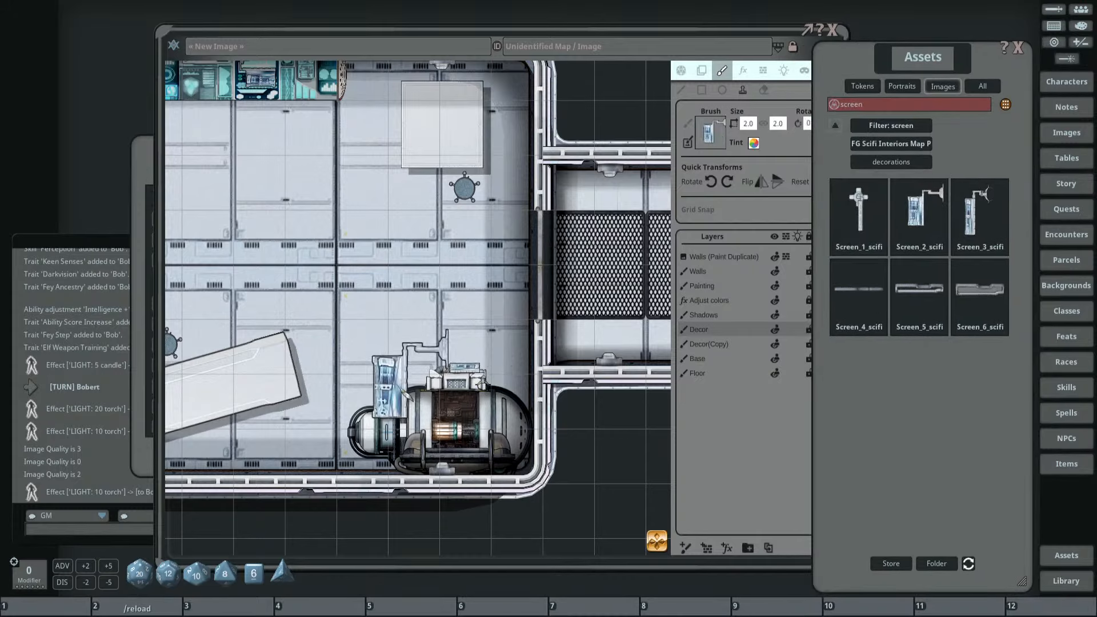
scroll(400, 383, "down", 6)
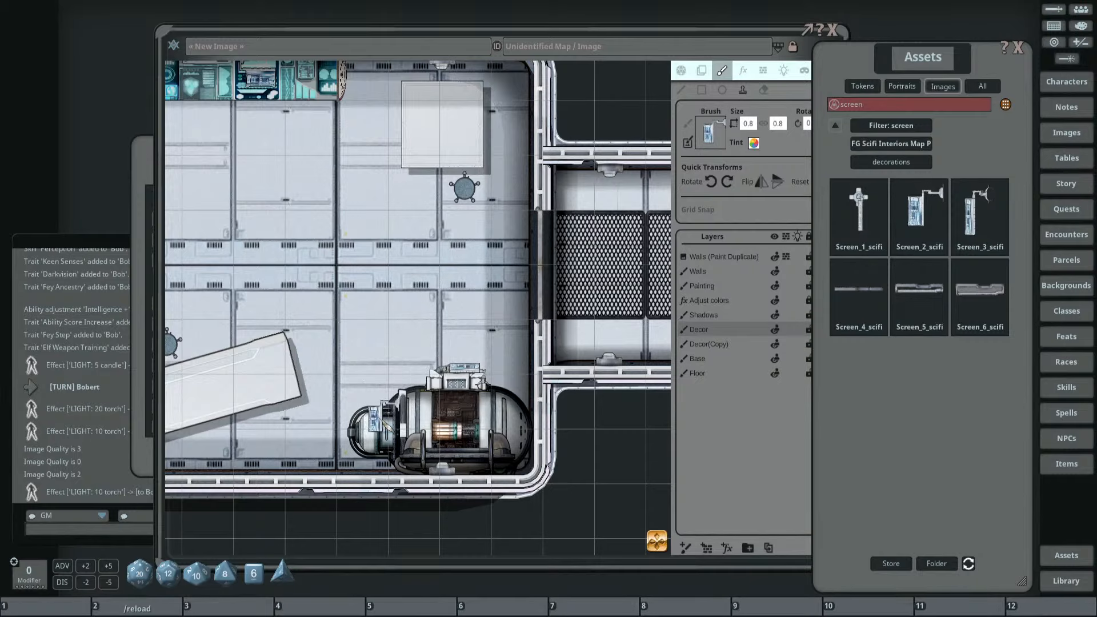
left_click(380, 415)
scroll(383, 320, "up", 2)
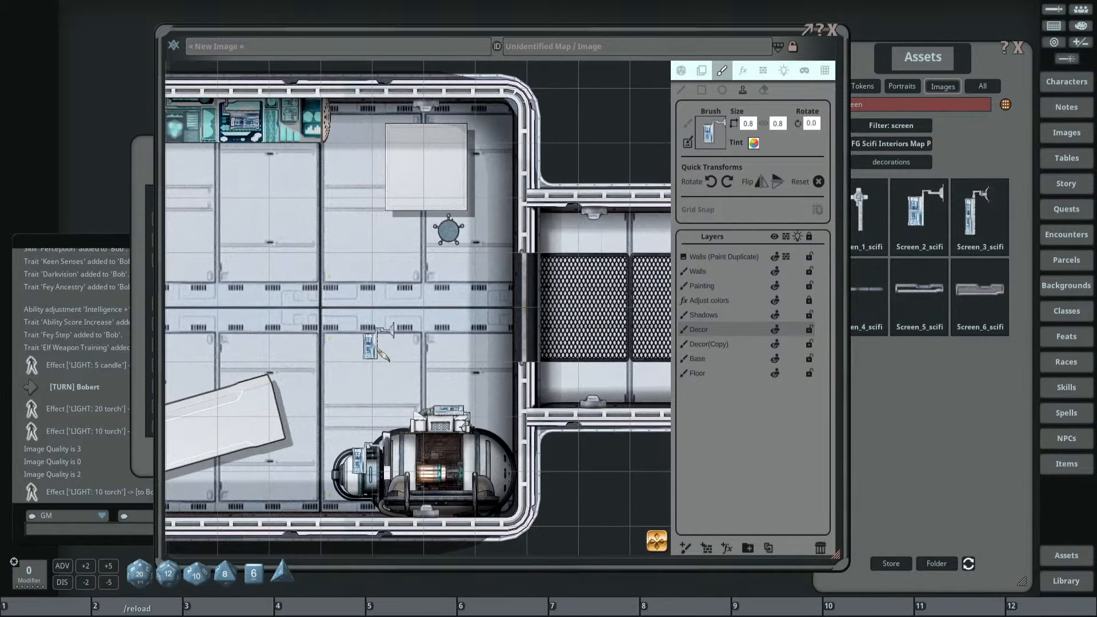
scroll(383, 355, "down", 3)
scroll(496, 346, "up", 1)
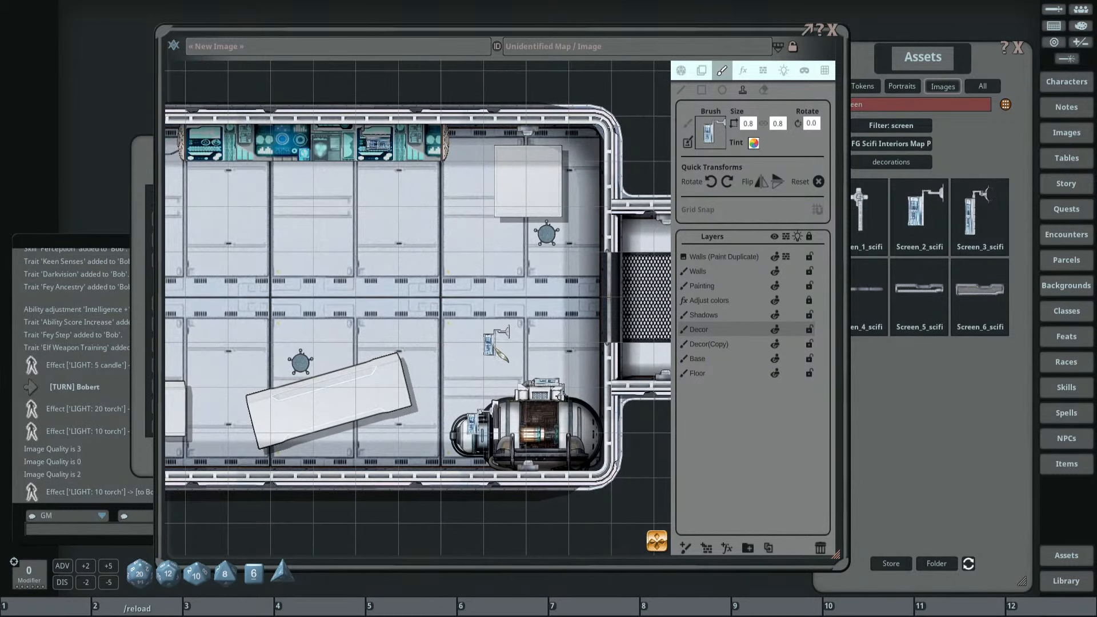
Clear the "screen" filter, open the Scifi Interiors map pack's brushes folder and load the Pipes brush.
left_click(944, 70)
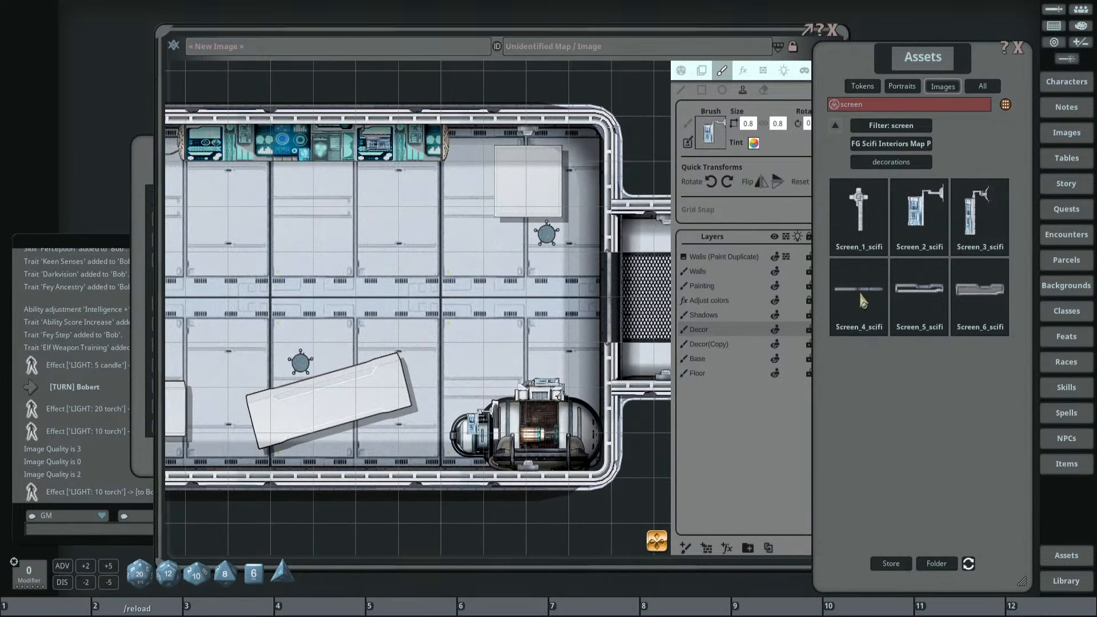
left_click(873, 127)
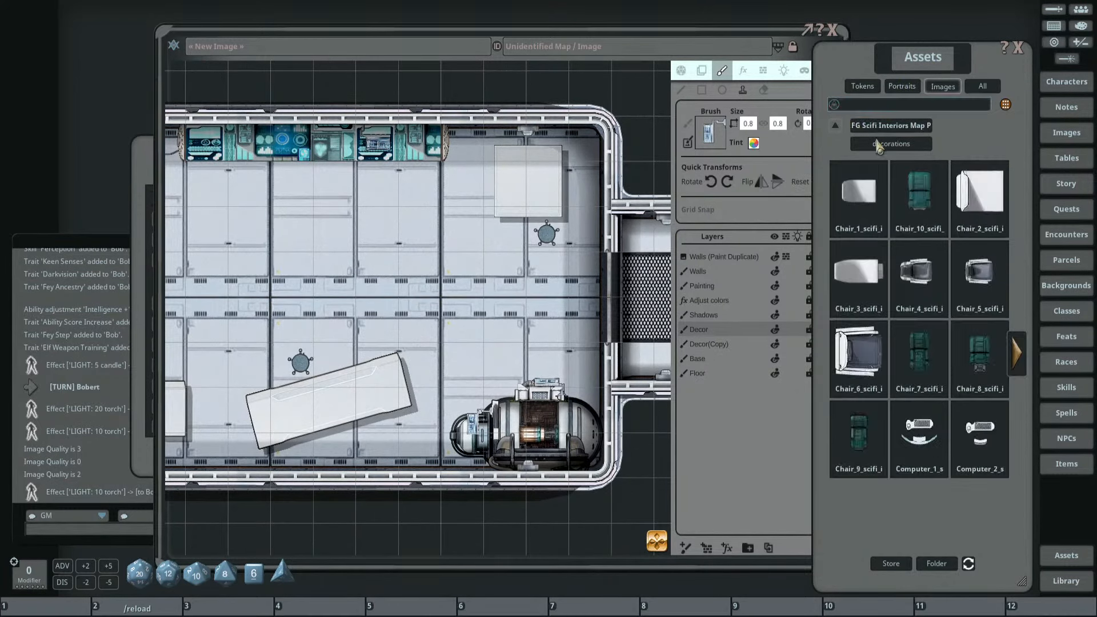
left_click(885, 127)
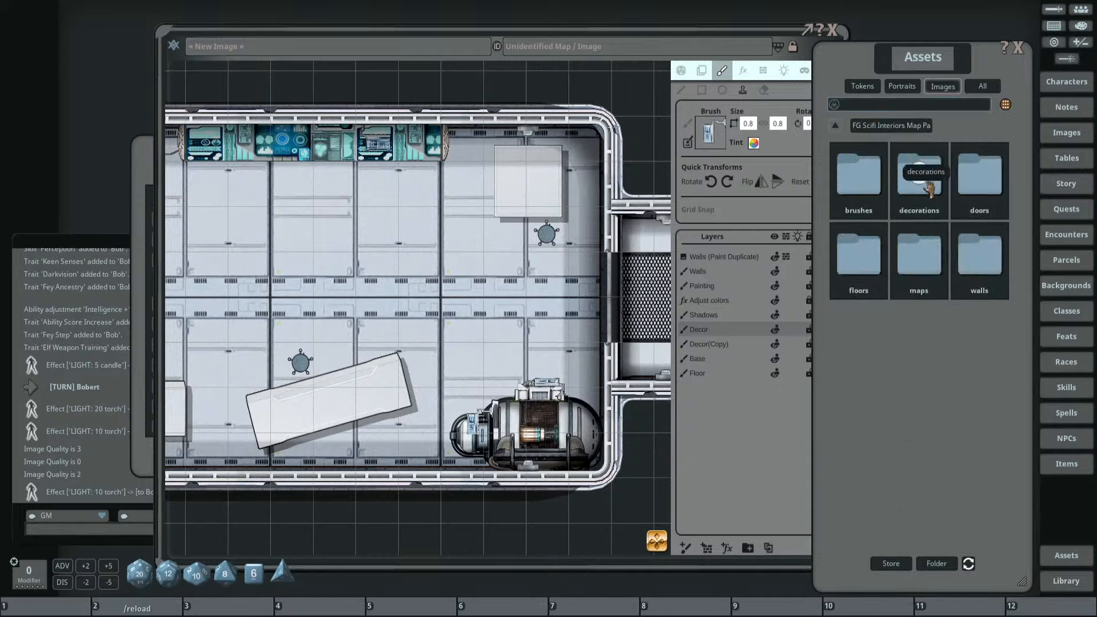
left_click(859, 192)
left_click(979, 197)
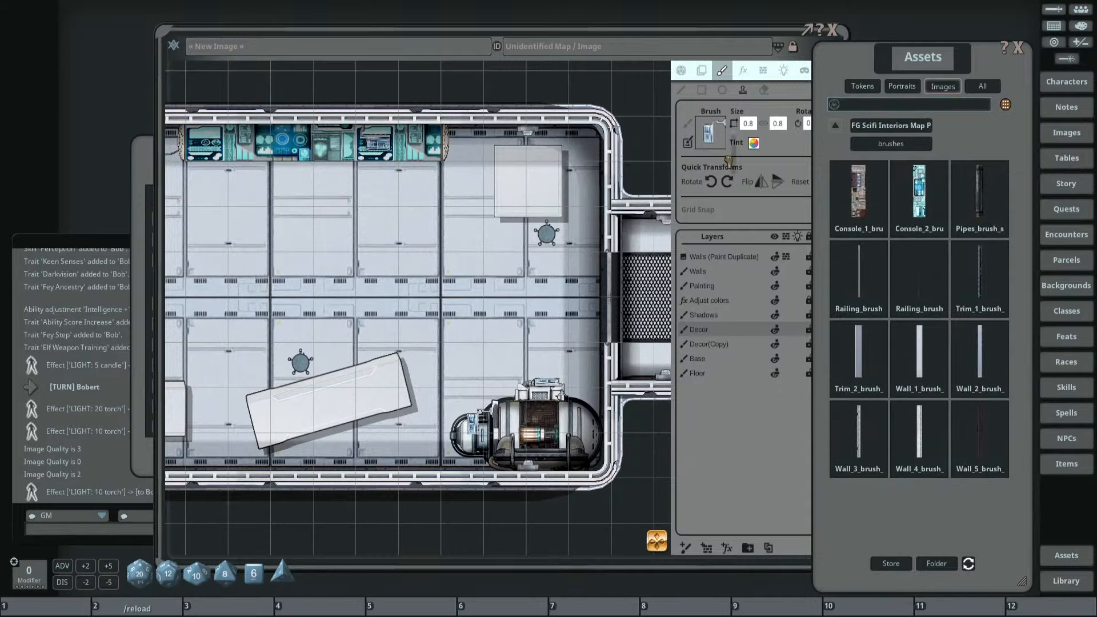
scroll(413, 369, "down", 7)
scroll(417, 368, "down", 2)
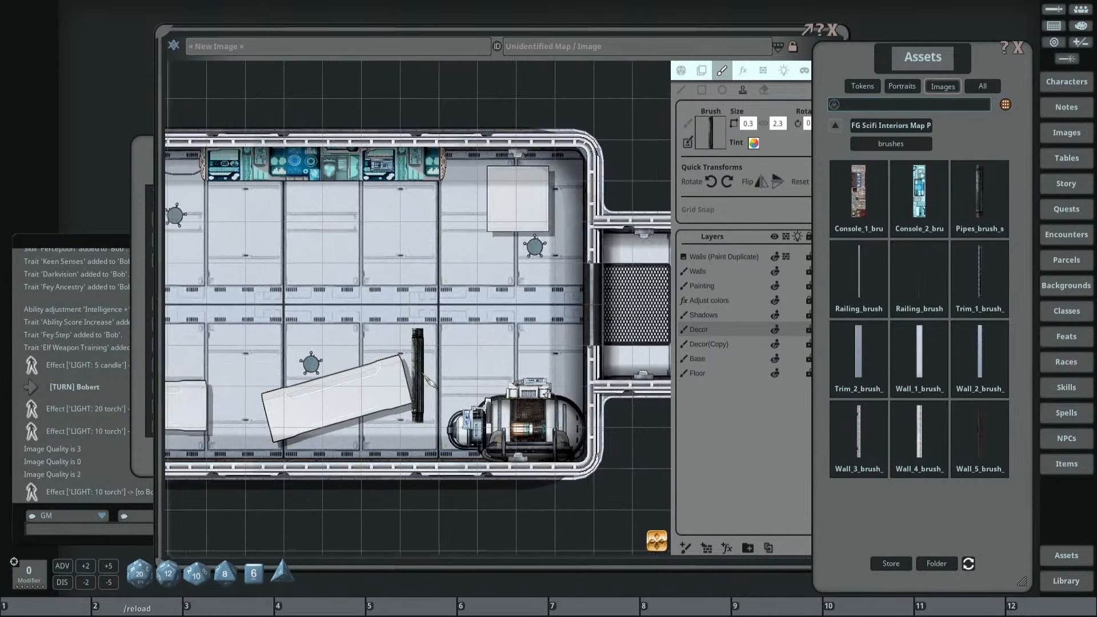
On the Base layer, paint a curved freehand pipe at 0.2 by 1.5 from the corner machine to the lower wall.
left_click_drag(439, 327, 458, 282)
scroll(468, 330, "up", 5)
scroll(488, 339, "up", 3)
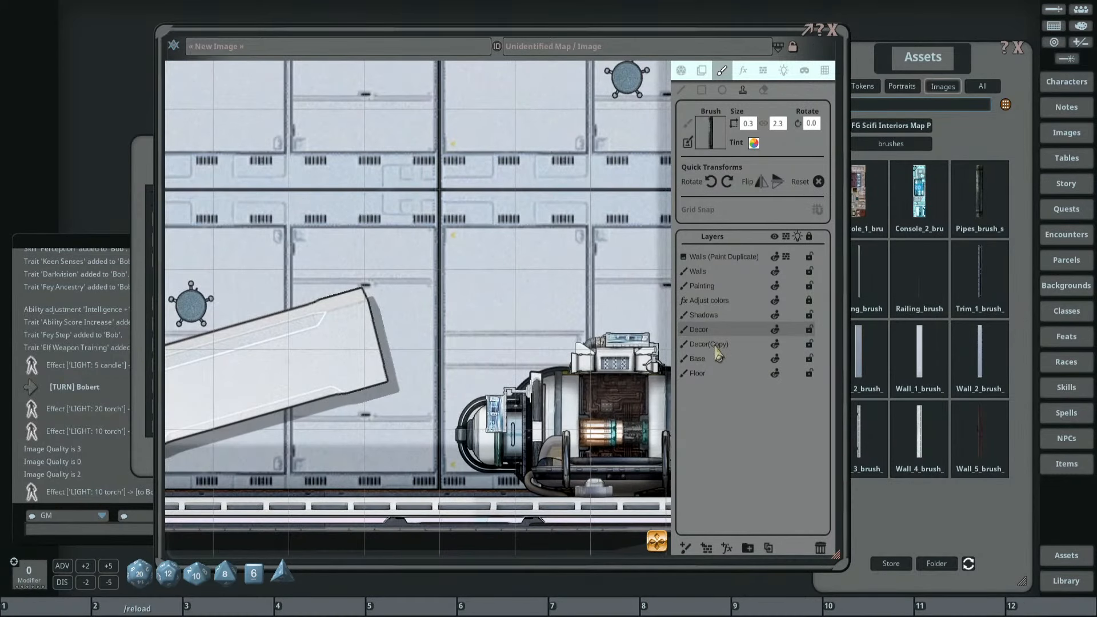
mouse_move(713, 346)
left_mouse_down()
mouse_move(708, 373)
mouse_move(701, 344)
left_mouse_up()
scroll(594, 345, "down", 1)
scroll(586, 343, "down", 1)
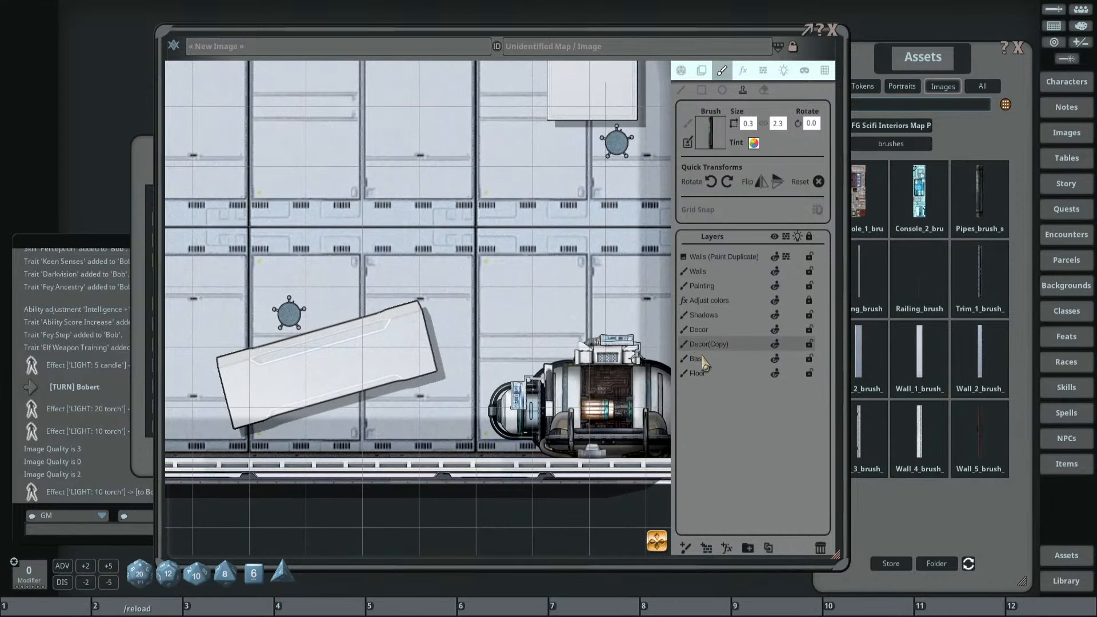
left_click(703, 360)
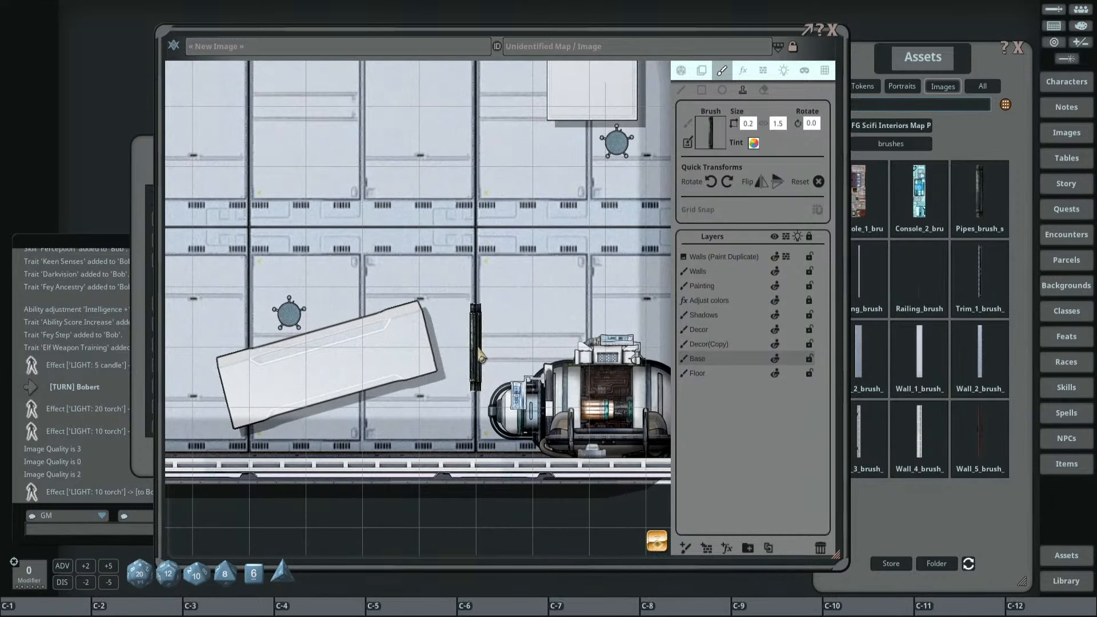
scroll(502, 343, "down", 2)
left_click(681, 91)
left_click_drag(425, 375, 451, 301)
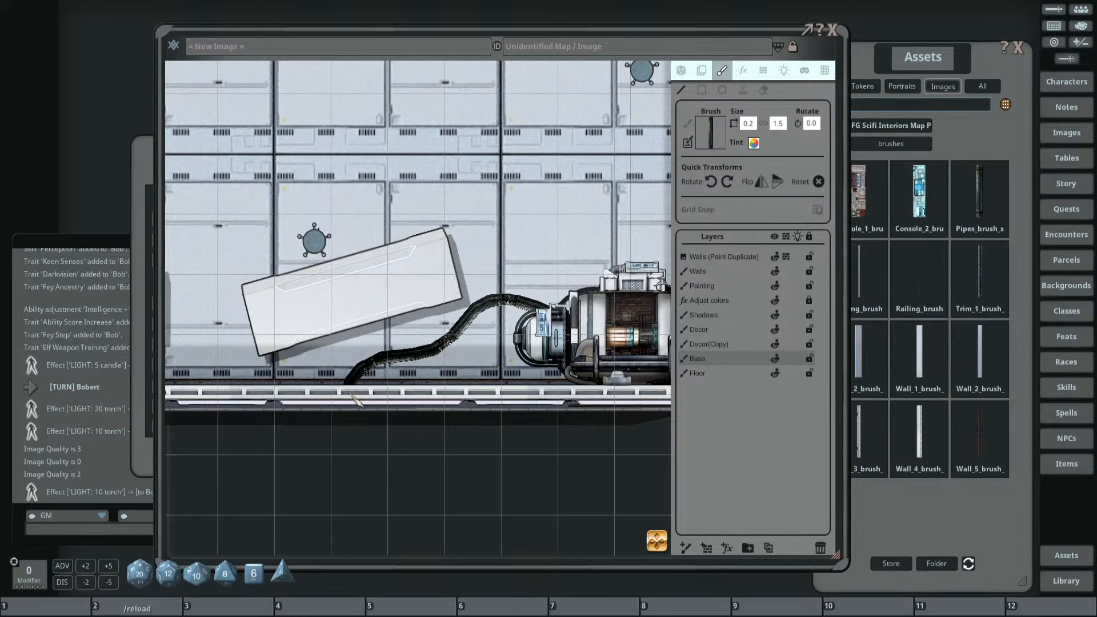
Paint a second, thinner pipe at 0.1 by 0.9 that crosses the first one and runs from the machine to the lower wall.
scroll(502, 355, "down", 4)
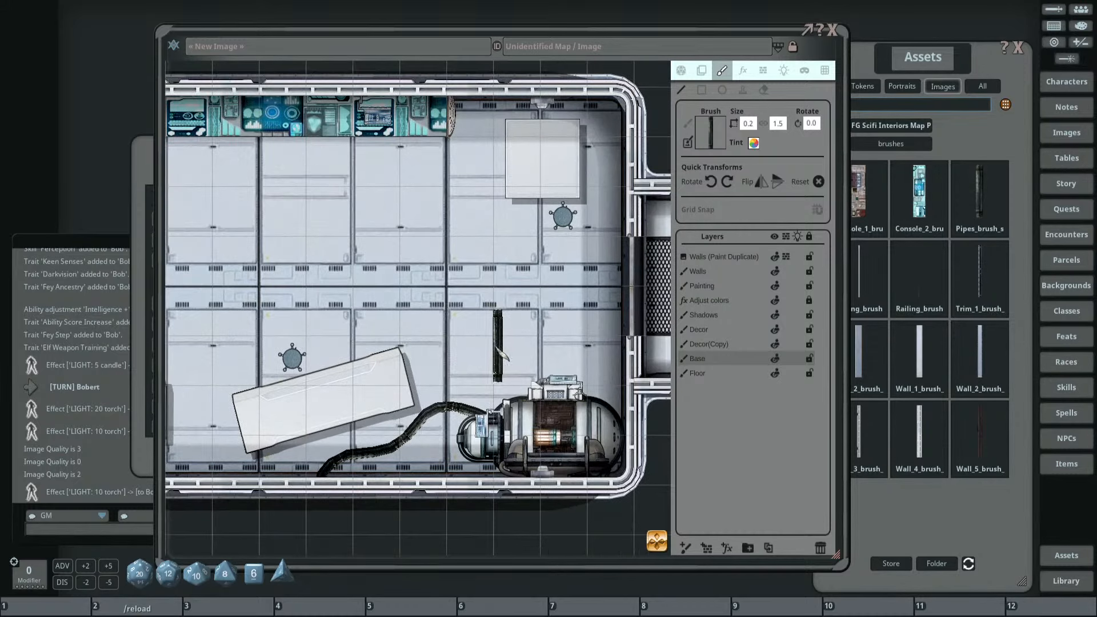
left_click_drag(495, 348, 457, 347)
scroll(436, 384, "down", 4)
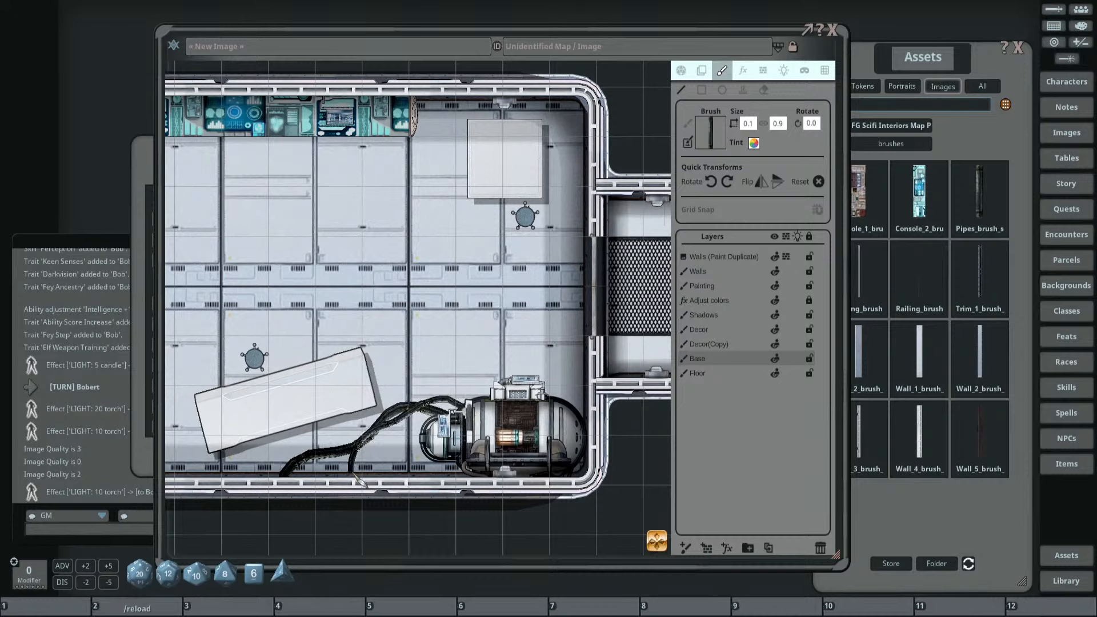
left_click_drag(353, 477, 349, 473)
Erase the wall-side end of the thin pipe on the Base layer with a 1.0 by 1.0 eraser.
scroll(501, 415, "down", 3)
left_click_drag(503, 416, 520, 362)
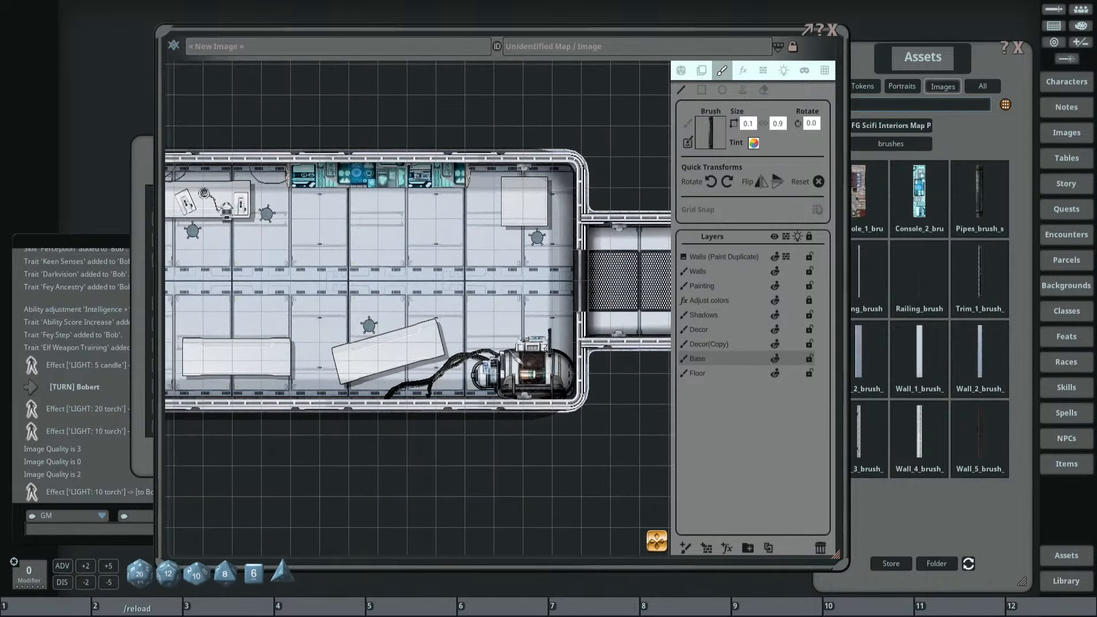
scroll(492, 365, "up", 7)
left_click_drag(465, 394, 548, 321)
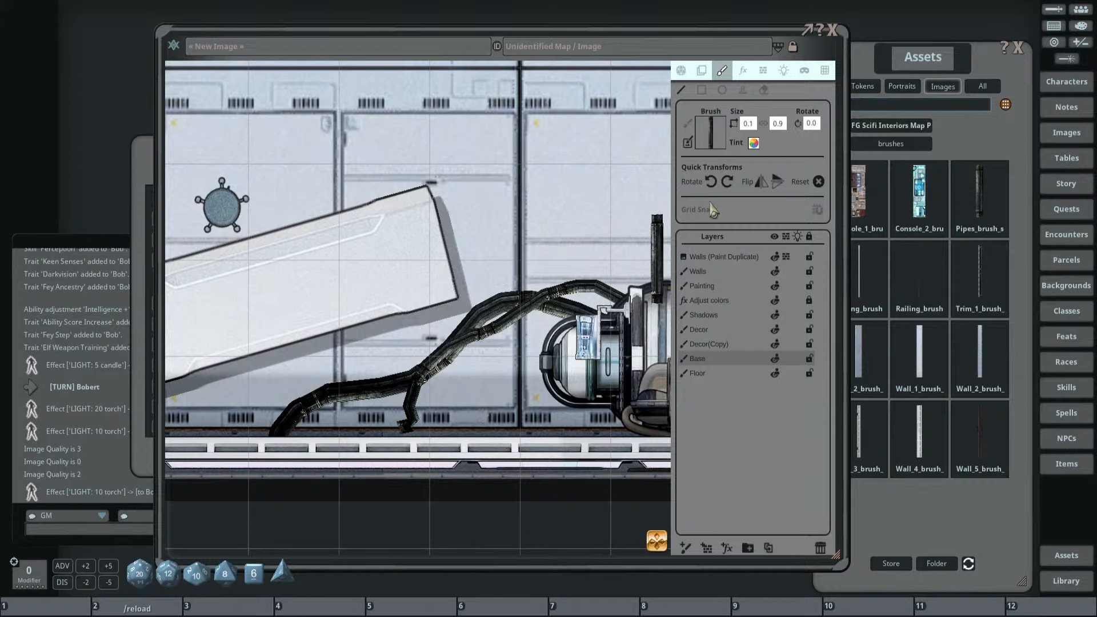
left_click(763, 90)
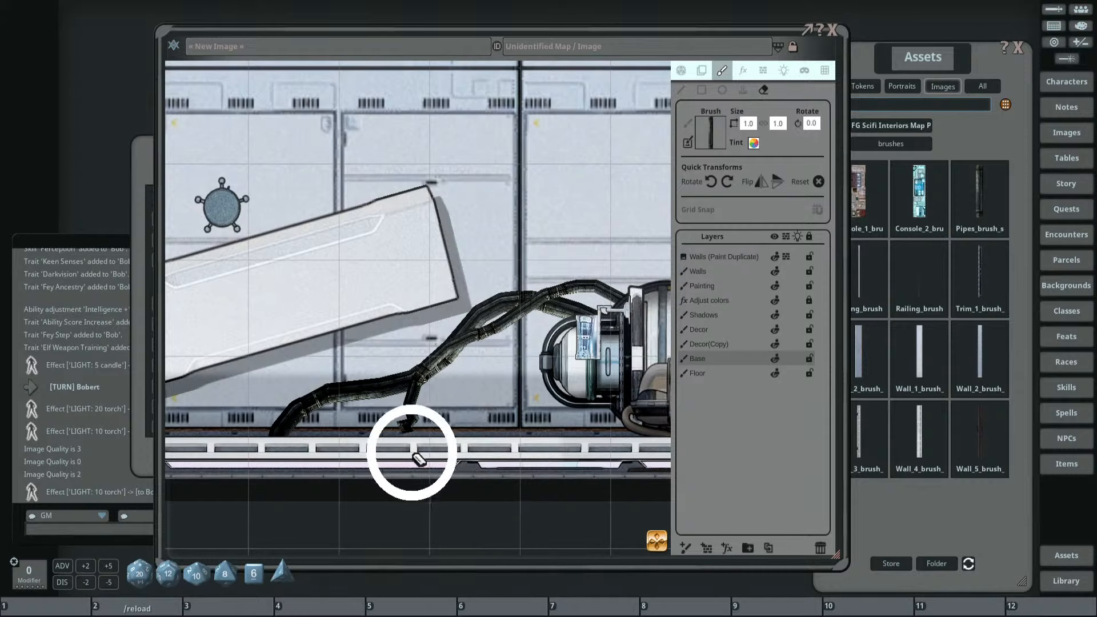
left_click_drag(411, 452, 409, 458)
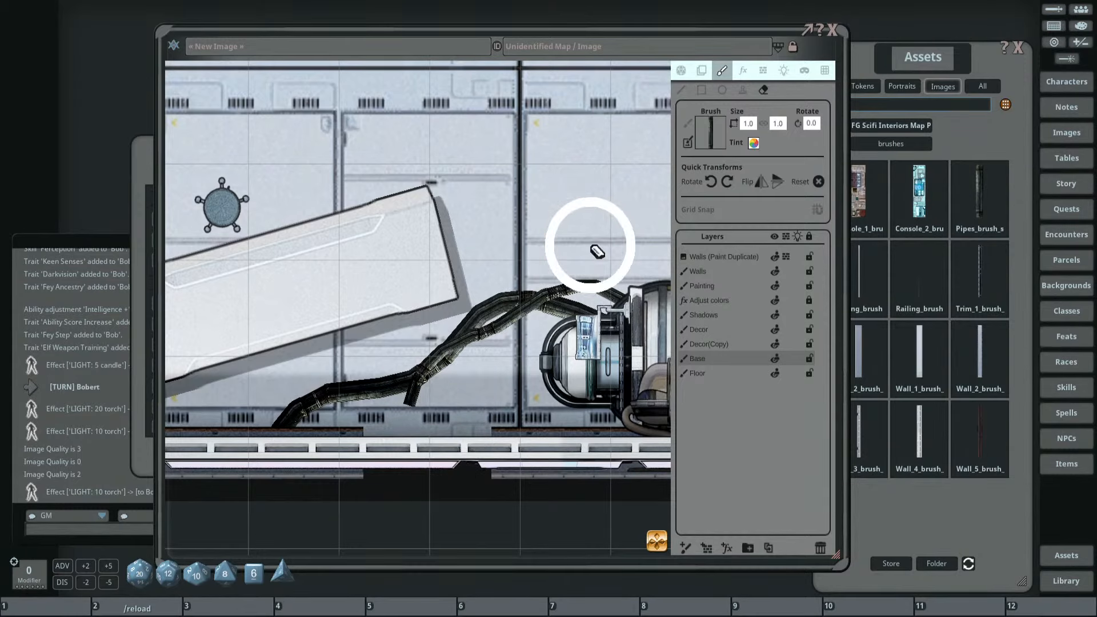
Repaint the thin pipe's missing end down to the lower wall with the Pipes brush at 0.1 by 0.9.
left_click(683, 89)
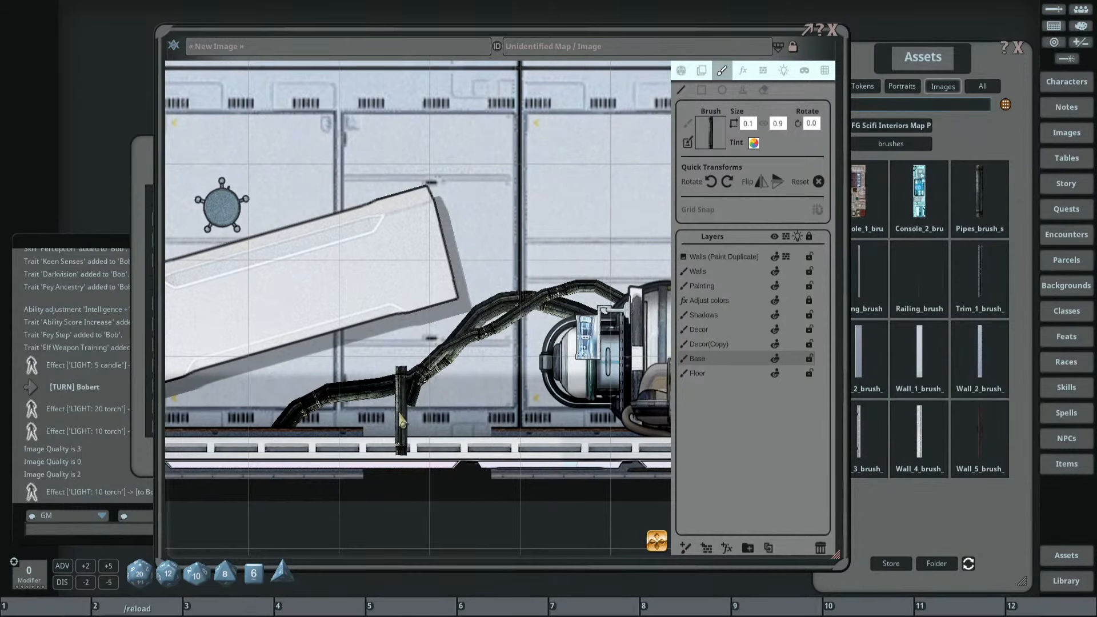
scroll(408, 400, "up", 3)
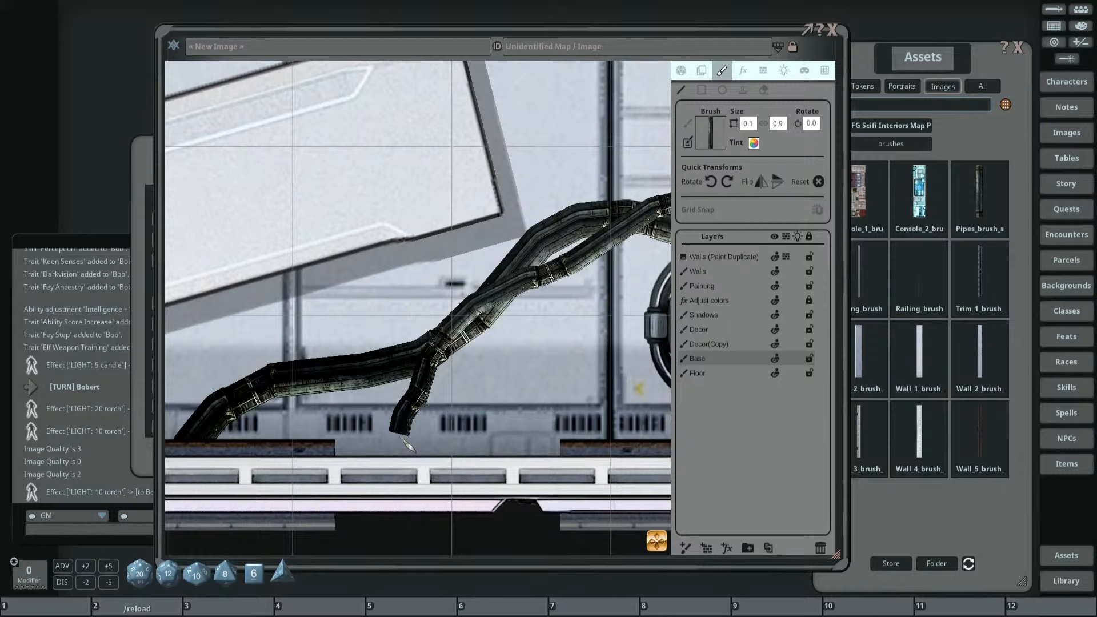
scroll(409, 486, "down", 6)
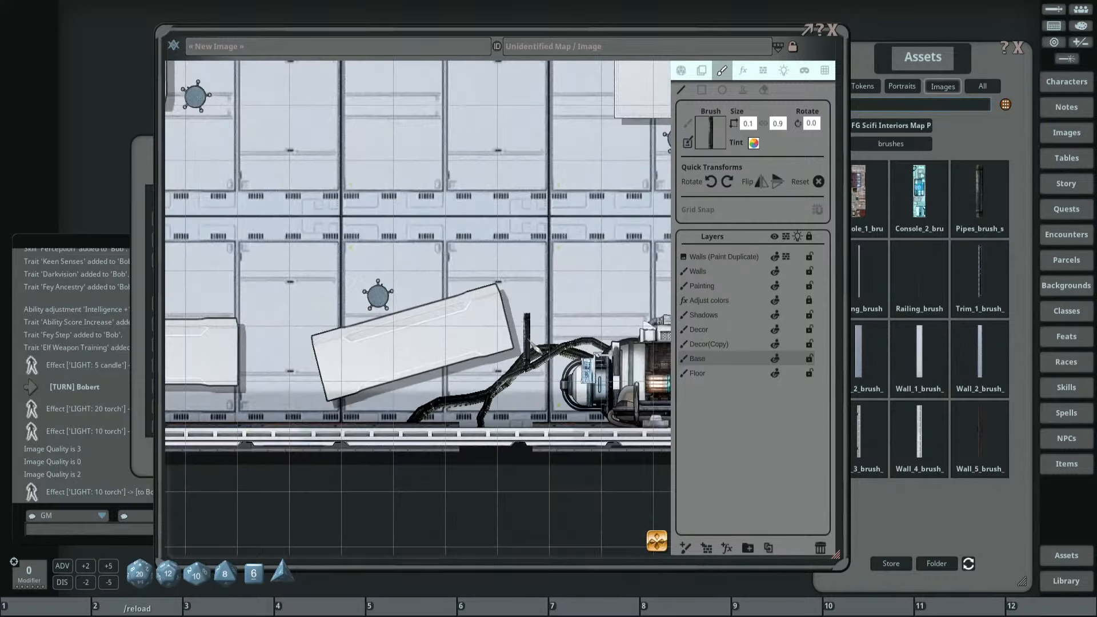
scroll(503, 379, "up", 2)
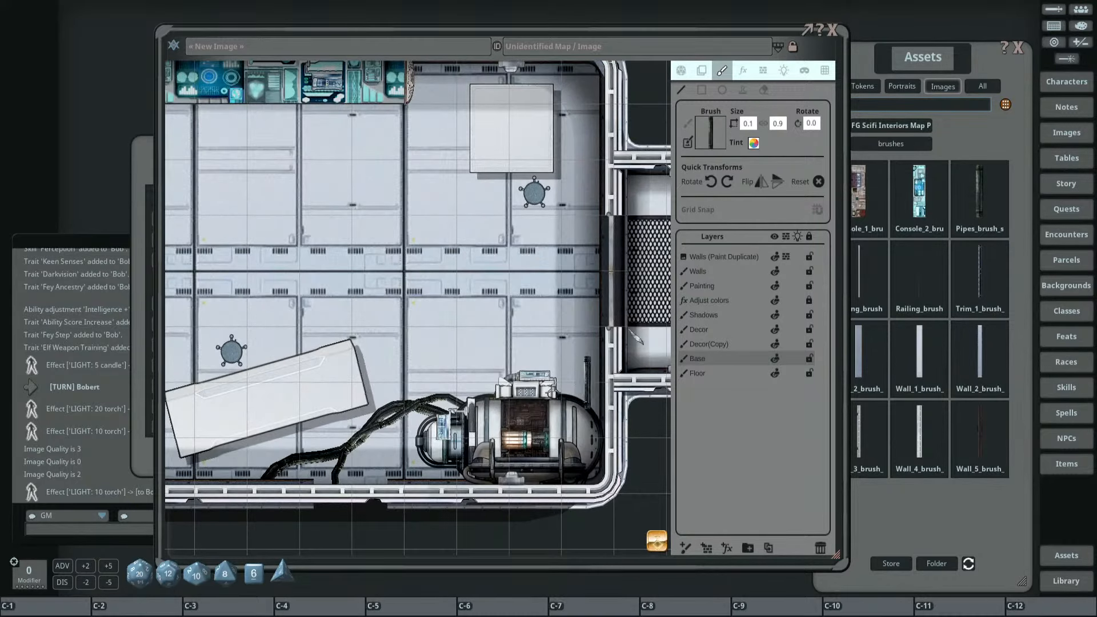
Tint the Pipes brush orange with red 255, green 153 and blue 108.
left_click(754, 143)
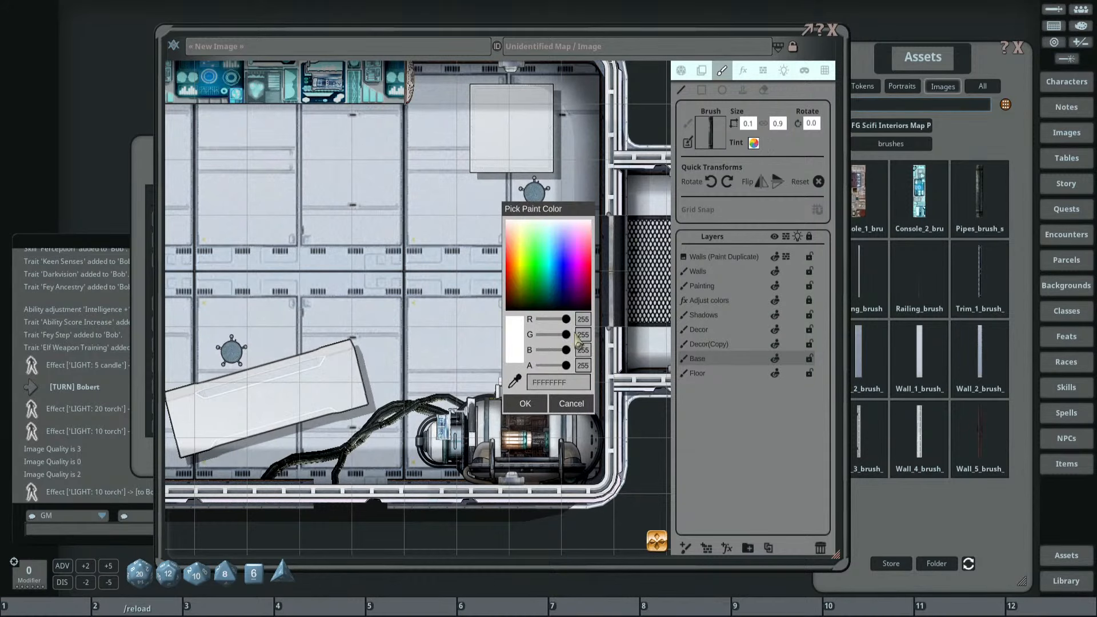
left_click_drag(568, 336, 558, 343)
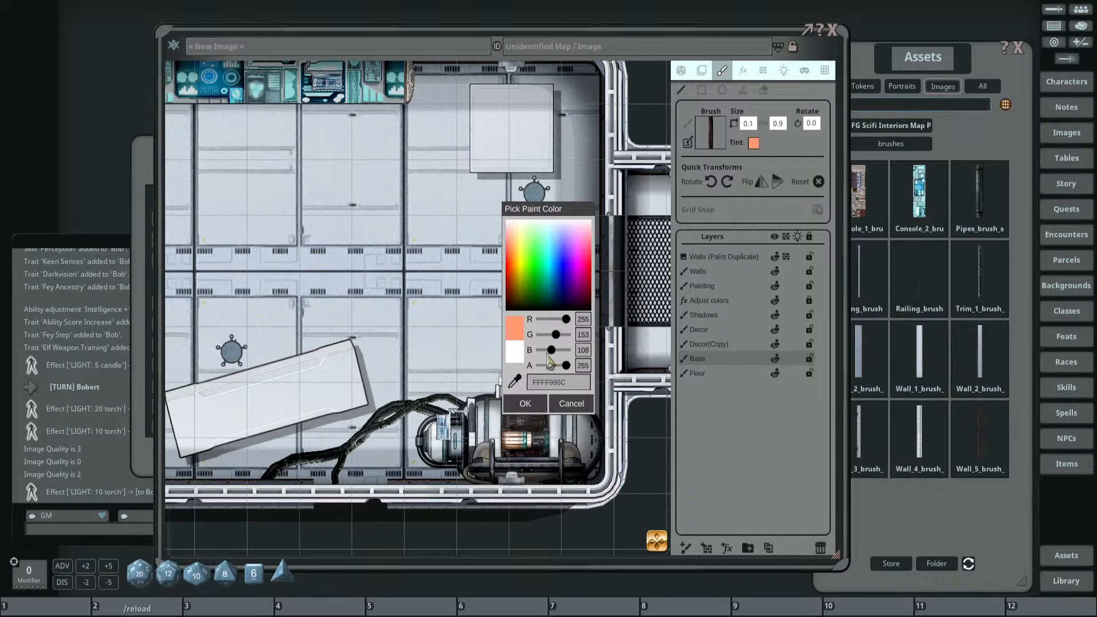
left_click(524, 403)
Paint an orange-tinted pipe at 0.2 by 1.5 from the unit on top of the machine to the room's east wall.
scroll(503, 395, "up", 2)
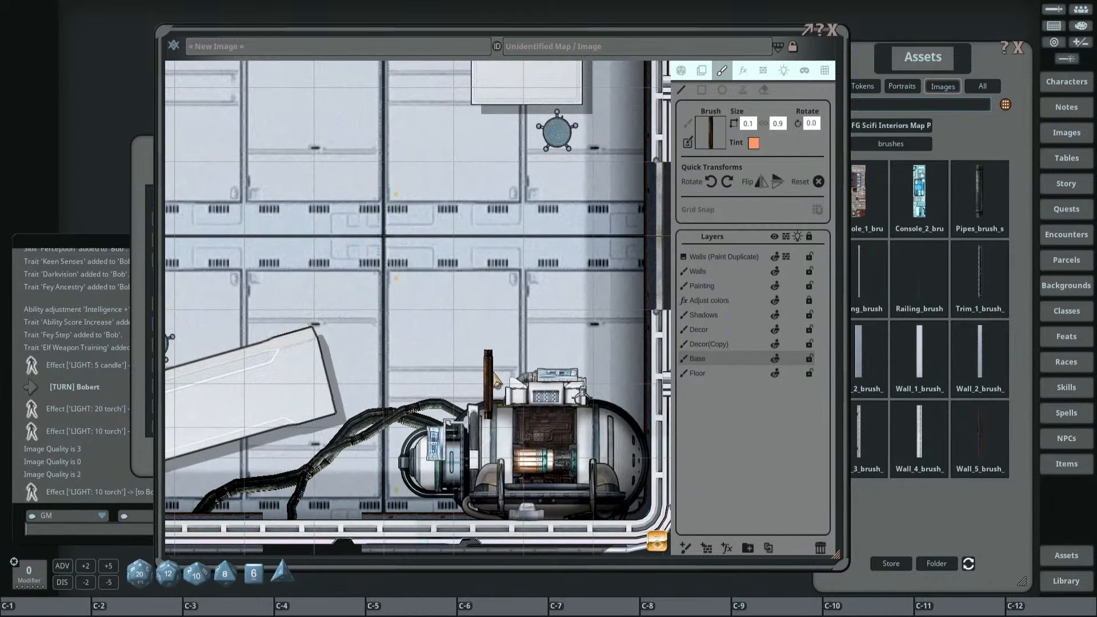
scroll(494, 374, "up", 3)
left_click_drag(514, 366, 442, 305)
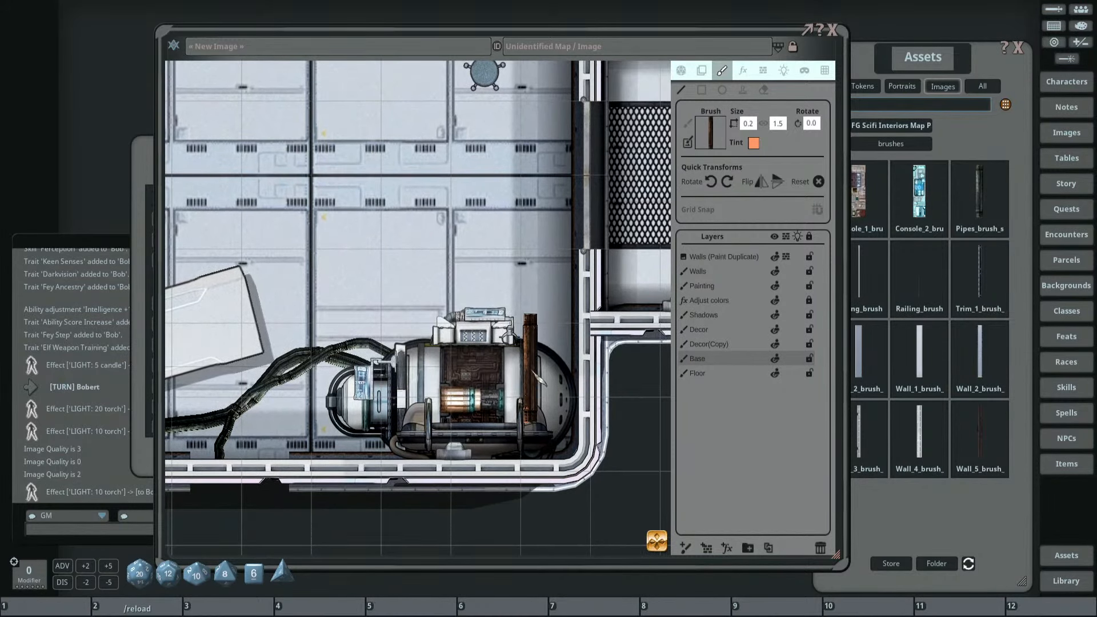
left_click_drag(513, 325, 542, 329)
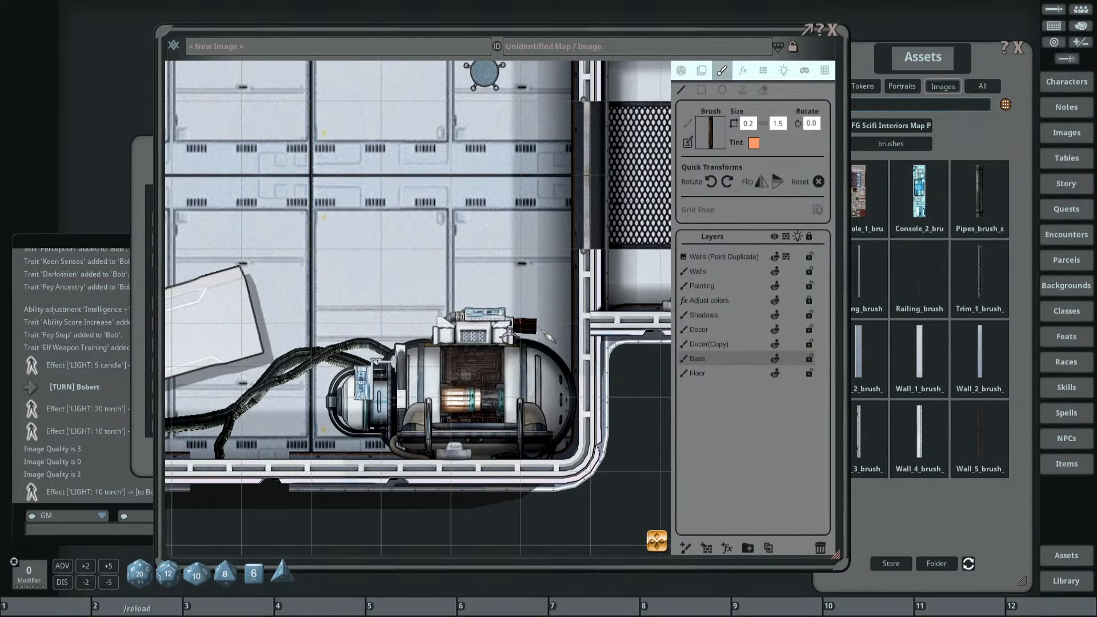
scroll(592, 338, "down", 5)
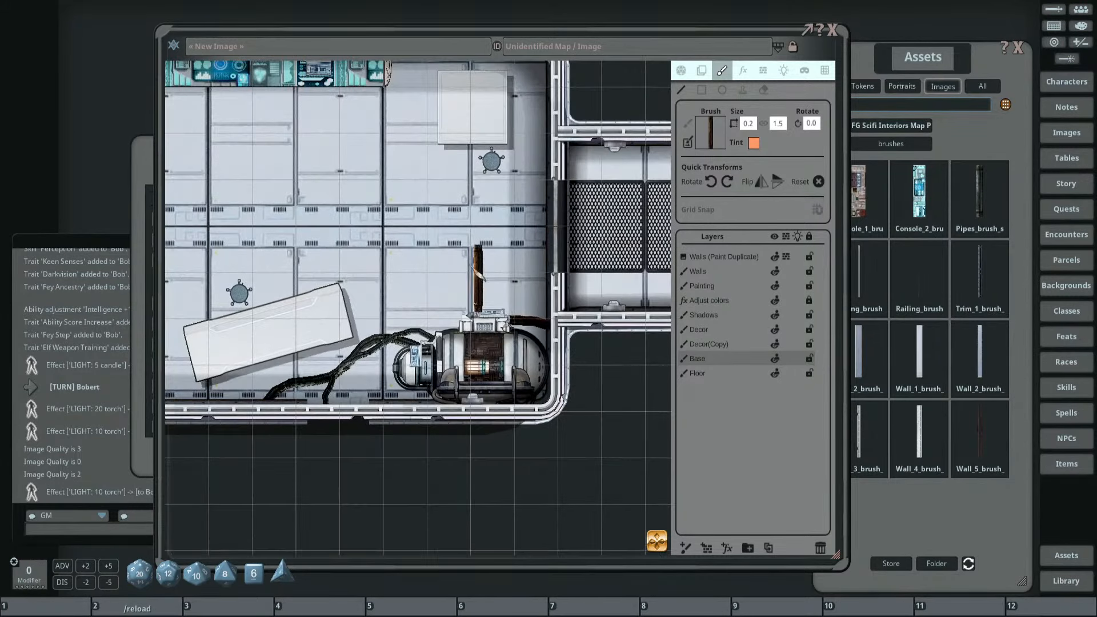
scroll(557, 314, "down", 4)
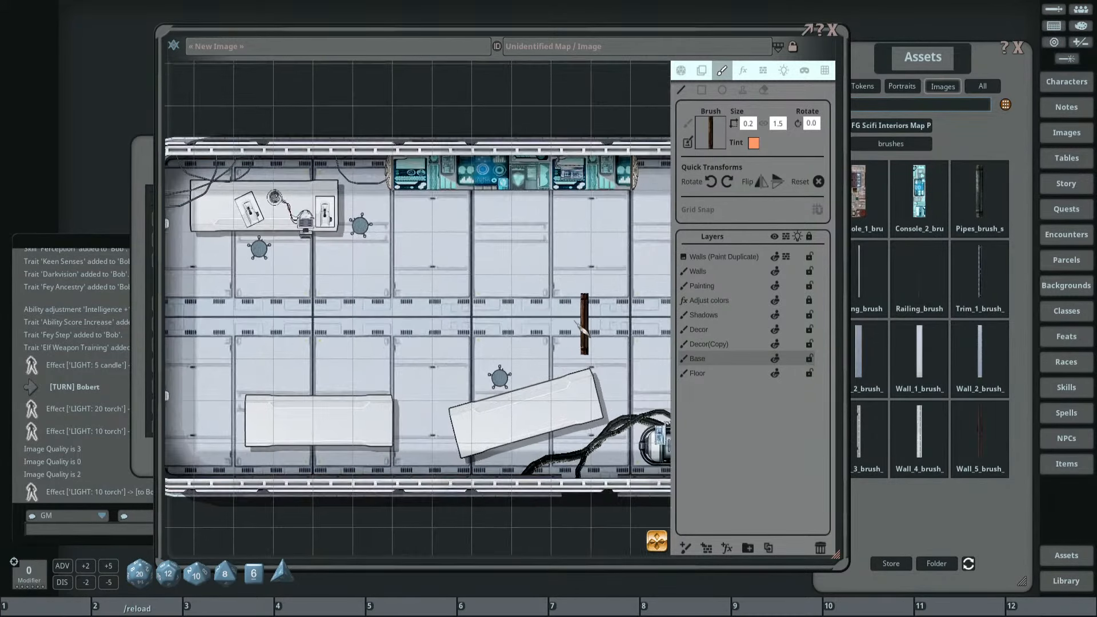
scroll(449, 291, "up", 1)
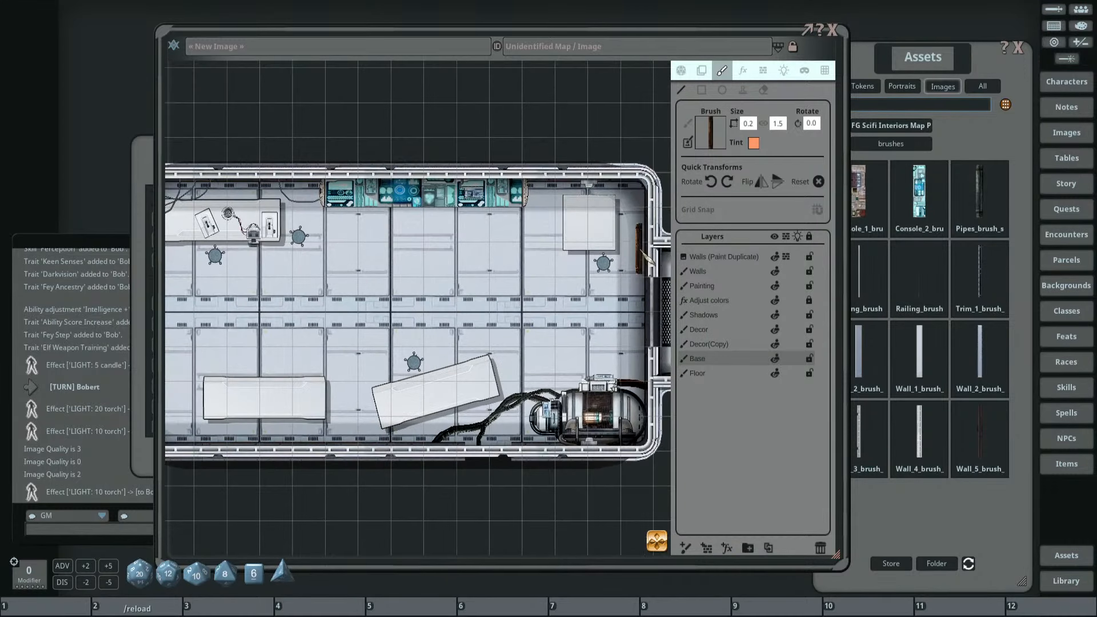
Leave the brushes folder and filter all image assets for "shadow".
left_click(914, 62)
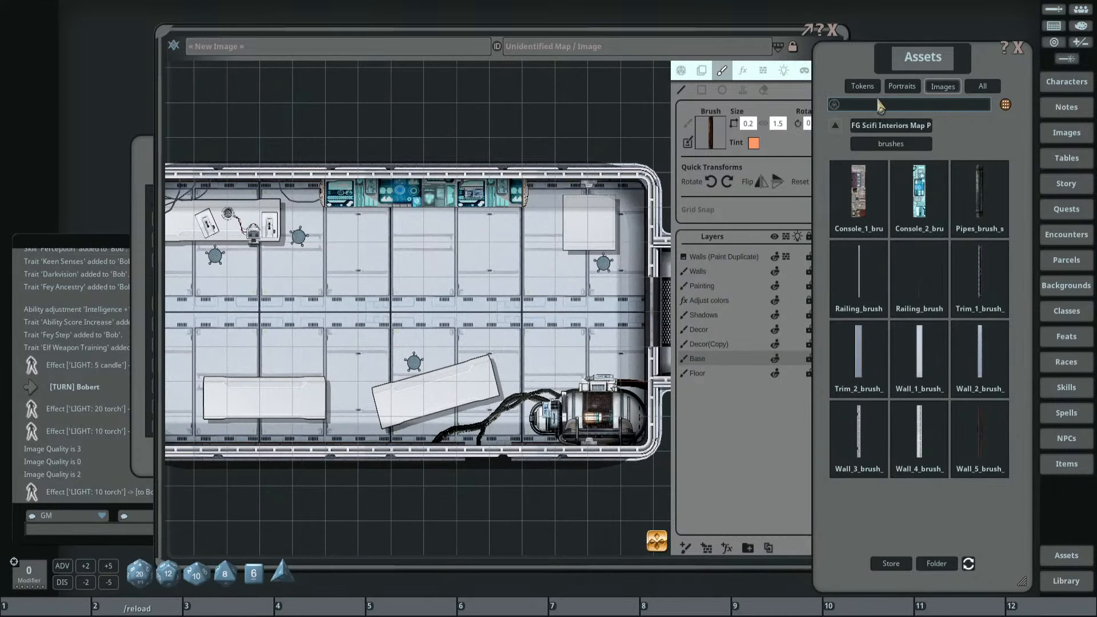
left_click(842, 131)
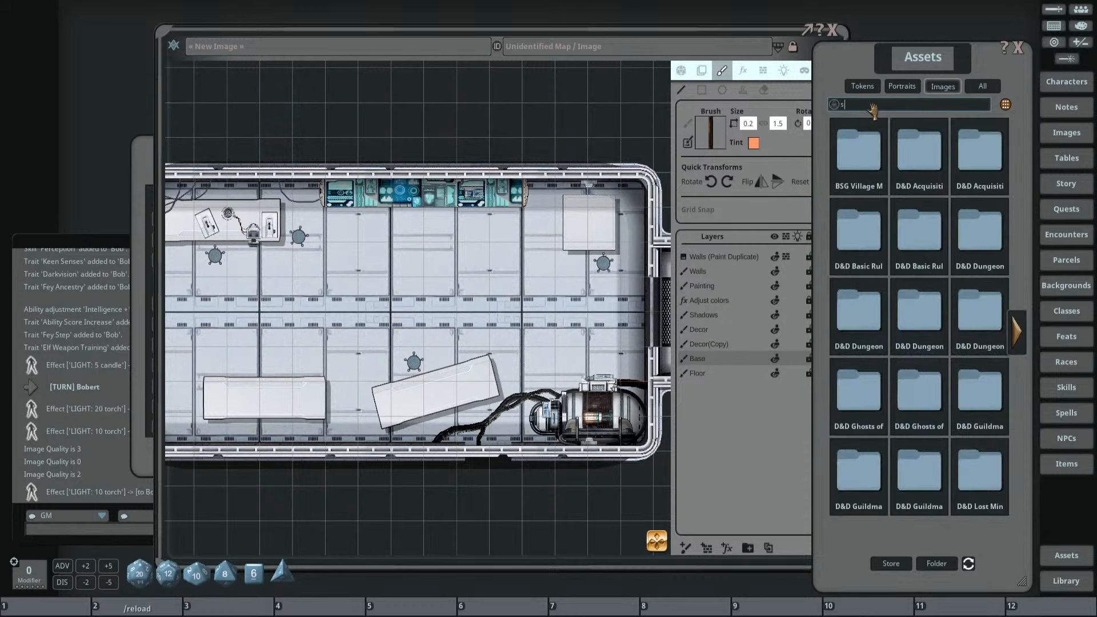
key("Return")
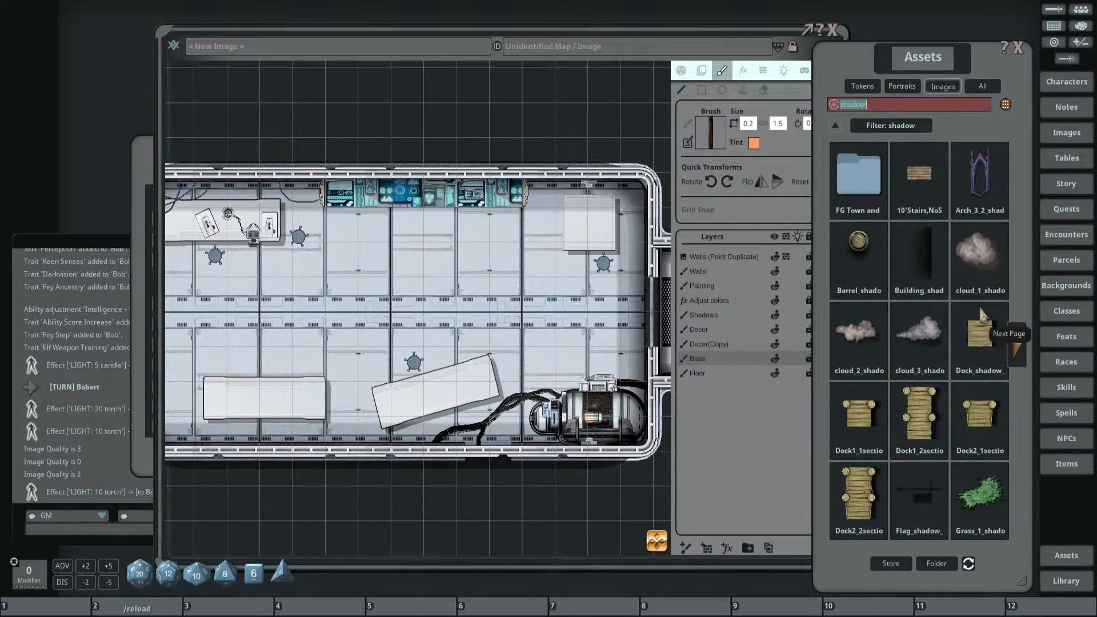
left_click(920, 251)
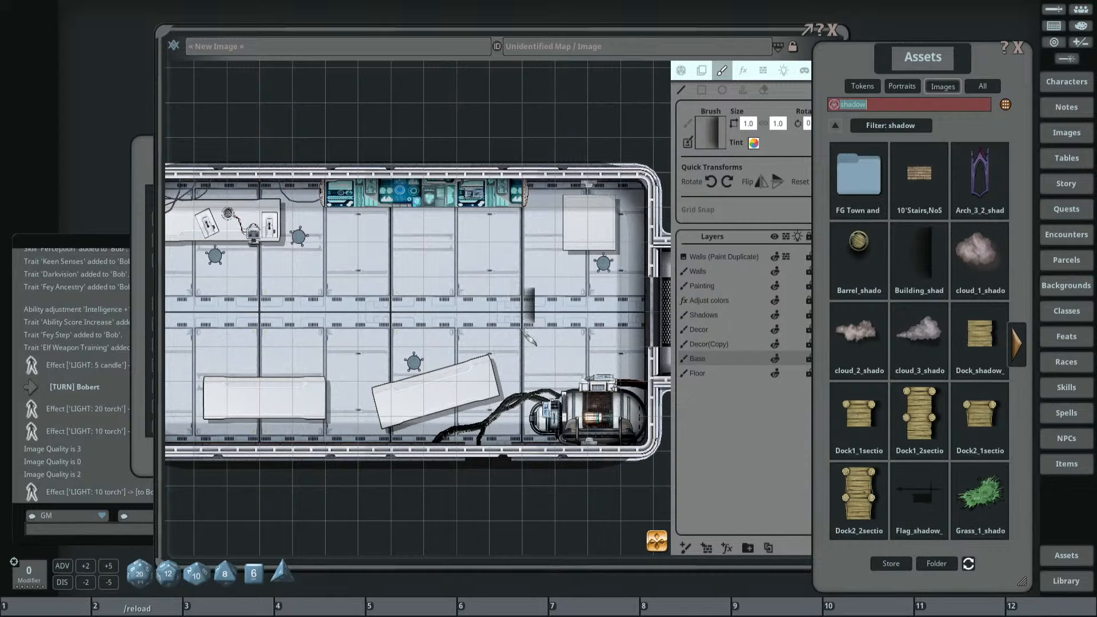
scroll(532, 337, "up", 5)
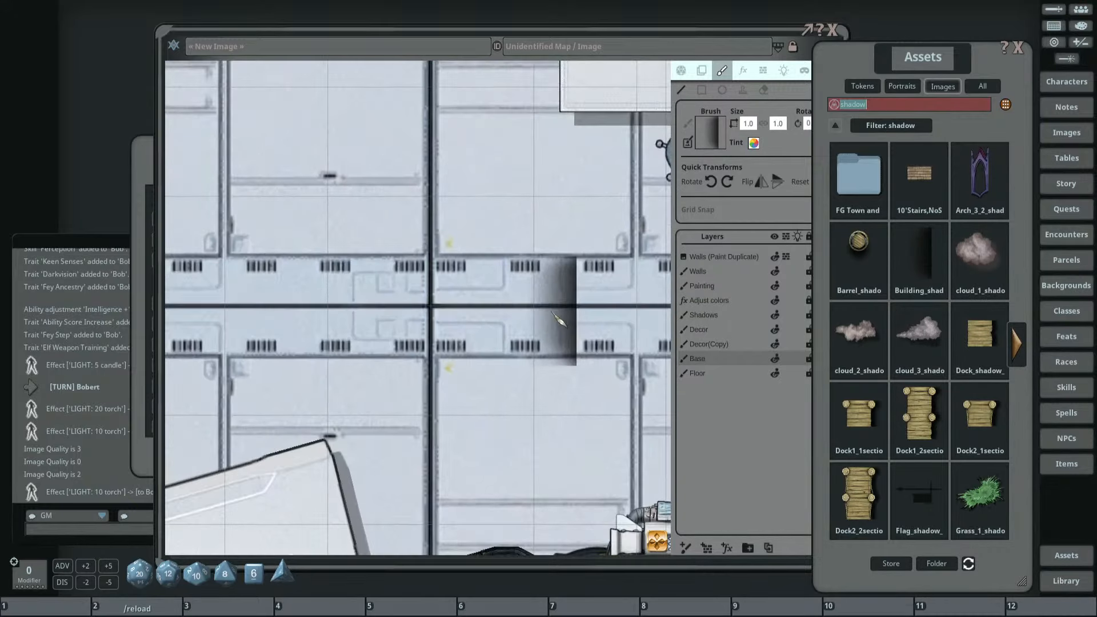
scroll(498, 231, "down", 5)
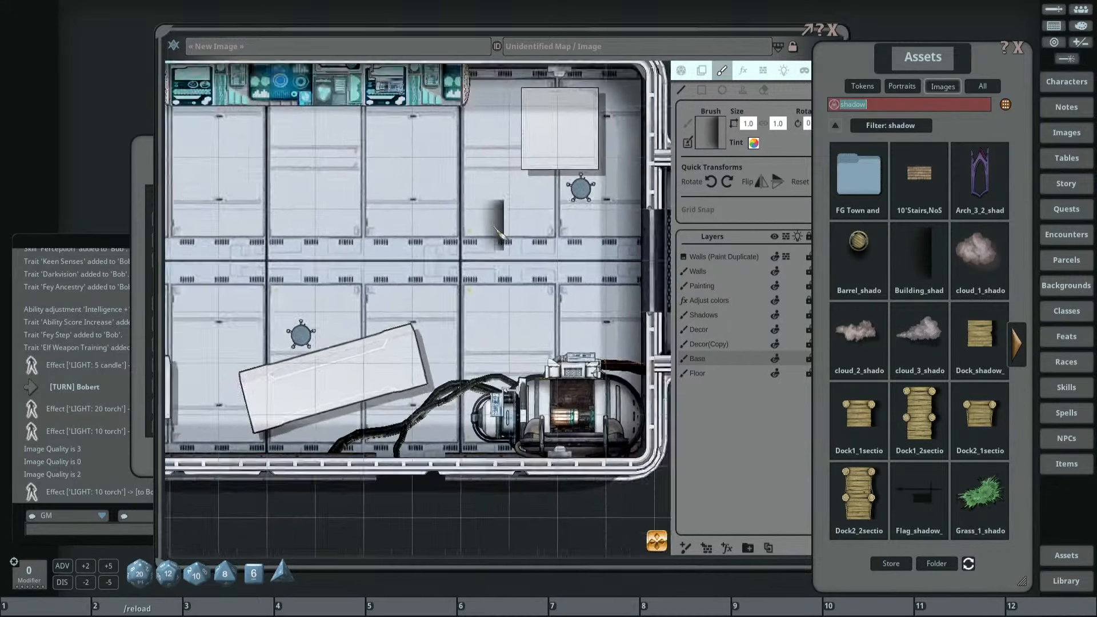
scroll(495, 228, "down", 2)
left_click_drag(385, 201, 540, 257)
key("ctrl+z")
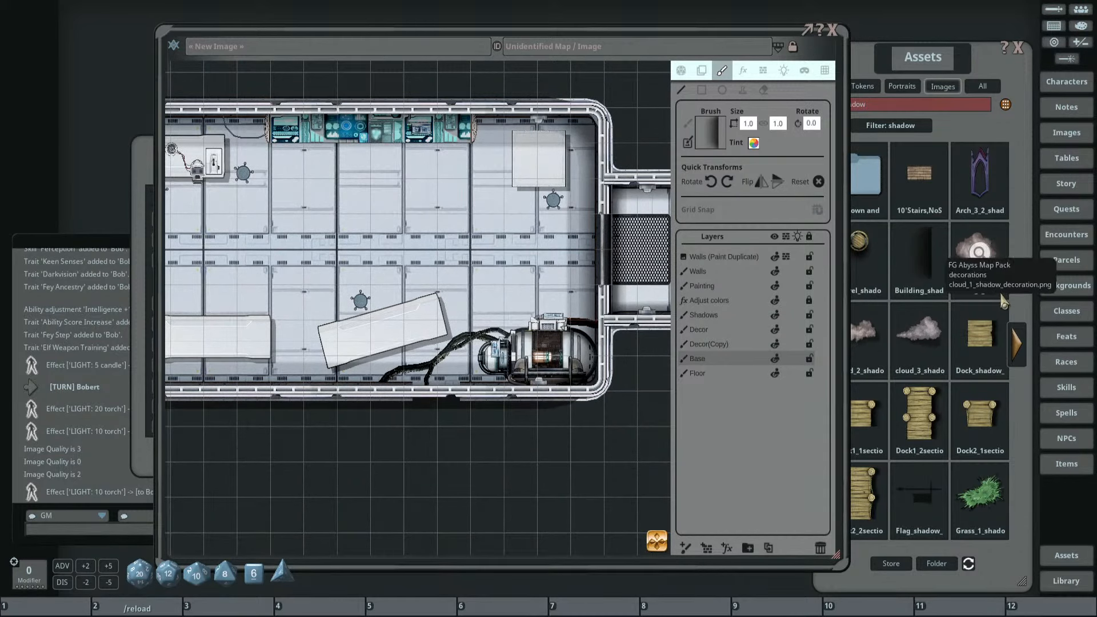
Load the Shadow_brush asset from the FG Underground 2 Map Pack as the brush and scale it to 0.3 by 0.8.
left_click(1018, 343)
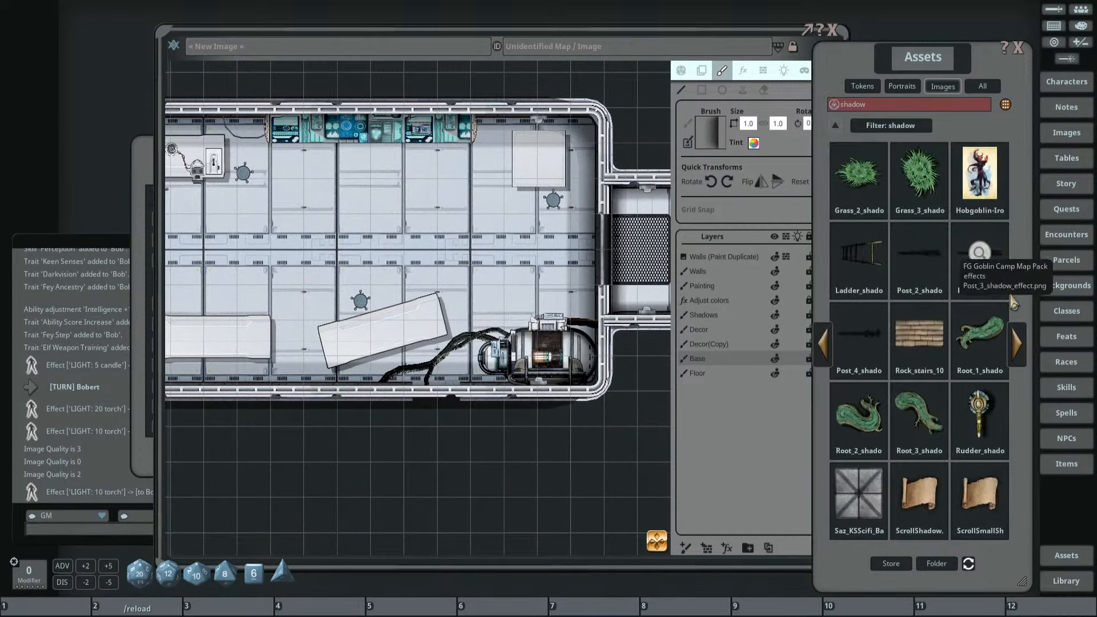
left_click(1026, 346)
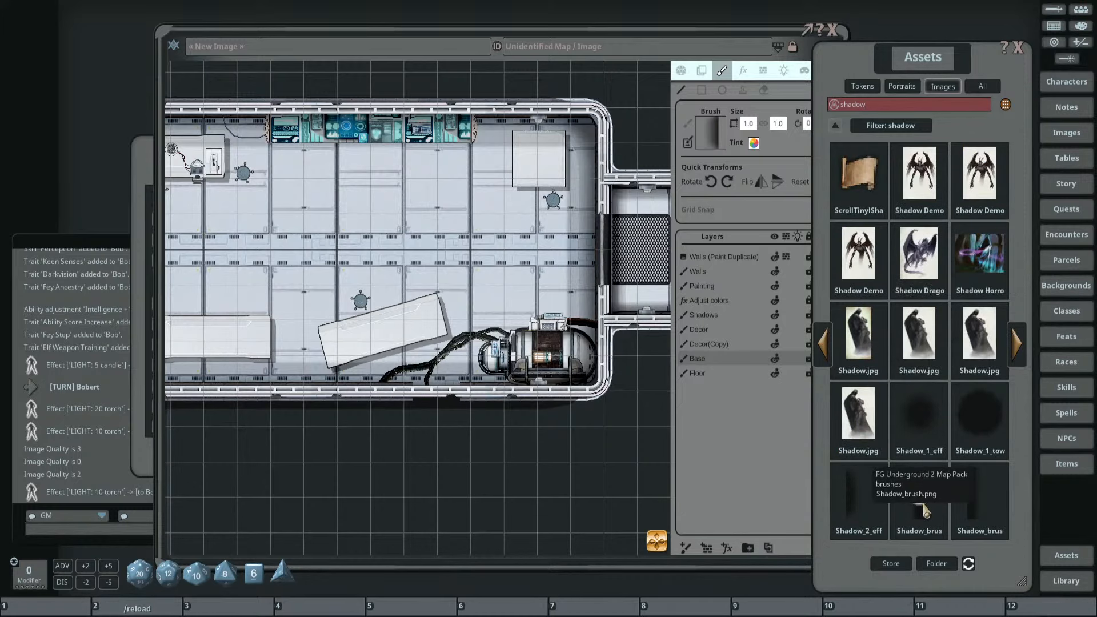
left_click_drag(920, 498, 710, 134)
scroll(472, 212, "up", 4)
scroll(472, 235, "down", 10)
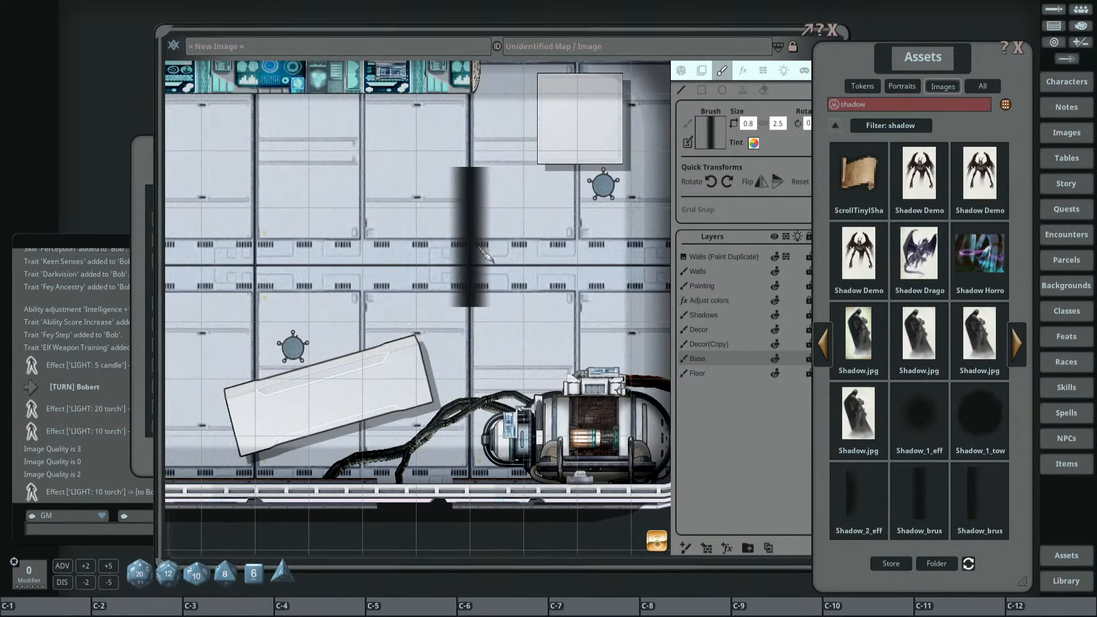
Lower the alpha of the shadow brush's tint to make its strokes semi-transparent.
left_click(754, 142)
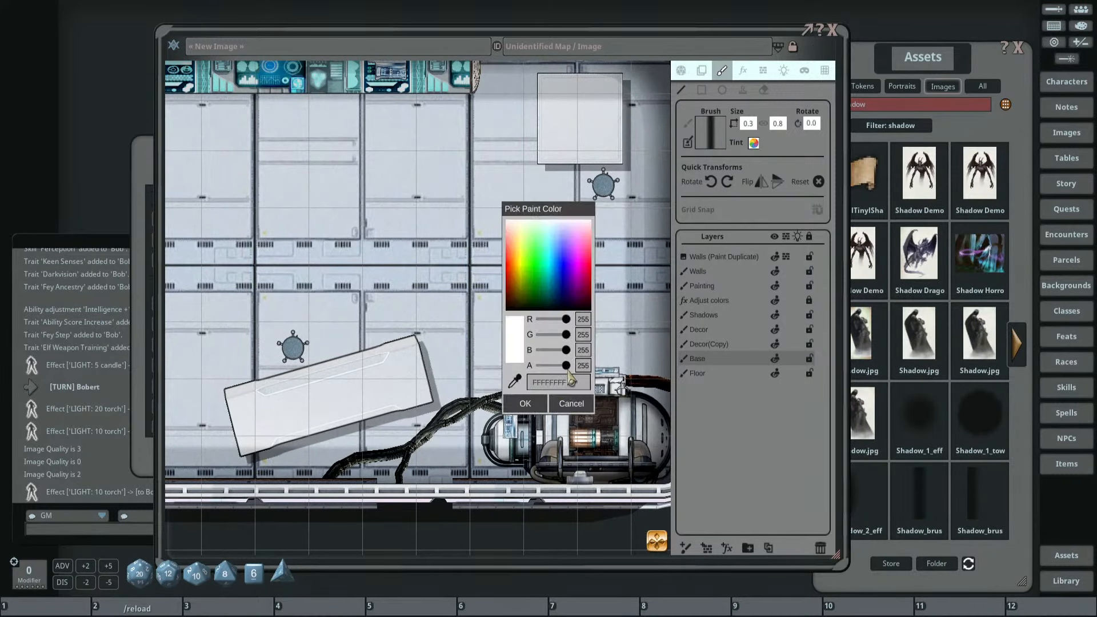
mouse_move(567, 366)
left_mouse_down()
mouse_move(517, 360)
mouse_move(556, 375)
left_mouse_up()
left_click(525, 403)
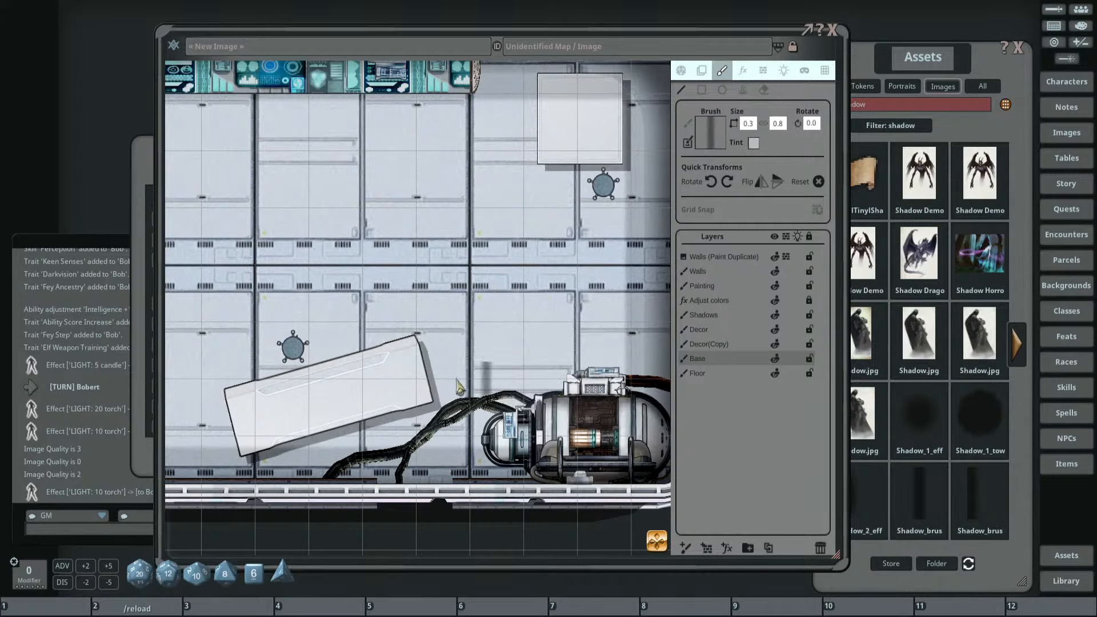
Paint soft shadows beneath the pipes around the corner machine on the Base layer with the shadow brush at 0.2 by 0.5.
scroll(452, 366, "down", 4)
scroll(531, 336, "up", 3)
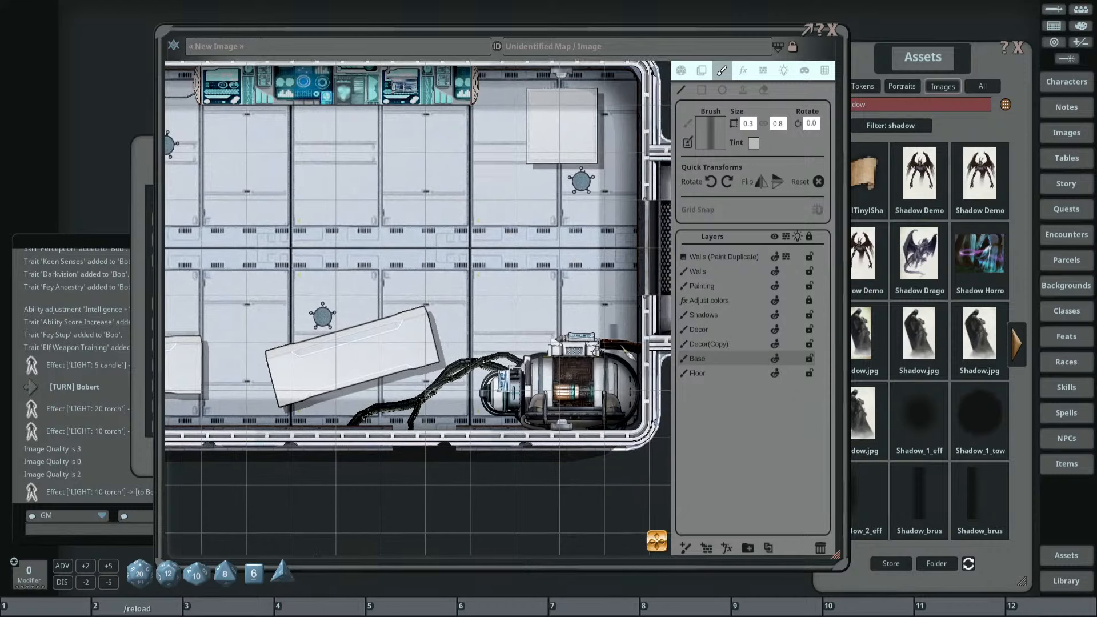
scroll(437, 414, "up", 3)
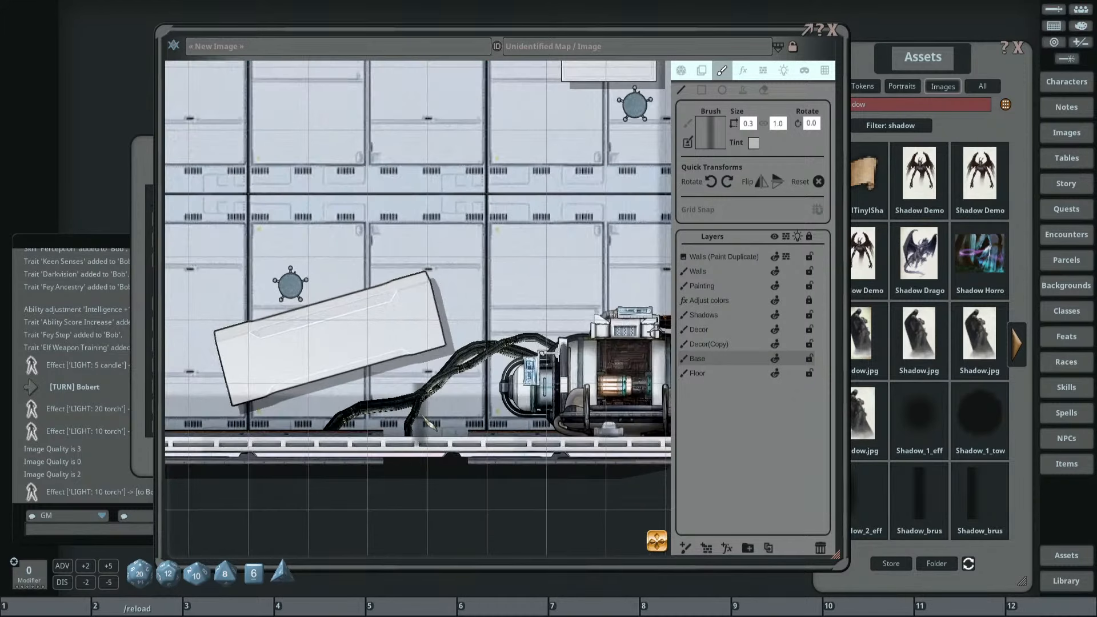
scroll(427, 424, "down", 1)
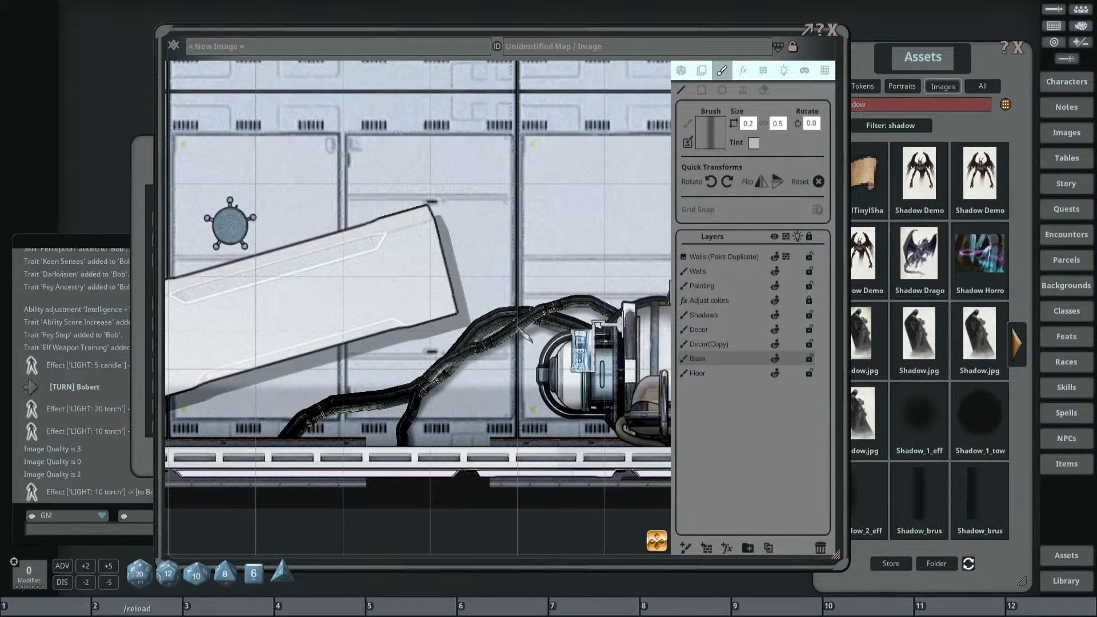
left_click_drag(417, 309, 611, 242)
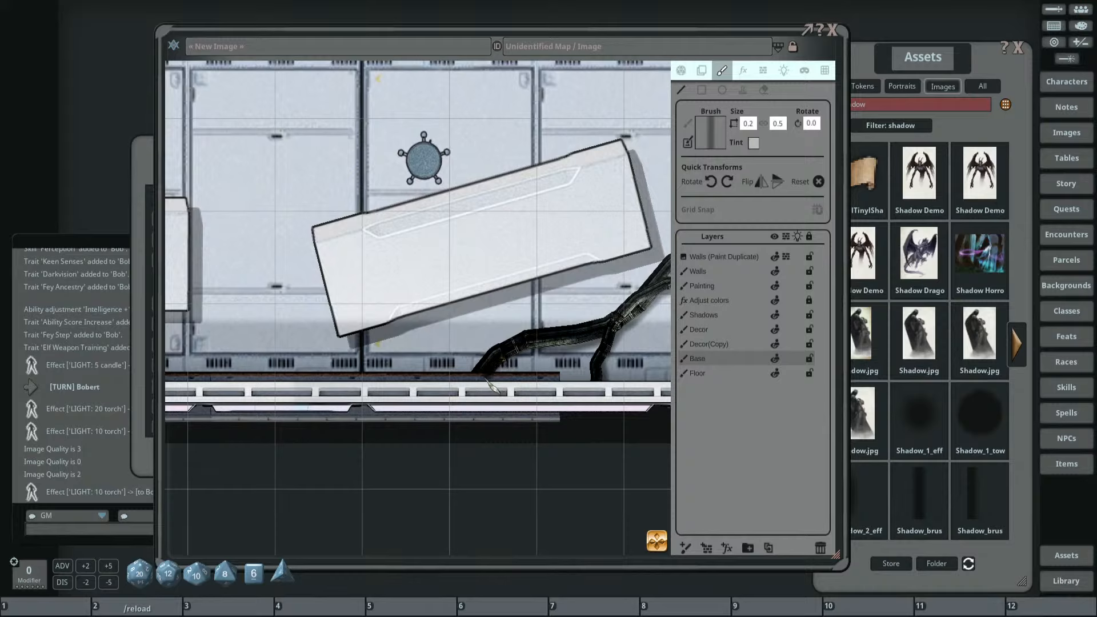
scroll(492, 389, "down", 4)
scroll(517, 283, "up", 6)
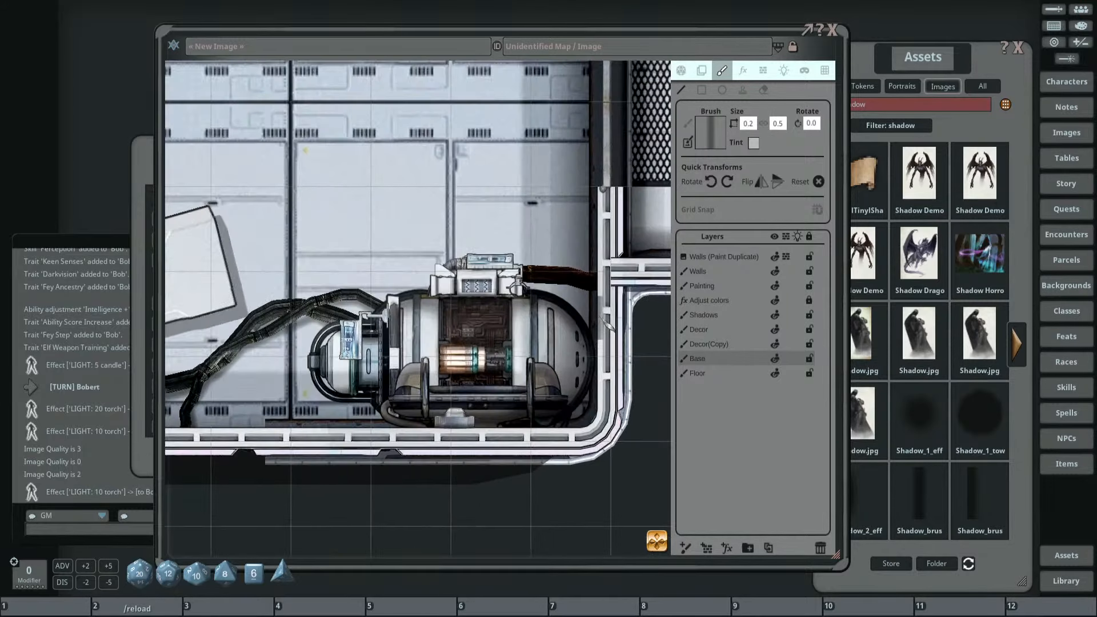
scroll(517, 284, "down", 4)
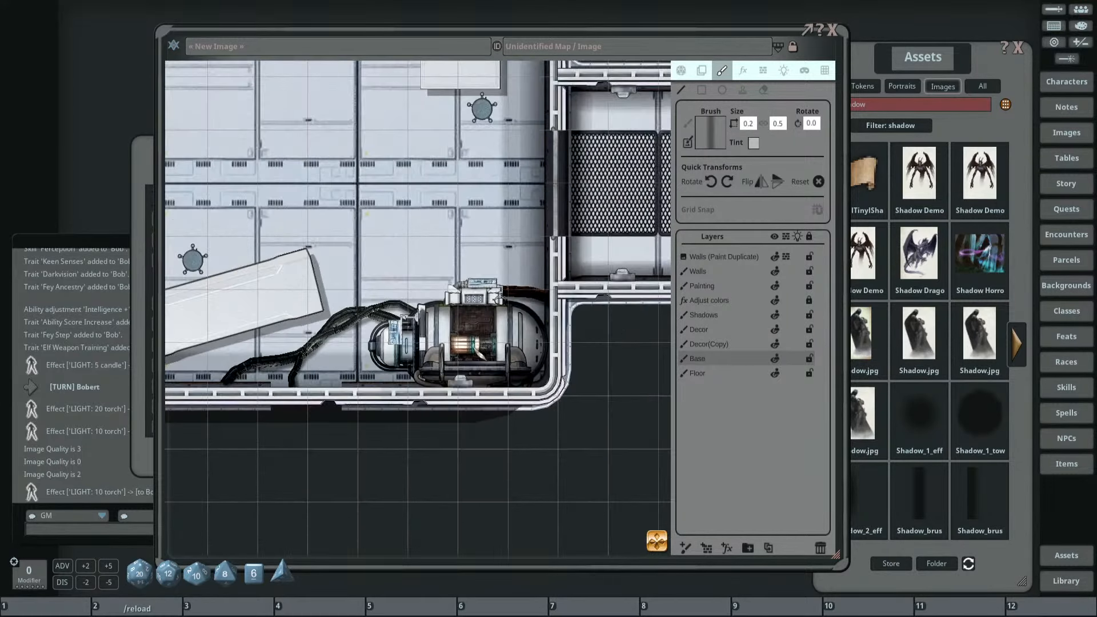
scroll(511, 234, "up", 3)
scroll(510, 239, "up", 2)
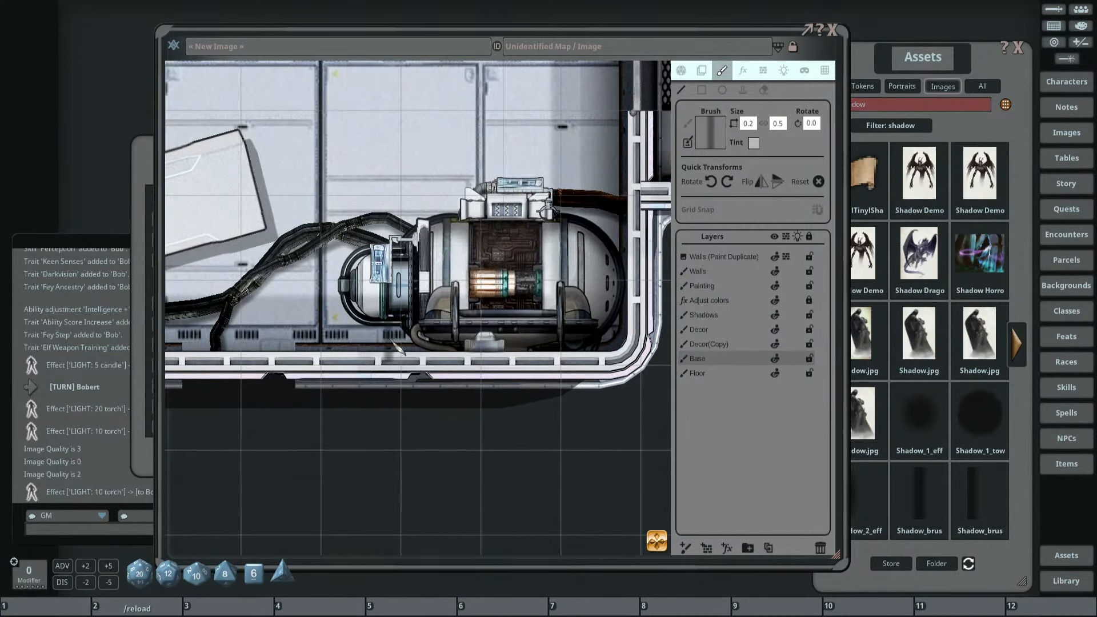
Try to shade the foot of the corner machine with the shadow brush at 0.5 by 1.6 on the Base layer.
scroll(505, 244, "down", 3)
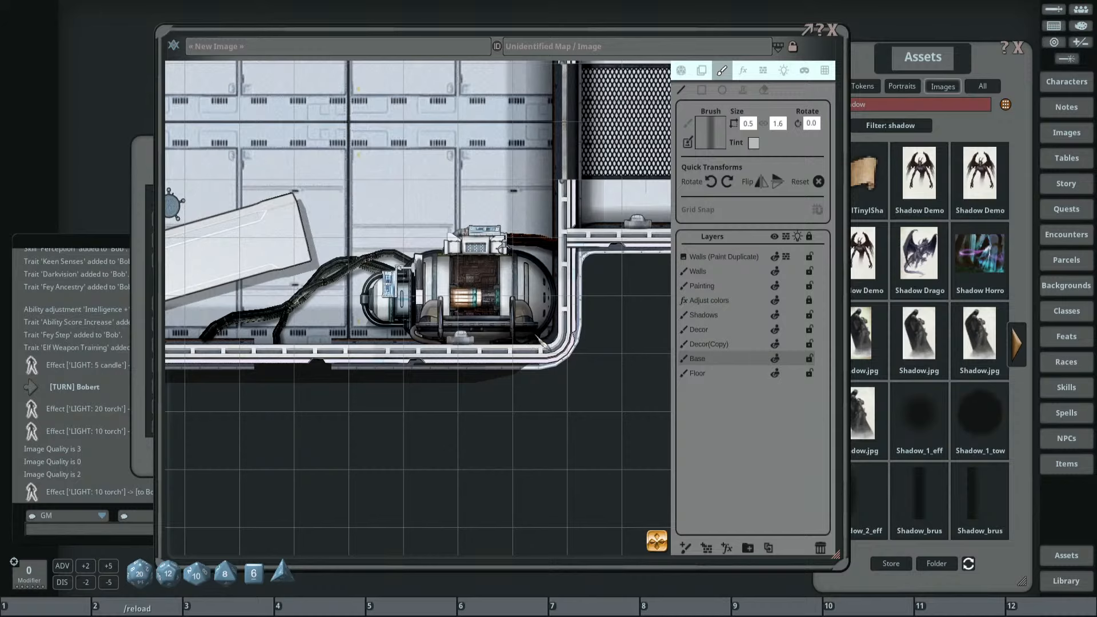
scroll(339, 322, "up", 3)
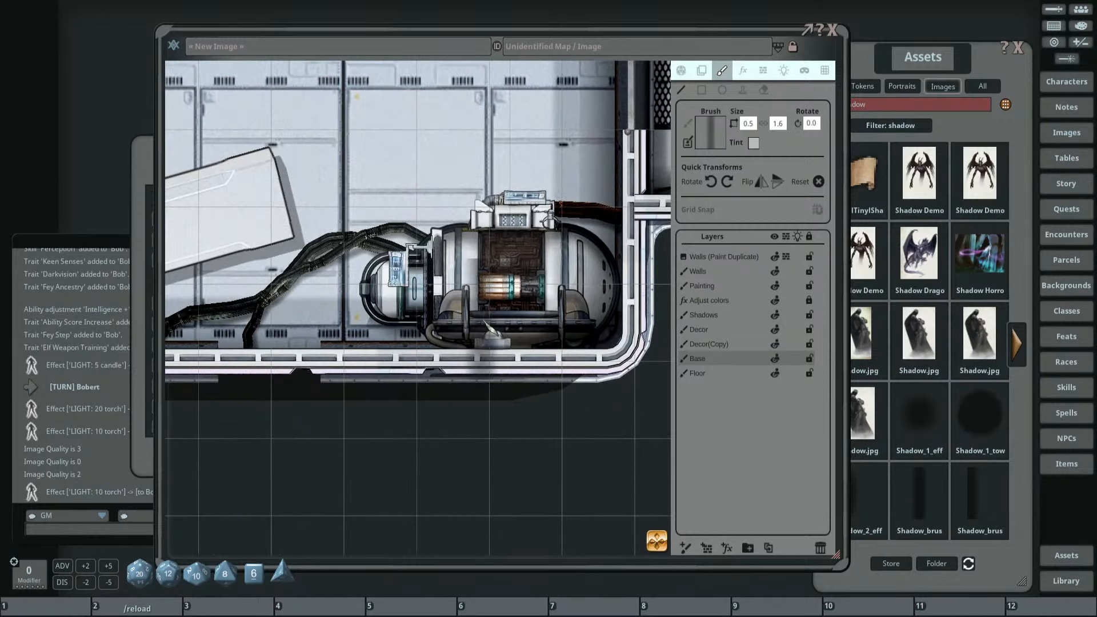
scroll(473, 320, "down", 3)
On the Decor layer, load the round Shadow_1 effect as the brush at 1.2 by 1.2 and lower its tint's alpha.
left_click(722, 330)
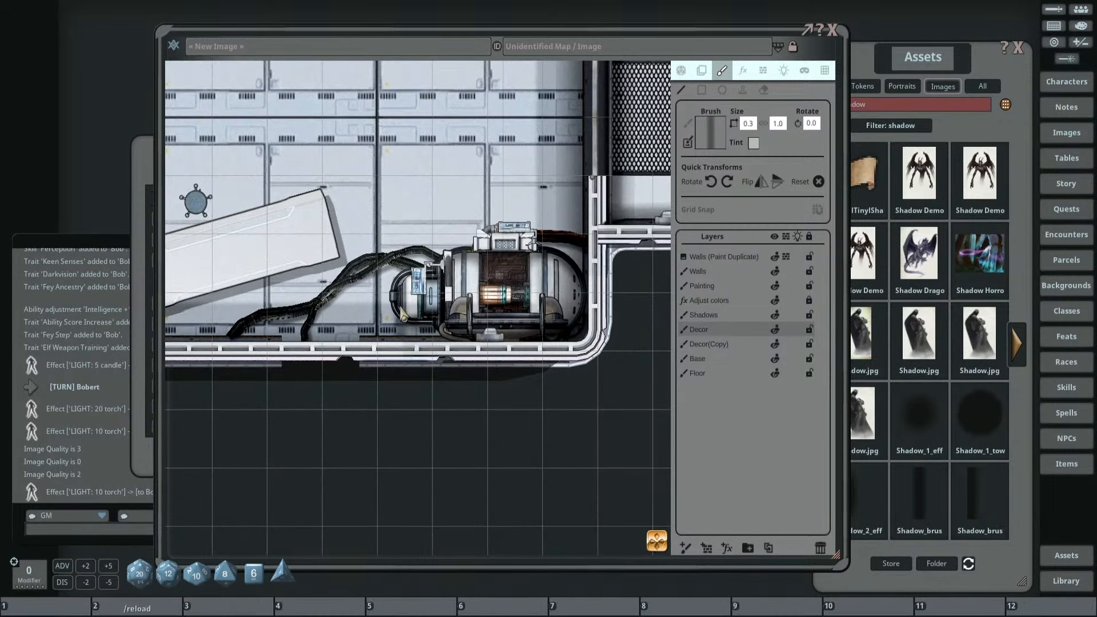
scroll(423, 323, "up", 2)
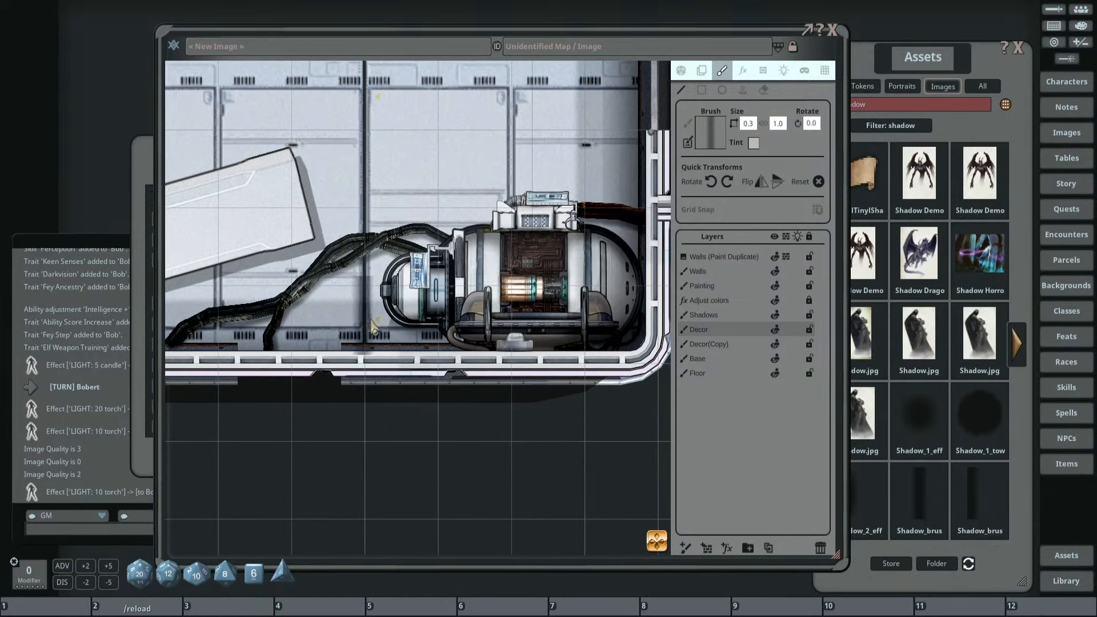
mouse_move(918, 413)
left_mouse_down()
mouse_move(859, 413)
mouse_move(715, 134)
left_mouse_up()
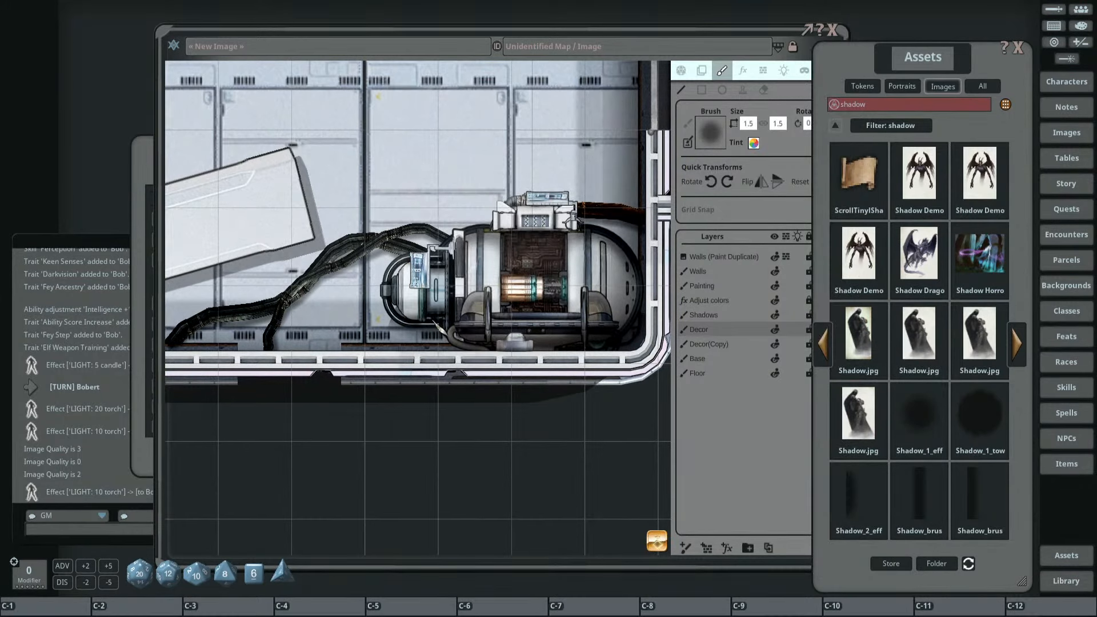
left_click(754, 143)
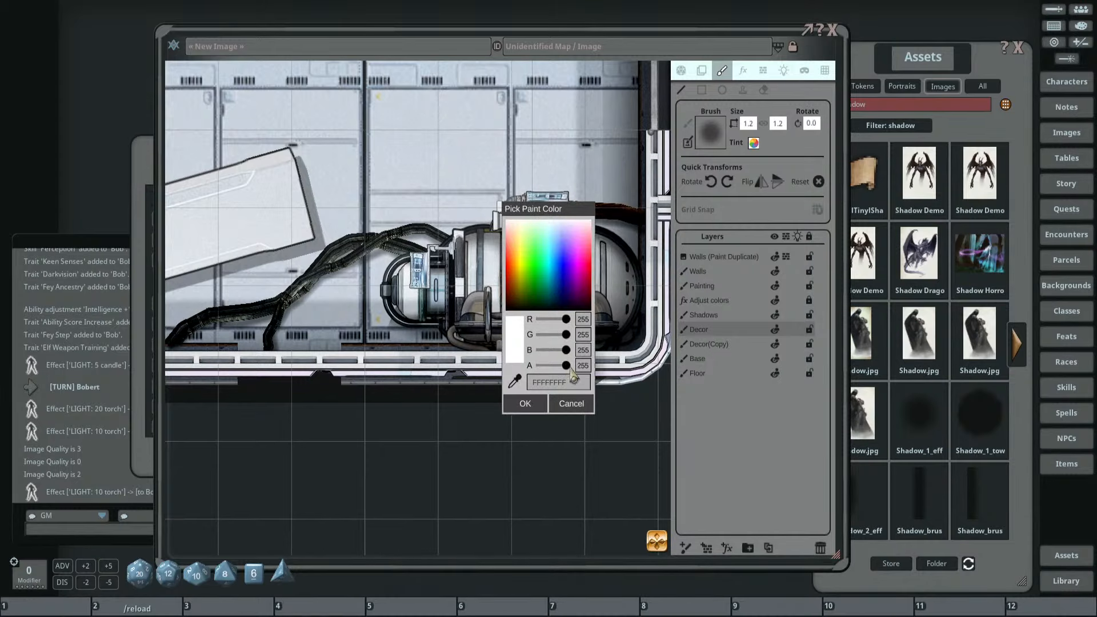
left_click_drag(566, 366, 552, 369)
left_click(526, 404)
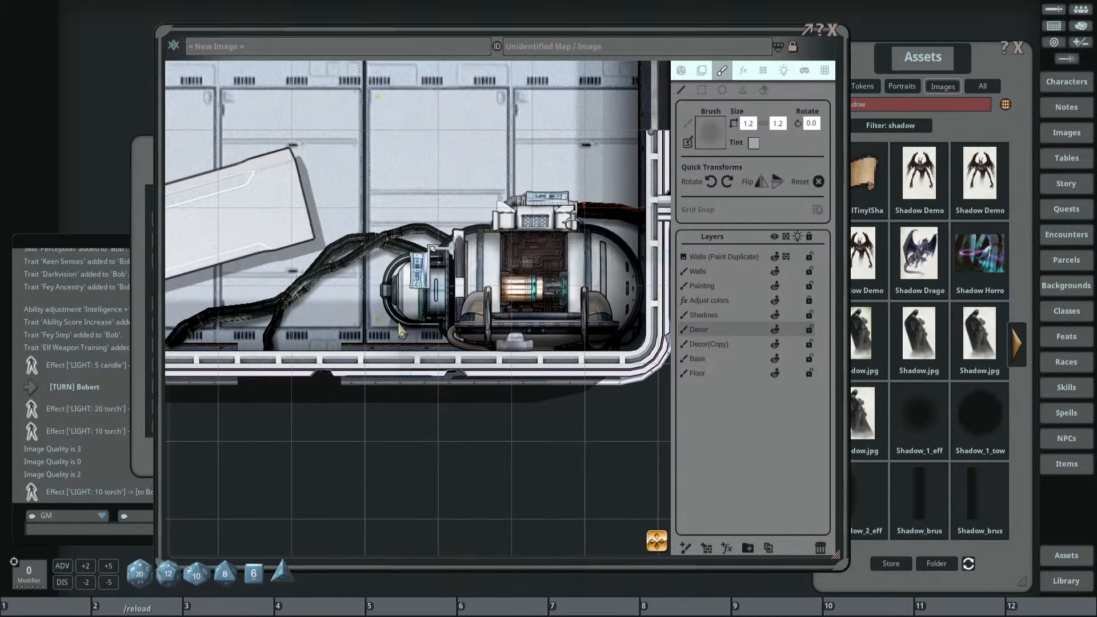
Stamp a row of 1.2 by 1.2 soft round shadows along the lower part of the corner machine.
left_click(744, 91)
left_click(432, 329)
left_click(467, 331)
left_click(500, 333)
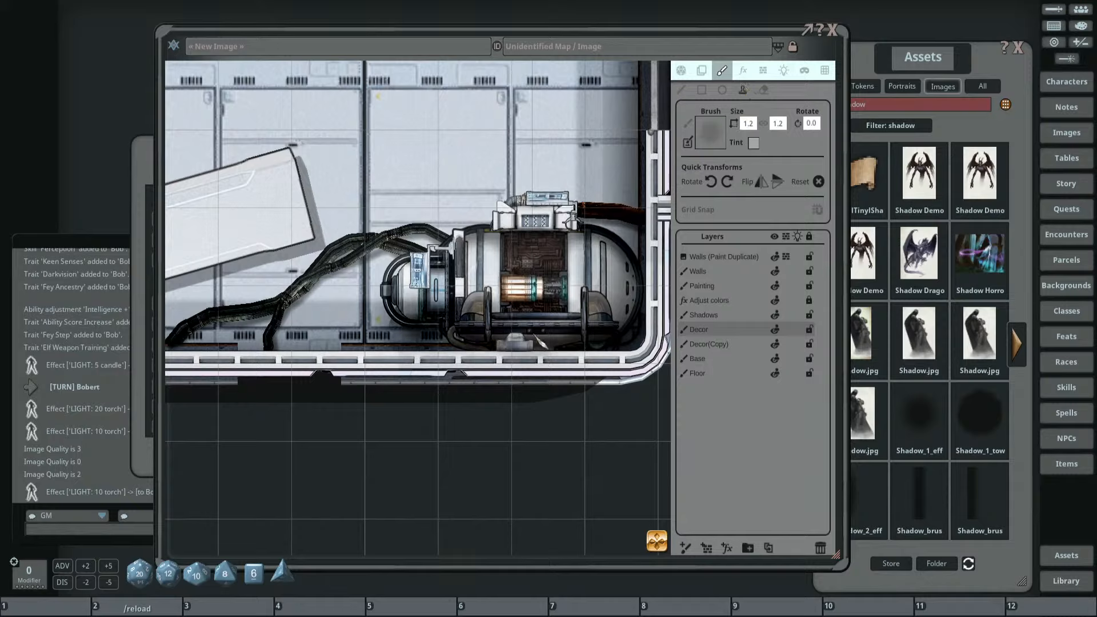
left_click(550, 333)
left_click(605, 327)
Shrink the shadow stamp to 0.3 by 0.3 and shade the details around the machine's glowing cylinder.
scroll(630, 301, "down", 6)
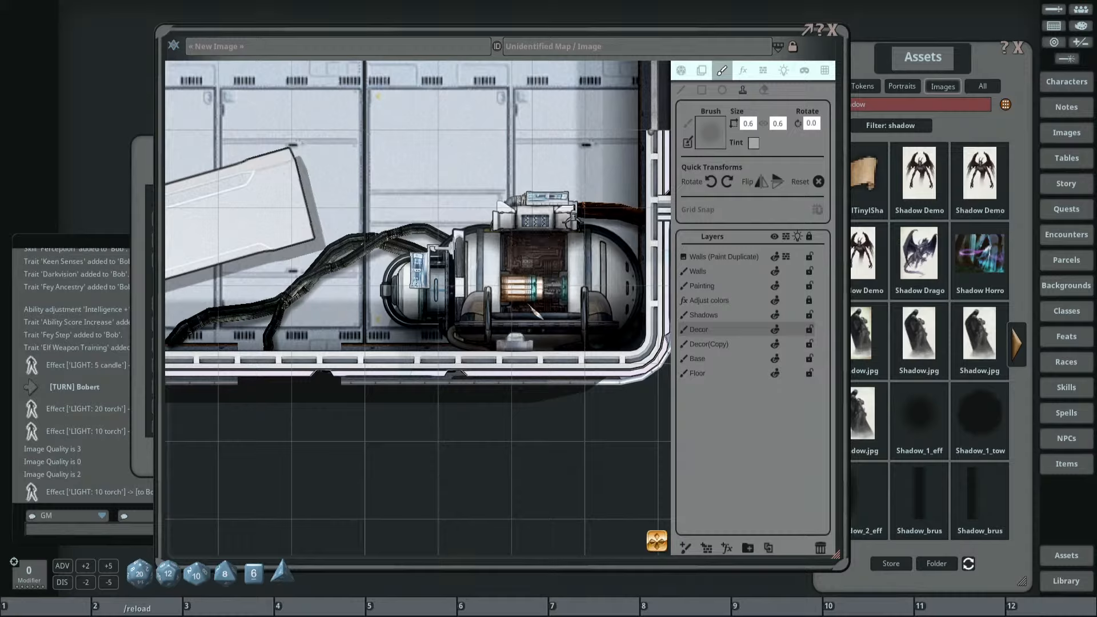
scroll(518, 297, "down", 2)
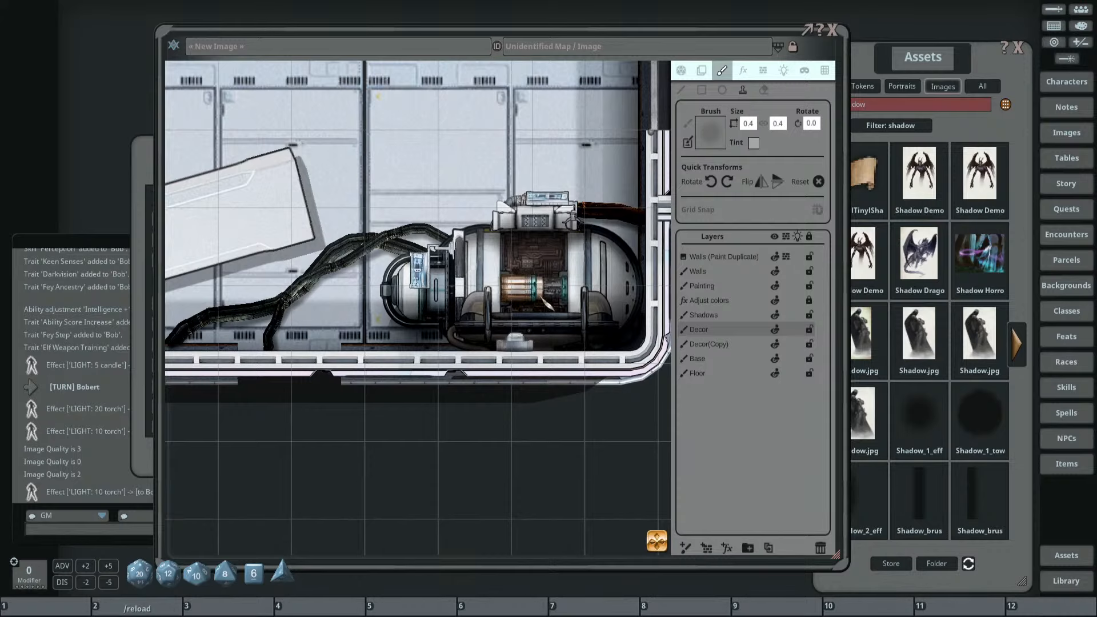
scroll(531, 294, "up", 2)
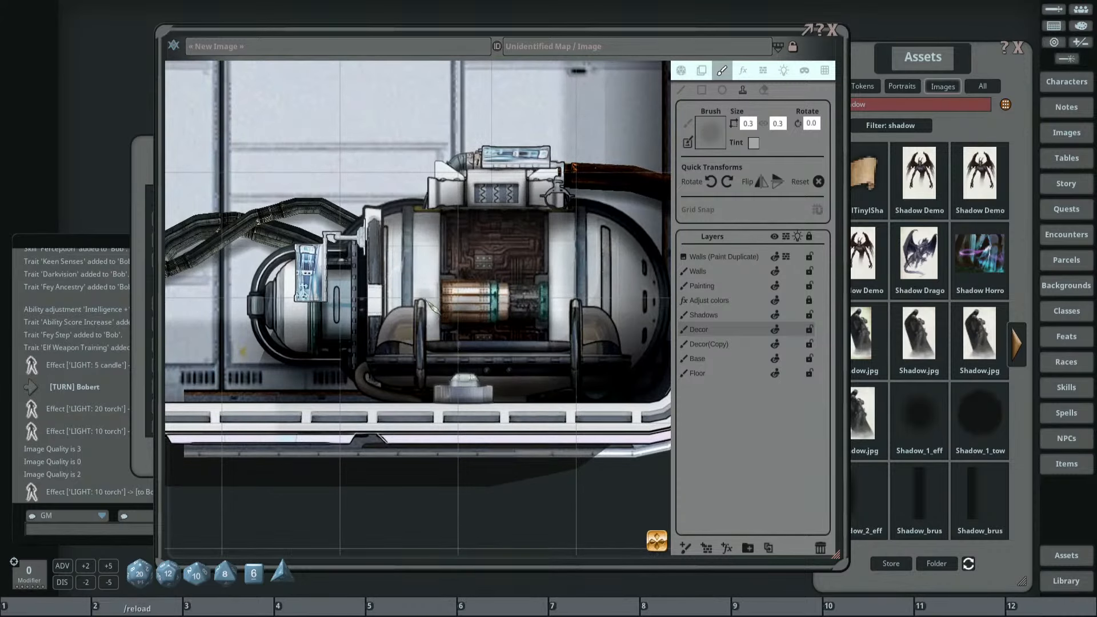
scroll(395, 268, "down", 3)
Stamp 2.5 by 0.6 shadows along the lower edges of the slanted table at 345 degrees and the straight table at 0 degrees.
mouse_move(395, 269)
left_mouse_down()
mouse_move(580, 322)
mouse_move(609, 372)
left_mouse_up()
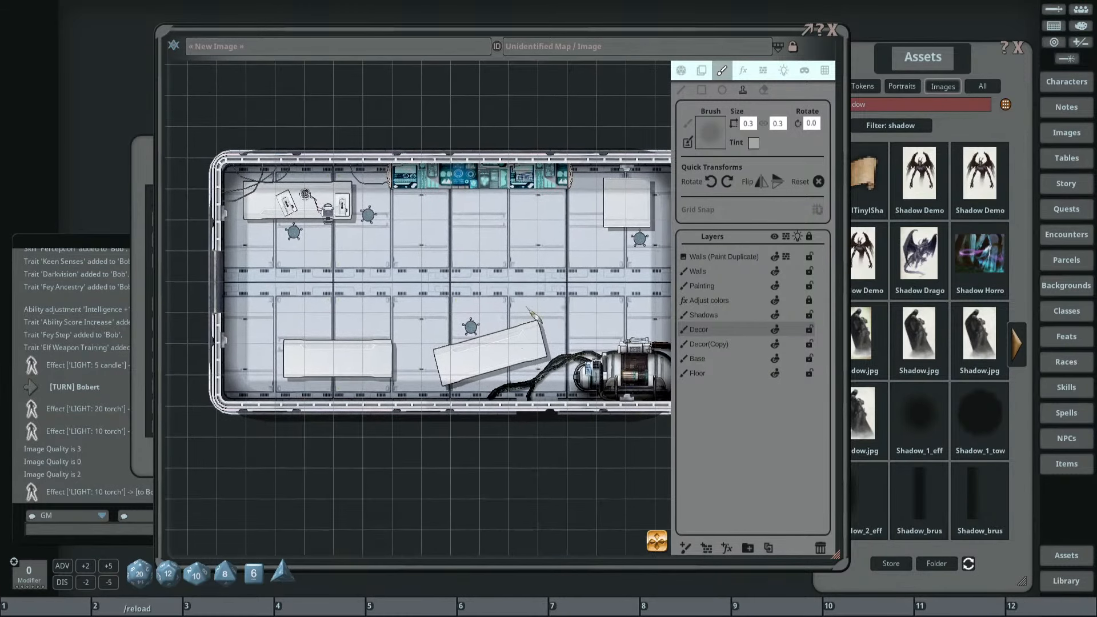
left_click(750, 123)
type("2")
key("Return")
scroll(494, 381, "down", 1)
scroll(494, 380, "up", 1, "ctrl")
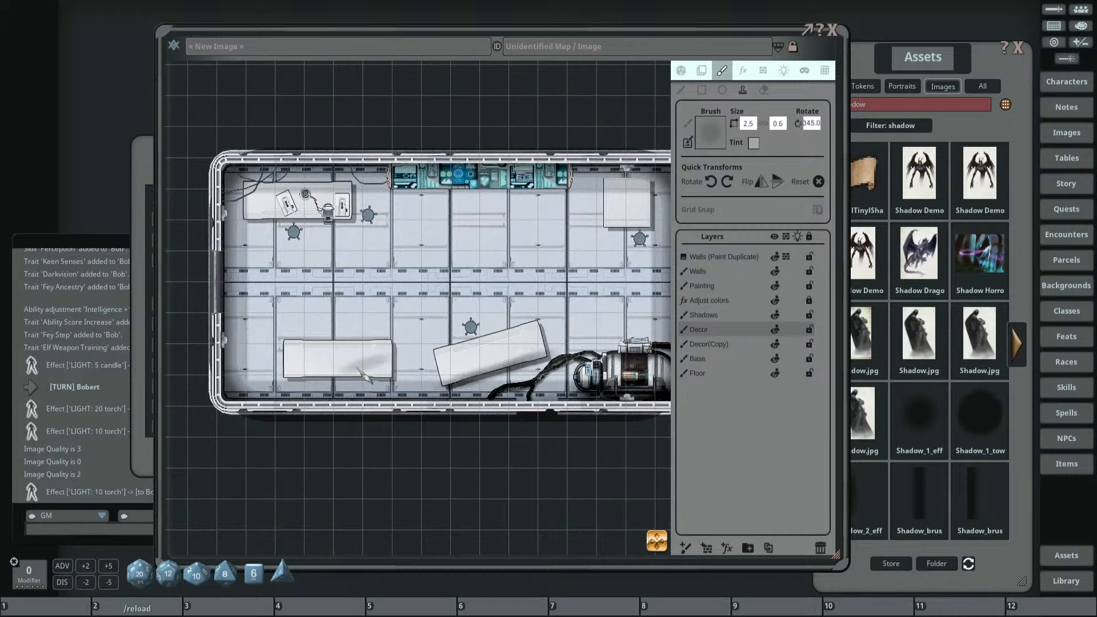
scroll(323, 388, "up", 2, "shift")
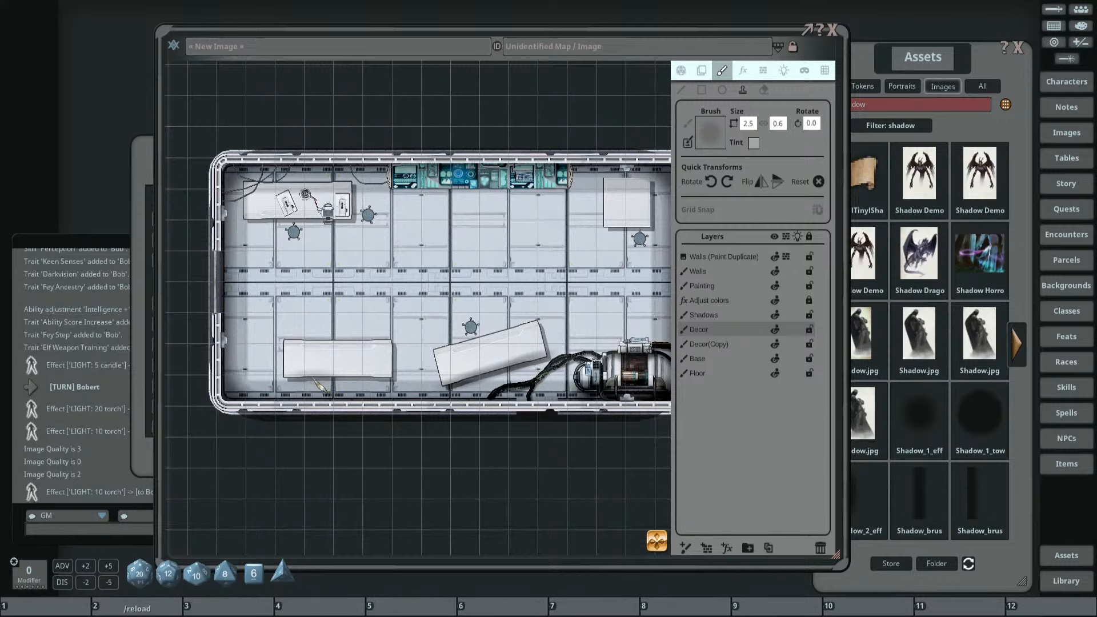
scroll(449, 346, "down", 2, "ctrl")
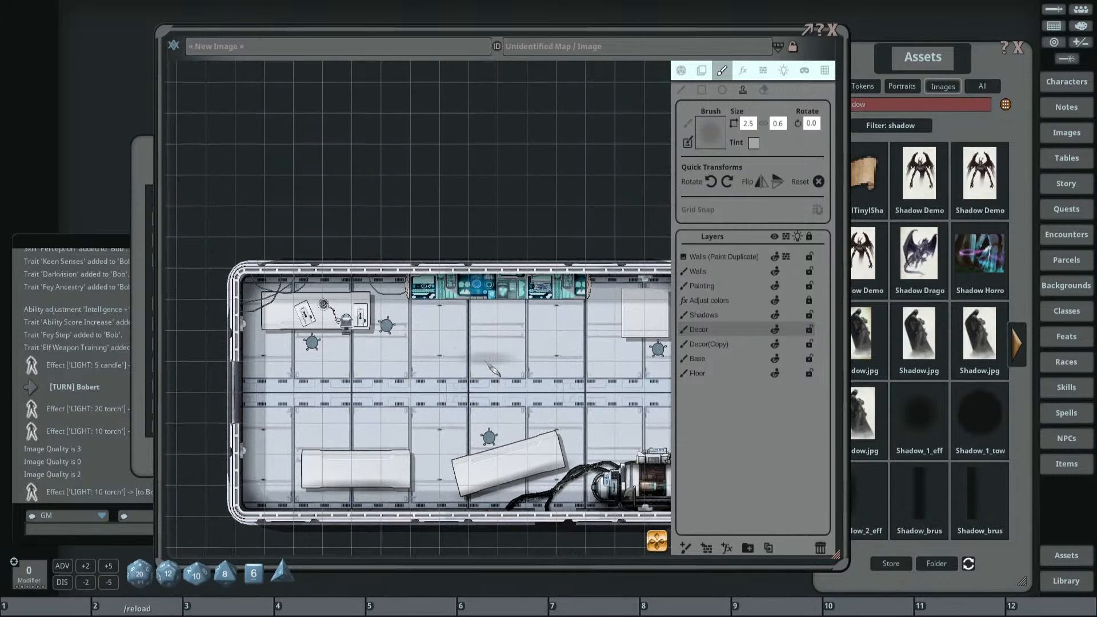
Shade the lab desk with a 1.3 by 0.3 shadow stamp and its angled device with a 0.8 by 0.2 stamp rotated 65 degrees.
scroll(320, 332, "up", 3)
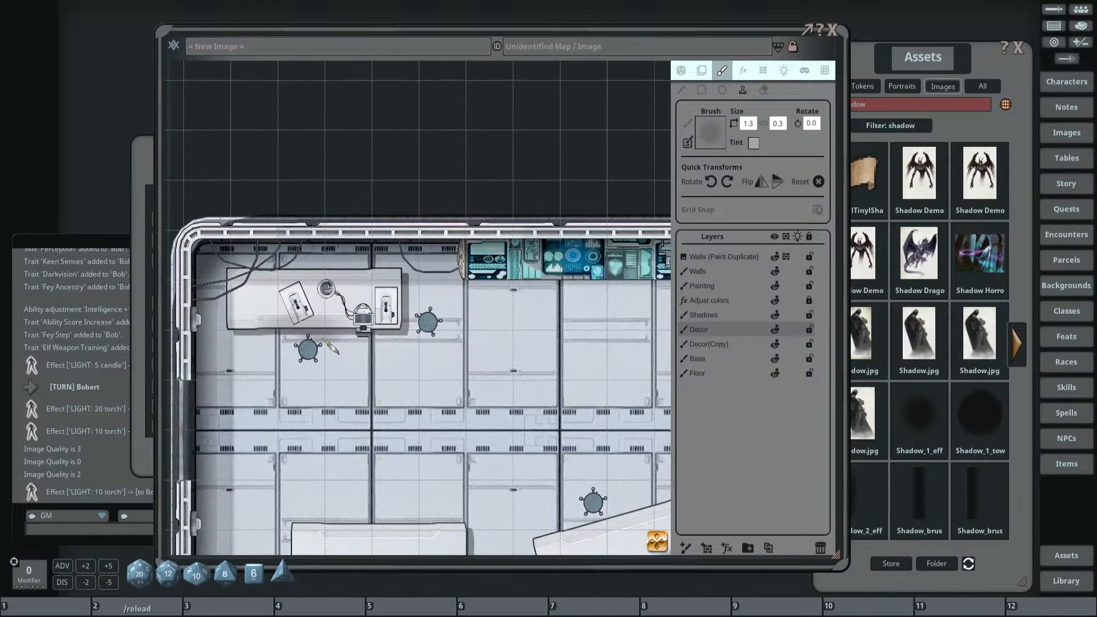
scroll(409, 288, "down", 2, "ctrl")
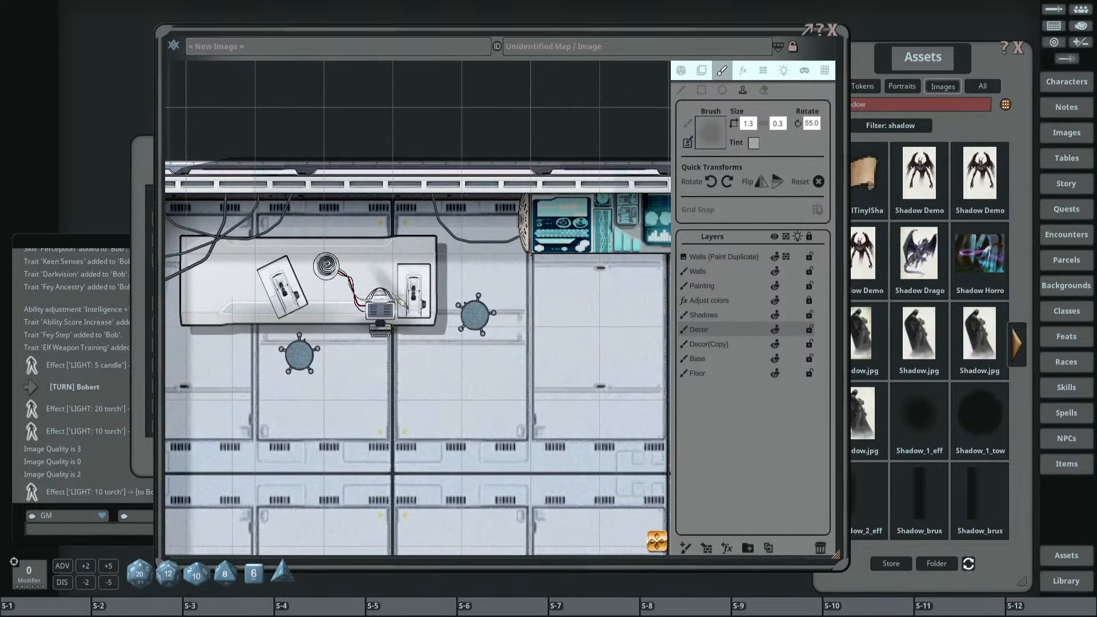
scroll(412, 293, "down", 6, "shift")
scroll(414, 300, "up", 2, "shift")
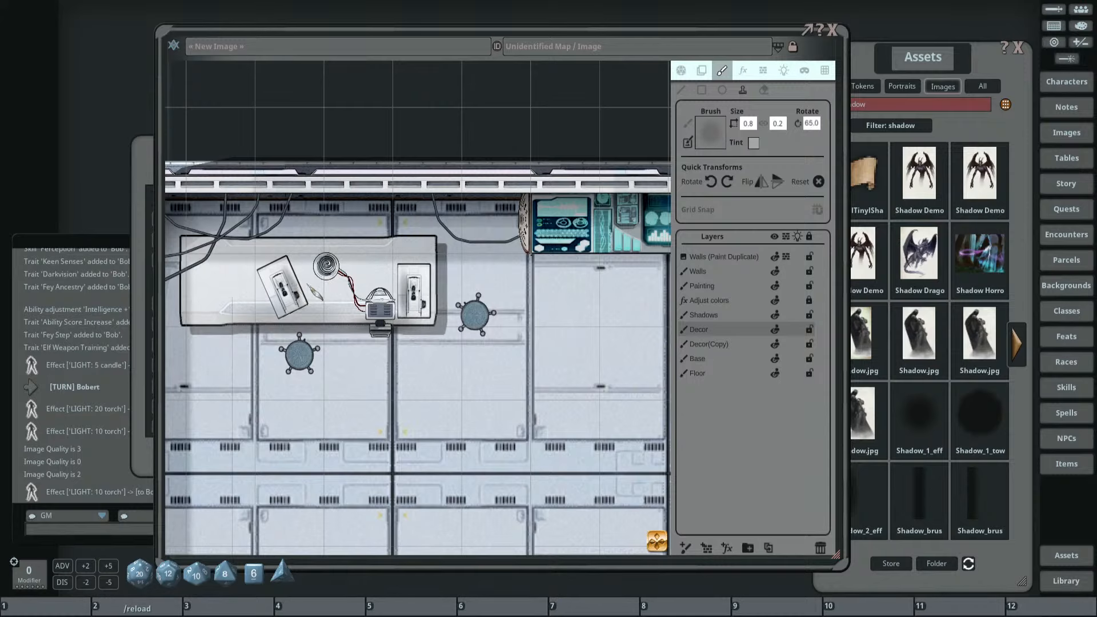
scroll(314, 294, "down", 2)
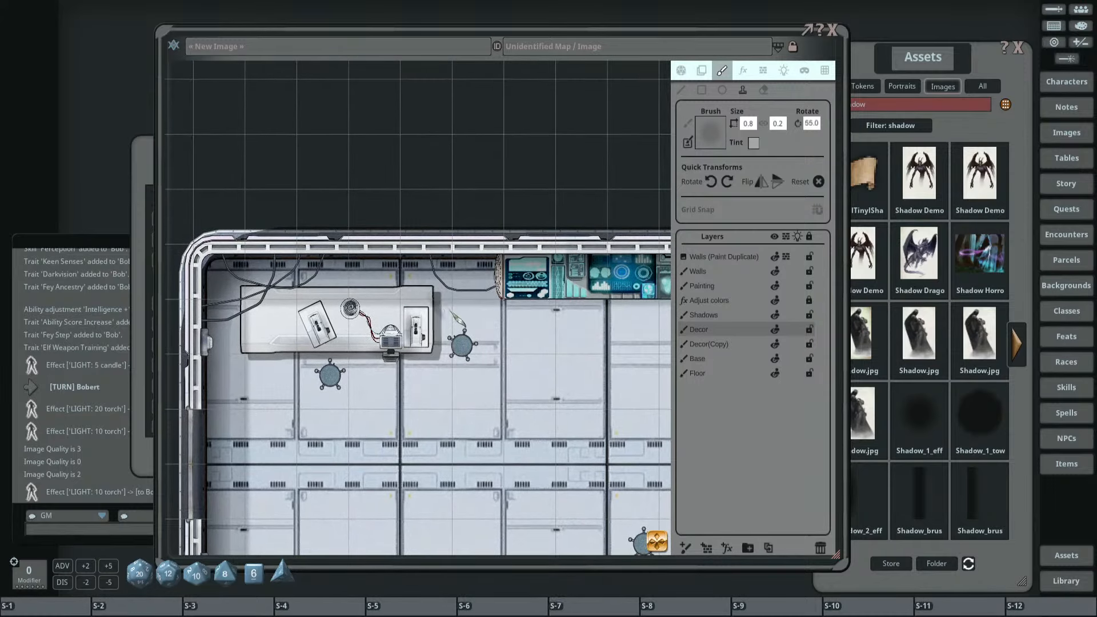
Stamp 0.5 by 0.5 soft shadows on the round coil and neighbouring equipment on the lab desk, with the brush at 50 degrees.
scroll(451, 312, "up", 1, "shift")
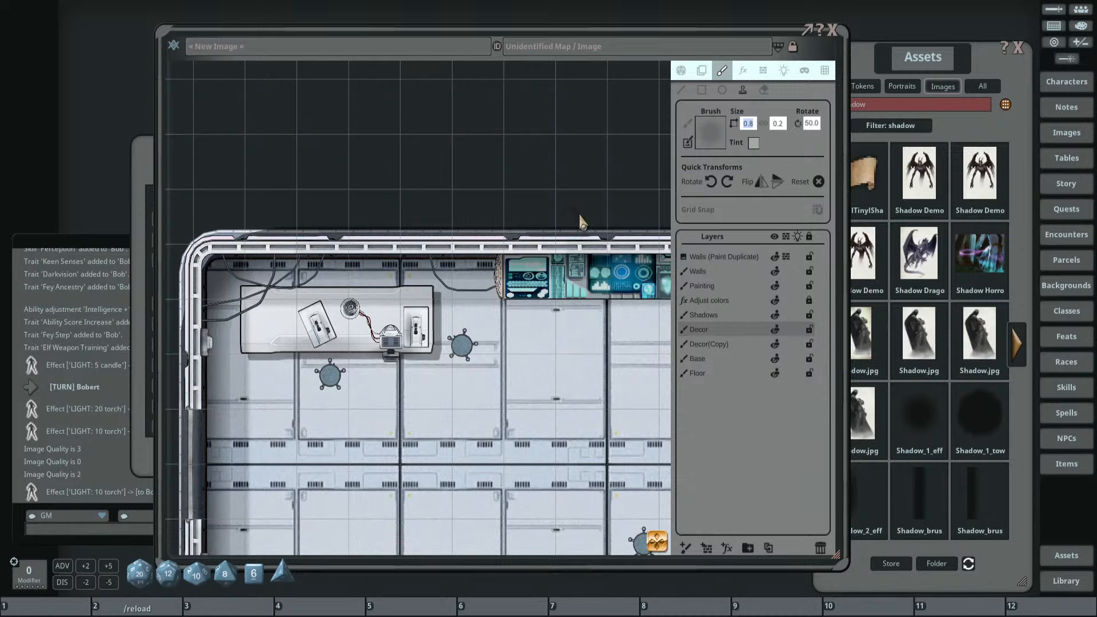
scroll(373, 295, "up", 2)
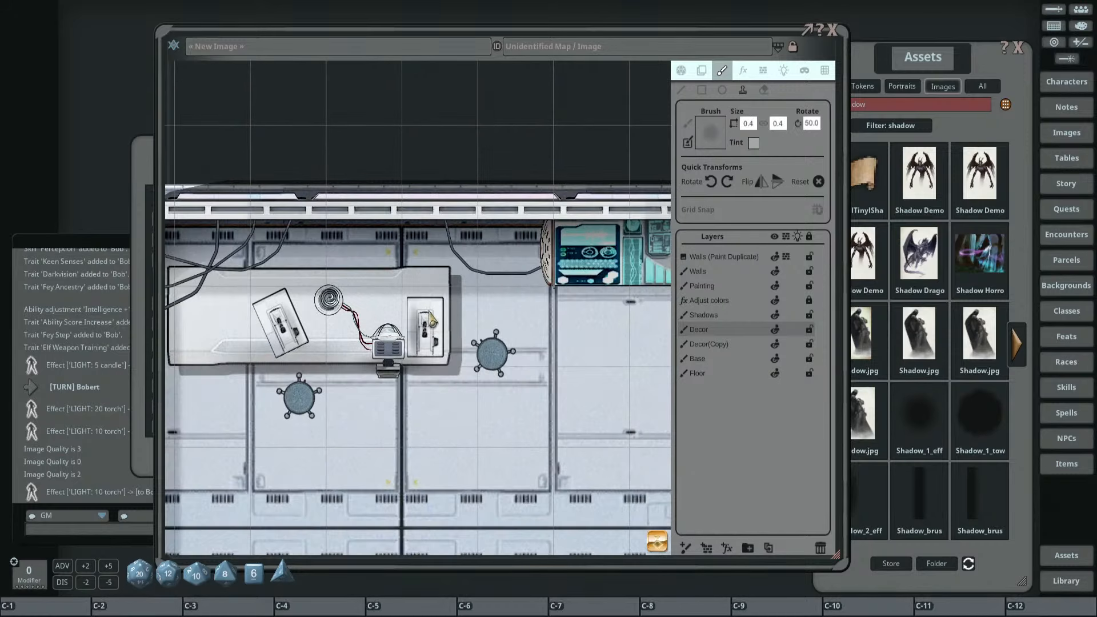
scroll(428, 317, "up", 3, "ctrl")
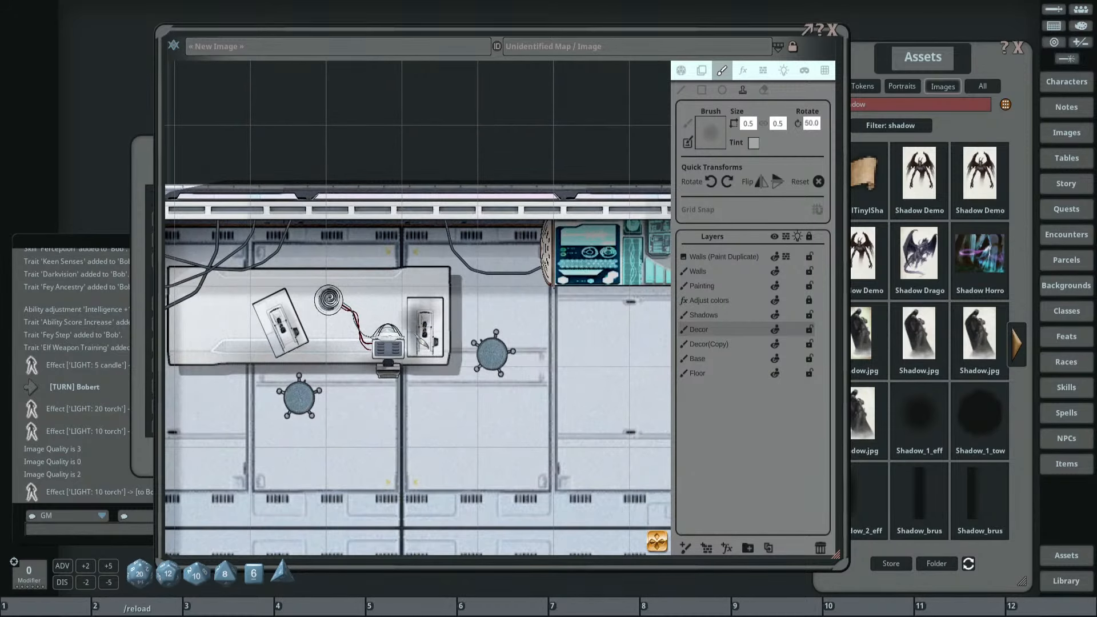
left_click(273, 302)
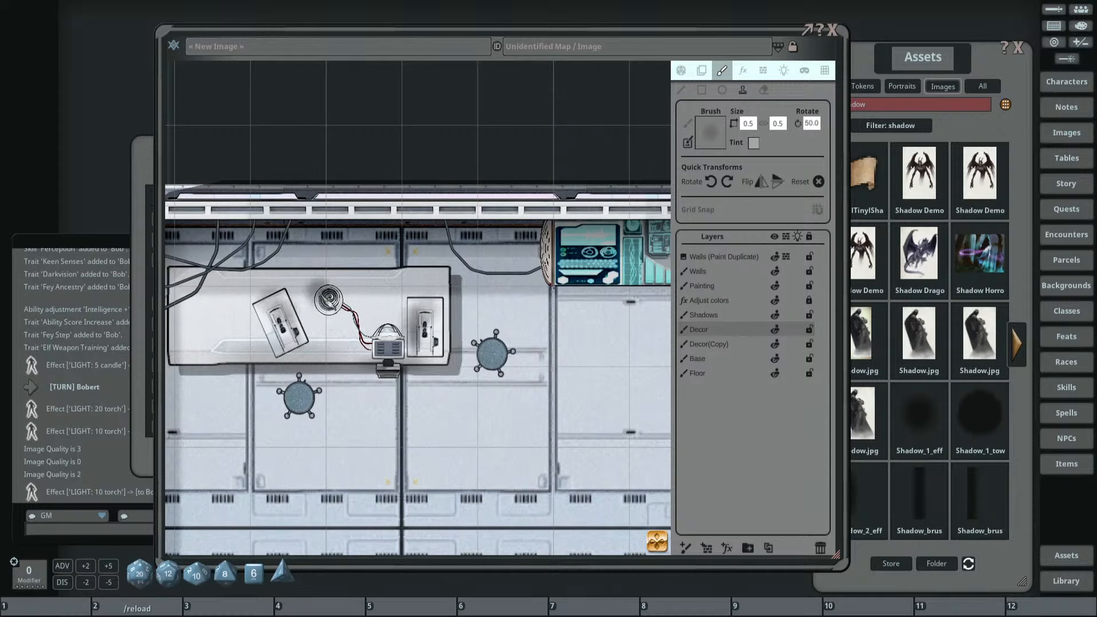
left_click(324, 294)
Enlarge the shadow stamp to 0.6 by 0.6 and shade the lower right side of the stools.
scroll(274, 392, "up", 1, "ctrl")
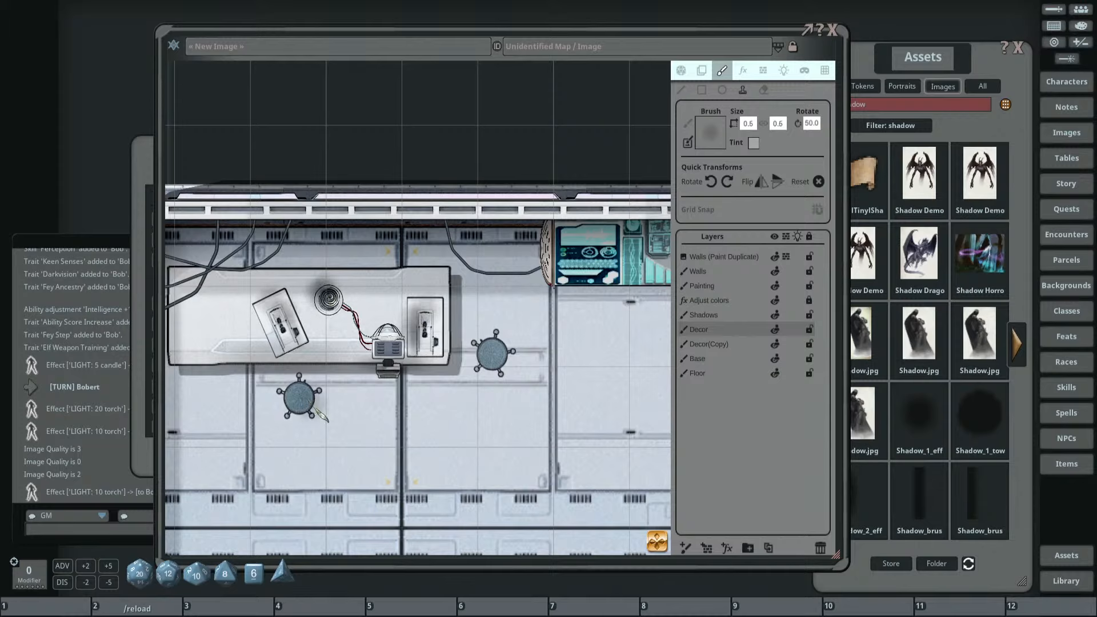
left_click(310, 404)
left_click(304, 418)
left_click(319, 409)
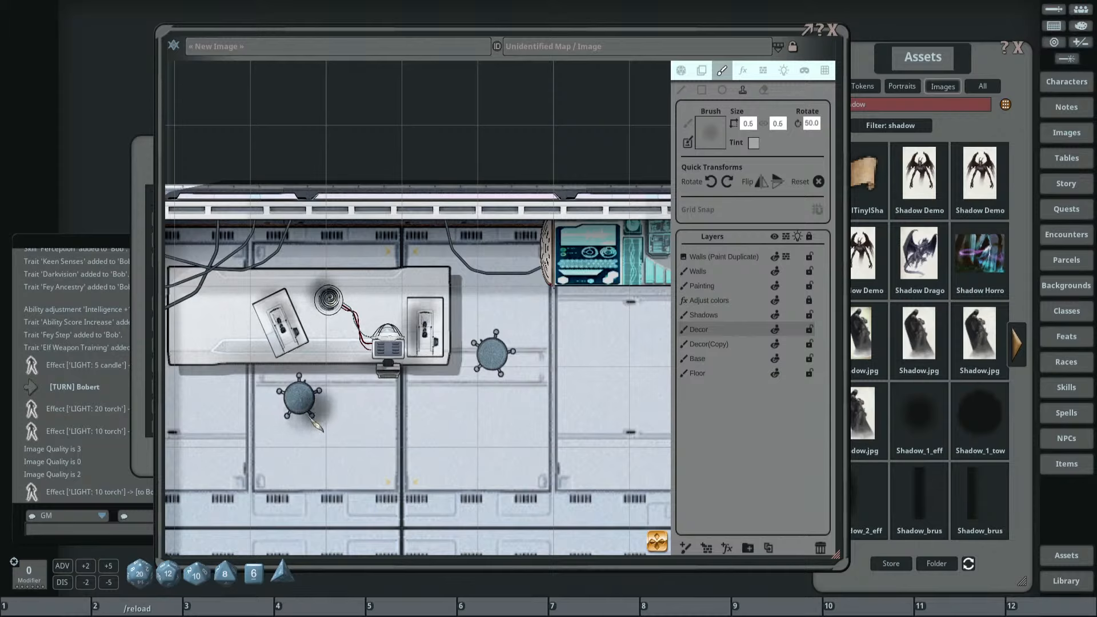
left_click(493, 377)
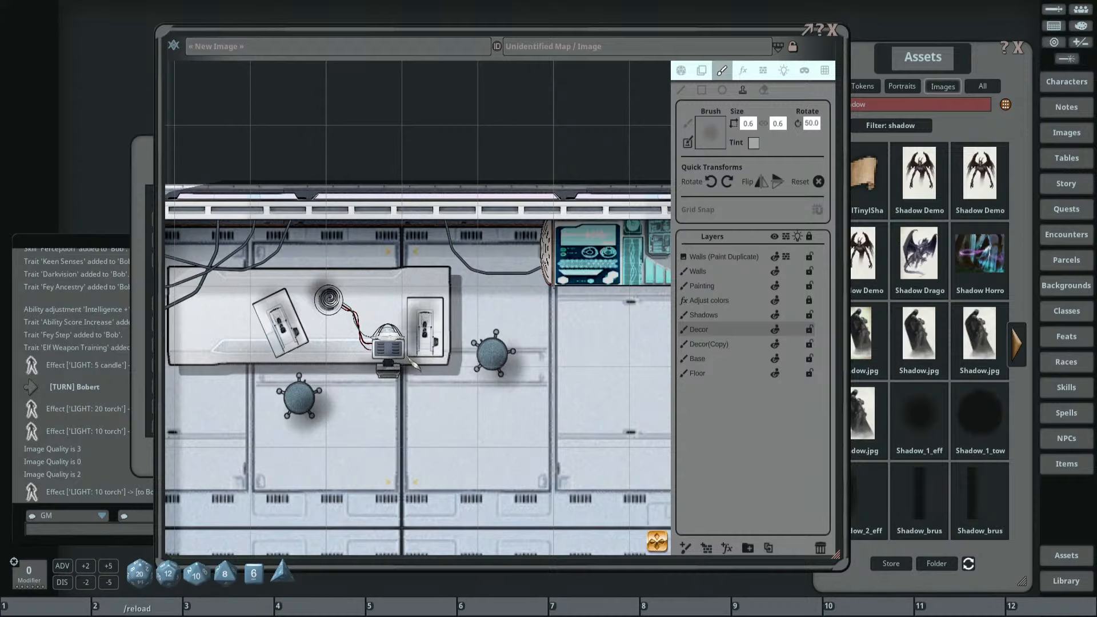
scroll(342, 337, "down", 2)
left_click_drag(424, 313, 344, 231)
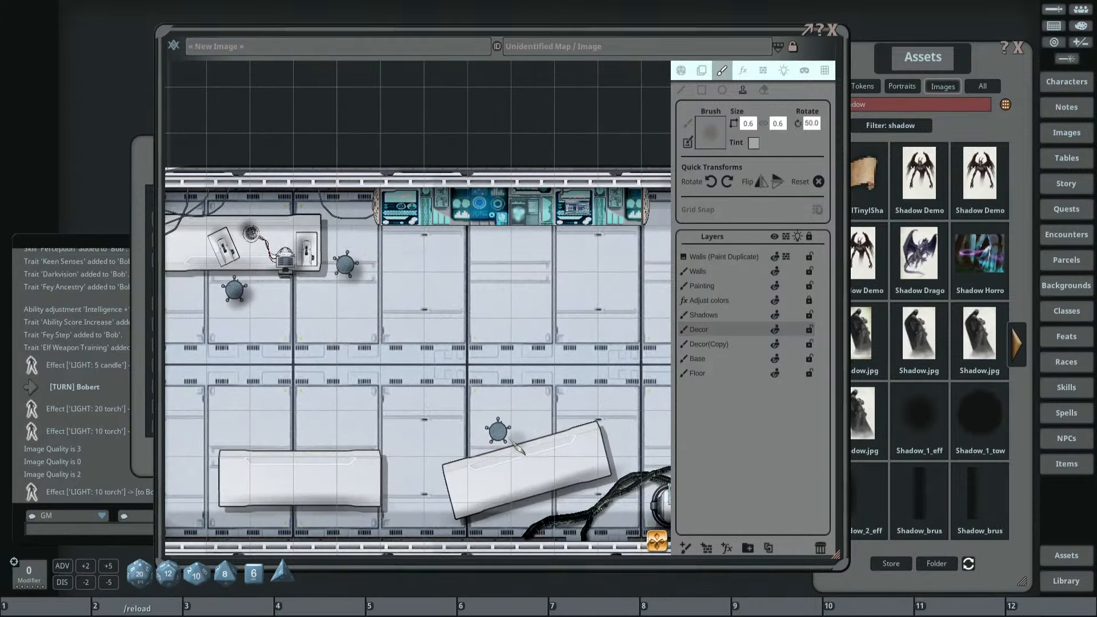
Stamp a wide 5.0 by 1.2 shadow at 0 degrees along the lower edge of the teal wall console.
mouse_move(465, 239)
left_mouse_down()
mouse_move(380, 374)
mouse_move(366, 367)
left_mouse_up()
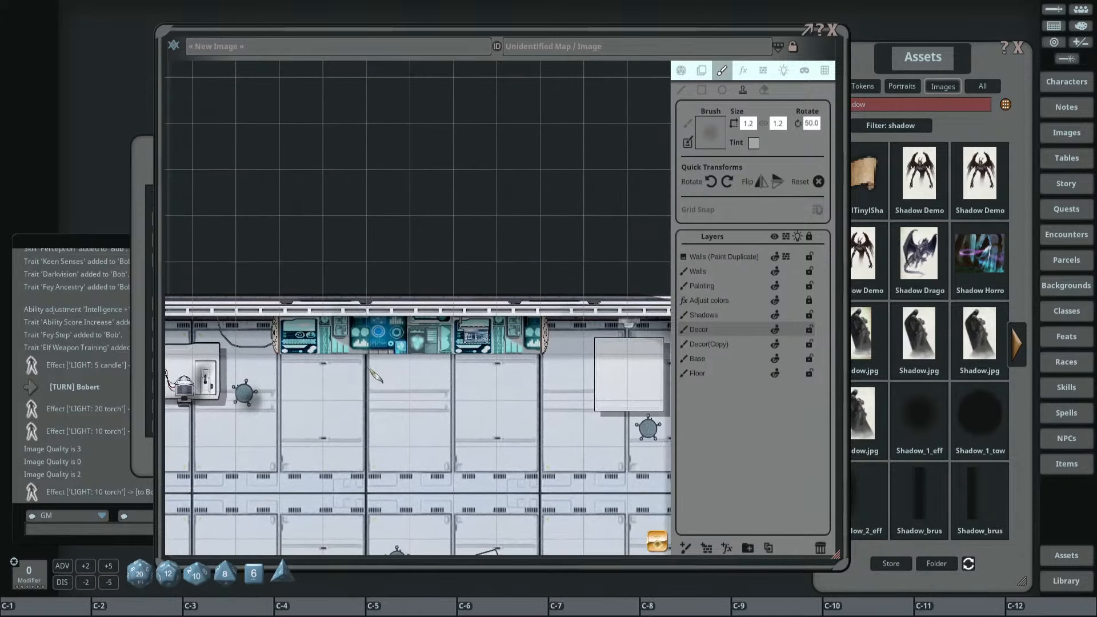
scroll(365, 366, "up", 6)
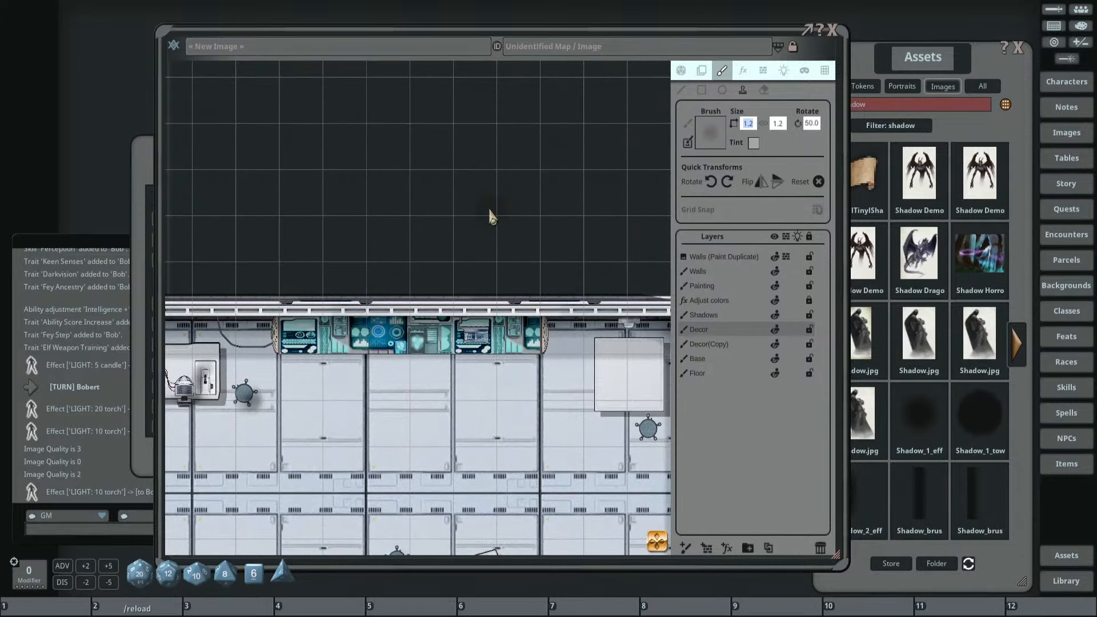
type("5")
key("Return")
scroll(378, 409, "down", 9)
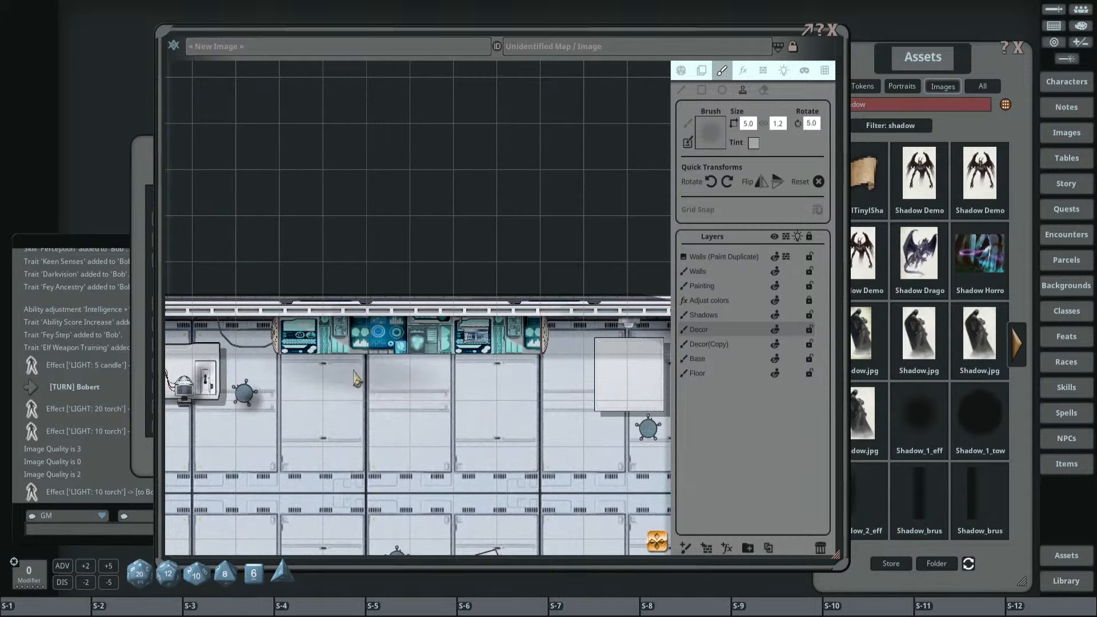
scroll(356, 378, "down", 1)
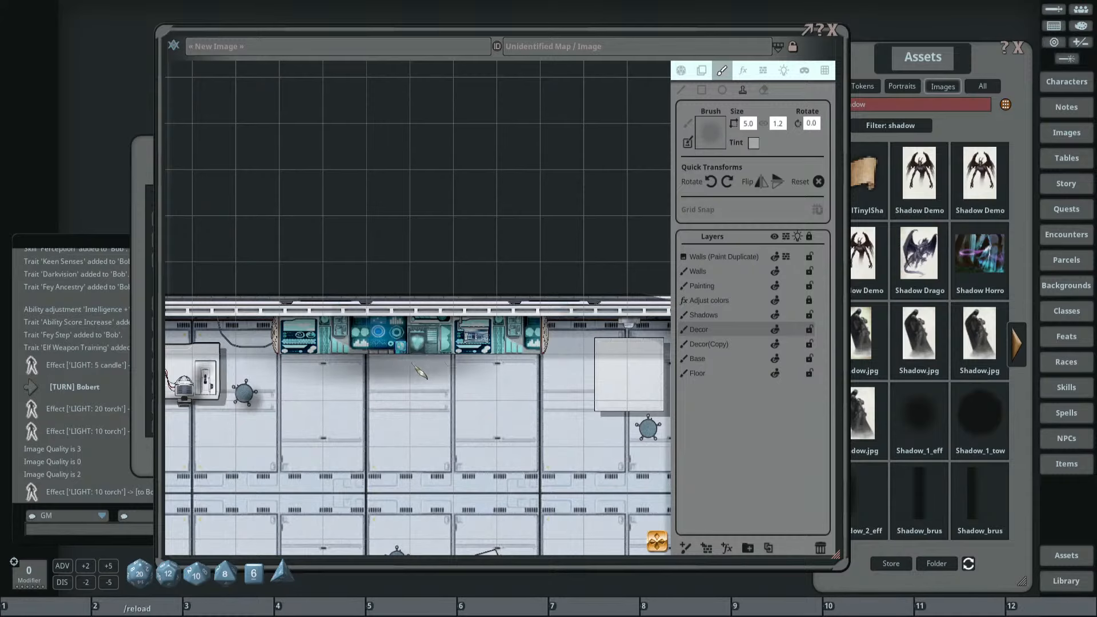
Reduce the shadow stamp to 0.6 by 0.6 at 320 degrees and shade the stool beside the square table.
scroll(394, 323, "down", 2)
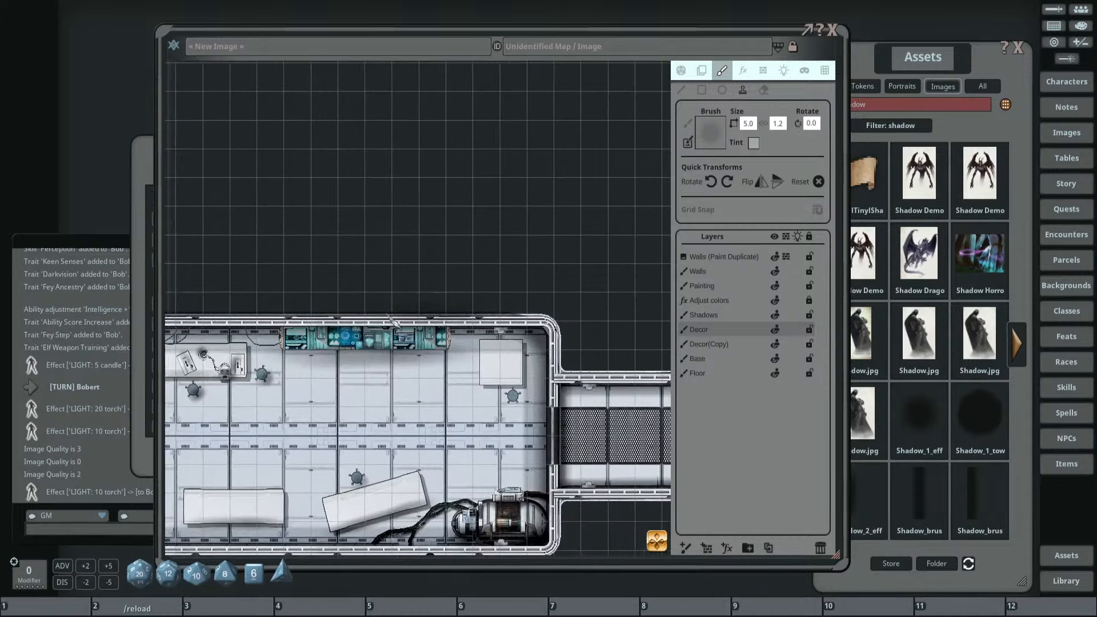
left_click_drag(387, 315, 338, 315)
scroll(437, 357, "down", 8)
left_click(749, 125)
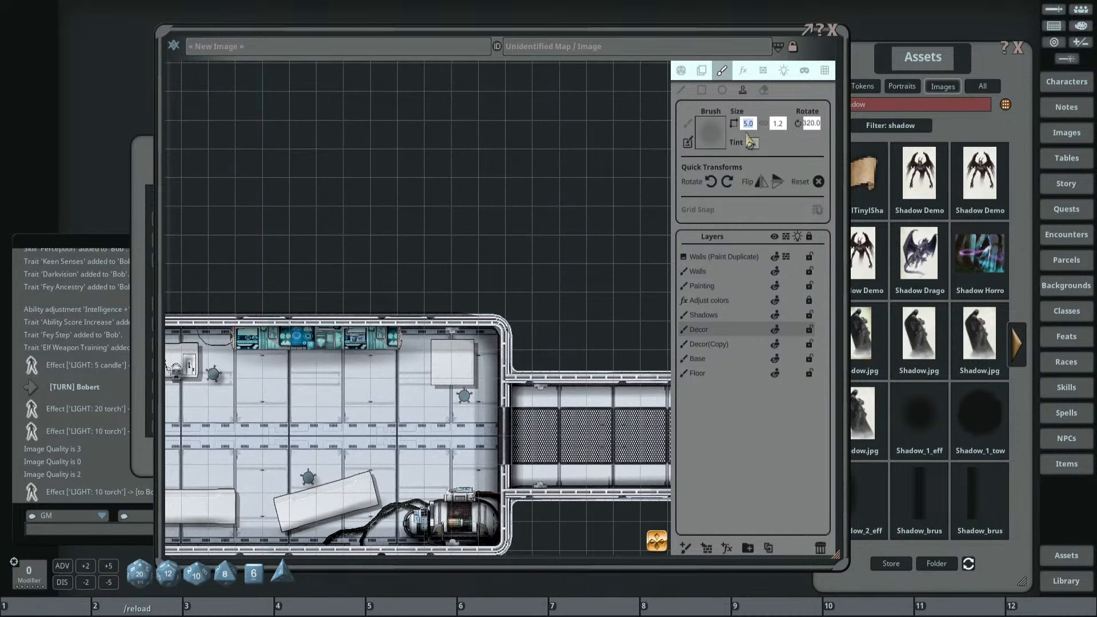
type("1.")
key("Return")
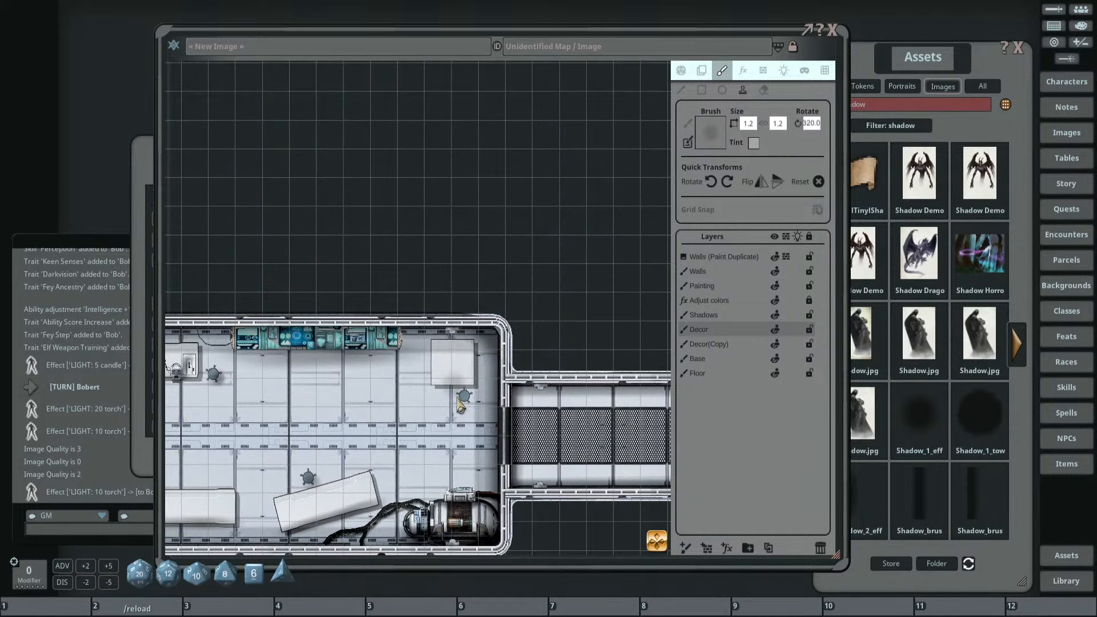
scroll(463, 406, "up", 4)
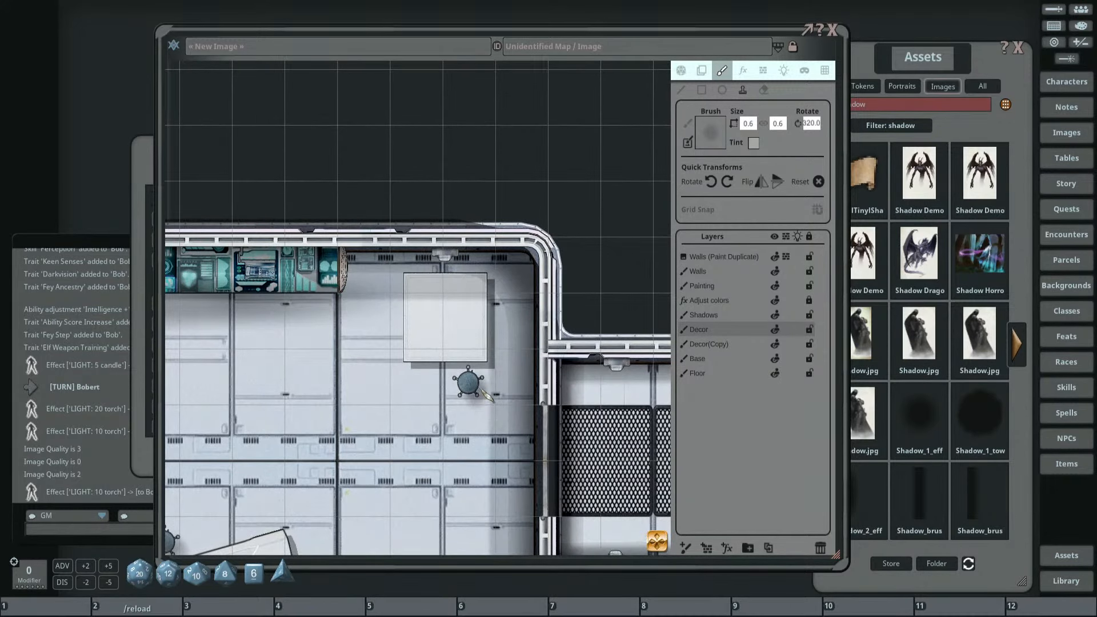
Examine the shaded lab room, the connecting corridor and the dark-floored room at several zoom levels.
scroll(468, 394, "down", 3)
left_click_drag(216, 359, 459, 298)
scroll(514, 320, "down", 3)
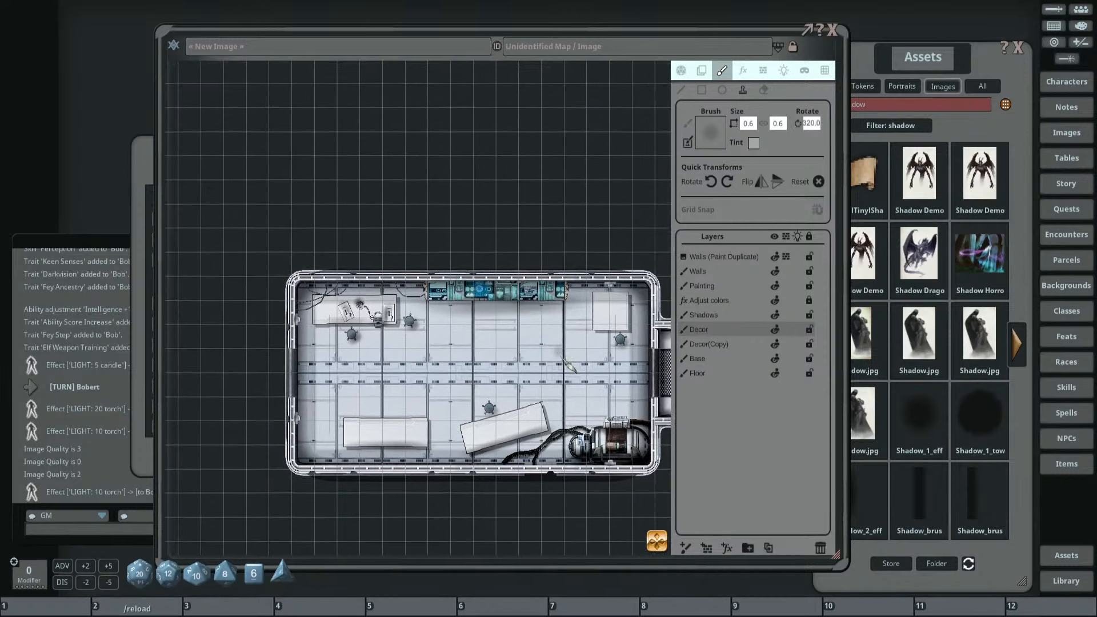
scroll(514, 328, "up", 3)
left_click_drag(538, 351, 496, 336)
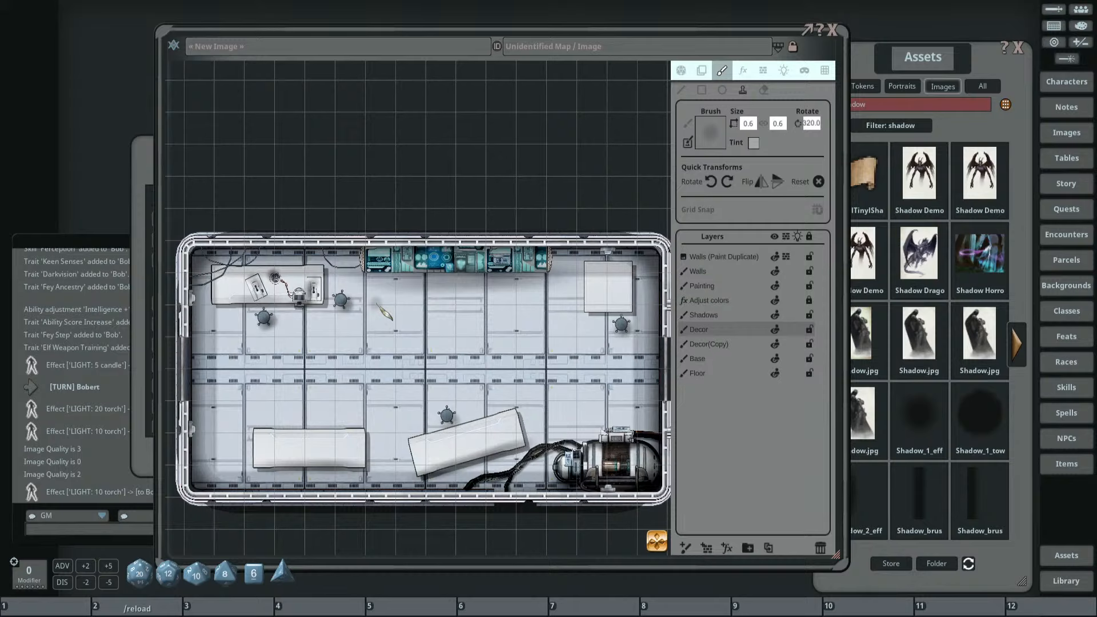
scroll(350, 278, "down", 5)
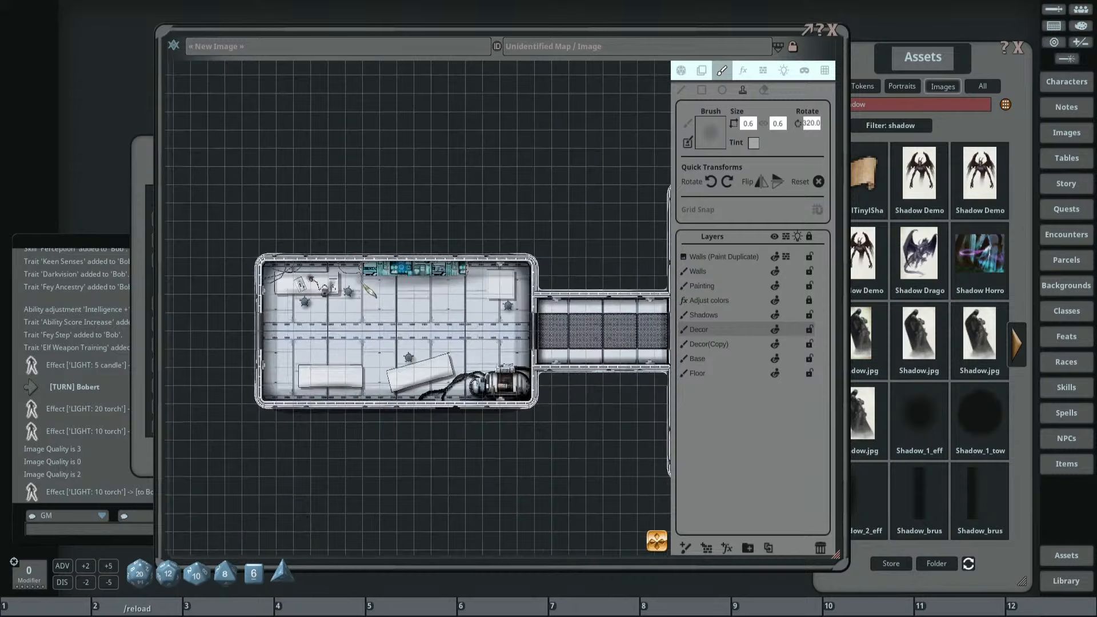
left_click_drag(371, 220, 473, 202)
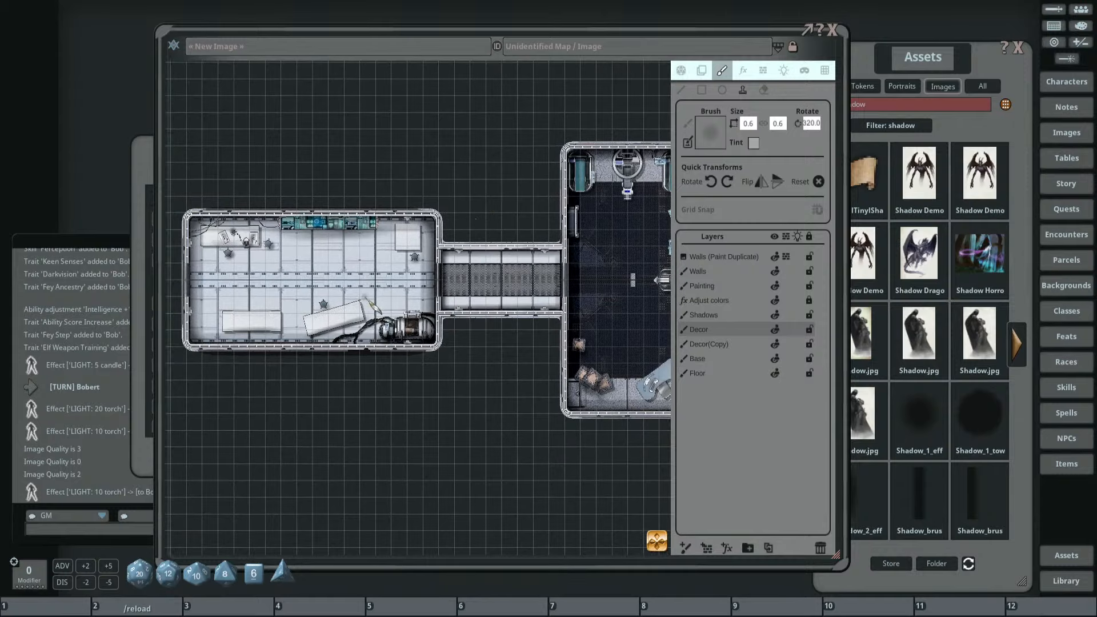
scroll(369, 301, "up", 2)
scroll(483, 126, "down", 3)
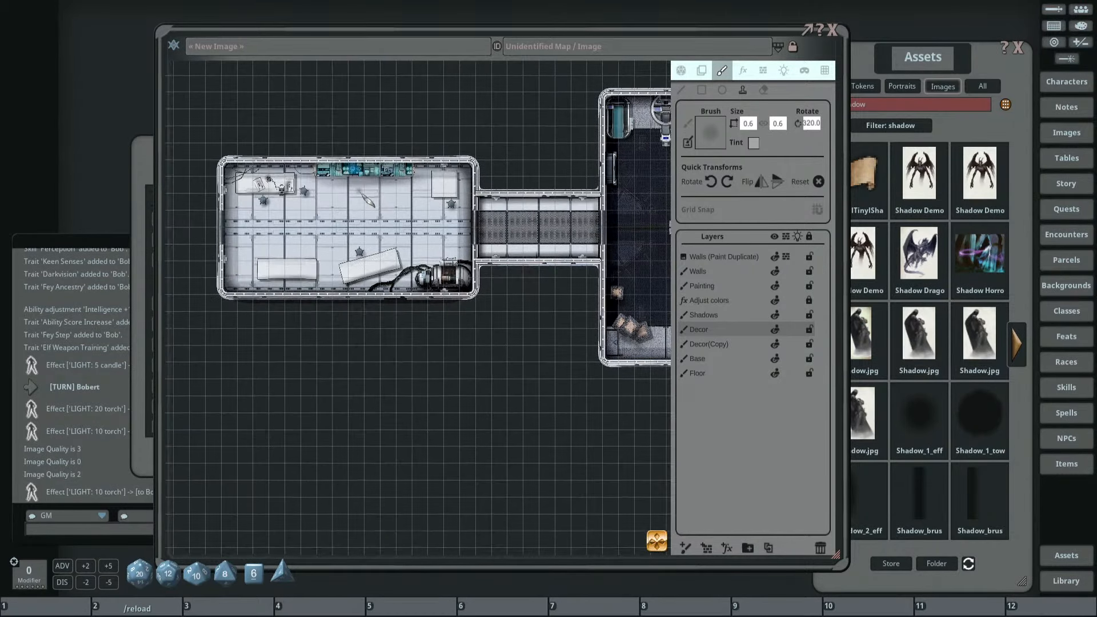
left_click_drag(404, 226, 375, 278)
scroll(514, 295, "up", 3)
scroll(461, 287, "down", 4)
left_click_drag(553, 284, 456, 294)
scroll(455, 294, "up", 3)
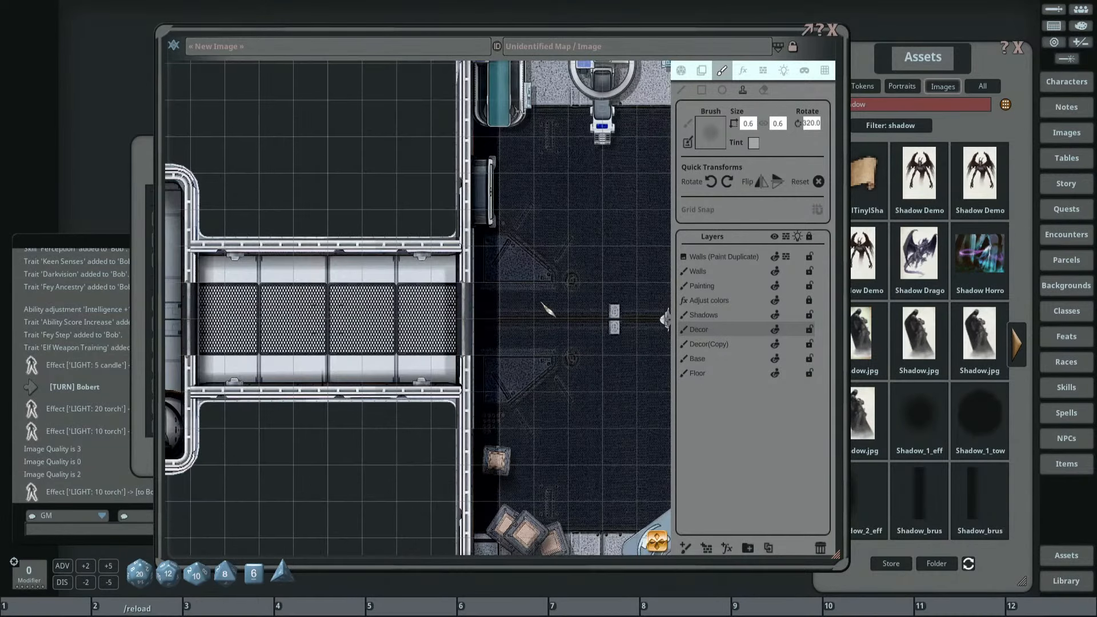
scroll(533, 299, "down", 1)
scroll(539, 304, "up", 1)
scroll(548, 309, "down", 2)
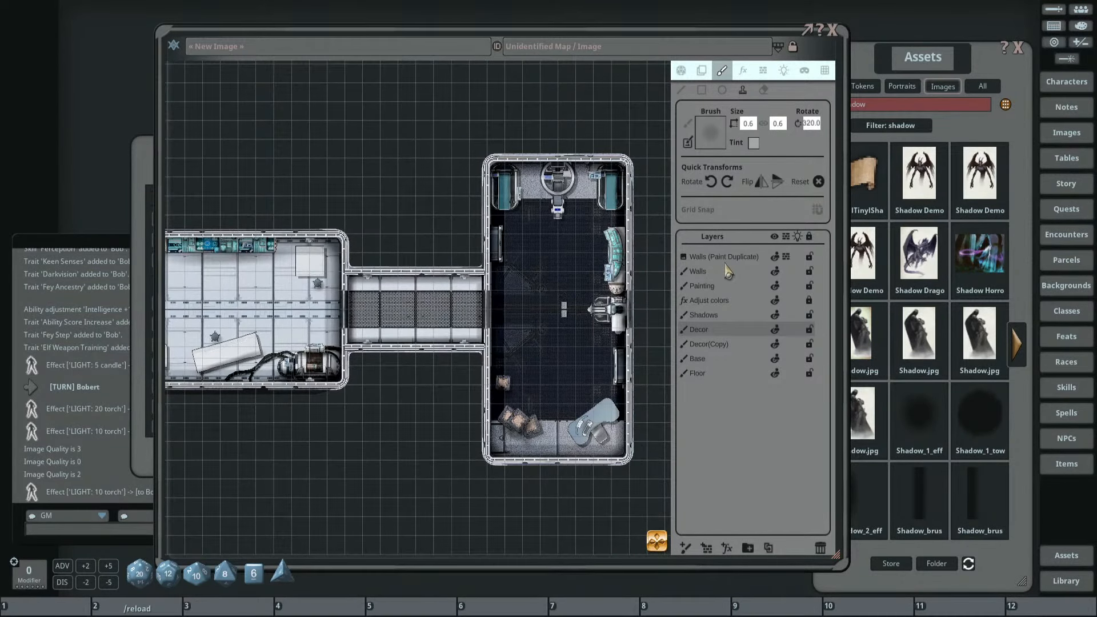
Select the Walls (Paint Duplicate) layer and enable line-of-sight and lighting for the map.
left_click(722, 258)
left_click(681, 70)
scroll(482, 241, "down", 2)
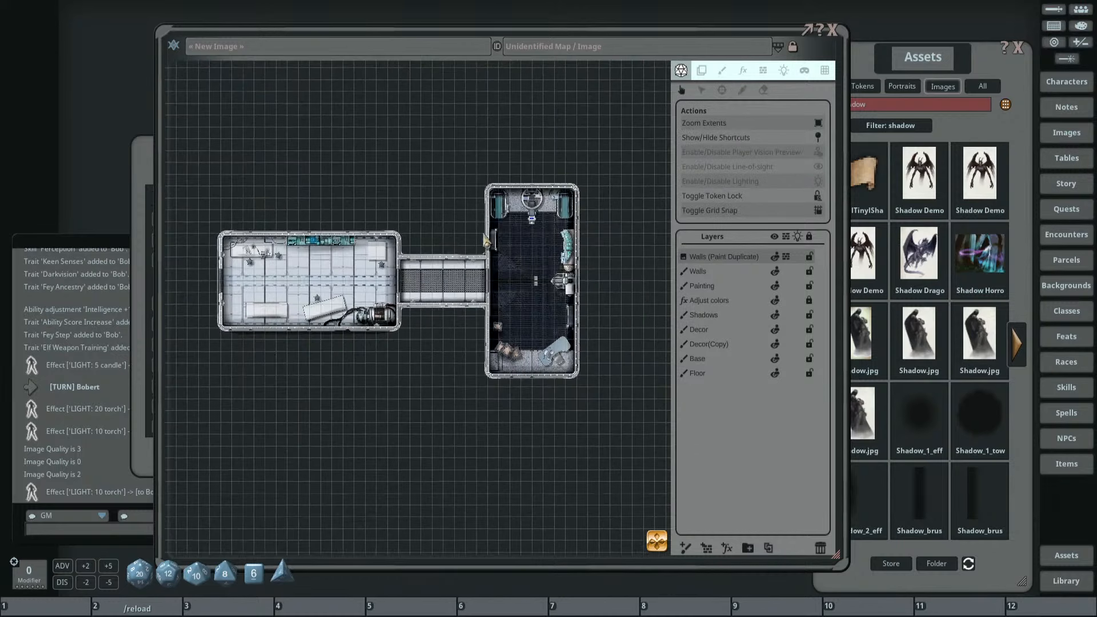
left_click_drag(426, 236, 523, 240)
left_click_drag(608, 153, 570, 171)
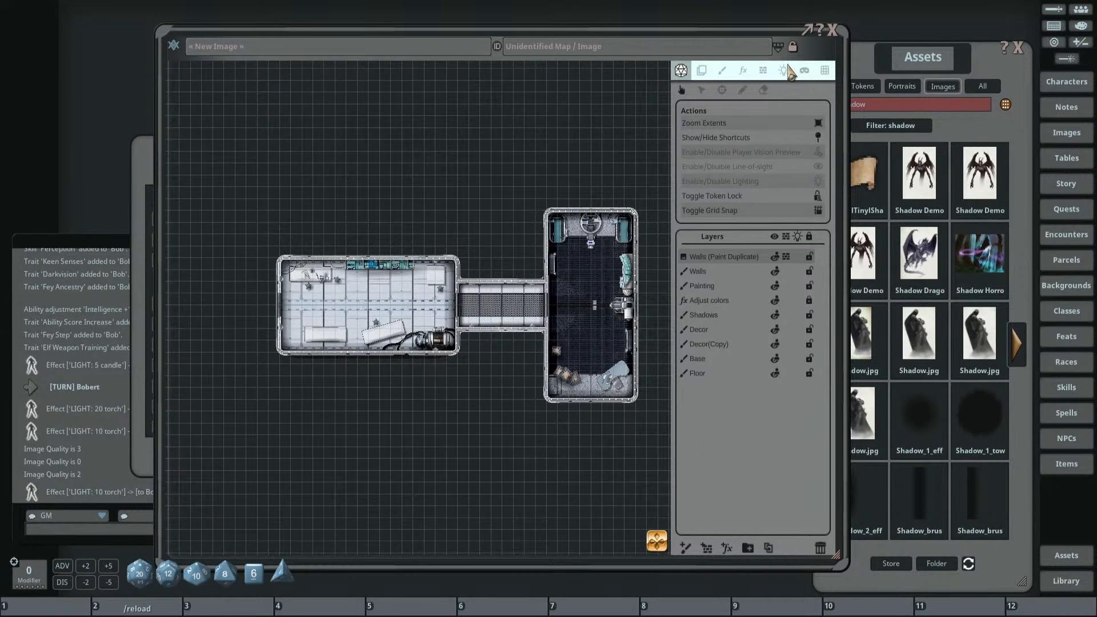
left_click(786, 71)
left_click(681, 71)
left_click(818, 166)
left_click(818, 181)
Open the light settings and examine the two rooms and corridor with lighting enabled.
scroll(461, 252, "up", 3)
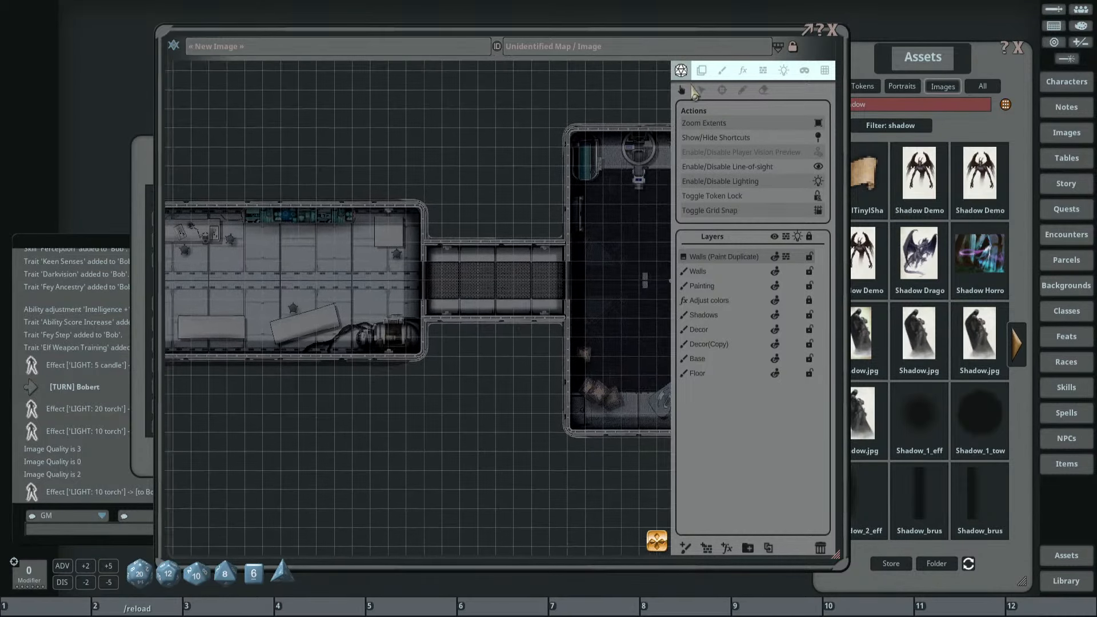
left_click(783, 71)
scroll(458, 196, "down", 2)
scroll(503, 245, "up", 5)
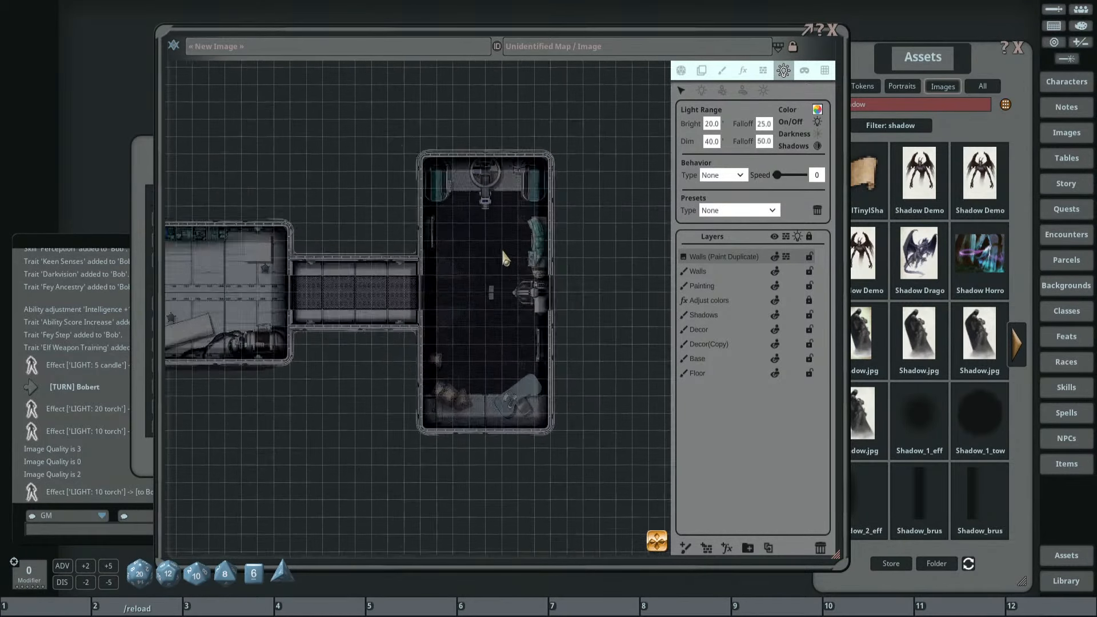
scroll(544, 185, "down", 3)
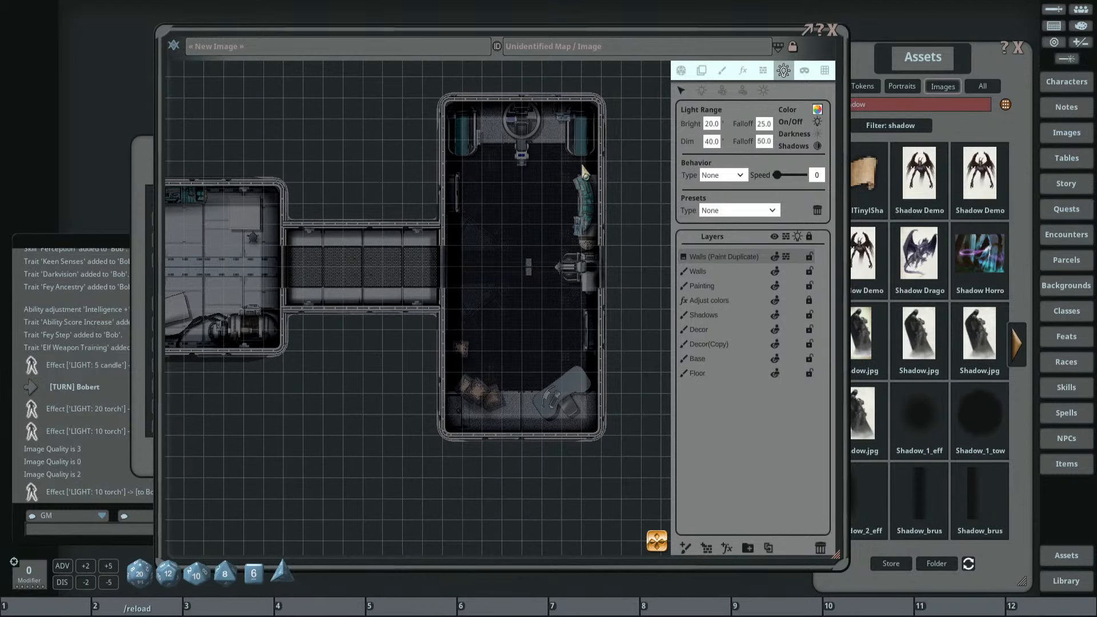
scroll(585, 157, "down", 2)
scroll(371, 207, "up", 3)
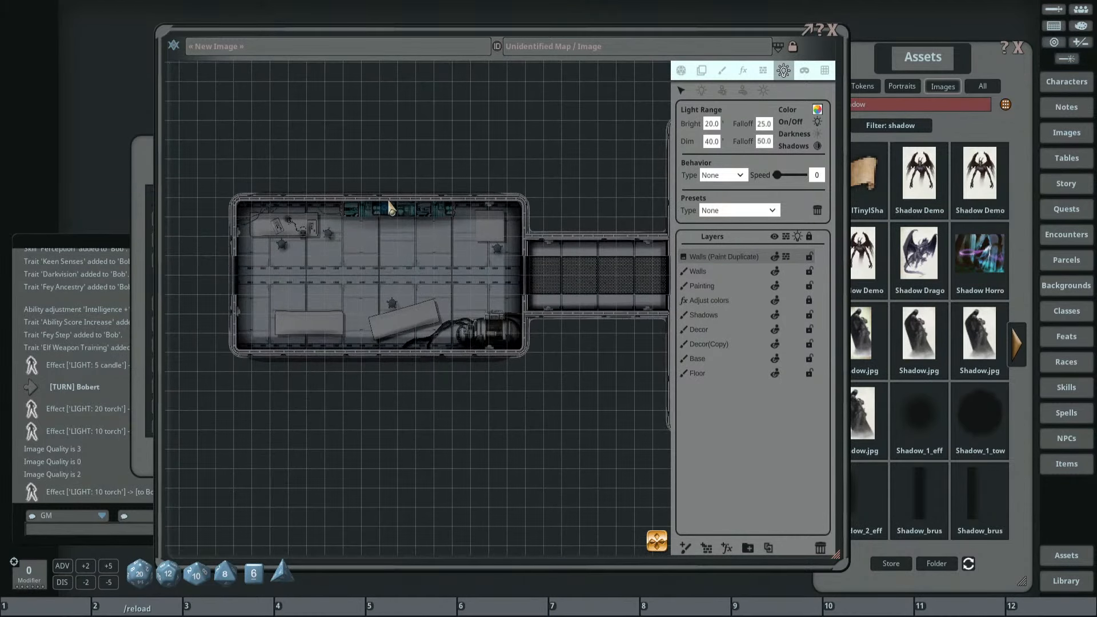
scroll(407, 206, "up", 2)
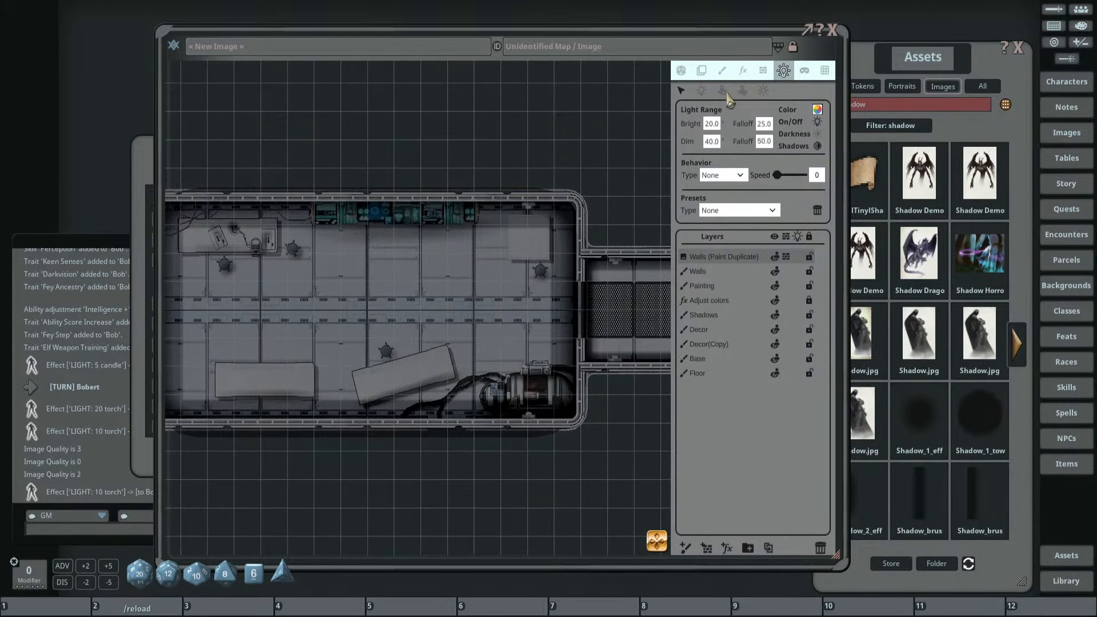
left_click(701, 91)
left_click(818, 111)
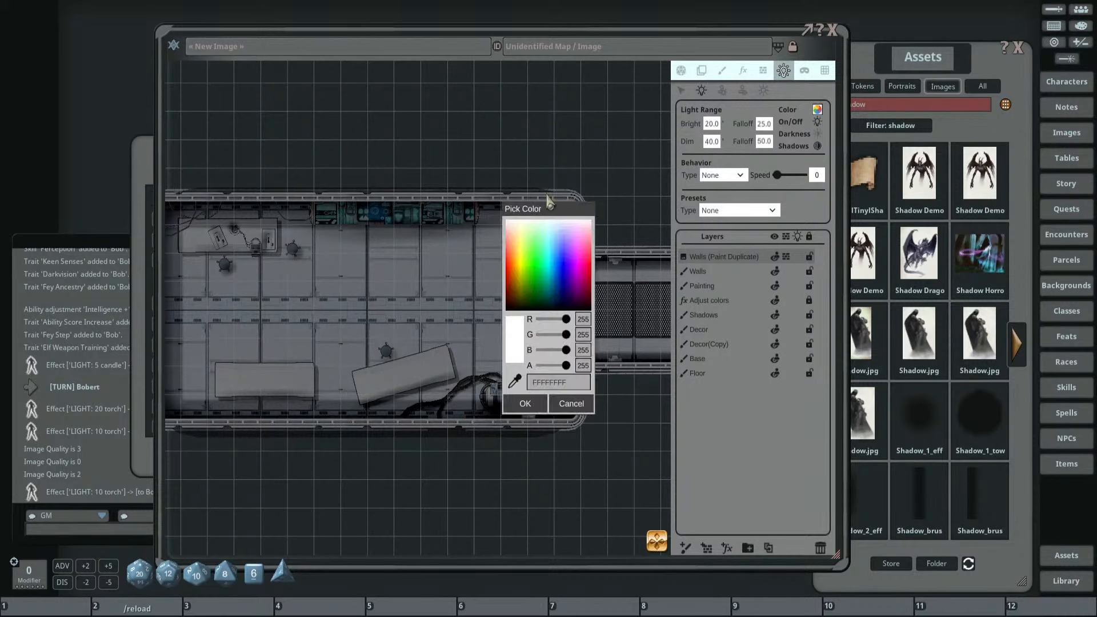
scroll(356, 243, "up", 2)
scroll(498, 210, "up", 1)
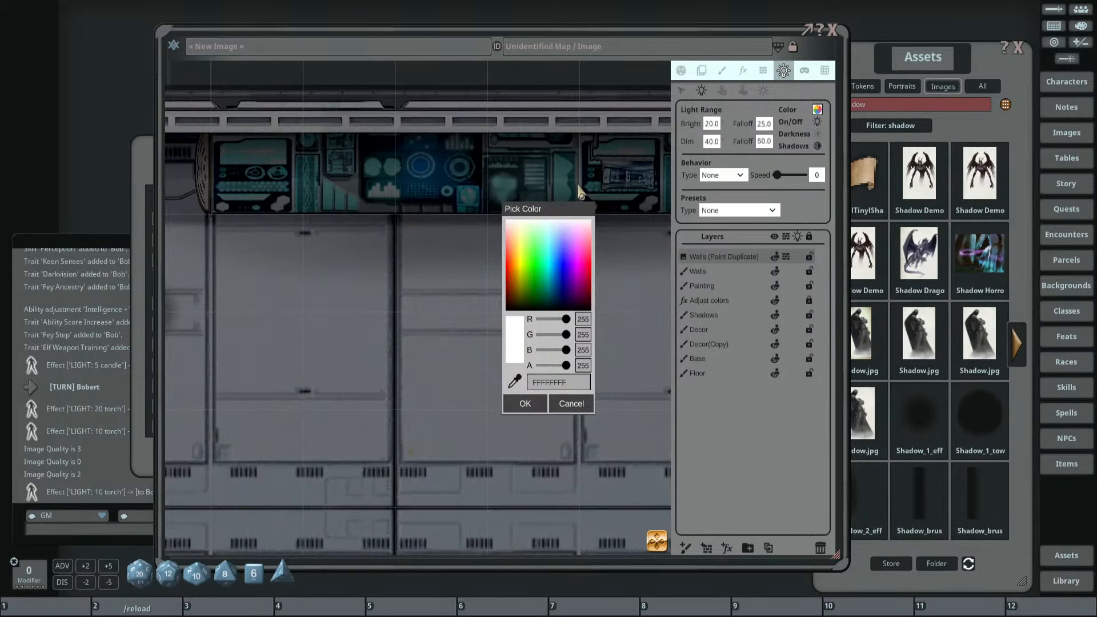
left_click(680, 70)
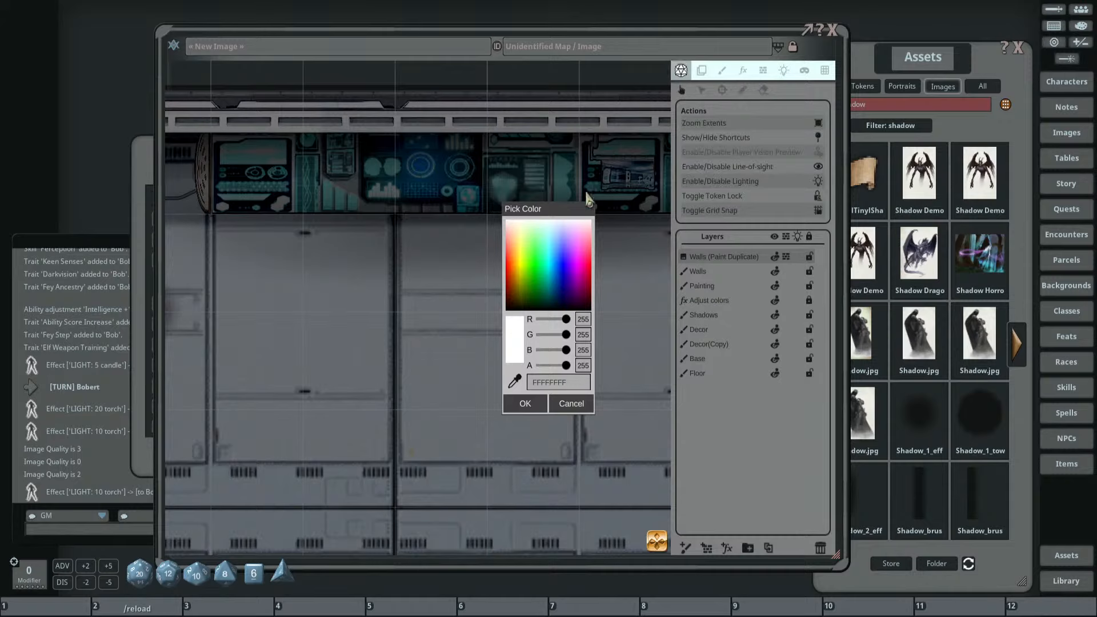
left_click(570, 404)
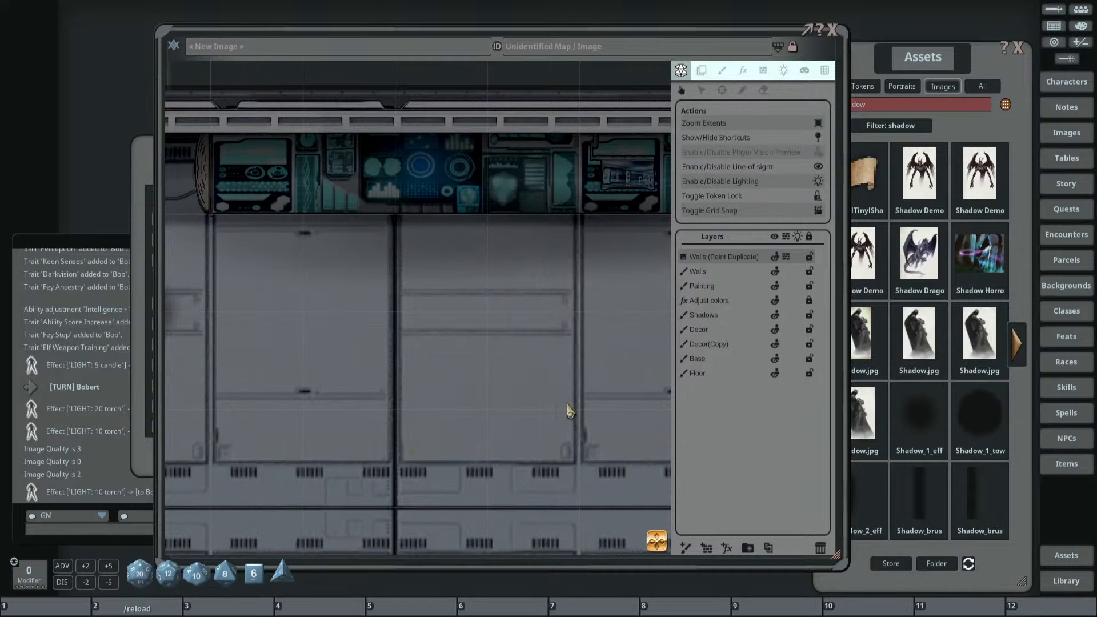
Turn off line-of-sight and bring the teal wall console into view.
left_click(818, 169)
scroll(503, 250, "down", 3)
left_click_drag(499, 250, 445, 288)
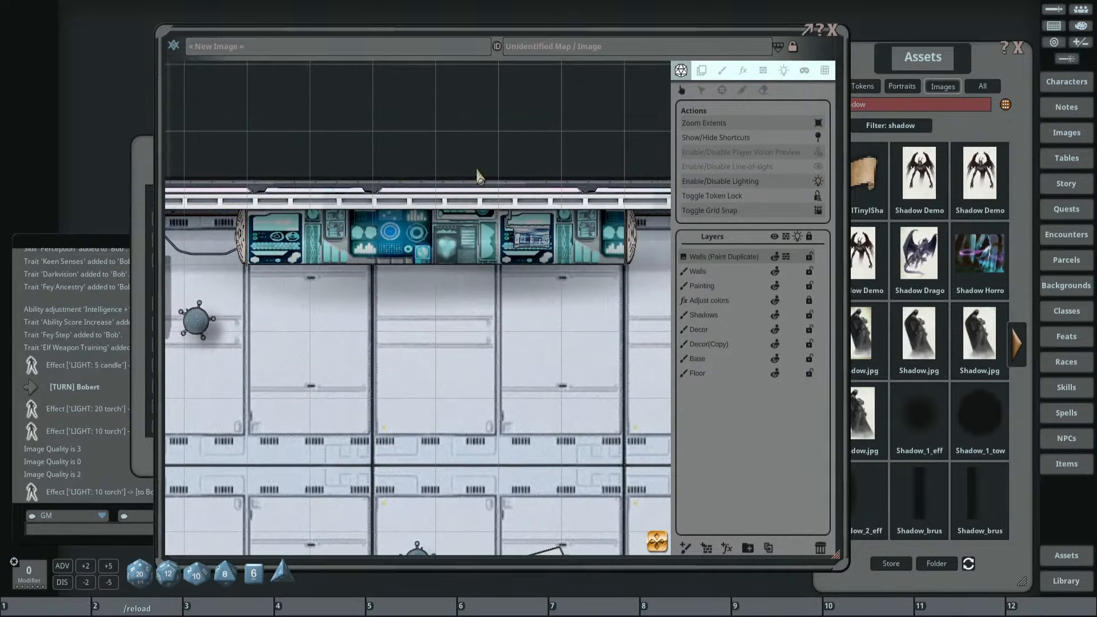
Set the light colour to pale teal FFA1D5D5 by sampling it from the teal wall console.
left_click(785, 71)
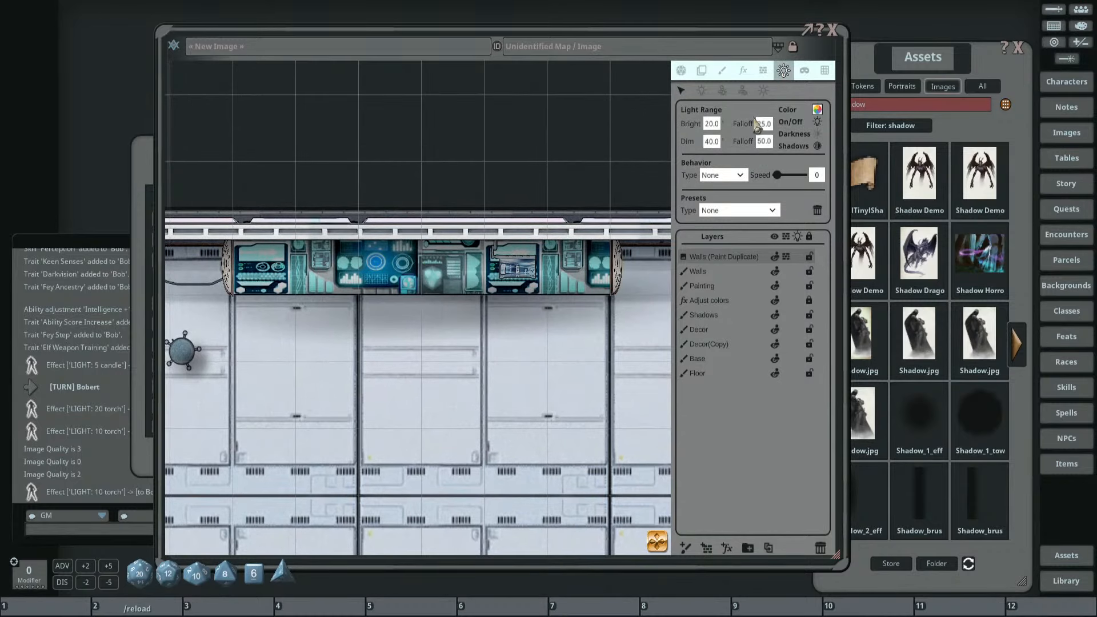
left_click(818, 109)
scroll(551, 365, "up", 2)
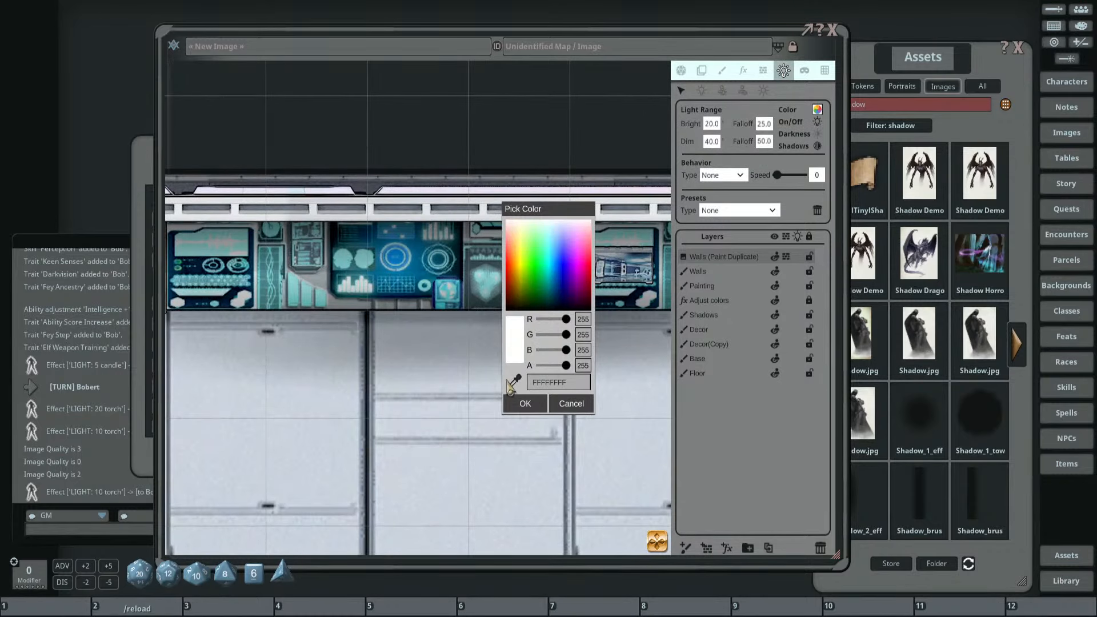
left_click(589, 406)
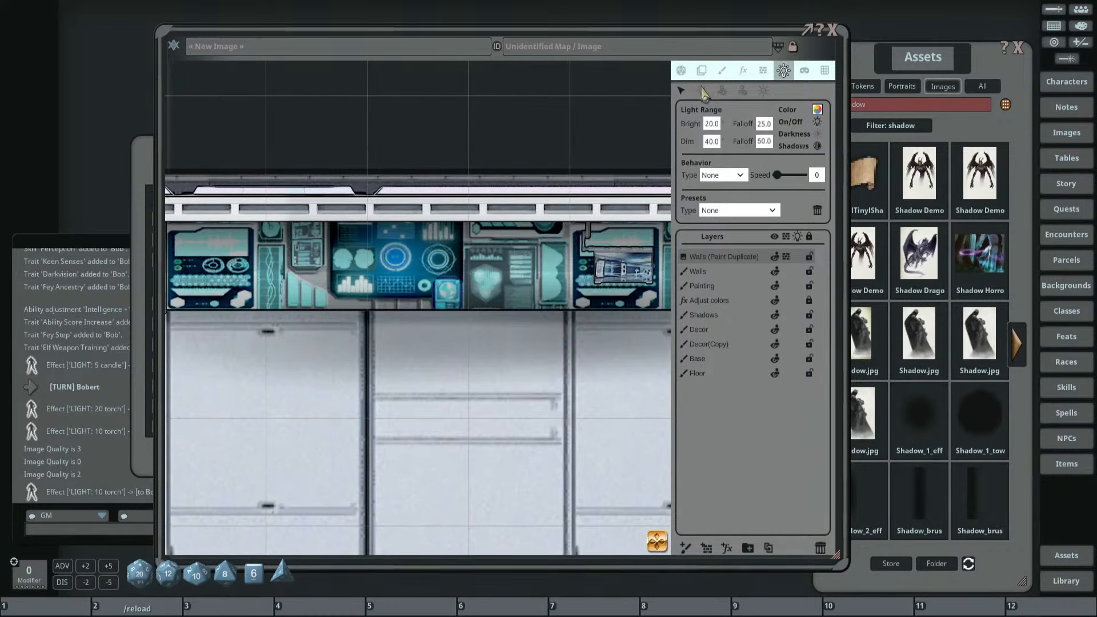
left_click(818, 110)
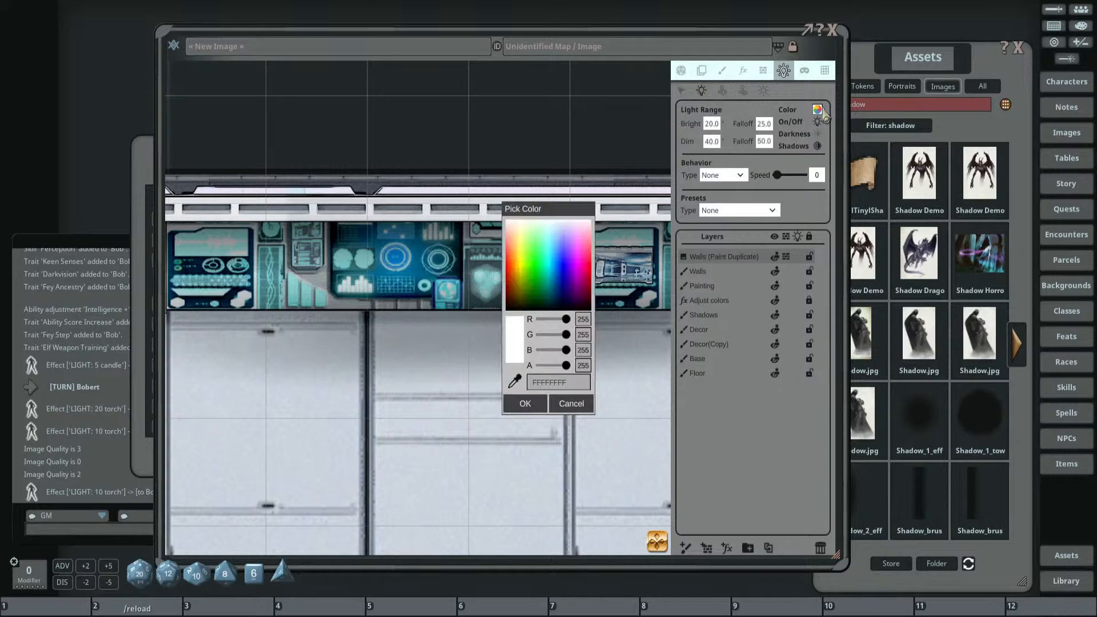
left_click(514, 382)
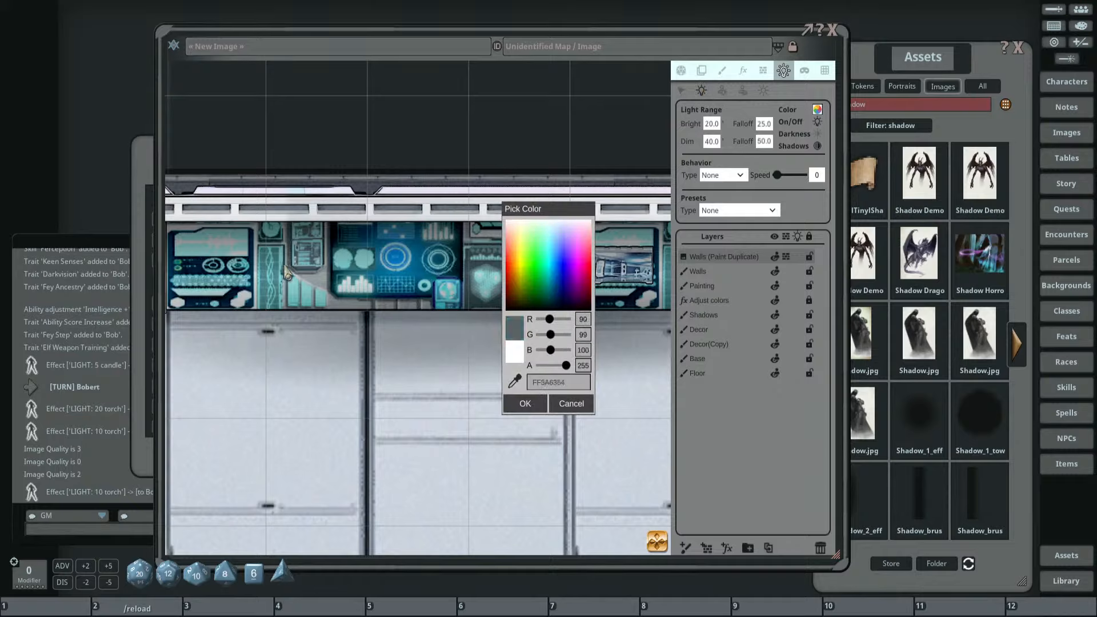
left_click(447, 293)
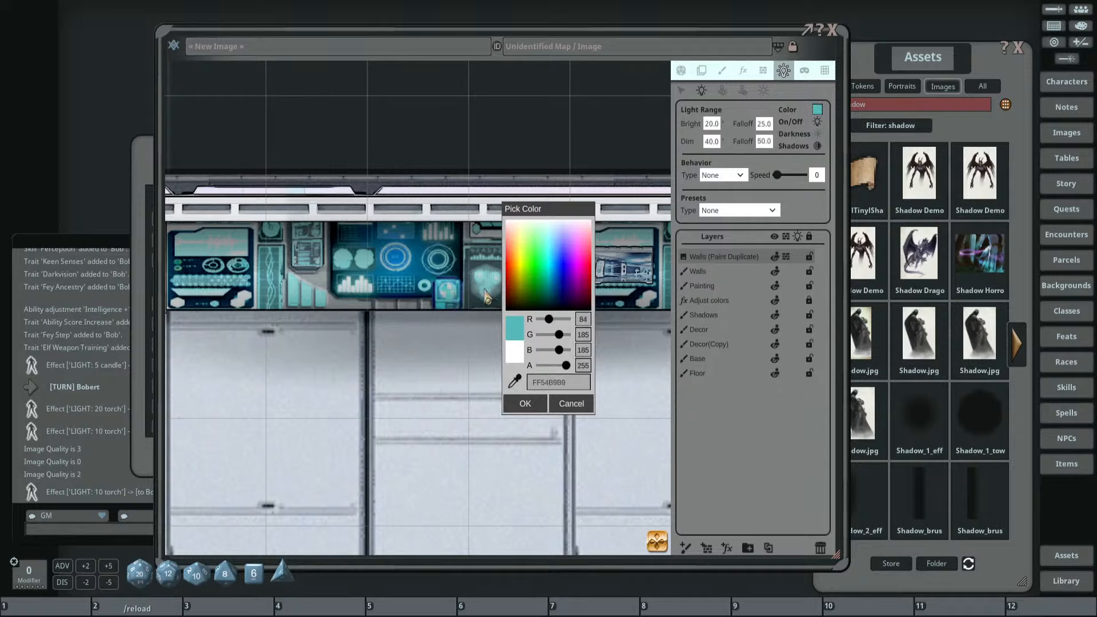
left_click(515, 382)
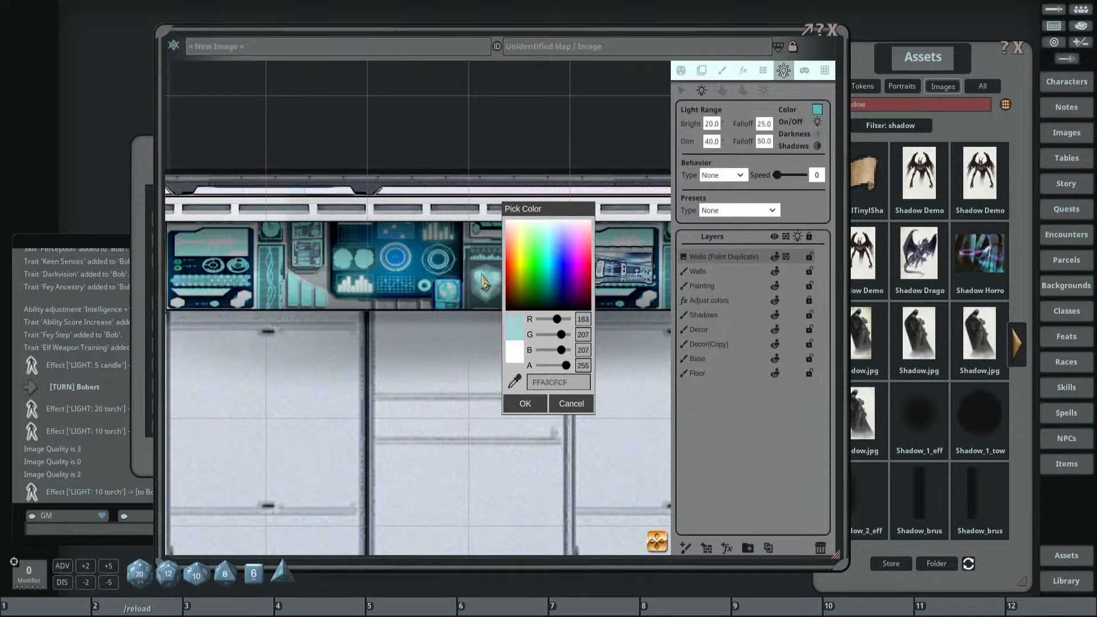
left_click(482, 280)
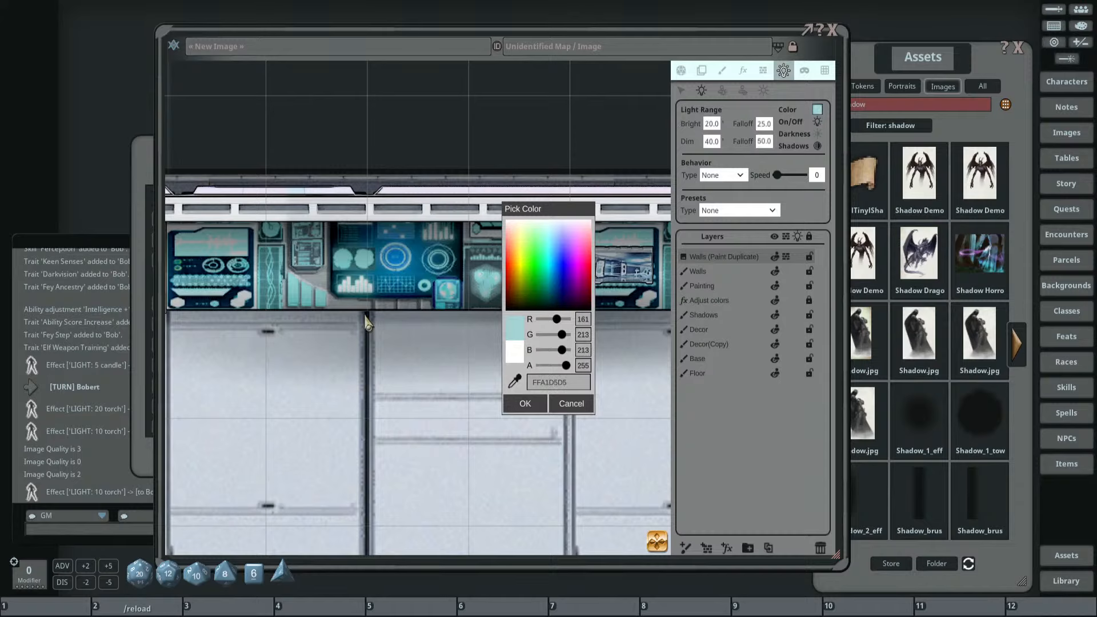
left_click(526, 405)
Set the light range to bright 1 and dim 10, with both falloff values at 50.
scroll(444, 337, "down", 3)
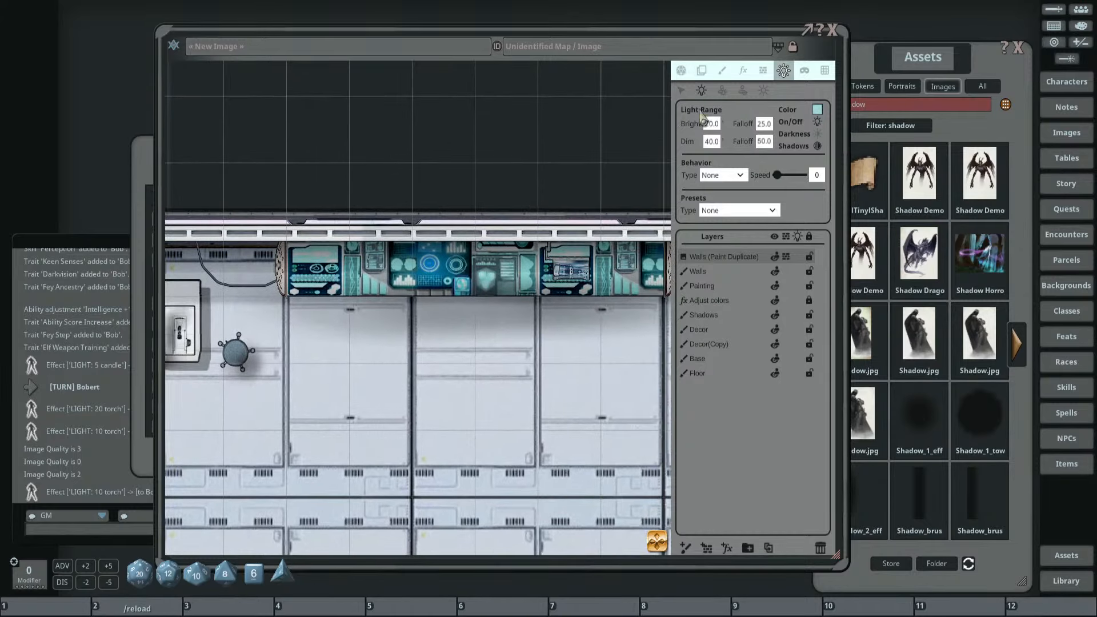
scroll(569, 236, "down", 2)
left_click(710, 124)
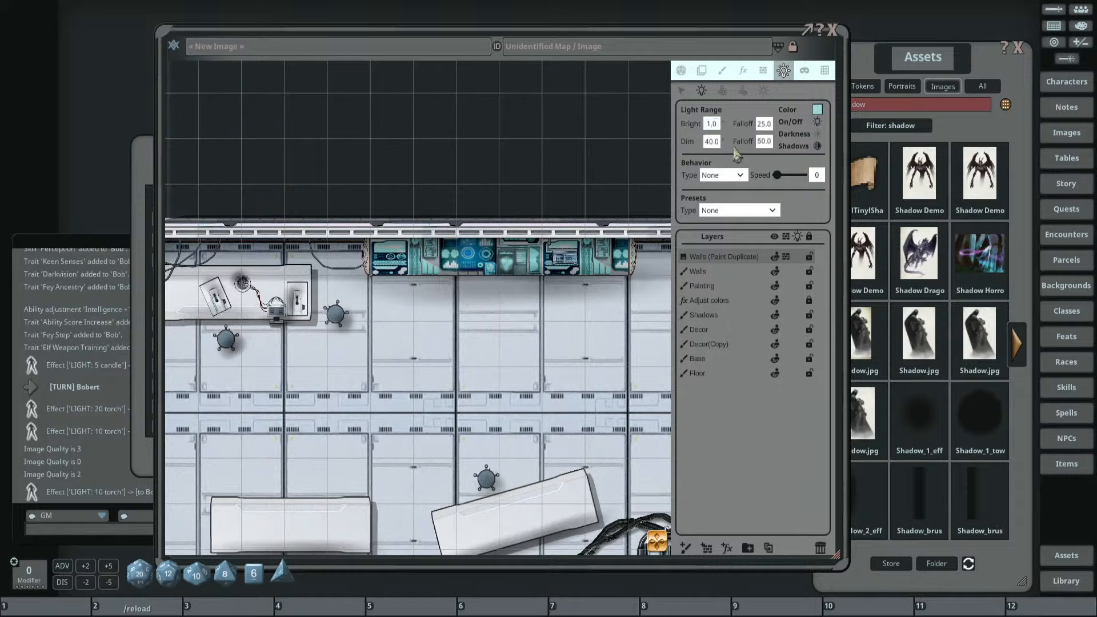
type("50")
left_click(706, 143)
key("Return")
Place five teal lights in a row along the lab's wall console.
left_click_drag(406, 272, 337, 296)
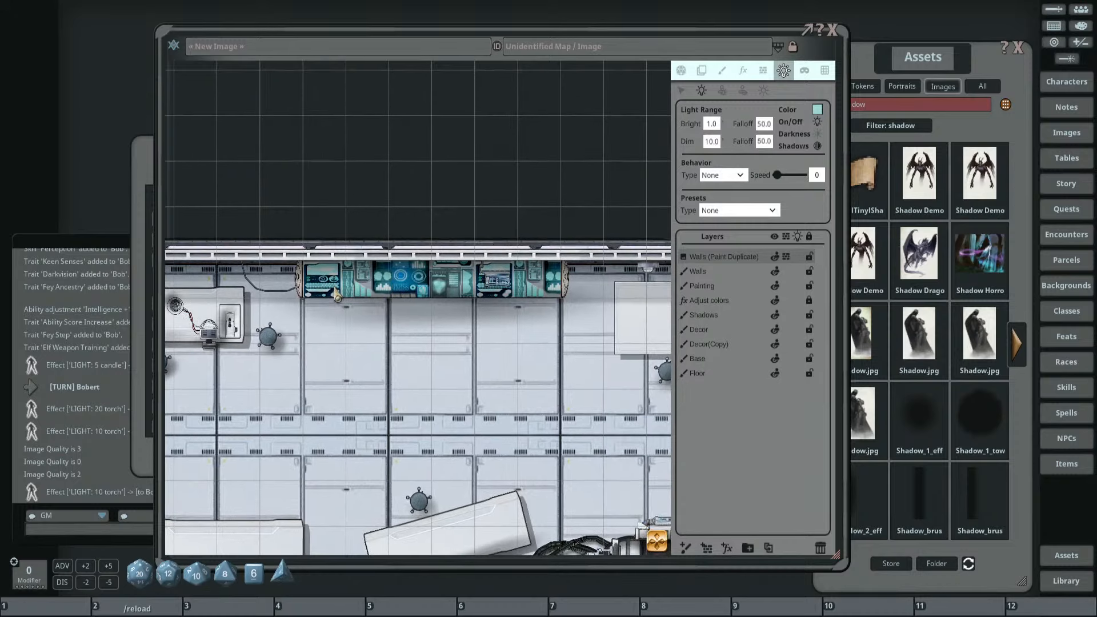
left_click(335, 288)
left_click(389, 294)
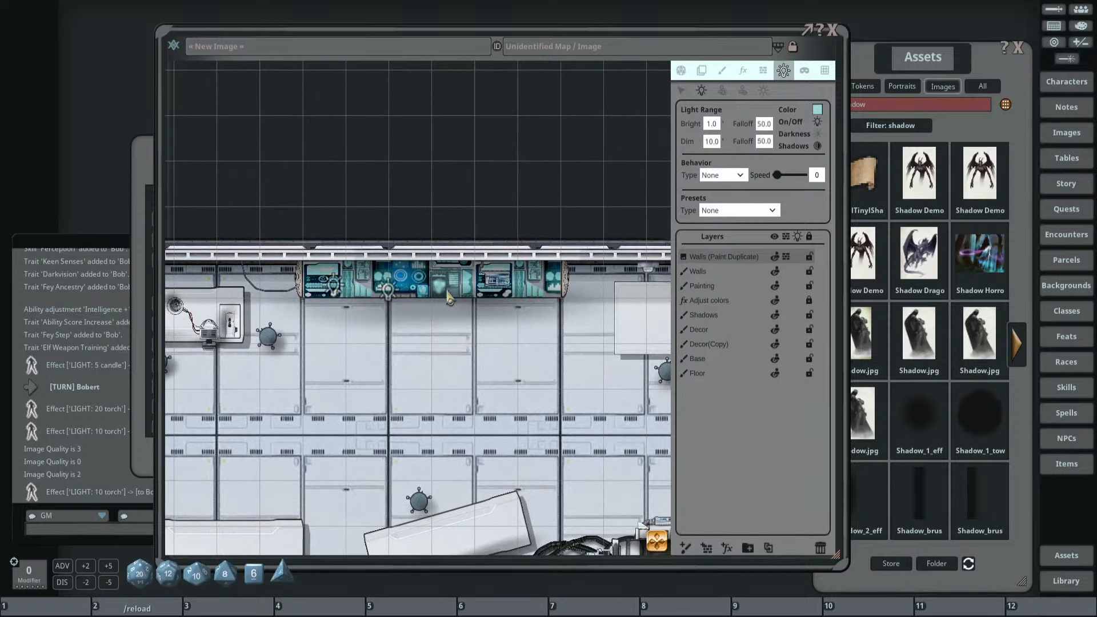
left_click(442, 292)
left_click(496, 292)
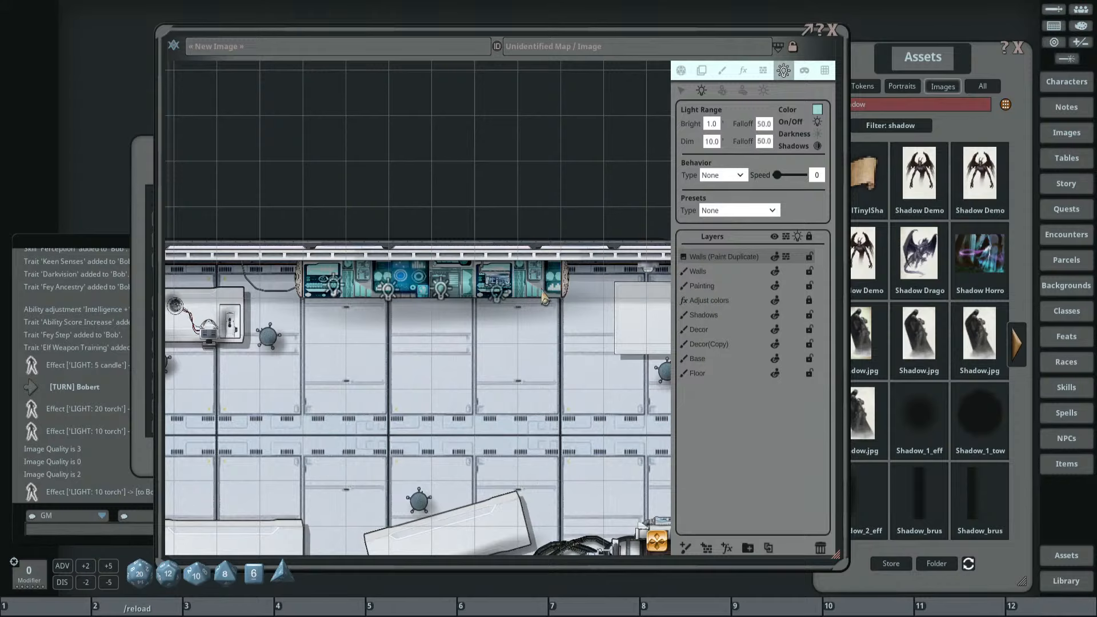
left_click(541, 291)
Place three teal lights along the curved console in the dark-floored room.
scroll(492, 291, "down", 5)
scroll(525, 309, "up", 6)
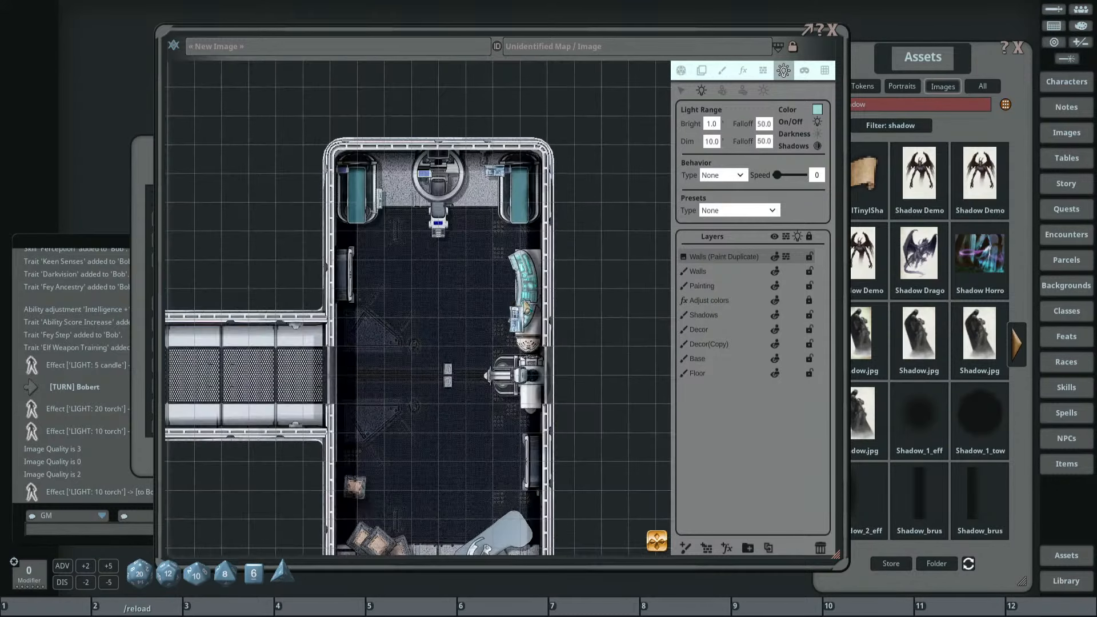
left_click(519, 241)
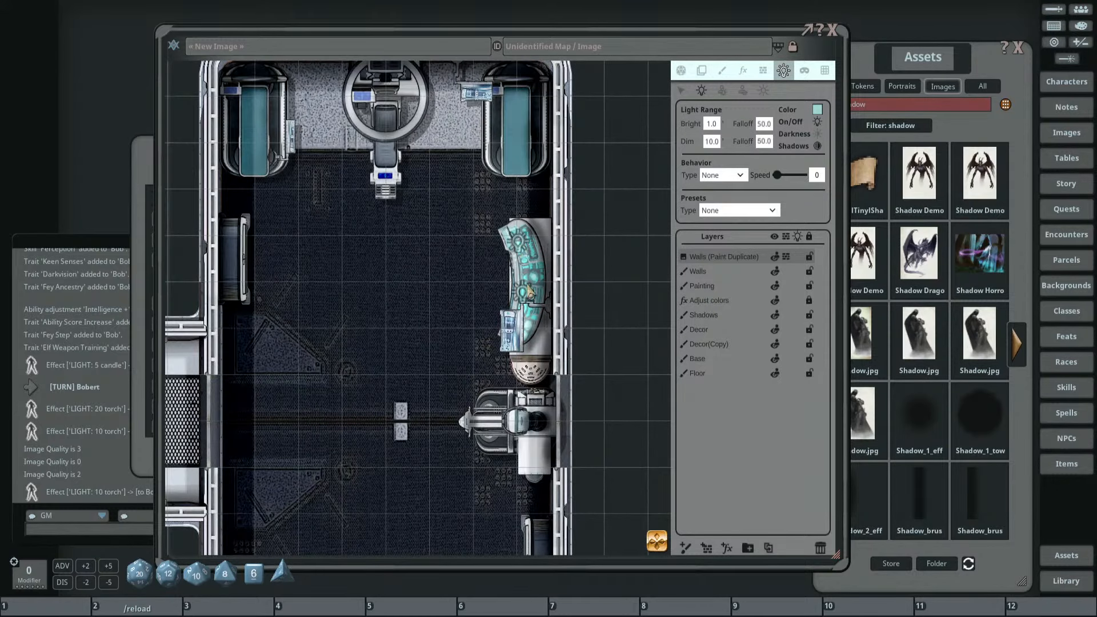
left_click(523, 291)
Place teal lights on the circular scanner's blue screen and on the display panels beside the two medical beds.
scroll(436, 277, "down", 3)
scroll(511, 254, "up", 5)
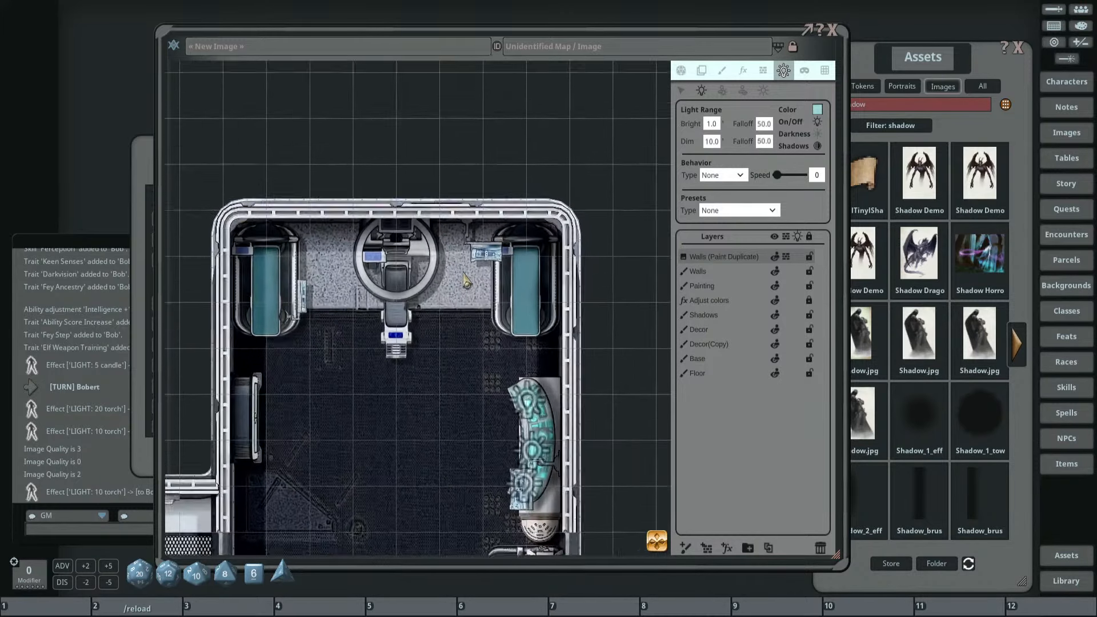
left_click_drag(329, 280, 433, 302)
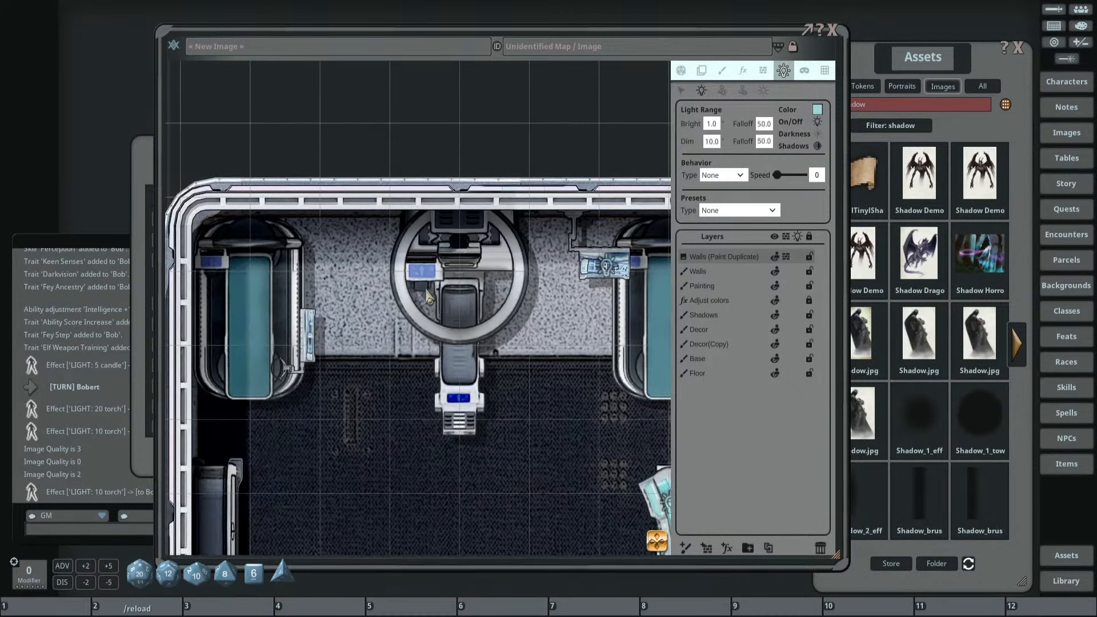
left_click(420, 274)
scroll(229, 286, "down", 3)
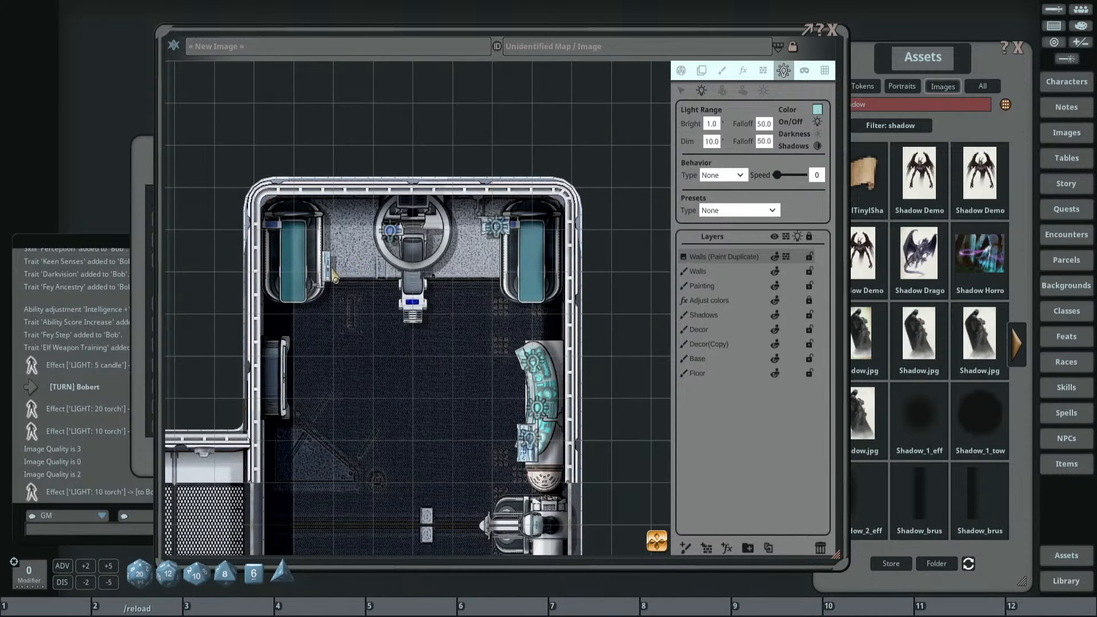
Place two teal lights on the cabled tank machine in the lab's corner.
left_click_drag(445, 386, 488, 203)
left_click_drag(474, 375, 463, 233)
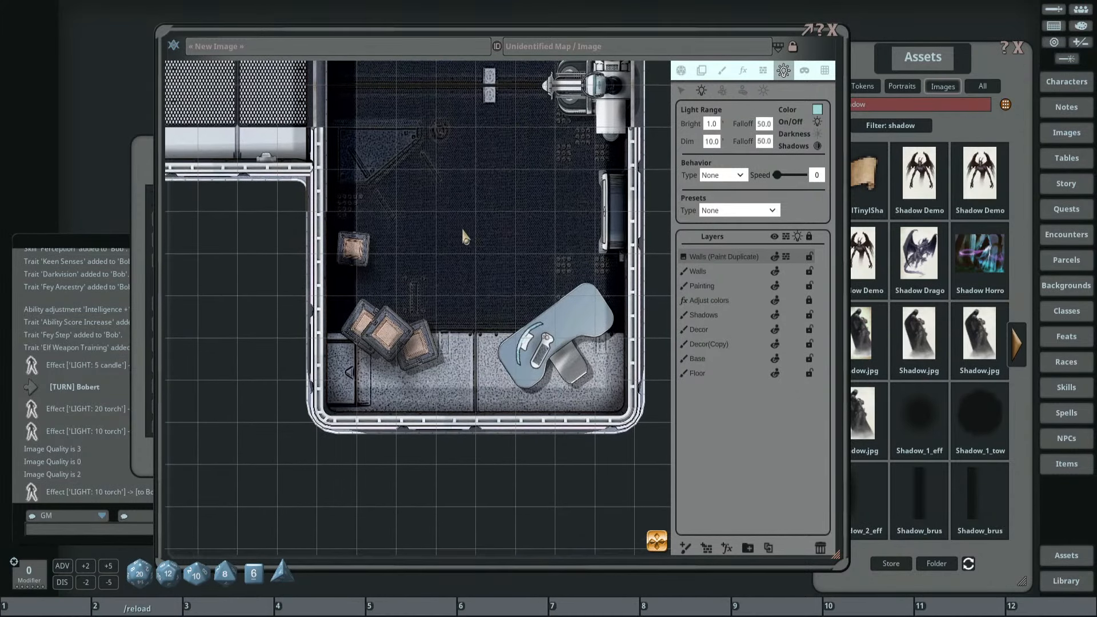
scroll(426, 366, "up", 6)
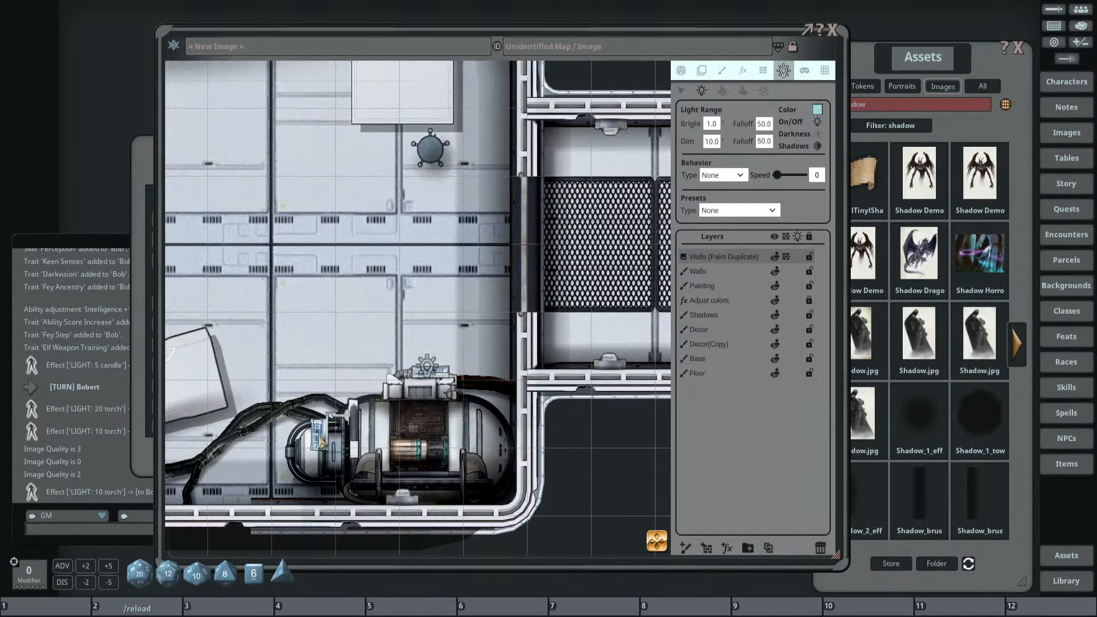
scroll(360, 343, "down", 4)
scroll(377, 330, "down", 4)
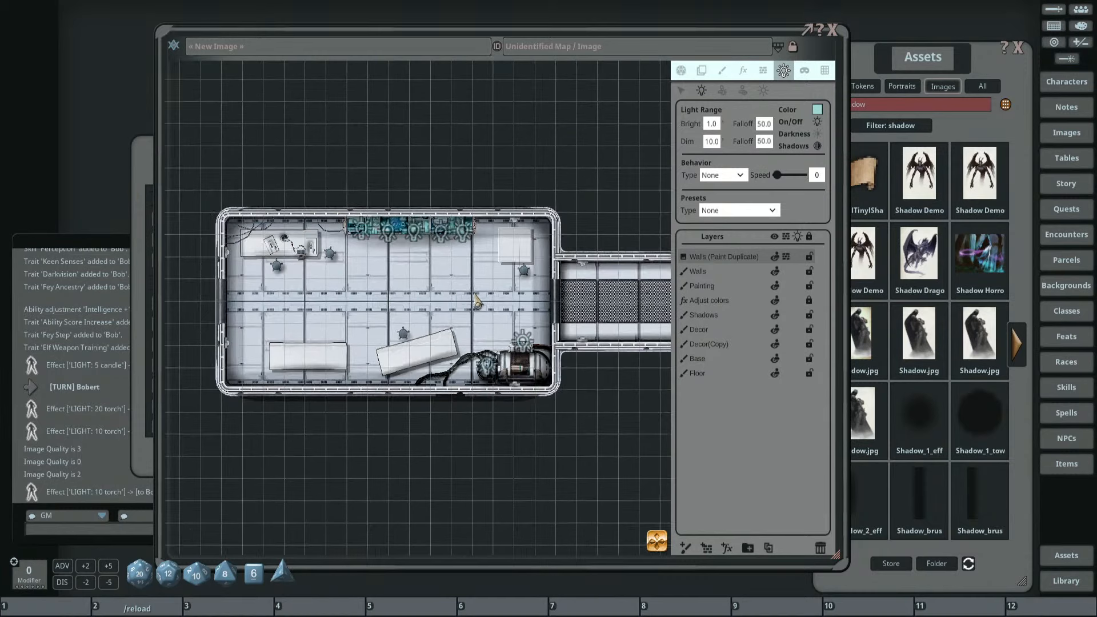
Enable lighting and line-of-sight for the map and check the glow along the lab's wall console.
left_click(681, 71)
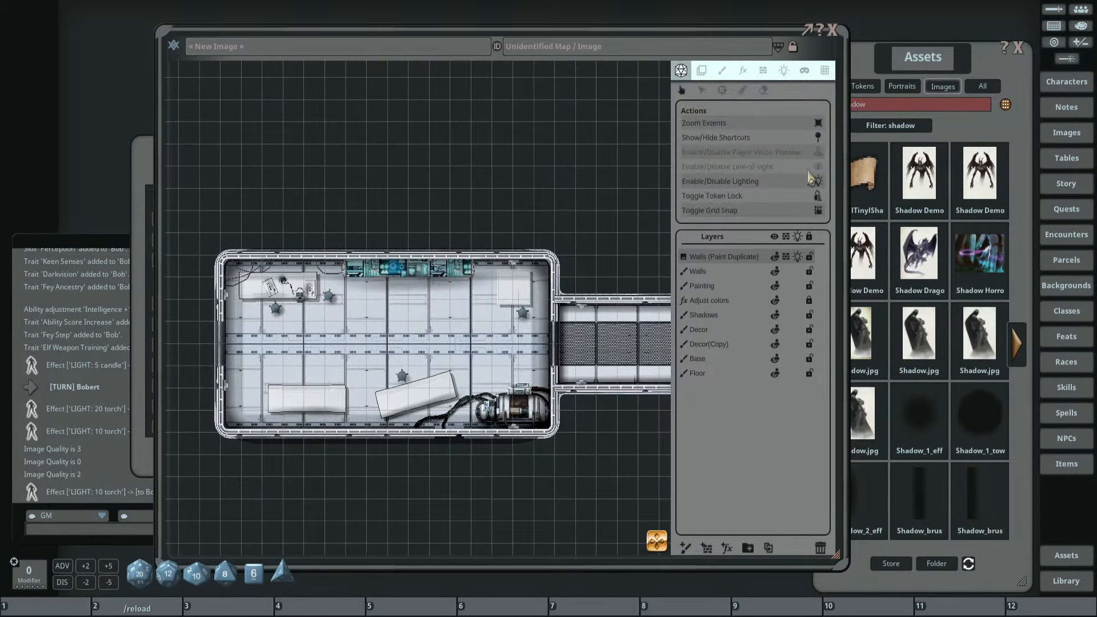
left_click(818, 152)
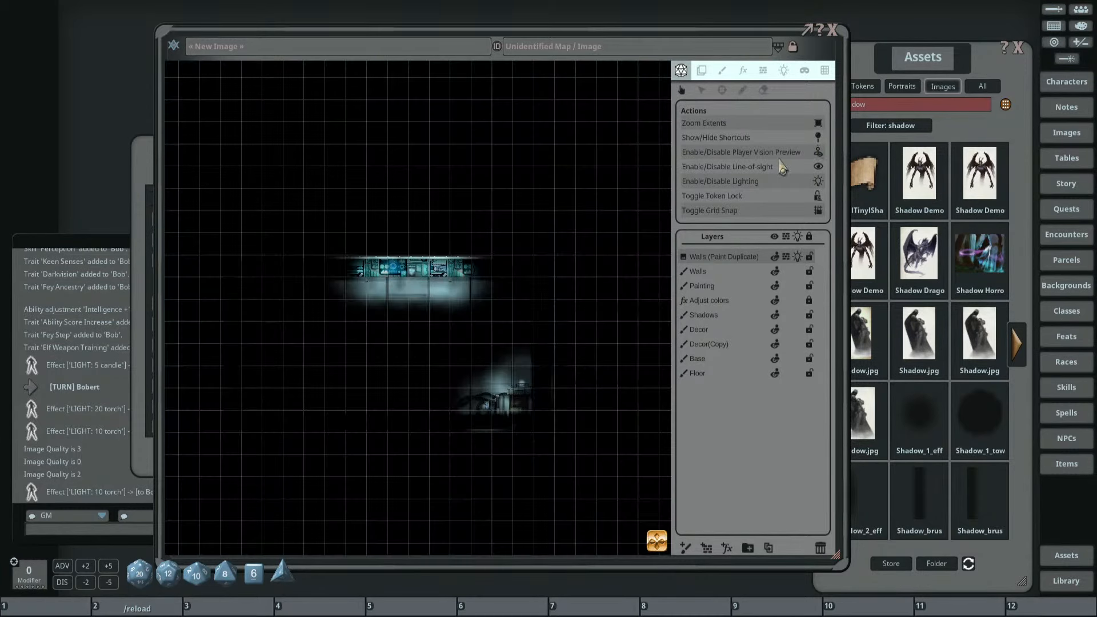
scroll(443, 260, "up", 3)
scroll(445, 261, "up", 2)
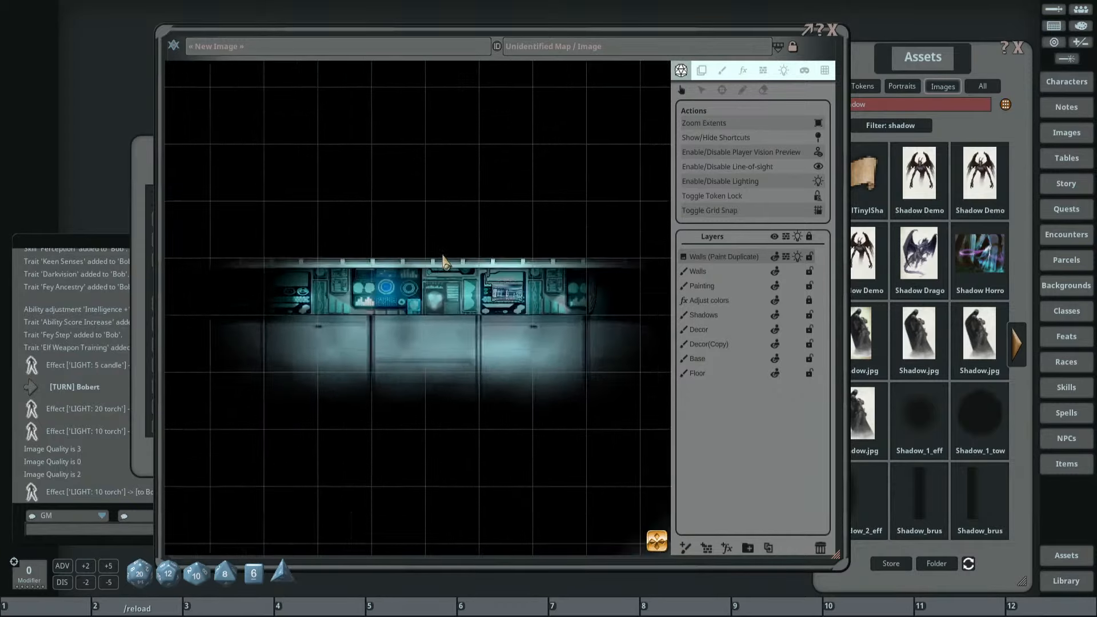
Examine the glow around the curved console, circular scanner and medical beds in the dark-floored room.
scroll(457, 258, "down", 10)
scroll(551, 240, "up", 5)
scroll(553, 235, "up", 2)
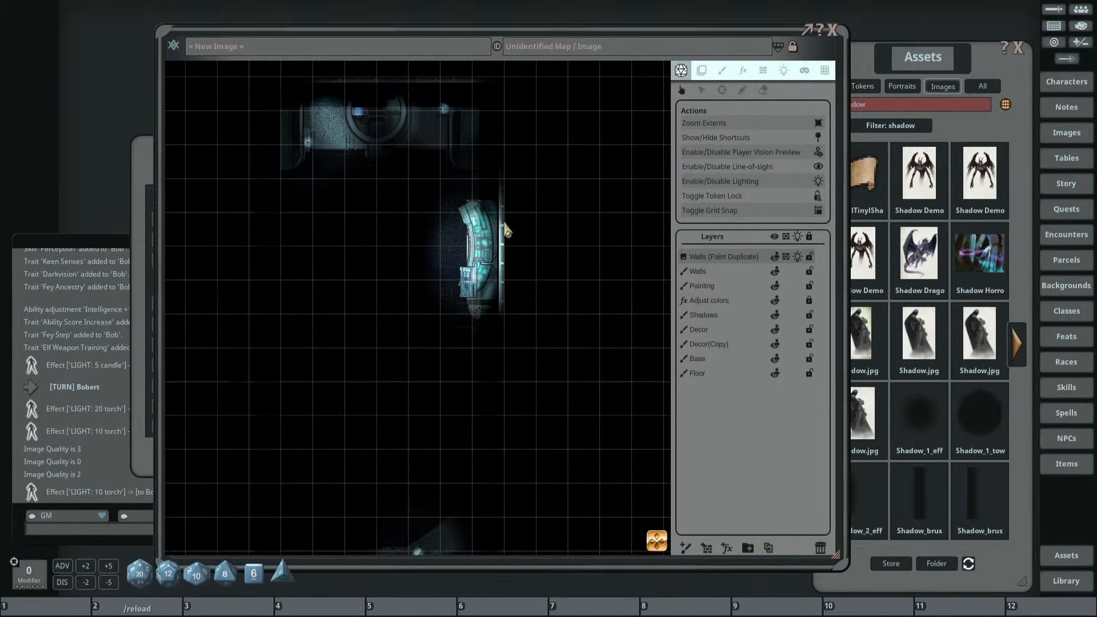
left_click_drag(444, 234, 492, 320)
scroll(449, 266, "up", 4)
scroll(436, 244, "down", 4)
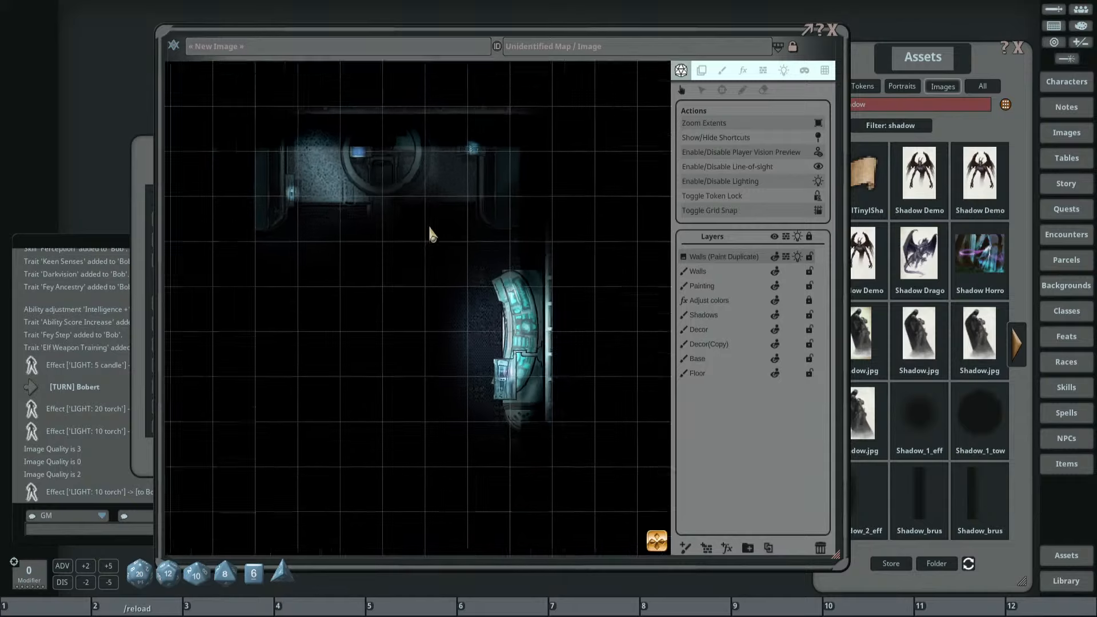
left_click_drag(446, 251, 504, 338)
scroll(491, 320, "up", 5)
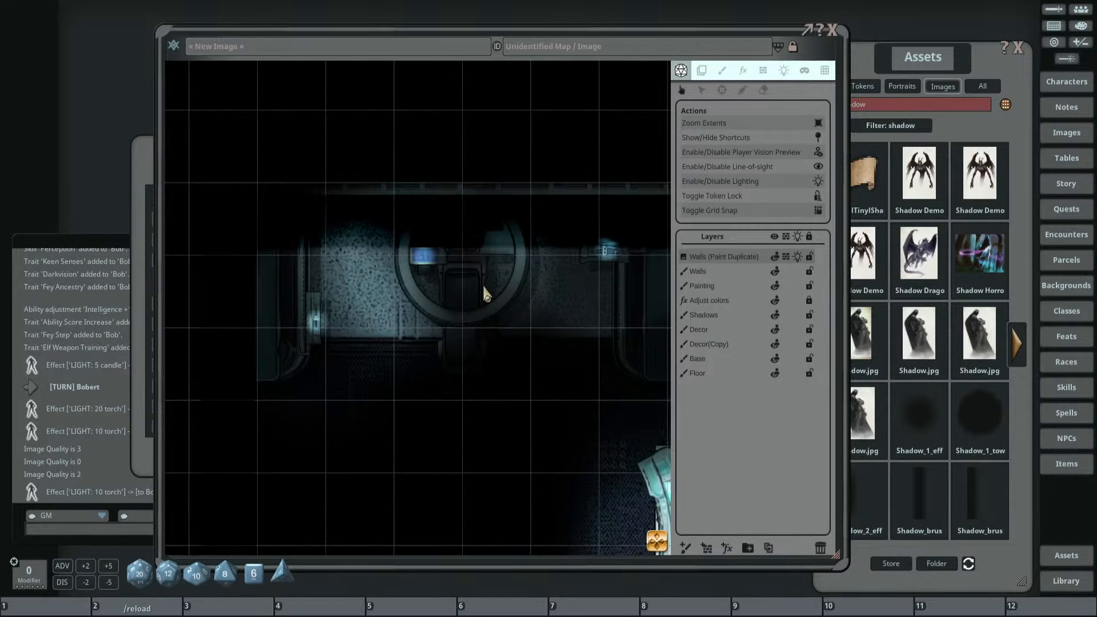
scroll(483, 286, "up", 1)
scroll(483, 288, "down", 7)
left_click_drag(435, 322, 495, 290)
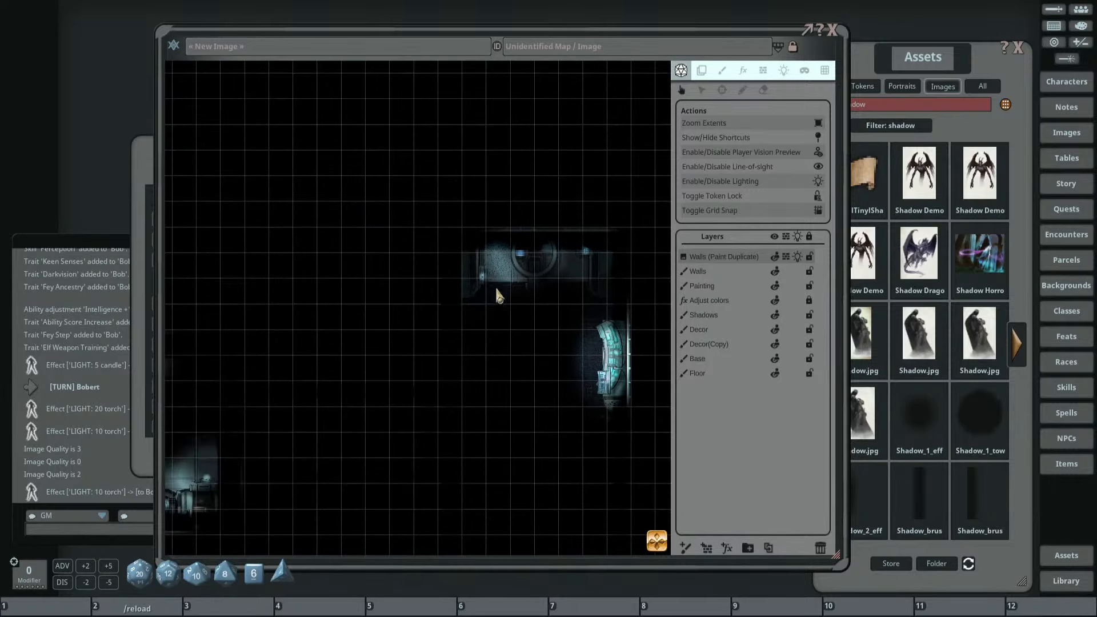
scroll(557, 229, "up", 3)
Reduce the light on the left medical bed's side panel to bright 0 and dim 5.
left_click(701, 90)
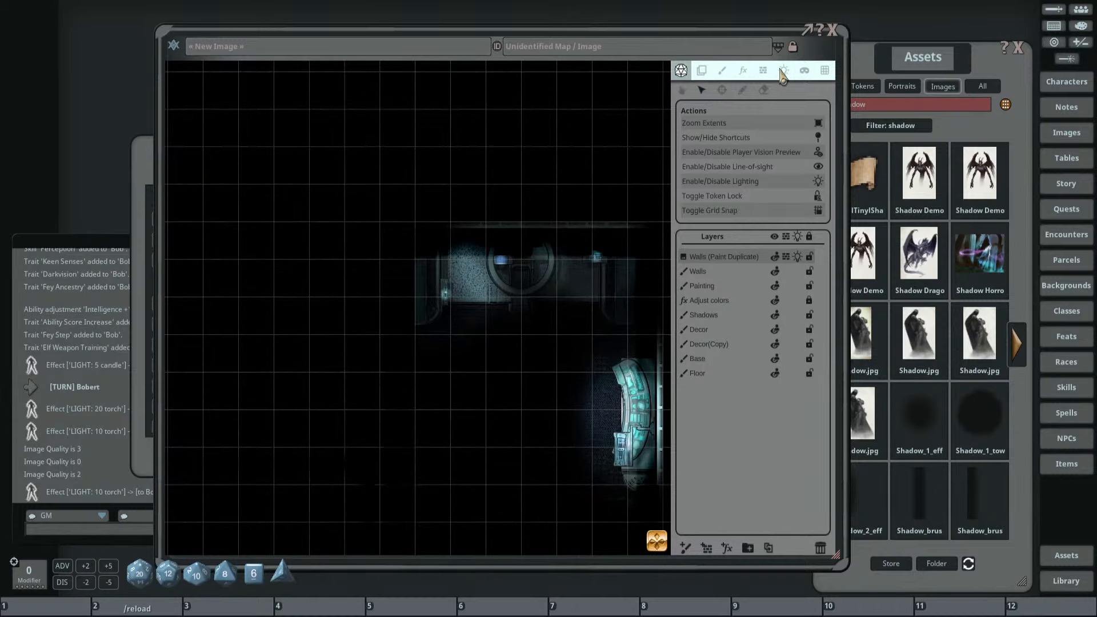
left_click(785, 71)
scroll(441, 306, "up", 3)
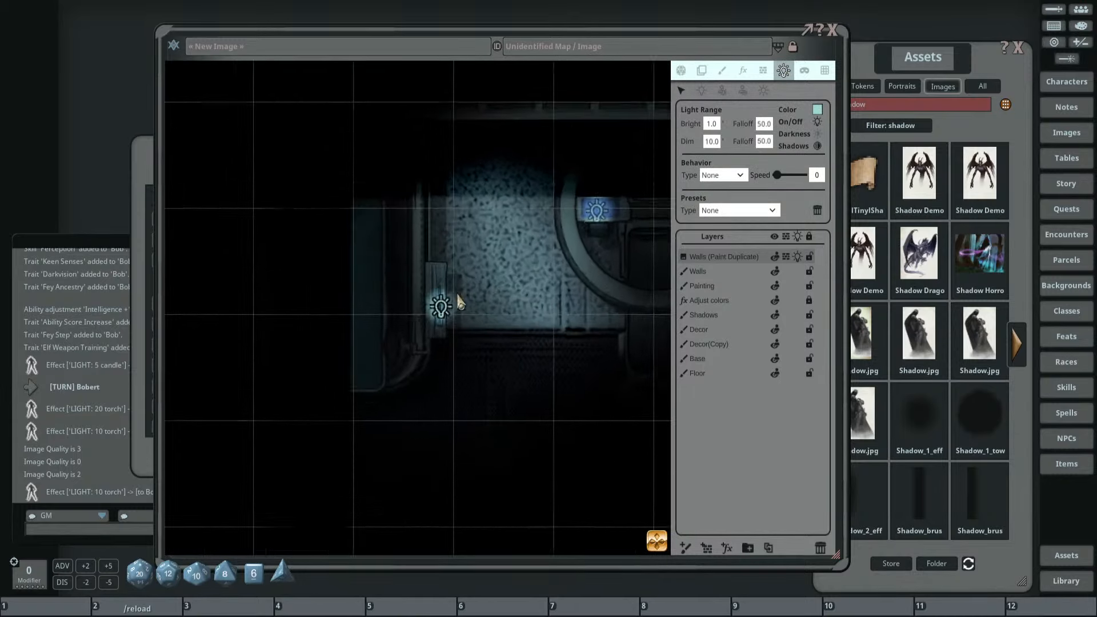
left_click(711, 124)
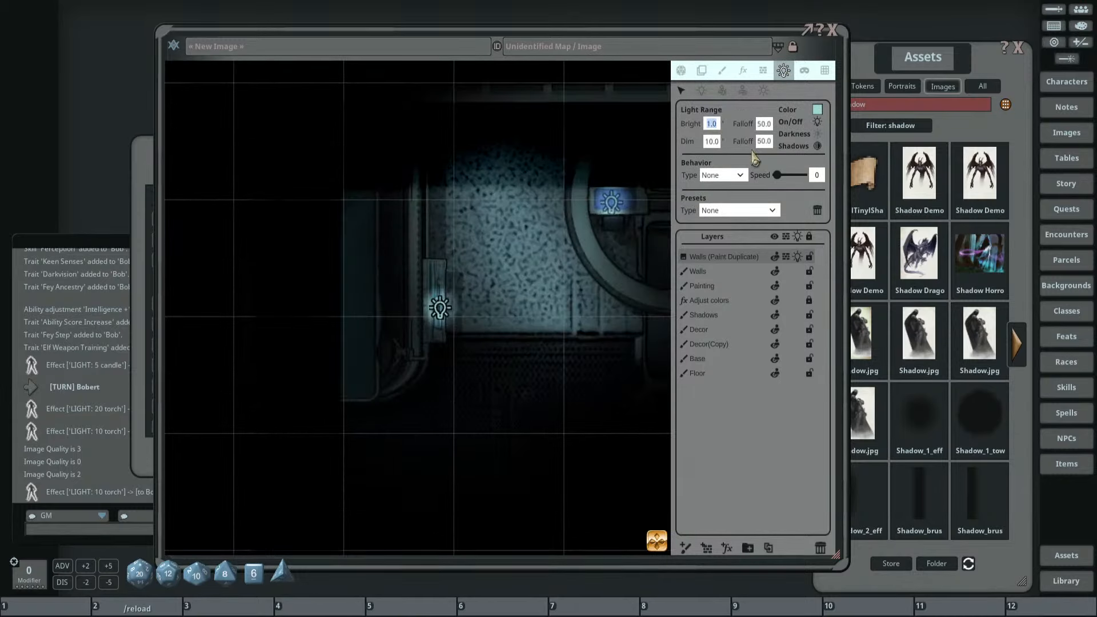
key("Return")
left_click_drag(445, 311, 443, 304)
left_click_drag(581, 222, 530, 262)
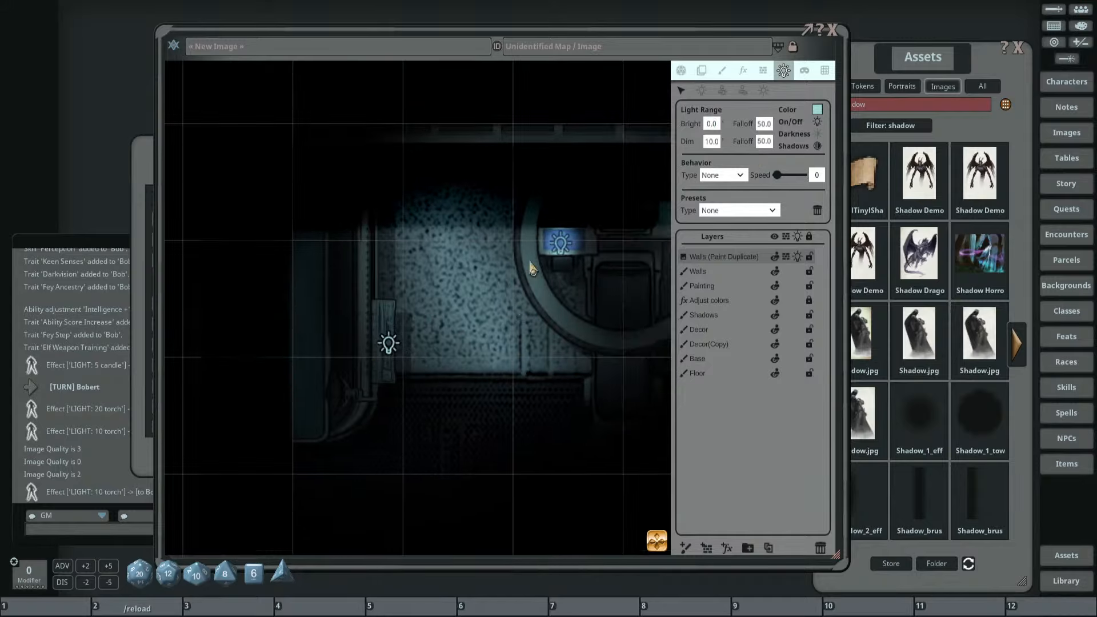
left_click(708, 143)
type("5")
key("Return")
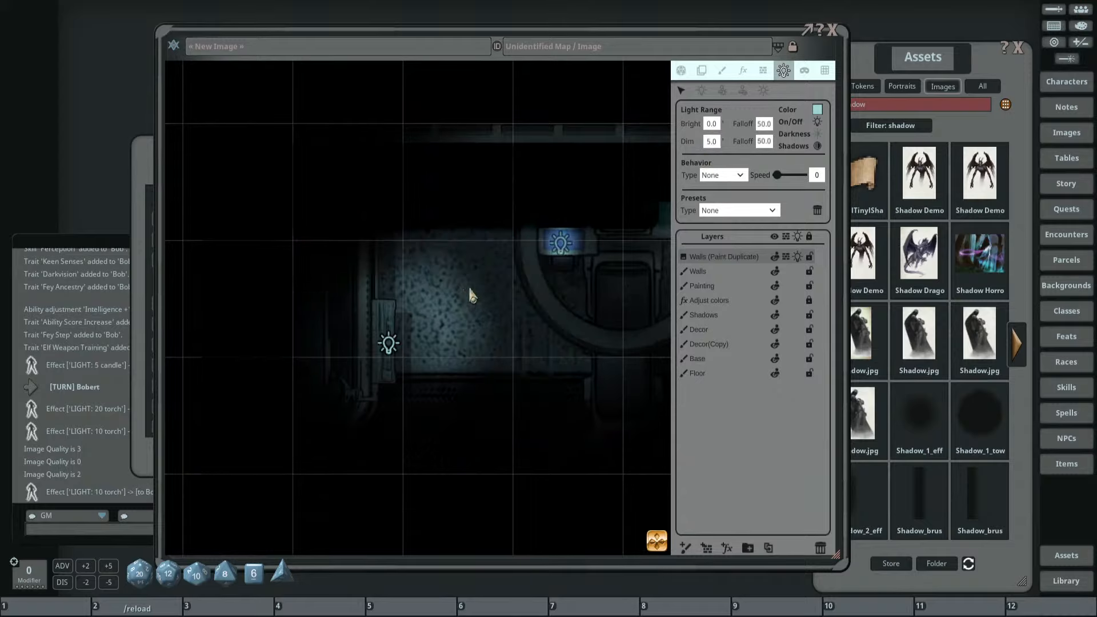
Set the bright range of the light on the small panel right of the circular scanner to 1.2 and center it on the panel.
scroll(515, 300, "down", 5)
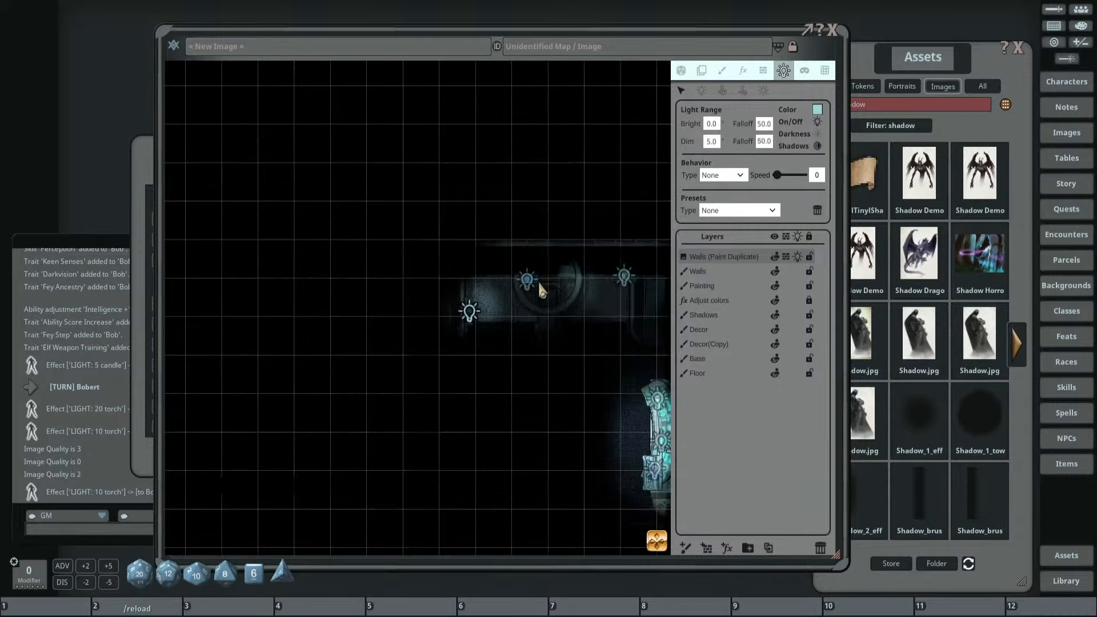
scroll(500, 313, "up", 3)
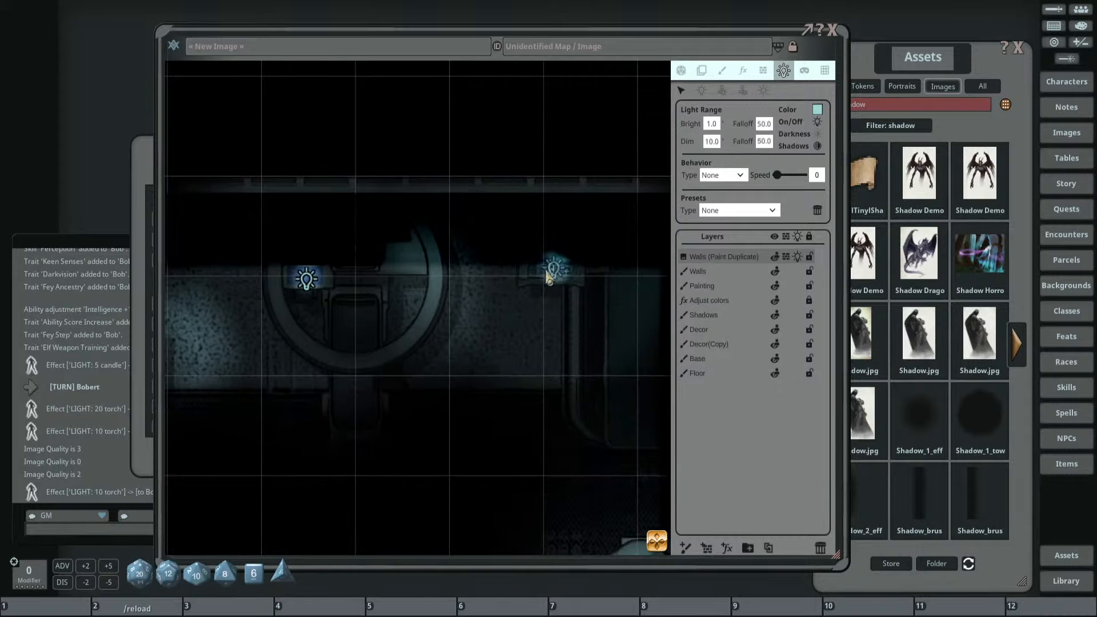
mouse_move(551, 271)
left_mouse_down()
mouse_move(550, 286)
mouse_move(548, 276)
left_mouse_up()
left_click(710, 123)
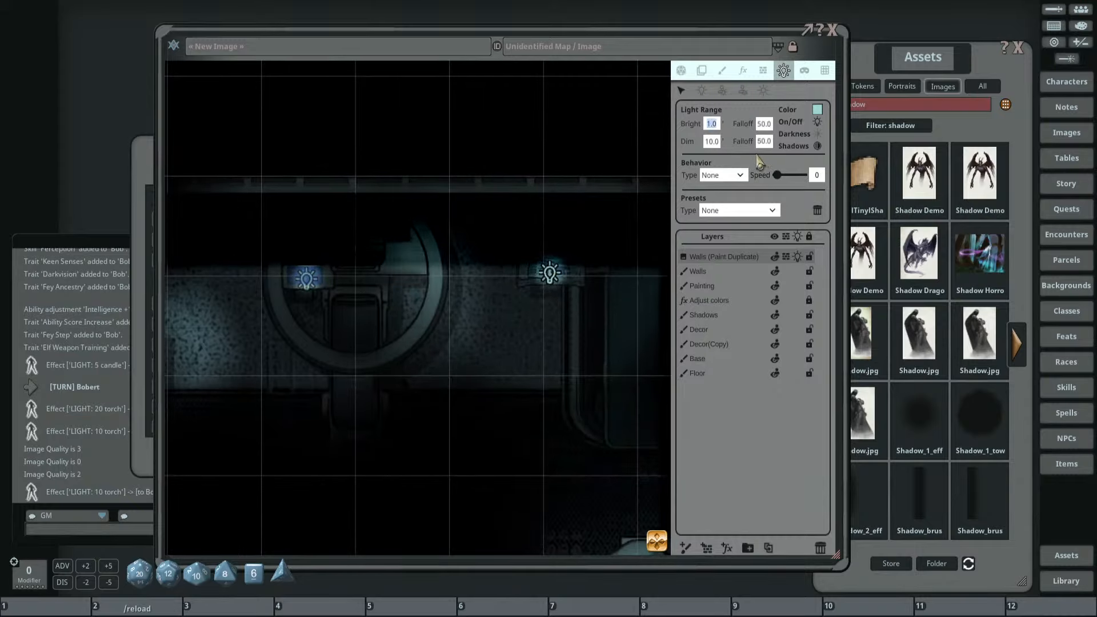
type("1.2")
key("Return")
left_click_drag(550, 276, 554, 273)
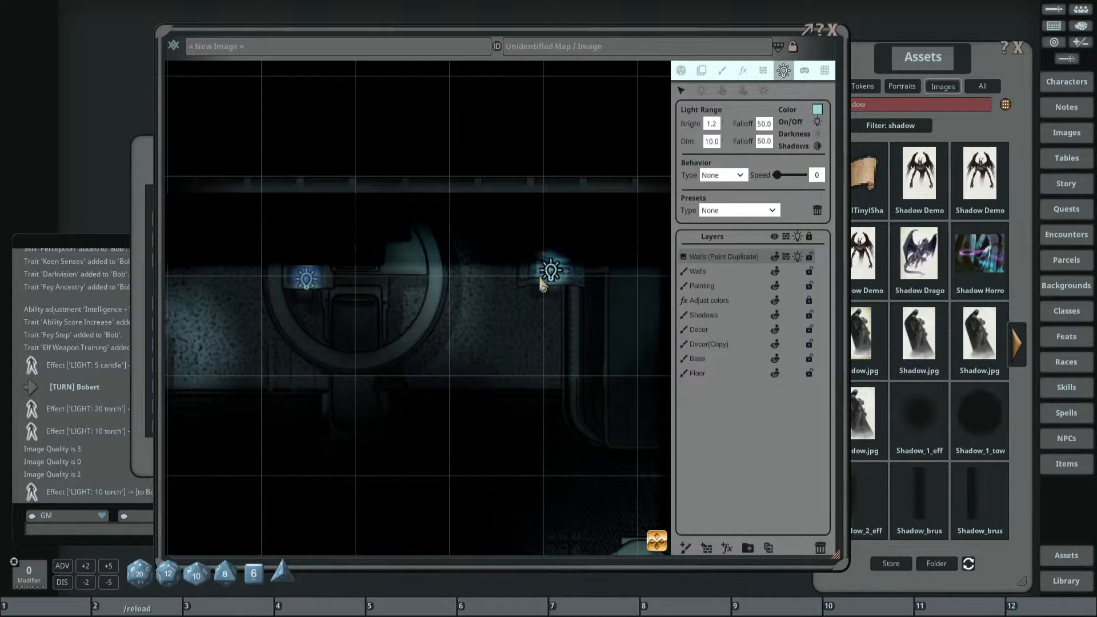
left_click(714, 124)
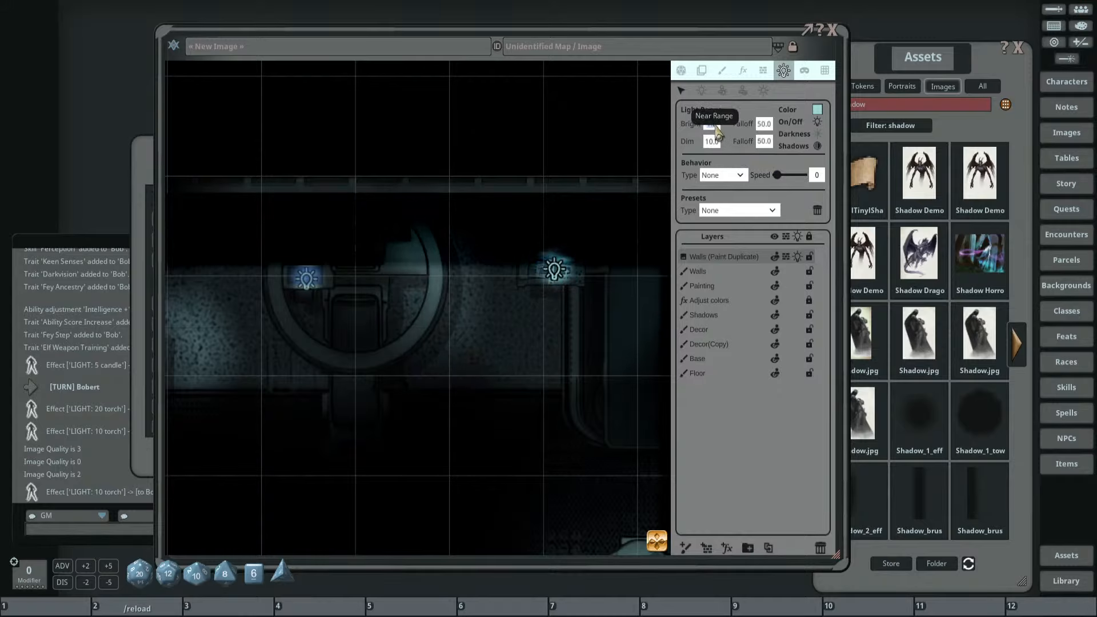
scroll(595, 214, "up", 2)
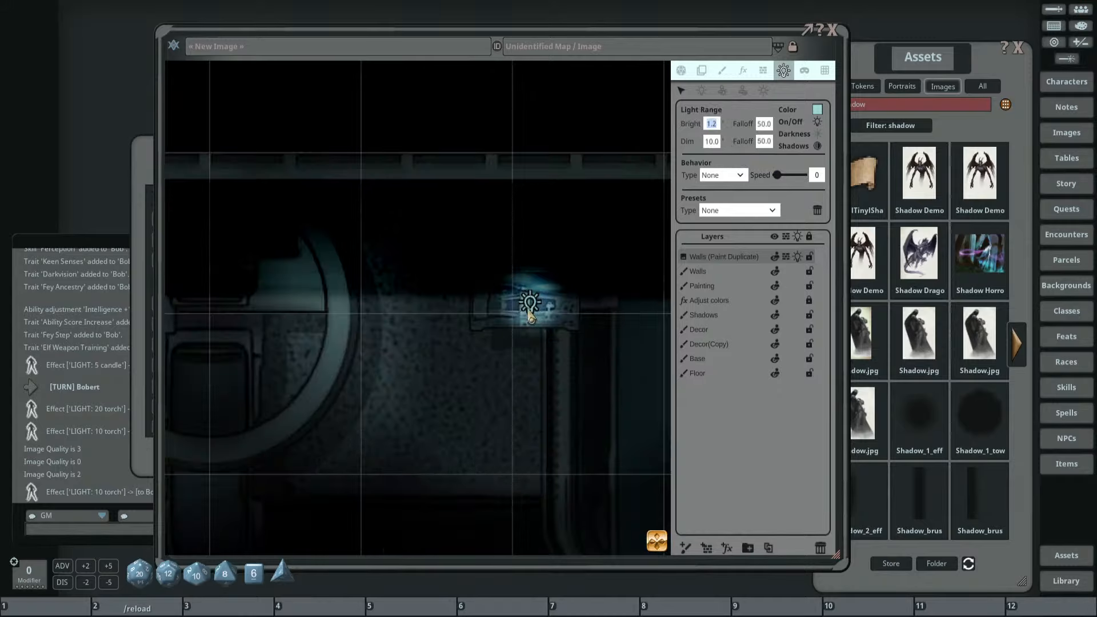
left_click_drag(531, 316, 469, 363)
scroll(556, 281, "down", 2)
scroll(557, 277, "up", 2)
scroll(510, 316, "down", 2)
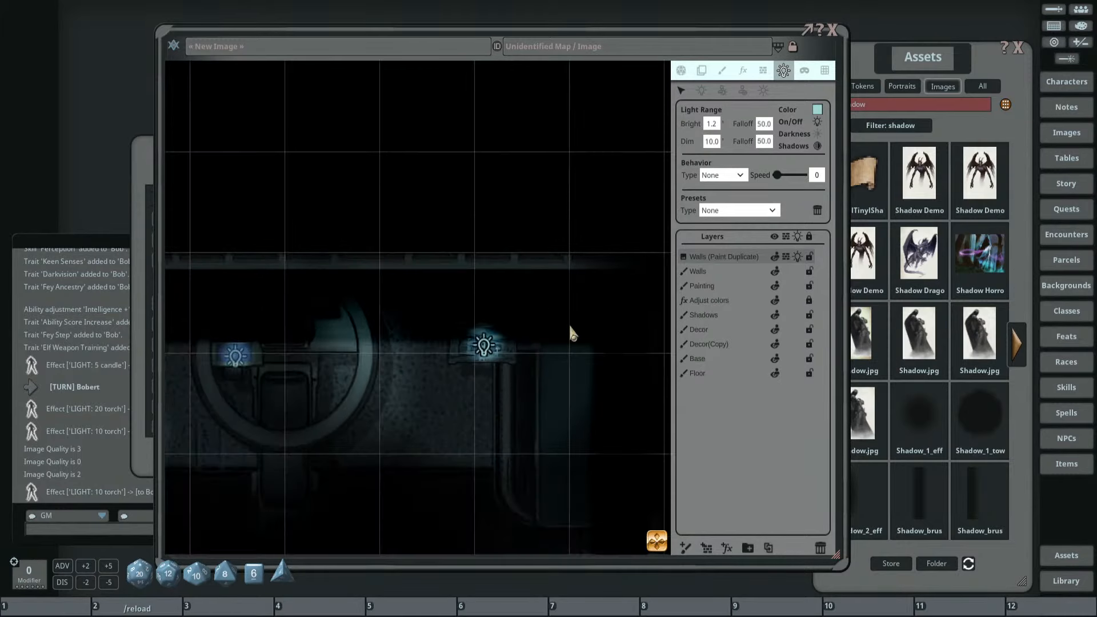
Reposition the upper and middle lights on the curved console, shifting the upper one slightly left and the middle one up.
scroll(570, 328, "down", 3)
left_click_drag(567, 285, 592, 244)
scroll(566, 260, "up", 3)
left_click(501, 210)
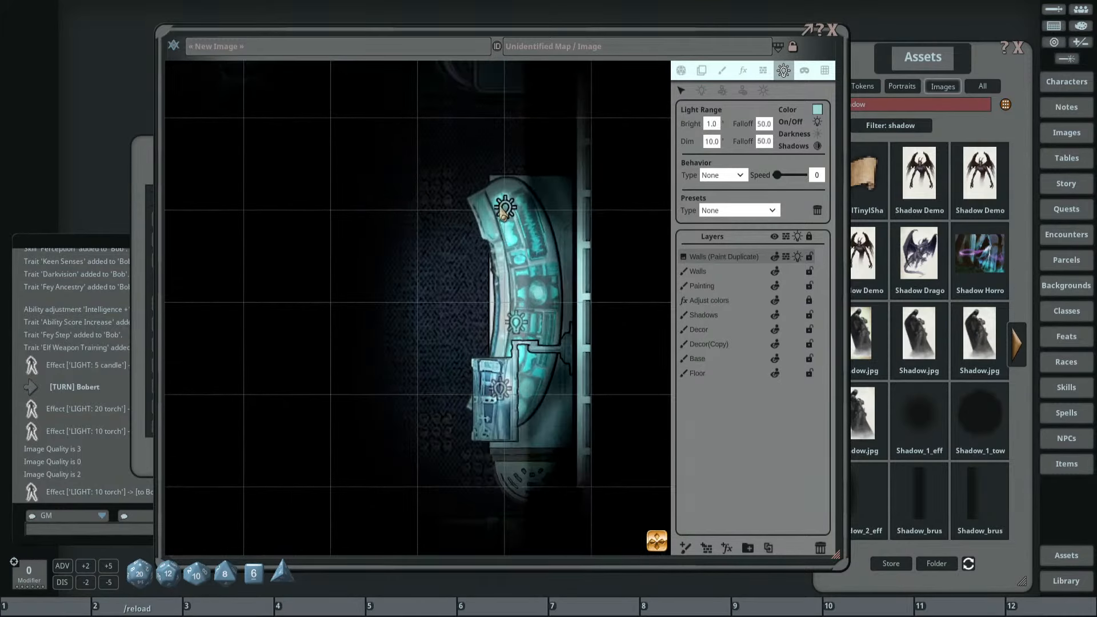
left_click_drag(503, 215, 495, 219)
left_click_drag(517, 327, 516, 306)
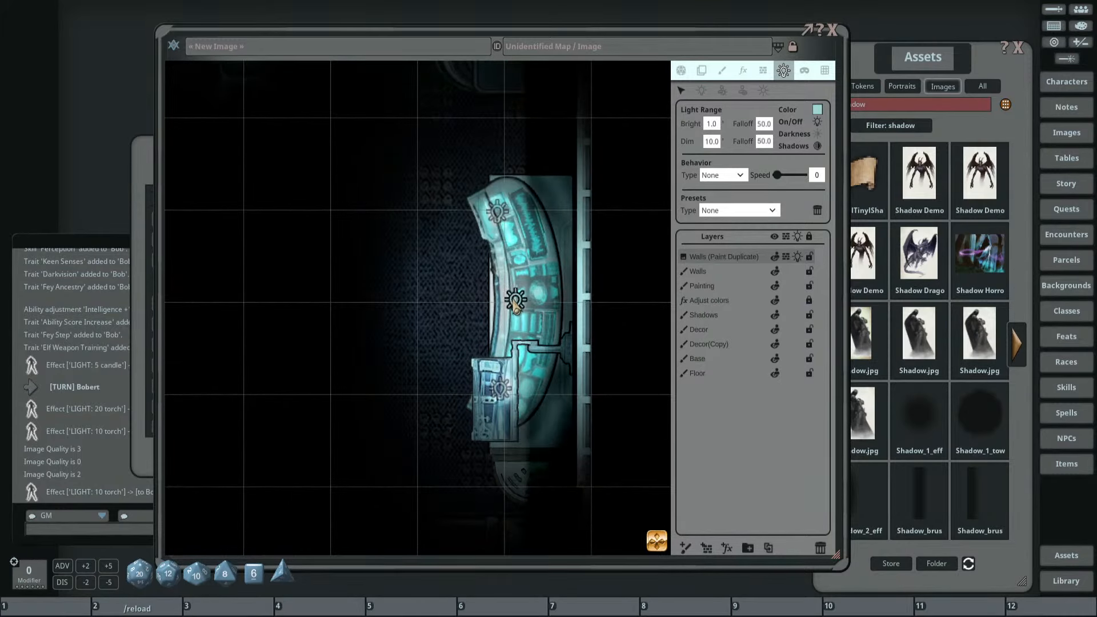
scroll(433, 343, "down", 2)
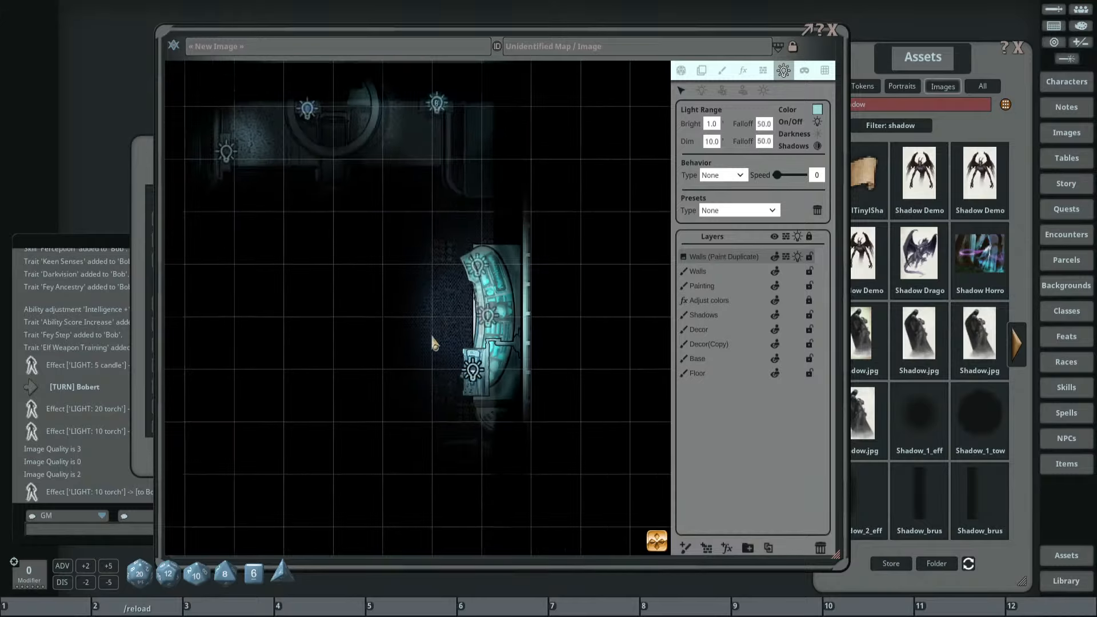
Set the bright range of the lone light on the angled, round-cornered machine to 0.
left_click_drag(432, 343, 582, 176)
scroll(539, 210, "down", 5)
left_click_drag(497, 287, 469, 216)
scroll(554, 310, "up", 3)
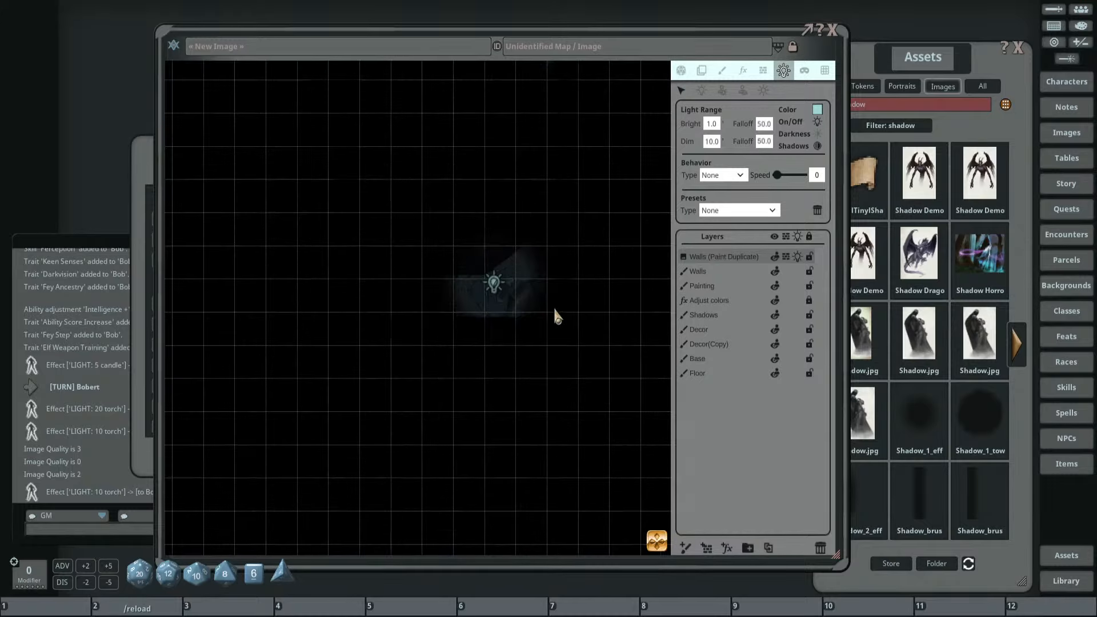
scroll(510, 297, "up", 3)
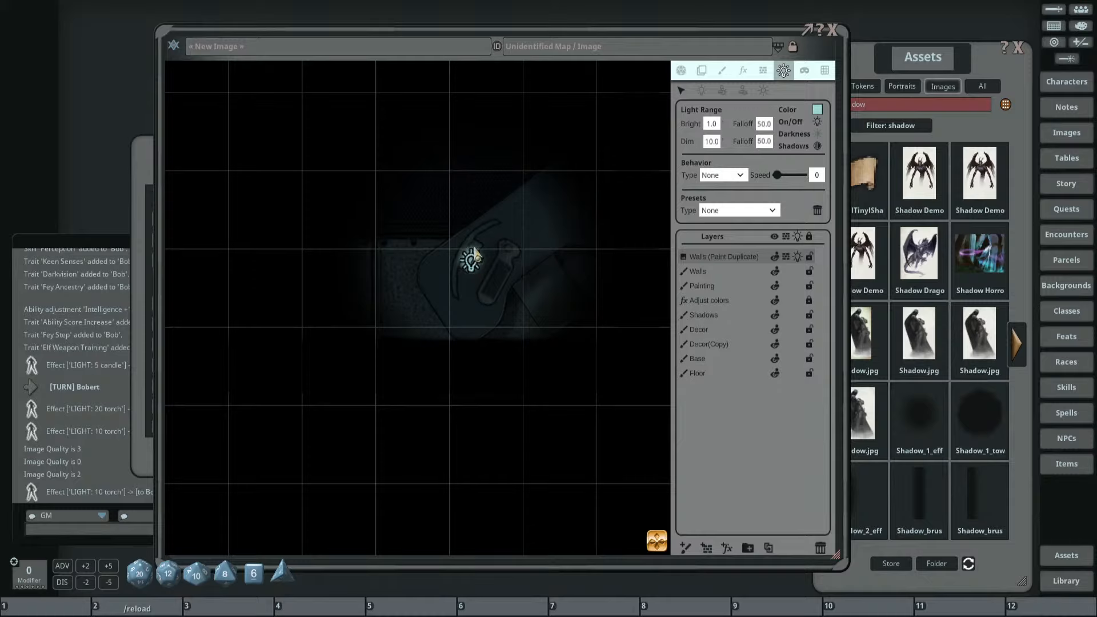
scroll(476, 251, "up", 3)
left_click(710, 125)
type("0")
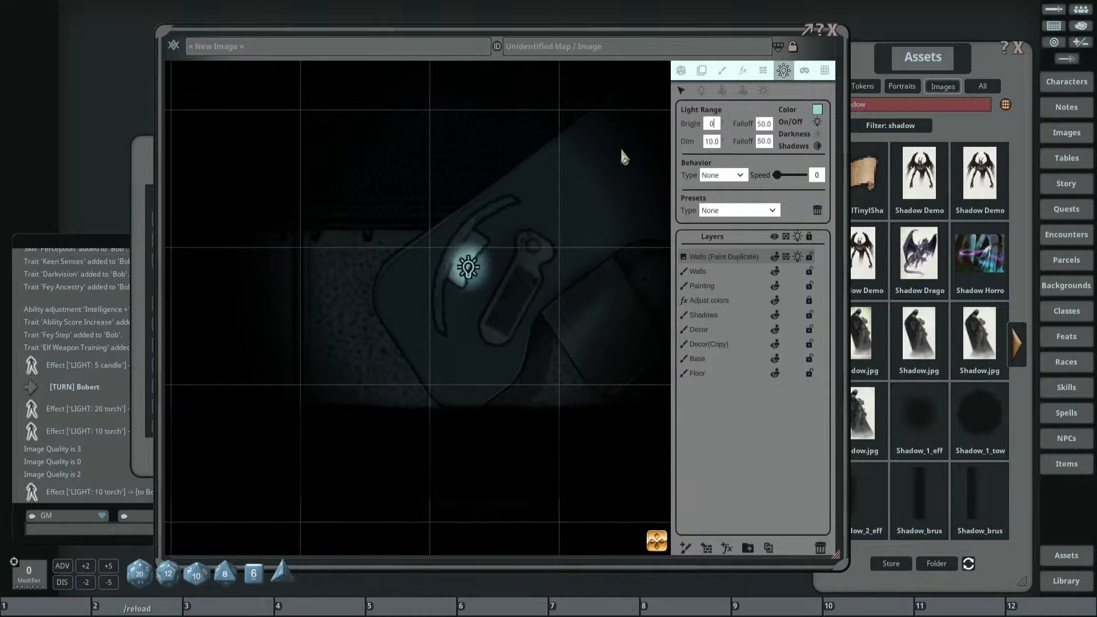
key("Return")
Nudge the light on the cabled tank machine's upper panel to the right and set its bright range to 1.5.
scroll(590, 168, "down", 6)
left_click_drag(340, 182, 478, 251)
left_click_drag(400, 228, 645, 341)
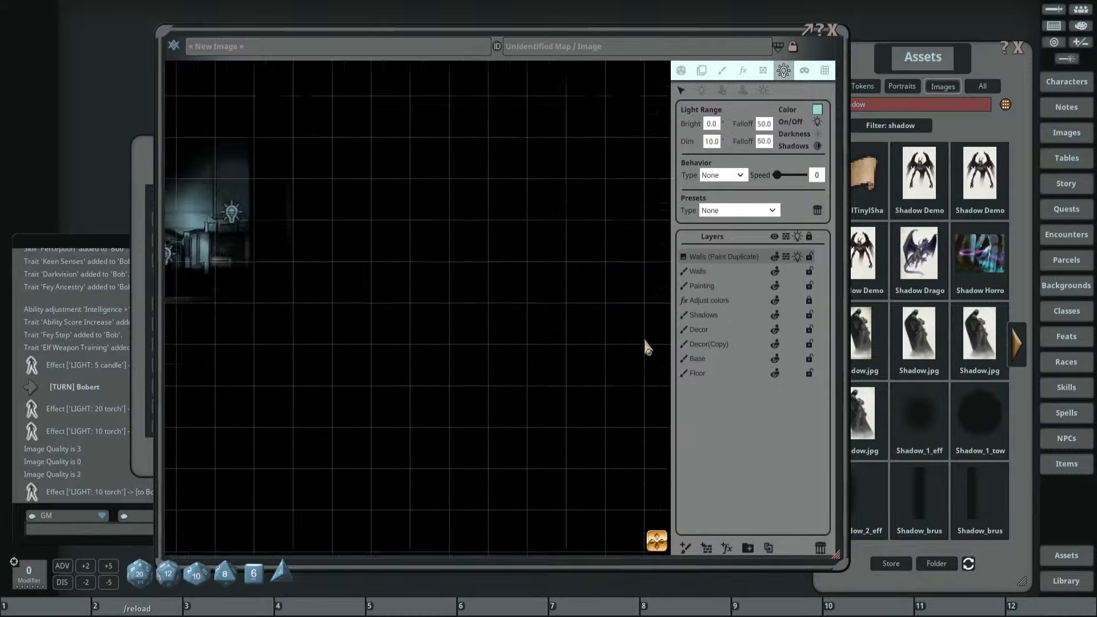
left_click_drag(391, 262, 616, 305)
scroll(574, 282, "up", 6)
left_click_drag(455, 265, 586, 276)
left_click(714, 121)
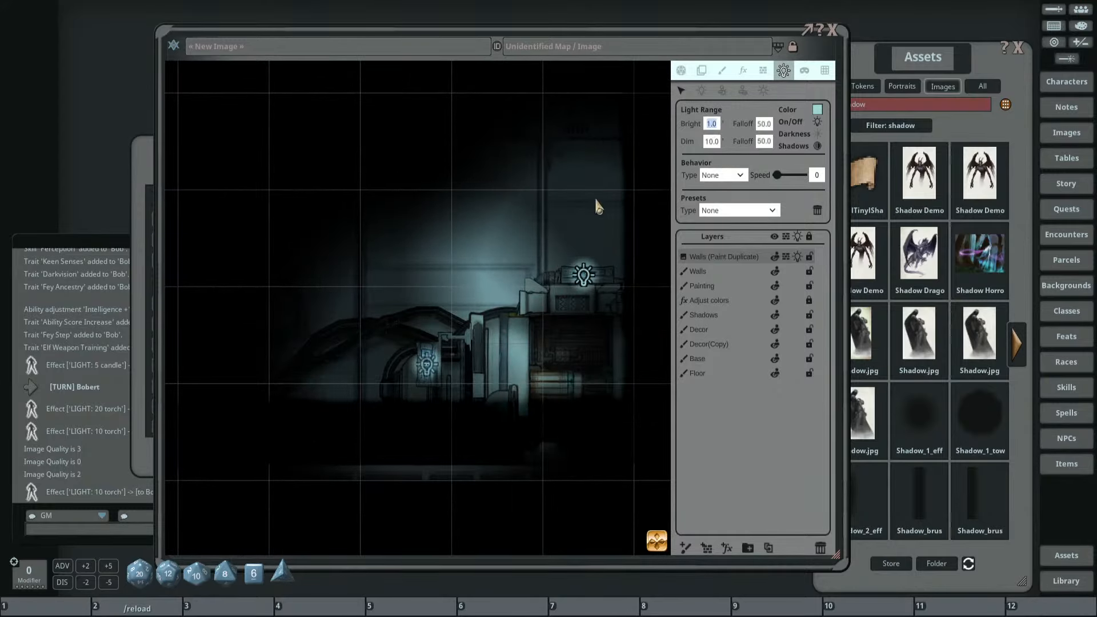
scroll(595, 201, "up", 3)
type("2")
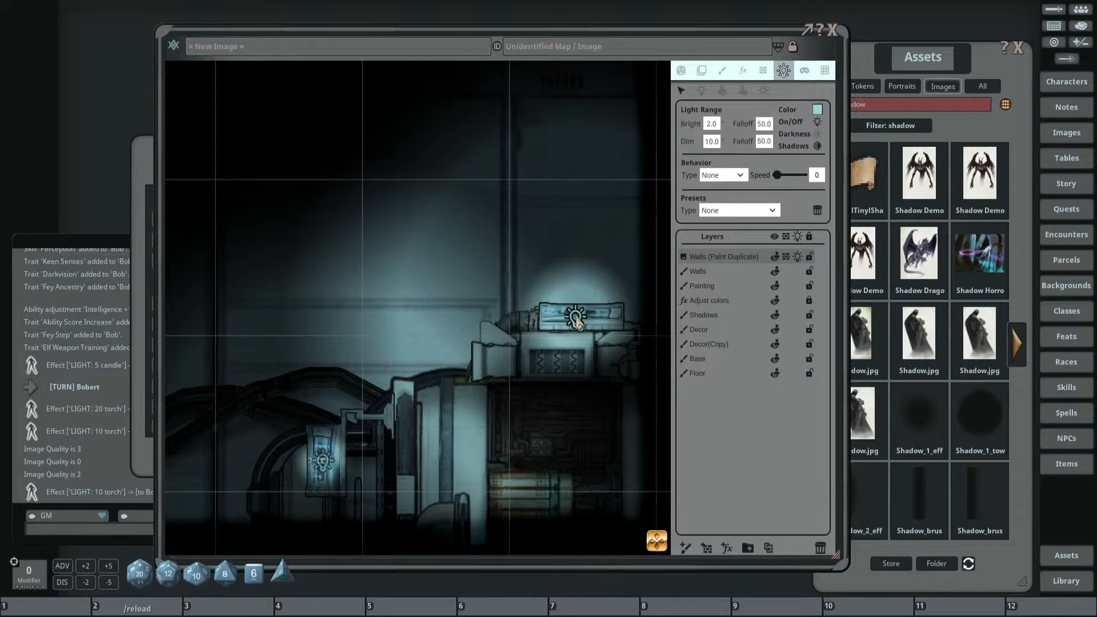
left_click_drag(575, 315, 584, 318)
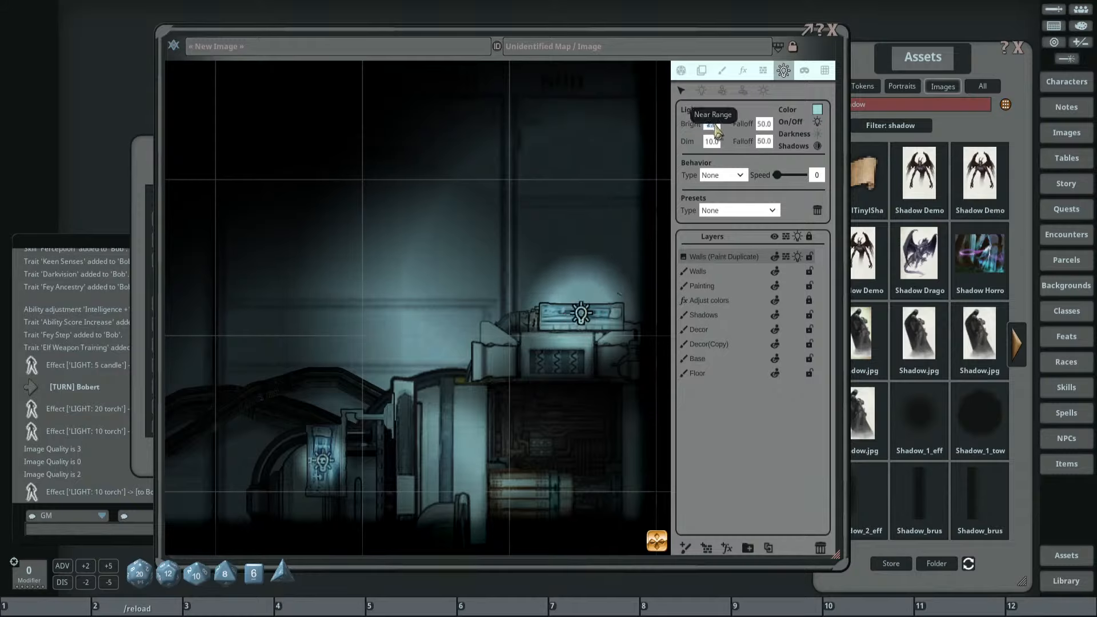
left_click(714, 126)
type("1.5")
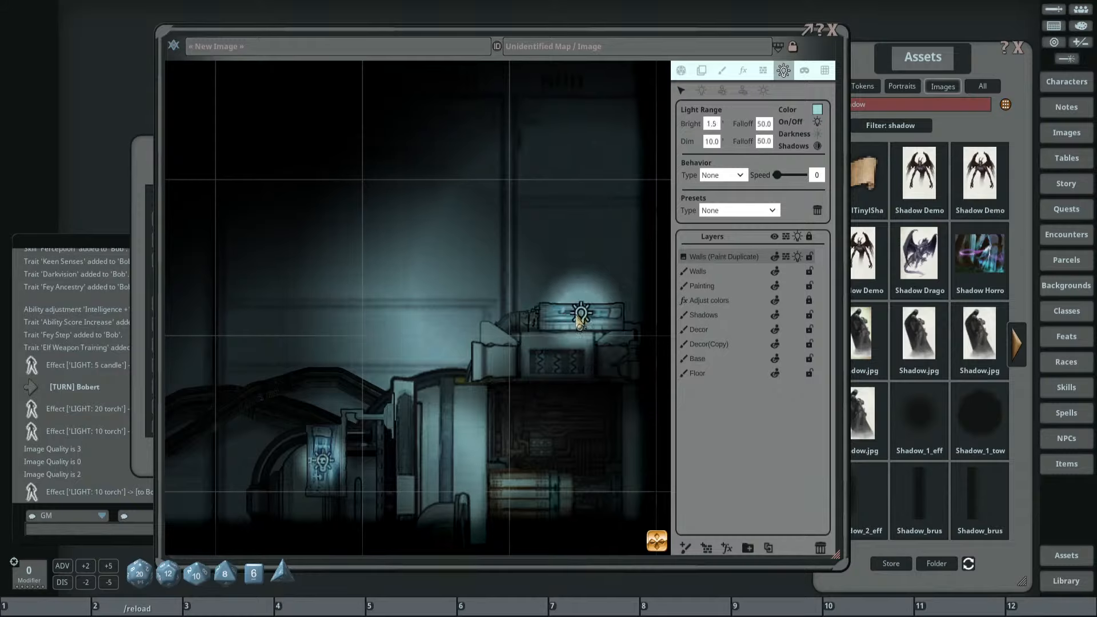
Set the bright range of the light on the cabled tank machine's left side panel to 1.5.
scroll(547, 297, "down", 1)
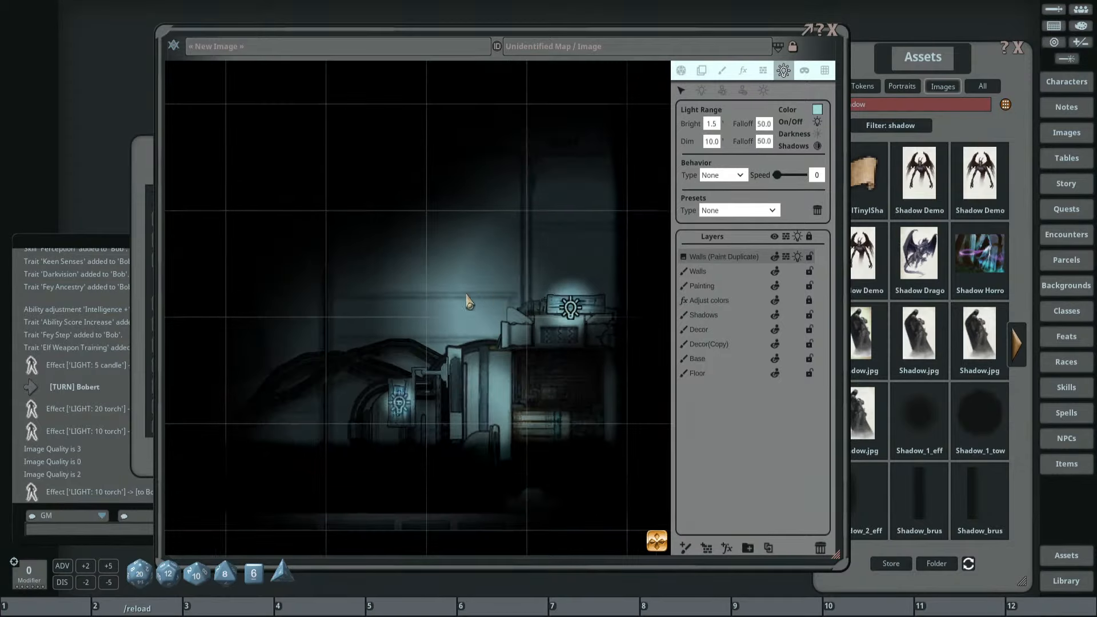
left_click_drag(419, 362, 522, 315)
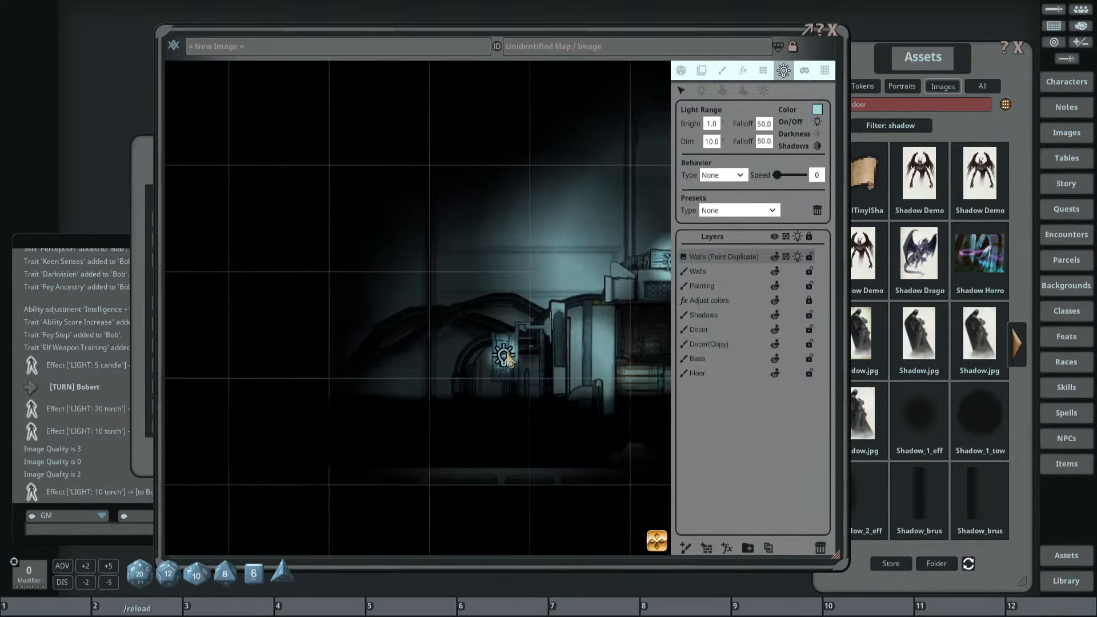
type("1.5")
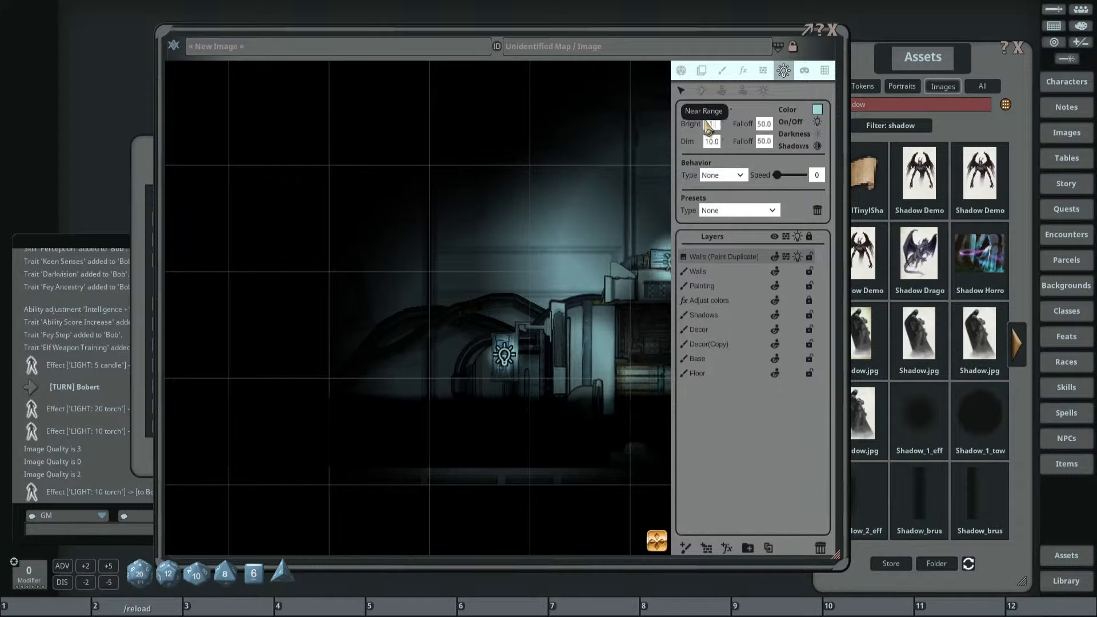
key("Return")
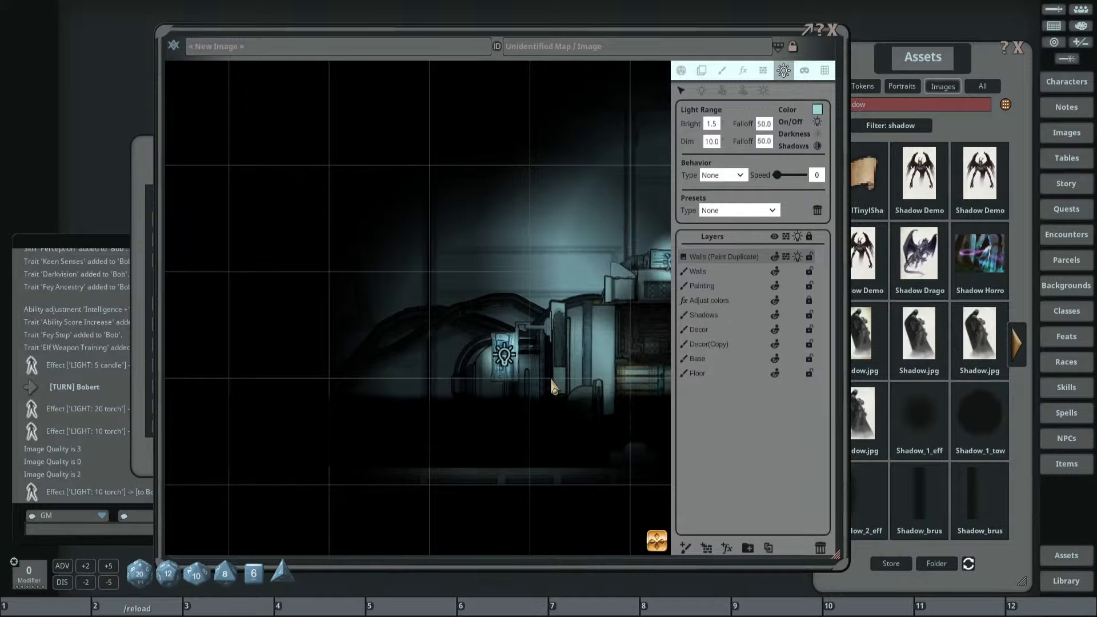
Examine the lights and glow along the lab's wall console.
scroll(482, 198, "down", 8)
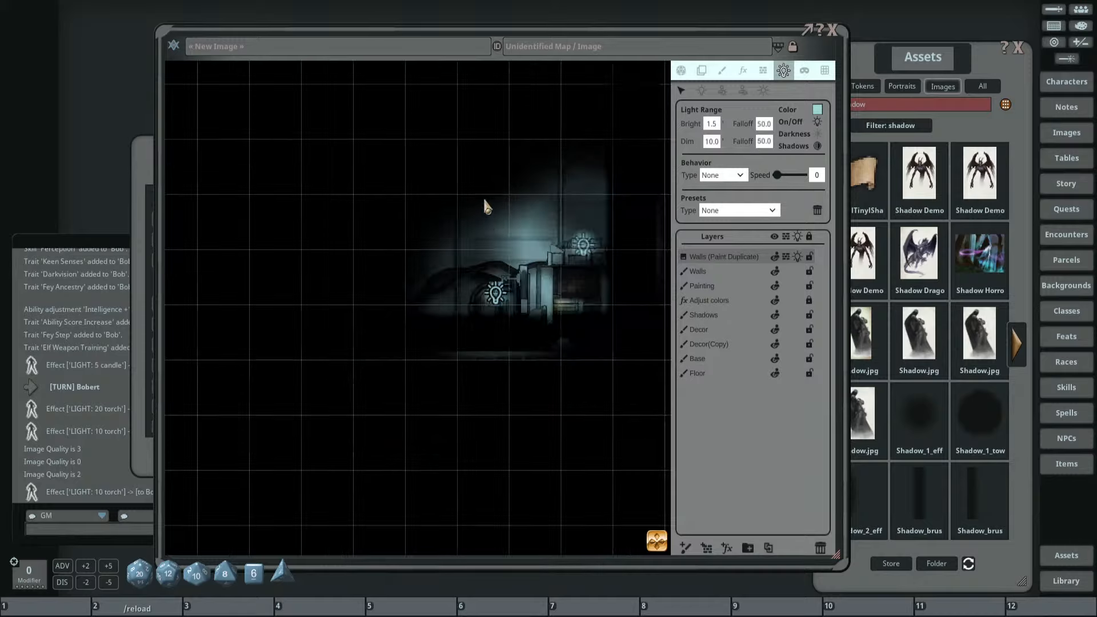
left_click_drag(434, 140, 546, 248)
scroll(527, 189, "up", 5)
scroll(532, 206, "up", 4)
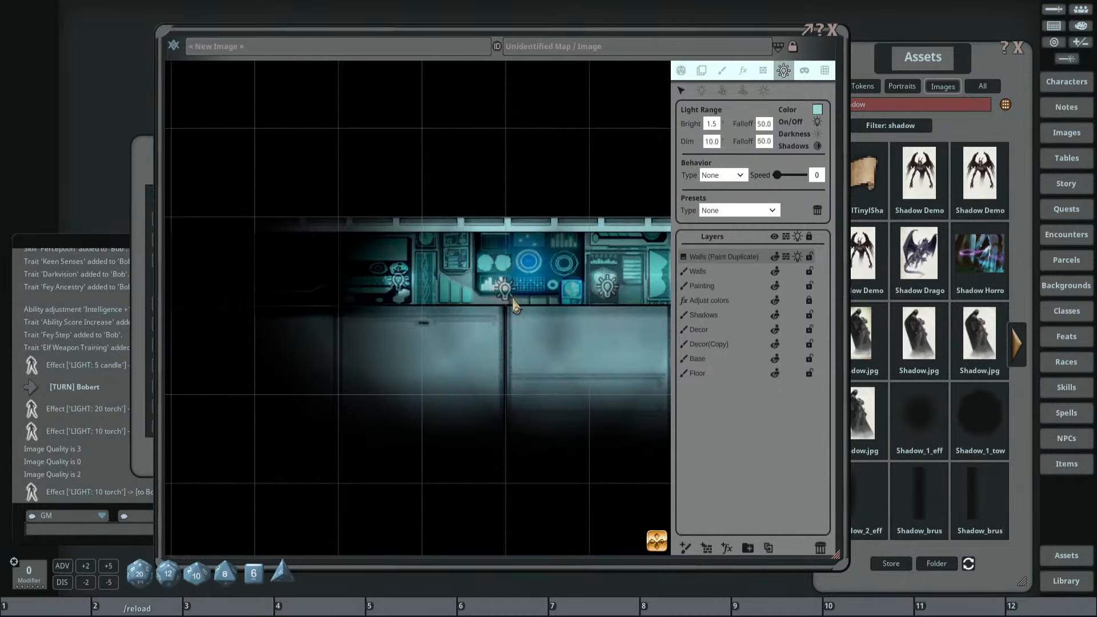
Reposition the cyan lights along the wall console in the map's left room.
left_click_drag(506, 294, 505, 271)
mouse_move(389, 281)
left_mouse_down()
mouse_move(364, 263)
mouse_move(390, 280)
mouse_move(380, 268)
left_mouse_up()
scroll(468, 259, "down", 4)
left_click_drag(579, 279, 564, 301)
scroll(532, 281, "down", 8)
scroll(502, 235, "up", 3)
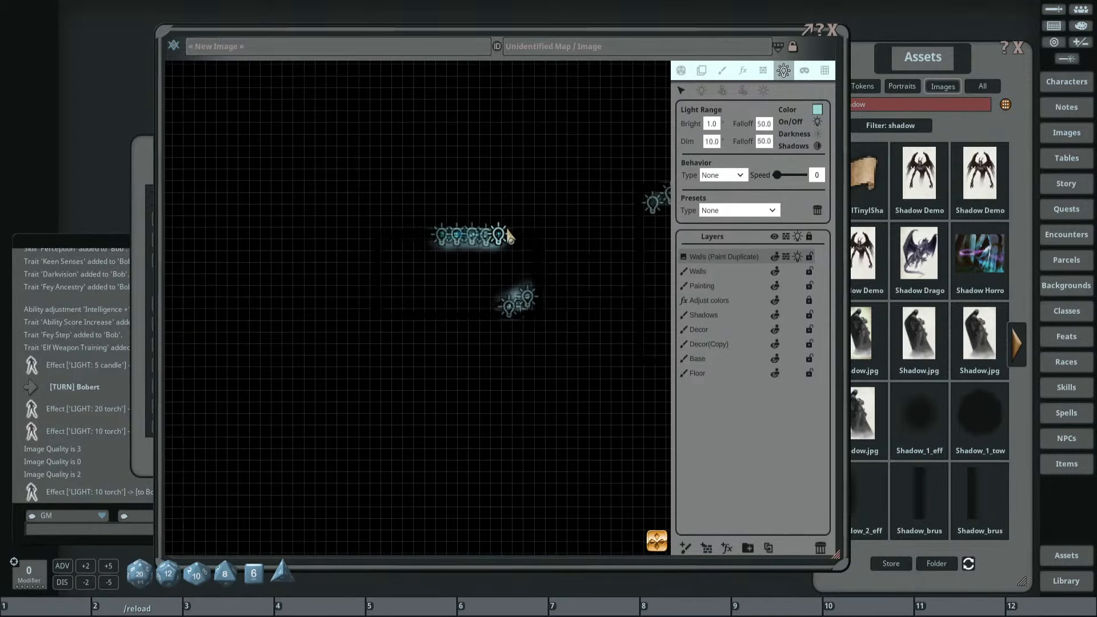
scroll(430, 244, "up", 2)
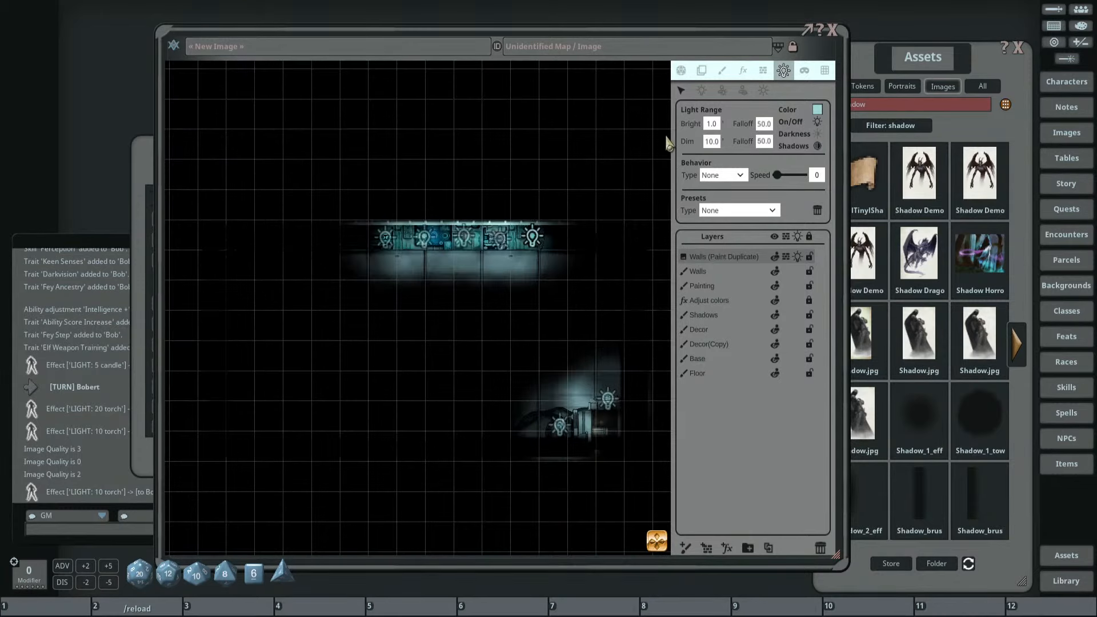
Disable the player vision preview and view the whole room layout.
left_click(682, 71)
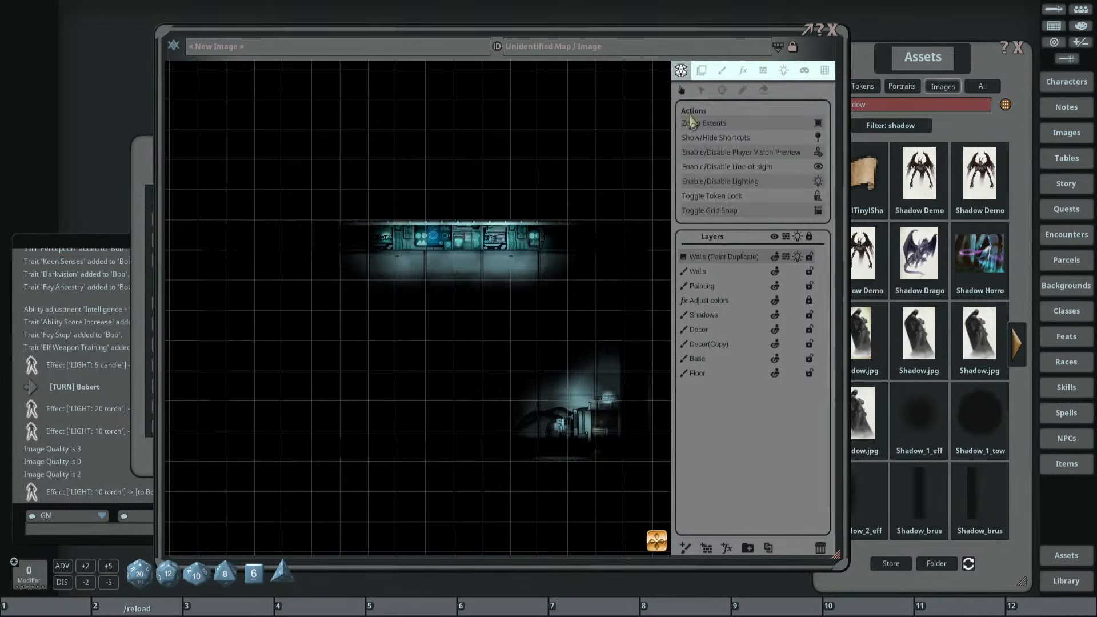
left_click(822, 158)
scroll(589, 167, "down", 4)
scroll(487, 203, "up", 3)
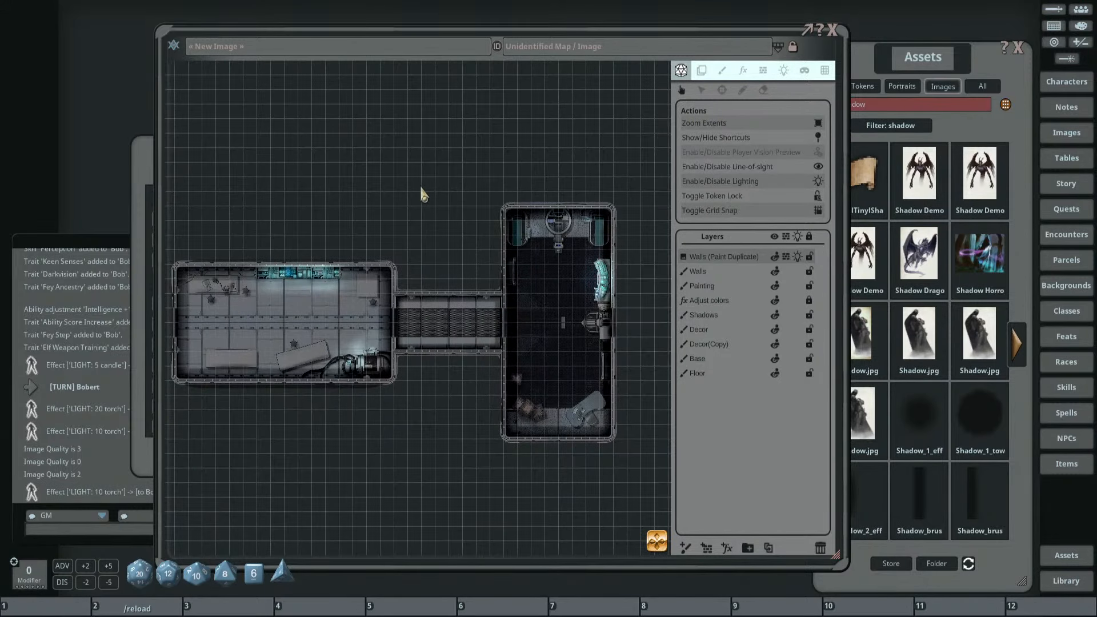
left_click_drag(423, 194, 506, 142)
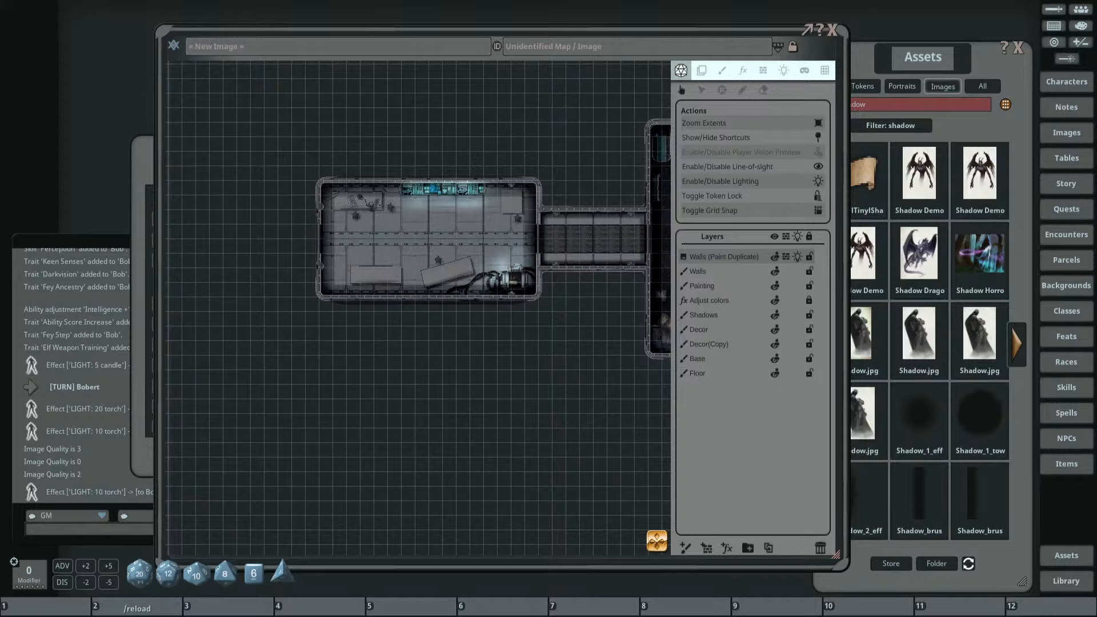
Clear the "shadow" asset filter and browse to the backgrounds folder of FG Art Pack 2019.
scroll(328, 483, "down", 5)
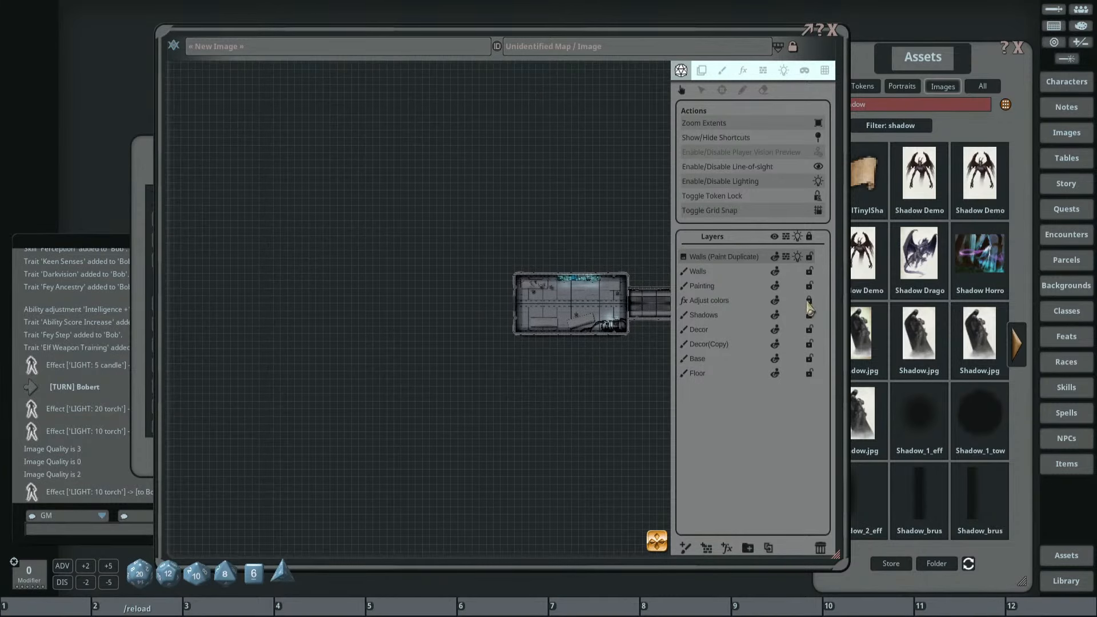
left_click_drag(921, 59, 926, 75)
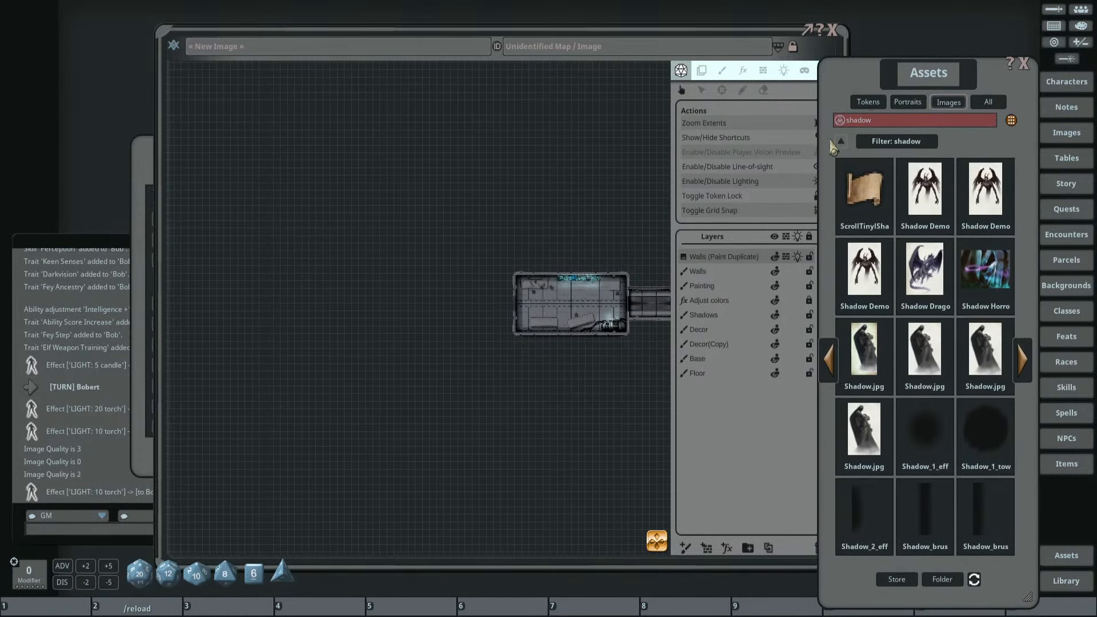
left_click(841, 146)
left_click(1023, 346)
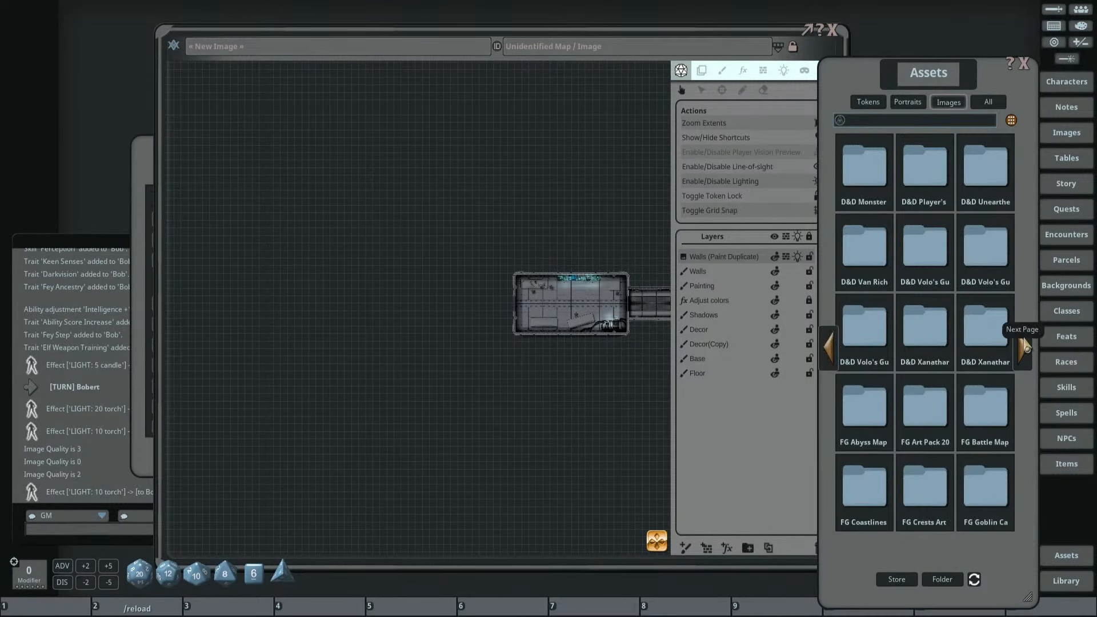
left_click(1024, 348)
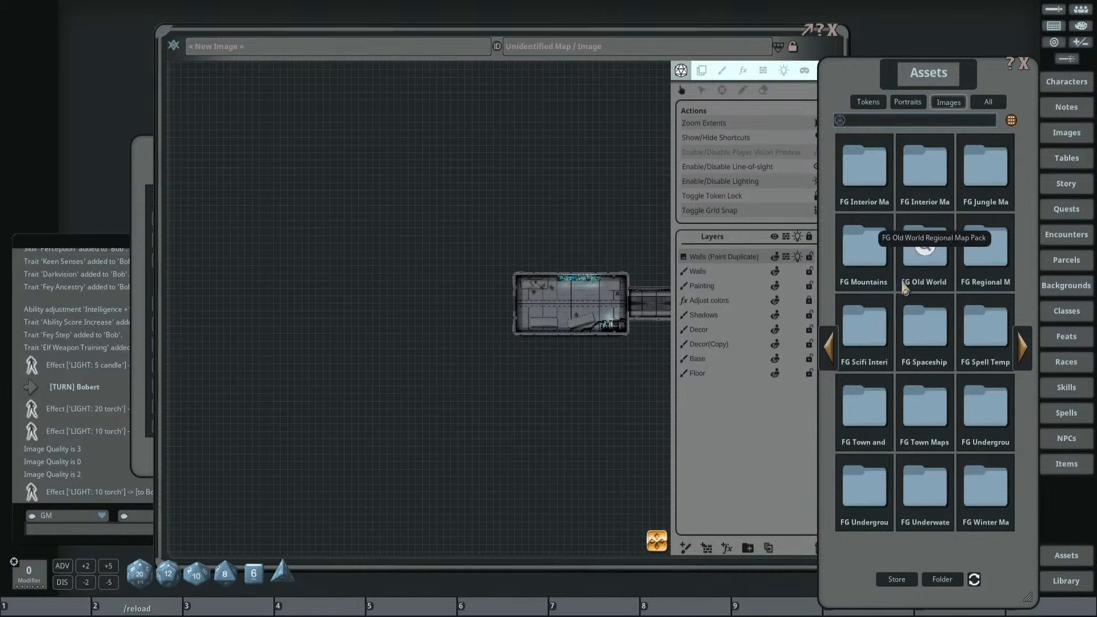
left_click(828, 347)
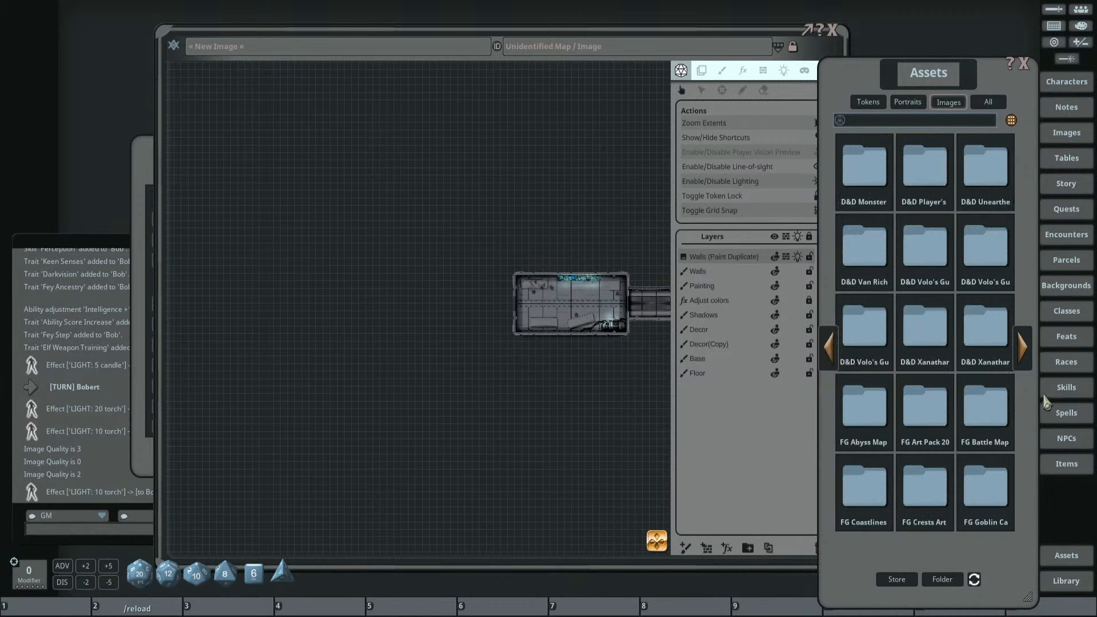
left_click(935, 426)
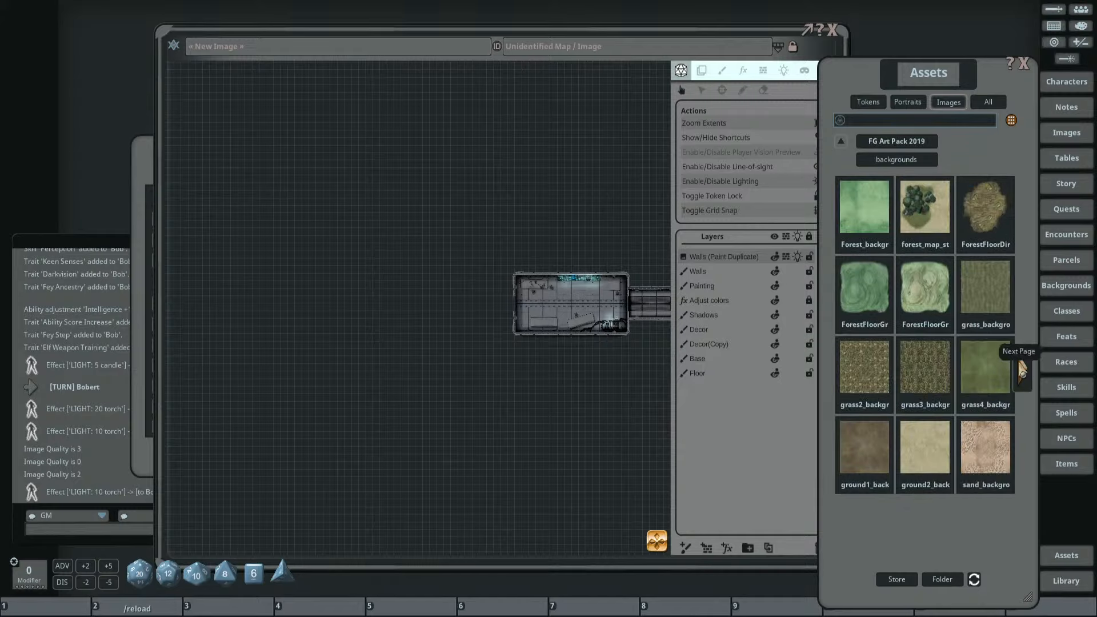
left_click(1022, 376)
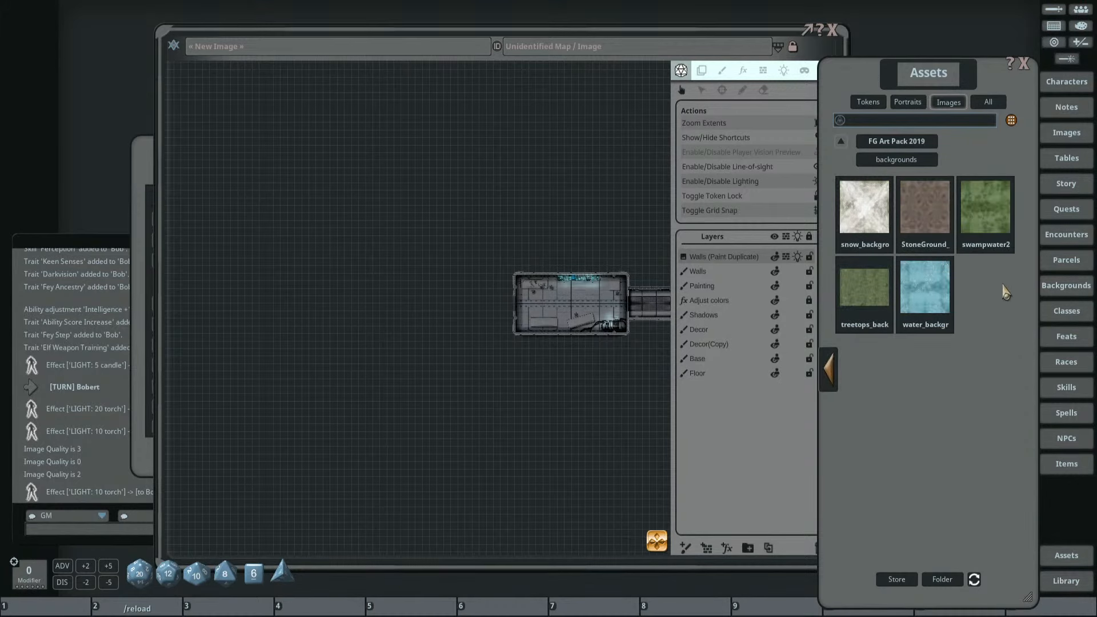
left_click(835, 376)
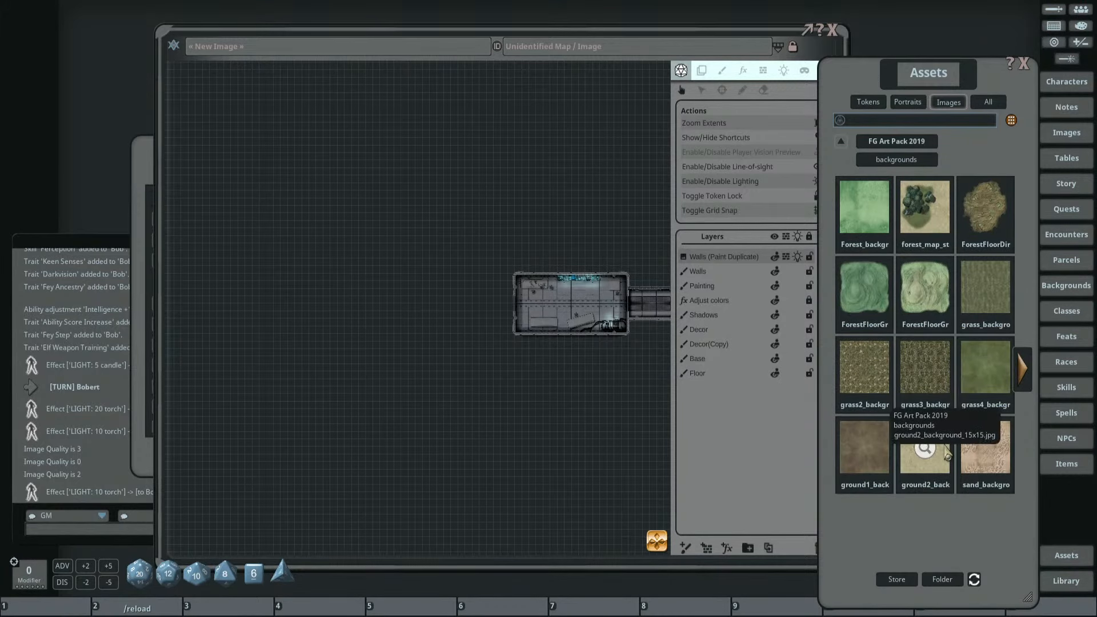
Place the ground2_background_15x15 image on the empty grid area beside the existing rooms.
left_click_drag(926, 446, 385, 277)
scroll(375, 263, "up", 5)
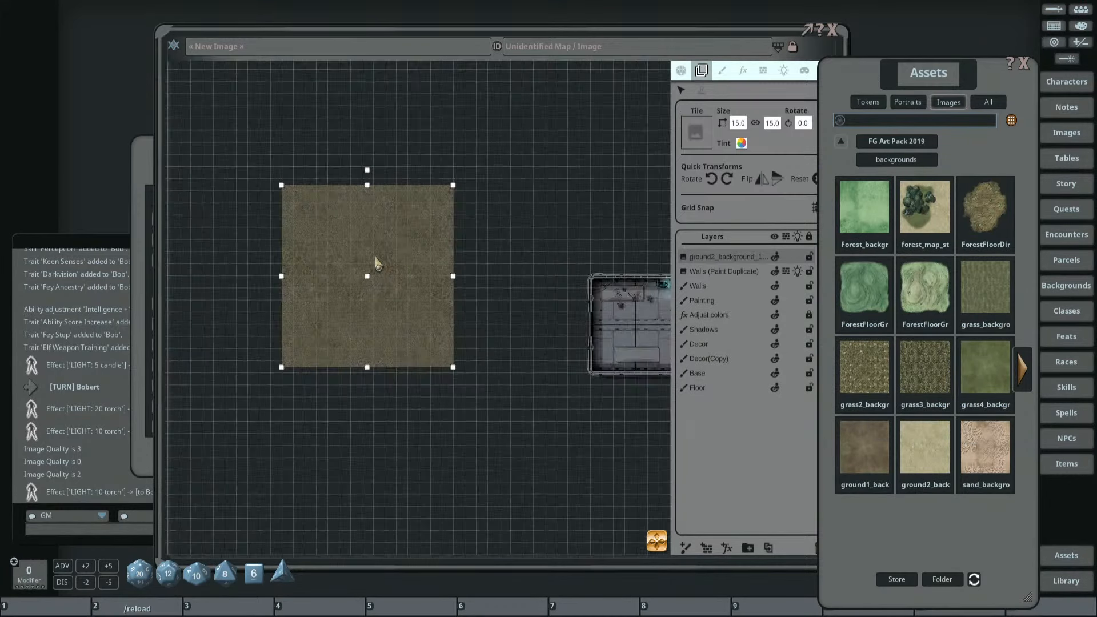
scroll(366, 261, "up", 2)
Disable line-of-sight for the map containing the new ground tile.
left_click(681, 70)
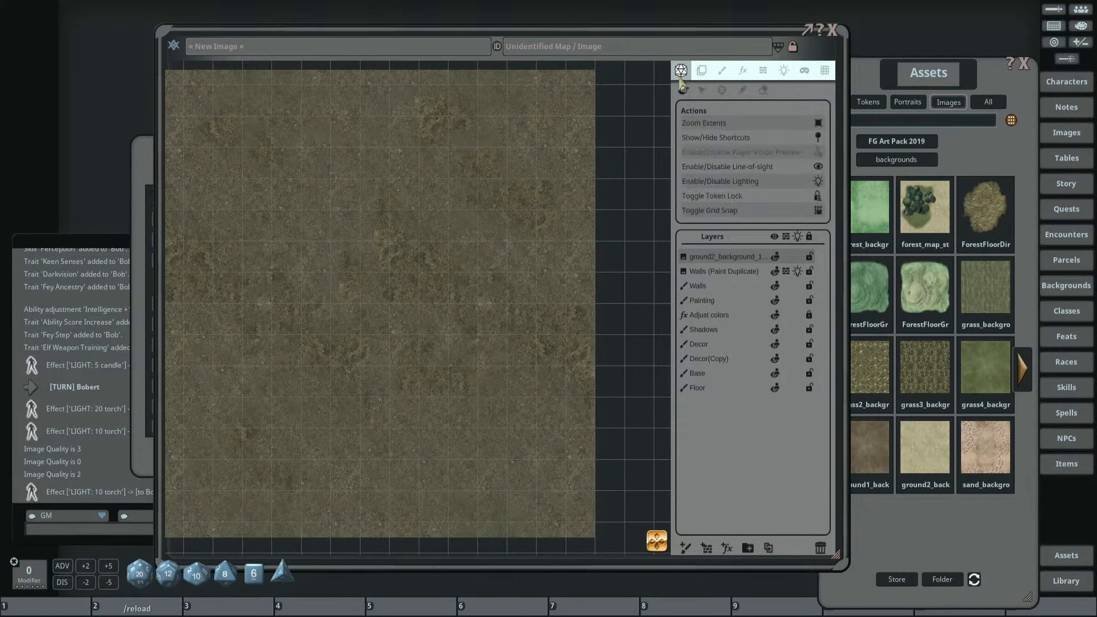
left_click(784, 71)
scroll(434, 246, "down", 3)
scroll(421, 257, "up", 3)
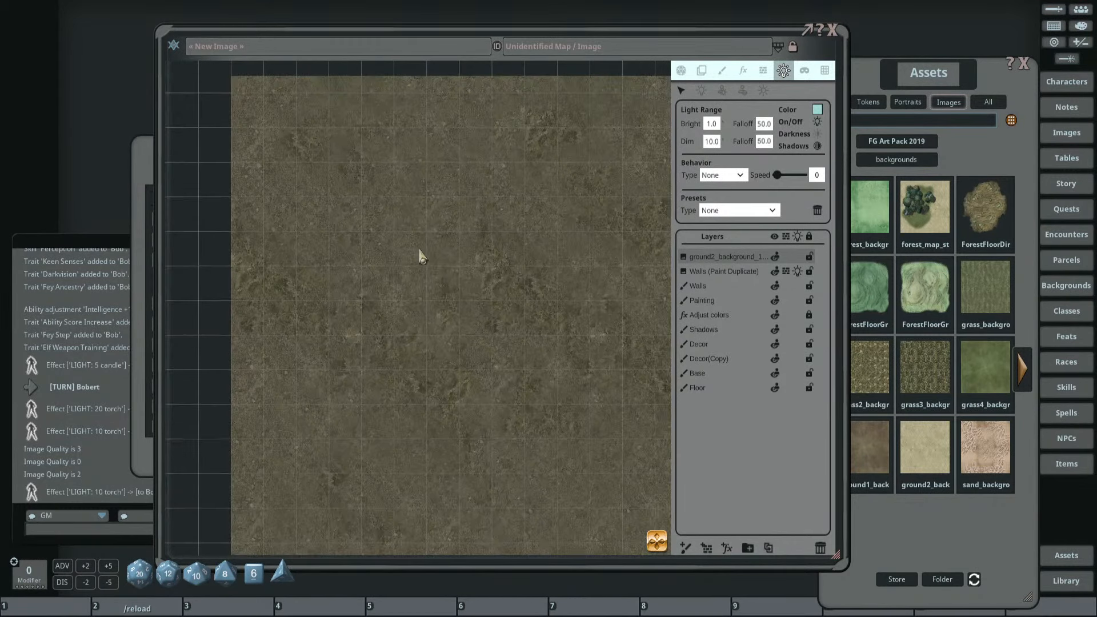
scroll(537, 249, "up", 2)
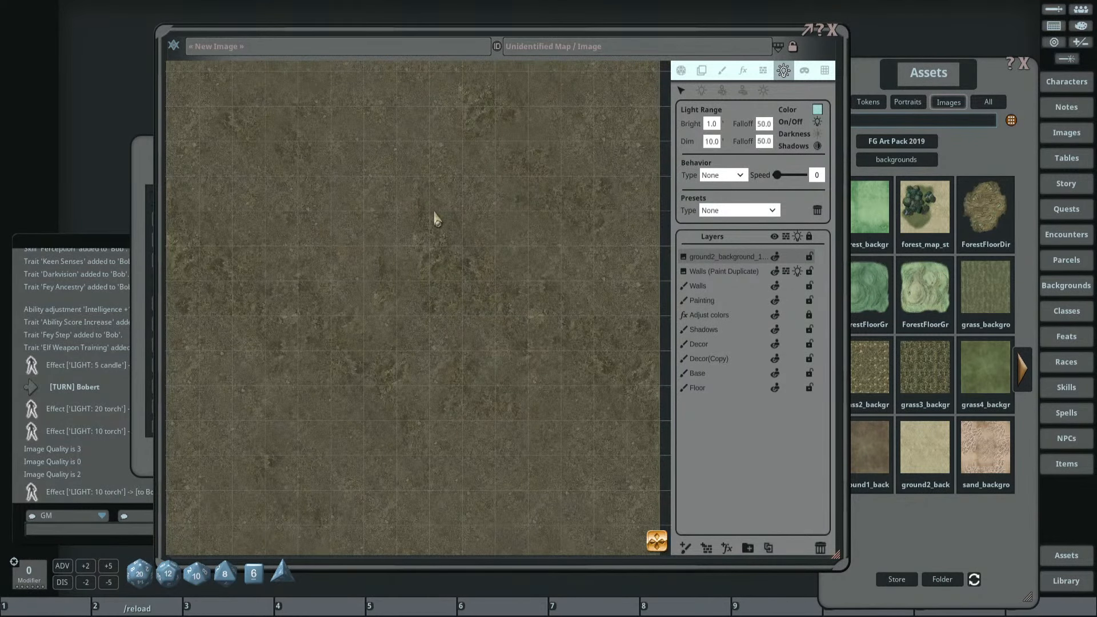
scroll(457, 226, "down", 3)
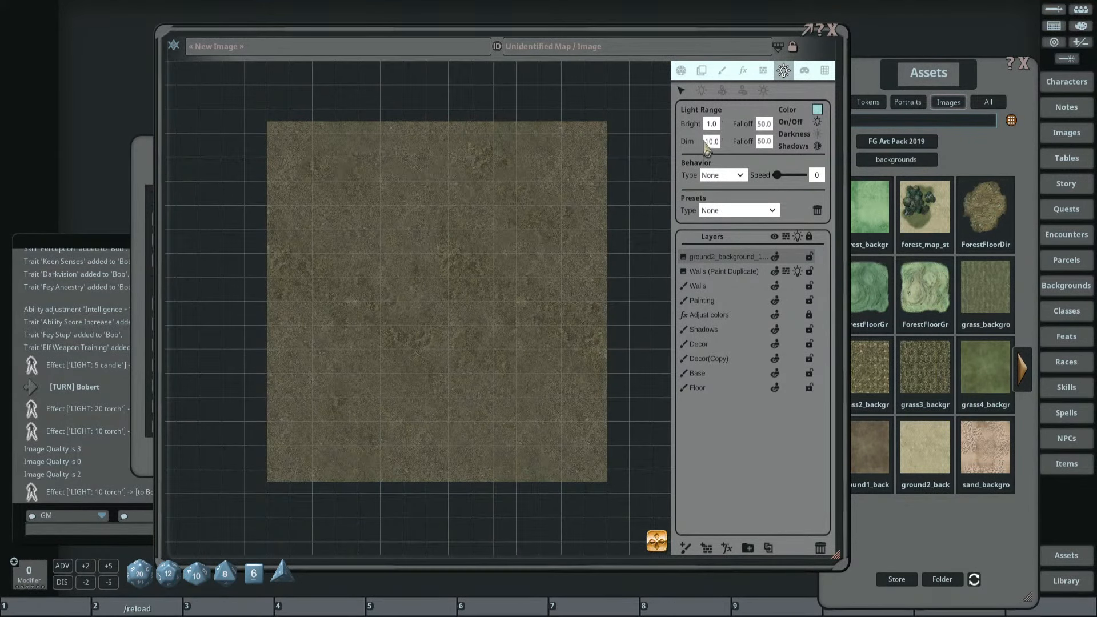
left_click(681, 71)
left_click(818, 166)
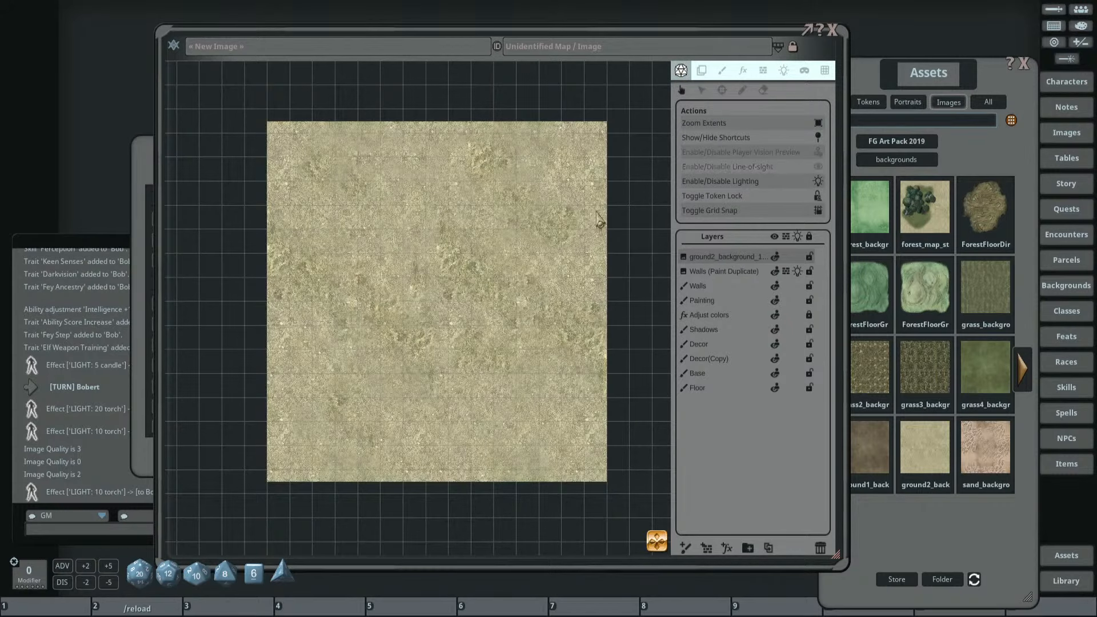
scroll(491, 214, "down", 4)
scroll(490, 204, "down", 2)
left_click_drag(491, 204, 552, 233)
scroll(561, 255, "up", 7)
scroll(471, 237, "up", 3)
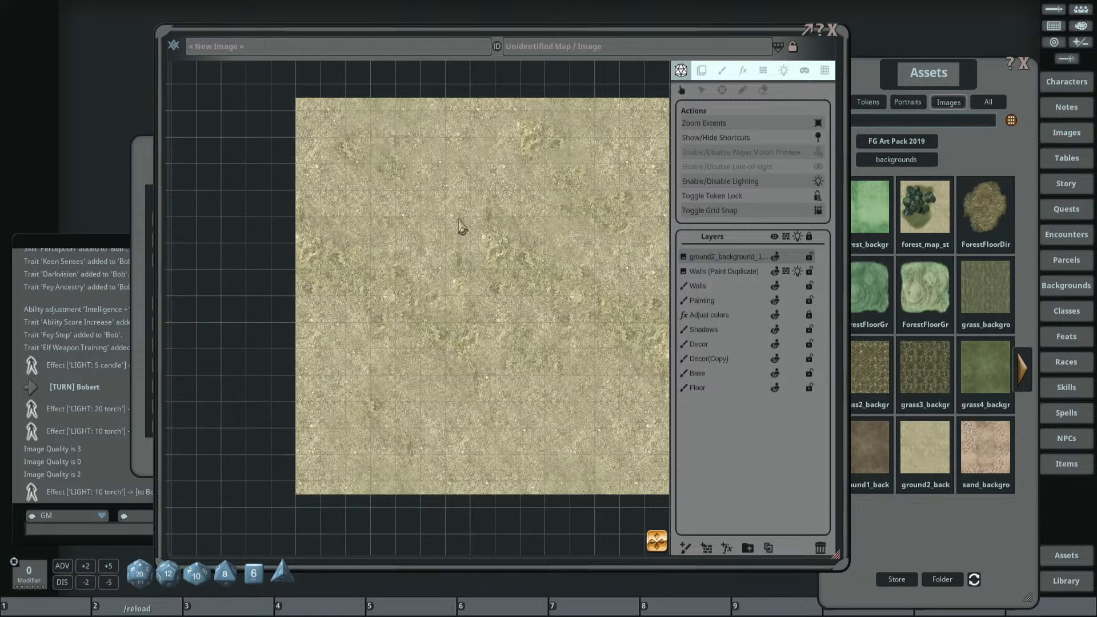
left_click(702, 71)
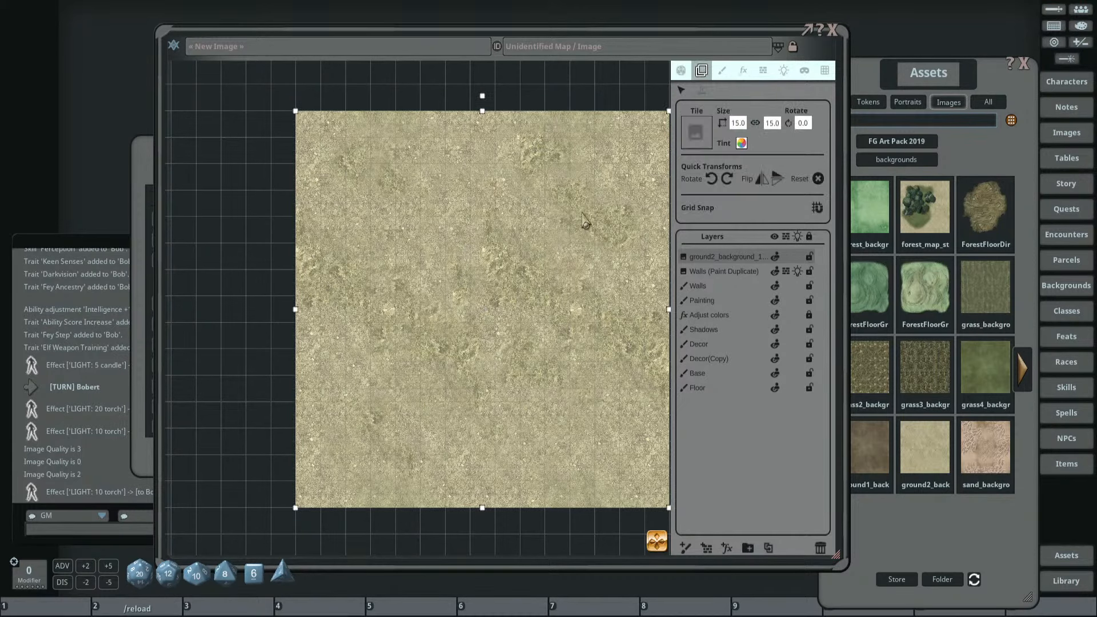
scroll(538, 231, "down", 3)
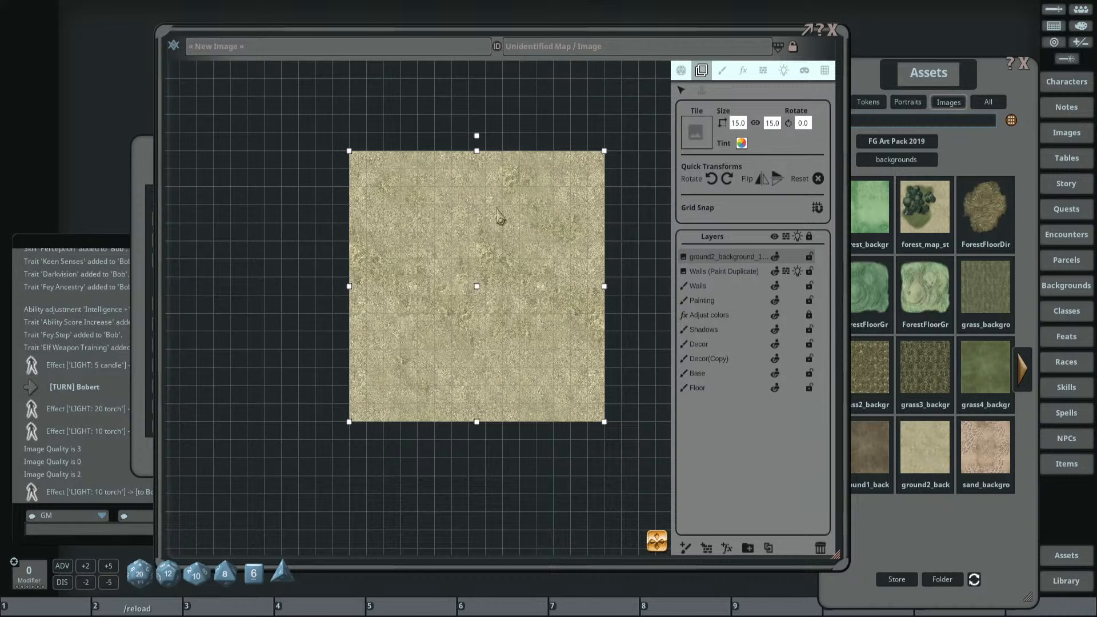
scroll(461, 277, "up", 2)
Add a new FX layer above the ground2 background layer and open its effect settings.
left_click(727, 548)
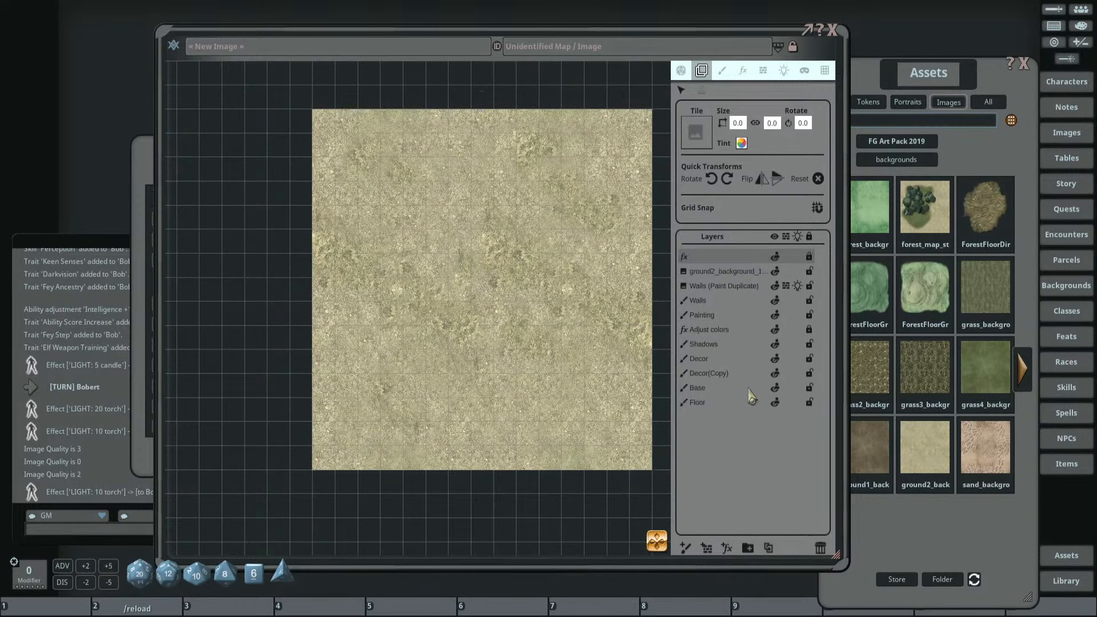
left_click(743, 71)
scroll(543, 268, "up", 2)
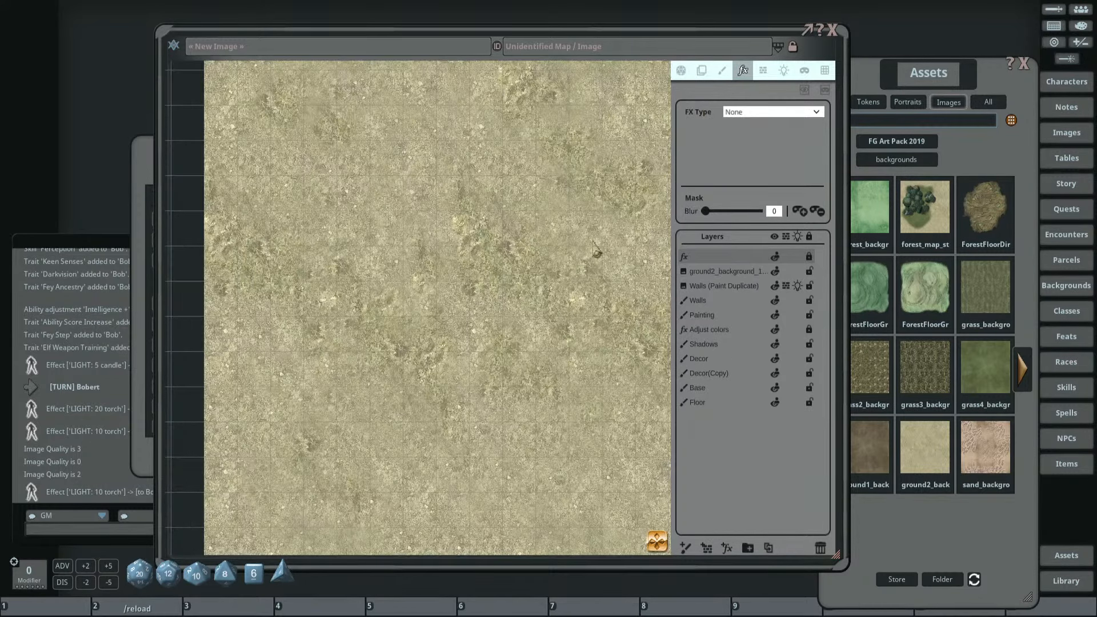
left_click(757, 112)
scroll(753, 184, "down", 2)
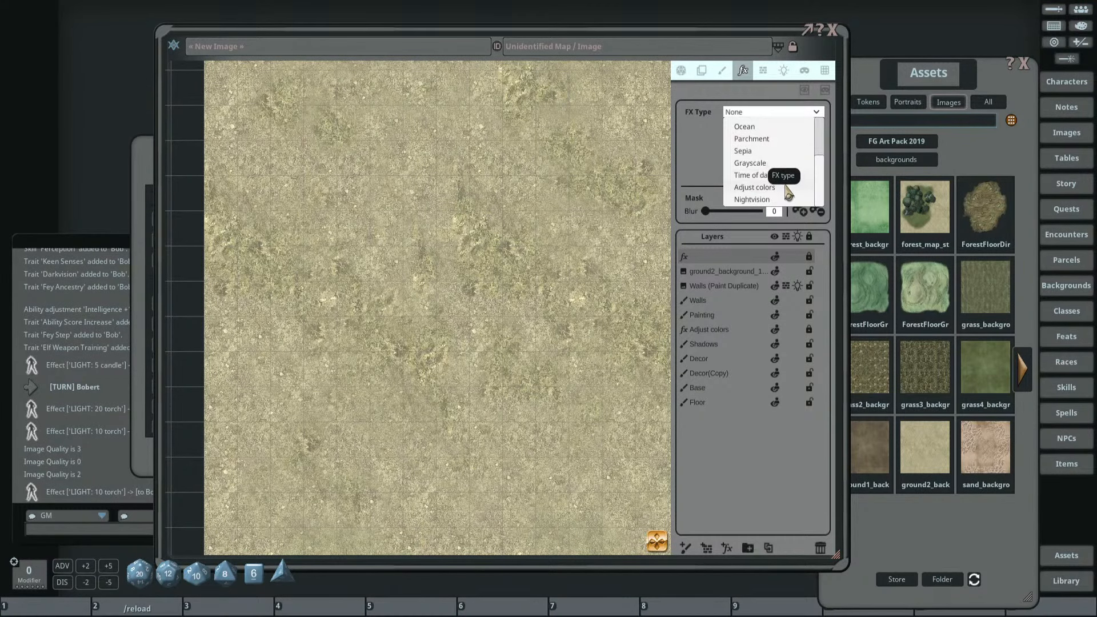
left_click(564, 229)
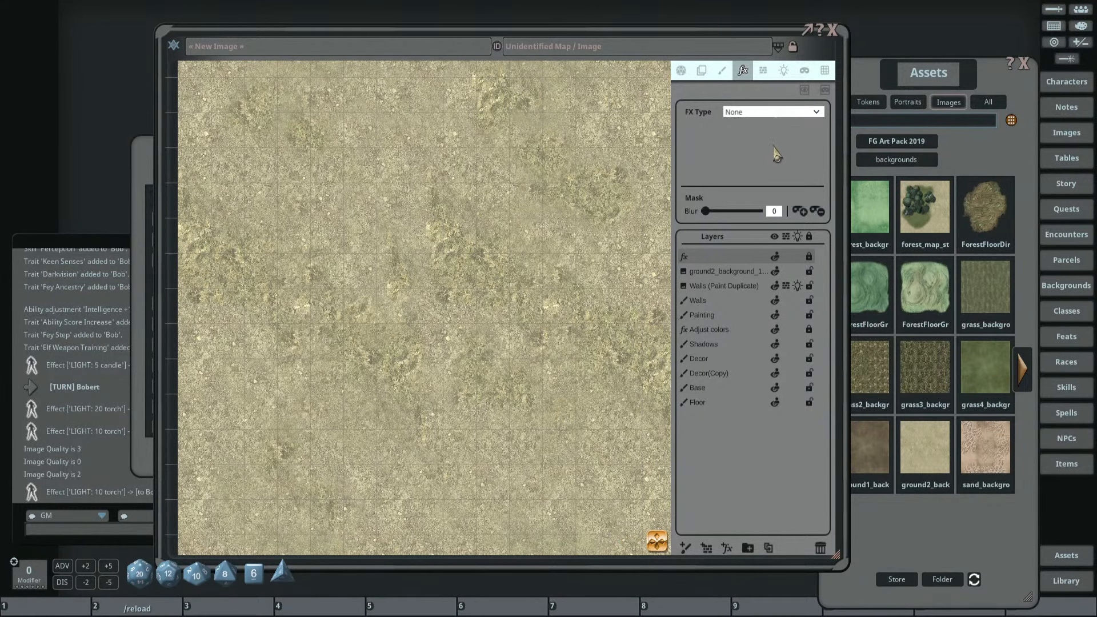
Set the new FX layer's effect type to Adjust colors.
left_click(782, 121)
scroll(785, 191, "down", 2)
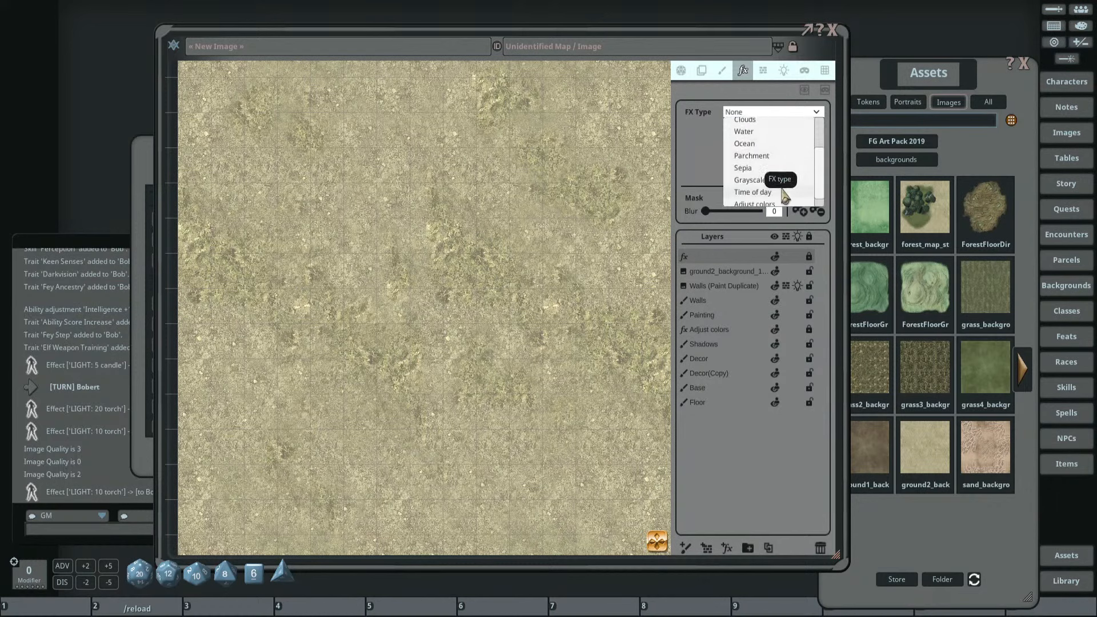
scroll(784, 186, "down", 1)
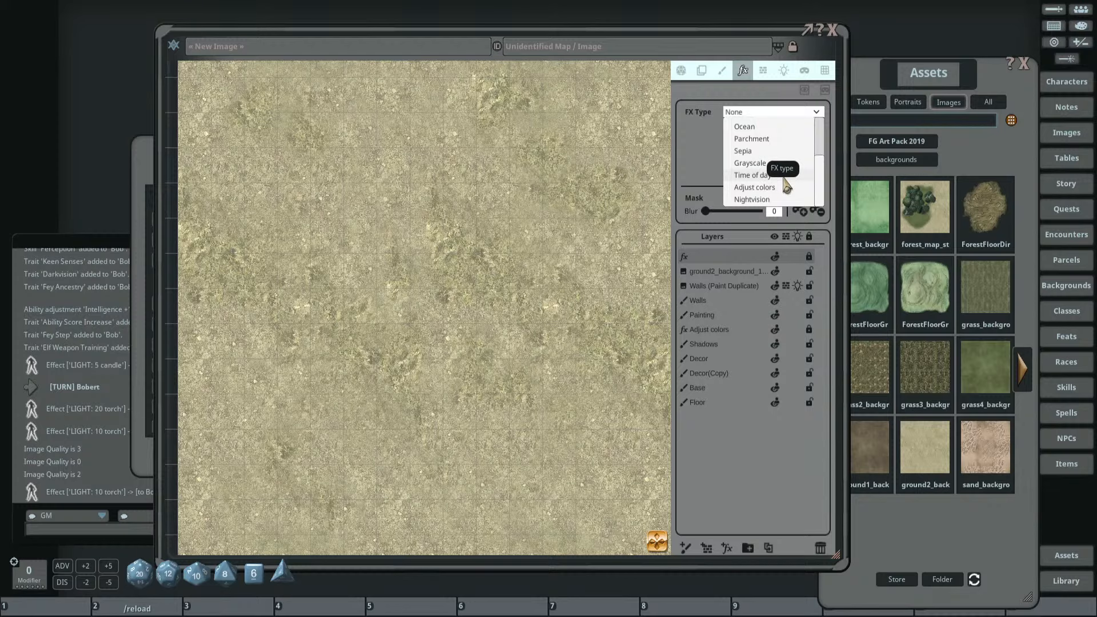
left_click(766, 187)
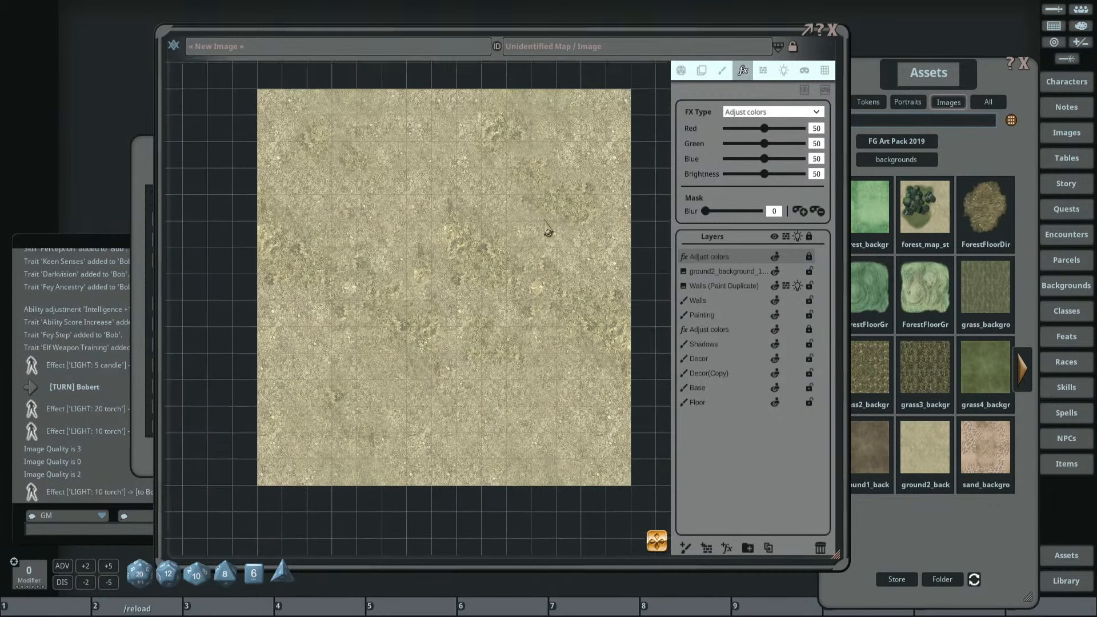
Tint the Adjust colors layer by setting Green to 70 and Blue to 76.
mouse_move(770, 161)
left_mouse_down()
mouse_move(776, 143)
mouse_move(786, 160)
mouse_move(780, 144)
left_mouse_up()
scroll(451, 243, "down", 2)
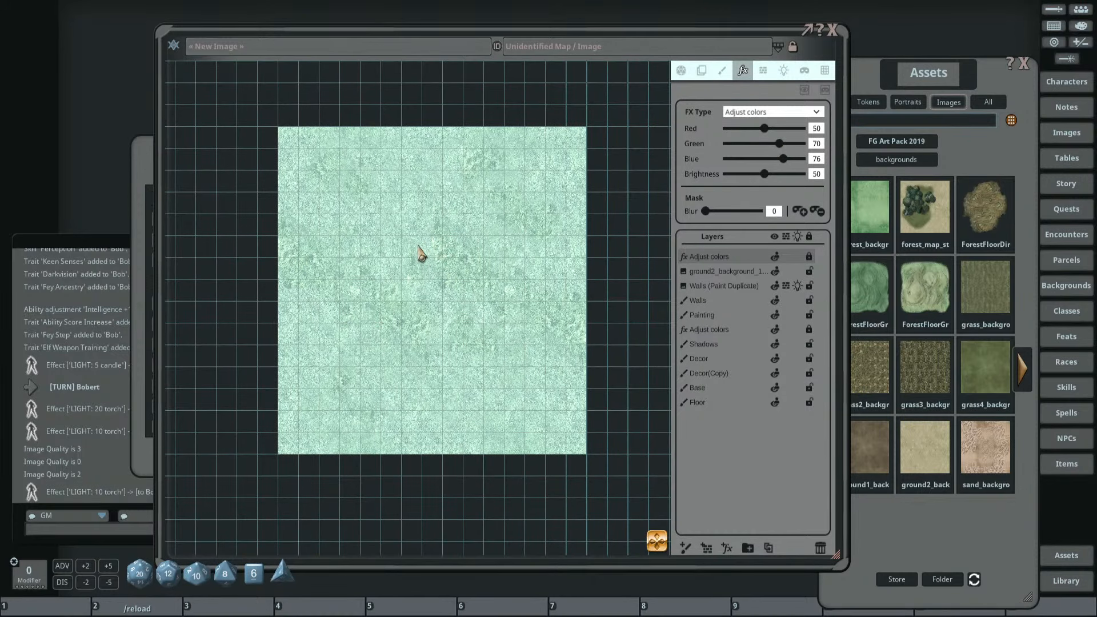
left_click_drag(451, 170, 484, 168)
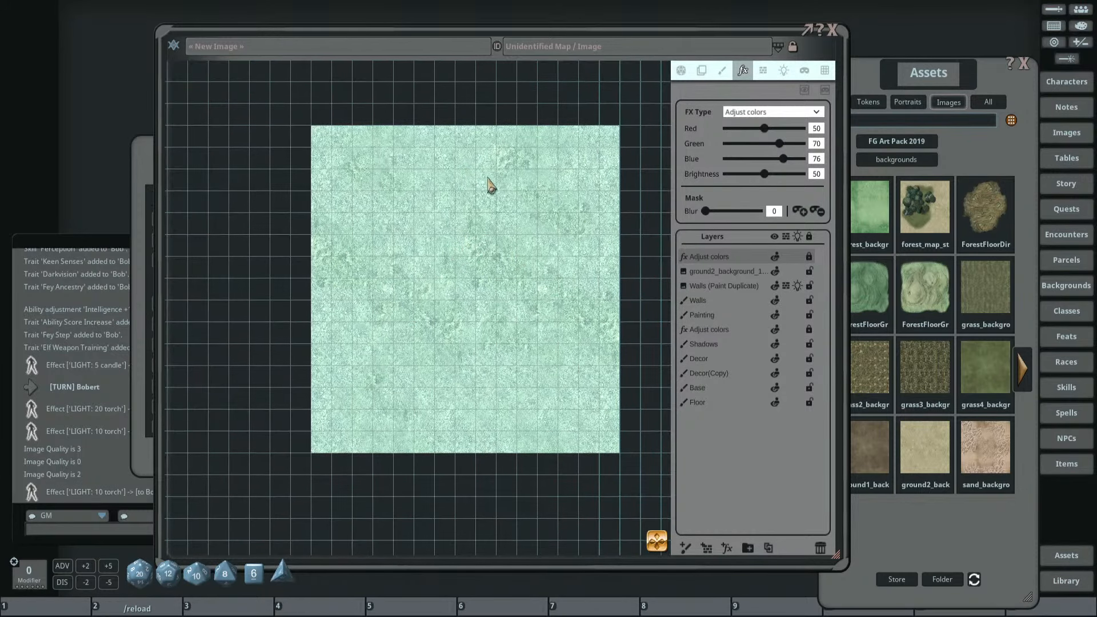
mouse_move(498, 281)
left_mouse_down()
mouse_move(504, 251)
mouse_move(493, 281)
left_mouse_up()
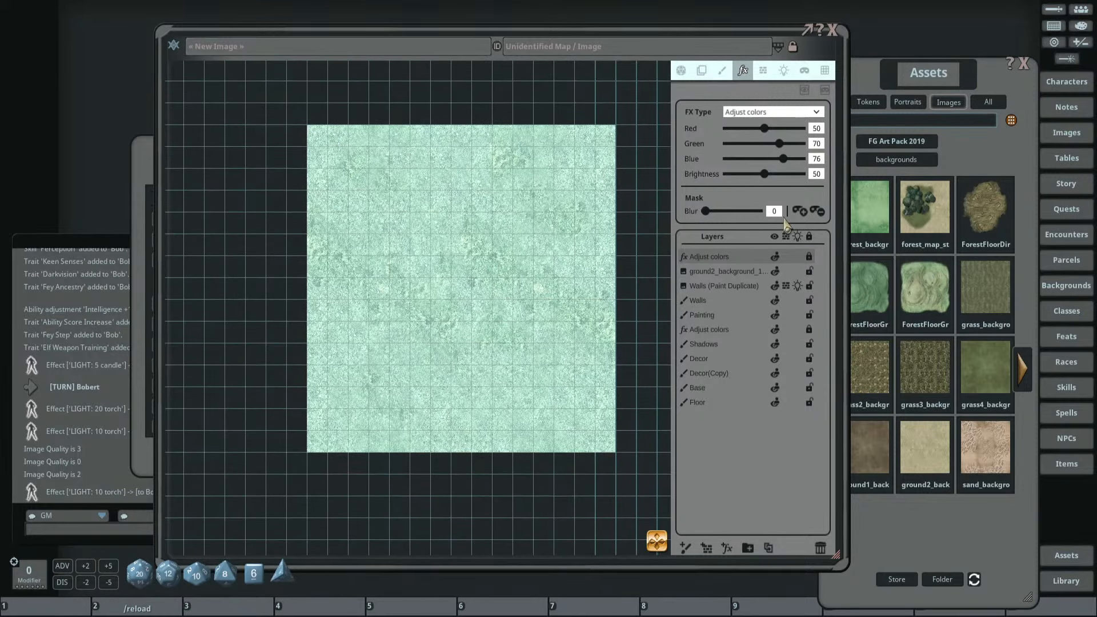
Add a mask to the Adjust colors layer and paint a winding river diagonally across the ground tile, from its upper-left to lower-right corner.
left_click(802, 209)
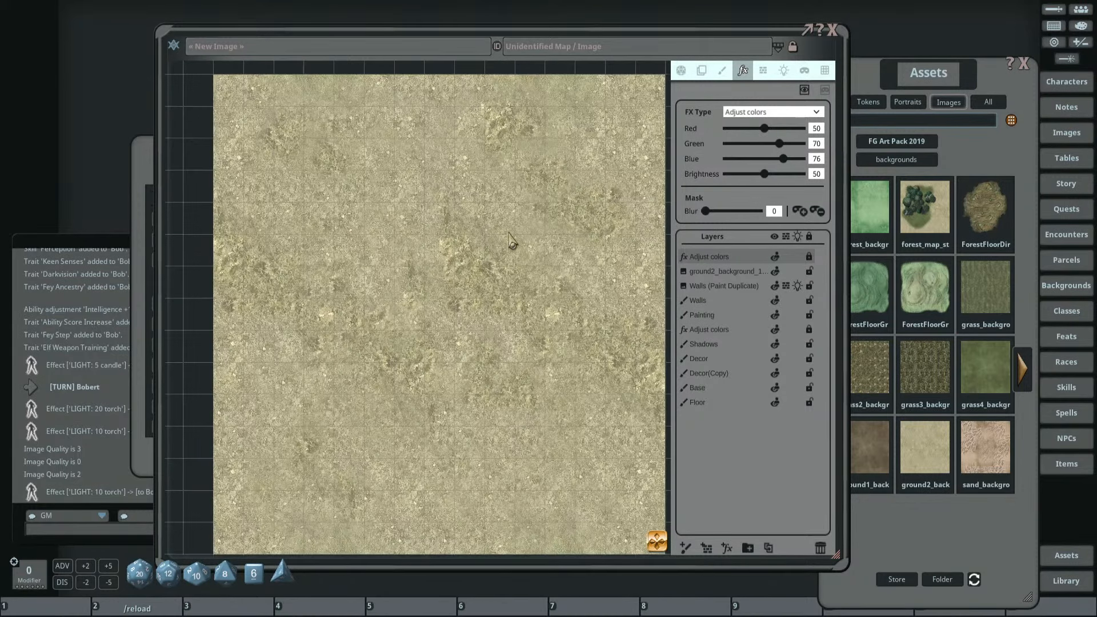
left_click_drag(464, 221, 471, 264)
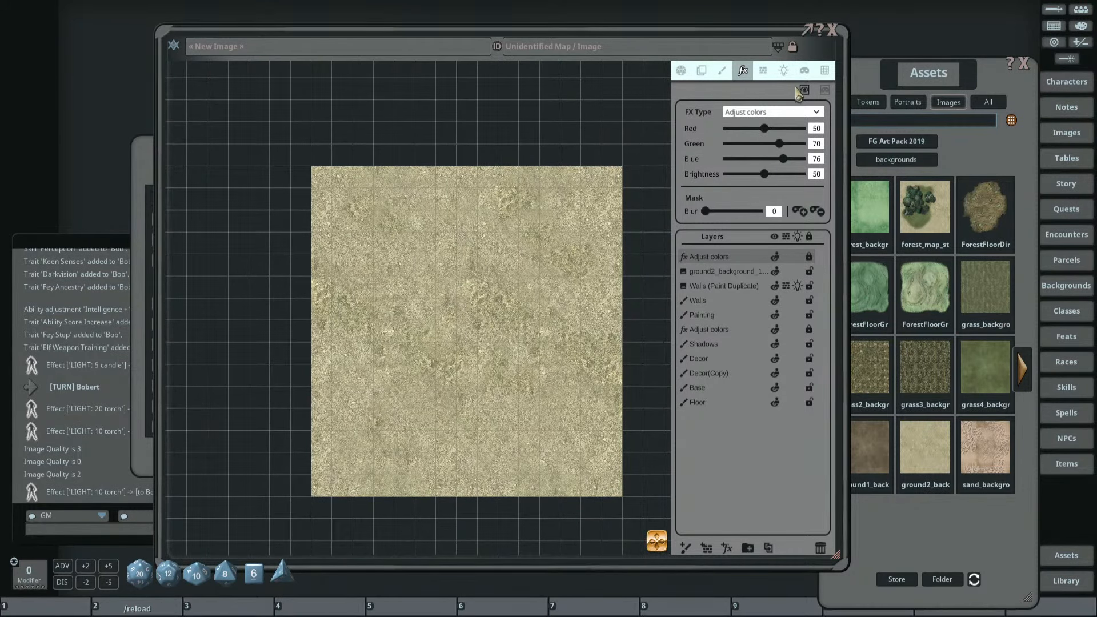
mouse_move(372, 196)
left_mouse_down()
mouse_move(367, 238)
mouse_move(443, 303)
mouse_move(476, 374)
mouse_move(558, 436)
mouse_move(610, 440)
mouse_move(495, 343)
mouse_move(453, 289)
mouse_move(429, 208)
mouse_move(357, 179)
mouse_move(344, 207)
mouse_move(372, 197)
left_mouse_up()
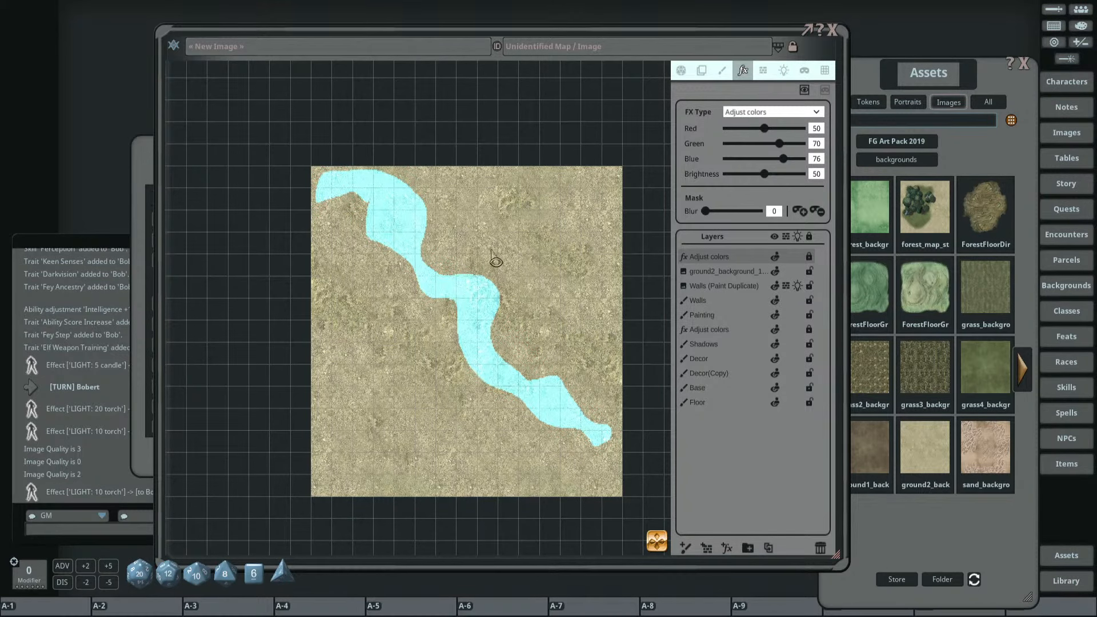
Paint a second river branch on the mask from the tile's upper-left area down to its lower middle, and set mask Blur to 100.
scroll(510, 270, "up", 2)
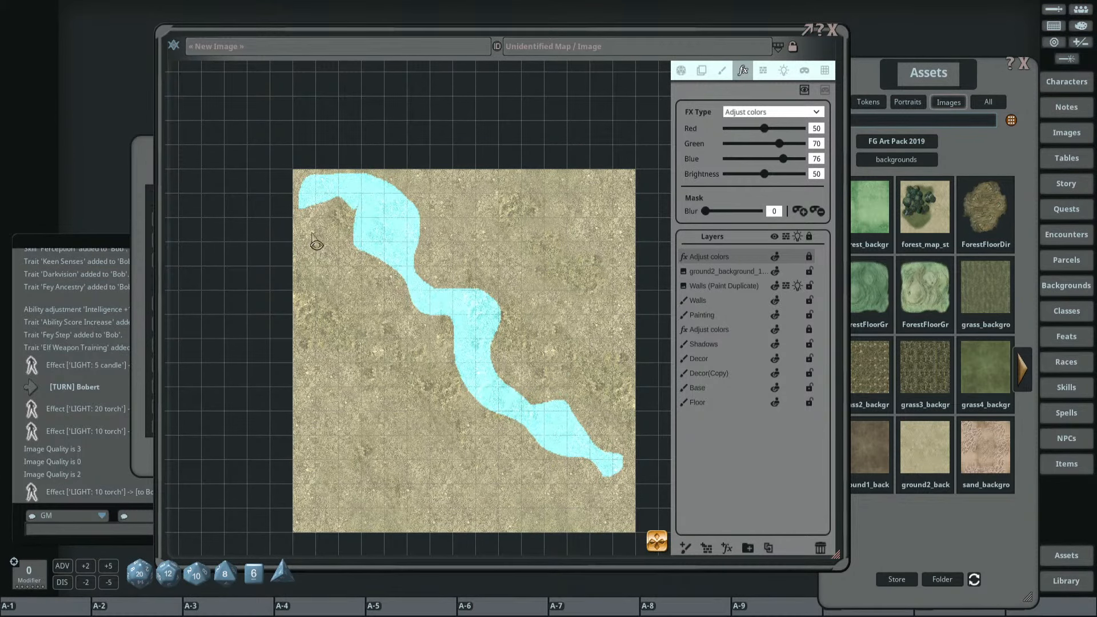
mouse_move(323, 234)
left_mouse_down()
mouse_move(399, 302)
mouse_move(415, 401)
mouse_move(361, 417)
mouse_move(348, 328)
mouse_move(303, 236)
left_mouse_up()
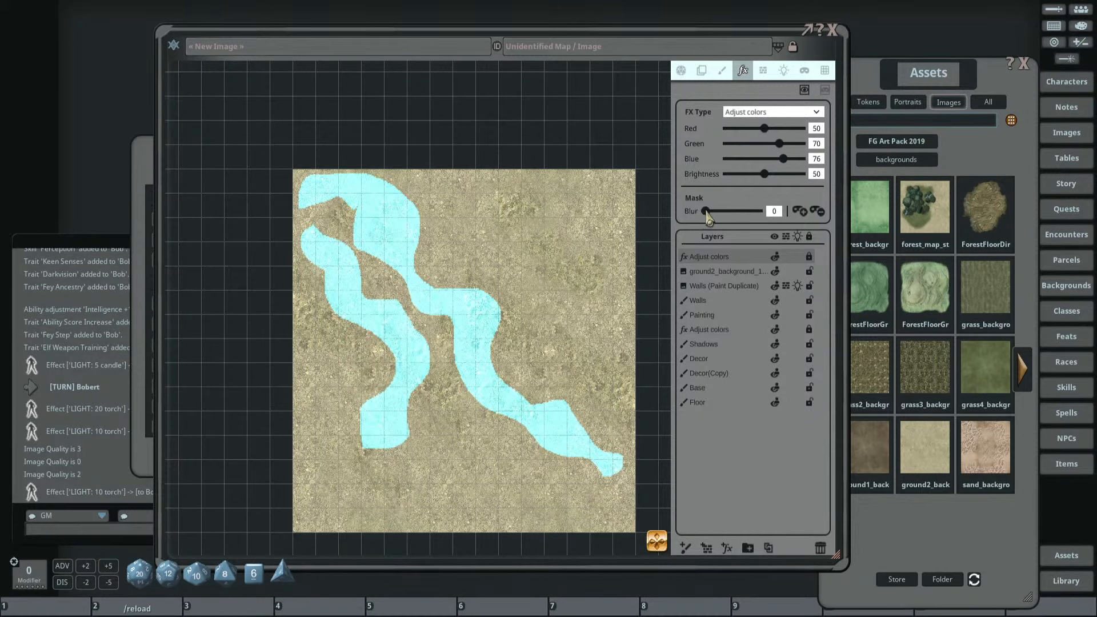
left_click_drag(707, 217, 760, 212)
scroll(400, 280, "up", 4)
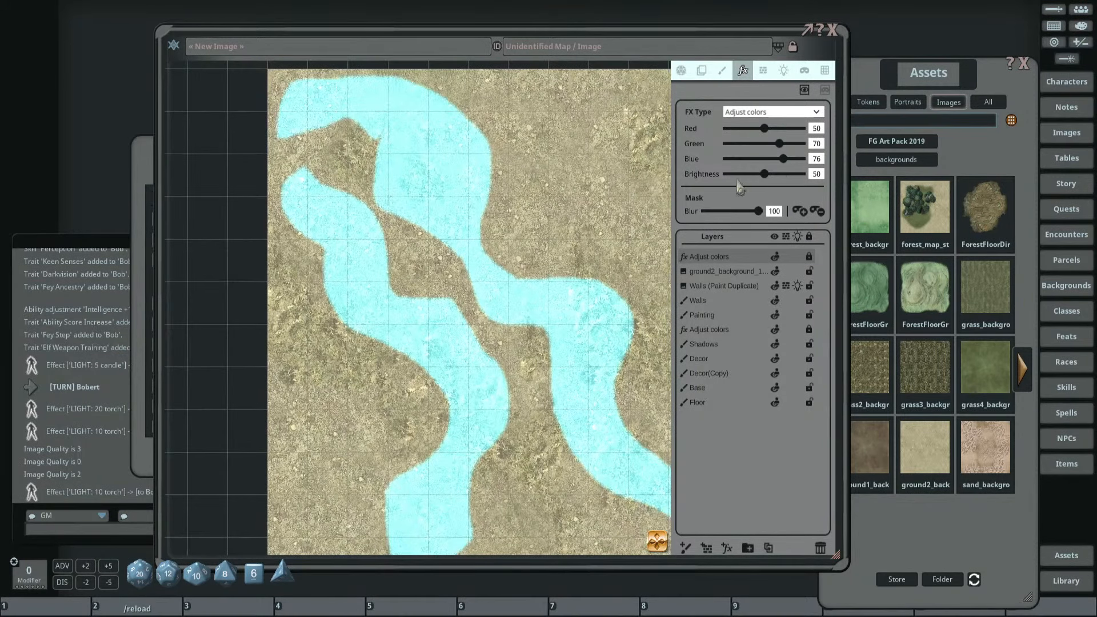
Reduce the Adjust colors tint to Green 62 and Blue 65, and examine the river's blurred edges.
left_click_drag(778, 145, 778, 165)
scroll(443, 247, "down", 2)
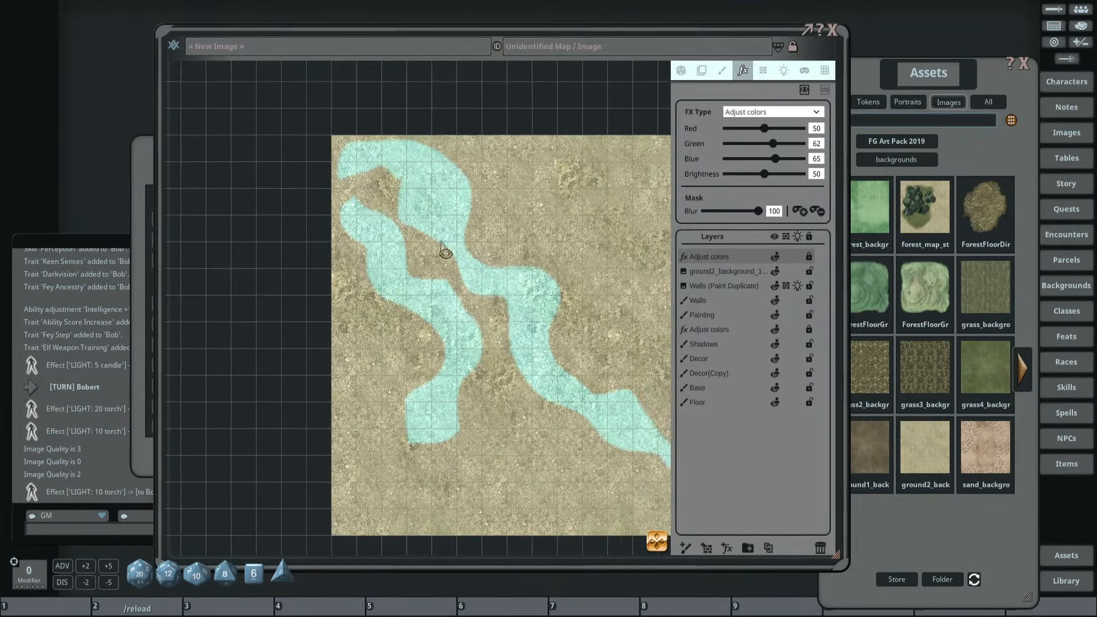
scroll(448, 247, "up", 3)
left_click_drag(442, 230, 420, 230)
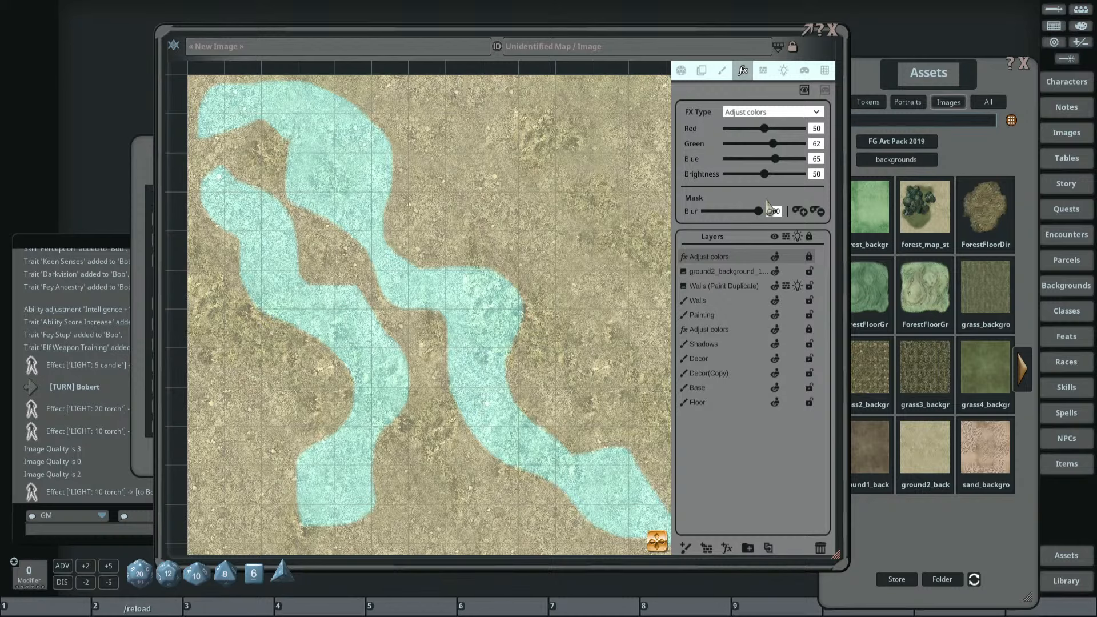
scroll(404, 274, "up", 4)
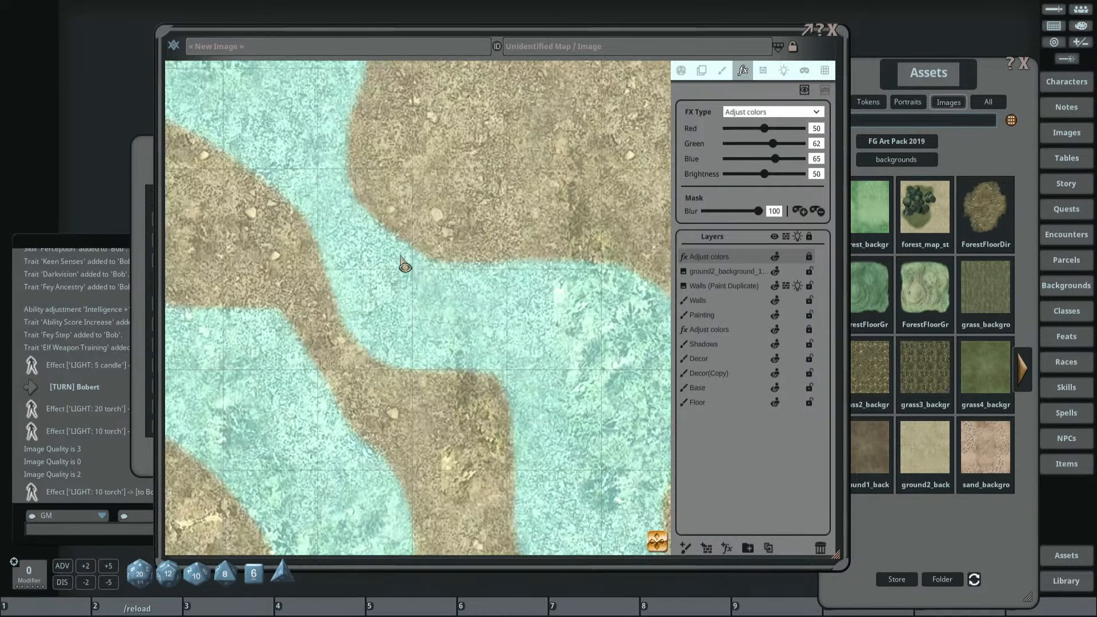
scroll(404, 239, "down", 2)
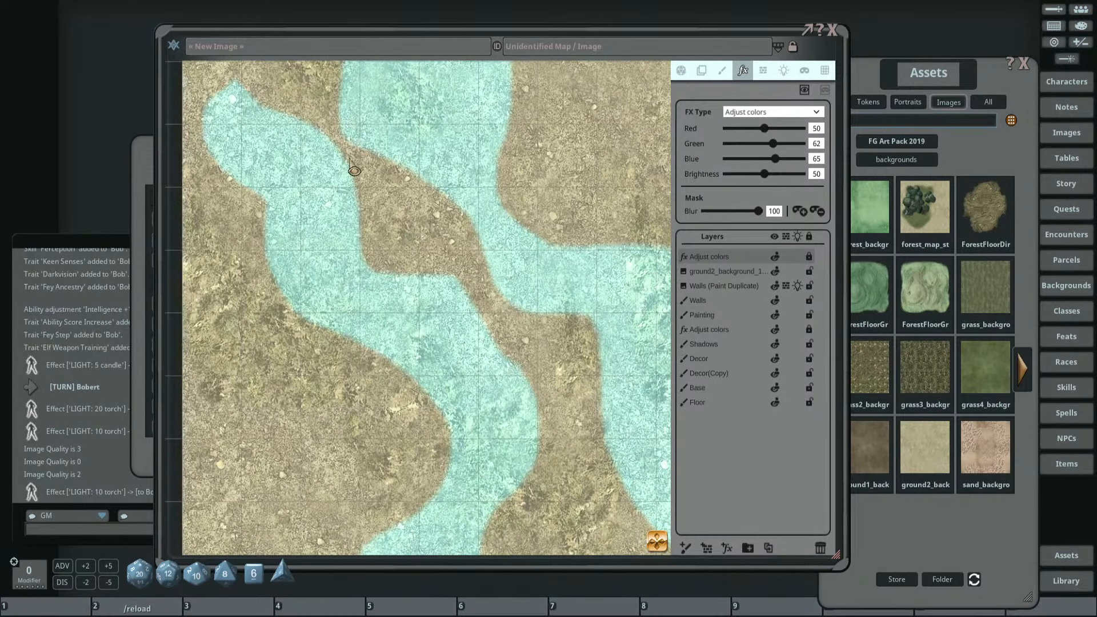
scroll(441, 415, "down", 1)
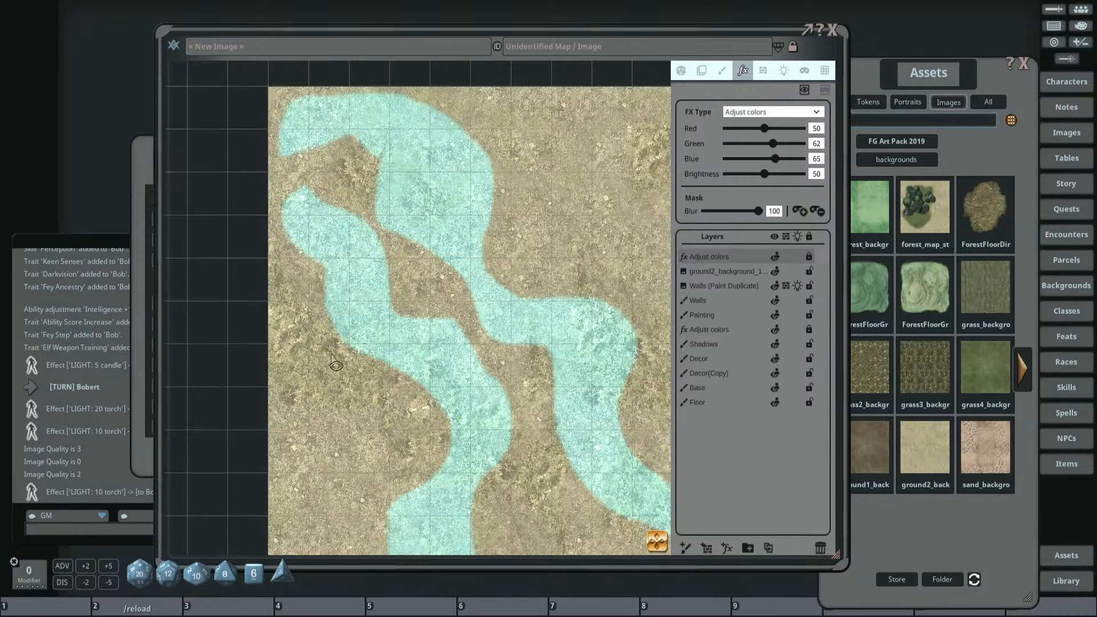
scroll(302, 224, "down", 1)
left_click_drag(490, 227, 410, 231)
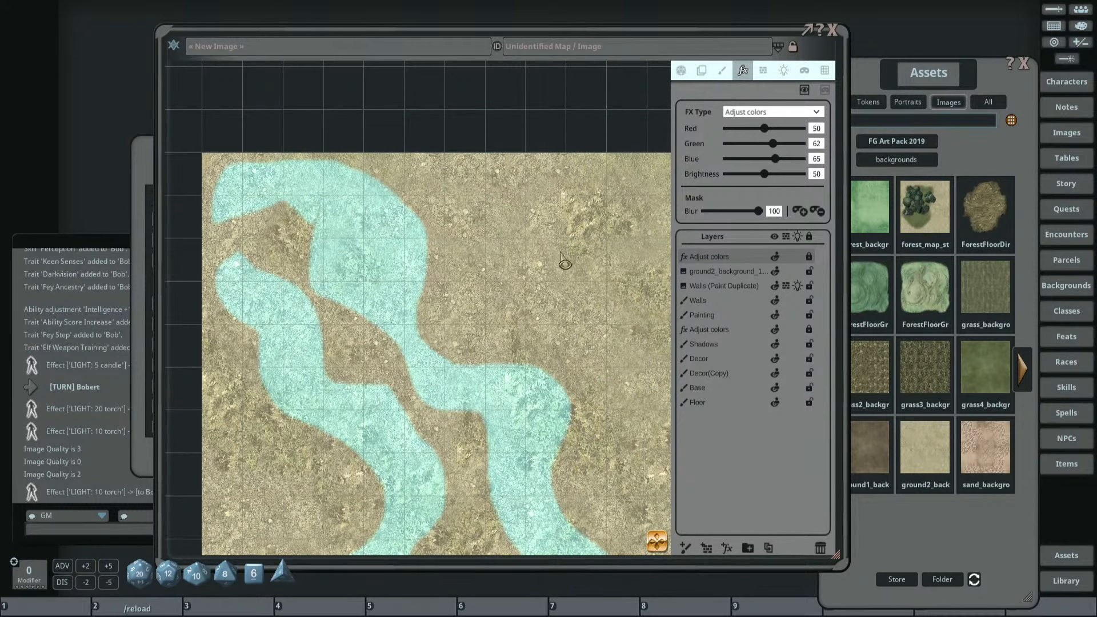
left_click_drag(644, 231, 636, 200)
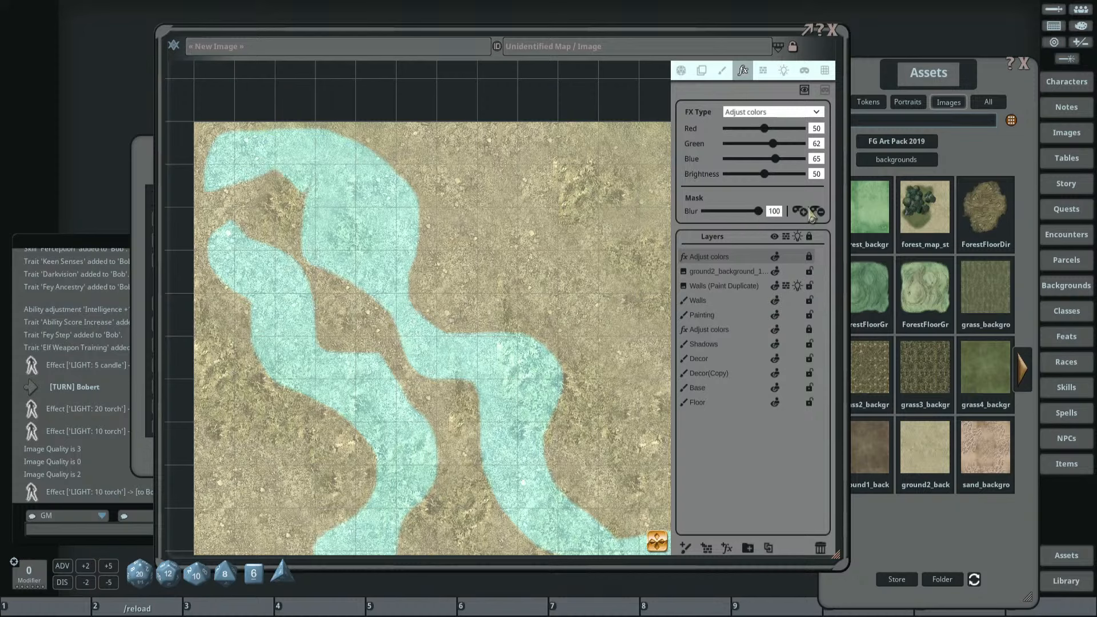
Raise the Adjust colors layer's Brightness to 54 and inspect the river at different scales.
left_click_drag(758, 175, 769, 176)
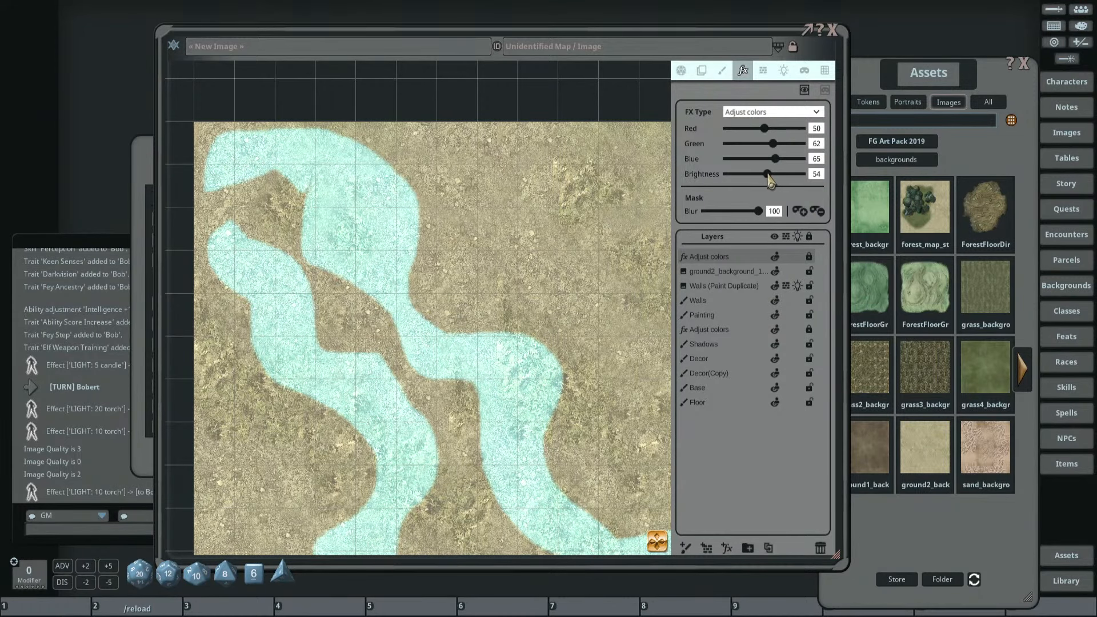
scroll(497, 223, "down", 3)
scroll(497, 309, "up", 5)
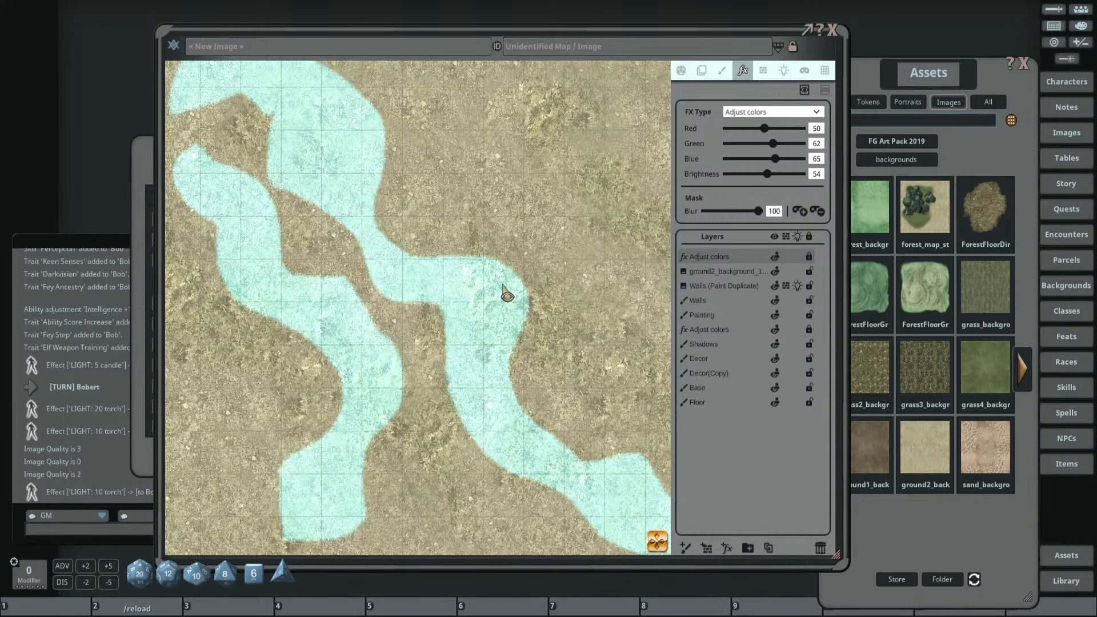
scroll(506, 295, "down", 3)
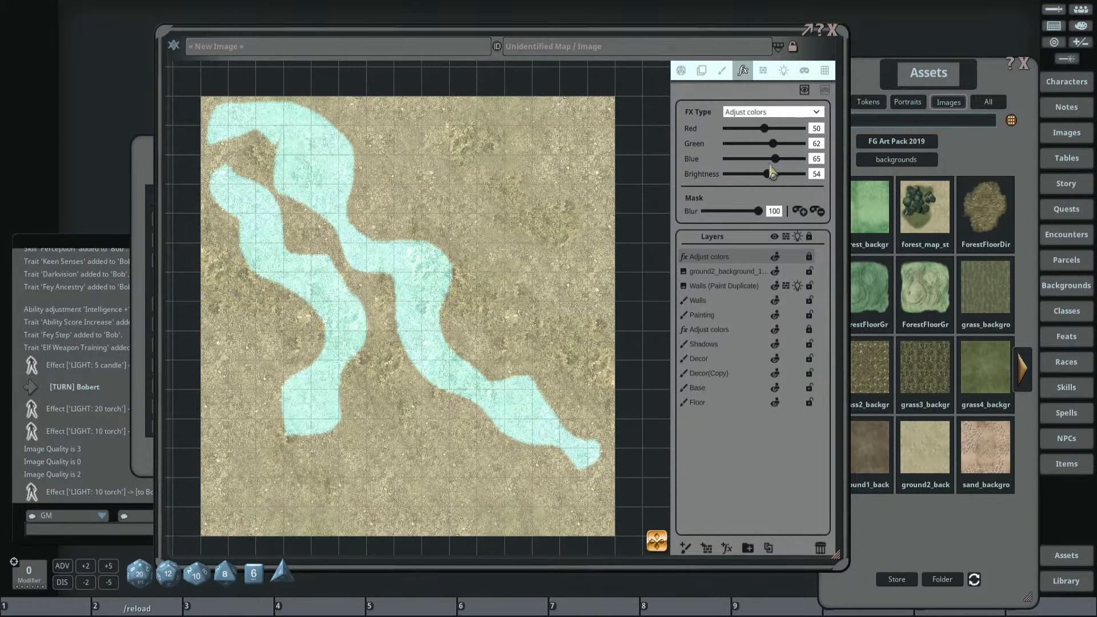
Set both Blue and Green of the Adjust colors layer to 55.
left_click(815, 157)
type("55")
key("shift+Tab")
type("550")
key("BackSpace")
Set the Adjust colors layer's Brightness to 52.
left_click(816, 173)
scroll(366, 260, "up", 2)
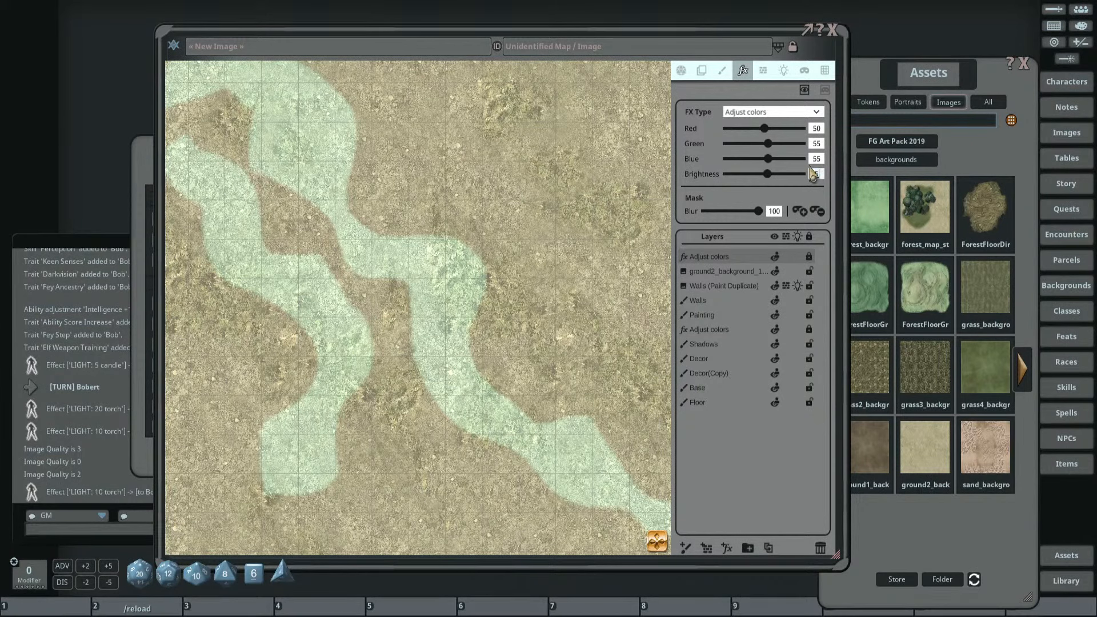
type("52")
key("Return")
scroll(527, 243, "down", 3)
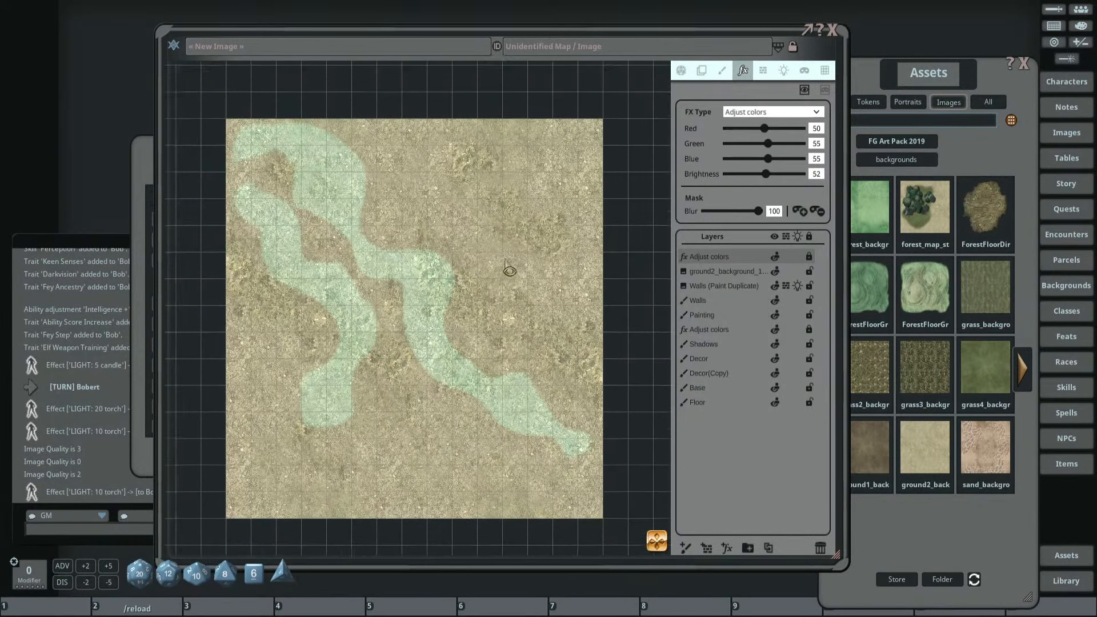
Lower the river tint further by setting both Green and Blue to 52.
scroll(446, 216, "up", 3)
left_click_drag(443, 209, 407, 184)
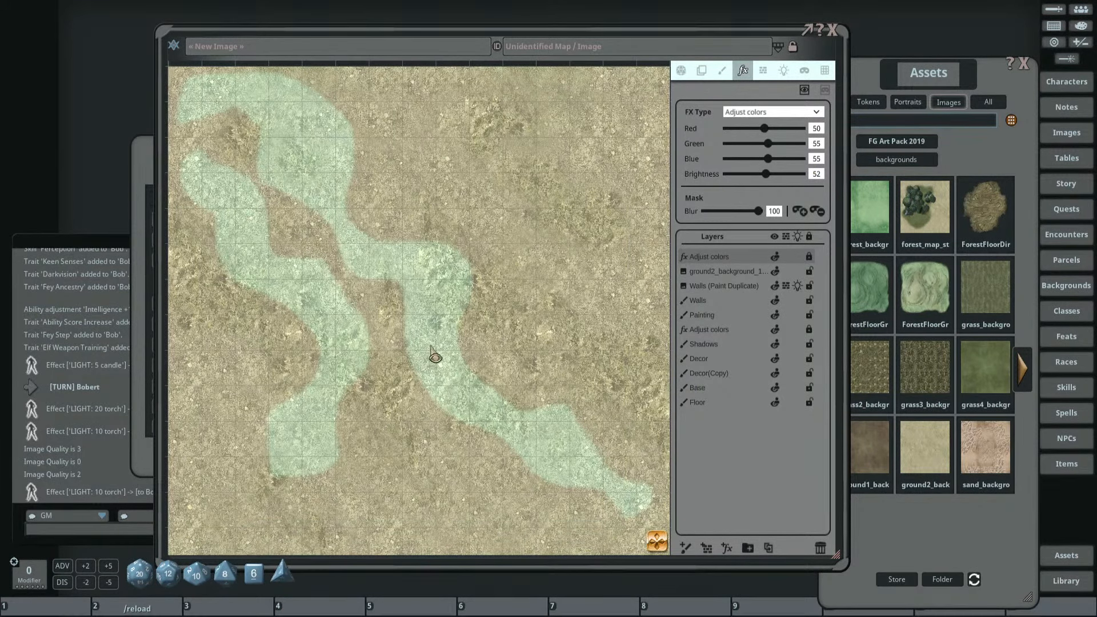
scroll(427, 119, "up", 2)
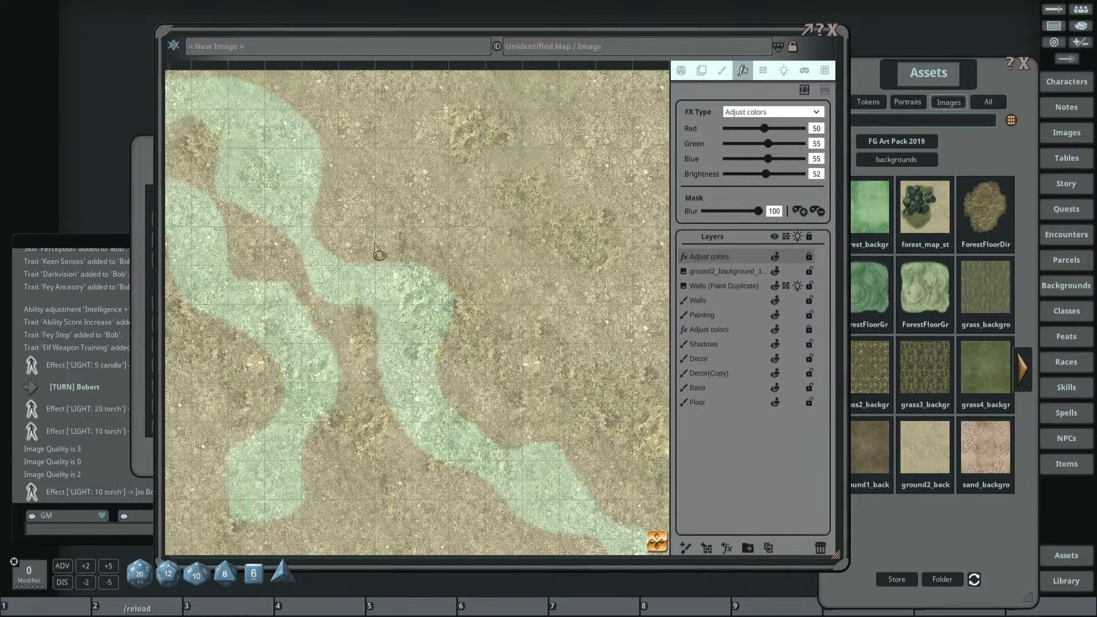
scroll(451, 254, "down", 4)
scroll(454, 268, "up", 3)
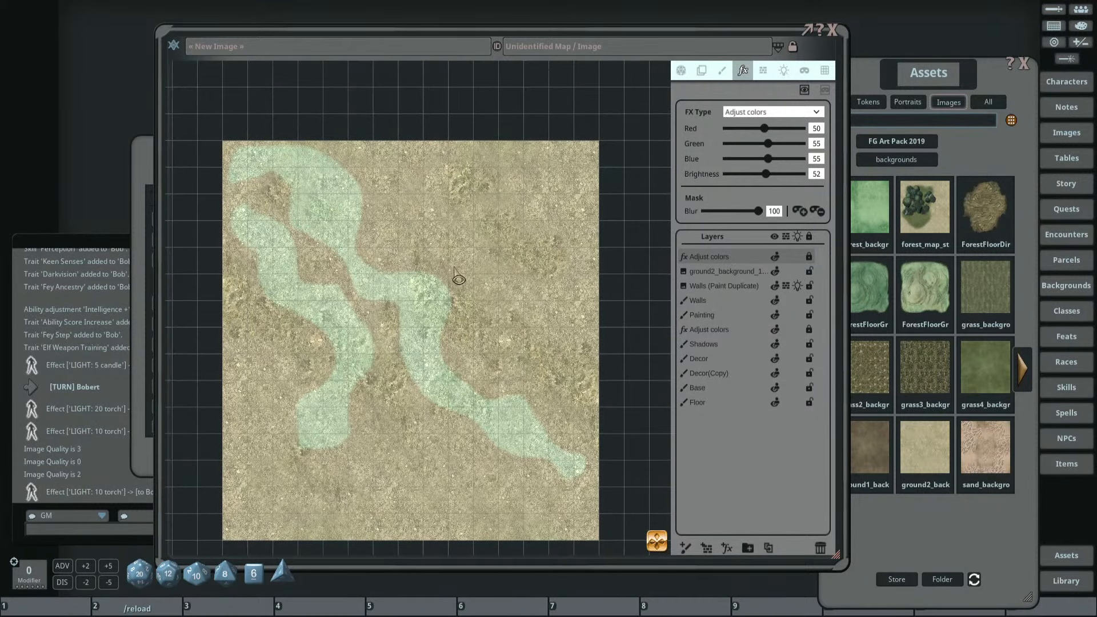
left_click(821, 145)
type("52")
left_click(820, 160)
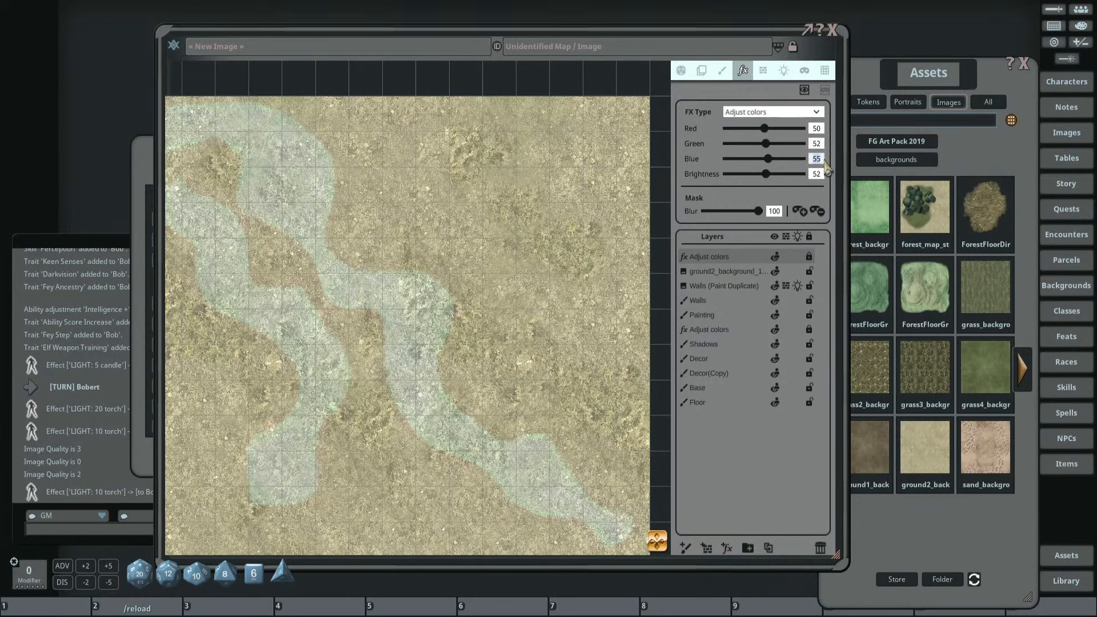
type("52")
left_click(819, 177)
left_click(793, 196)
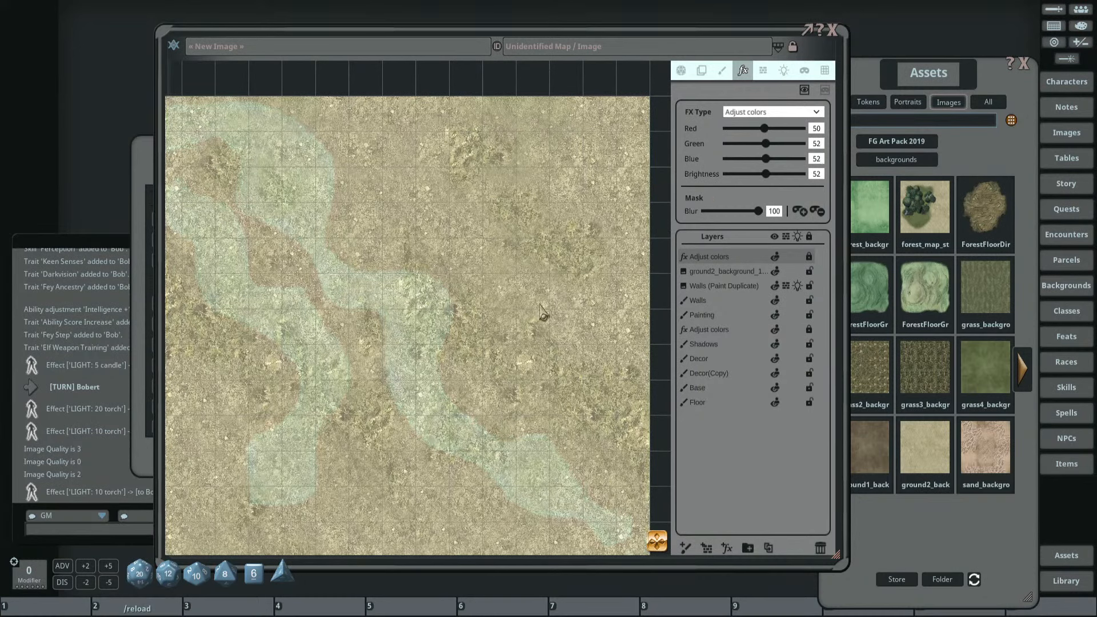
Duplicate the masked Adjust colors layer to intensify the river's tint.
scroll(540, 305, "down", 3)
left_click_drag(518, 310, 525, 321)
scroll(498, 273, "up", 2)
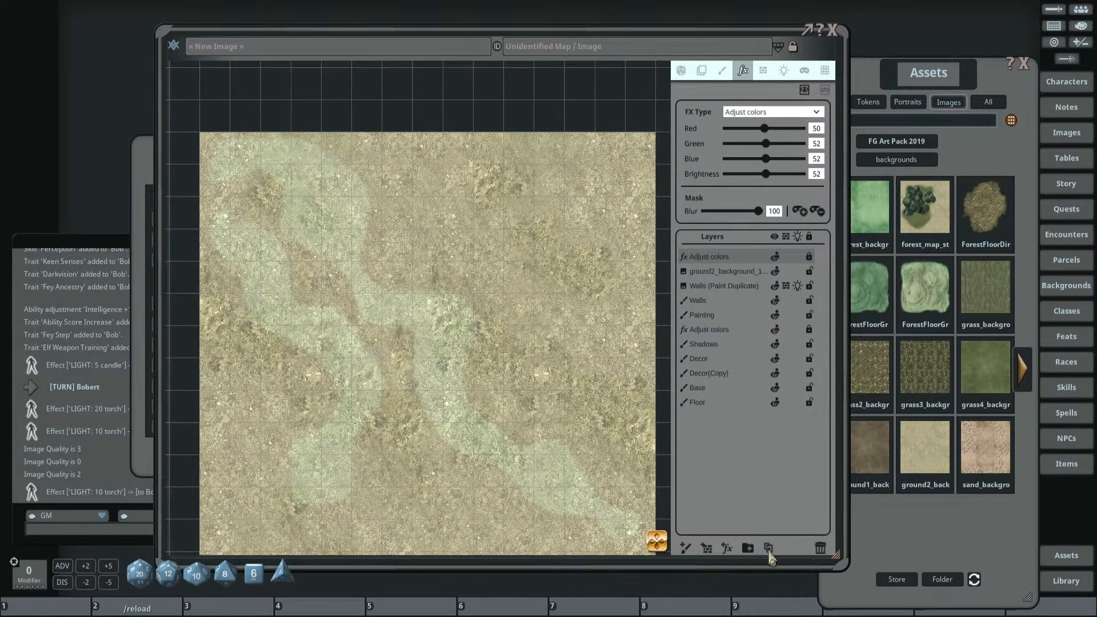
left_click(768, 547)
left_click_drag(449, 354, 478, 370)
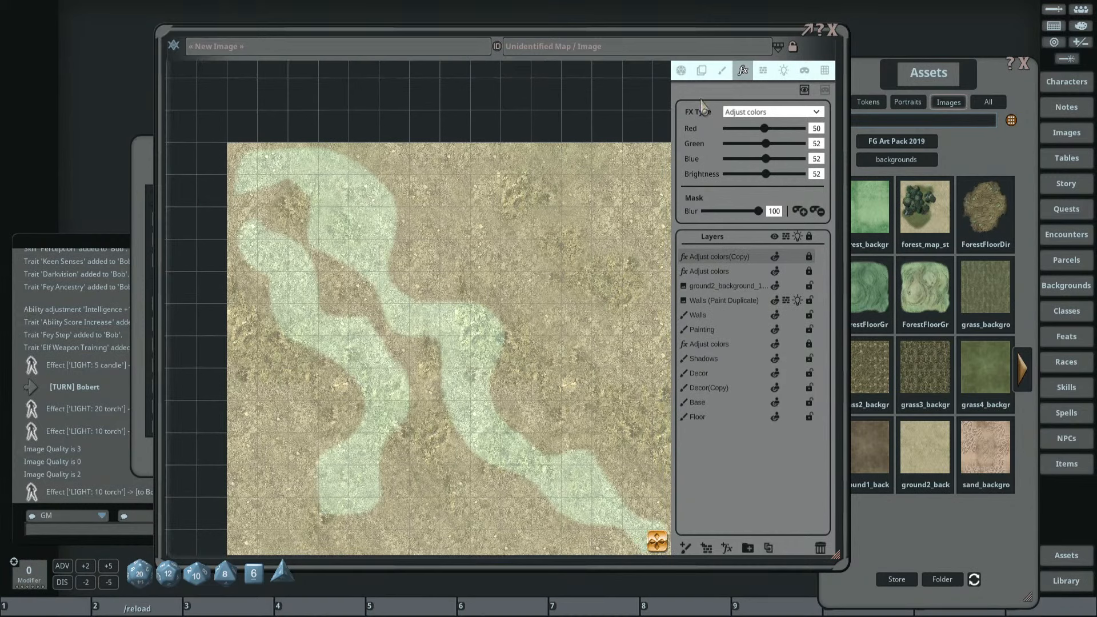
Erase the duplicated layer's mask along the edges of the river's upper bend and its left branch.
left_click(825, 90)
mouse_move(241, 156)
left_mouse_down()
mouse_move(289, 158)
mouse_move(355, 198)
mouse_move(385, 265)
mouse_move(465, 217)
mouse_move(240, 182)
mouse_move(362, 251)
mouse_move(224, 198)
mouse_move(240, 171)
left_mouse_up()
mouse_move(239, 217)
left_mouse_down()
mouse_move(283, 255)
mouse_move(227, 219)
left_mouse_up()
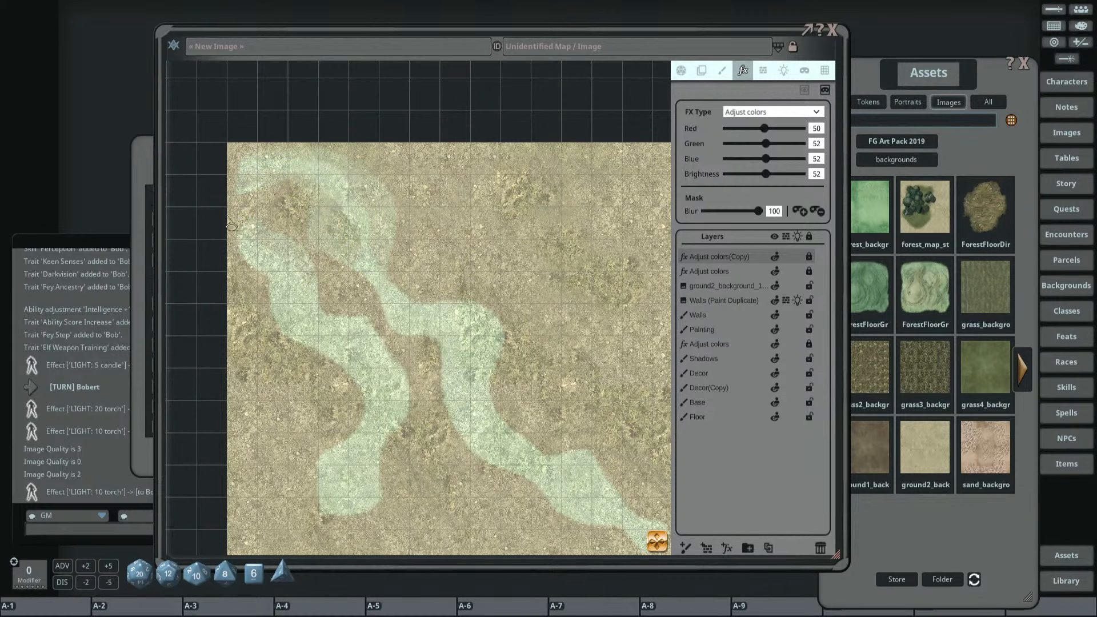
mouse_move(272, 275)
left_mouse_down()
mouse_move(286, 343)
mouse_move(245, 283)
left_mouse_up()
mouse_move(311, 337)
left_mouse_down()
mouse_move(377, 437)
mouse_move(294, 504)
mouse_move(304, 522)
left_mouse_up()
Erase the duplicated layer's mask along the main river's edges down to its lower-right end.
mouse_move(362, 315)
left_mouse_down()
mouse_move(395, 434)
mouse_move(358, 517)
mouse_move(350, 503)
mouse_move(446, 354)
mouse_move(473, 465)
mouse_move(469, 394)
left_mouse_up()
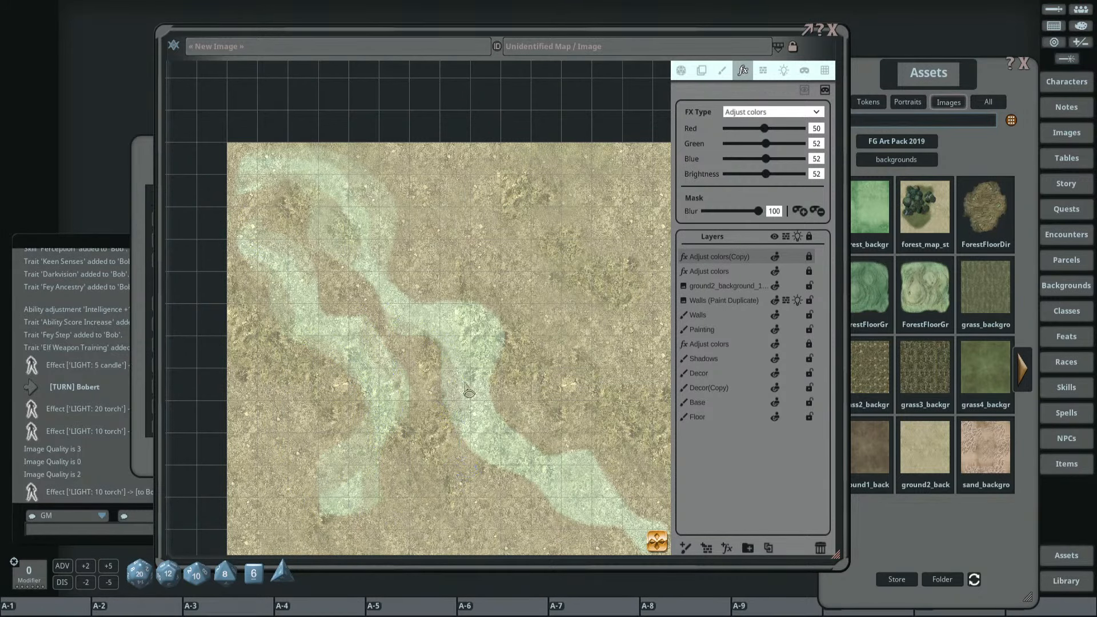
mouse_move(482, 439)
left_mouse_down()
mouse_move(531, 477)
mouse_move(478, 403)
left_mouse_up()
mouse_move(486, 275)
left_mouse_down()
mouse_move(372, 201)
mouse_move(388, 284)
mouse_move(437, 386)
mouse_move(360, 230)
left_mouse_up()
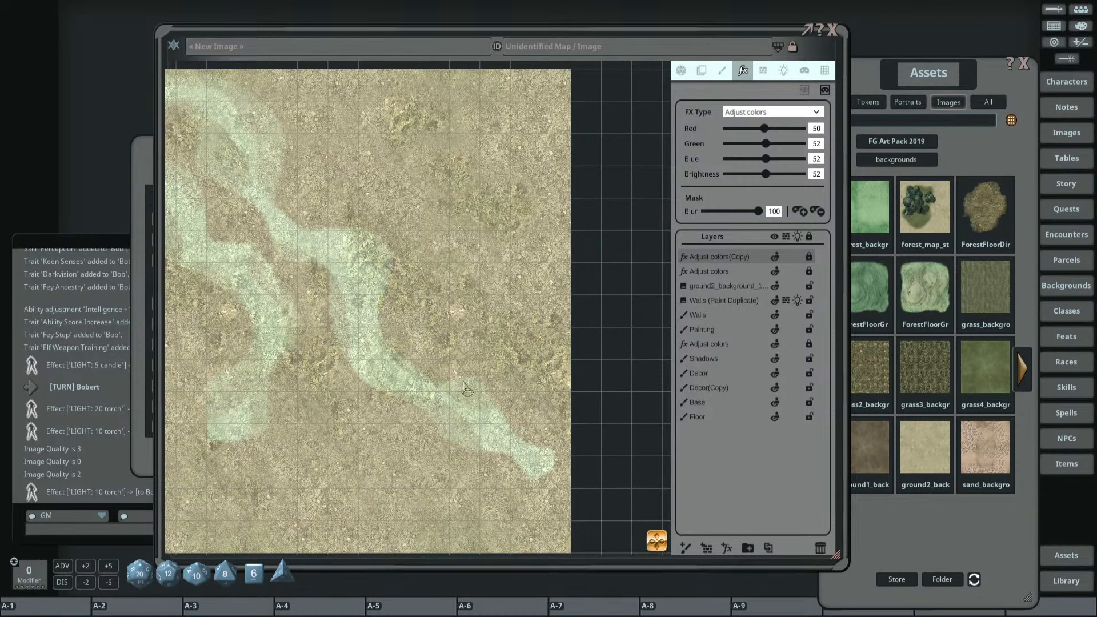
left_click_drag(464, 359, 559, 454)
left_click_drag(476, 434, 506, 486)
Trim more of the copy's mask around the river's upper bend and middle curve to narrow the deeper channel.
scroll(277, 303, "down", 2)
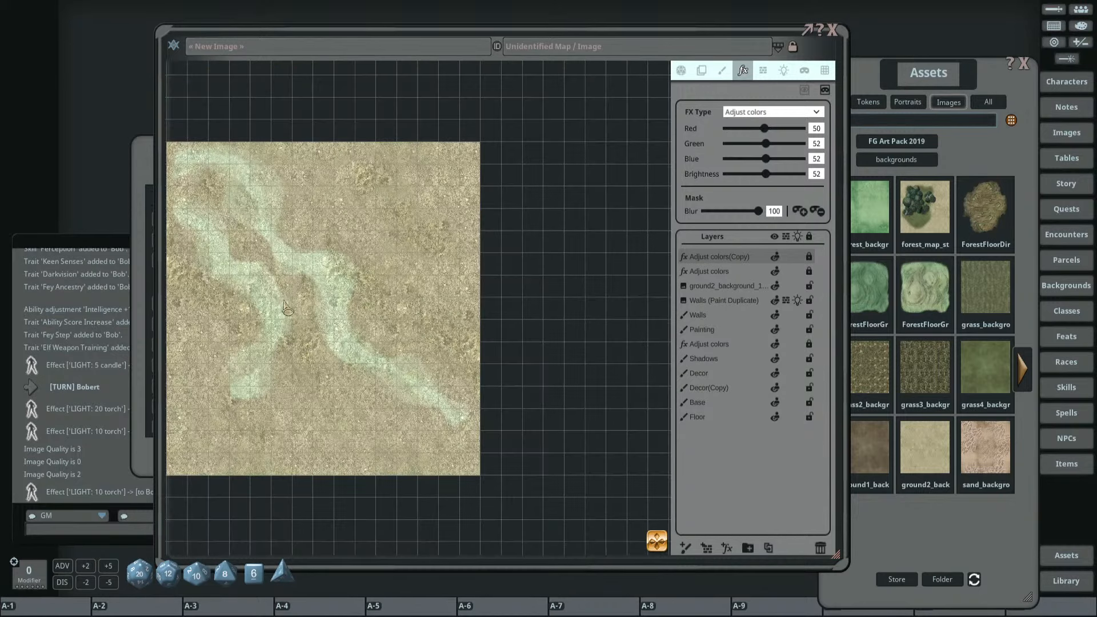
scroll(286, 309, "up", 3)
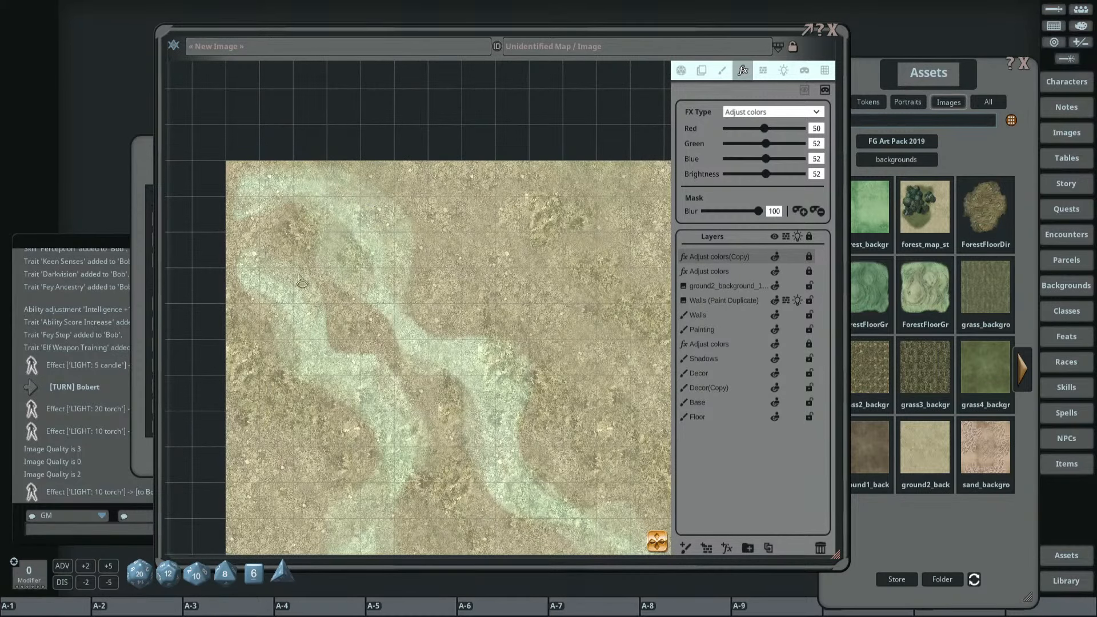
mouse_move(297, 273)
left_mouse_down()
mouse_move(296, 234)
mouse_move(336, 254)
left_mouse_up()
scroll(365, 268, "down", 4)
left_click_drag(440, 294, 474, 334)
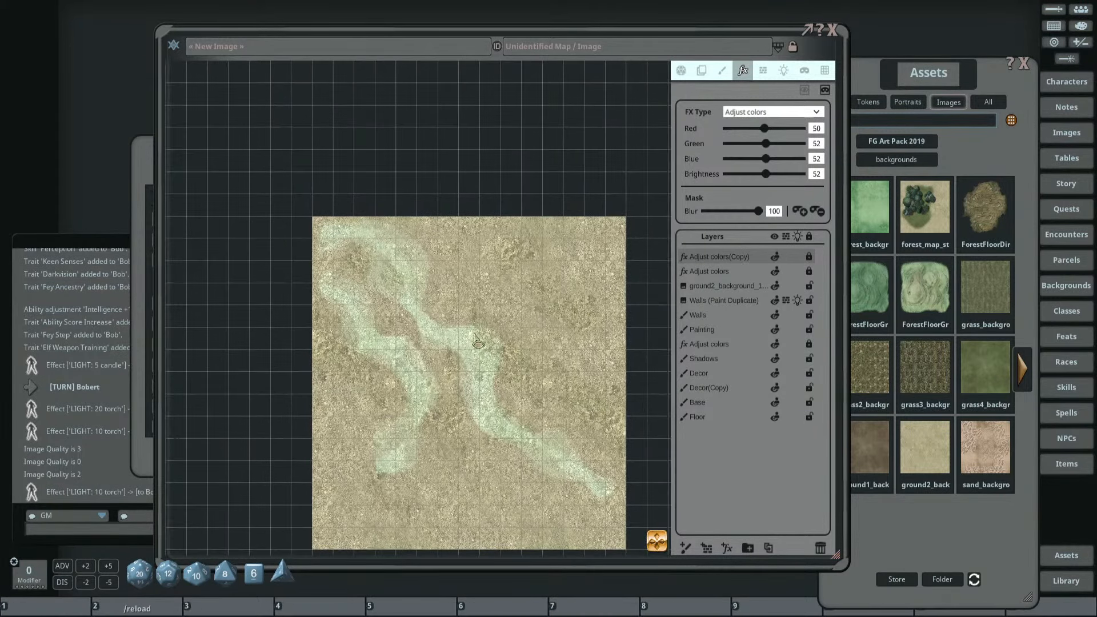
Set Brightness and Blue of the duplicated Adjust colors layer to 54 and check the river.
scroll(477, 340, "up", 3)
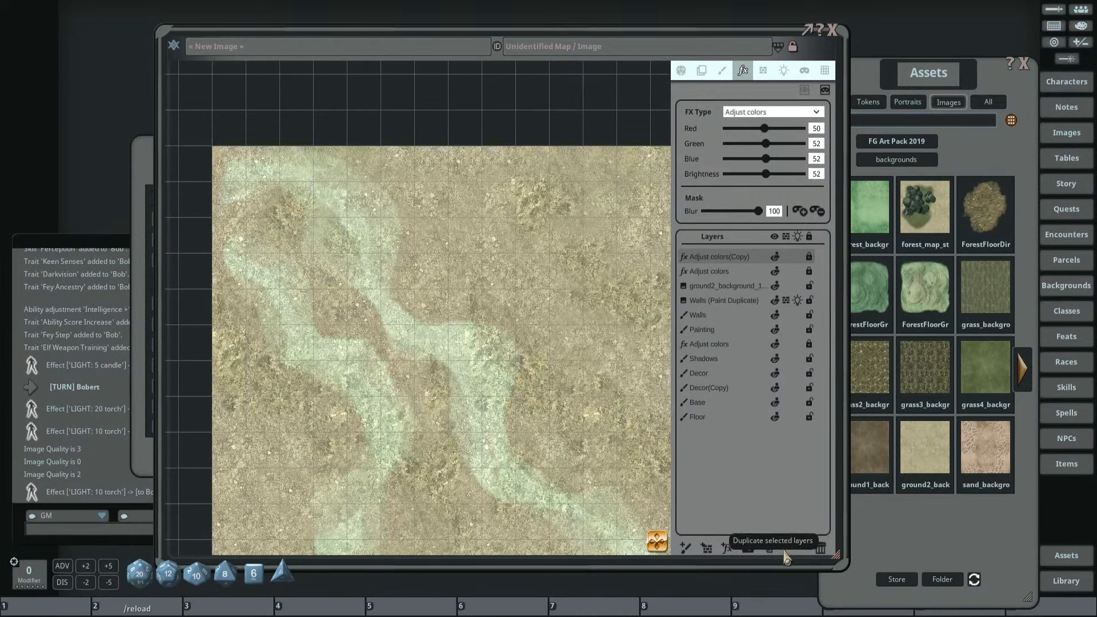
left_click(817, 174)
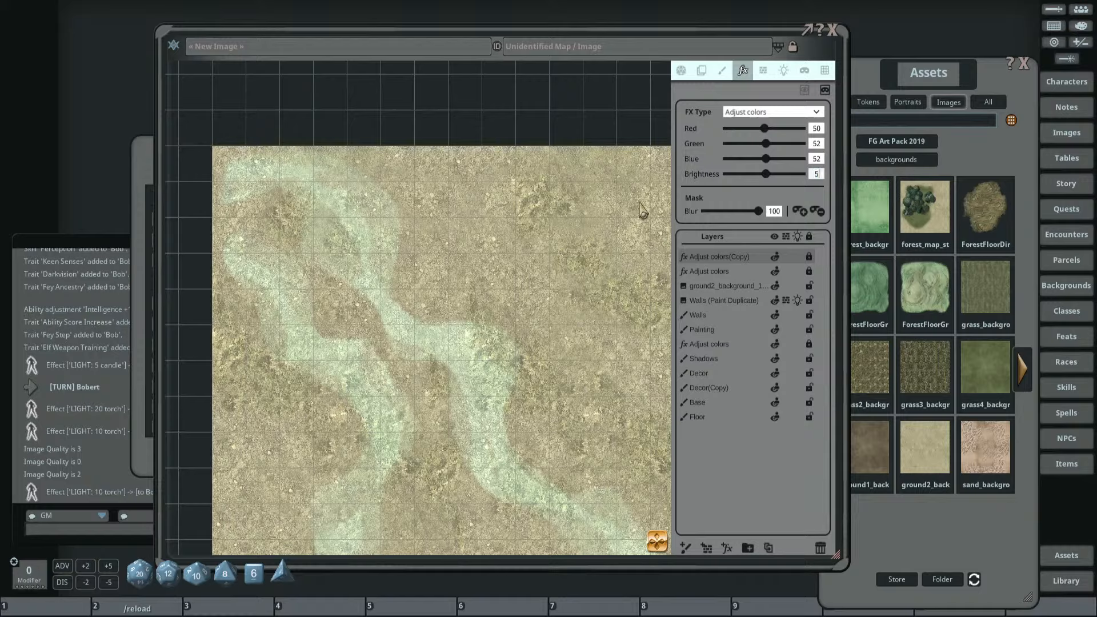
type("4")
key("shift+Tab")
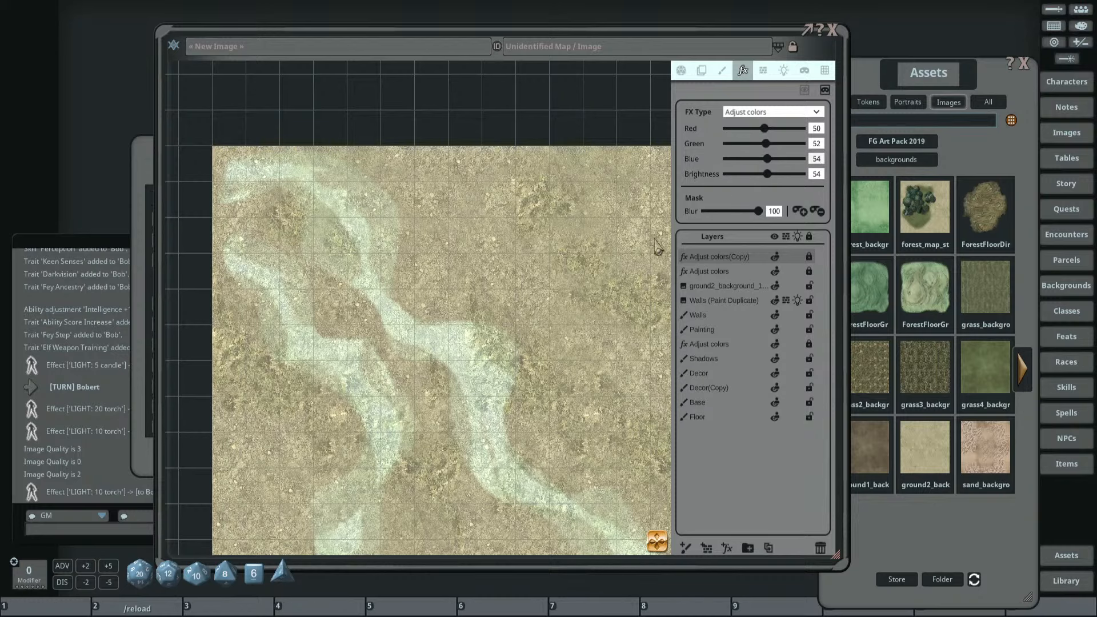
scroll(500, 283, "down", 2)
left_click_drag(500, 284, 511, 233)
scroll(514, 234, "up", 2)
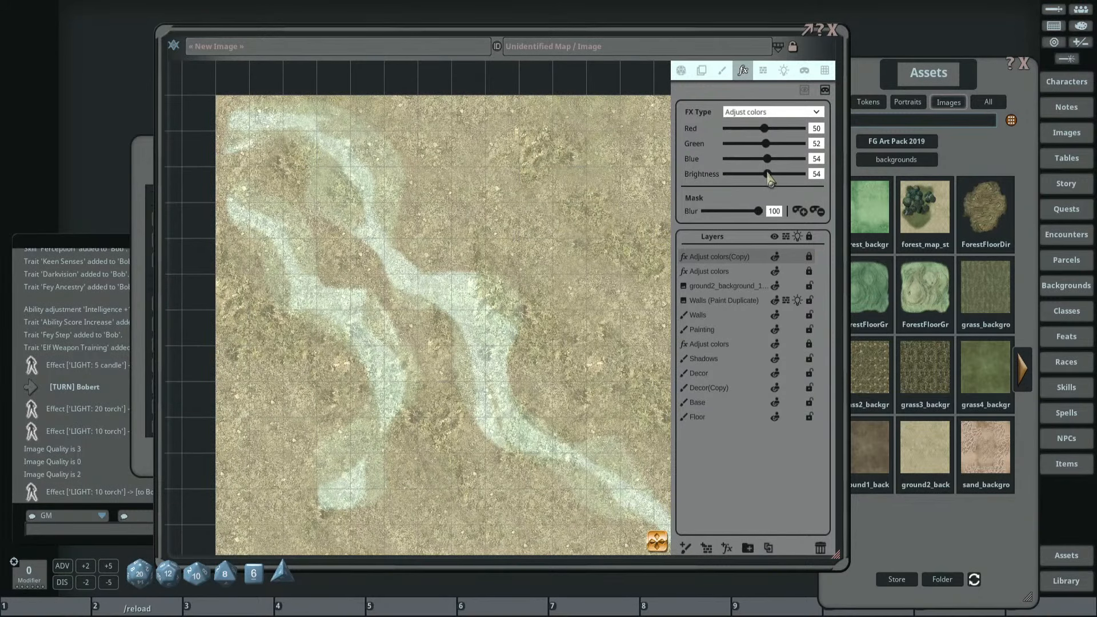
Set the duplicated Adjust colors layer's Brightness to 52 and Blue to 53.
left_click_drag(820, 175, 687, 195)
type("52")
key("Return")
left_click(817, 163)
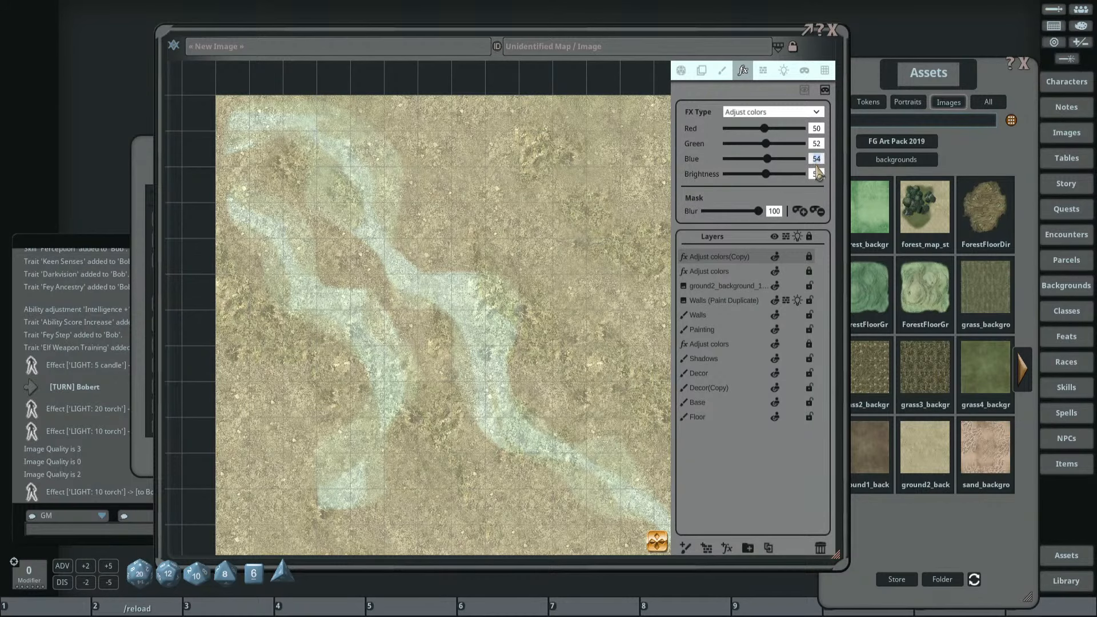
type("53")
scroll(531, 247, "down", 2)
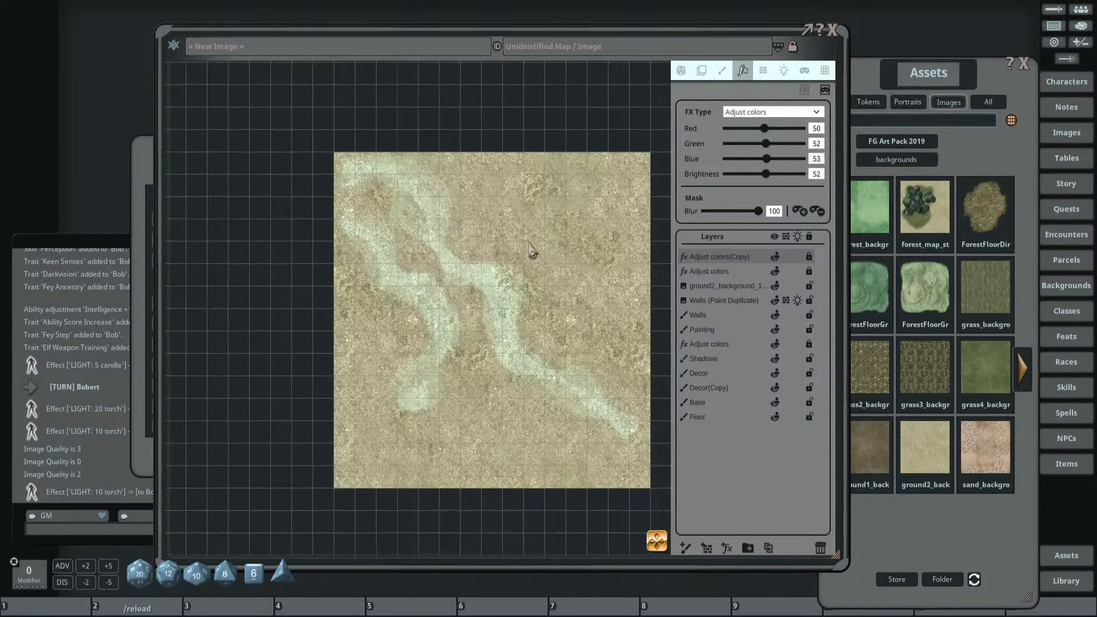
scroll(454, 257, "up", 1)
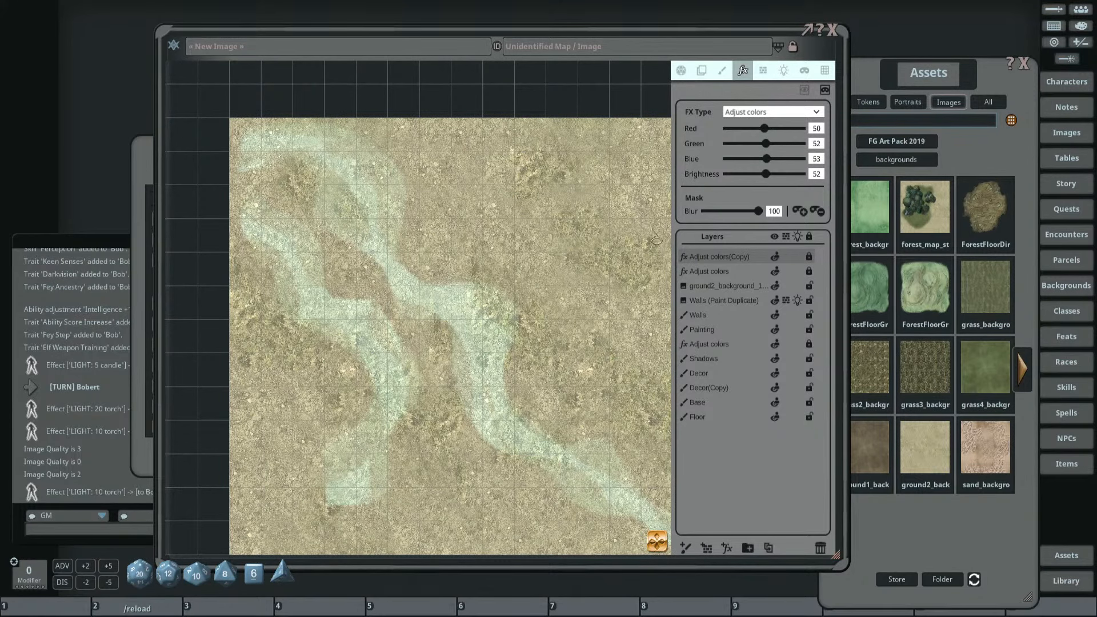
Turn the map's line-of-sight on to check the river in the darkened view, and turn it off again.
left_click(681, 70)
left_click(818, 167)
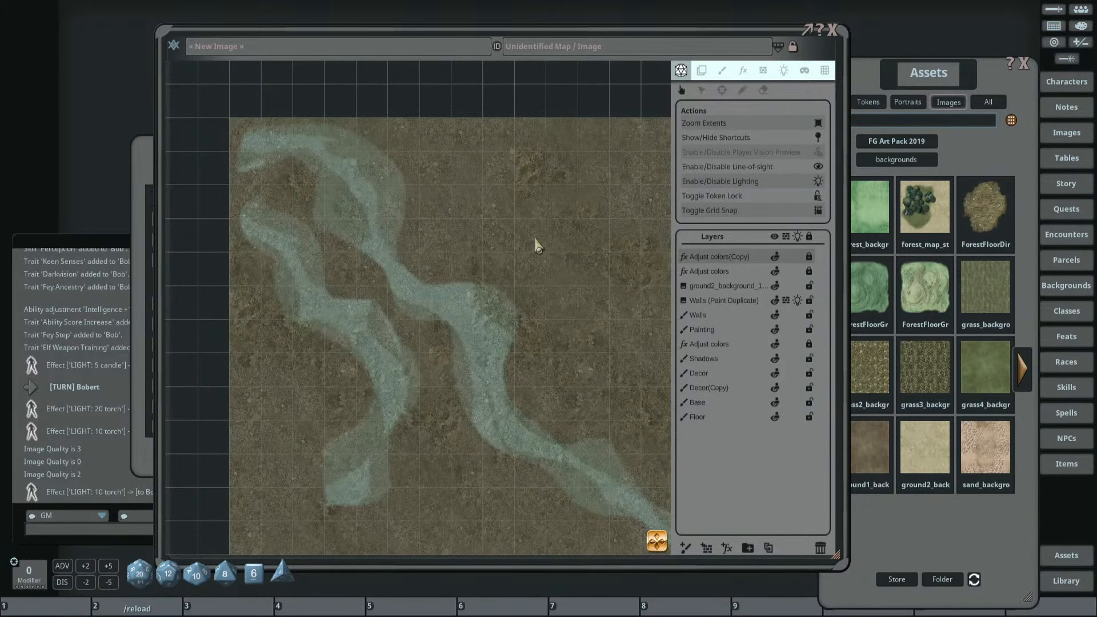
scroll(485, 188, "up", 2)
scroll(412, 238, "down", 2)
scroll(434, 260, "up", 2)
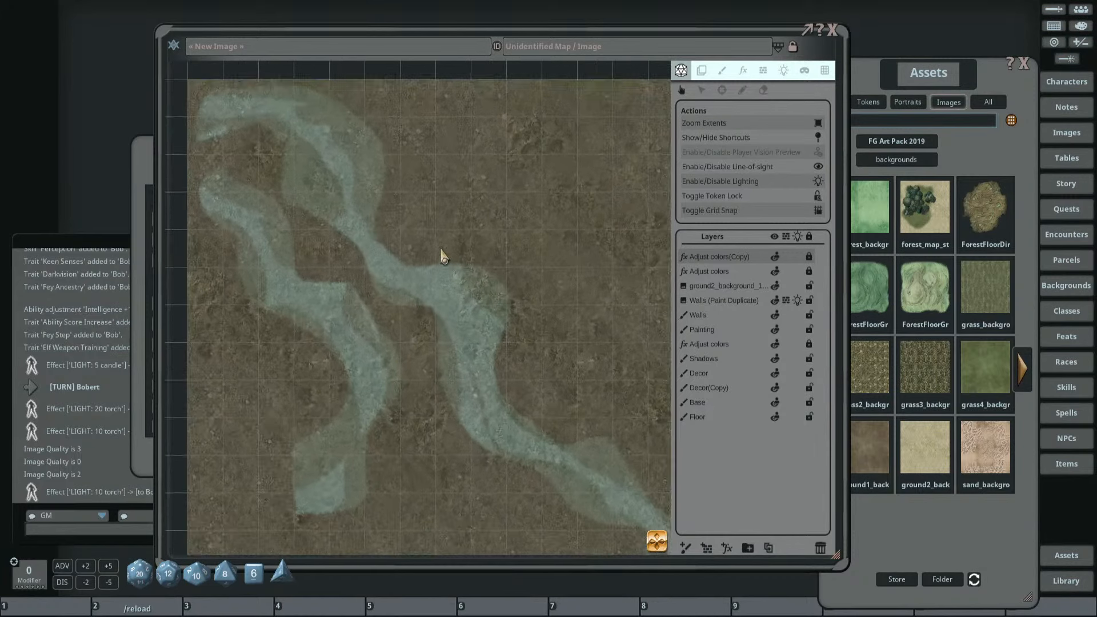
left_click(783, 71)
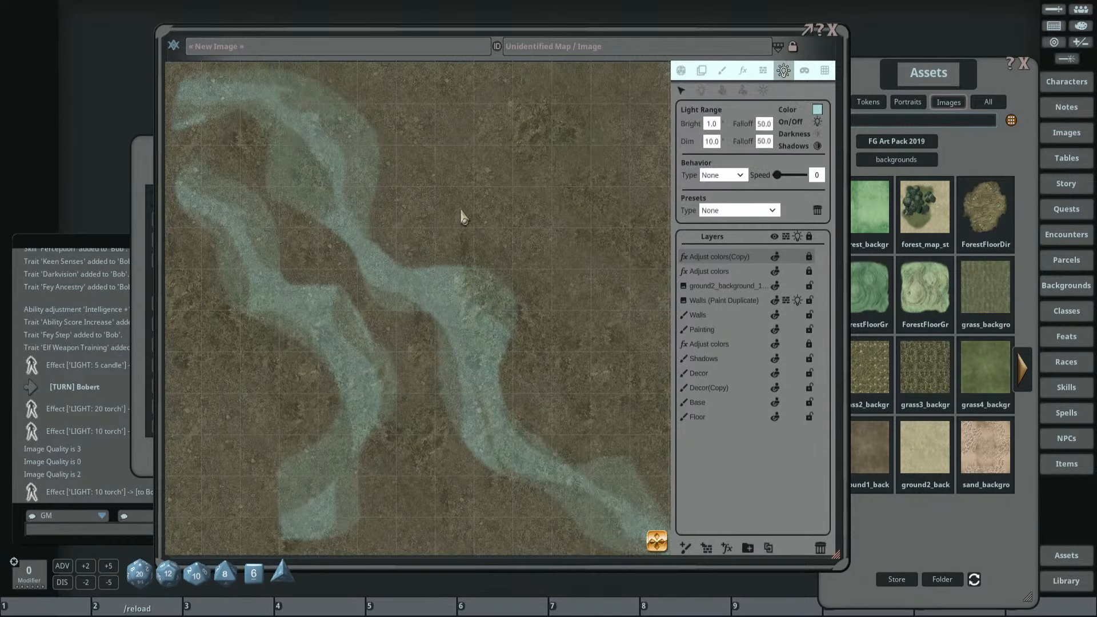
left_click_drag(438, 211, 487, 207)
scroll(525, 189, "down", 1)
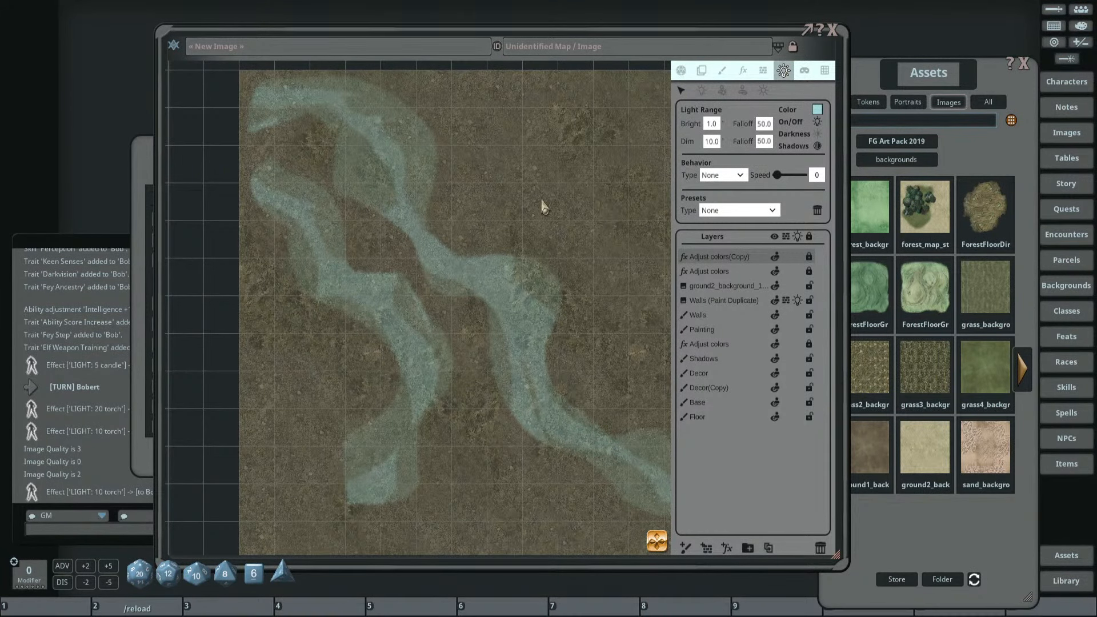
left_click(680, 70)
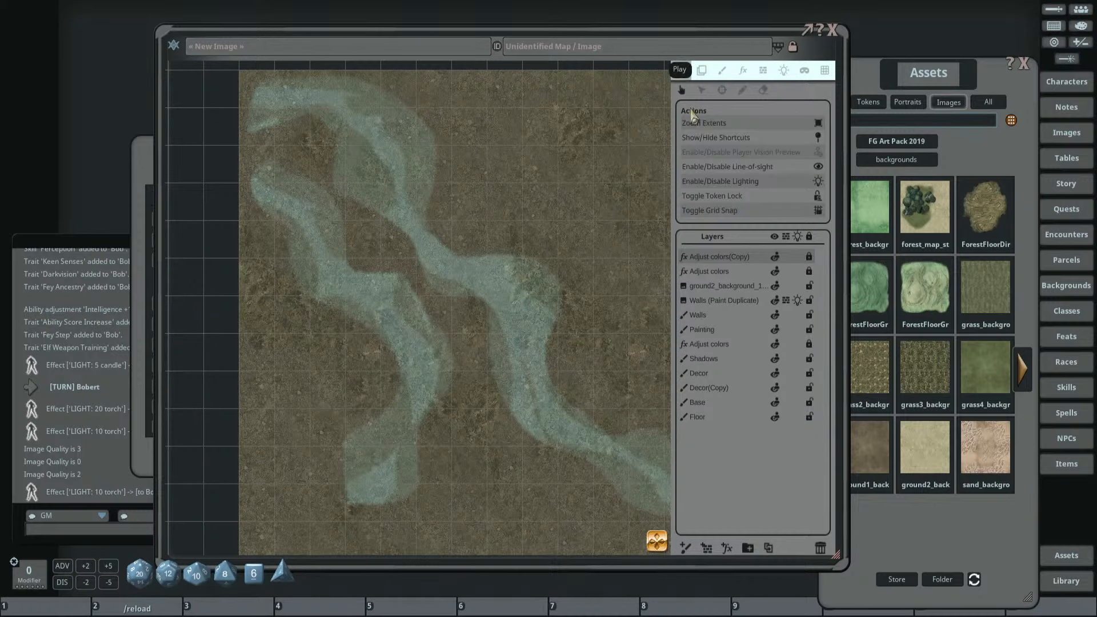
left_click(818, 174)
Start placing lights and sample a pale green light color (FFB2C6AA) from the river on the map.
left_click(784, 70)
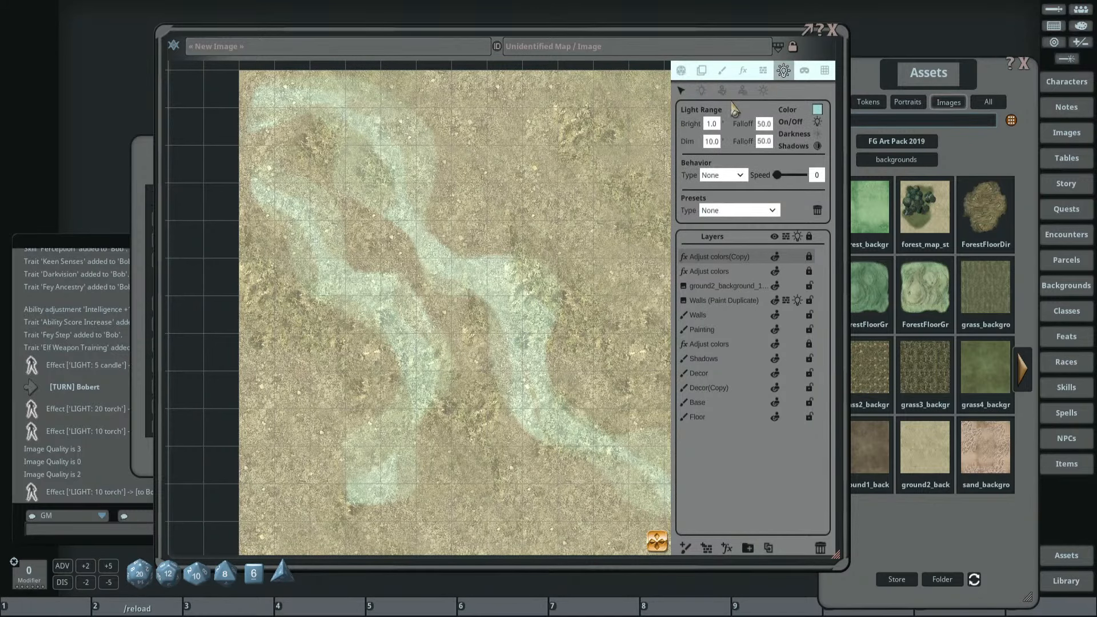
left_click(817, 110)
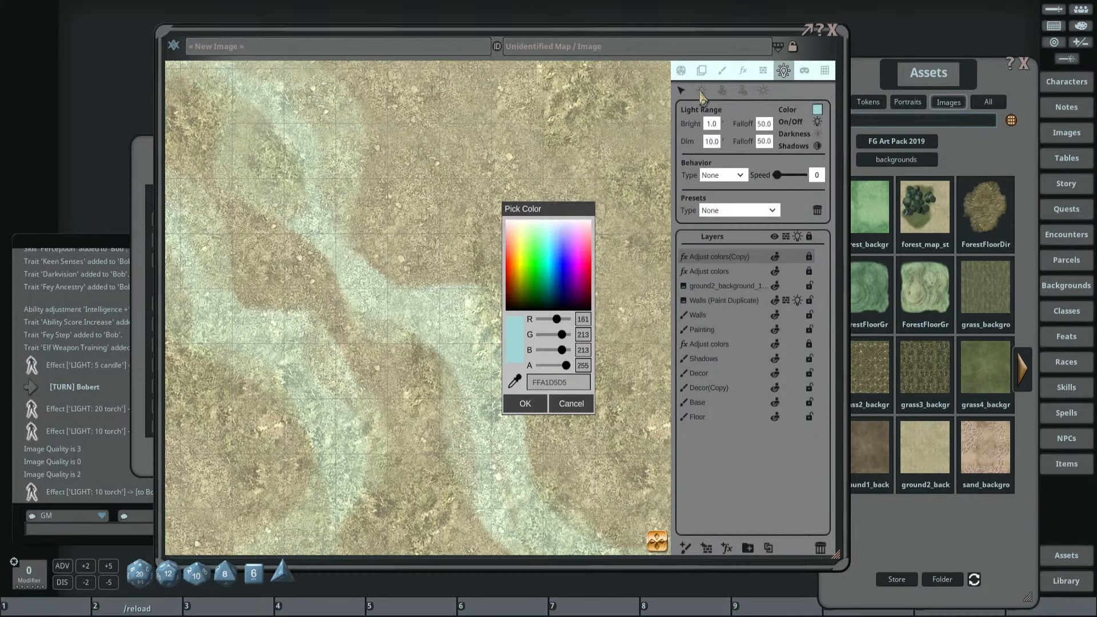
left_click(700, 92)
left_click(570, 405)
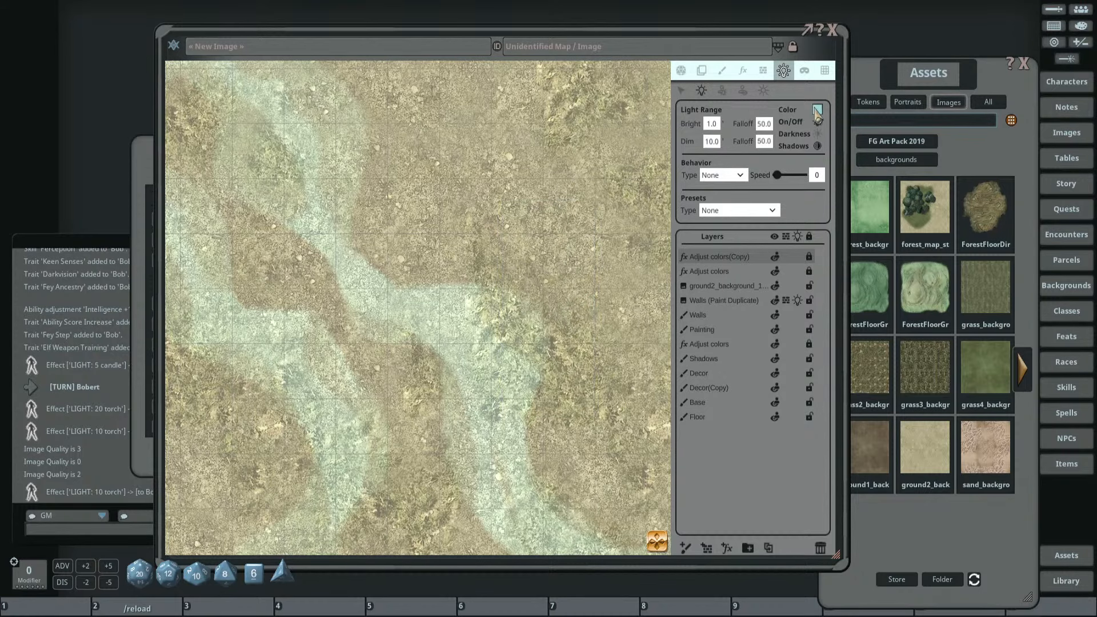
left_click(817, 110)
left_click(518, 382)
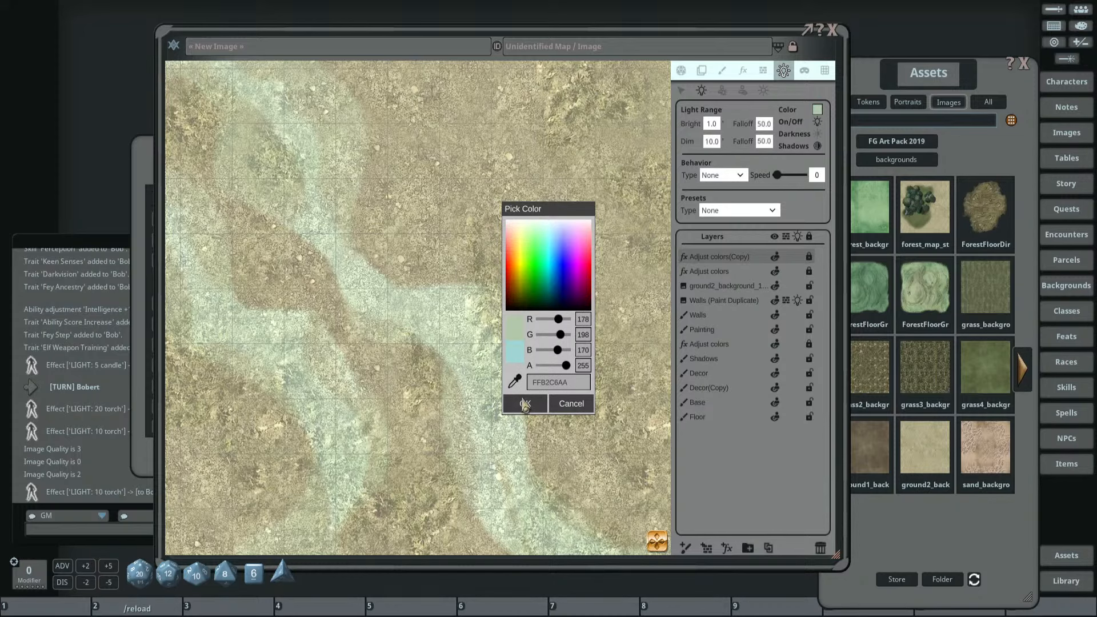
left_click(525, 403)
Shift the light color to a brighter mint green with Red 170 and Green 227, raising Blue as well.
left_click(818, 108)
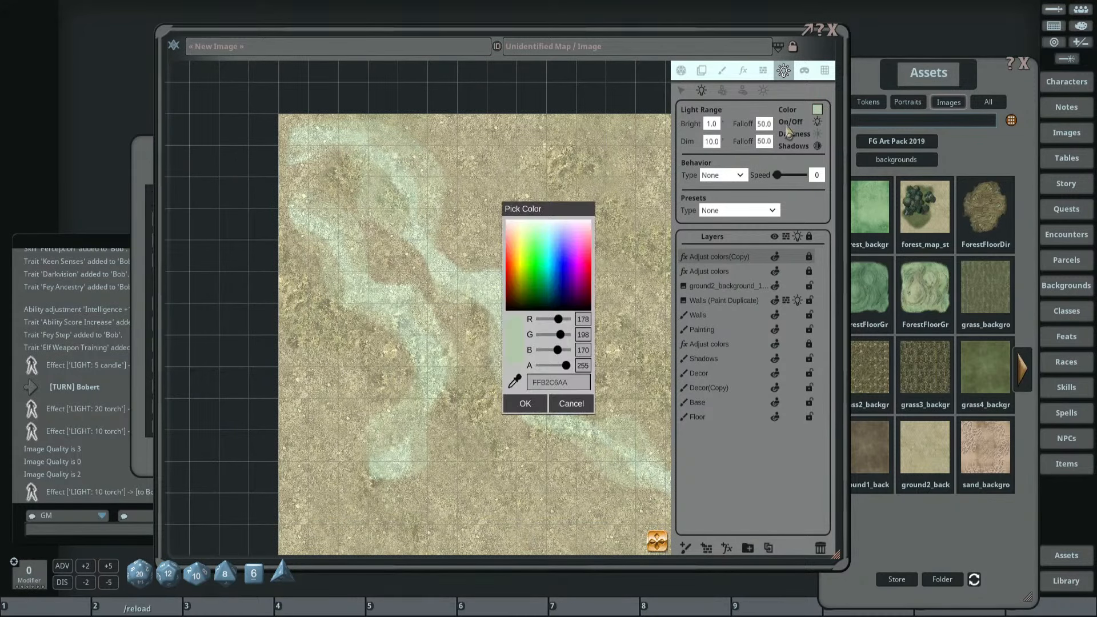
left_click(566, 334)
mouse_move(564, 334)
left_mouse_down()
mouse_move(558, 321)
mouse_move(561, 351)
left_mouse_up()
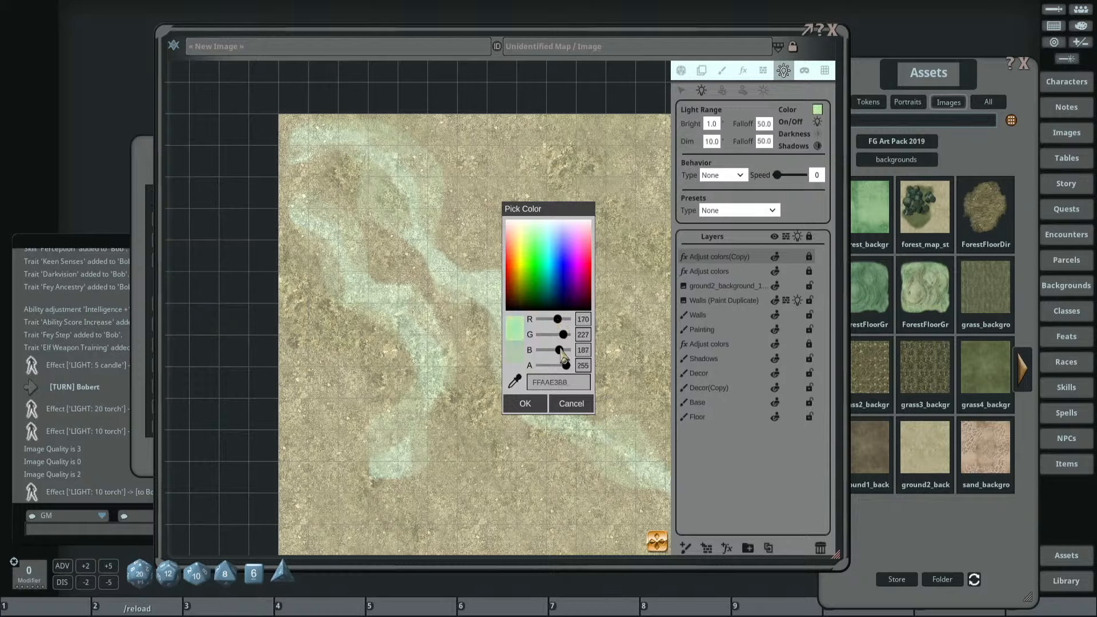
left_click(545, 403)
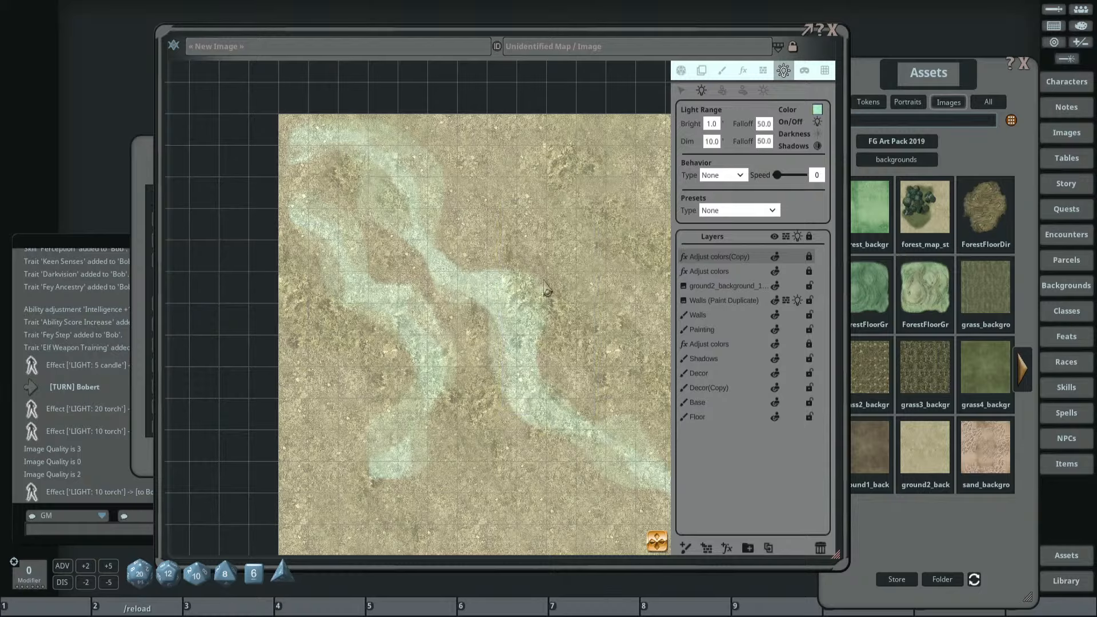
Place five lights along the main river from its upper bend down to its middle curve.
left_click_drag(541, 219, 520, 245)
scroll(501, 238, "up", 2)
left_click_drag(466, 216, 510, 202)
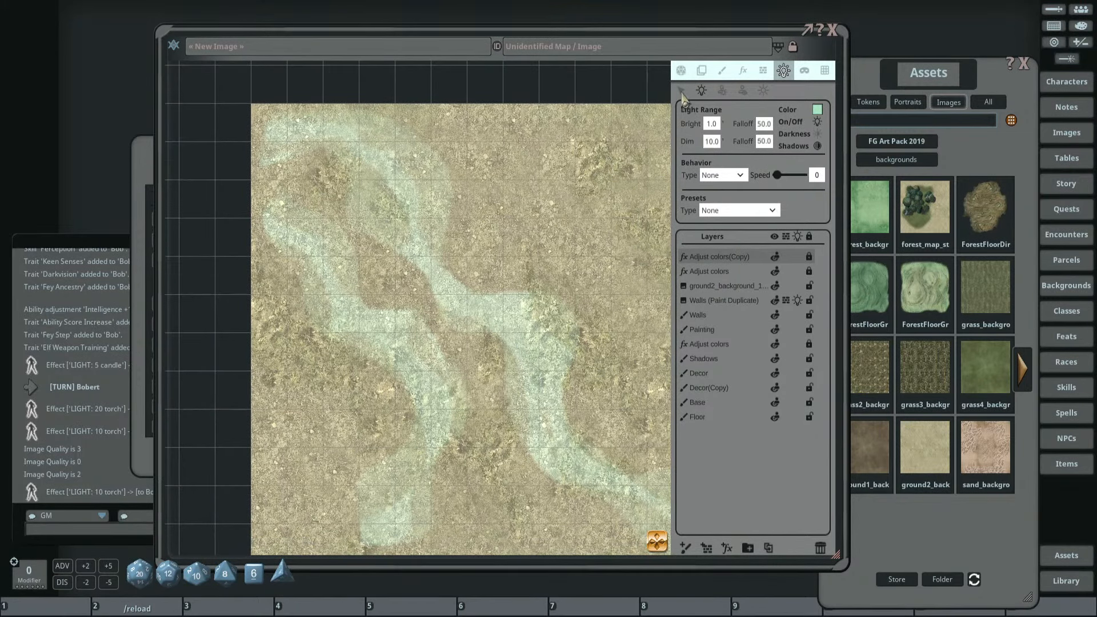
left_click_drag(399, 214, 390, 215)
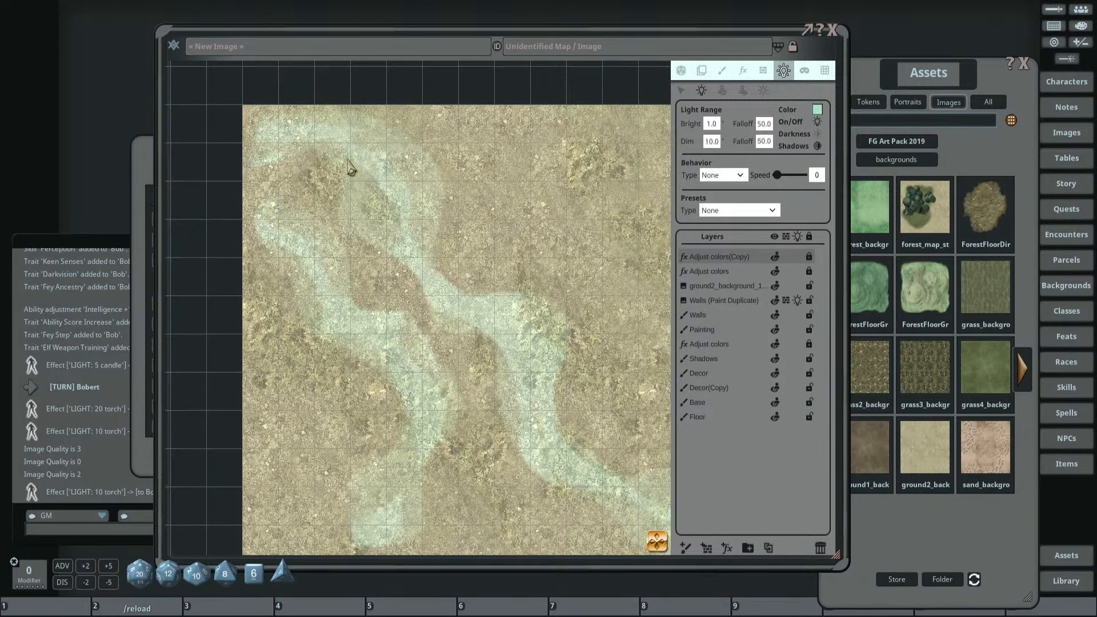
left_click(361, 160)
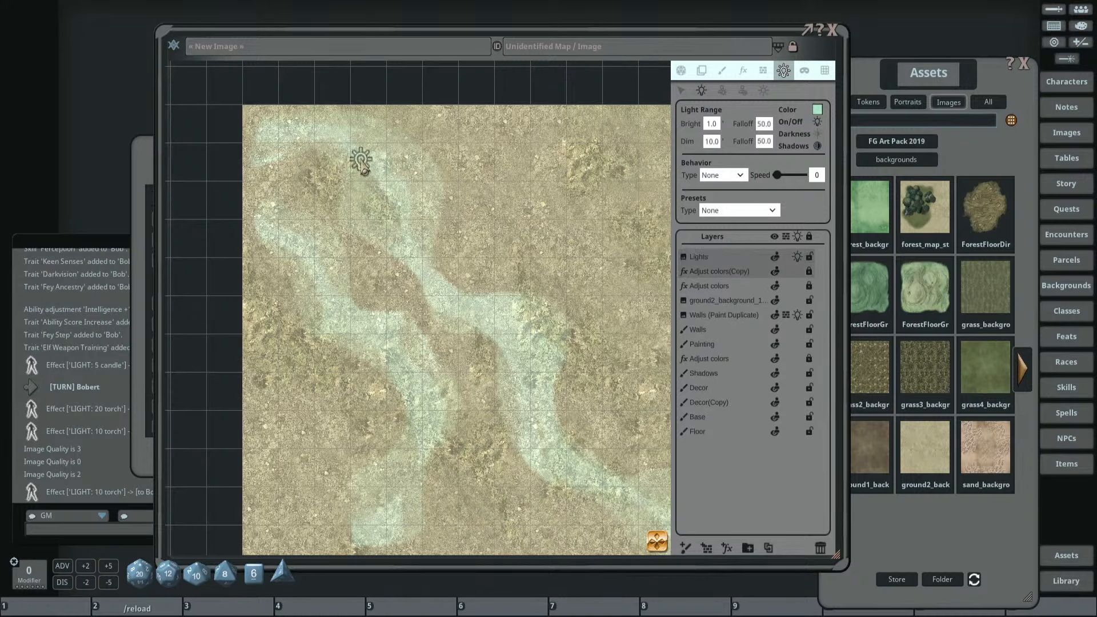
left_click(392, 208)
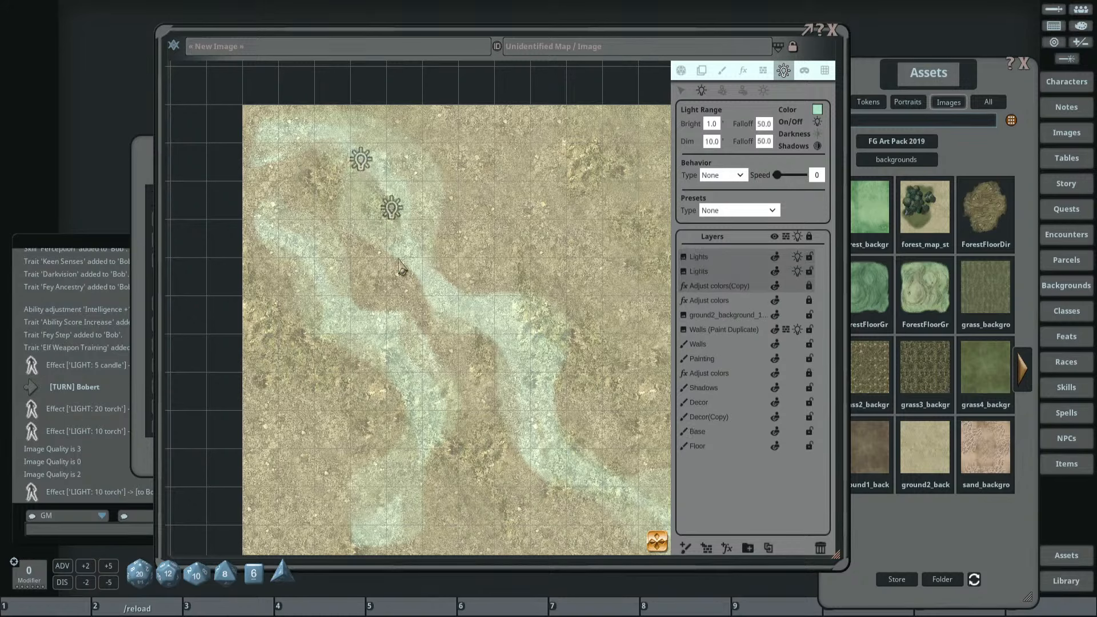
left_click(423, 269)
left_click(467, 312)
left_click(524, 330)
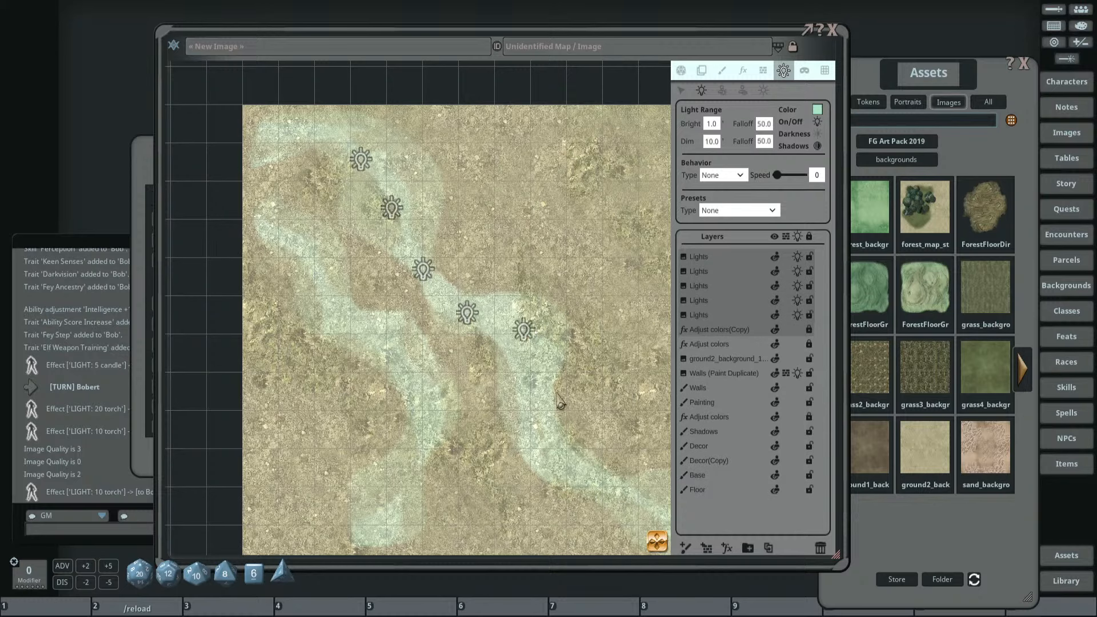
Place four more lights along the main river from below the middle curve to its lower-right end.
left_click(544, 419)
left_click_drag(610, 449, 510, 338)
left_click(510, 340)
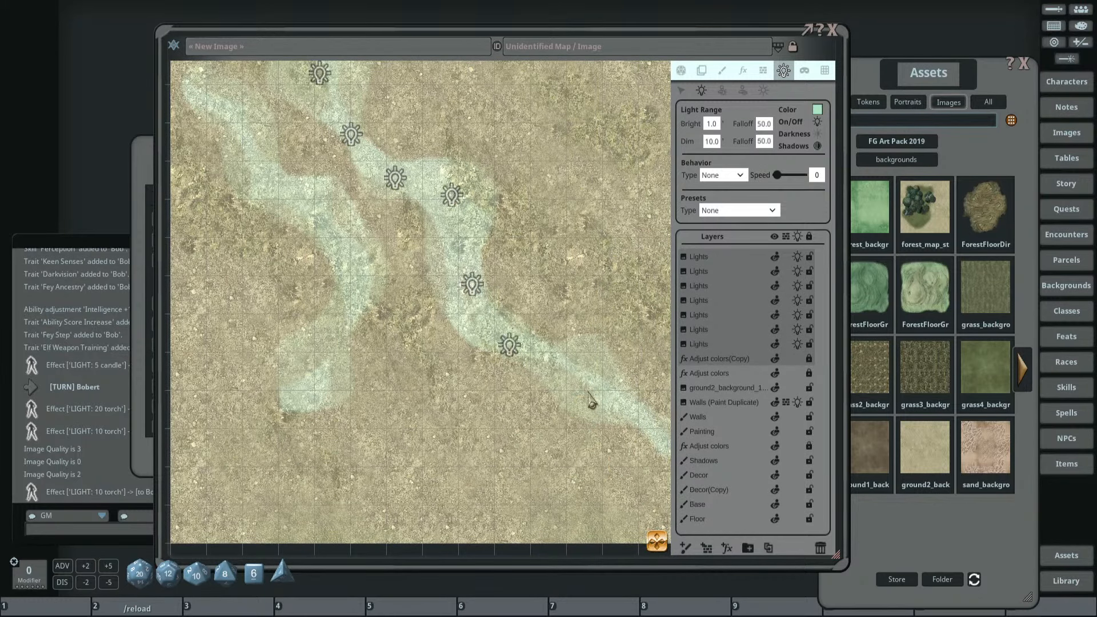
left_click_drag(589, 393, 512, 341)
left_click(509, 324)
left_click(581, 372)
Place one light at the main river's upper-left start and six lights down the left branch to its lower end.
left_click_drag(375, 244, 642, 385)
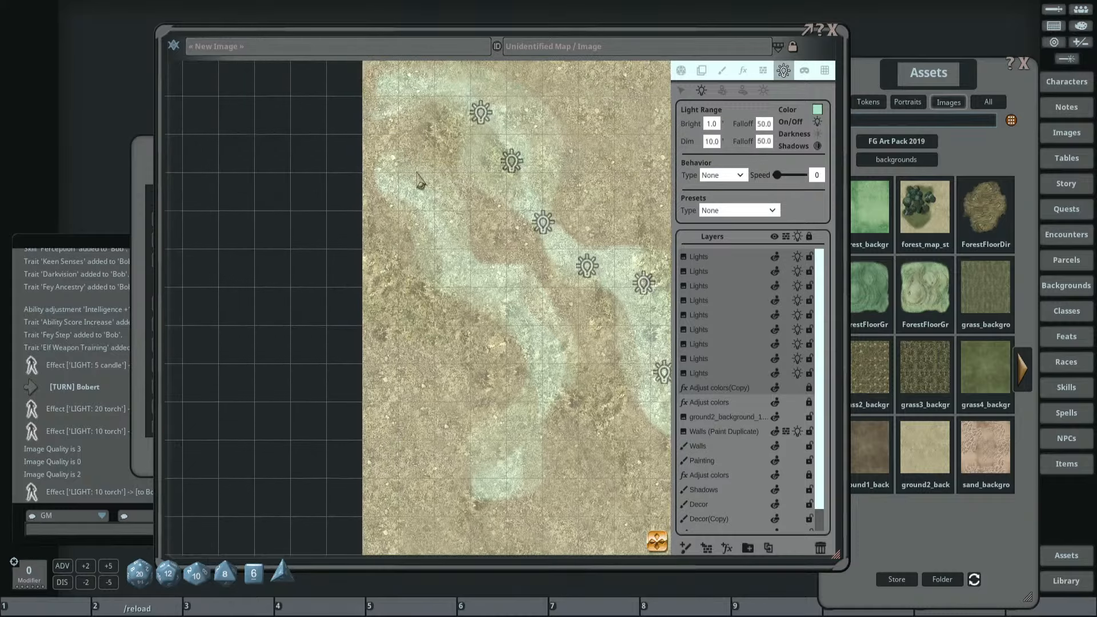
left_click(394, 188)
left_click(399, 87)
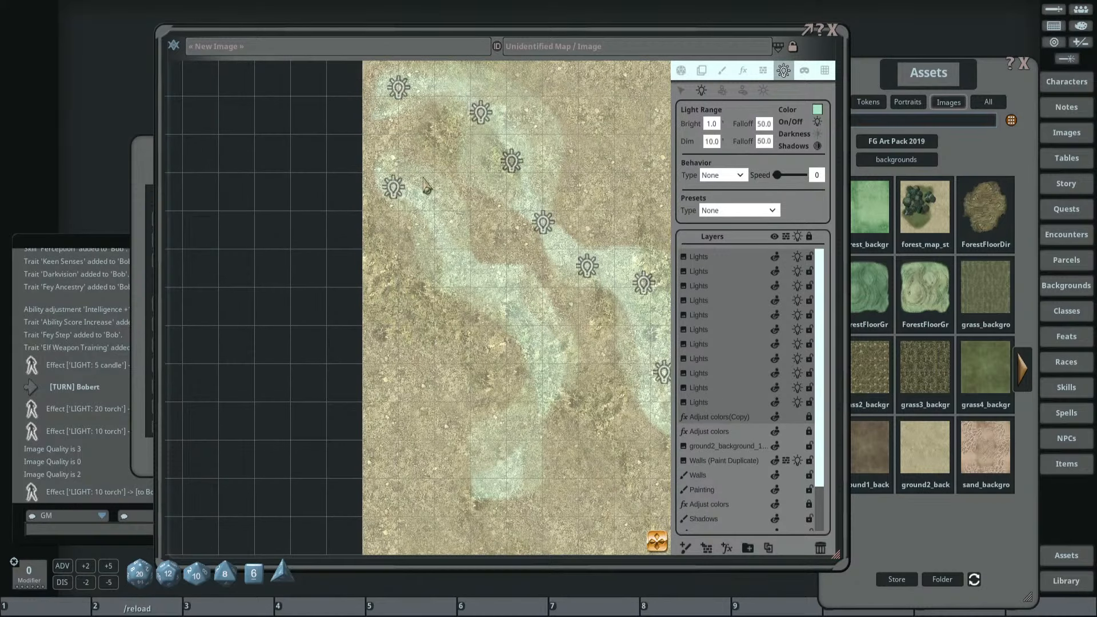
left_click(443, 231)
left_click(472, 286)
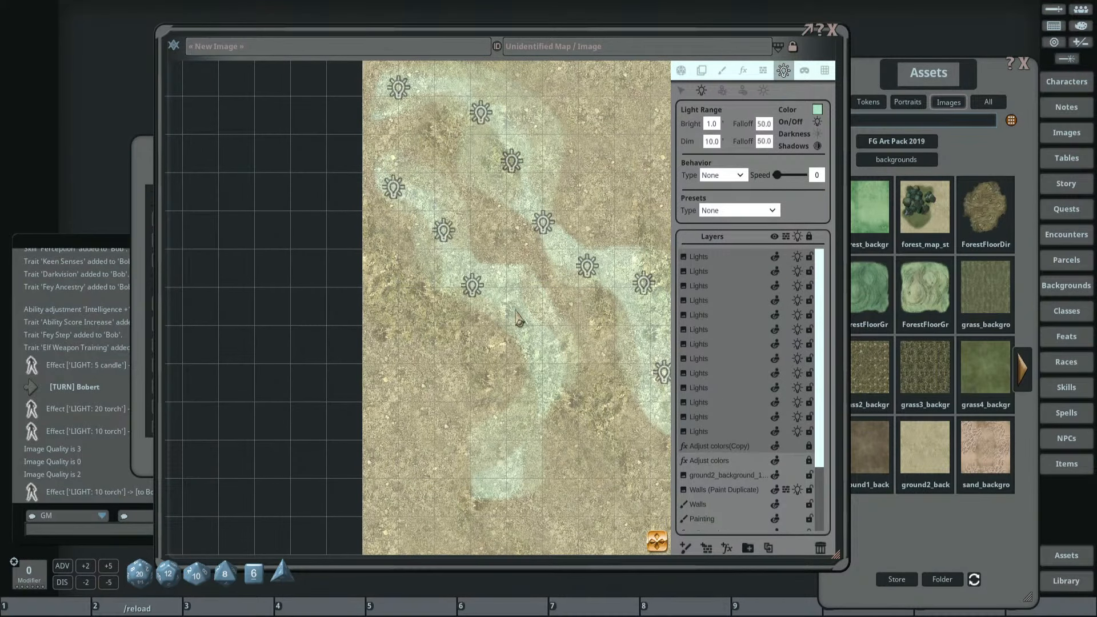
left_click(525, 328)
left_click_drag(532, 410, 496, 340)
left_click(493, 338)
left_click(477, 399)
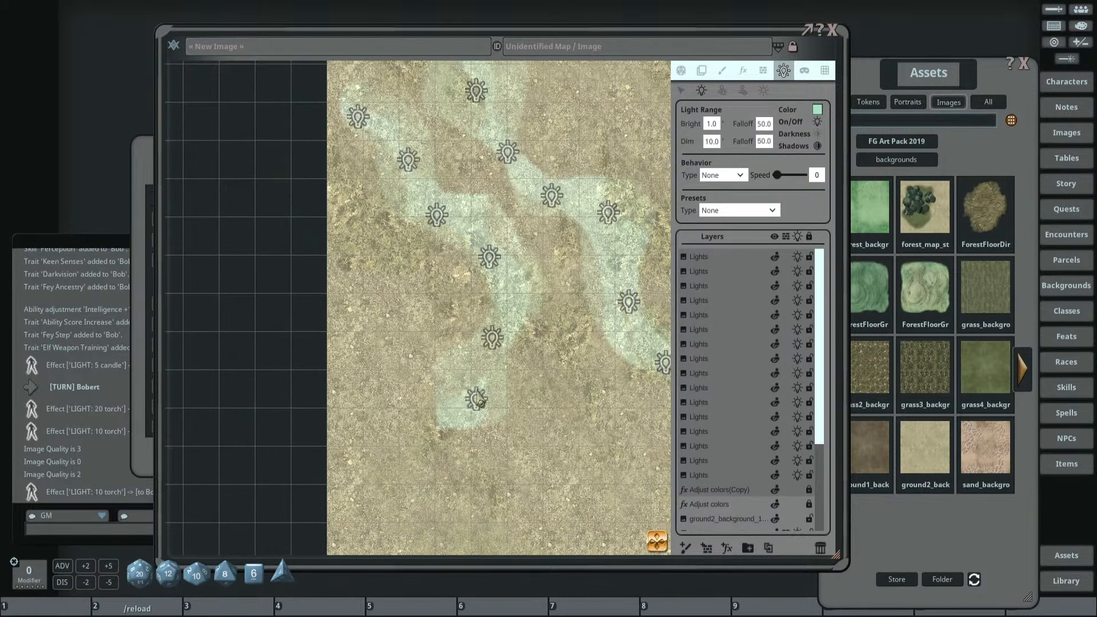
Enable lighting on the map to view the river lit by the placed lights.
scroll(477, 399, "down", 2)
scroll(477, 398, "up", 4)
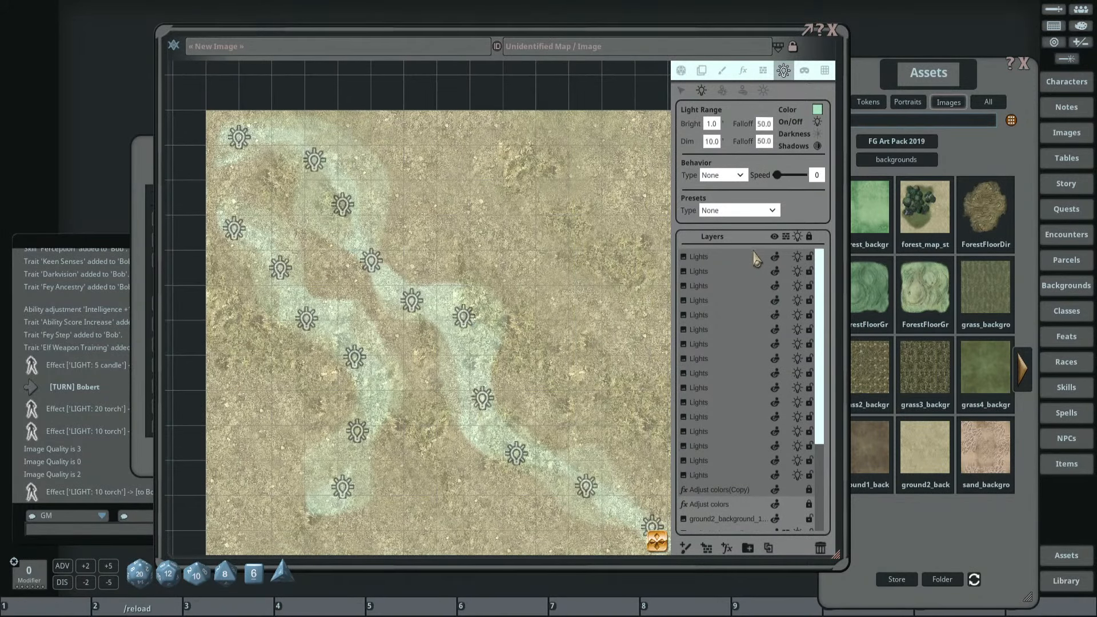
scroll(485, 268, "down", 3)
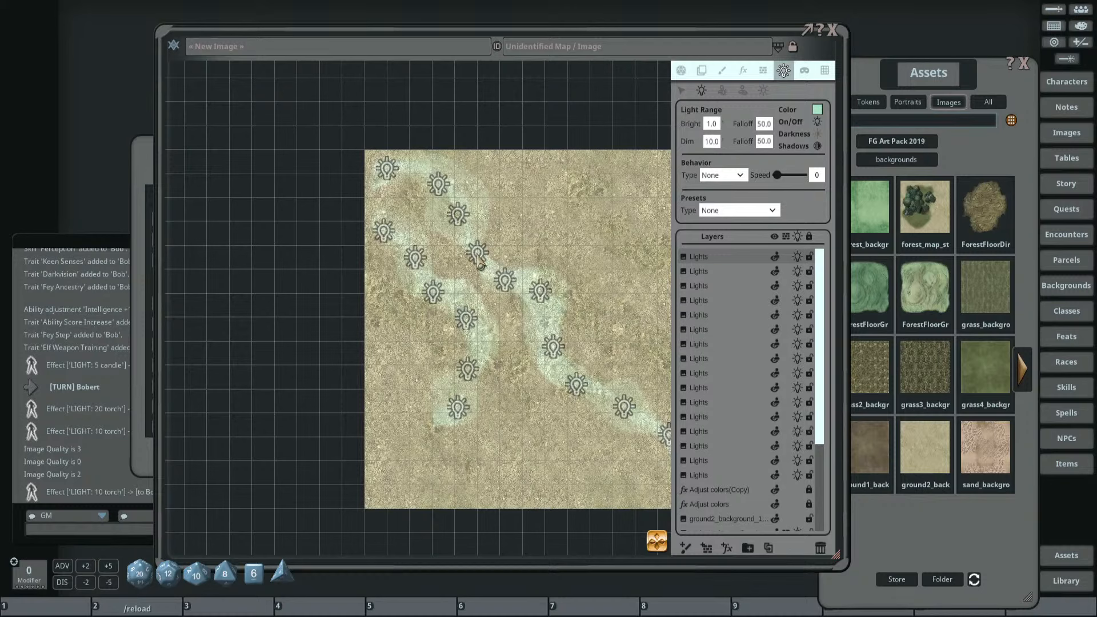
scroll(479, 260, "up", 1)
scroll(431, 238, "up", 1)
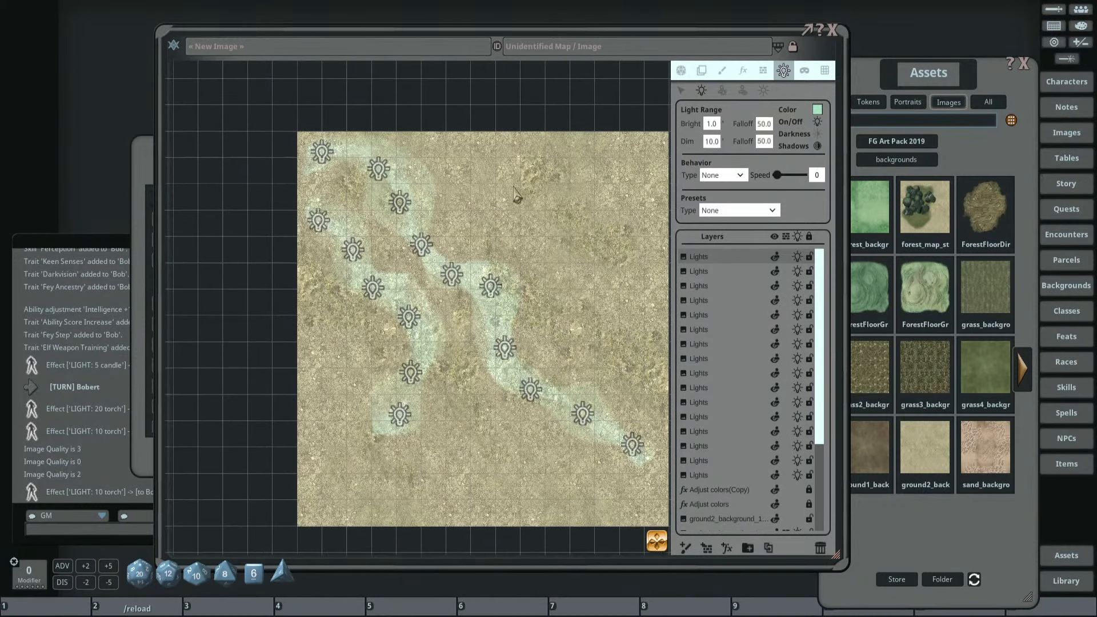
left_click(681, 71)
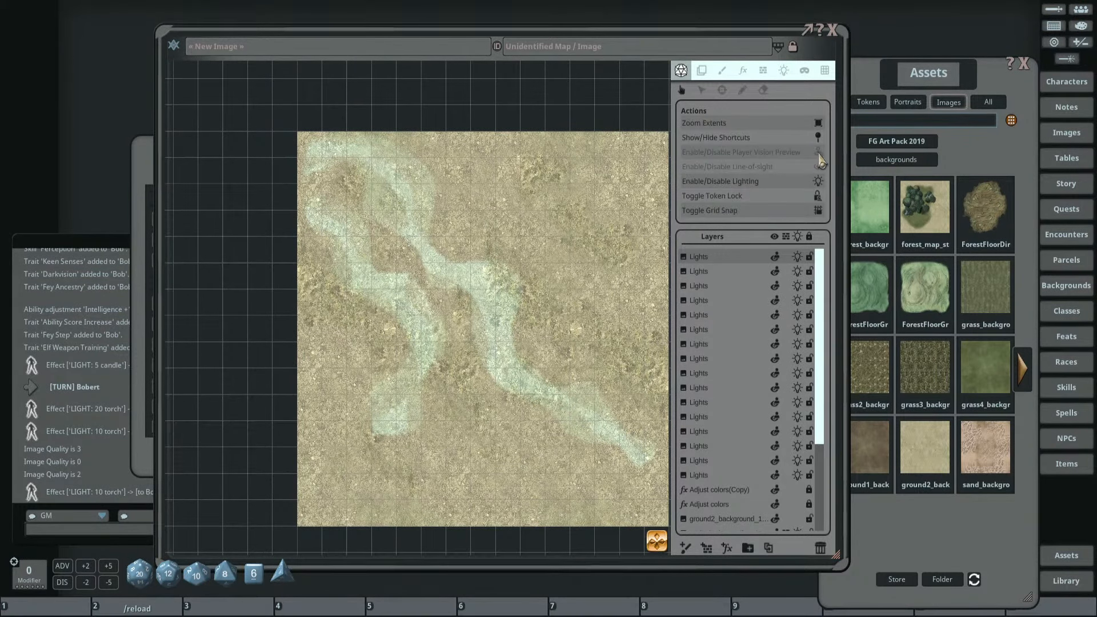
left_click(818, 181)
scroll(534, 232, "up", 1)
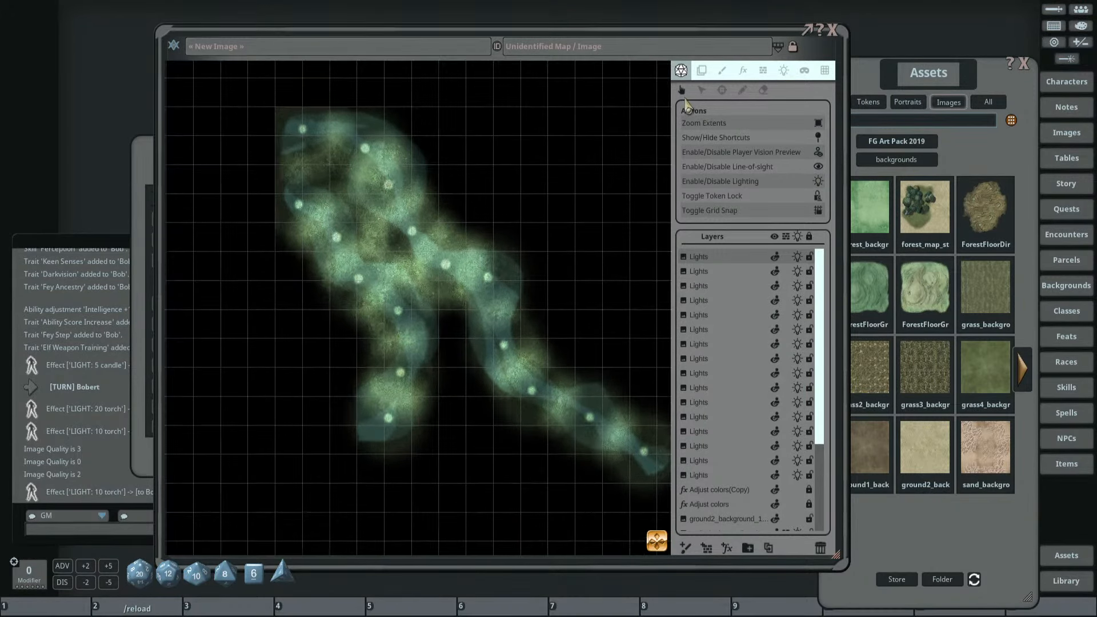
Select all the river lights and set their Bright range to 0.
left_click(783, 70)
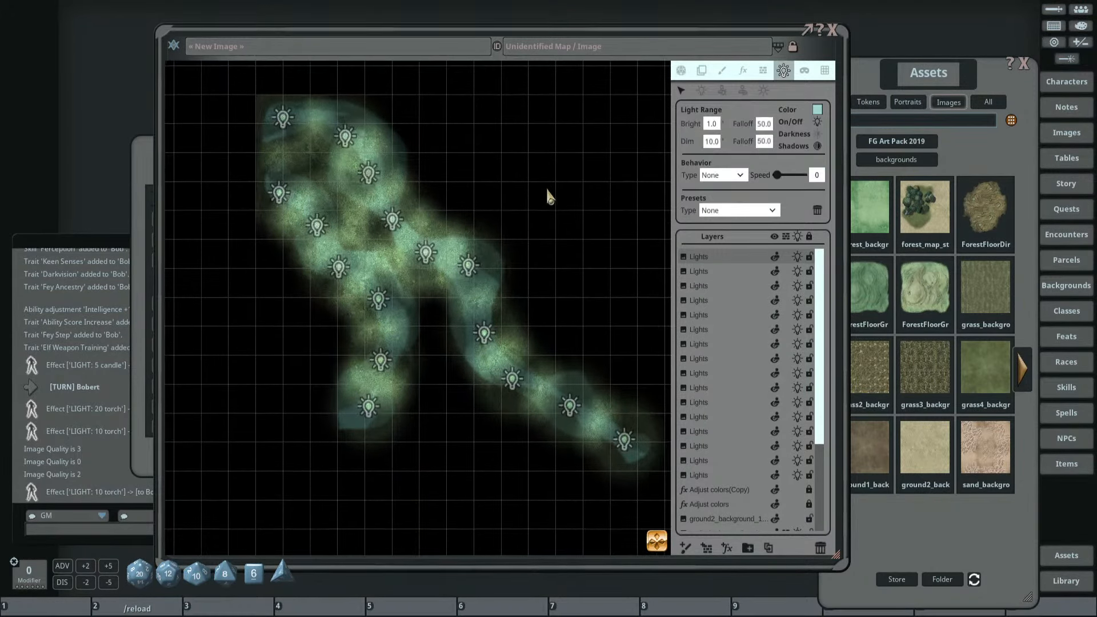
scroll(553, 205, "down", 2)
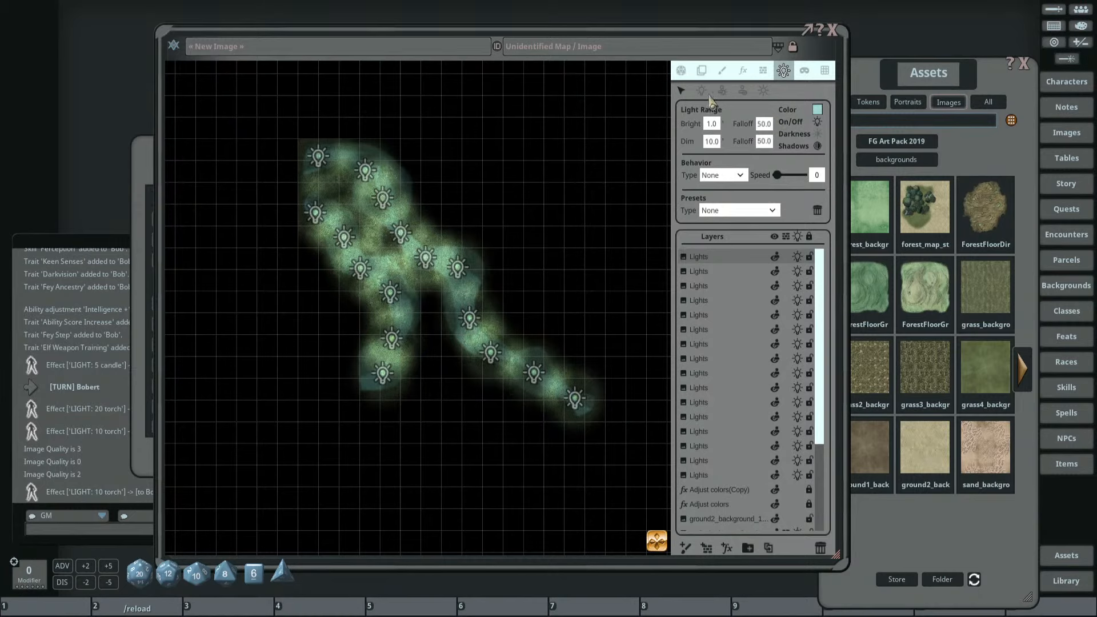
left_click_drag(275, 123, 616, 452)
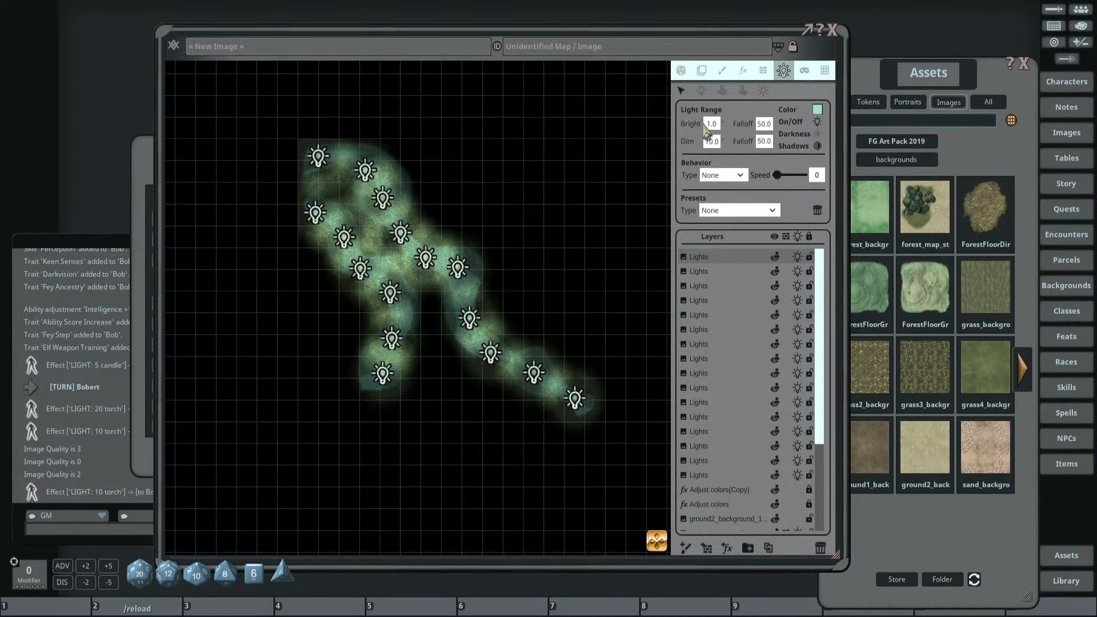
left_click_drag(715, 121, 622, 153)
type("0")
key("Return")
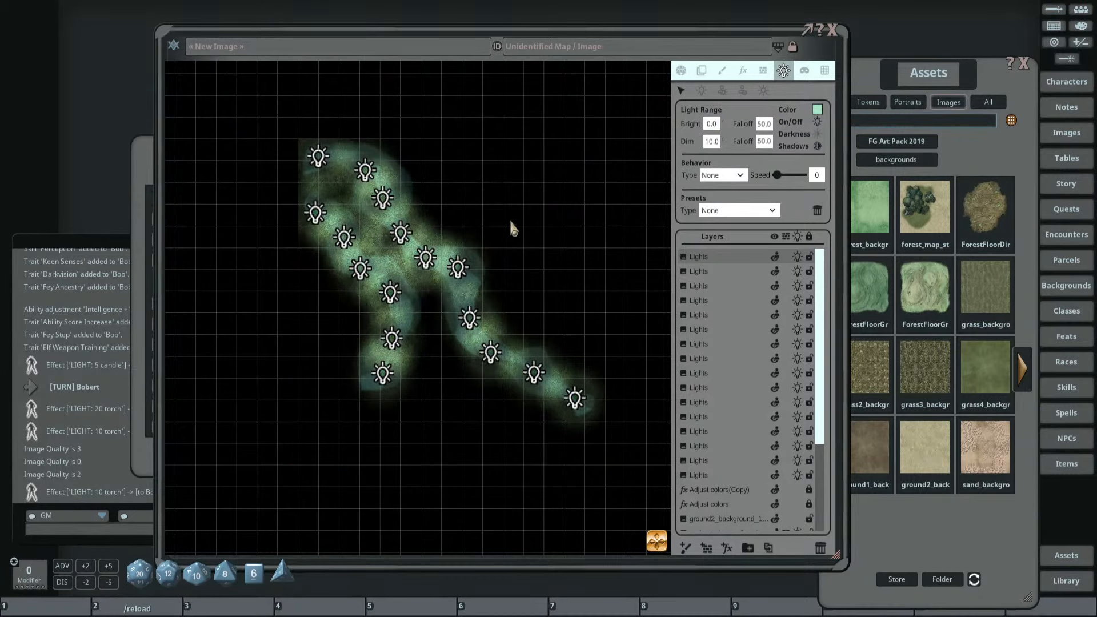
Check the glow along the river and set the selected lights' Dim range to 20.
left_click_drag(508, 235, 582, 268)
scroll(491, 222, "up", 3)
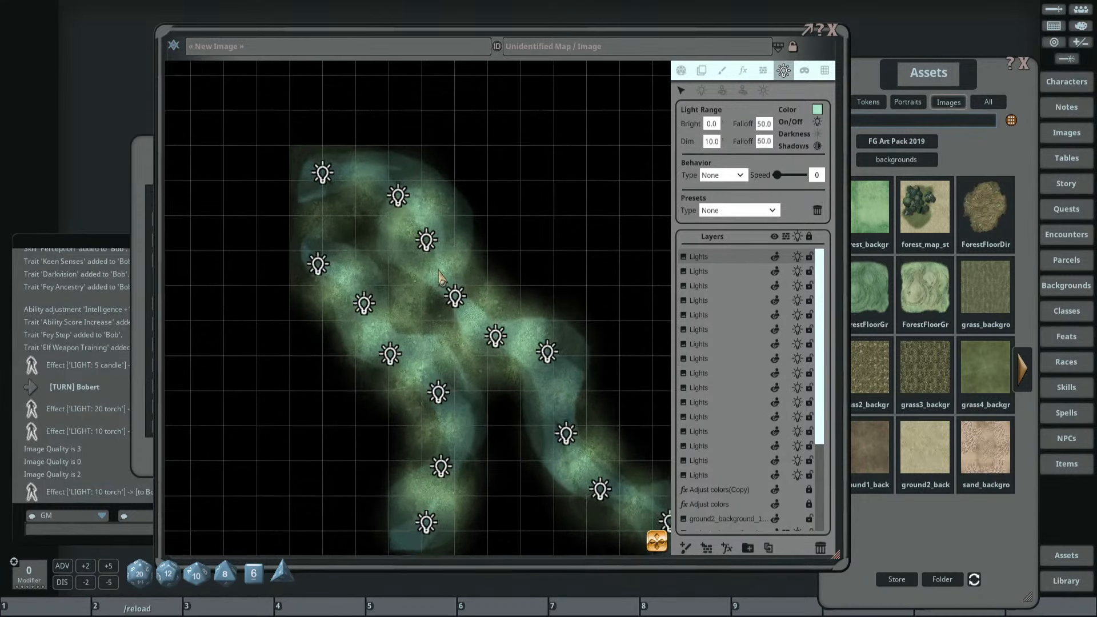
scroll(451, 229, "down", 2)
left_click_drag(457, 219, 450, 195)
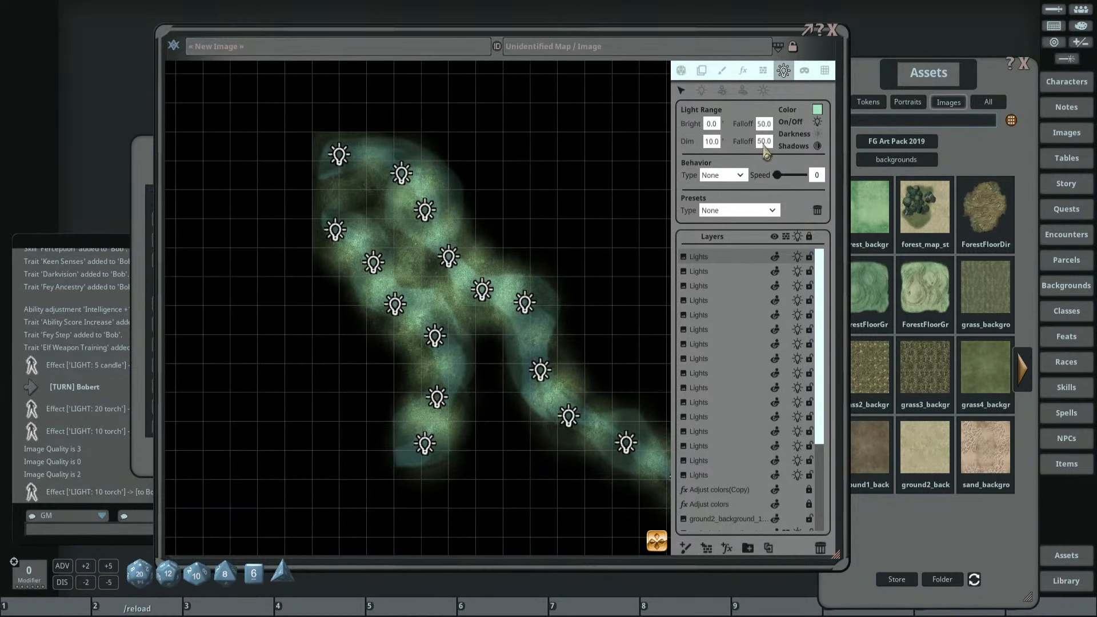
double_click(714, 143)
type("20")
key("Return")
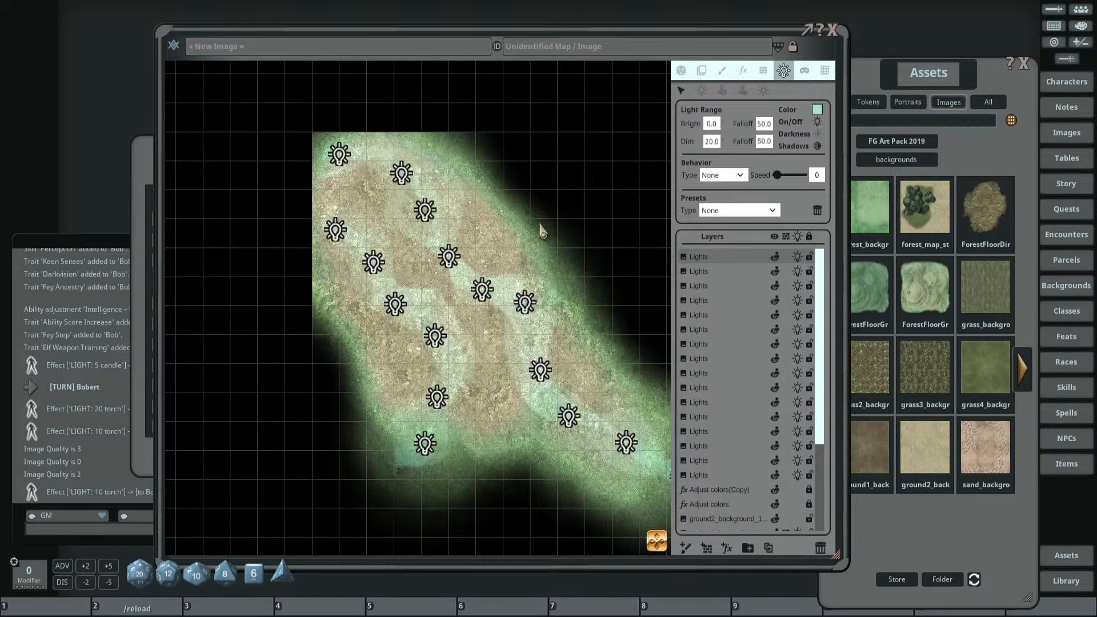
Try Dim ranges of 15 and 10 on the selected river lights, and settle on a Dim range of 12.
double_click(714, 143)
type("15")
key("Return")
double_click(716, 141)
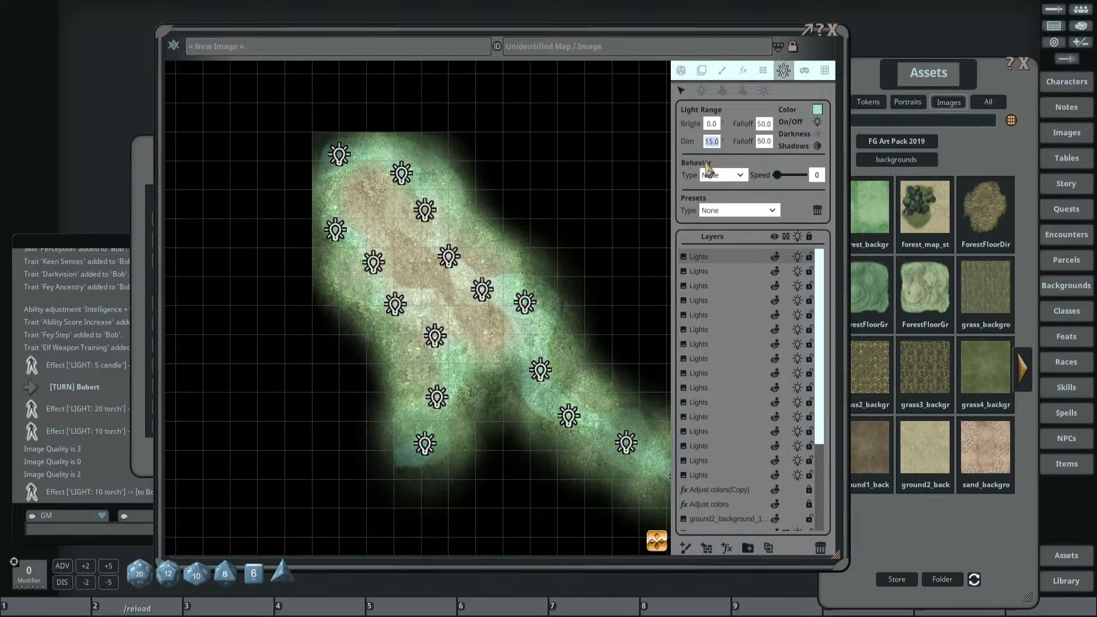
type("10")
key("Return")
double_click(715, 145)
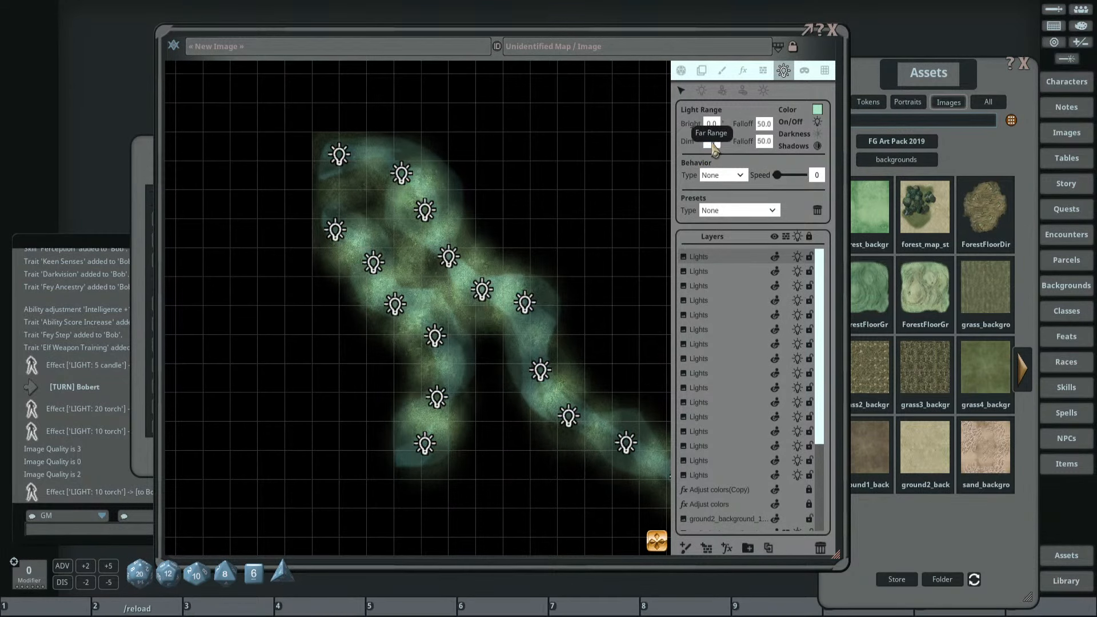
type("12")
key("Return")
scroll(561, 195, "down", 1)
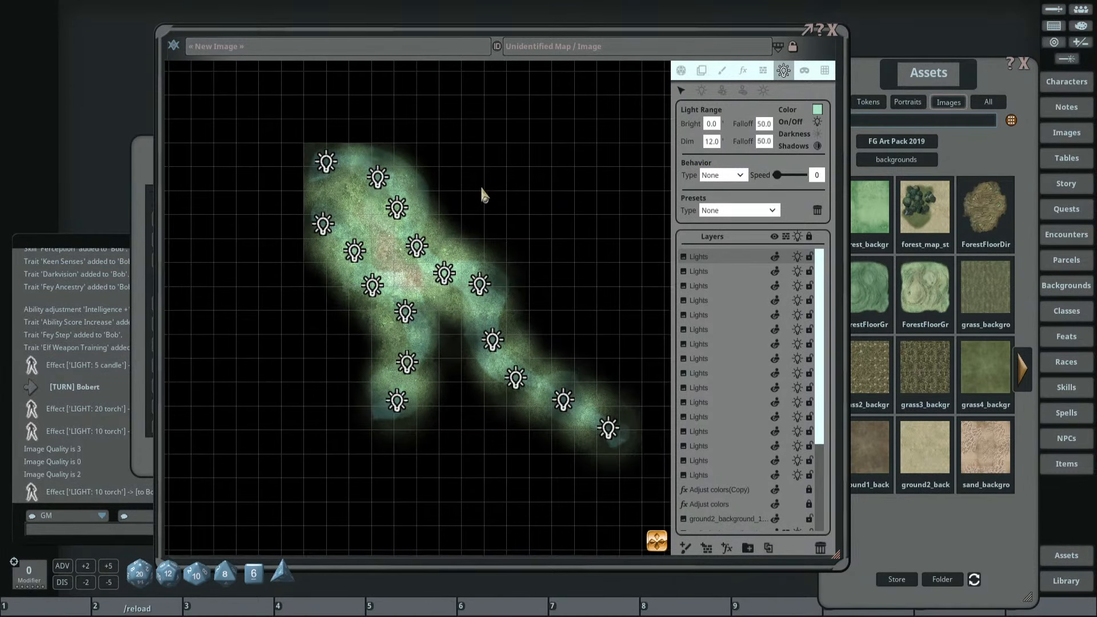
scroll(482, 188, "up", 1)
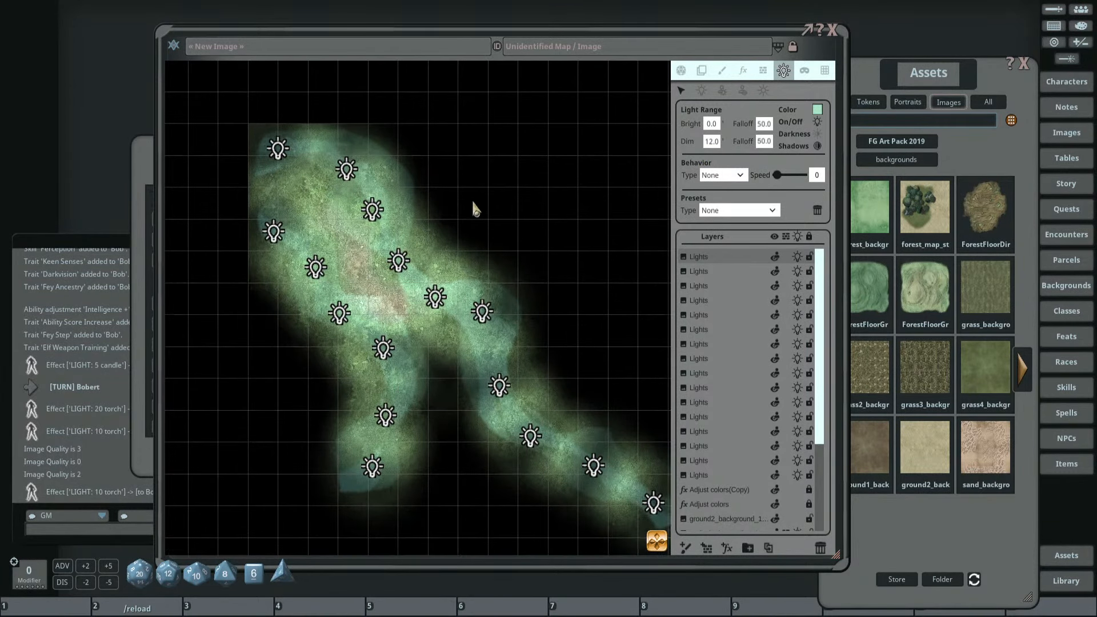
Soften the selected river lights by reducing the alpha of their light color to 153.
left_click(817, 110)
left_click_drag(565, 365, 556, 365)
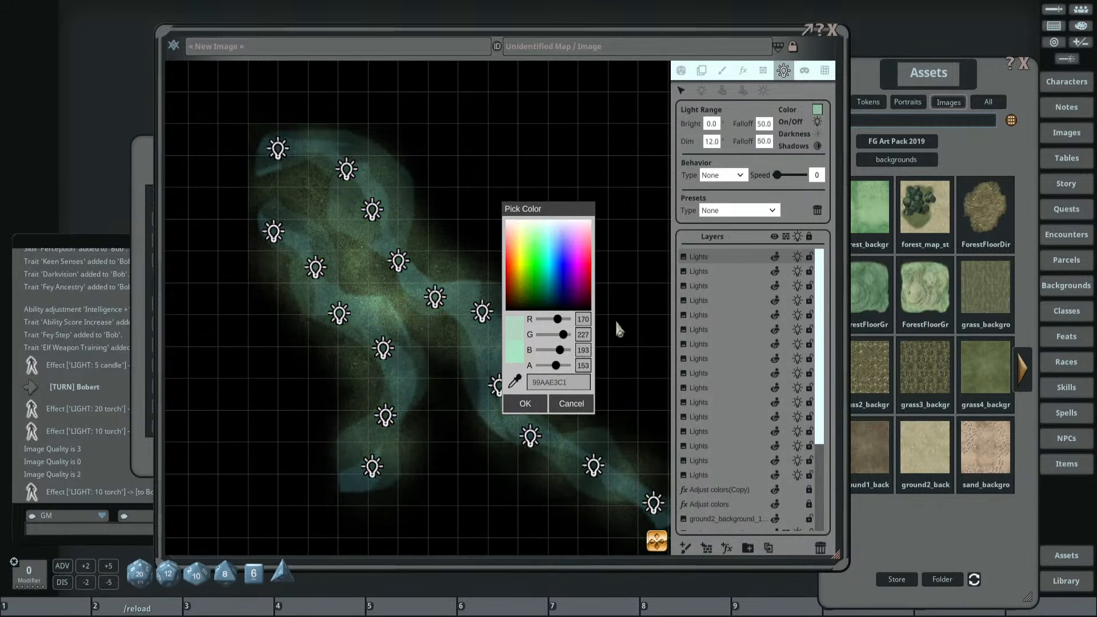
left_click_drag(558, 134, 559, 134)
left_click_drag(560, 209, 555, 131)
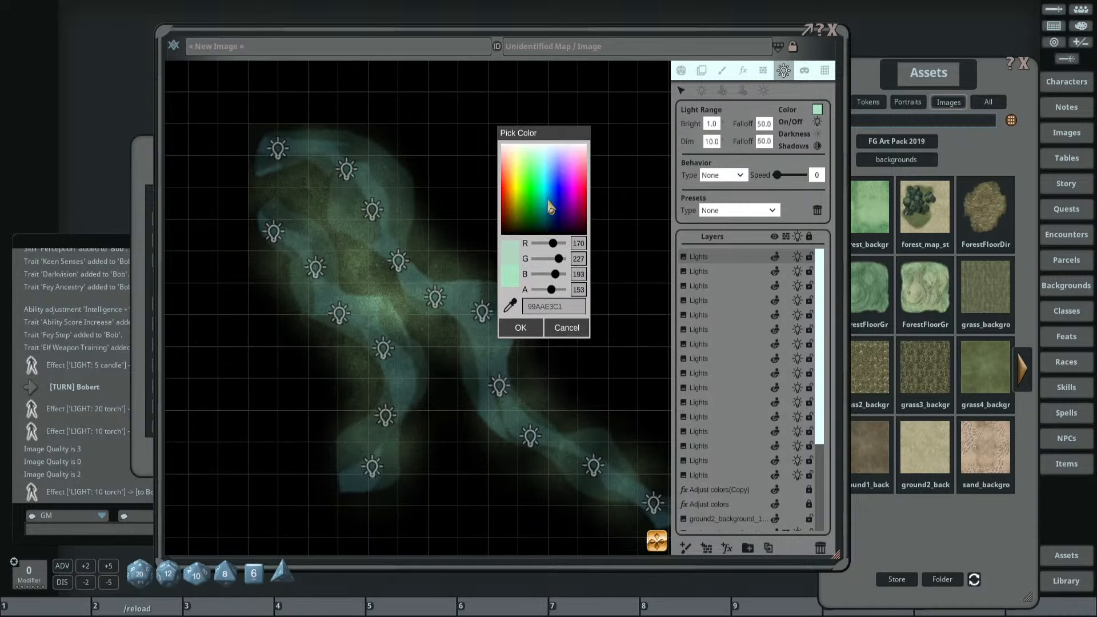
left_click(521, 324)
scroll(514, 326, "down", 3)
scroll(457, 276, "up", 3)
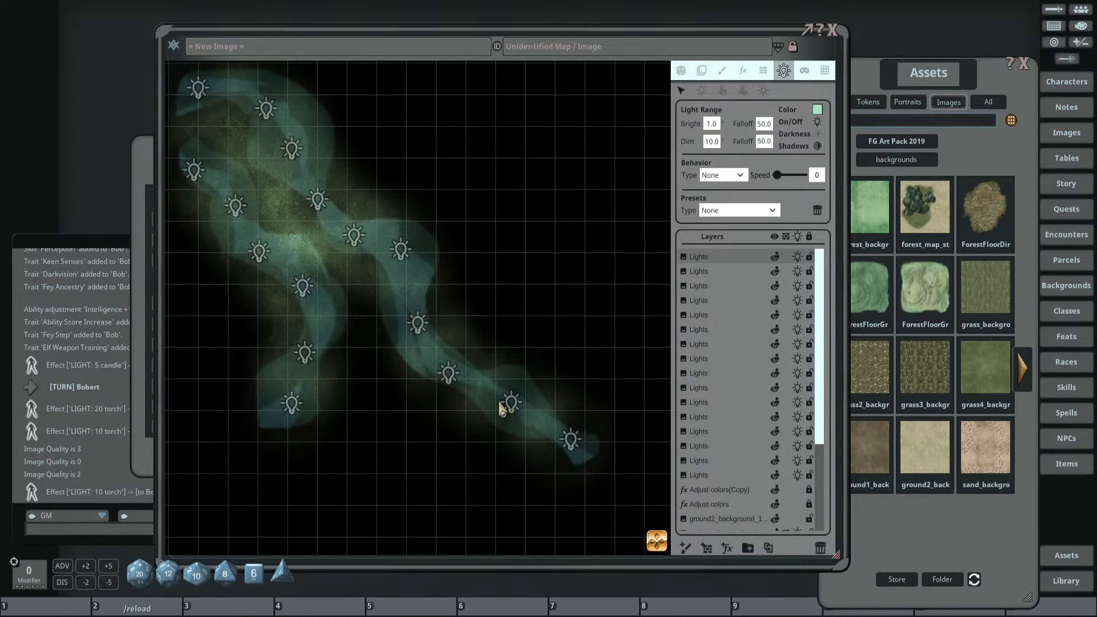
Reposition four lights along the river's lower right branch and nudge one light on the lower left branch.
left_click_drag(502, 409, 482, 403)
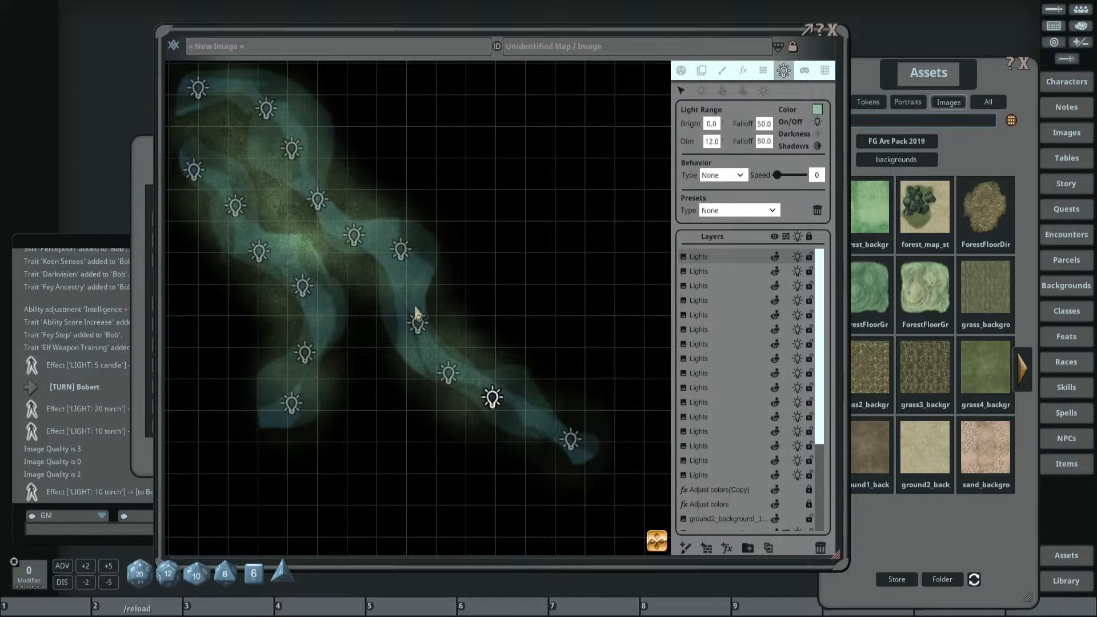
left_click_drag(416, 314, 428, 325)
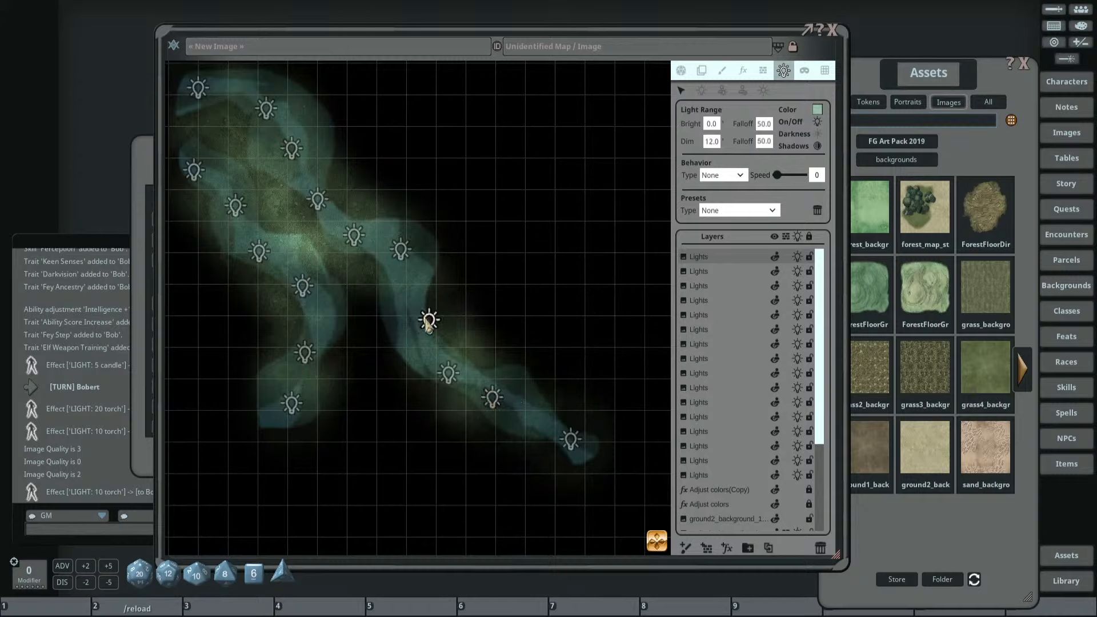
left_click_drag(447, 378, 444, 364)
left_click_drag(490, 404, 483, 404)
left_click_drag(569, 444, 547, 431)
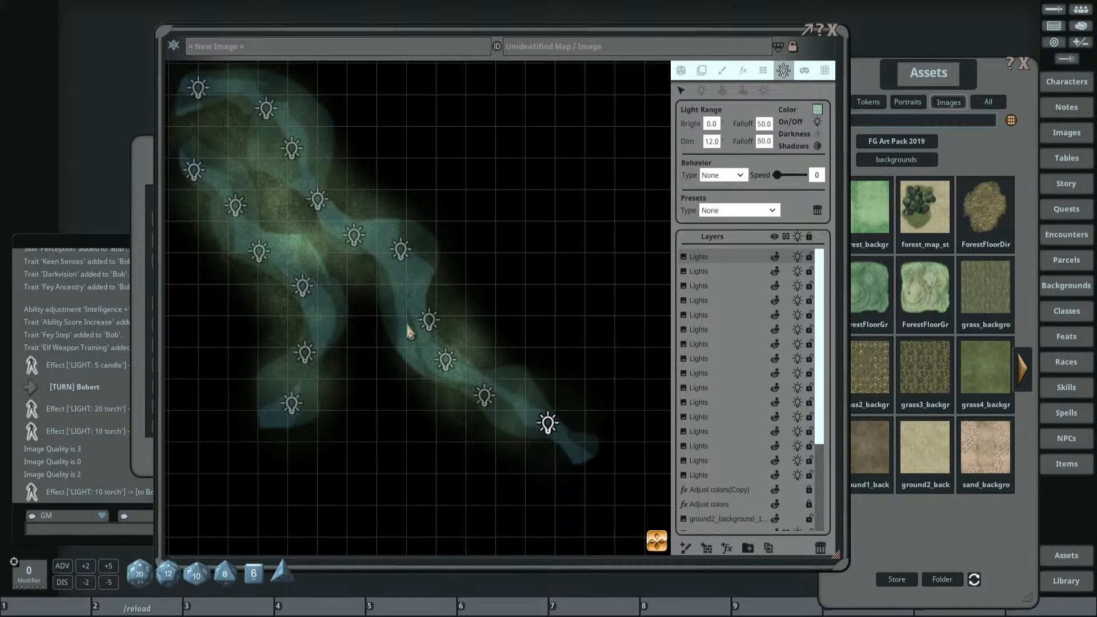
scroll(433, 345, "down", 2)
left_click_drag(415, 389, 415, 384)
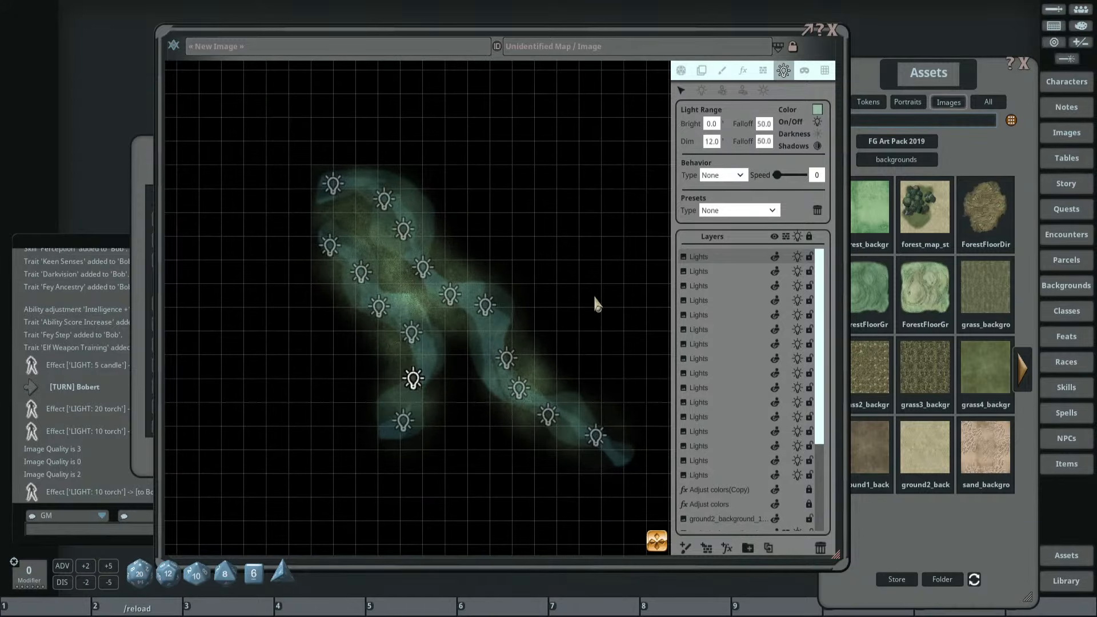
Hide the Adjust colors(Copy) and Adjust colors layers to examine the glow on the map without the river.
scroll(707, 379, "down", 5)
left_click(775, 418)
scroll(777, 421, "up", 5)
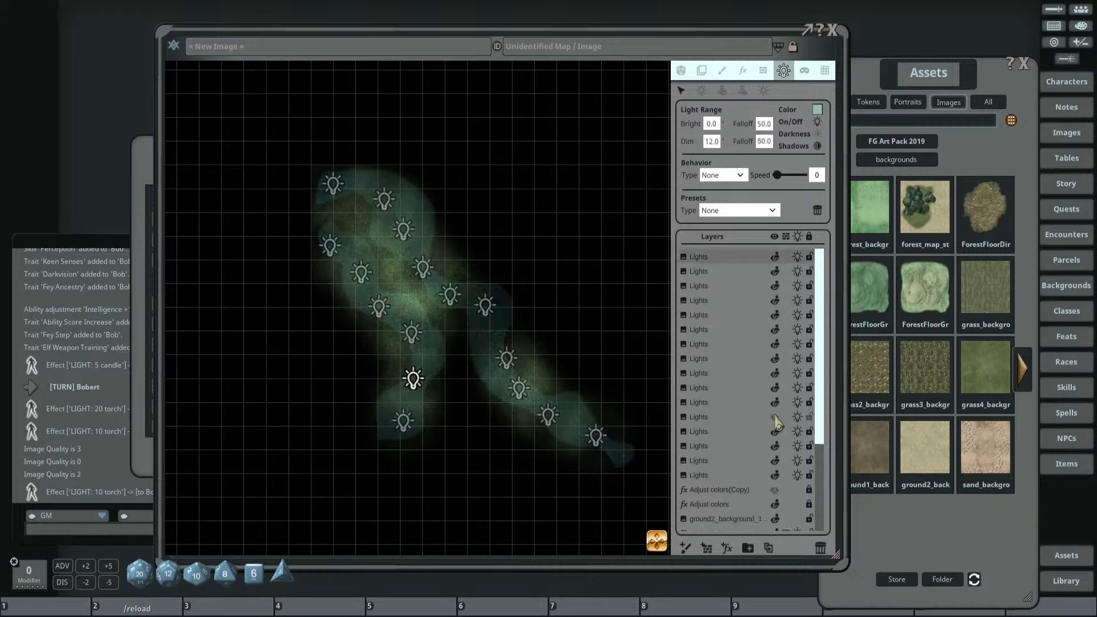
left_click(776, 417)
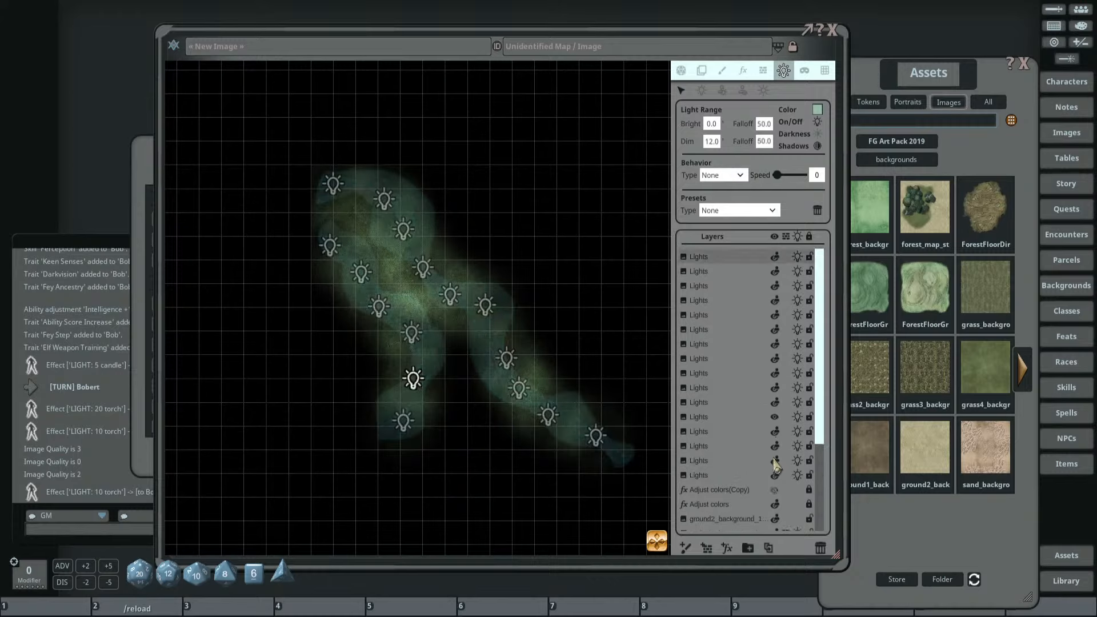
left_click(775, 504)
scroll(509, 262, "up", 3)
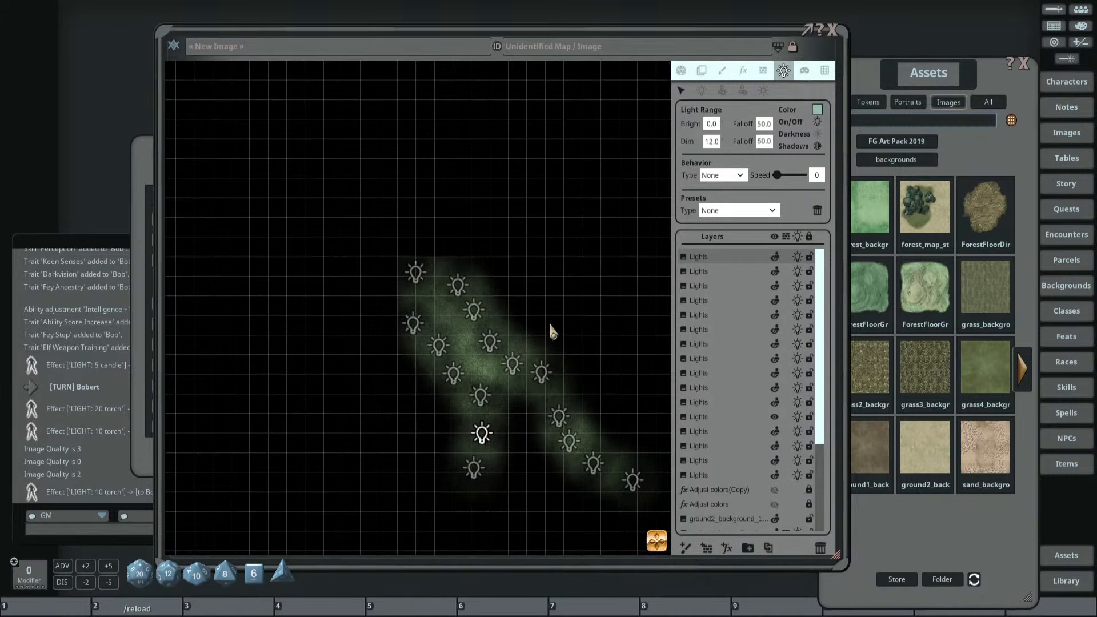
left_click_drag(544, 313, 468, 216)
scroll(529, 206, "down", 3)
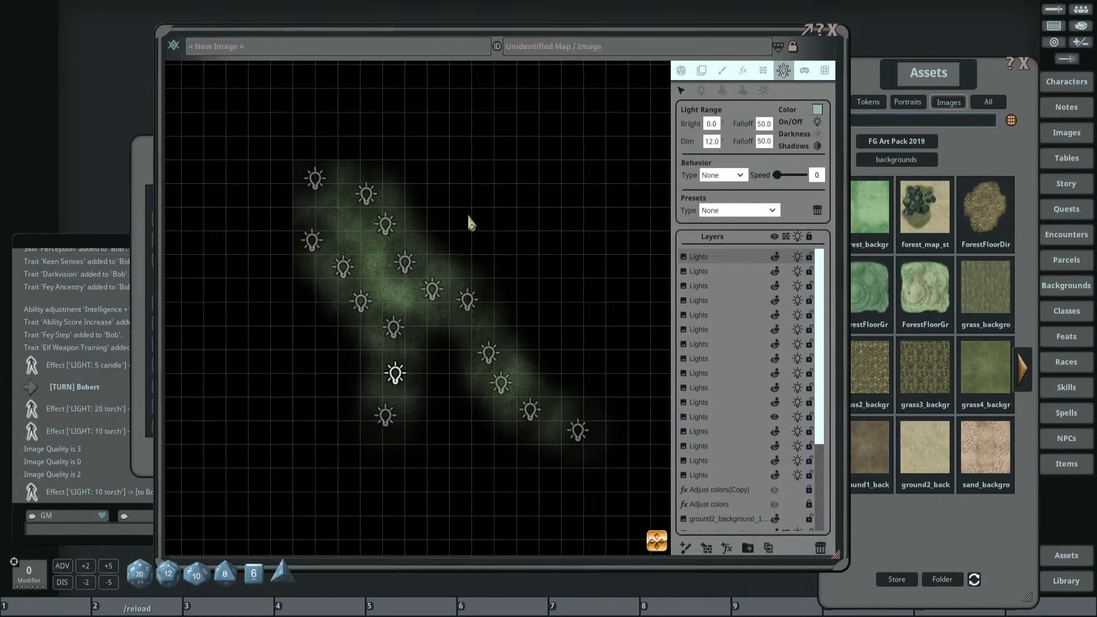
Show both Adjust colors layers again and toggle the visibility of Adjust colors to compare the lit river.
left_click(775, 504)
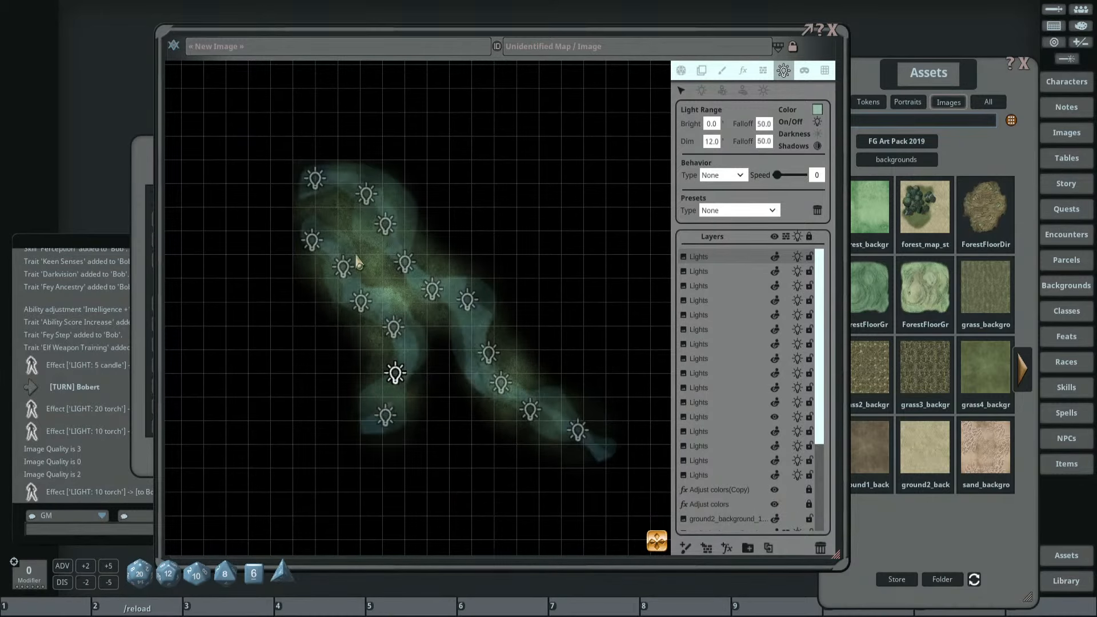
scroll(349, 262, "up", 2)
scroll(480, 360, "down", 2)
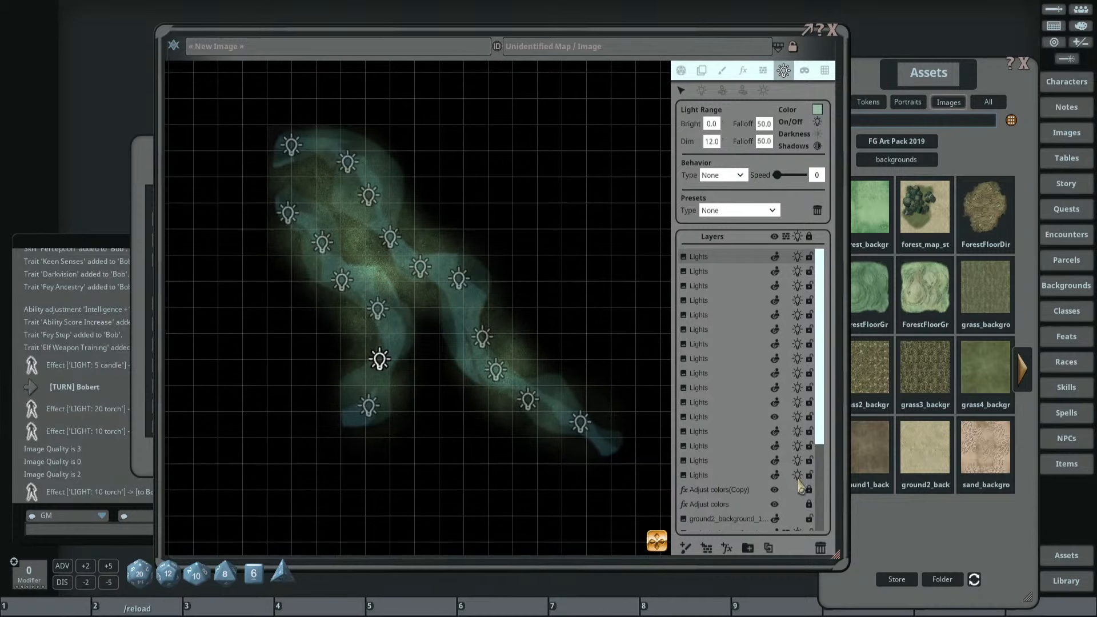
left_click(773, 506)
left_click(774, 506)
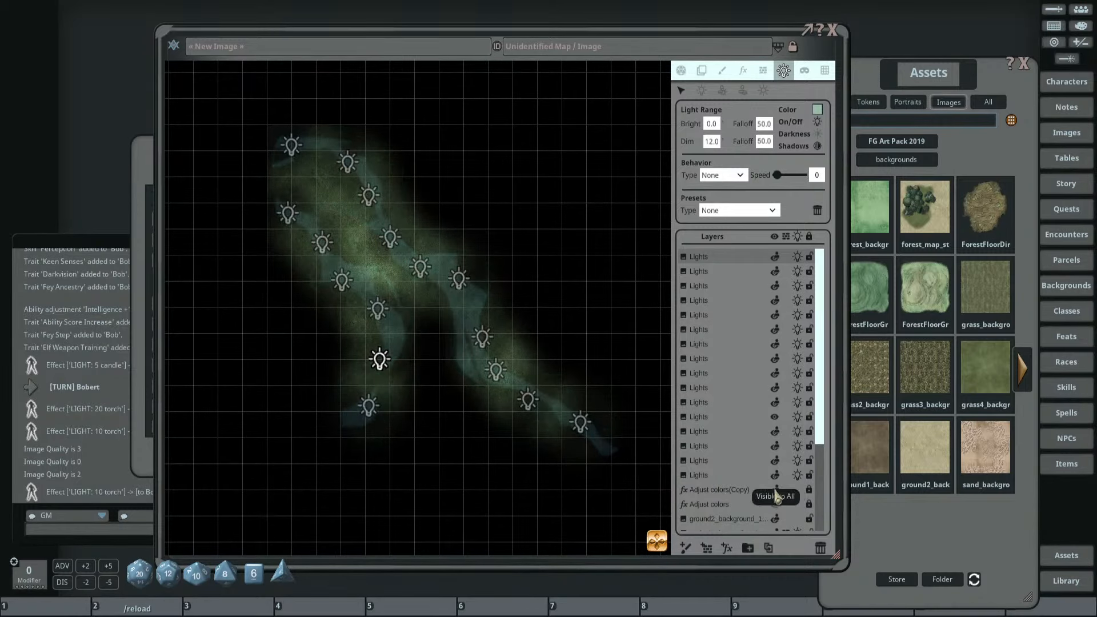
Hide Adjust colors(Copy), and delete both the Adjust colors(Copy) and Adjust colors layers from the map.
left_click(774, 490)
left_click(725, 491)
left_click(729, 507, "shift")
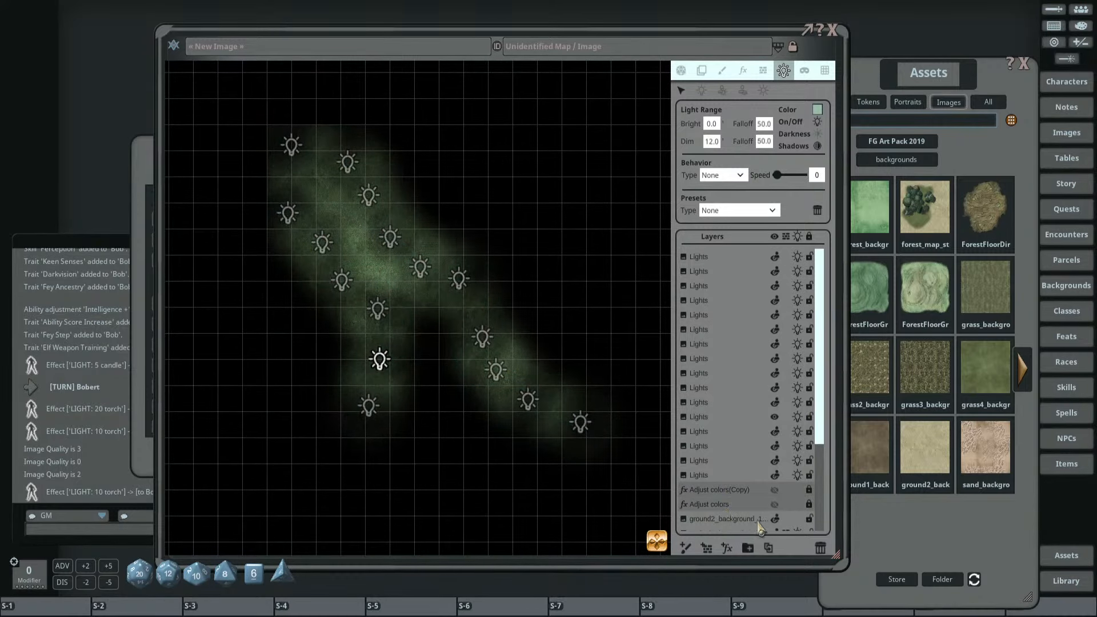
left_click(820, 547)
scroll(534, 313, "down", 1)
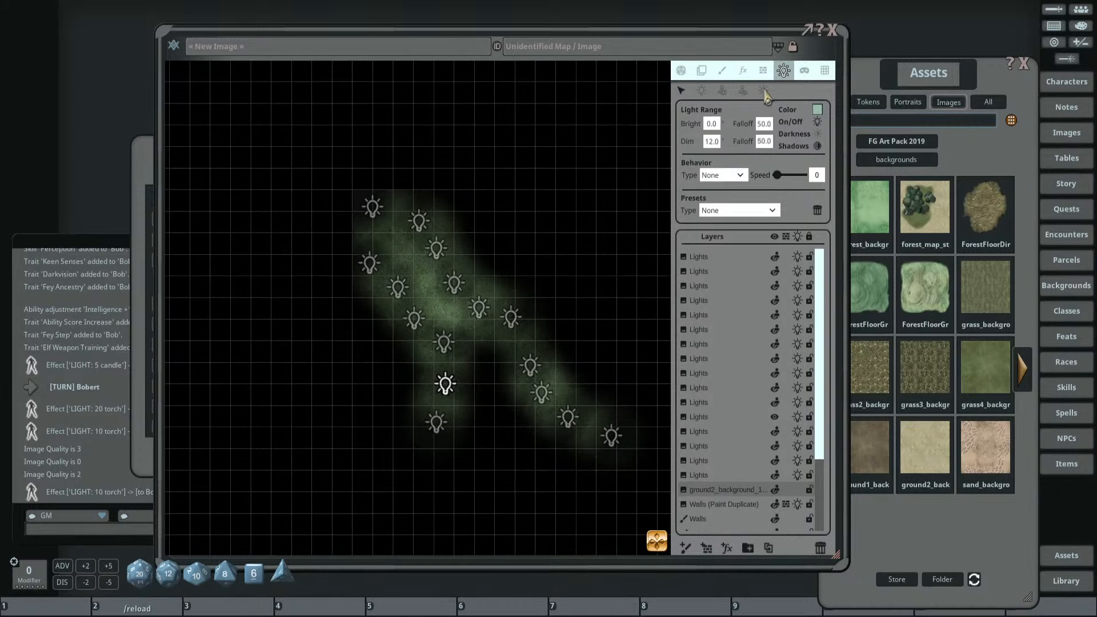
Turn on the map's ambient light and set its color to dark purple with R 39, G 0 and B 73.
left_click(763, 91)
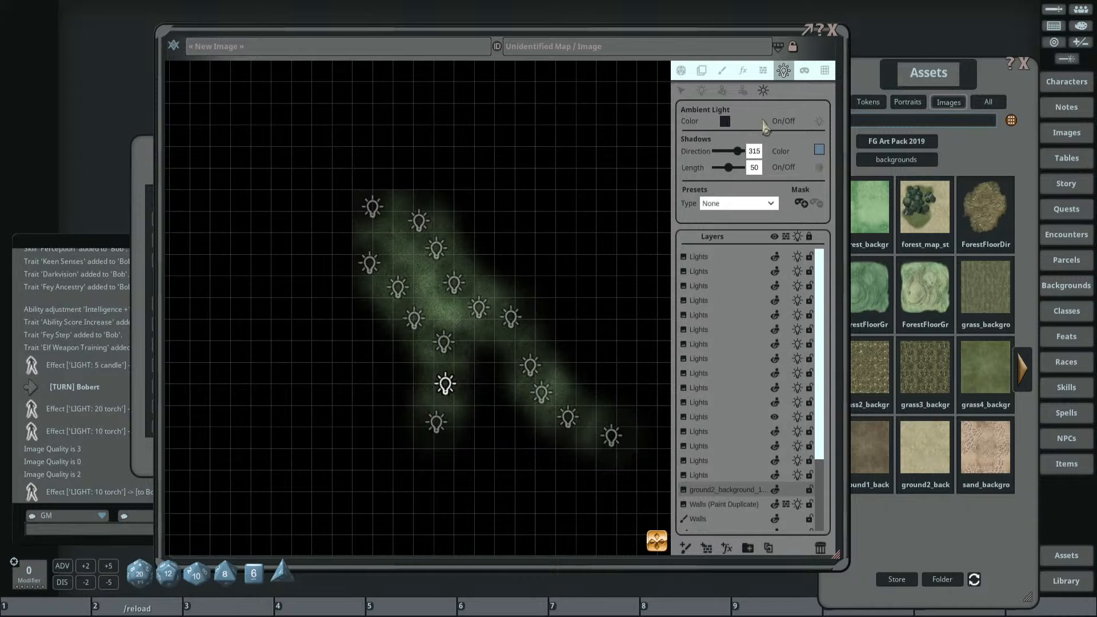
left_click(818, 122)
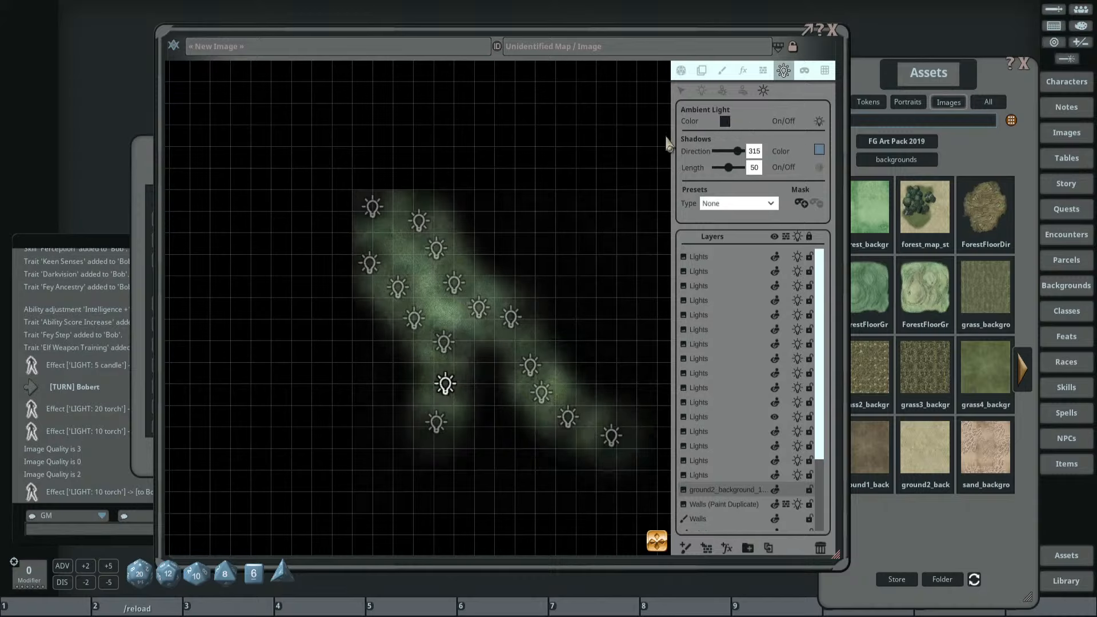
left_click(726, 122)
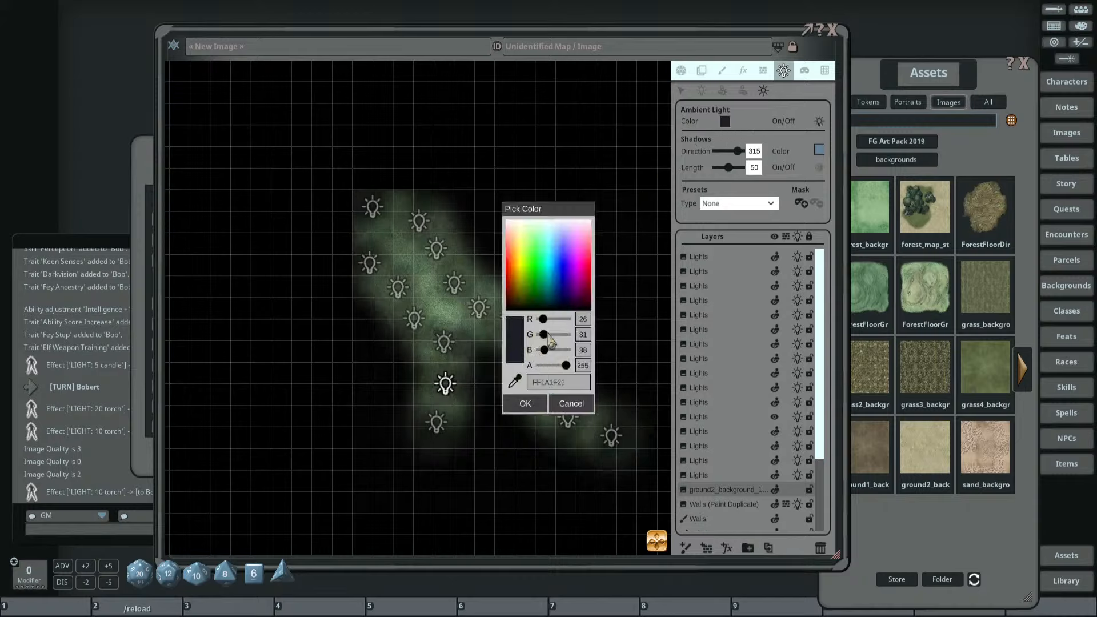
left_click_drag(546, 336, 549, 351)
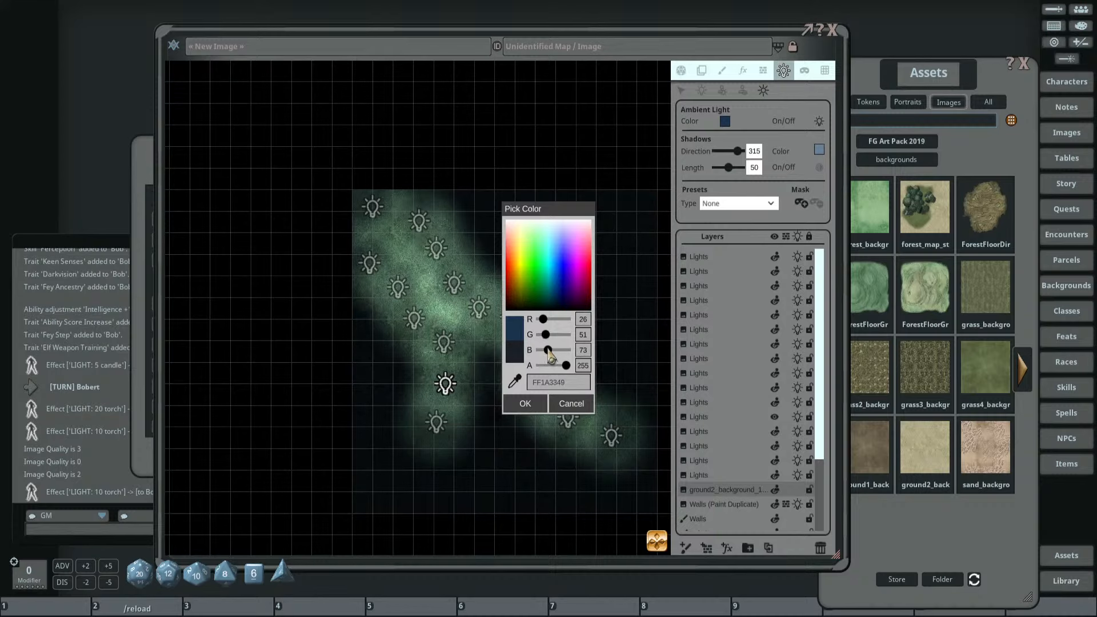
scroll(470, 322, "up", 5)
left_click_drag(446, 316, 361, 302)
scroll(366, 281, "down", 4)
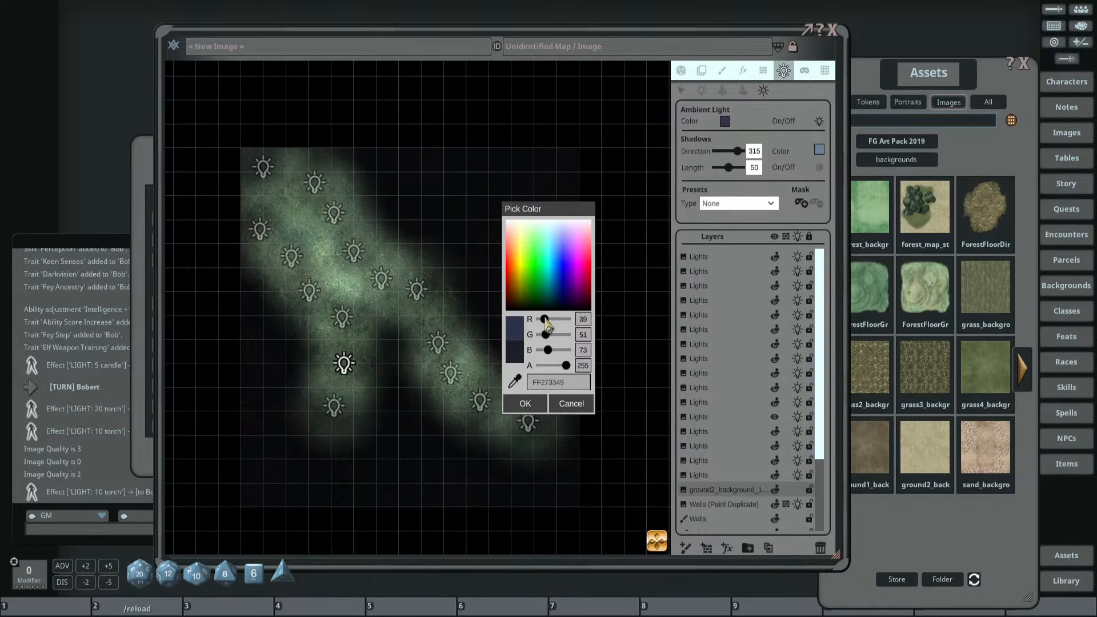
left_click_drag(546, 320, 543, 324)
left_click_drag(538, 334, 549, 324)
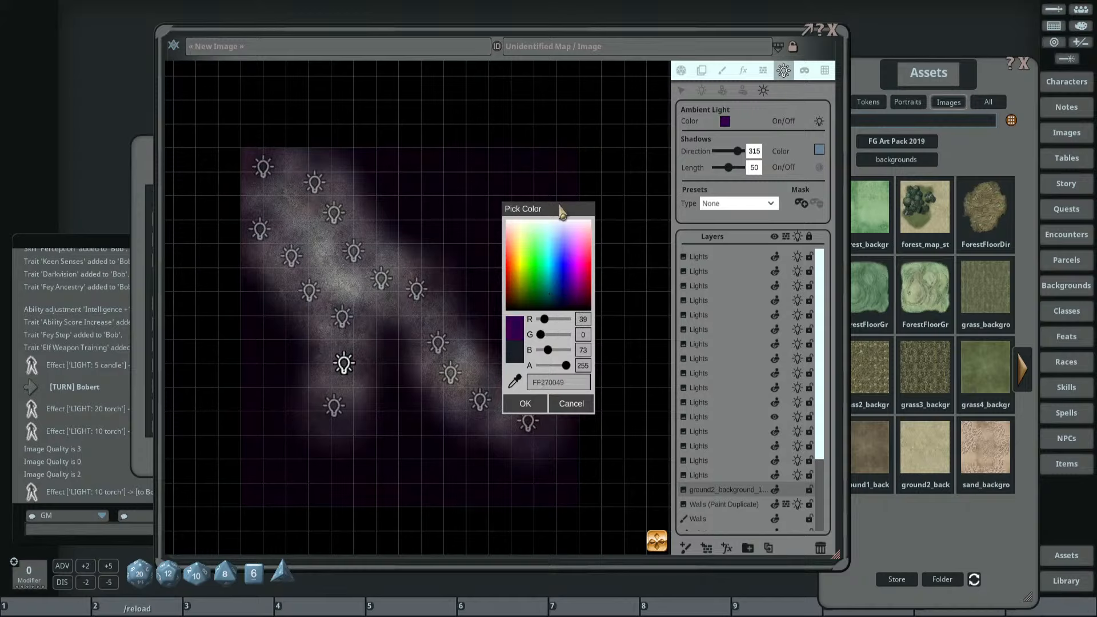
left_click_drag(568, 211, 576, 204)
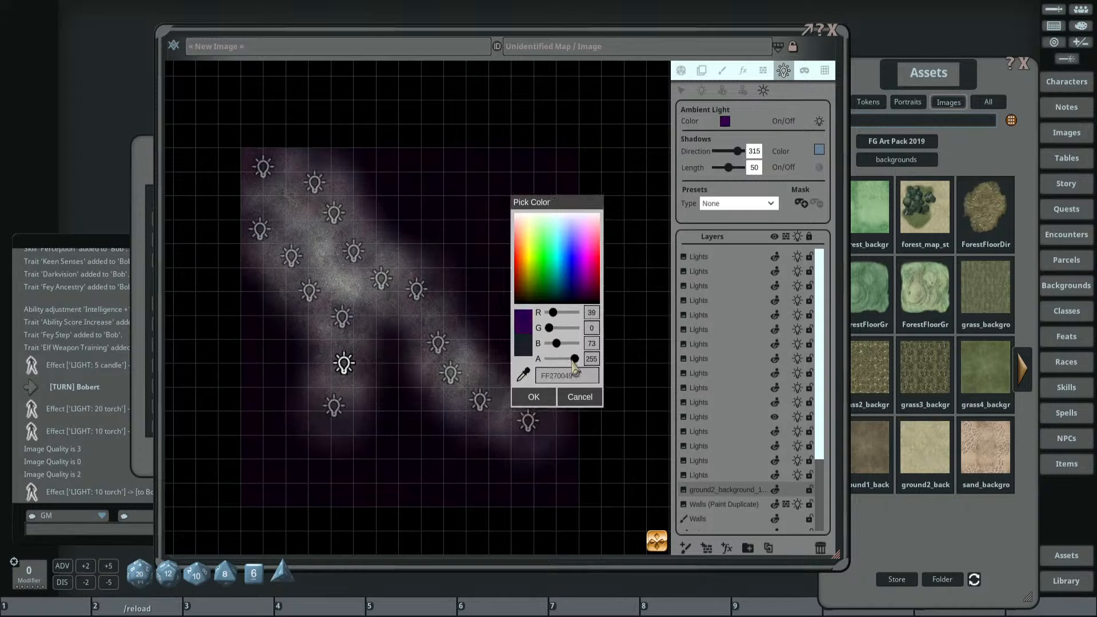
left_click(540, 400)
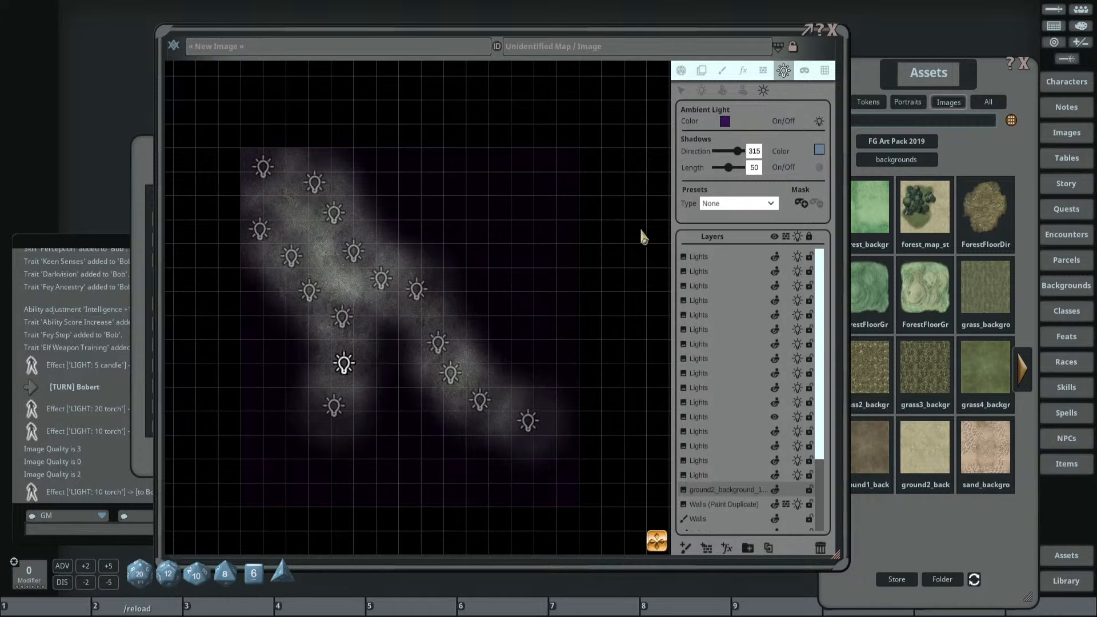
Select all the lights and set their color to a brighter mint green with R 170, G 255, B 210 and A 187.
left_click(681, 91)
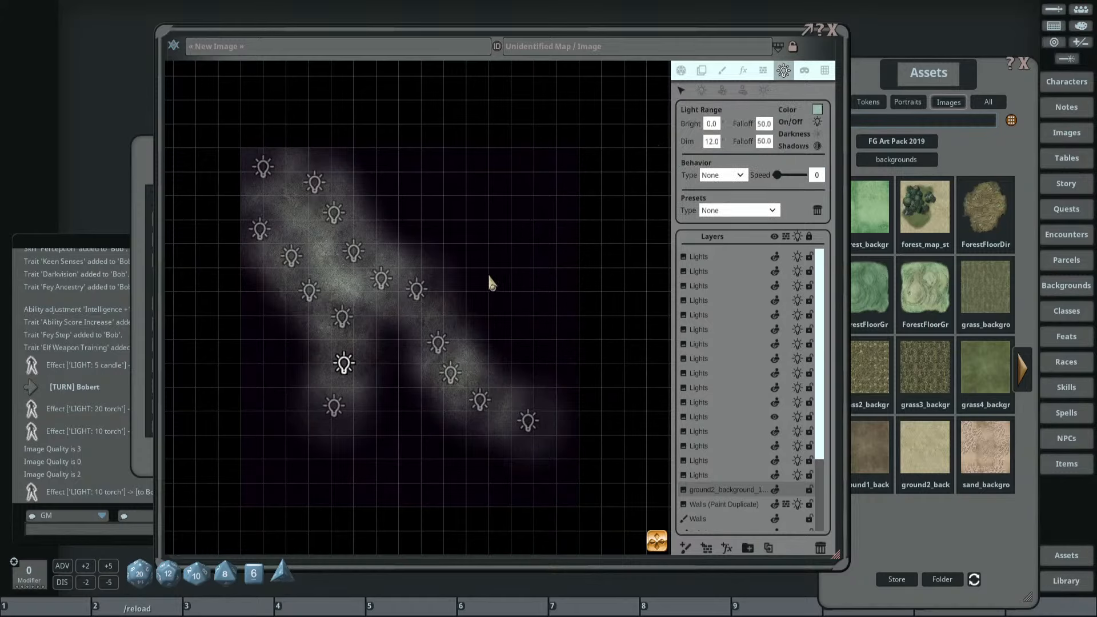
scroll(492, 280, "down", 2)
left_click_drag(267, 166, 562, 438)
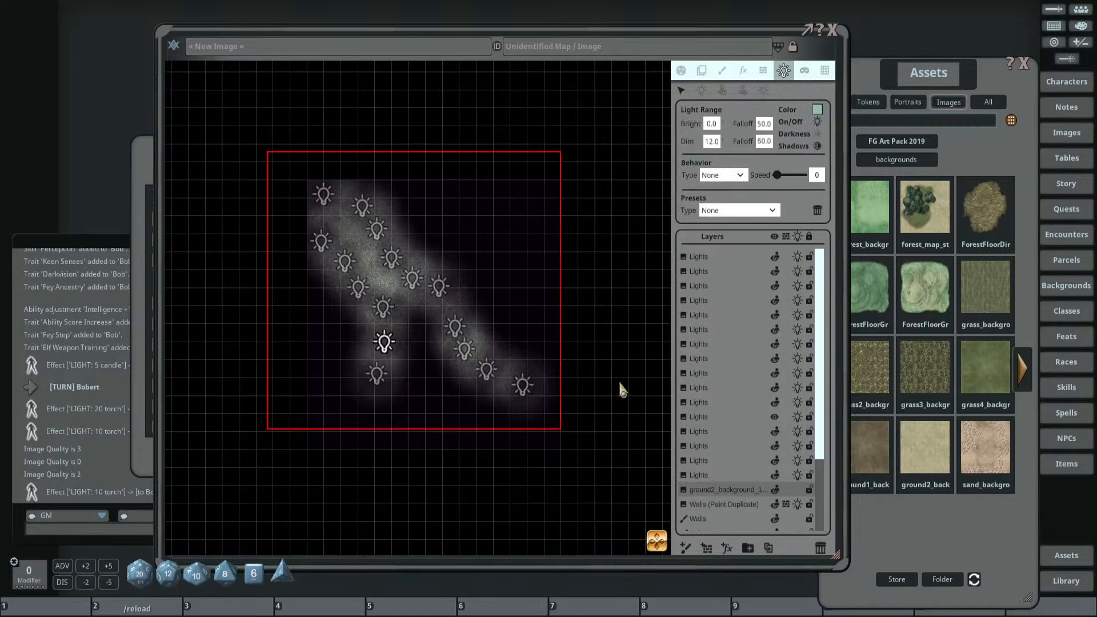
left_click(817, 109)
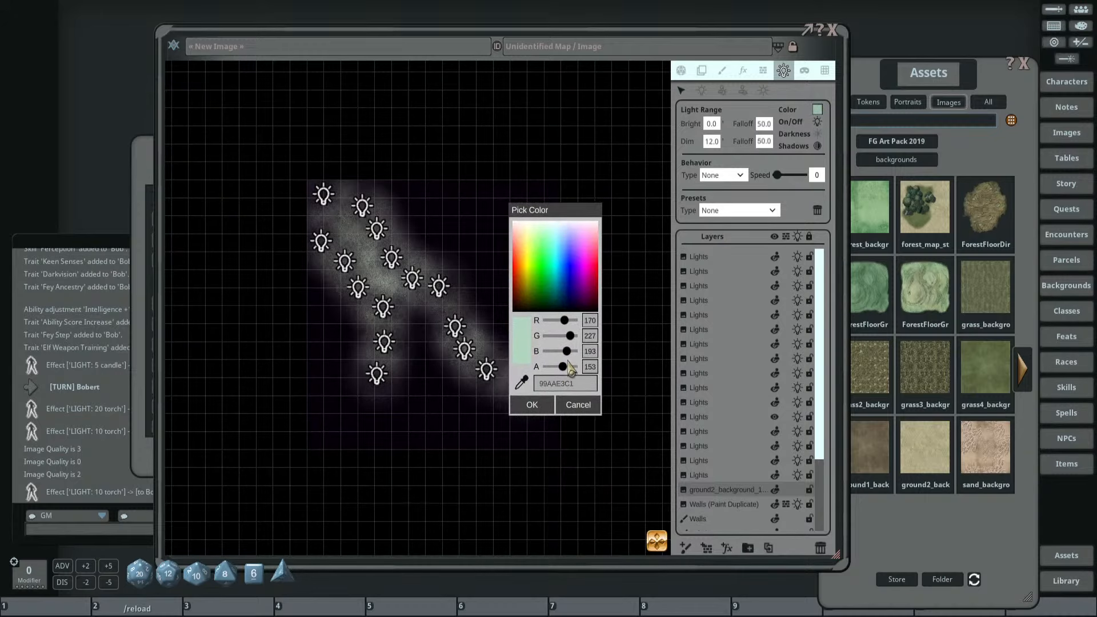
left_click_drag(561, 367, 580, 338)
scroll(408, 326, "up", 3)
scroll(434, 326, "down", 2)
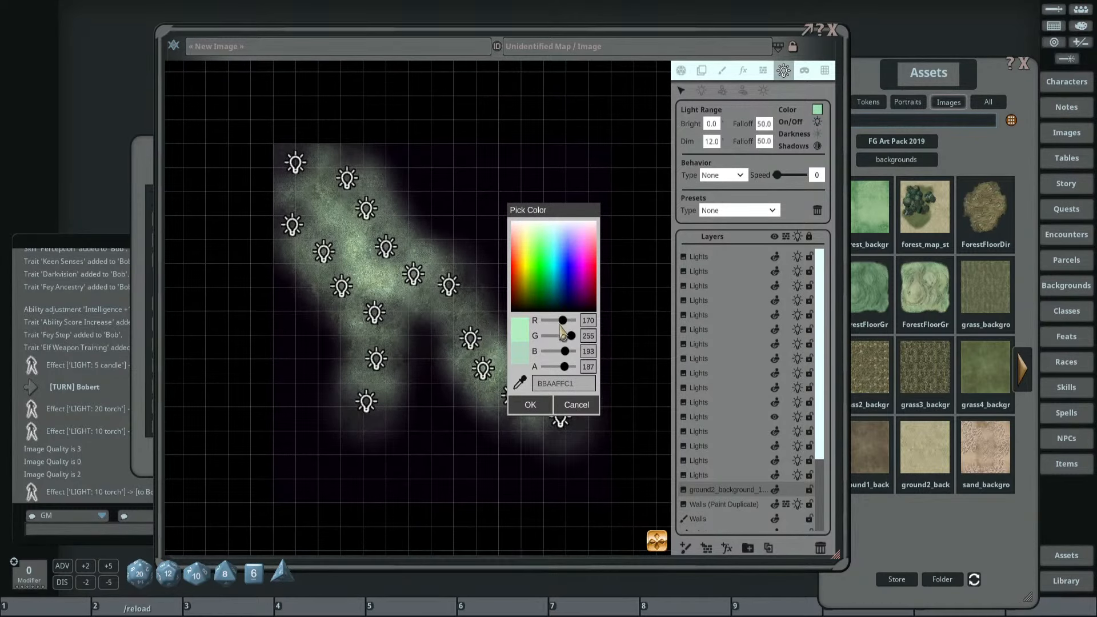
left_click_drag(567, 353, 569, 353)
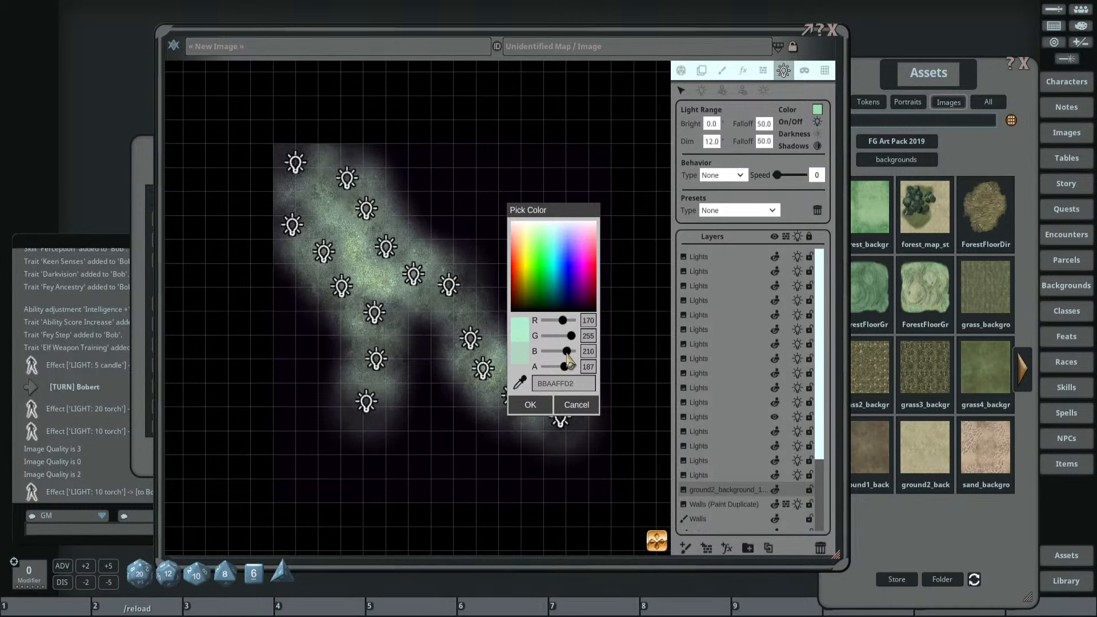
left_click(530, 405)
scroll(542, 413, "down", 2)
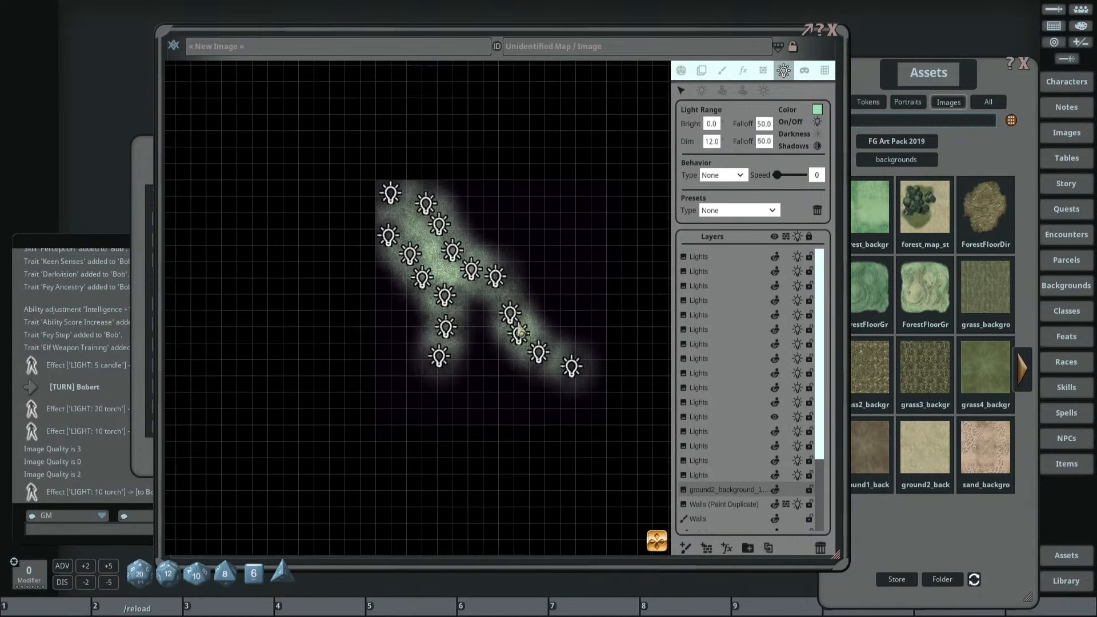
Add a new effect layer above the topmost Lights layer and set its effect type to Water.
left_click(751, 257)
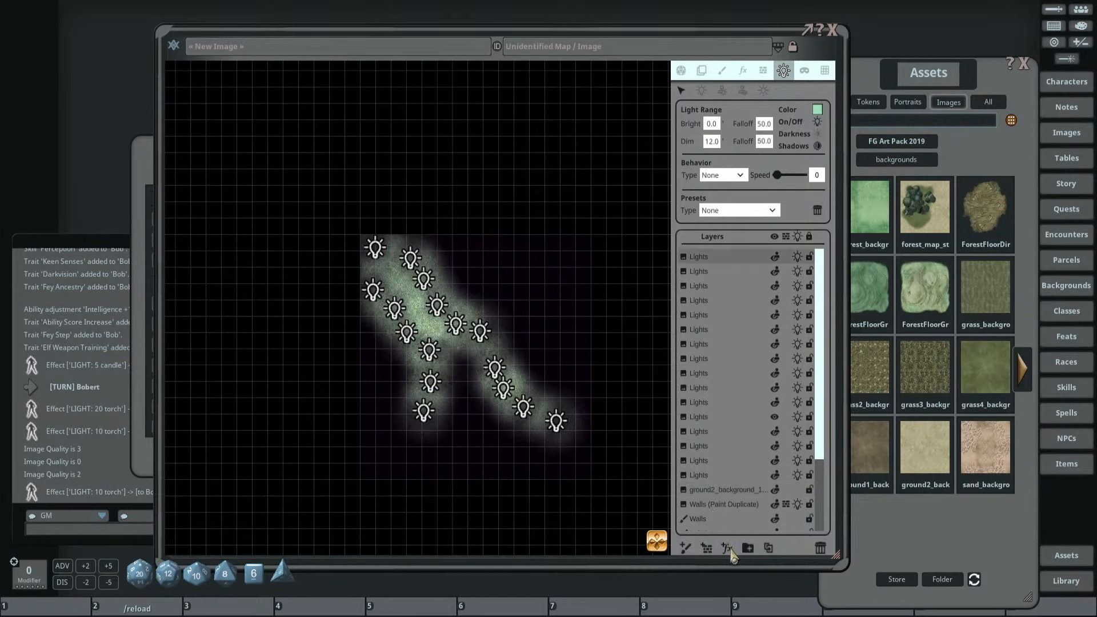
left_click(729, 549)
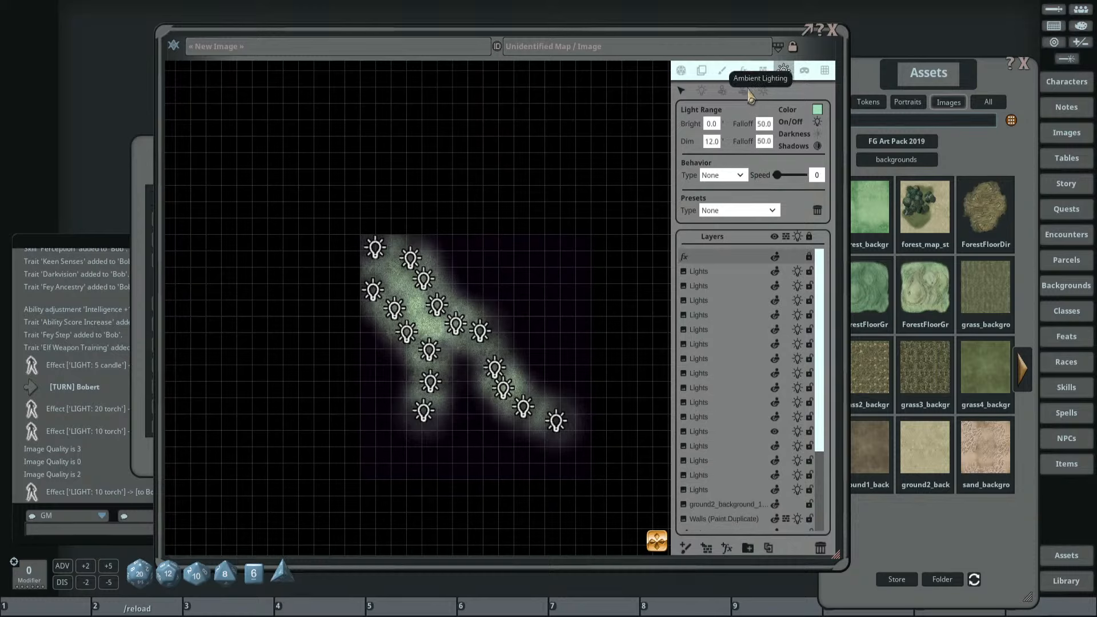
left_click(743, 69)
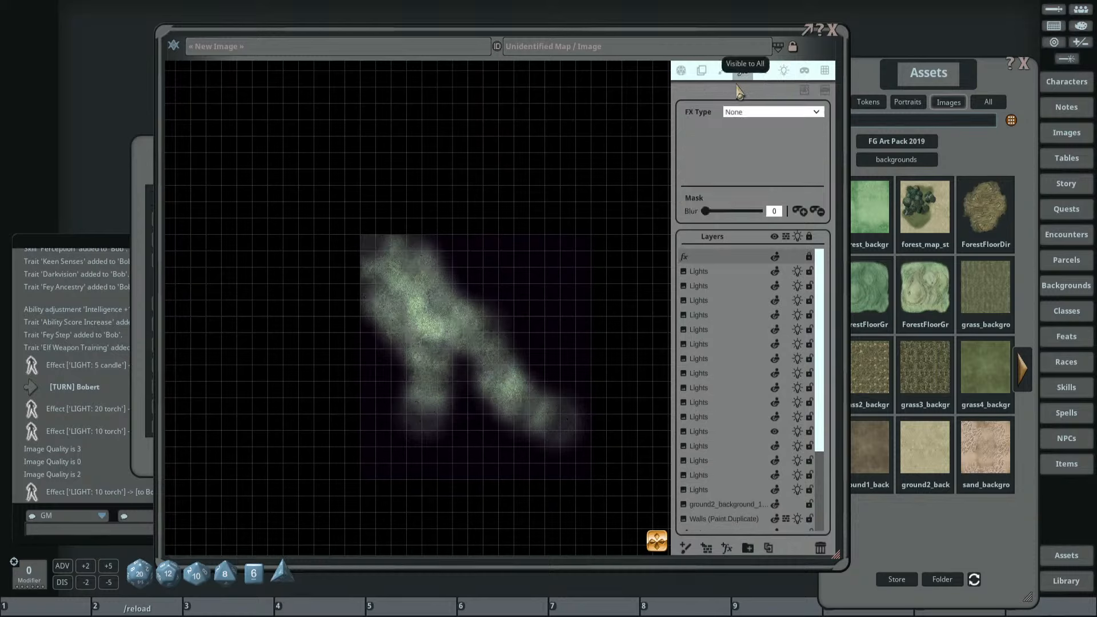
left_click(769, 112)
scroll(779, 165, "down", 2)
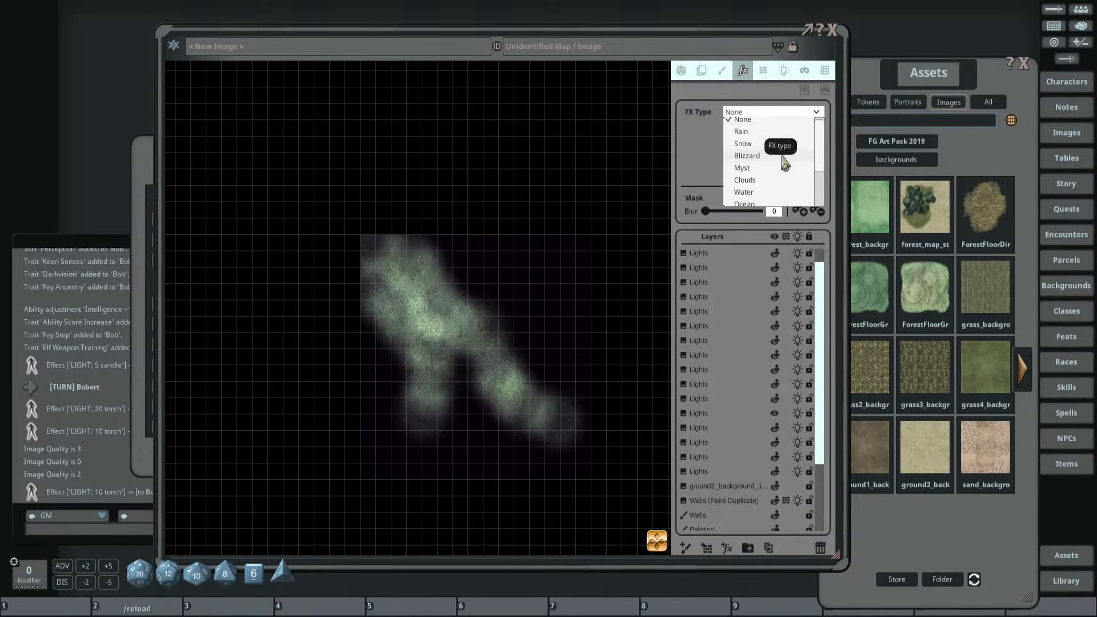
scroll(779, 166, "down", 2)
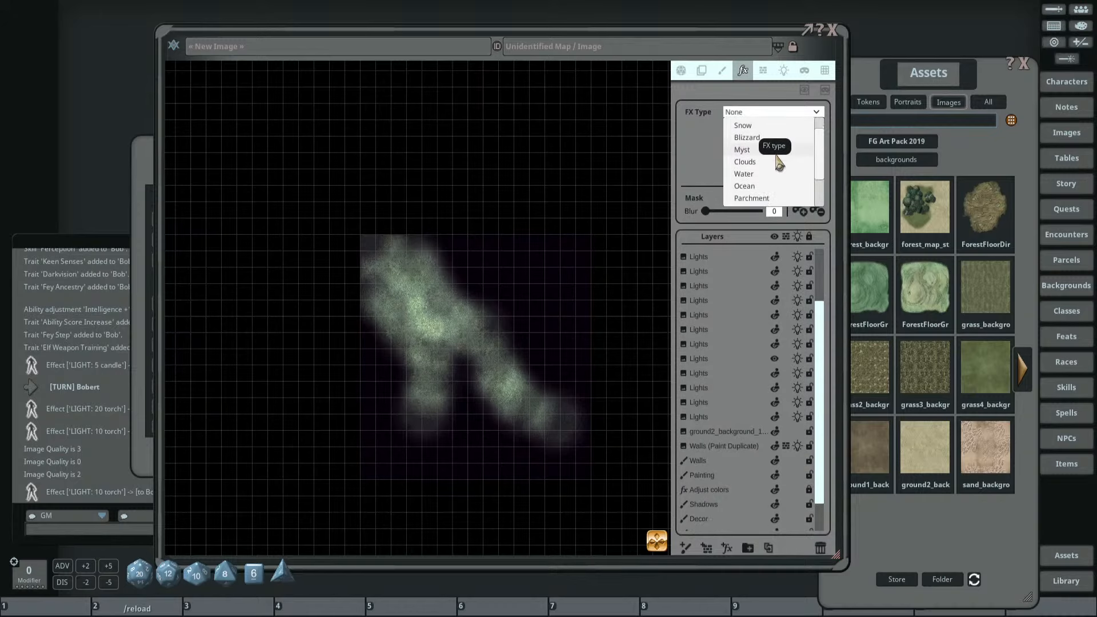
left_click(774, 171)
scroll(495, 300, "up", 2)
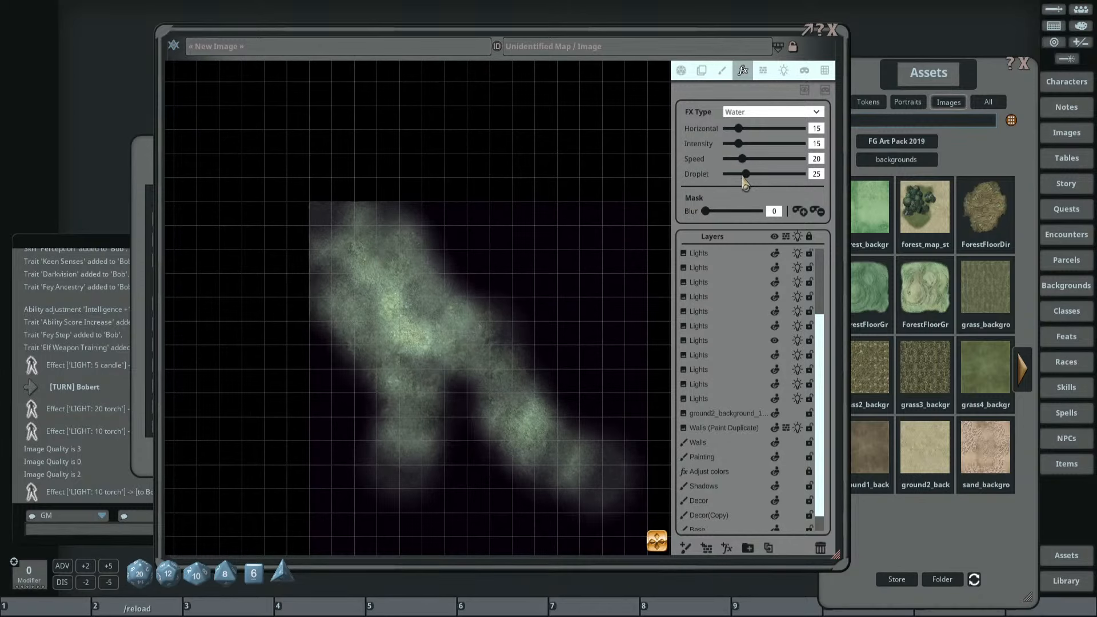
Set the Water effect's Droplet value to 0.
left_click_drag(746, 174, 709, 177)
scroll(479, 280, "up", 3)
scroll(483, 278, "down", 2)
left_click_drag(484, 278, 485, 207)
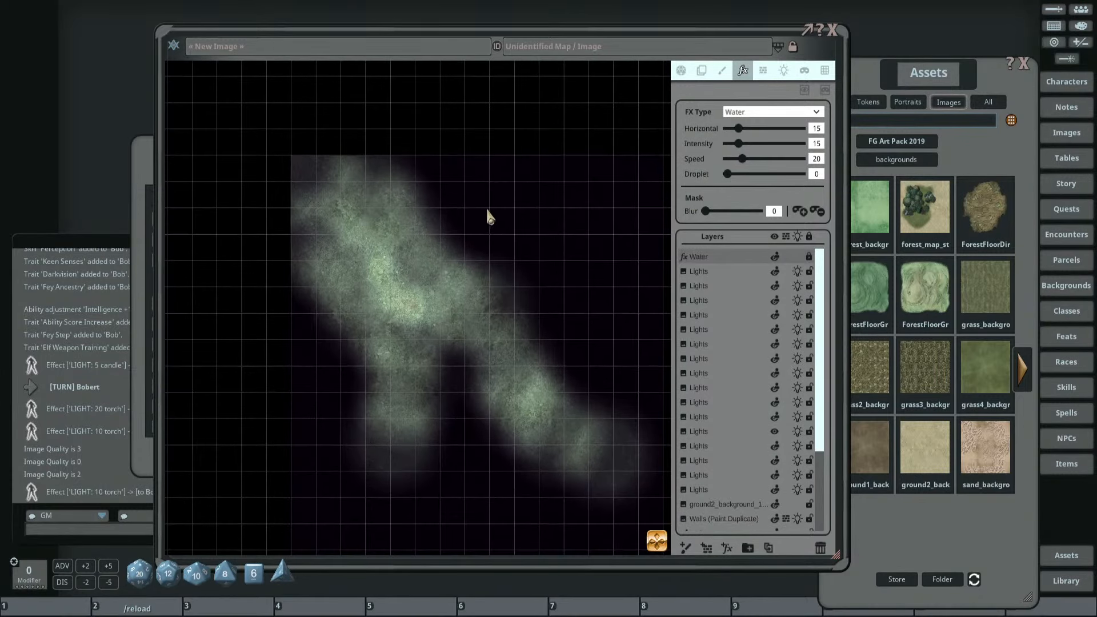
scroll(464, 251, "up", 1)
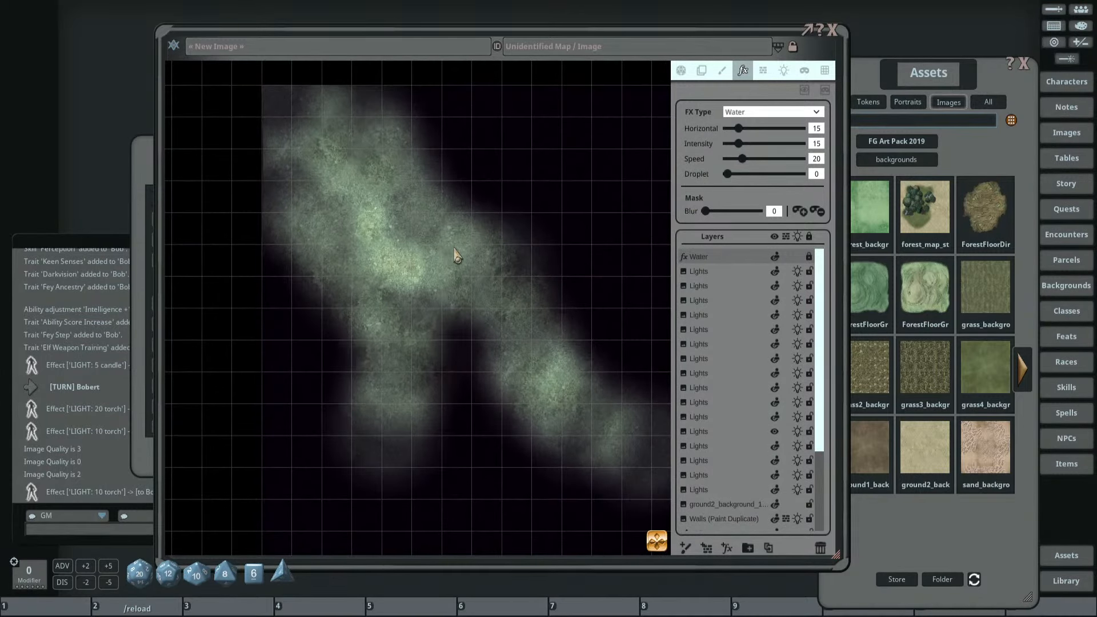
scroll(574, 268, "down", 1)
scroll(575, 265, "down", 1)
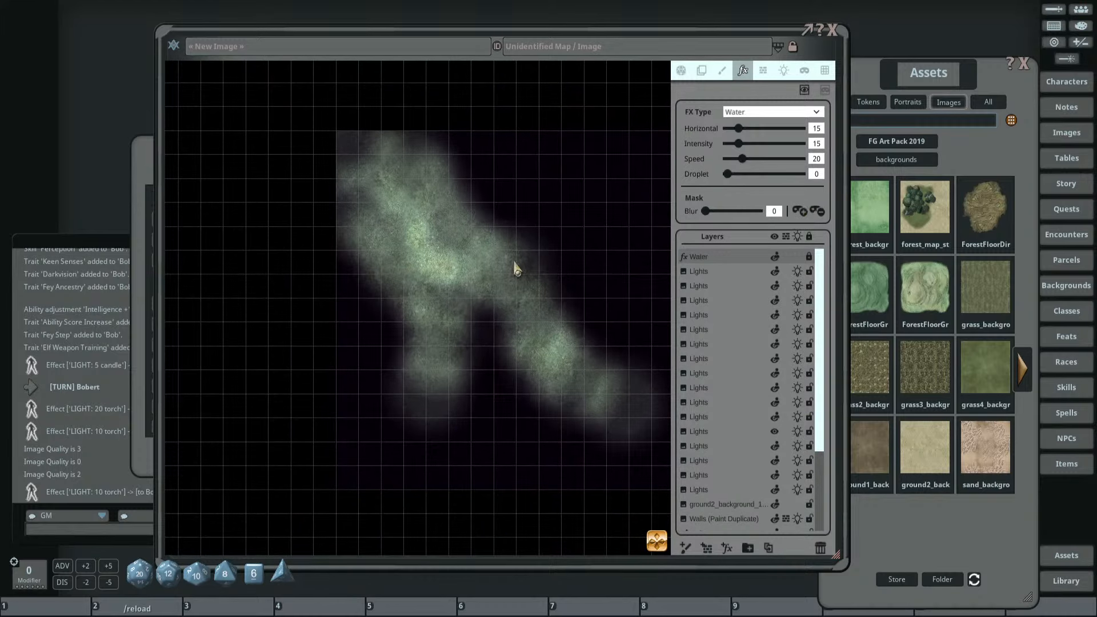
Draw a freehand mask around the lit river to confine the Water effect to it.
left_click_drag(508, 257, 459, 234)
scroll(474, 242, "down", 1)
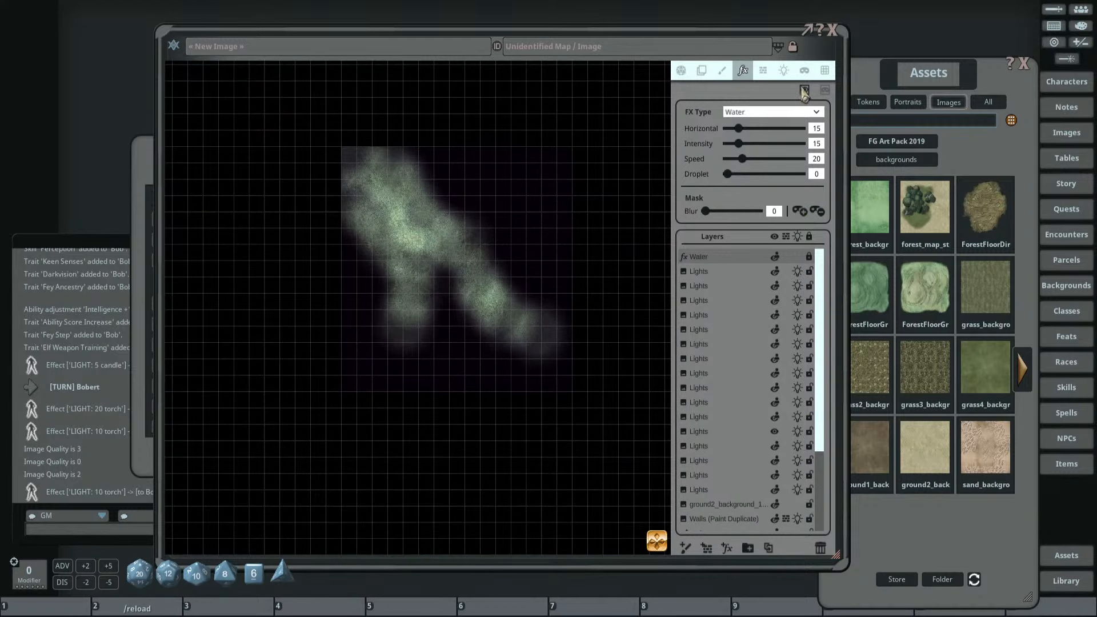
mouse_move(344, 215)
left_mouse_down()
mouse_move(384, 252)
mouse_move(396, 319)
mouse_move(420, 278)
mouse_move(546, 348)
mouse_move(413, 168)
mouse_move(338, 196)
mouse_move(345, 215)
left_mouse_up()
scroll(503, 190, "up", 1)
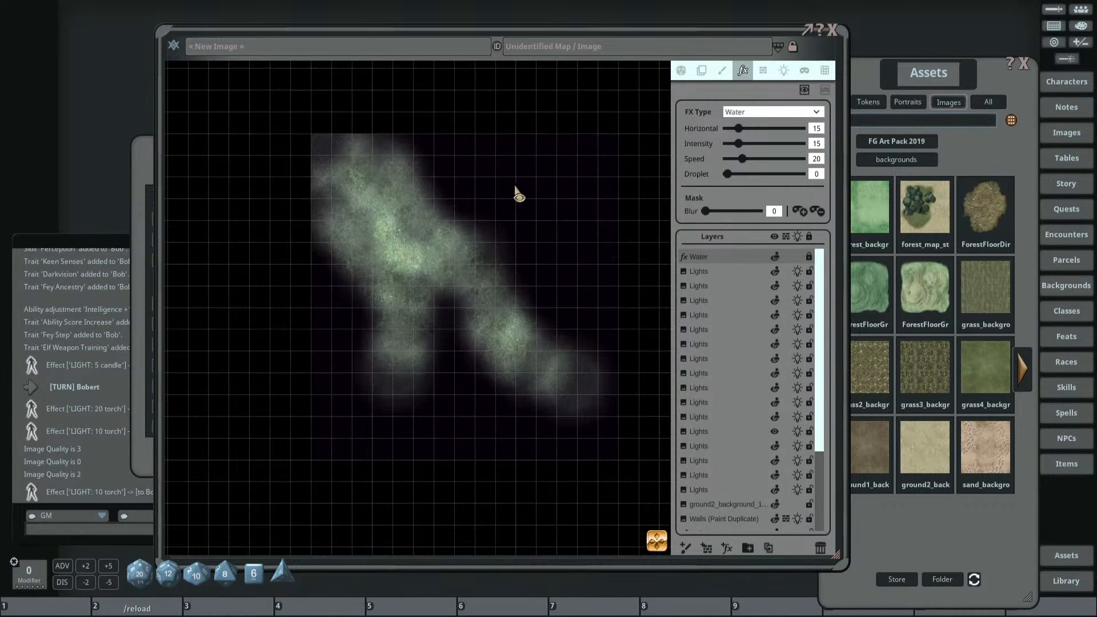
Set the Water effect's mask blur to 100, Horizontal to 18, Intensity to 12 and Speed to 11.
left_click_drag(706, 211, 840, 220)
scroll(428, 226, "up", 3)
left_click_drag(743, 159, 738, 160)
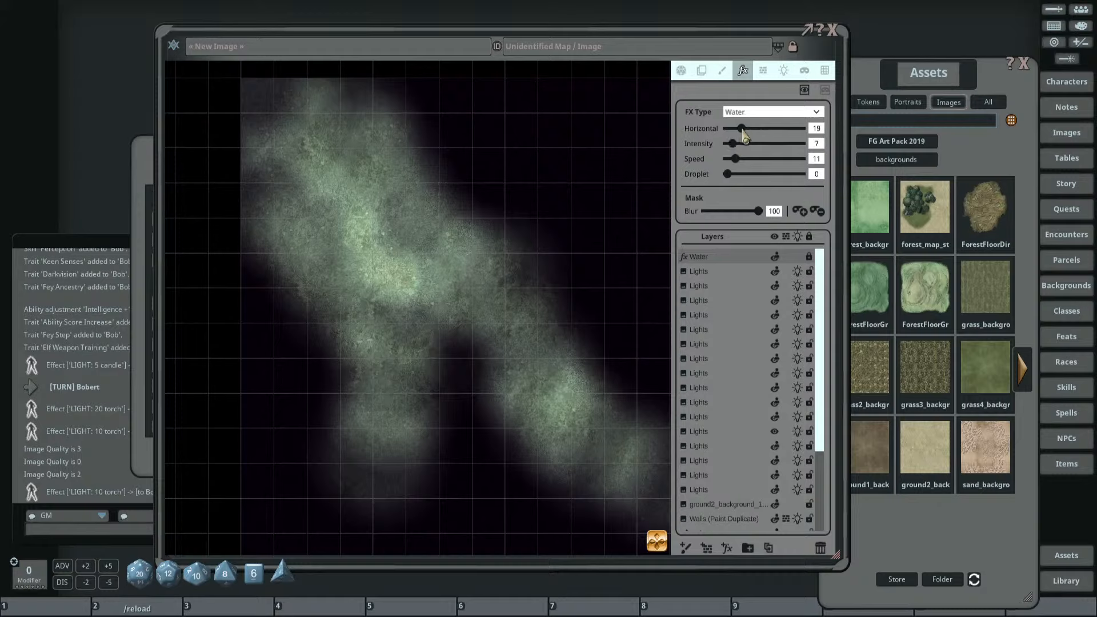
left_click_drag(742, 130, 736, 145)
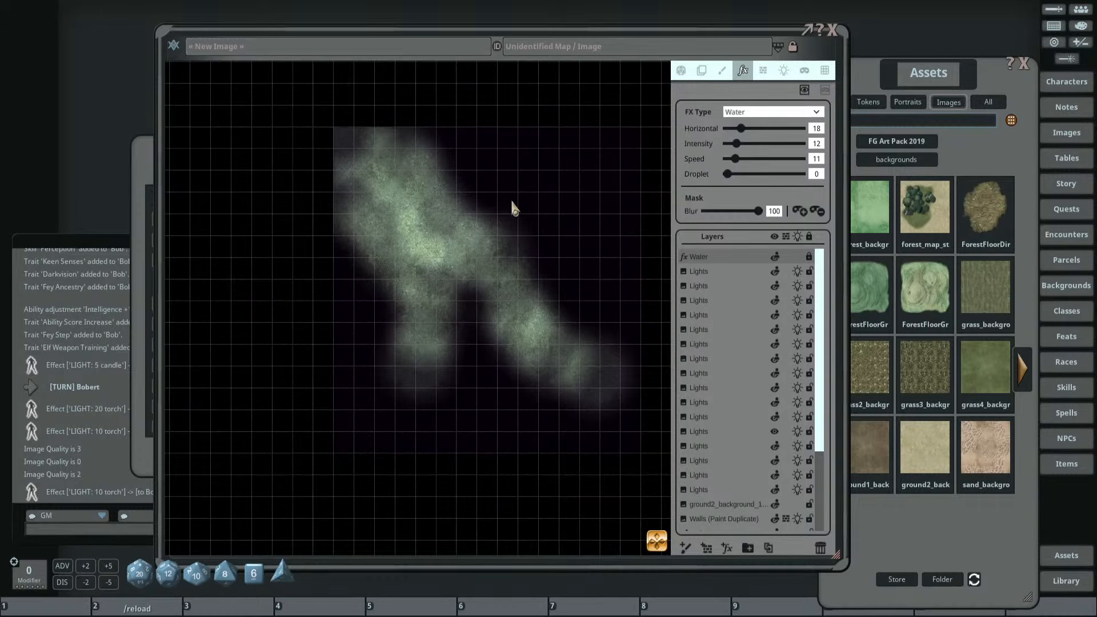
Duplicate the masked Water effect layer and change the copy's effect type to Myst.
left_click_drag(512, 202, 497, 204)
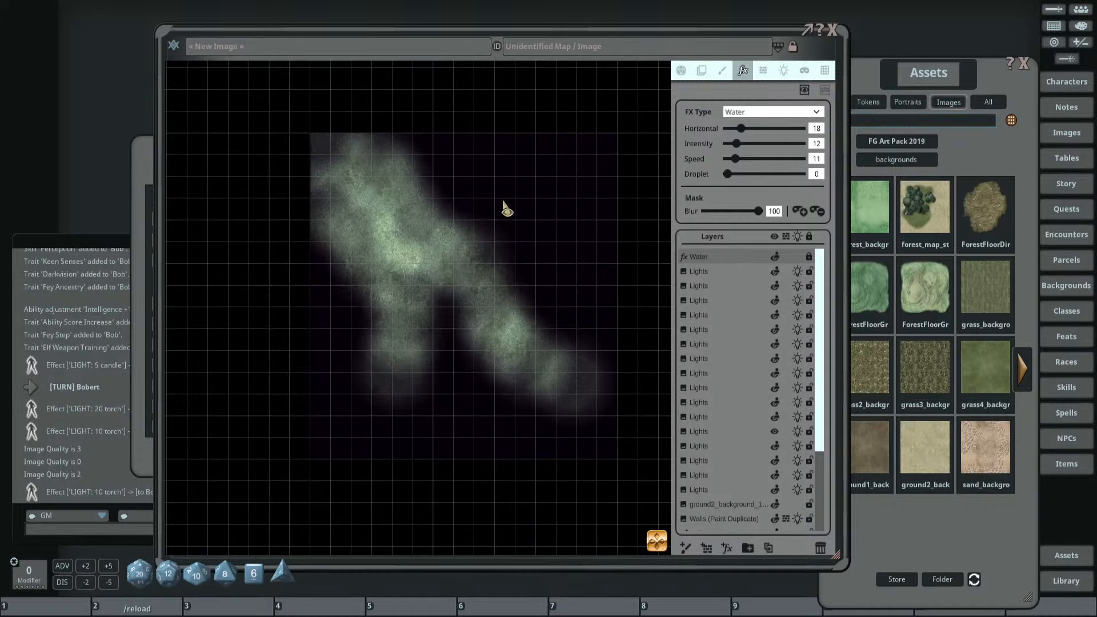
scroll(505, 200, "up", 2)
scroll(517, 207, "down", 1)
left_click_drag(517, 207, 433, 200)
scroll(476, 198, "down", 1)
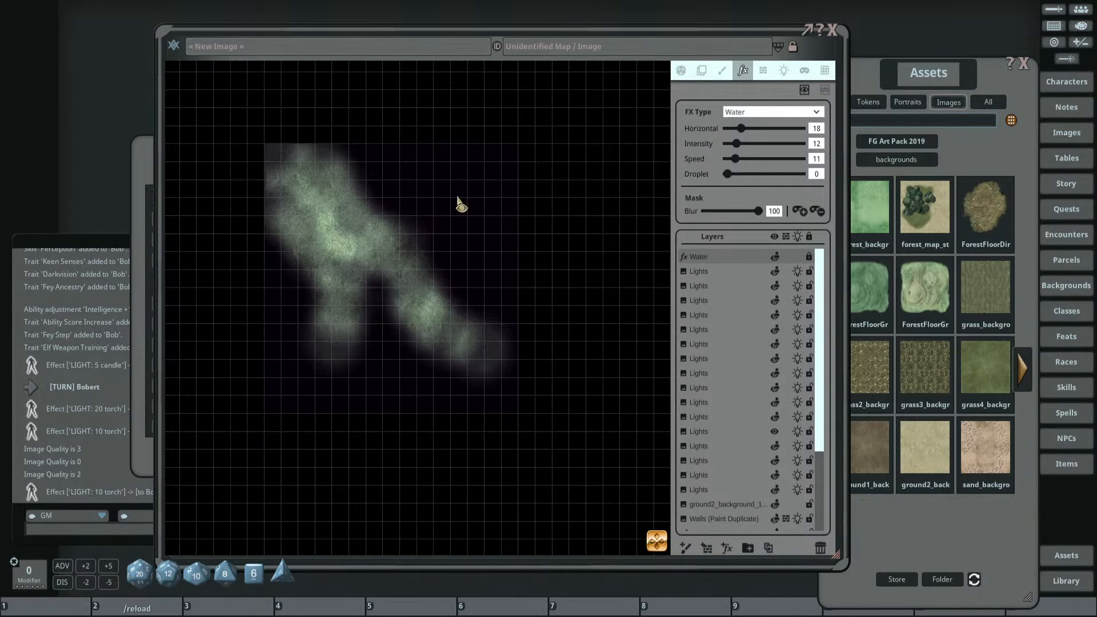
left_click(768, 549)
left_click(754, 112)
scroll(782, 157, "down", 2)
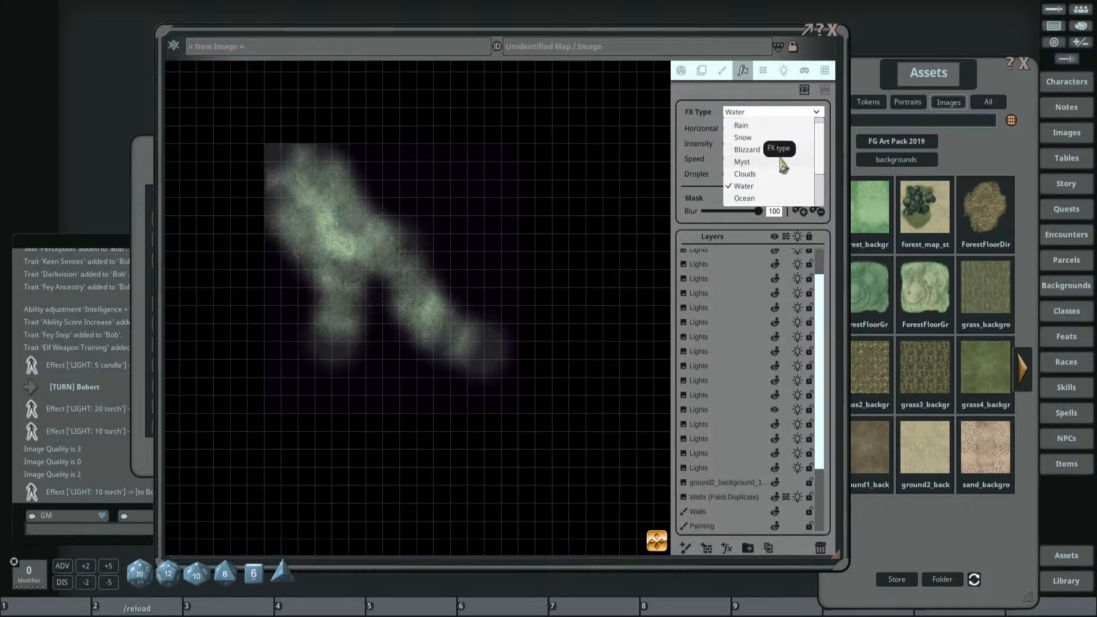
left_click(778, 148)
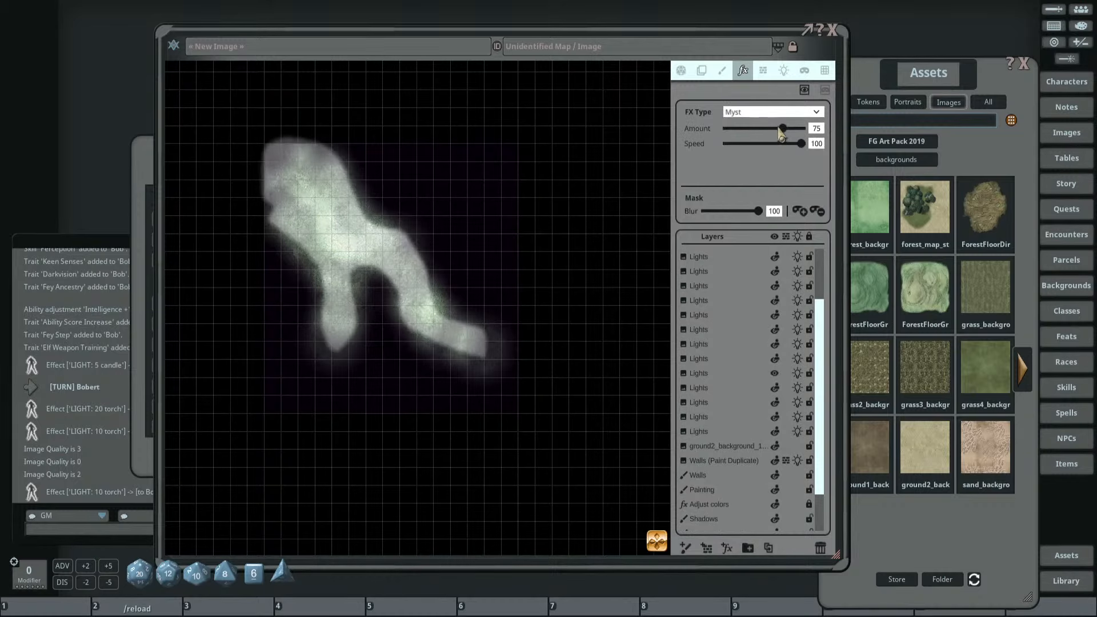
Change the duplicated effect's type to Clouds, with Shadows at 0 and Clouds at 28.
left_click(780, 113)
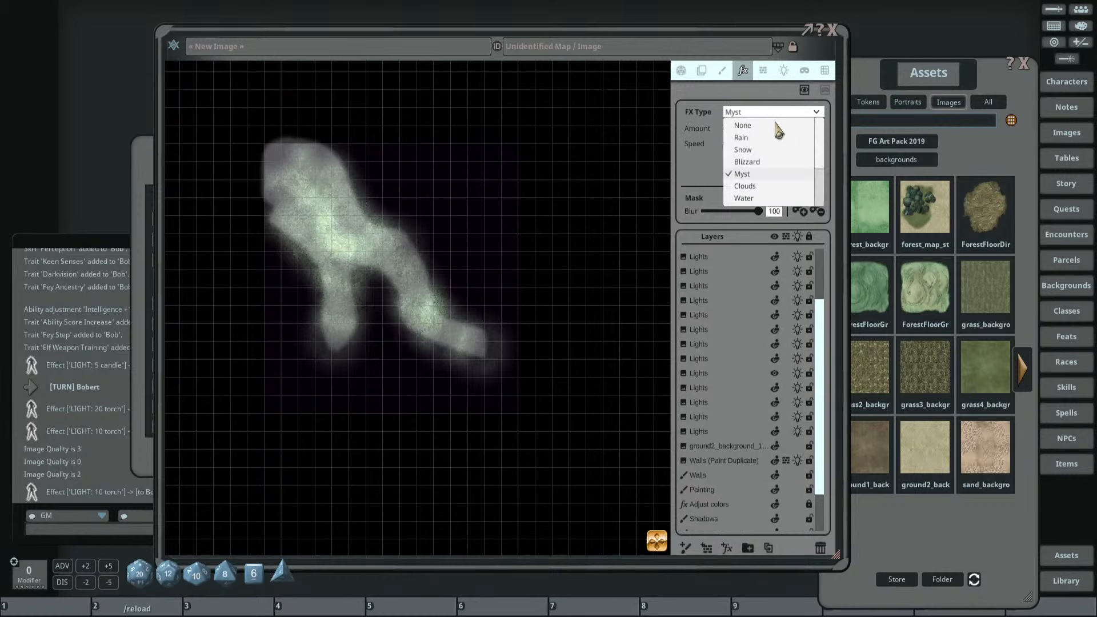
left_click(770, 187)
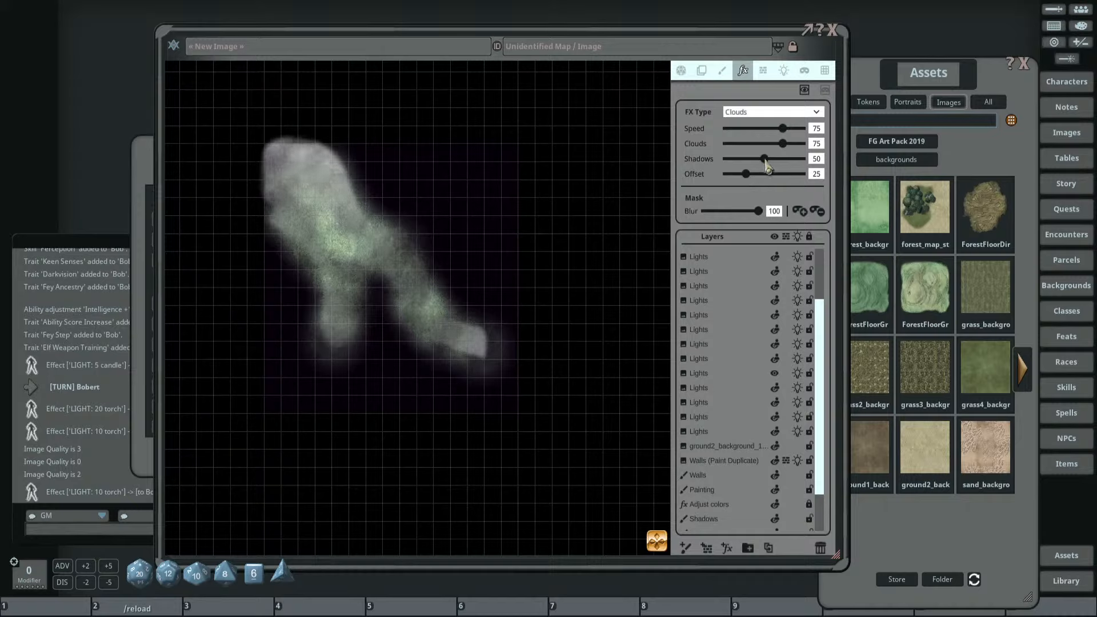
left_click_drag(763, 160, 718, 163)
left_click_drag(784, 145, 750, 151)
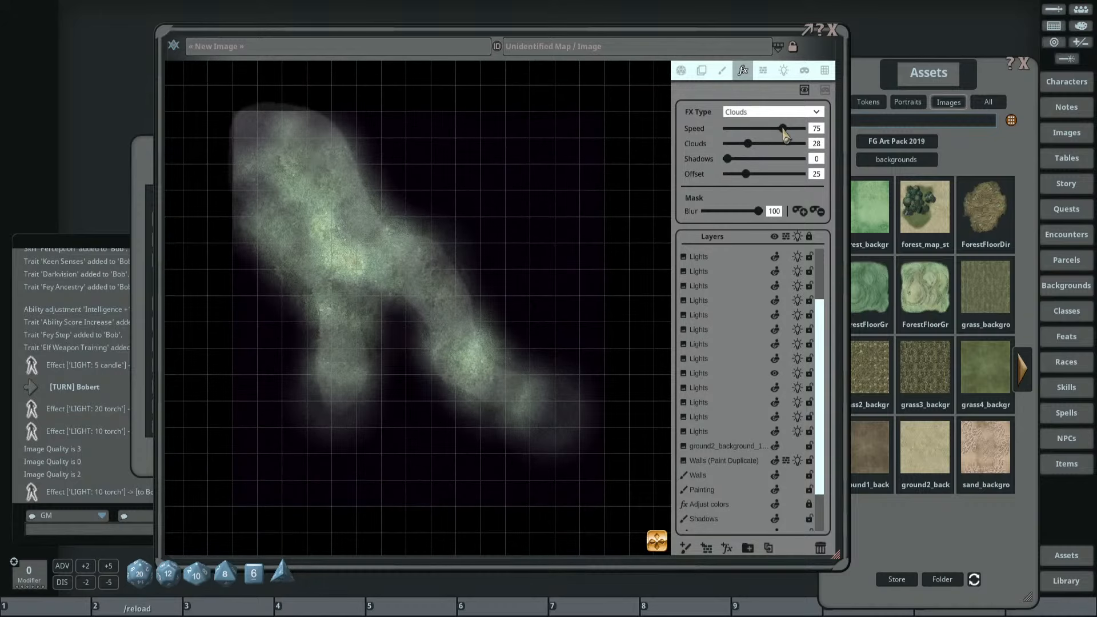
Reduce the Clouds effect's Speed to 56.
left_click_drag(784, 132, 773, 133)
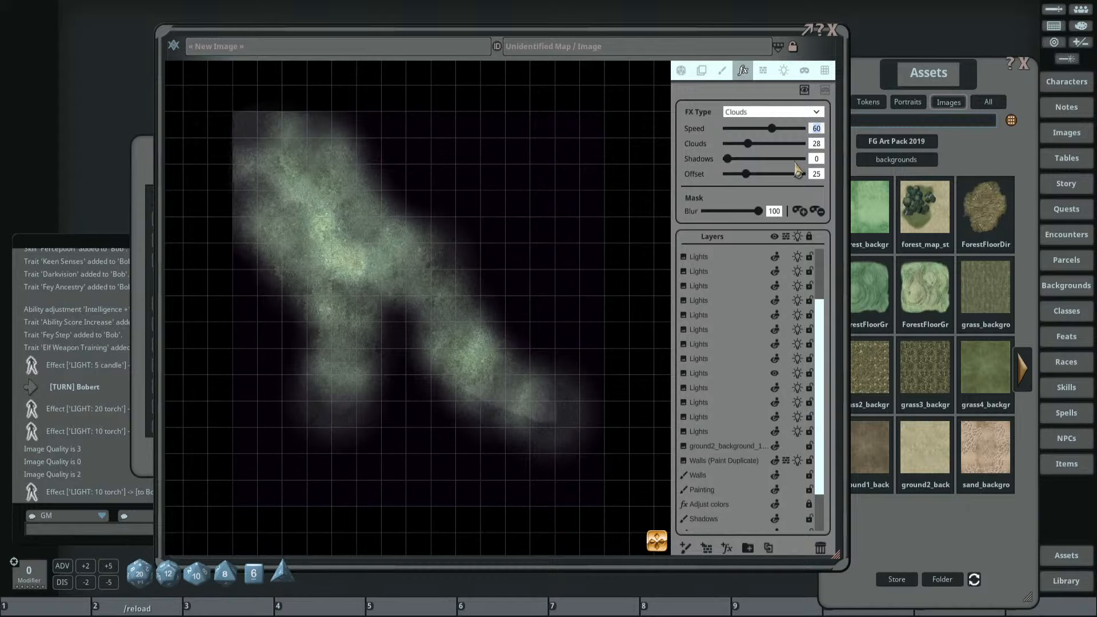
key("Return")
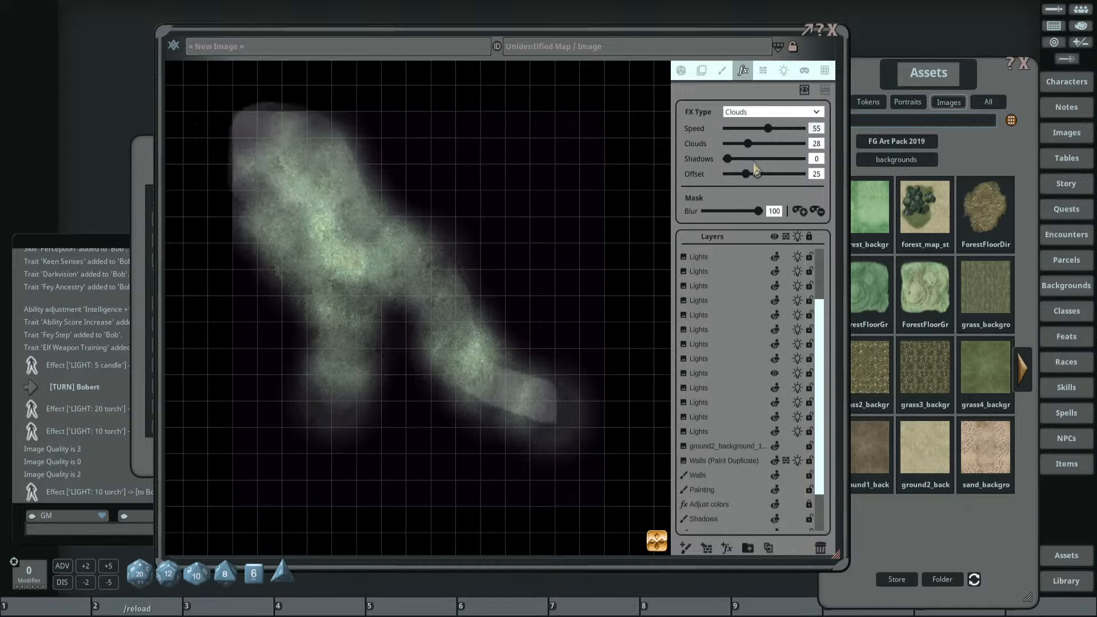
left_click(770, 130)
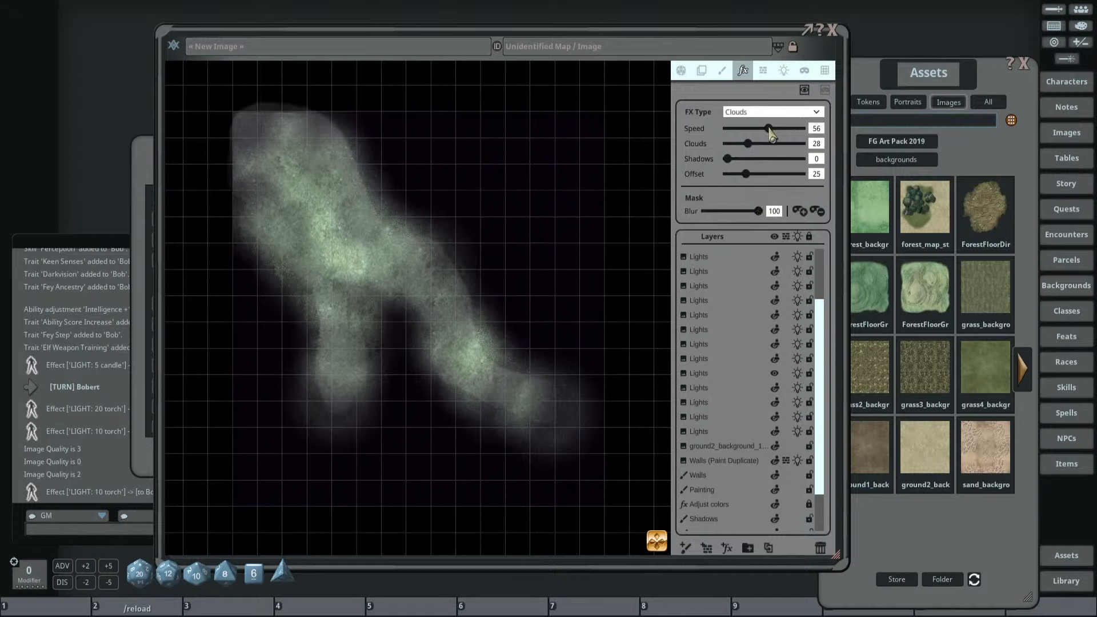
left_click(771, 131)
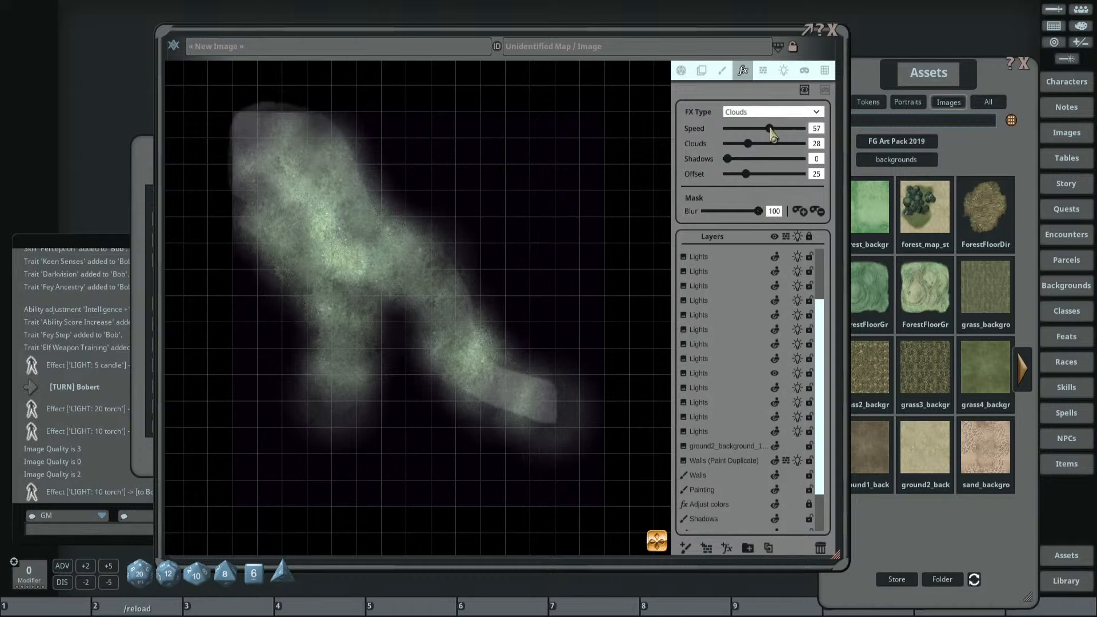
left_click(770, 131)
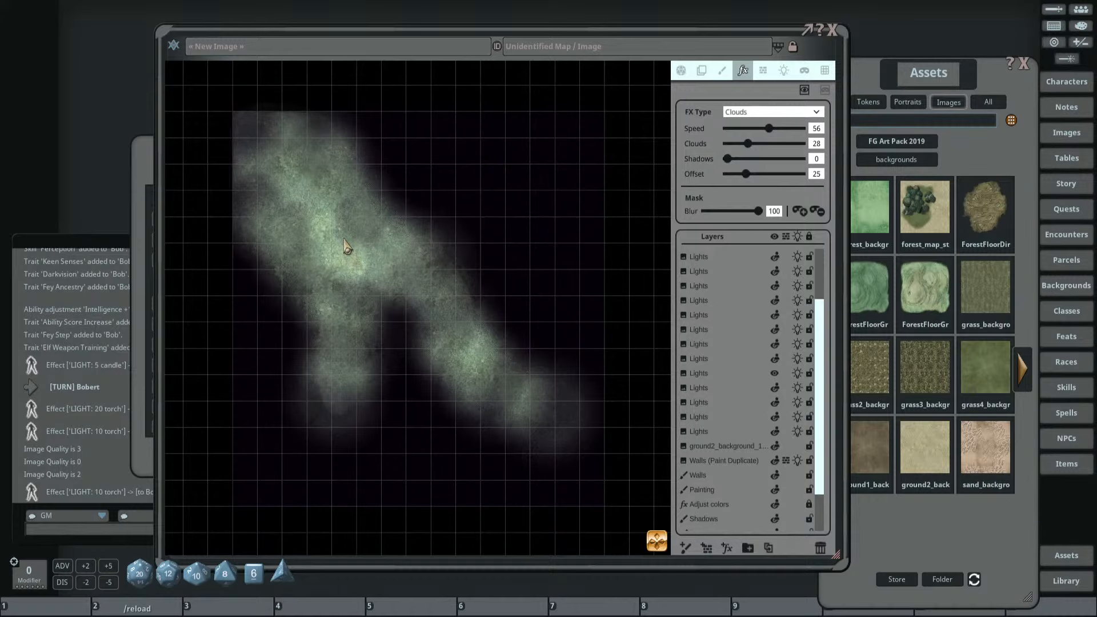
Raise the Clouds amount to 45 and set the Offset to 0.
scroll(320, 451, "up", 3)
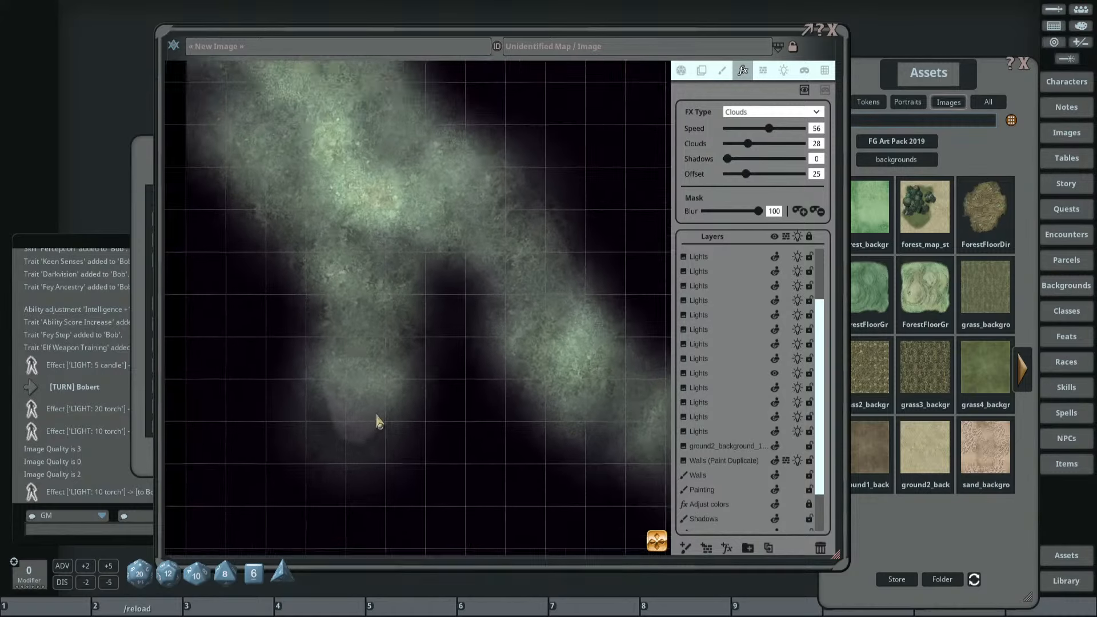
scroll(378, 422, "down", 1)
left_click_drag(752, 144, 756, 145)
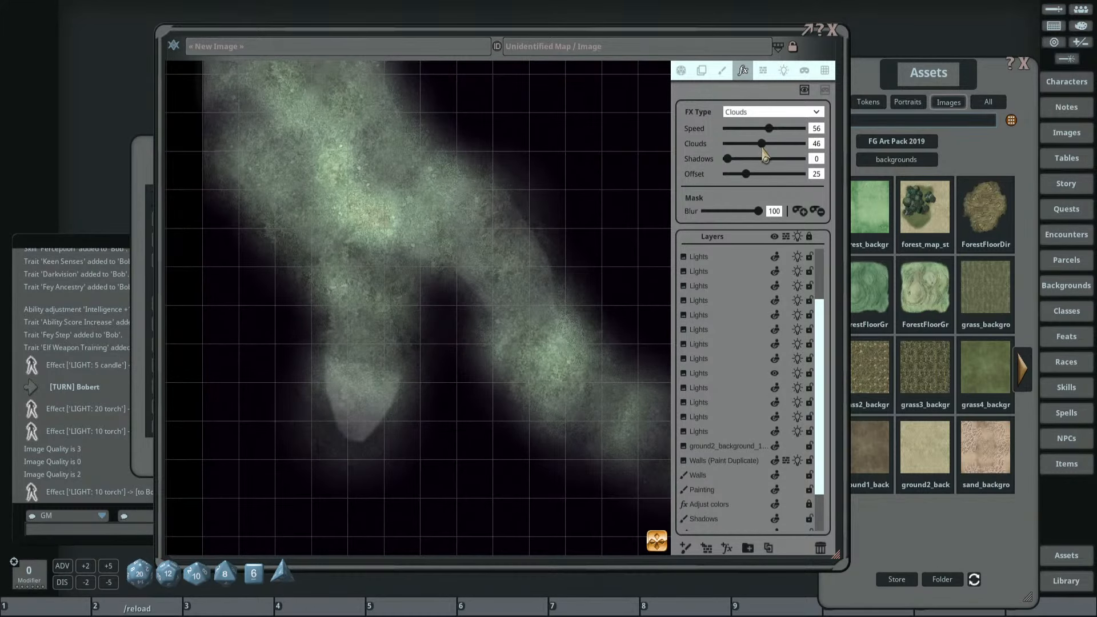
scroll(497, 249, "down", 3)
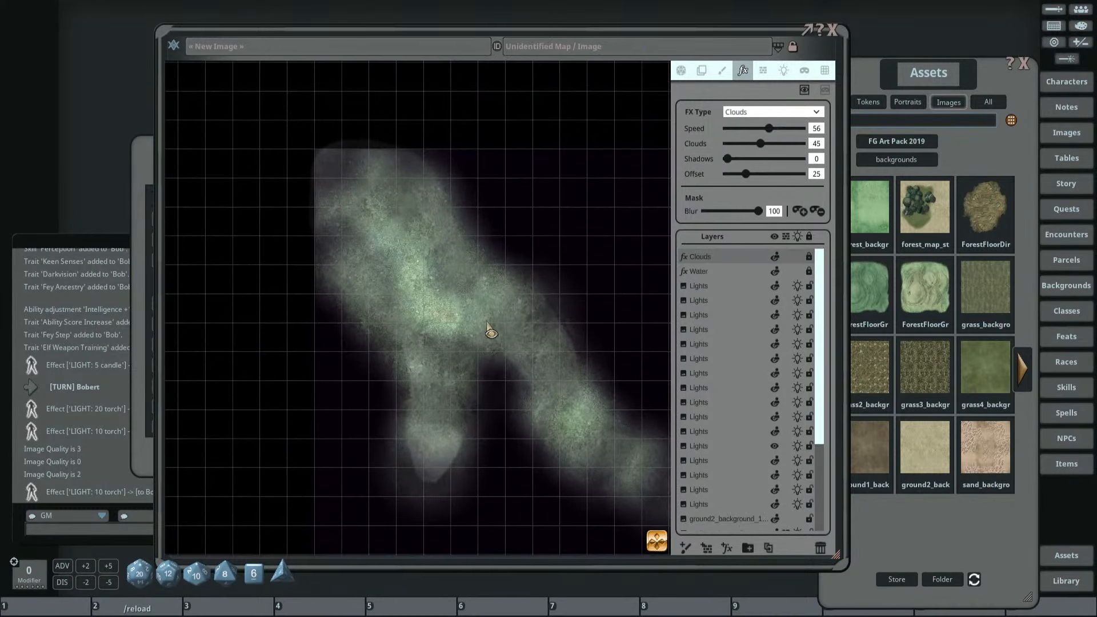
left_click_drag(746, 174, 709, 175)
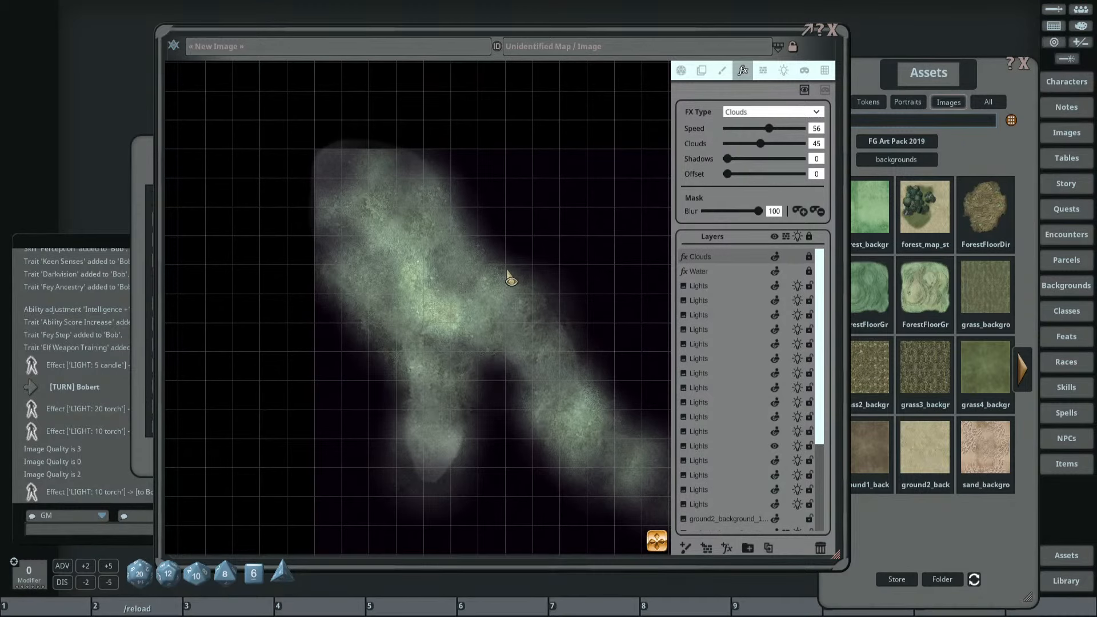
Switch the duplicated effect layer's type to Ocean and set its Speed to 4.
left_click(760, 112)
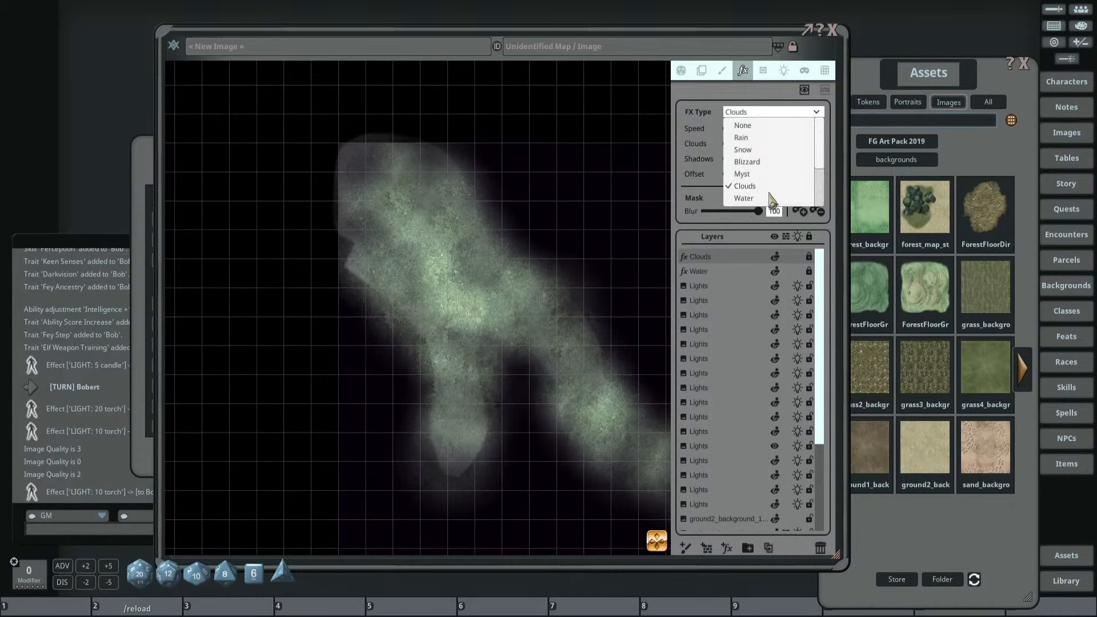
scroll(773, 202, "down", 1)
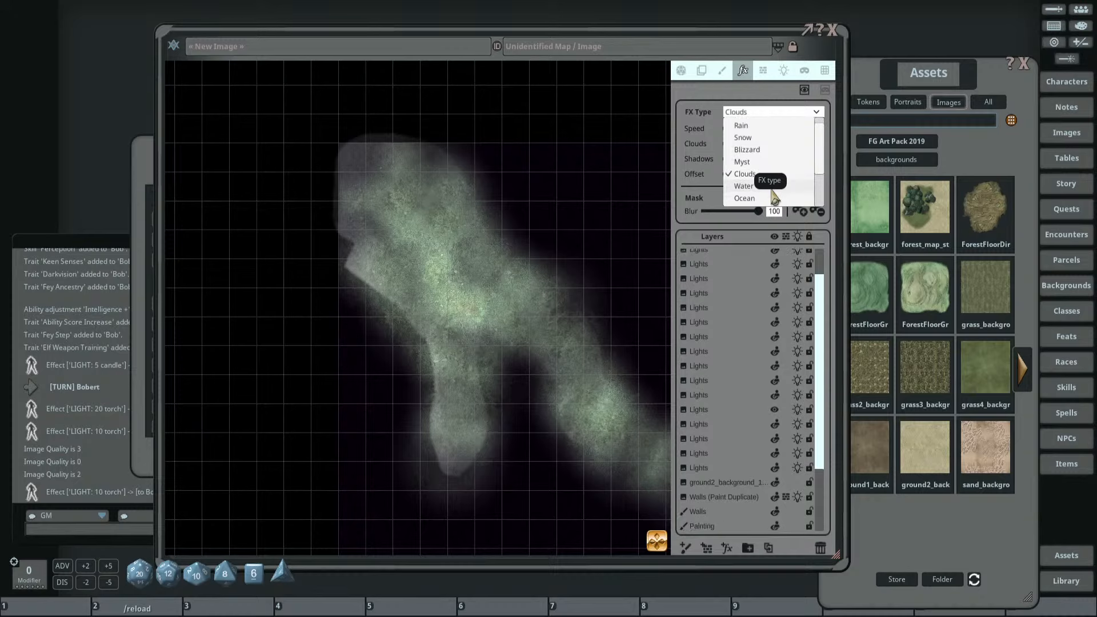
left_click(768, 198)
scroll(508, 245, "up", 1)
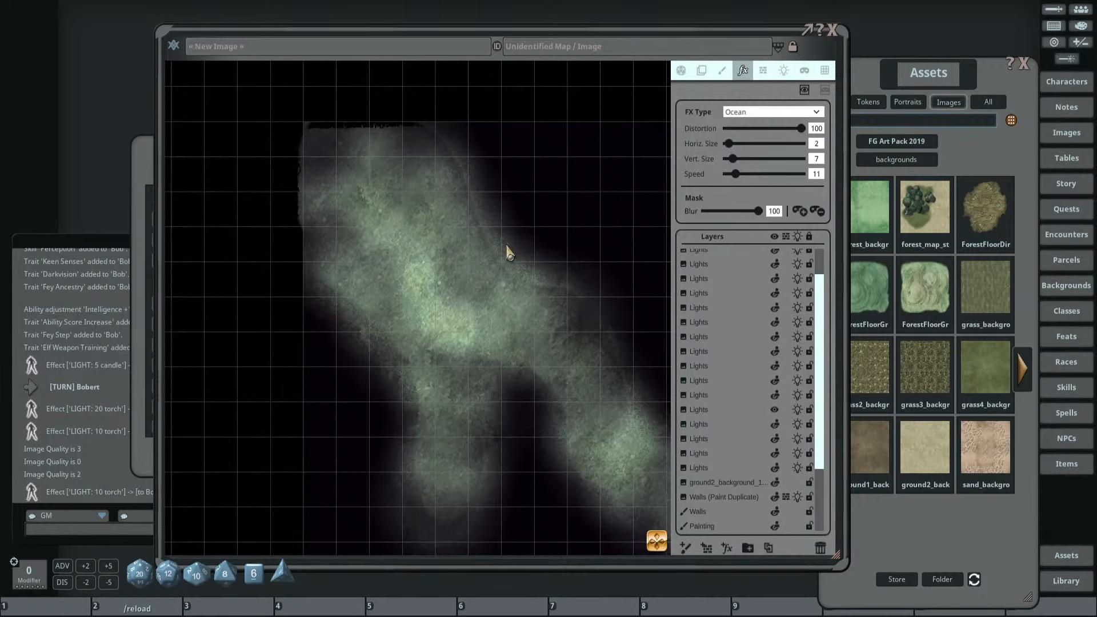
scroll(588, 222, "up", 1)
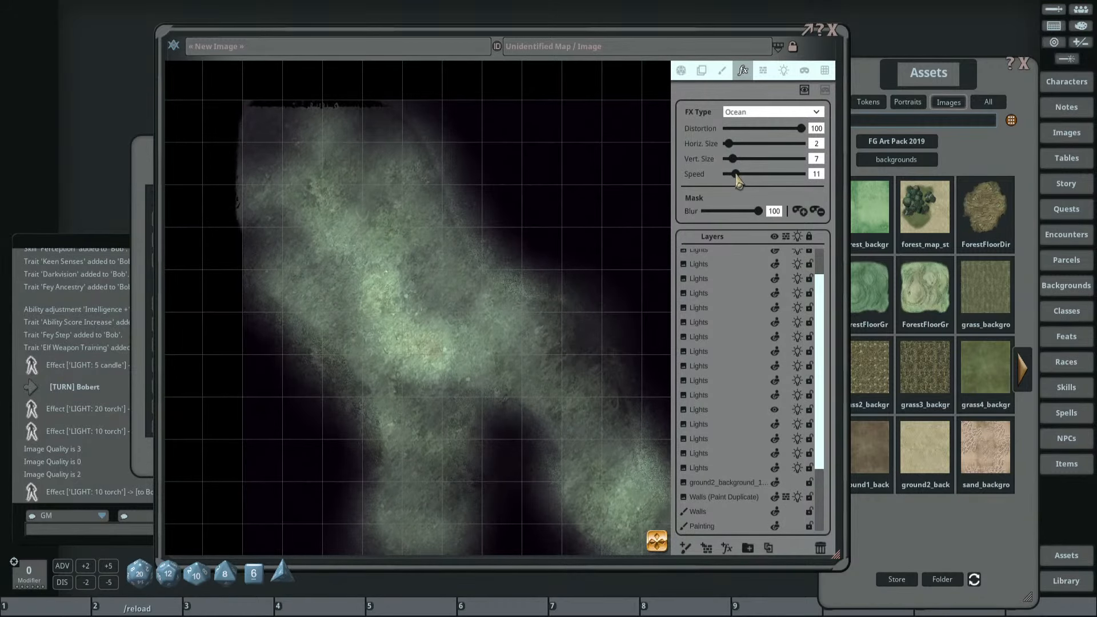
left_click_drag(737, 177, 732, 175)
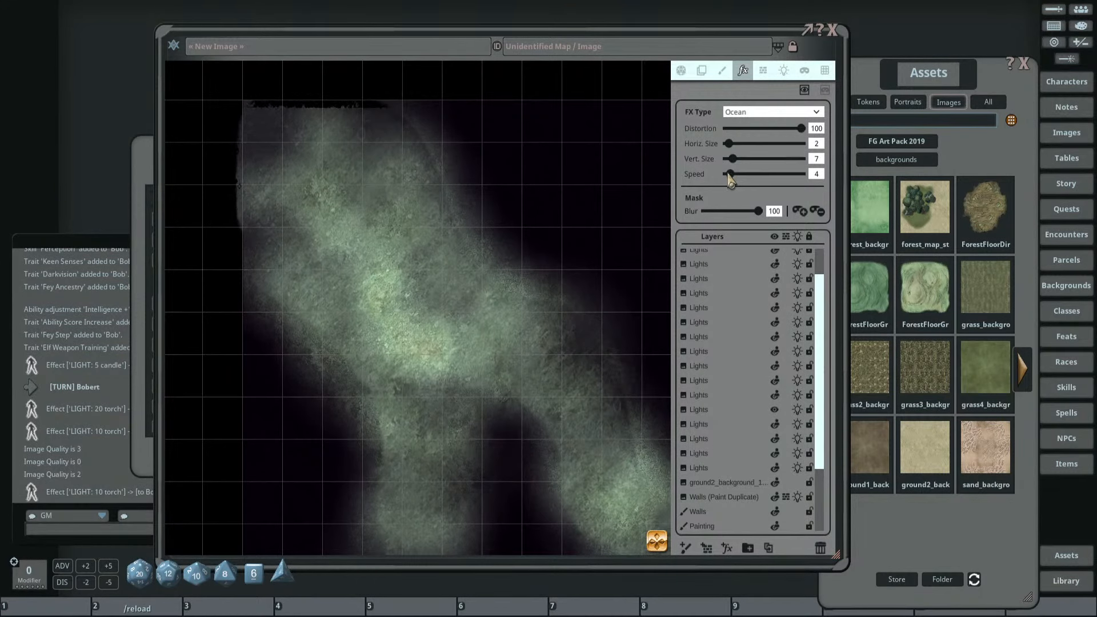
scroll(381, 251, "up", 1)
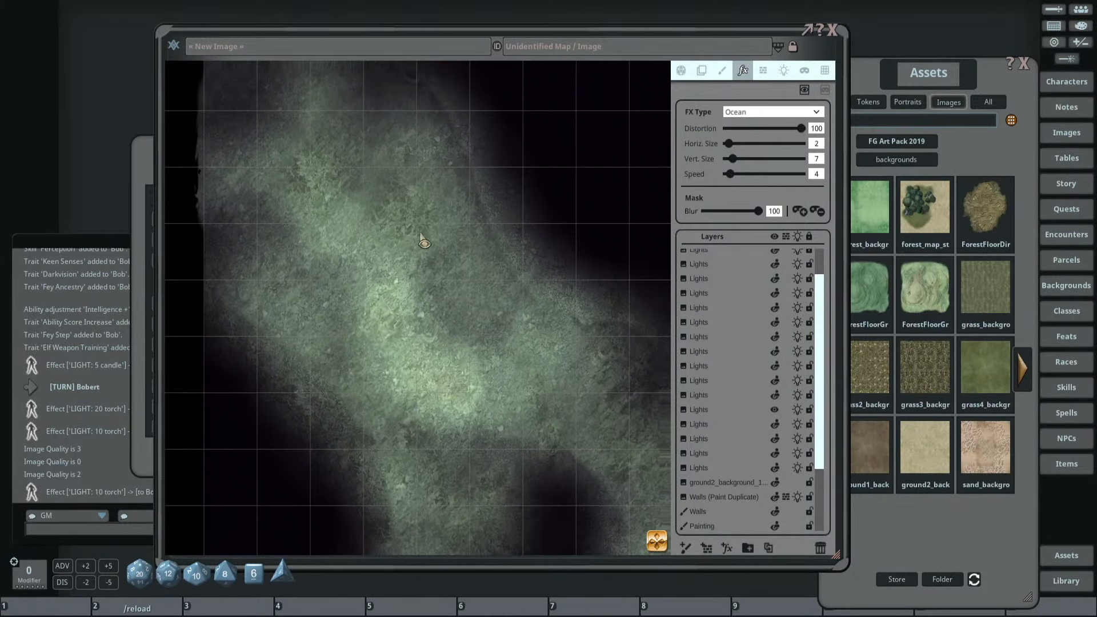
Set the Ocean effect's Distortion to 32 and Vert. Size to 5.
left_click_drag(801, 129, 728, 161)
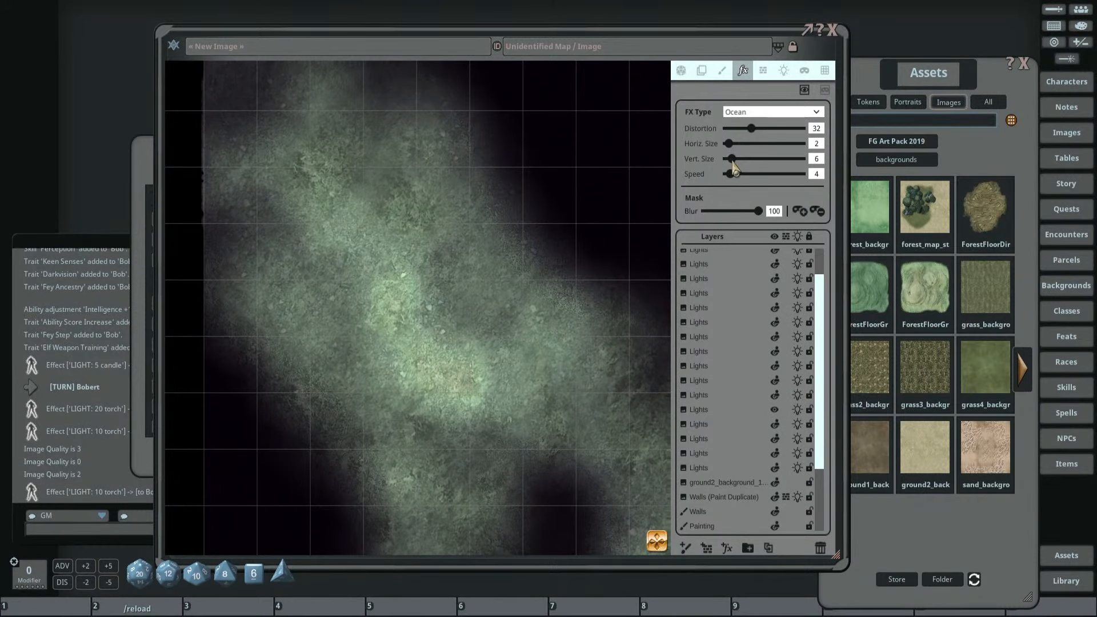
scroll(544, 222, "down", 3)
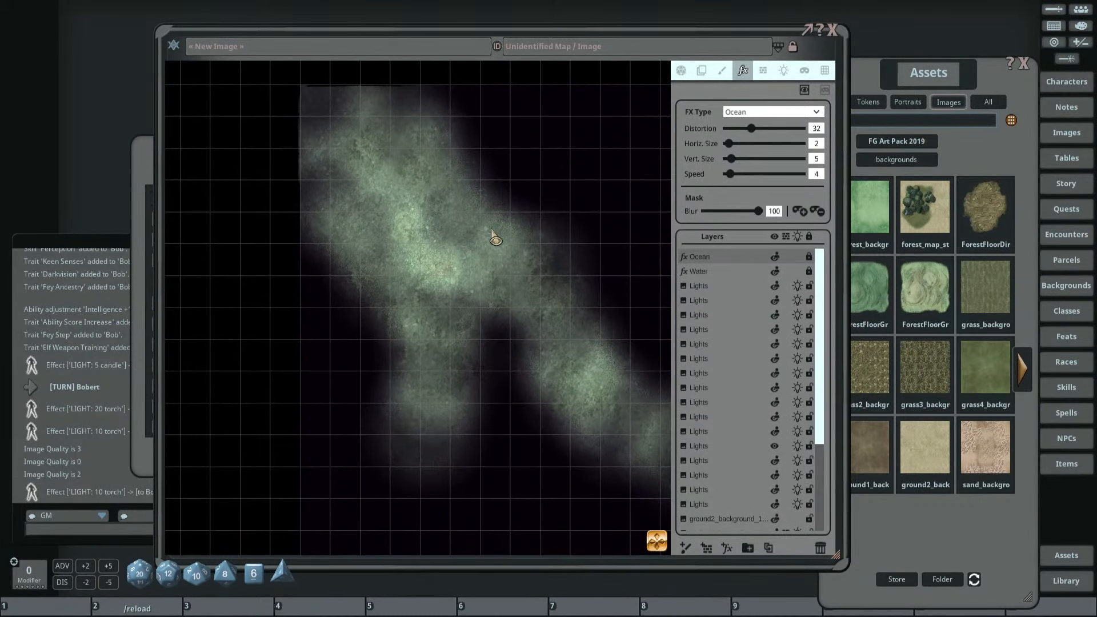
scroll(516, 244, "down", 3)
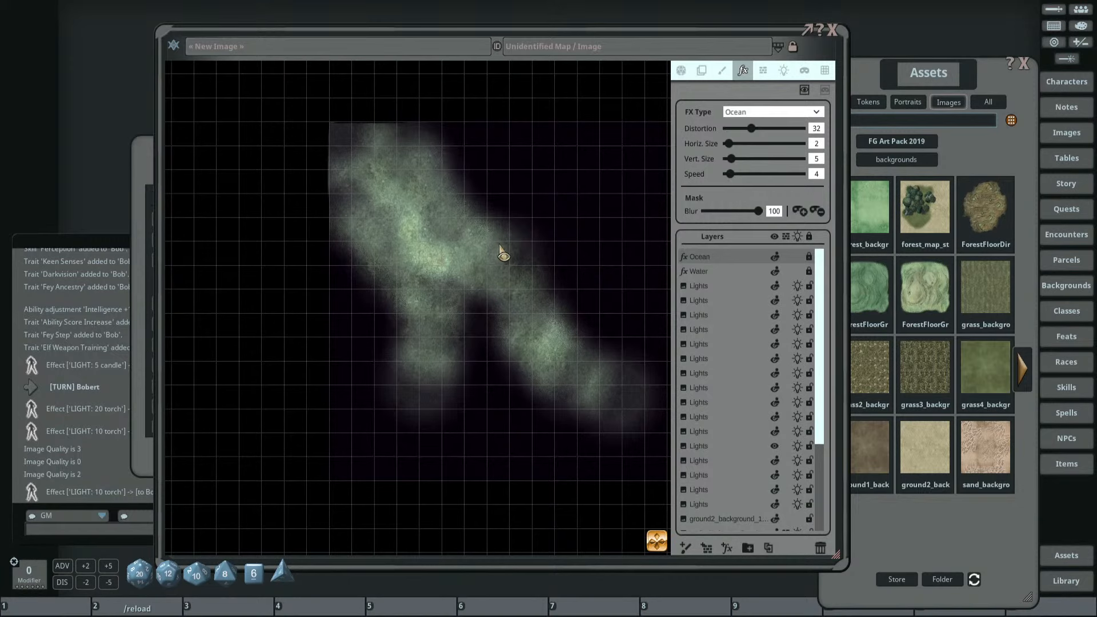
Reduce the Intensity of the Water effect layer to 8.
left_click(723, 272)
scroll(496, 224, "up", 3)
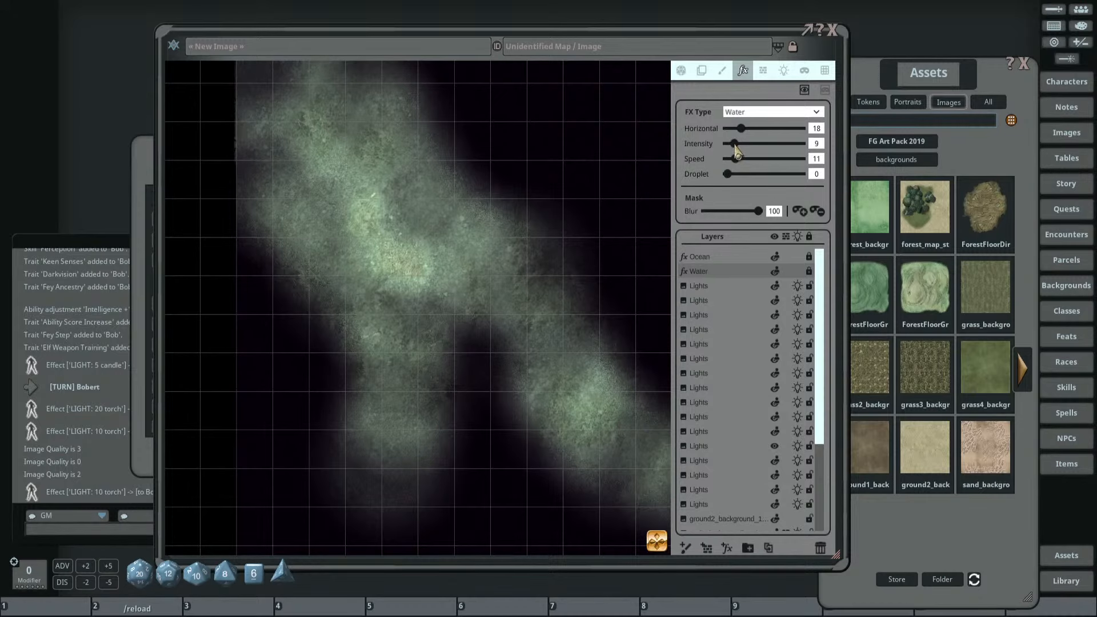
scroll(620, 225, "down", 2)
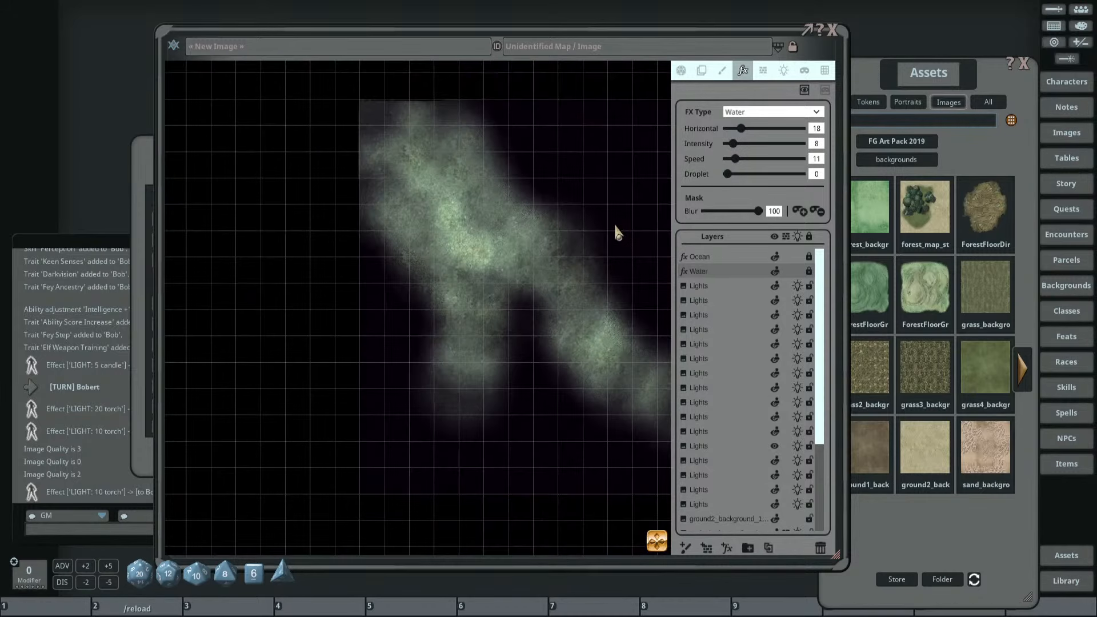
left_click_drag(616, 227, 494, 242)
scroll(514, 215, "down", 2)
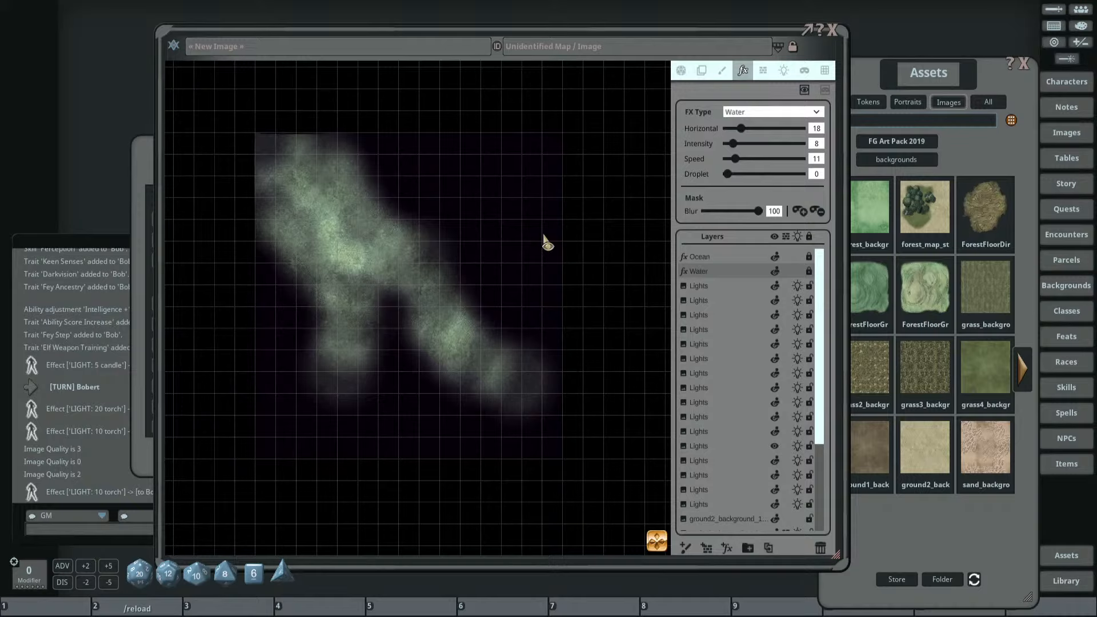
left_click_drag(483, 247, 541, 194)
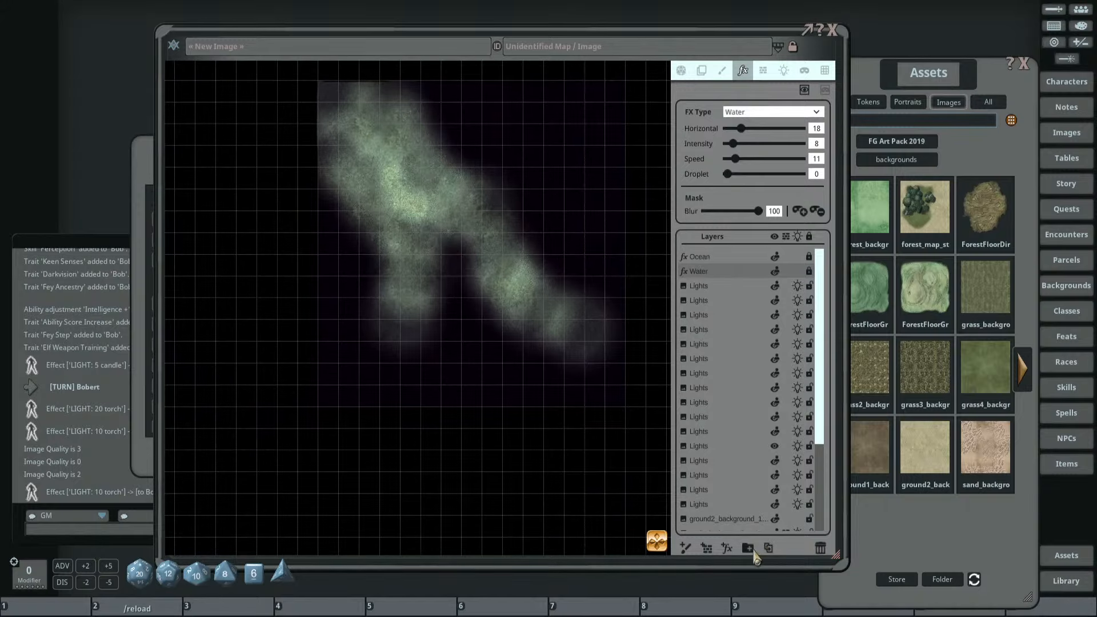
Create a layer folder and move the Ocean, Water and all Lights layers into it.
left_click(749, 549)
left_click(722, 284)
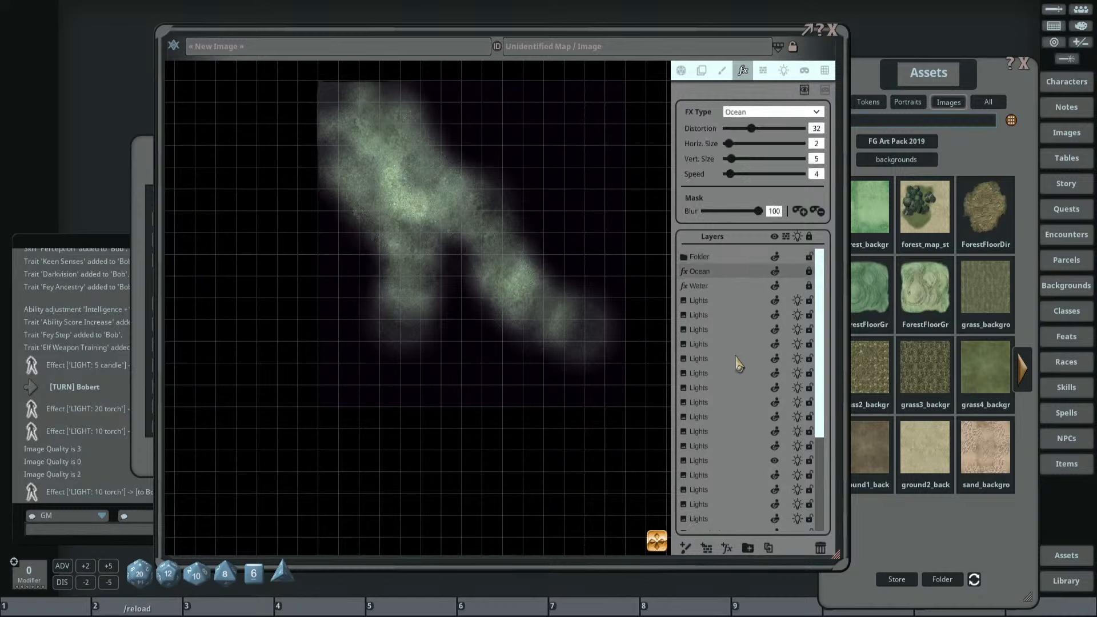
scroll(737, 371, "down", 2)
key("shift")
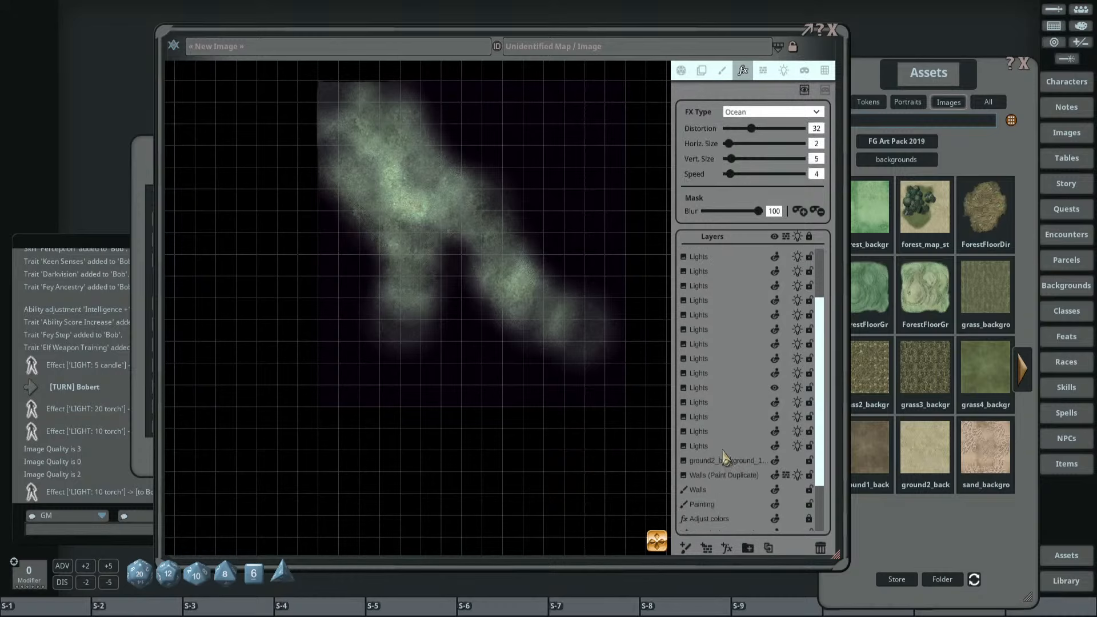
left_click(722, 447, "shift")
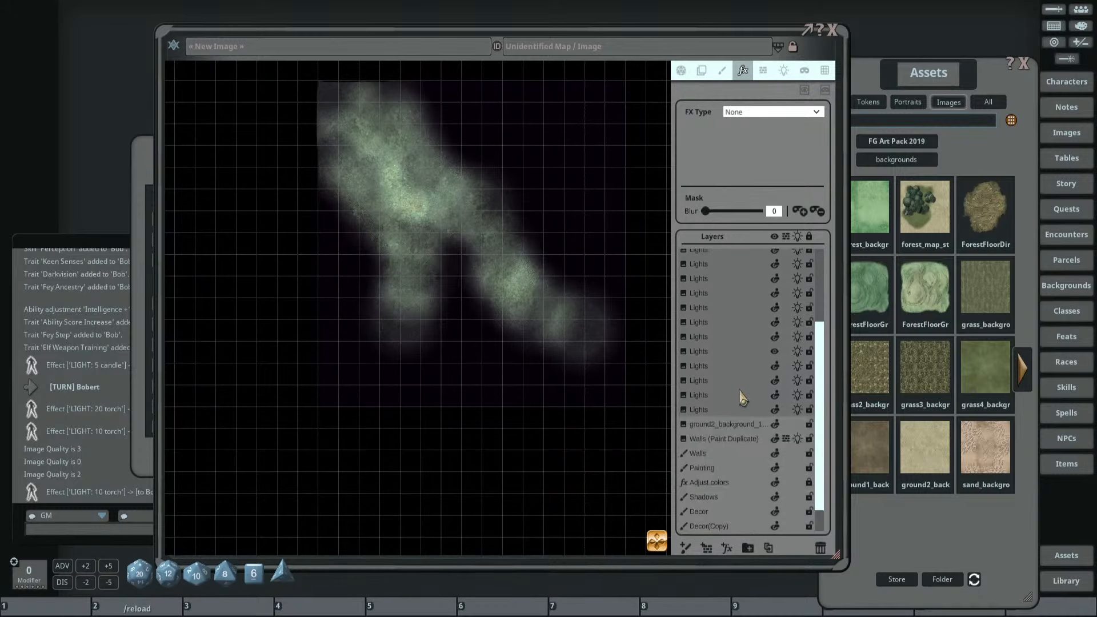
key("Delete")
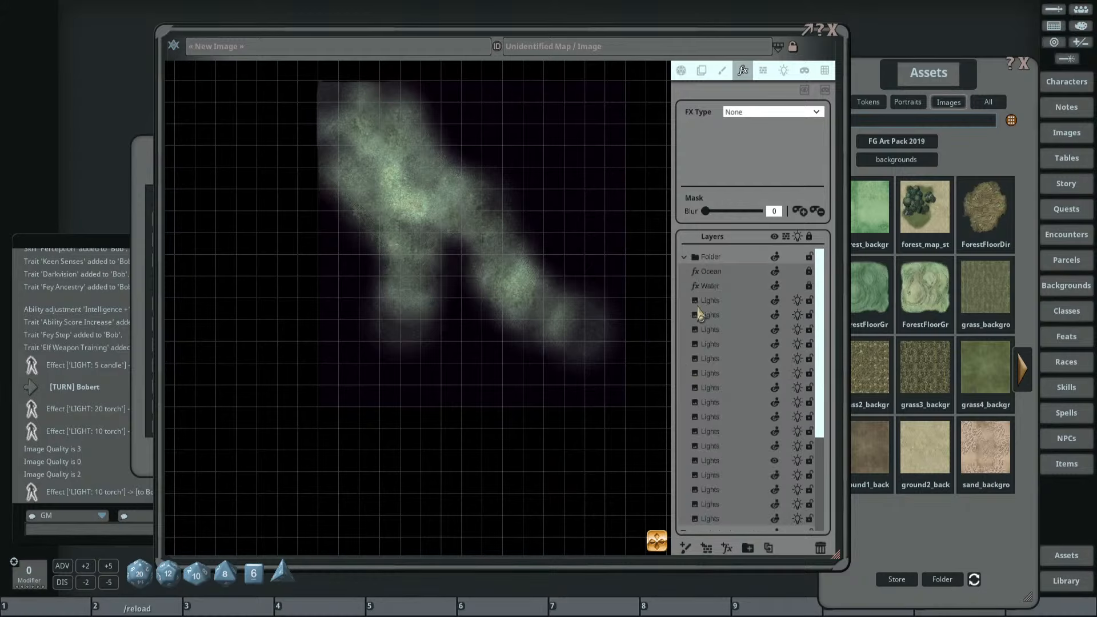
Rename the new layer folder as Nlights.
double_click(720, 259)
key("shift")
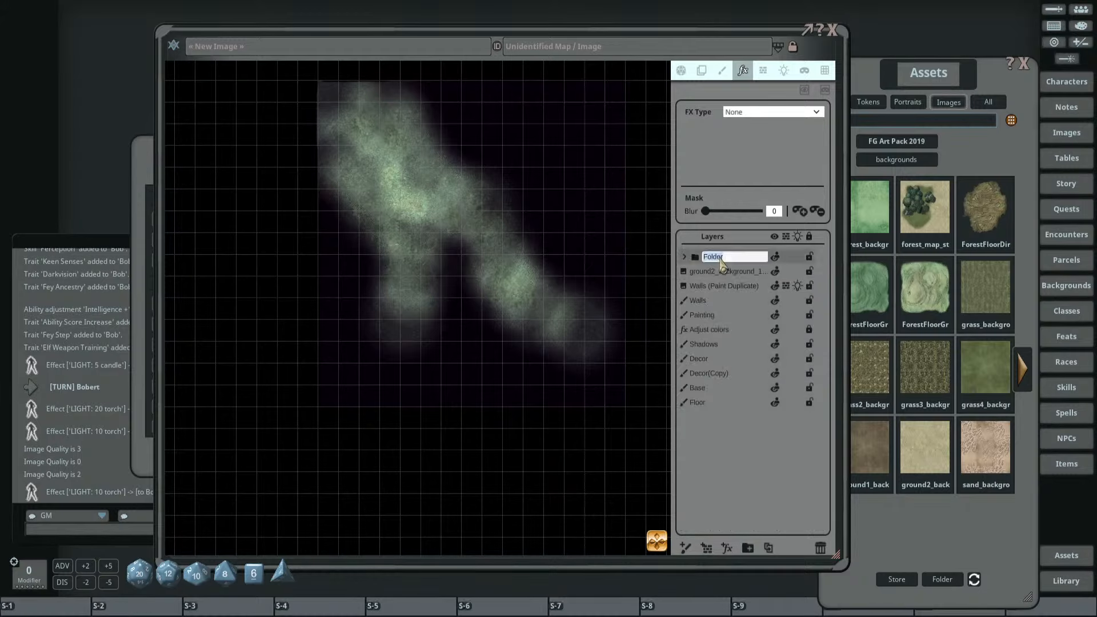
type("Nights")
key("Return")
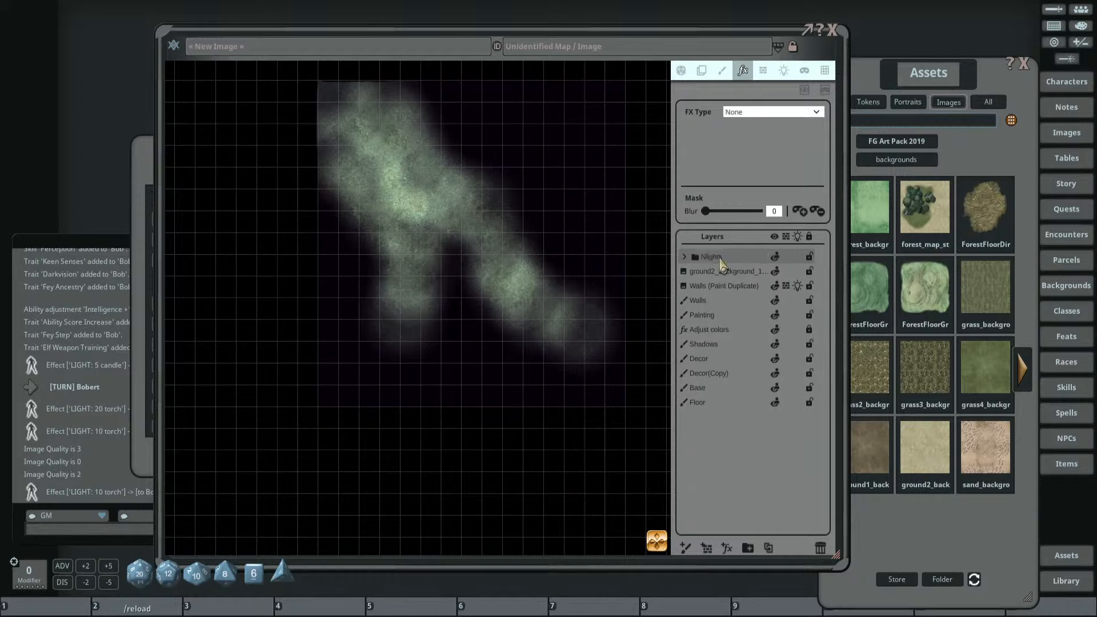
Cycle the Nlights folder's visibility states for all its grouped layers at once, checking its contents in between.
left_click(774, 259)
left_click(774, 259)
left_click(774, 259)
left_click(774, 258)
left_click(683, 257)
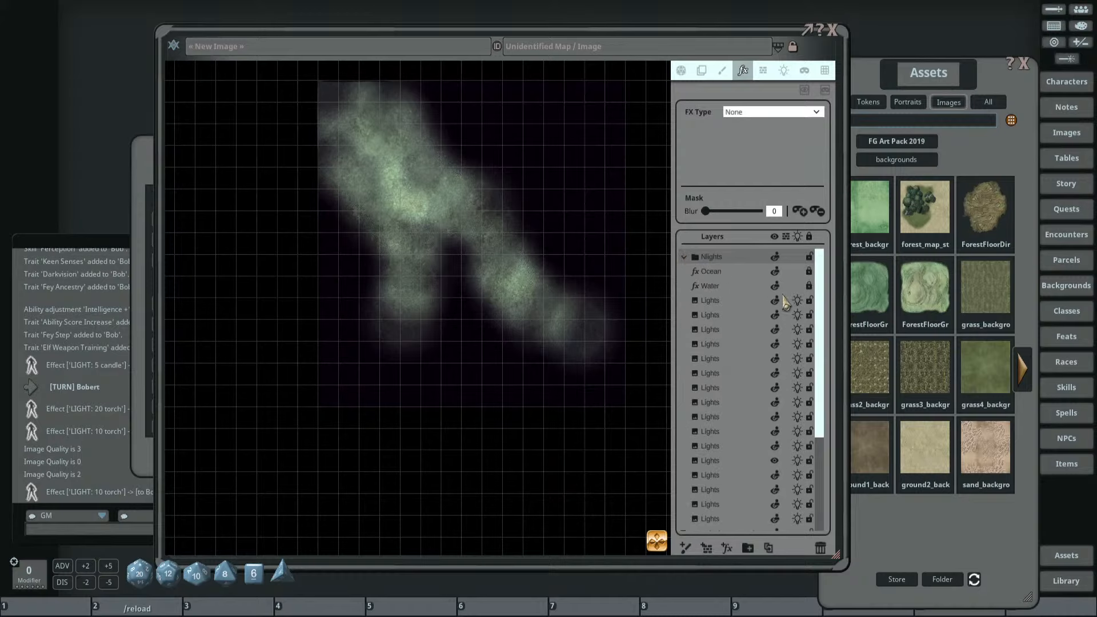
left_click(685, 257)
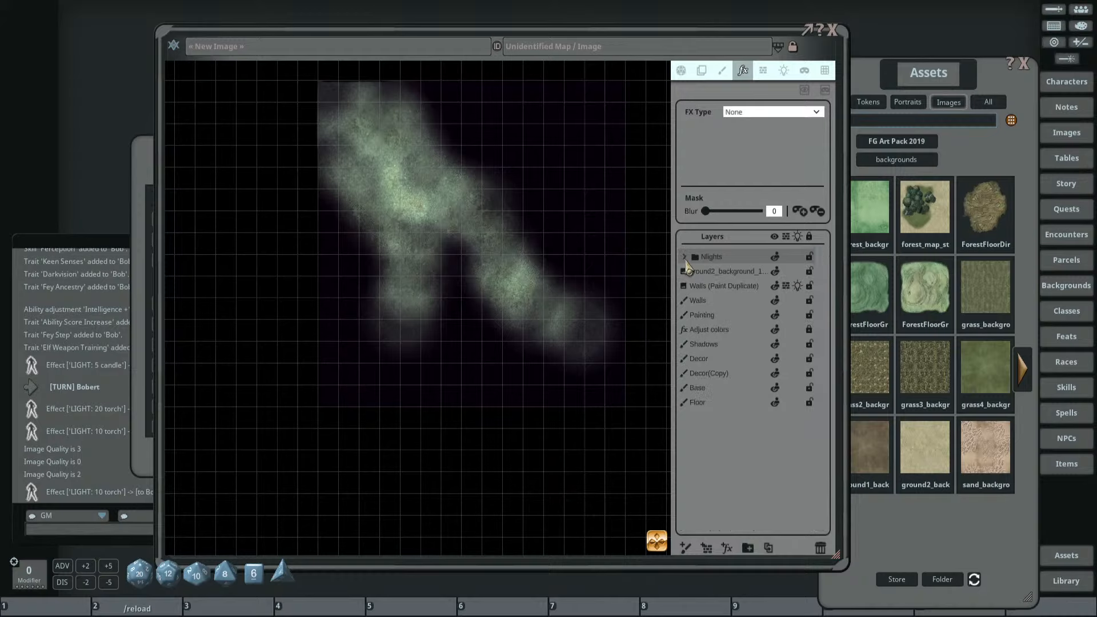
left_click(776, 259)
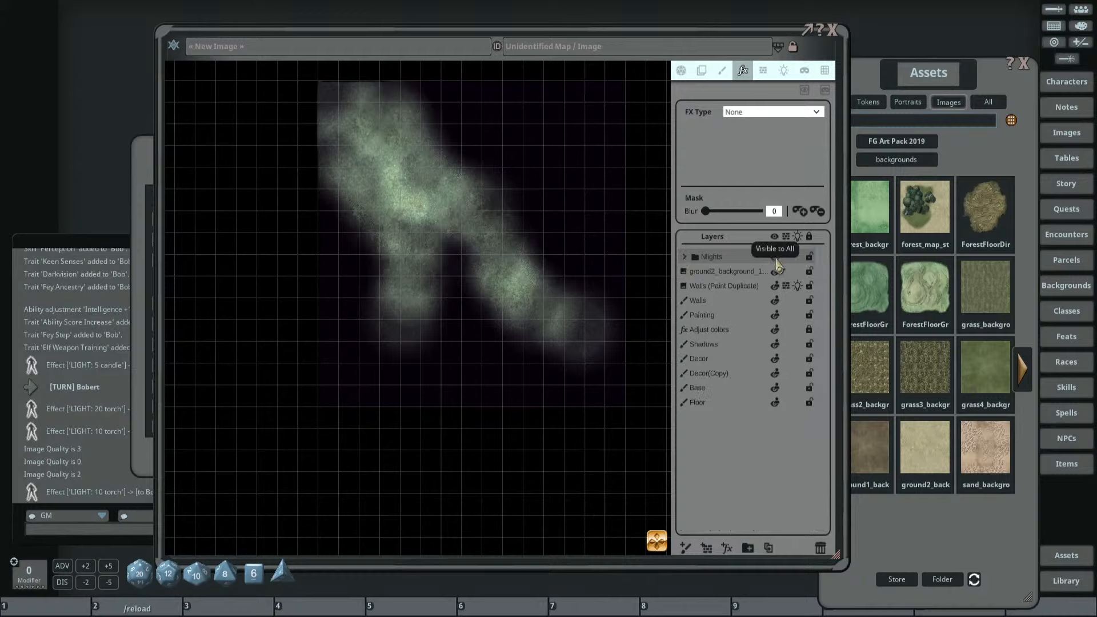
left_click(778, 262)
left_click(776, 259)
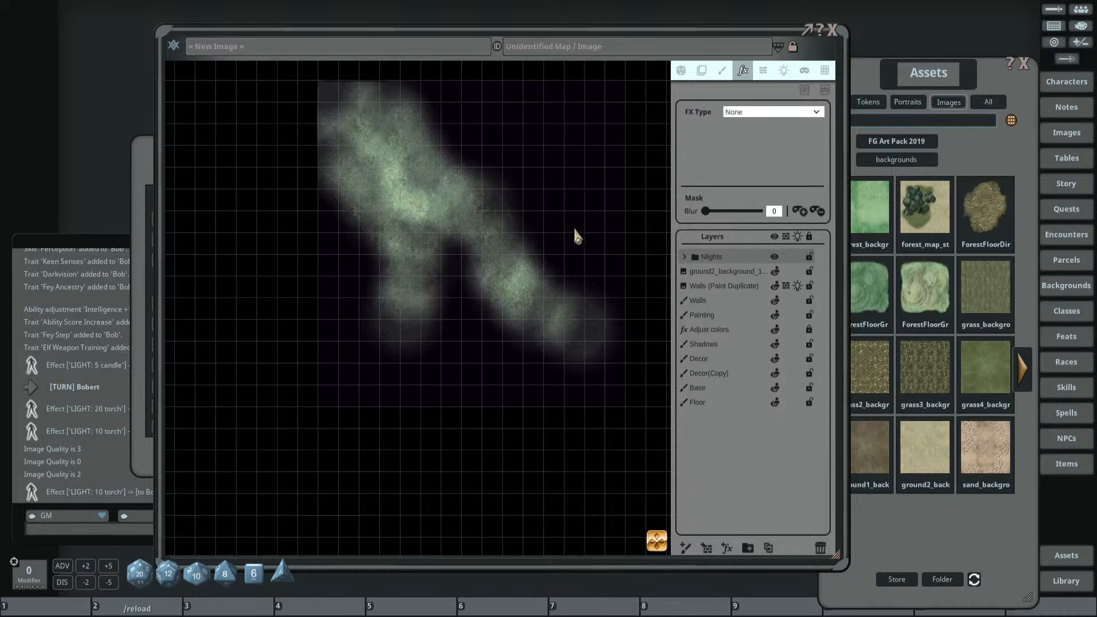
Examine the glowing river at several zoom levels without any effect editing active.
scroll(464, 216, "down", 3)
left_click_drag(478, 139, 455, 198)
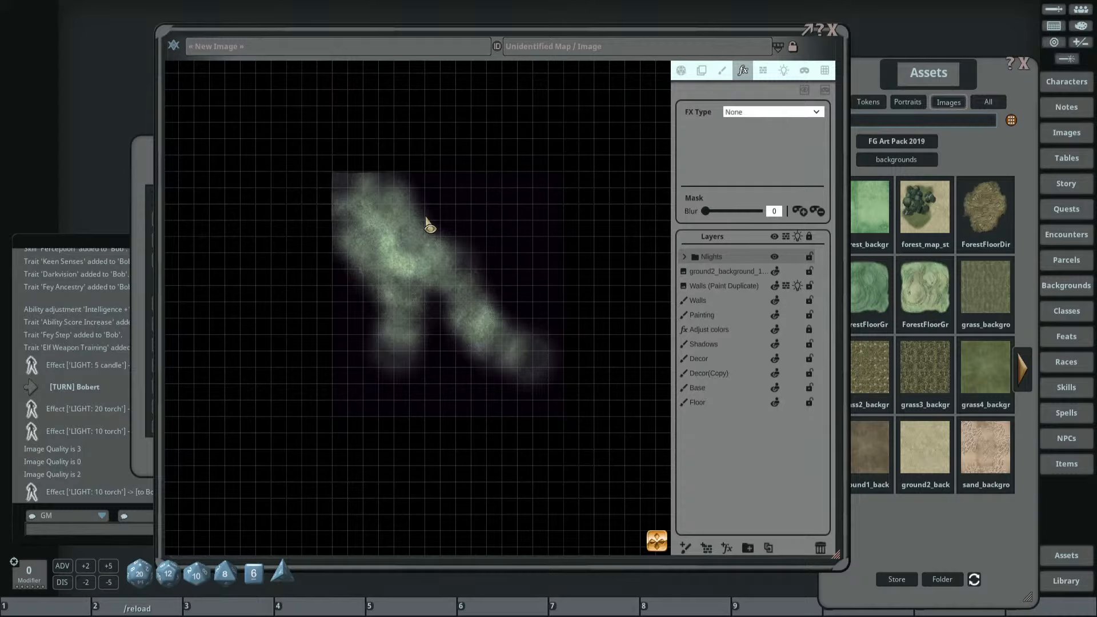
scroll(471, 242, "up", 5)
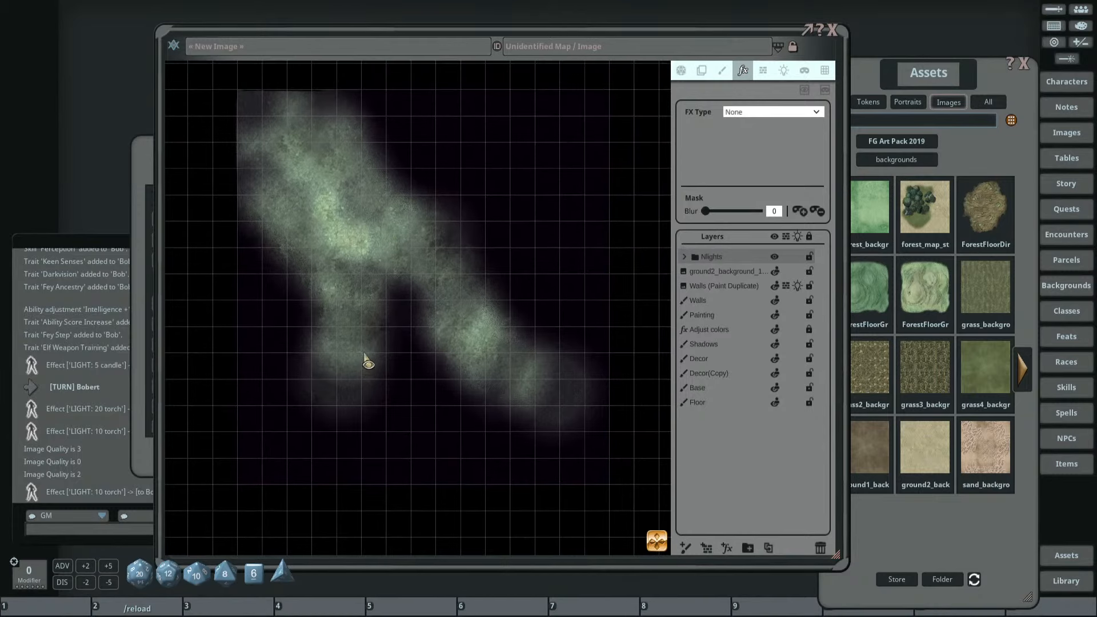
scroll(368, 254, "down", 5)
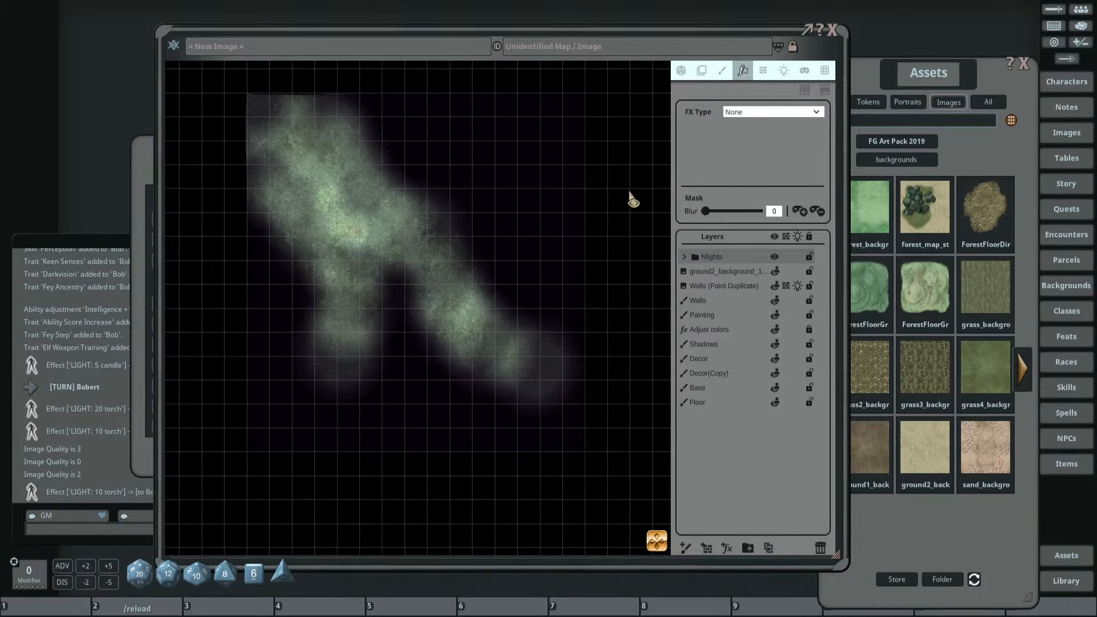
scroll(461, 200, "down", 3)
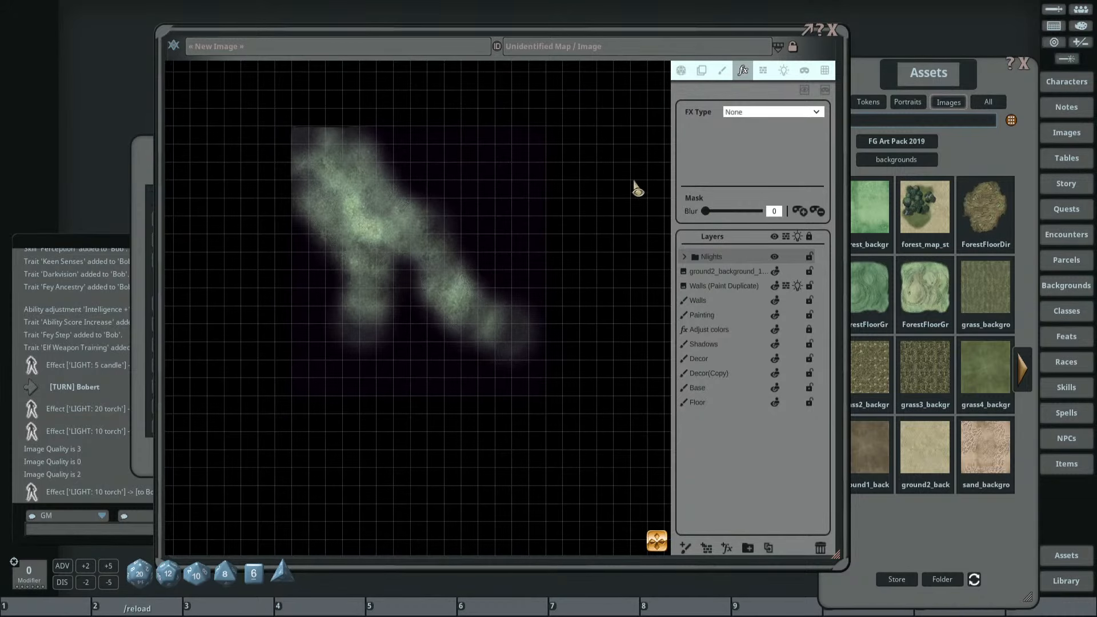
left_click(681, 71)
scroll(492, 202, "up", 1)
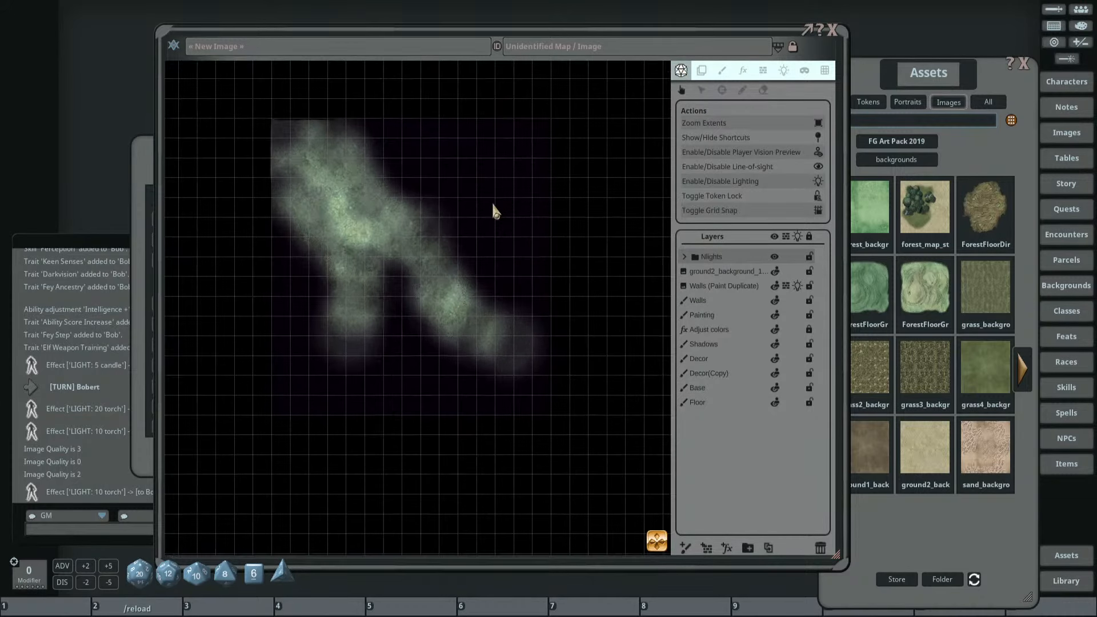
Try a lighter purple ambient light colour with R 119, G 102, B 147 and alpha 216.
left_click(784, 72)
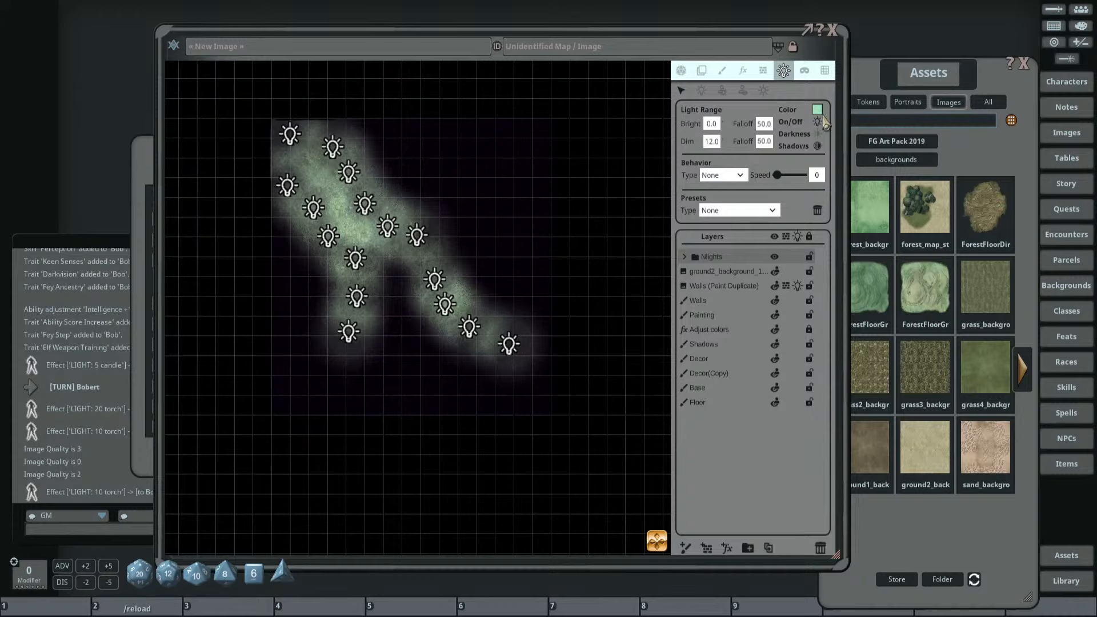
left_click(725, 121)
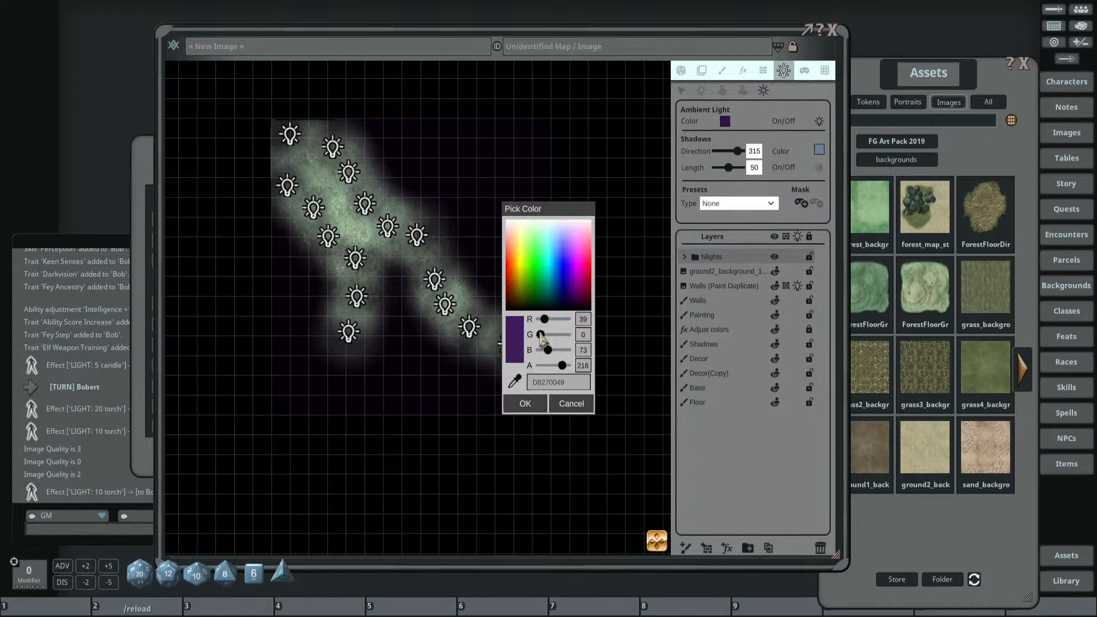
left_click_drag(541, 335, 554, 325)
left_click_drag(547, 355, 557, 352)
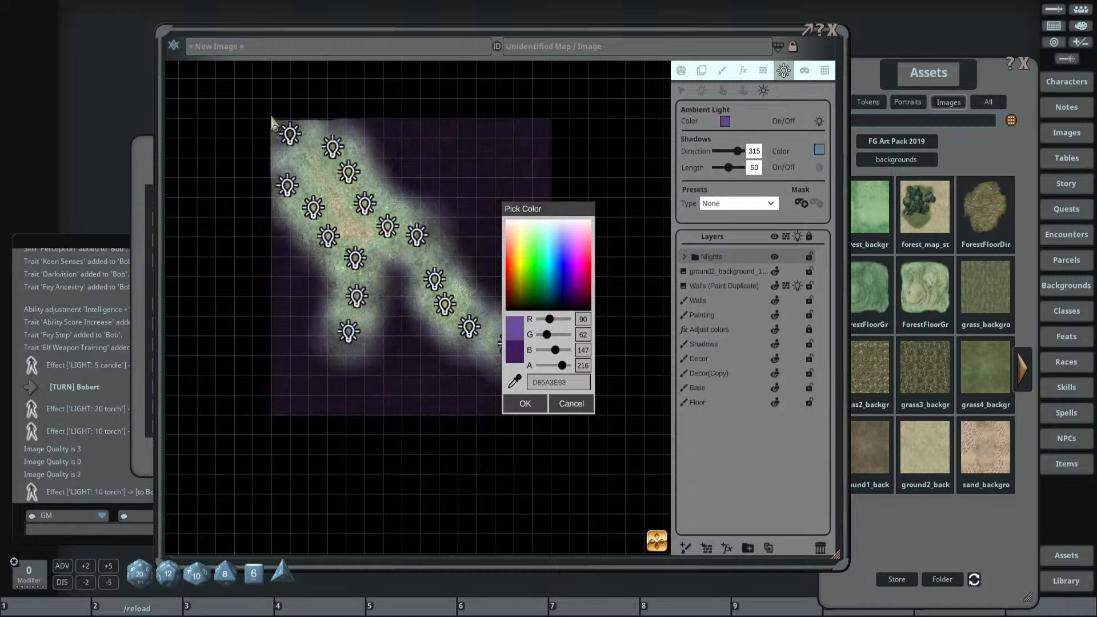
left_click_drag(548, 339, 559, 325)
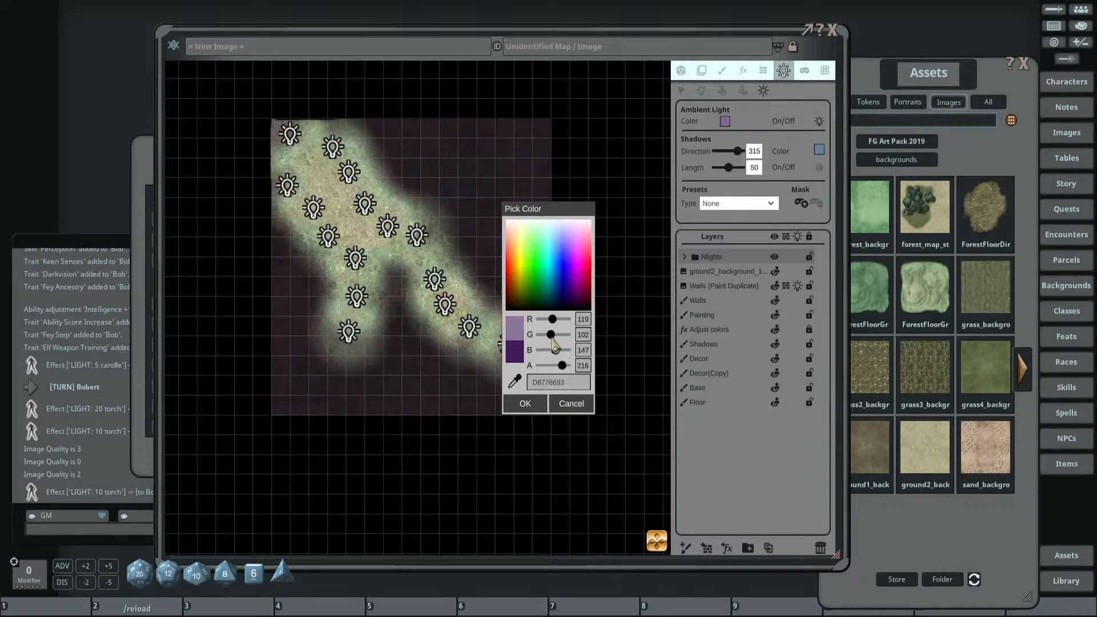
Set the ambient light colour to dark blue with R 0, G 0, B 130 and alpha 193.
left_click_drag(552, 339, 559, 368)
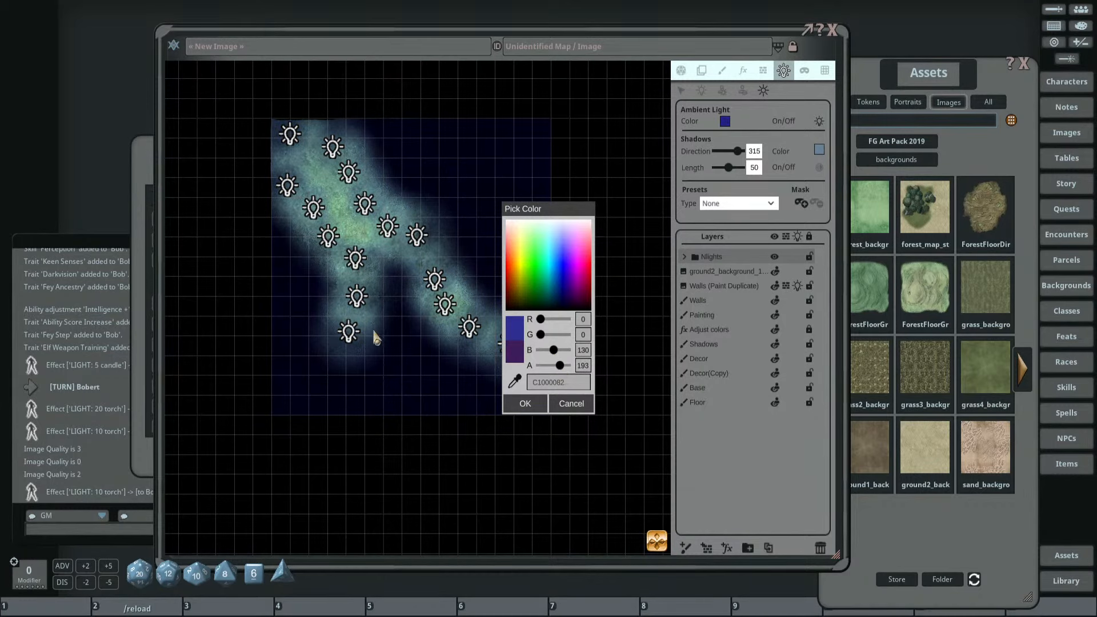
scroll(384, 350, "up", 9)
scroll(407, 355, "down", 3)
mouse_move(409, 355)
left_mouse_down()
mouse_move(386, 367)
mouse_move(403, 362)
left_mouse_up()
scroll(398, 353, "down", 4)
scroll(401, 359, "down", 1)
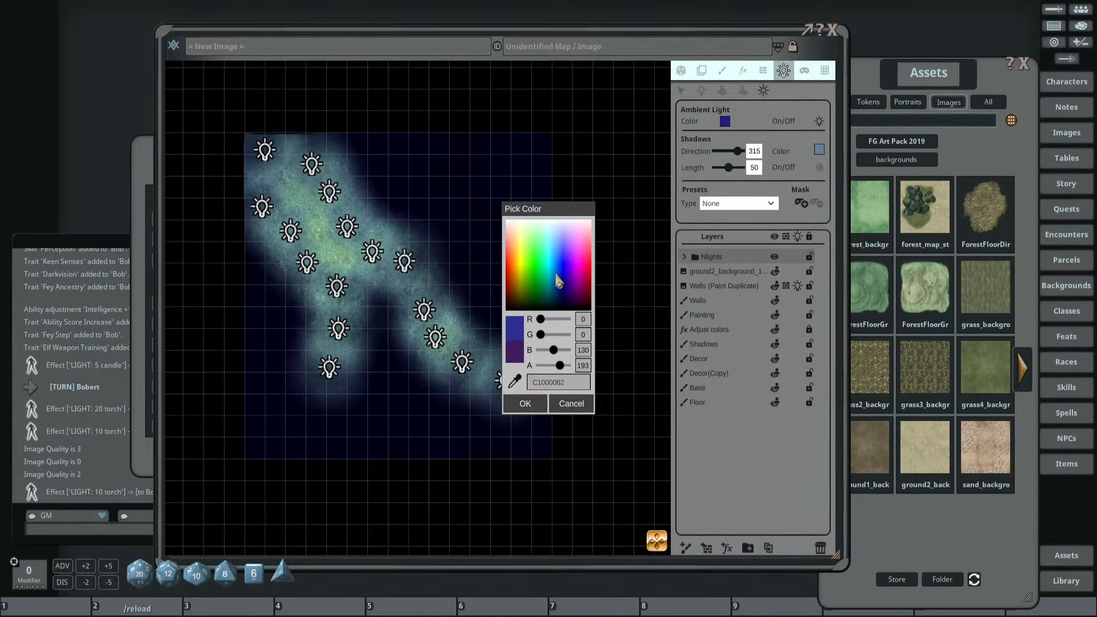
left_click(535, 404)
Change the ambient light colour to white, R 255, G 255, B 255, with alpha 51.
scroll(487, 261, "down", 3)
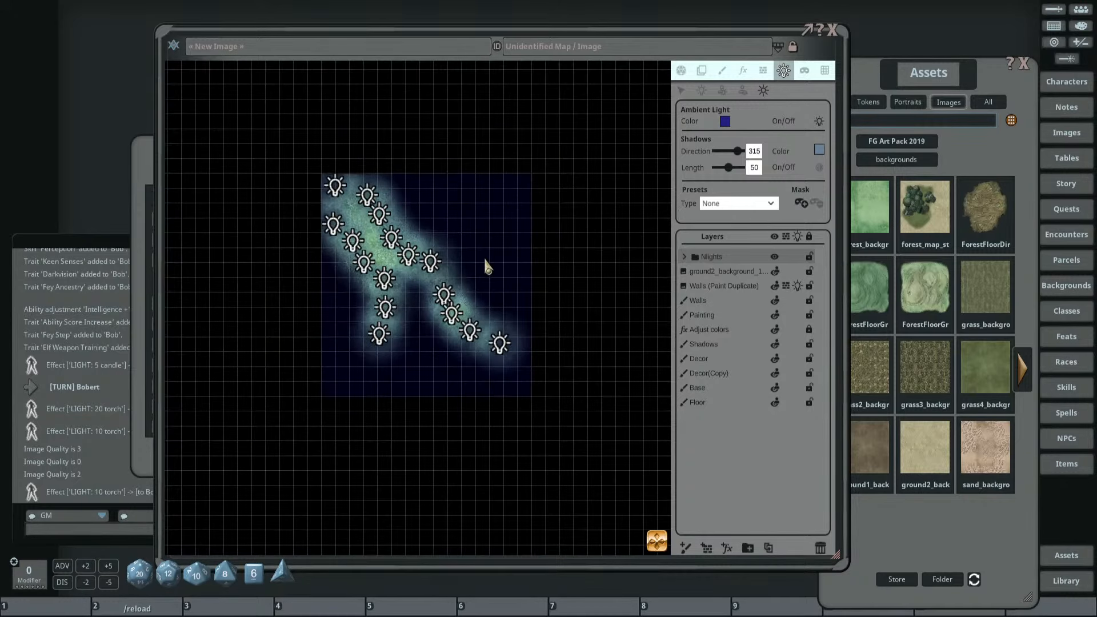
left_click_drag(481, 257, 524, 253)
scroll(524, 252, "up", 3)
left_click(725, 122)
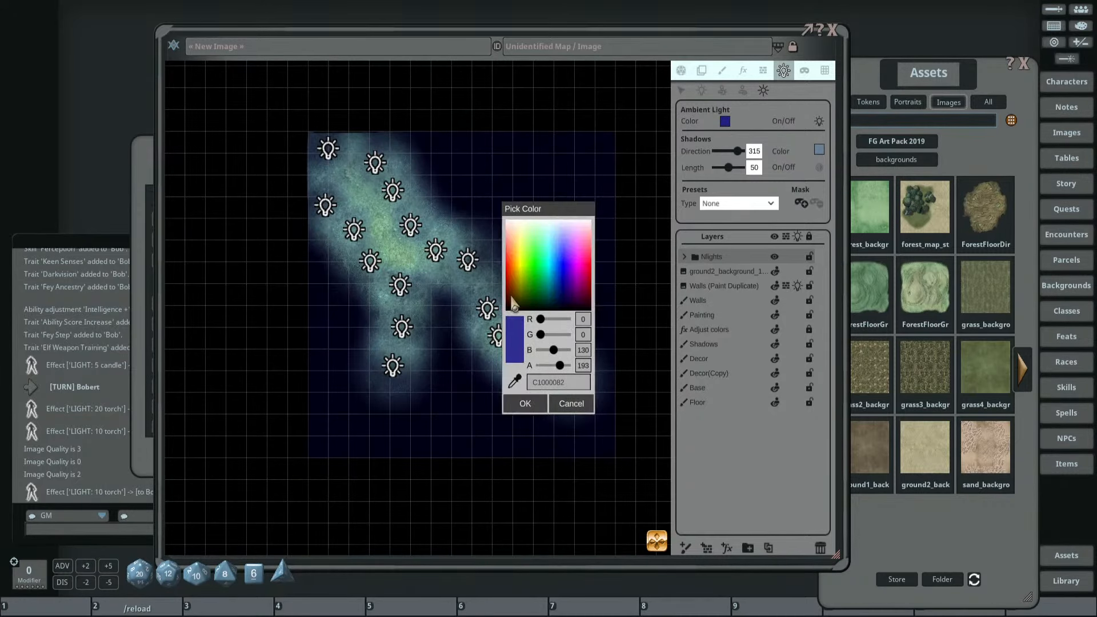
mouse_move(569, 371)
left_mouse_down()
mouse_move(557, 370)
mouse_move(578, 324)
mouse_move(558, 355)
mouse_move(584, 351)
mouse_move(552, 366)
left_mouse_up()
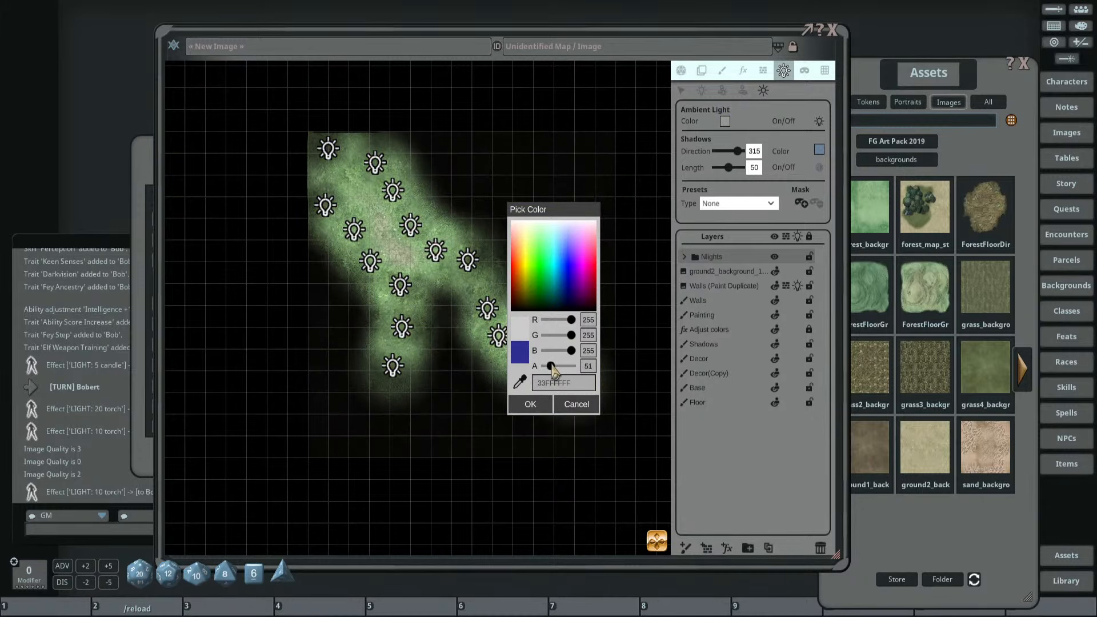
left_click(530, 404)
Inspect the river under the white ambient light up close and zoomed out, with and without the light markers.
scroll(427, 283, "up", 5)
left_click_drag(424, 282, 542, 257)
scroll(475, 293, "up", 2)
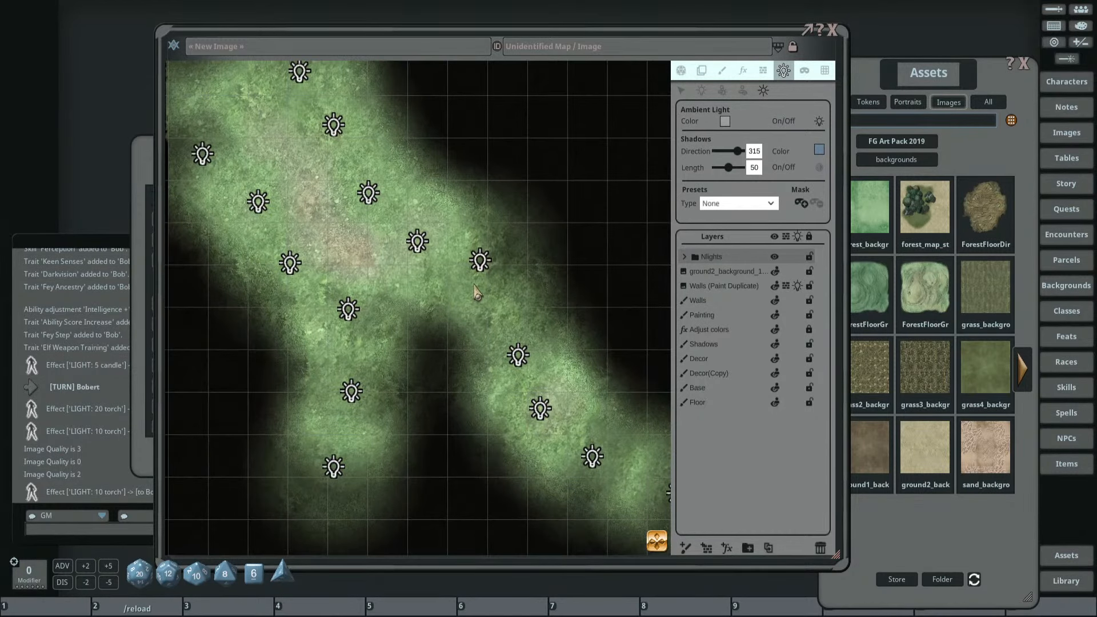
scroll(476, 288, "down", 3)
left_click(681, 71)
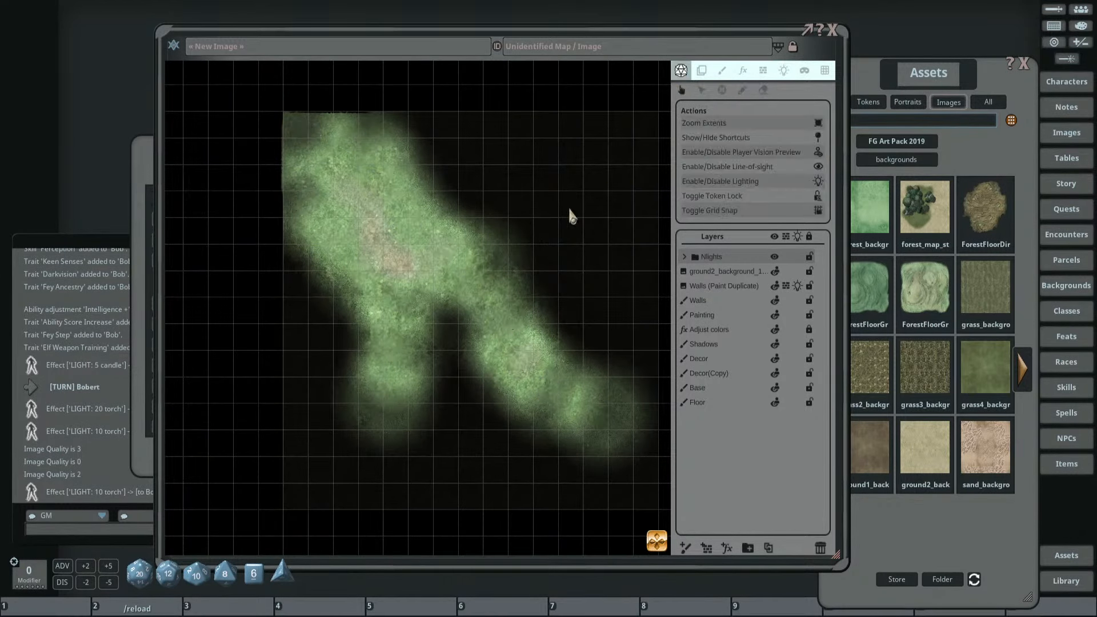
scroll(494, 267, "down", 3)
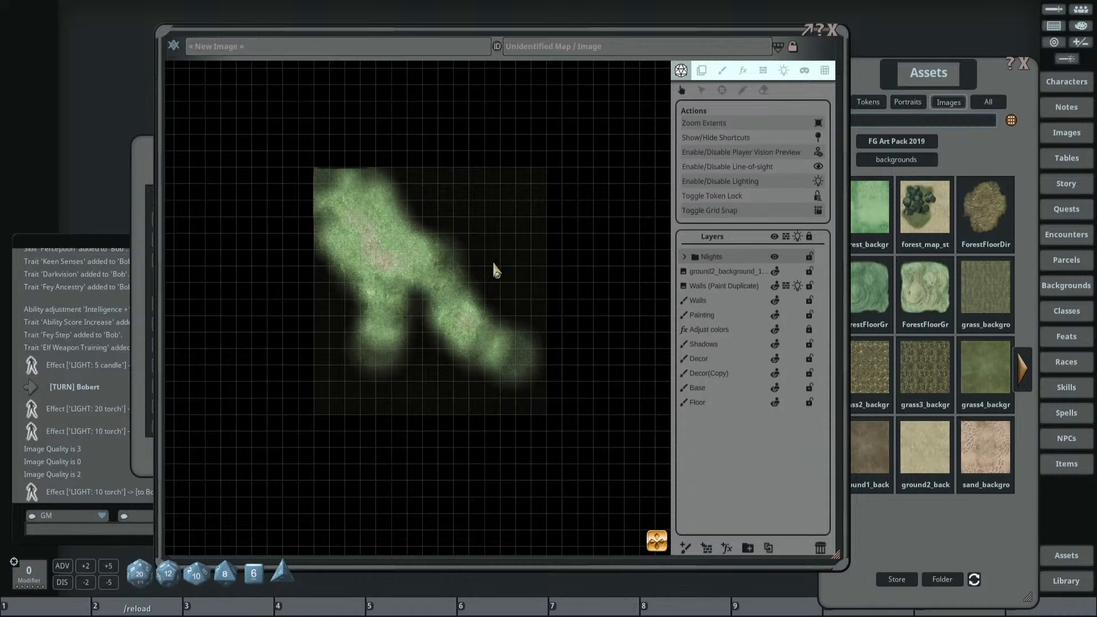
left_click(783, 71)
scroll(505, 320, "up", 3)
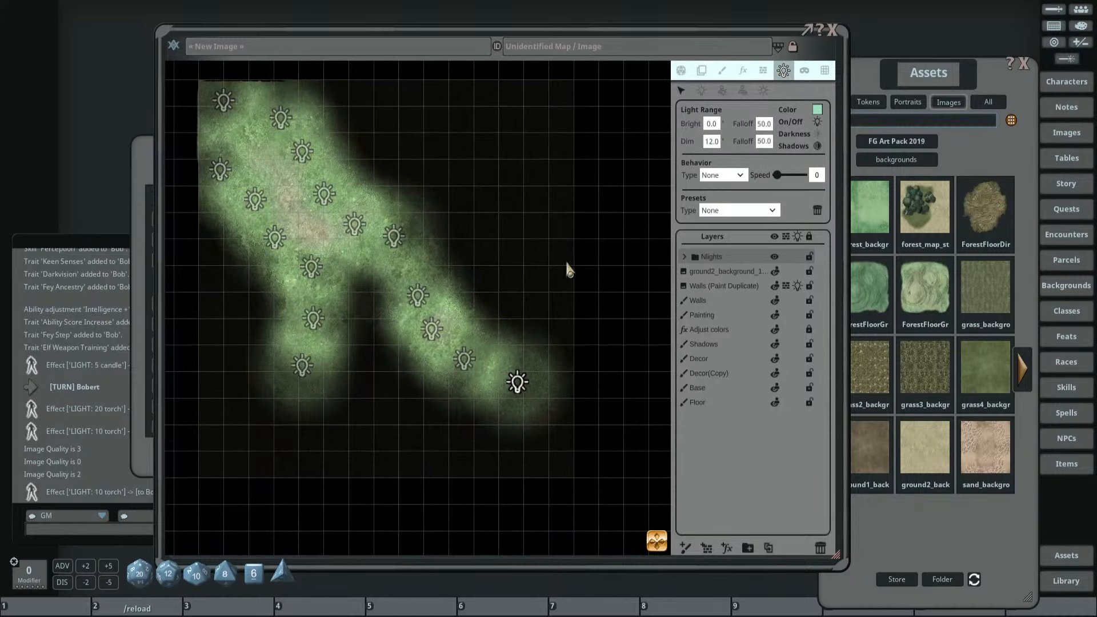
Set the Dim range of the light at the river's lower-right end to 5 and move it closer to its neighbour.
left_click(714, 141)
type("5")
key("Return")
left_click_drag(498, 388, 495, 394)
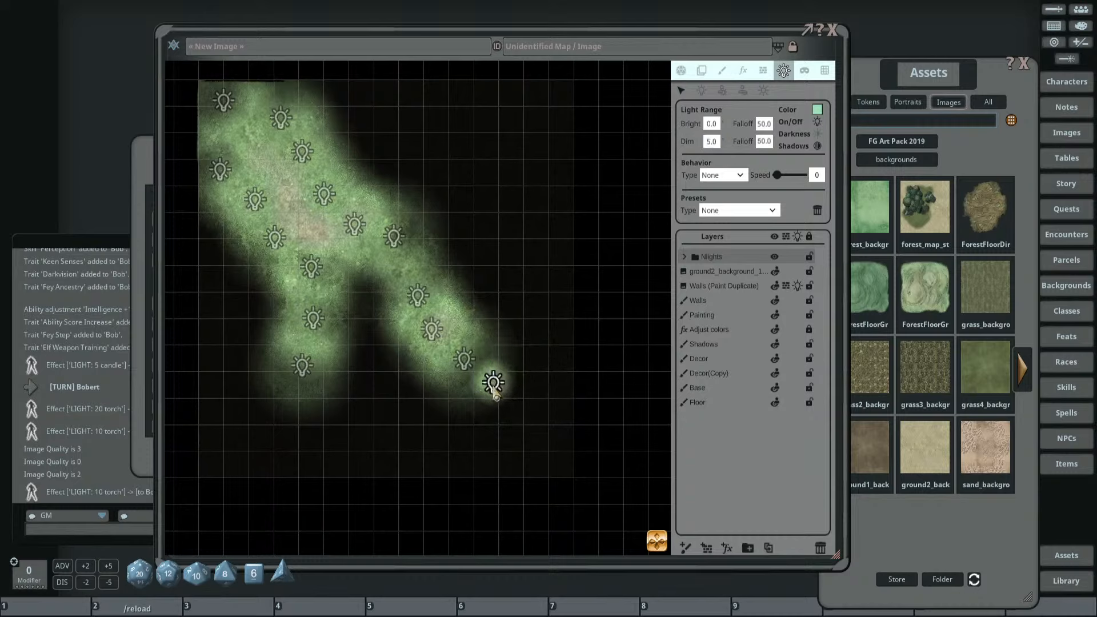
Set the Dim range of the second-to-last light on the river's lower-right branch to 8.
left_click(461, 361)
type("8")
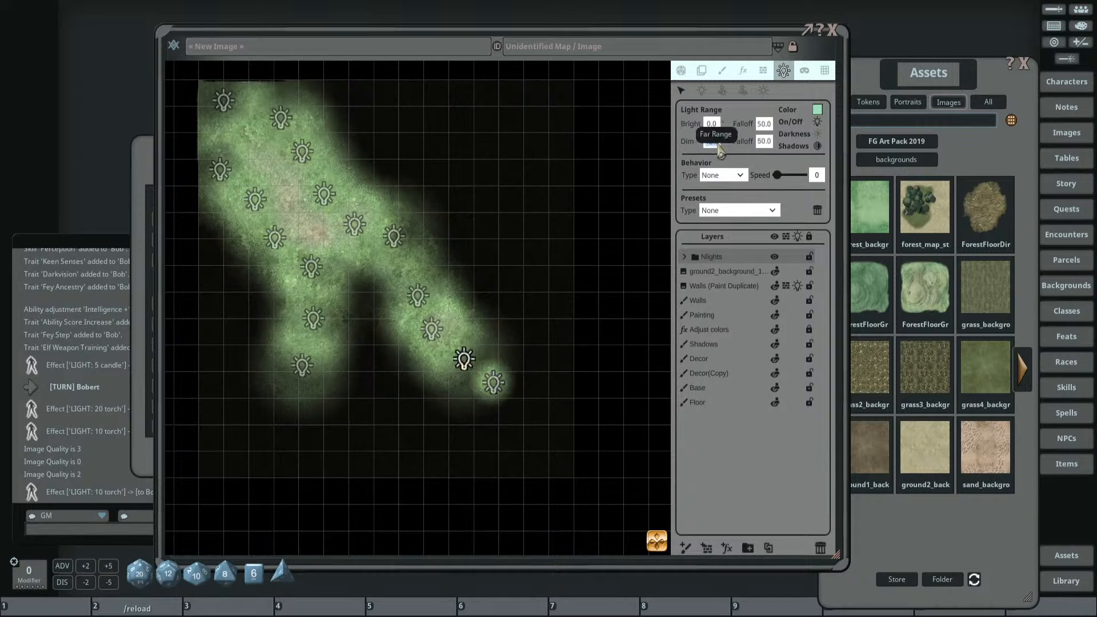
key("Return")
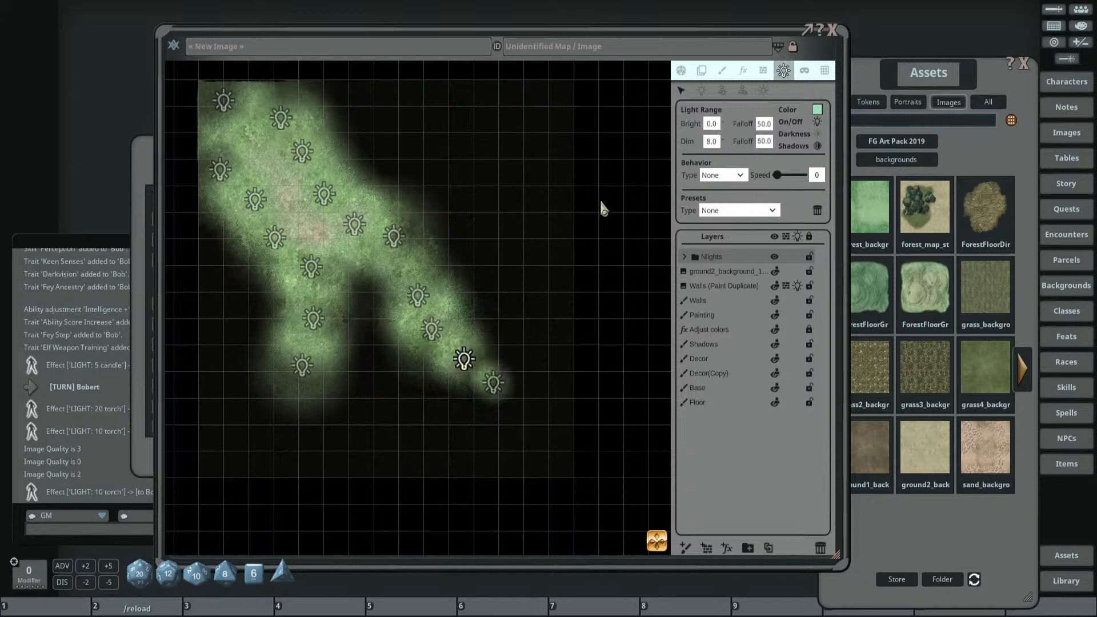
Move the last four lights of the lower-right branch up and closer together so the branch tapers to its tip.
left_click(428, 327)
left_click_drag(436, 331, 413, 289)
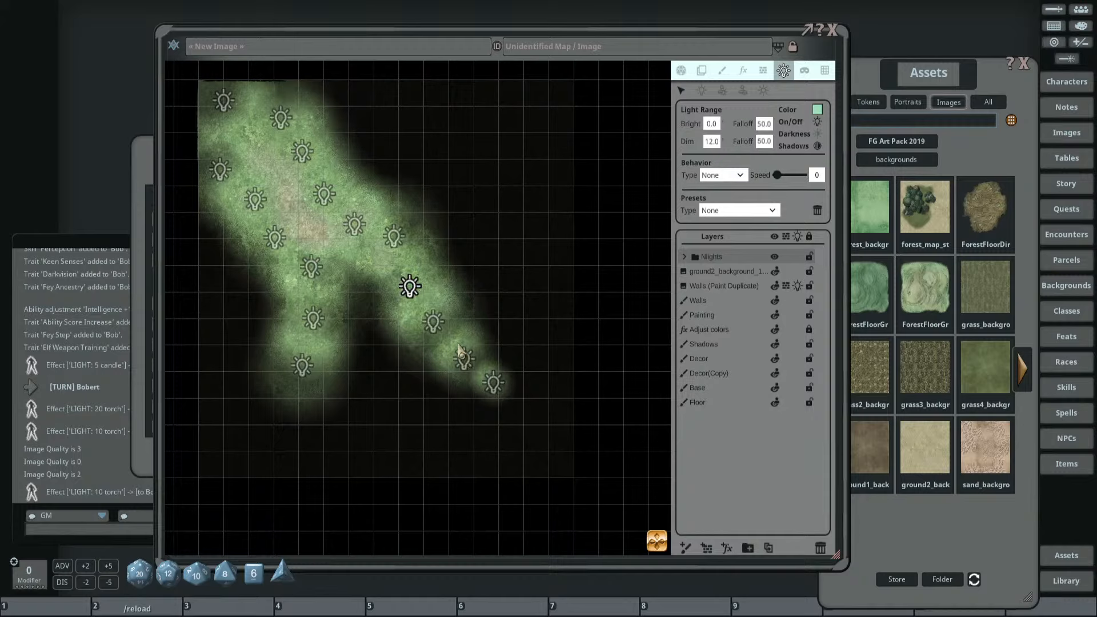
left_click_drag(459, 347, 448, 335)
left_click_drag(492, 380, 477, 363)
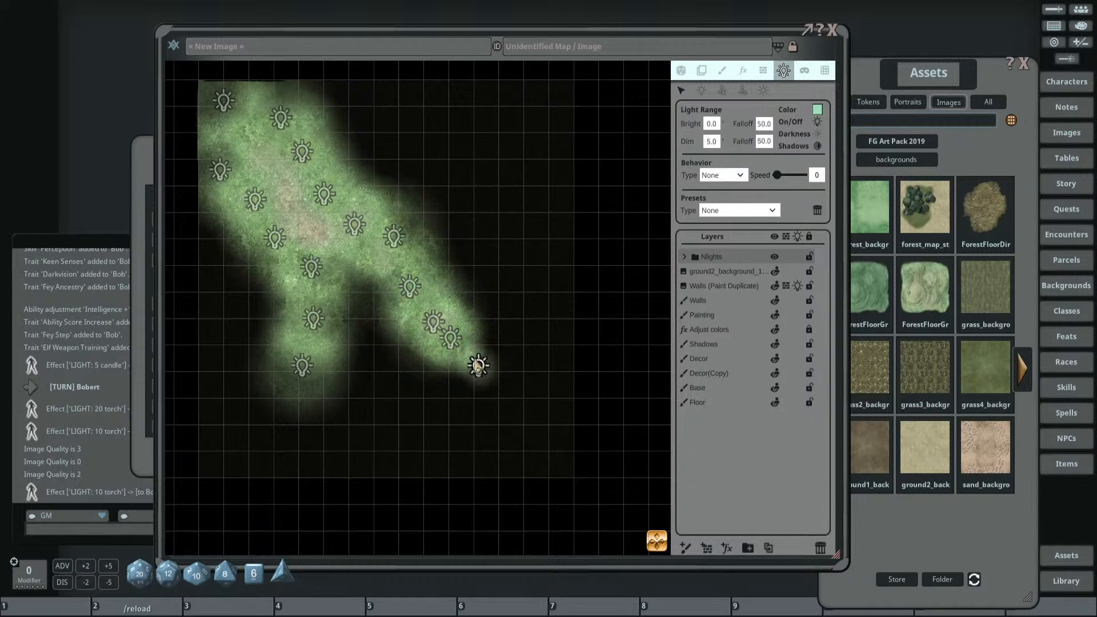
scroll(517, 340, "down", 2)
scroll(516, 365, "up", 2)
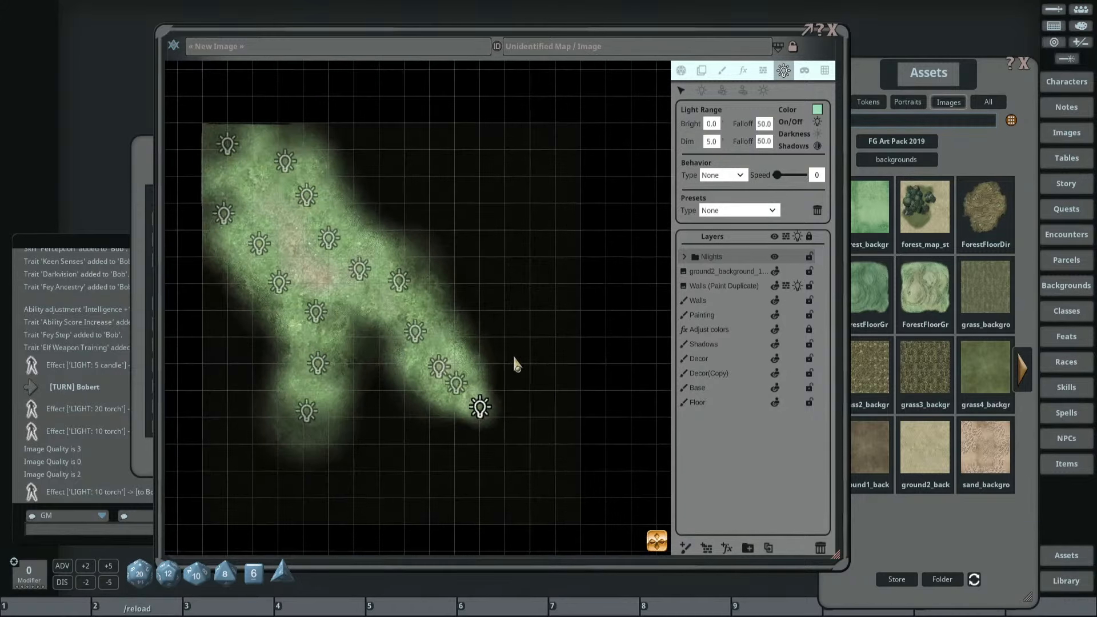
Move the upper-left corner light to the map's top edge, then view the river without the light markers.
scroll(517, 365, "down", 1)
left_click_drag(368, 286, 293, 190)
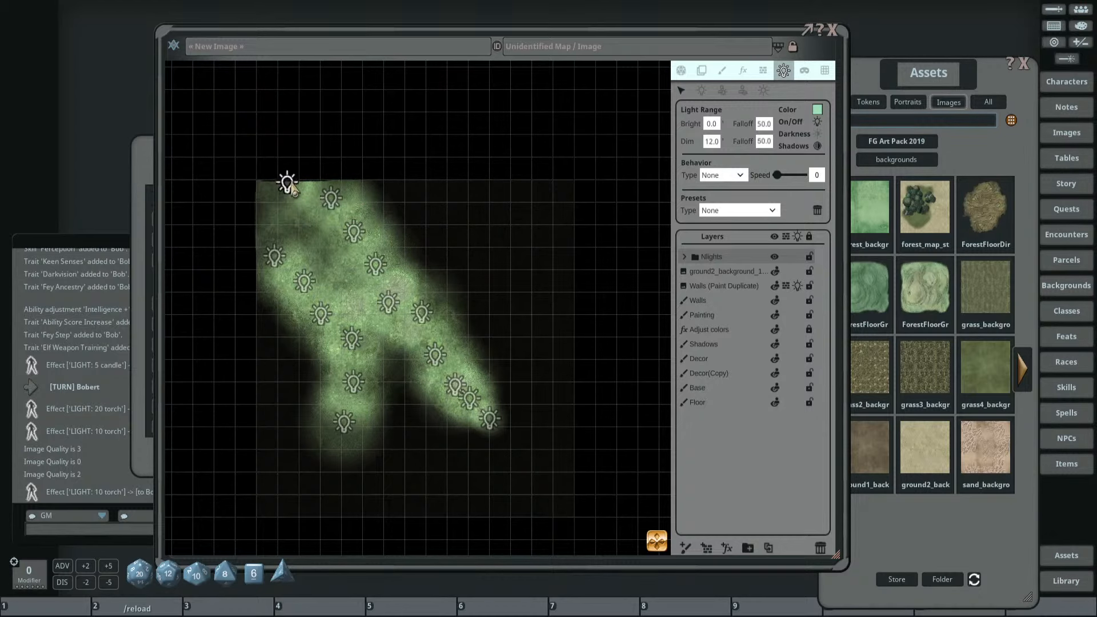
scroll(400, 284, "up", 3)
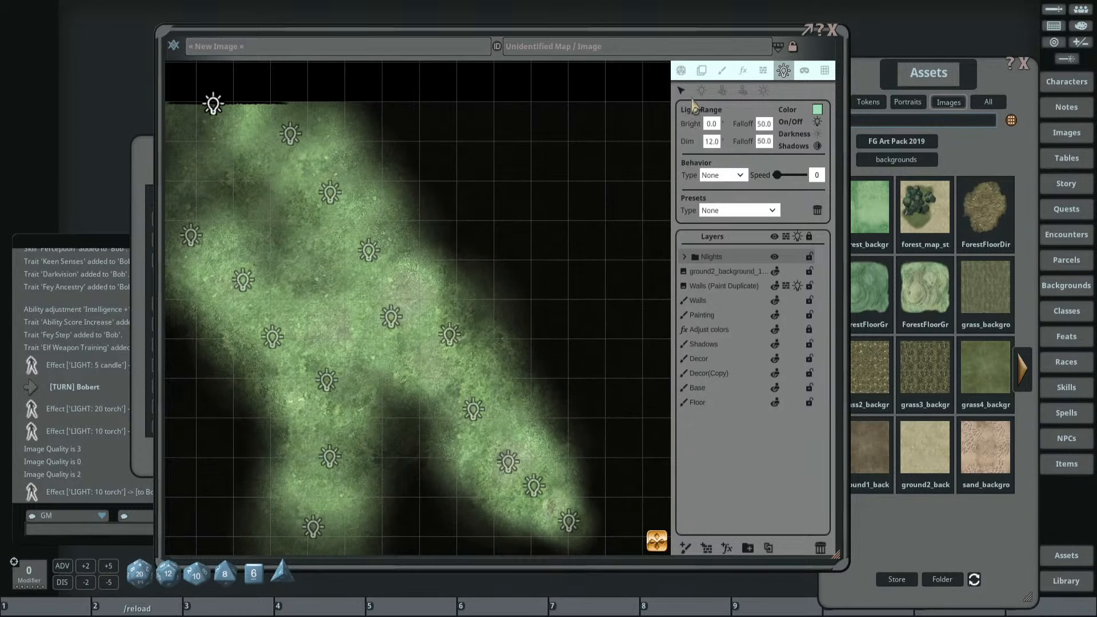
left_click(681, 71)
scroll(394, 317, "up", 5)
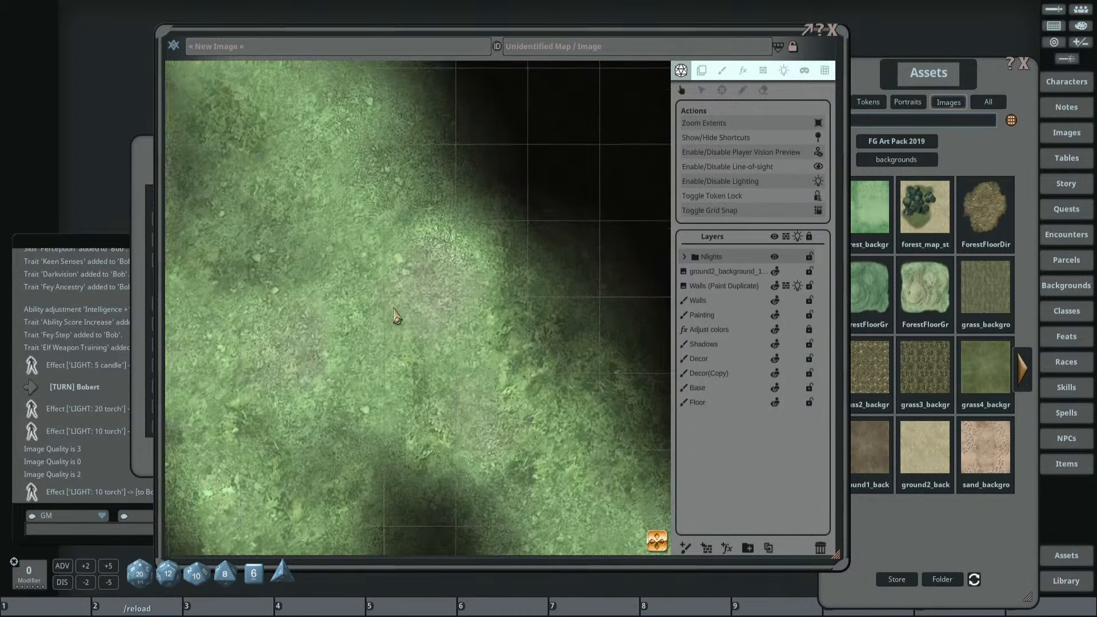
scroll(397, 314, "down", 5)
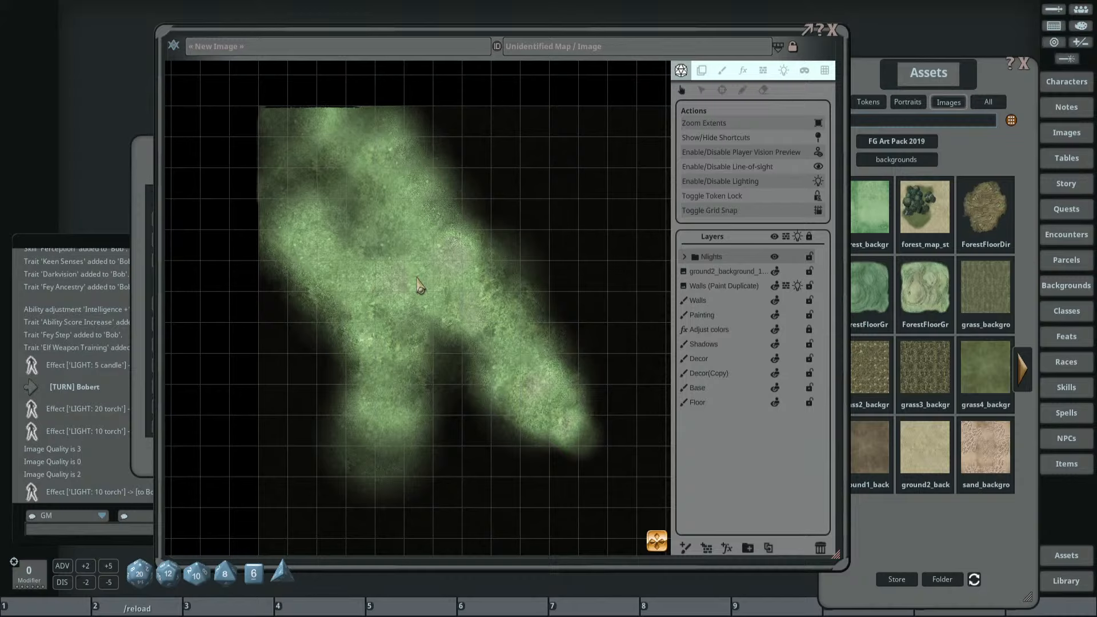
Open the decorations folder of the FG Underwater Map Pack in the image assets.
left_click_drag(957, 76, 950, 58)
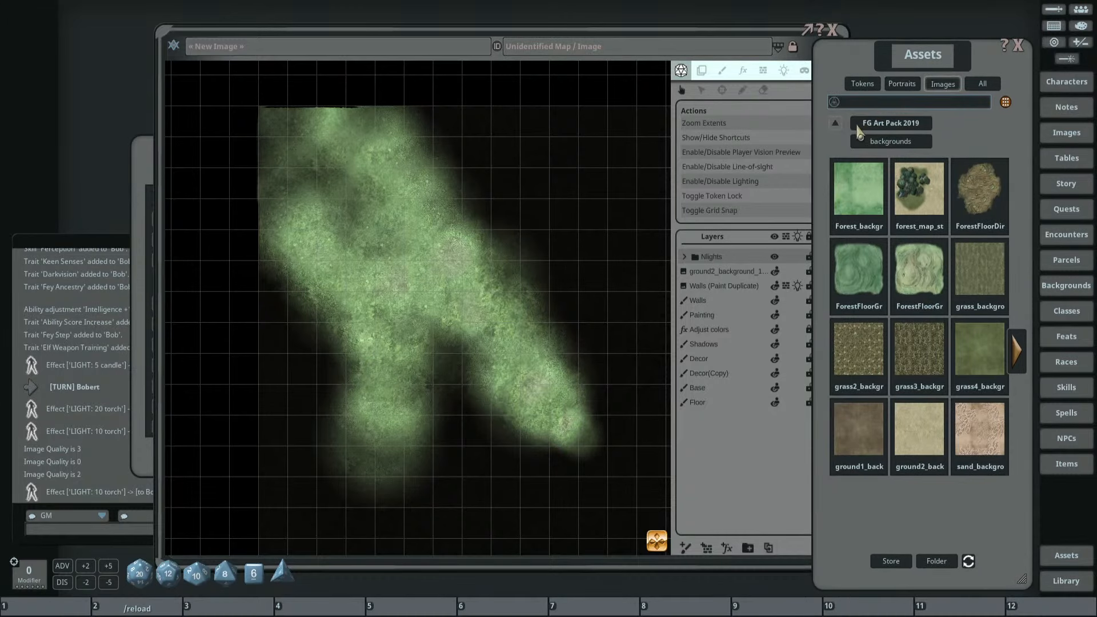
left_click(865, 140)
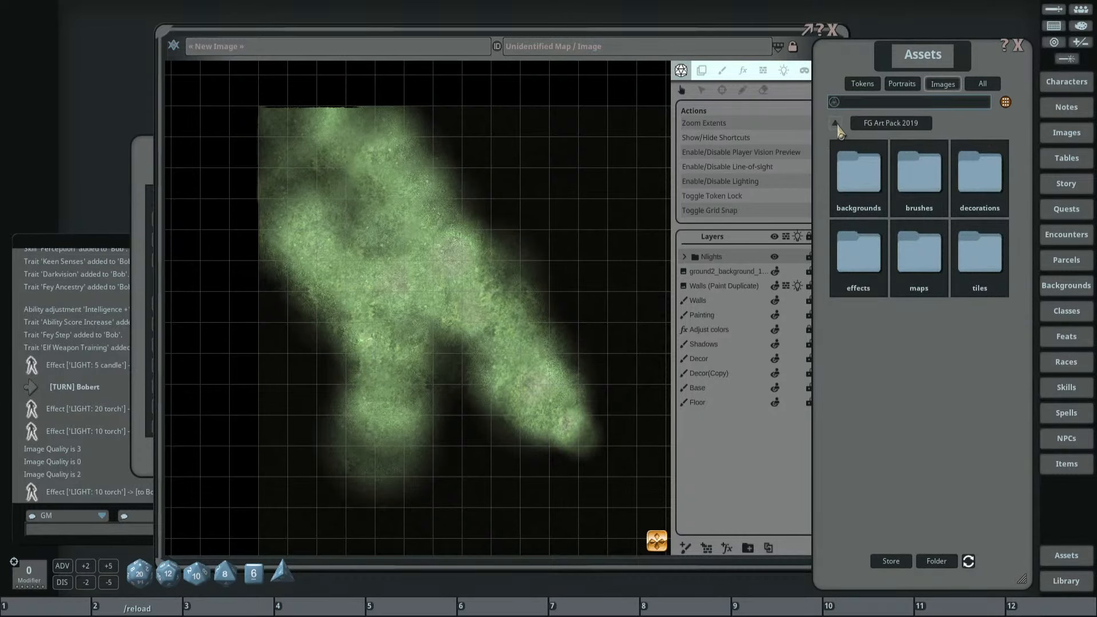
left_click(835, 123)
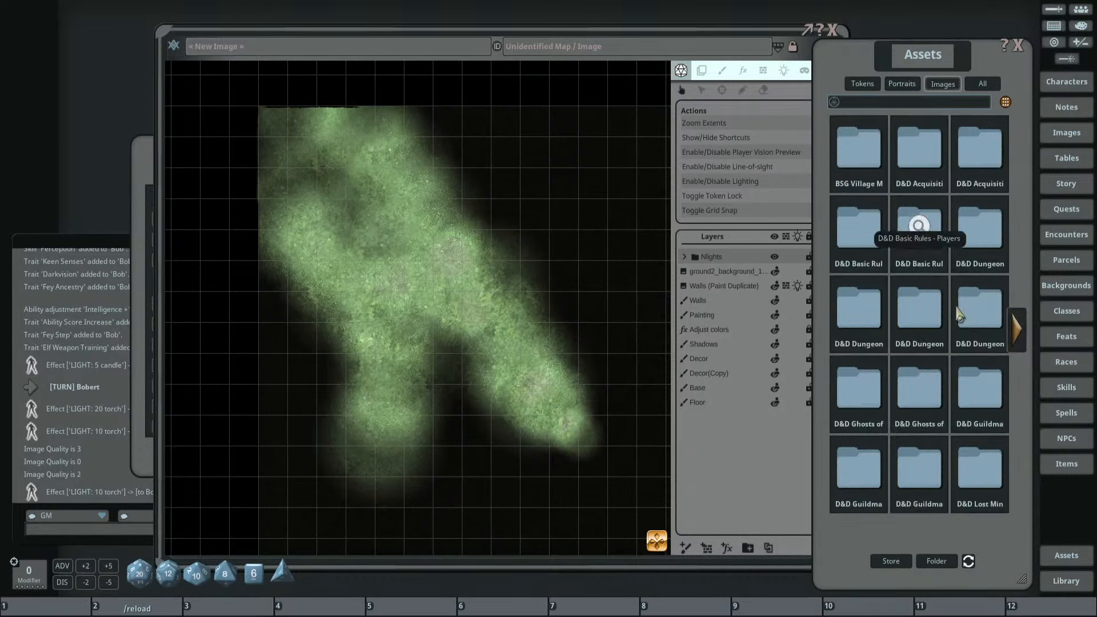
left_click(1017, 329)
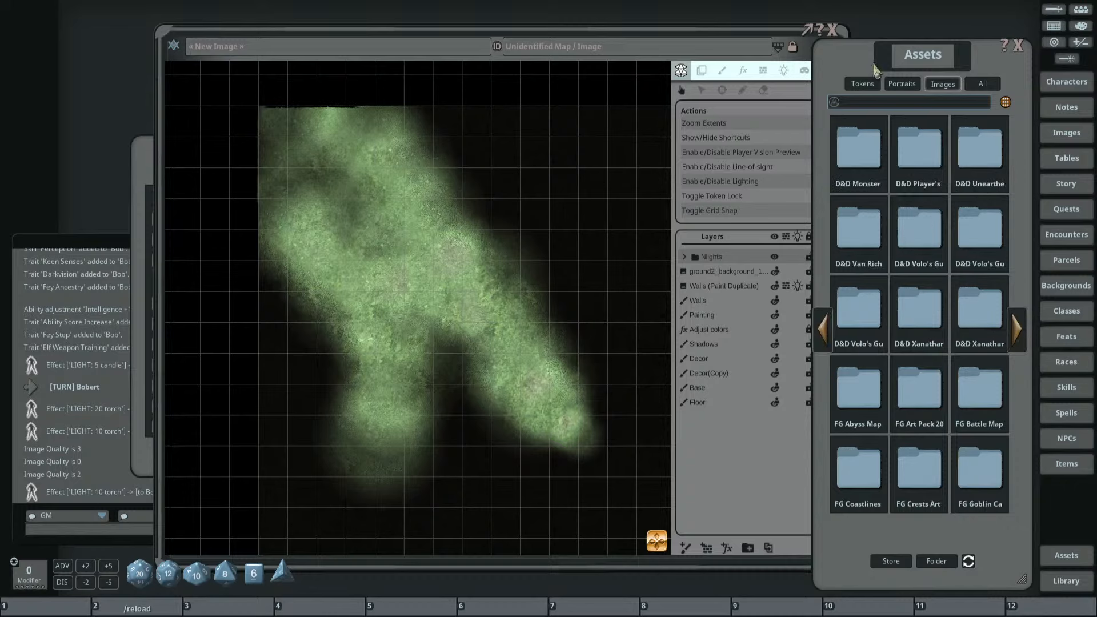
left_click(1017, 335)
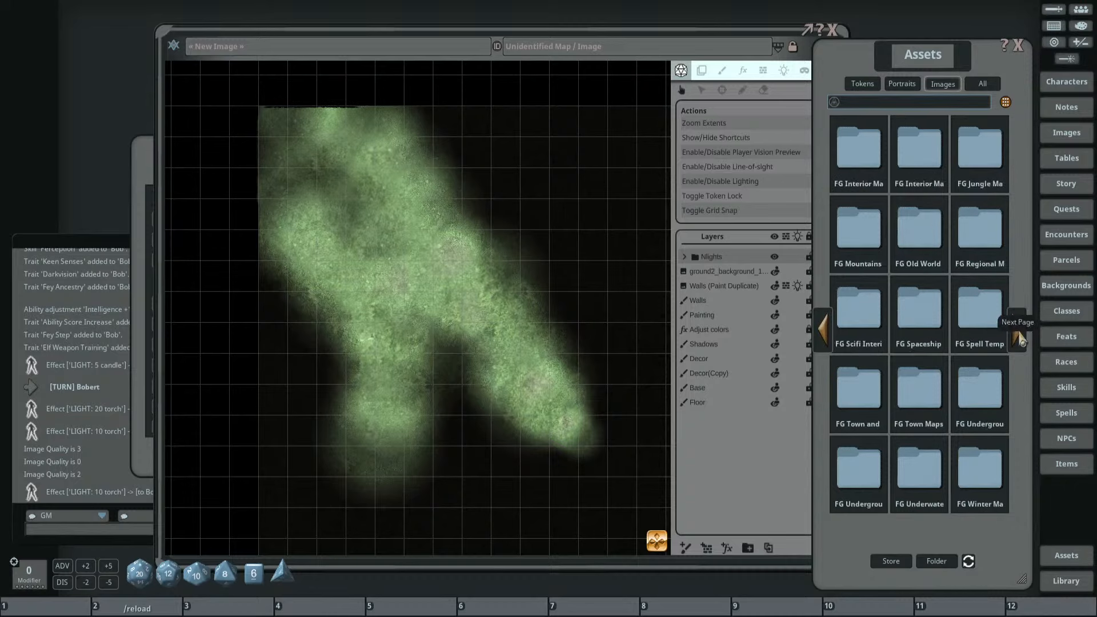
left_click(932, 477)
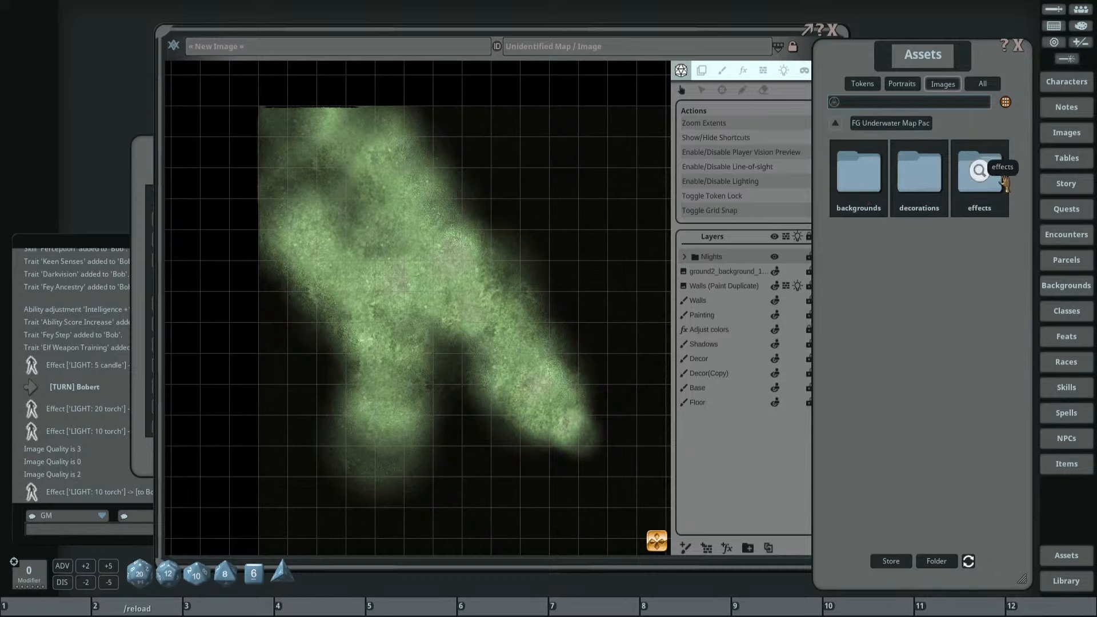
left_click(922, 182)
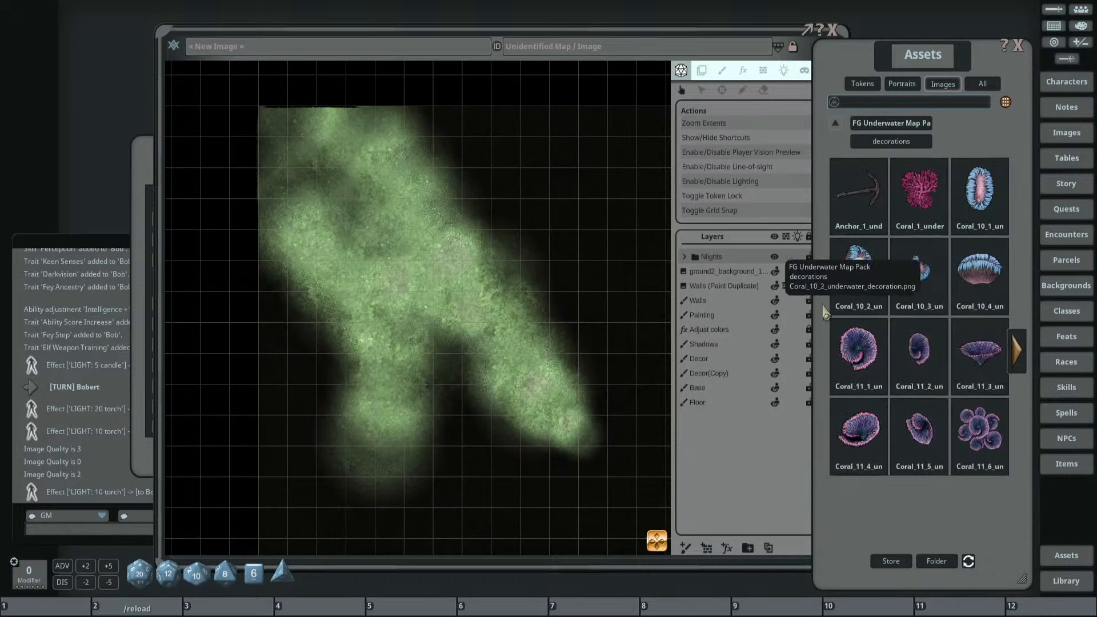
Stamp the Coral_11_6 underwater decoration in the middle of the river on a new painting layer at size 2.4.
left_click(722, 70)
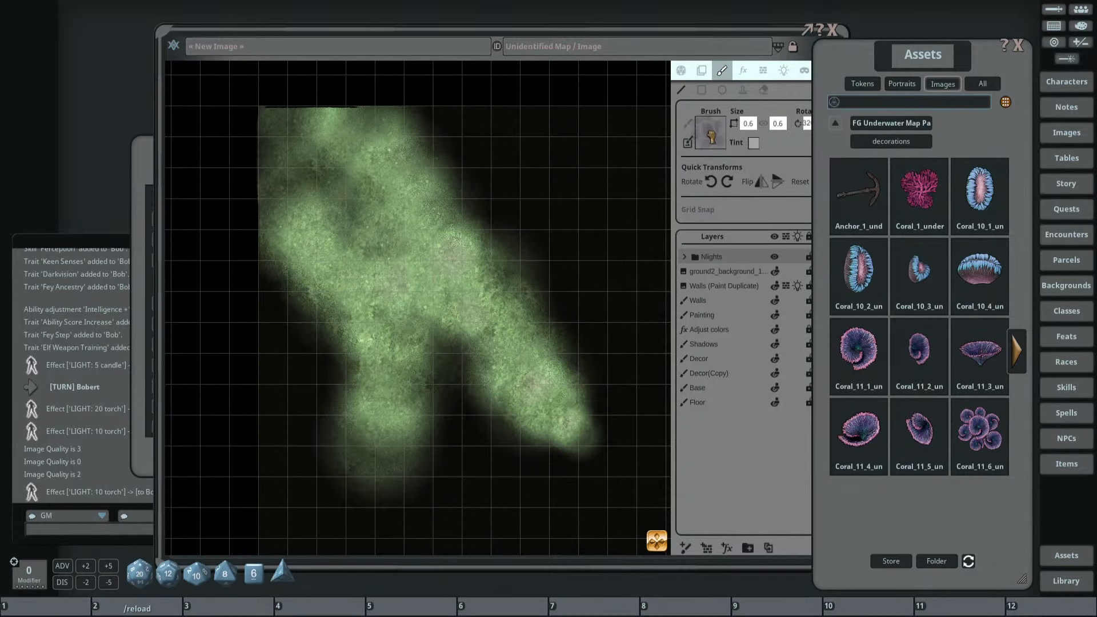
left_click_drag(711, 136, 710, 133)
scroll(416, 229, "down", 3)
left_click(405, 233)
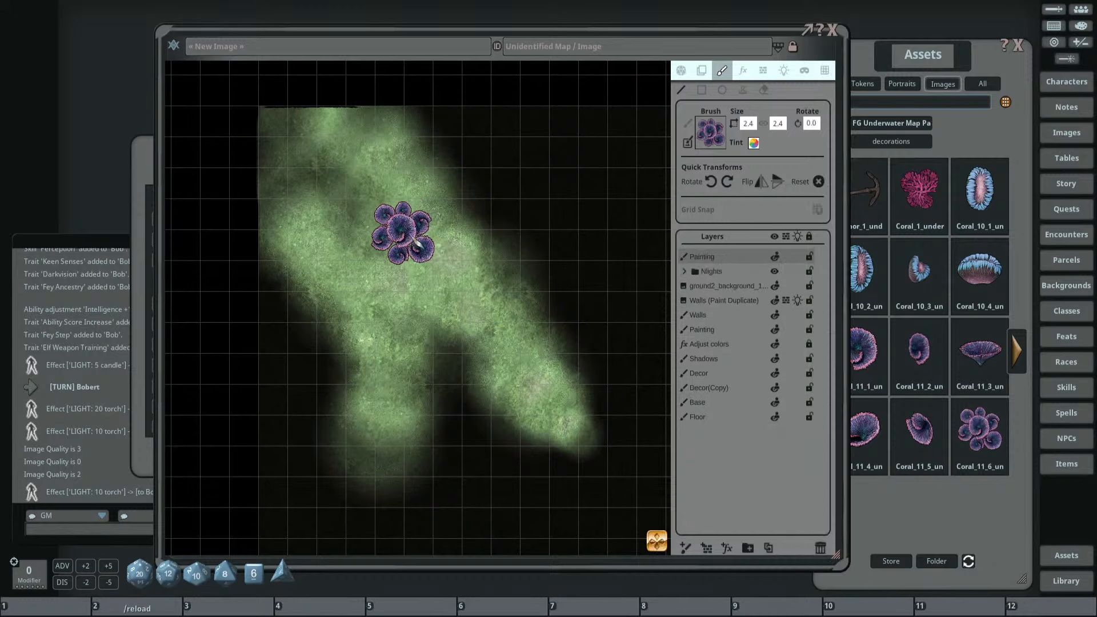
left_click(743, 90)
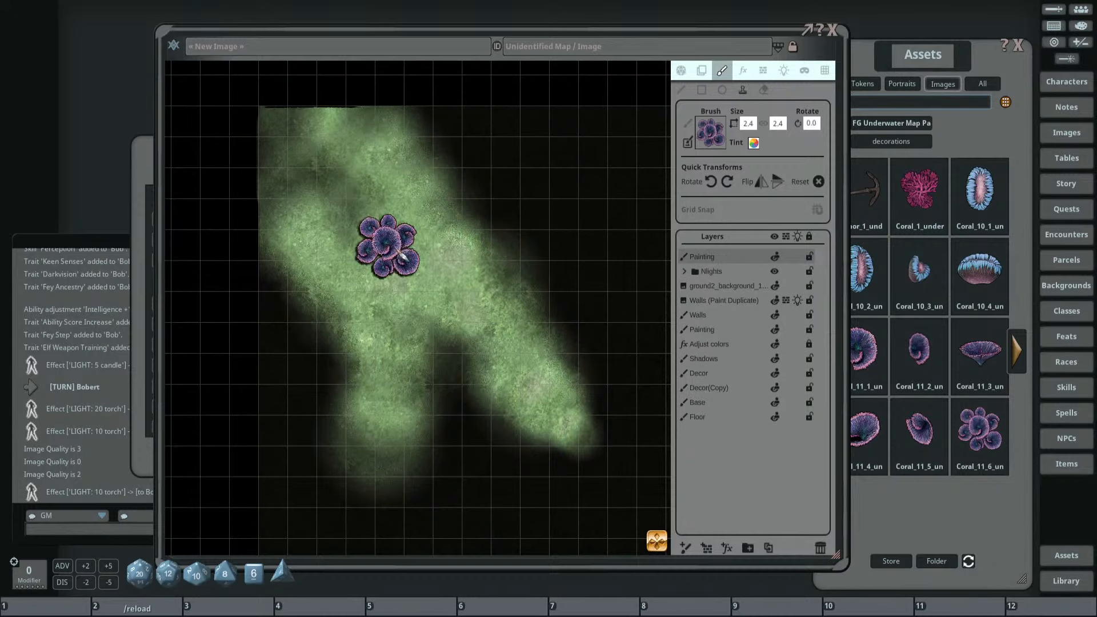
left_click(402, 257)
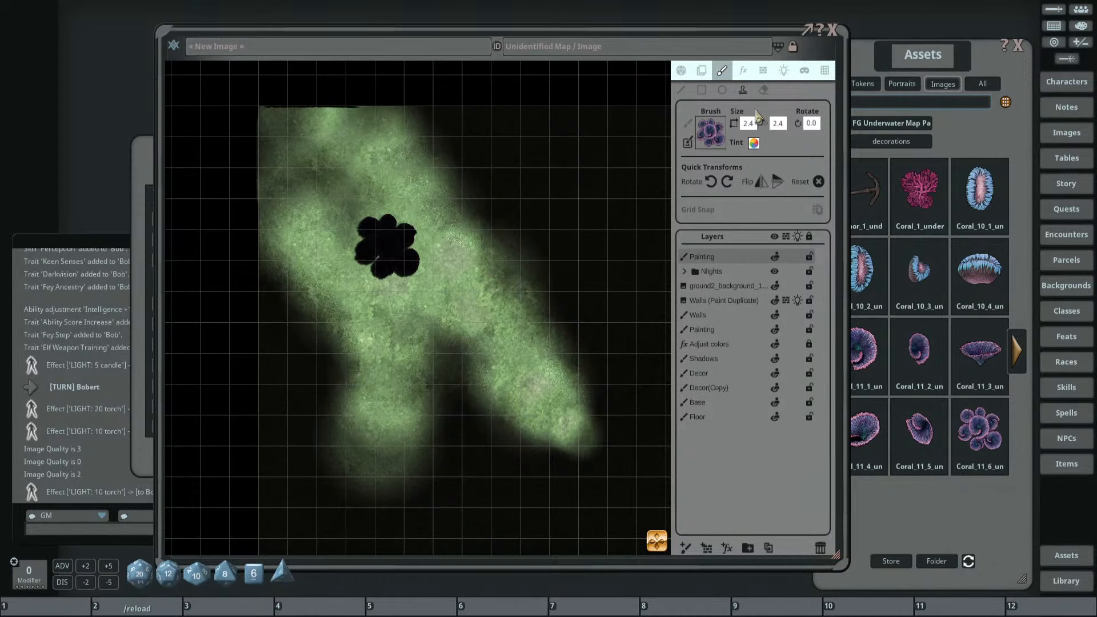
Move the new Painting layer beneath the Nlights folder and check the coral under the river's glow.
left_click(681, 70)
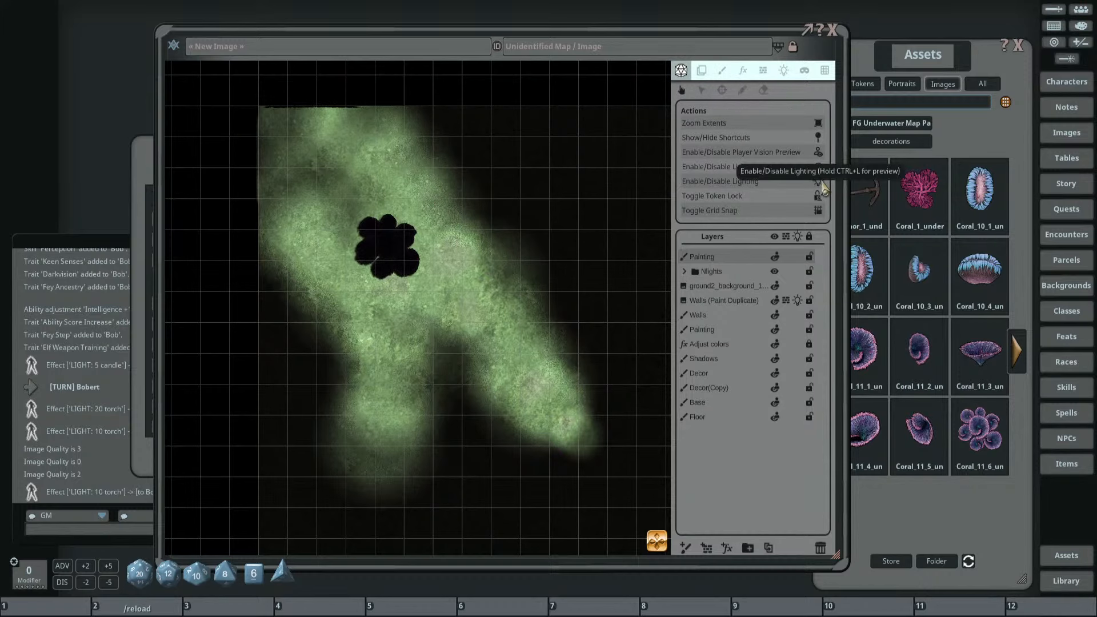
left_click(821, 180)
left_click(821, 180)
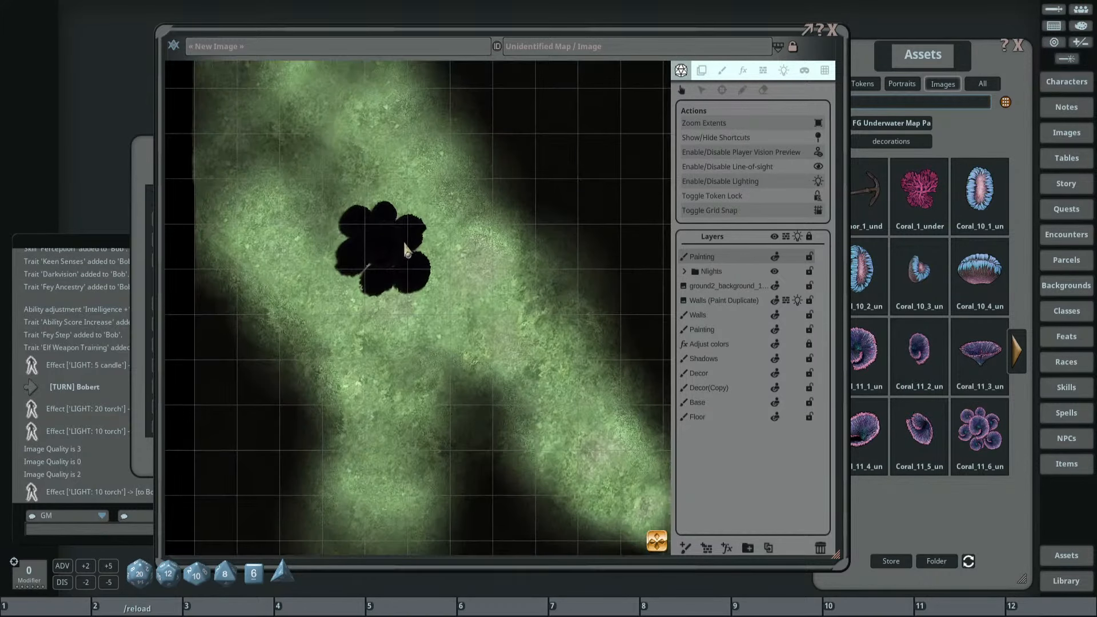
mouse_move(745, 257)
left_mouse_down()
mouse_move(742, 280)
mouse_move(721, 270)
left_mouse_up()
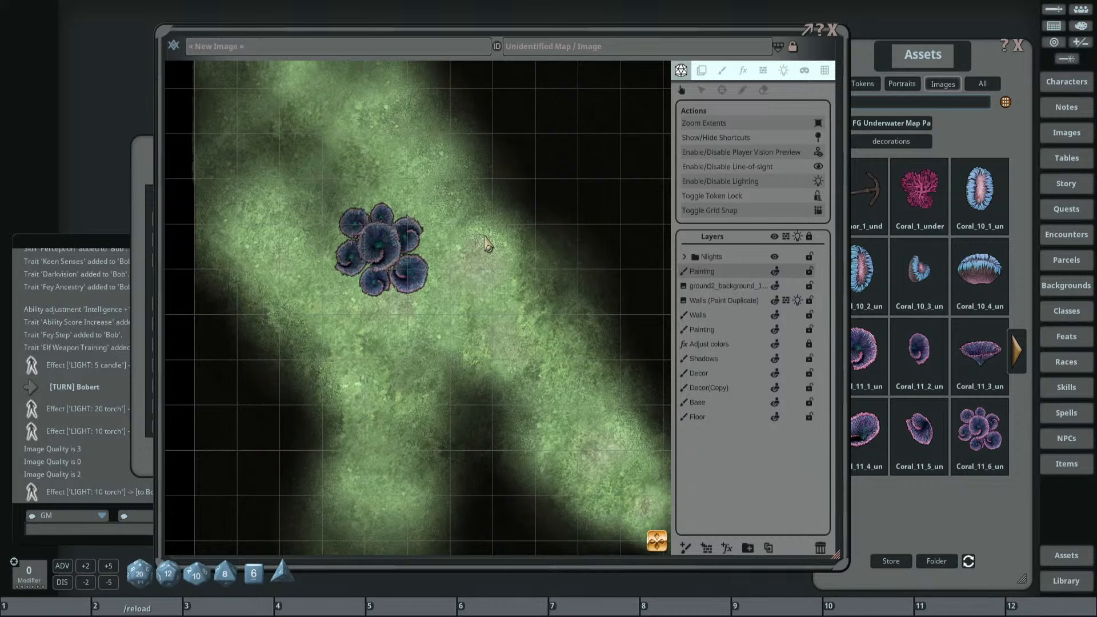
scroll(440, 236, "up", 4)
scroll(440, 236, "down", 5)
left_click_drag(437, 248, 466, 250)
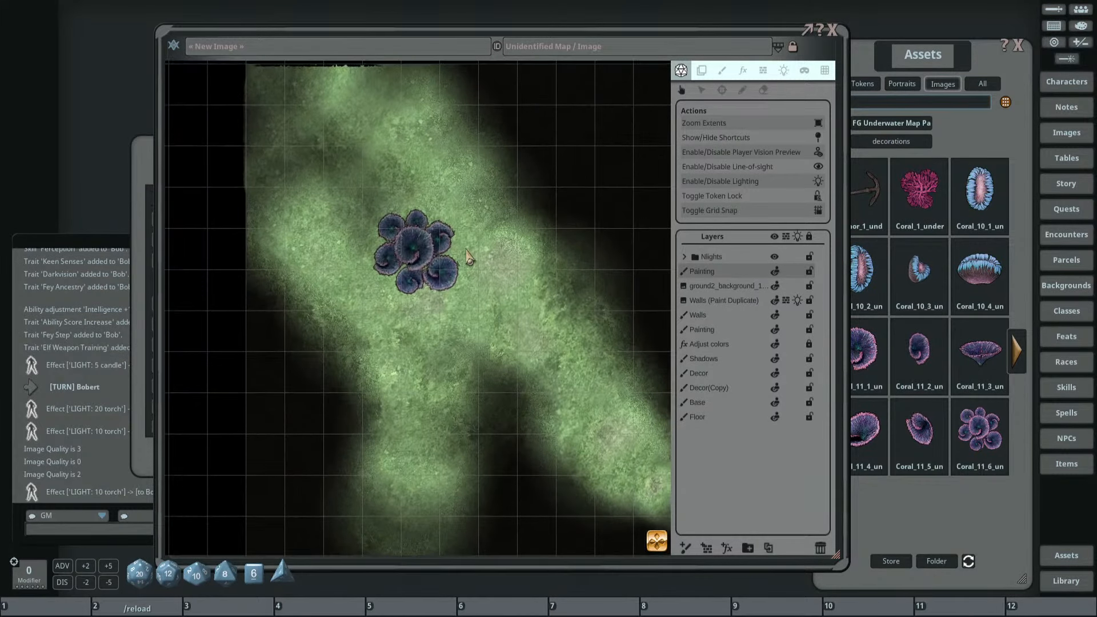
scroll(475, 252, "down", 4)
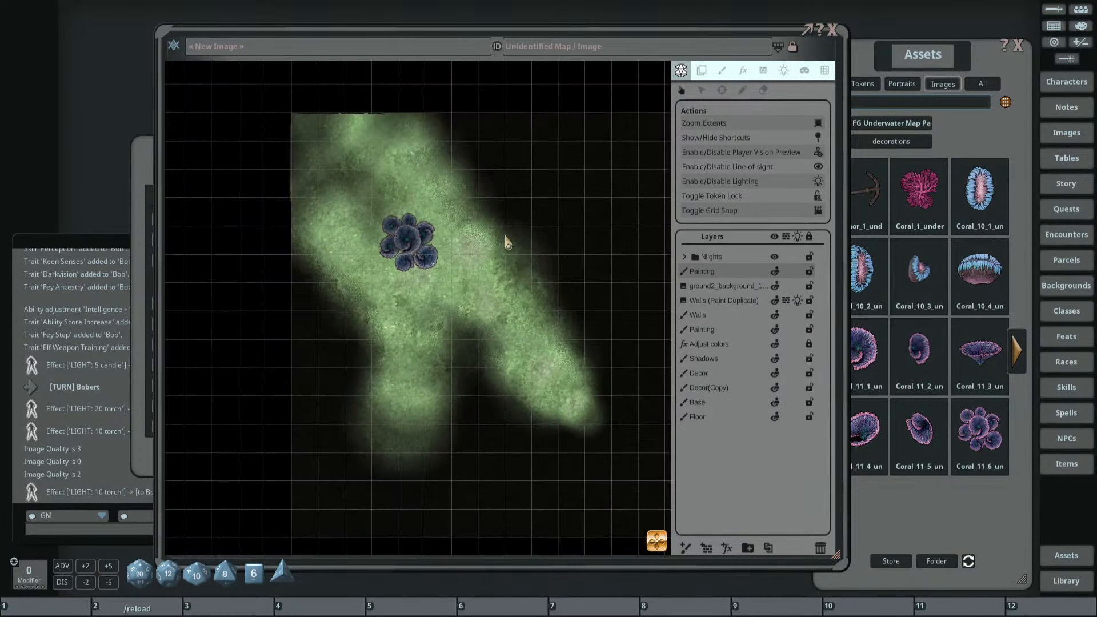
left_click_drag(516, 273, 465, 280)
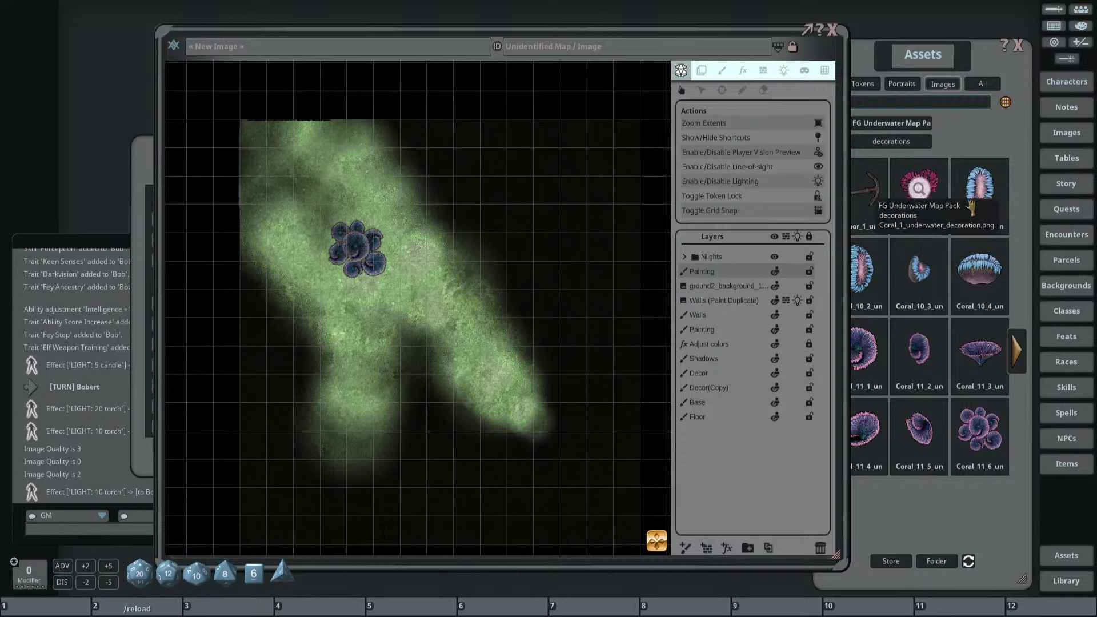
Stamp the Coral_10_2 decoration on the river's right bank at size 2.5, rotated 35 degrees, undoing the initial freehand stroke.
left_click(722, 70)
left_click(860, 269)
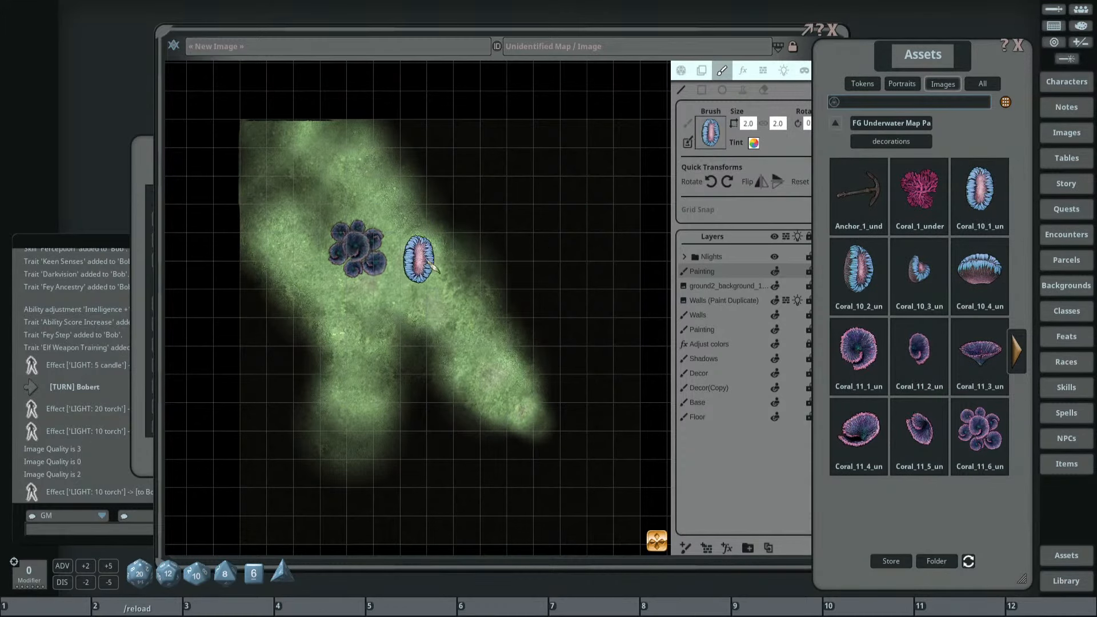
scroll(432, 266, "down", 5, "ctrl")
scroll(427, 234, "up", 9, "ctrl")
scroll(426, 232, "up", 7, "shift")
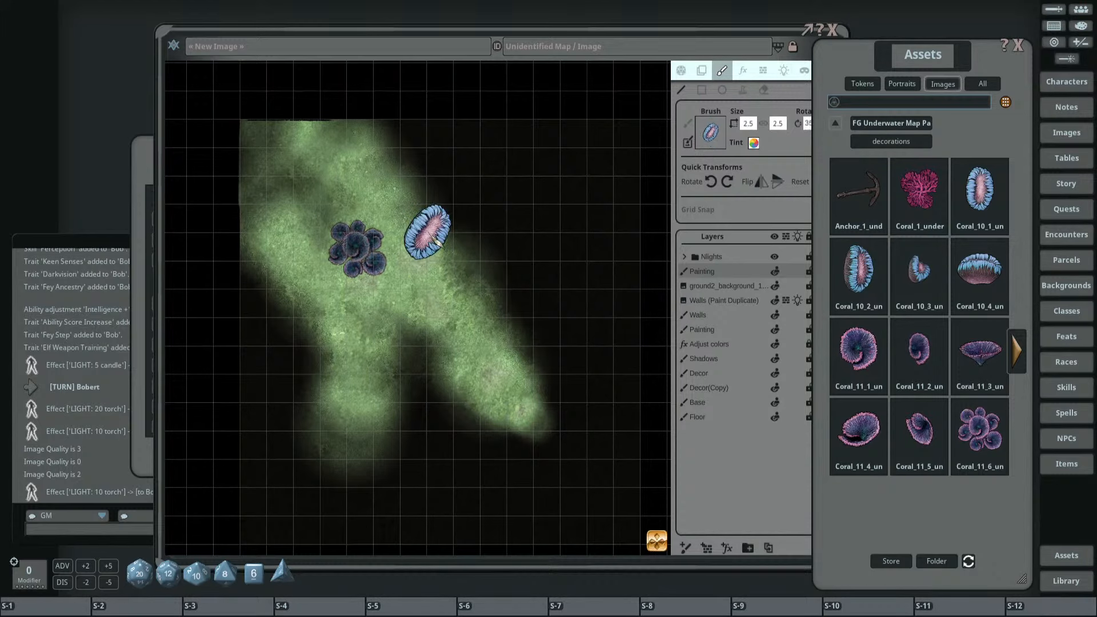
left_click_drag(426, 231, 495, 230)
scroll(464, 235, "up", 2)
key("ctrl+z")
left_click(743, 89)
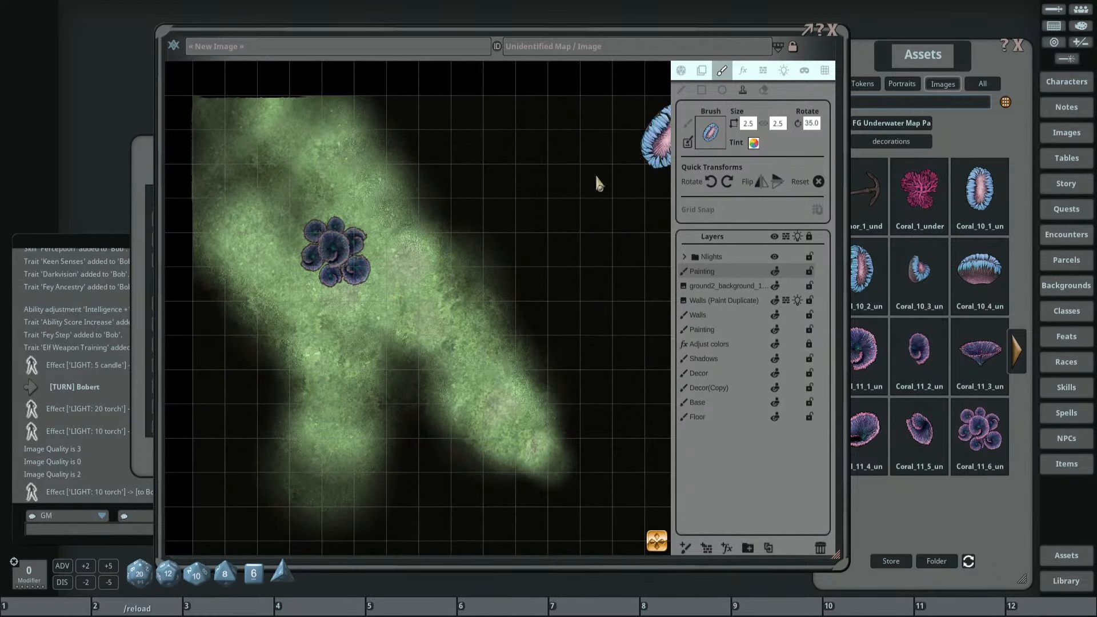
left_click(442, 224)
Stamp a smaller Coral_10_2 just below the first one at size 1.6, rotated 295 degrees.
scroll(493, 266, "up", 2)
scroll(502, 280, "up", 1)
scroll(483, 280, "down", 20, "shift")
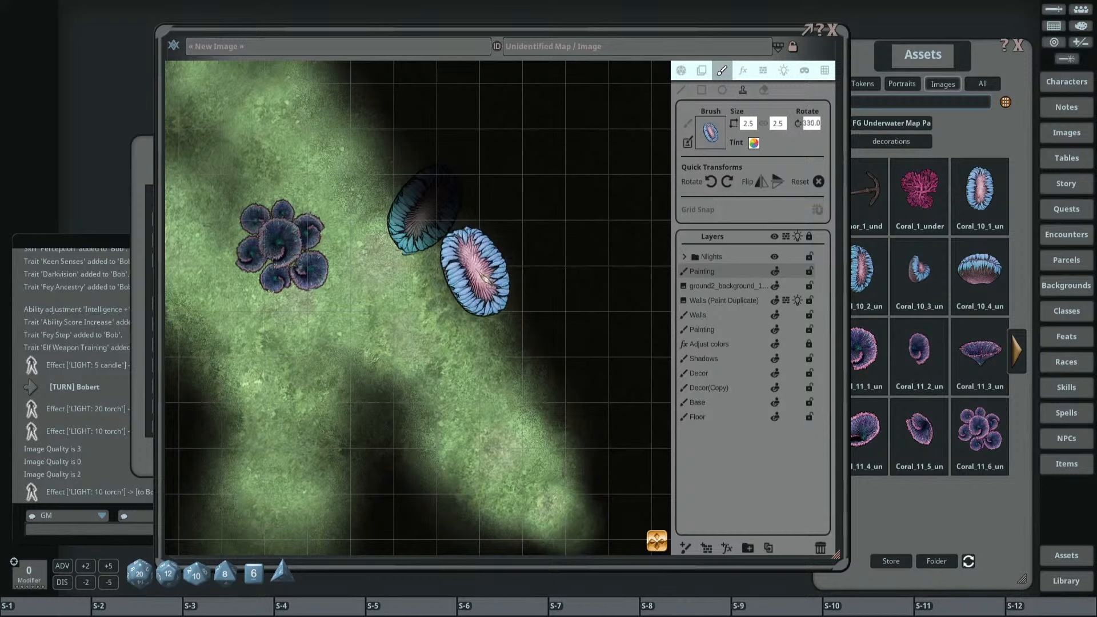
scroll(451, 264, "down", 9, "ctrl")
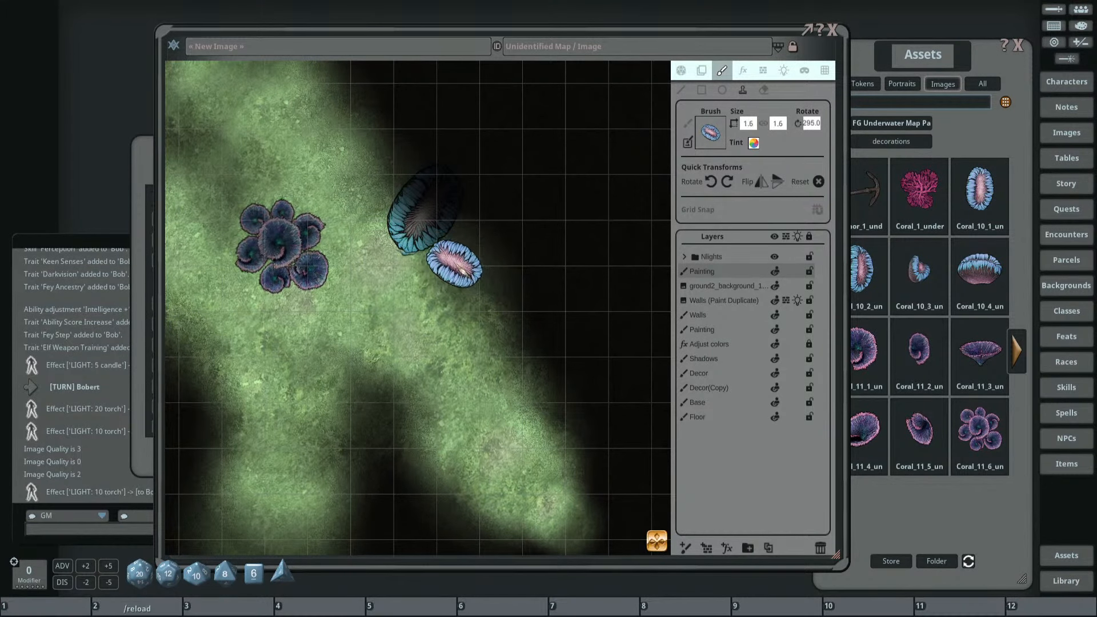
left_click(449, 260)
Find the Coral_8_1 underwater decoration in the image assets and stamp it in the middle of the river at size 1.6.
left_click(984, 83)
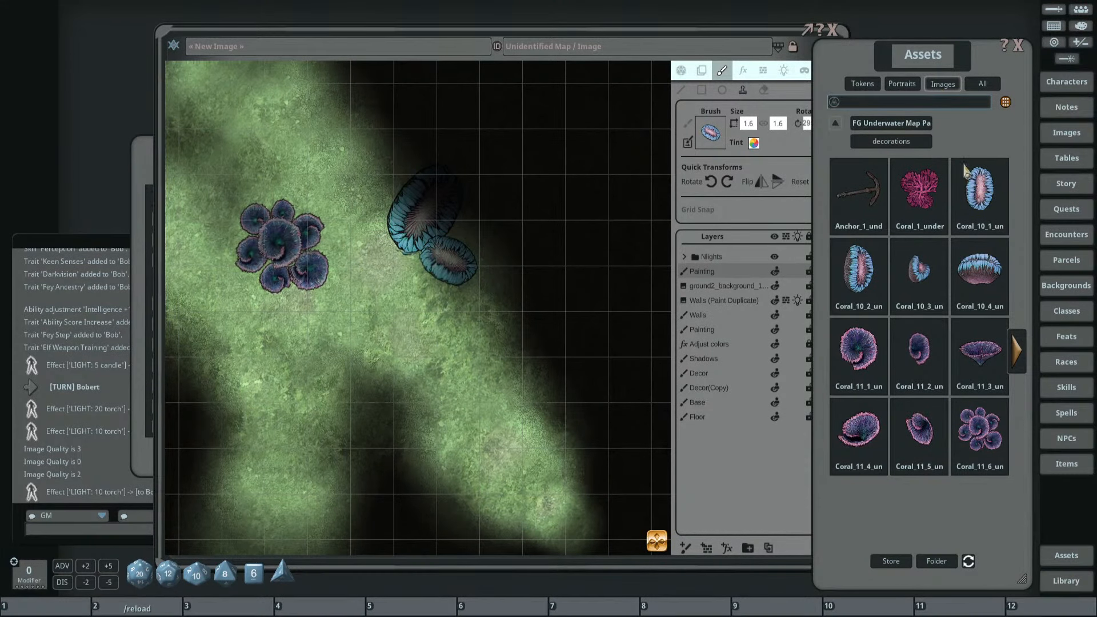
left_click(1023, 357)
left_click(1022, 358)
left_click(1023, 357)
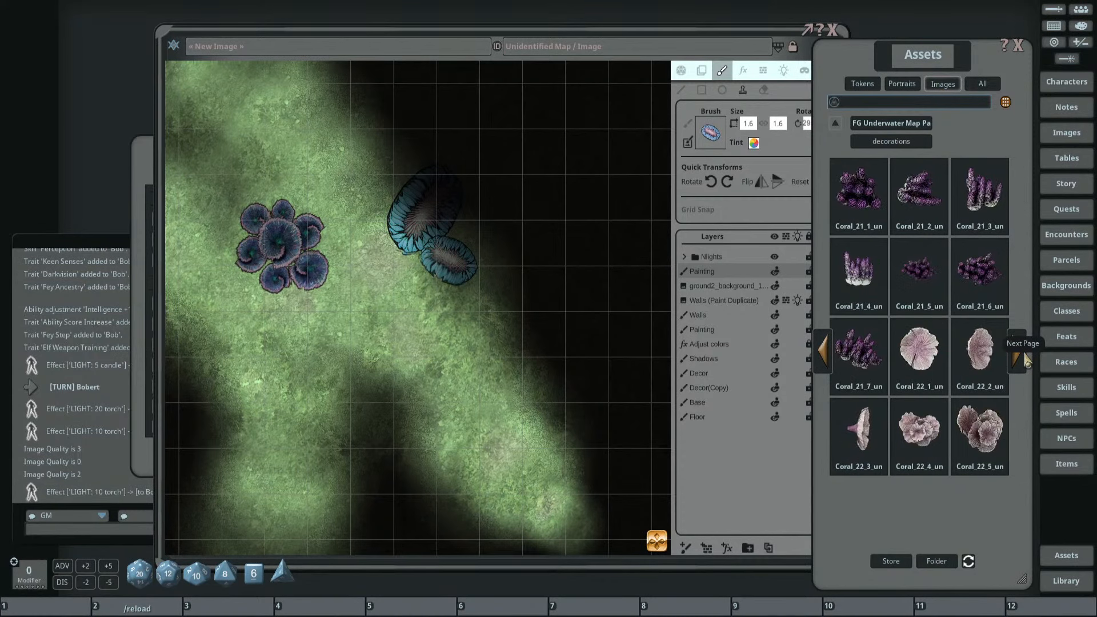
left_click(1023, 357)
left_click(1023, 357)
left_click(1023, 357)
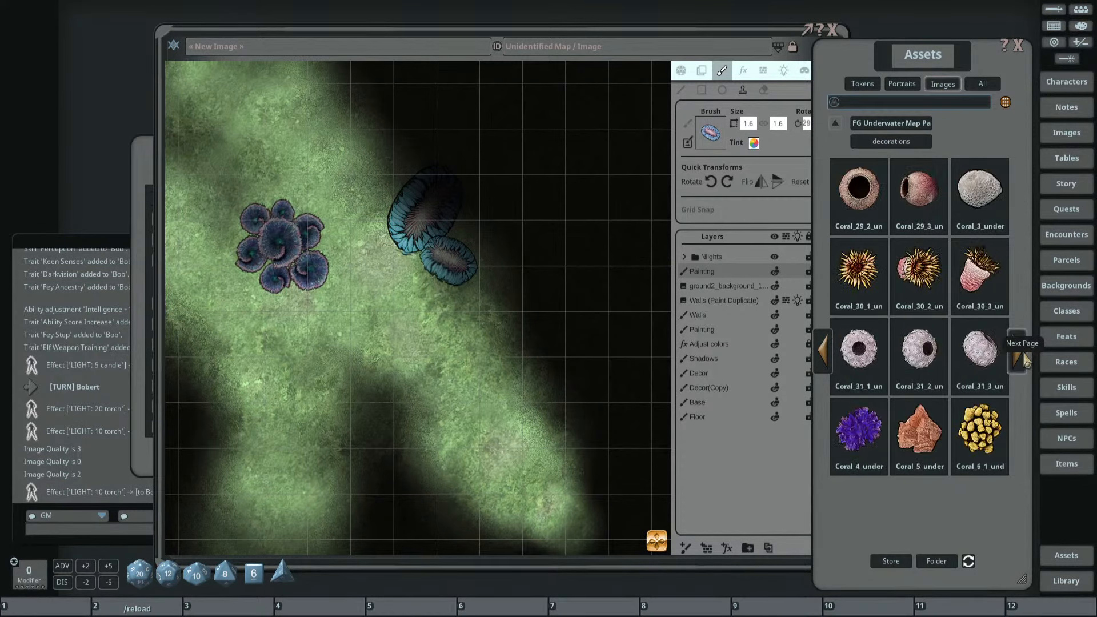
left_click(1023, 357)
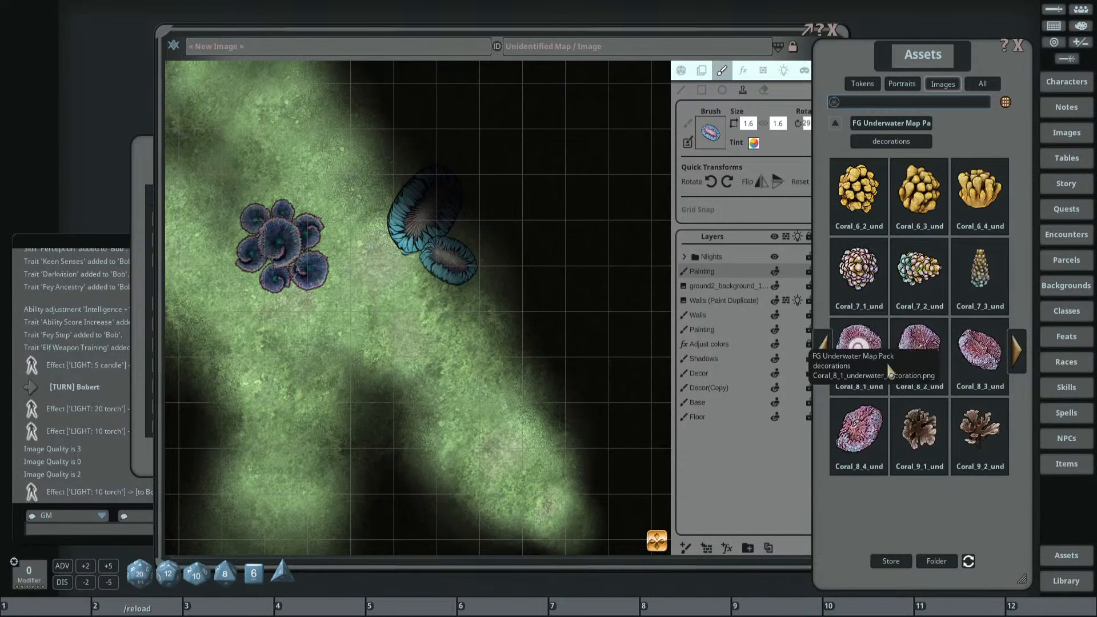
mouse_move(870, 357)
left_mouse_down()
mouse_move(689, 131)
mouse_move(710, 134)
left_mouse_up()
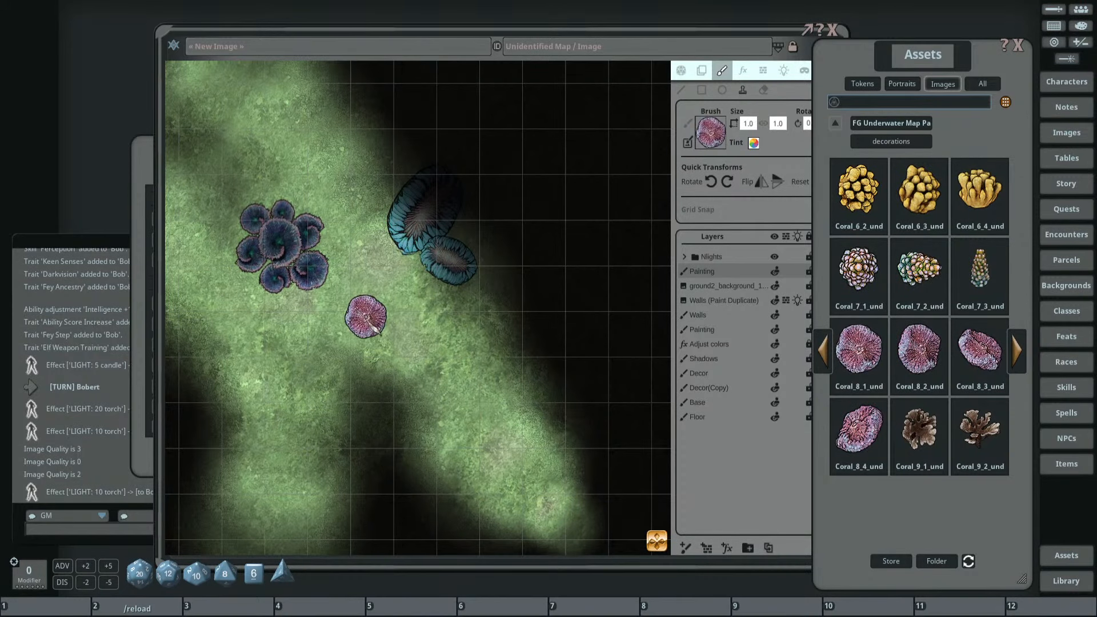
scroll(369, 314, "up", 6)
left_click(365, 320)
Stamp two more Coral_8_1 decorations against the first, both rotated 85 degrees, one at size 1.6 and one at size 1.0.
scroll(395, 326, "up", 17)
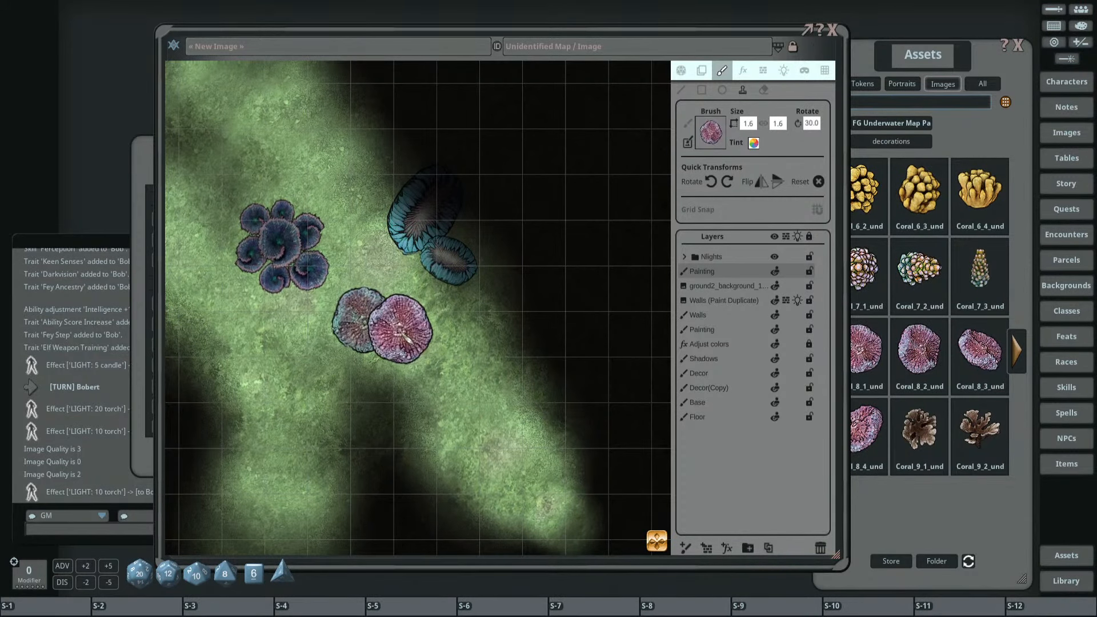
left_click(394, 338)
scroll(488, 365, "down", 4)
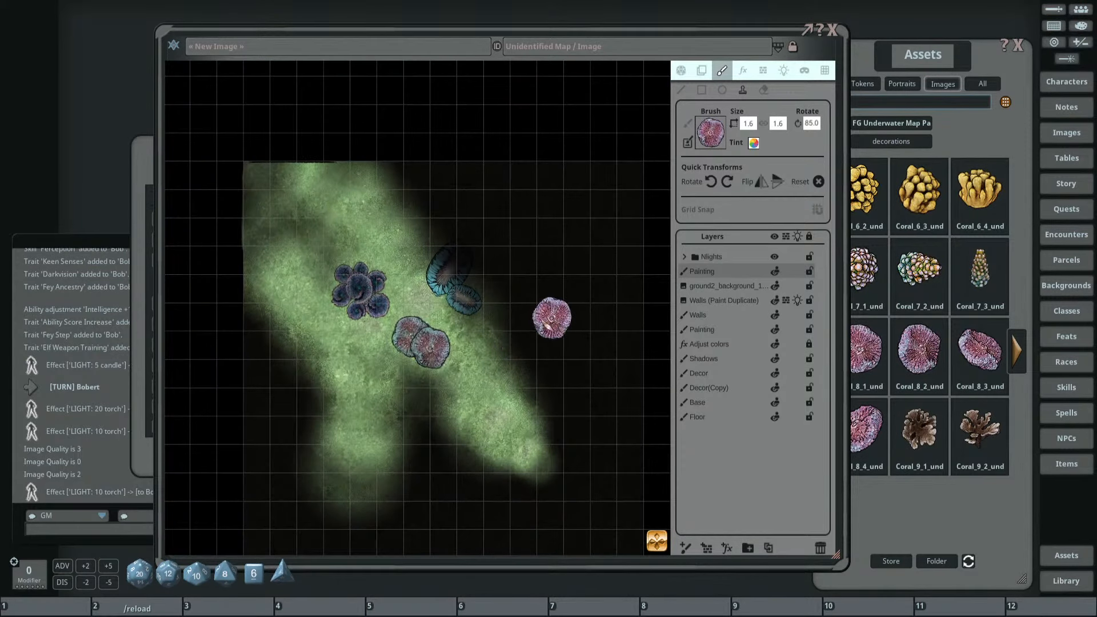
left_click_drag(549, 318, 625, 319)
scroll(388, 367, "down", 6)
left_click(377, 364)
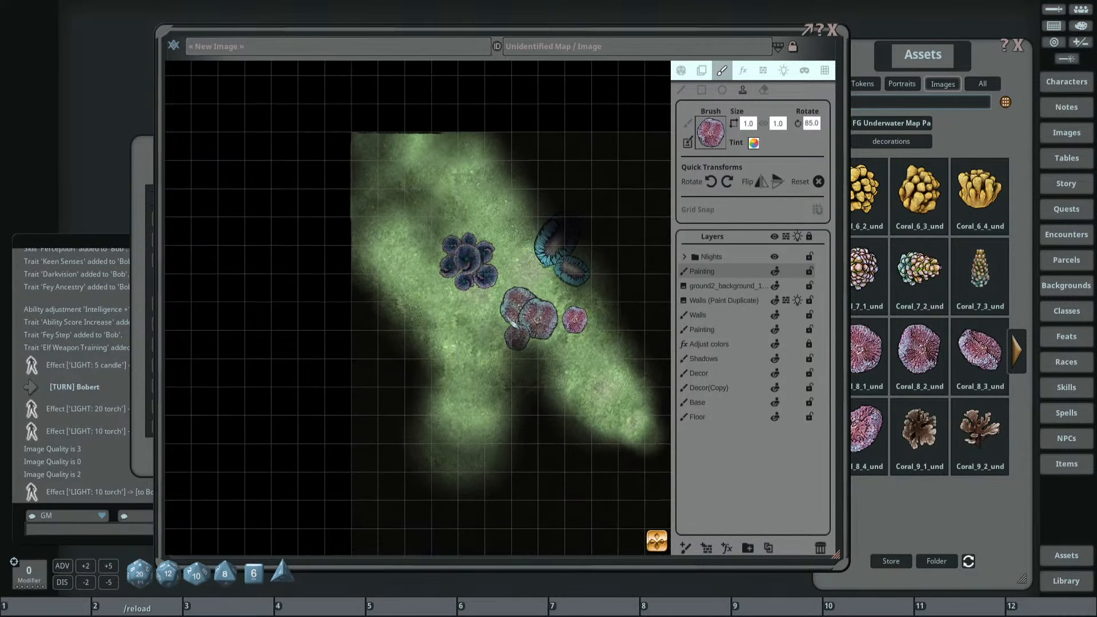
scroll(448, 297, "up", 5)
left_click_drag(402, 321, 353, 319)
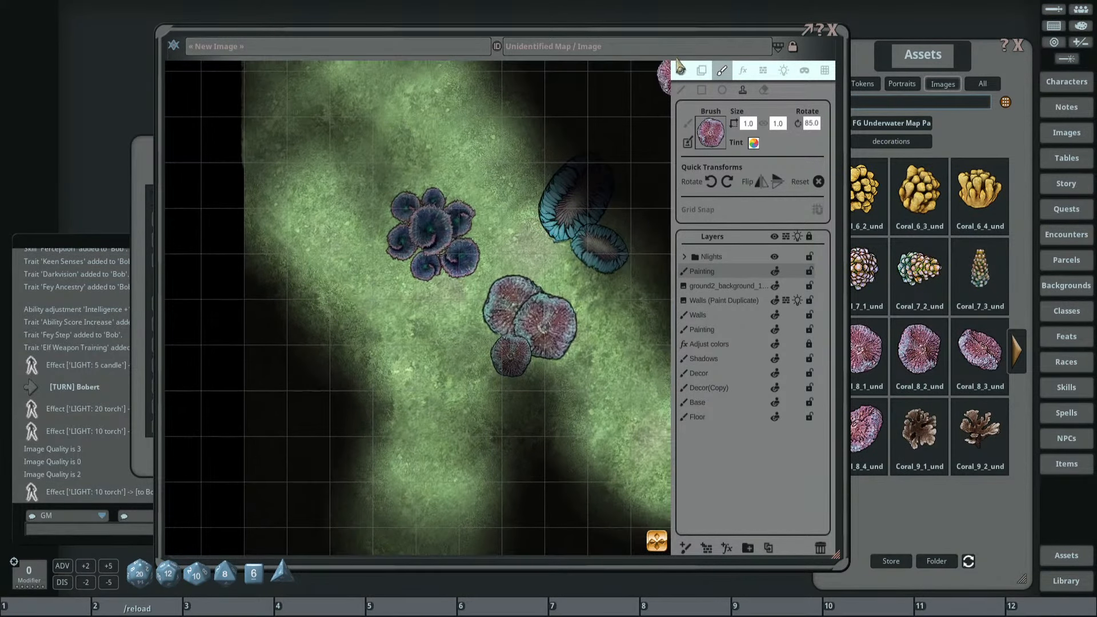
Tint all the coral on the Painting layer mint green with R 108, G 255, B 182.
left_click(702, 70)
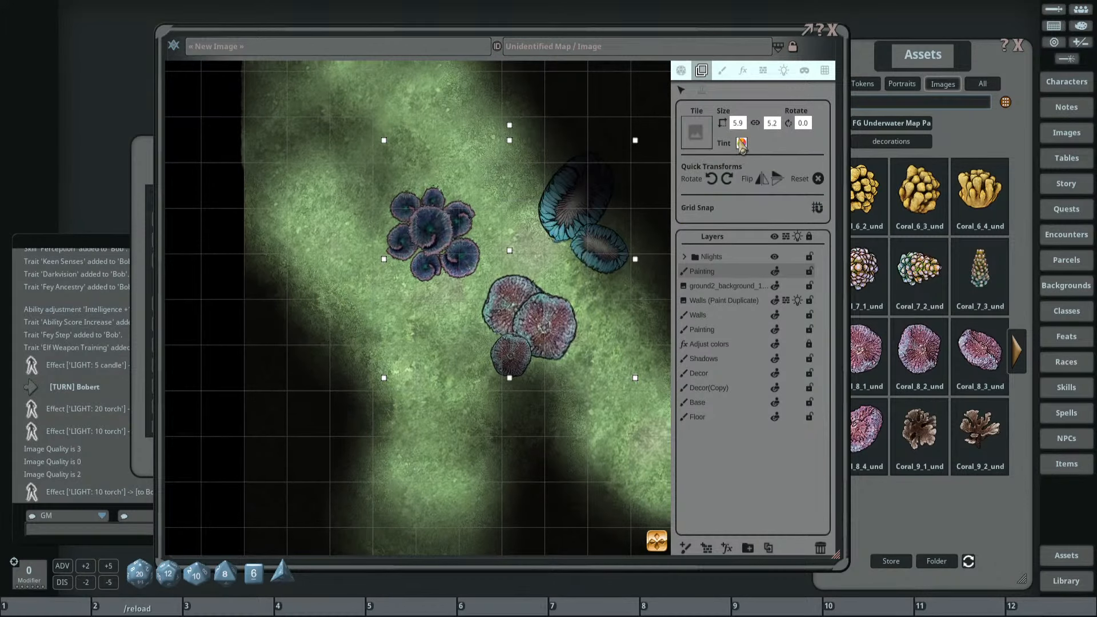
left_click(742, 143)
left_click_drag(562, 212, 760, 244)
mouse_move(765, 364)
left_mouse_down()
mouse_move(754, 369)
mouse_move(771, 364)
mouse_move(756, 352)
mouse_move(759, 380)
left_mouse_up()
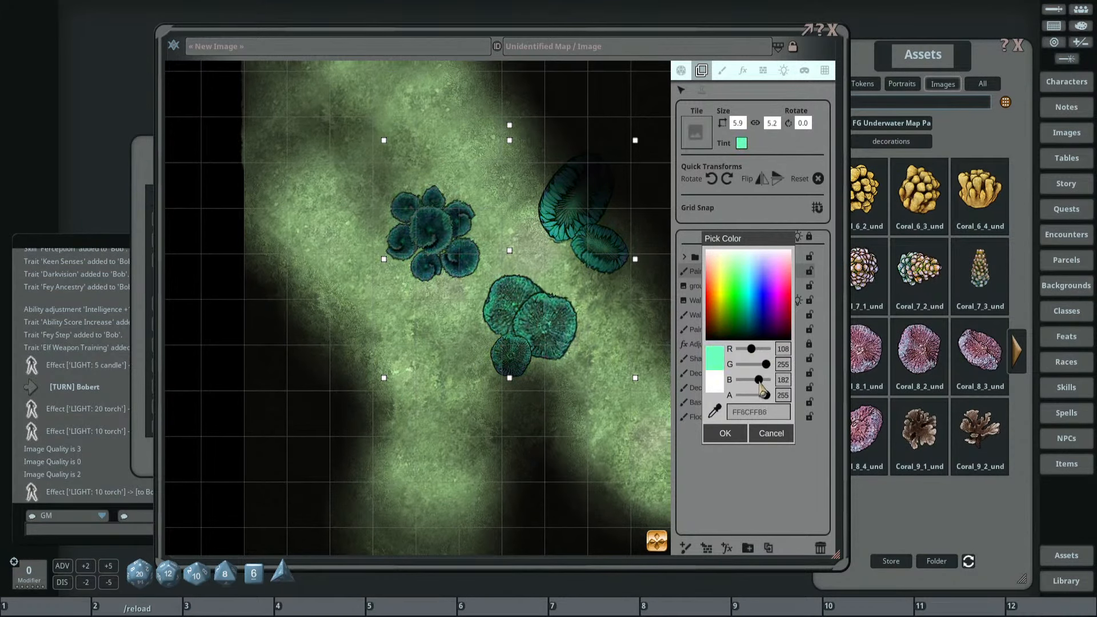
scroll(444, 312, "down", 3)
left_click(732, 426)
scroll(467, 302, "down", 2)
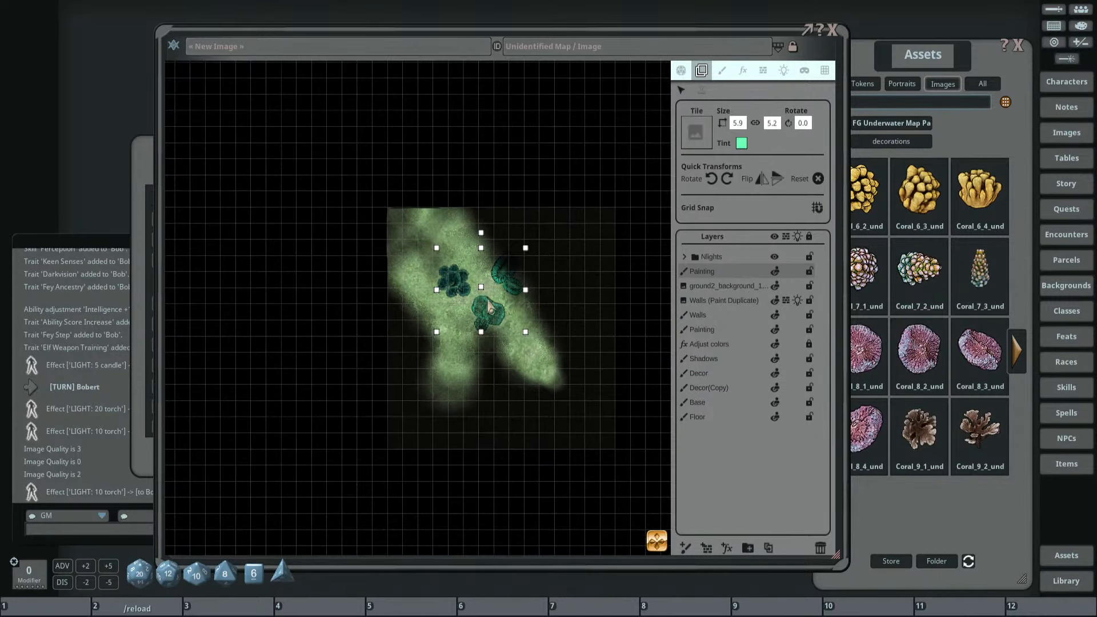
scroll(467, 302, "up", 5)
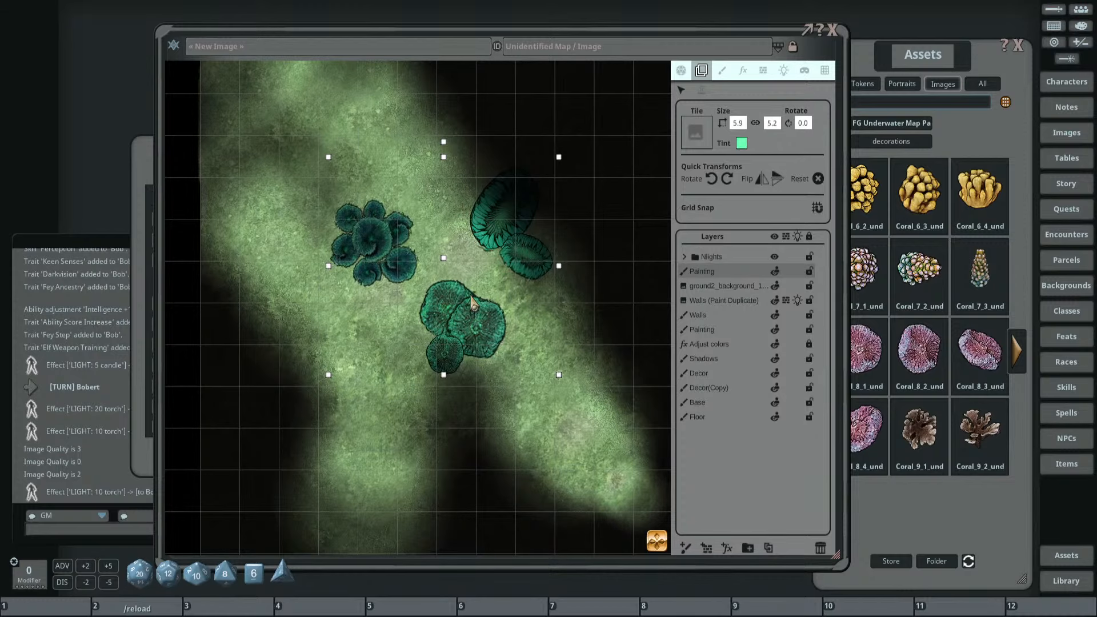
scroll(449, 210, "down", 3)
scroll(452, 208, "up", 3)
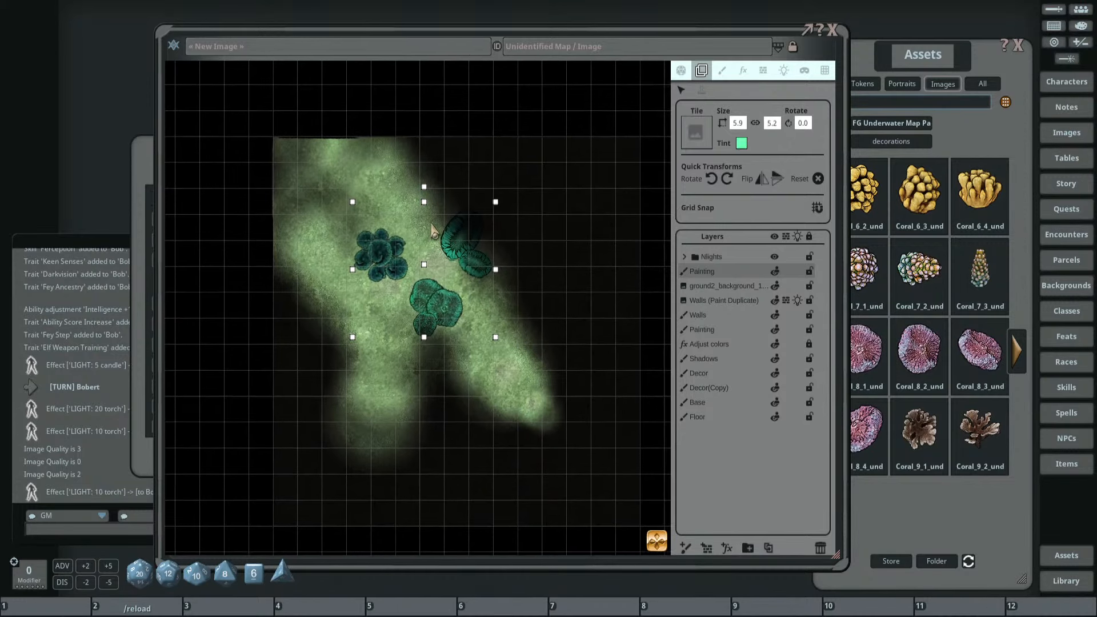
scroll(421, 228, "up", 2)
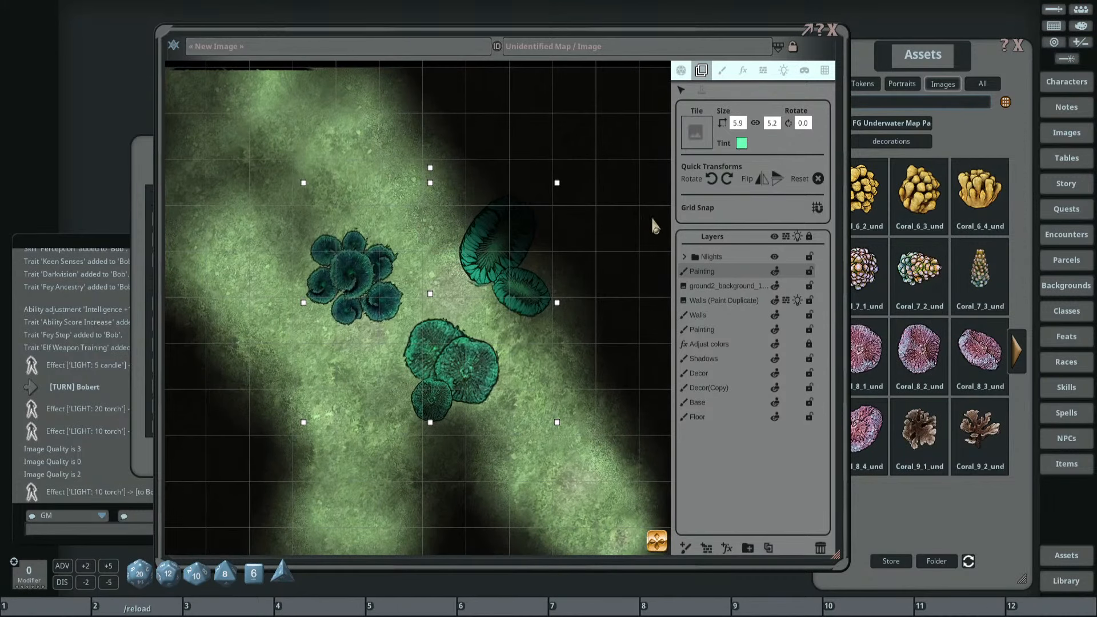
Move the Ocean and Water effect layers out of the Nlights folder to directly beneath the coral Painting layer and check the coral.
left_click(685, 257)
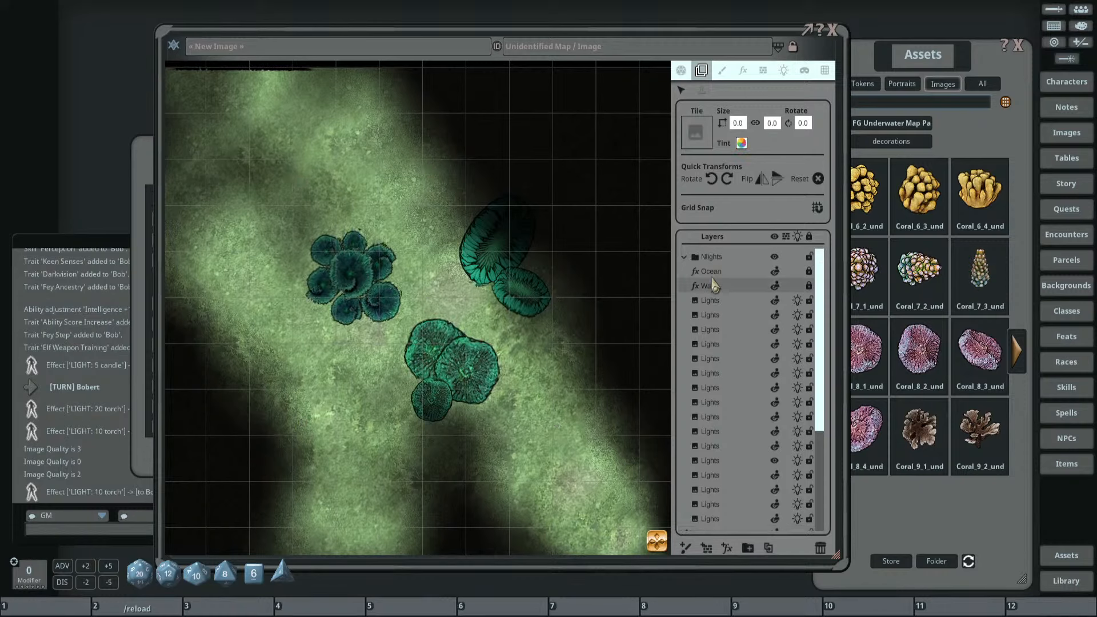
left_click(689, 258)
left_click(689, 258)
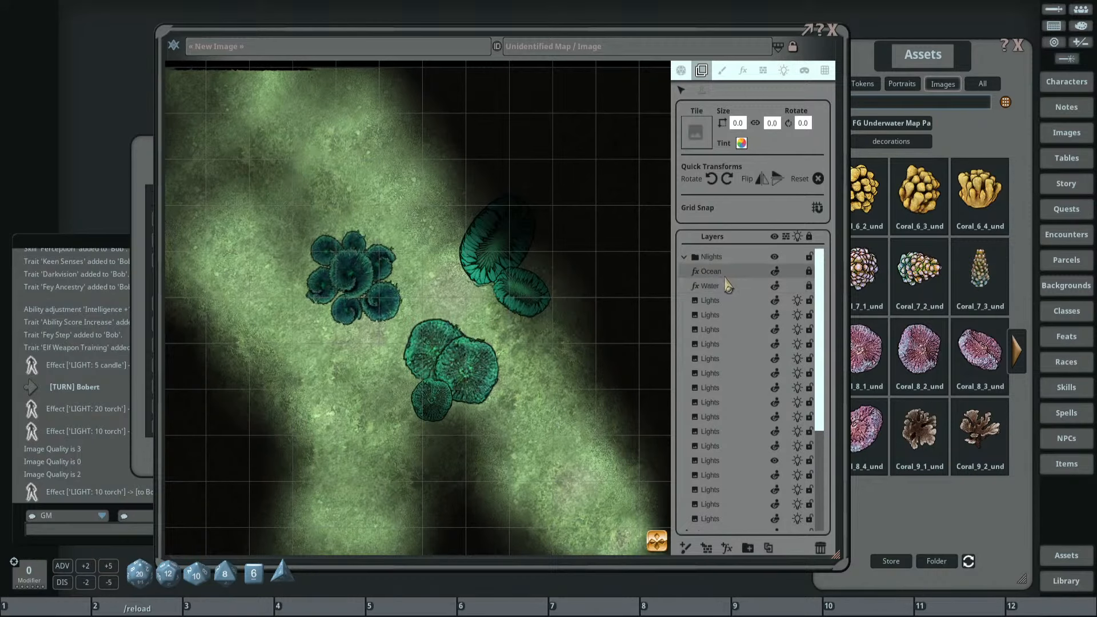
mouse_move(737, 275)
left_mouse_down()
mouse_move(733, 254)
mouse_move(726, 279)
left_mouse_up()
left_click(685, 285)
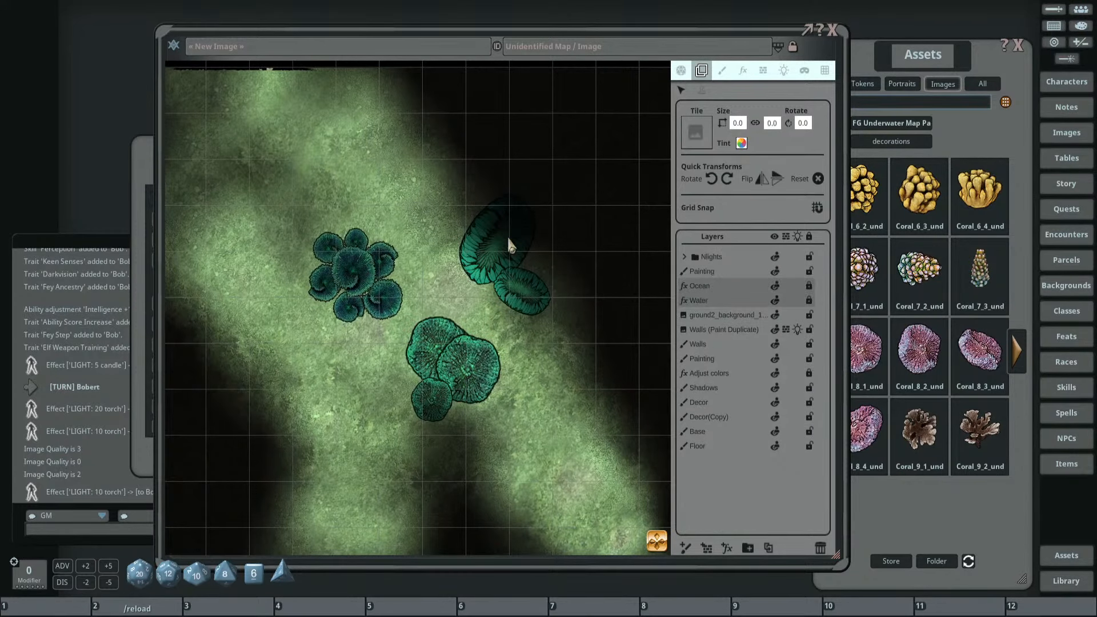
scroll(410, 233, "up", 2)
scroll(410, 234, "down", 3)
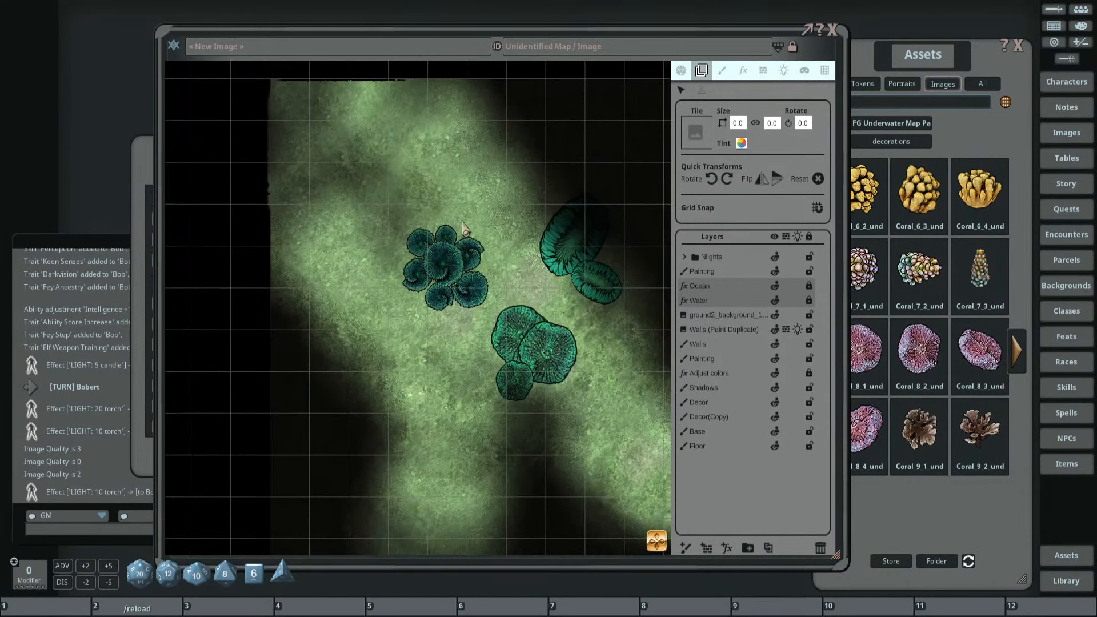
left_click_drag(463, 221, 430, 171)
scroll(453, 184, "down", 2)
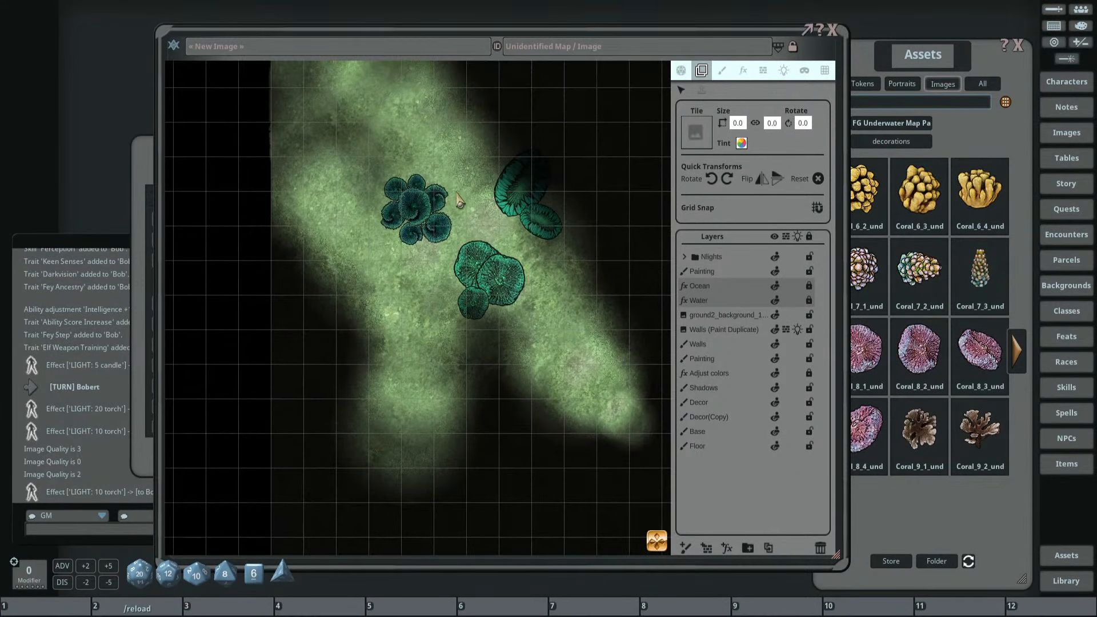
scroll(530, 230, "up", 3)
scroll(592, 242, "down", 2)
scroll(556, 223, "up", 1)
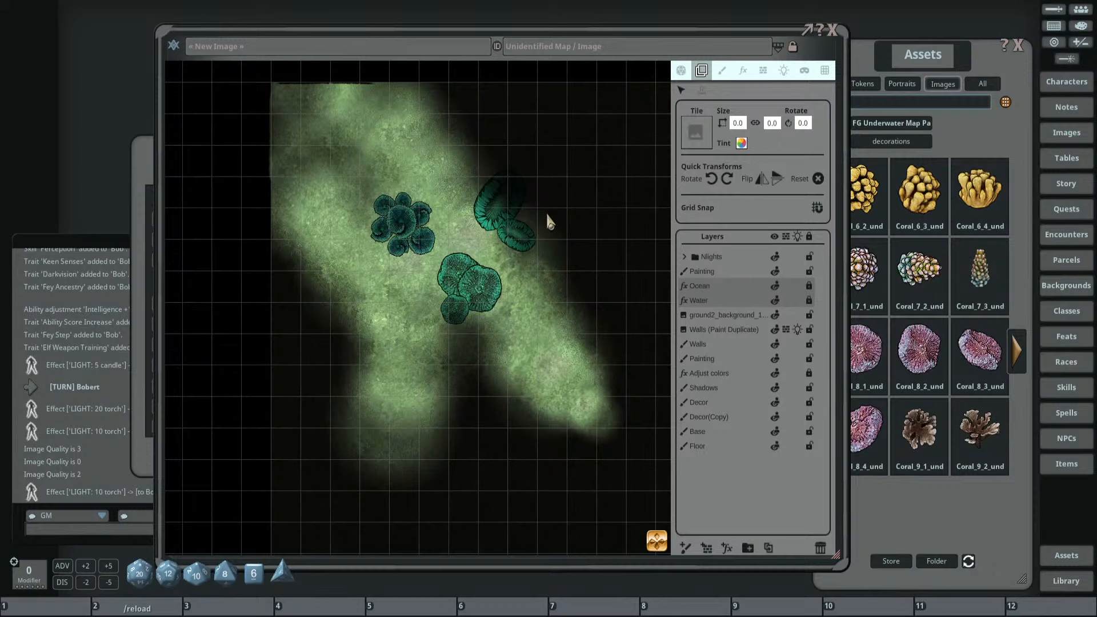
Prepare a new light for the machinery room in pale yellow with R 255, G 255, B 227.
scroll(572, 234, "down", 5)
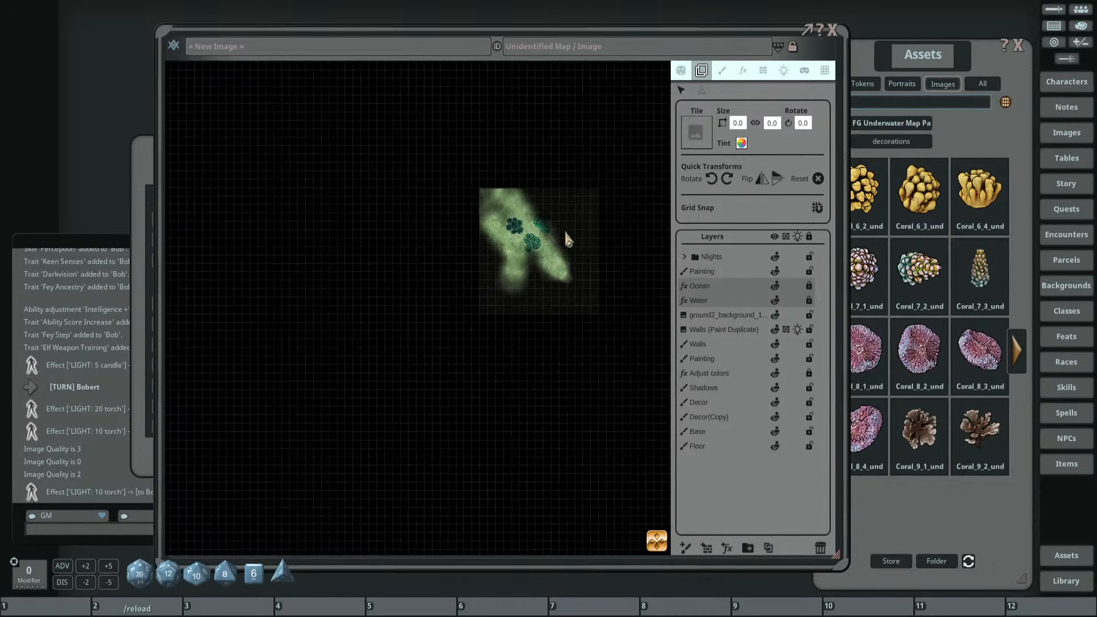
scroll(500, 251, "up", 5)
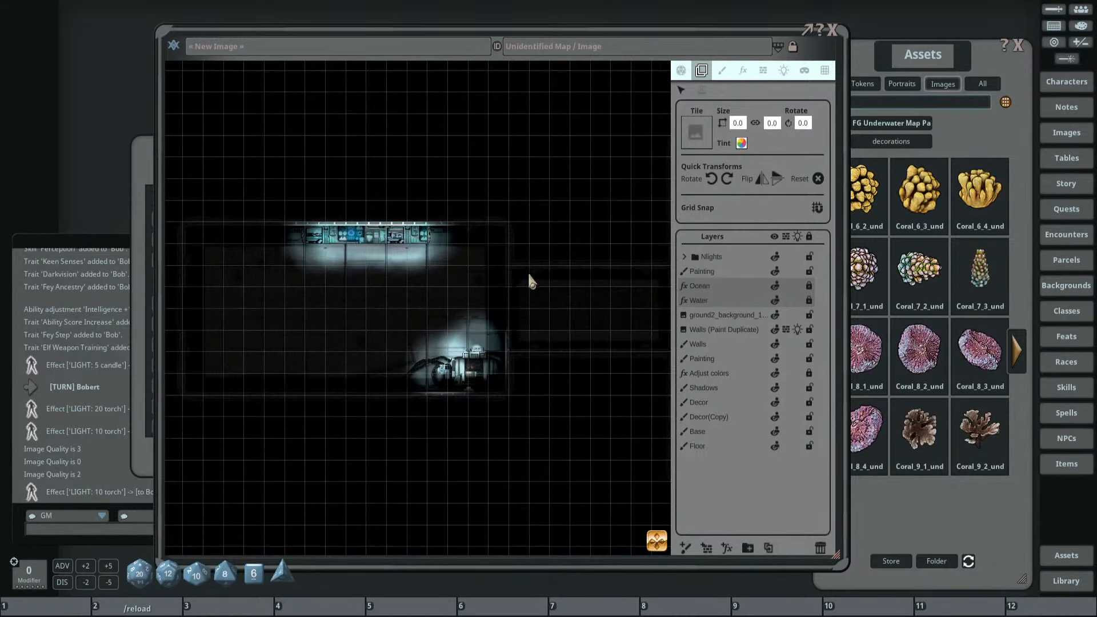
scroll(433, 259, "down", 3)
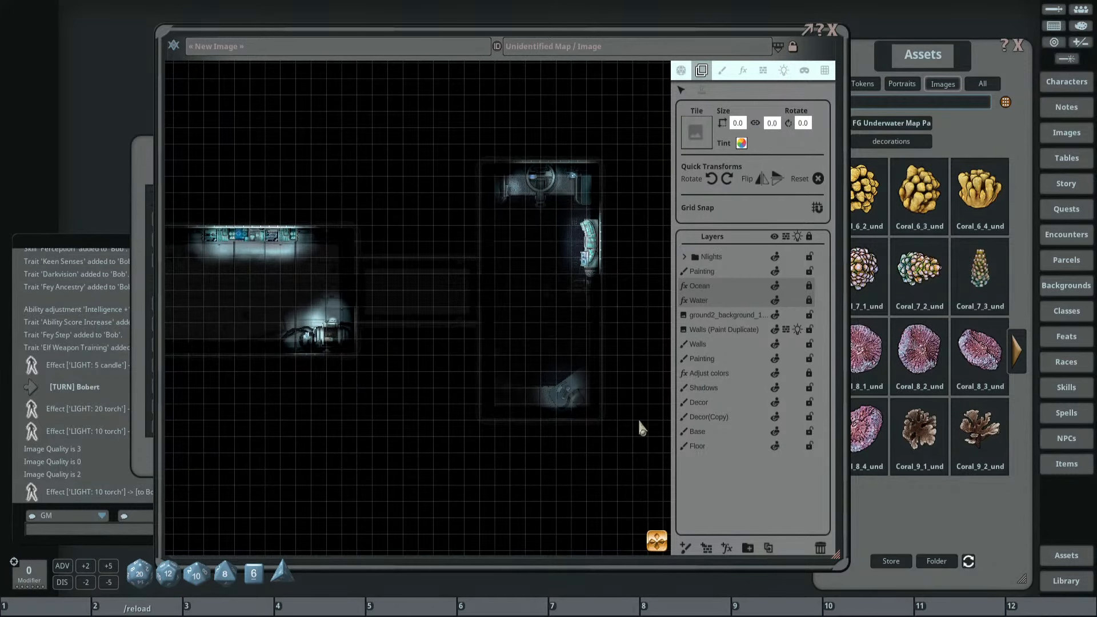
scroll(330, 284, "up", 1)
scroll(331, 284, "up", 2)
left_click_drag(330, 284, 493, 258)
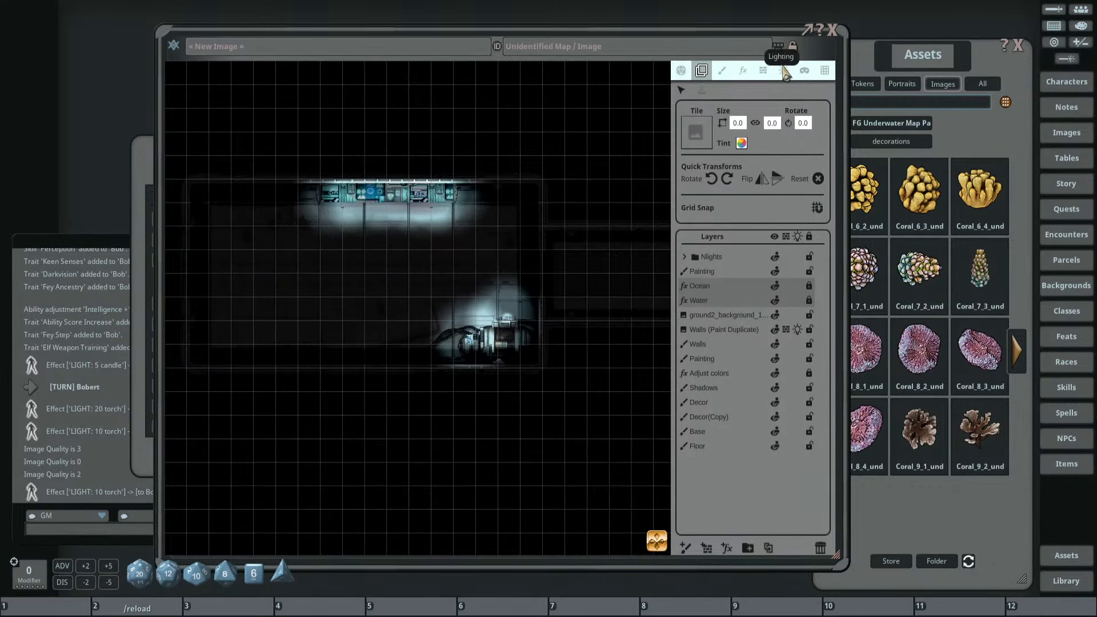
left_click(784, 71)
scroll(464, 284, "up", 2)
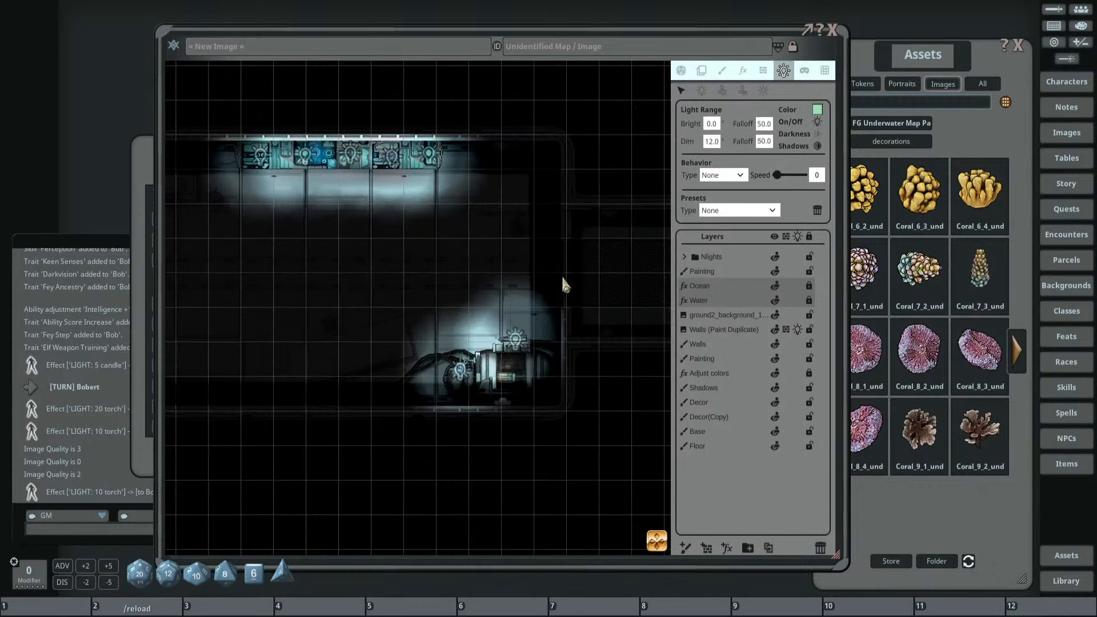
left_click(701, 91)
scroll(506, 249, "down", 2)
left_click(817, 109)
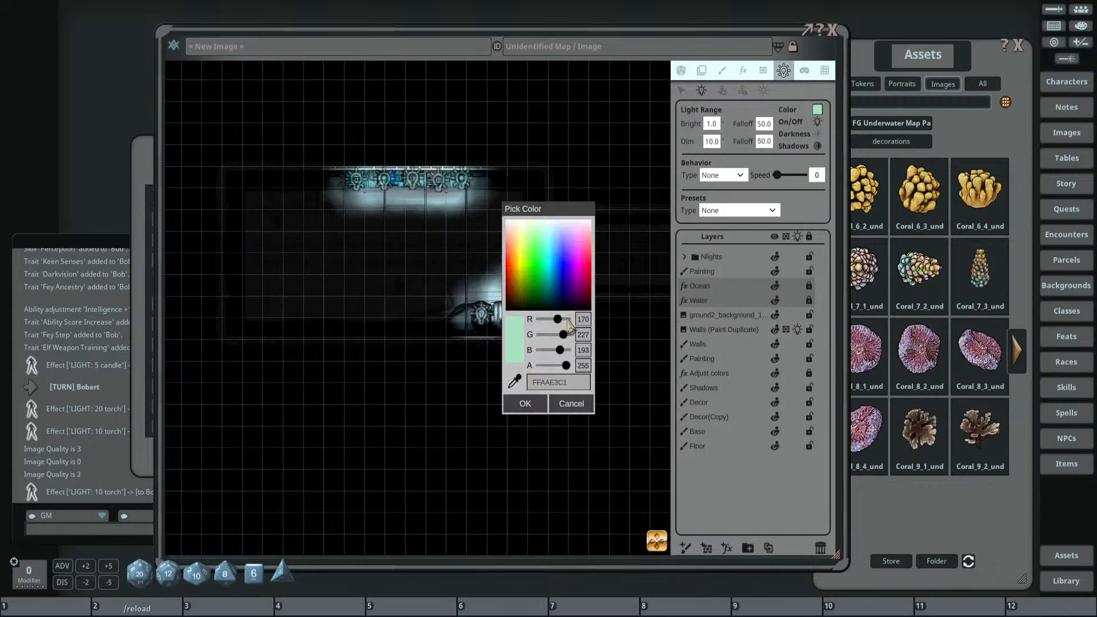
left_click_drag(558, 320, 563, 355)
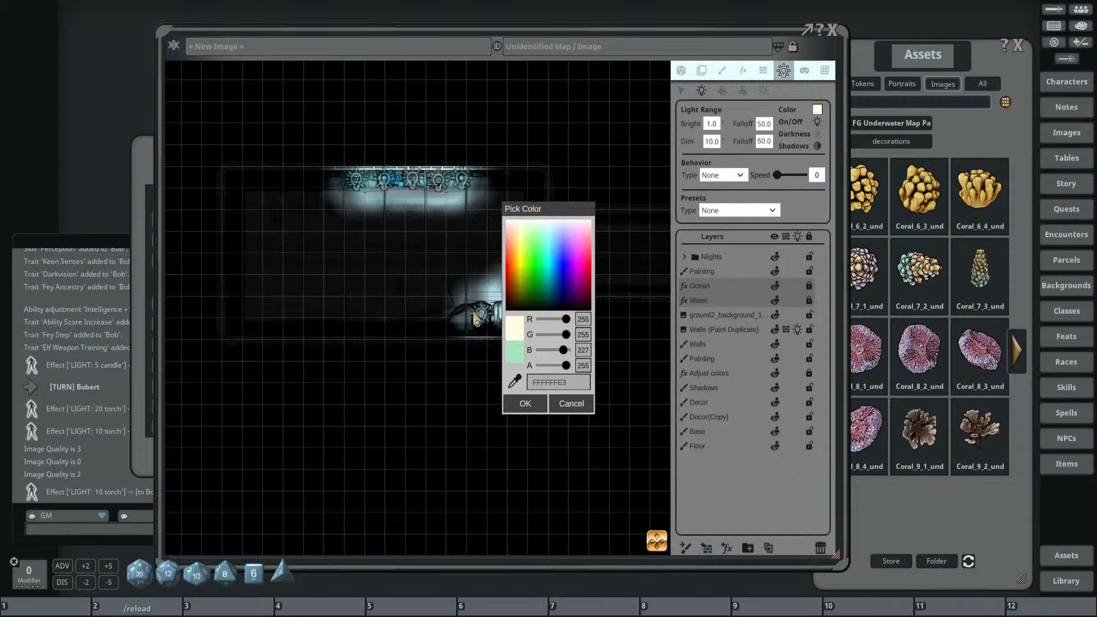
left_click(524, 404)
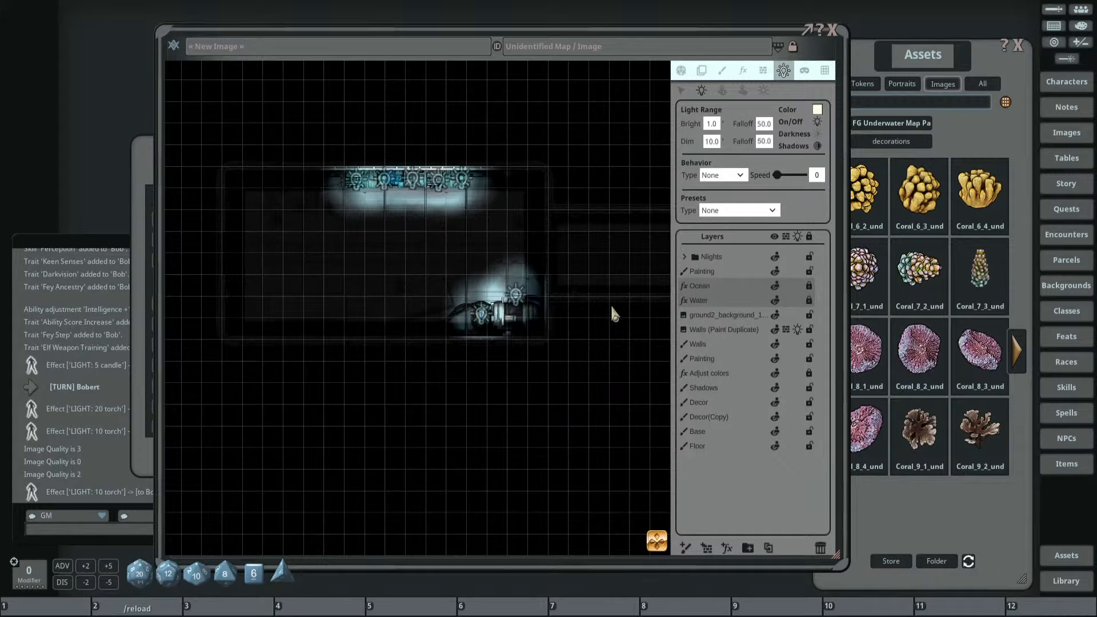
Place a light in the left half of the machinery room with a bright range of 10 and a dim range of 25.
left_click(712, 125)
type("5")
double_click(711, 124)
type("10")
key("Tab")
type("25")
key("Return")
left_click(330, 272)
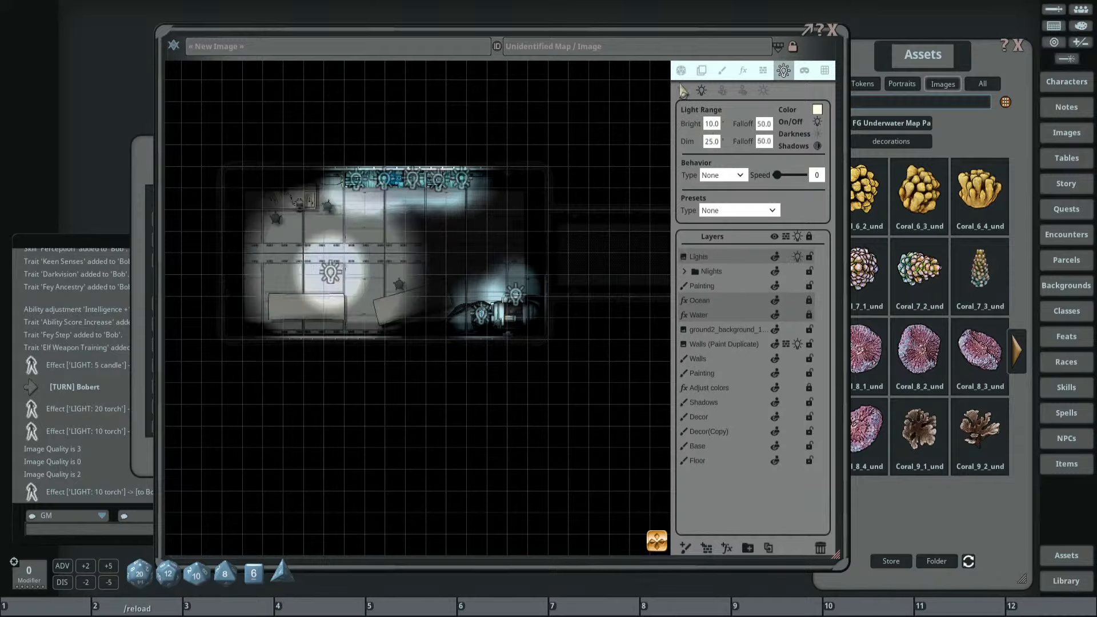
Select the new light and move it toward the room's left wall, between the desk and the table.
scroll(343, 278, "up", 2)
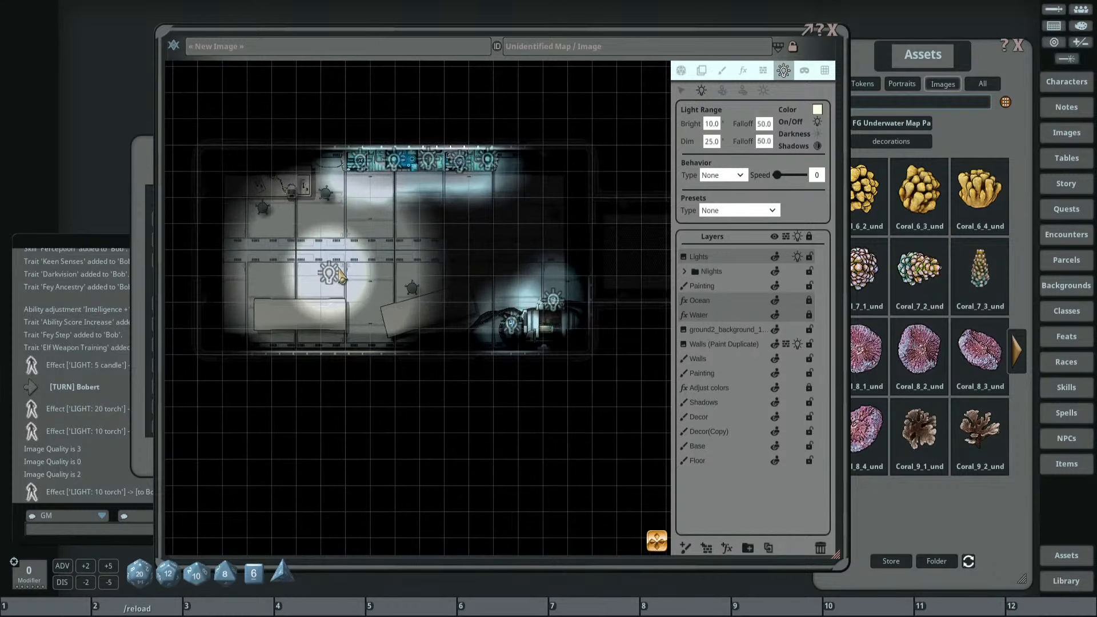
left_click(681, 90)
left_click(335, 280)
left_click_drag(333, 277, 298, 250)
scroll(260, 254, "up", 3)
scroll(468, 258, "down", 3)
scroll(308, 254, "up", 1)
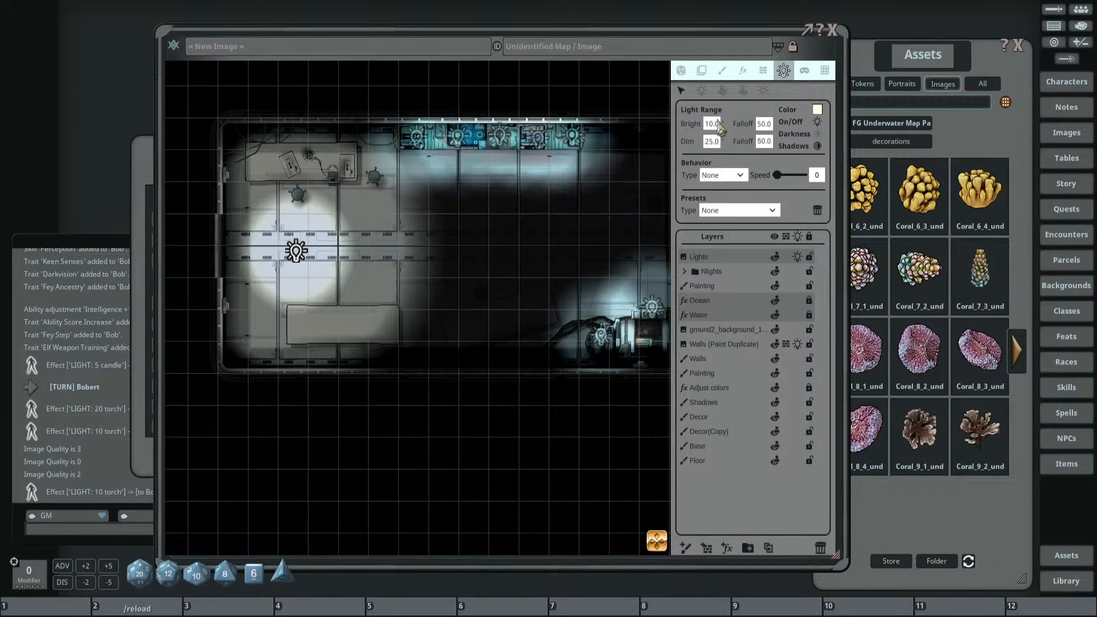
Set the light's bright range to 20 and nudge the light slightly away from the left wall.
left_click(719, 123)
type("20")
key("Return")
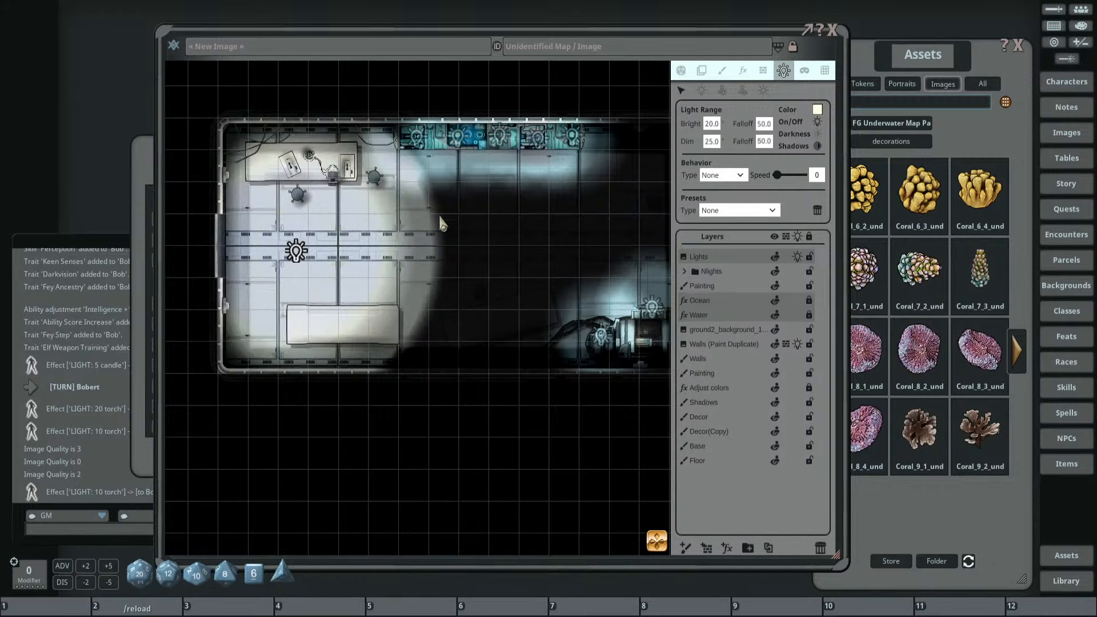
left_click_drag(300, 258, 305, 260)
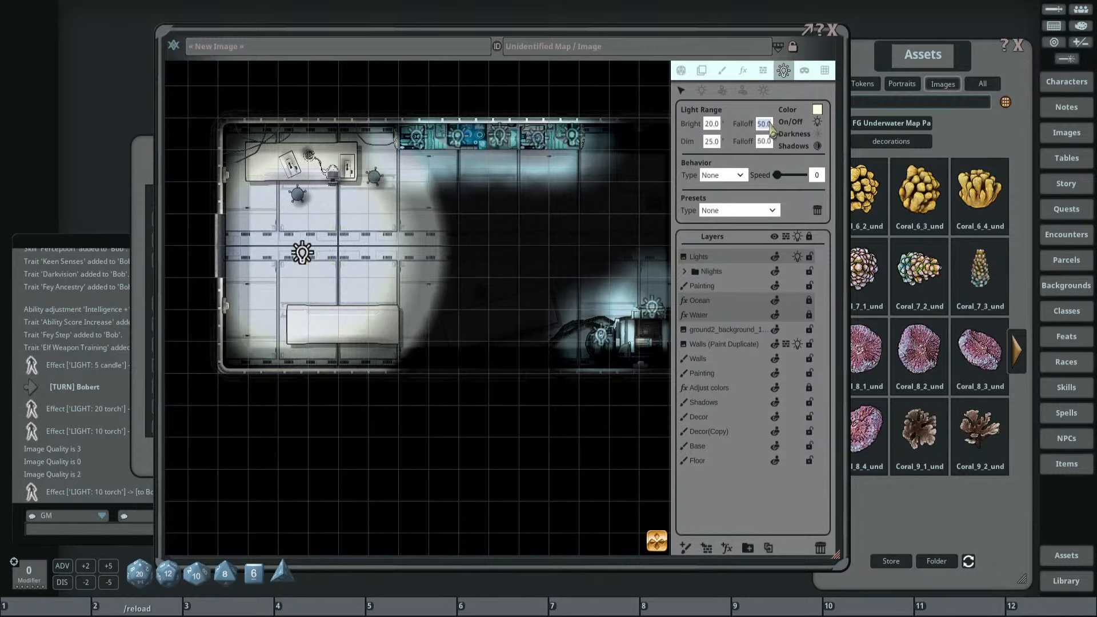
Set the light's bright and dim falloff to 100.
left_click(771, 126)
type("100")
key("Return")
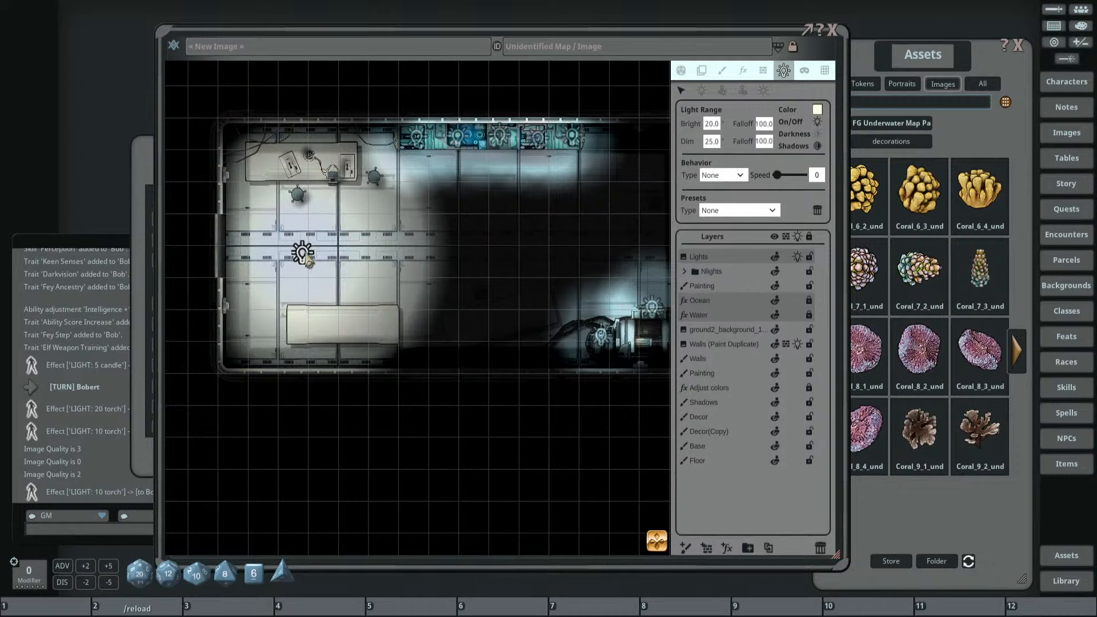
Move the room light farther from the left wall and set its dim range to 50.
left_click_drag(303, 254, 327, 255)
left_click(717, 142)
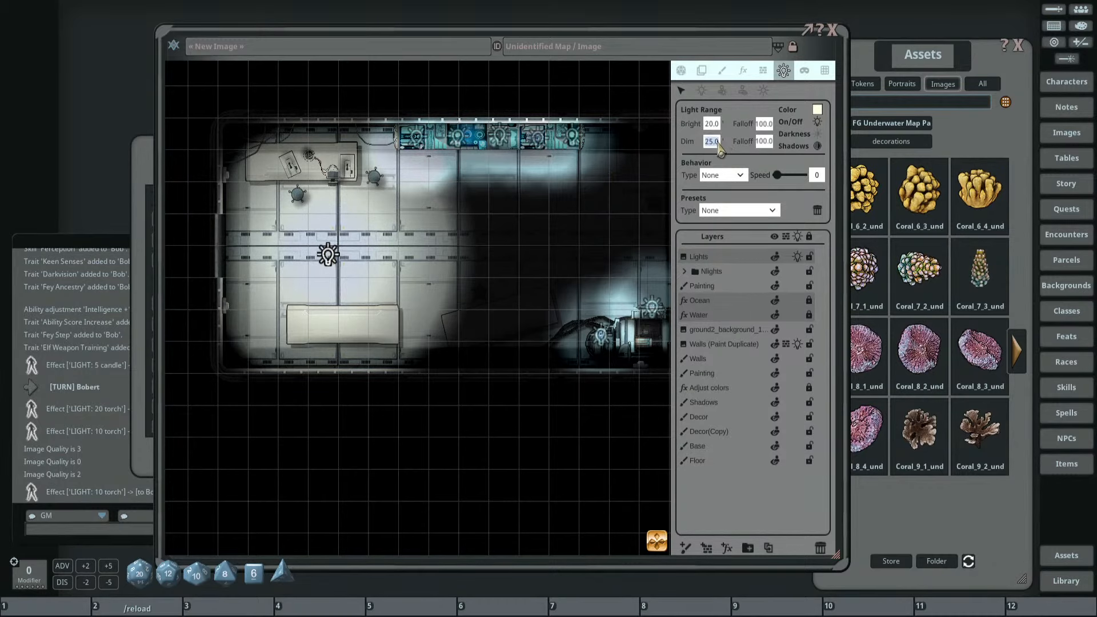
type("50")
key("Return")
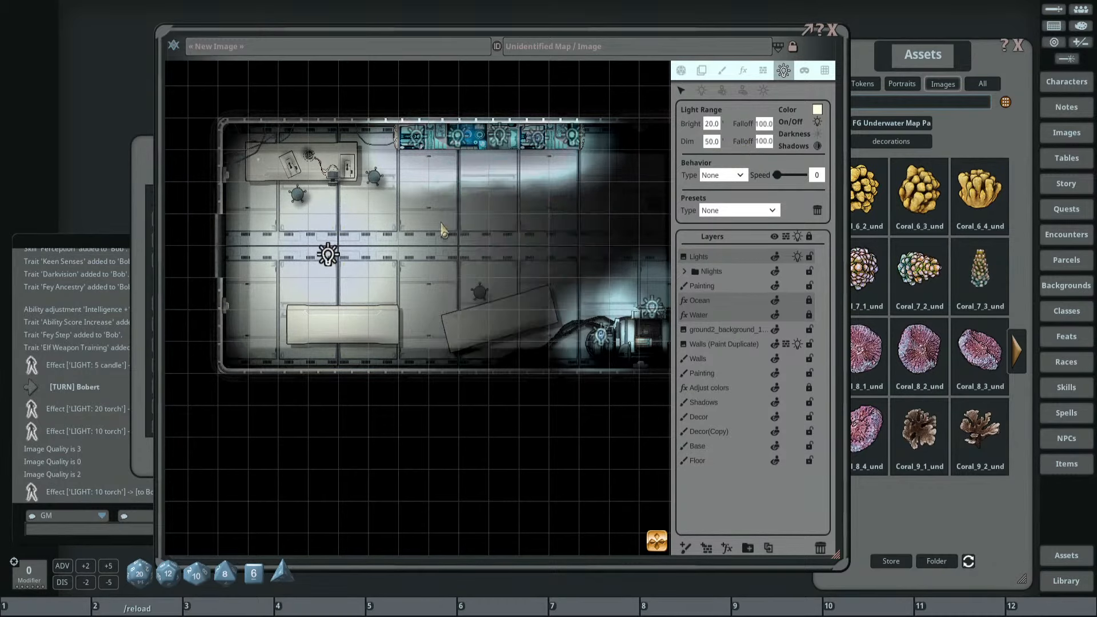
mouse_move(327, 255)
left_mouse_down()
mouse_move(342, 258)
mouse_move(329, 256)
left_mouse_up()
Move the room light back toward the left wall, just above the left end of the straight table.
scroll(397, 234, "down", 3)
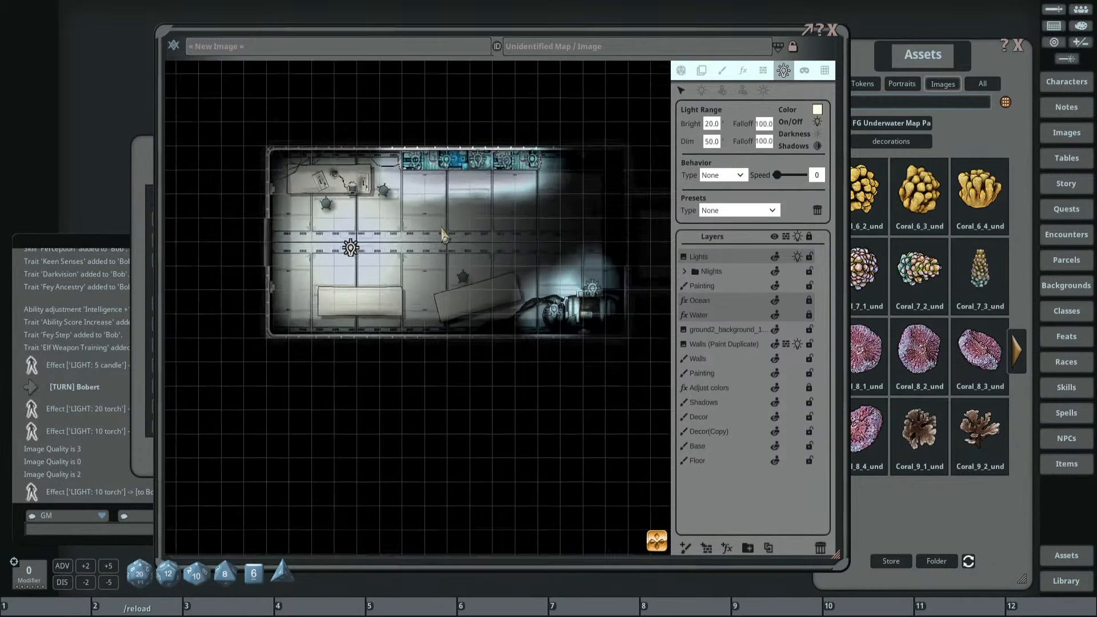
left_click_drag(443, 233, 372, 243)
scroll(297, 260, "up", 3)
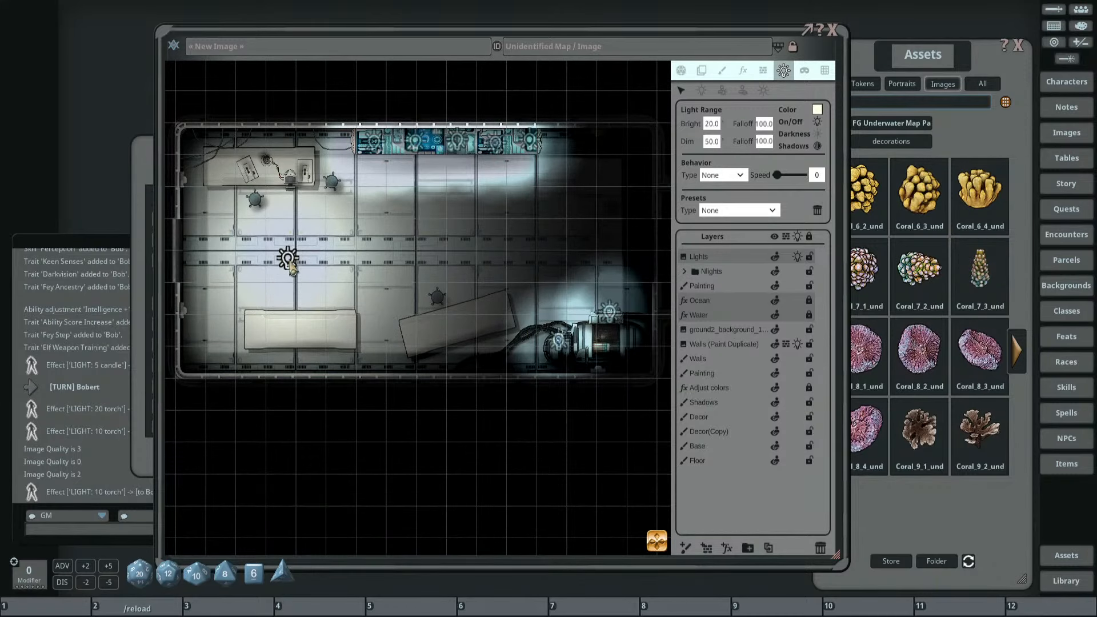
left_click_drag(289, 262, 260, 272)
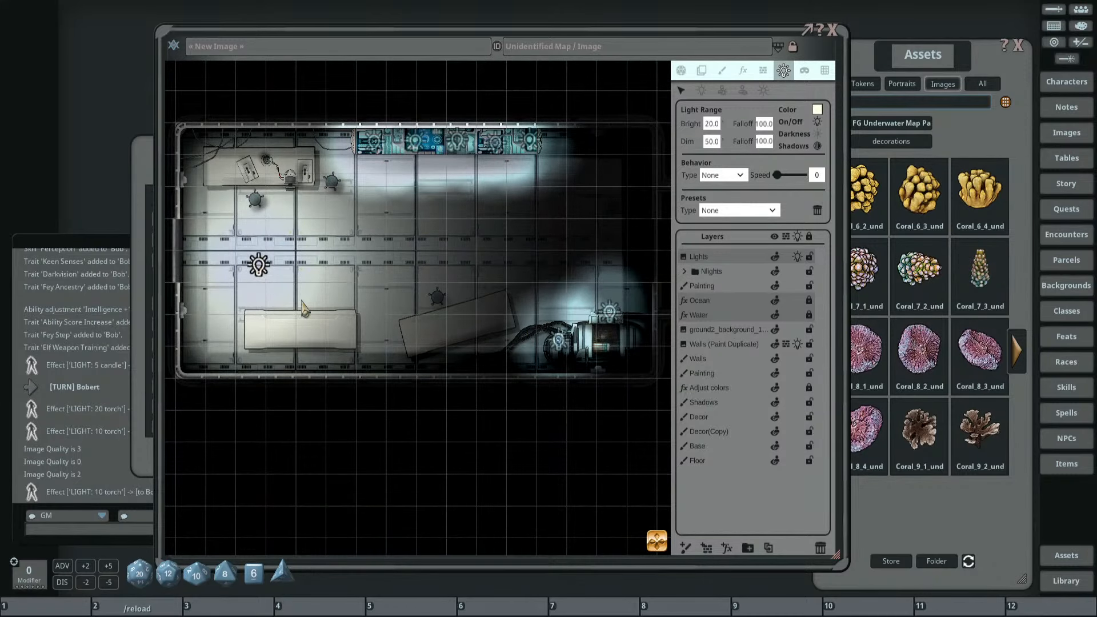
Place a new light at the machinery room's right end with bright range 20, dim range 50 and both falloffs 100.
left_click_drag(550, 288, 497, 286)
scroll(497, 285, "down", 3)
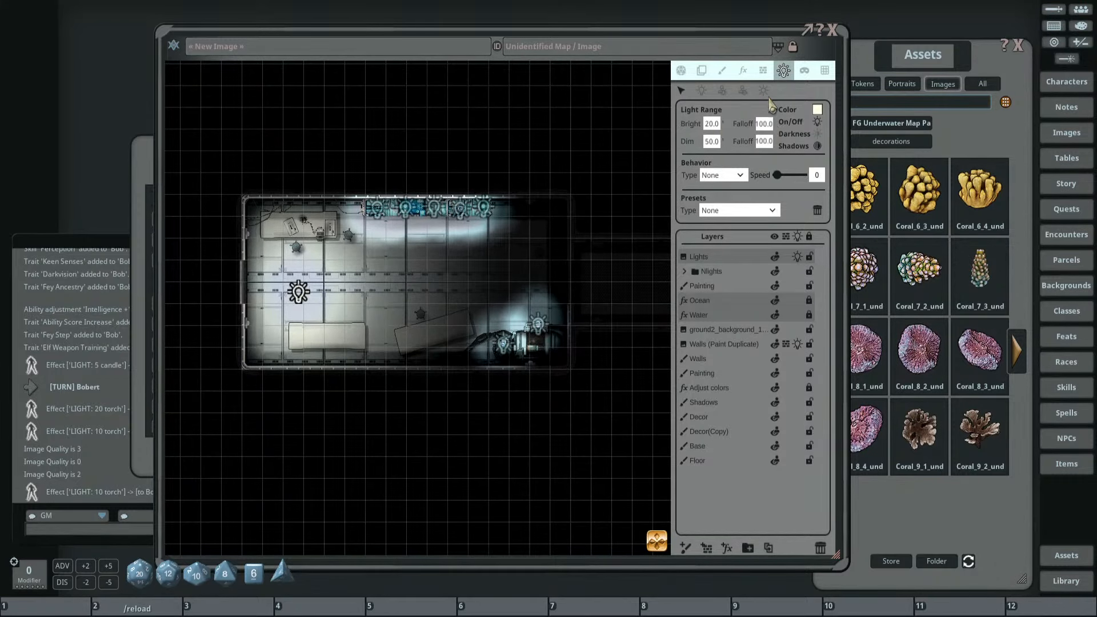
left_click(701, 91)
left_click(715, 123)
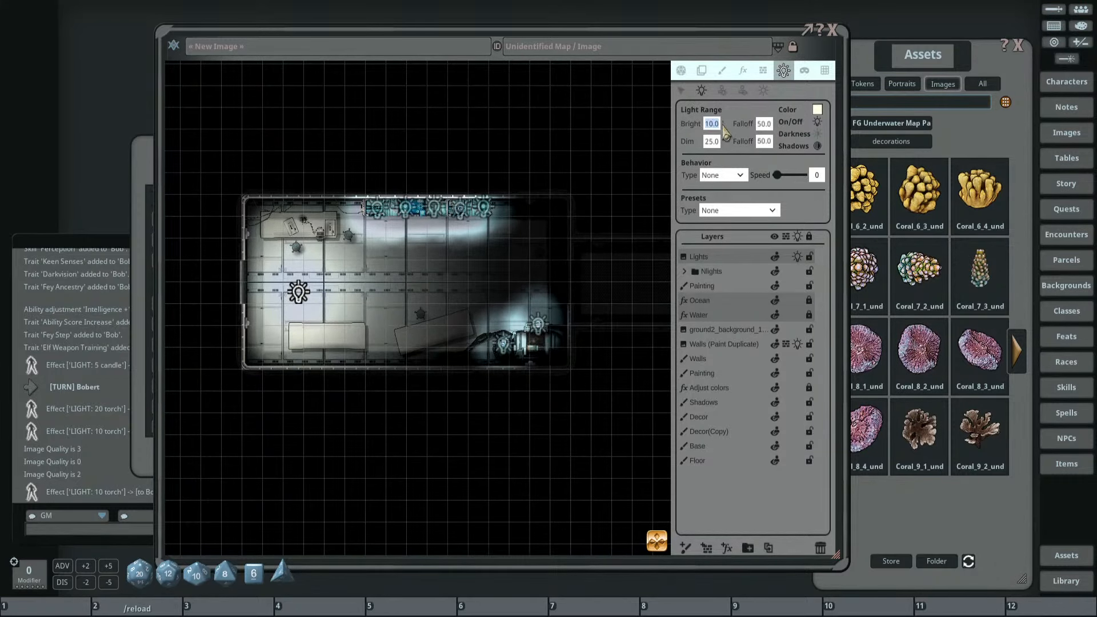
type("20")
left_click(709, 144)
left_click(681, 91)
left_click(701, 91)
left_click(765, 141)
type("100")
left_click(537, 257)
left_click_drag(537, 257, 489, 243)
Select the new light and move it up beside the chair near the room's right wall.
left_click(680, 91)
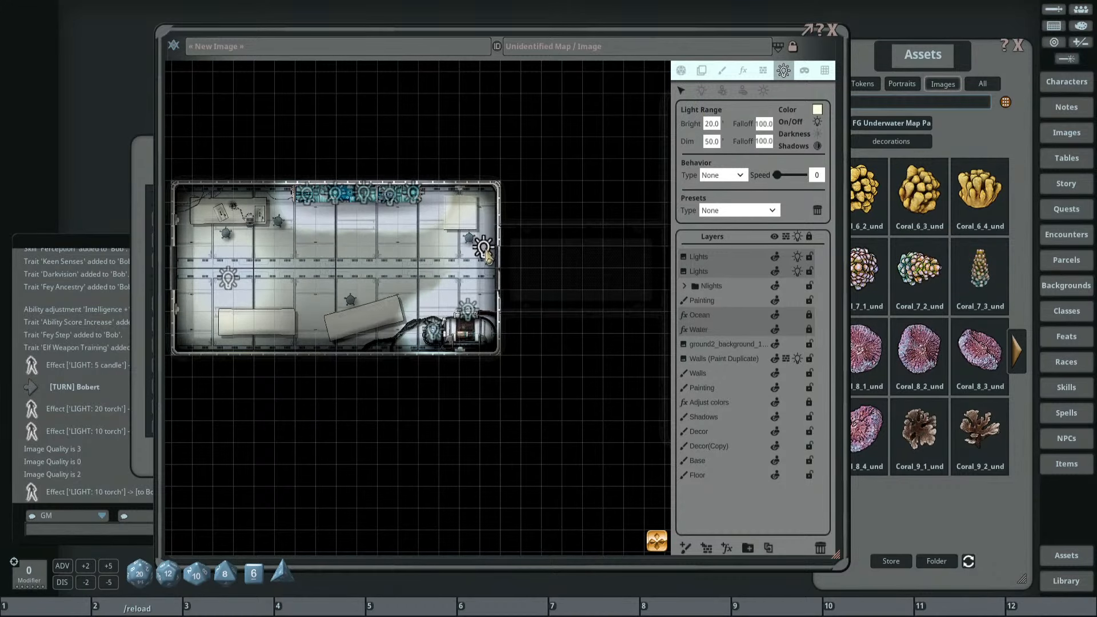
scroll(489, 242, "up", 3)
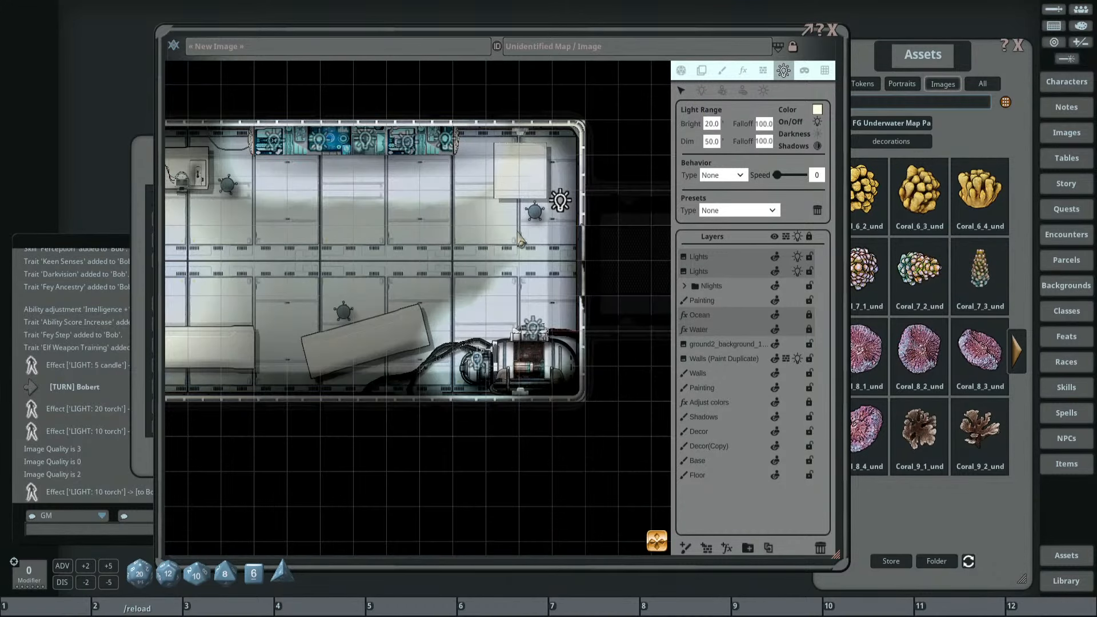
scroll(254, 283, "down", 3)
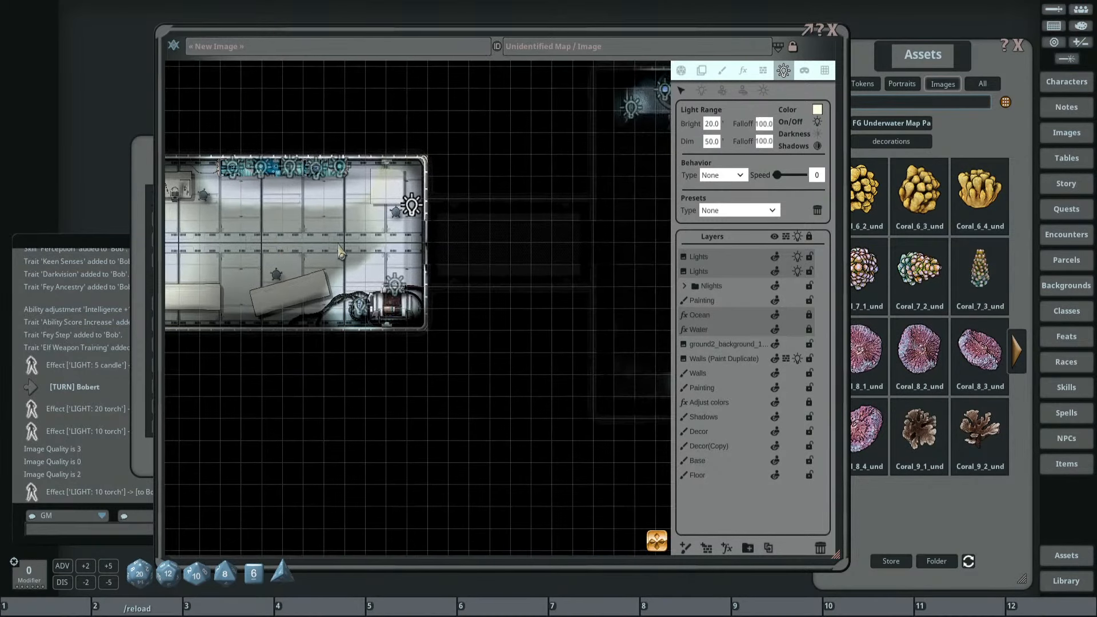
Place a light with the same settings in the middle of the connecting corridor.
left_click(703, 92)
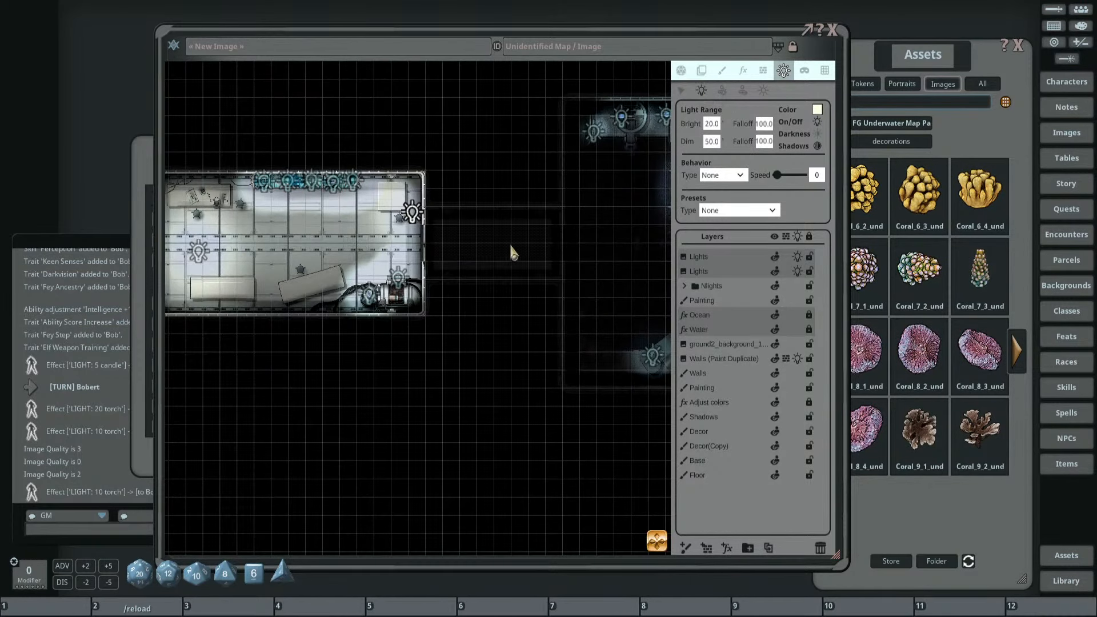
left_click(485, 252)
left_click_drag(525, 230, 335, 229)
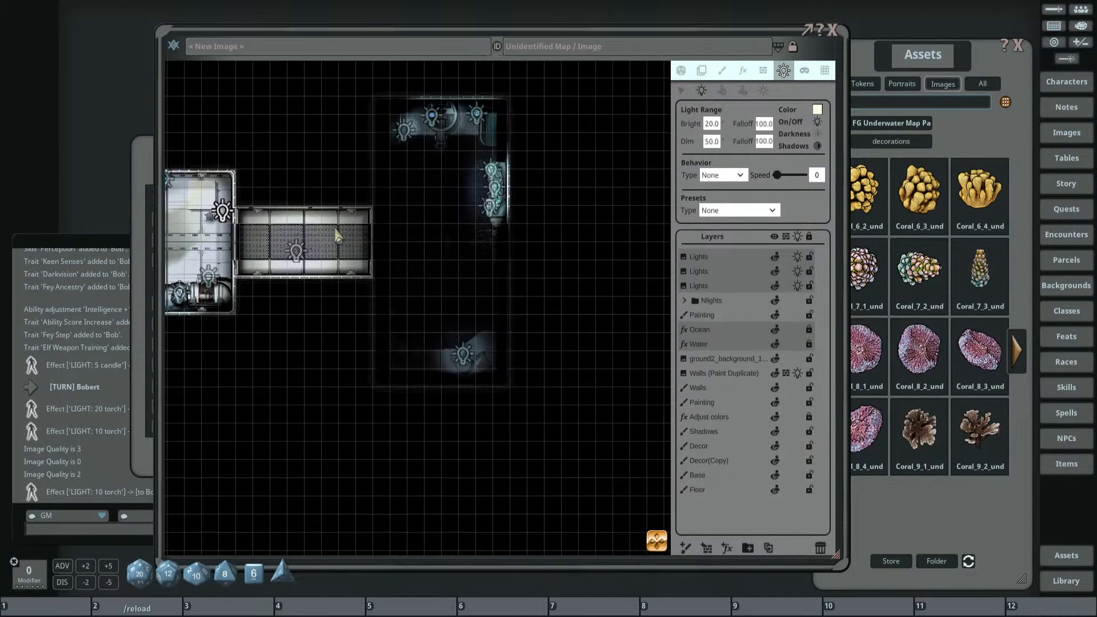
Place two lights in the tall room, one in its lower-left corner and one on its upper left side.
left_click(388, 364)
left_click_drag(436, 251, 437, 355)
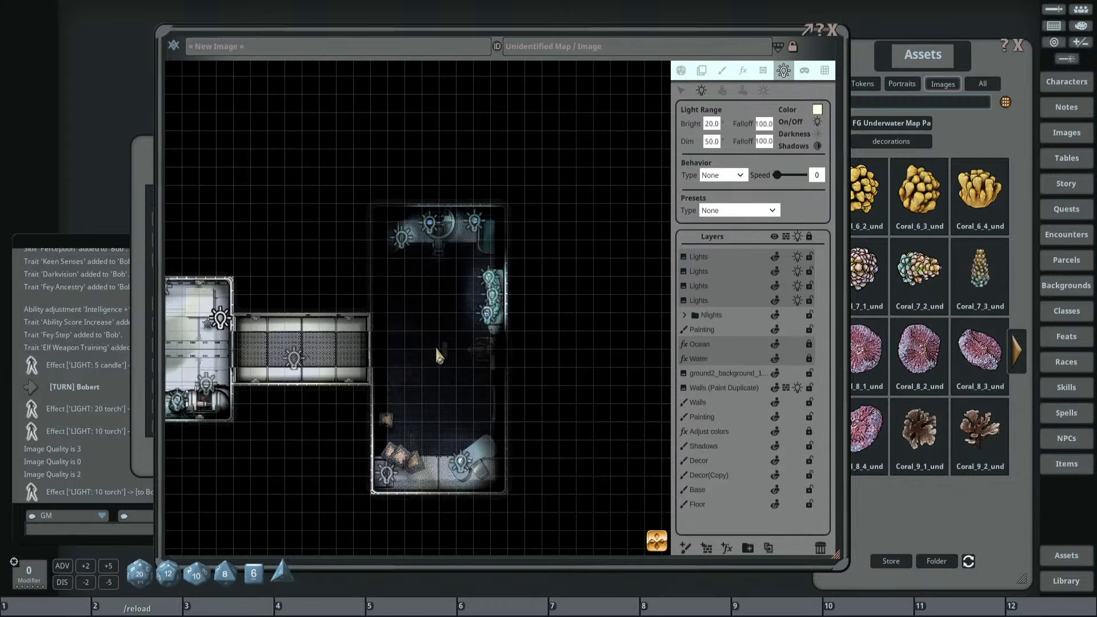
left_click(394, 283)
scroll(435, 278, "up", 2)
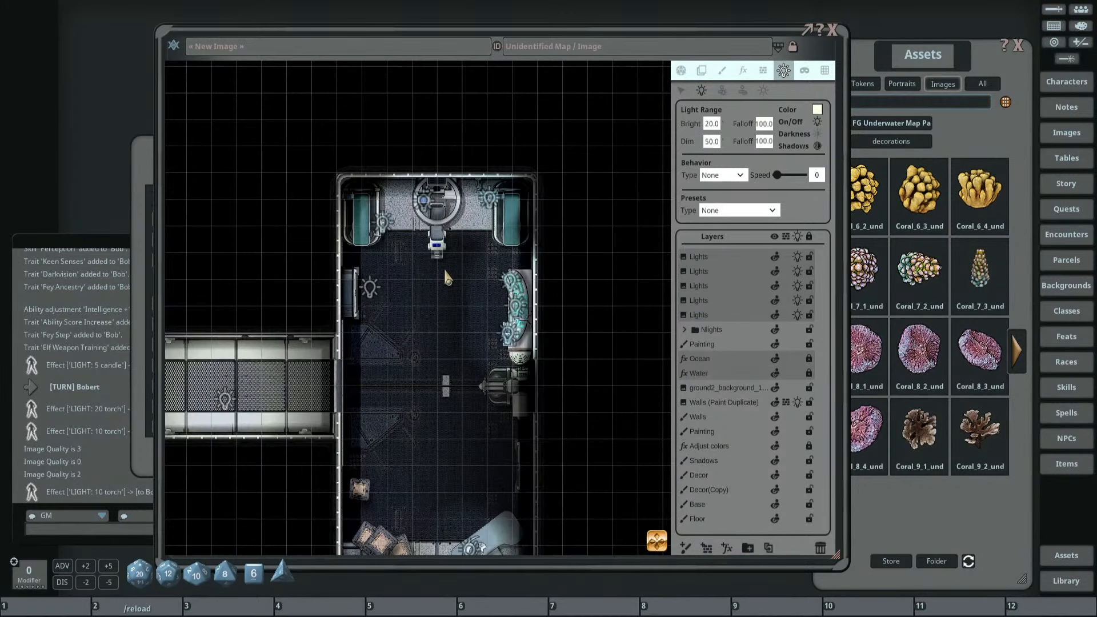
Examine the lighting across both rooms and the connecting corridor.
scroll(412, 291, "down", 3)
left_click_drag(413, 292, 544, 179)
scroll(428, 187, "down", 1)
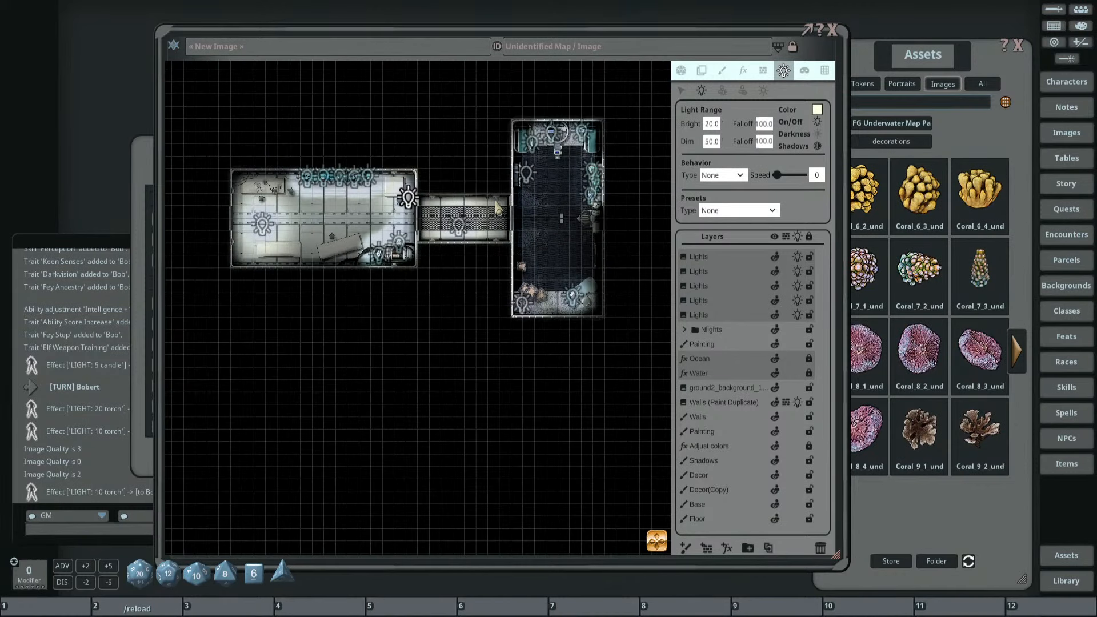
left_click_drag(428, 186, 475, 214)
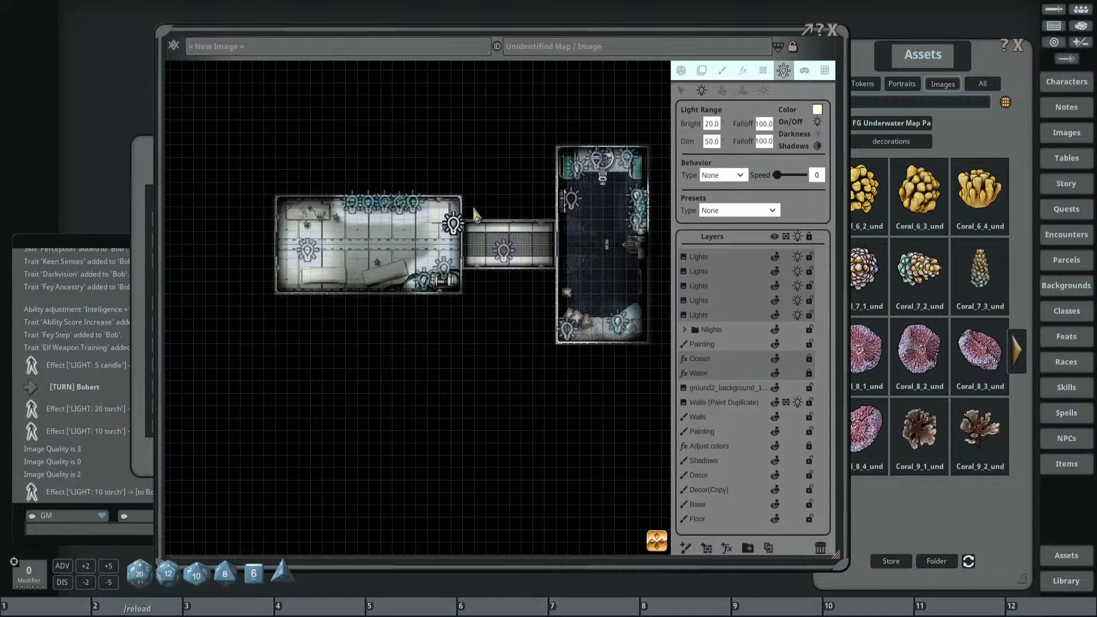
left_click_drag(425, 303, 382, 274)
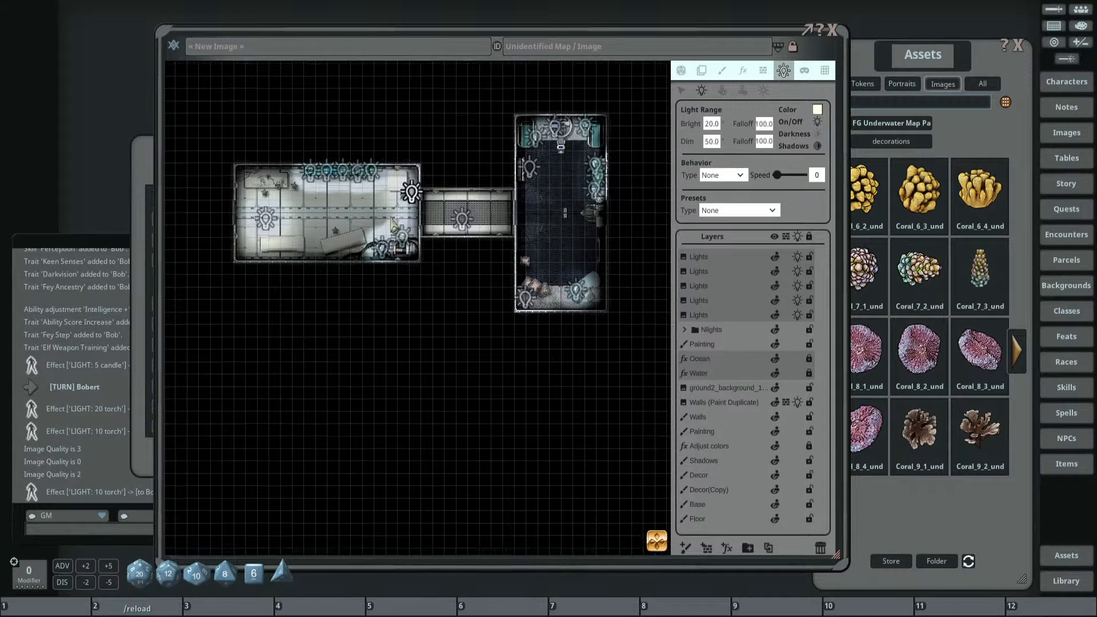
scroll(503, 169, "up", 5)
scroll(407, 197, "down", 3)
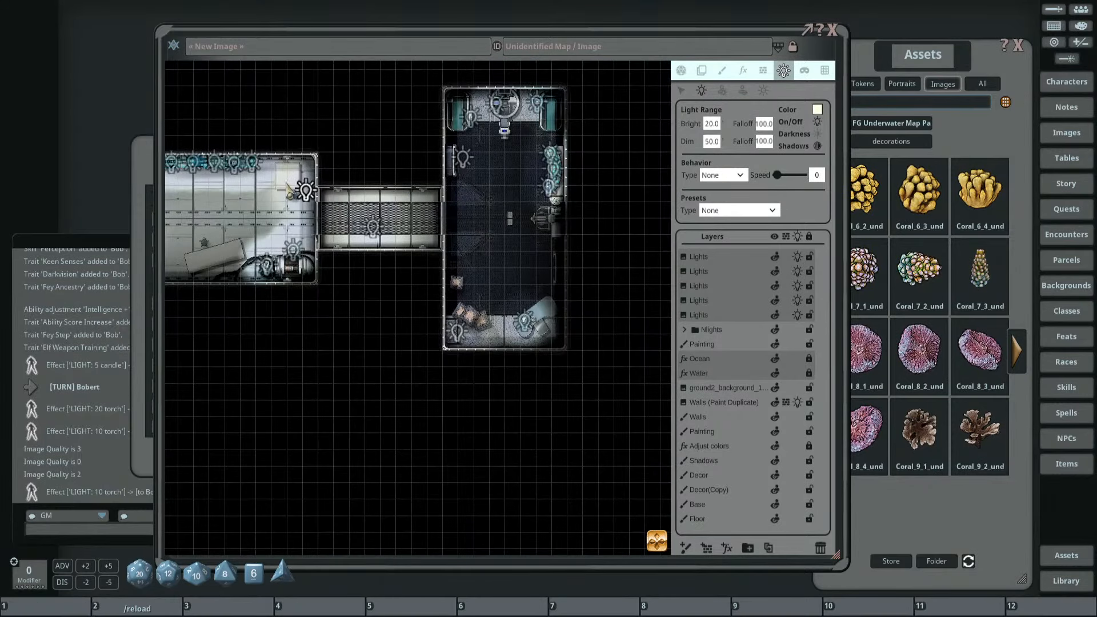
left_click_drag(408, 198, 653, 201)
scroll(372, 241, "up", 2)
left_click_drag(391, 246, 605, 189)
scroll(563, 197, "down", 3)
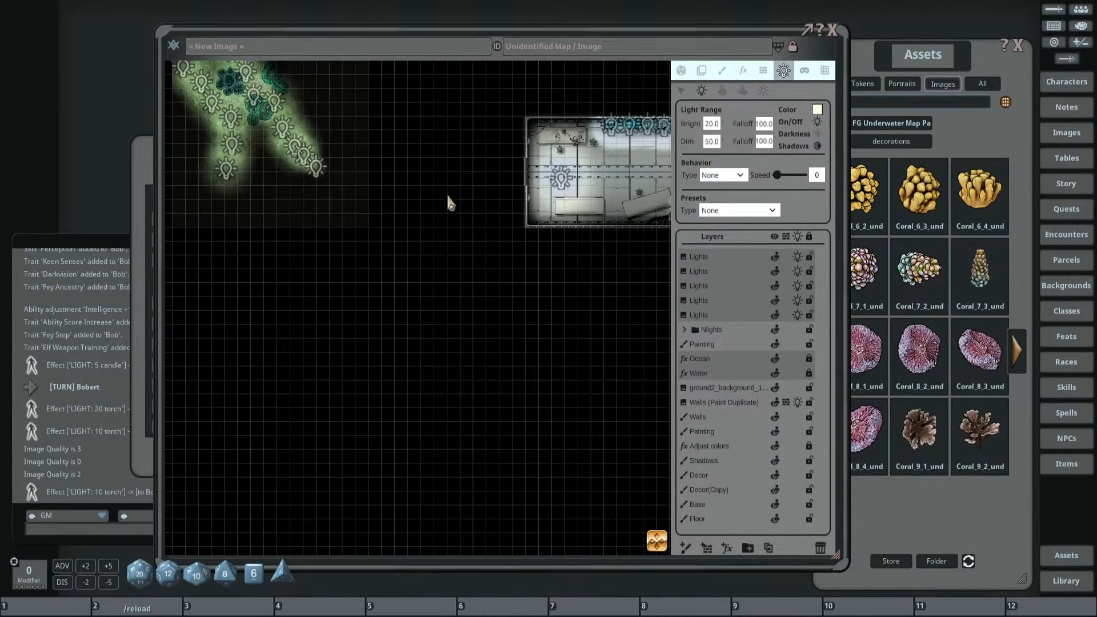
Place a light in the upper-right corner of the river map area, beyond the coral.
left_click_drag(302, 86, 388, 302)
scroll(446, 182, "up", 3)
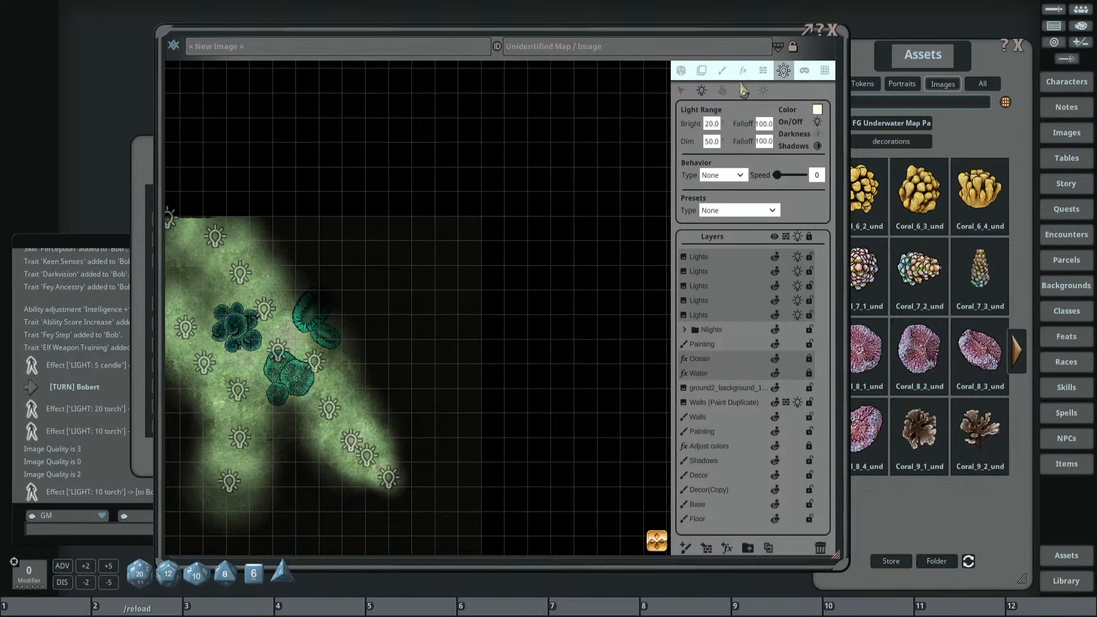
left_click(432, 251)
scroll(433, 252, "down", 3)
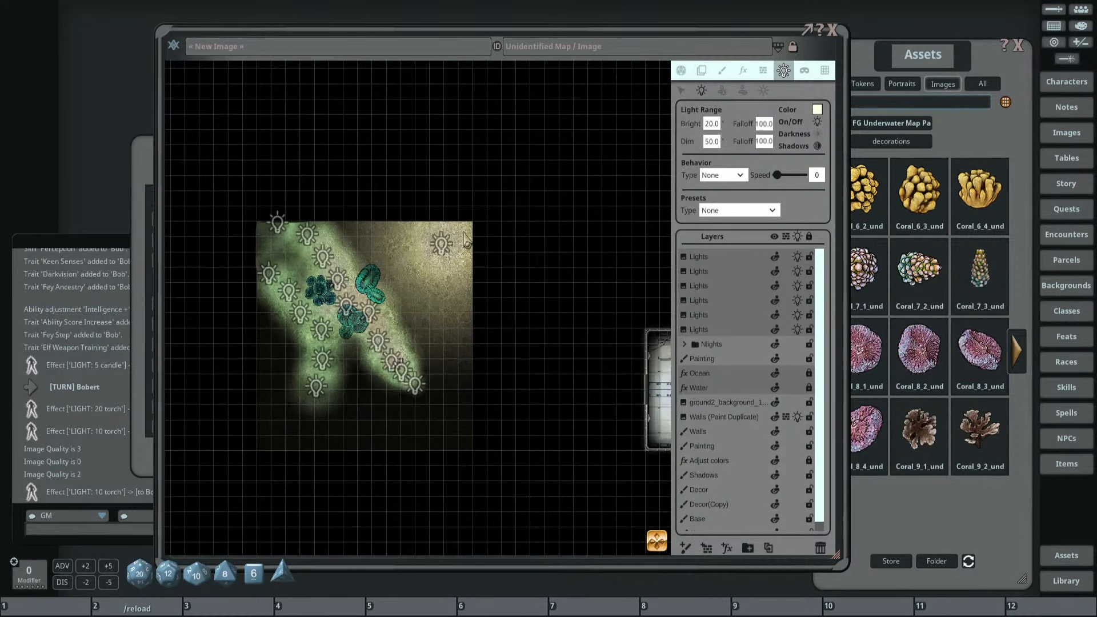
Add a second overlapping light in the river area's upper-right corner and delete the duplicate.
scroll(409, 282, "up", 2)
scroll(409, 283, "up", 1)
left_click(410, 262)
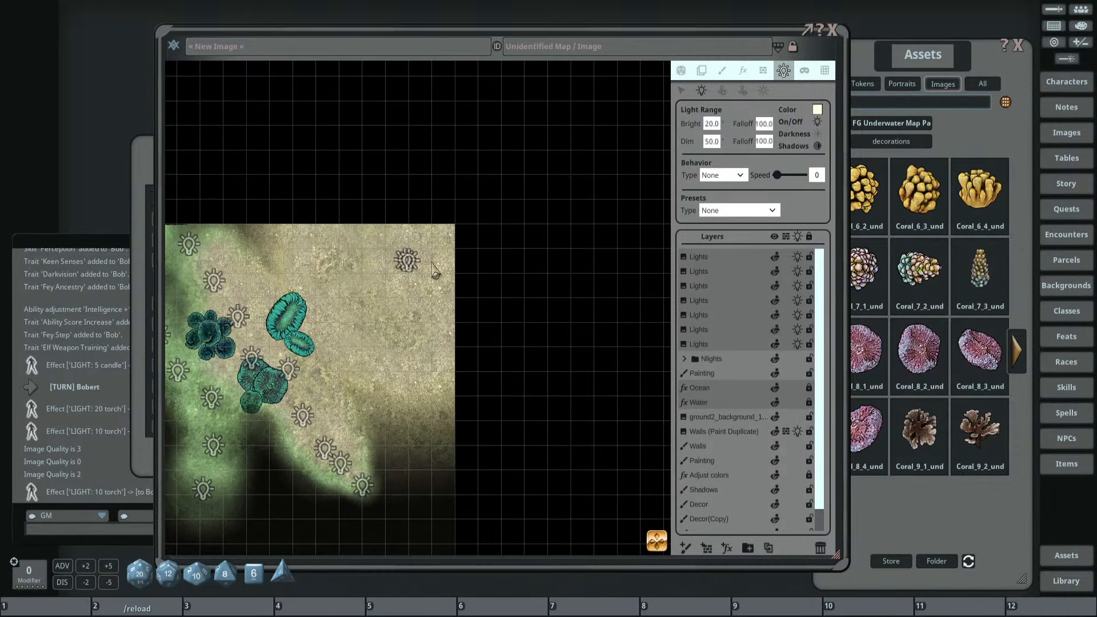
left_click(681, 90)
mouse_move(412, 259)
left_mouse_down()
mouse_move(439, 287)
mouse_move(445, 241)
mouse_move(401, 265)
mouse_move(424, 246)
mouse_move(421, 257)
left_mouse_up()
left_click(818, 212)
scroll(410, 264, "up", 3)
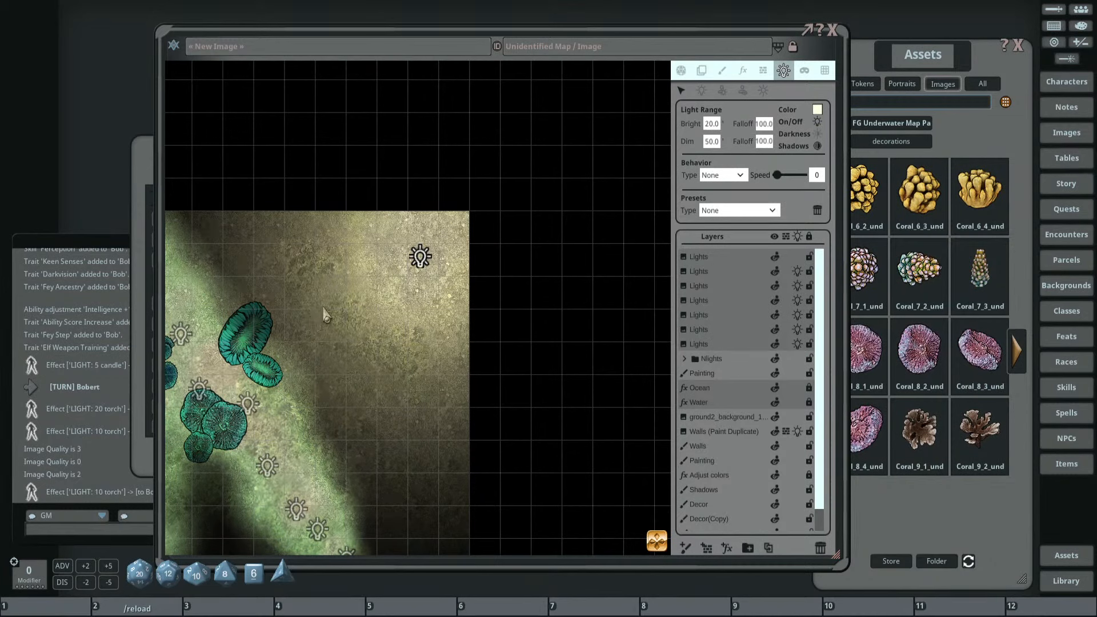
Set the corner light's bright and dim falloff to 1 and move the light slightly down and left.
left_click(758, 123)
type("1.0")
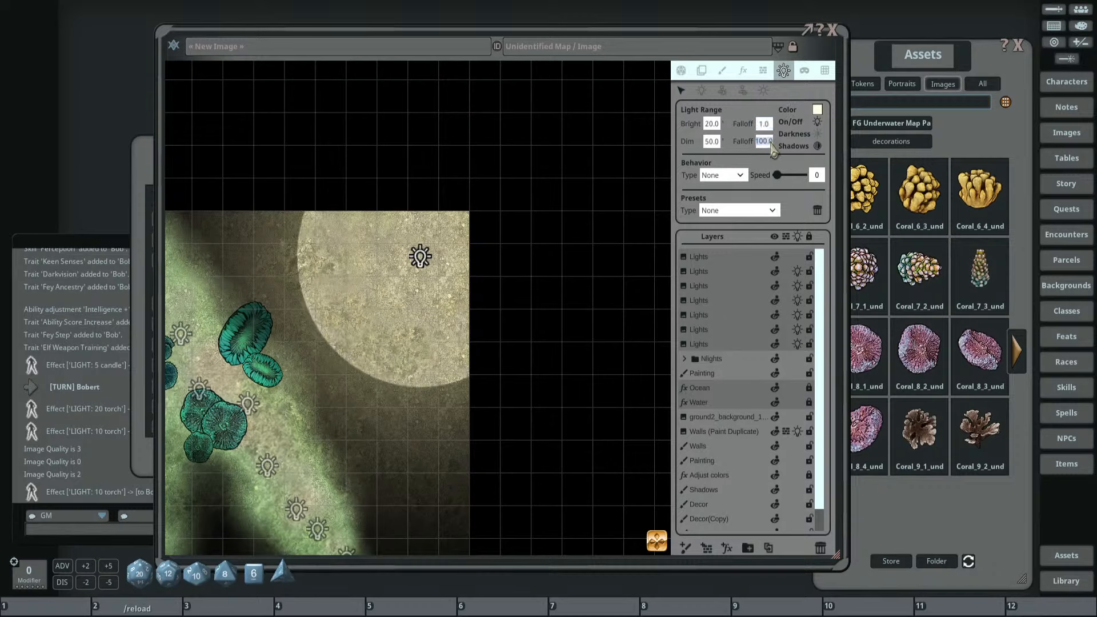
type("1.0")
scroll(289, 302, "down", 2)
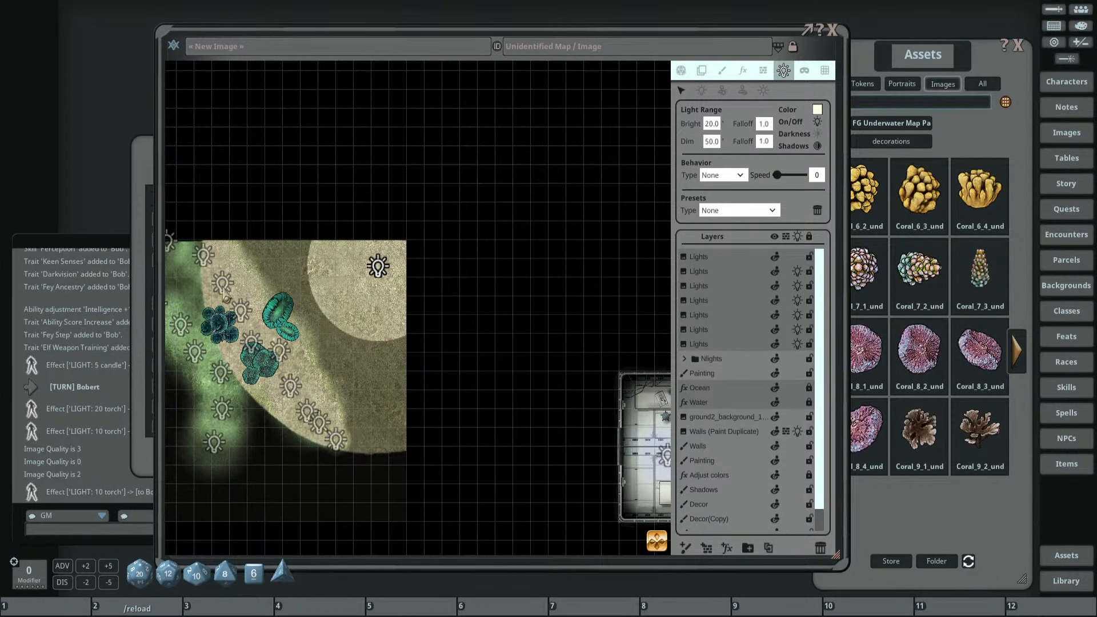
left_click_drag(379, 267, 363, 293)
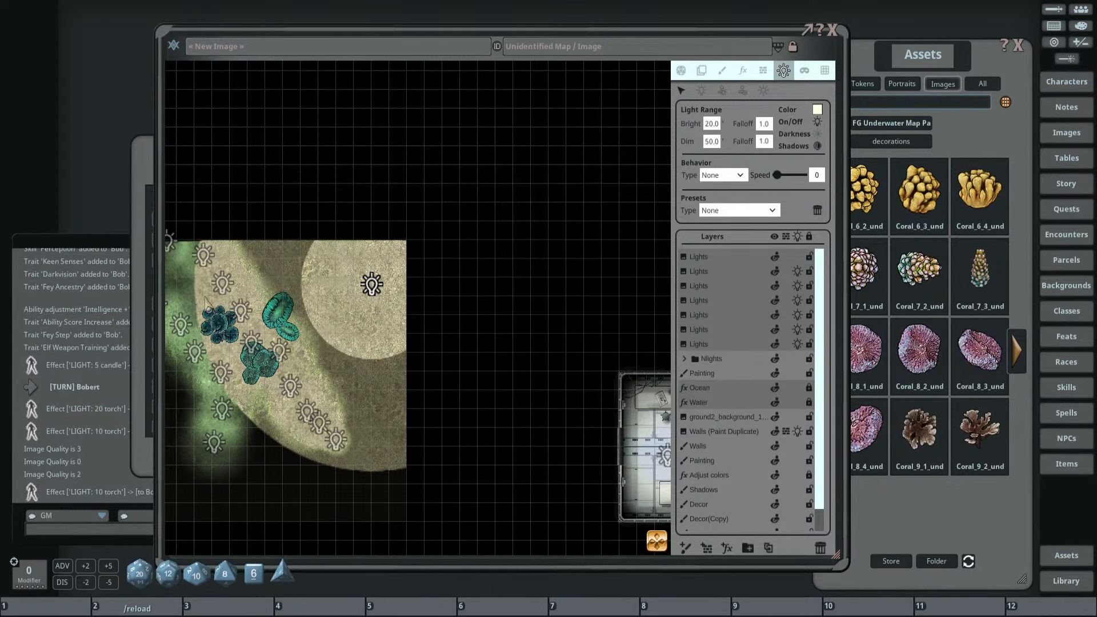
scroll(369, 375, "up", 1)
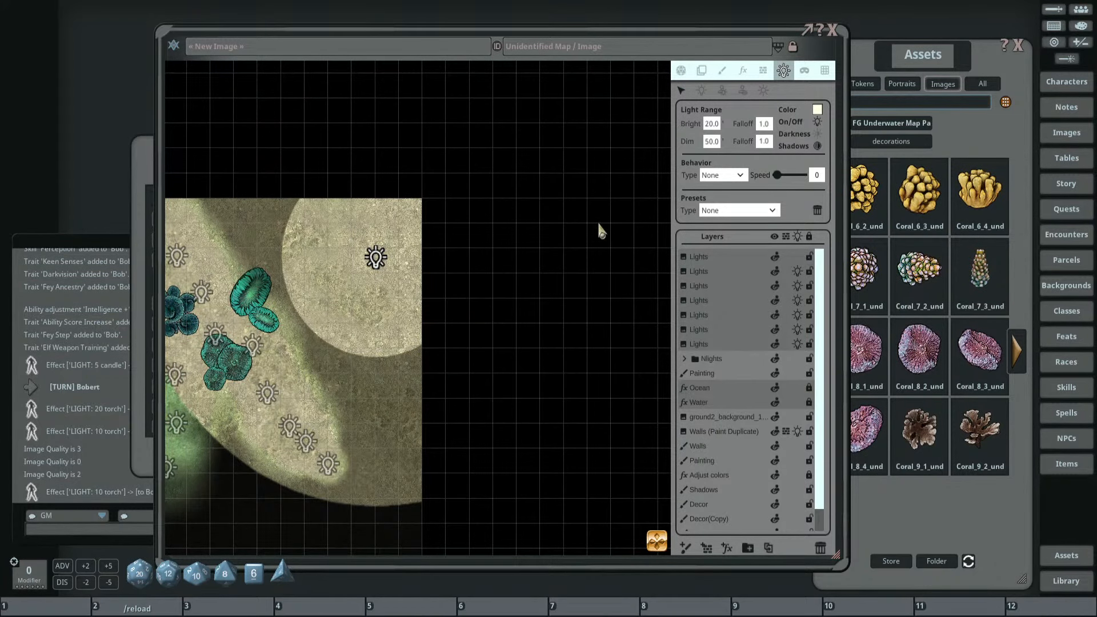
Try a bright falloff of 100 on the corner light, then set it to 50.
left_click(764, 124)
key("Return")
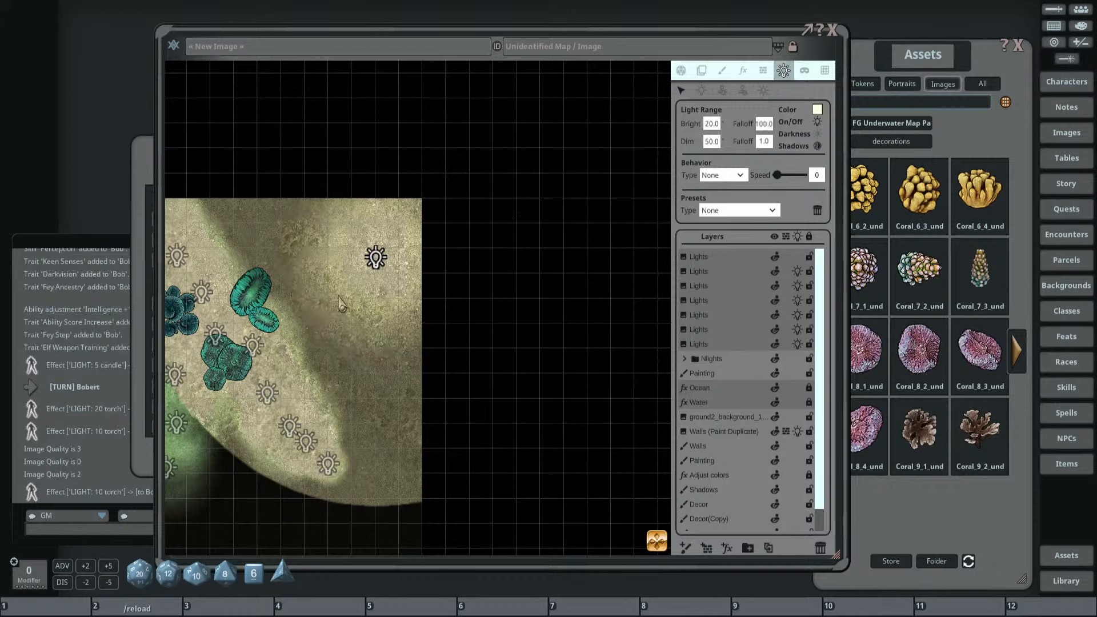
left_click(764, 124)
type("50")
key("Return")
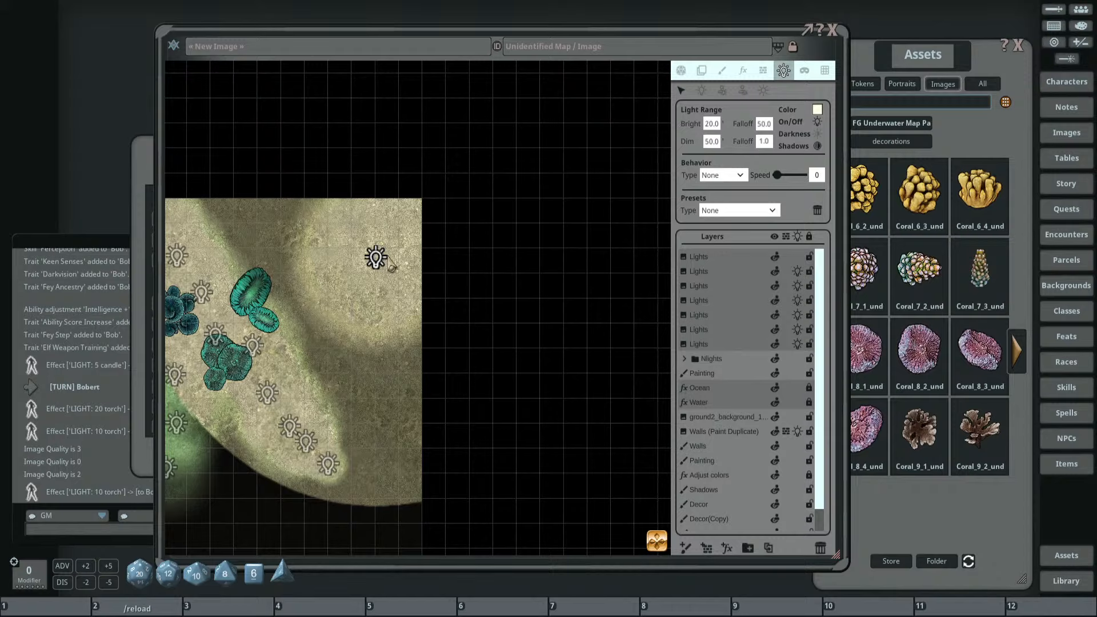
scroll(422, 276, "down", 2)
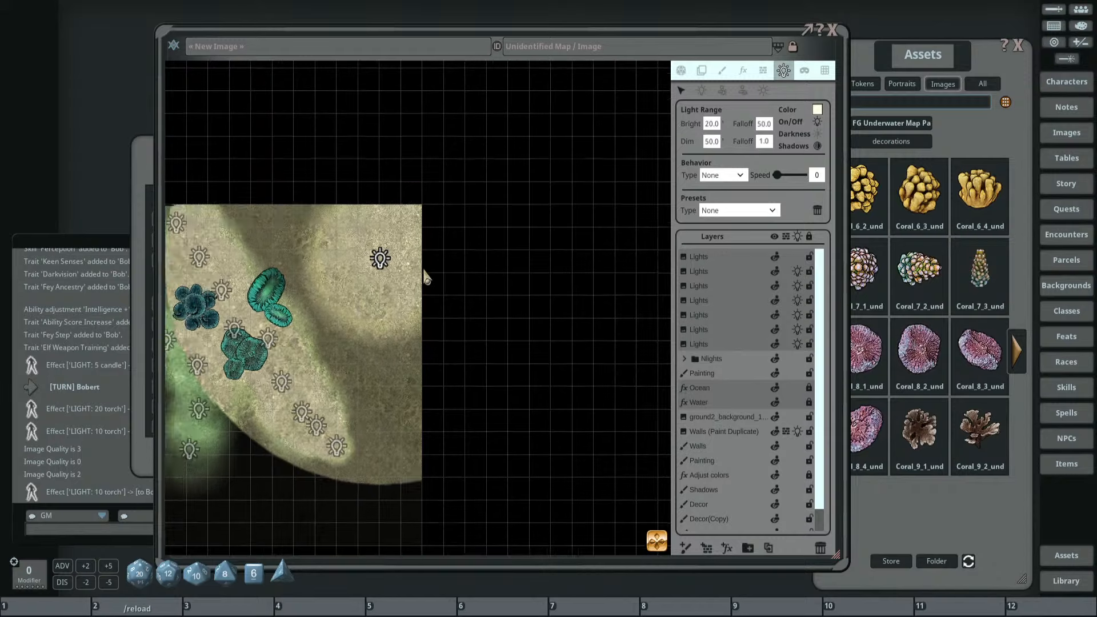
mouse_move(388, 262)
left_mouse_down()
mouse_move(372, 294)
mouse_move(385, 268)
left_mouse_up()
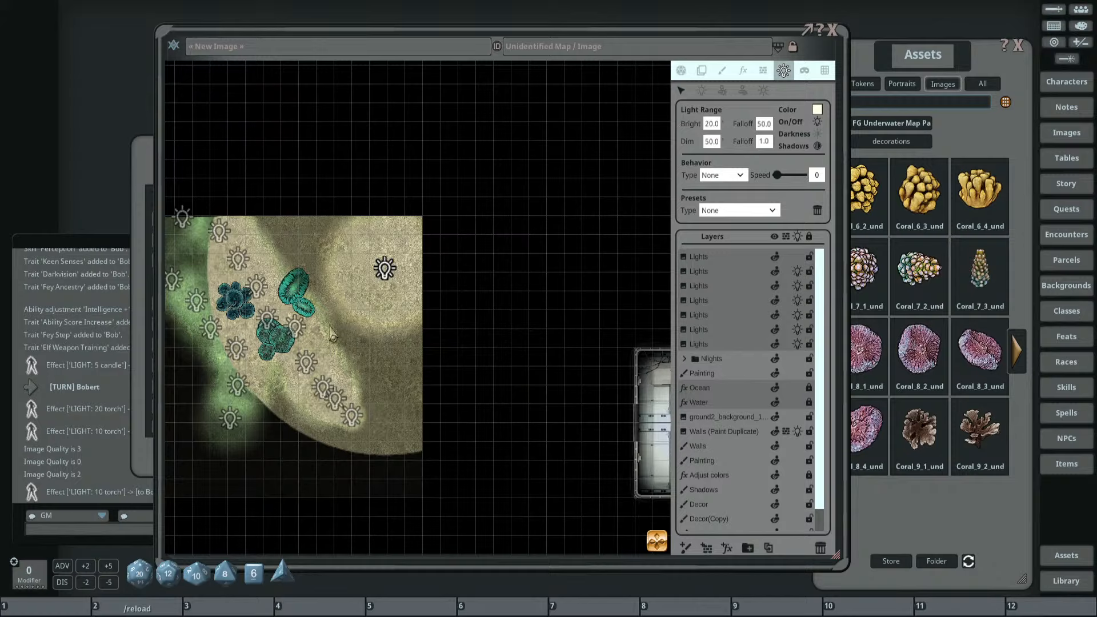
Increase the corner light's dim falloff so its outer edge fades gradually, and deselect the light.
left_click(765, 141)
left_click_drag(382, 284, 377, 306)
scroll(334, 374, "down", 4)
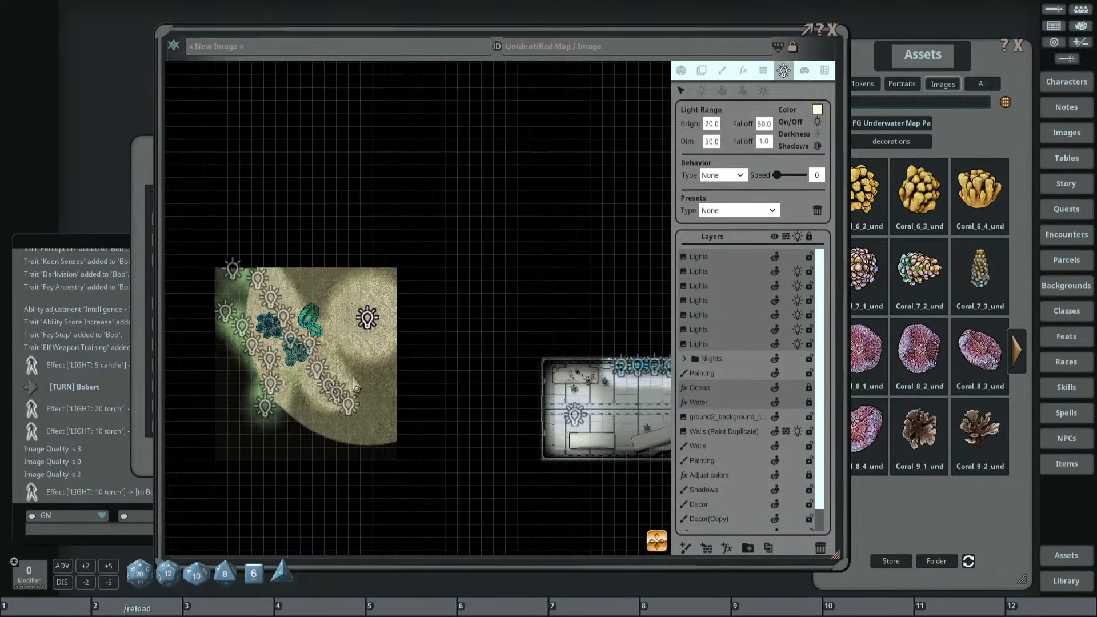
left_click_drag(338, 374, 276, 347)
left_click(766, 143)
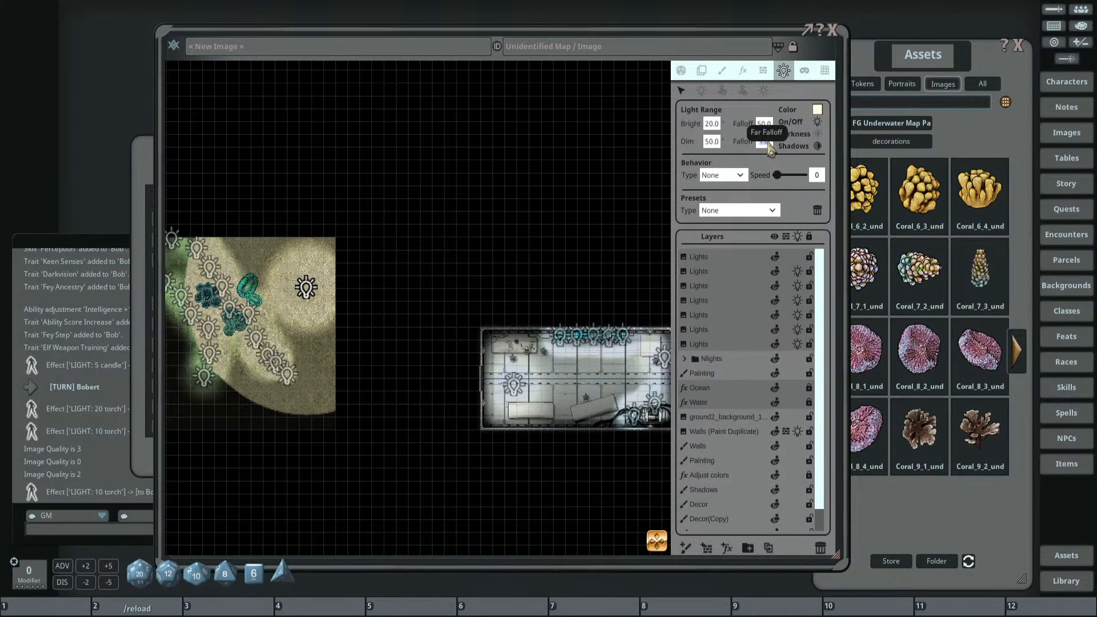
type("10.0")
key("Return")
right_click(756, 135)
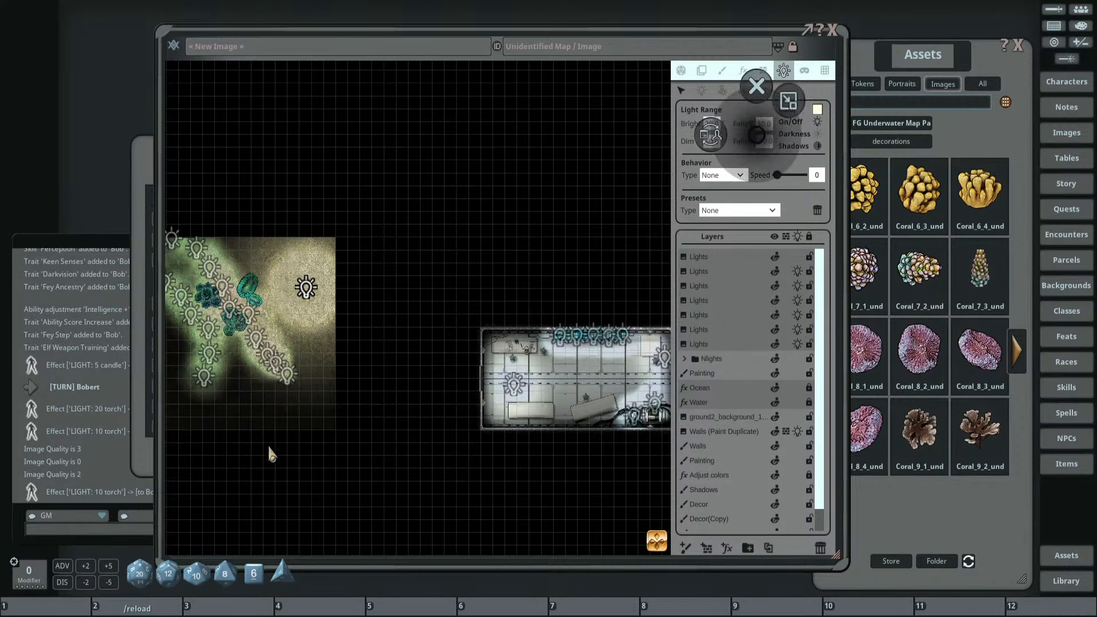
left_click(494, 251)
left_click(457, 275)
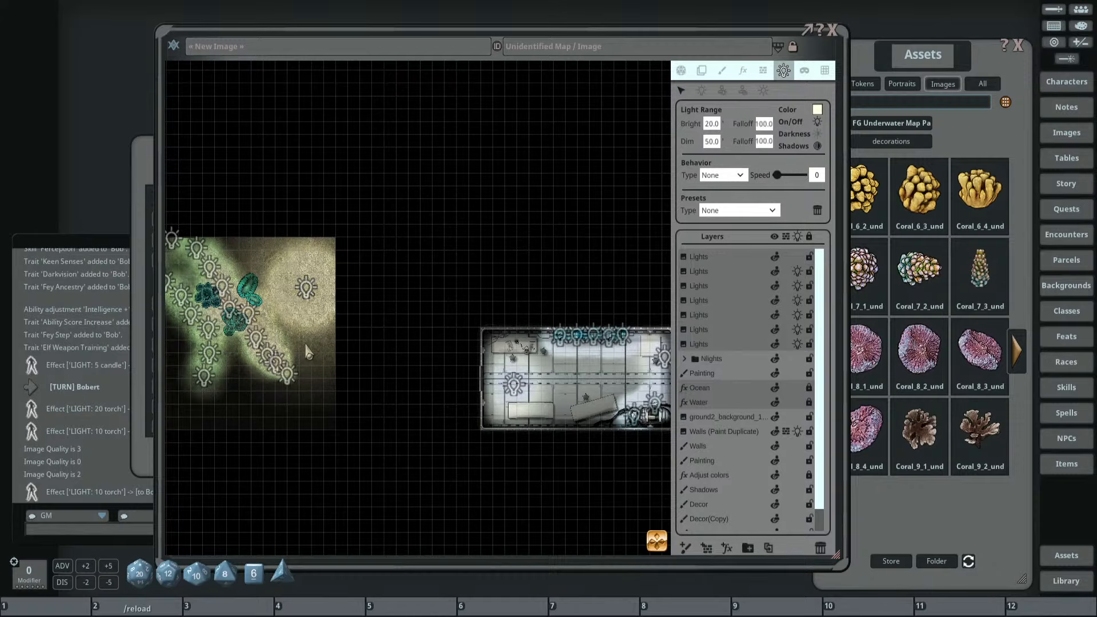
Move the light in the river area's upper-right corner slightly up and left.
scroll(306, 350, "up", 5)
left_click_drag(343, 366, 456, 304)
scroll(443, 372, "down", 2)
scroll(453, 372, "up", 4)
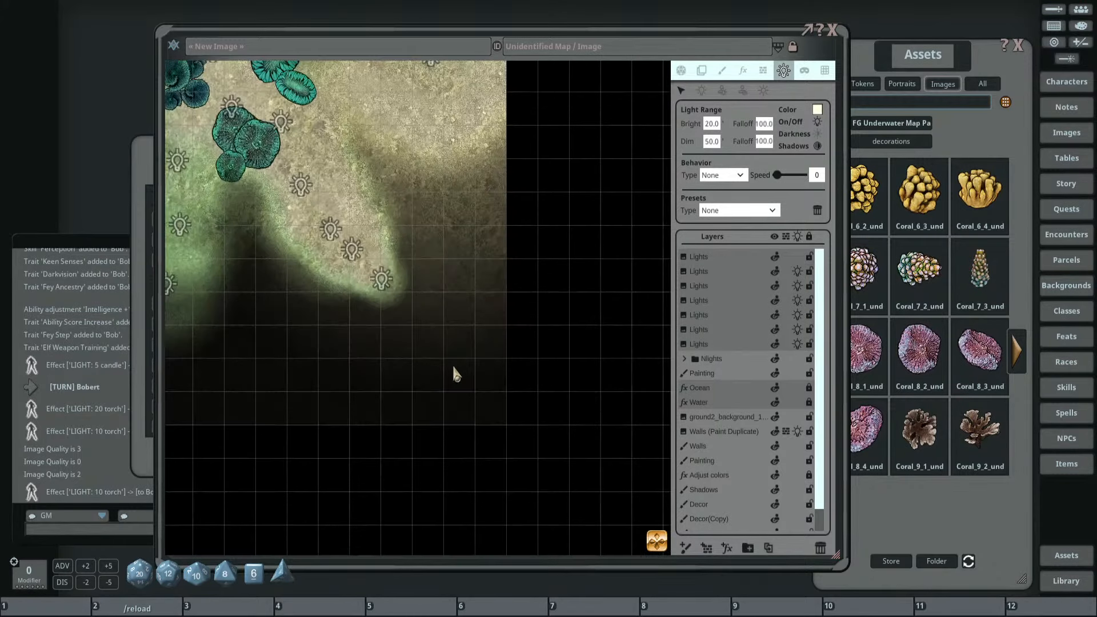
scroll(455, 374, "down", 2)
scroll(457, 373, "down", 2)
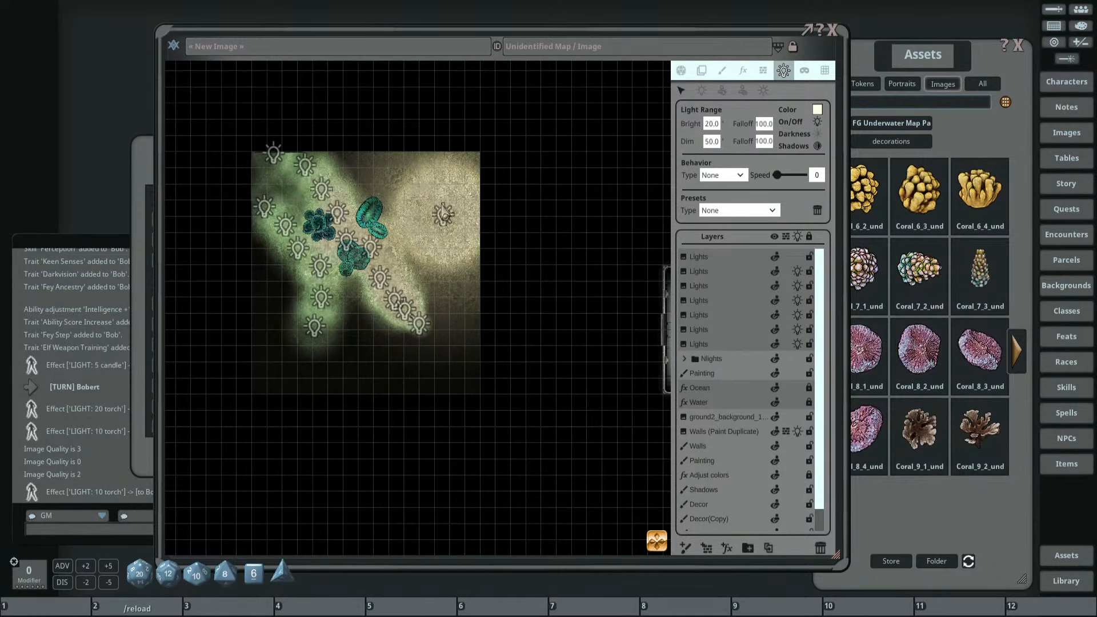
mouse_move(442, 208)
left_mouse_down()
mouse_move(458, 282)
mouse_move(323, 343)
mouse_move(411, 221)
mouse_move(319, 279)
mouse_move(427, 213)
mouse_move(312, 227)
mouse_move(370, 243)
mouse_move(438, 210)
left_mouse_up()
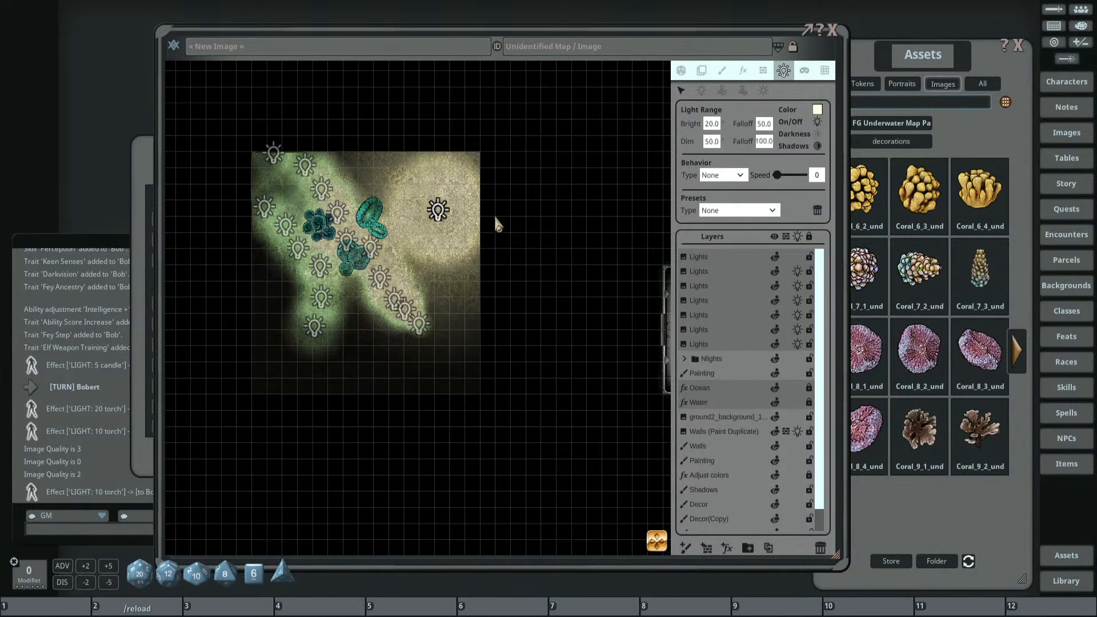
Give the river area's corner light a Flash behavior with a speed of 31.
left_click(737, 175)
left_click(721, 196)
left_click(743, 175)
left_click(720, 208)
left_click_drag(781, 182, 790, 184)
scroll(509, 220, "up", 2)
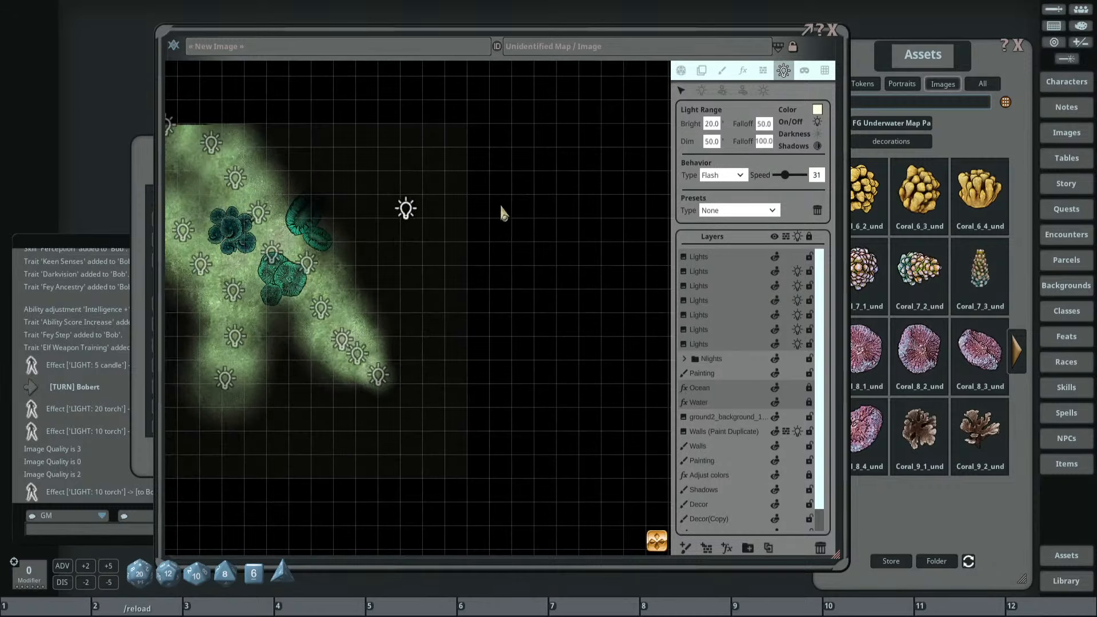
Try the Pulse behavior on the corner light while shifting it left, and delete the light.
left_click(722, 175)
left_click(719, 215)
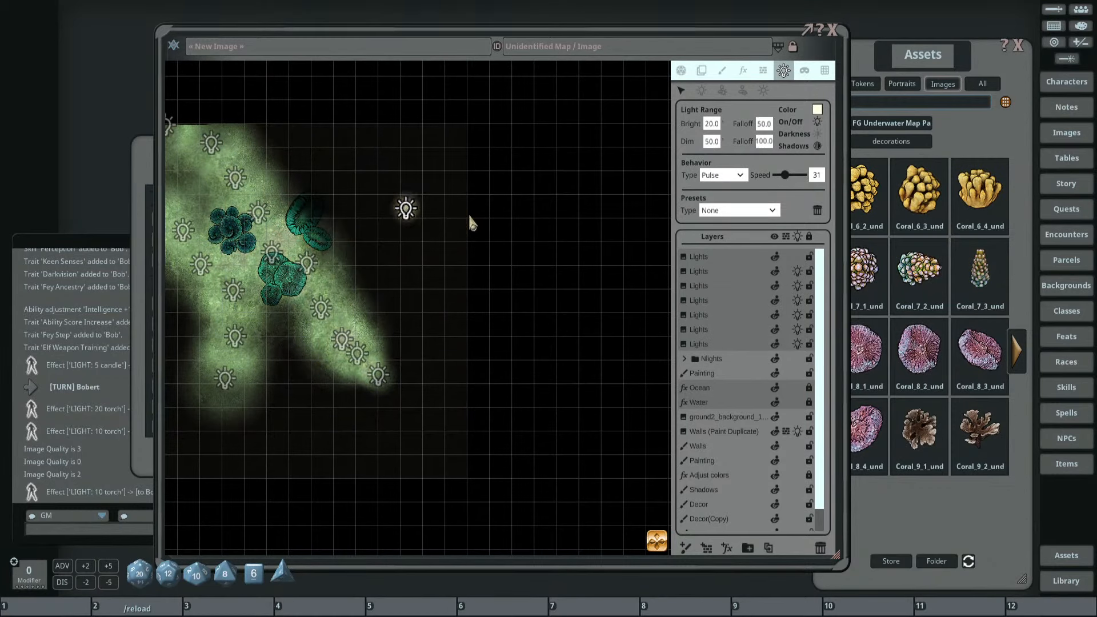
scroll(467, 223, "down", 2)
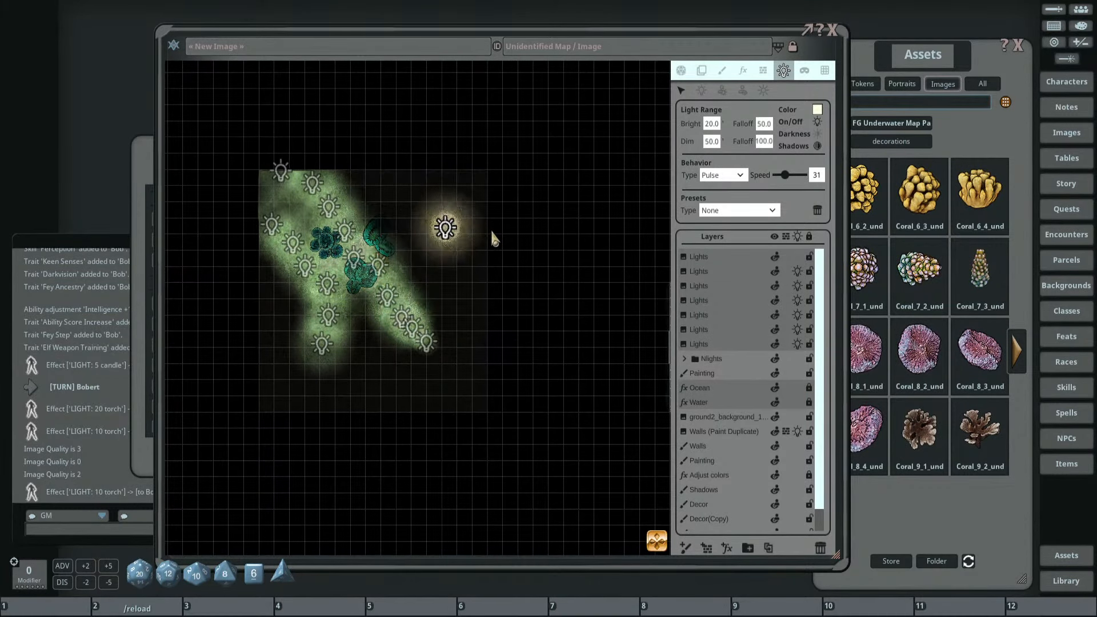
left_click_drag(450, 224, 432, 240)
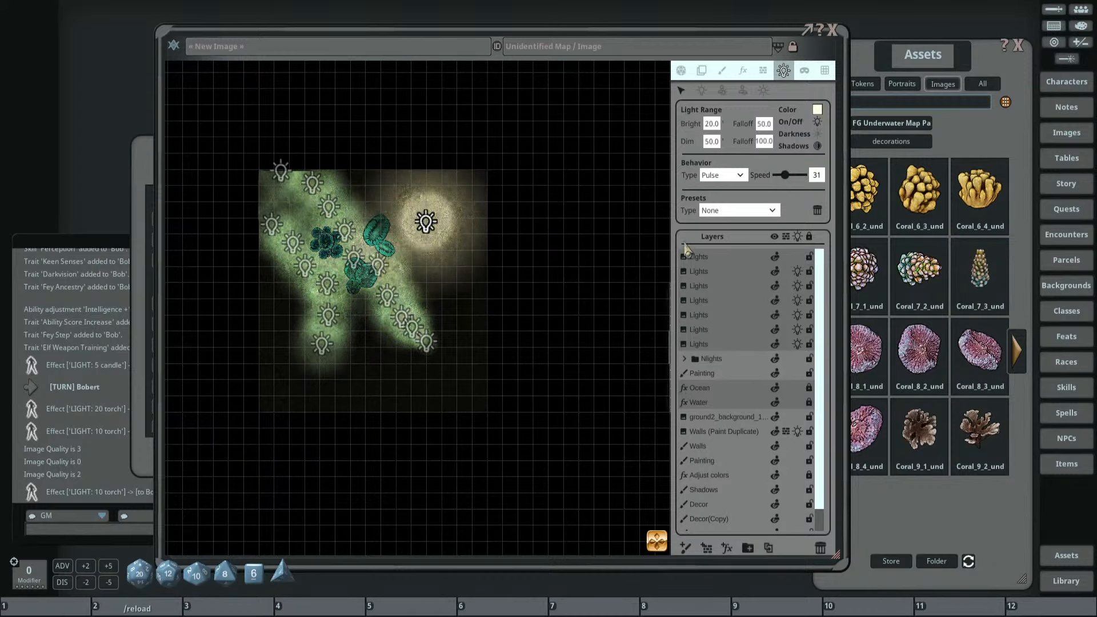
key("Delete")
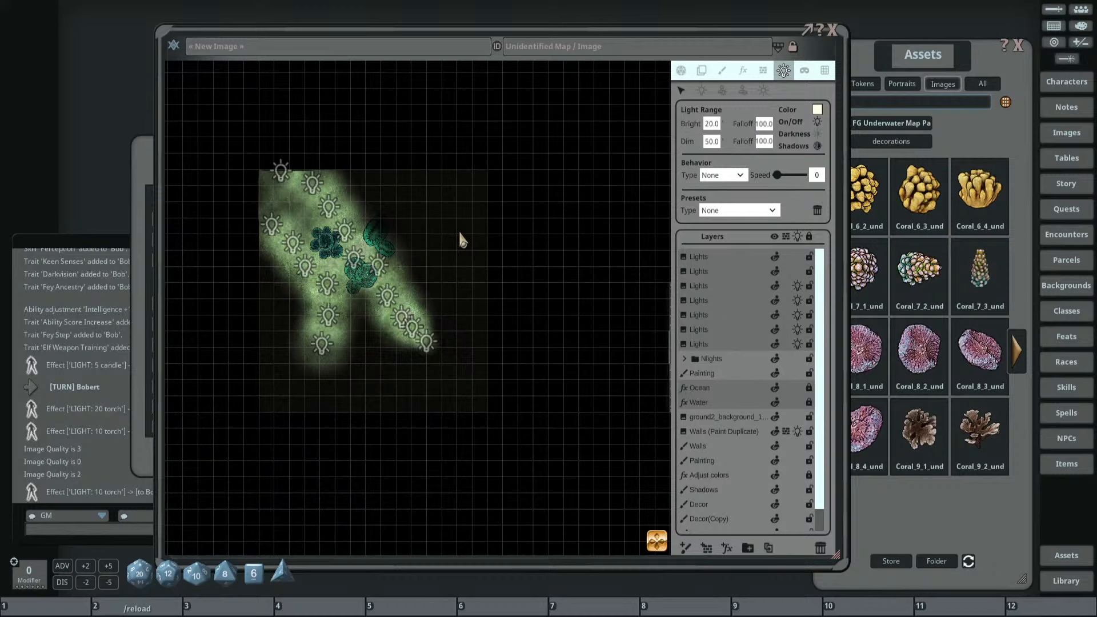
Examine the lit rooms and corridor with the light markers hidden.
scroll(541, 247, "down", 3)
left_click_drag(573, 234, 314, 201)
left_click(681, 72)
left_click_drag(483, 216, 345, 181)
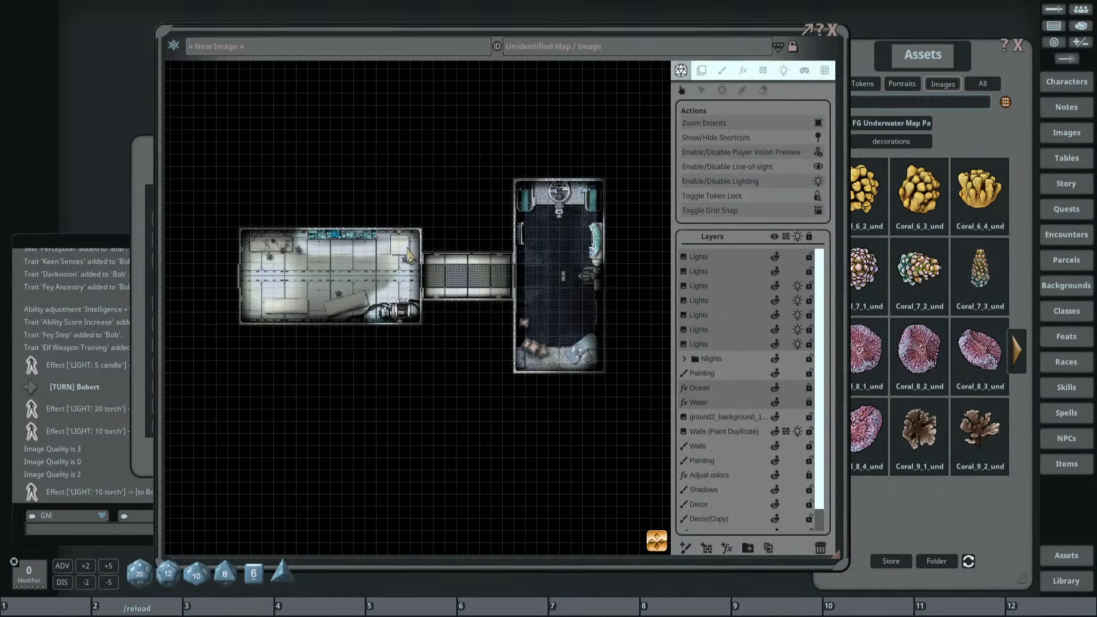
scroll(407, 249, "up", 3)
left_click_drag(529, 248, 512, 242)
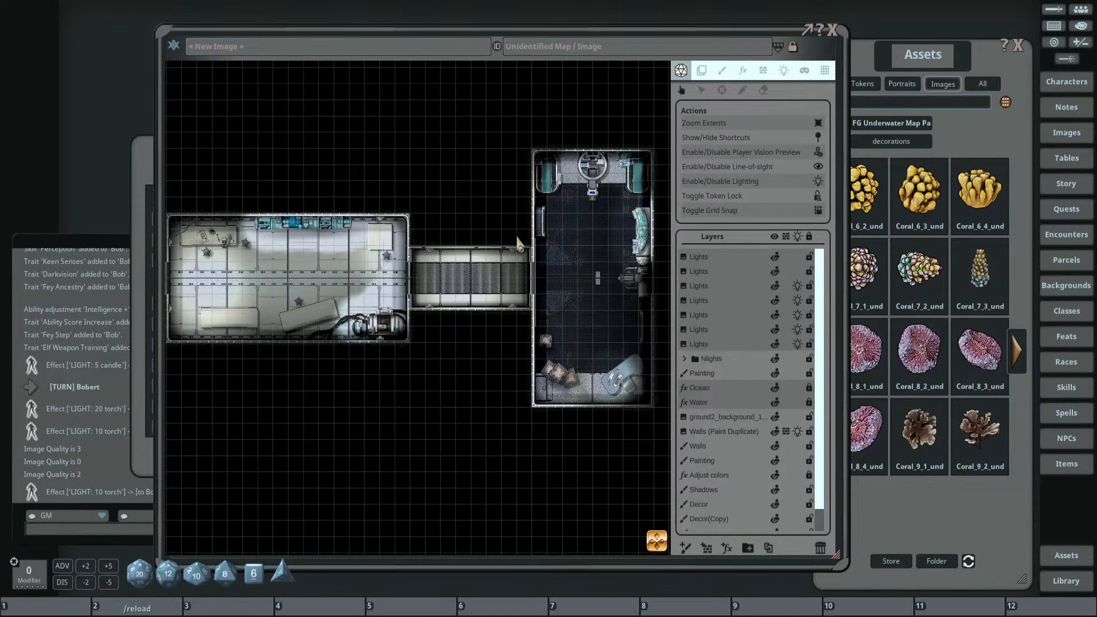
scroll(323, 225, "up", 4)
left_click_drag(334, 229, 457, 218)
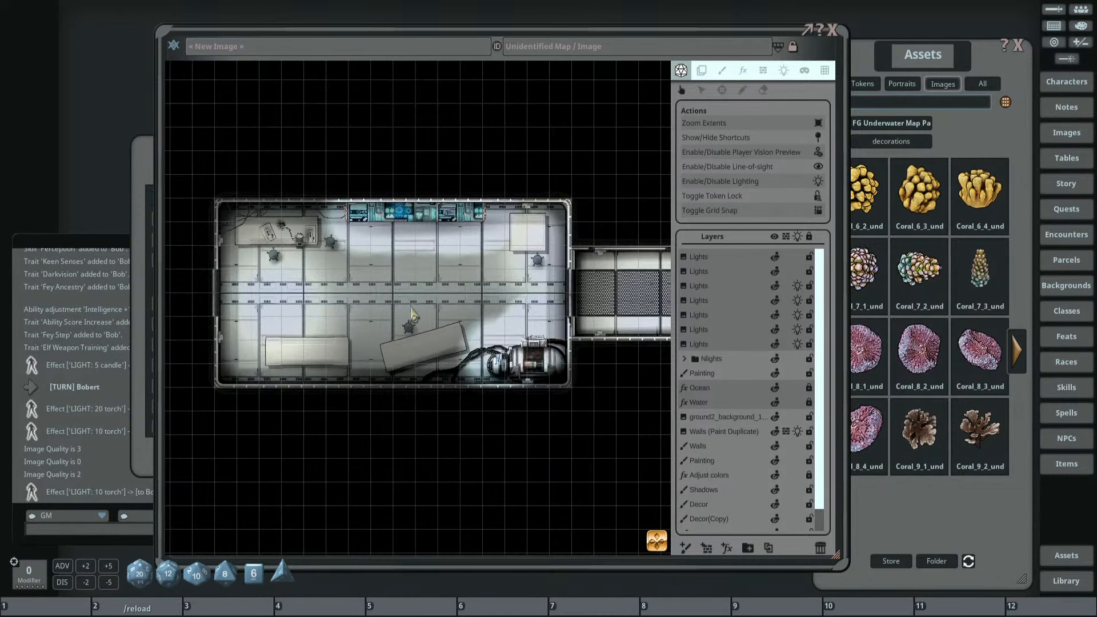
scroll(413, 315, "up", 4)
Select the five lights along the left room's upper consoles and lower the alpha of their color.
left_click(784, 69)
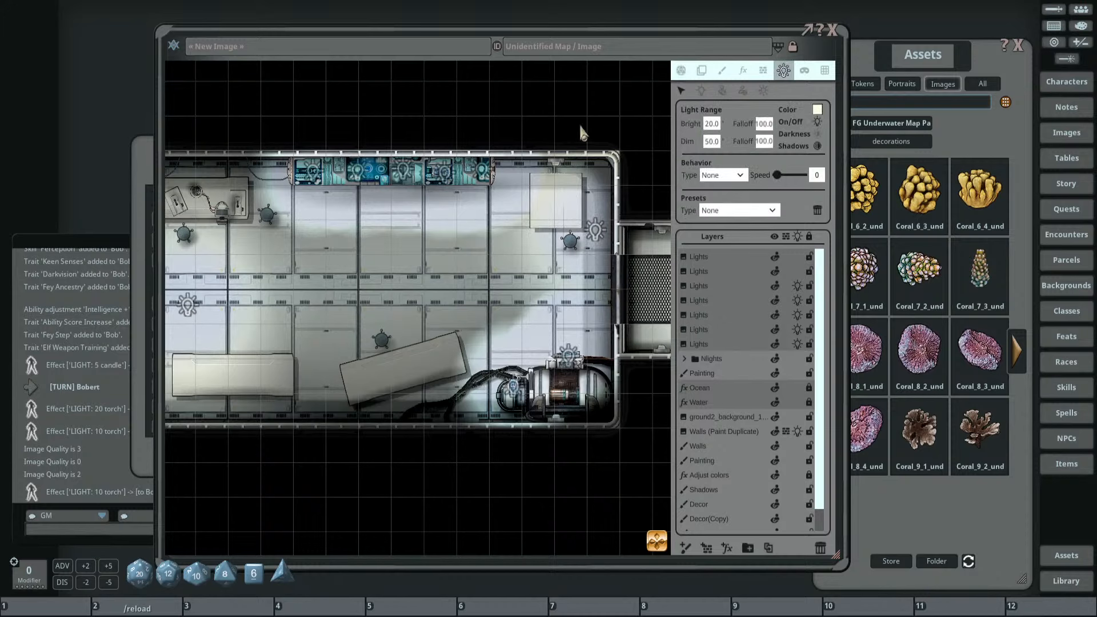
scroll(477, 167, "up", 3)
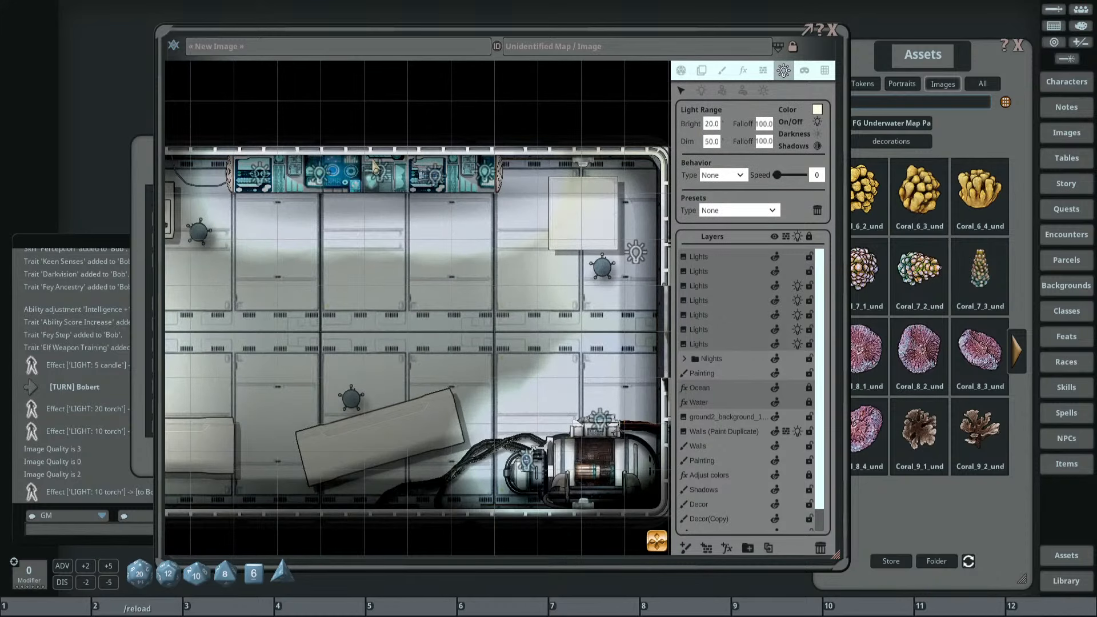
left_click_drag(197, 143, 522, 192)
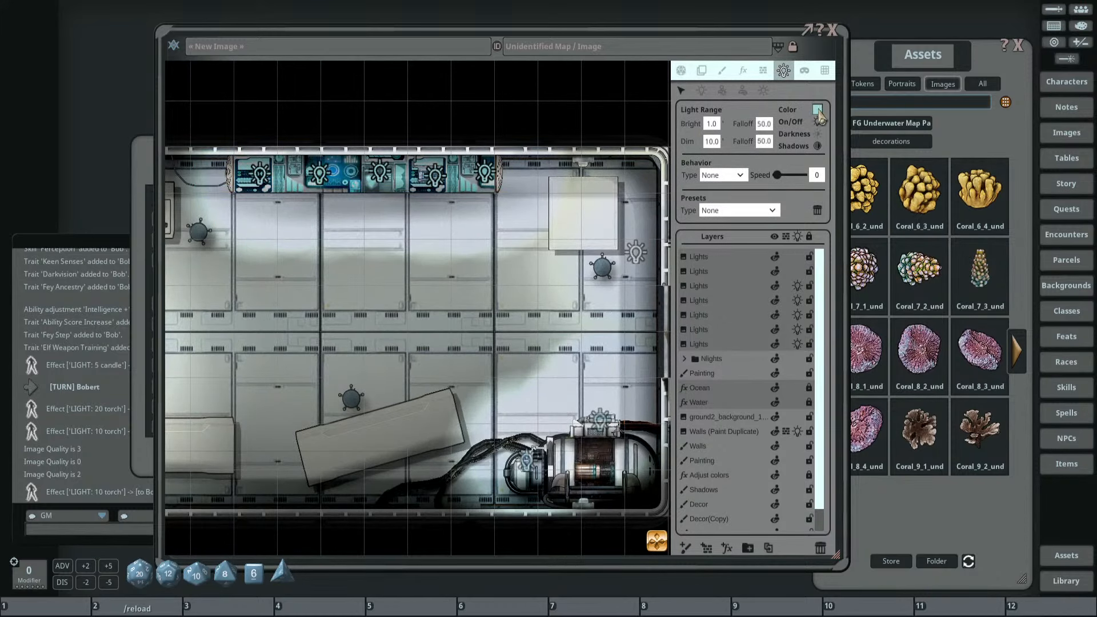
left_click(817, 110)
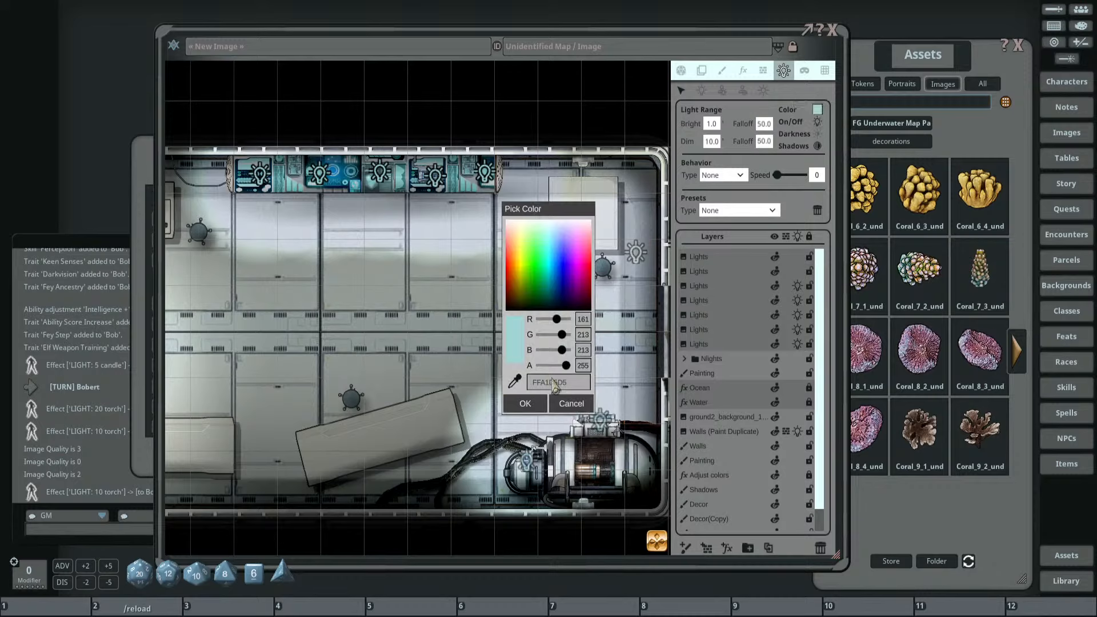
left_click_drag(566, 365, 547, 366)
left_click(525, 403)
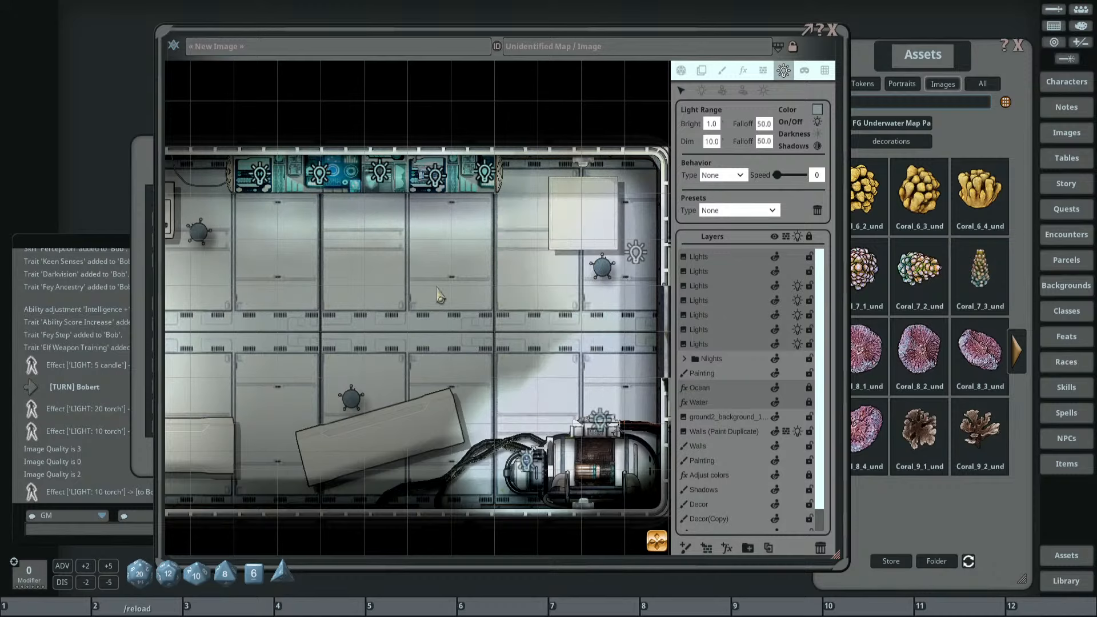
Add a darkness light source in the middle of the left room and move it slightly left.
scroll(535, 409, "down", 3)
left_click(705, 92)
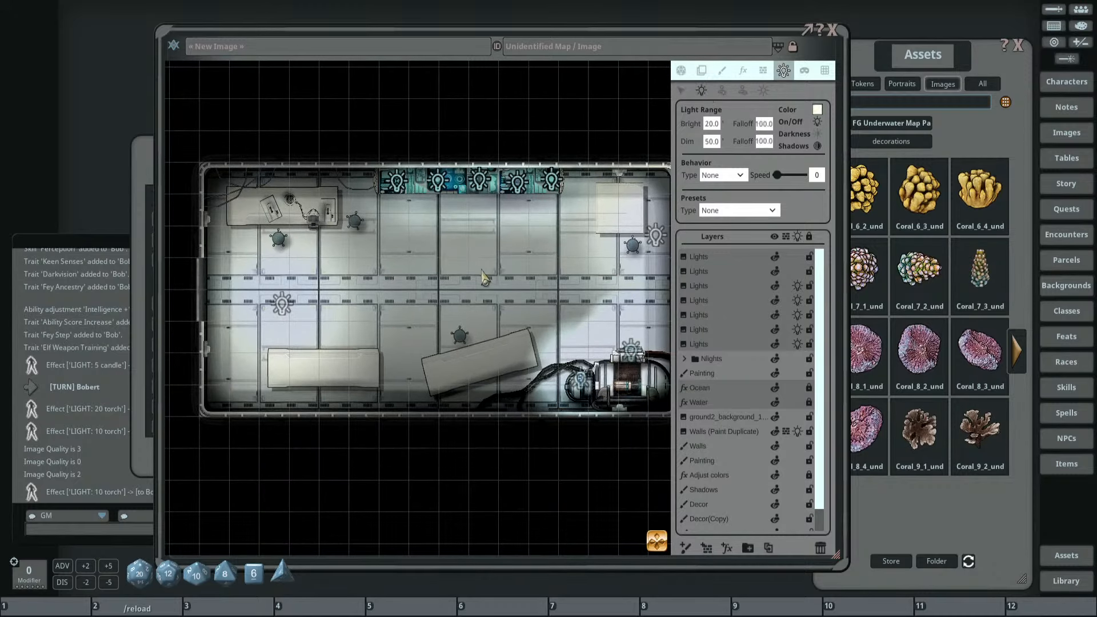
left_click(817, 133)
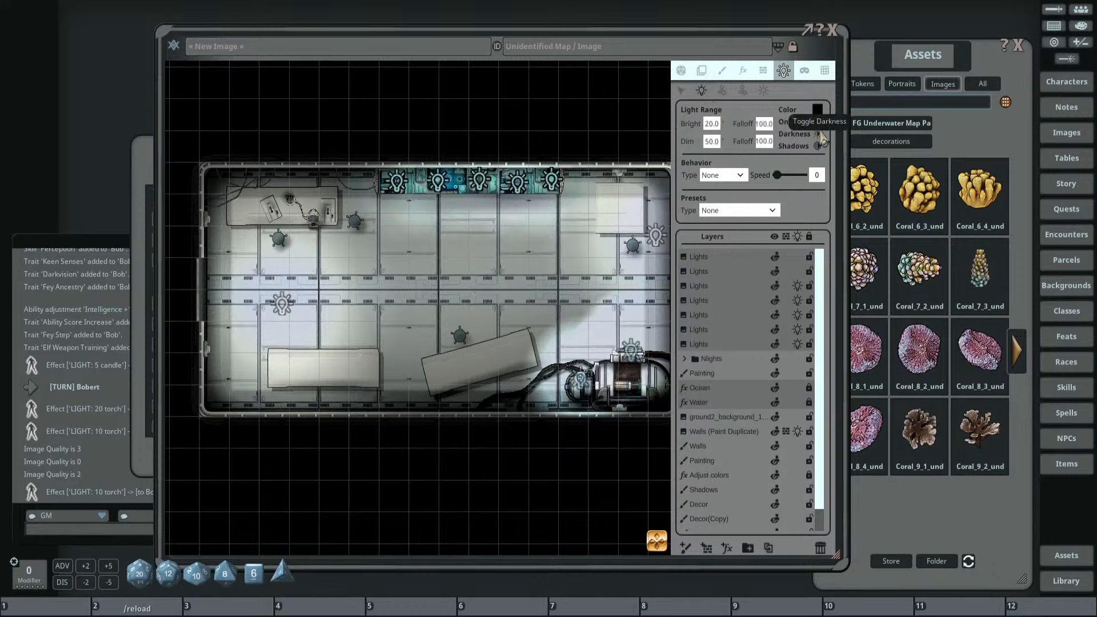
left_click(503, 279)
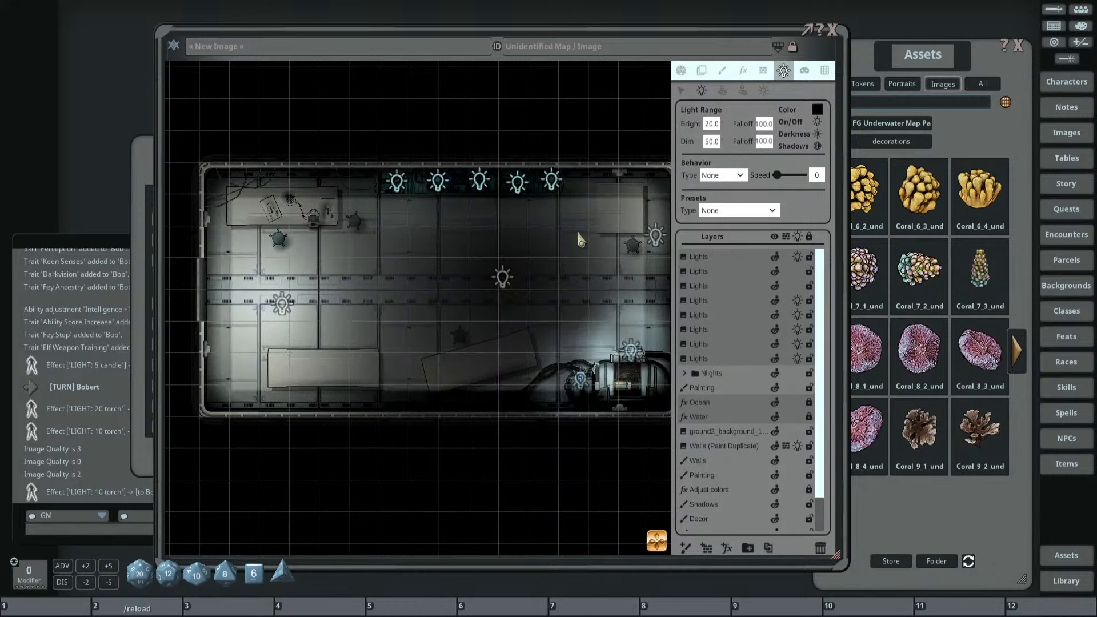
left_click(682, 91)
mouse_move(503, 279)
left_mouse_down()
mouse_move(421, 275)
mouse_move(544, 274)
mouse_move(370, 289)
mouse_move(432, 298)
mouse_move(436, 270)
mouse_move(480, 279)
mouse_move(441, 284)
mouse_move(492, 272)
left_mouse_up()
Set the darkness source's bright range to 10 and dim range to 25, and move it slightly down and left.
left_click(714, 126)
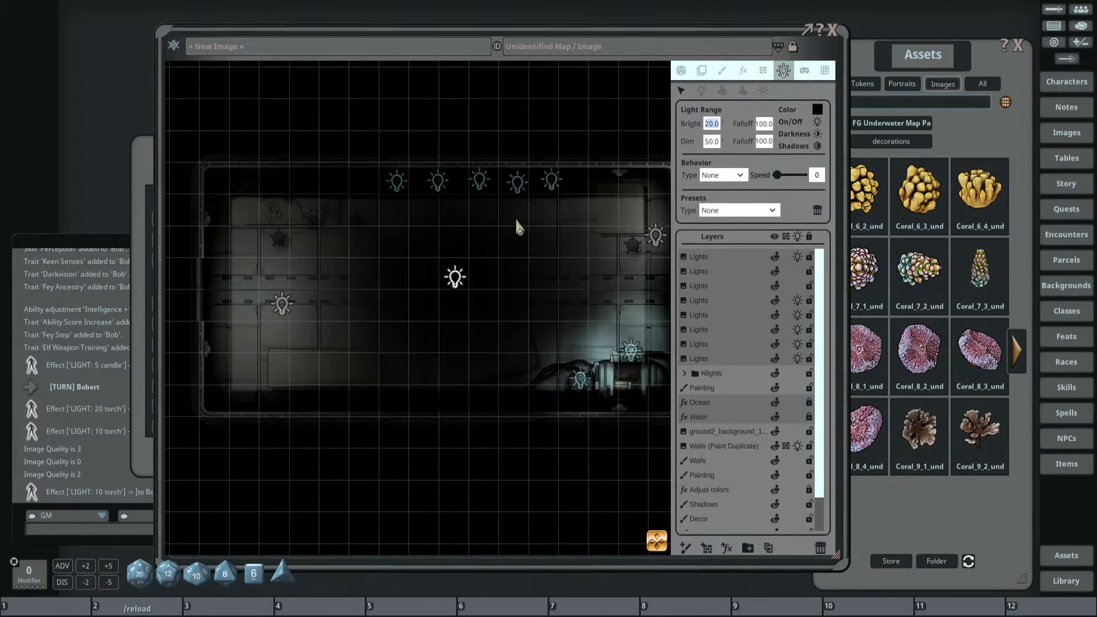
key("Return")
left_click(713, 141)
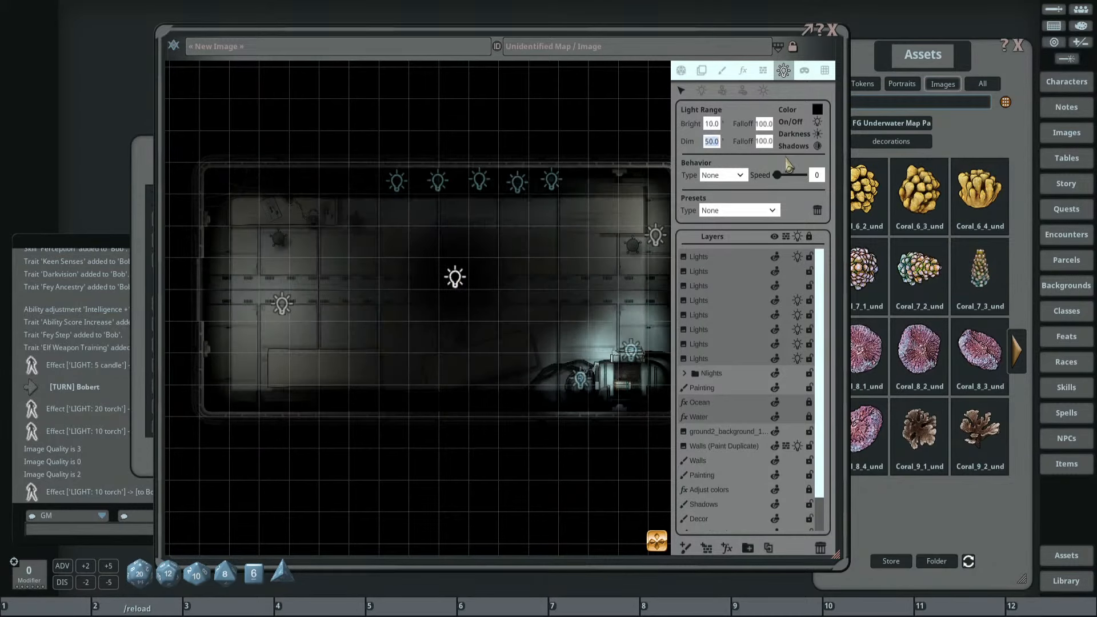
type("25")
key("Return")
left_click_drag(465, 283, 434, 294)
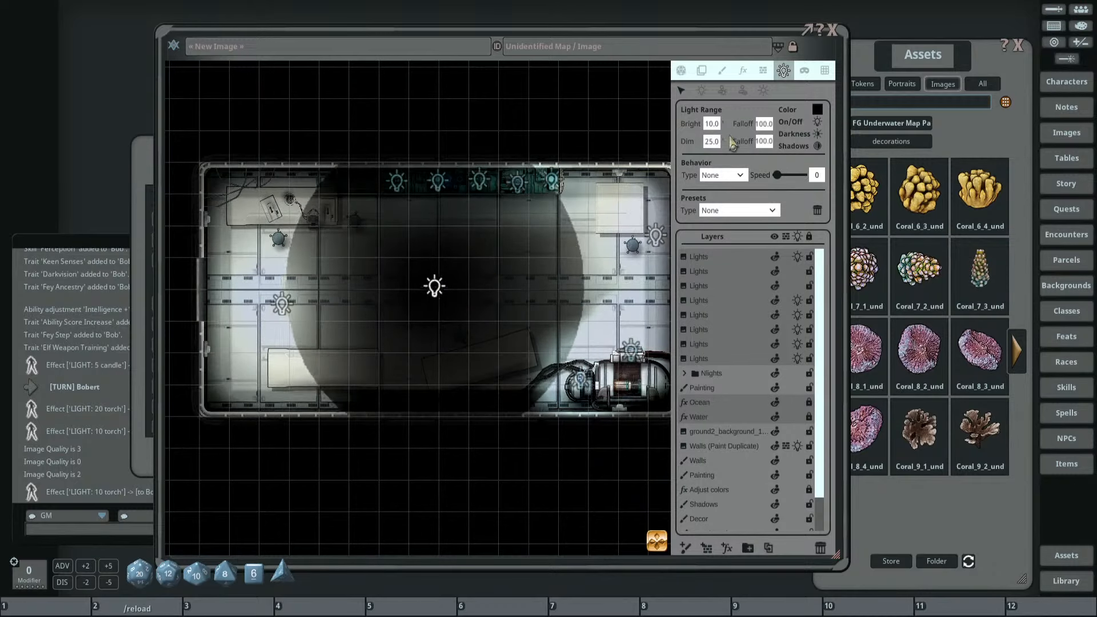
Set the darkness source's dim range to 20 and bright range to 5, and move it slightly up and right.
left_click(708, 142)
type("20")
key("Return")
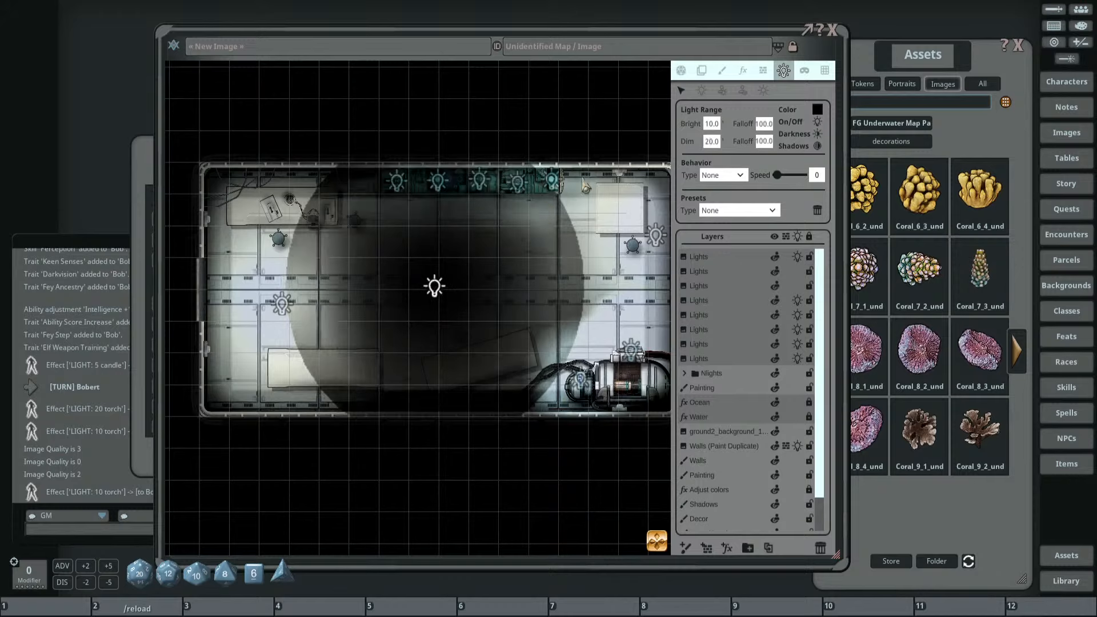
left_click(709, 124)
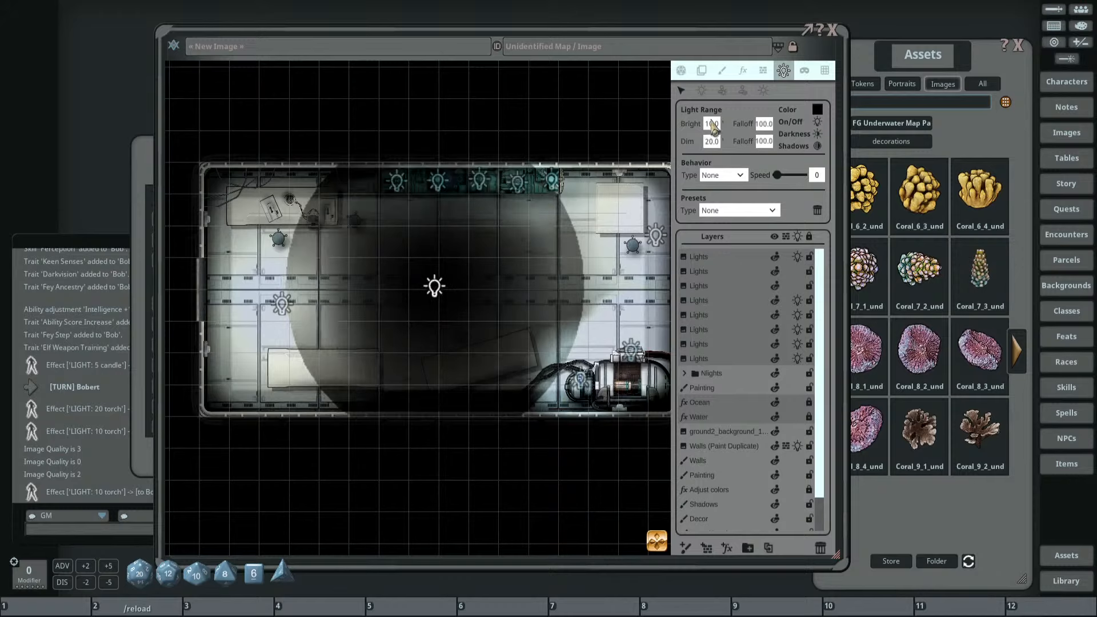
type("5")
key("Return")
left_click(763, 141)
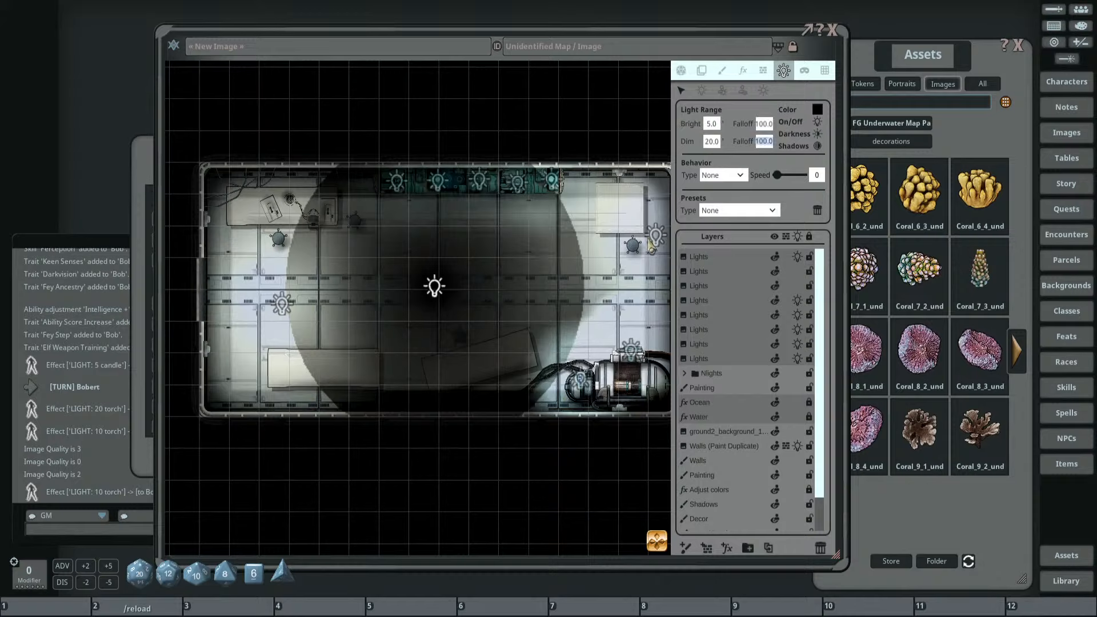
mouse_move(435, 288)
left_mouse_down()
mouse_move(310, 291)
mouse_move(371, 264)
mouse_move(438, 281)
left_mouse_up()
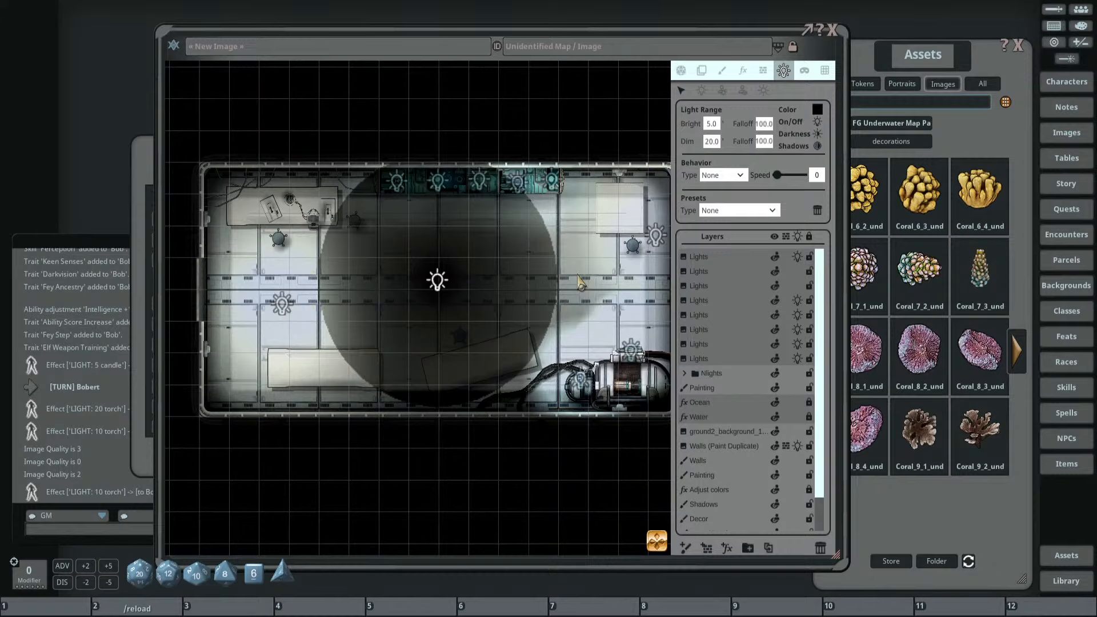
Add a normal light, 20 bright and 50 dim, in the river area's upper-right corner and move it beyond the map's right edge.
scroll(303, 233, "down", 5)
left_click_drag(175, 220, 566, 254)
scroll(428, 252, "up", 3)
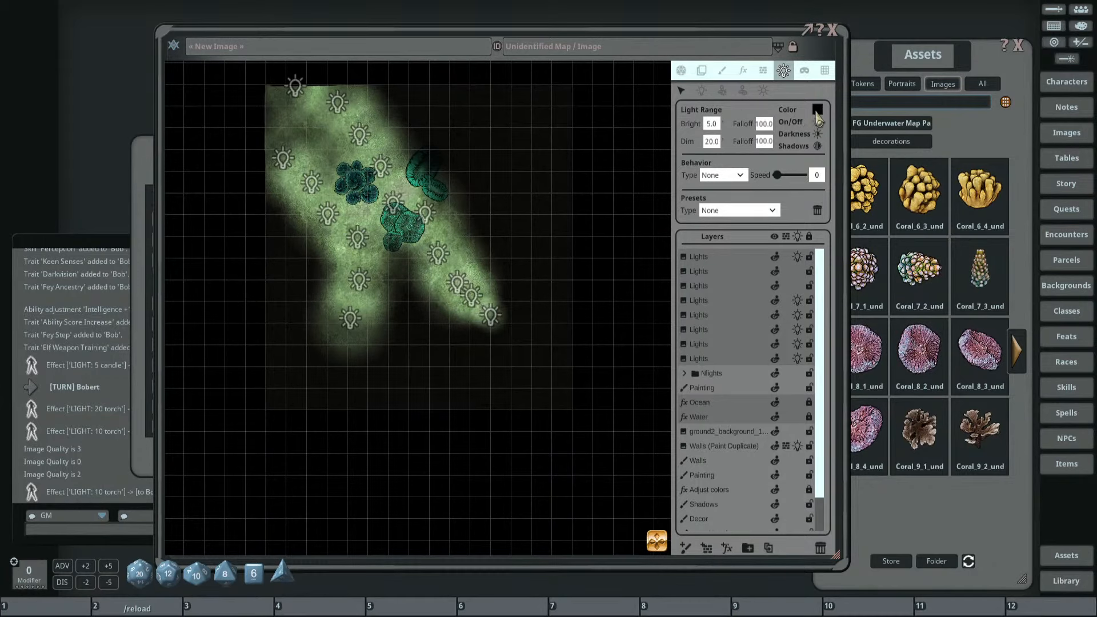
left_click_drag(593, 213, 464, 278)
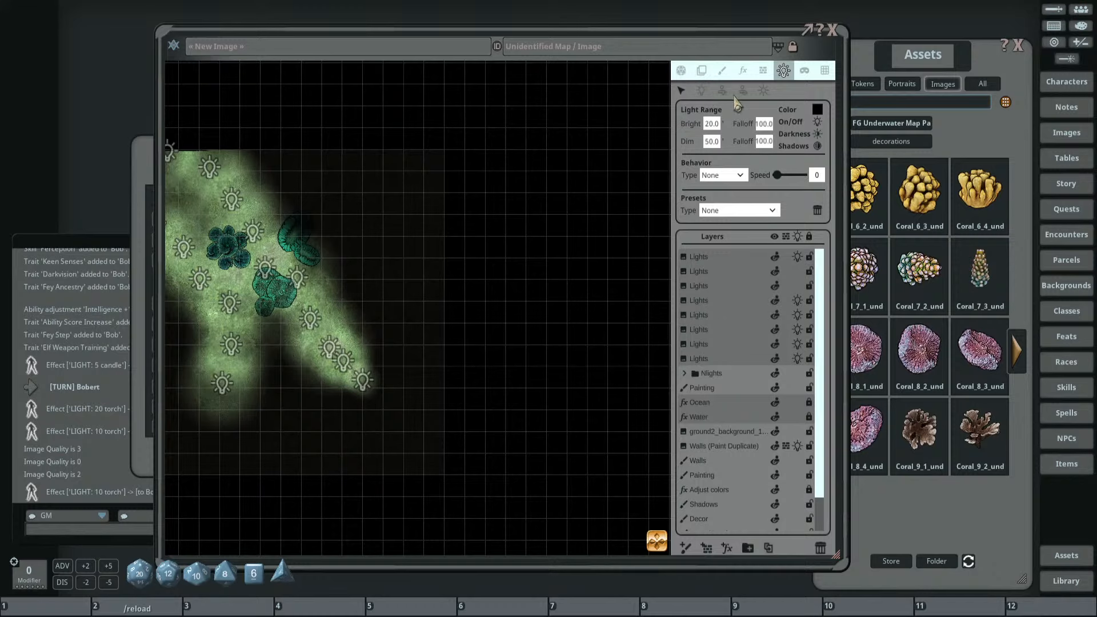
left_click(702, 90)
left_click(419, 203)
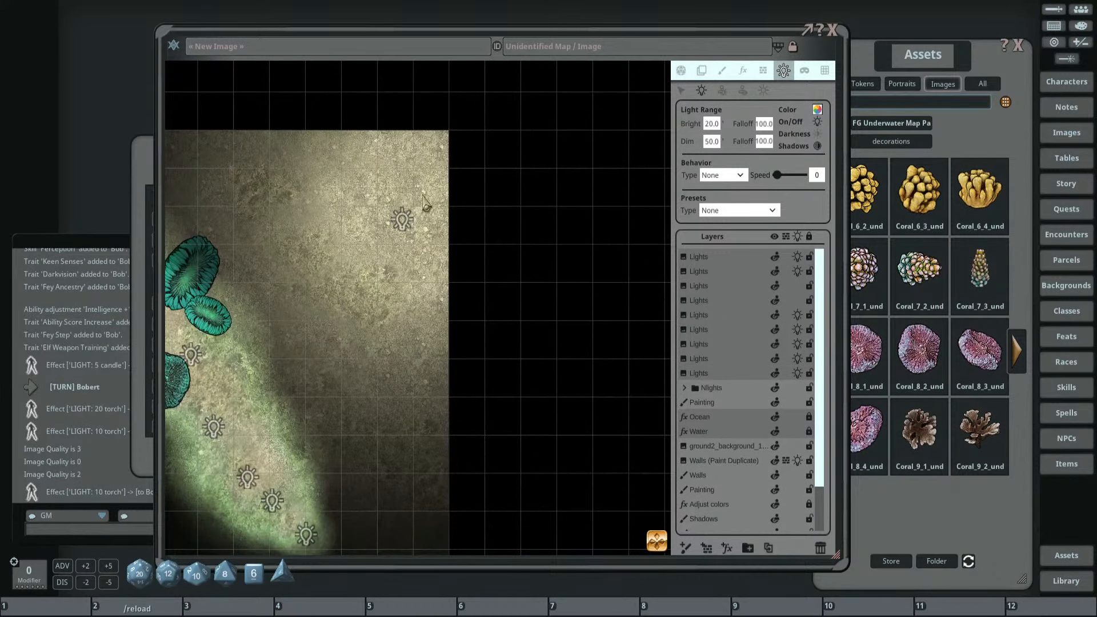
left_click_drag(410, 207, 496, 267)
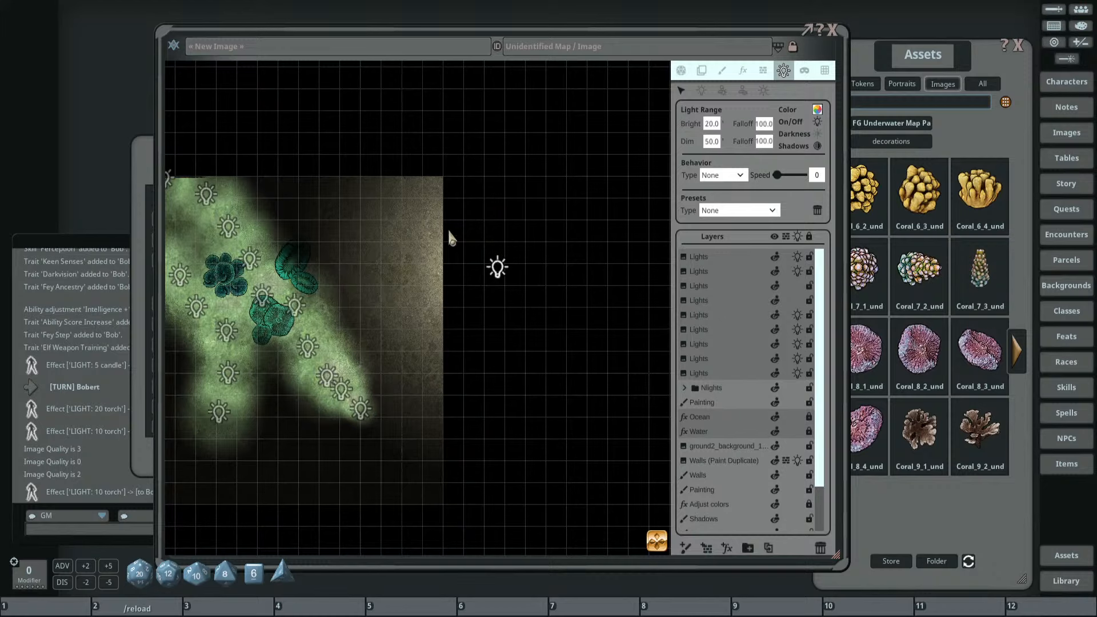
scroll(451, 236, "up", 3)
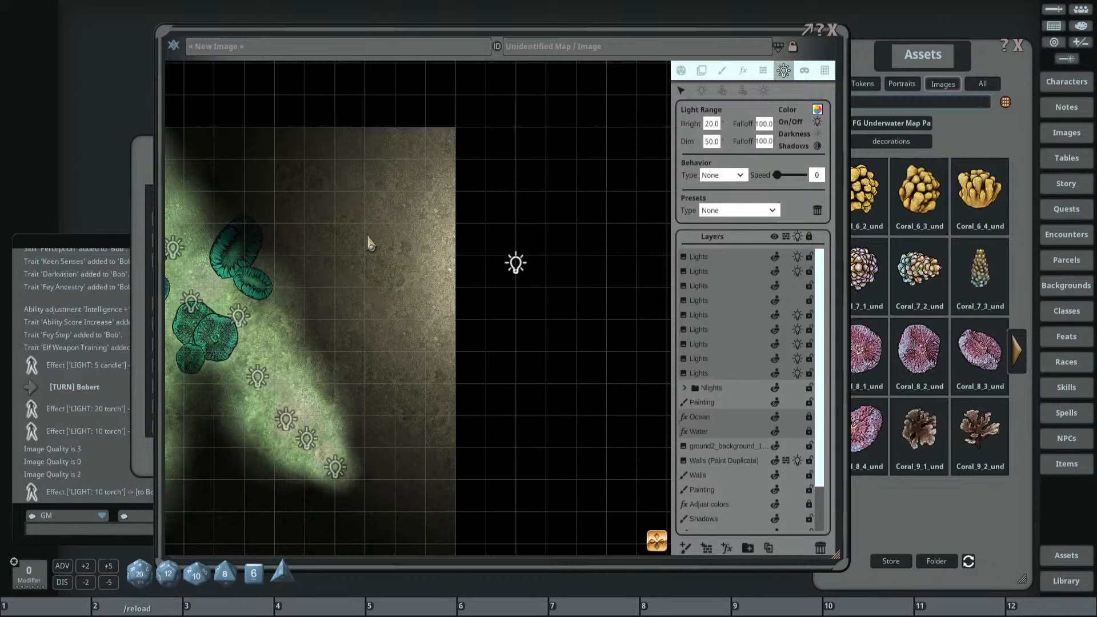
Give the light beyond the map's edge a Pulse behavior, try a speed of 100, and set the speed to 4.
left_click(757, 211)
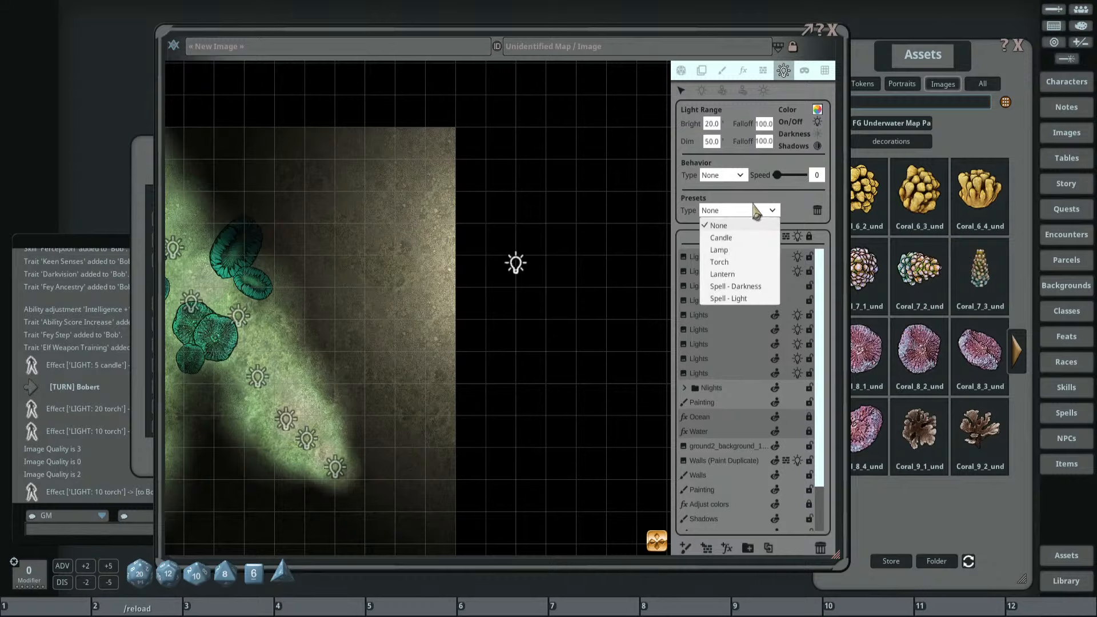
left_click(731, 175)
left_click(719, 214)
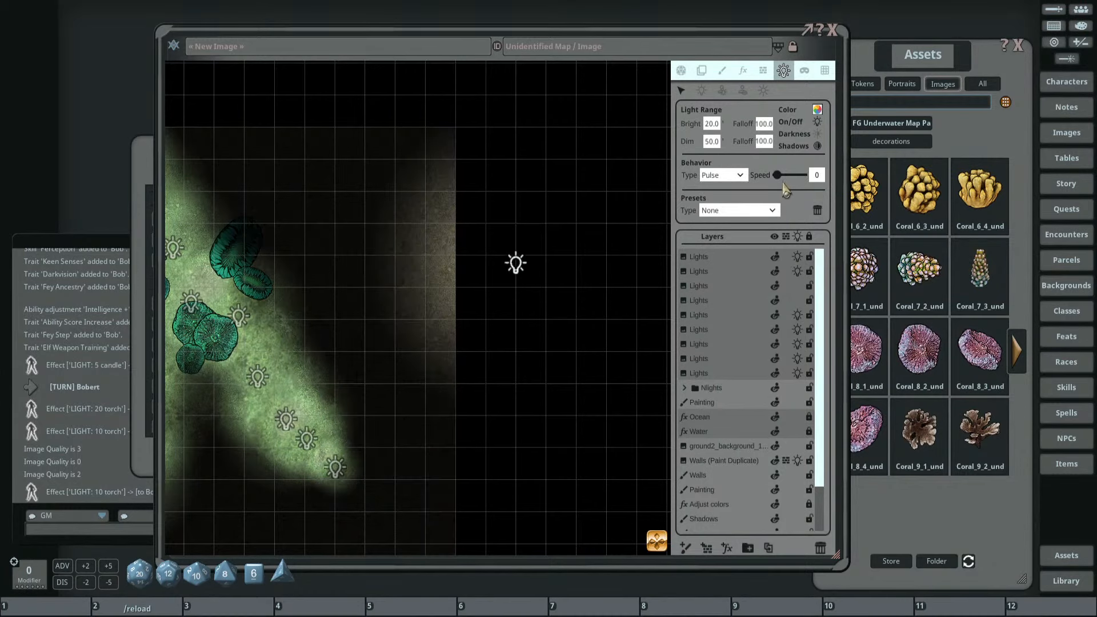
left_click_drag(781, 178, 805, 175)
scroll(574, 229, "down", 2)
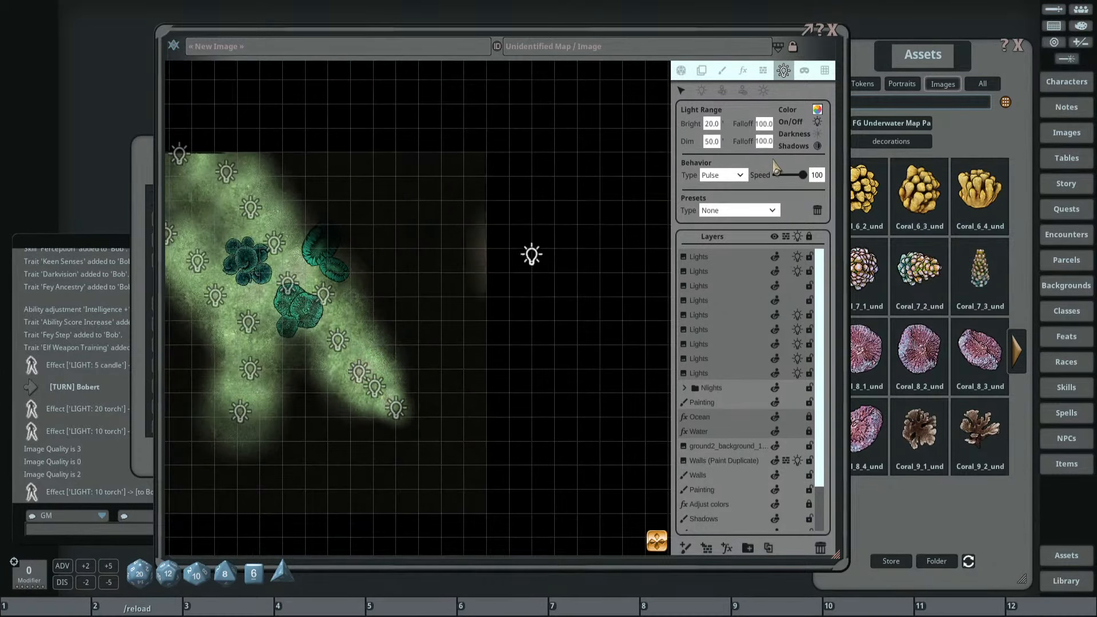
left_click_drag(806, 182, 781, 184)
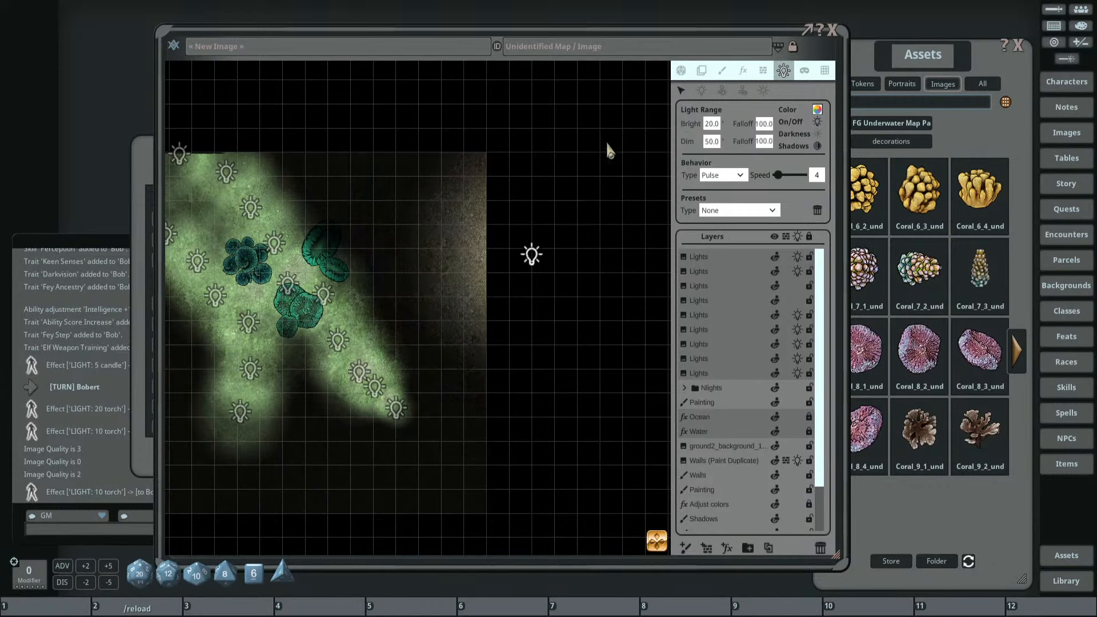
Draw two shadow-type line-of-sight lines from beyond the map's right edge, one to the lower river tip and one to the map's upper edge.
left_click(706, 73)
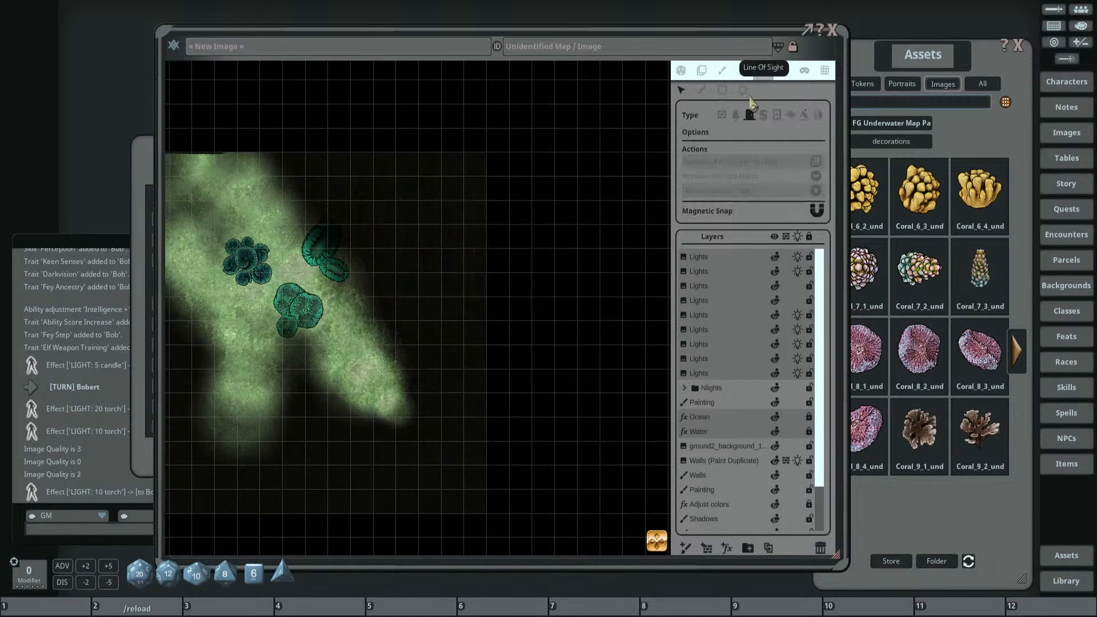
left_click(820, 119)
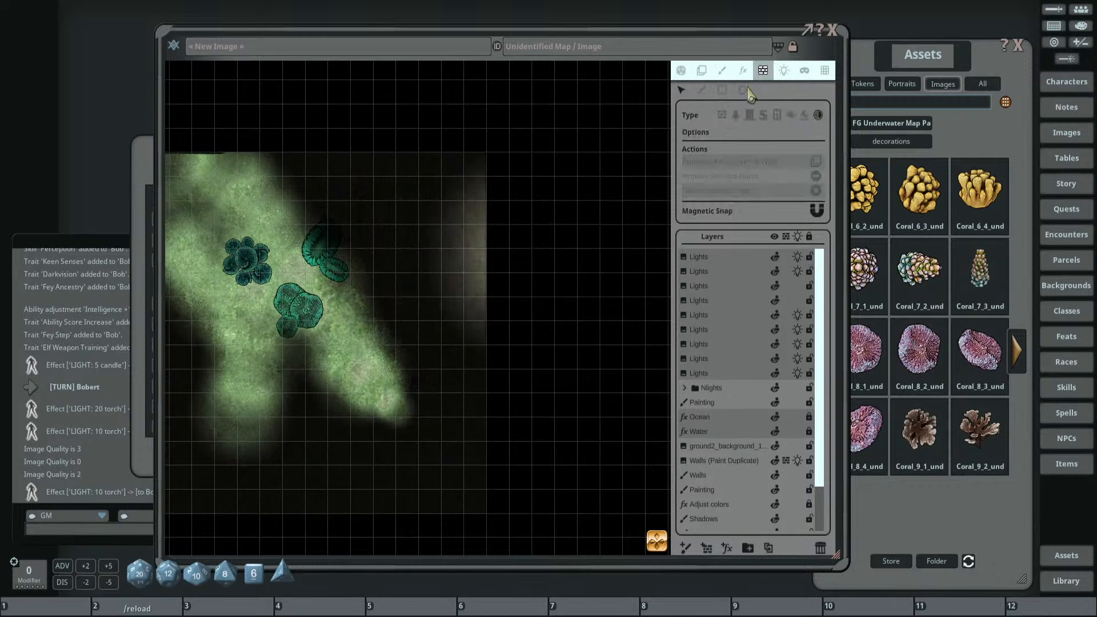
scroll(546, 288, "up", 2)
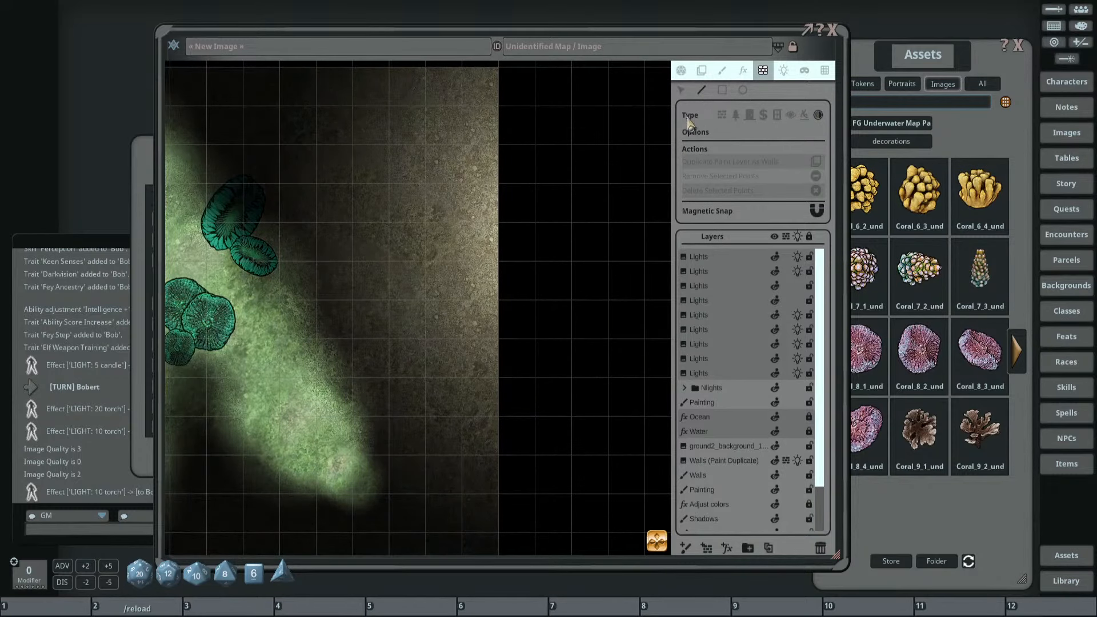
scroll(551, 294, "down", 2)
left_click(584, 298)
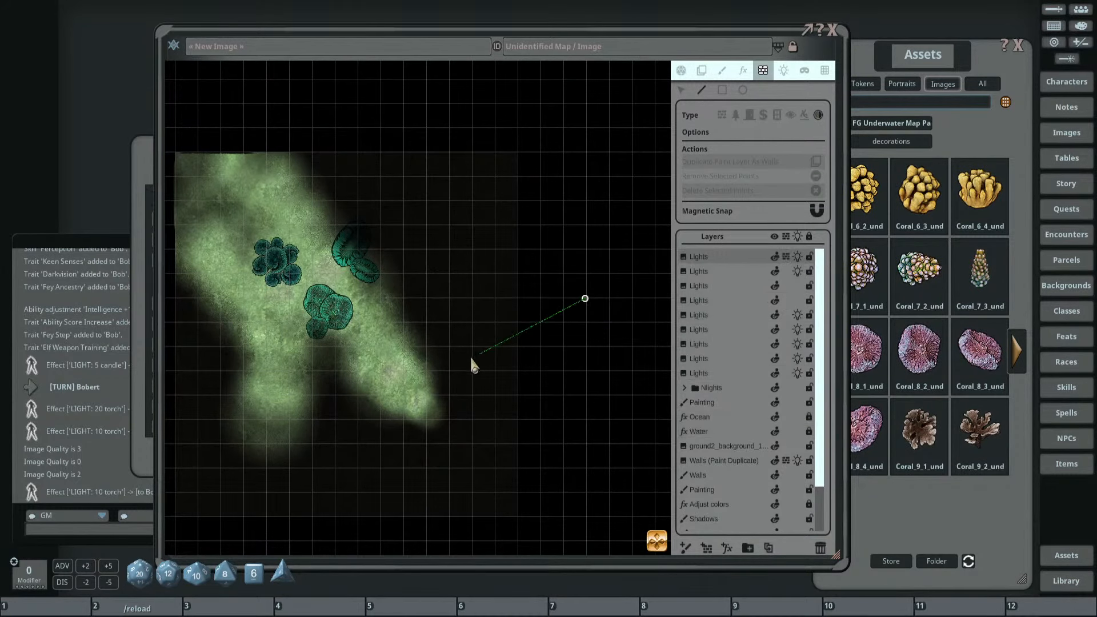
left_click(427, 392)
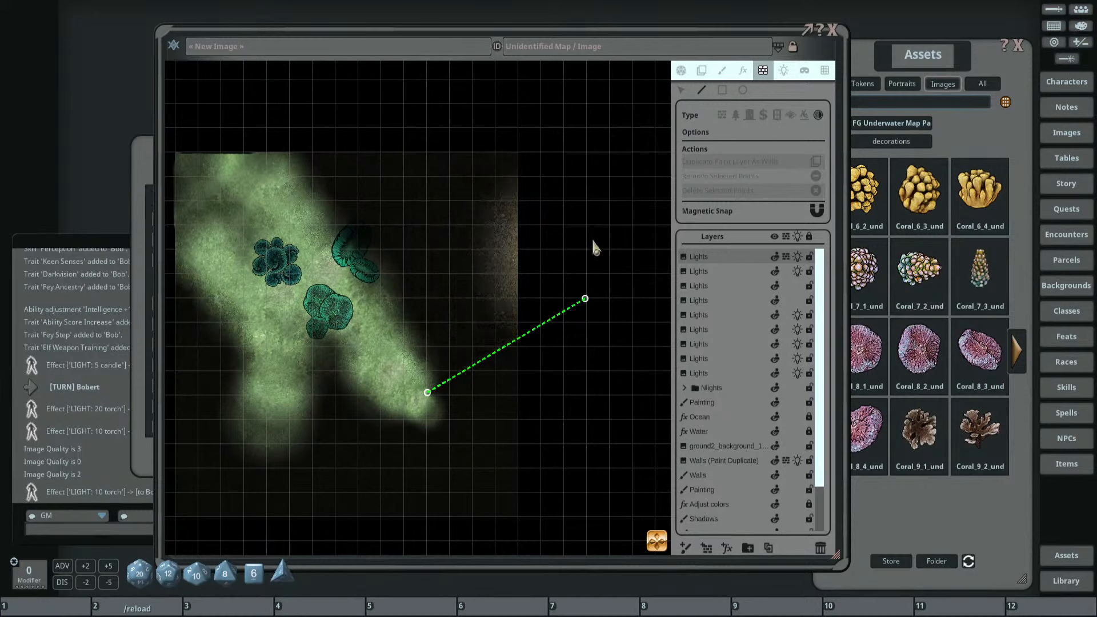
left_click(383, 152)
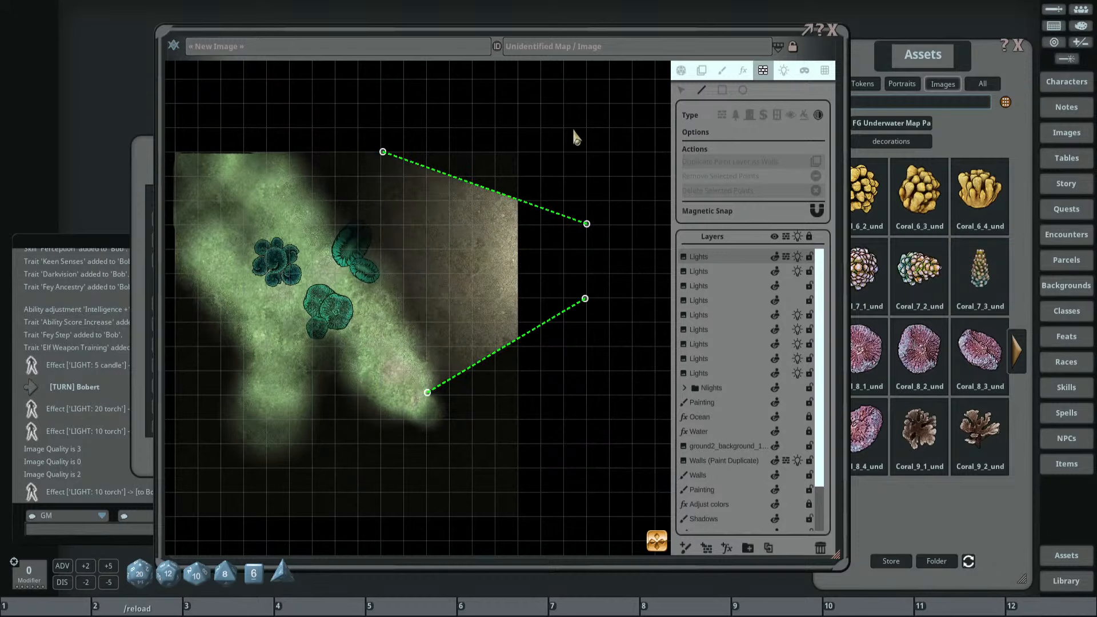
left_click(681, 70)
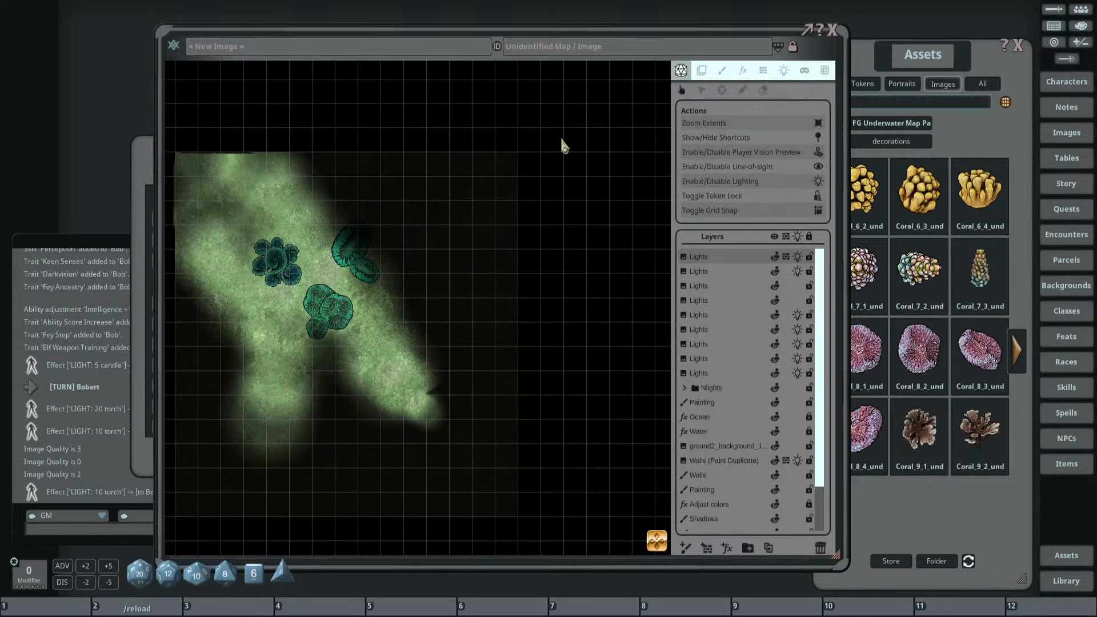
scroll(569, 197, "up", 2)
scroll(537, 229, "down", 2)
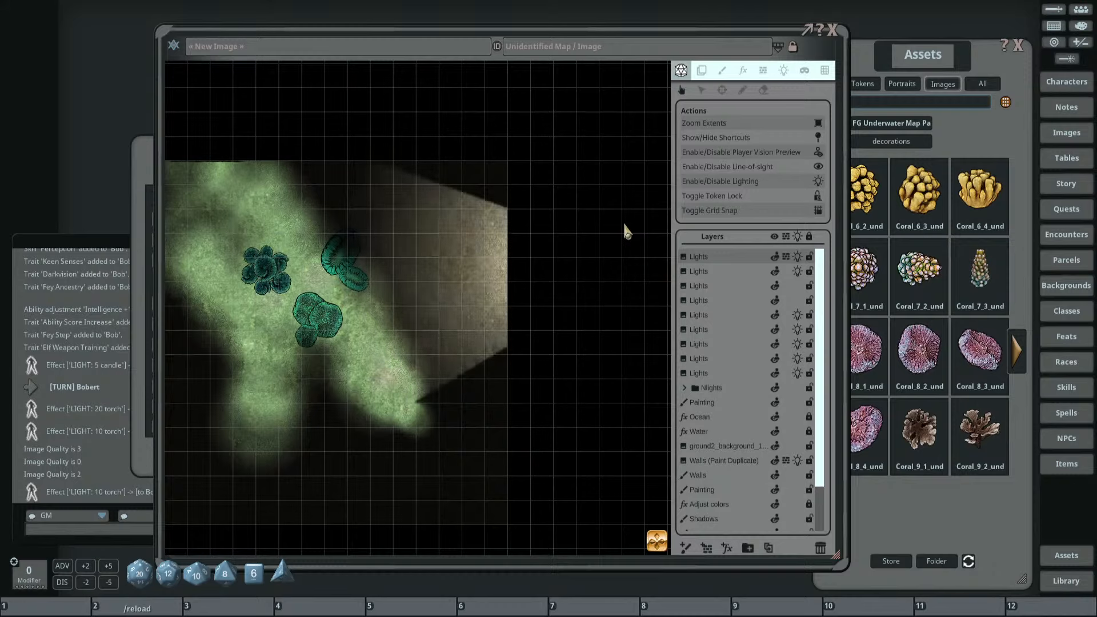
Shorten both line-of-sight lines by moving their inner end points out to the map's right edge.
left_click(784, 70)
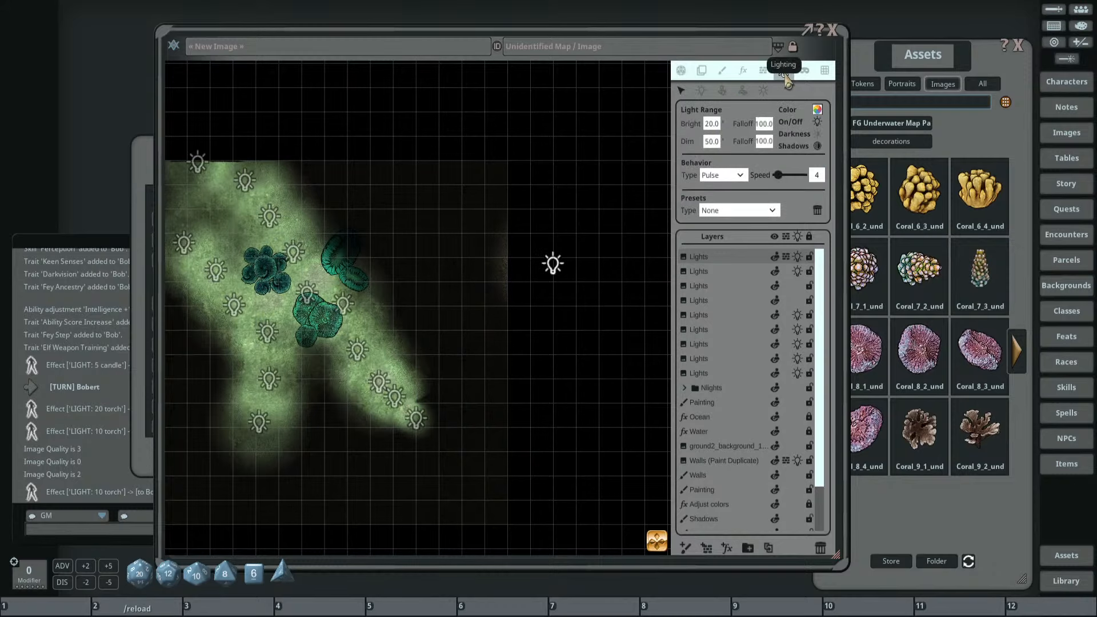
left_click(763, 69)
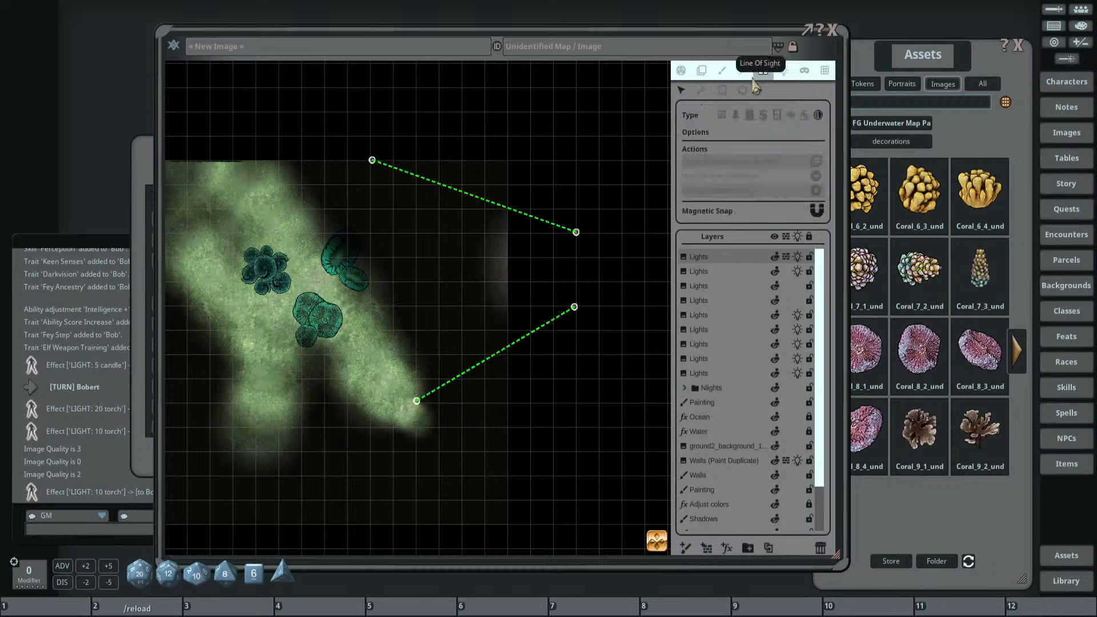
left_click_drag(372, 160, 507, 209)
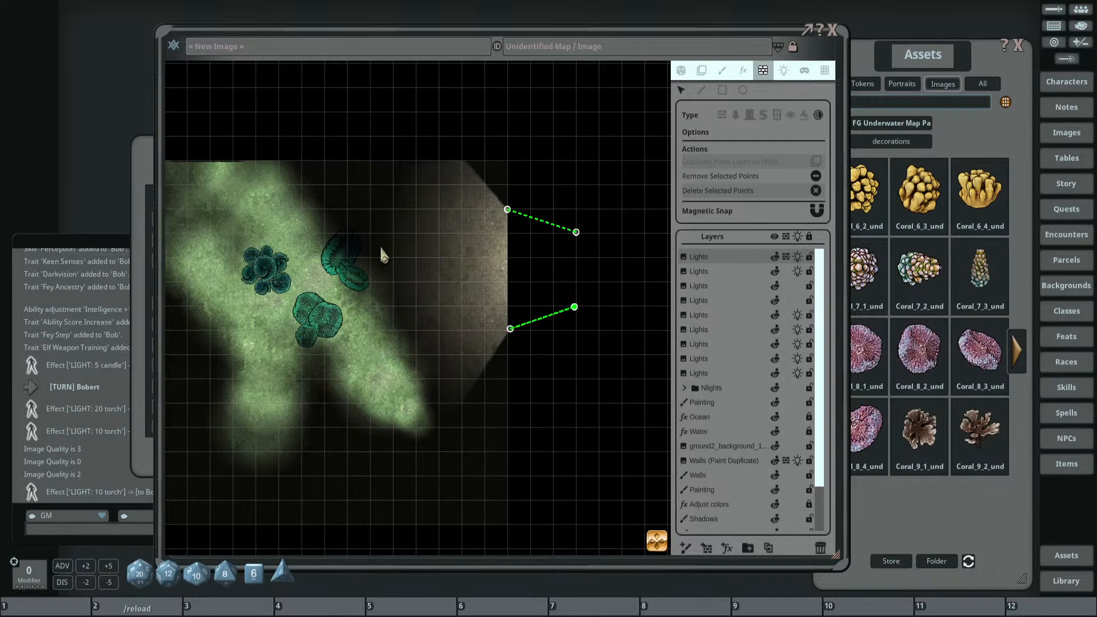
scroll(381, 249, "down", 1)
left_click_drag(381, 249, 387, 266)
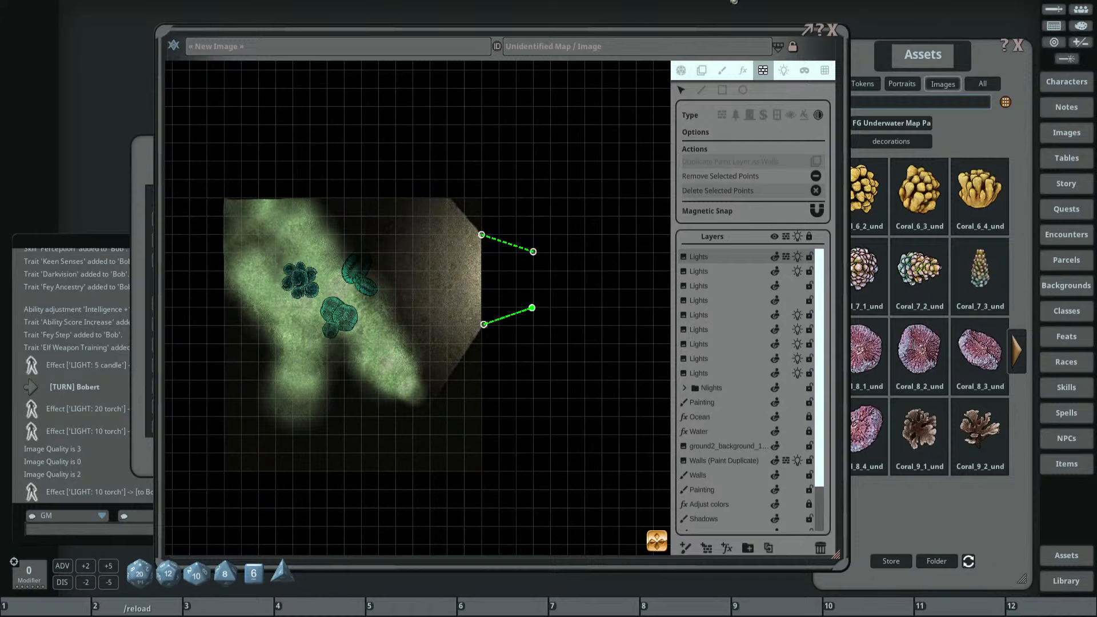
left_click(681, 69)
scroll(541, 246, "up", 3)
left_click_drag(542, 240, 606, 219)
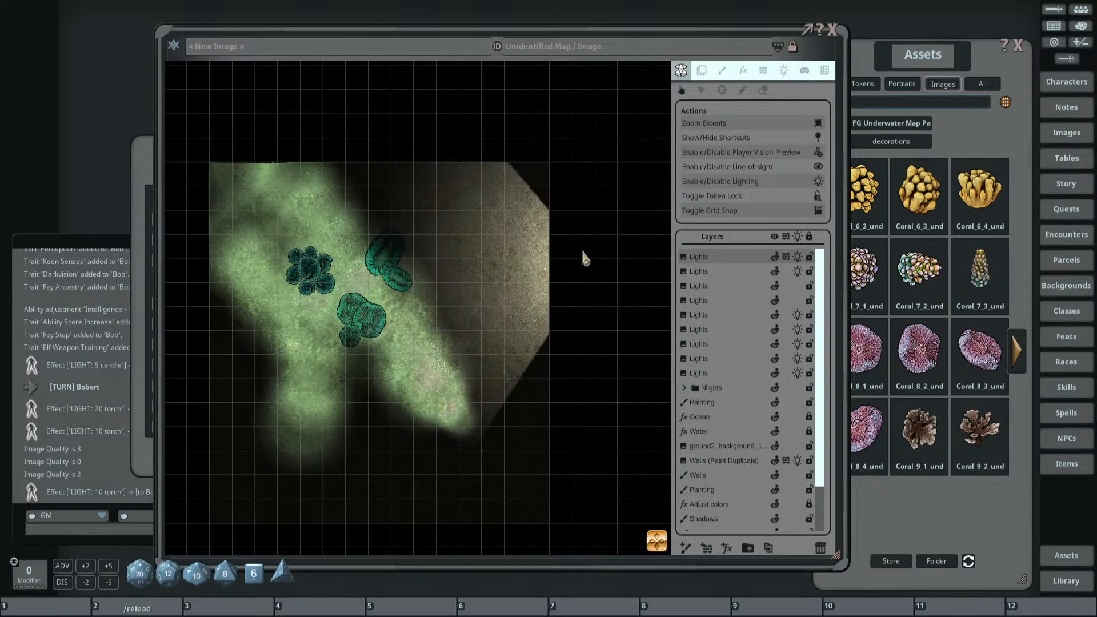
Change the color of the pulsing light beyond the map's edge, trying pure red and settling on orange.
left_click(783, 69)
scroll(533, 300, "up", 2)
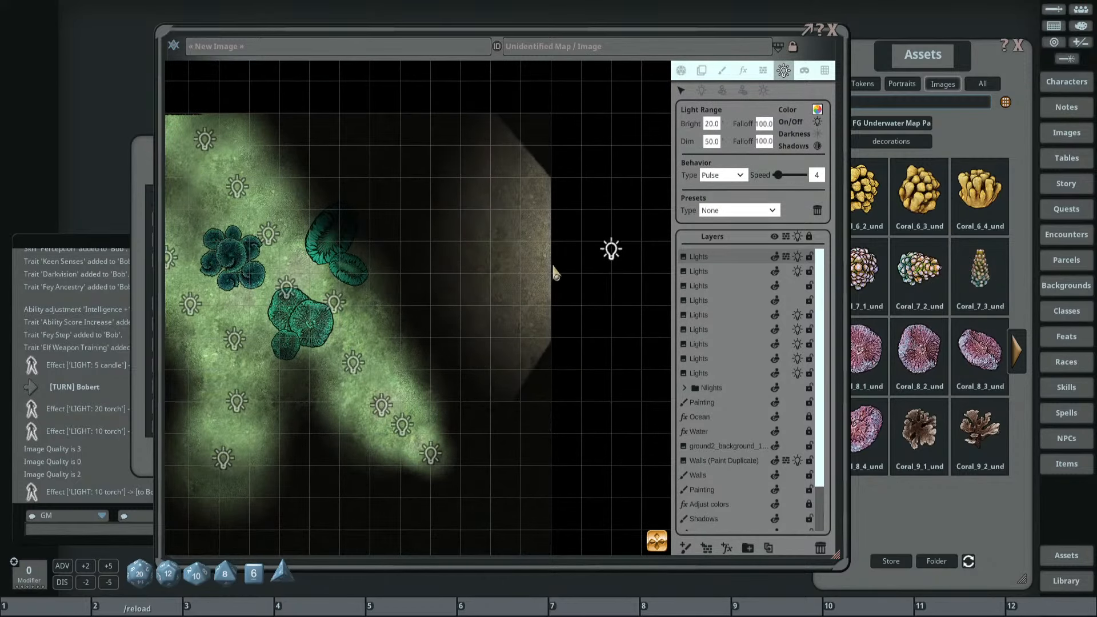
left_click_drag(517, 297, 509, 317)
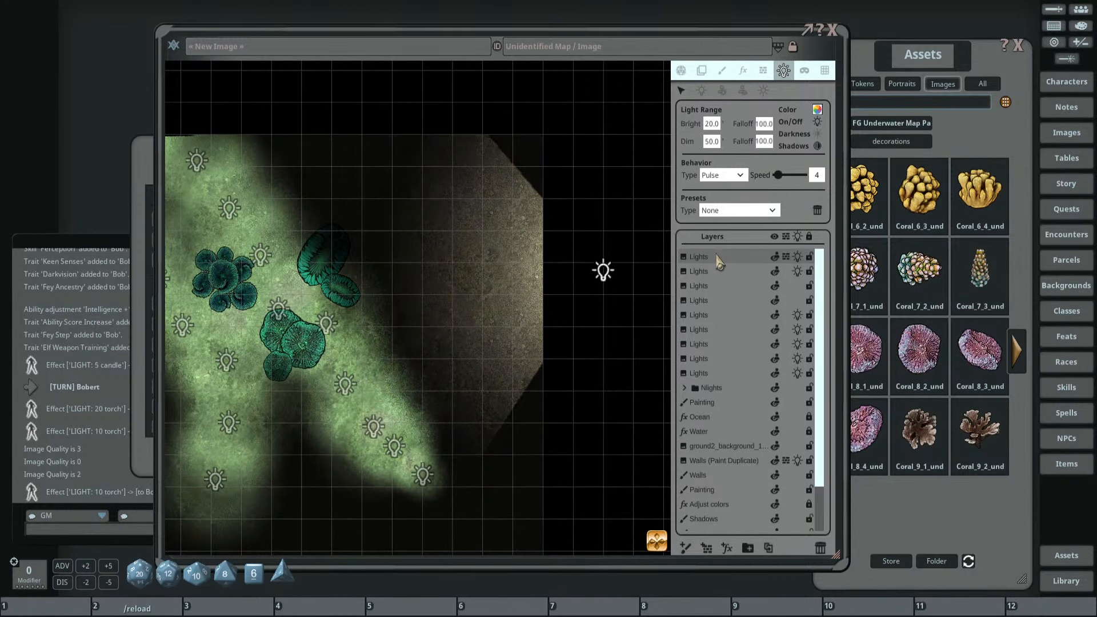
left_click(818, 110)
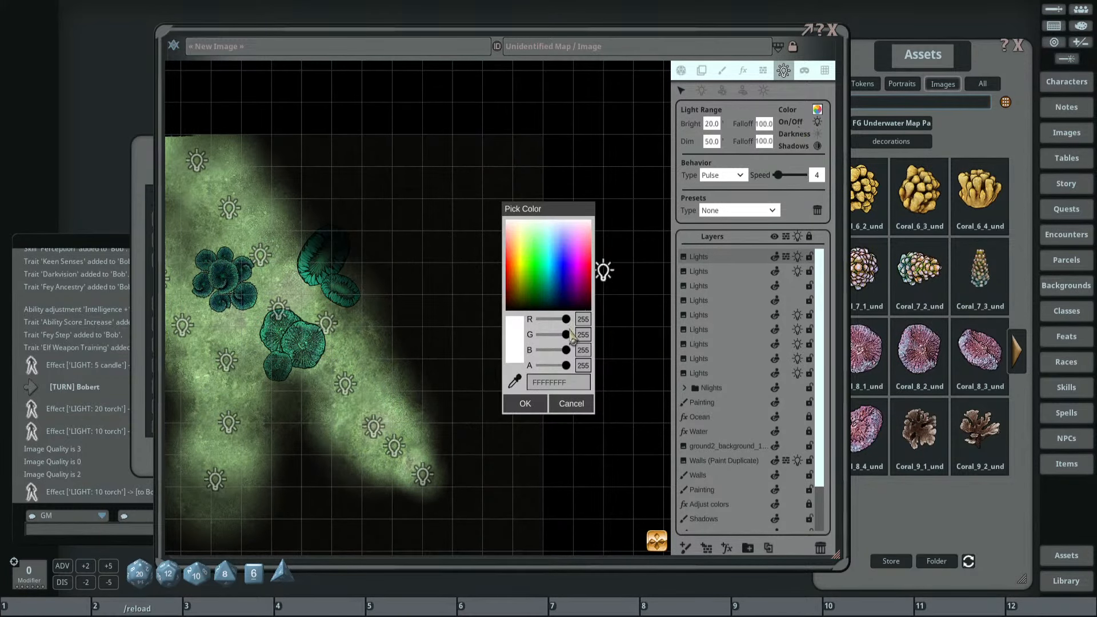
left_click_drag(565, 334, 541, 350)
left_click_drag(559, 209, 721, 245)
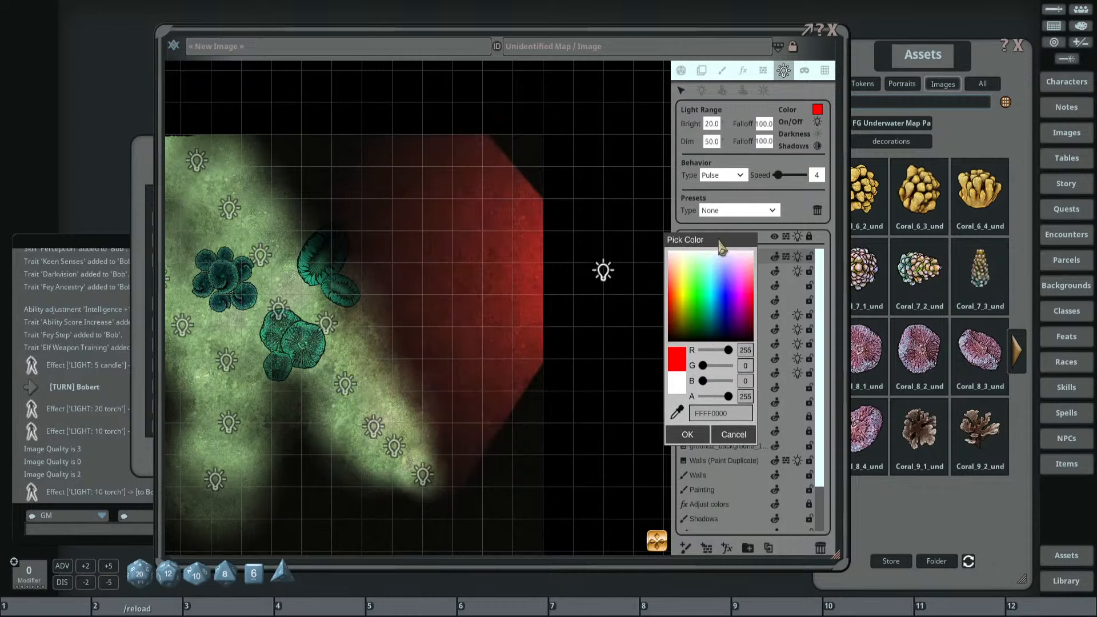
left_click_drag(703, 365, 712, 366)
left_click(686, 436)
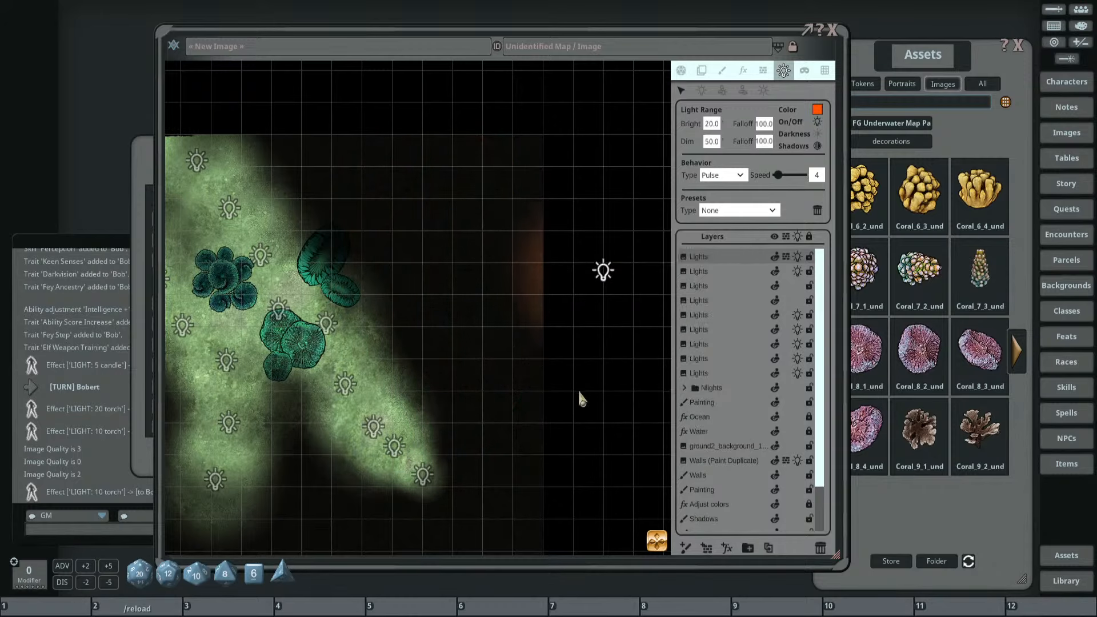
scroll(582, 392, "down", 2)
scroll(464, 380, "up", 1)
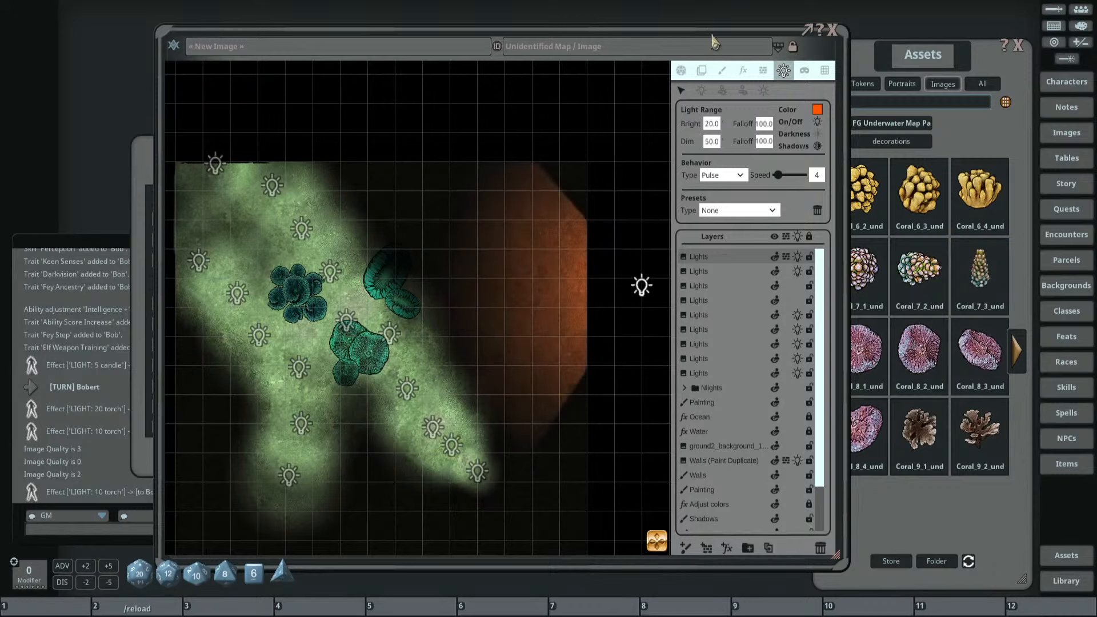
Close the map image, Assets and Effects windows, and briefly open and close the Story list.
left_click_drag(711, 30, 649, 37)
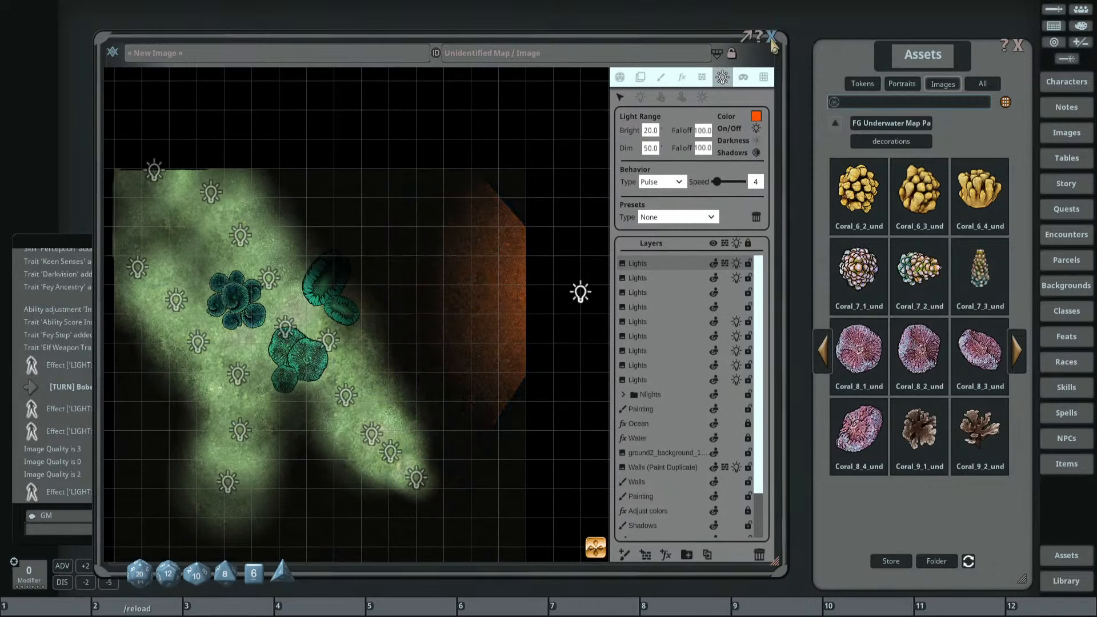
left_click(771, 38)
left_click_drag(883, 58, 685, 70)
left_click(821, 57)
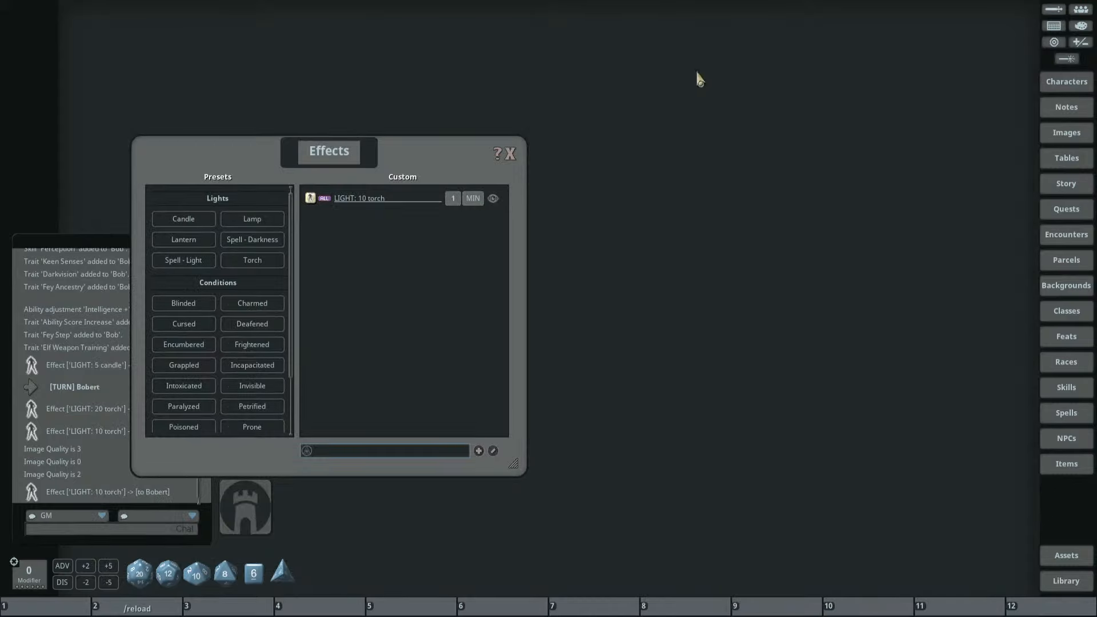
left_click_drag(441, 144, 635, 96)
left_click(707, 107)
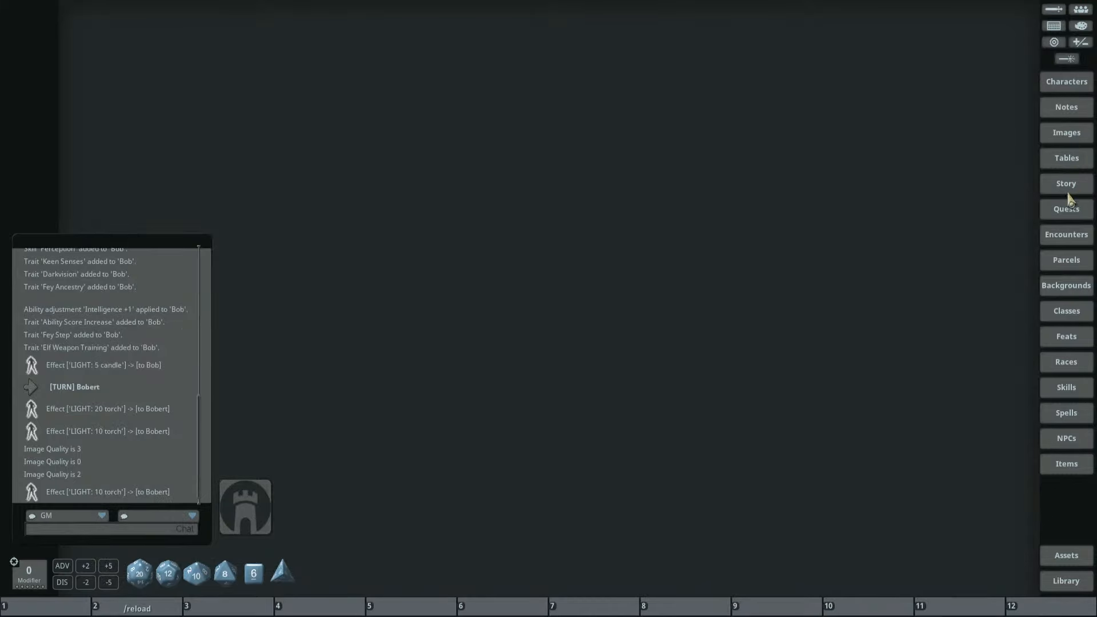
left_click(1067, 183)
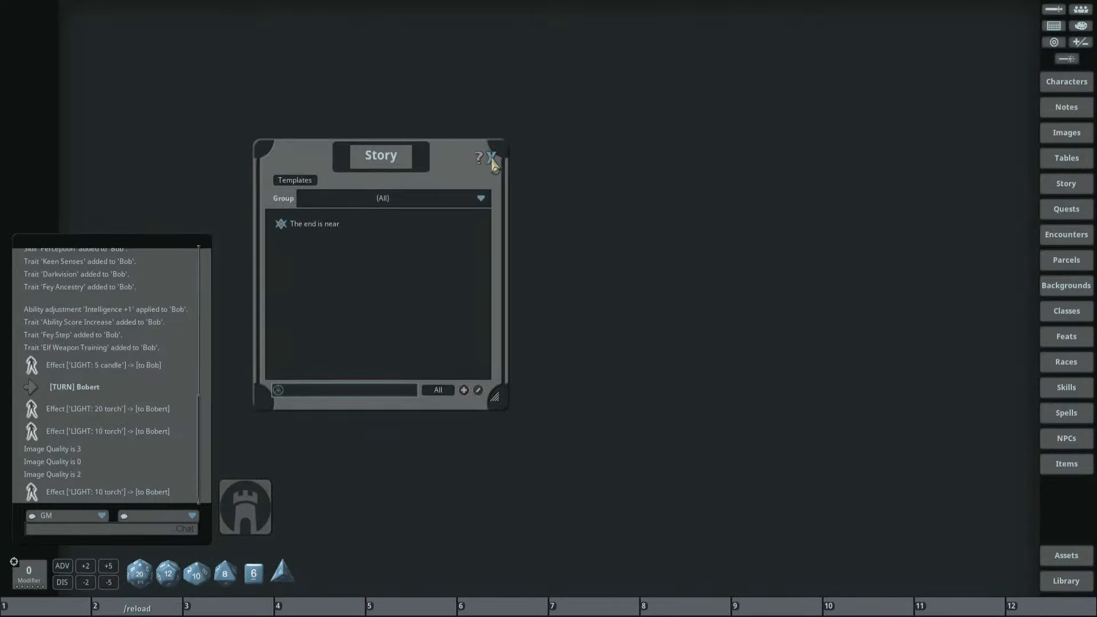
left_click(491, 158)
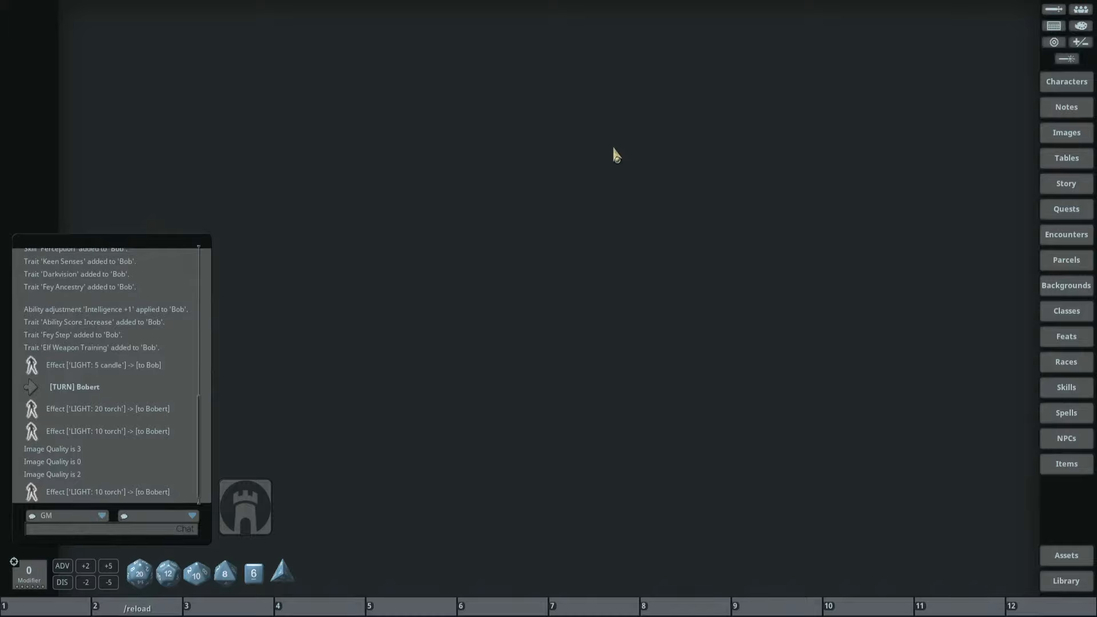